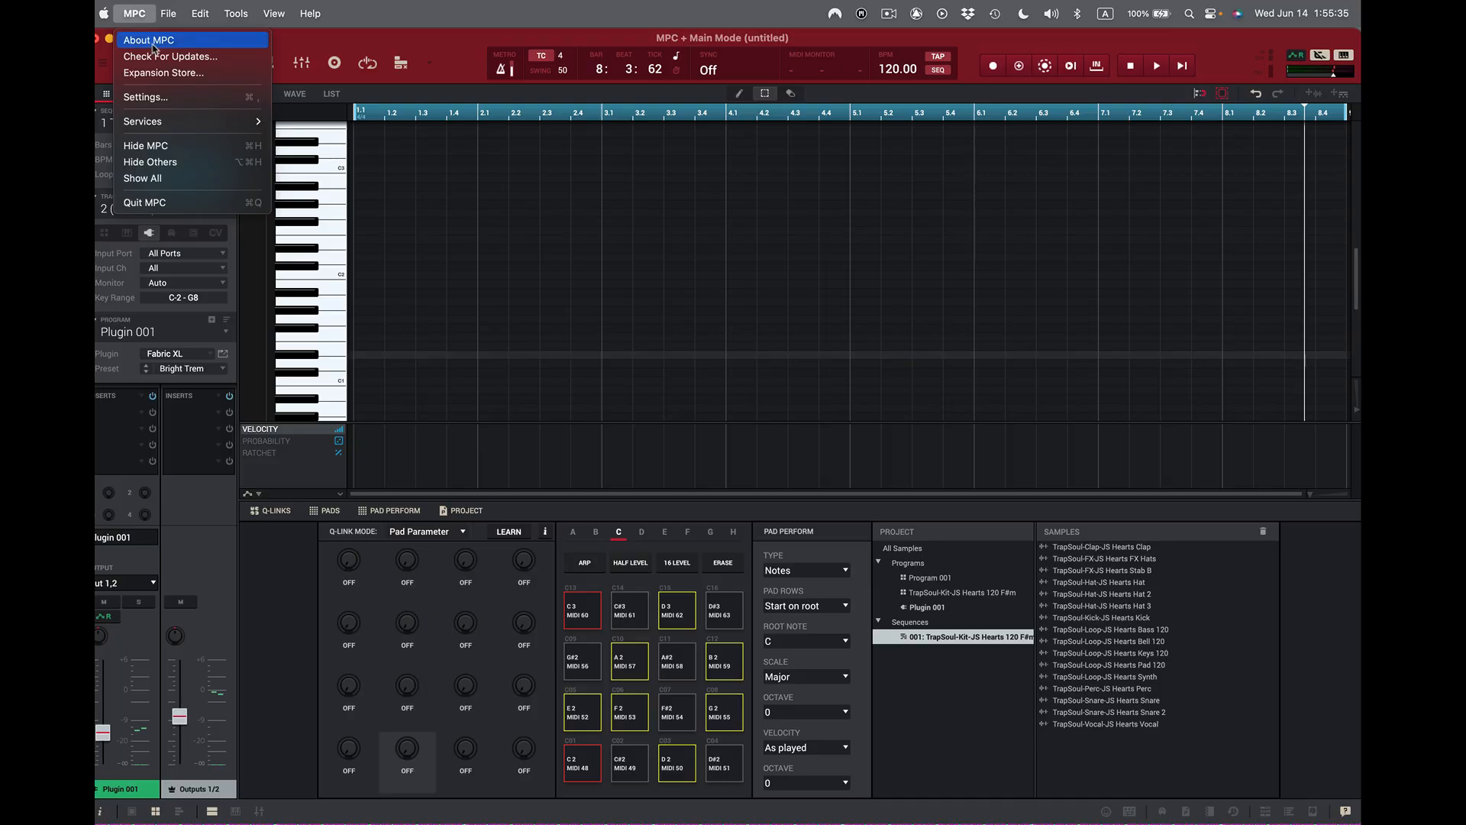
- Check the MPC software version information and close it
click(153, 44)
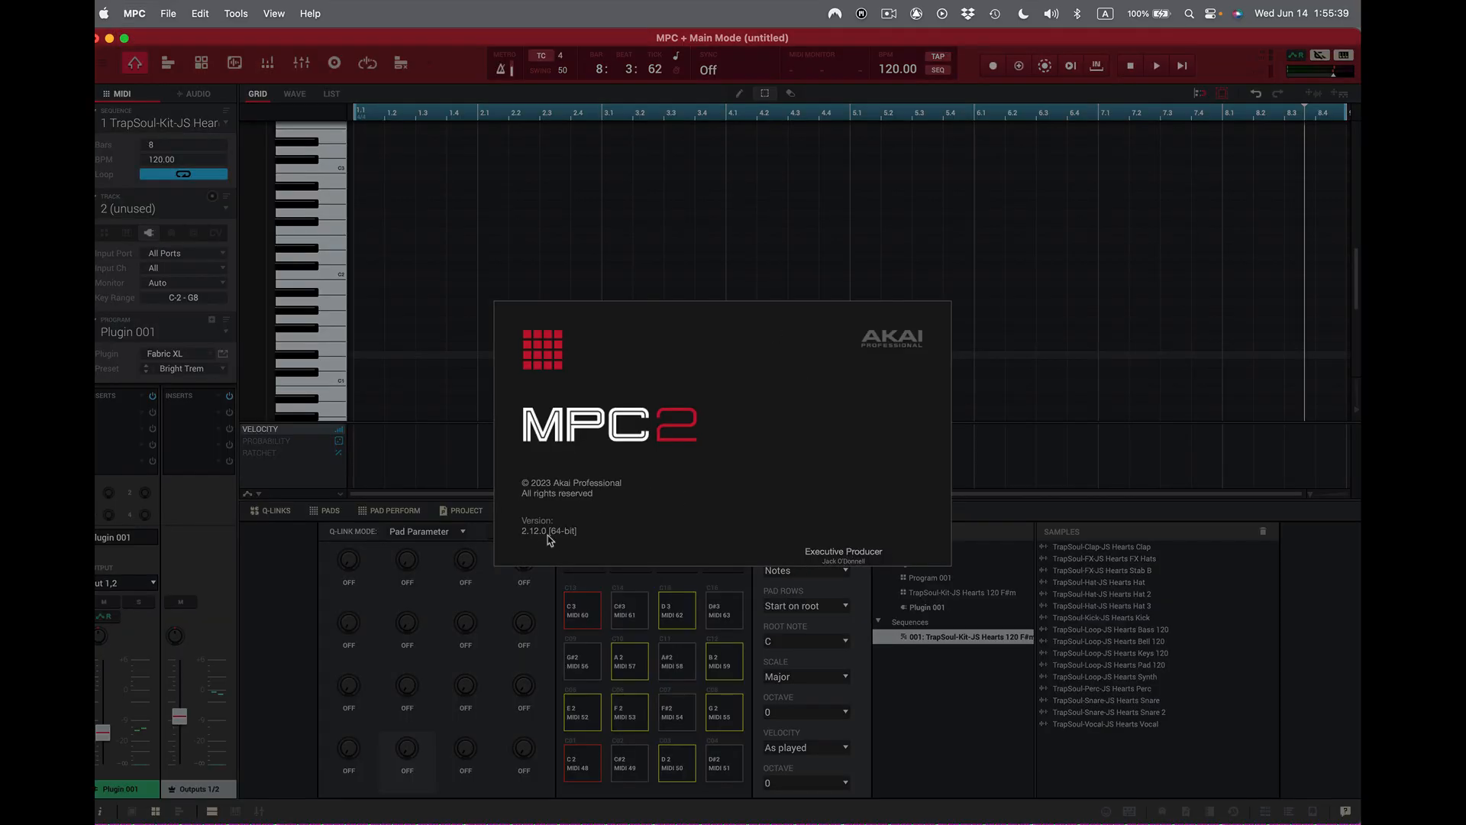
click(1016, 405)
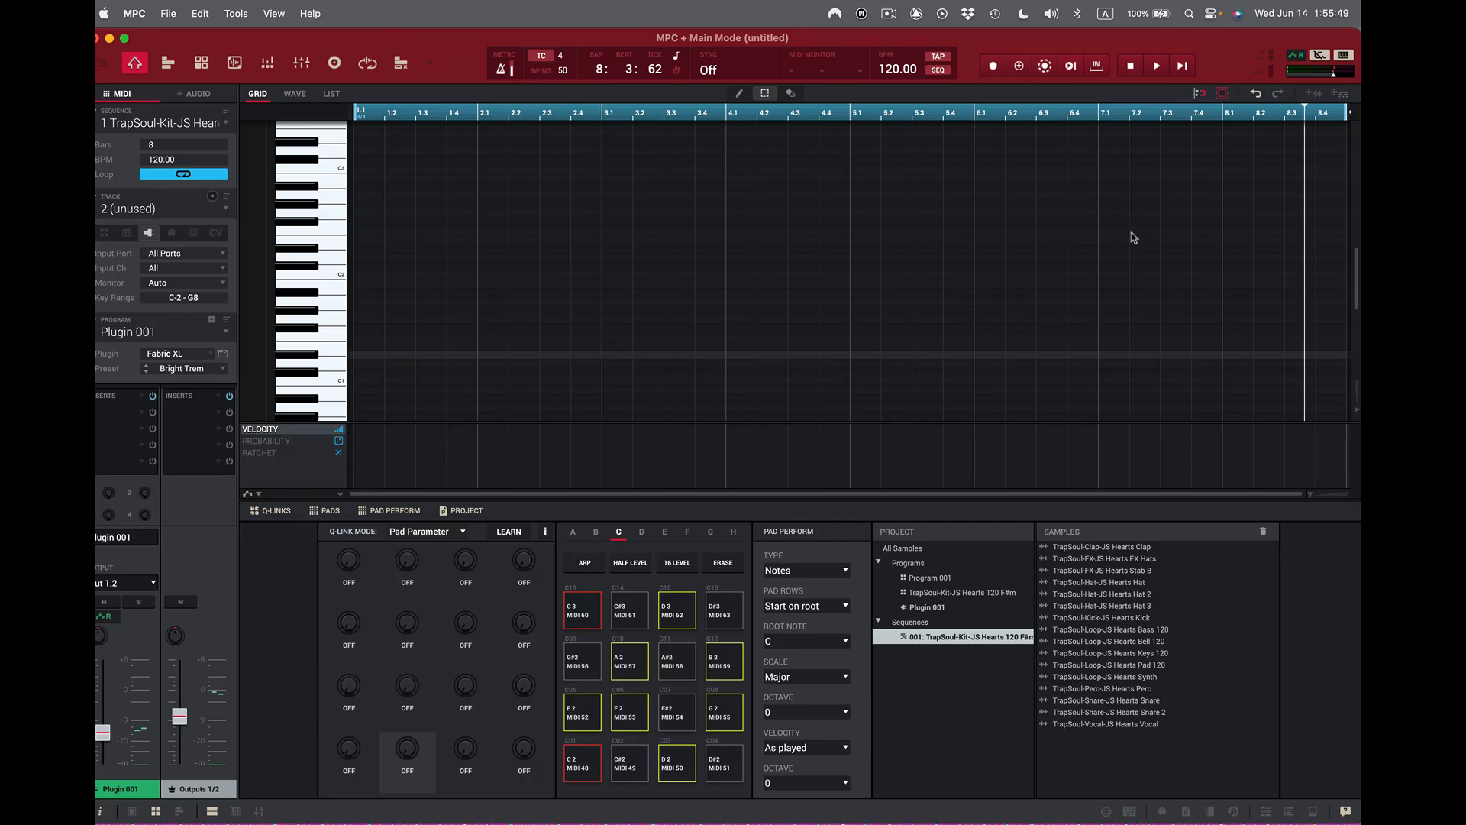
- Set up pad playing from the computer keyboard and select Track 01 in the current sequence
click(1346, 57)
click(225, 209)
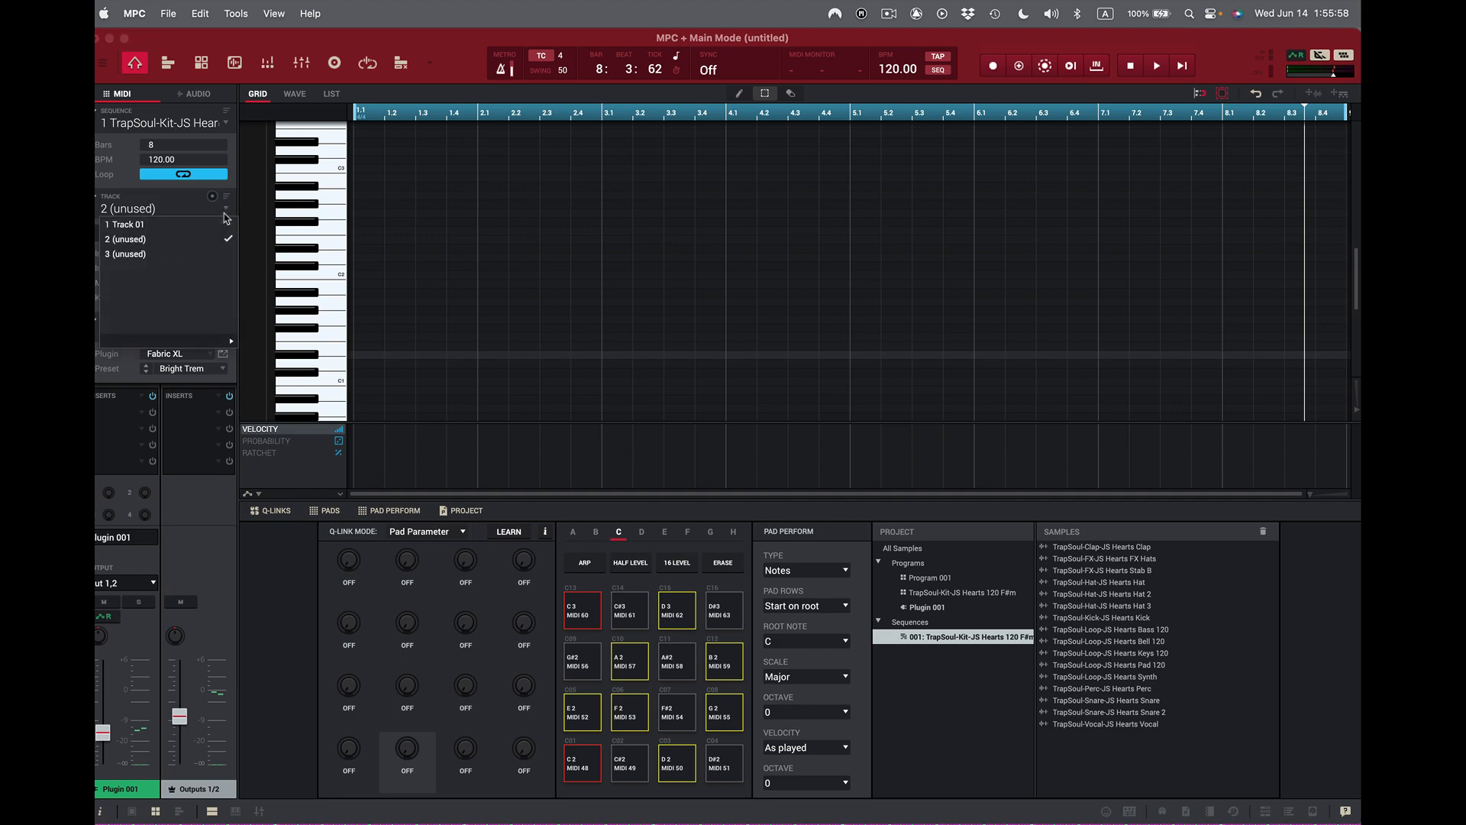
click(183, 224)
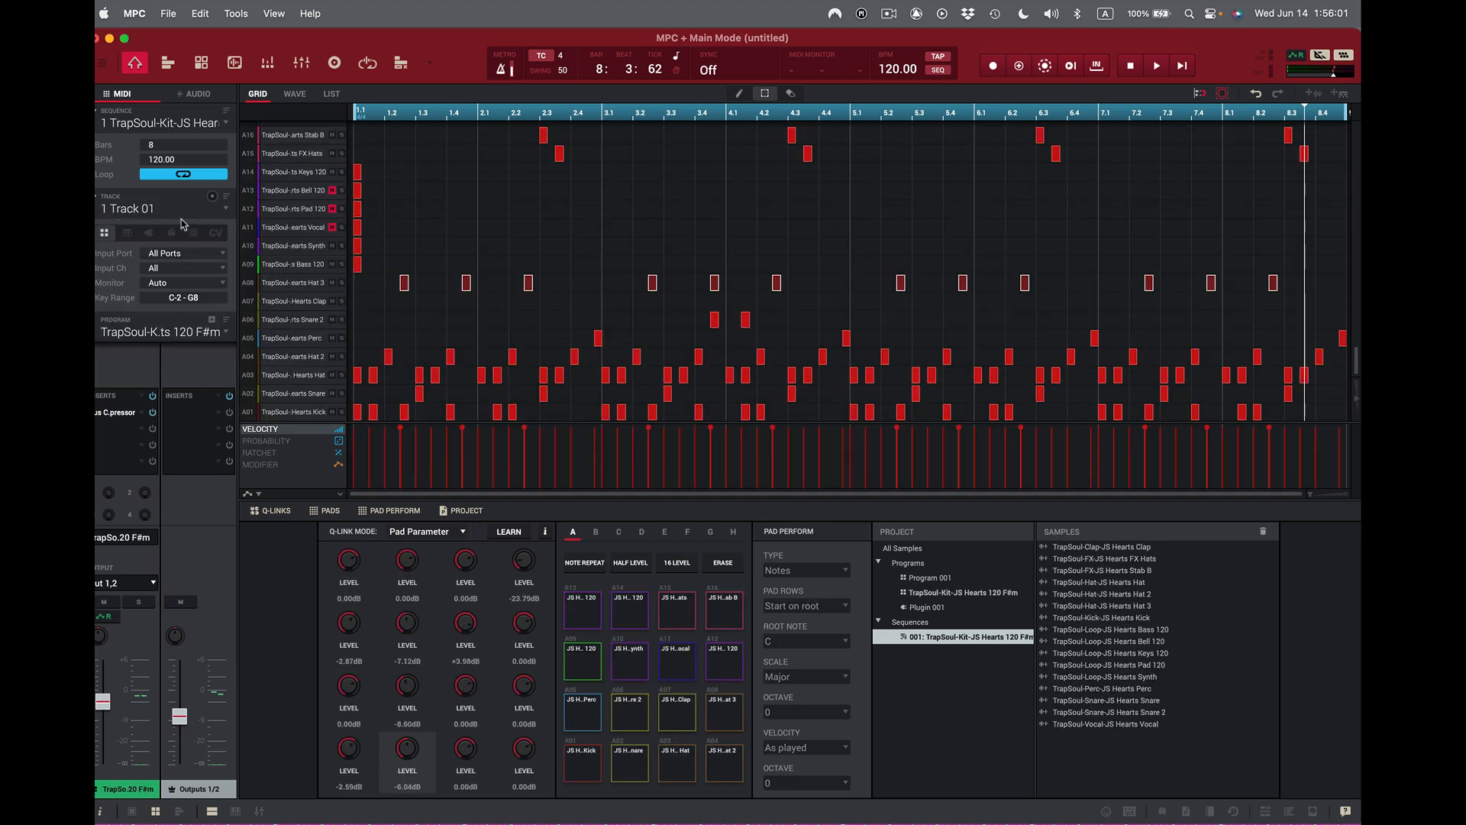
- Audition the kick, snare, percussion and hat pads of Track 01, and play back the sequence
key(z)
key(x)
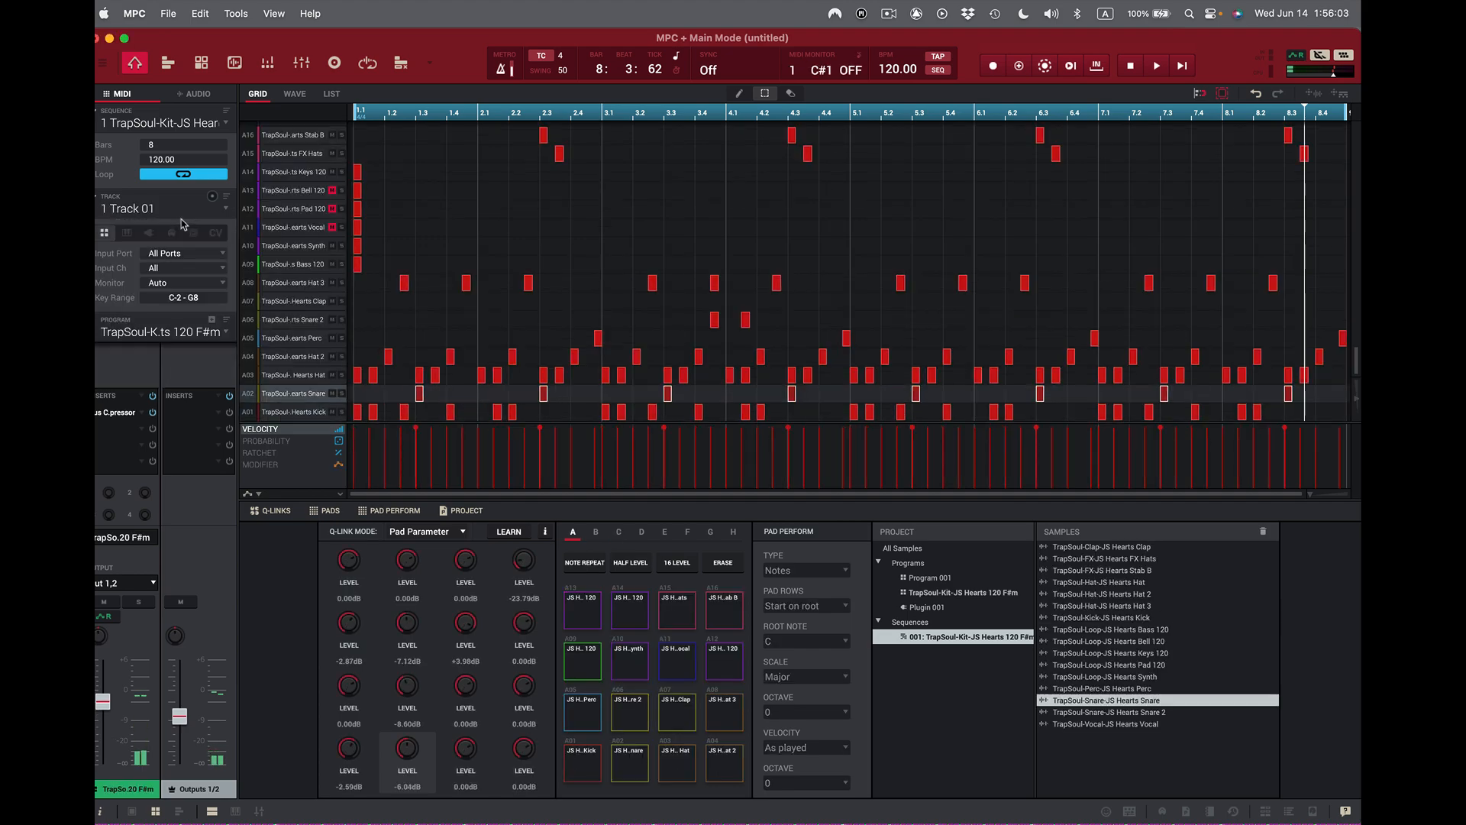
key(z)
key(z)
key(x)
key(z)
key(x)
key(v)
key(a)
key(s)
key(d)
key(f)
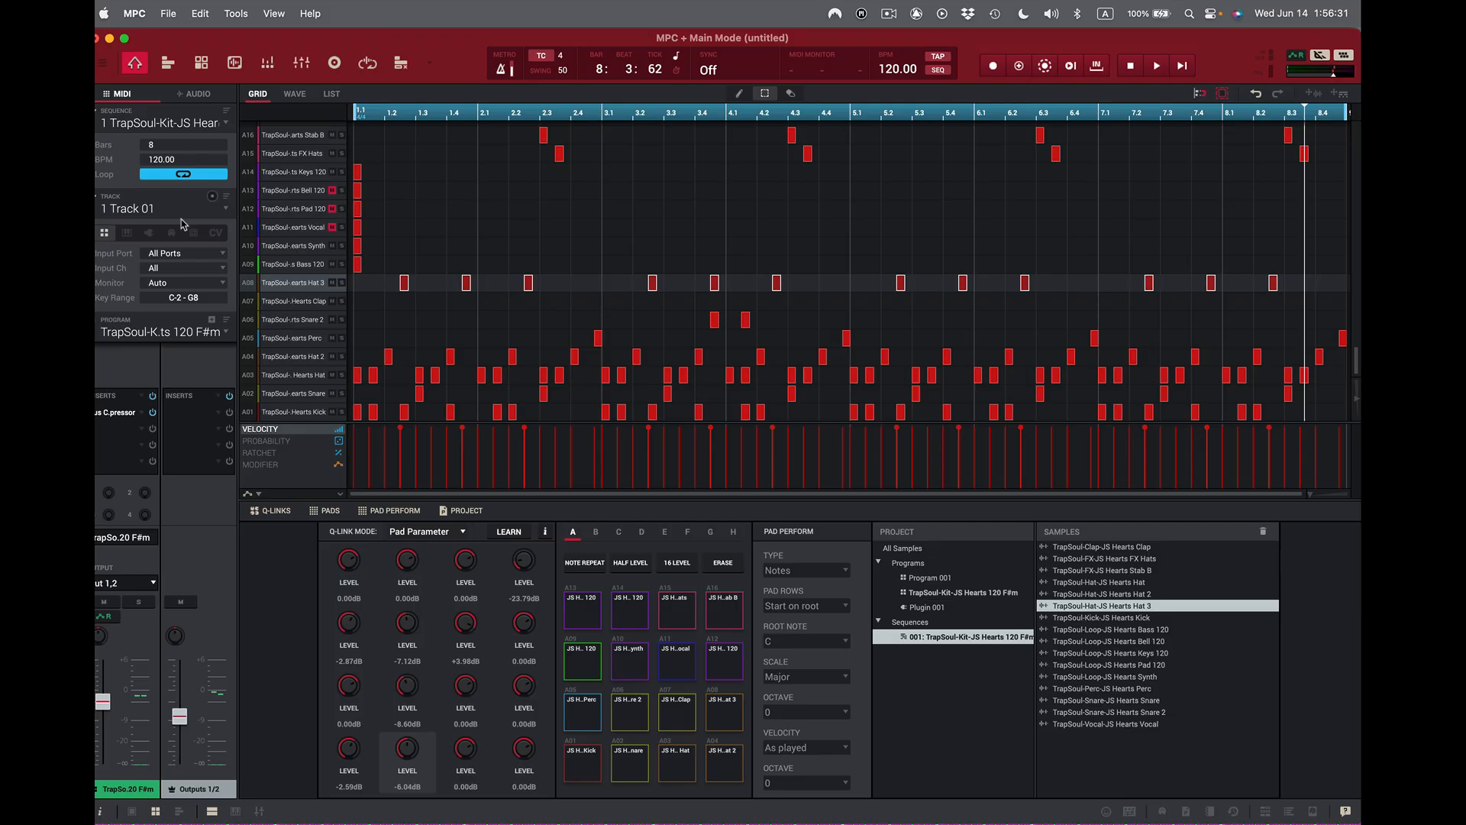
key(space)
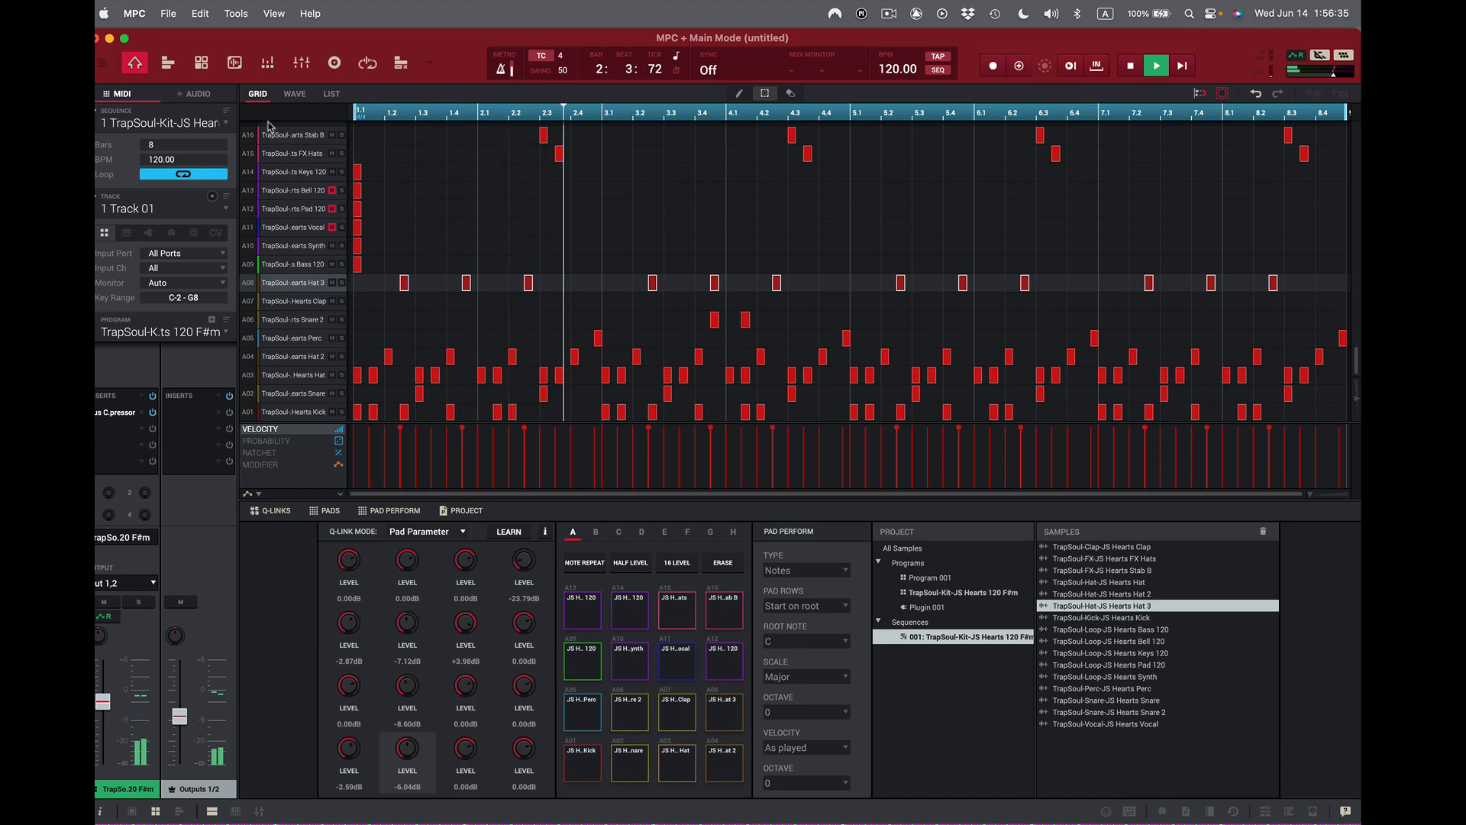
click(503, 71)
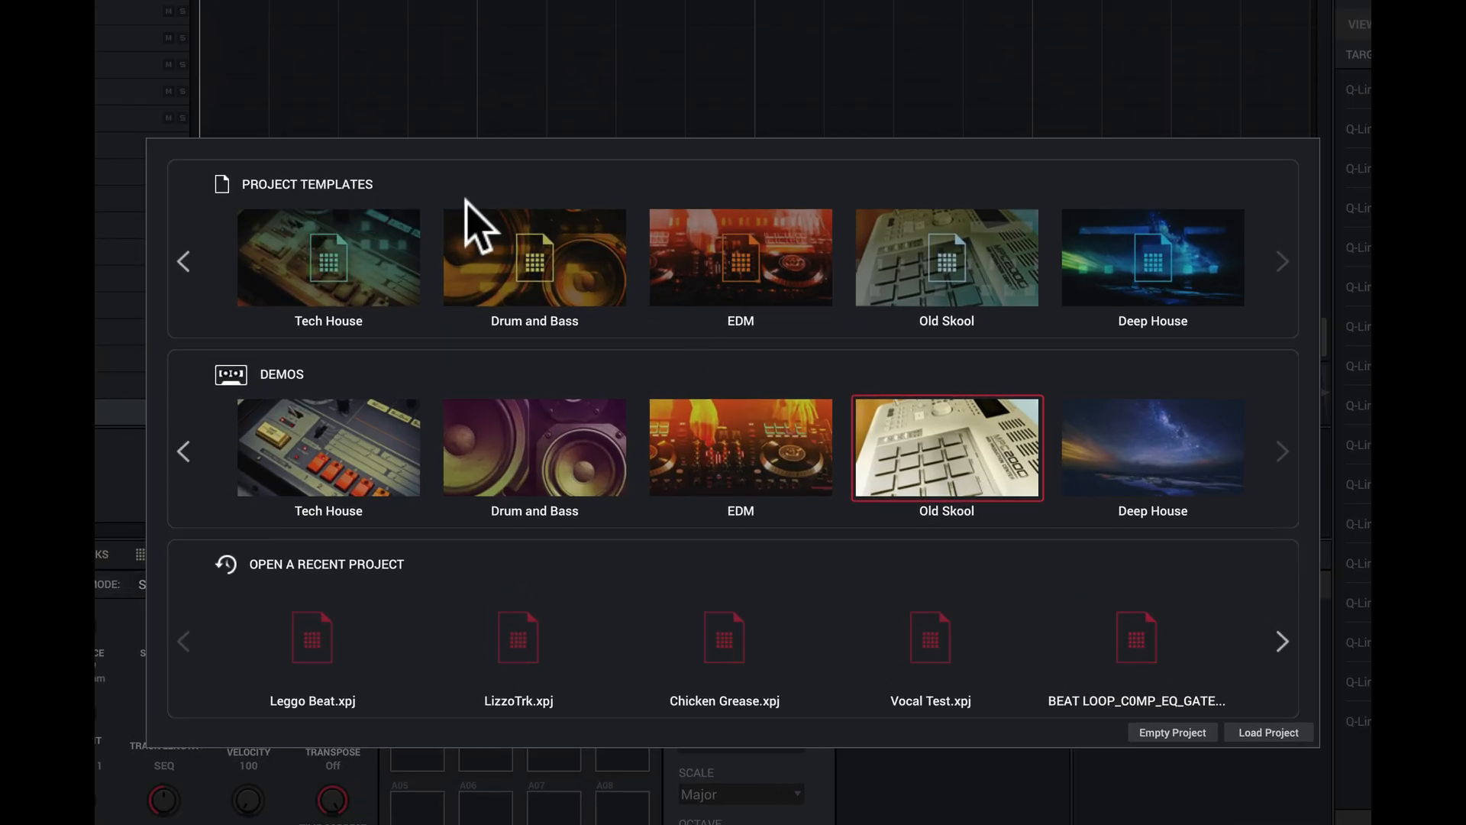
- Browse the available project templates and demos, and load the Trap project template
click(180, 259)
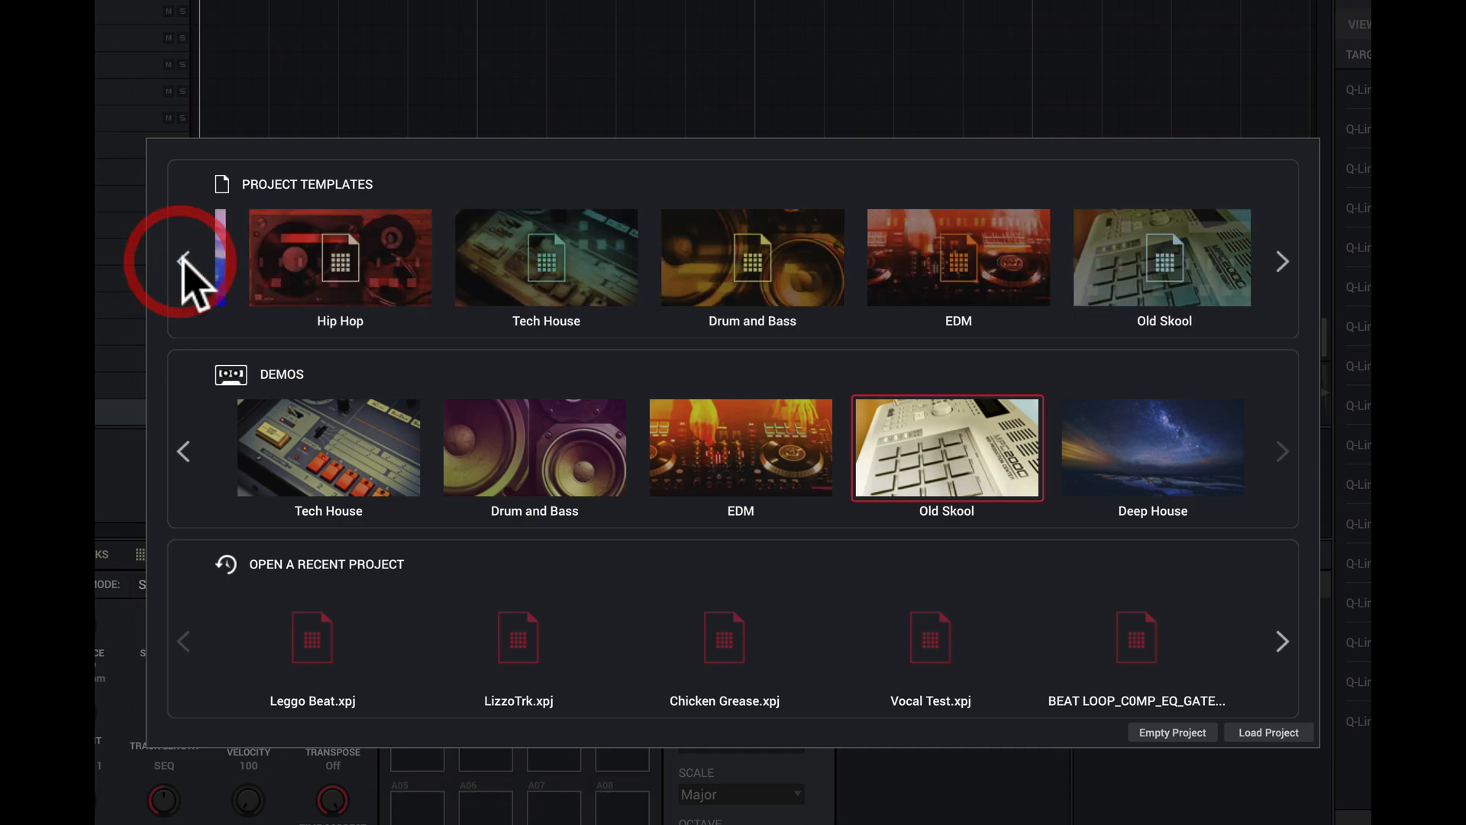
click(182, 260)
click(182, 261)
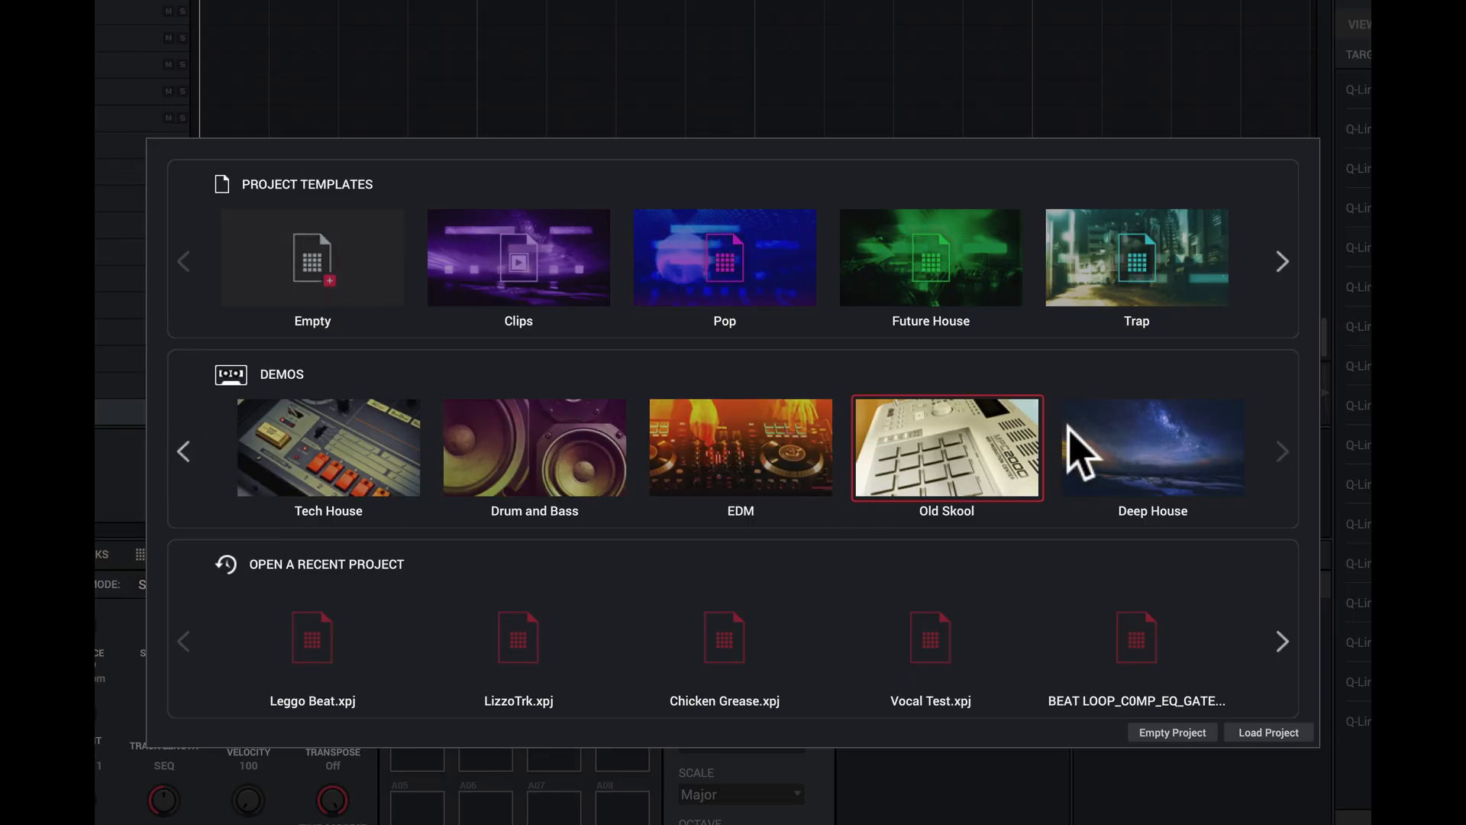
click(184, 451)
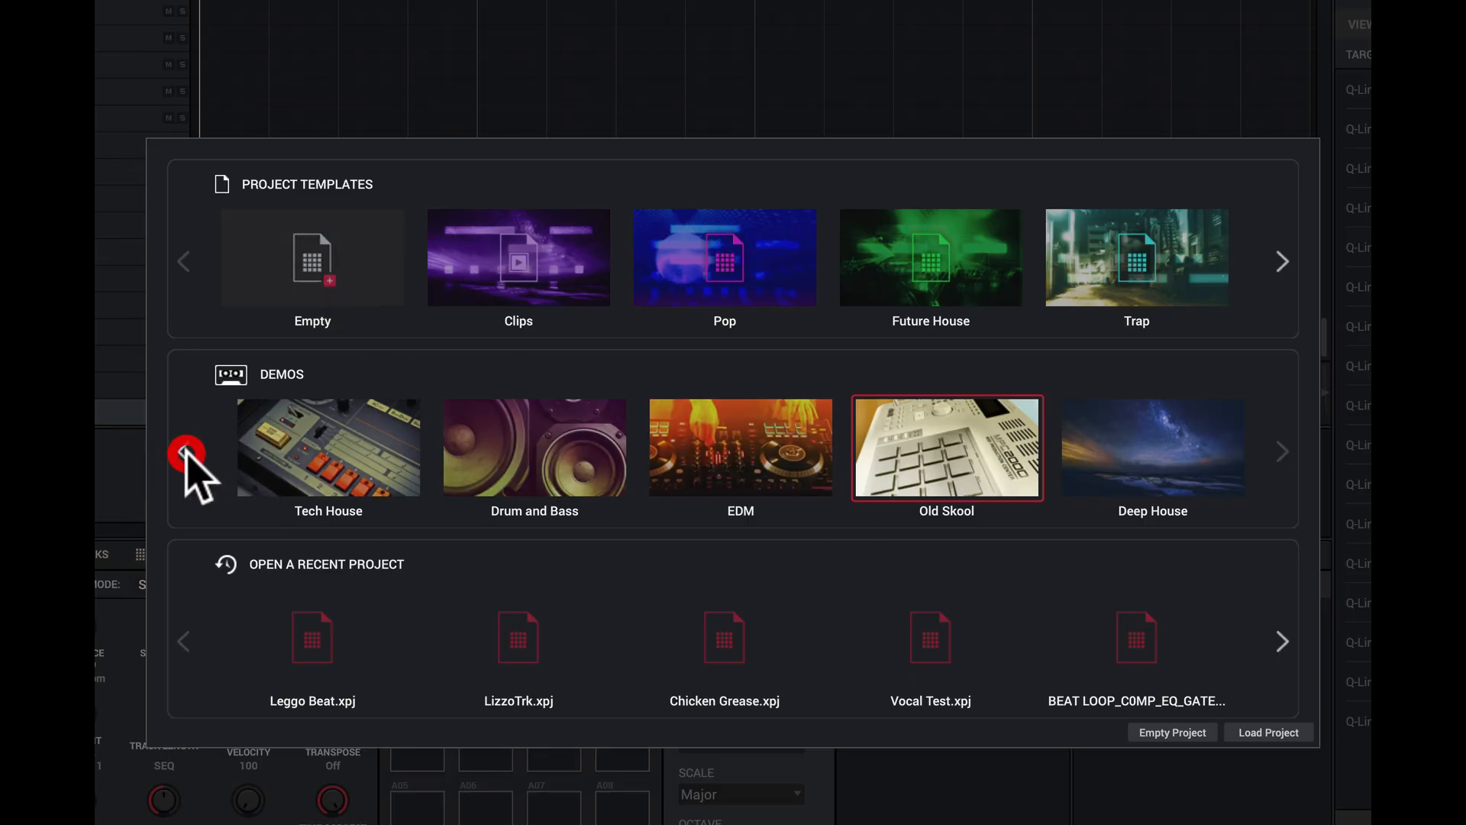
click(184, 451)
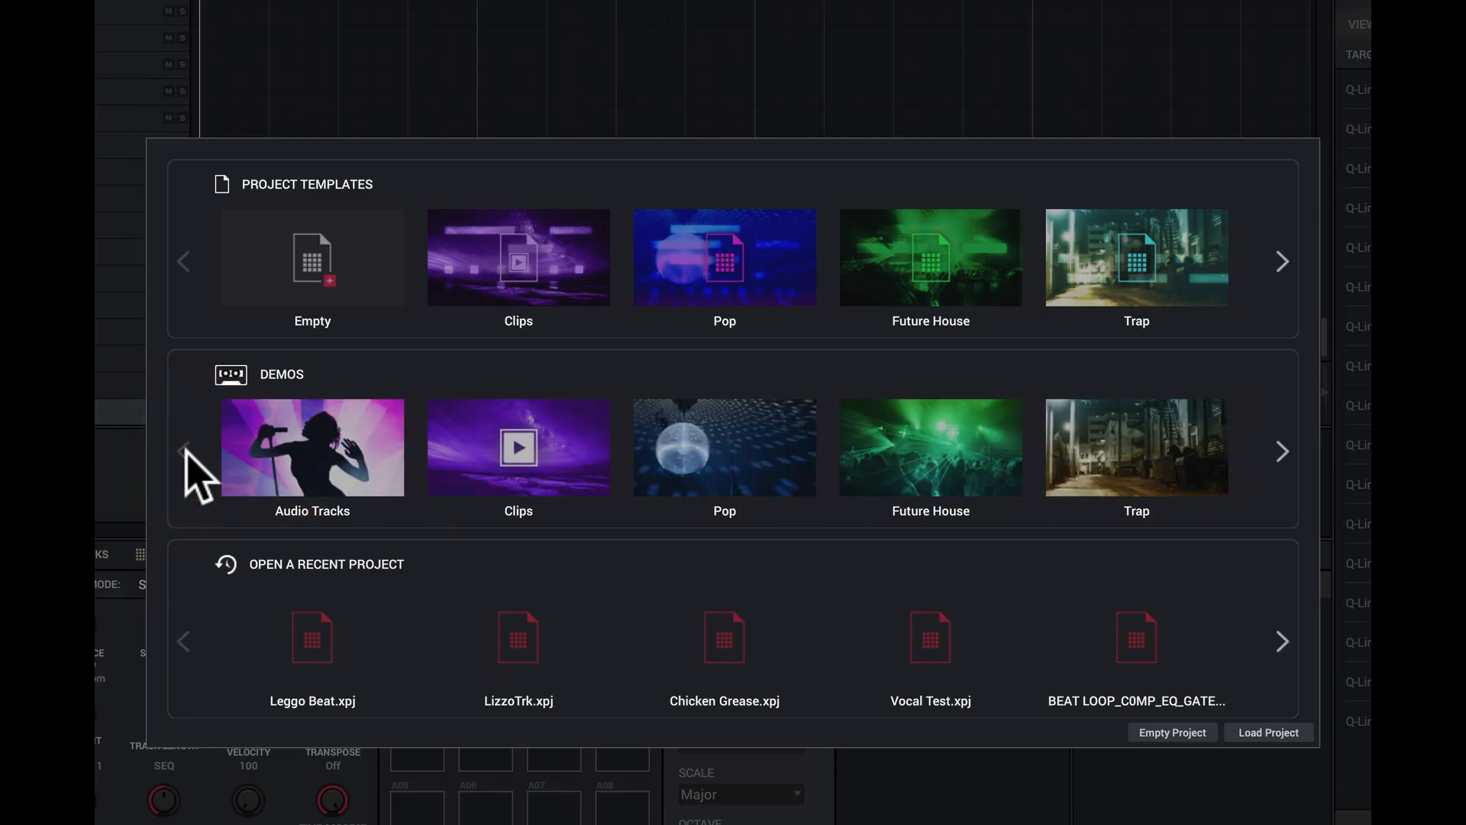
click(184, 451)
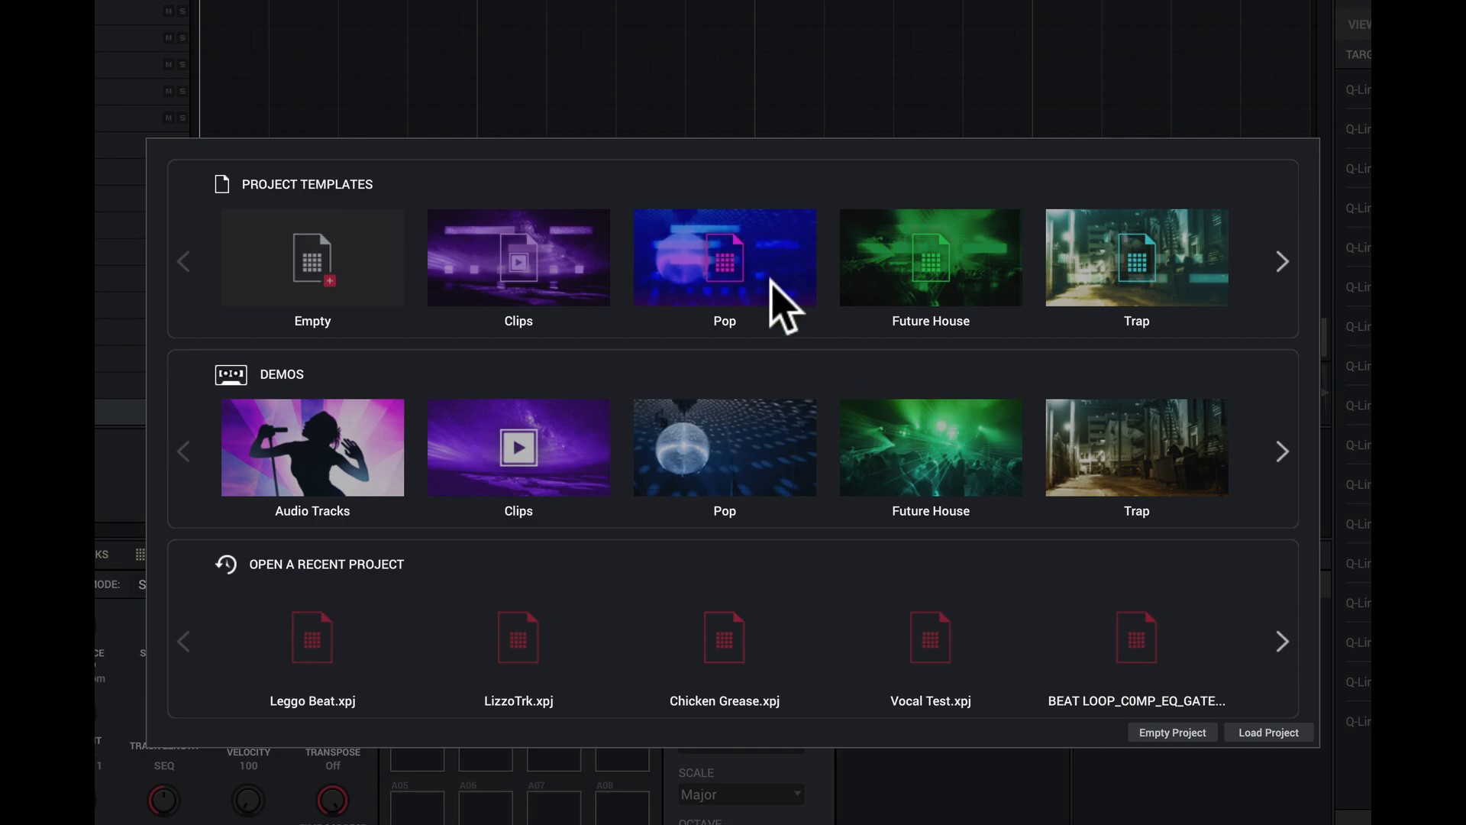
click(1282, 263)
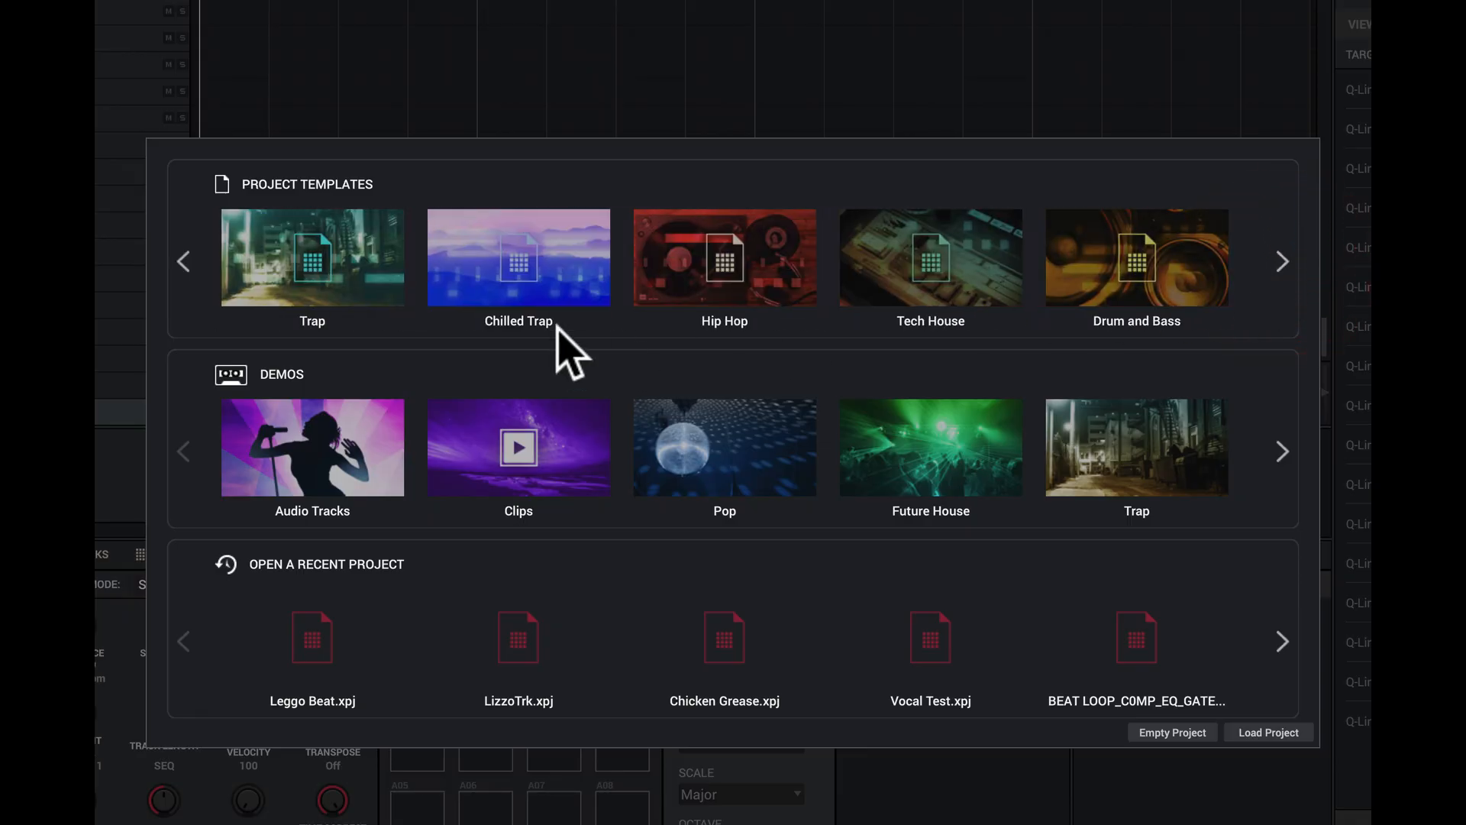
click(293, 263)
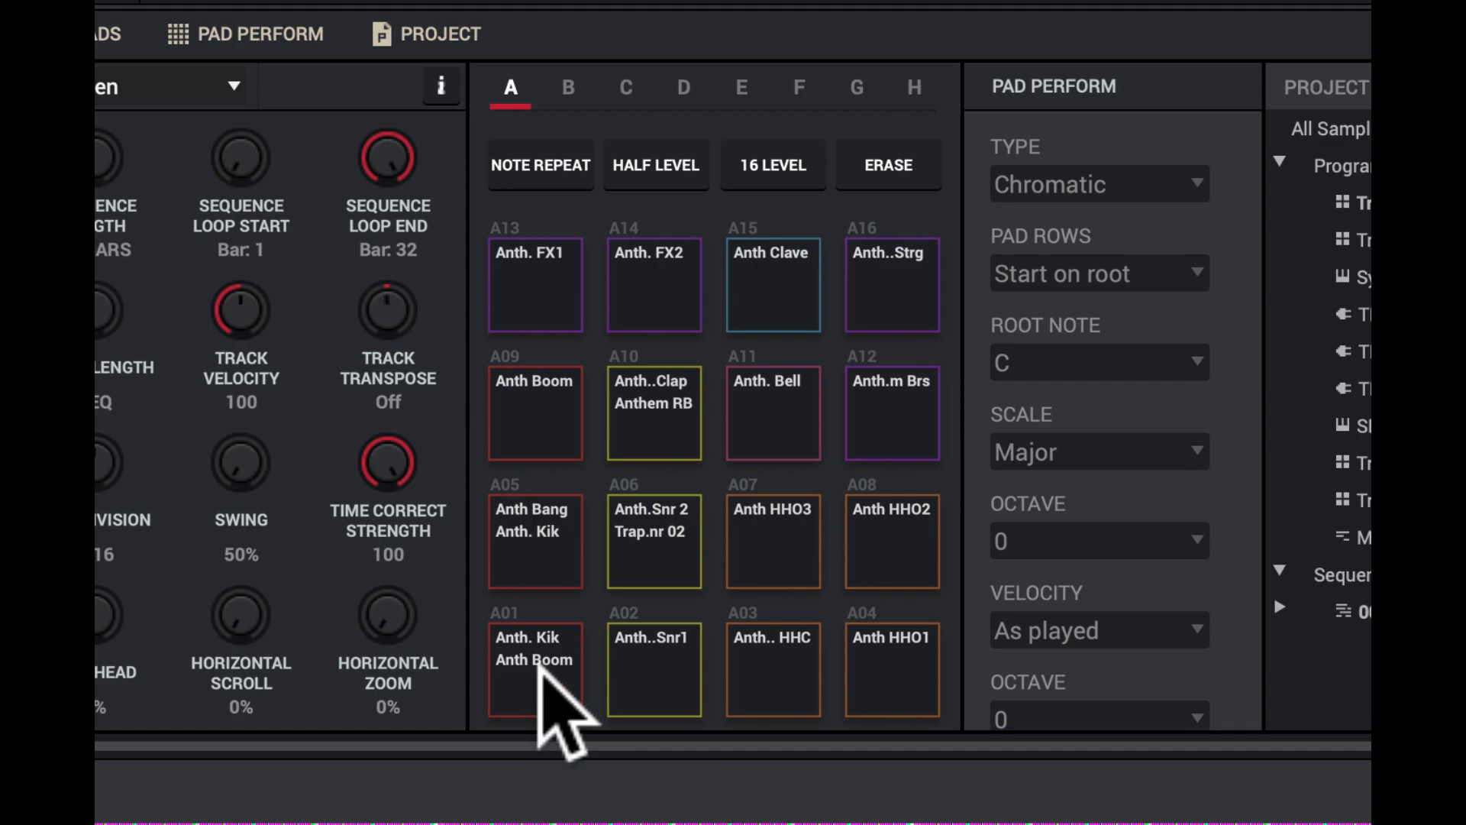
- Audition all sixteen bank A pads of the Trap-Kit-Anthem Kit, from the kick on A01 to the stab on A16
click(515, 766)
click(662, 672)
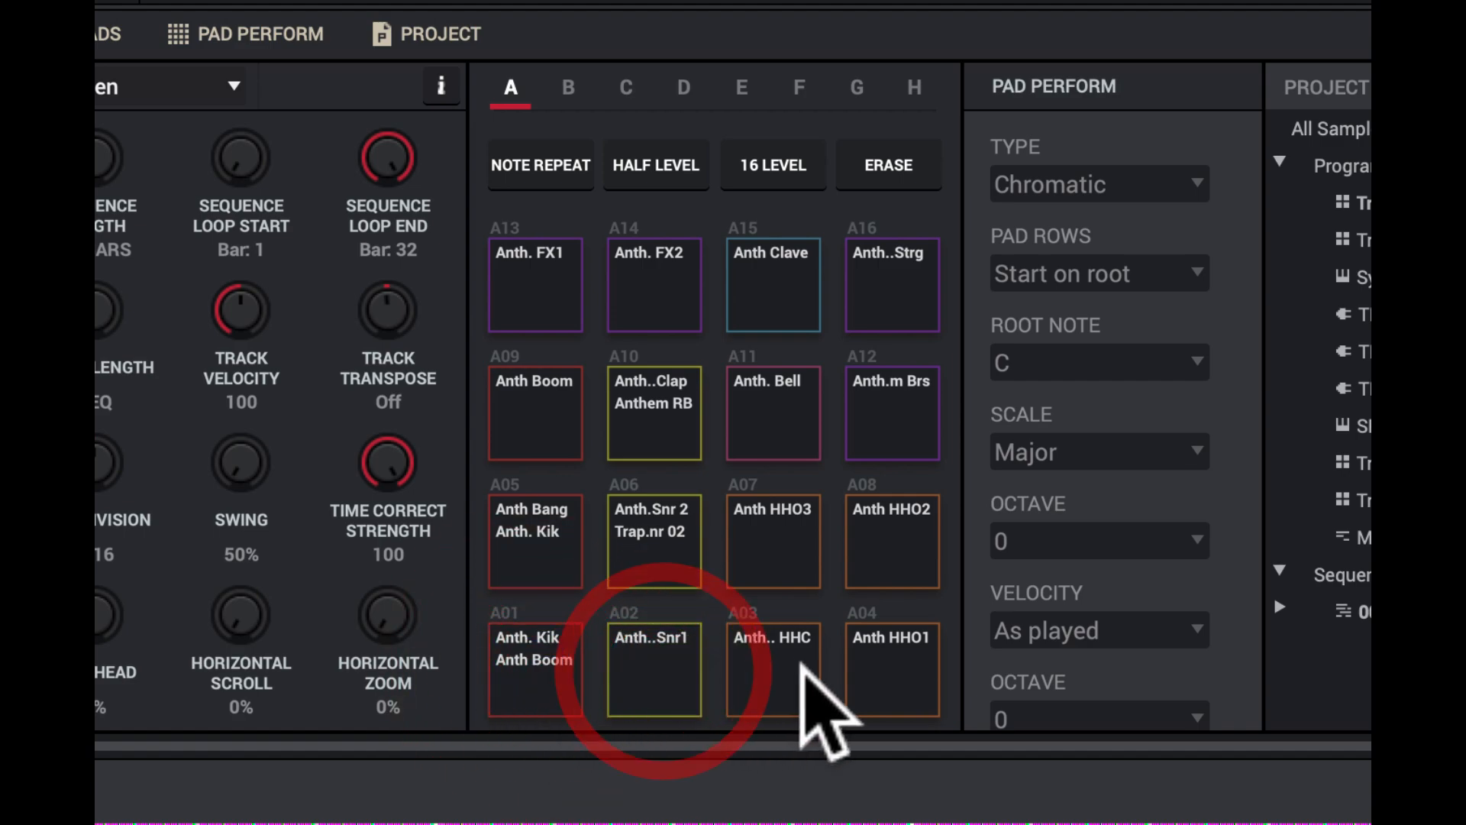
click(802, 672)
click(878, 655)
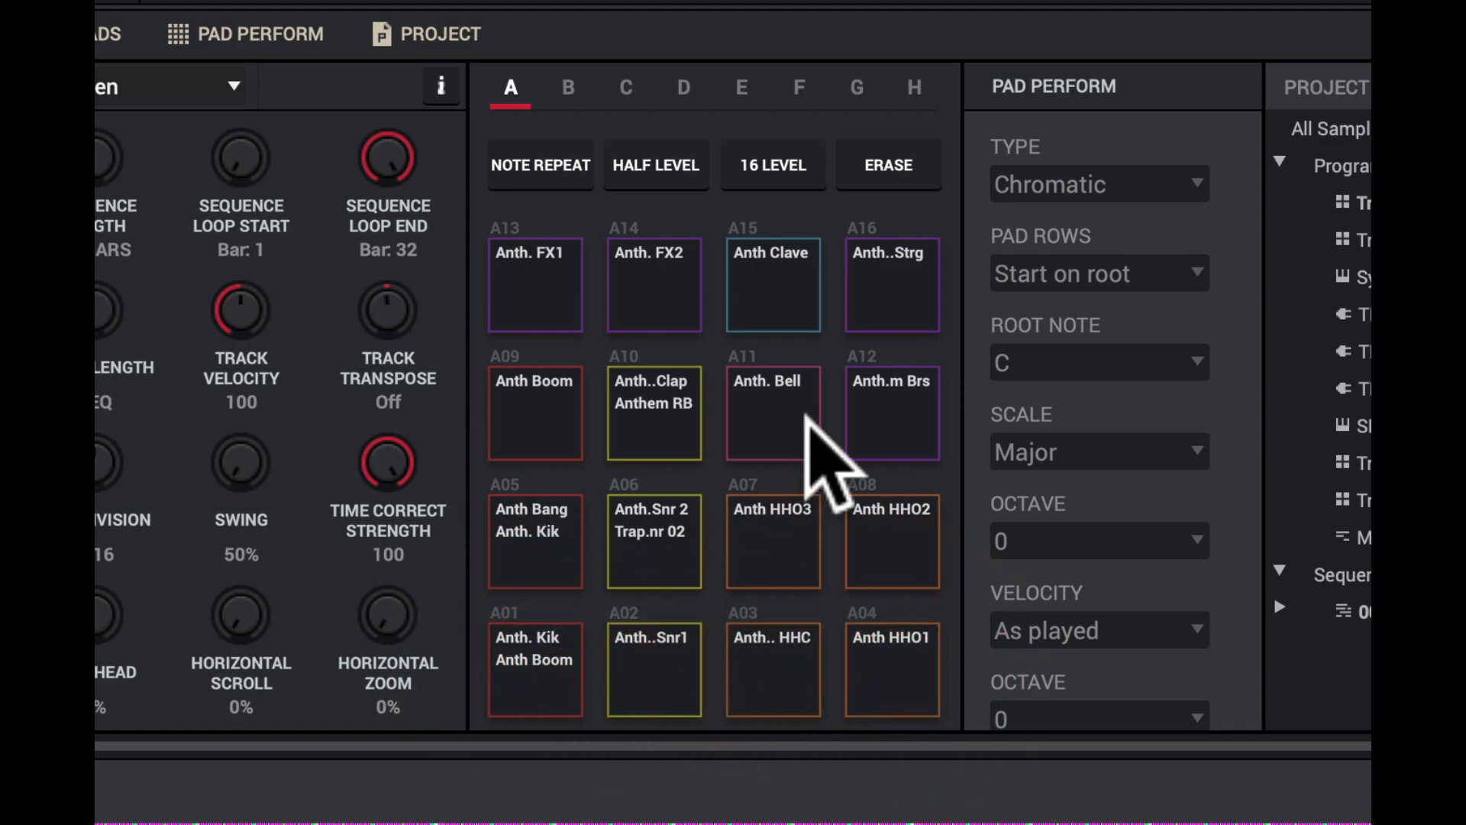
click(530, 550)
click(655, 534)
click(746, 540)
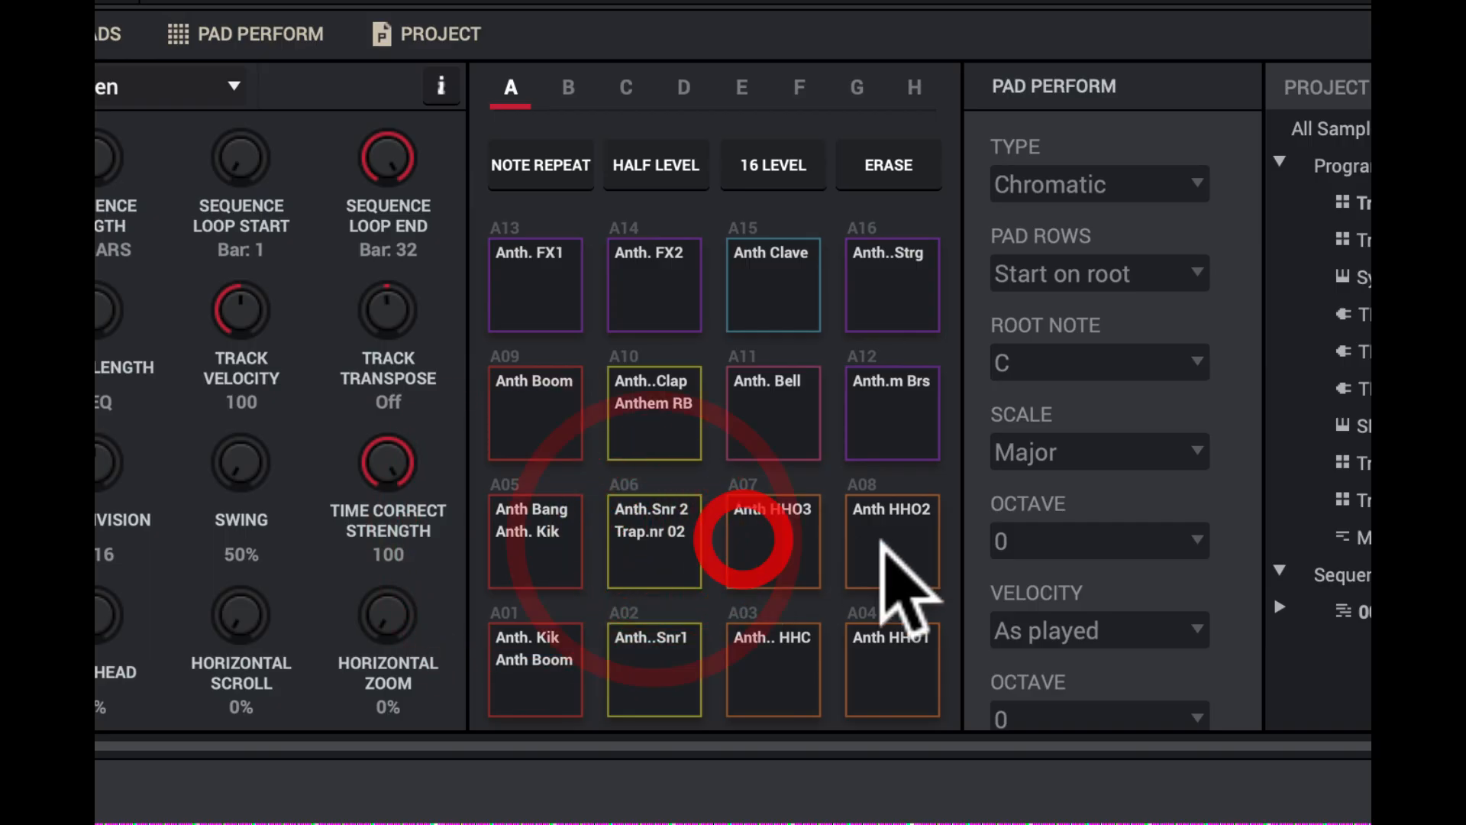
click(883, 550)
click(859, 409)
click(769, 403)
click(638, 406)
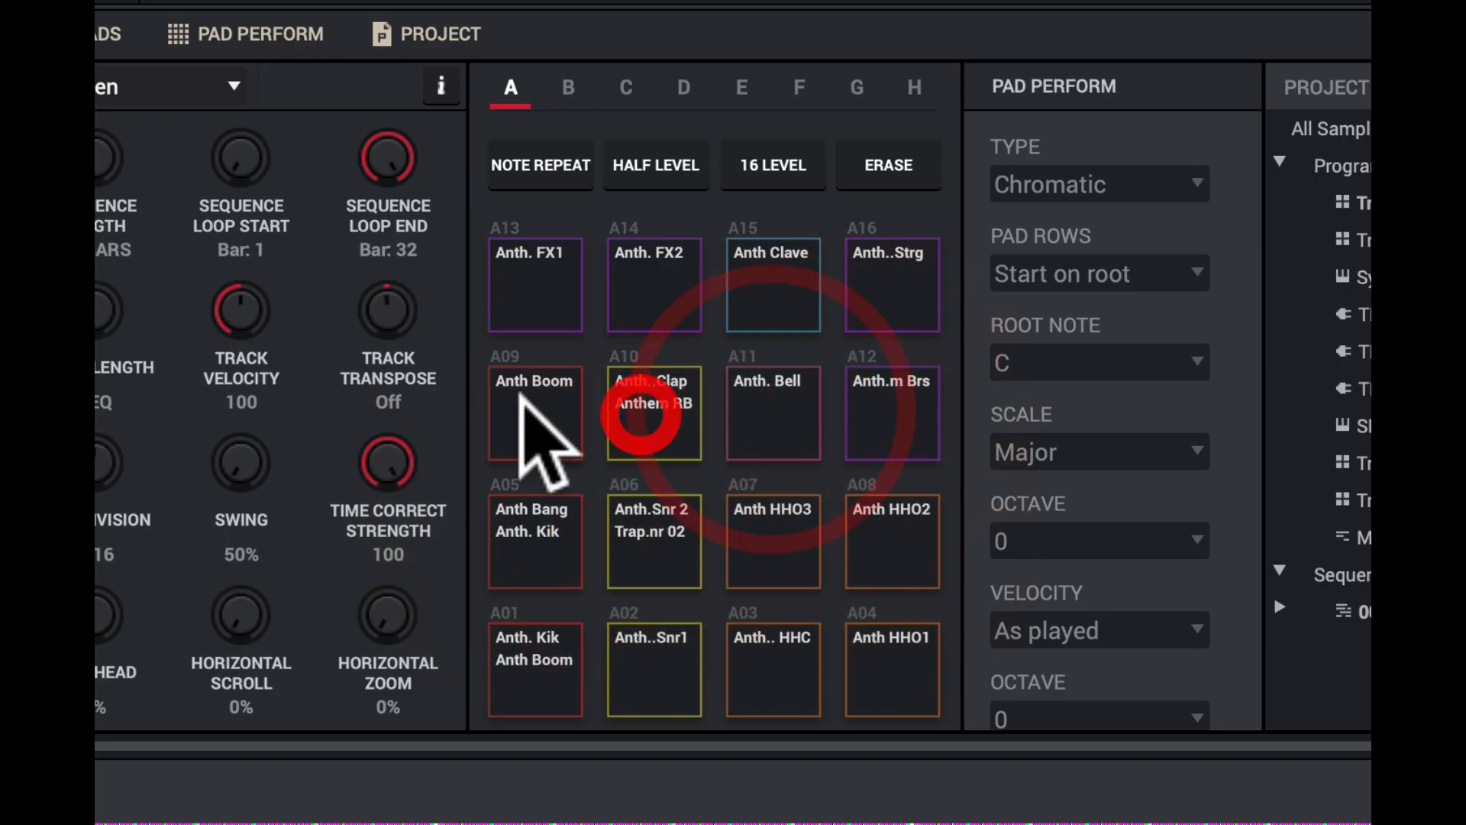
click(521, 404)
click(500, 279)
click(653, 304)
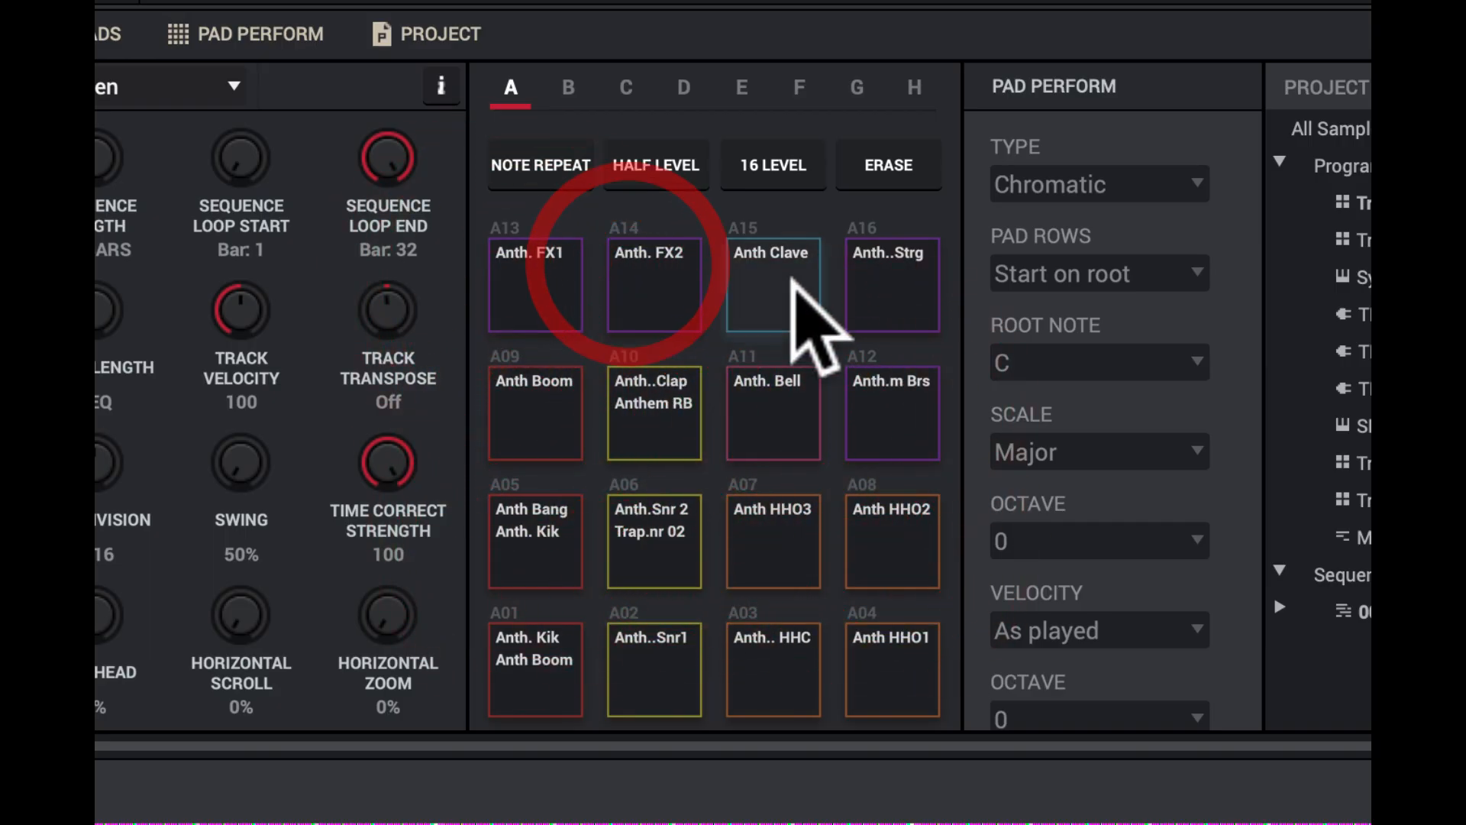
click(780, 314)
click(861, 312)
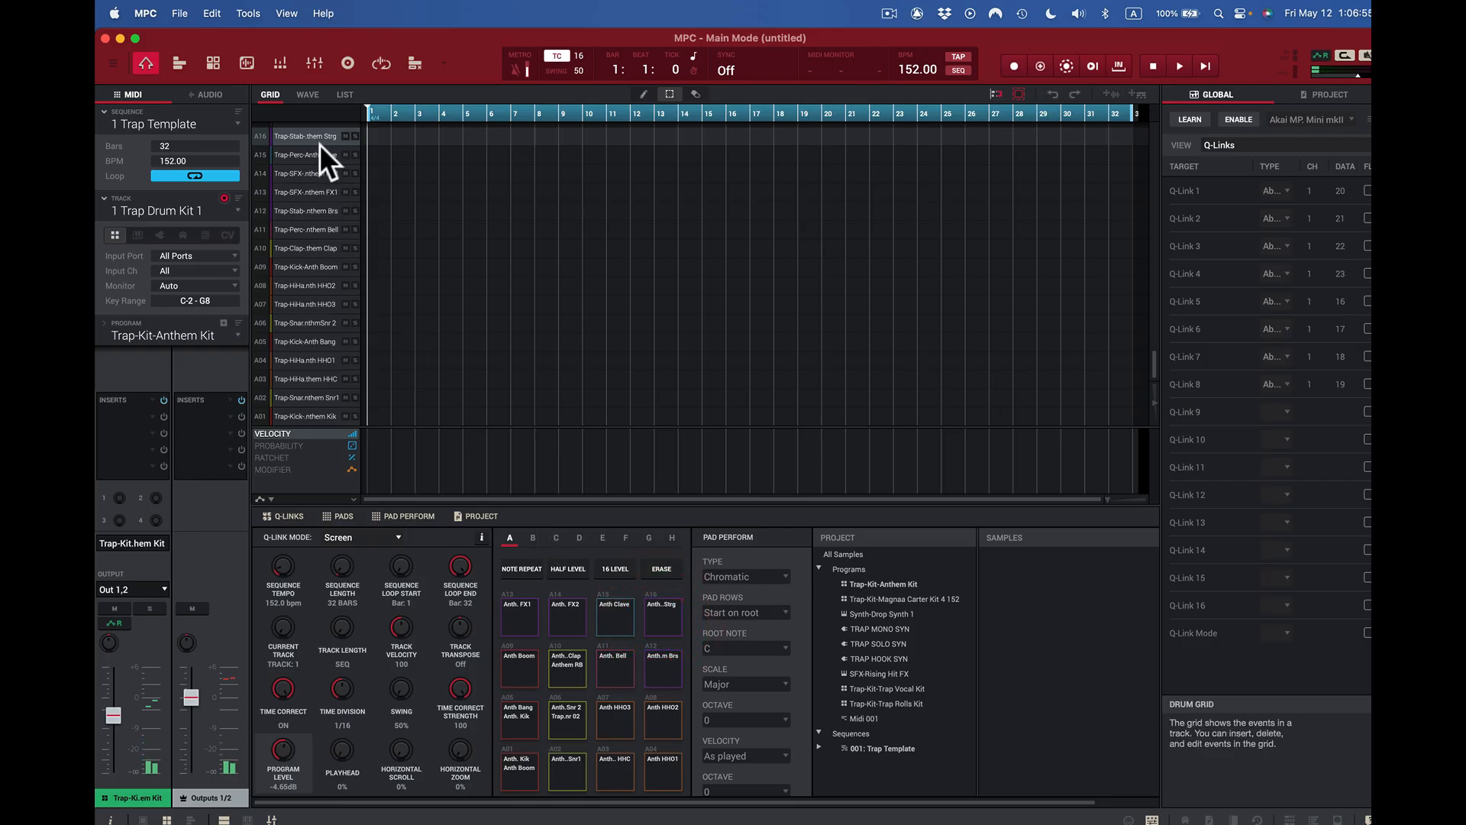
- Audition pads A16 and A01 again, and hide the MIDI control mapping area with the Q-Links list
click(670, 618)
click(523, 773)
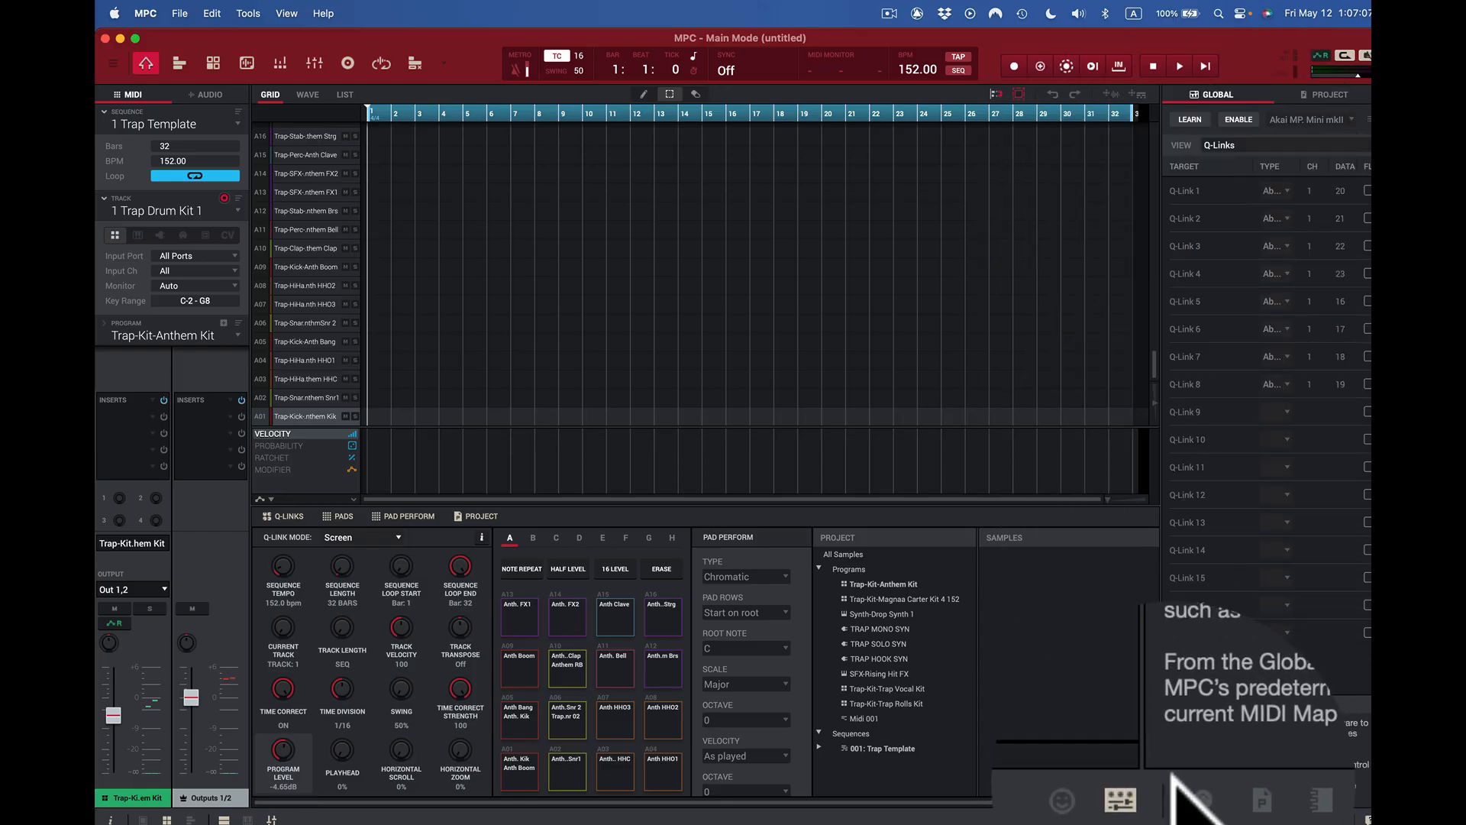
click(1152, 818)
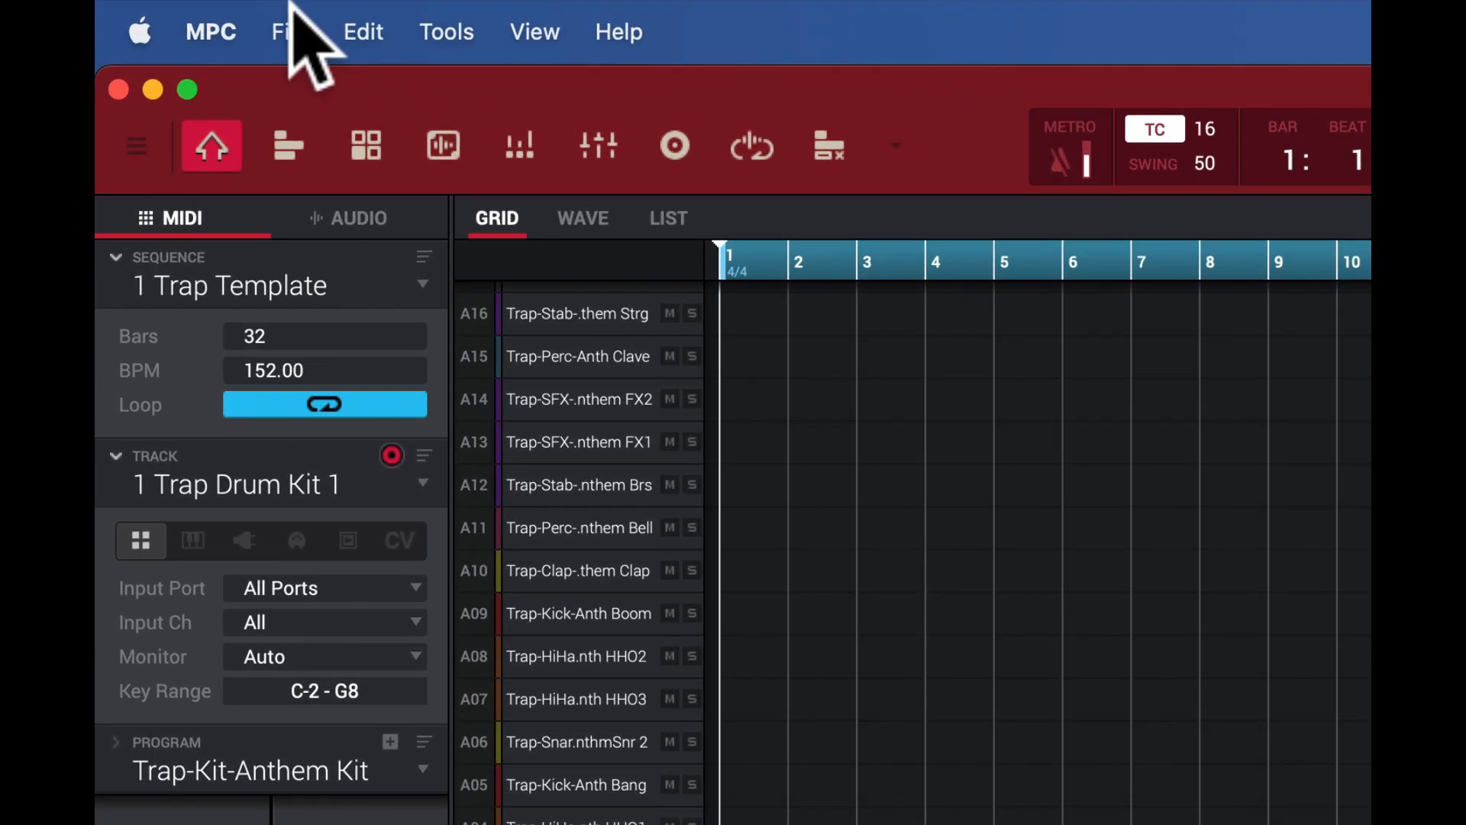
- Start a new project and load the Trap demo from the project chooser
click(287, 22)
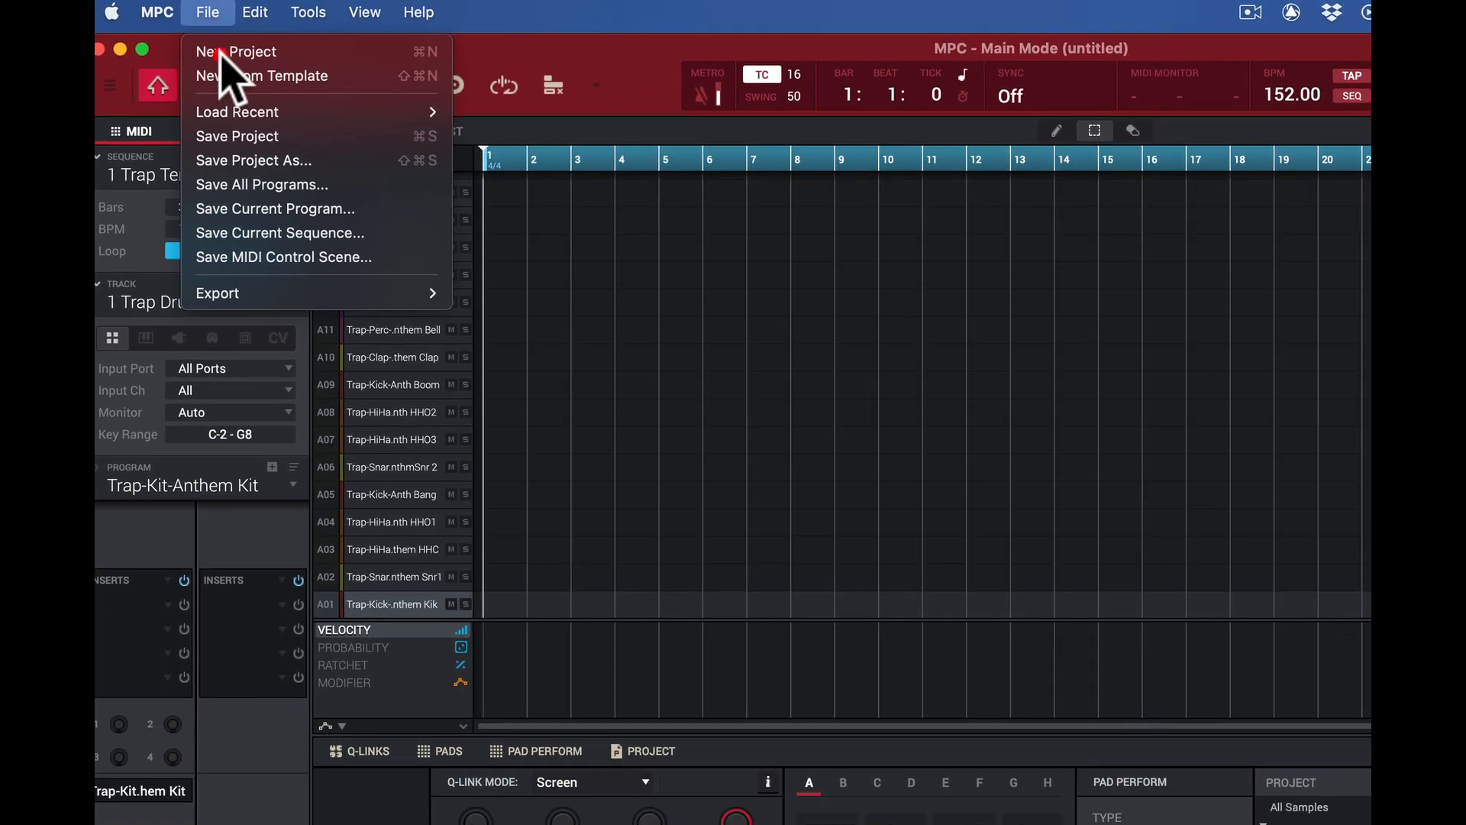
click(219, 52)
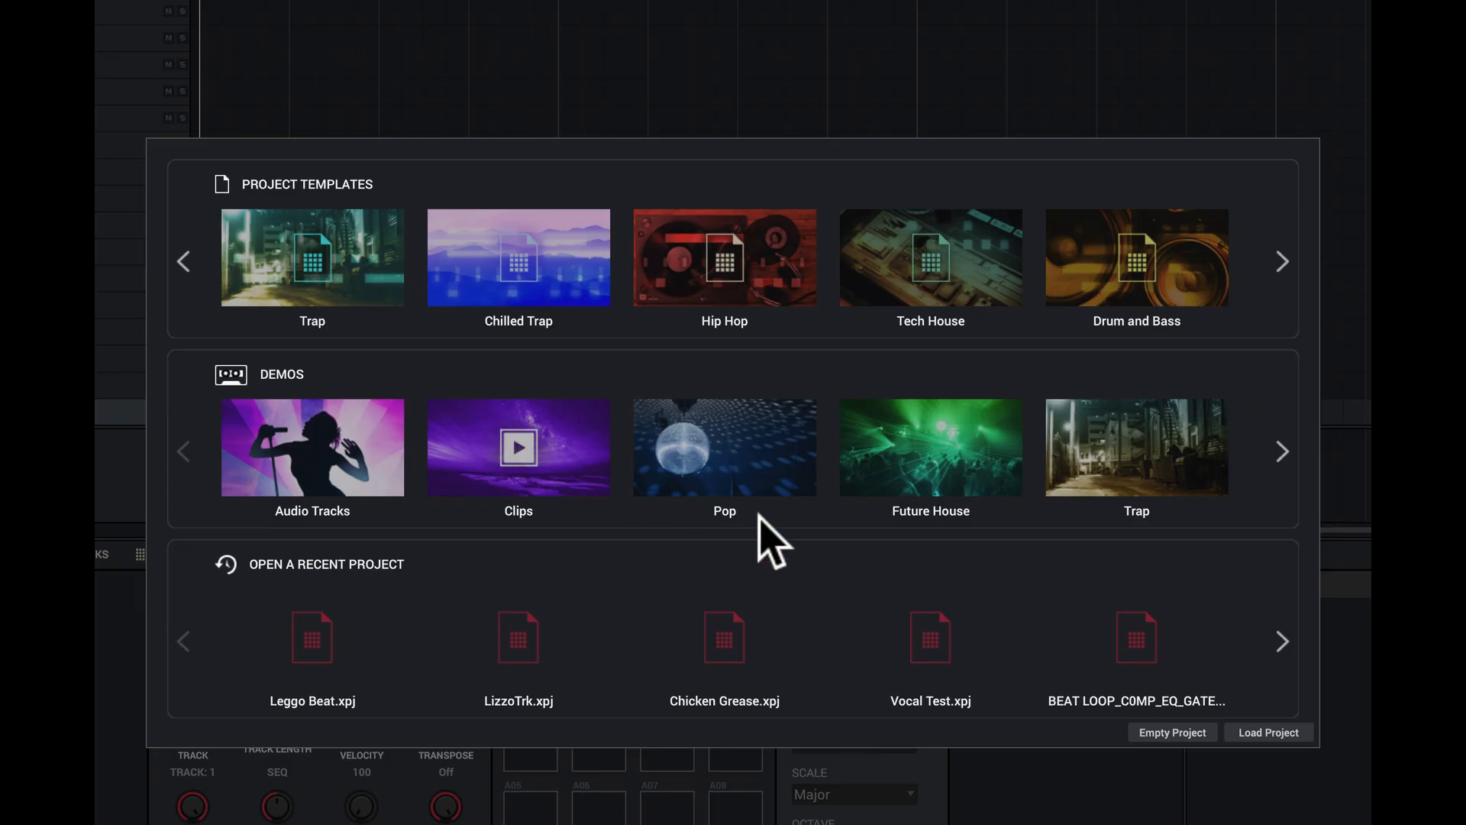
click(1276, 454)
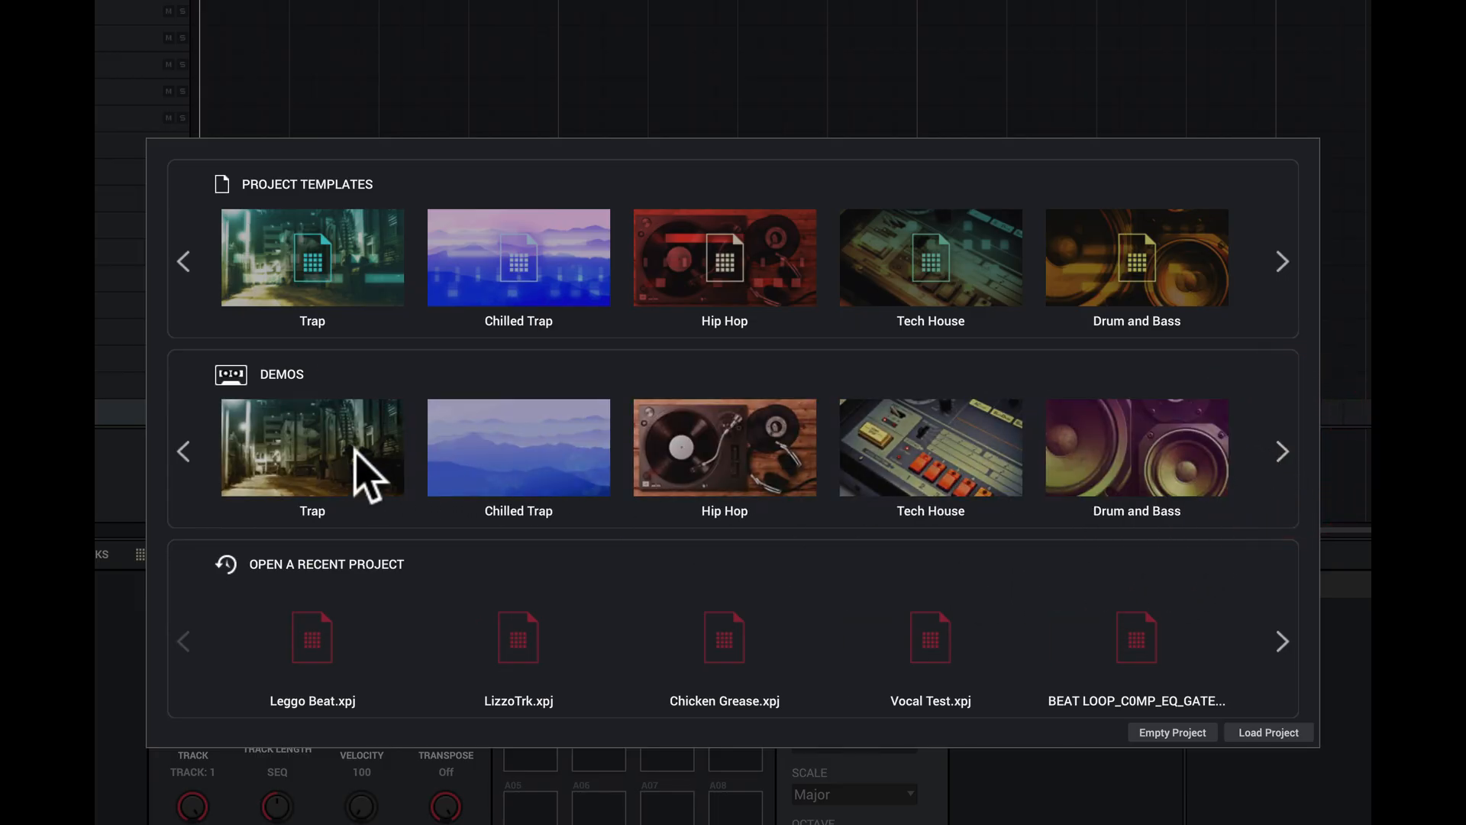
click(313, 450)
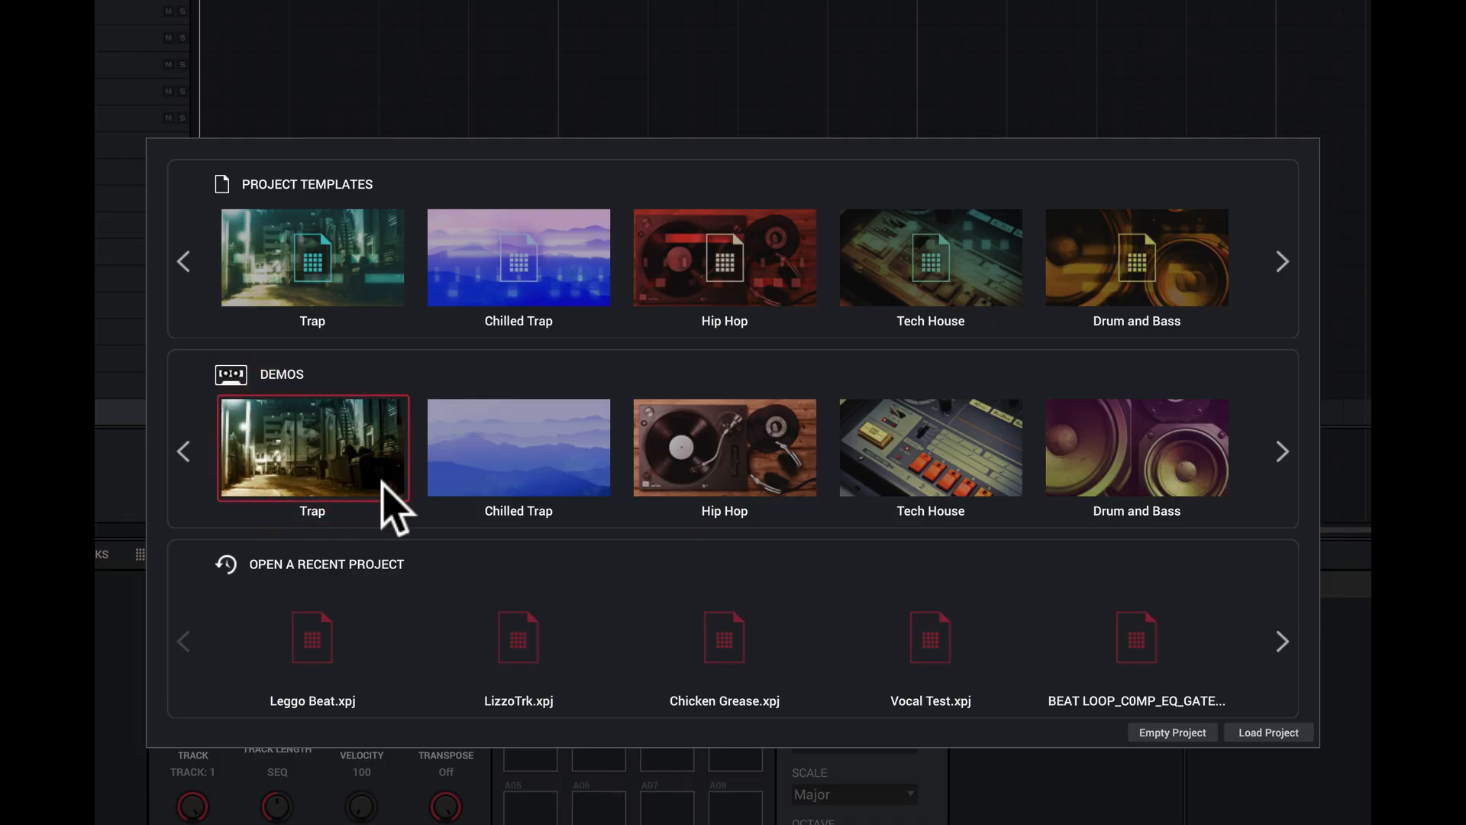
click(1278, 732)
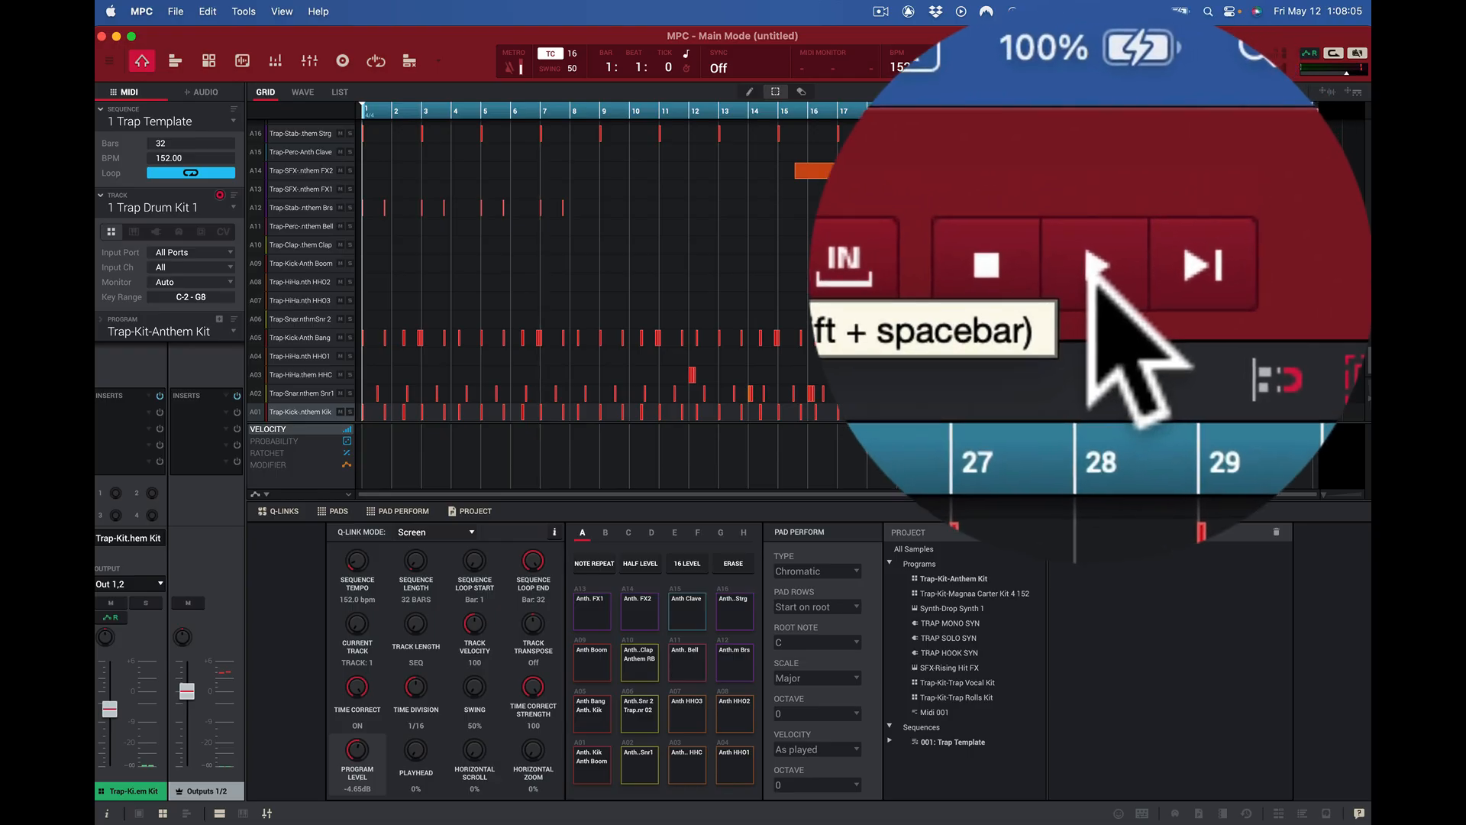
- Play part of the Trap demo sequence, stop it, and audition pads A01 to A04 and A13
click(1169, 65)
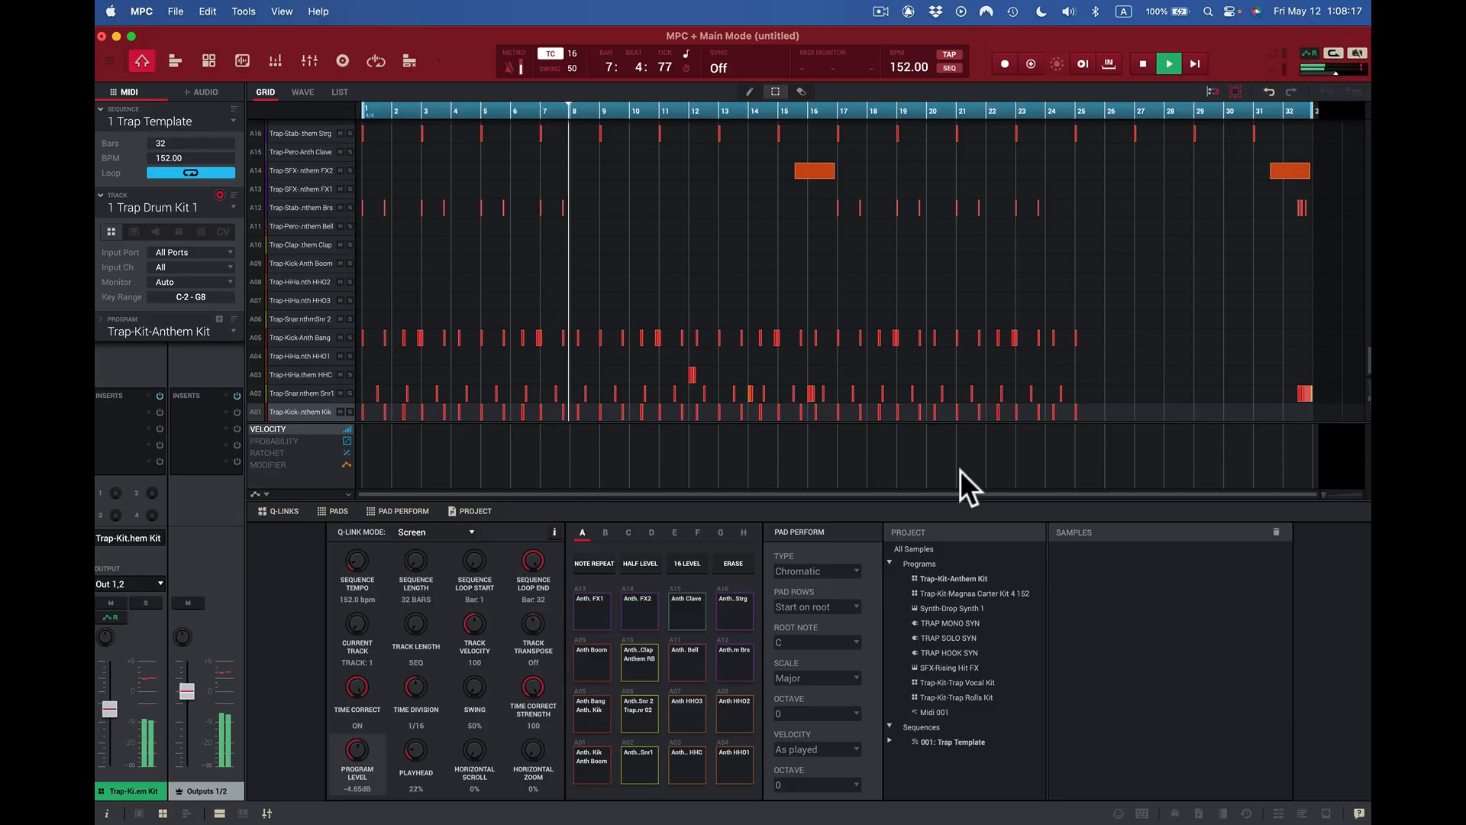
key(space)
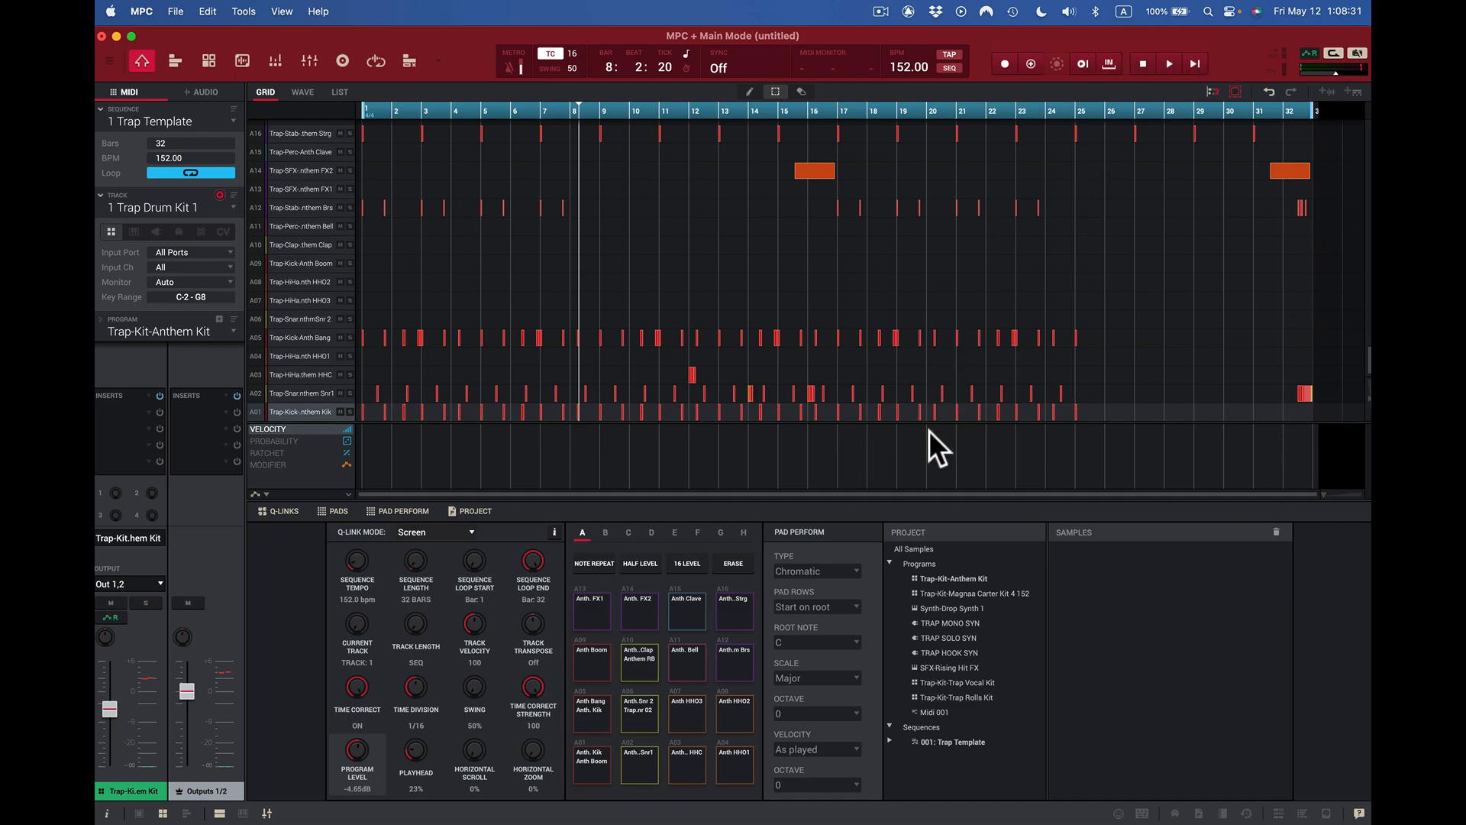
click(585, 757)
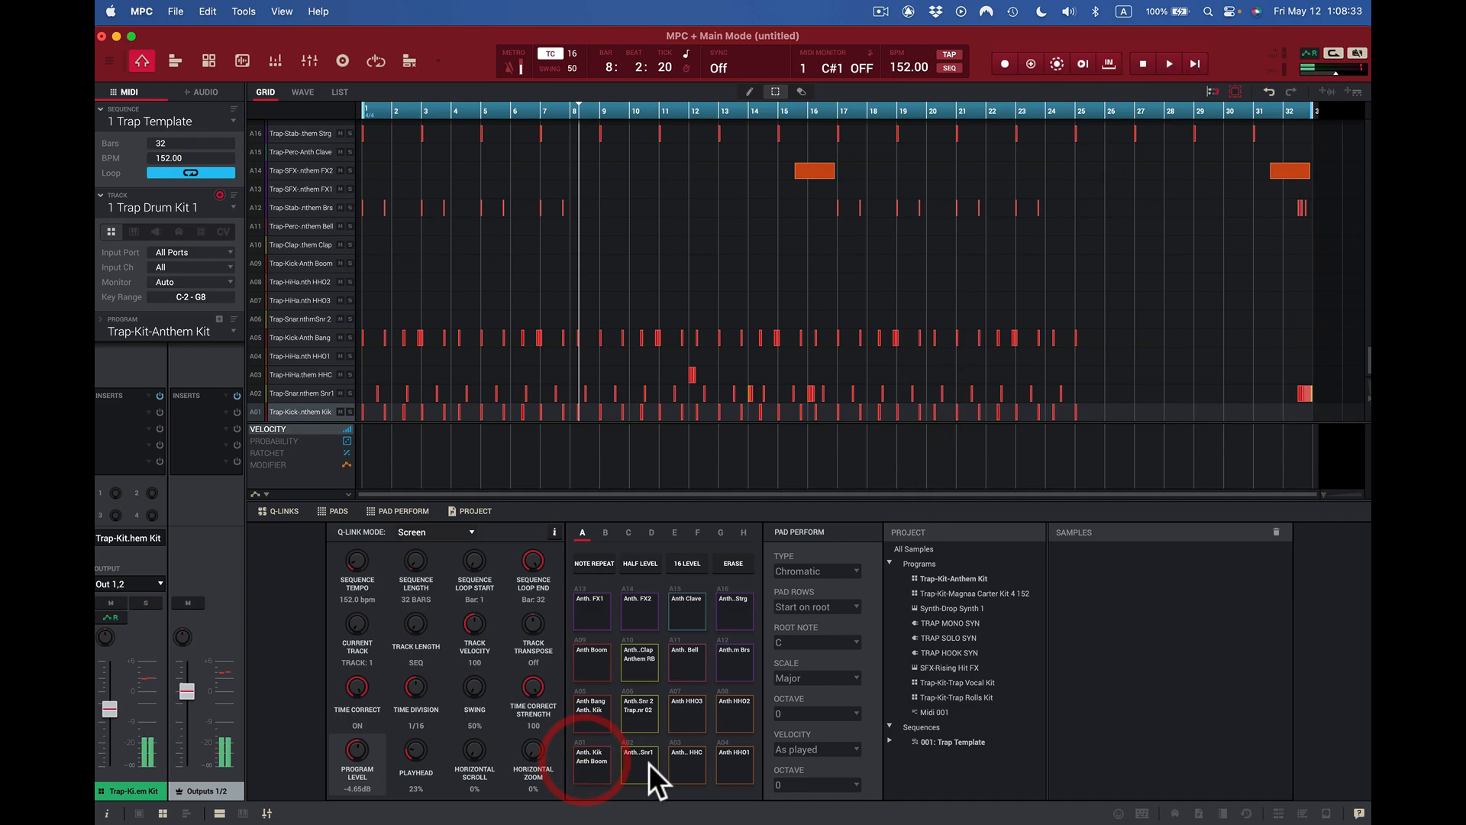
click(644, 765)
click(697, 765)
click(751, 766)
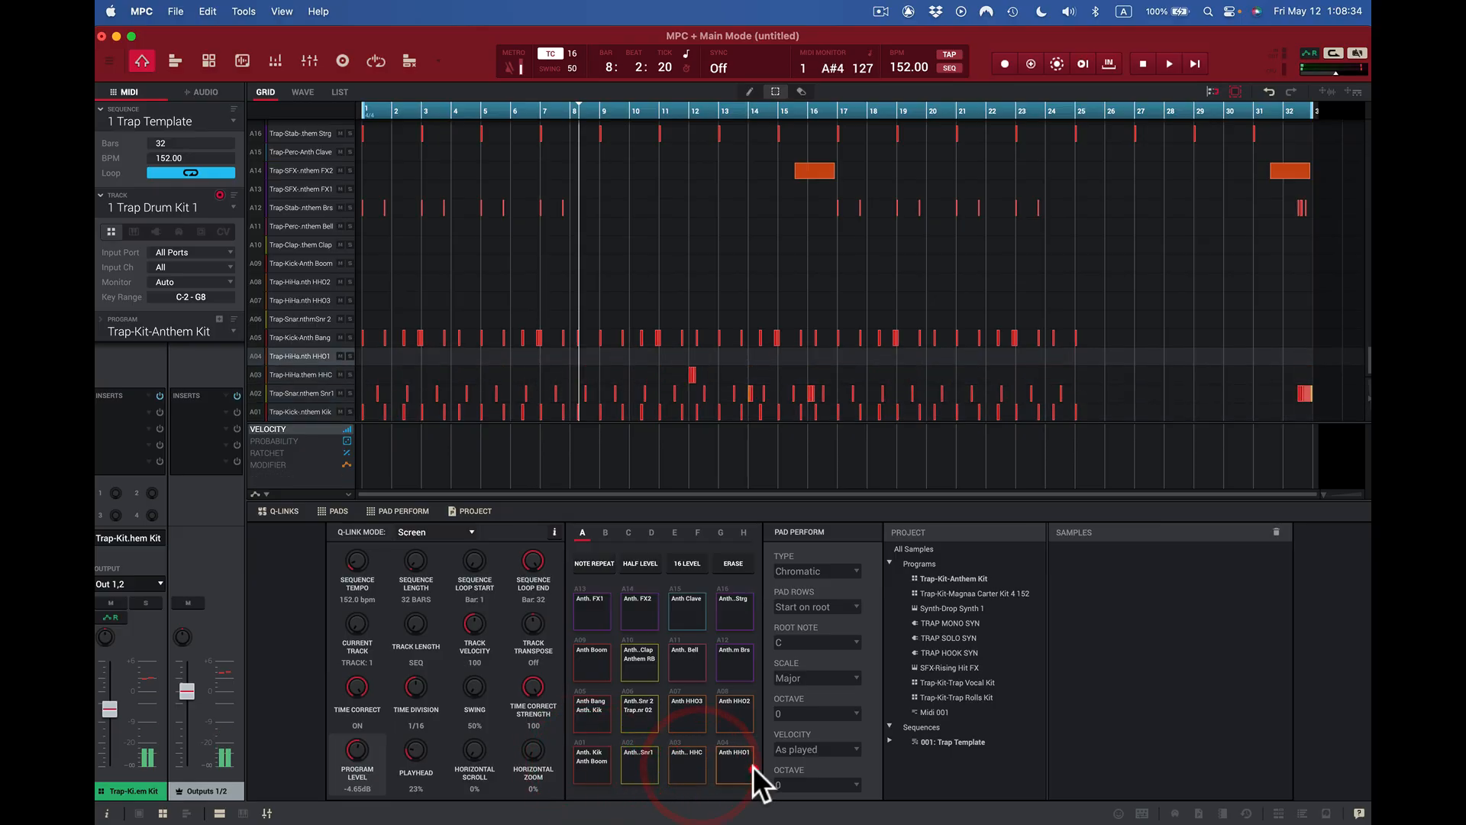
click(603, 602)
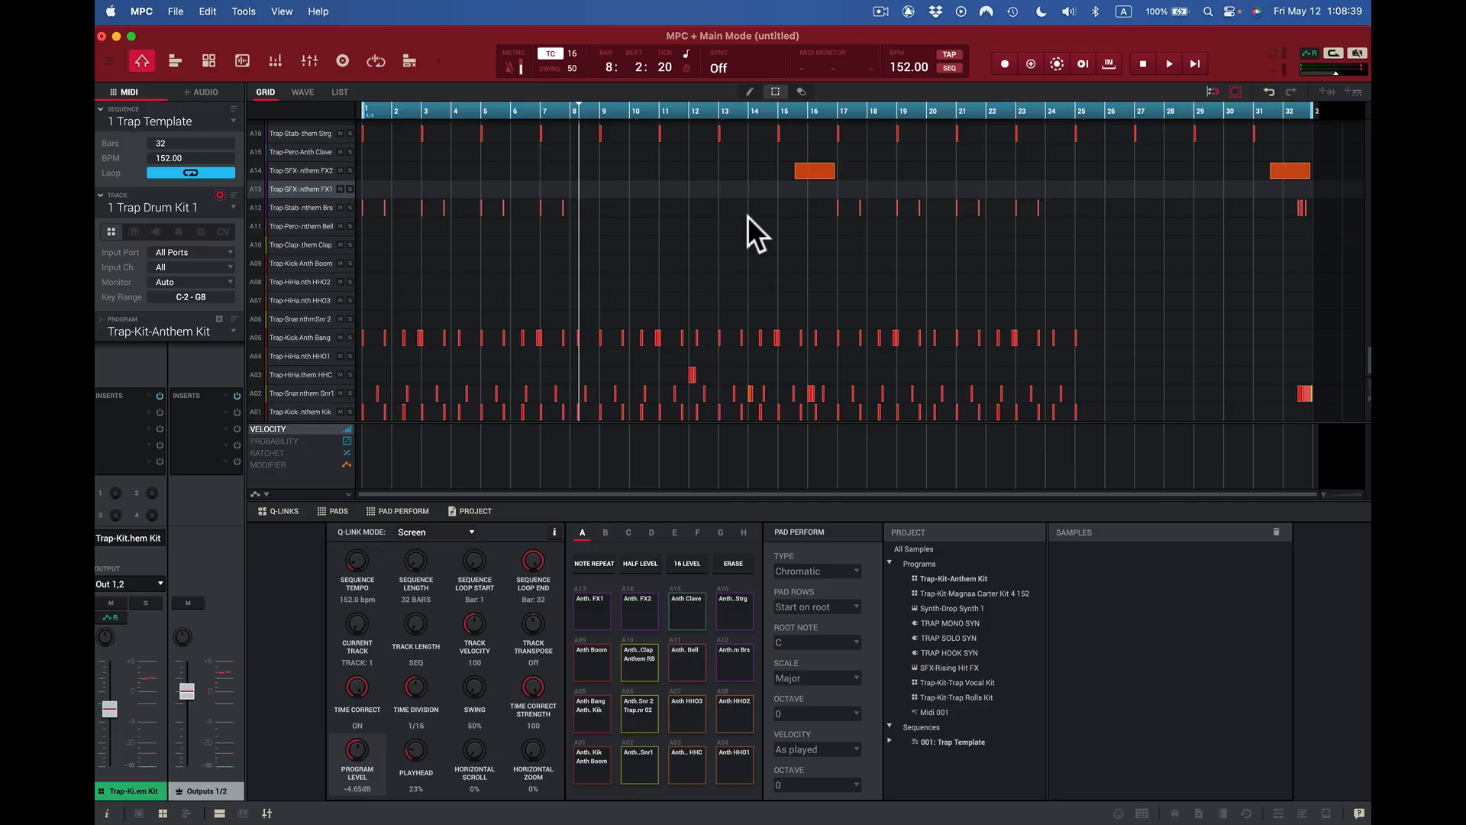
- Open the recent project LizzoTrk.xpj from a new project without saving the current one, and play part of its sequence
click(177, 9)
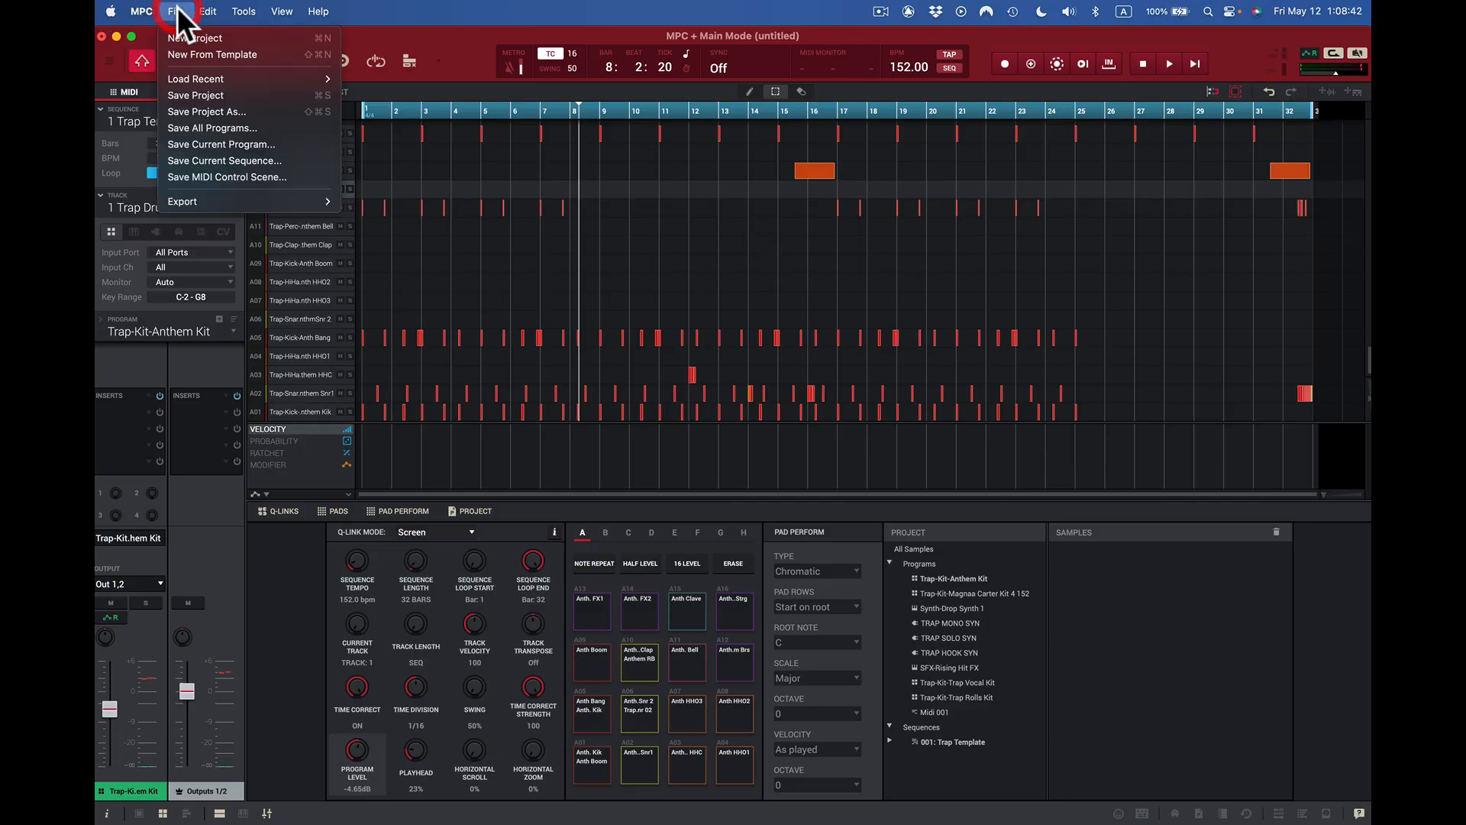
click(205, 37)
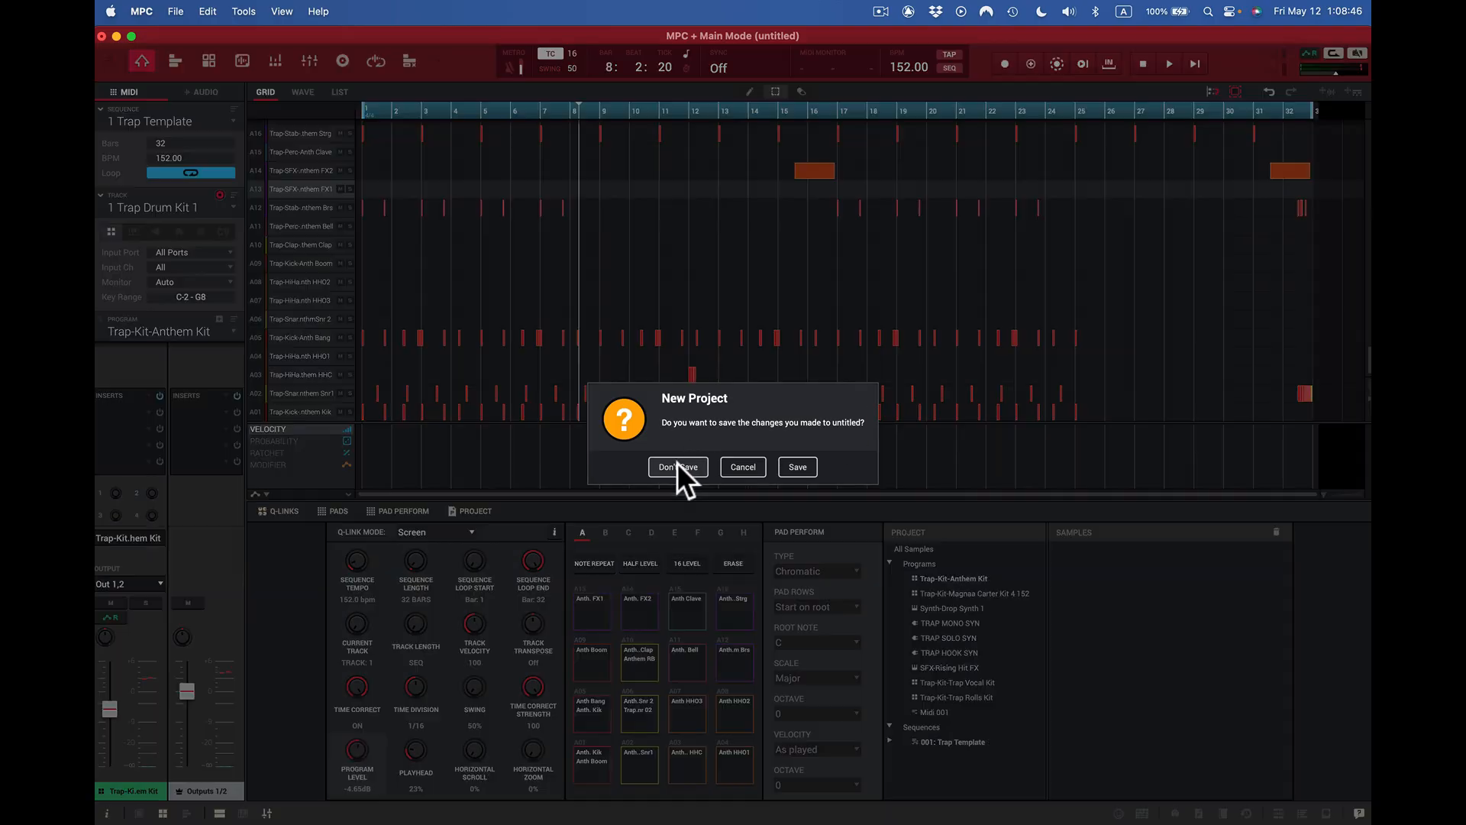
click(677, 464)
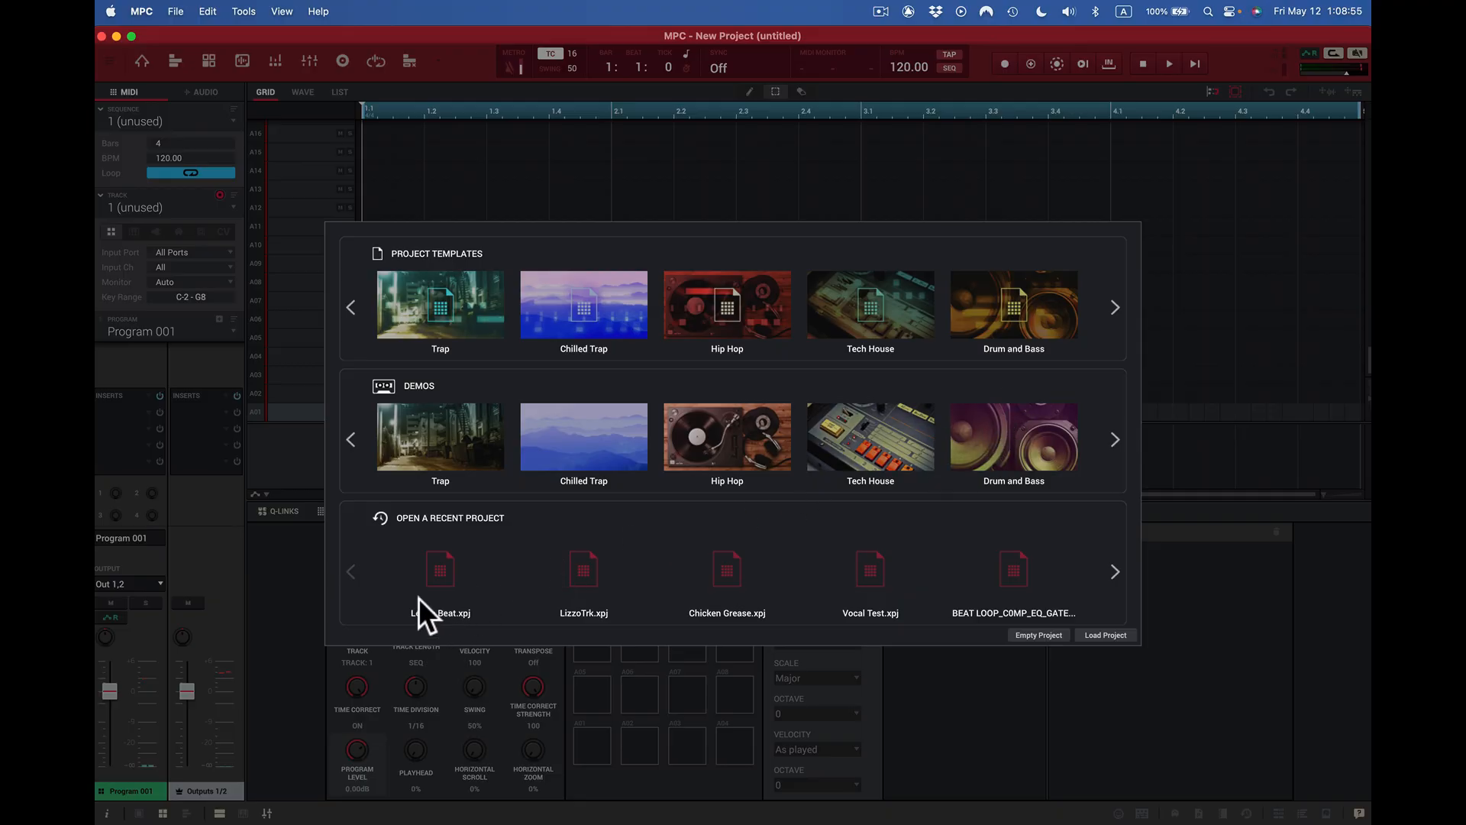
double_click(579, 583)
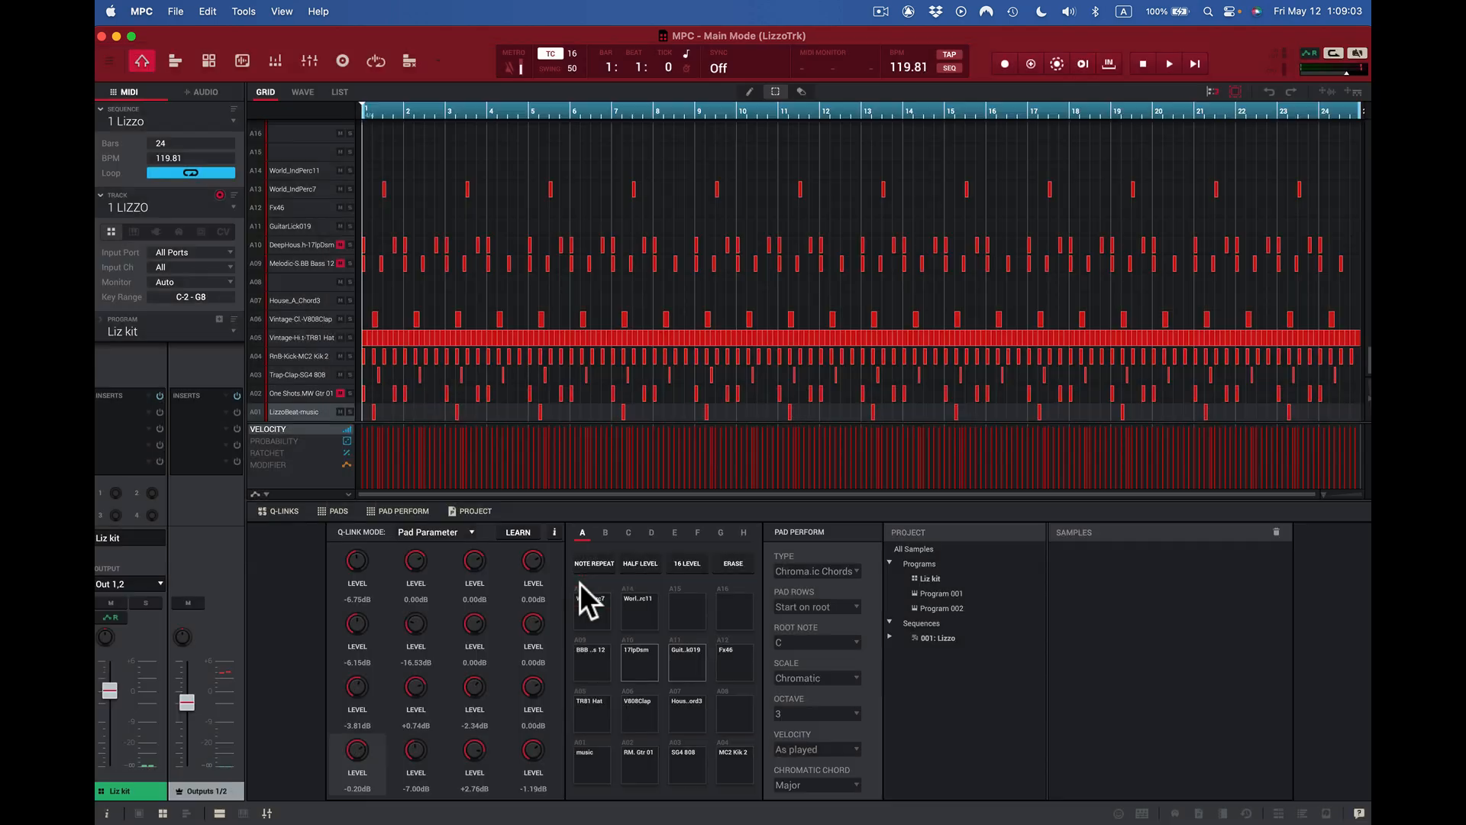
key(space)
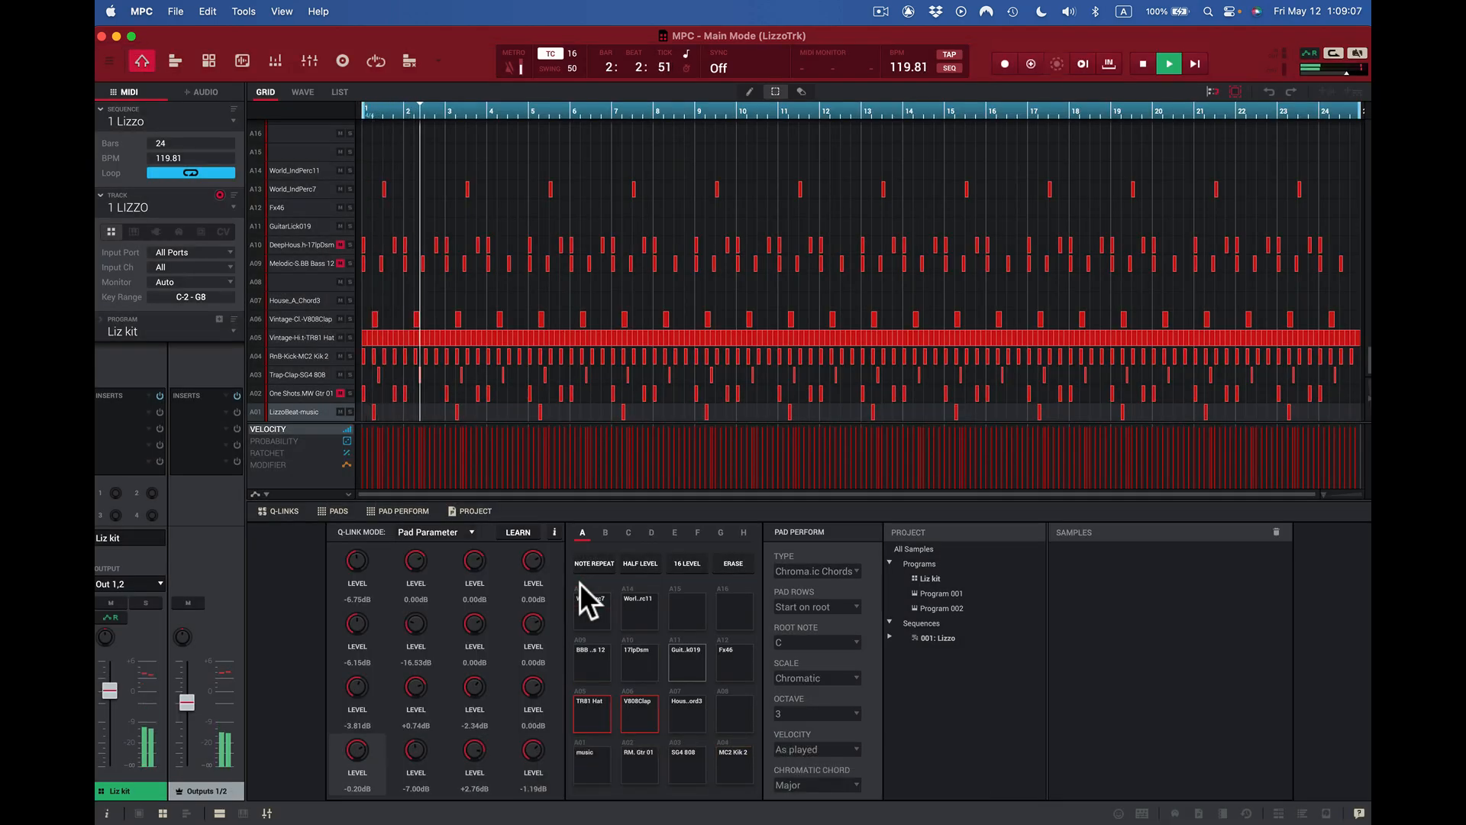
key(space)
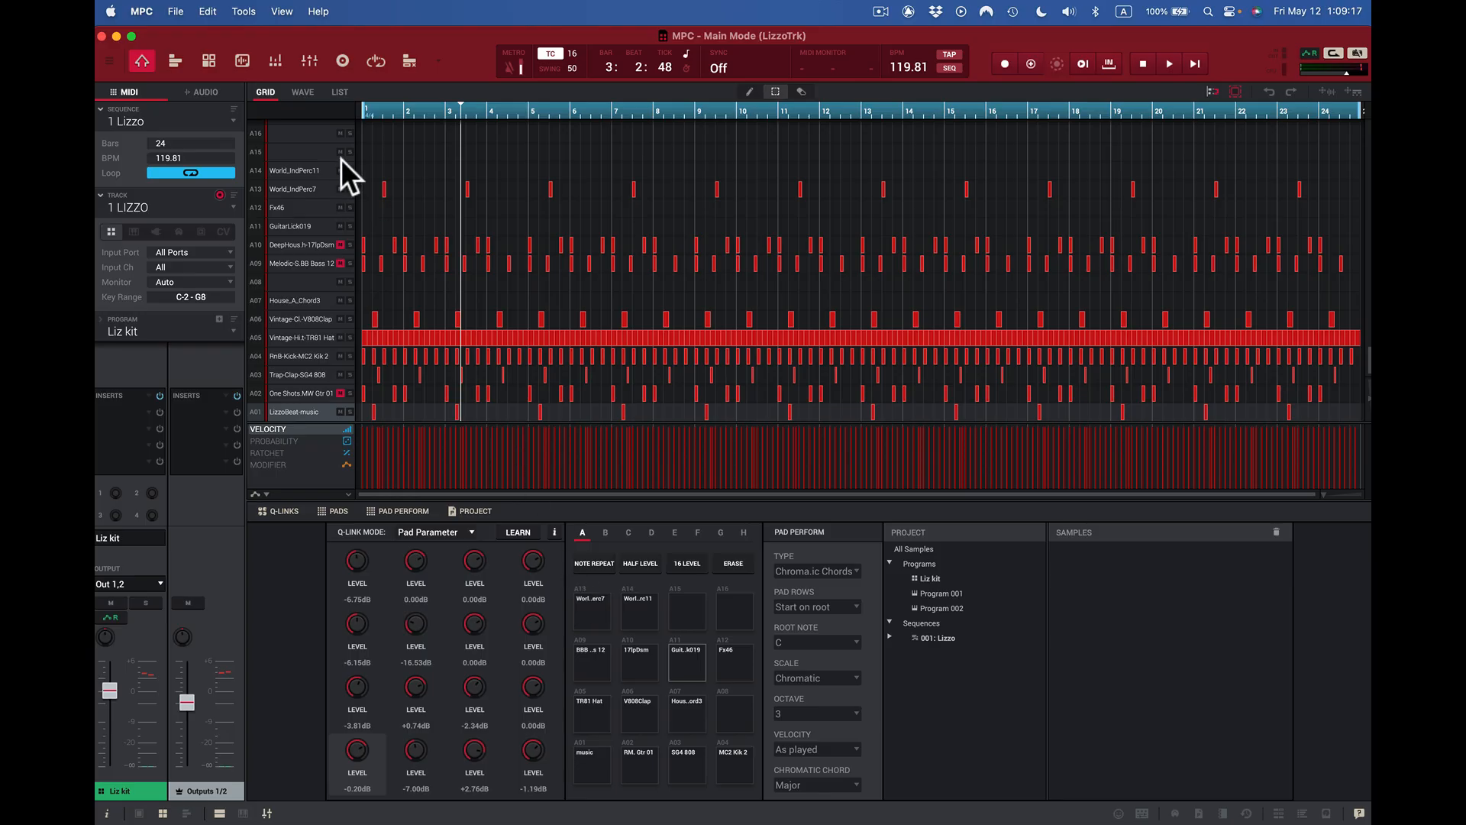
- Start a new project and choose an empty one in the project chooser
click(169, 10)
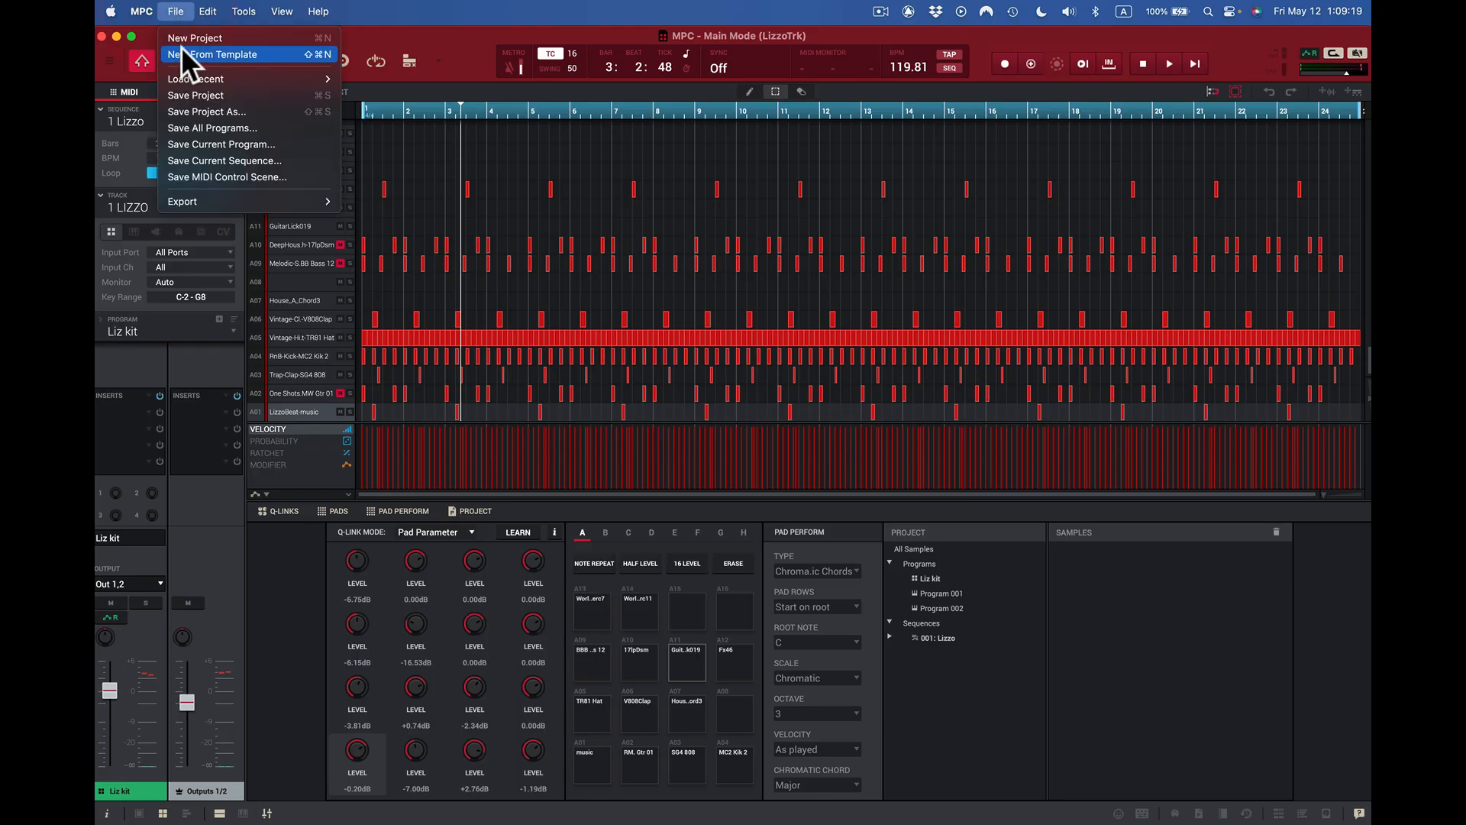
click(181, 39)
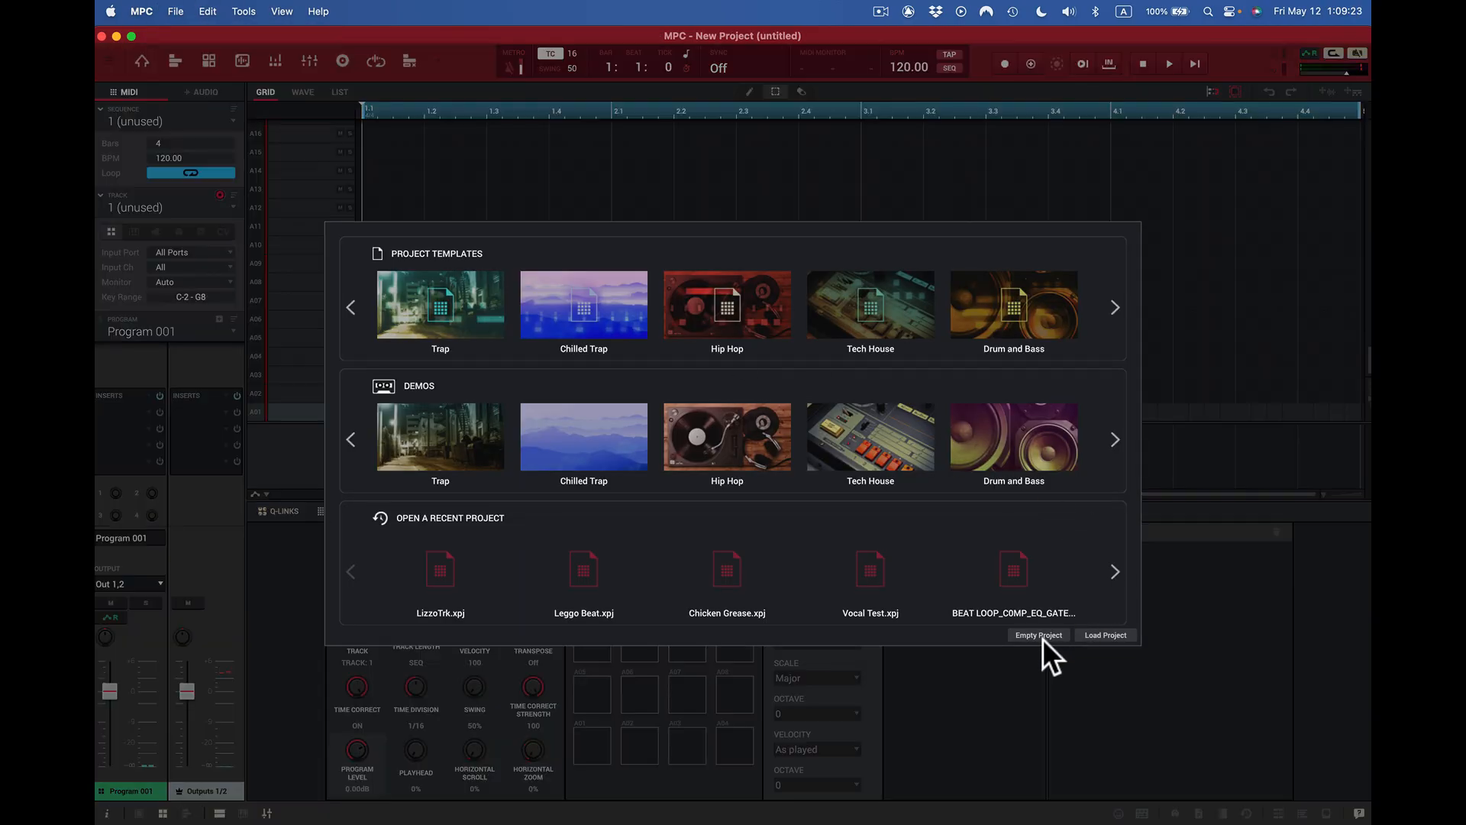
click(1043, 635)
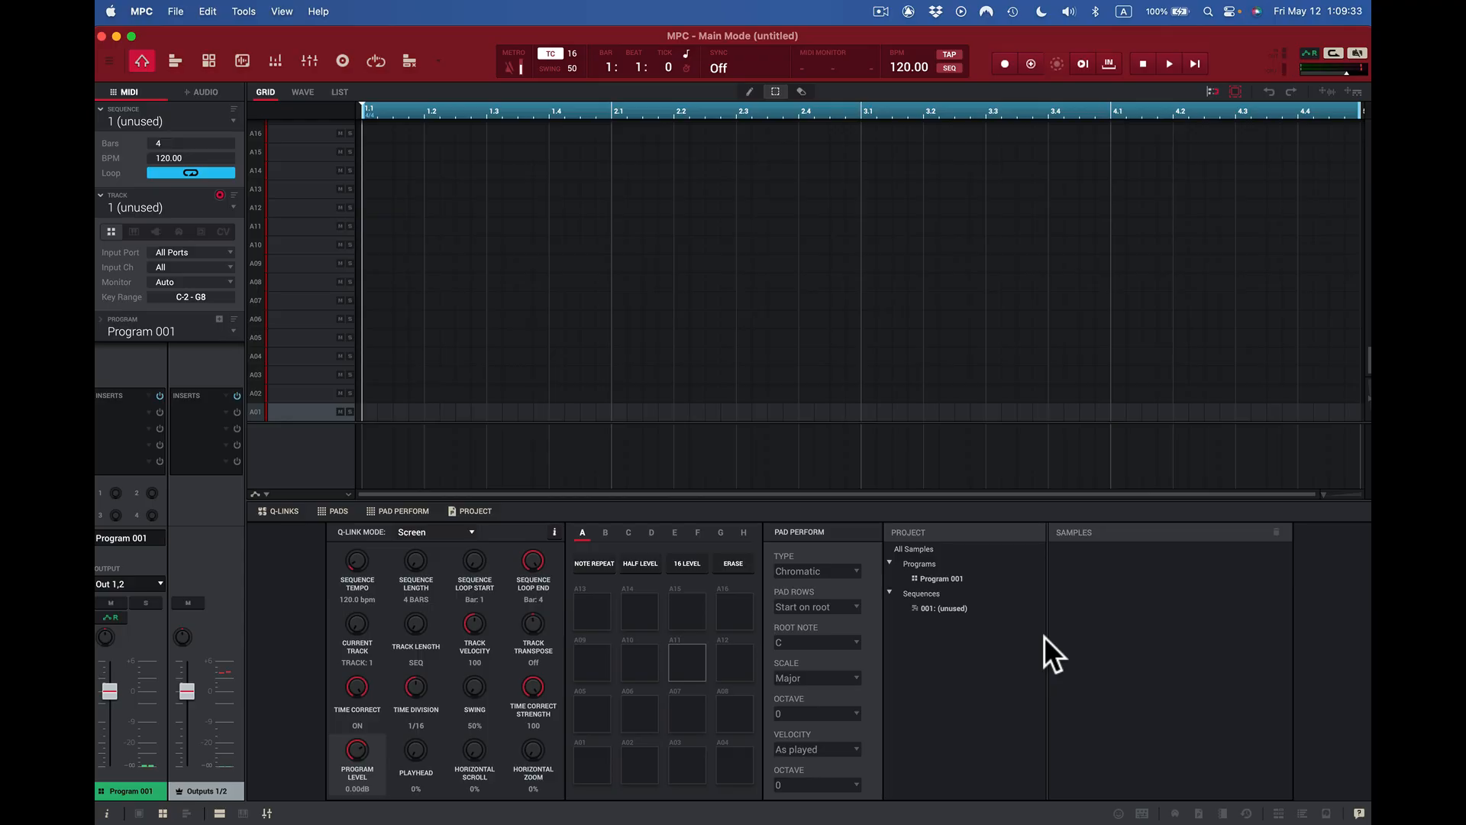
- Check for MPC software updates and dismiss the update information
click(142, 12)
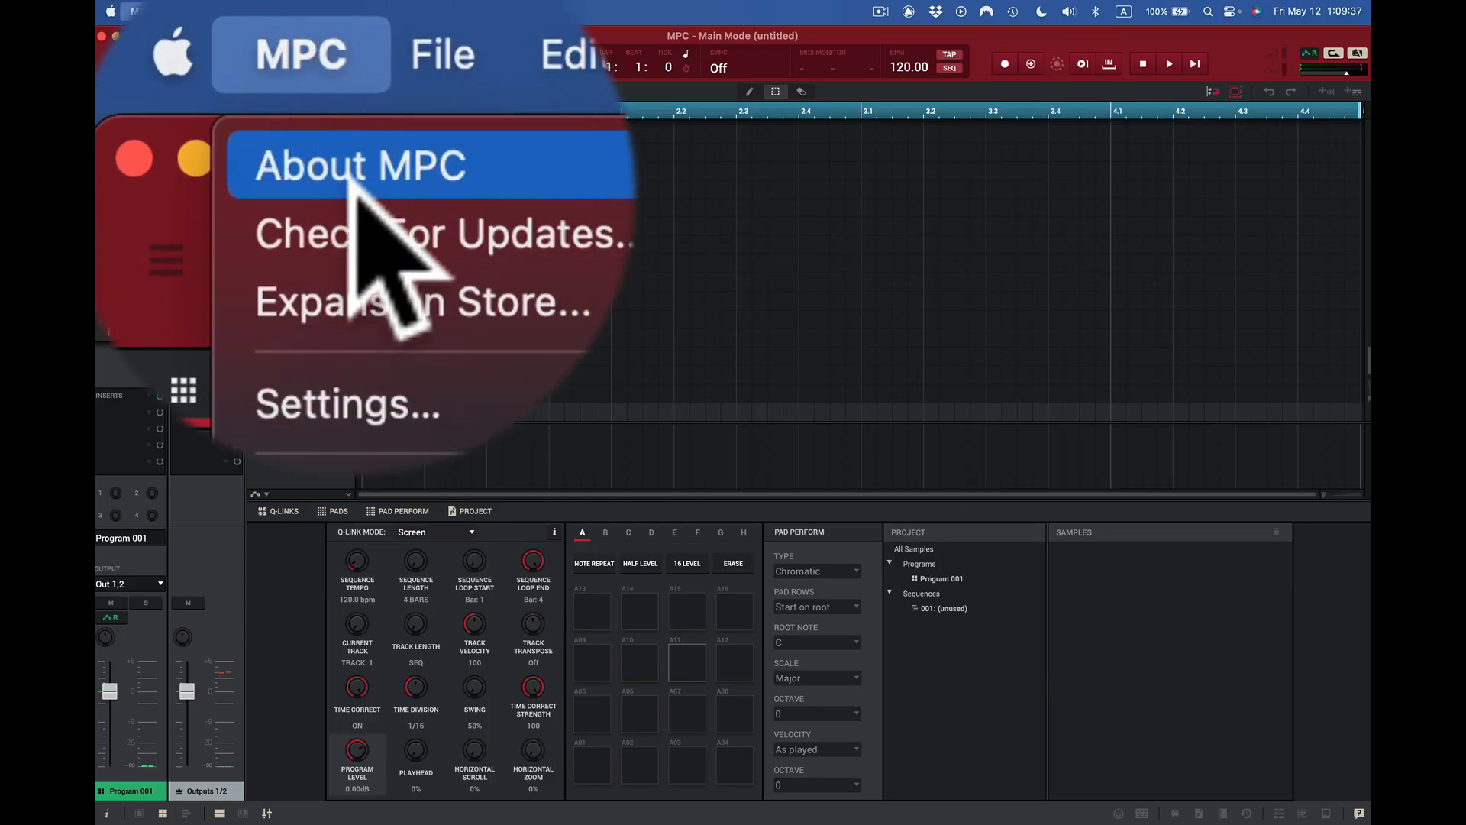
click(160, 53)
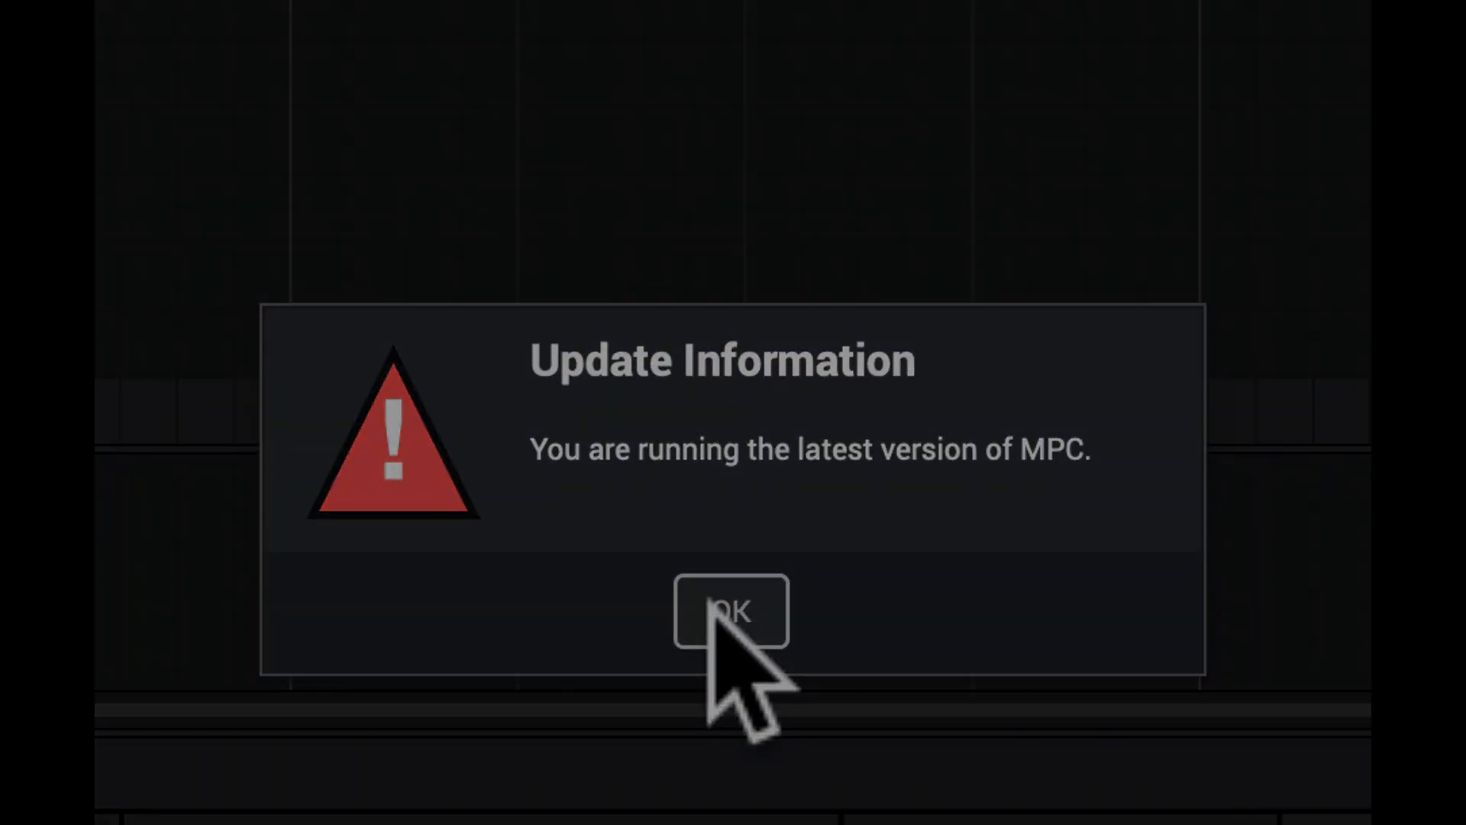
click(711, 607)
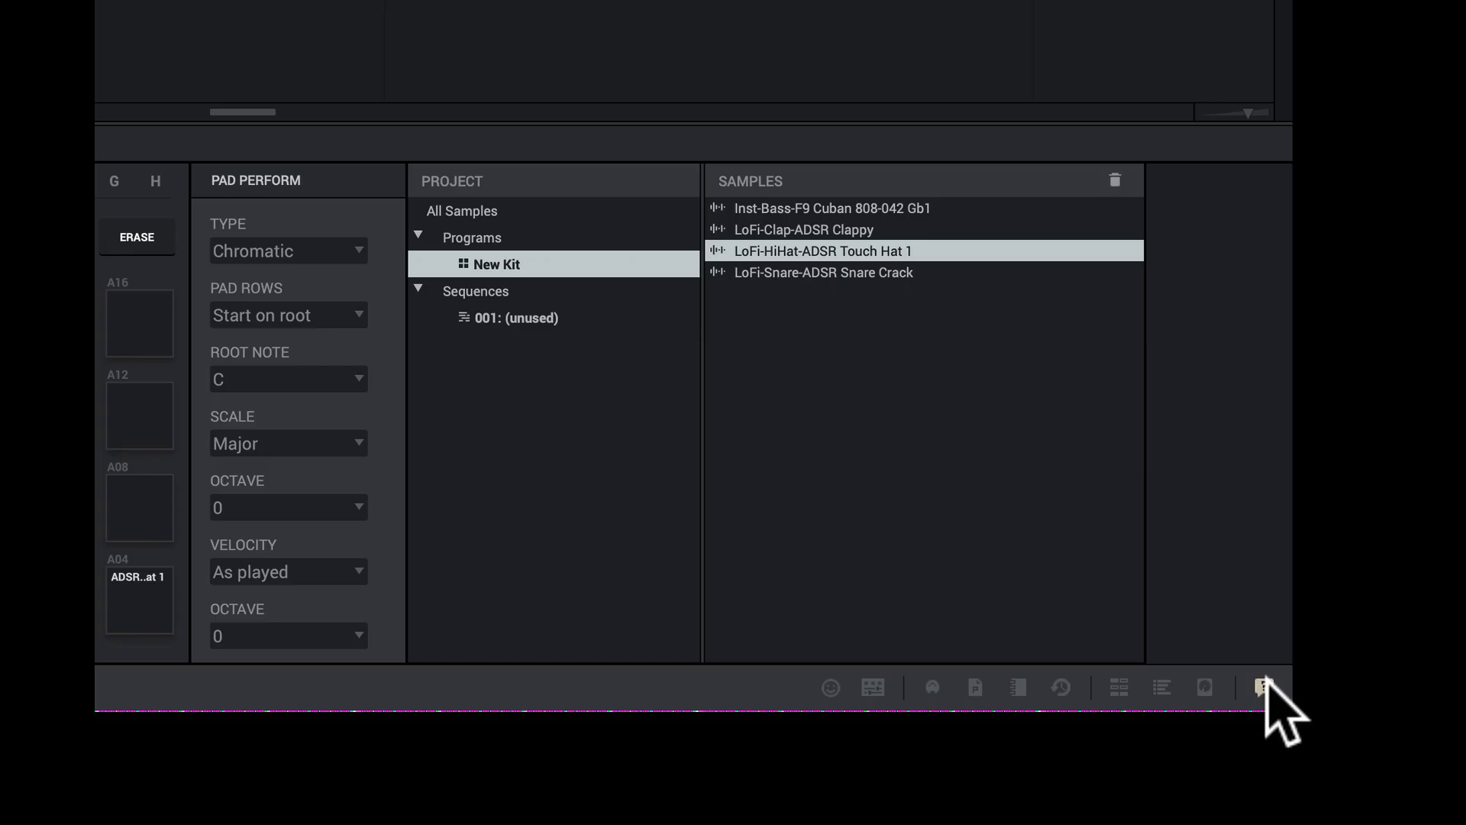
- Turn on the help text area and switch between the file, expansion and media browsers, ending on the file browser
click(1264, 679)
key(h)
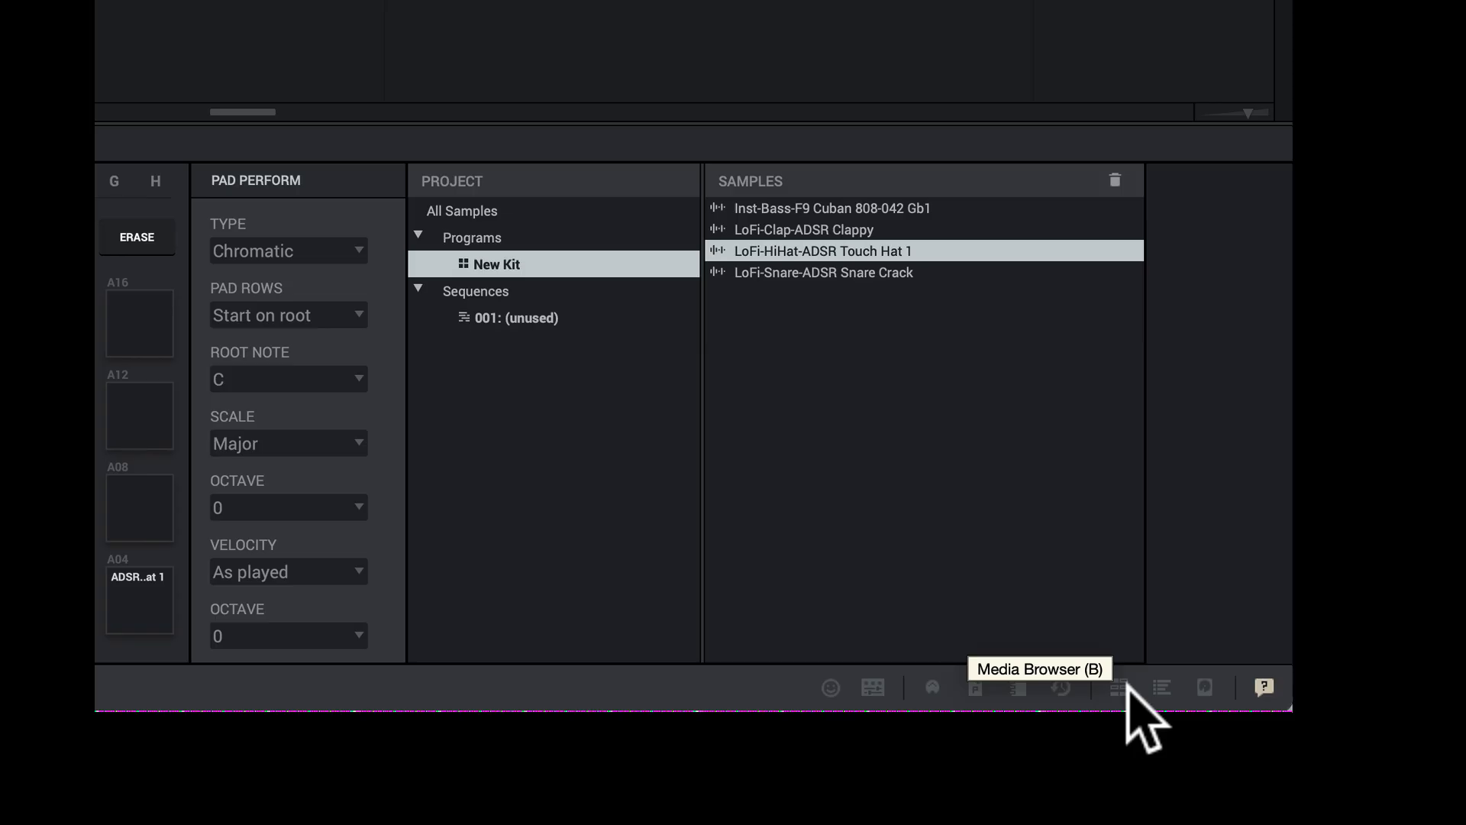
click(1205, 684)
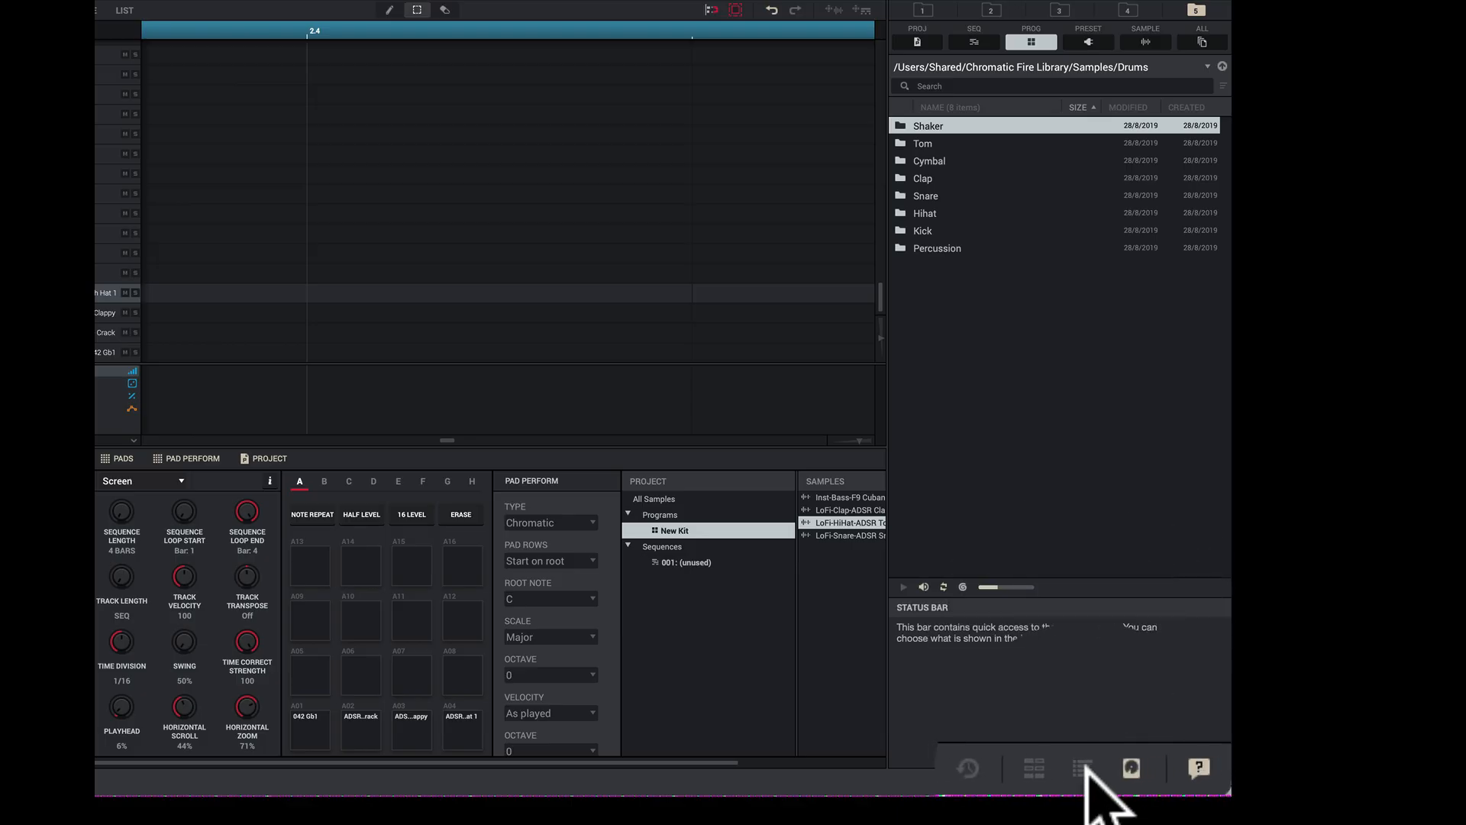
click(1083, 767)
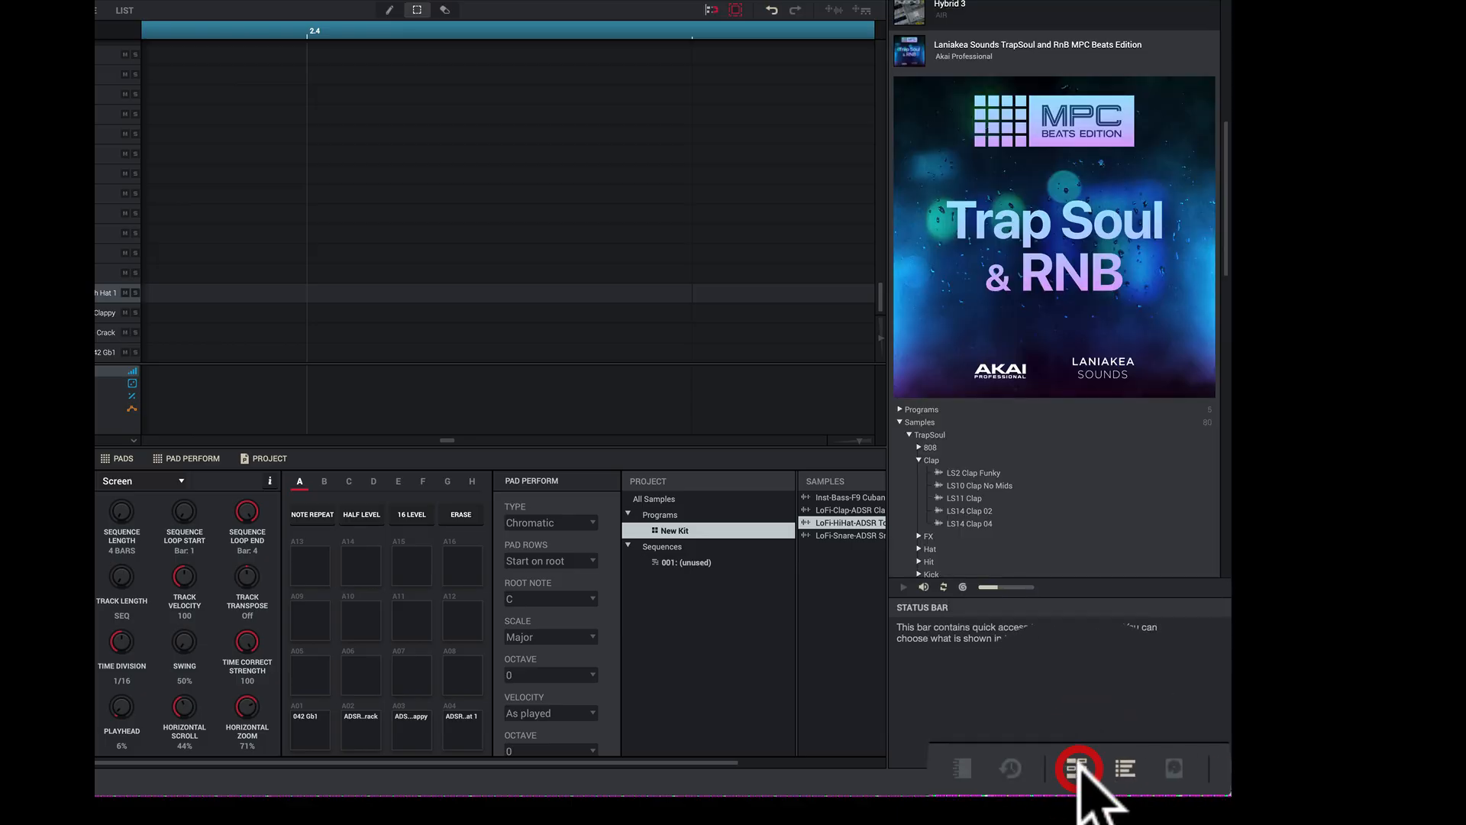
click(1077, 767)
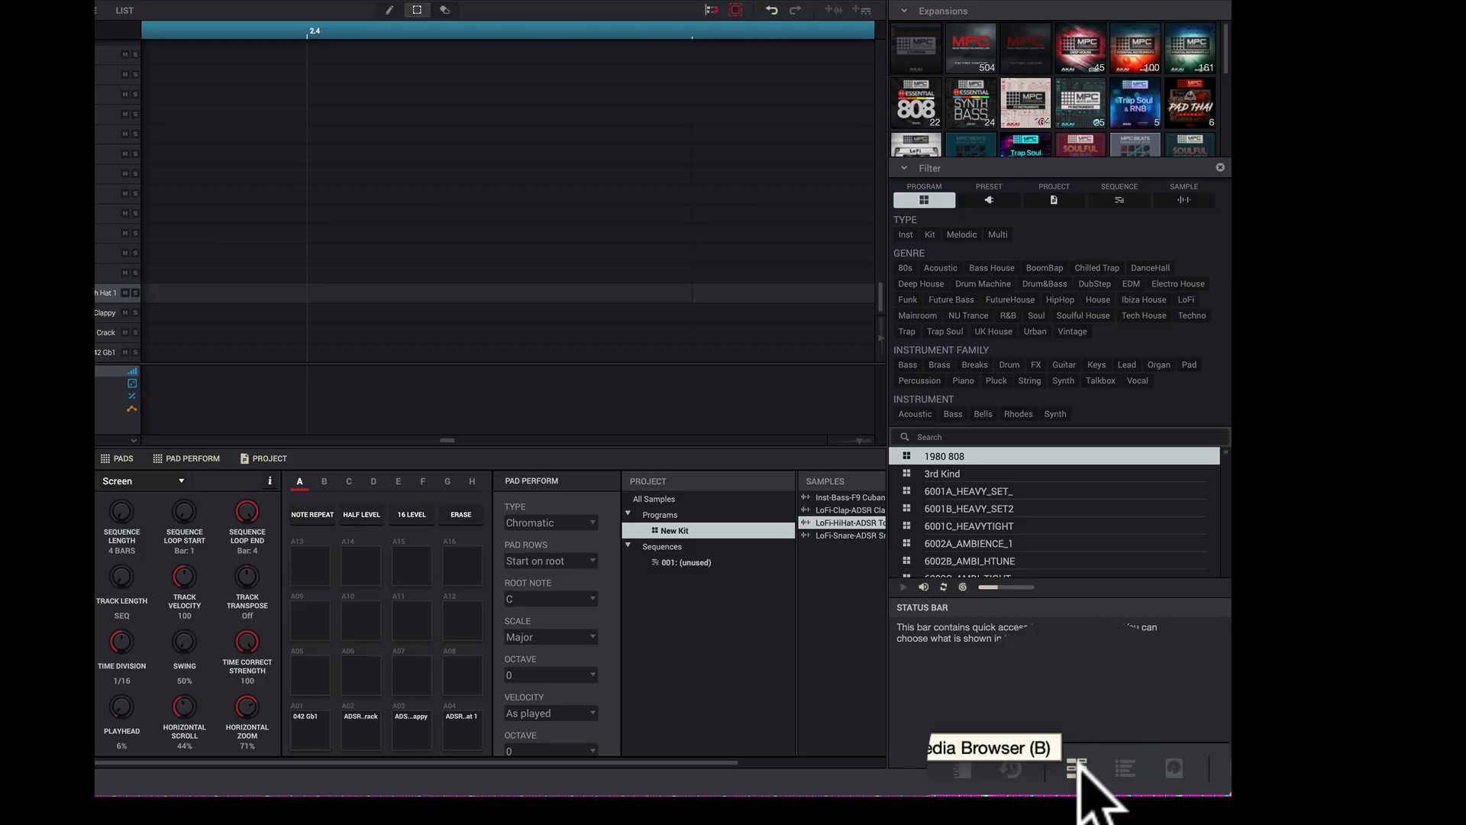
click(1129, 768)
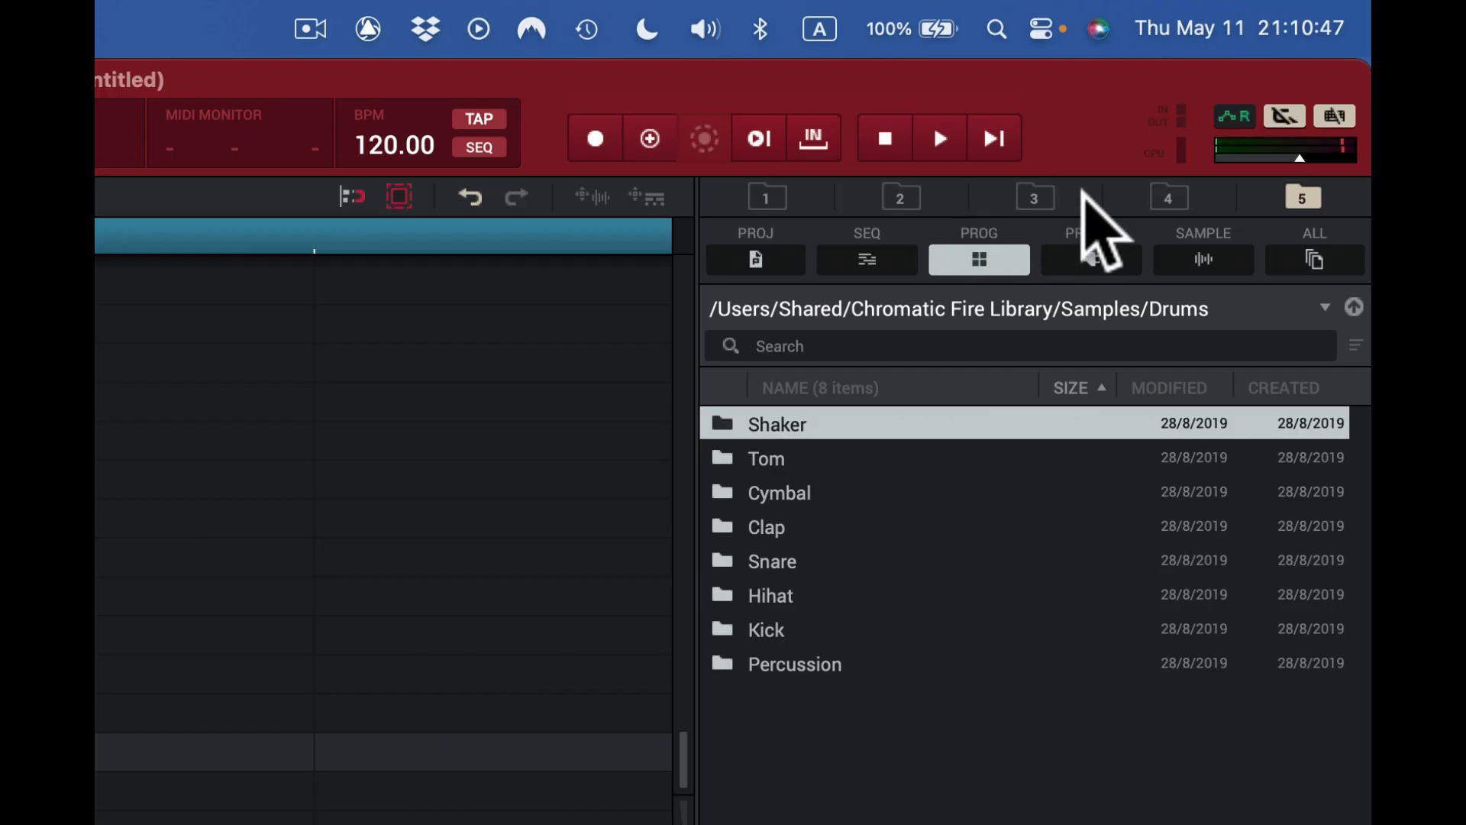
- Go to the Akai folder through folder shortcut 1, and hide the file size and modified date columns in the file browser
click(766, 196)
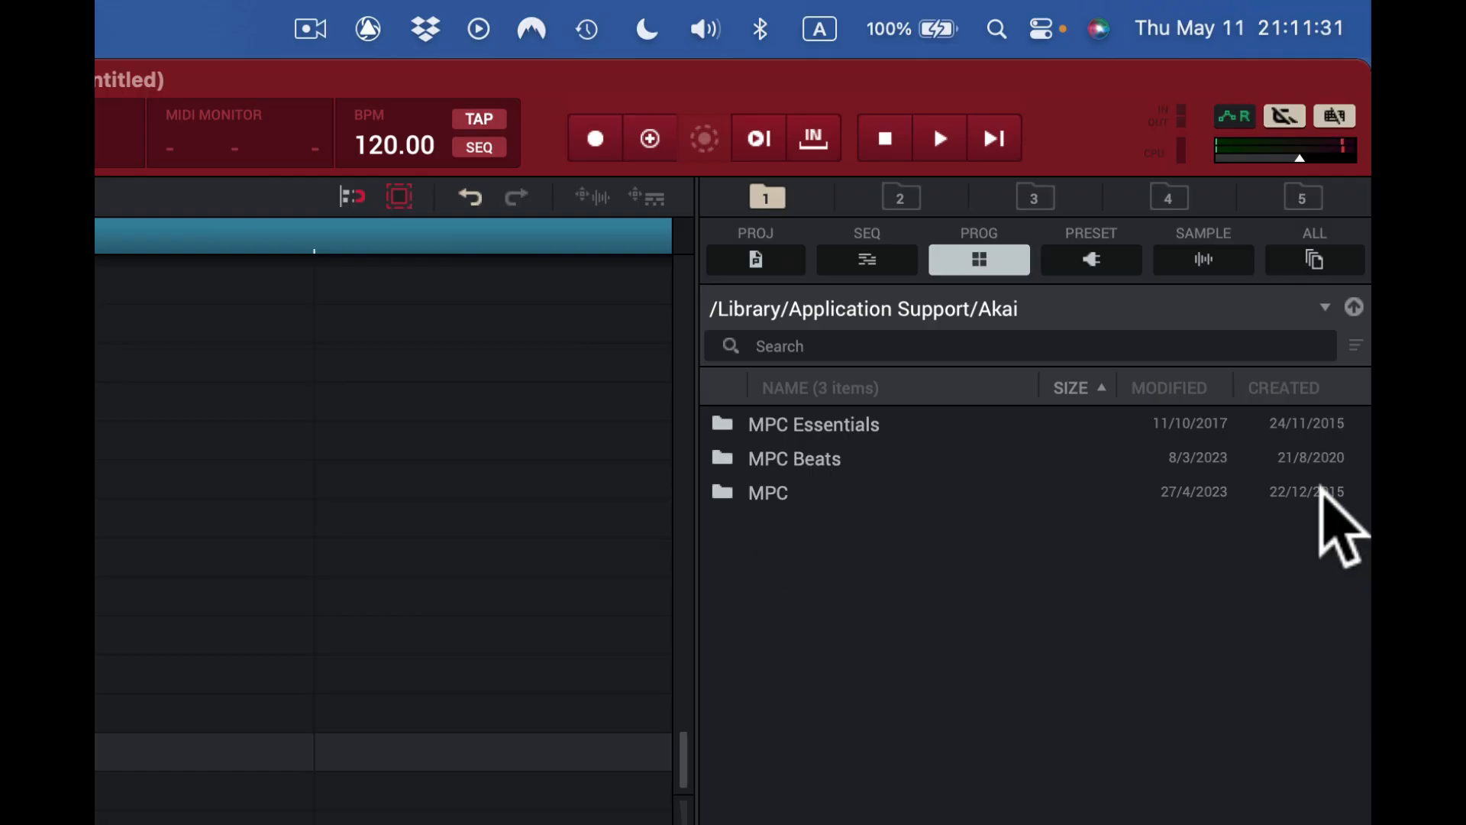
click(1214, 336)
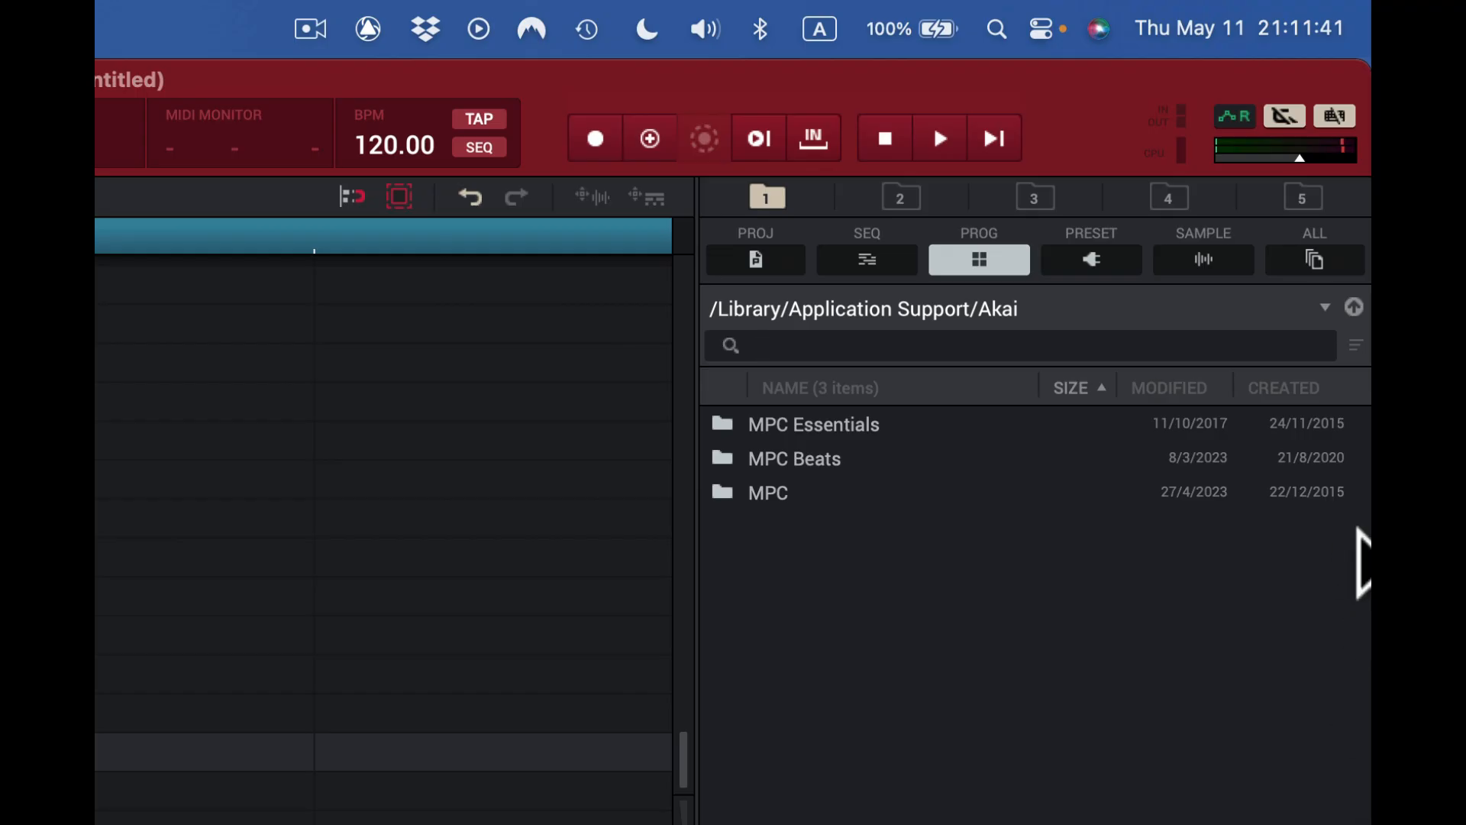
click(1356, 346)
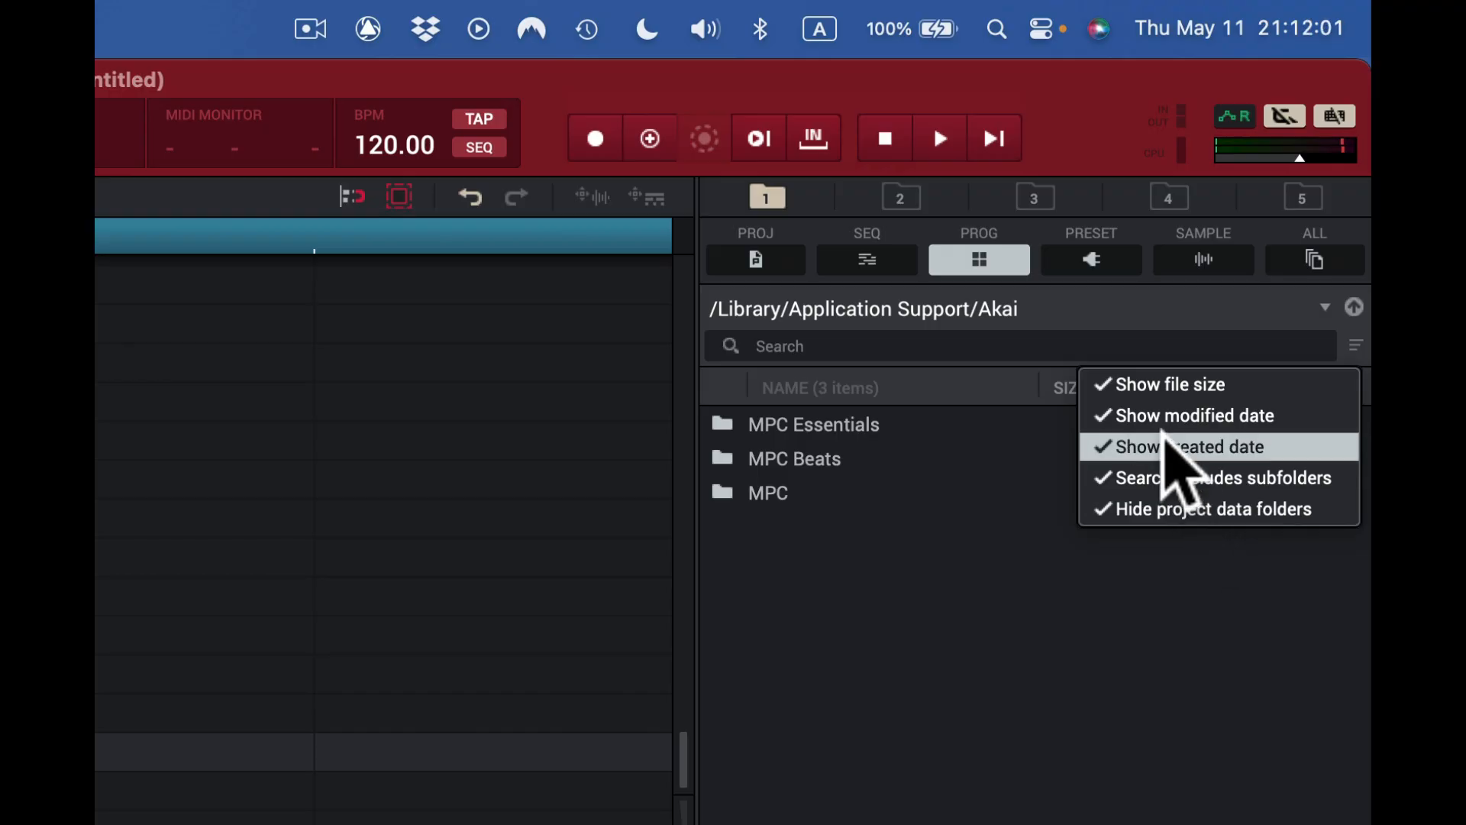
click(1103, 384)
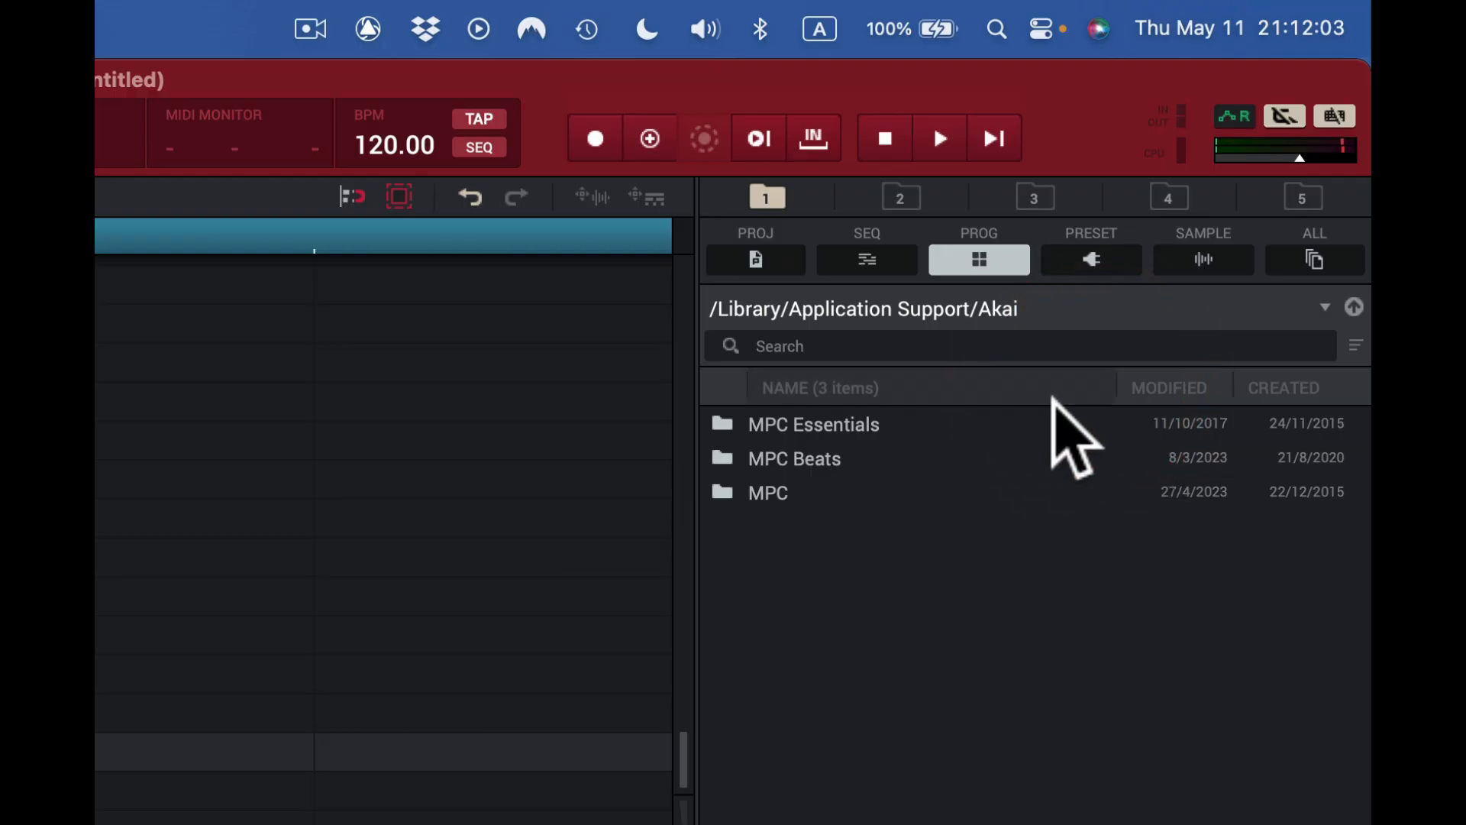
click(1356, 347)
click(1149, 418)
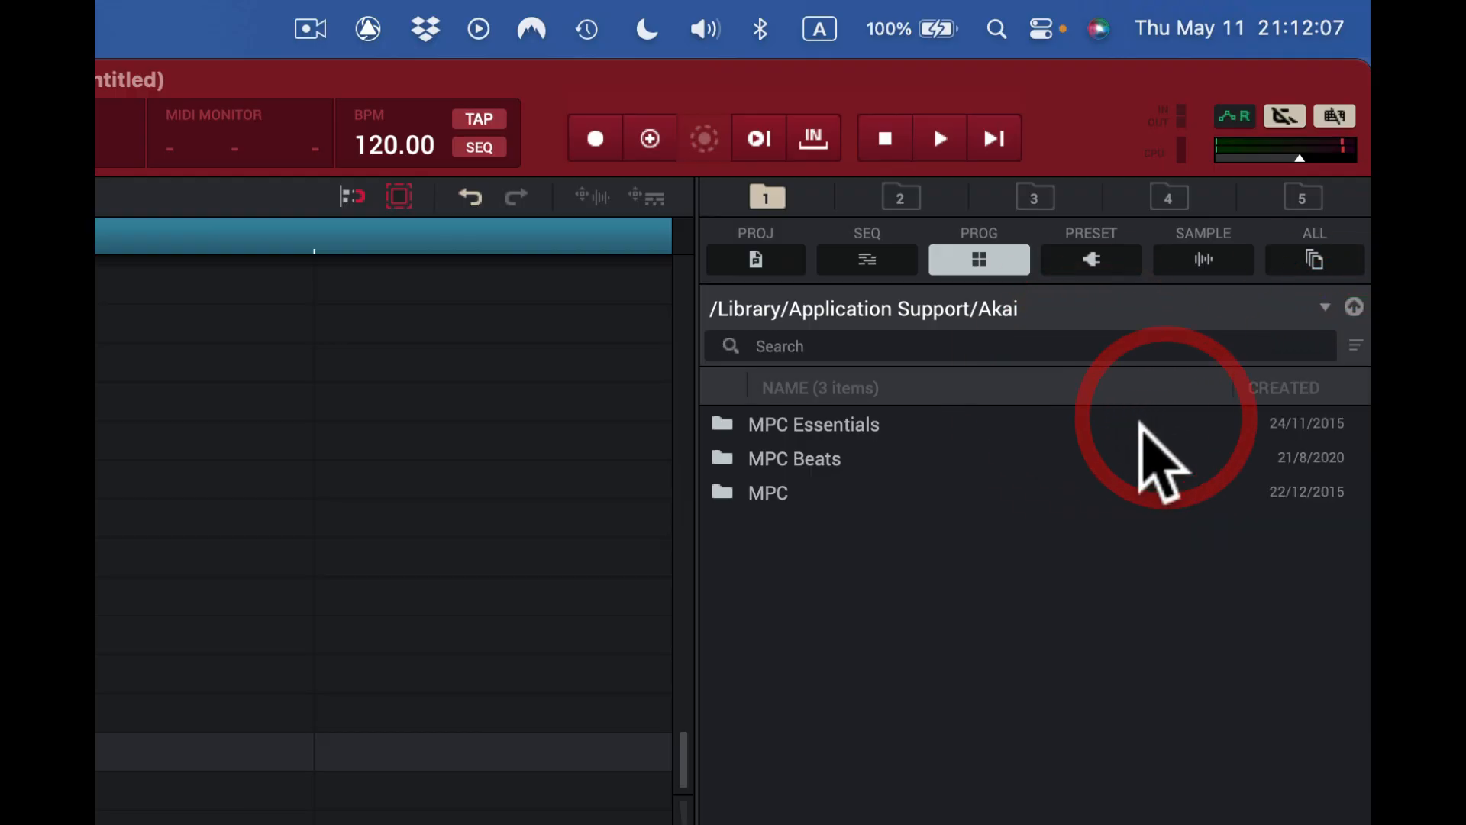
click(1353, 346)
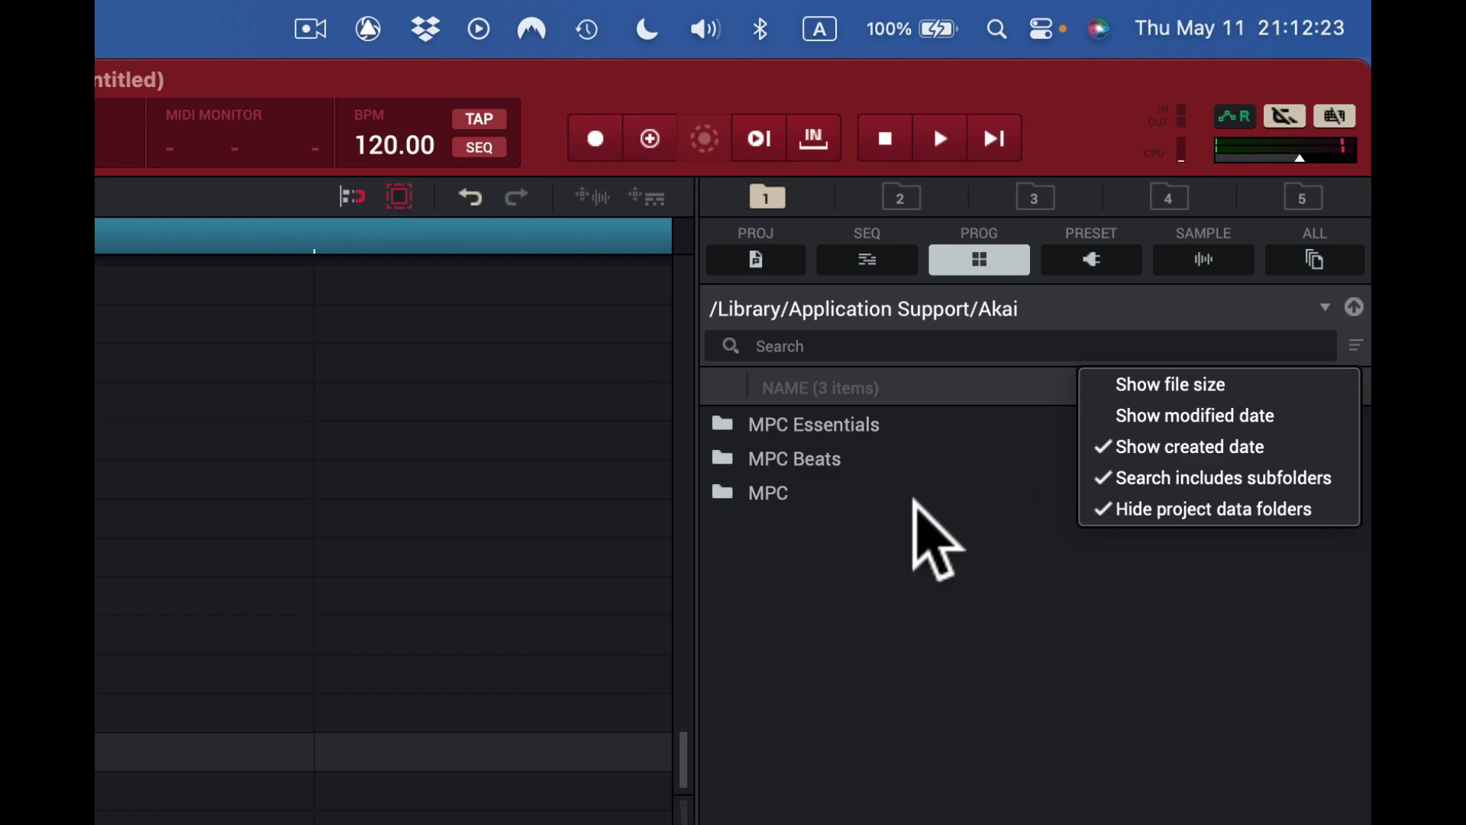
click(1053, 614)
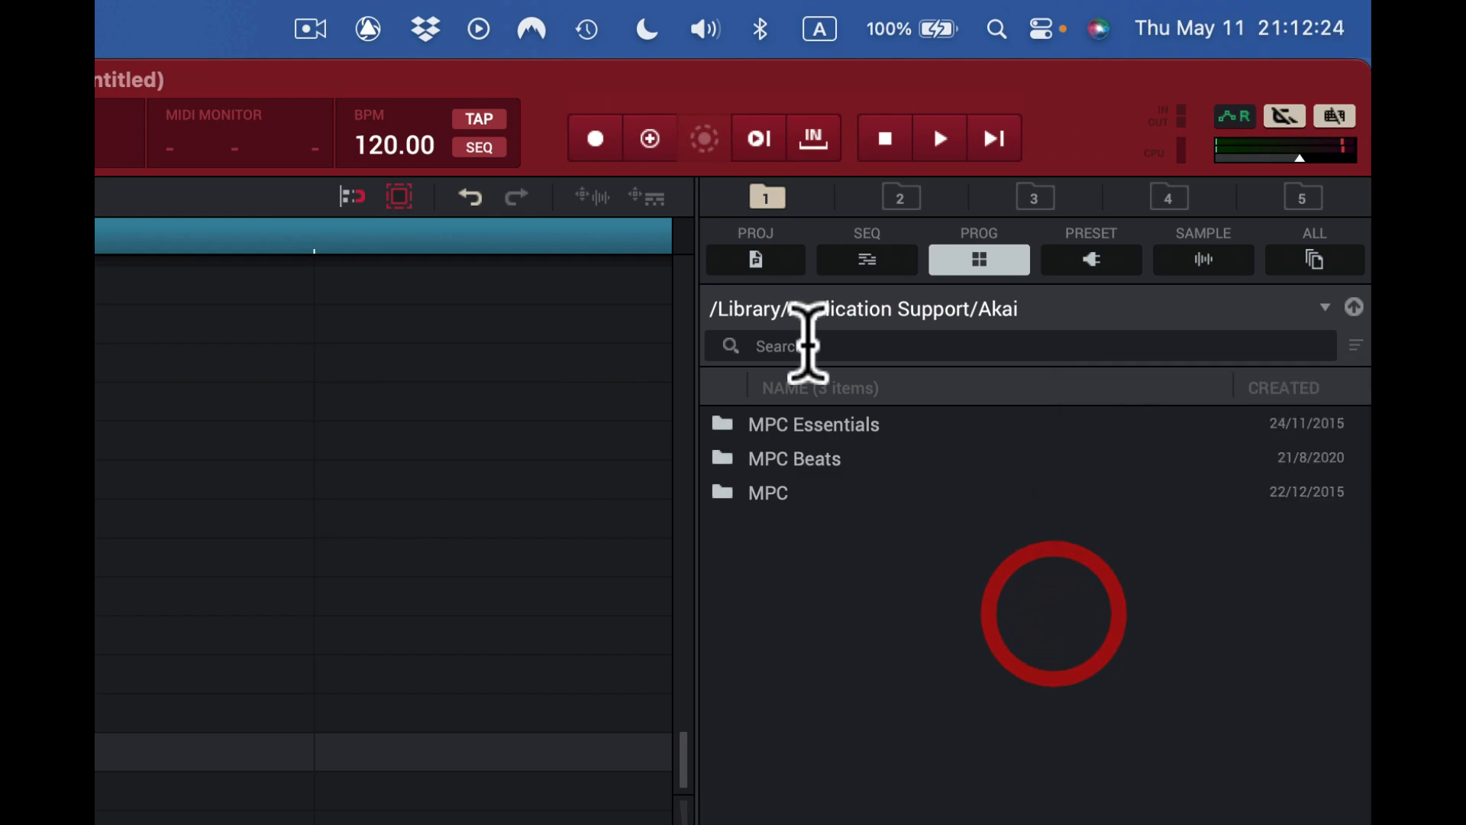
- Look through the Fx, Docs and Frameworks subfolders of the MPC Essentials folder
double_click(724, 428)
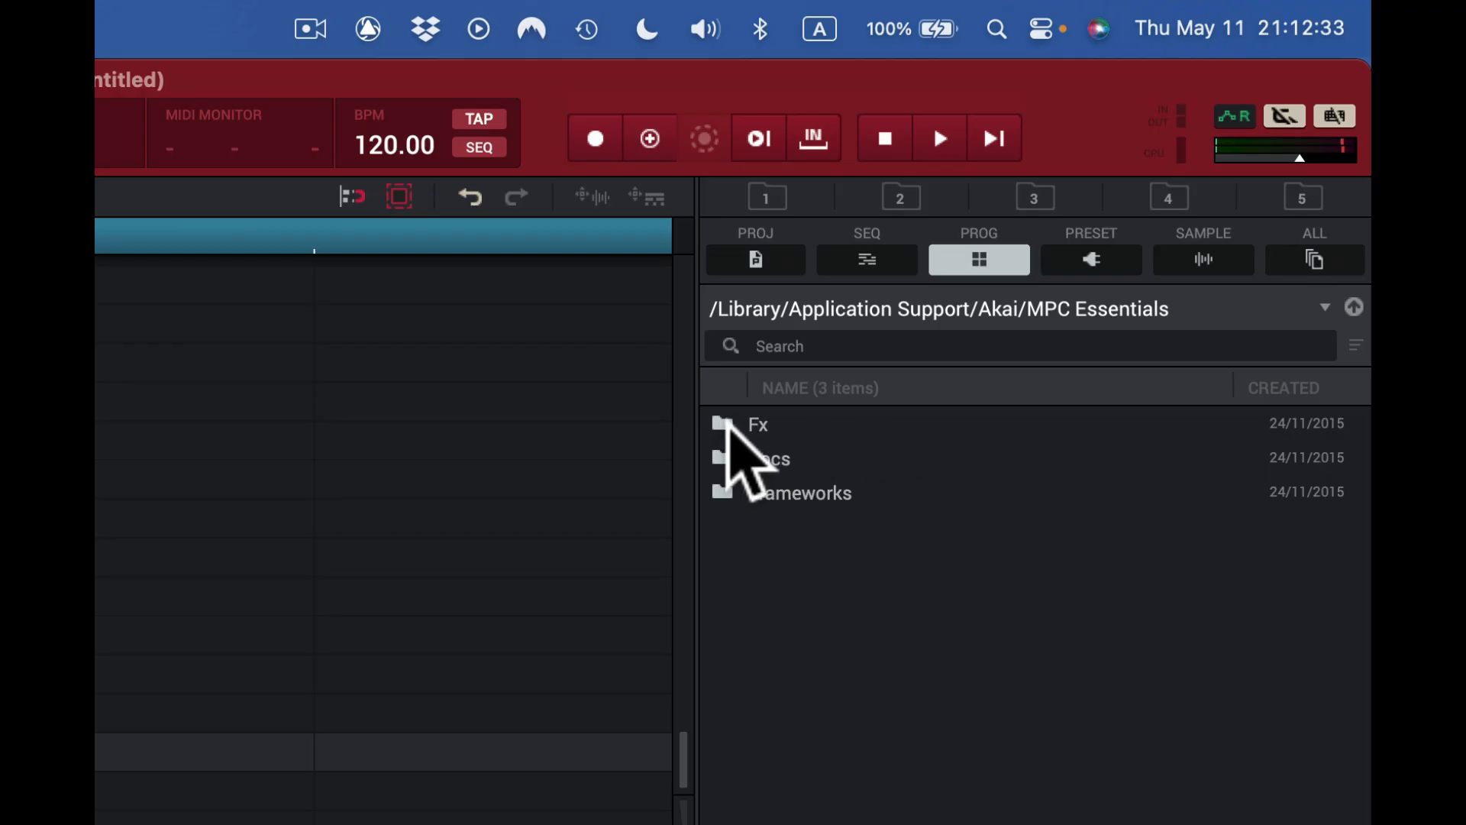
double_click(723, 424)
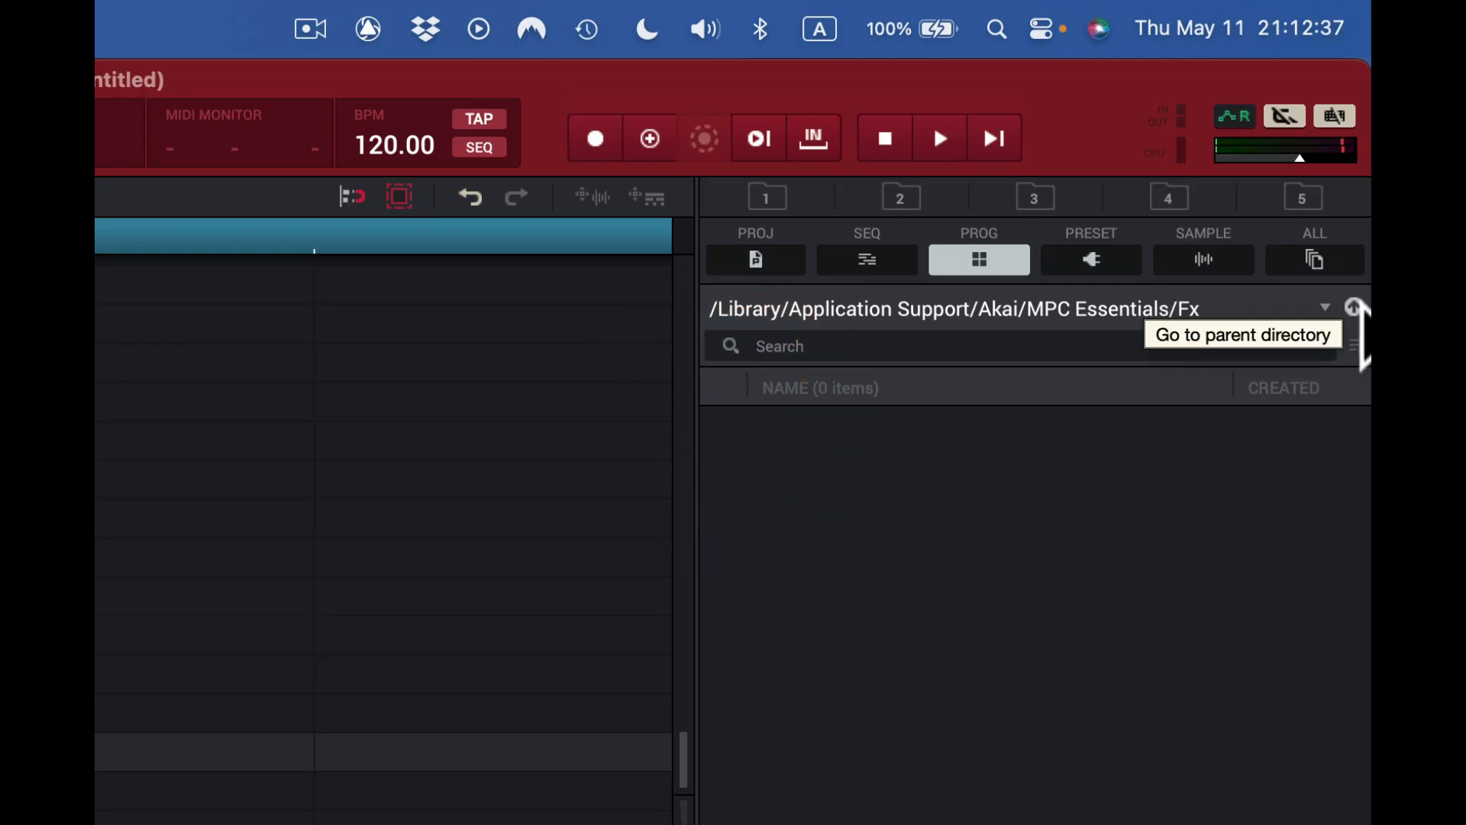
click(1354, 306)
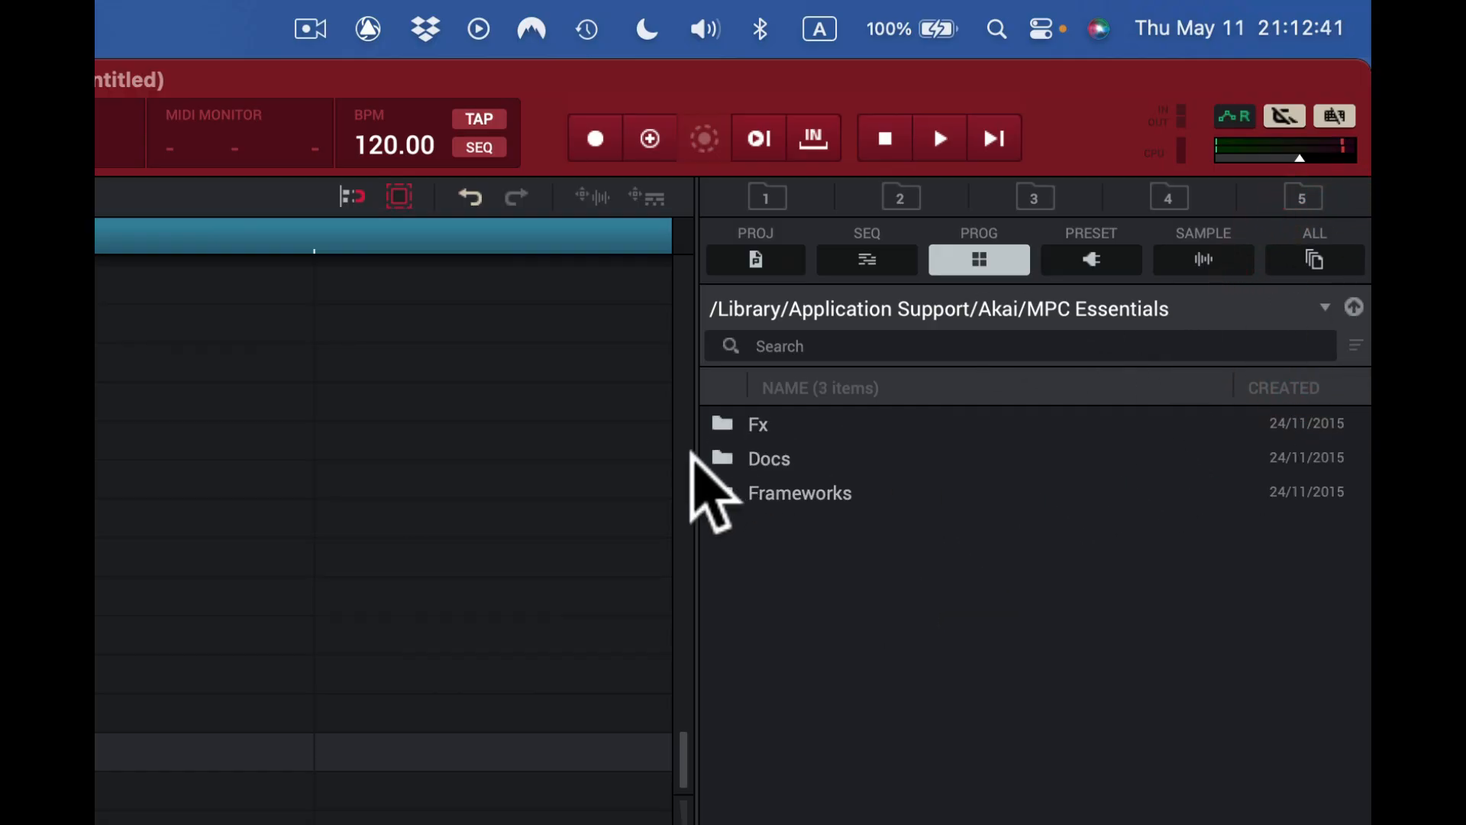
double_click(721, 458)
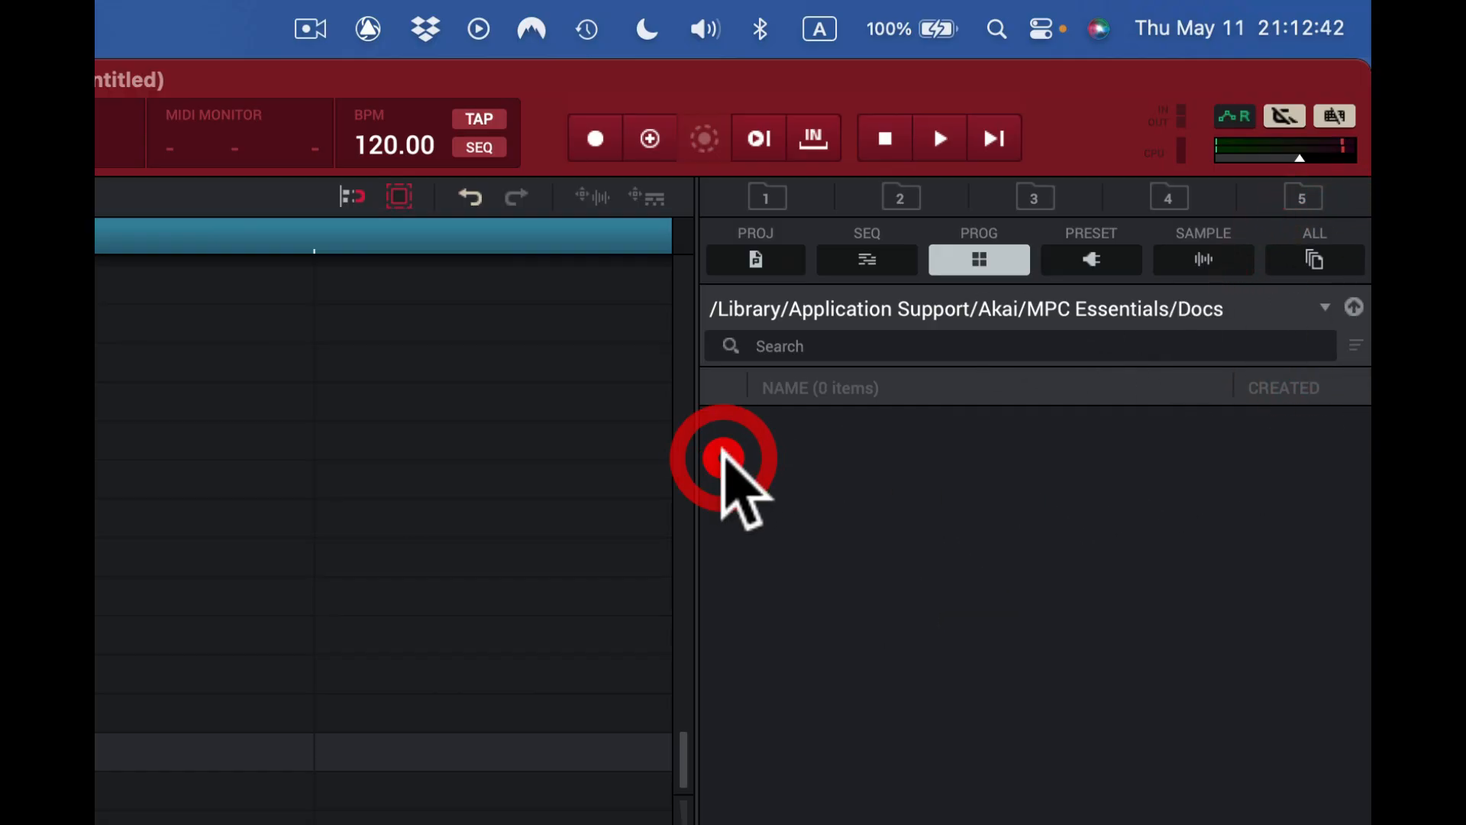
click(1354, 305)
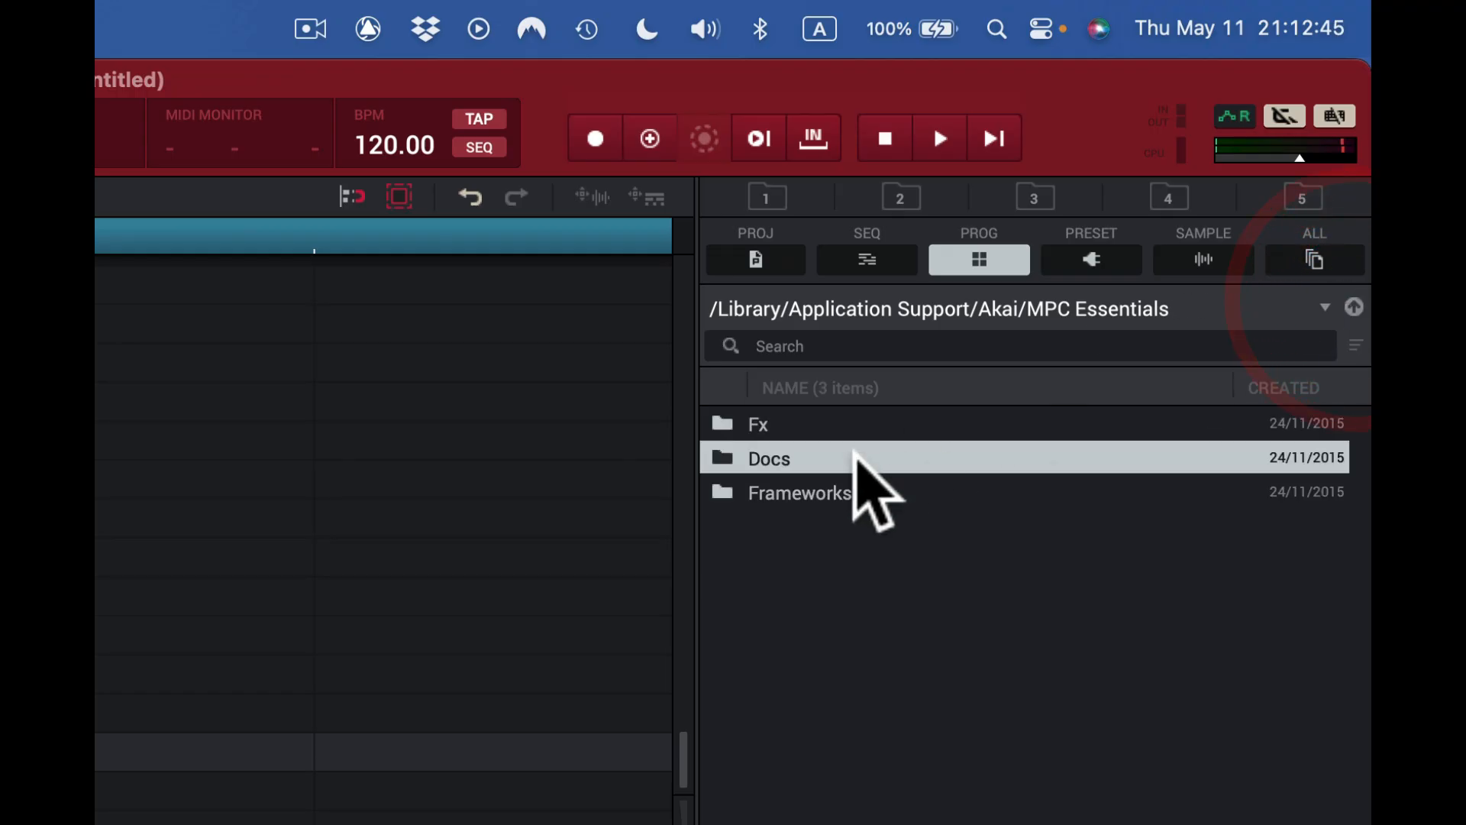
click(764, 494)
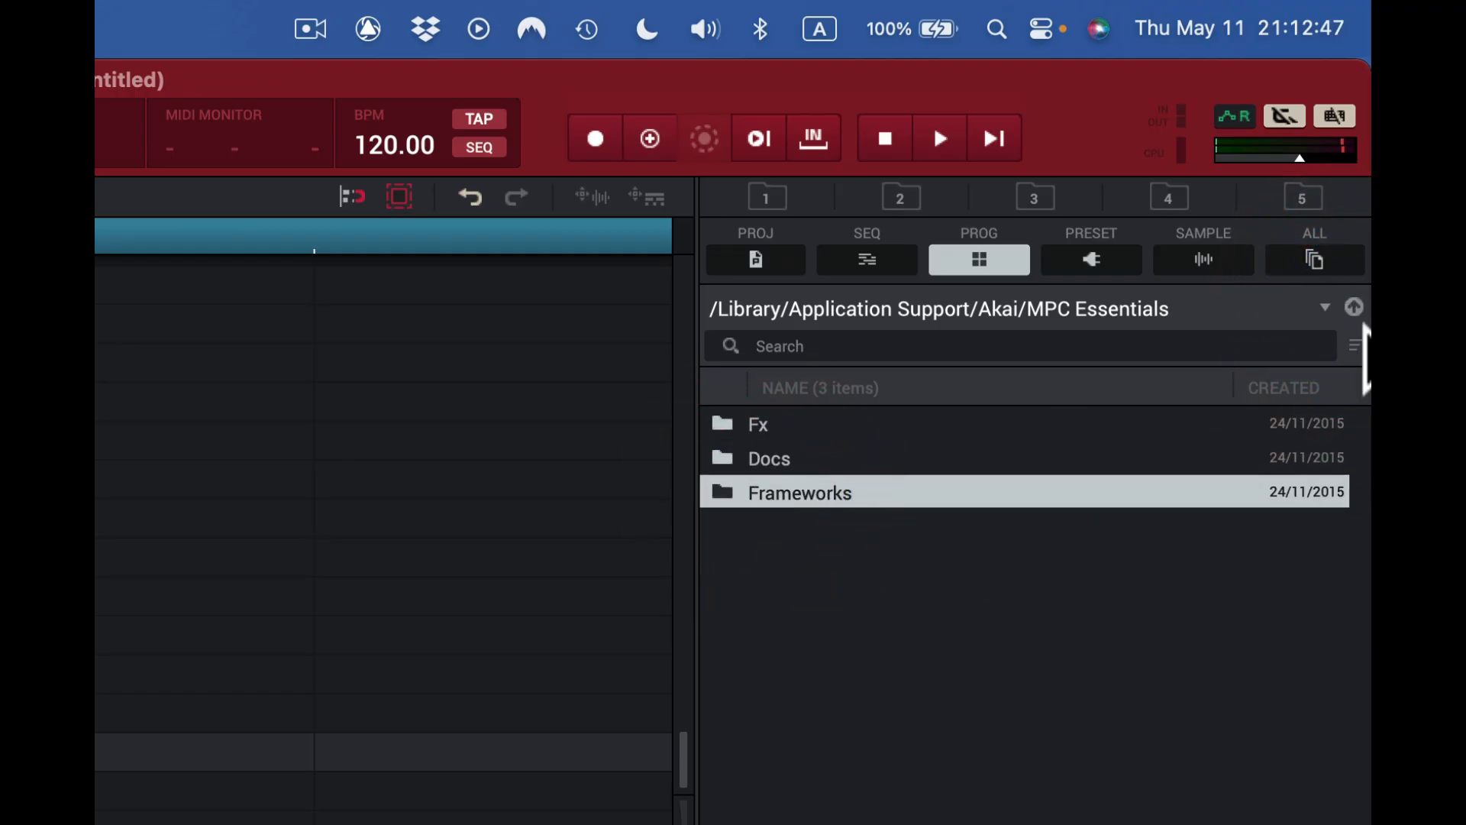
click(721, 504)
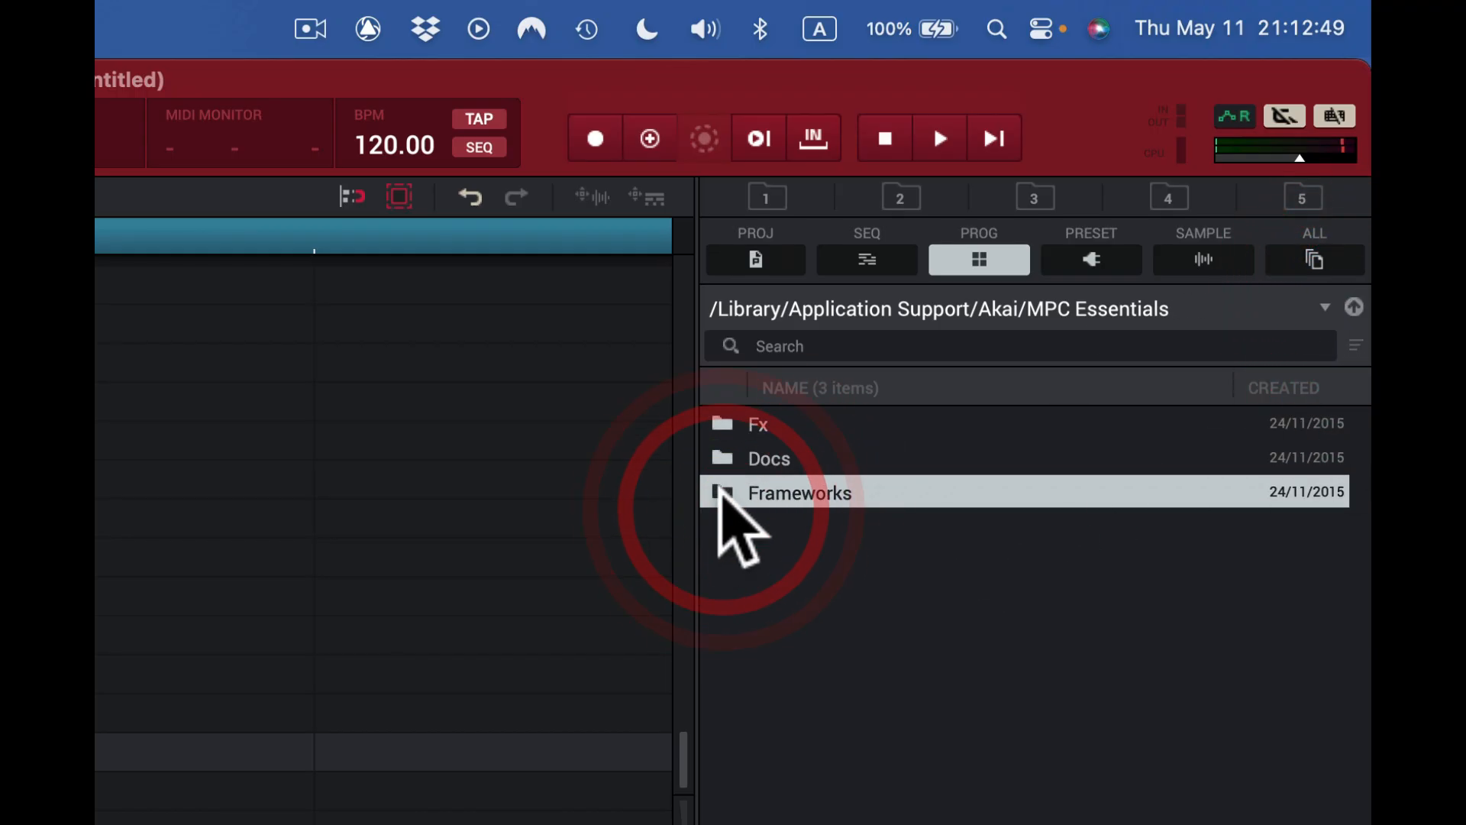
double_click(721, 500)
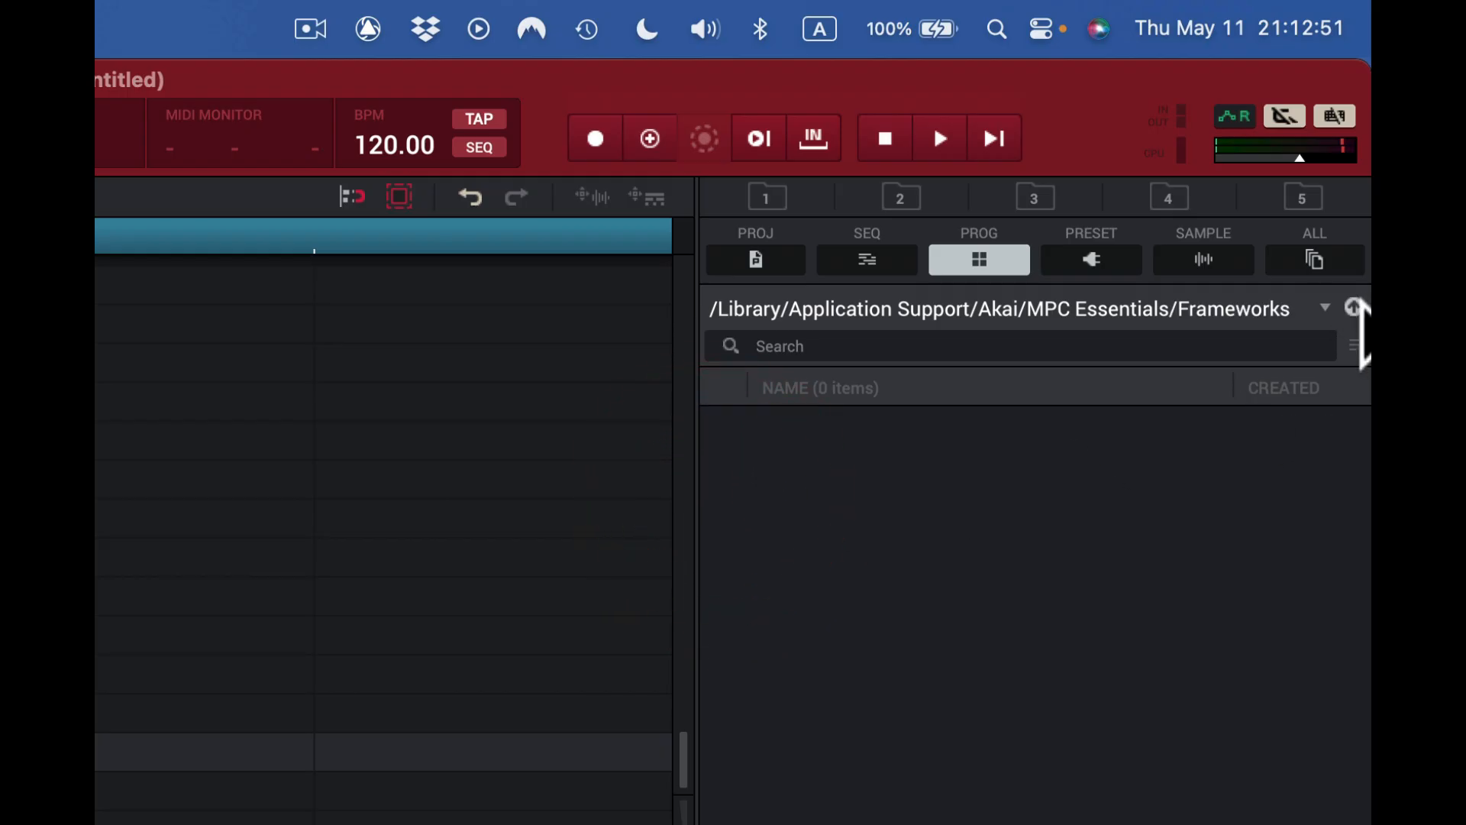
click(1353, 308)
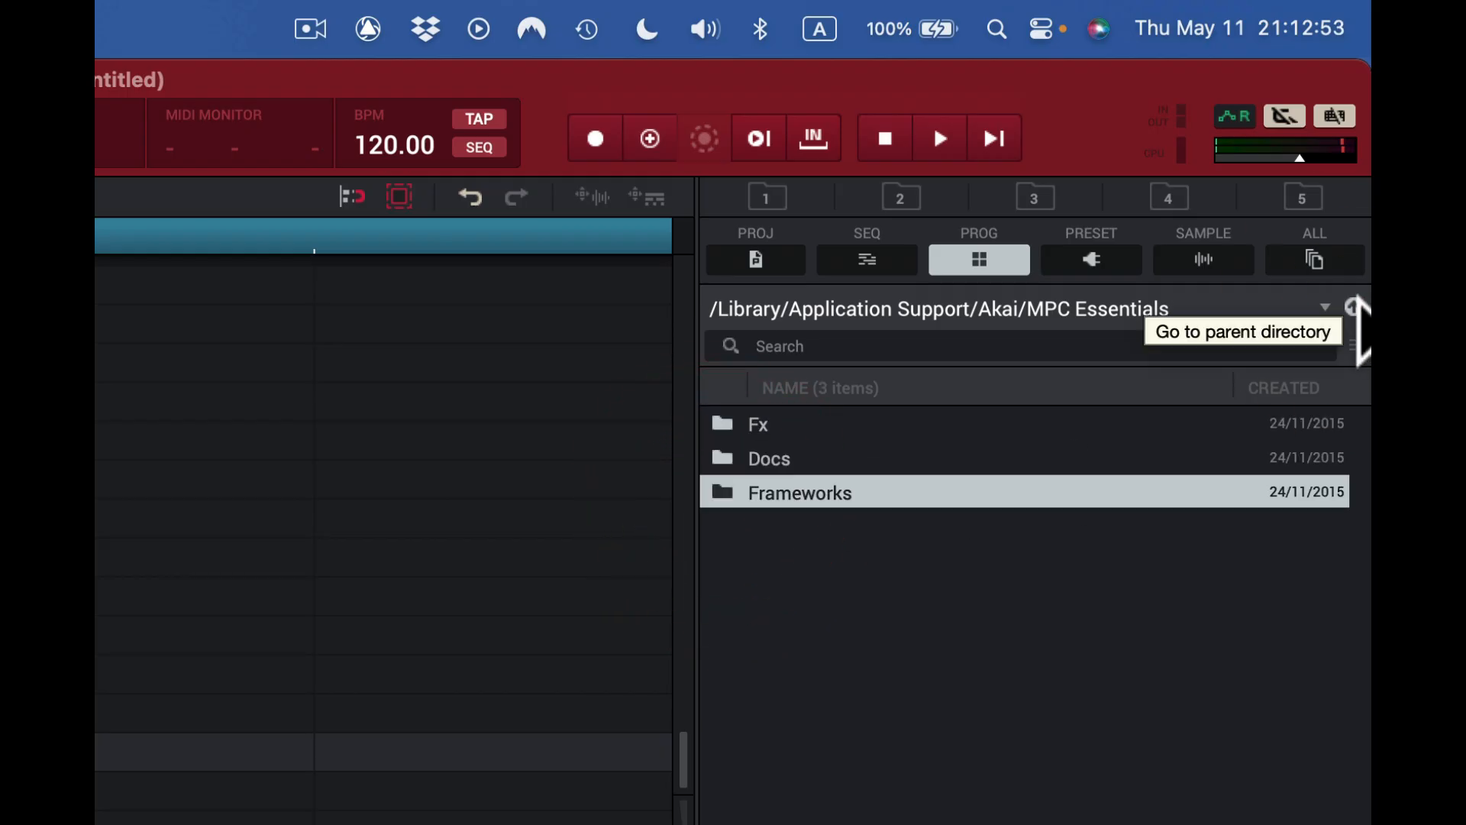
- Return to the Akai folder and open the MPC Beats folder
click(1354, 308)
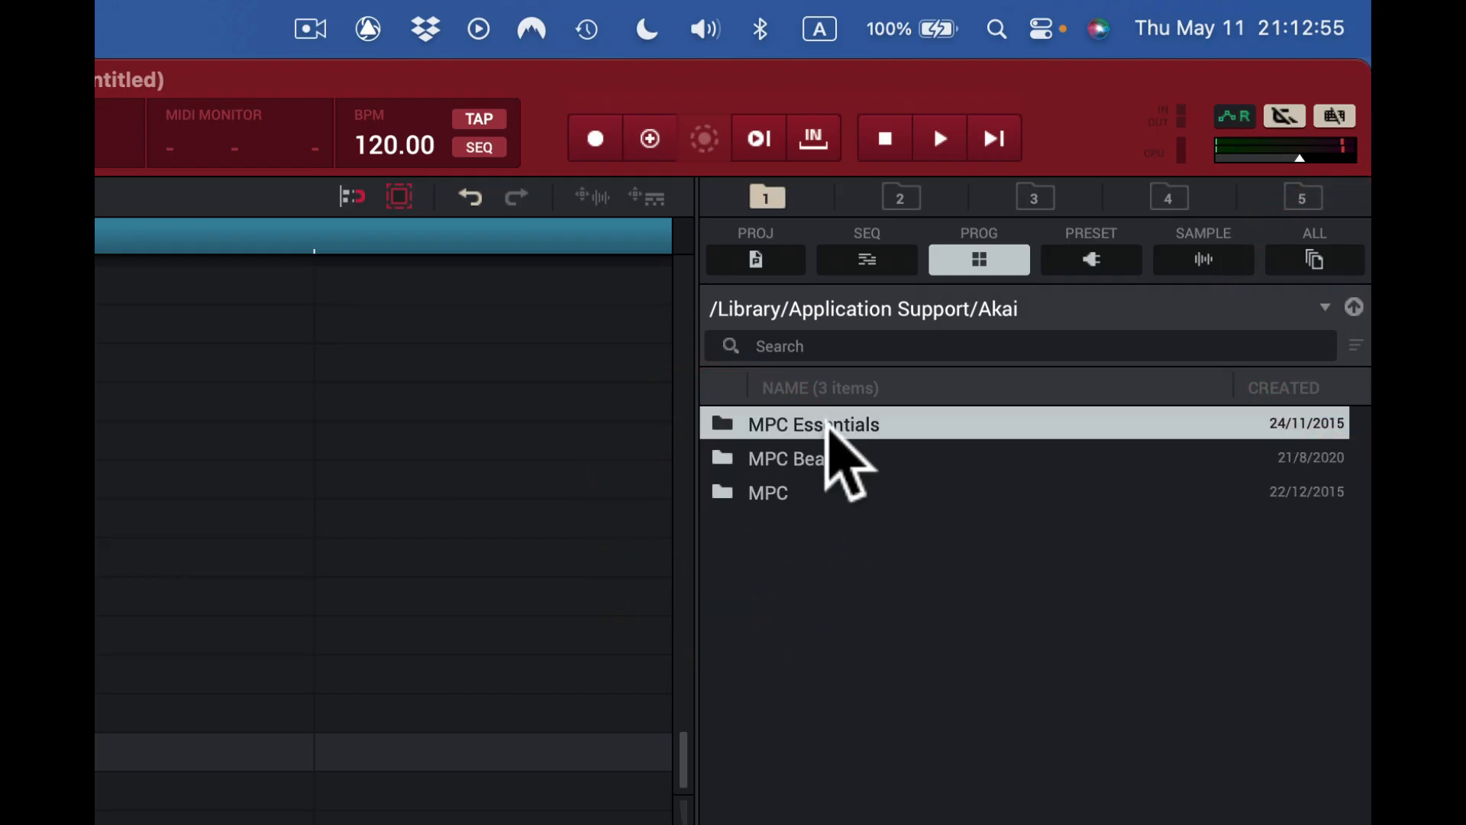
double_click(714, 458)
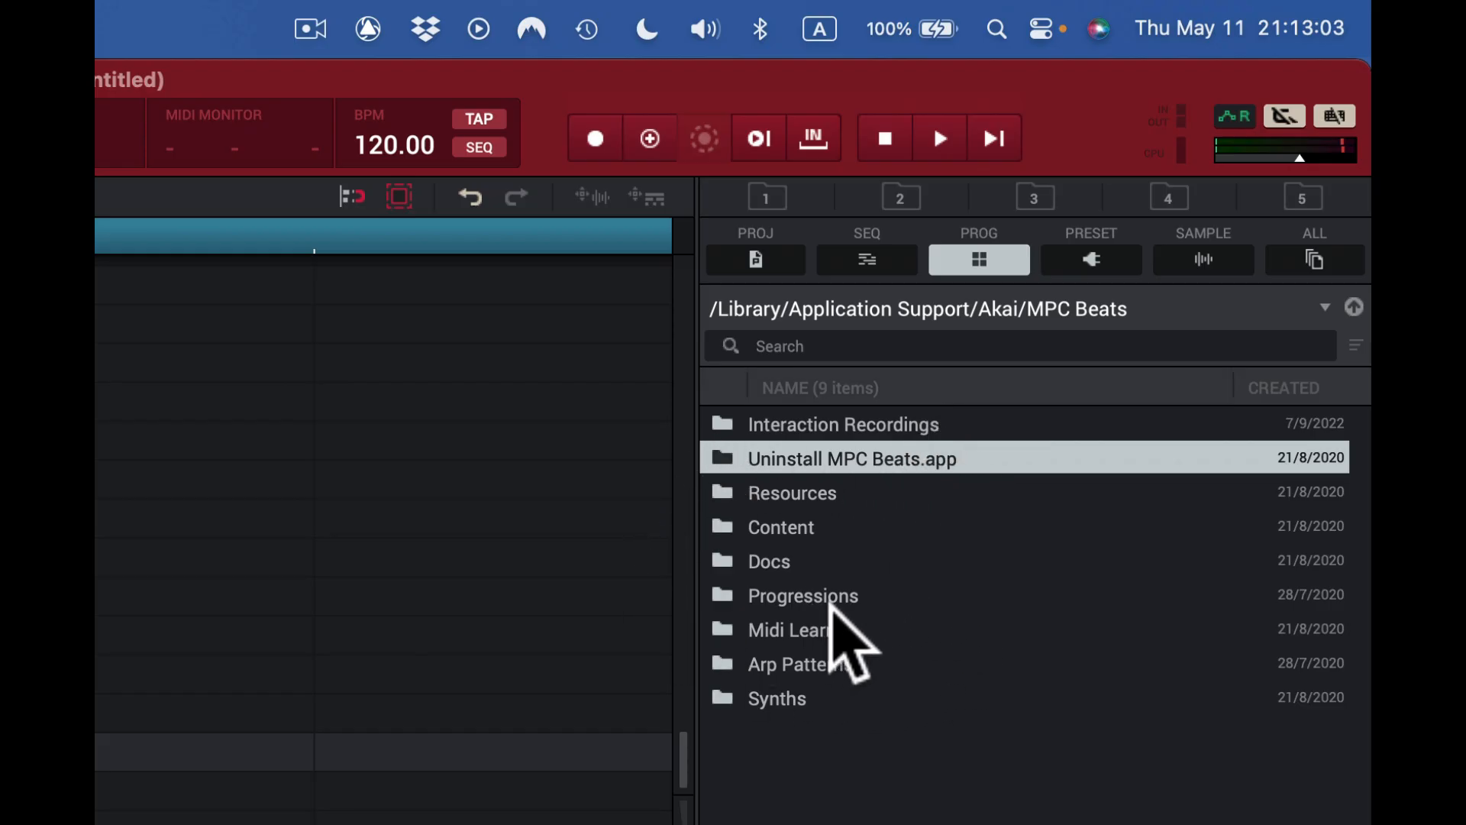
- Look into the Content folder of MPC Beats and its Midi Control Scenes subfolder, and go back up two levels
click(789, 533)
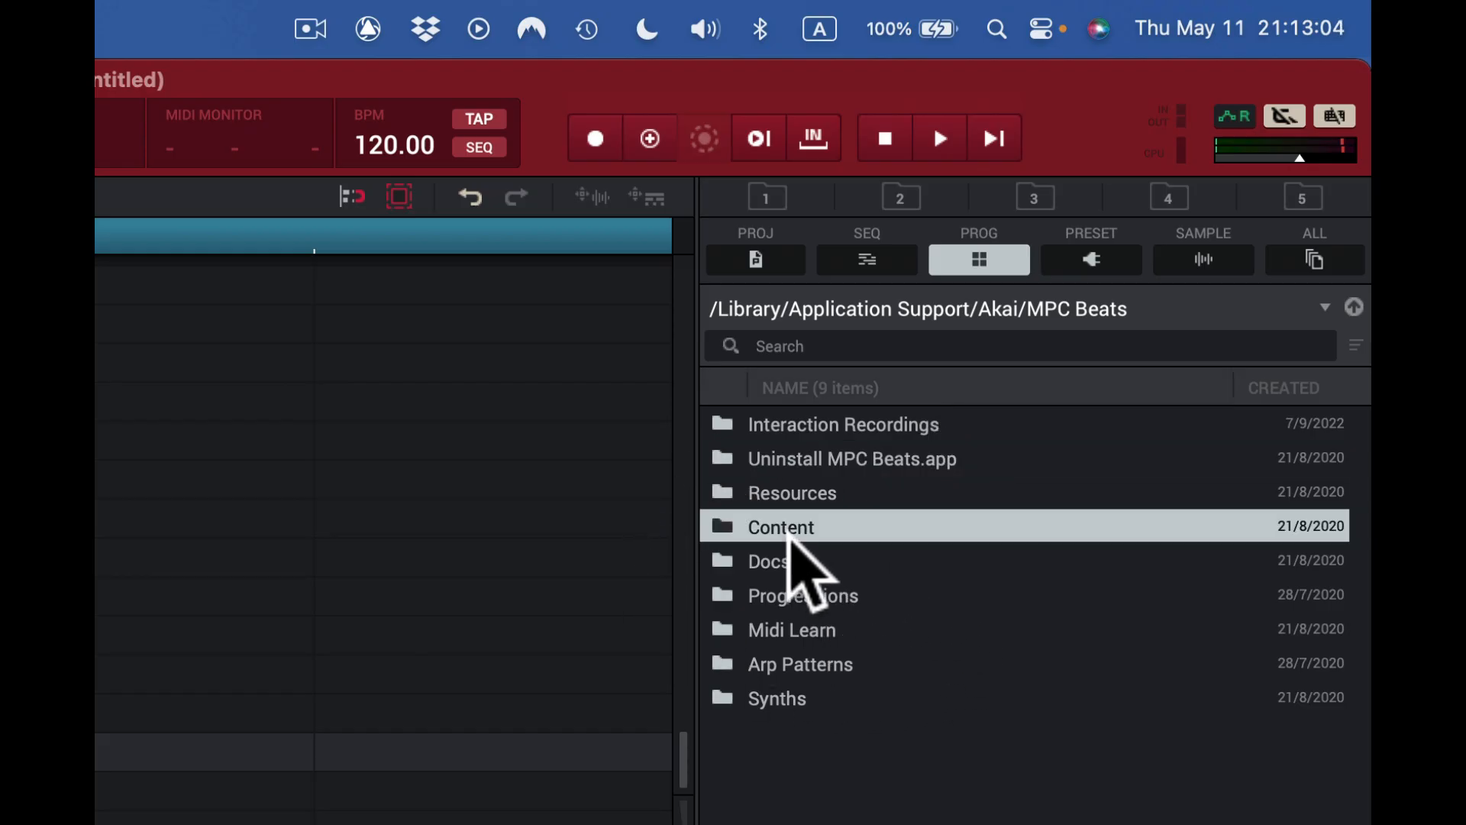
double_click(718, 520)
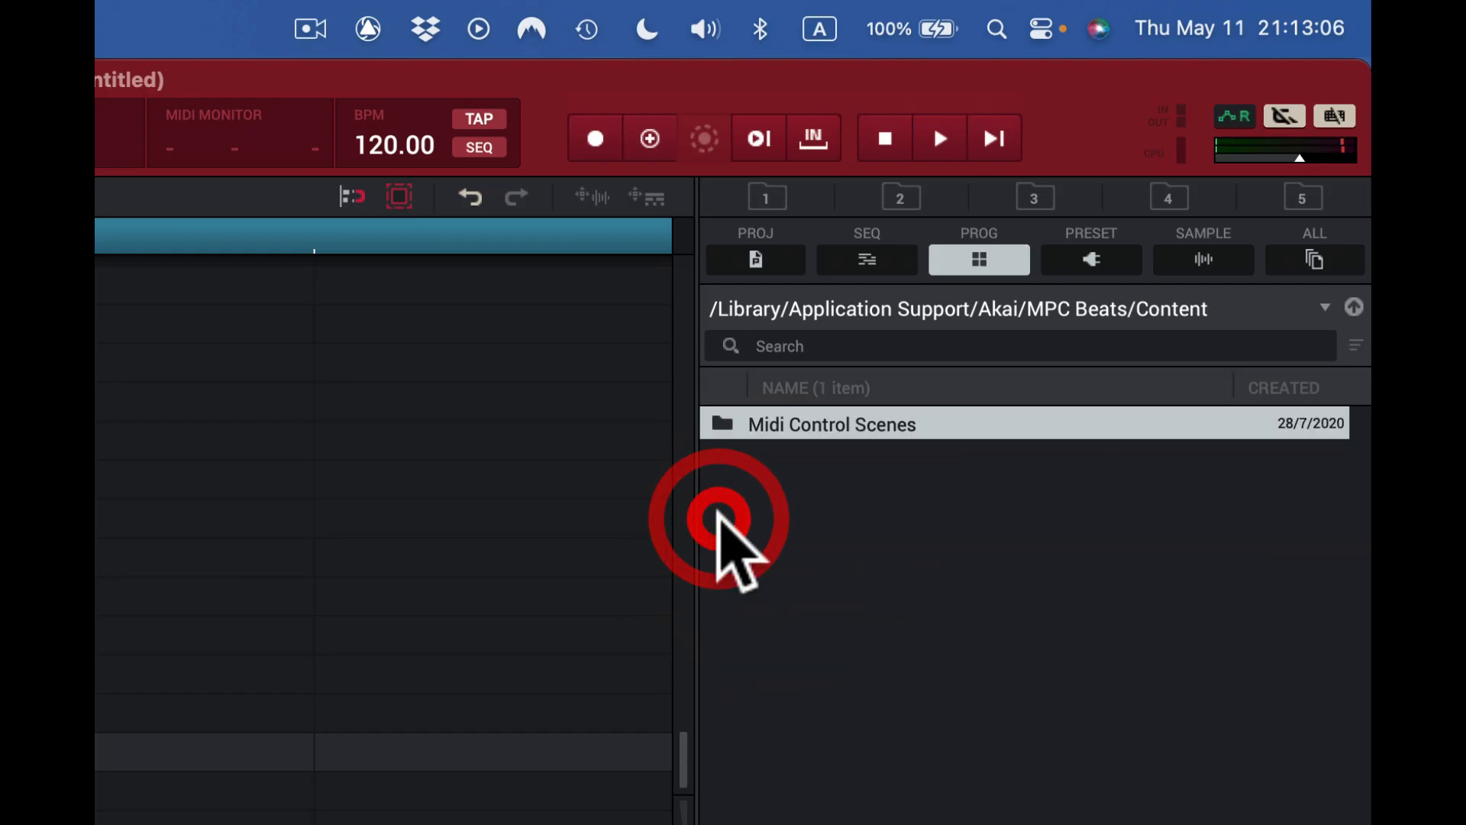
double_click(728, 425)
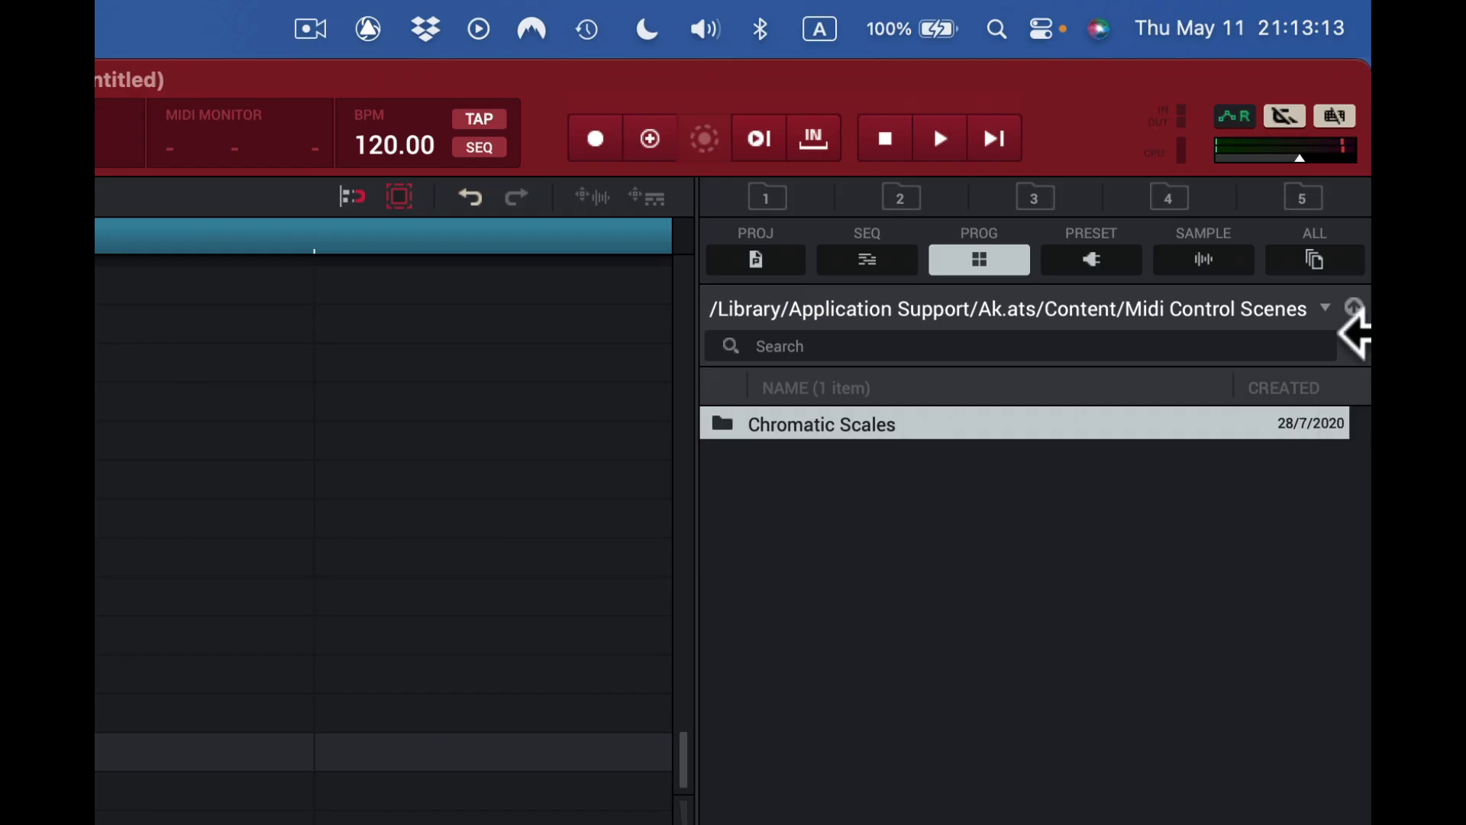
click(1354, 308)
click(1355, 308)
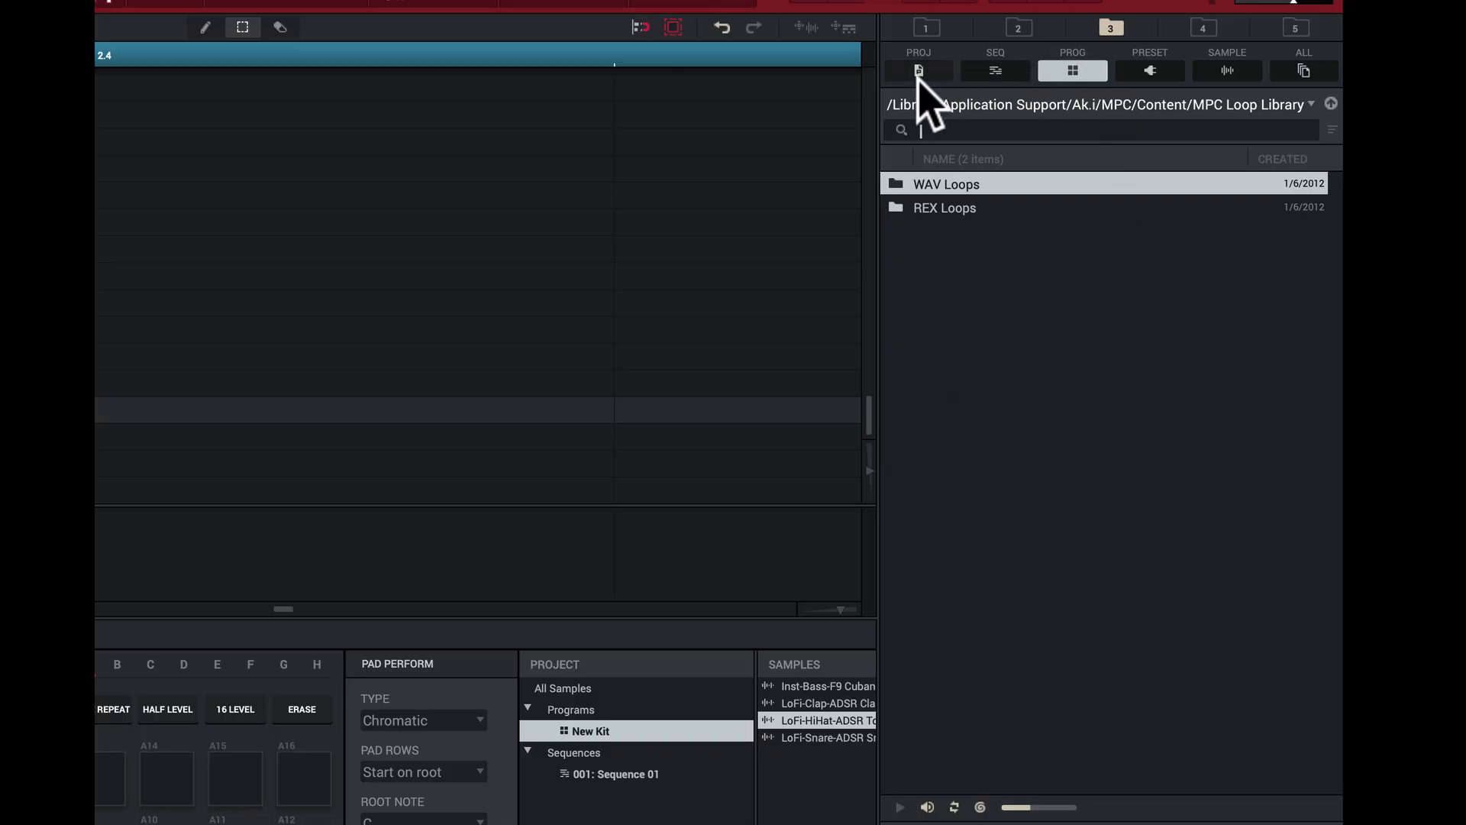
- Visit folder shortcuts 2, 1, 4 and 5 in turn, ending in the Chromatic Fire Library's Drums folder
click(1020, 29)
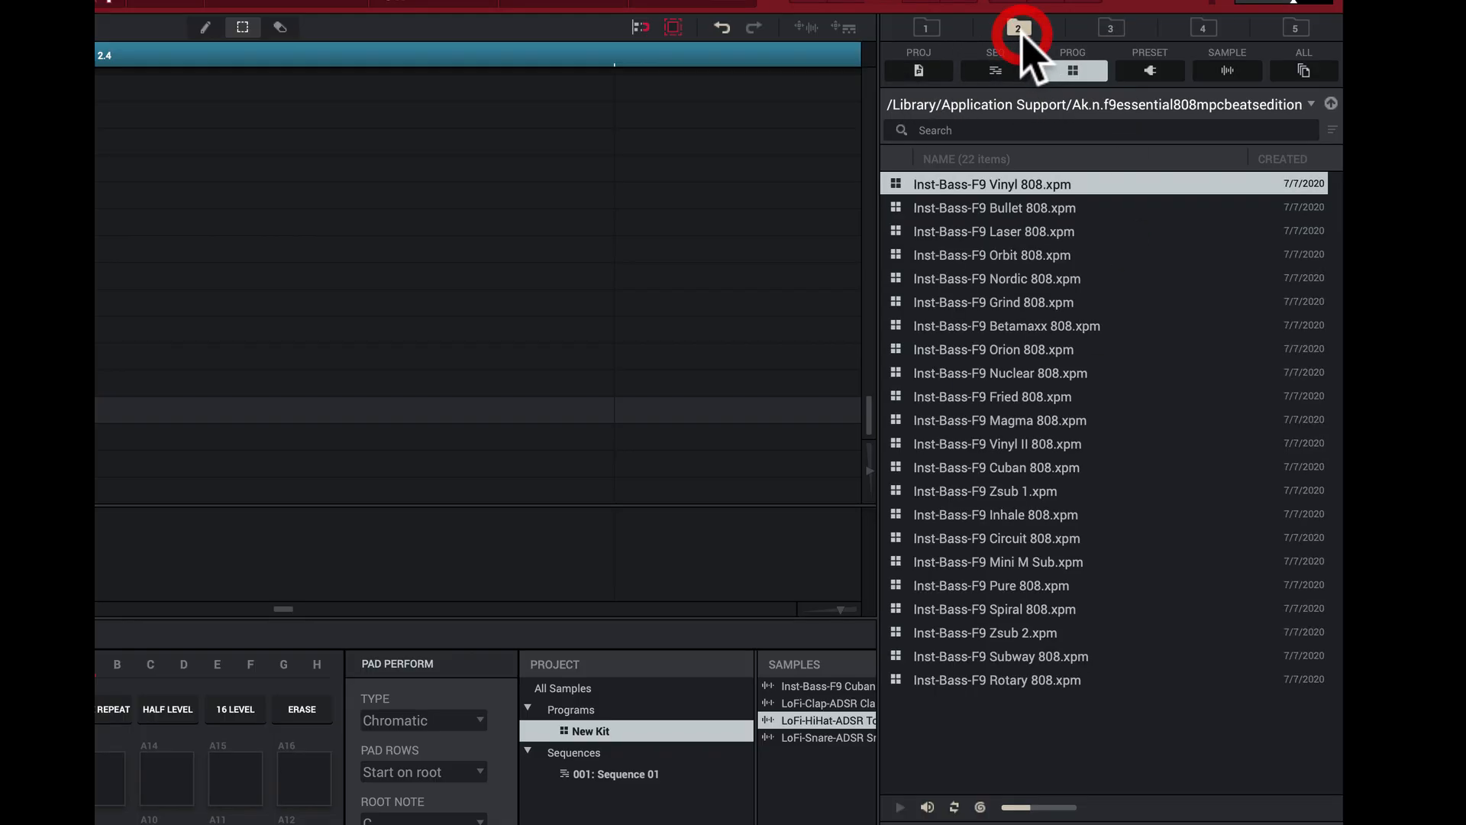
click(925, 28)
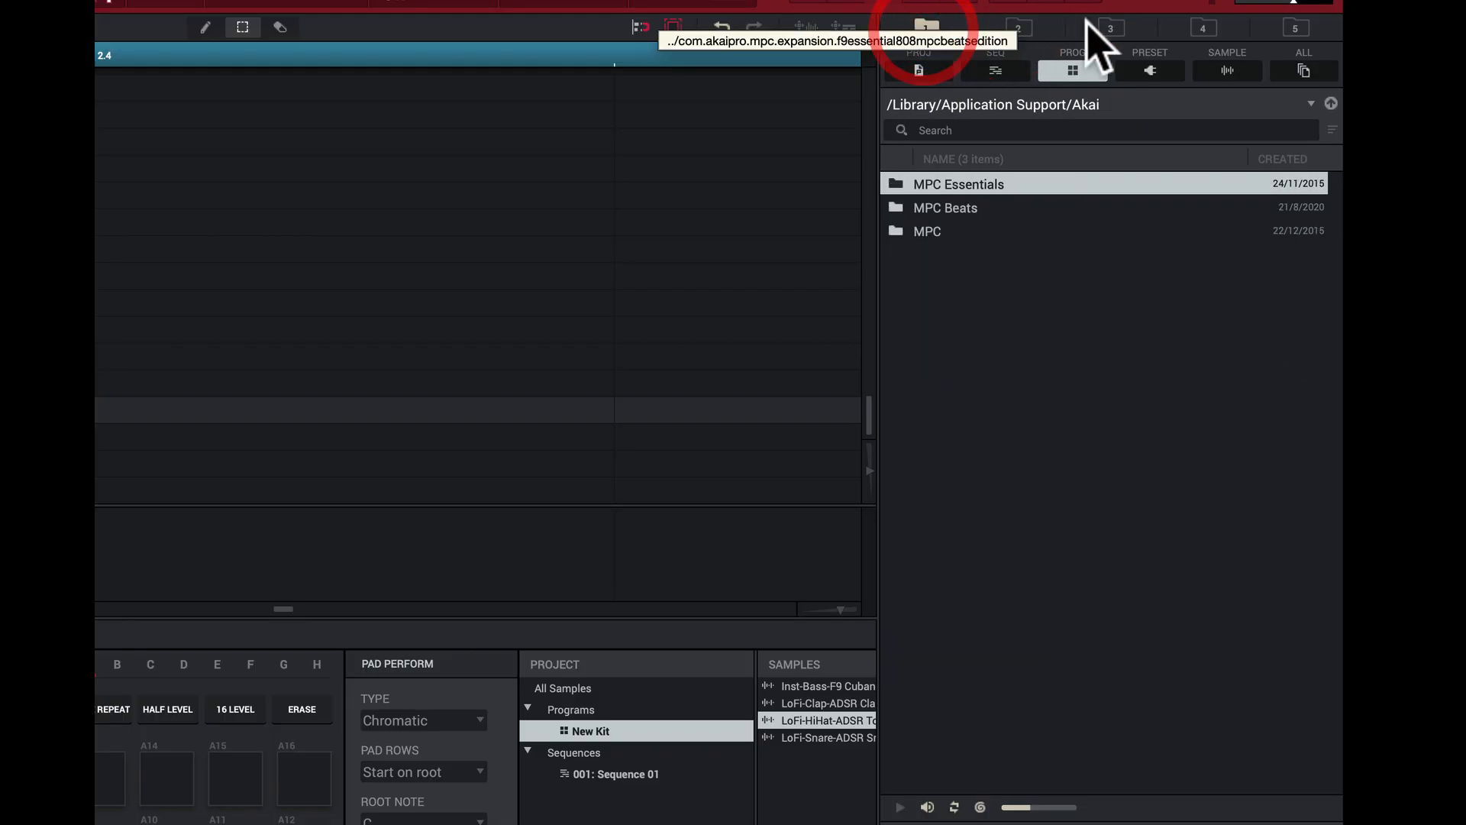
click(1205, 28)
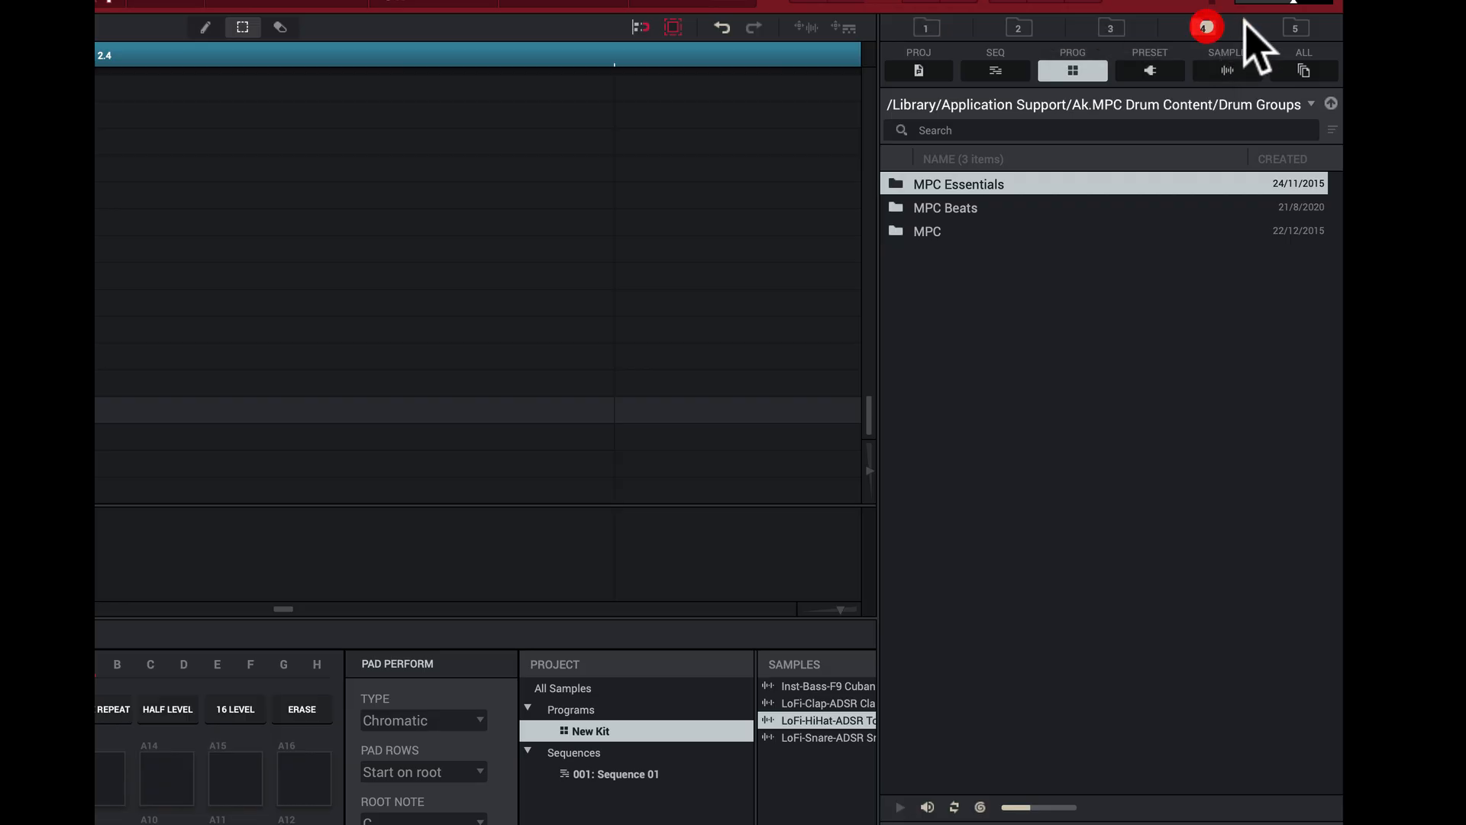
click(1296, 31)
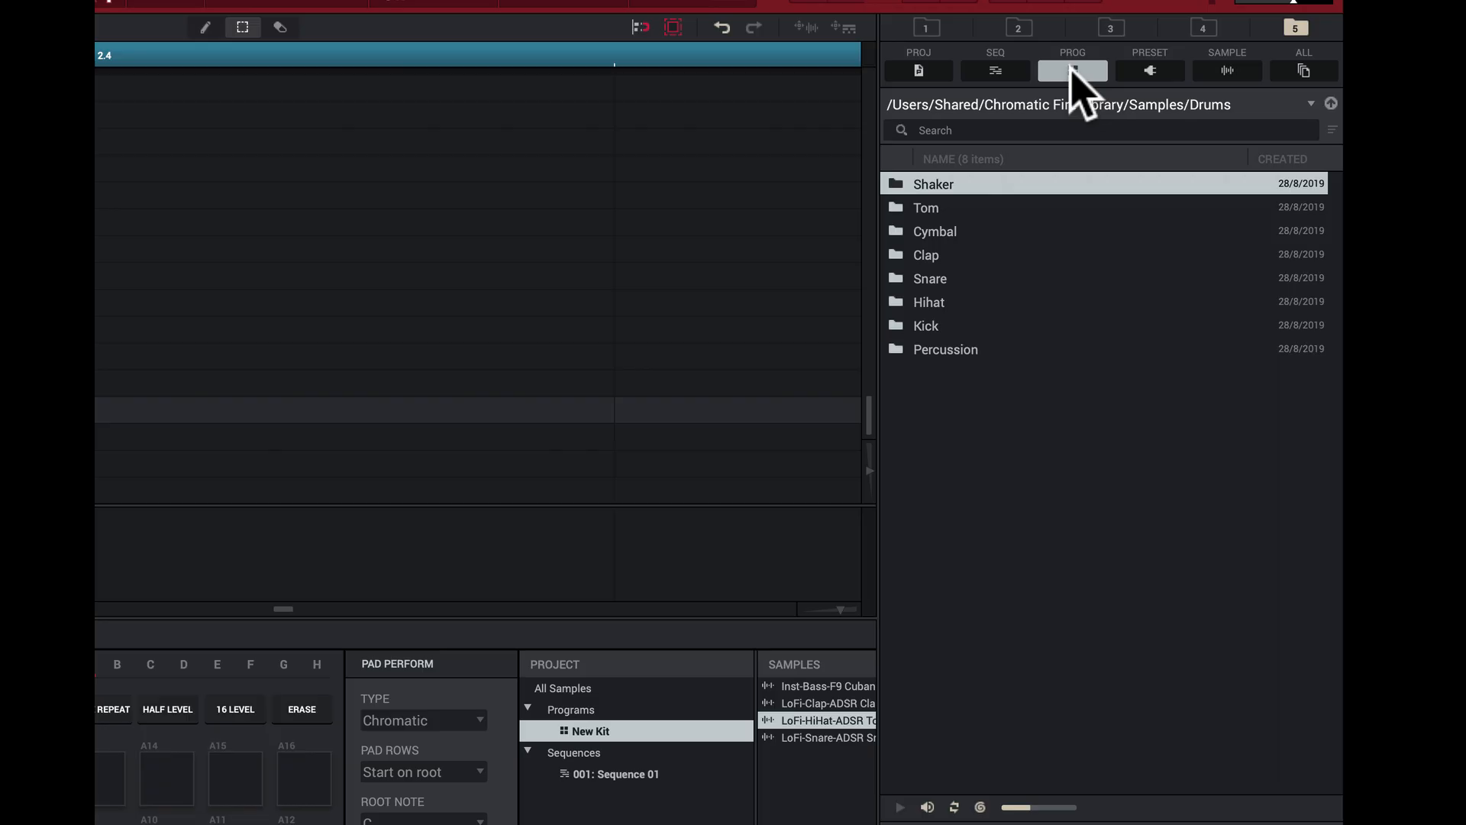
- Filter the Drums folder by samples, presets and programs in turn, ending on the project filter
click(1242, 70)
click(1149, 70)
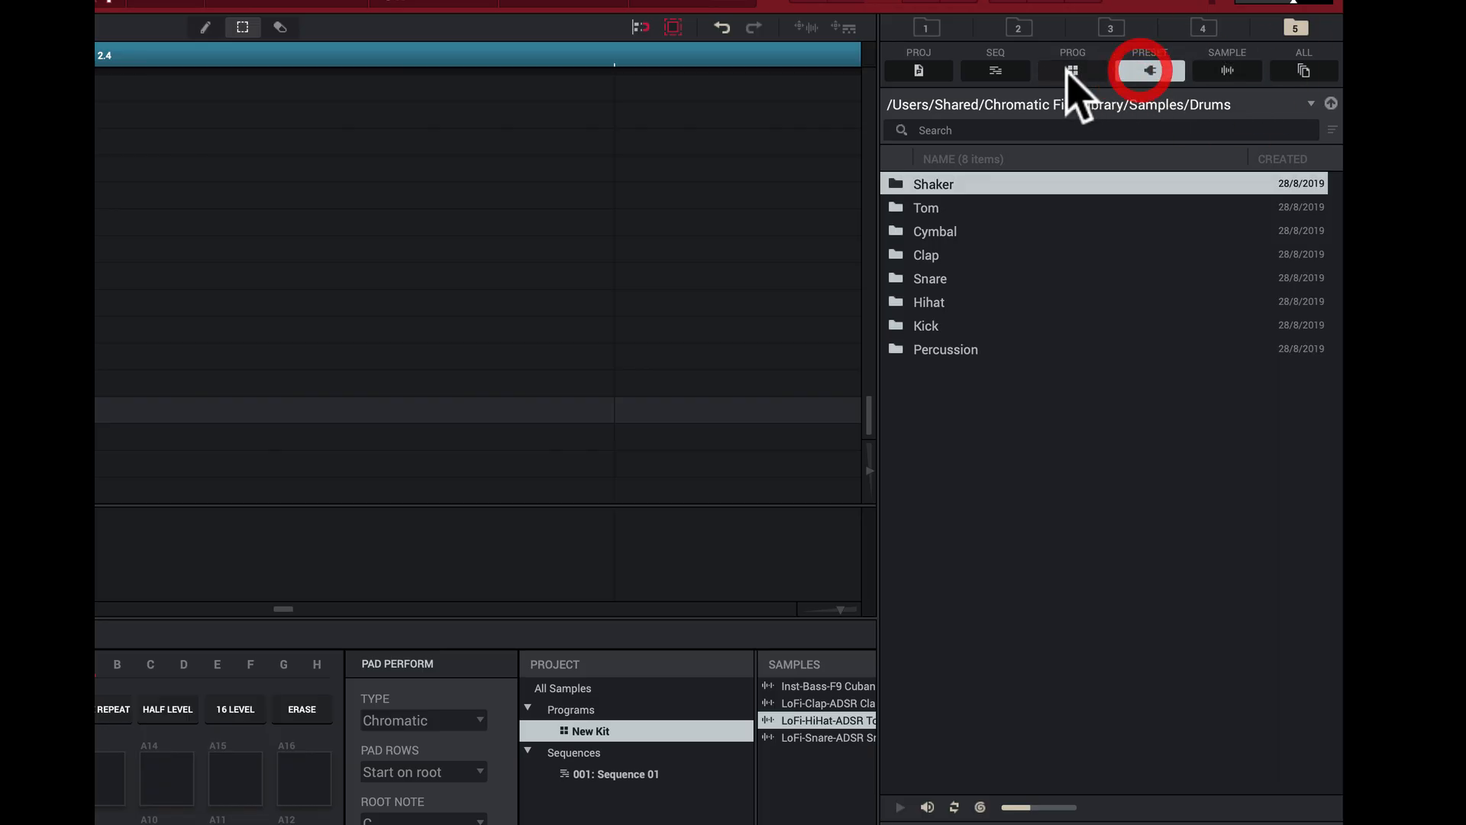
click(1061, 72)
click(920, 69)
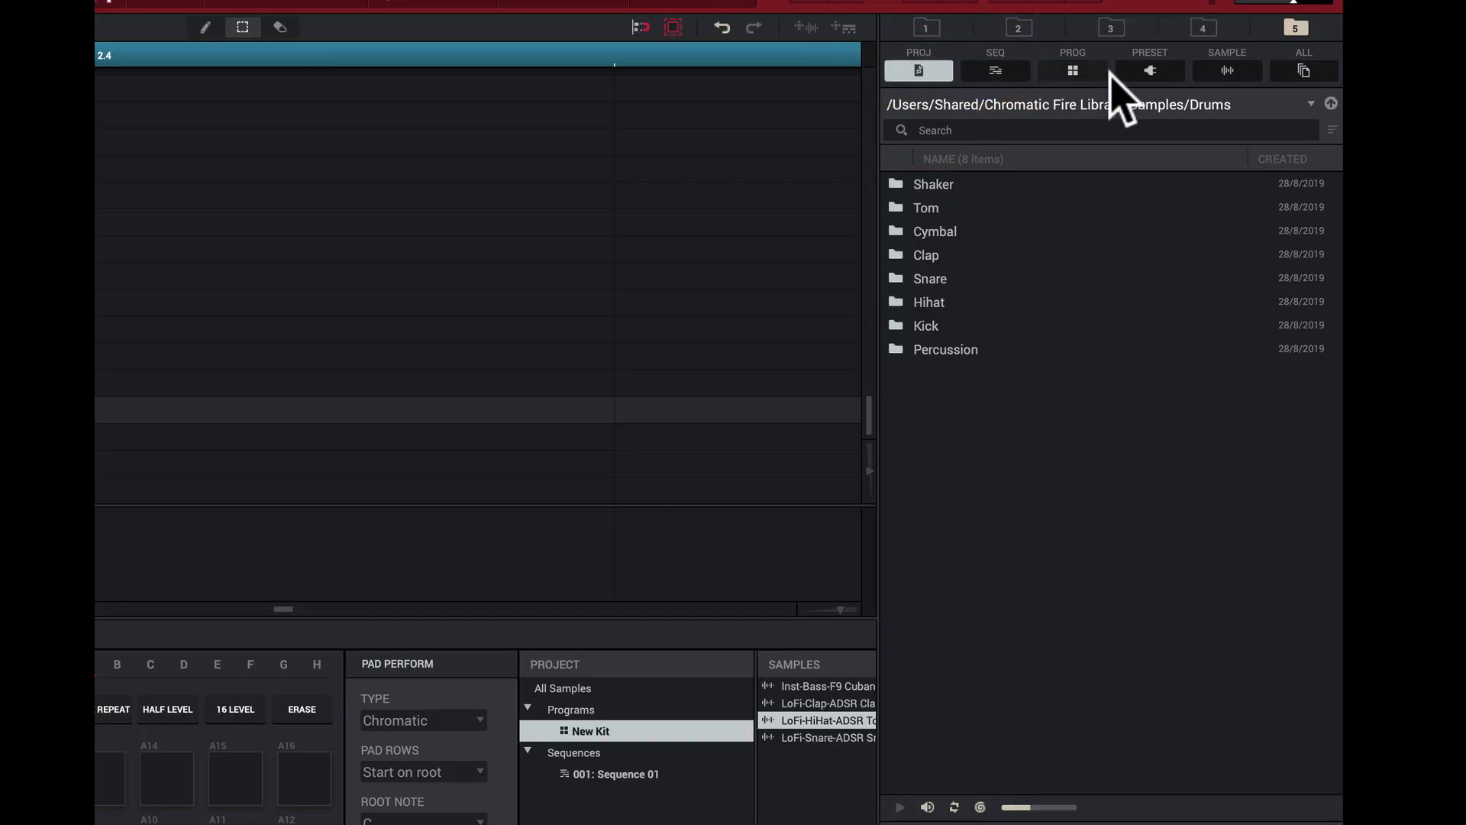
- Open the Shaker folder and filter it by sequences, programs, presets and samples in turn, ending on all file types
double_click(899, 183)
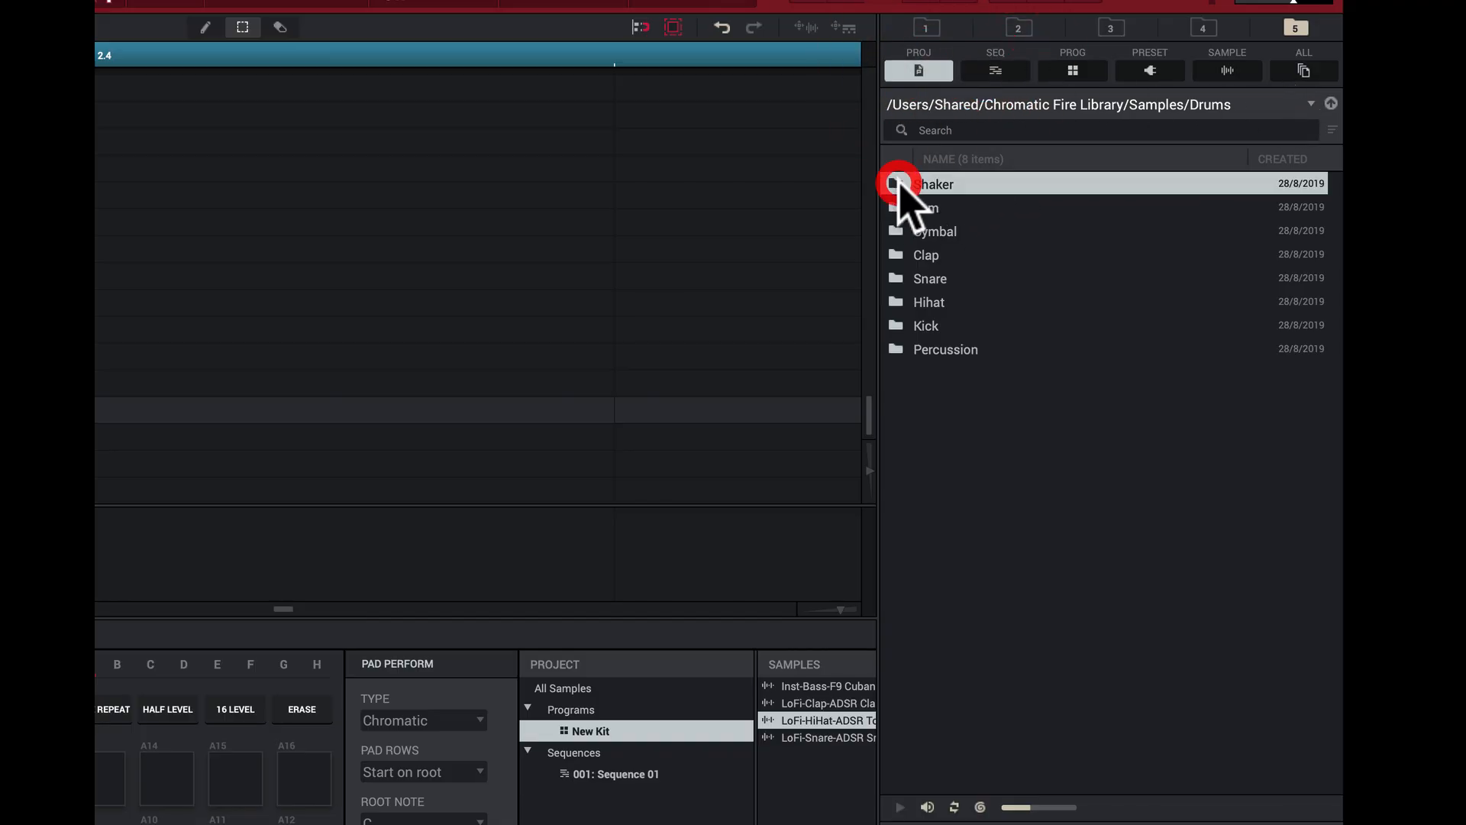
click(995, 69)
click(1072, 70)
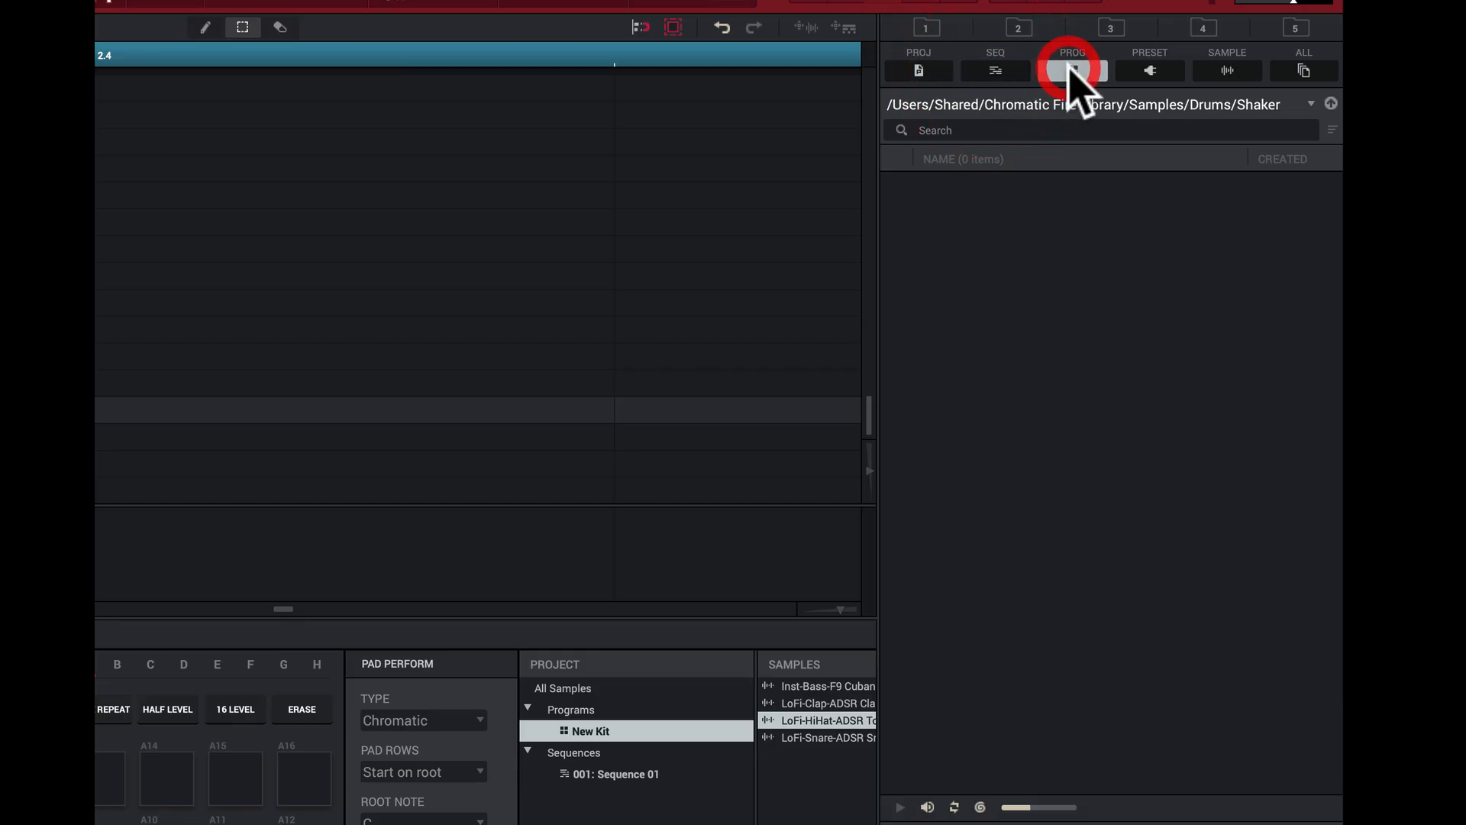
click(1148, 69)
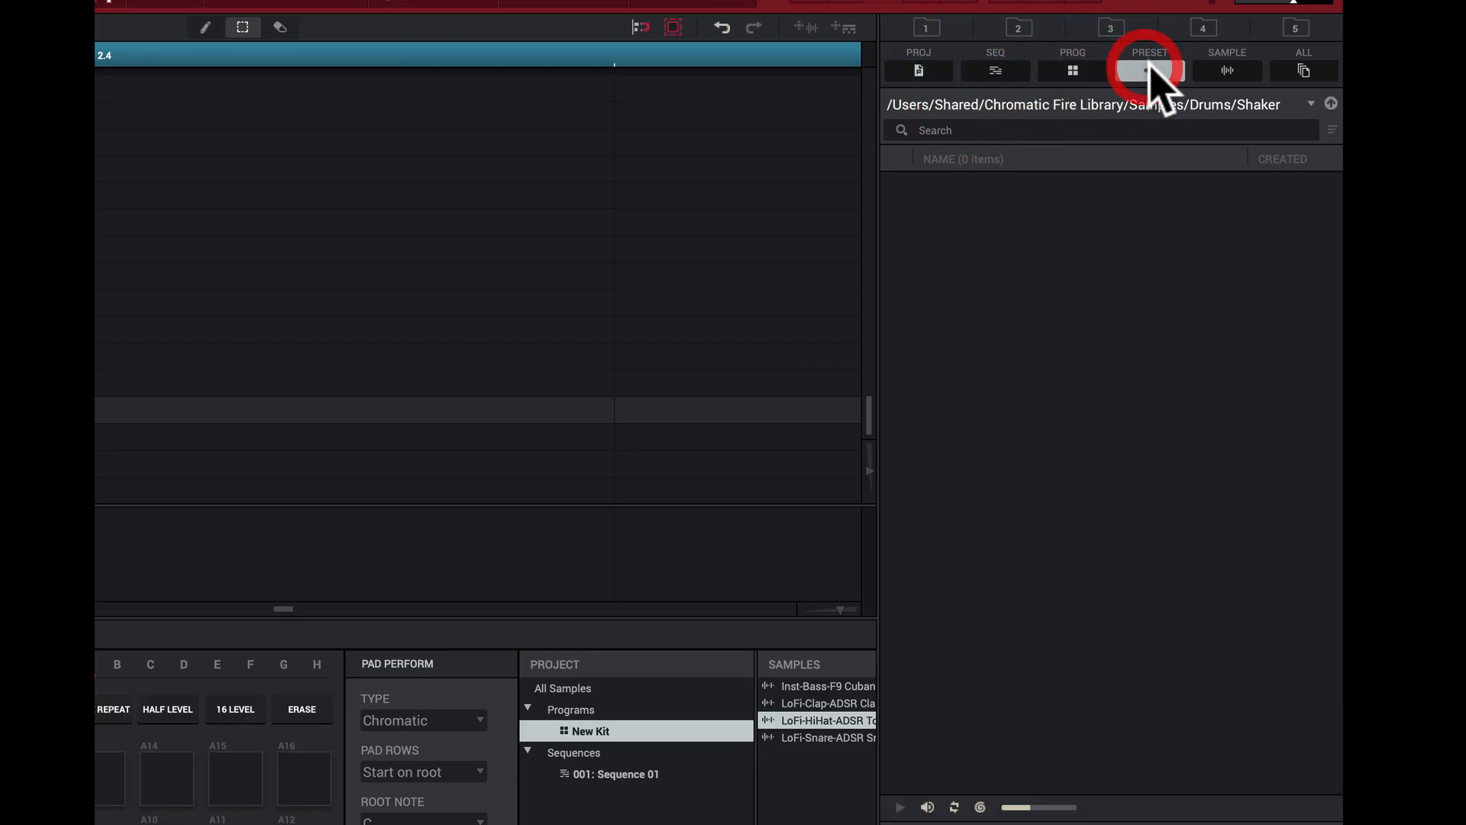
click(1228, 70)
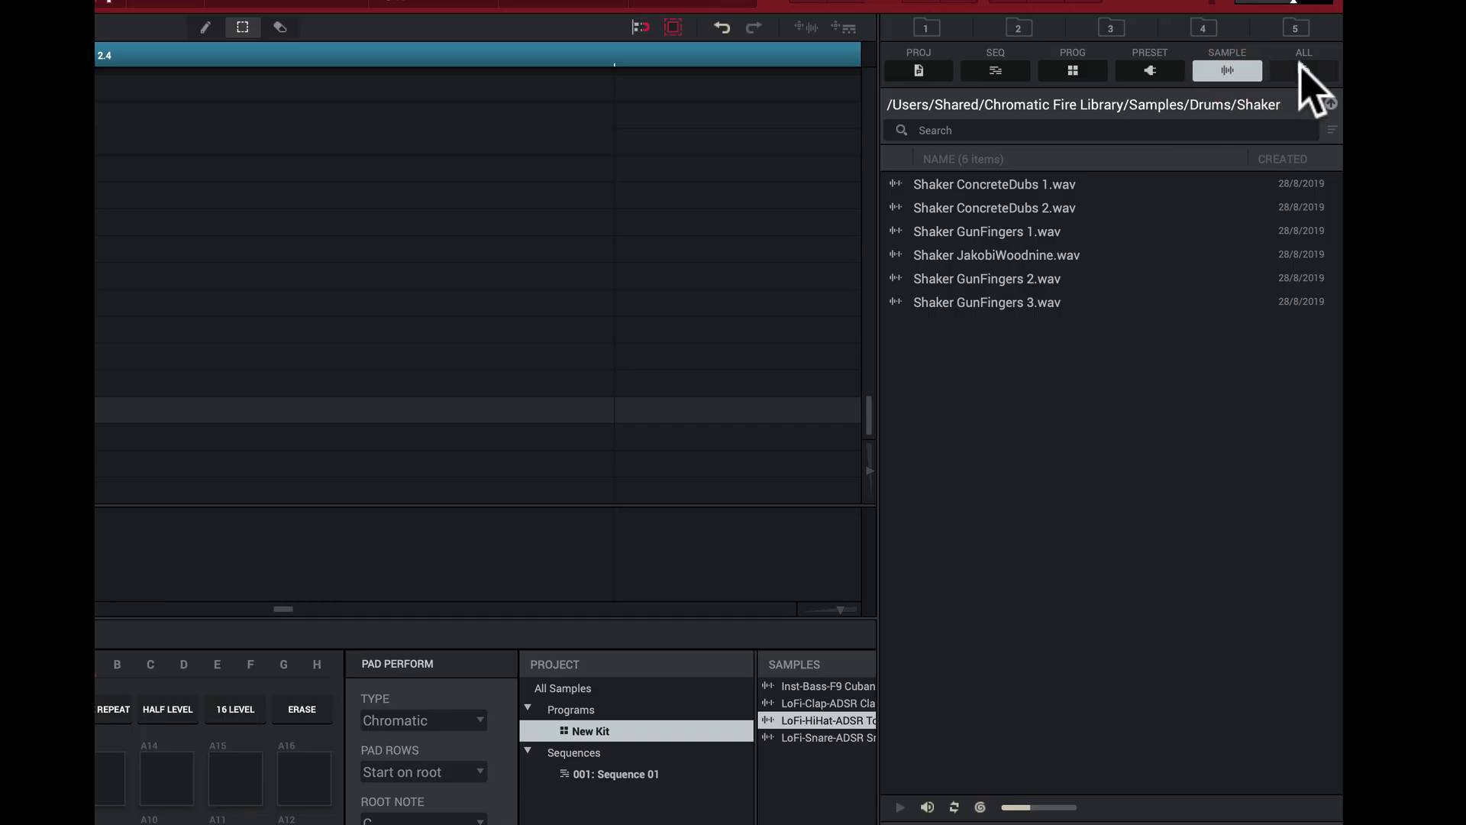
click(1302, 69)
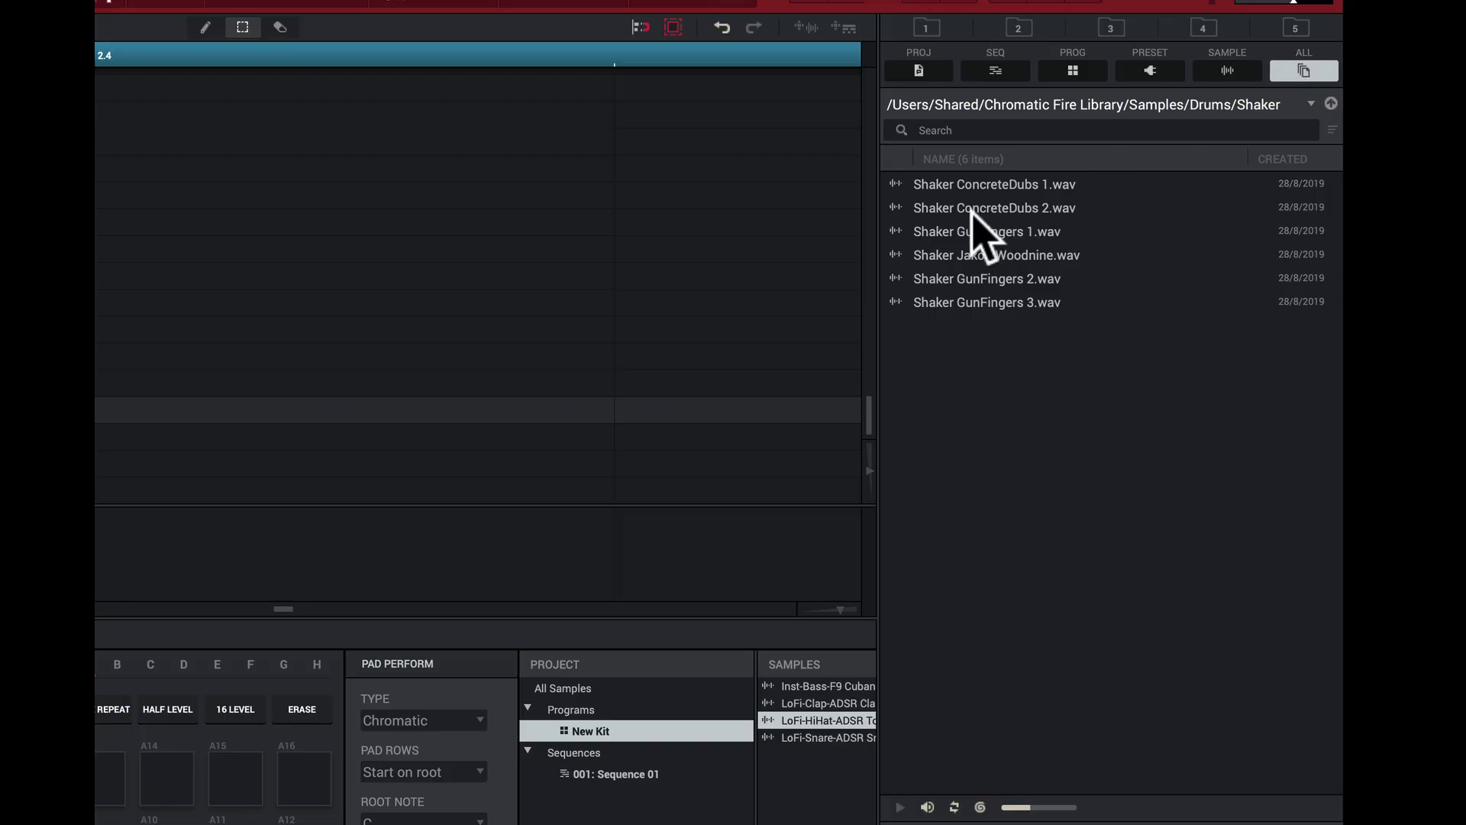
- Audition Shaker ConcreteDubs 1.wav and Shaker GunFingers 3.wav, plus several samples in the Drum Groups folder of shortcut 4, ending on B_hc-2.WAV
click(899, 183)
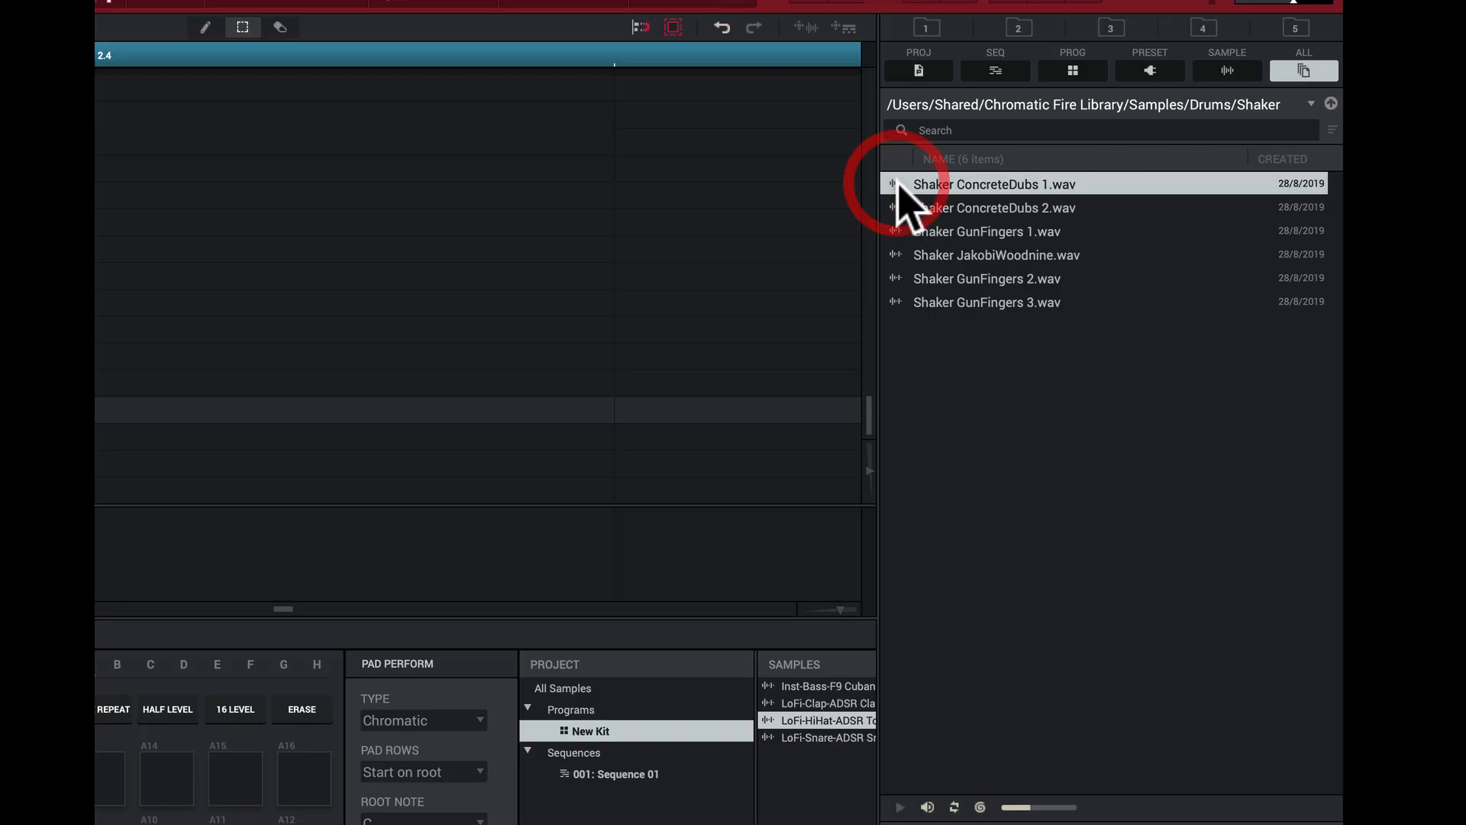
click(897, 302)
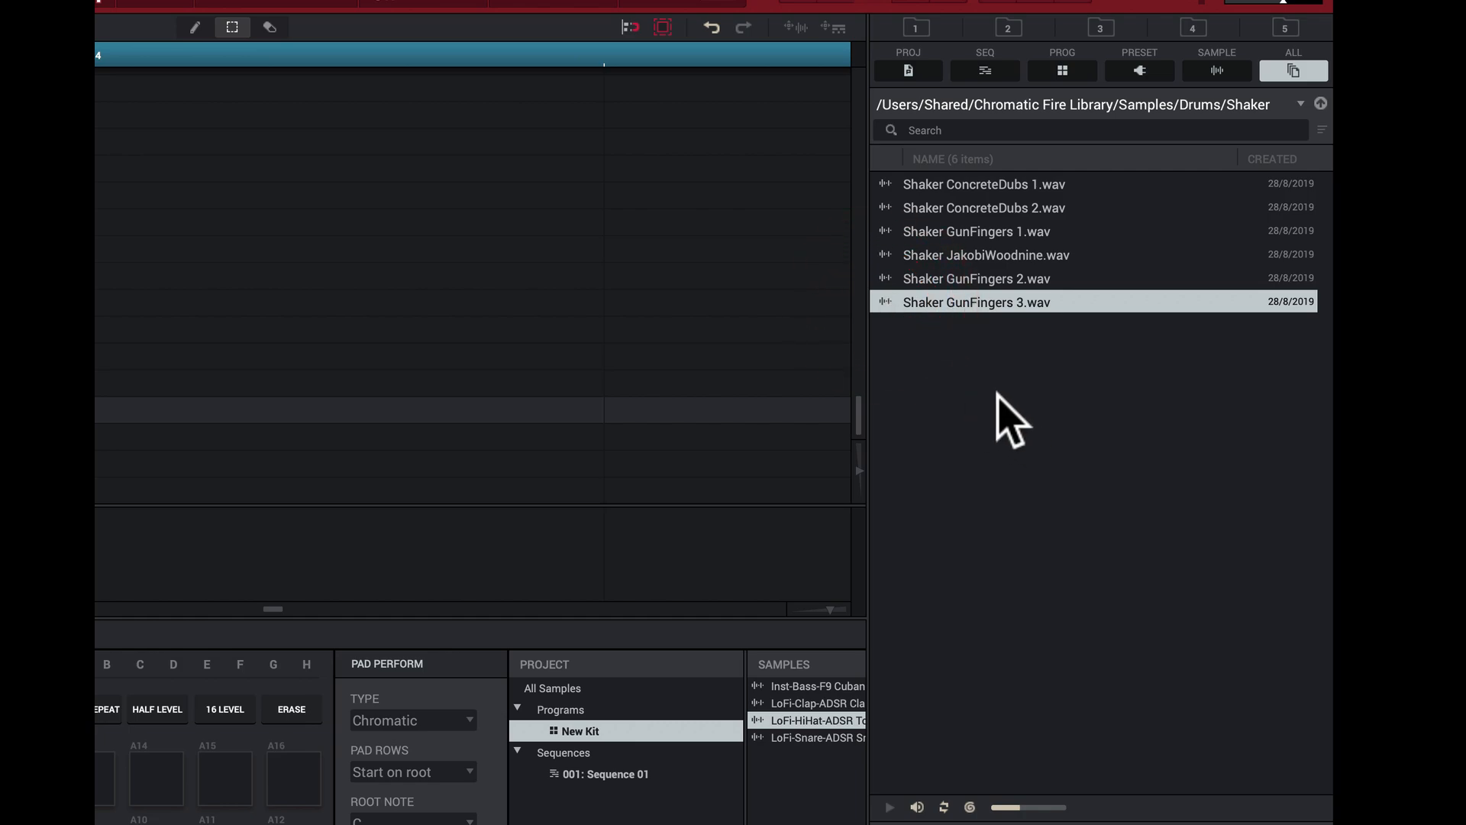
click(1195, 31)
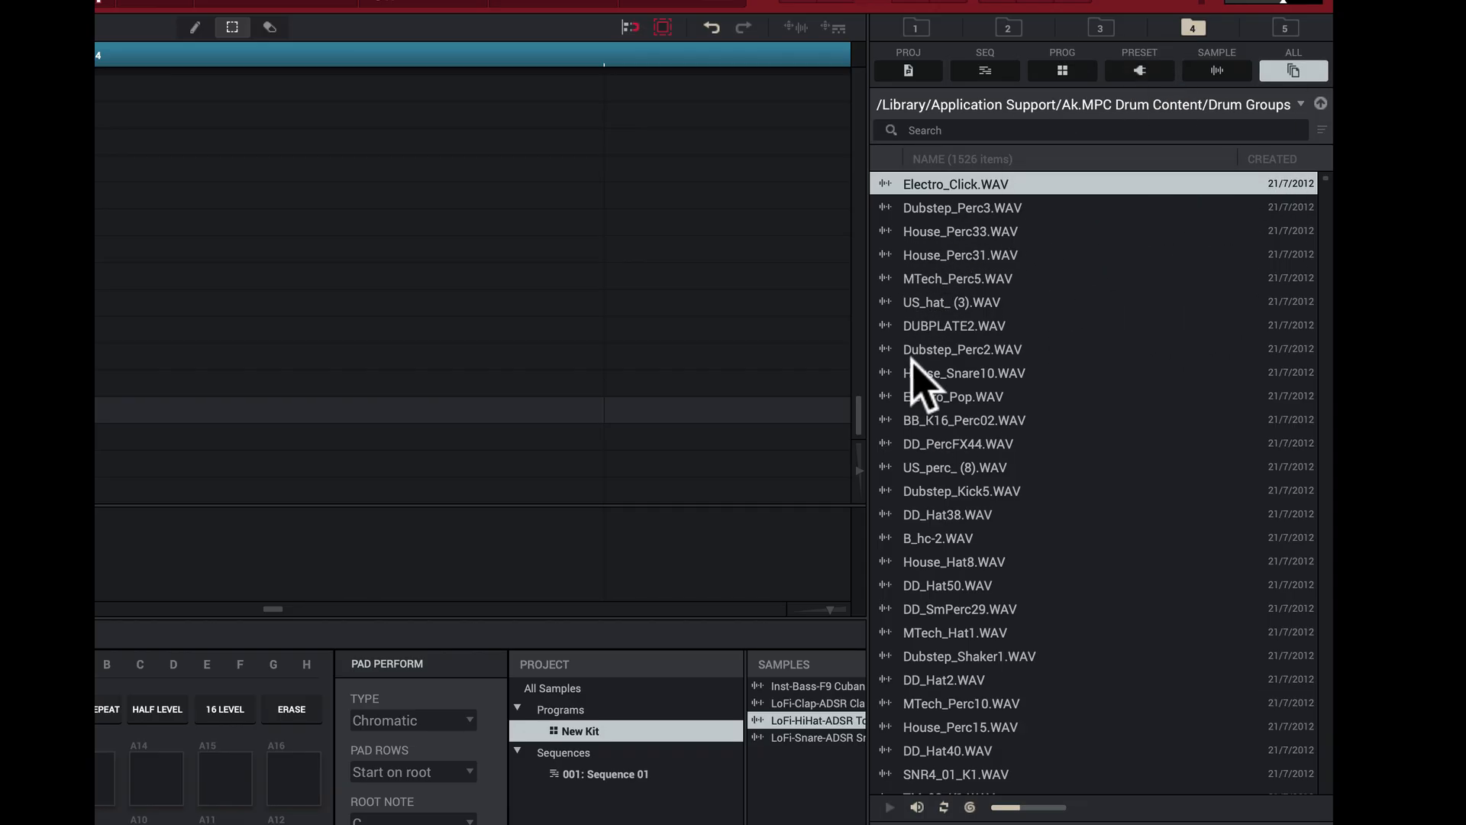
click(888, 325)
click(888, 445)
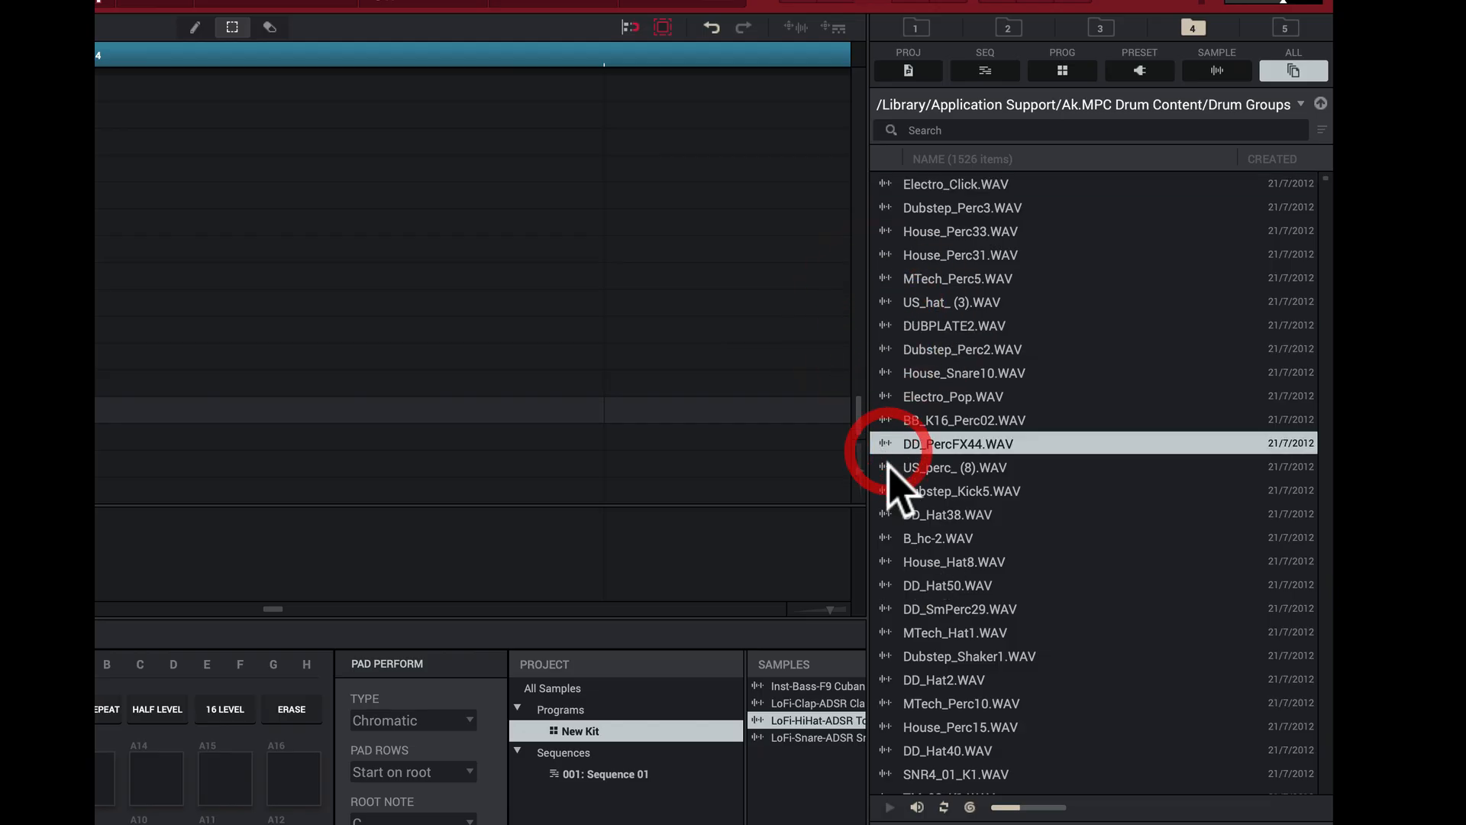
click(891, 514)
click(901, 538)
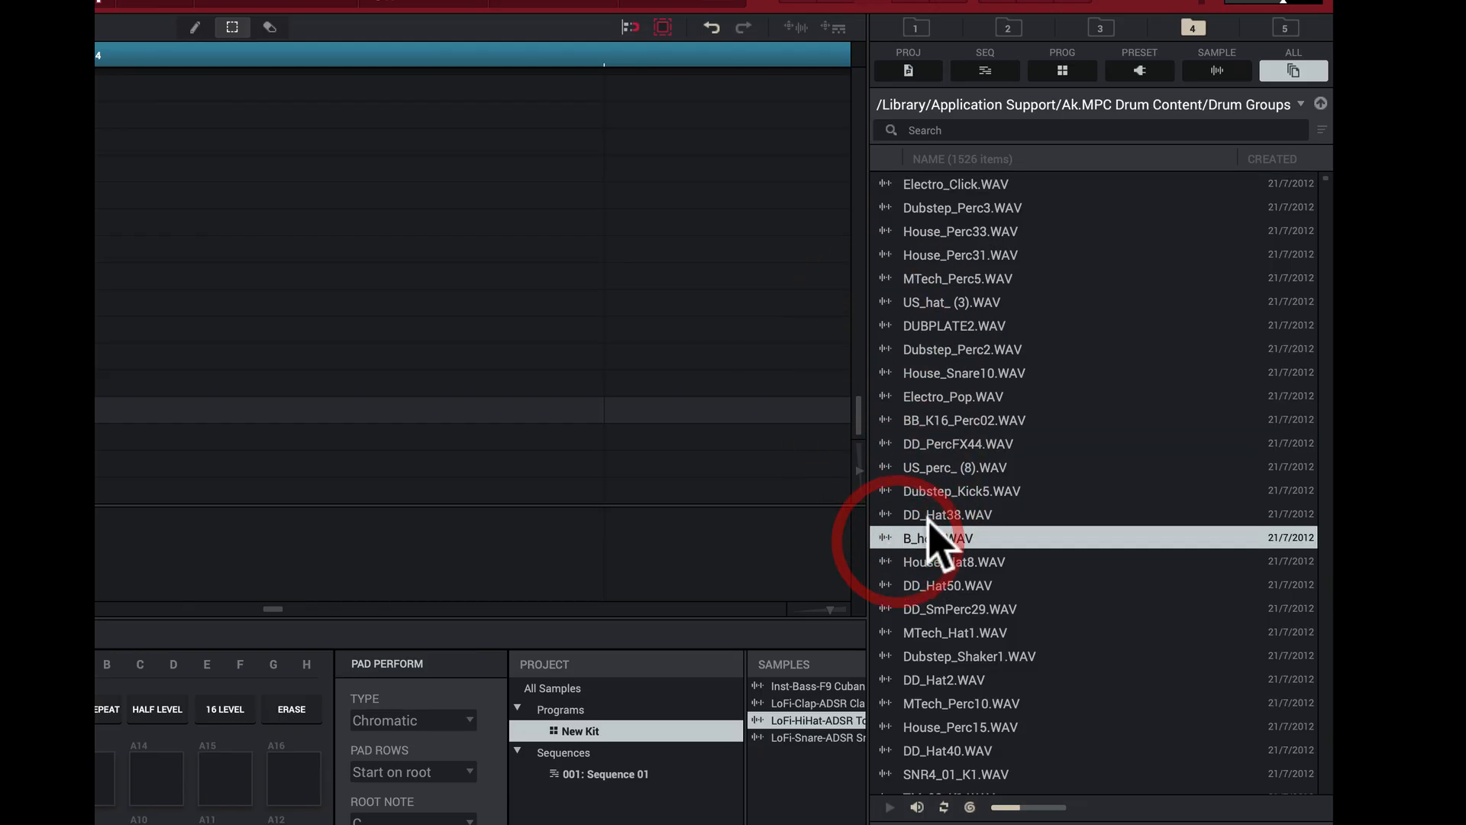
- Through folder shortcut 3, open the Electro Tech folder in REX Loops and audition ELT_128_Eb_ChrdsStabs_0011.rx2
click(1100, 25)
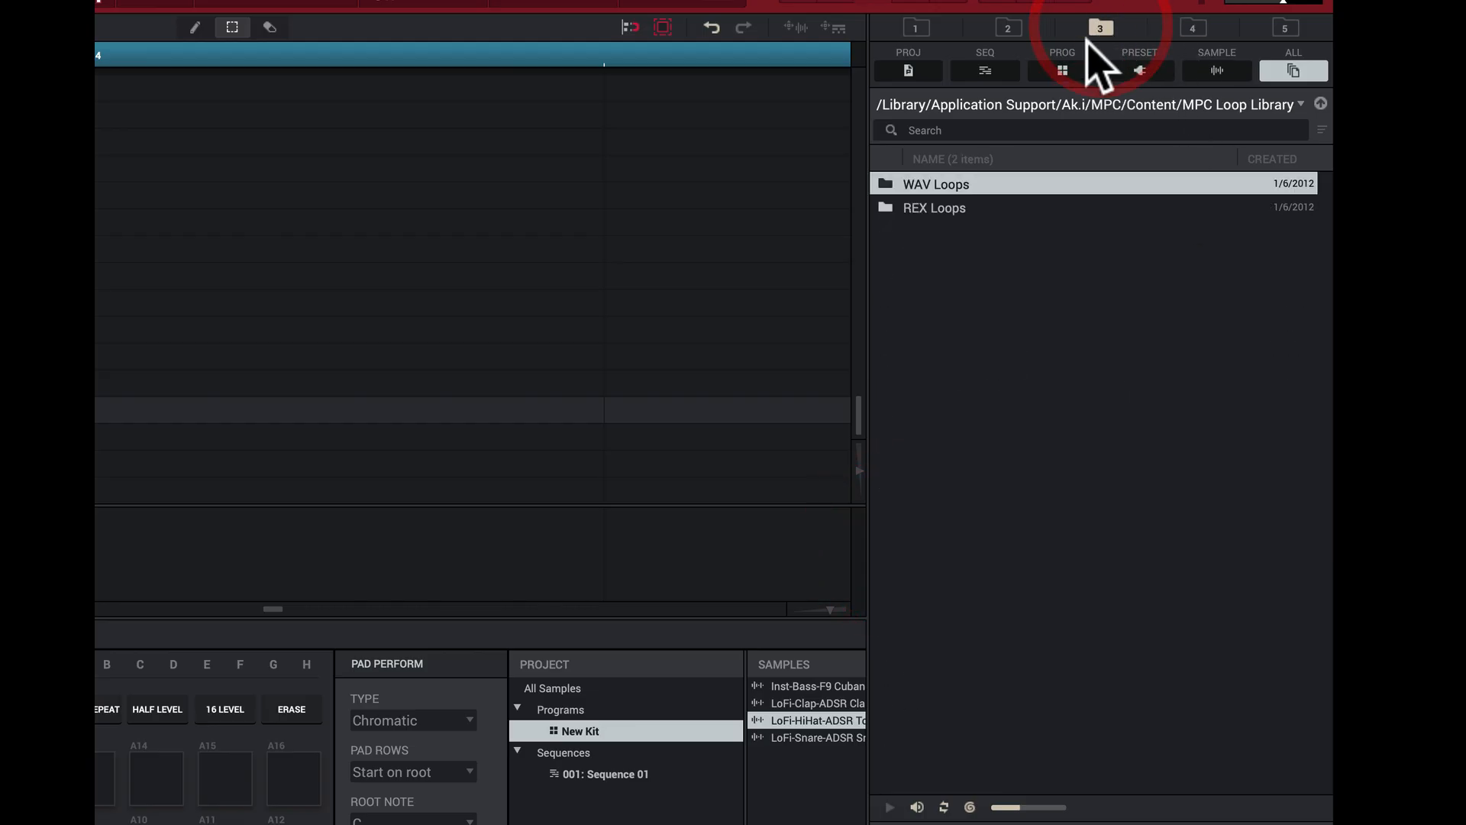
click(884, 206)
double_click(890, 208)
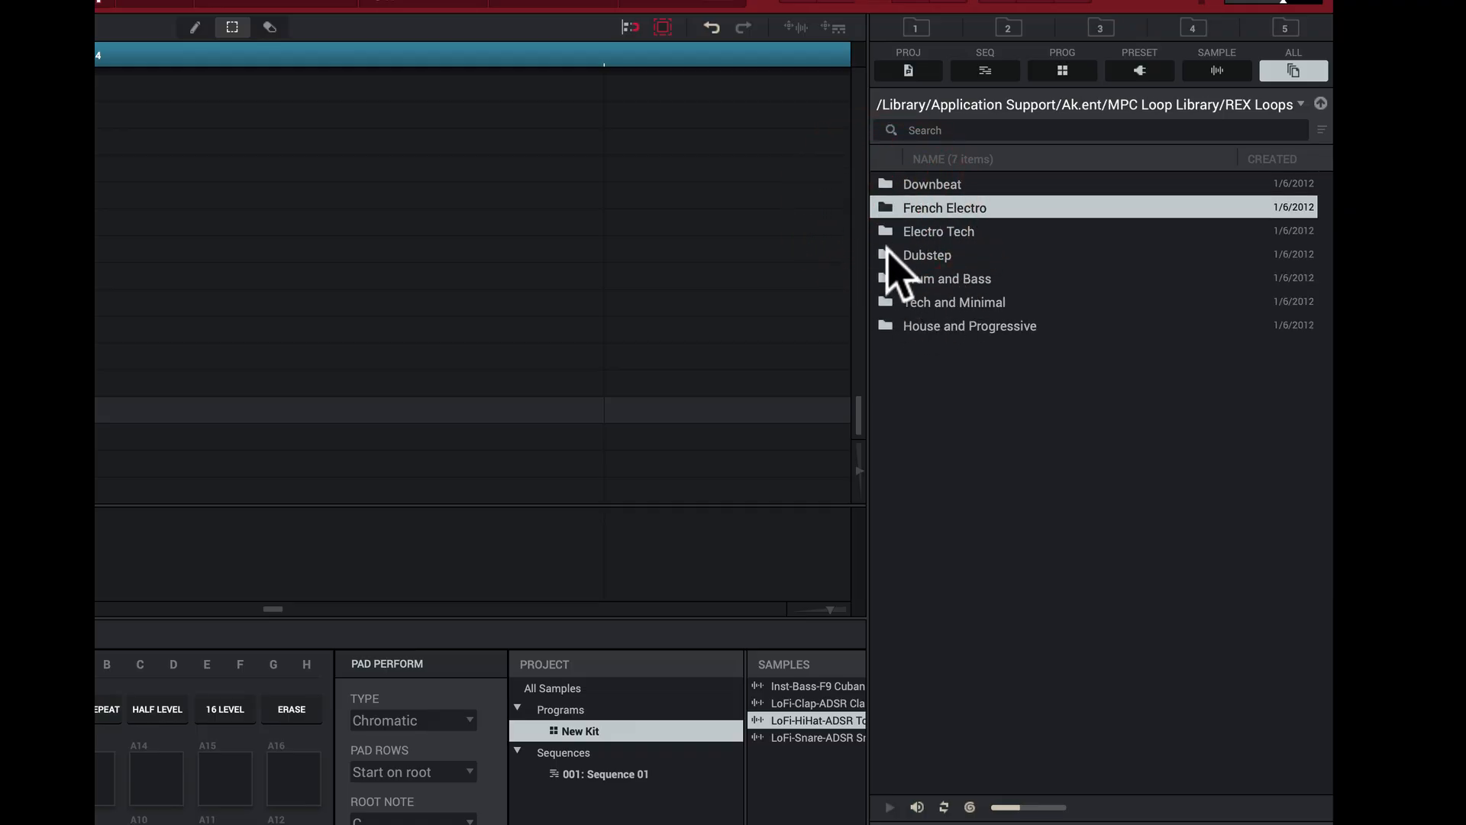
click(892, 232)
double_click(892, 233)
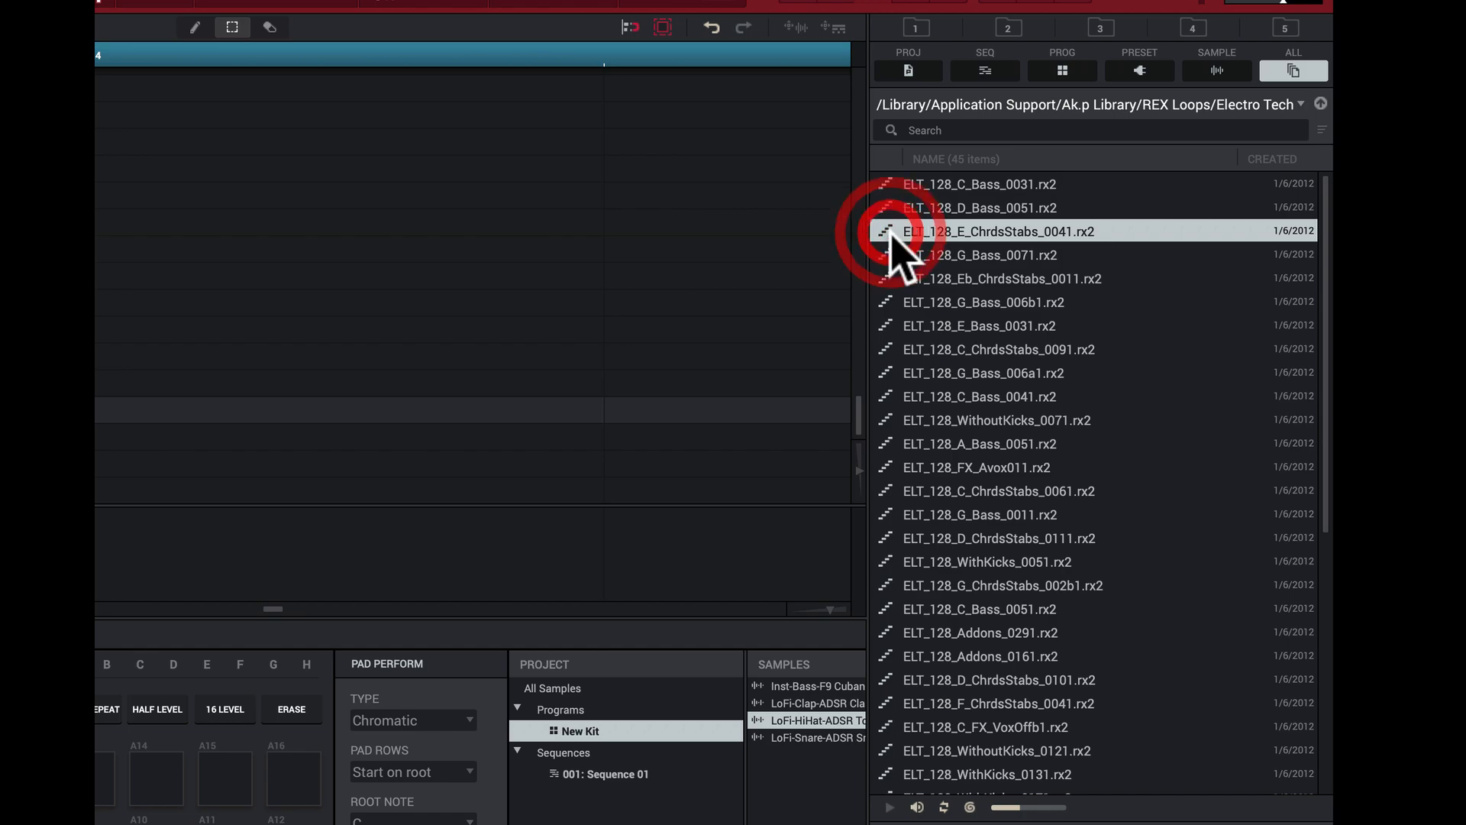
click(887, 279)
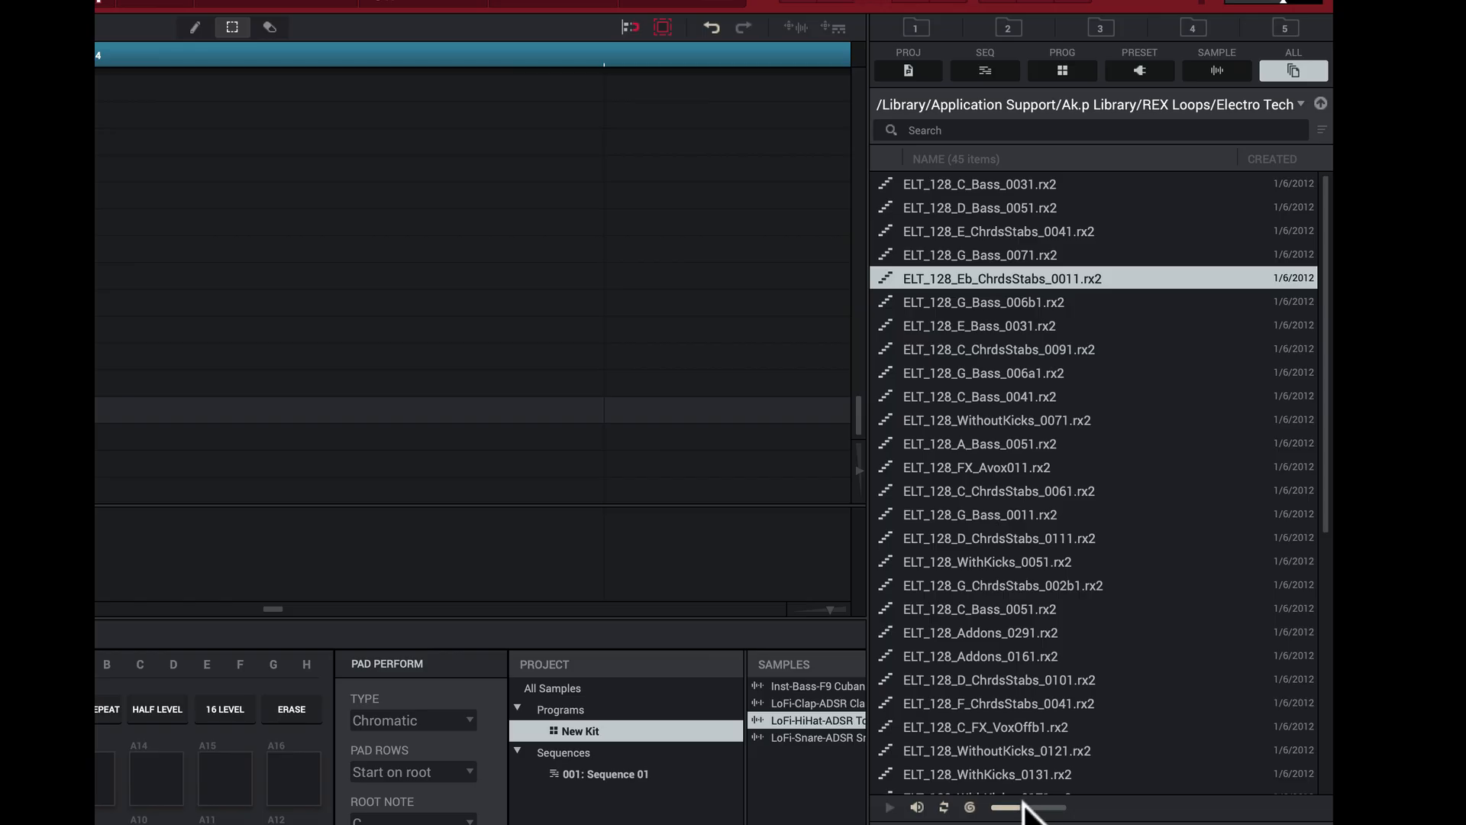
- Raise the preview volume to about +3.18 dB and audition ELT_128_E_Bass_0031.rx2 and ELT_128_C_ChrdsStabs_0091.rx2
drag(1022, 802, 1028, 802)
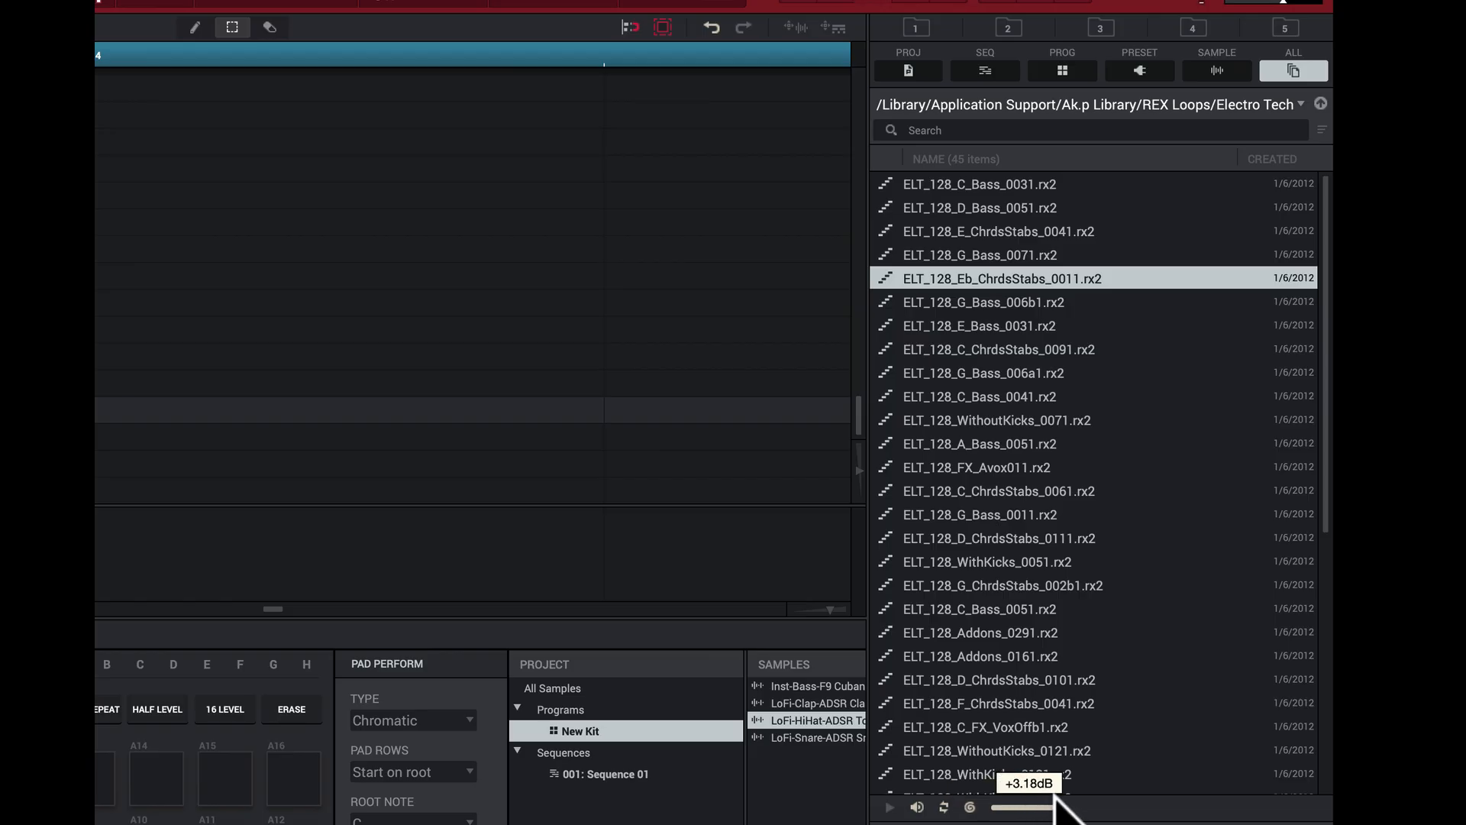
drag(1054, 795, 1052, 795)
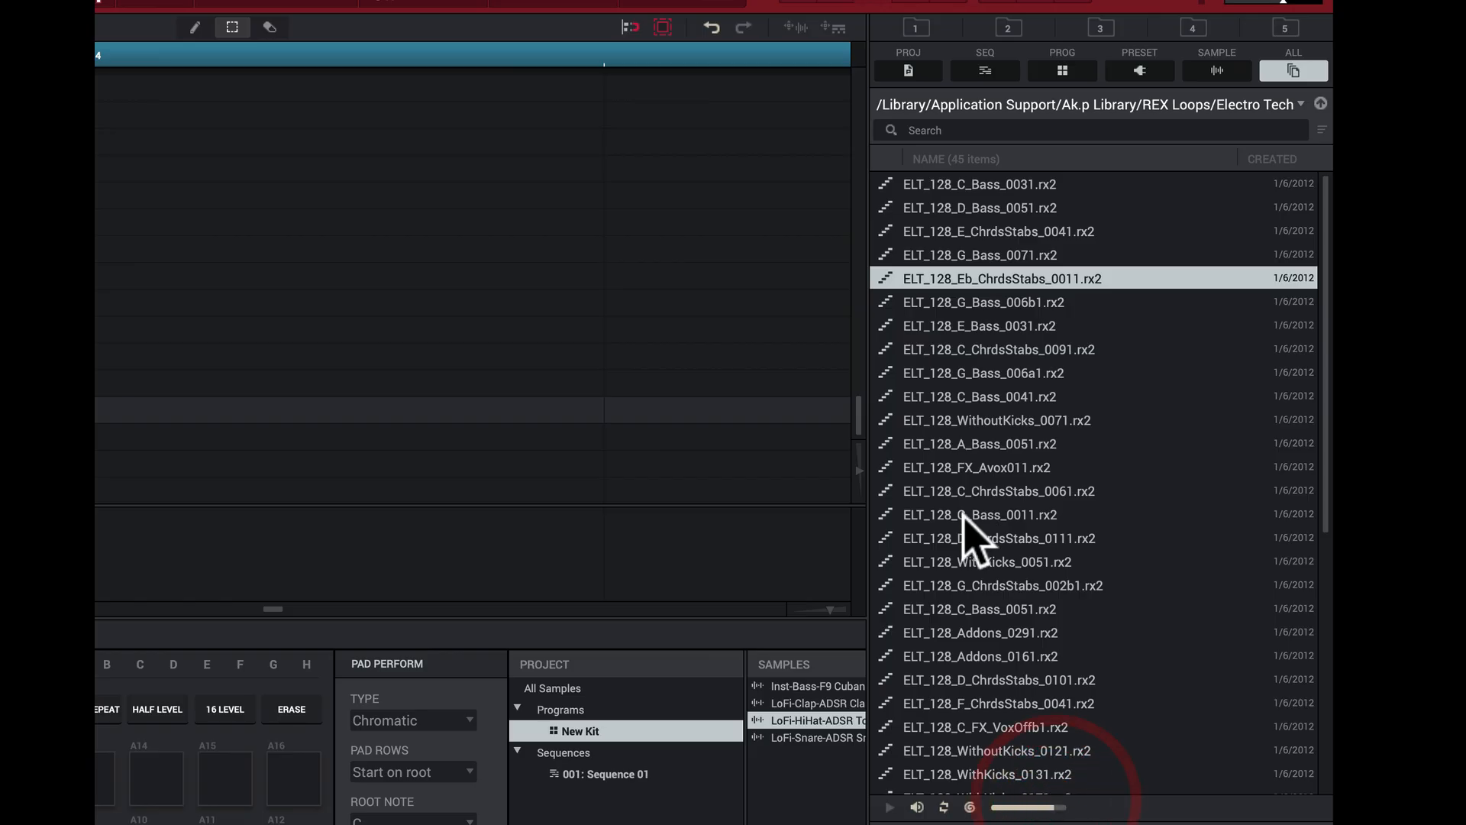
click(895, 325)
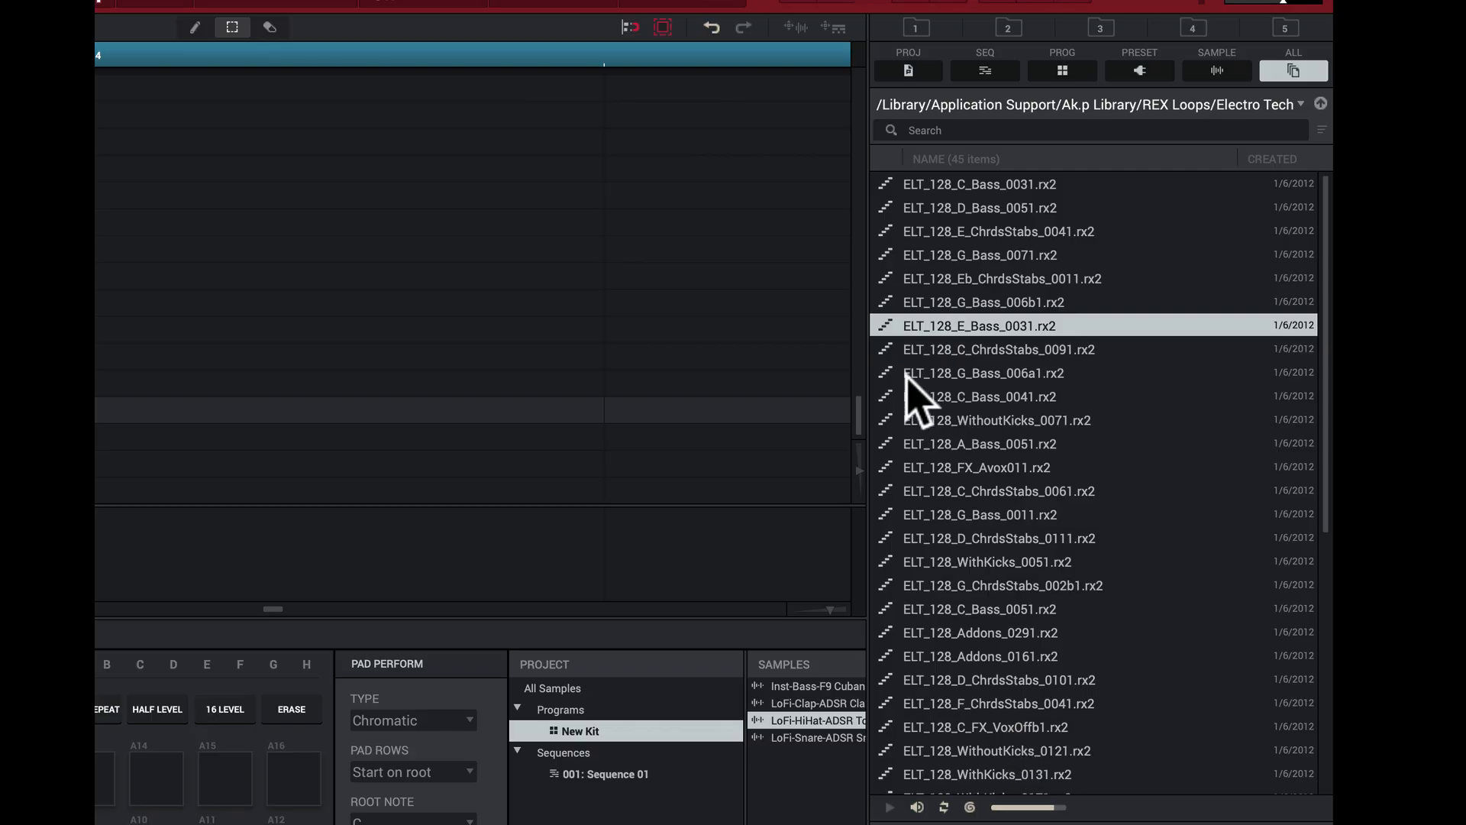
click(886, 349)
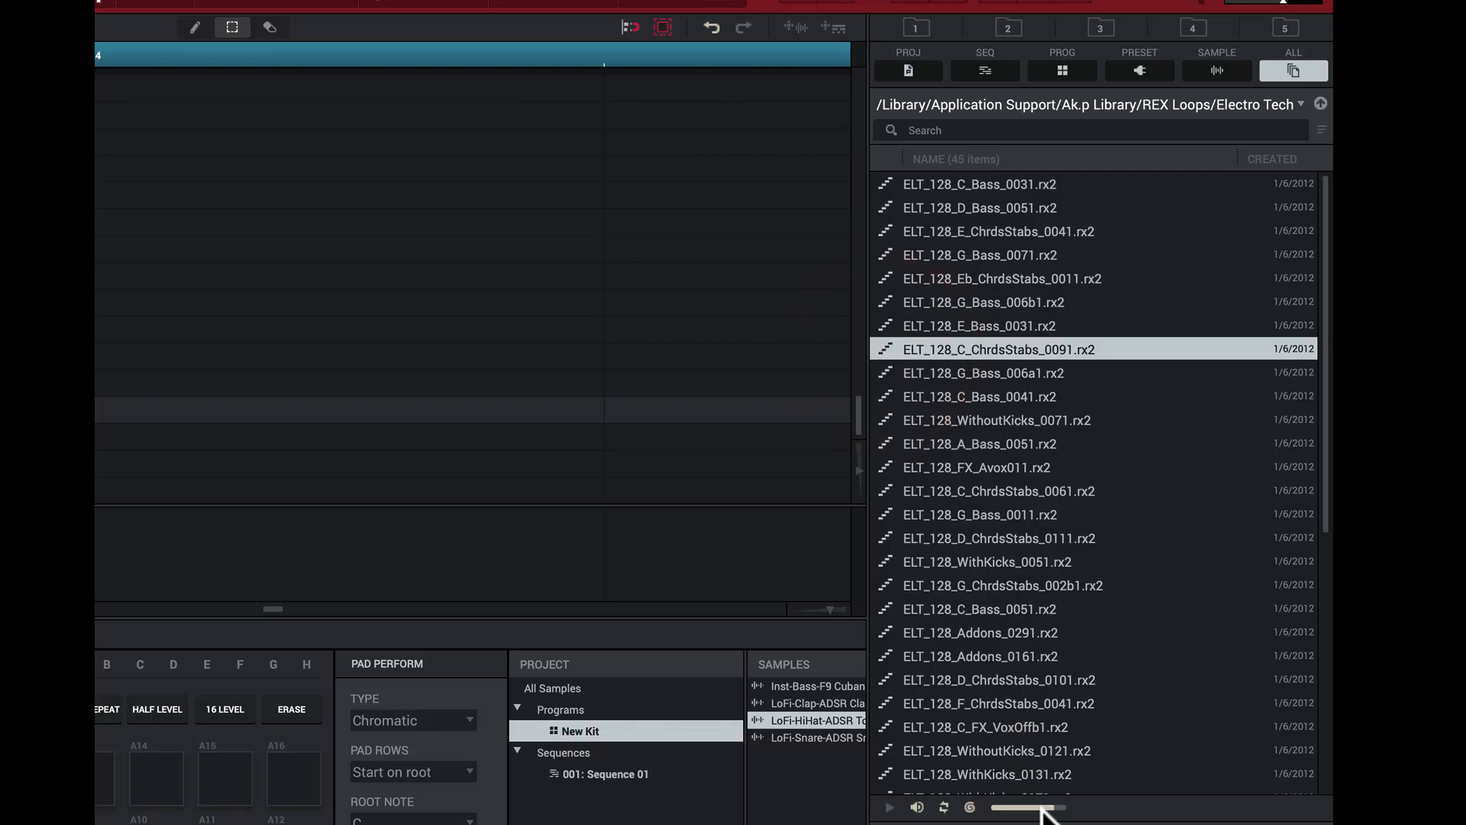
- Lower the browser's preview volume to about -4.85 dB and toggle the automatic file preview
drag(1051, 806, 1025, 806)
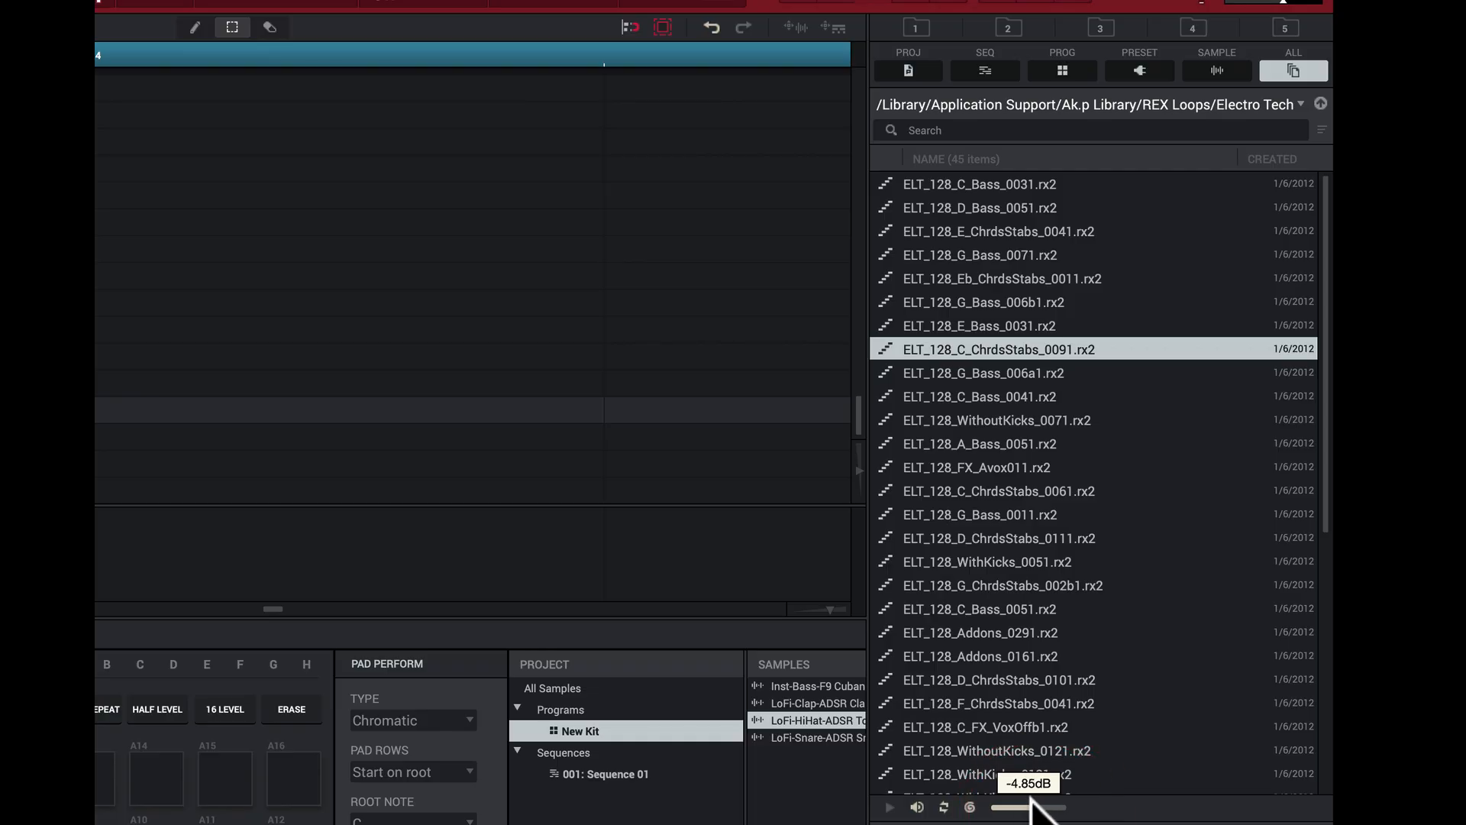
click(1031, 800)
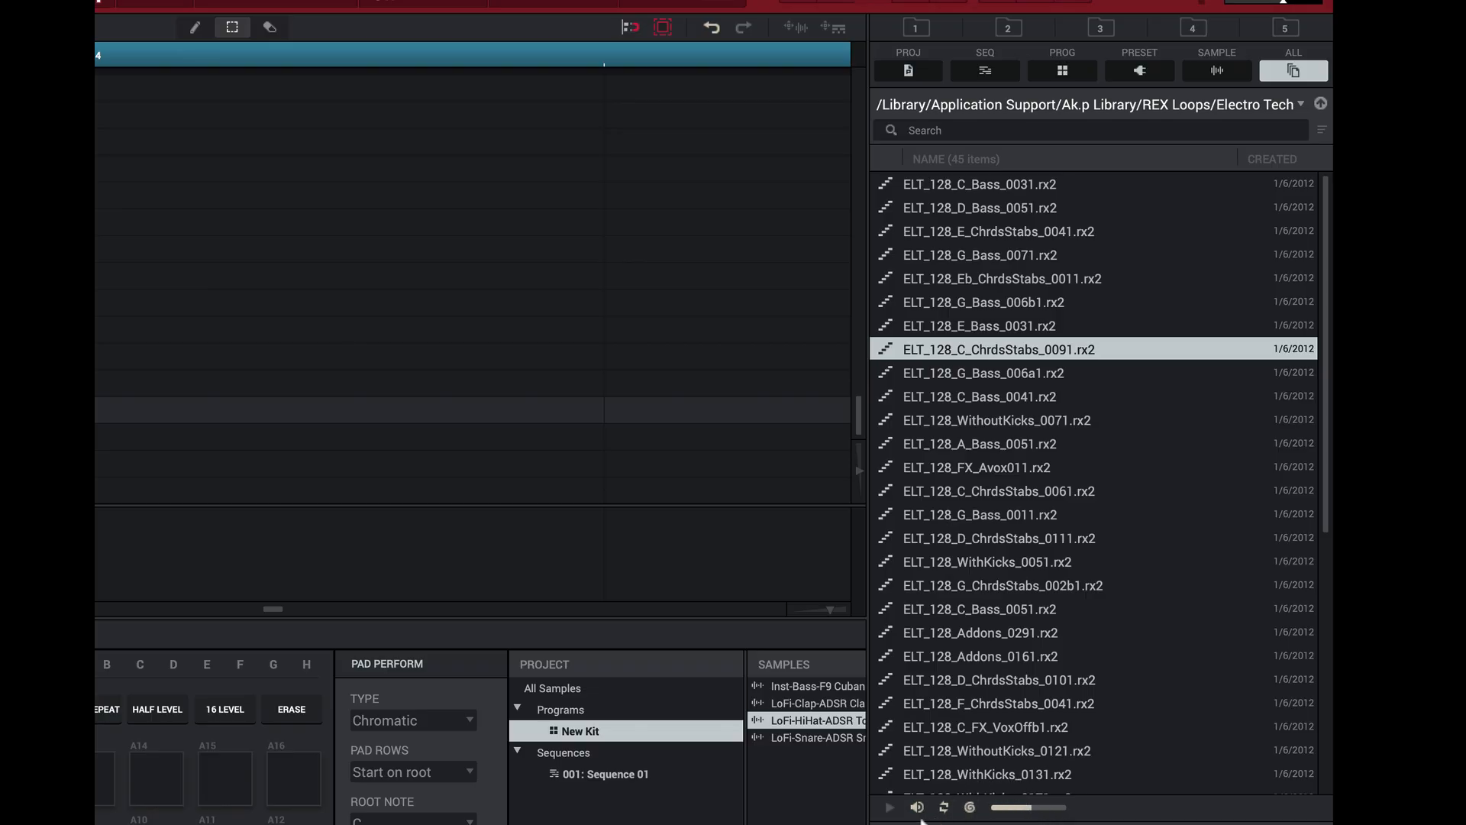
click(917, 806)
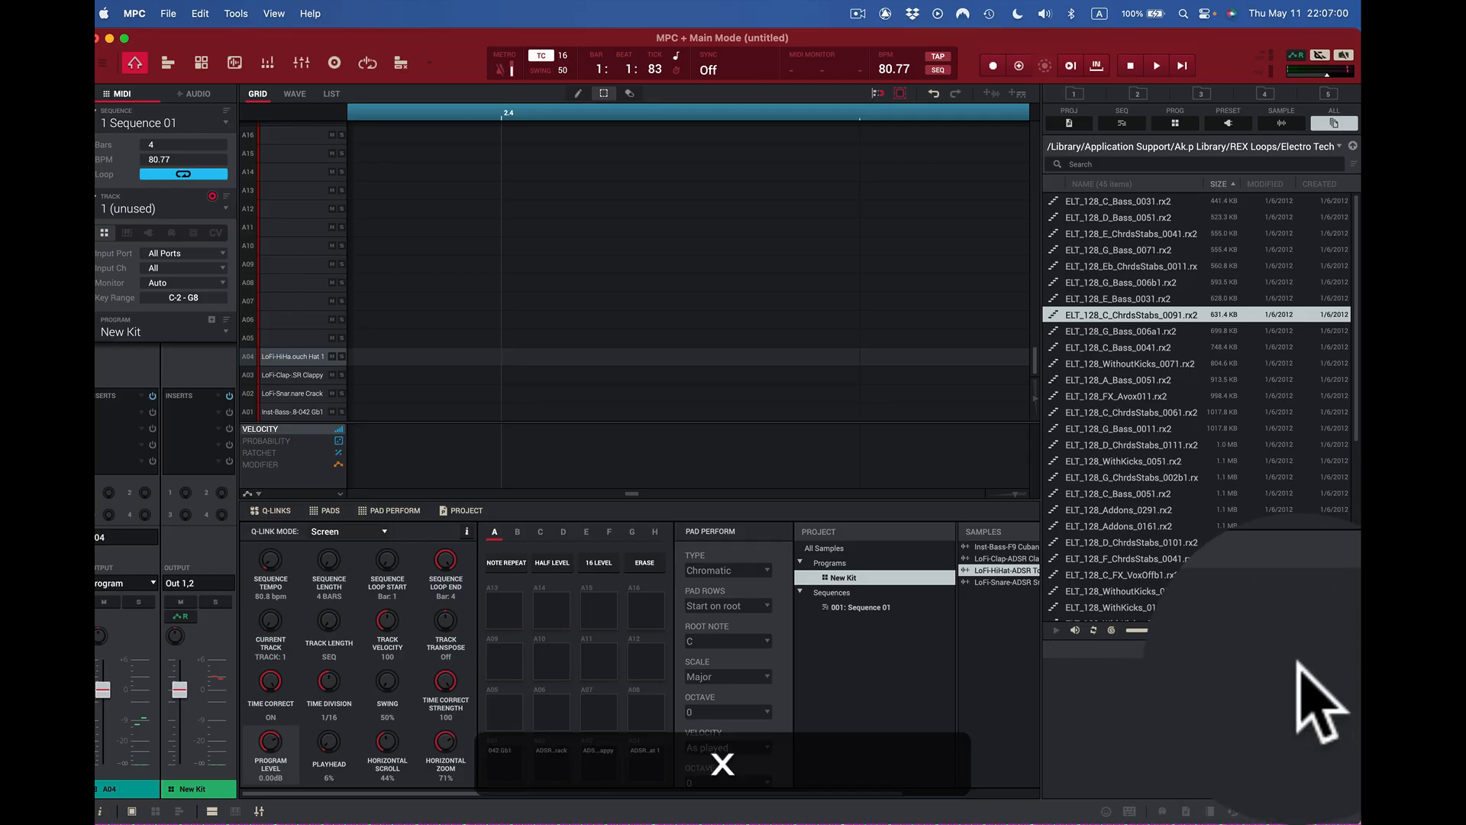
- Cycle through the browser modes to the expansion browser and expand the Programs group of the Pad Thai Deluxe expansion
key(x)
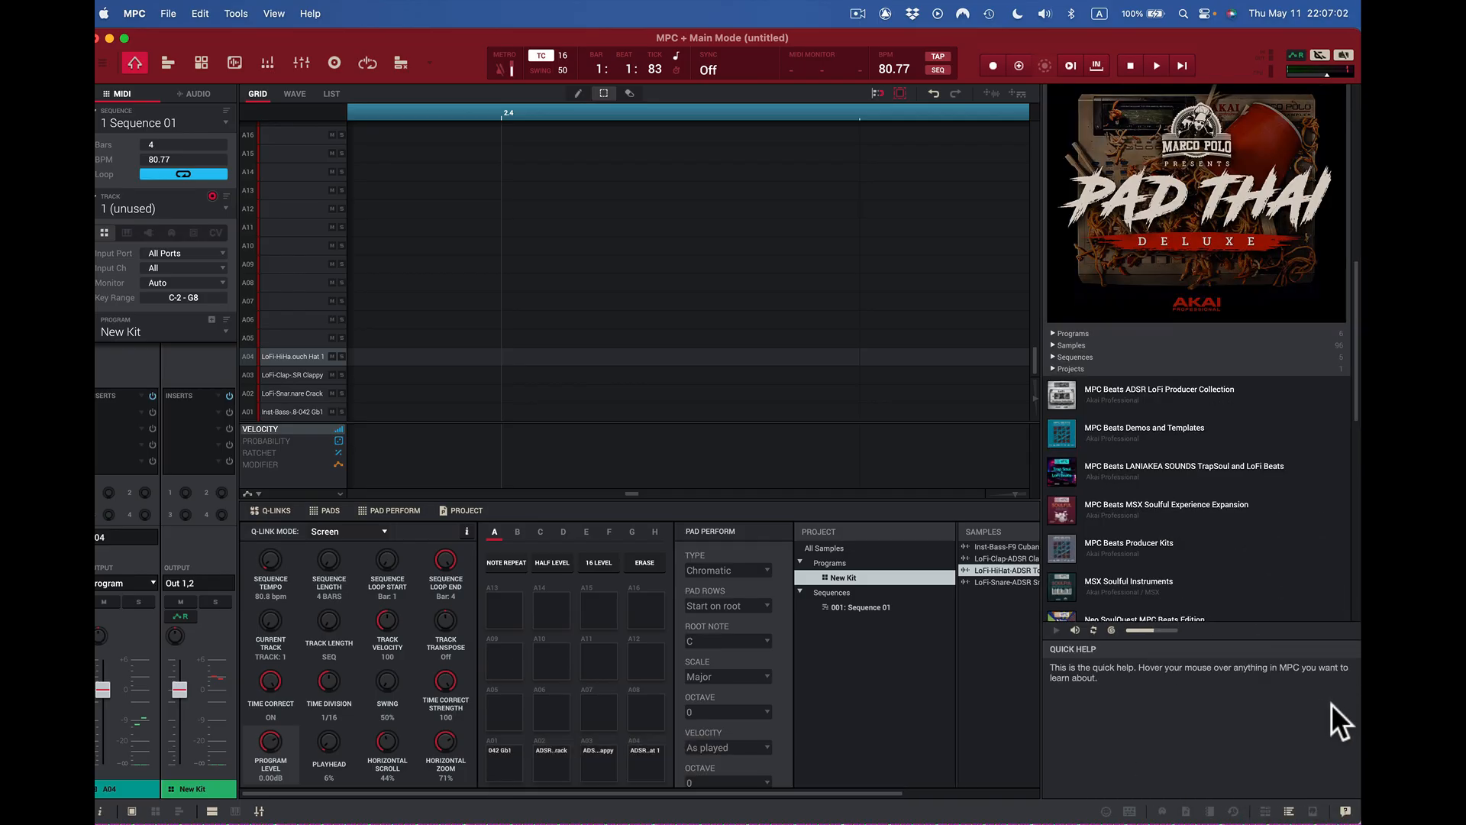
key(x)
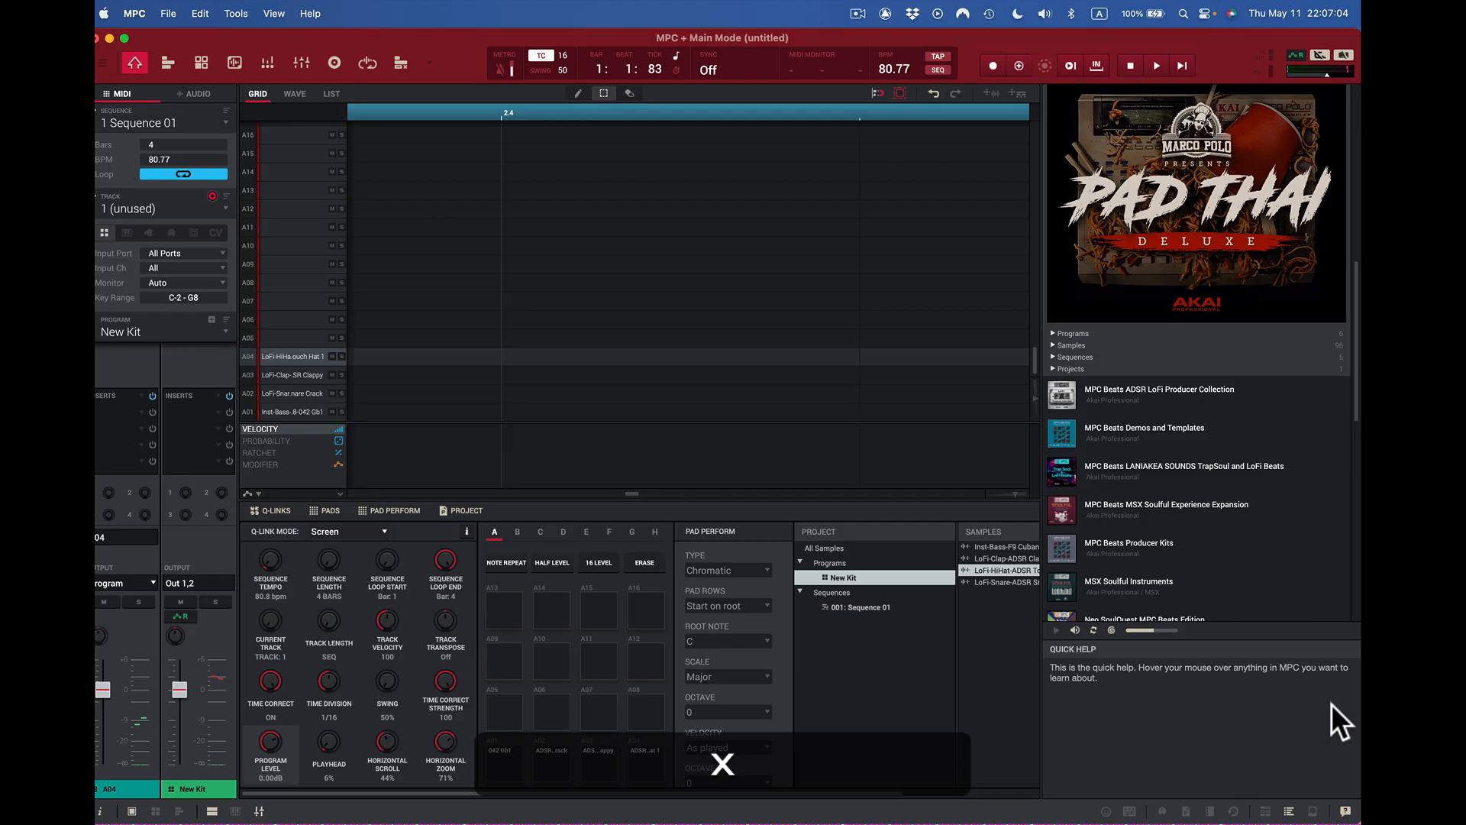
key(x)
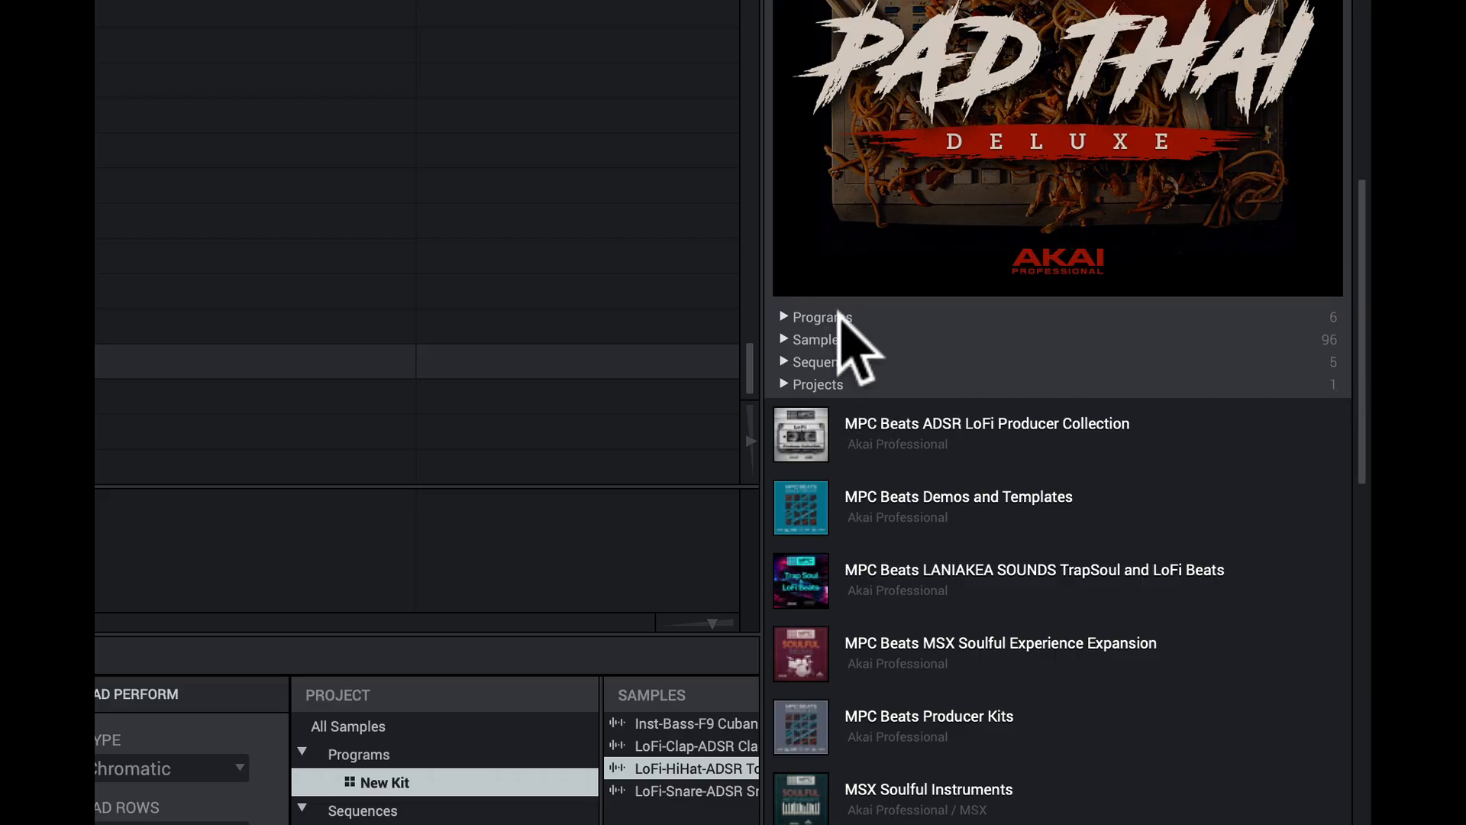
click(781, 318)
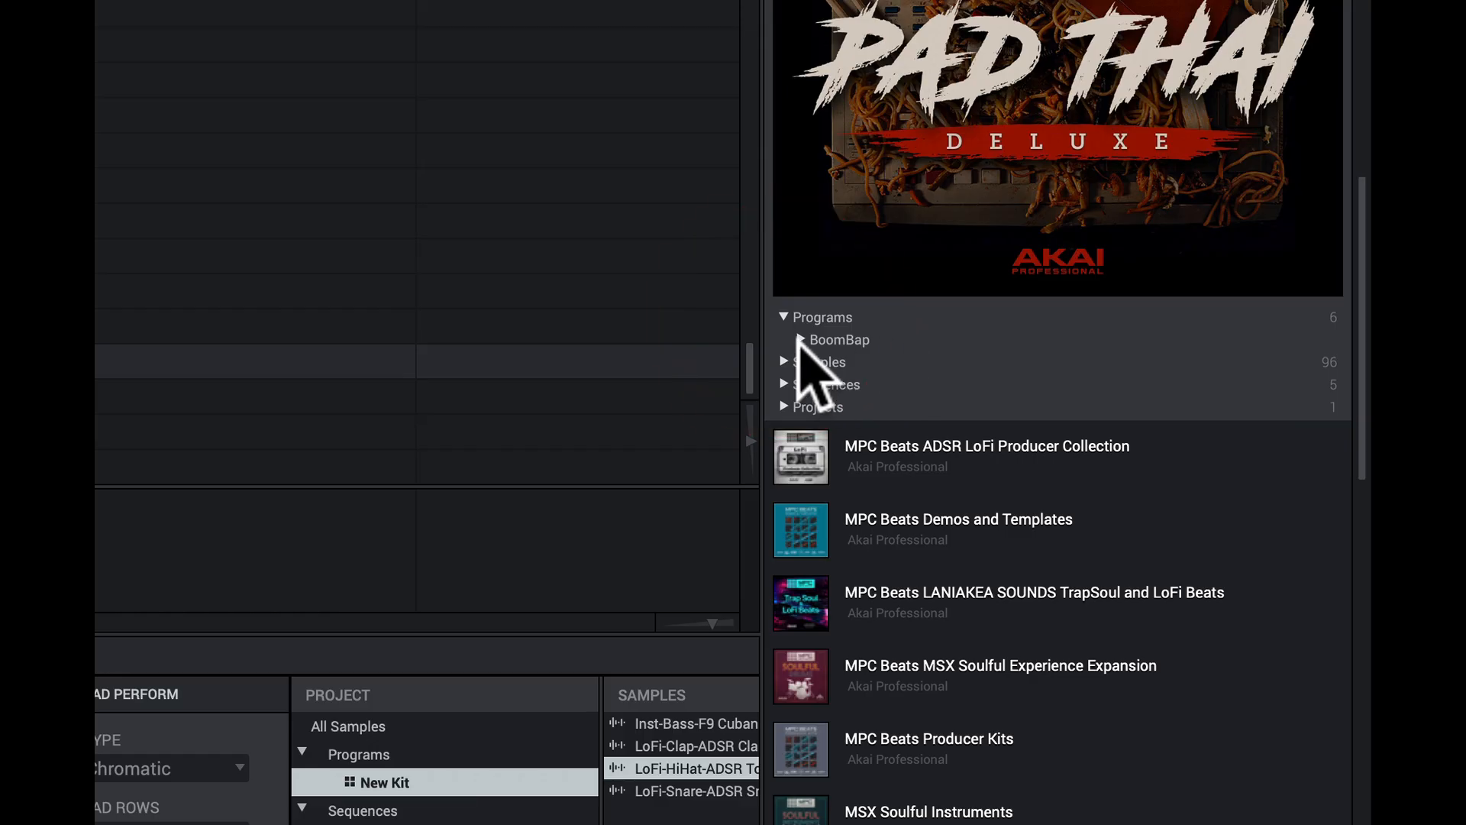
- Expand the BoomBap kit programs of Pad Thai Deluxe and audition MP FTGreene 89 Dbm and MP PsQs 82 Gm
click(799, 339)
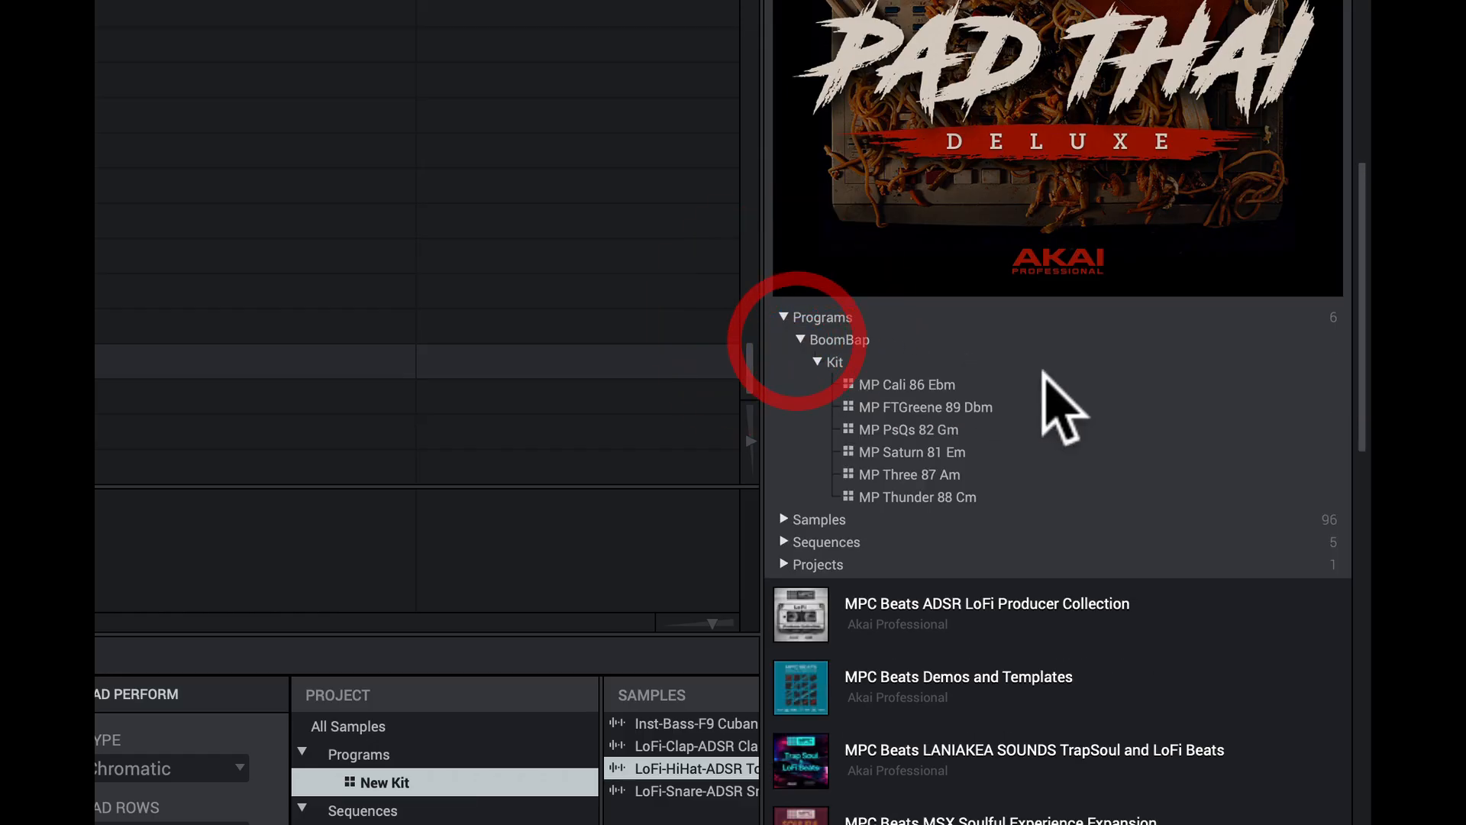
click(880, 406)
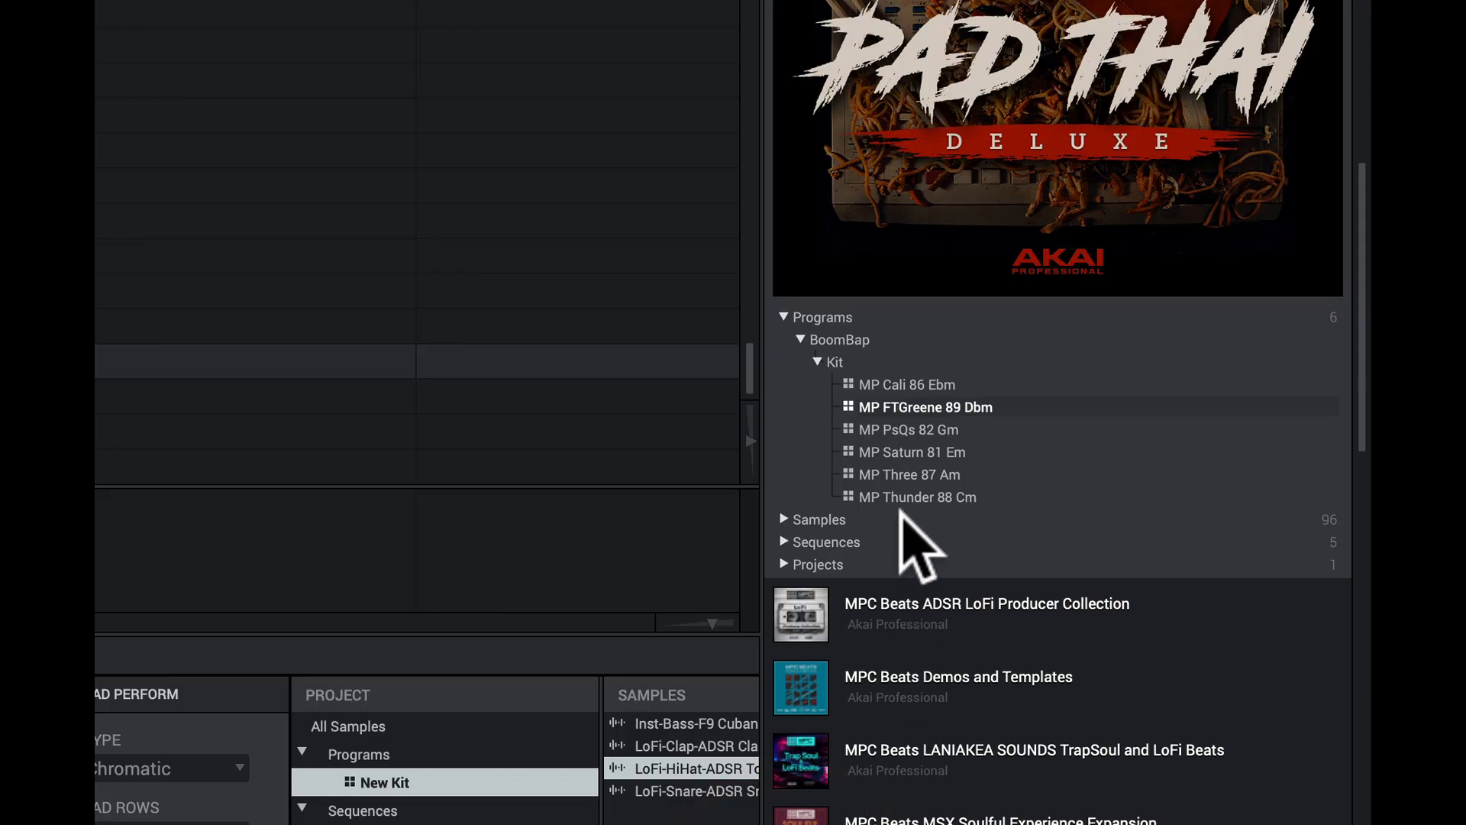
click(903, 429)
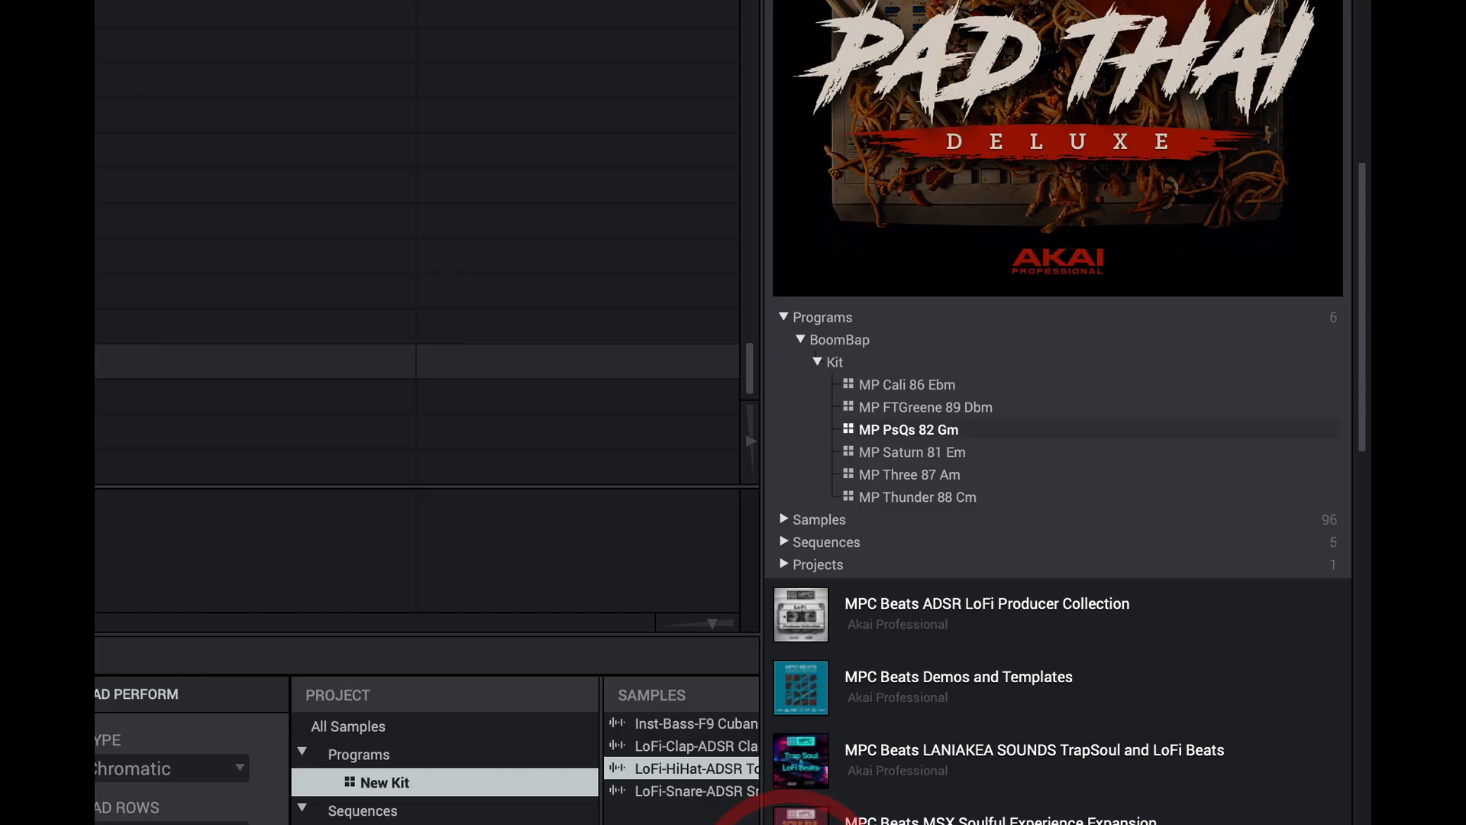
- Expand the BoomBap sequences of the Pad Thai Deluxe expansion and load the MP Saturn 81 Em sequence into the project
scroll(1000, 565, down, 1)
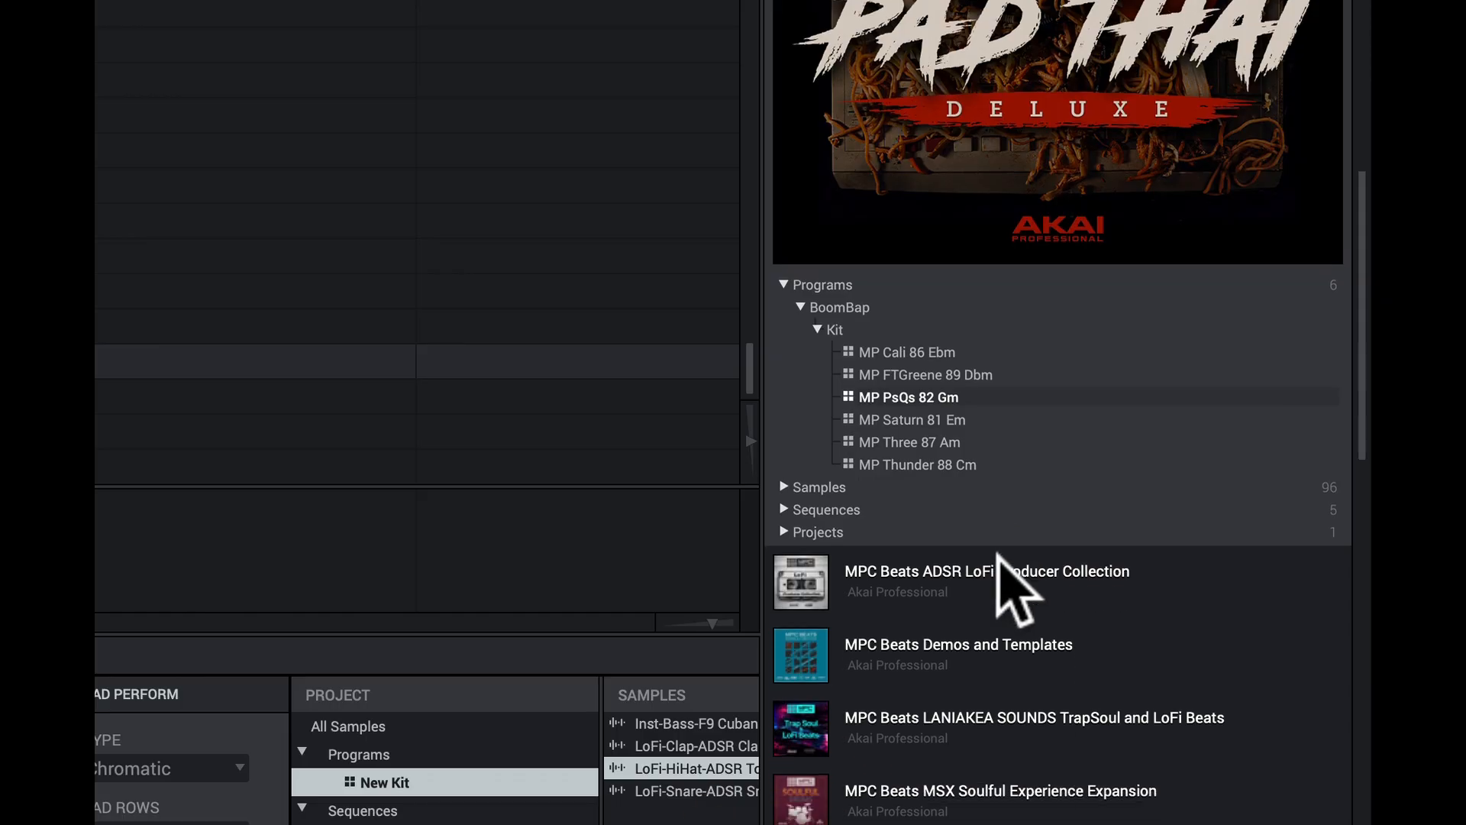
scroll(997, 555, down, 2)
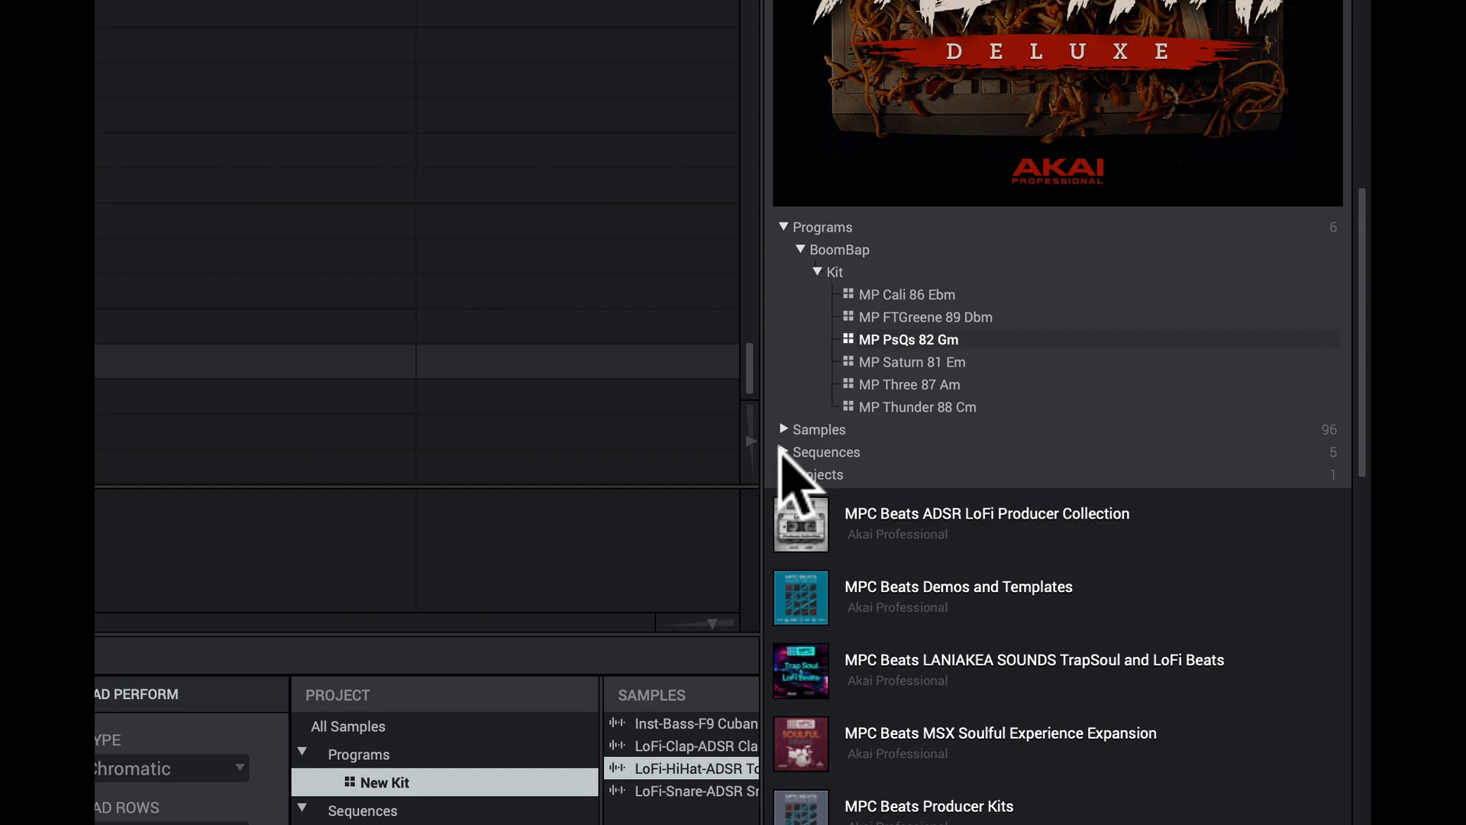
click(783, 452)
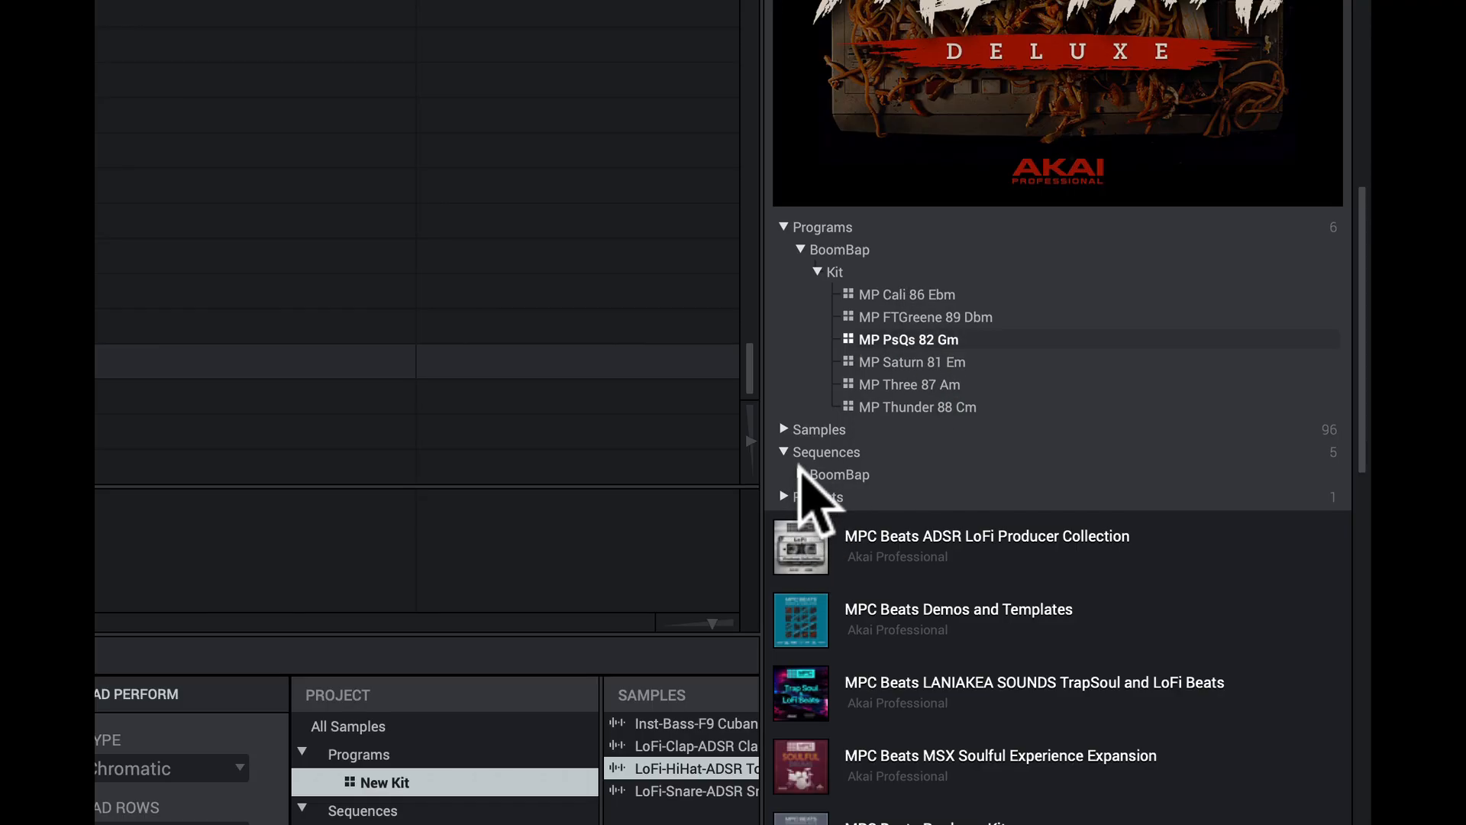
click(800, 472)
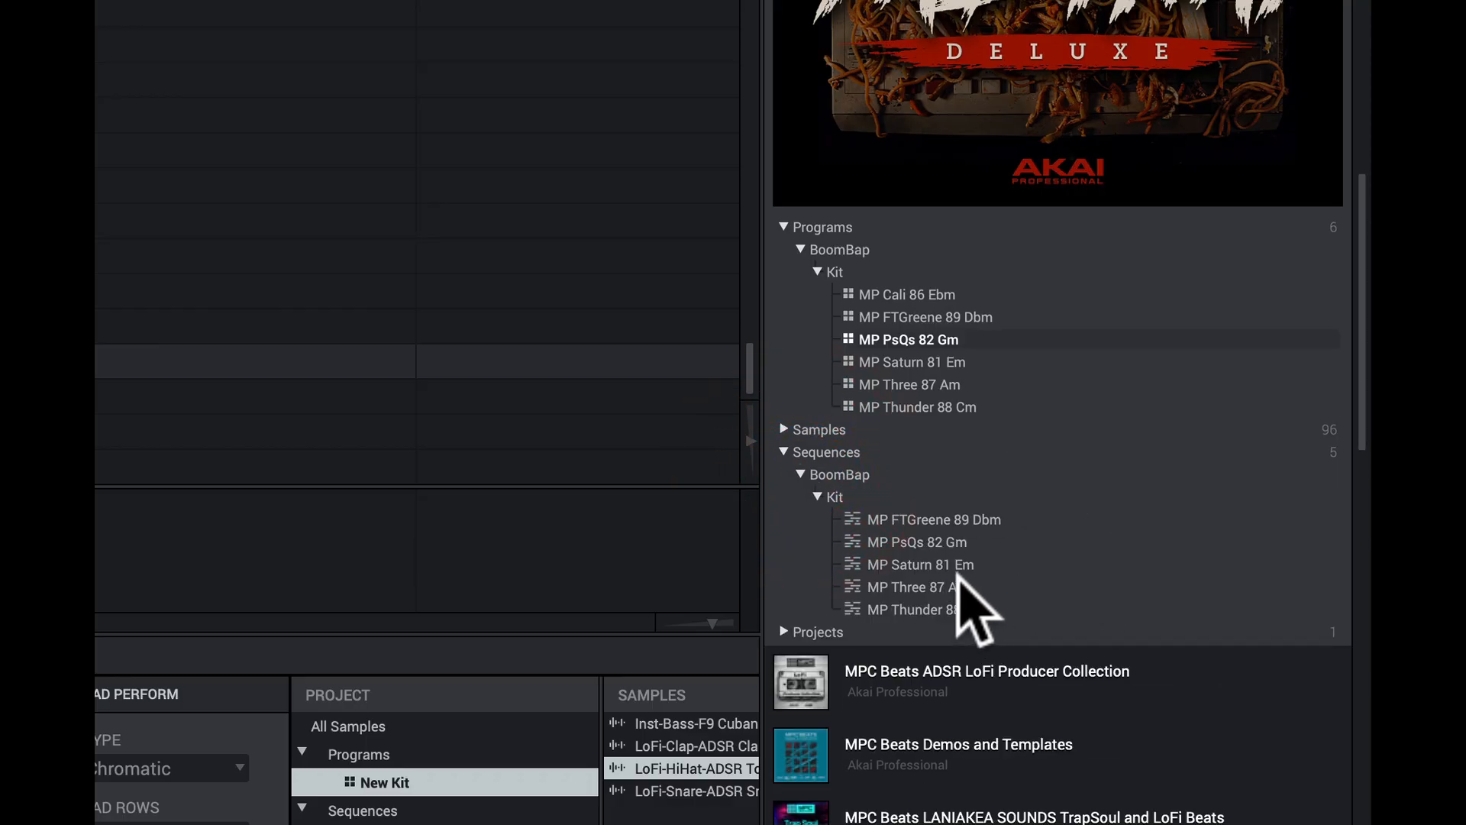
click(848, 563)
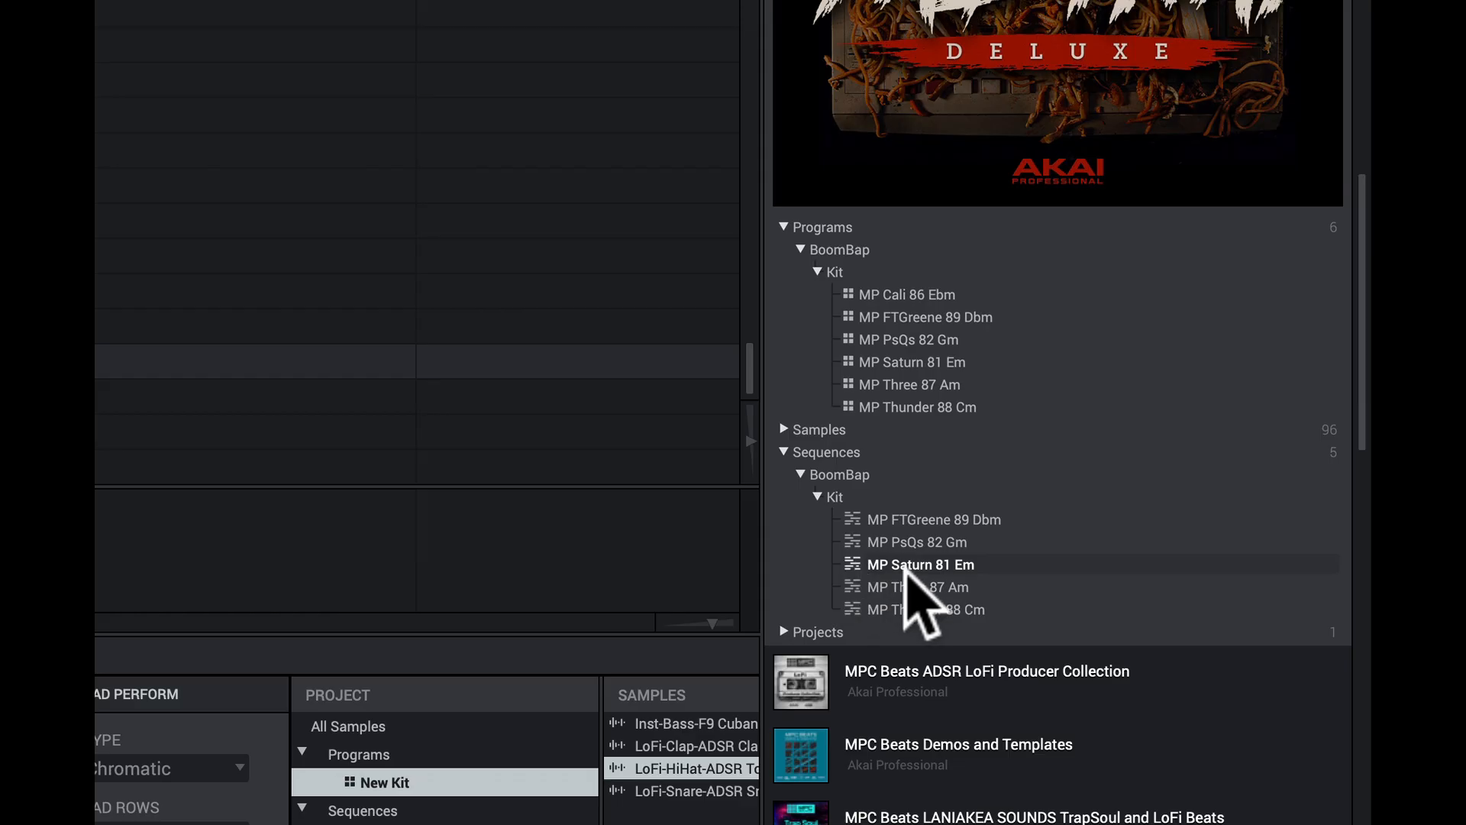
double_click(853, 566)
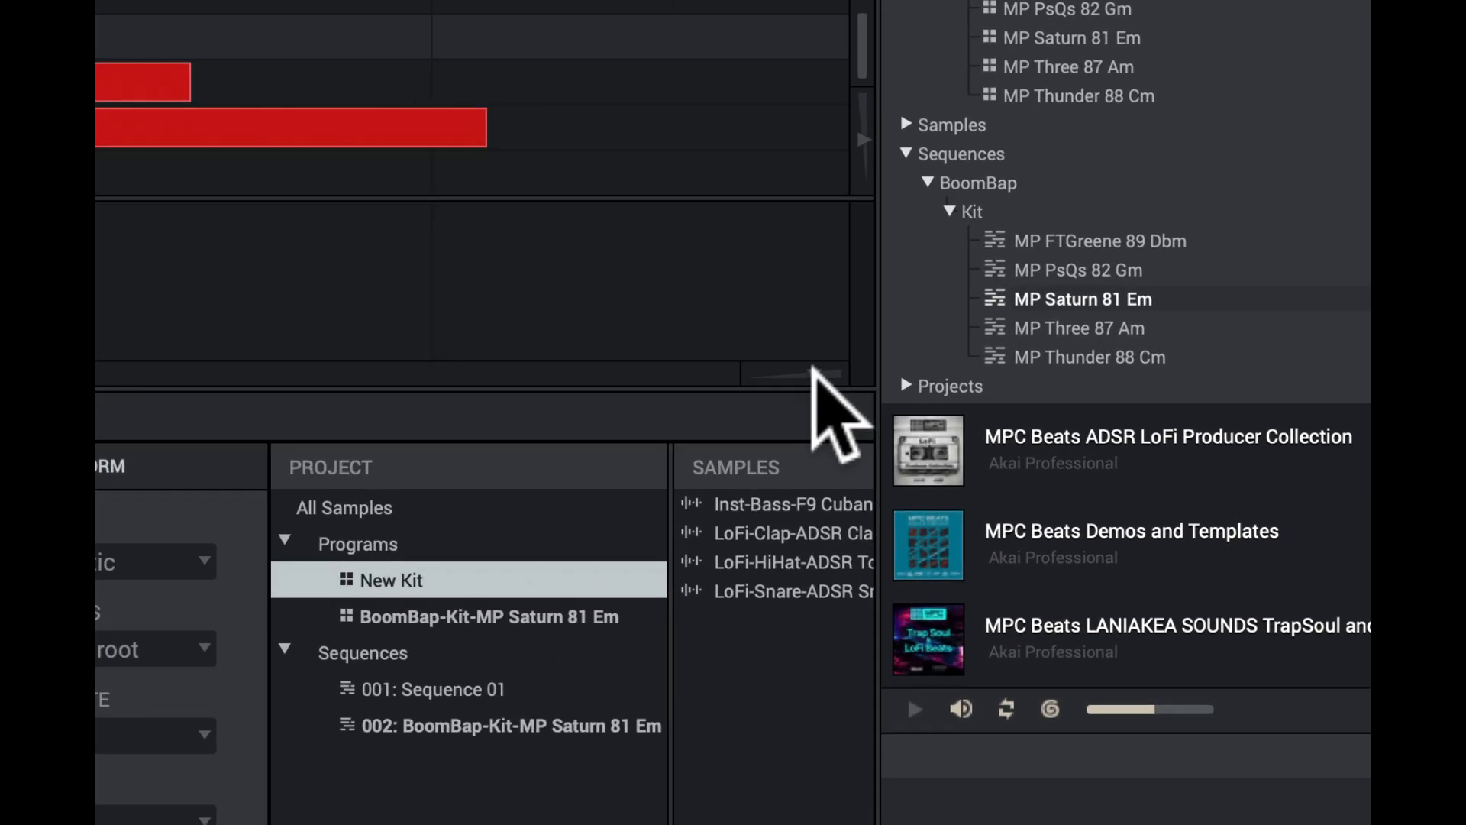
- Play back the loaded MP Saturn 81 Em sequence for about a bar and stop it
drag(951, 497, 866, 492)
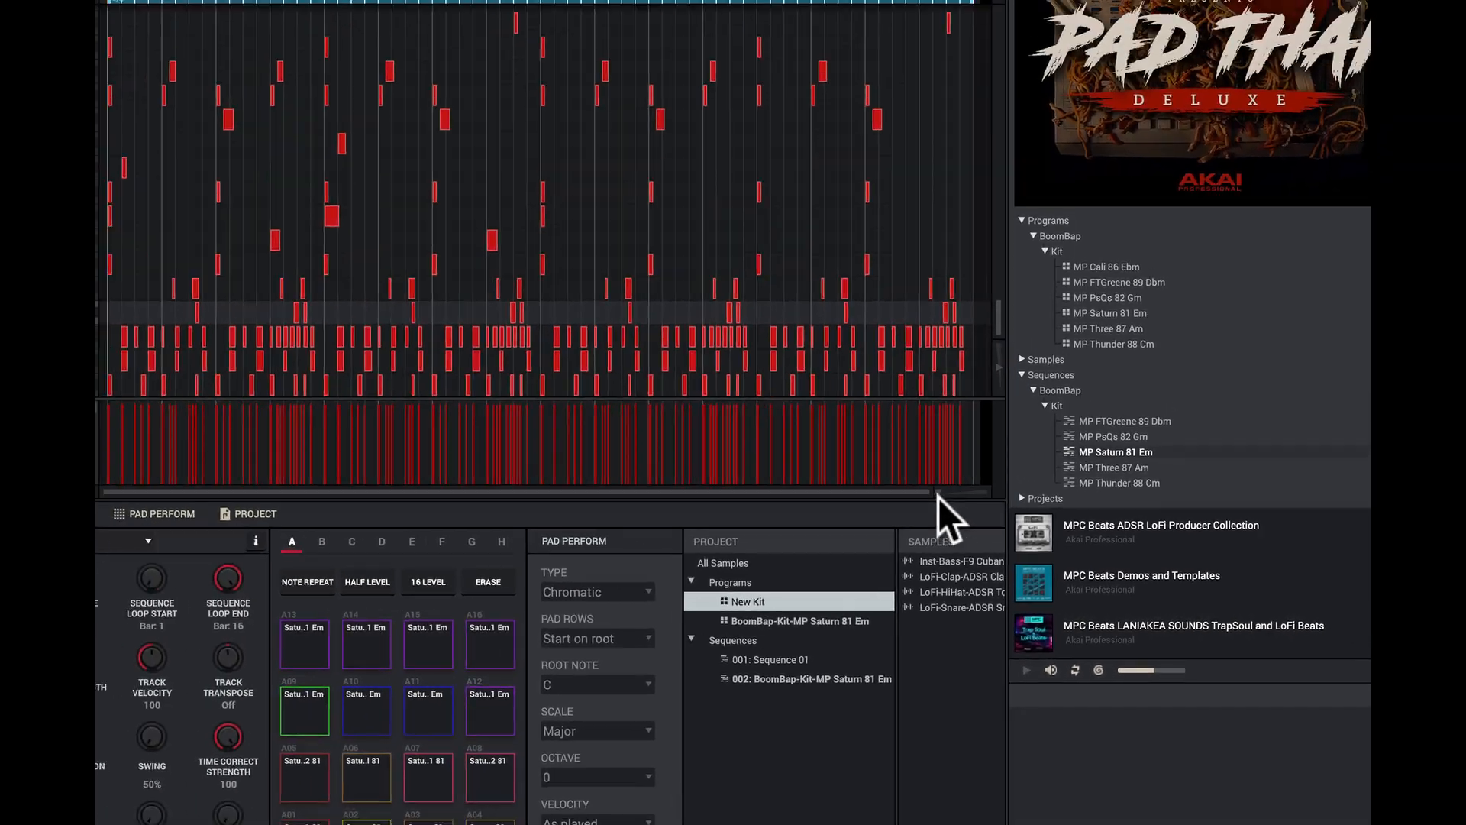
drag(767, 387, 817, 389)
mouse_move(1005, 521)
mouse_down()
mouse_move(964, 521)
mouse_move(987, 526)
mouse_up()
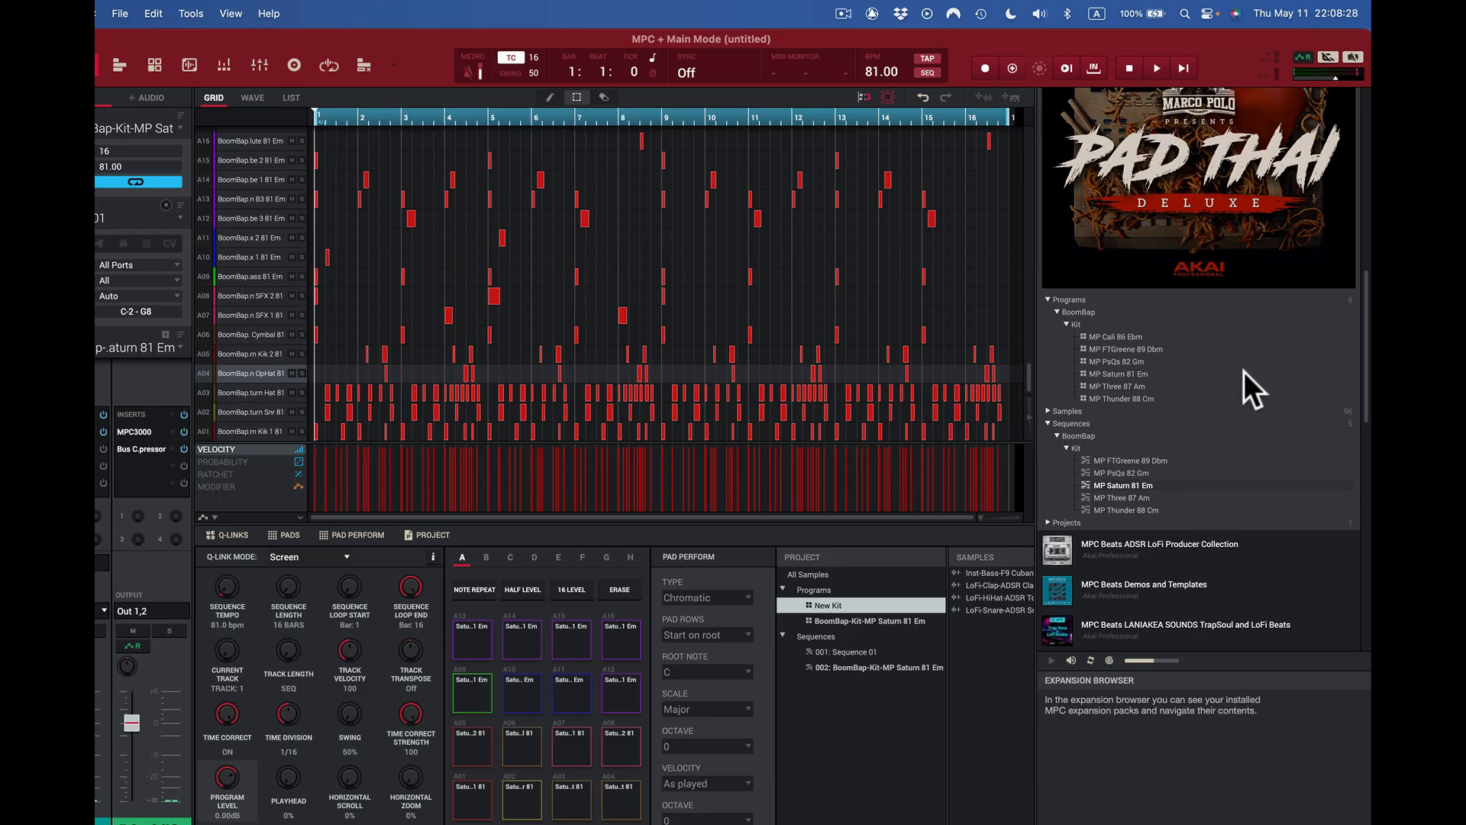
click(1157, 68)
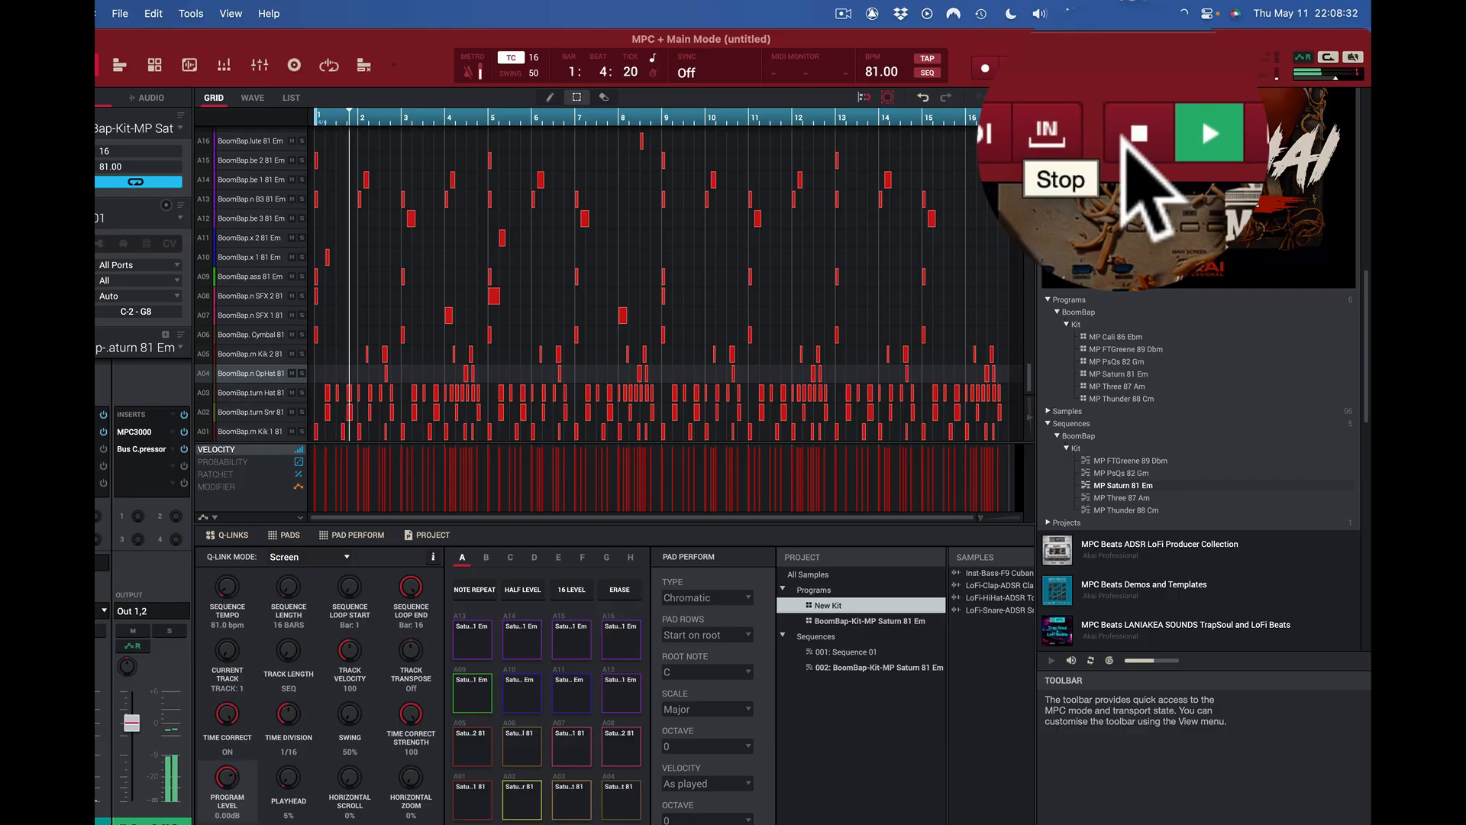
click(1129, 68)
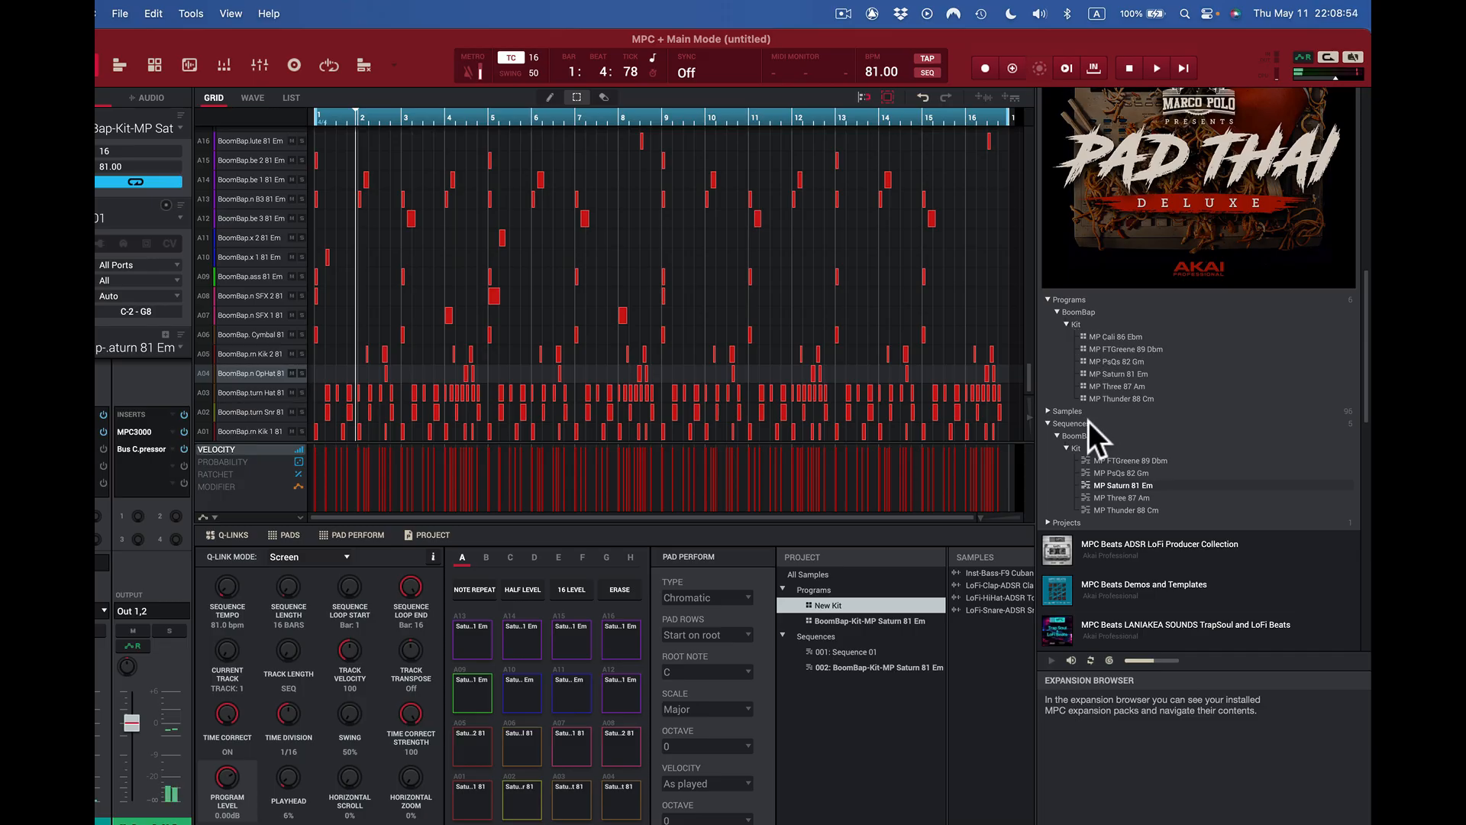
- Switch the browser from the expansion view to the media browser with its content filters
click(130, 631)
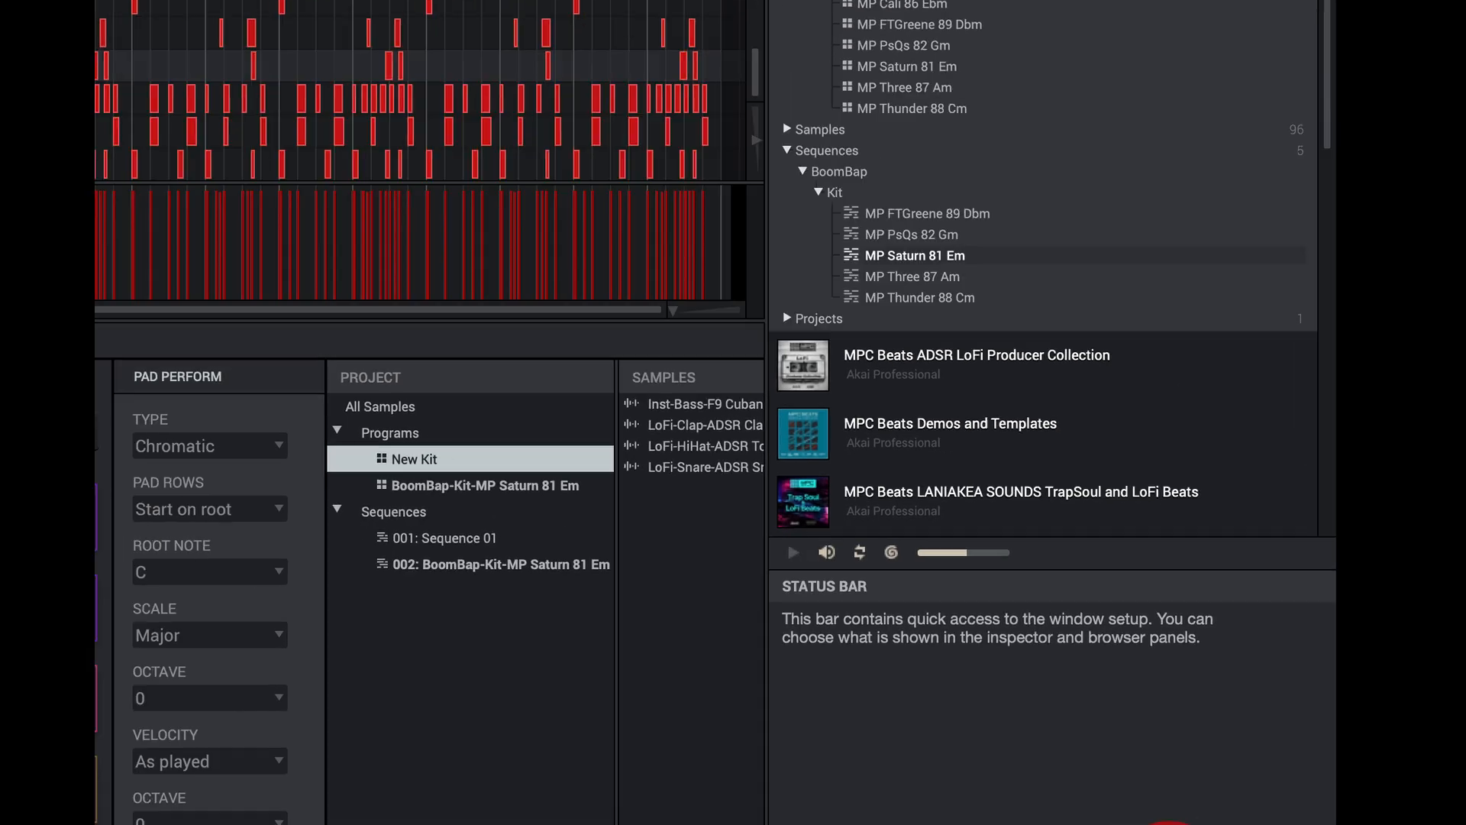
click(1056, 666)
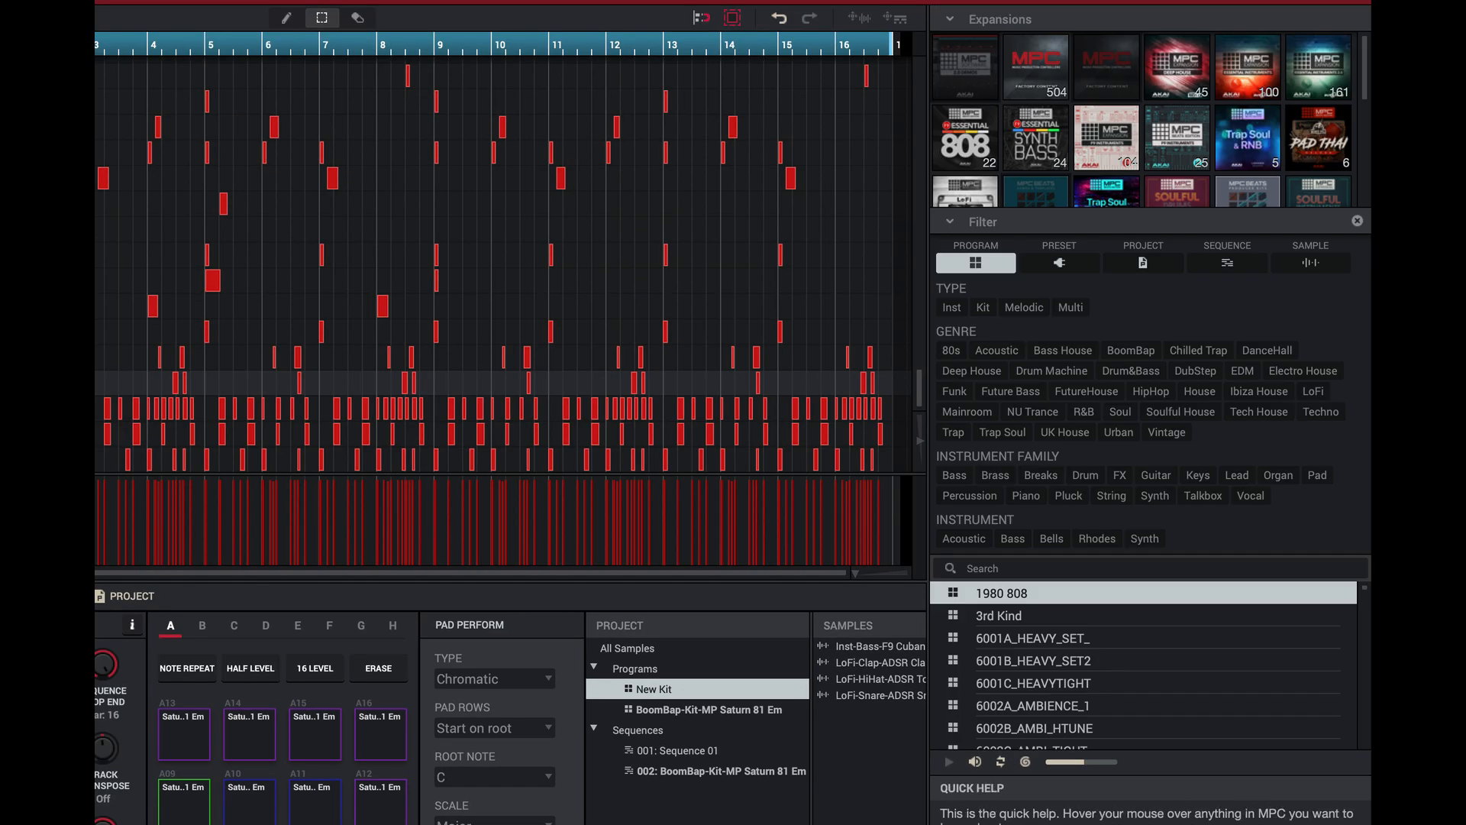
click(919, 106)
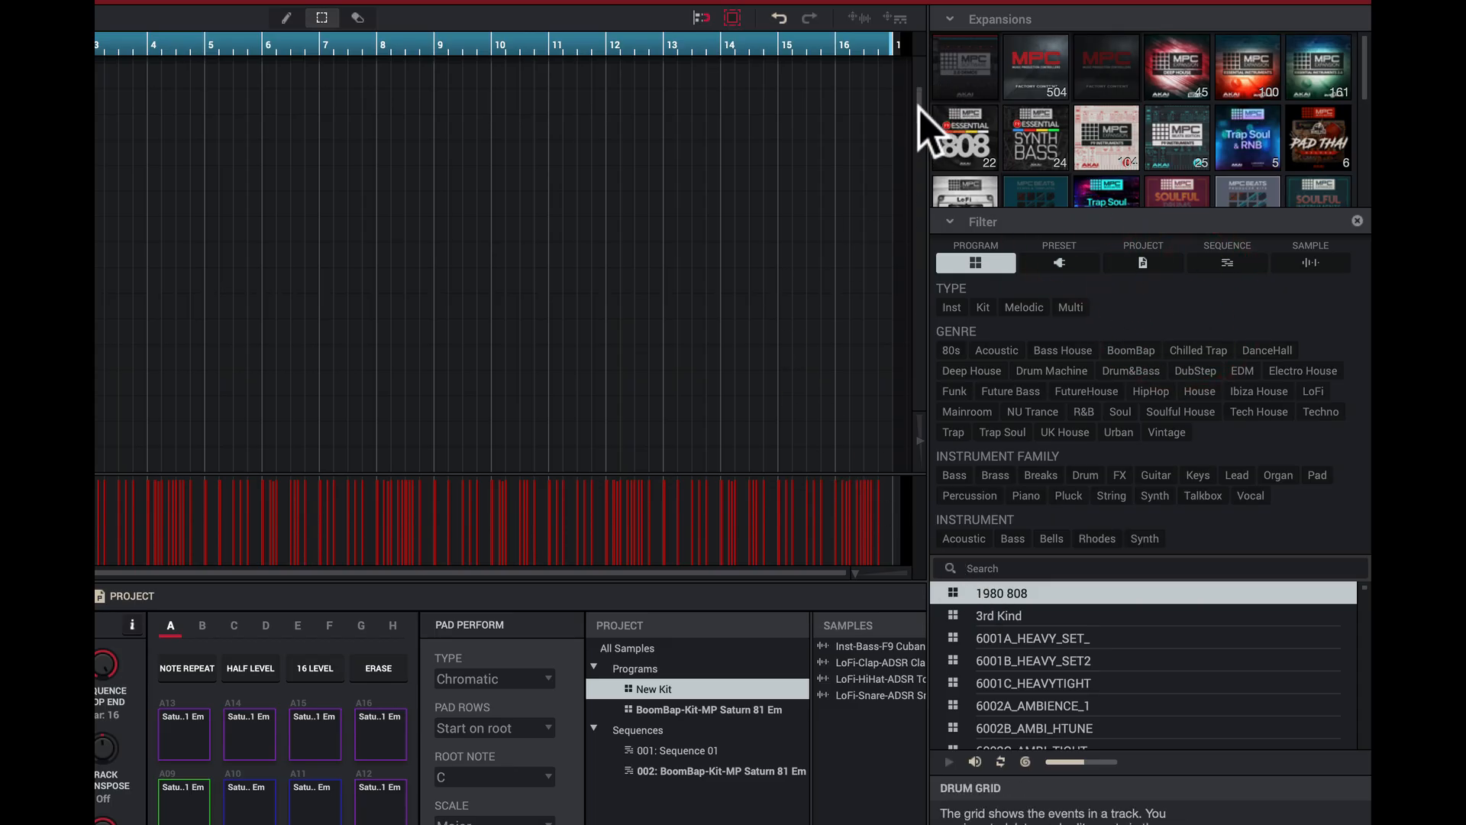
drag(919, 106, 953, 482)
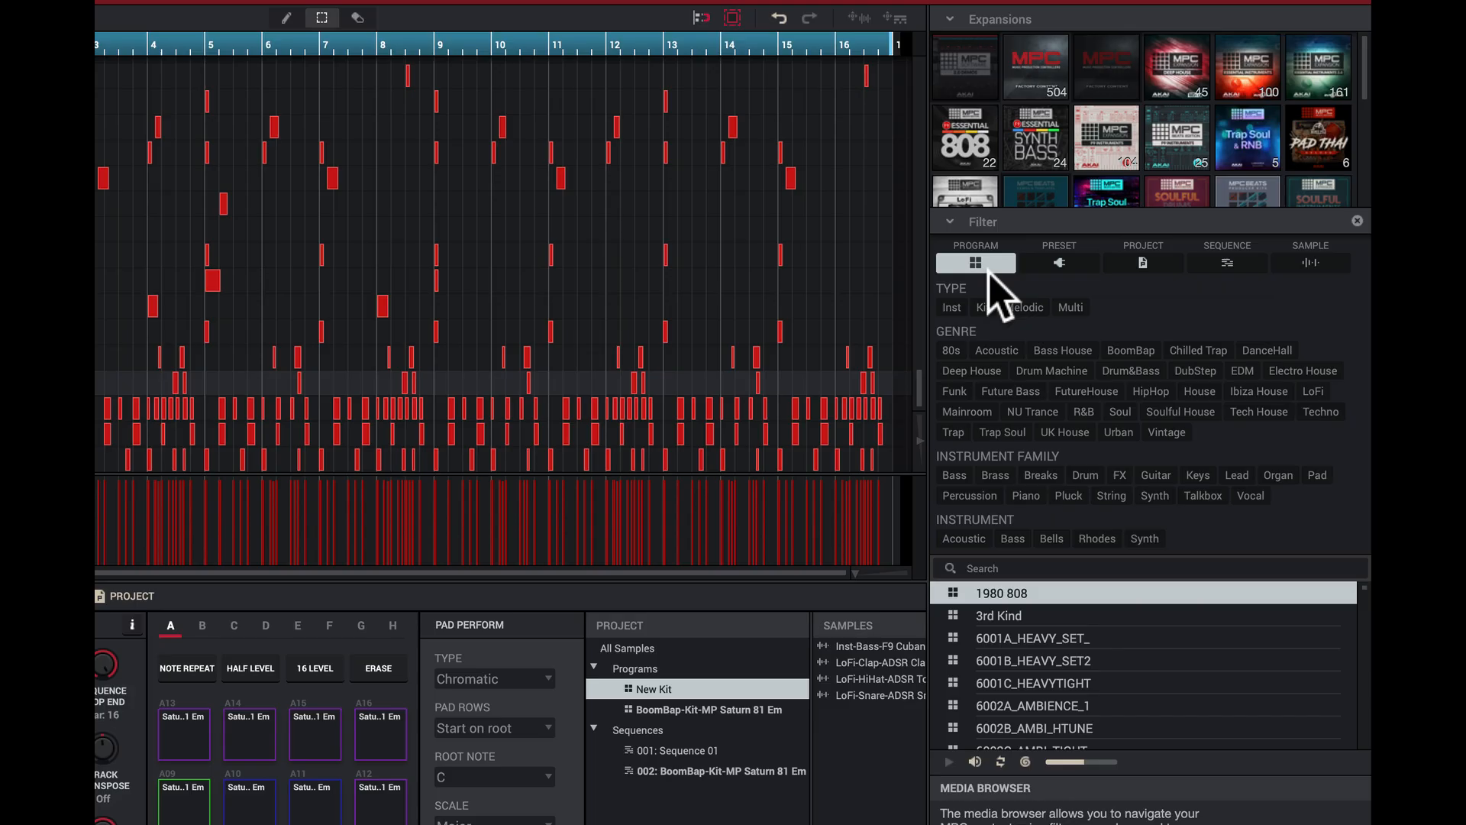
- Step through the Preset, Project, Sequence and Sample content filters and look over the tags offered for samples
click(1065, 265)
click(1147, 263)
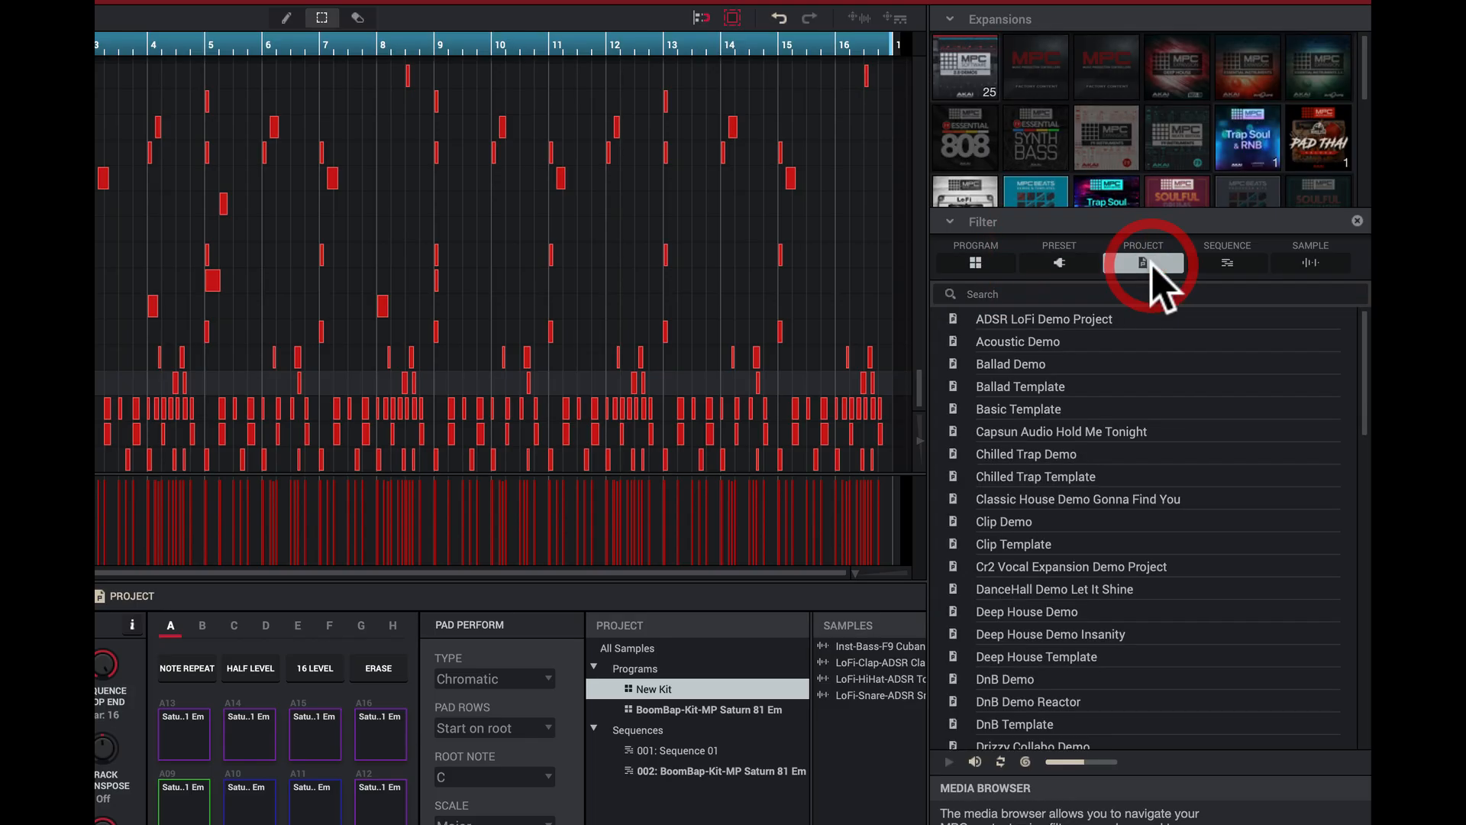
click(1230, 266)
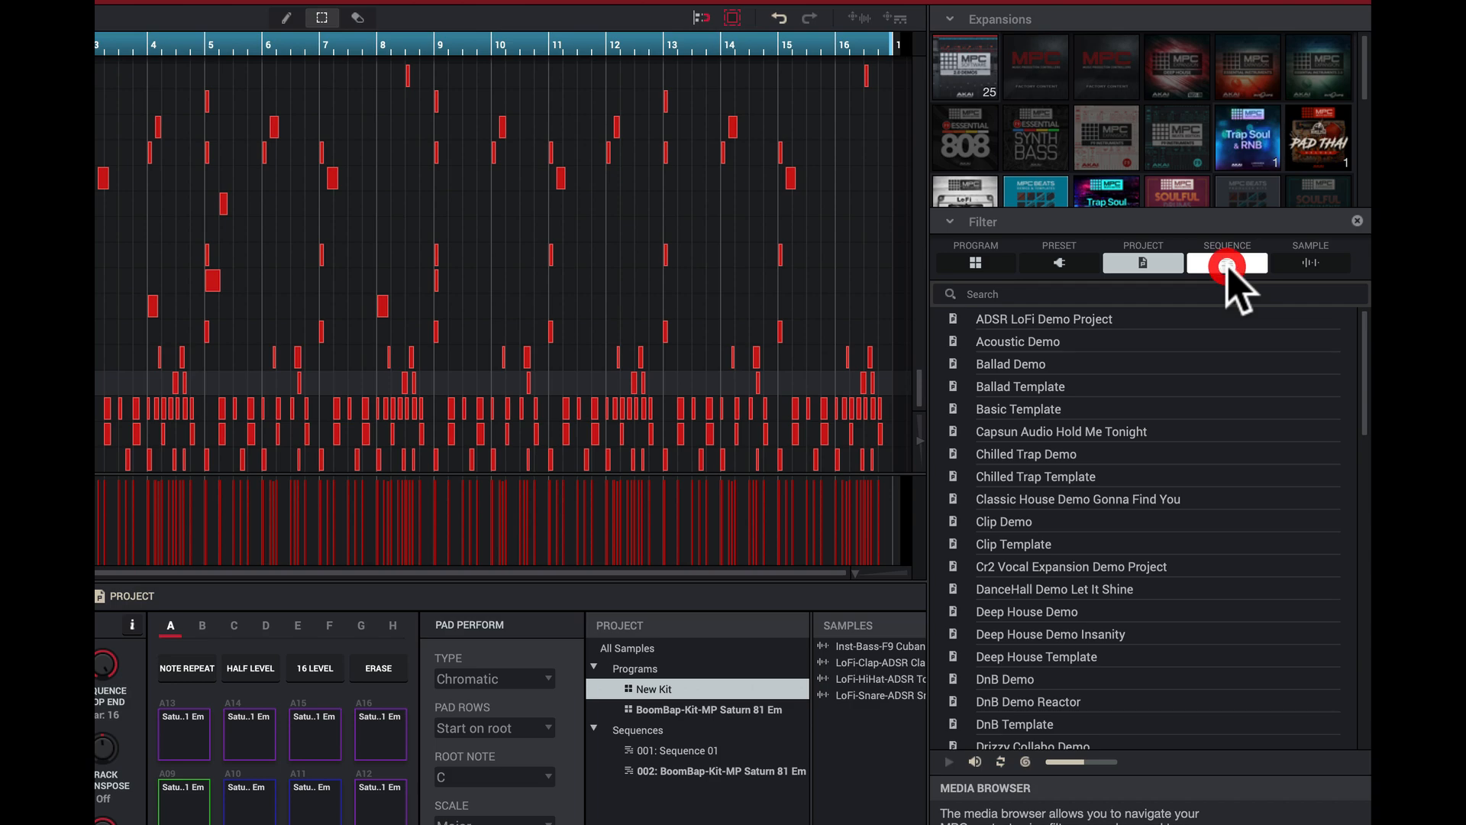
click(1310, 264)
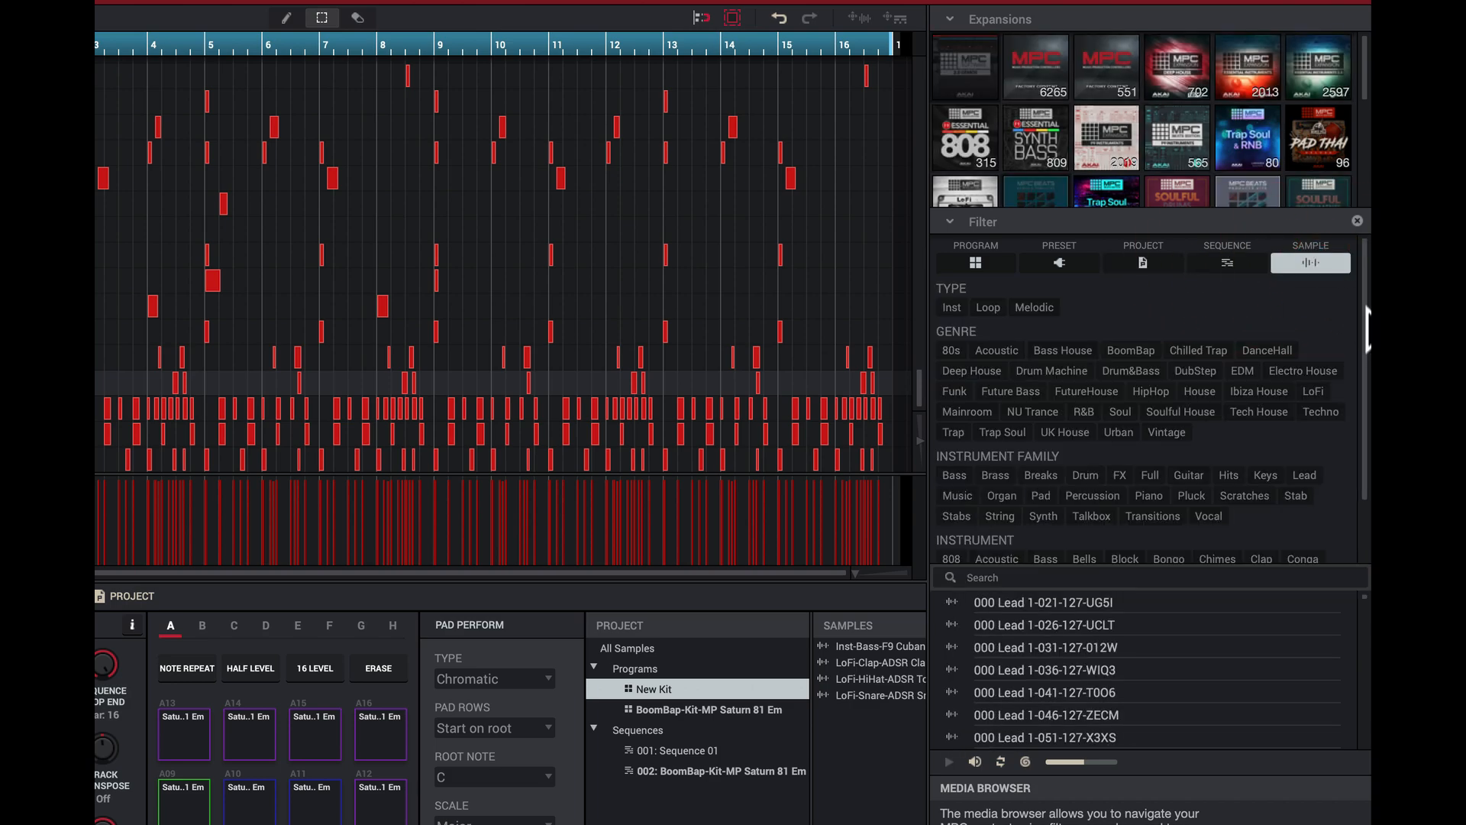
scroll(1352, 344, down, 2)
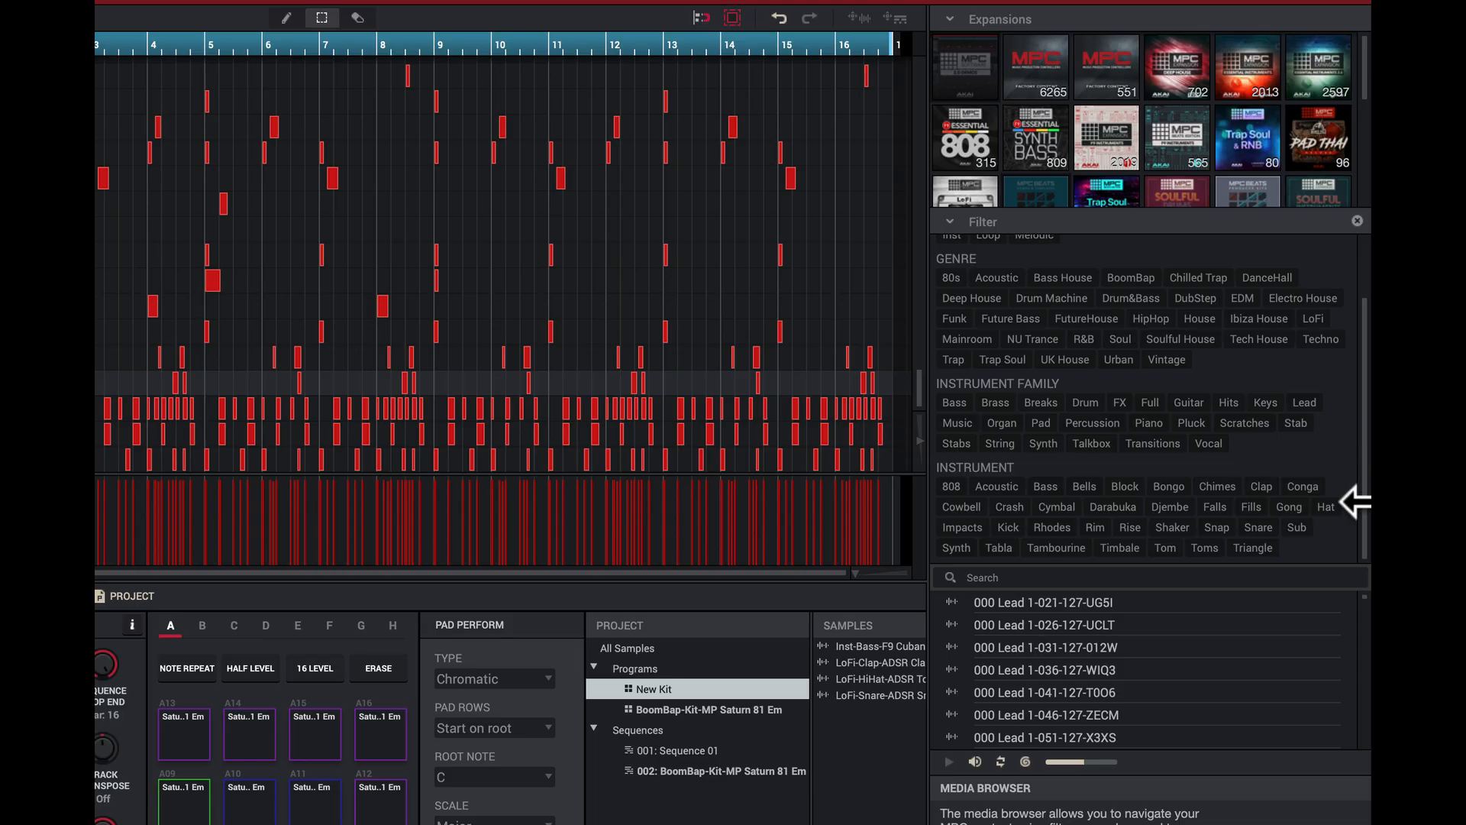
scroll(1350, 382, up, 2)
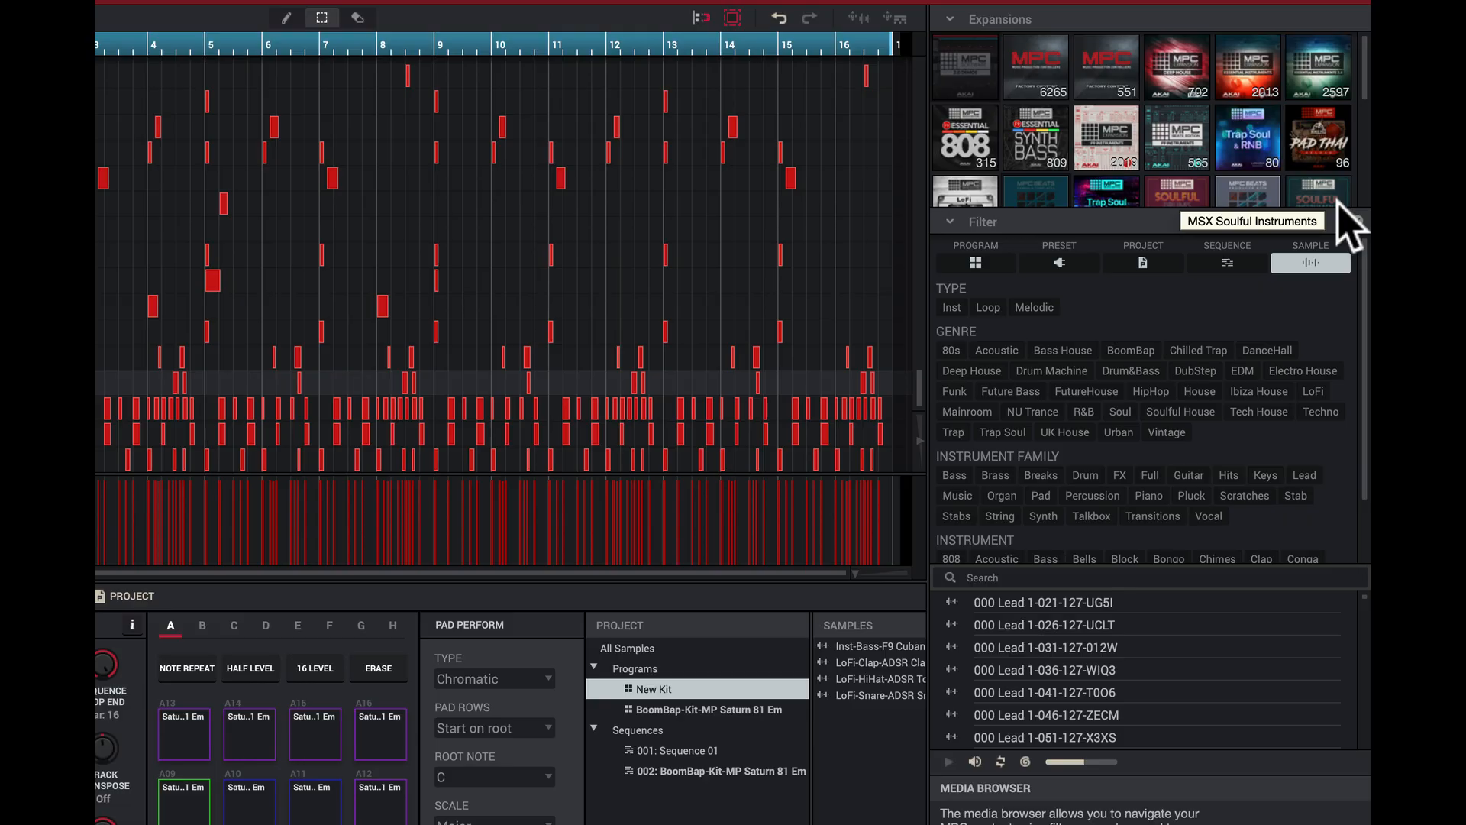
- Filter the samples by Drum and Snare and audition 80s-Snare-F9 GH Grid Dry Snr and 80s-Snare-F9 Grid Amb Snr
click(1084, 475)
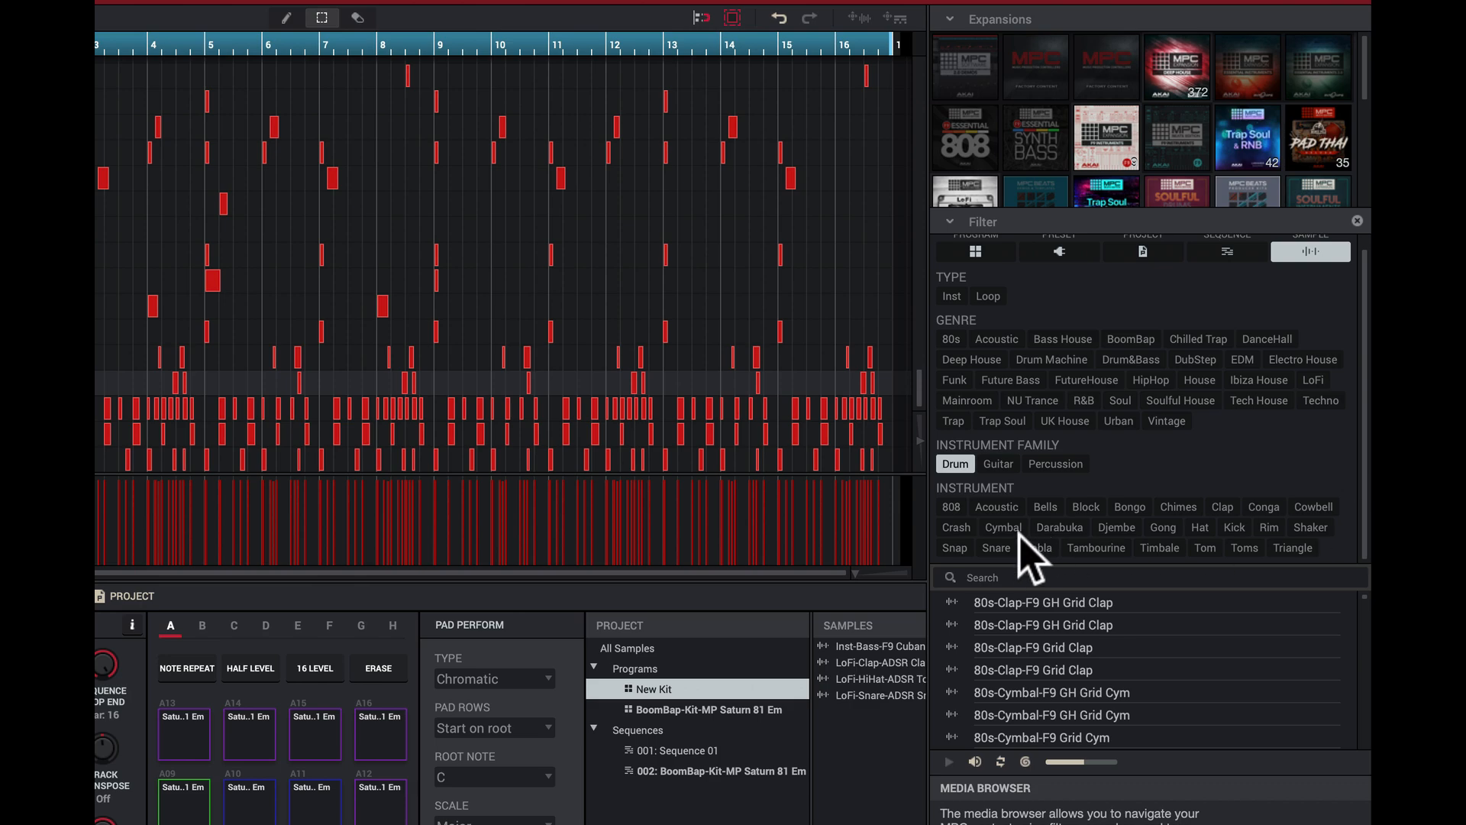
click(996, 548)
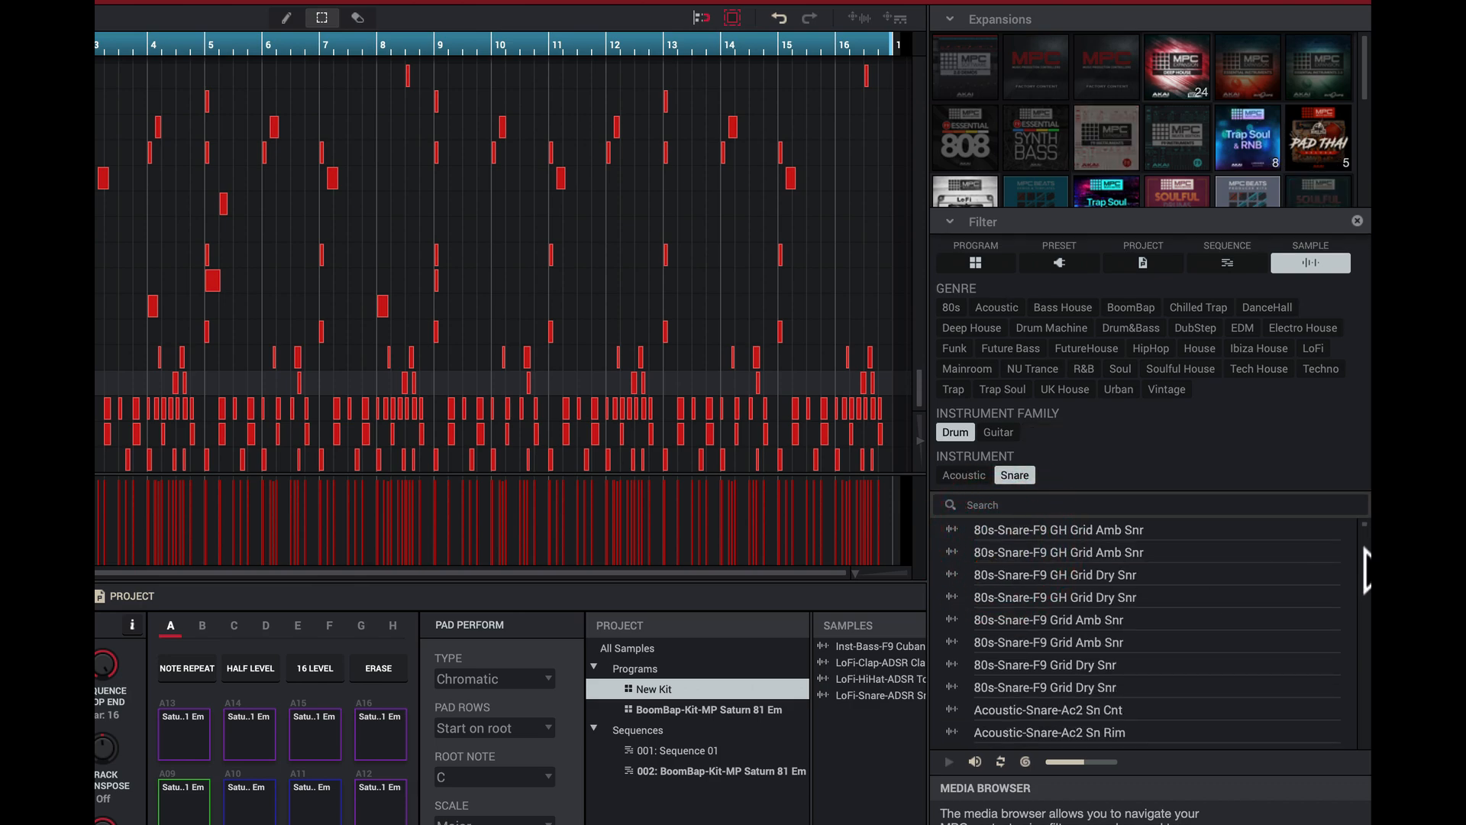
mouse_move(1365, 524)
mouse_down()
mouse_move(1358, 749)
mouse_move(1369, 497)
mouse_up()
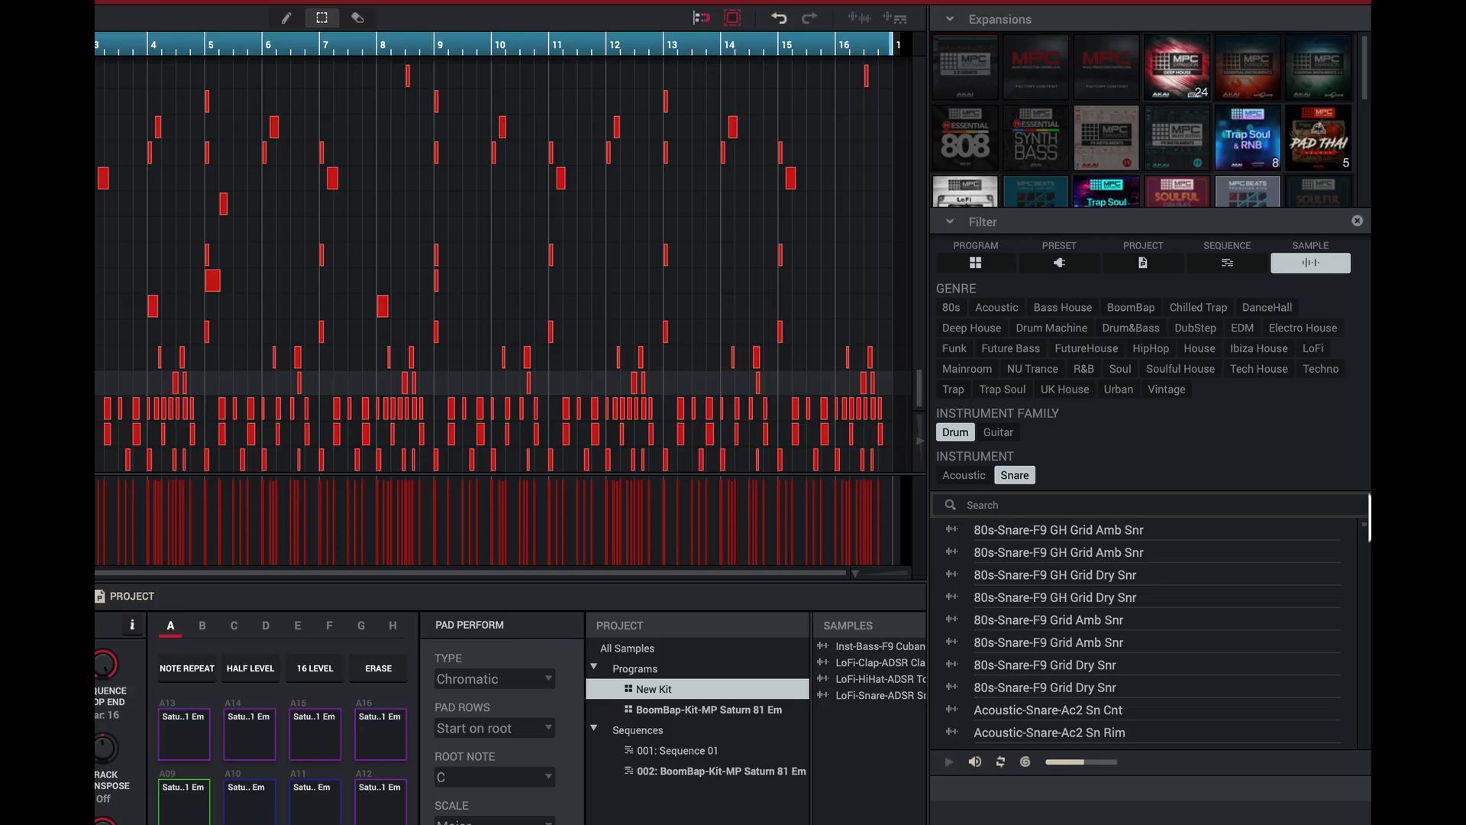
click(951, 599)
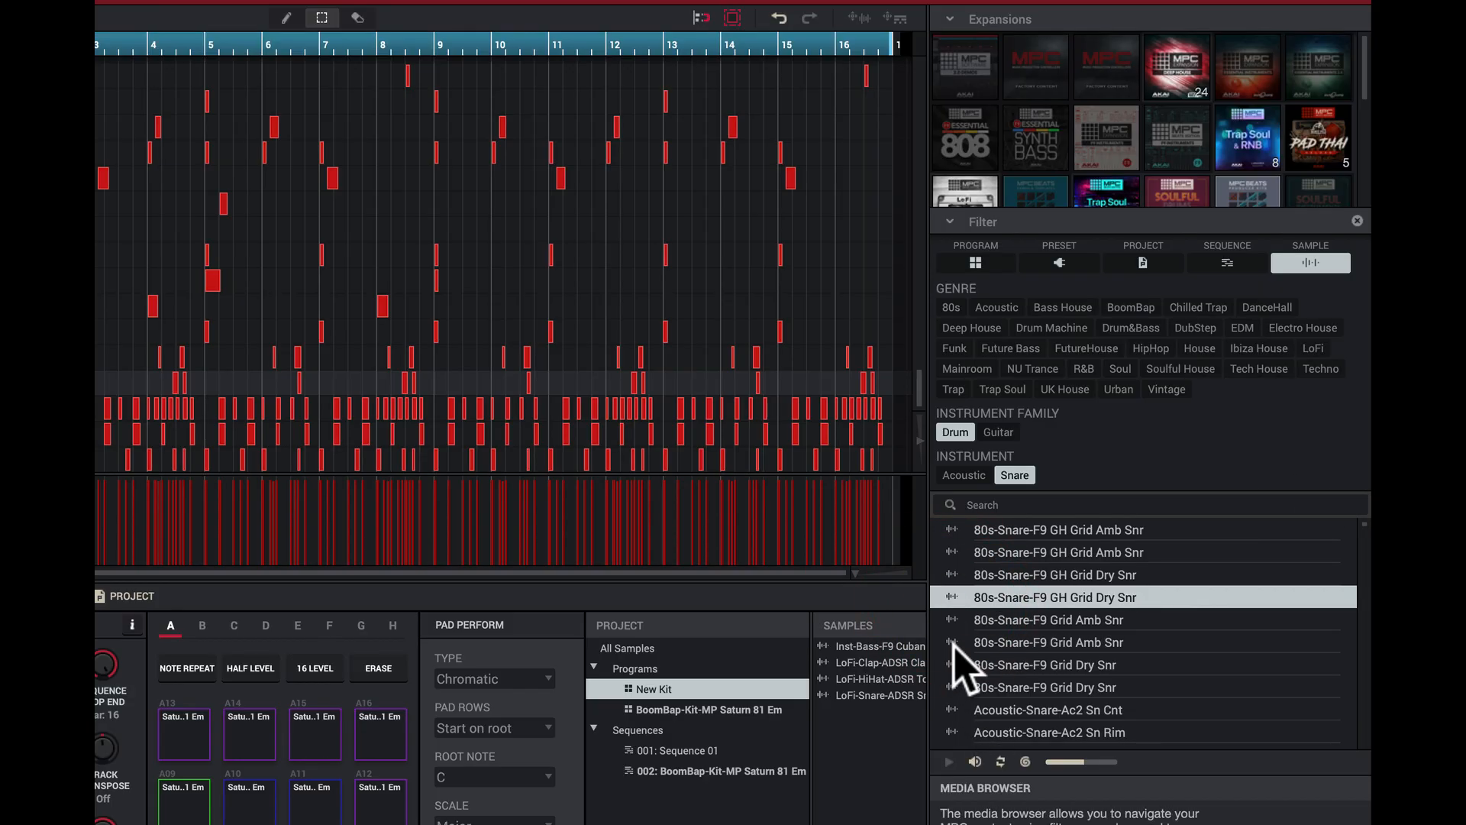
click(954, 643)
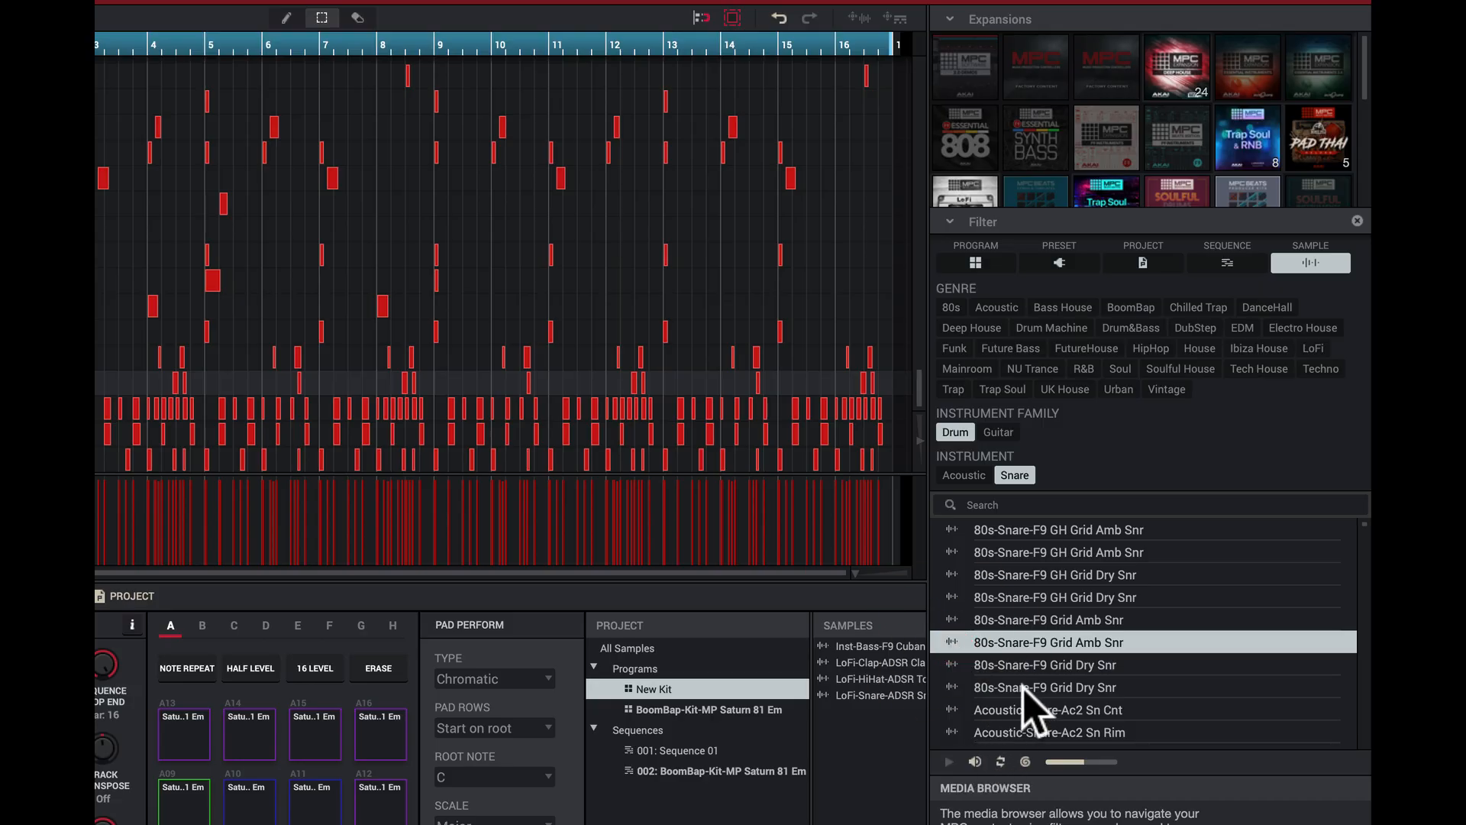
- Audition Acoustic-Snare-TL P Snr 2 and Acoustic-Snare-TL P Snr 4 in the filtered snare list
scroll(1024, 695, down, 3)
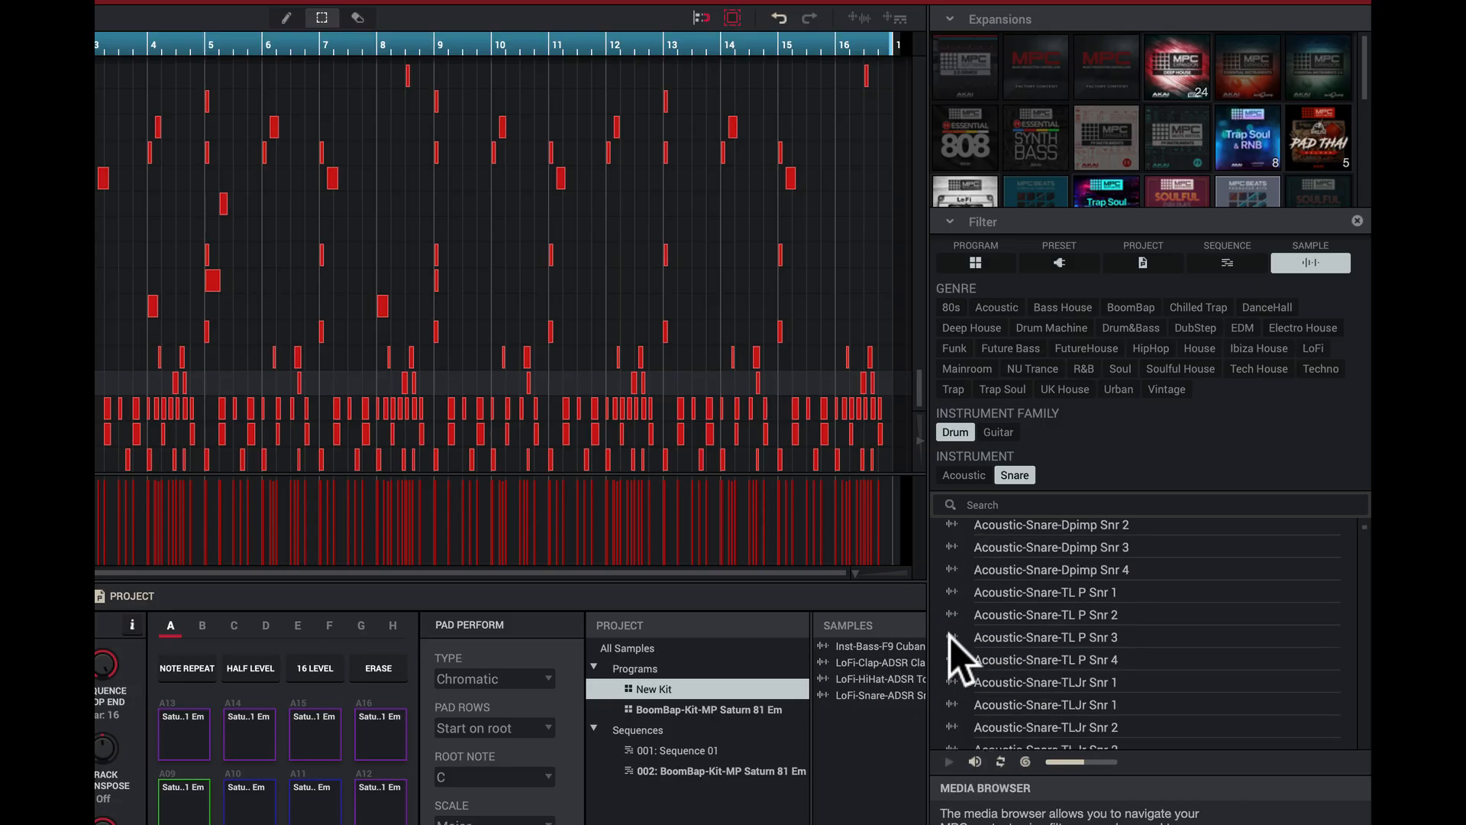
click(954, 615)
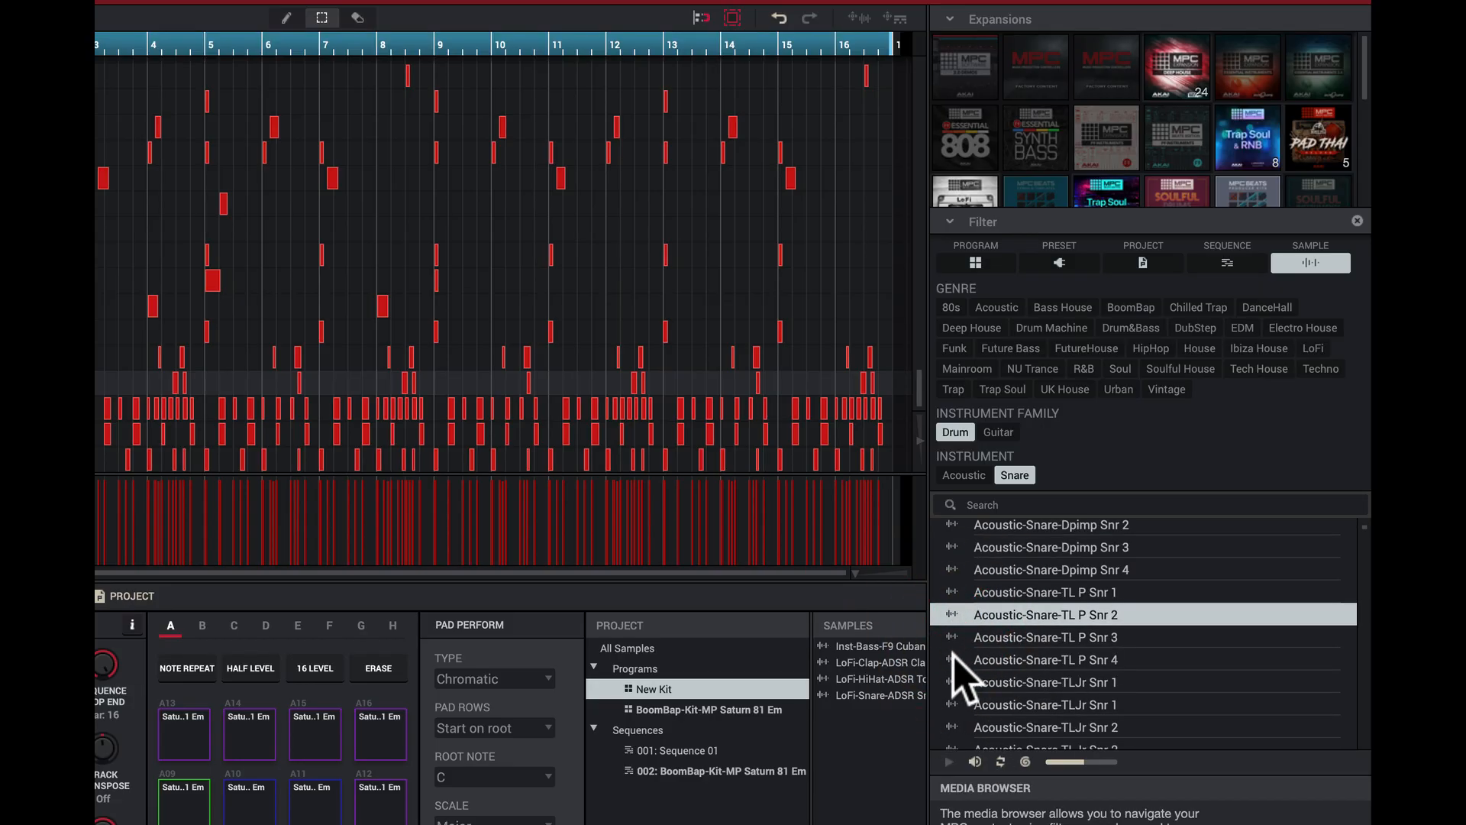
click(955, 658)
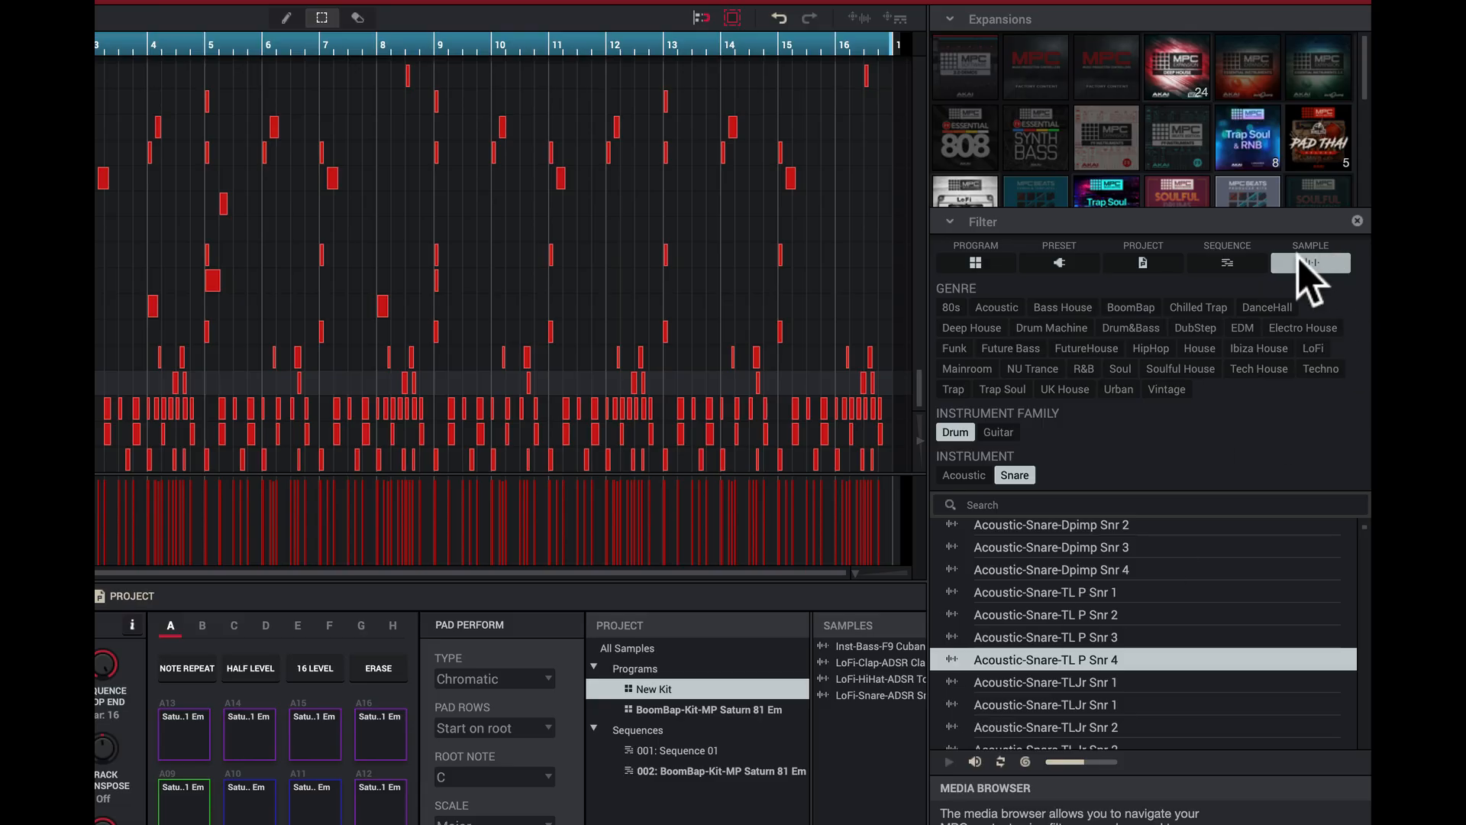
- Switch the content filter back through Sequence, Project and Preset to Program
click(1227, 262)
click(1143, 262)
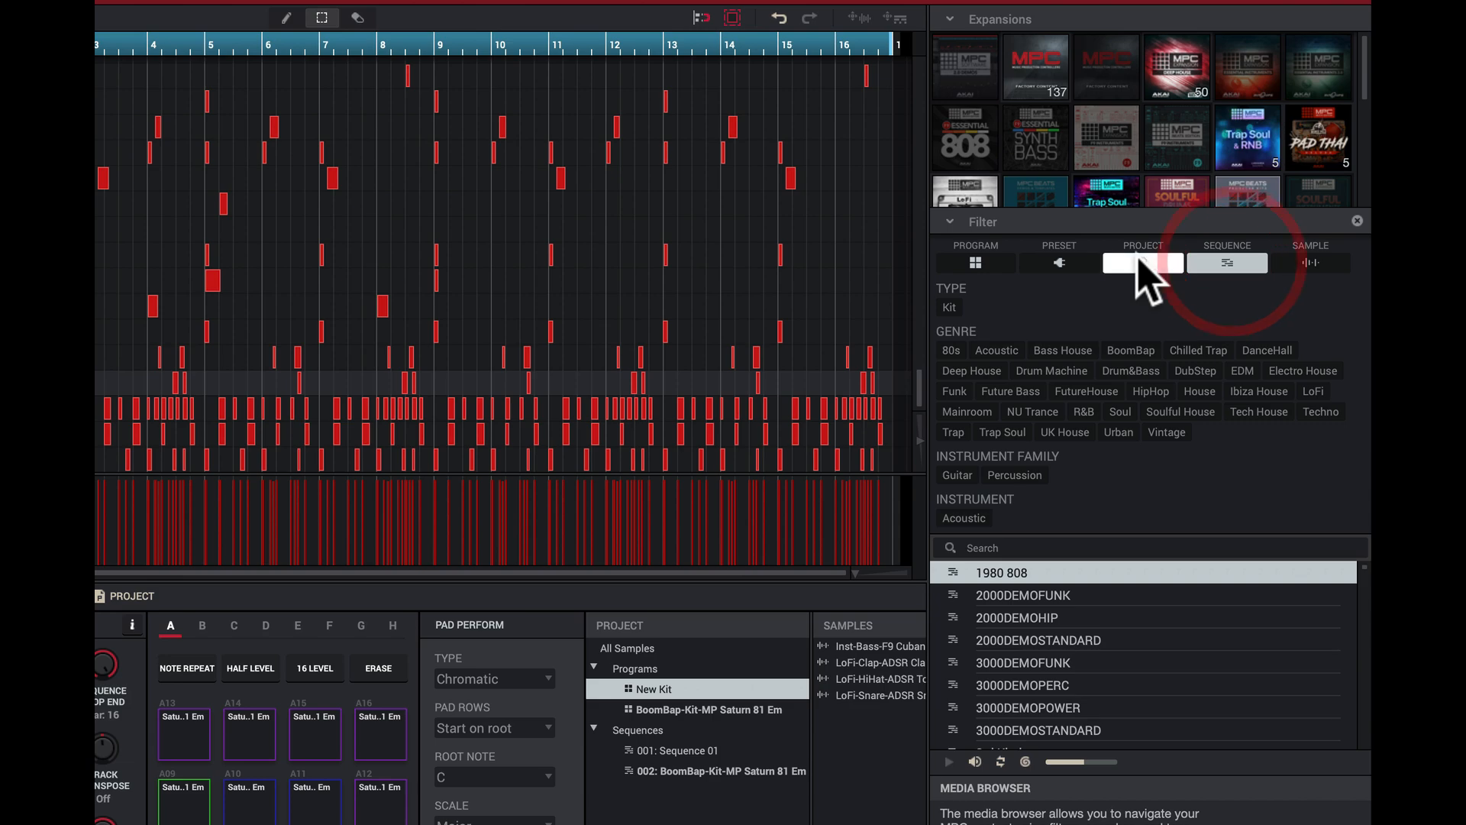
click(1059, 262)
click(976, 262)
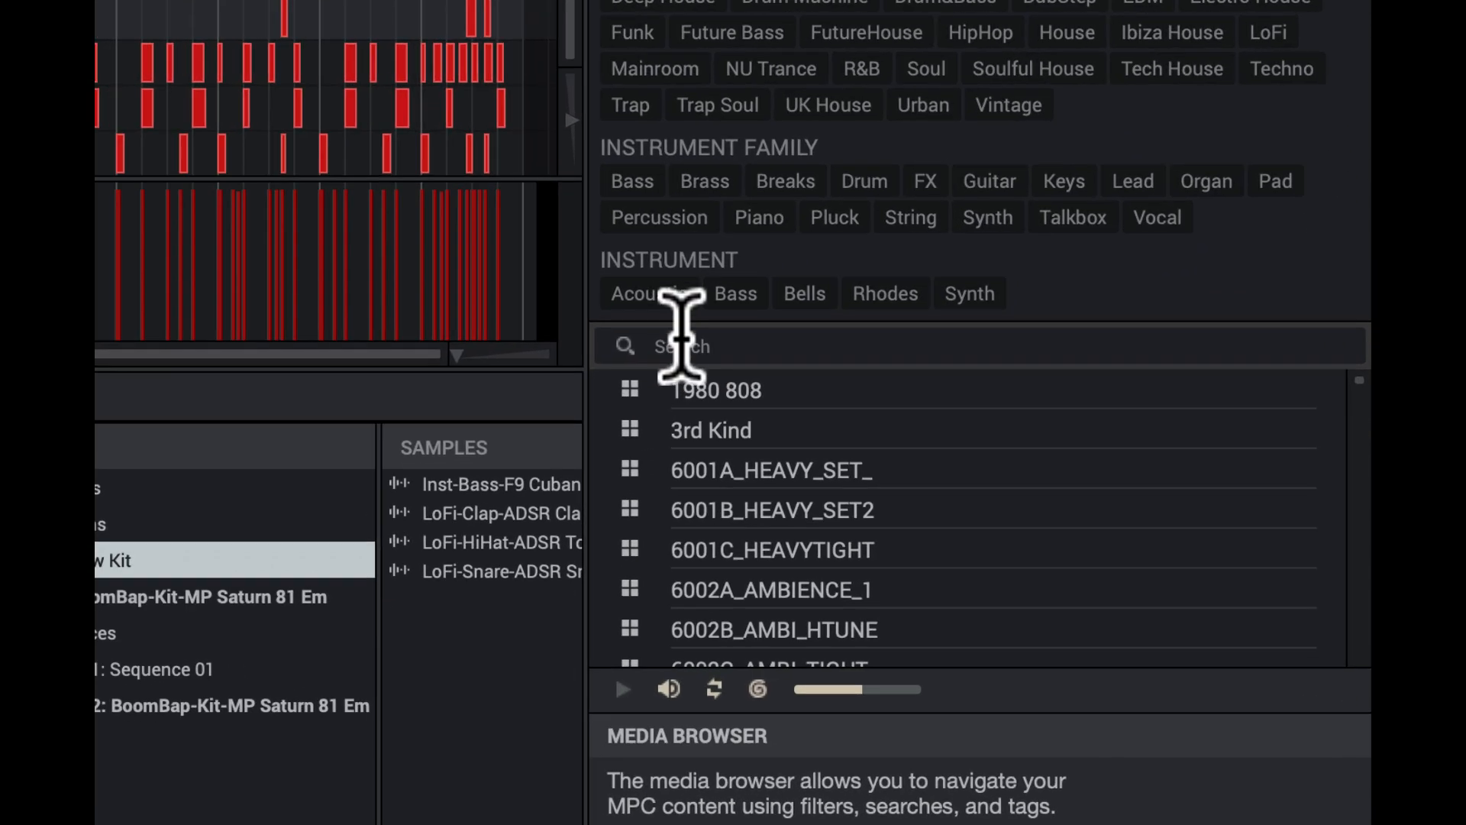
- Search the program content for 808 and switch the search to samples
click(981, 567)
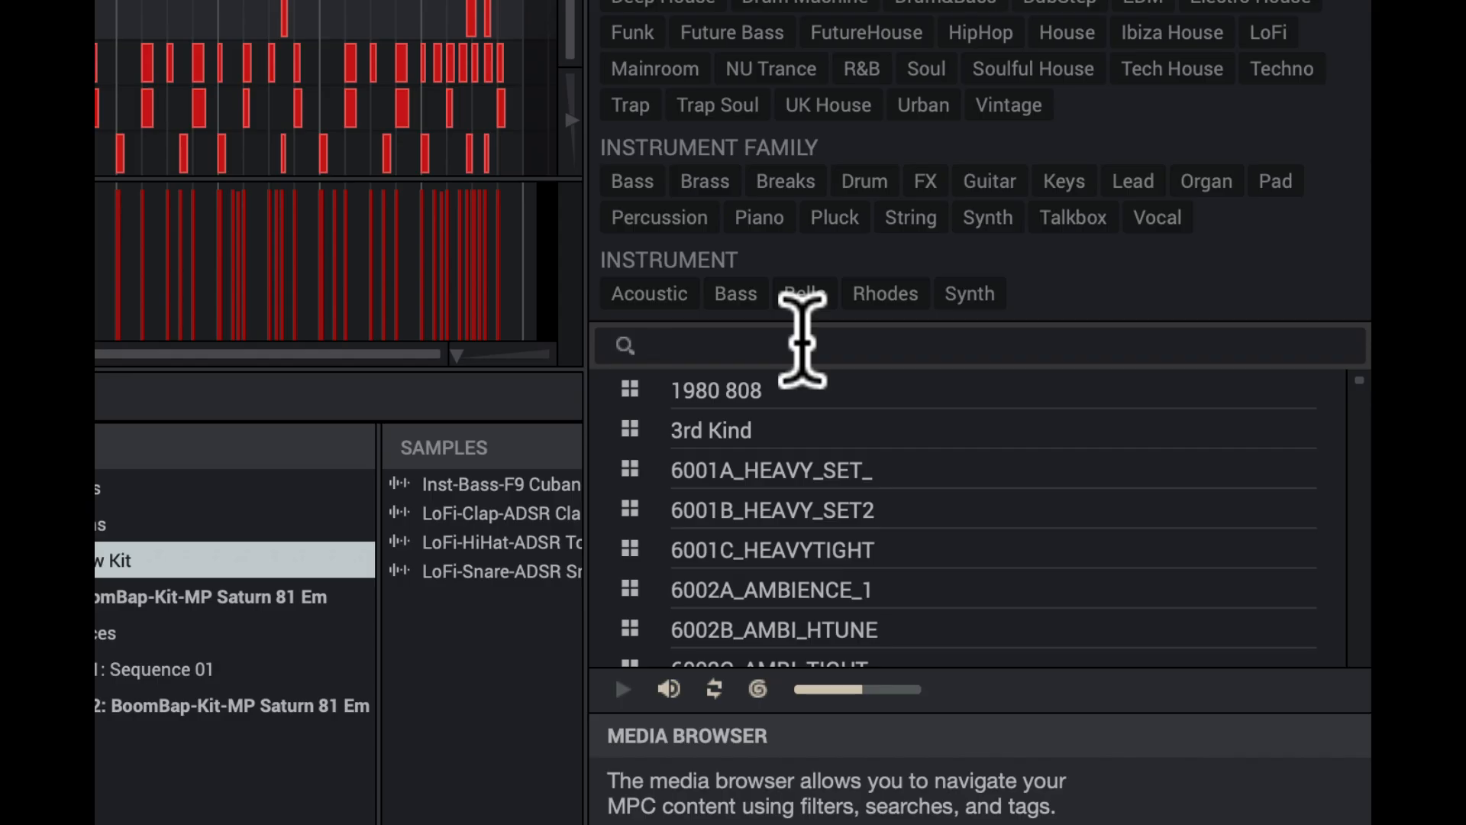
text(808)
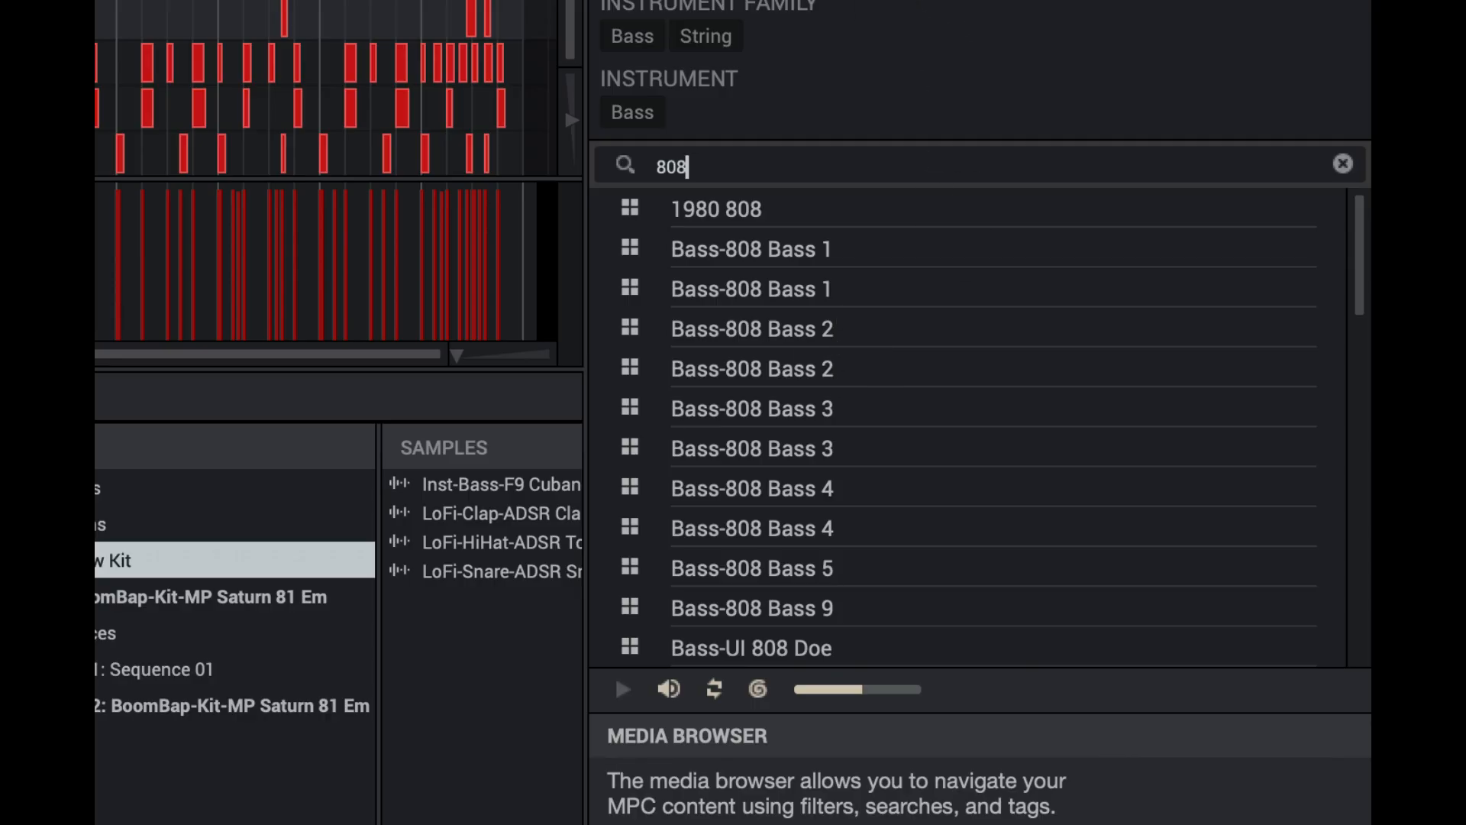
click(1058, 2)
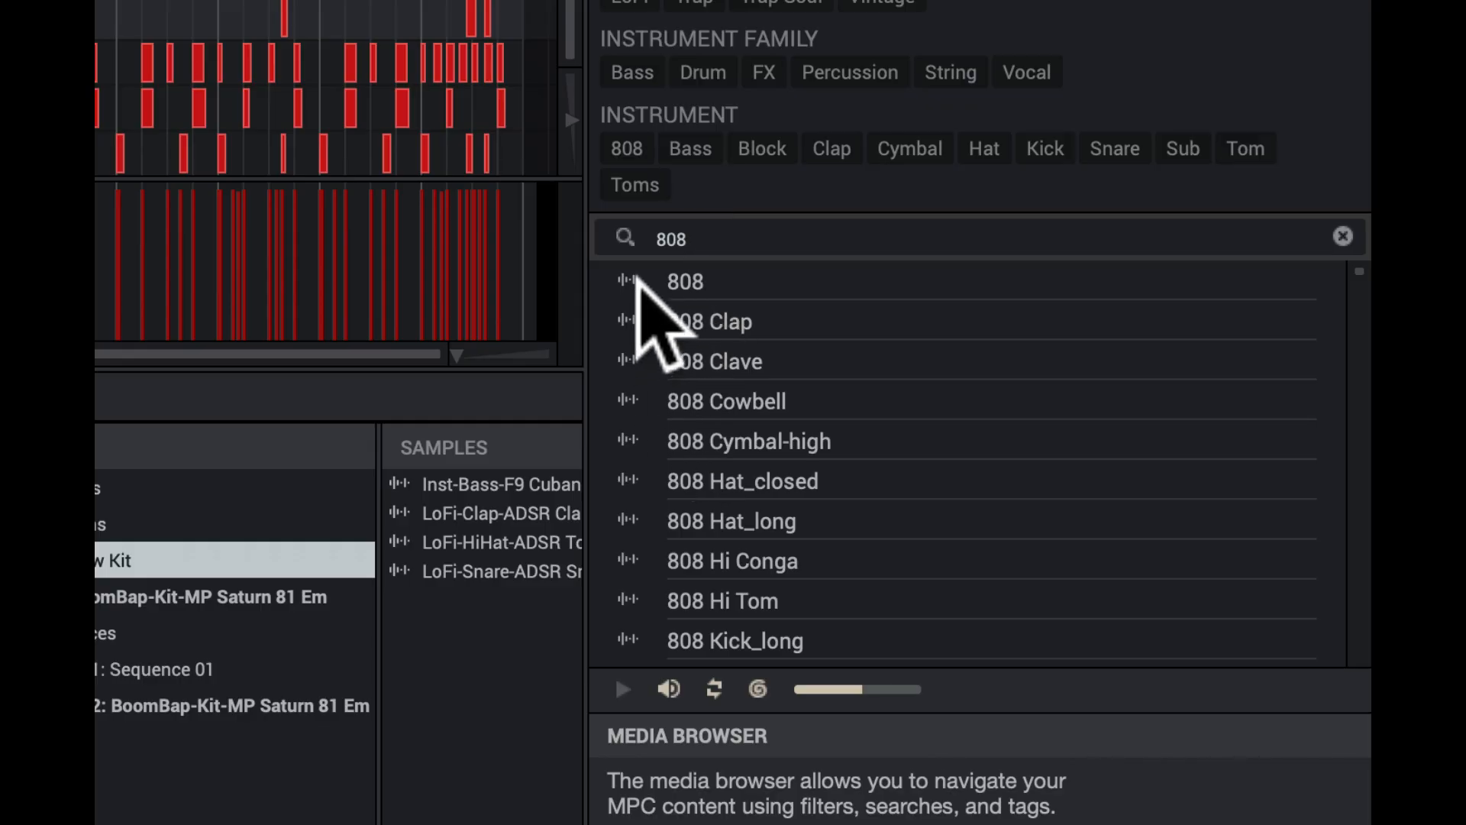
- Audition the 808 search results one after another, from 808 Clap through 808 Cymbal-high to 808 Md Tom
click(628, 283)
click(630, 321)
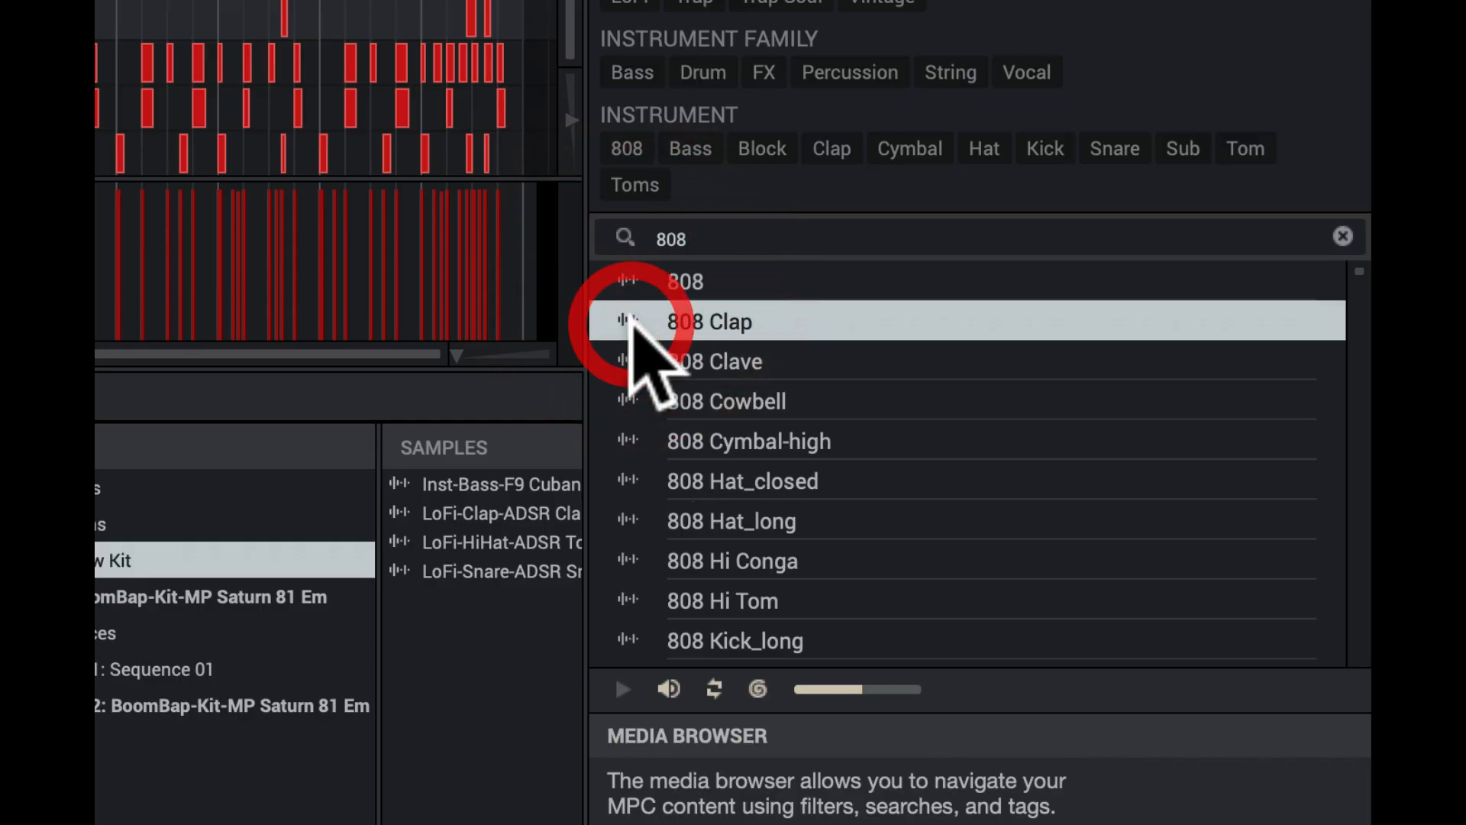
key(Down)
key(Down)
key(Down)
key(Down)
key(Down)
key(Down)
key(Down)
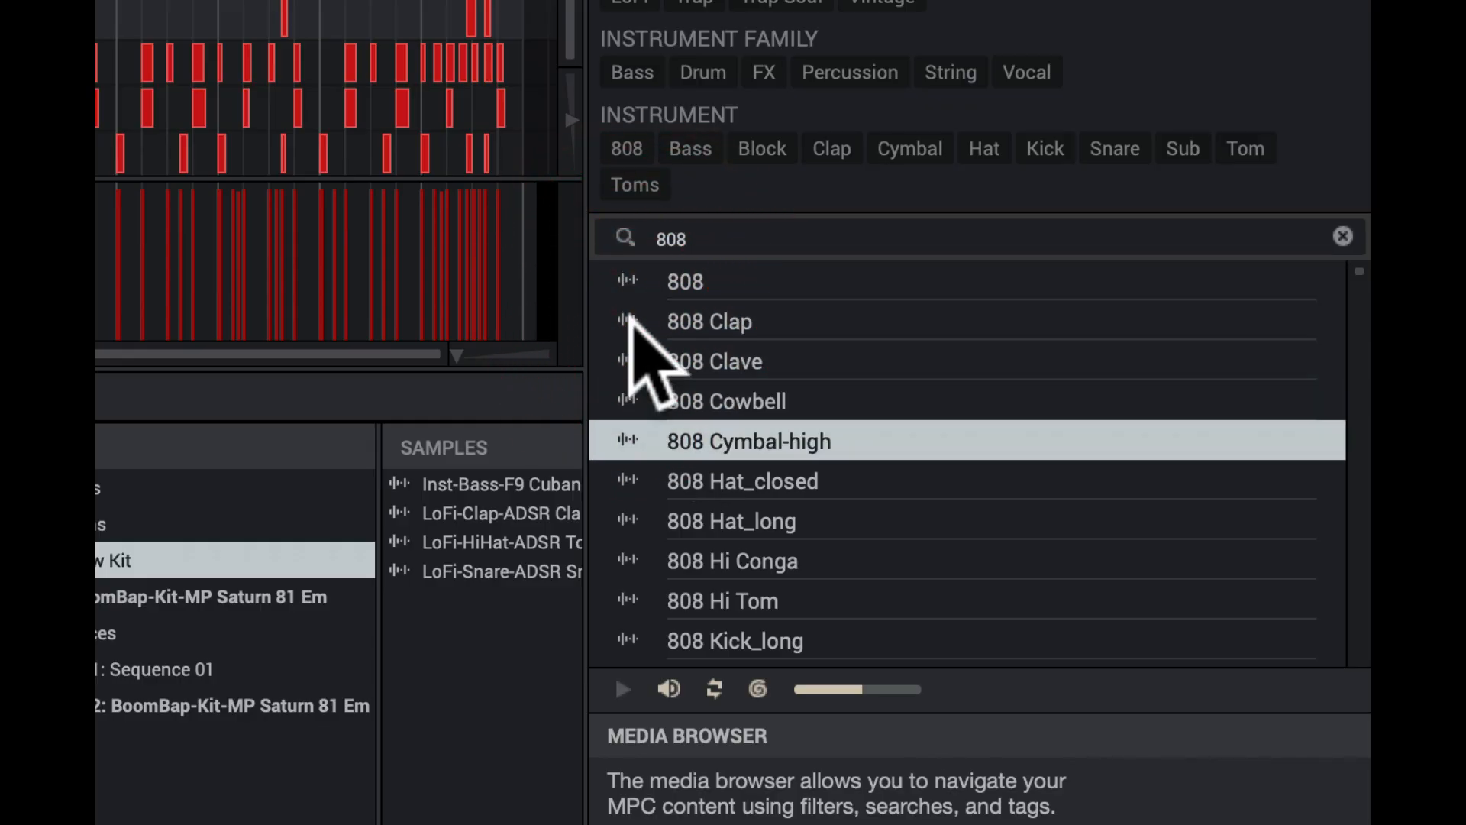
key(Down)
key(Down)
key(Down)
key(Down)
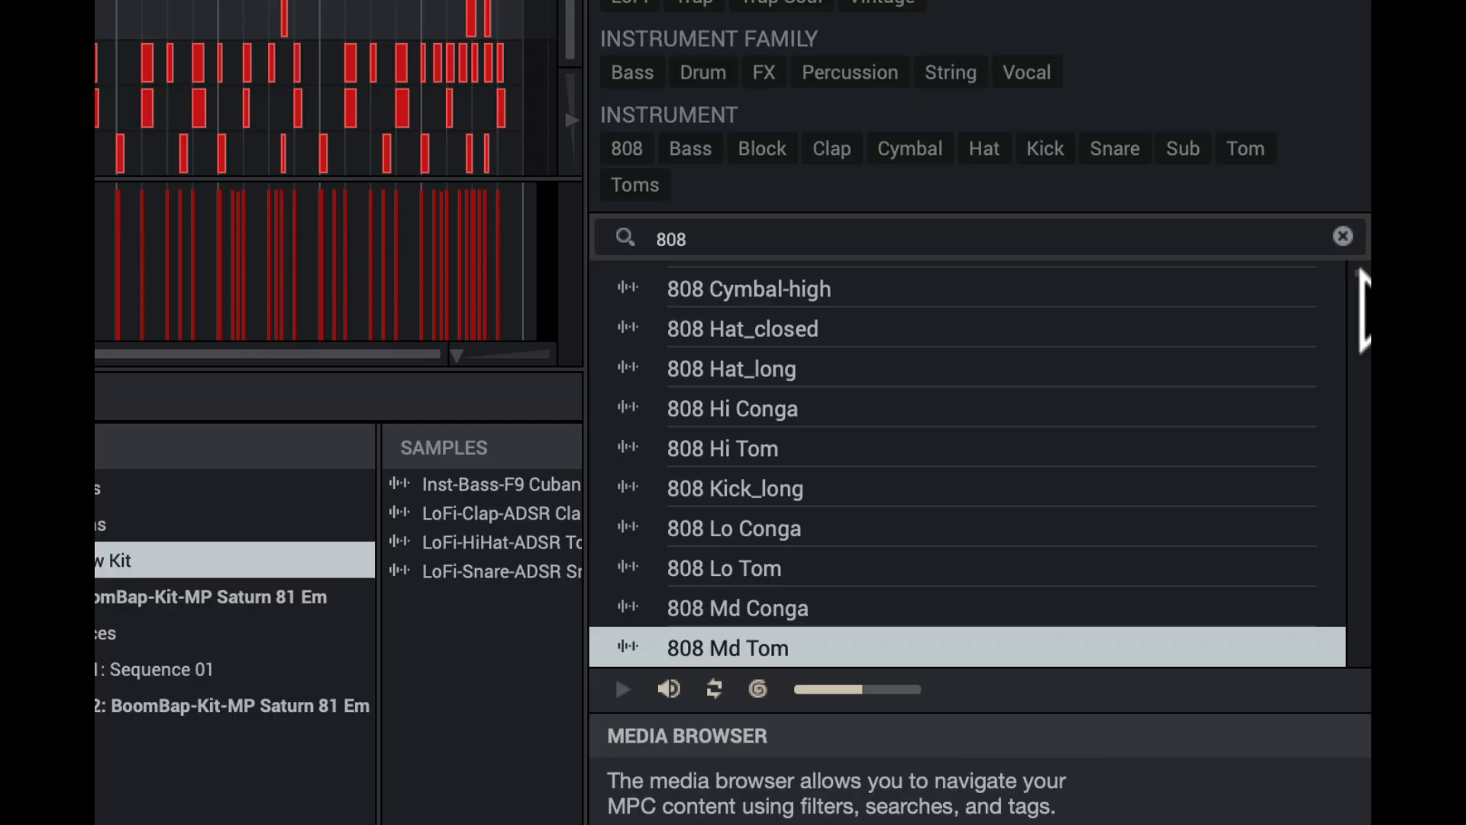
- Audition the later 808 results in reverse order, from SS - 808 Bass 3-103-127 back to One Shots-Perc-Block-V808Block 2
drag(1361, 269, 1356, 586)
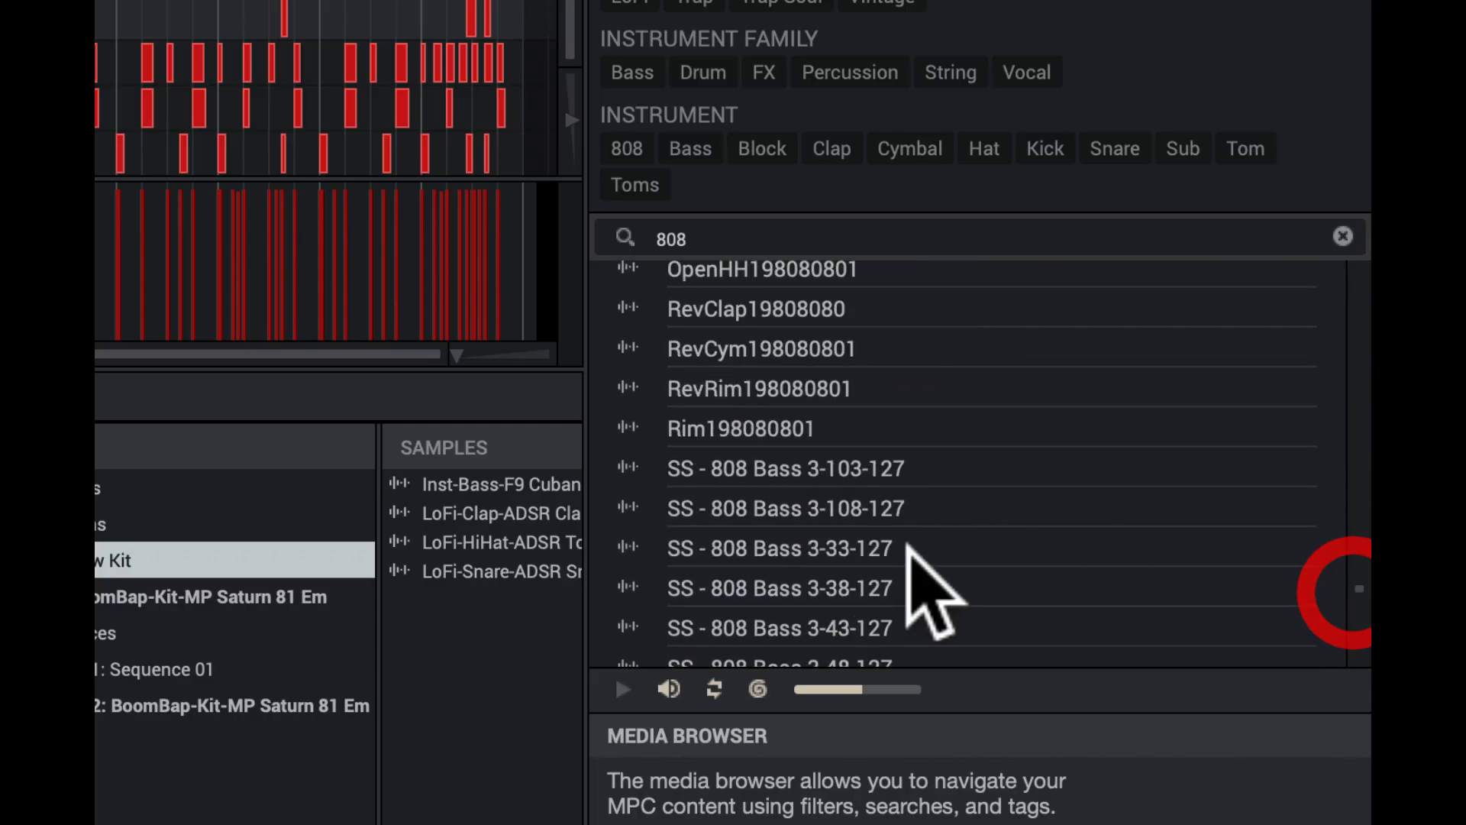
click(802, 477)
key(Up)
key(Up)
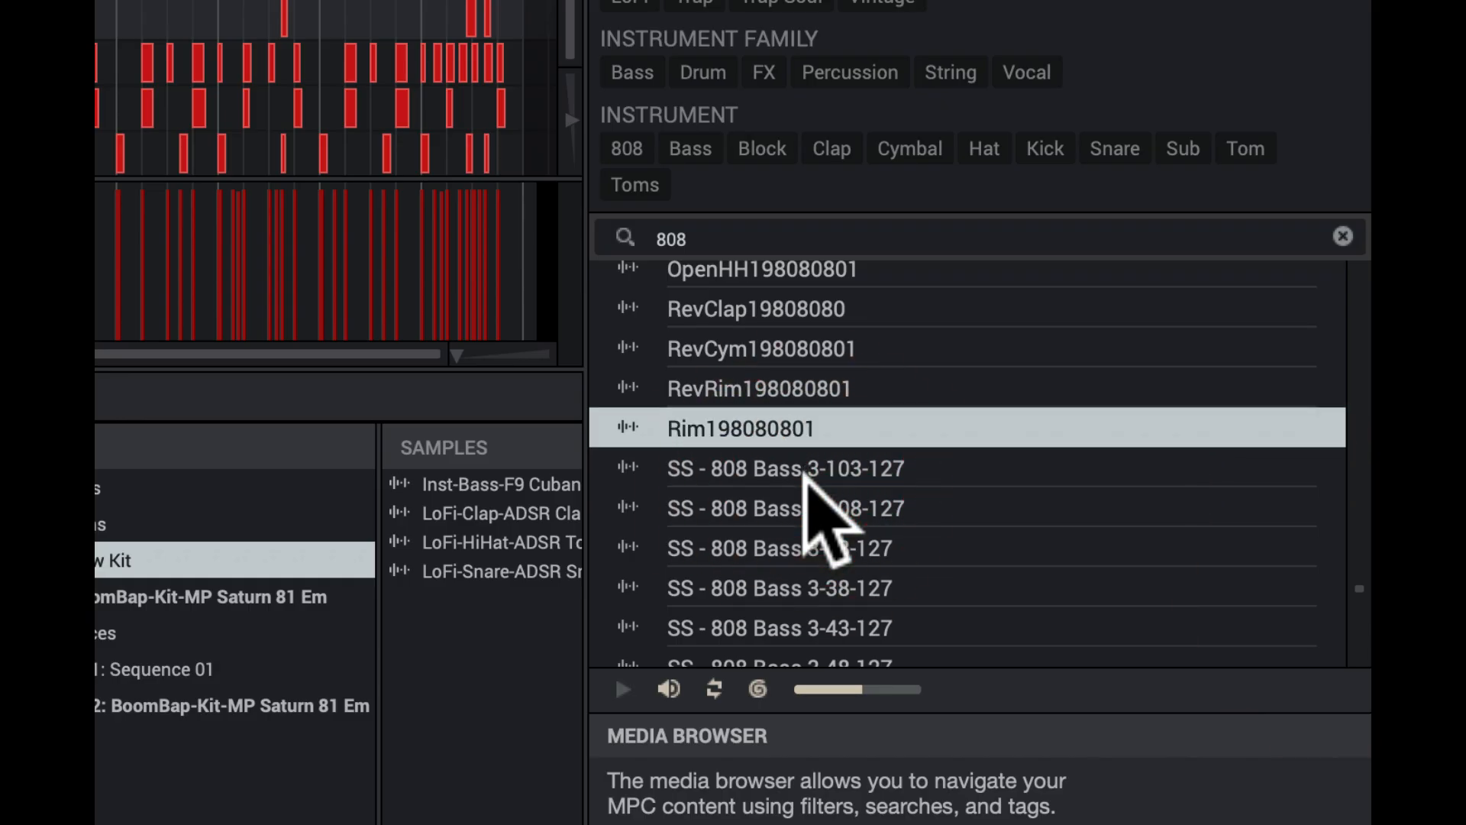
key(Up)
key(Up)
key(Up)
key(Up)
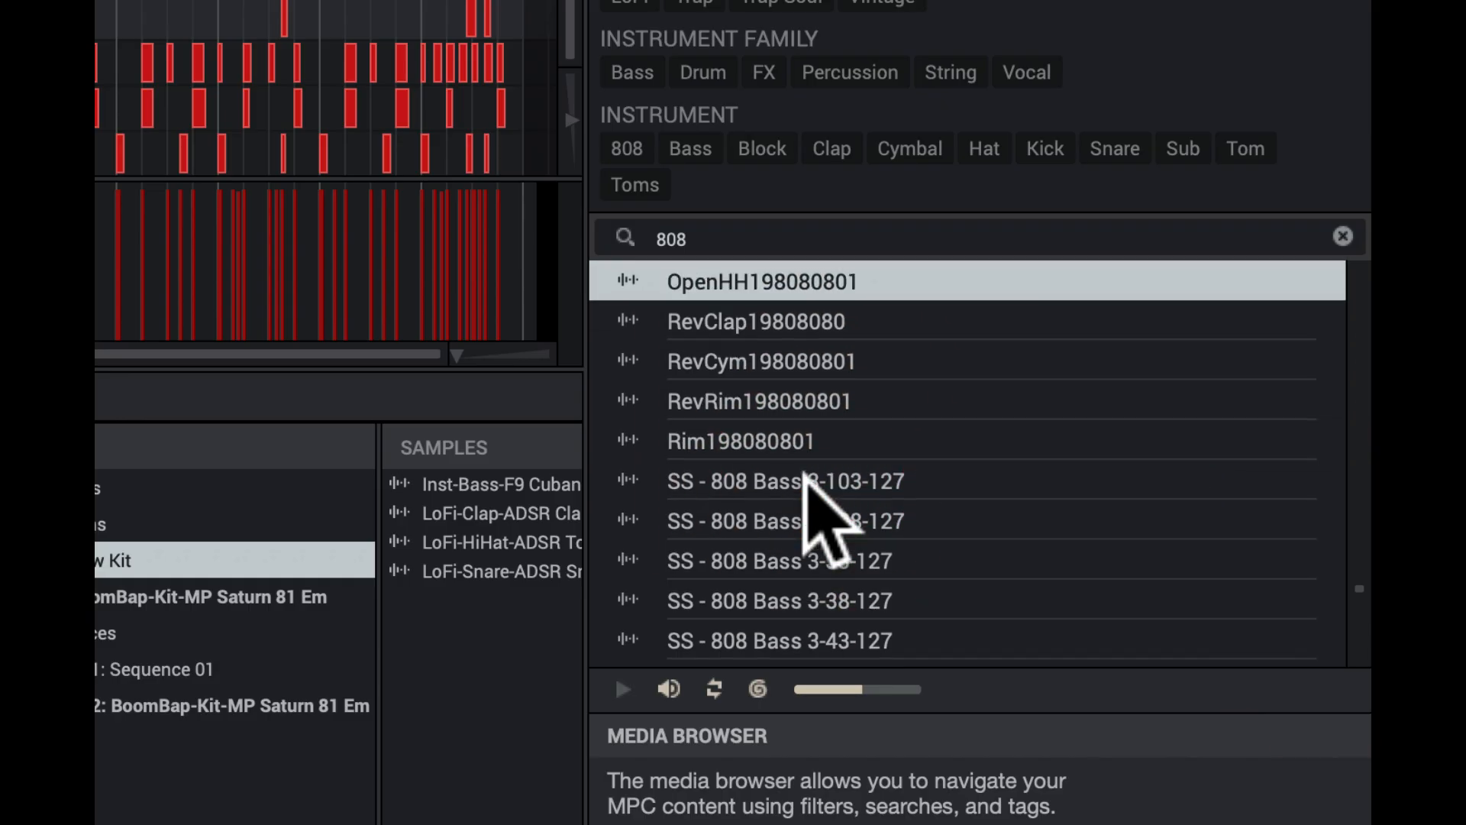
key(Up)
key(Up)
key(Up)
key(Up)
key(Up)
key(Up)
key(Up)
key(Up)
key(Up)
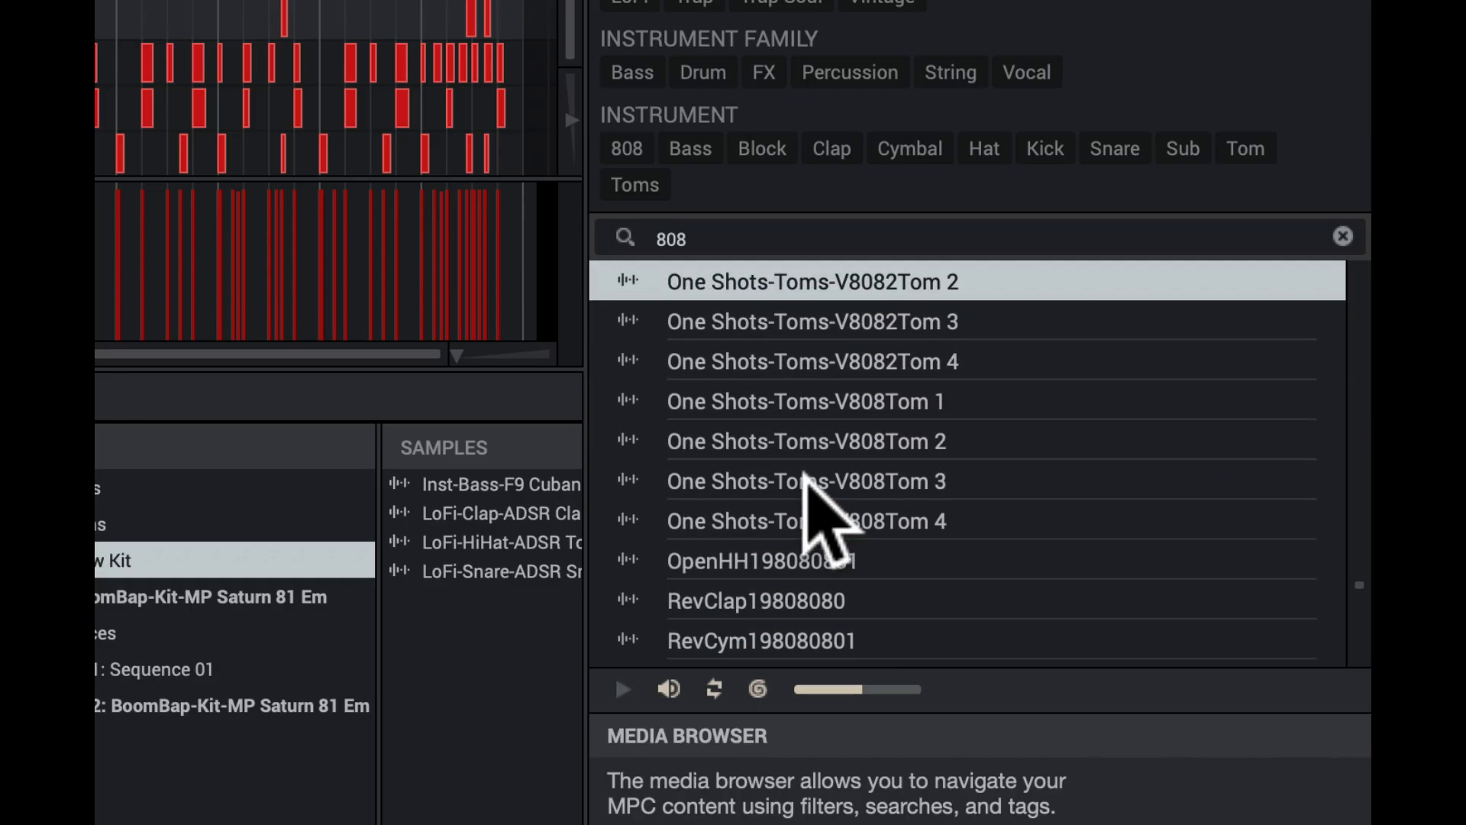
key(Up)
key(Up)
key(Up)
key(Up)
key(Up)
key(Up)
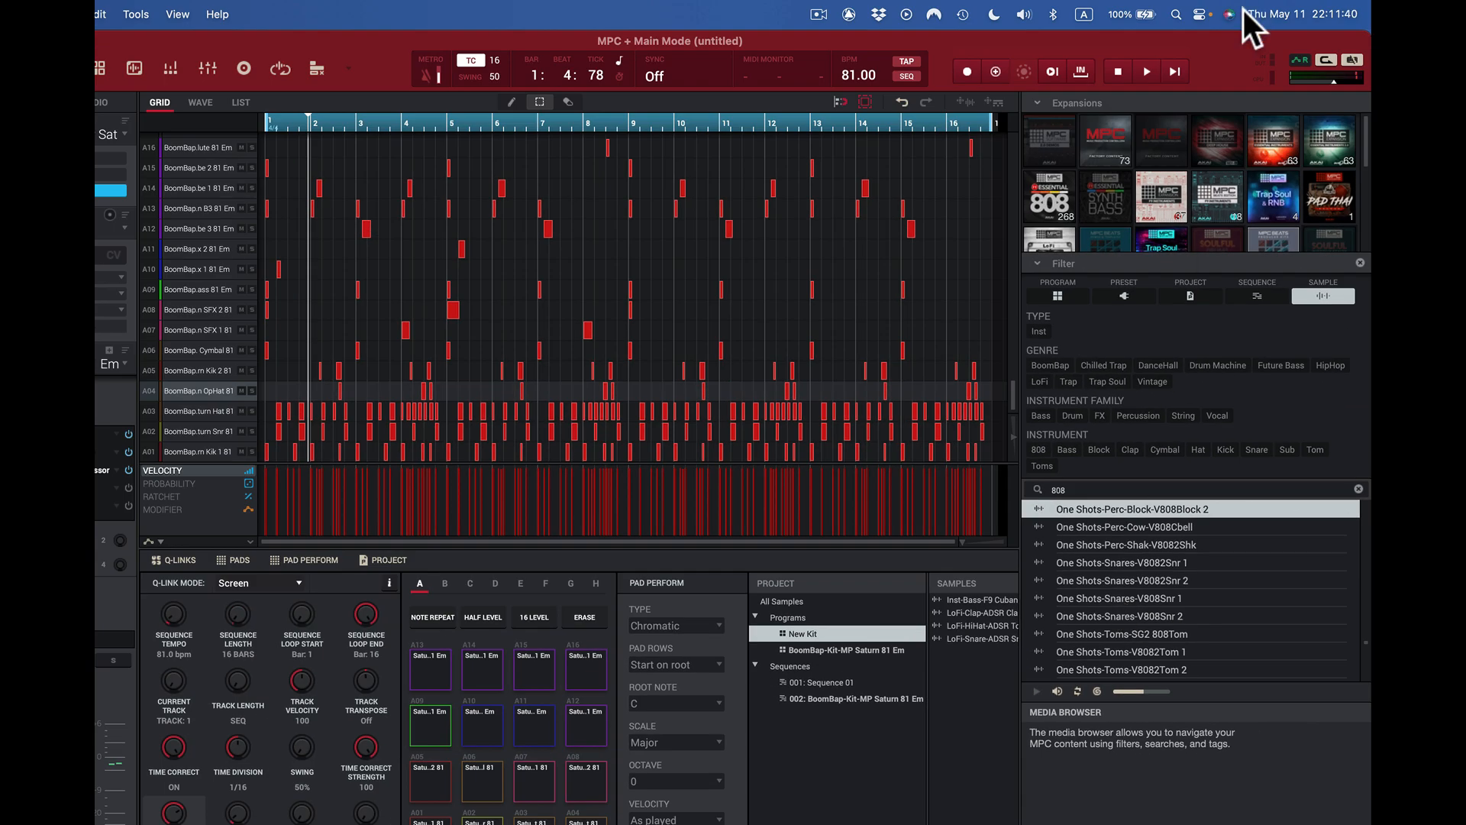
- Clear the sample filter, limit the 808 results to programs, and remove that filter again
click(1359, 262)
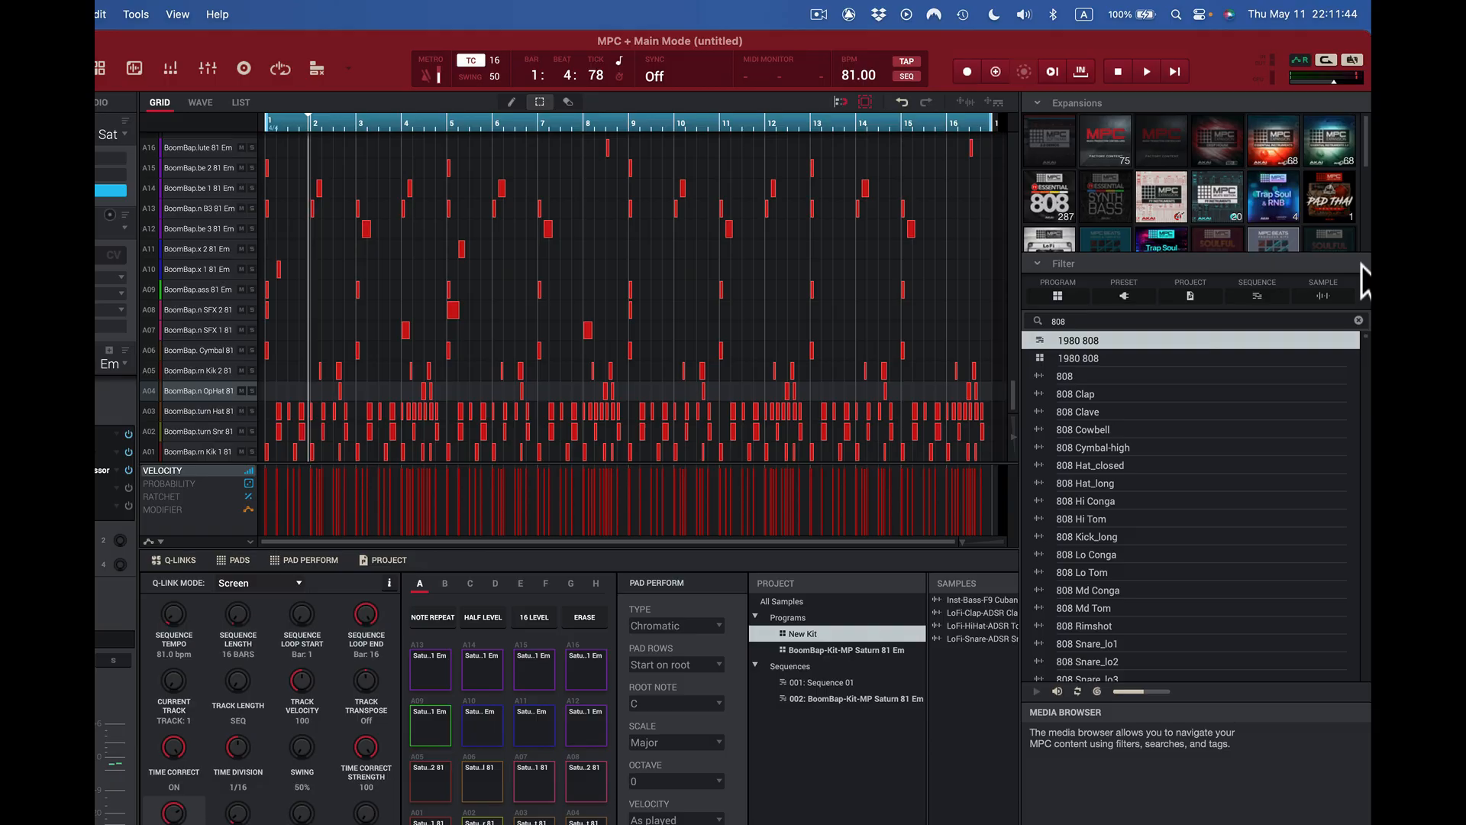
click(1058, 295)
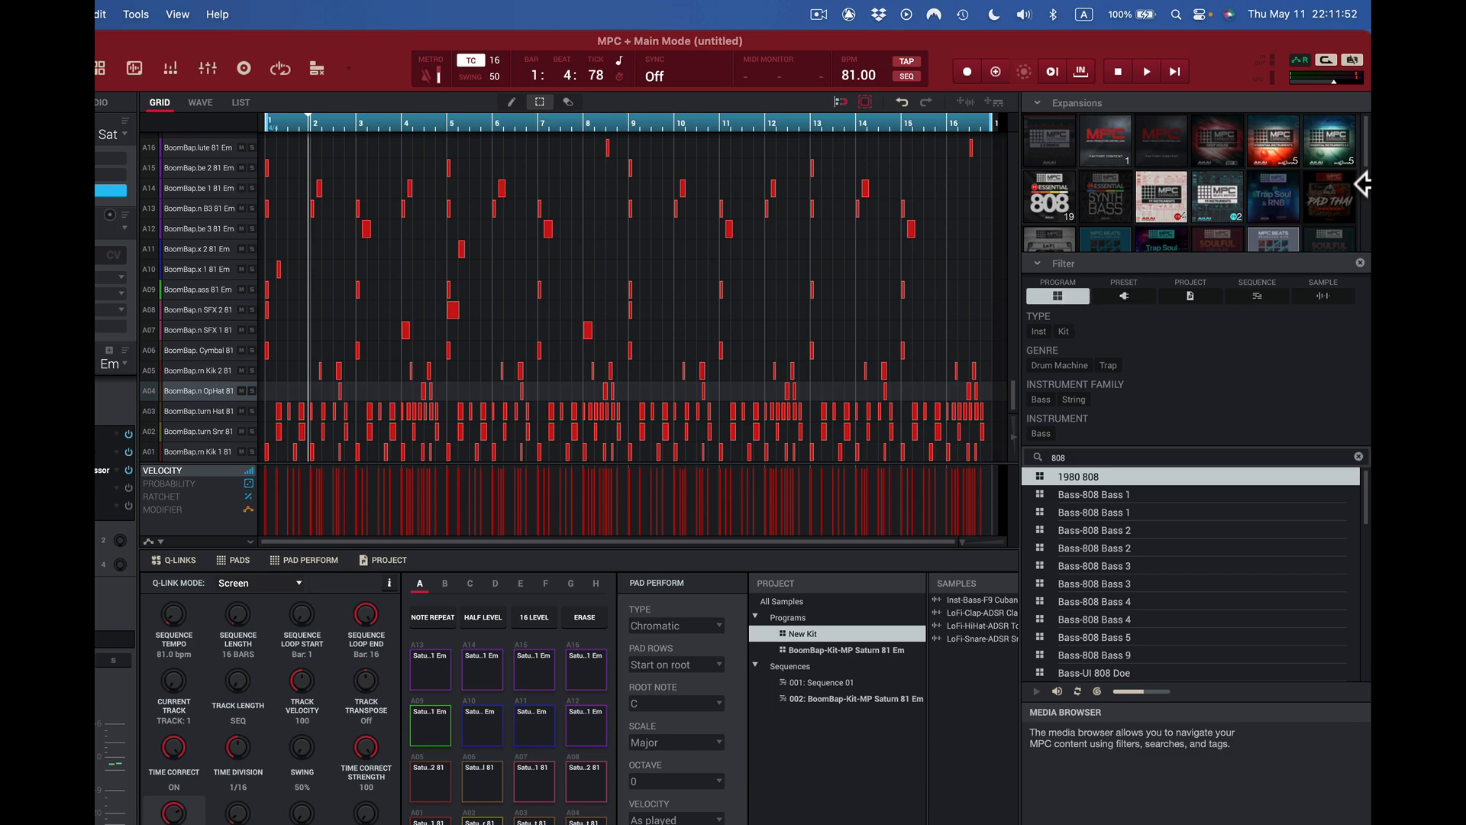
click(1360, 263)
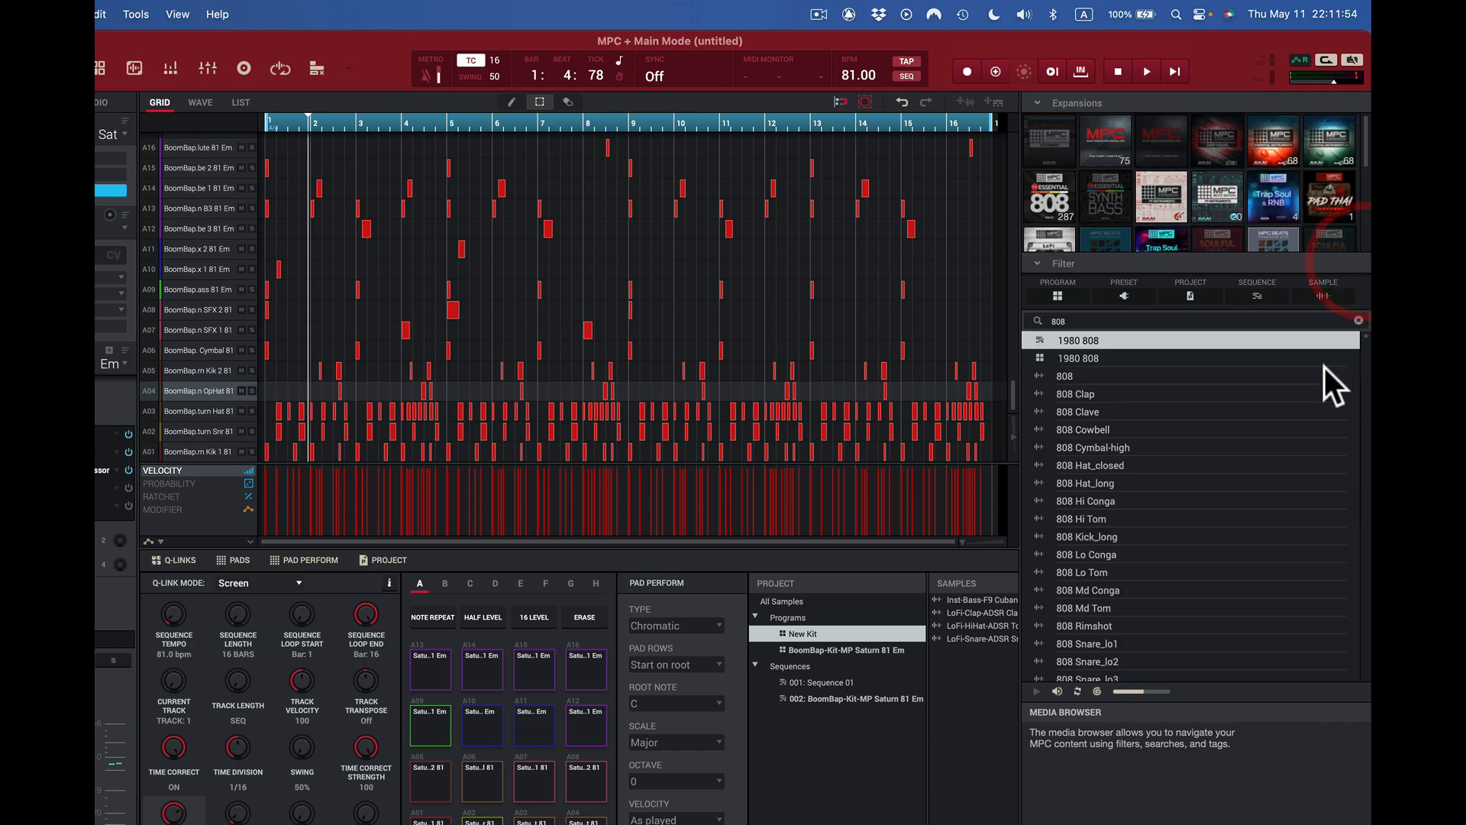
- Empty the 808 search text and filter the browser content to projects
click(1097, 319)
key(BackSpace)
key(BackSpace)
key(BackSpace)
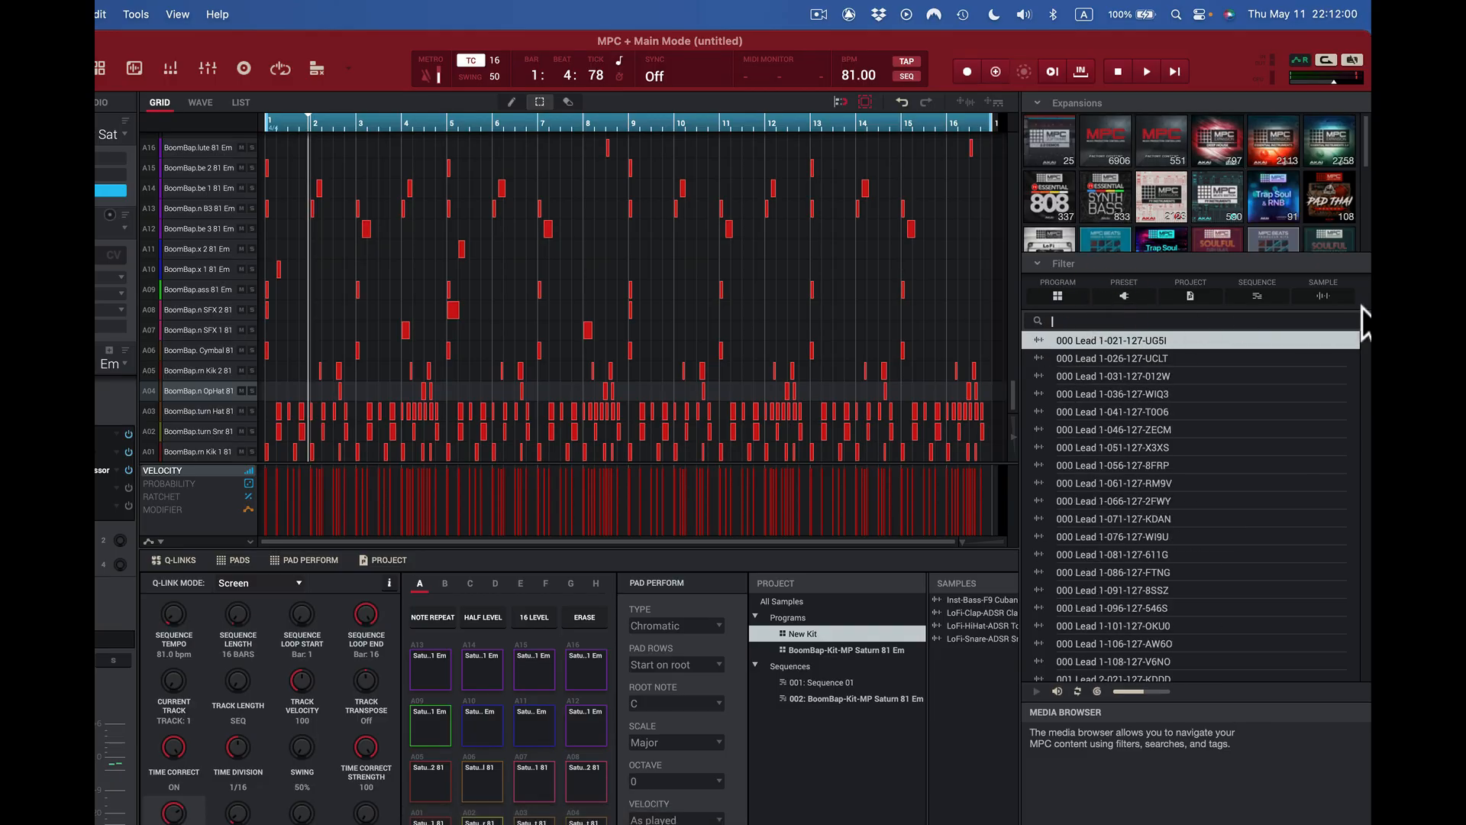
click(1190, 296)
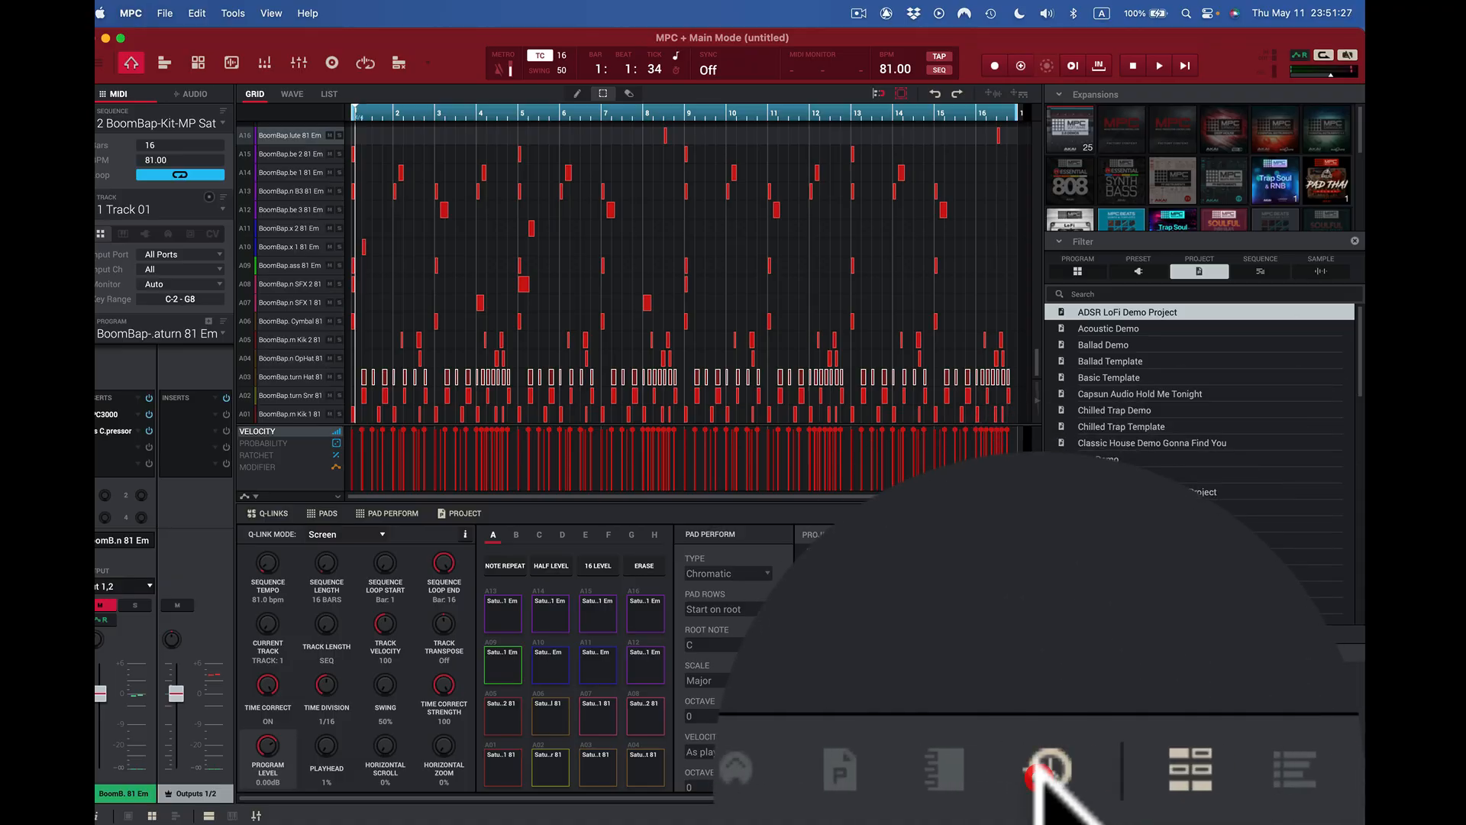
- Open the undo history and step back through the recent event selections and program assignments
click(1047, 771)
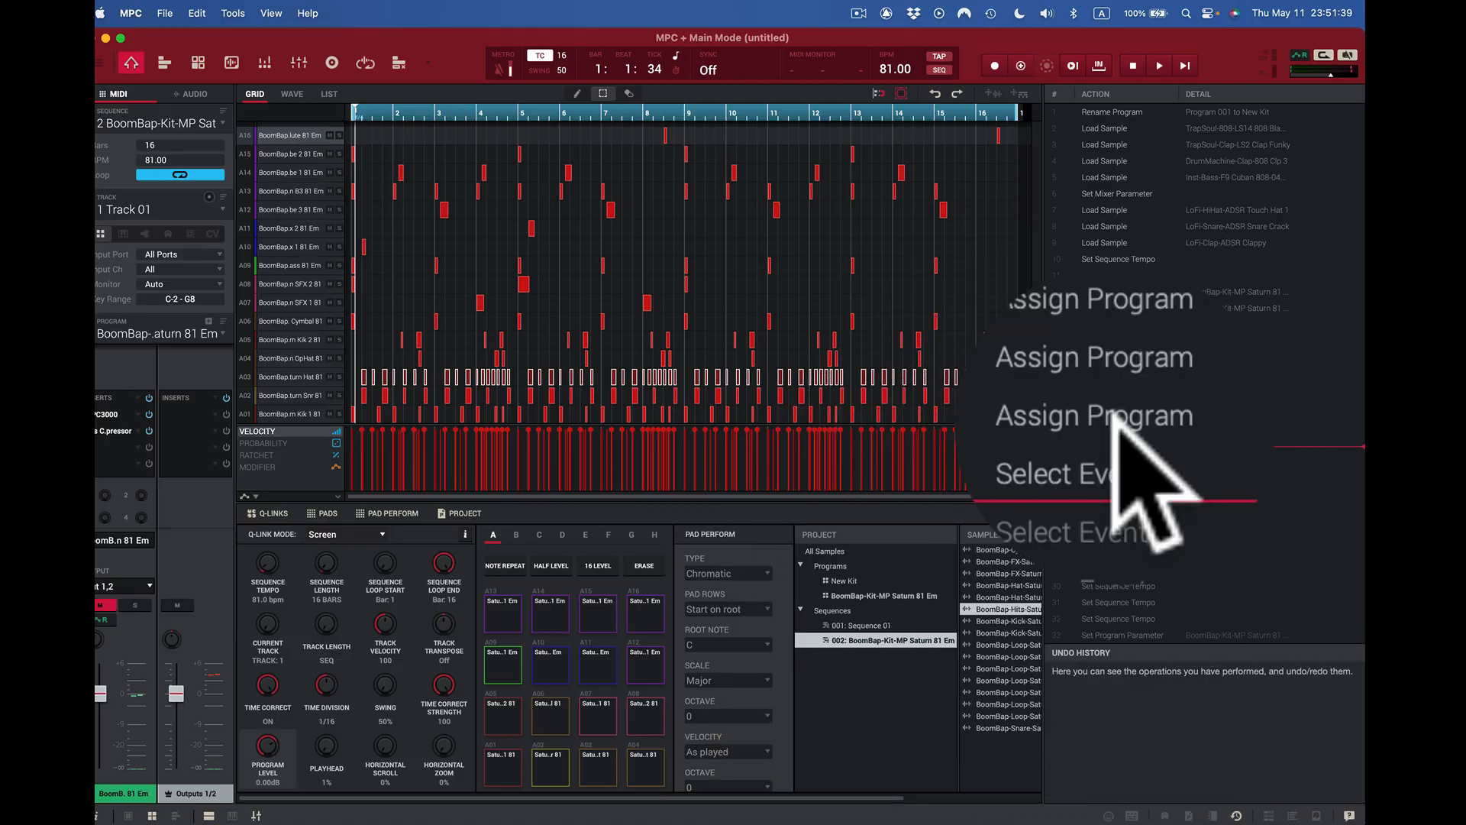
key(super+z)
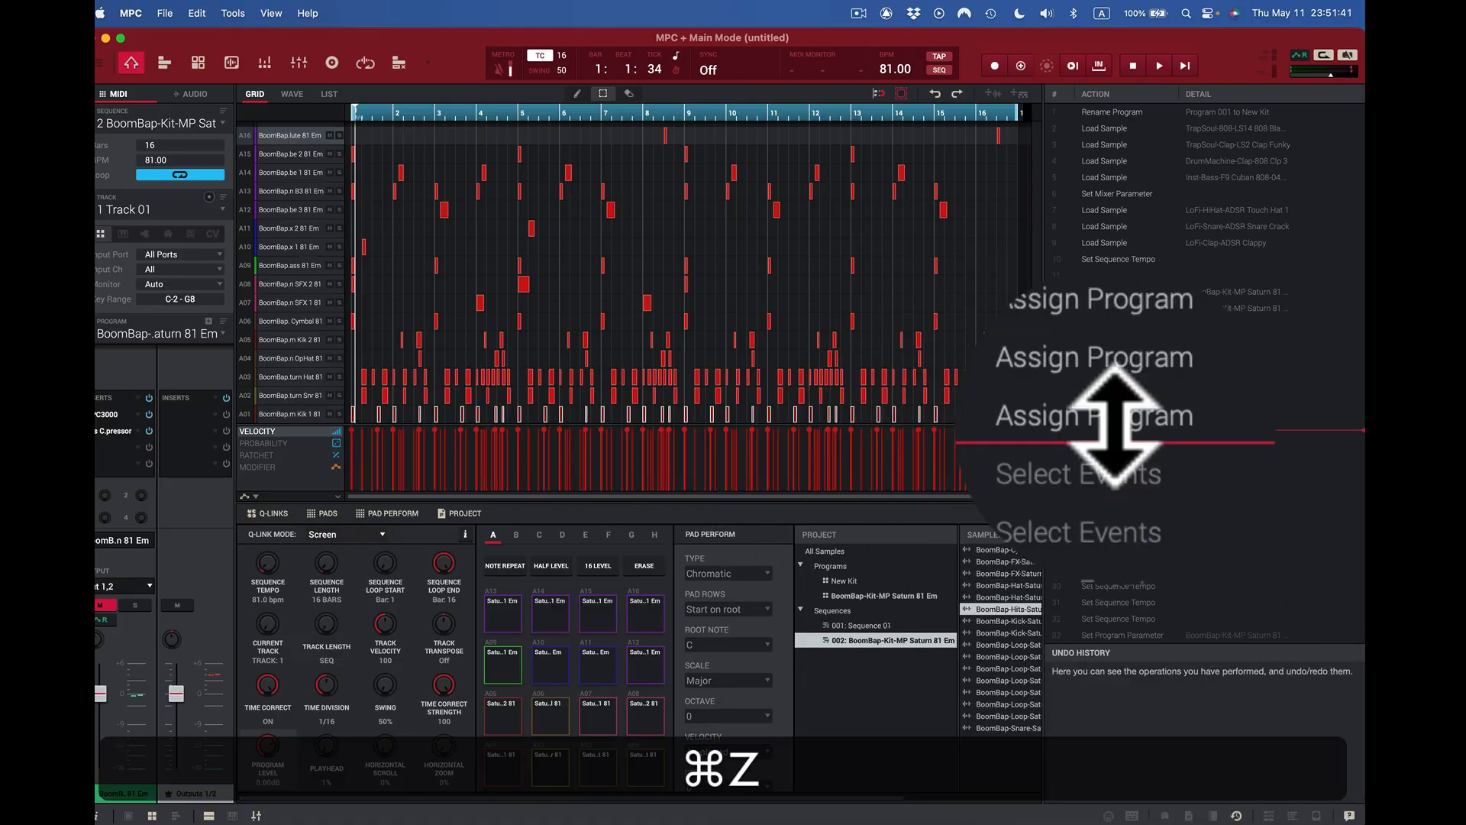
key(super+z)
key(super+z)
key(super+z)
key(super+z)
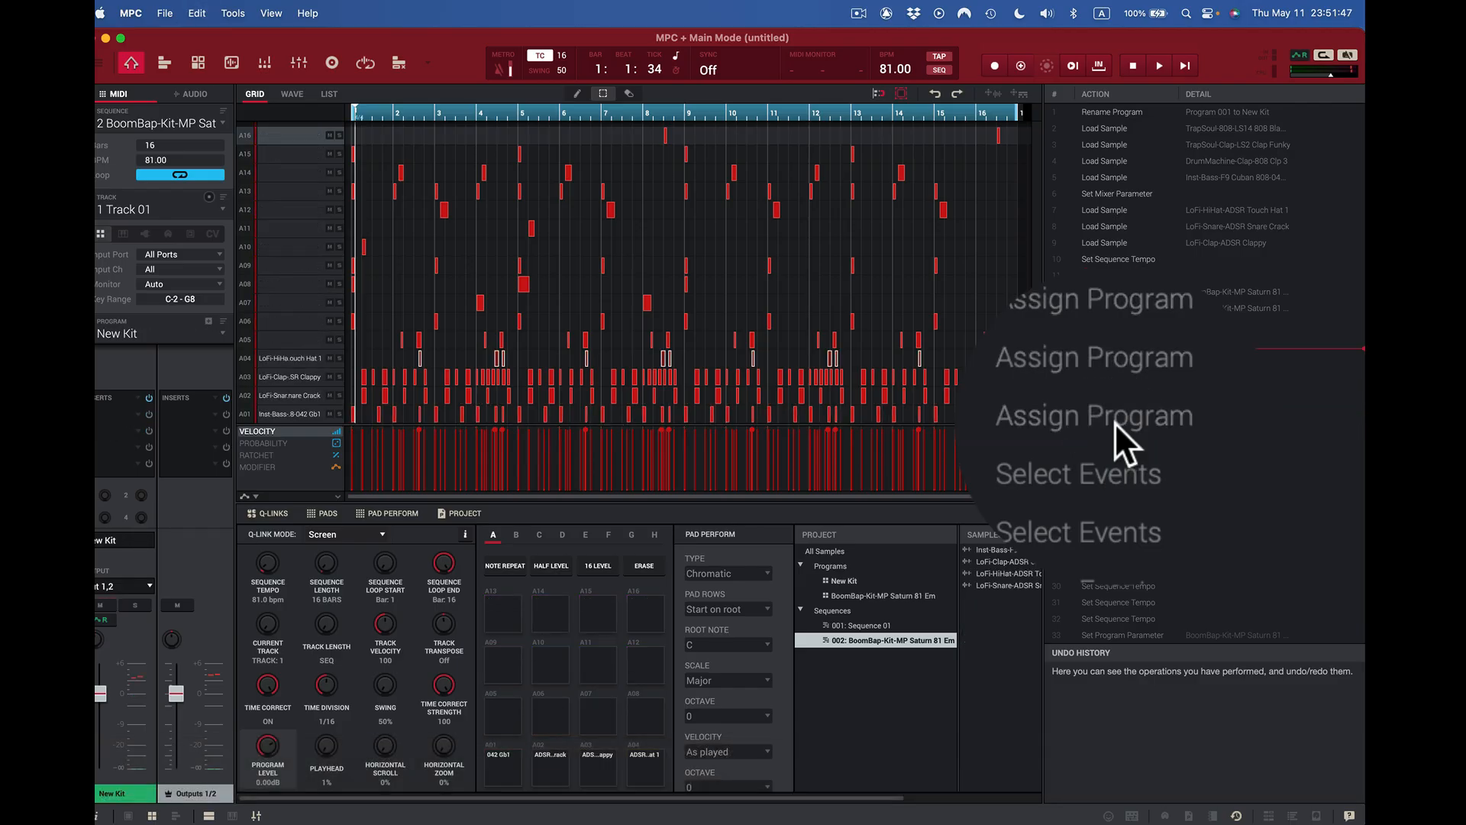
- Redo the program assignments, event selections and sequence tempo changes from the undo history
key(shift+super+z)
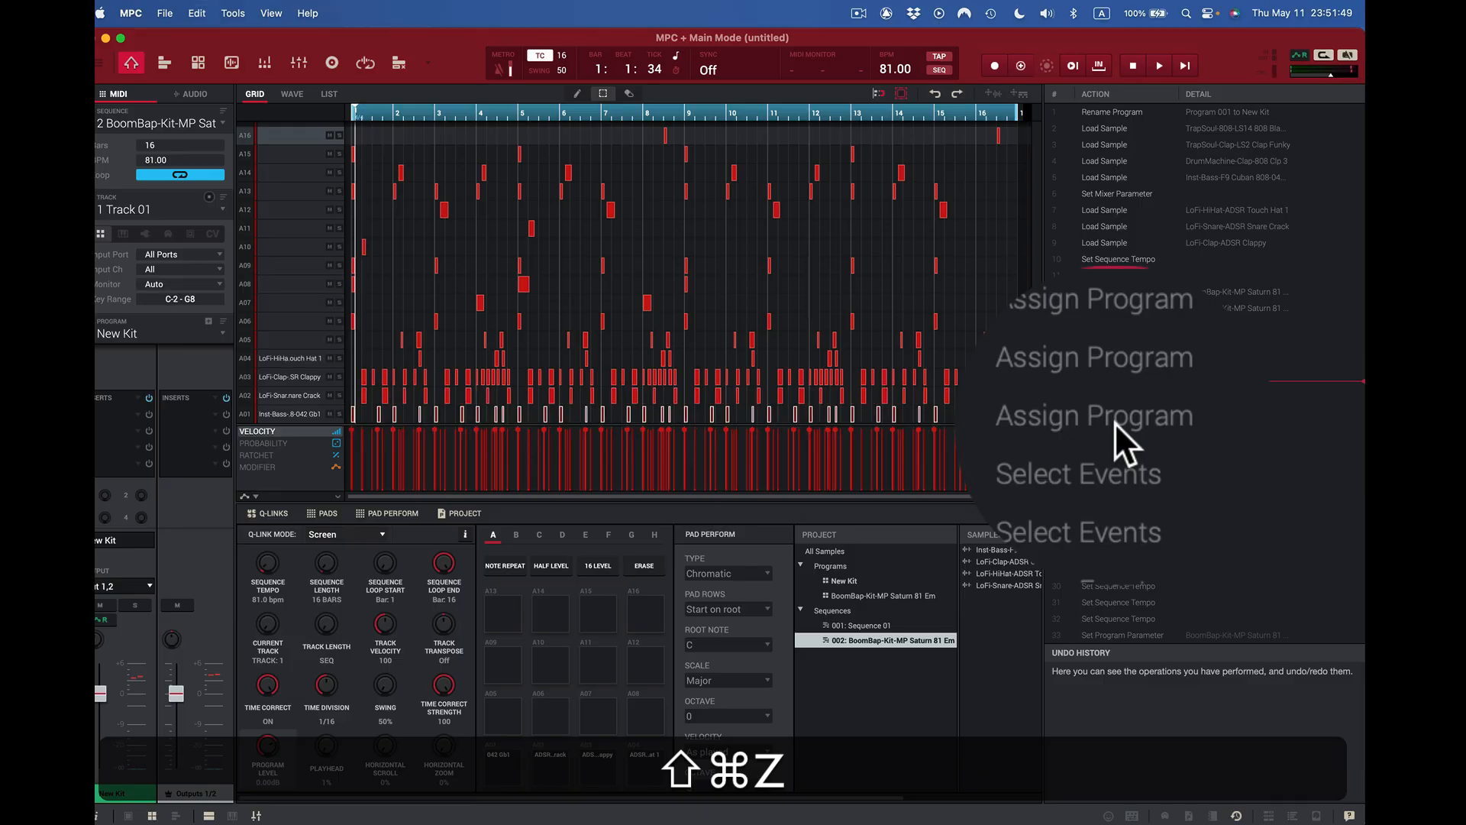
key(shift+super+z)
key(shift+super+z)
key(shift+super+z)
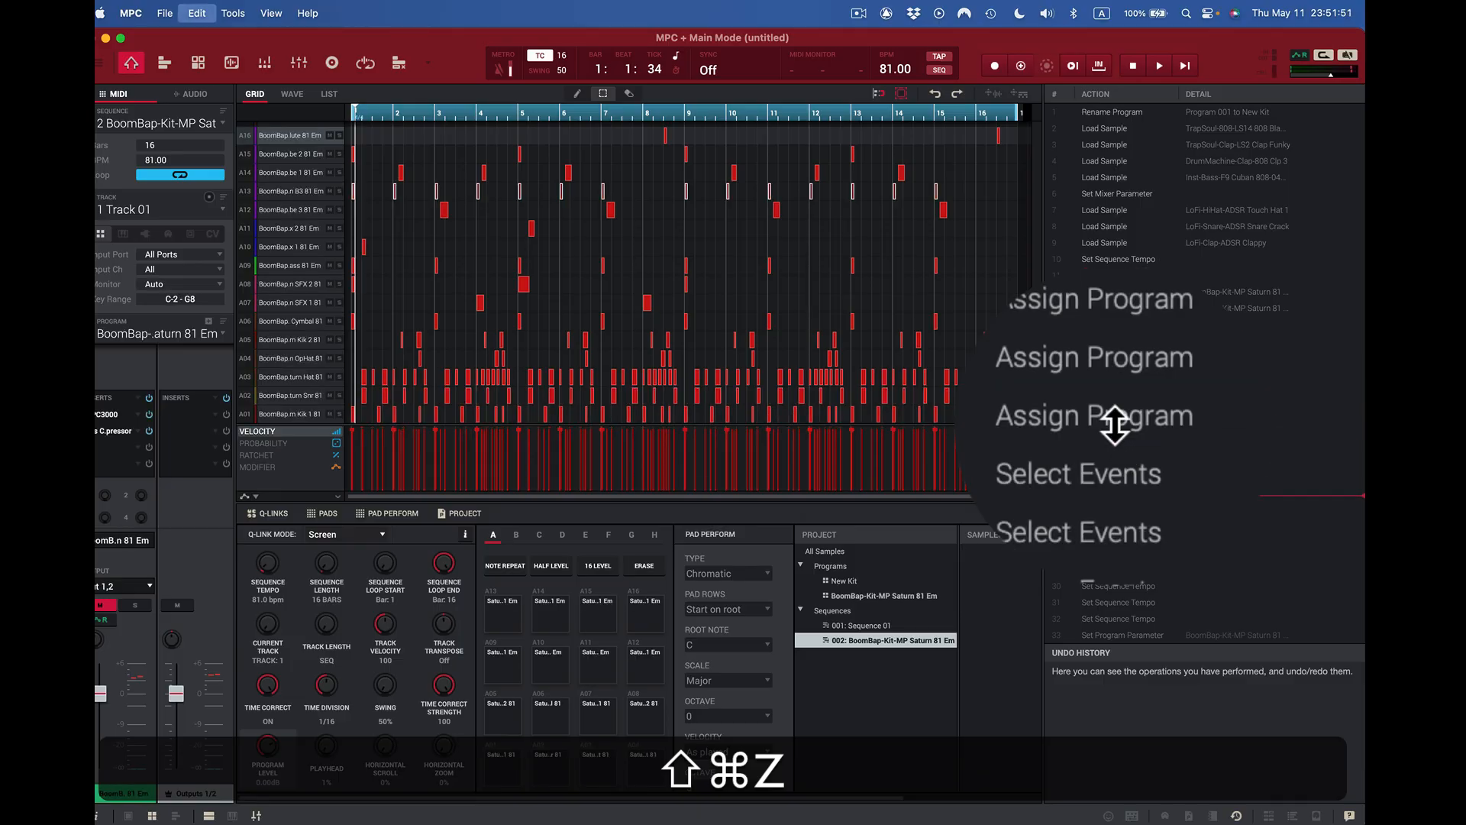
key(shift+super+z)
key(shift+super+z)
key(shift+super+z)
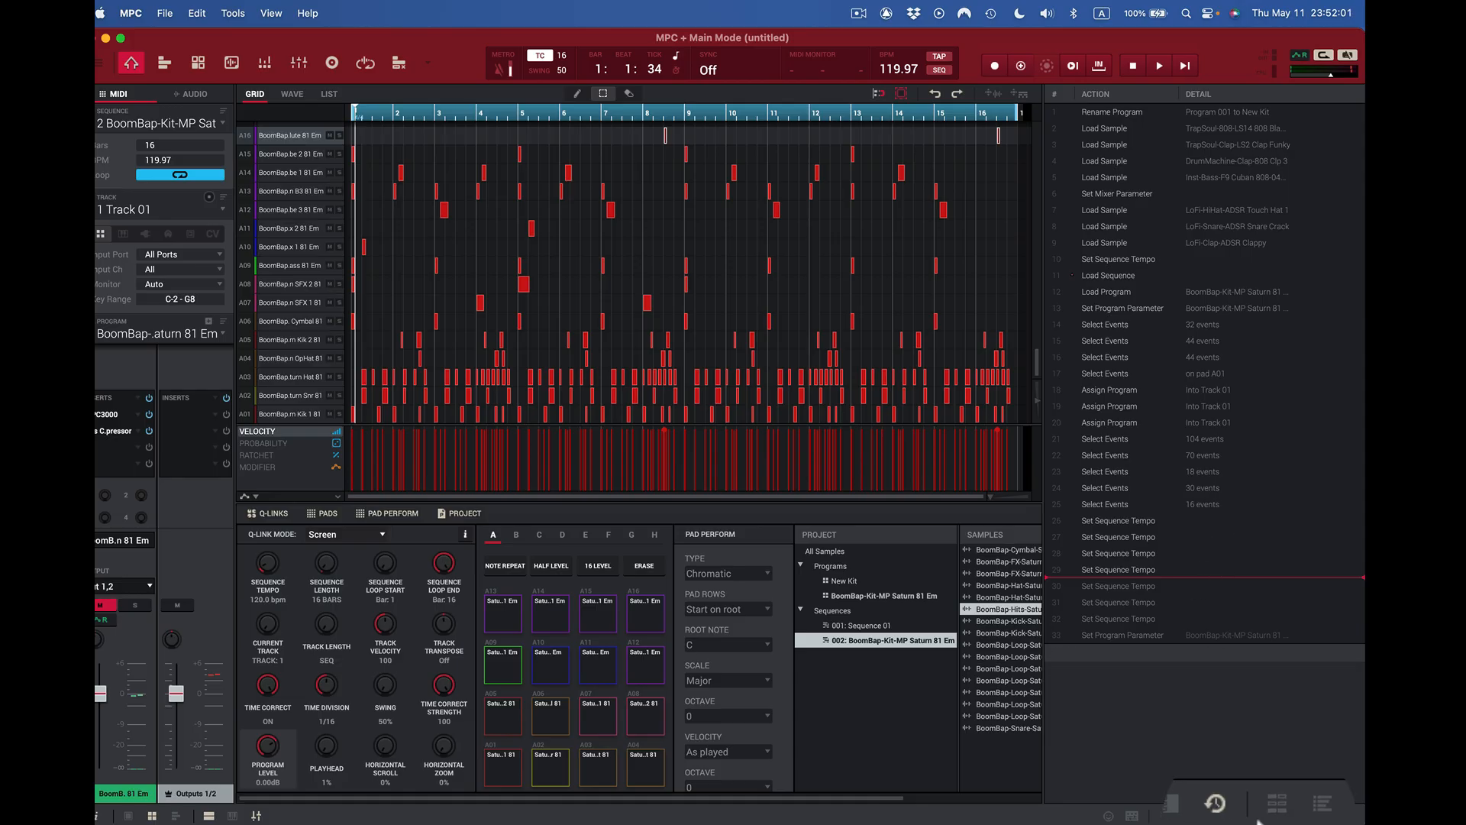
- Hide the docked undo history, open it as a floating window and examine its earlier actions
click(1226, 793)
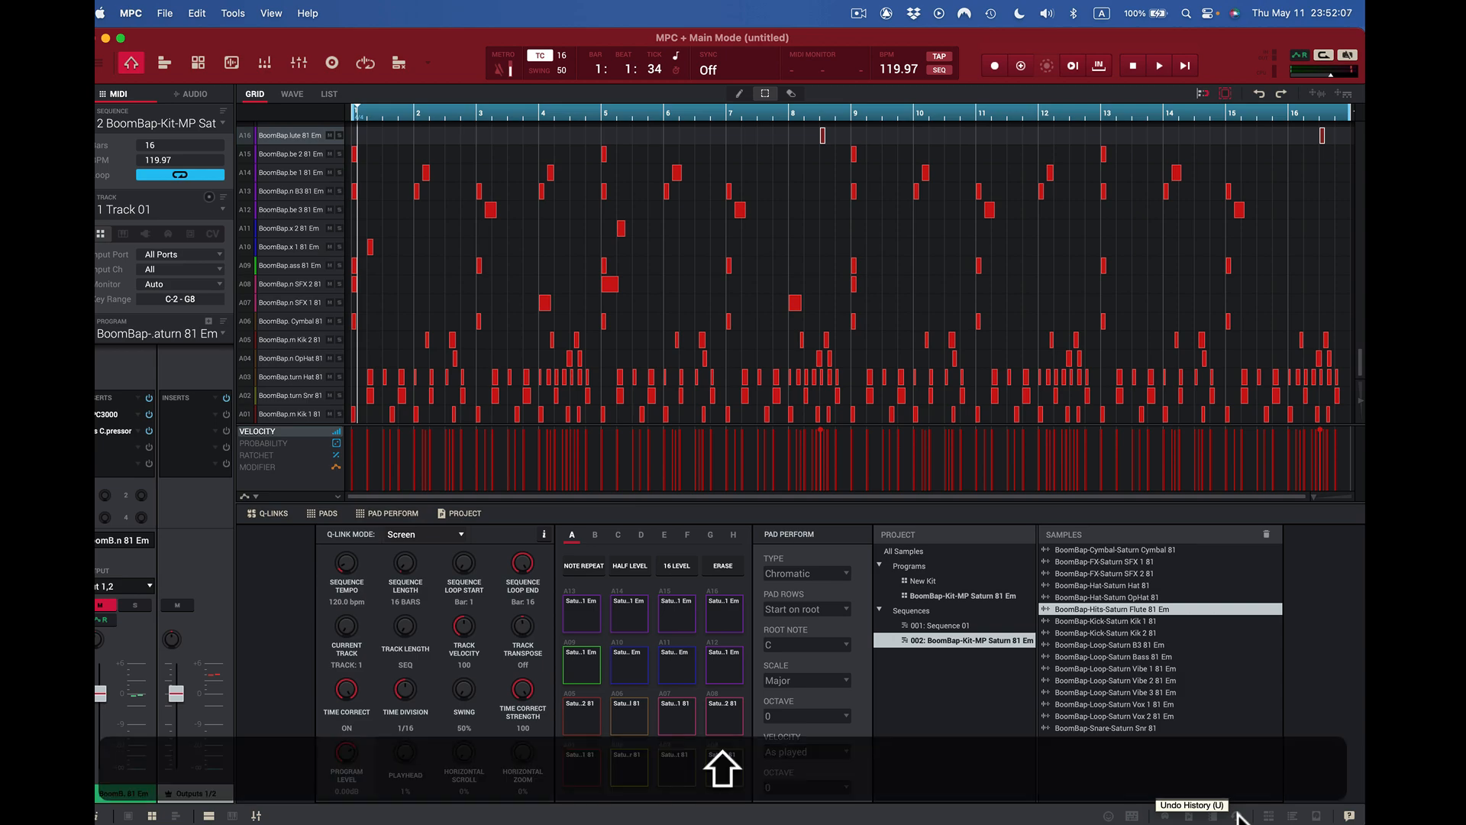
key(shift+super+h)
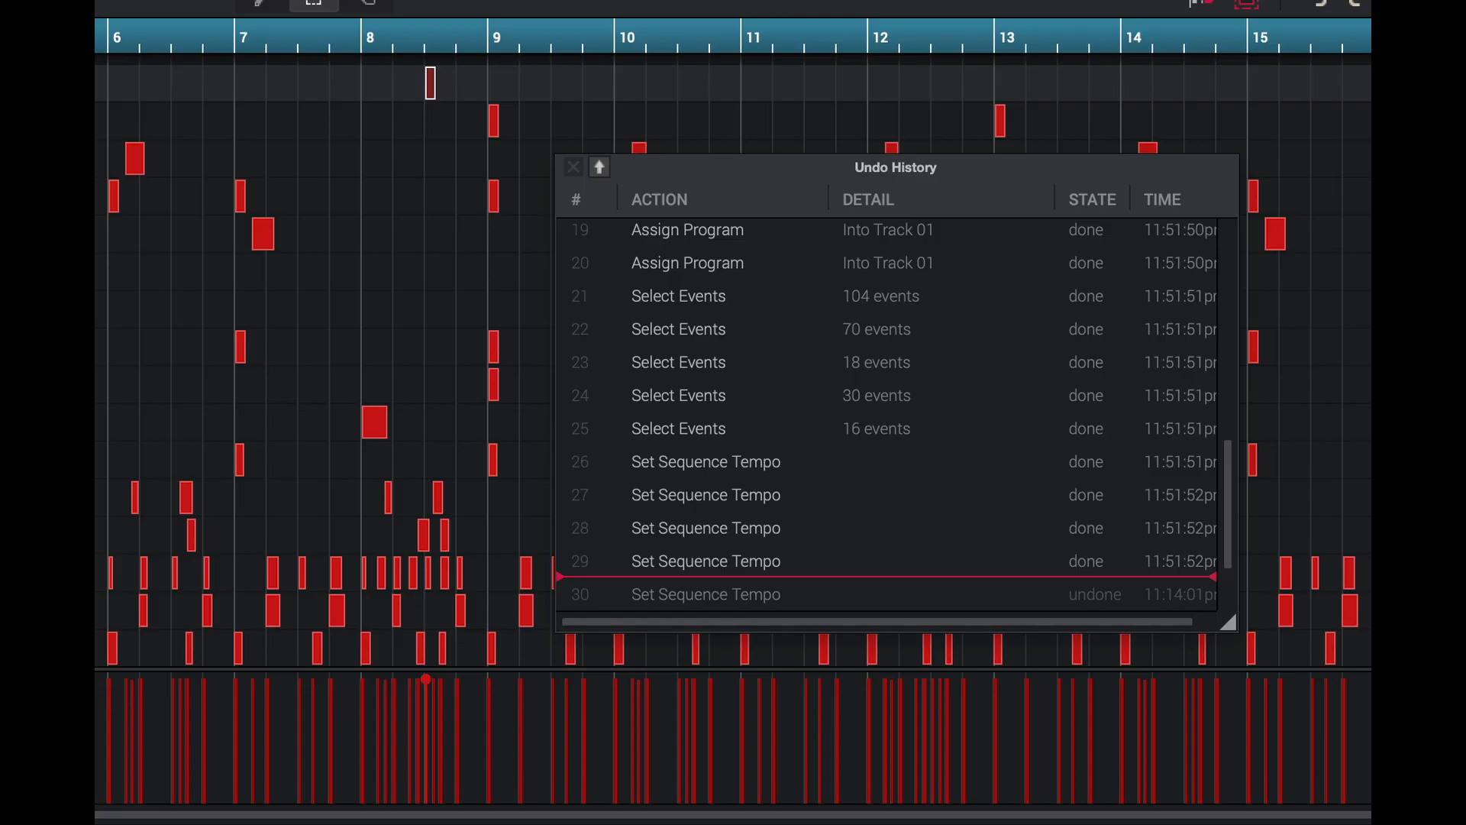
drag(1227, 555, 1204, 392)
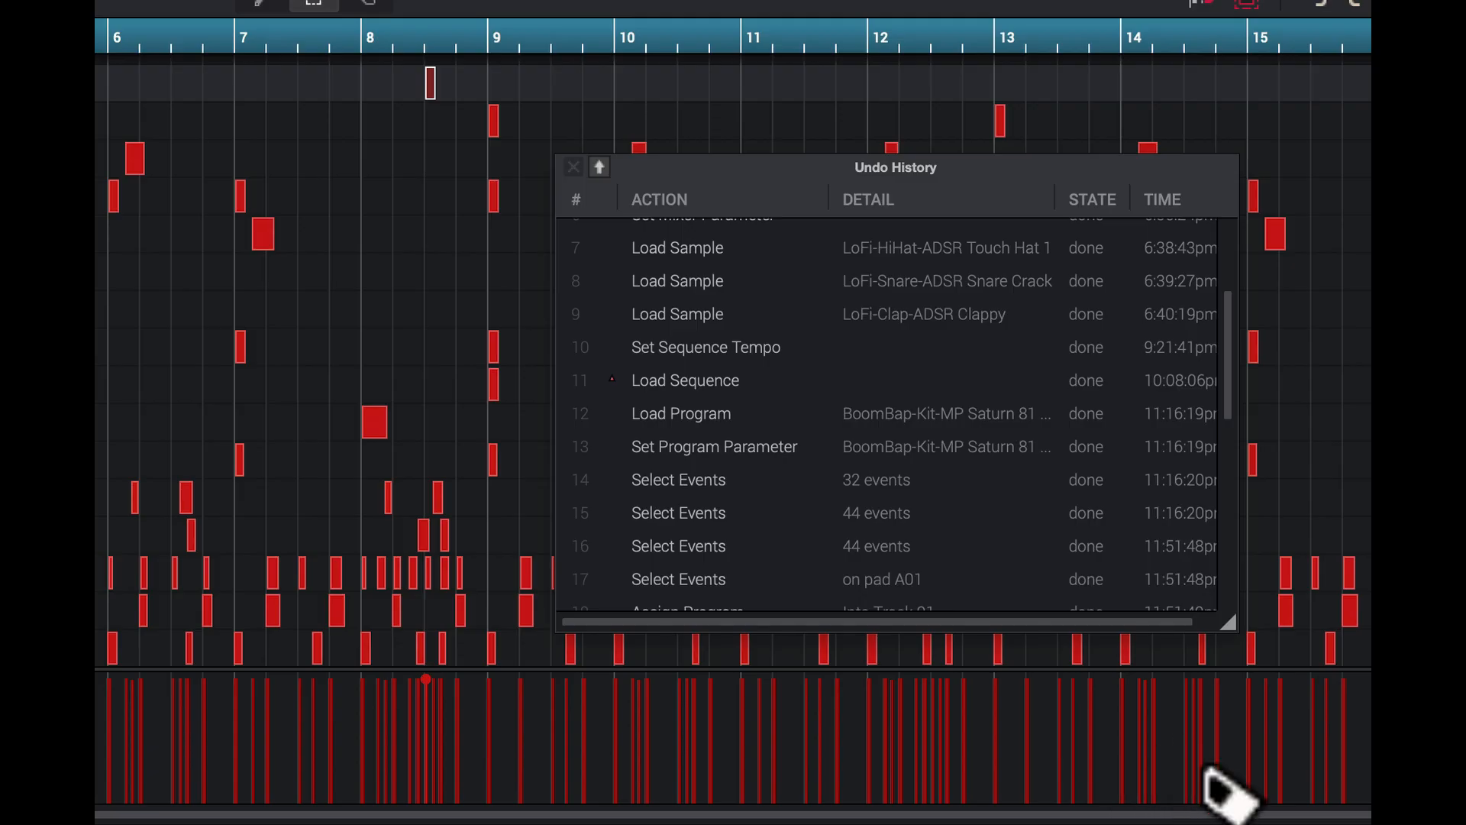
- Undo the tempo changes, event selections and program assignments back to action 15, and close the floating undo history
key(ctrl+z)
key(ctrl+z)
key(ctrl+z)
key(ctrl+z)
key(ctrl+z)
key(ctrl+z)
key(ctrl+z)
key(ctrl+z)
key(ctrl+z)
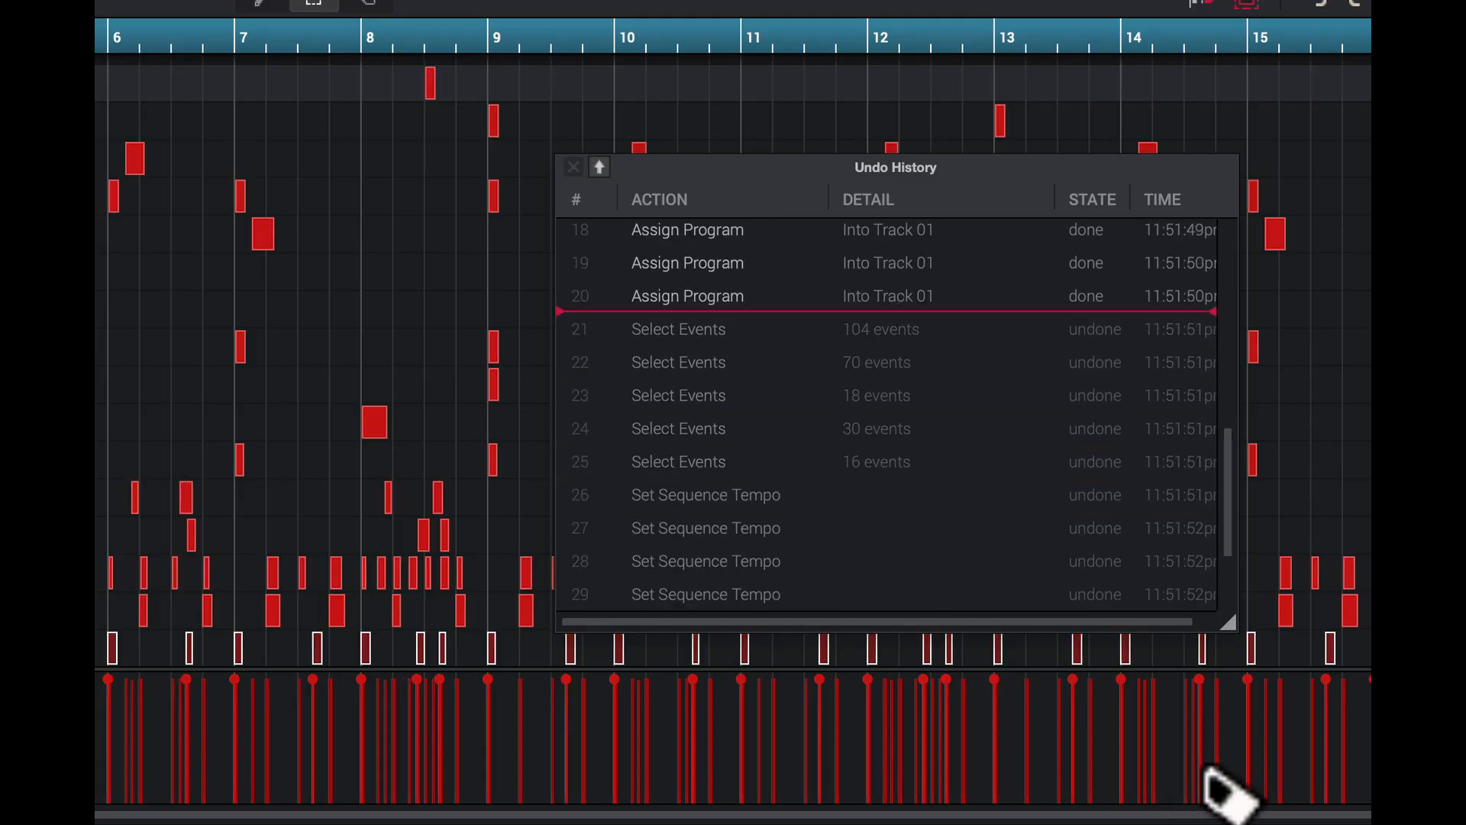
key(ctrl+z)
key(ctrl+z)
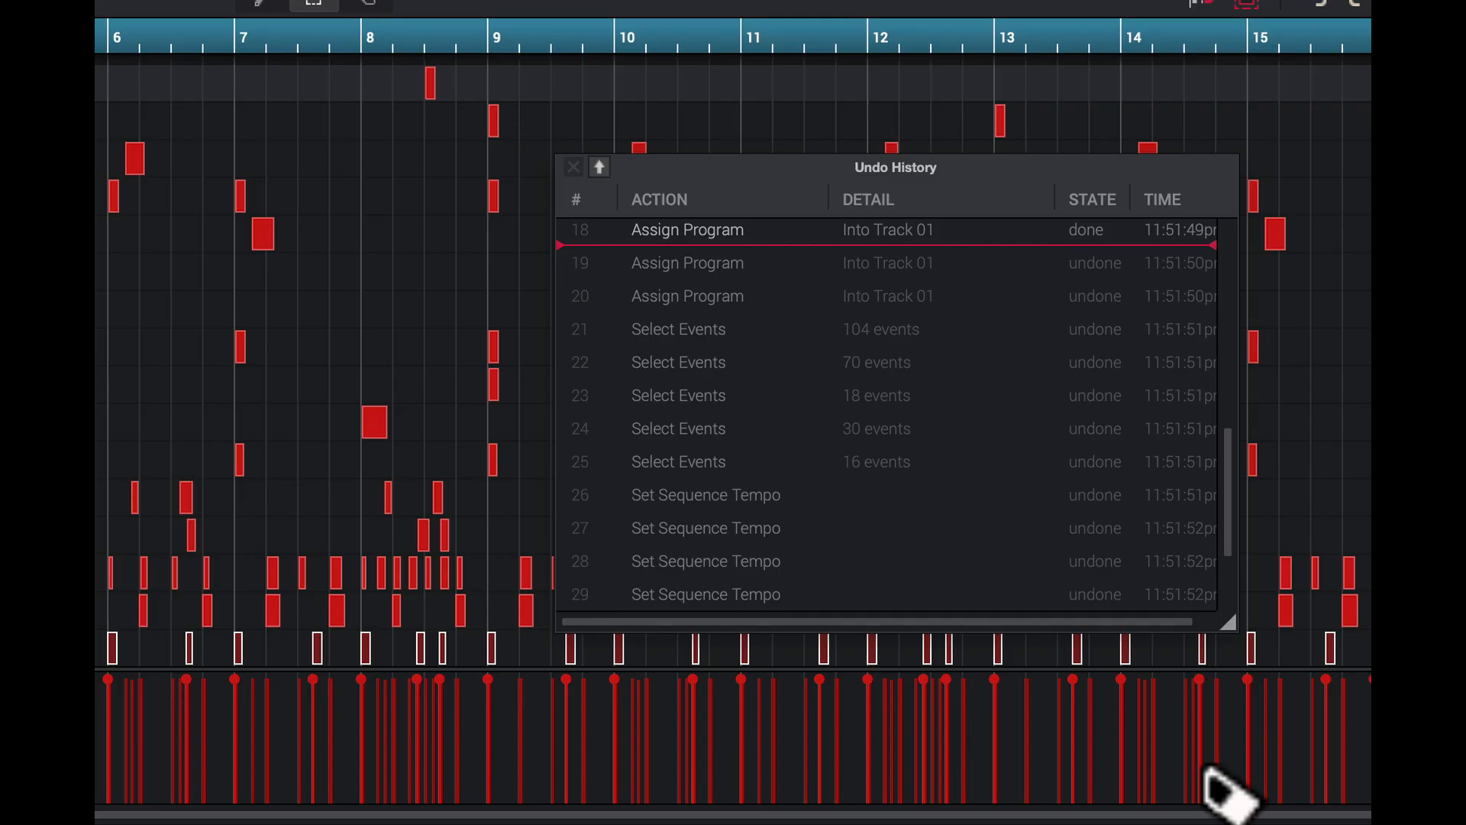
key(ctrl+z)
key(ctrl+z)
key(ctrl+z)
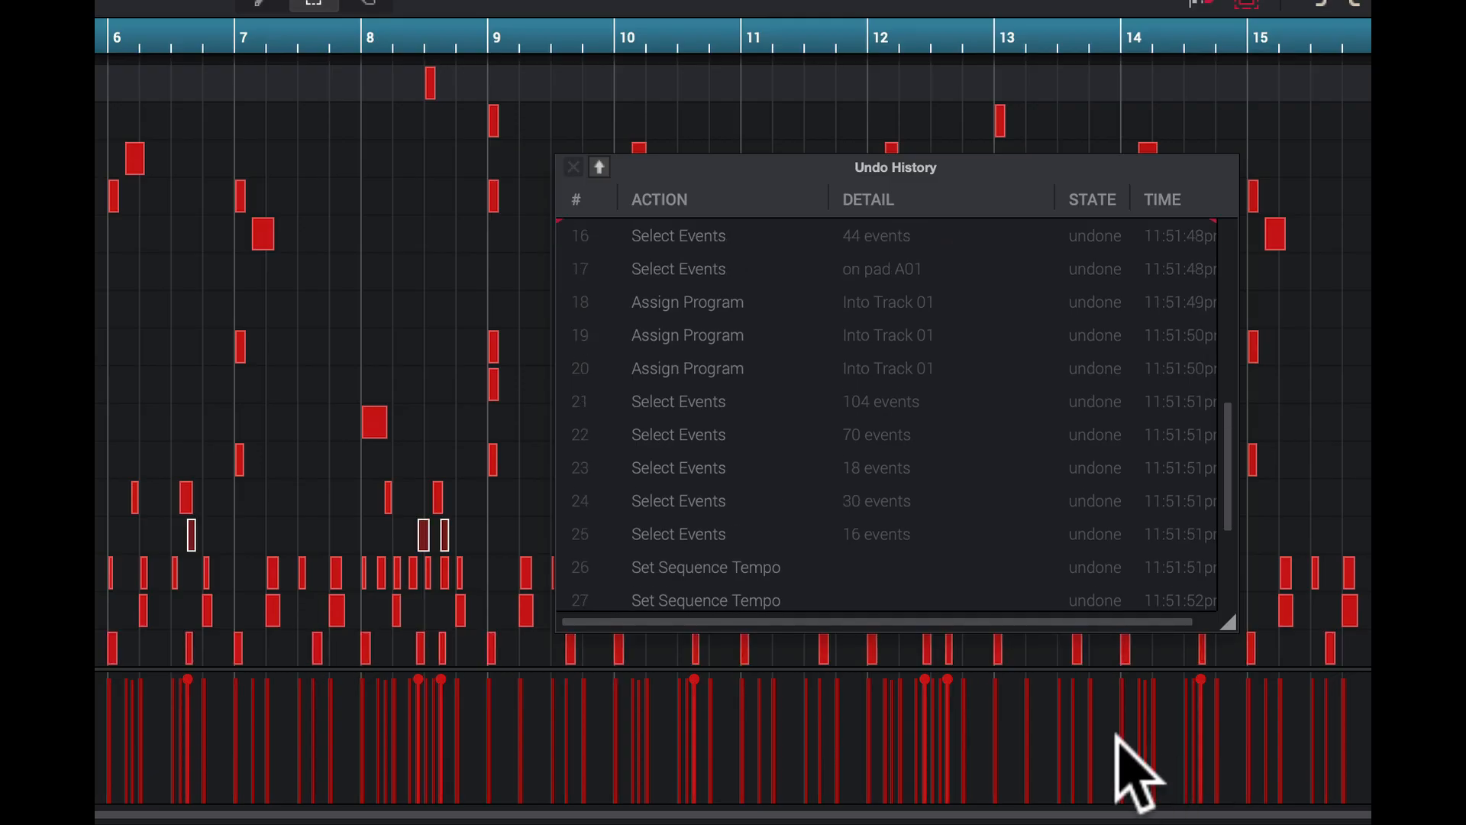
click(576, 164)
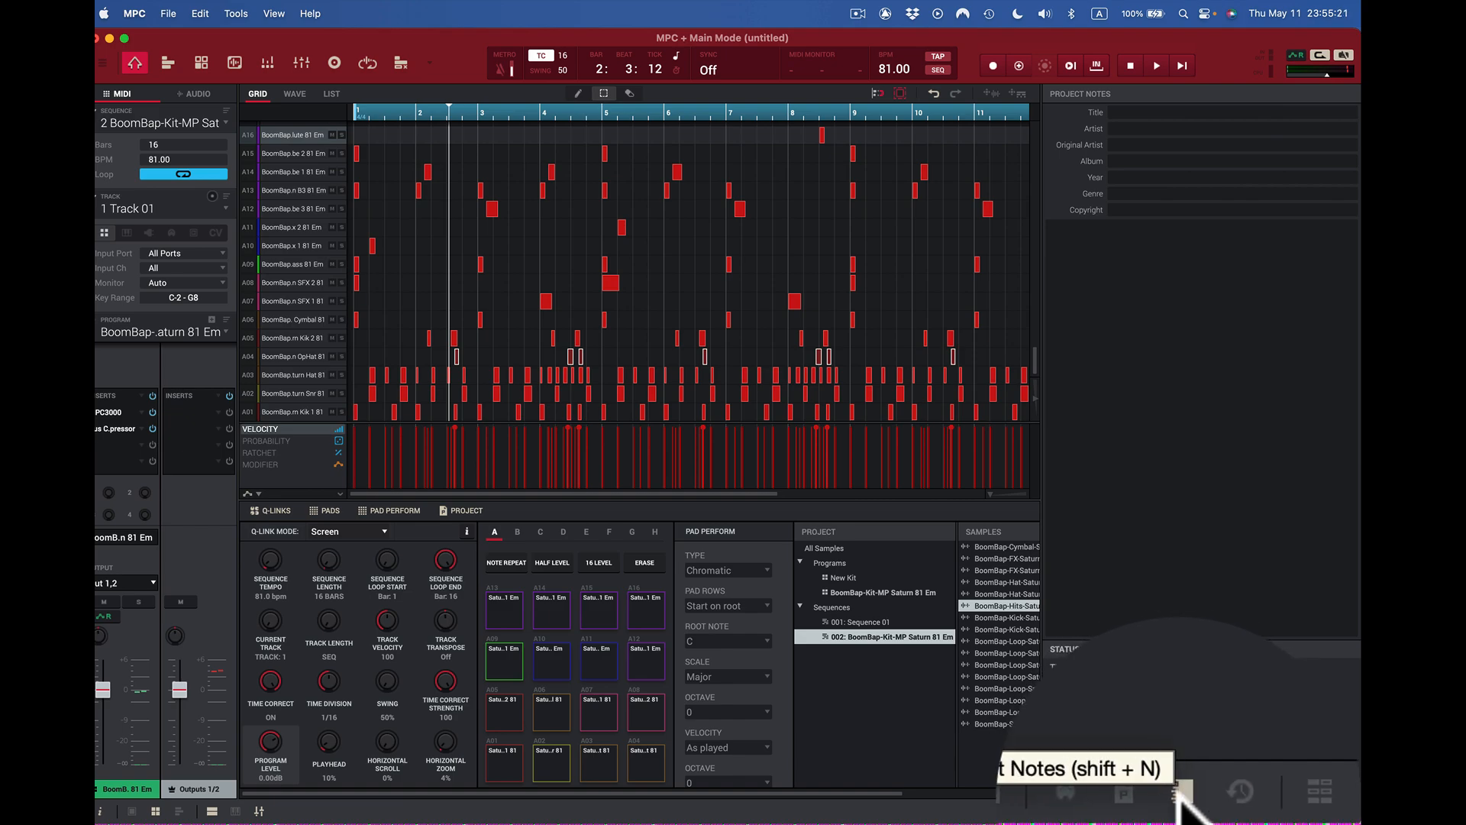
- View the project notes and switch to the project info with its programs, sequences and samples
click(1174, 789)
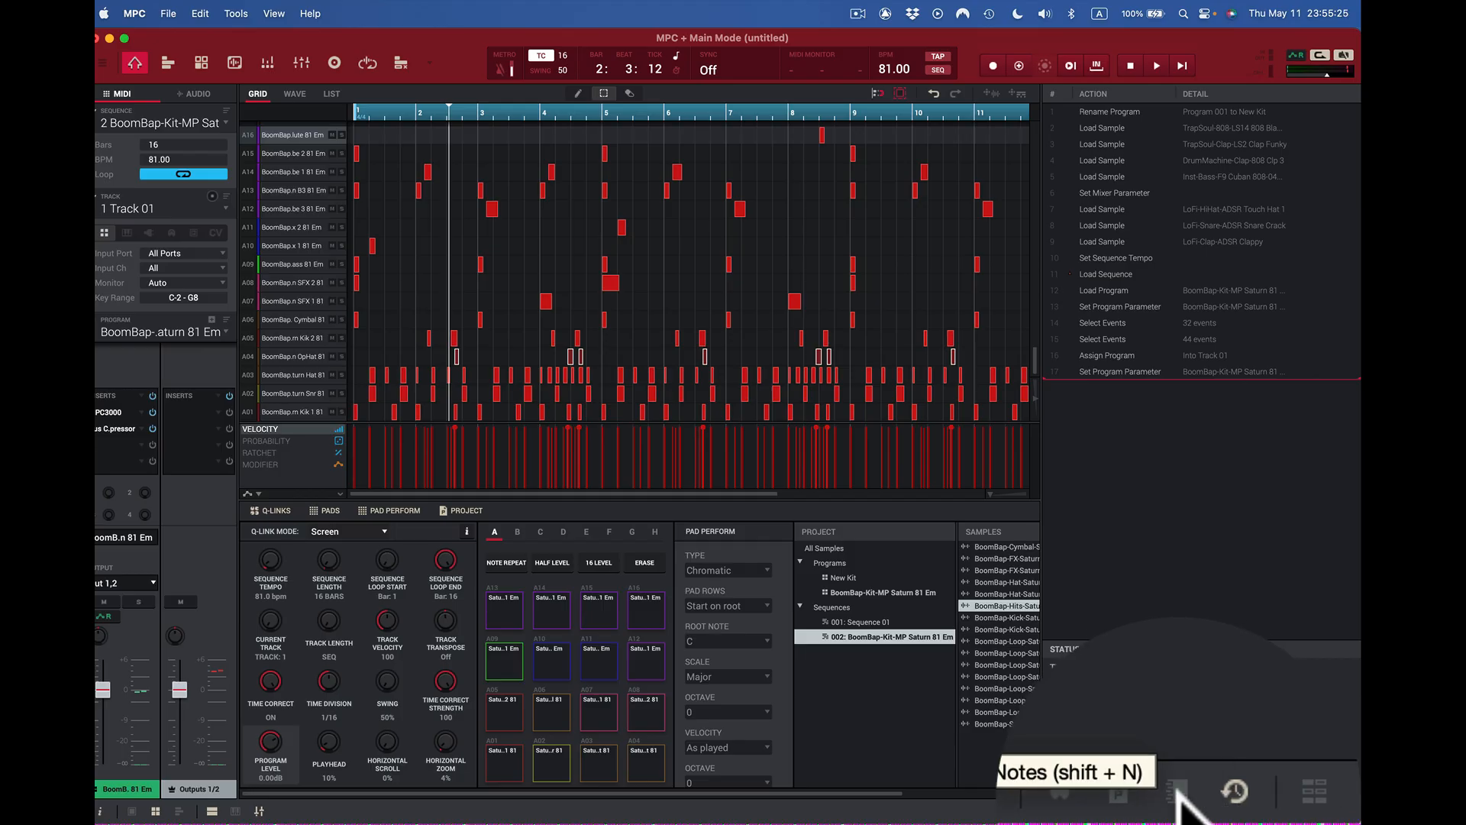
click(1178, 792)
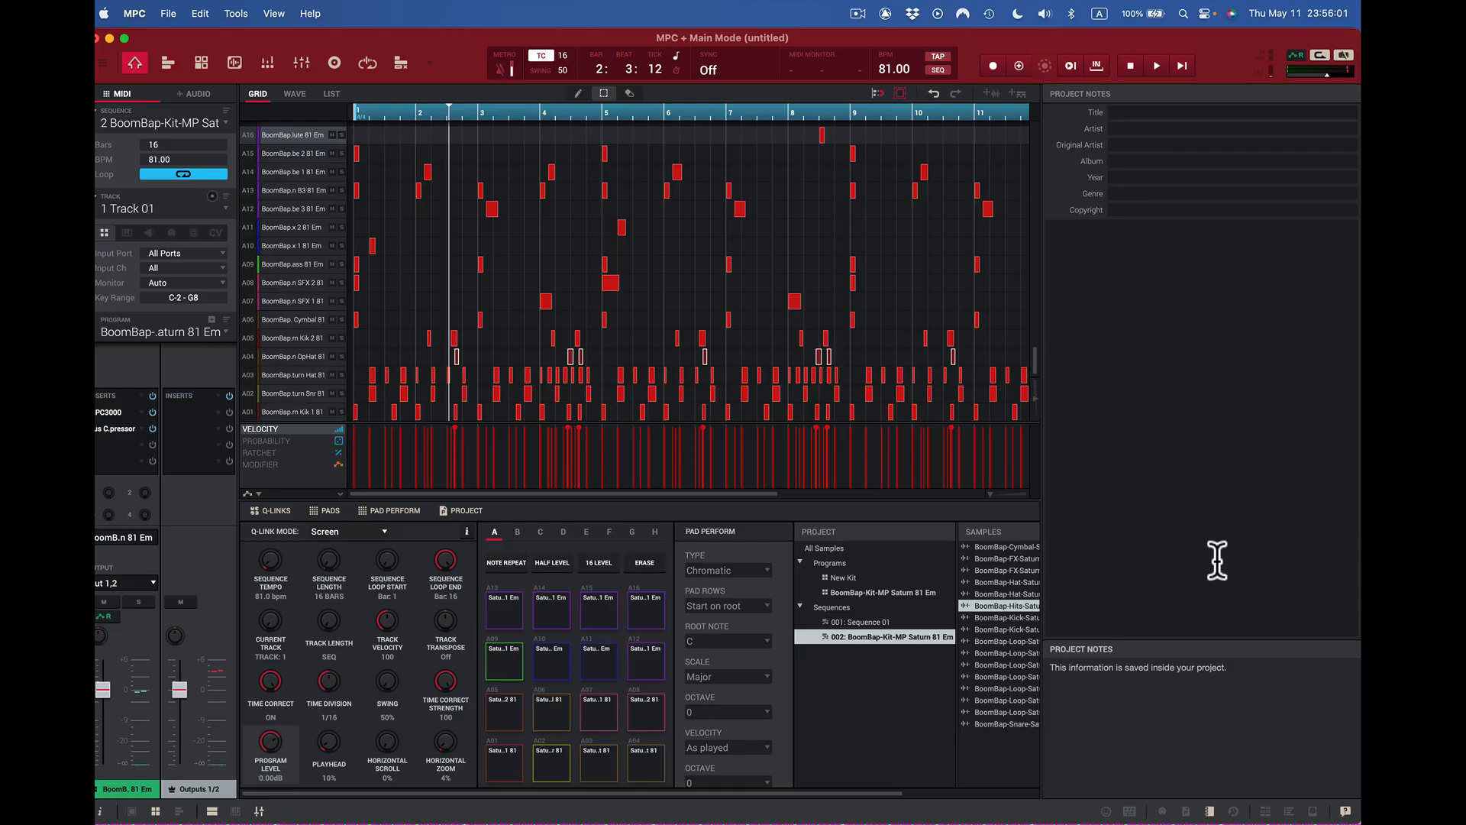
click(1186, 811)
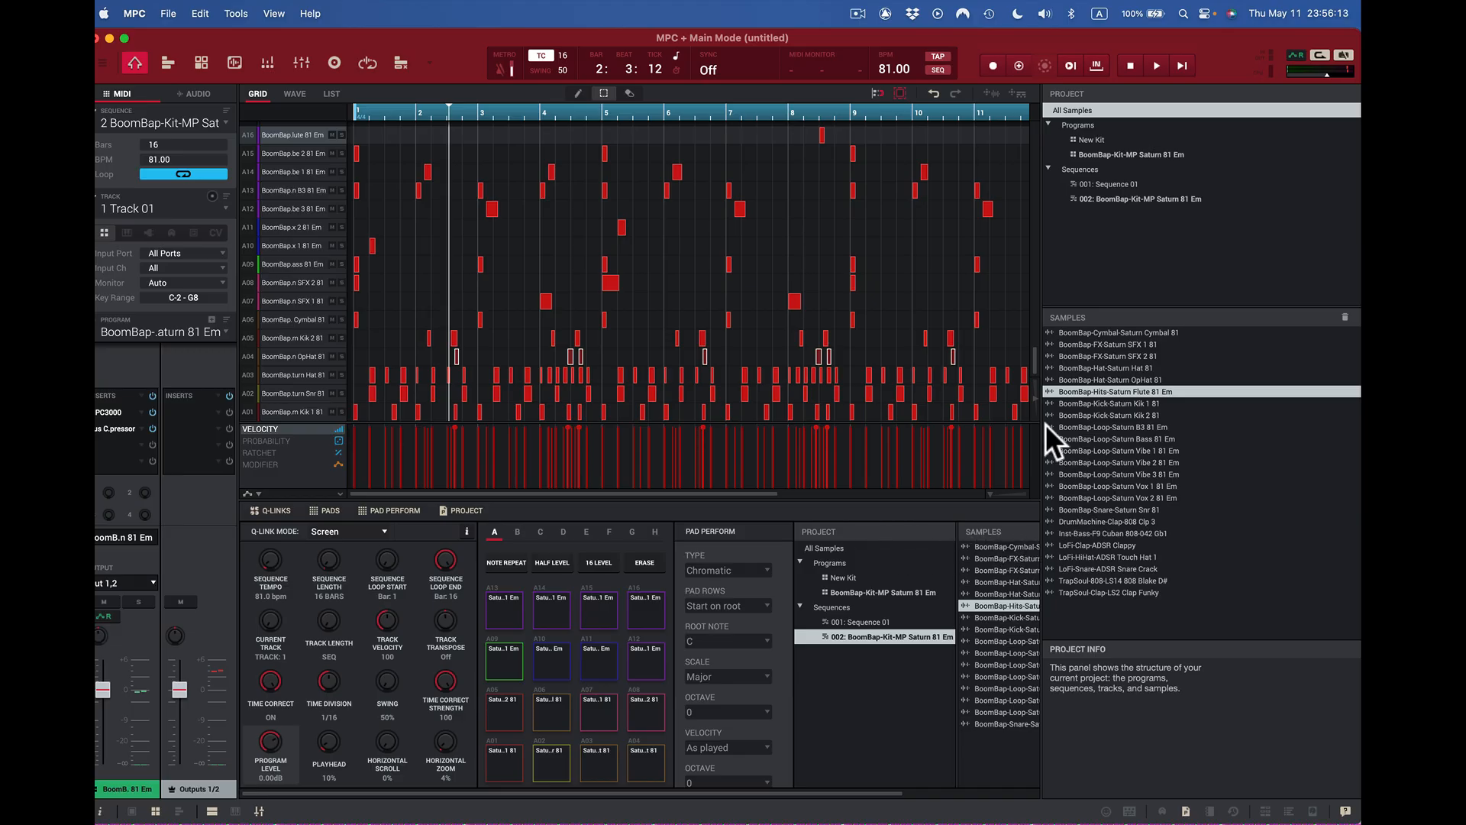
- Narrow the project info area beside the grid, and hide and restore the project section below the grid
drag(1041, 424, 1201, 426)
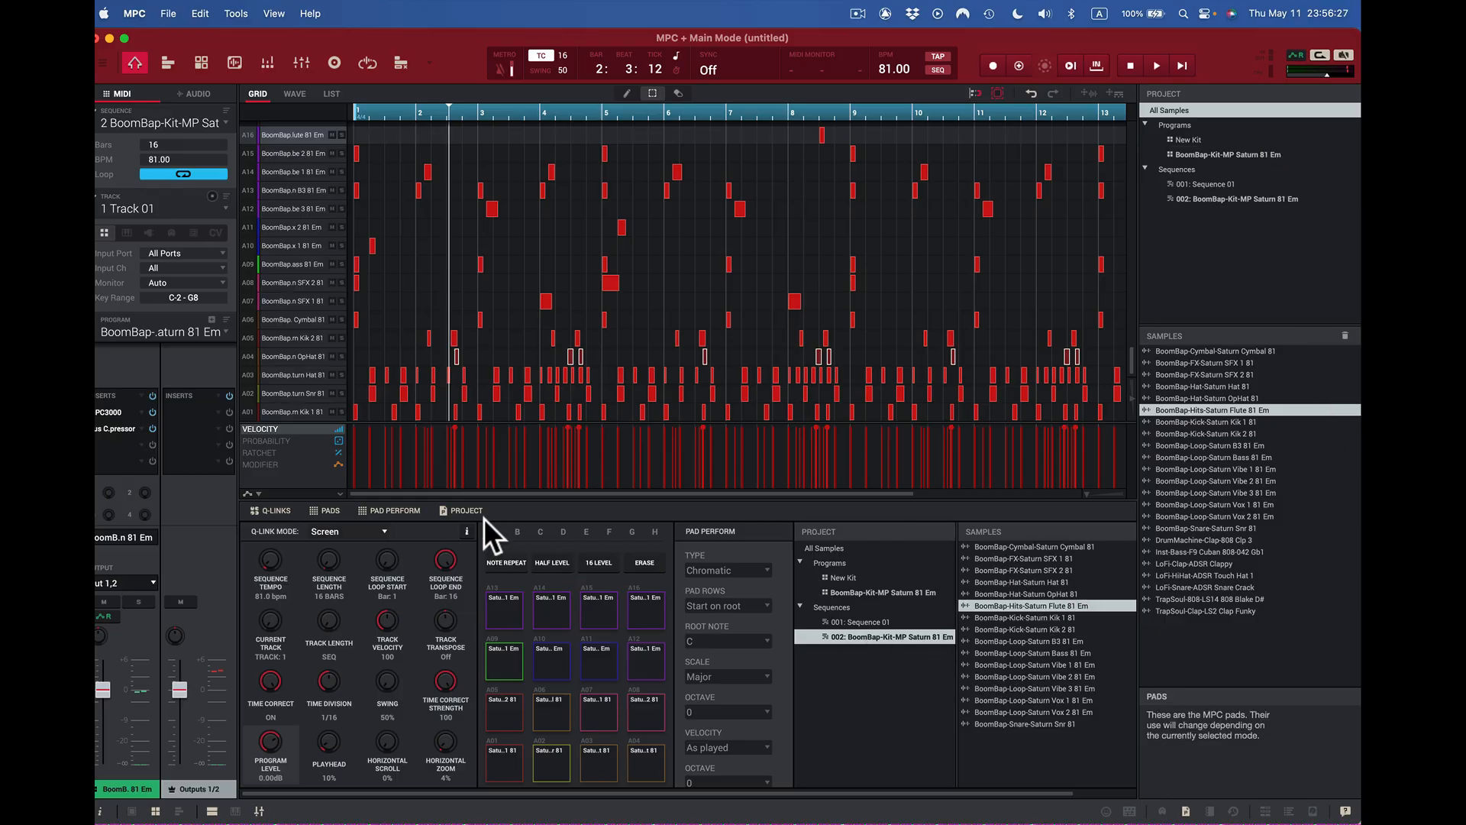
click(461, 508)
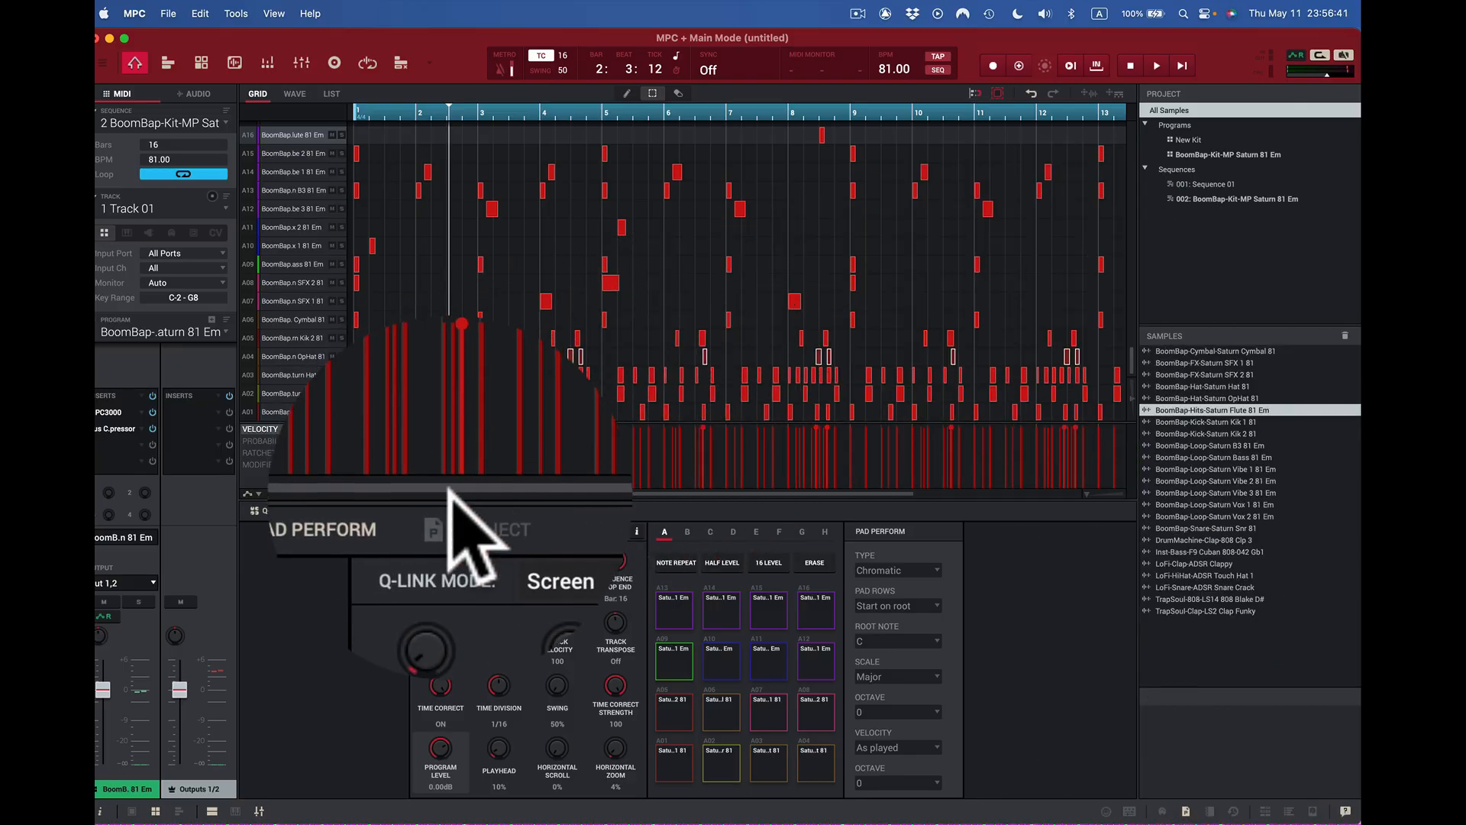
click(453, 511)
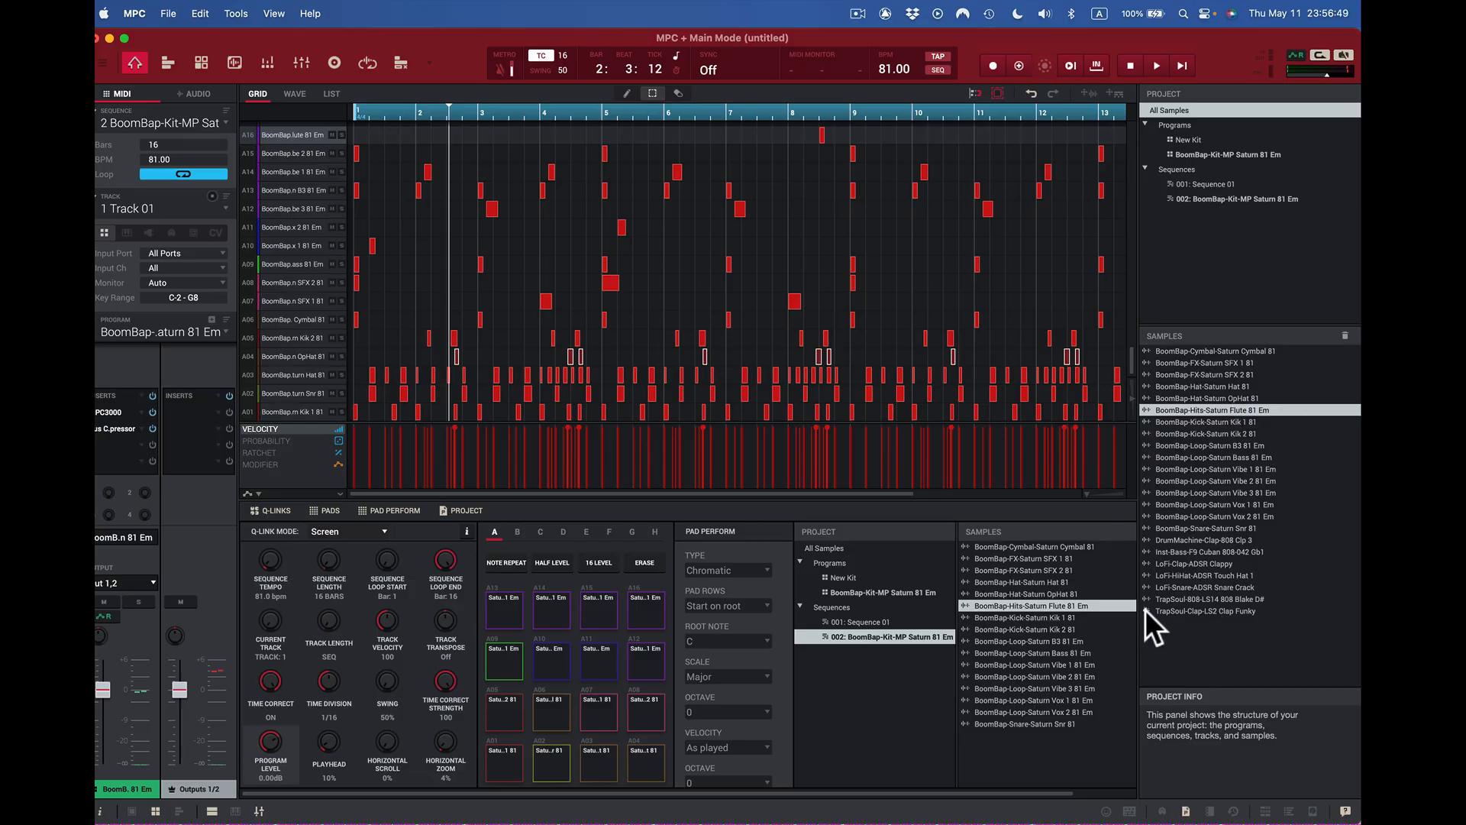
- Select TrapSoul-Clap-LS2 Clap Funky in the project's sample list and audition it repeatedly
click(1182, 611)
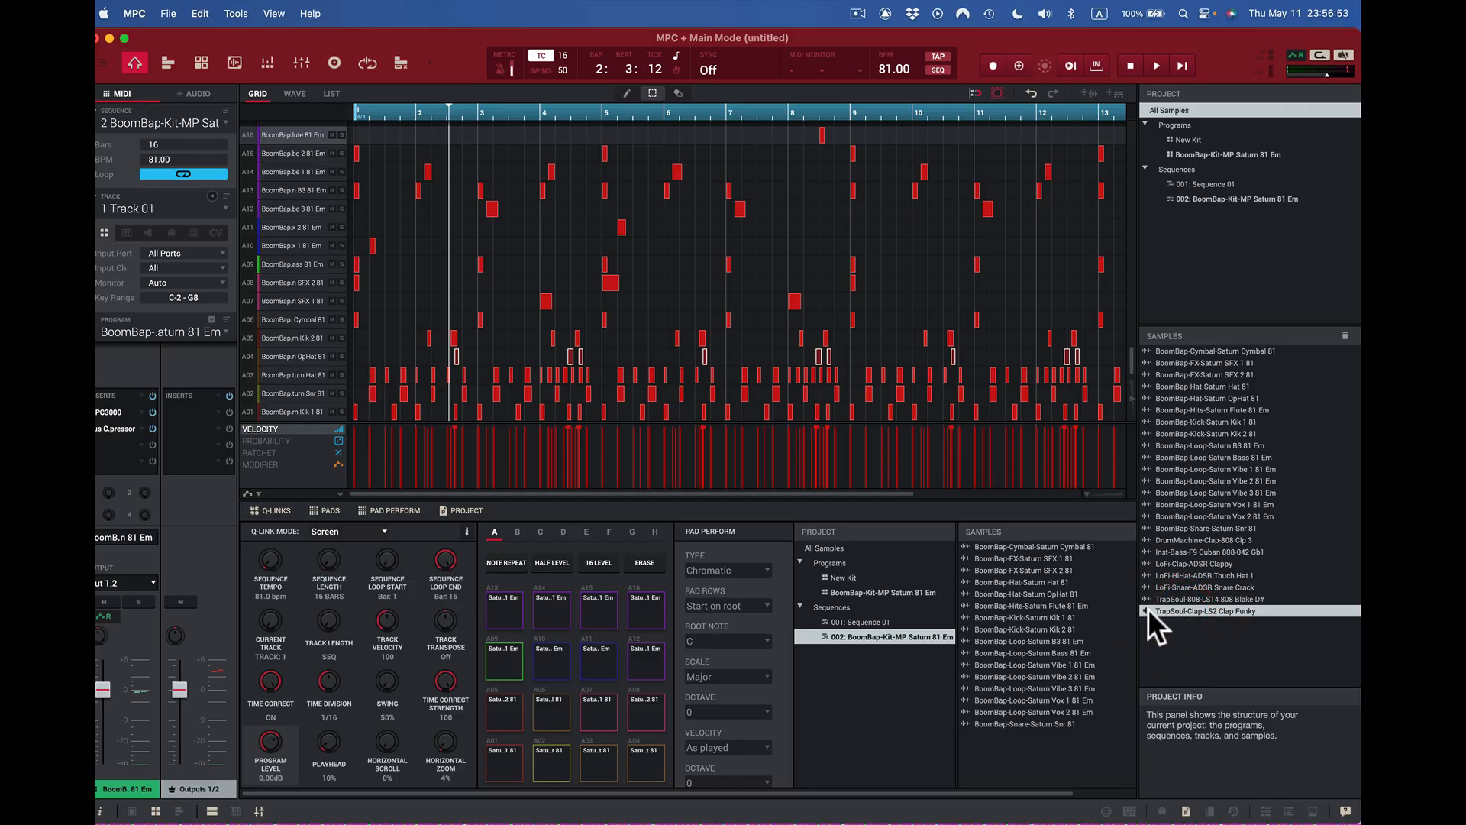
click(1147, 609)
click(1148, 610)
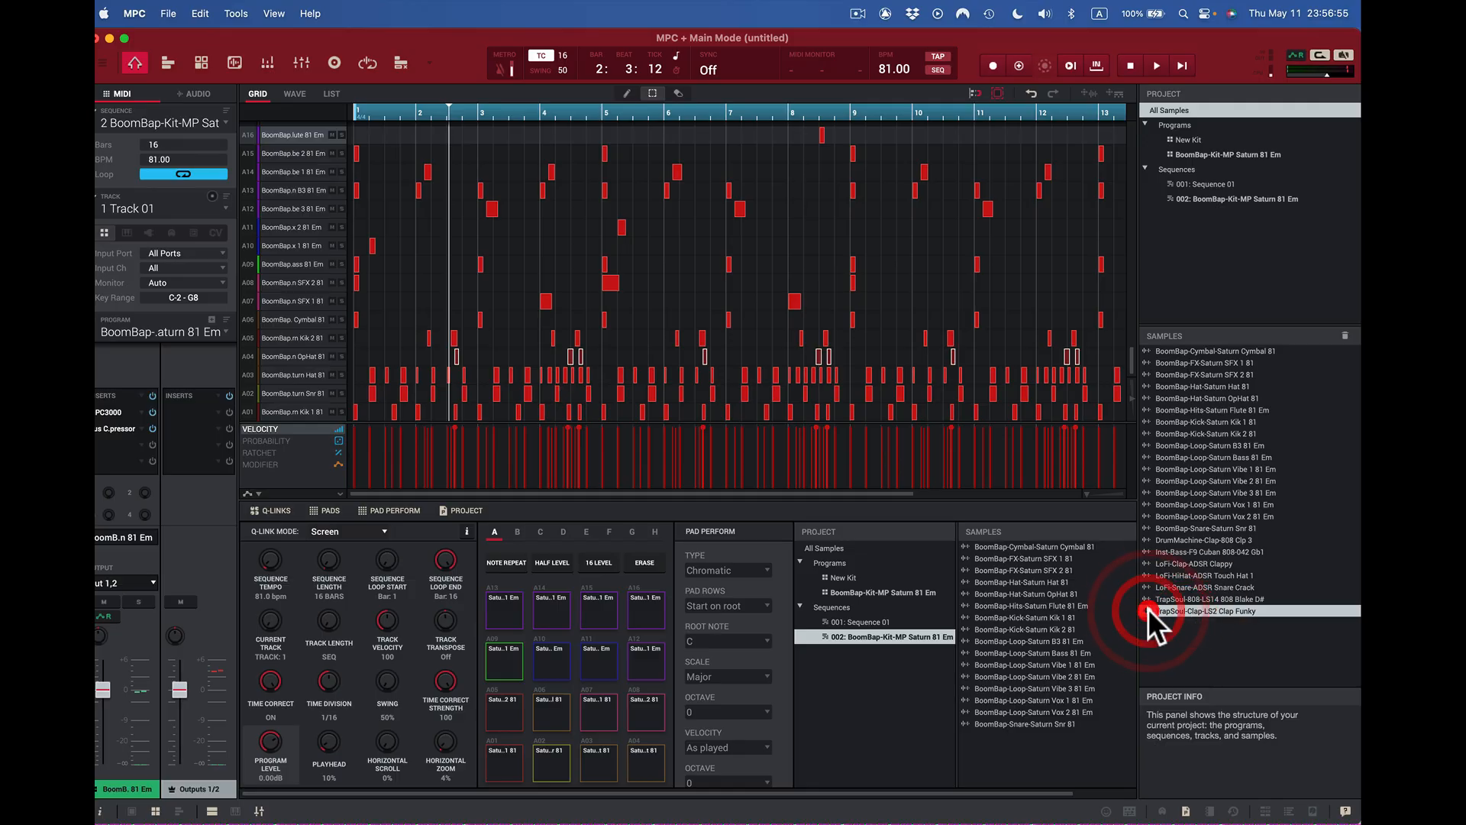
click(1148, 610)
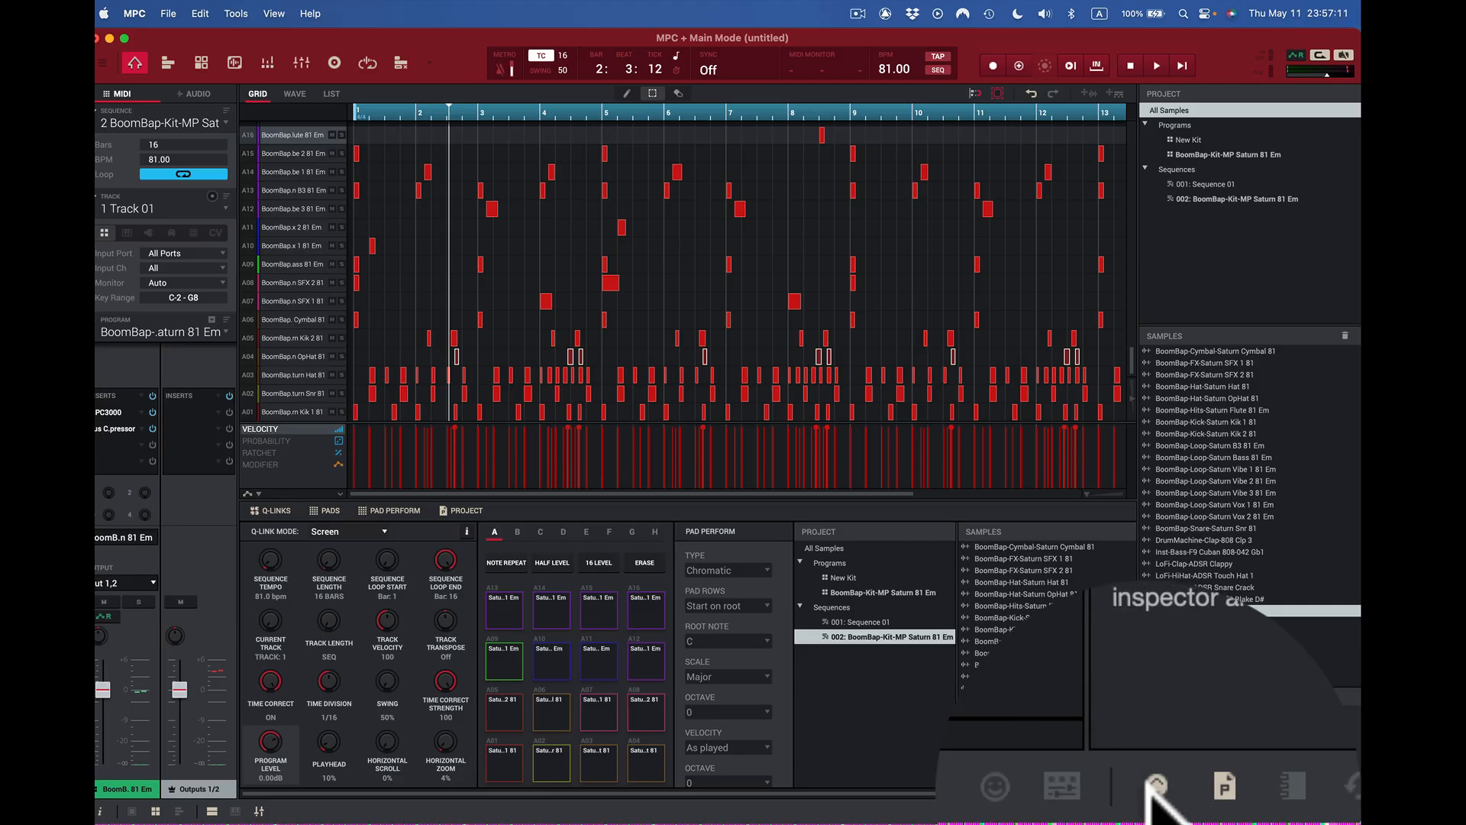
- Show the MIDI monitor and alternate between its output and input event lists
click(1153, 787)
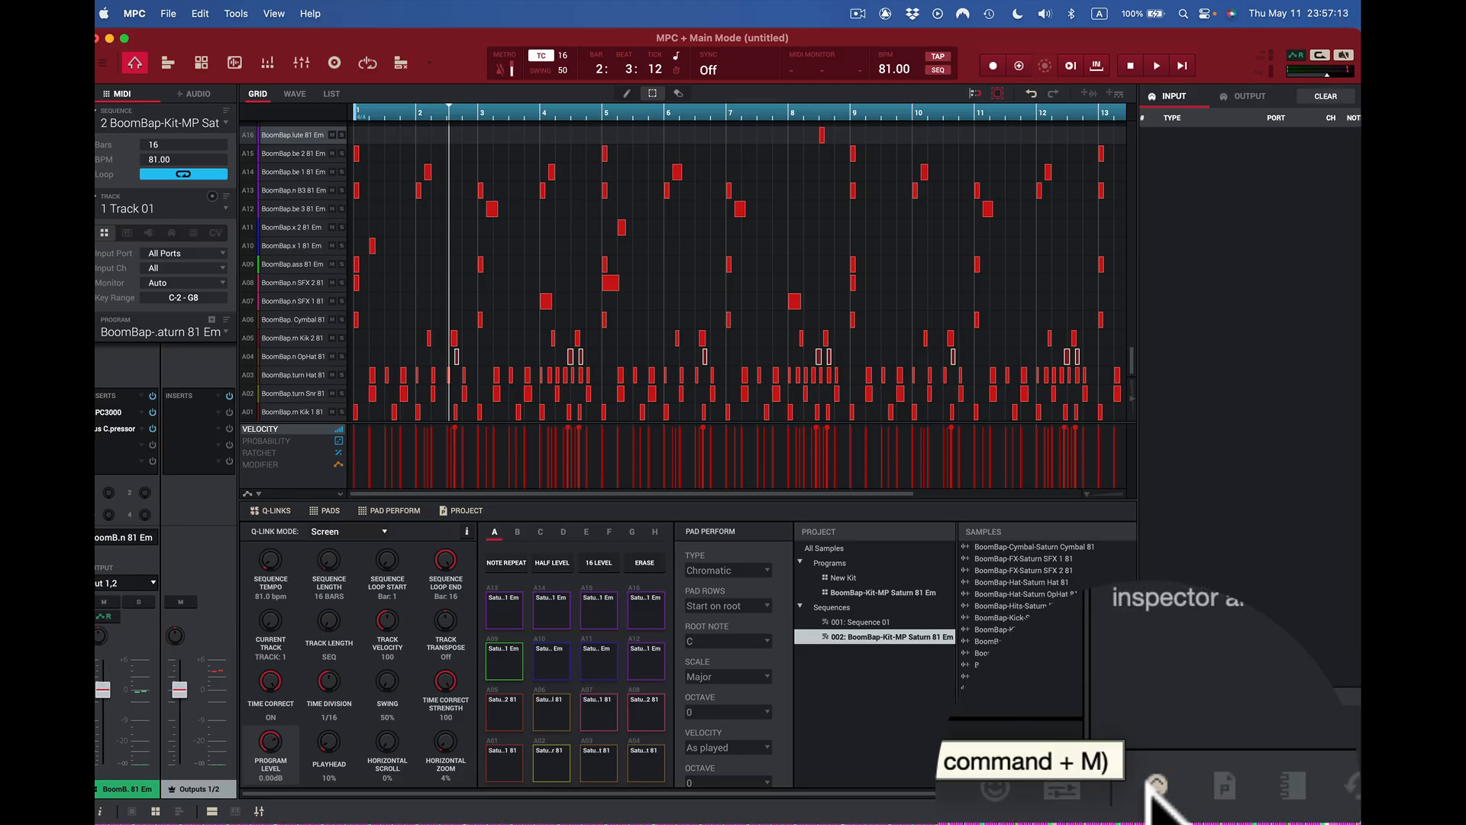
click(1265, 96)
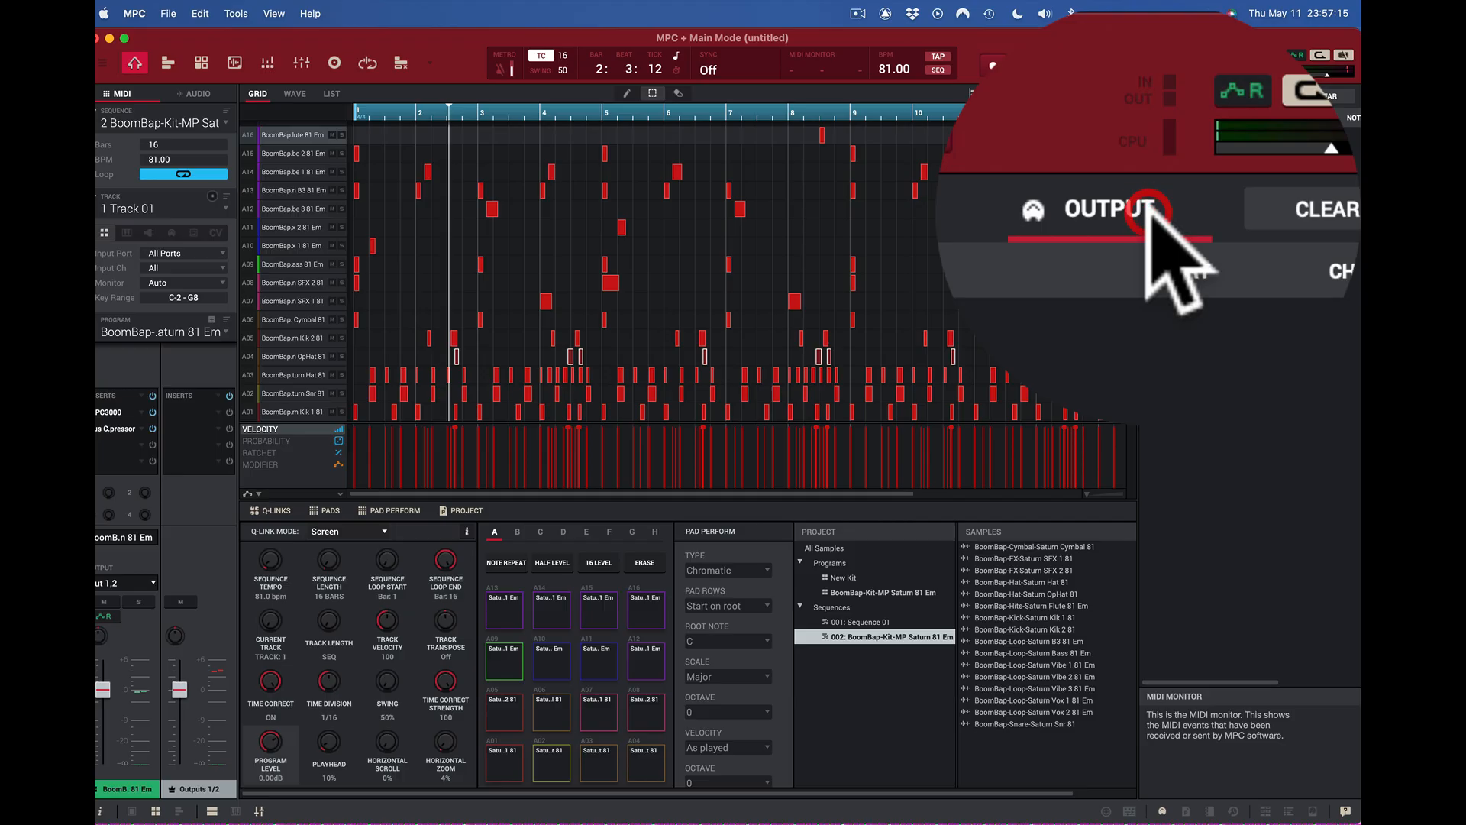
click(1146, 210)
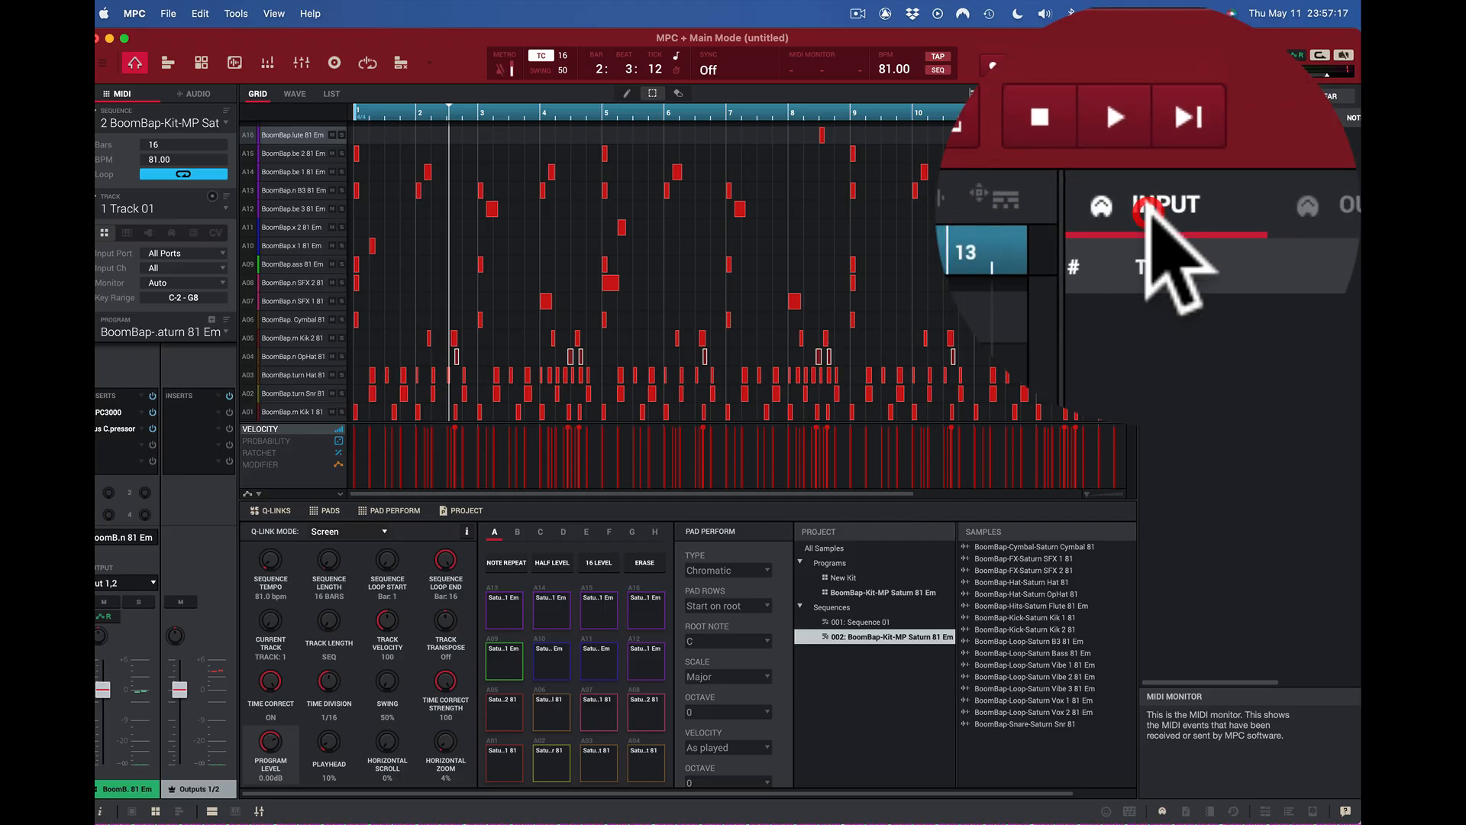
click(1244, 97)
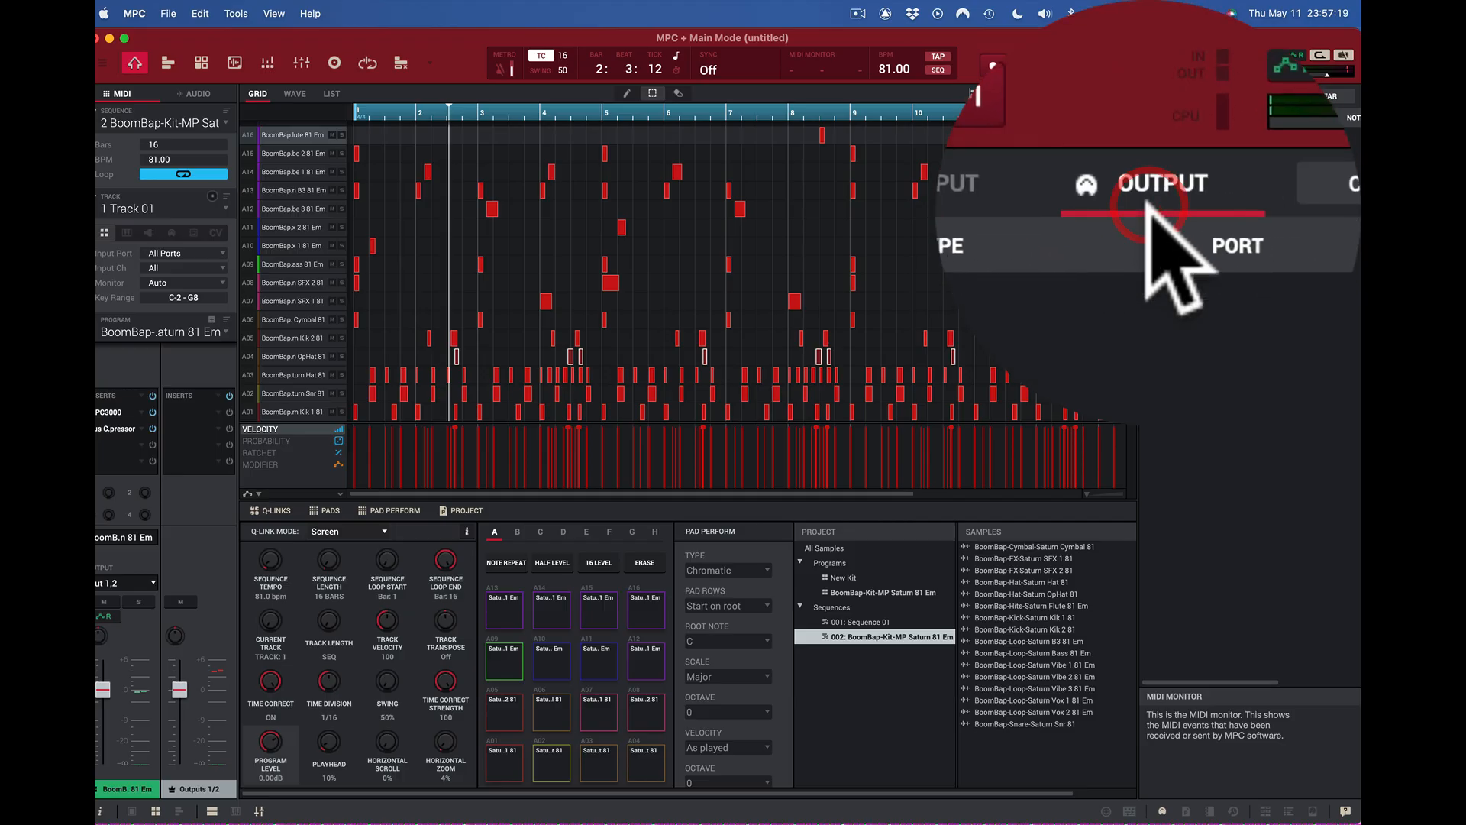
- Show the MIDI Learn settings, and hide and restore them
click(1129, 811)
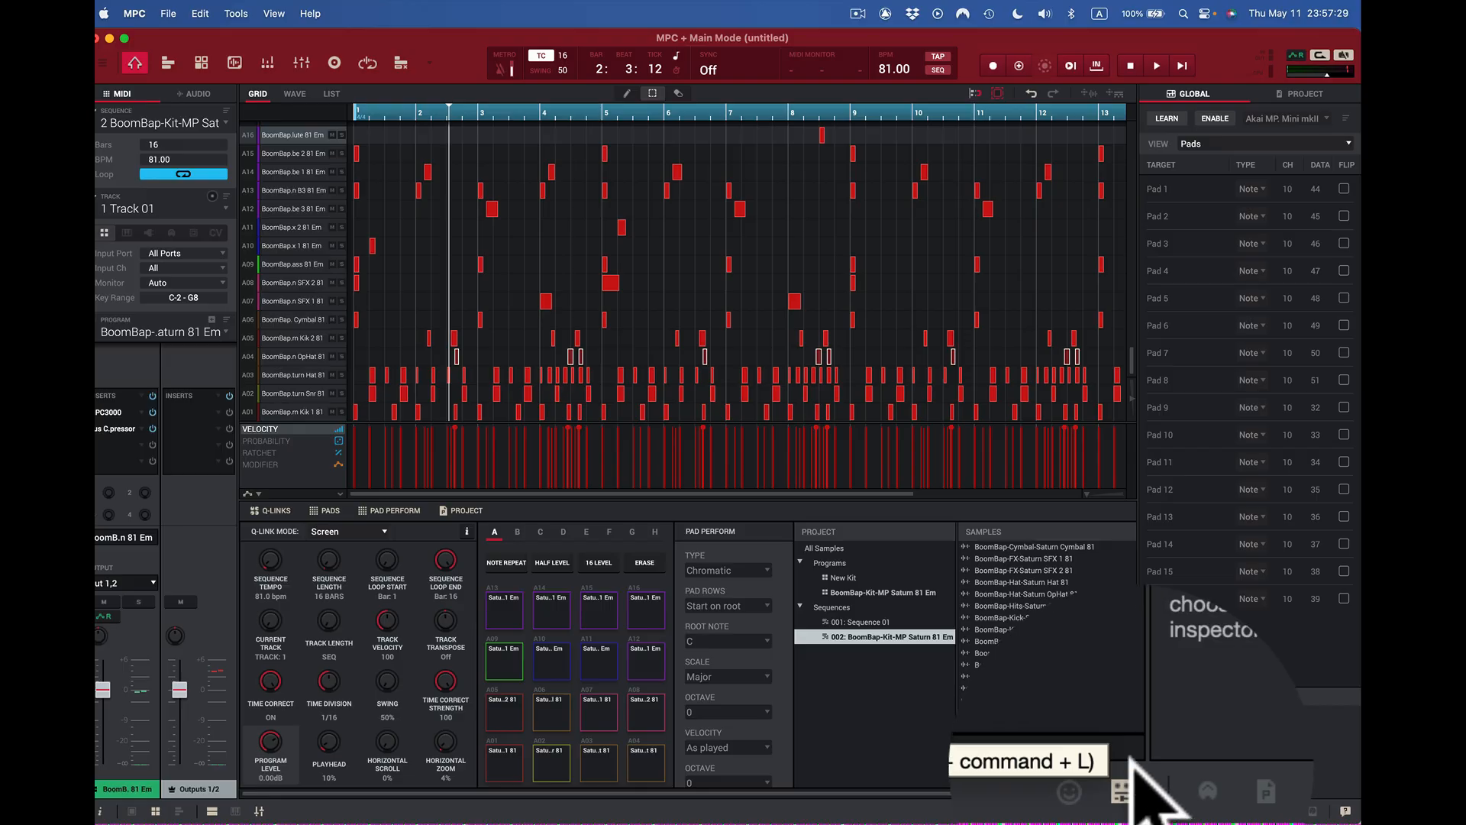
key(shift+super+l)
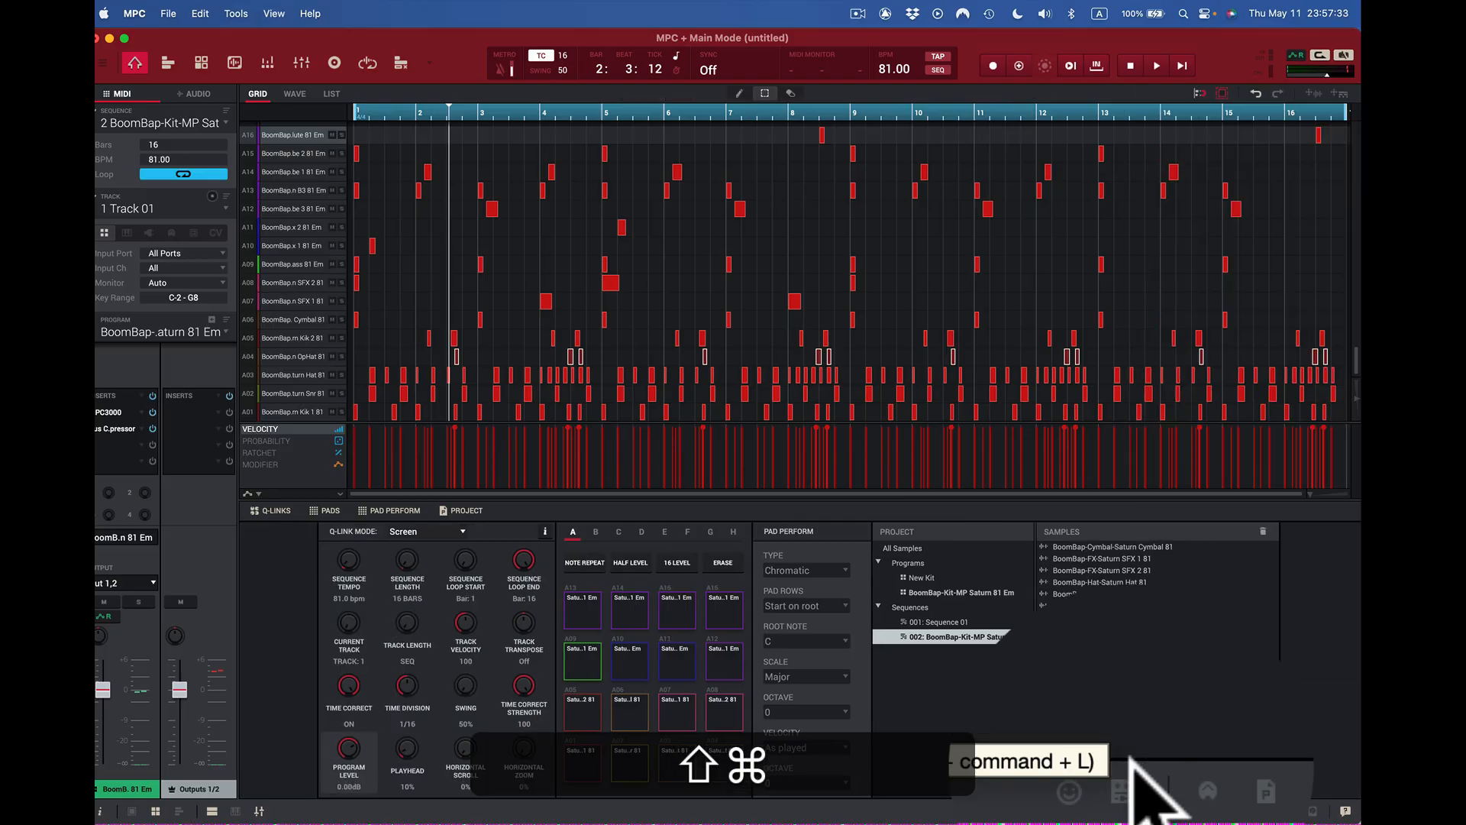
key(shift+super+l)
key(shift+super+l)
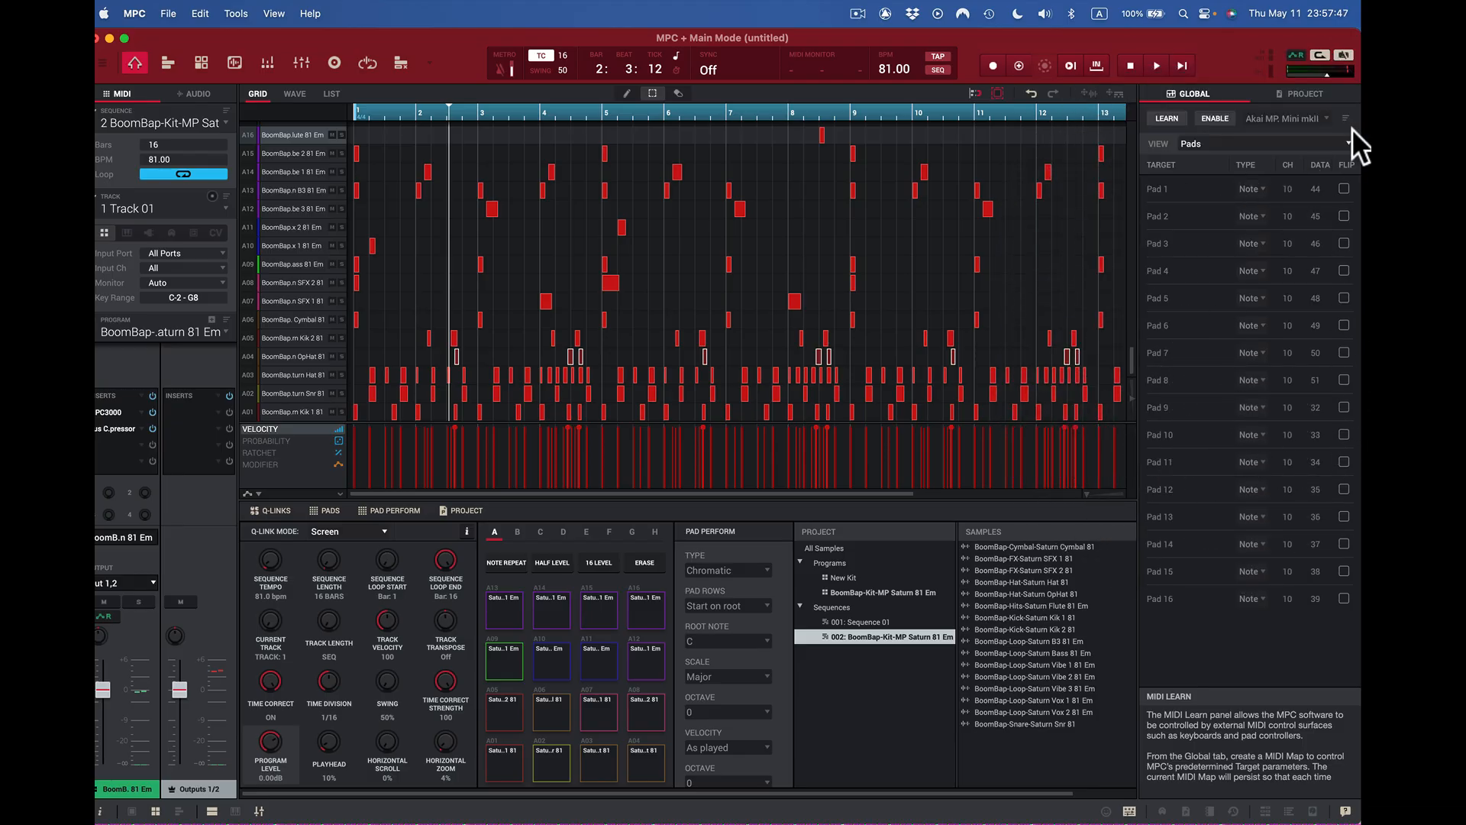
- View the Q-Links targets in the global MIDI map, and look at the project MIDI map
click(1348, 142)
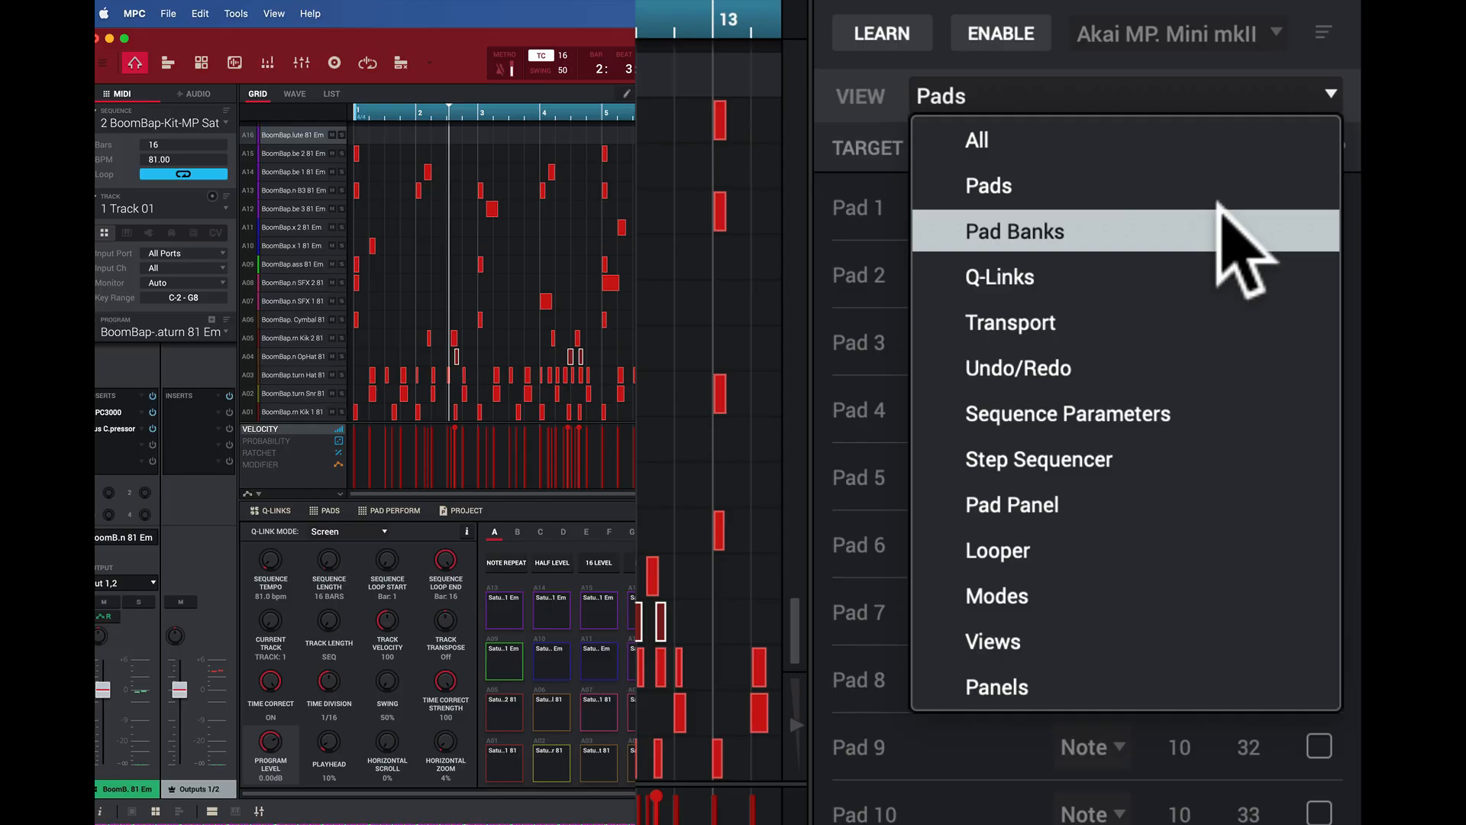
click(1222, 277)
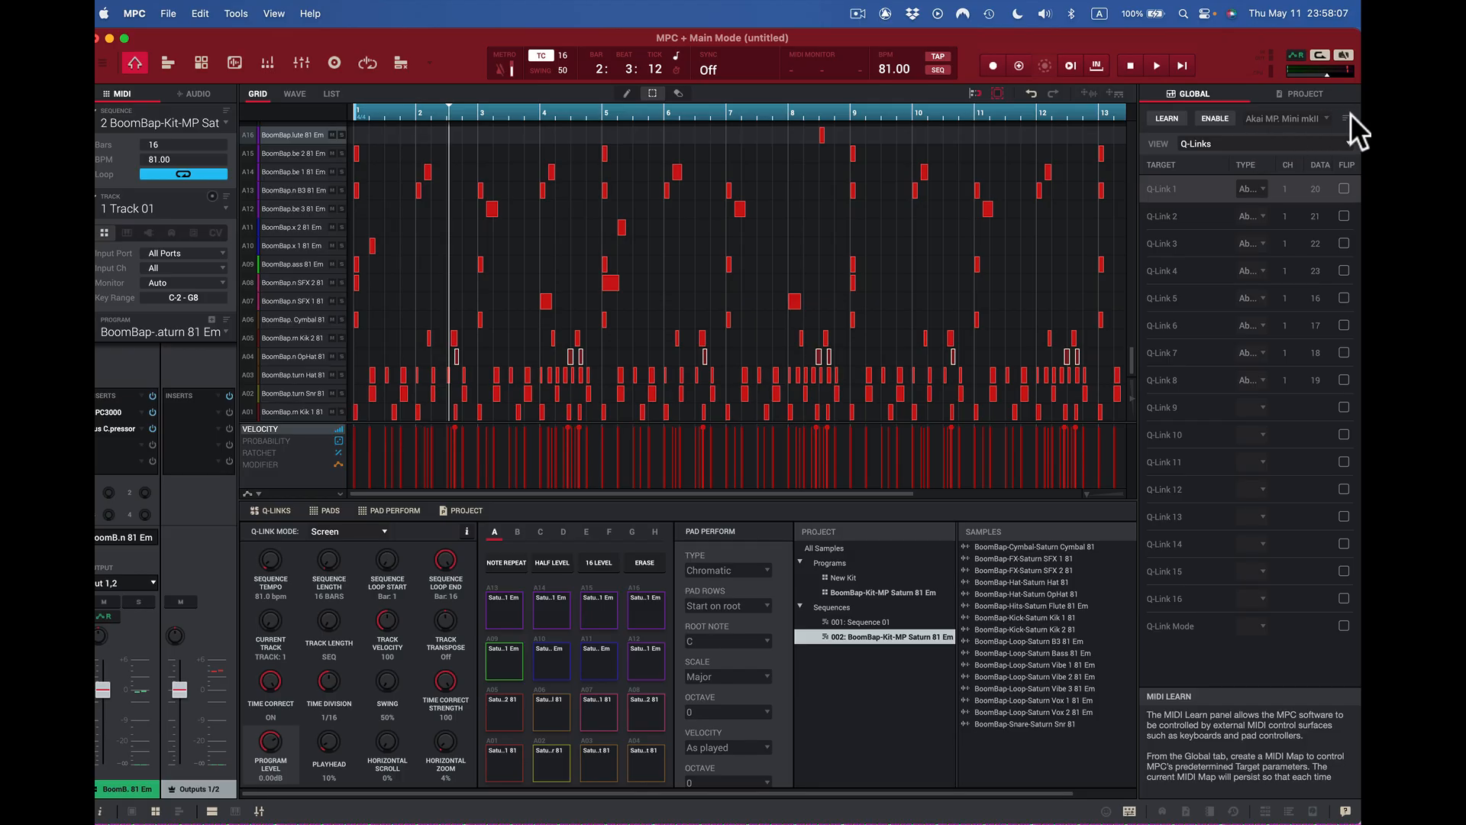
click(1294, 92)
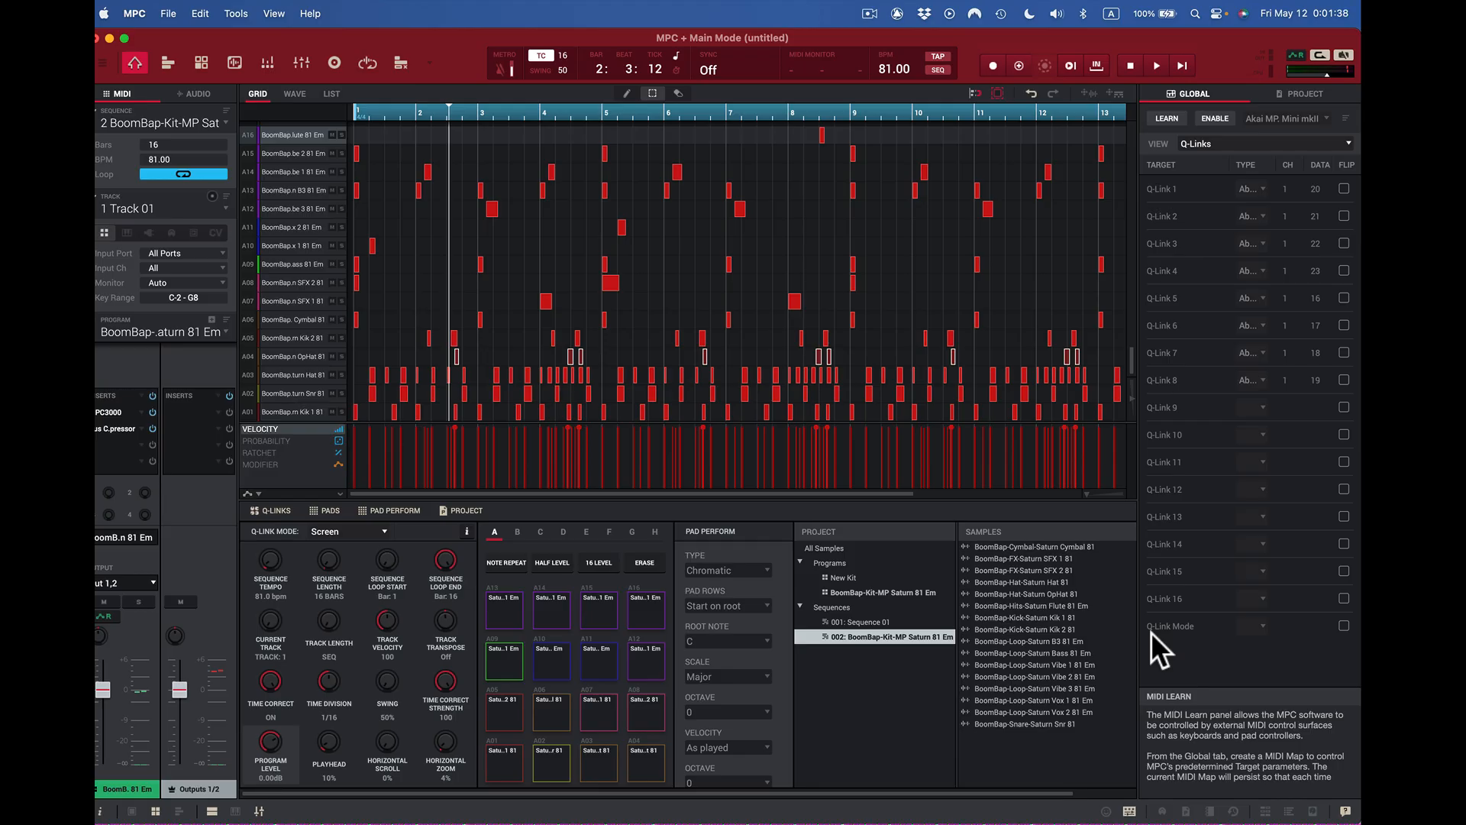
- Open the feedback options and go to the Akai Professional bug report page in the browser
click(1106, 799)
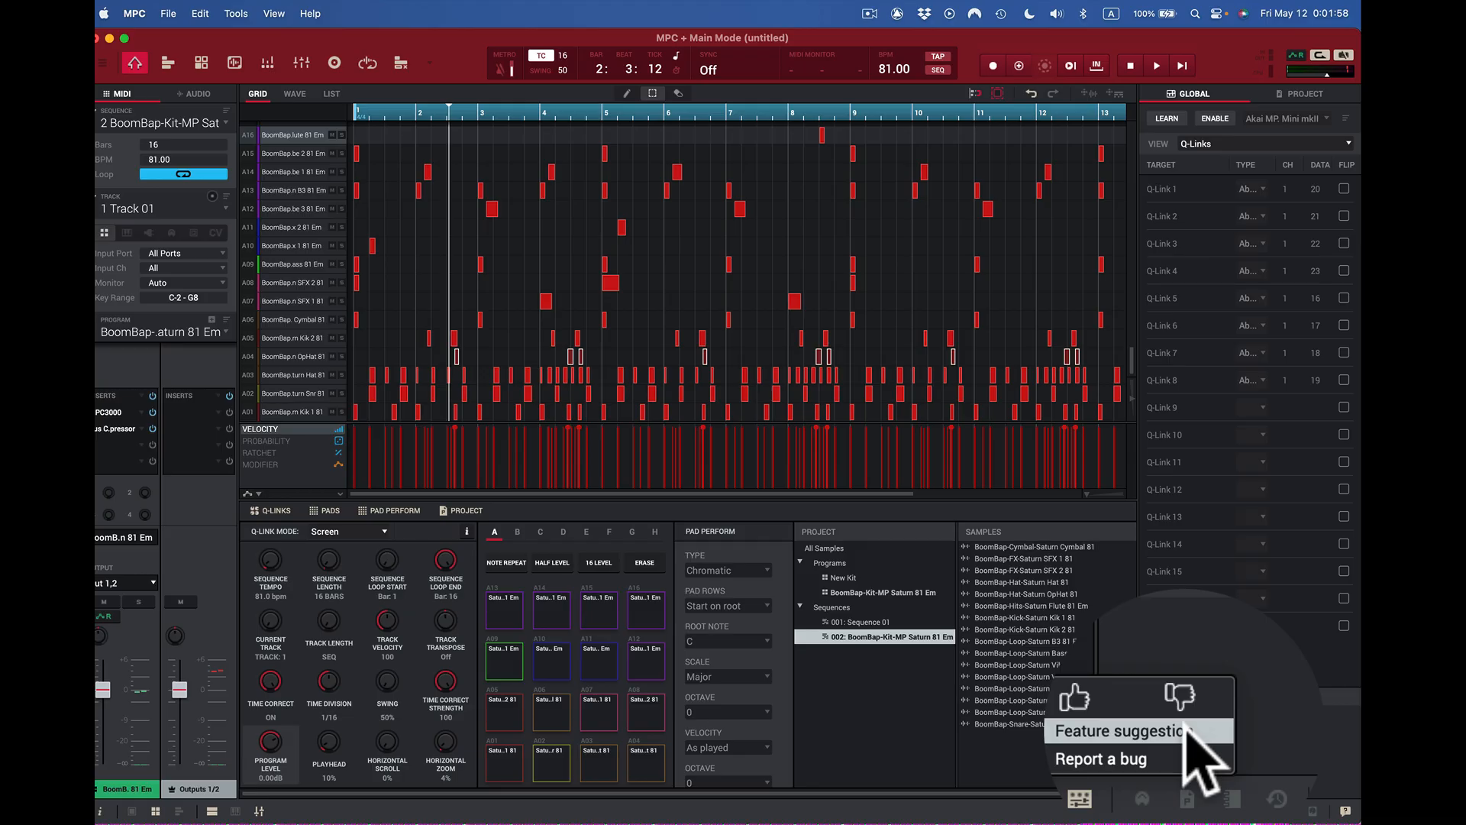
click(1158, 756)
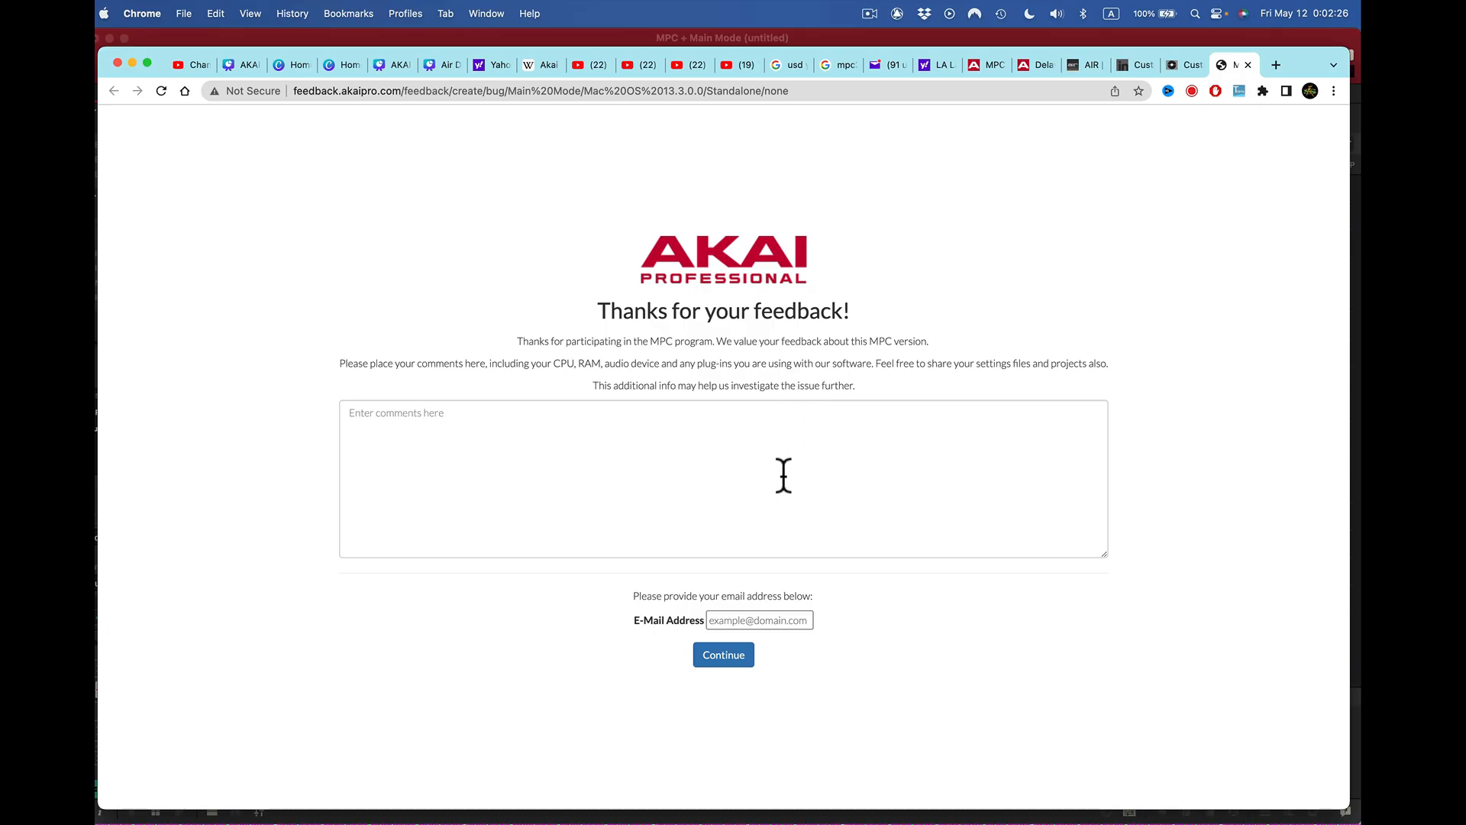
key(shift+super)
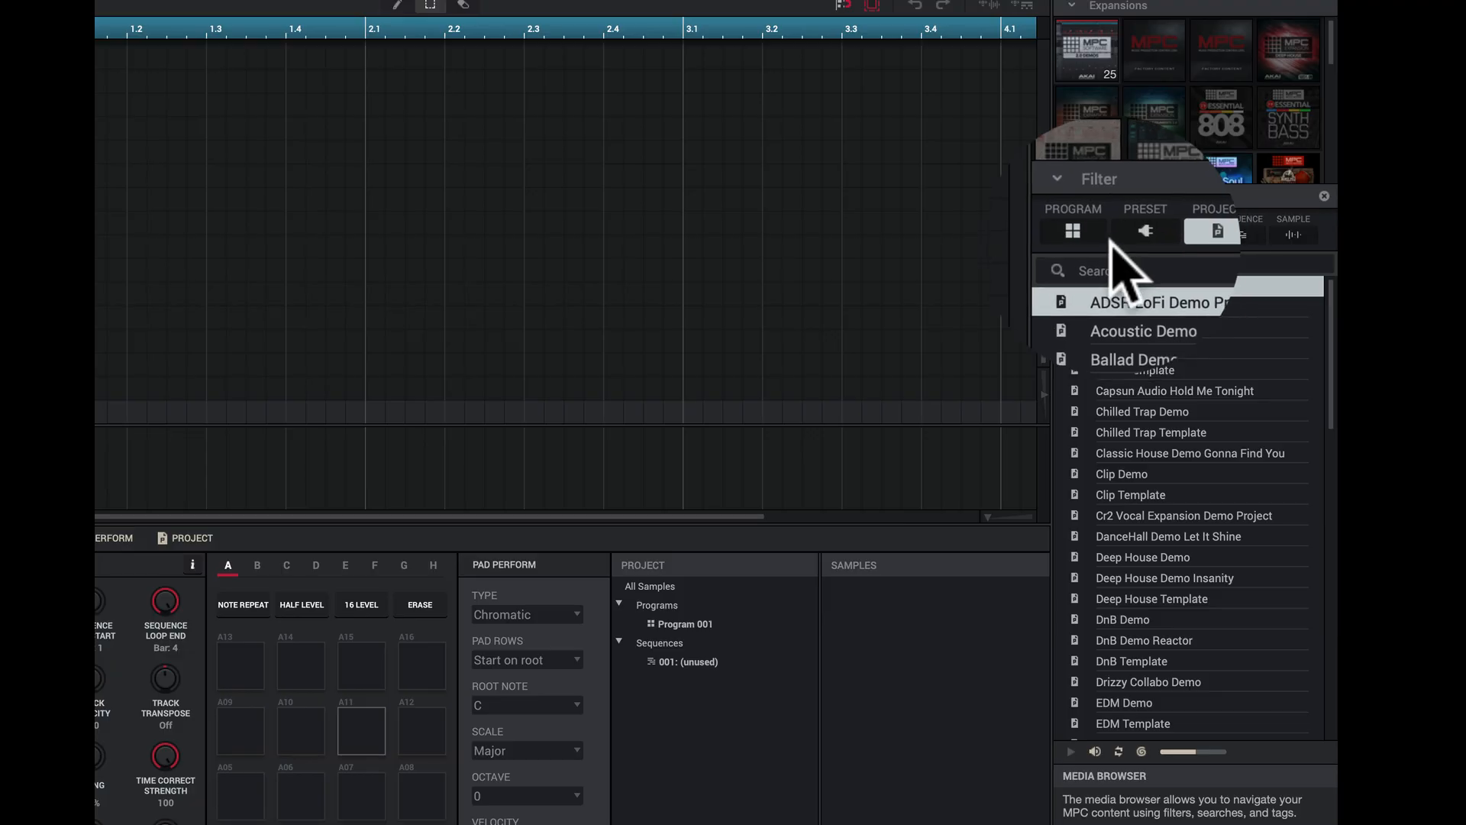
- Filter the media browser by programs, projects, sequences and samples in turn, ending on projects
click(1084, 236)
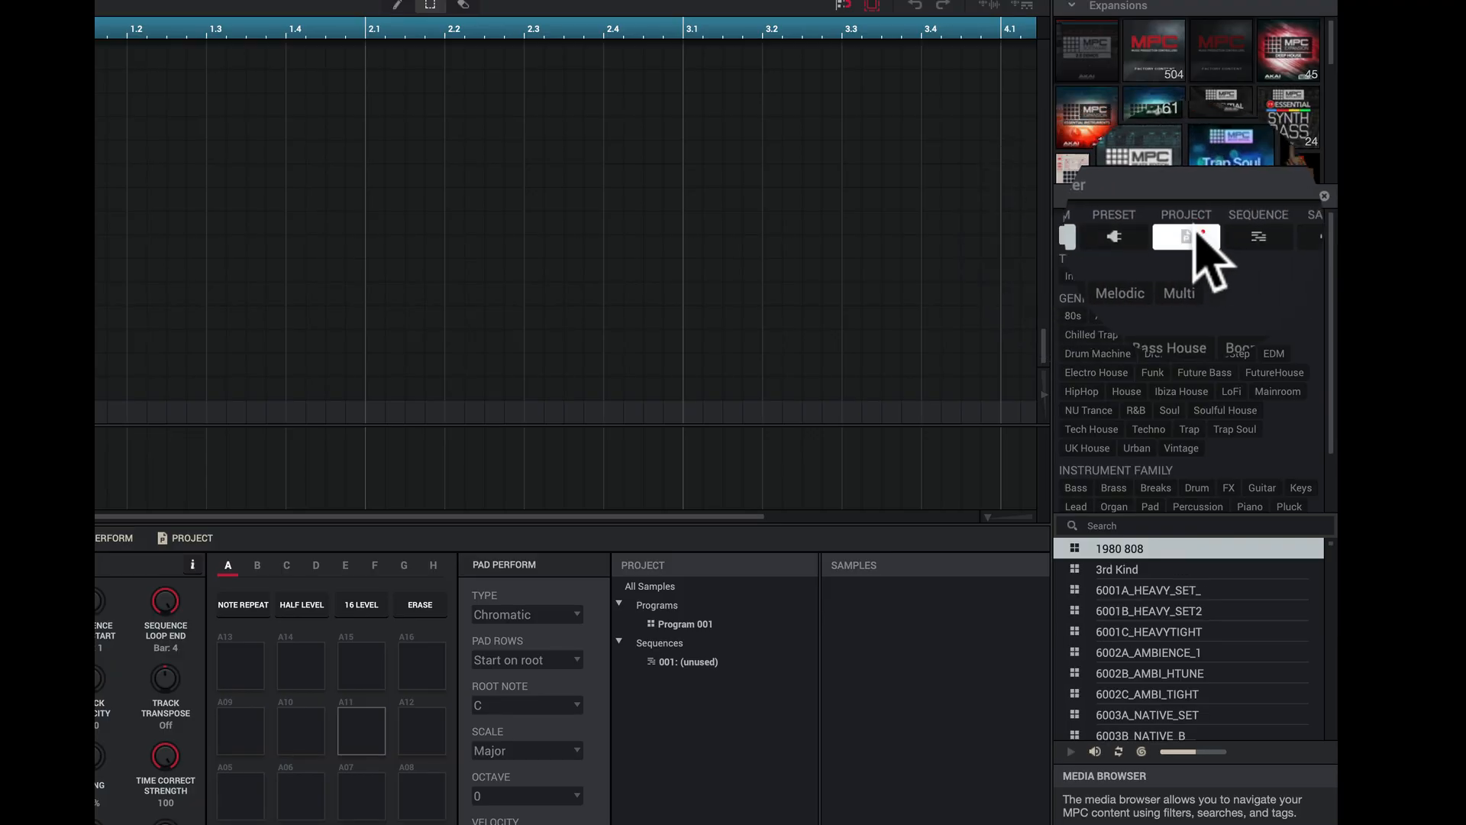
click(1212, 262)
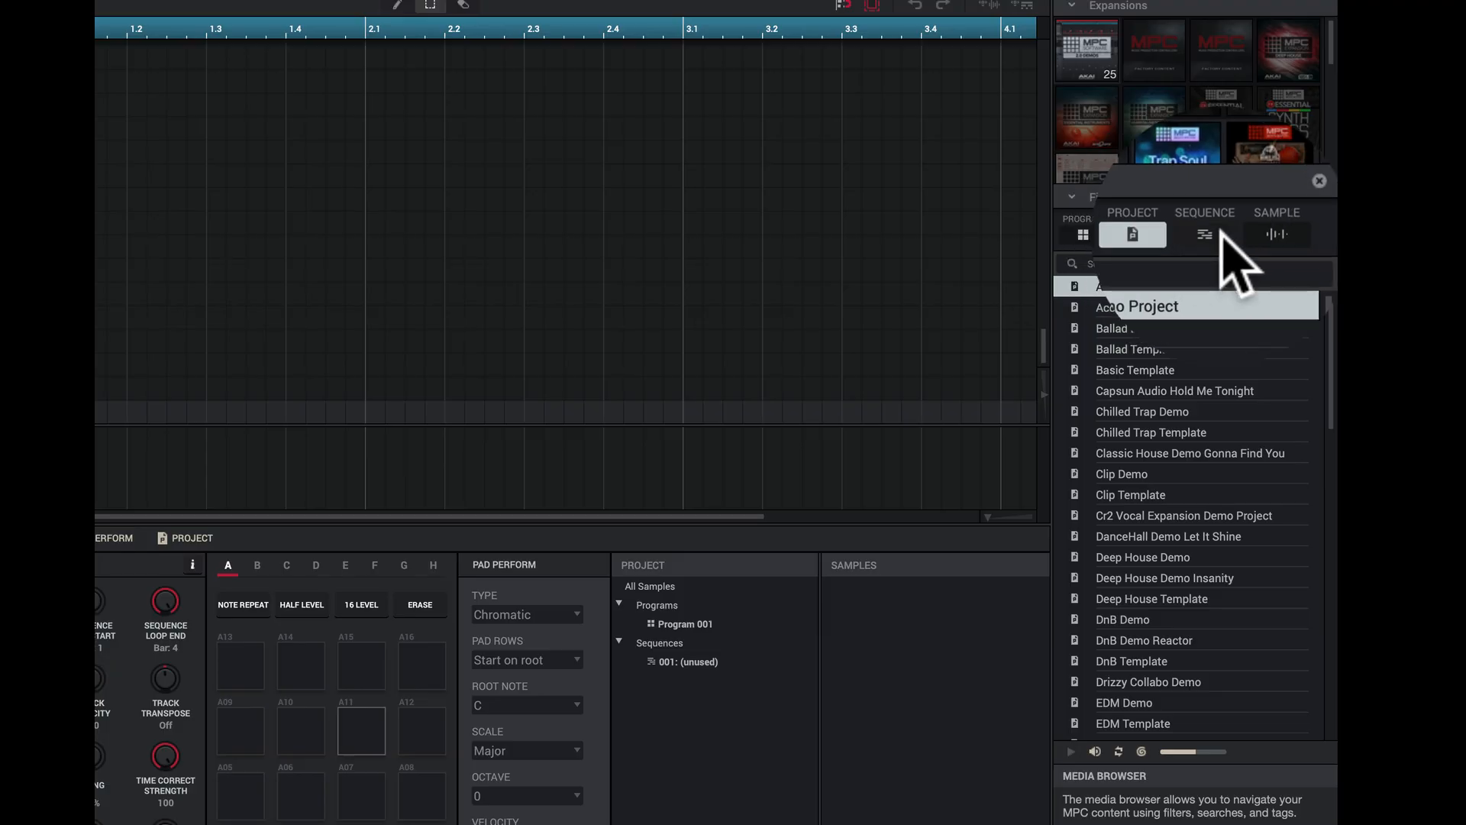
click(1215, 237)
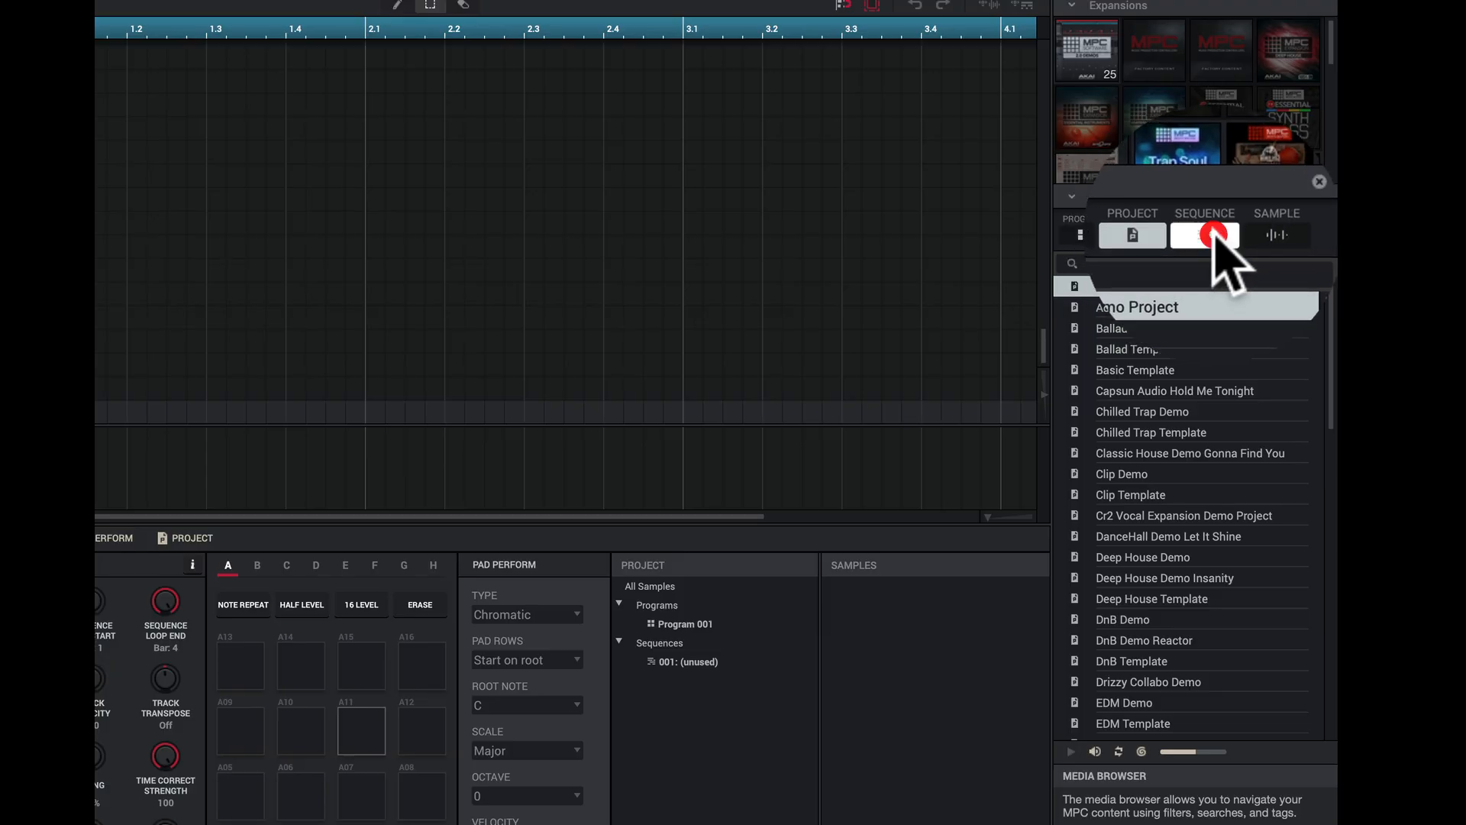
click(1273, 233)
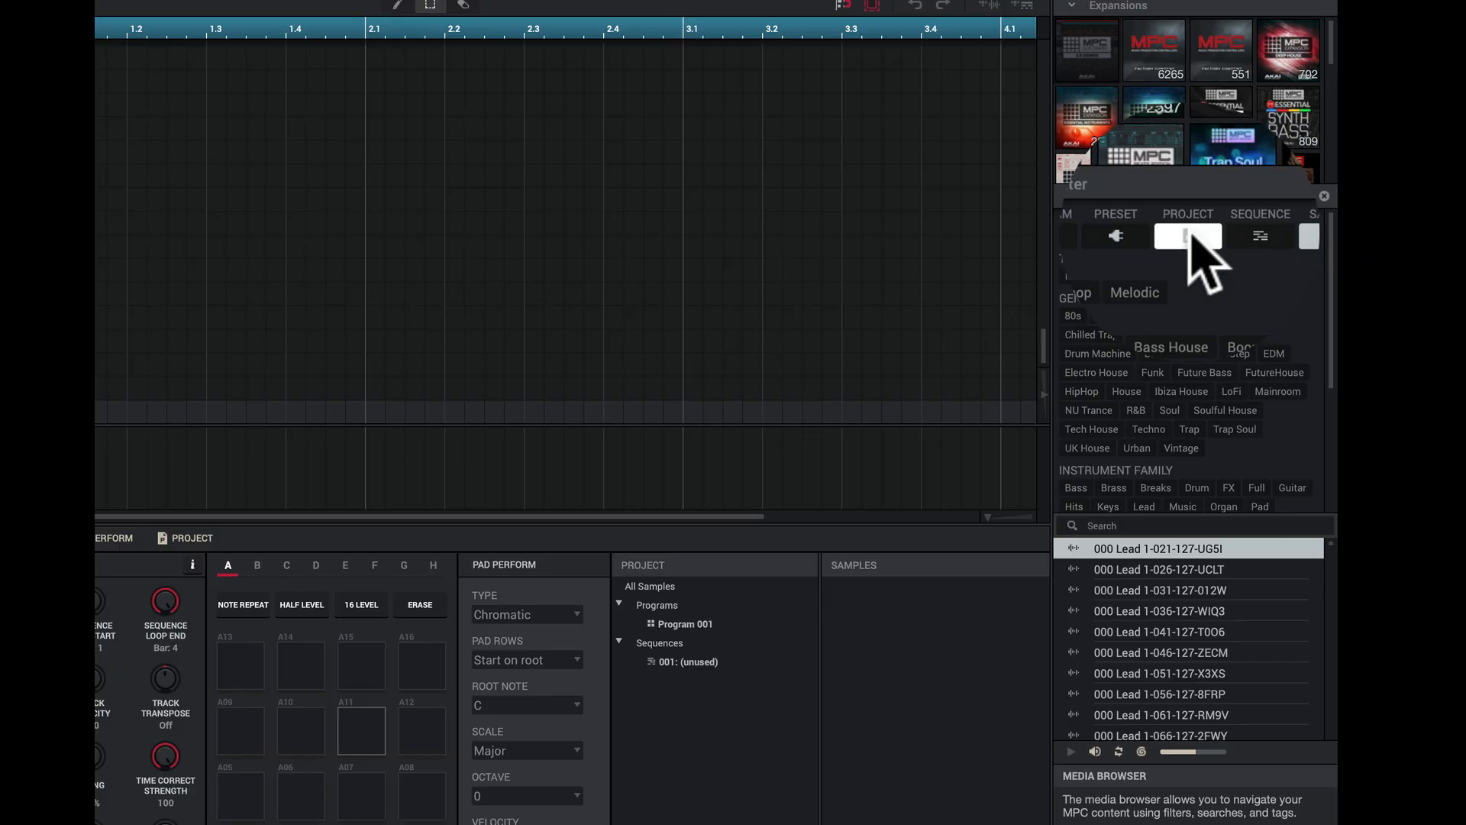
click(1189, 235)
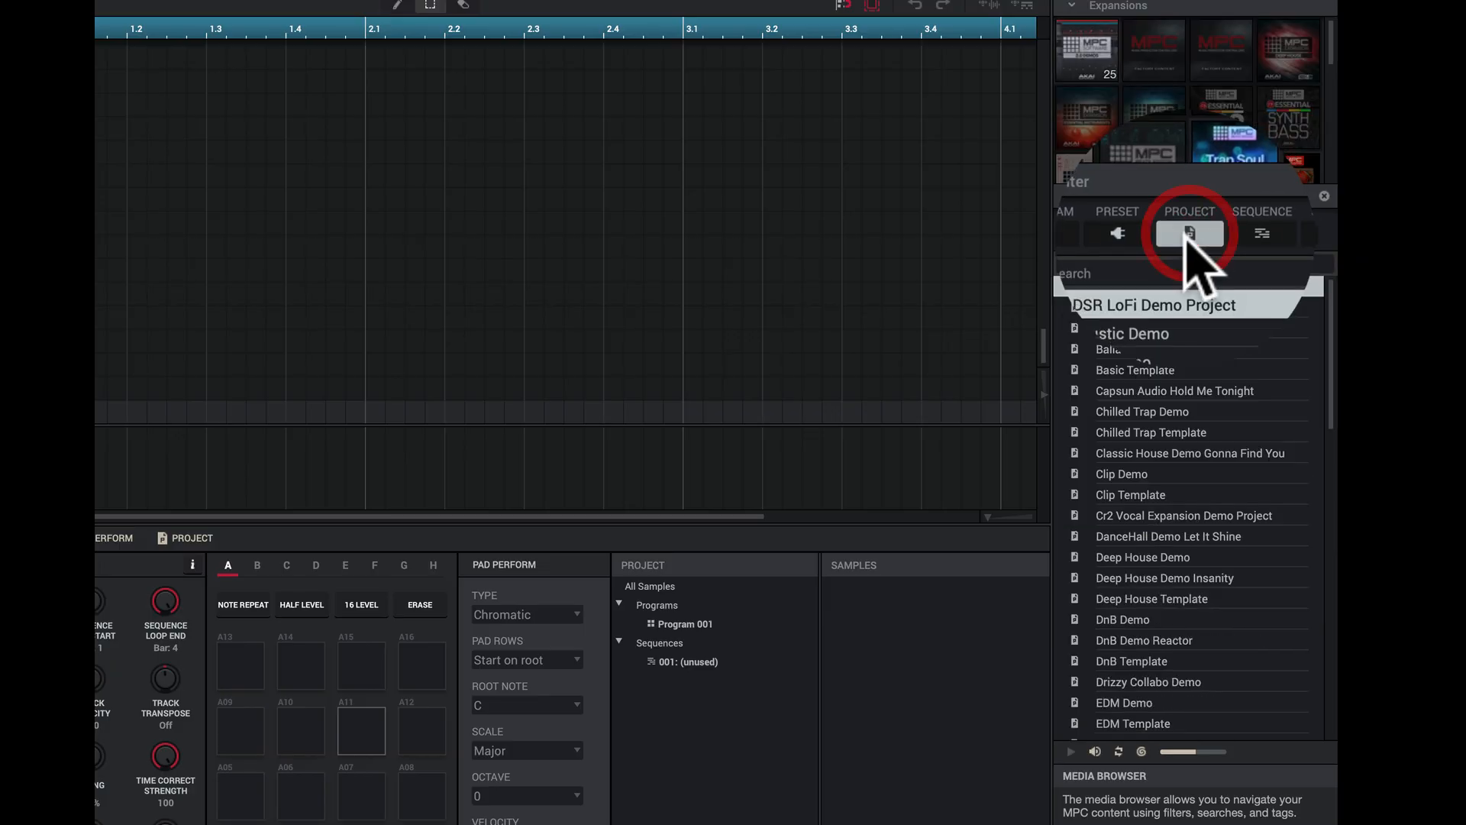
- Select Clip Template and the Cr2 Vocal Expansion Demo Project in the project list, and turn off auto-preview
click(1077, 496)
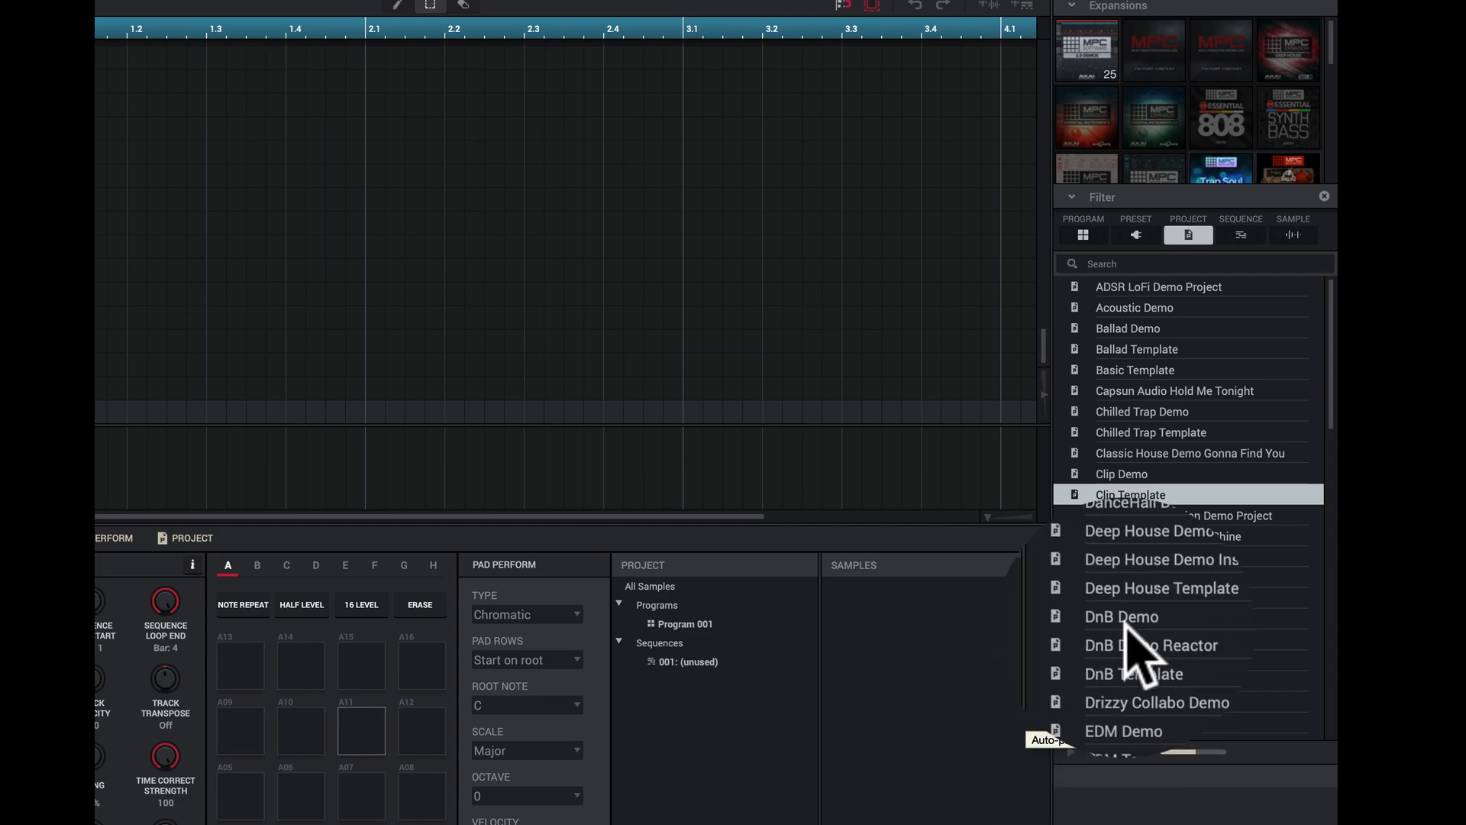
click(1161, 515)
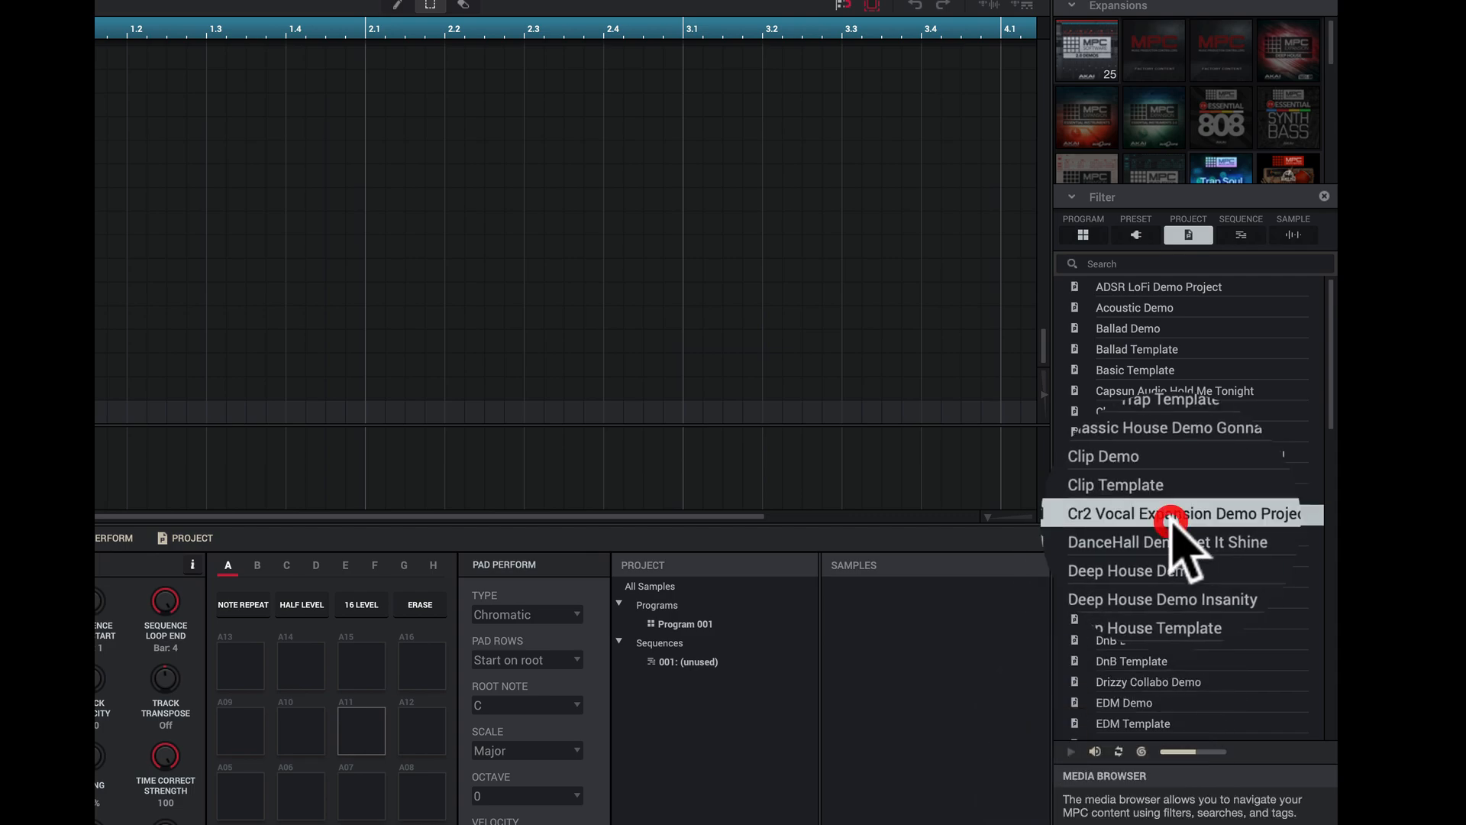
click(1096, 751)
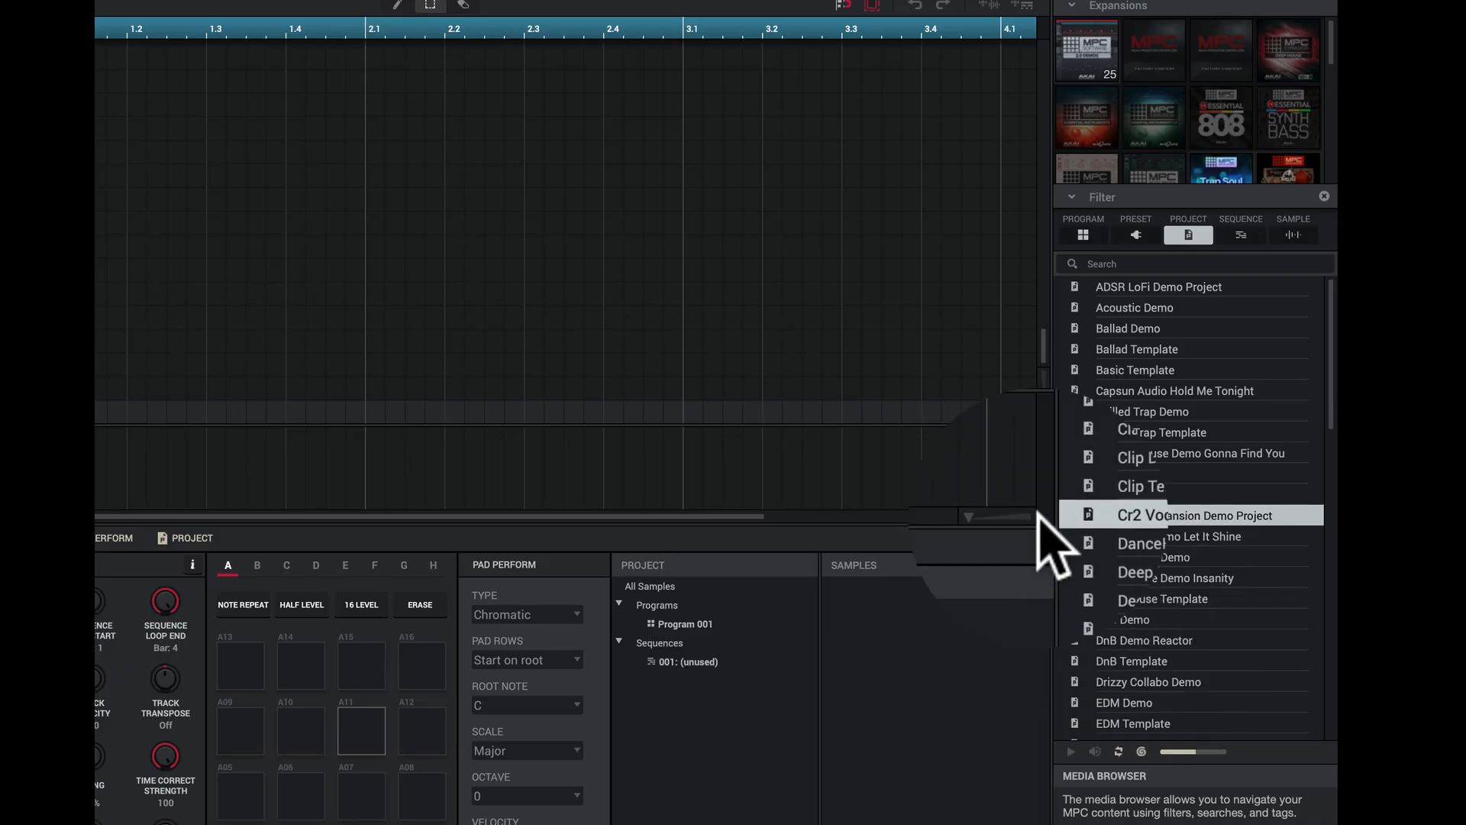
- Filter the media browser by sequences and by samples, and select the fifth 000 Lead sample, 1-041-127
click(1206, 233)
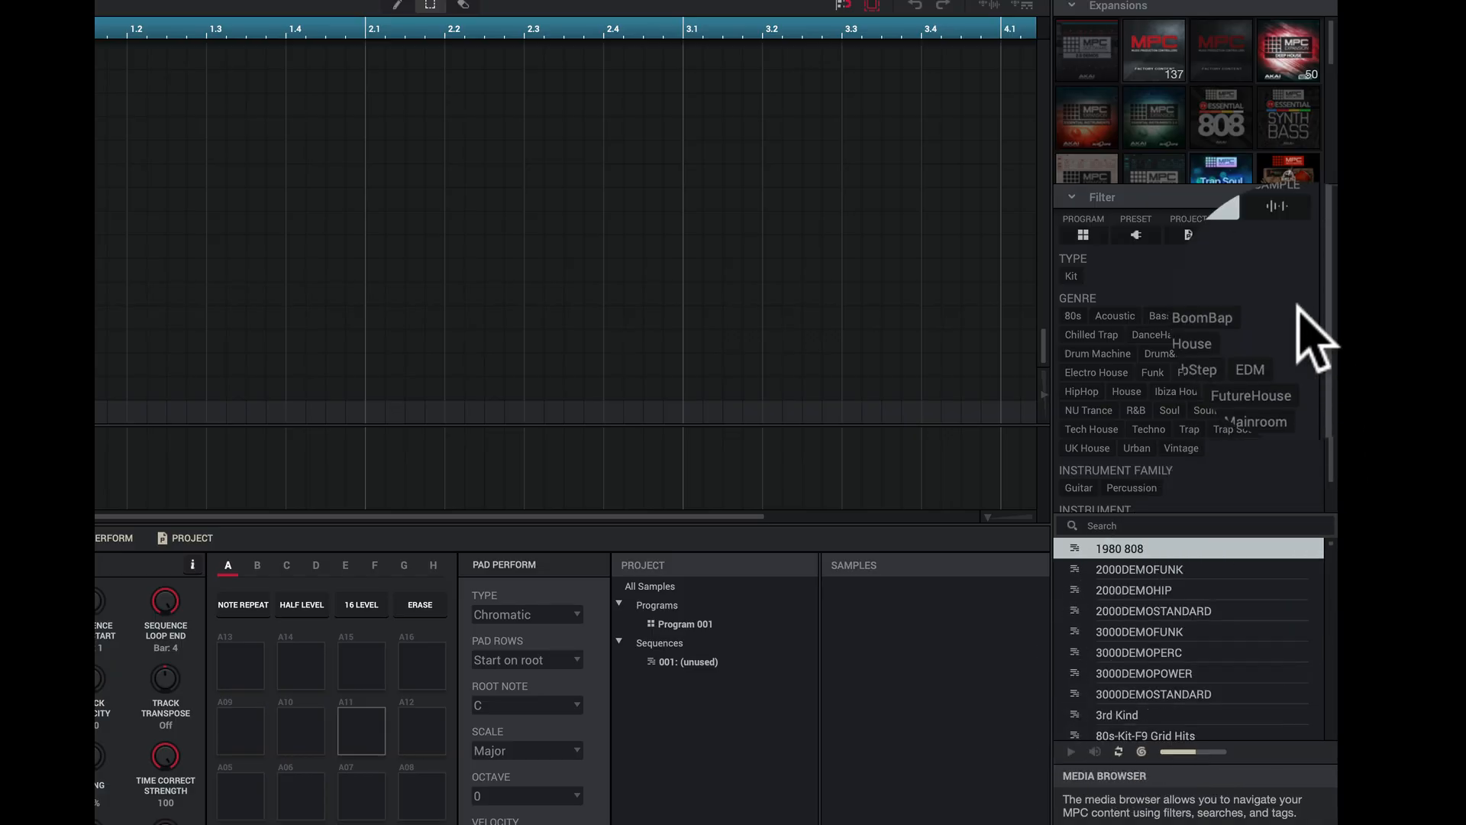
click(1284, 242)
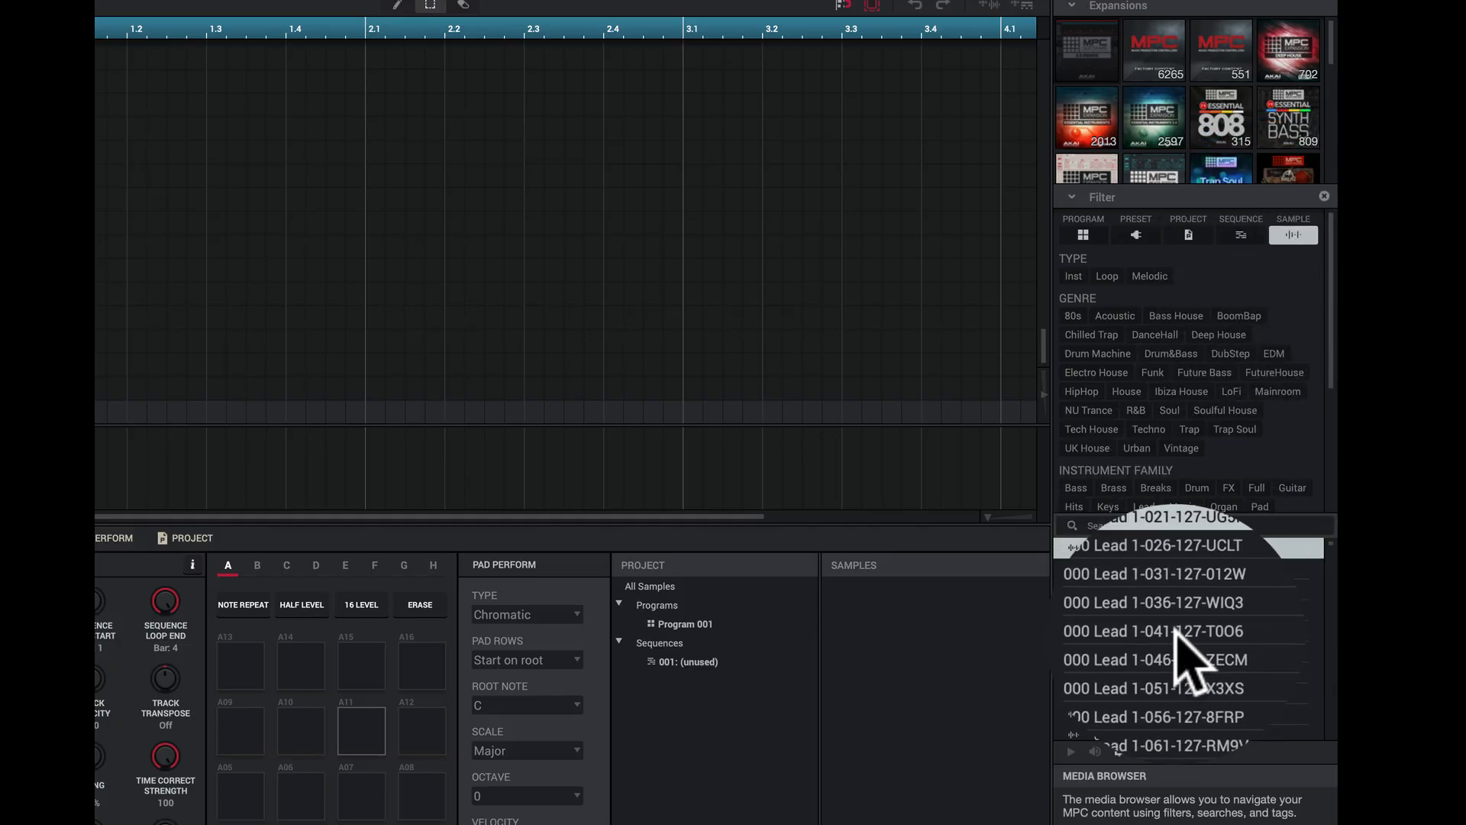
click(1176, 631)
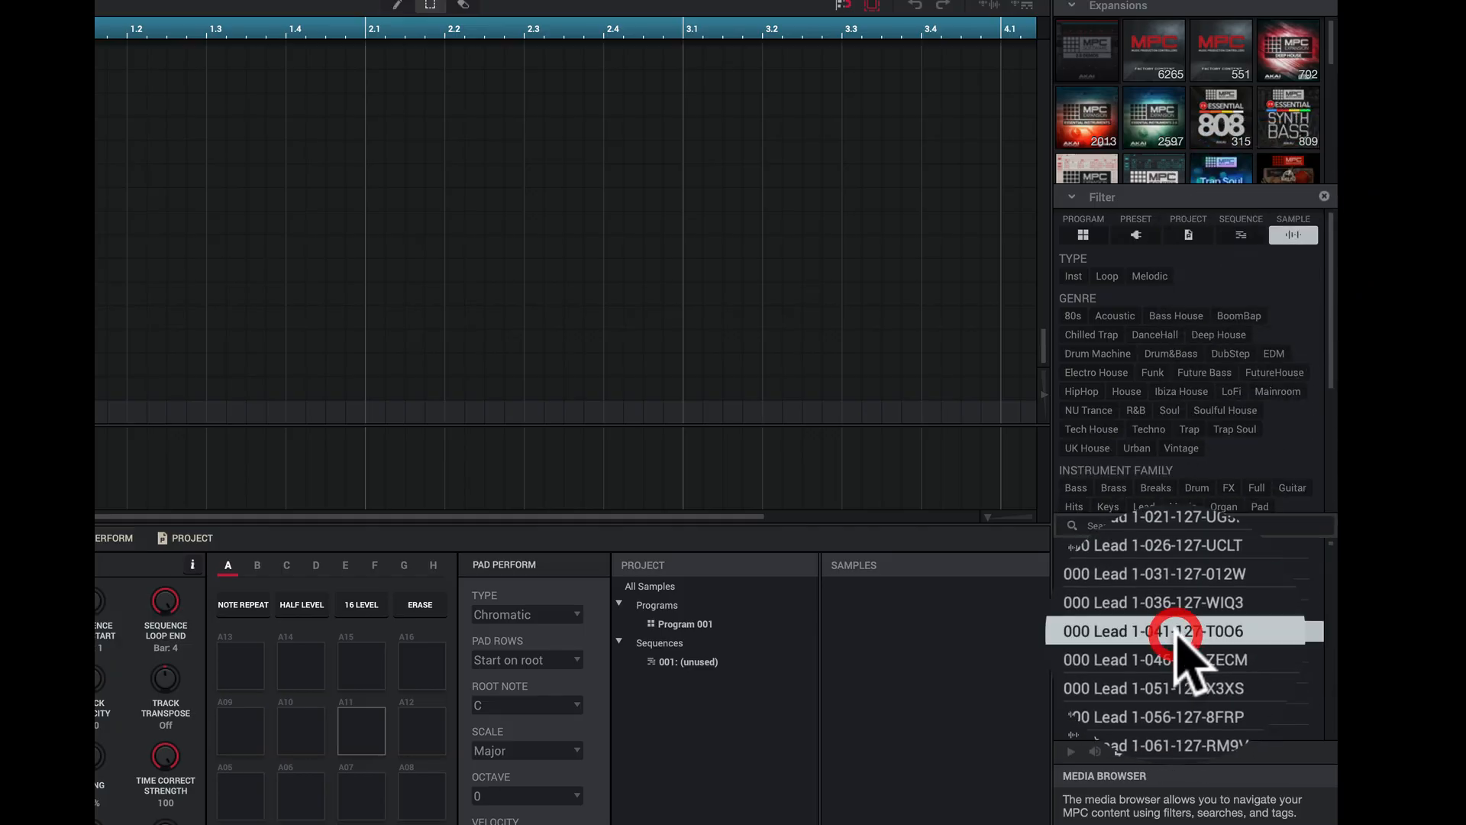
click(1094, 754)
click(1128, 672)
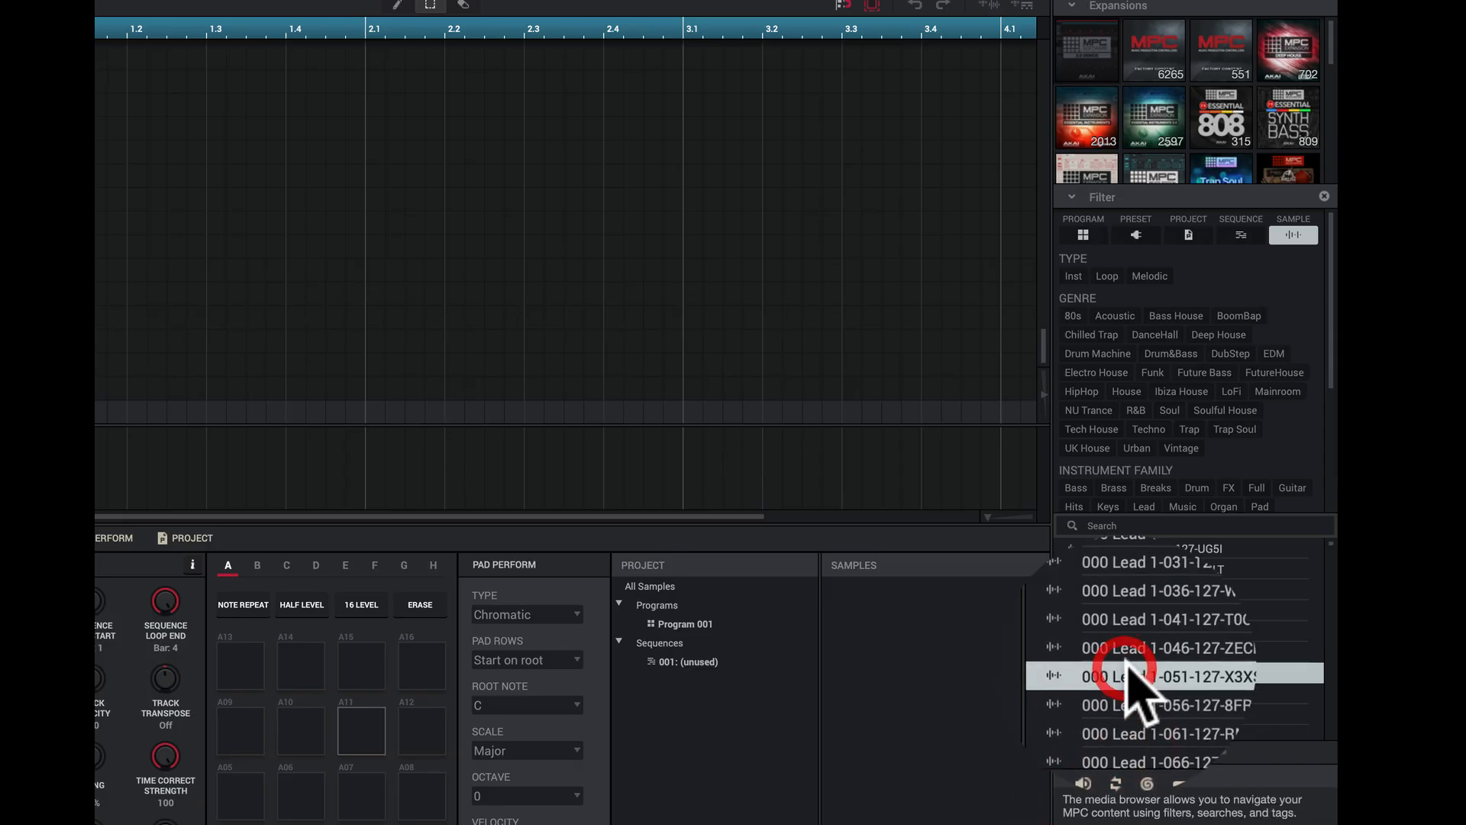
click(1129, 569)
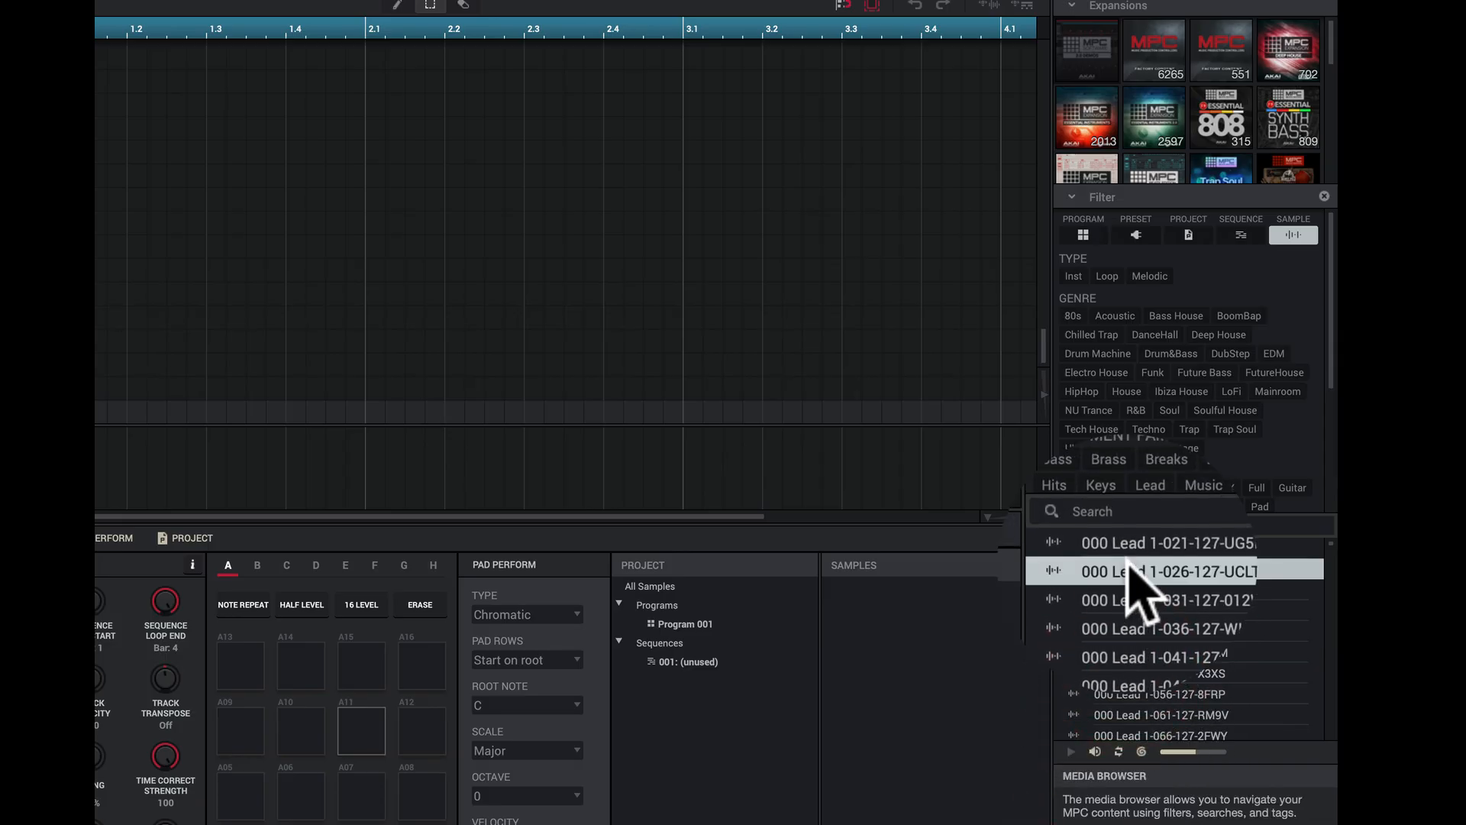
click(1170, 693)
scroll(1168, 657, down, 3)
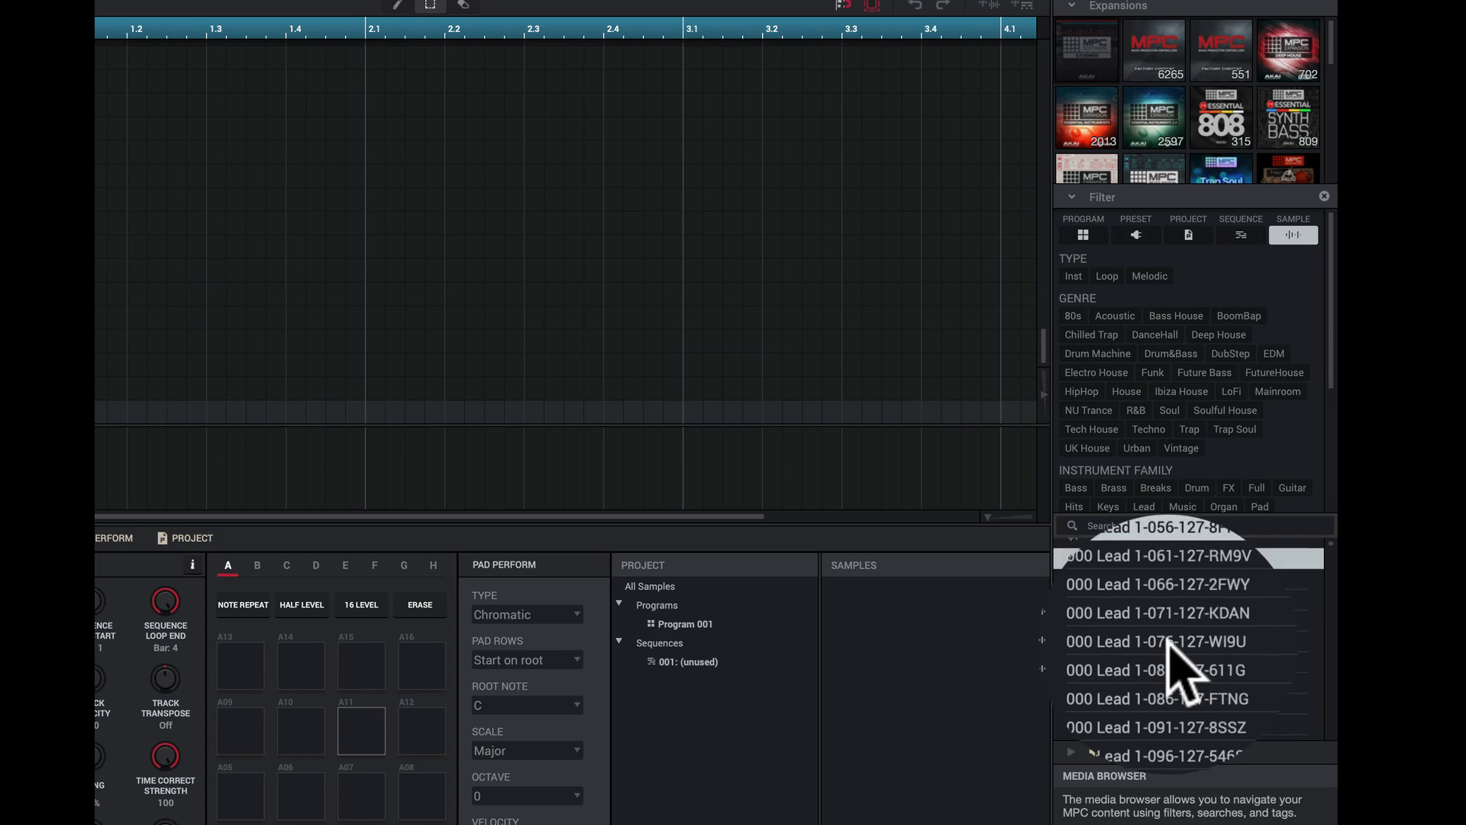
click(1170, 640)
click(1180, 683)
click(1180, 704)
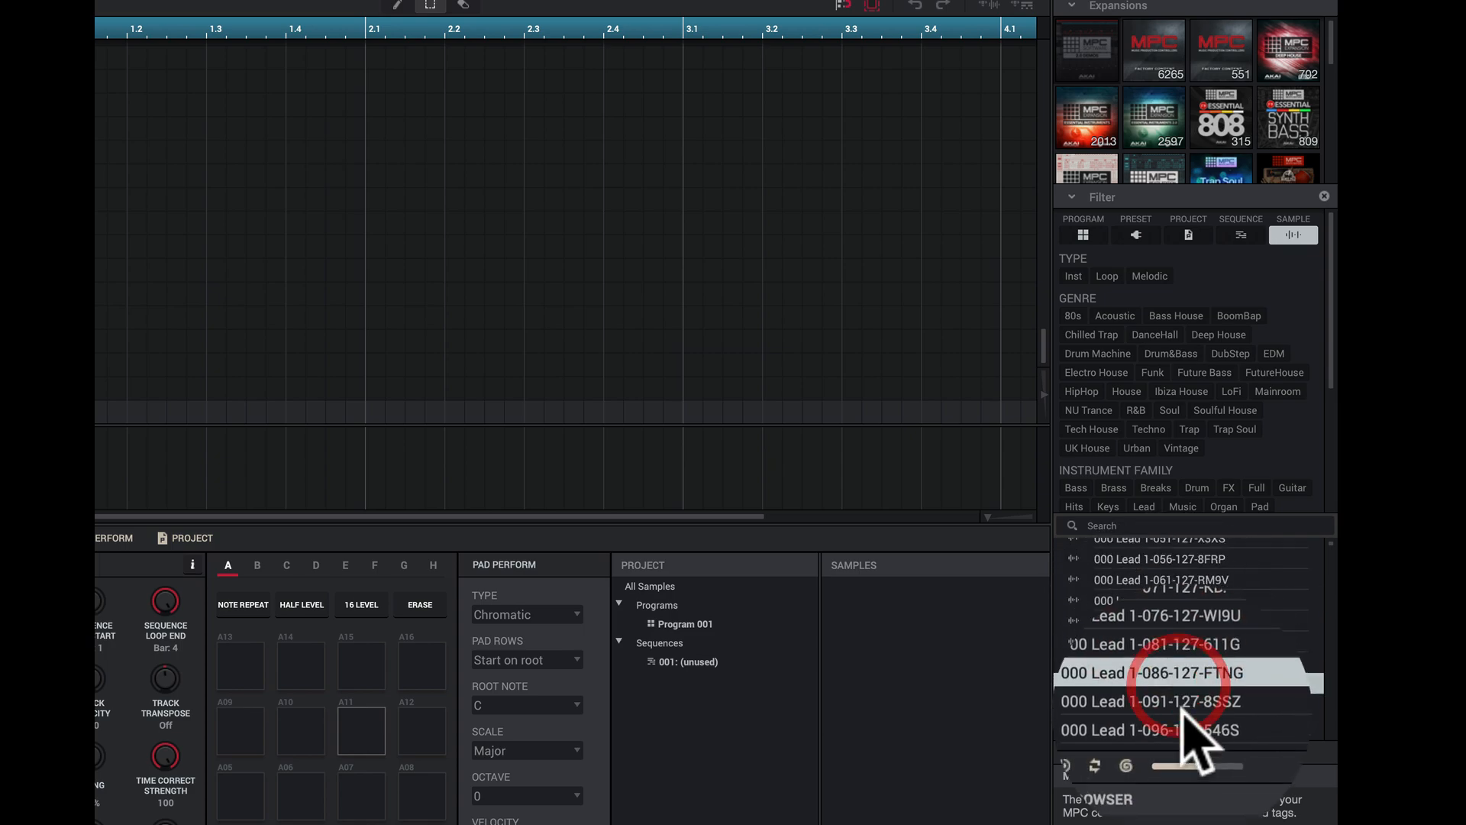
click(1179, 726)
click(1097, 747)
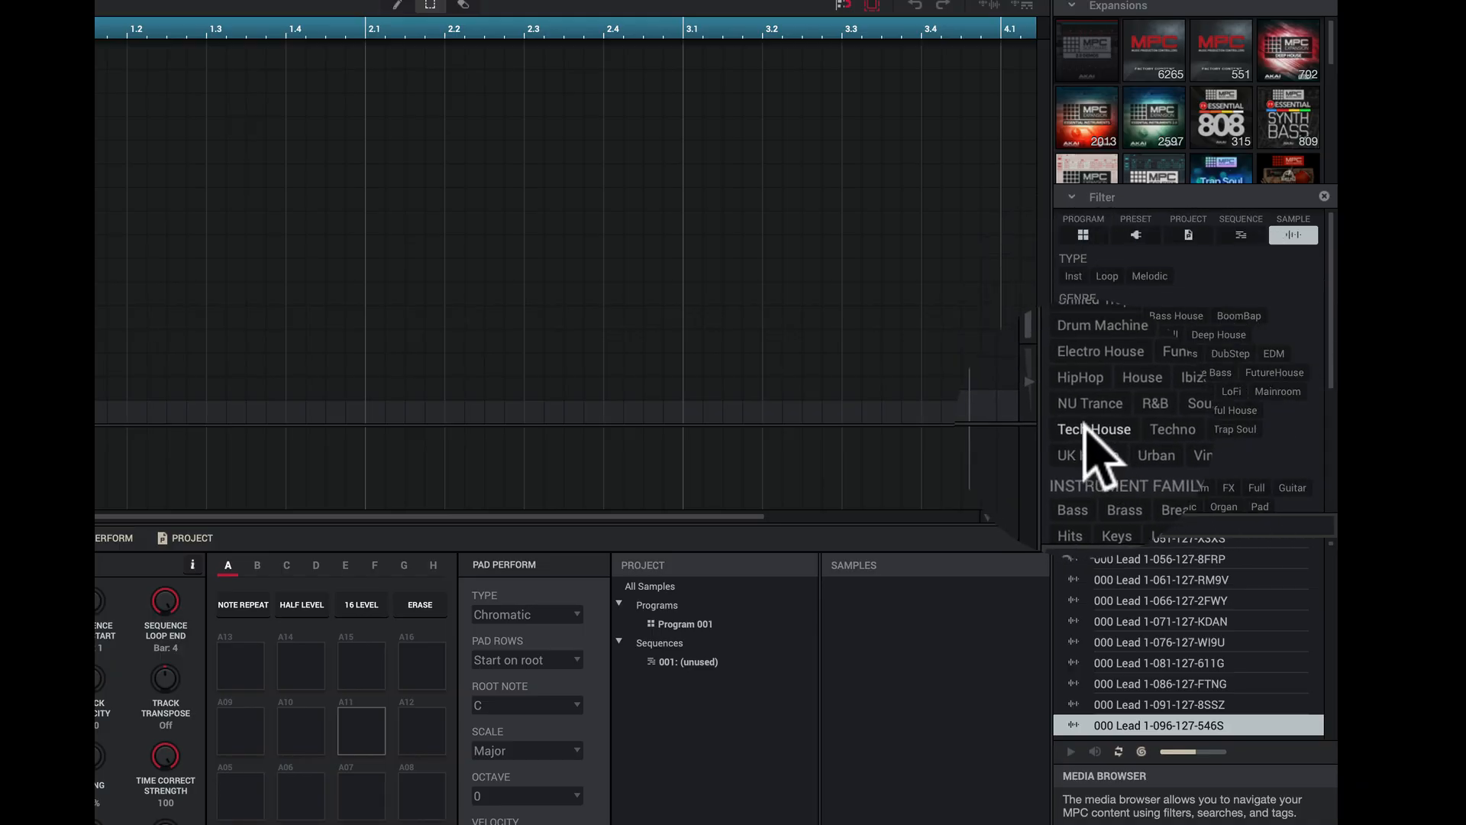
- Filter the samples by the R&B genre and Drum instrument family, and select RnB-Clap-MC08 Clp 1
click(1141, 412)
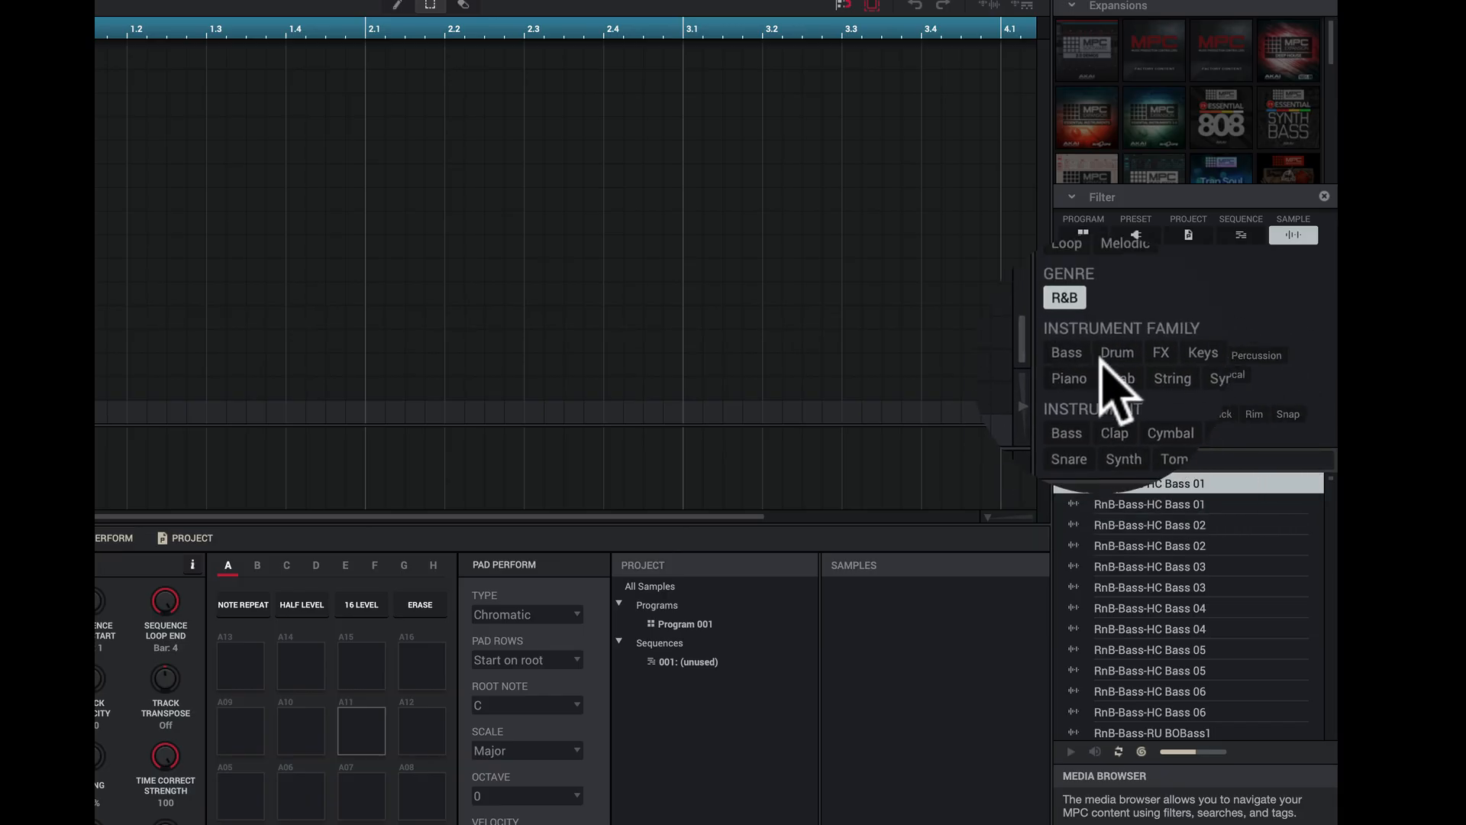
click(1112, 355)
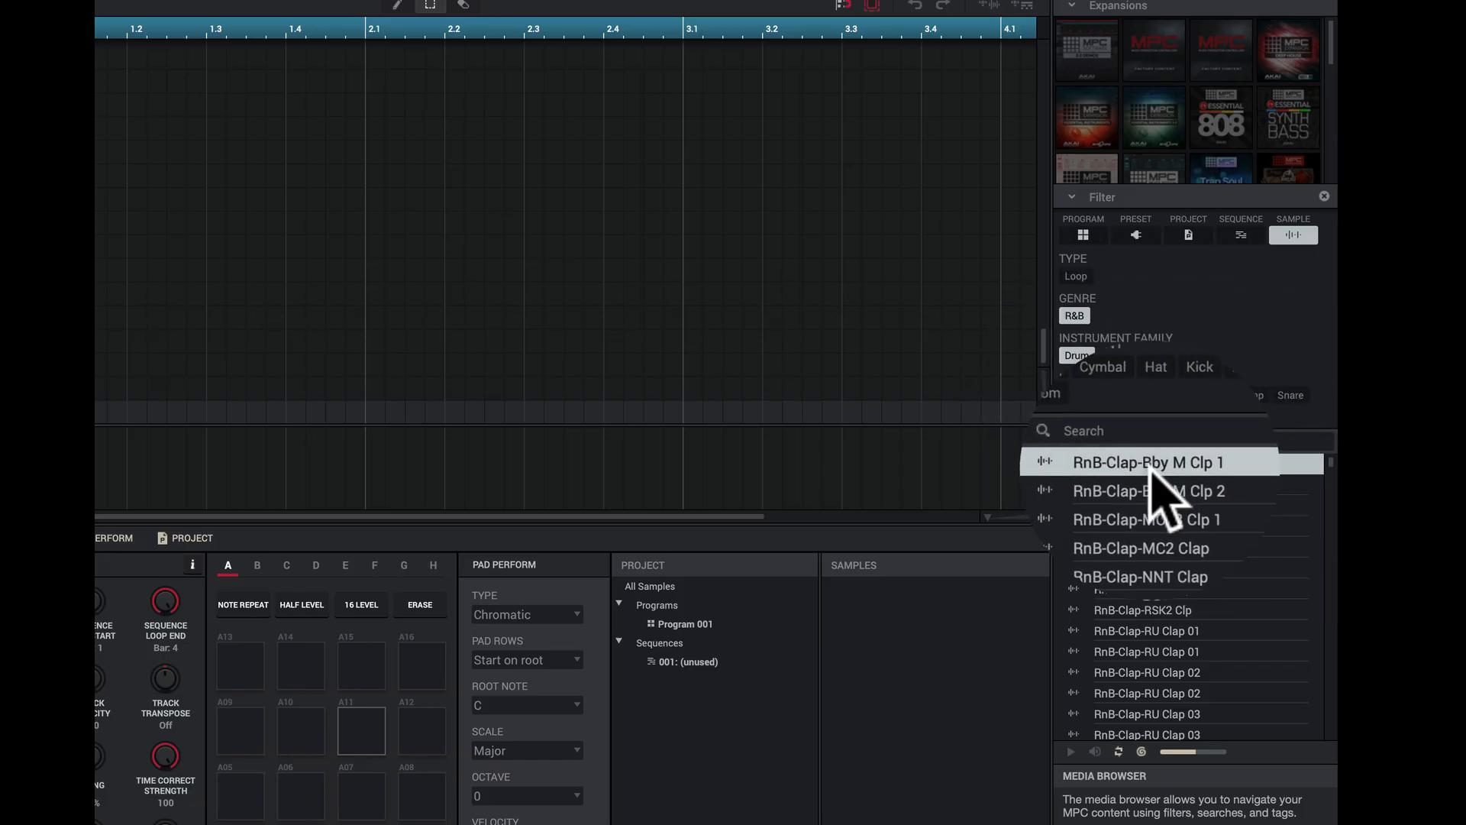
click(1079, 482)
click(1081, 508)
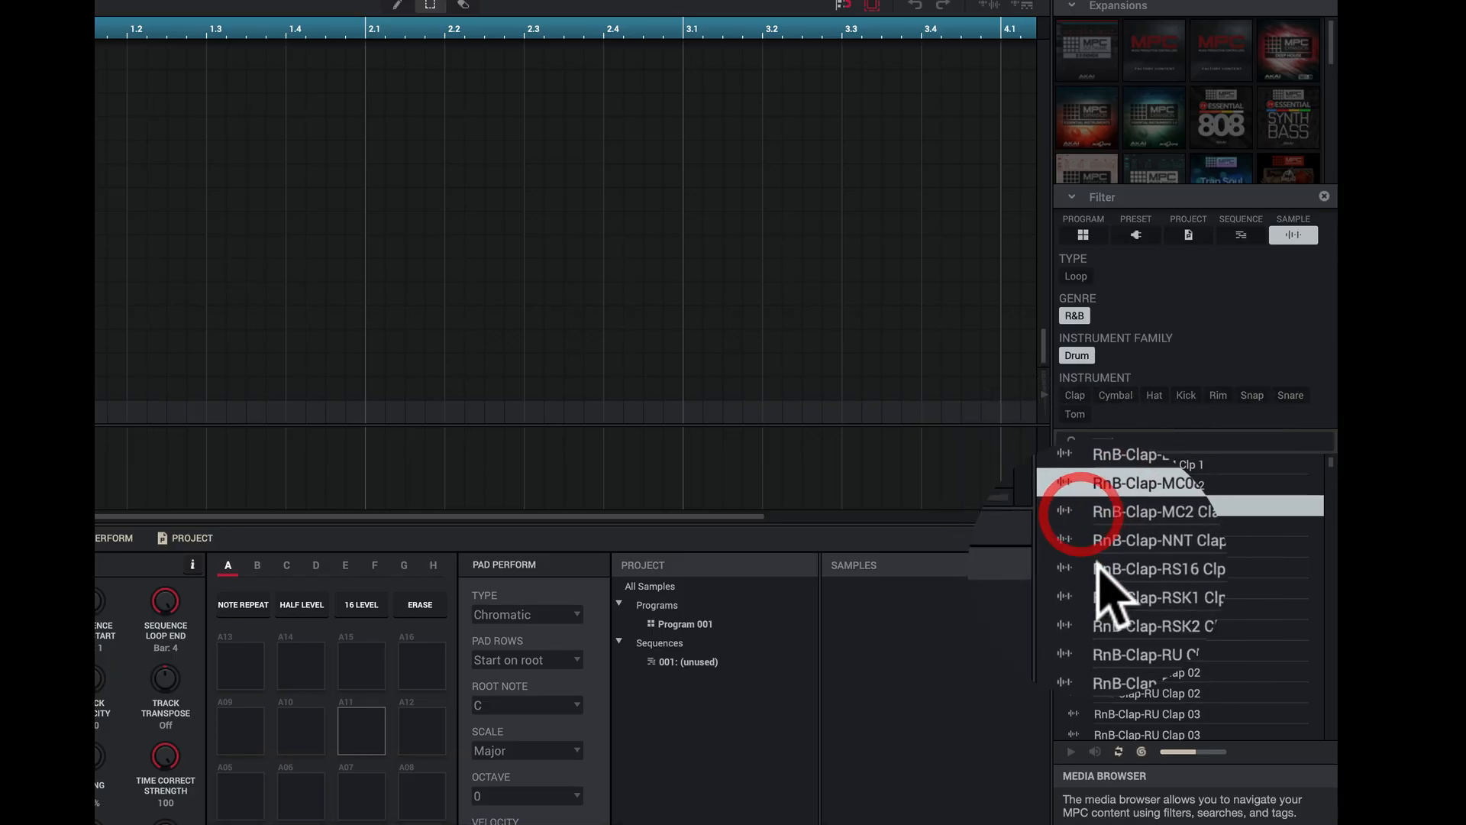
- Turn auto-preview on and audition several R&B clap samples, ending on RnB-Clap-RU Clap 02
click(1079, 568)
click(1146, 630)
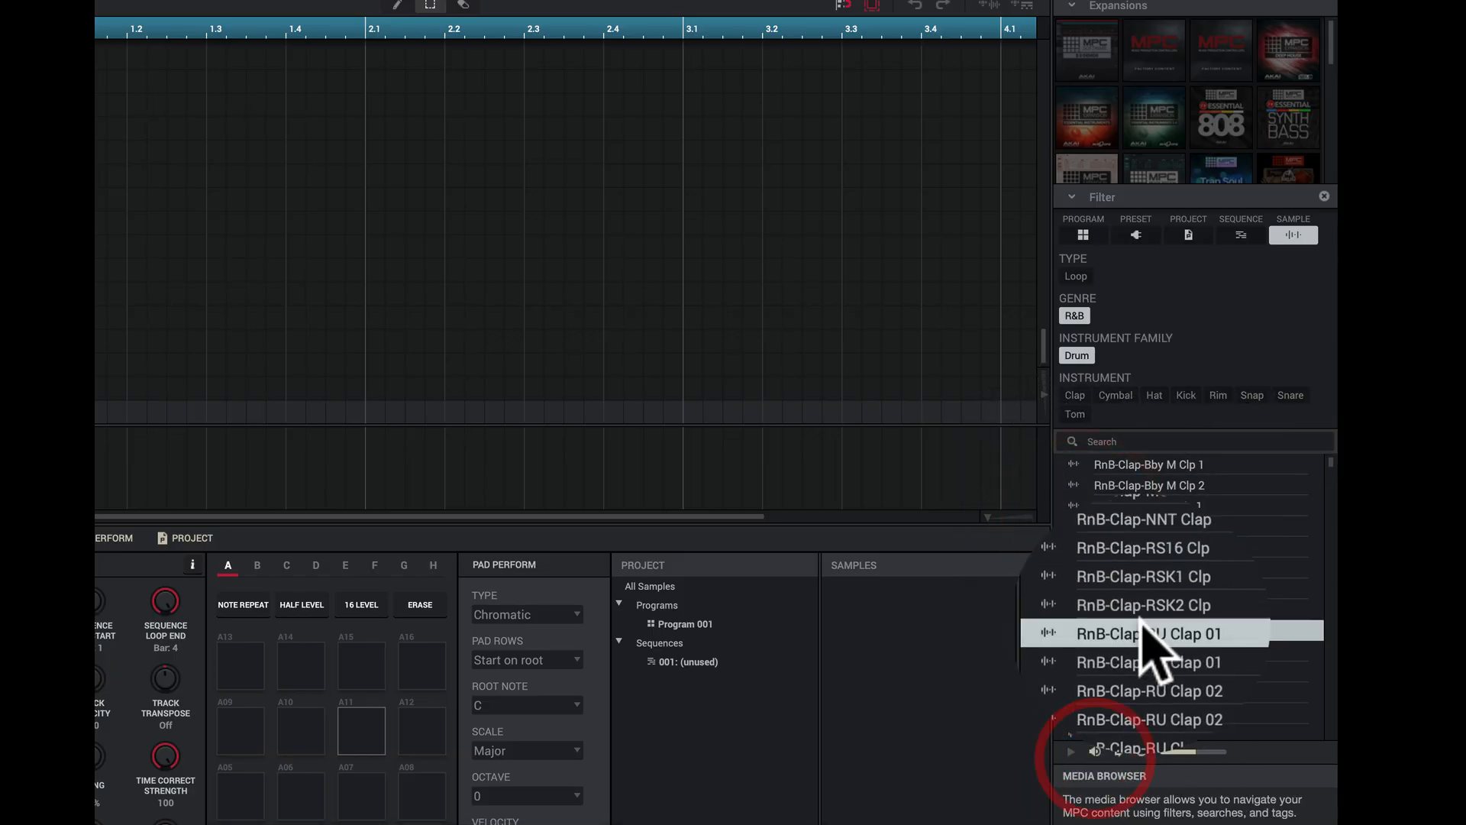
click(1139, 547)
click(1143, 504)
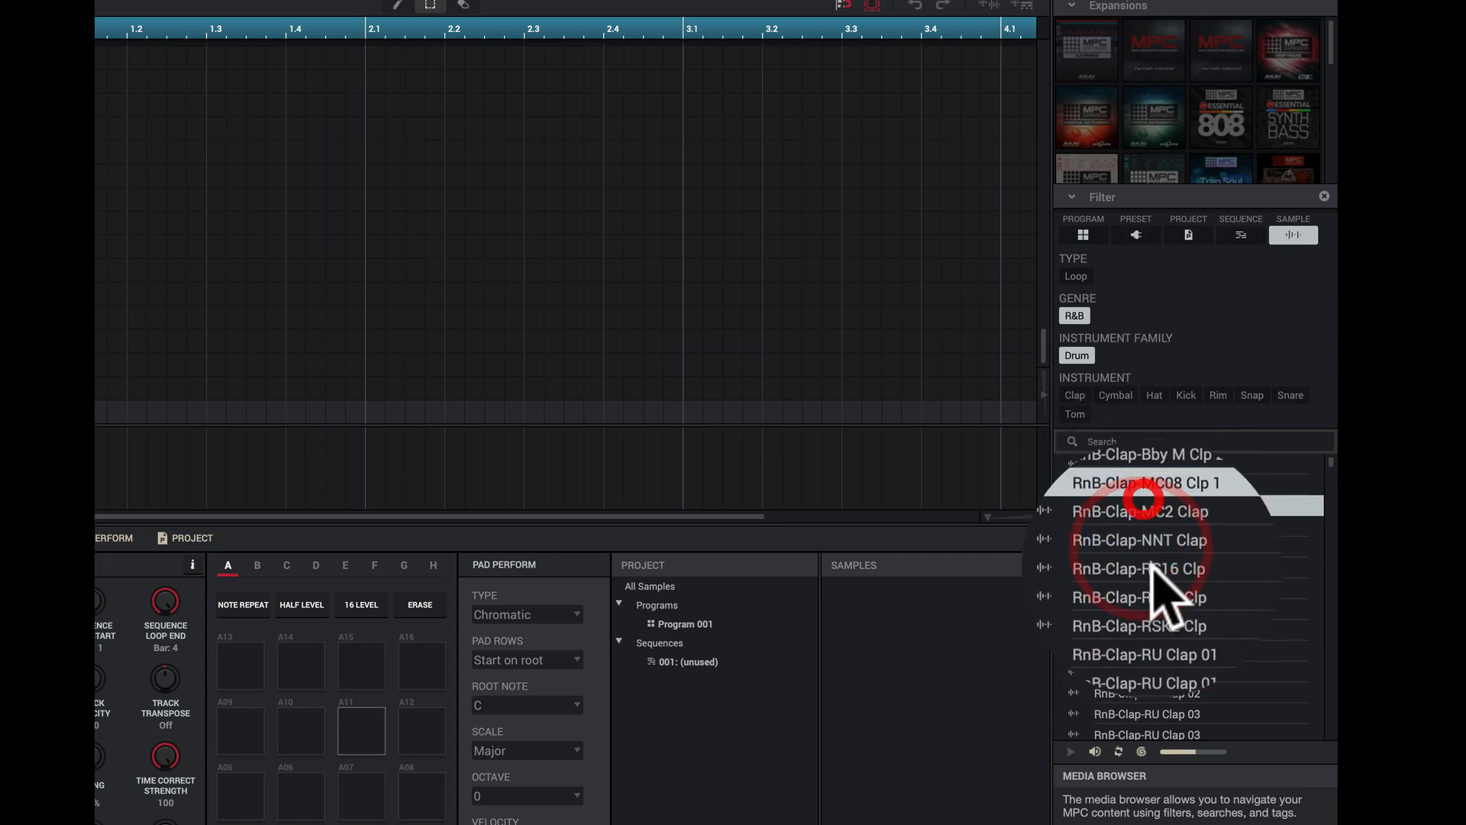
click(1152, 615)
click(1137, 692)
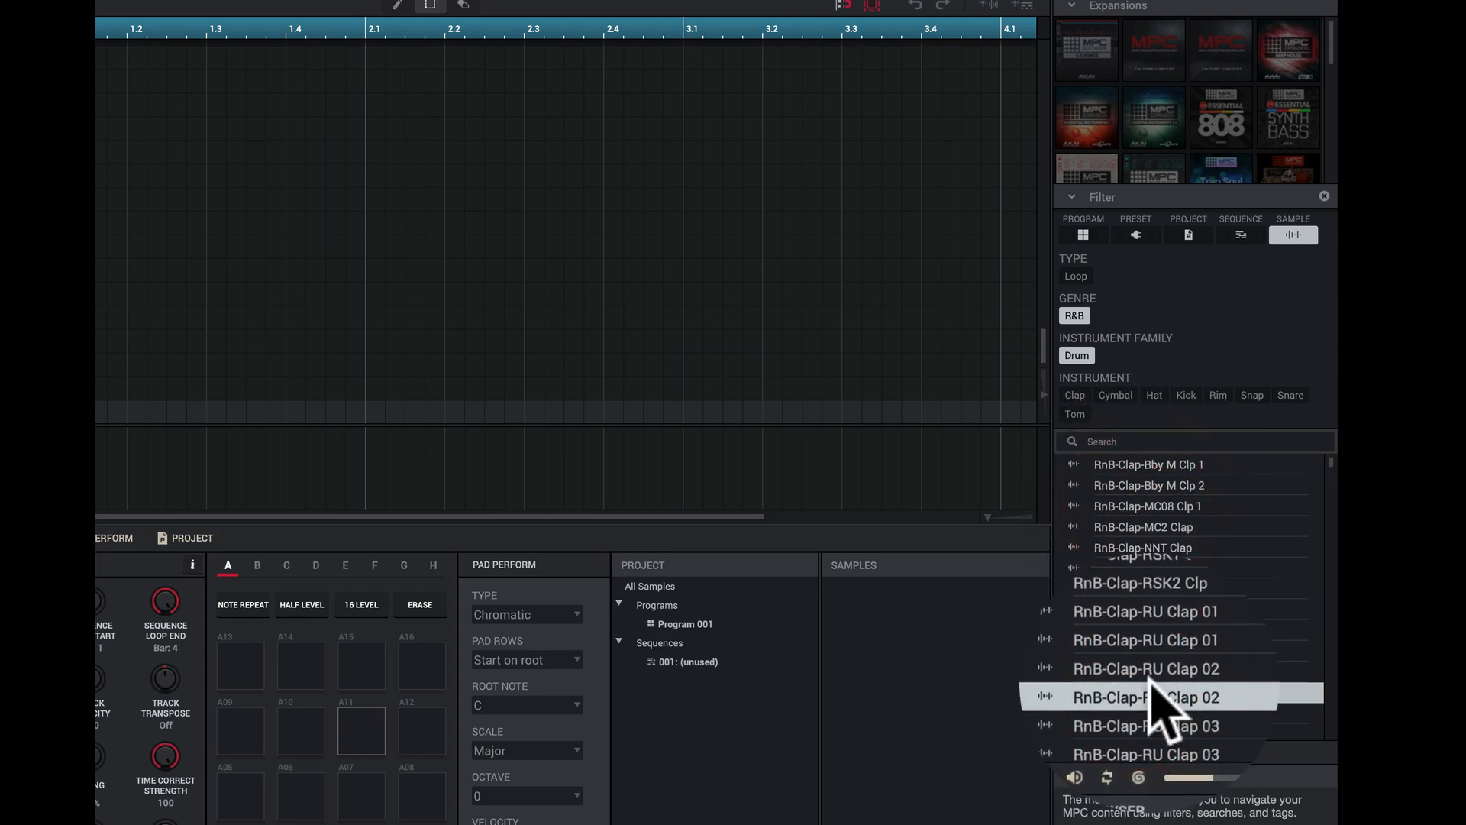
- Audition several R&B snare samples from the filtered list, ending on the first RnB-Snare-HC Snare 01
drag(1327, 458, 1333, 701)
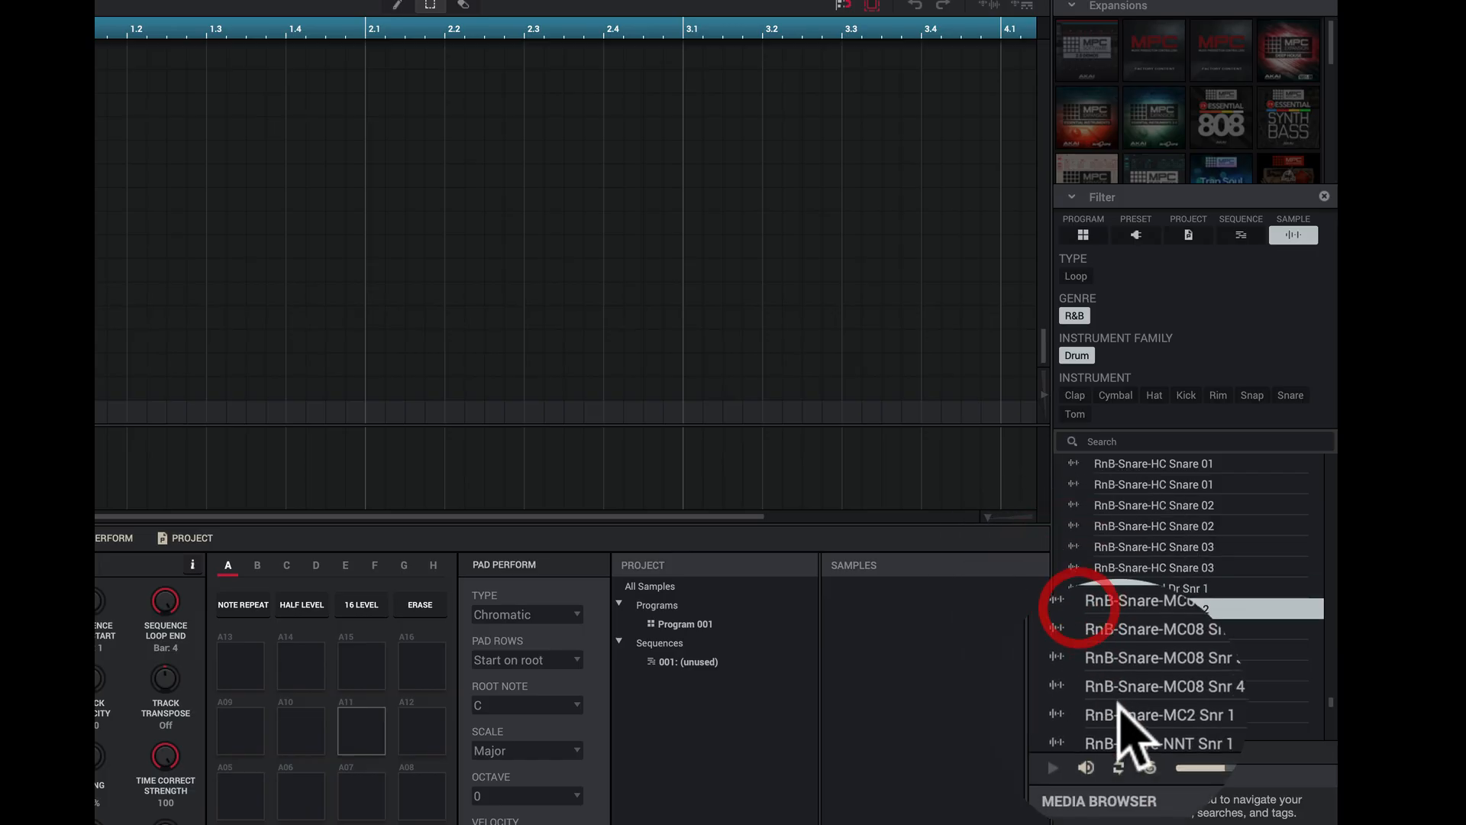
click(1085, 670)
click(1088, 689)
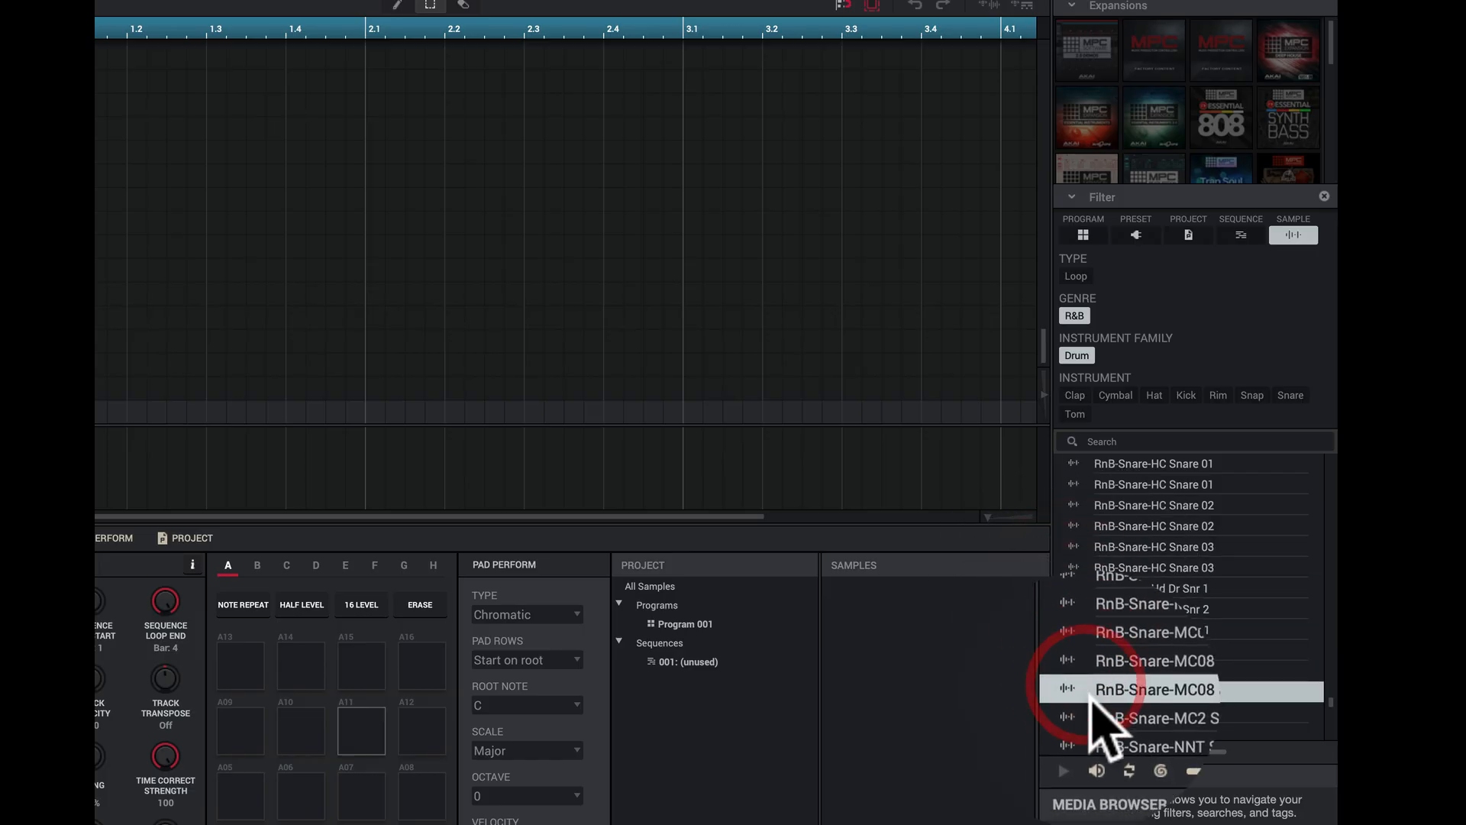
click(1076, 464)
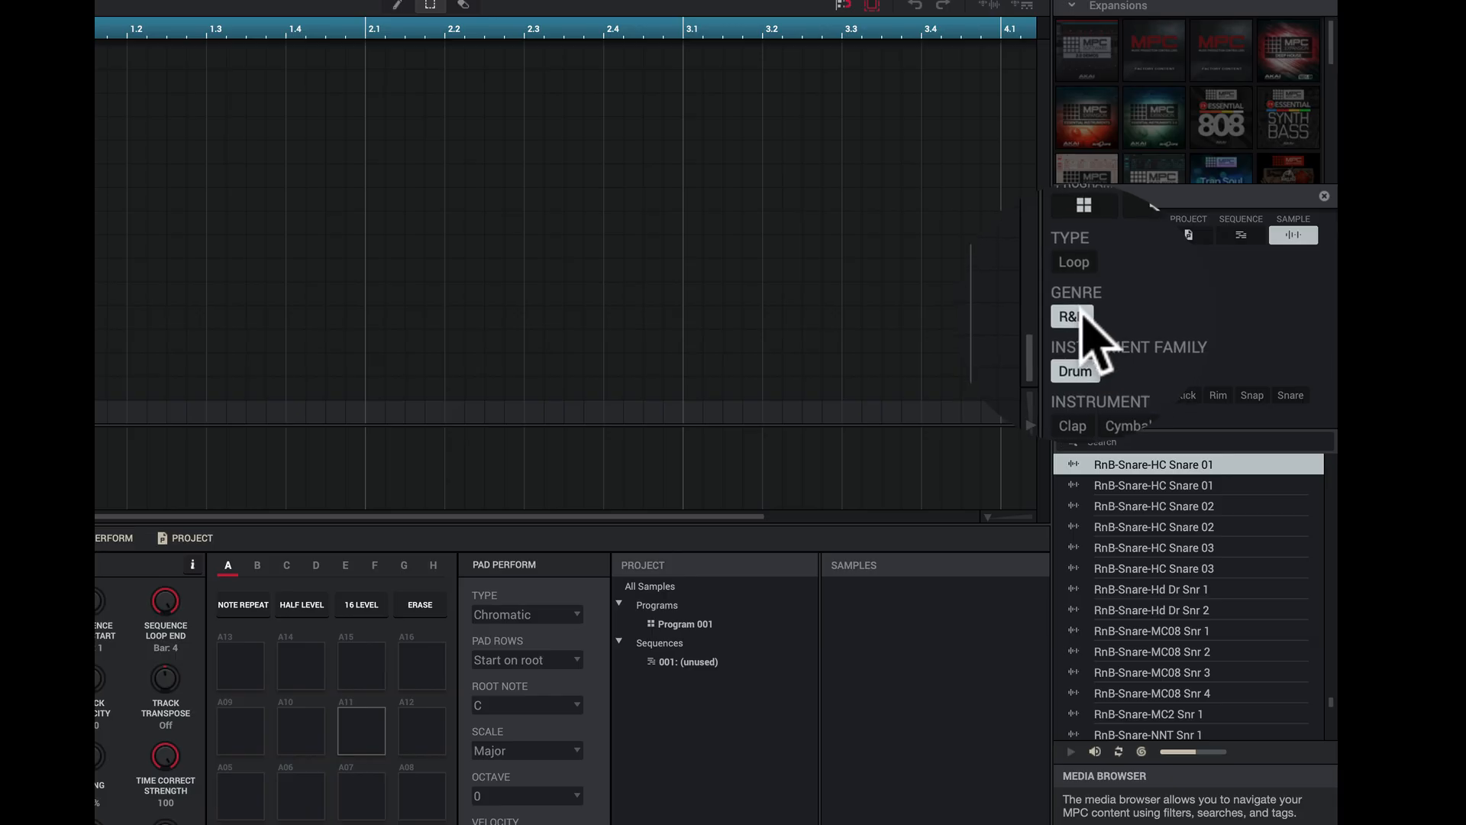
- Remove the R&B genre filter, search the samples for 808, and select 808 Clap with auto-preview turned on
click(1081, 313)
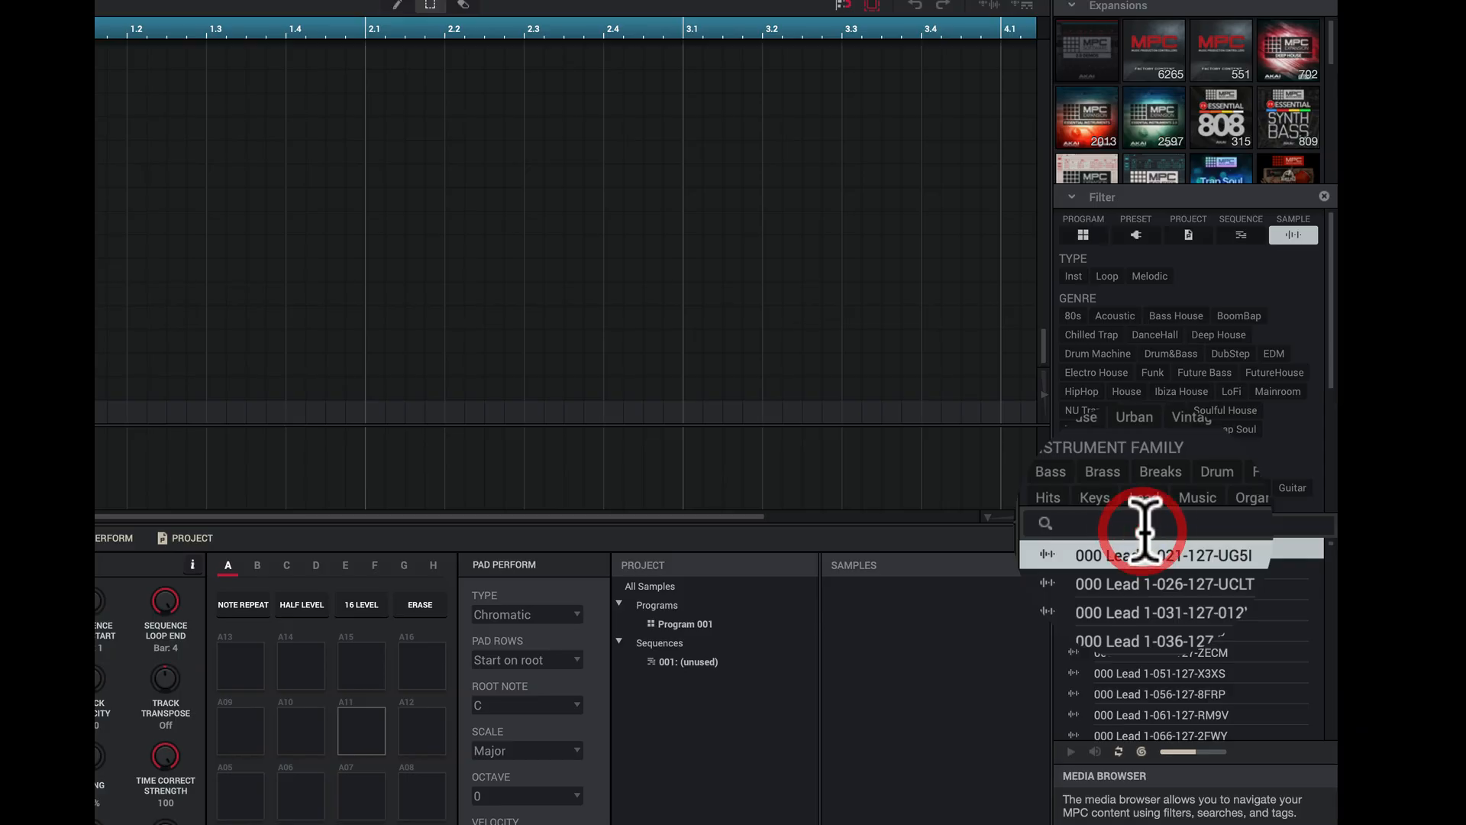
text(808)
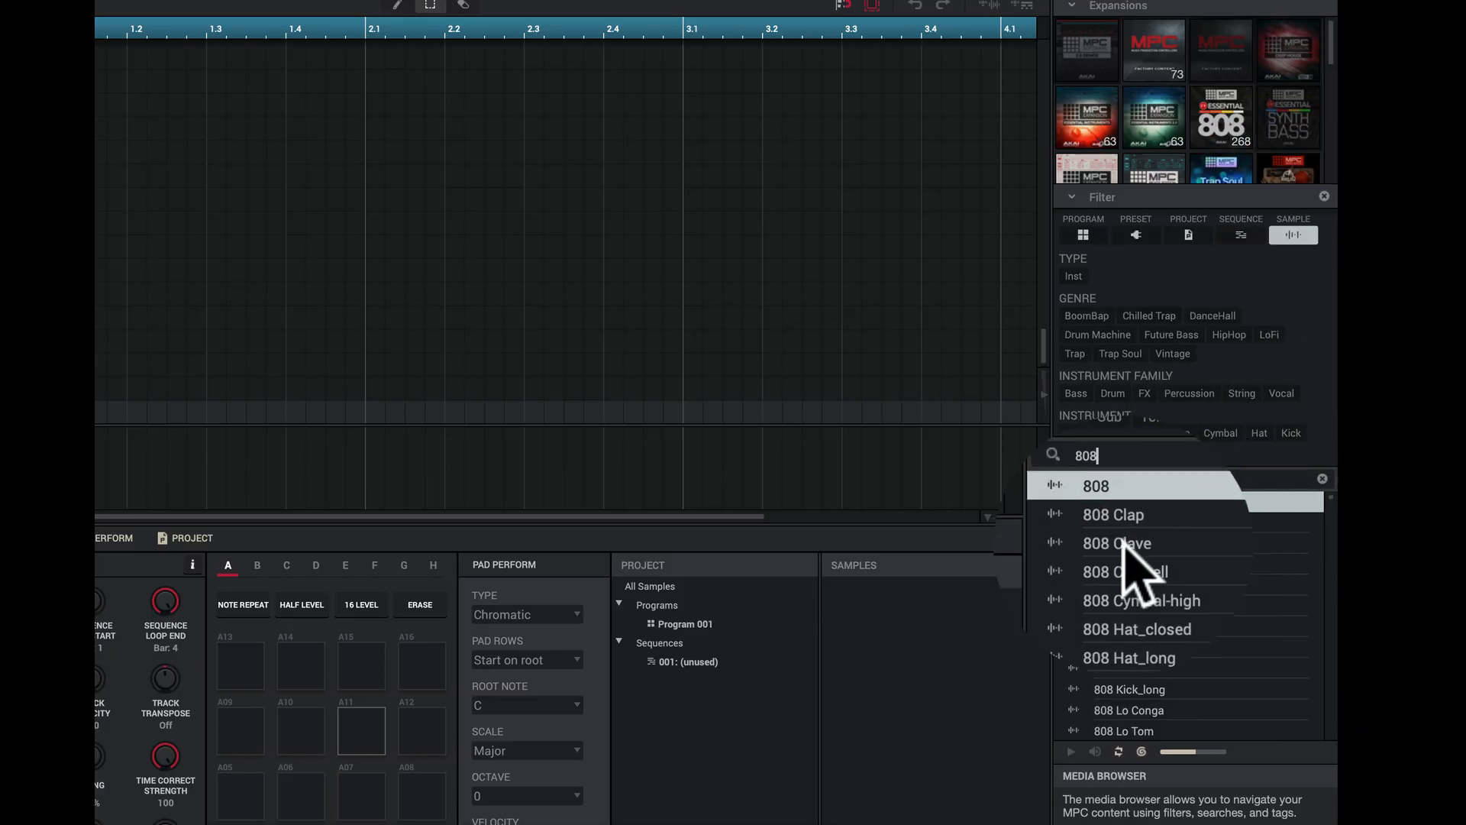
click(1078, 524)
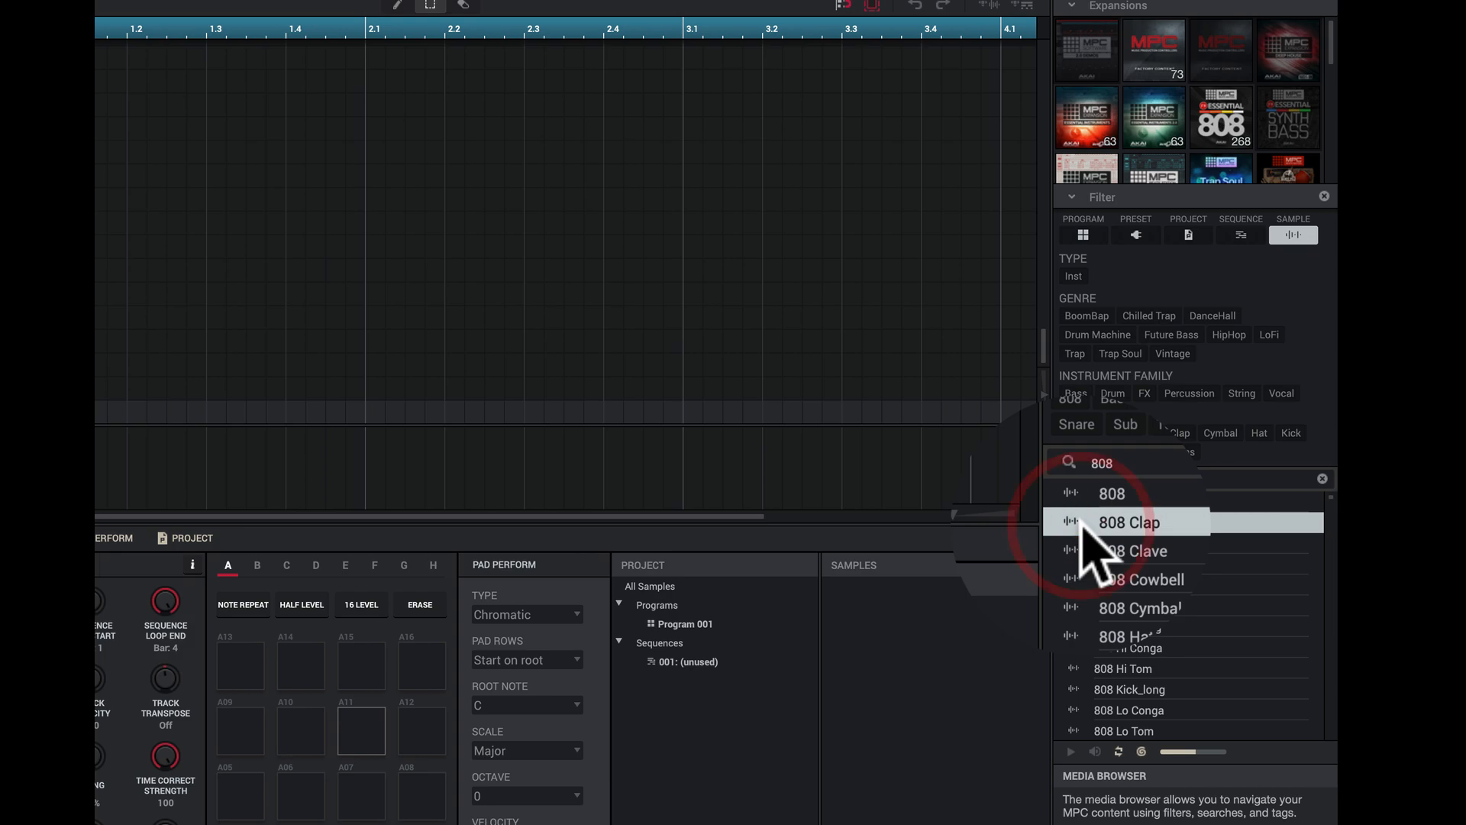
click(1095, 752)
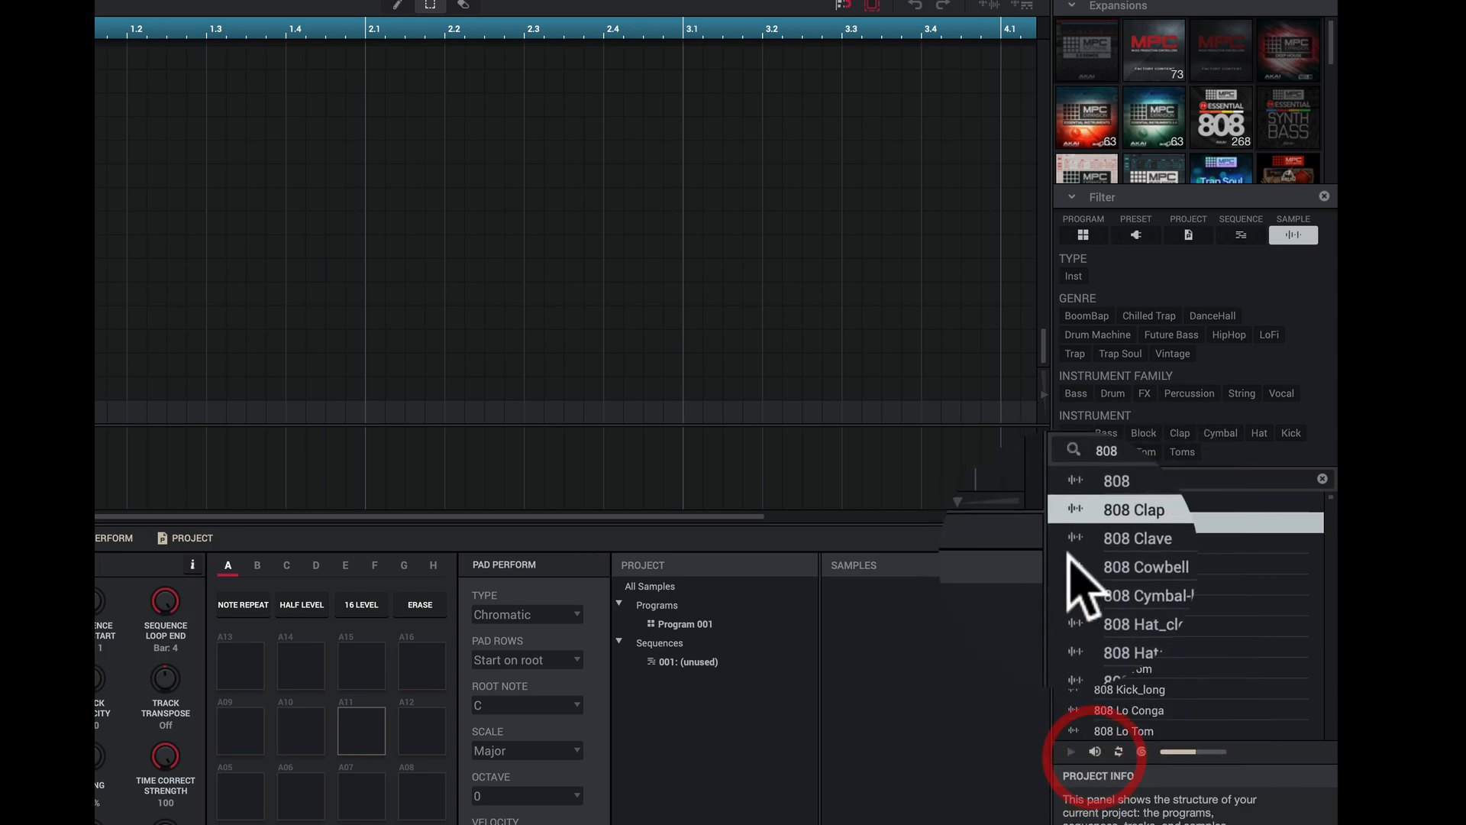
- Assign the 808 Clap sample to pad A06 and play the pad
click(1073, 527)
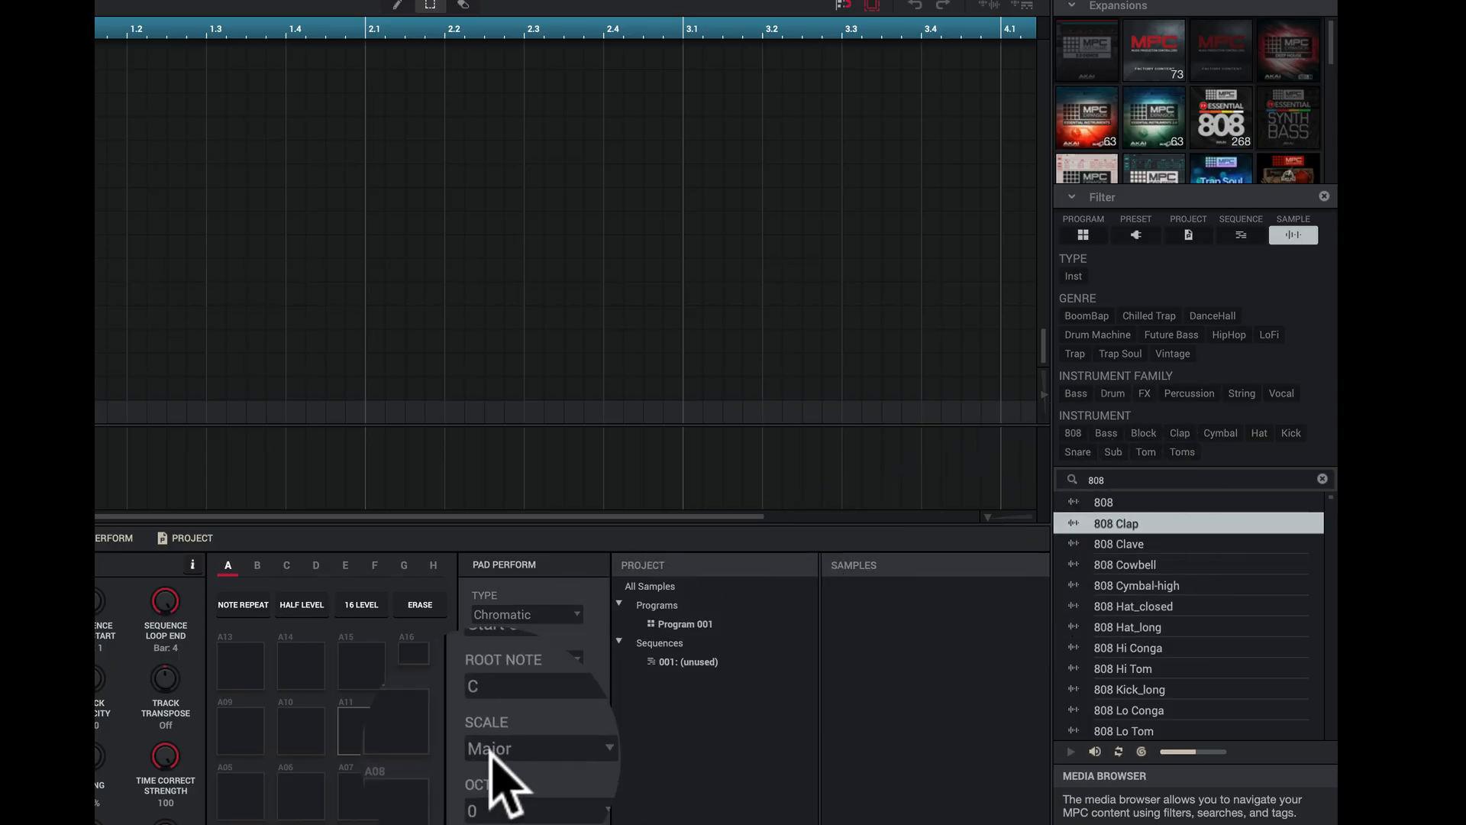
drag(491, 754, 295, 800)
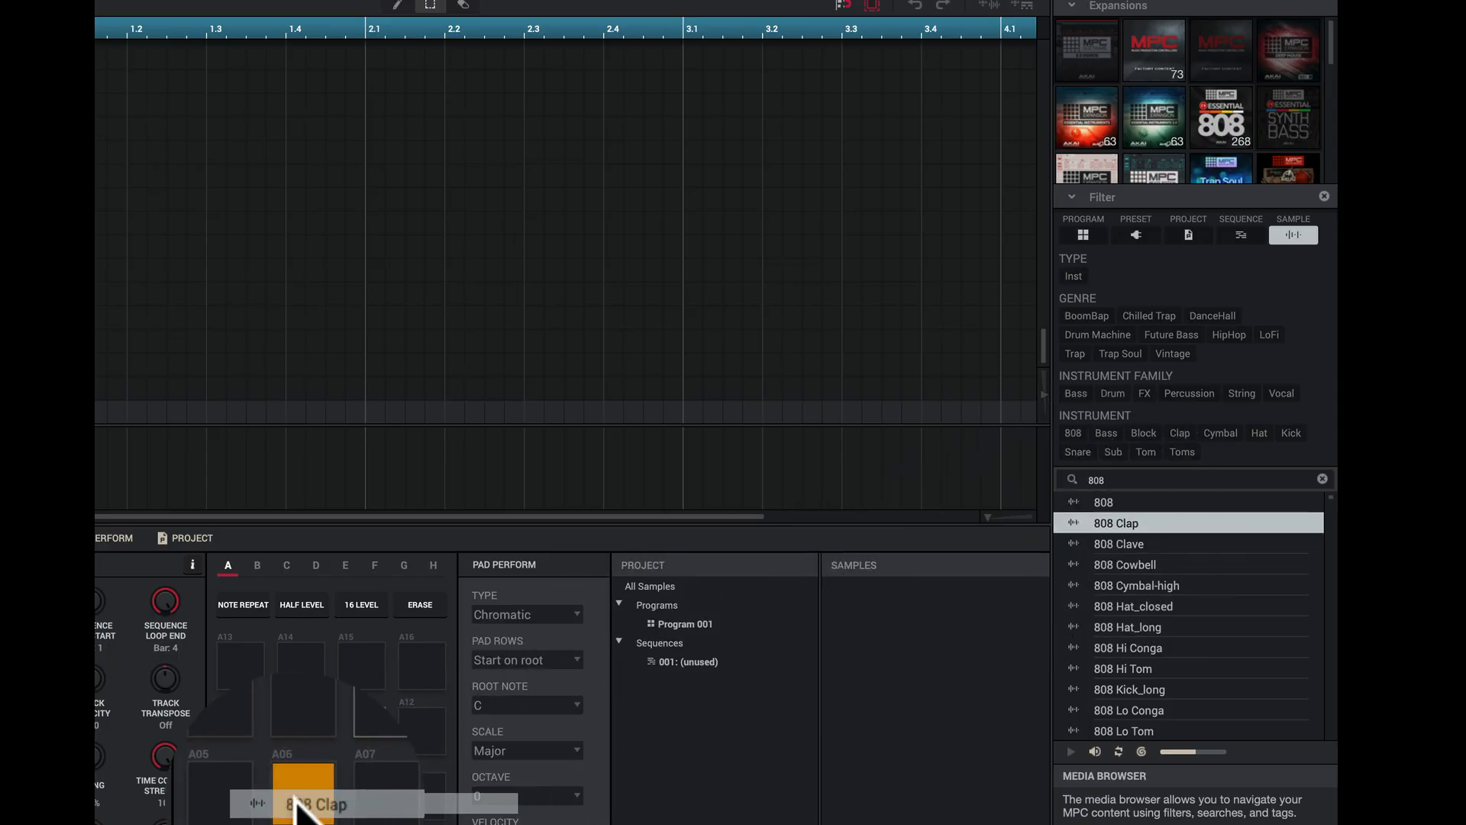
drag(295, 801, 294, 811)
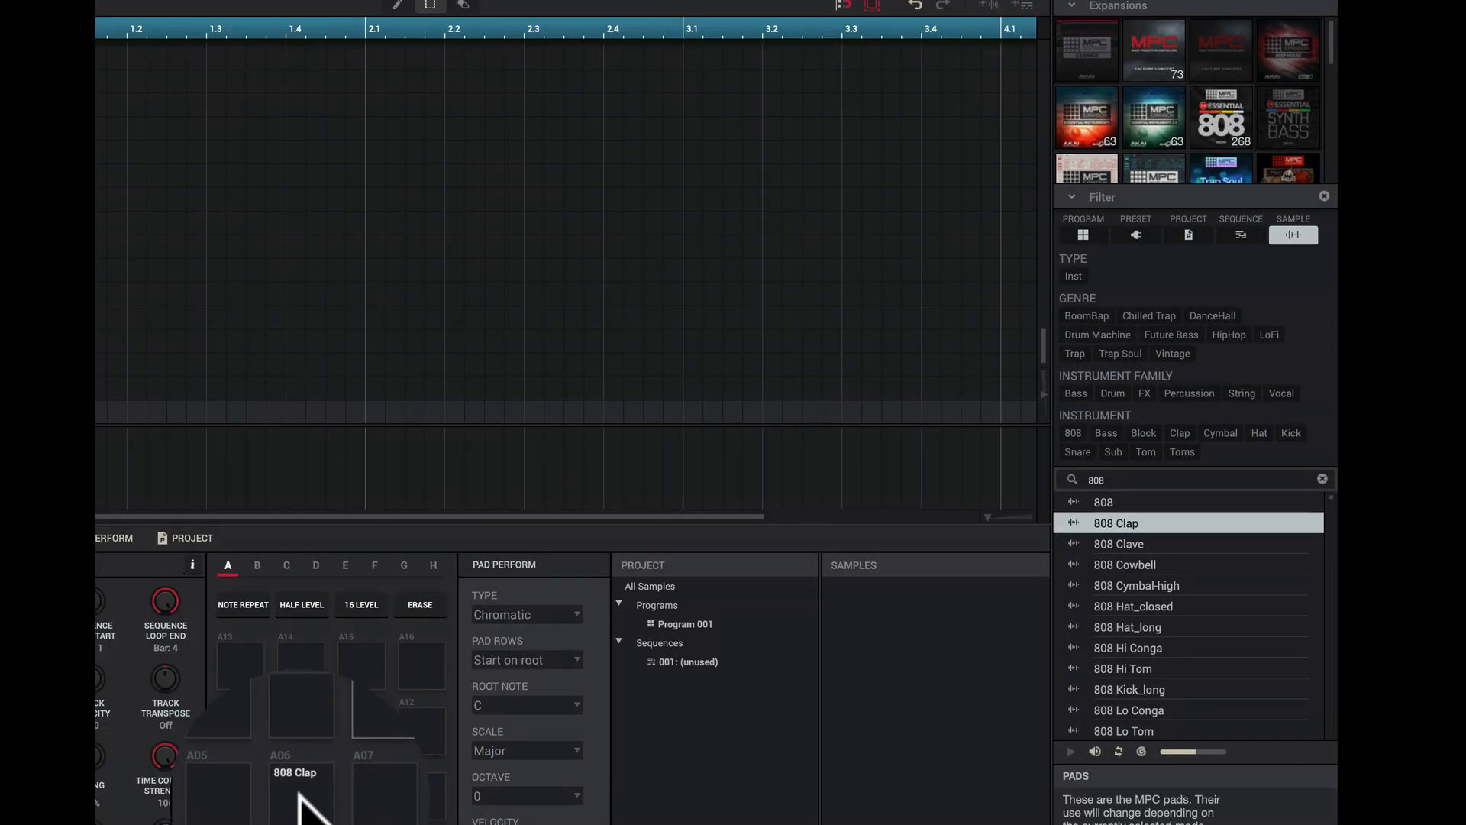
click(301, 793)
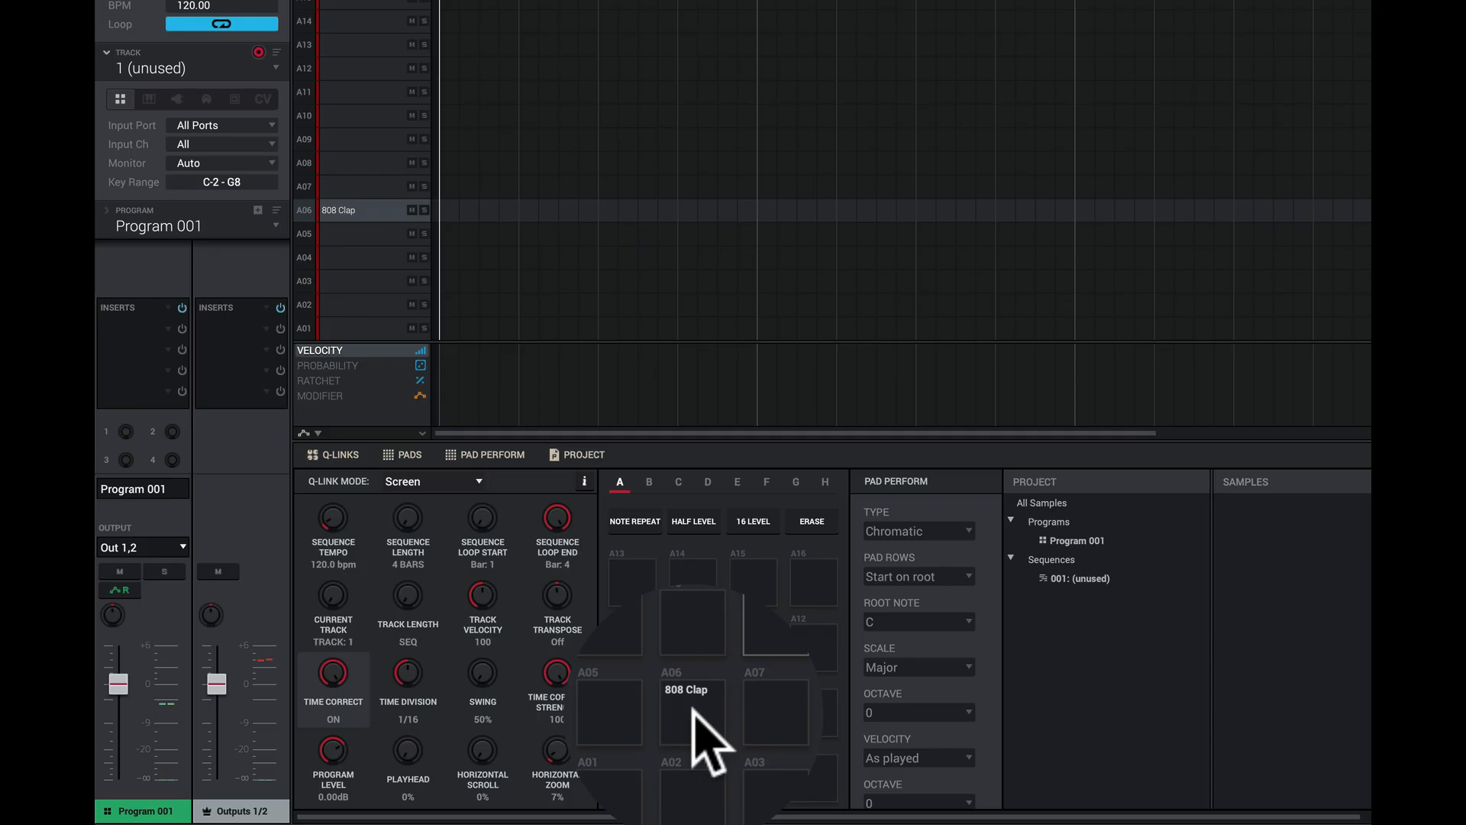
click(694, 717)
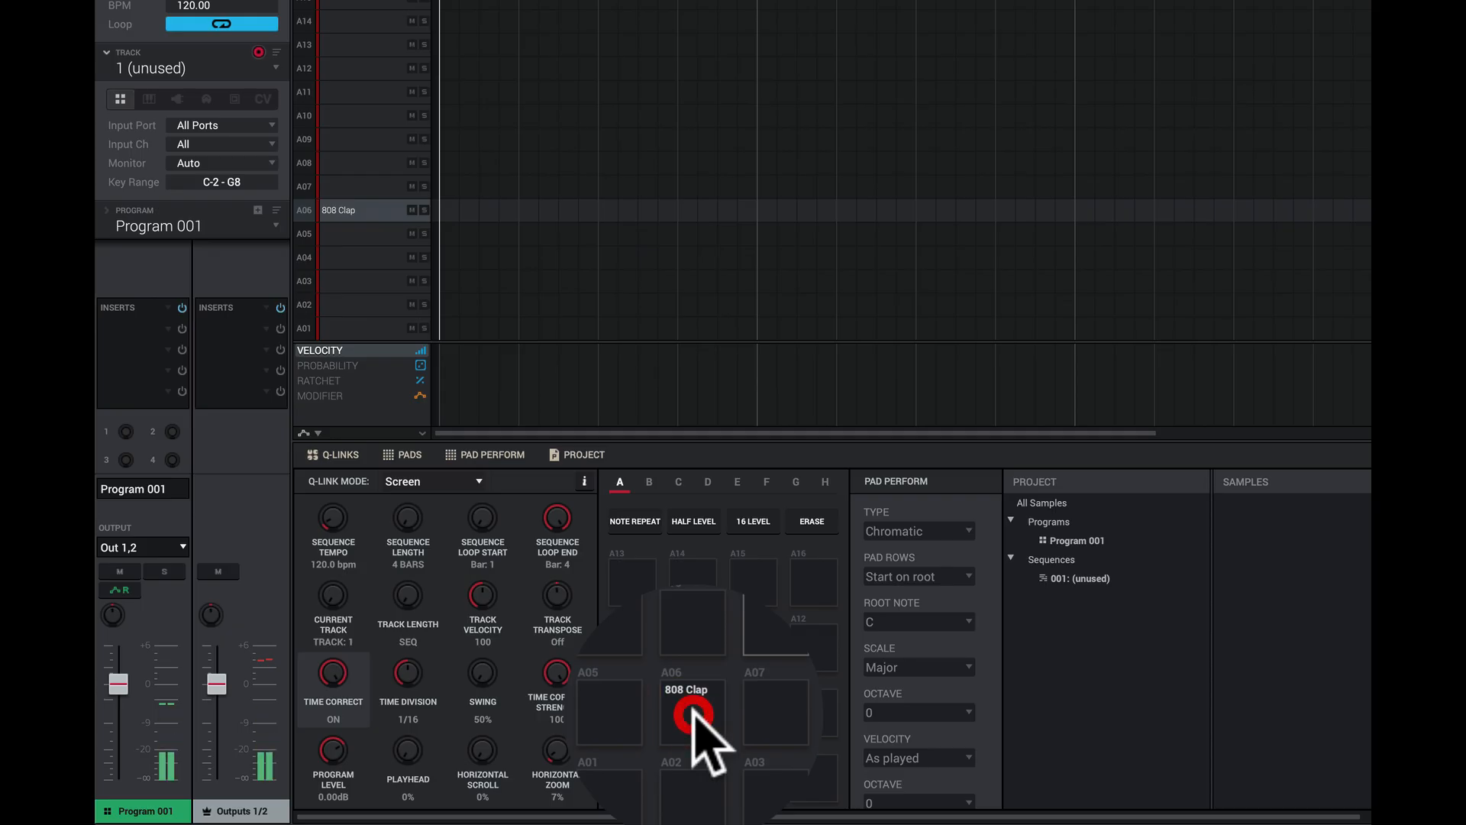
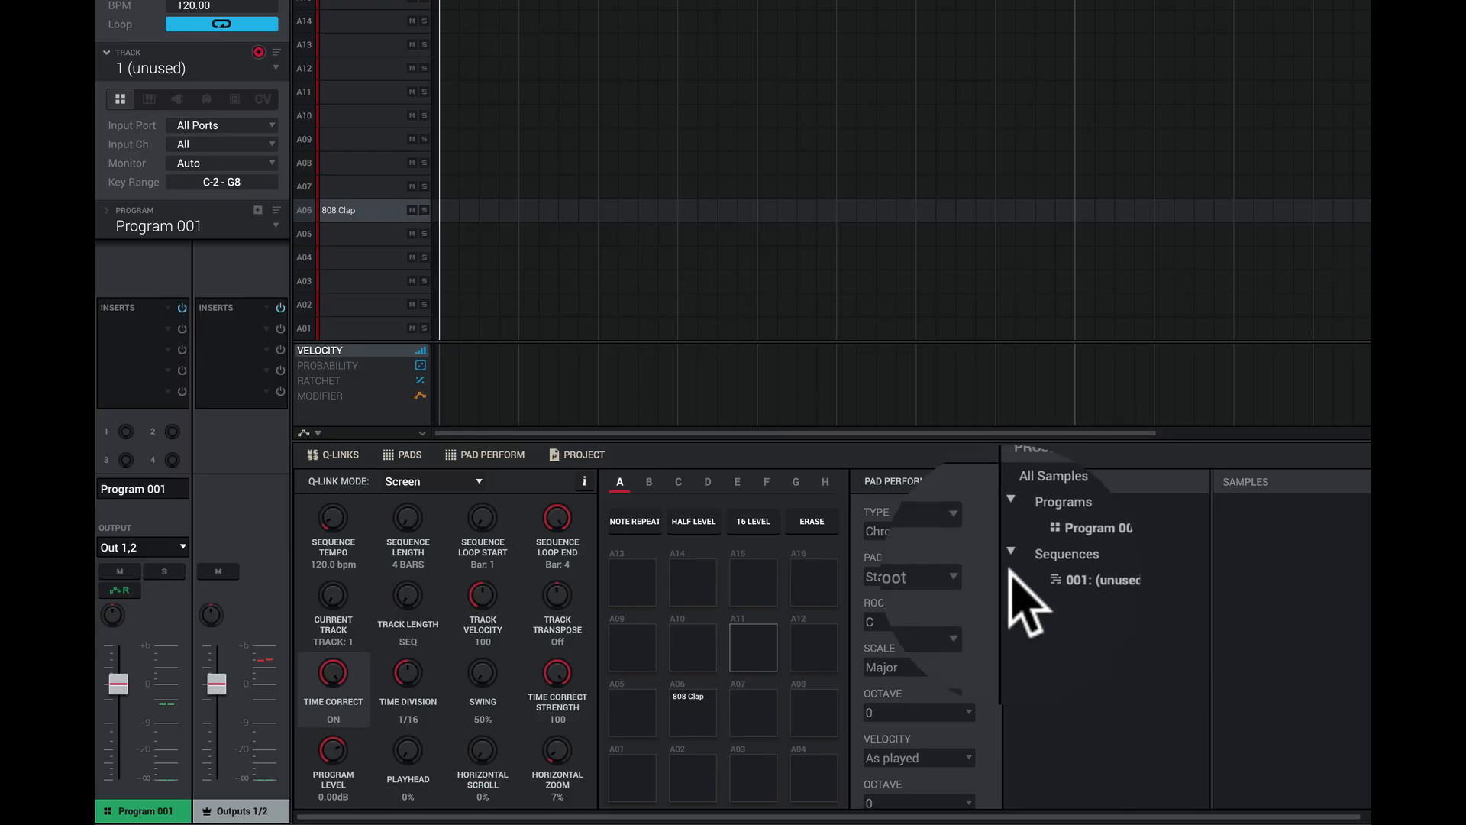
click(687, 710)
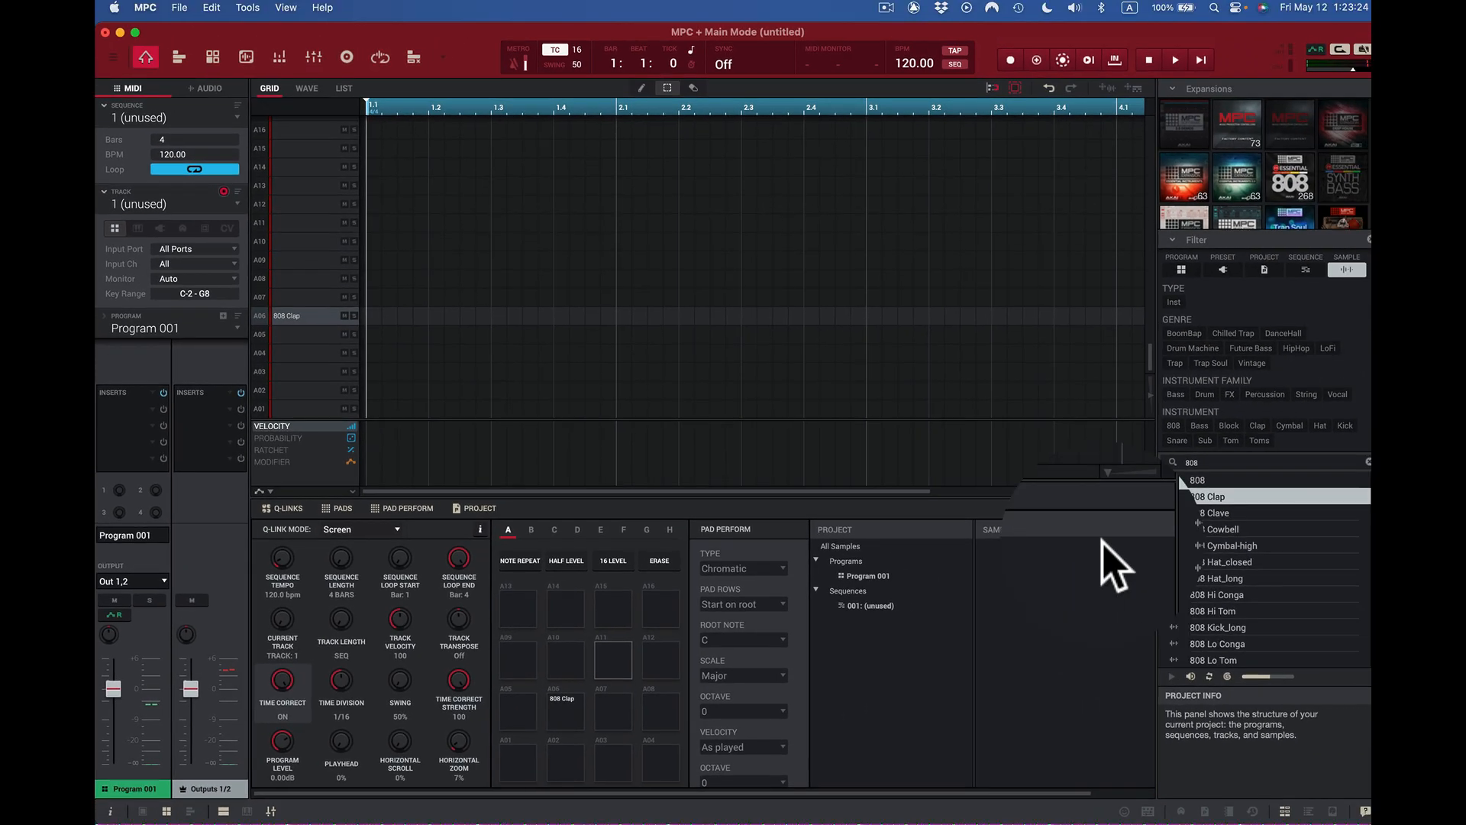
- List all samples in the project and compare 808 Clap's browser preview with the sound of pad A06
click(840, 546)
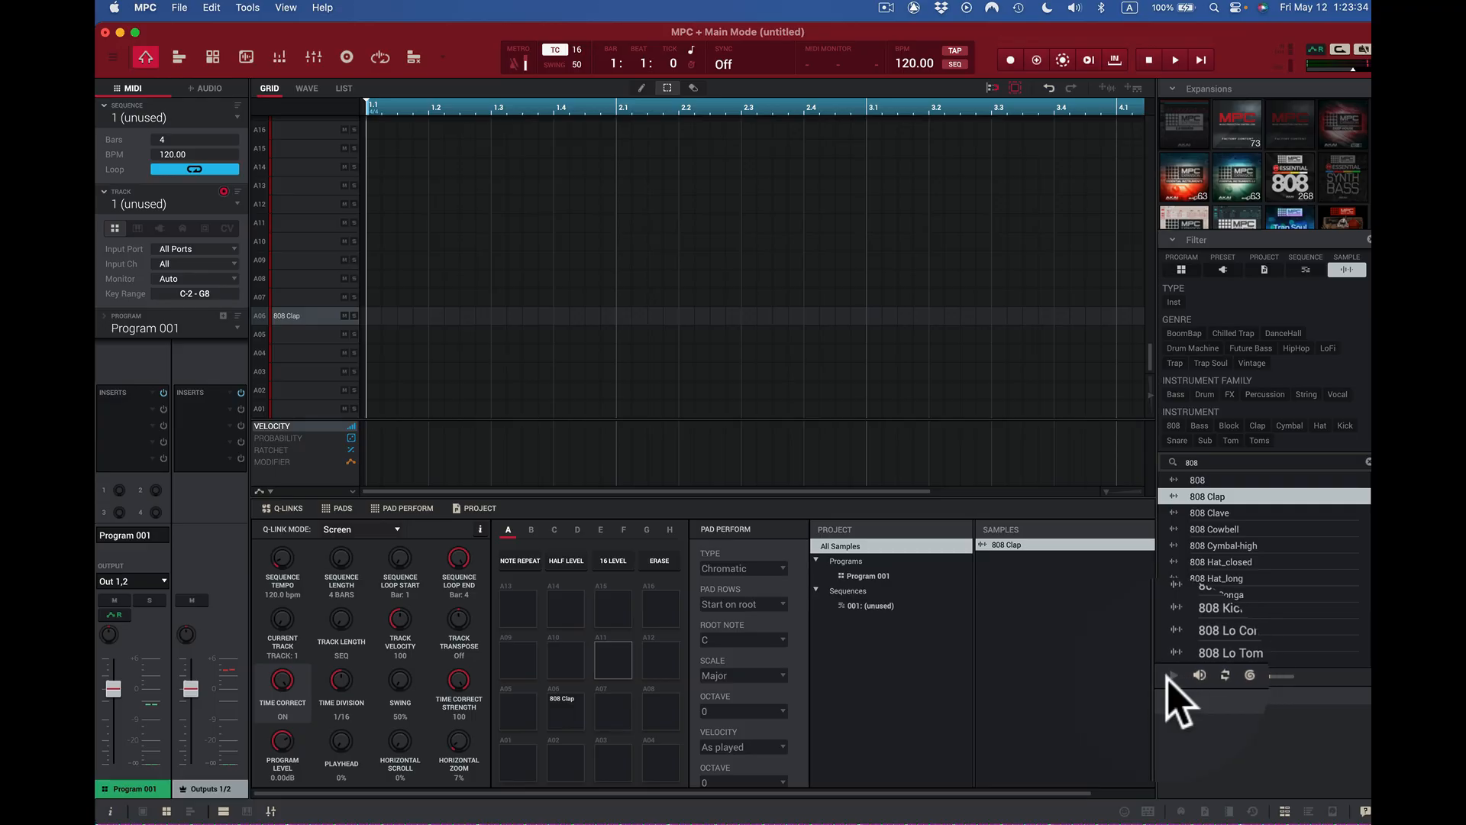
click(1170, 677)
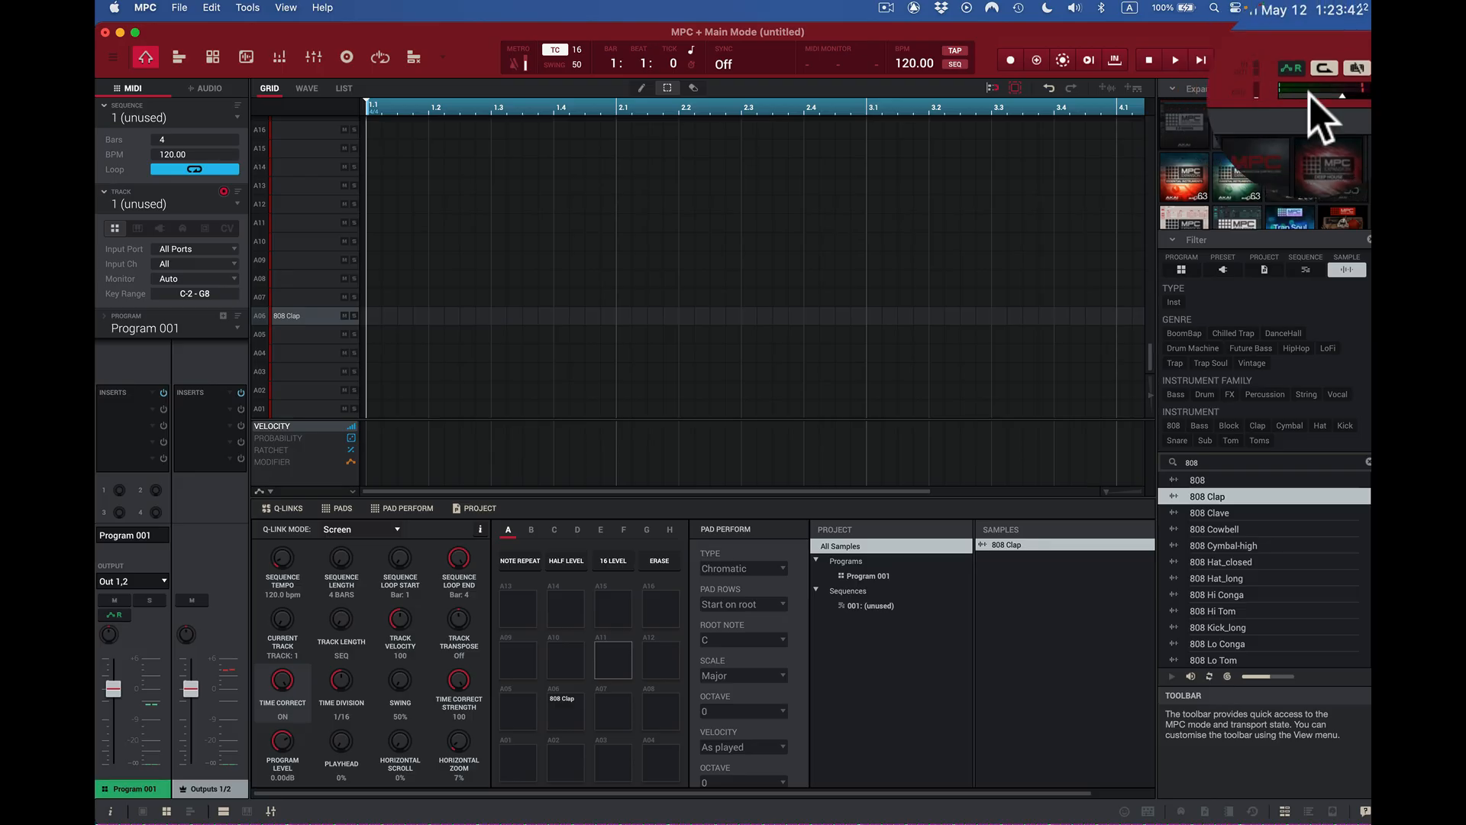
click(568, 710)
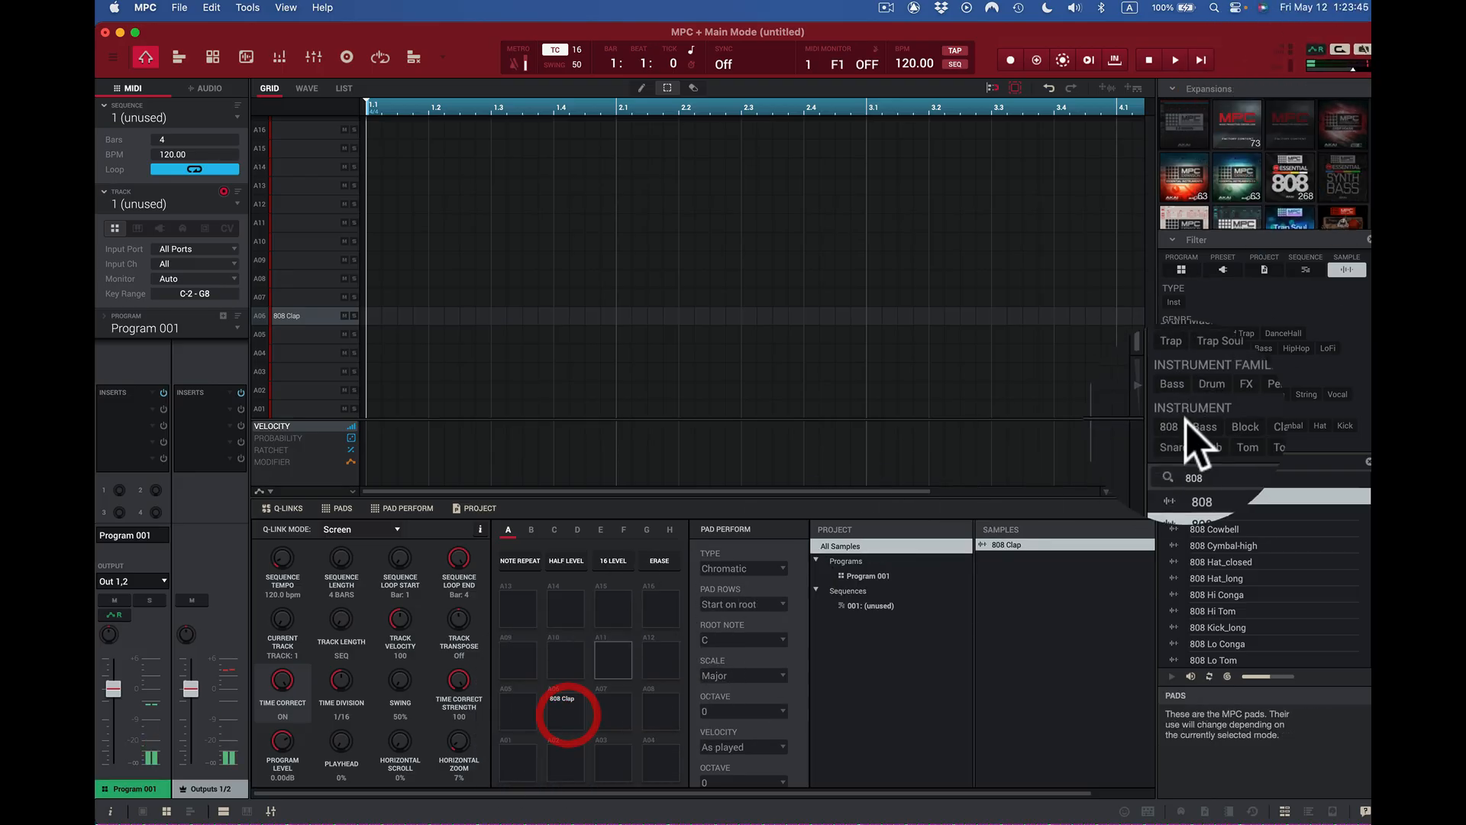
click(1172, 676)
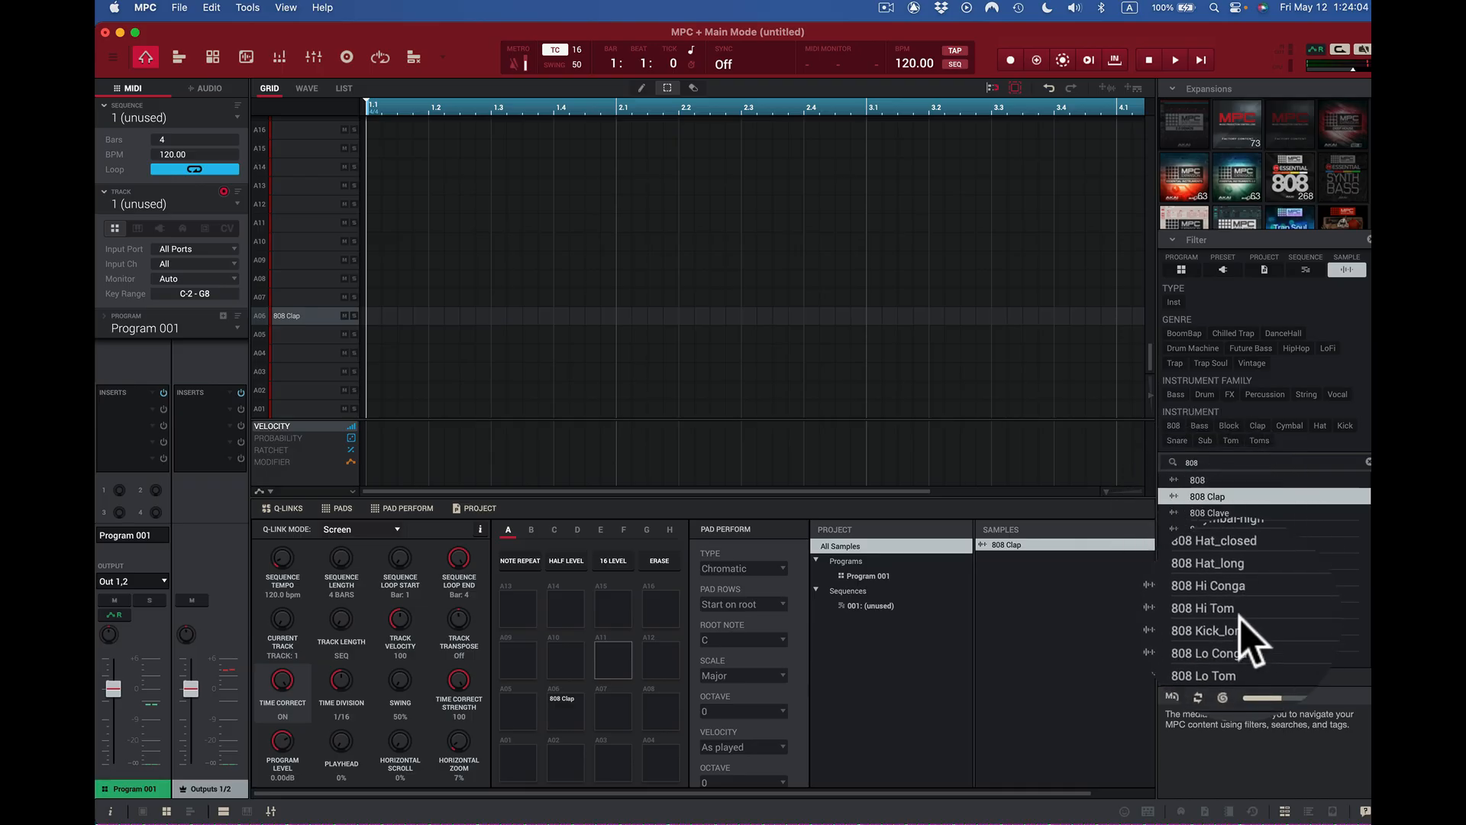
- Audition 808 Kick_long and add it to the project's sample pool without assigning it to a pad
click(1239, 598)
click(1218, 620)
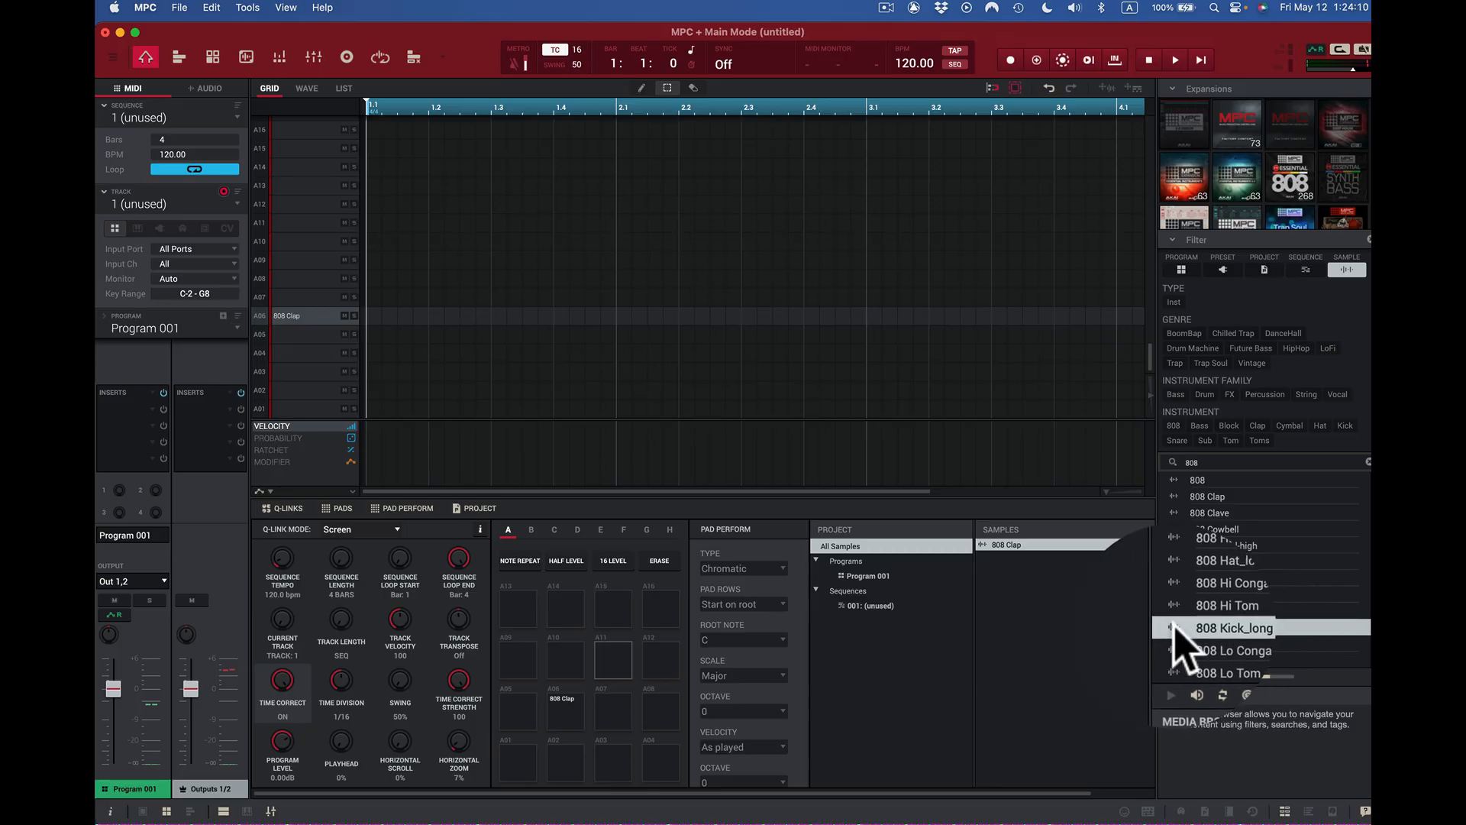
drag(1176, 630, 1088, 611)
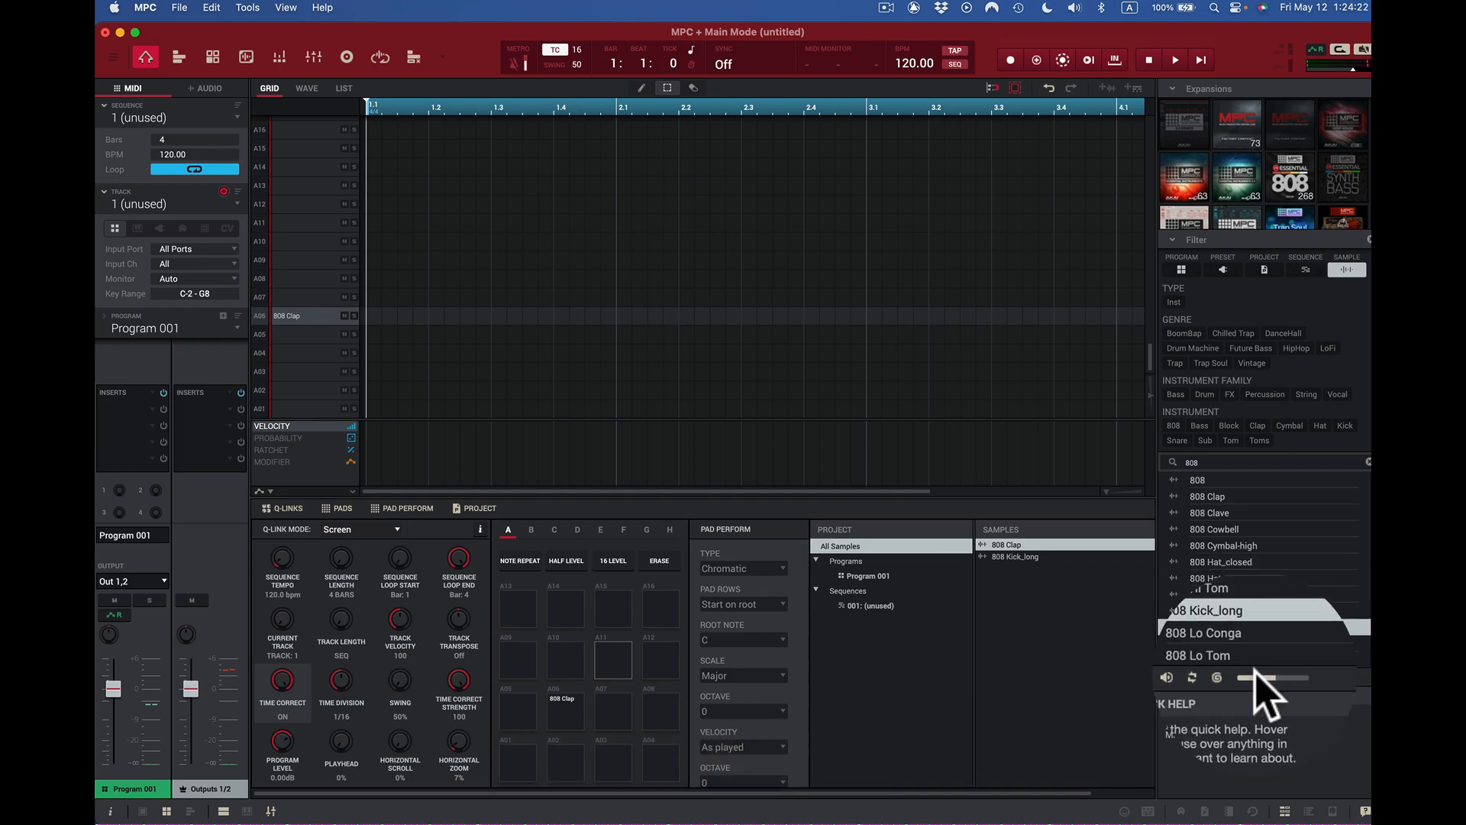
- Audition the 808 samples after Kick_long and add 808 Snare_lo1 to the project's sample pool
click(1205, 623)
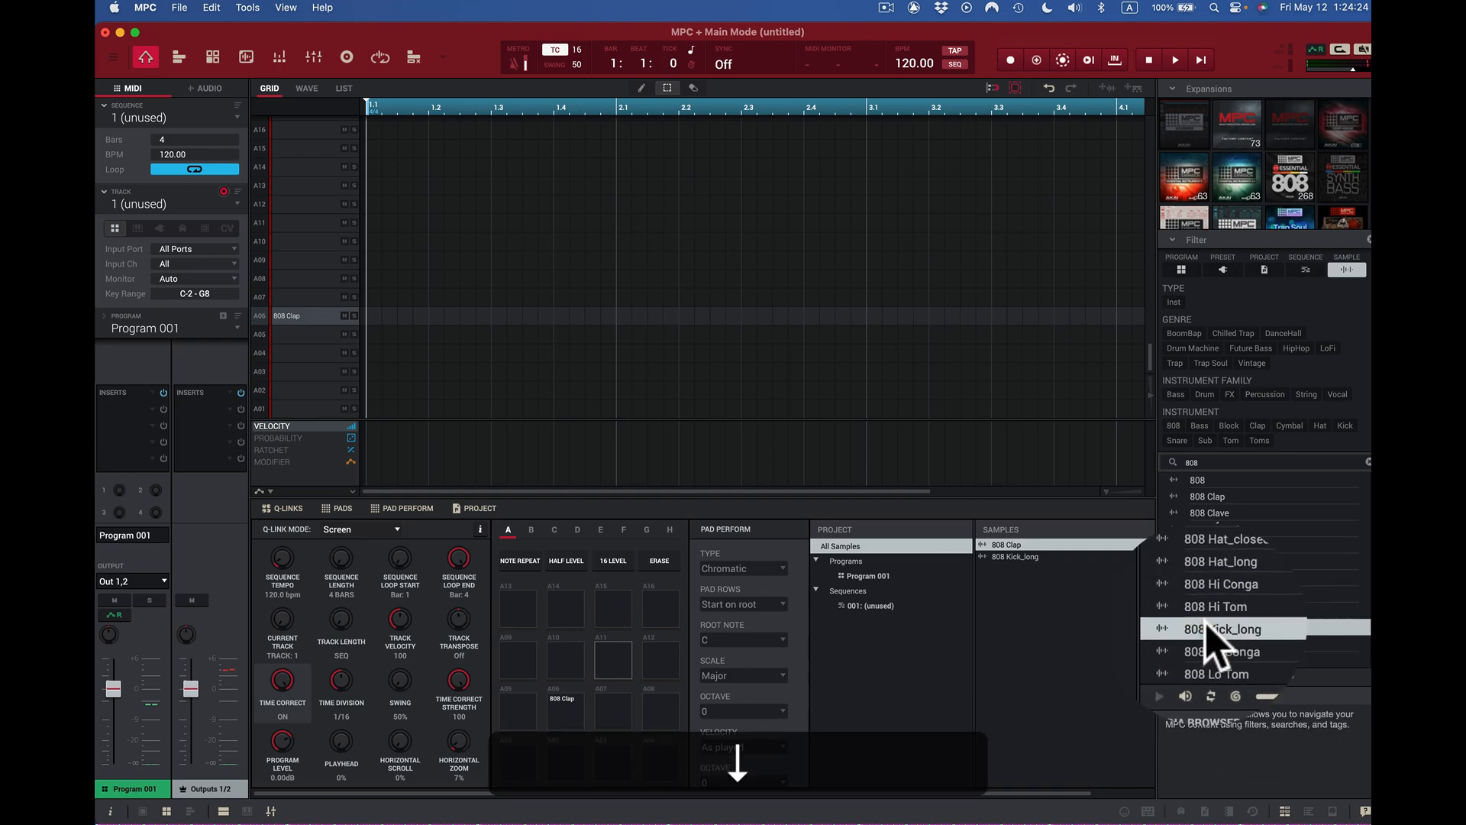
key(Down)
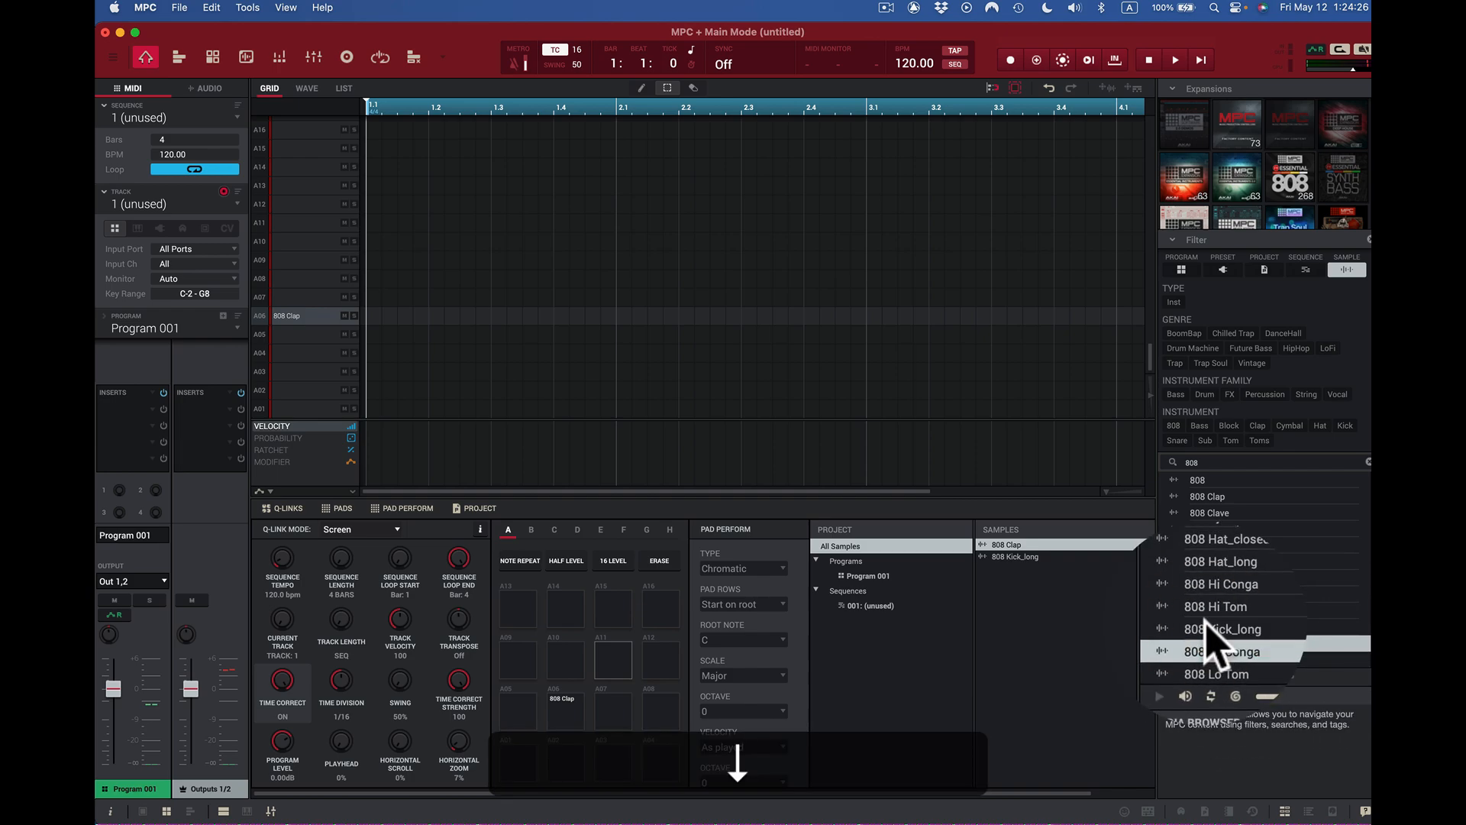
key(Down)
key(Down)
key(Down)
key(Down)
key(Down)
key(Down)
key(Down)
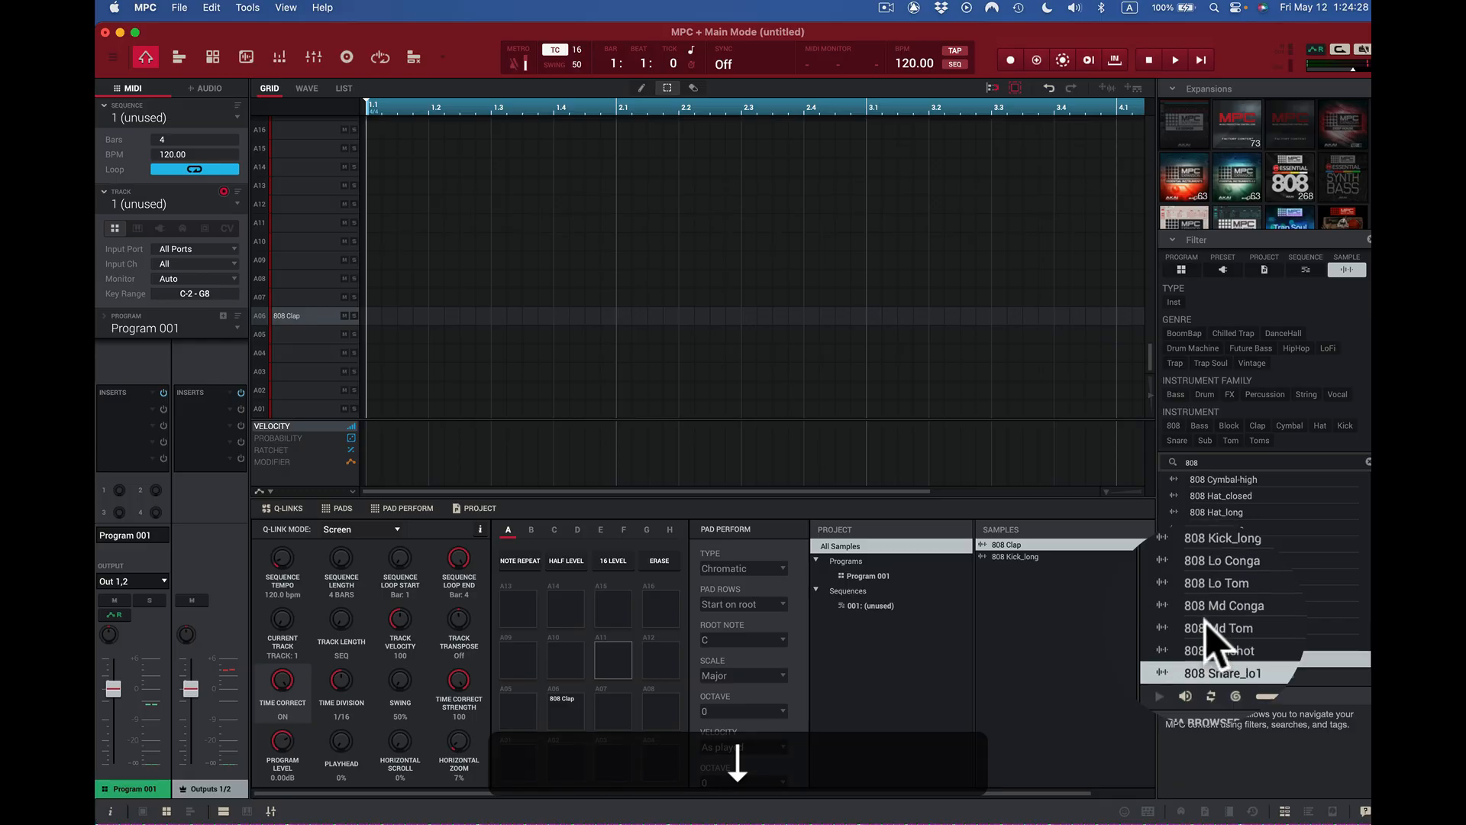
key(Up)
key(Up)
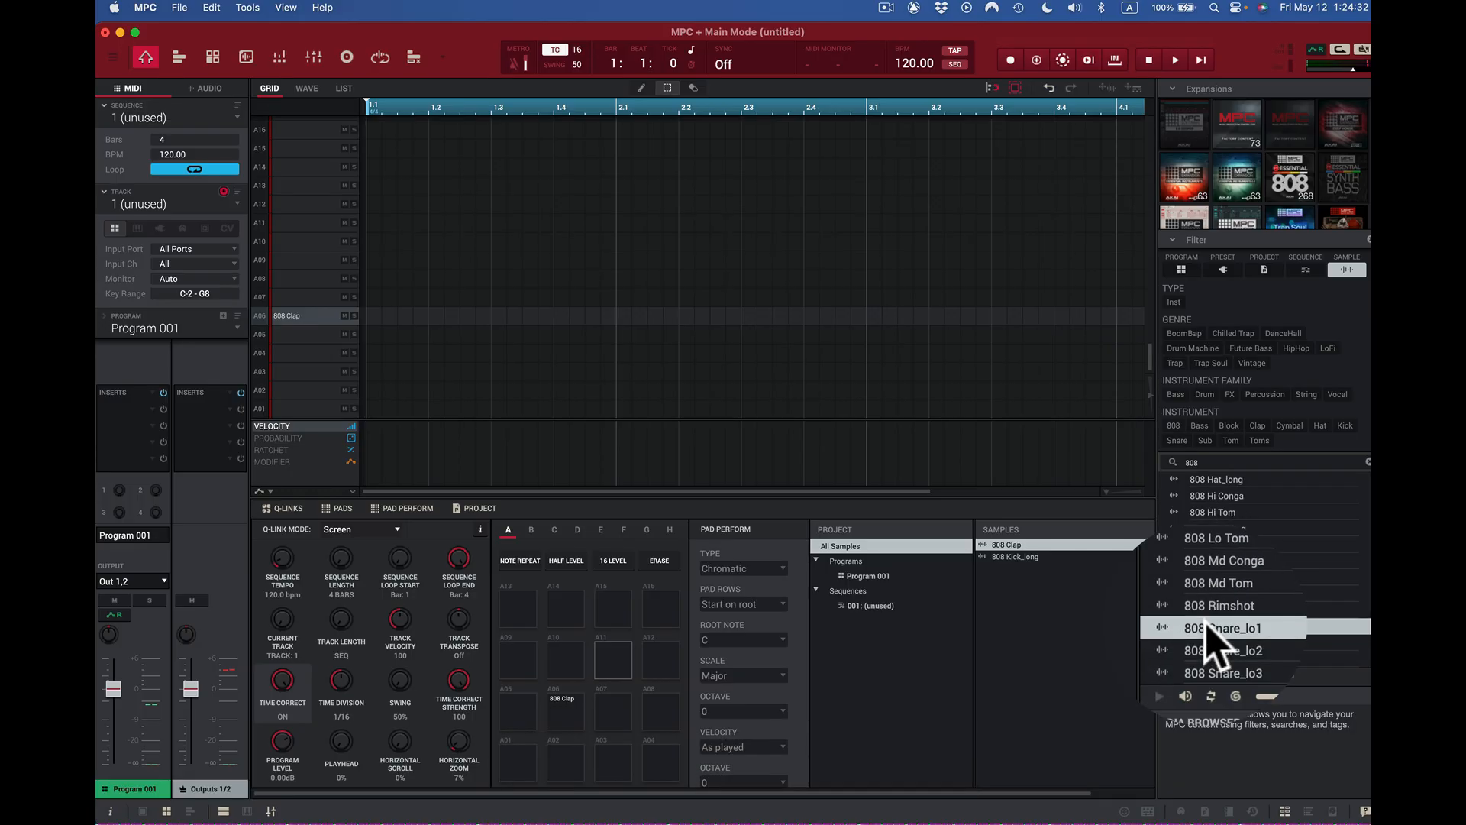
mouse_move(1052, 644)
mouse_down()
mouse_move(1050, 632)
mouse_move(1054, 644)
mouse_up()
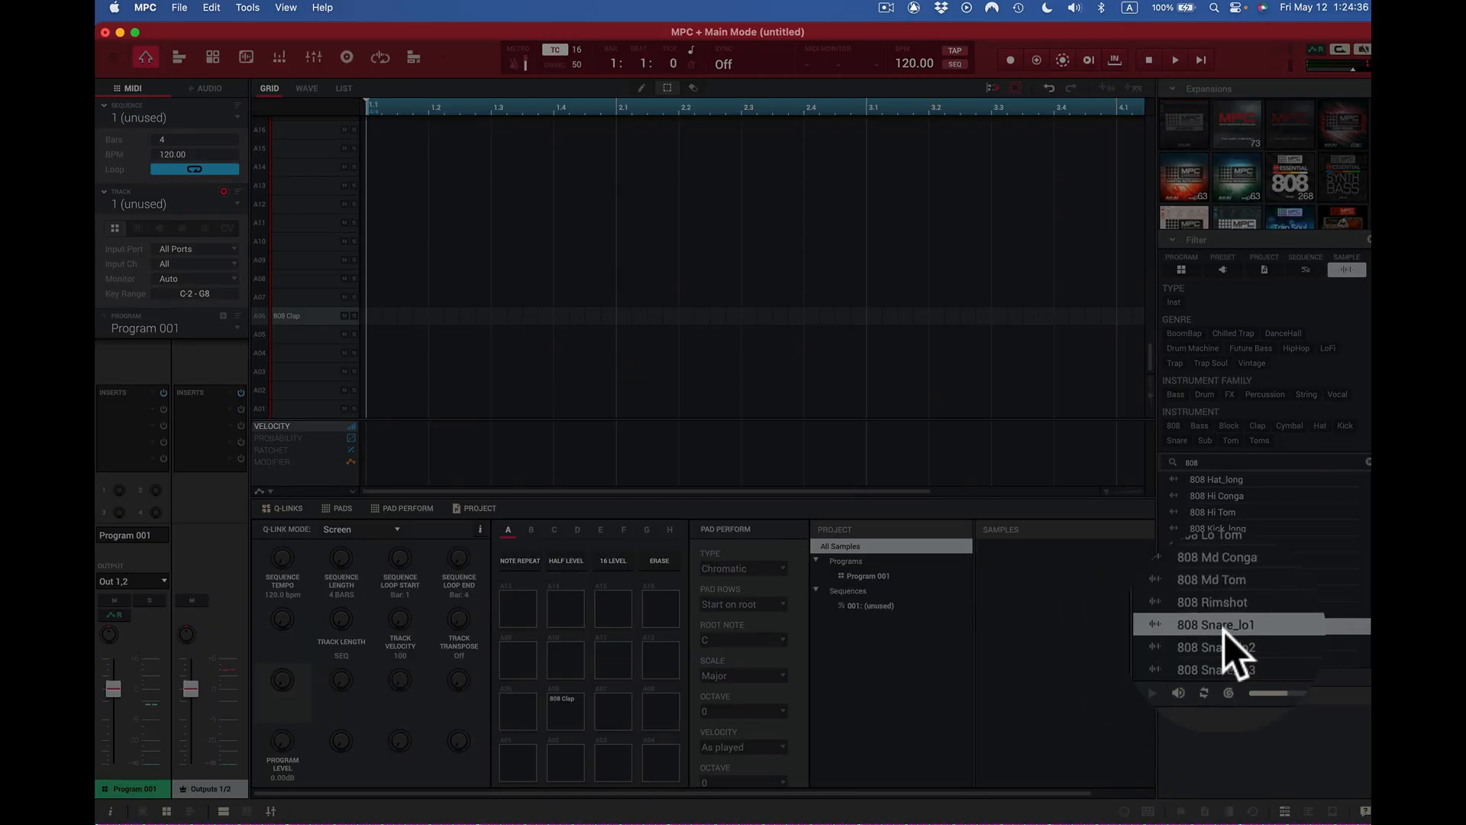
- Audition the samples following 808 Snare_lo1 and add the closed hi-hat 808_HH__CL to the project's sample pool
click(1224, 628)
key(Down)
key(Down)
key(Down)
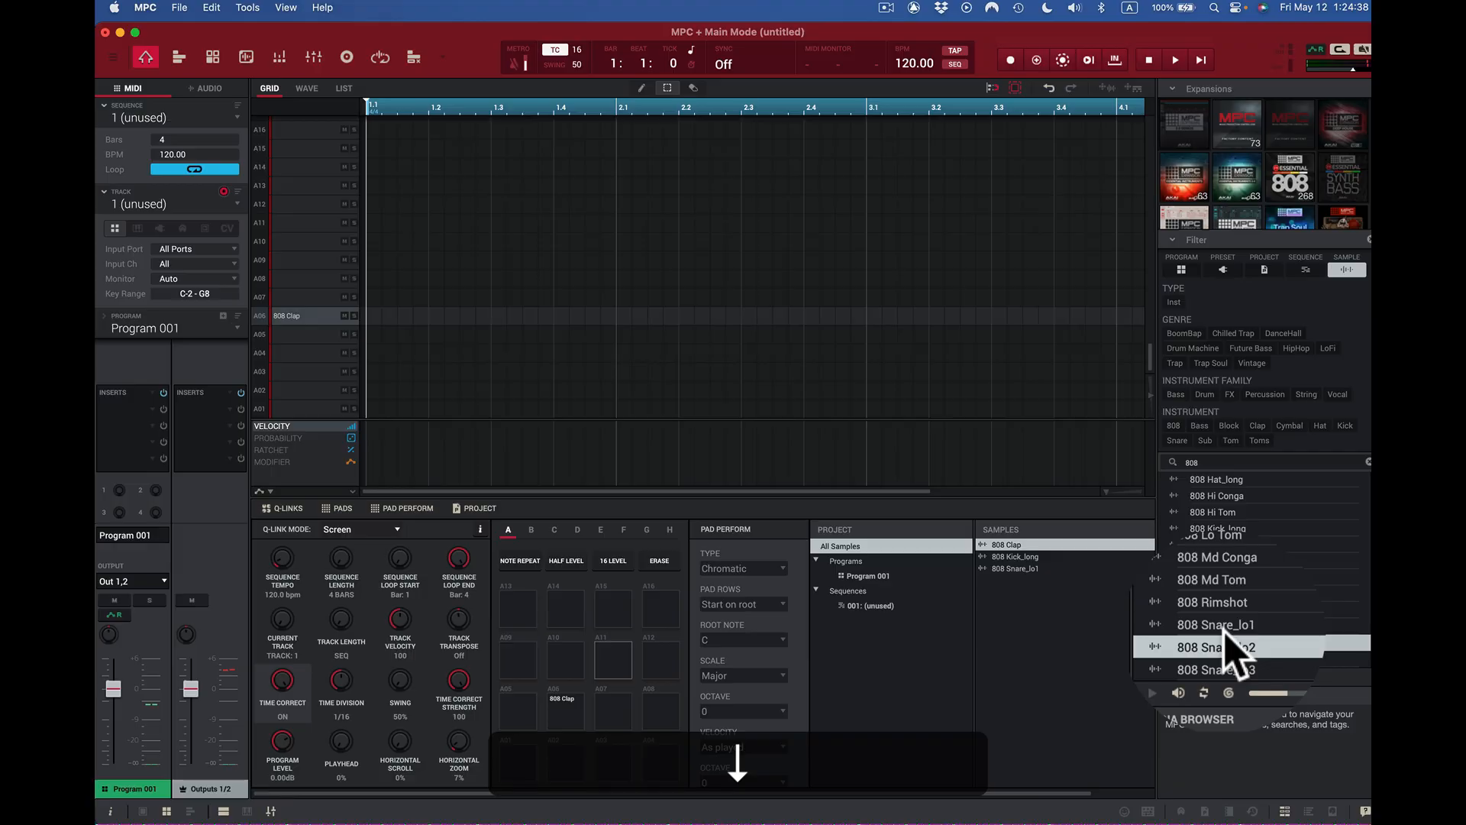
key(Up)
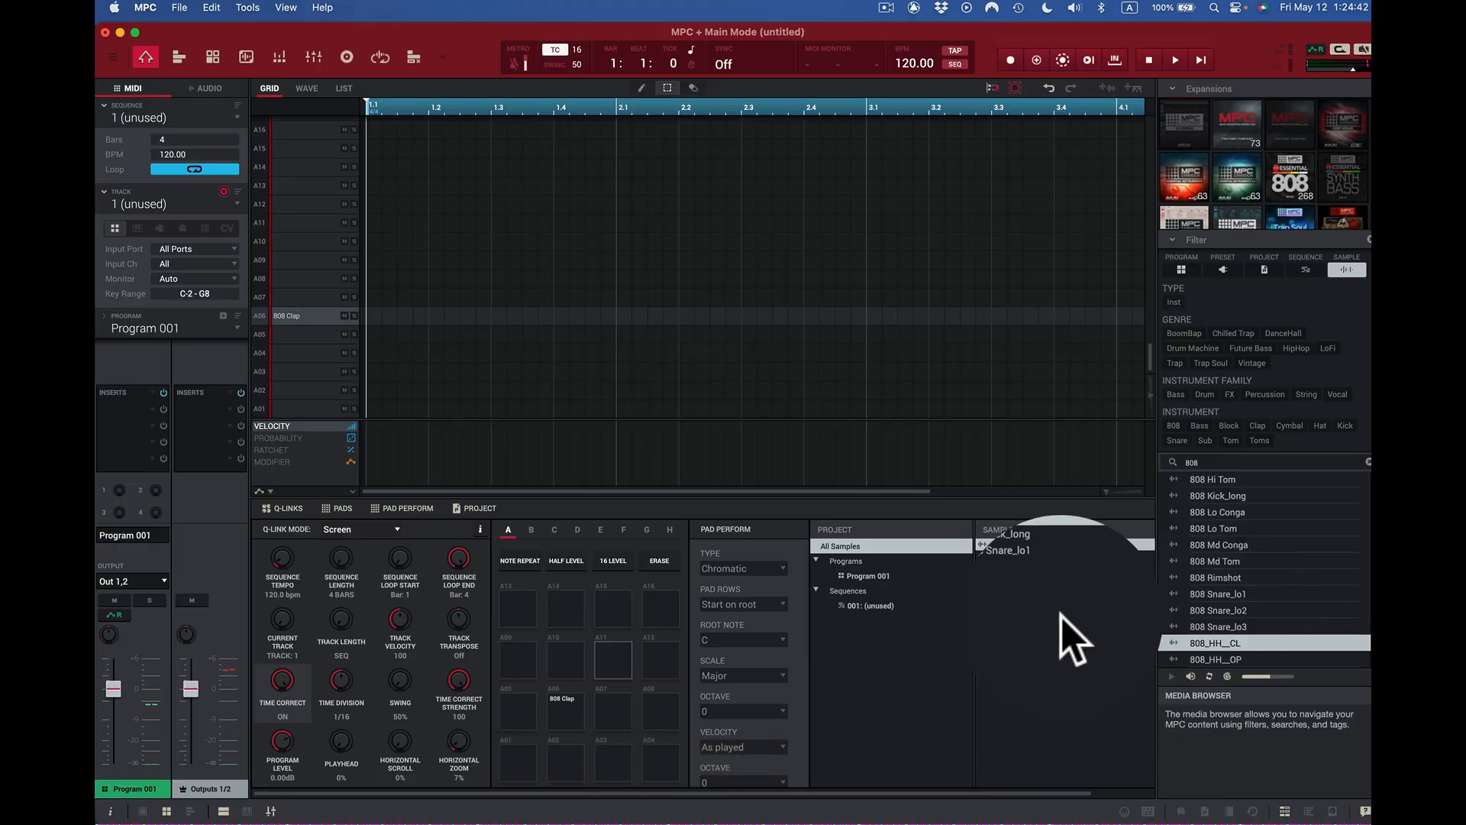
drag(1215, 642, 1043, 622)
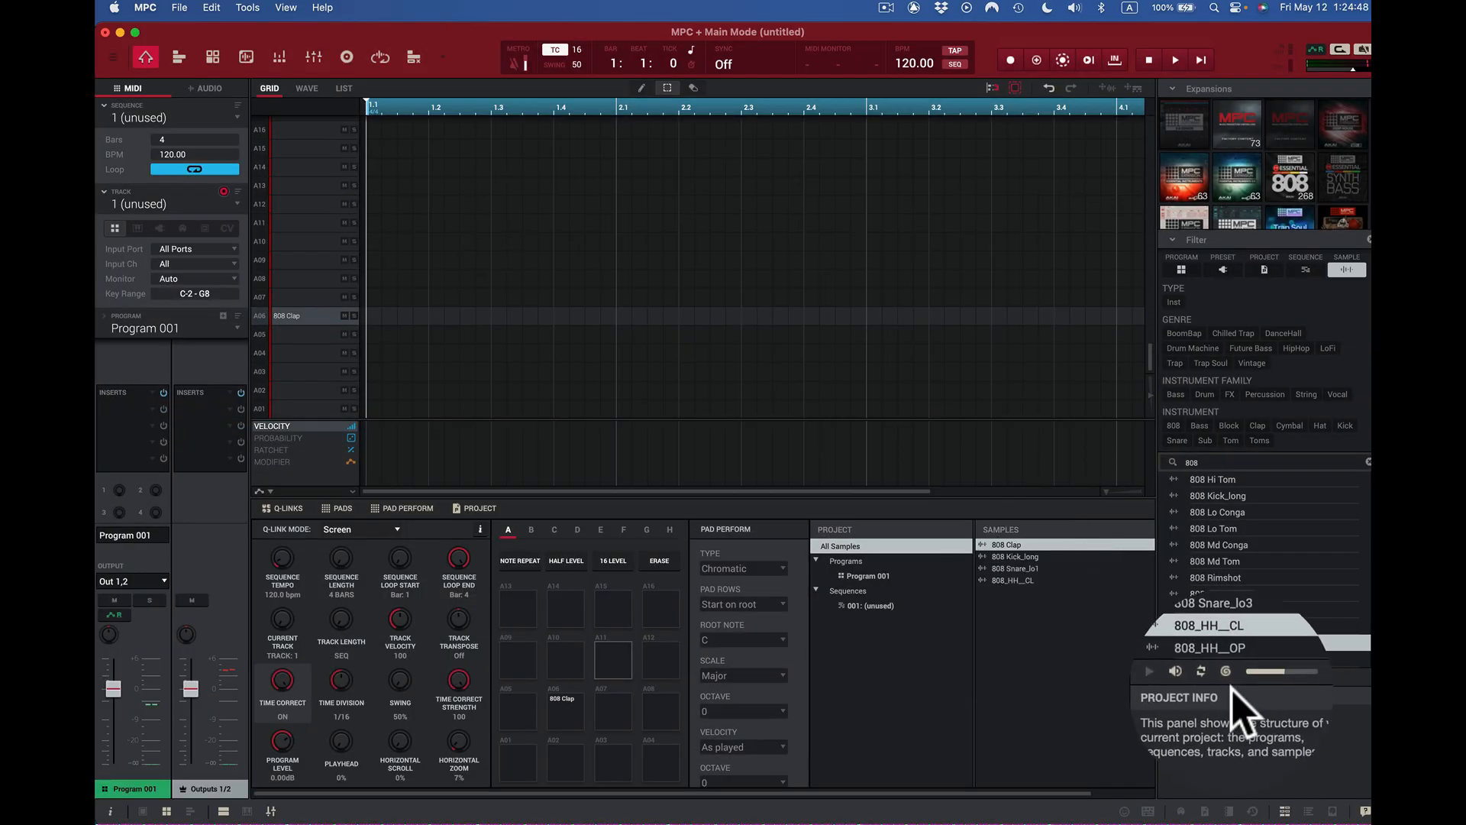
- Audition the open hi-hat 808_HH__OP and add it to the project's sample pool
click(1227, 663)
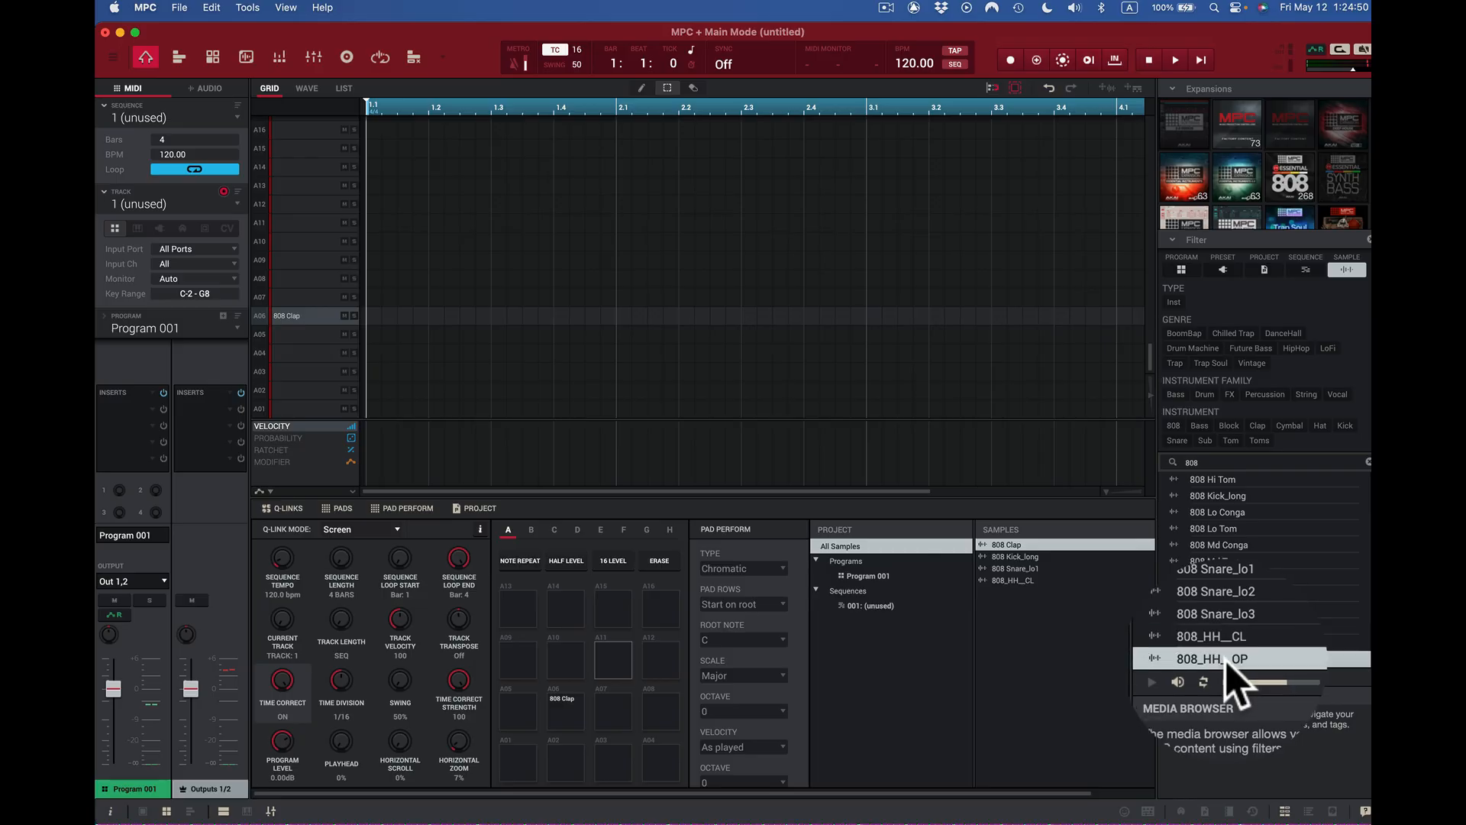
click(1213, 662)
drag(1227, 662, 1022, 632)
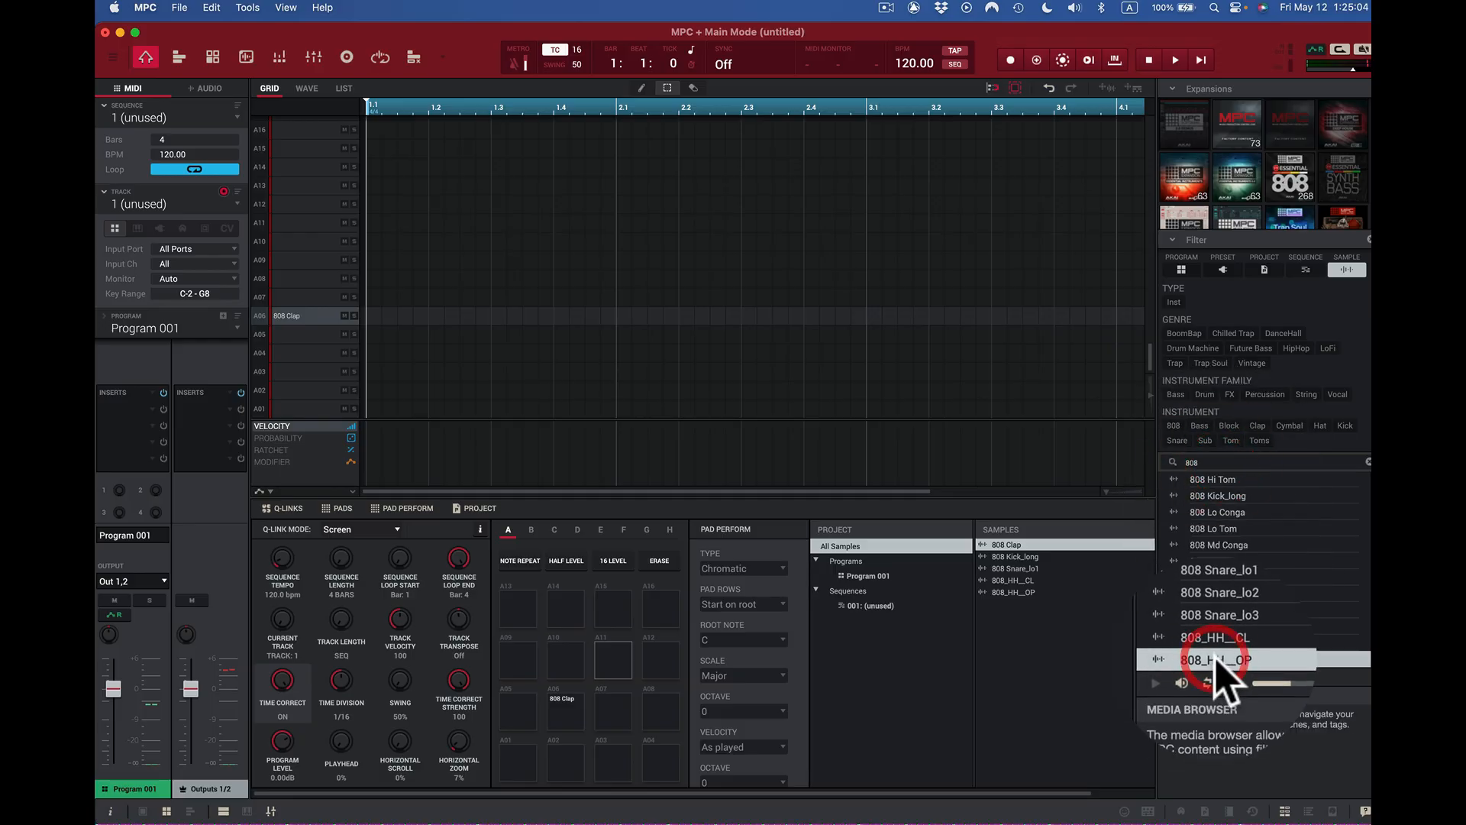
- Audition further 808 samples from 808_KICK onwards, ending on Bass-808 Bass 3-Db7
key(Down)
key(Down)
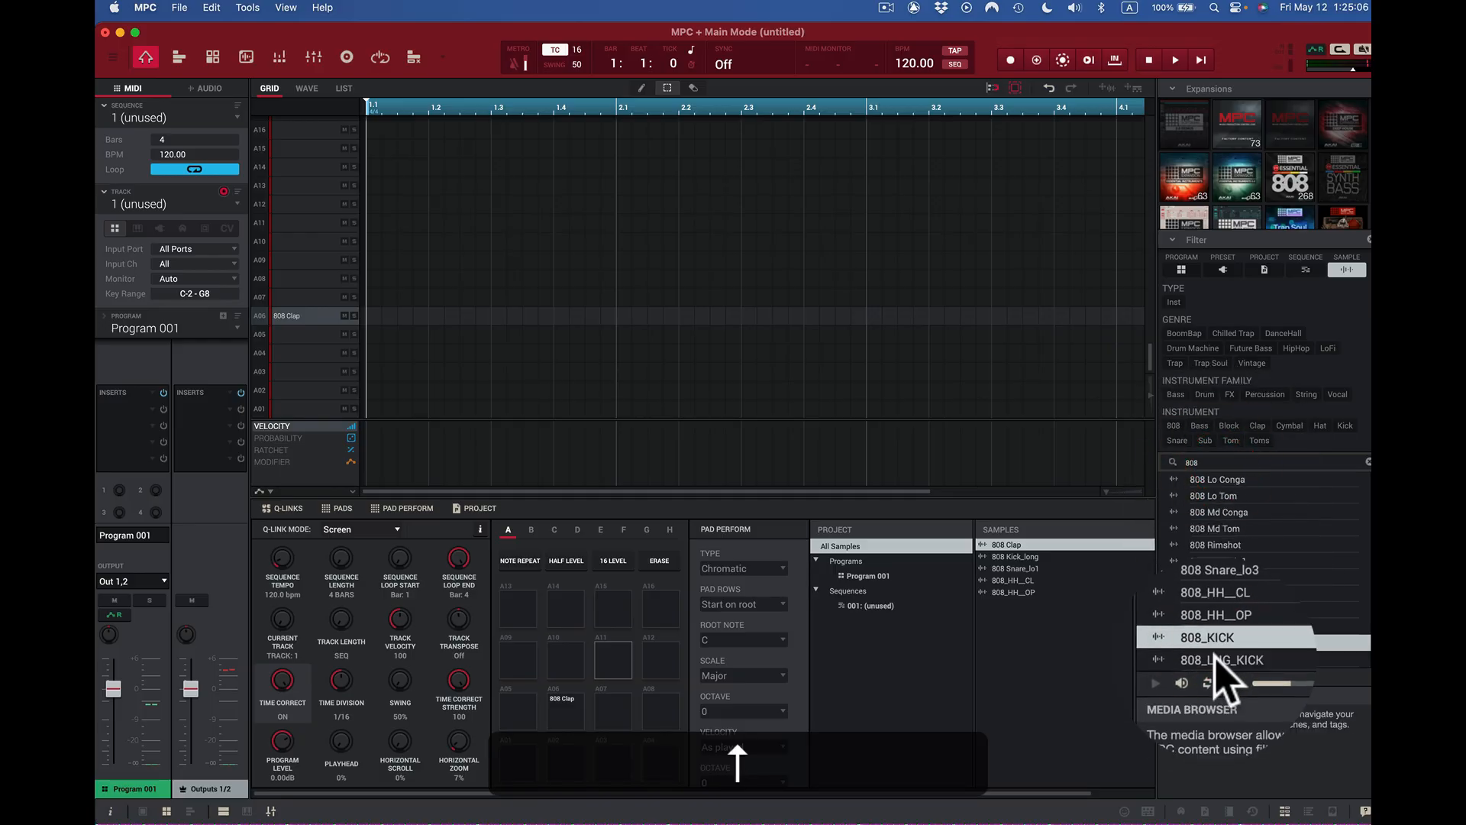
key(Down)
key(Down)
key(Down)
key(Down)
key(Down)
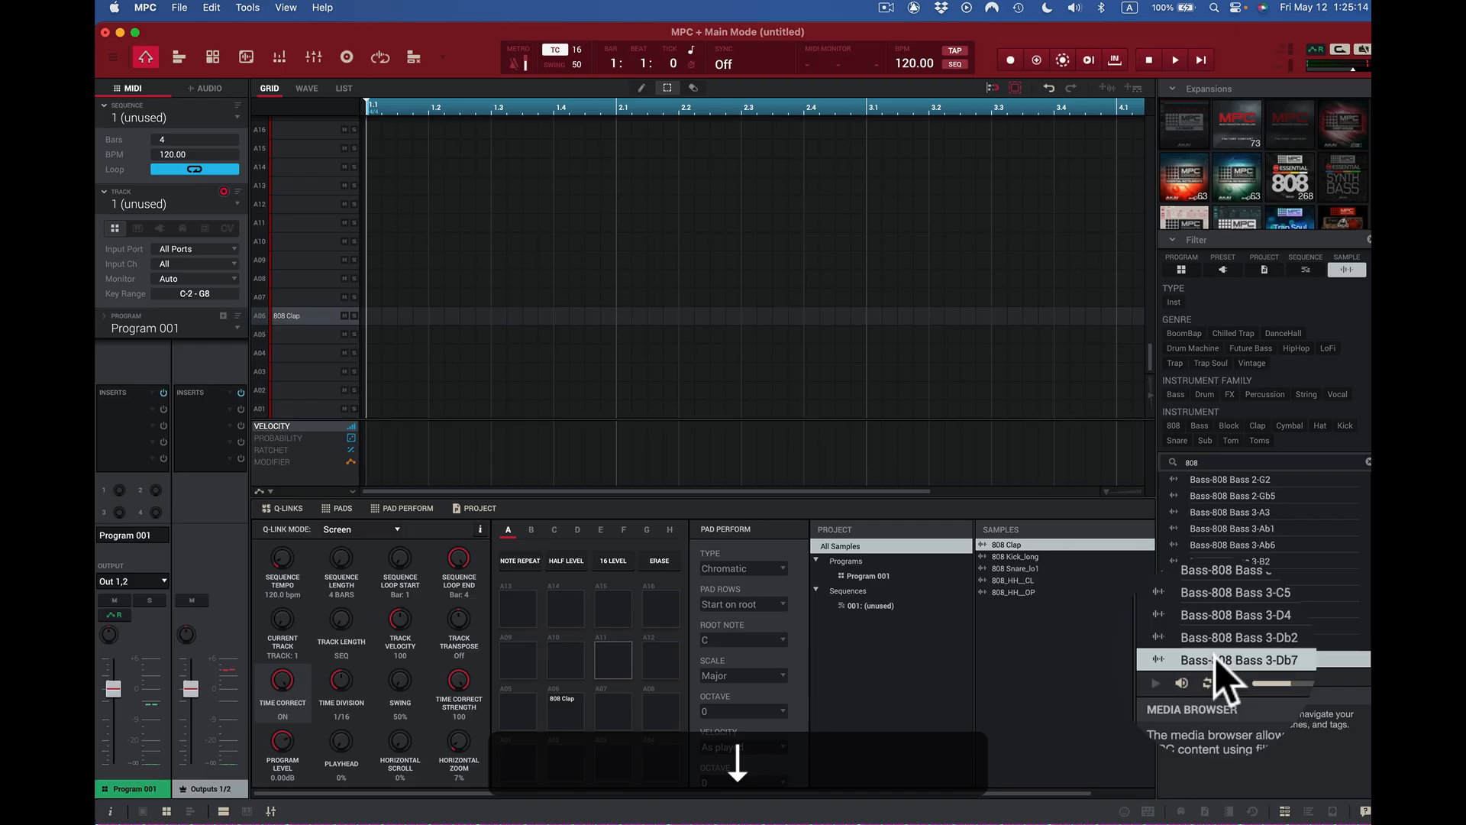
- Audition DrumMachine-Perc-808 Rim 3 and the first DrumMachine-Perc-808 Shaker sample further down the results
drag(1369, 482, 1369, 516)
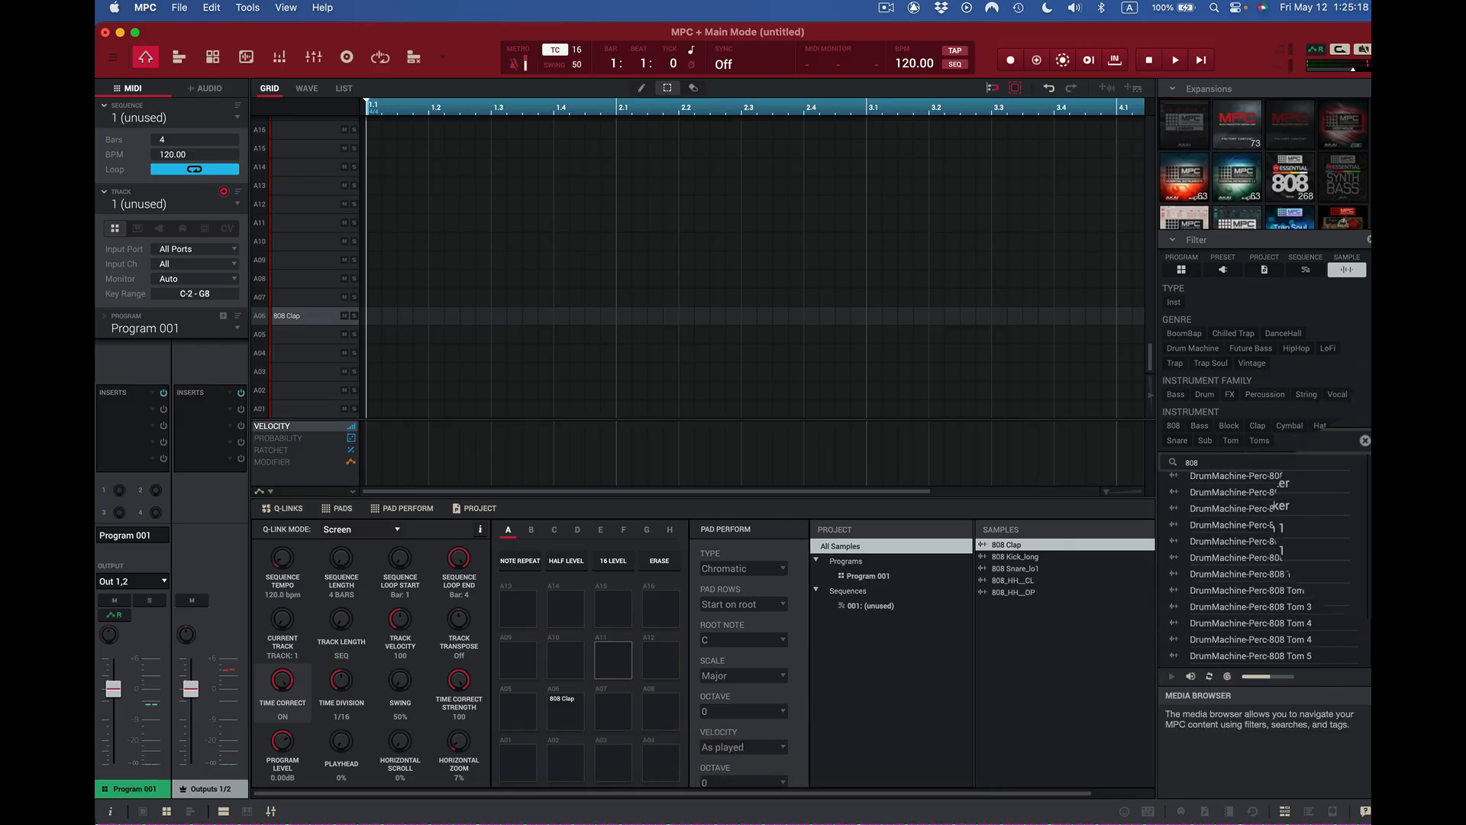
click(1259, 475)
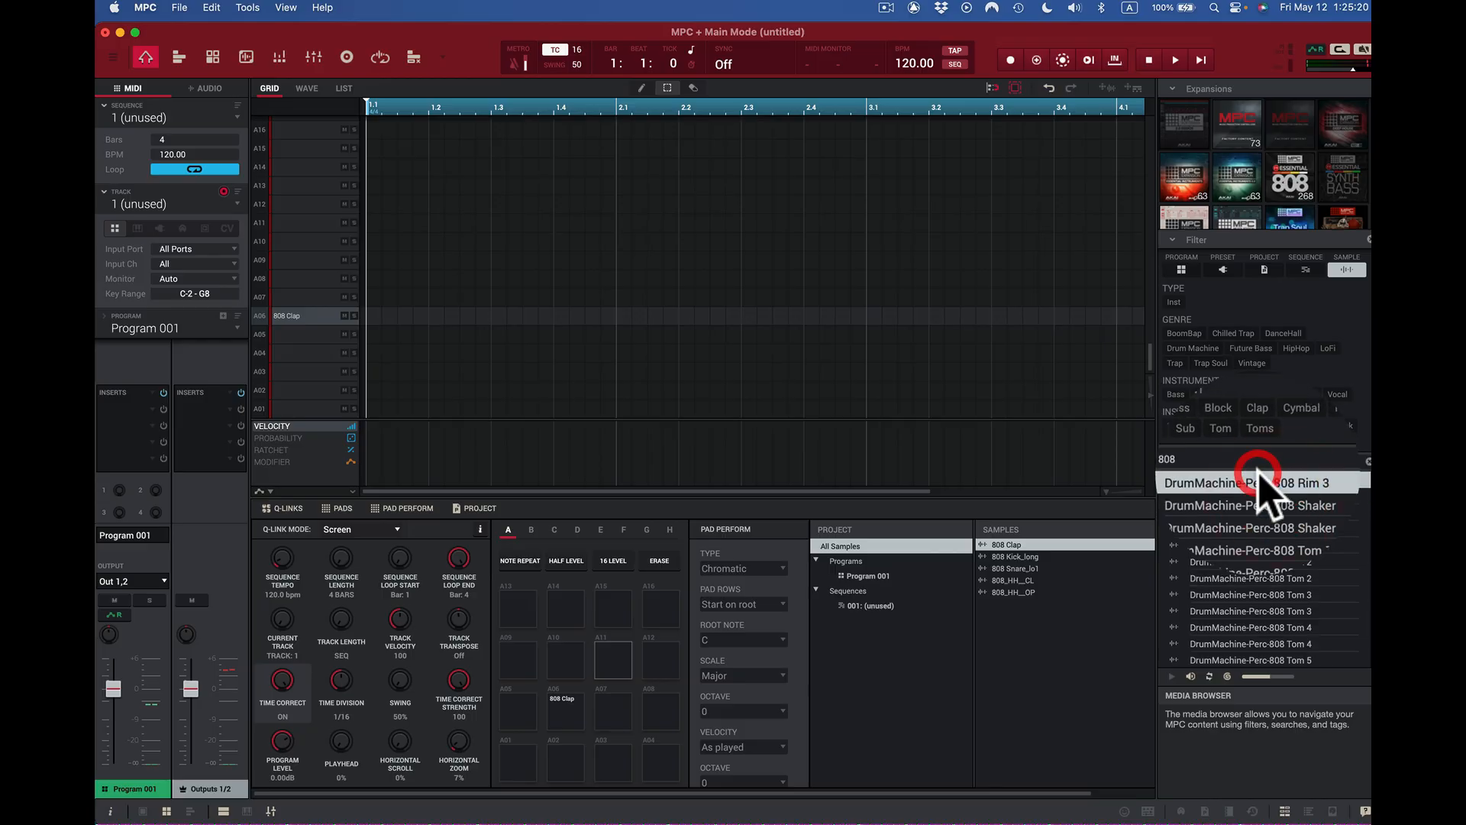
click(1291, 496)
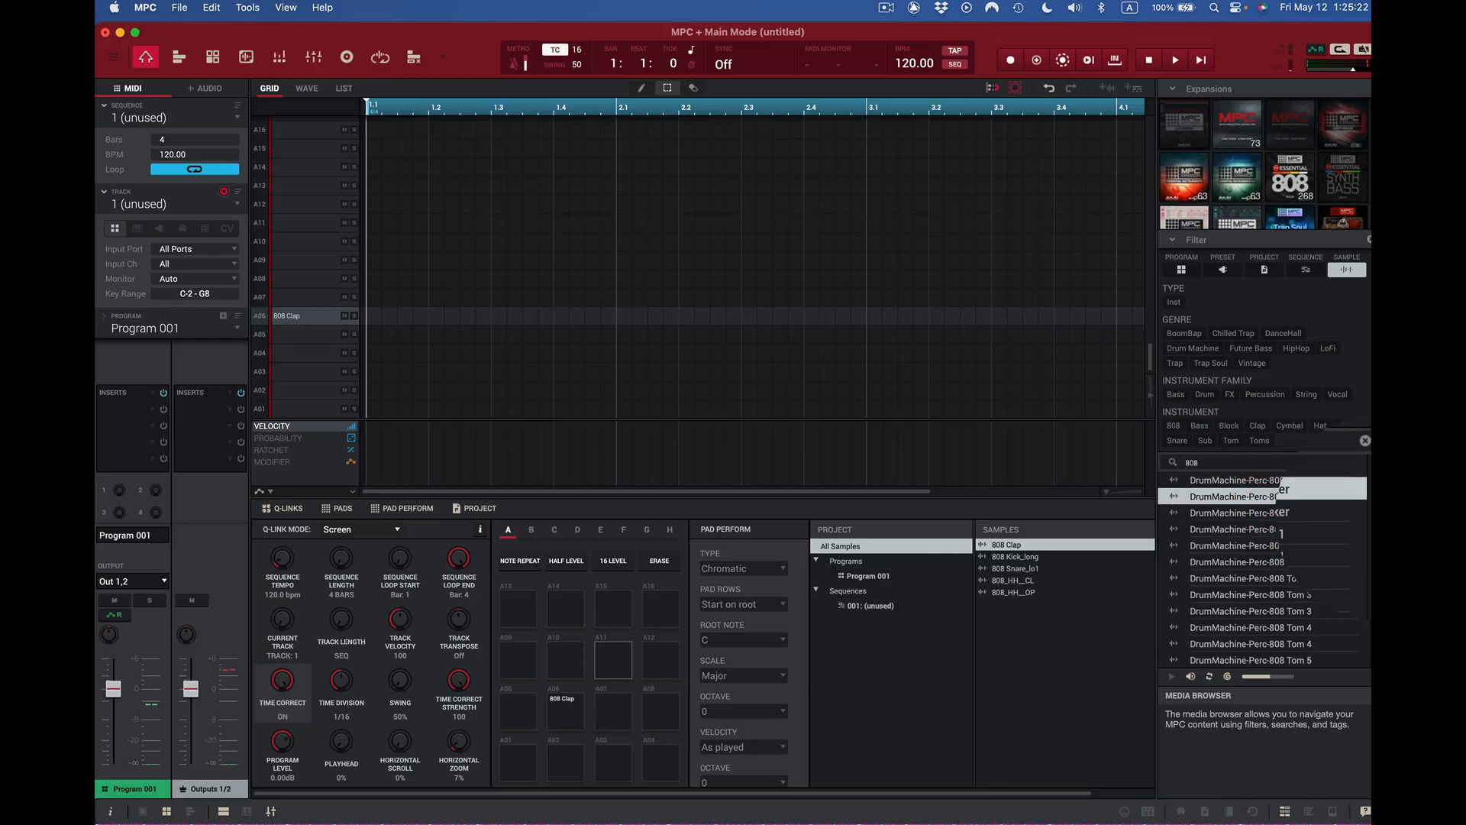
- Audition the F9 bass samples further down the results and add Inst-Bass-F9 Circuit 808-036 C1 to the project's sample pool
drag(1369, 516, 1368, 546)
click(1261, 567)
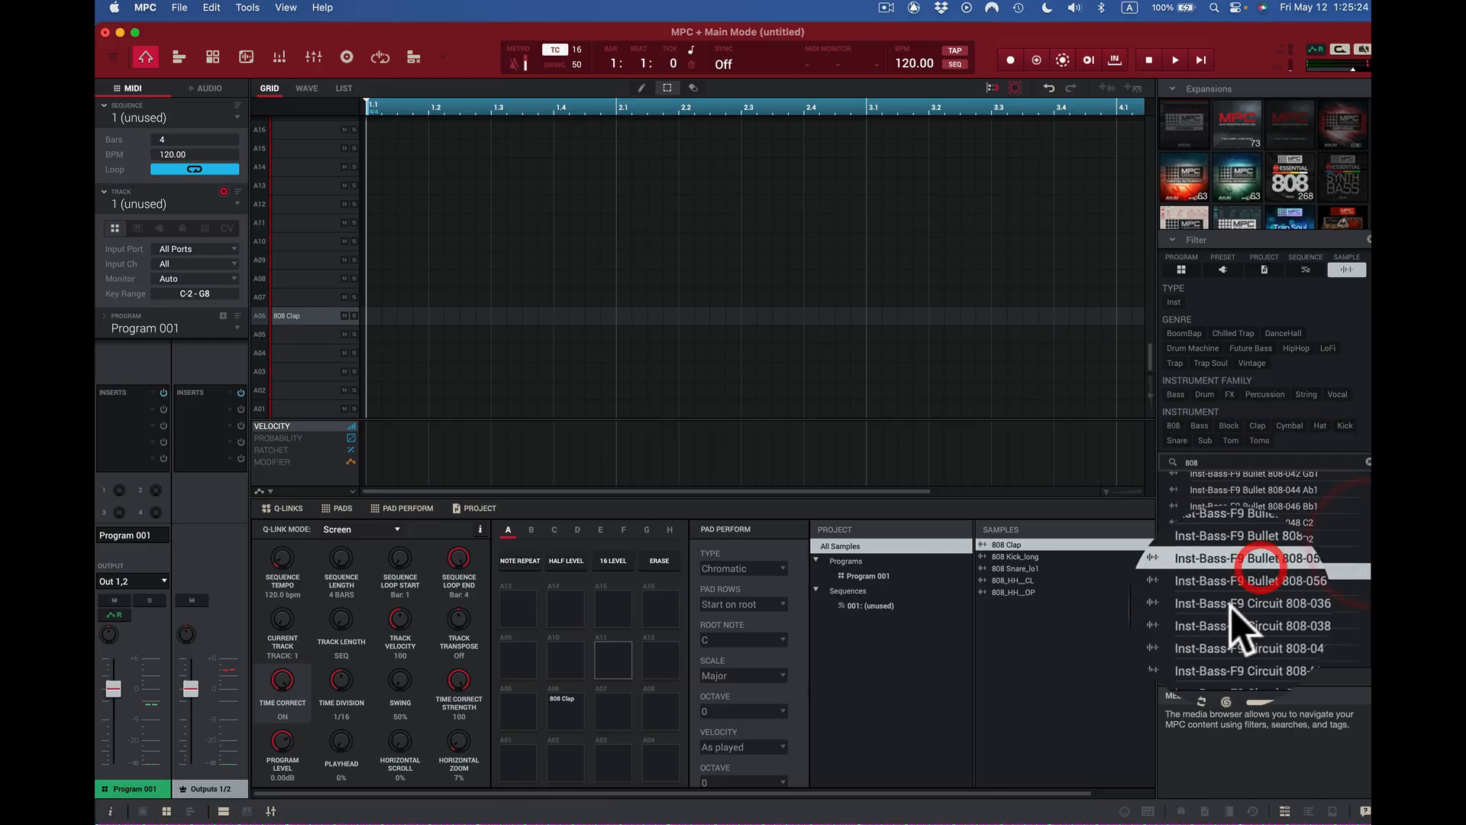
click(1231, 599)
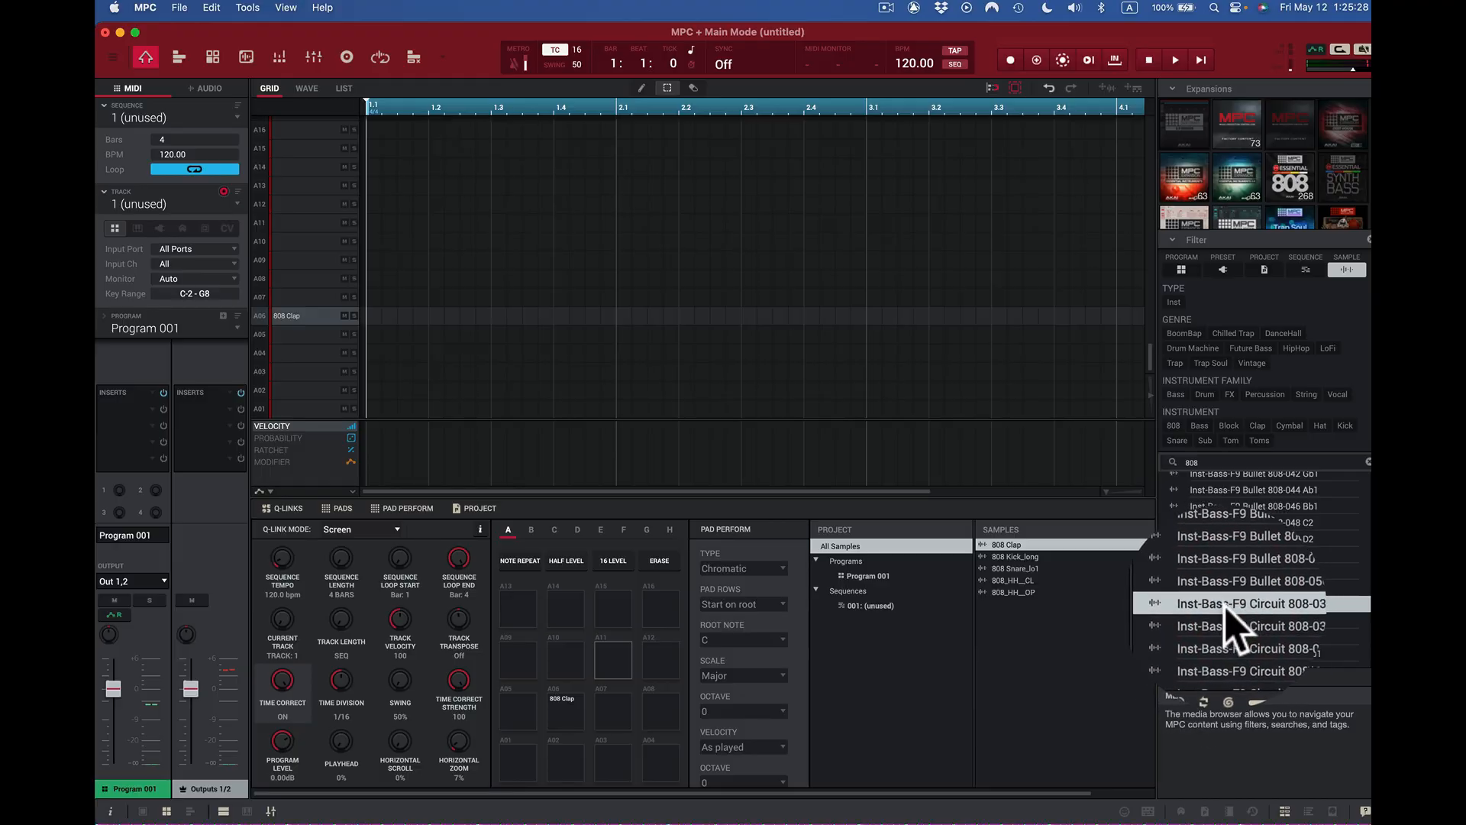
drag(1225, 607, 1012, 624)
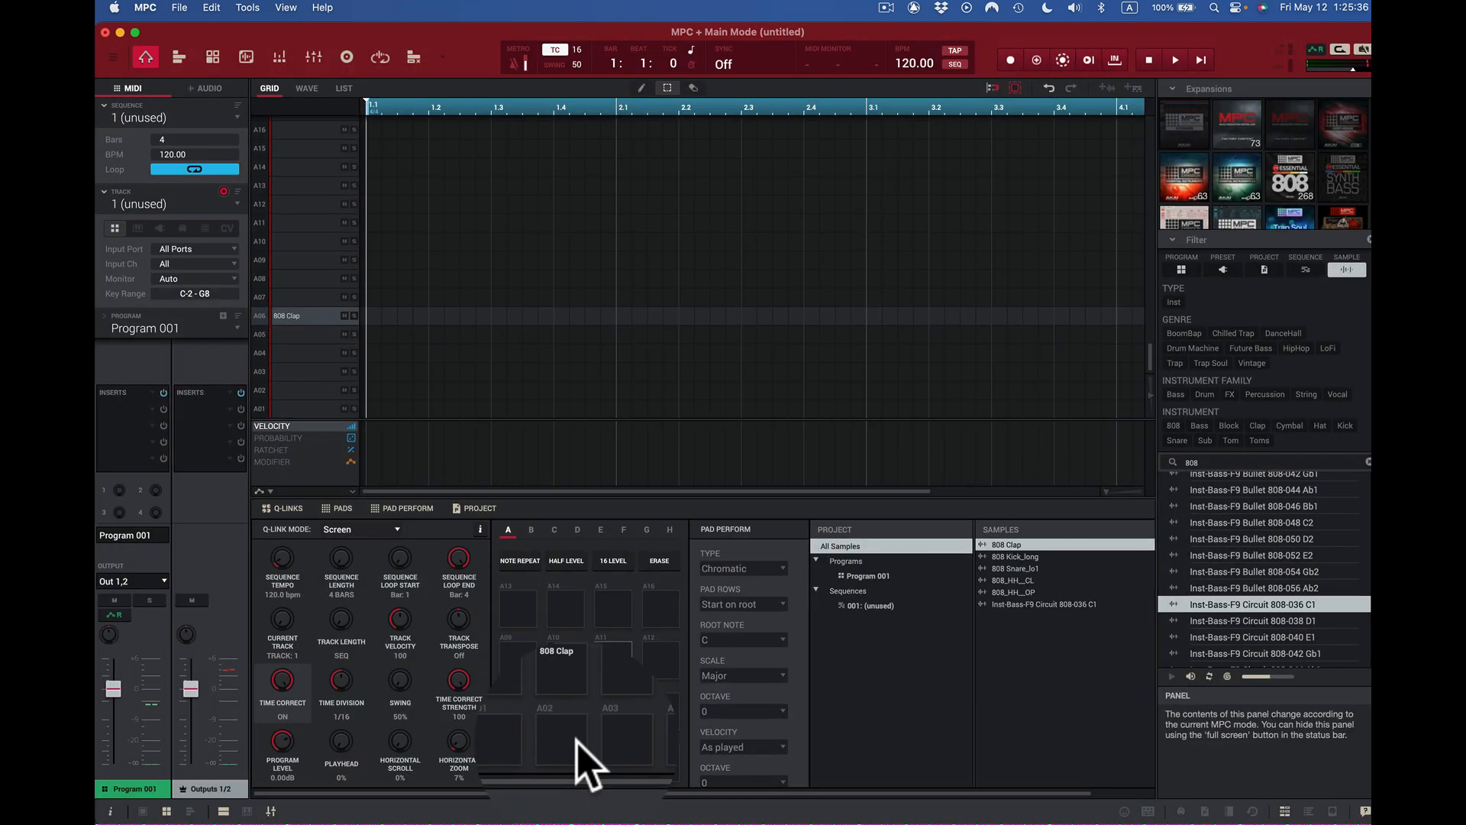
- Rename the program Program 001 as New nKit in the project's program list
click(888, 579)
click(888, 579)
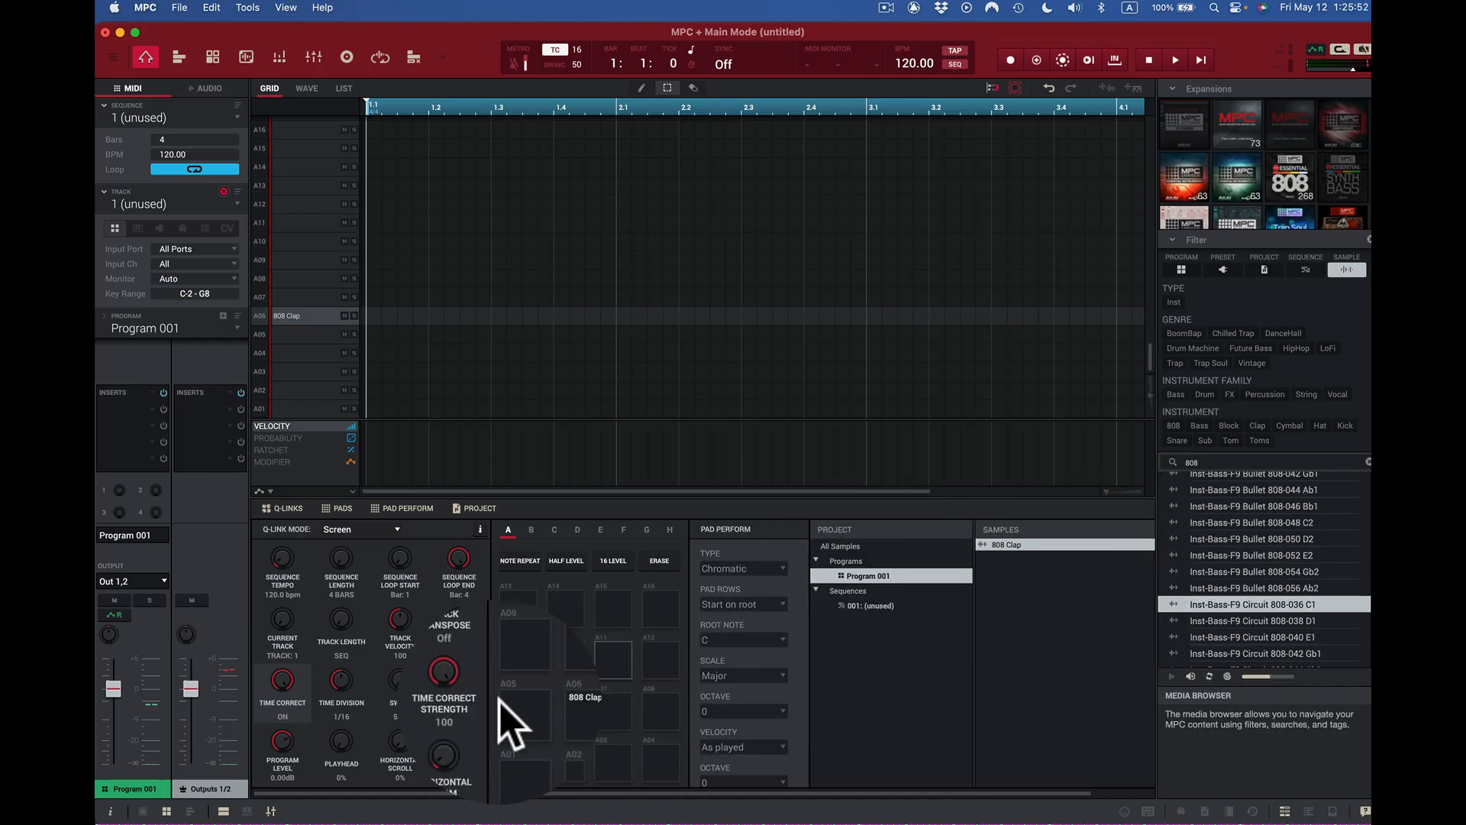
right_click(871, 576)
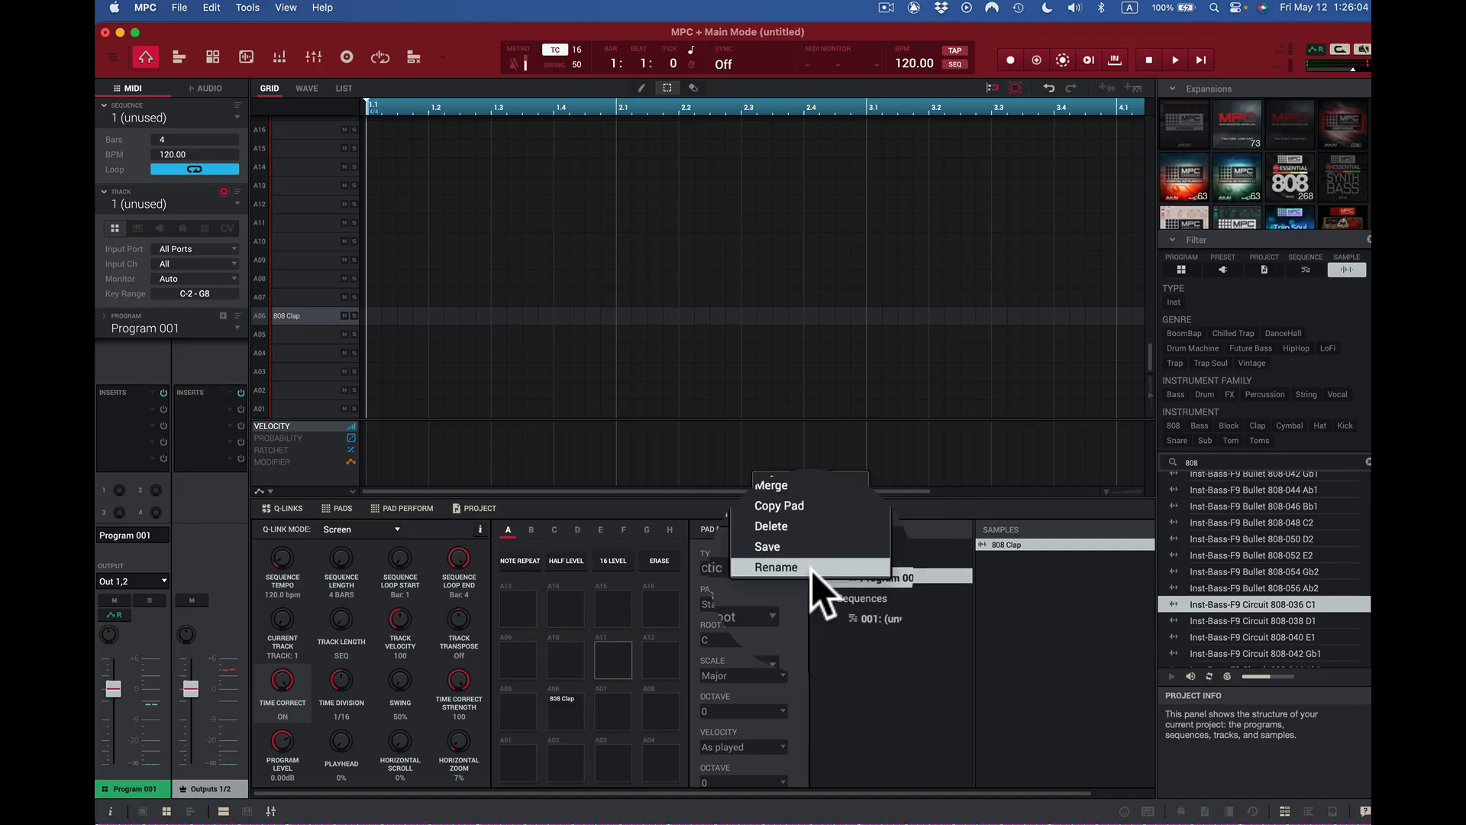
click(776, 567)
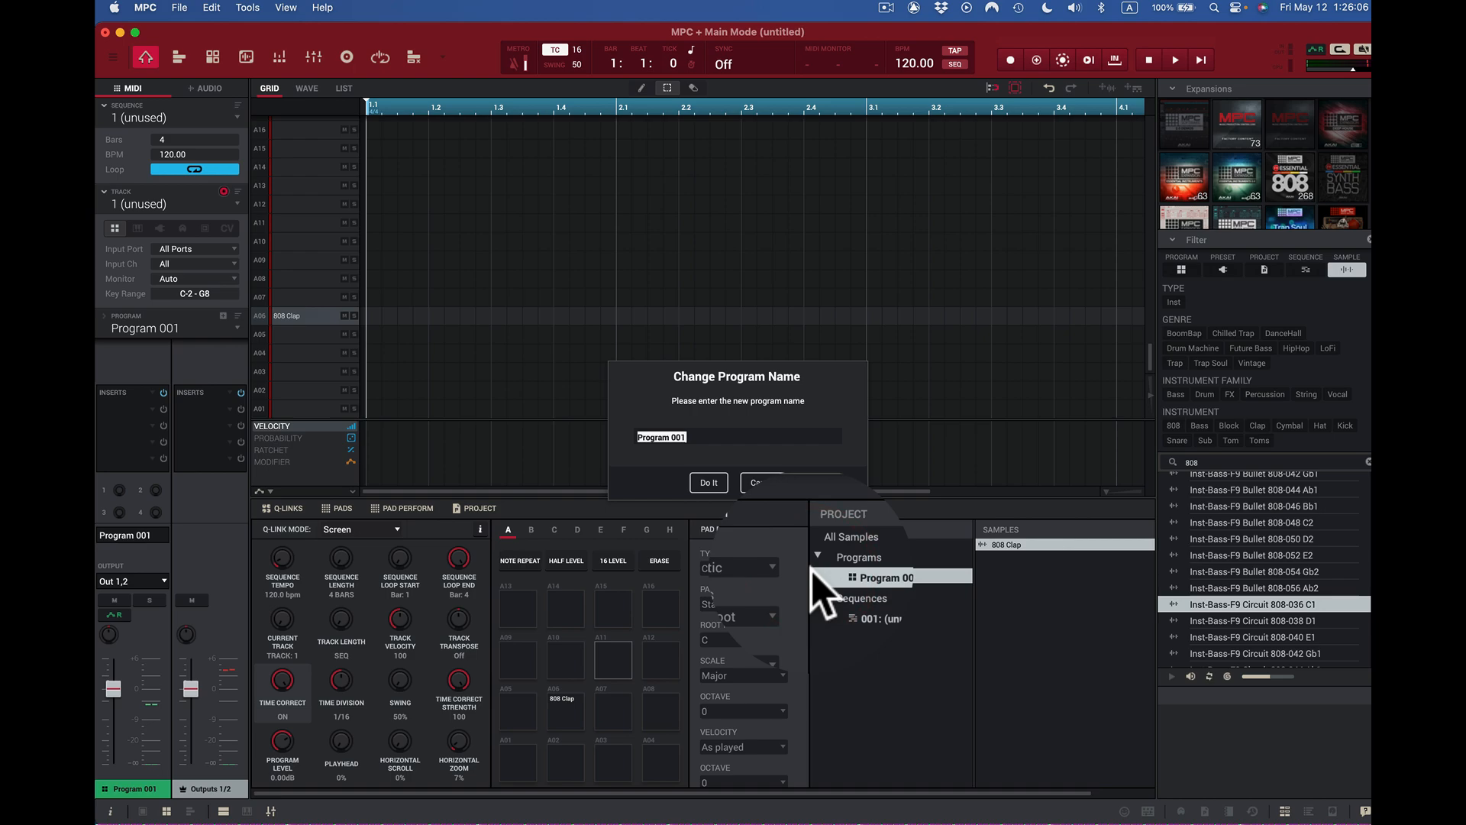
text(New nKit)
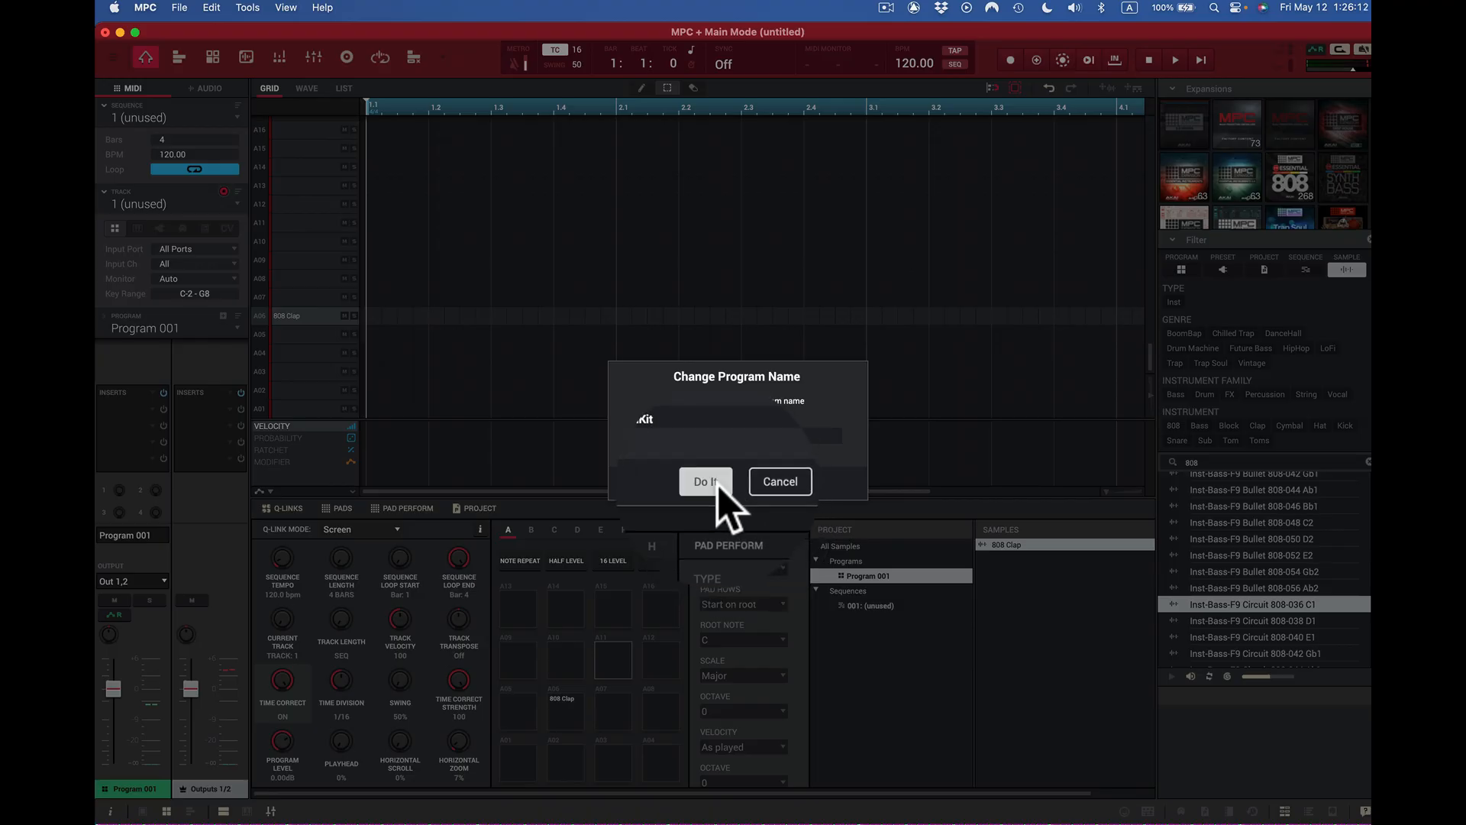
click(717, 485)
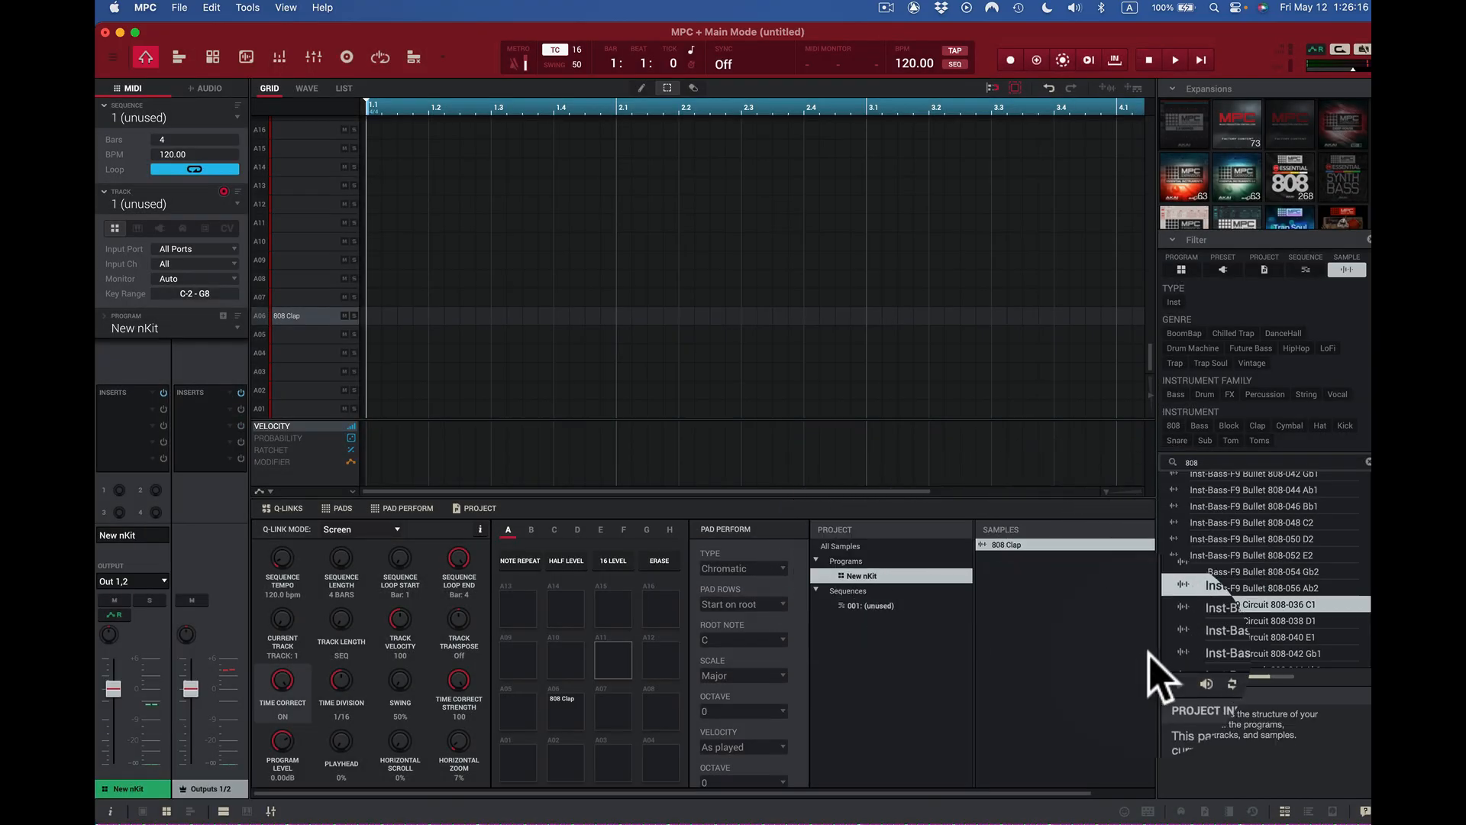
- List all samples of the project and assign Inst-Bass-F9 Circuit 808-036 C1 to pad A05
click(869, 547)
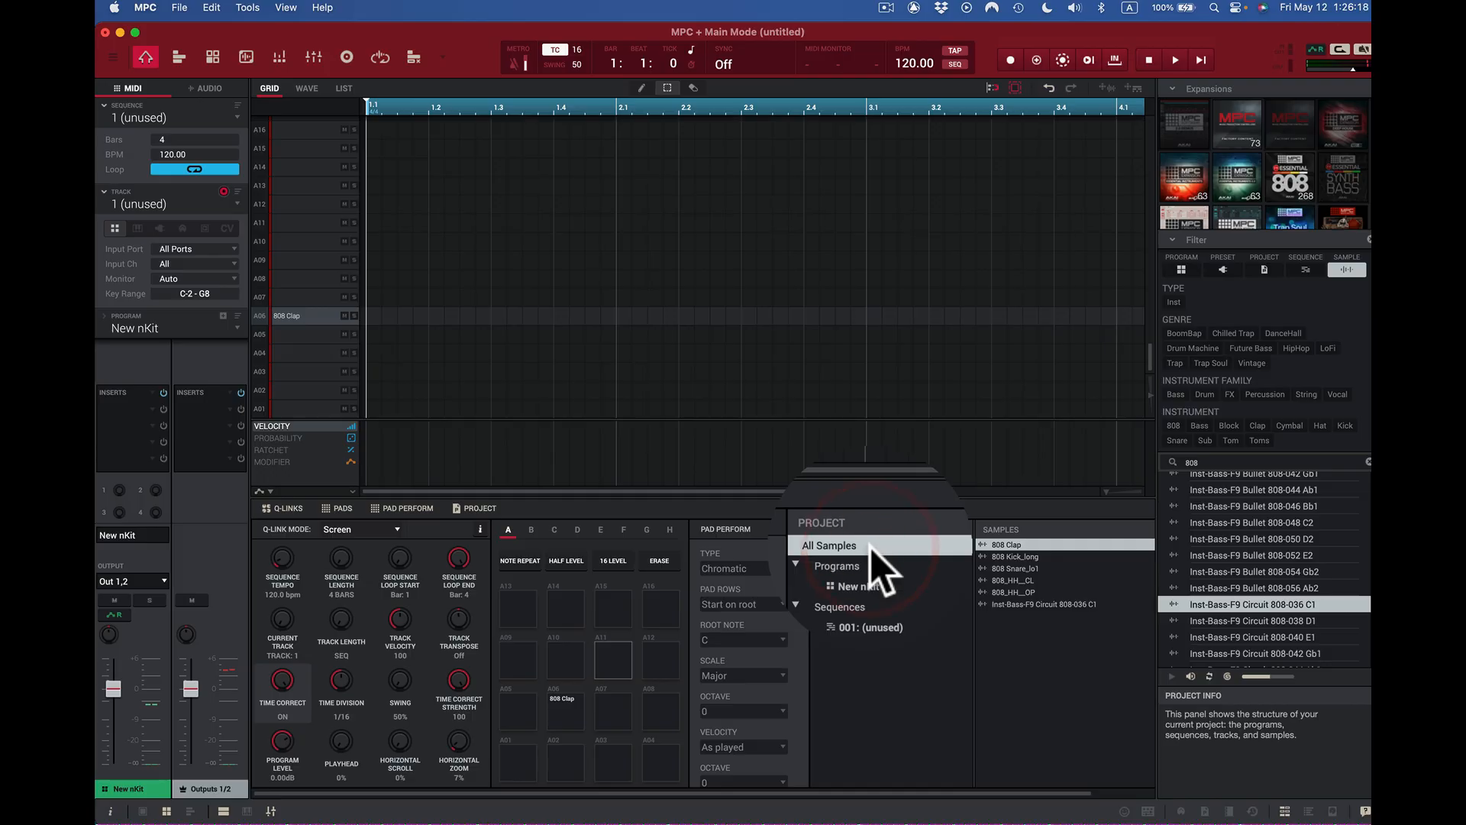
click(981, 593)
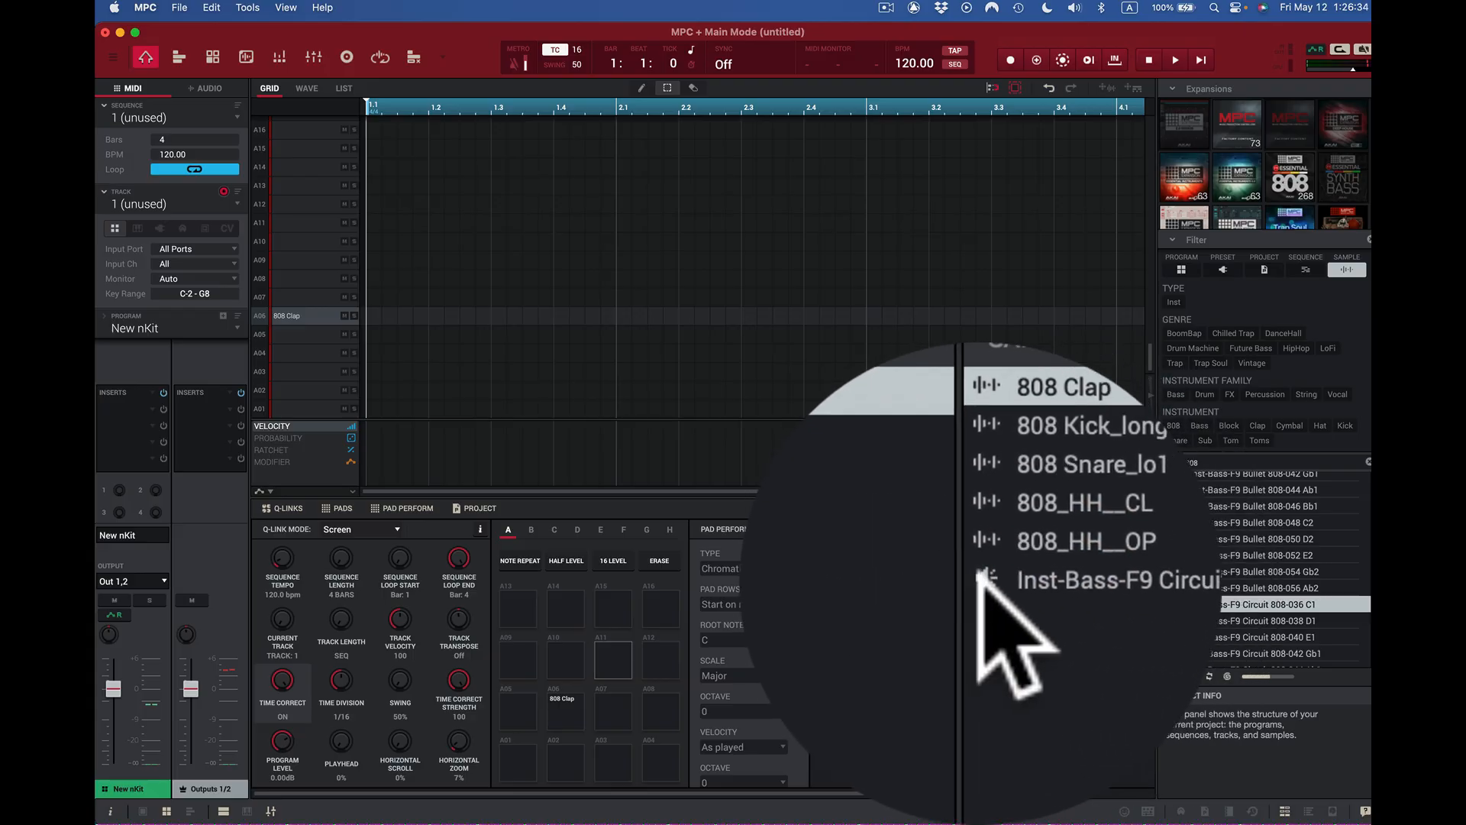
drag(980, 603, 527, 696)
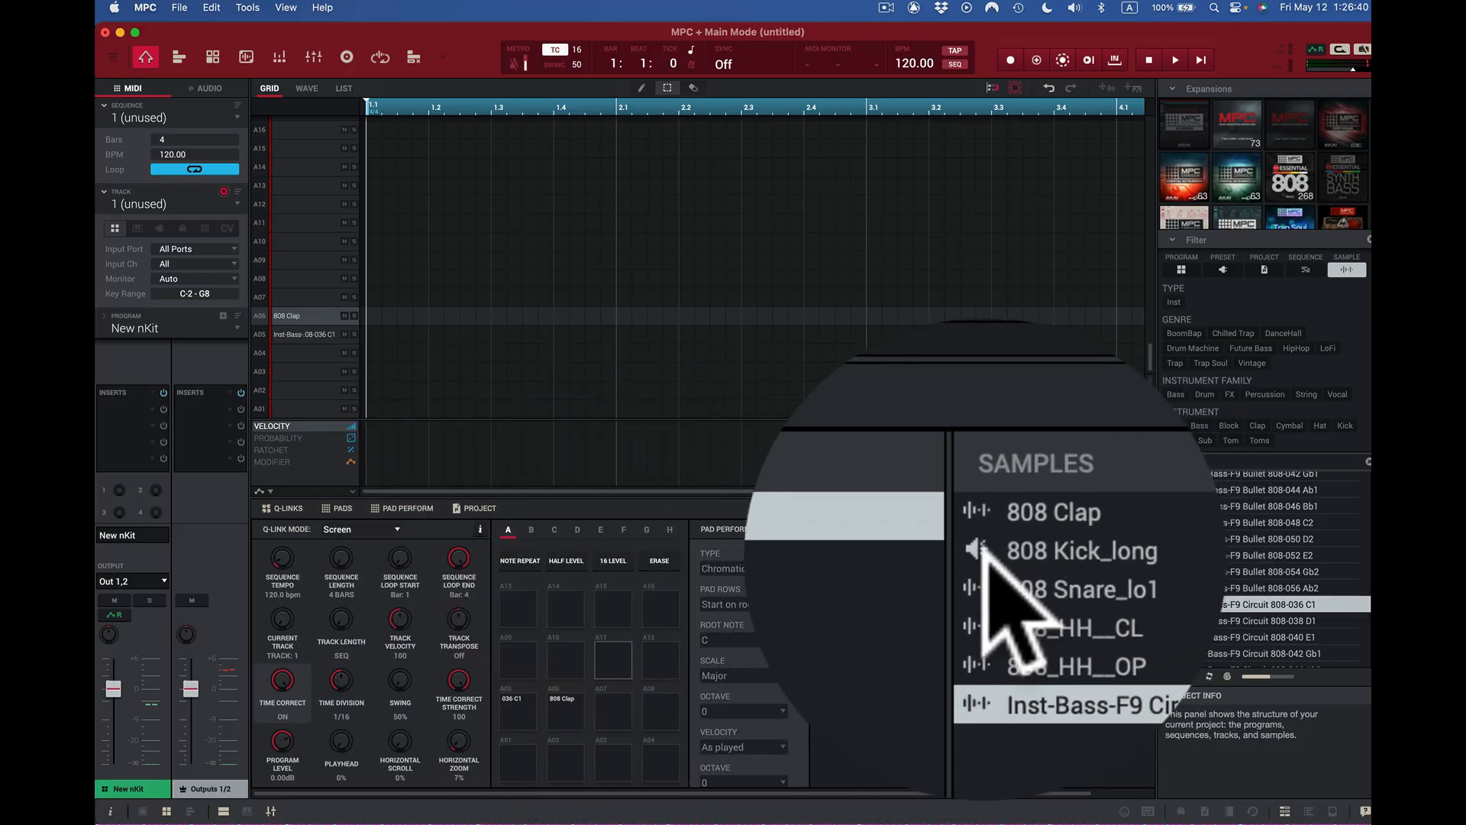
- Assign 808 Snare_lo1 to pad A01 and the closed hi-hat 808_HH__CL to pad A03
click(1022, 561)
drag(1012, 569, 519, 760)
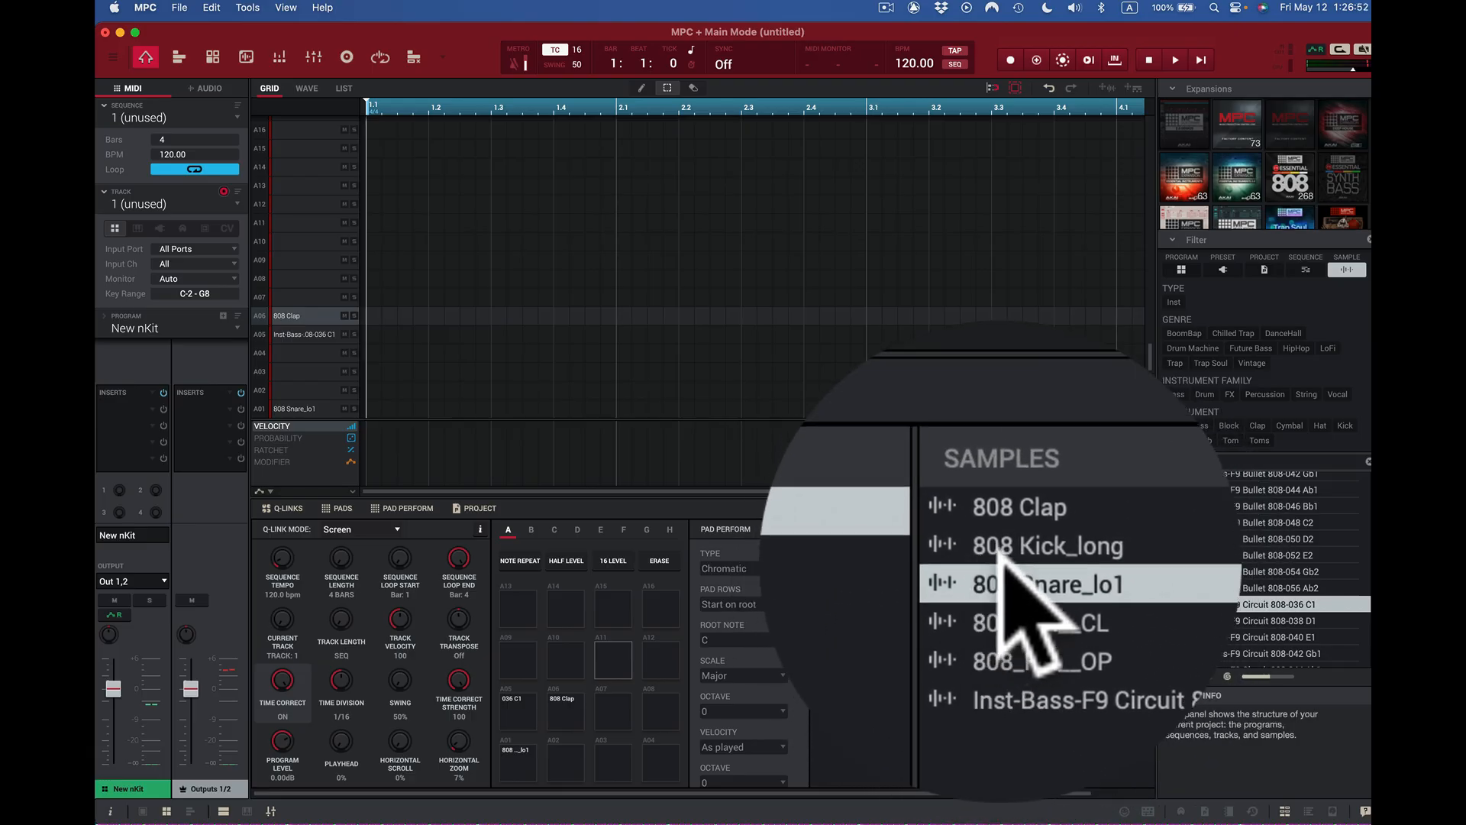
click(977, 574)
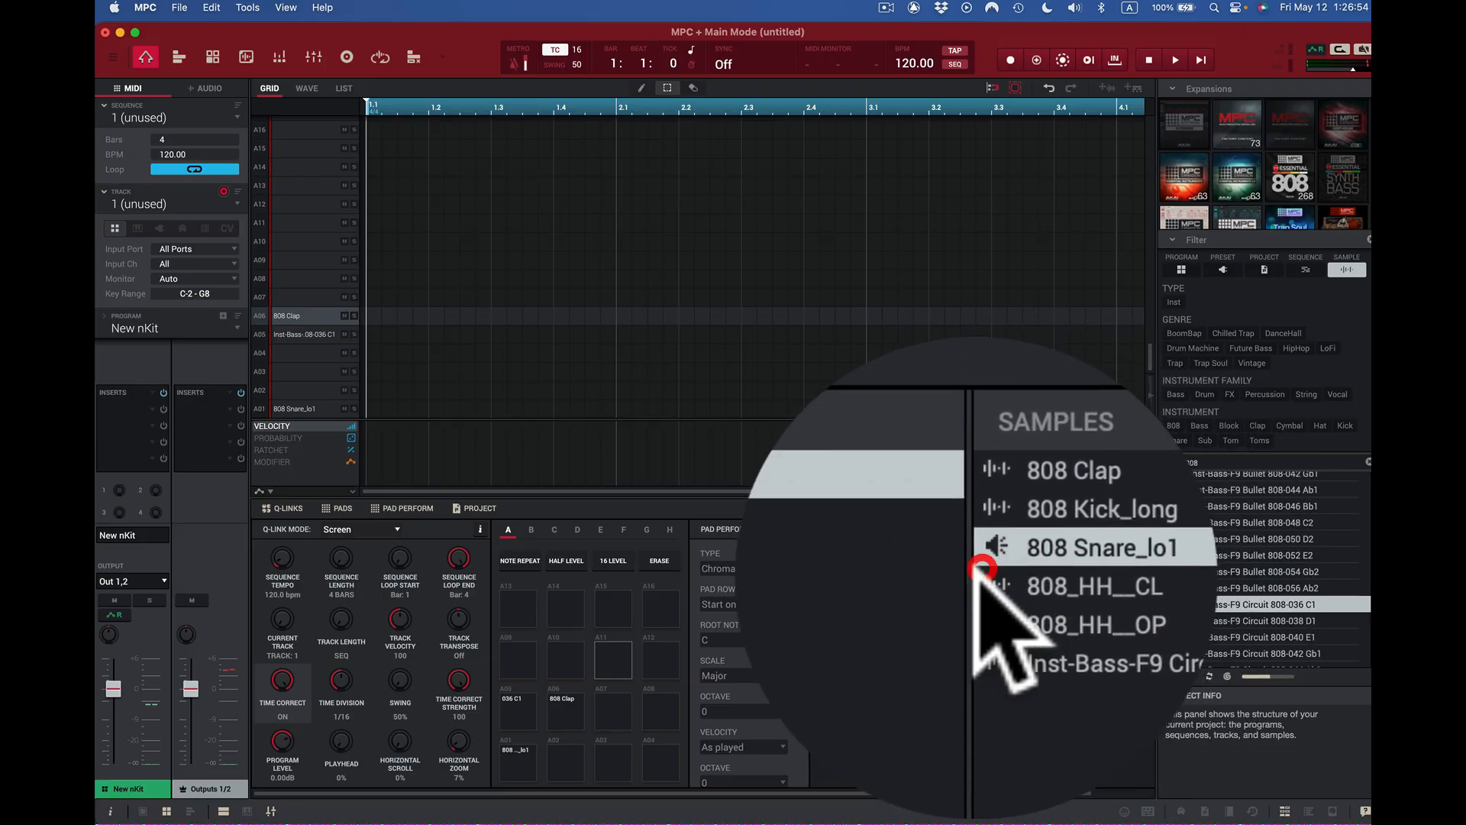
click(982, 592)
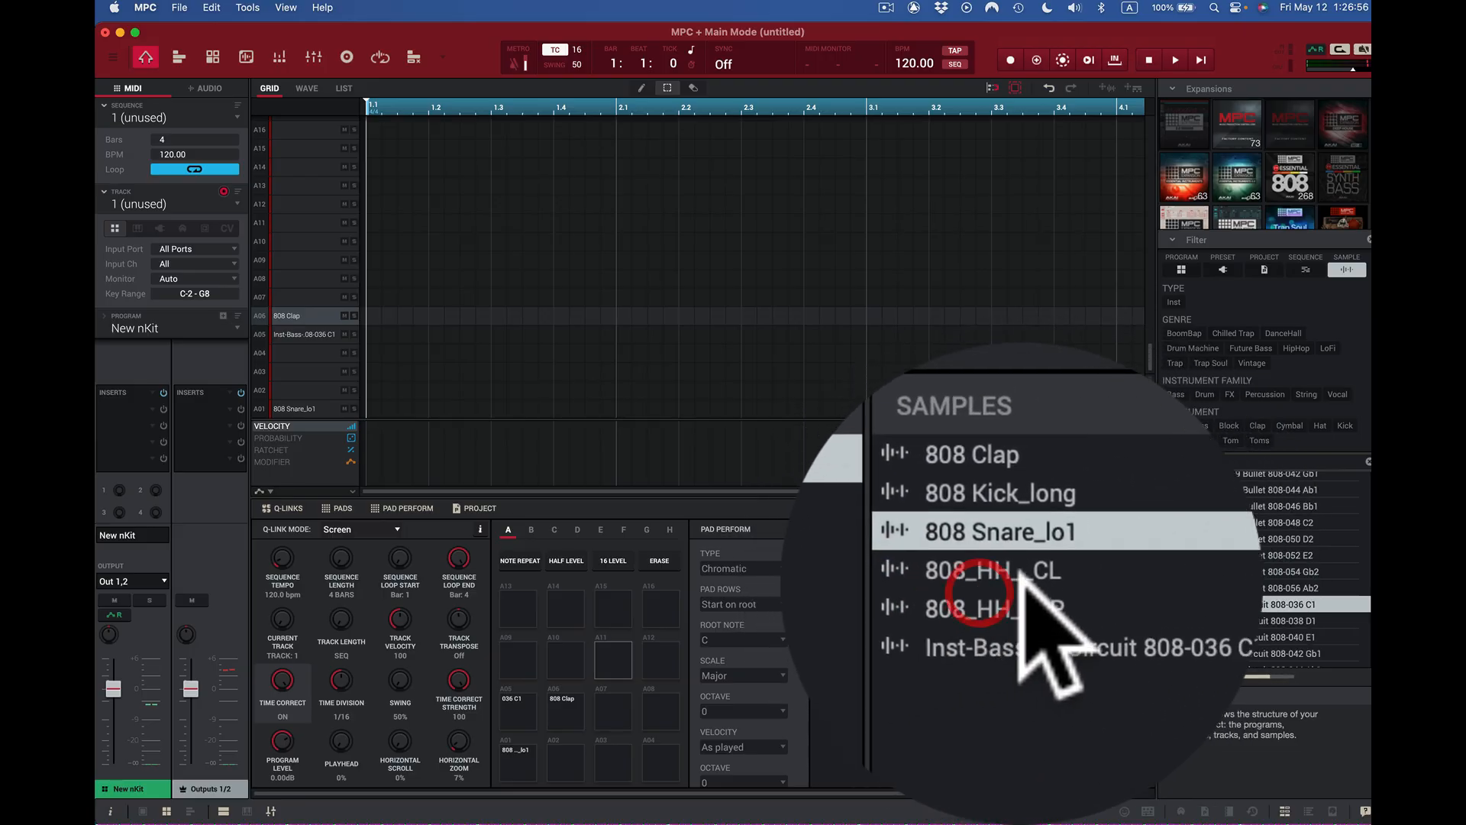
drag(1022, 578, 629, 756)
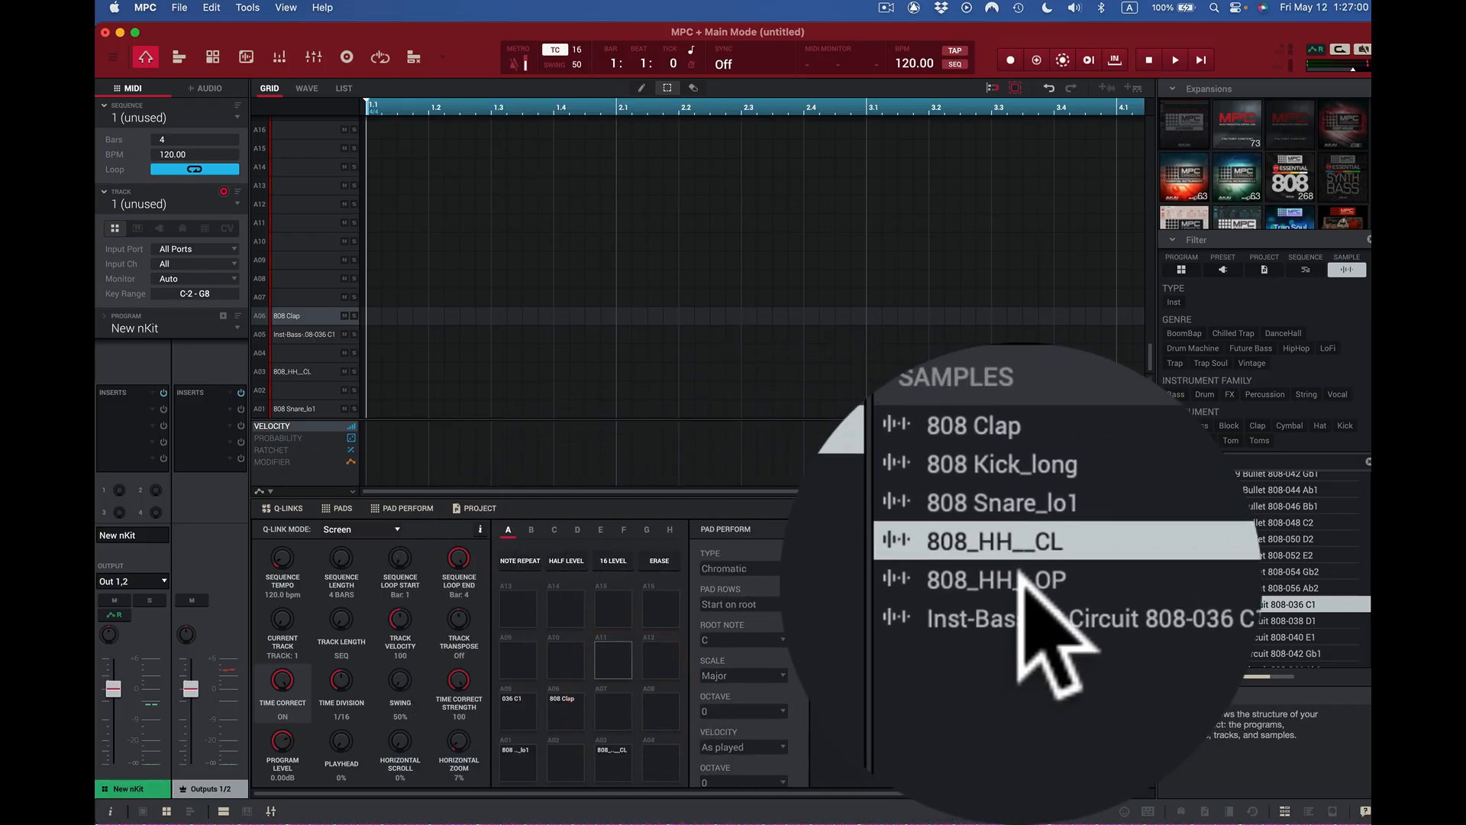
- Assign the open hi-hat 808_HH__OP to pad A04 and 808 Snare_lo1 to pad A02
drag(1022, 593, 649, 756)
drag(648, 603, 655, 622)
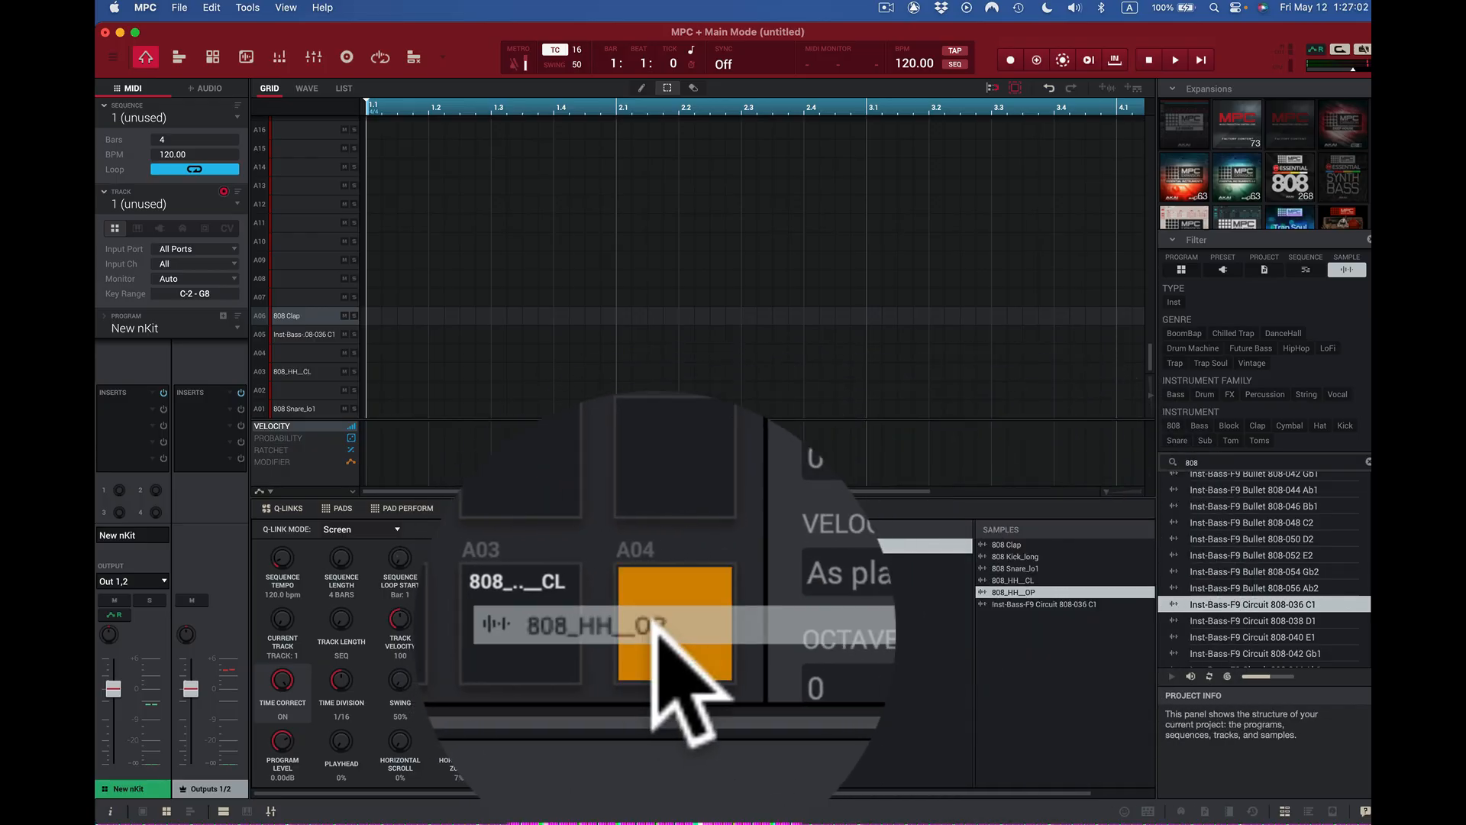
drag(655, 756, 656, 756)
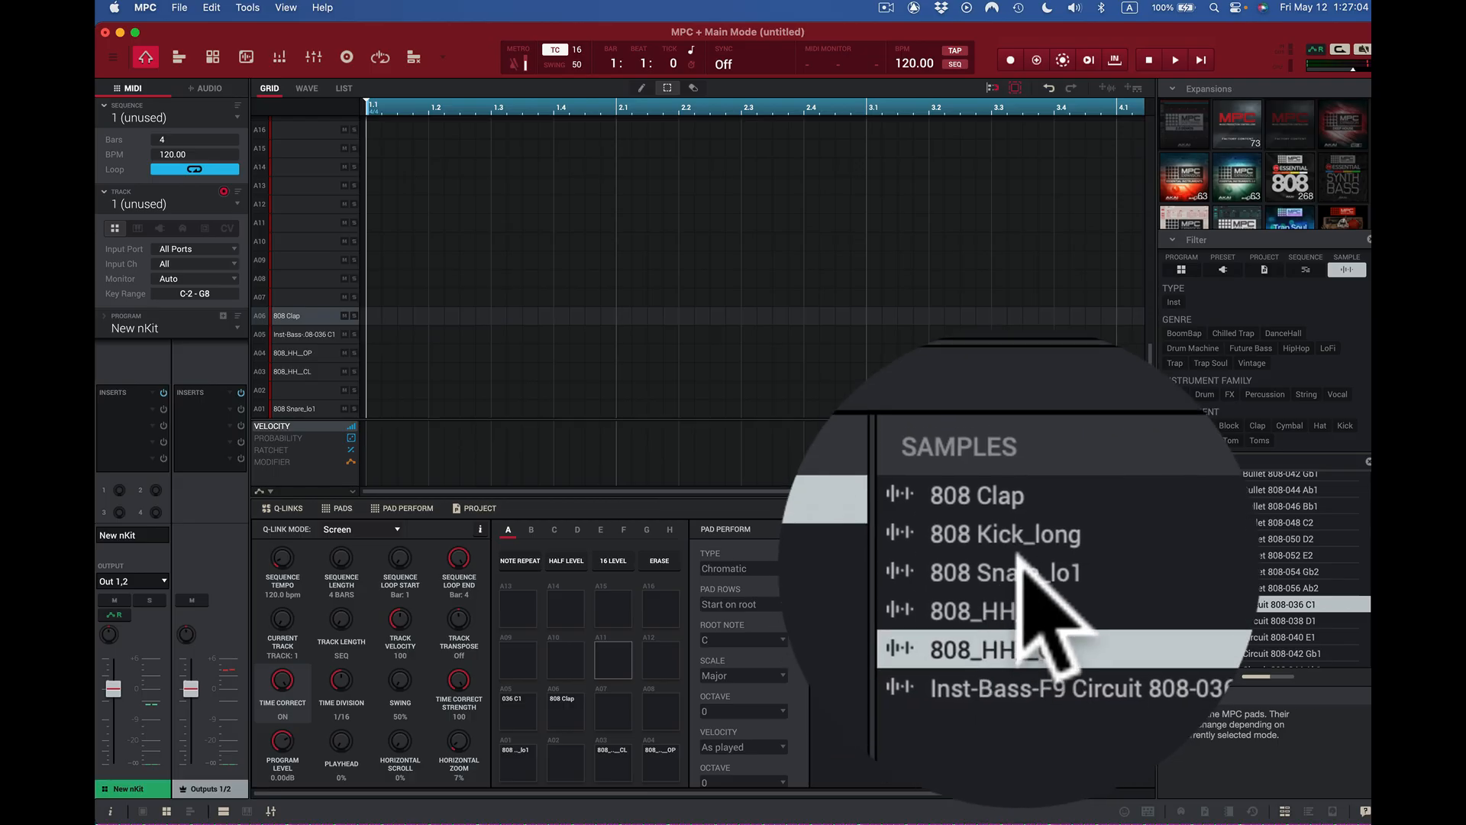
click(1020, 565)
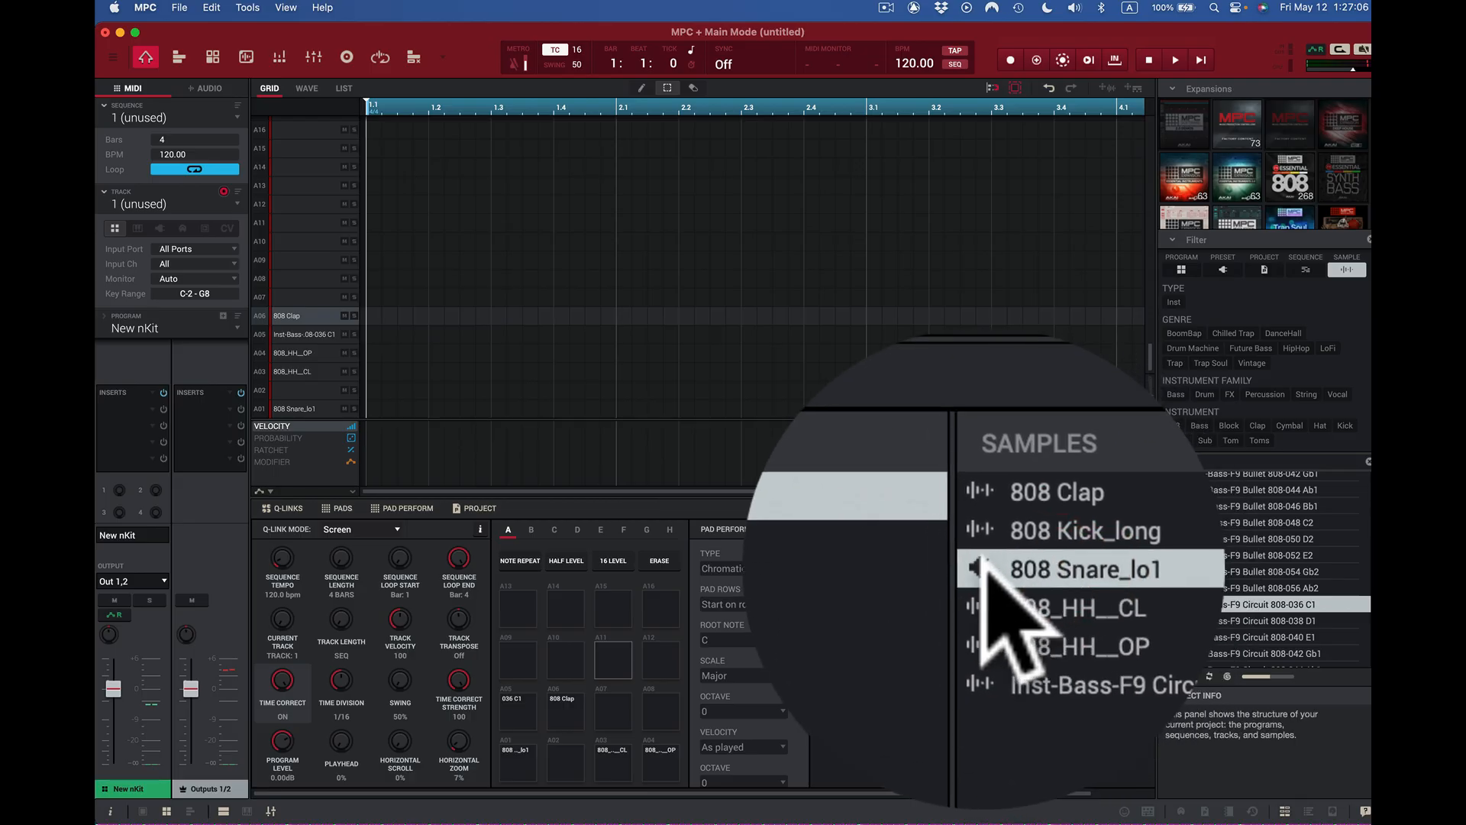
click(985, 566)
drag(985, 568, 575, 762)
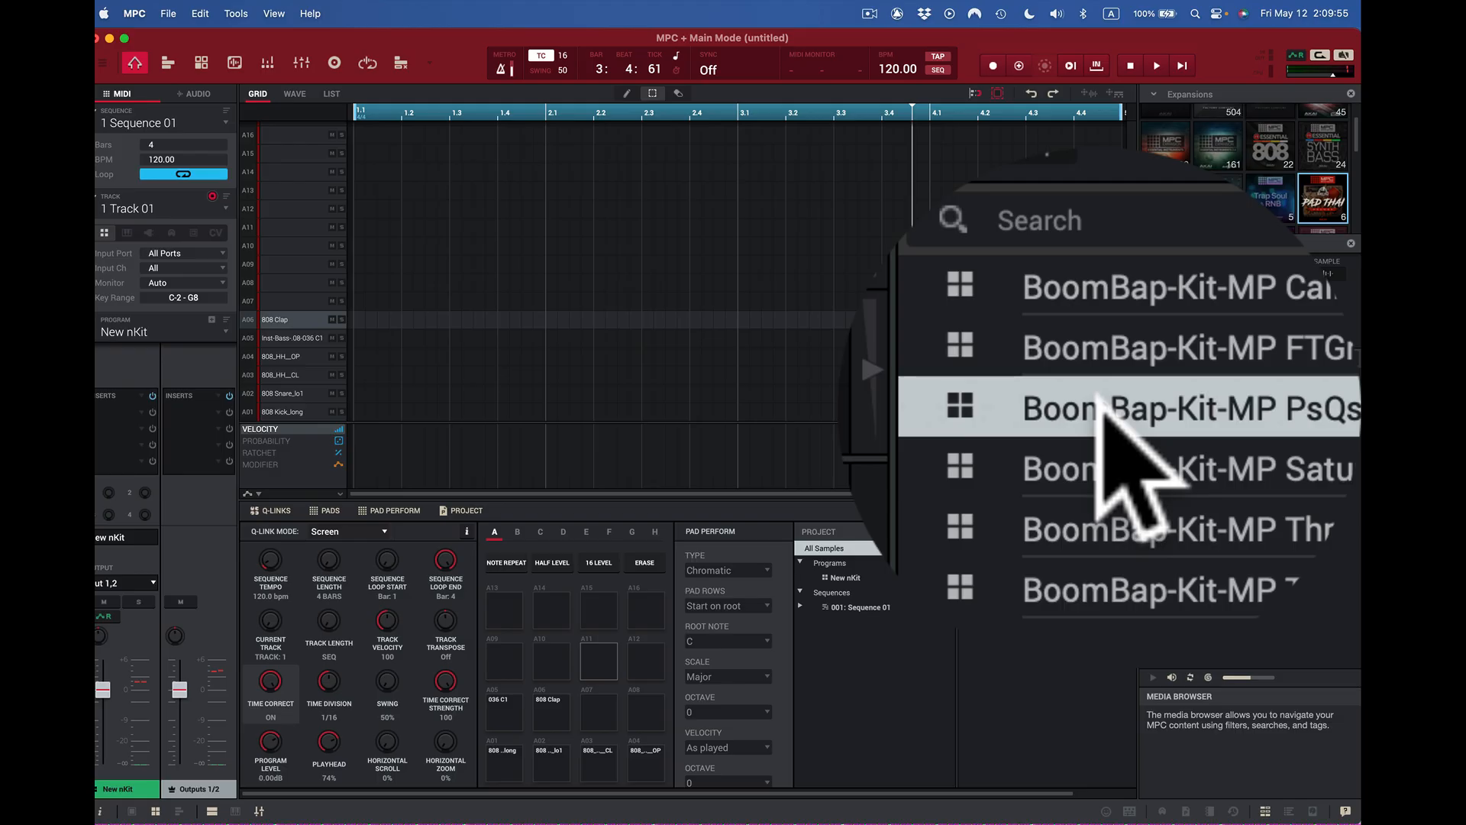
- Load the kit BoomBap-Kit-MP PsQs 82 Gm into the project and audition its hat, kick and loop samples
double_click(1097, 395)
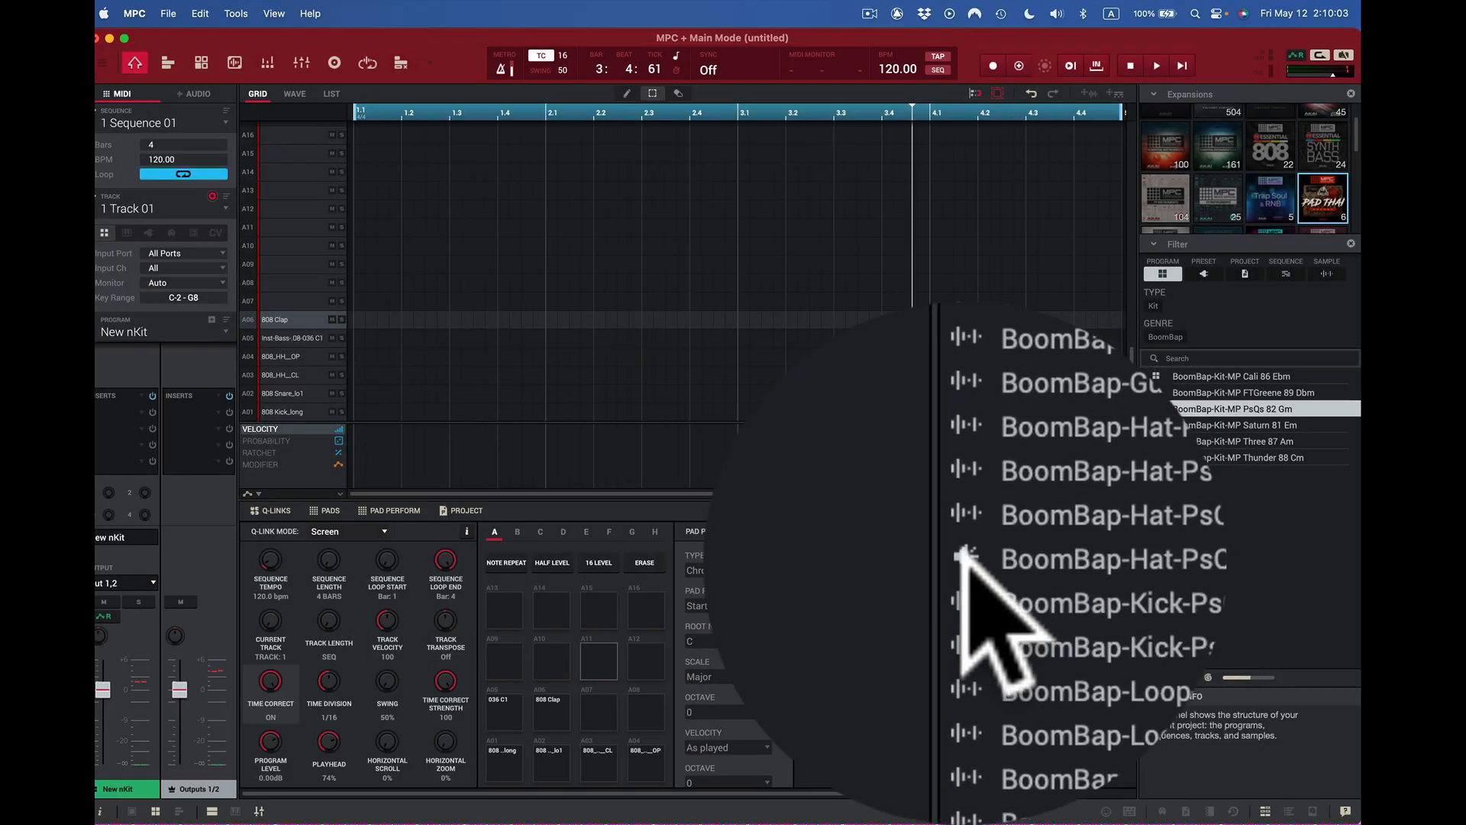
click(961, 548)
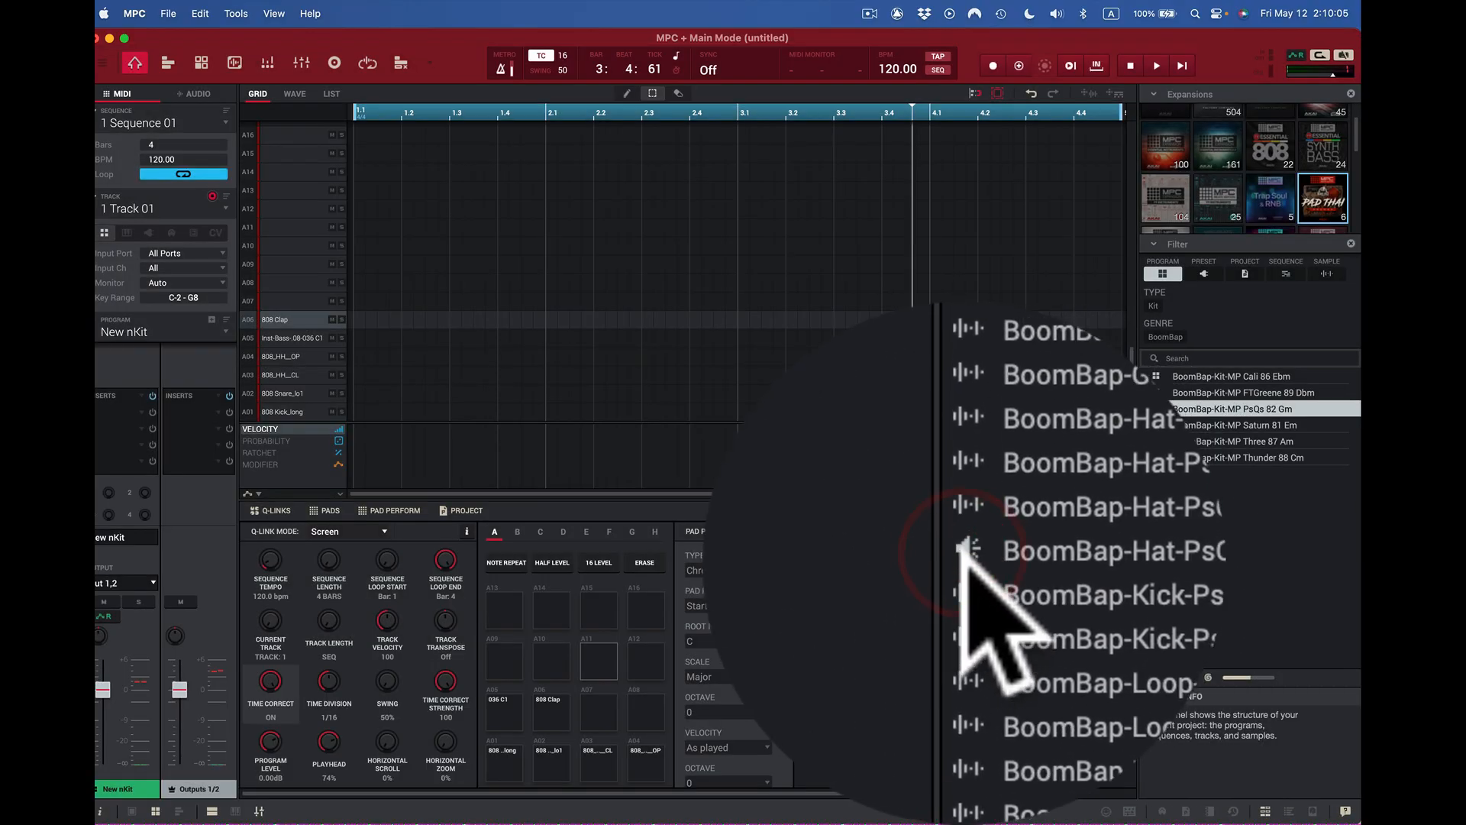
click(963, 553)
click(962, 556)
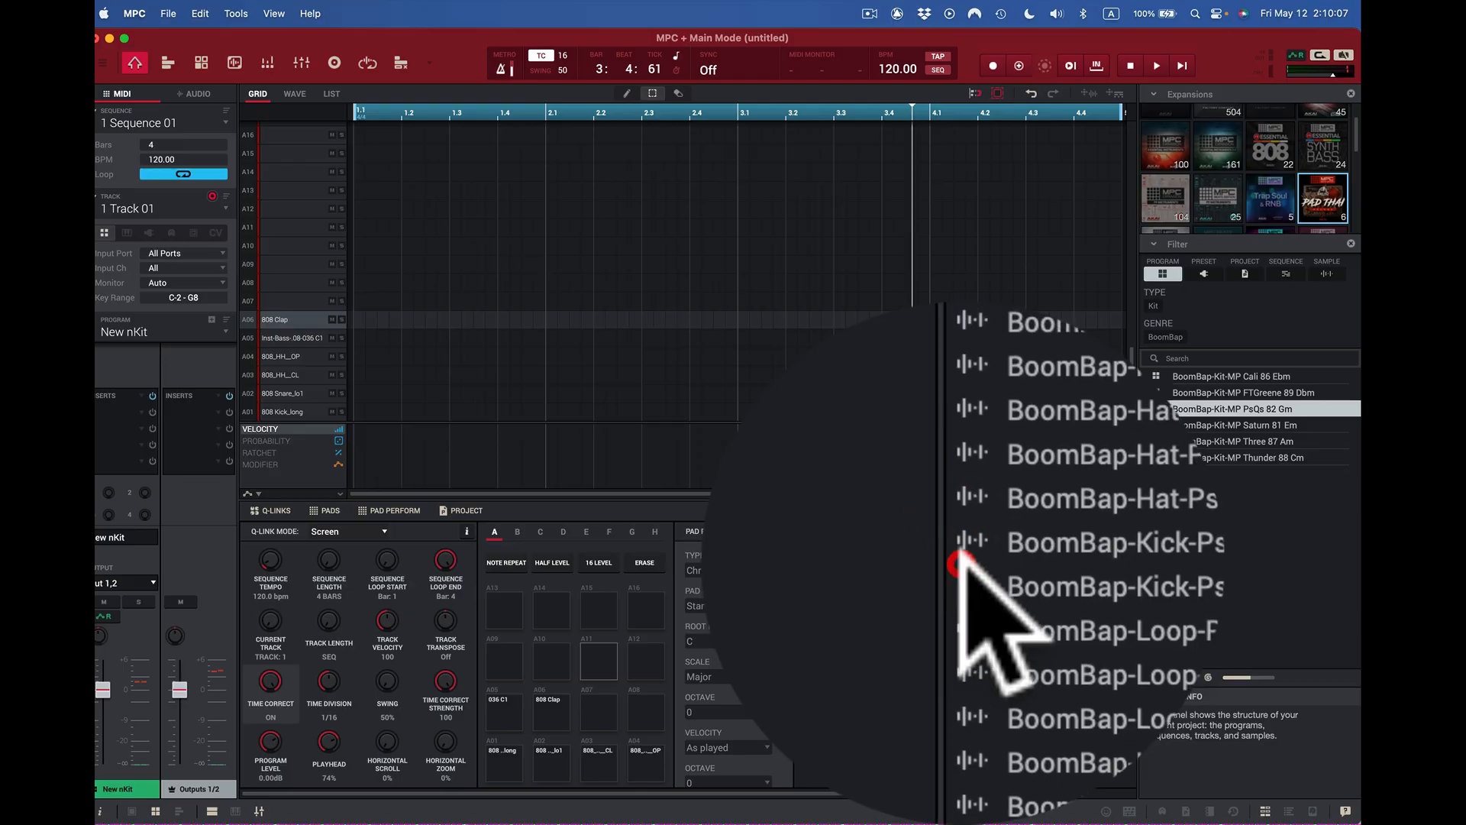
click(962, 553)
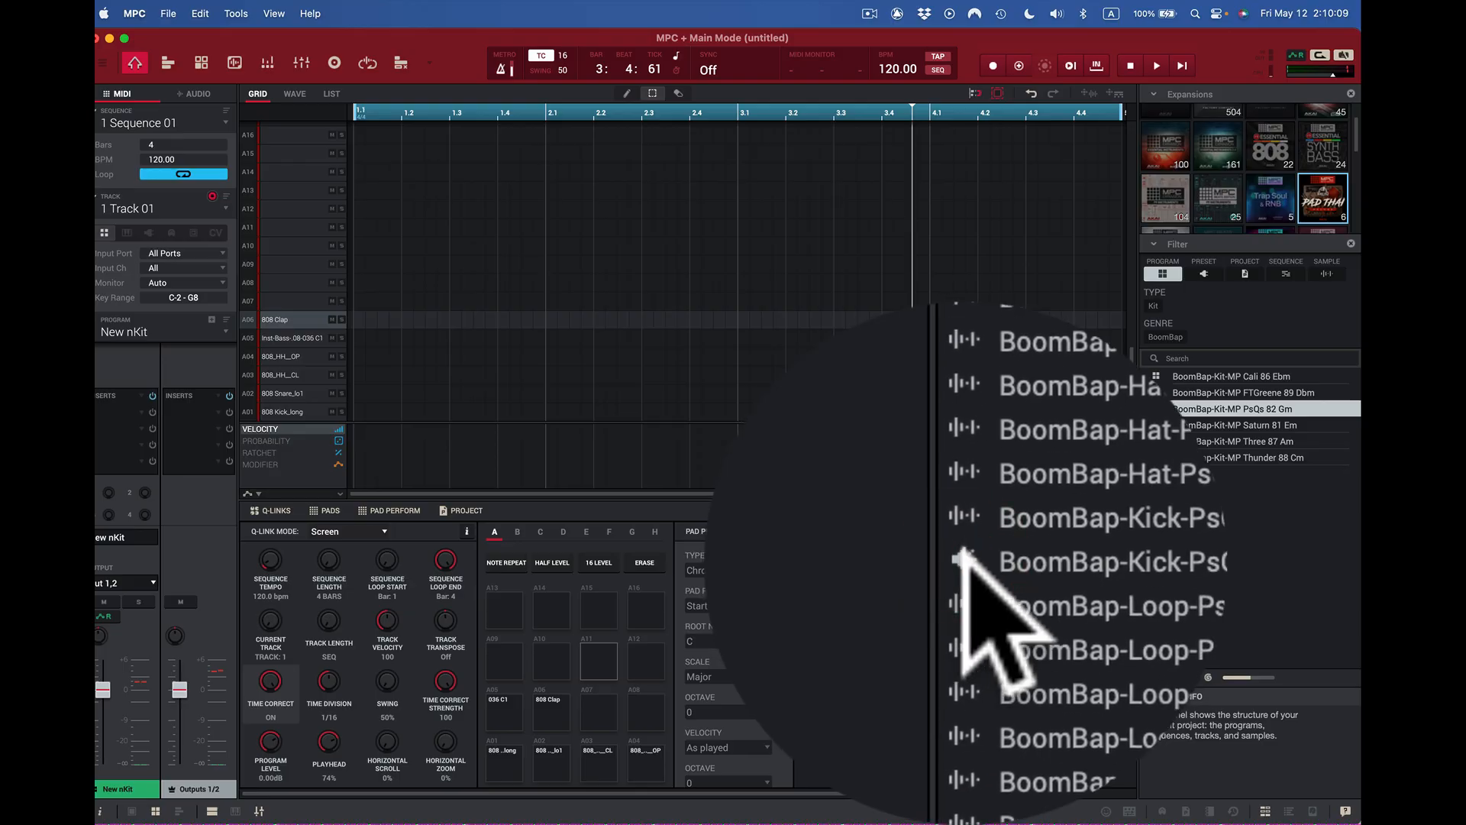
click(963, 547)
click(962, 562)
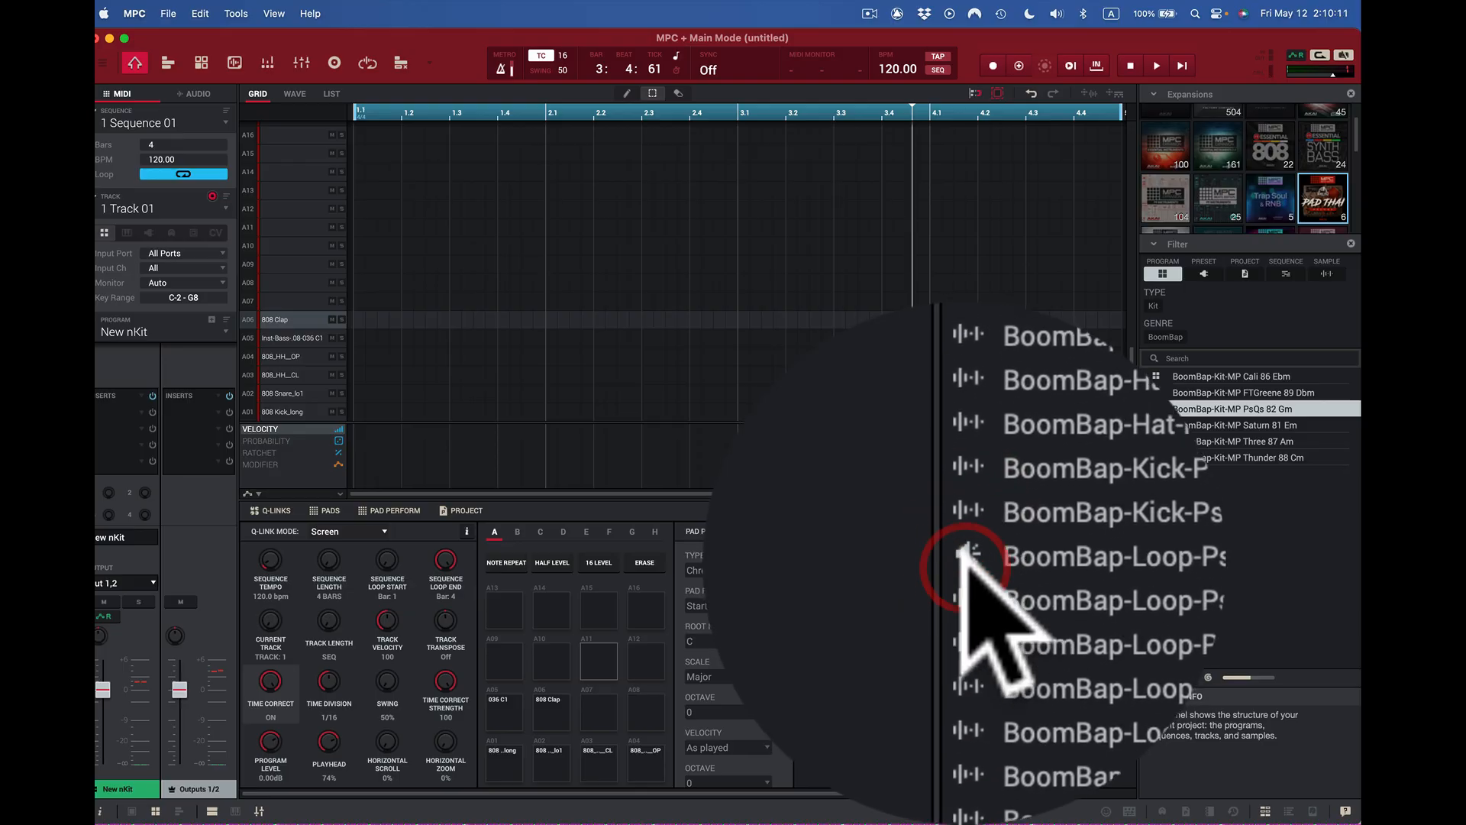
click(962, 557)
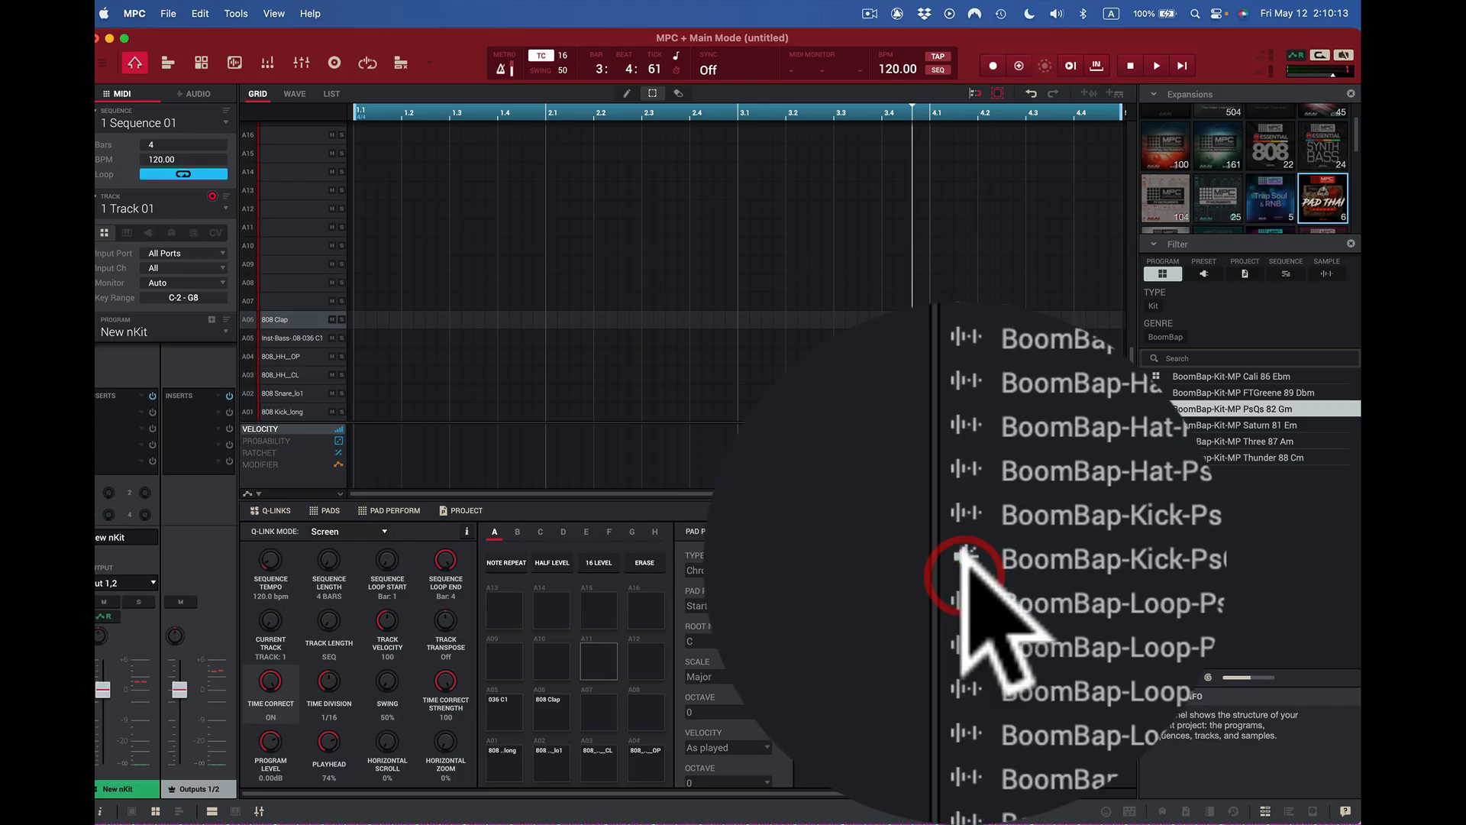
click(963, 555)
click(967, 553)
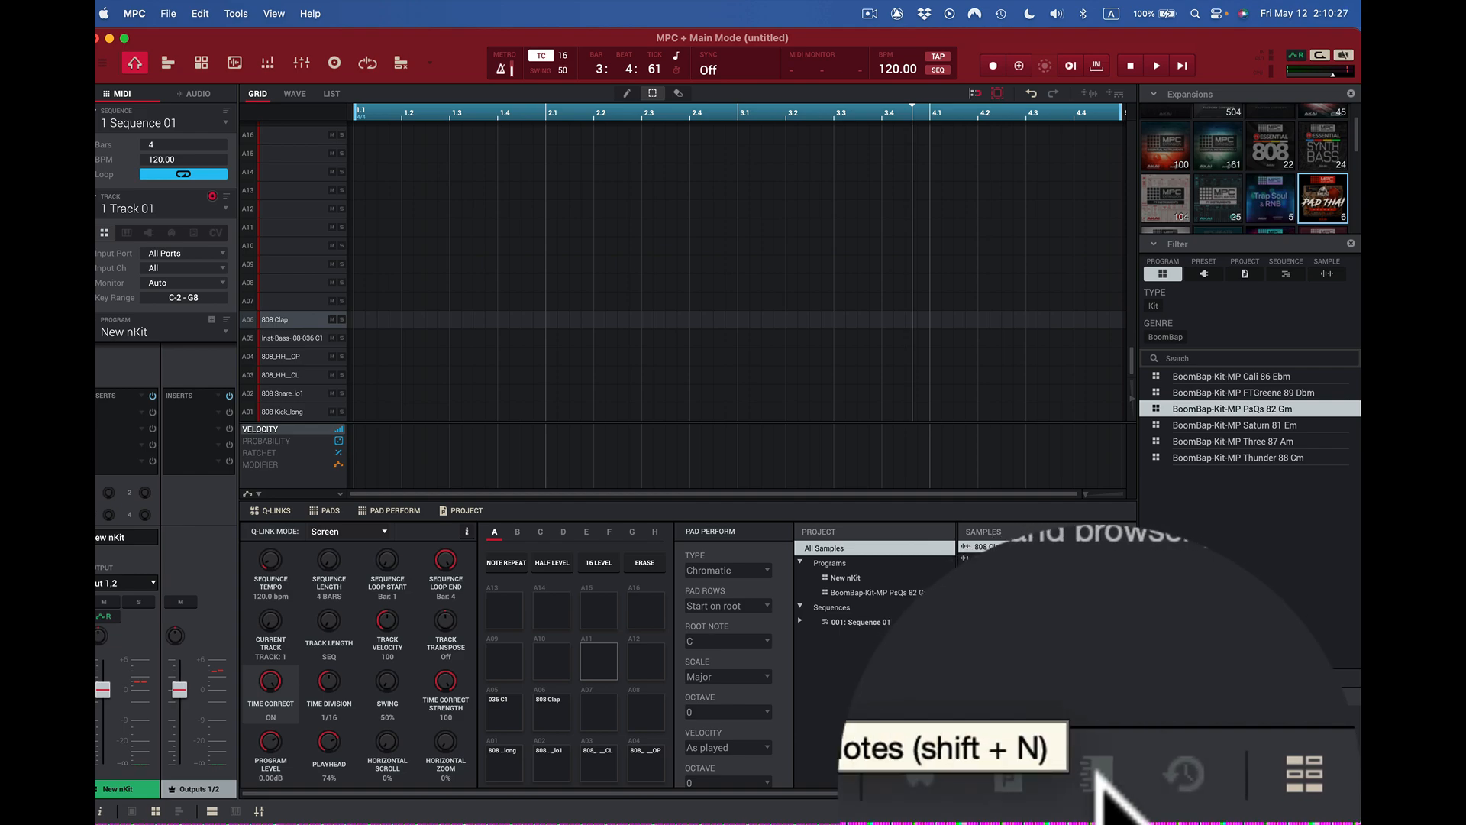
- Show the project information in place of the media browser and audition its last samples, ending on BoomBap-Loop-PsQs Xylo 82 Gm
click(1098, 761)
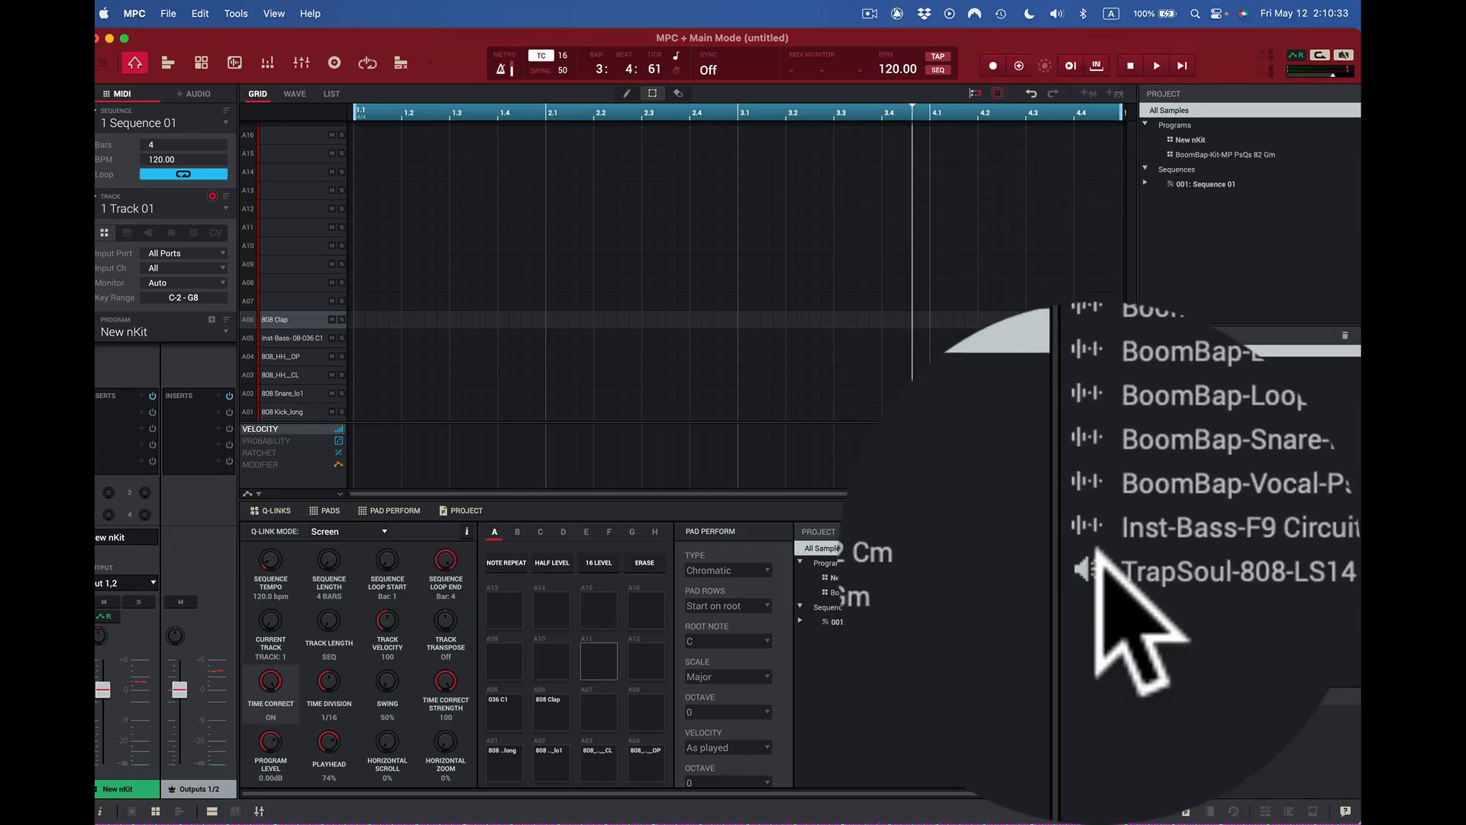
click(1097, 555)
click(1098, 554)
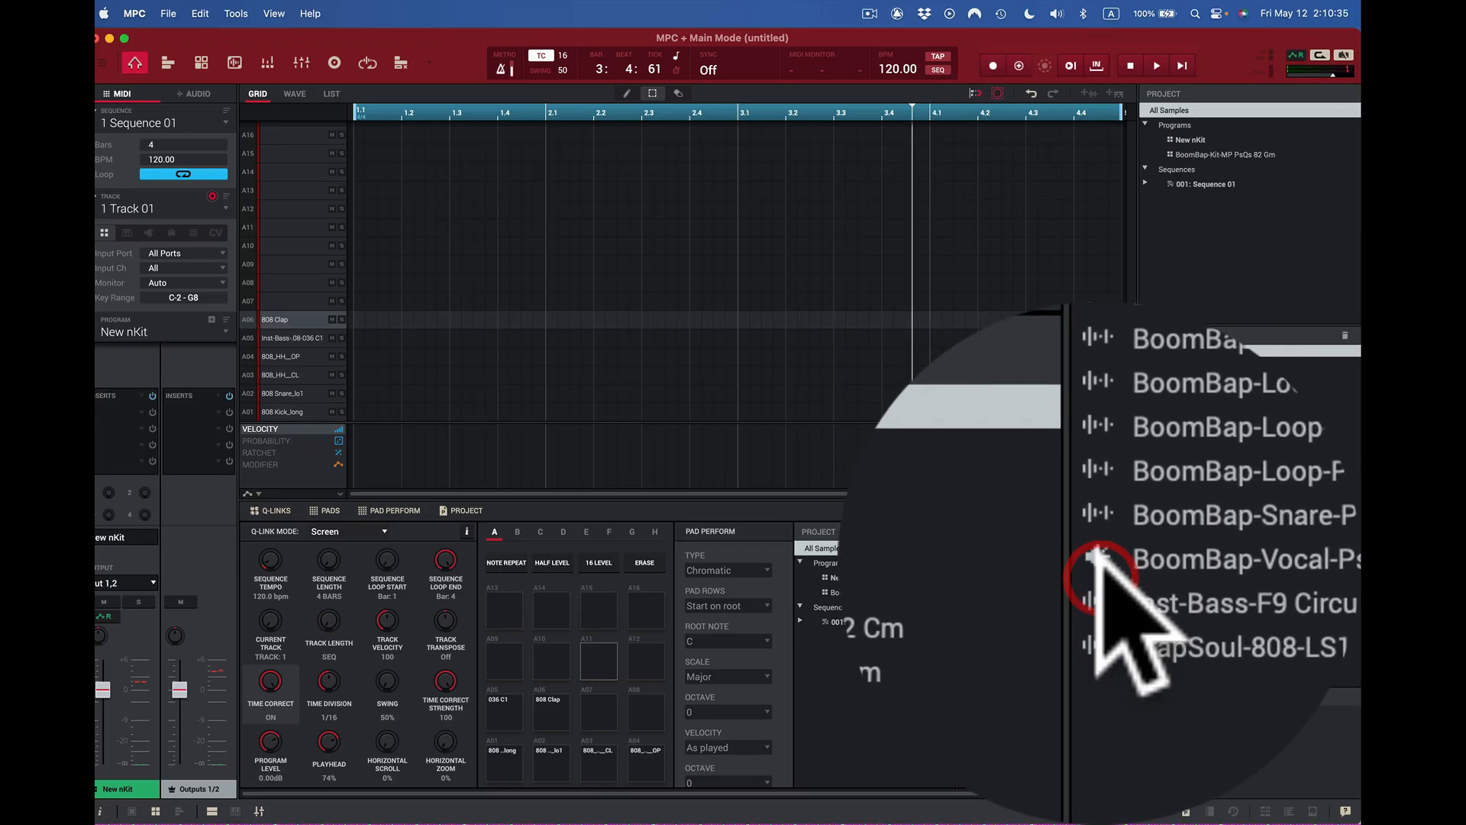
click(1097, 554)
click(1098, 555)
click(1098, 554)
click(1098, 554)
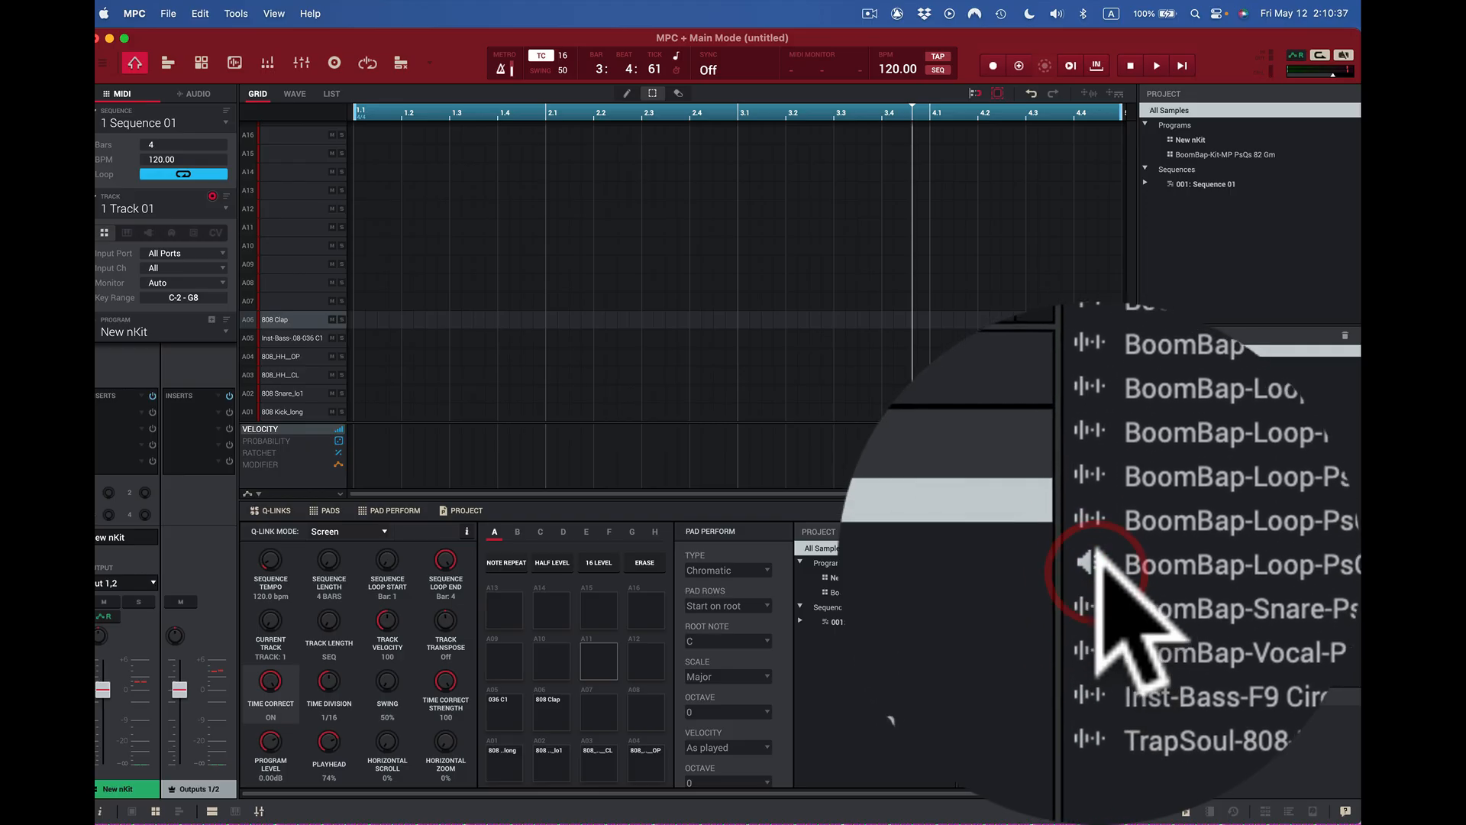
click(1097, 554)
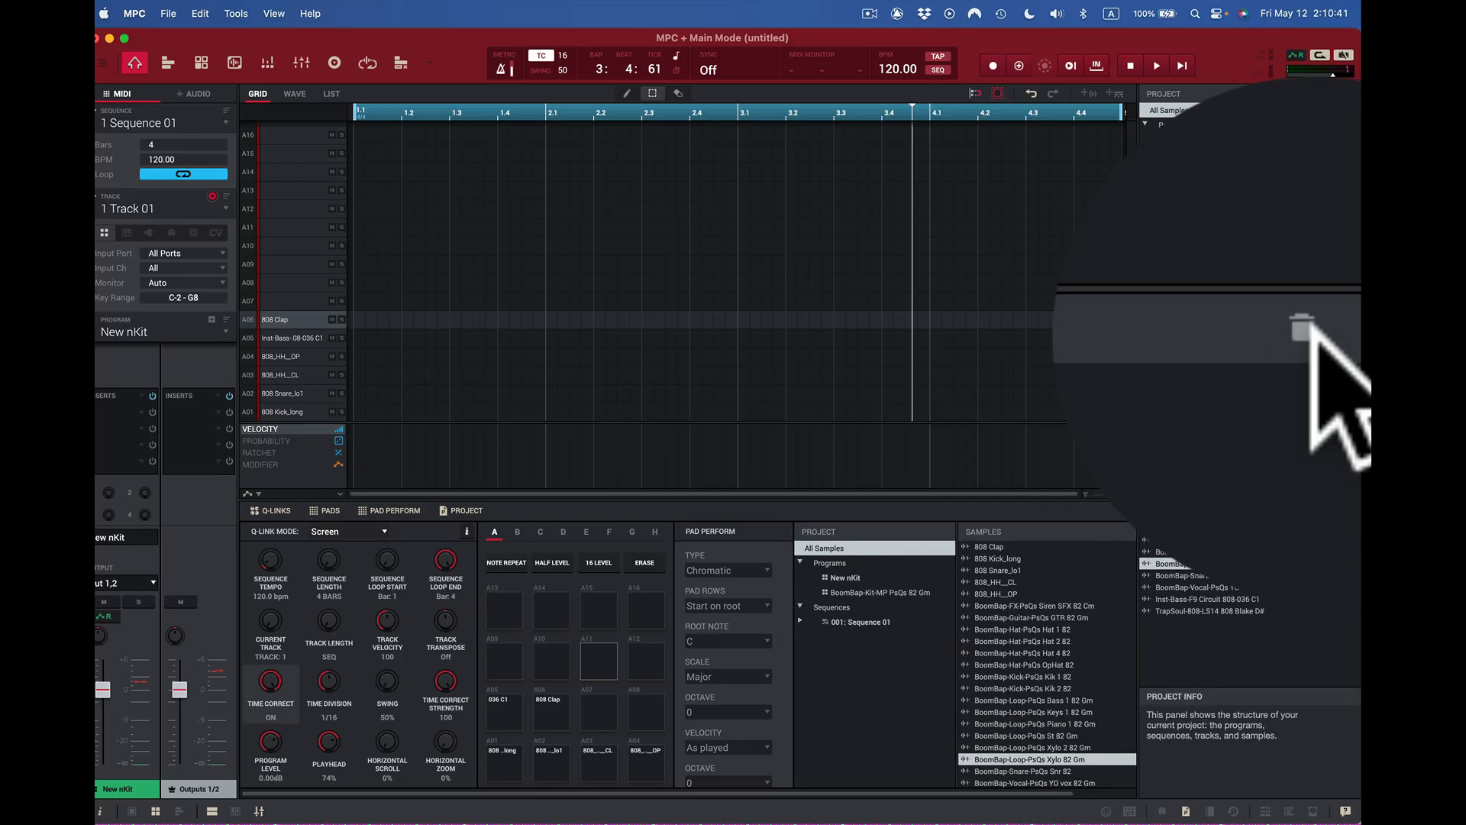
- Examine the Purge Samples options, switching between Delete ALL Samples and Purge Unused Samples, and close the dialog without purging
click(1307, 324)
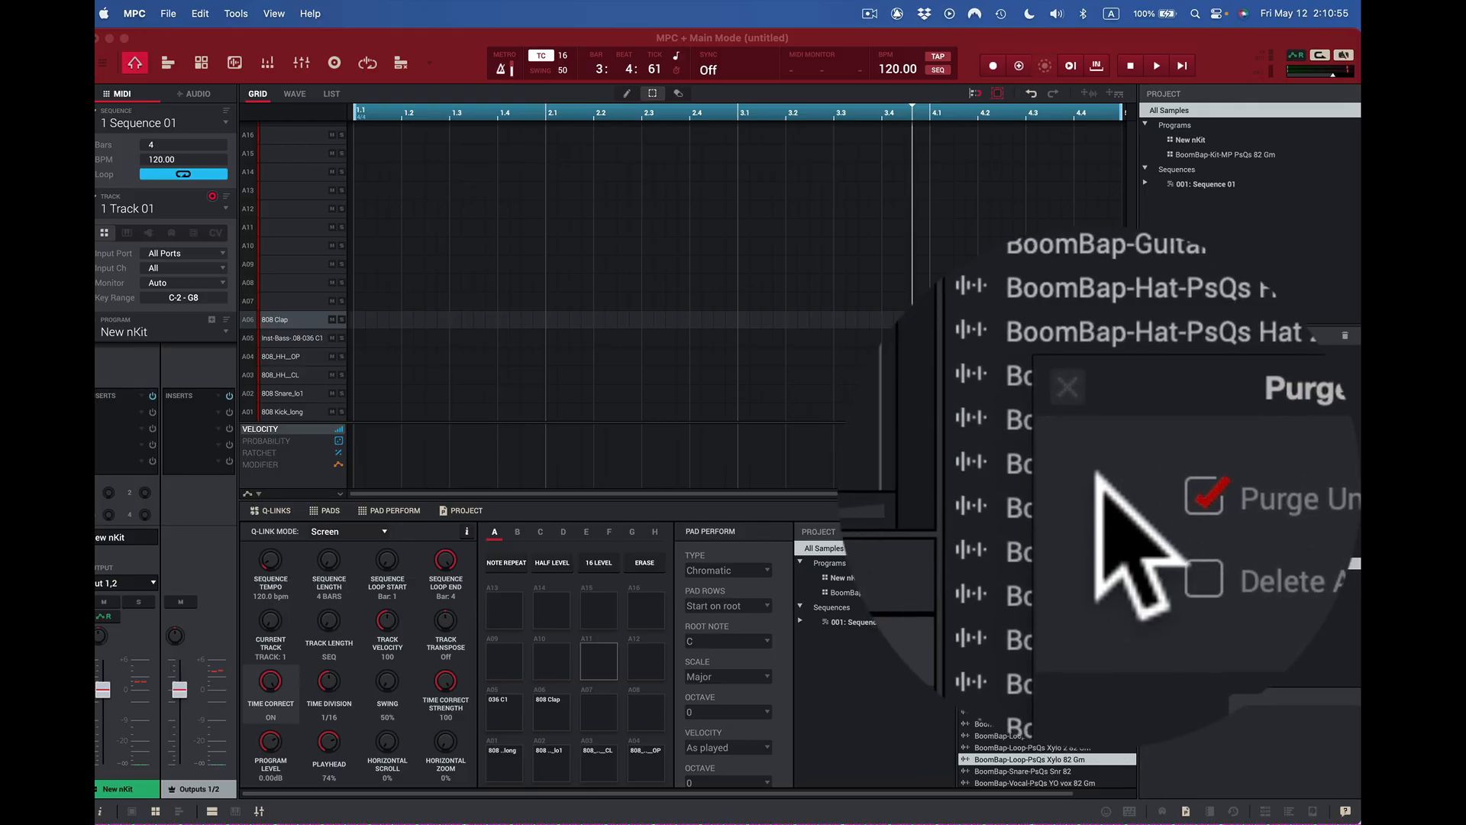
click(1098, 483)
click(1098, 502)
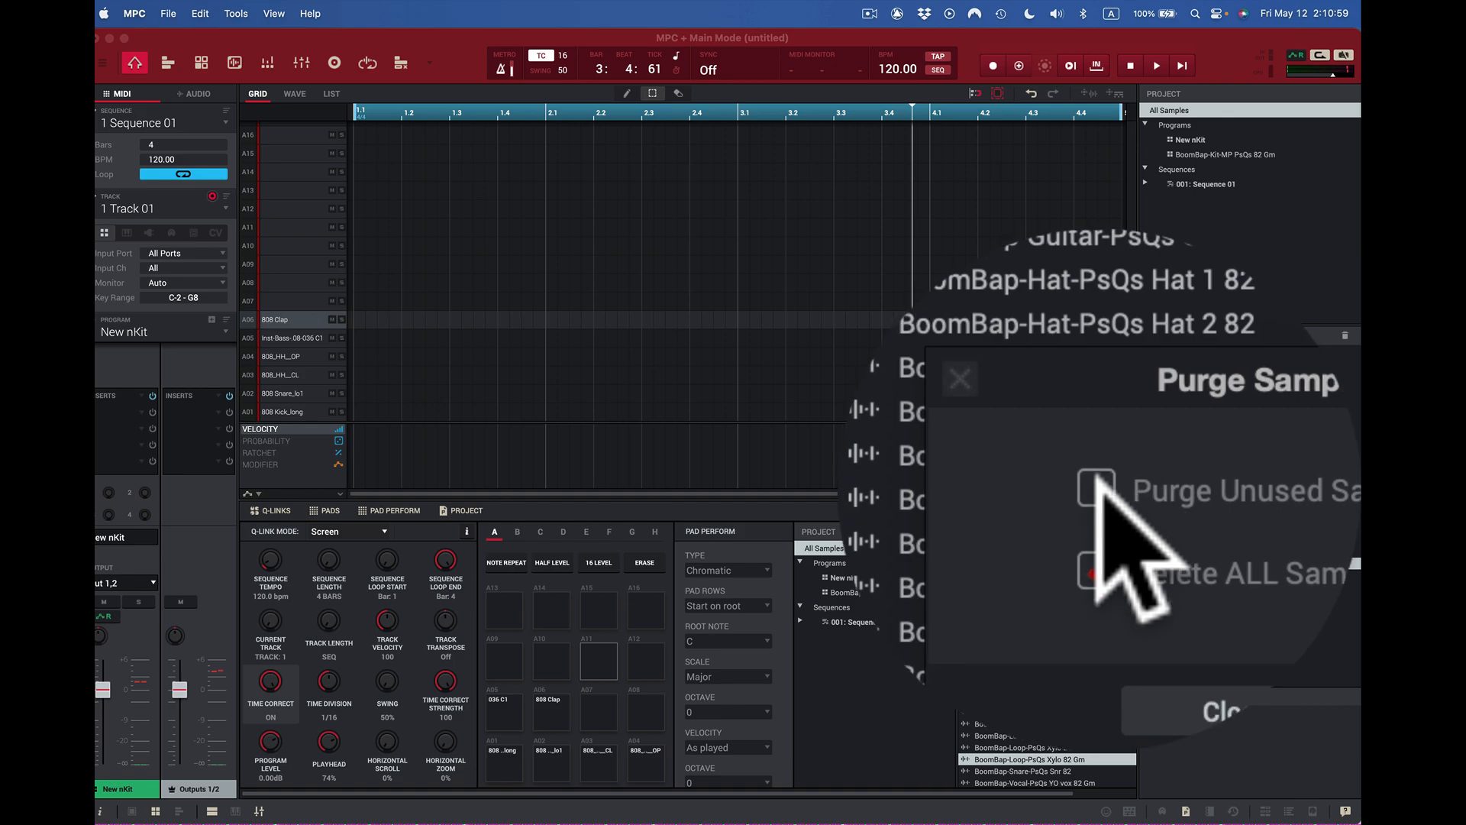
click(1097, 489)
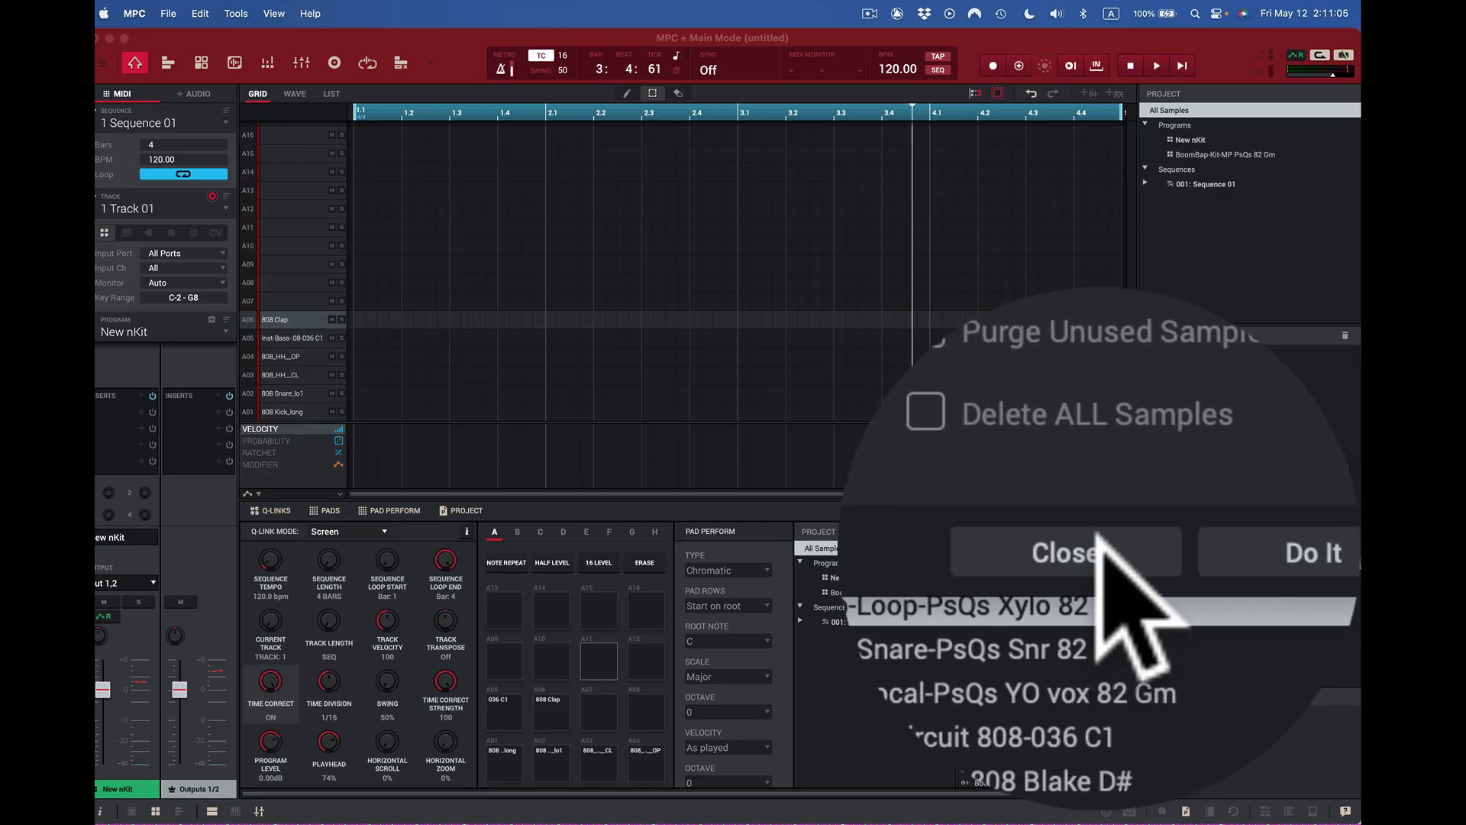
click(1100, 544)
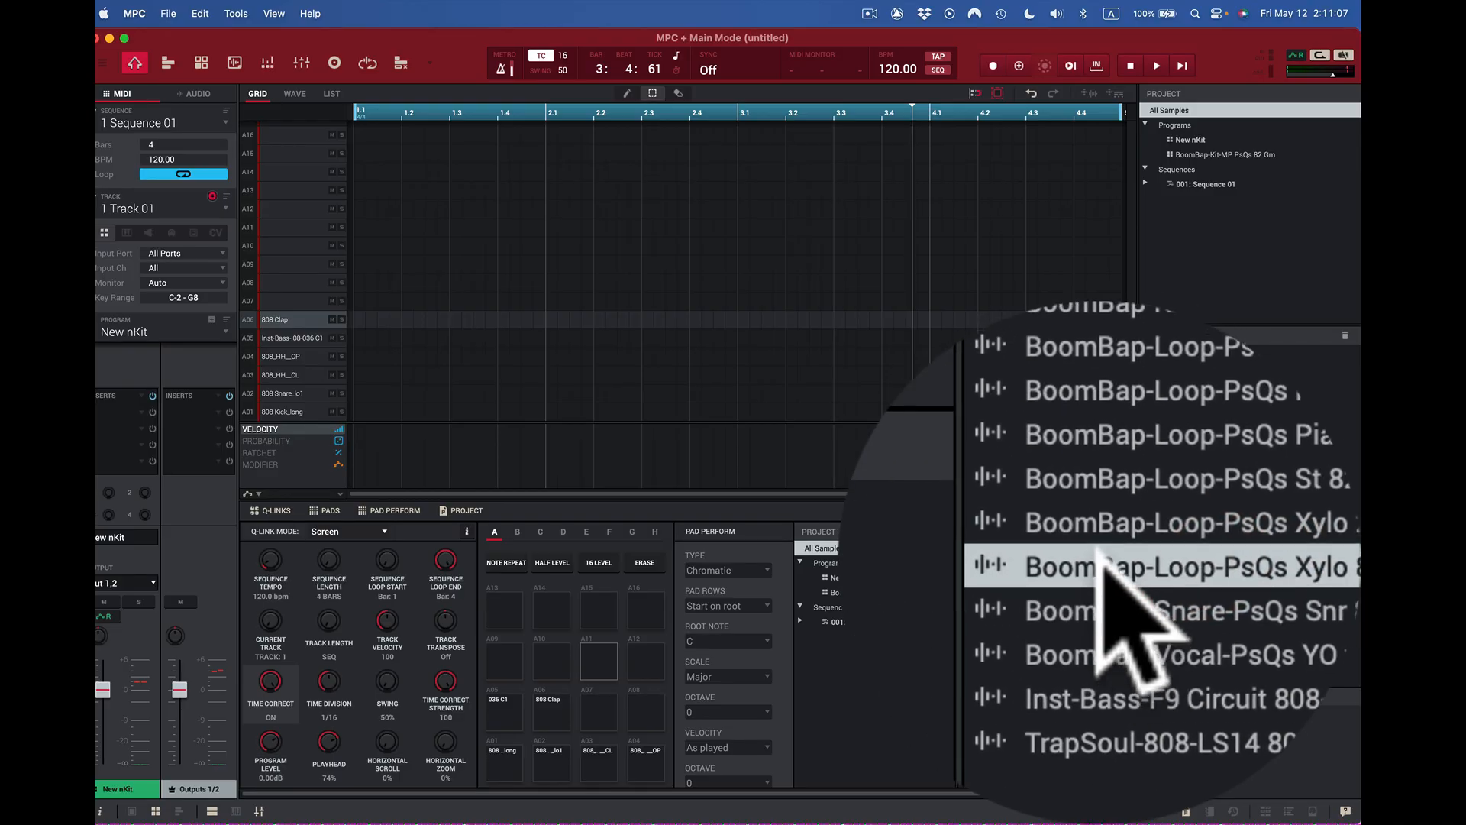
- Delete the sample BoomBap-Loop-PsQs Xylo 82 Gm from the project, even though the BoomBap kit uses it
right_click(1100, 563)
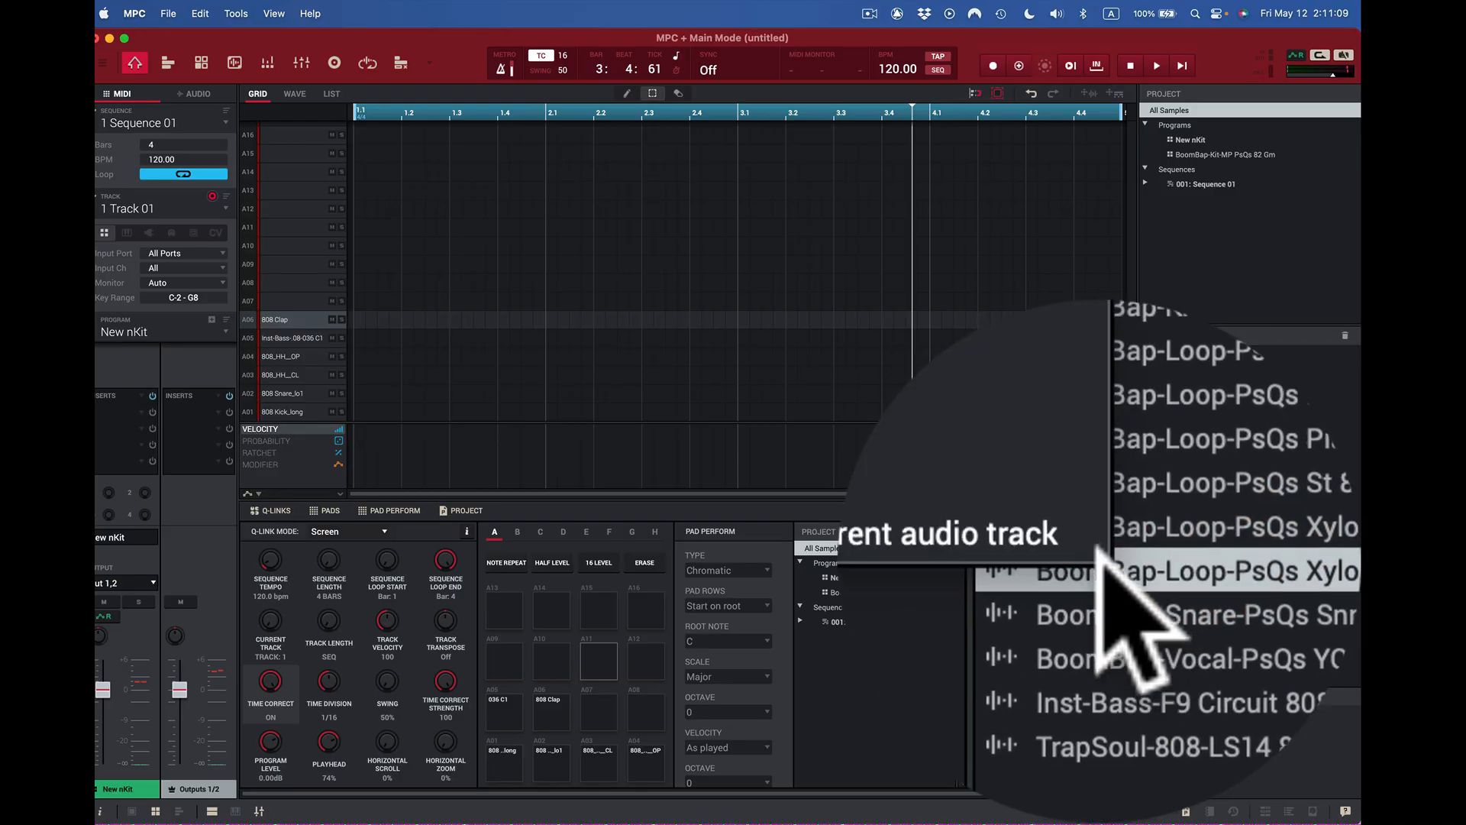
click(1098, 490)
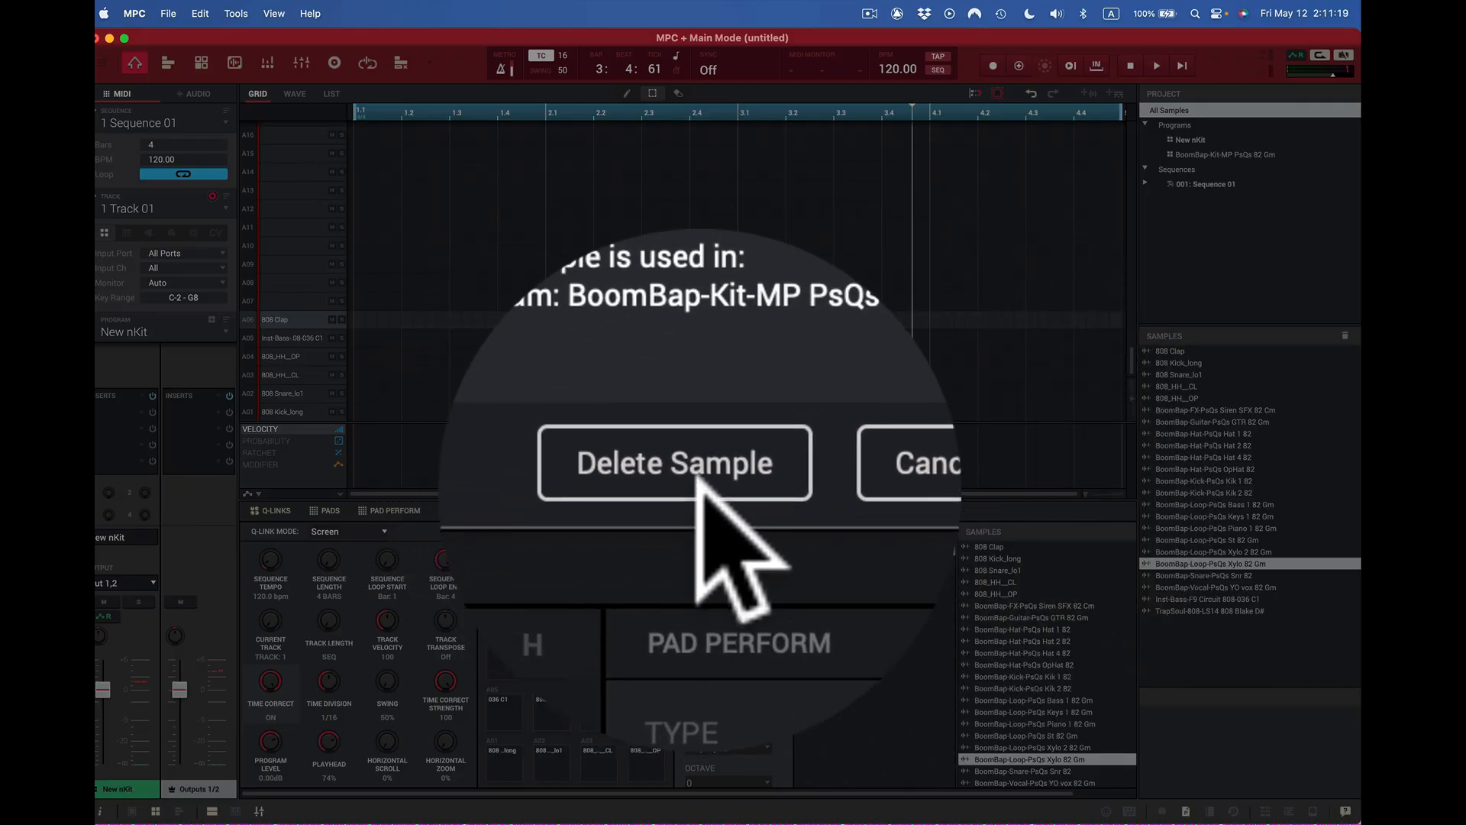
click(699, 467)
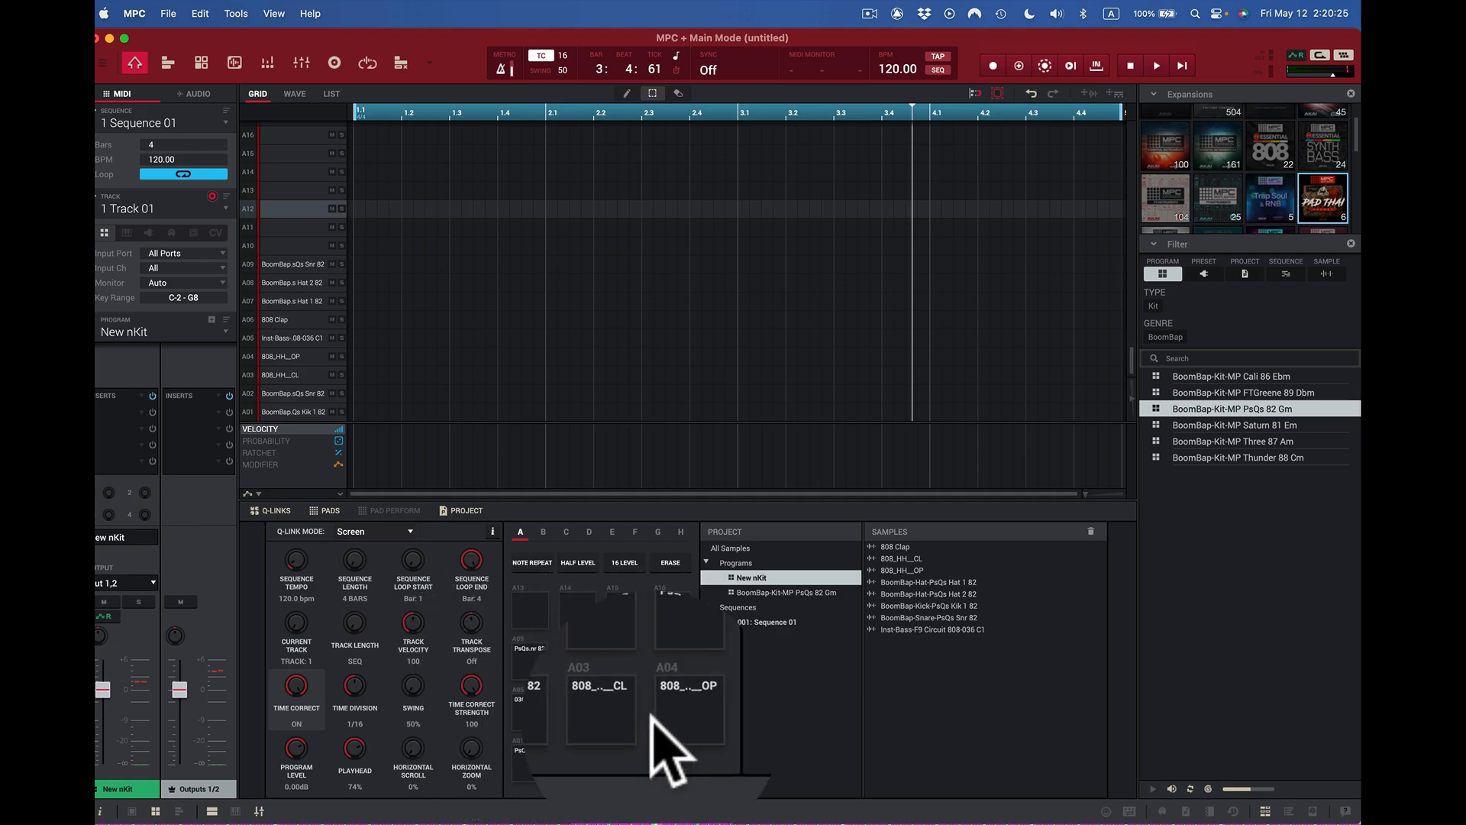
- Hide the media browser and cycle the computer keyboard mode through Keys (MIDI) and Keys (Off) back to Keys (Pads)
click(1230, 798)
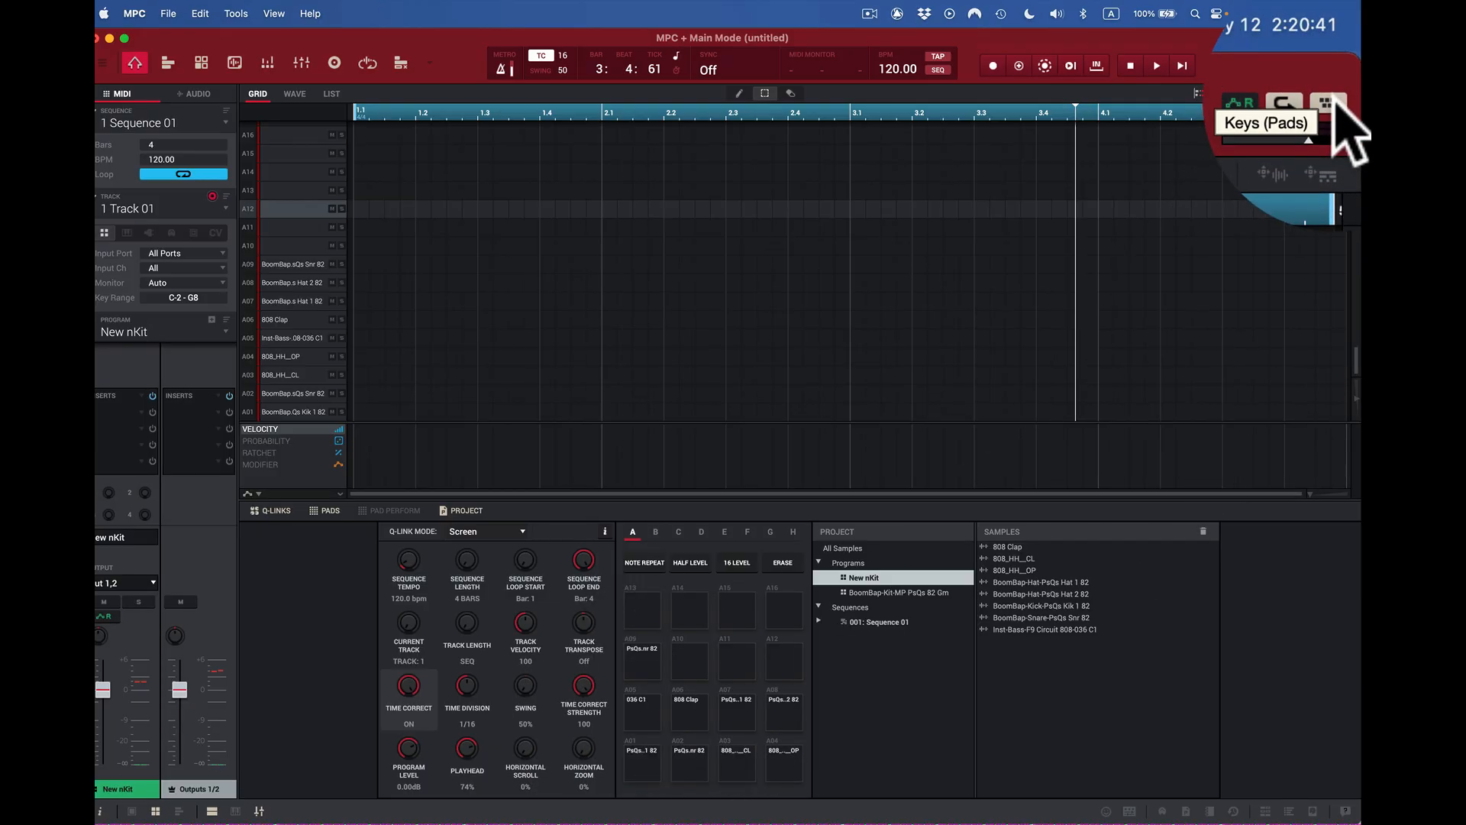
click(1331, 102)
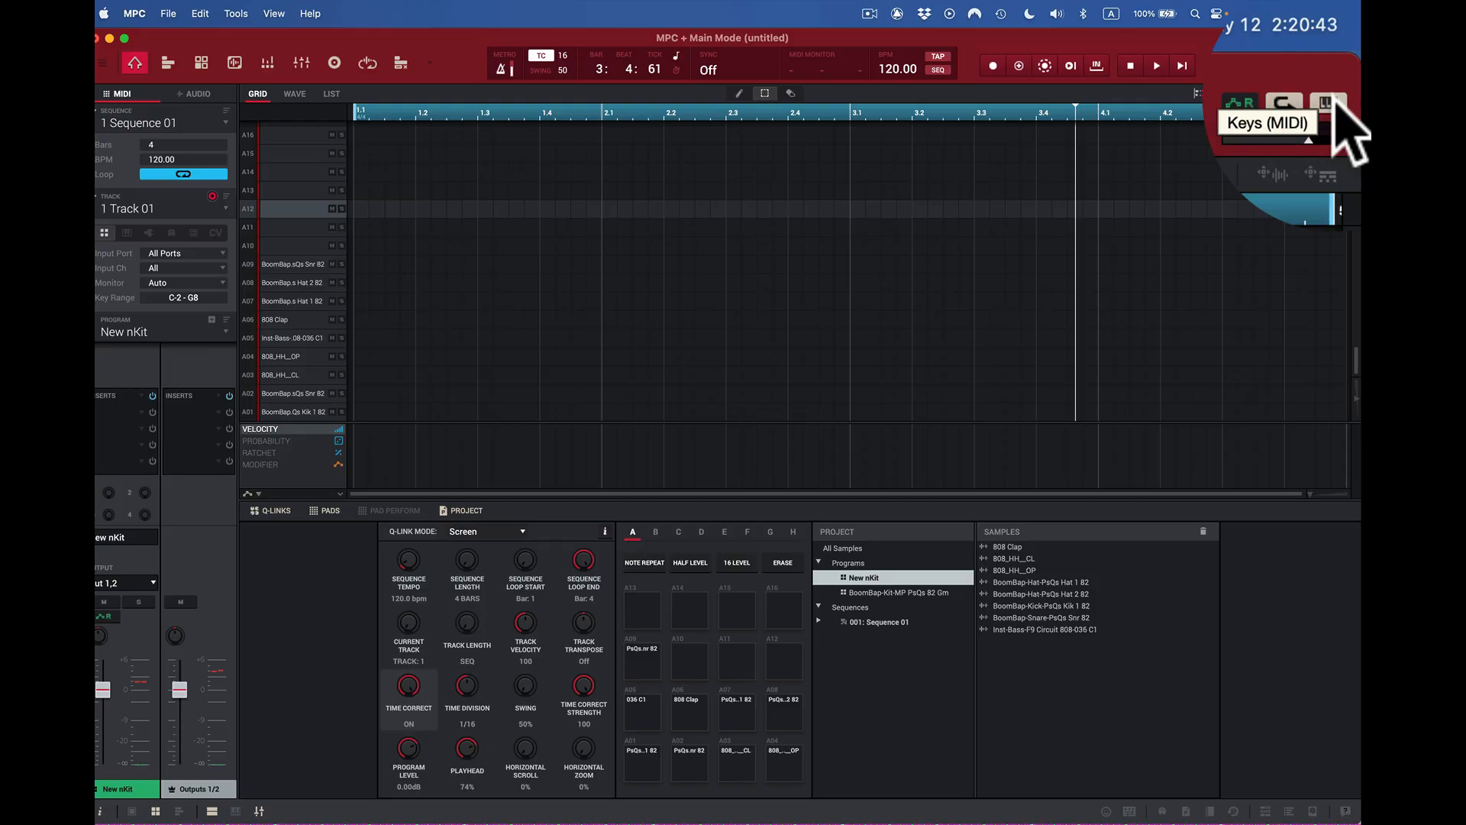
click(1333, 102)
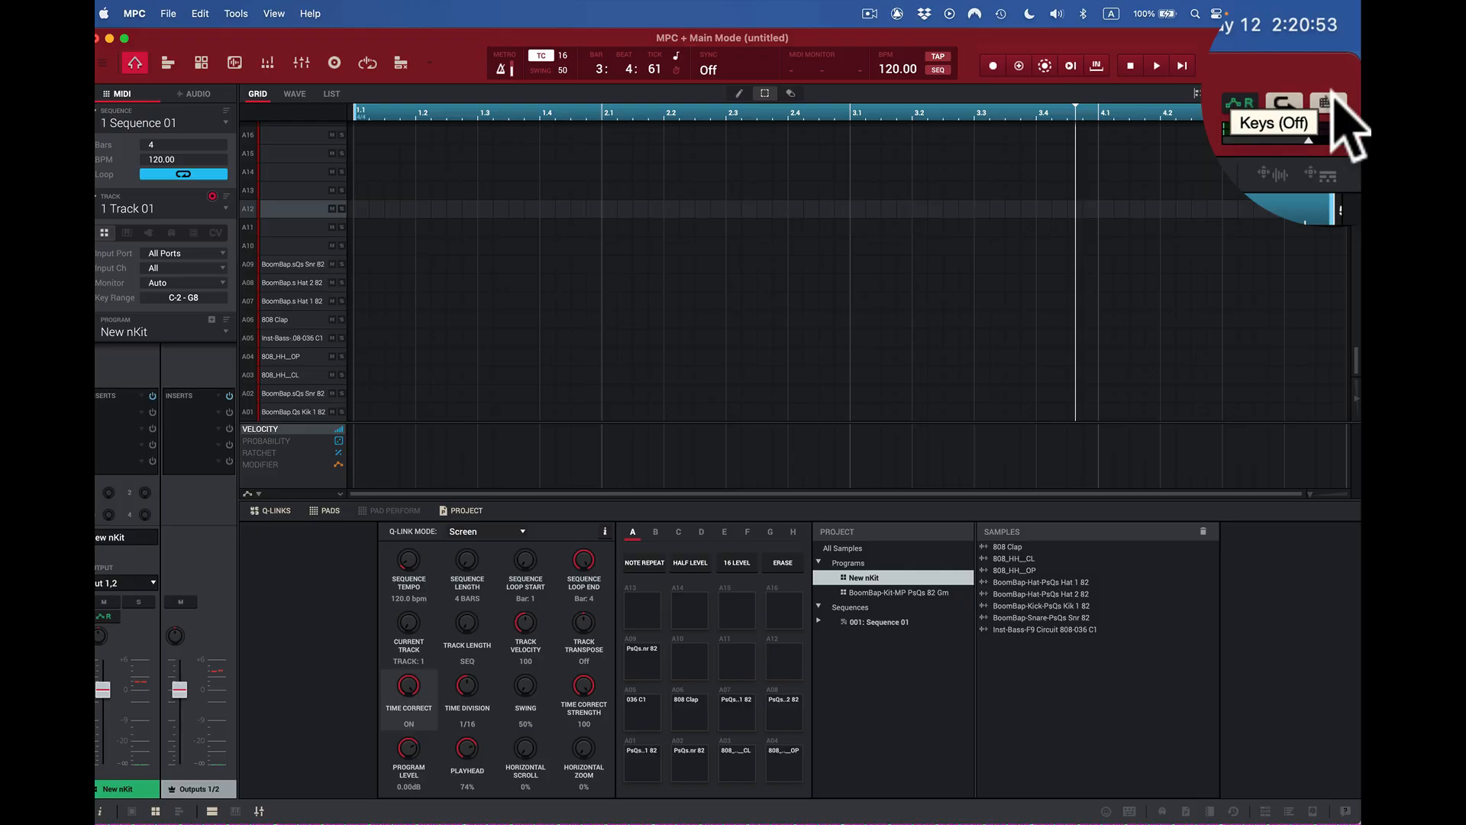
click(1333, 96)
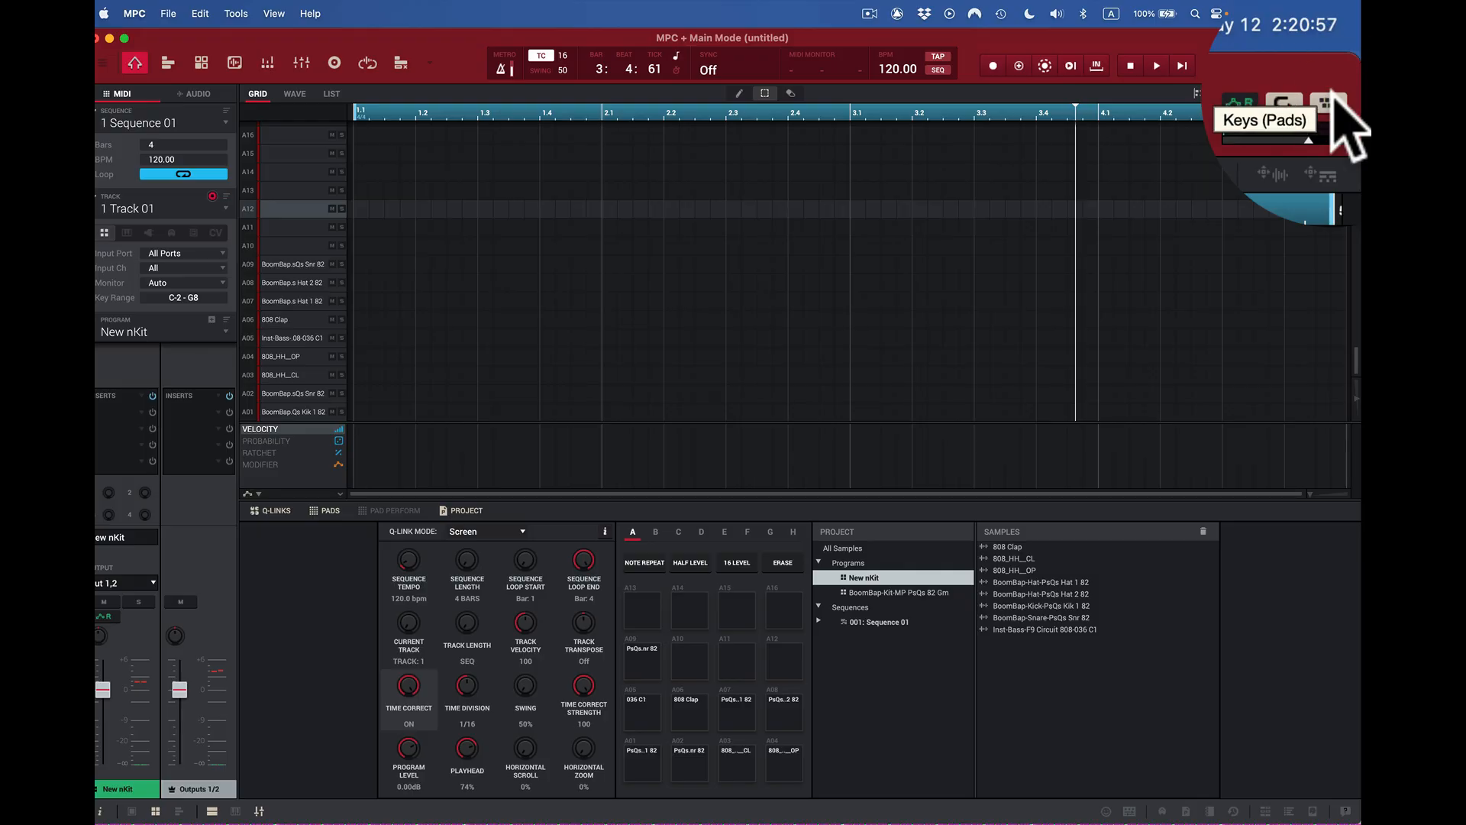
- Play pads A01 to A04 of New nKit twice in order from the computer keyboard
key(z)
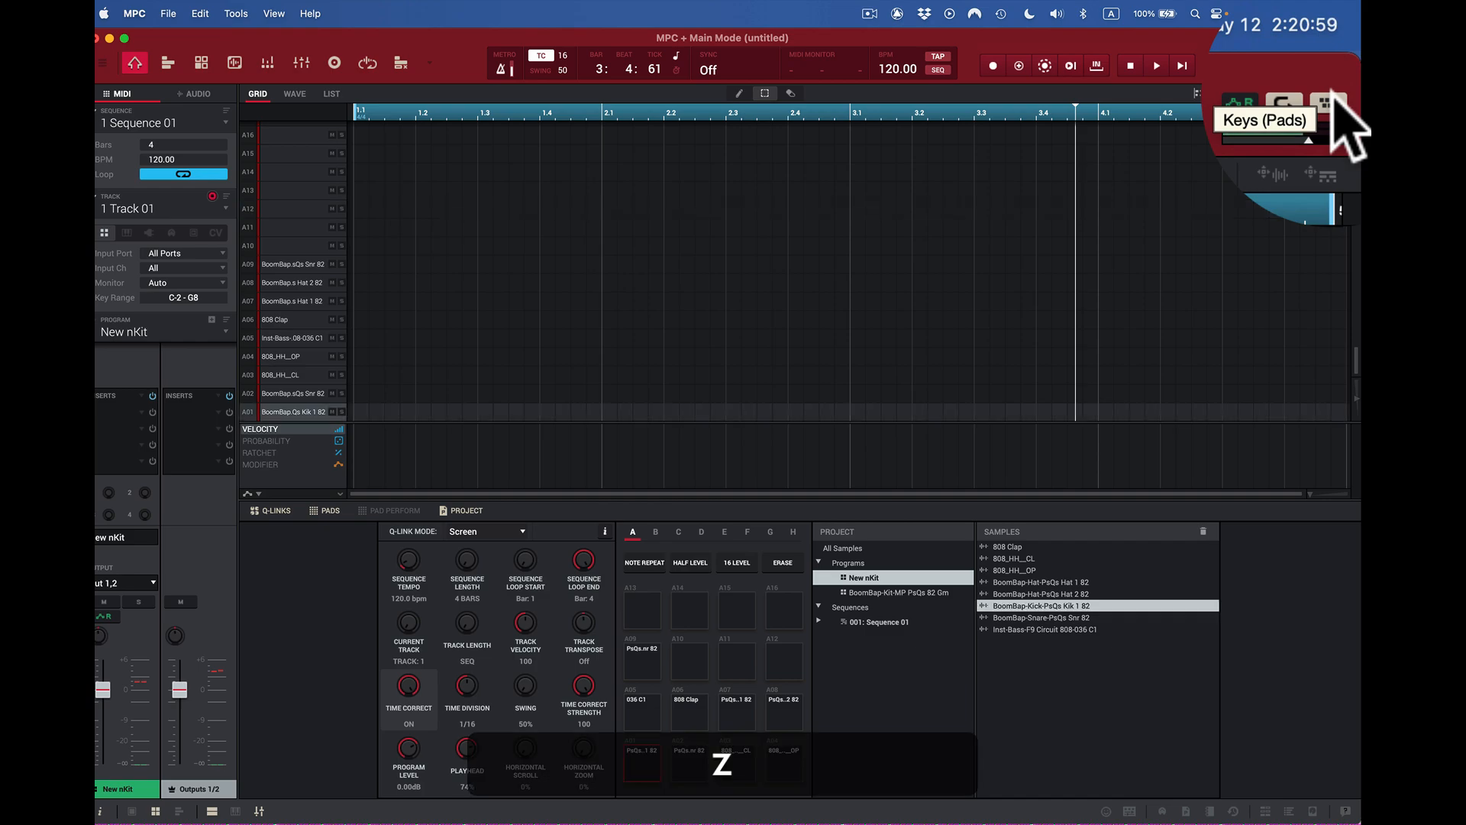
key(x)
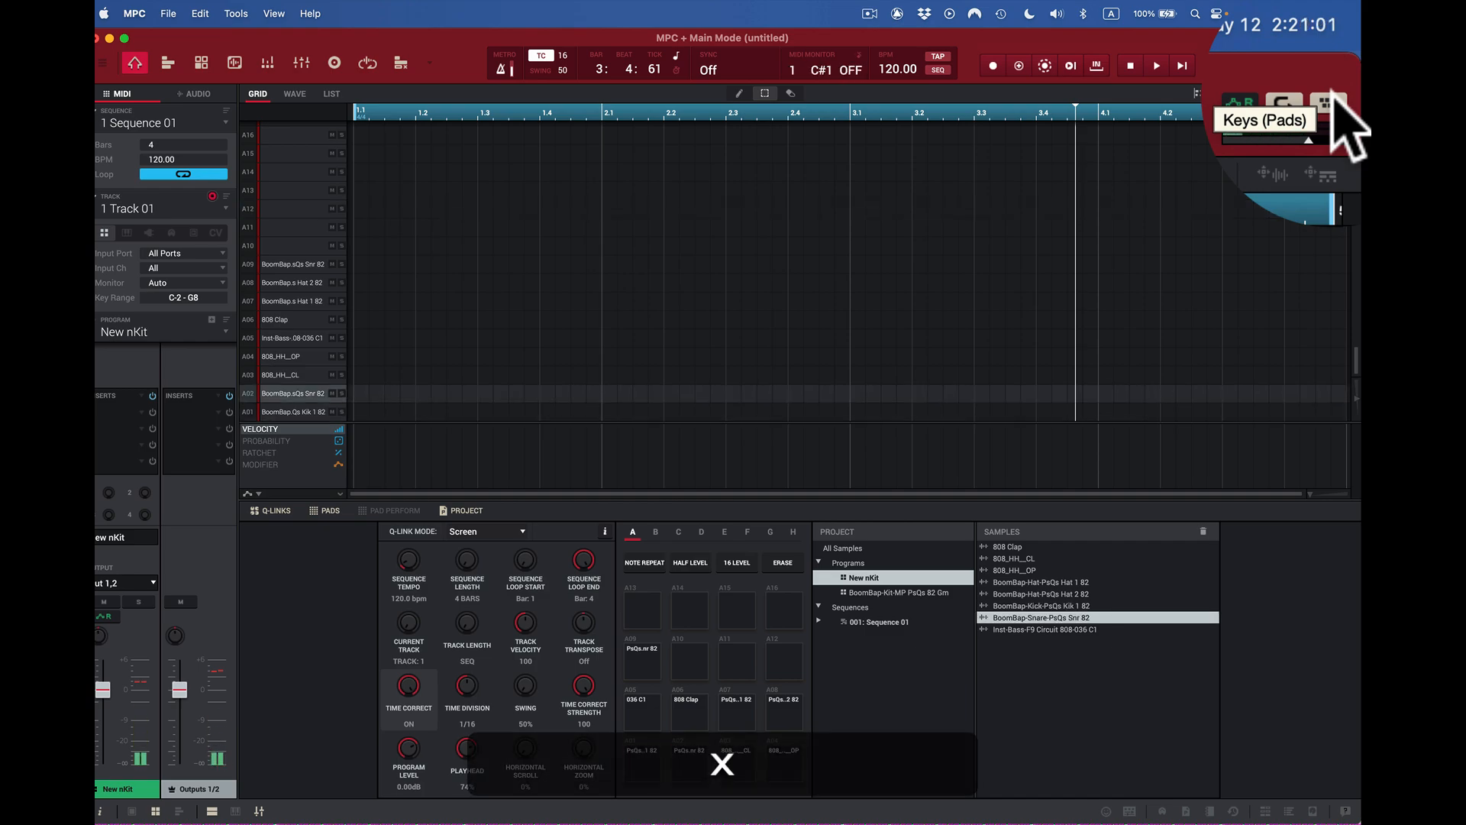
key(c)
key(v)
key(z)
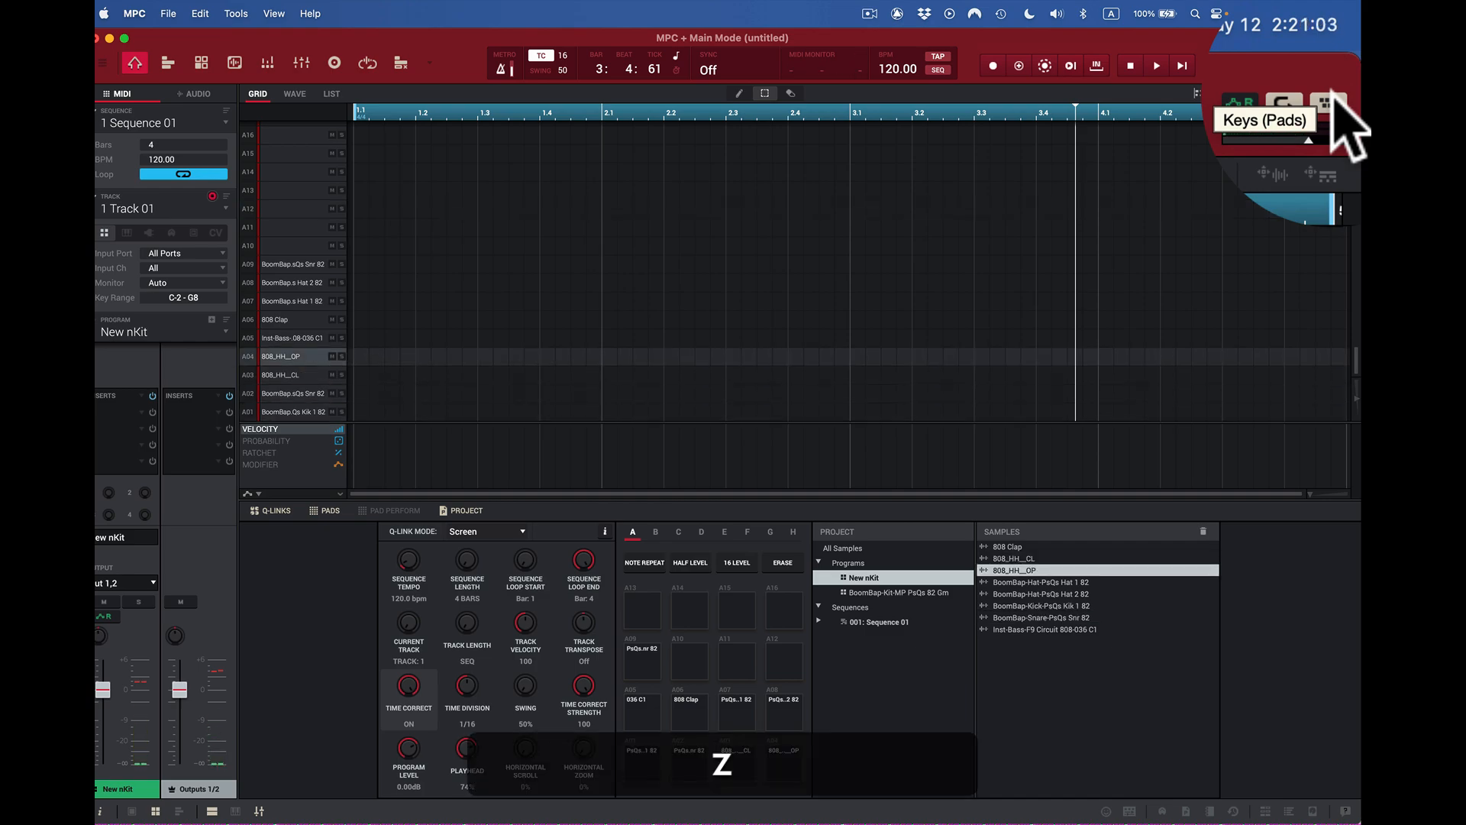
key(x)
key(c)
key(v)
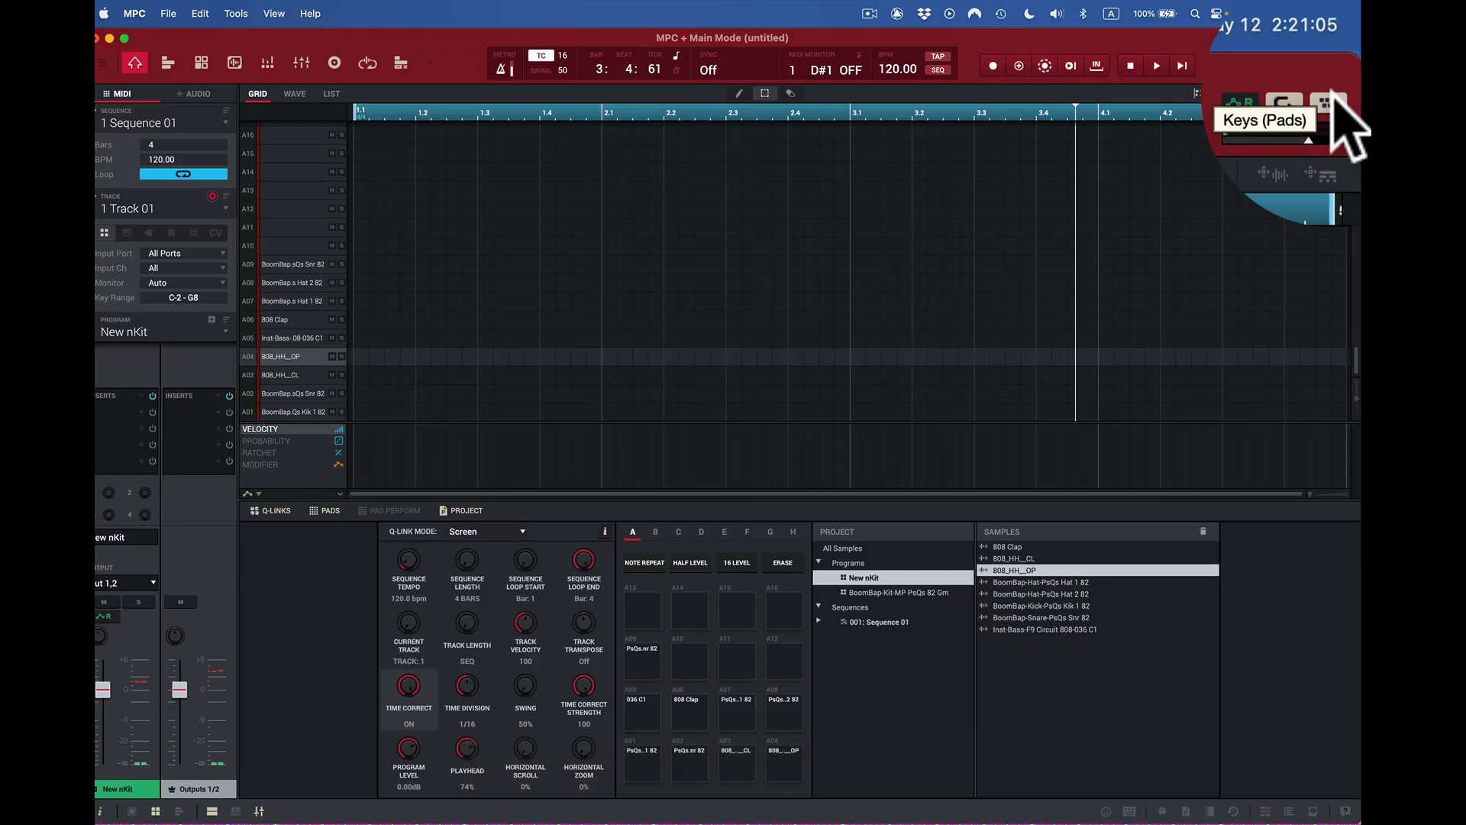
- Play pads A05 to A08 twice in order from the computer keyboard
key(a)
key(s)
key(d)
key(f)
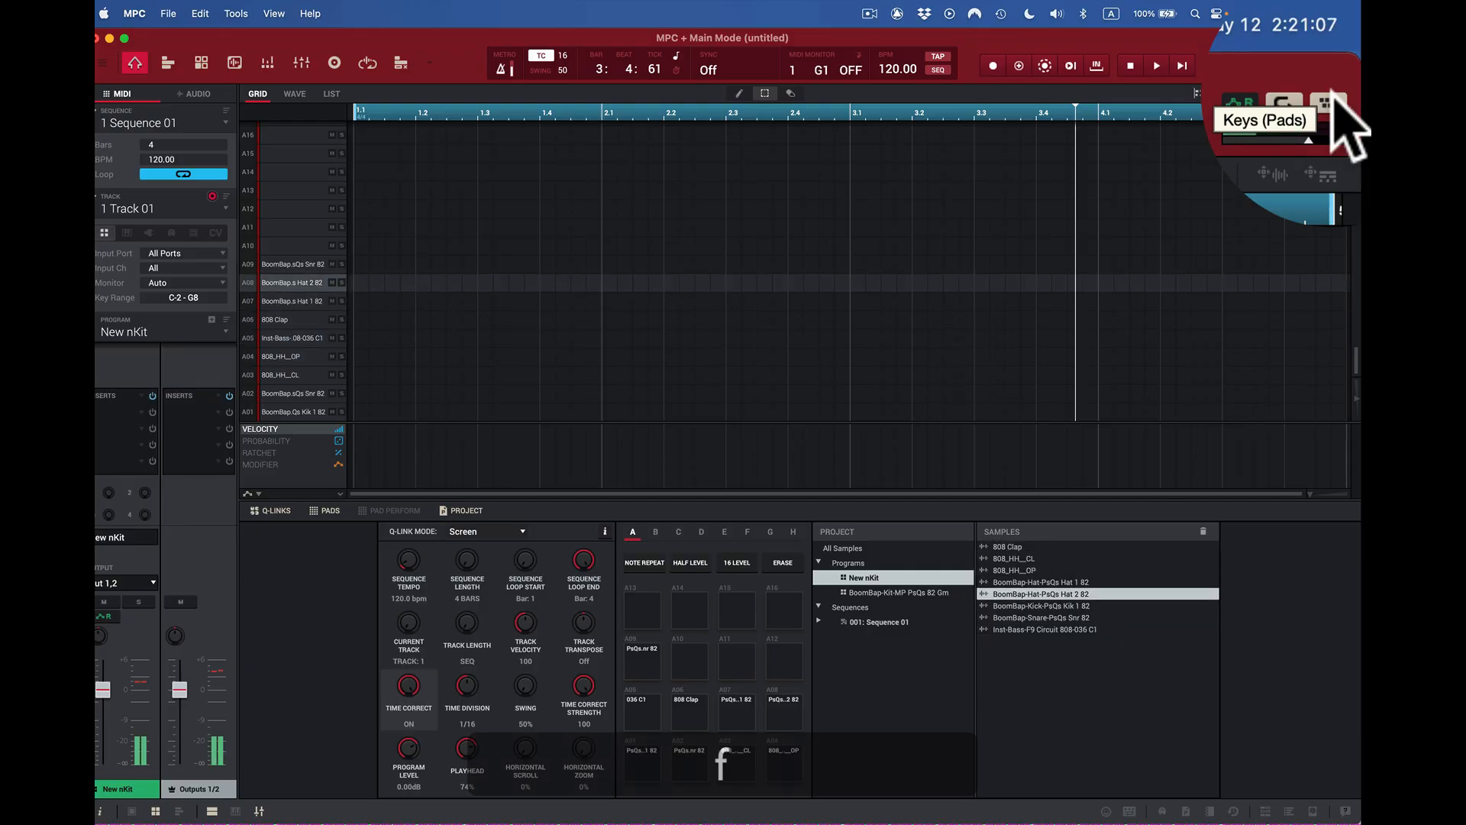
key(a)
key(s)
key(d)
key(f)
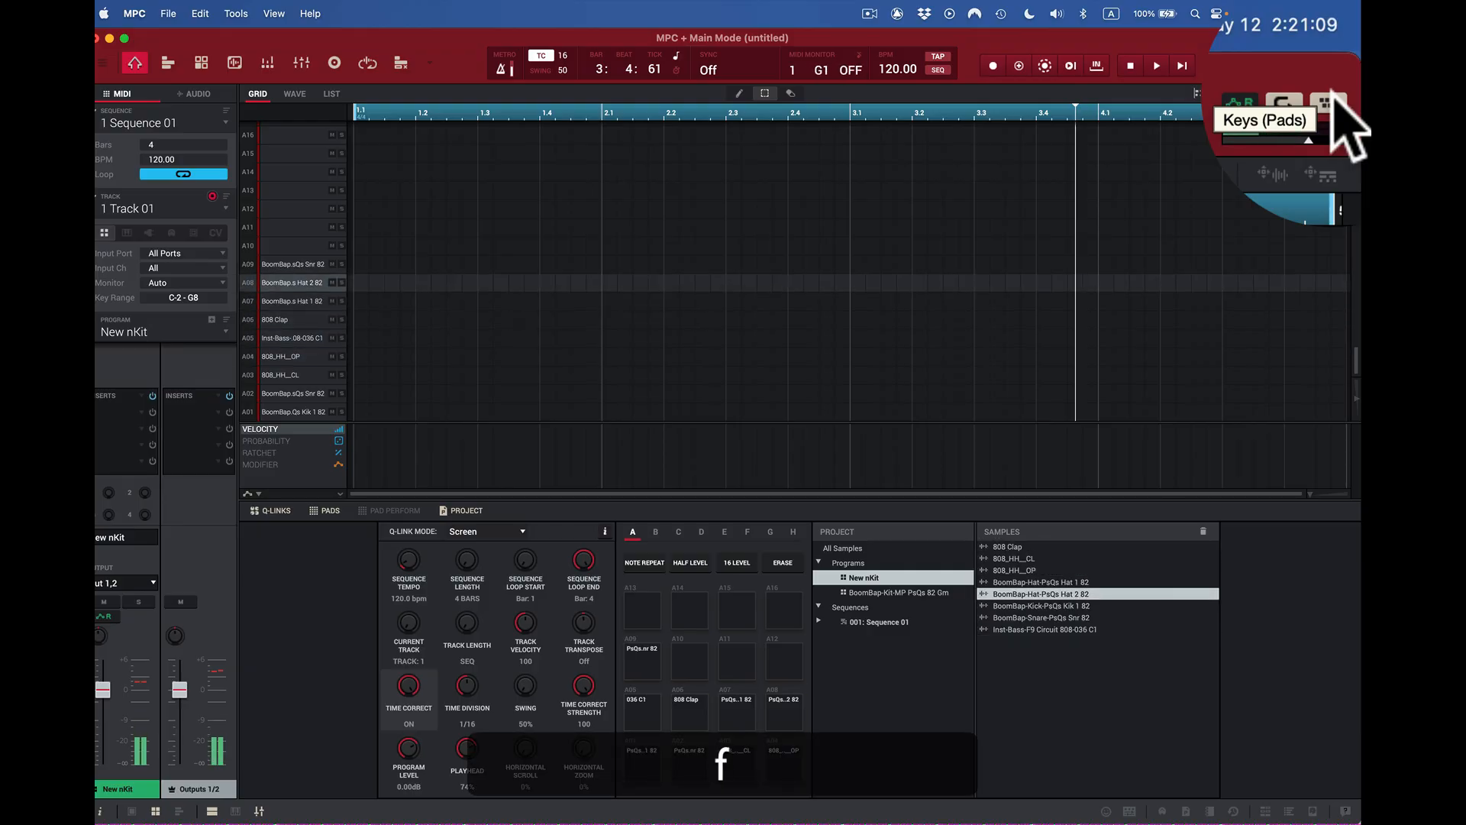
- Play pad A09, replay some of the lower pads, and trigger the empty pads A14 to A16 from the computer keyboard
key(q)
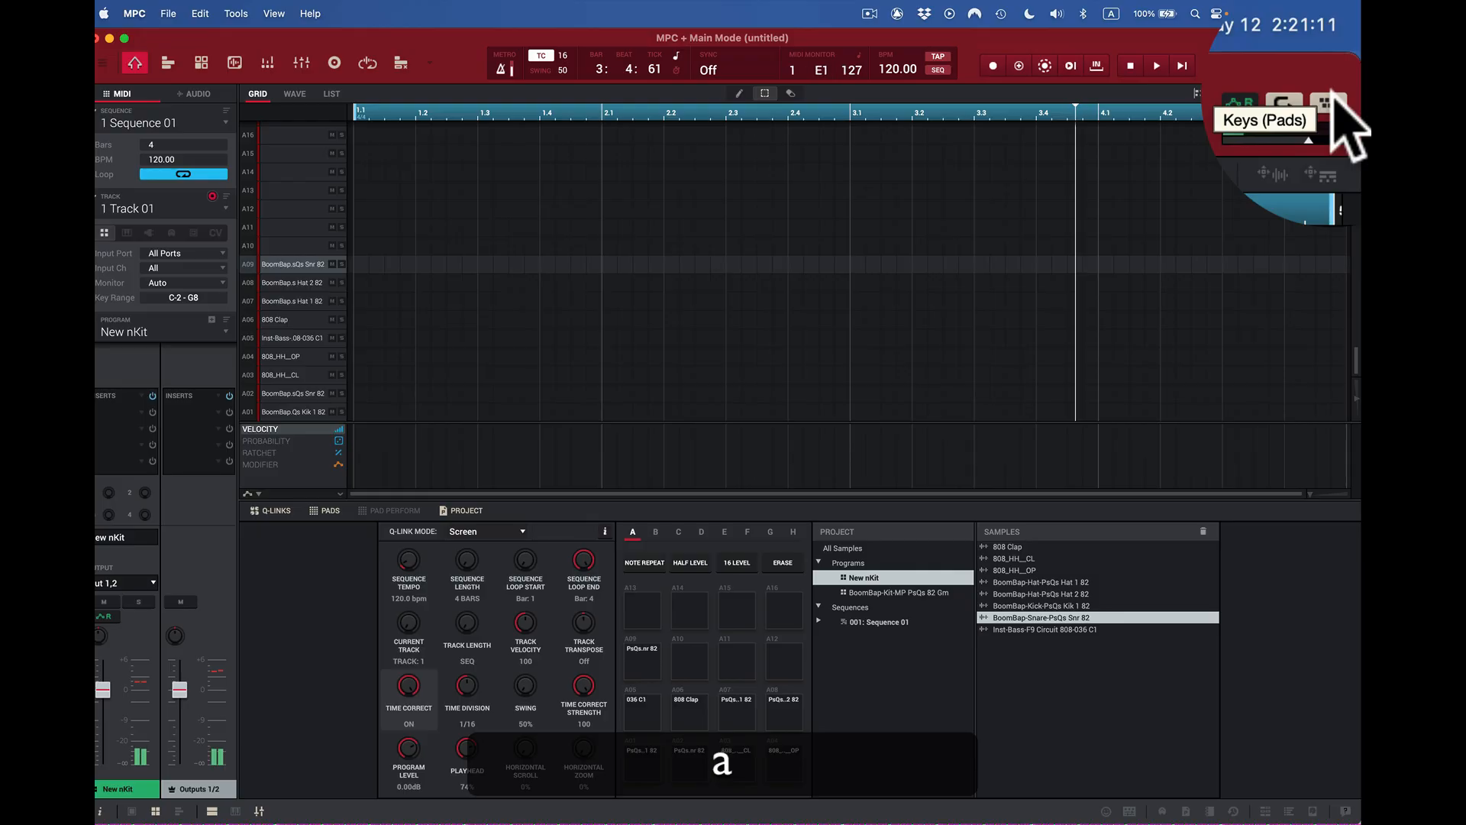
key(s)
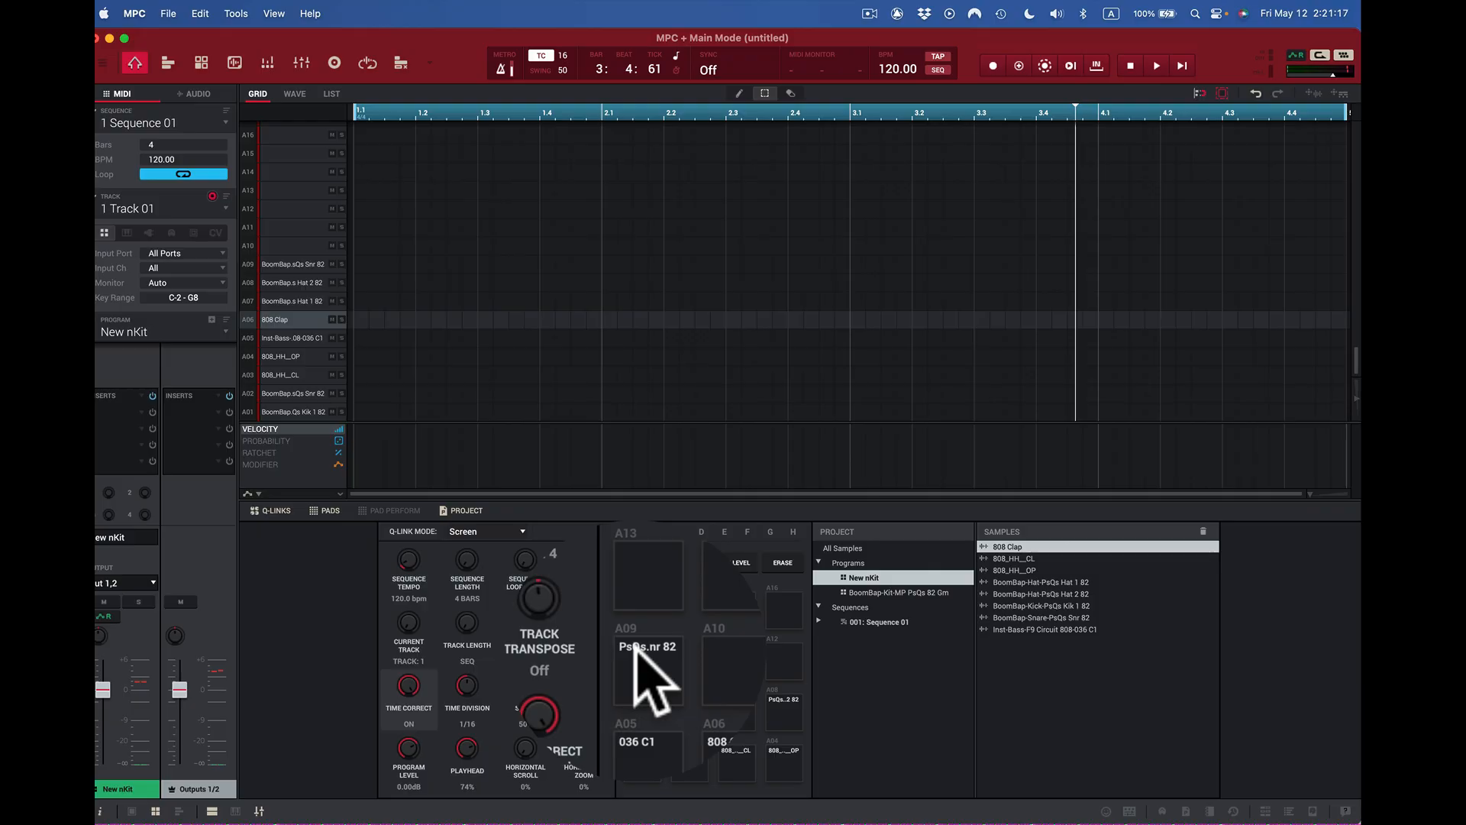
key(a)
key(x)
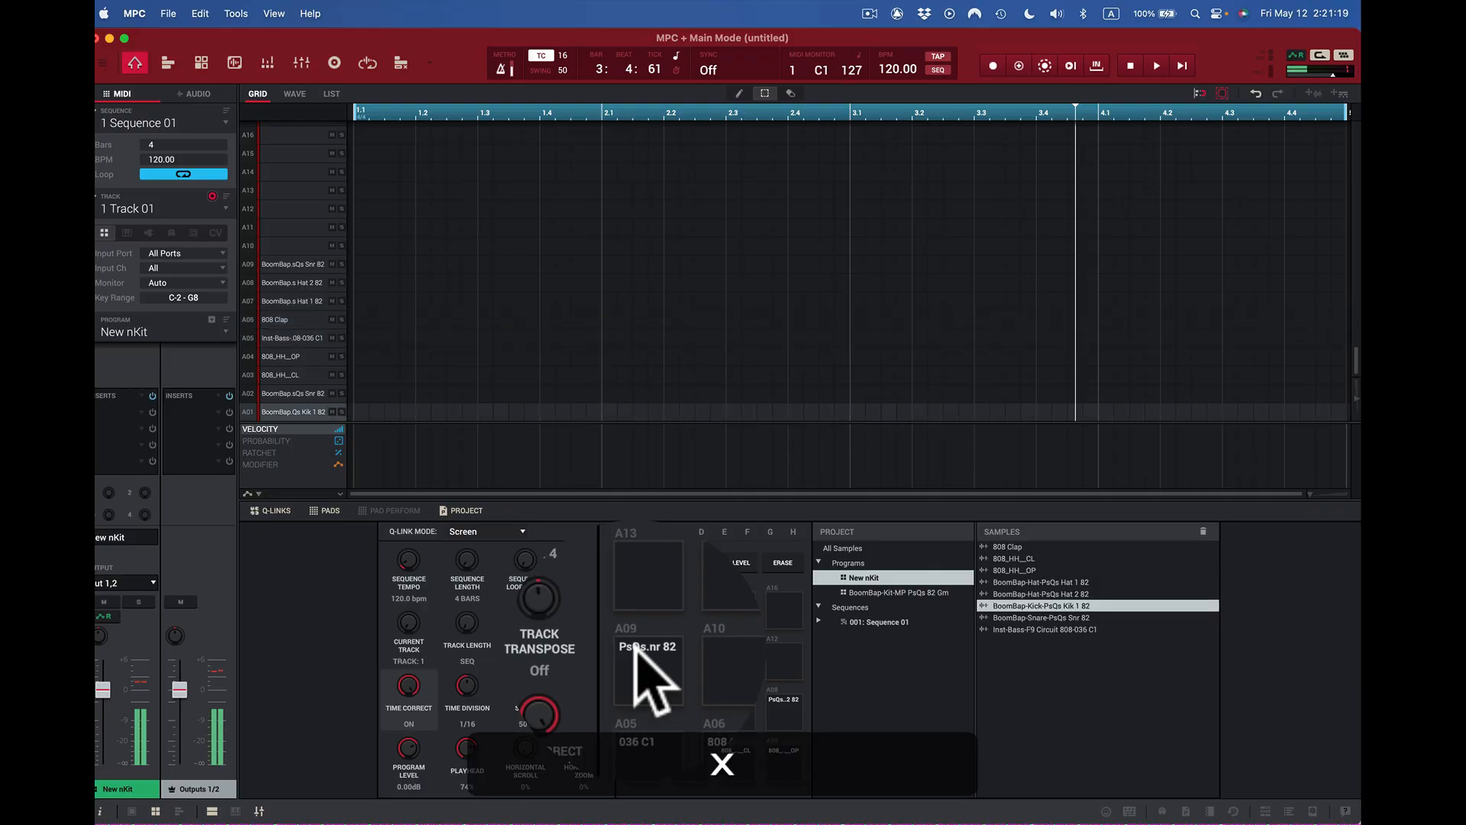
key(z)
key(x)
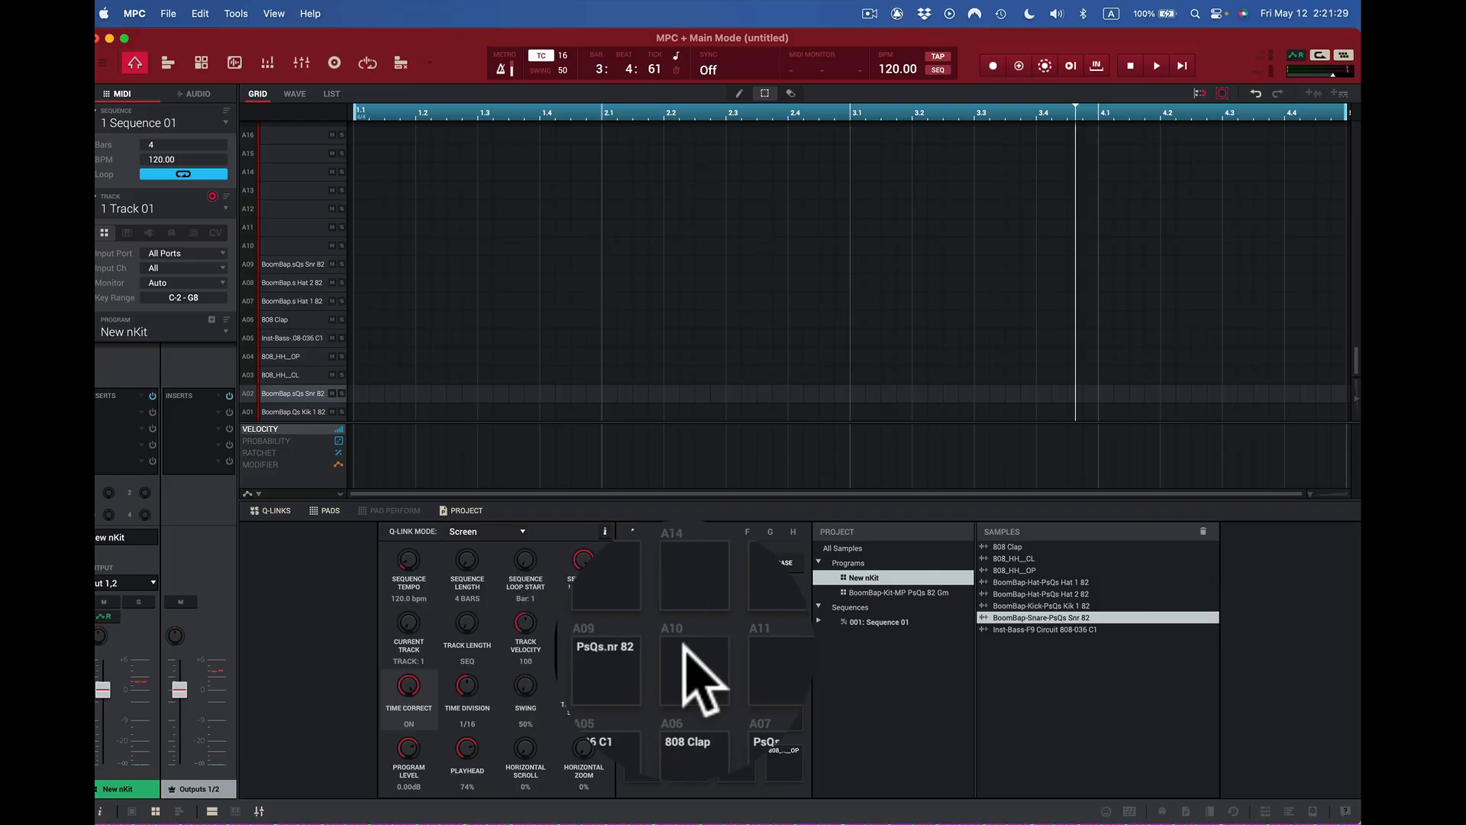
key(2)
key(3)
key(4)
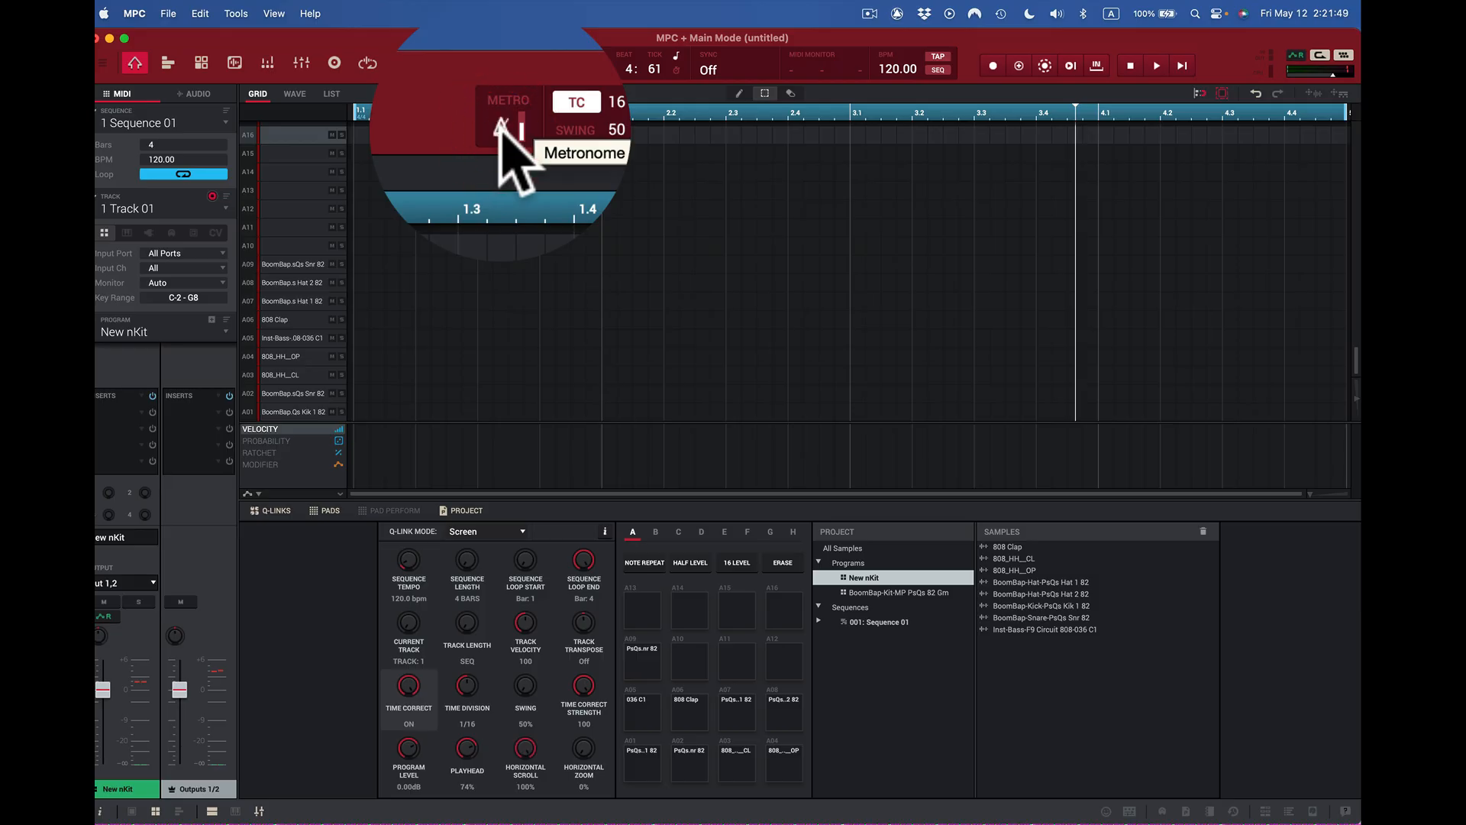
- Toggle the metronome off and back on, and play the sequence to hear it
key(shift)
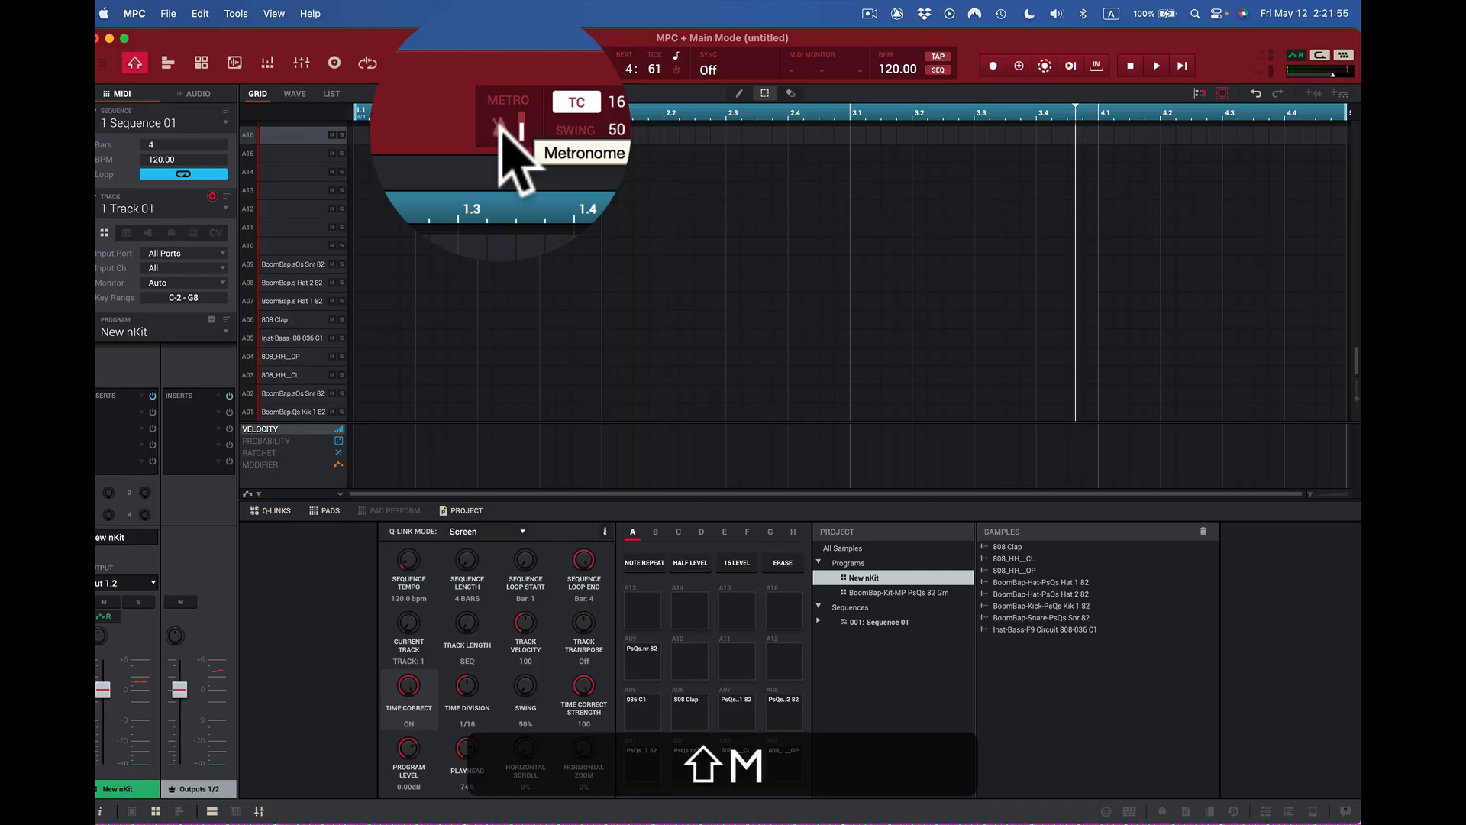
key(shift)
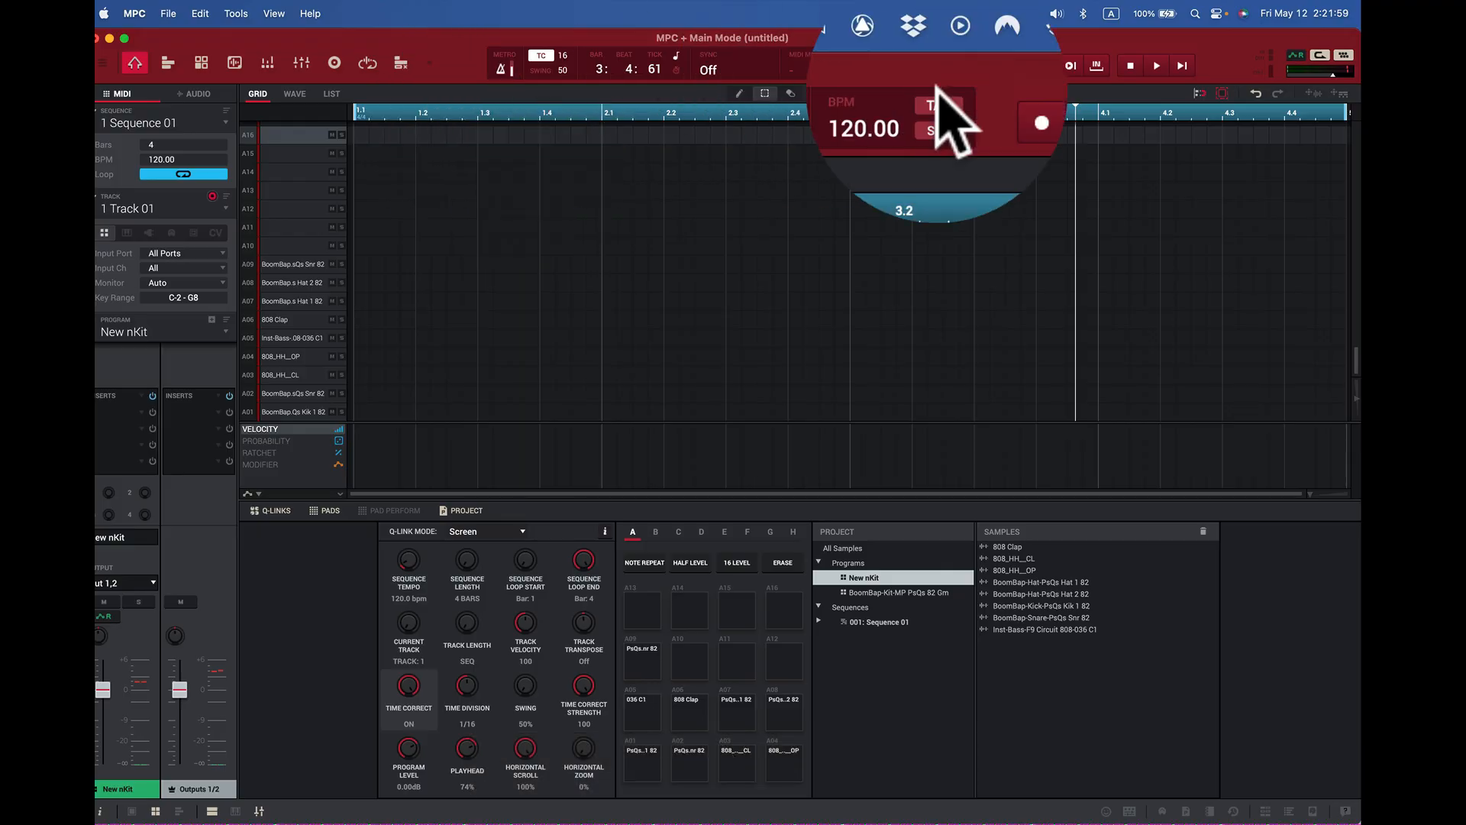
click(1153, 66)
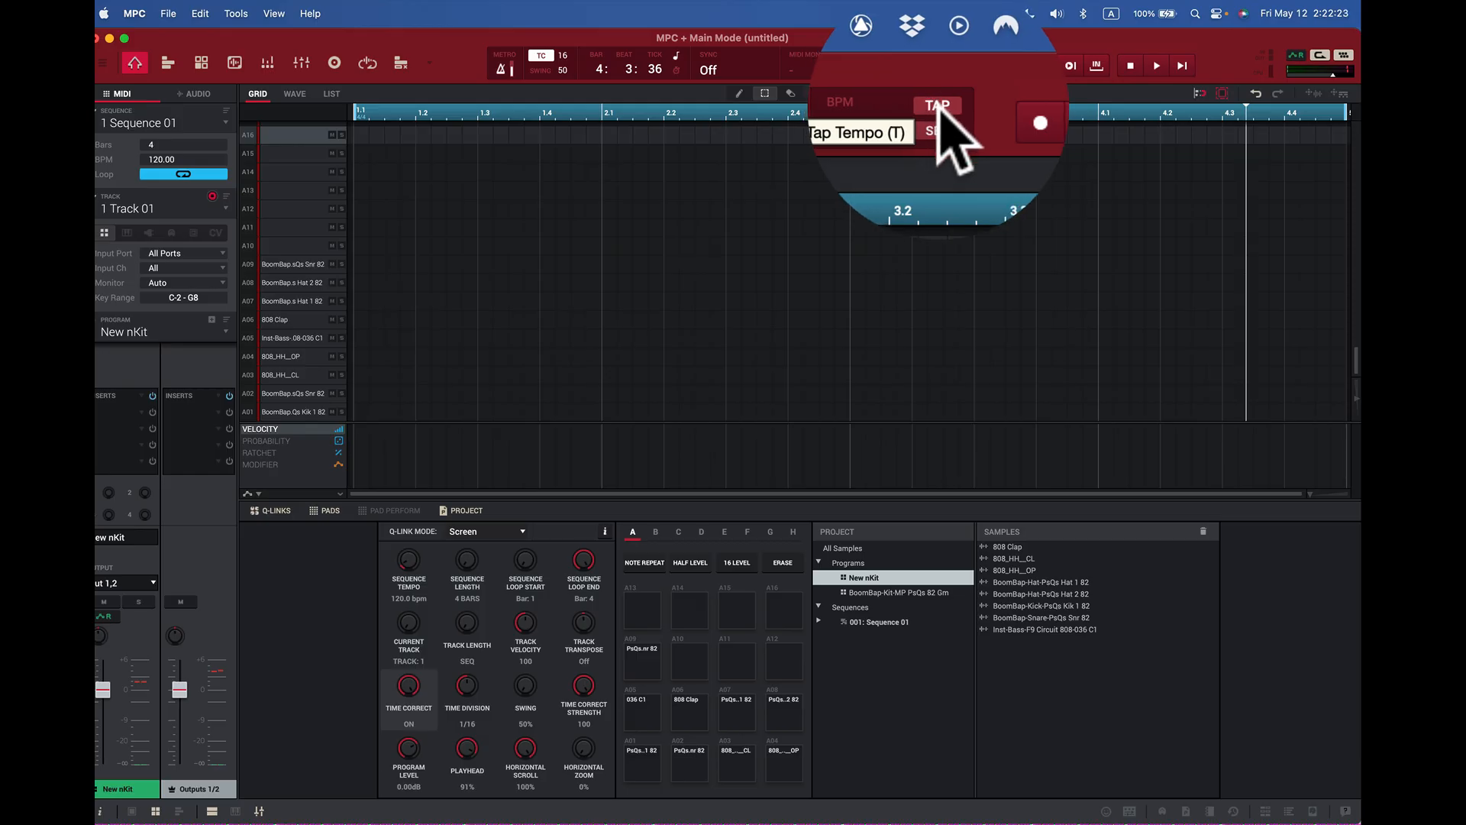
- Tap in a tempo of about 81.52 BPM and play the sequence briefly to check it
click(940, 109)
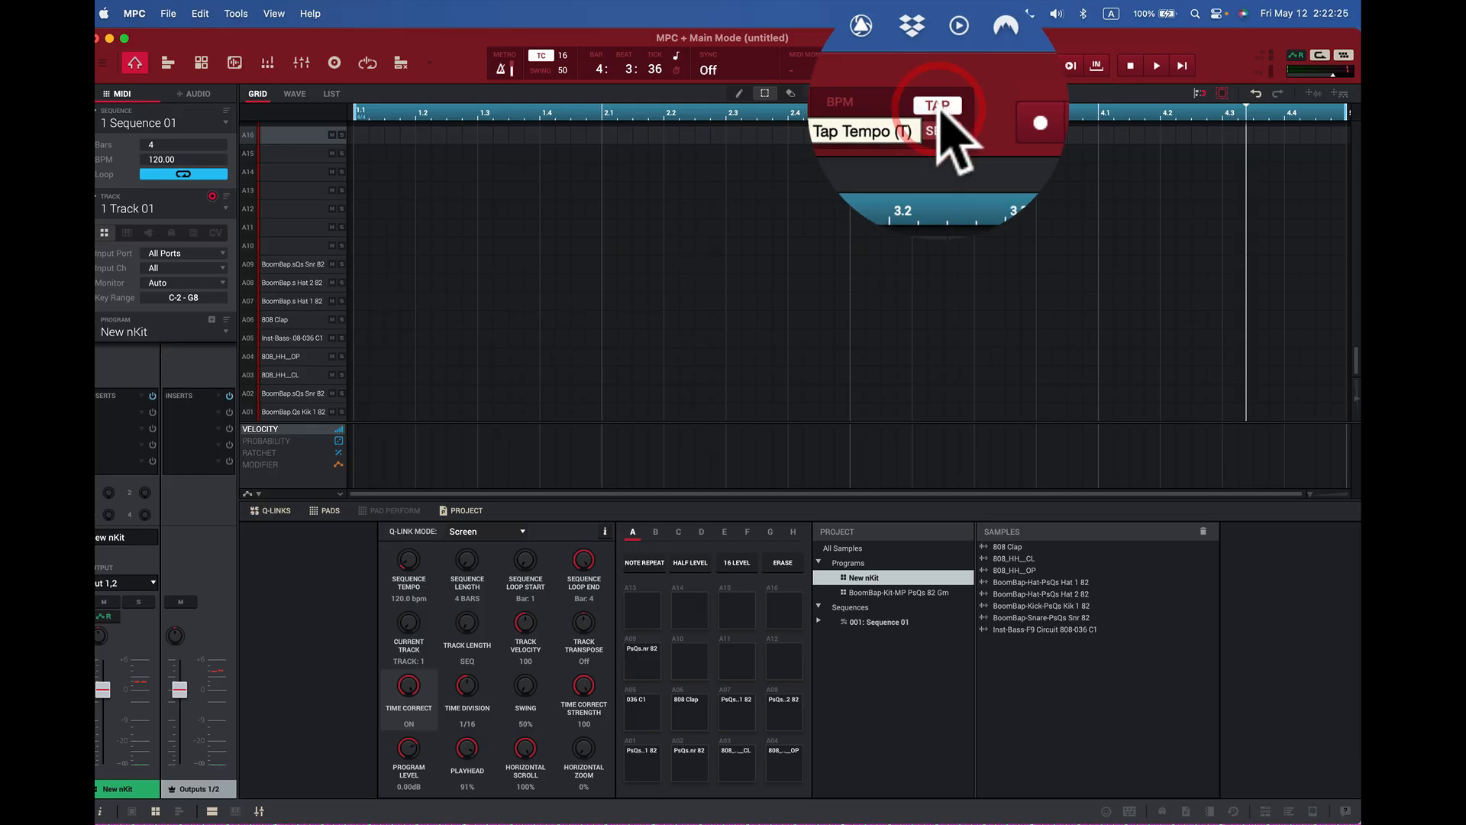
click(940, 107)
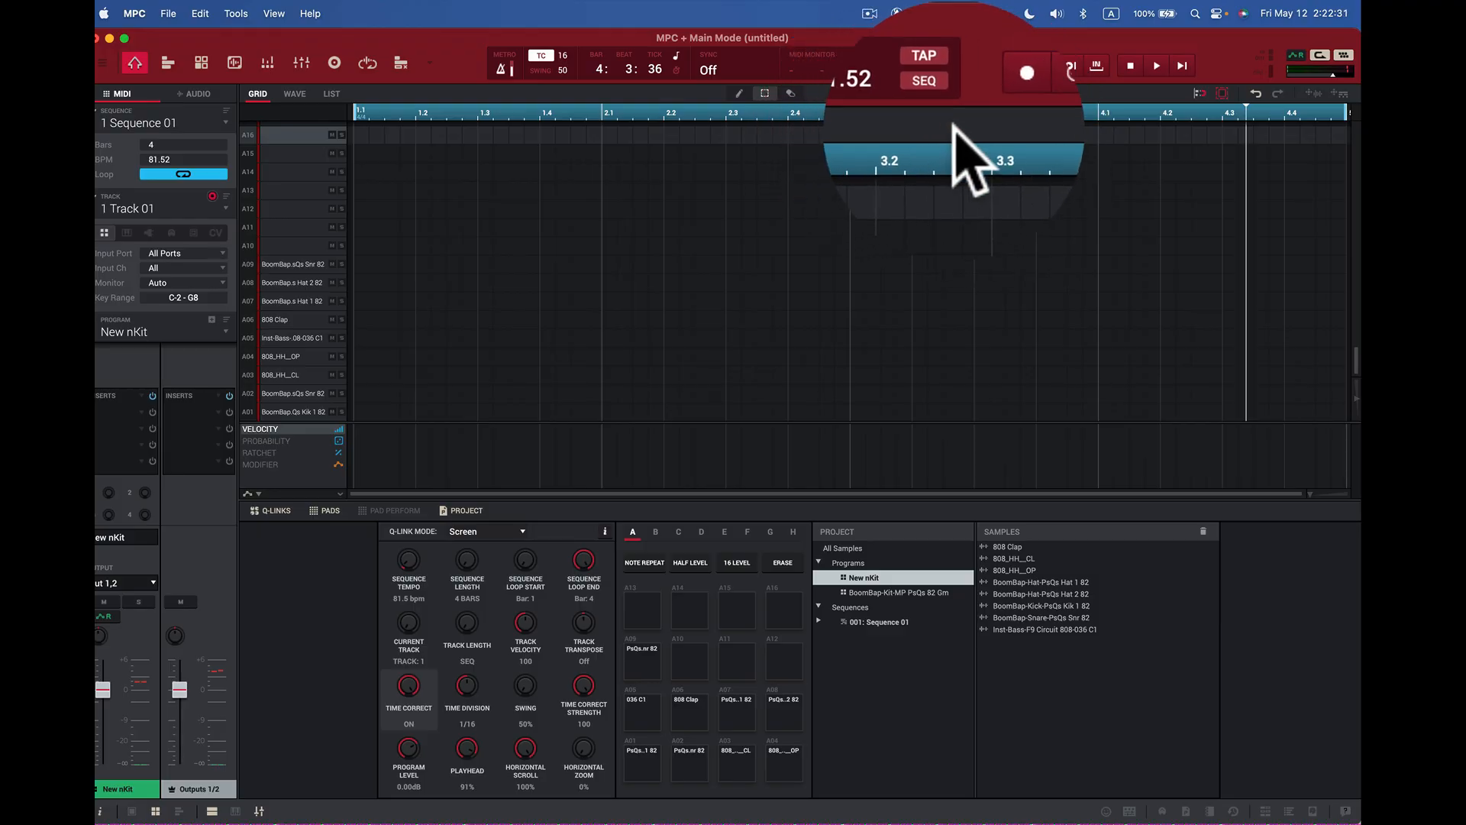
key(space)
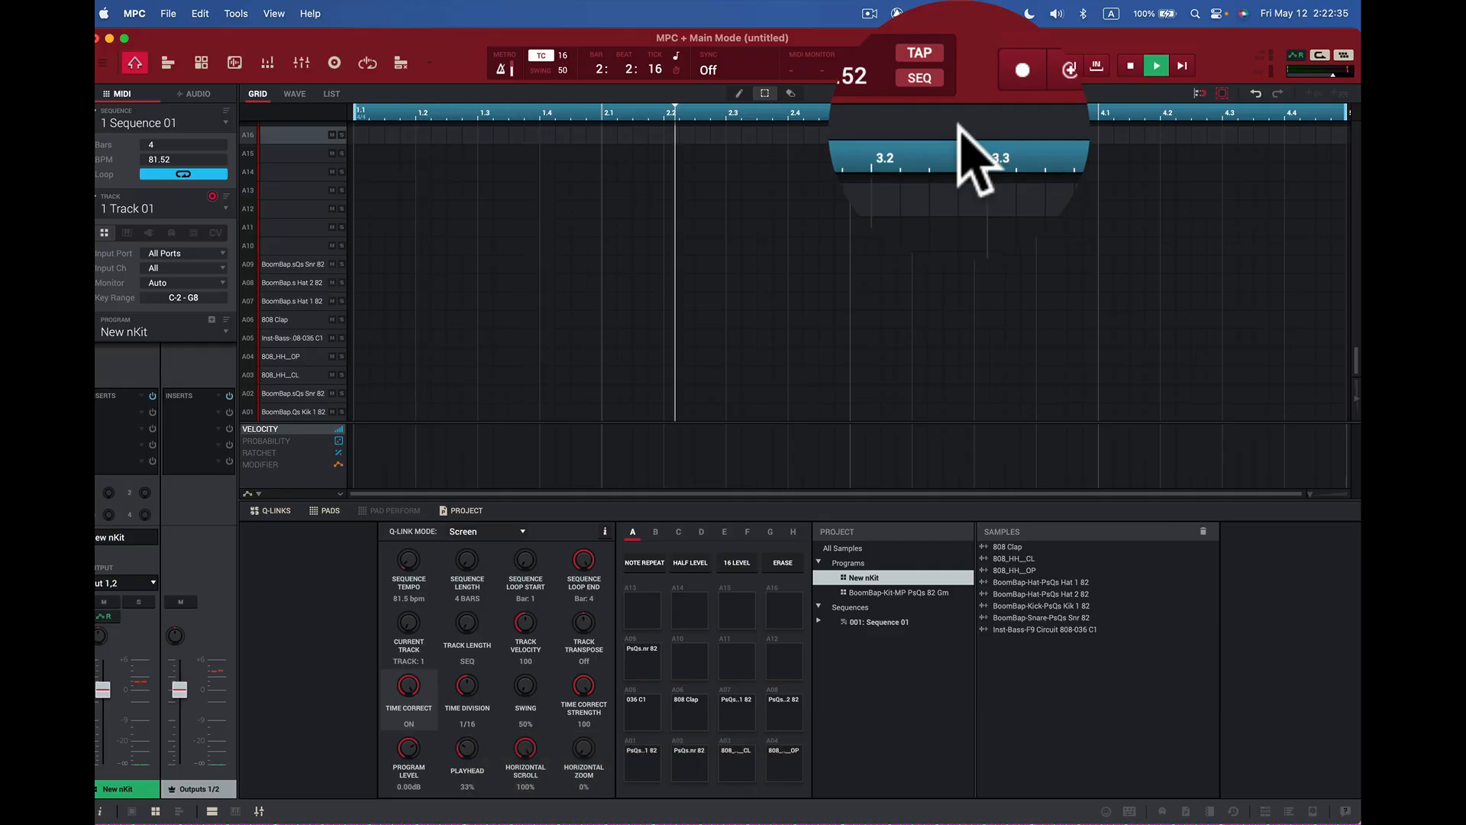
key(space)
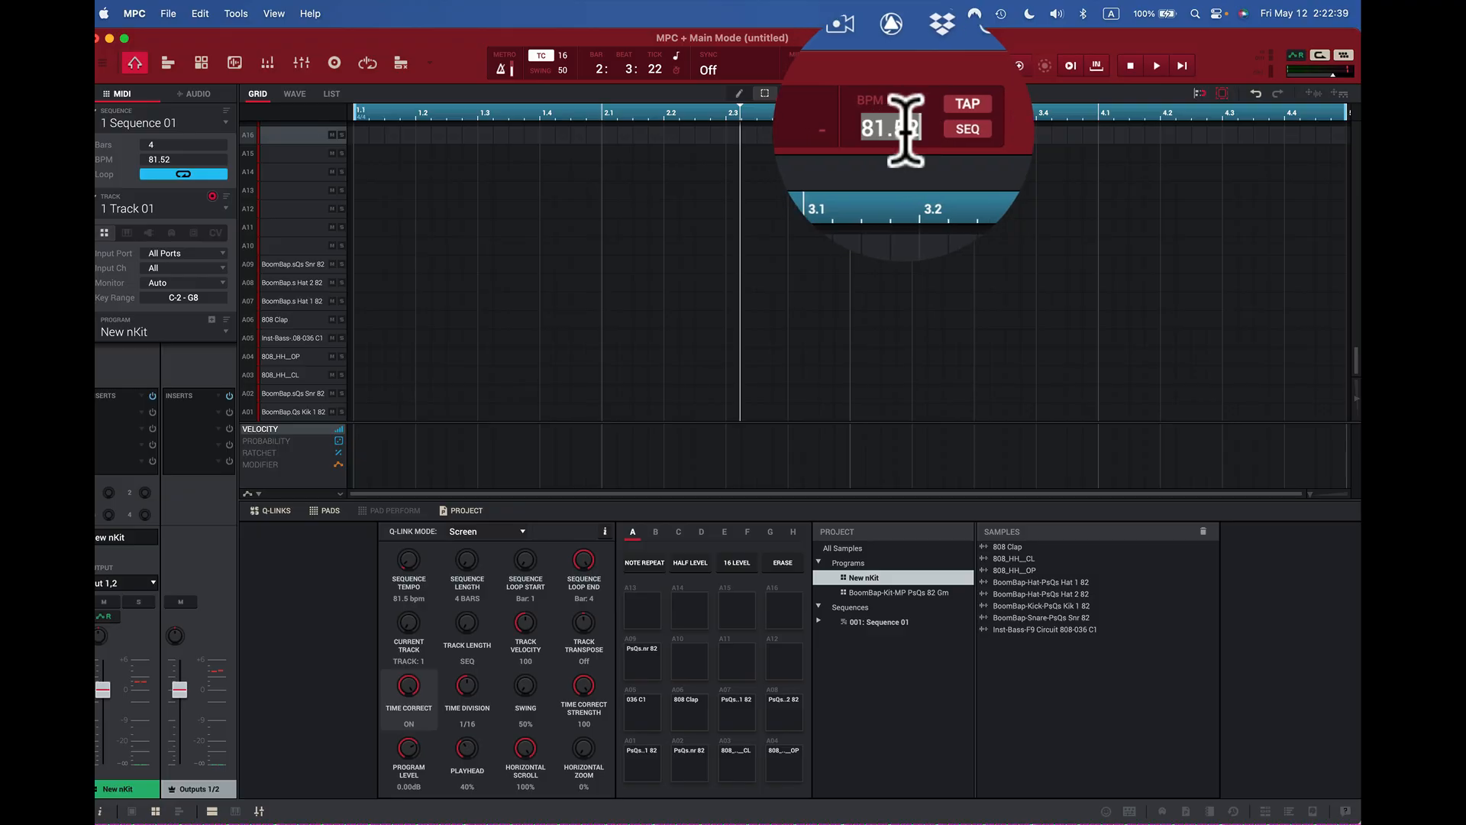
- Set the sequence tempo to 85 BPM
double_click(901, 128)
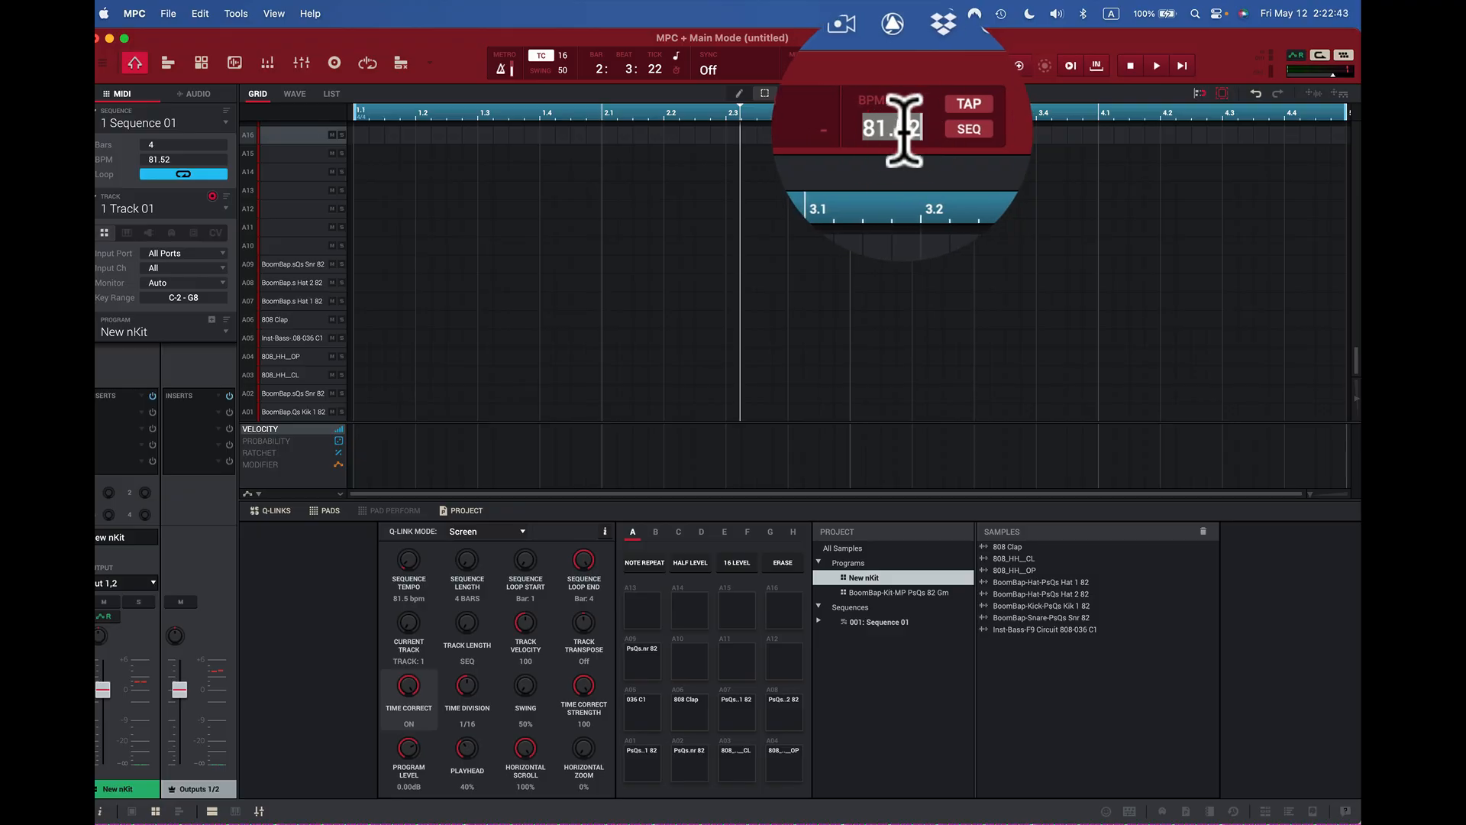
text(85)
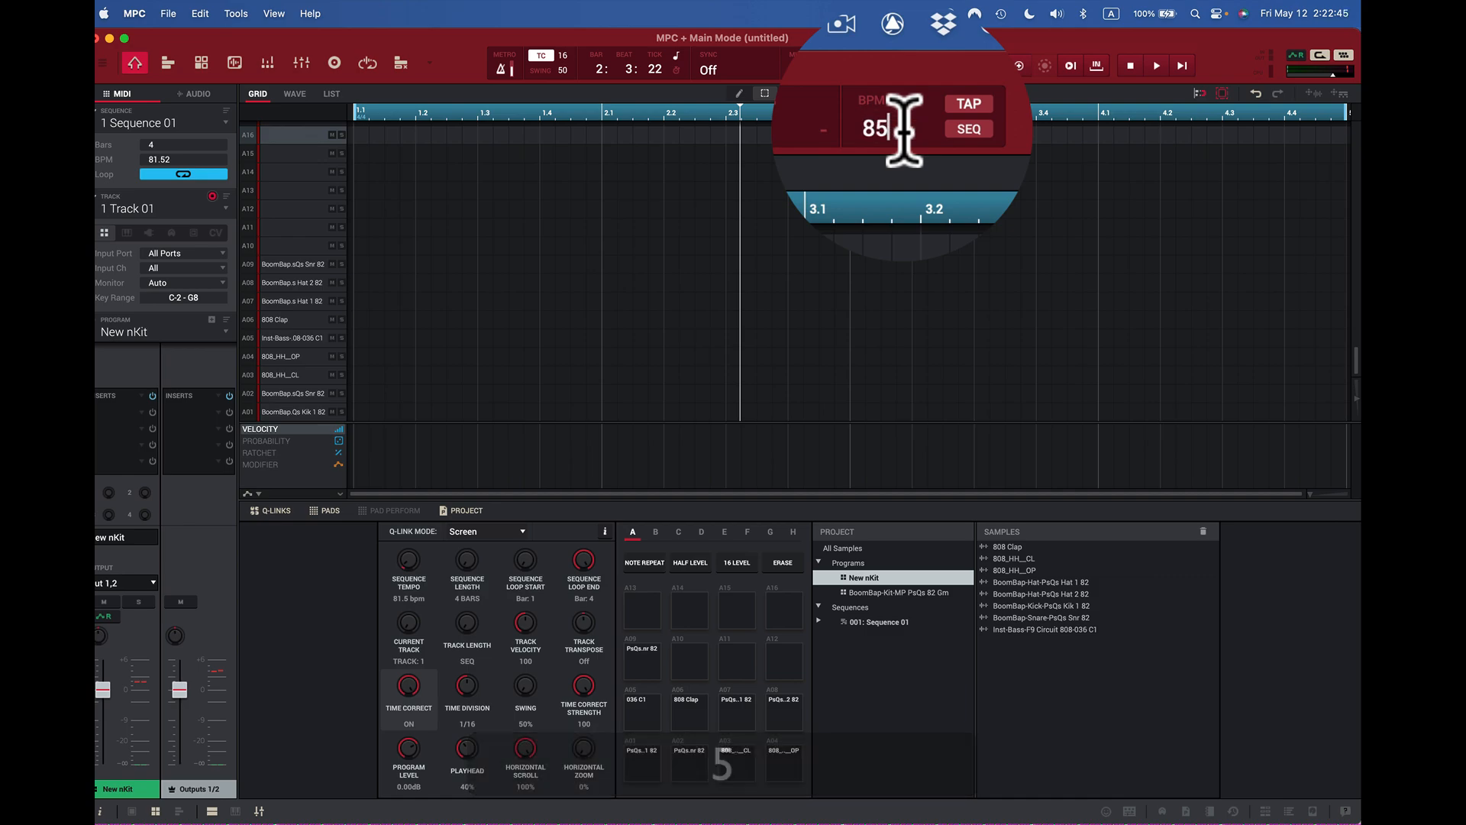
key(Return)
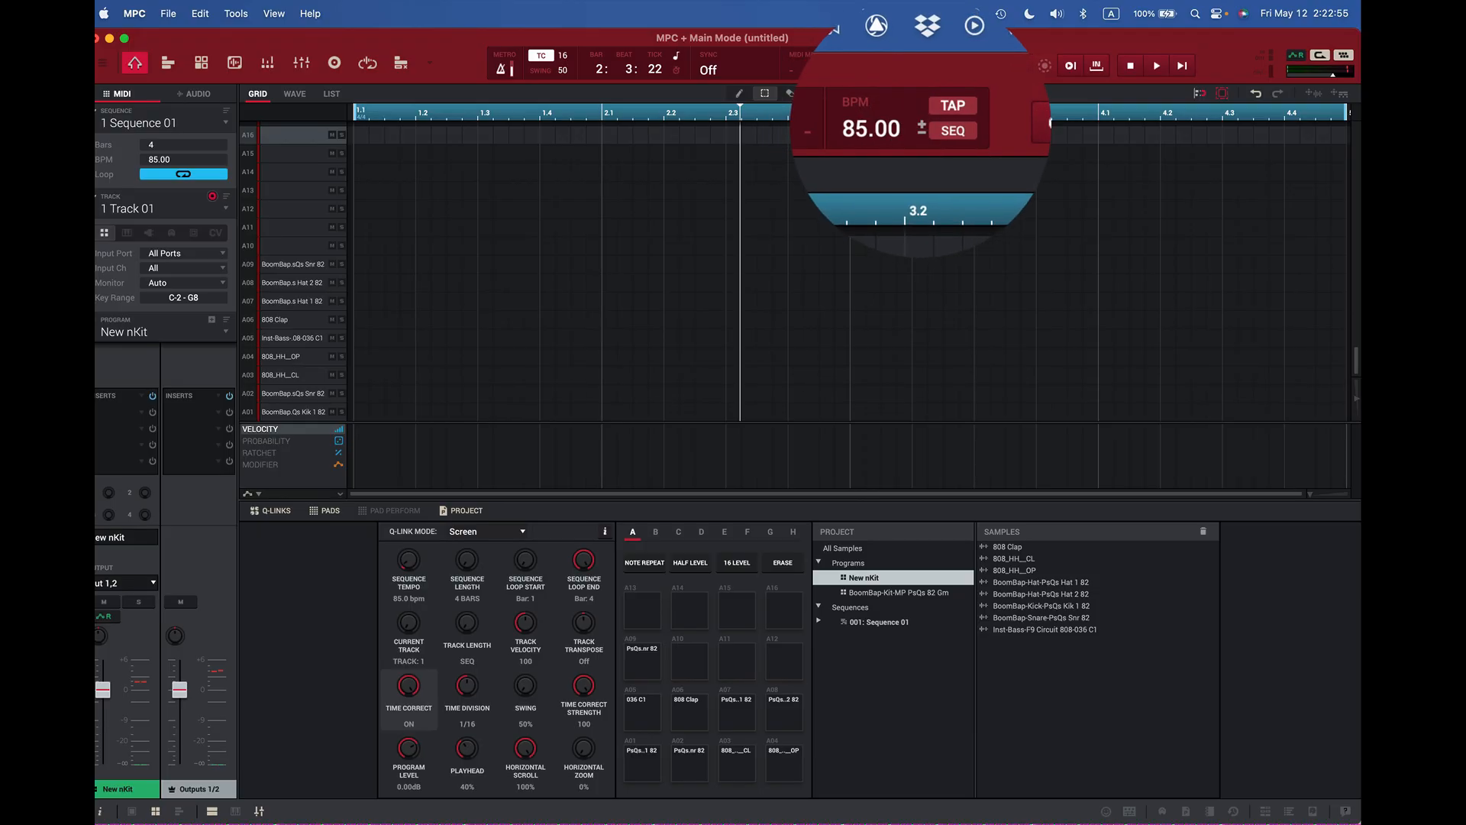
drag(920, 126, 921, 127)
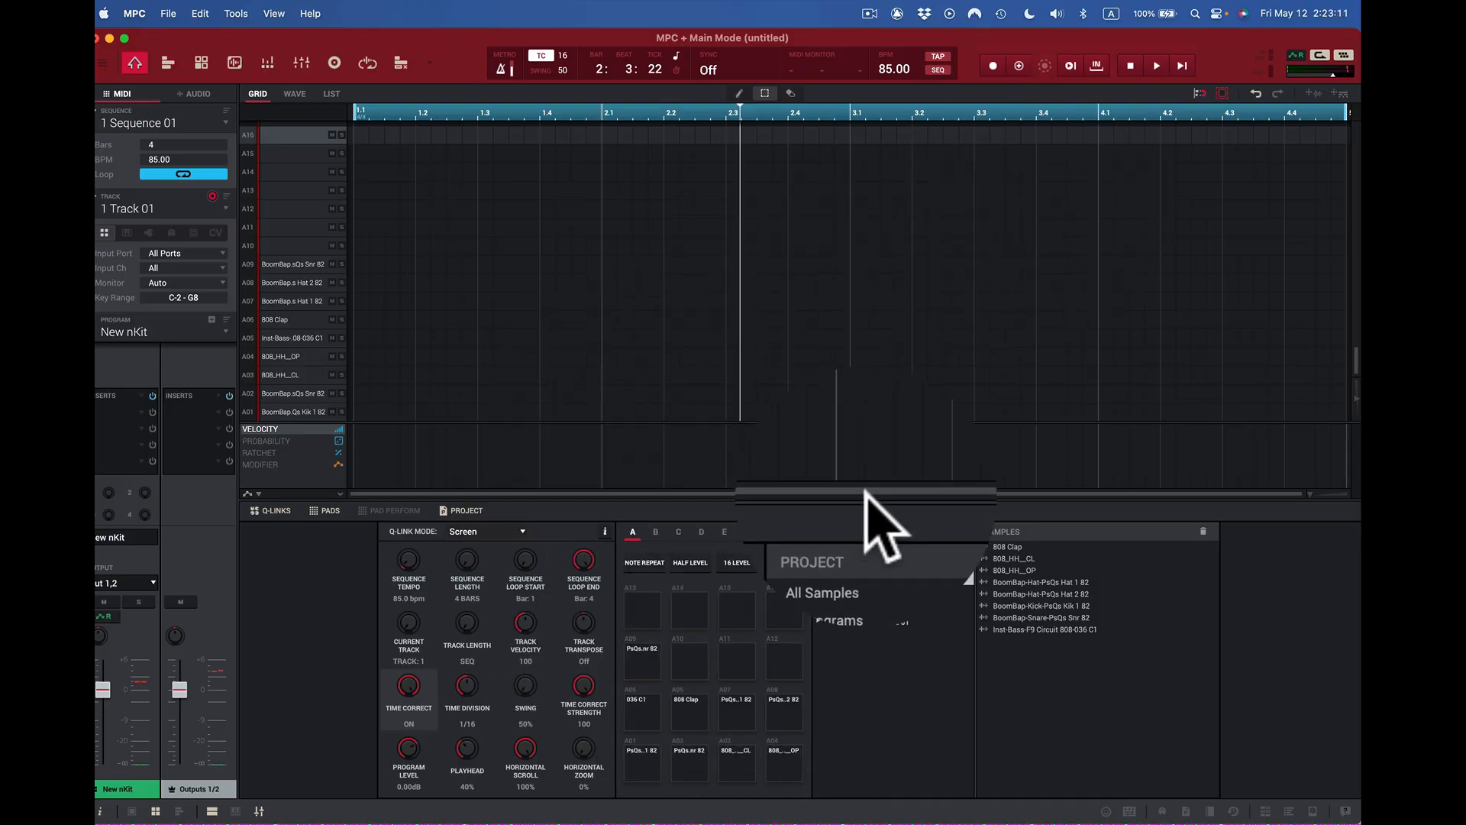
- Play the sequence and trigger the kick on pad A01 along with it, and stop playback
key(space)
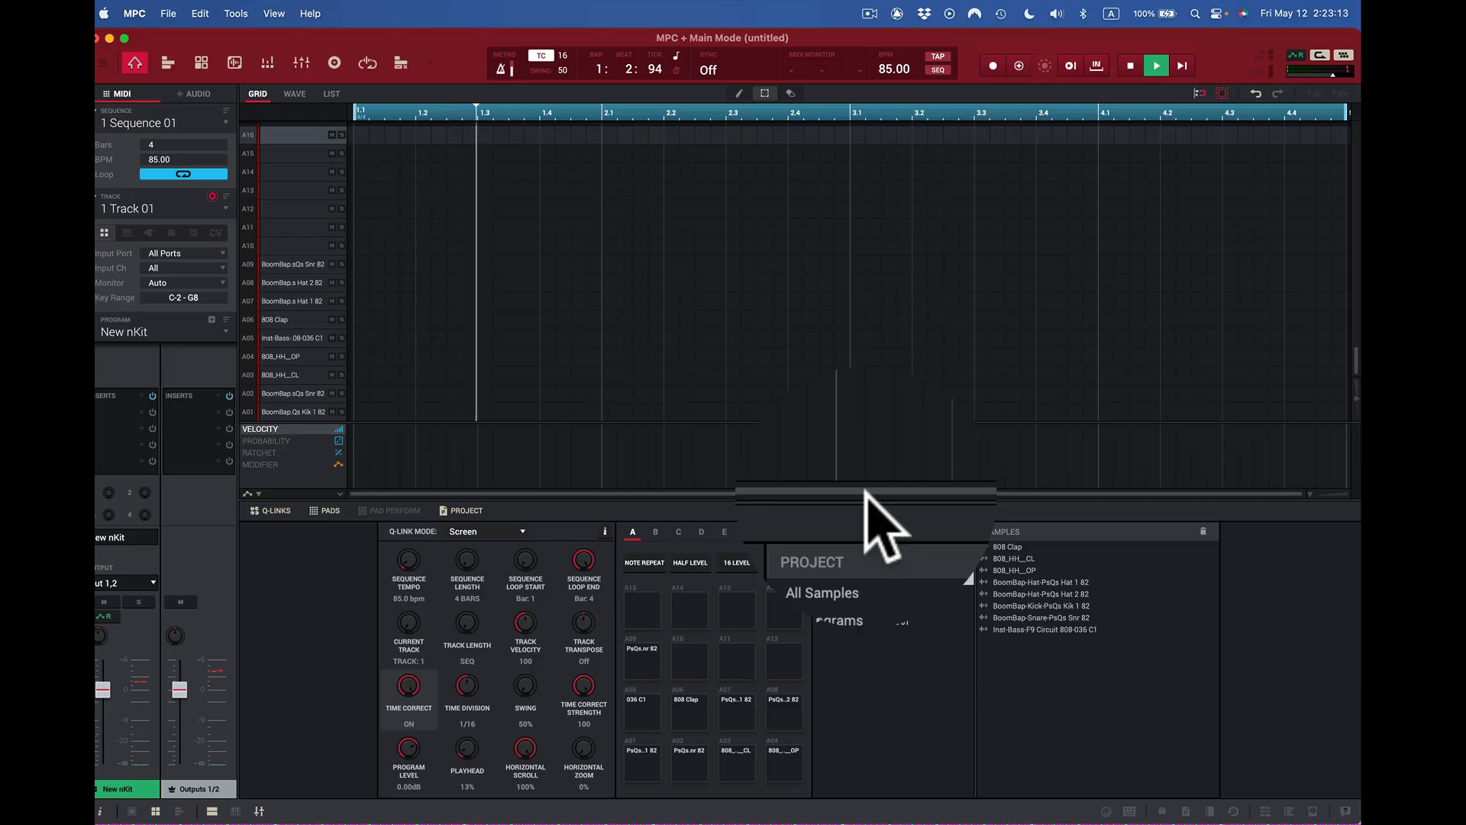
key(z)
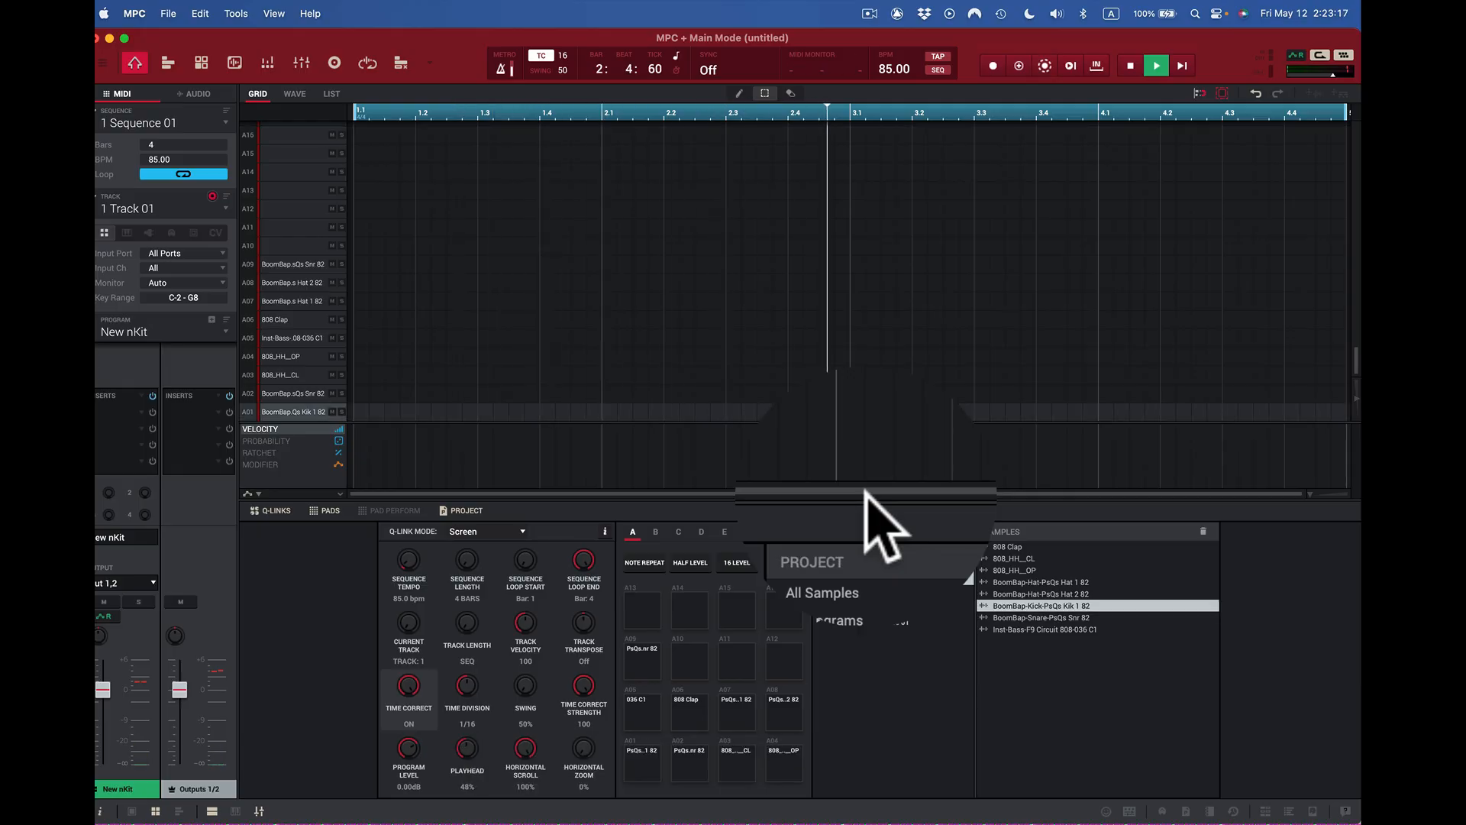
key(z)
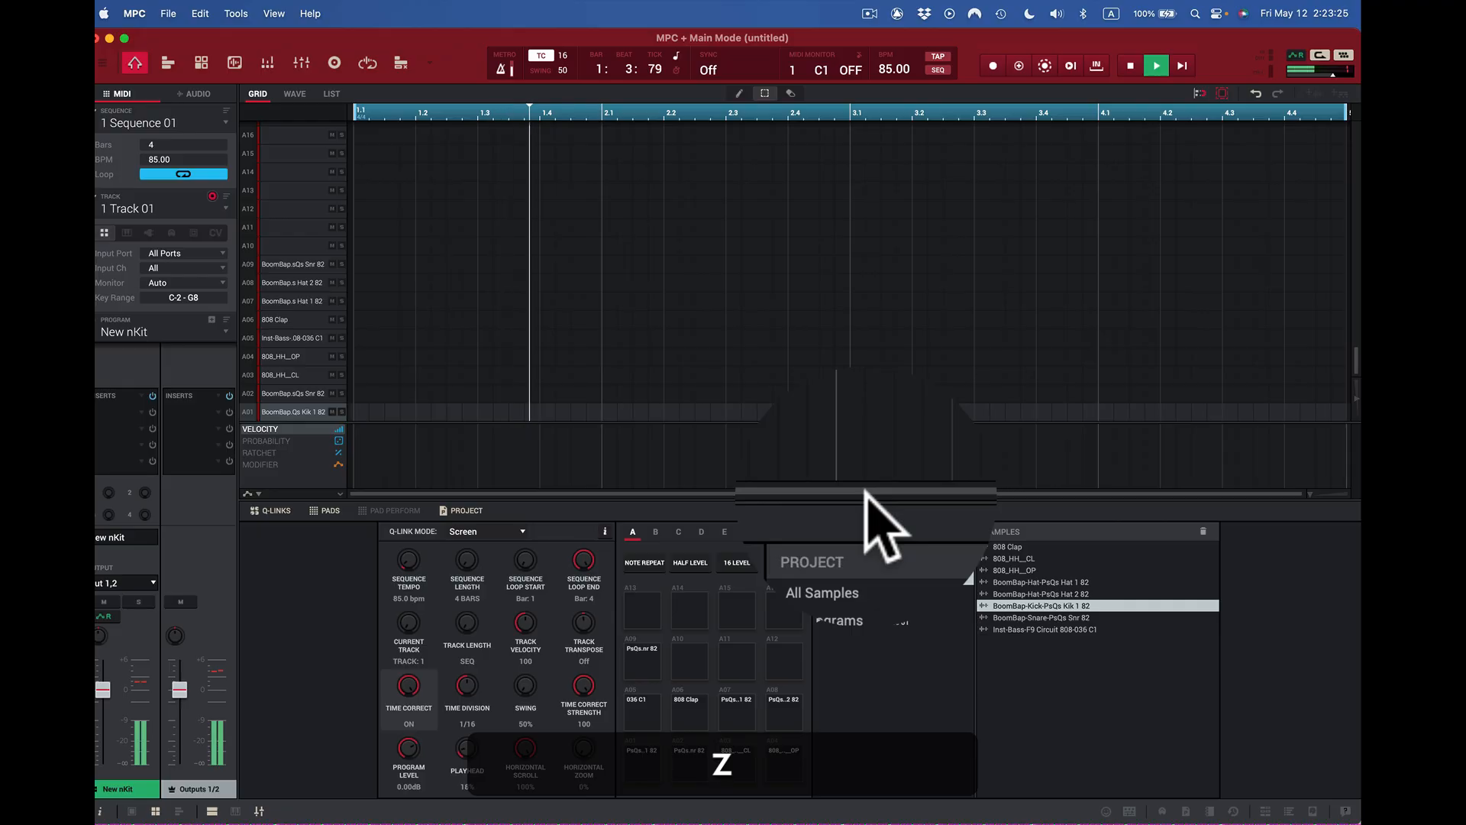
key(space)
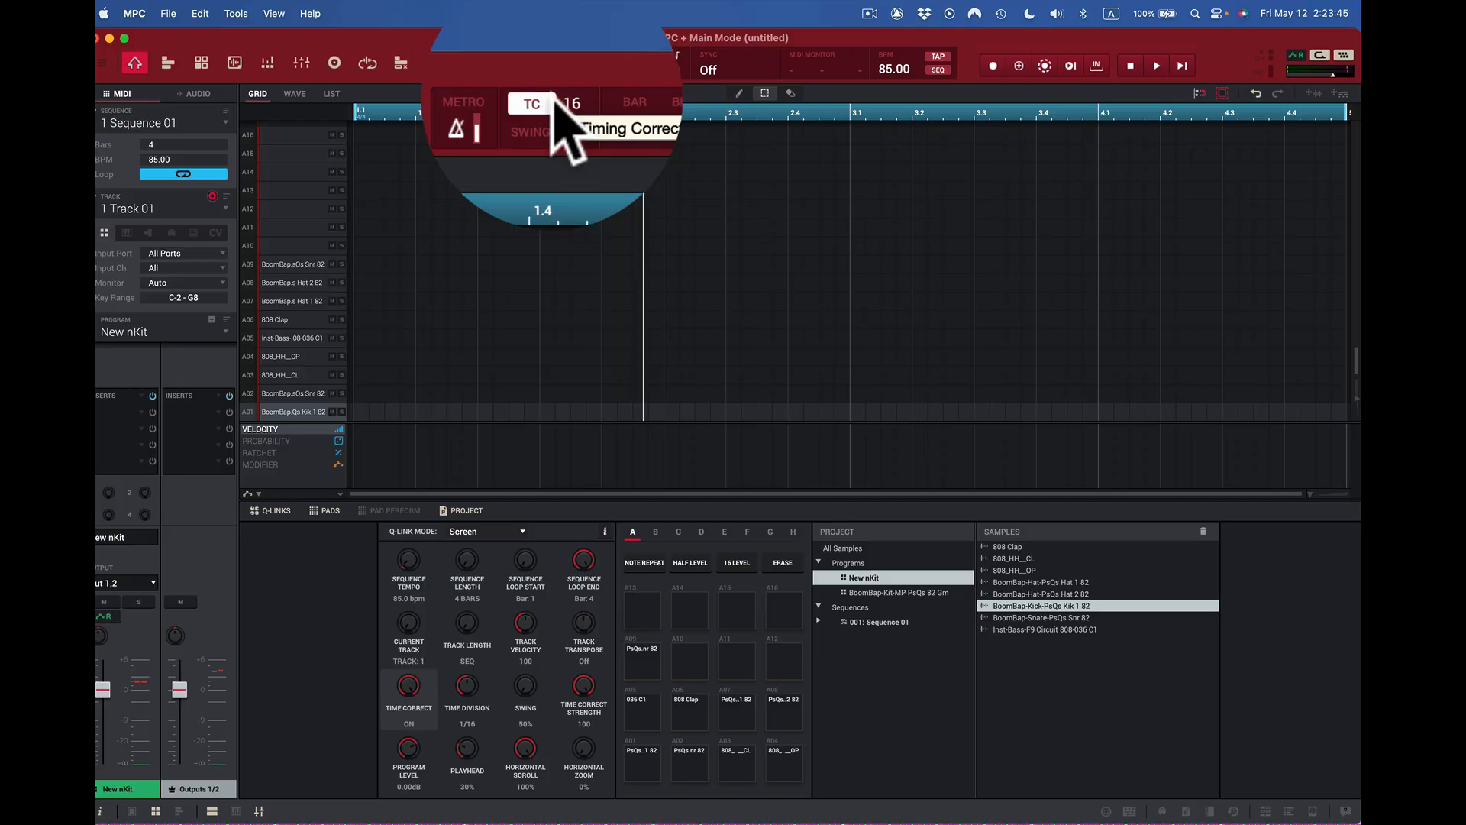
- Hide the Pad Perform section beside the pads
key(0)
key(shift+super)
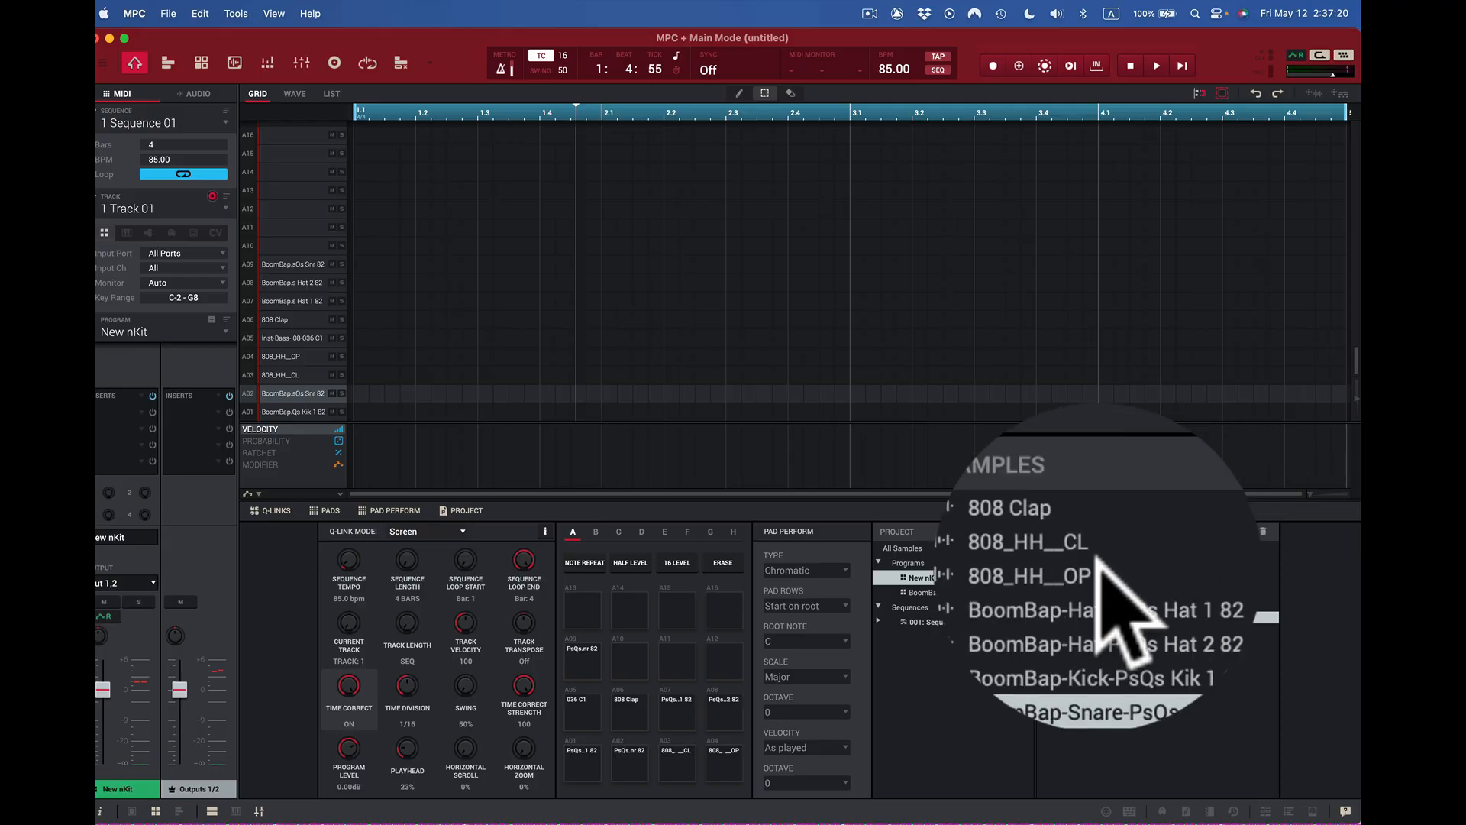
click(795, 528)
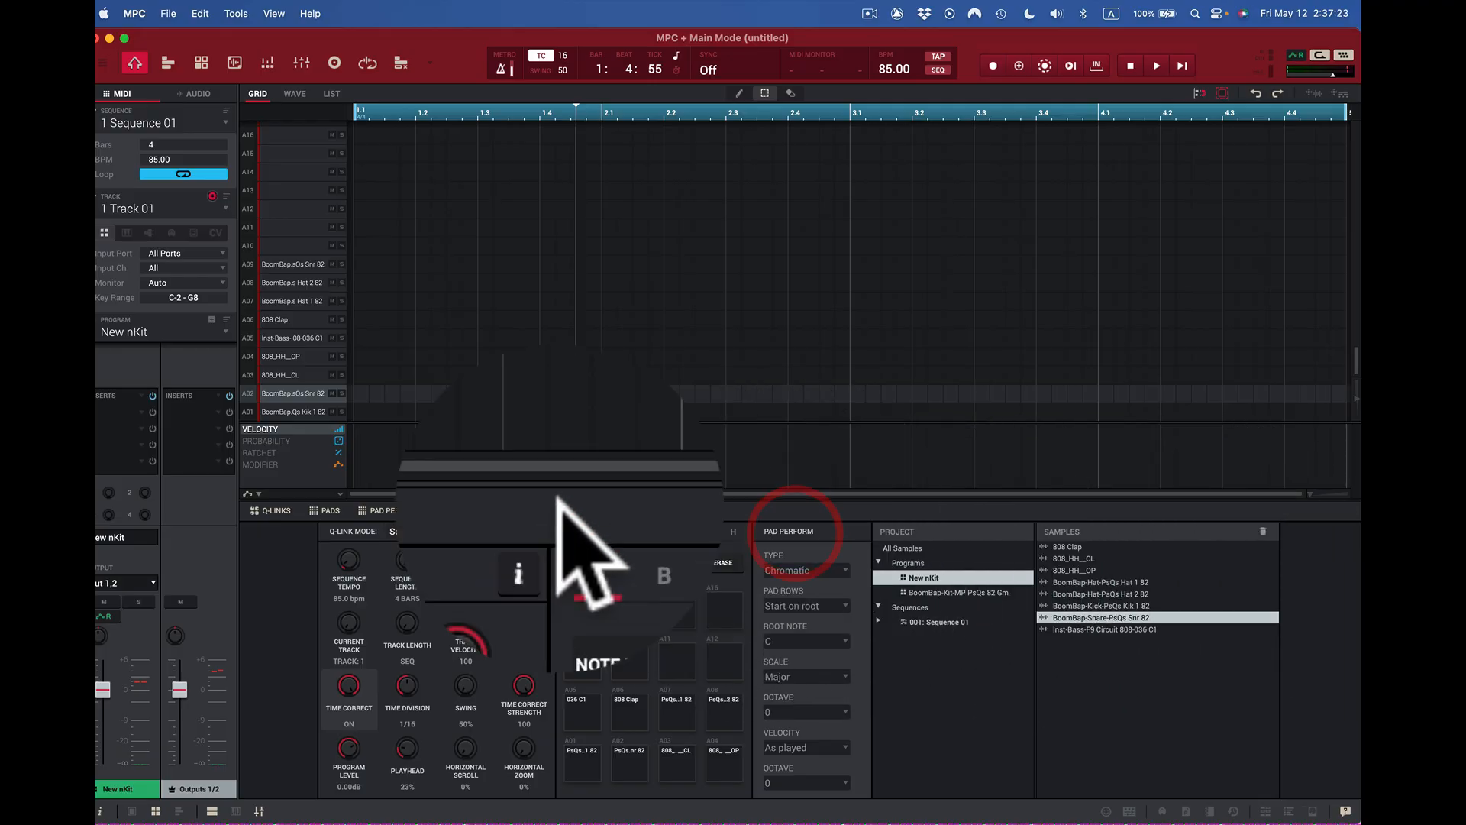
click(375, 510)
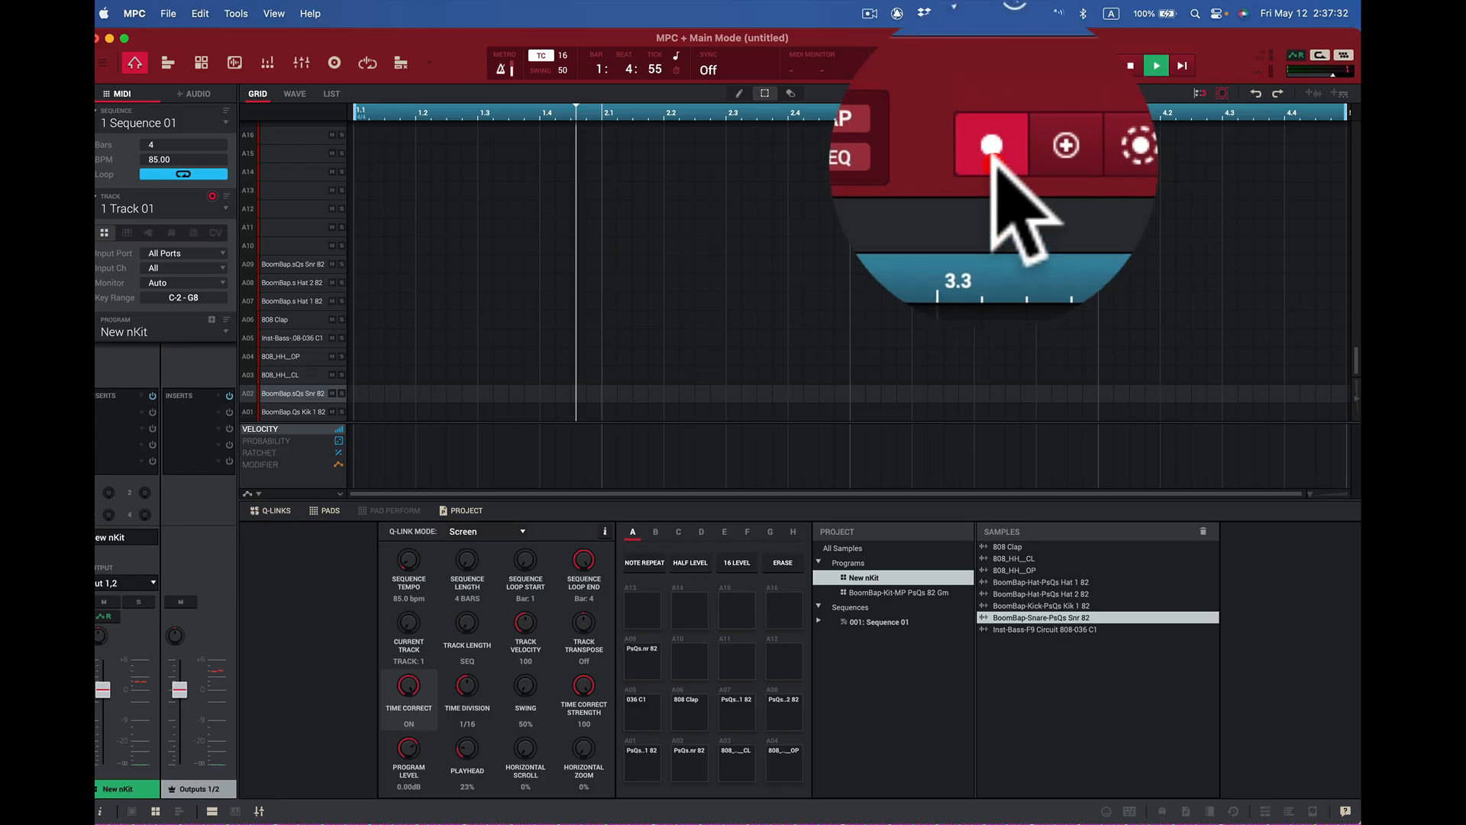
- Look through the metronome settings and examine its available output routings
click(246, 15)
mouse_move(264, 126)
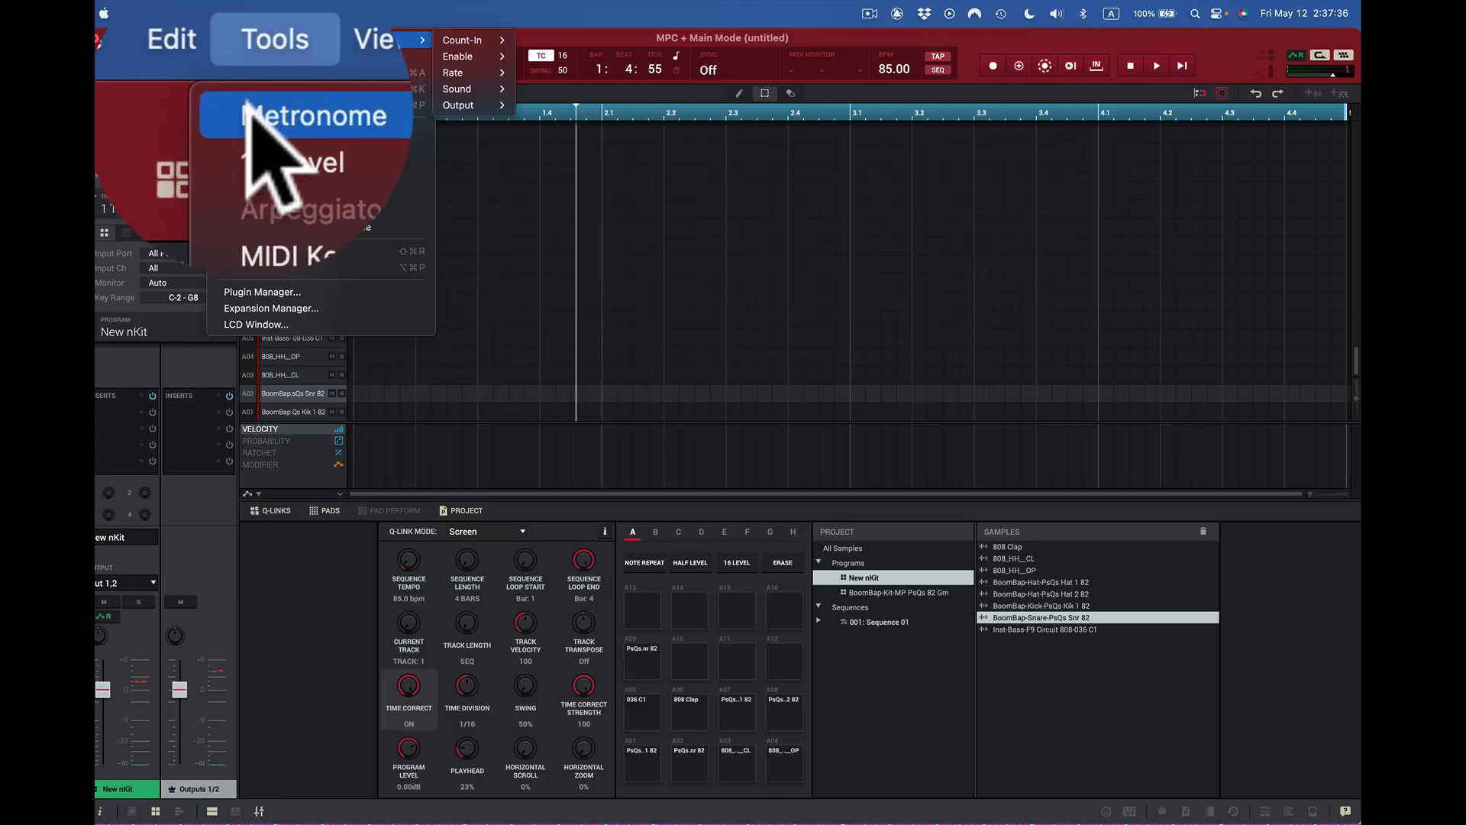
mouse_move(481, 38)
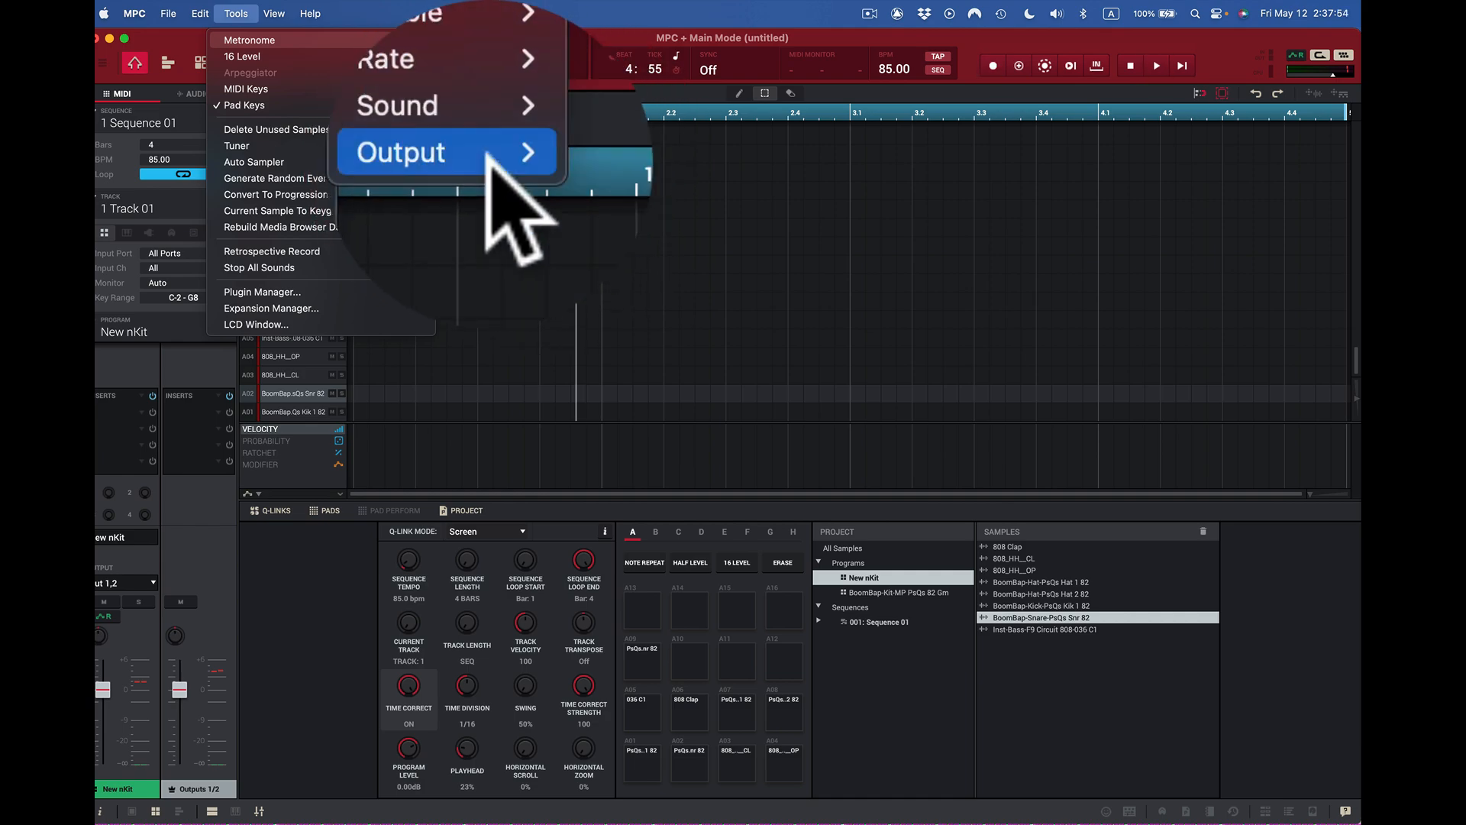
mouse_move(489, 157)
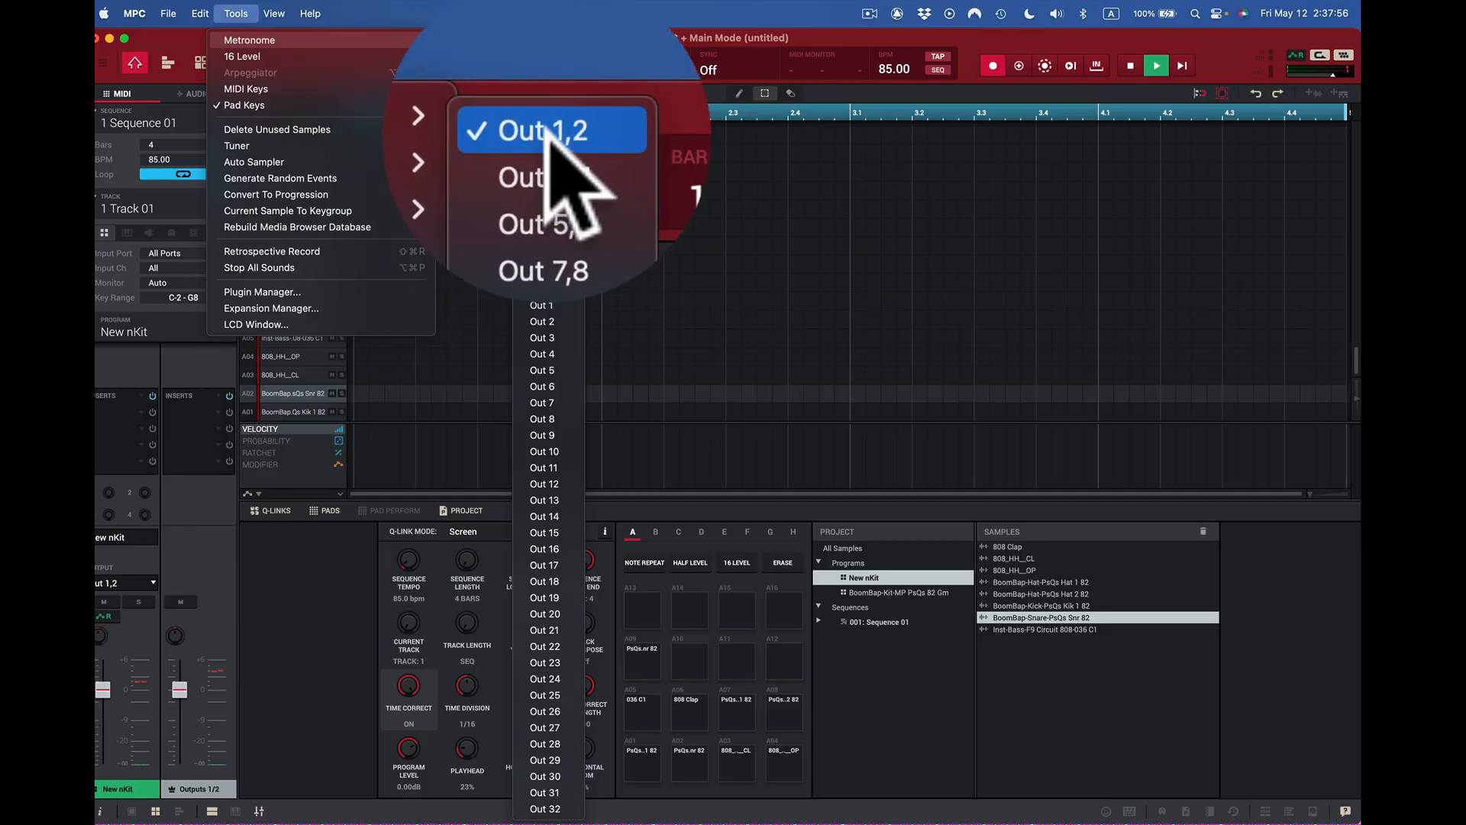
click(543, 50)
- Record the kick on pad A01 across four bars, on beat 1 and halfway between beats 2 and 3 of each bar
key(r)
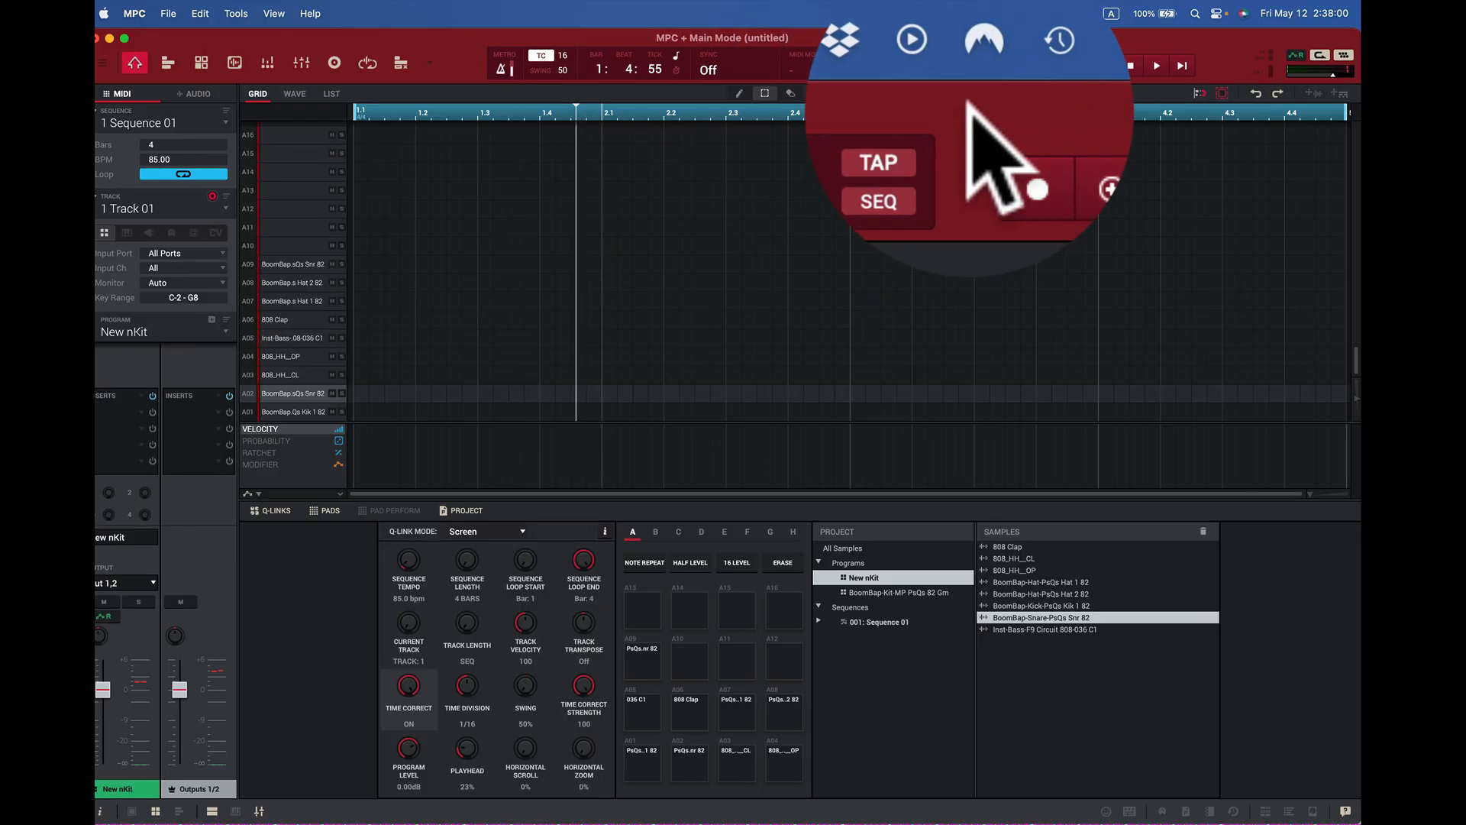
click(968, 101)
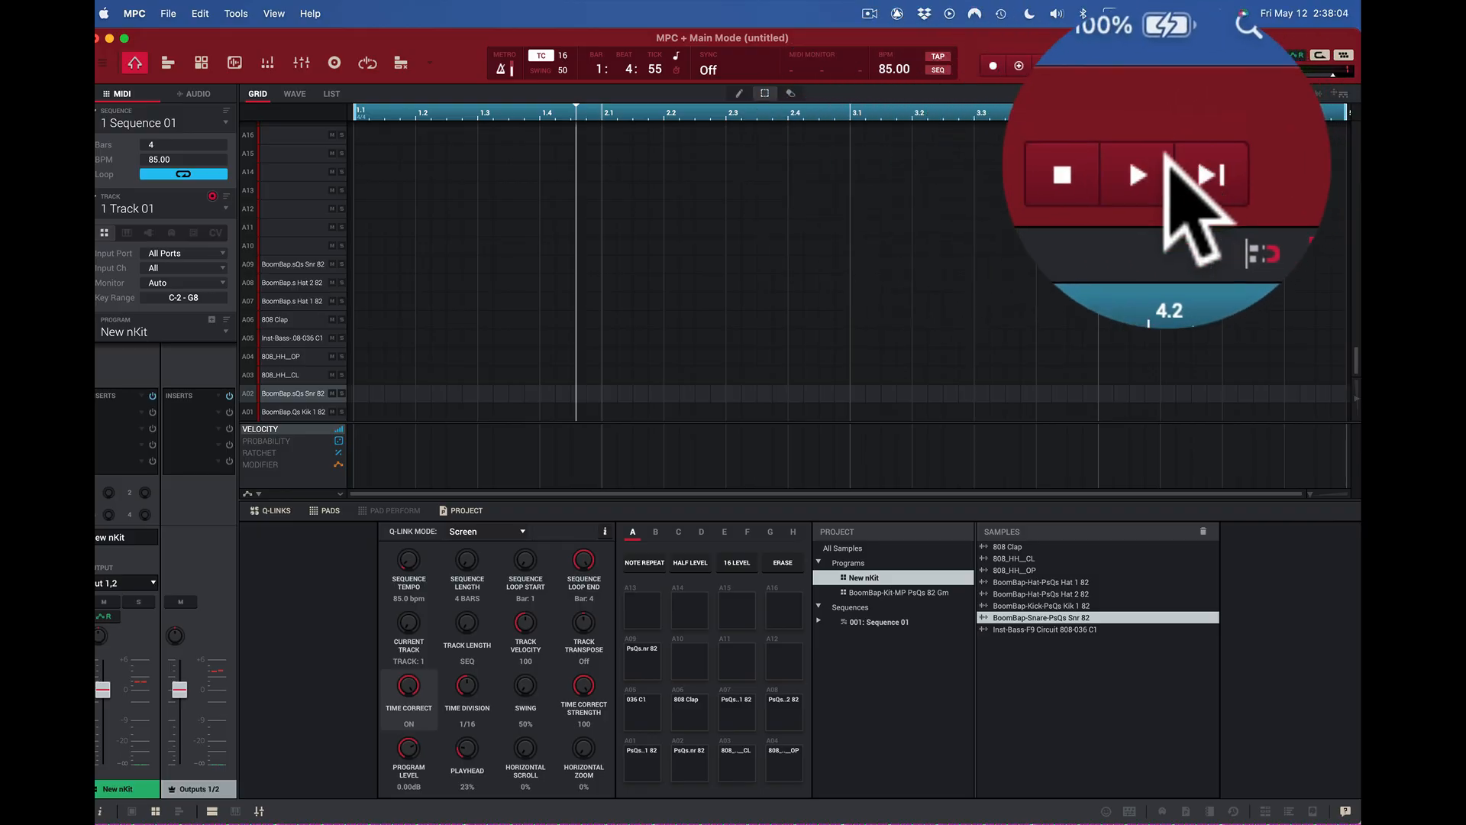
click(1157, 163)
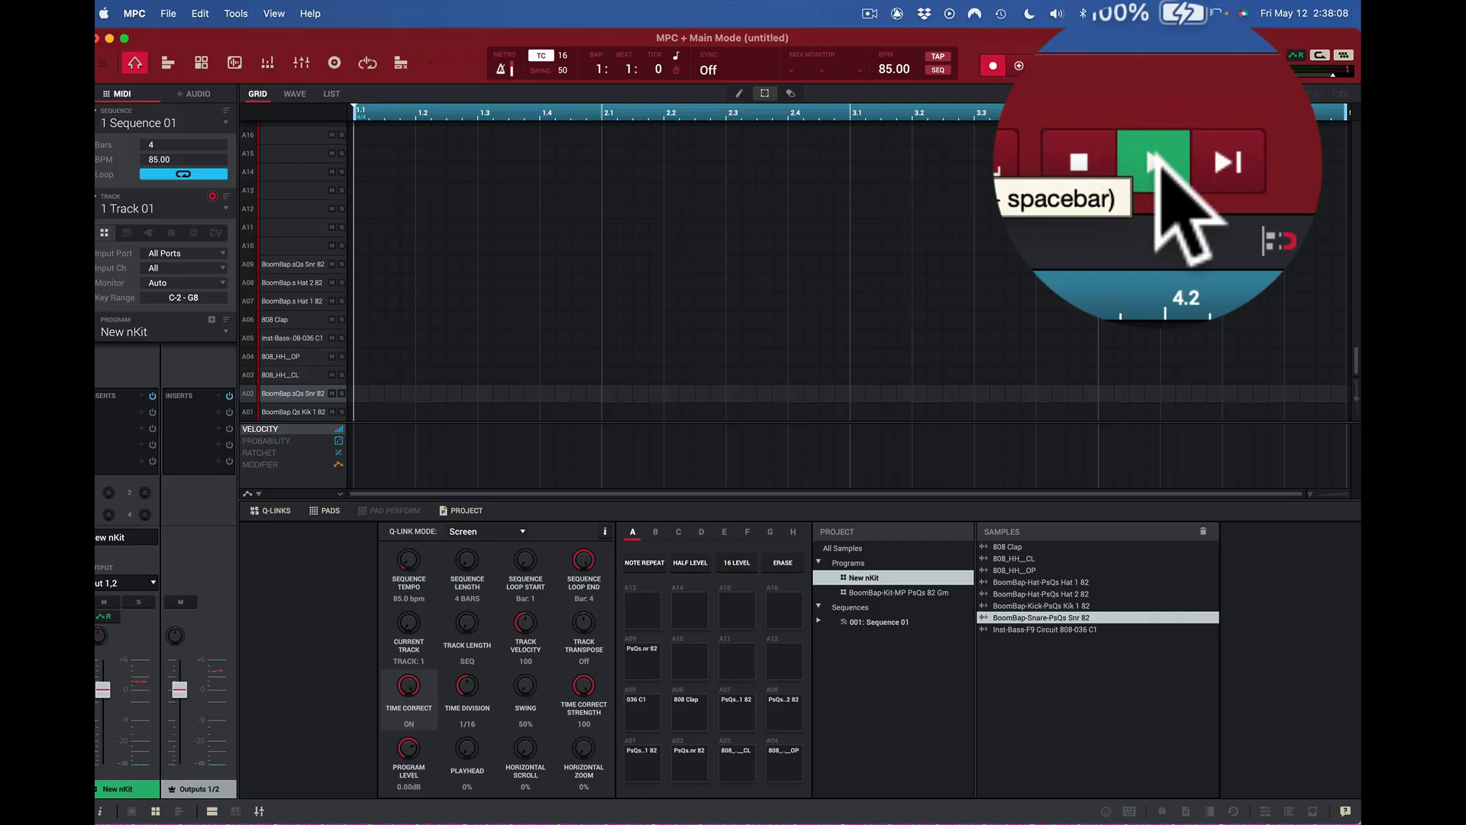
key(z)
key(z)
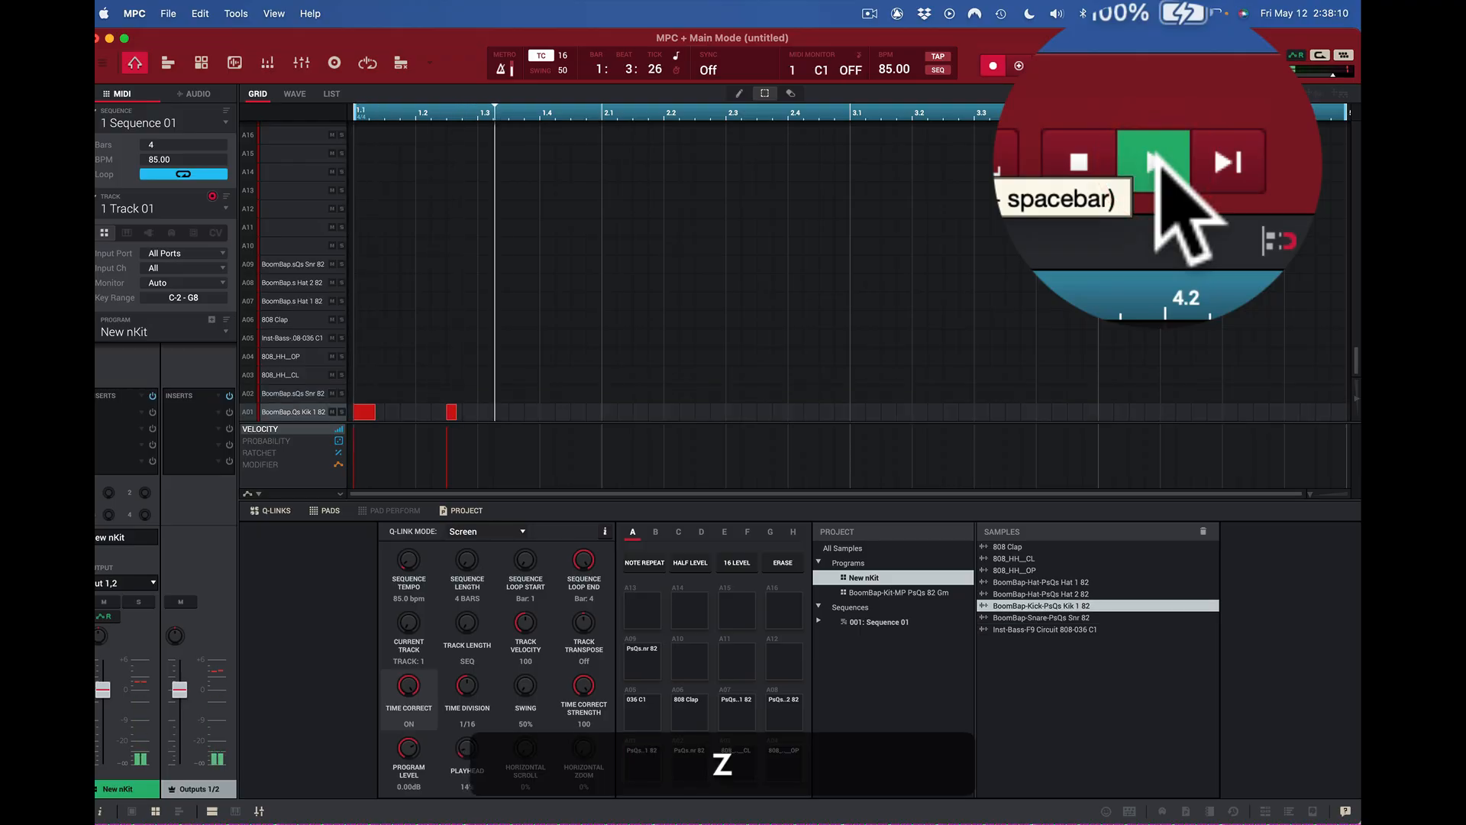
key(z)
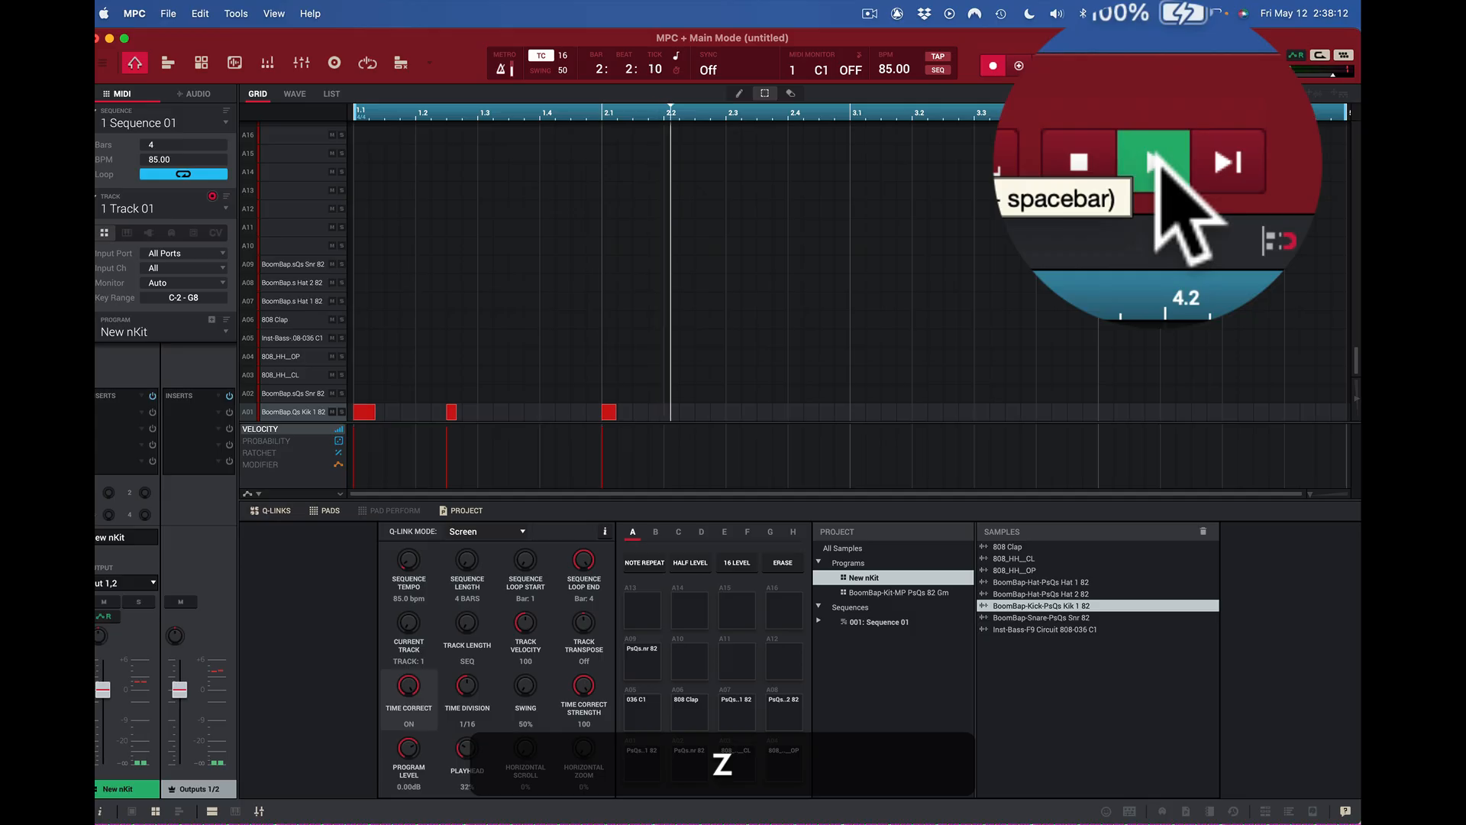
key(z)
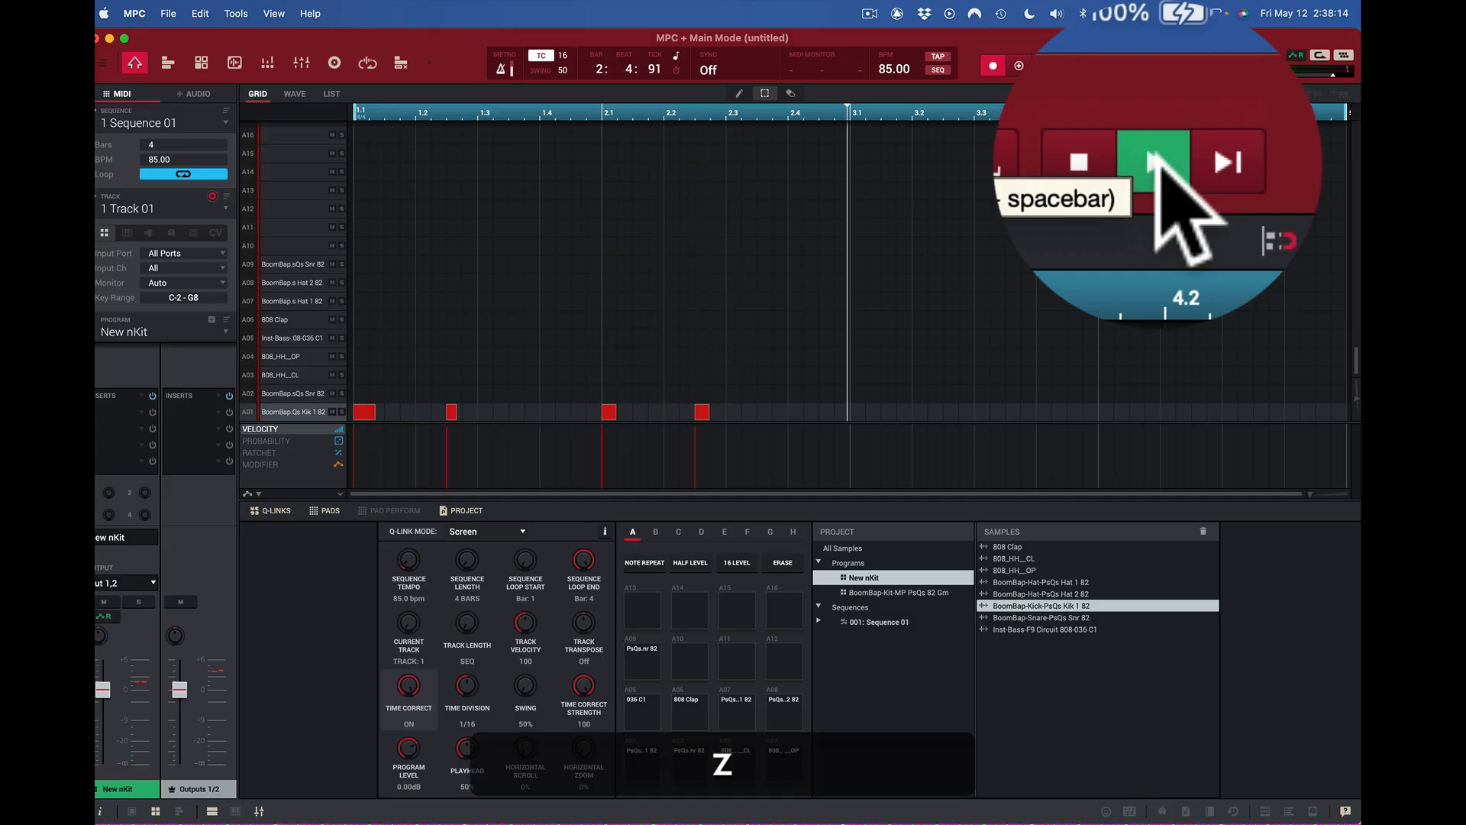
key(z)
key(z)
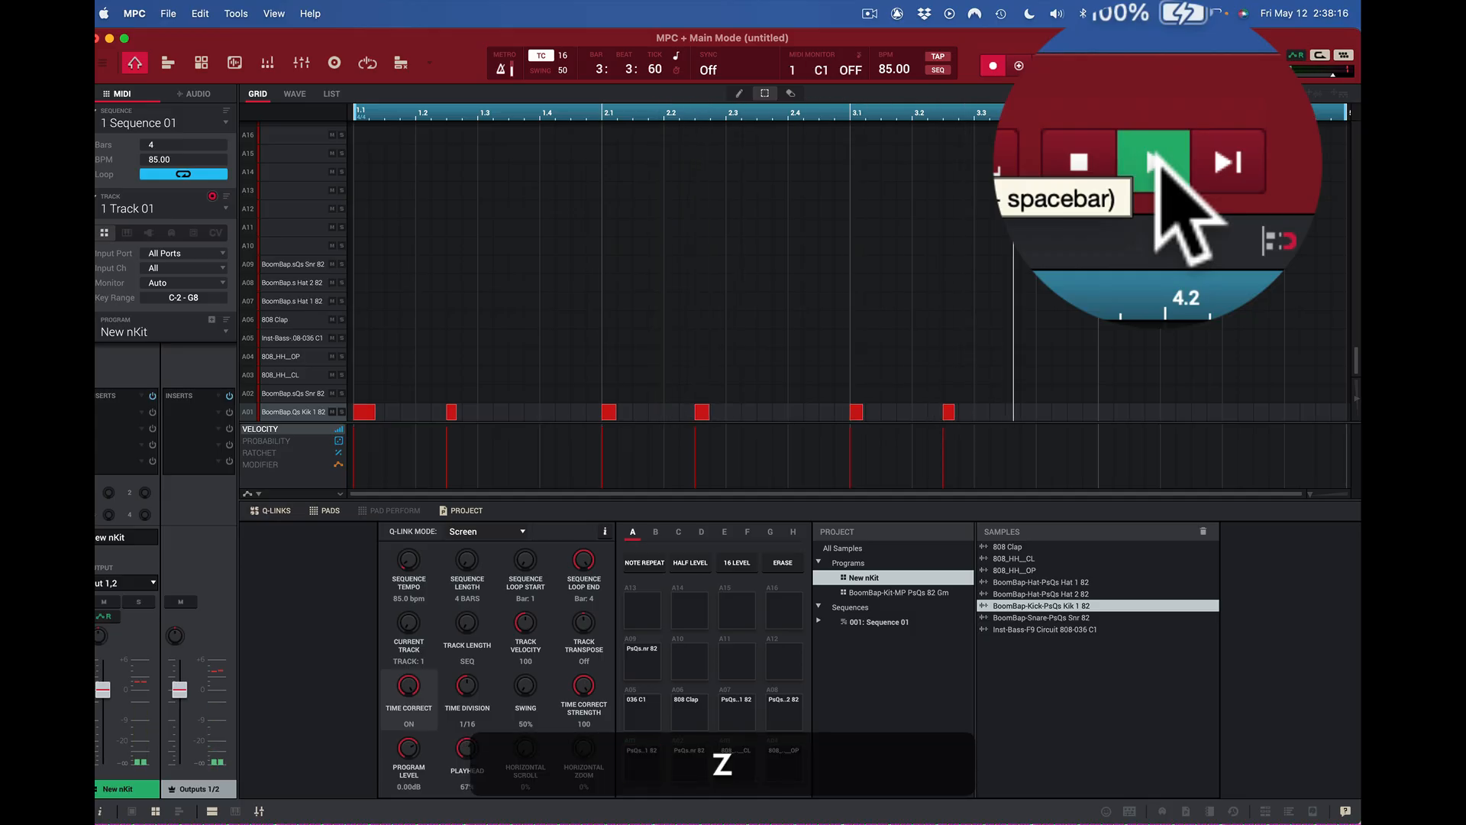
key(z)
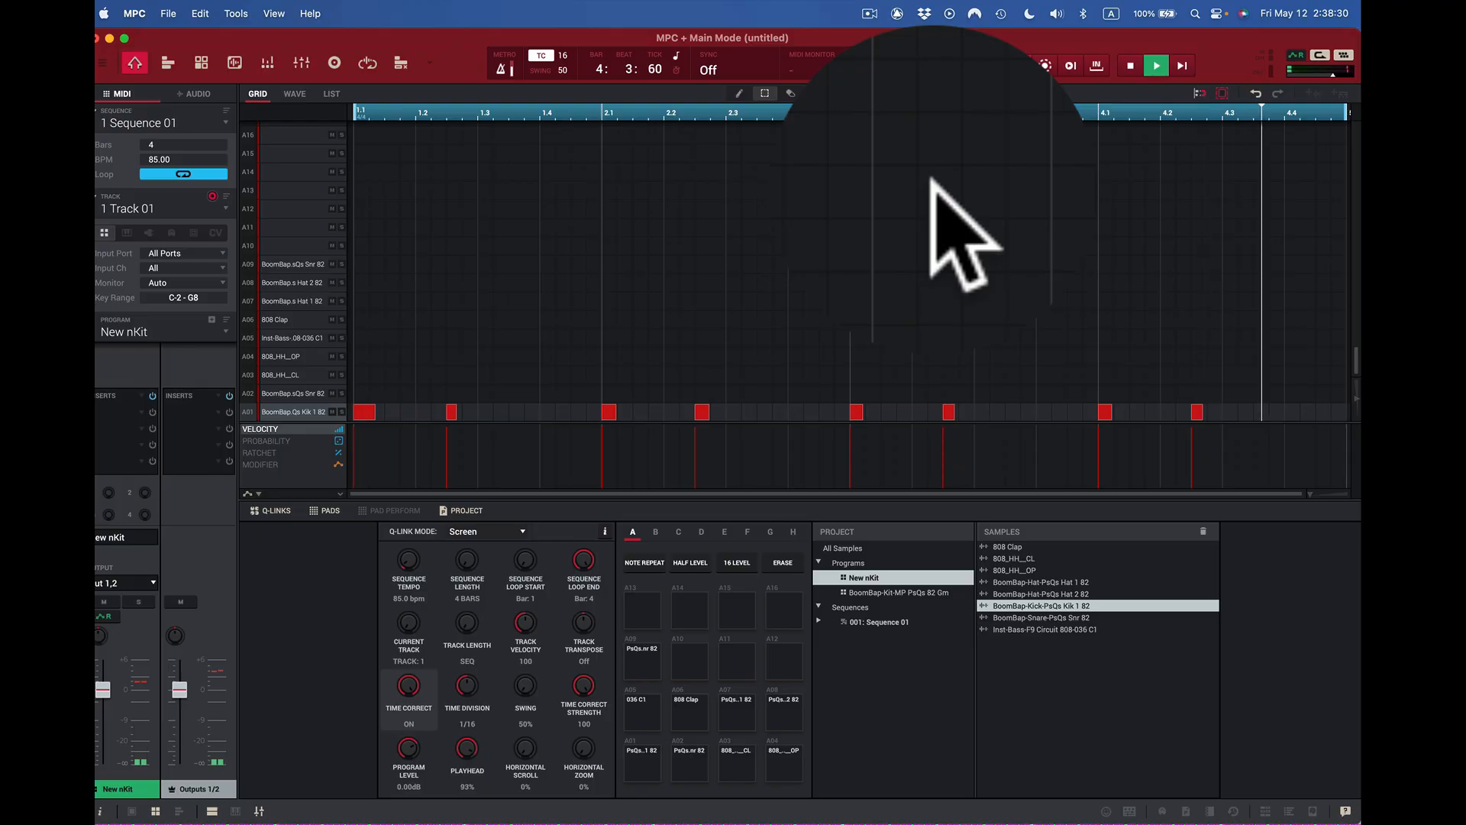
- Overdub the snare on pad A02 around beats 2 and 4 across the four bars, and stop playback
key(x)
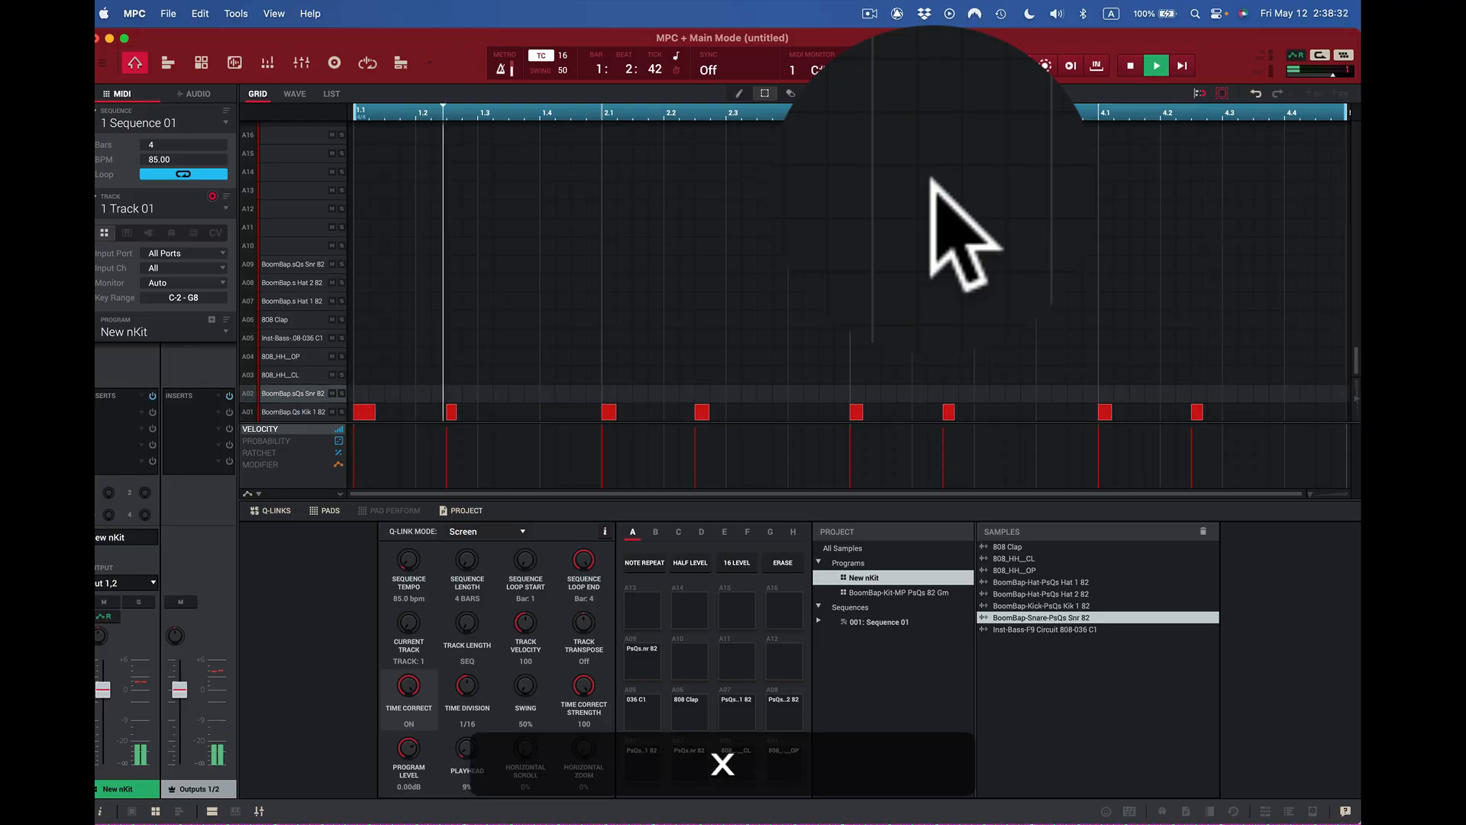
key(x)
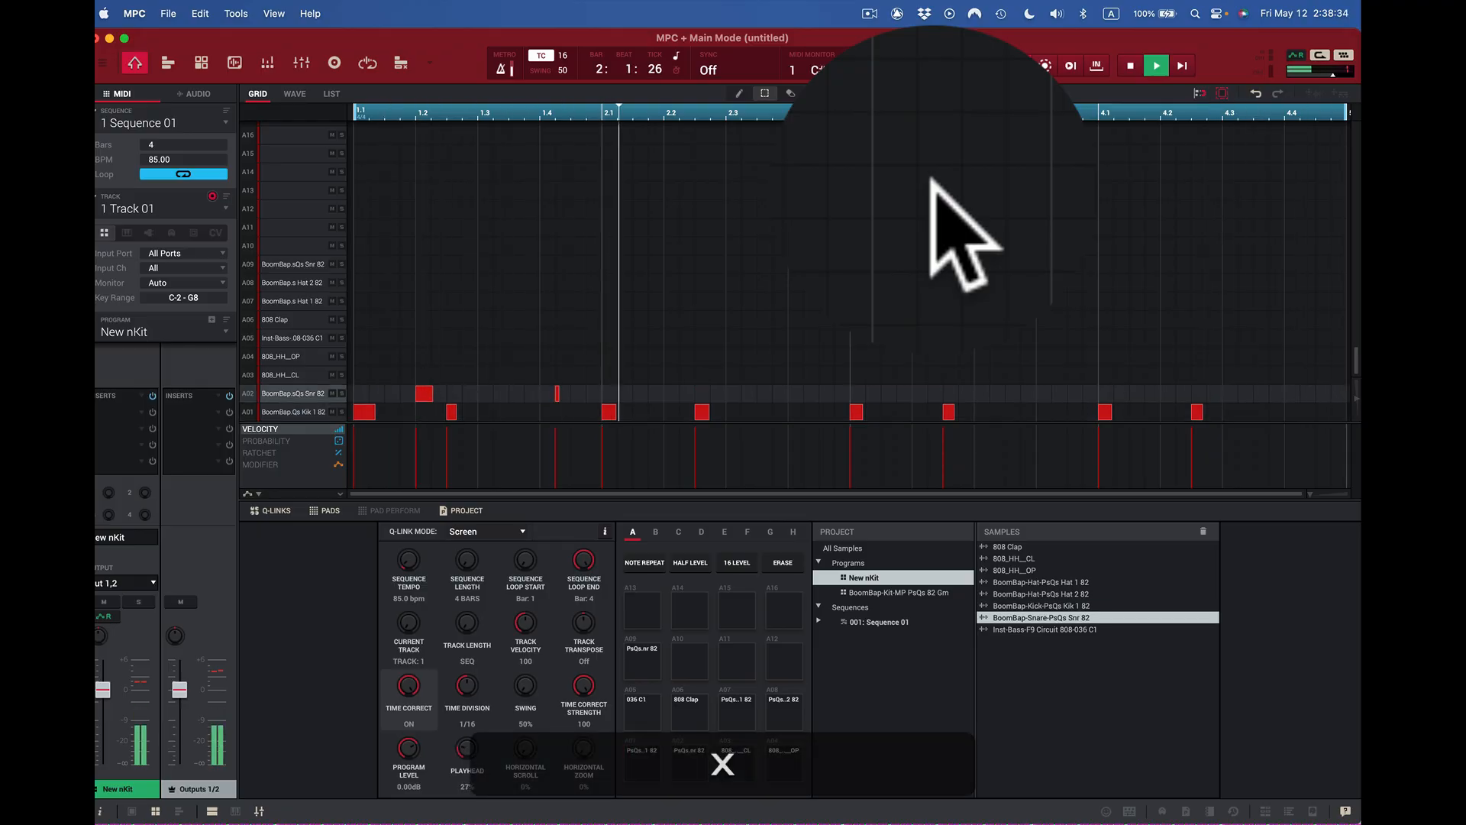
key(x)
key(x)
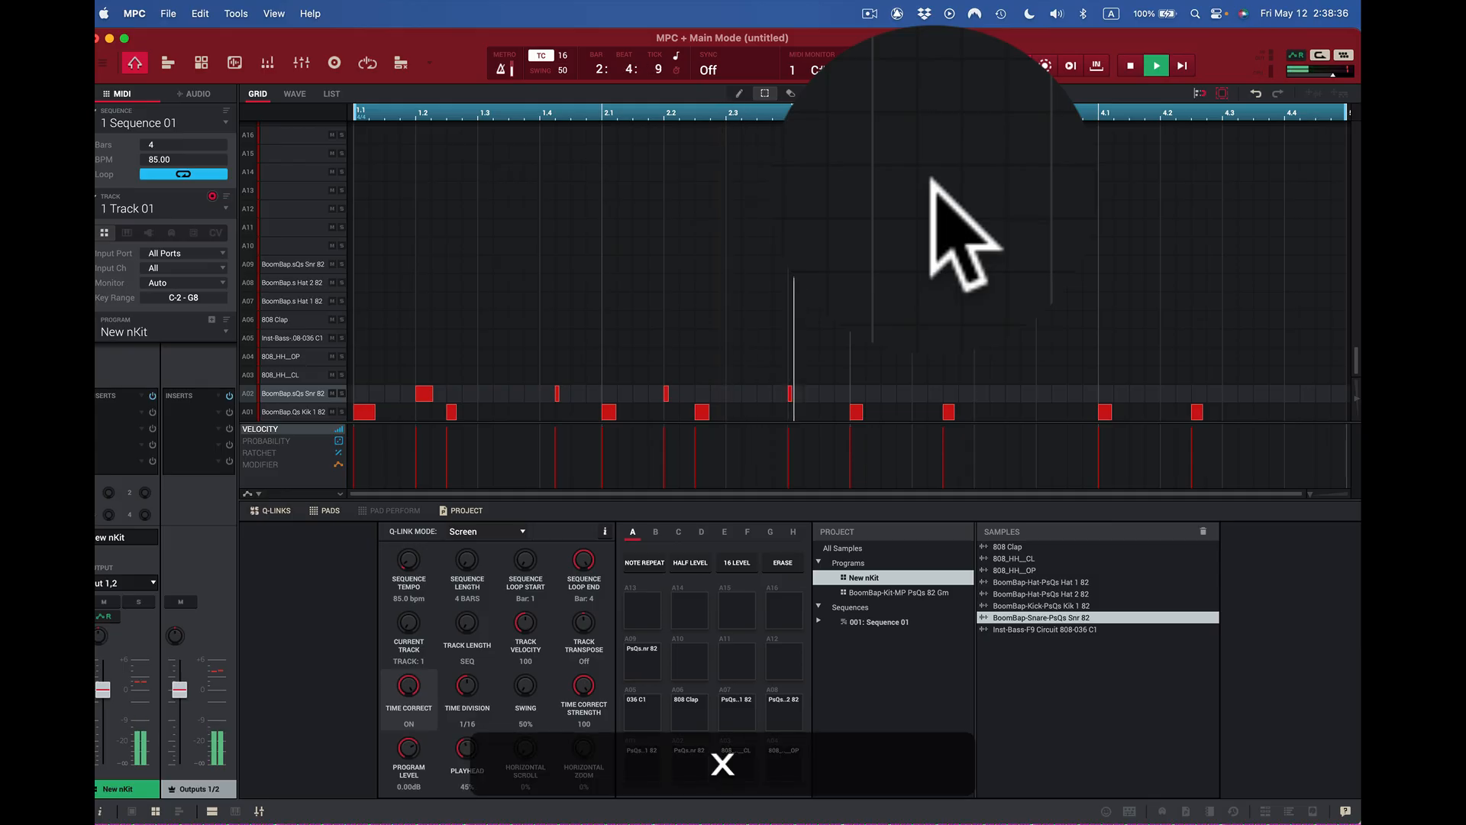
key(x)
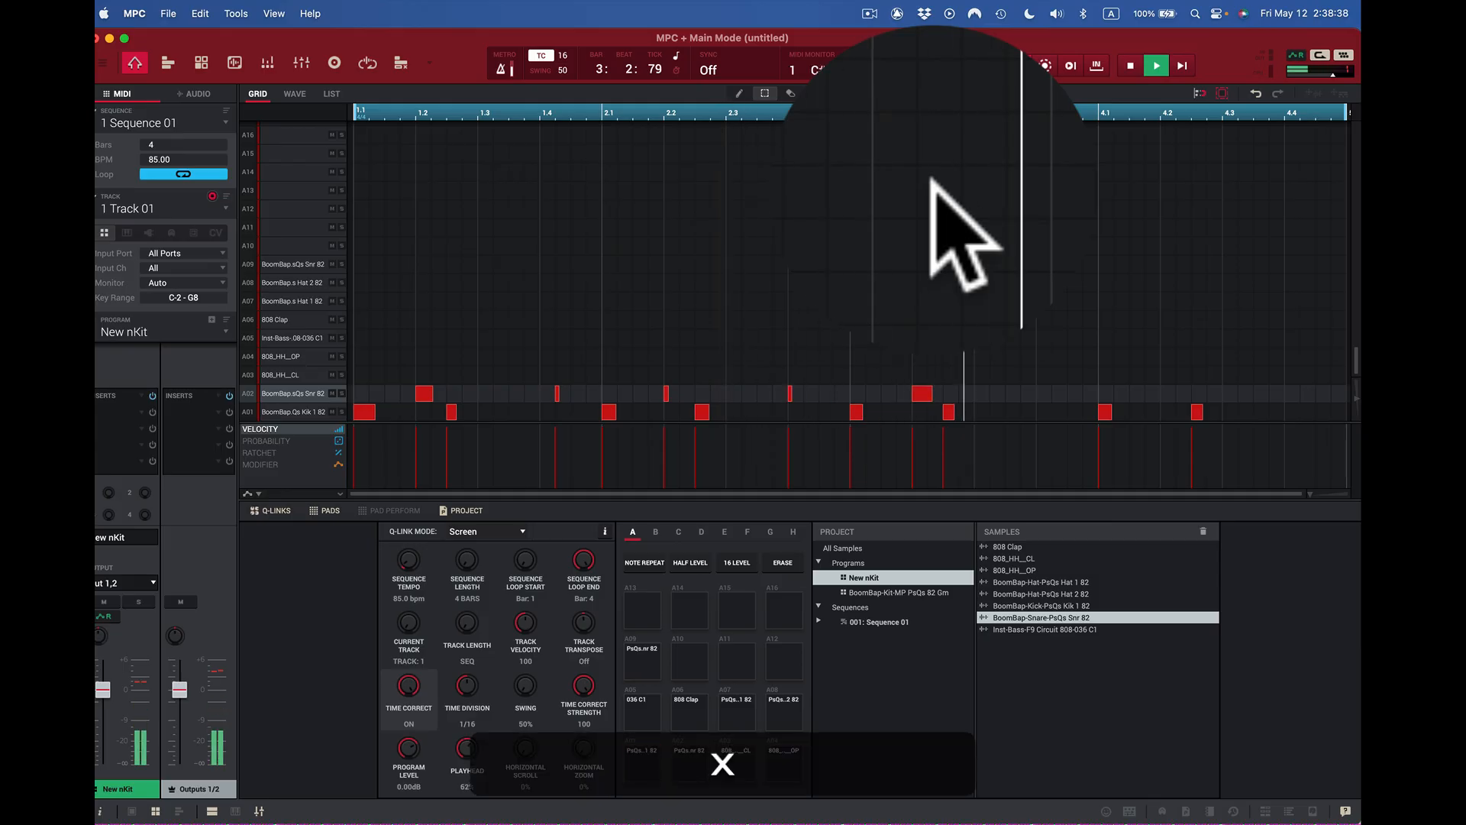
key(x)
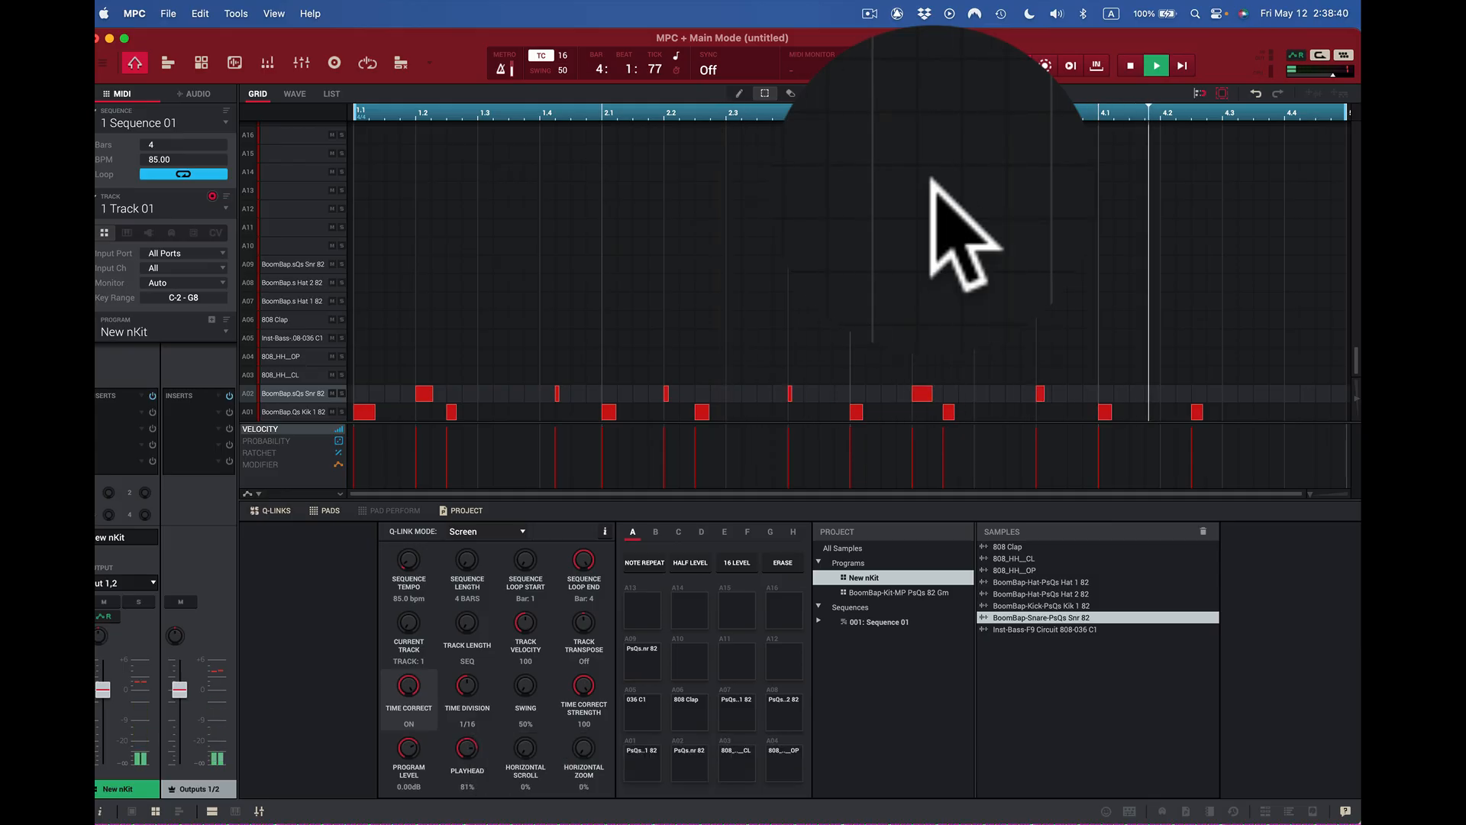
key(x)
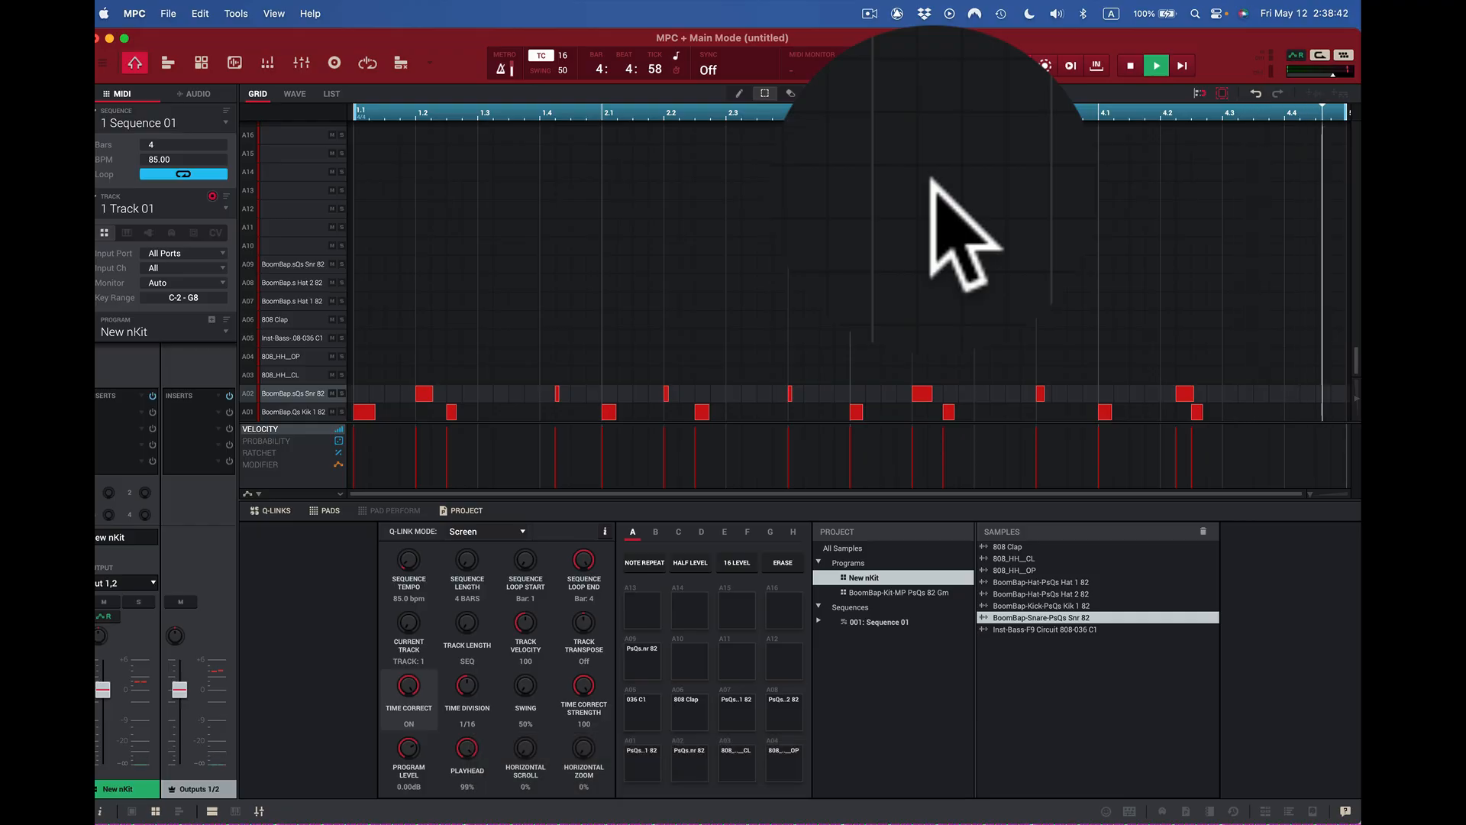
key(space)
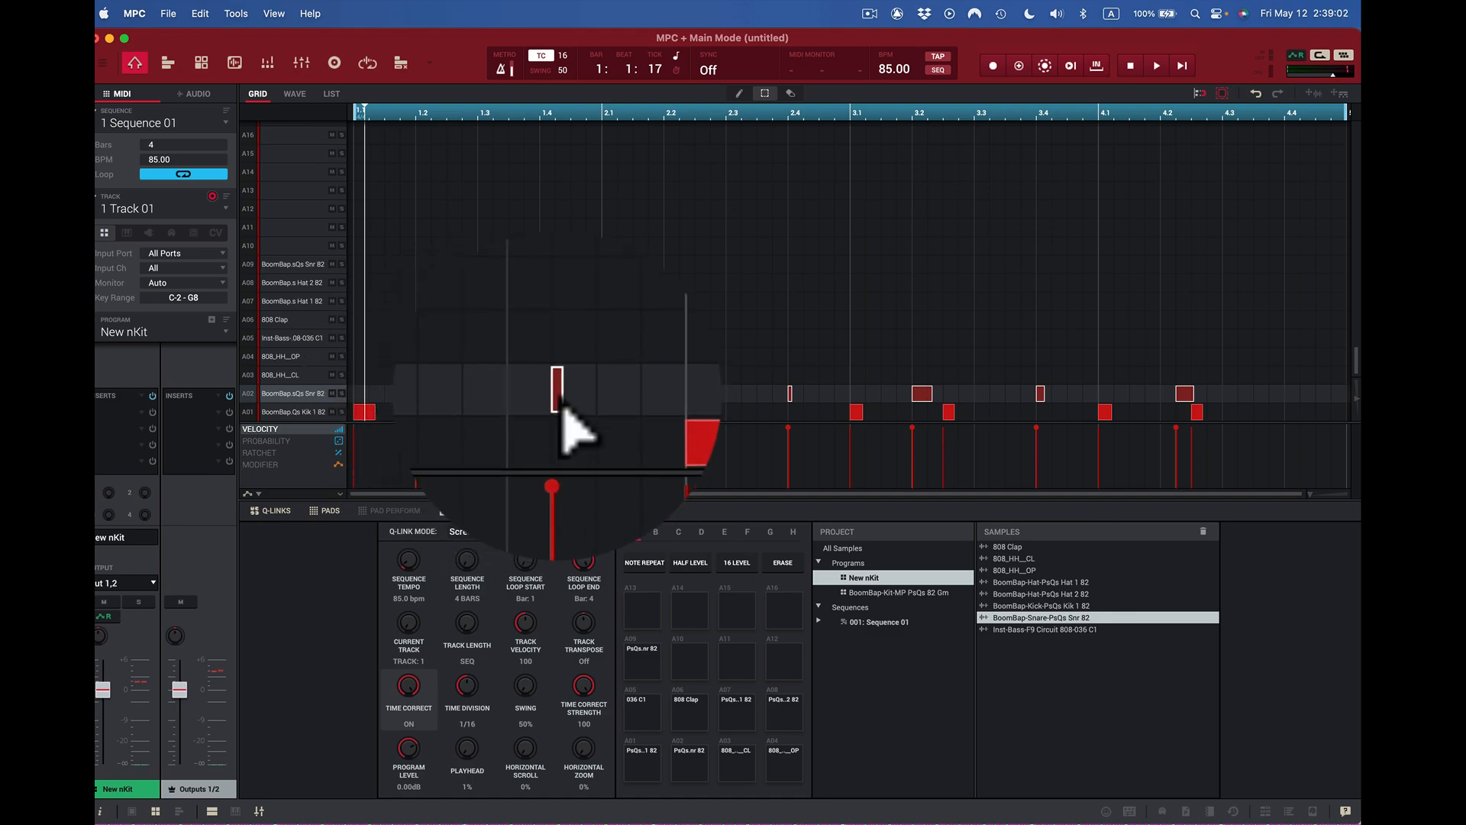
- Move the late snare hit in bar 1 onto beat 1.4 and lengthen it to a sixteenth note
click(560, 391)
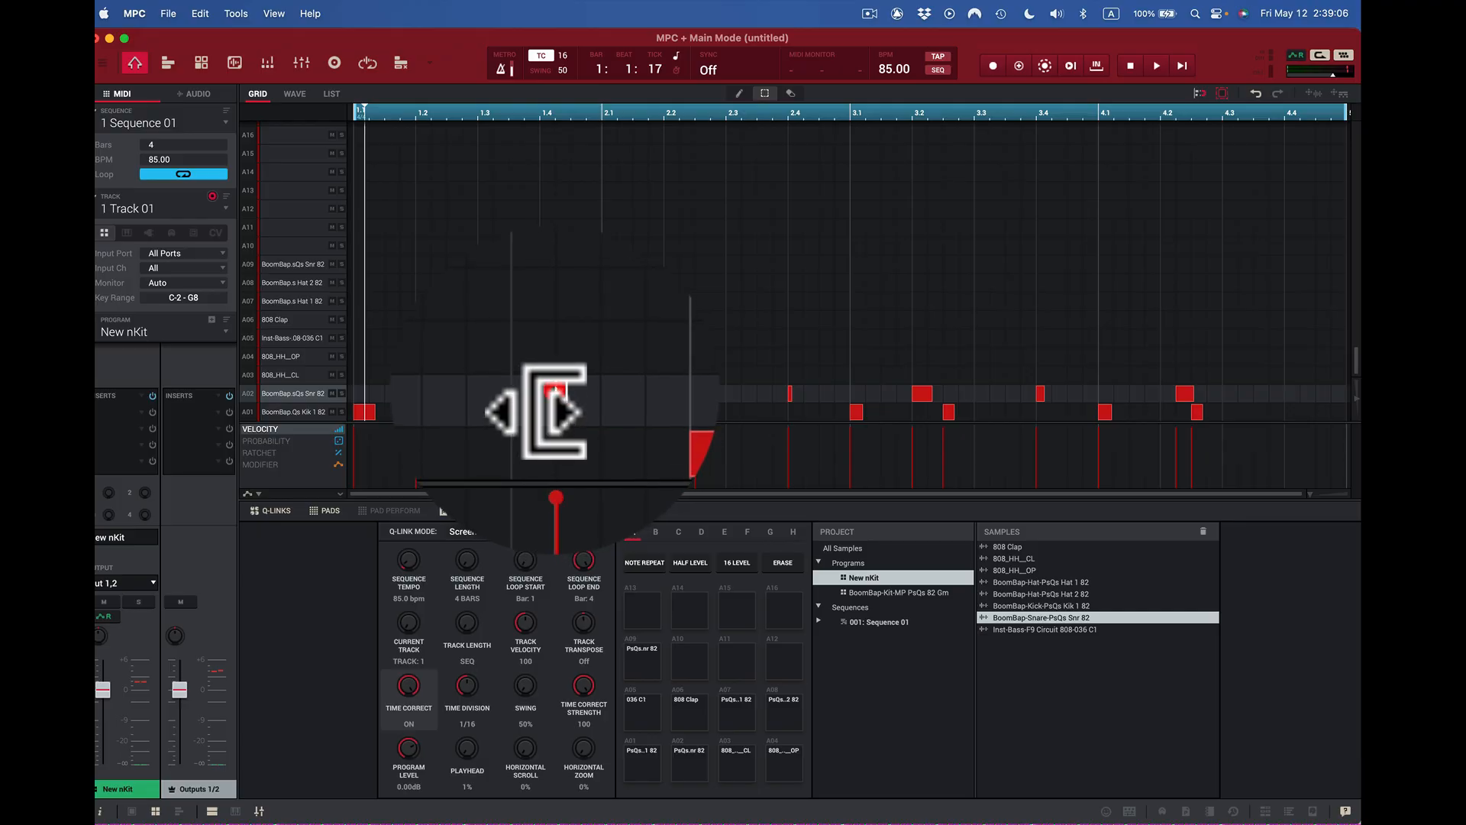
click(558, 393)
drag(558, 395, 543, 388)
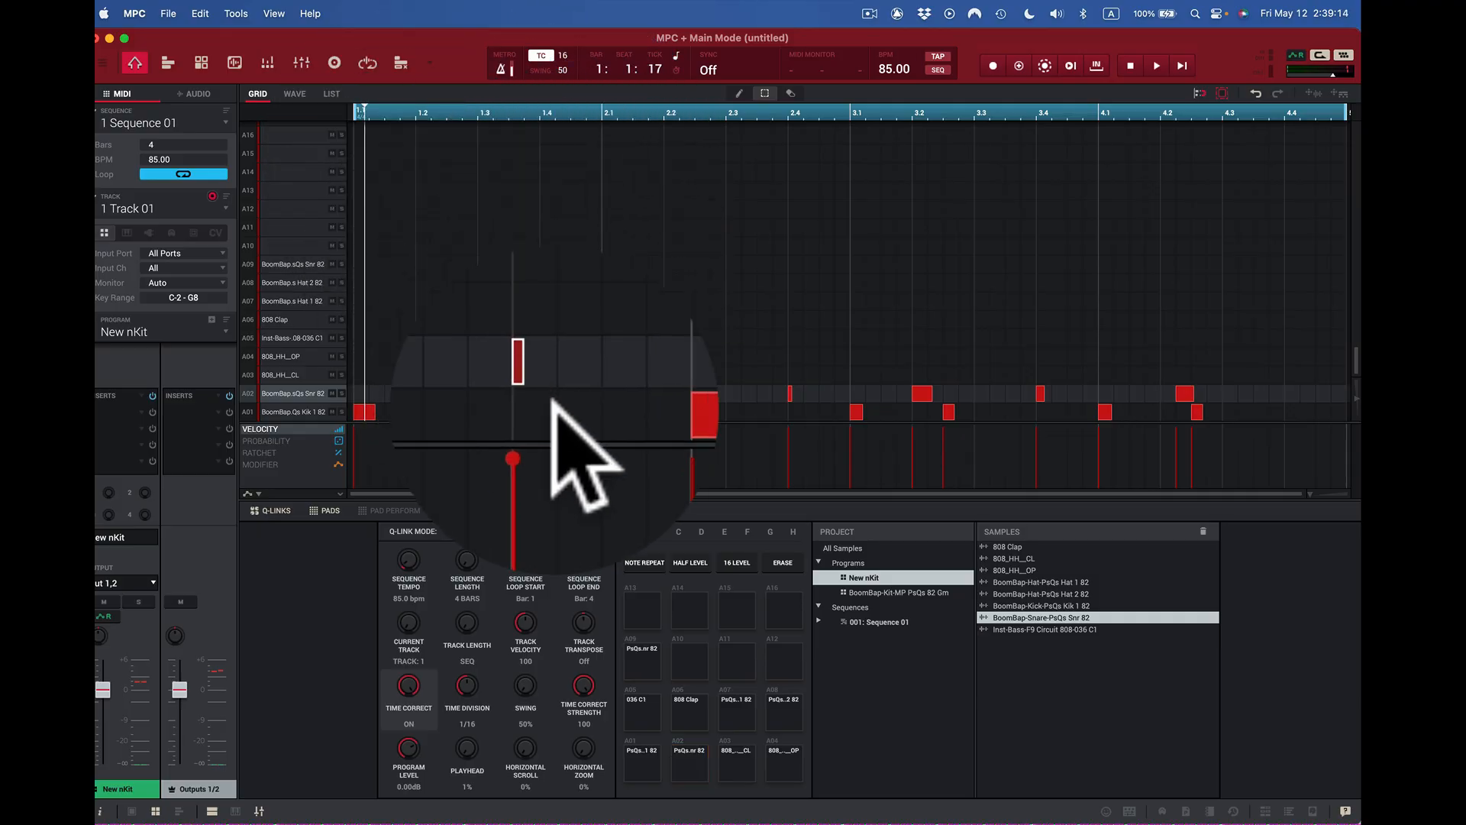
drag(544, 393, 546, 393)
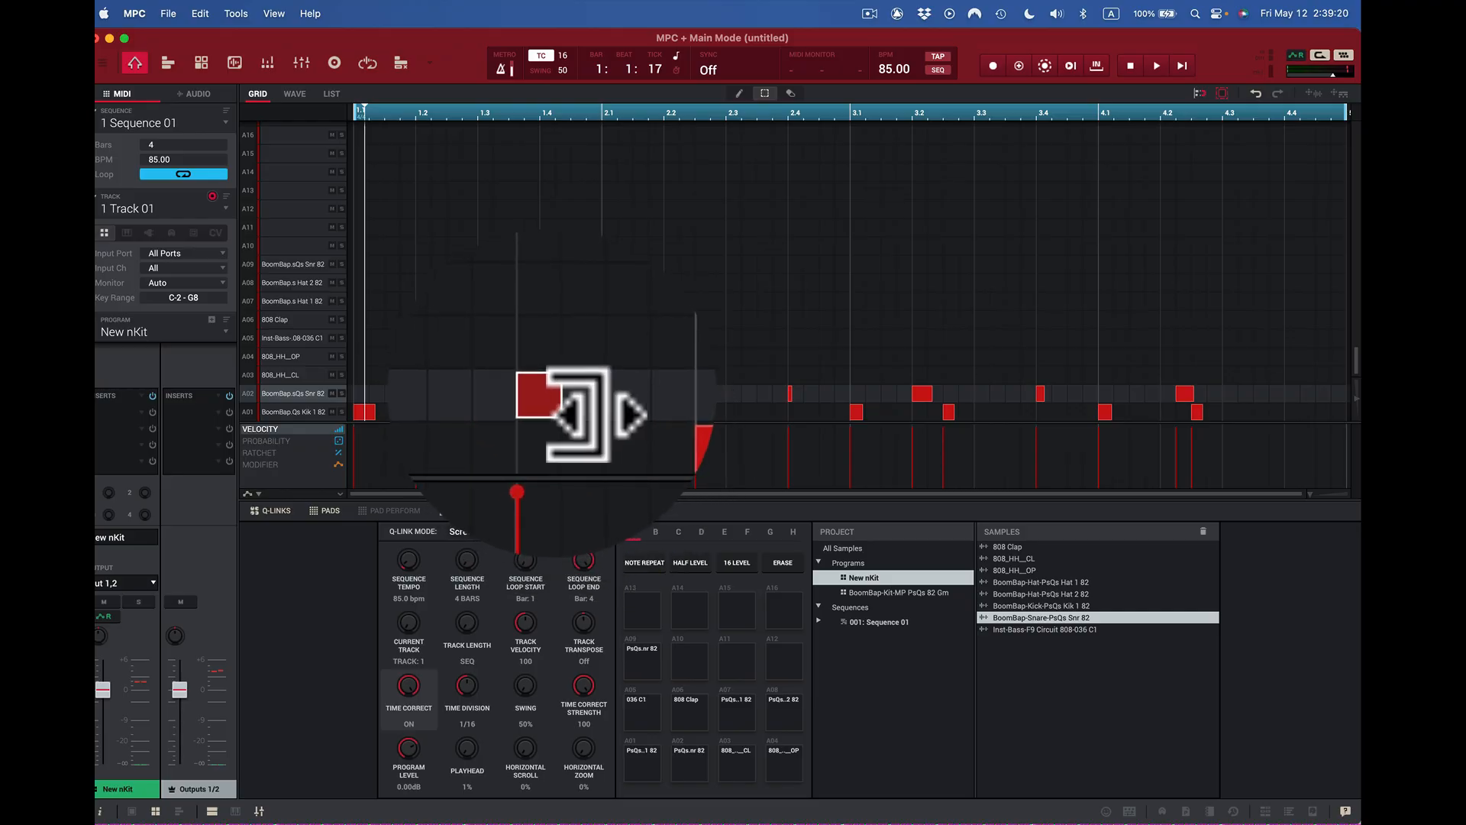
drag(429, 393, 427, 393)
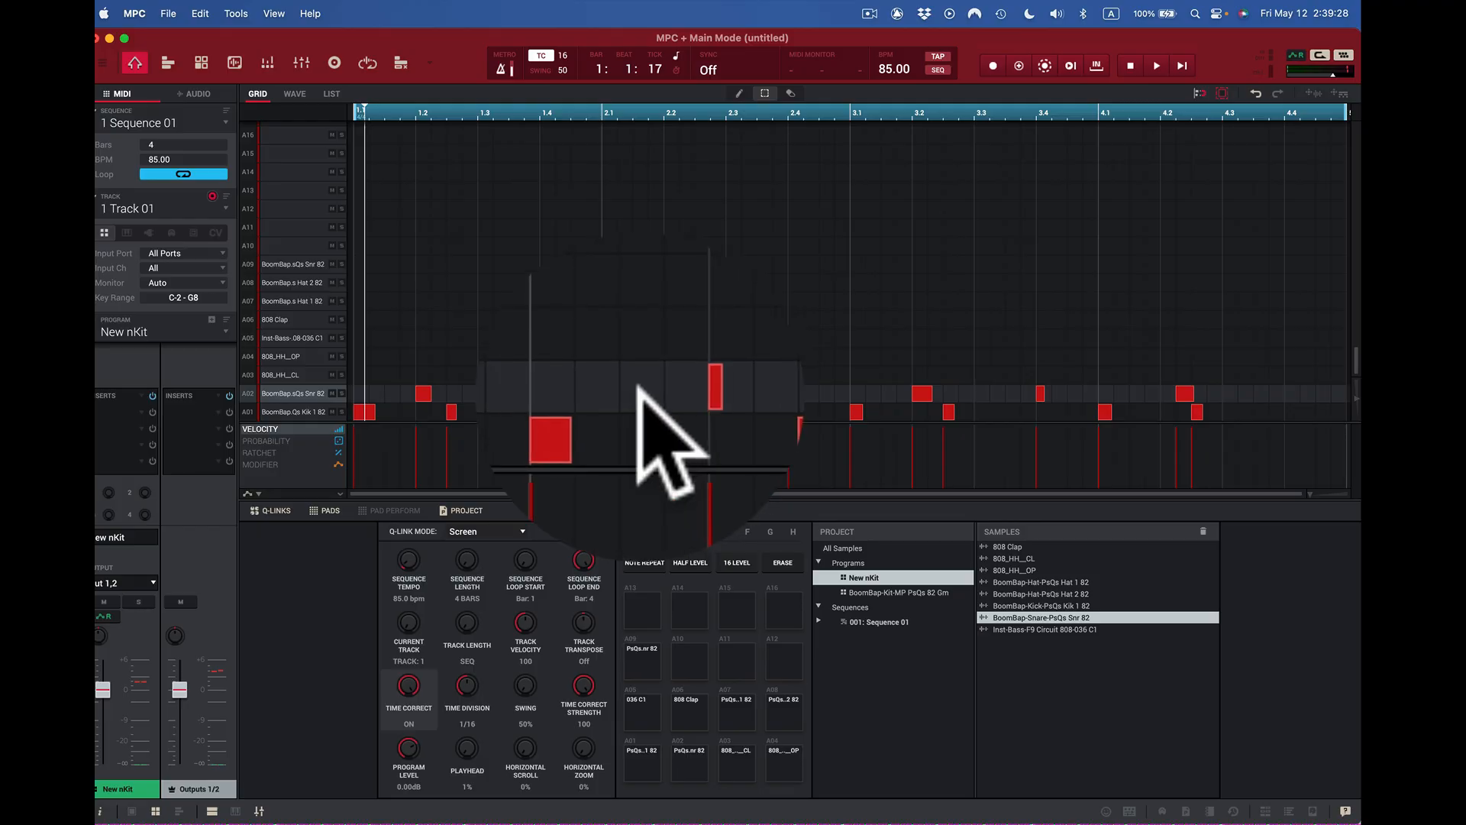
- Play back the pattern and correct bar 4 by moving its late snare onto beat 4.2 and adding a snare at 4.4
key(space)
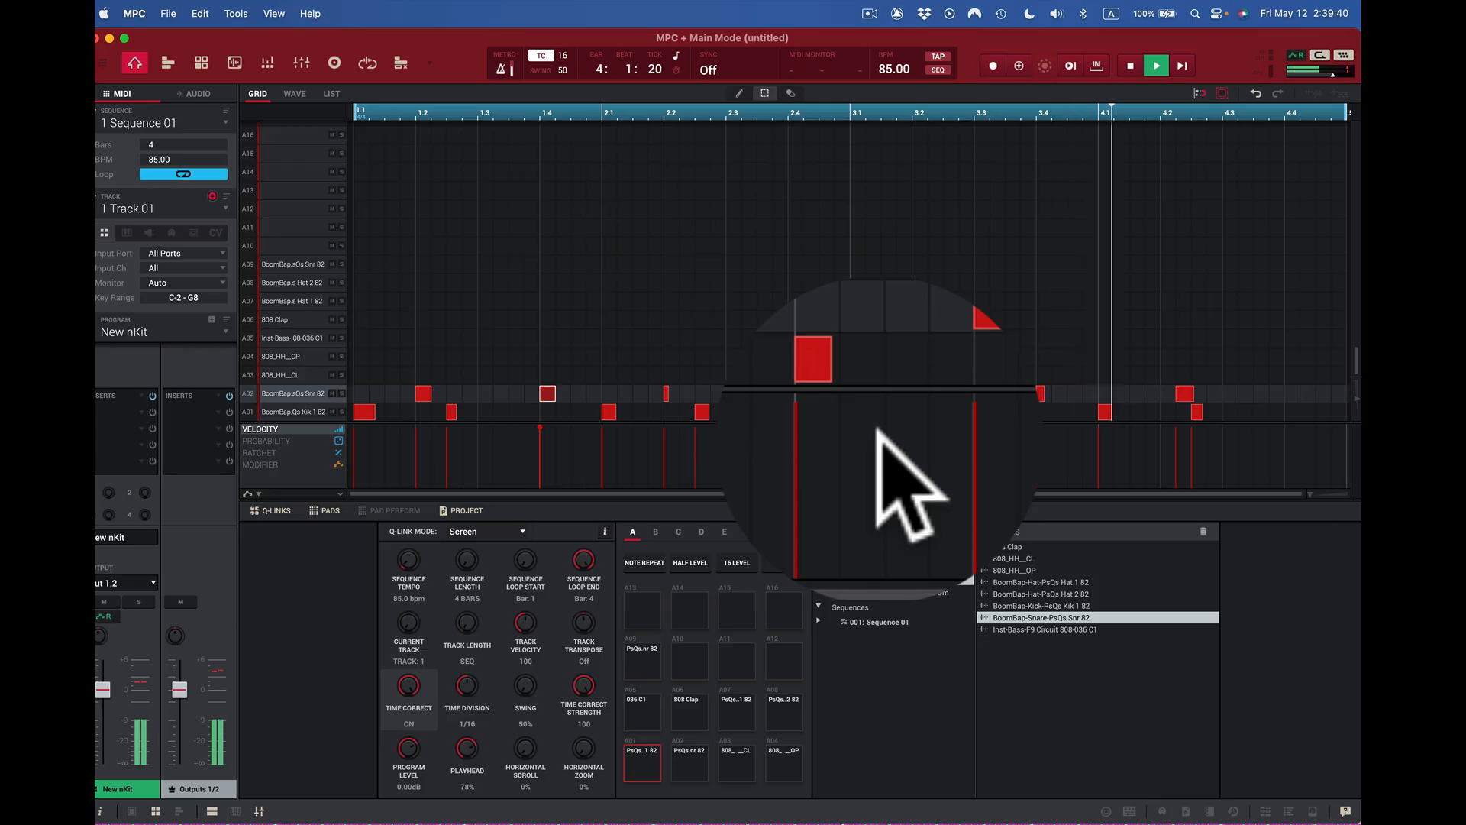
key(space)
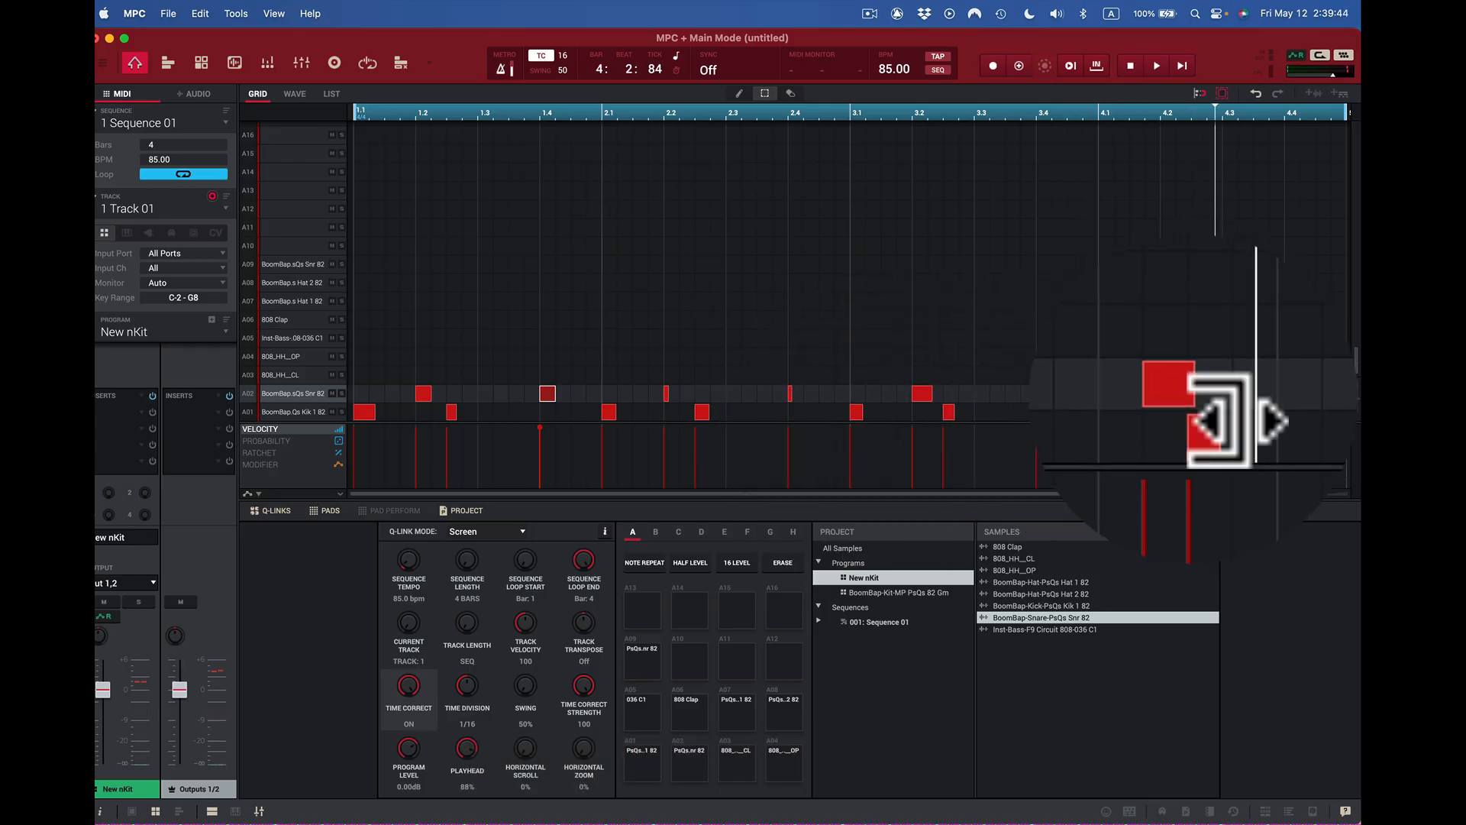
drag(1189, 395, 1177, 396)
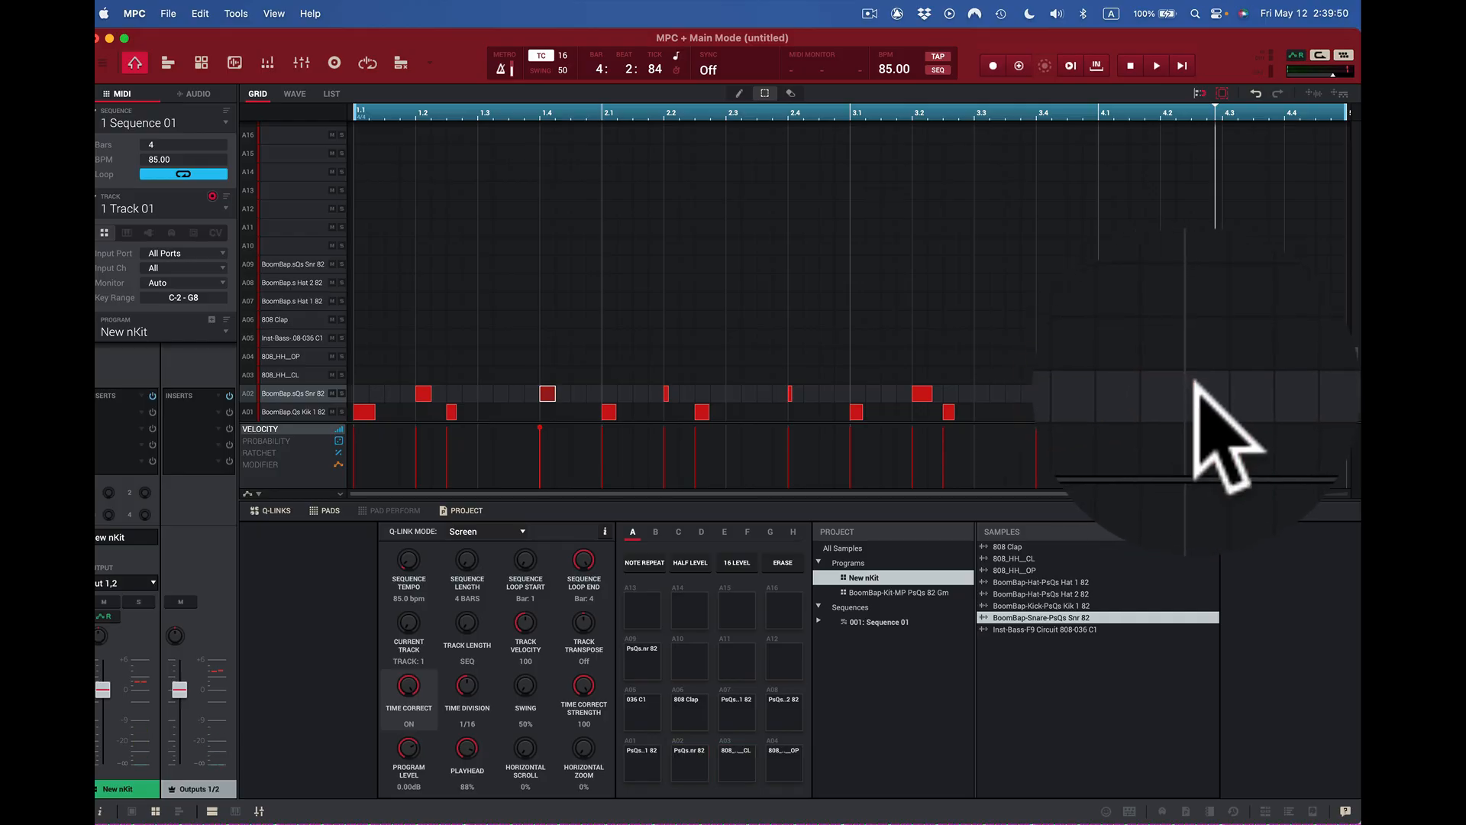
double_click(1193, 386)
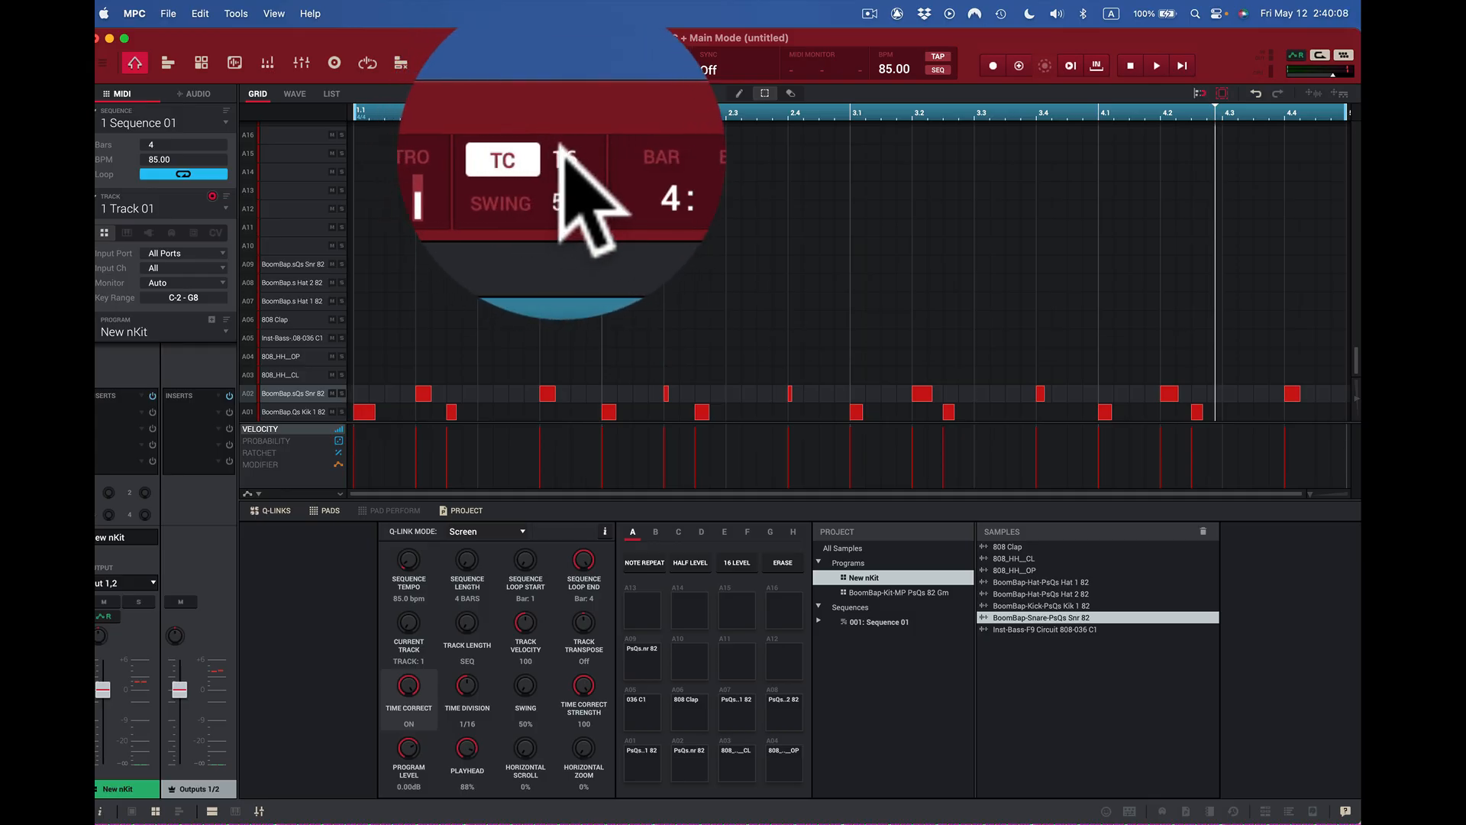
- Set the Timing Correct division to 8
click(561, 143)
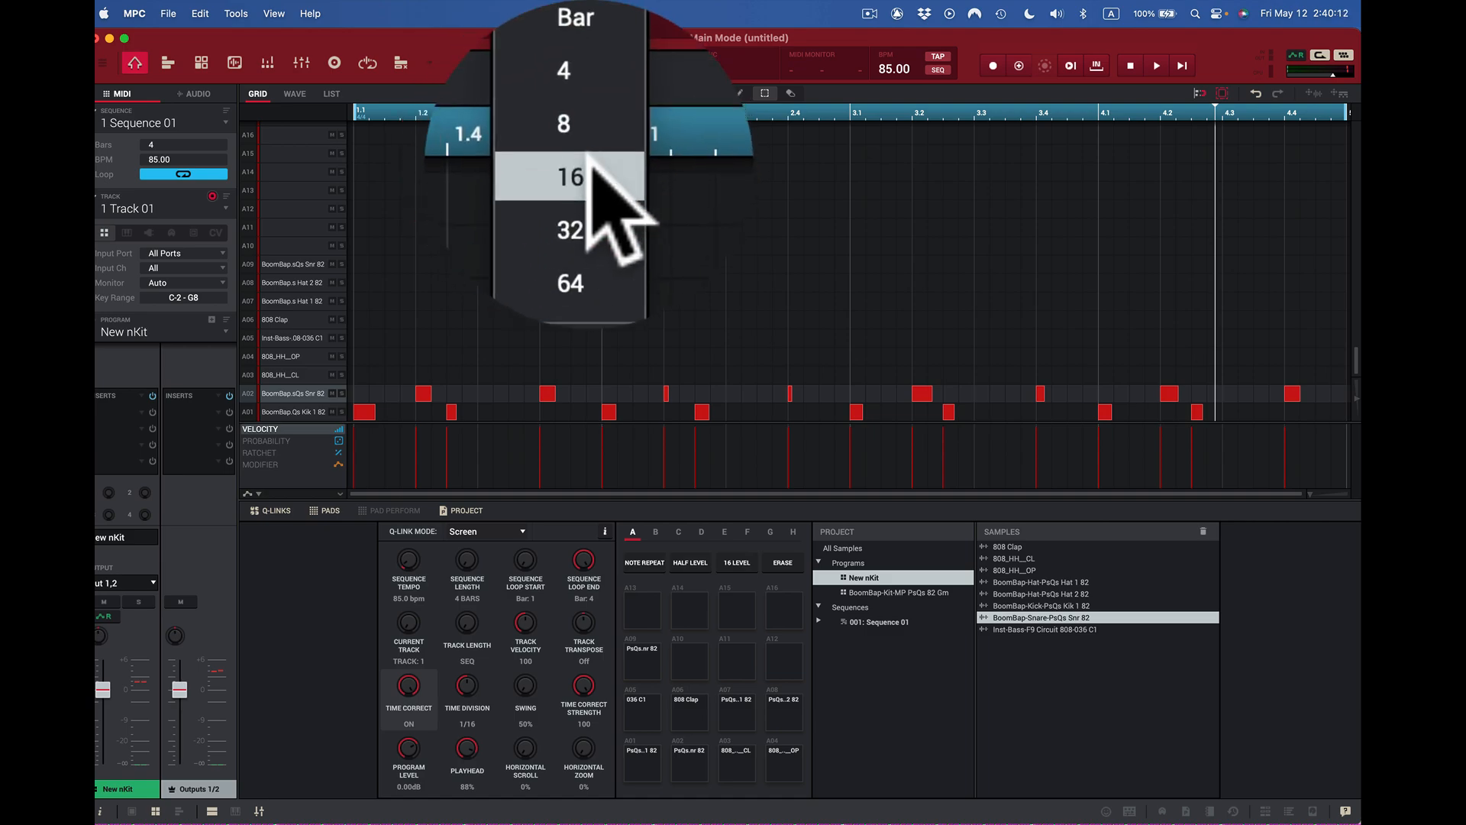
click(594, 164)
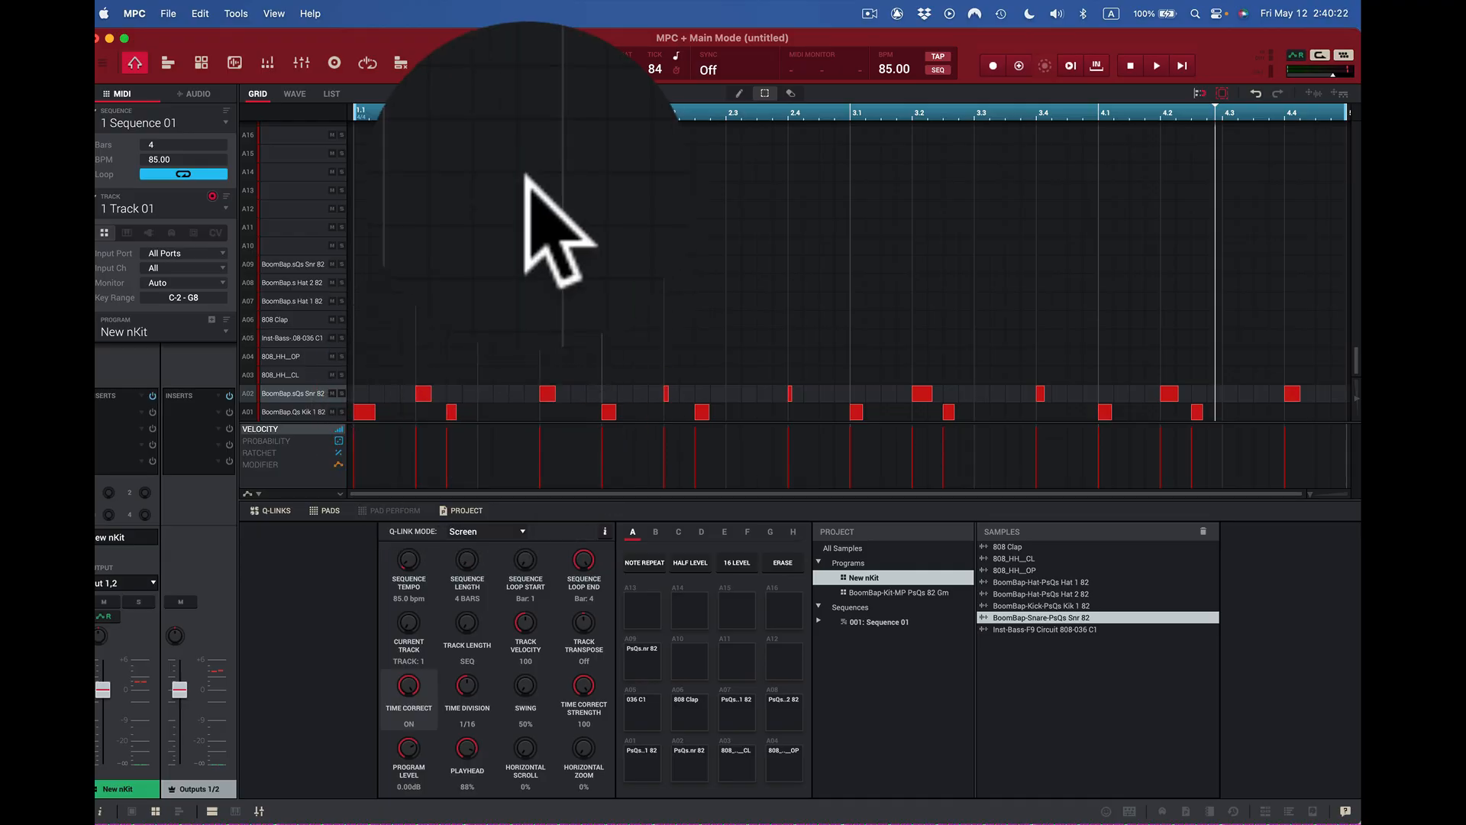
click(562, 55)
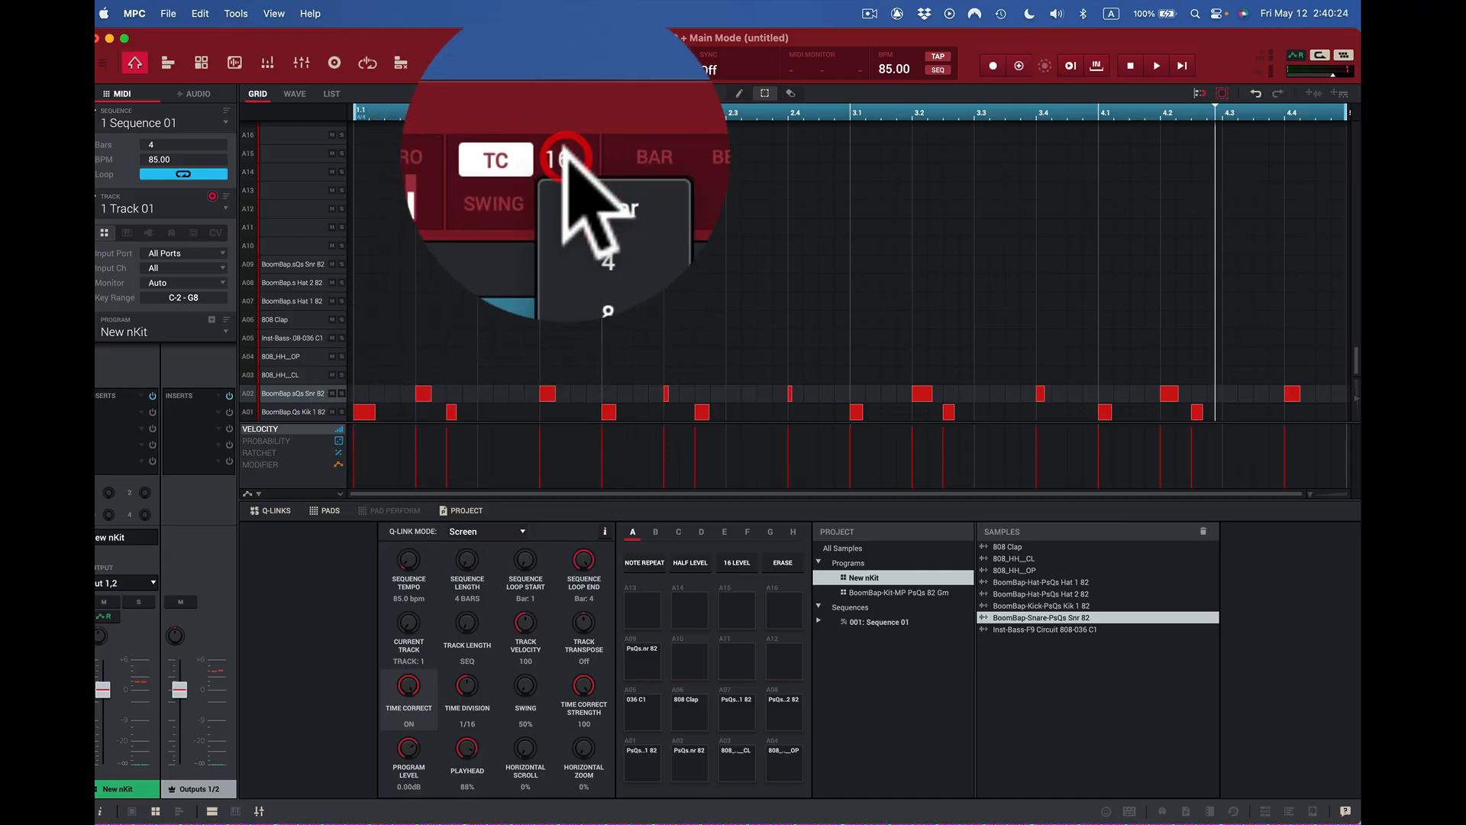
click(600, 111)
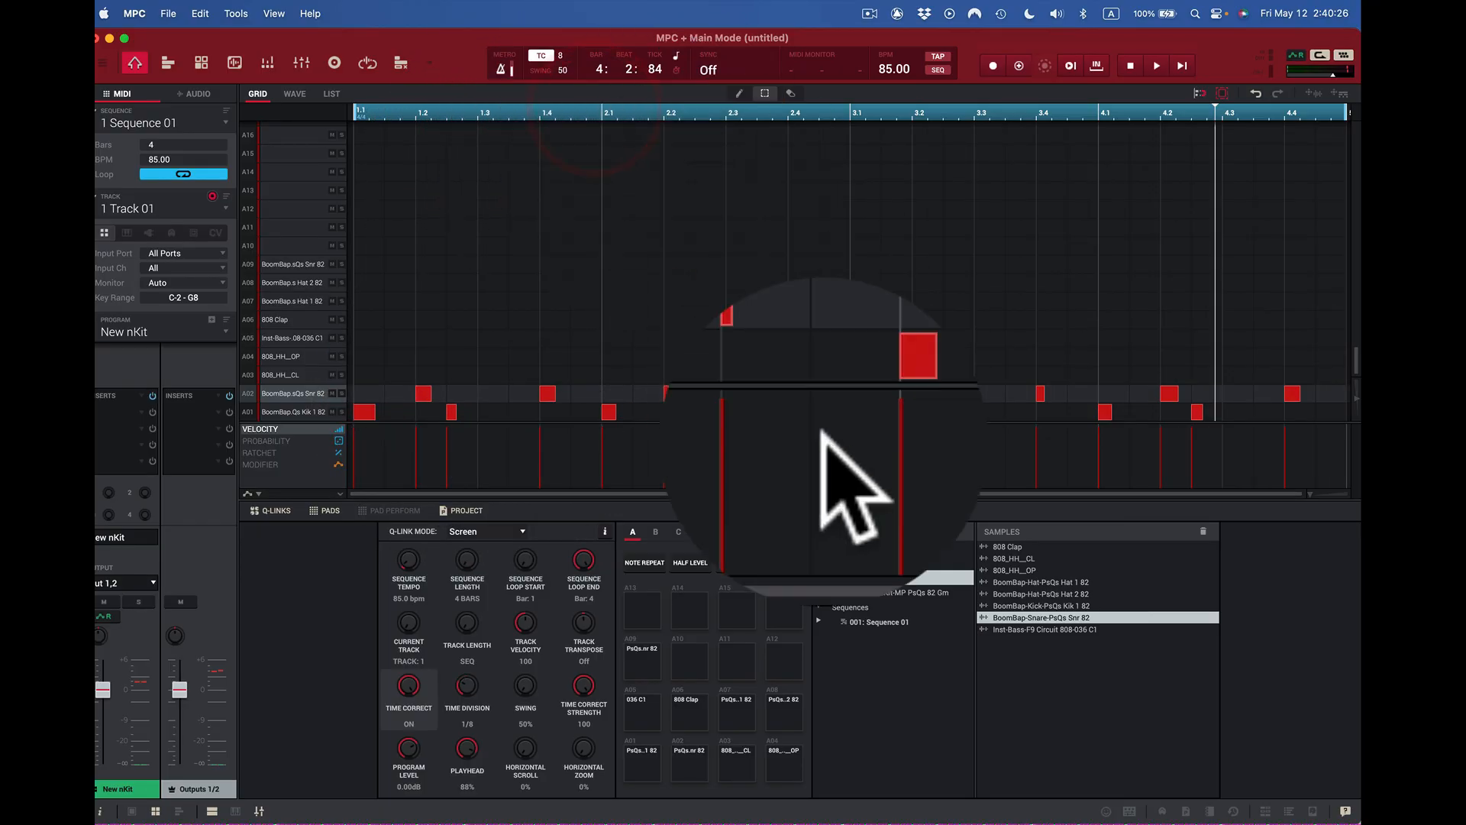
- Turn on Note Repeat and try it with the closed hi-hat on pad A03
click(648, 565)
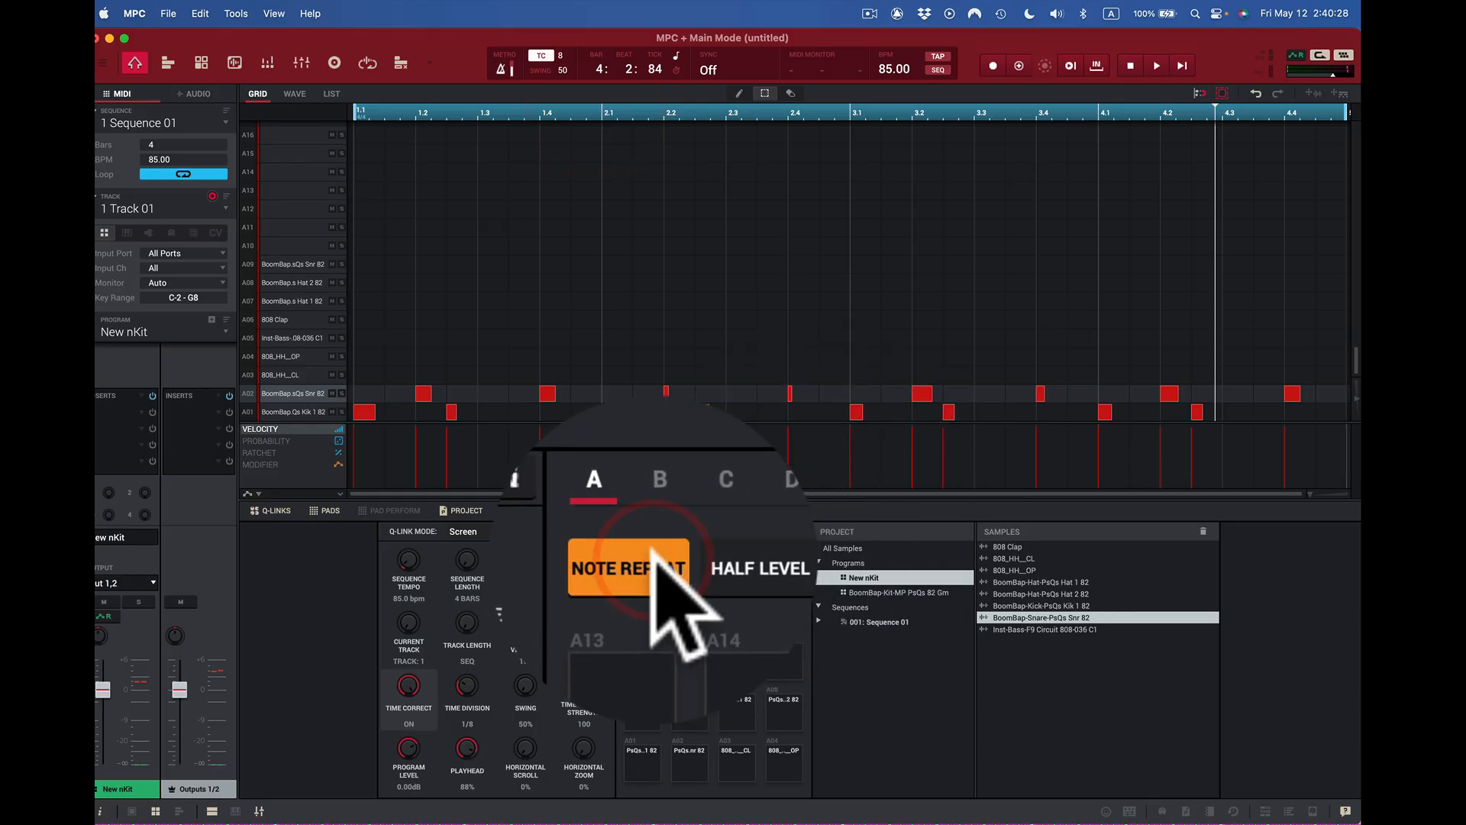
key(c)
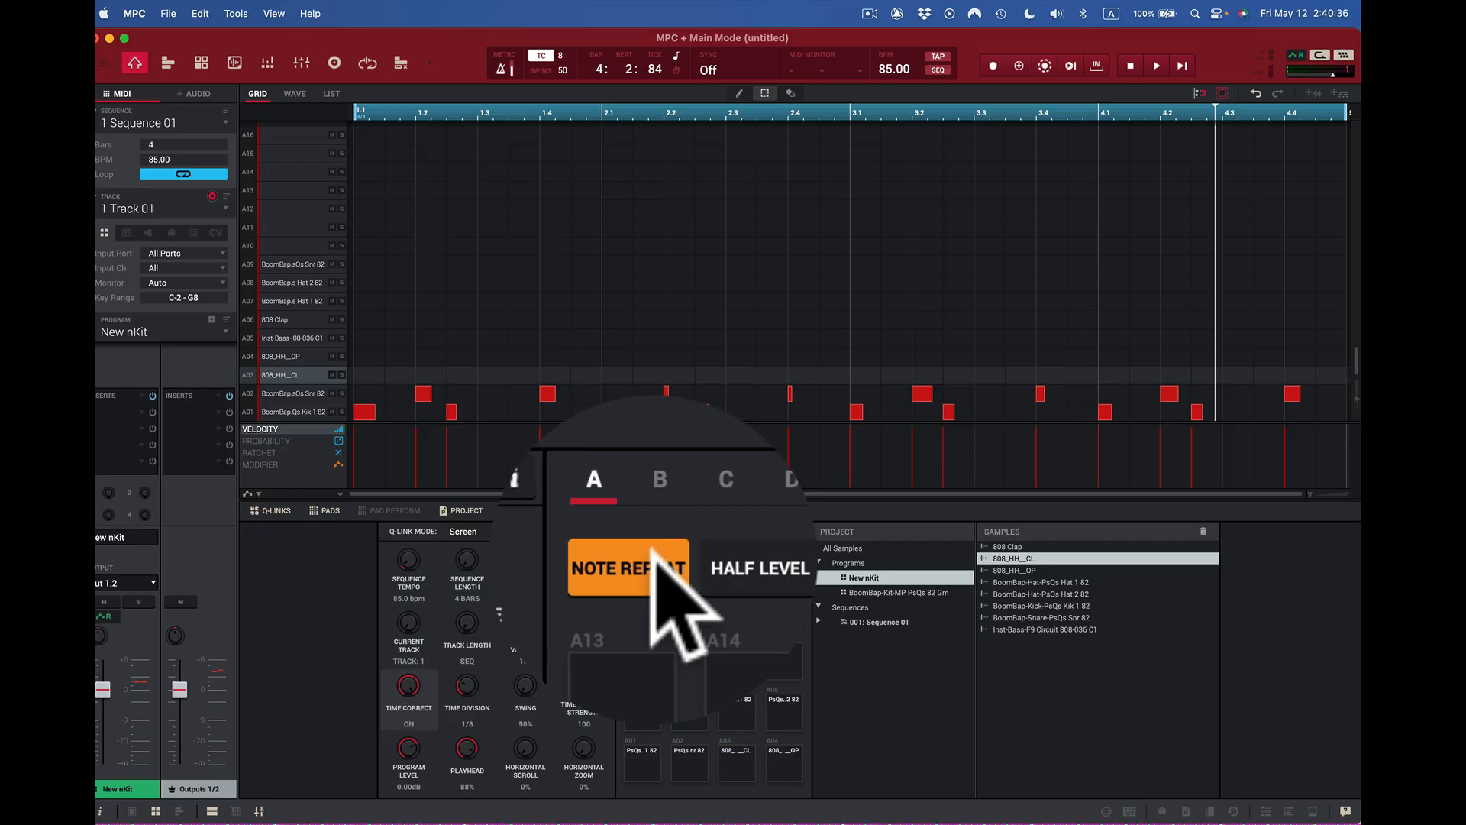
- Overdub closed hi-hats on pad A03 as repeated eighth notes through all four bars with Note Repeat, and stop the recording
click(743, 760)
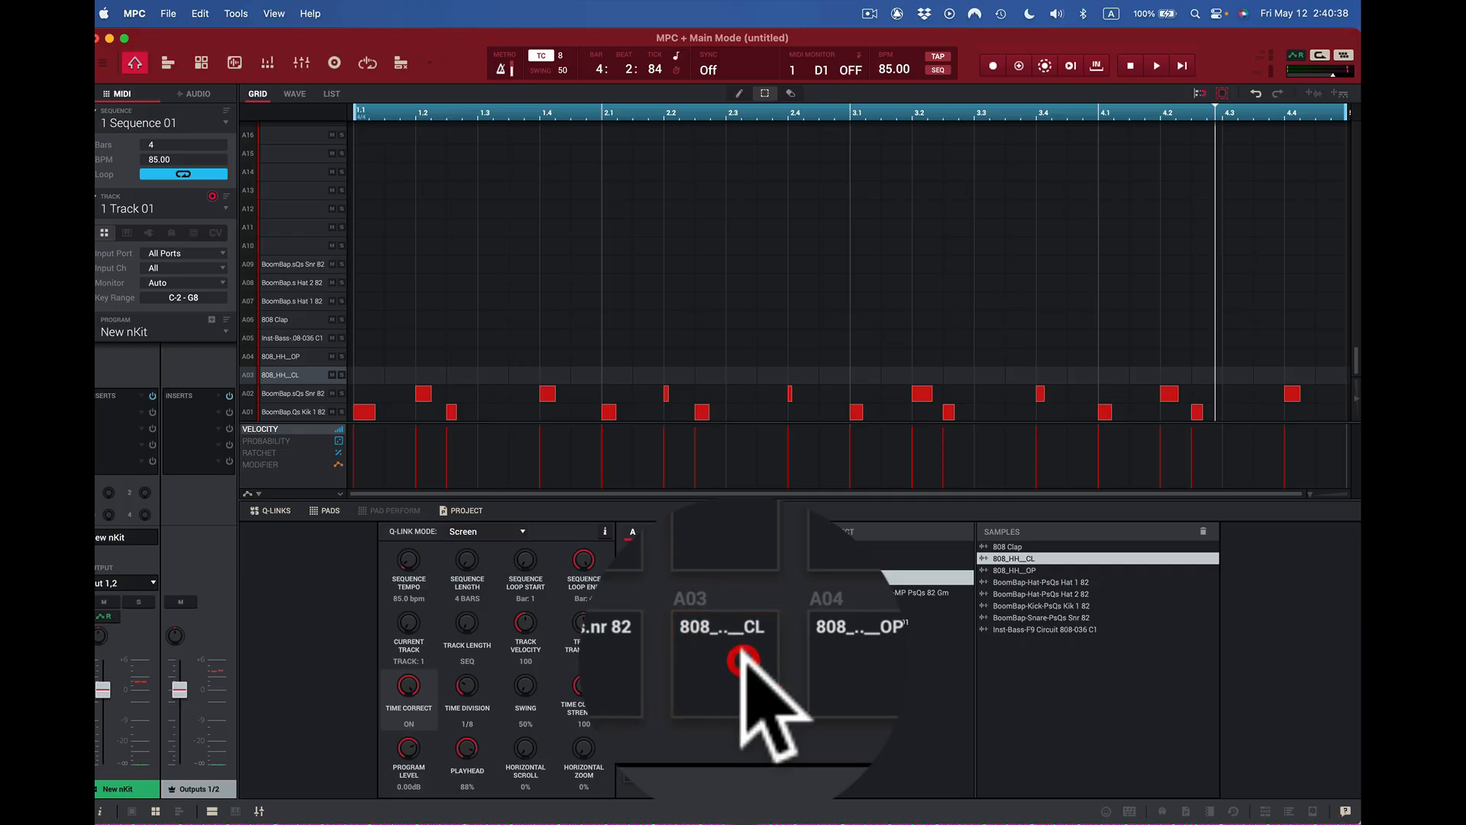
click(741, 758)
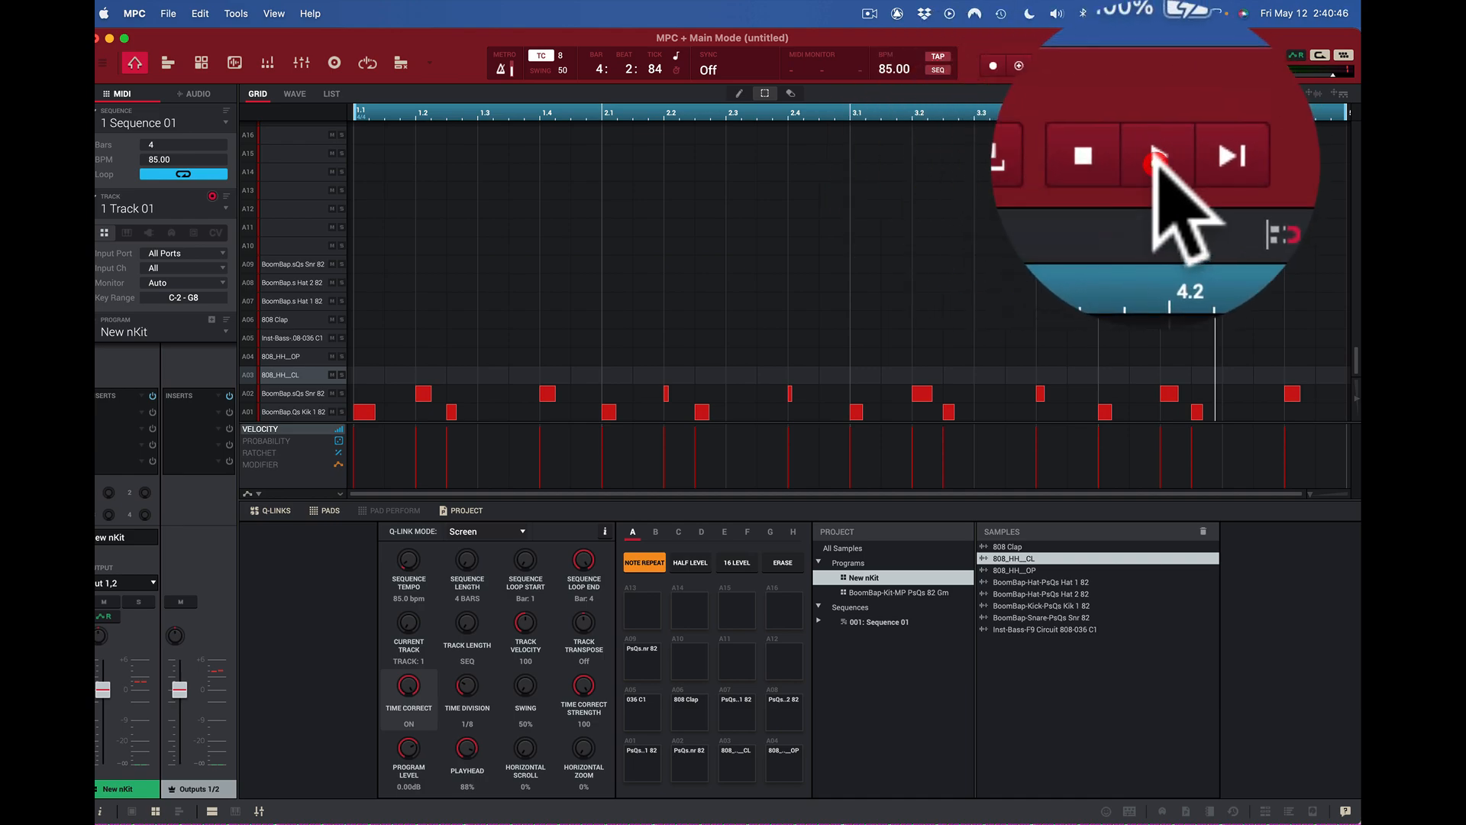
click(1156, 155)
click(1131, 65)
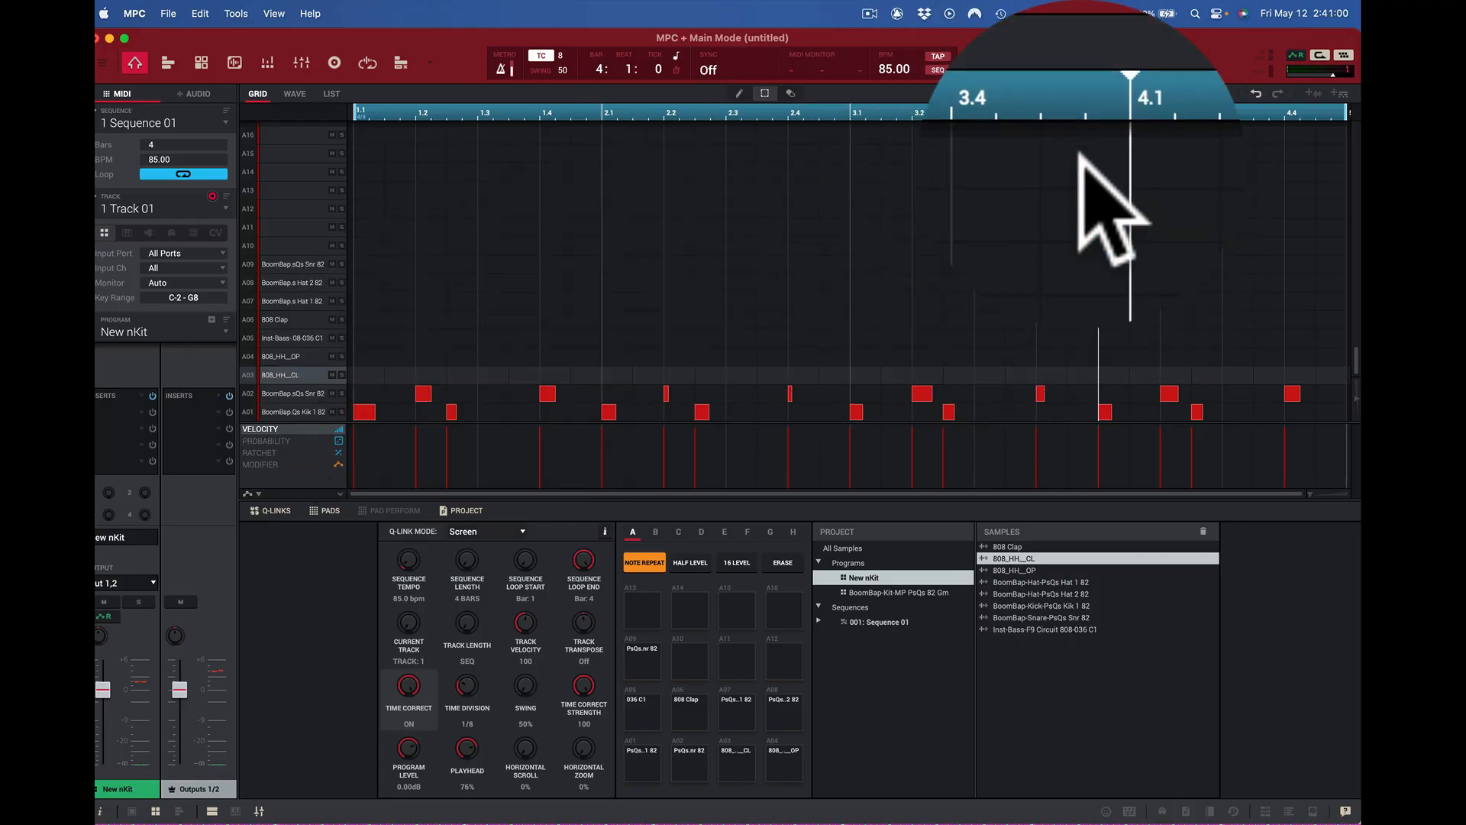
click(1161, 65)
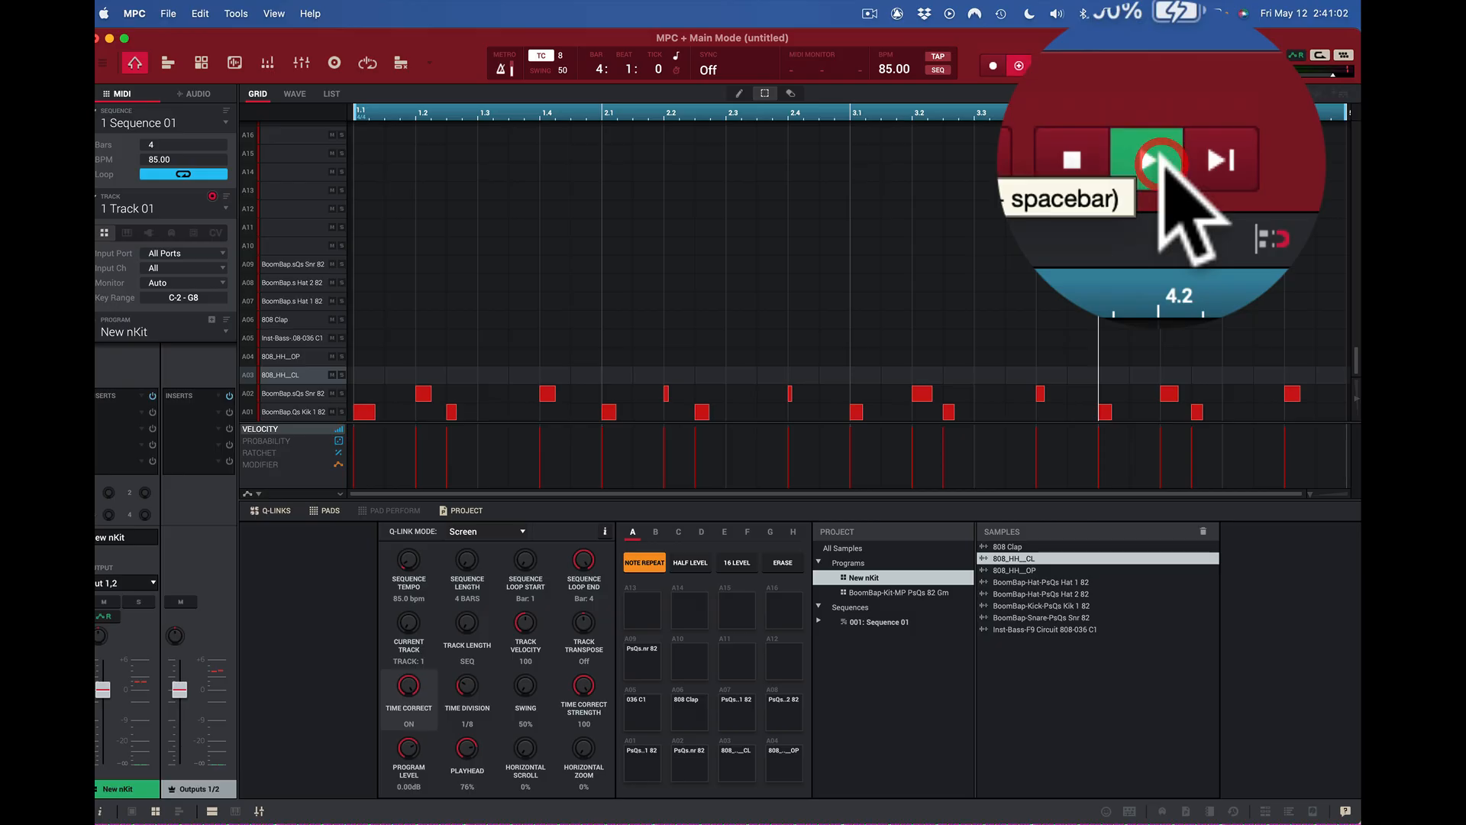
click(1132, 66)
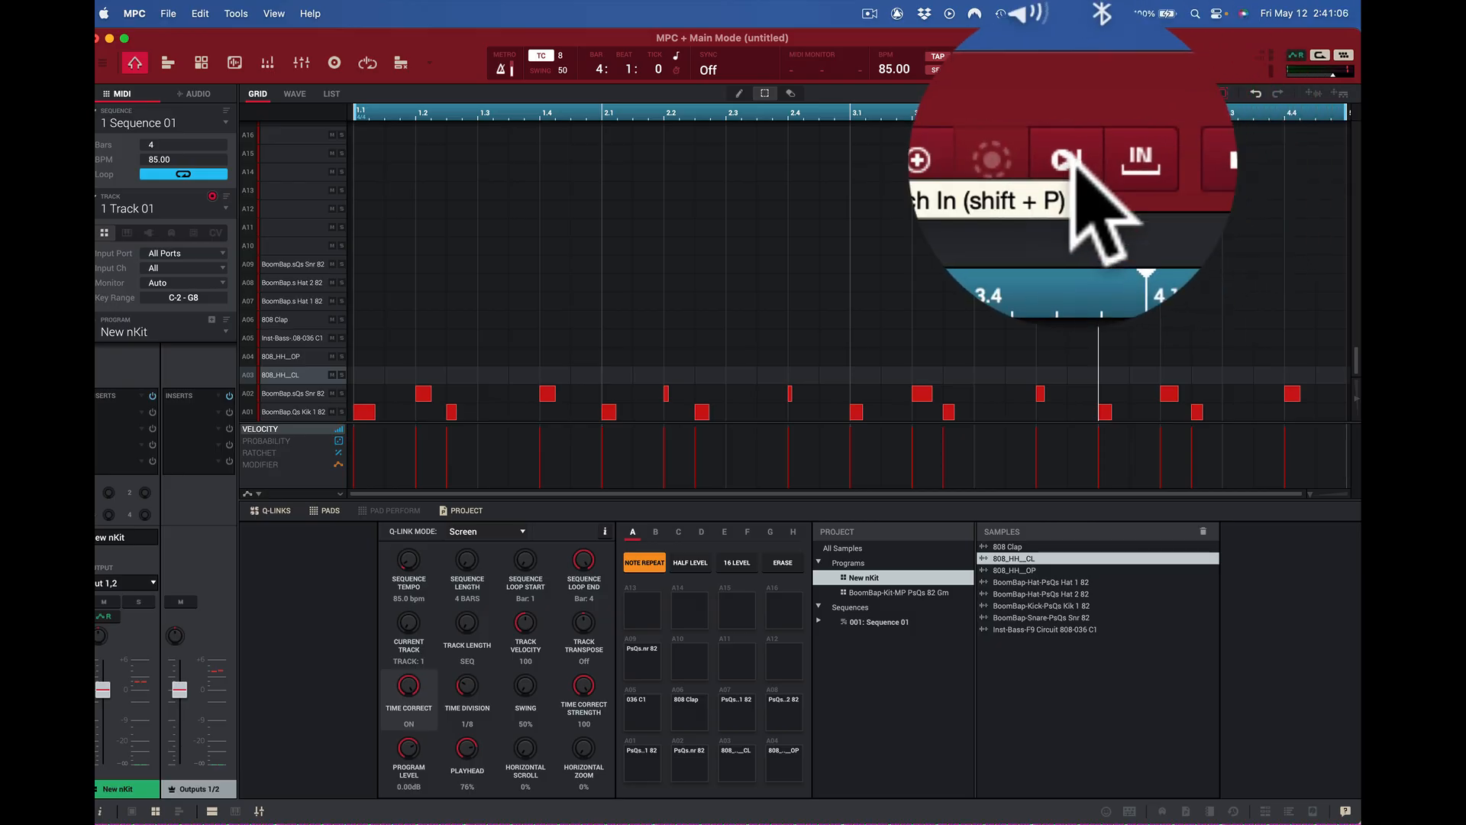
click(1020, 66)
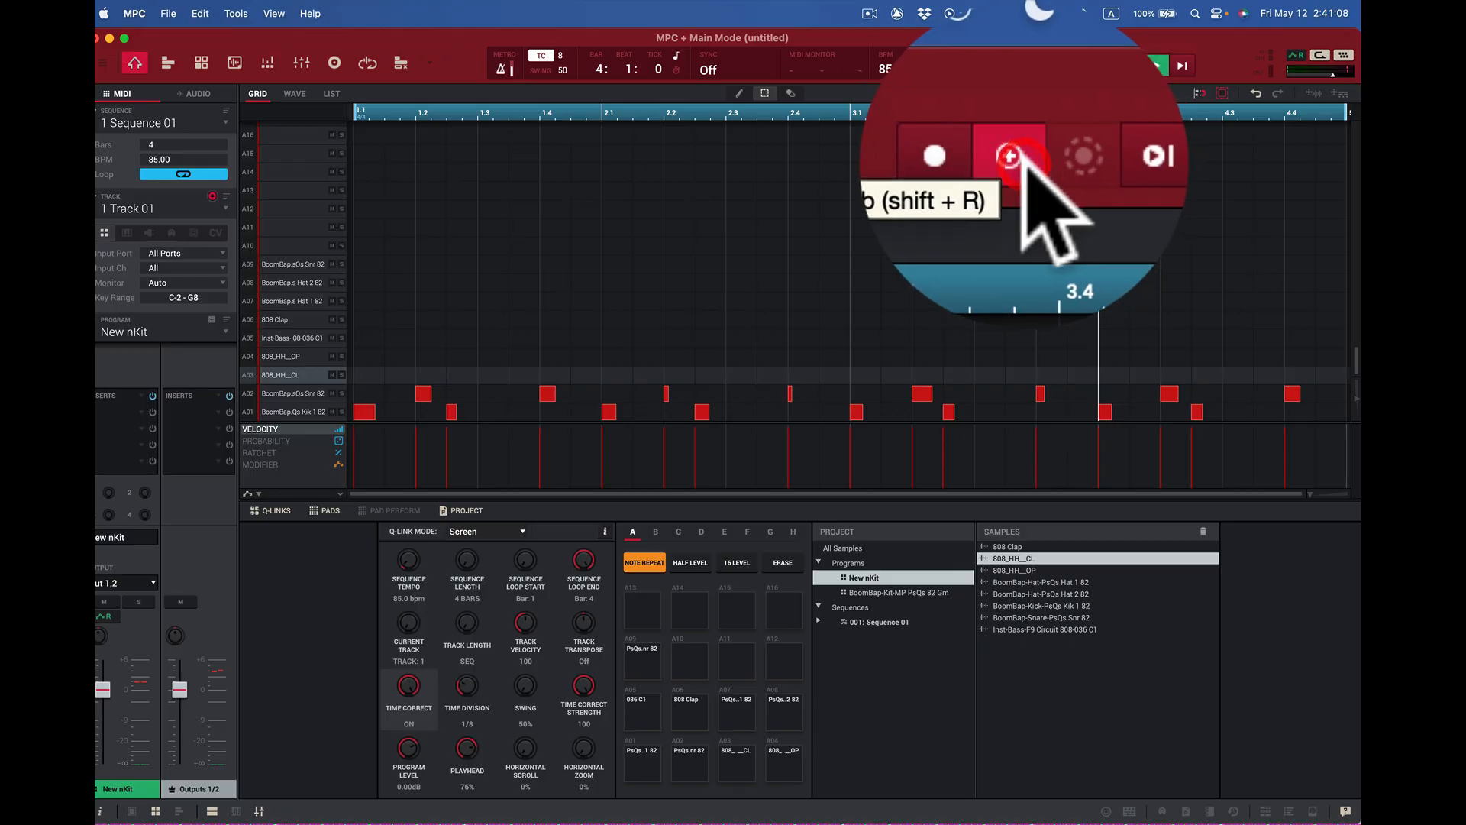
click(1122, 66)
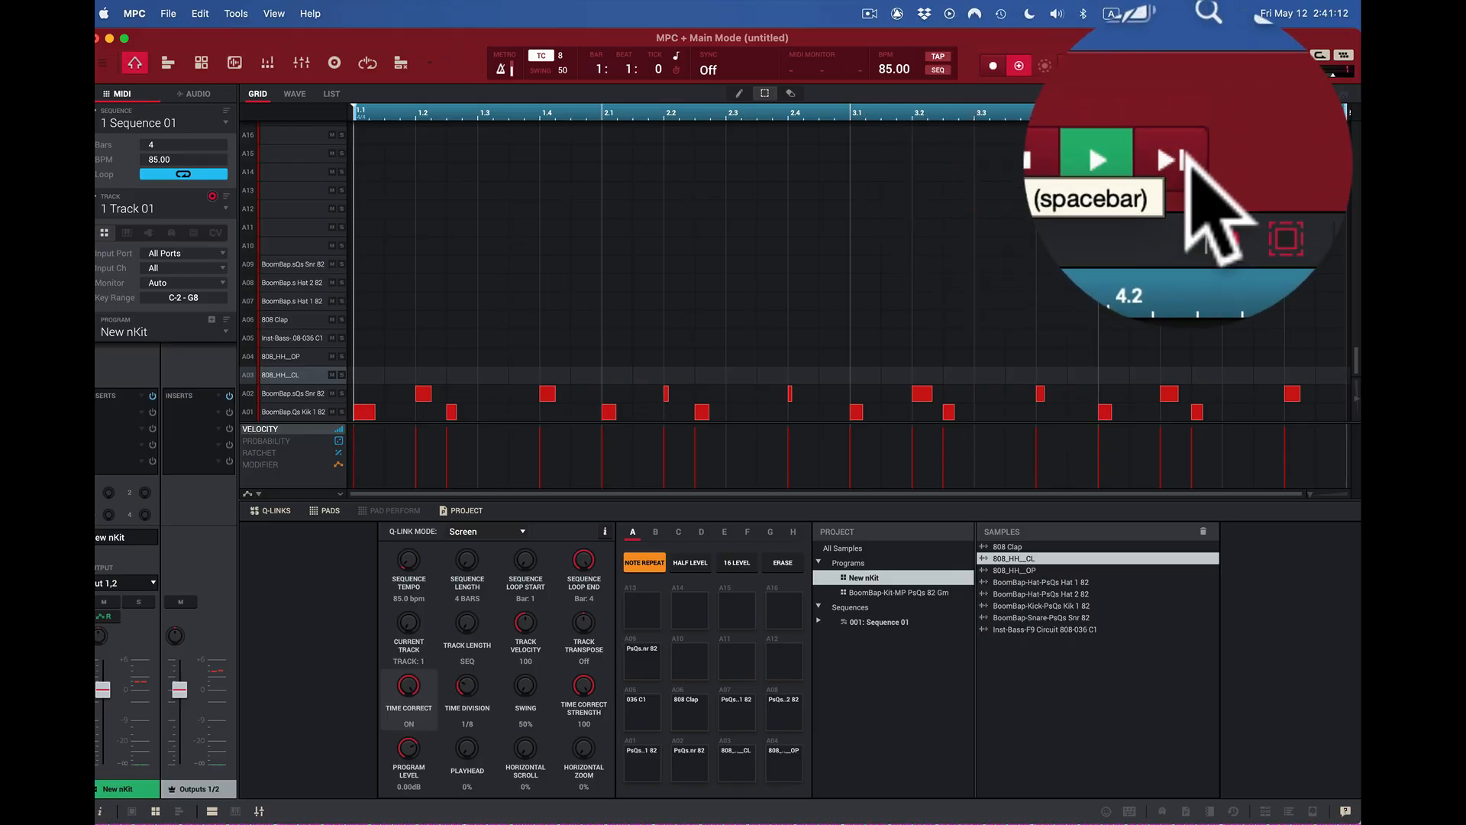
key(c)
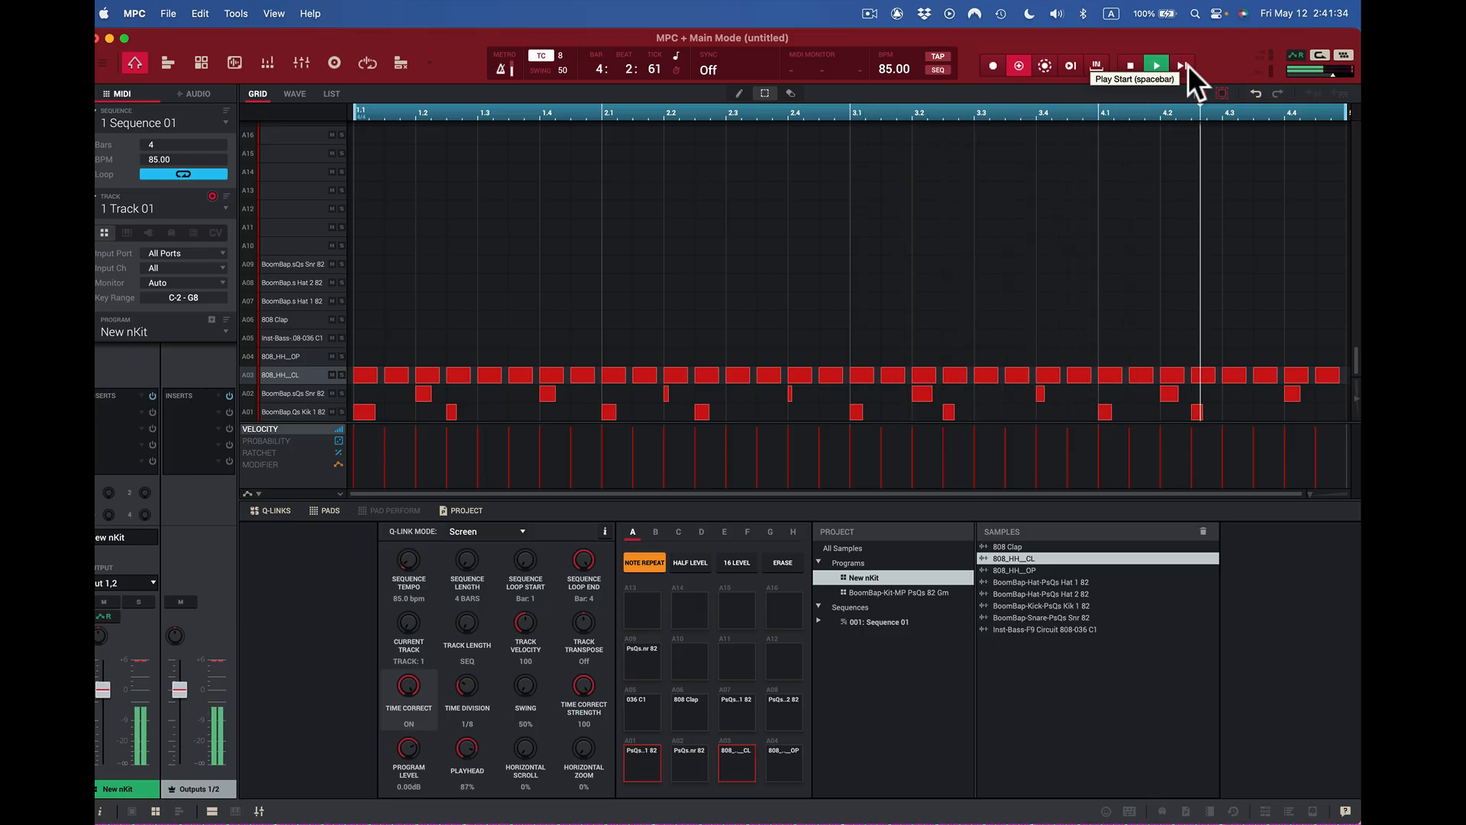
key(space)
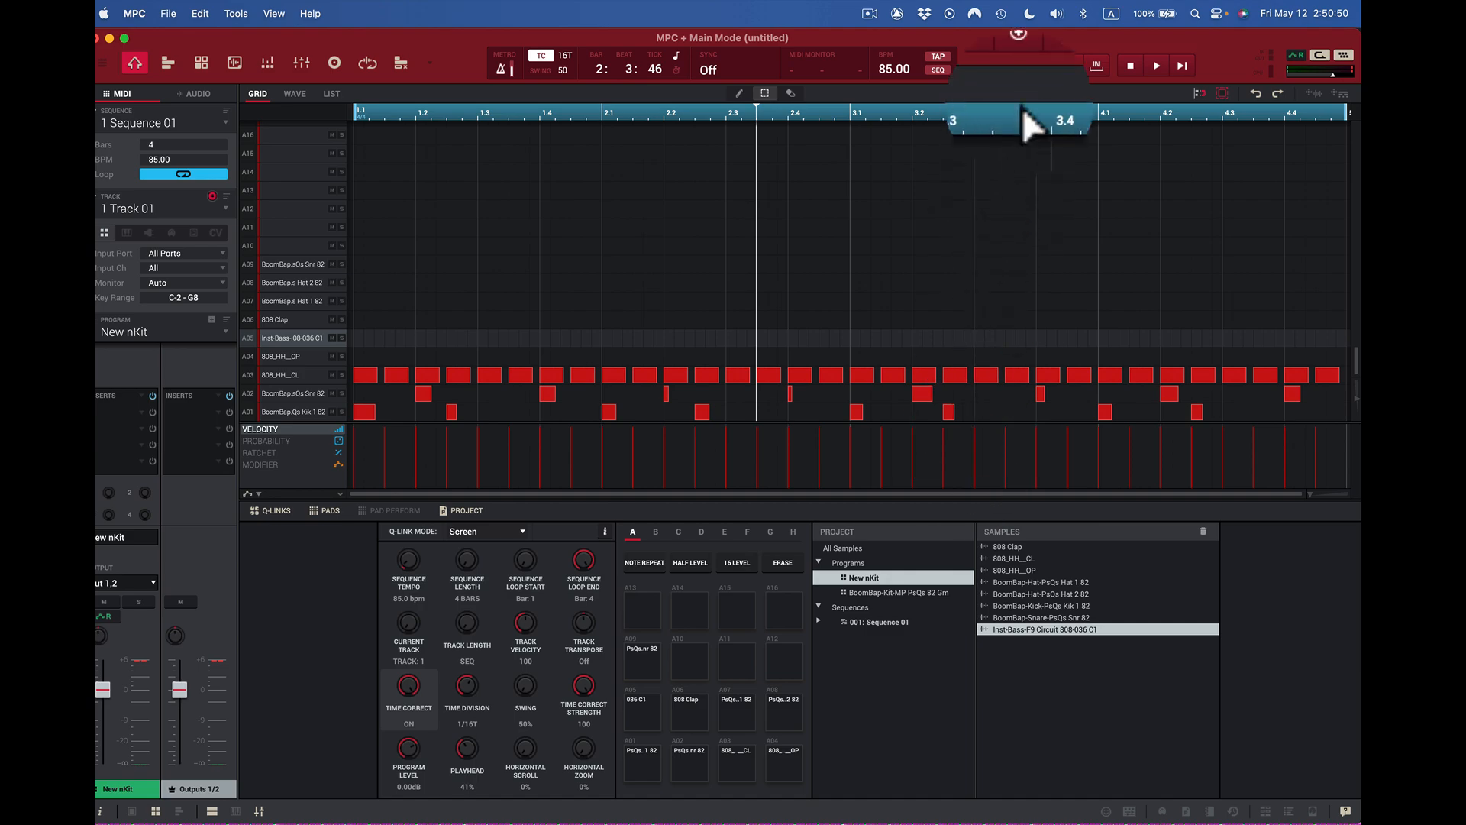
- Overdub the 808 bass on pad A05 at beat 1.1, just before and on 3.1, and halfway through beat 4.4
click(1017, 70)
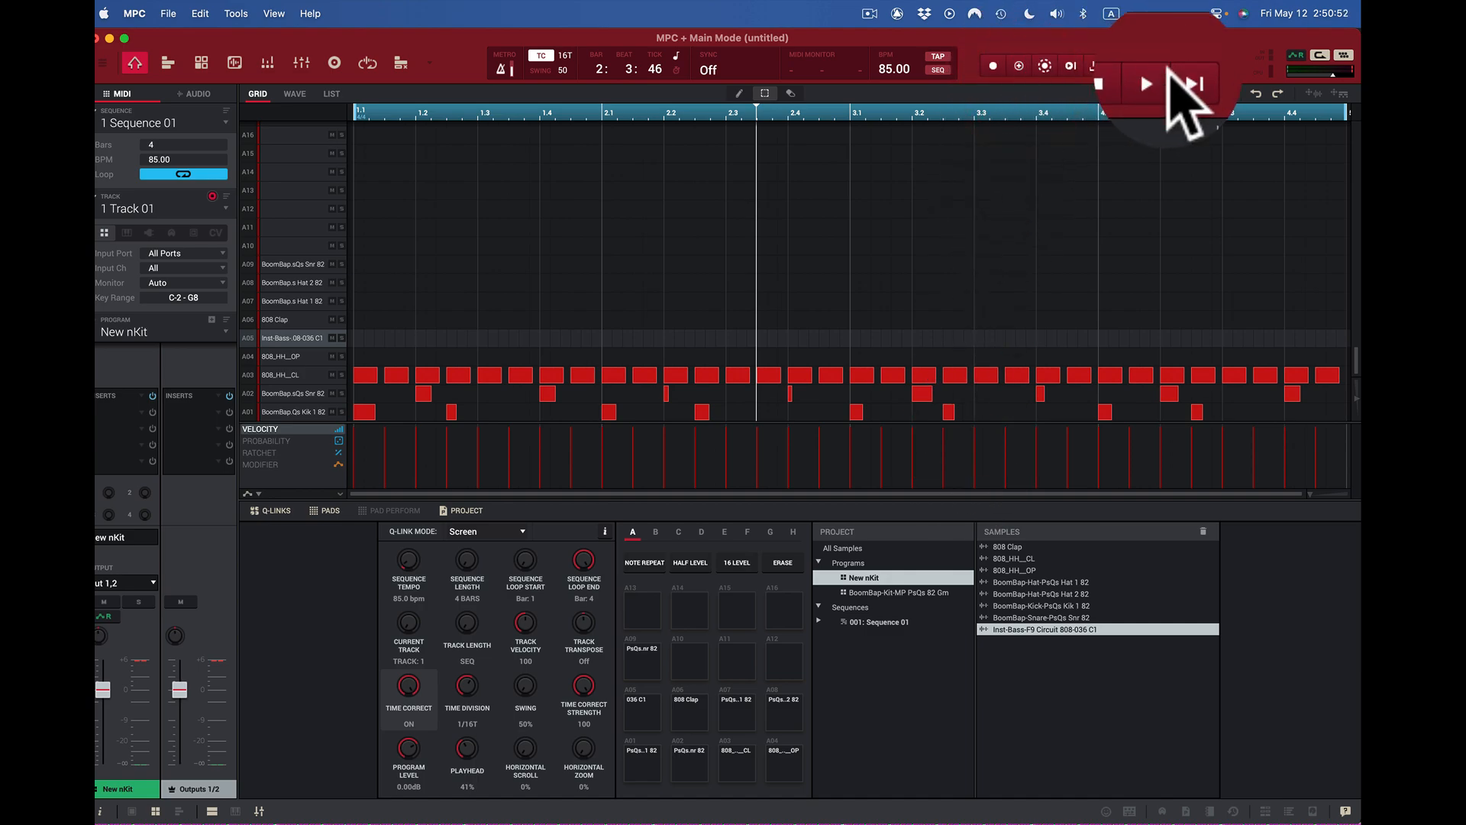
click(1186, 76)
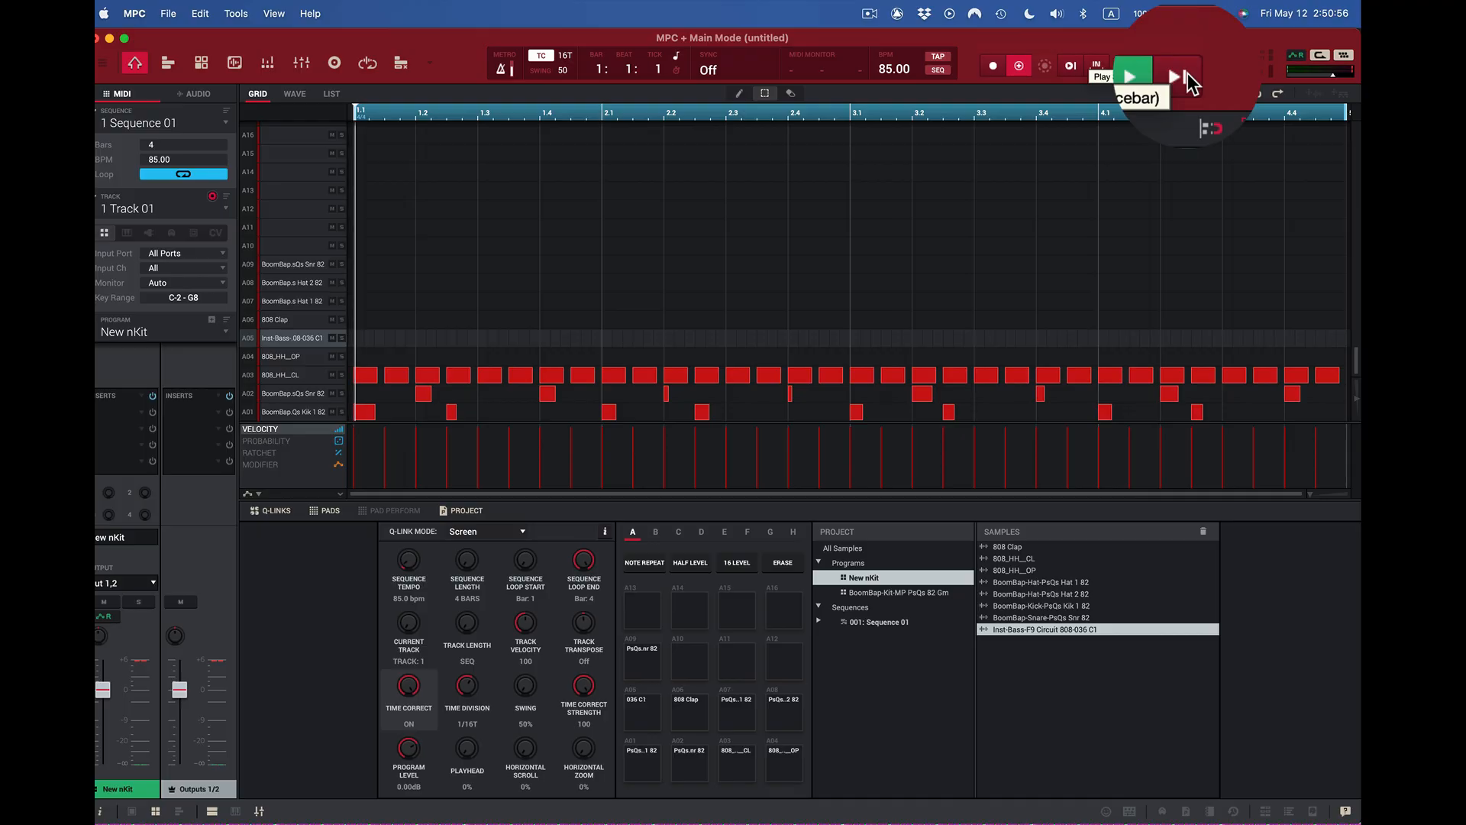
key(a)
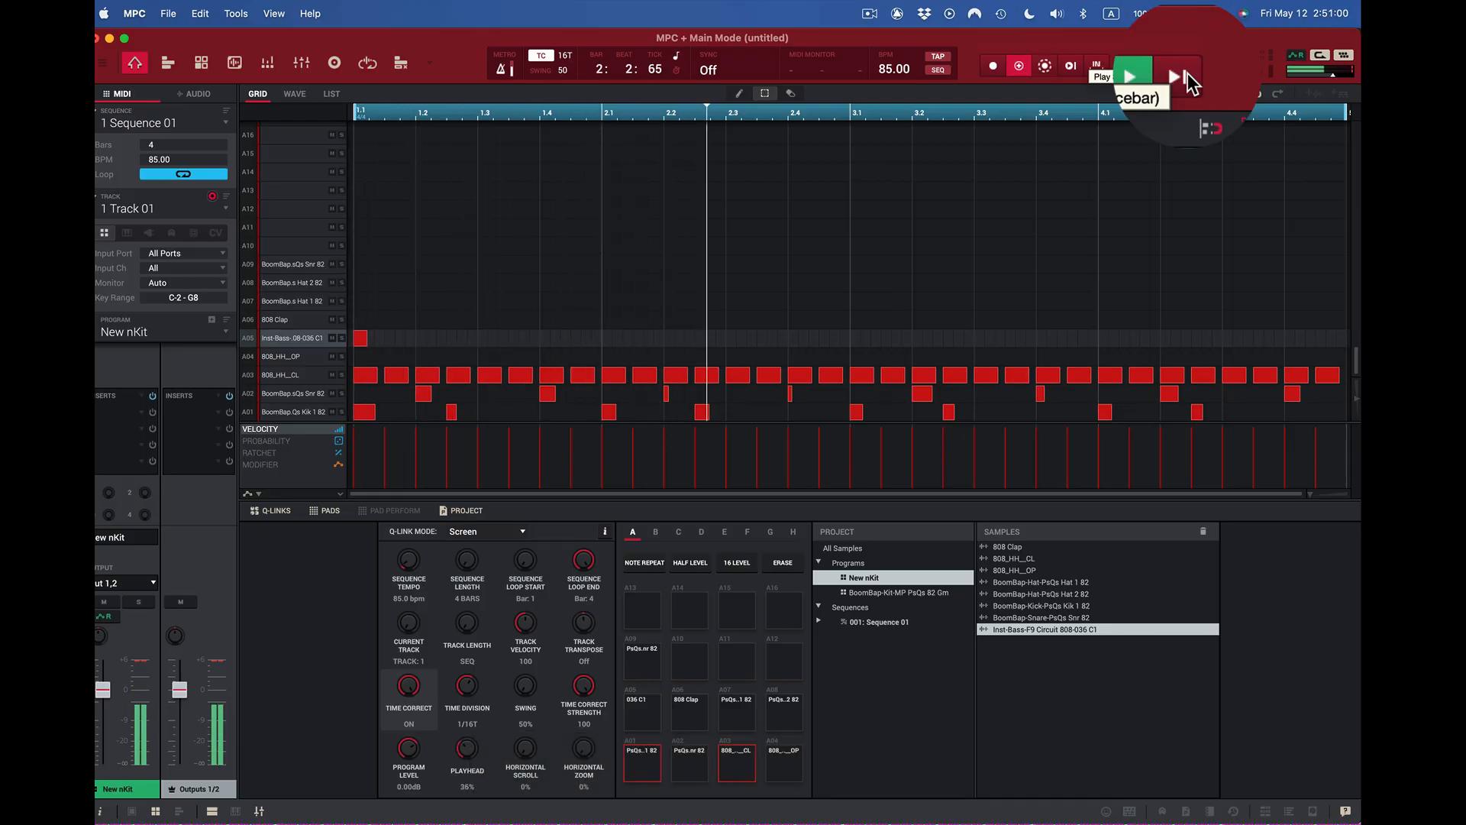
key(a)
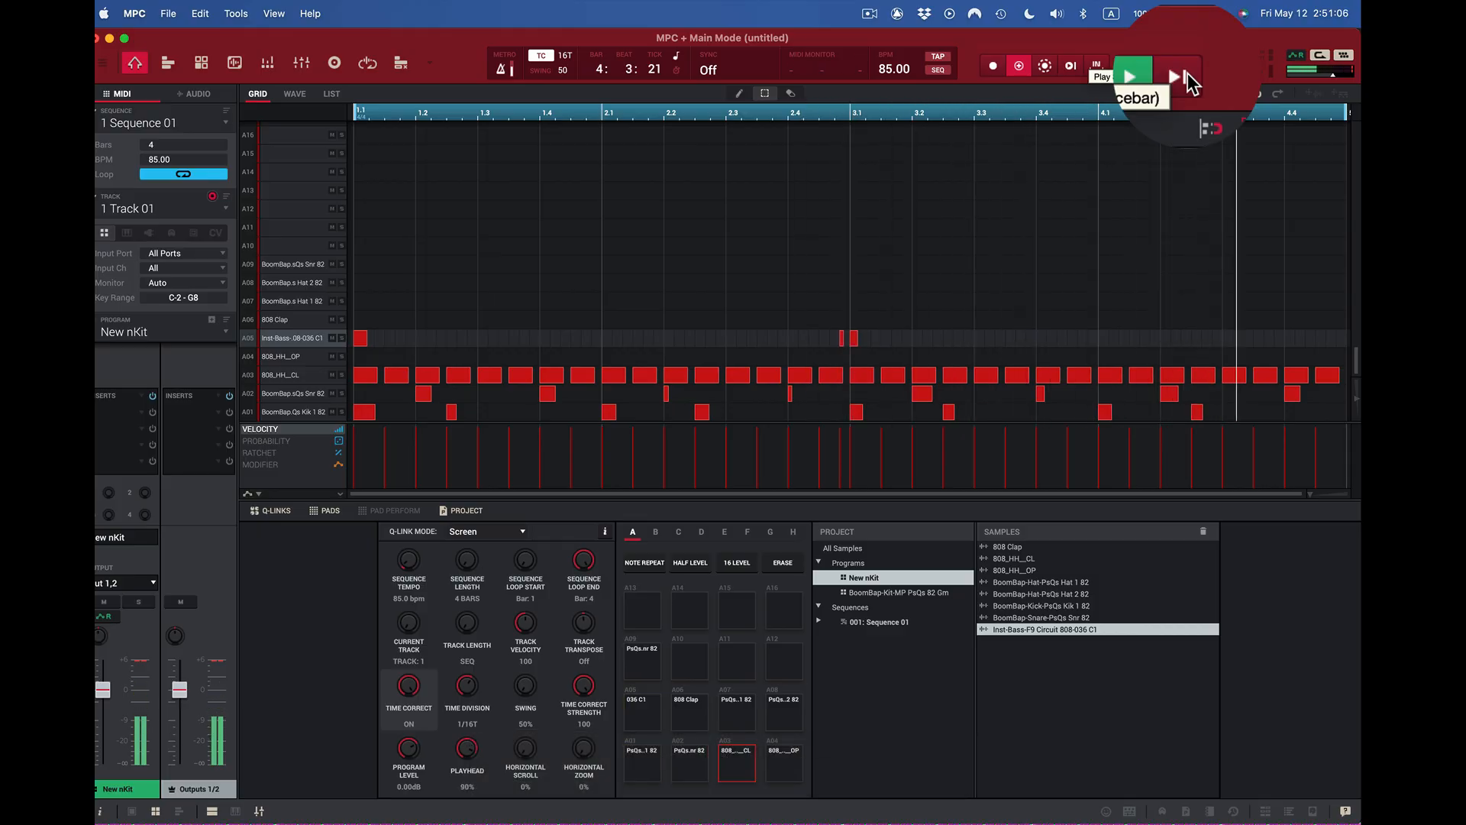
key(a)
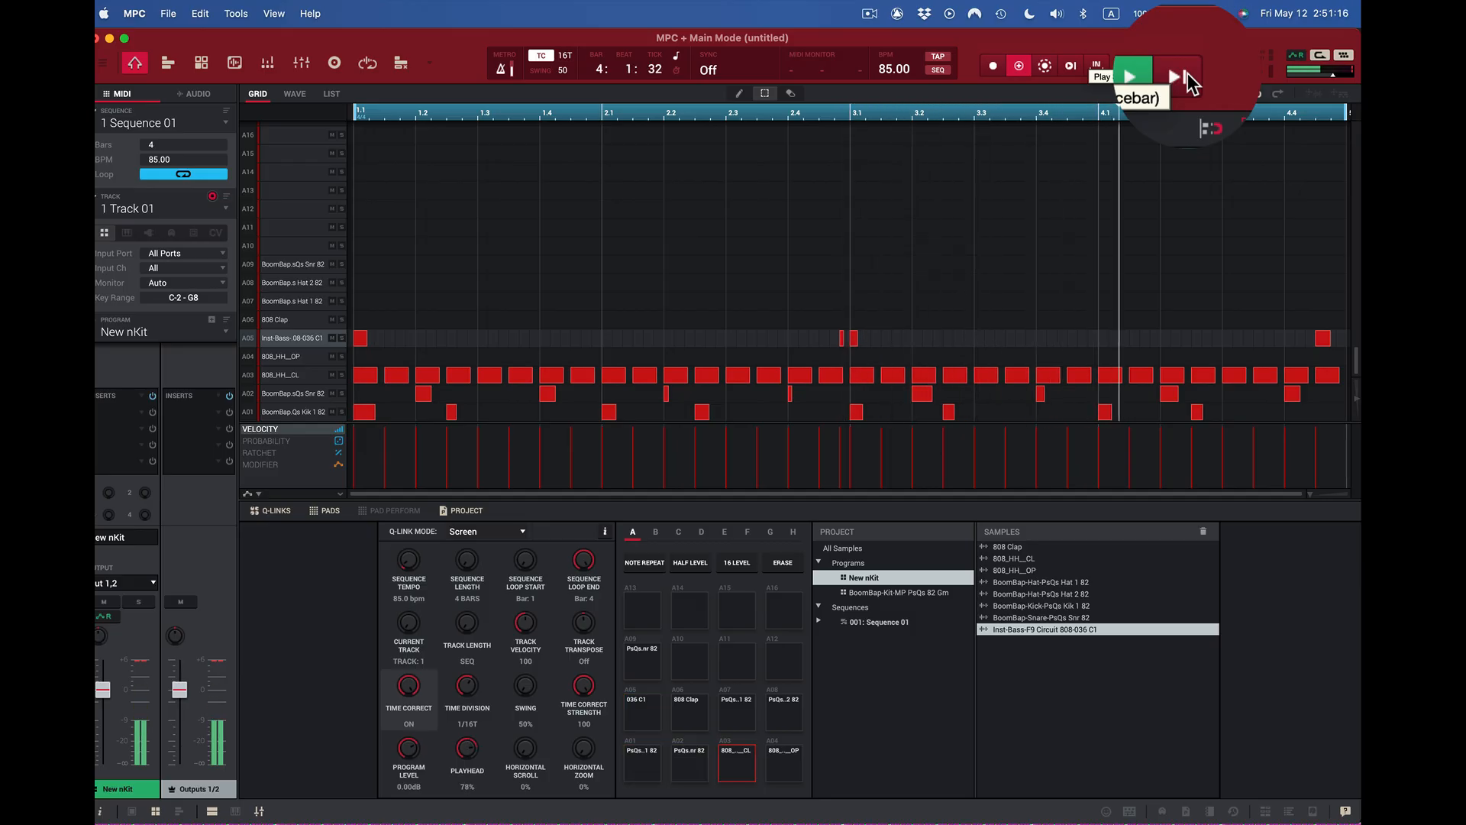
key(space)
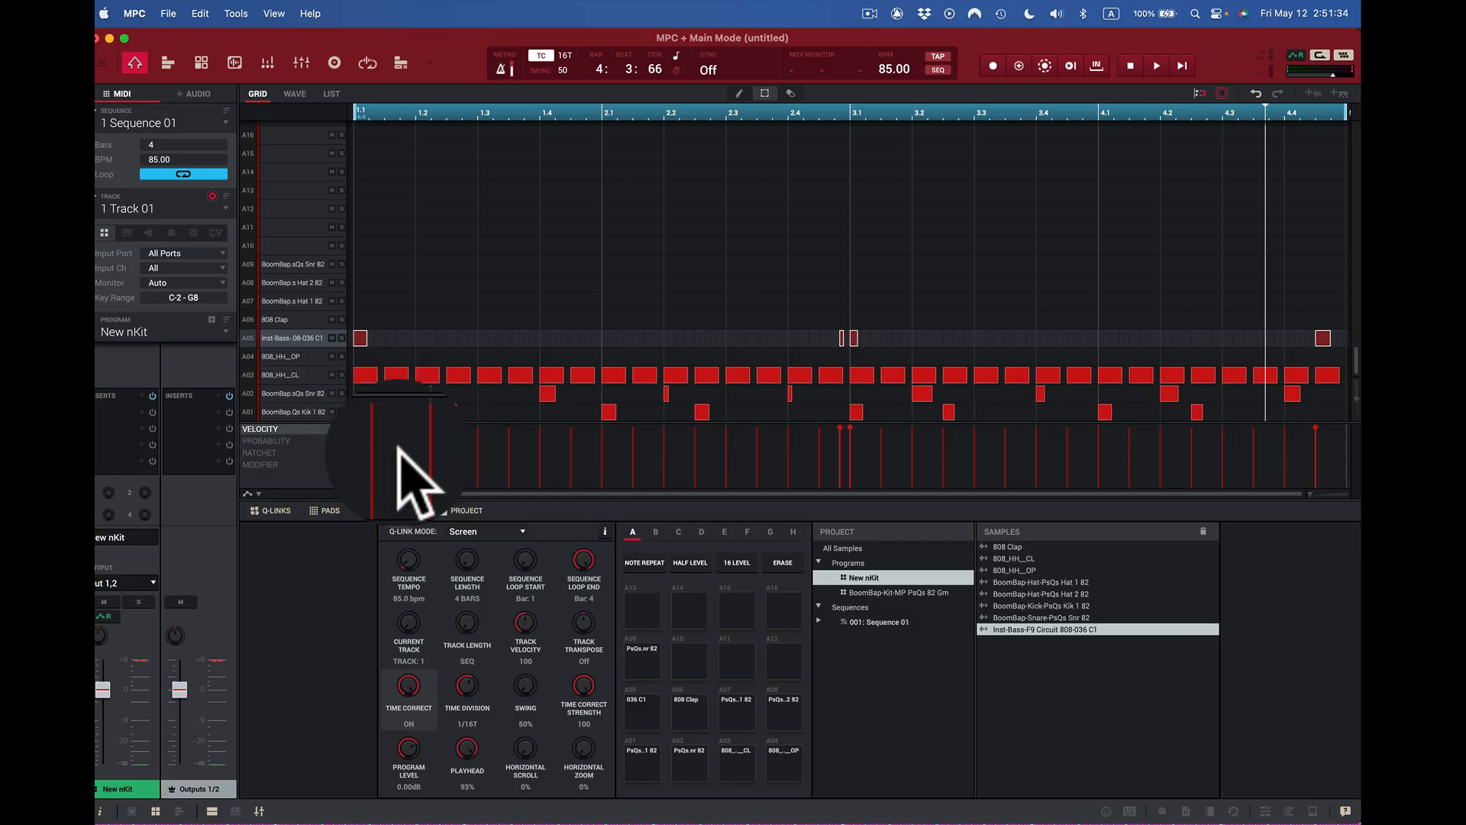
- Overdub two extra kicks on pad A01, one just before beat 2.1 and one halfway between 3.4 and 4.1
key(z)
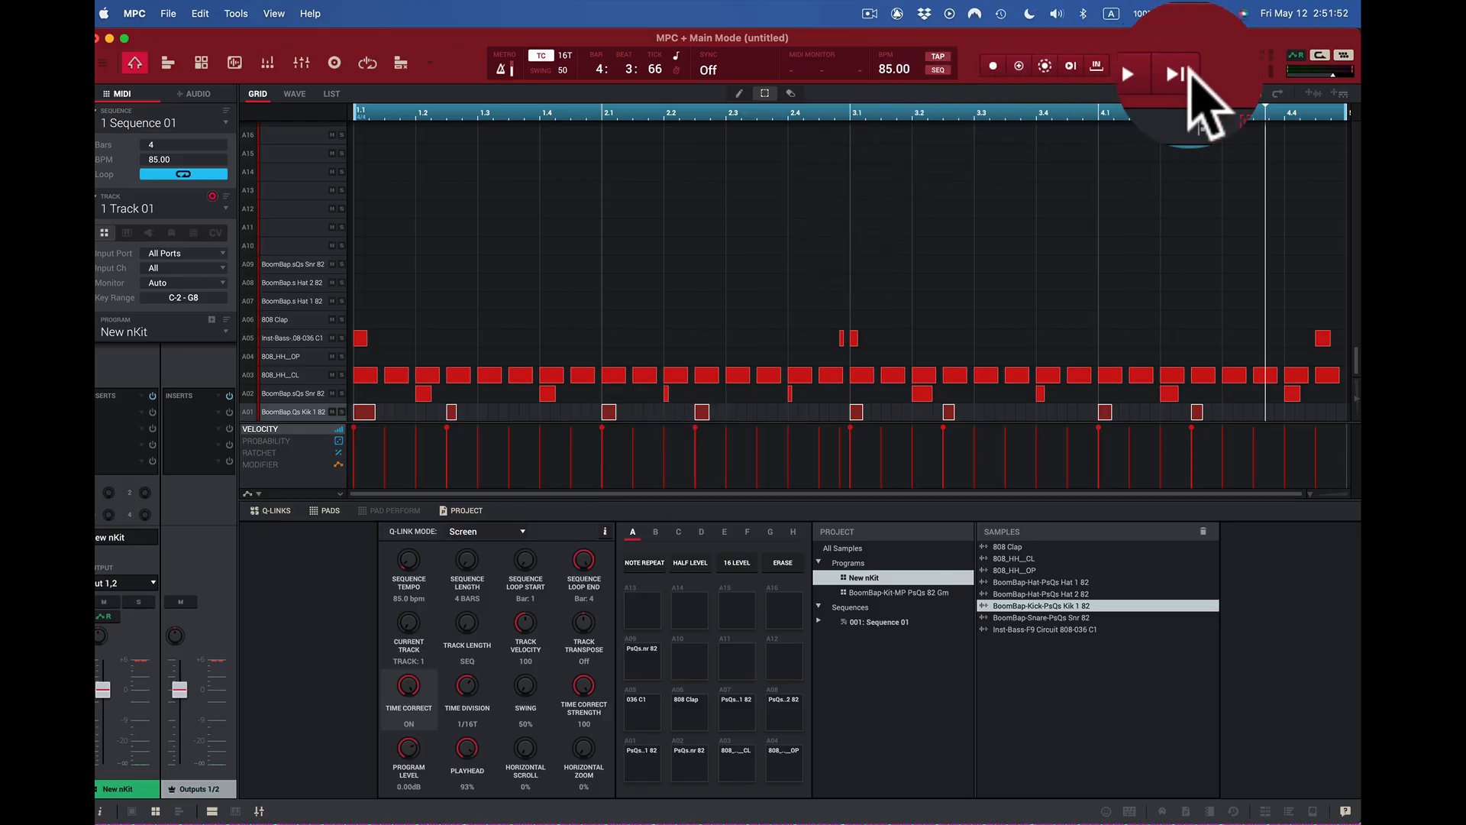
click(1184, 73)
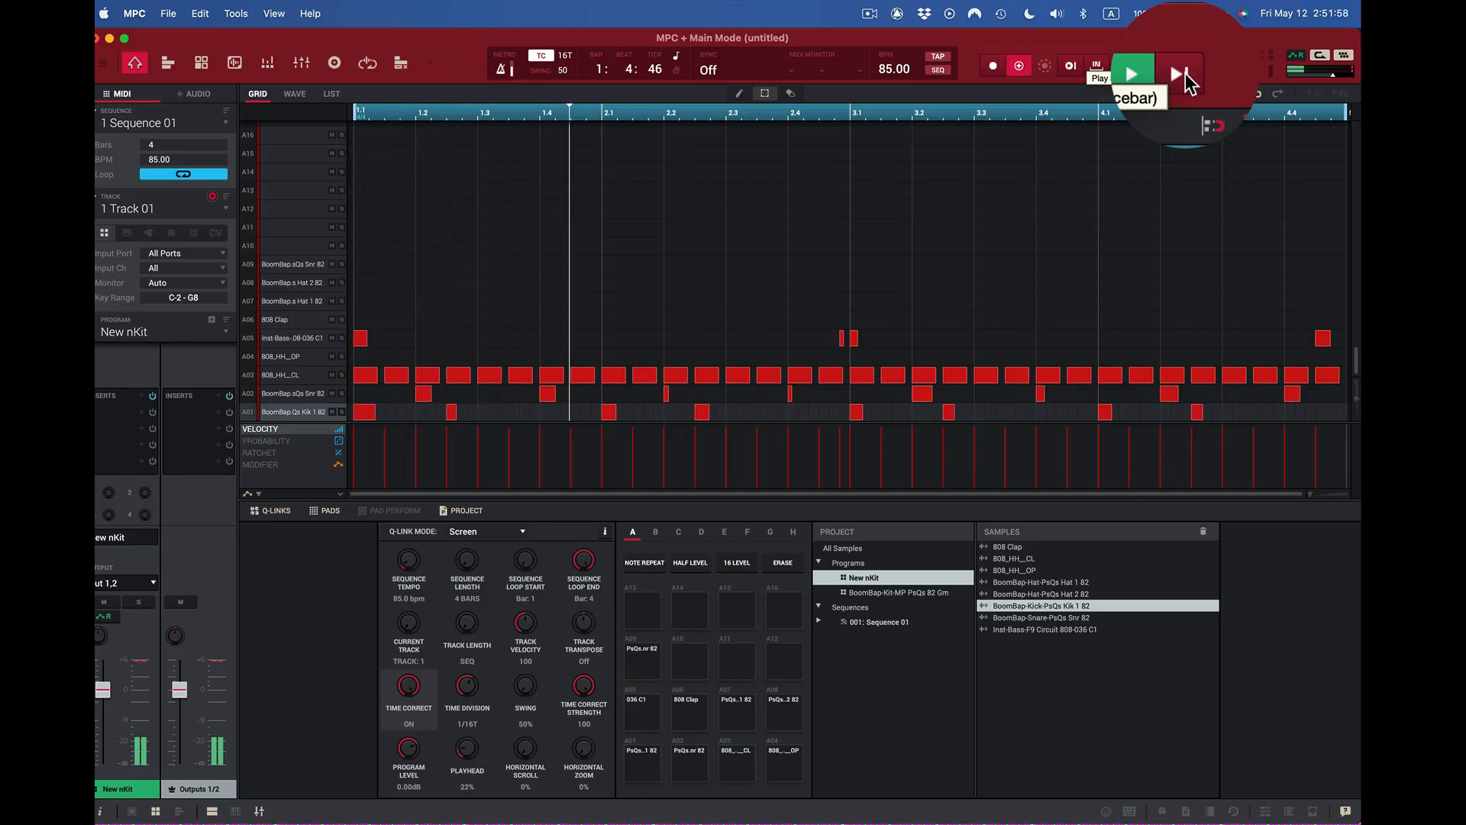
key(z)
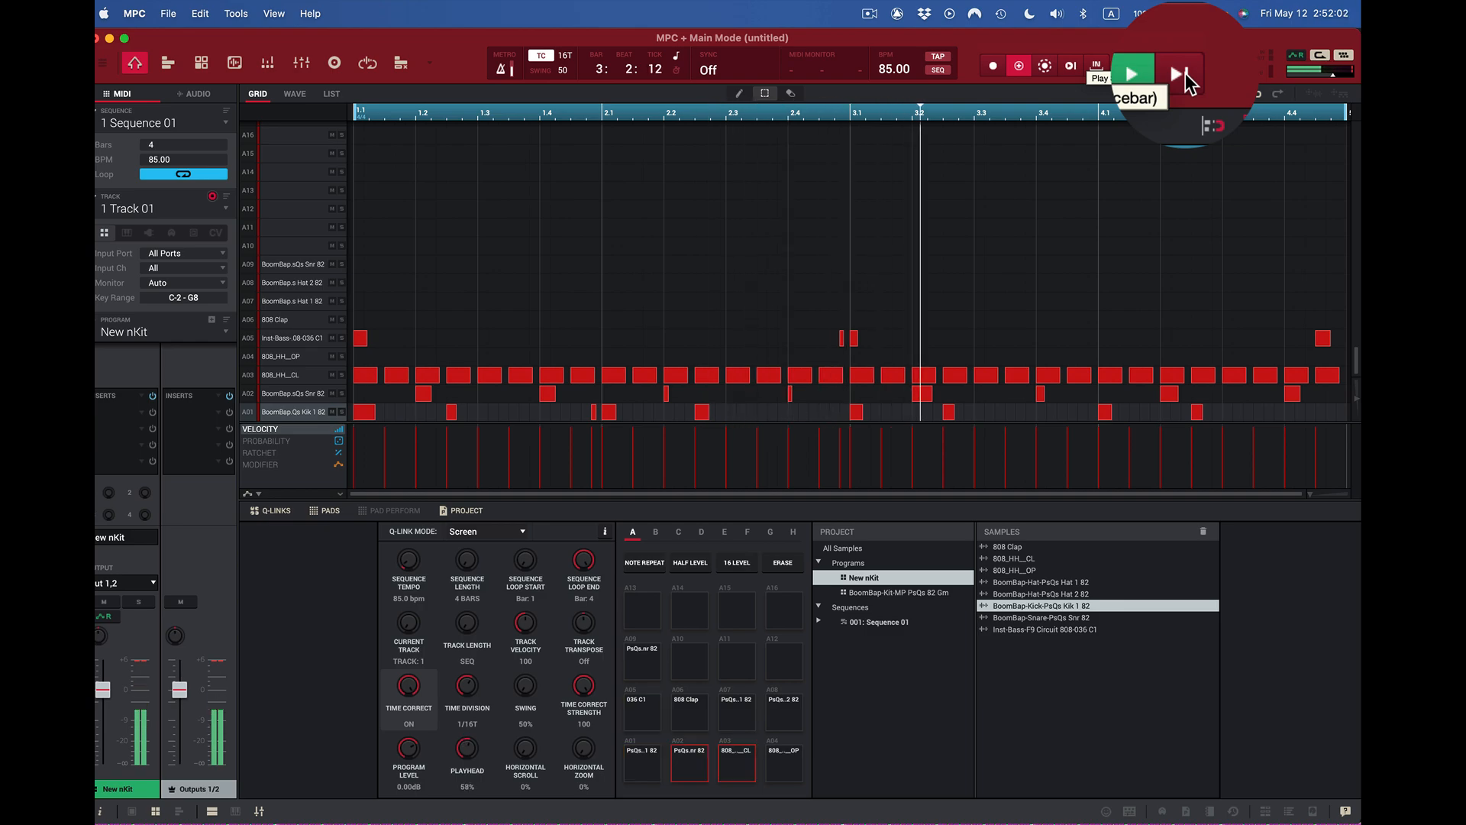
key(z)
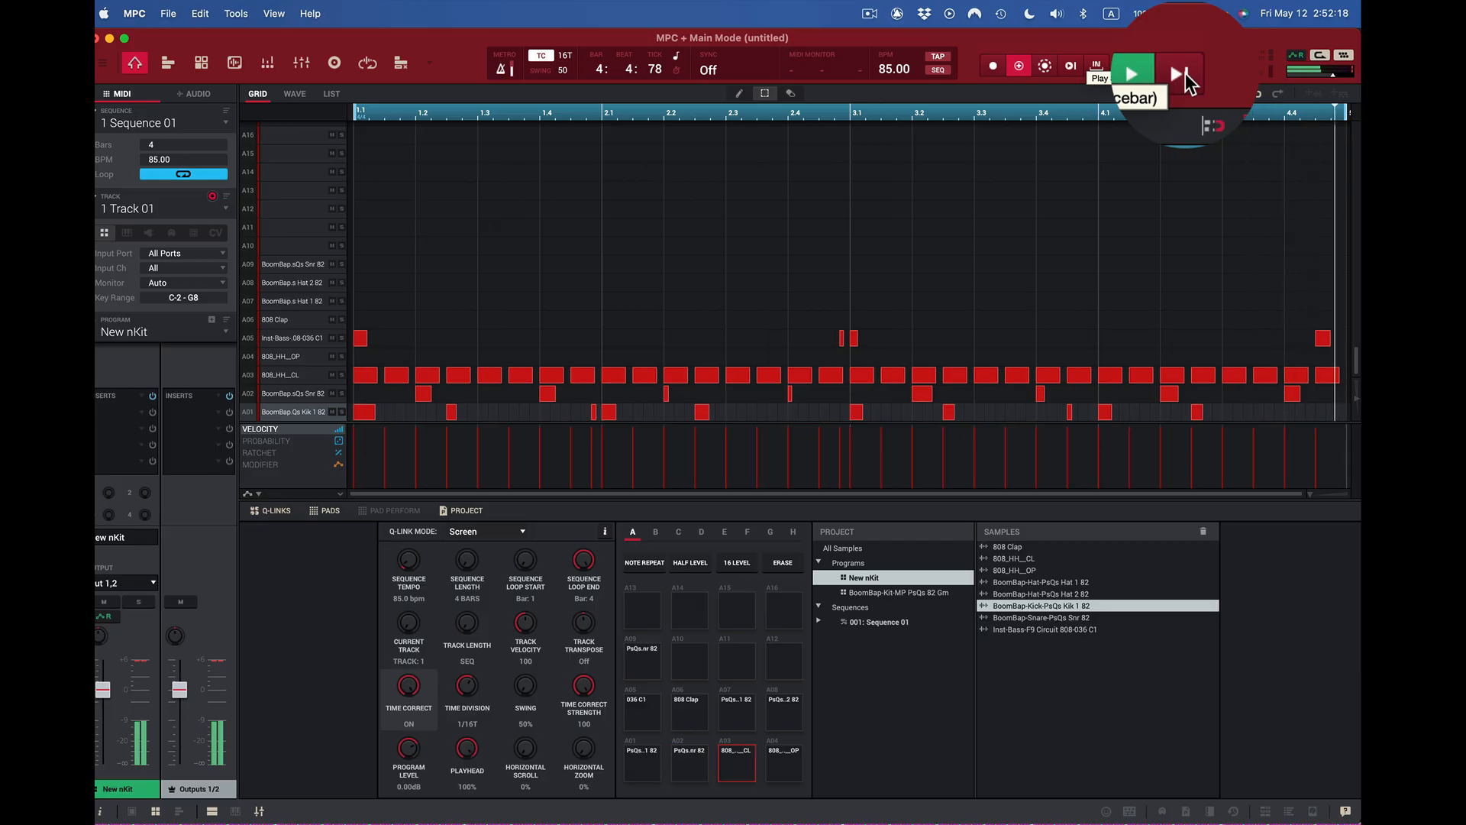
key(space)
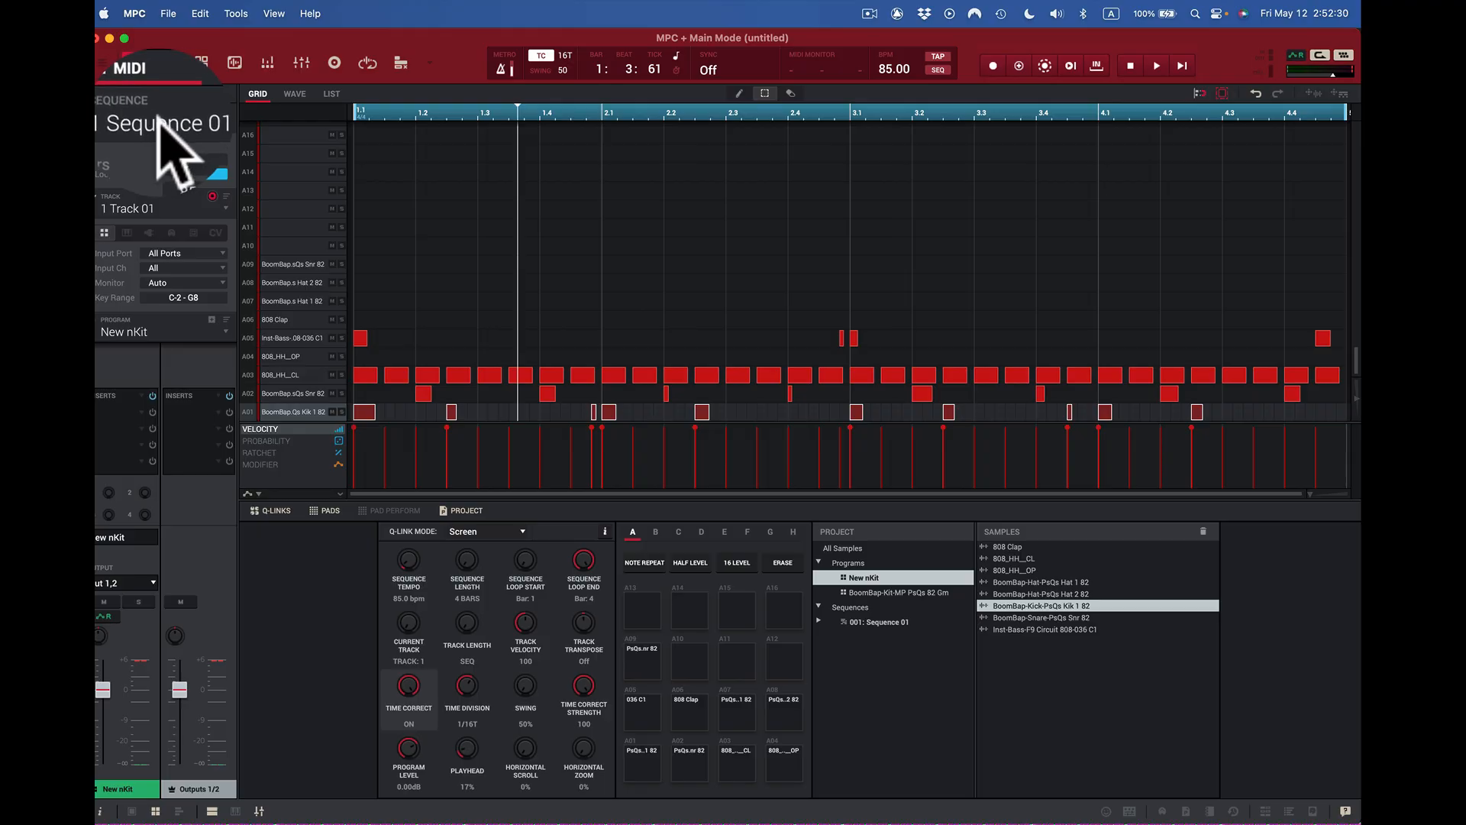
- Rename the sequence as The Beat
double_click(159, 126)
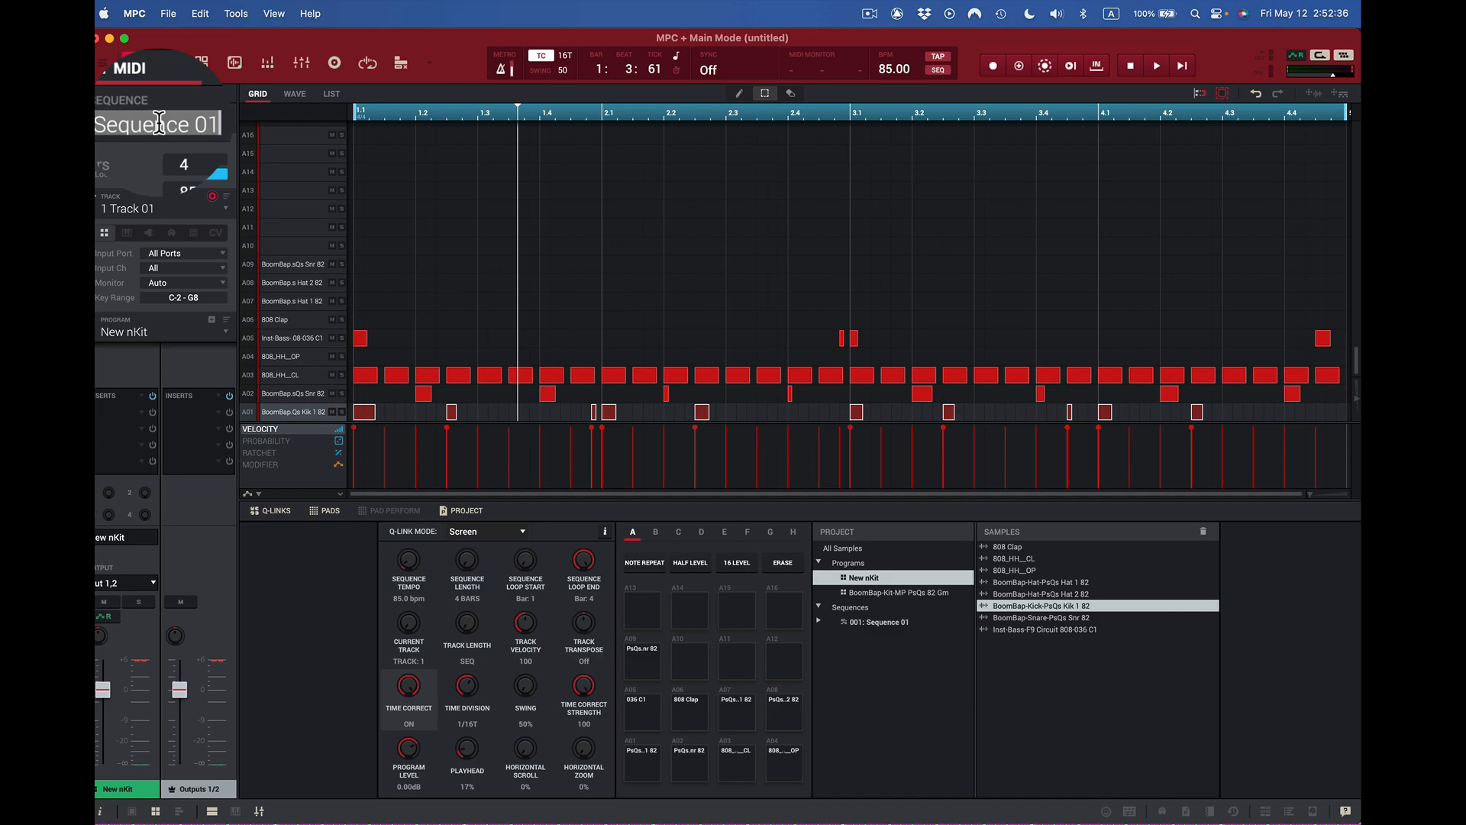
text(The Beat)
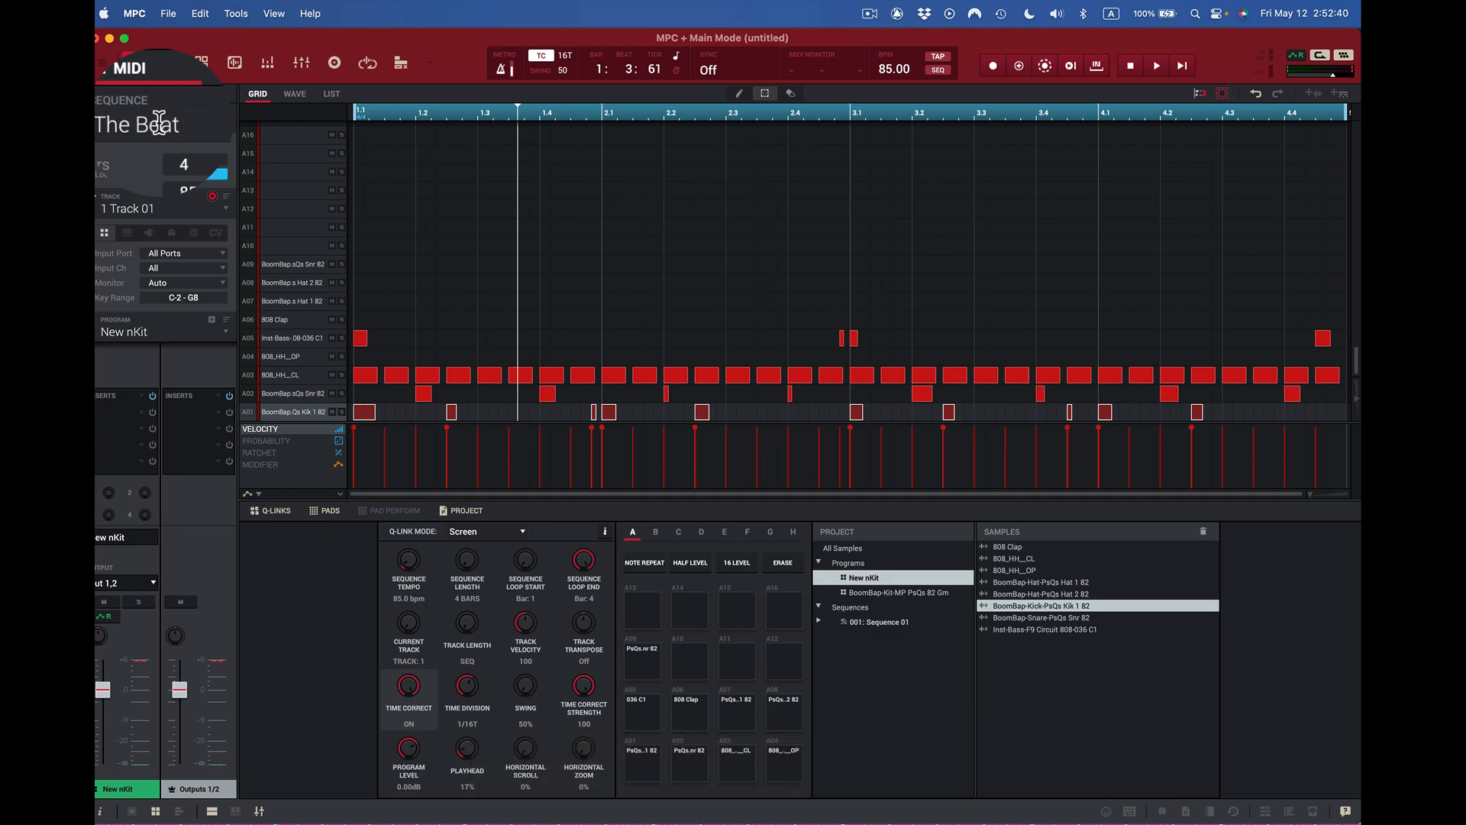
key(Return)
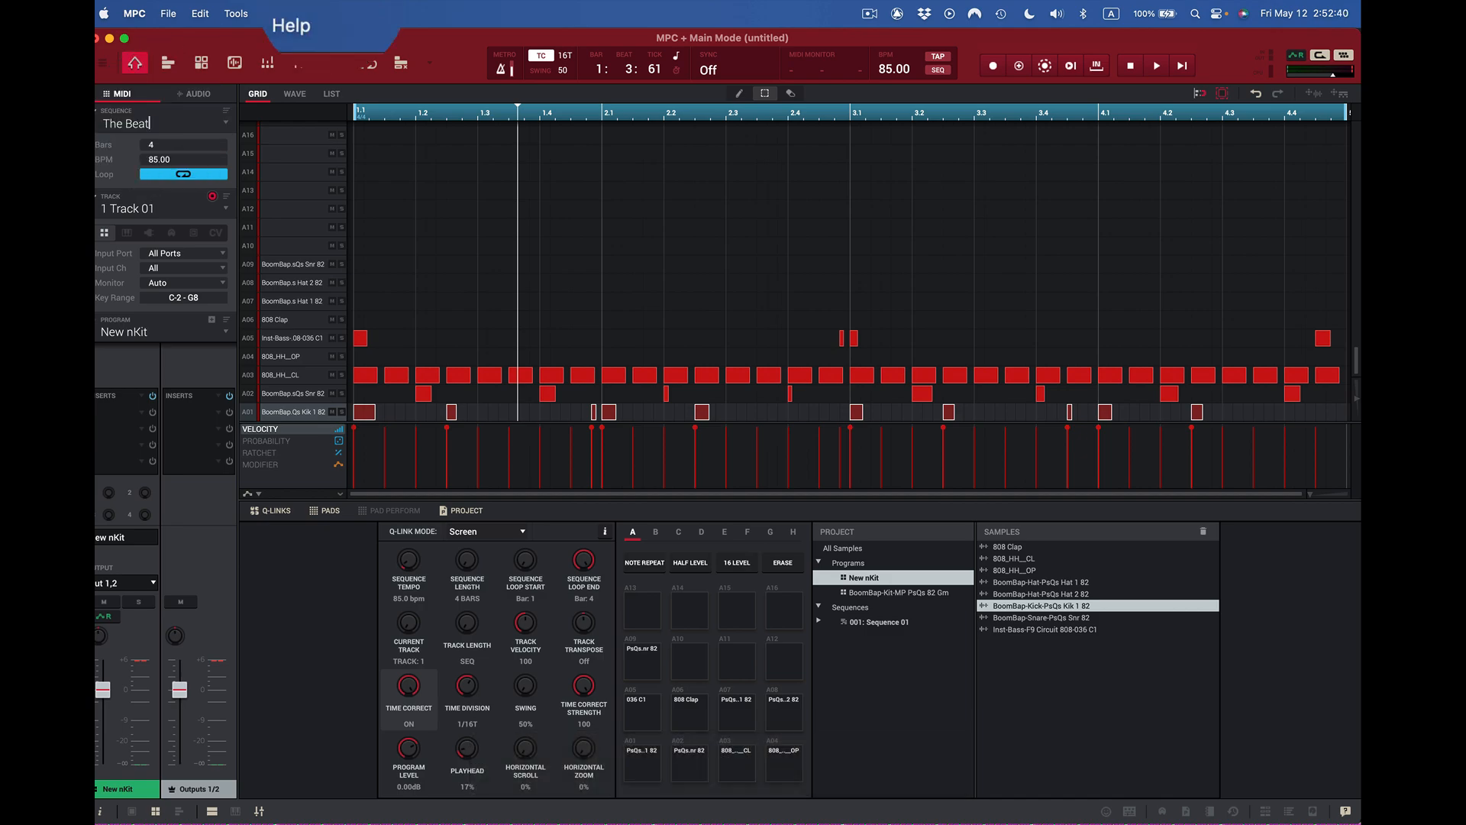
- Rename the sequence as The Beat
key(Return)
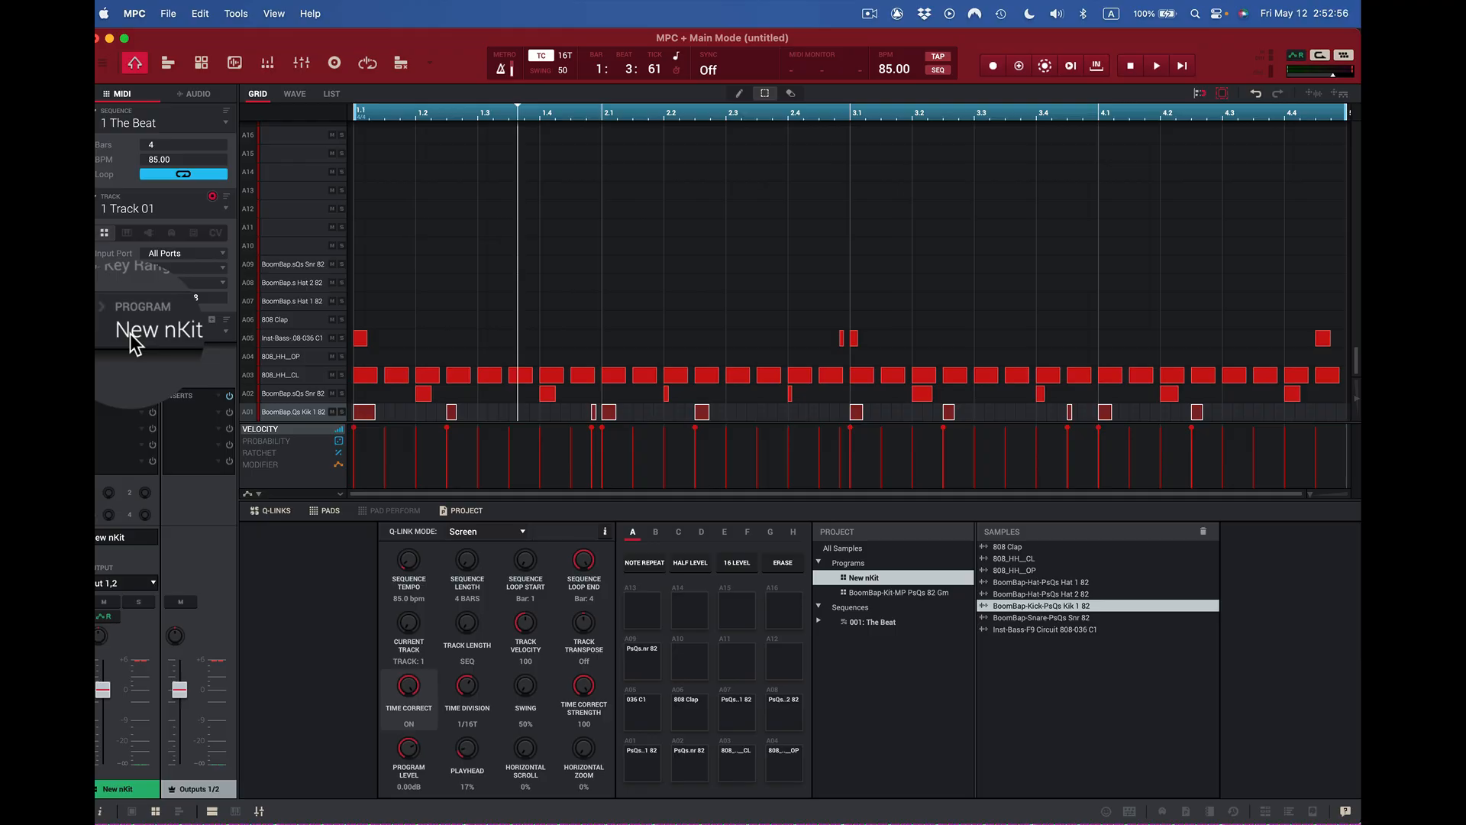
- Play the sequence and adjust its swing, first to 73% and finally to 70%
key(space)
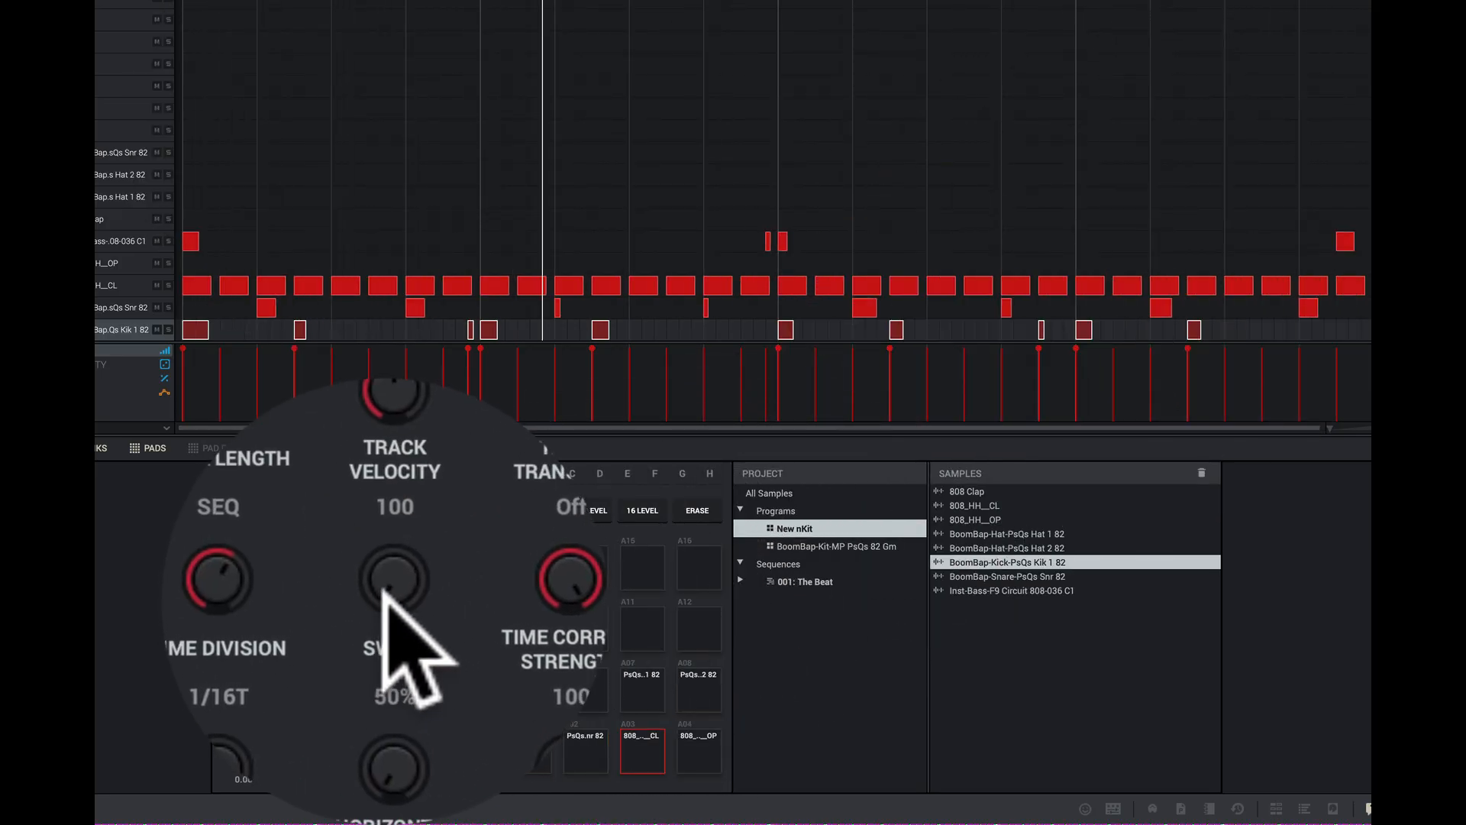
drag(381, 591, 382, 465)
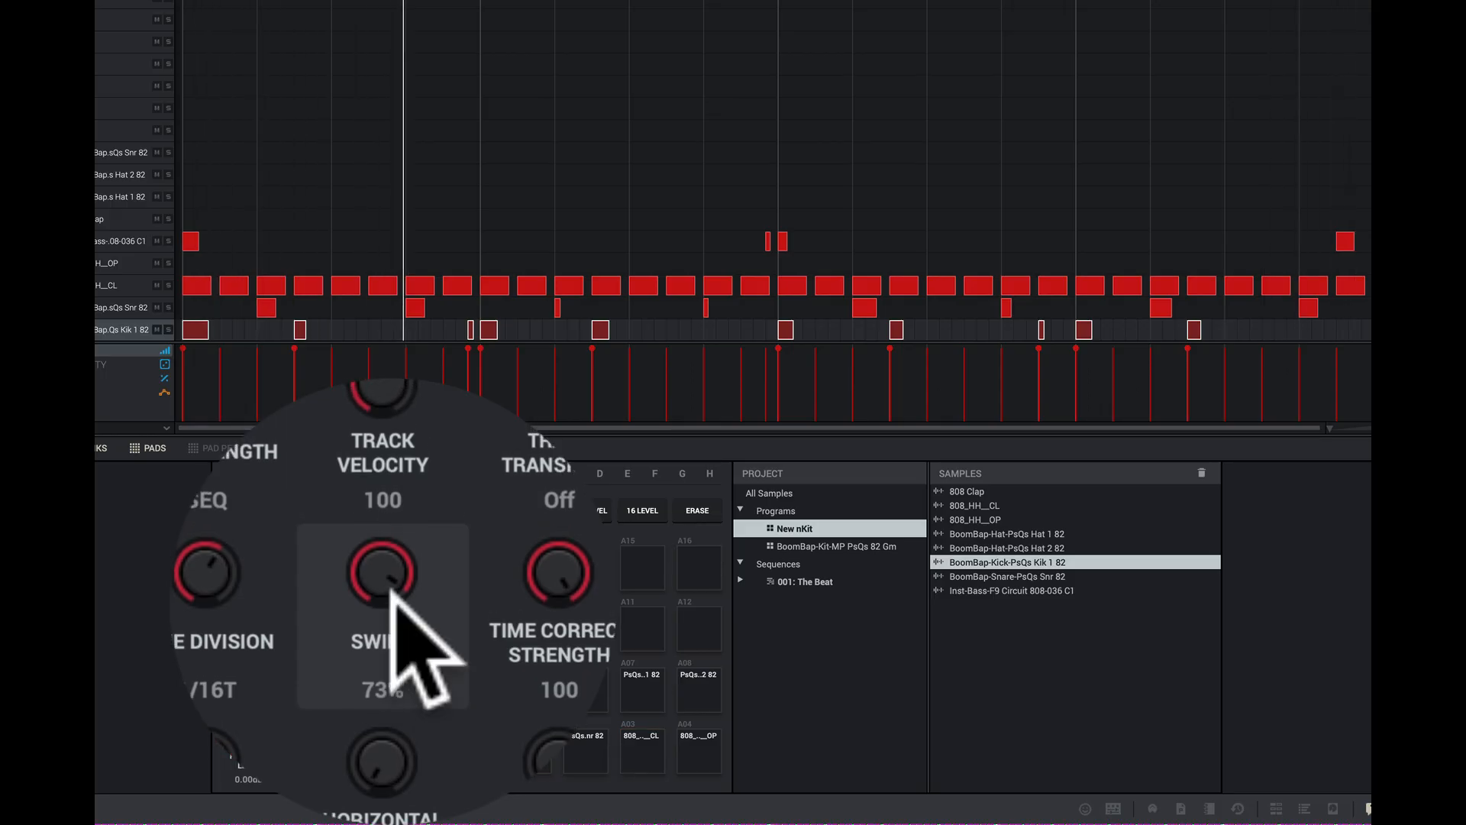
drag(386, 591, 386, 616)
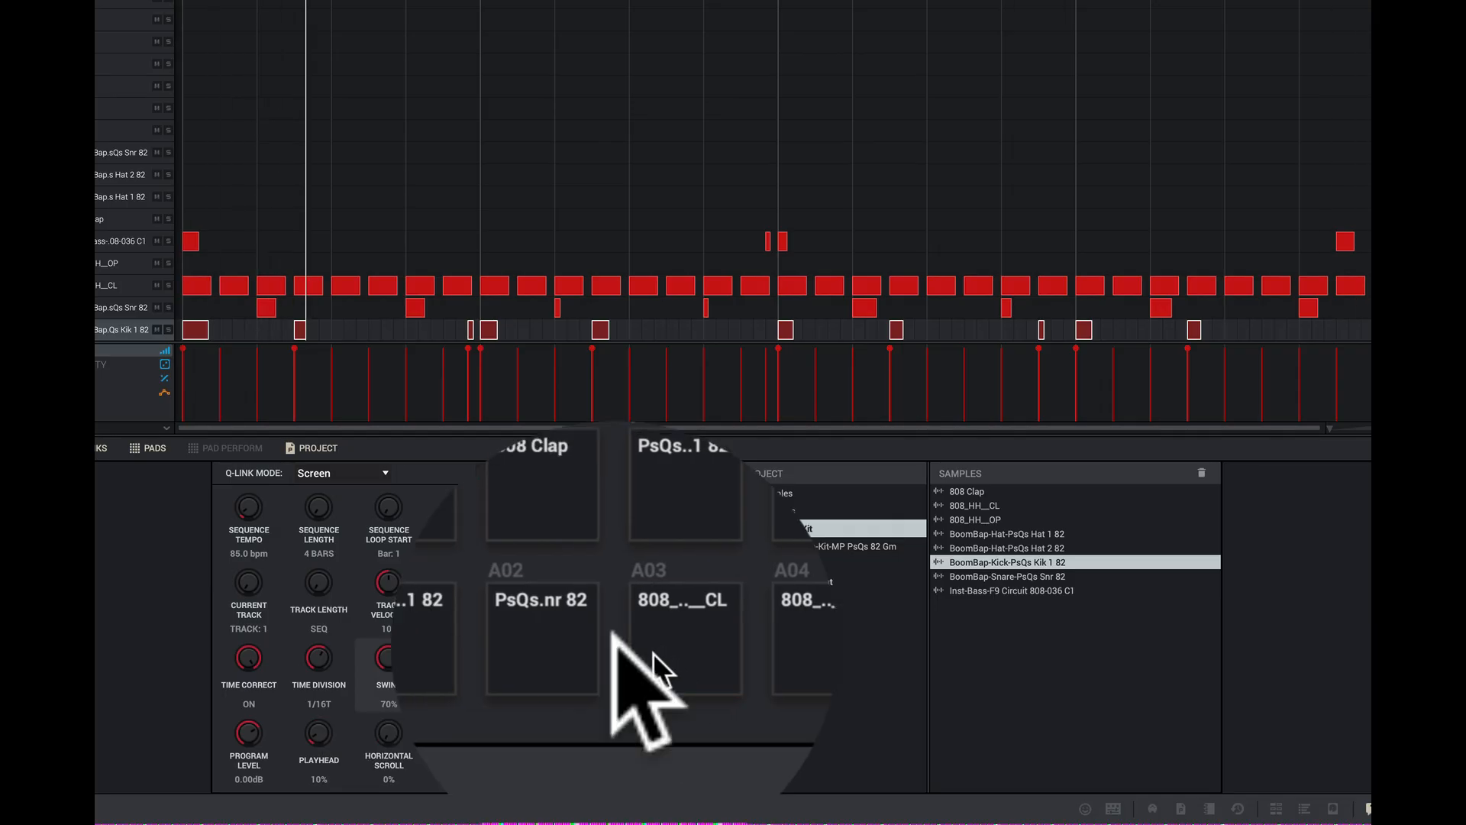
- Switch the Q-Links to Program mode and select pad A01
click(385, 469)
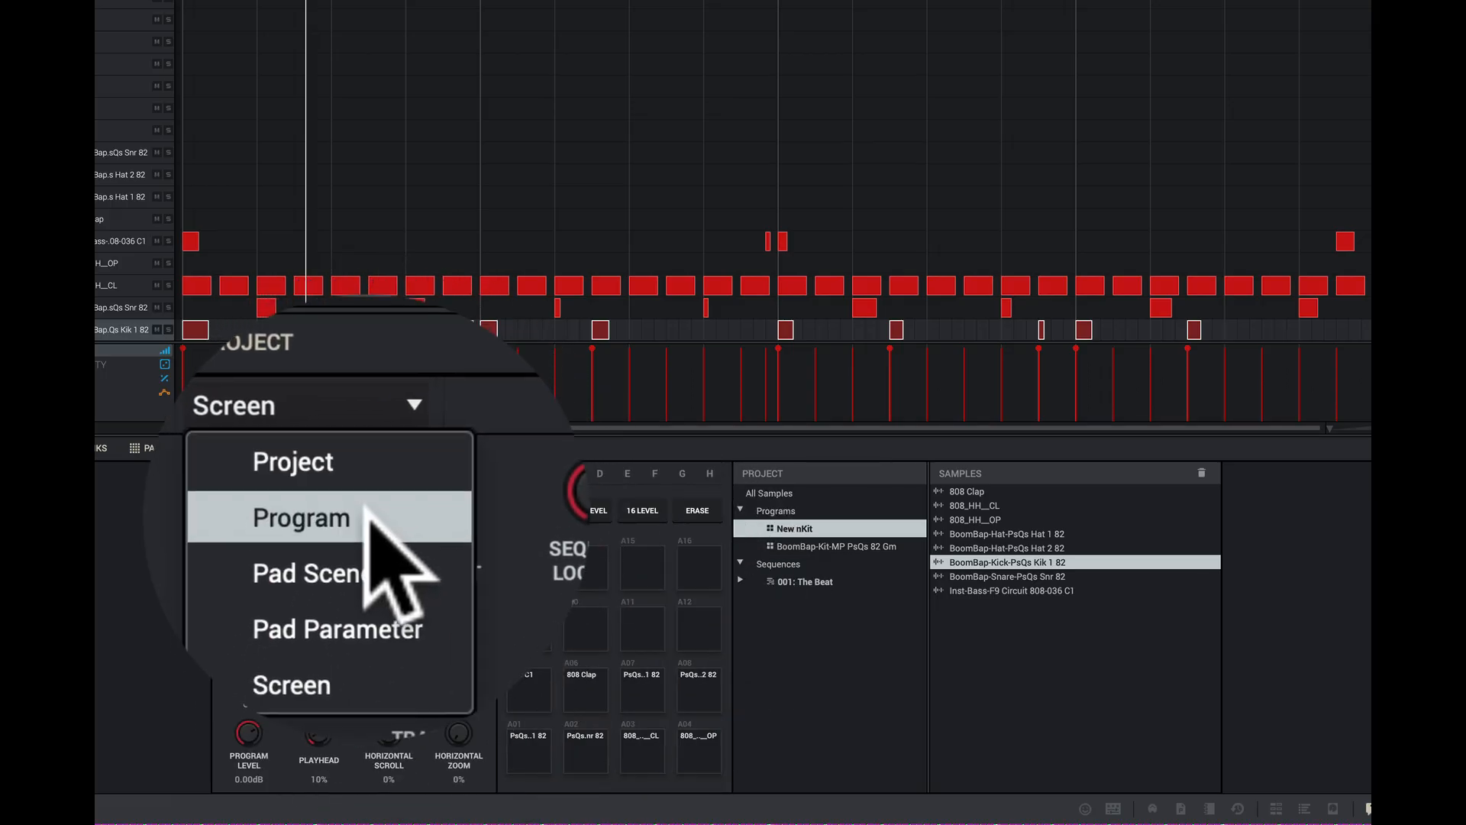
click(365, 515)
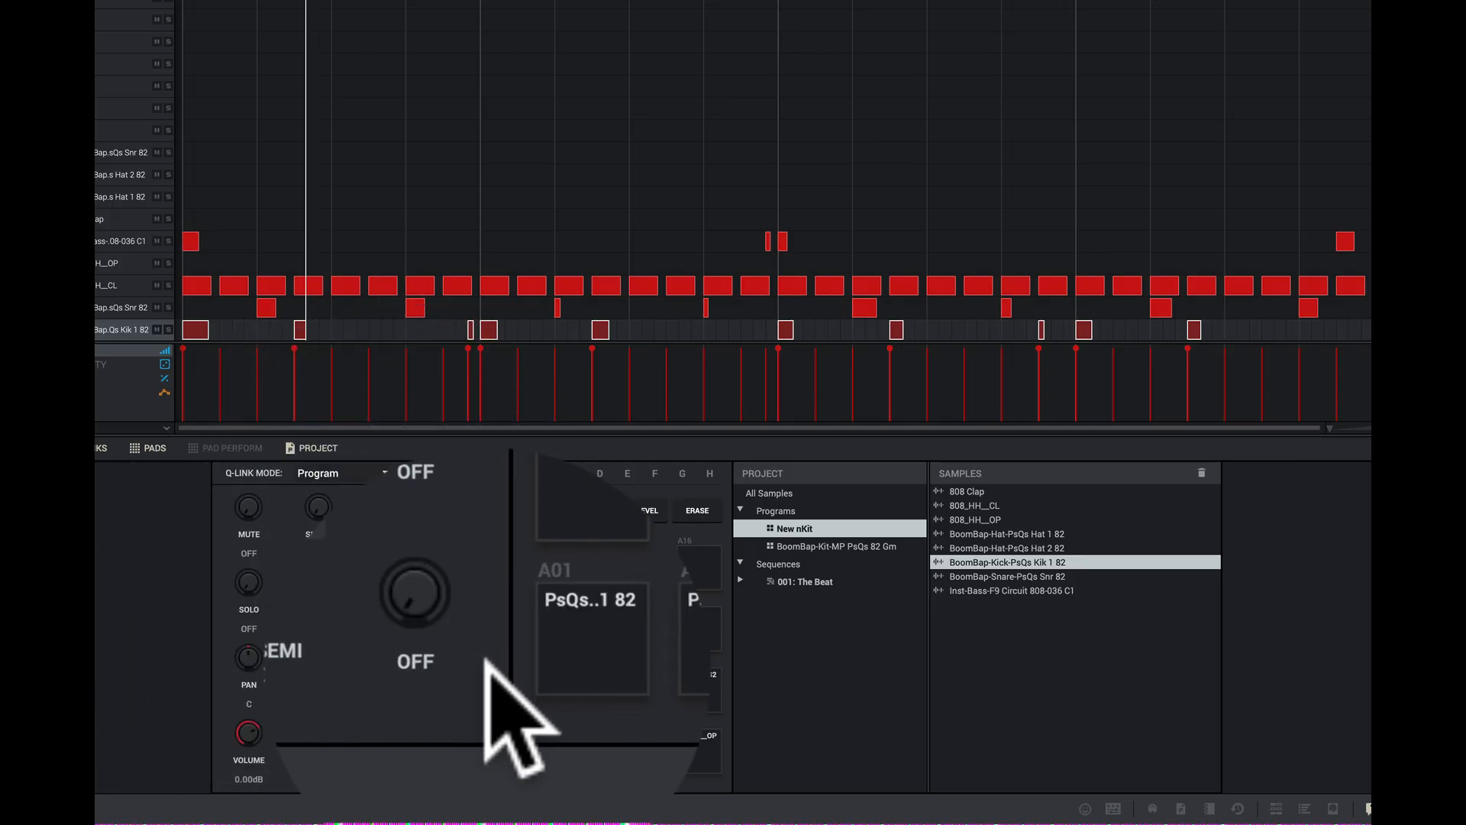
click(528, 744)
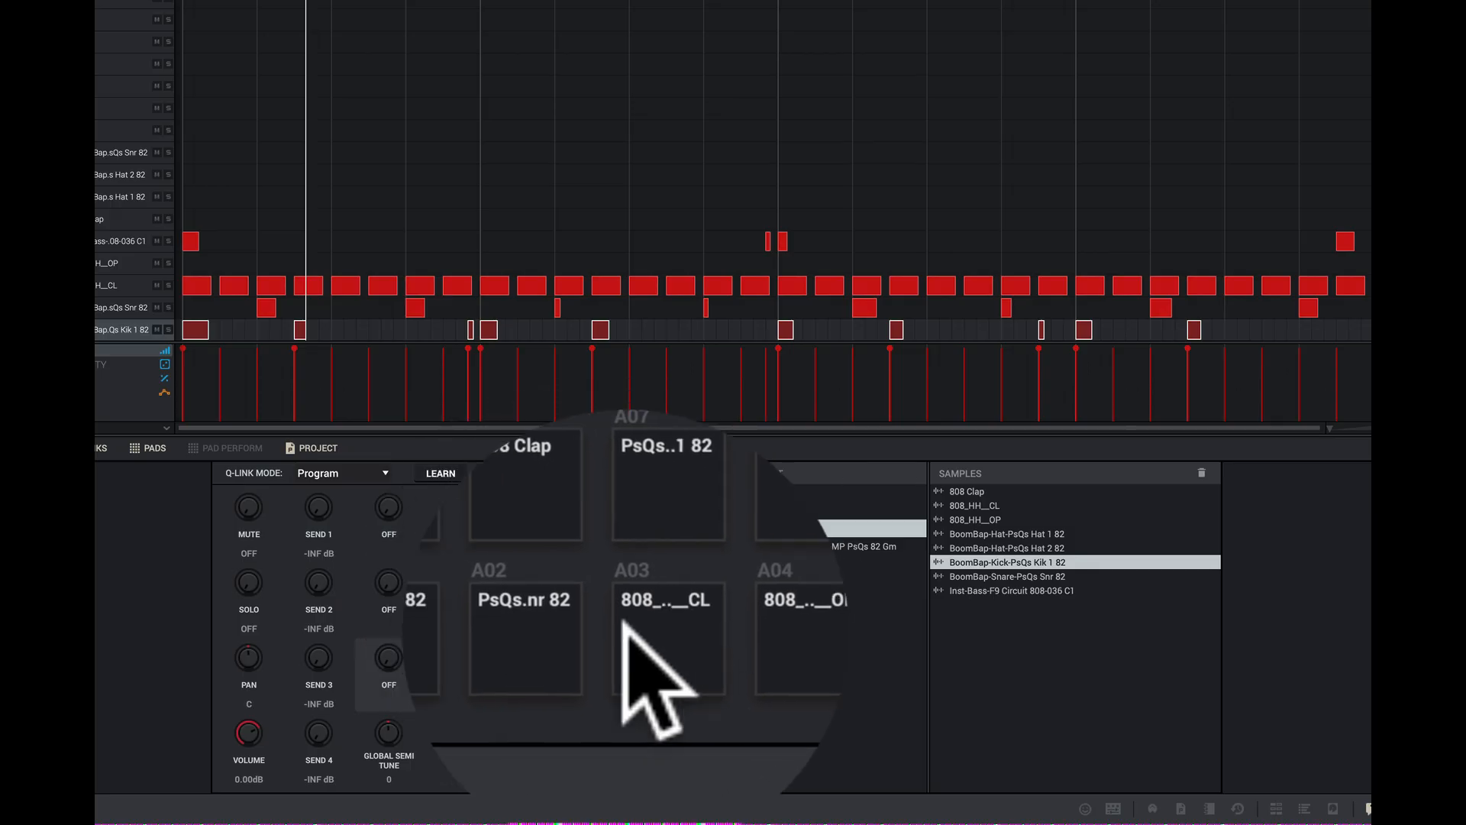
click(532, 642)
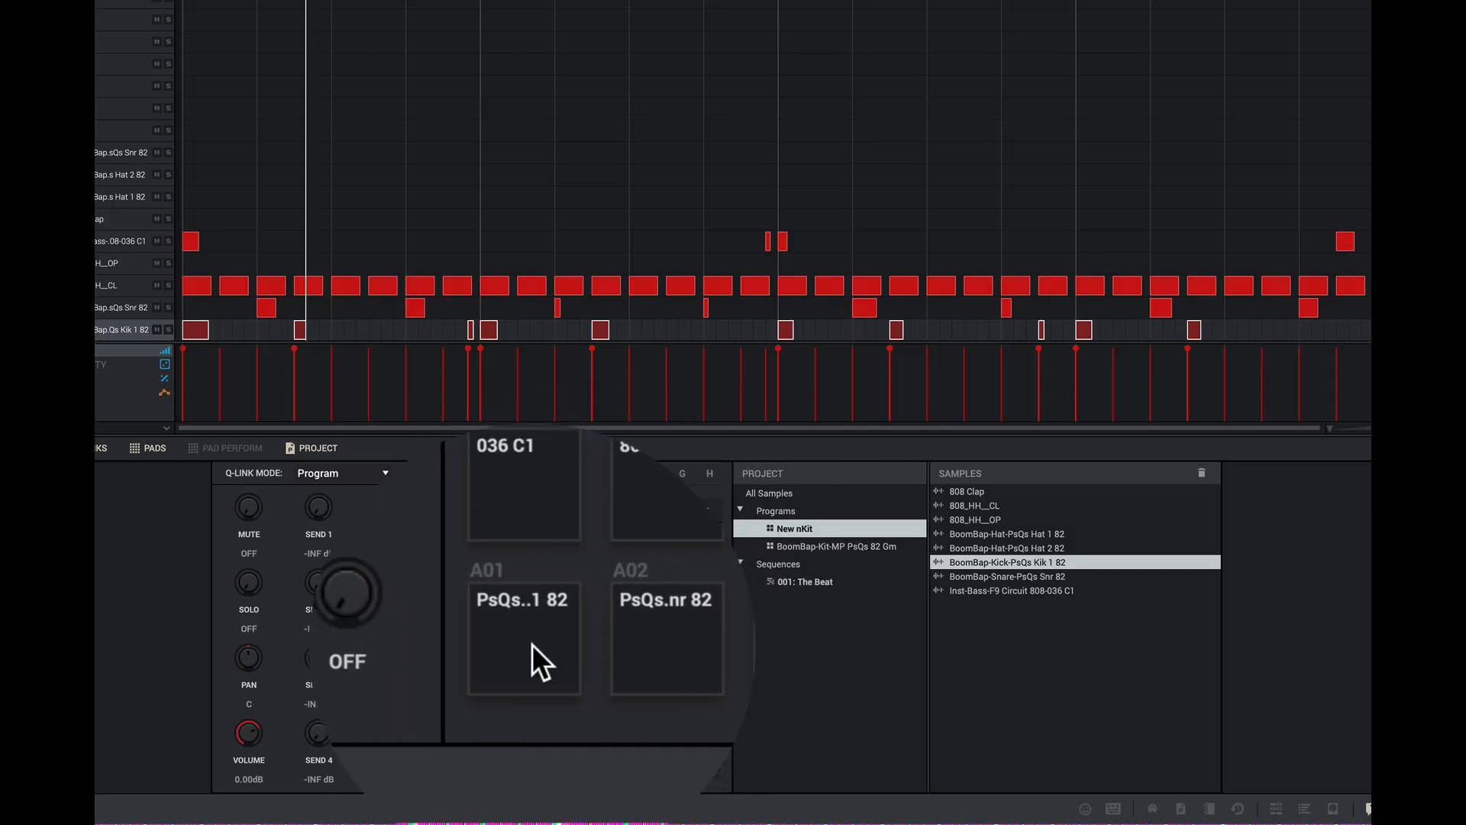
- Set the Q-Links to Pad Scene mode and toggle mute and solo on and off for kick pad A01
click(381, 467)
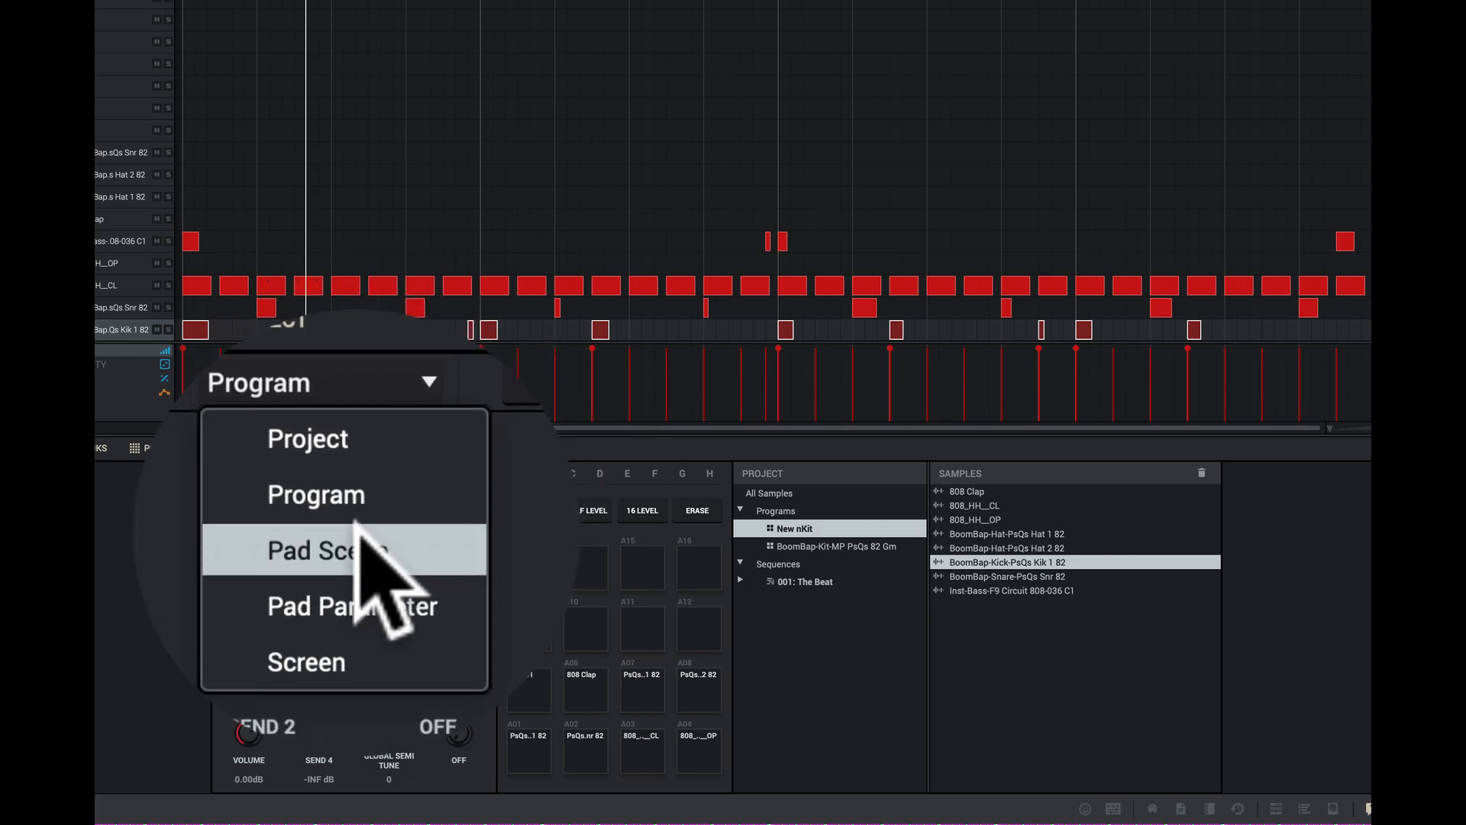
click(353, 527)
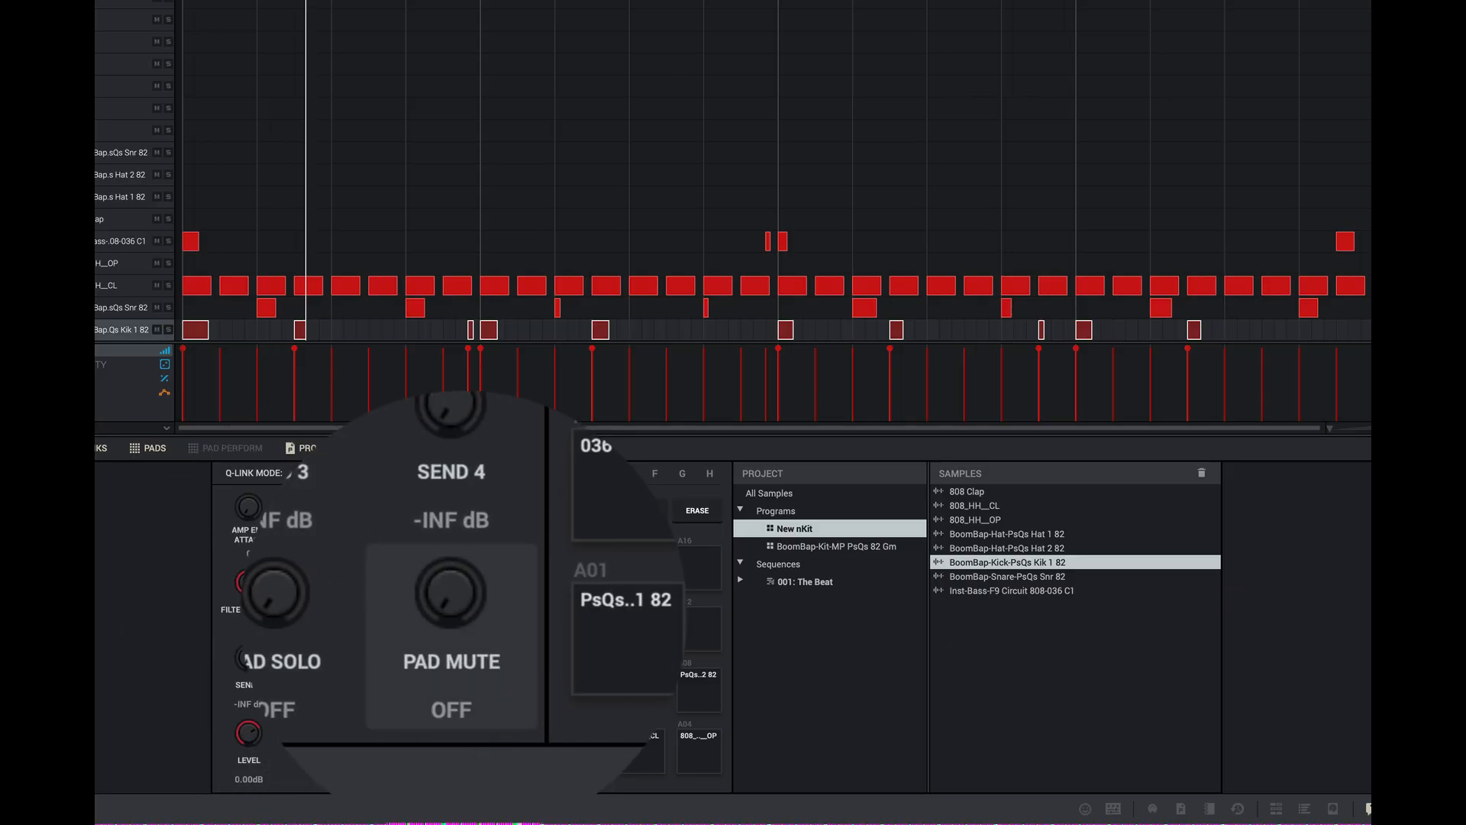
click(458, 733)
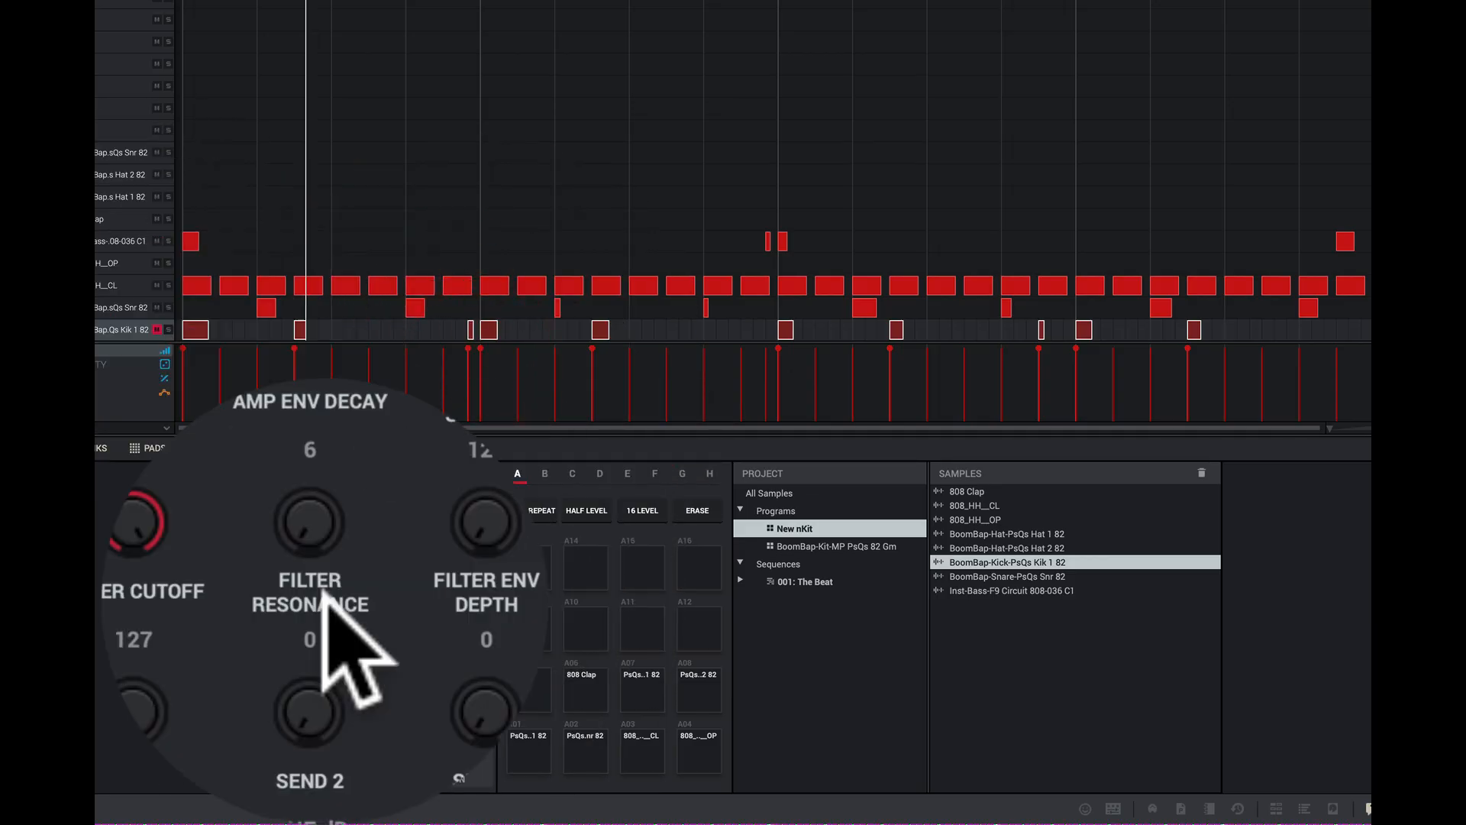
click(458, 733)
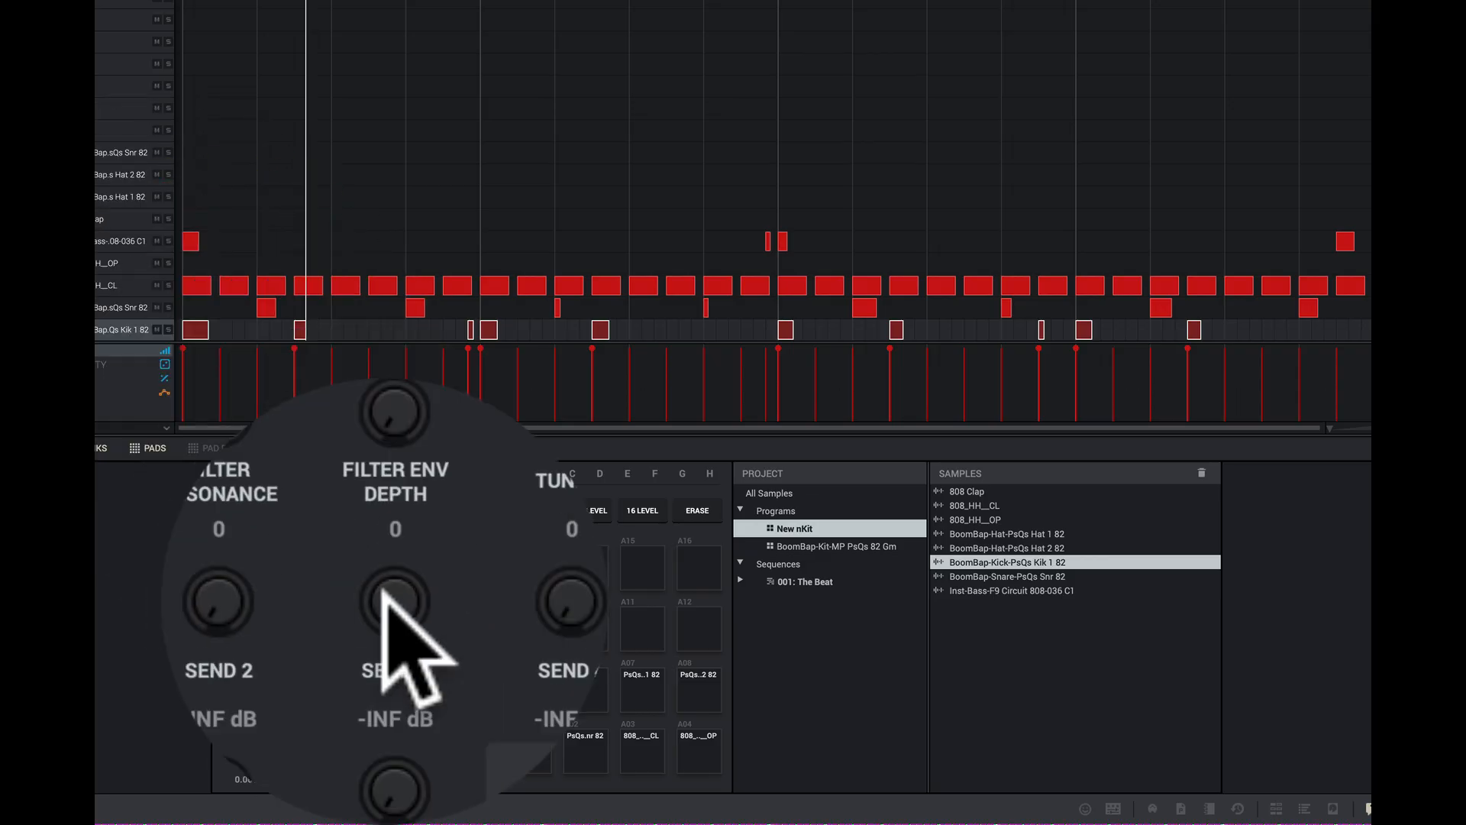
click(382, 594)
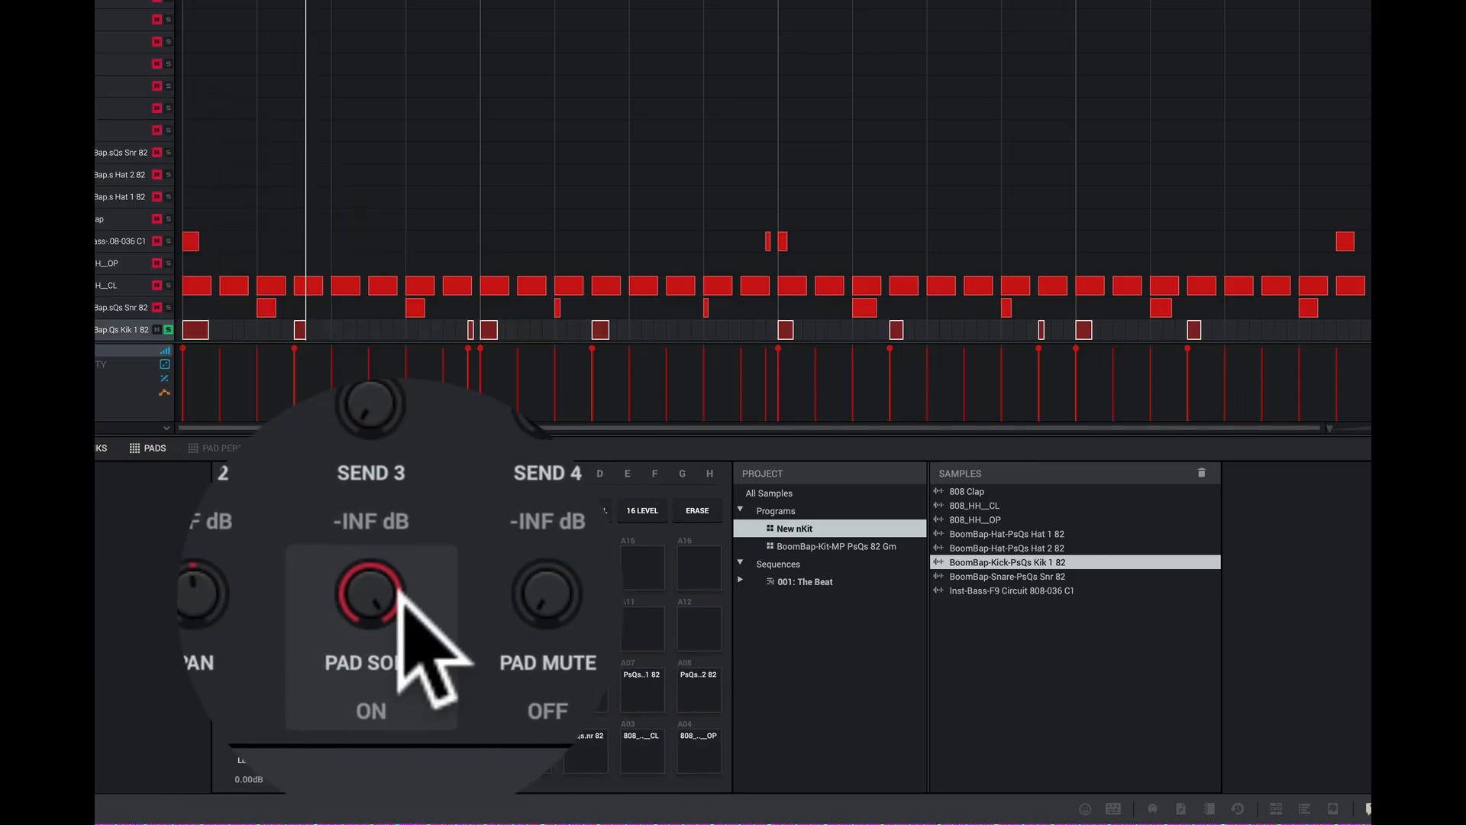
click(382, 594)
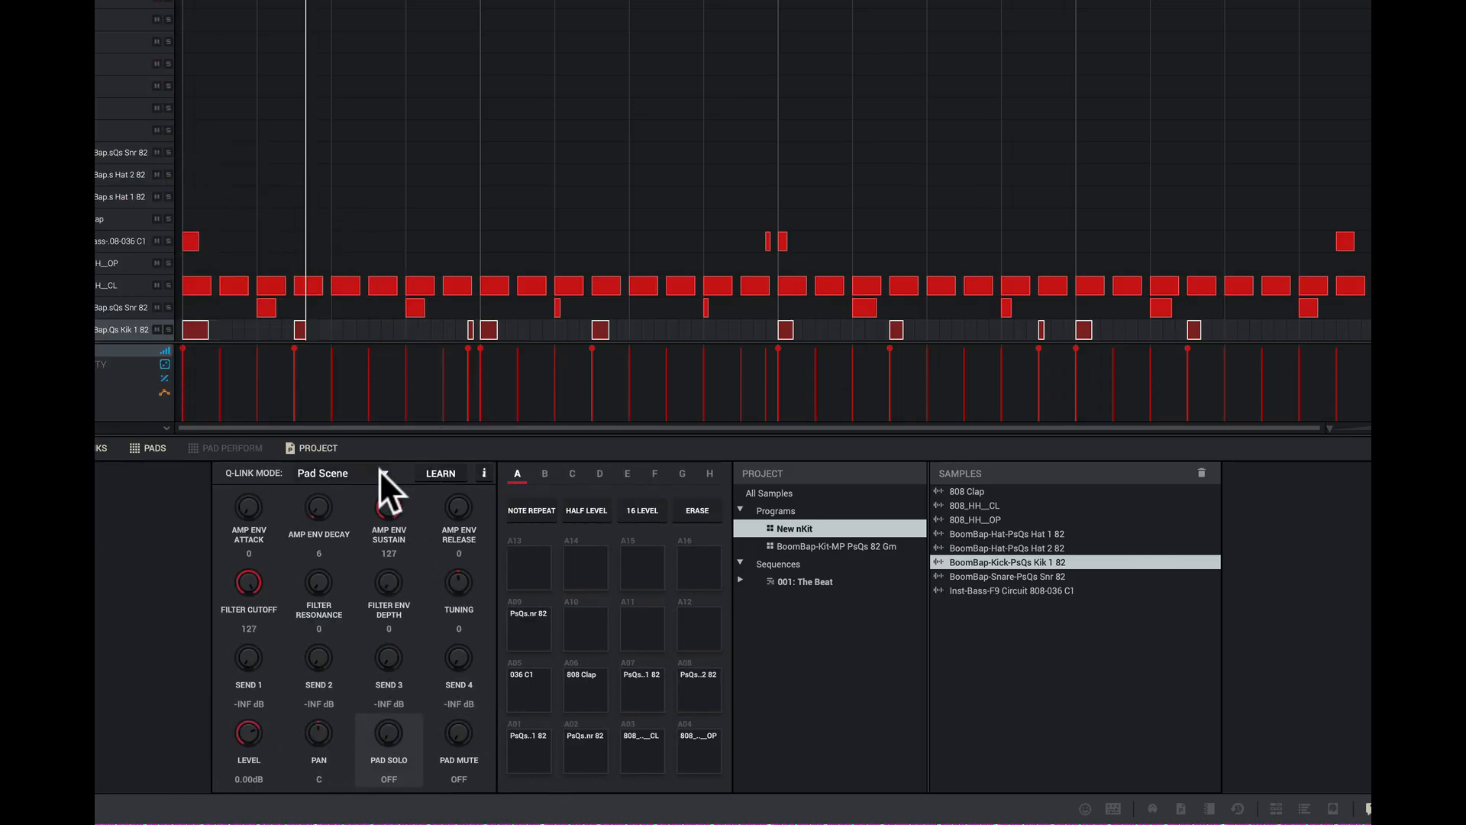
- In Pad Parameter Q-Link mode, lower pad A05's level to -4.07 dB and pad A03's to -2.30 dB during playback
click(382, 473)
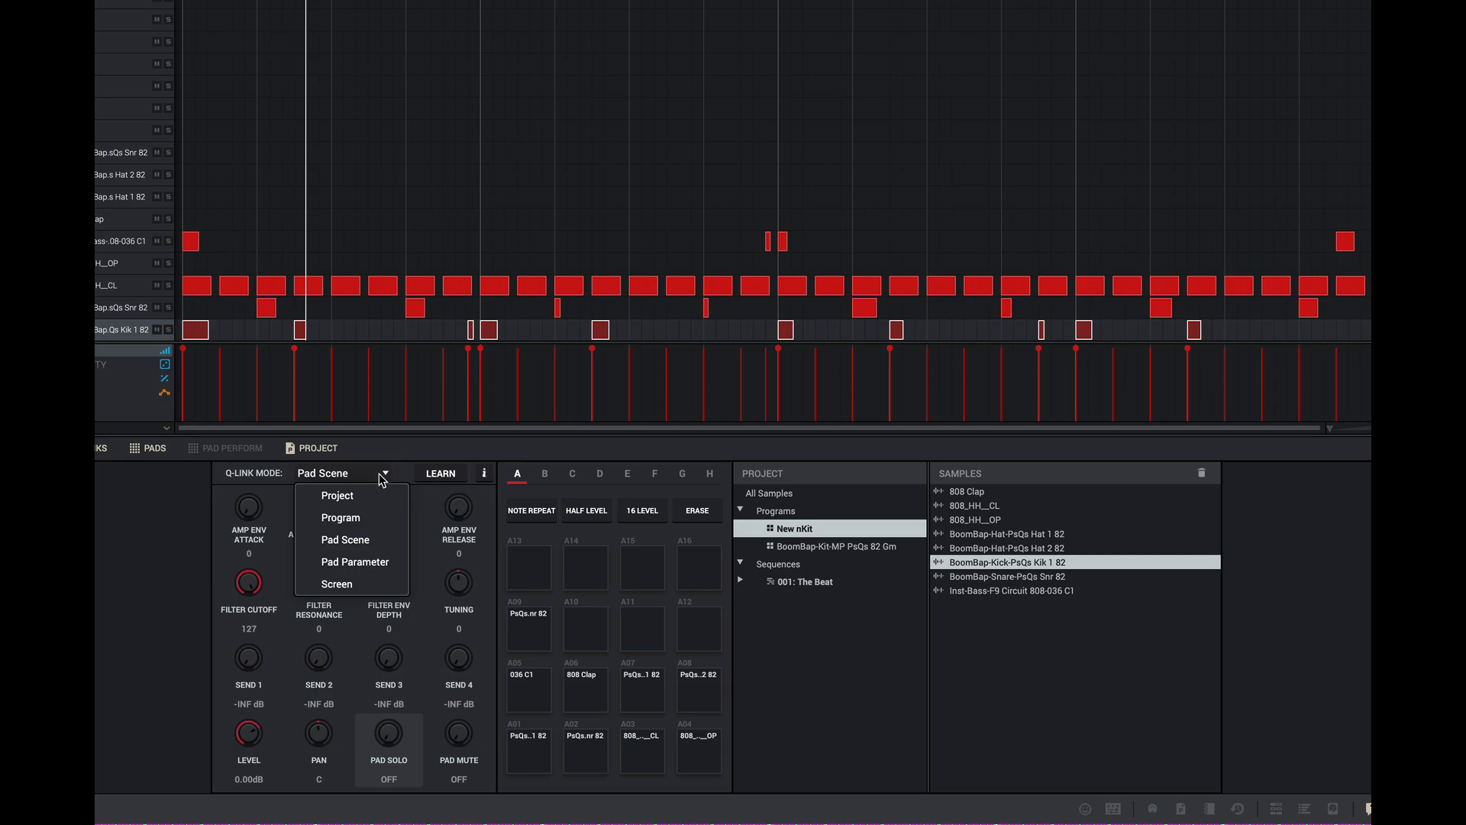
click(353, 563)
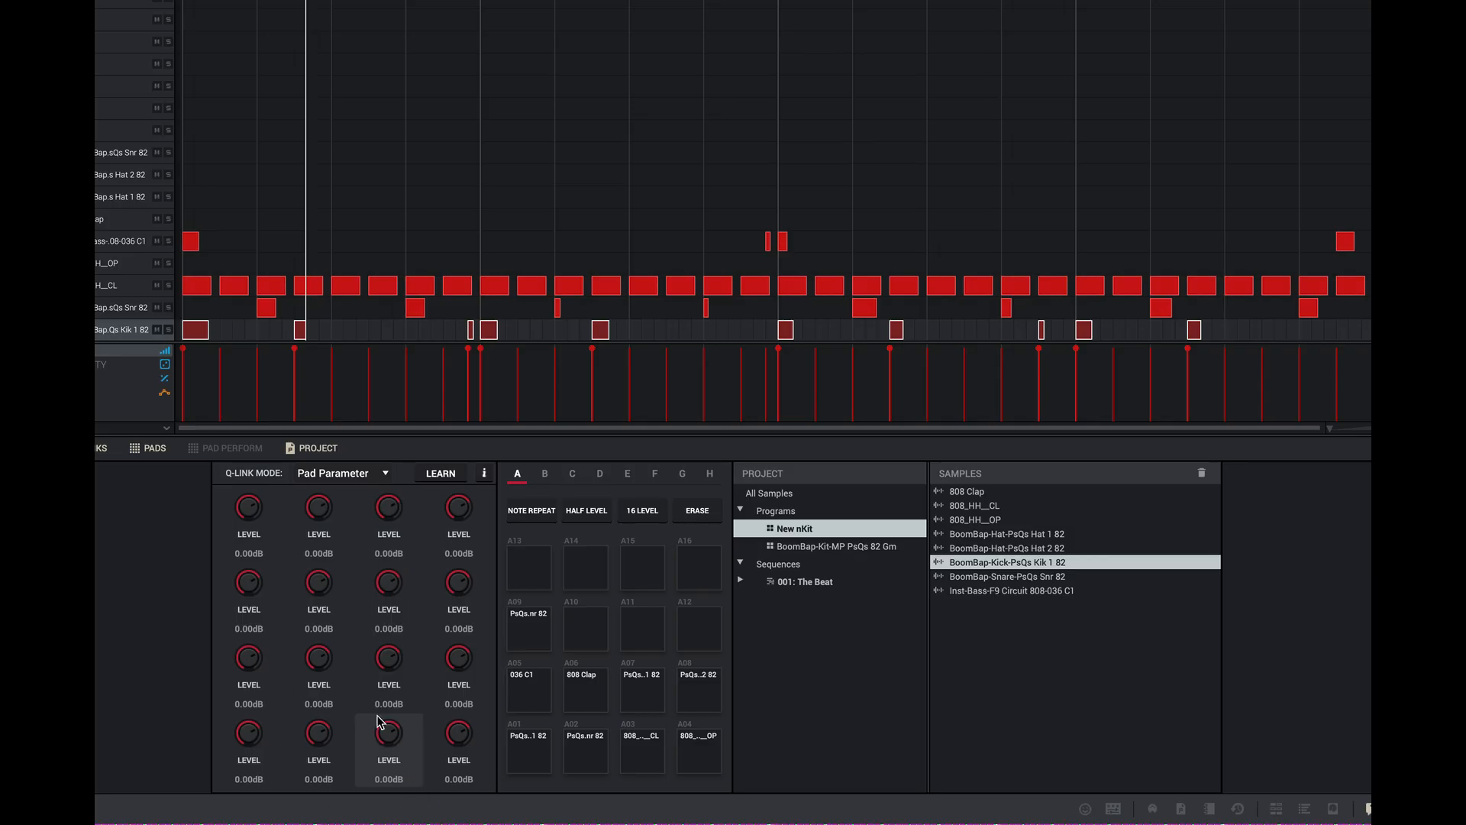
key(space)
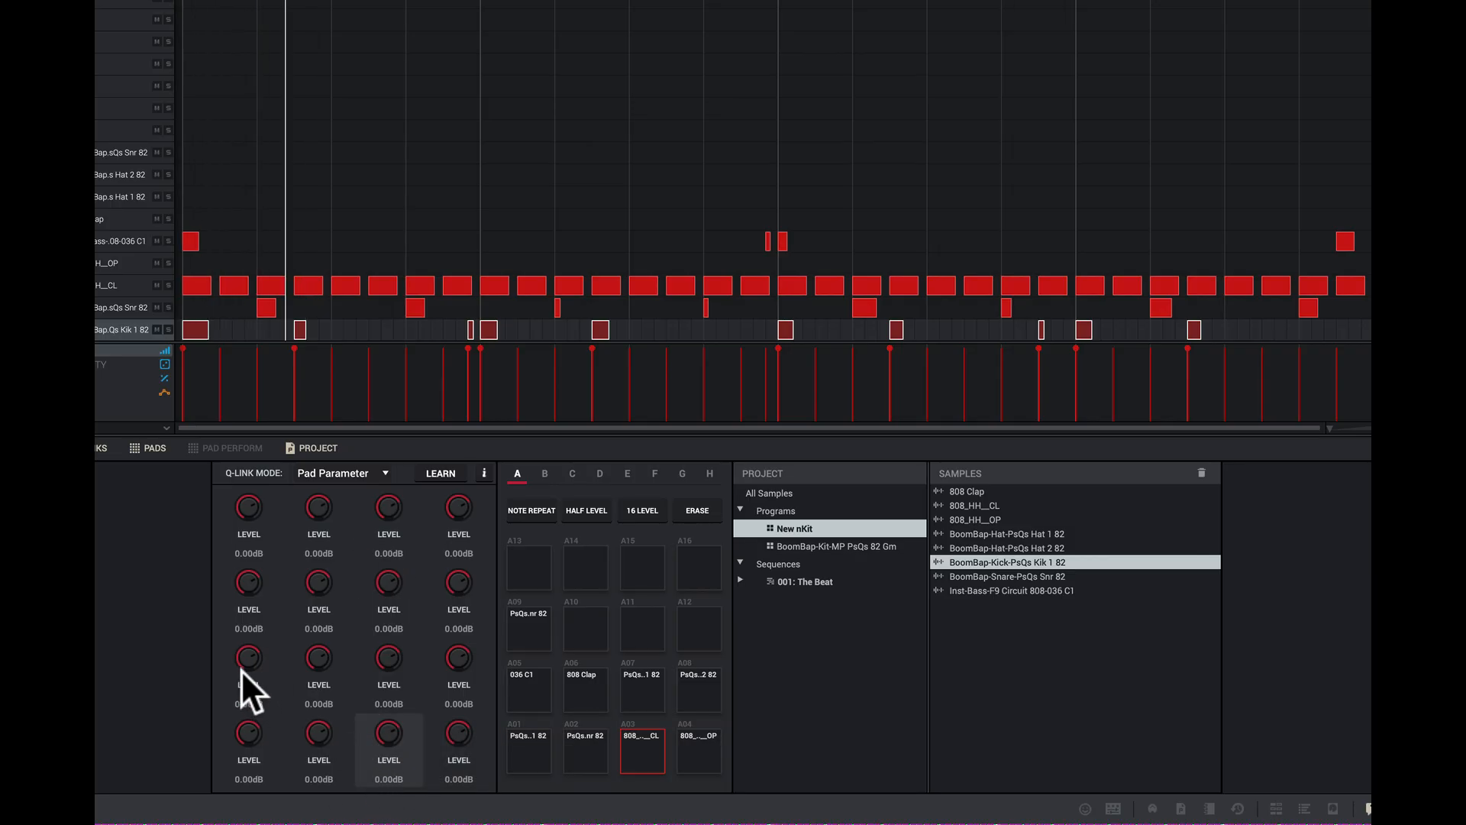
mouse_move(248, 659)
mouse_down()
mouse_move(248, 680)
mouse_move(248, 649)
mouse_up()
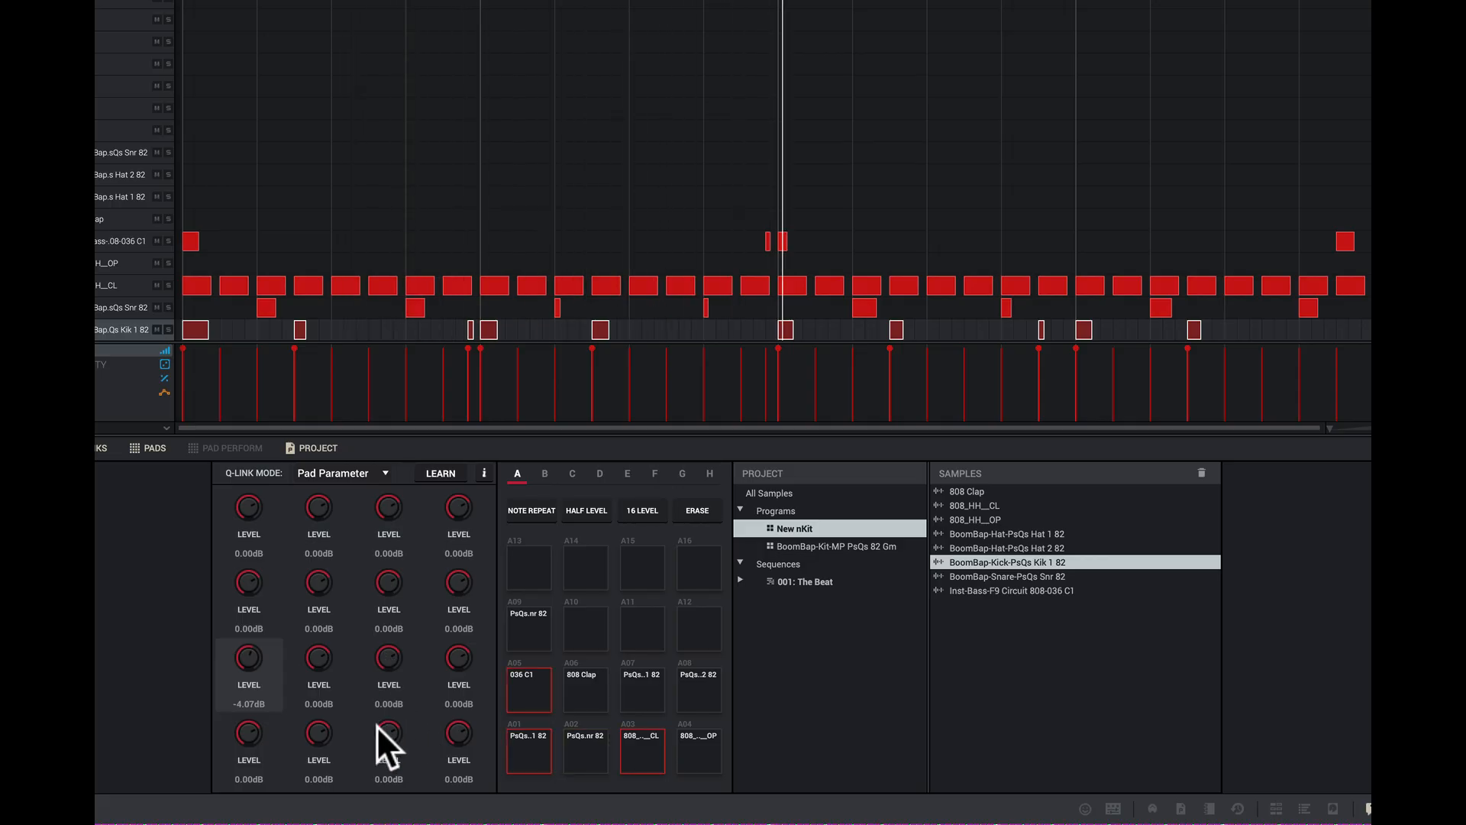
drag(377, 725, 386, 744)
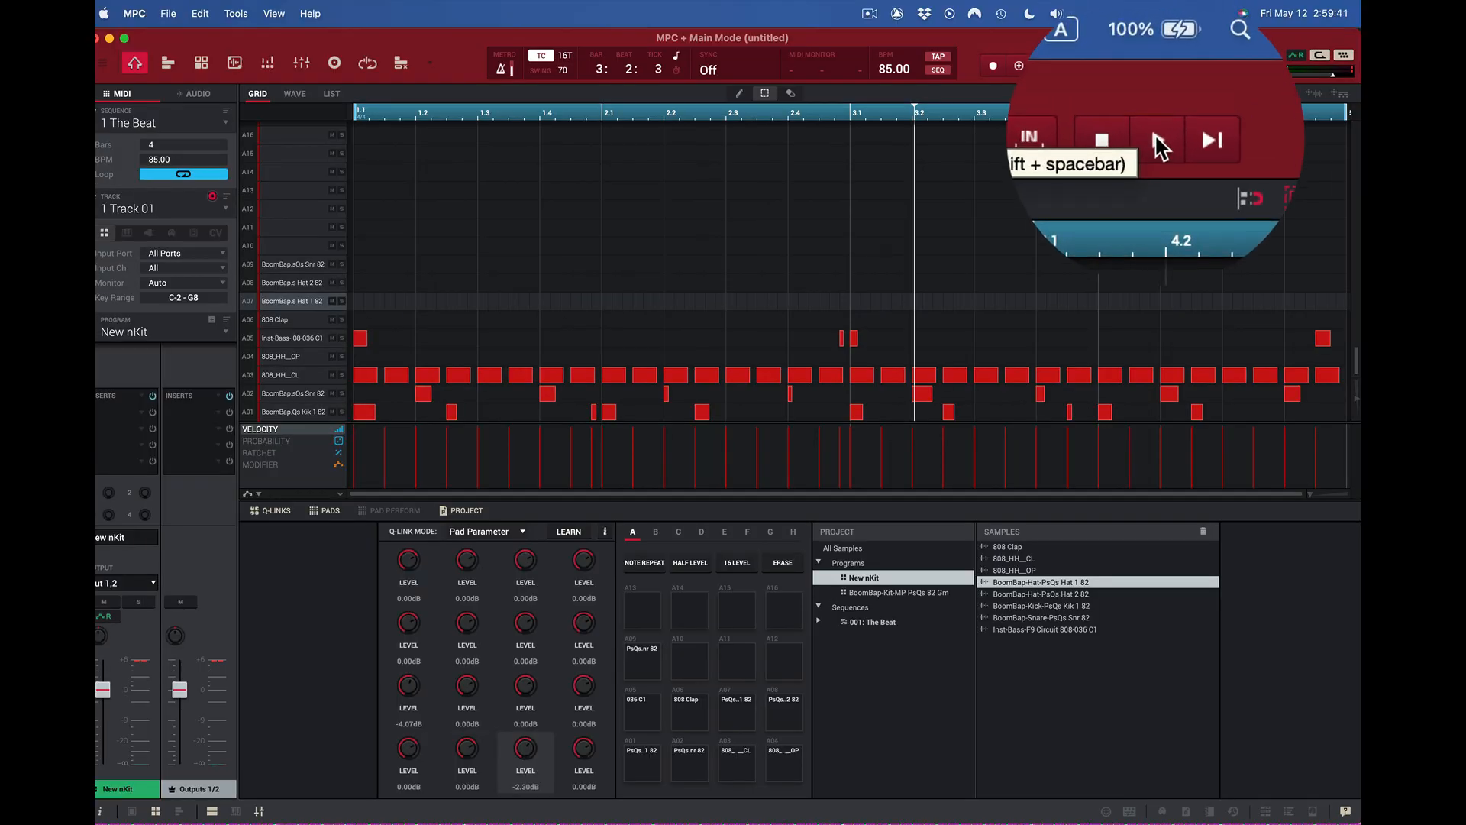
- Play the sequence and rehearse a Hat 1 pattern on pad A07 over the beat
click(1158, 143)
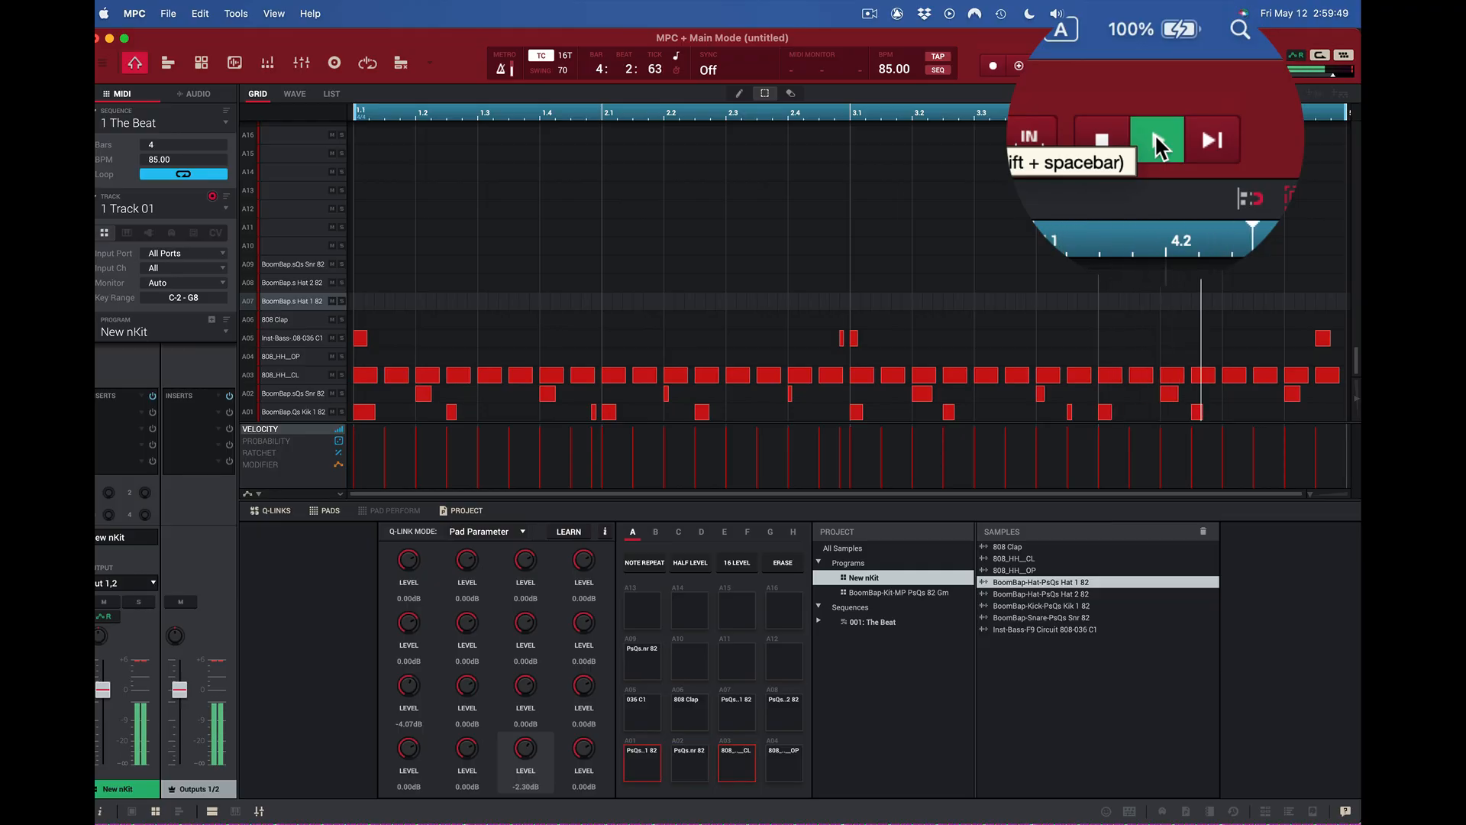
key(d)
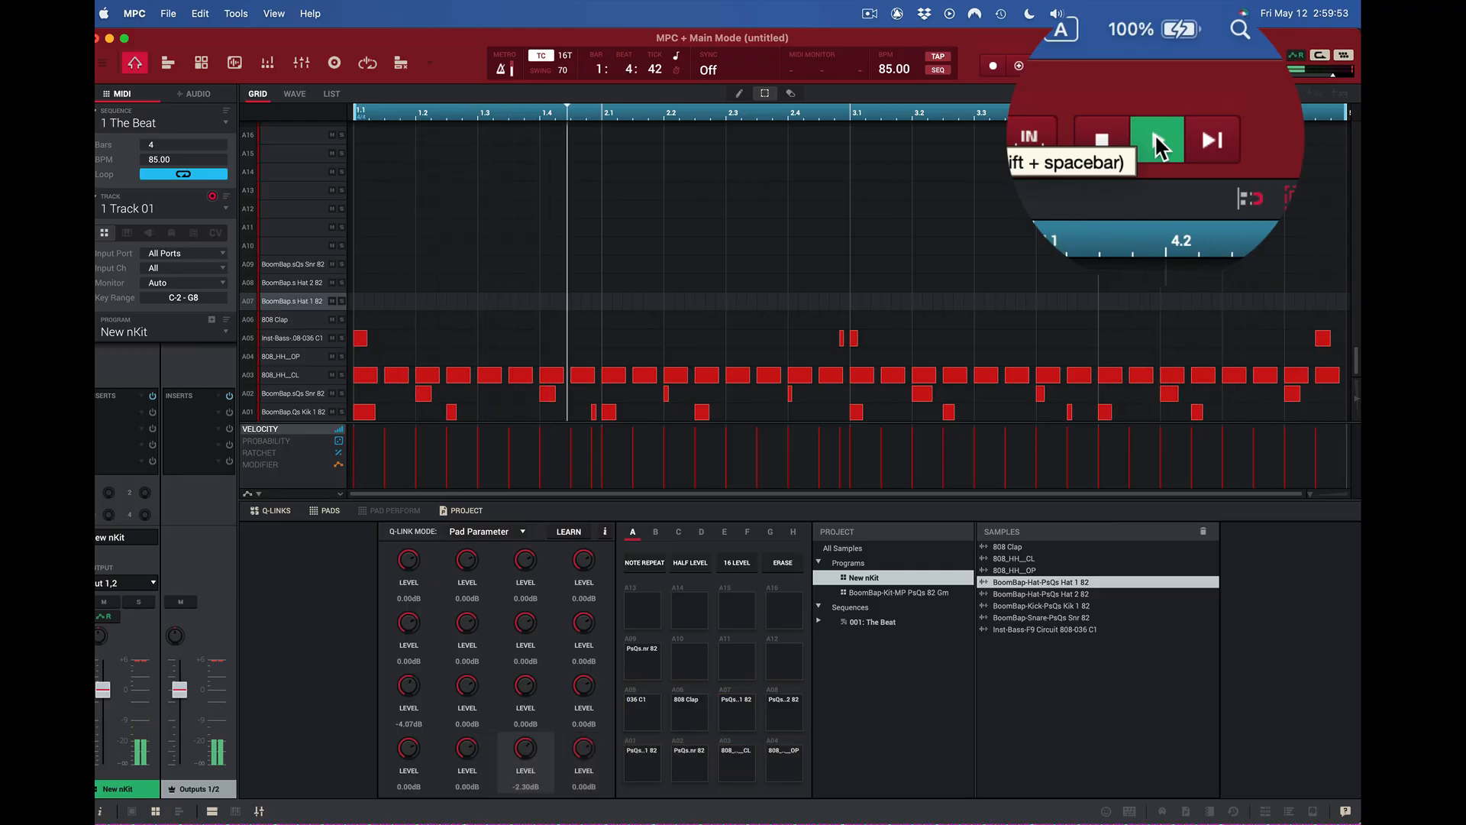
key(d)
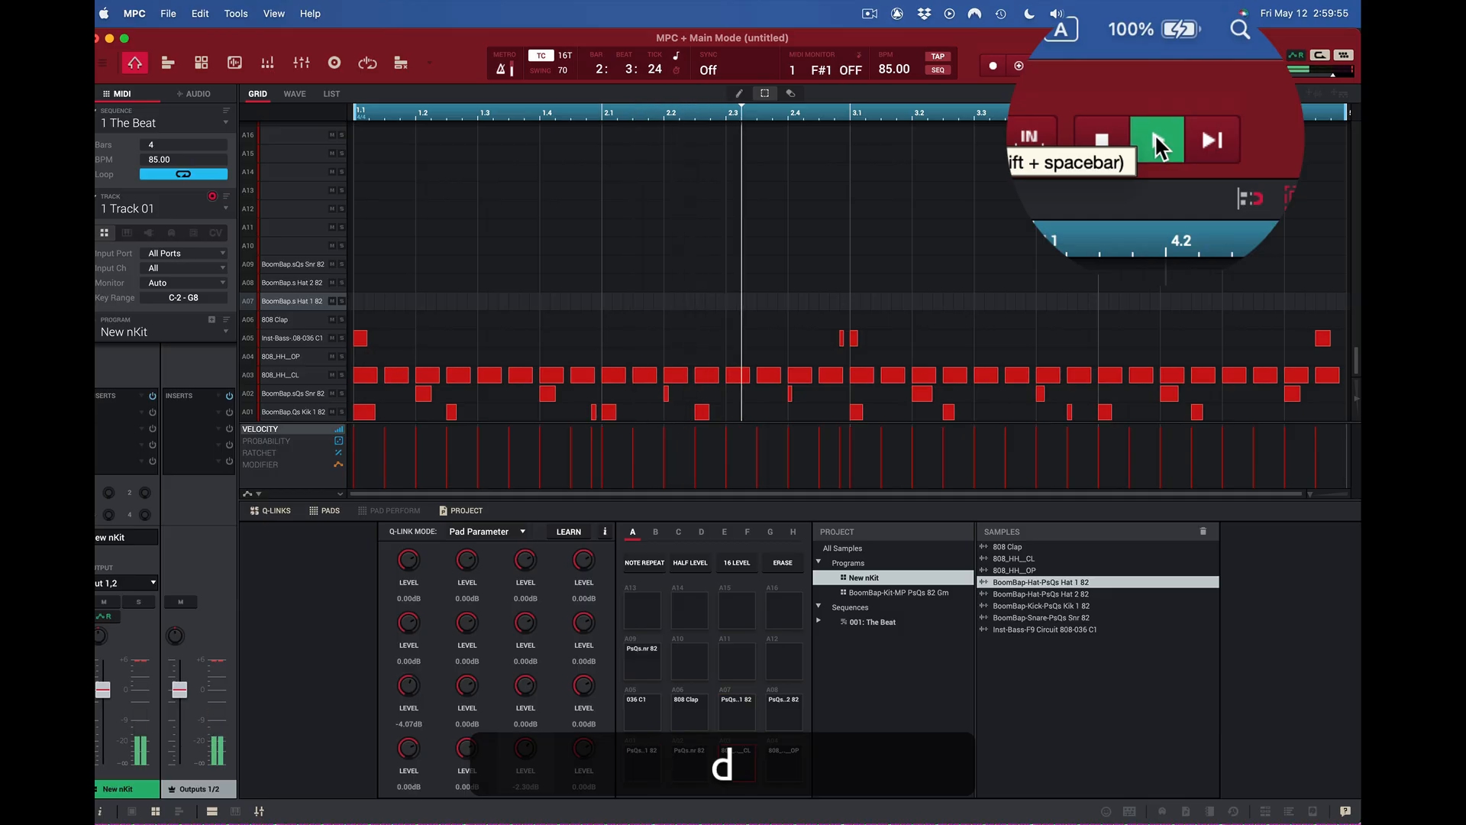
key(d)
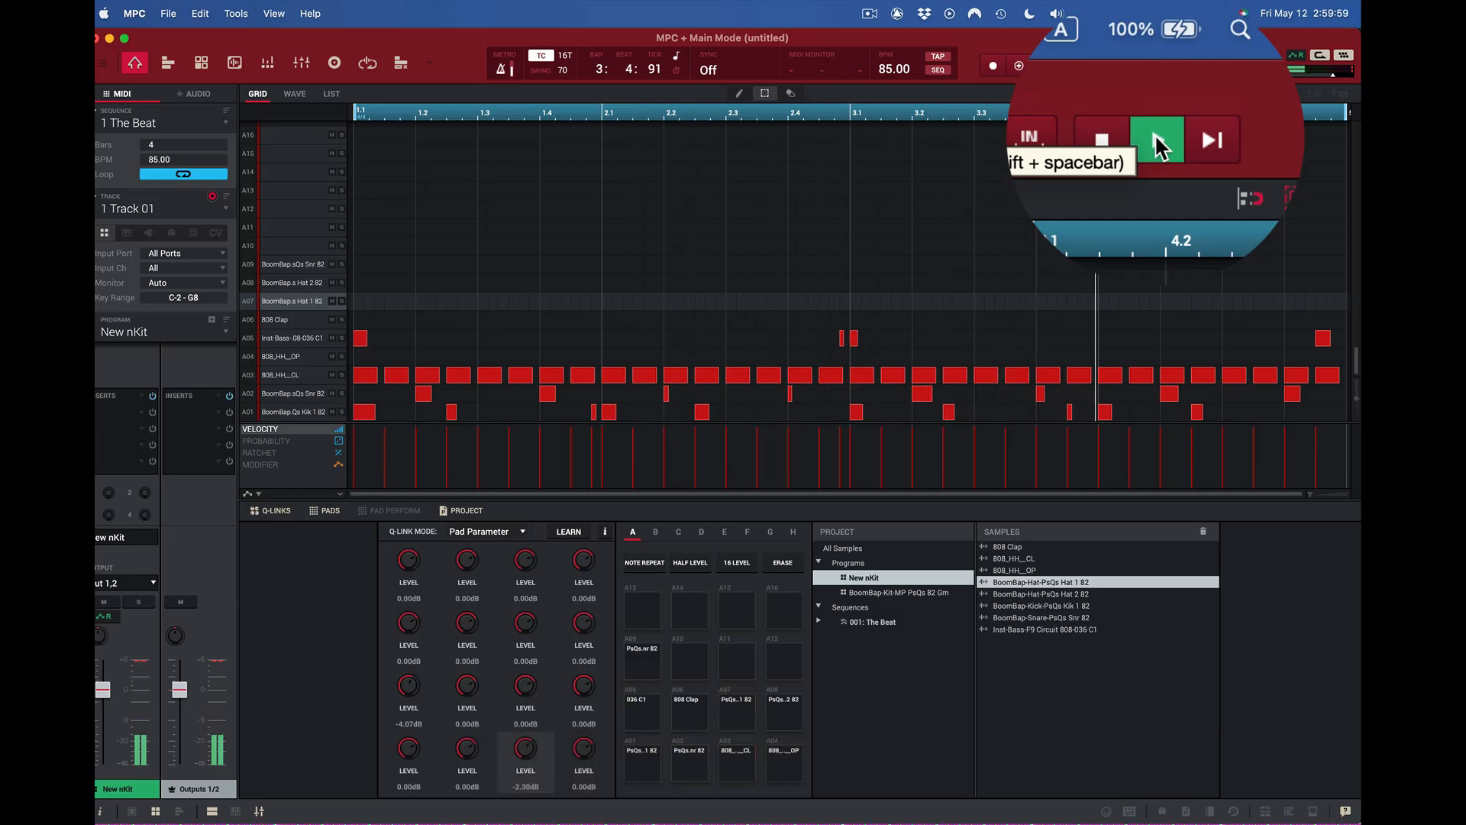
key(d)
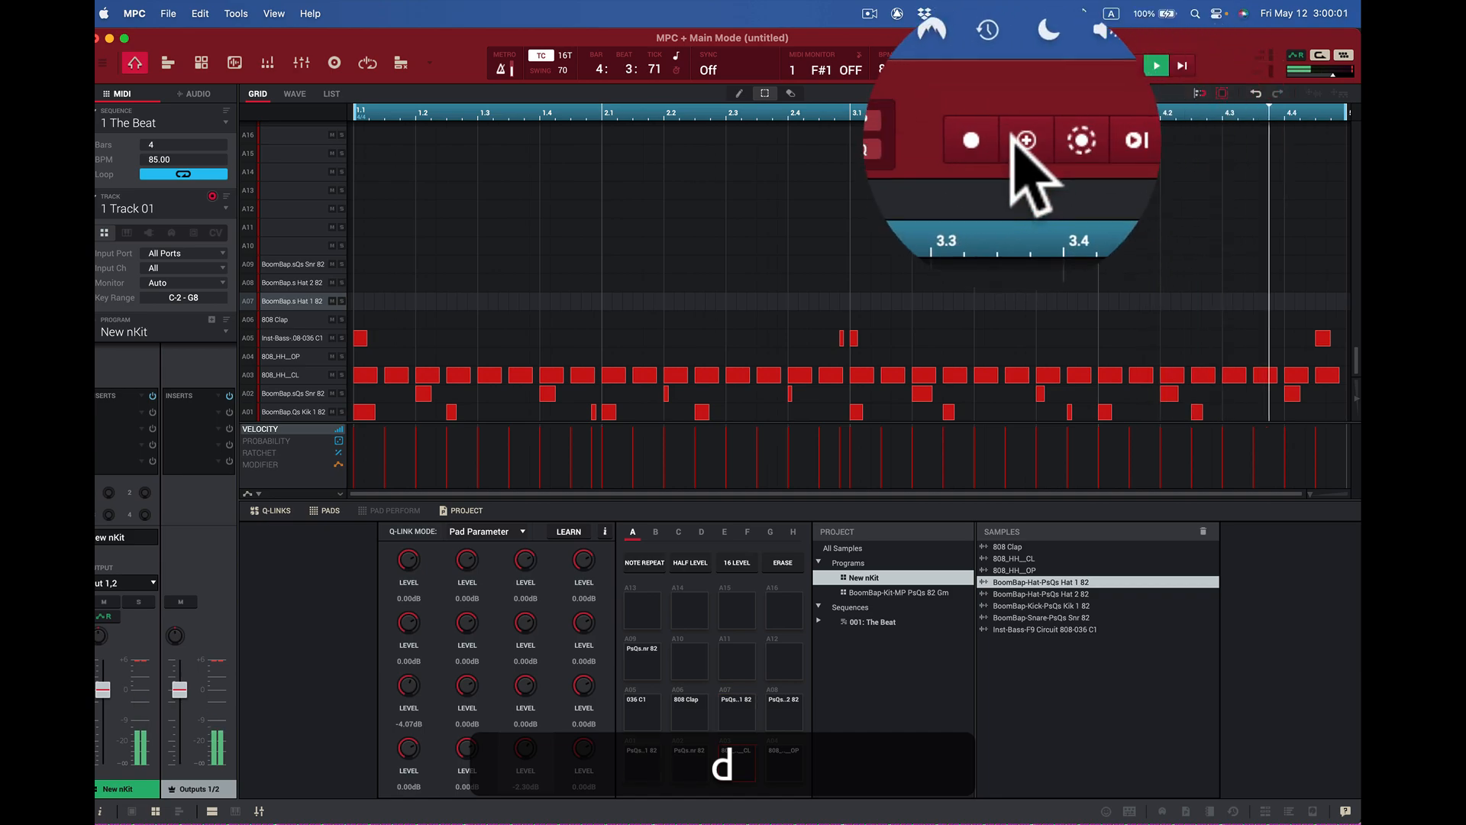
- Overdub two Hat 1 hits per bar on pad A07 through all four bars, and stop recording
key(d)
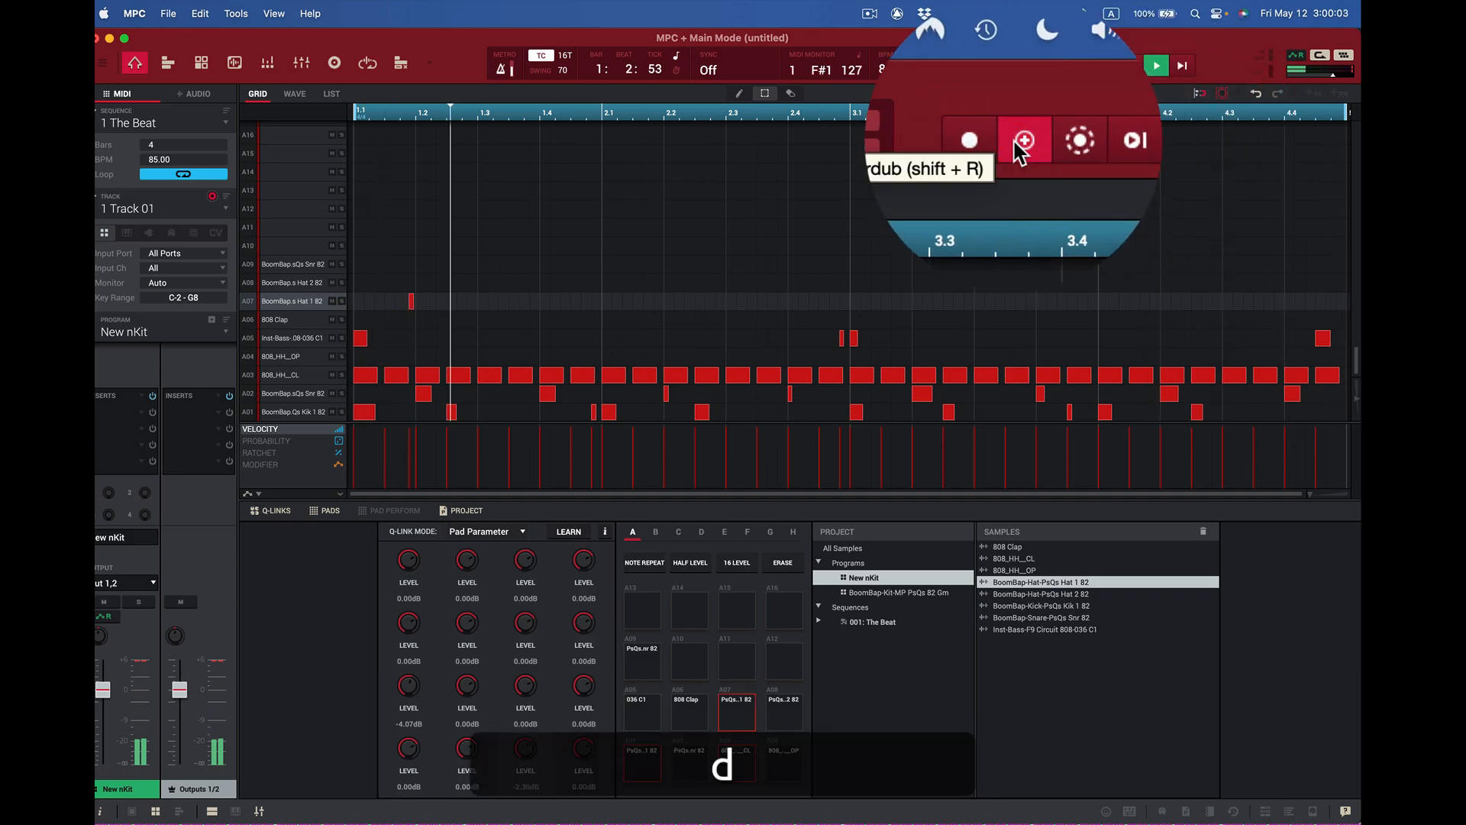
key(d)
key(d)
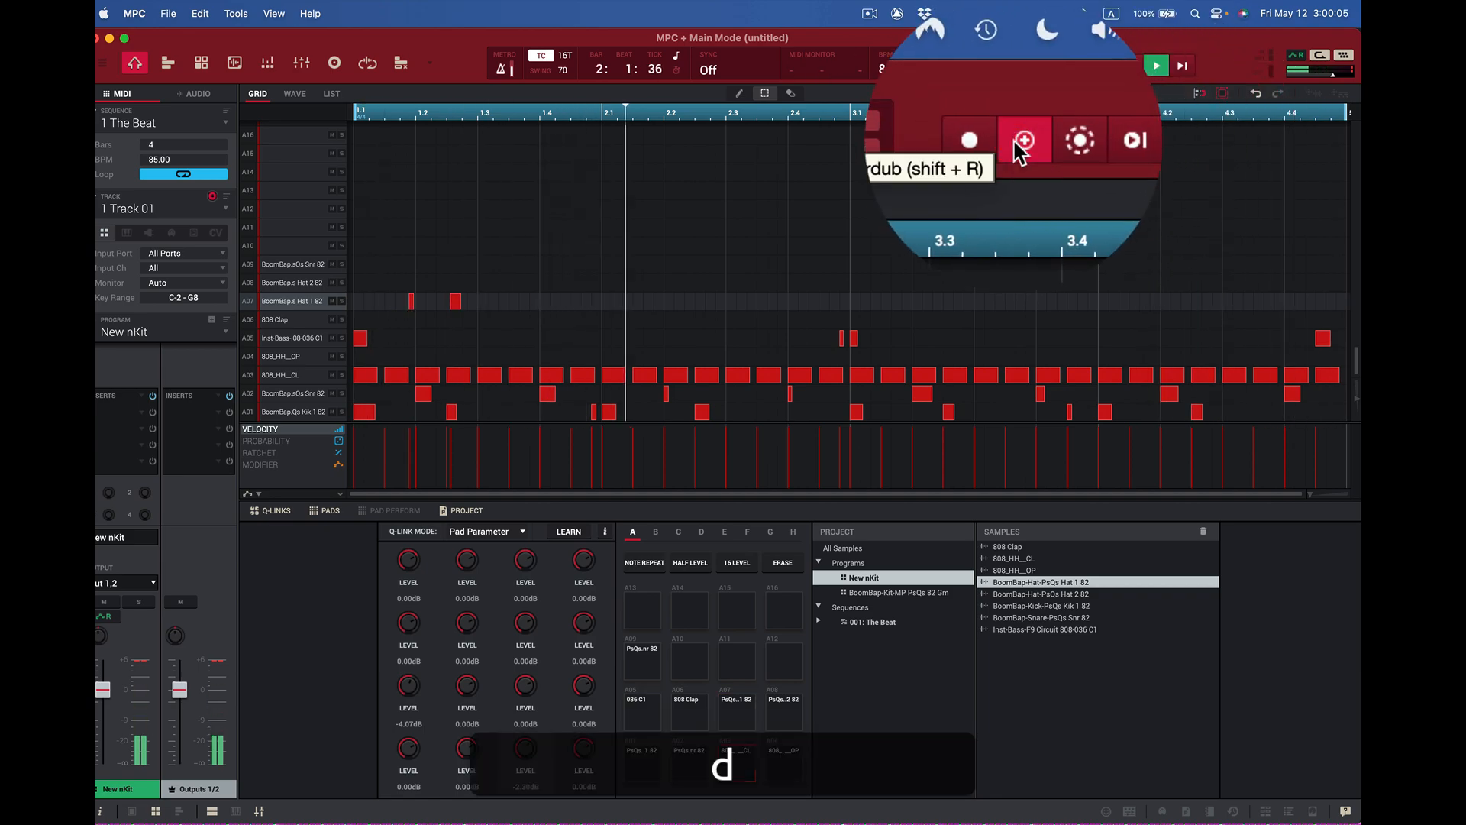
key(d)
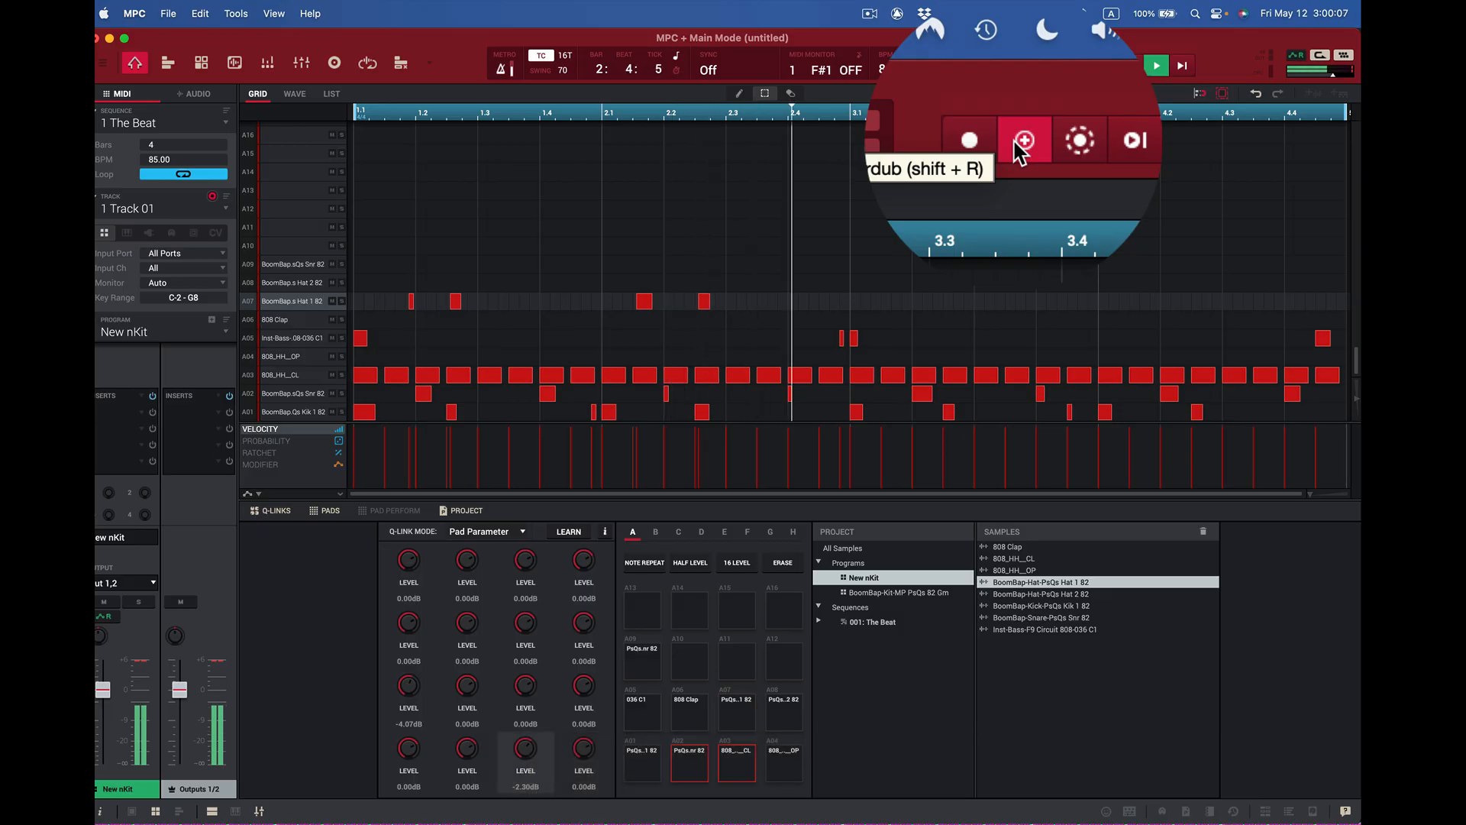
key(d)
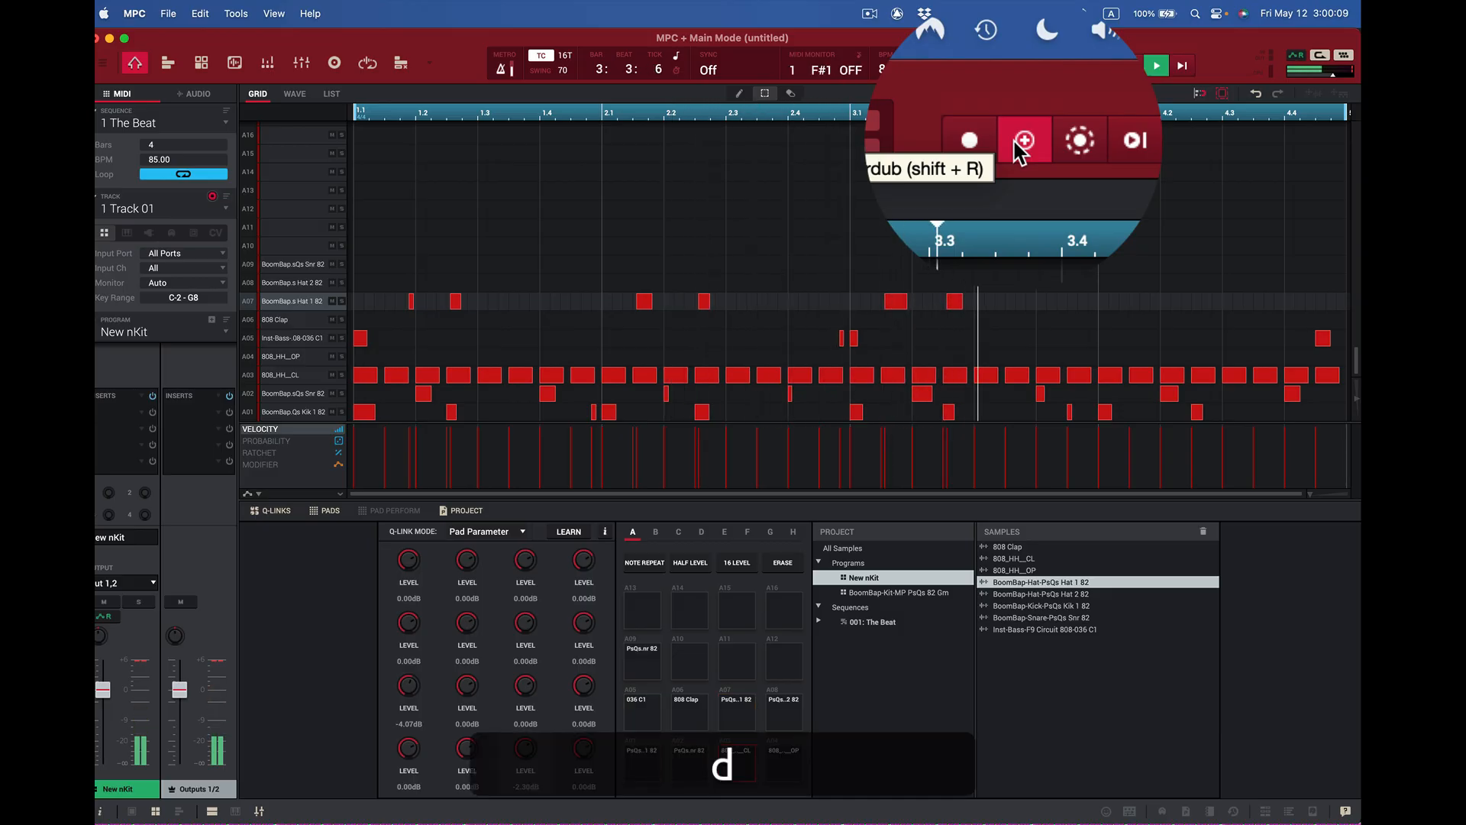
key(d)
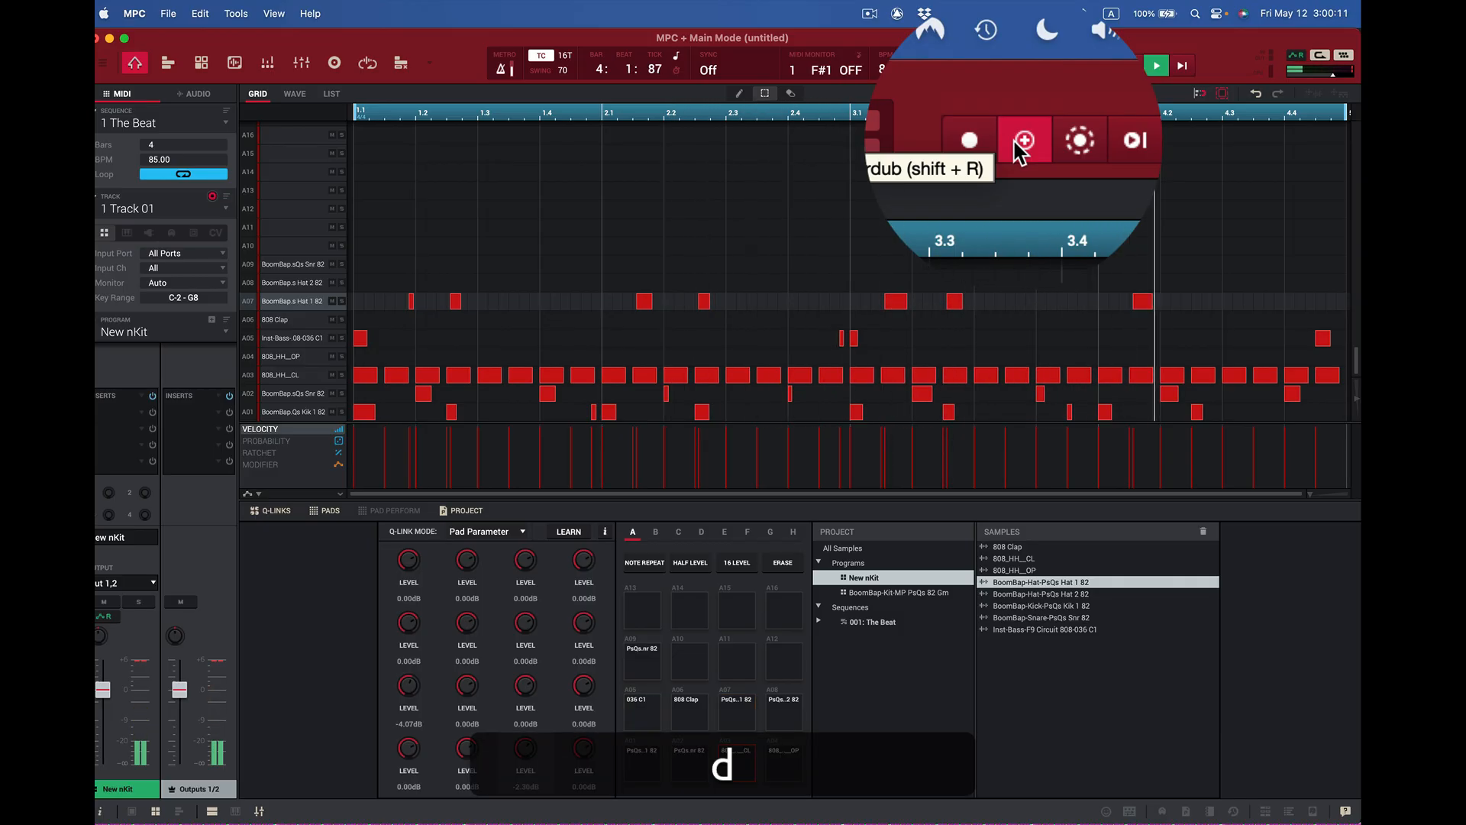
key(d)
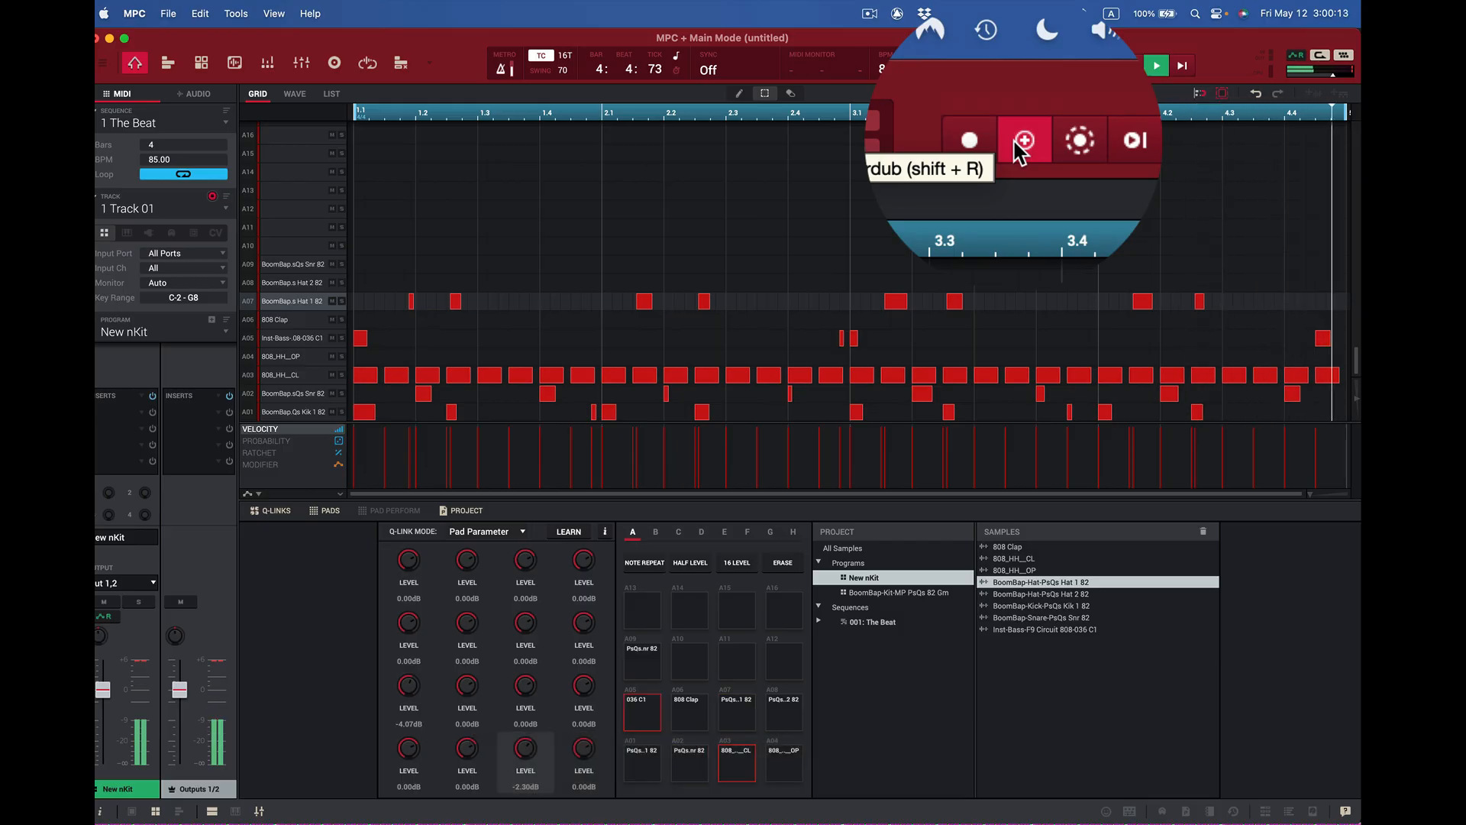
key(space)
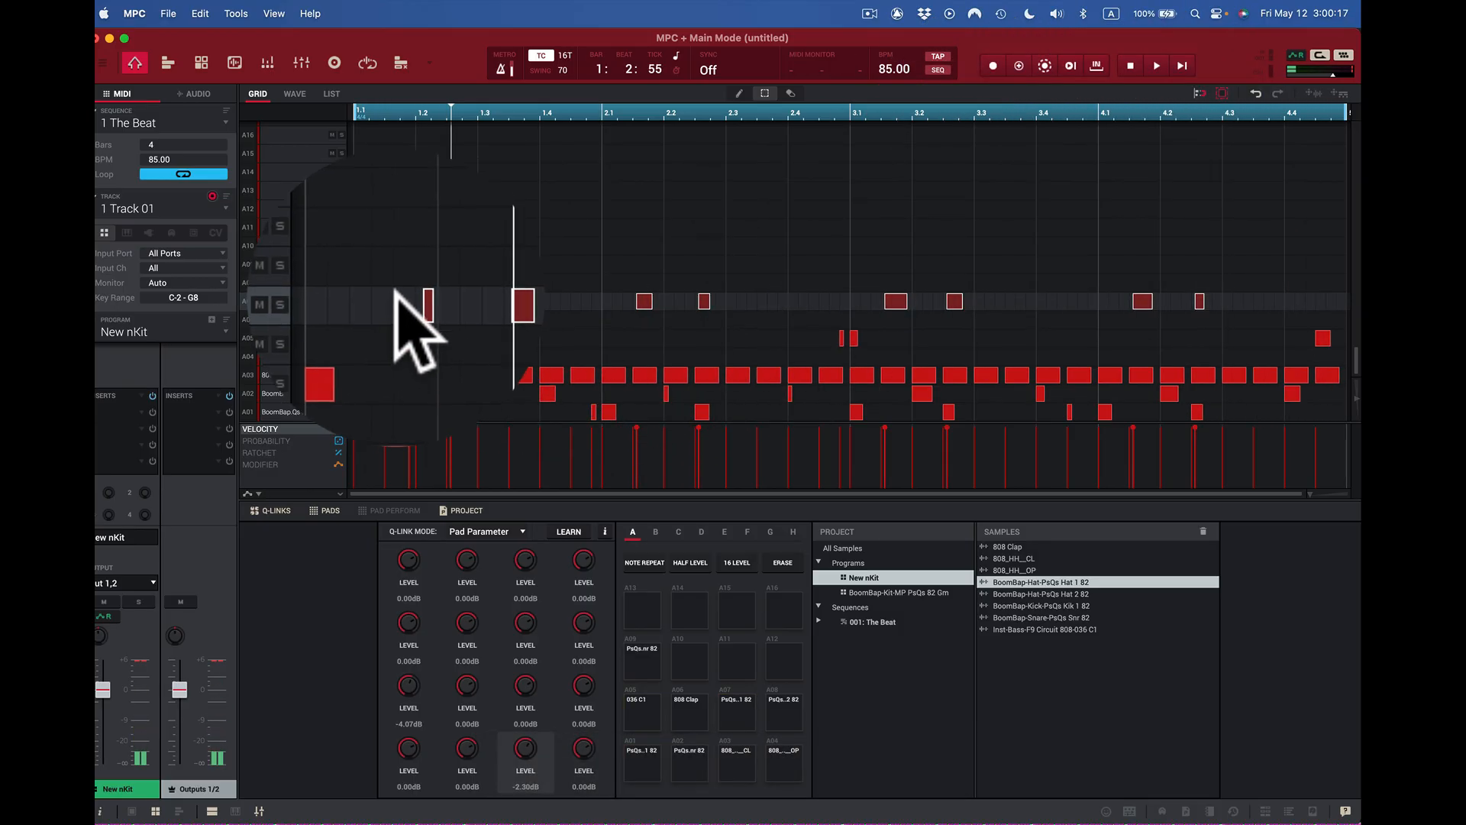
- Delete the two Hat 1 notes in bar 1 on row A07
drag(388, 288, 483, 308)
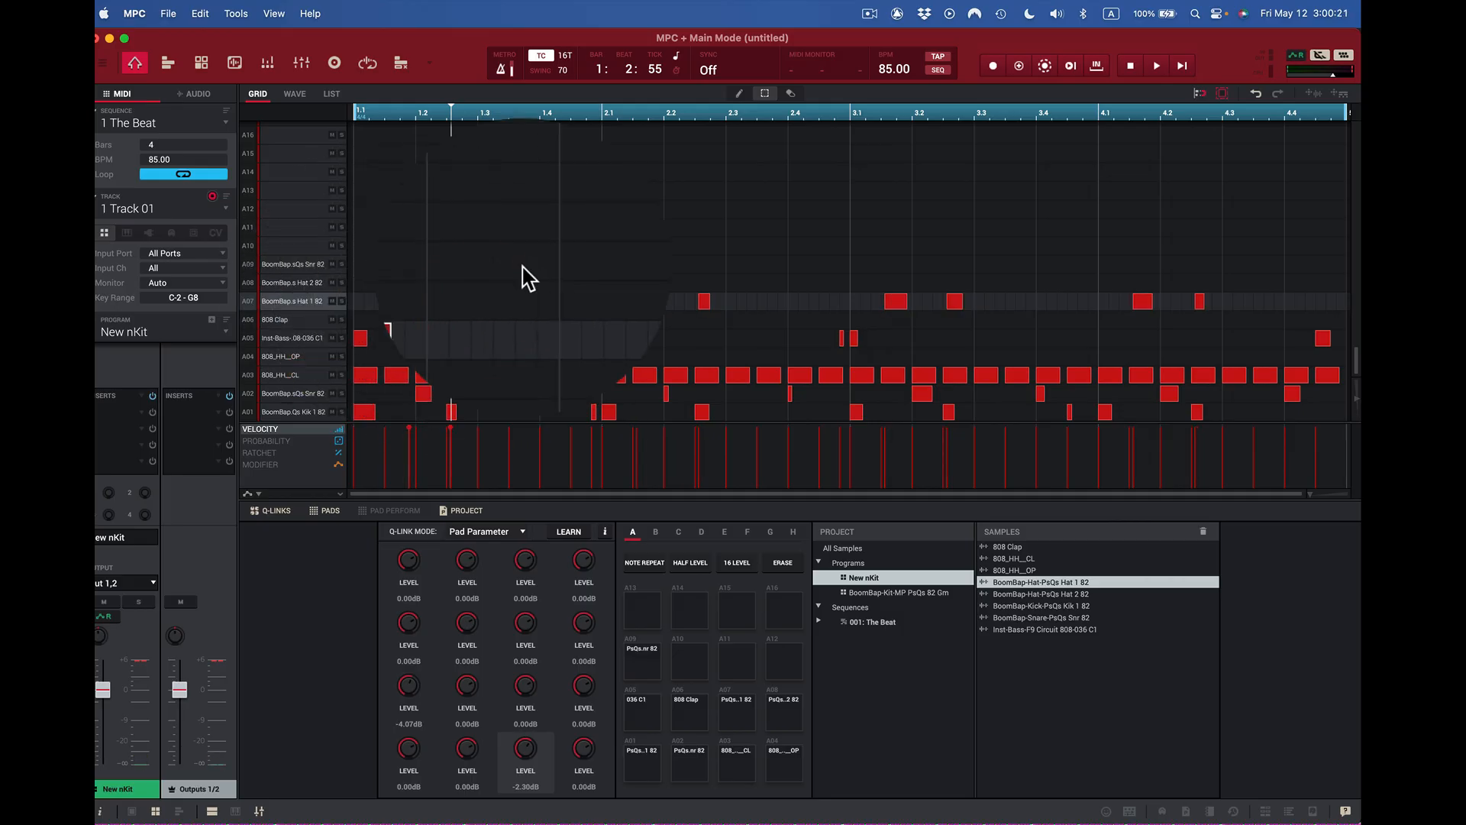
key(BackSpace)
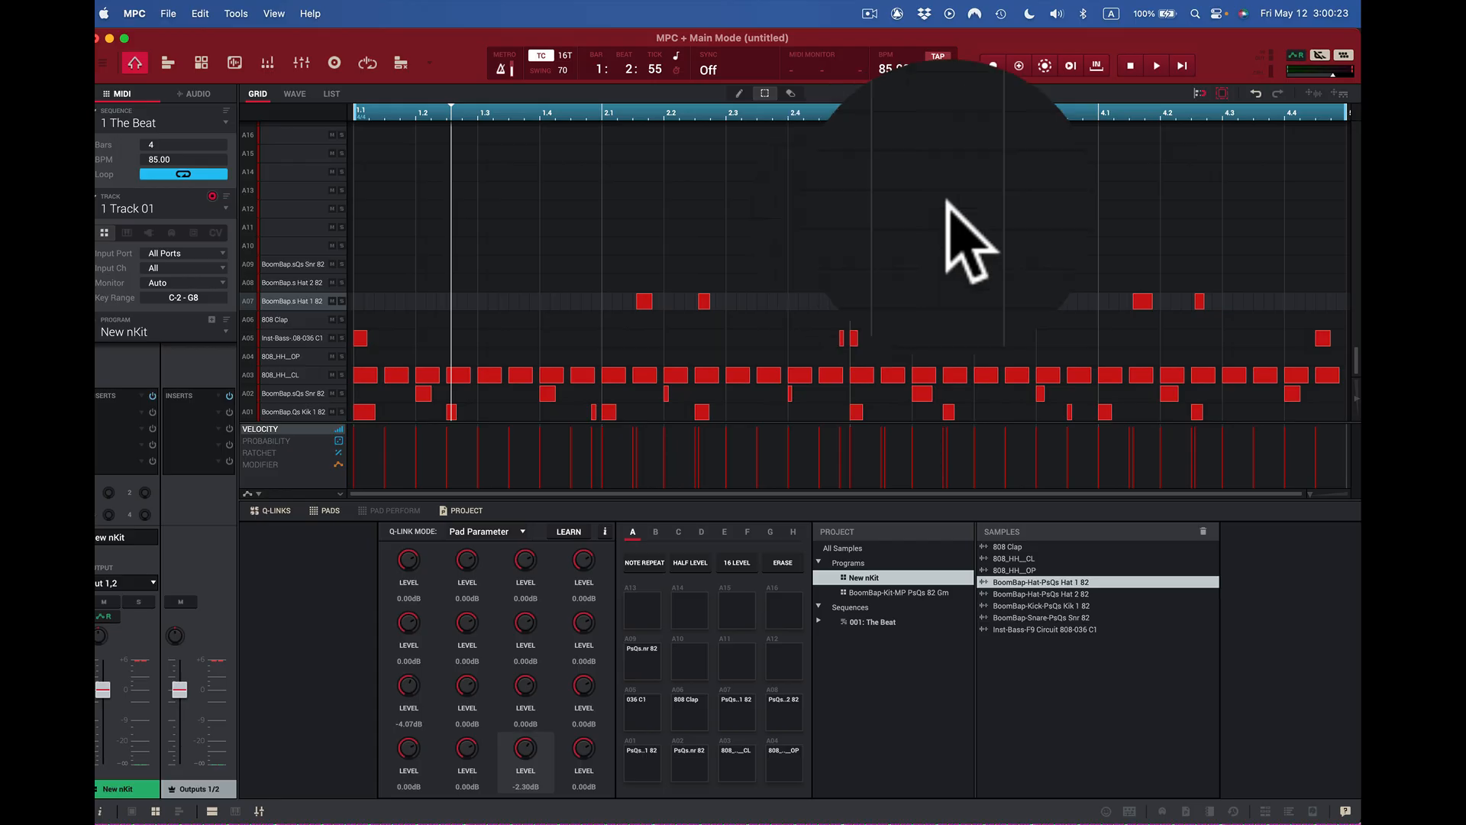
- Overdub two Hat 1 hits in bar 1 on pad A07 while the sequence plays, and stop recording
click(1155, 64)
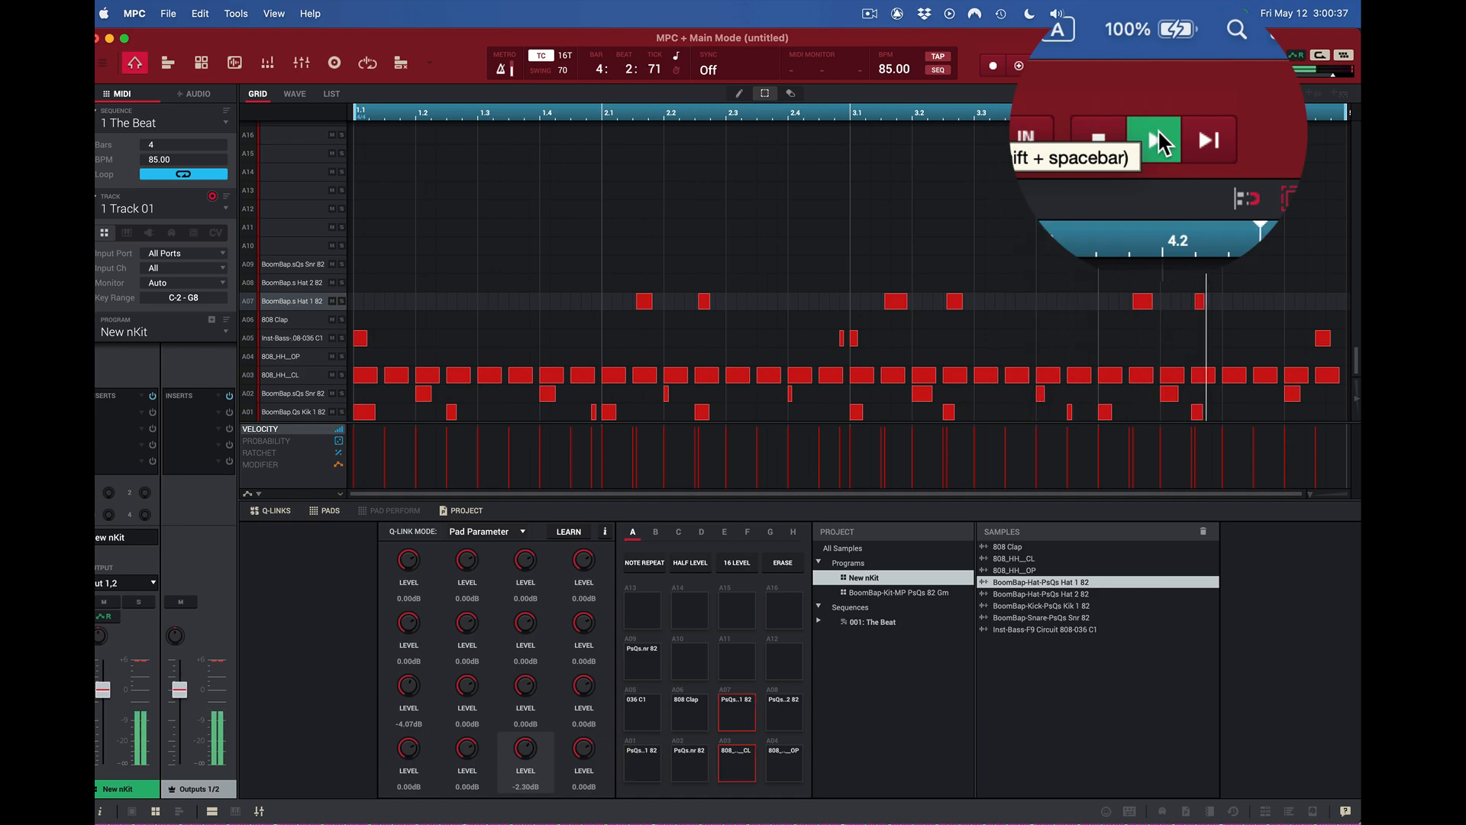
click(1008, 139)
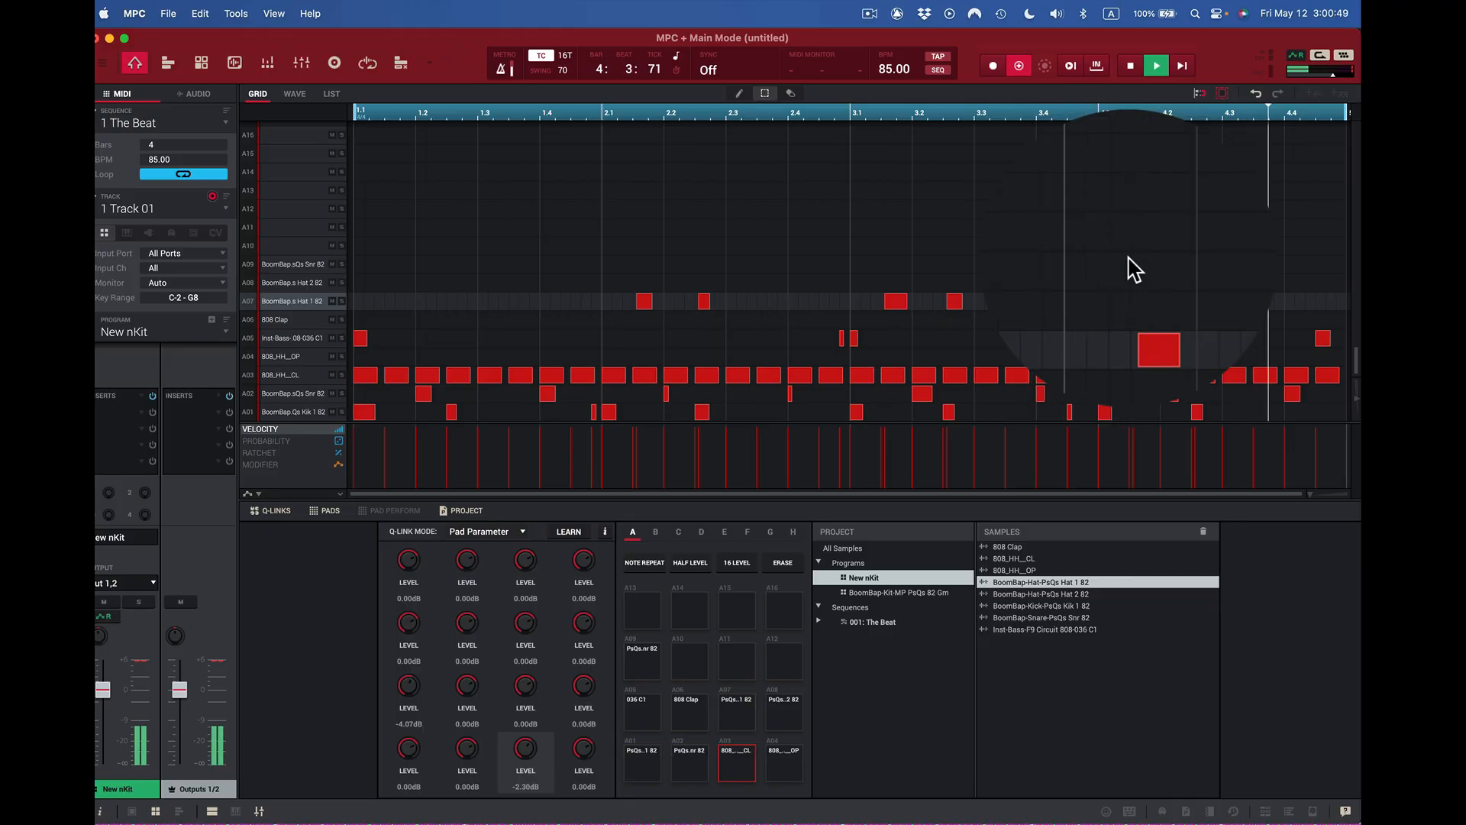
key(d)
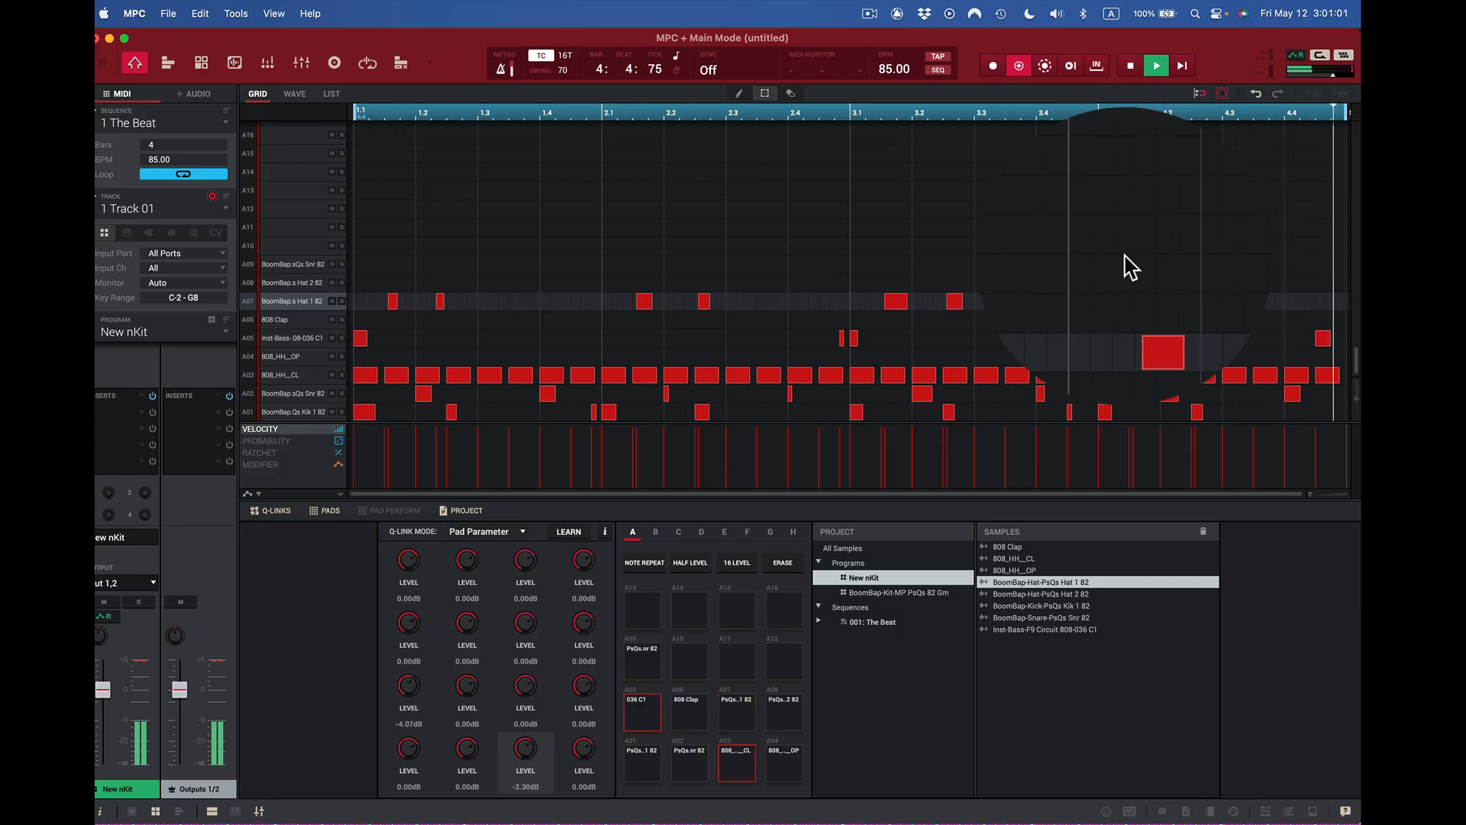
key(space)
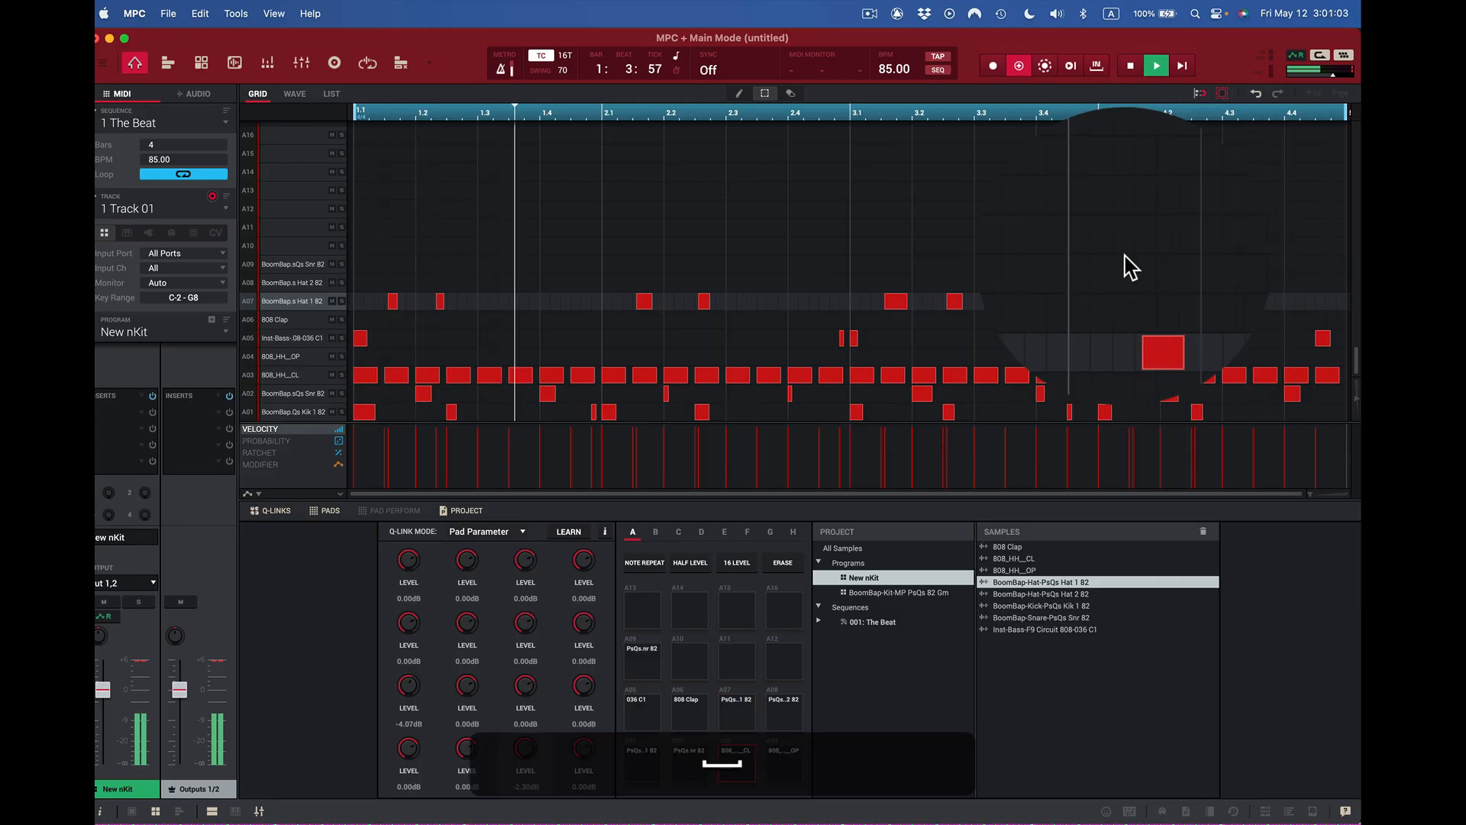
- Move the second Hat 1 note of bar 1 on row A07 slightly later, in line with the kick, and play the beat back
click(445, 301)
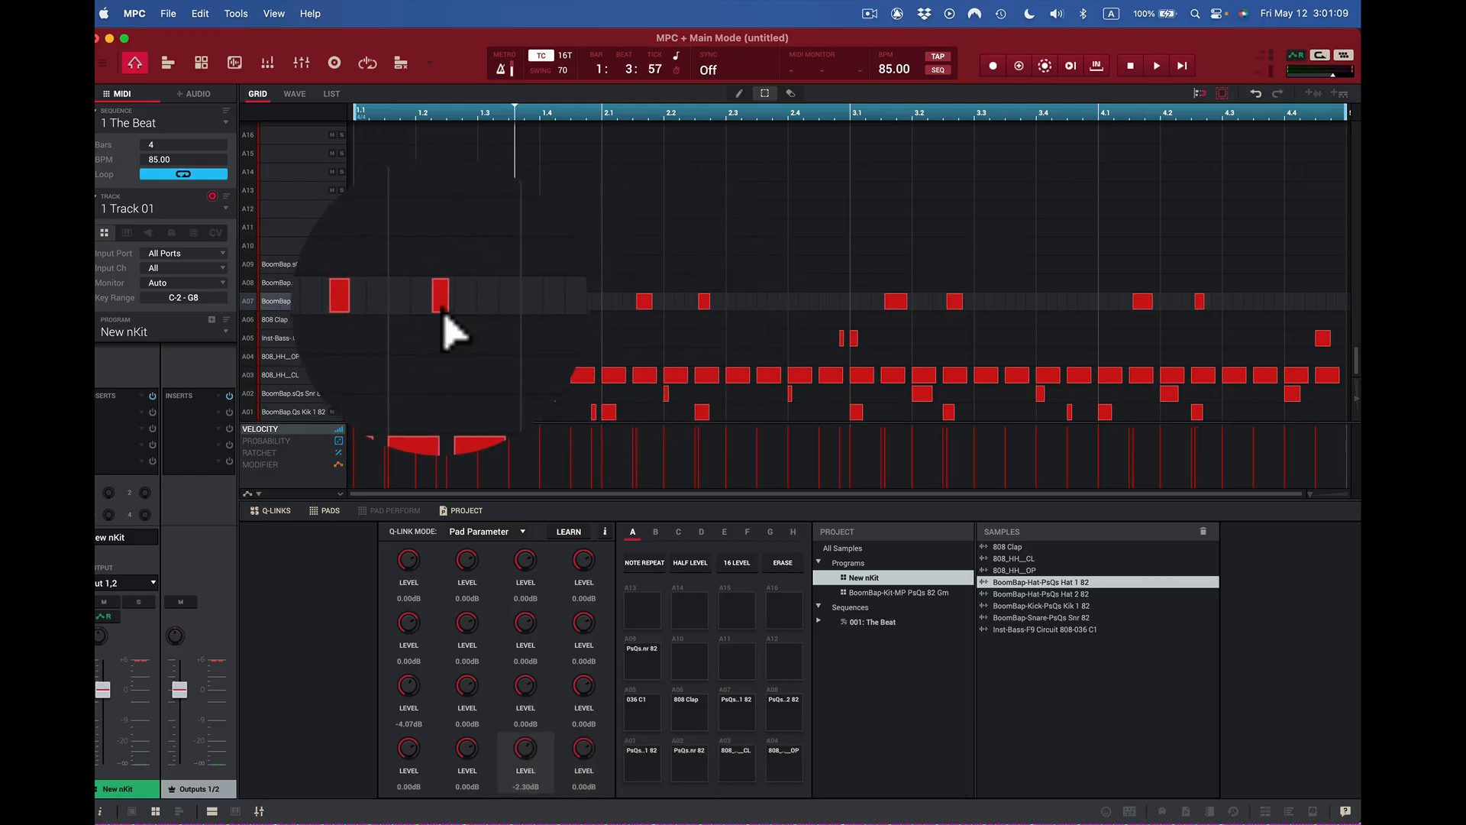
click(447, 313)
drag(447, 312, 446, 308)
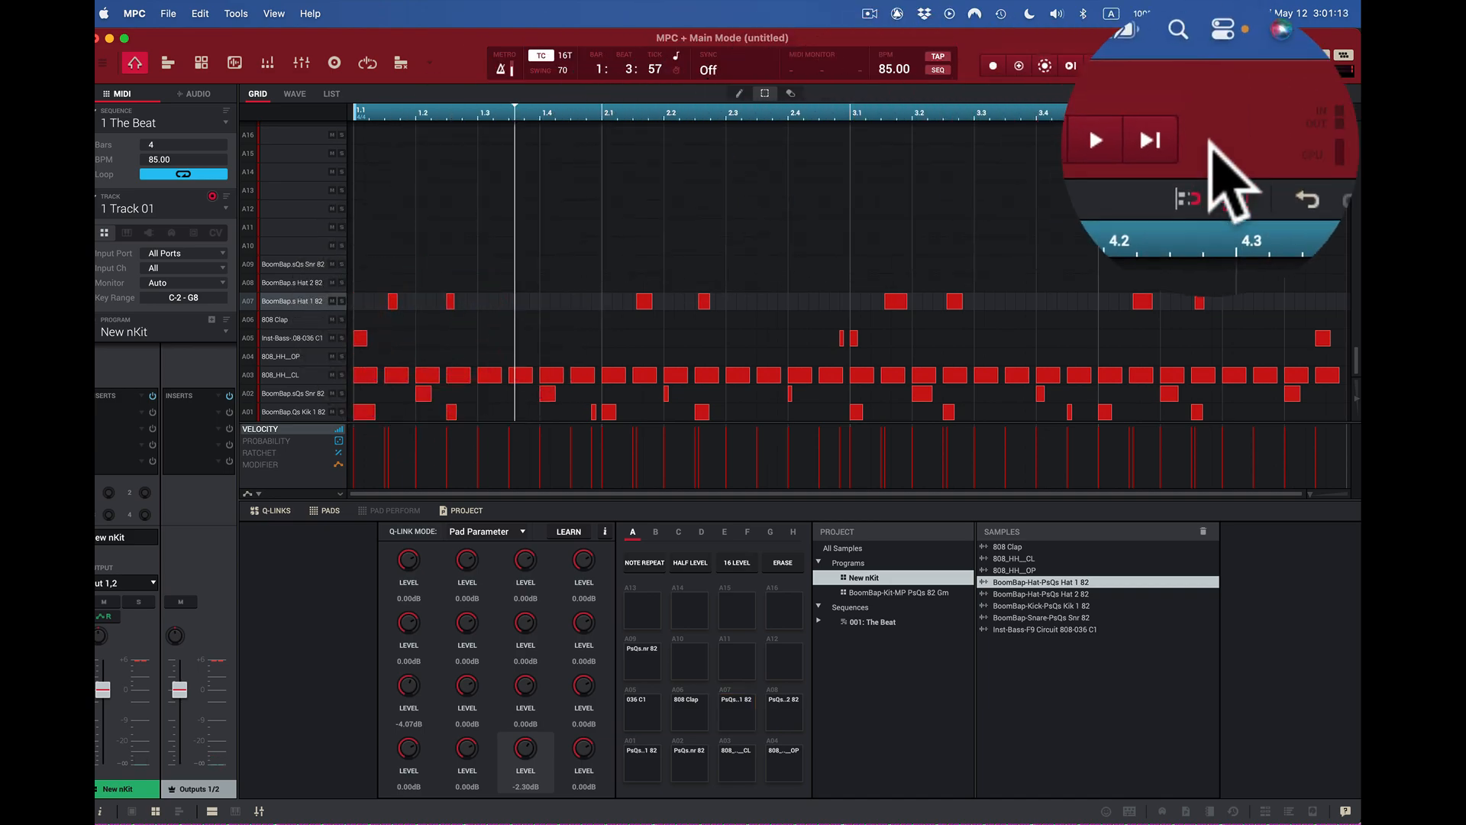
click(1155, 138)
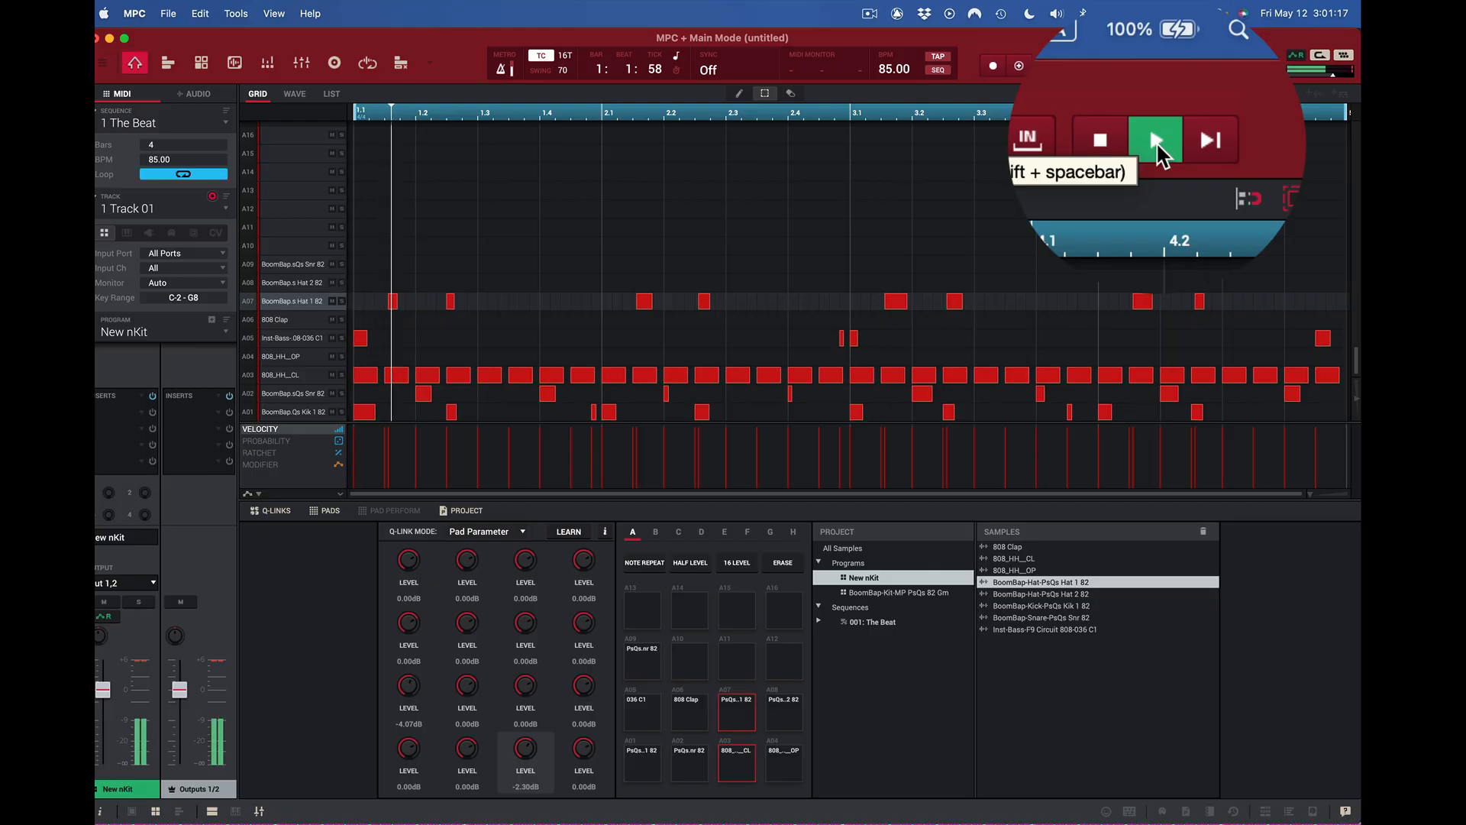
click(1156, 140)
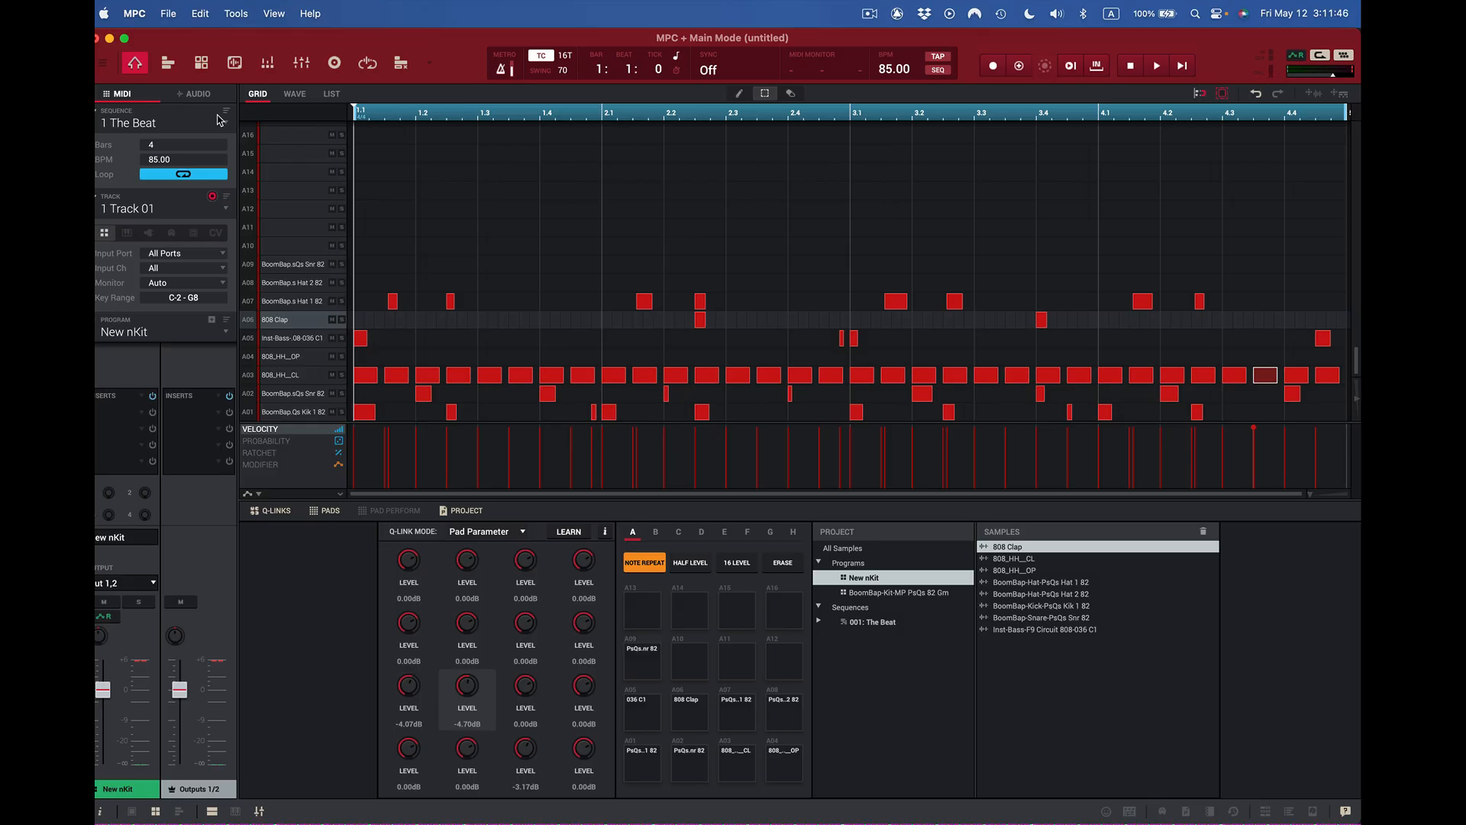
- Save the project as WorkFlow.xpj in the Documents/MPC folder
click(167, 13)
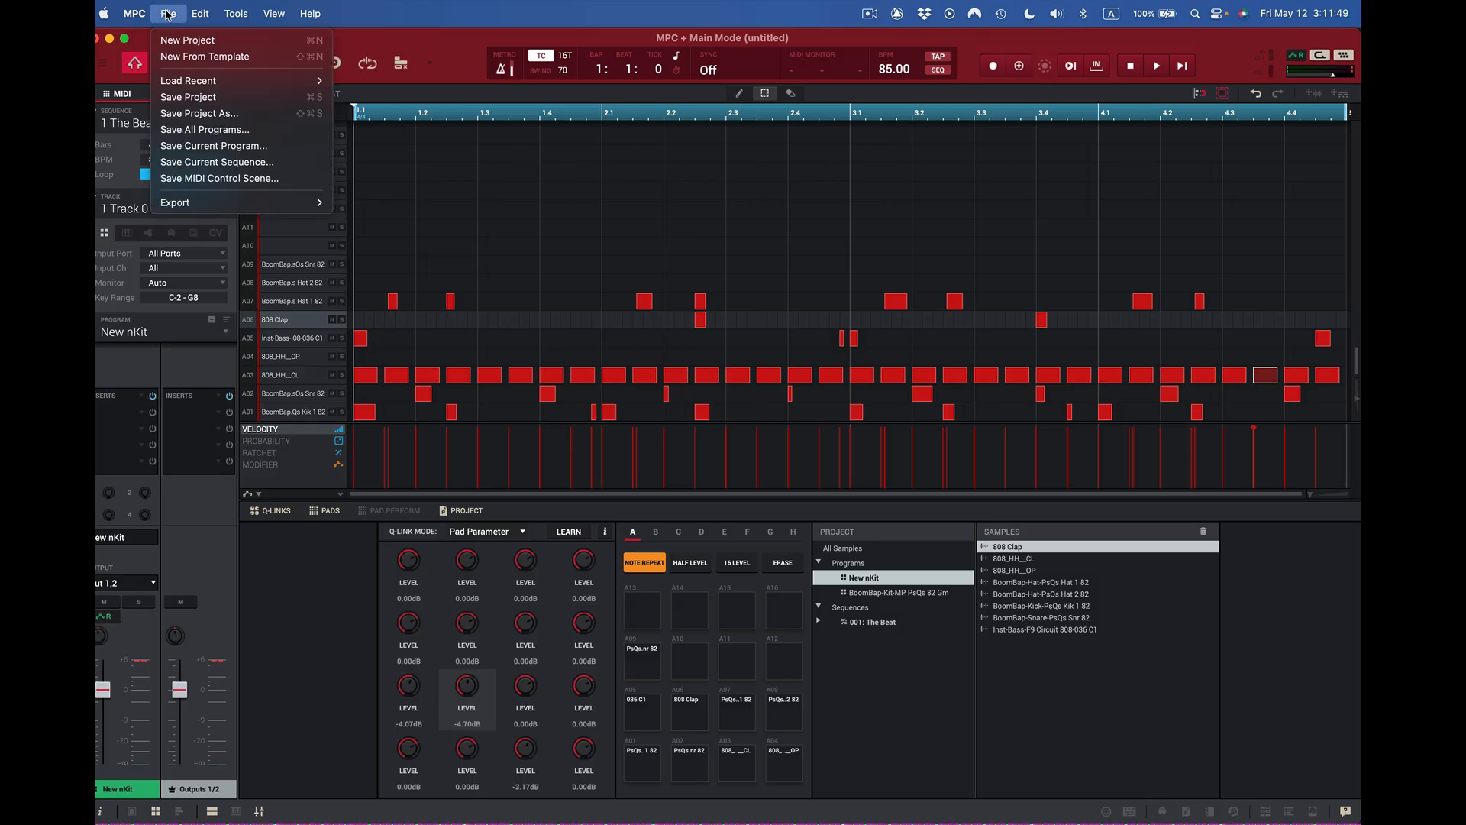
click(181, 98)
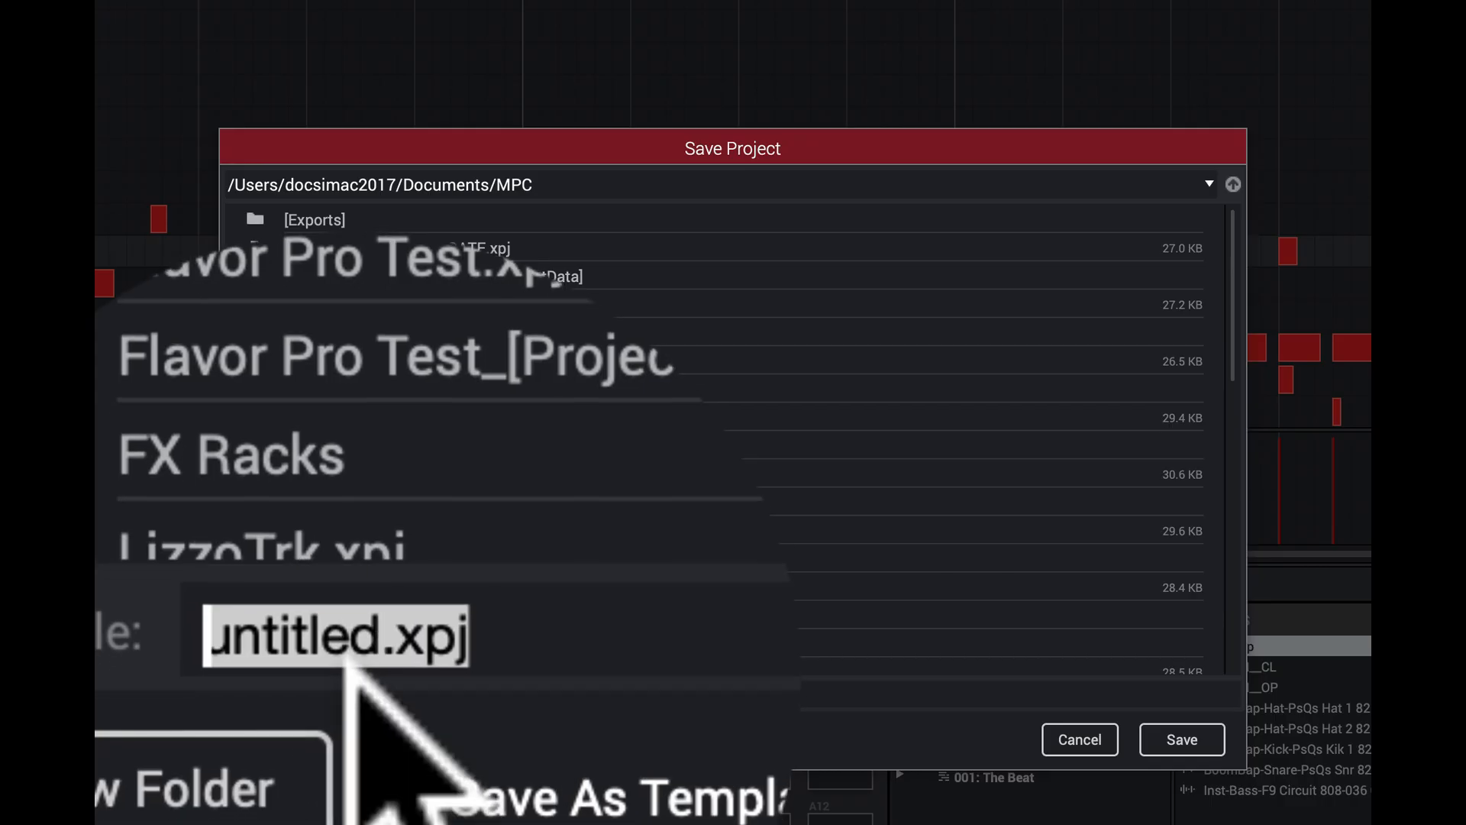
click(366, 687)
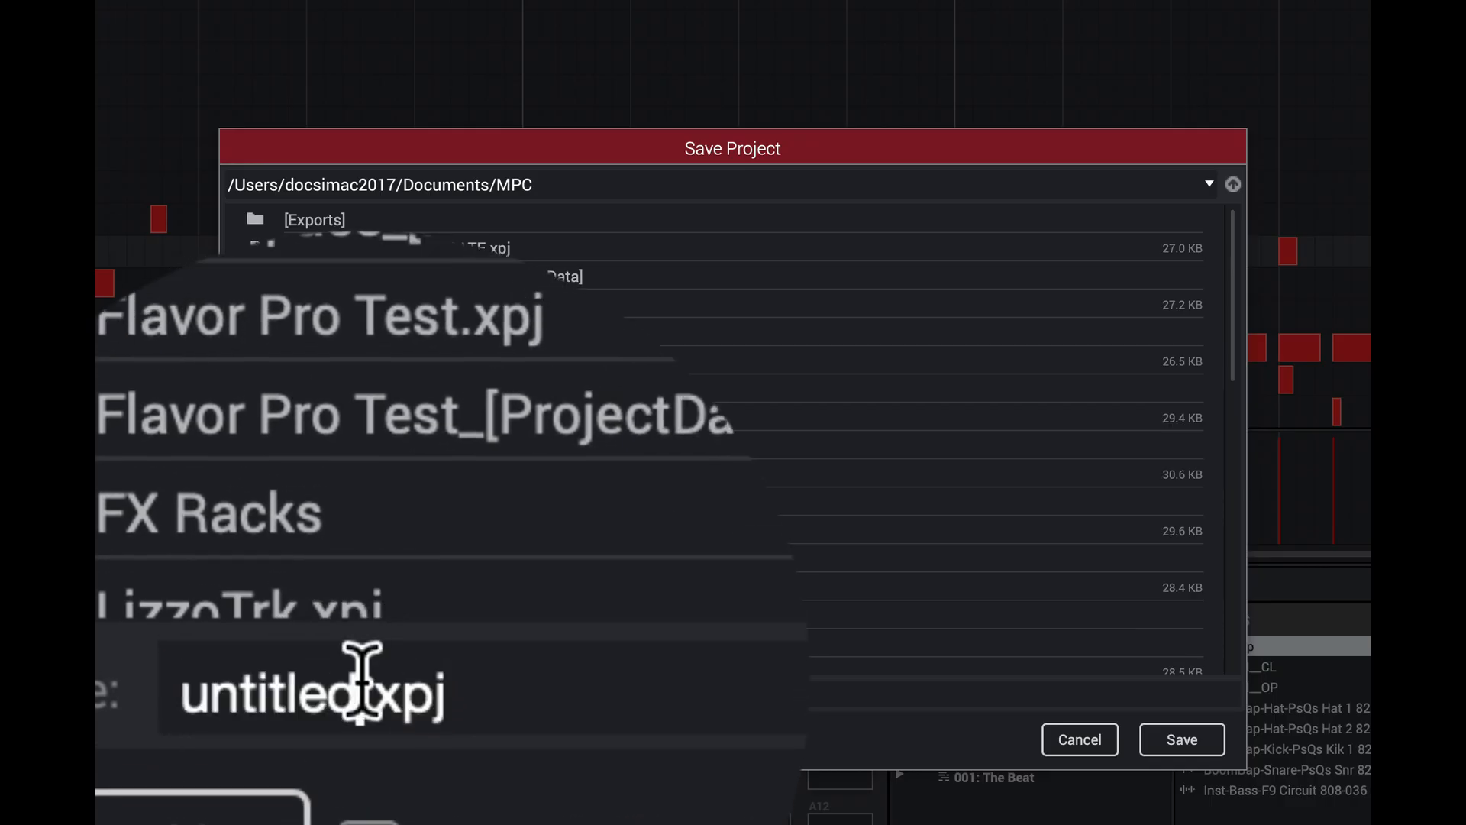
drag(362, 691, 259, 675)
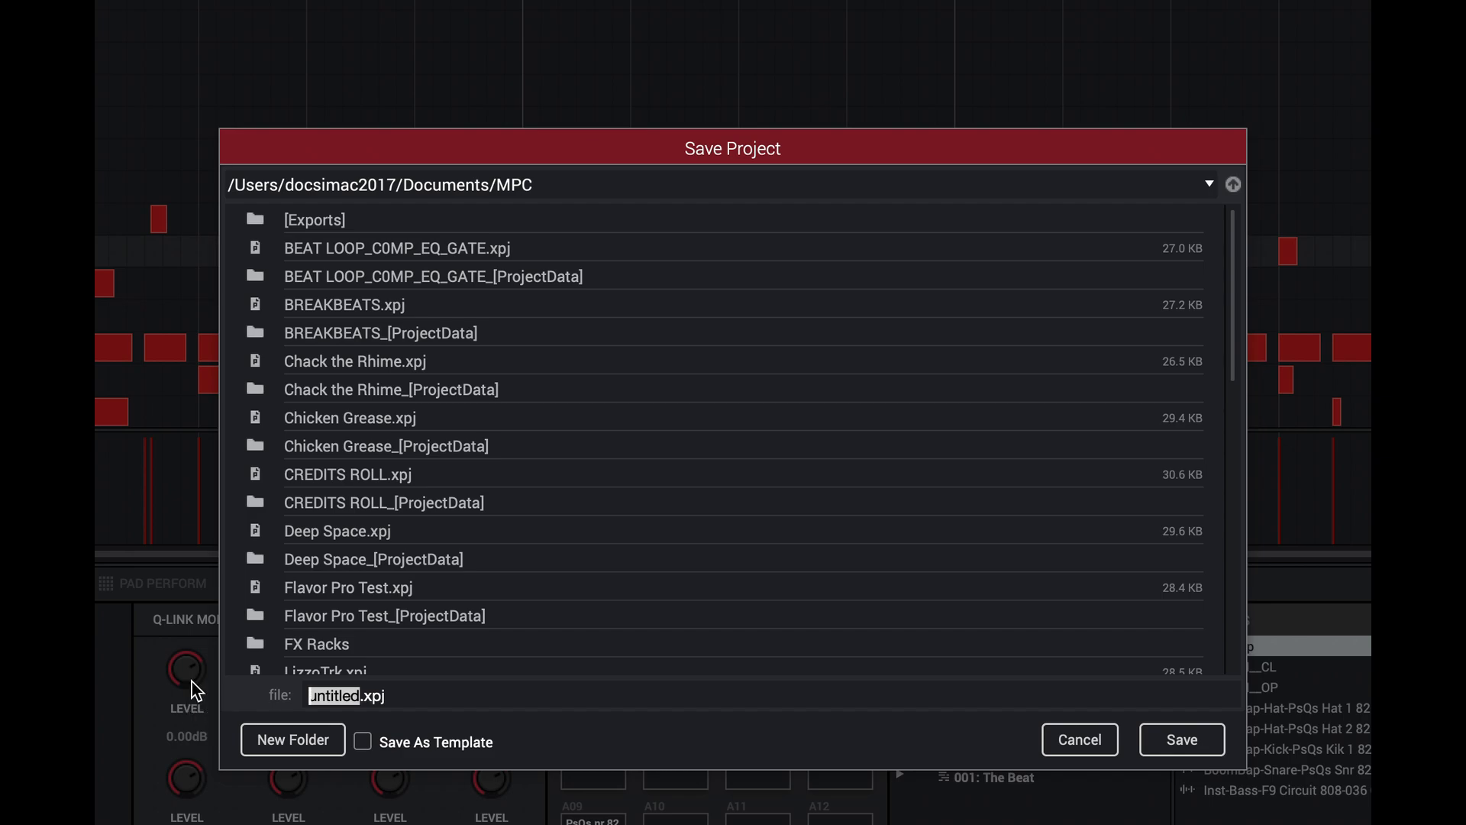
text(WorkFlow)
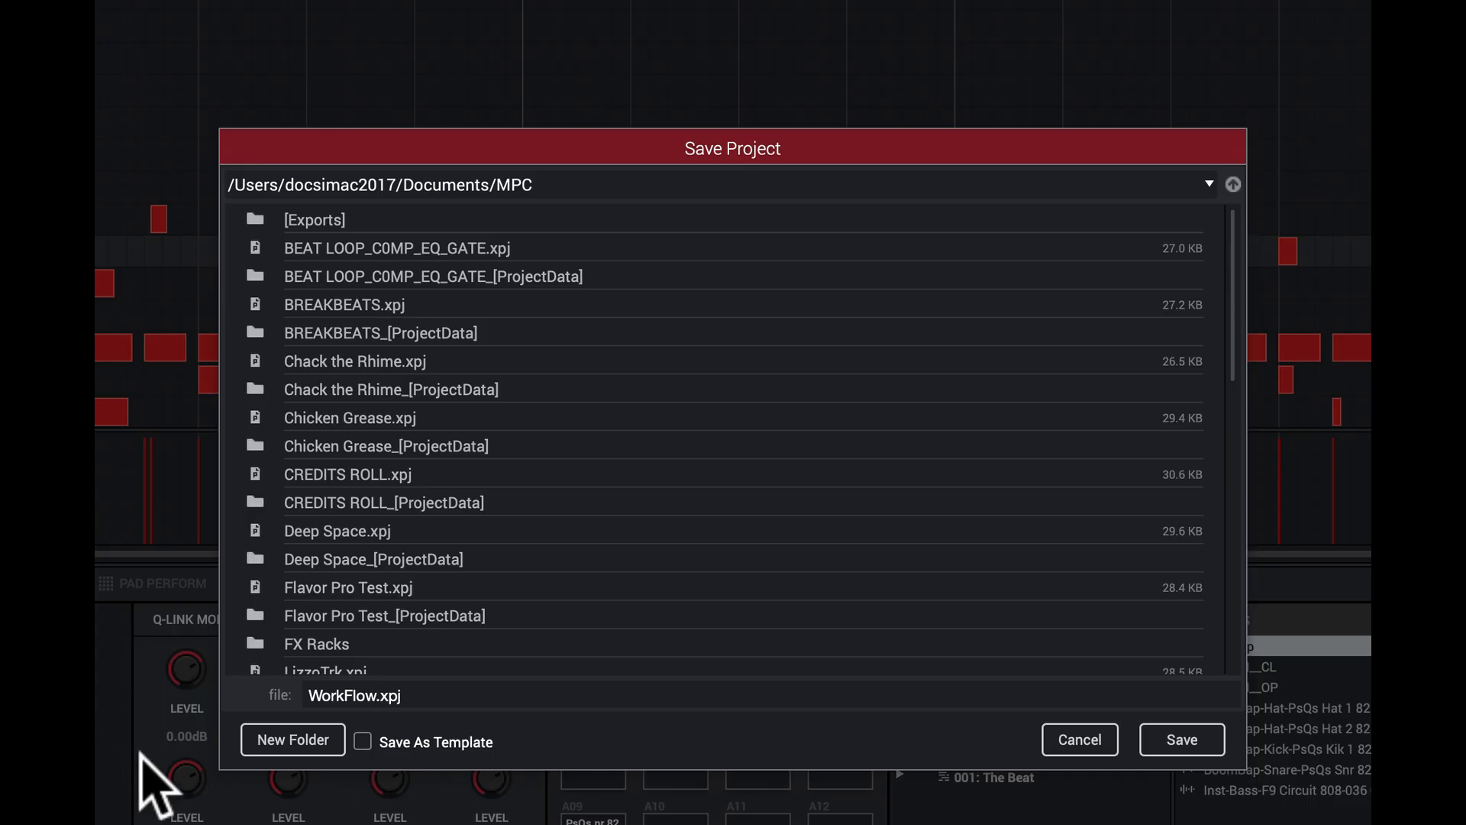
click(1208, 745)
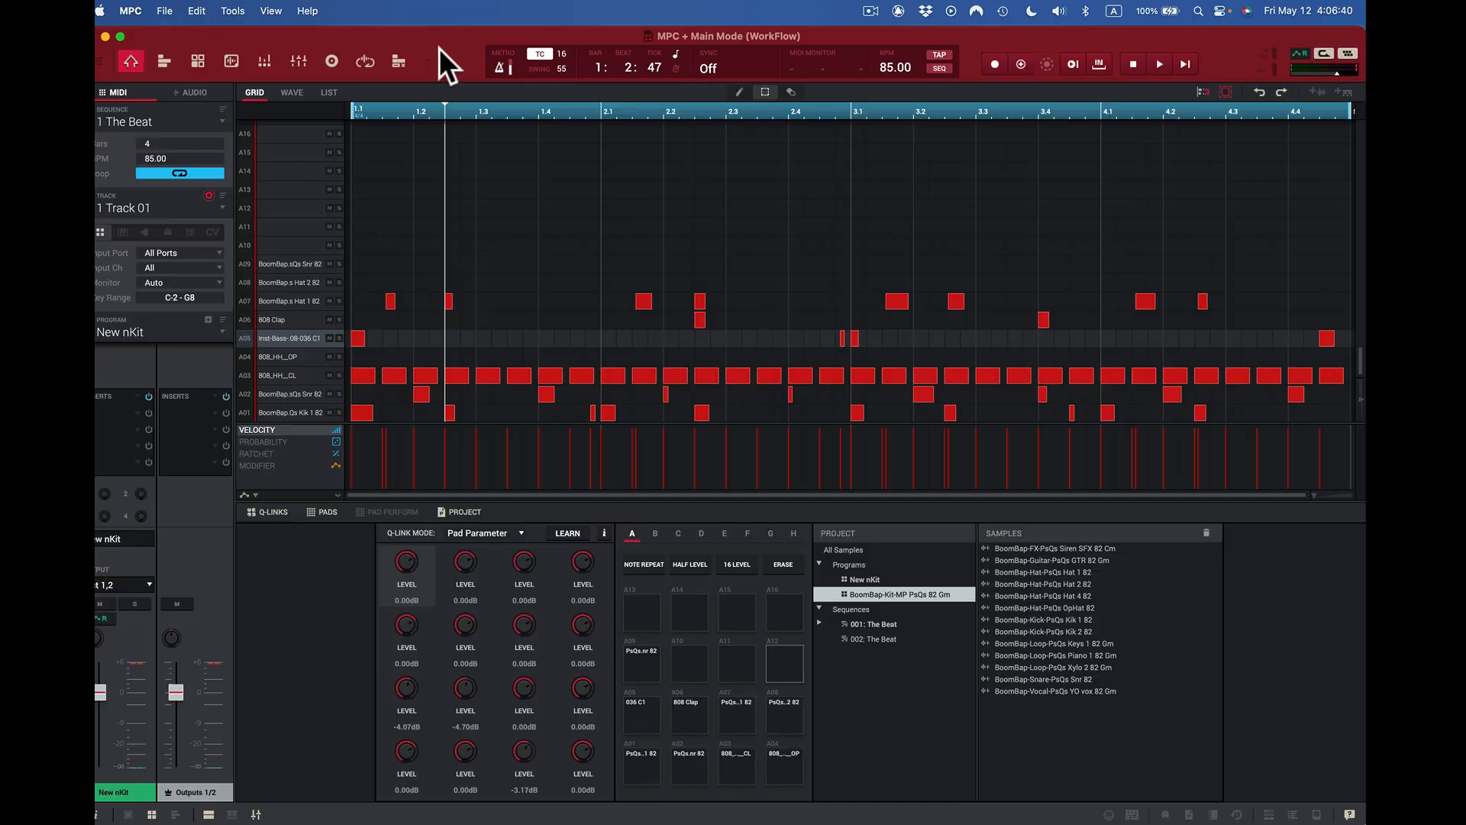
- Clear the entire sequence The Beat, confirm the clearing, and undo it
click(195, 9)
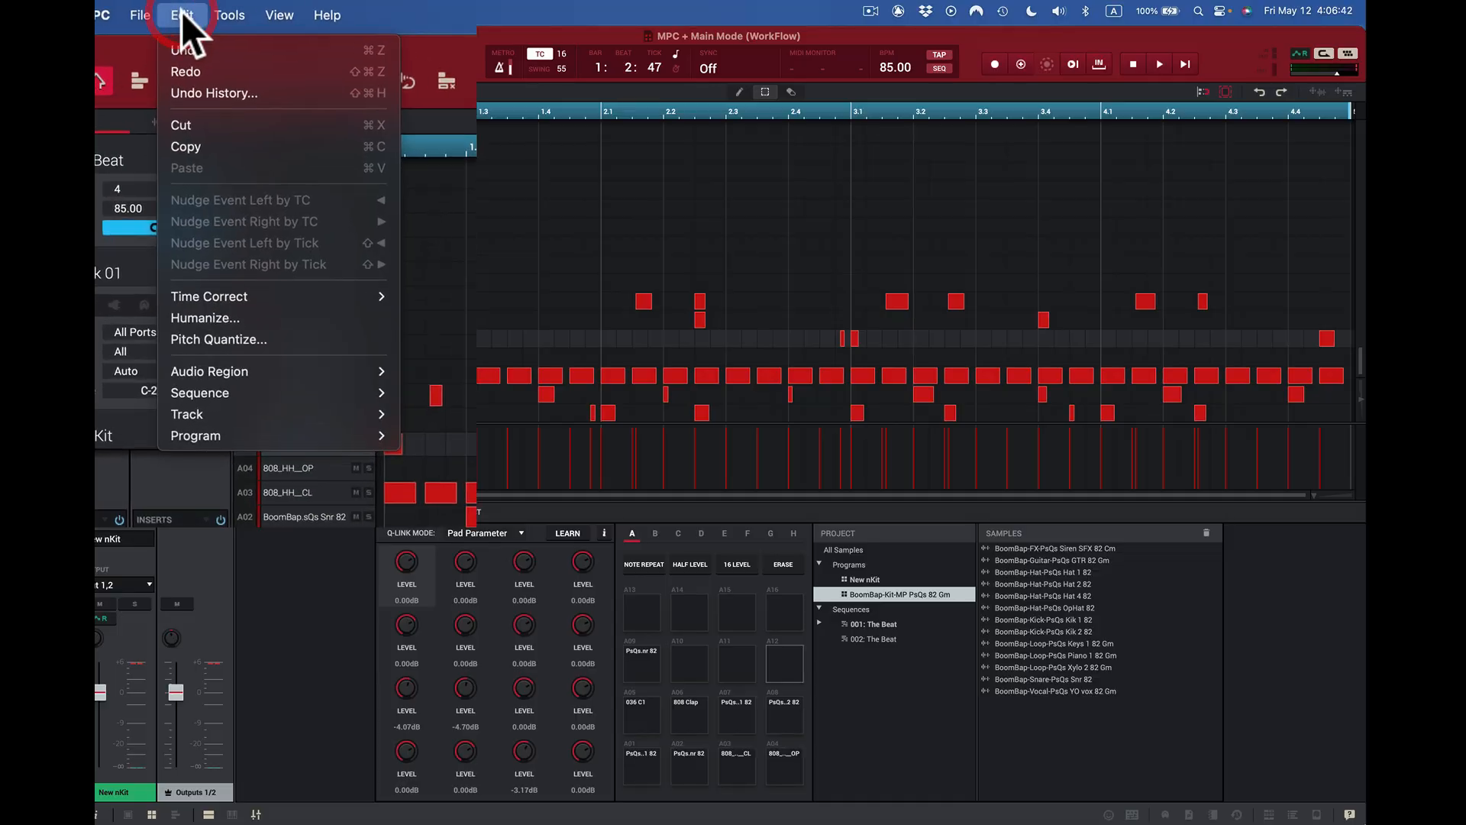
mouse_move(336, 509)
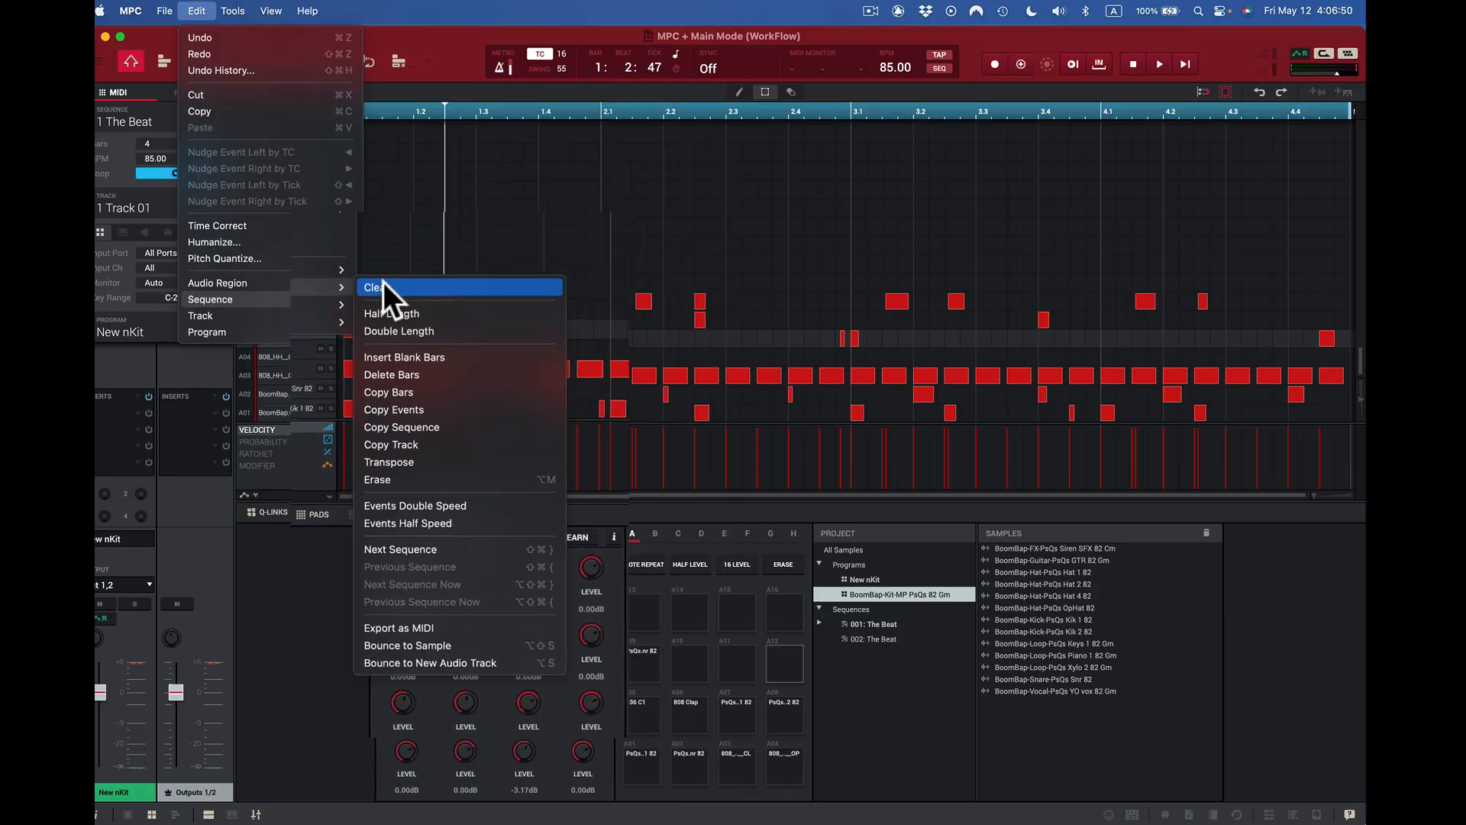
click(339, 116)
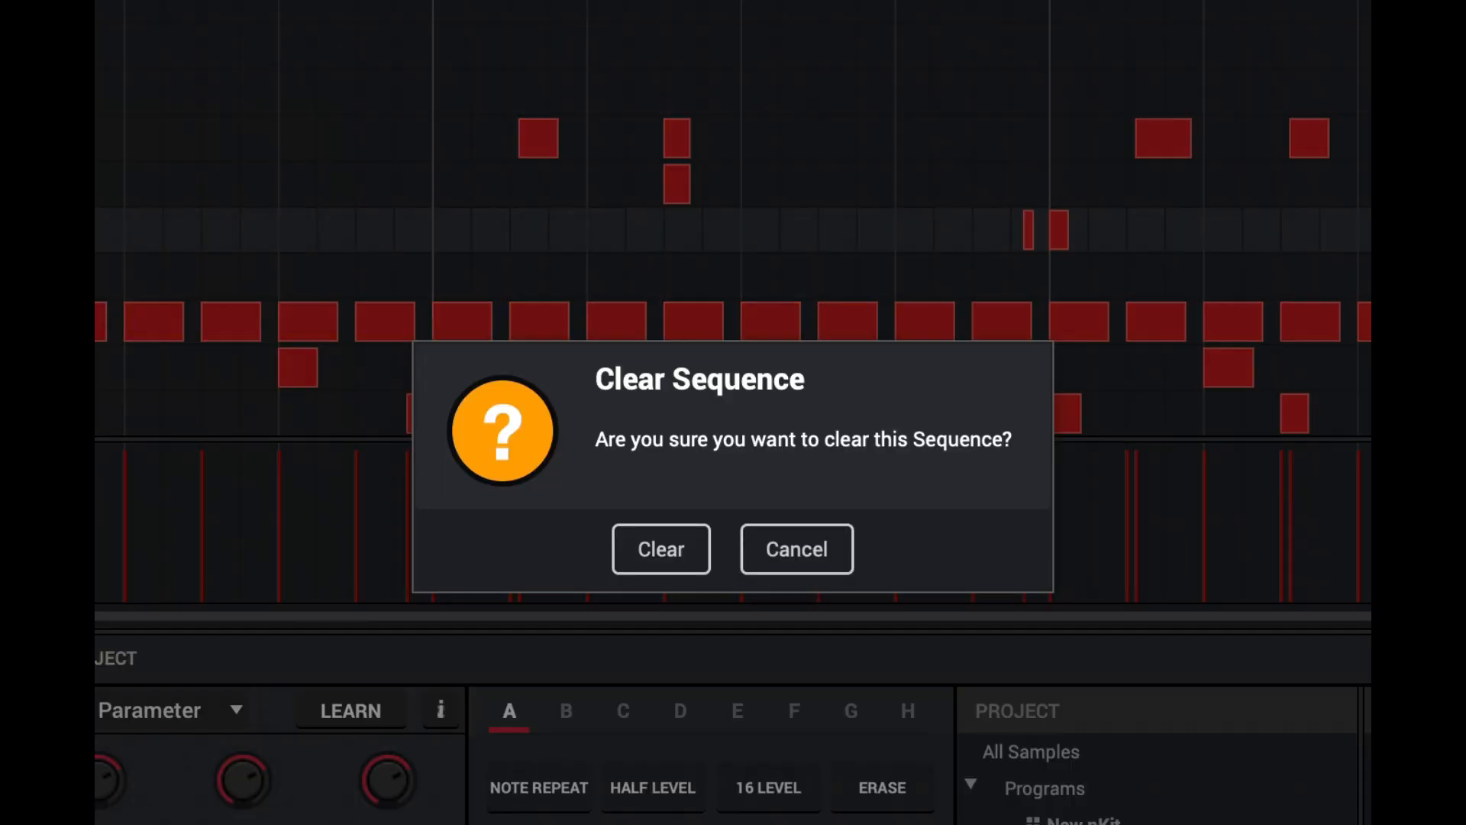
click(658, 544)
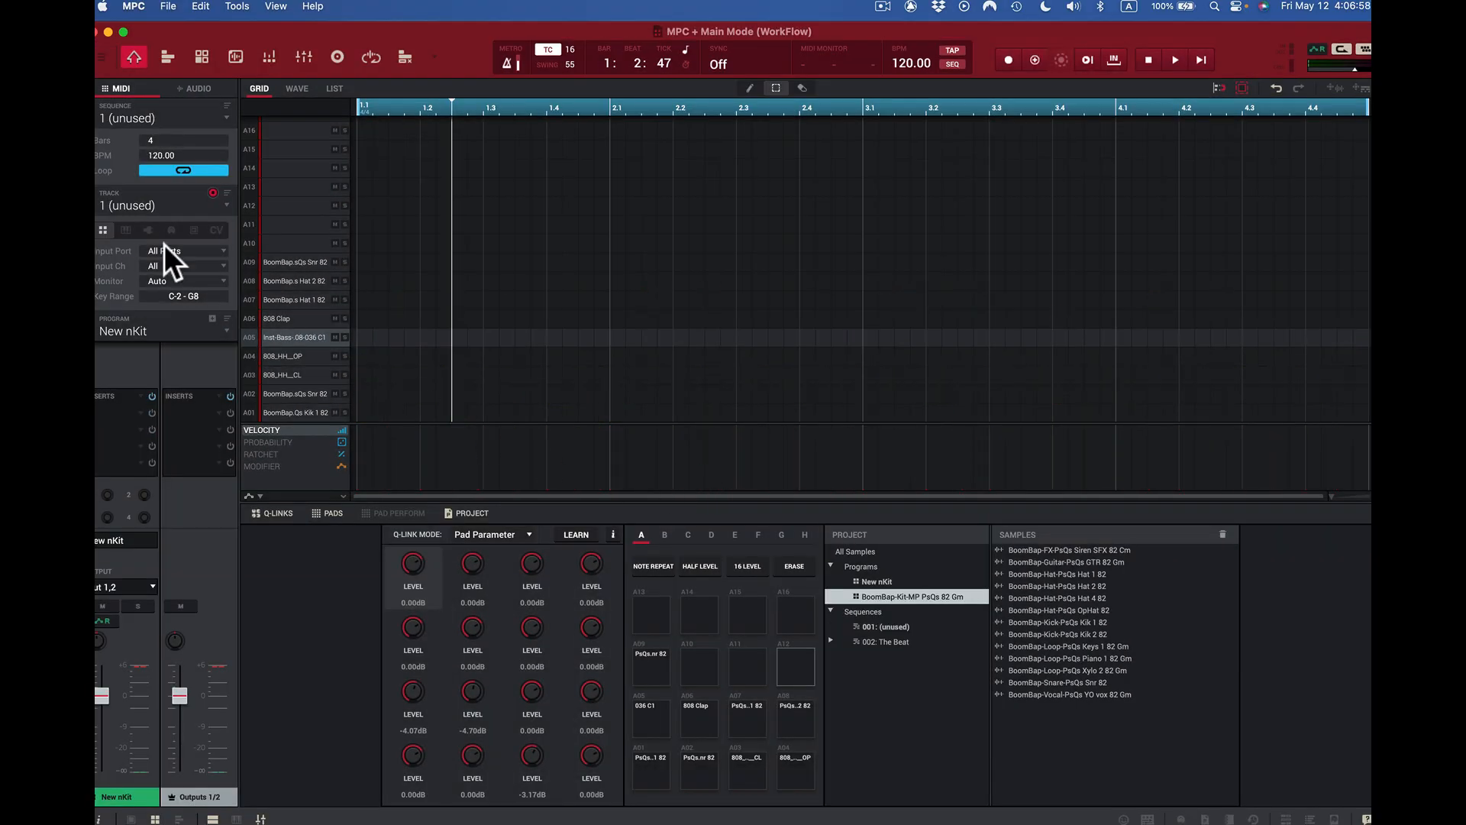
click(200, 6)
click(194, 37)
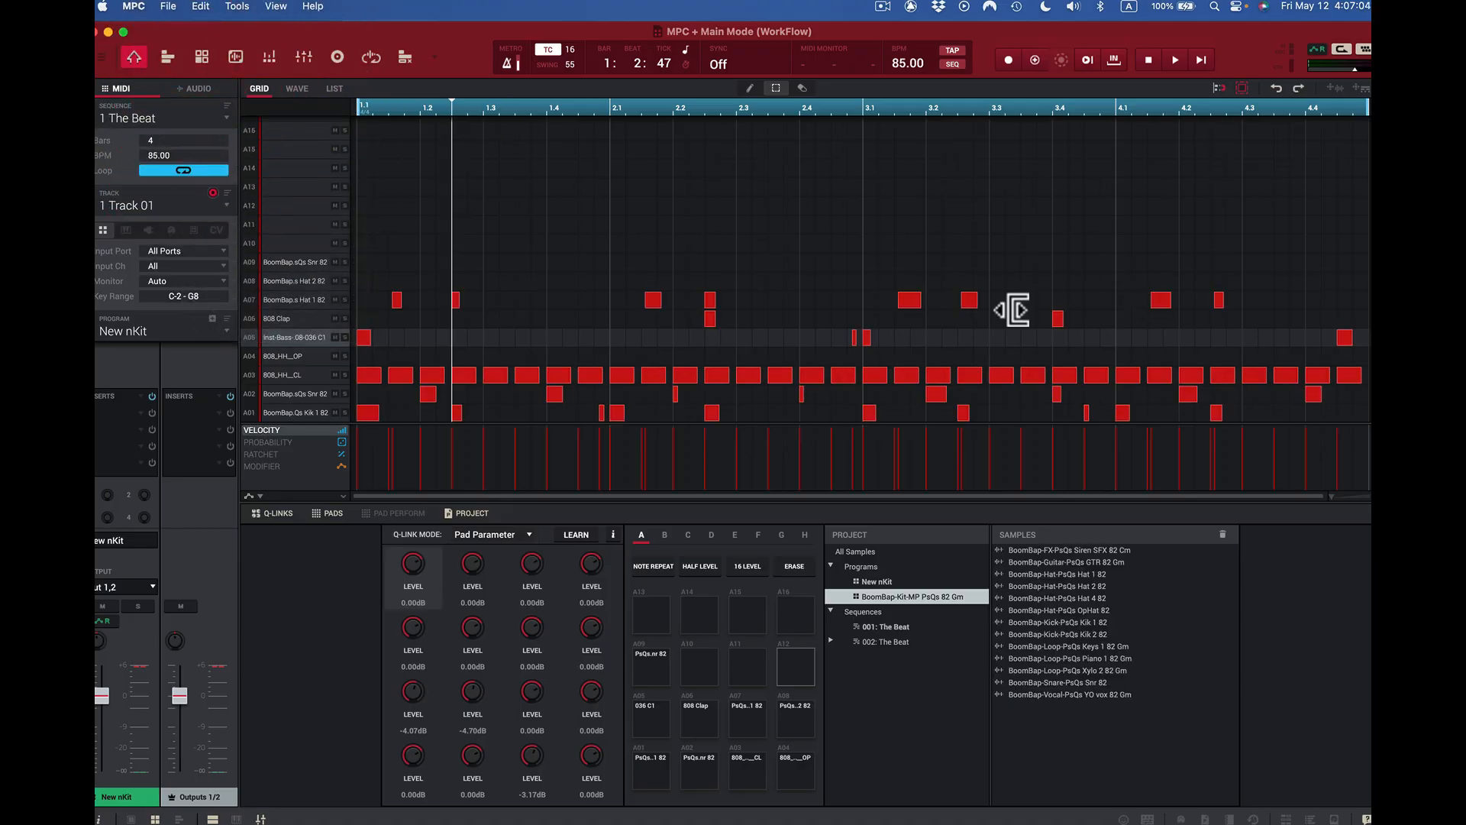
- Halve the length of the sequence The Beat and undo the halving
click(200, 6)
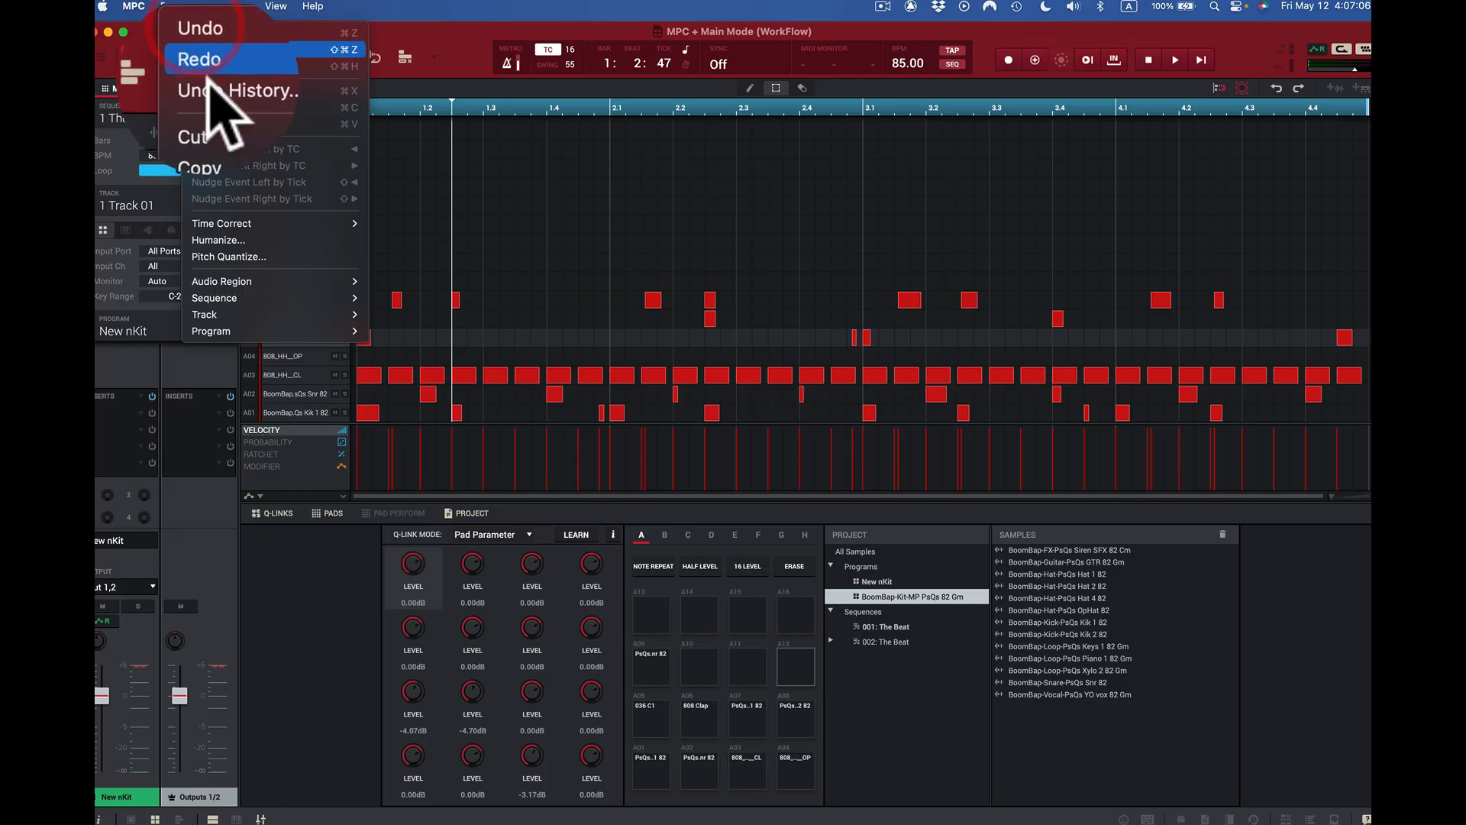
mouse_move(230, 297)
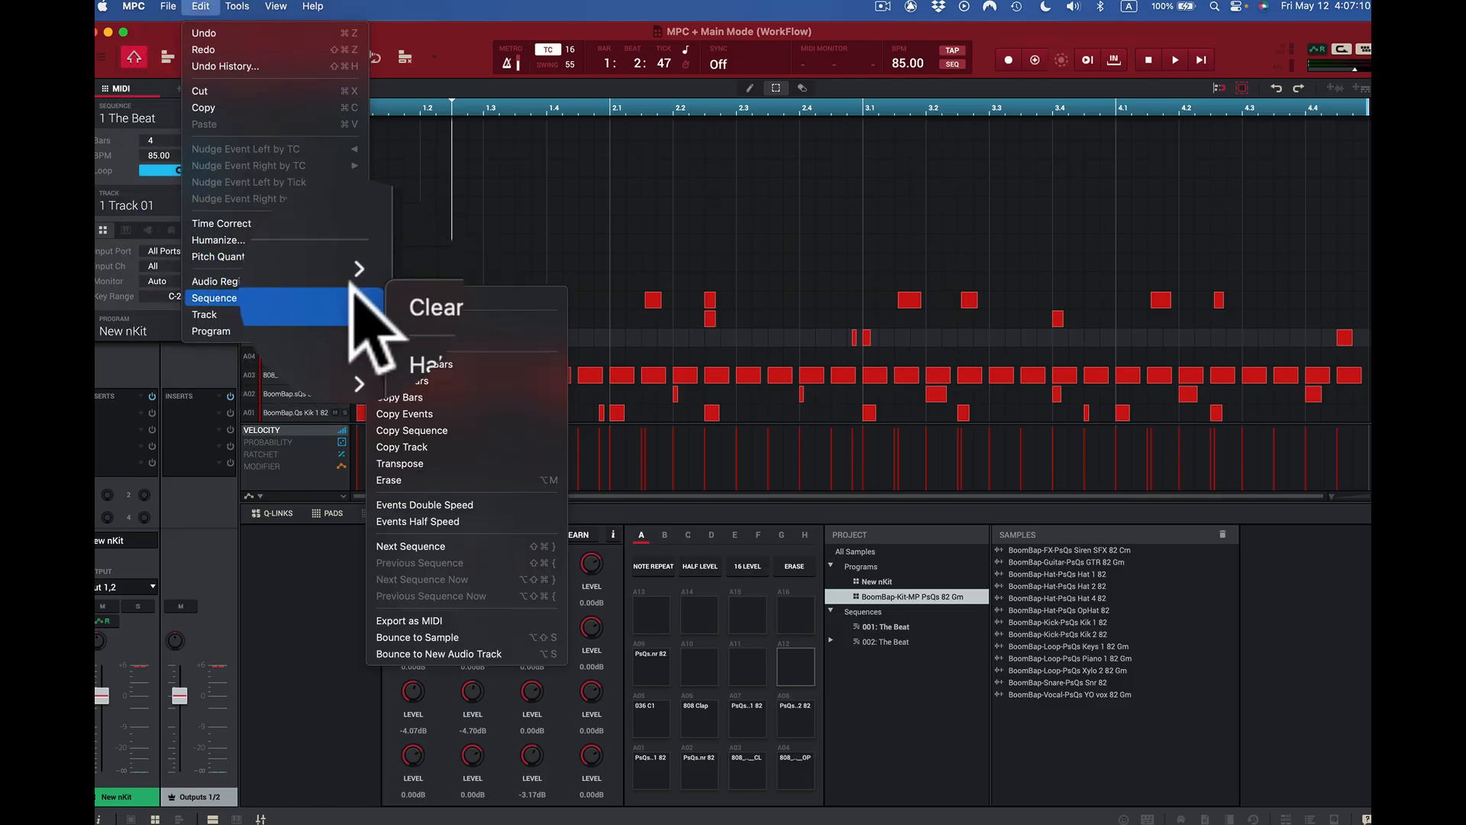
click(445, 326)
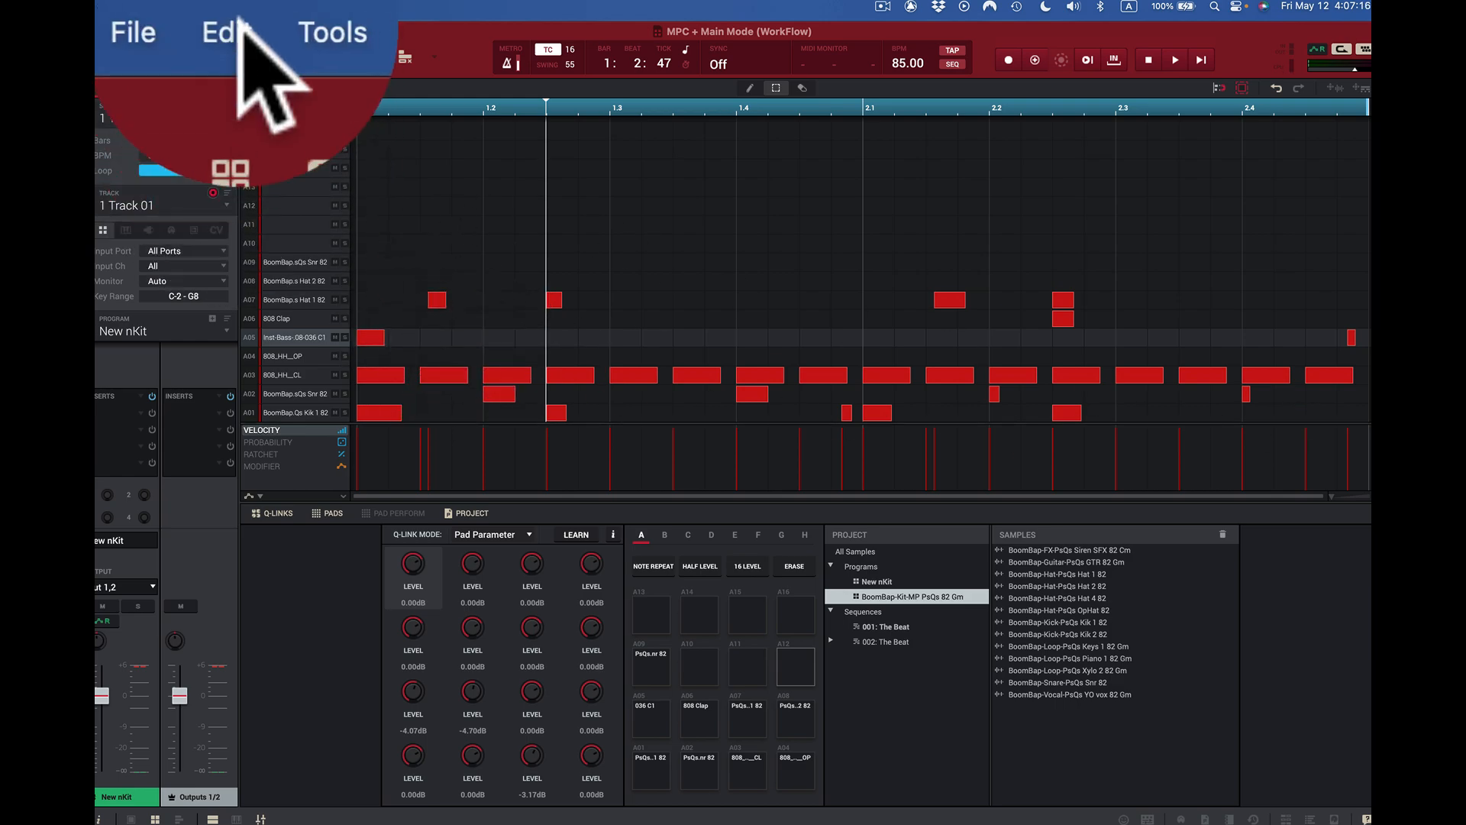
click(197, 6)
click(208, 24)
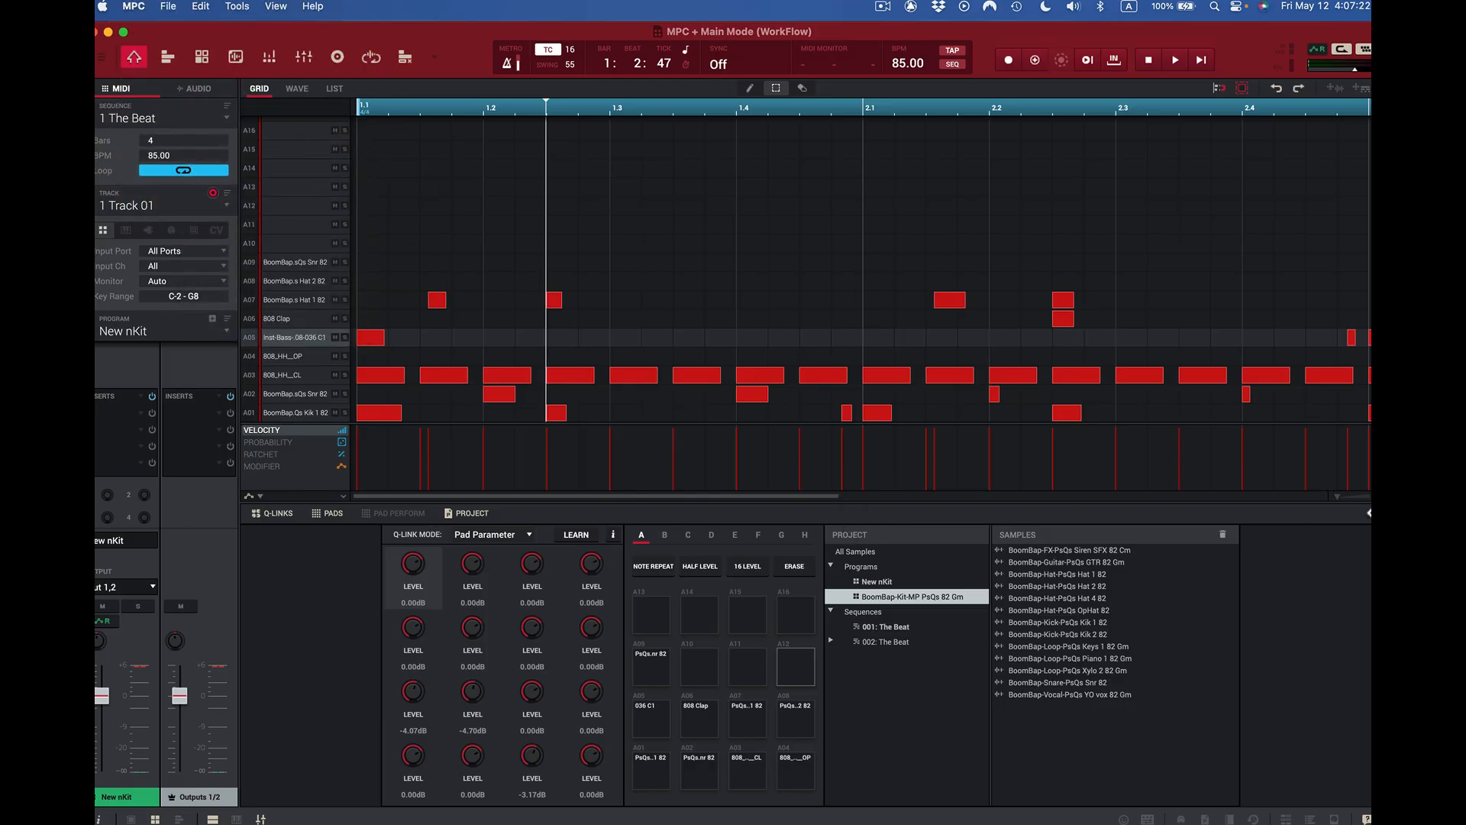
drag(1336, 498, 1216, 498)
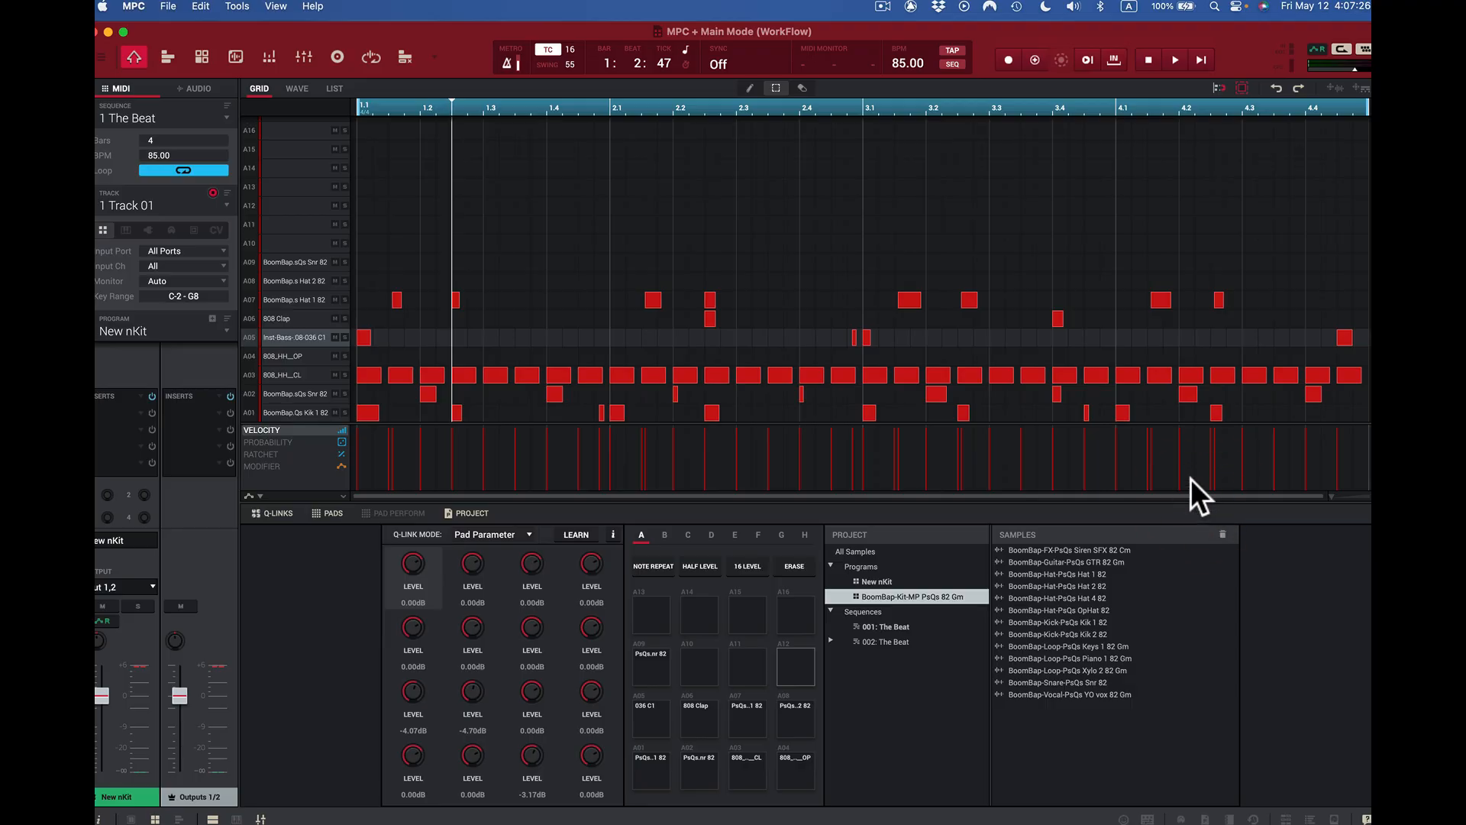
- Turn looping off for the sequence The Beat and switch it back on
click(868, 412)
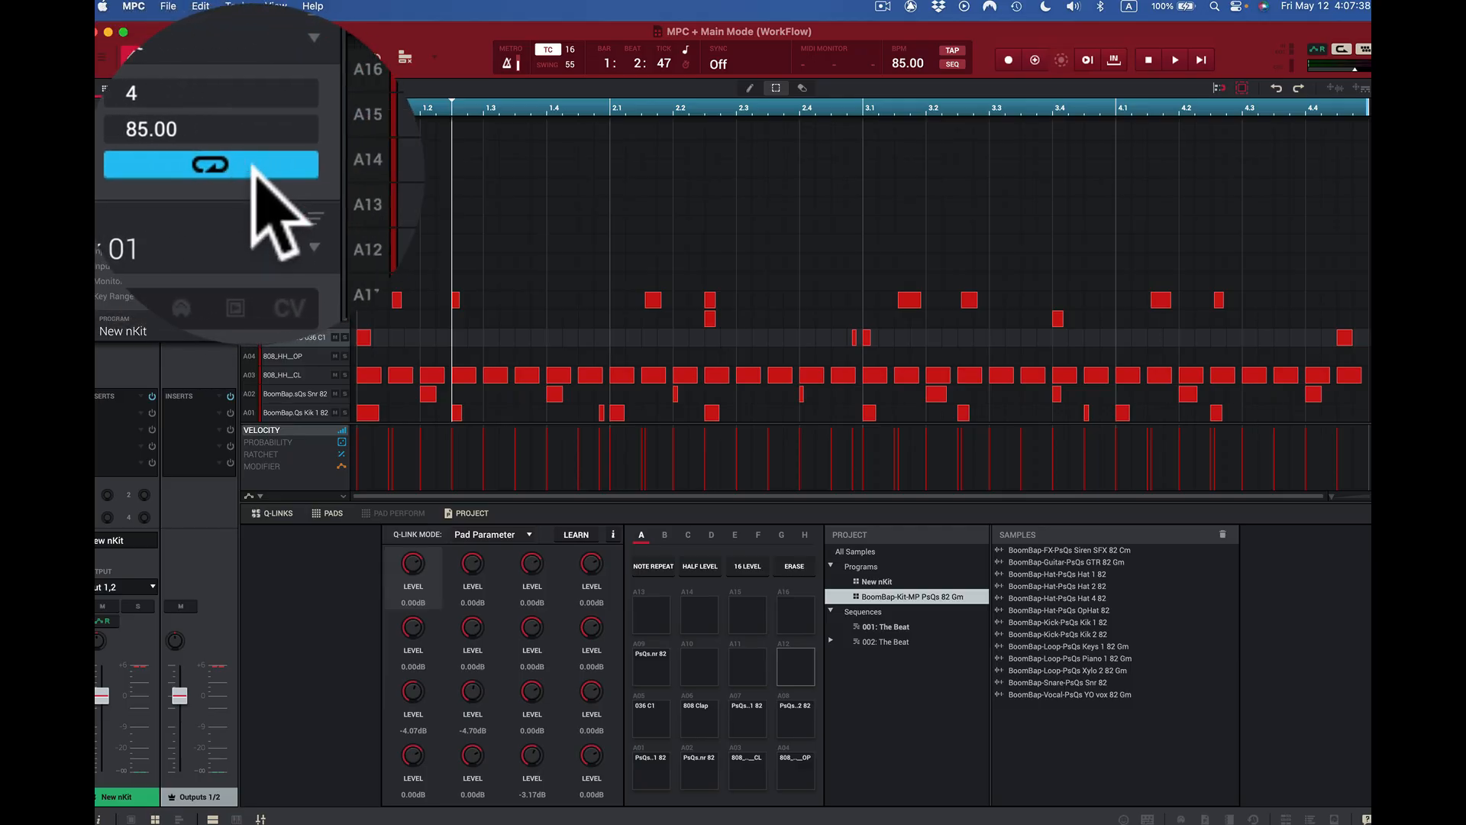
click(252, 167)
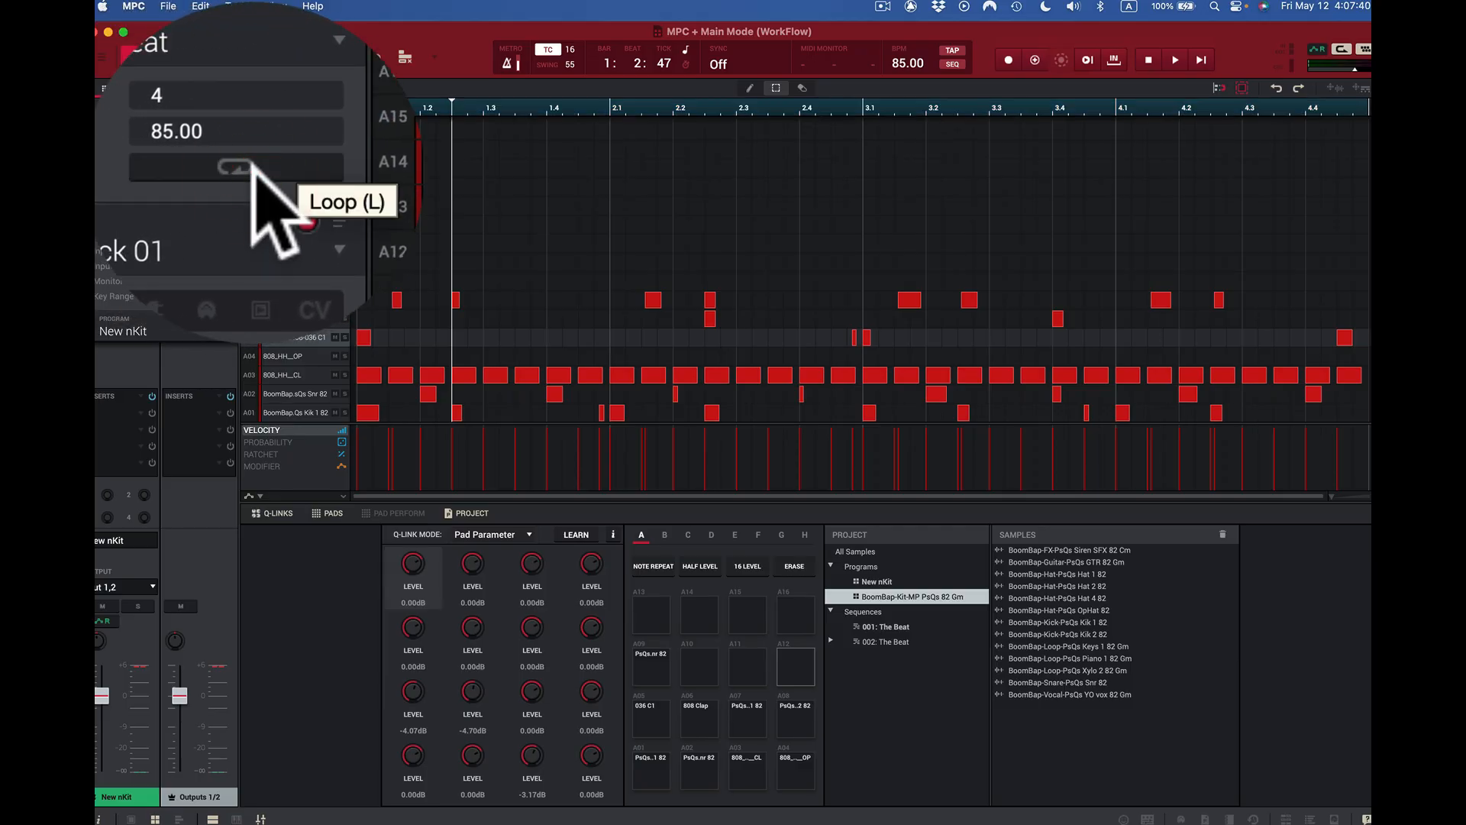
click(252, 166)
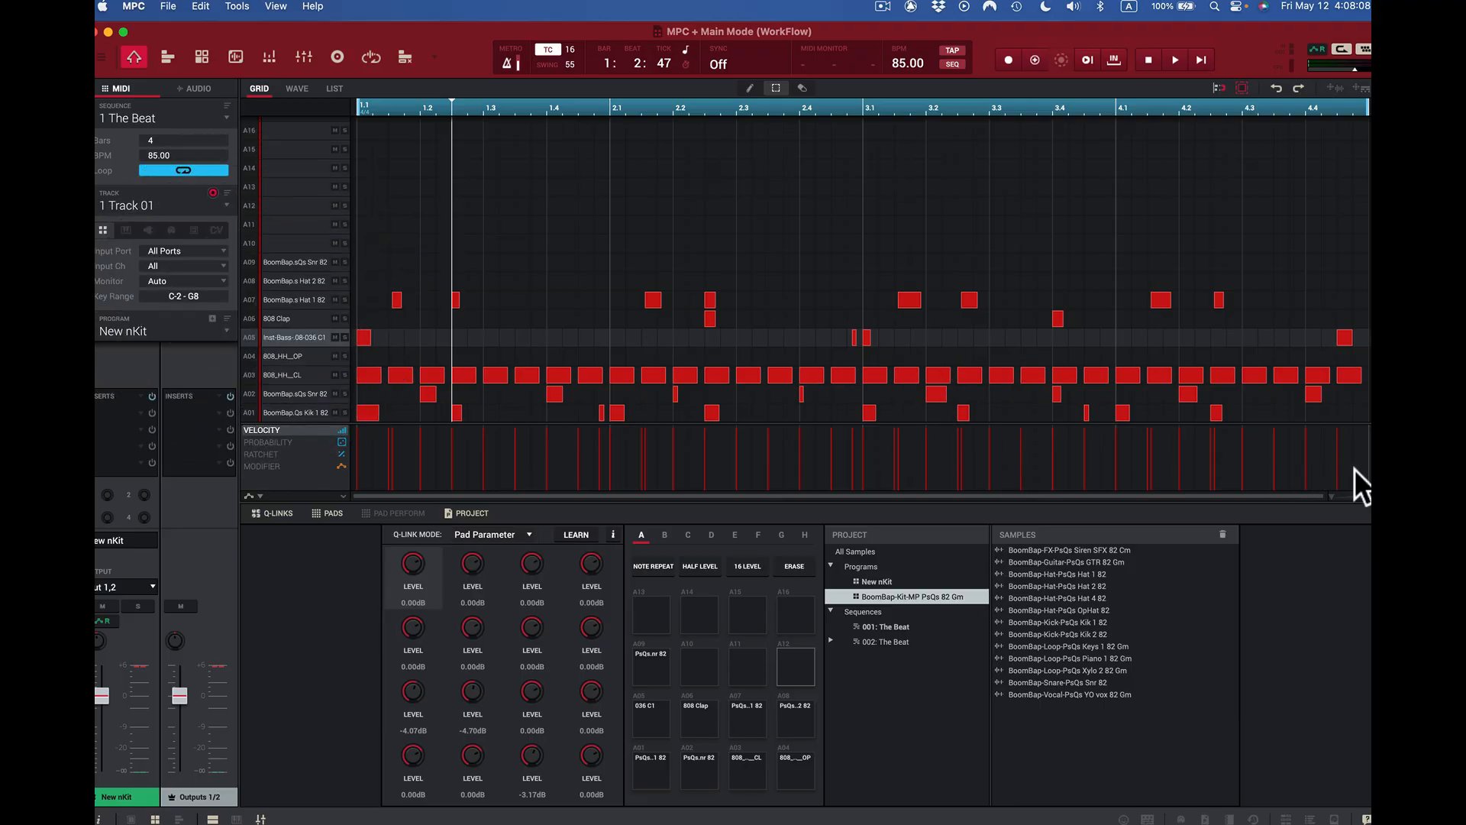
- Double the length of the sequence The Beat to 8 bars and undo the doubling
click(213, 11)
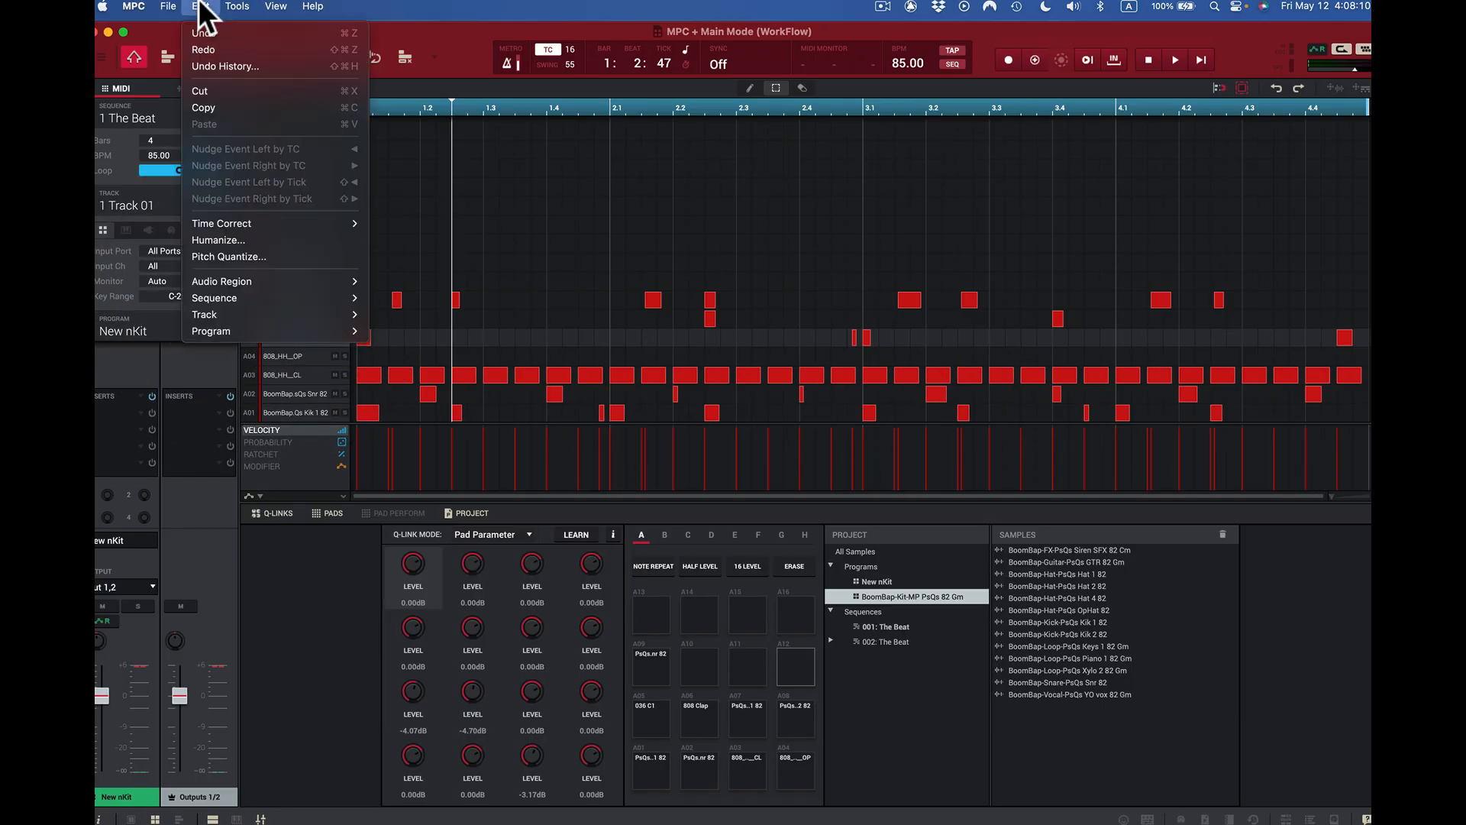
mouse_move(271, 500)
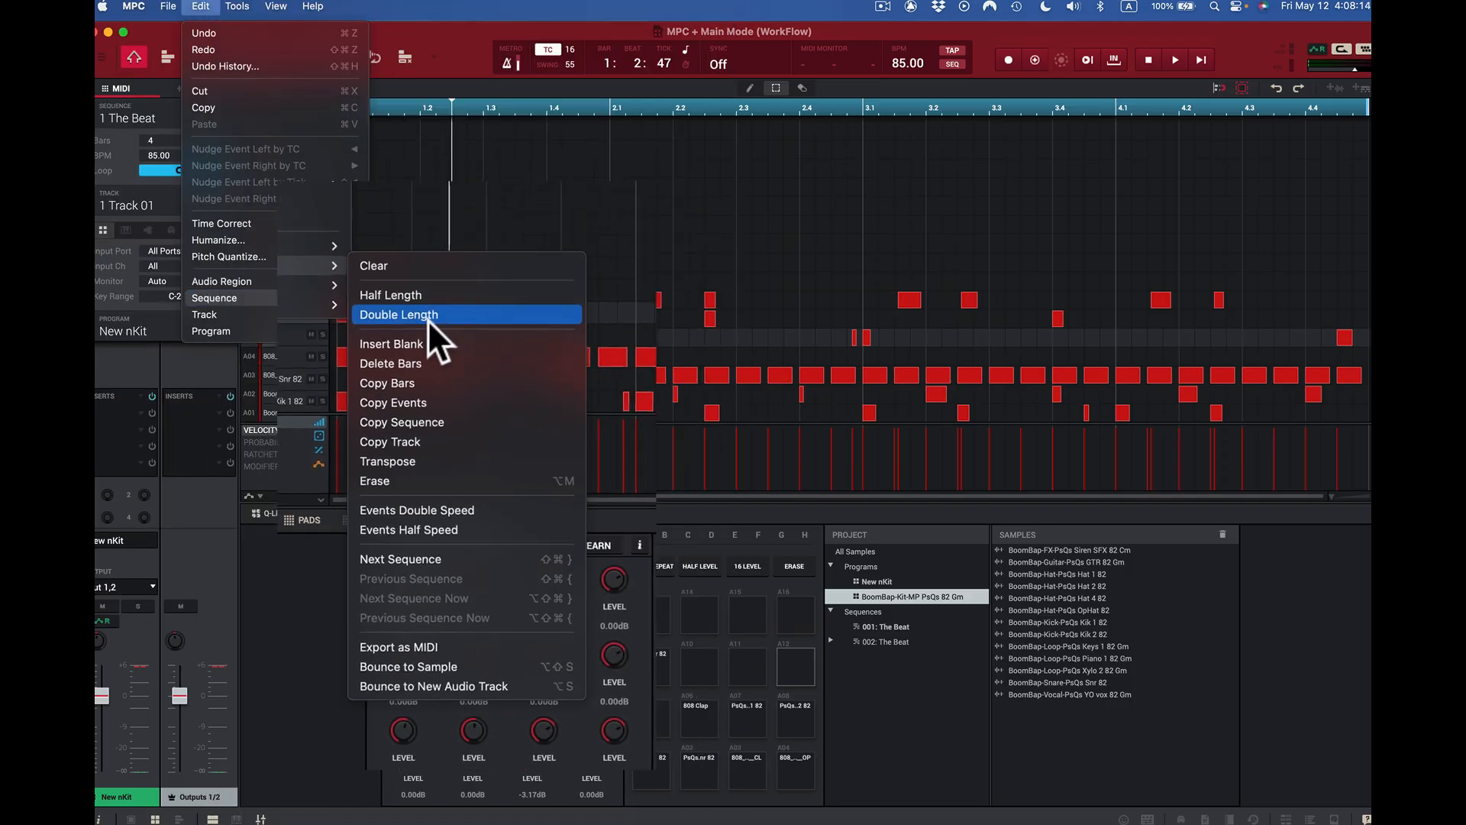
click(432, 319)
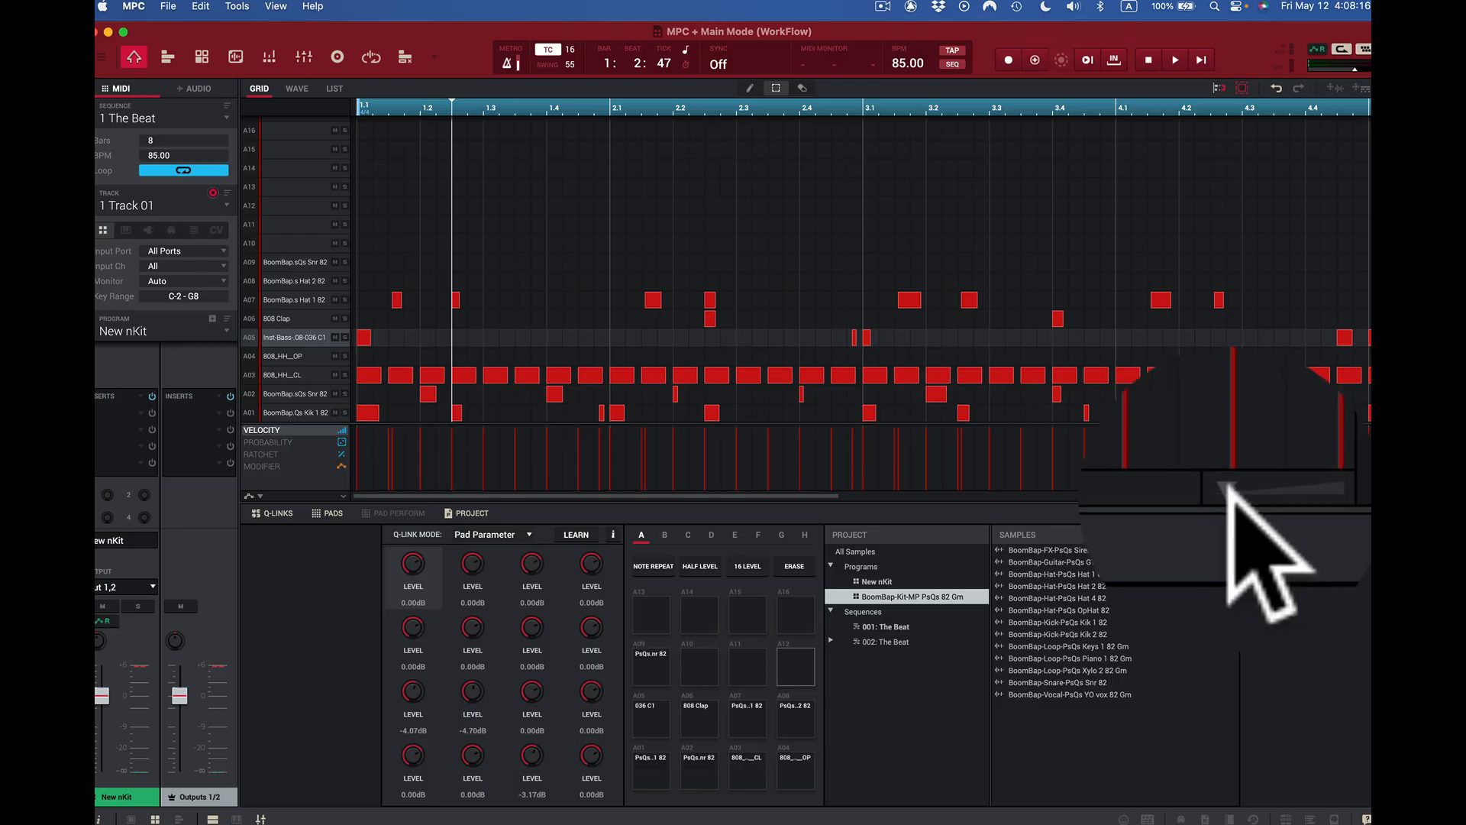
drag(1333, 497, 1271, 496)
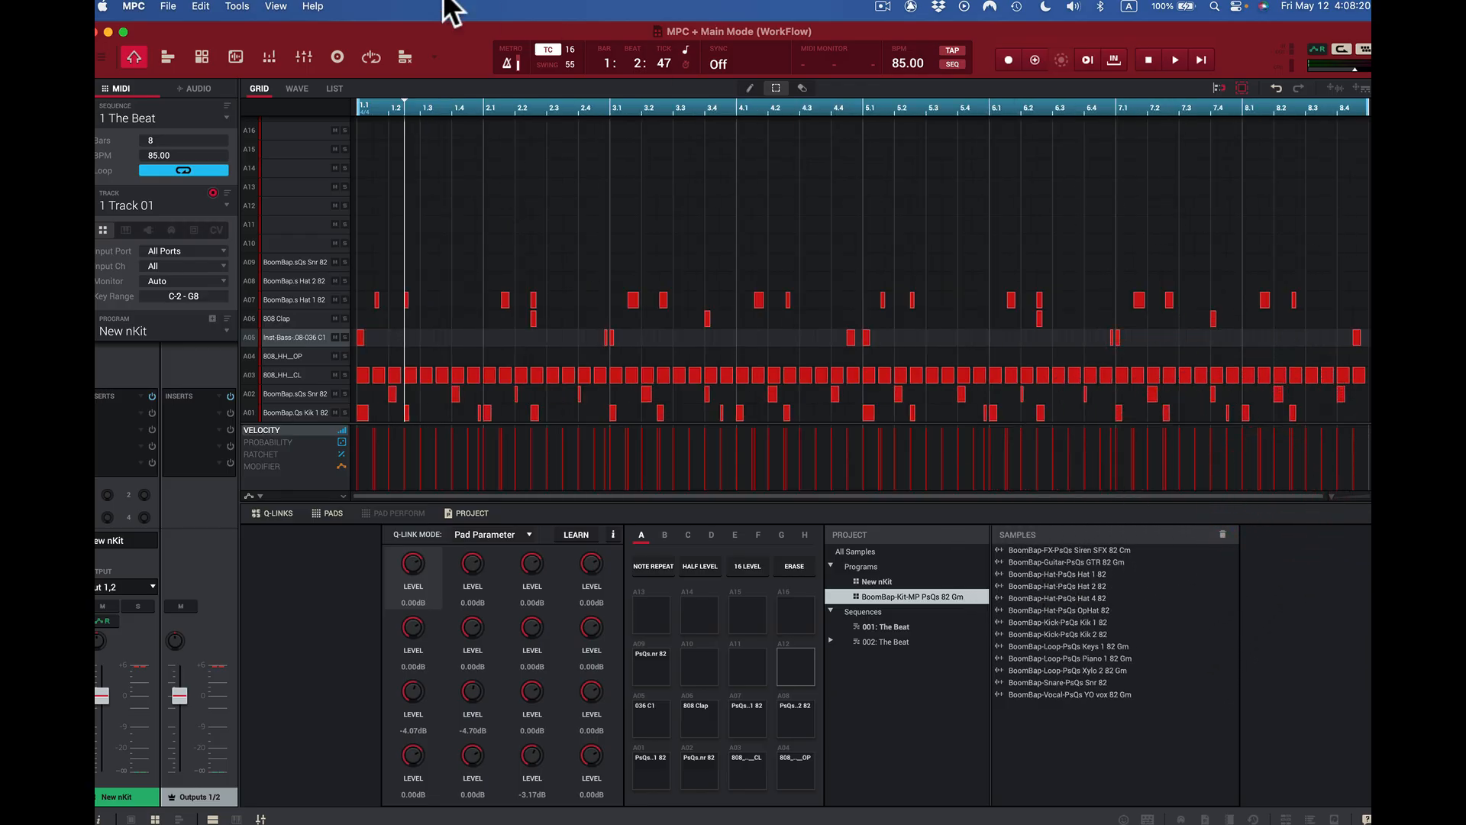
click(200, 6)
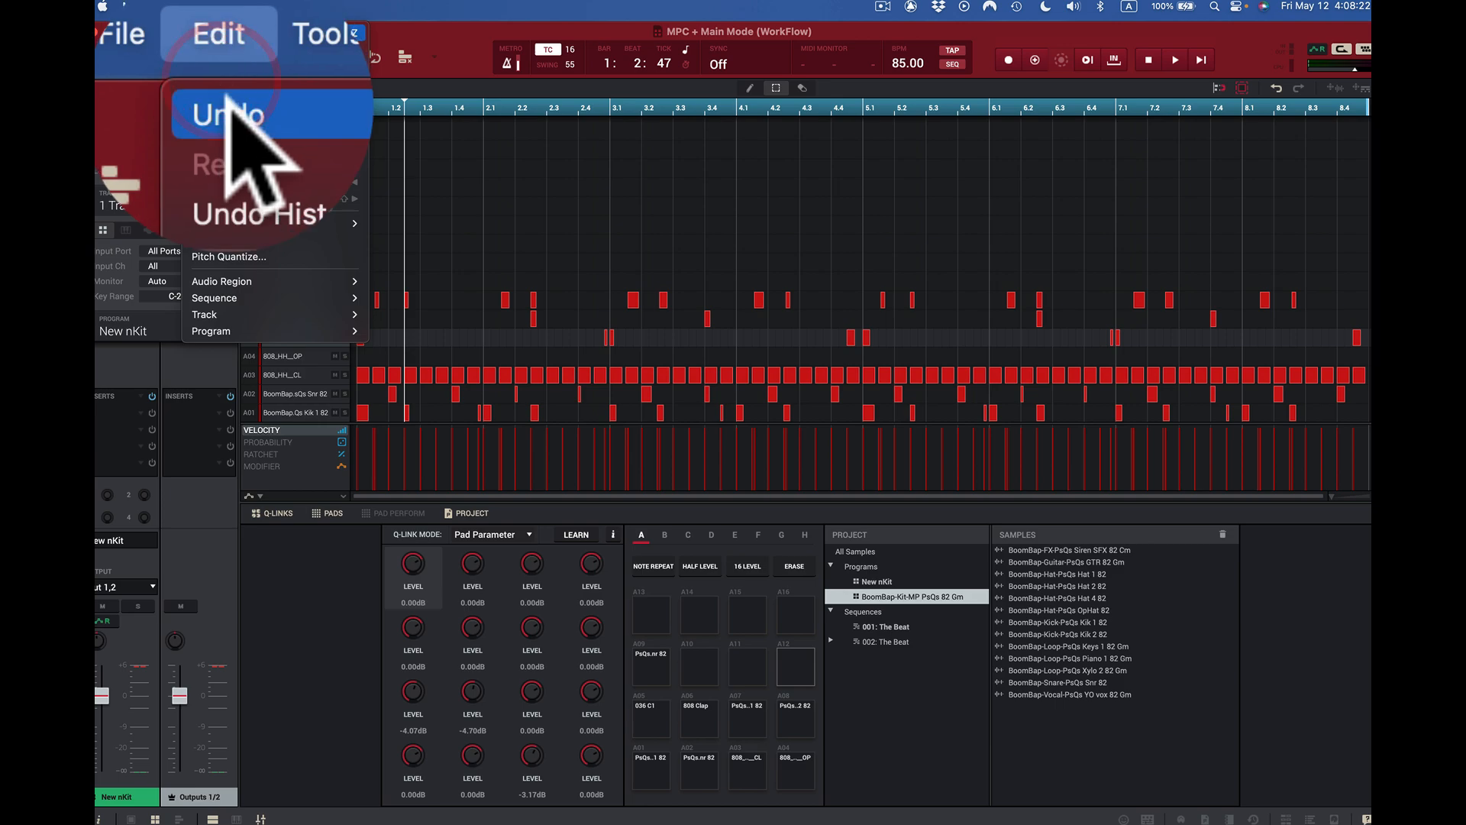
click(221, 93)
- Insert one blank 4/4 bar before bar 2 of the sequence The Beat and undo the insertion
click(203, 7)
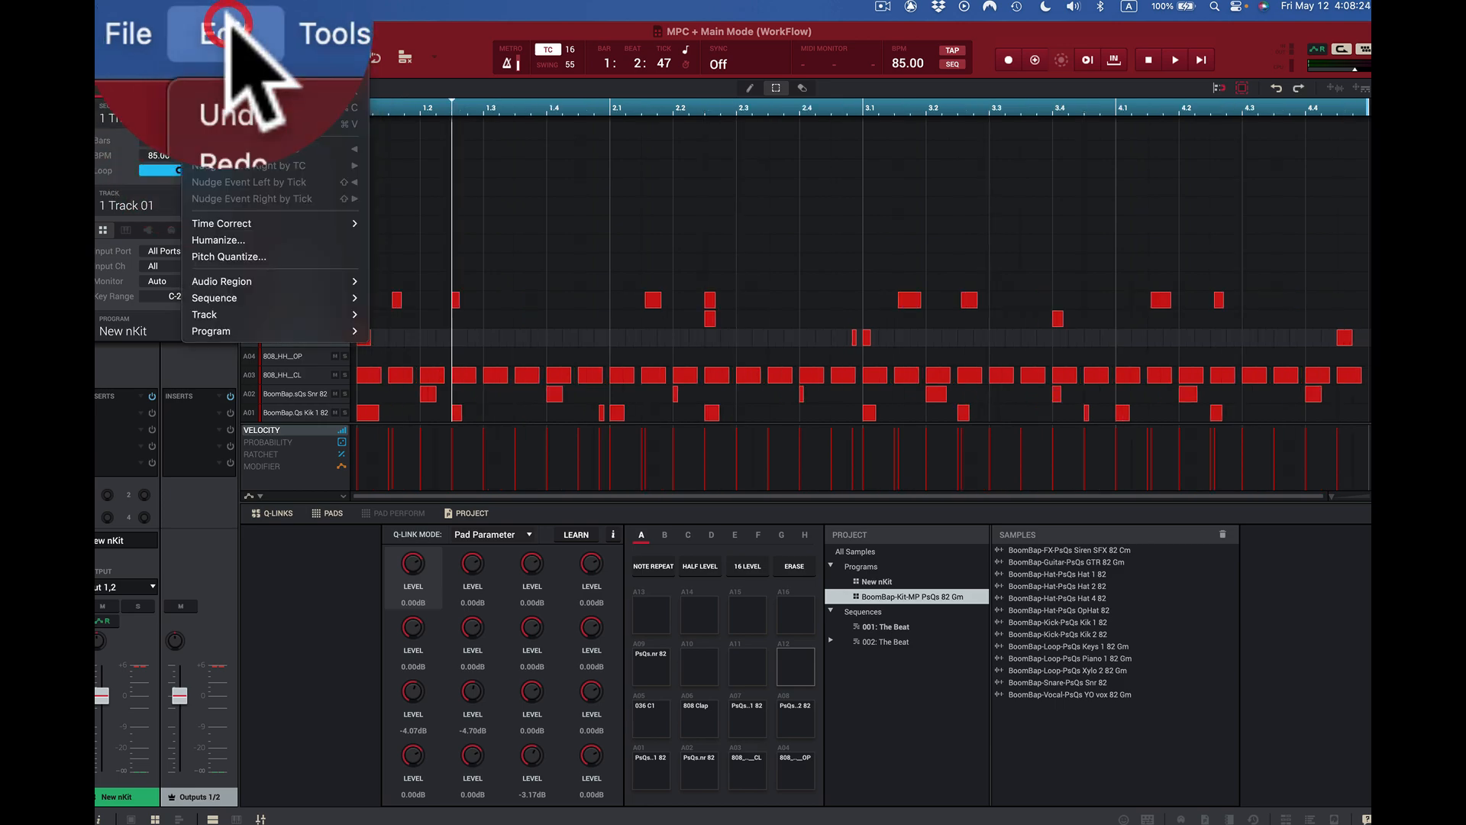
mouse_move(281, 297)
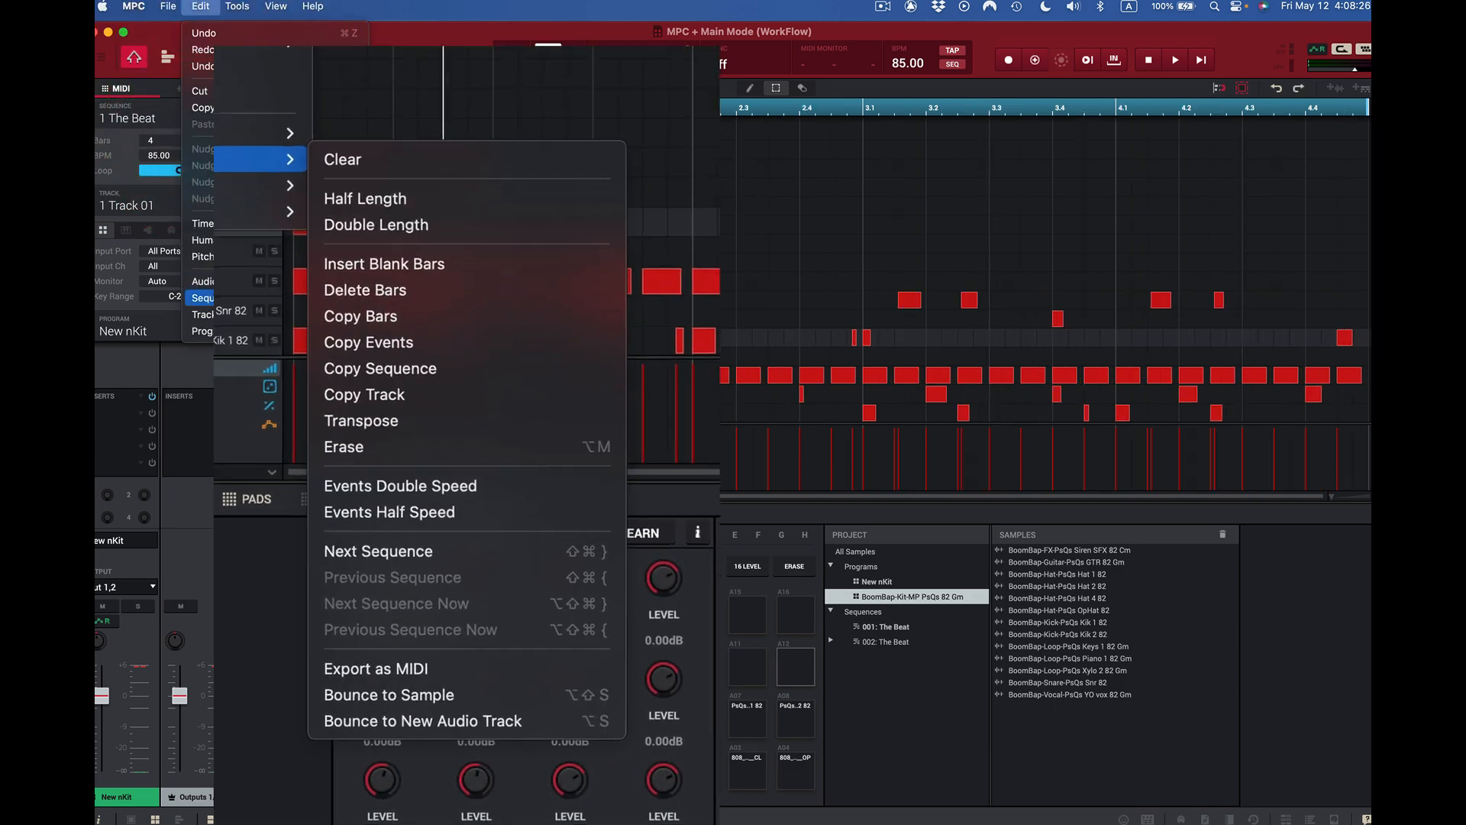
click(473, 363)
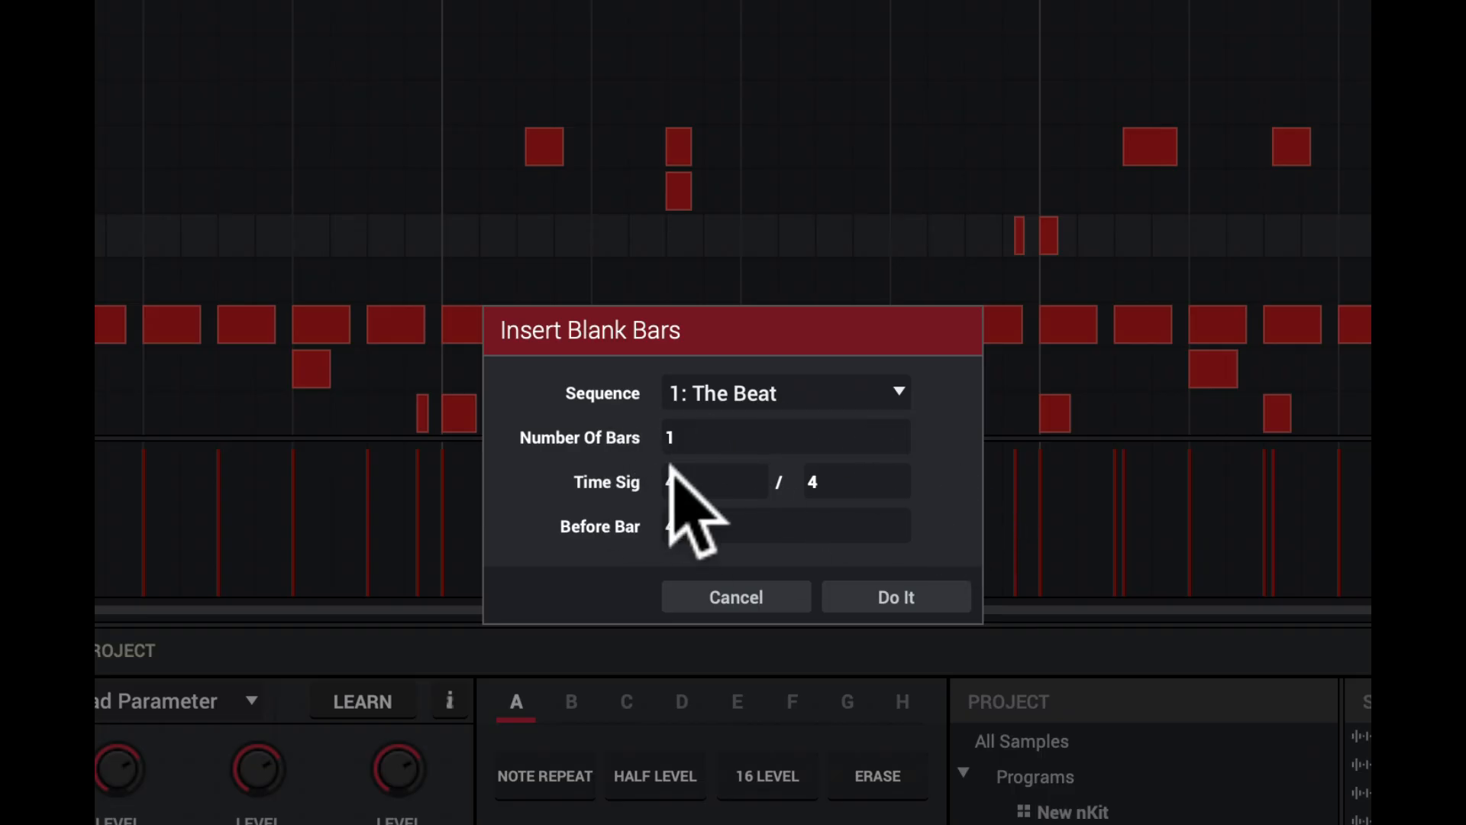
click(669, 538)
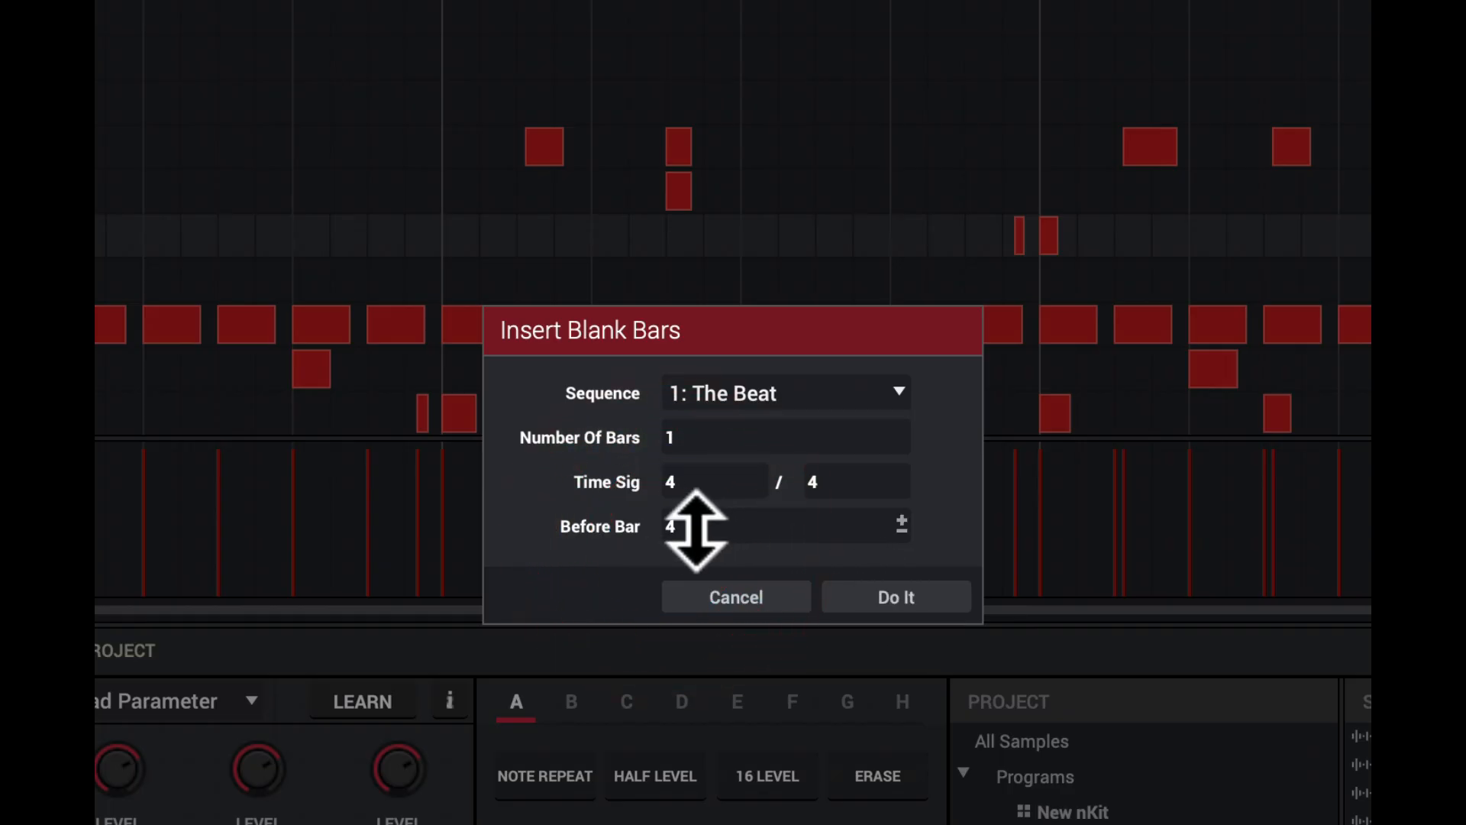
drag(905, 525, 909, 539)
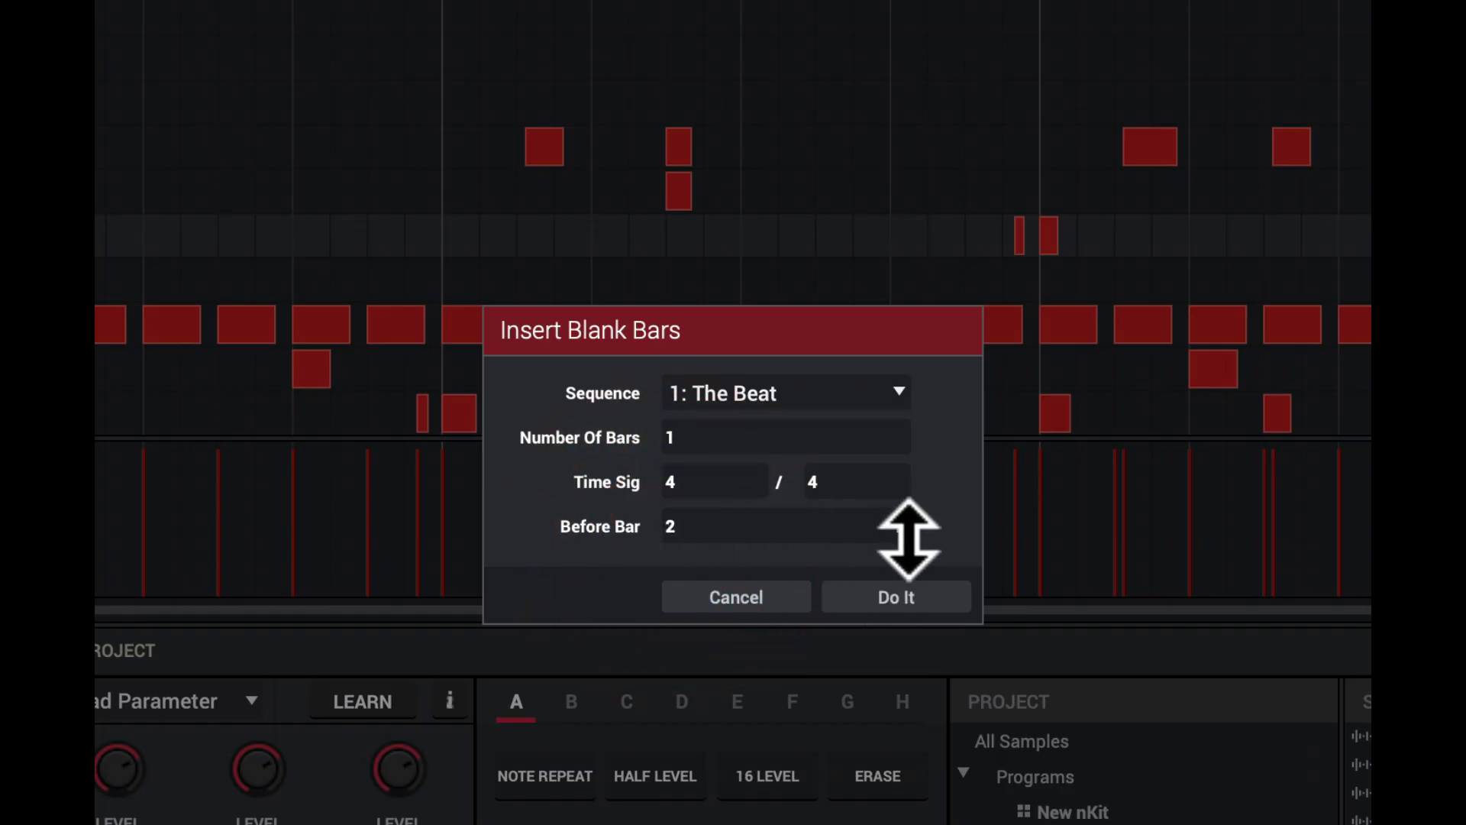
click(909, 539)
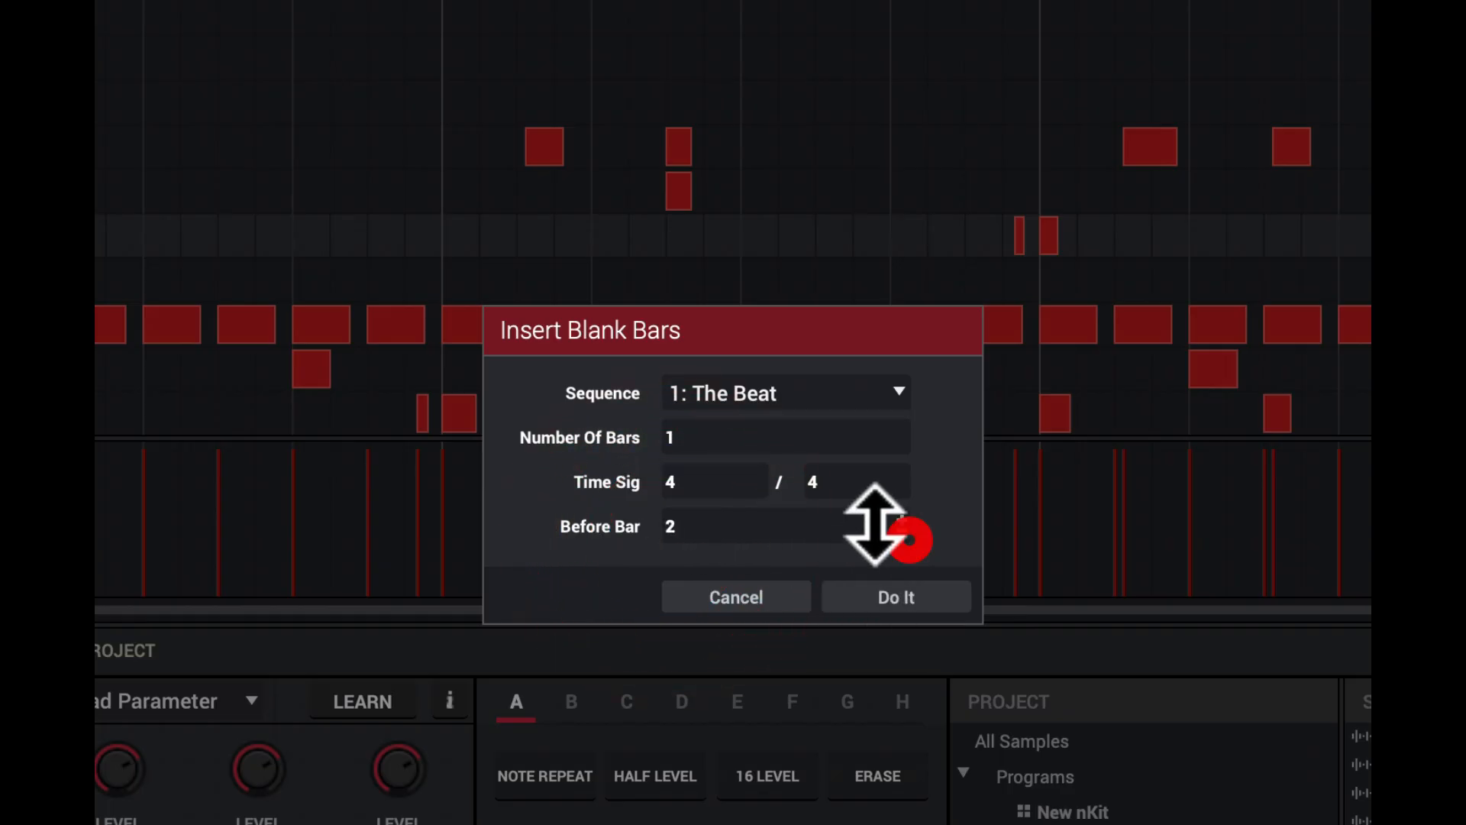
click(895, 598)
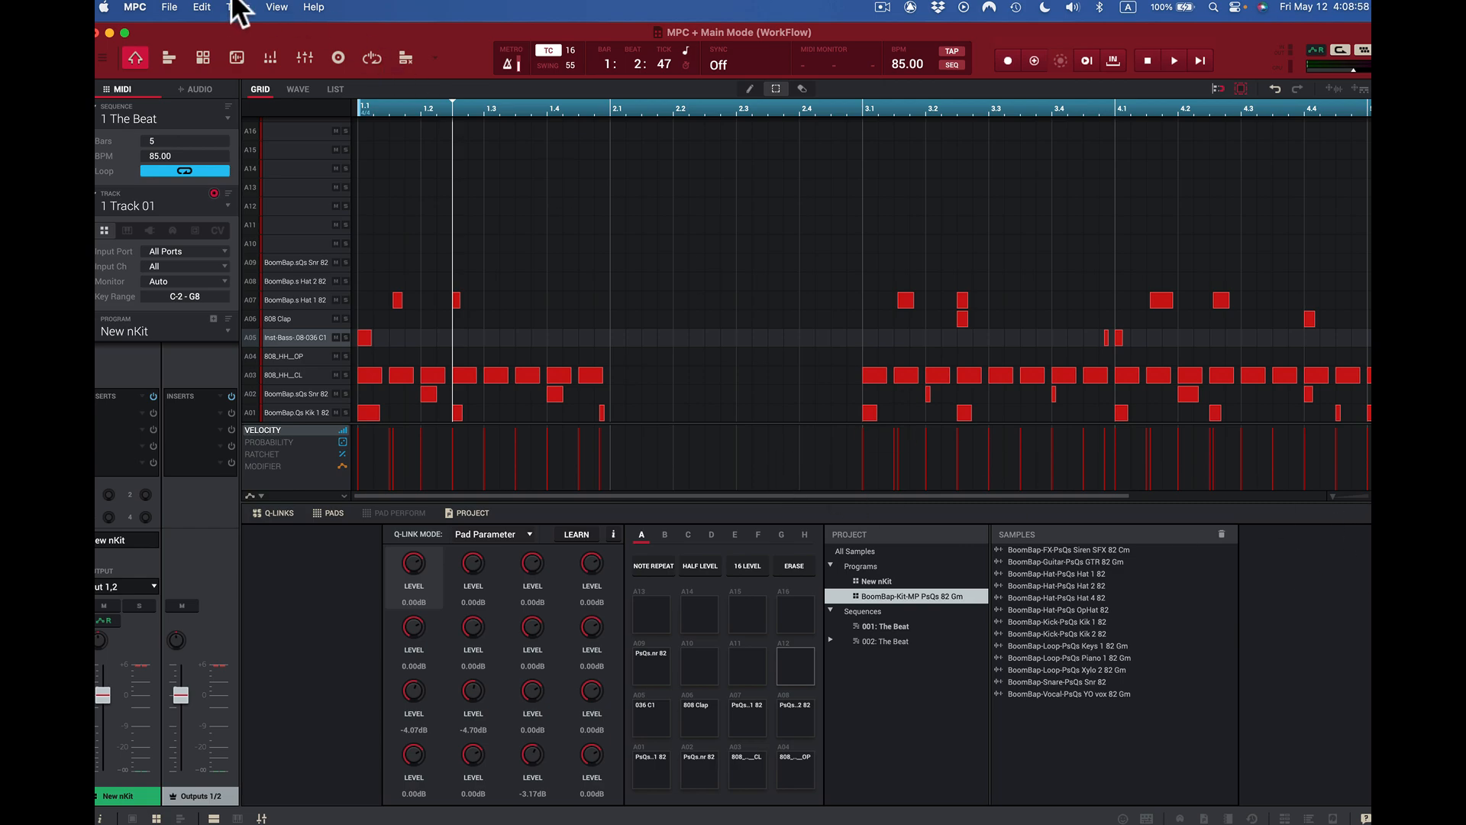
click(200, 7)
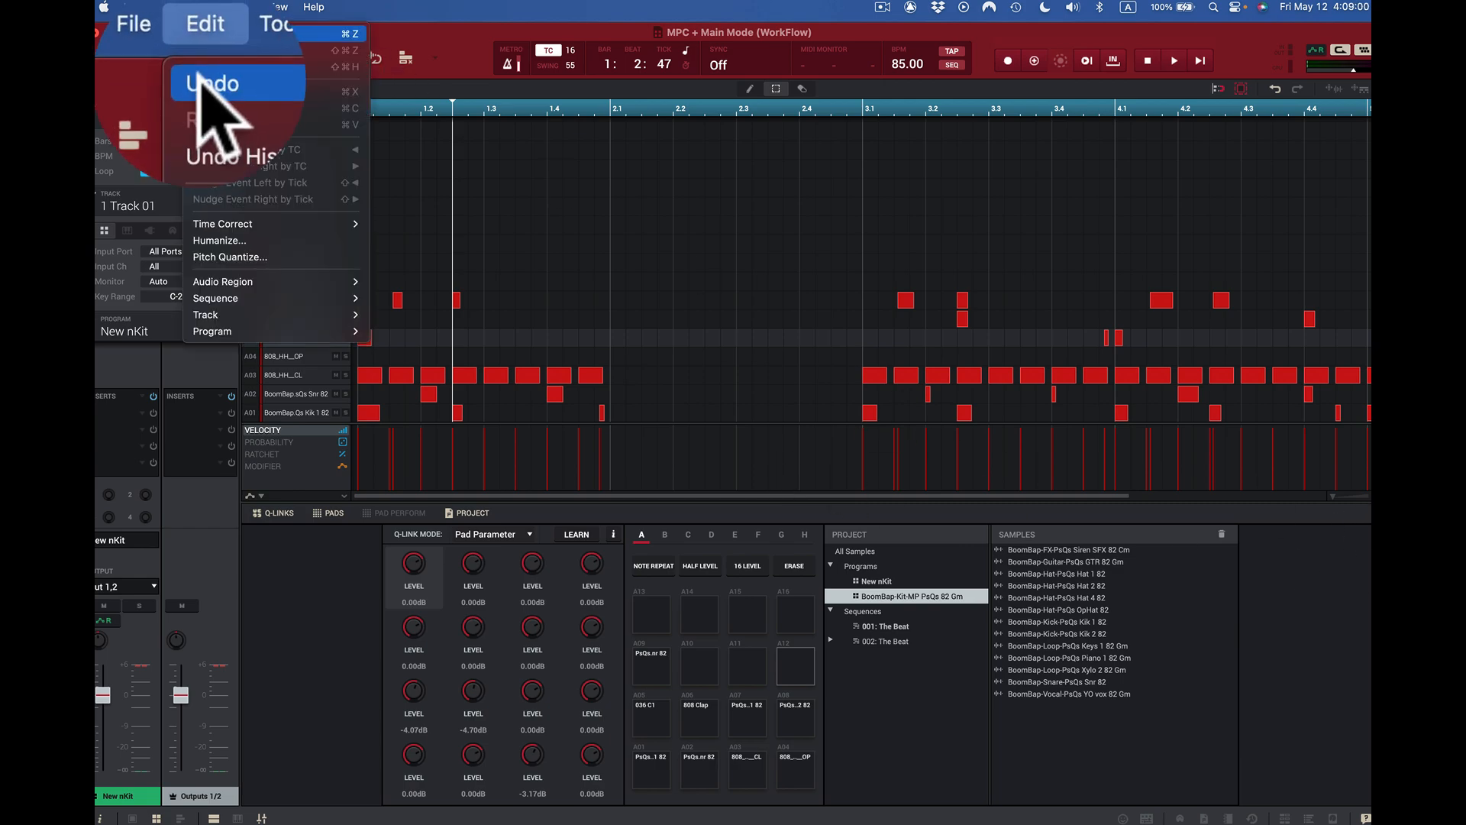
click(198, 26)
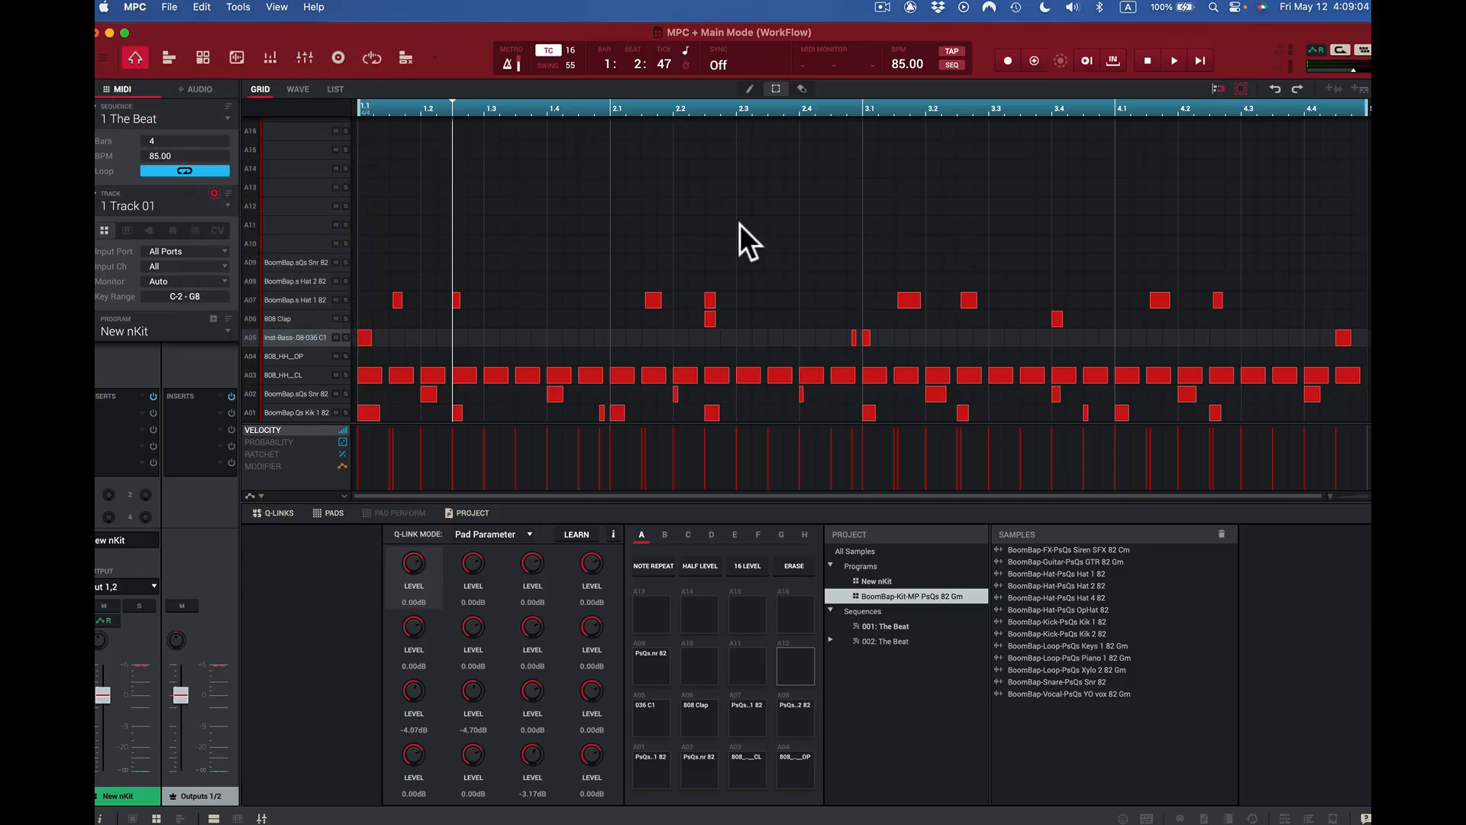
- Delete bar 1 from the sequence The Beat and undo the deletion
click(200, 7)
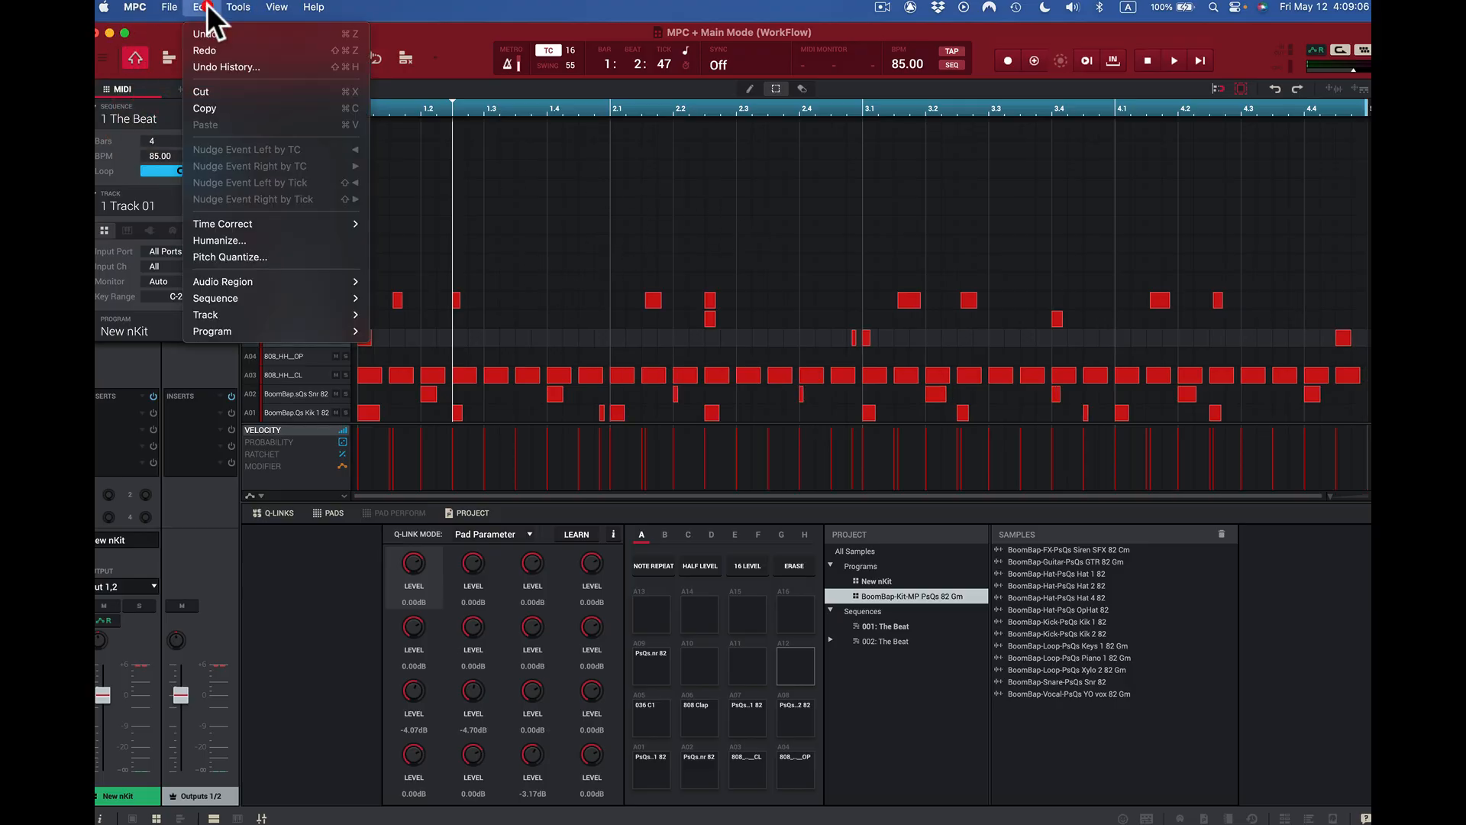
mouse_move(245, 298)
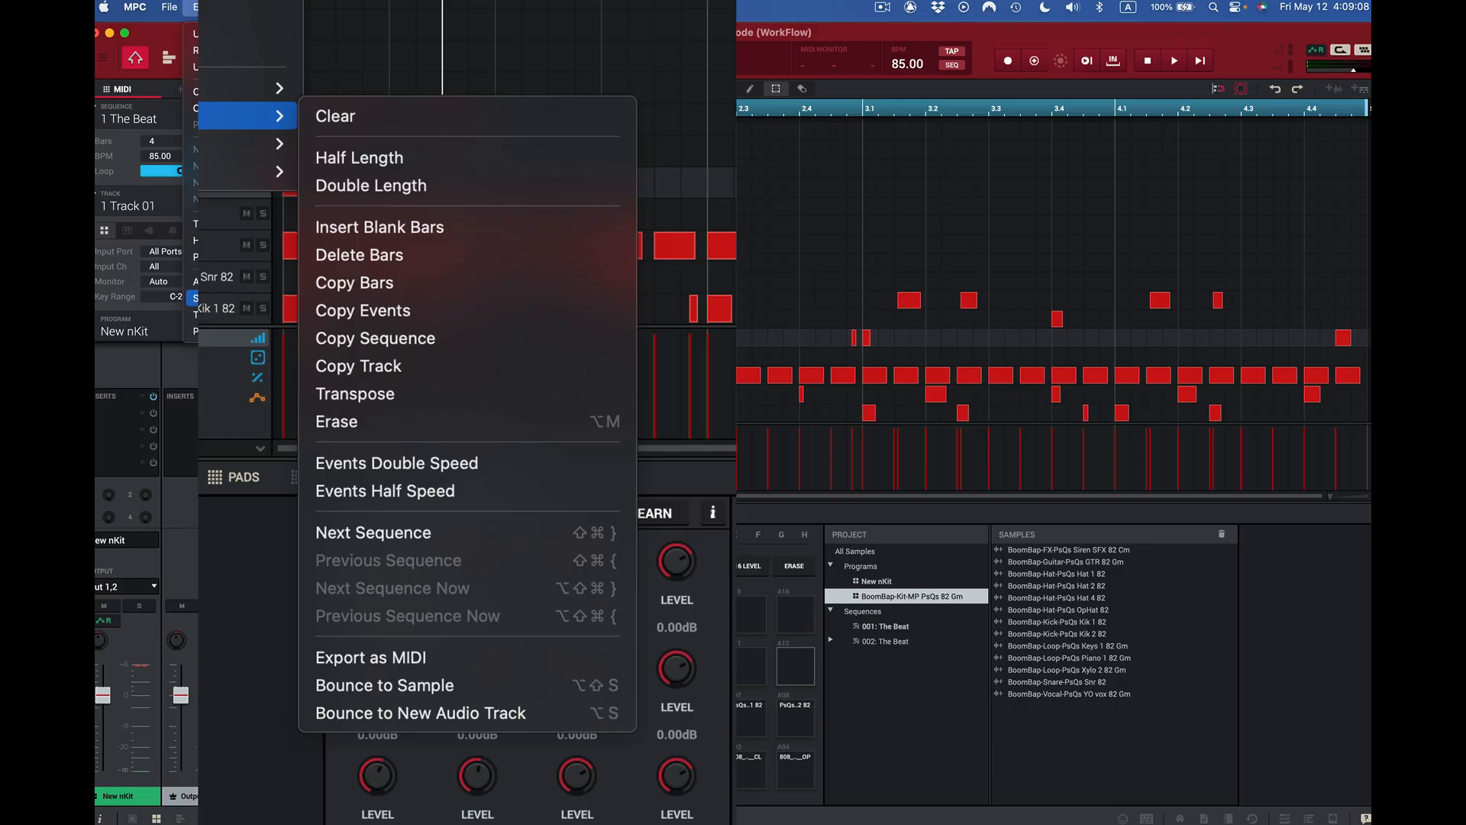
click(548, 254)
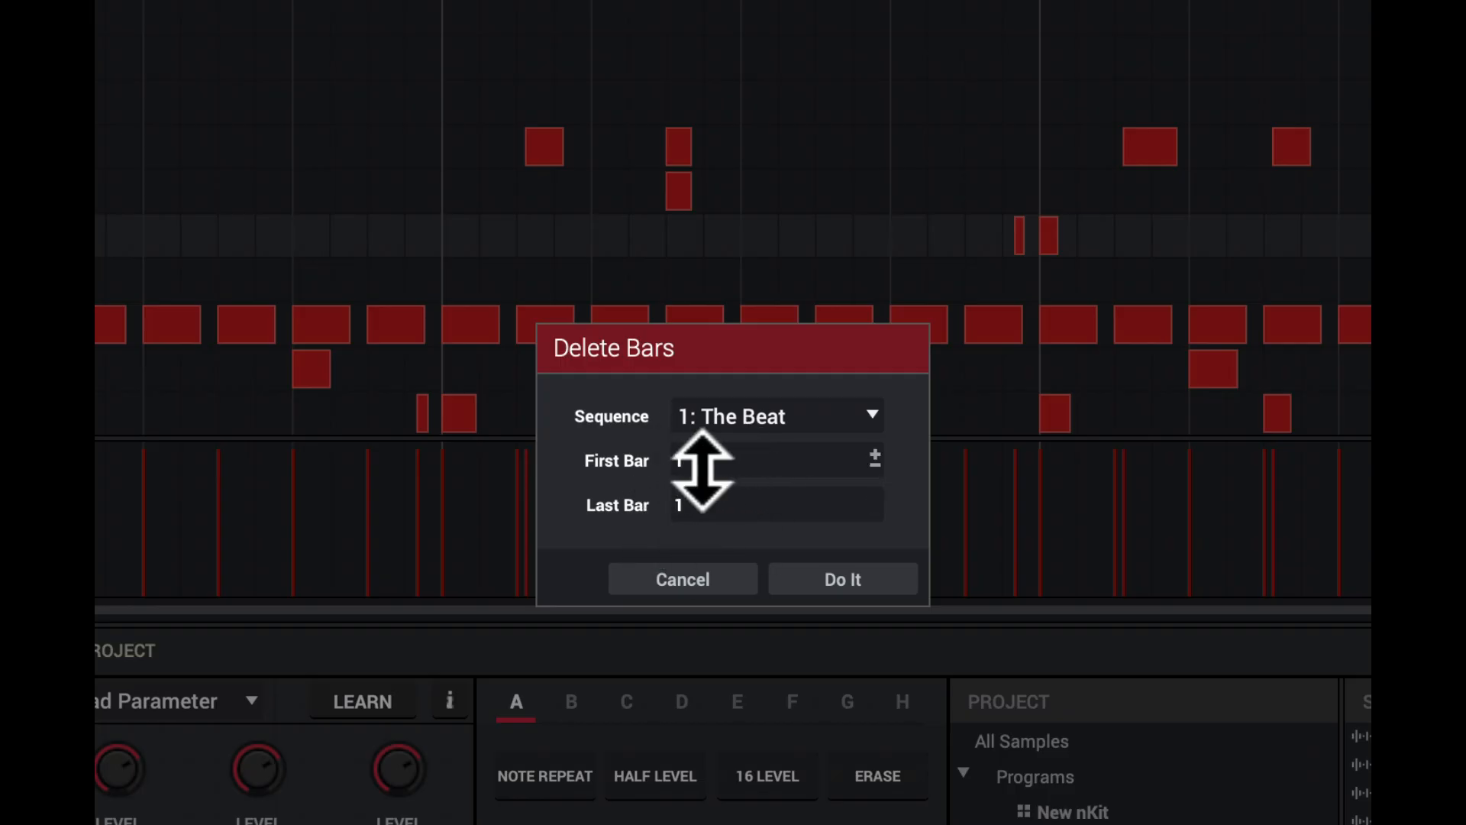
click(863, 580)
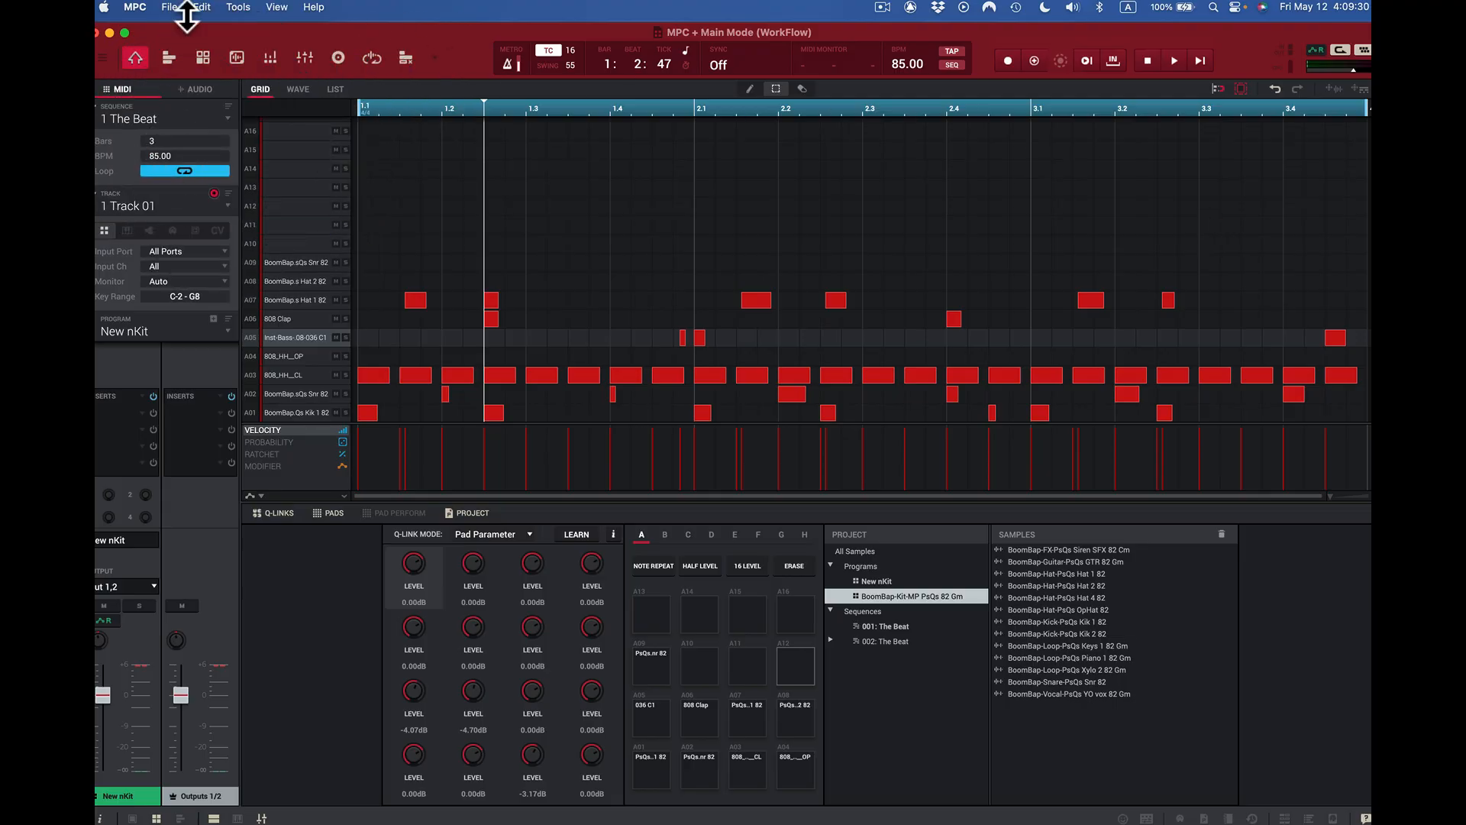
click(200, 8)
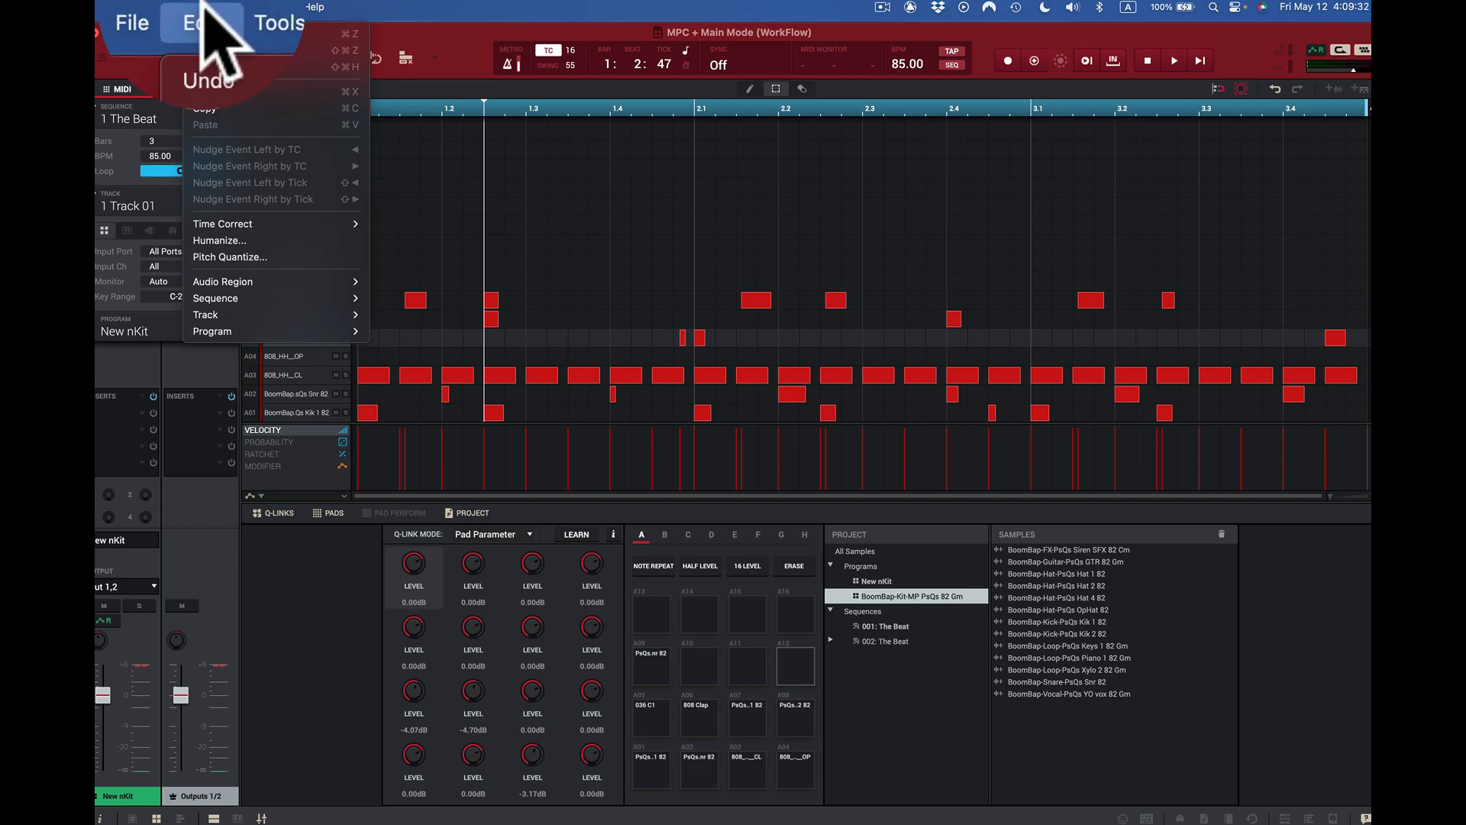
click(215, 33)
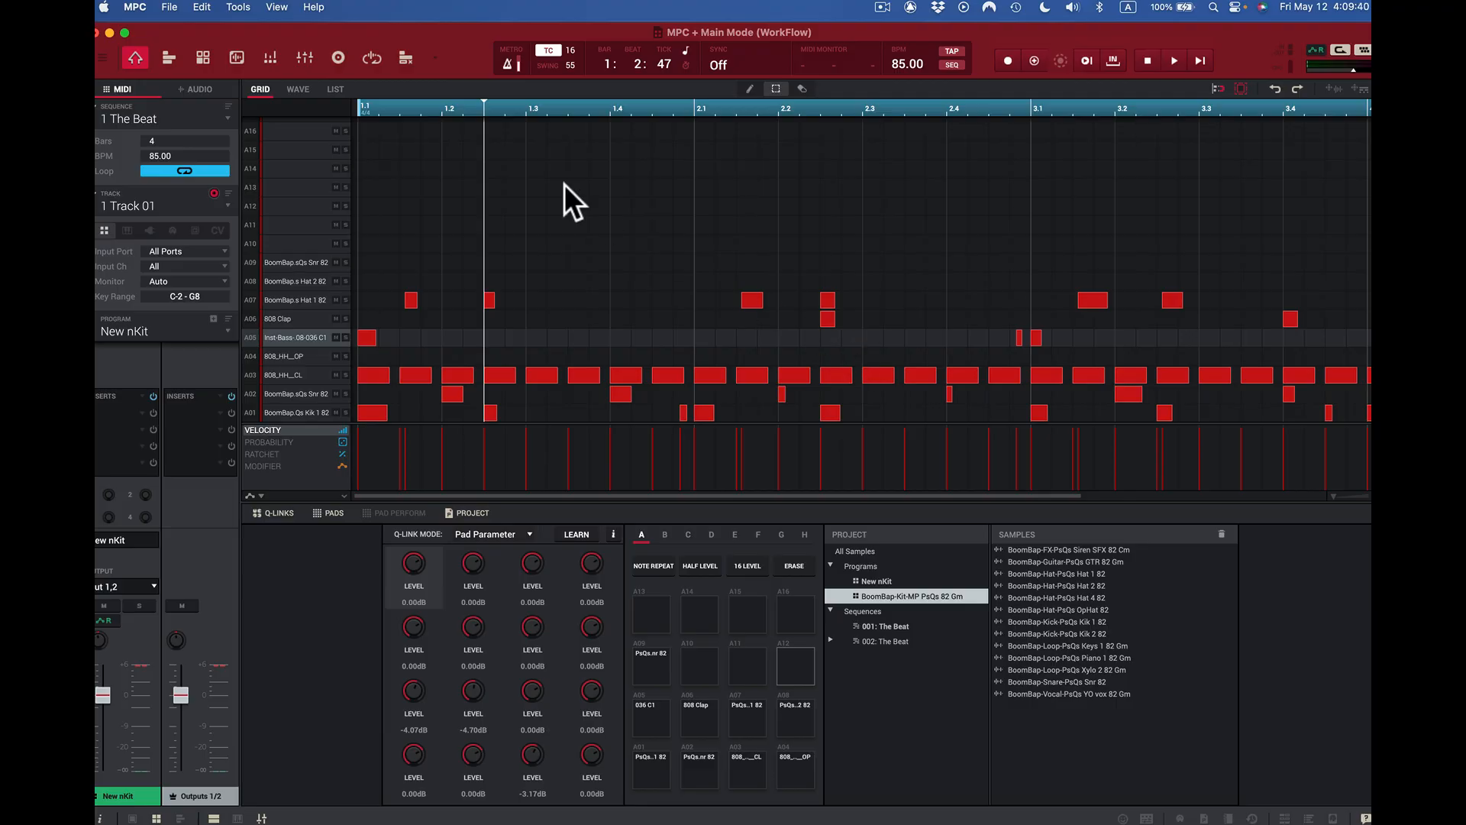
- Copy bars 1 to 4 of The Beat after bar 4 with 4 copies in replace mode, and undo the copy
click(201, 7)
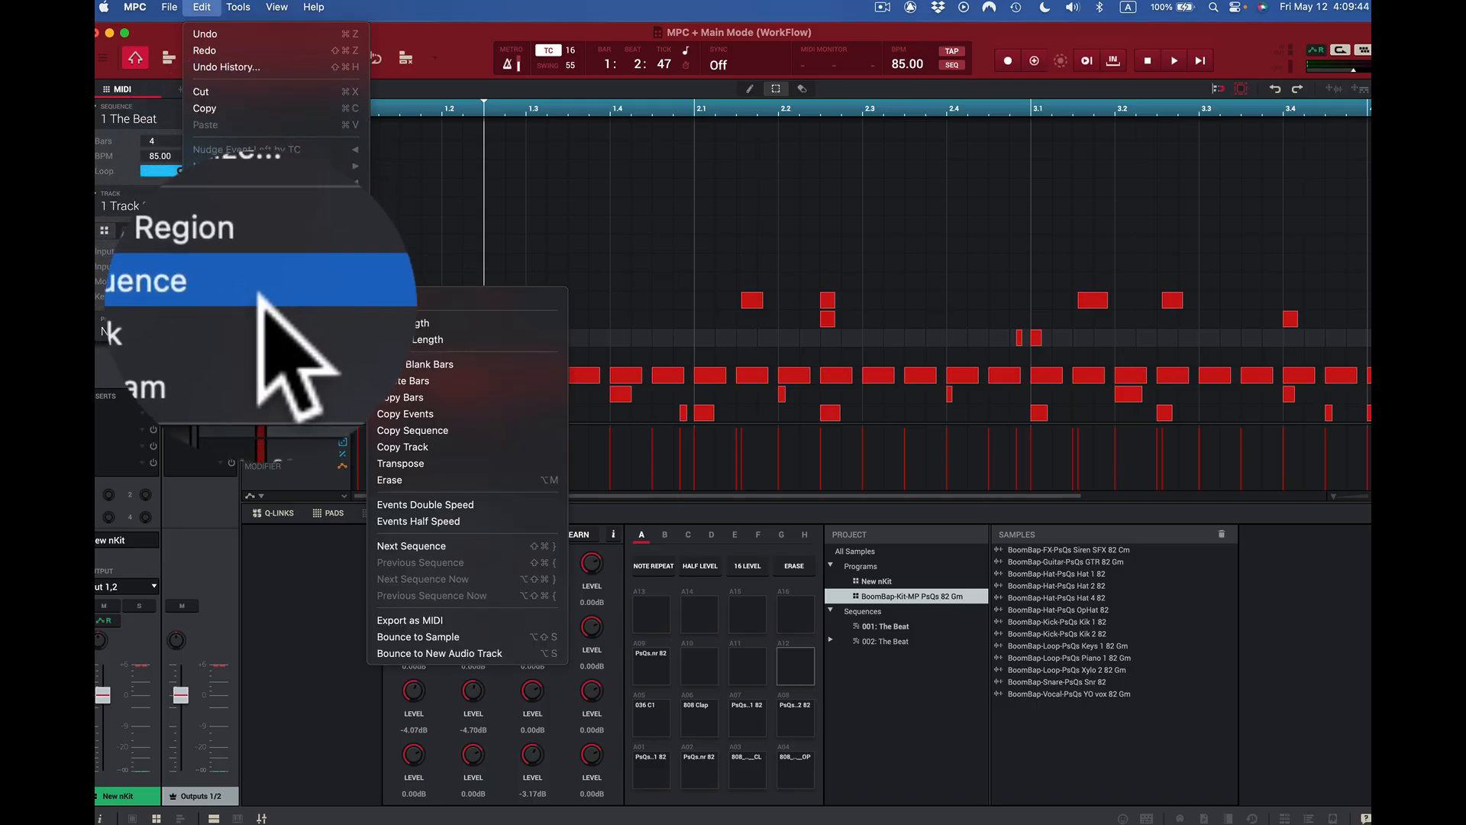
mouse_move(345, 298)
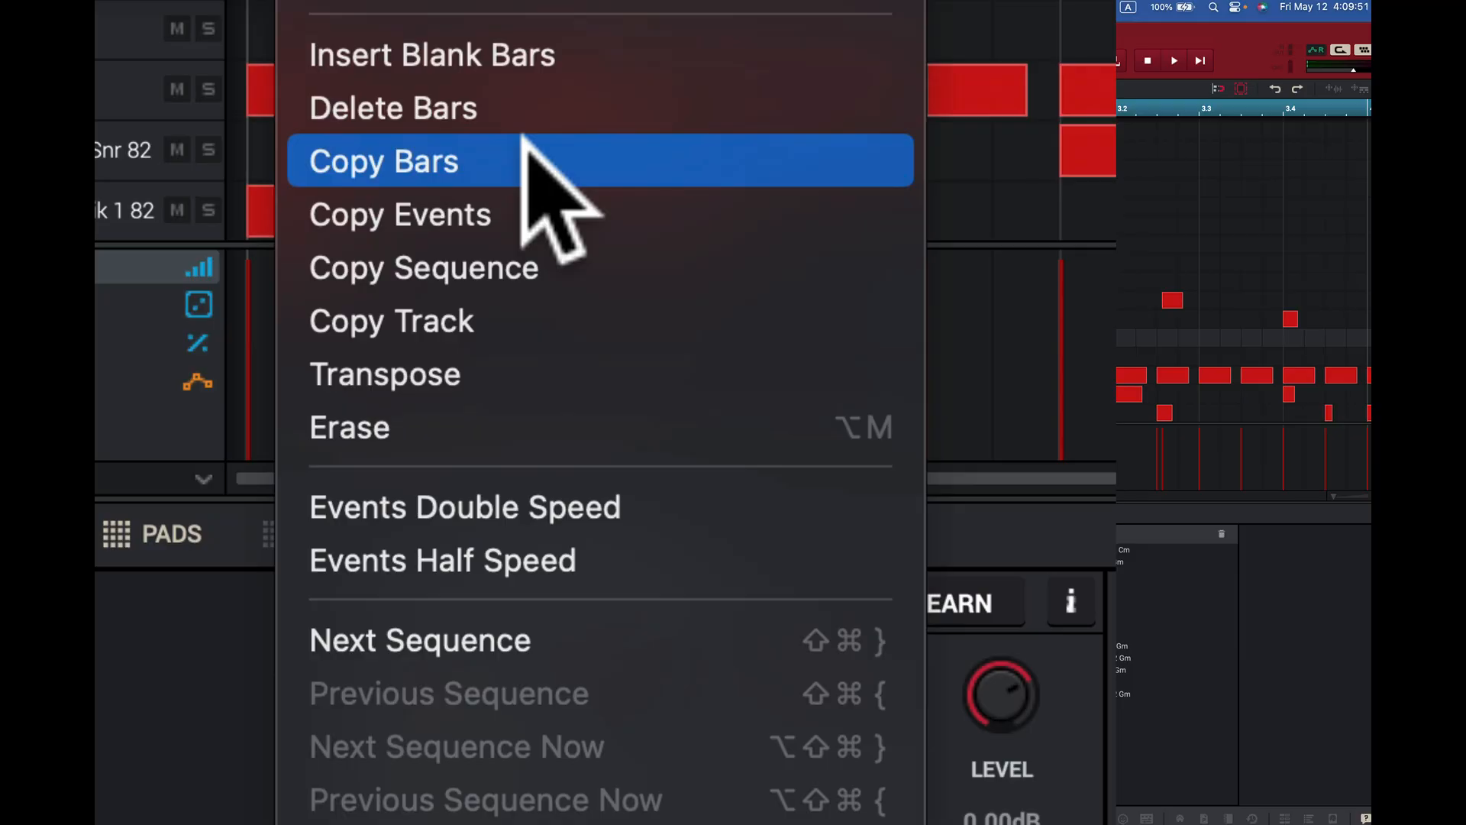
click(527, 161)
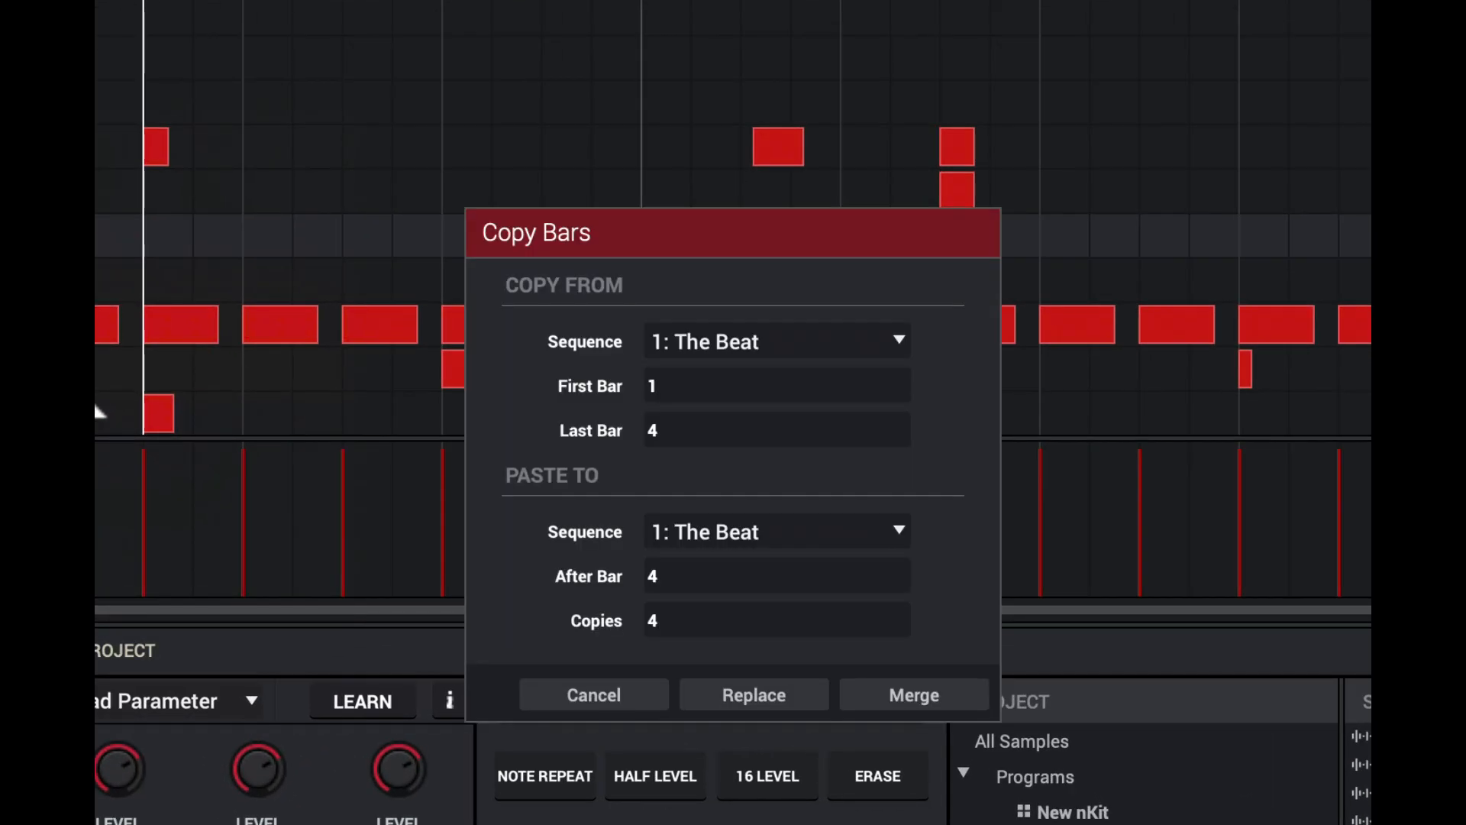
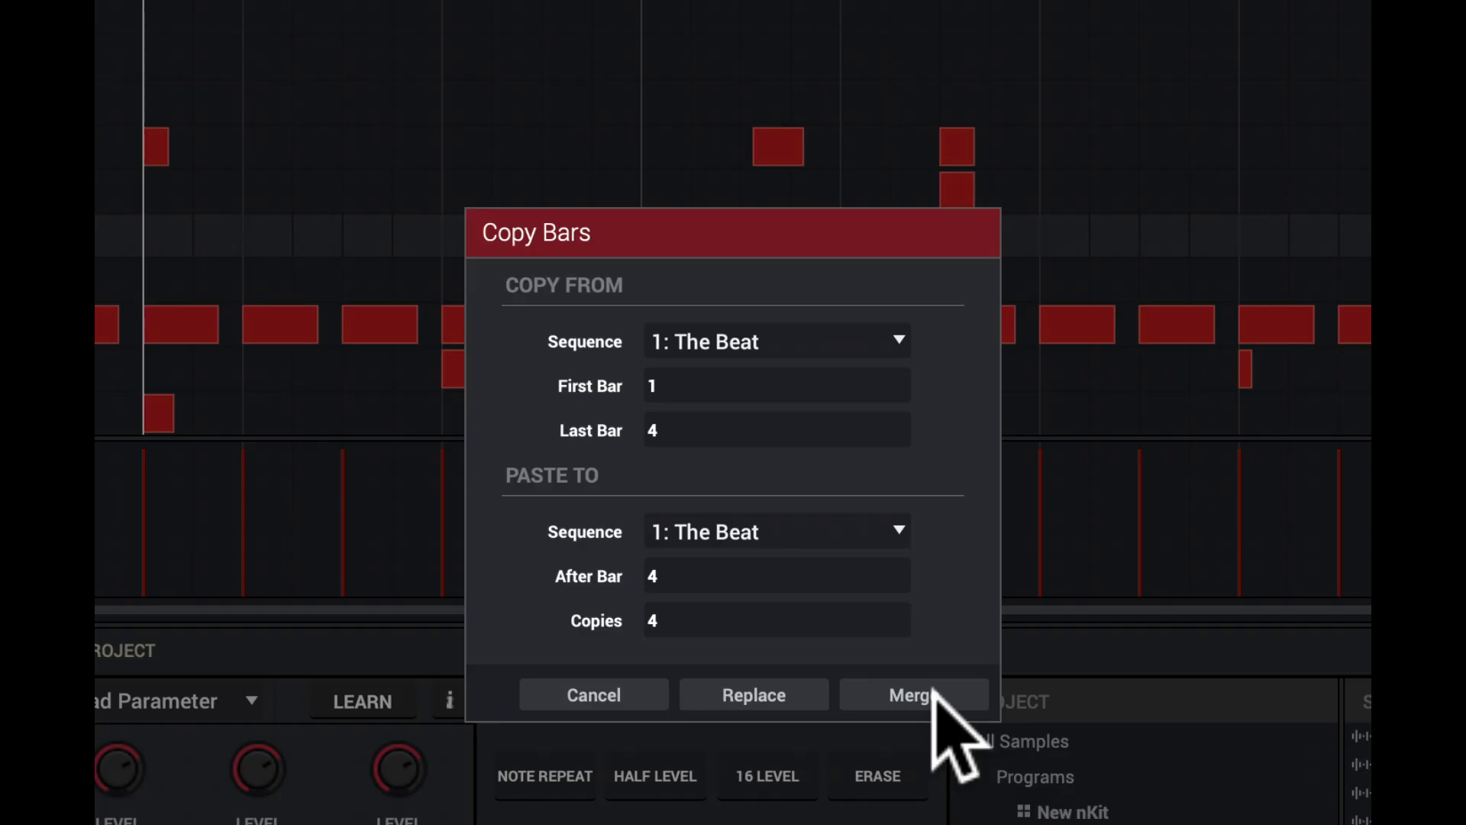
click(760, 691)
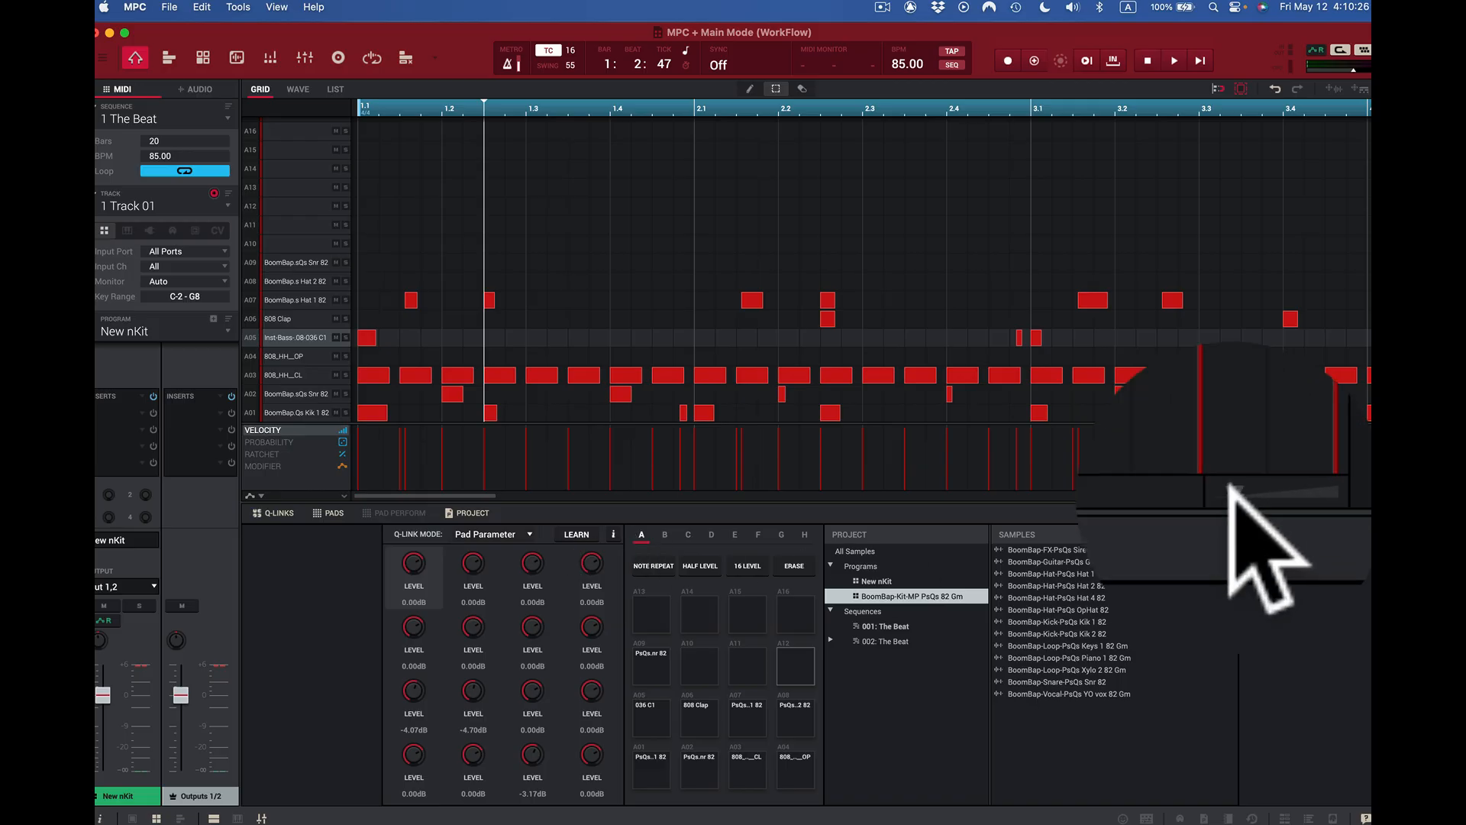
drag(1336, 496, 1129, 491)
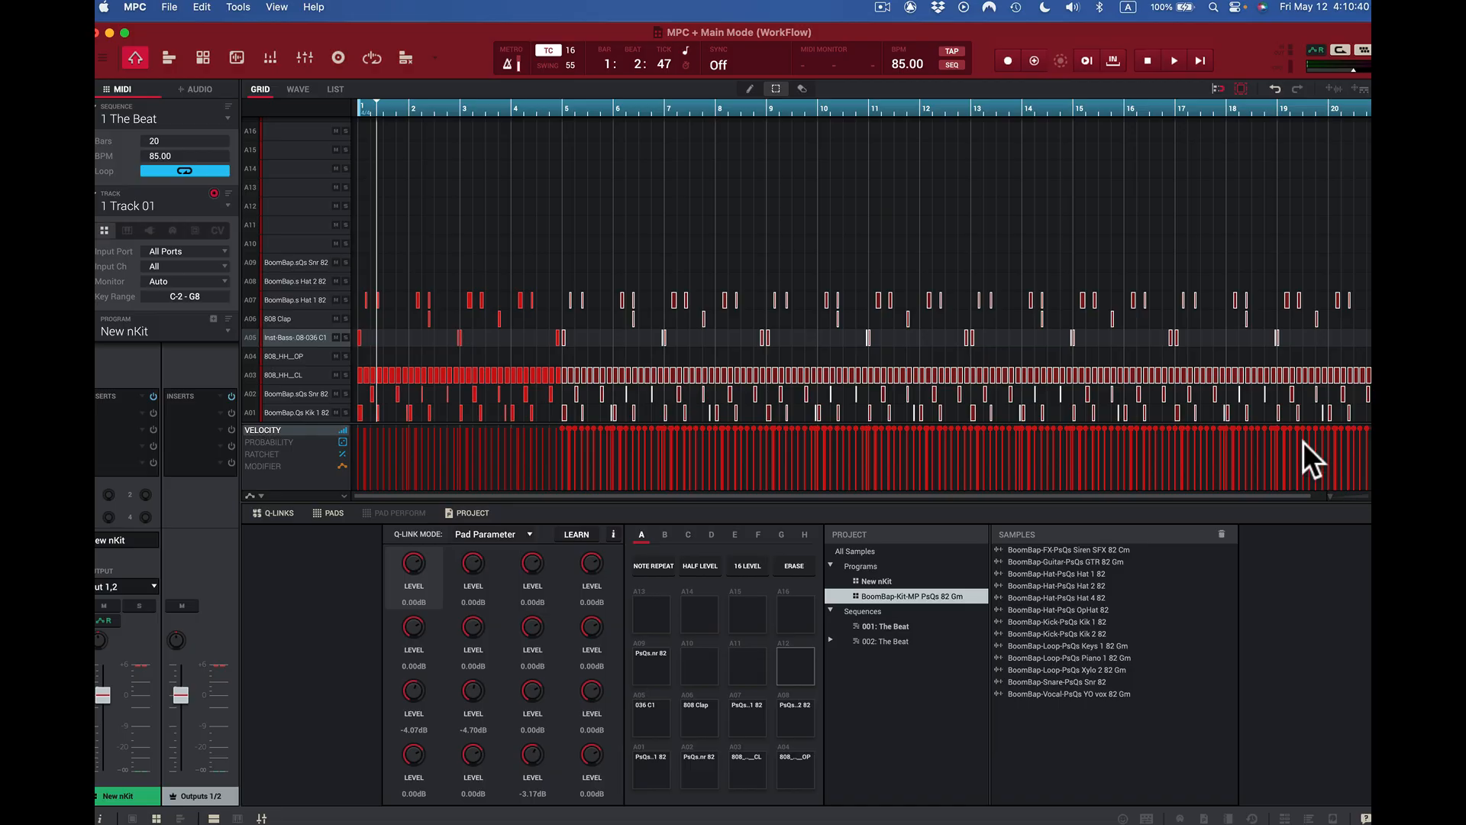
click(203, 7)
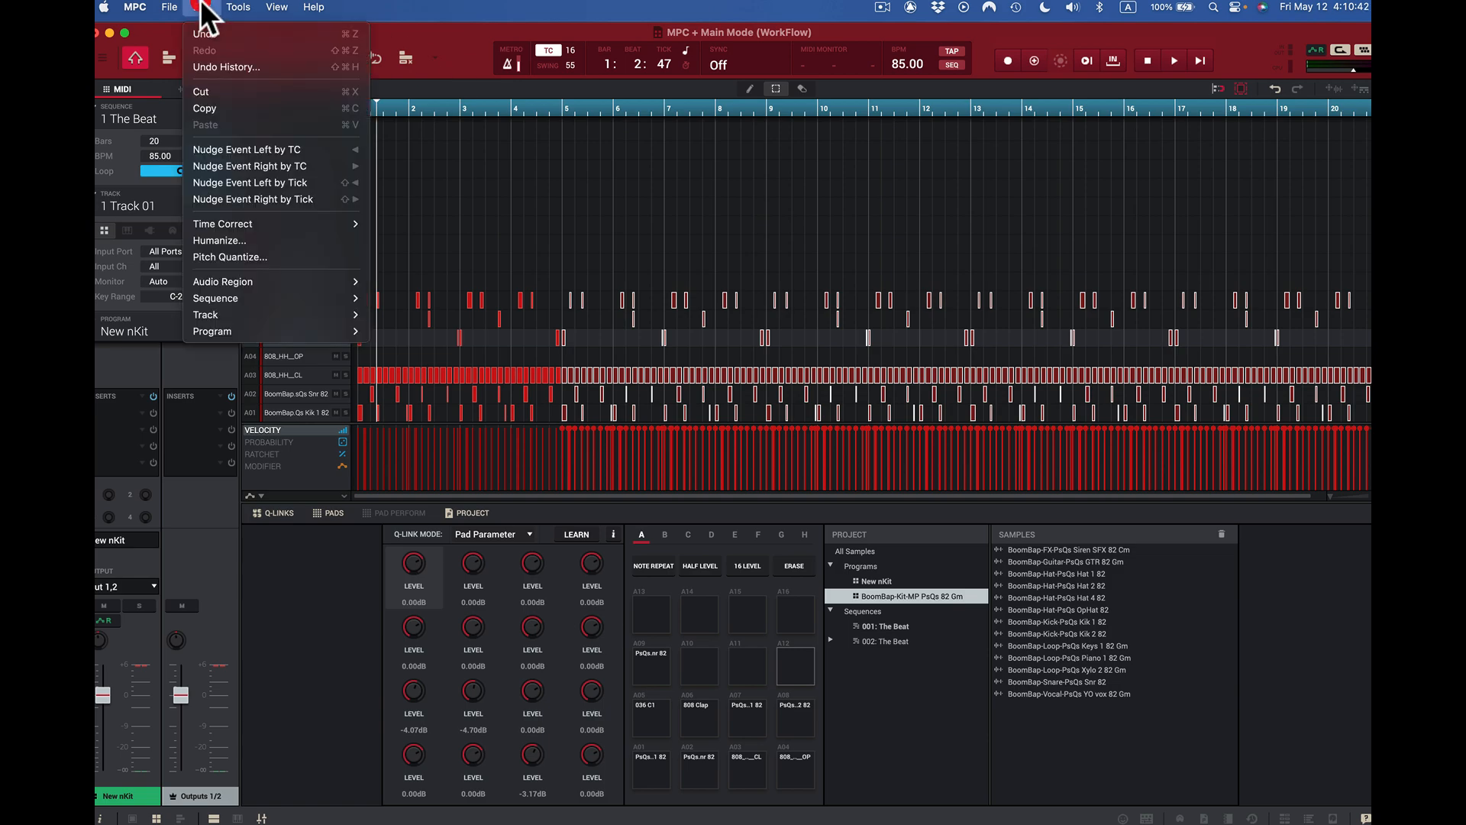
click(211, 34)
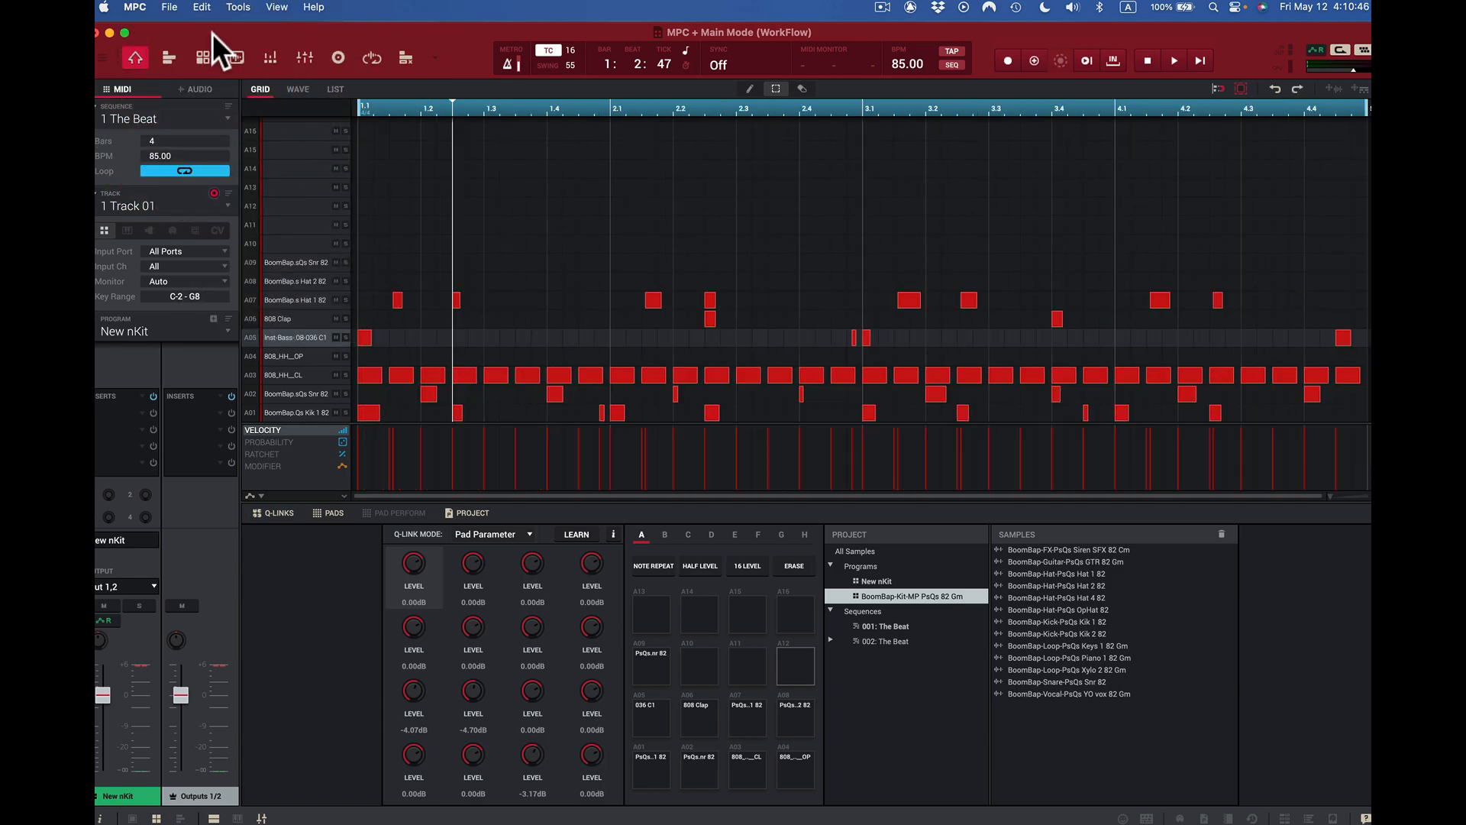
- Open Copy Events for the sequence and switch the scope to Copy Only Selected Events and back to Copy All Events
click(202, 6)
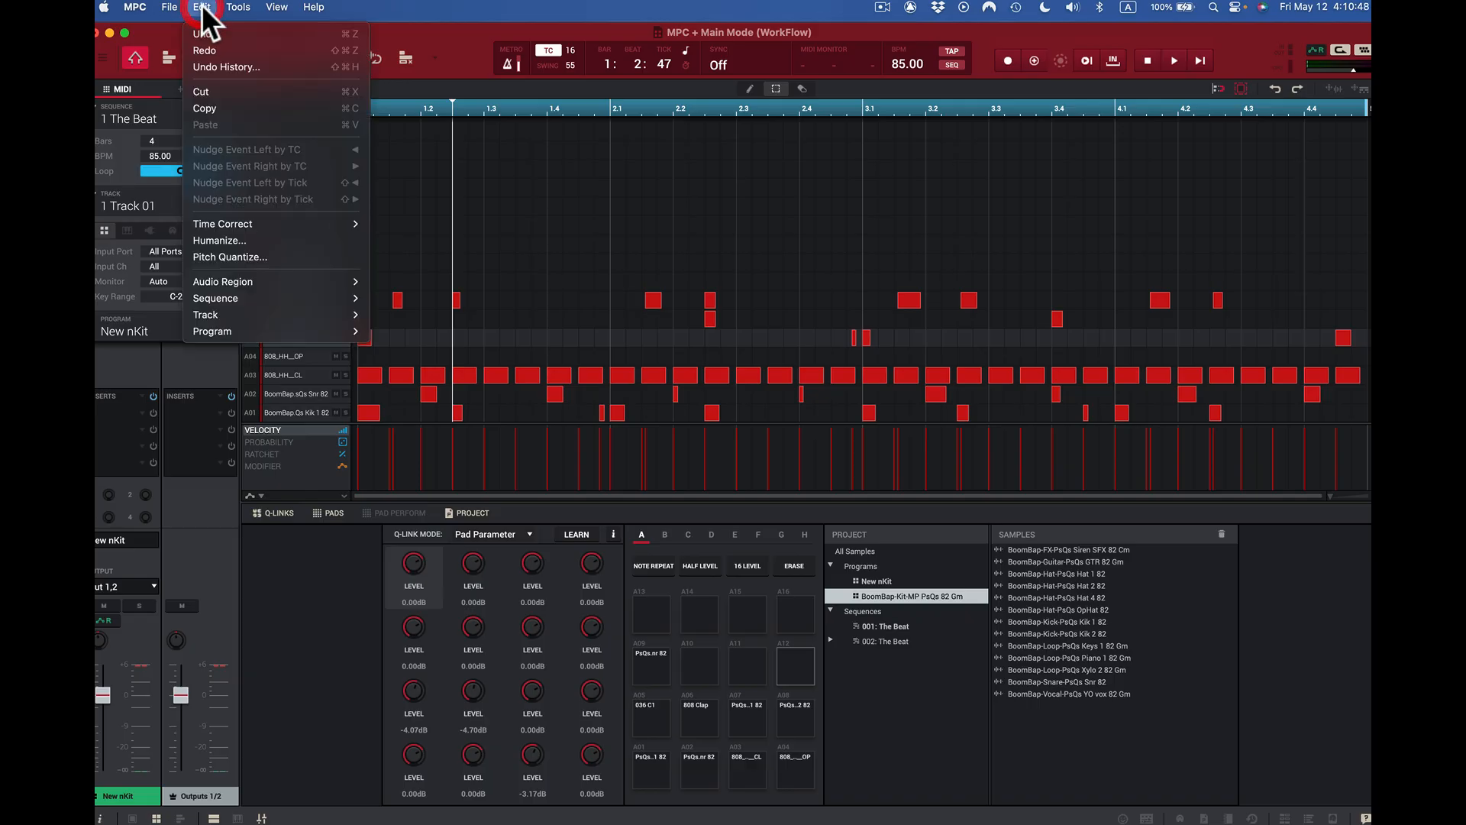
mouse_move(254, 307)
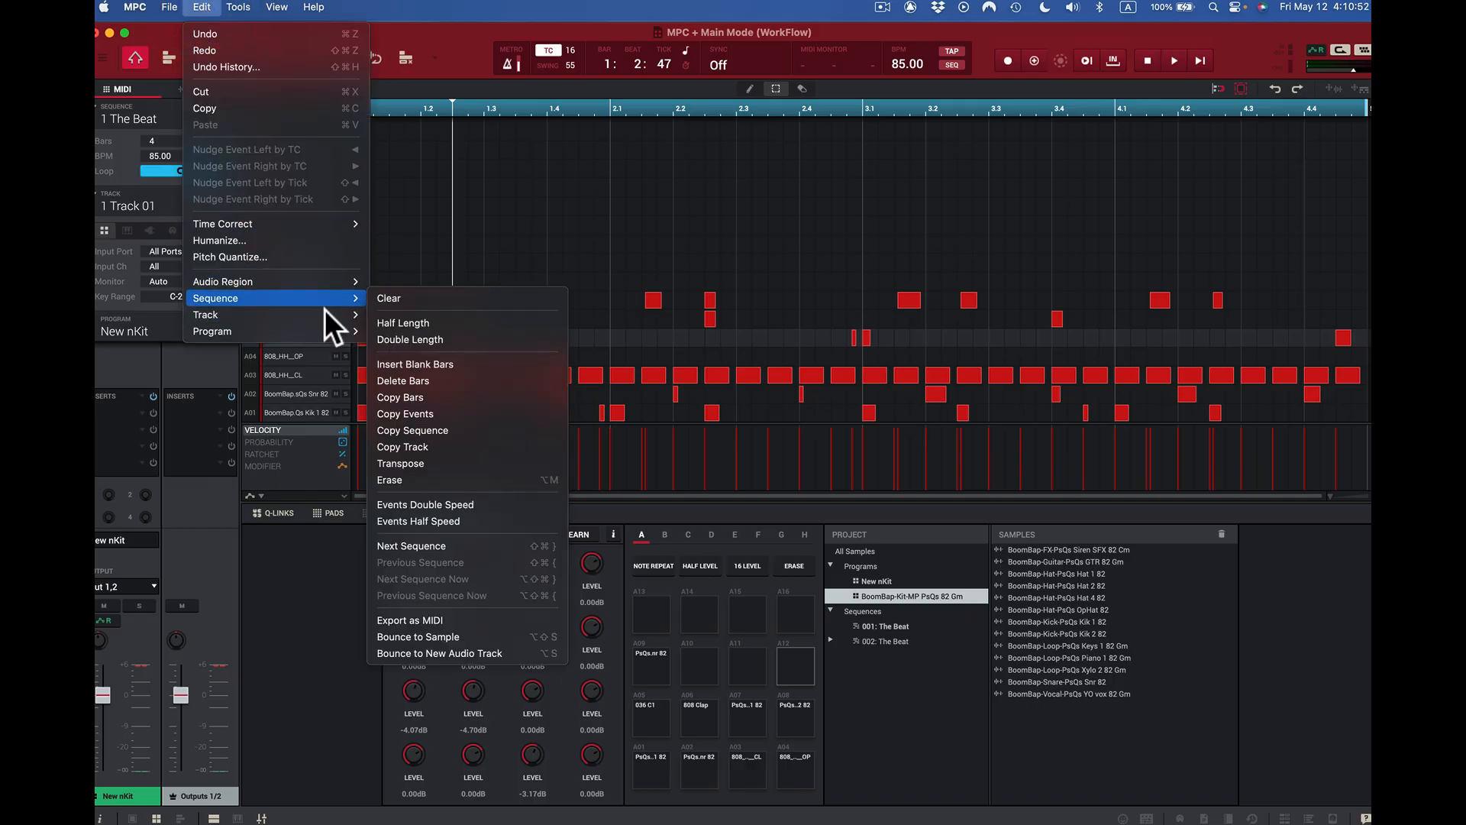
mouse_move(355, 297)
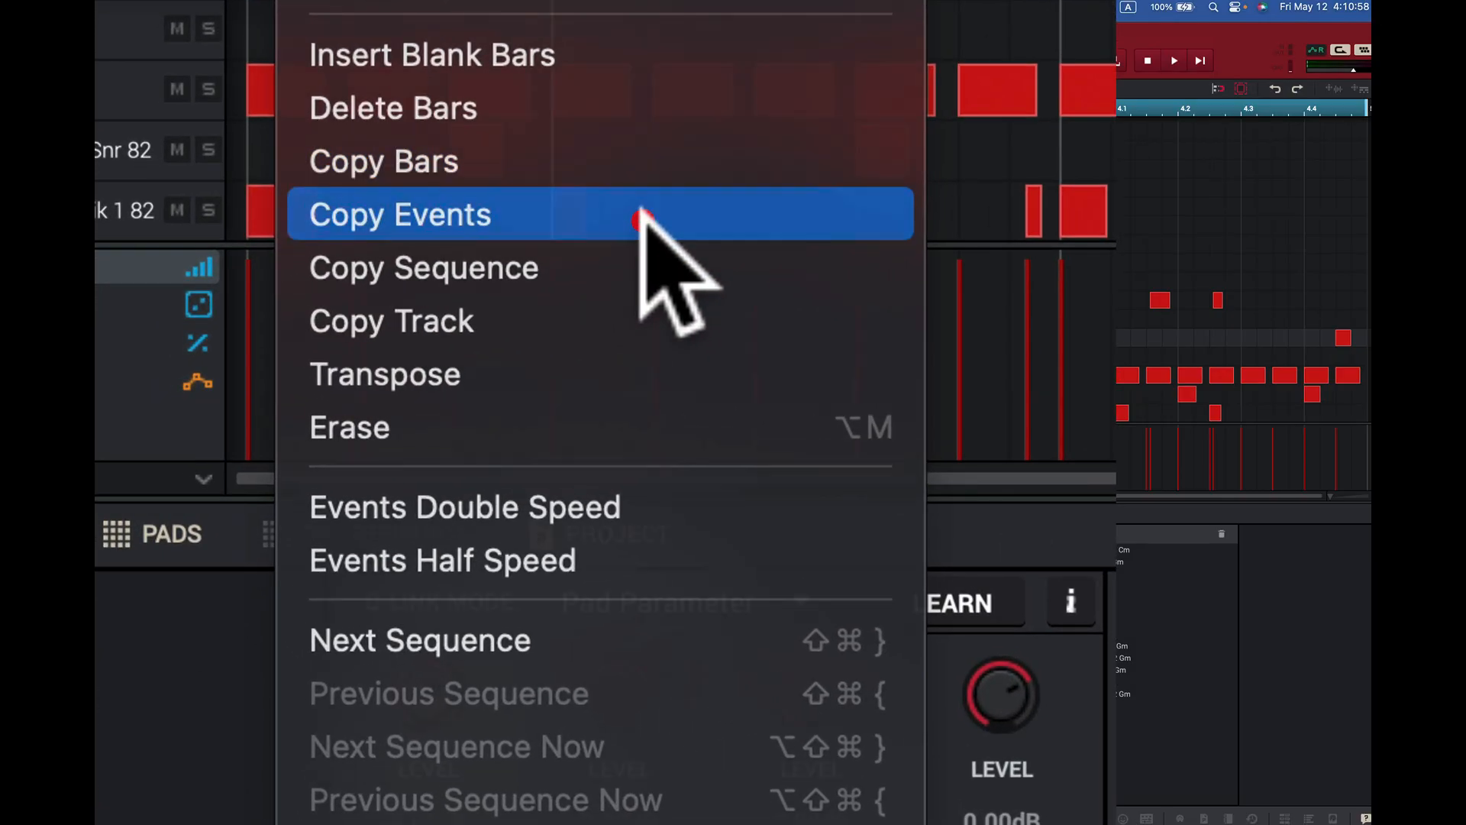
click(642, 215)
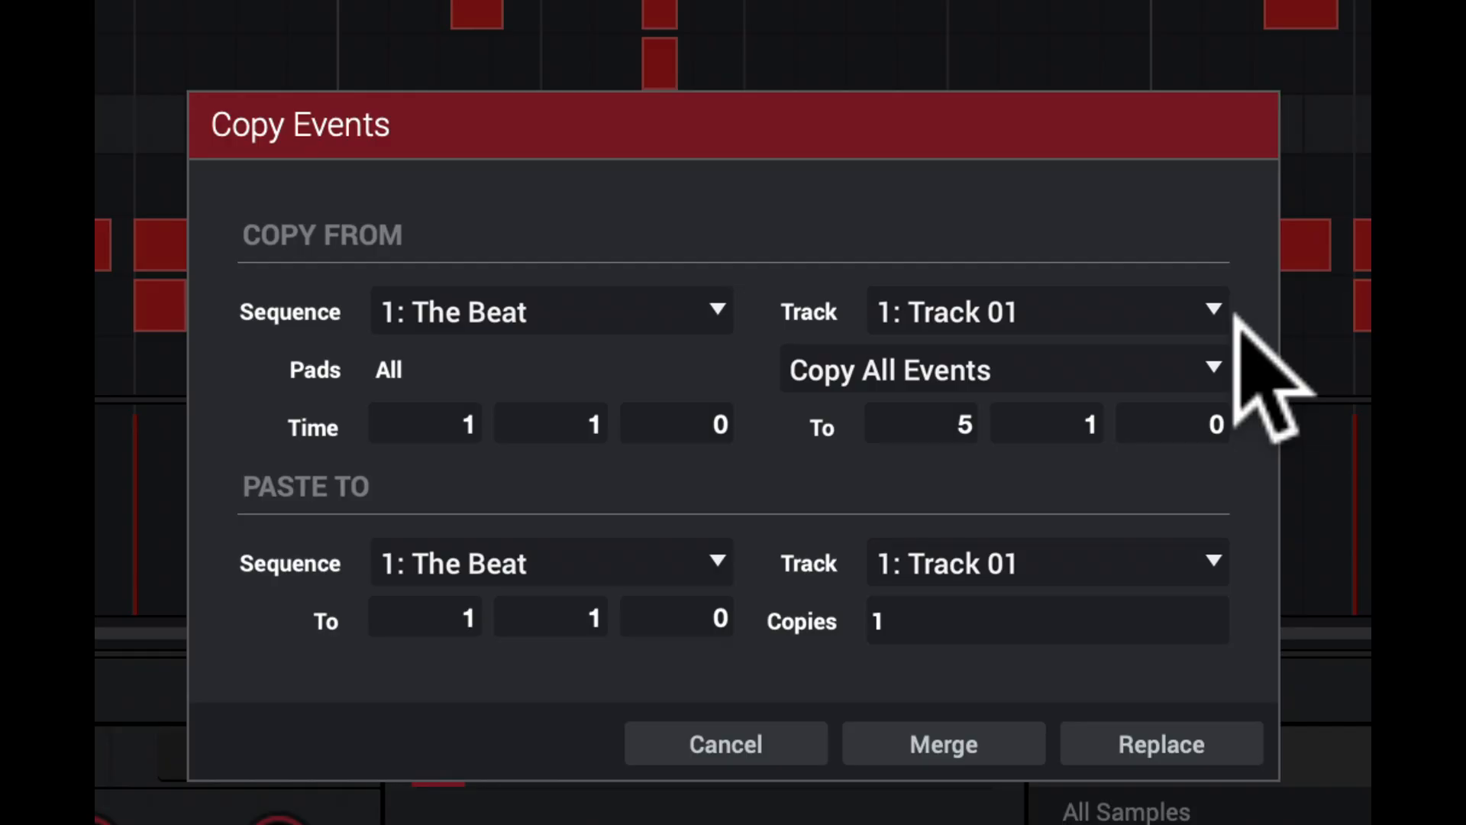
click(1213, 367)
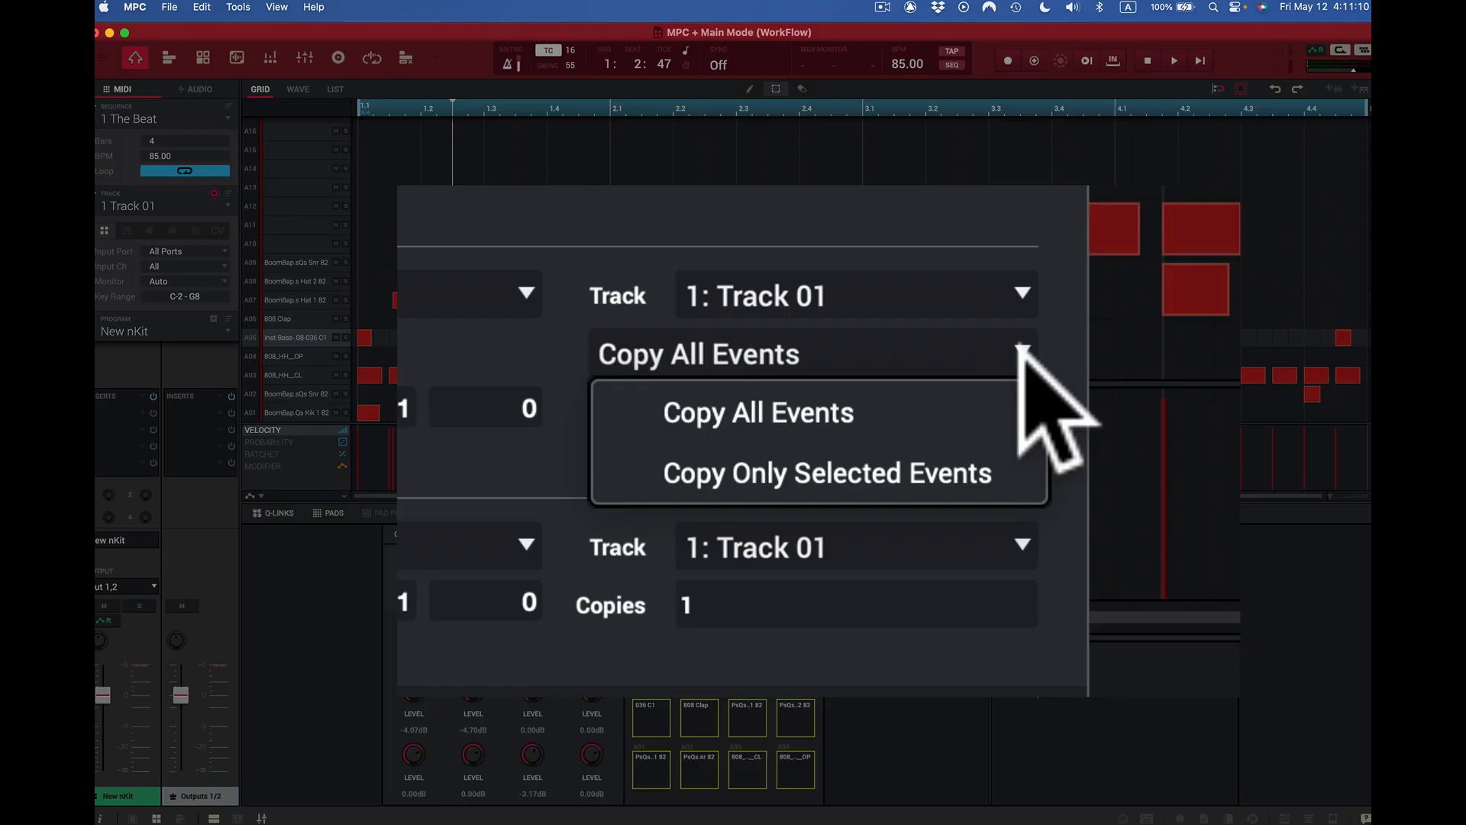
click(986, 457)
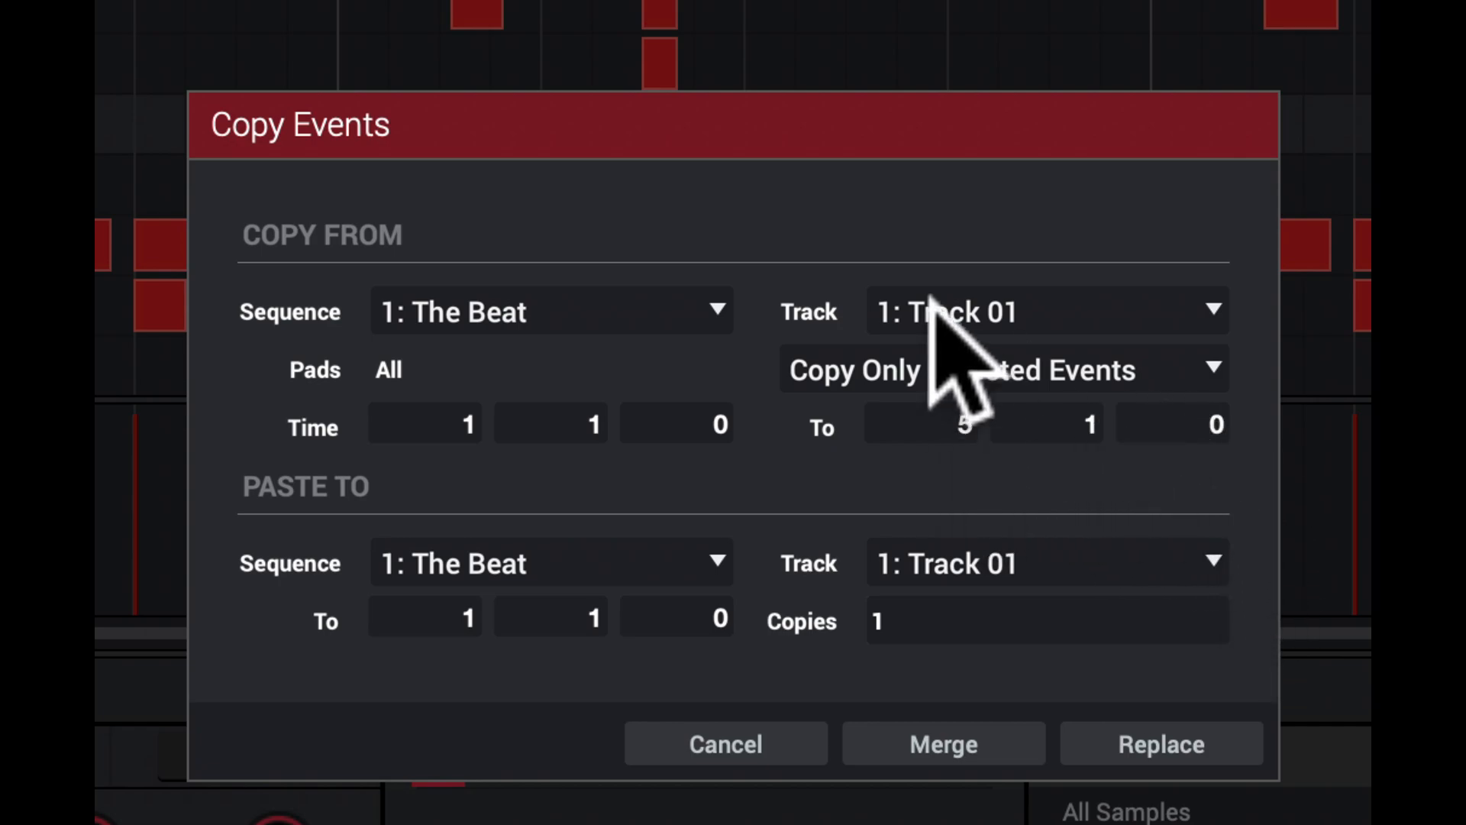
click(1212, 368)
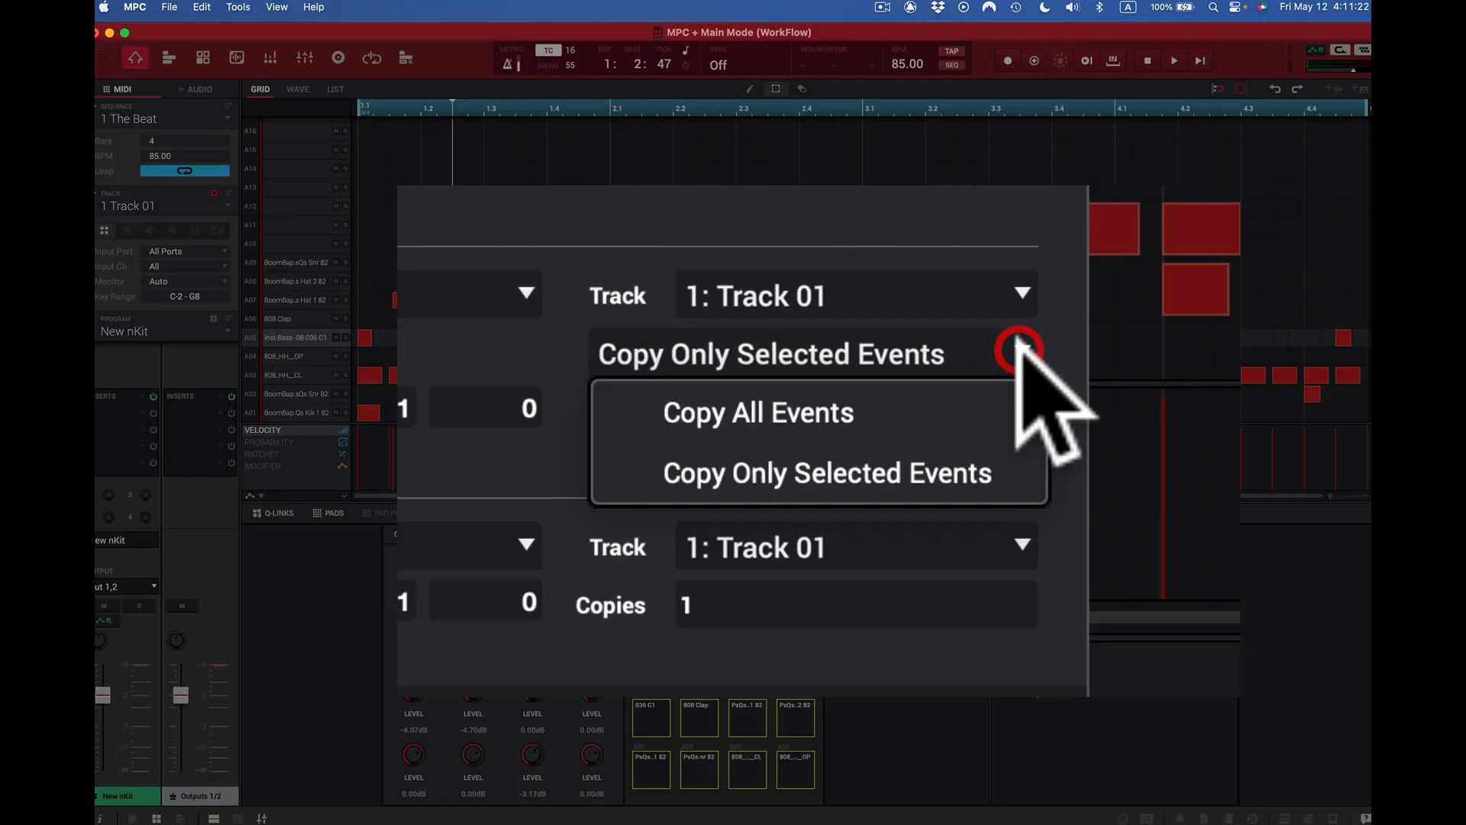
click(941, 403)
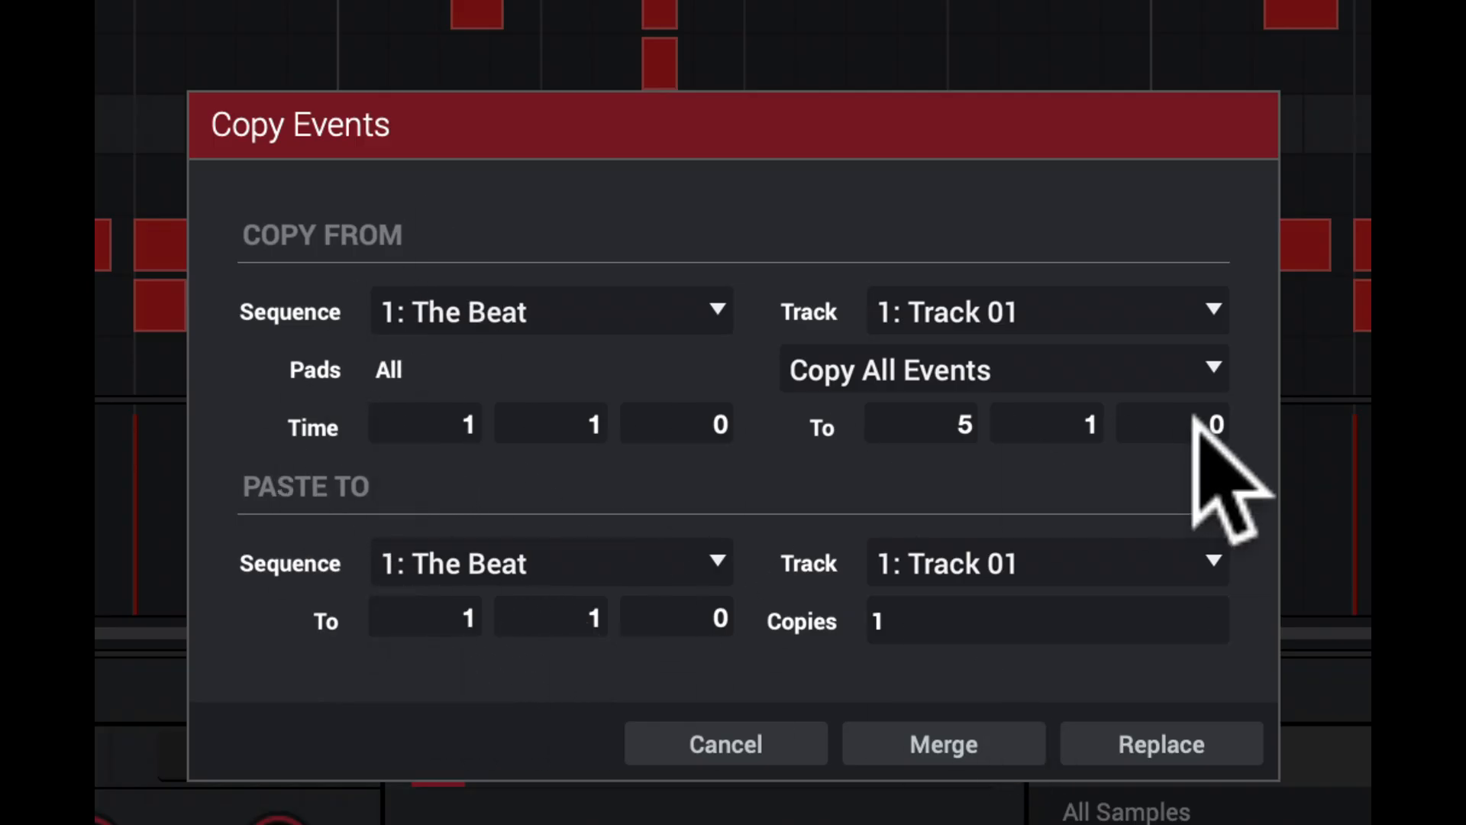
- Set the paste position for the copied events to bar 5, view the available tracks, and cancel the event copy
click(451, 620)
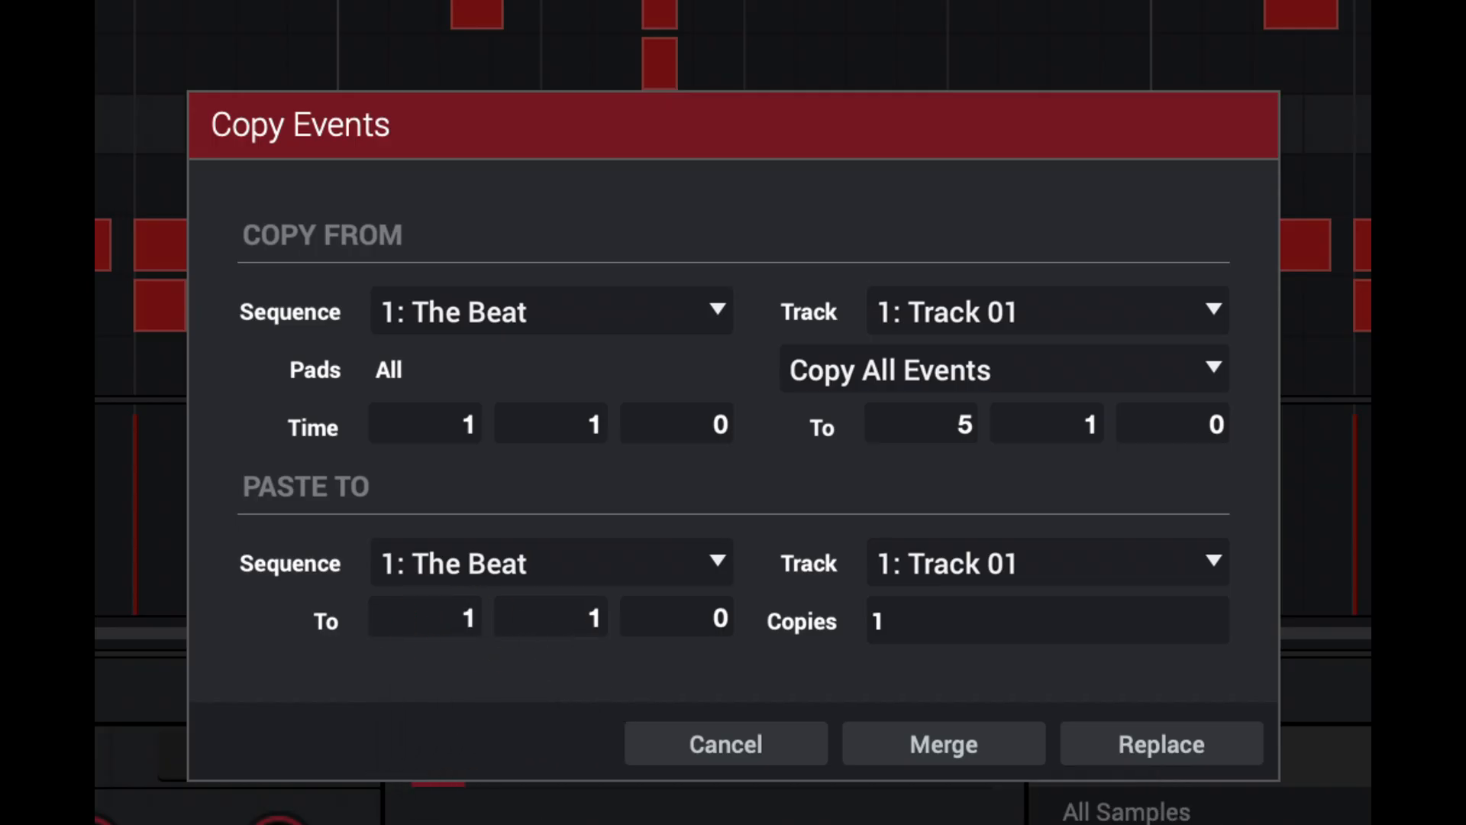
click(458, 611)
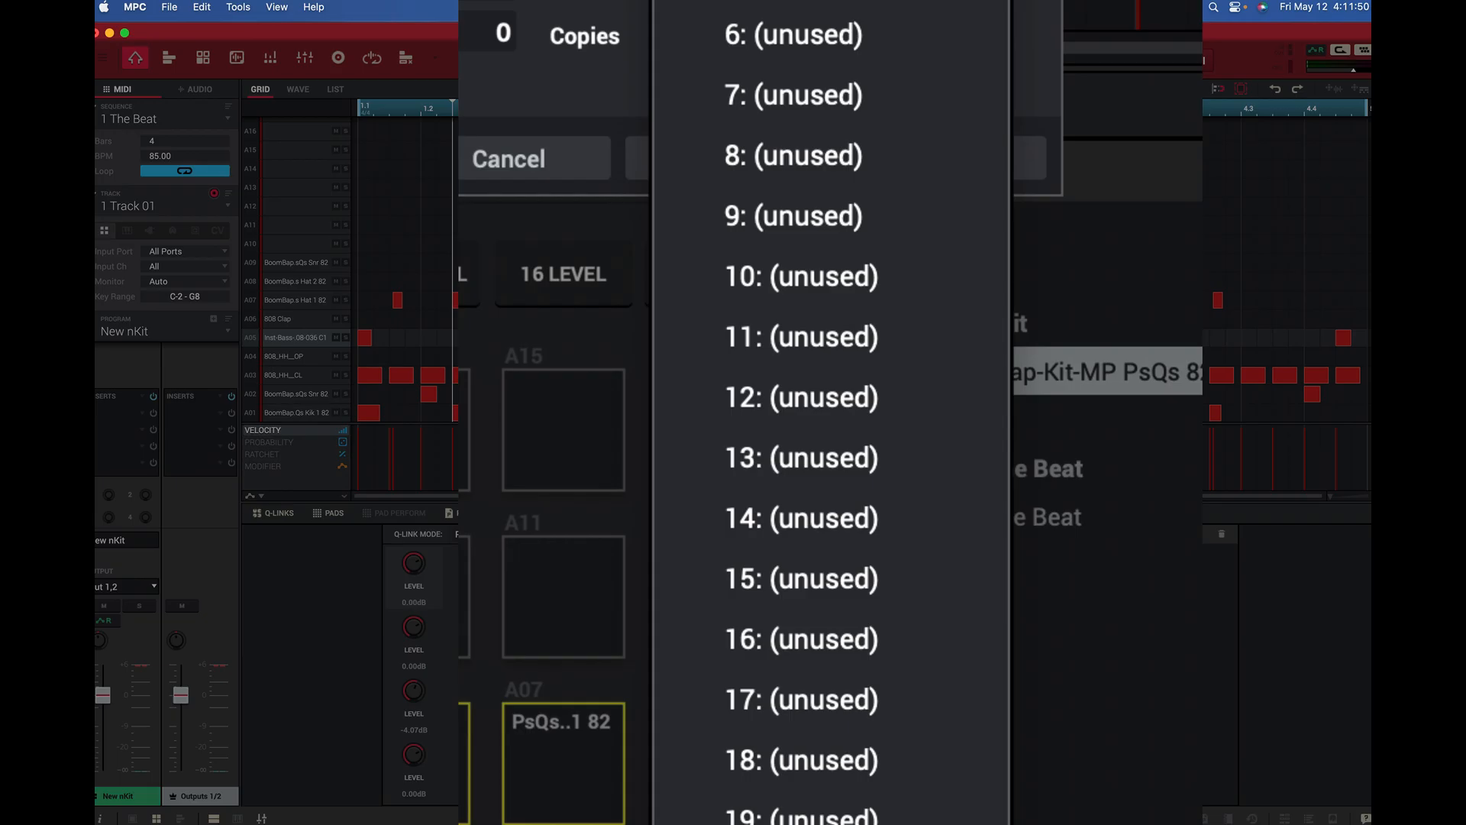
click(1210, 309)
click(1152, 524)
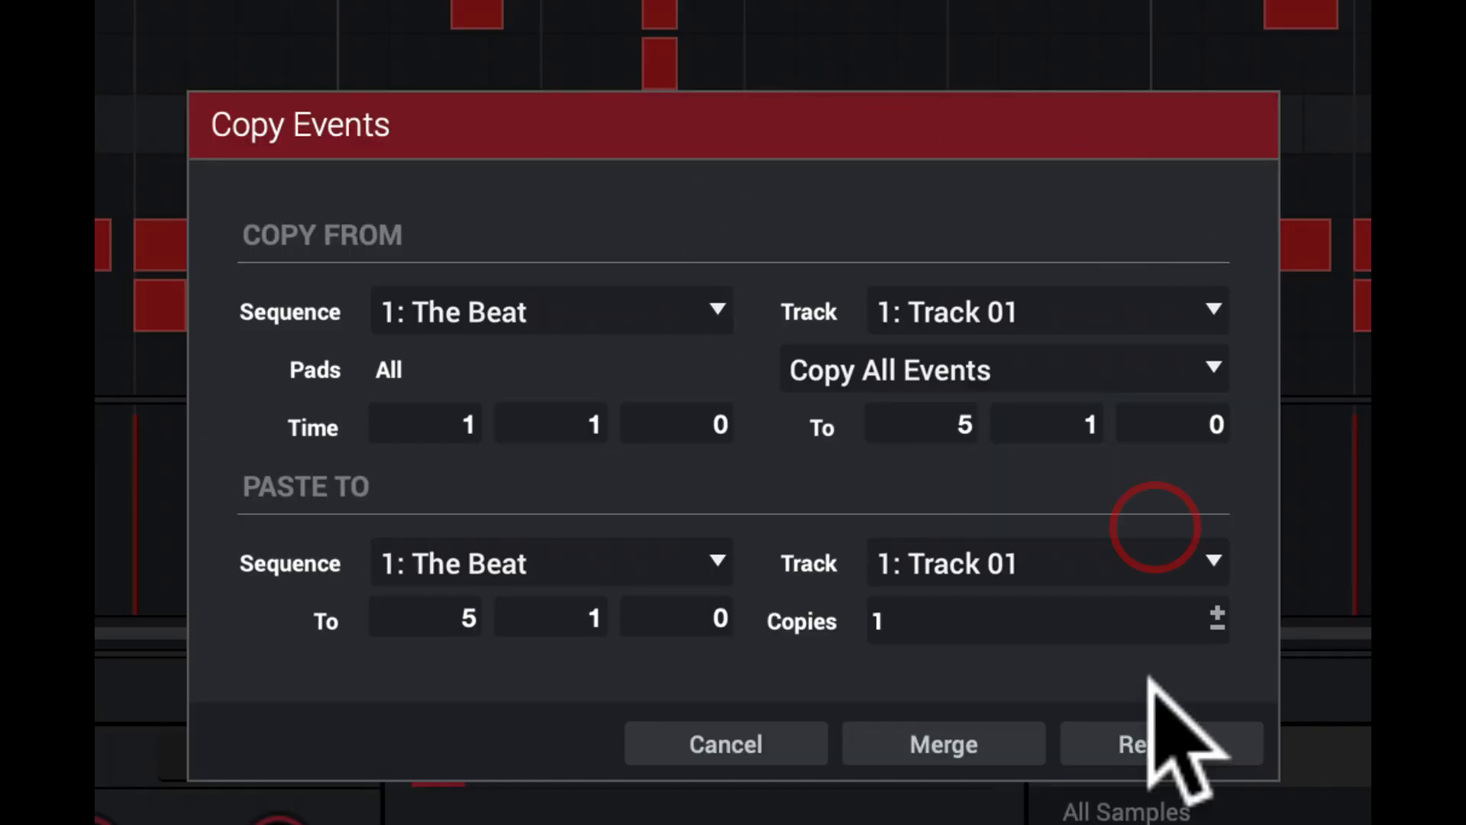
click(729, 742)
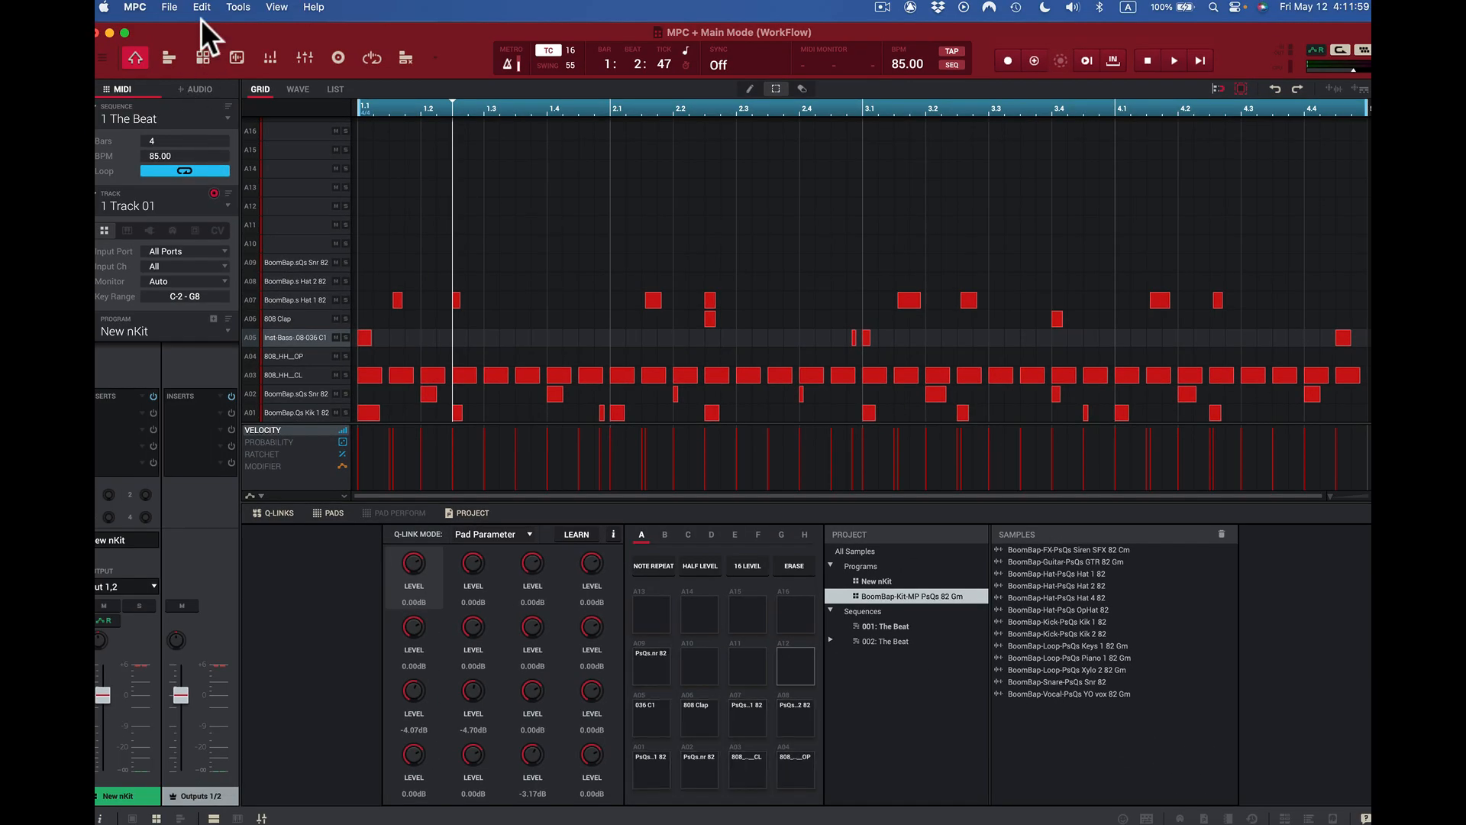
- Copy the contents of sequence 1, The Beat, over sequence 2 using the Copy Sequence command
click(202, 6)
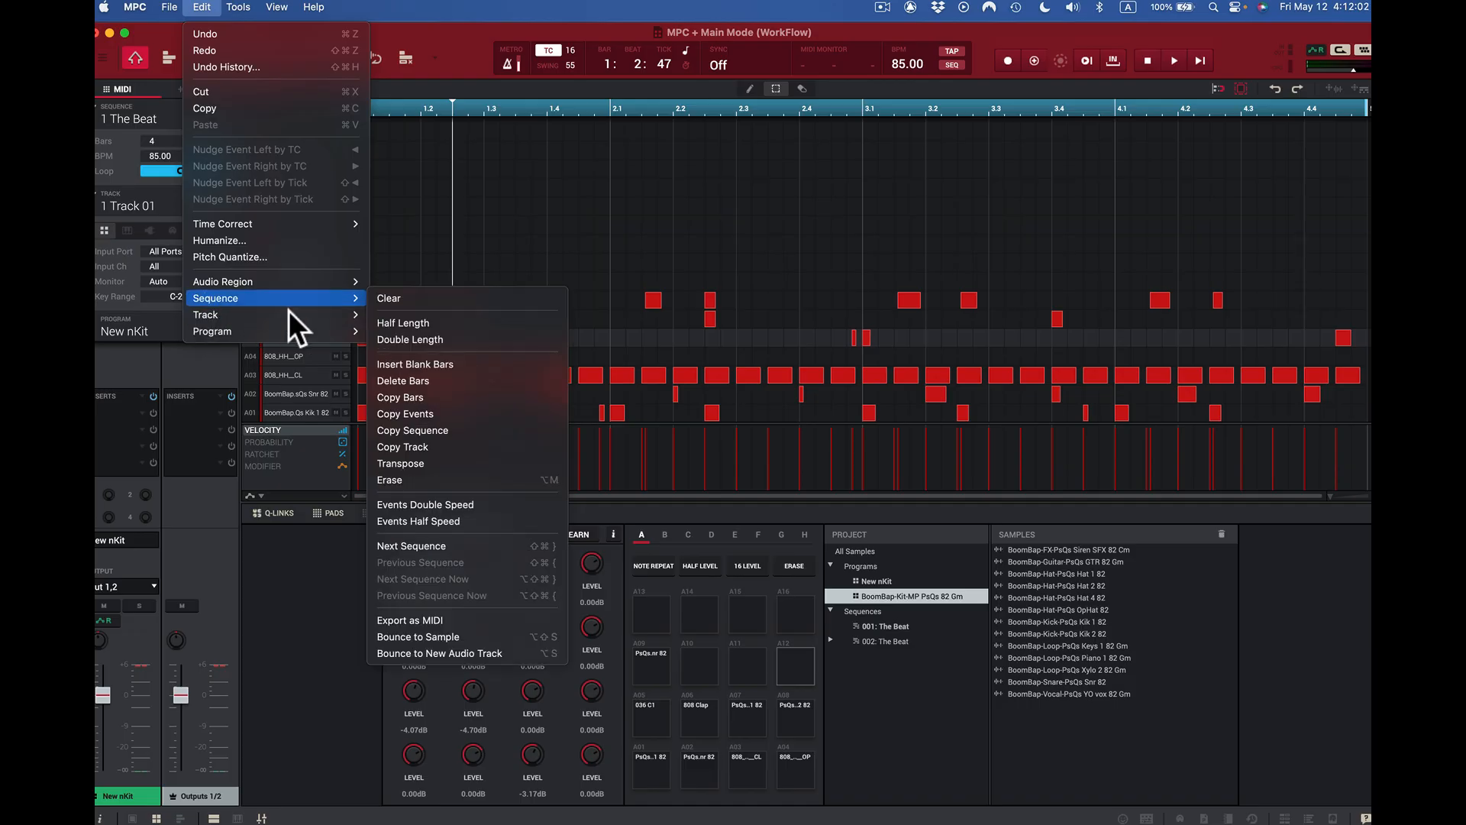
mouse_move(354, 297)
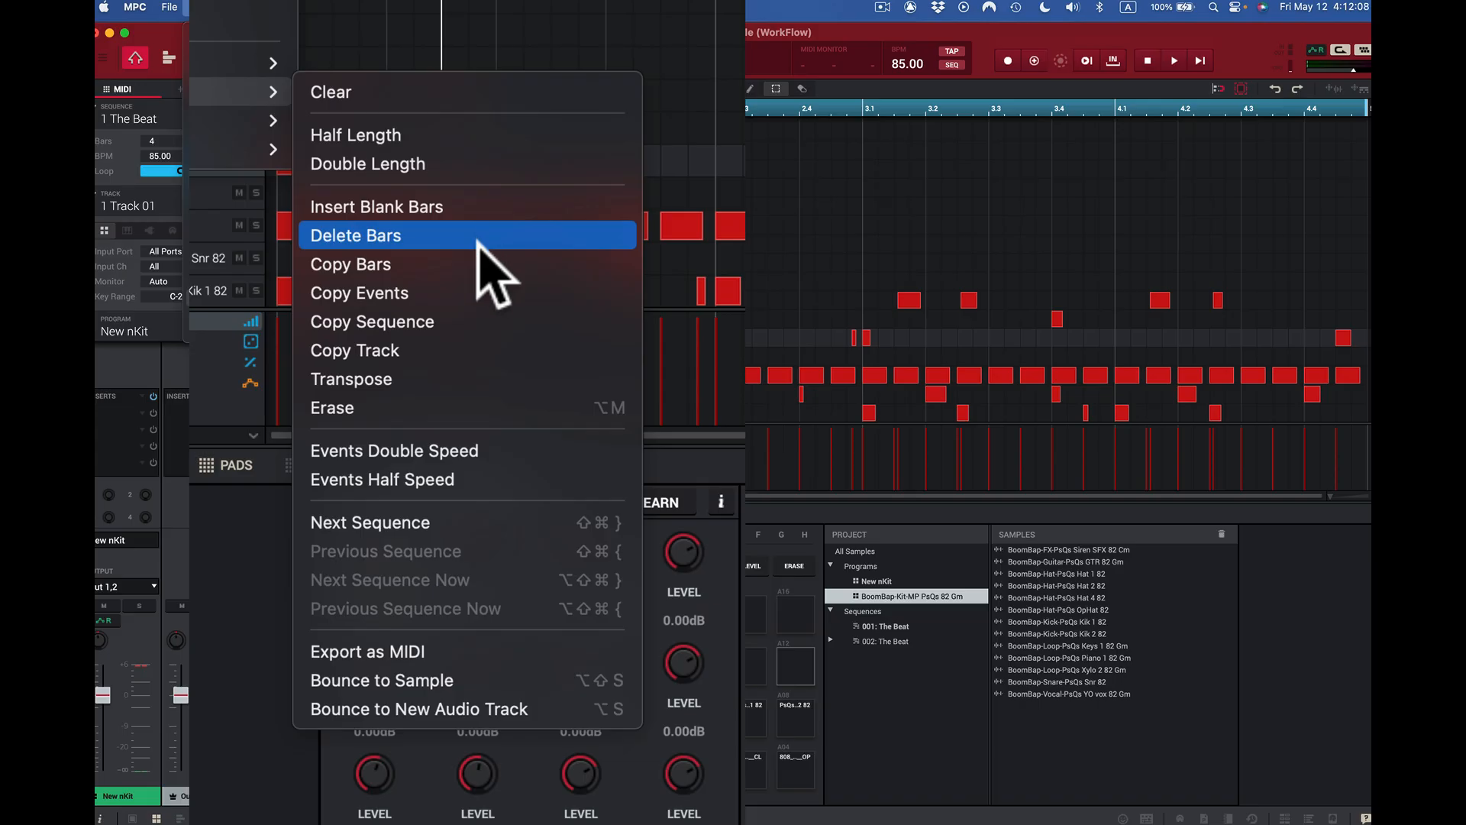
click(469, 322)
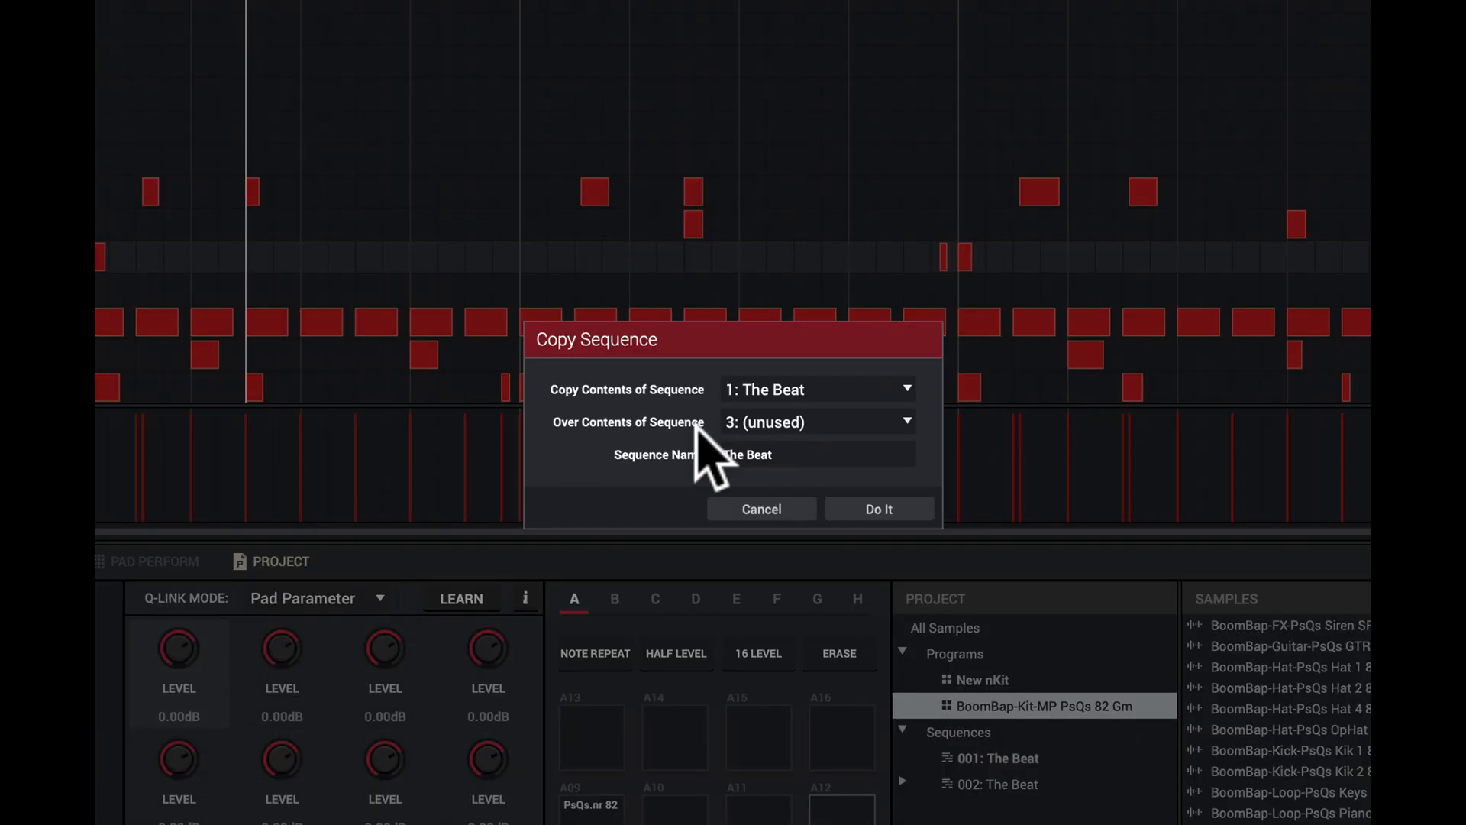
click(905, 420)
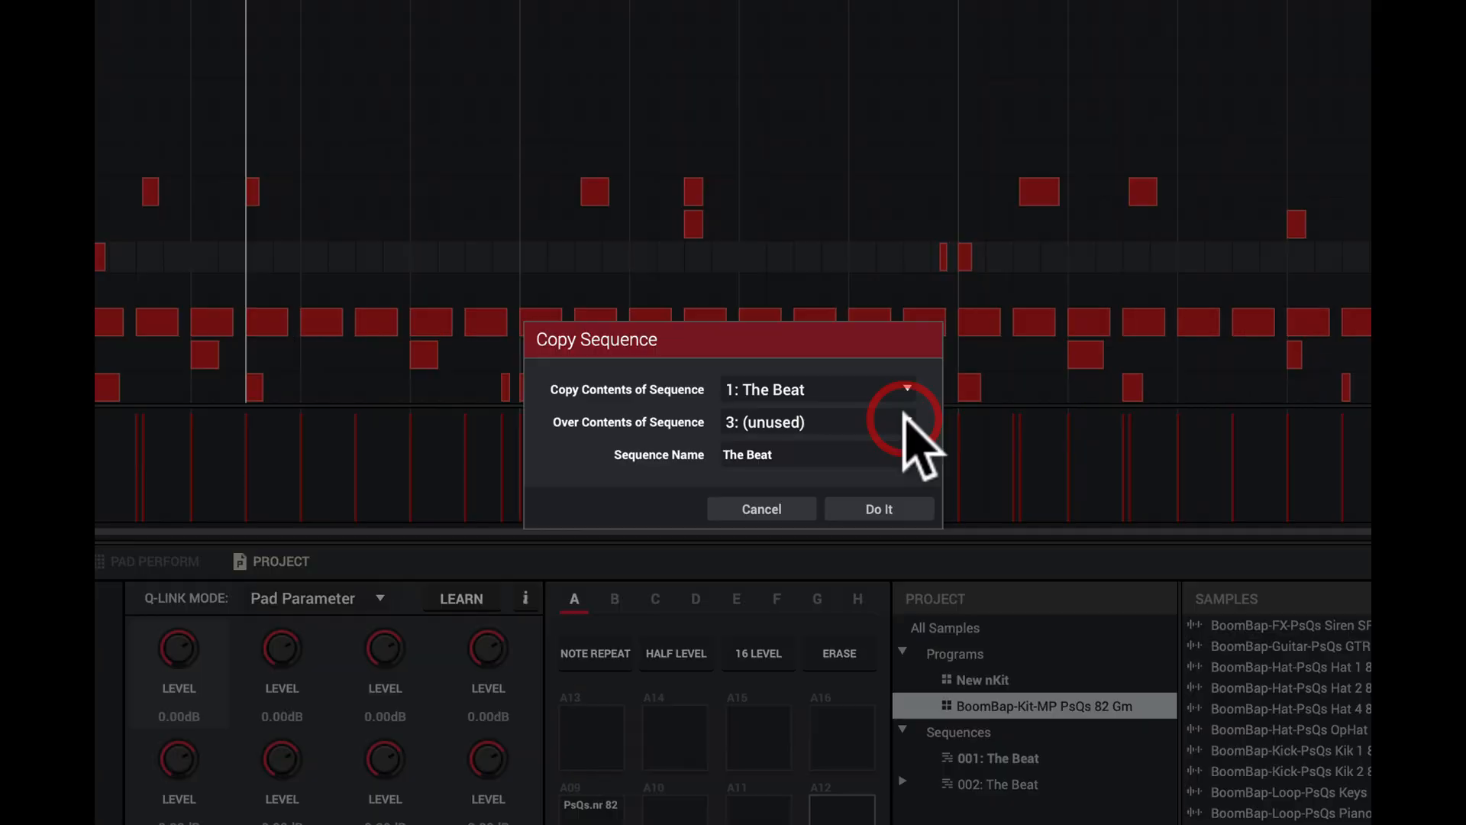
click(906, 420)
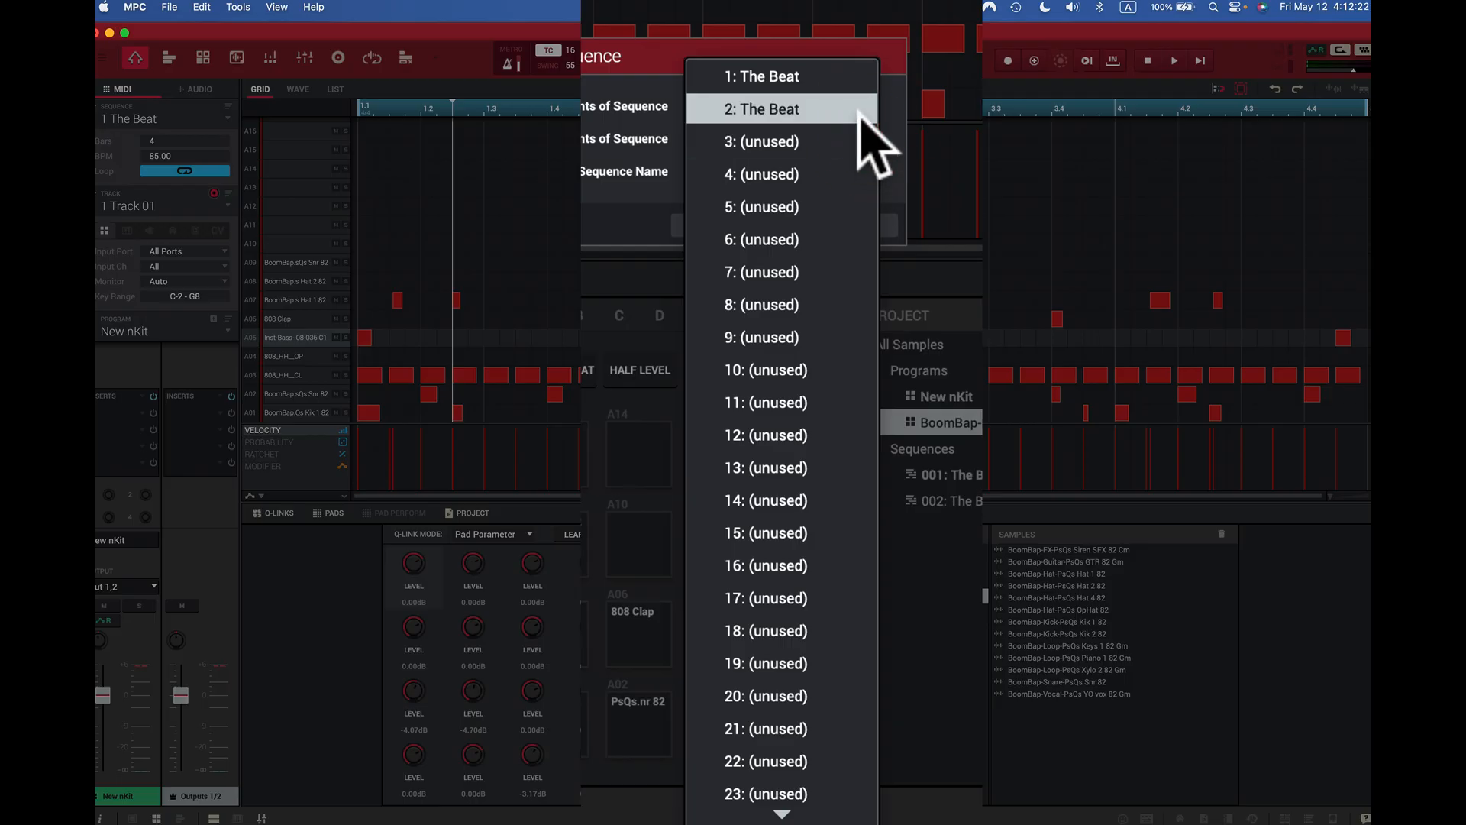
click(859, 111)
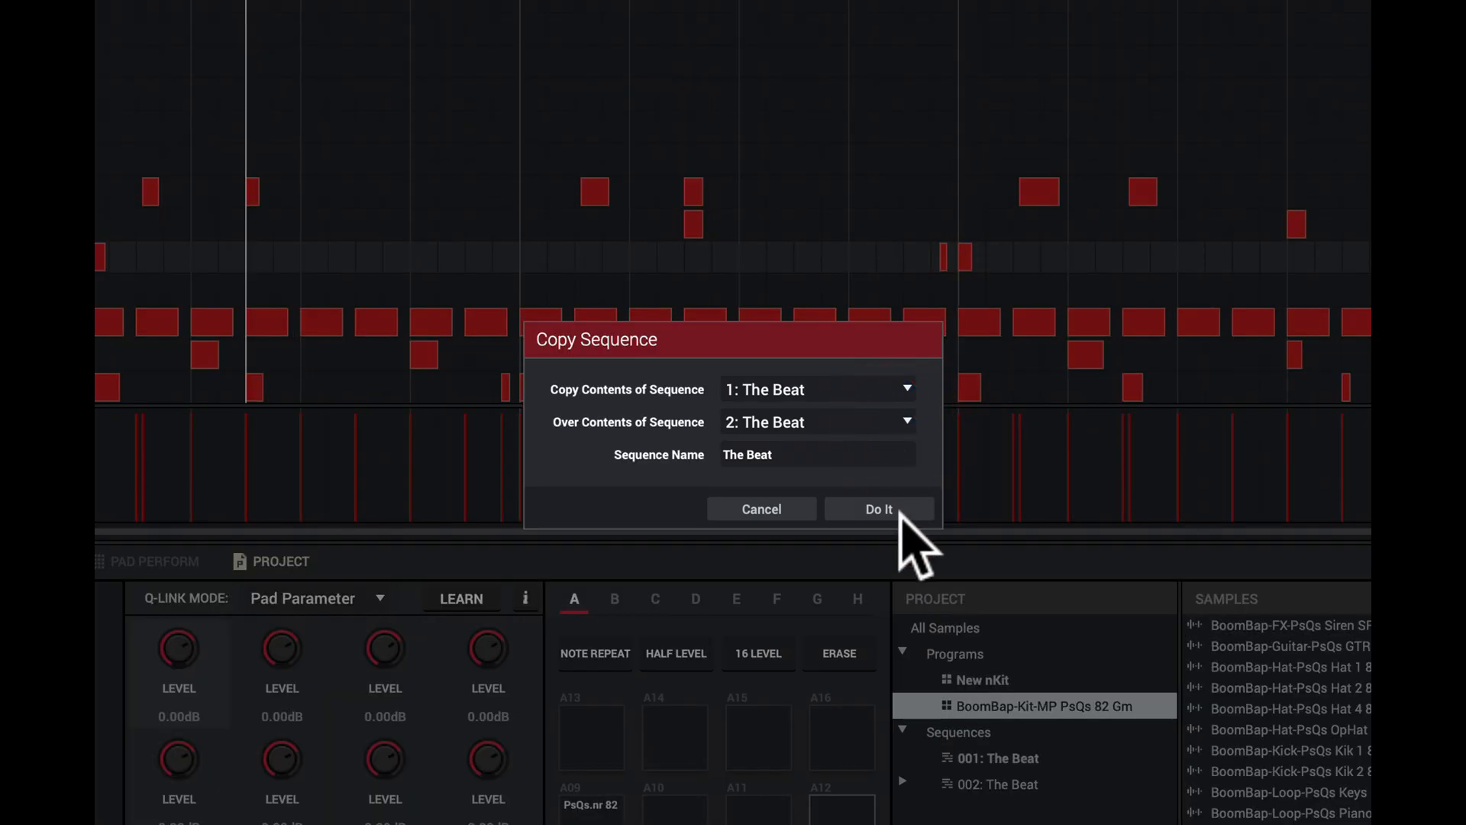
click(894, 506)
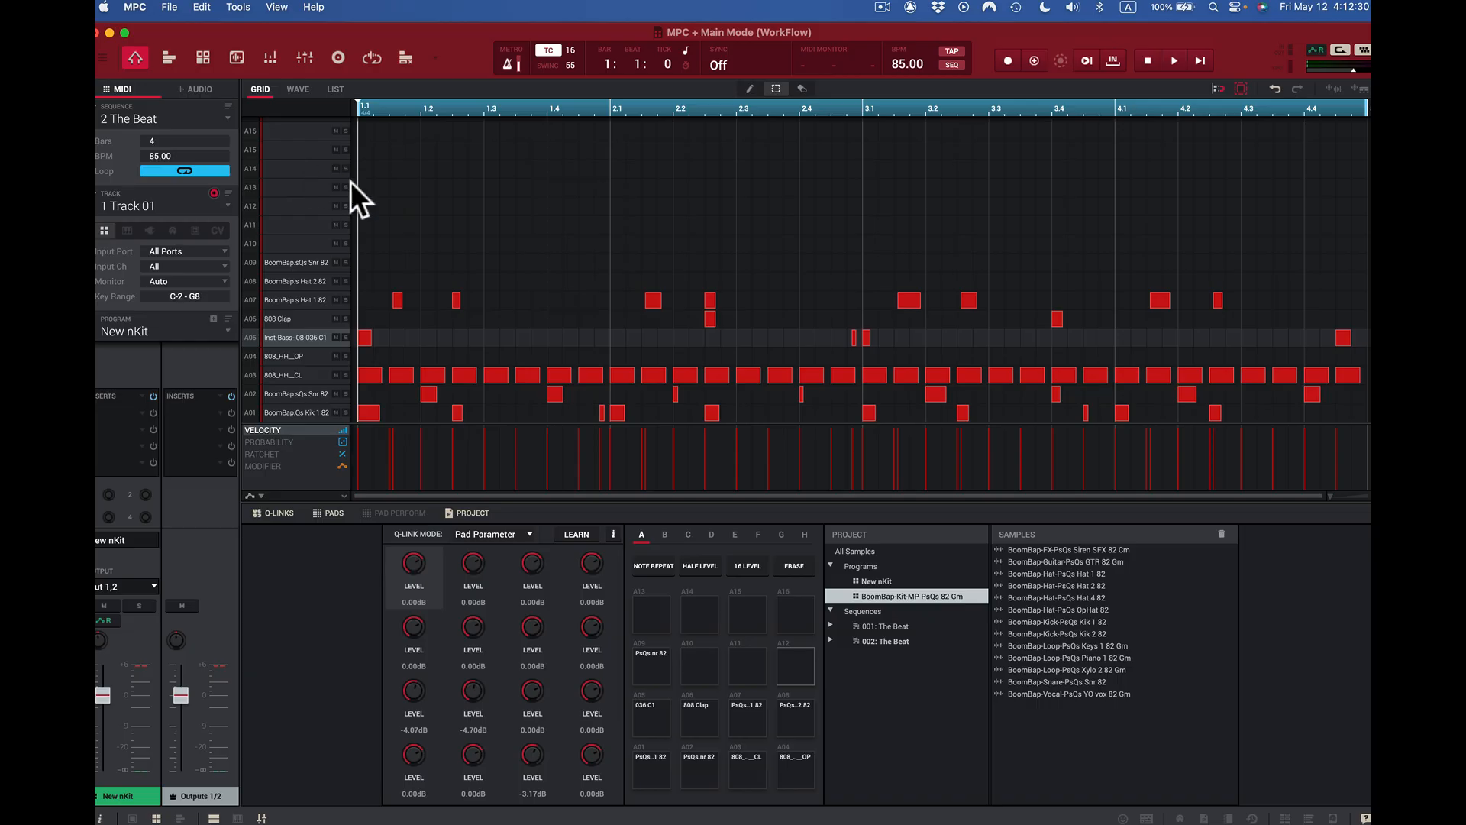
- Double the length of sequence 2, The Beat, and return to sequence 1
click(197, 7)
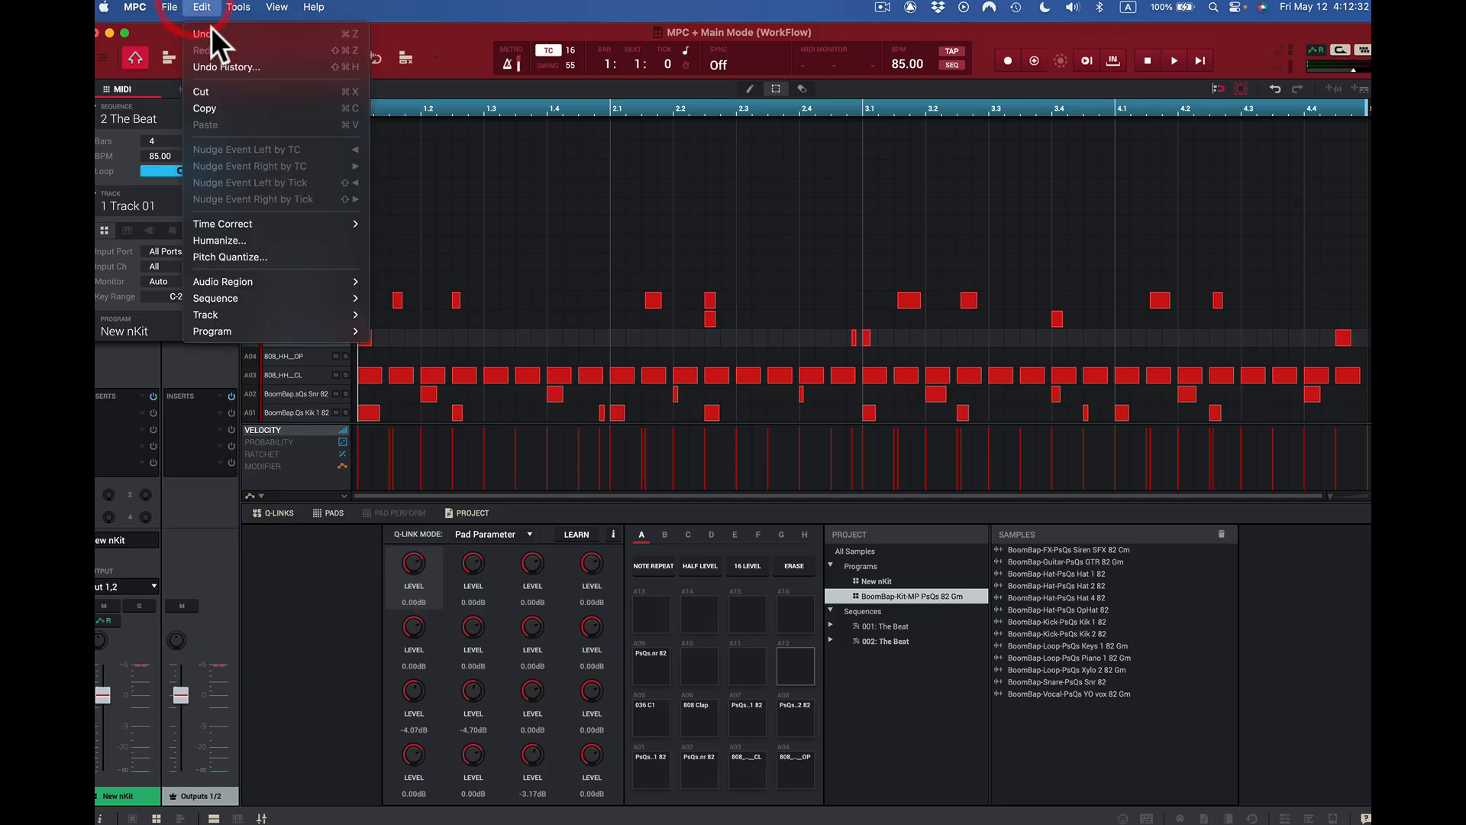
mouse_move(287, 306)
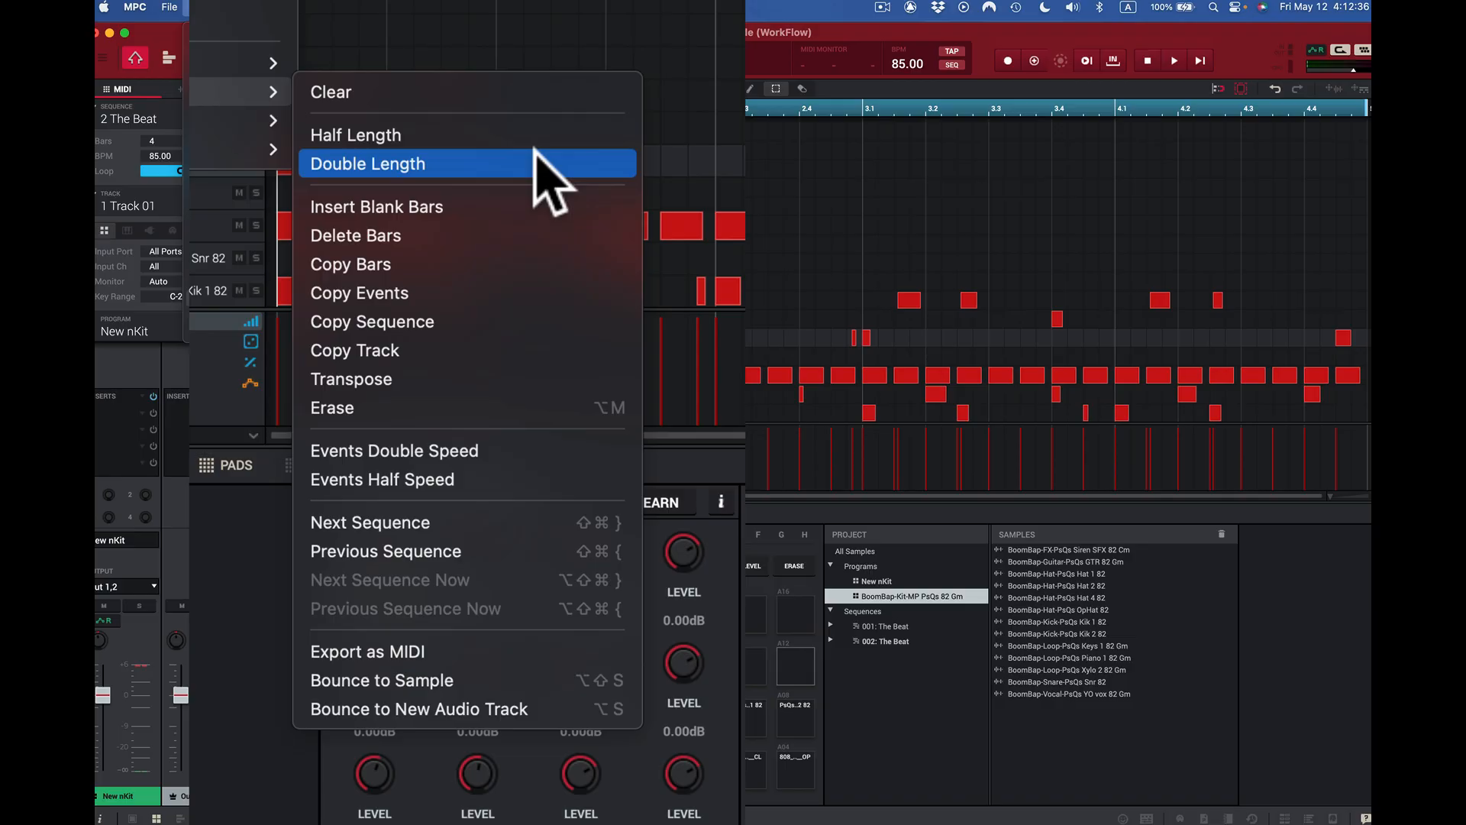
click(529, 229)
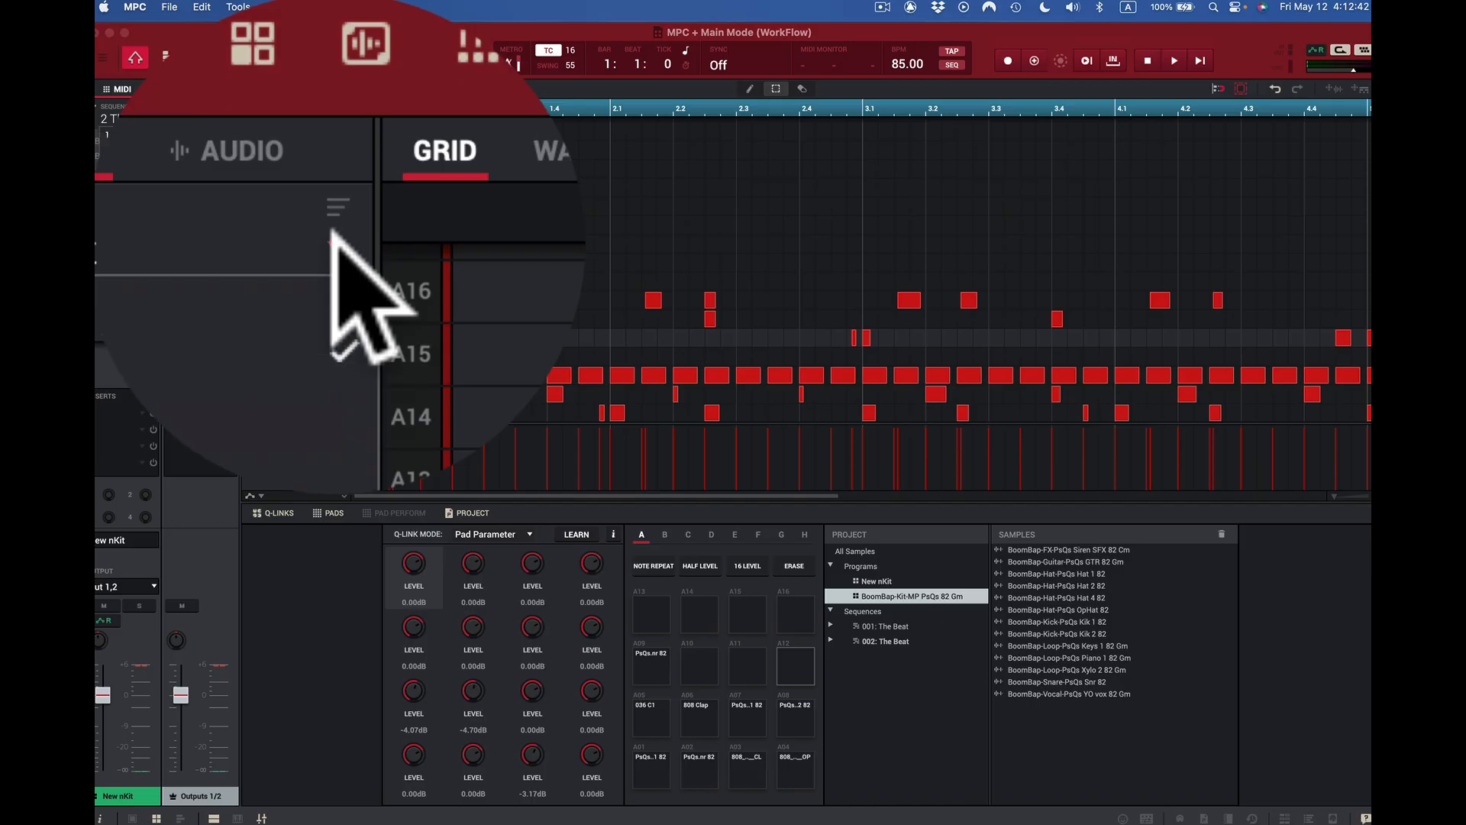
click(336, 200)
click(335, 235)
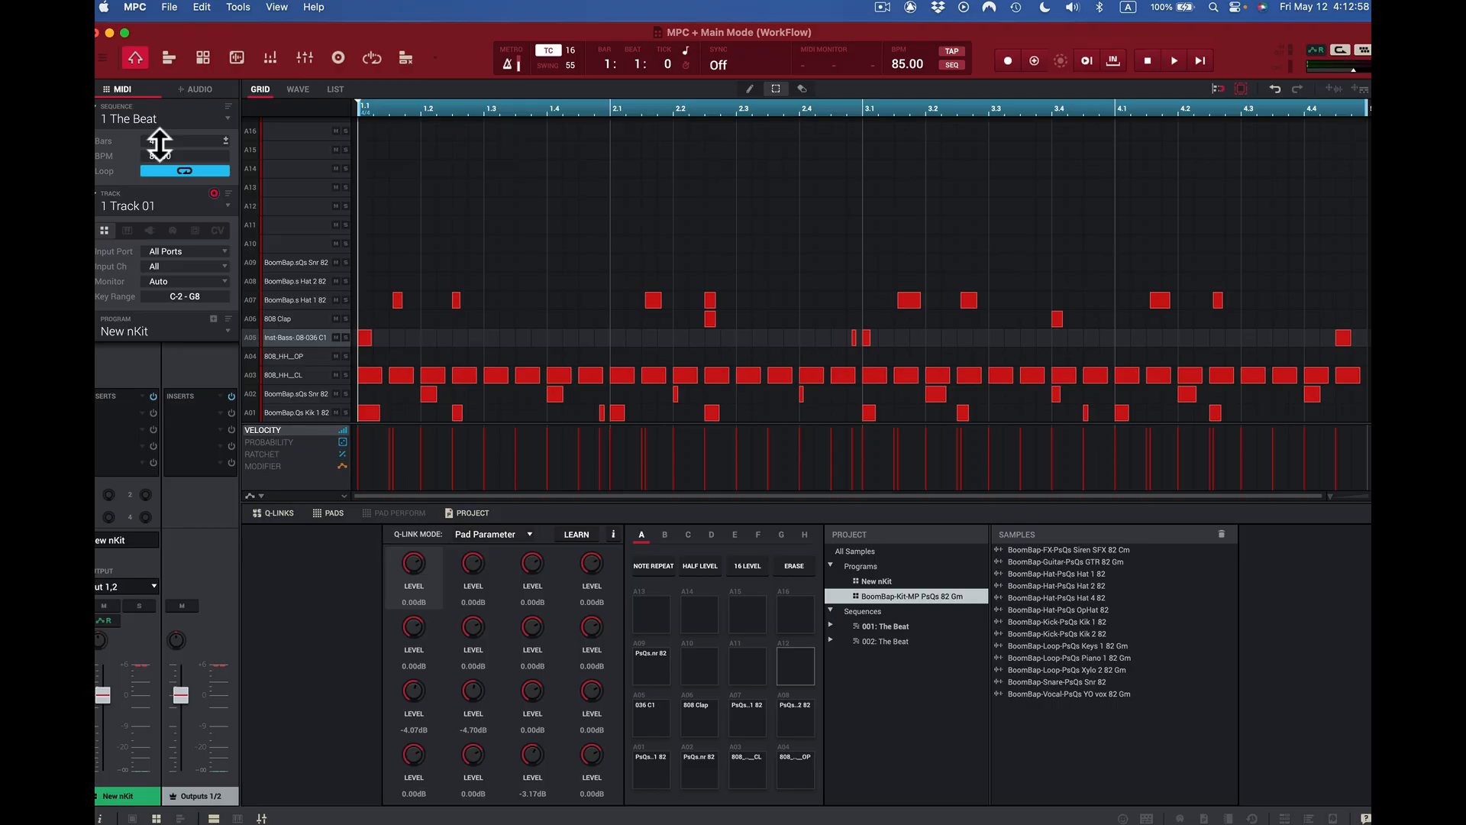
- Apply Events Double Speed to sequence 1, The Beat, play it briefly, and undo the speed change
click(200, 7)
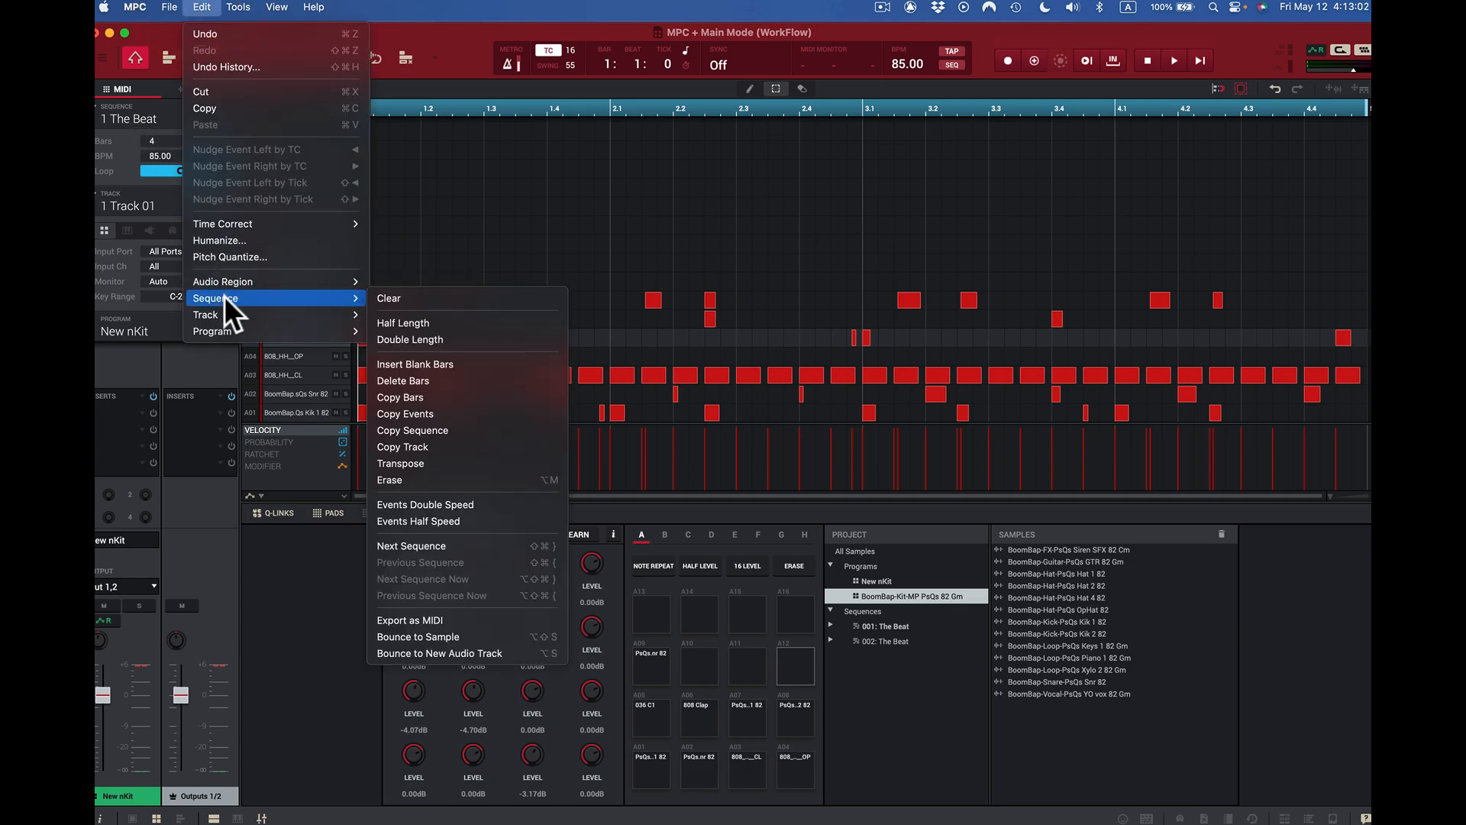
mouse_move(336, 298)
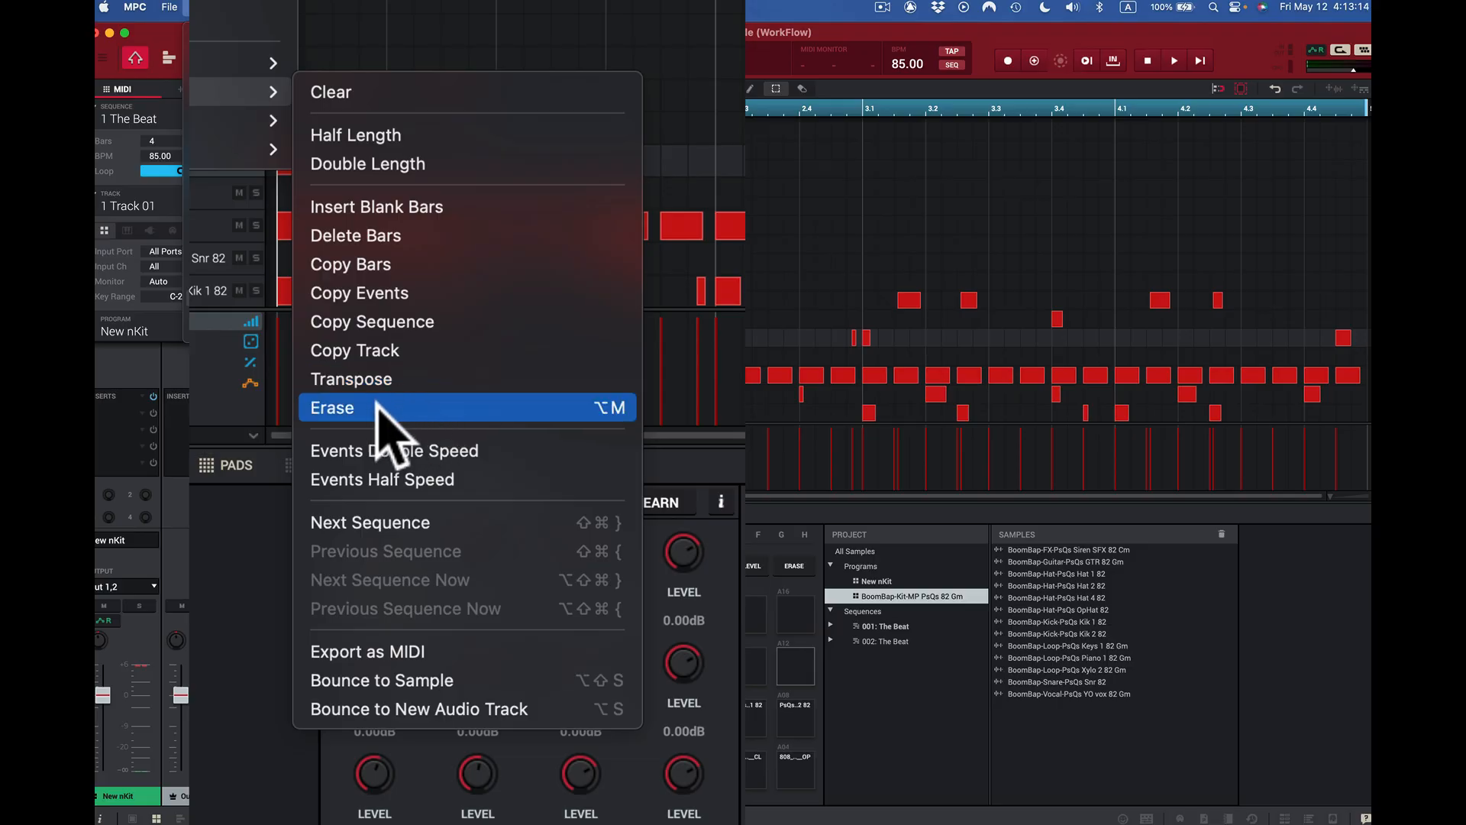
click(471, 452)
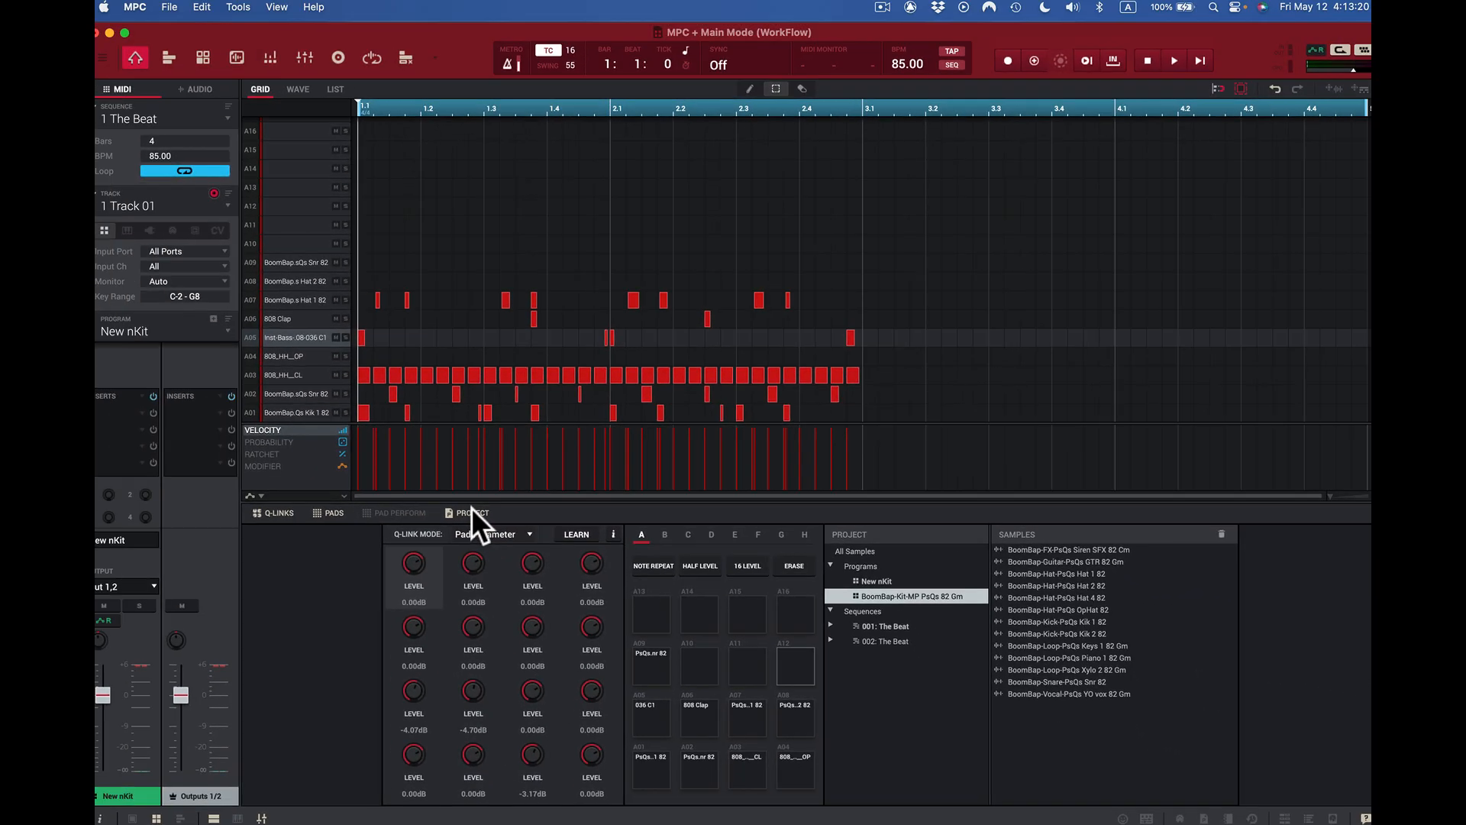
key(space)
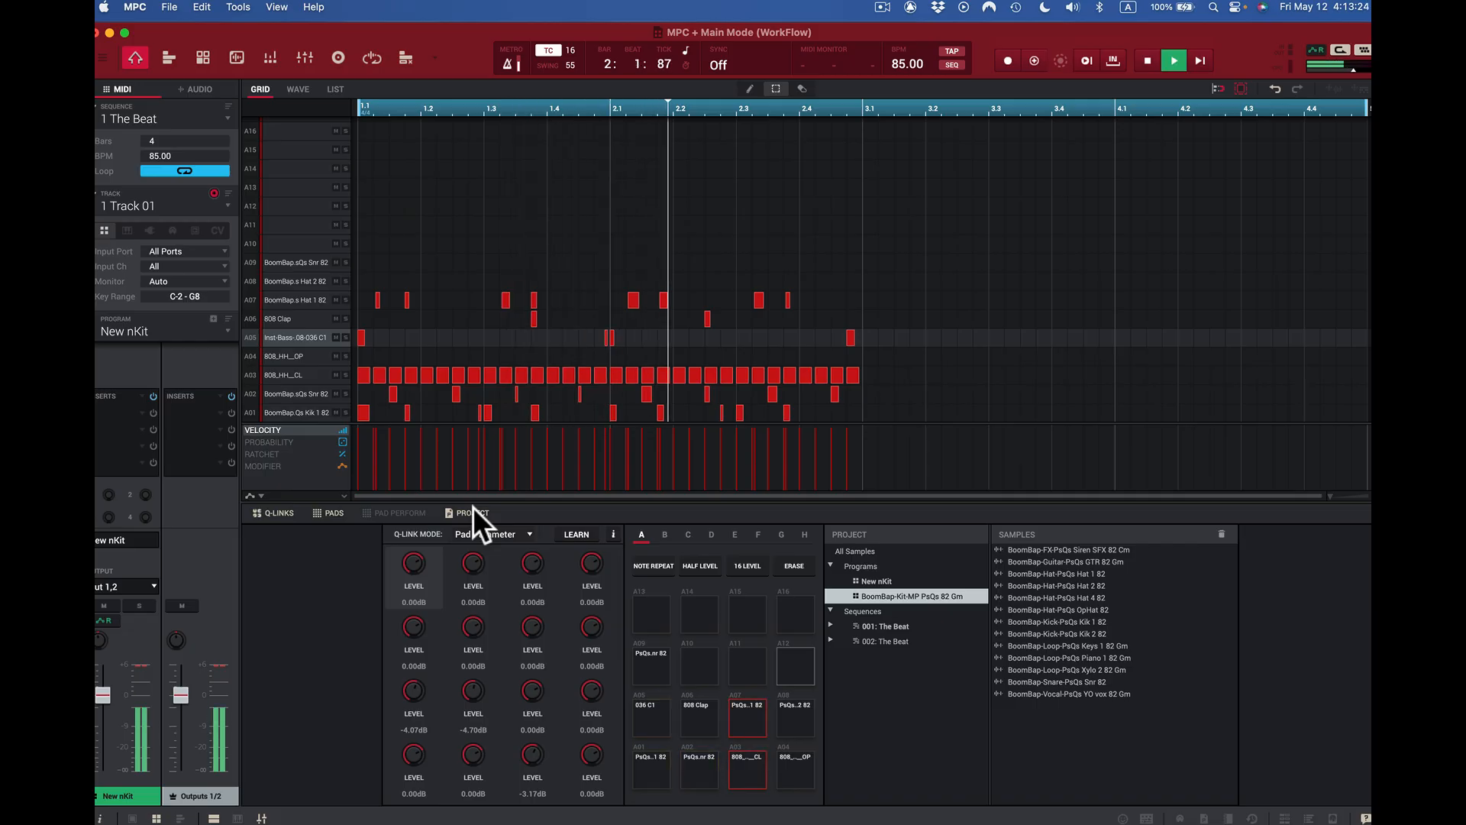
key(space)
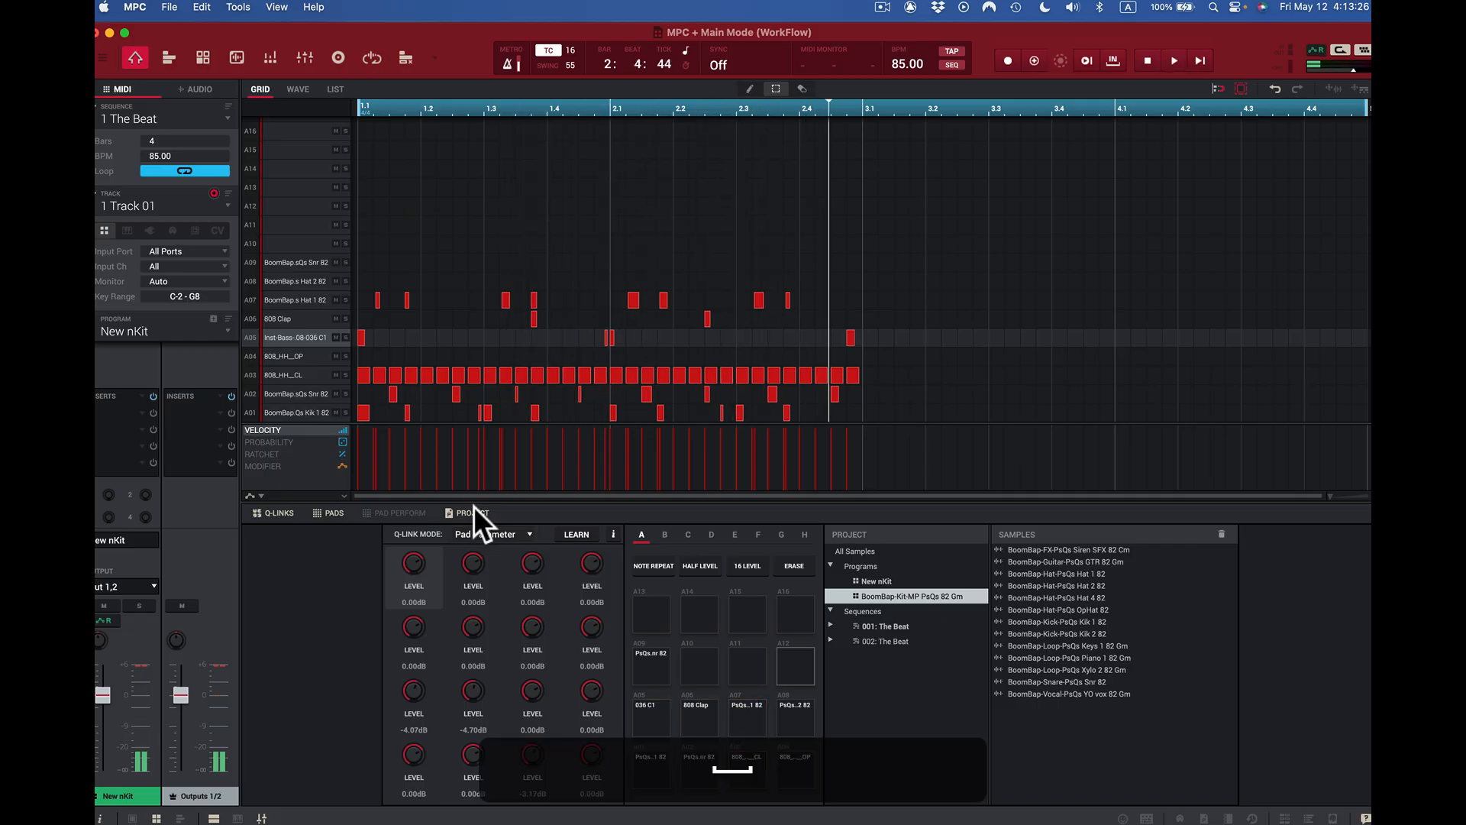
click(202, 9)
click(214, 32)
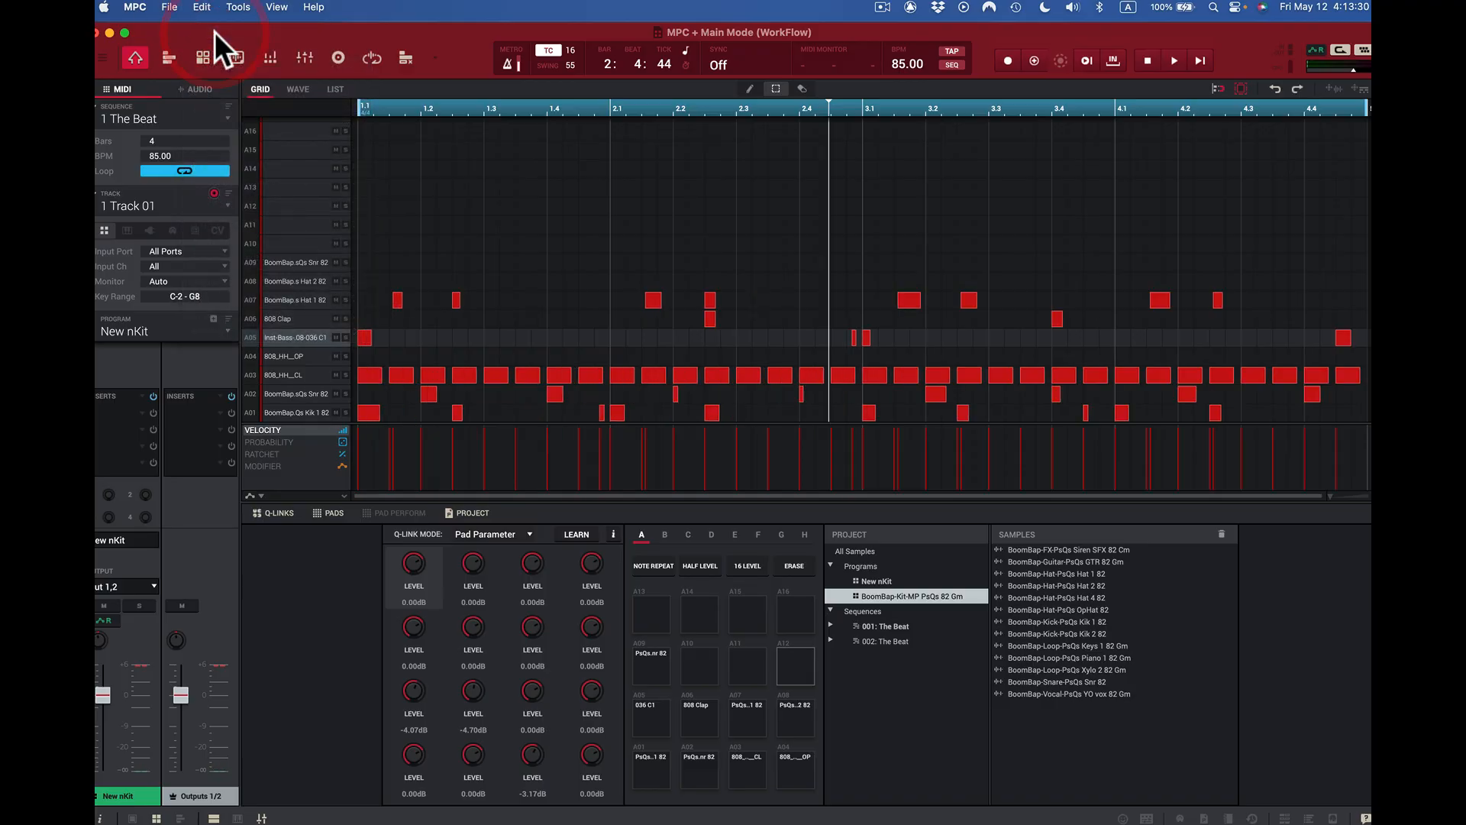
- Apply Events Half Speed to sequence 1, The Beat, audition it briefly, and undo the change
click(203, 6)
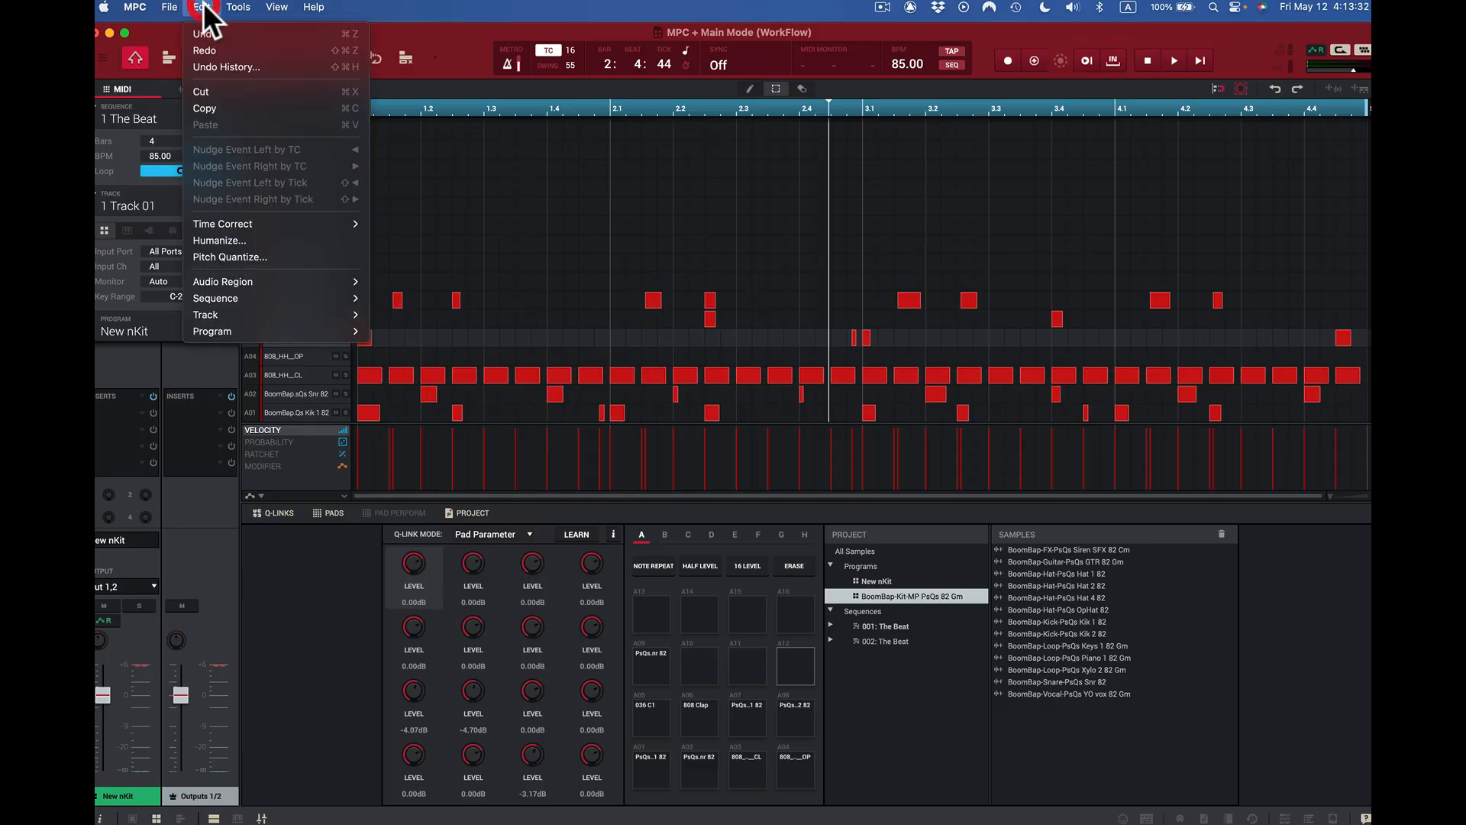
mouse_move(226, 298)
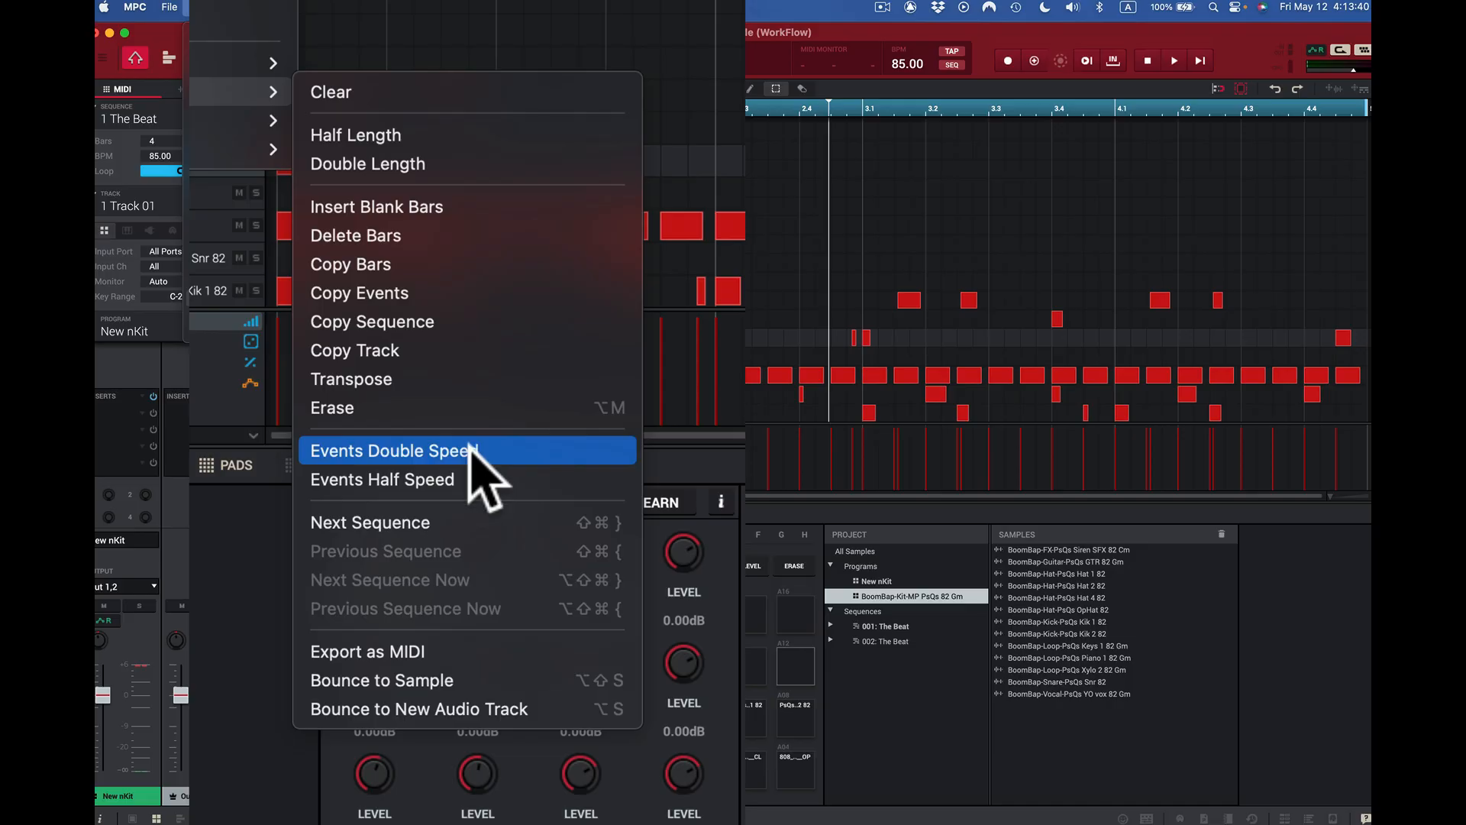
click(439, 480)
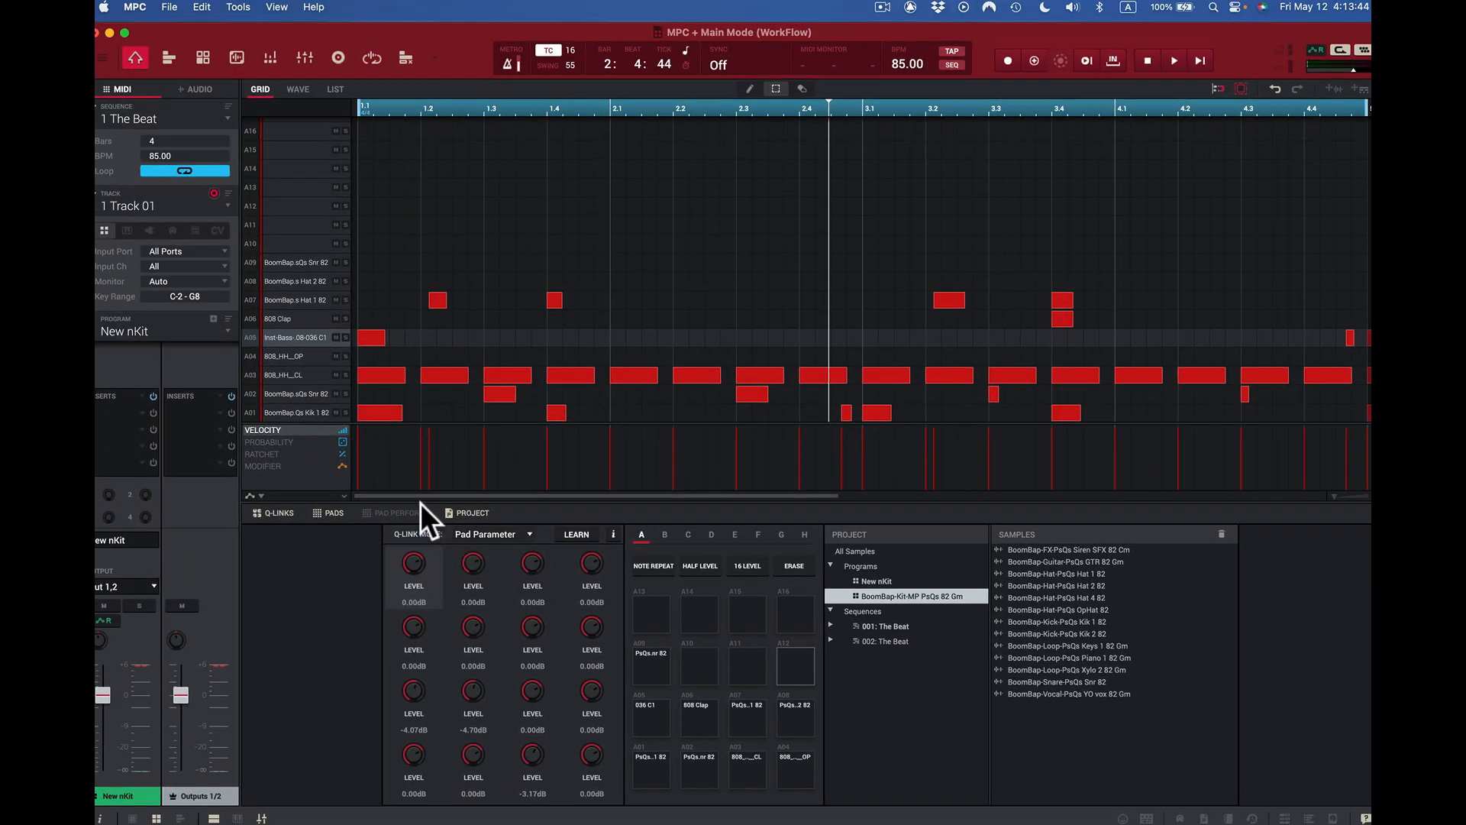
key(space)
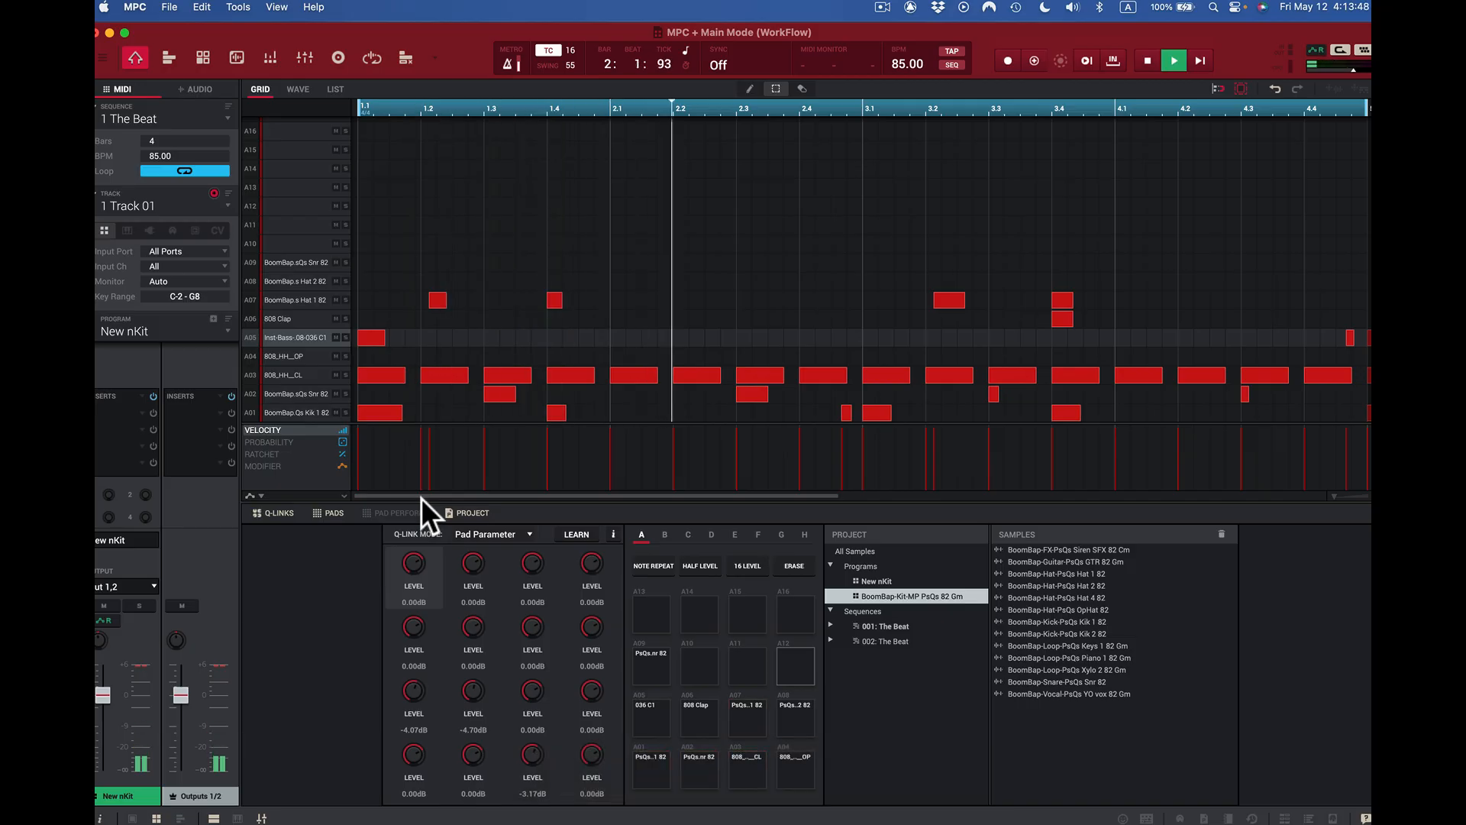
key(space)
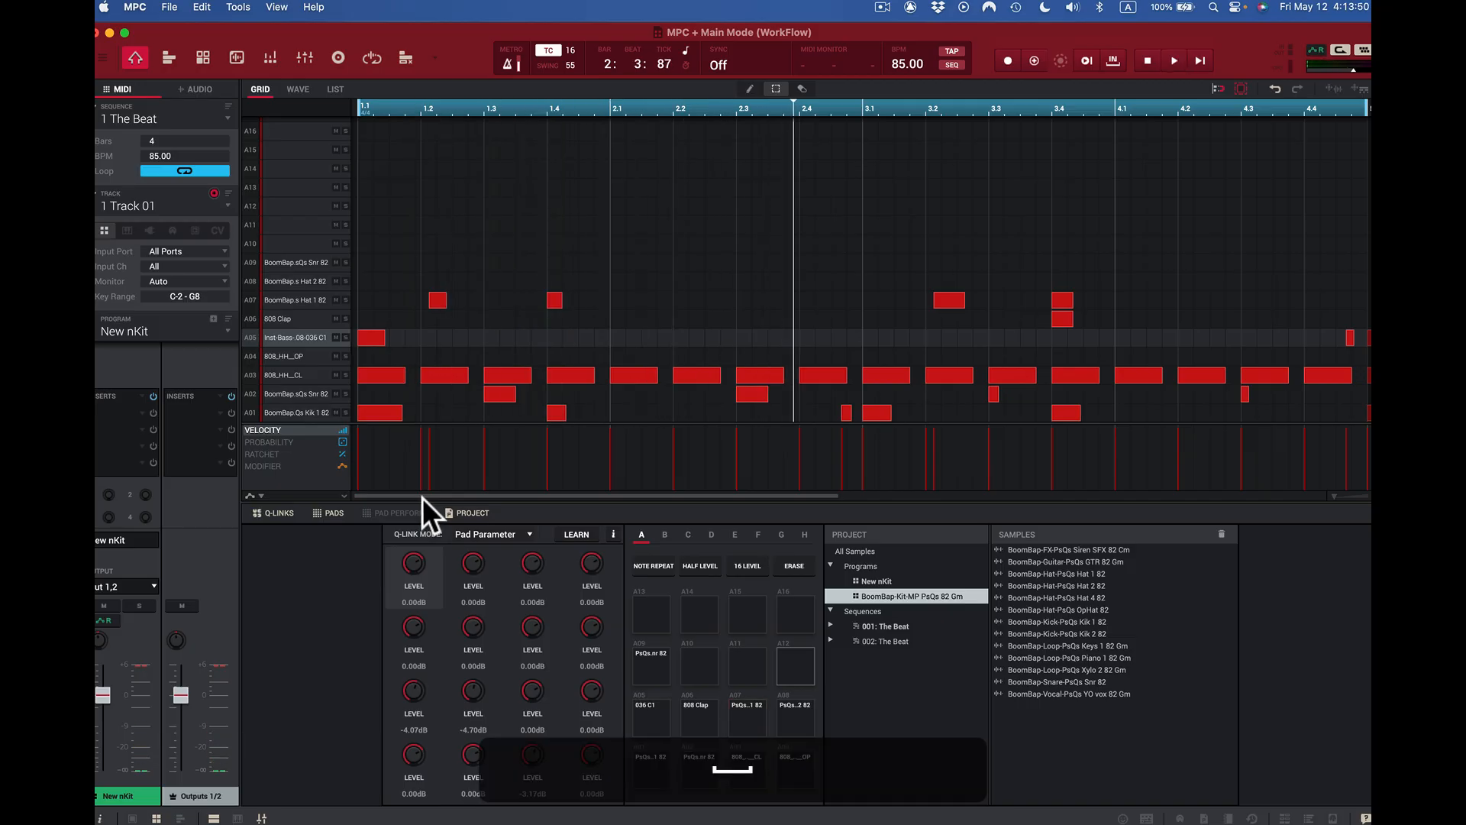
click(195, 7)
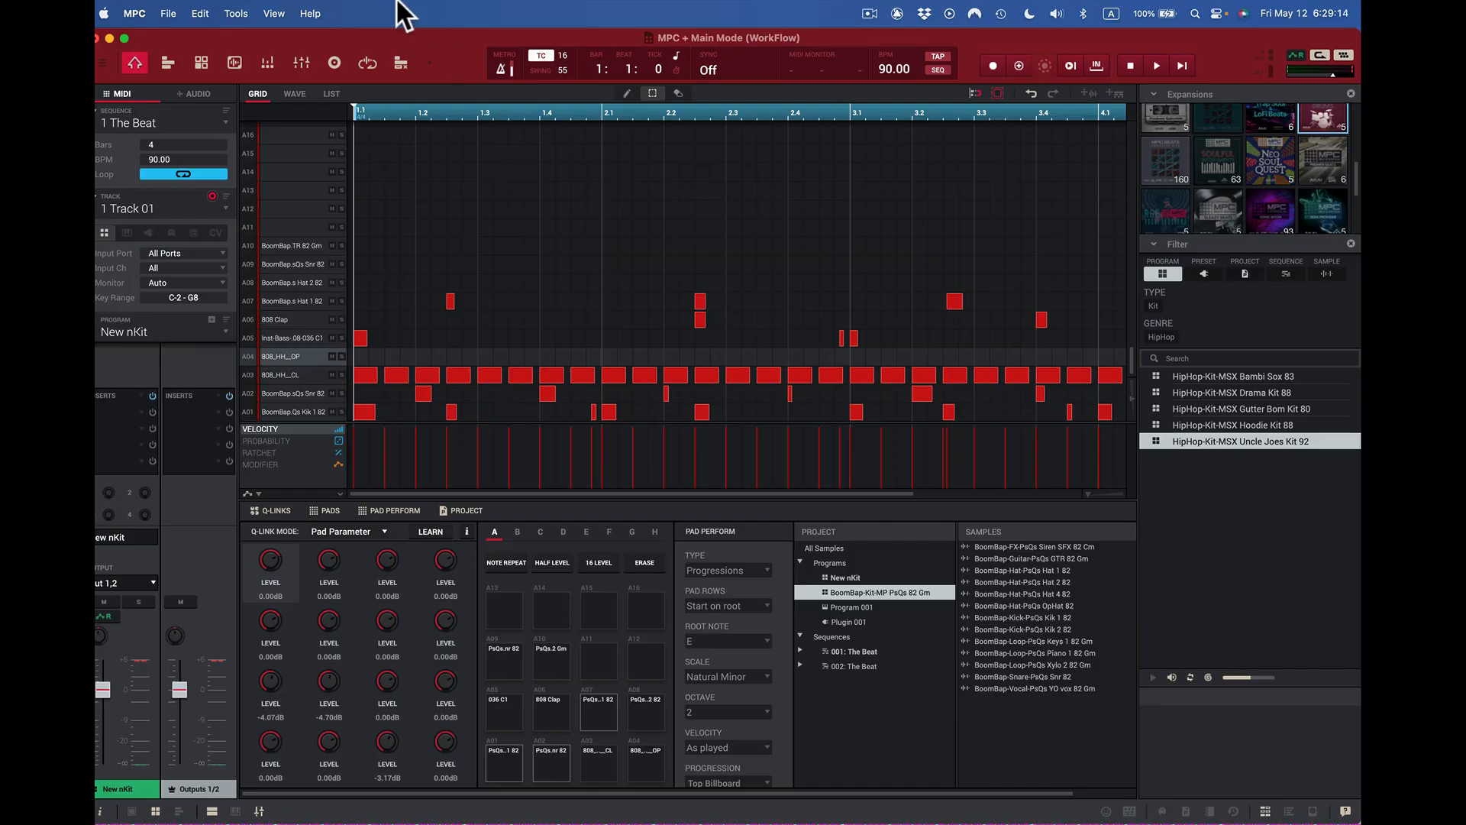
- Select all events on Track 01 of The Beat and deselect them again
click(200, 14)
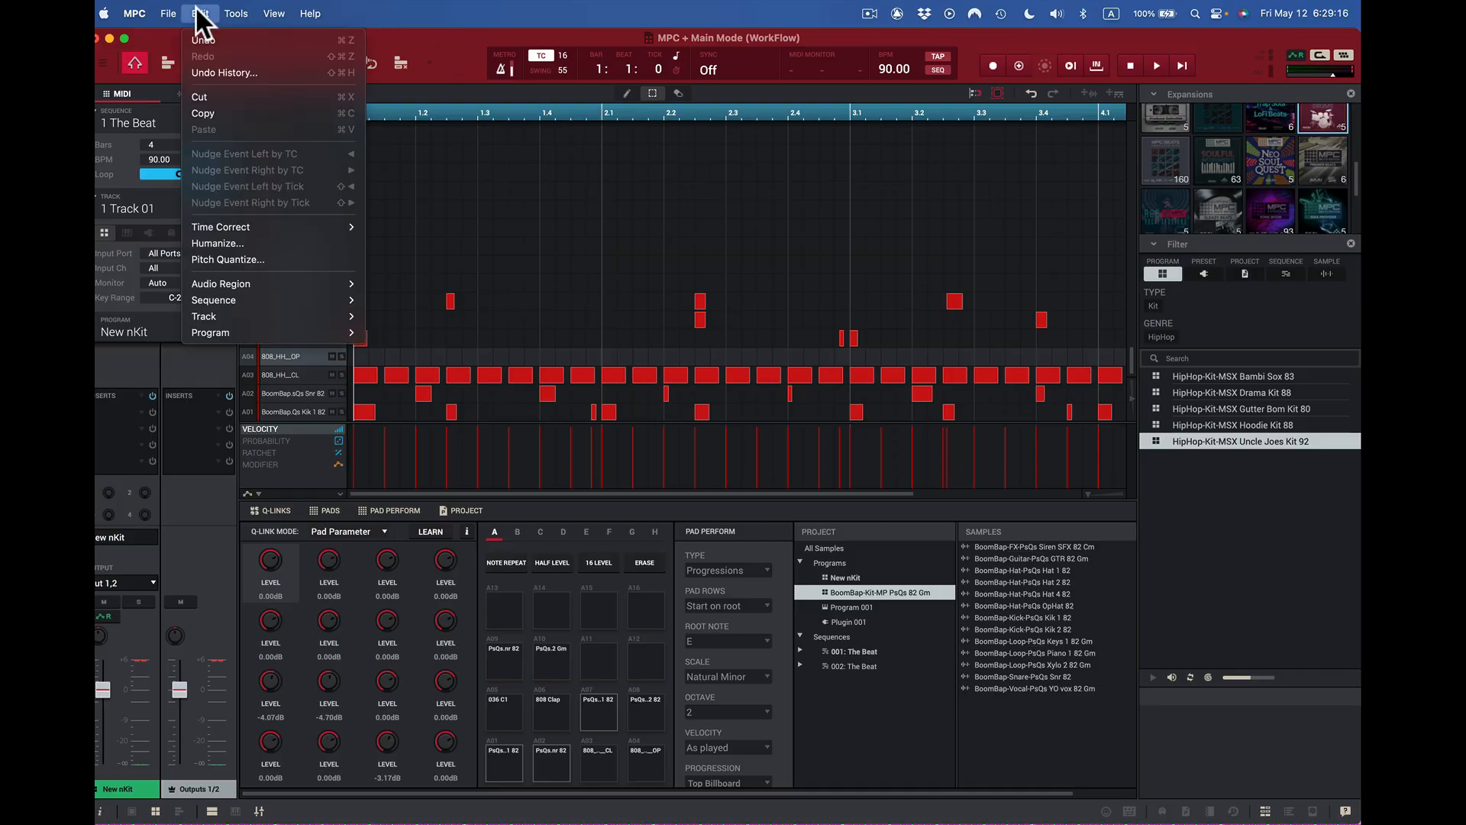
mouse_move(241, 314)
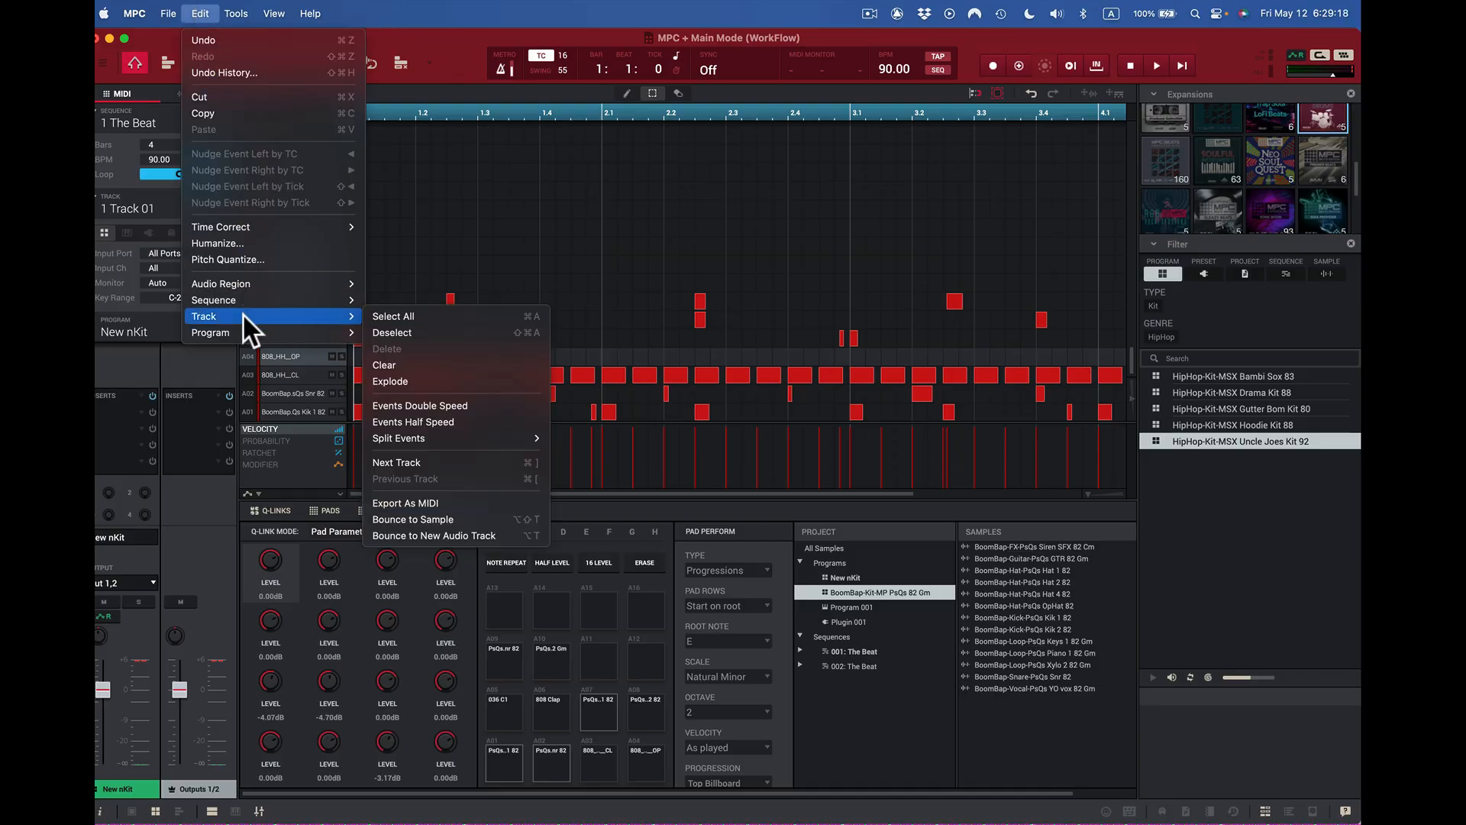
click(400, 315)
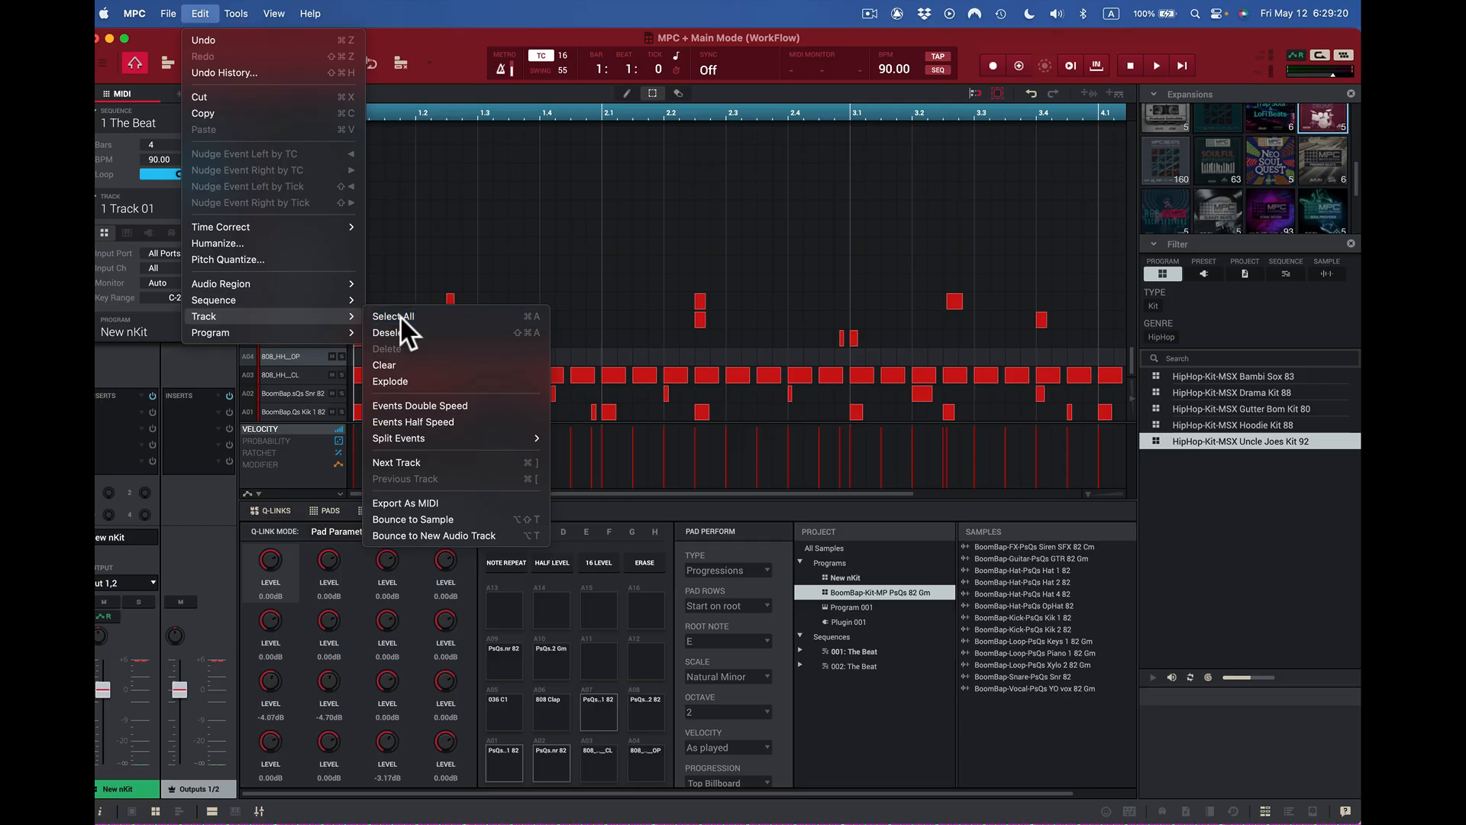
click(199, 13)
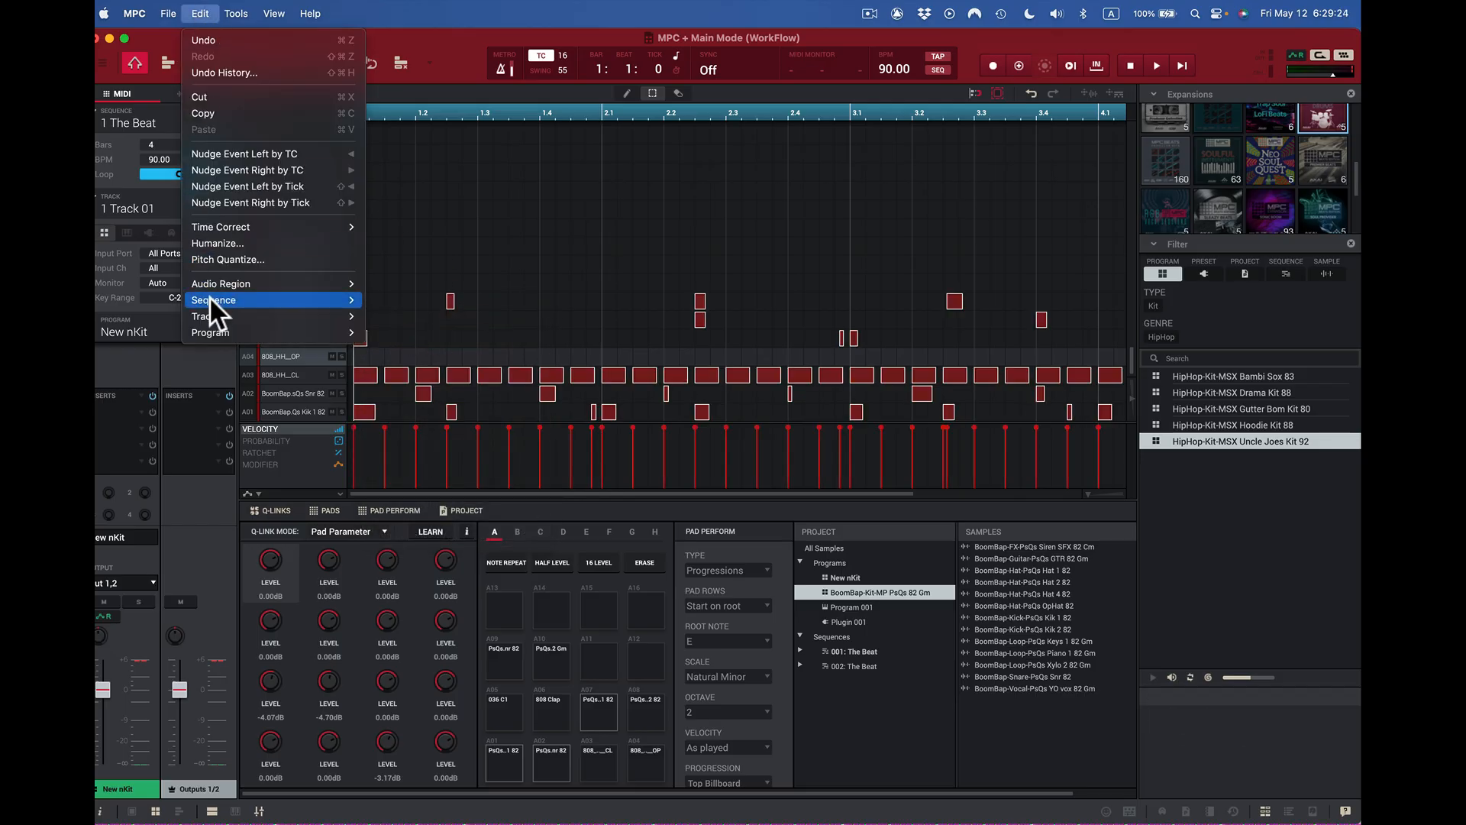
mouse_move(214, 313)
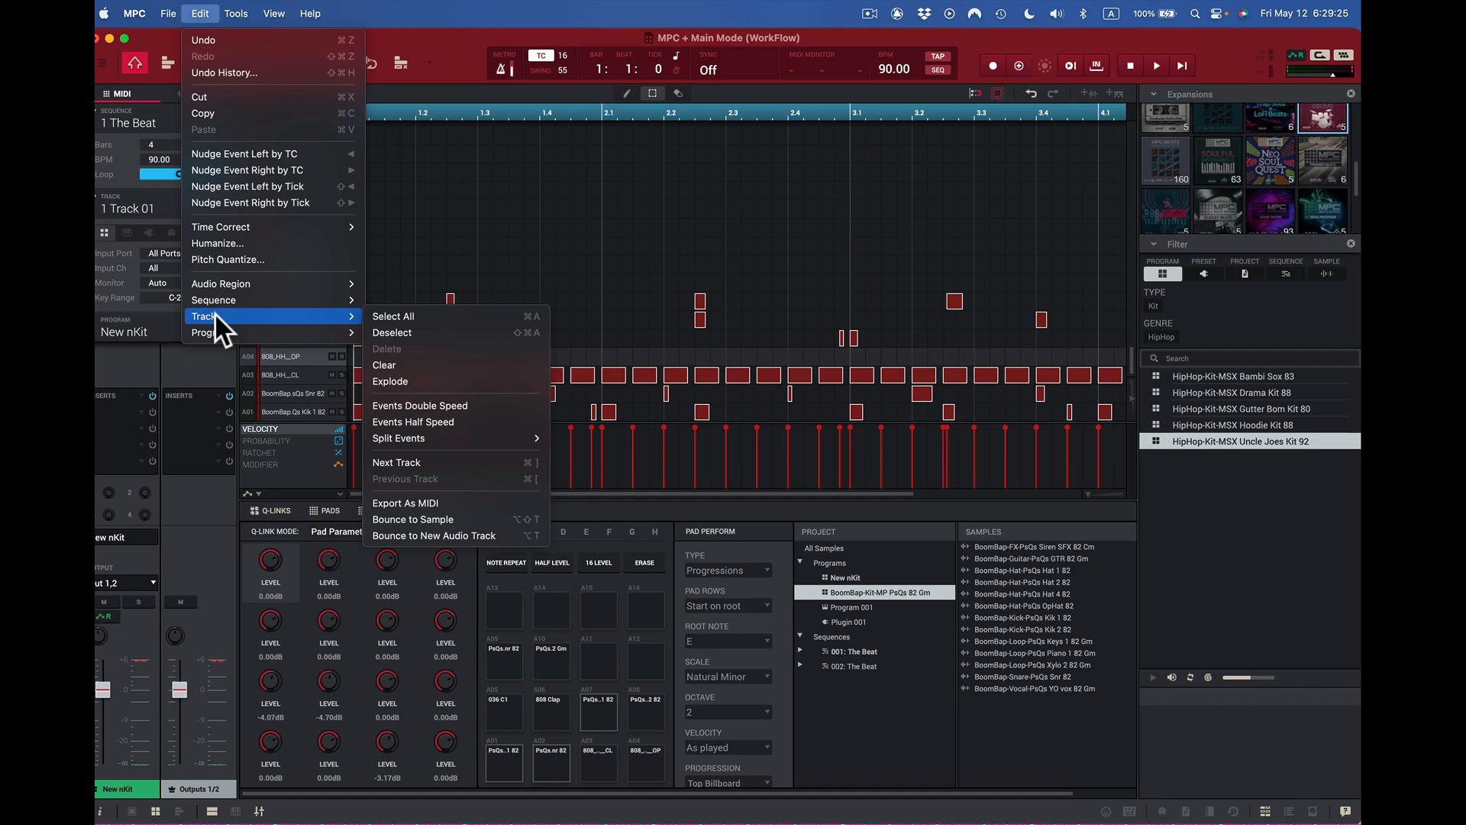
click(411, 331)
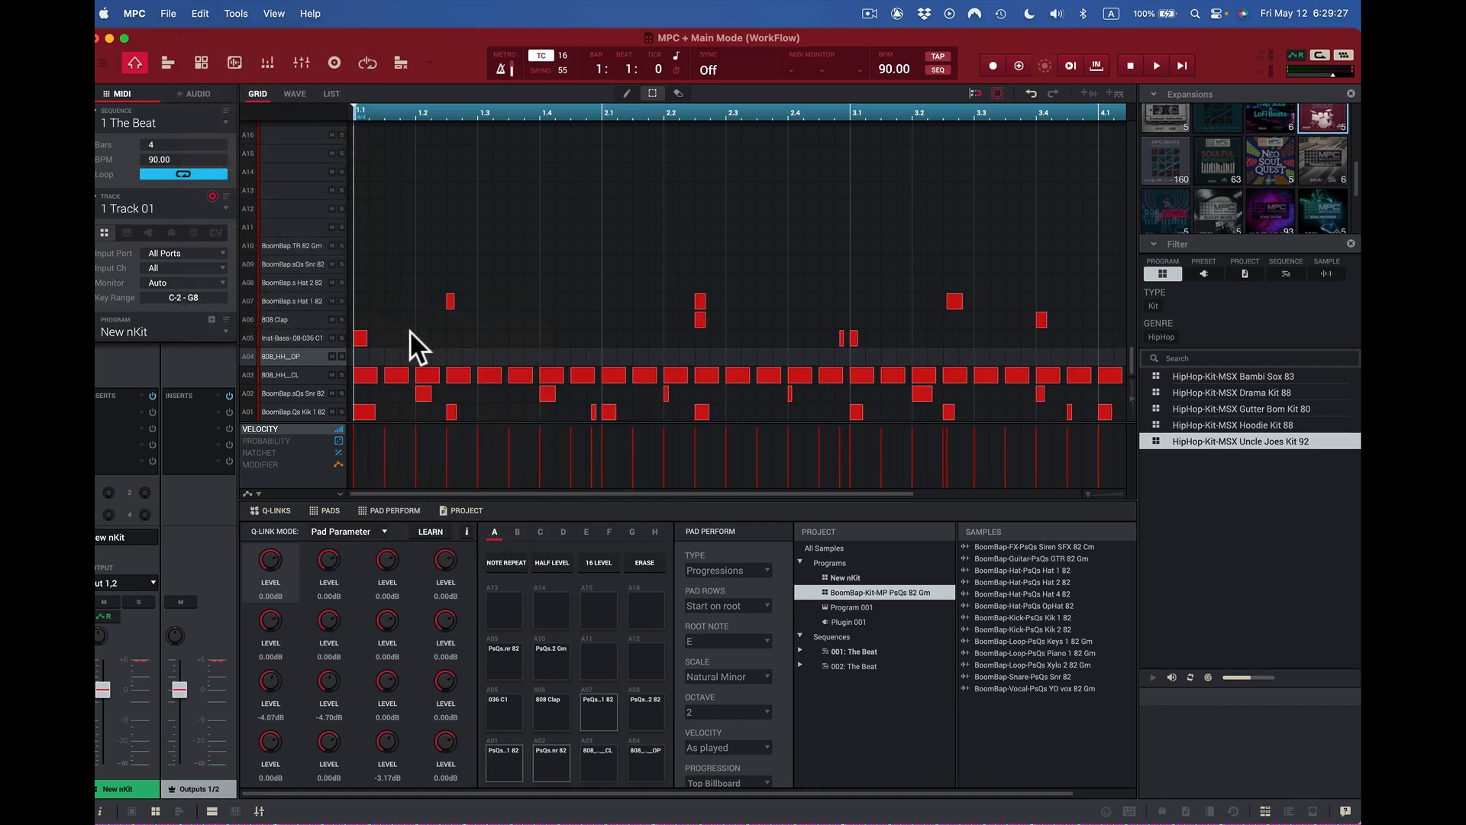
- Start the Clear command for Track 01 of The Beat and cancel it
click(203, 13)
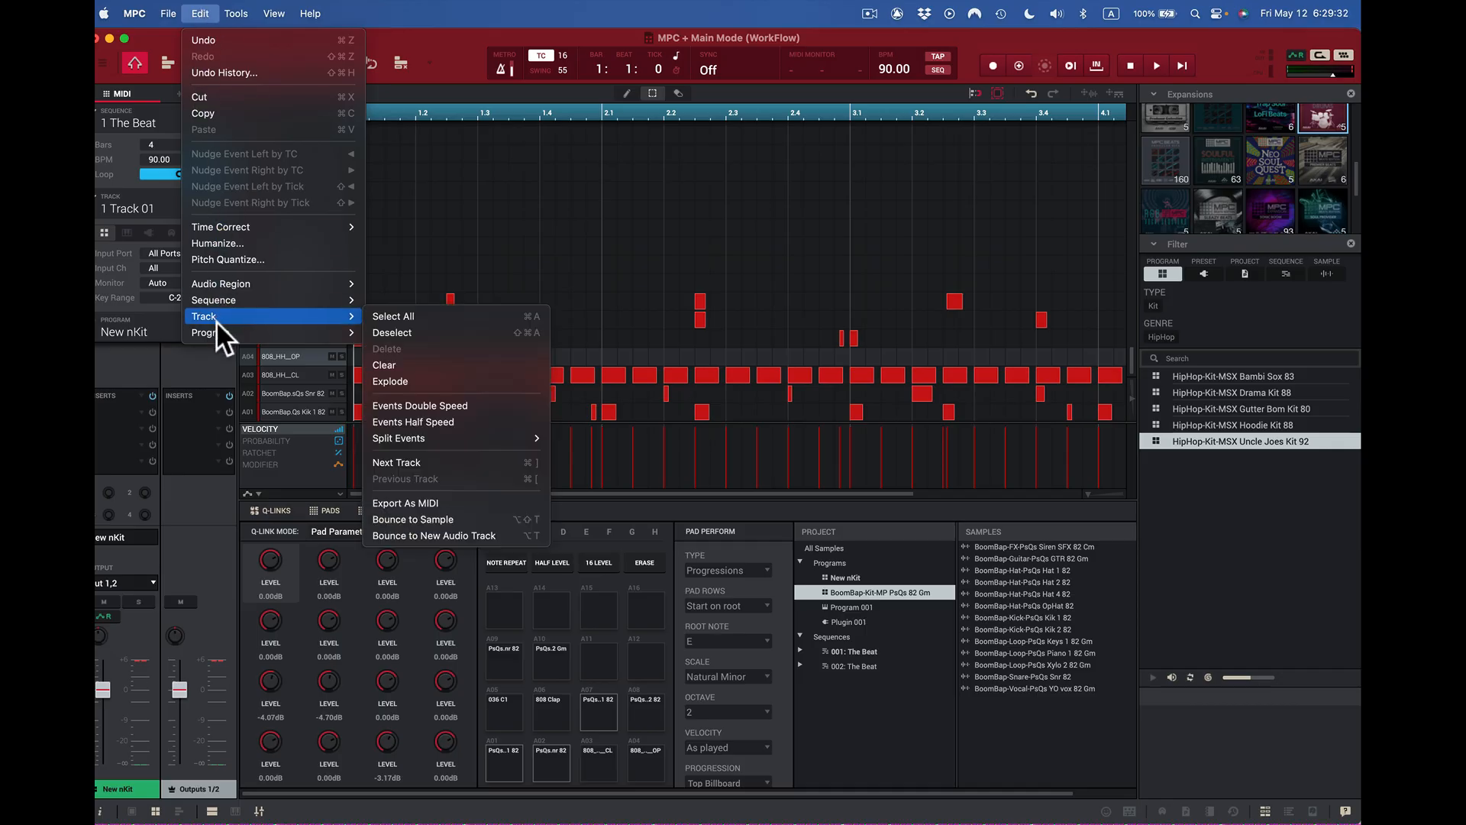
mouse_move(340, 319)
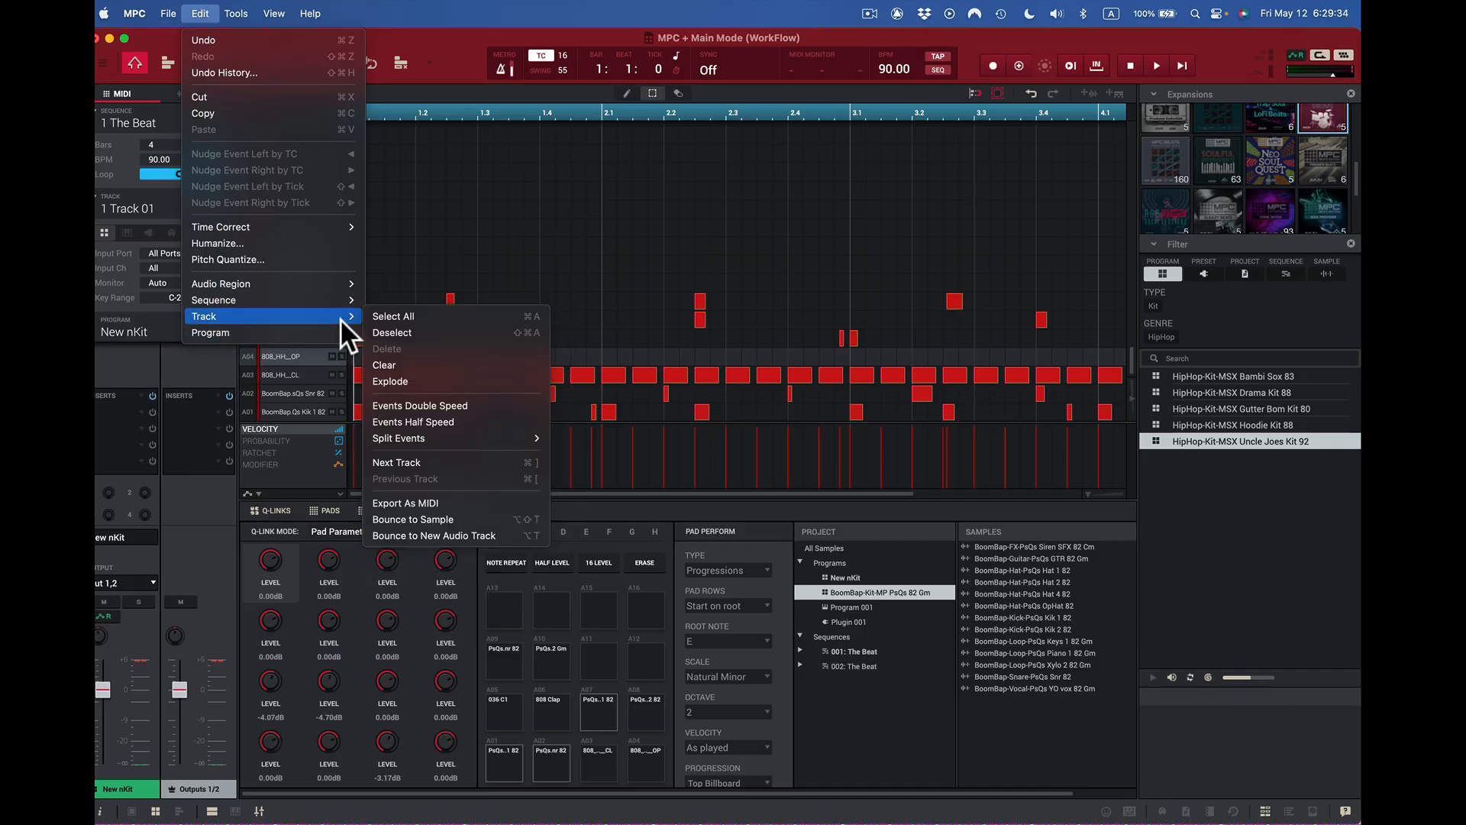
click(448, 368)
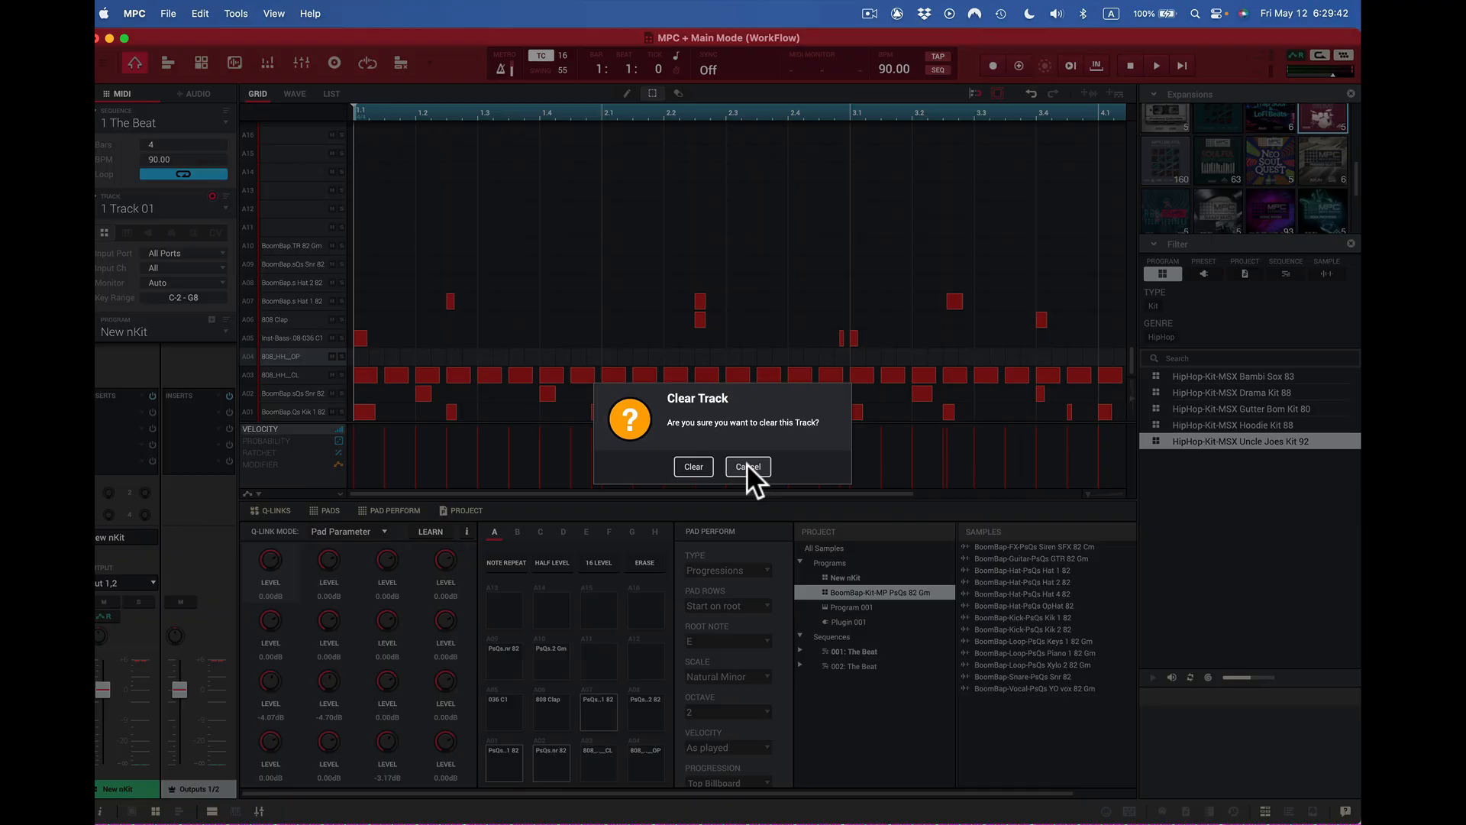
click(746, 467)
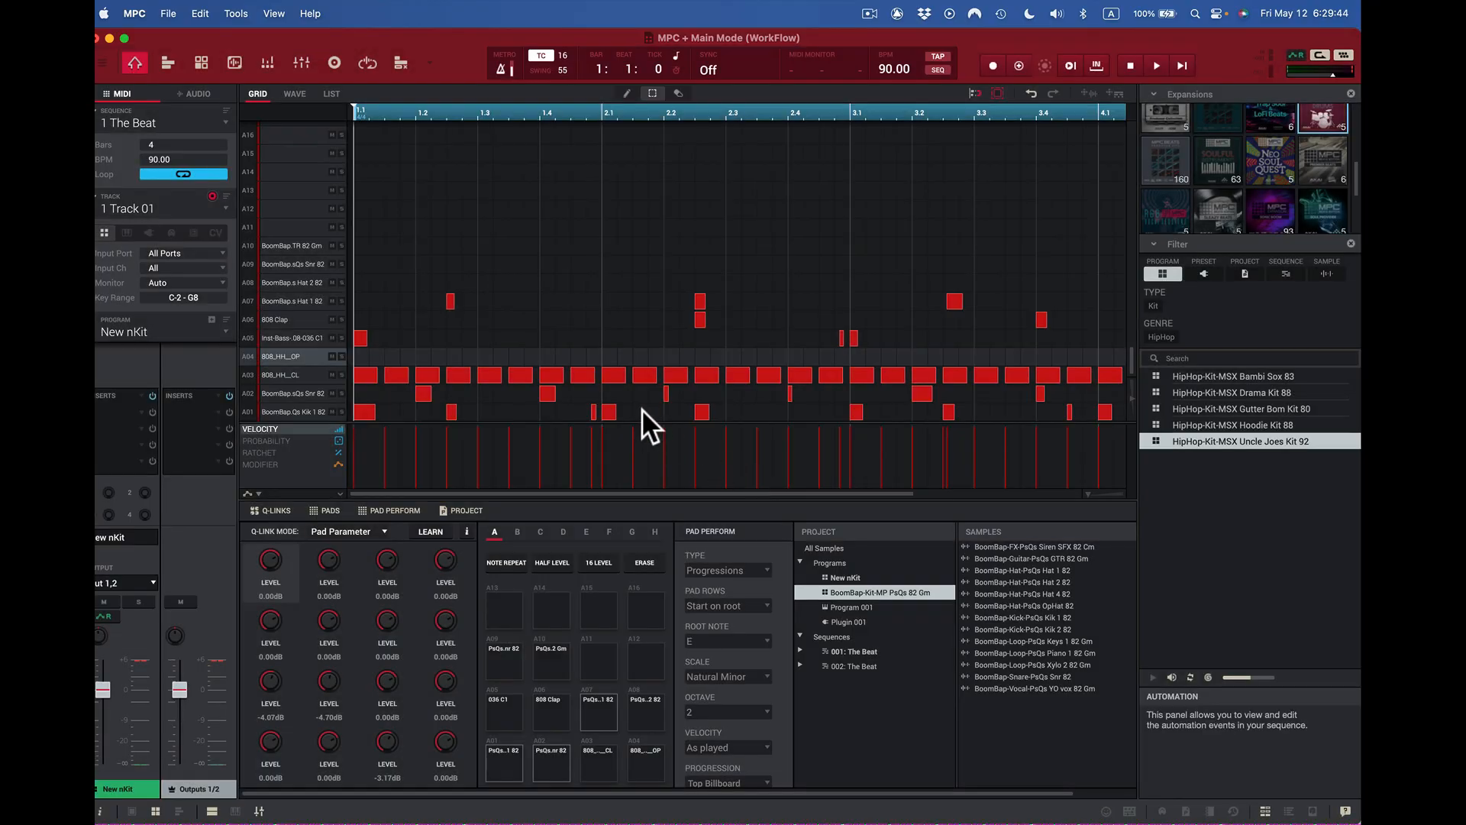
click(200, 14)
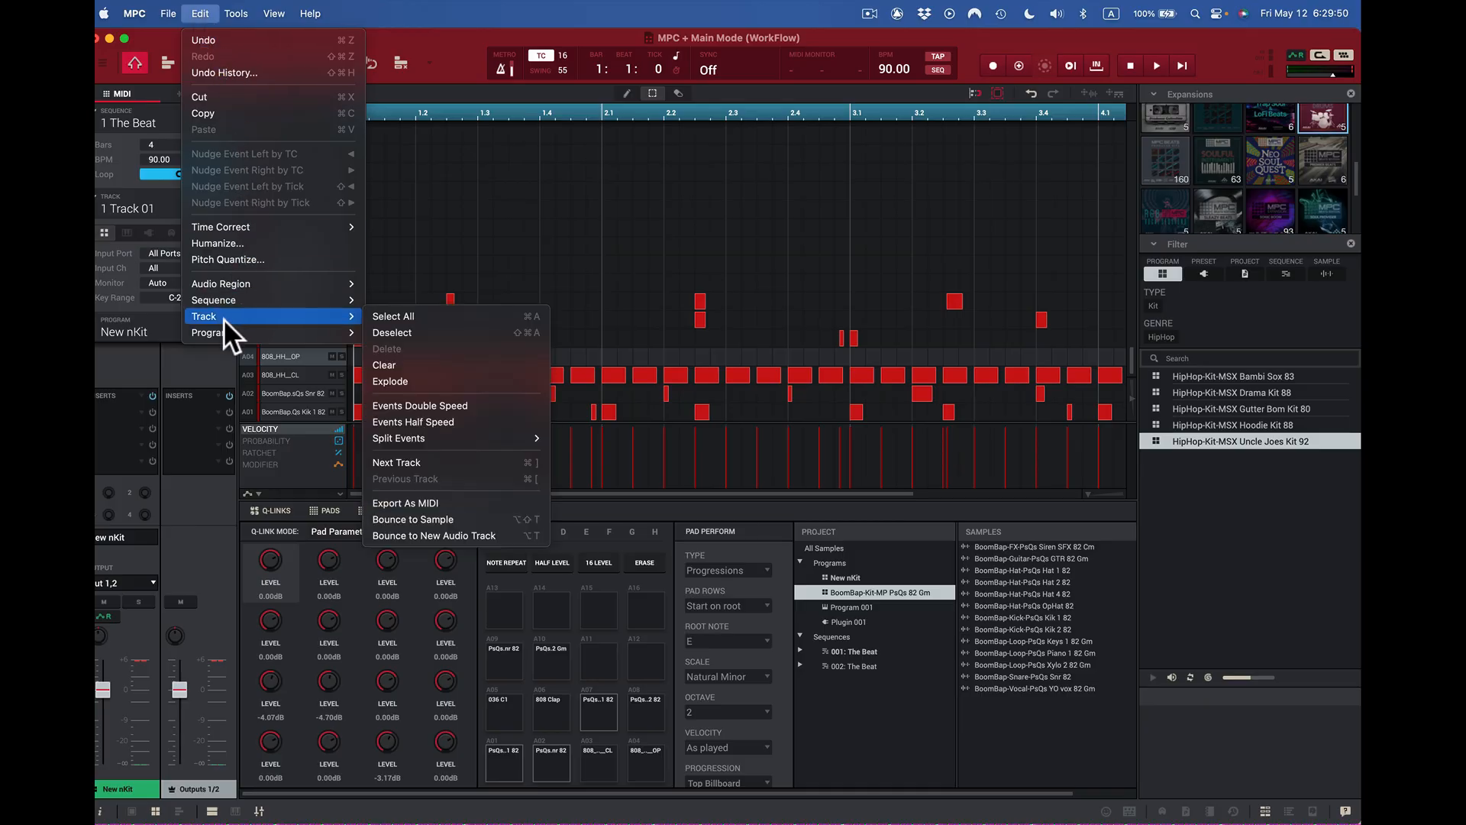
mouse_move(359, 310)
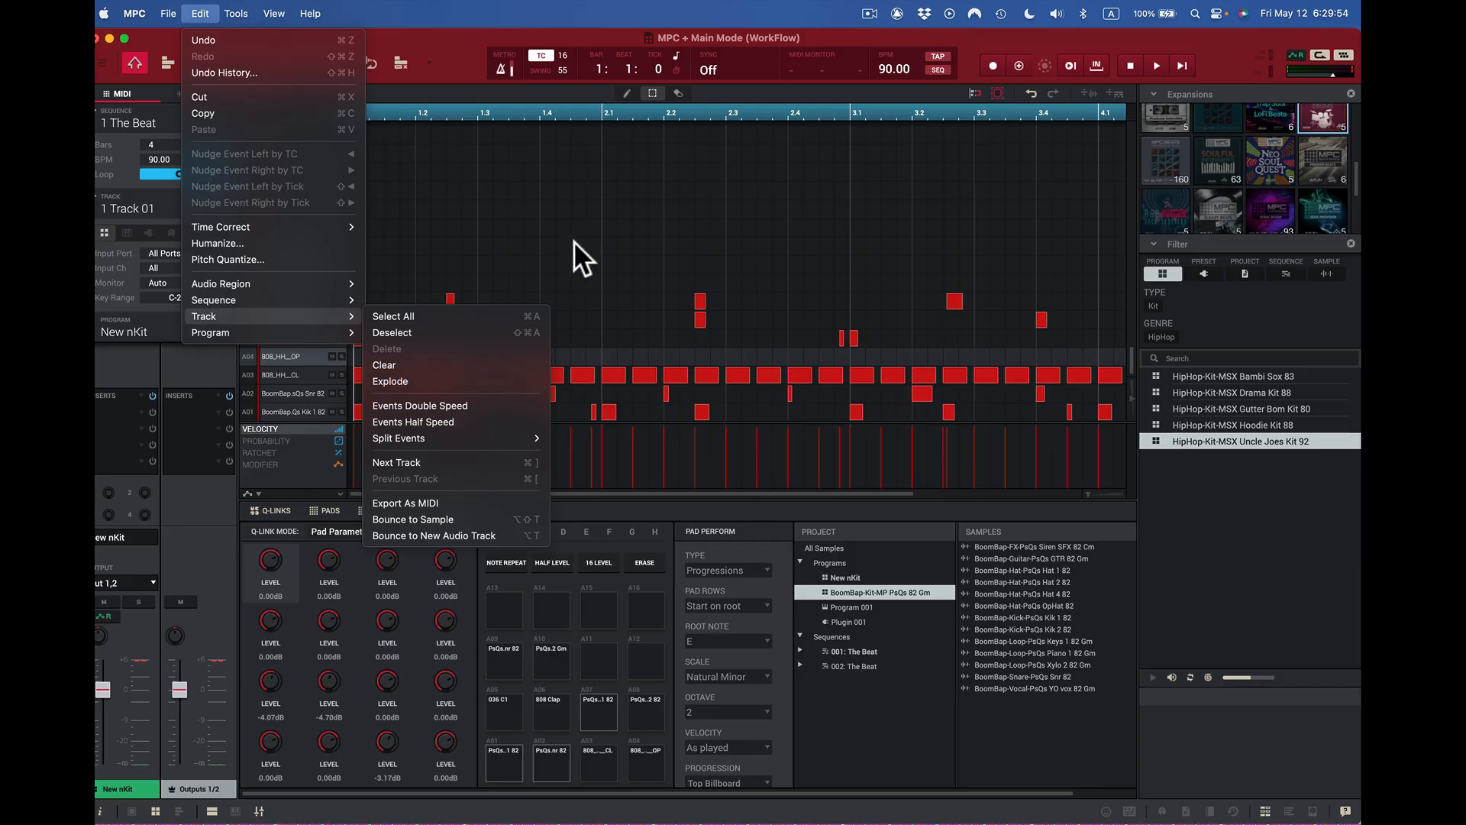
click(469, 59)
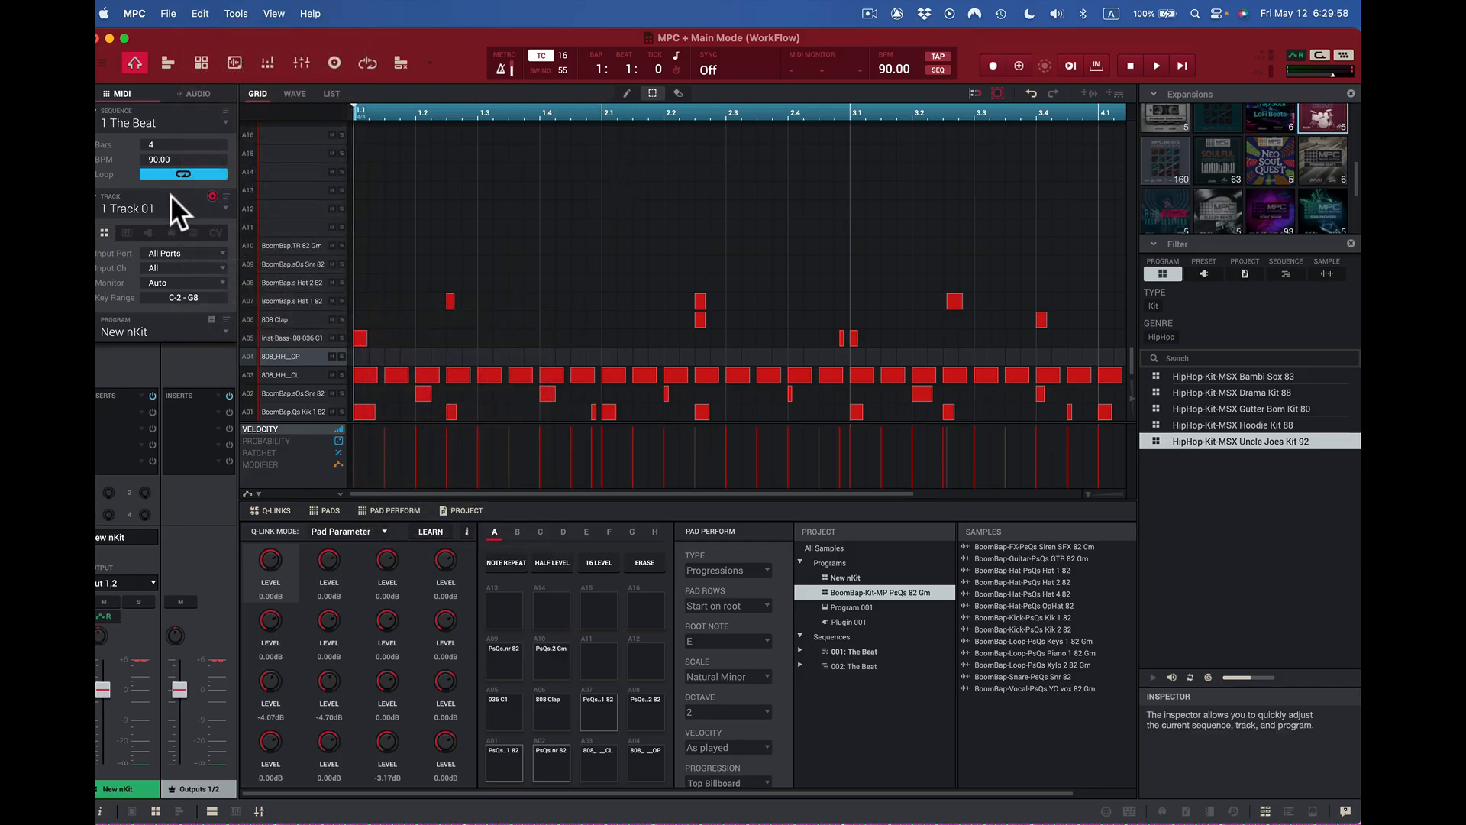
- Explode Track 01 of The Beat into separate tracks, checking the track list before and after
click(226, 206)
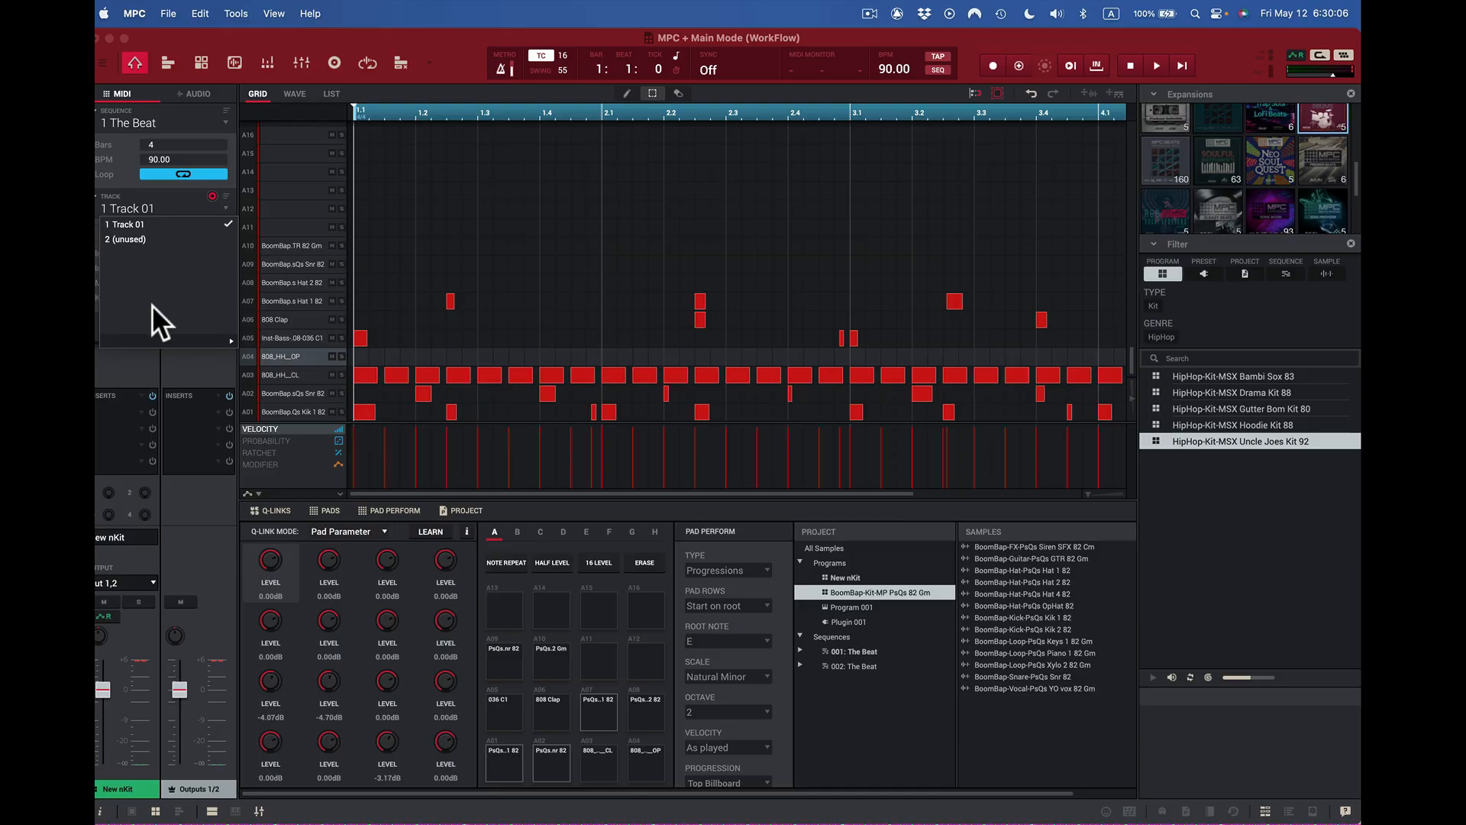
click(167, 14)
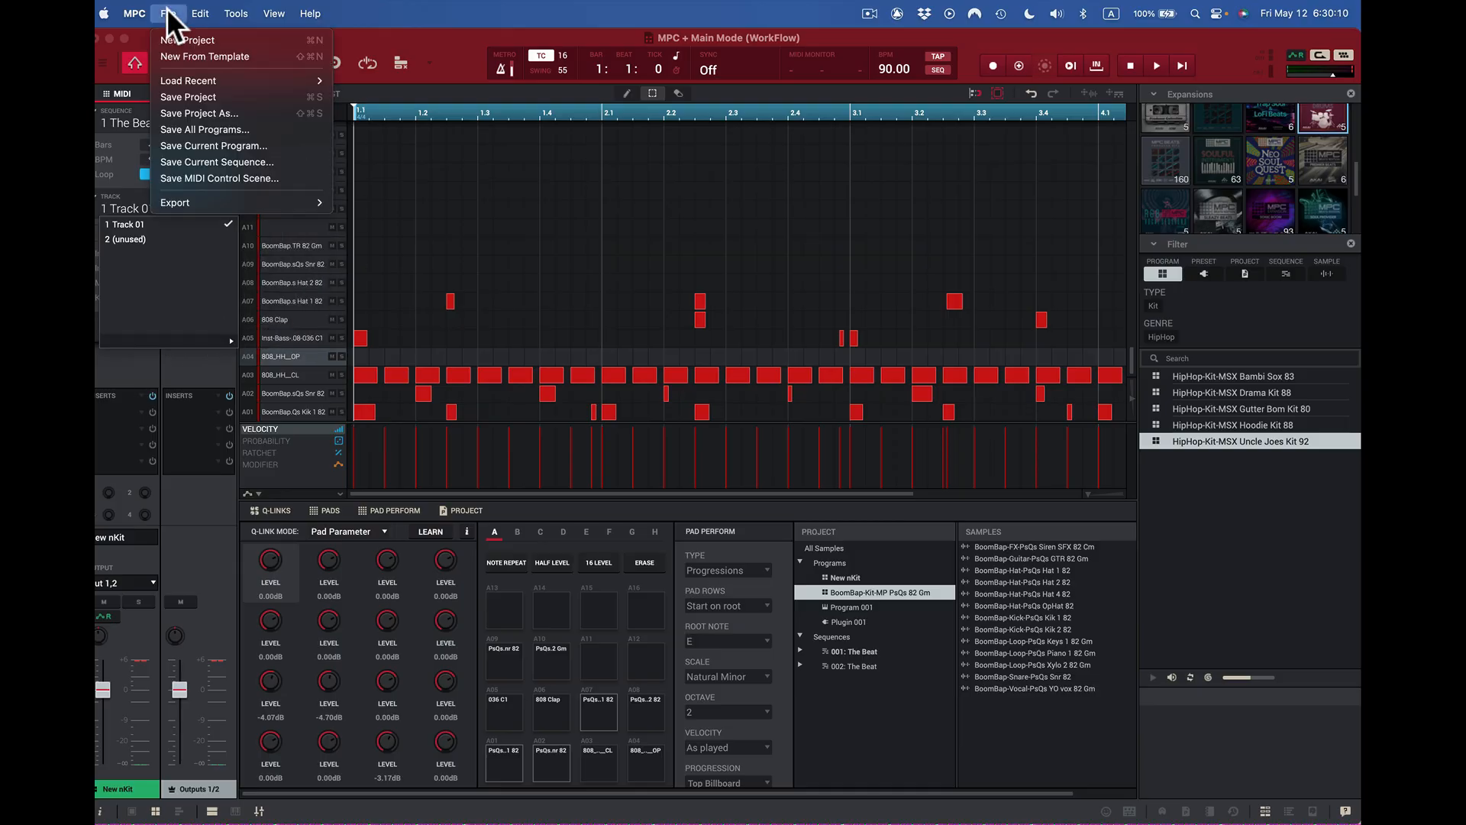
mouse_move(195, 15)
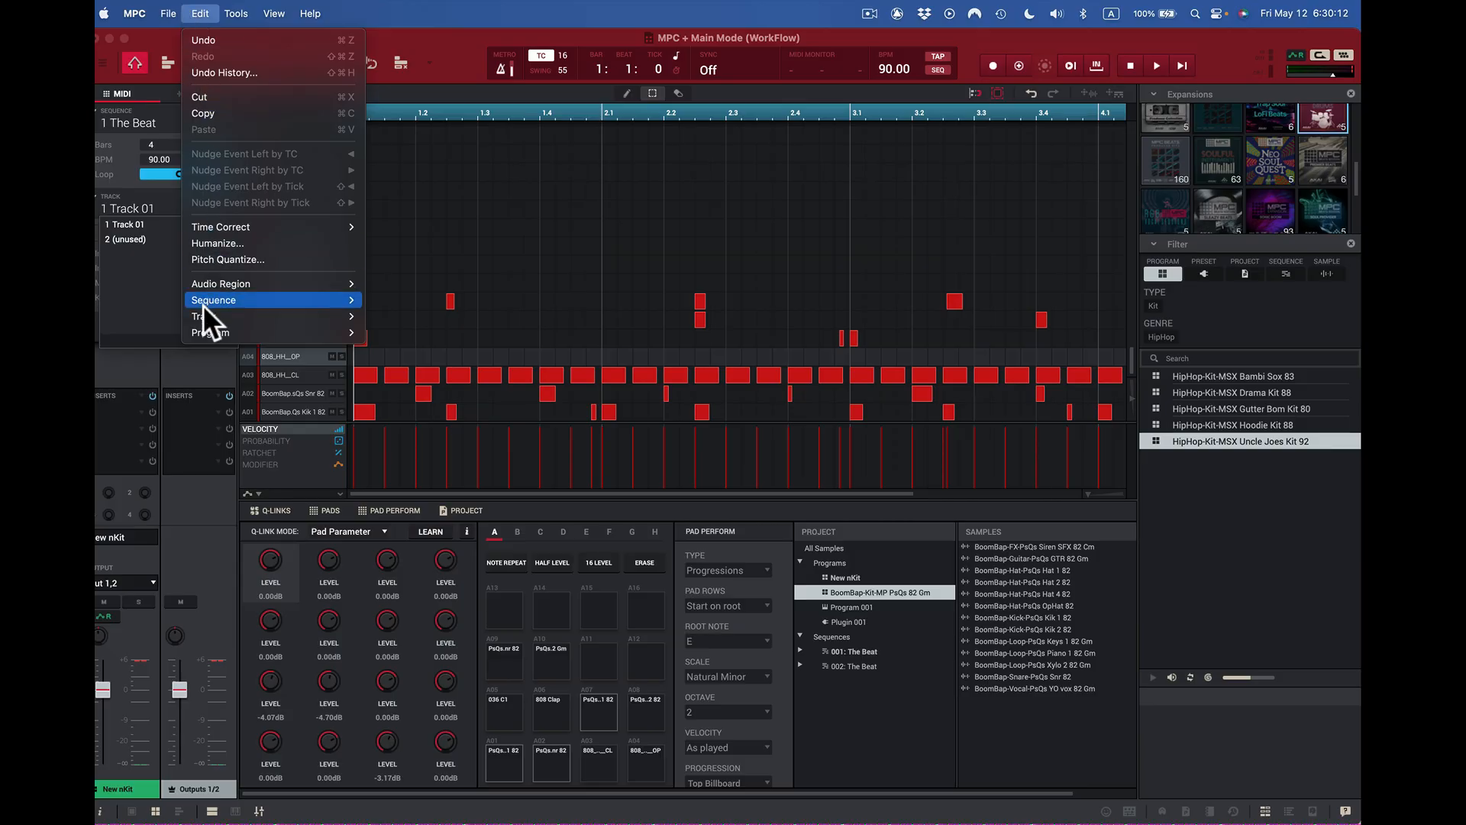
mouse_move(203, 312)
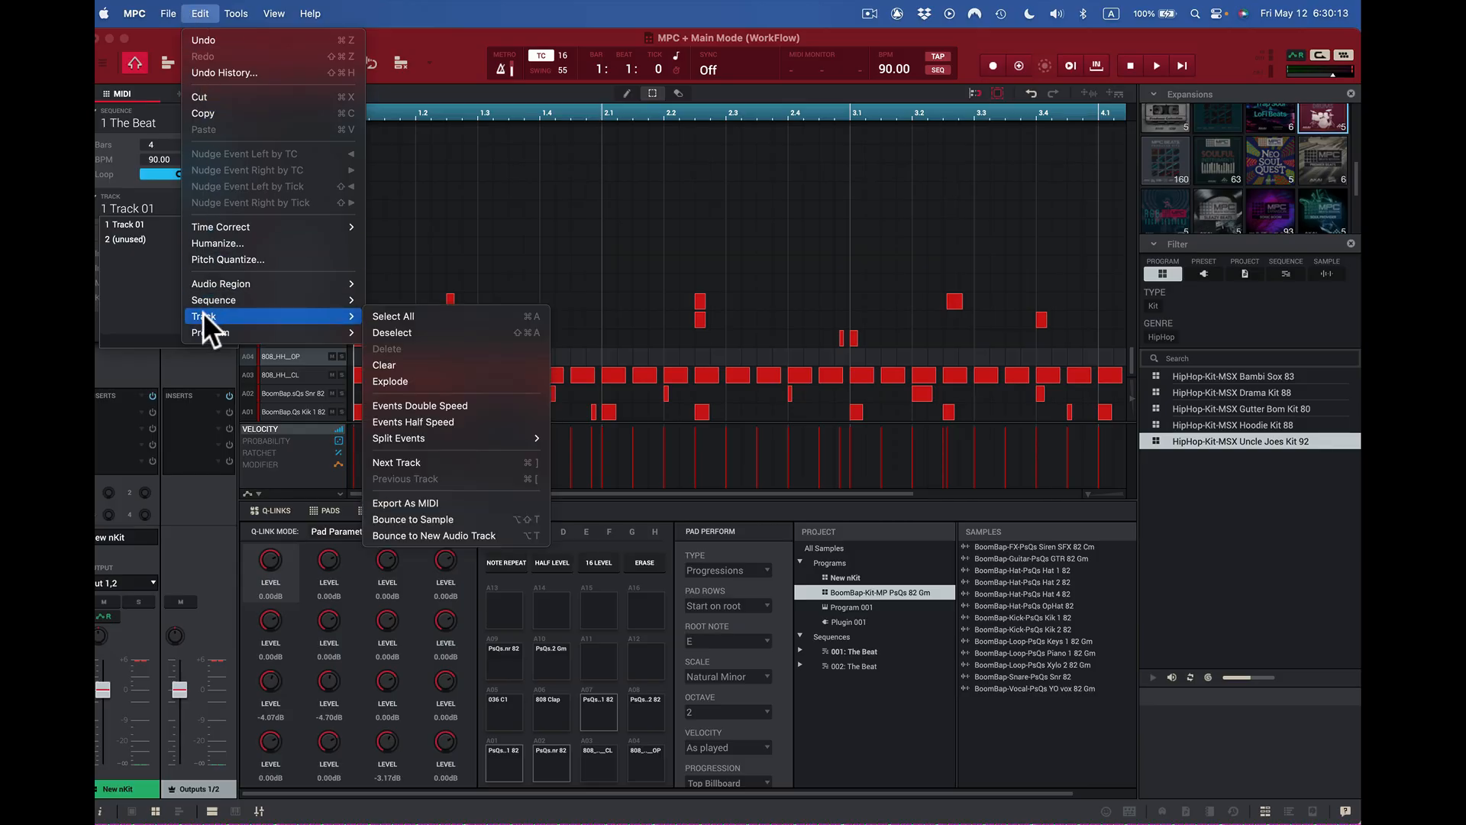
click(493, 384)
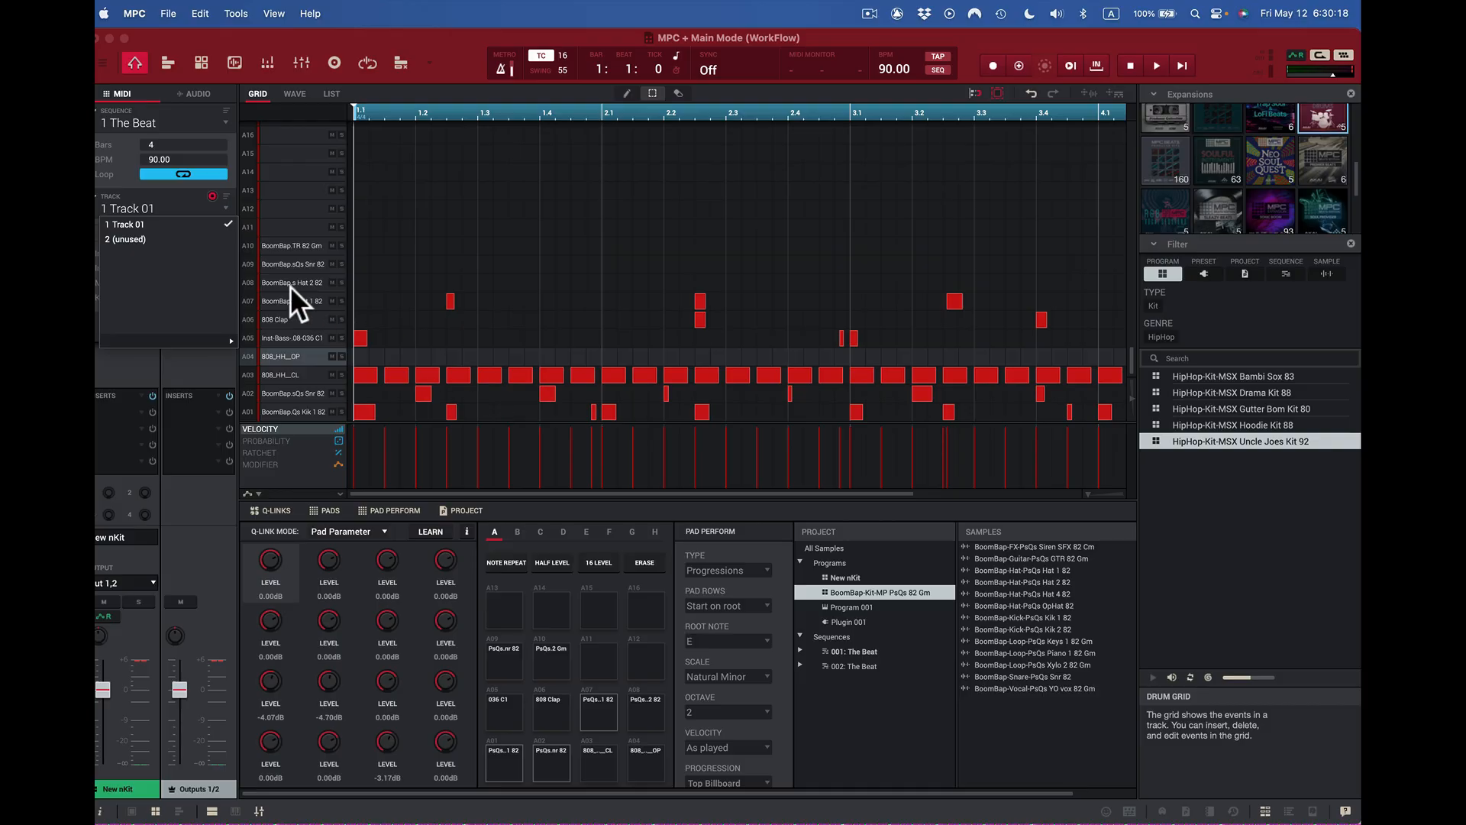
click(180, 195)
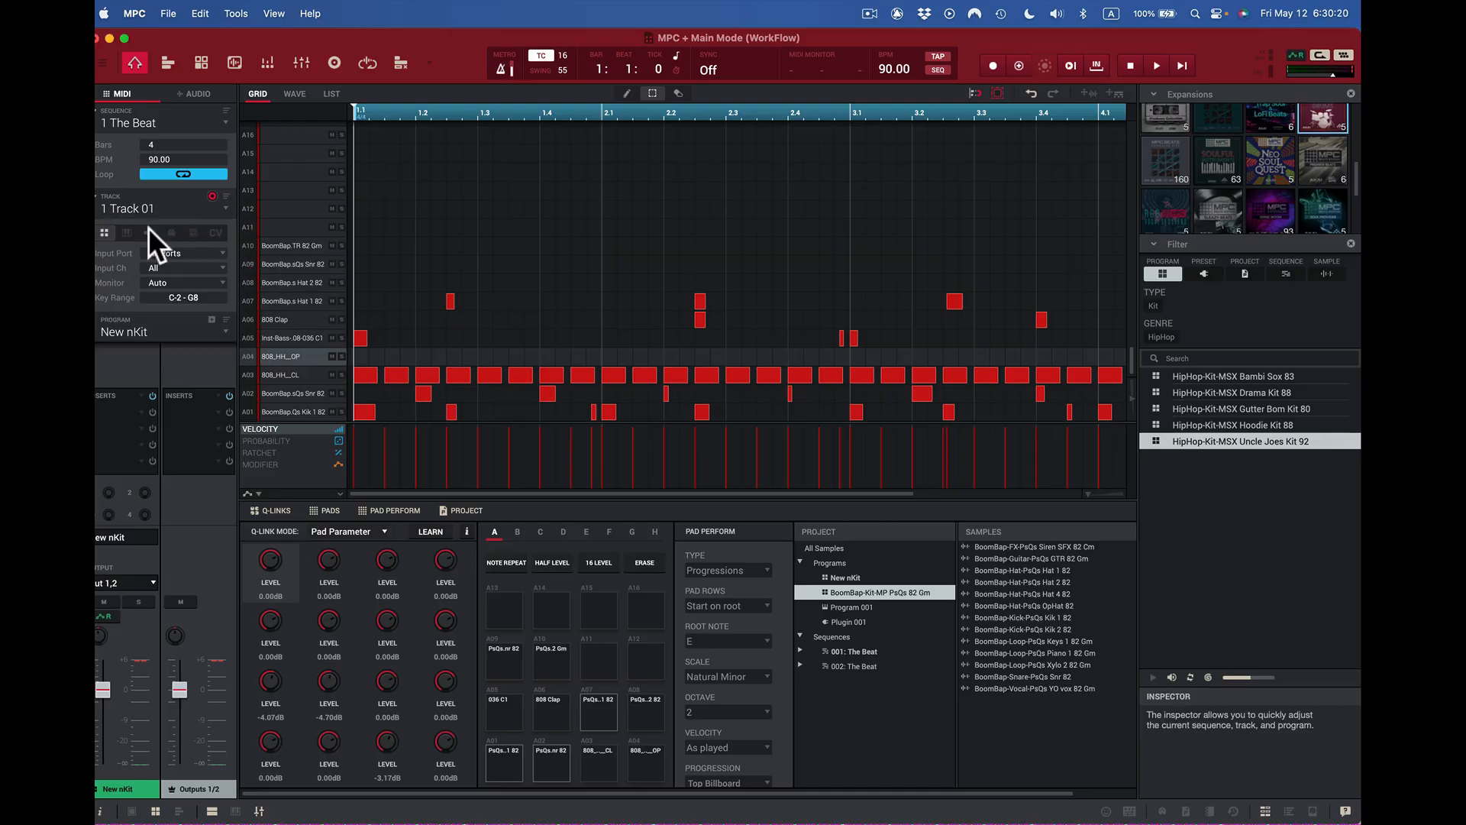
click(222, 204)
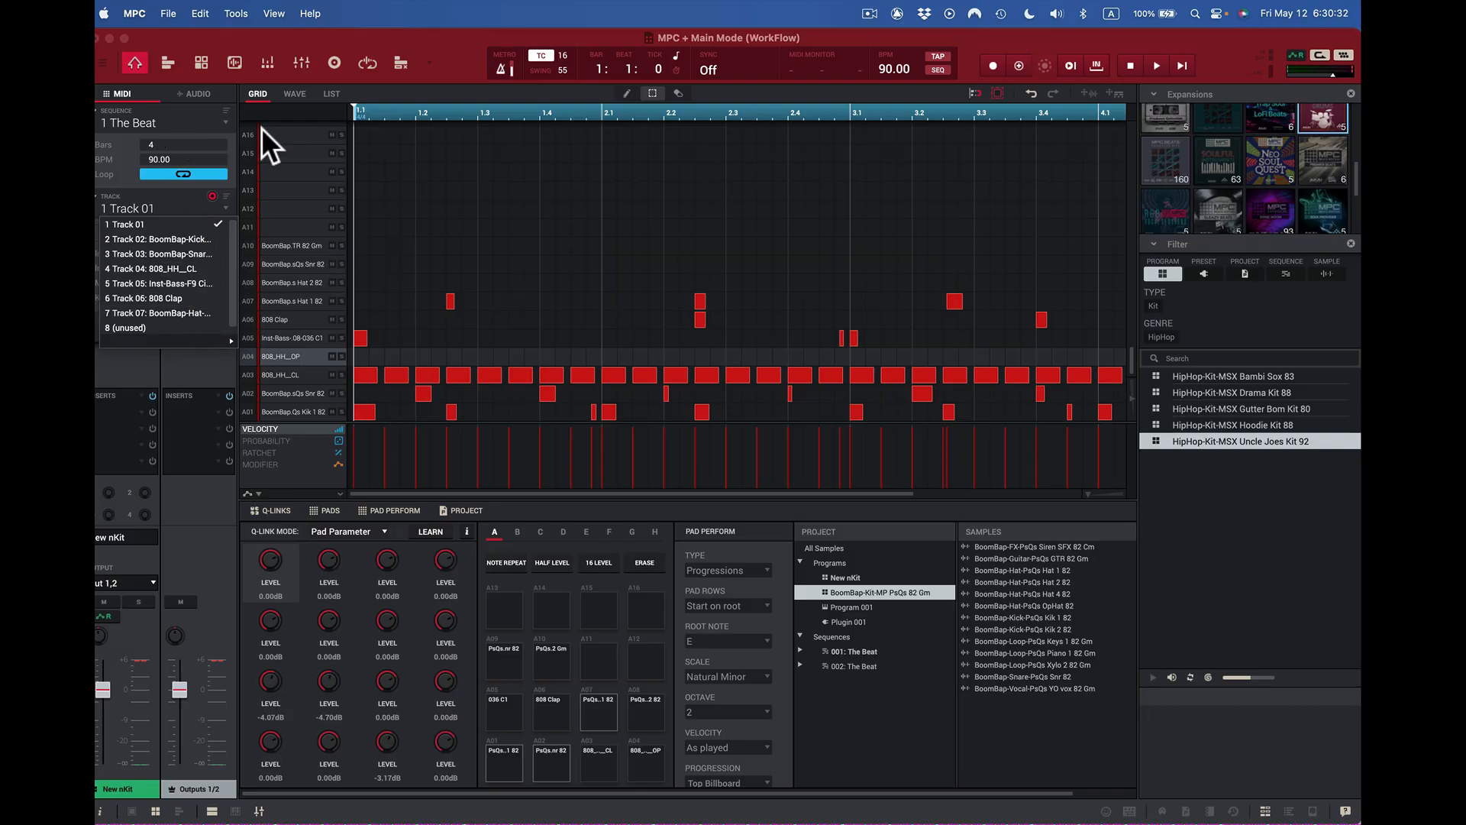
click(458, 60)
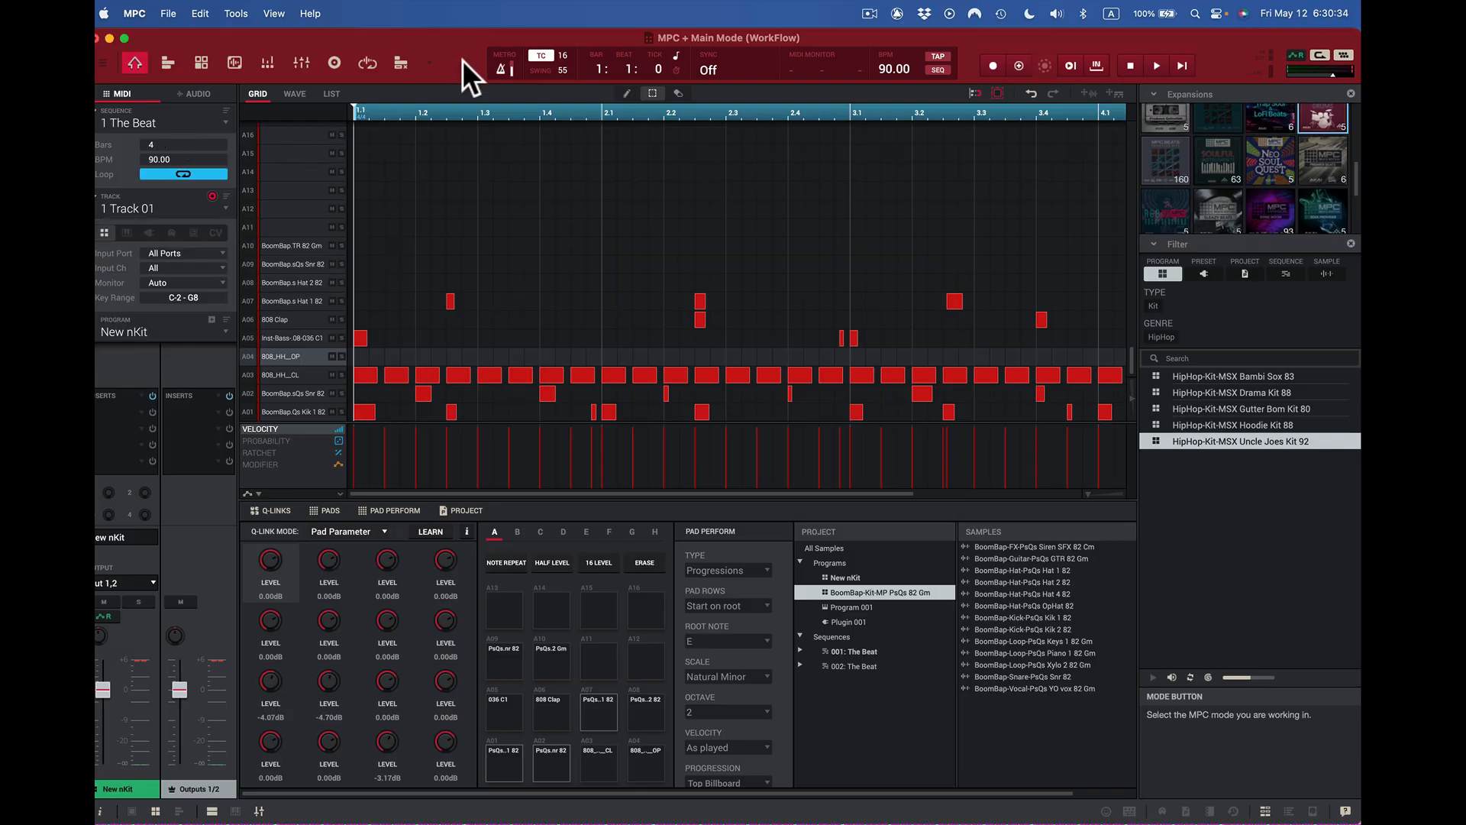
- Show The Beat in Track View and play it briefly with the exploded tracks
key(space)
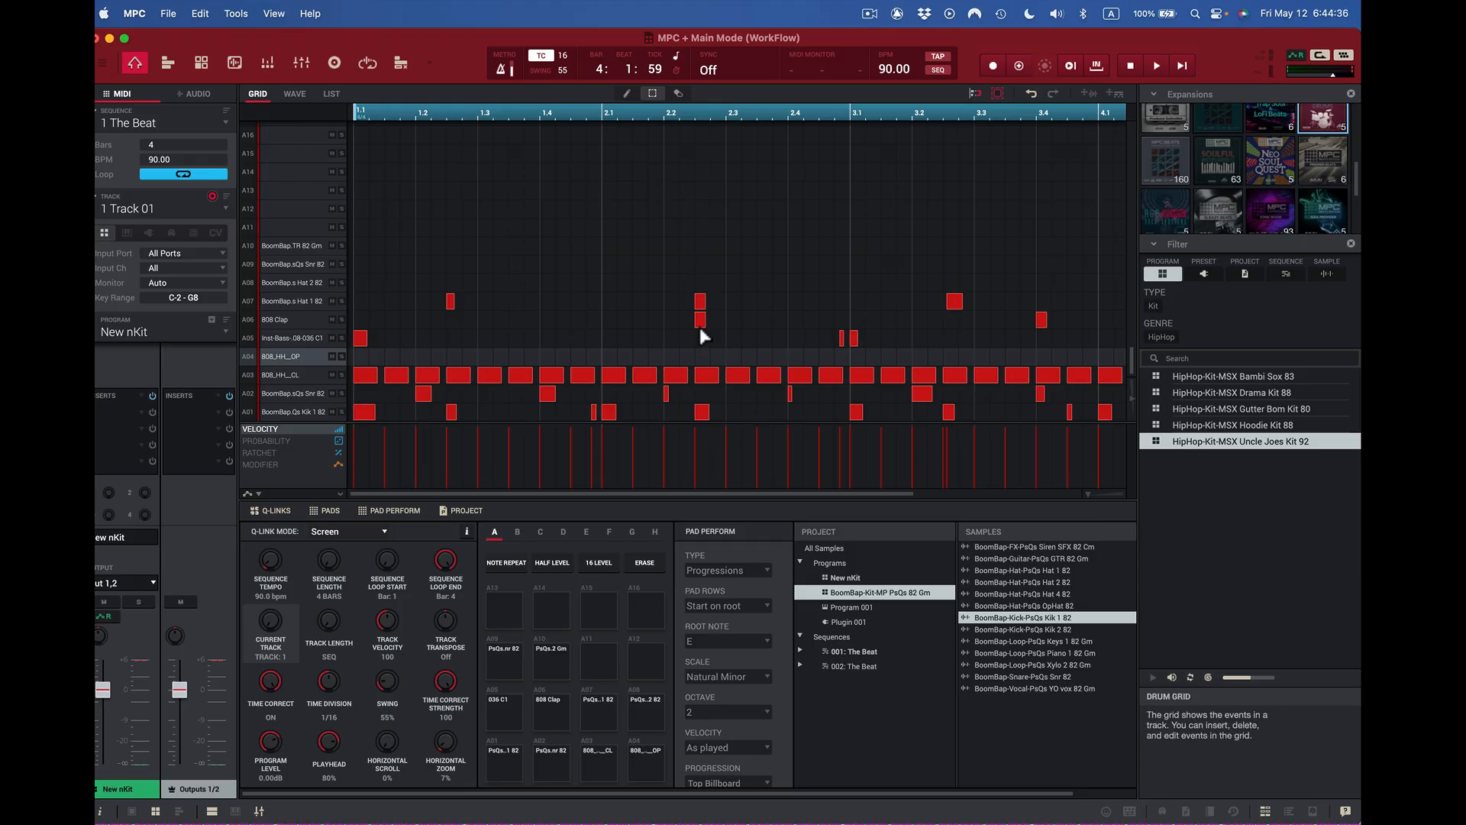
click(165, 61)
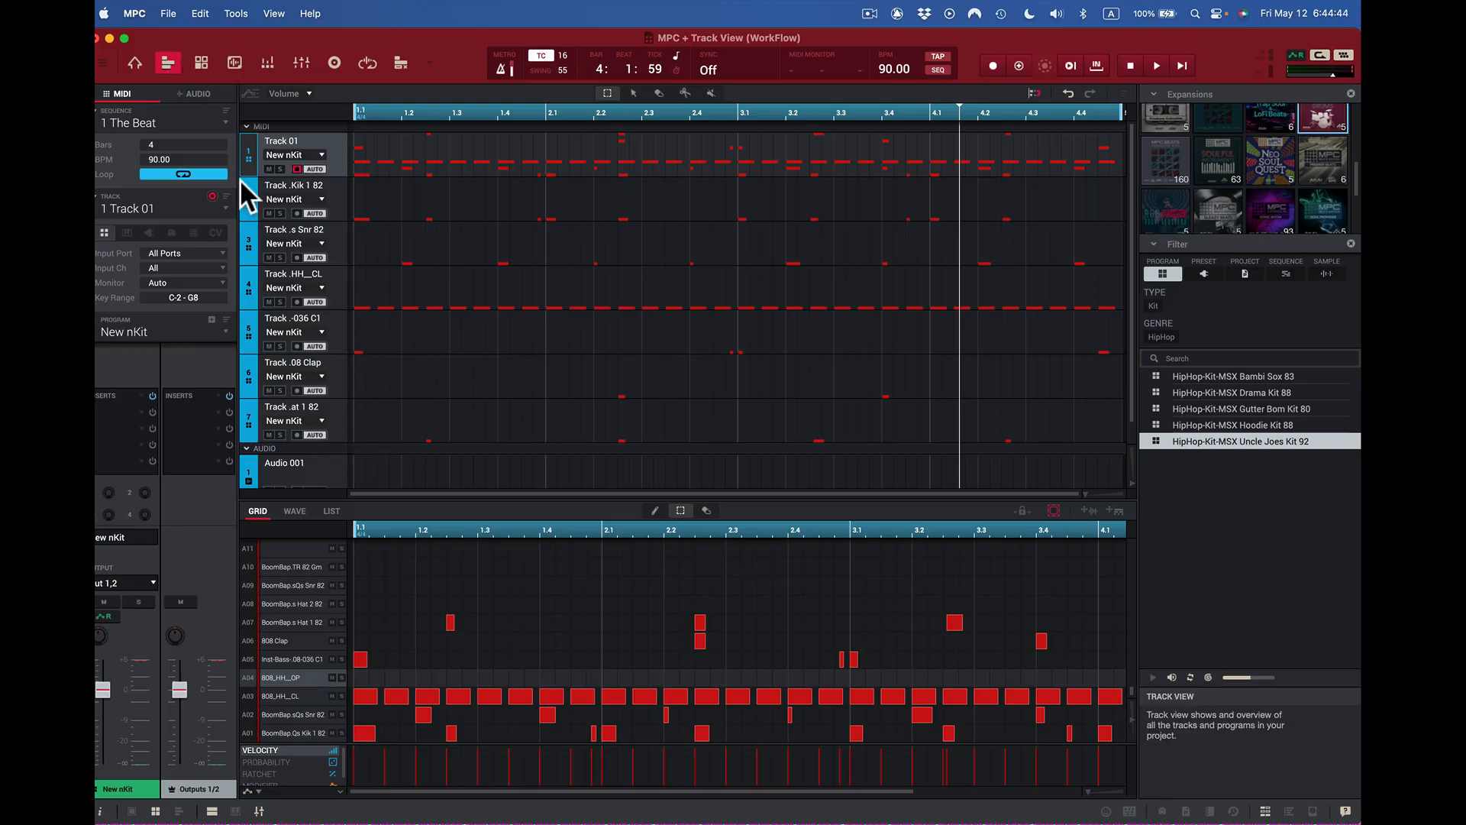
key(space)
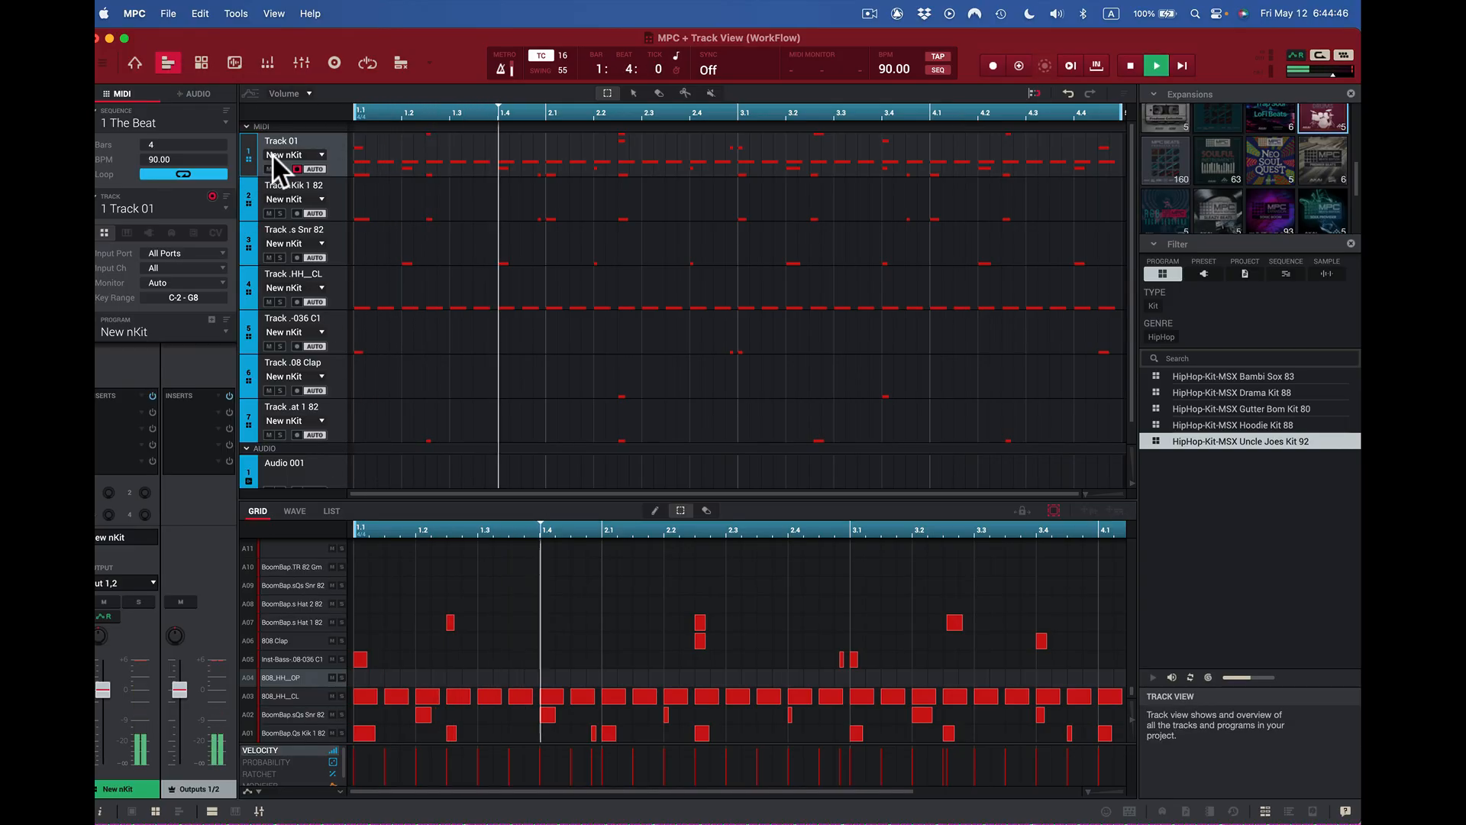
key(space)
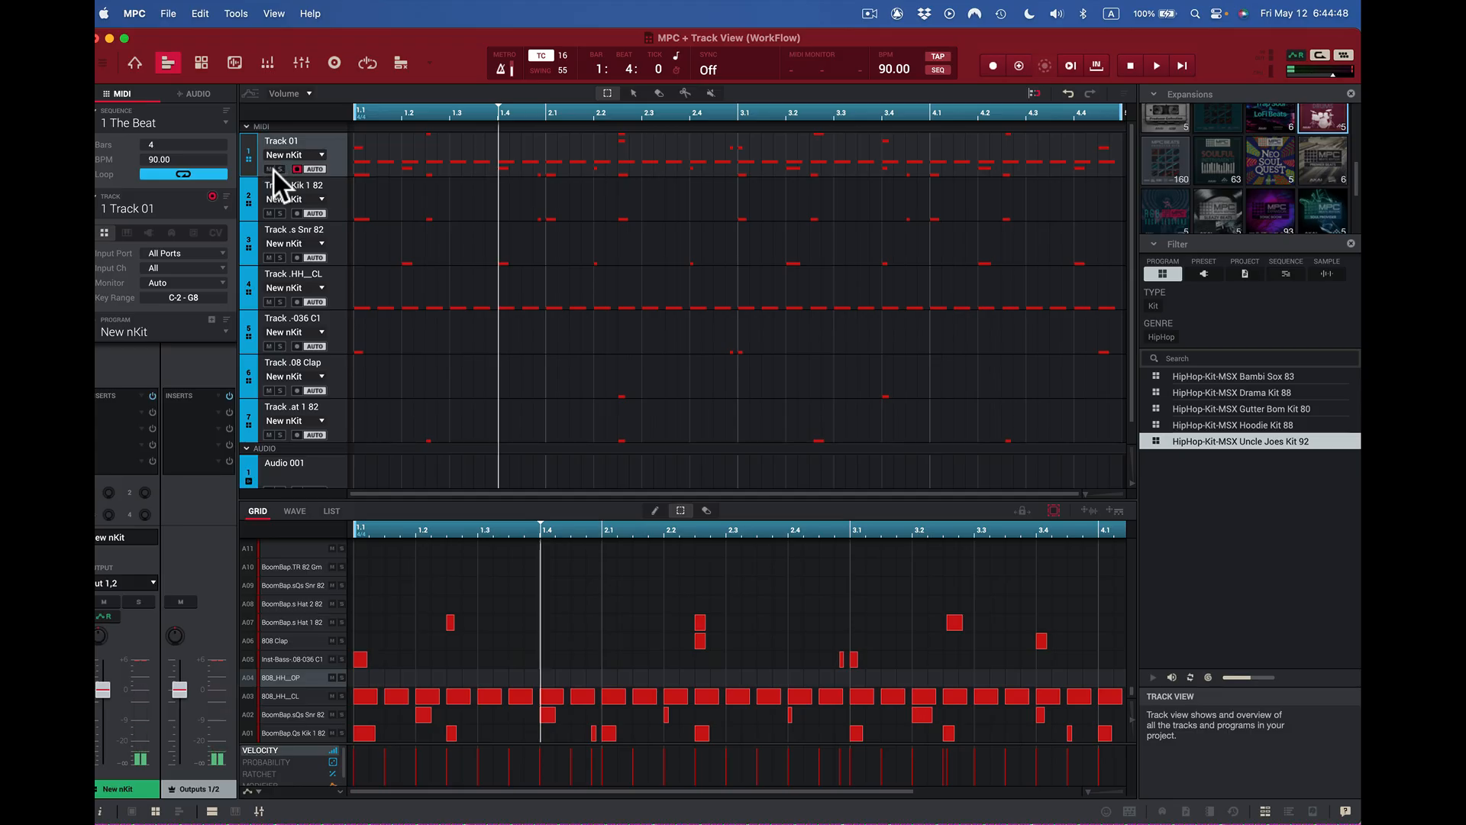
- Solo and unsolo Track 01, mute it, and play only the exploded tracks
click(279, 168)
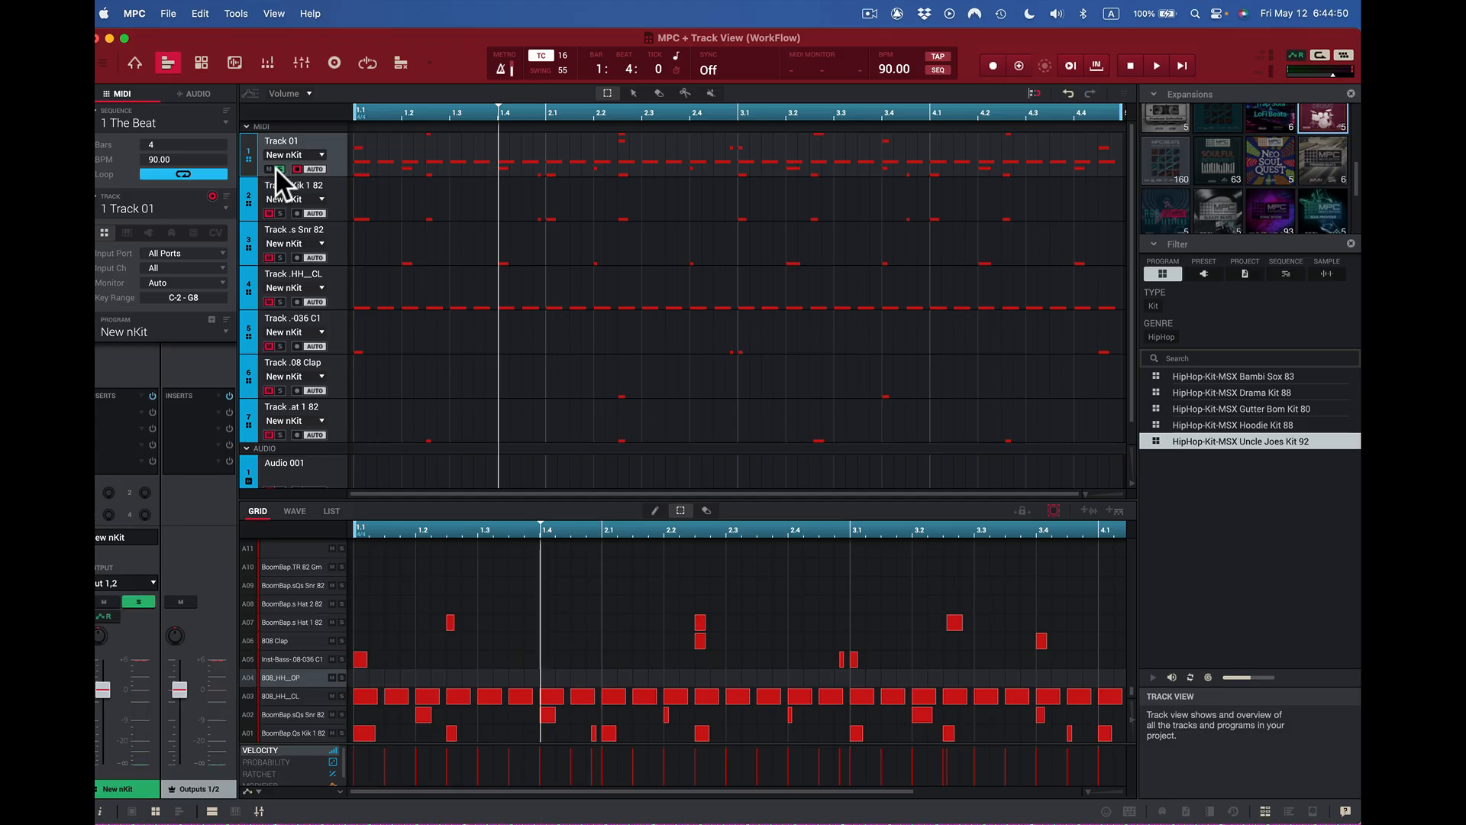
click(276, 168)
key(space)
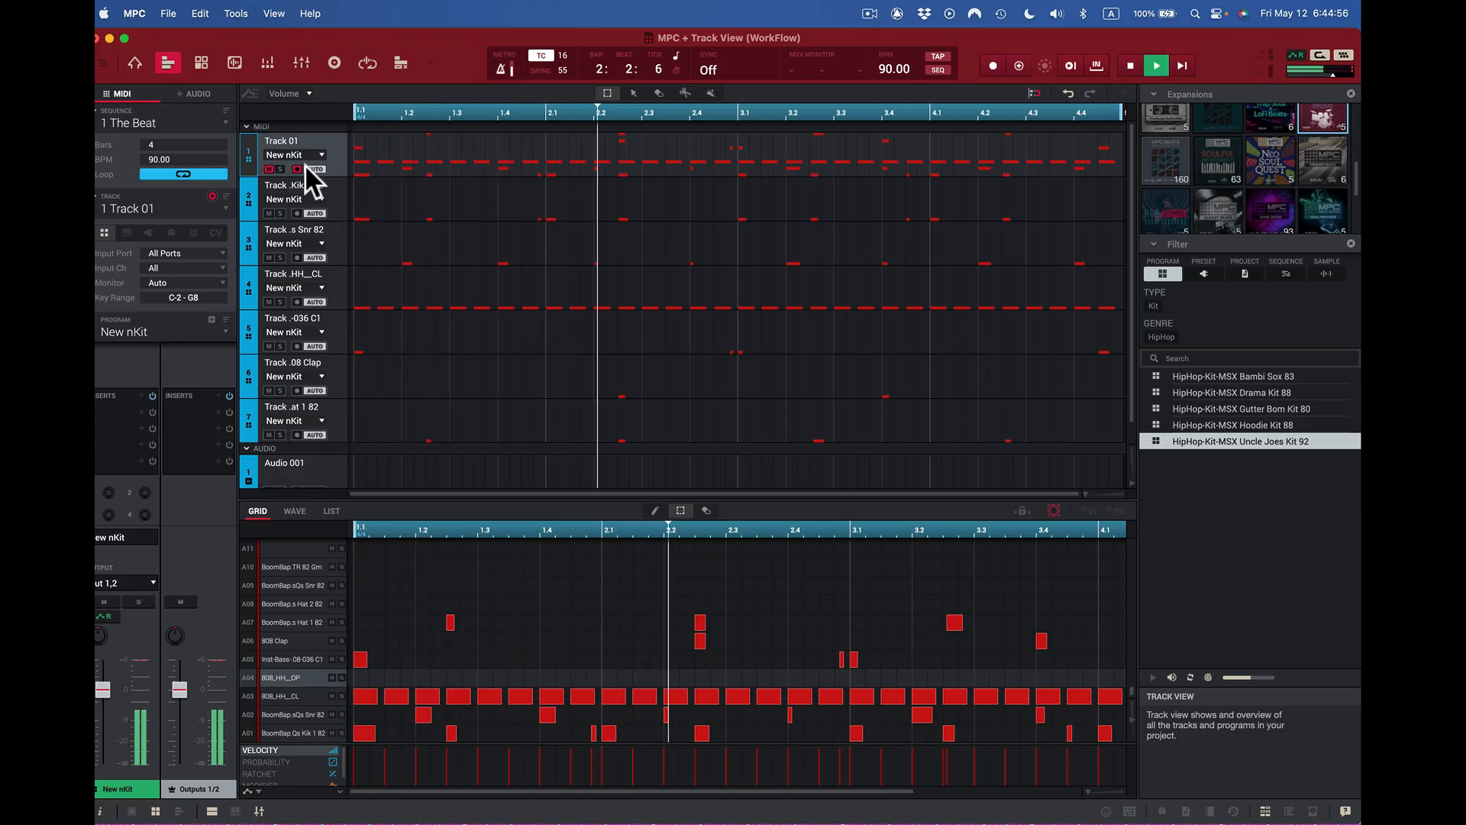
key(space)
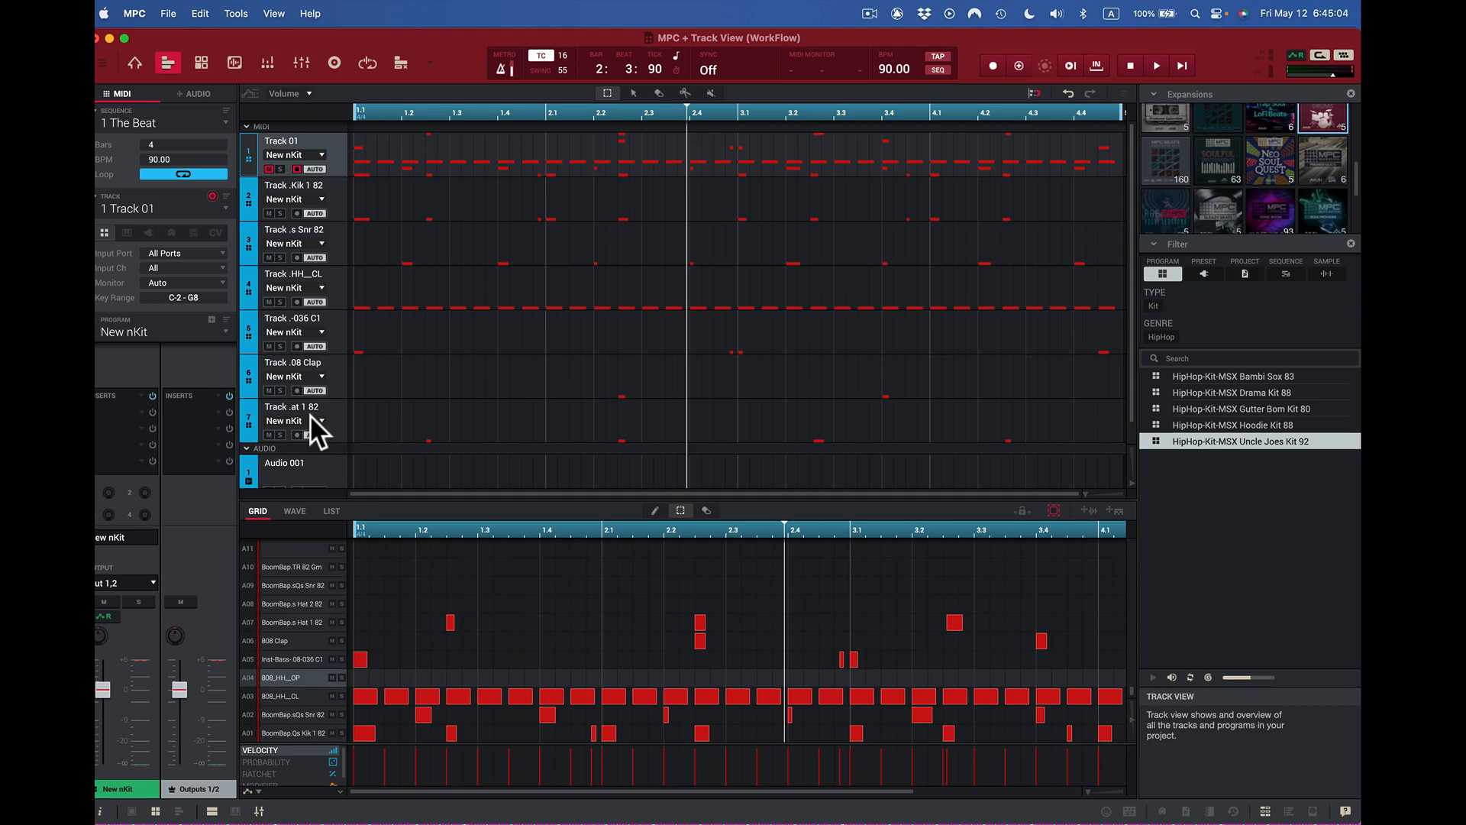
- Play The Beat from the start, temporarily muting the kick, closed hi-hat and clap tracks, and stop once all three are unmuted
click(1182, 63)
click(270, 212)
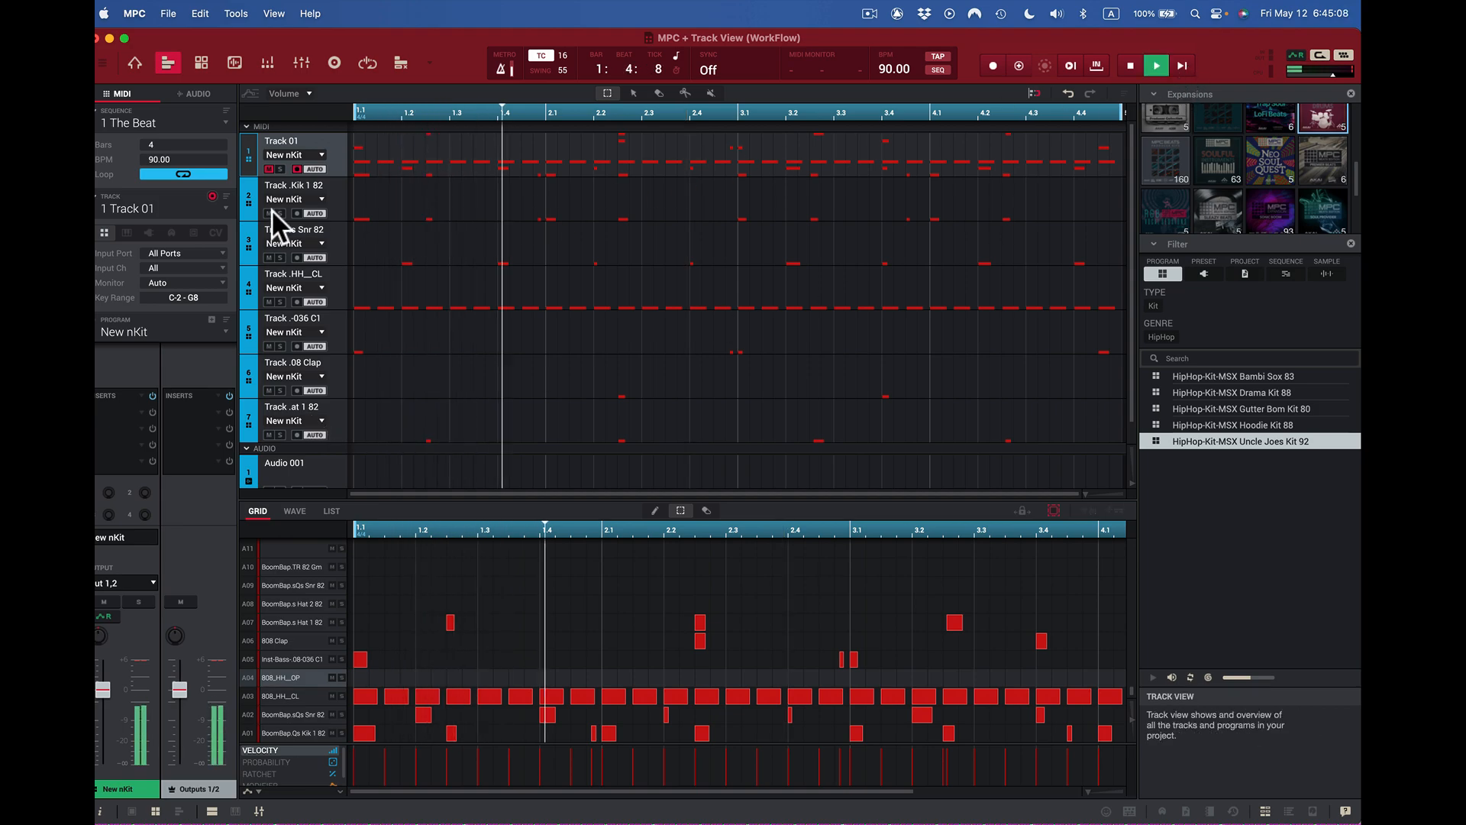
click(268, 301)
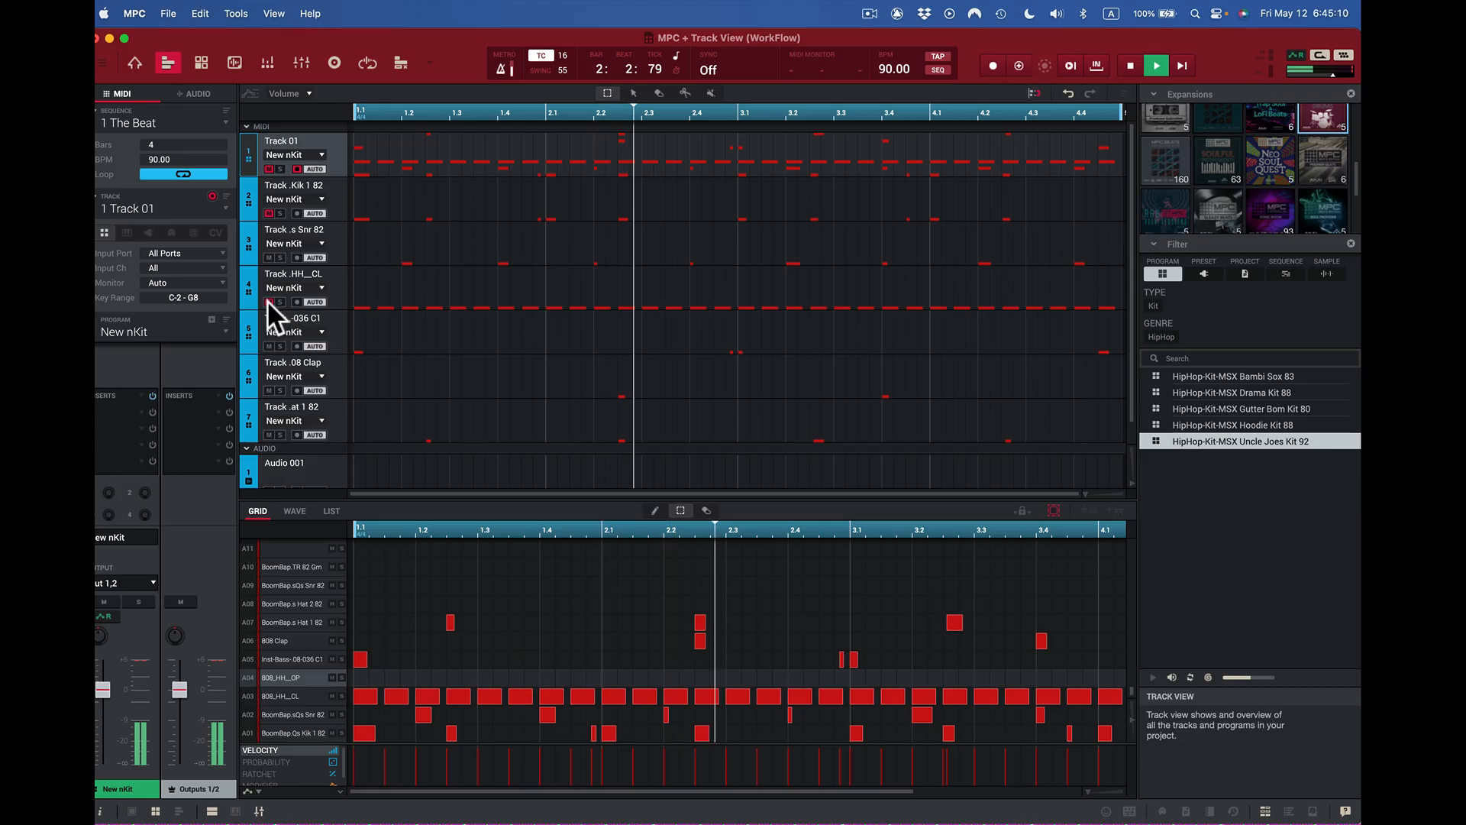
click(268, 390)
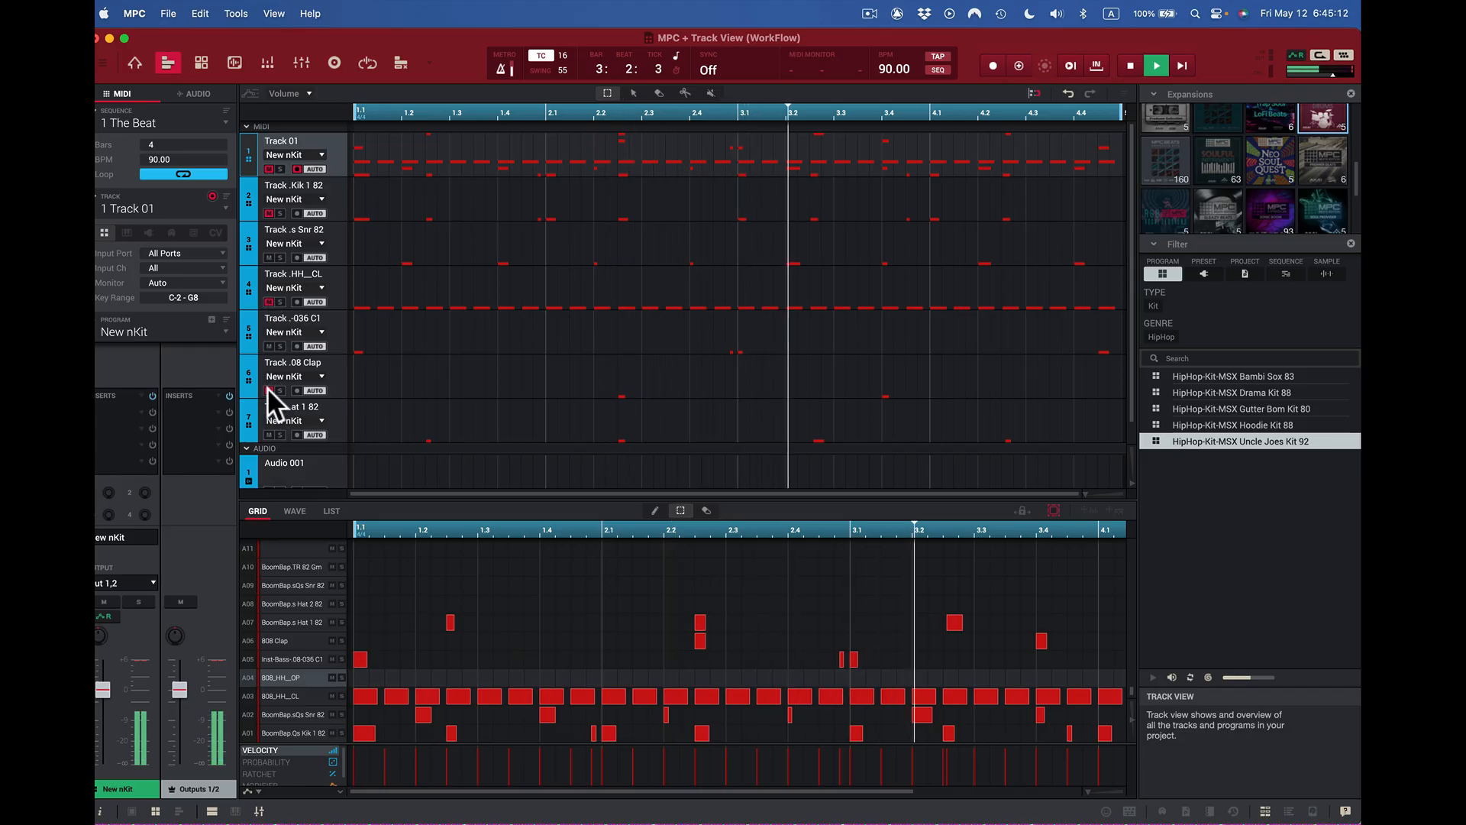
click(268, 389)
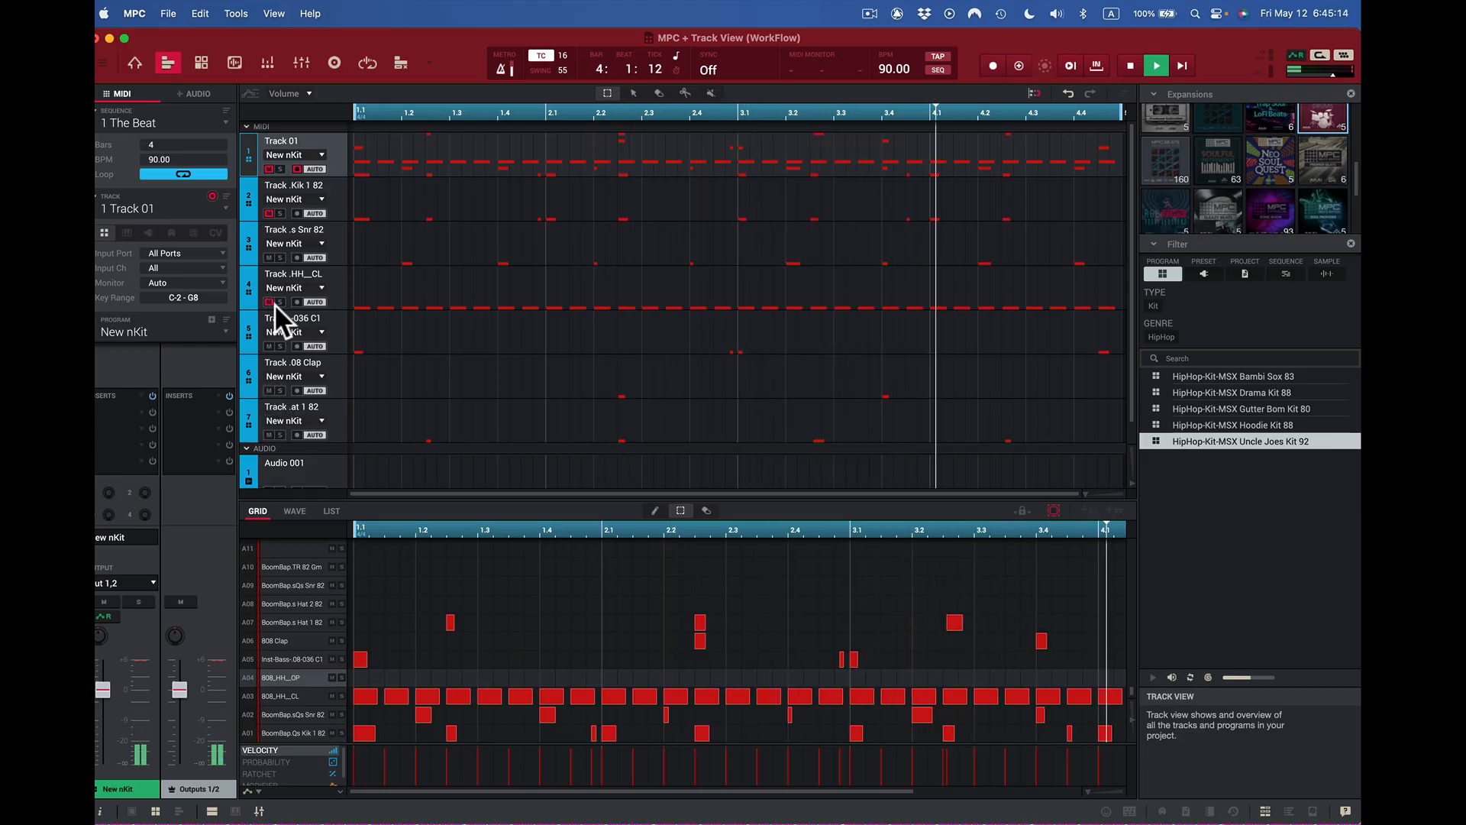
click(268, 302)
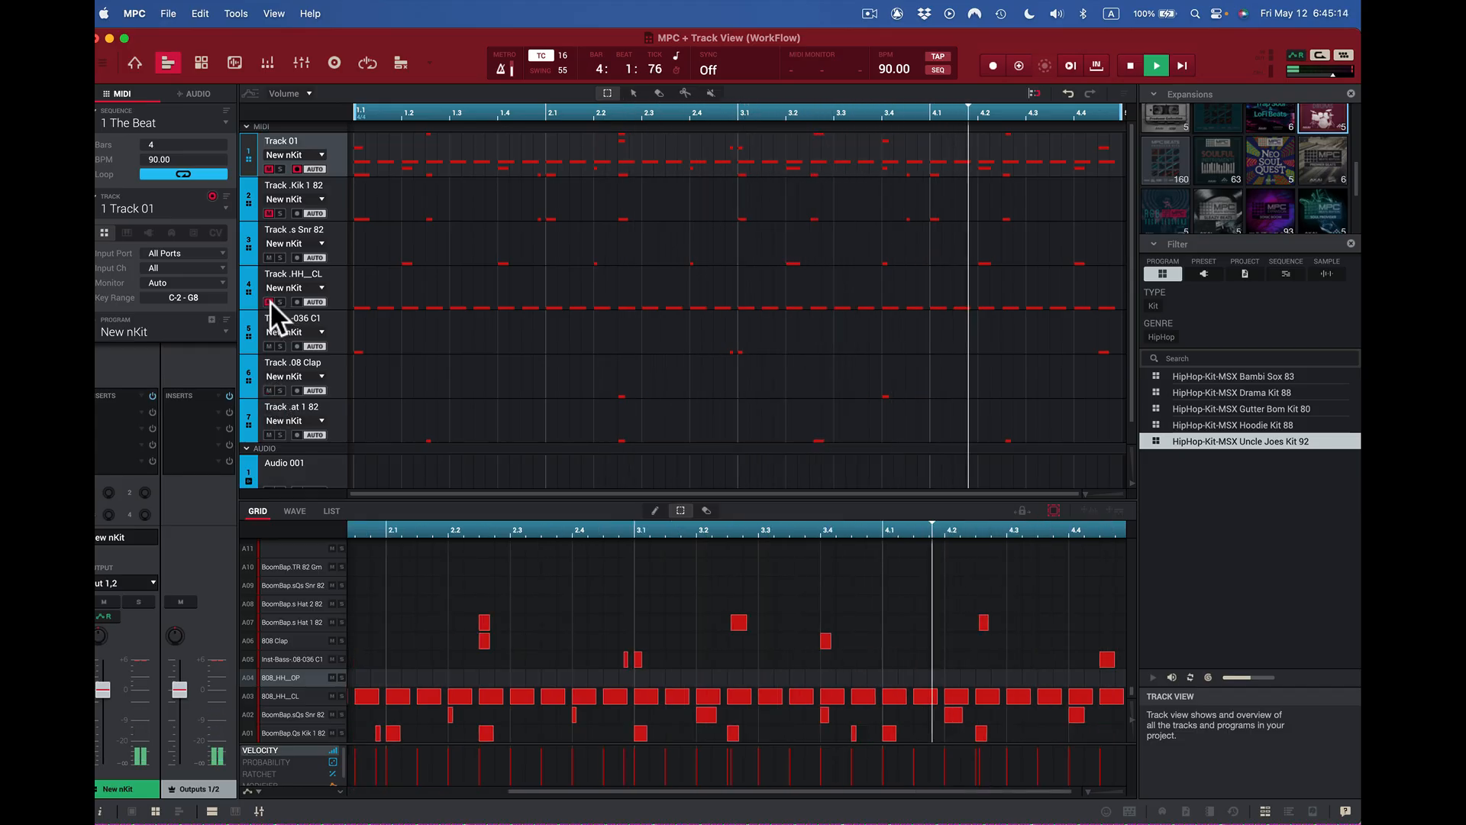
click(271, 216)
key(space)
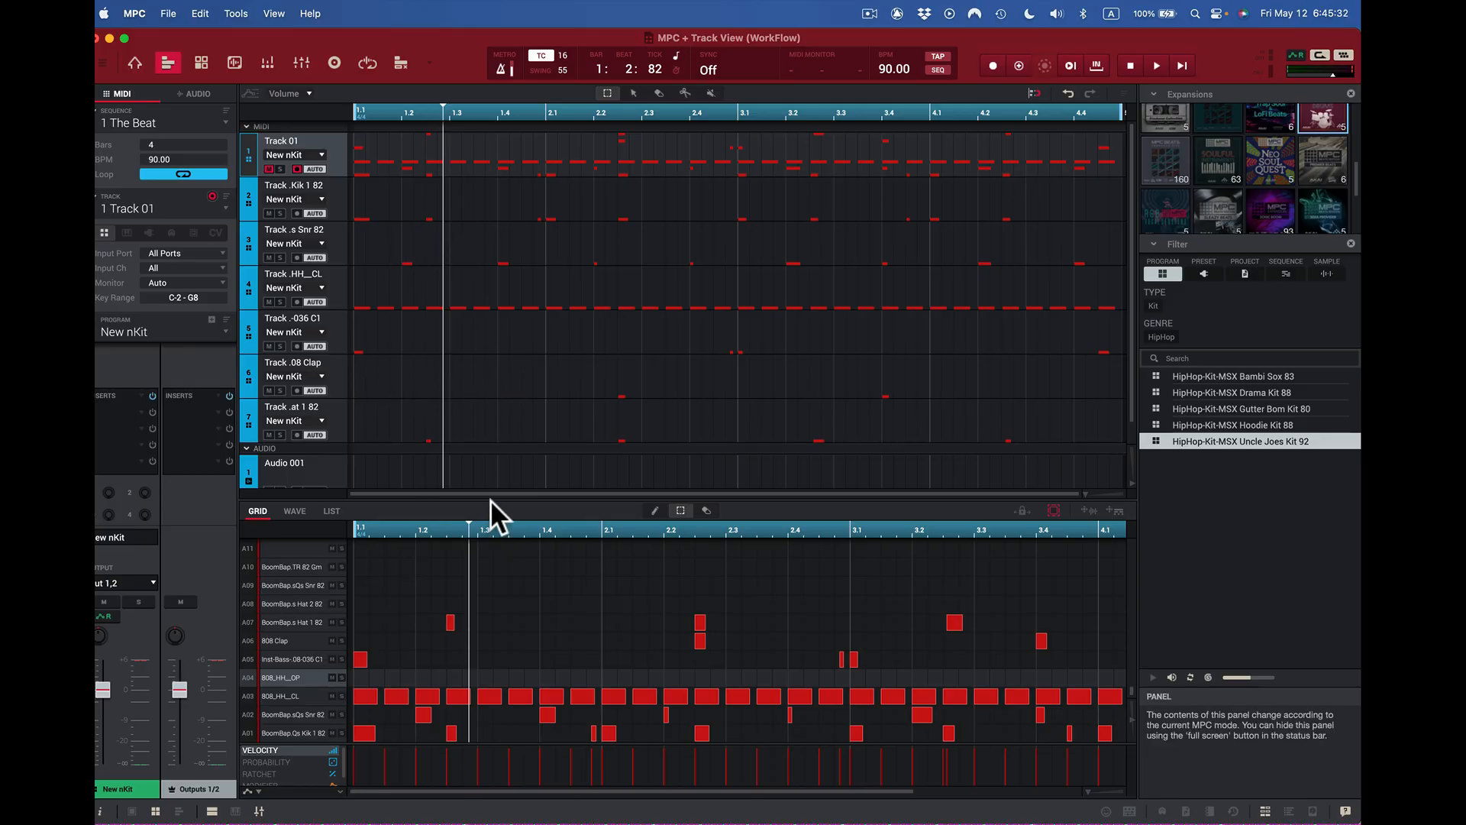
- Open the channel mixer with the MIDI track strips enlarged, select the kick and snare strips in turn, and return to the main window
click(259, 812)
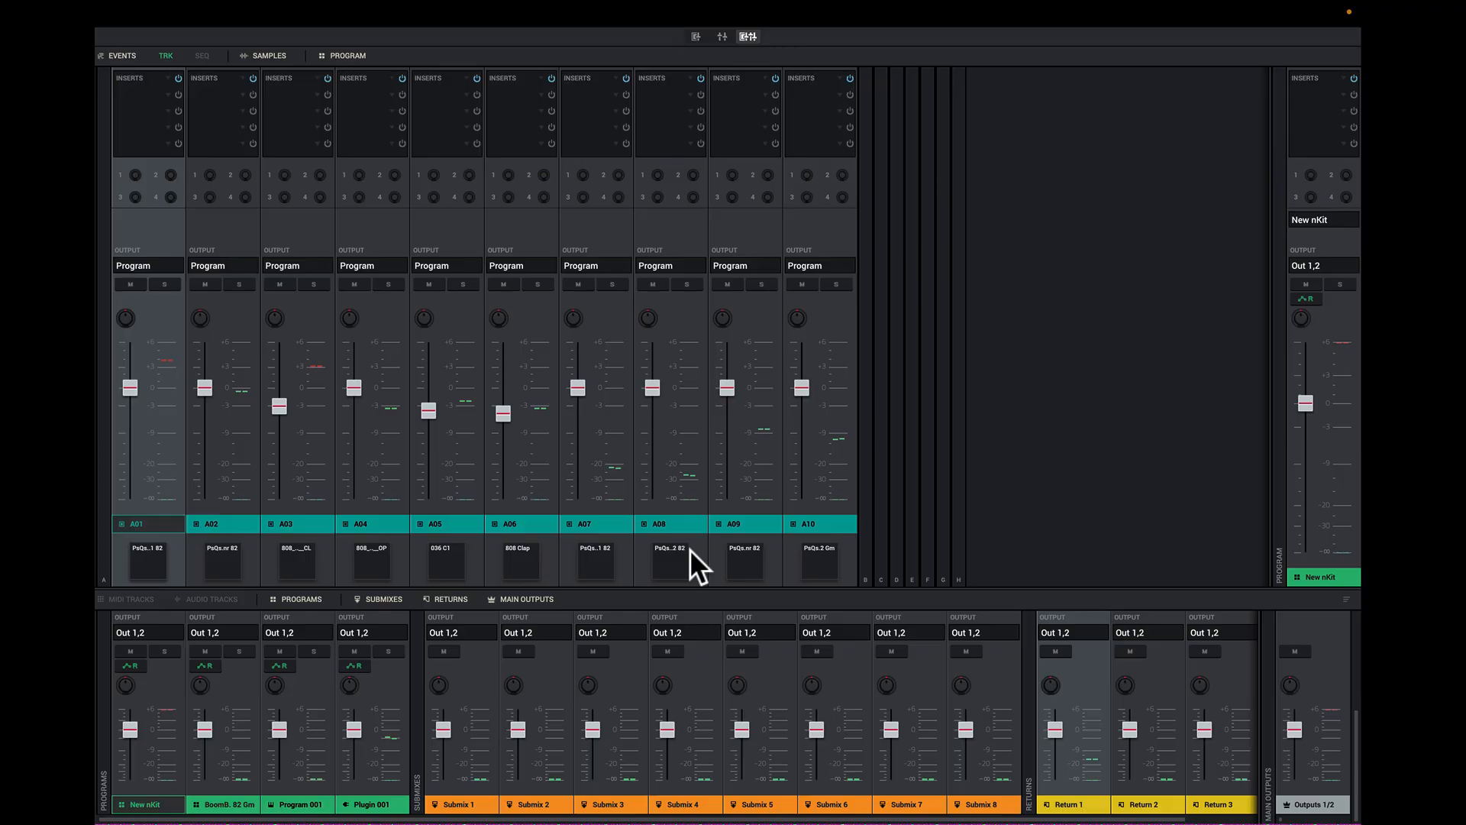
click(148, 600)
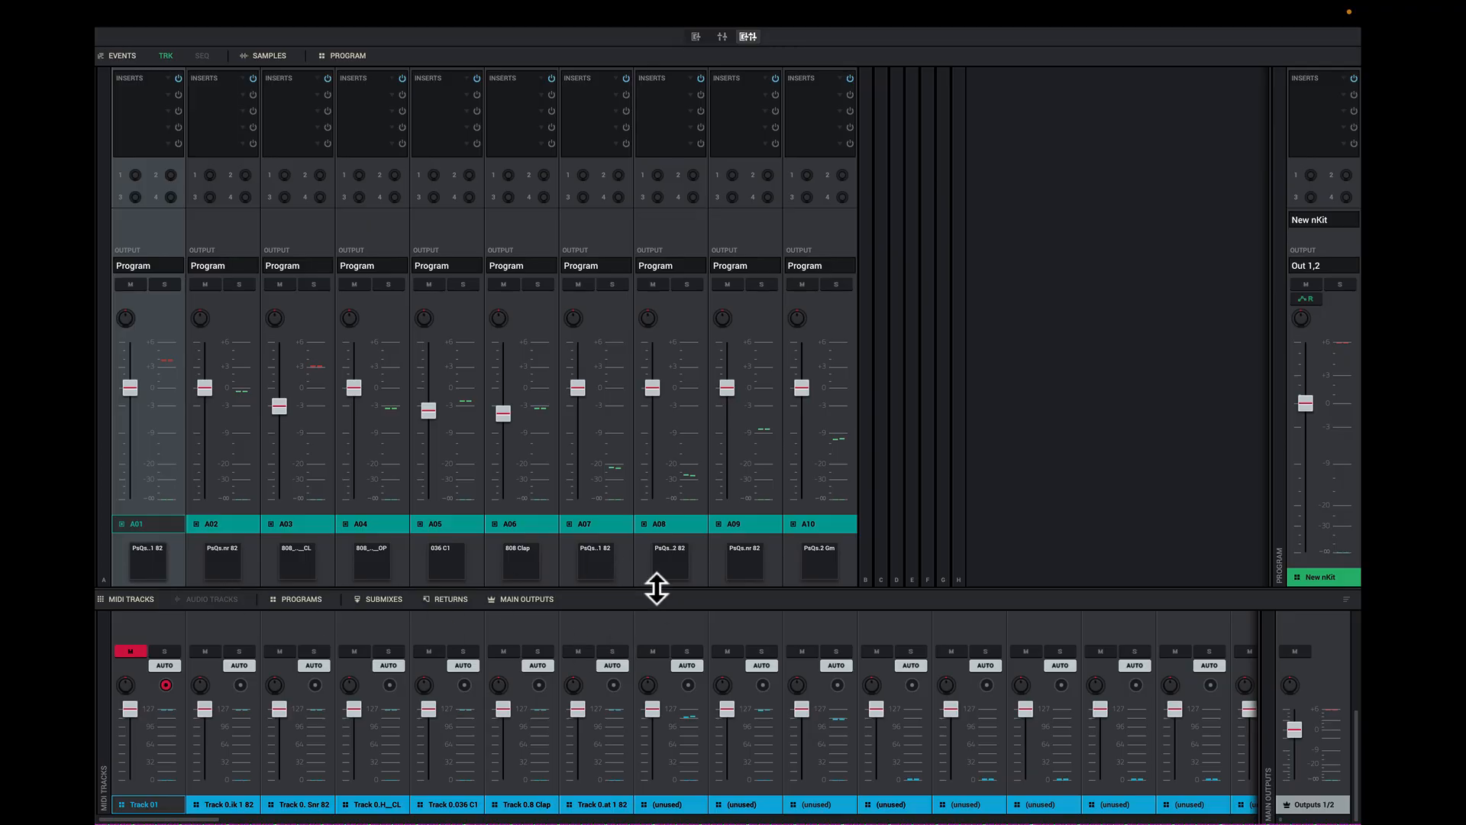
drag(657, 588, 705, 398)
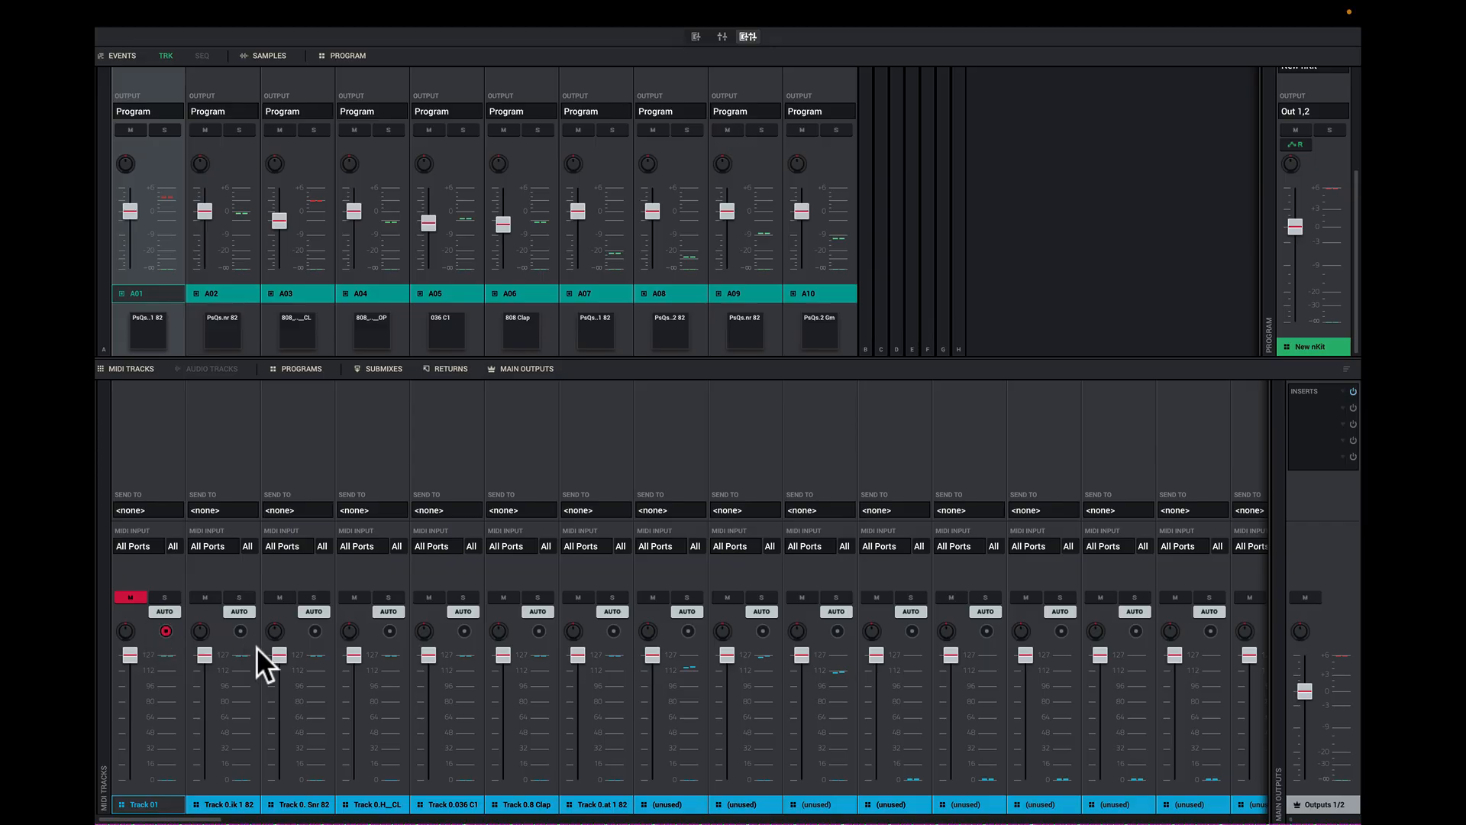
click(229, 805)
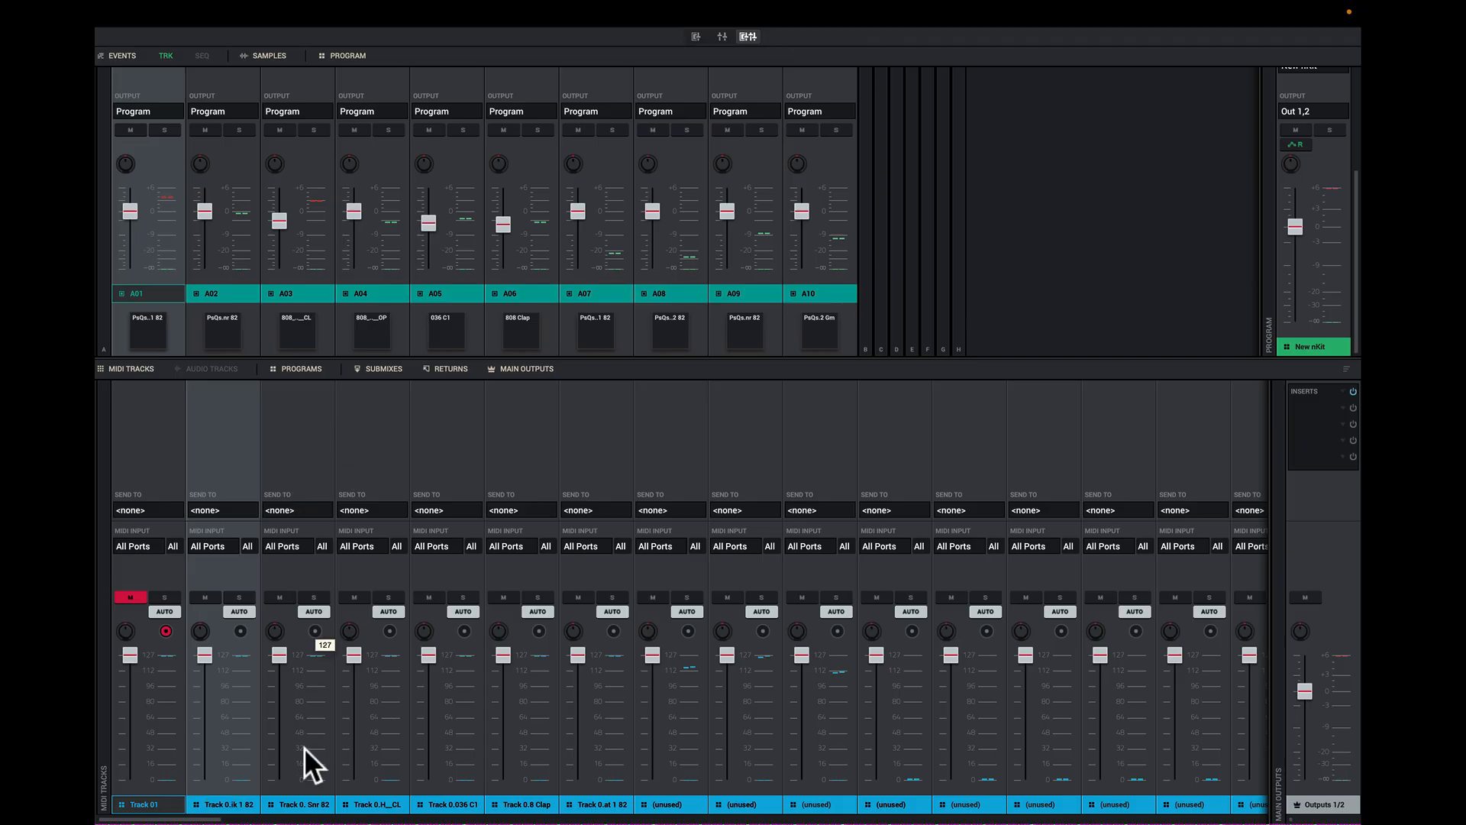
click(304, 804)
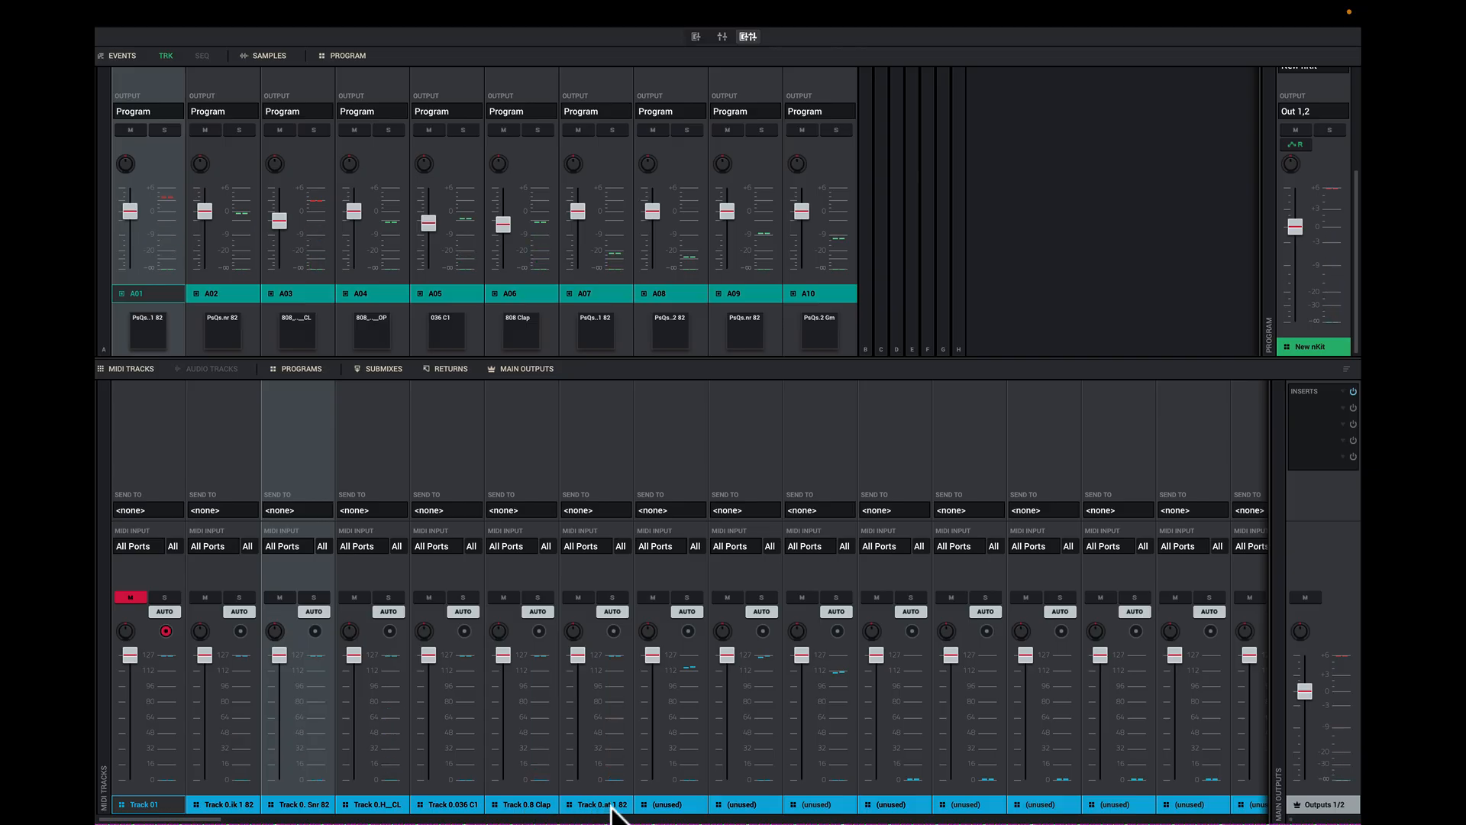
key(ctrl+Left)
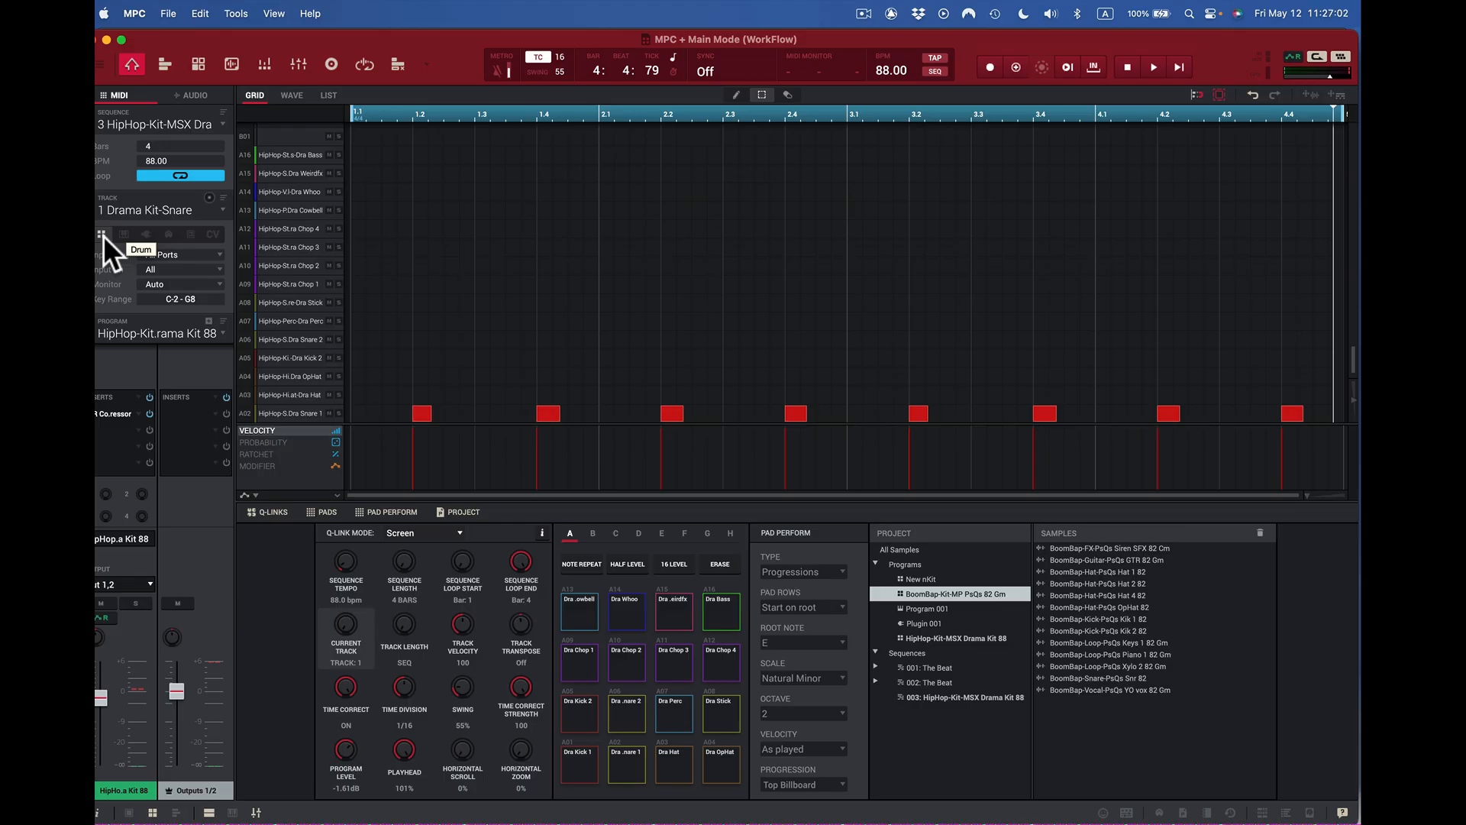
- Audition the Kick 1, Snare 1, Hat and OpHat pads of HipHop-Kit-MSX Drama Kit 88 and list the tracks of sequence 3
key(space)
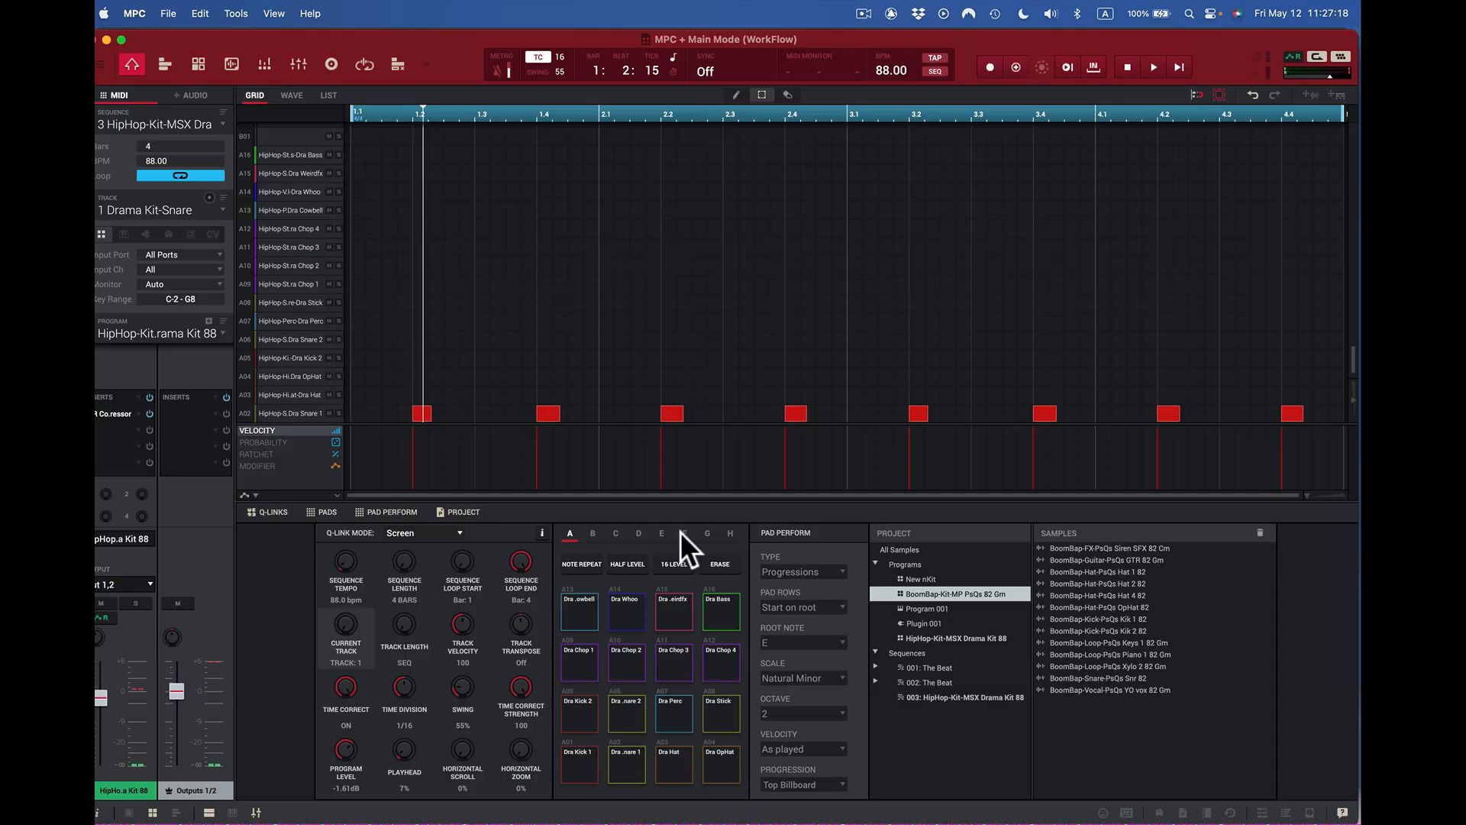
click(569, 771)
click(620, 770)
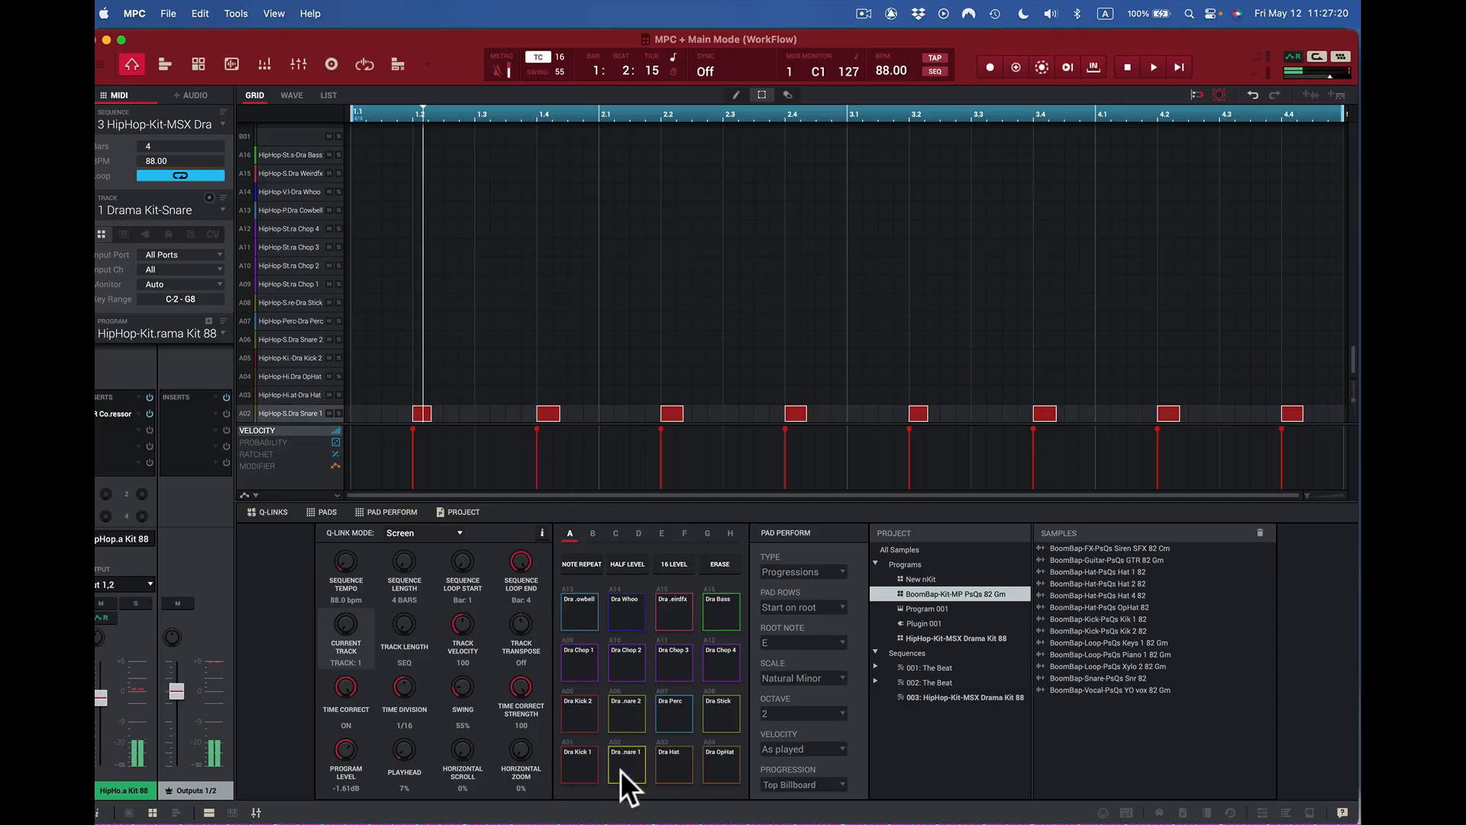
click(658, 767)
click(720, 767)
click(584, 767)
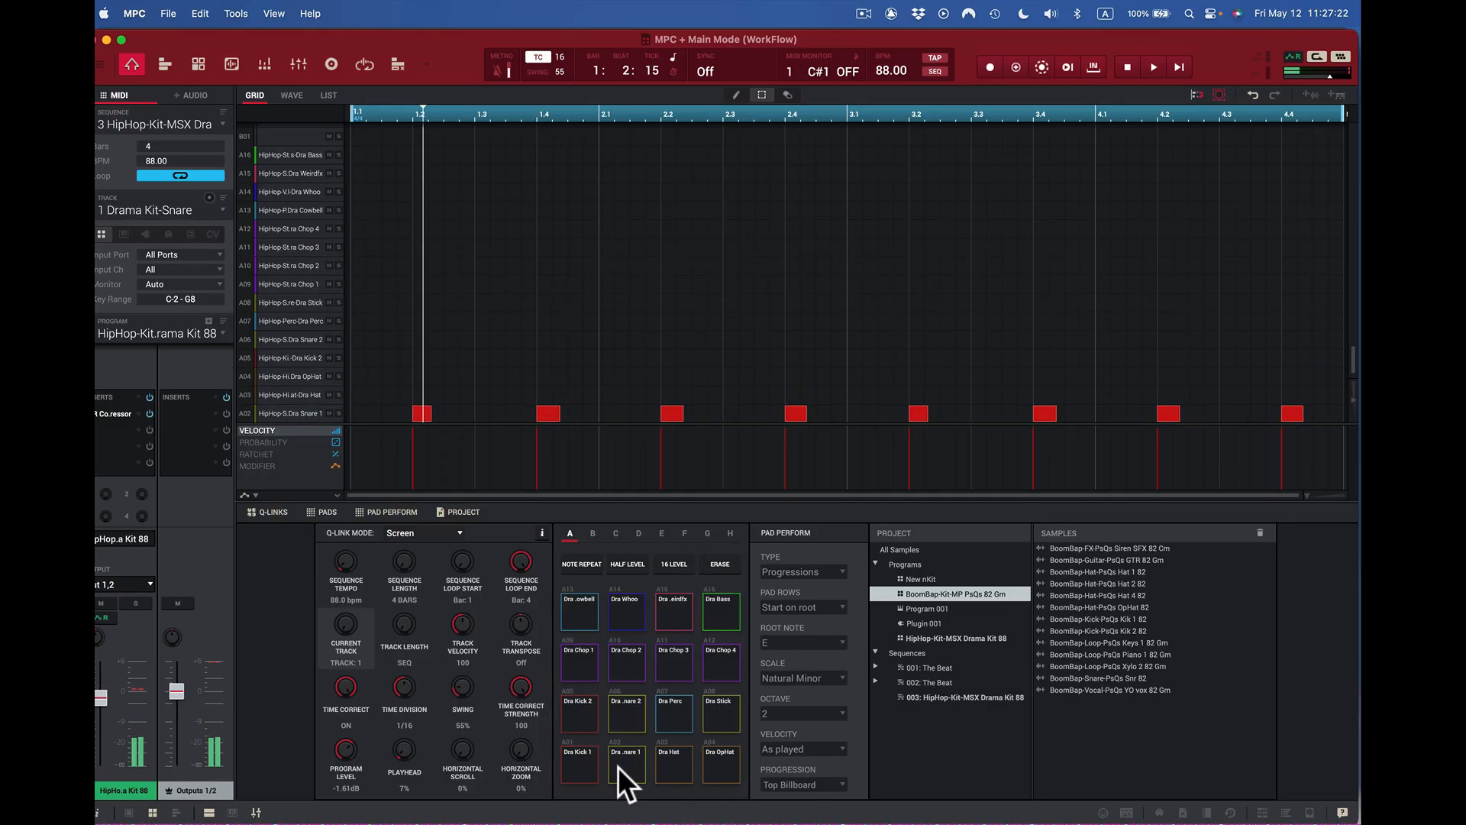
click(619, 766)
click(667, 767)
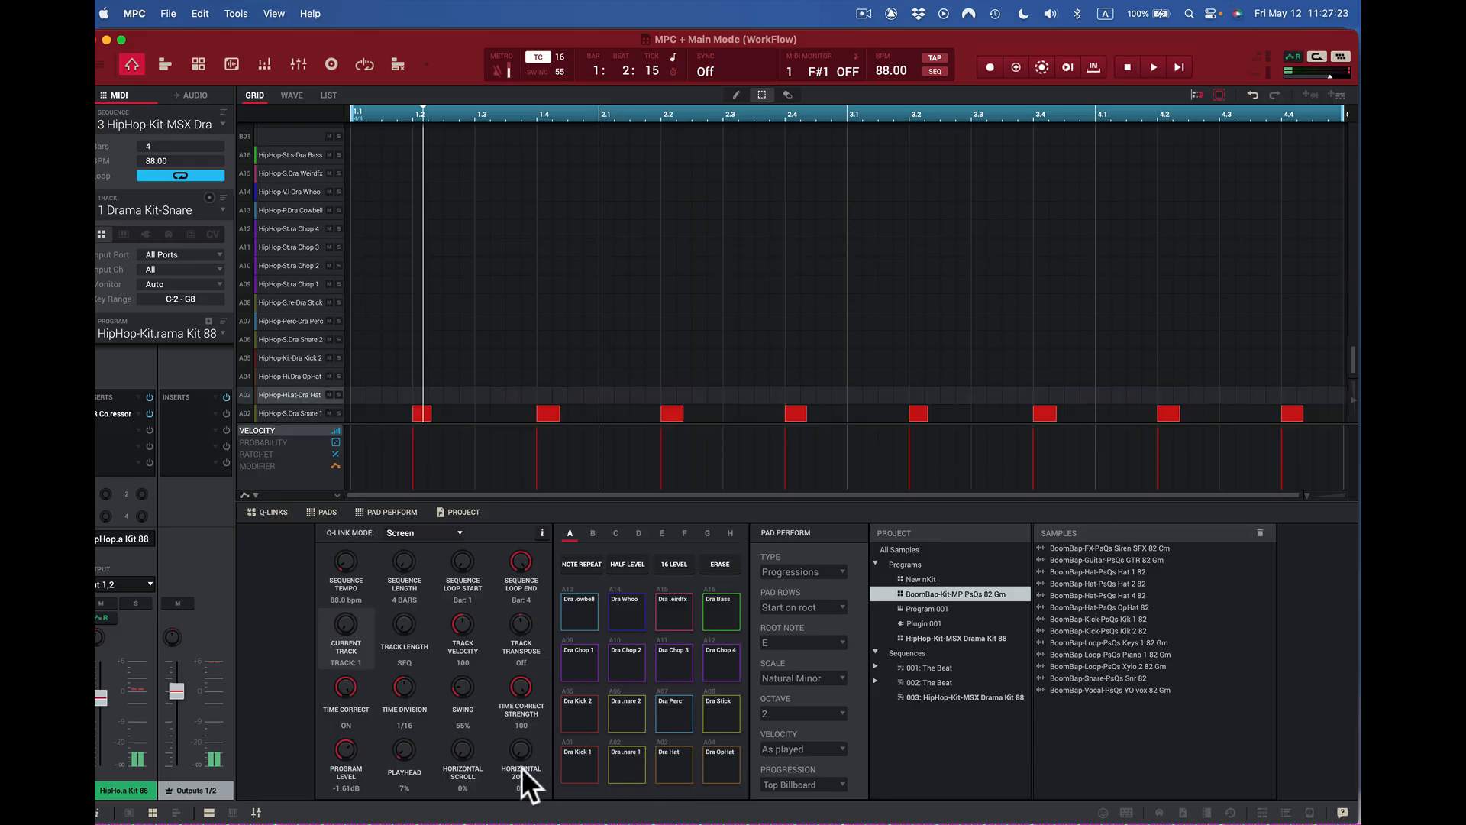
click(222, 208)
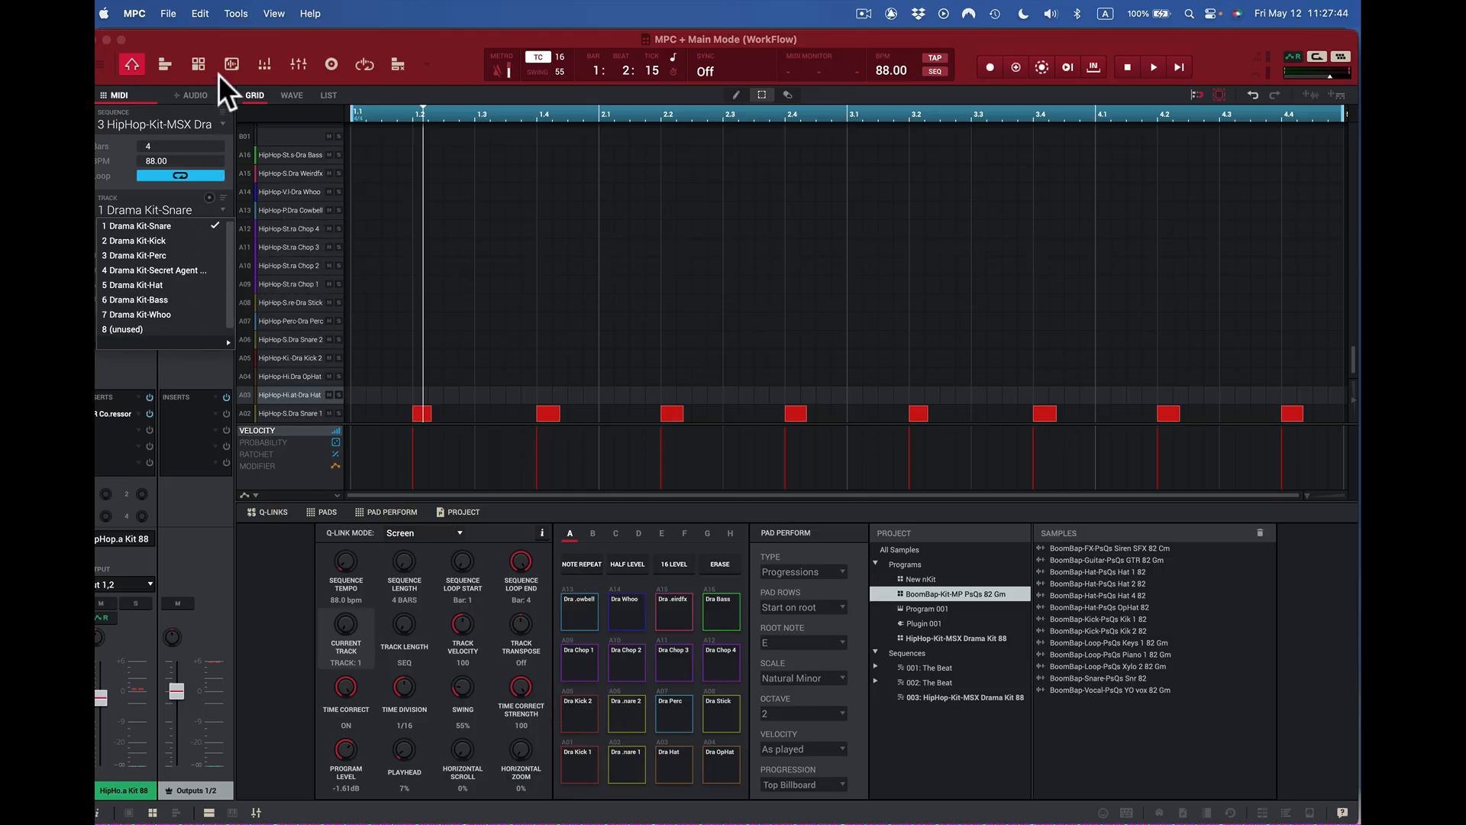
- Switch to Program Edit mode, toggle the program editor section off and on, and hide the Q-Links section
click(196, 60)
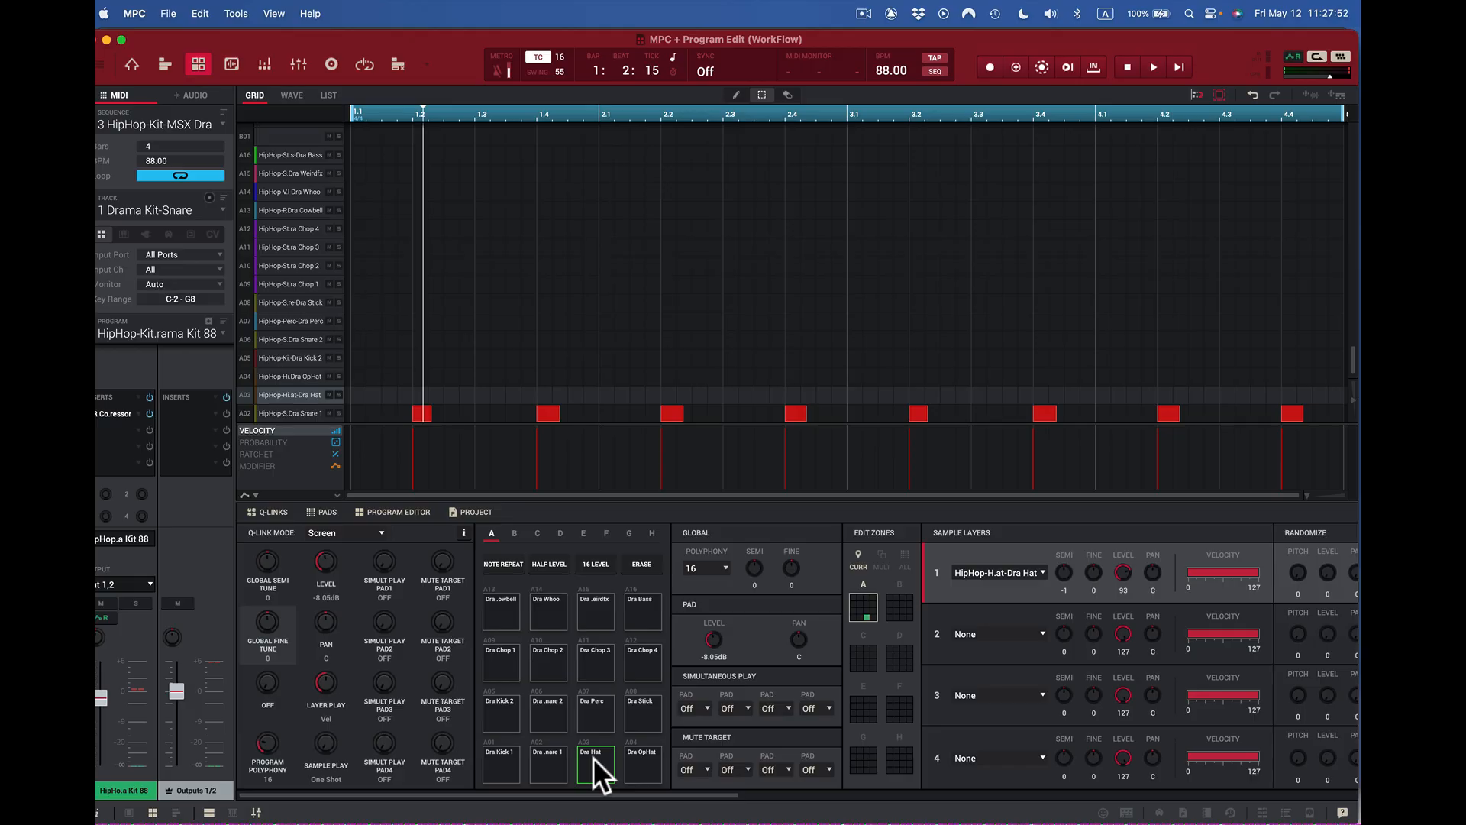
click(386, 511)
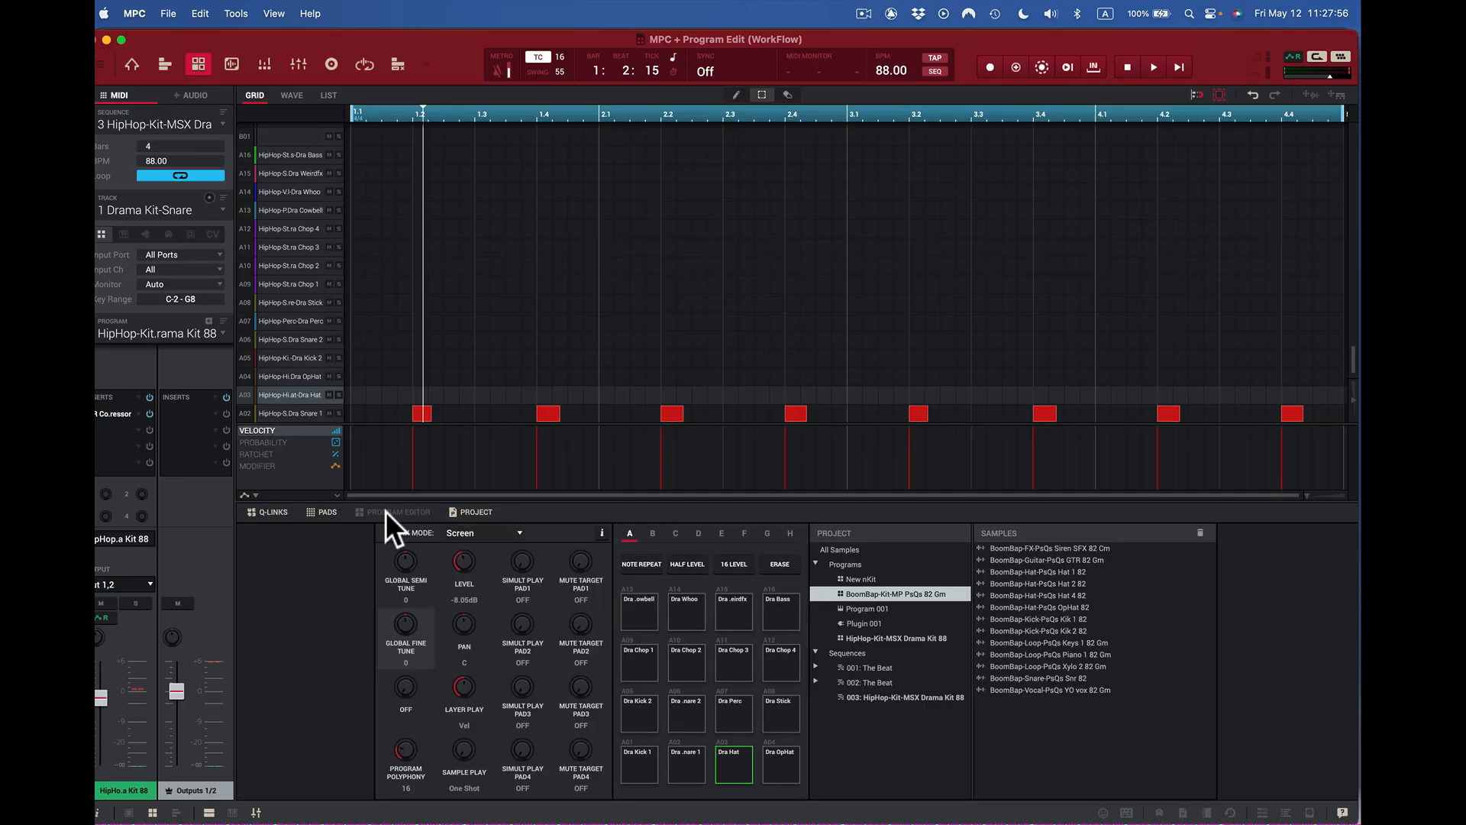
click(386, 511)
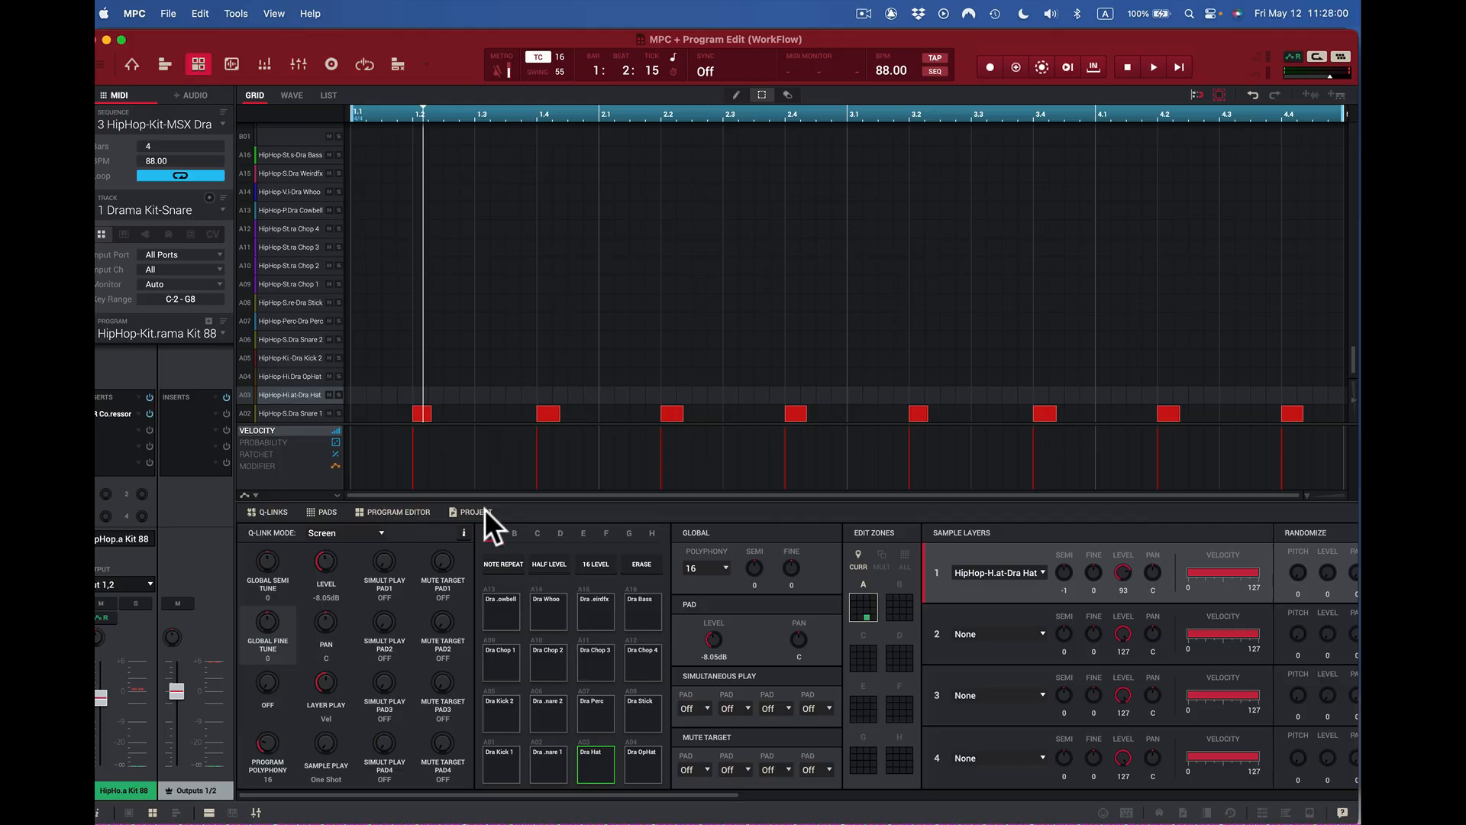
click(277, 509)
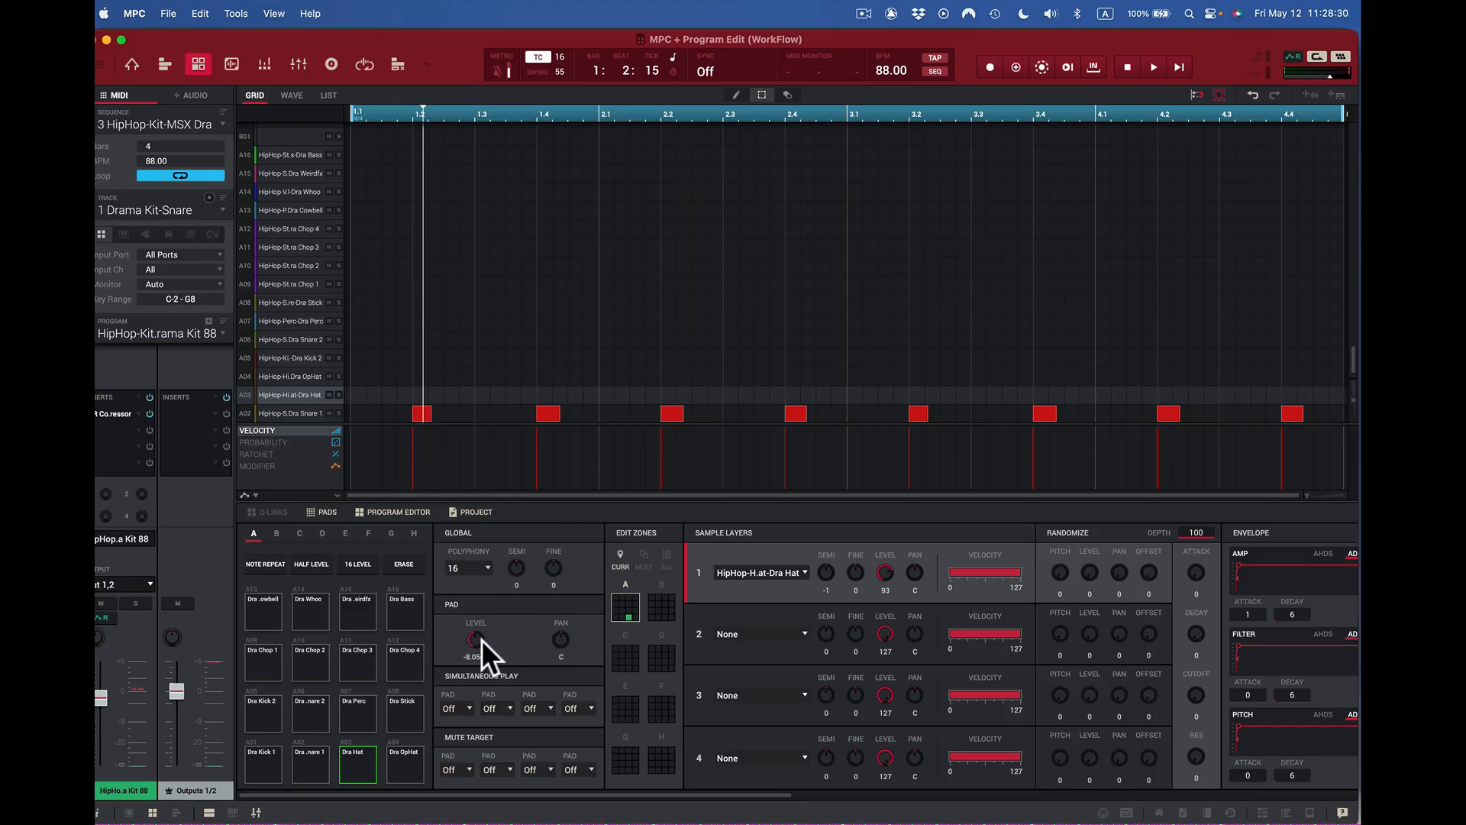
- Audition the Hat, Kick 1, Snare 1 and OpHat pads while viewing each pad's program settings
click(352, 768)
click(254, 758)
click(300, 761)
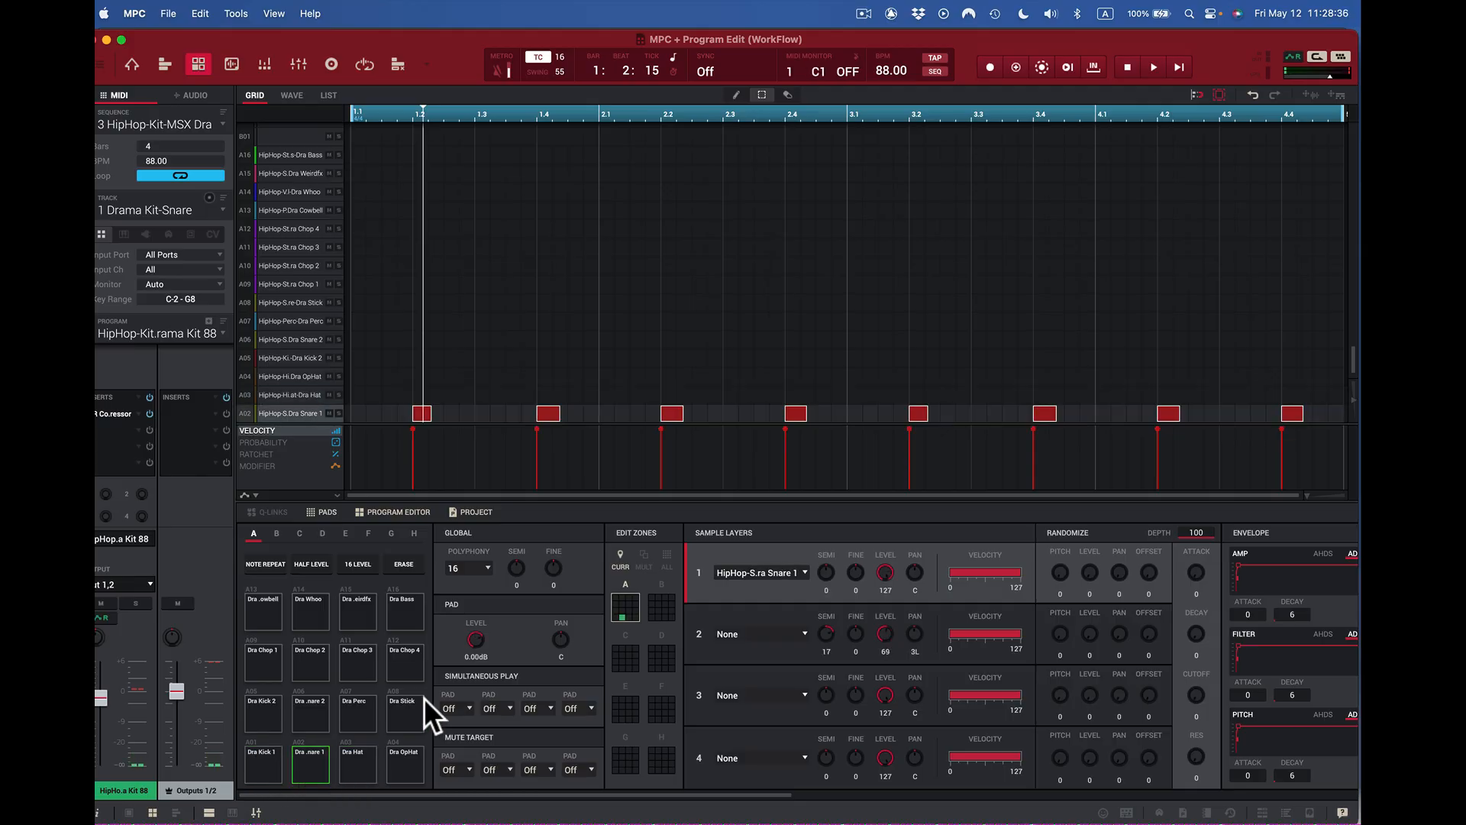
click(352, 763)
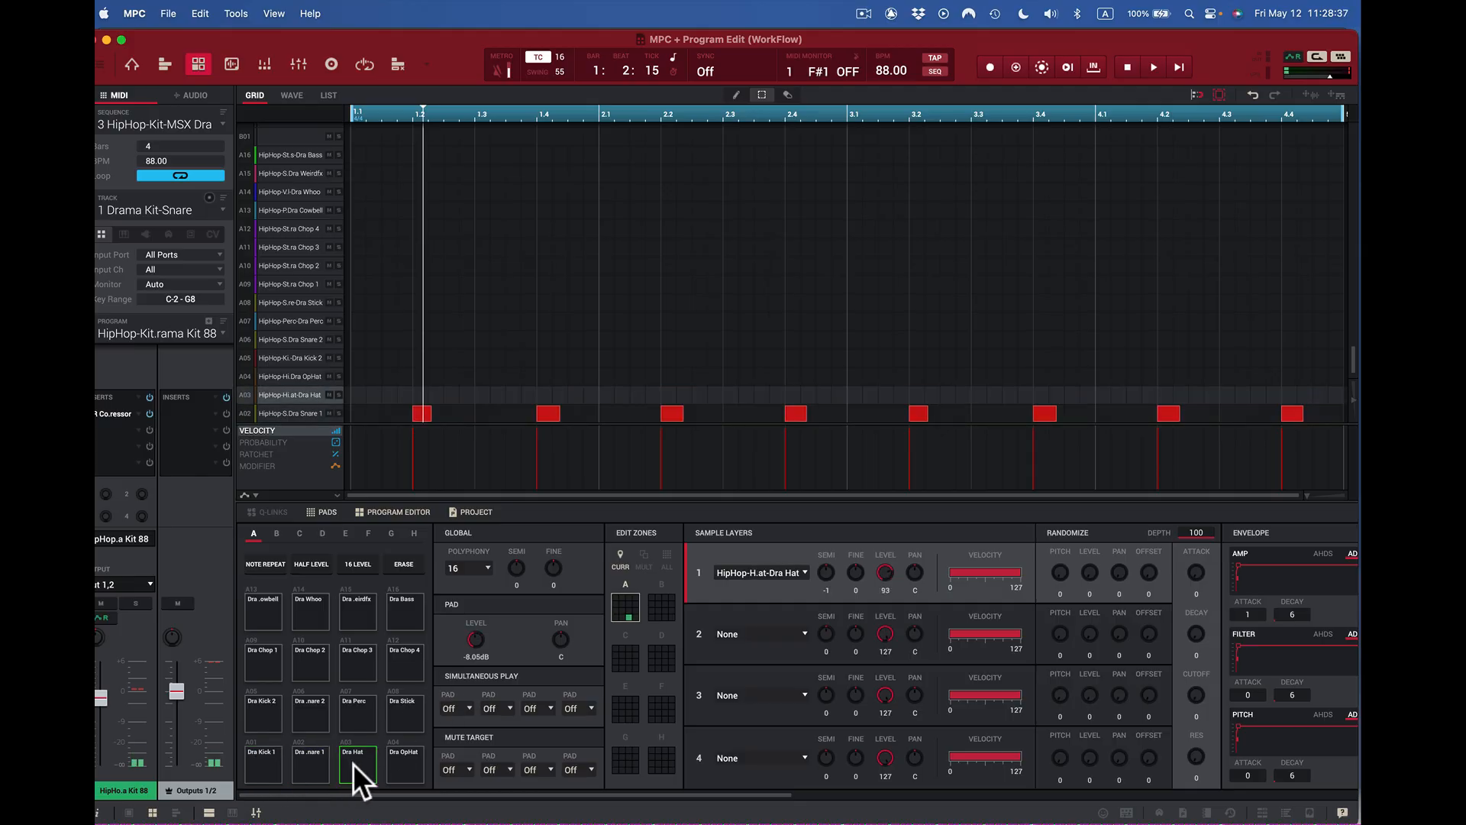
click(400, 757)
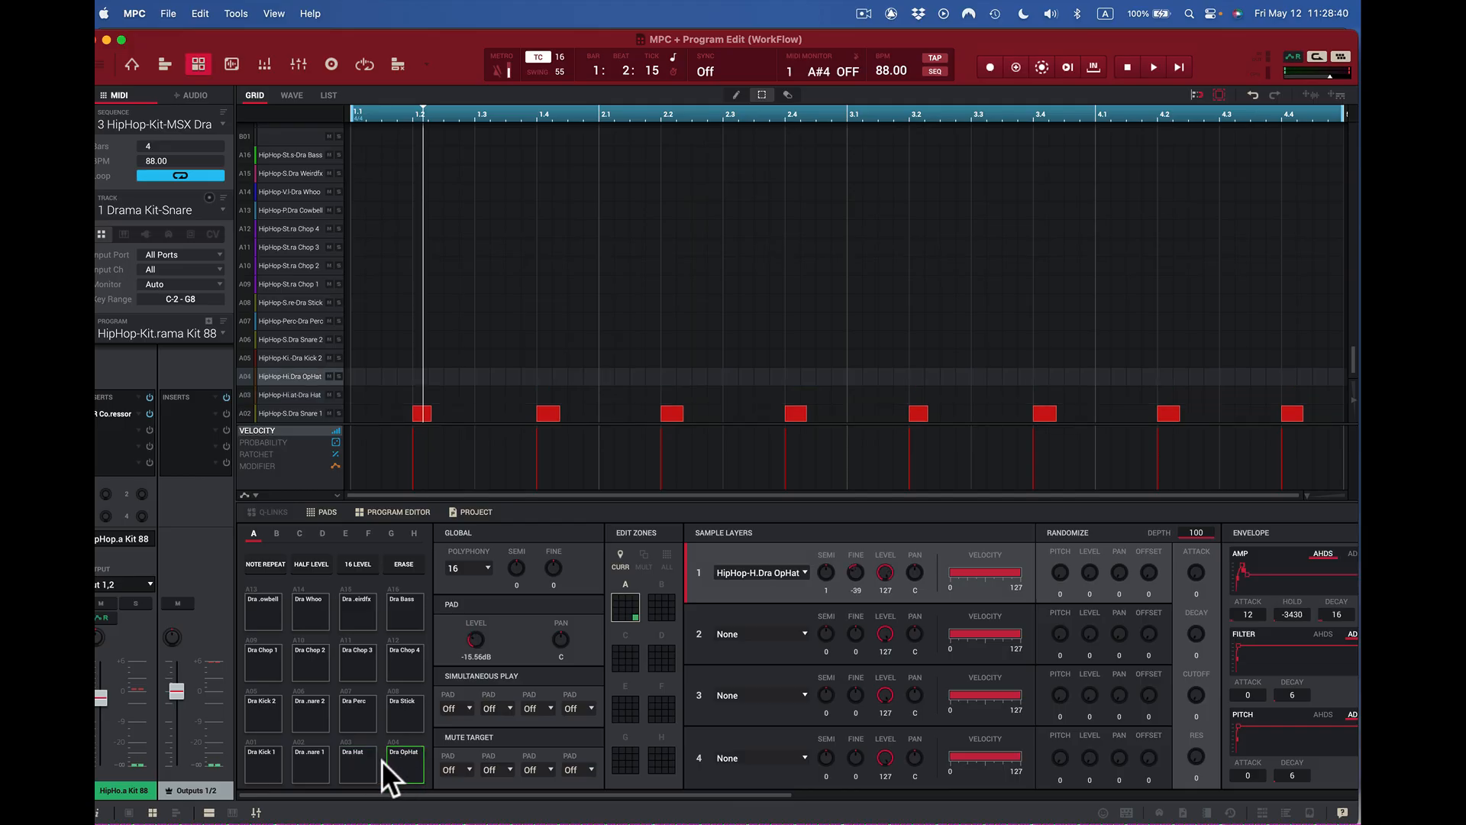
click(356, 759)
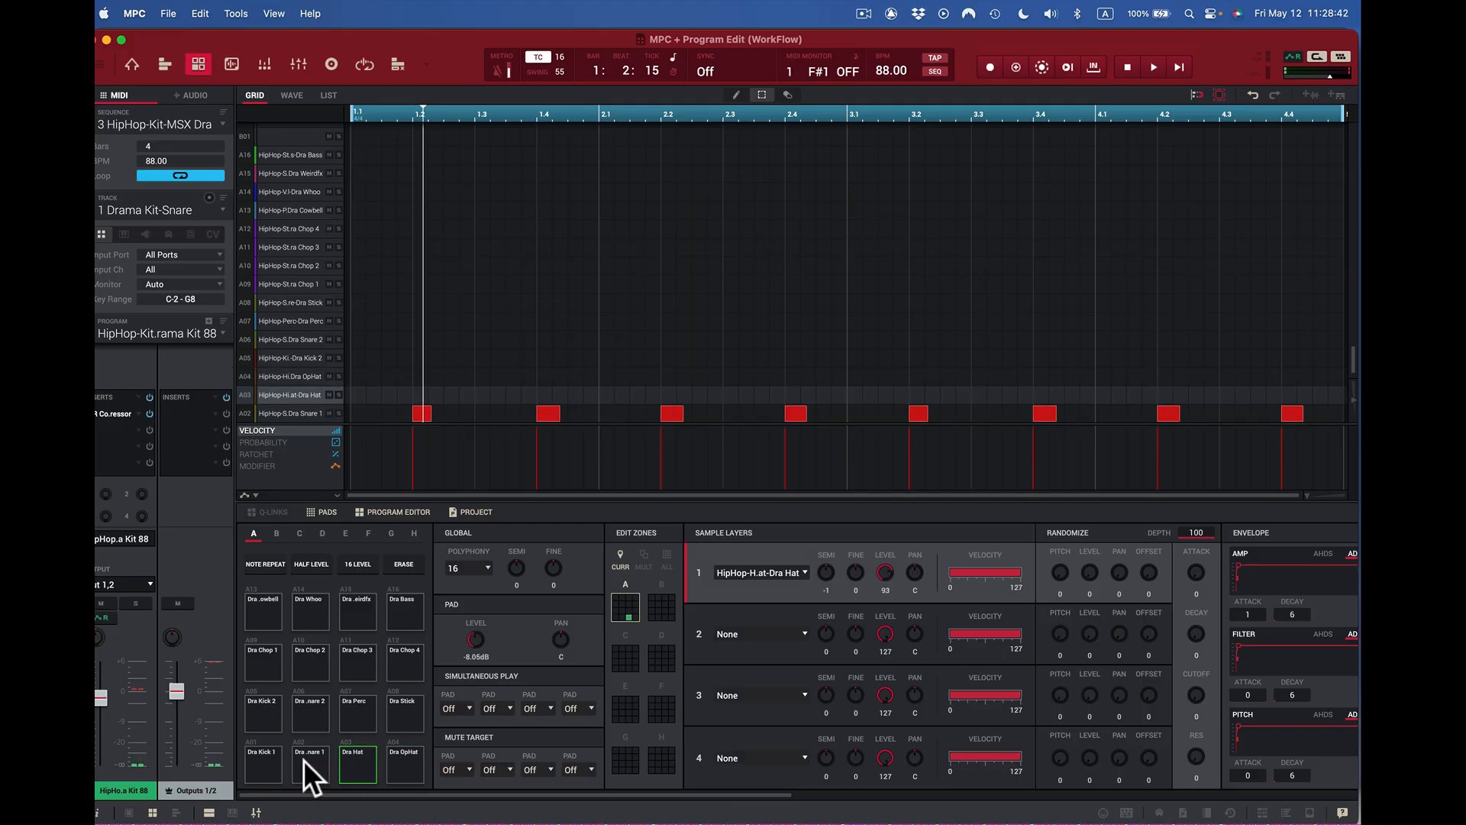
click(304, 759)
click(247, 761)
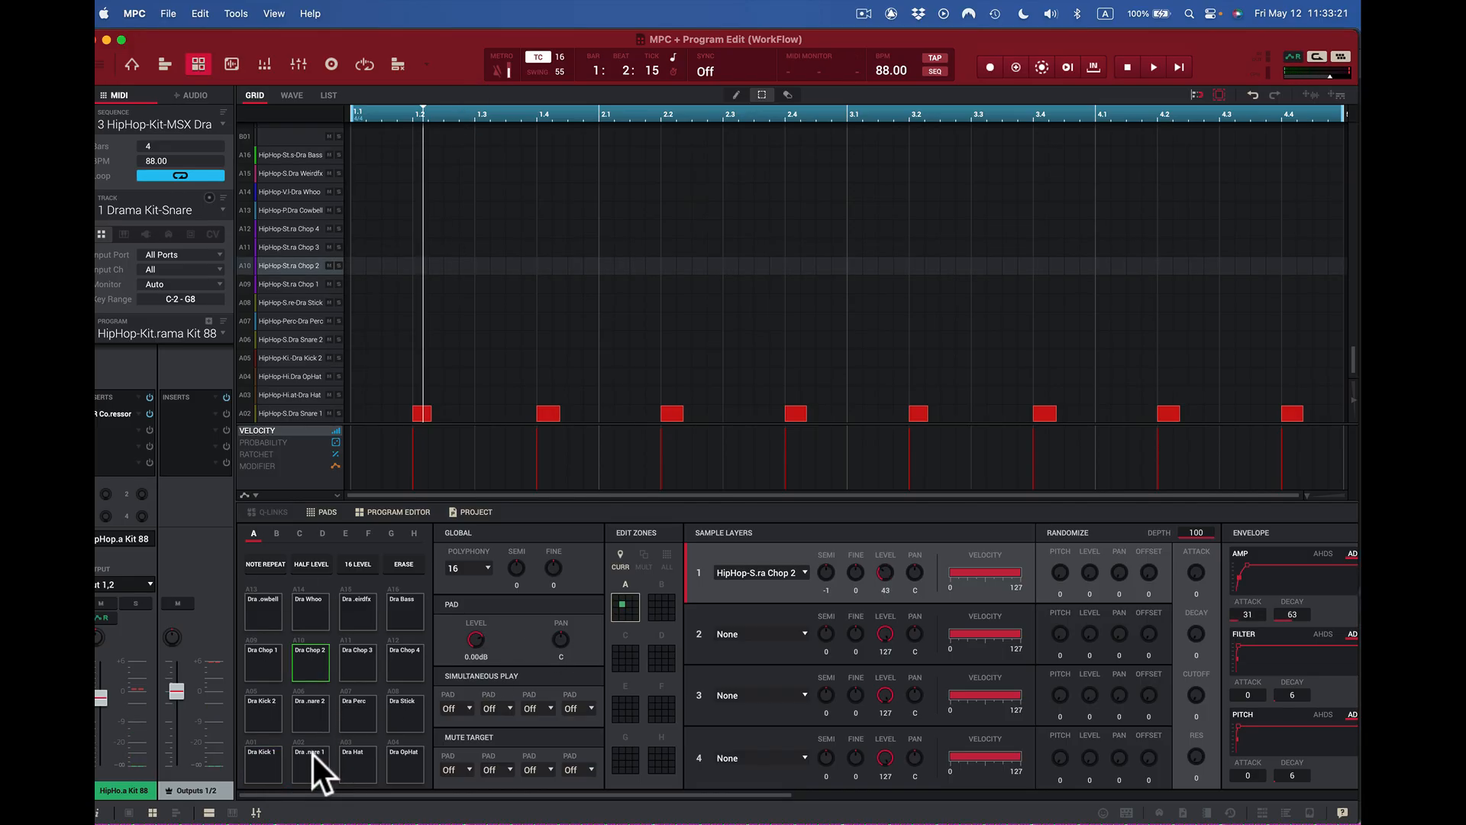
- Try panning the Snare 1 pad, auditioning it against the Hat and Kick 1 pads, and return the pan to centre
click(311, 754)
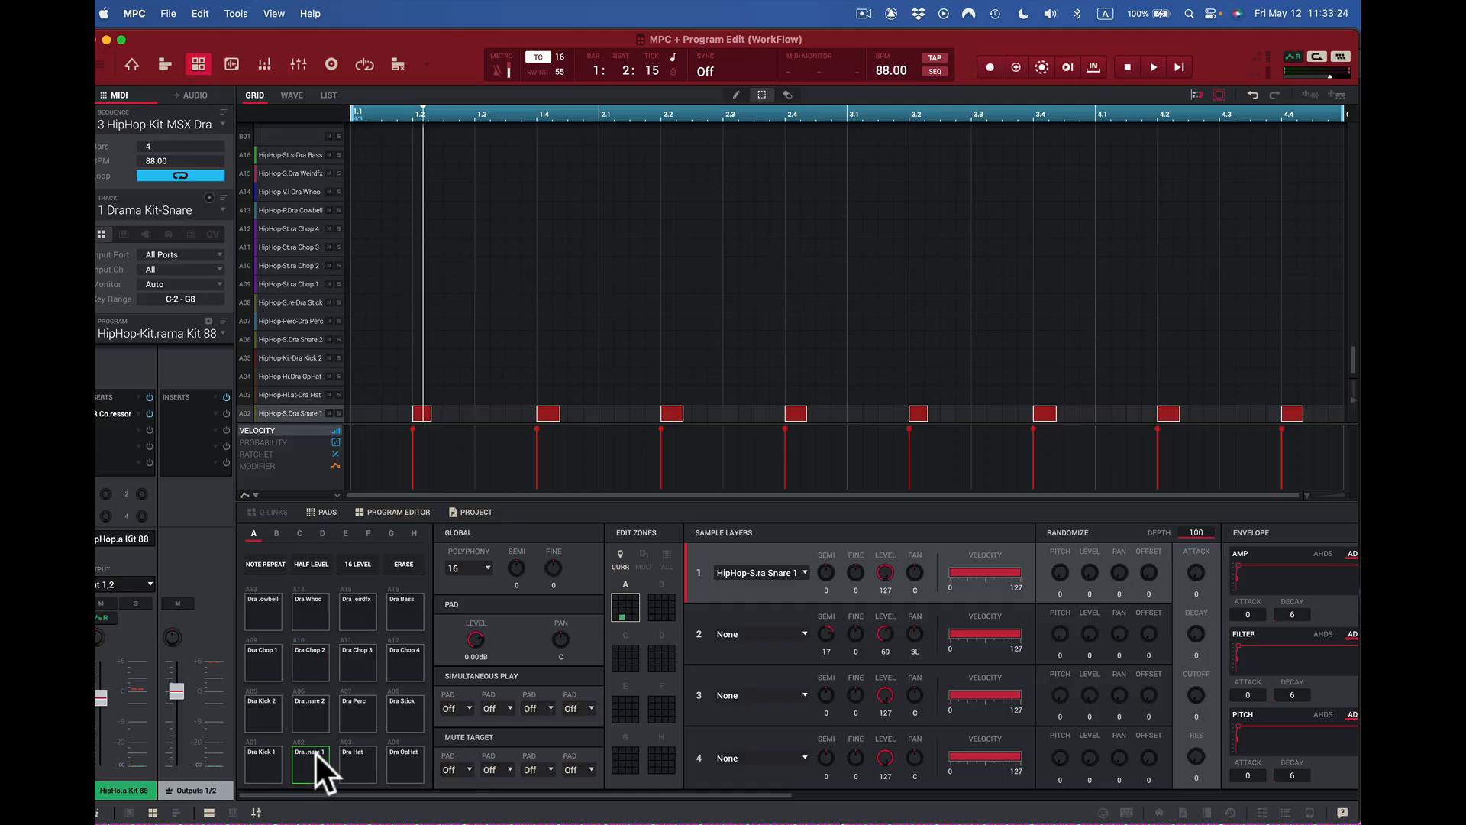
drag(553, 642, 554, 603)
click(314, 757)
click(352, 755)
click(303, 759)
drag(560, 639, 560, 642)
click(313, 760)
click(263, 763)
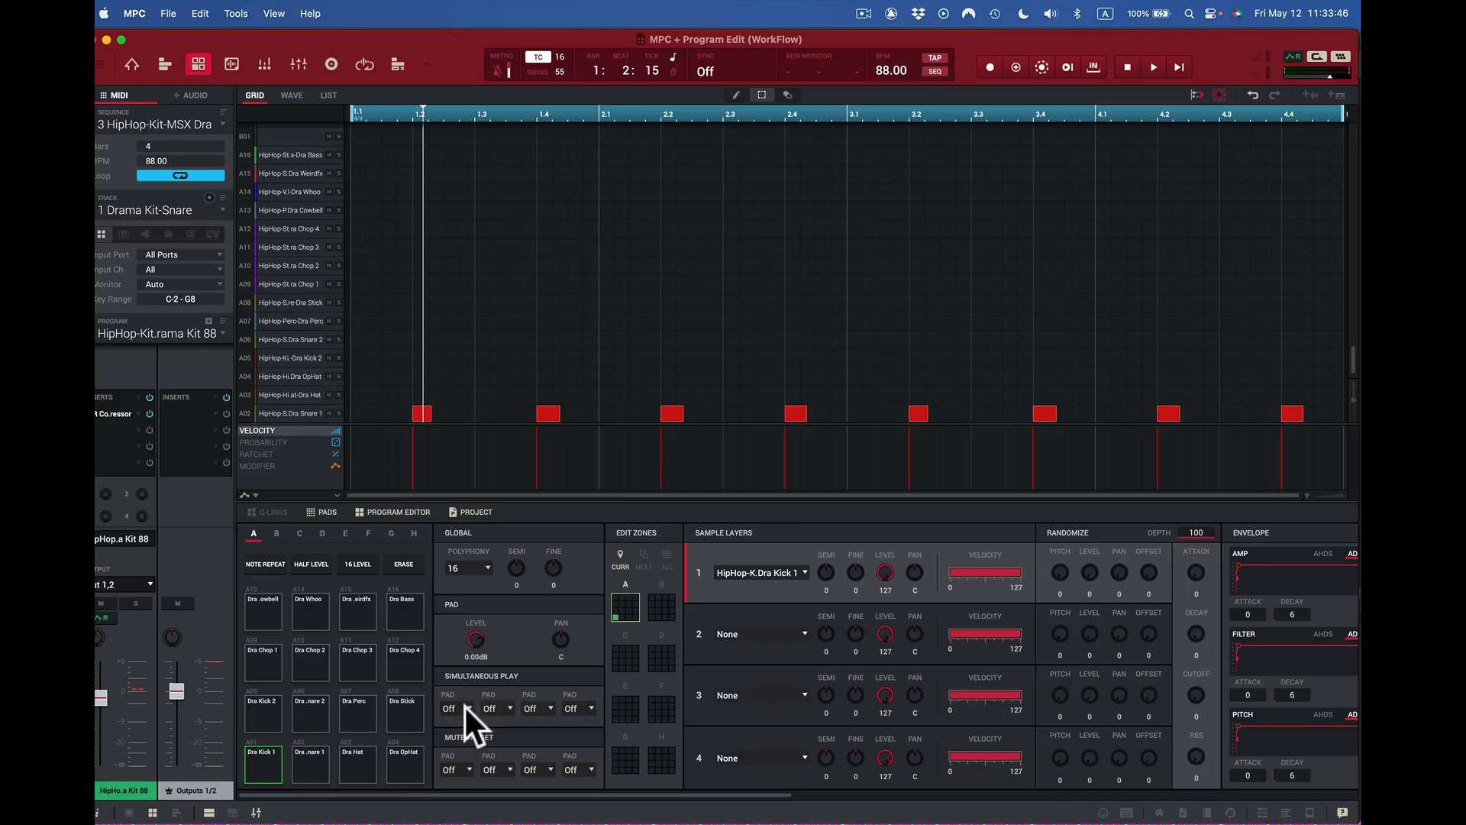
- Set the first simultaneous play pad of Snare 1 to A03 and audition Snare 1
click(309, 759)
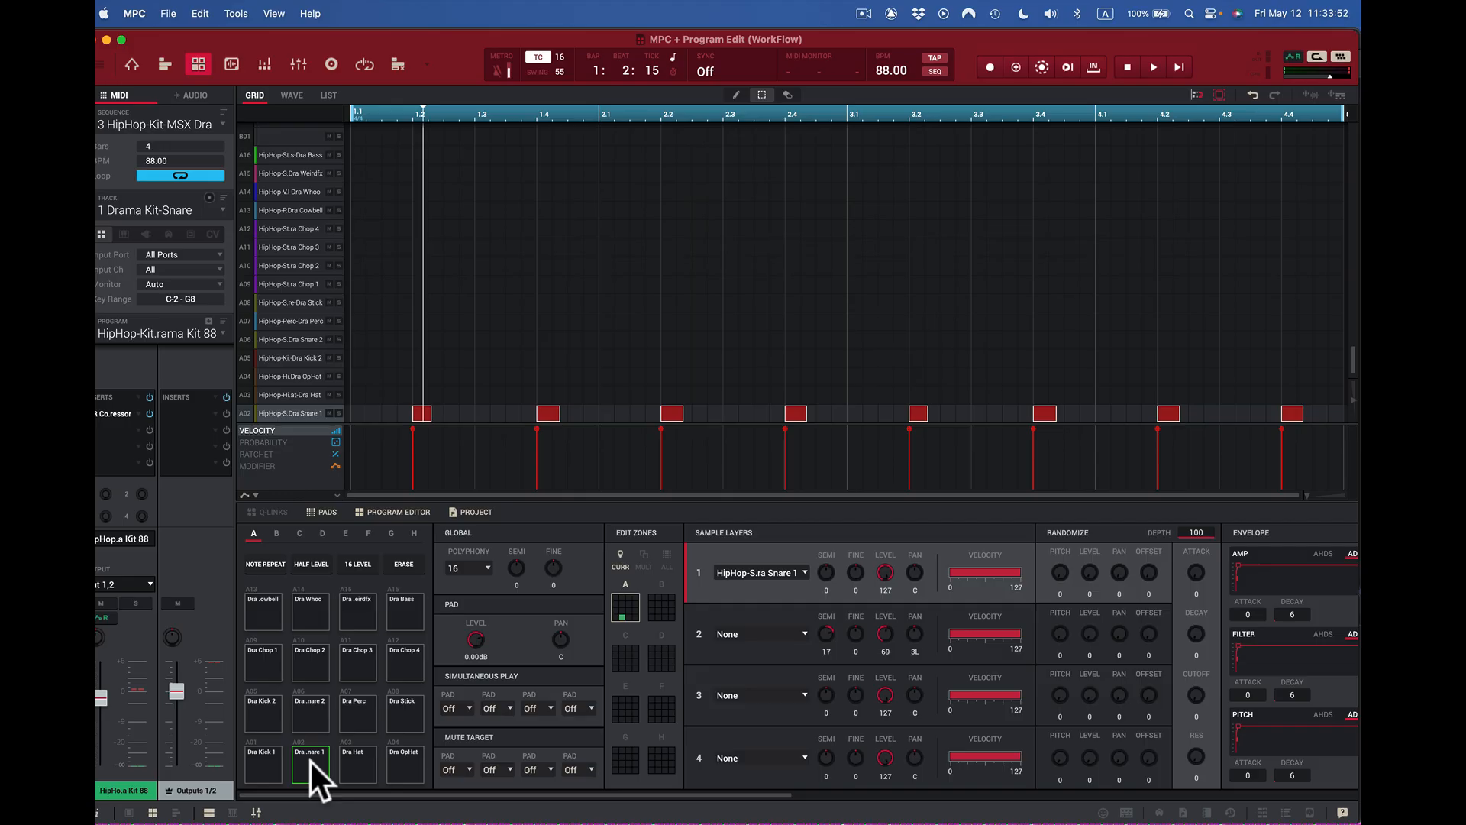
click(467, 709)
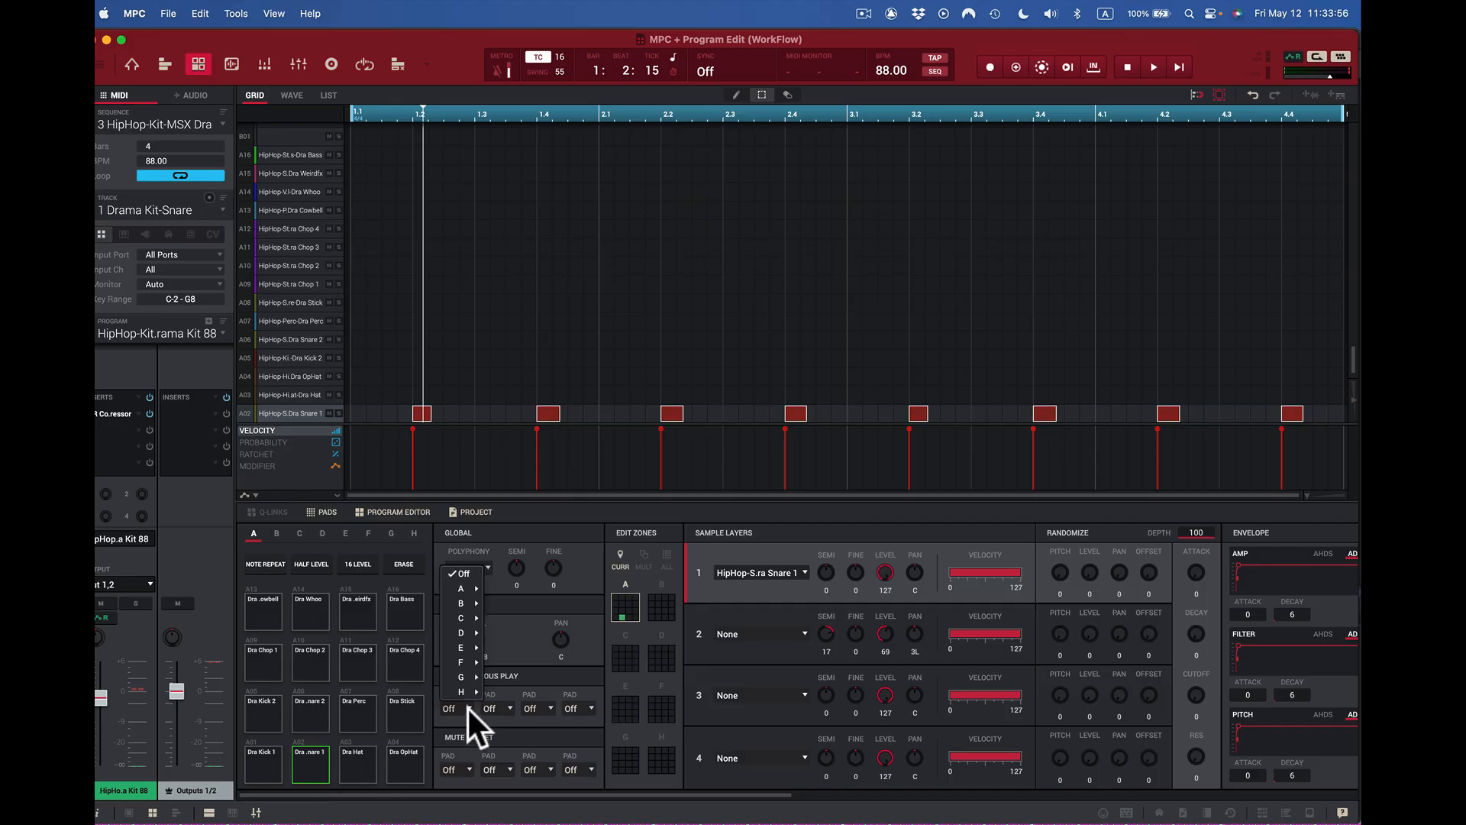
mouse_move(471, 617)
mouse_move(468, 589)
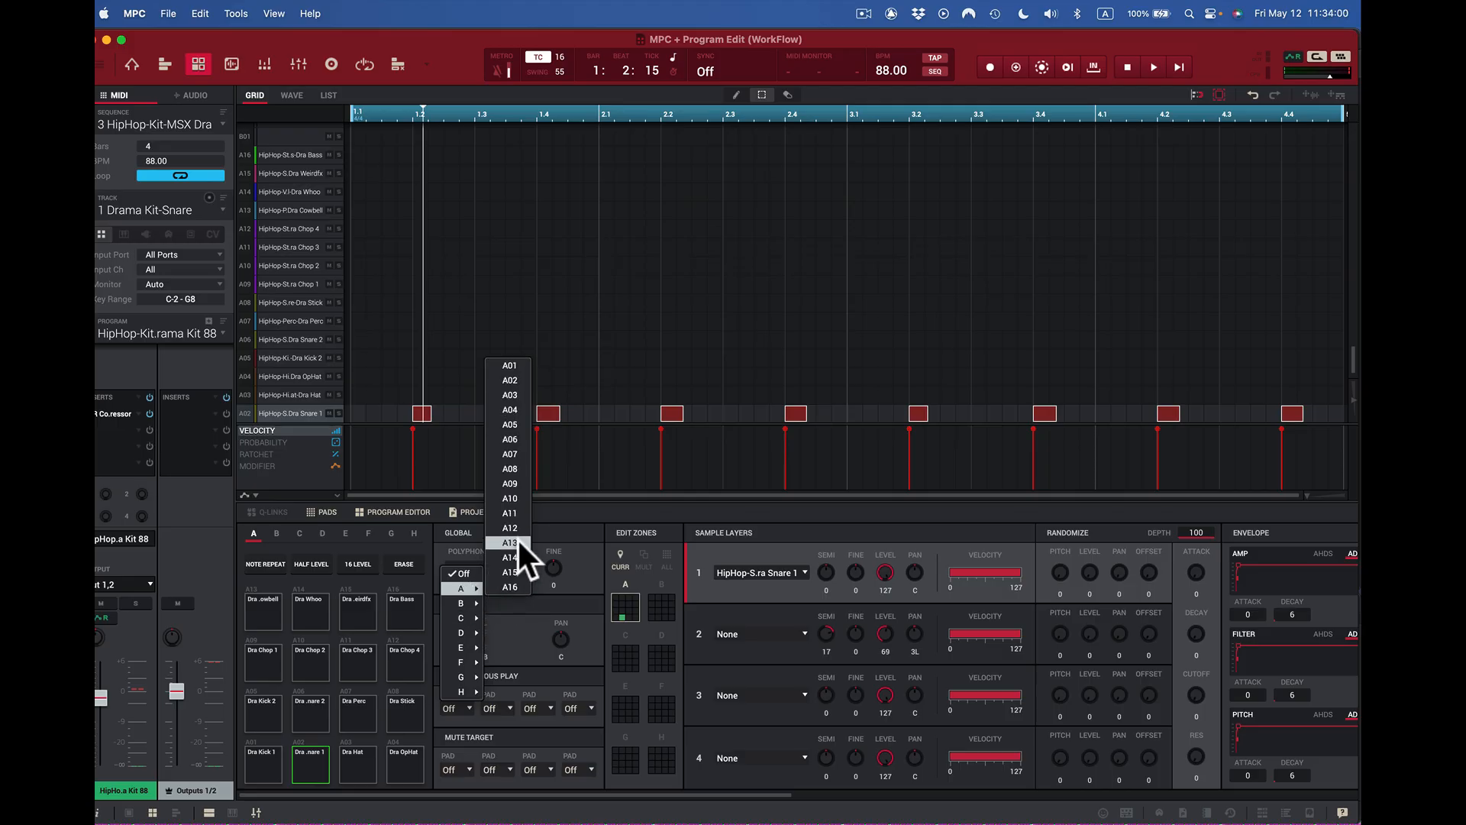
click(513, 393)
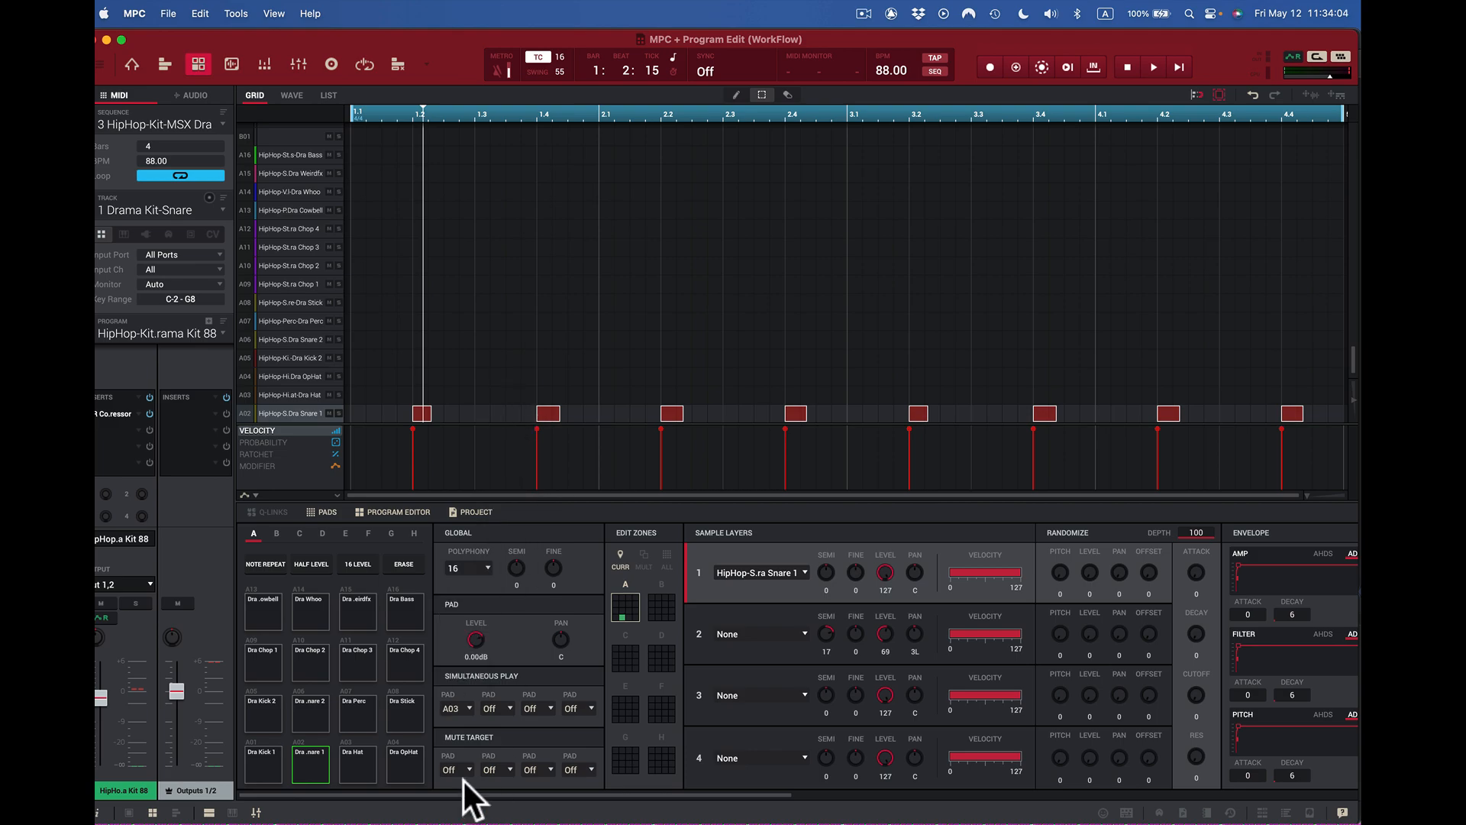
click(313, 763)
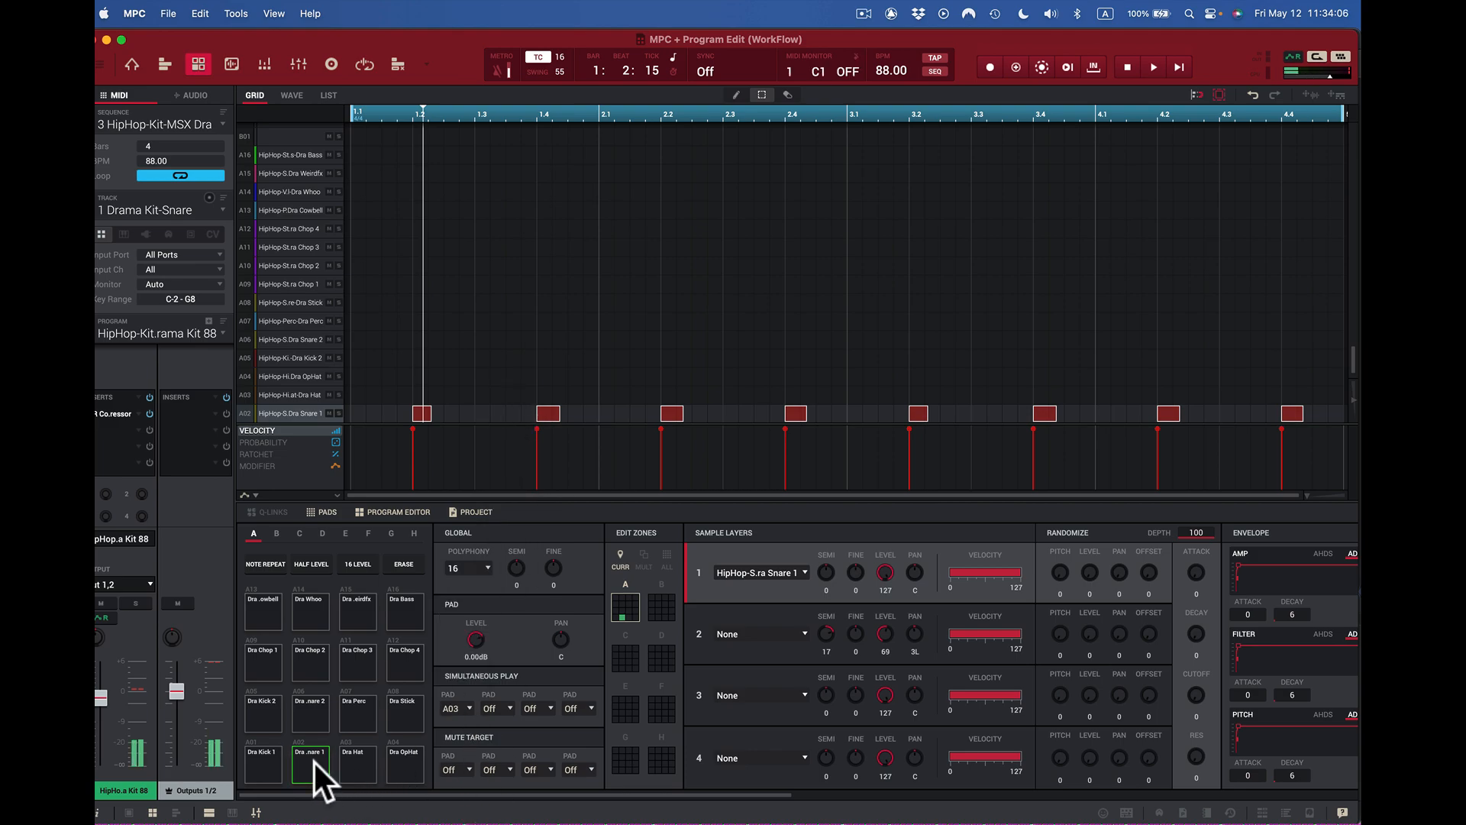
- Change the first simultaneous play pad of Snare 1 to A07 and audition the combination
click(463, 704)
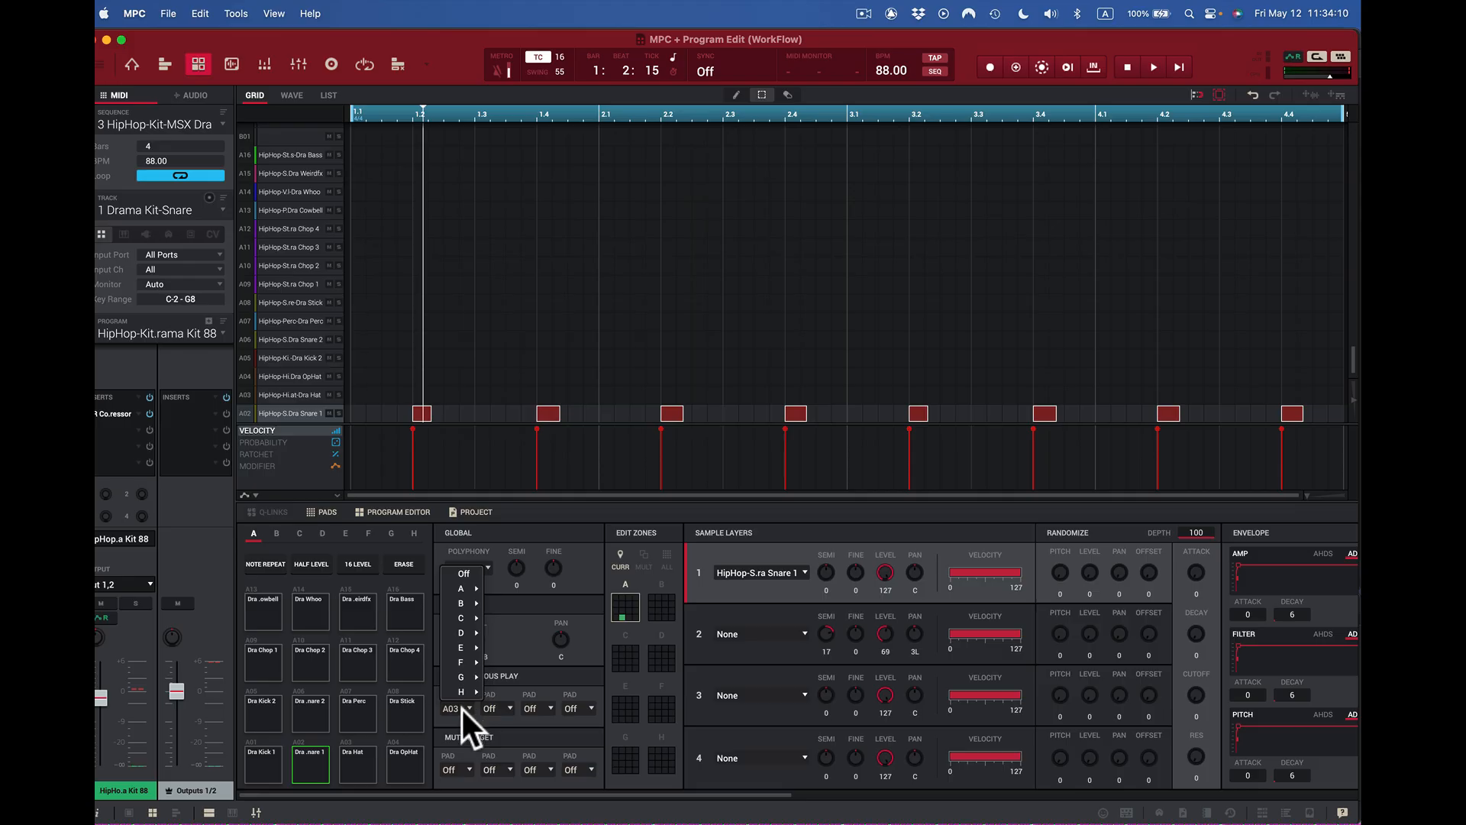
mouse_move(475, 587)
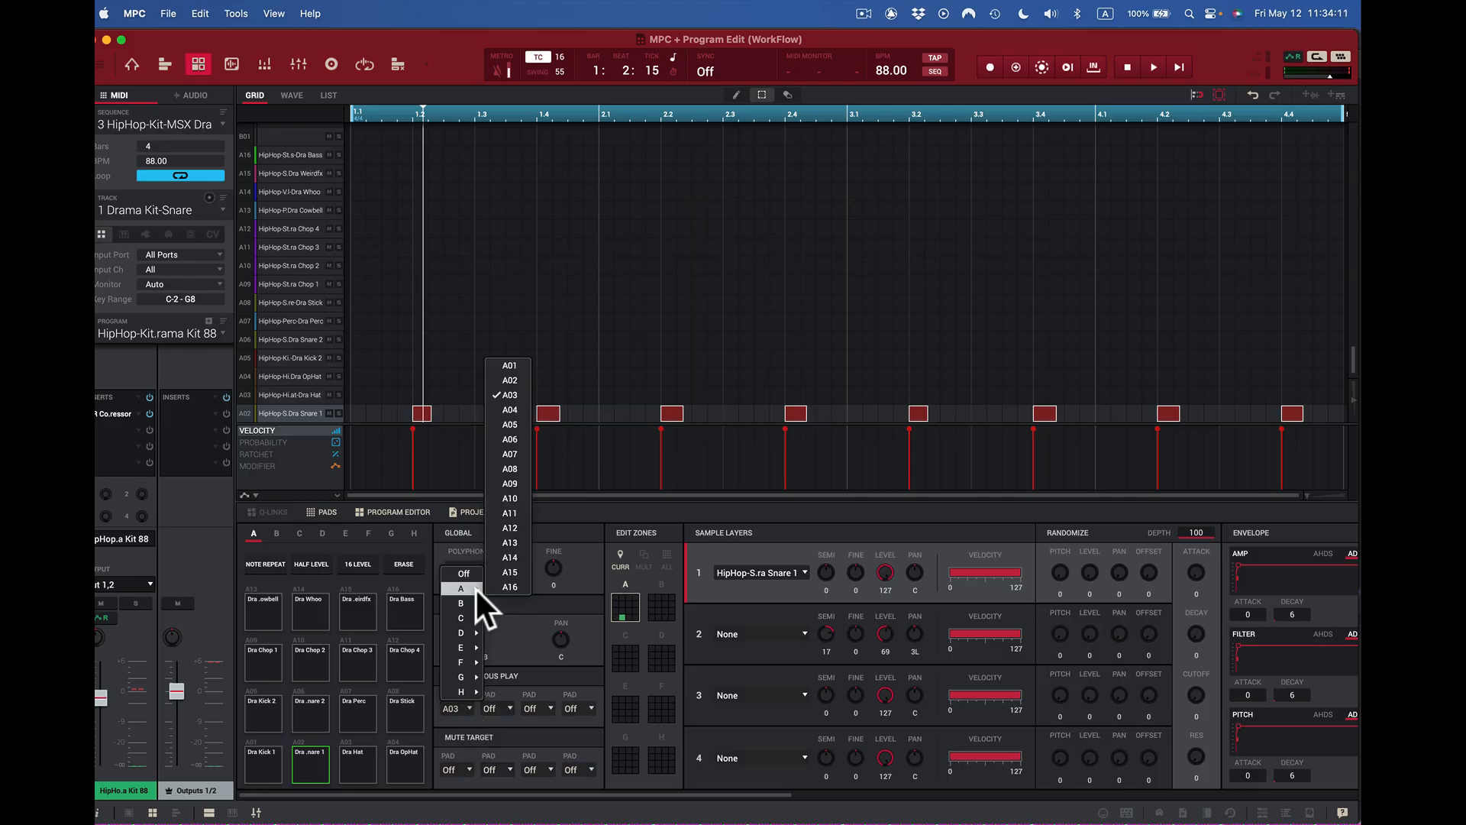
click(519, 454)
click(323, 754)
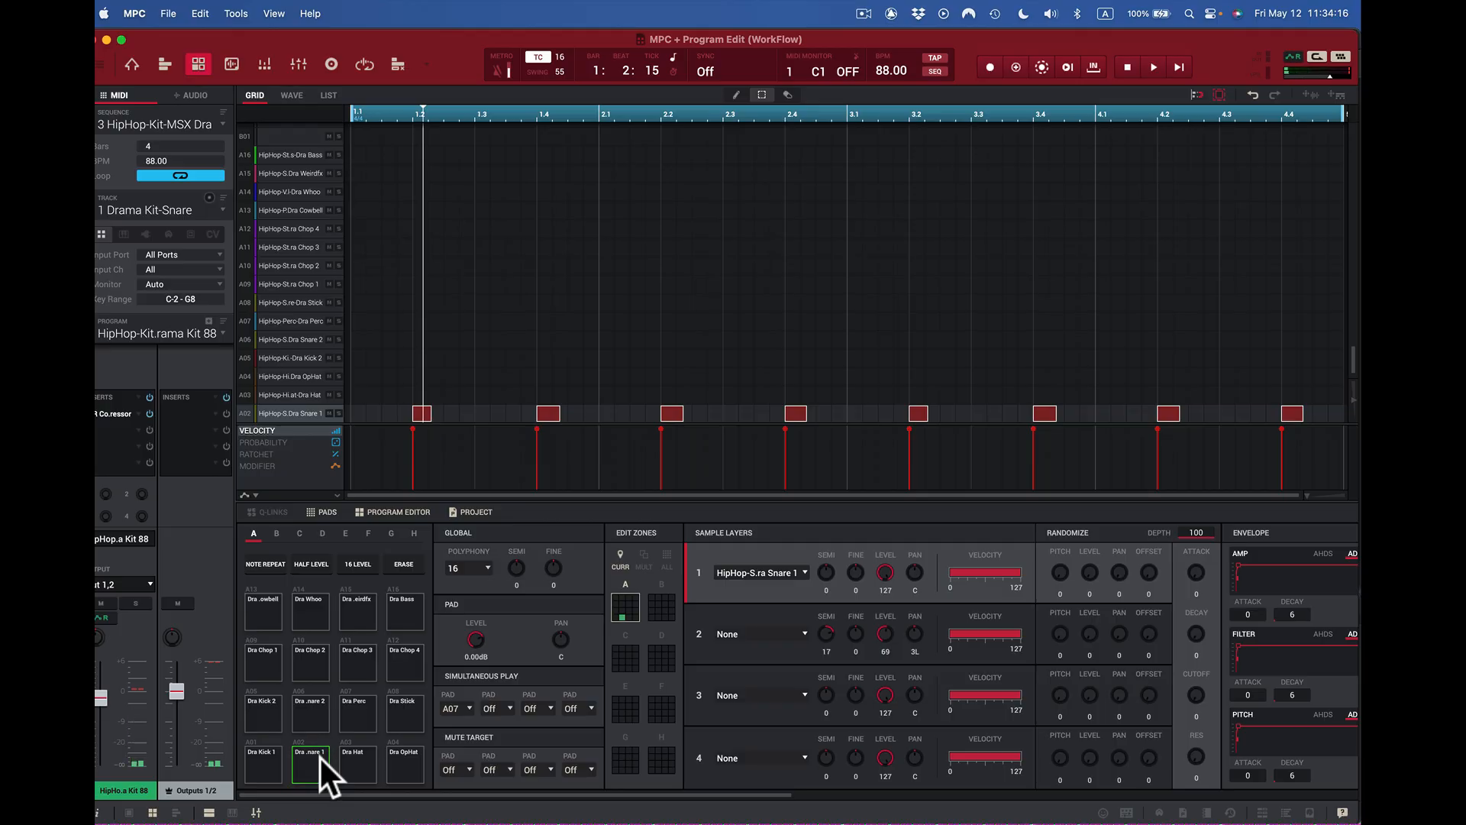
- Turn Snare 1's first simultaneous play pad off and assign A07 to it again
click(465, 706)
click(452, 575)
click(469, 703)
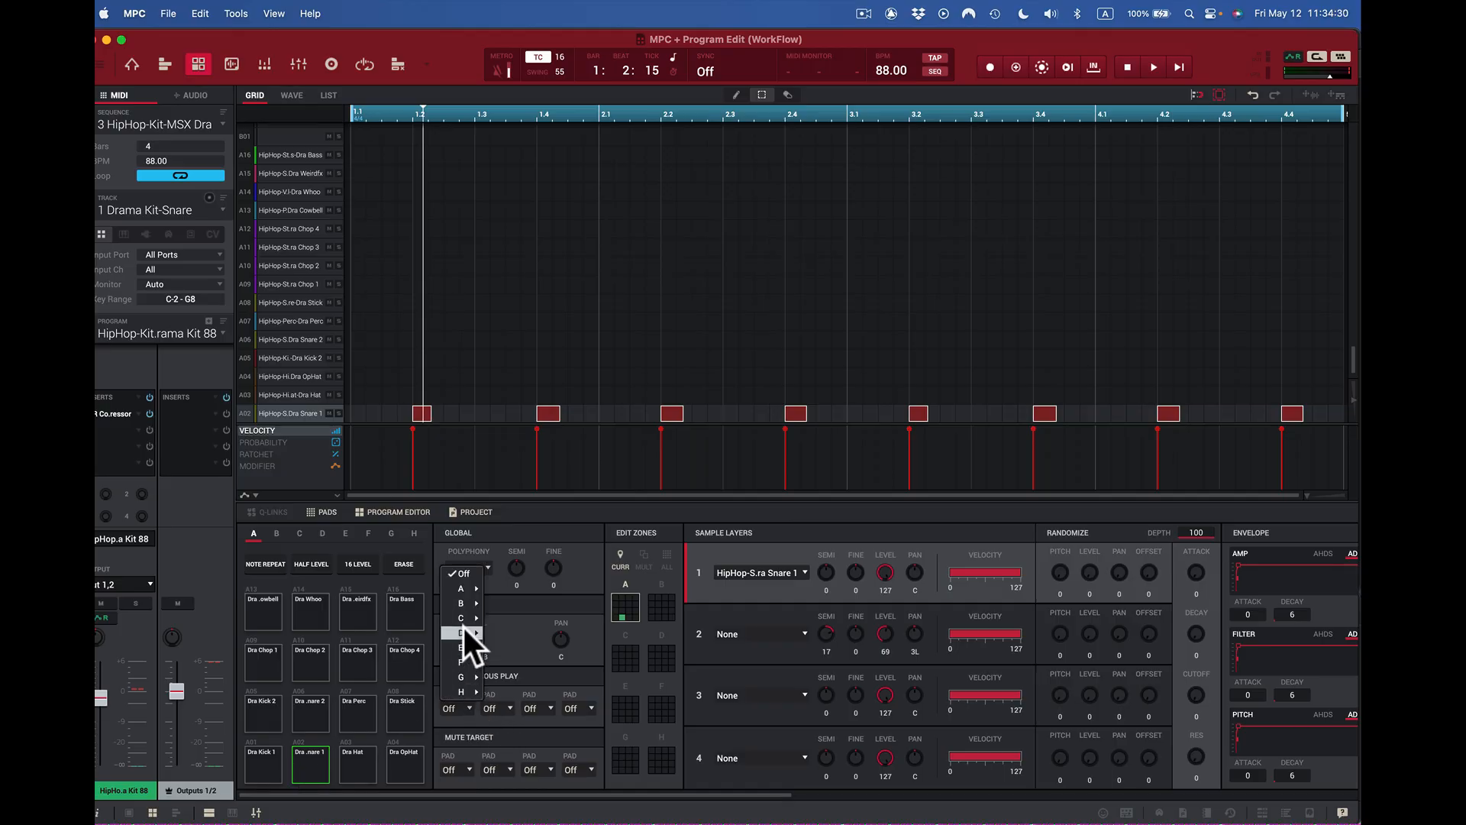
mouse_move(460, 585)
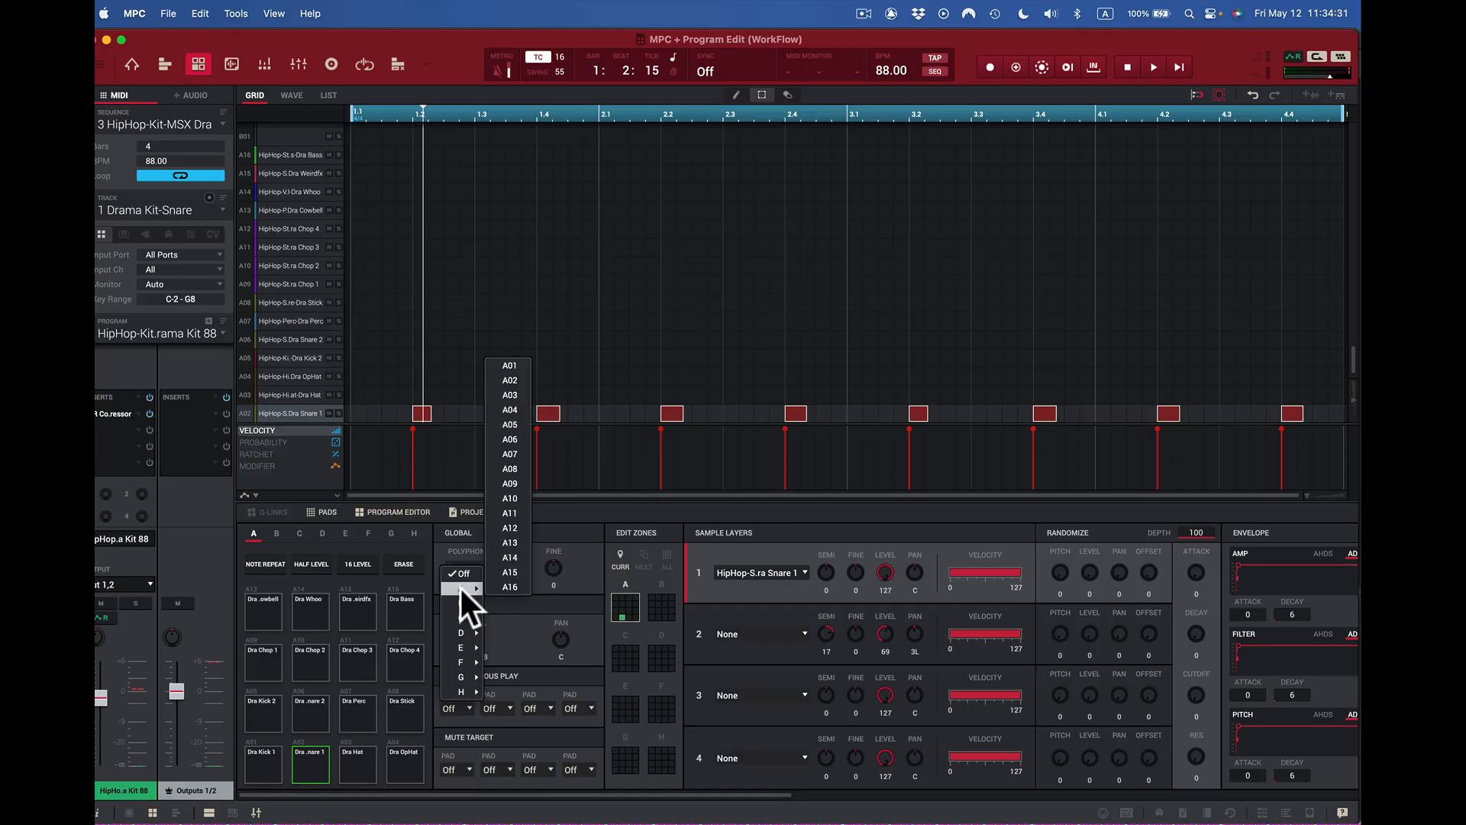
click(511, 453)
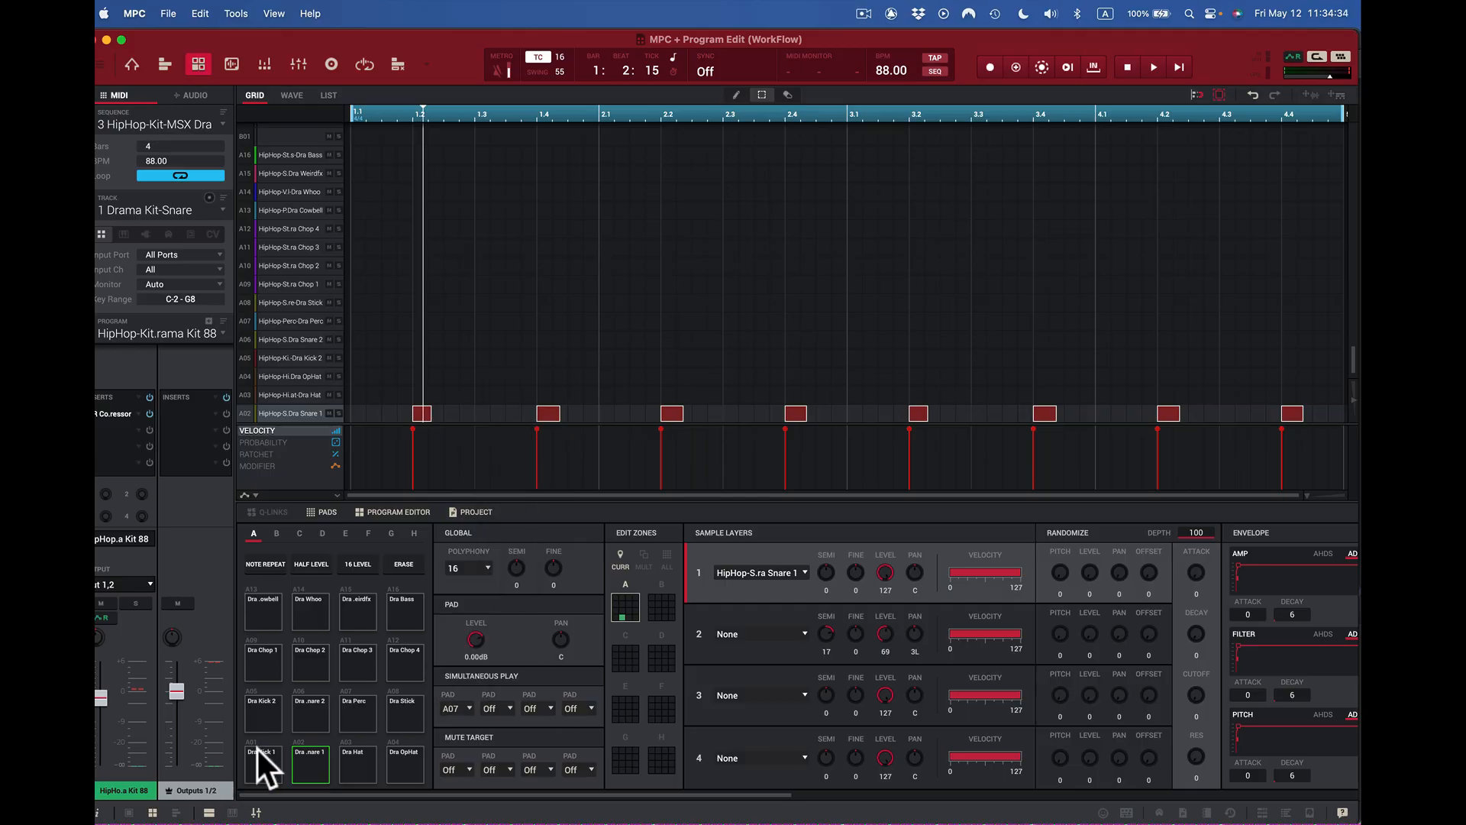
- Audition the Perc and Snare 1 pads and set Snare 1's first simultaneous play pad to Off
click(355, 718)
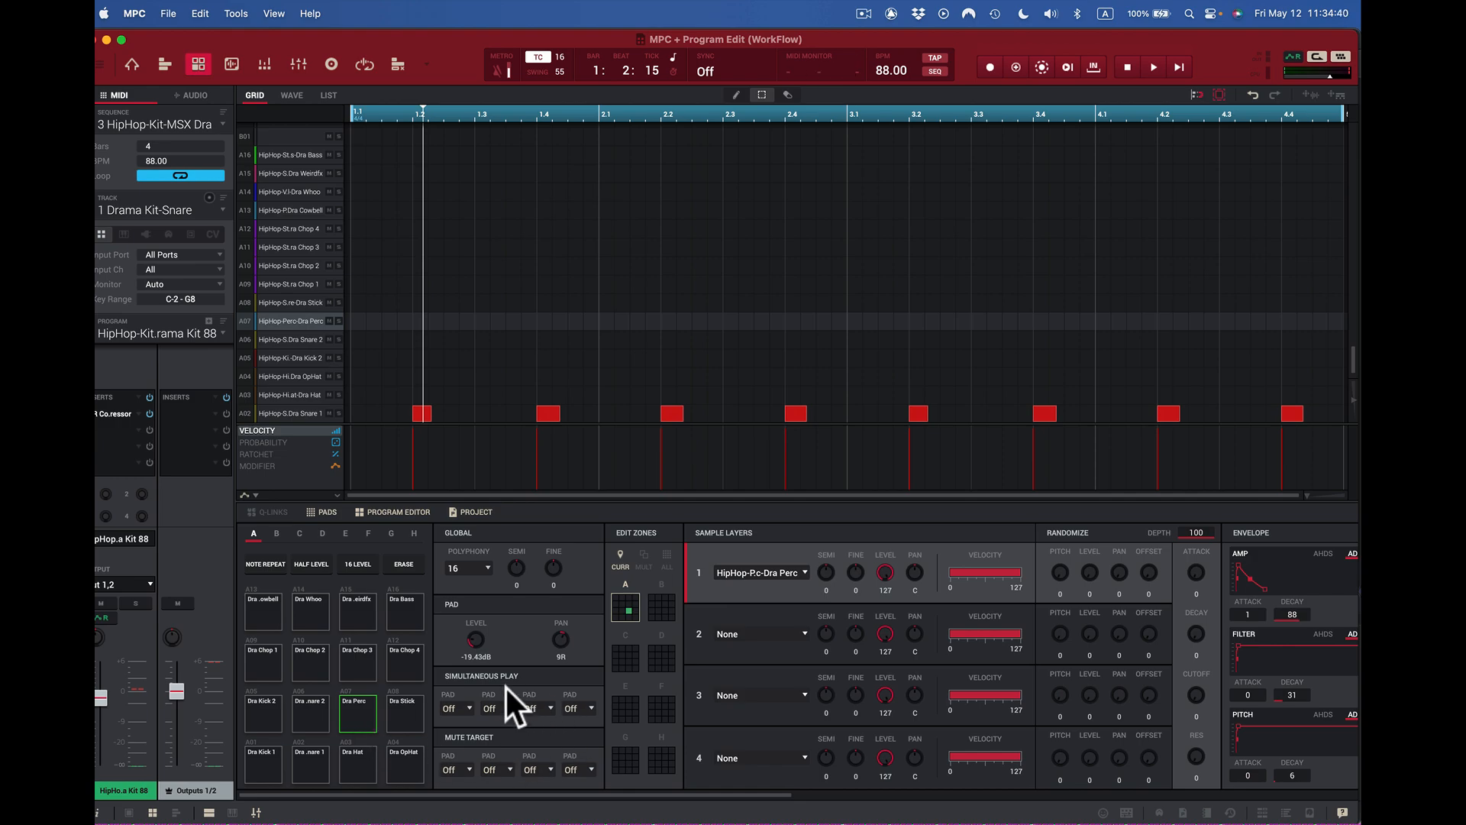
click(310, 767)
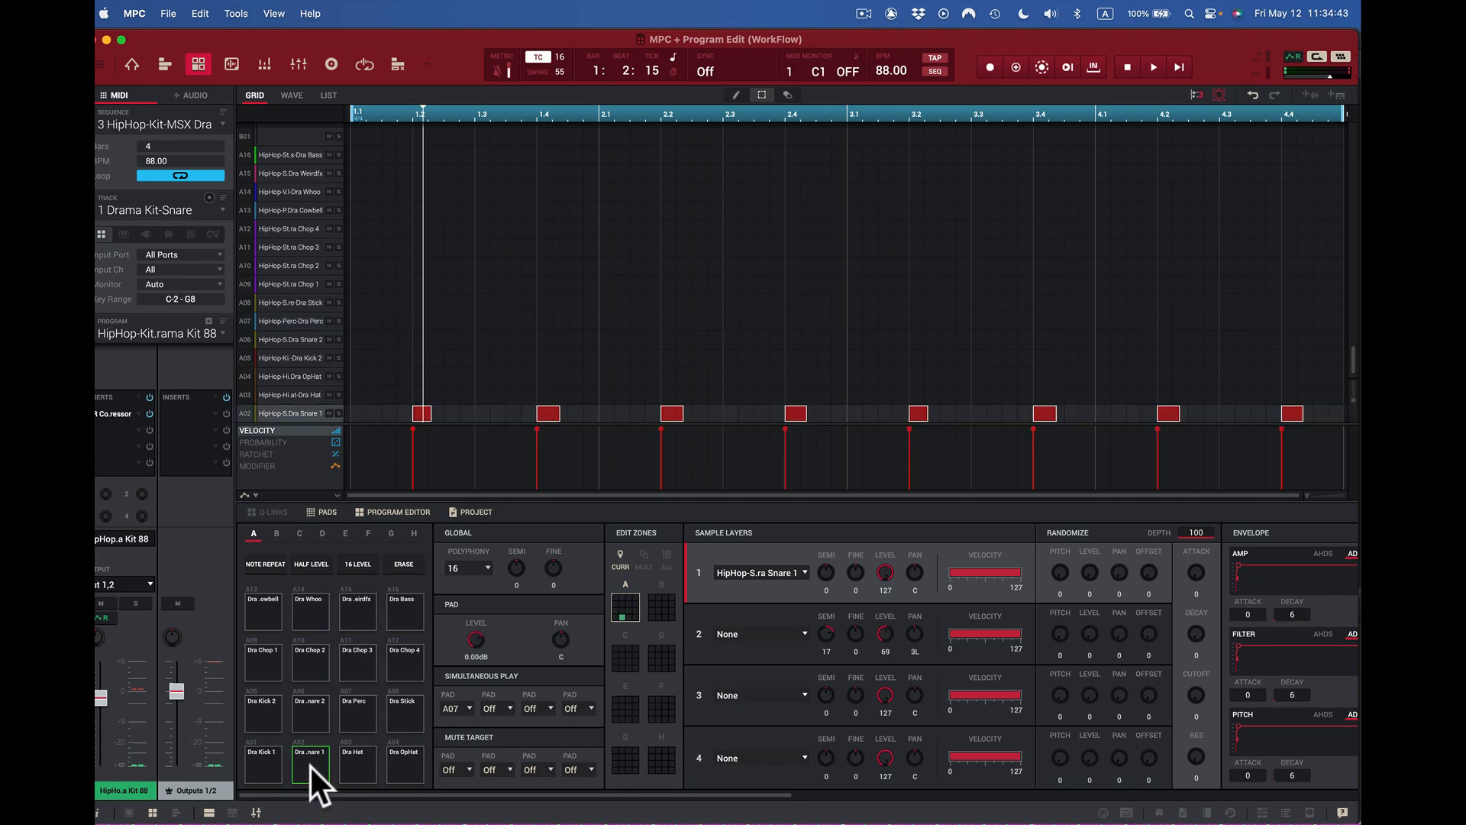
click(465, 708)
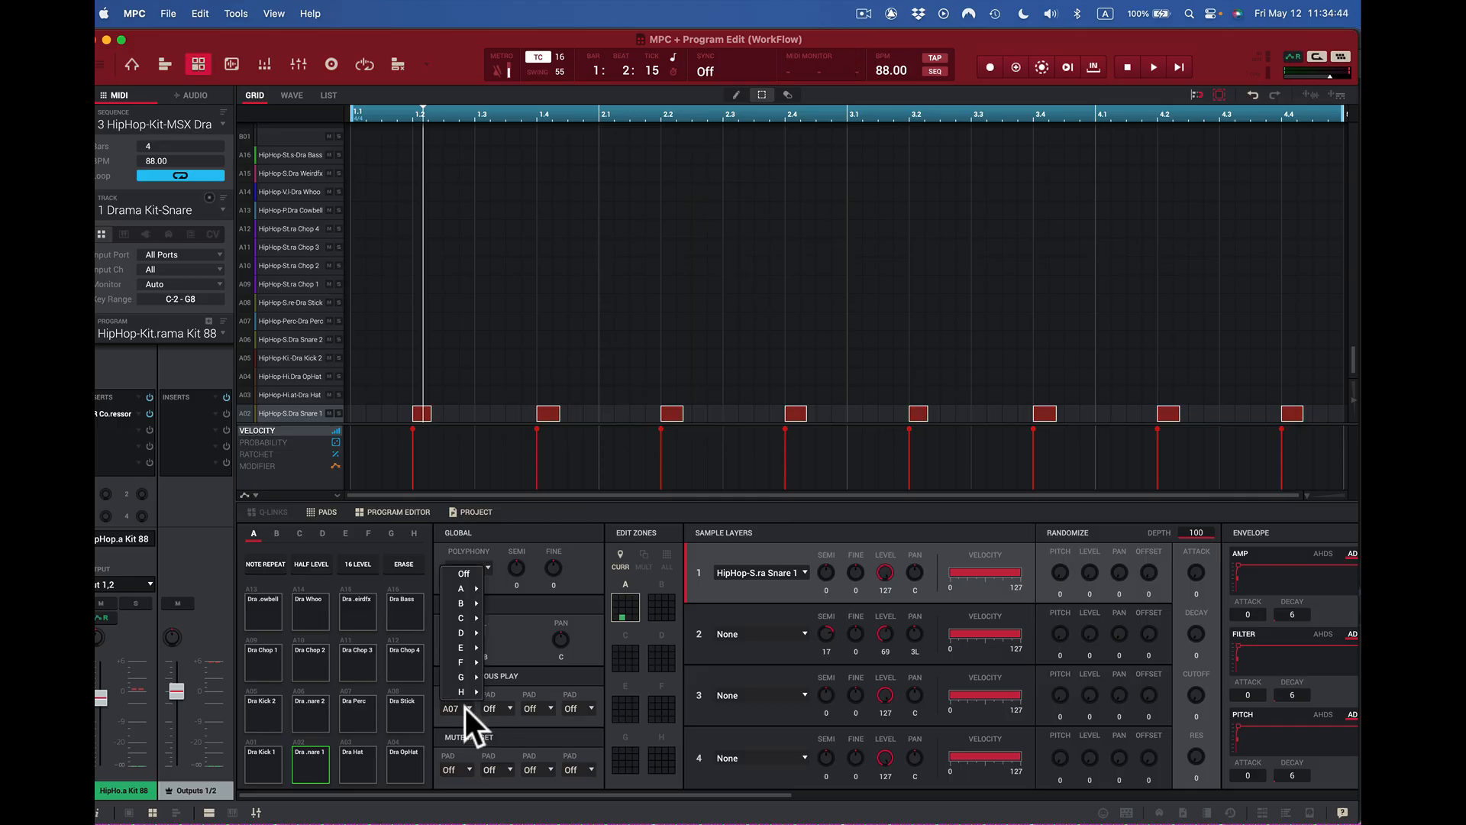
click(472, 572)
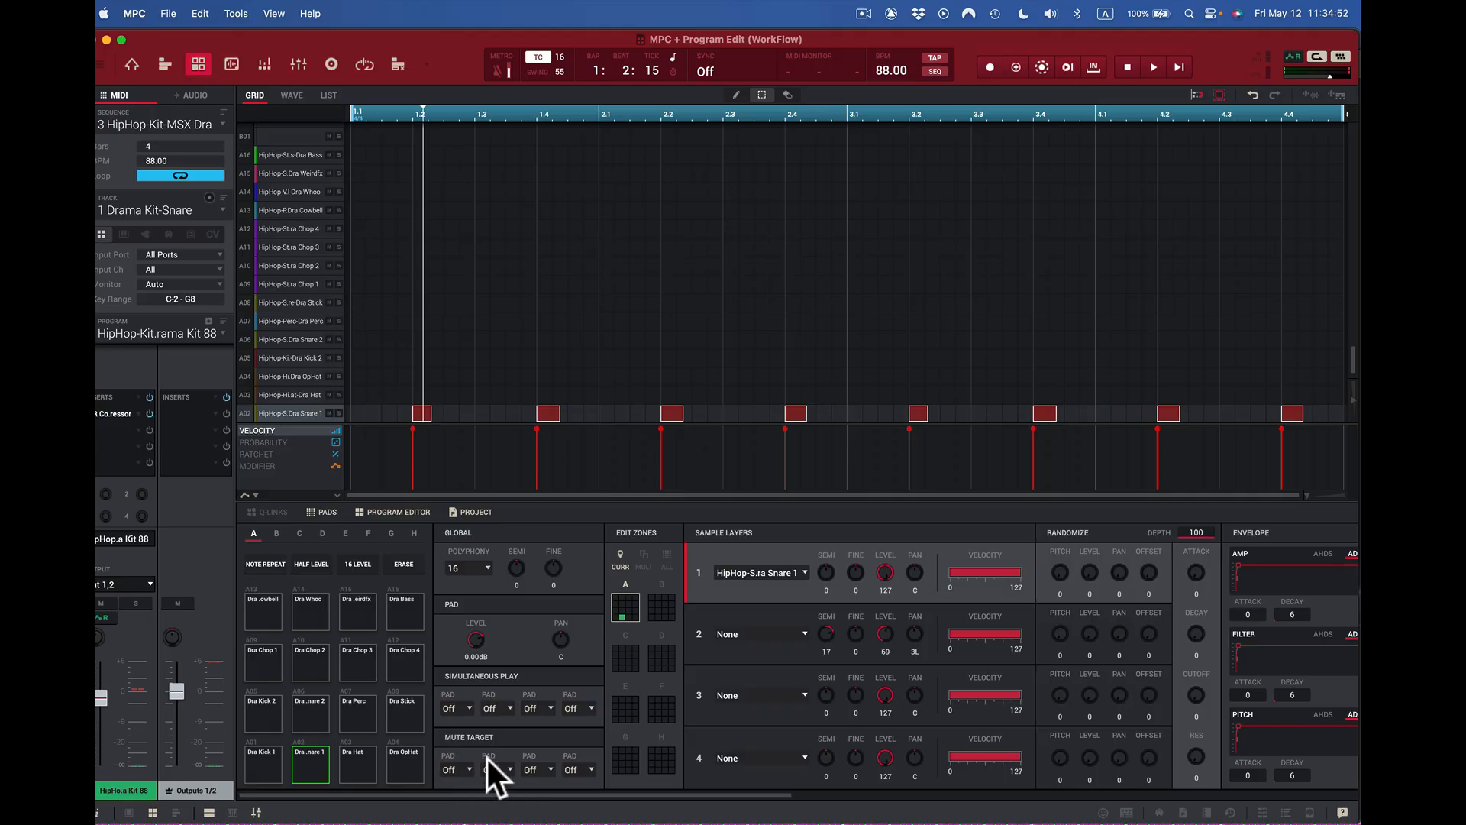
- Audition the Snare 1 and Chop 2 pads and set the first mute target of Snare 1 to A10
click(306, 771)
click(313, 665)
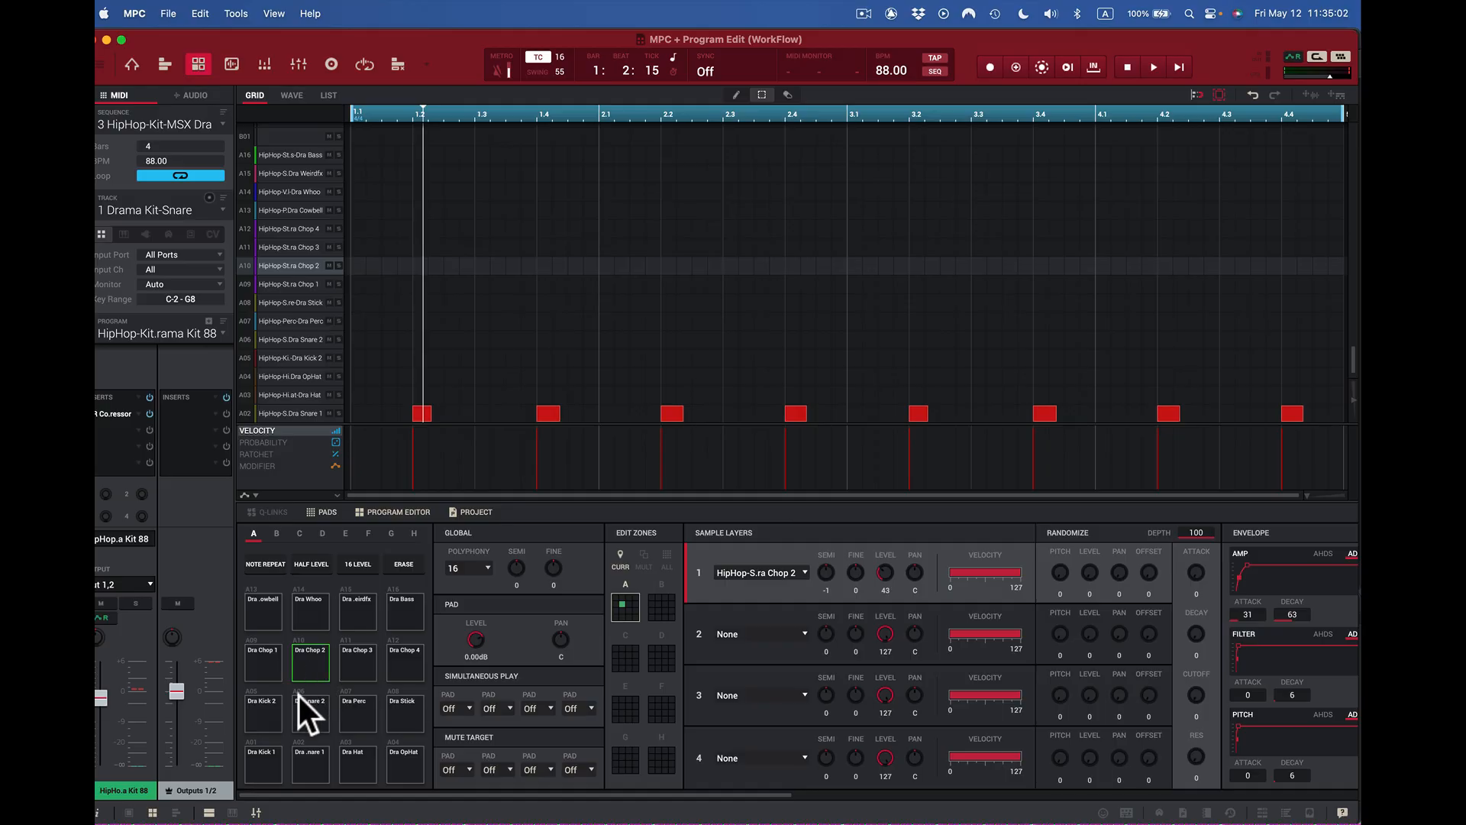
click(310, 762)
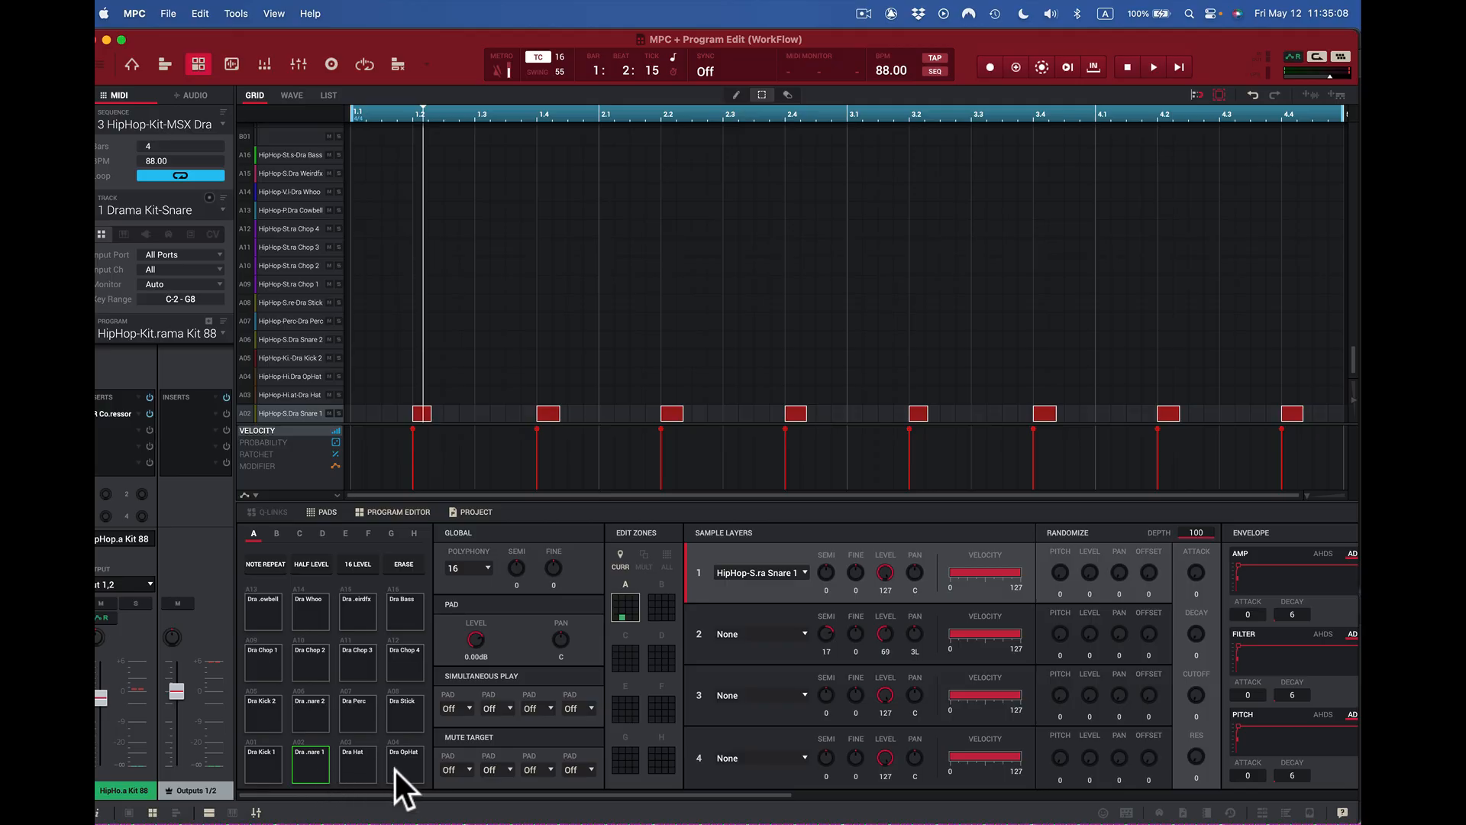
click(469, 768)
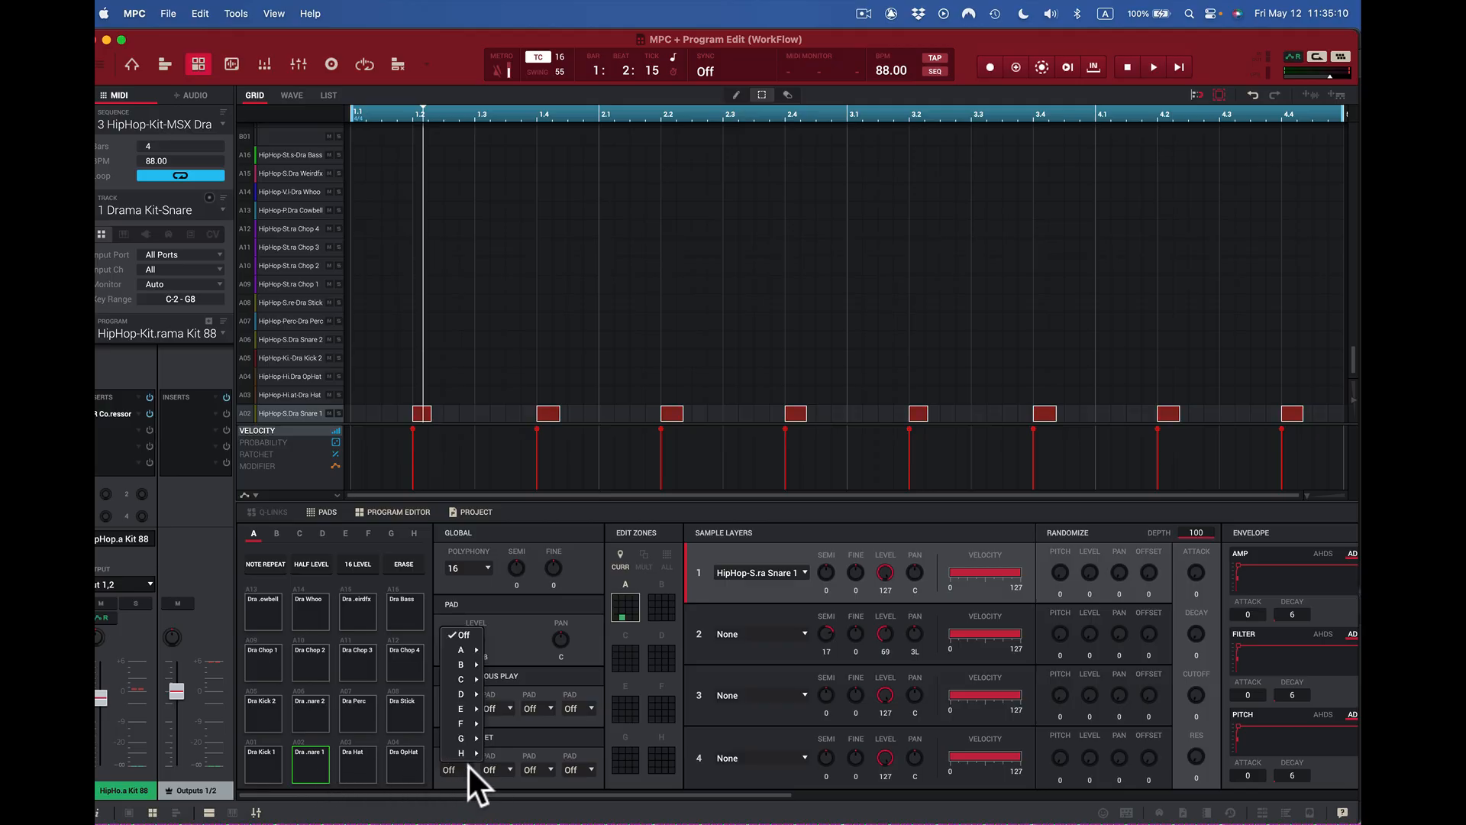
mouse_move(467, 649)
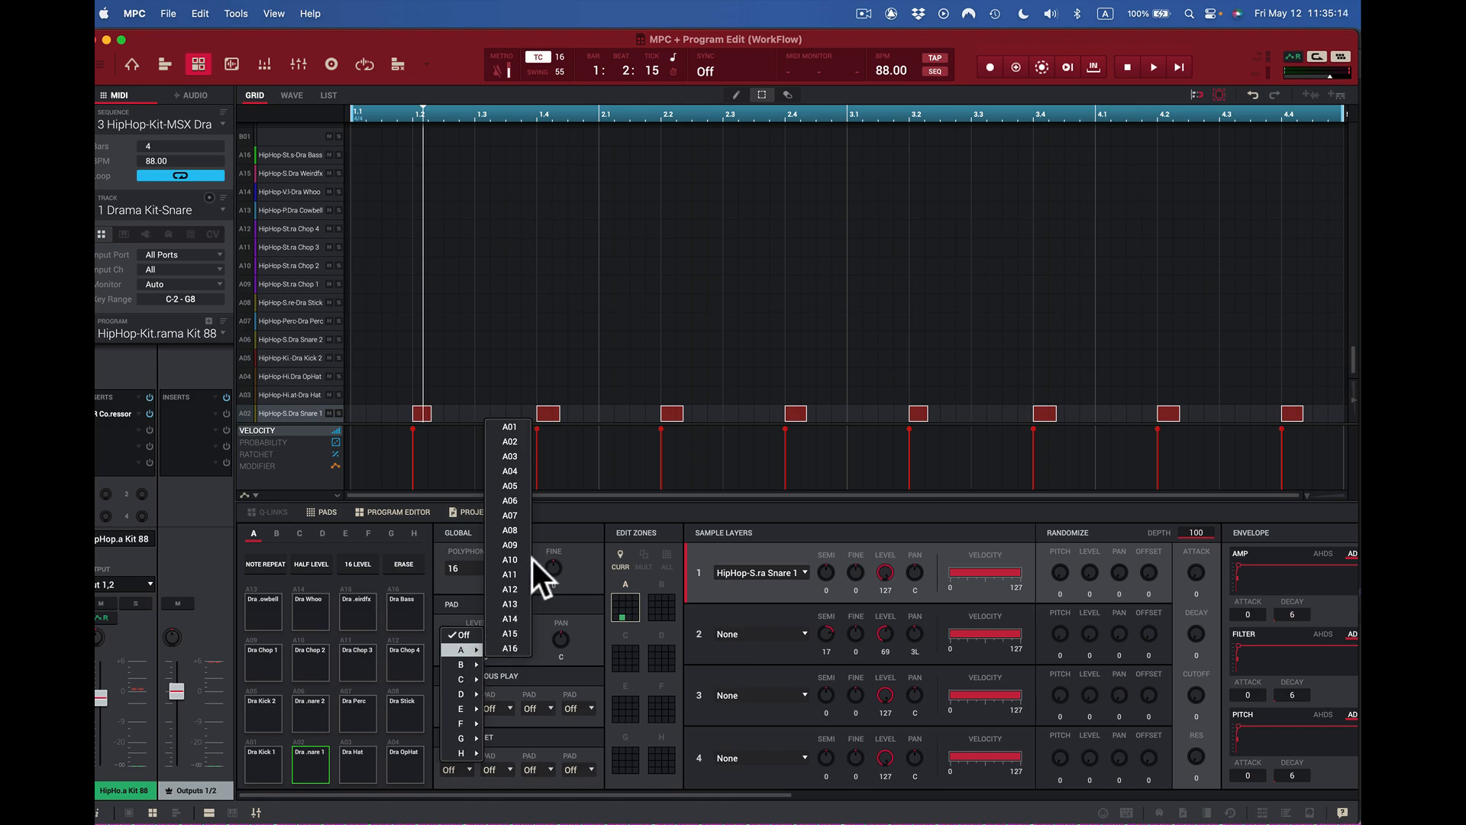
click(510, 560)
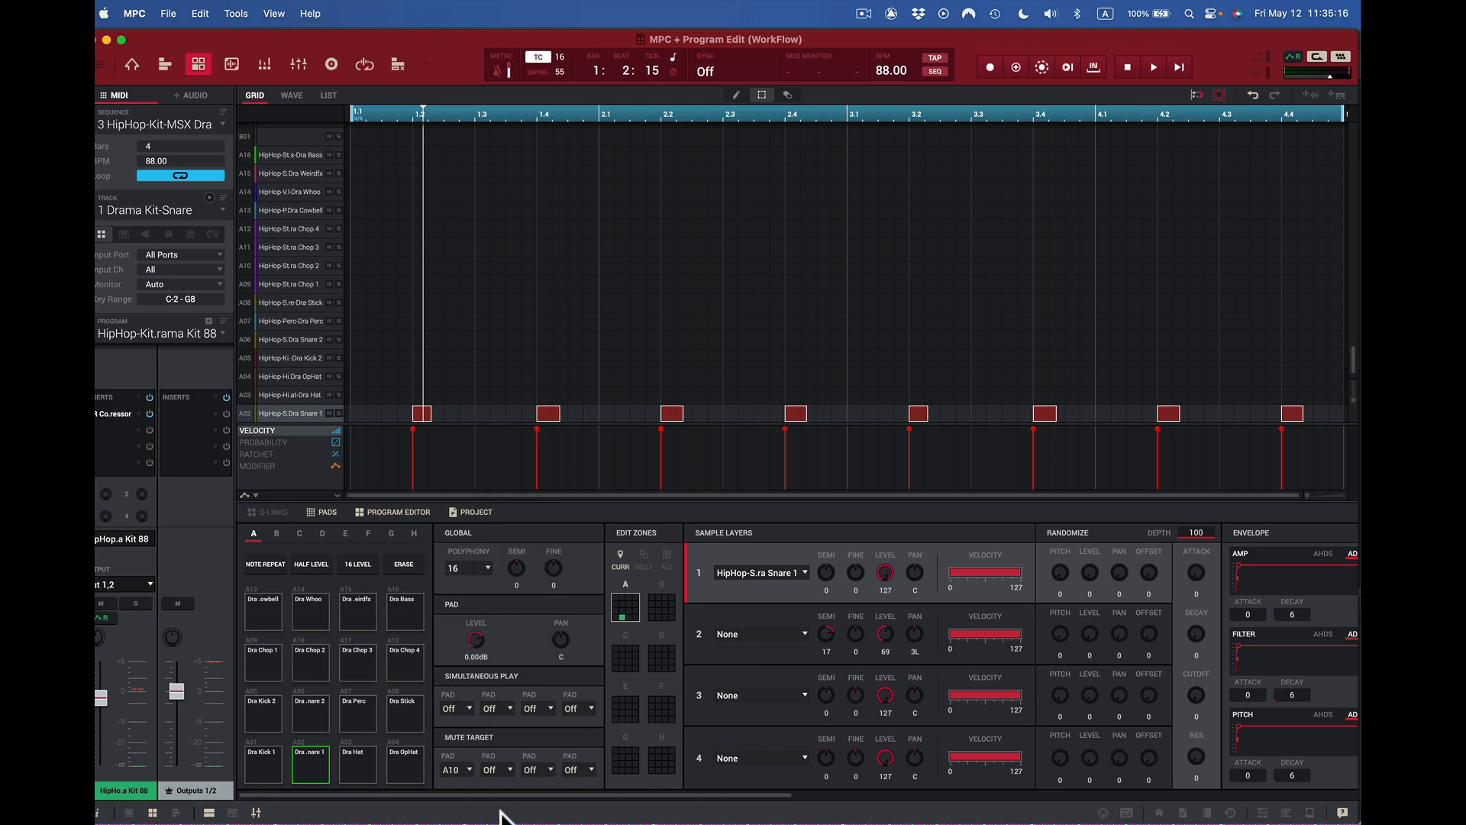
- Test cutting off Chop 2 by playing Snare 1 after it, and set Snare 1's first mute target to Off
click(315, 669)
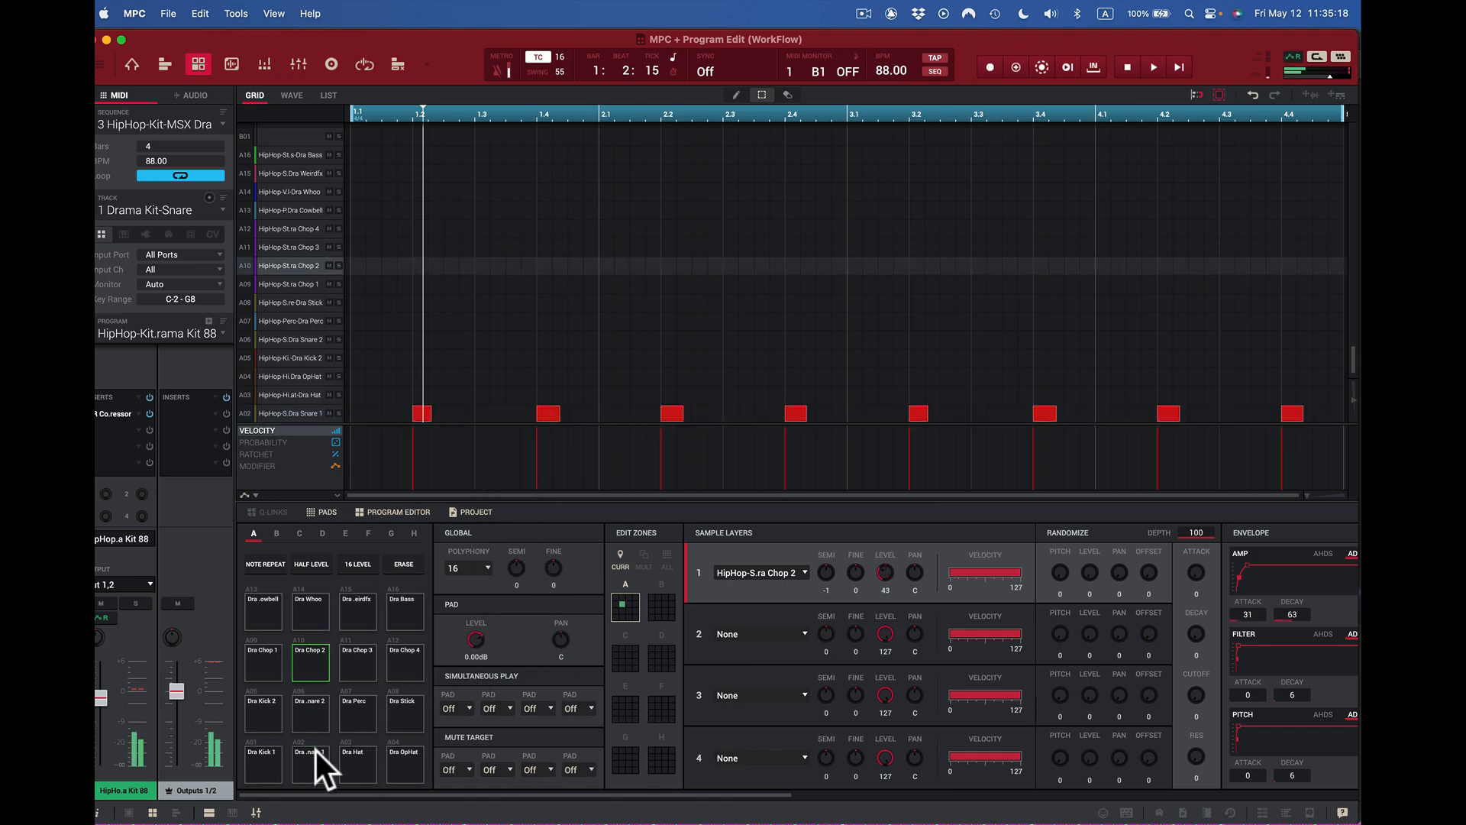
click(316, 750)
click(310, 668)
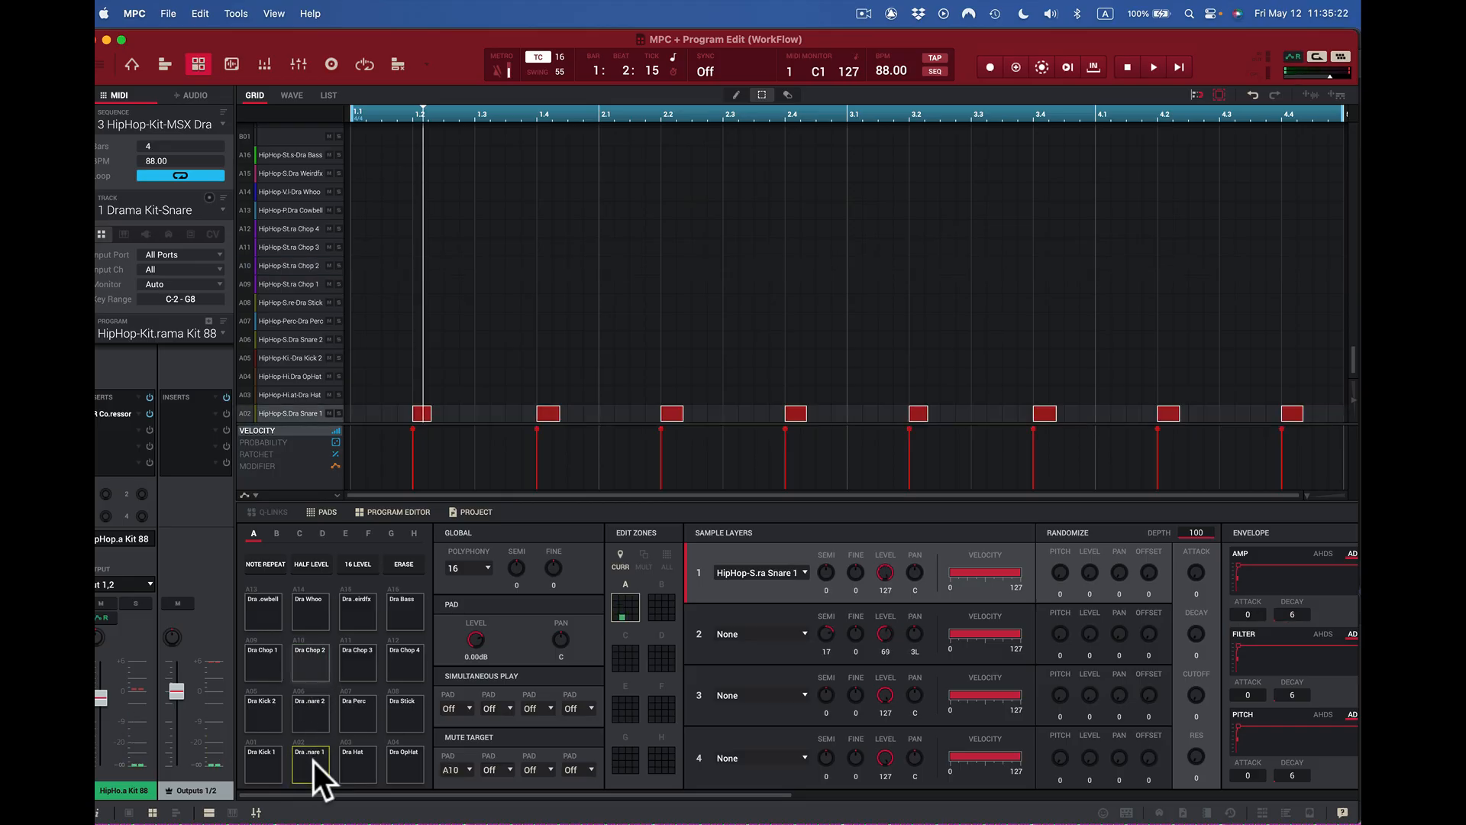
click(310, 762)
click(466, 769)
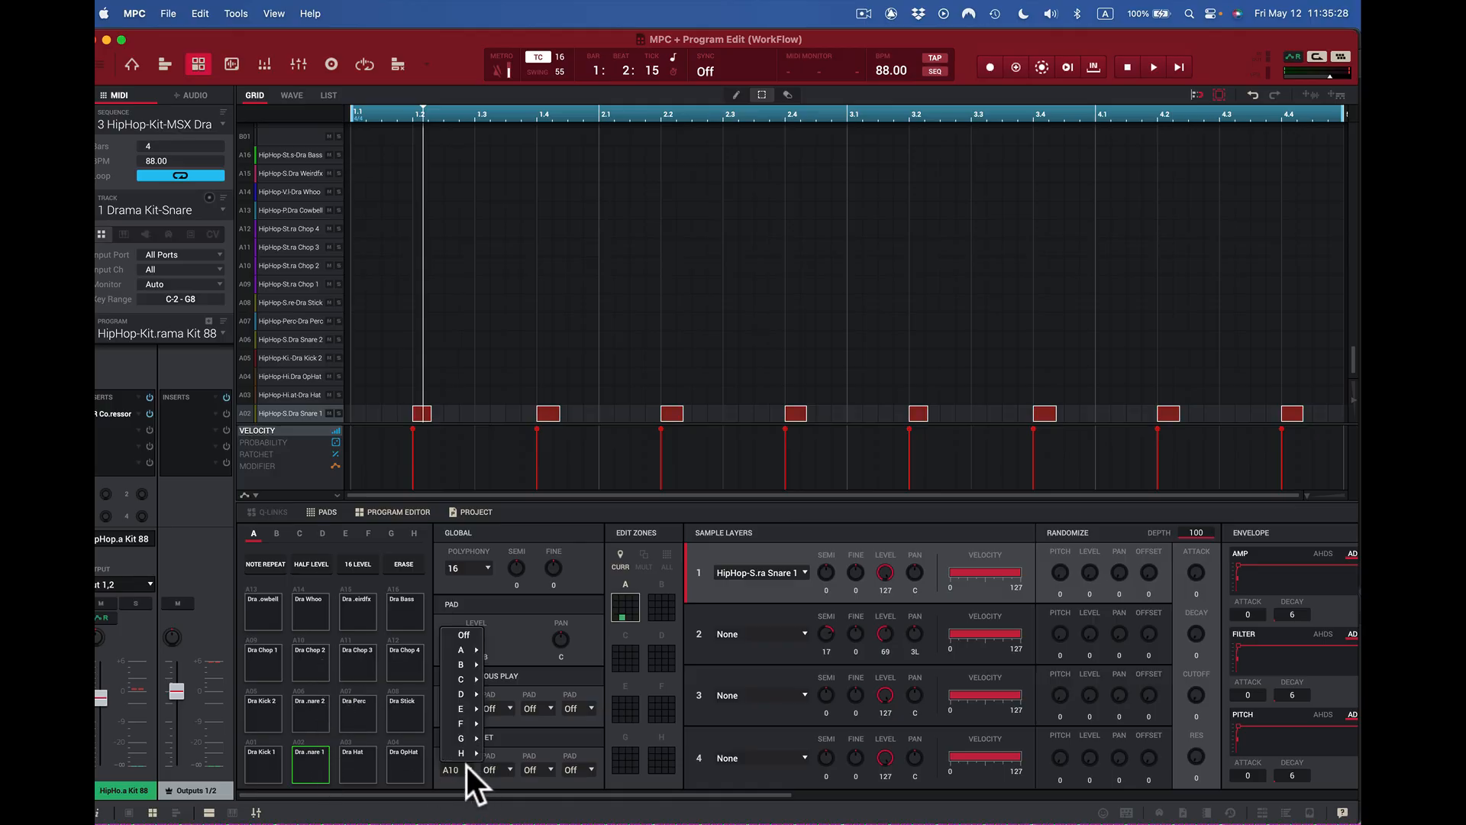
click(461, 634)
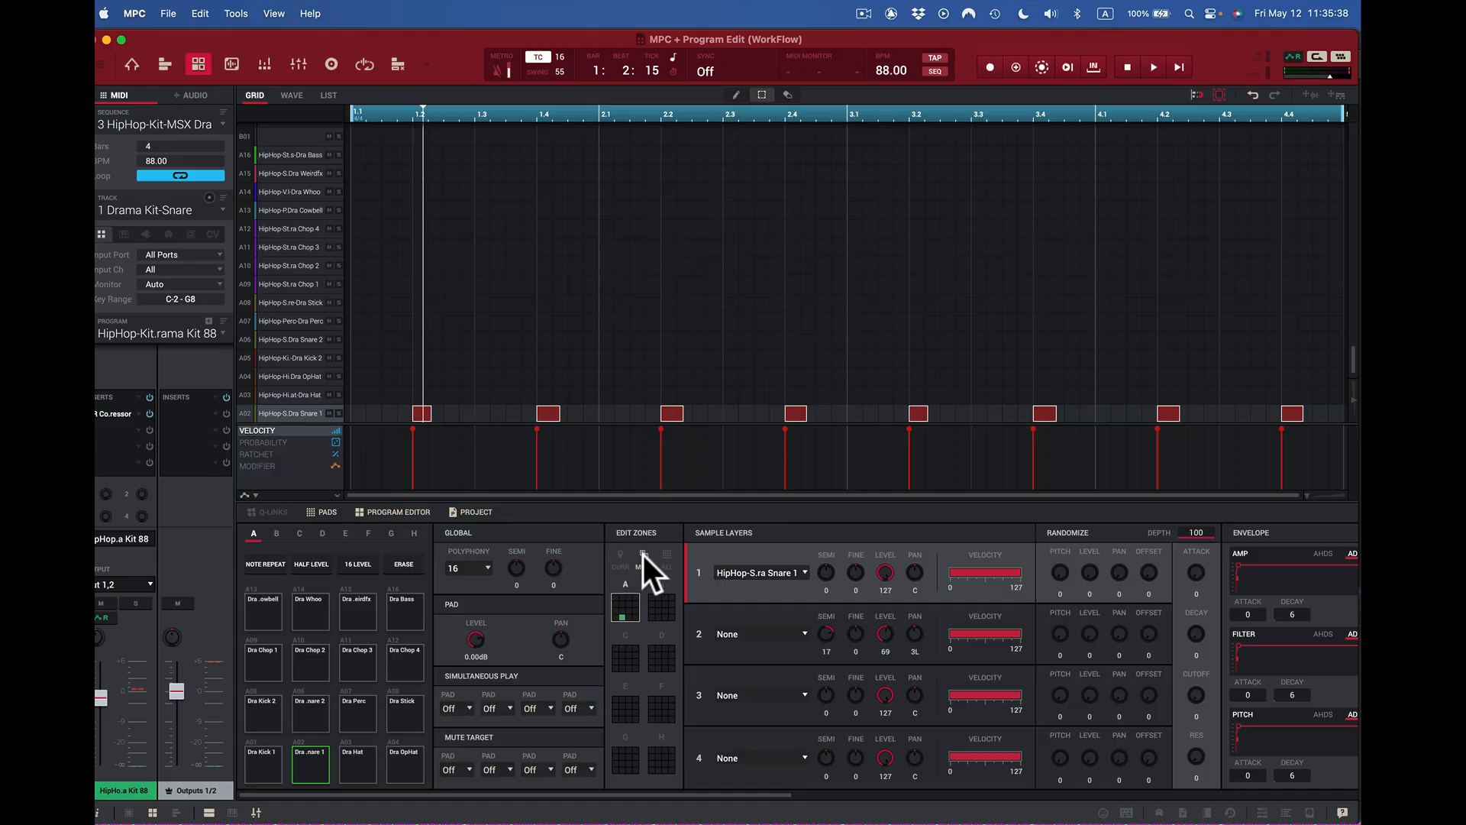
- Extend the edit zones to all pads, restore them to Current, and load 808 Snare_lo1 into Snare 1's second sample layer
click(668, 557)
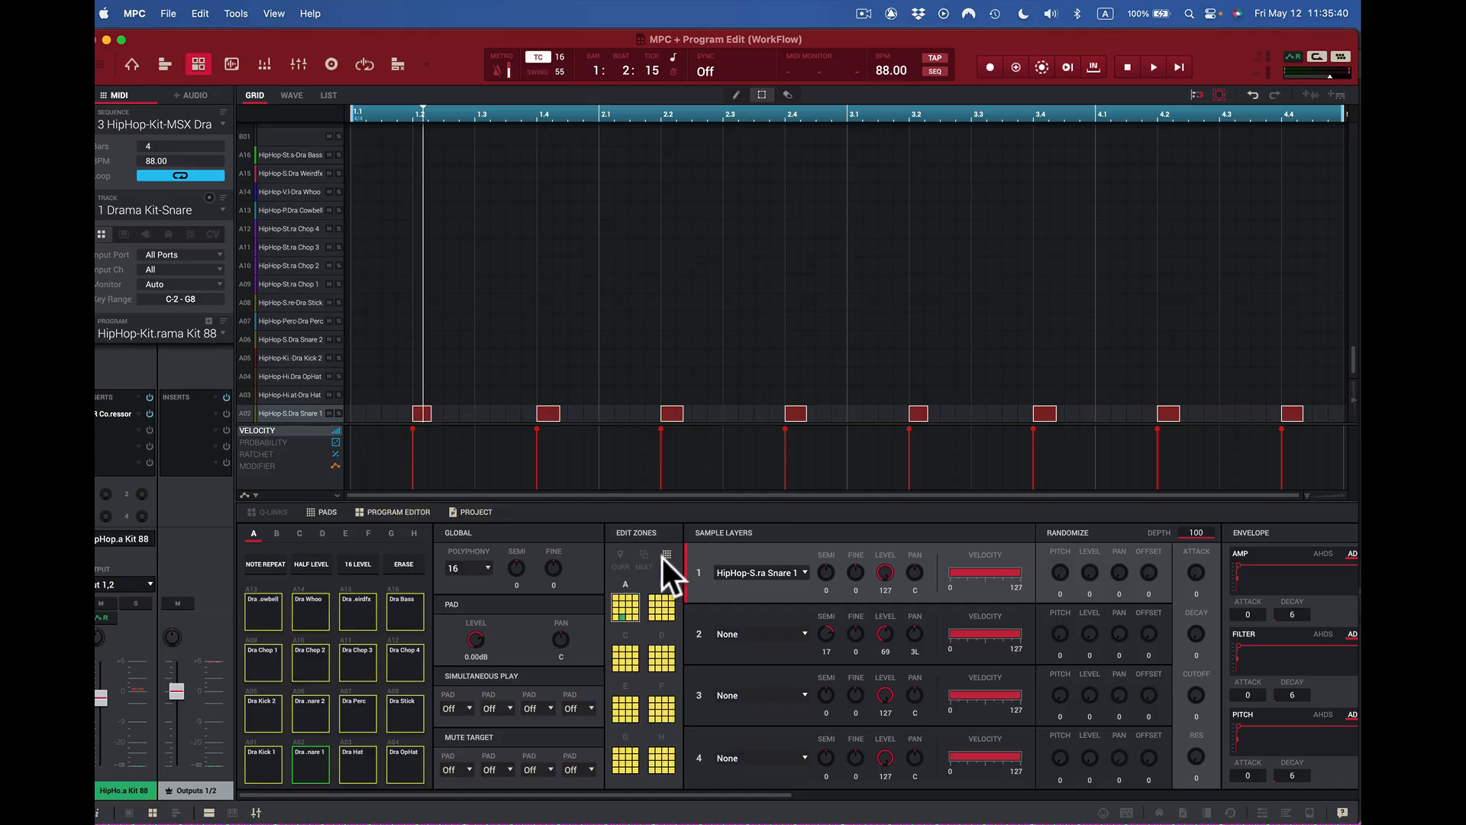
click(621, 554)
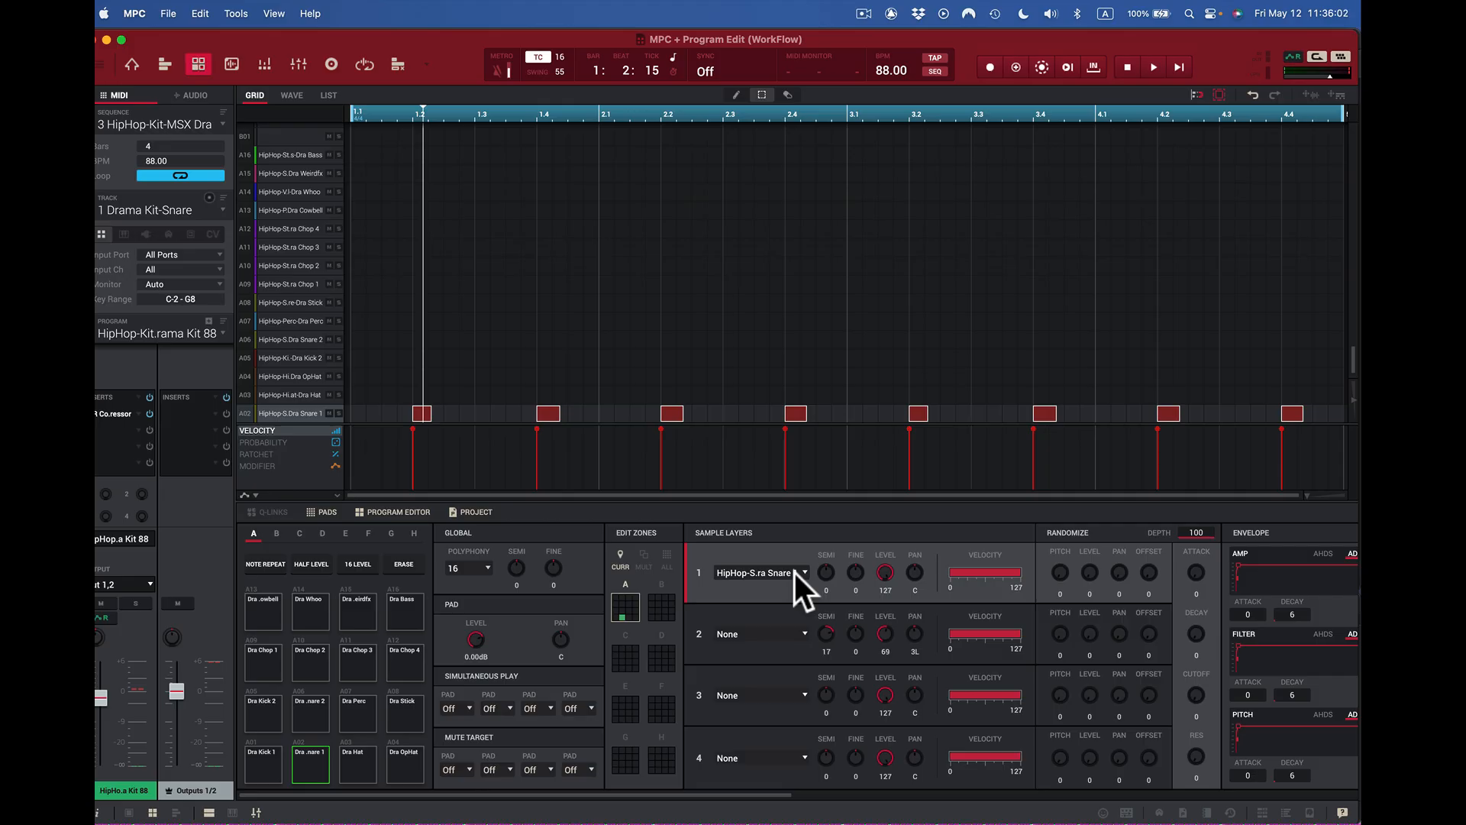
click(805, 632)
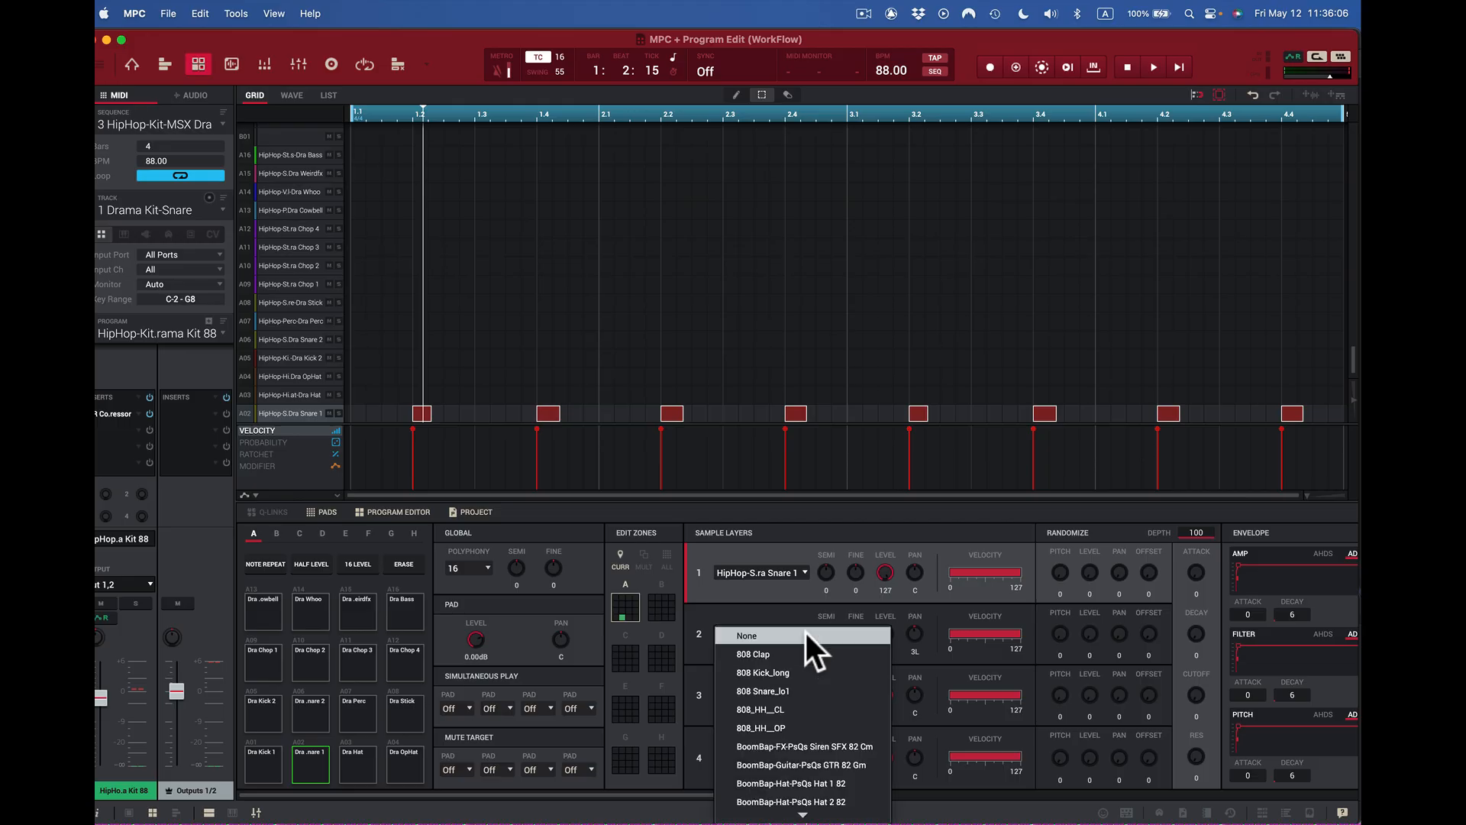
click(765, 690)
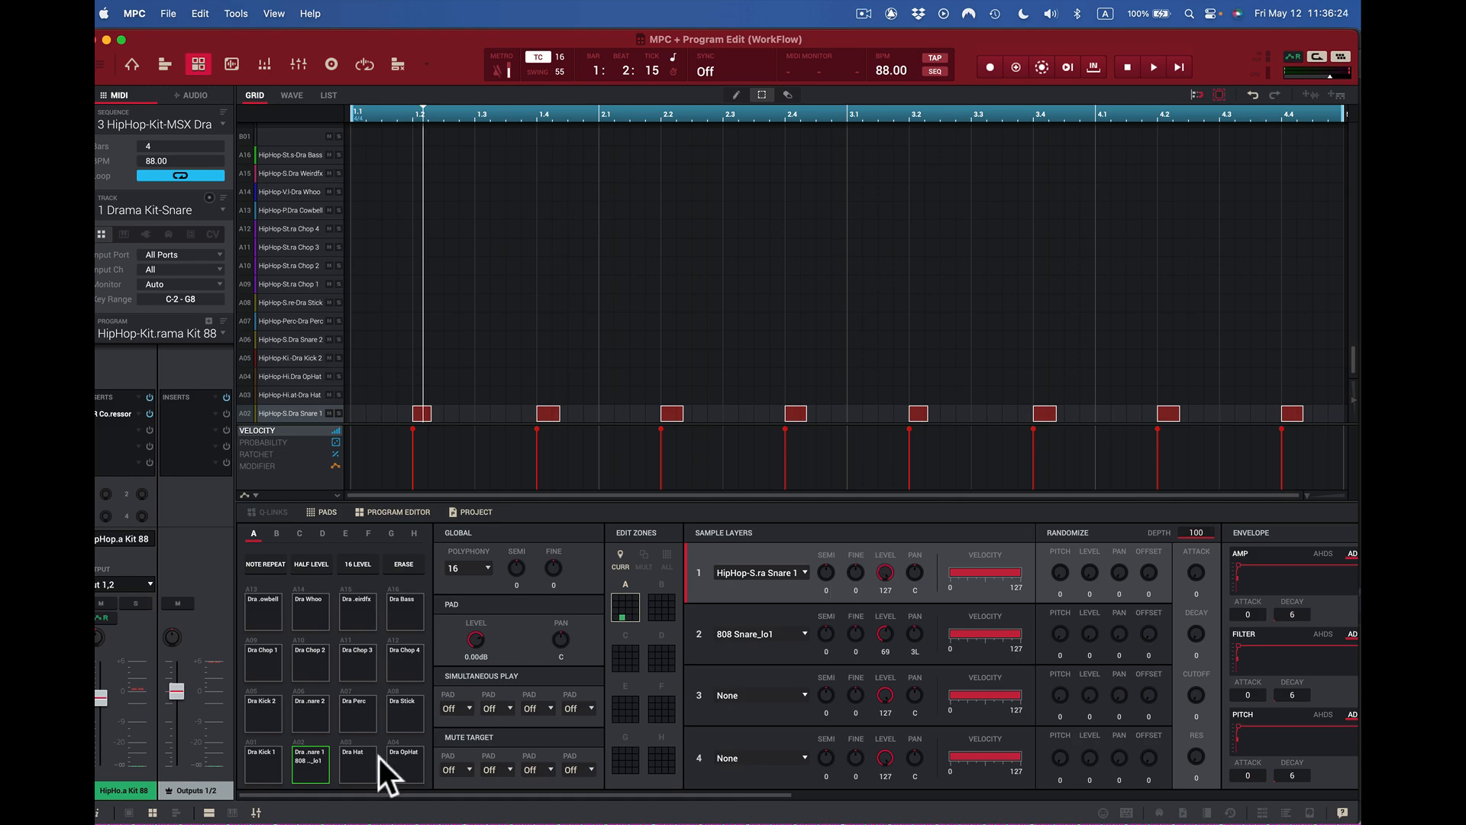
- Audition Snare 1 while setting its second layer to semi 17, level 61, pan 3L and offset 82
click(309, 768)
click(313, 765)
click(314, 765)
drag(885, 634, 885, 633)
click(307, 766)
click(309, 766)
click(304, 762)
click(304, 762)
click(304, 762)
click(314, 768)
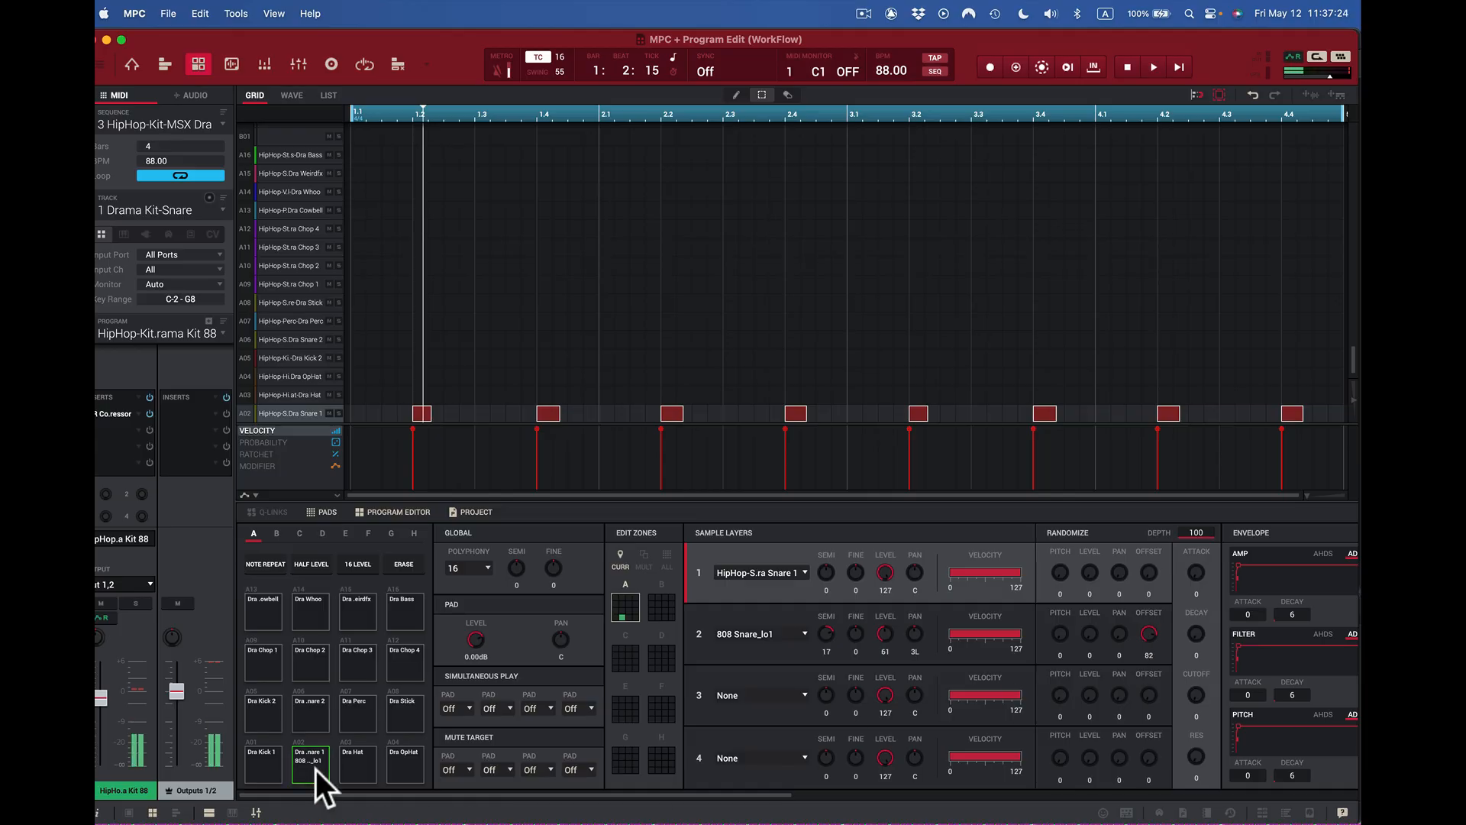
click(315, 768)
click(315, 769)
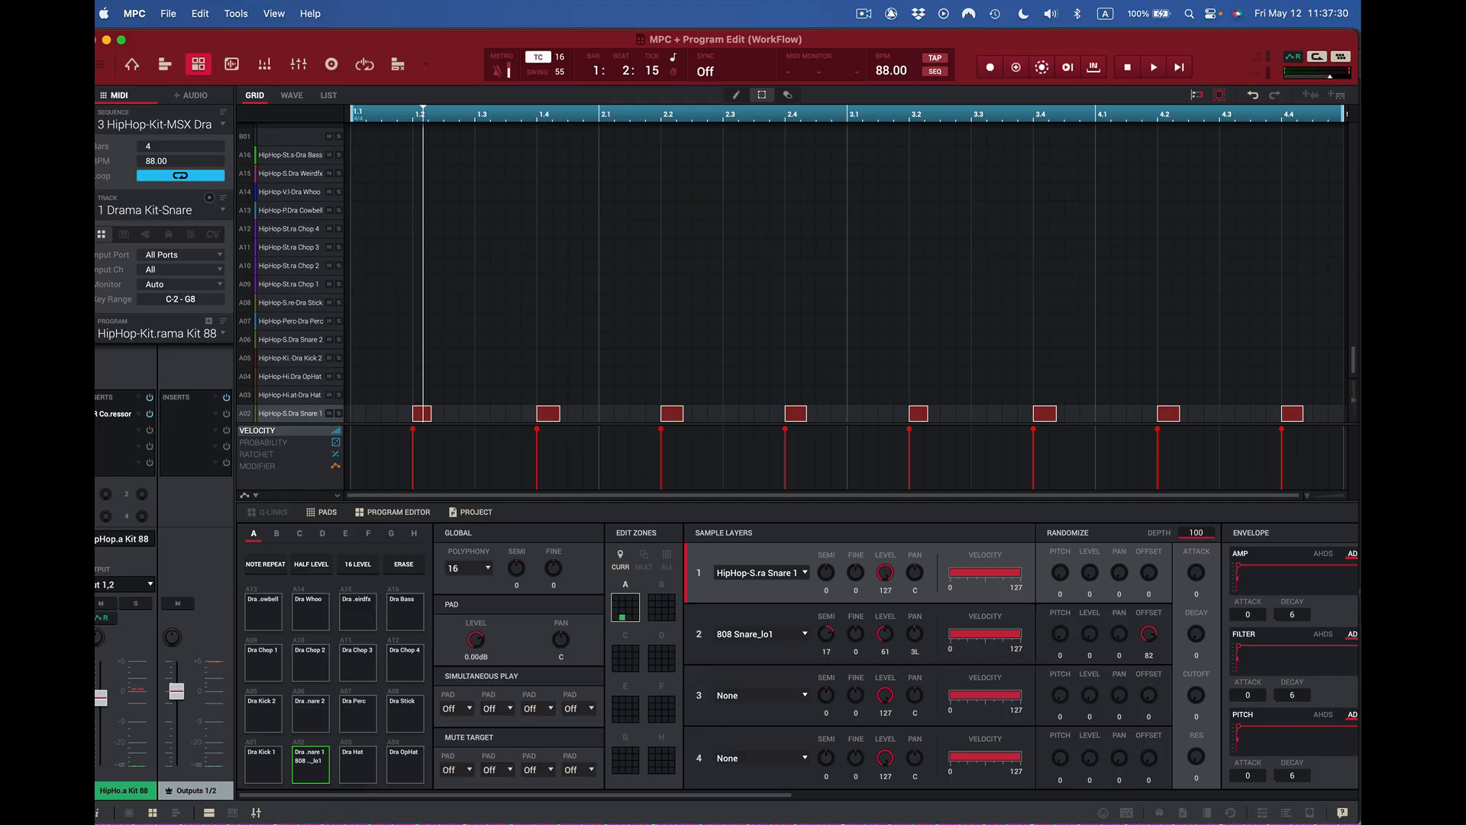
- Readjust Snare 1's second layer to fine 6, level 83 and offset 44, auditioning the pad
click(298, 768)
drag(885, 633, 885, 659)
click(310, 776)
- Set Snare 1's amp envelope decay to 0, view its AHDS version, and return the envelope to AD
scroll(855, 667, right, 3)
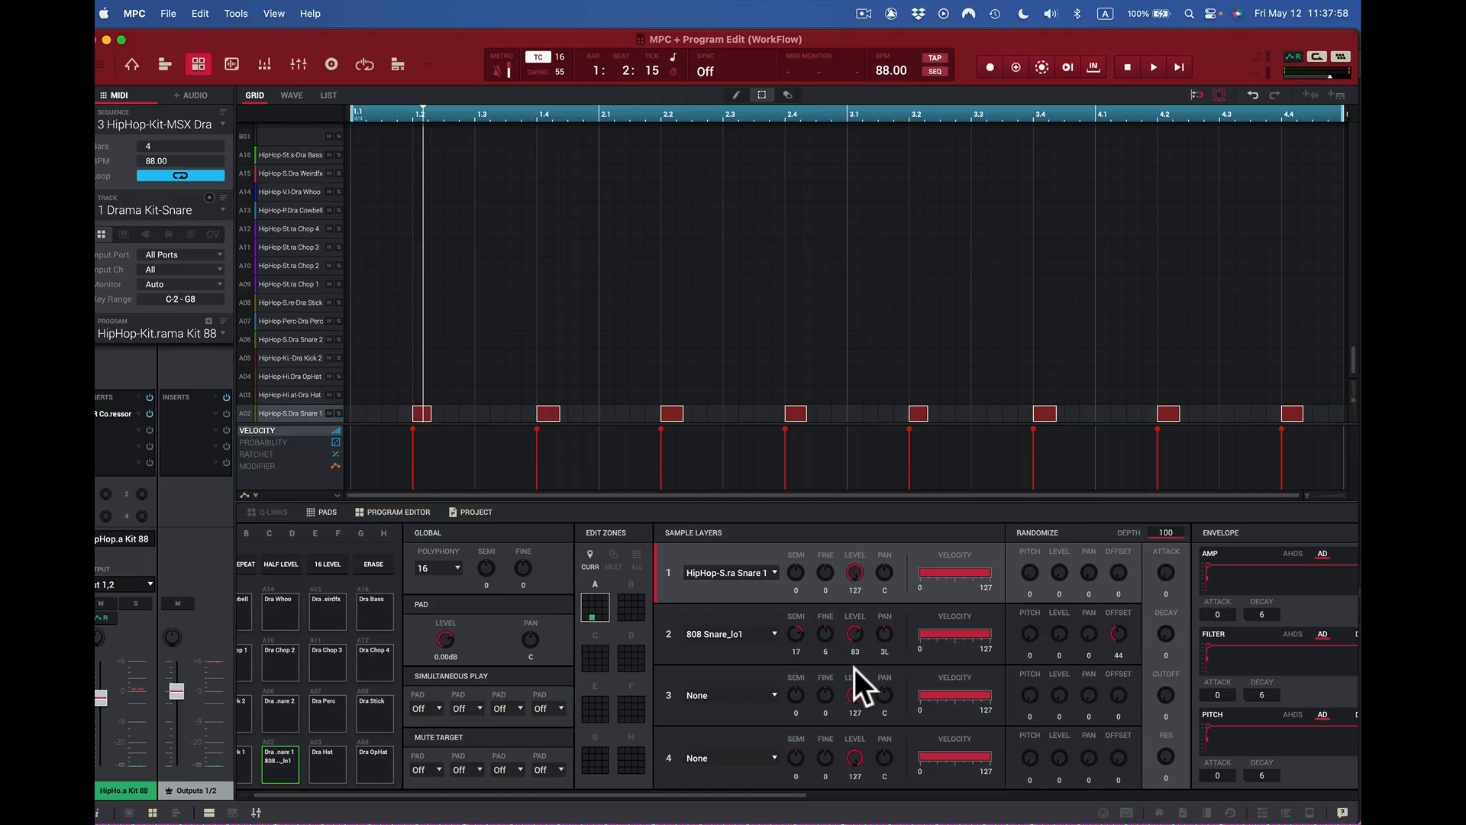
scroll(855, 668, right, 6)
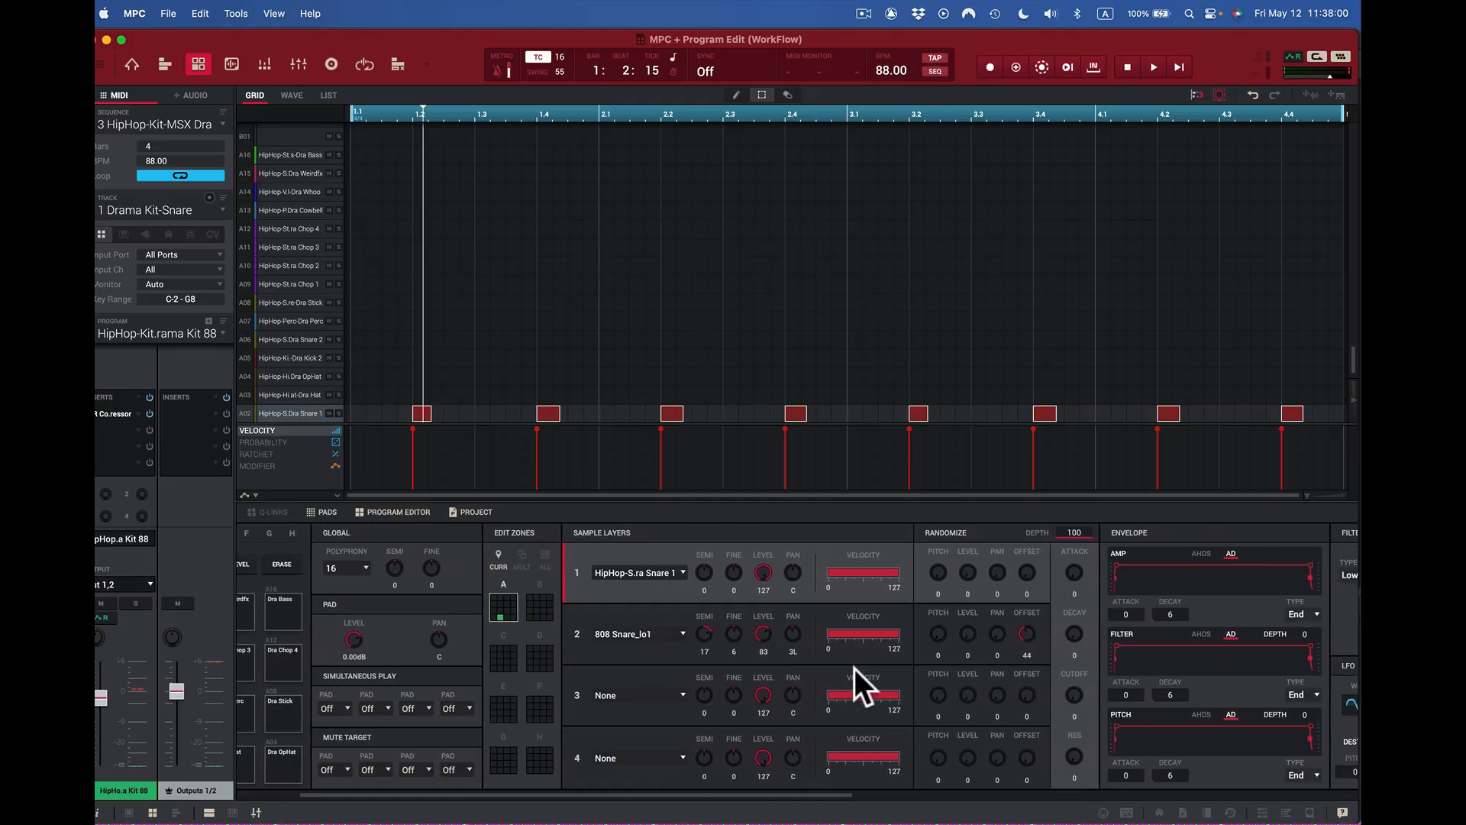
scroll(855, 667, right, 3)
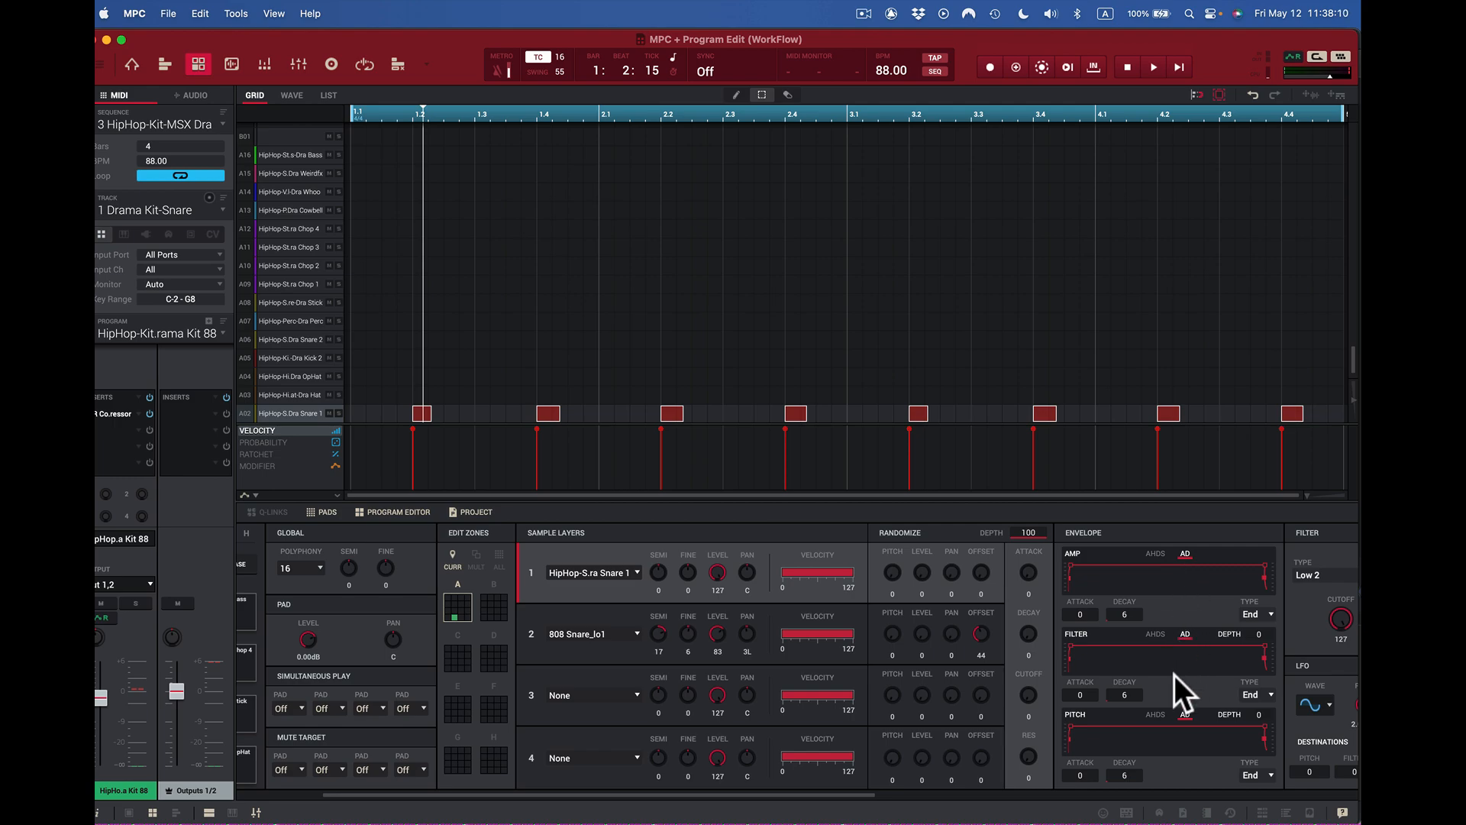
scroll(1175, 675, right, 3)
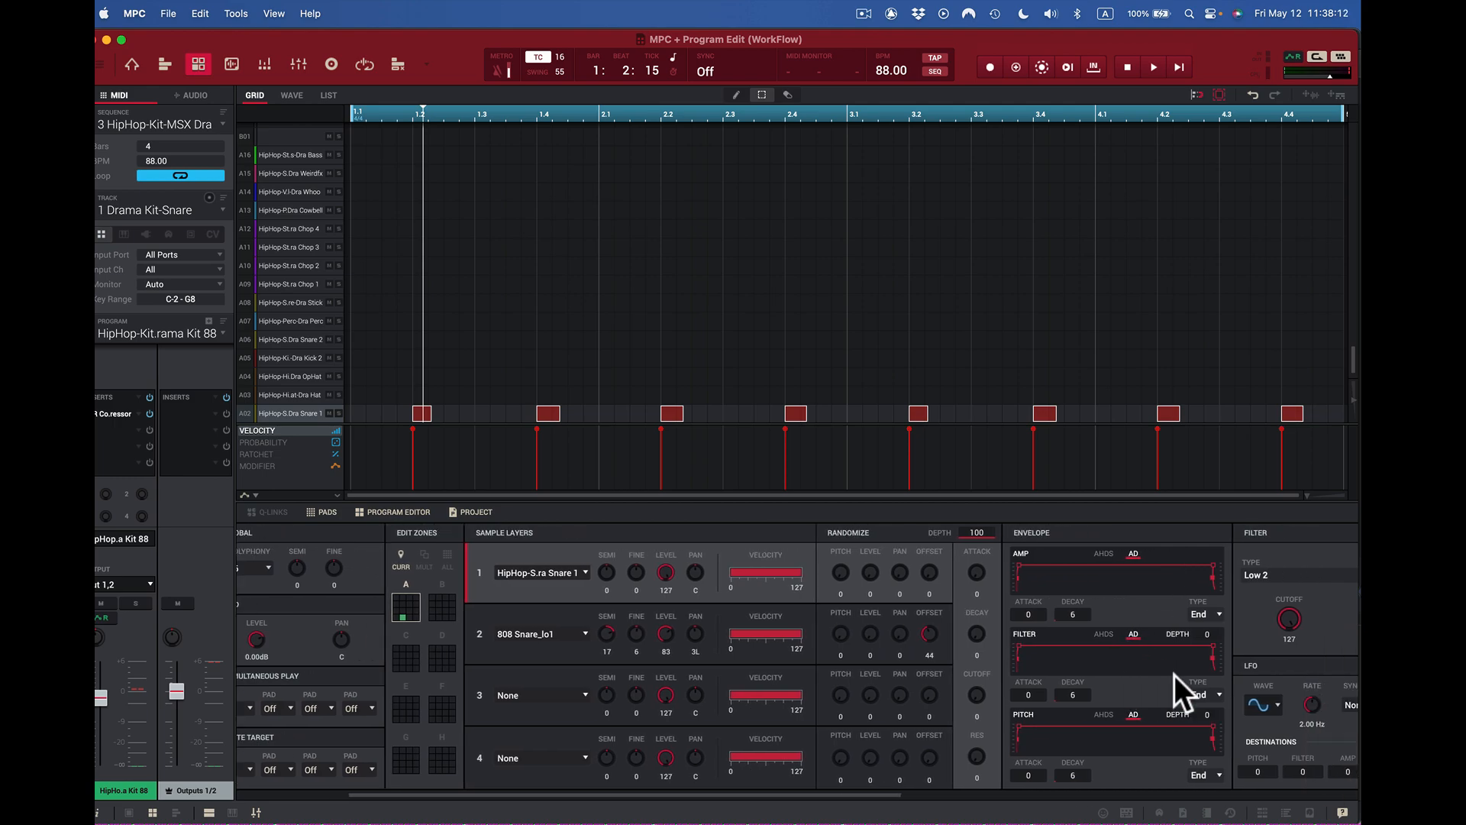
scroll(1174, 675, right, 7)
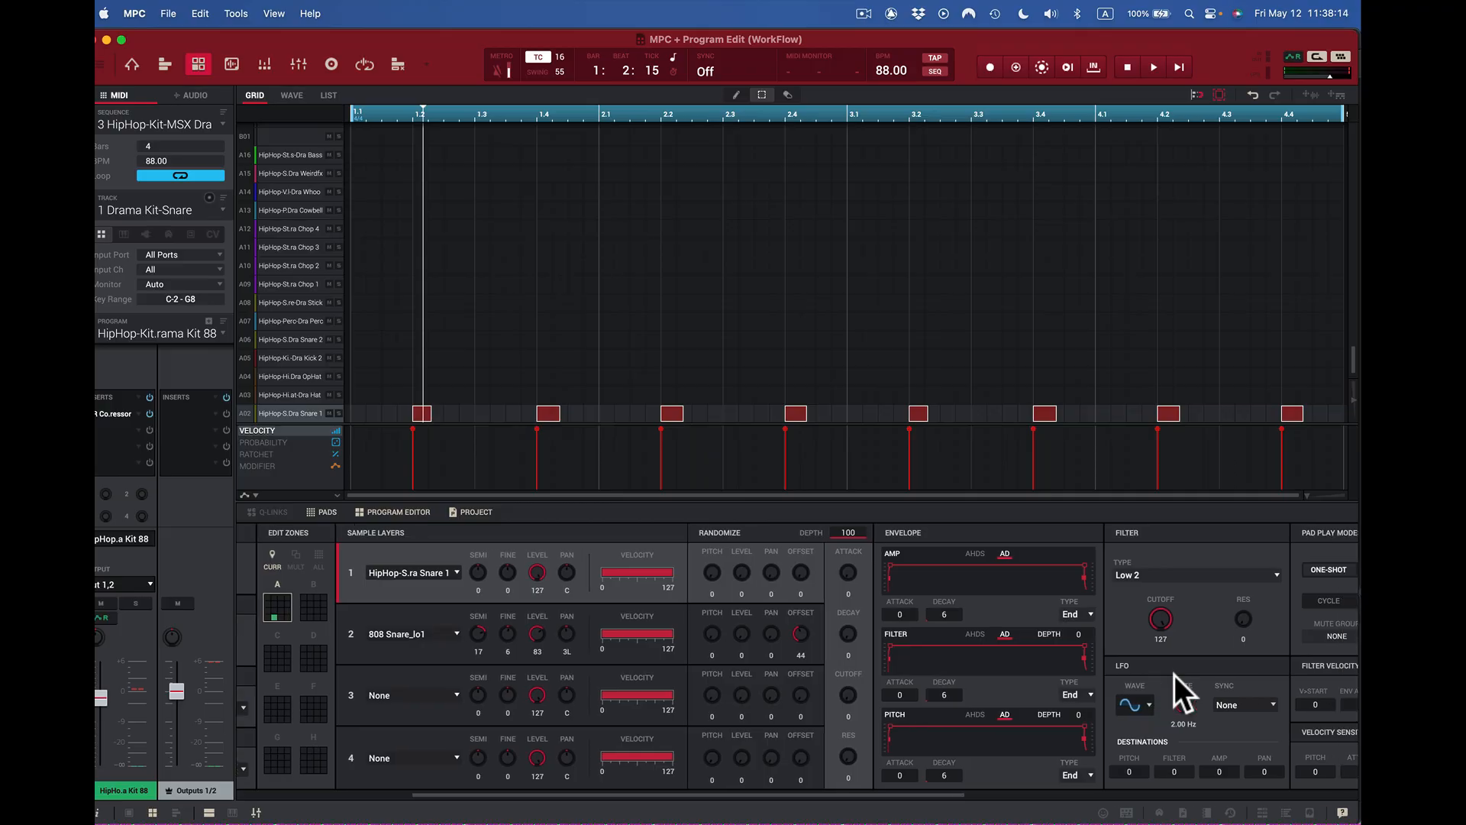
scroll(1175, 675, right, 1)
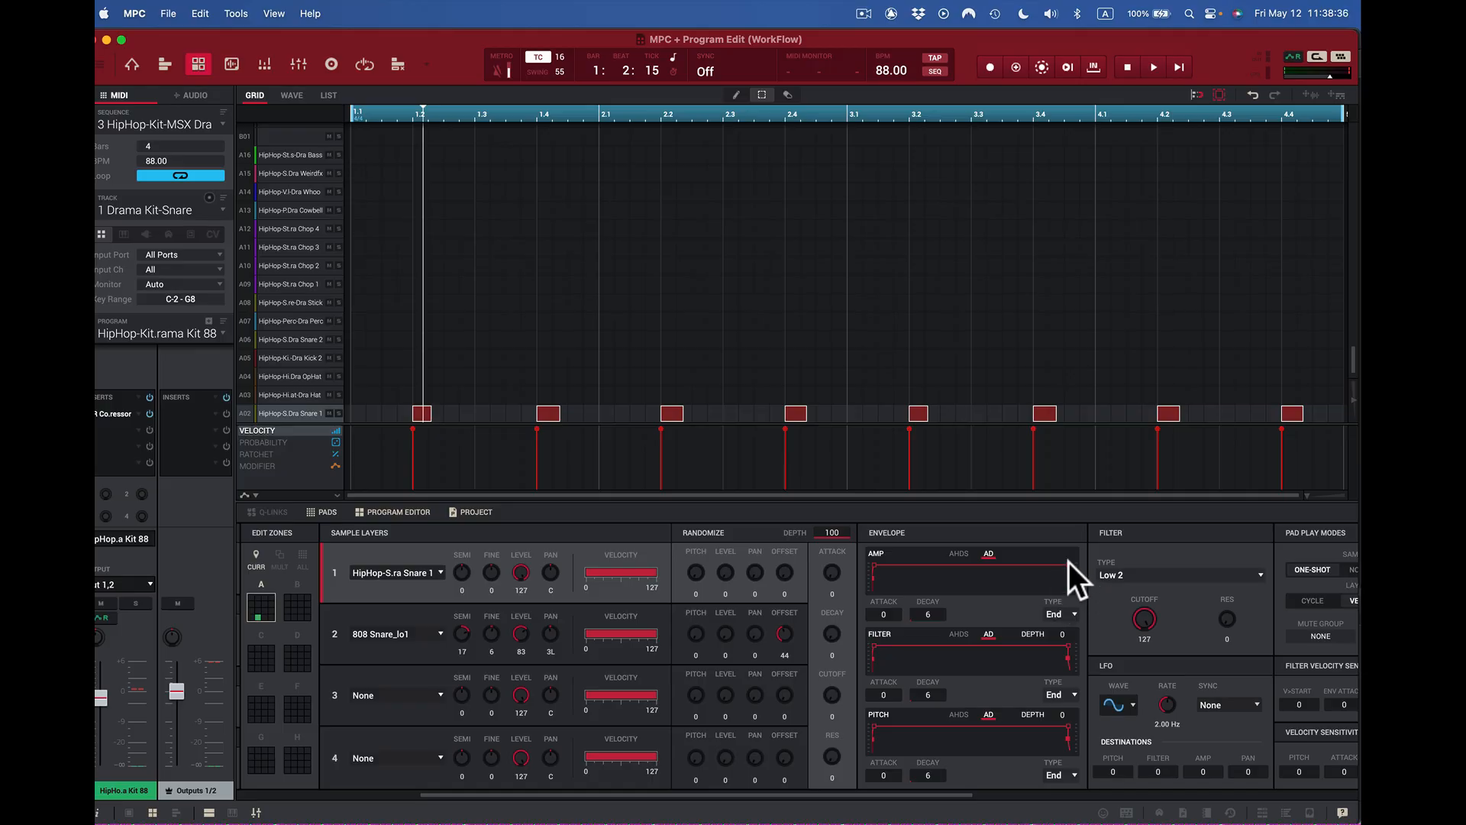
drag(1069, 562, 1117, 575)
click(961, 553)
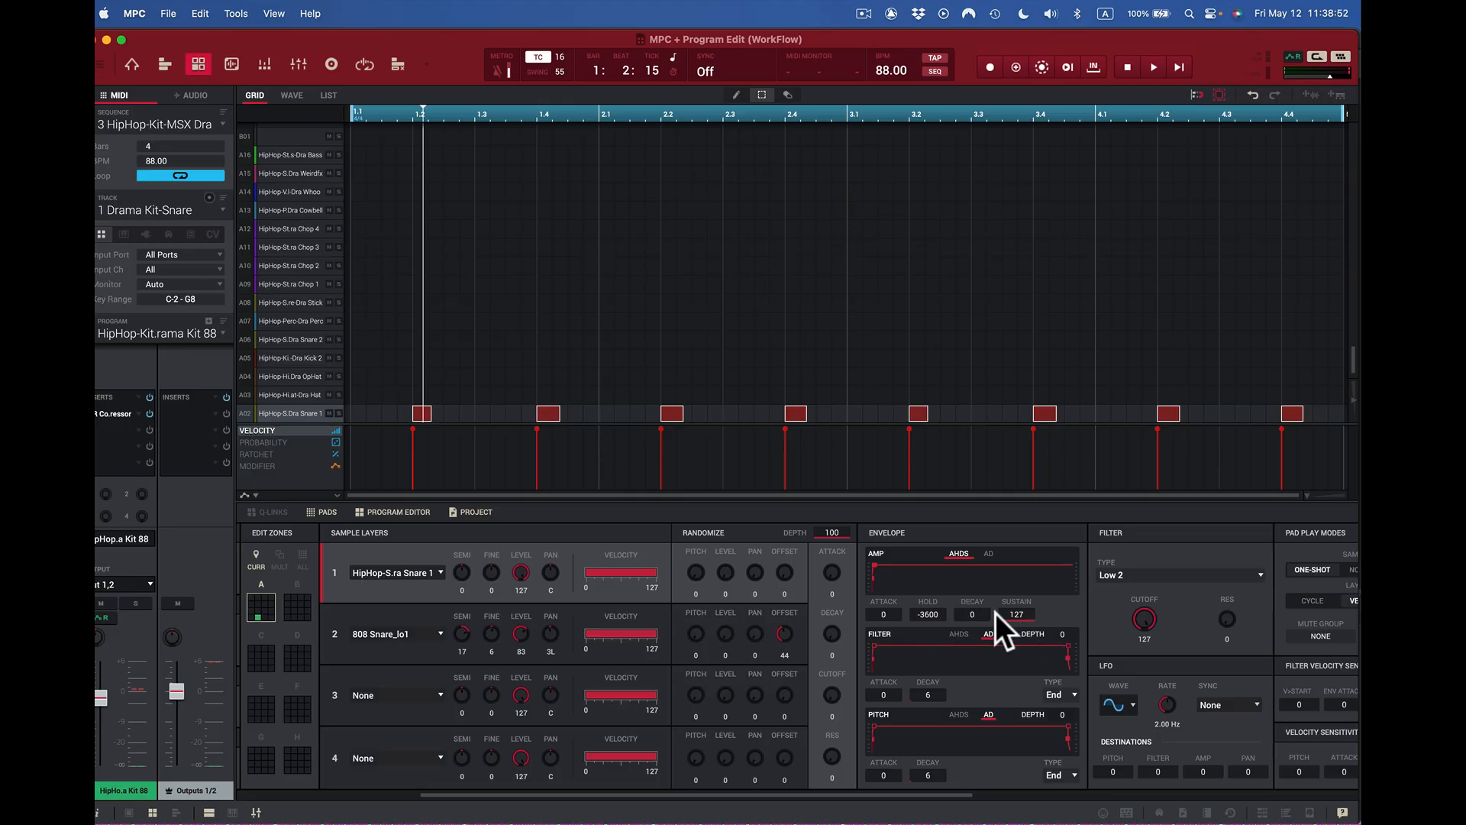
click(989, 553)
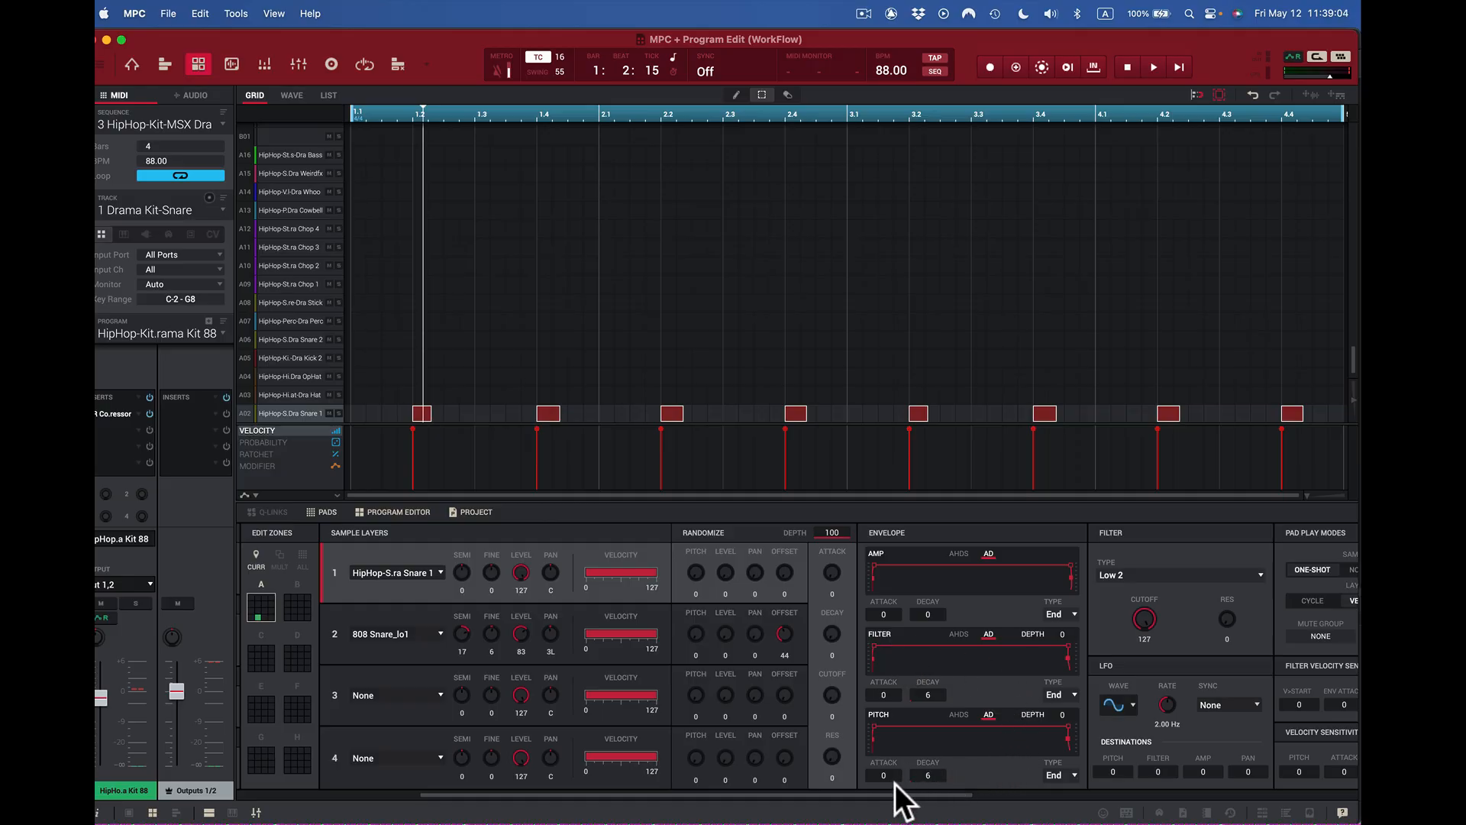
- Set the LFO waveform of Snare 1 to Saw and audition the pad
scroll(1100, 743, right, 4)
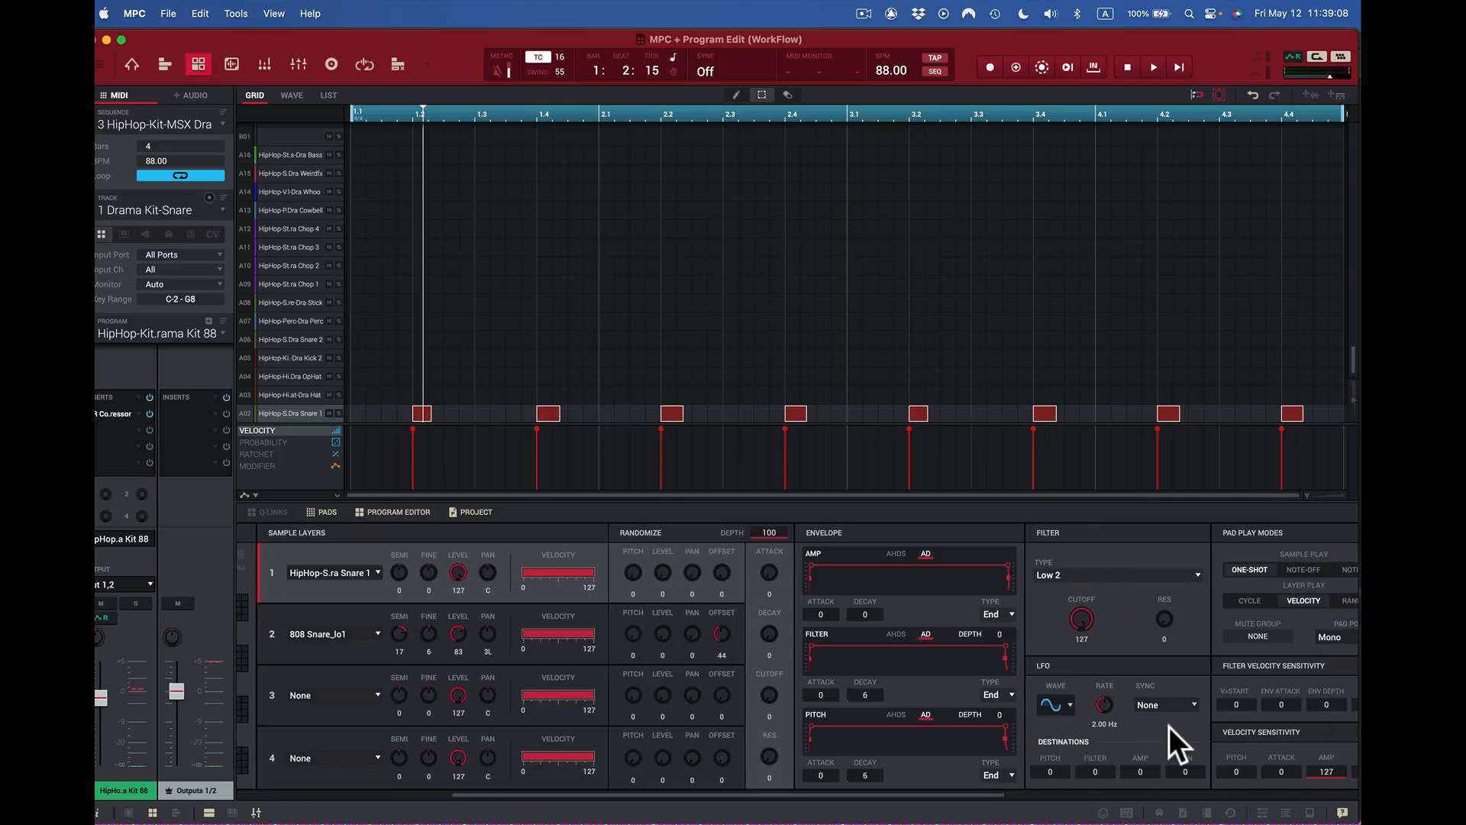
click(1070, 705)
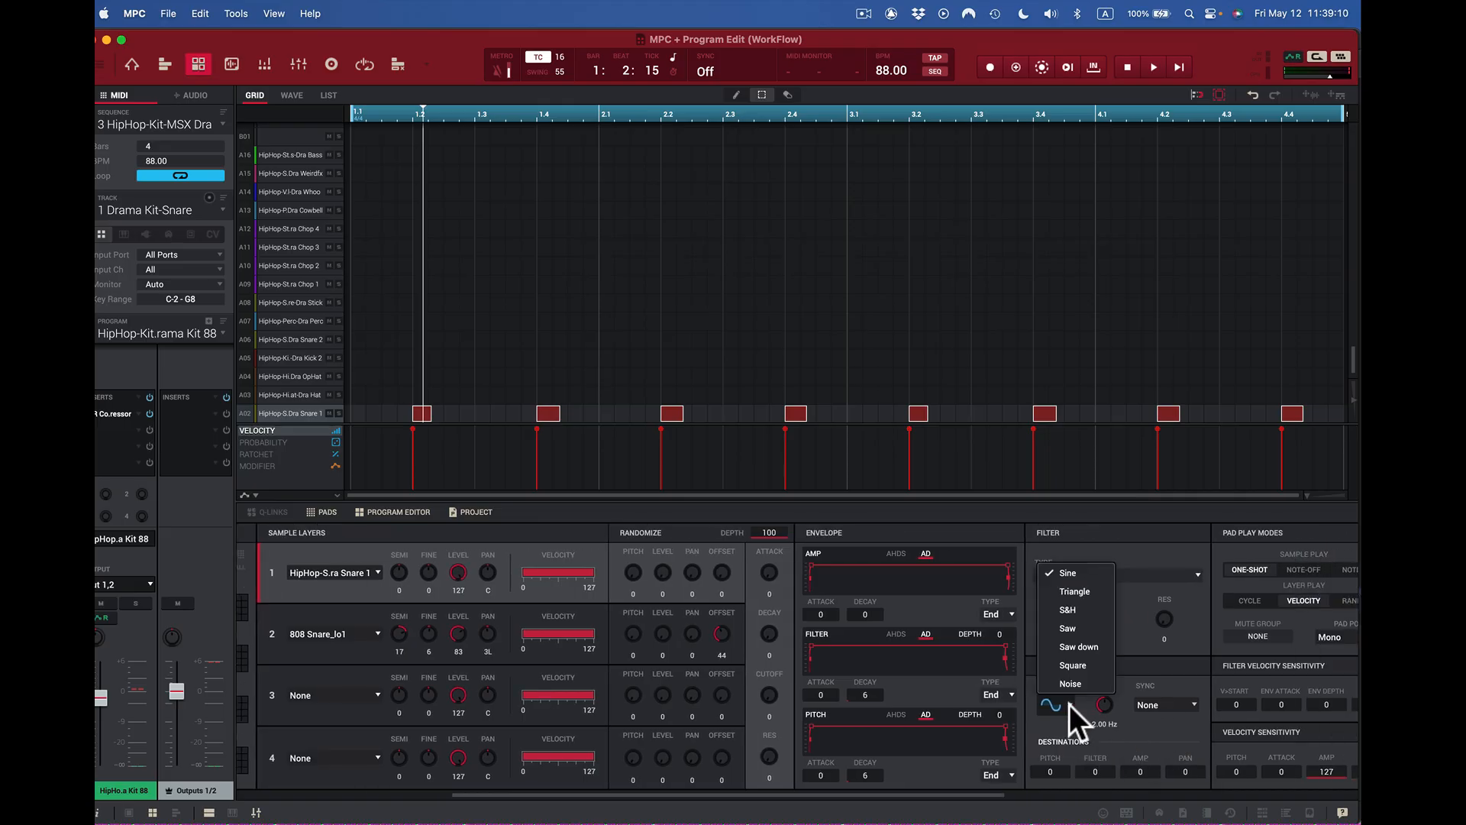
click(1079, 628)
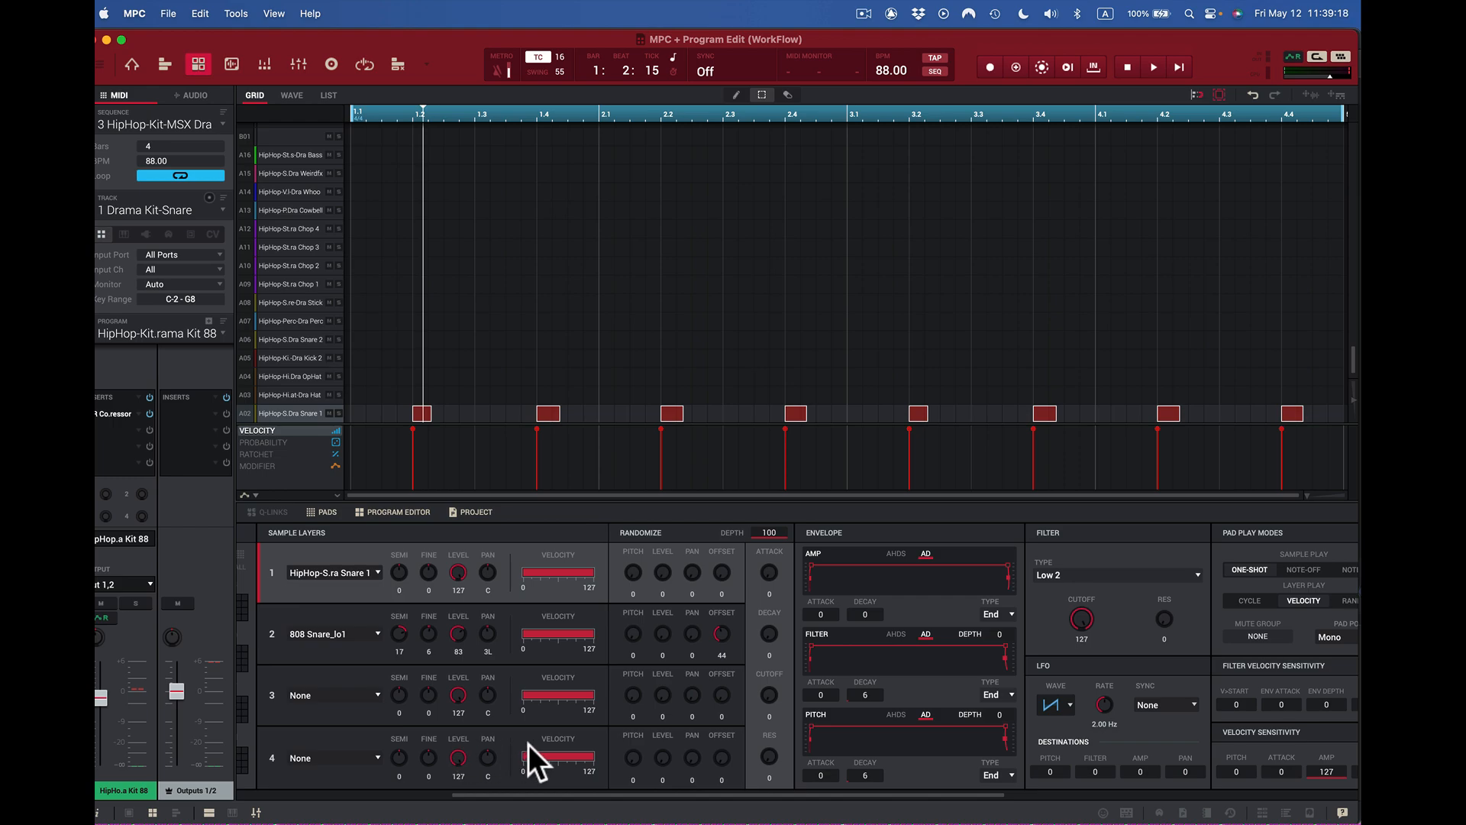
scroll(551, 700, left, 5)
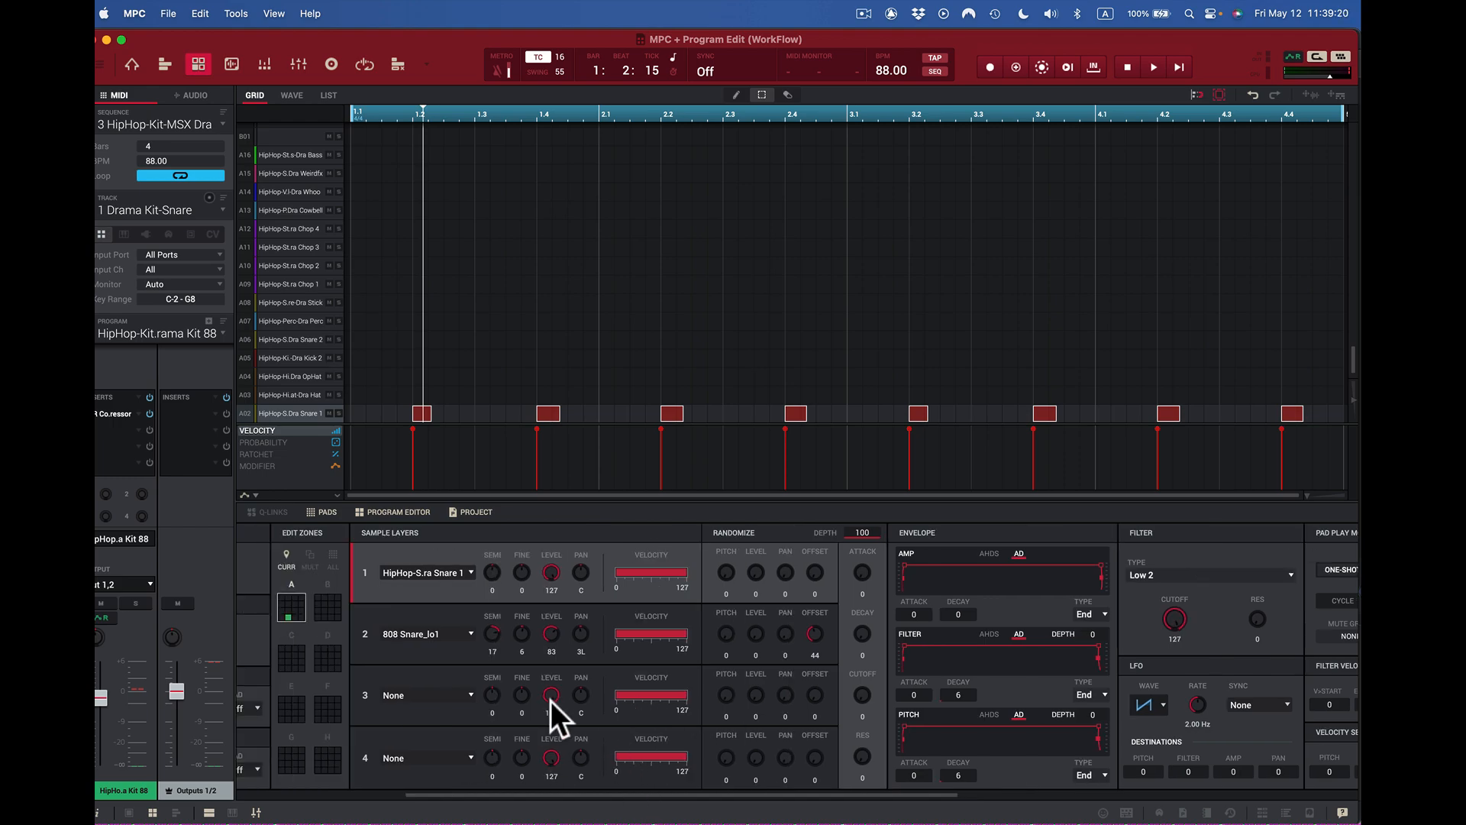
scroll(552, 700, left, 5)
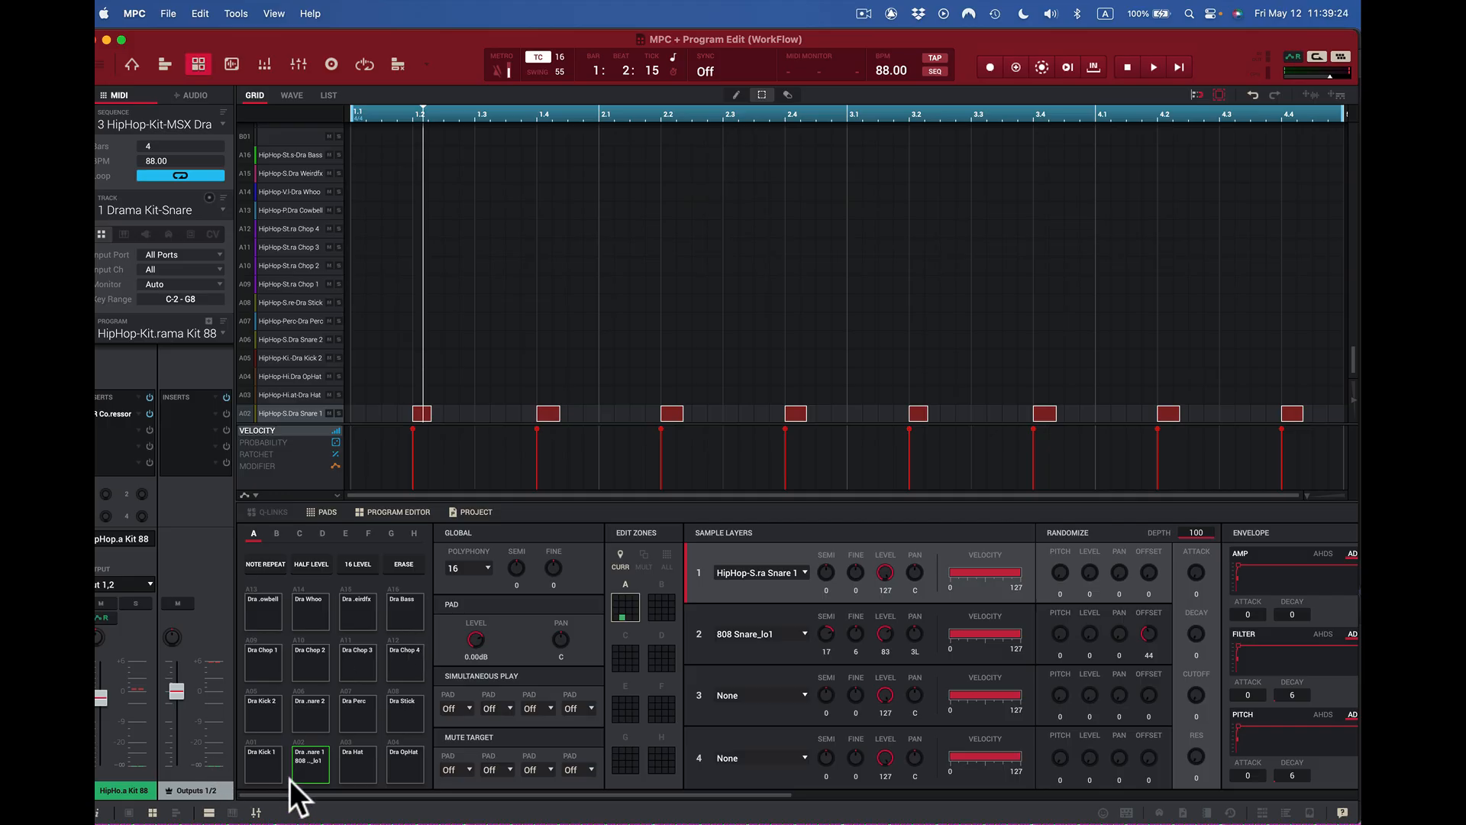
click(304, 766)
- Switch to track 2 Drama Kit-Kick and select the Kick 1 pad for editing
click(222, 208)
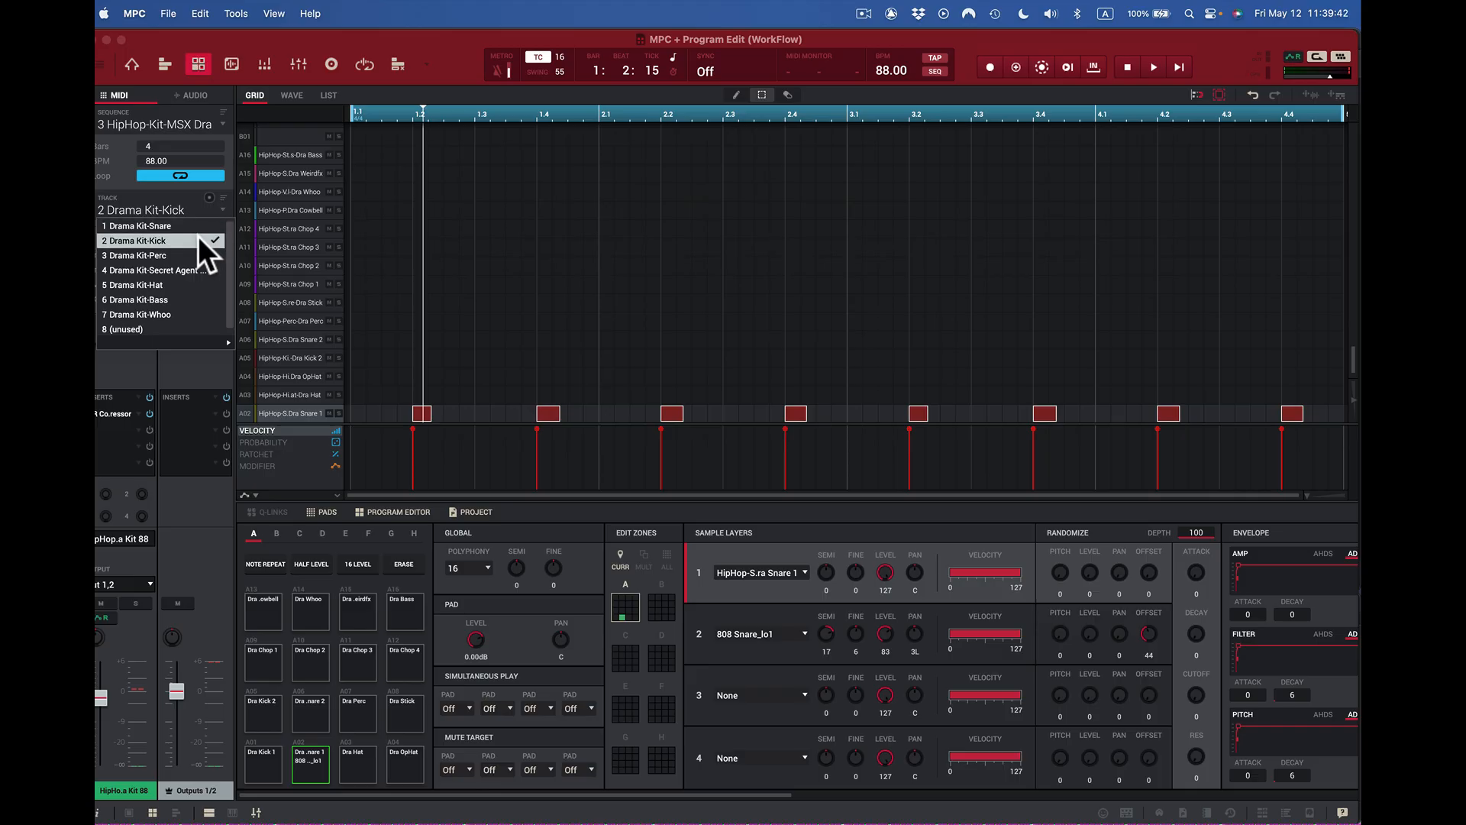
click(198, 240)
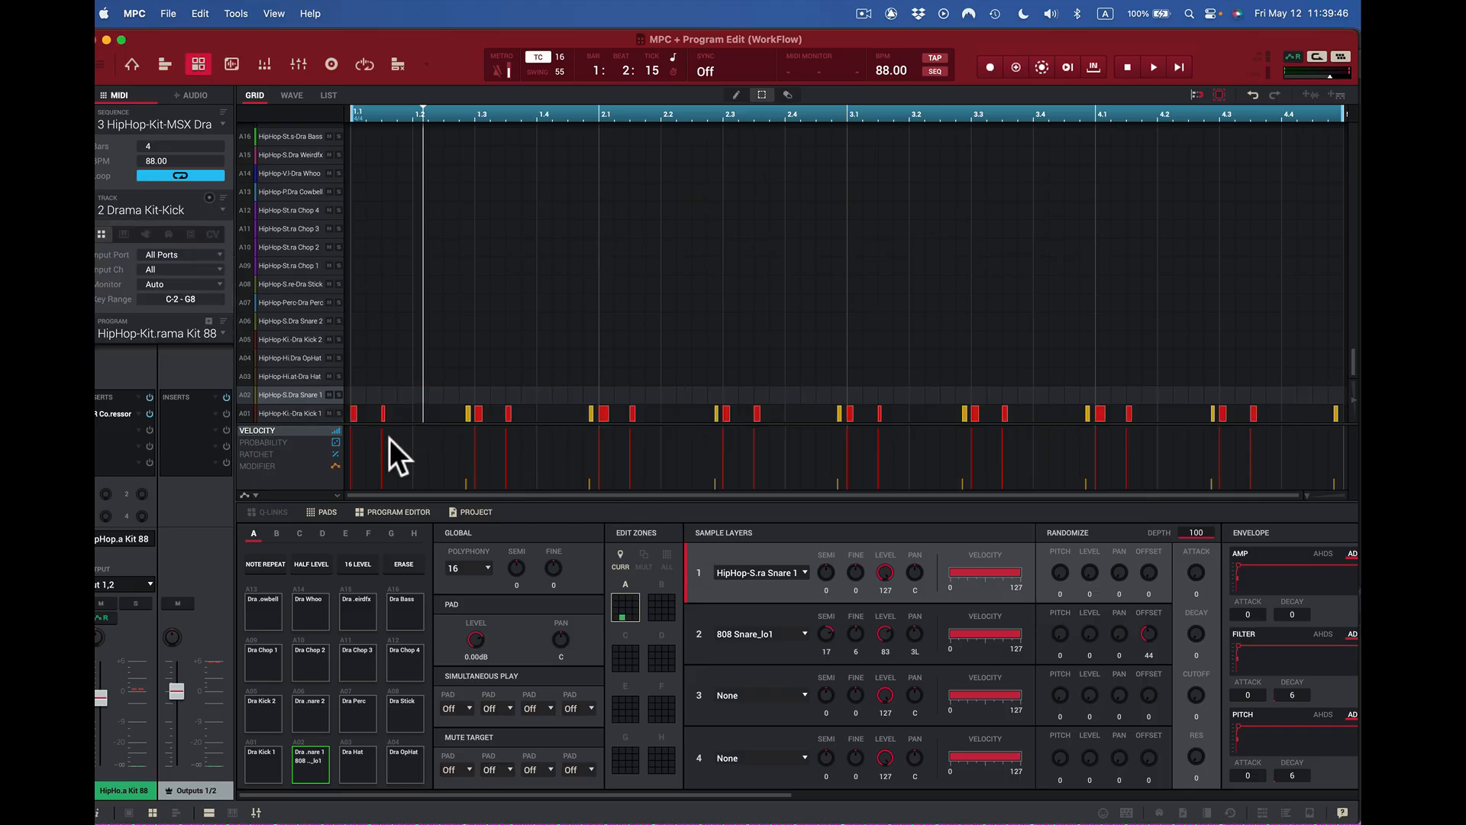
click(264, 765)
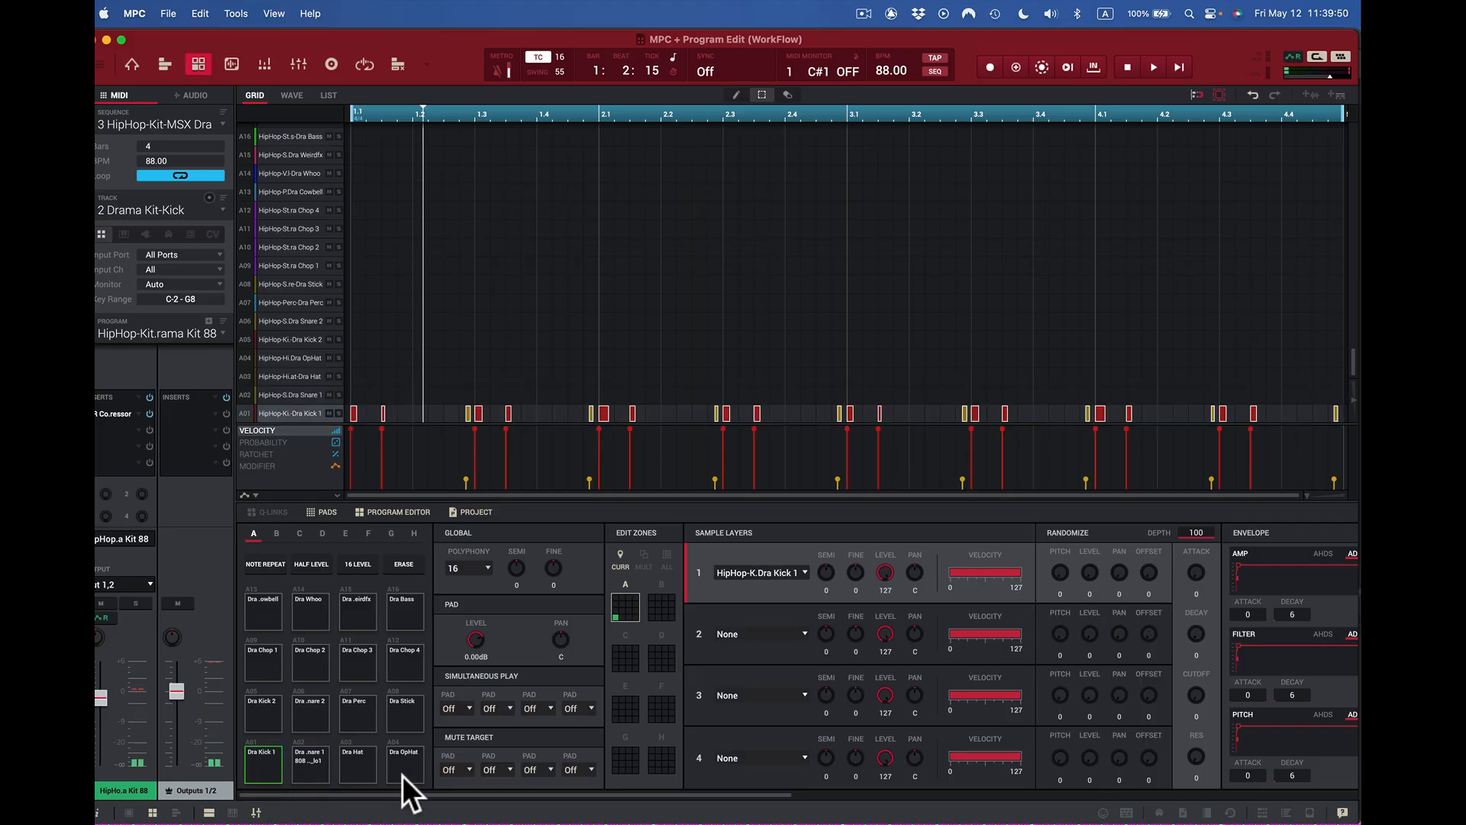
- Load HipHop-Kick-Dra Kick 1 into the second sample layer of the Kick 1 pad and audition it
click(808, 632)
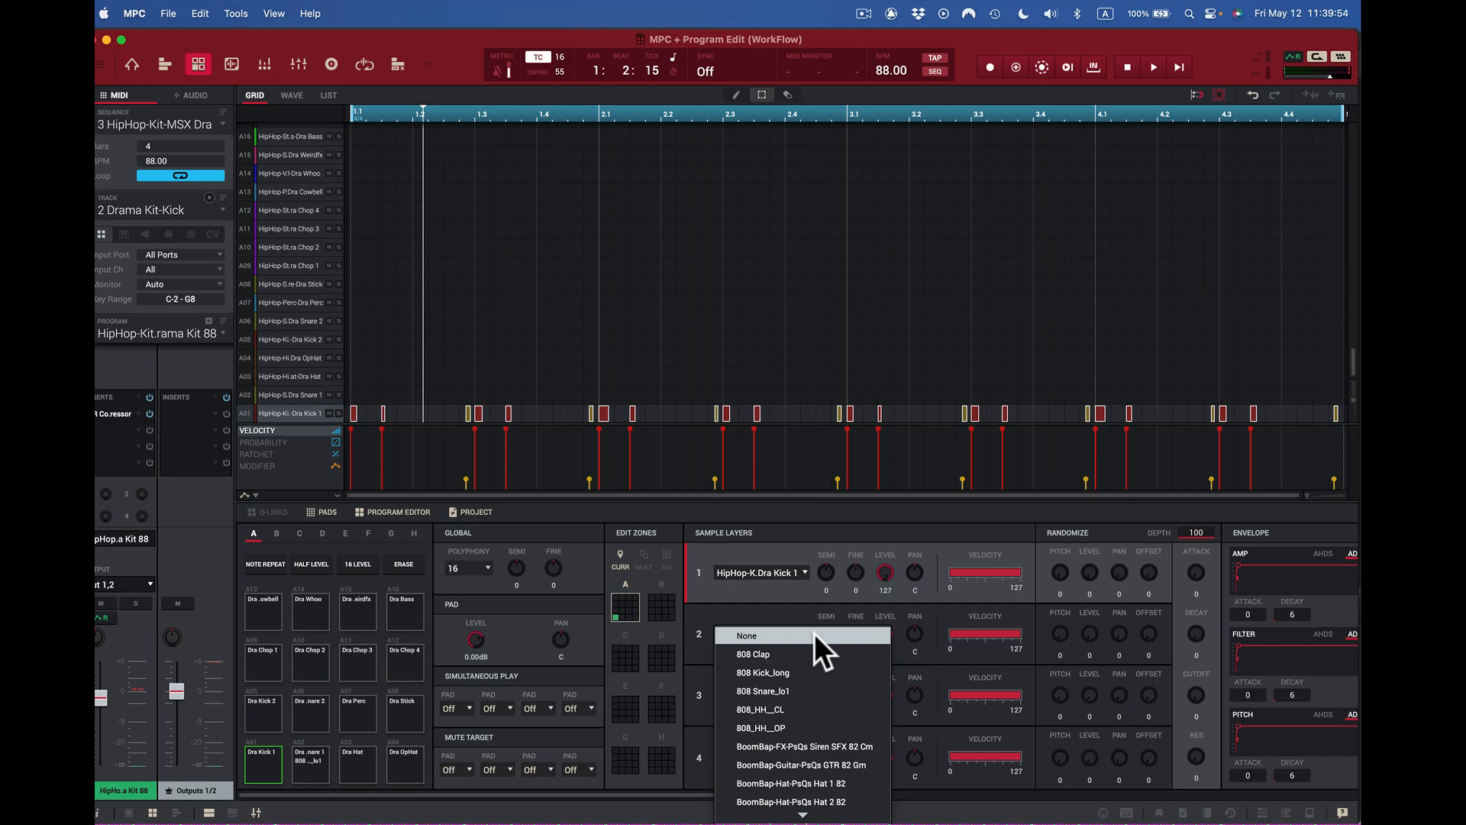
scroll(844, 760, down, 3)
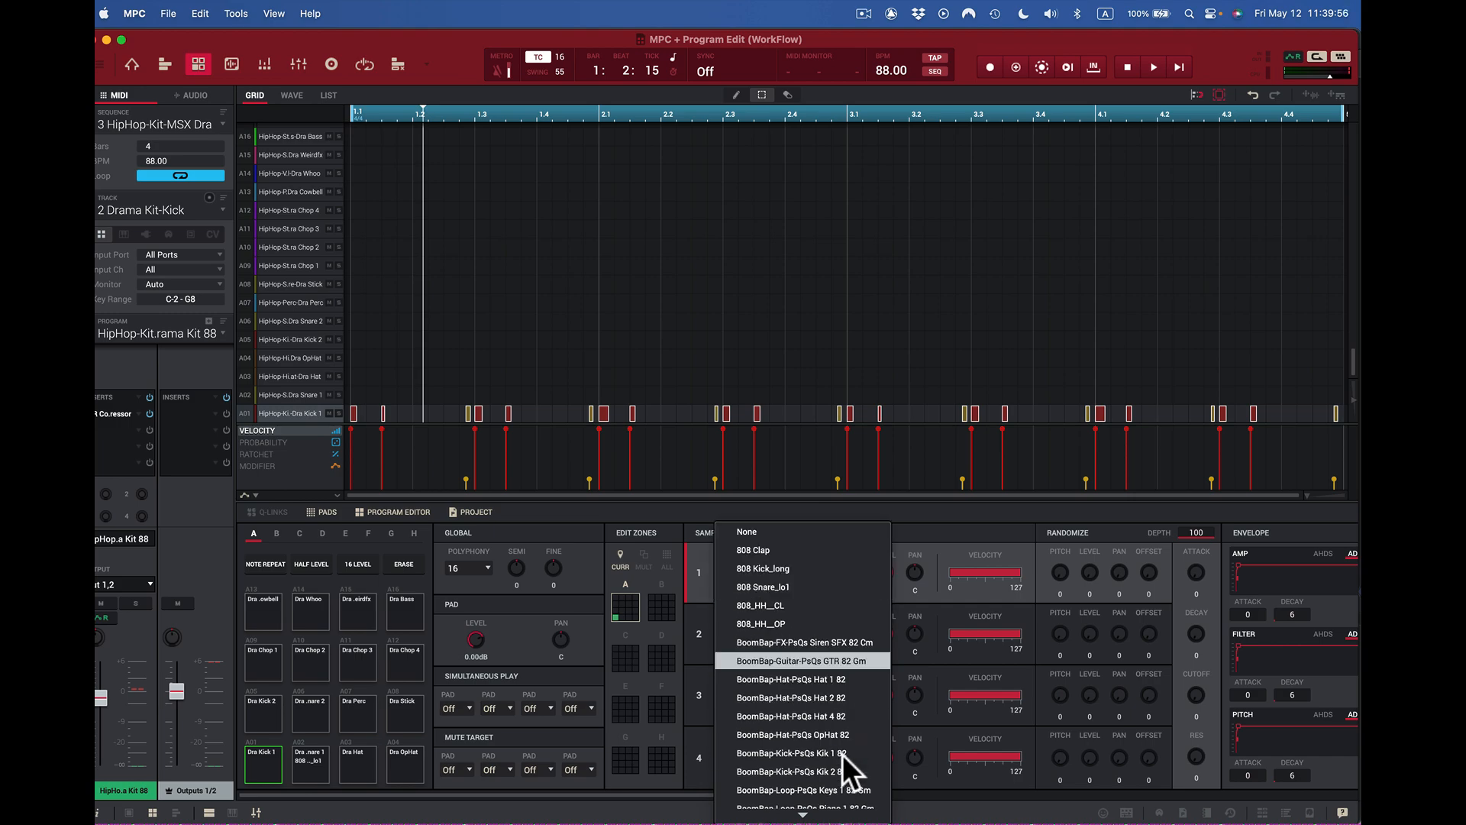
scroll(842, 754, down, 3)
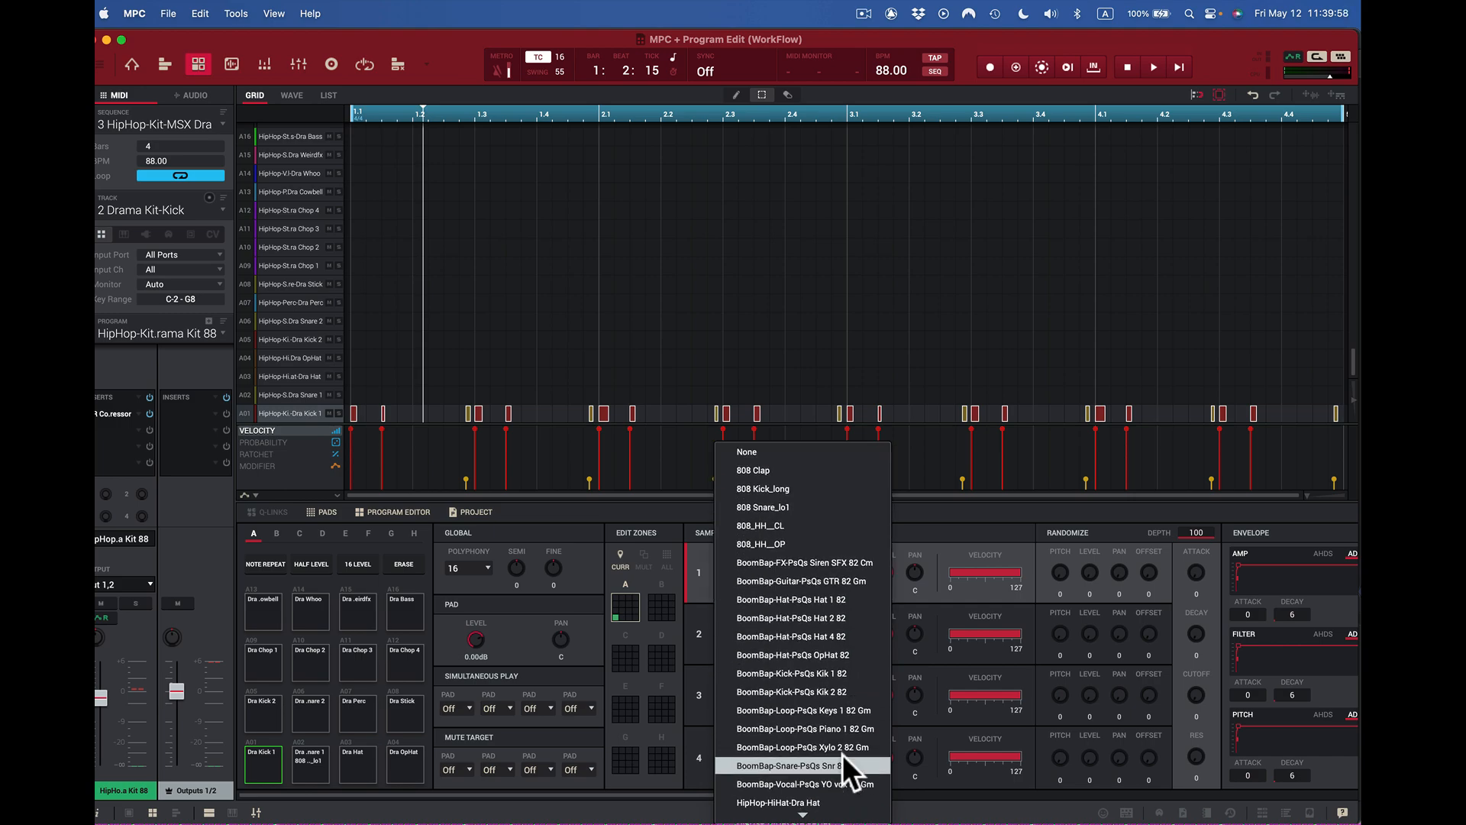
scroll(842, 755, down, 1)
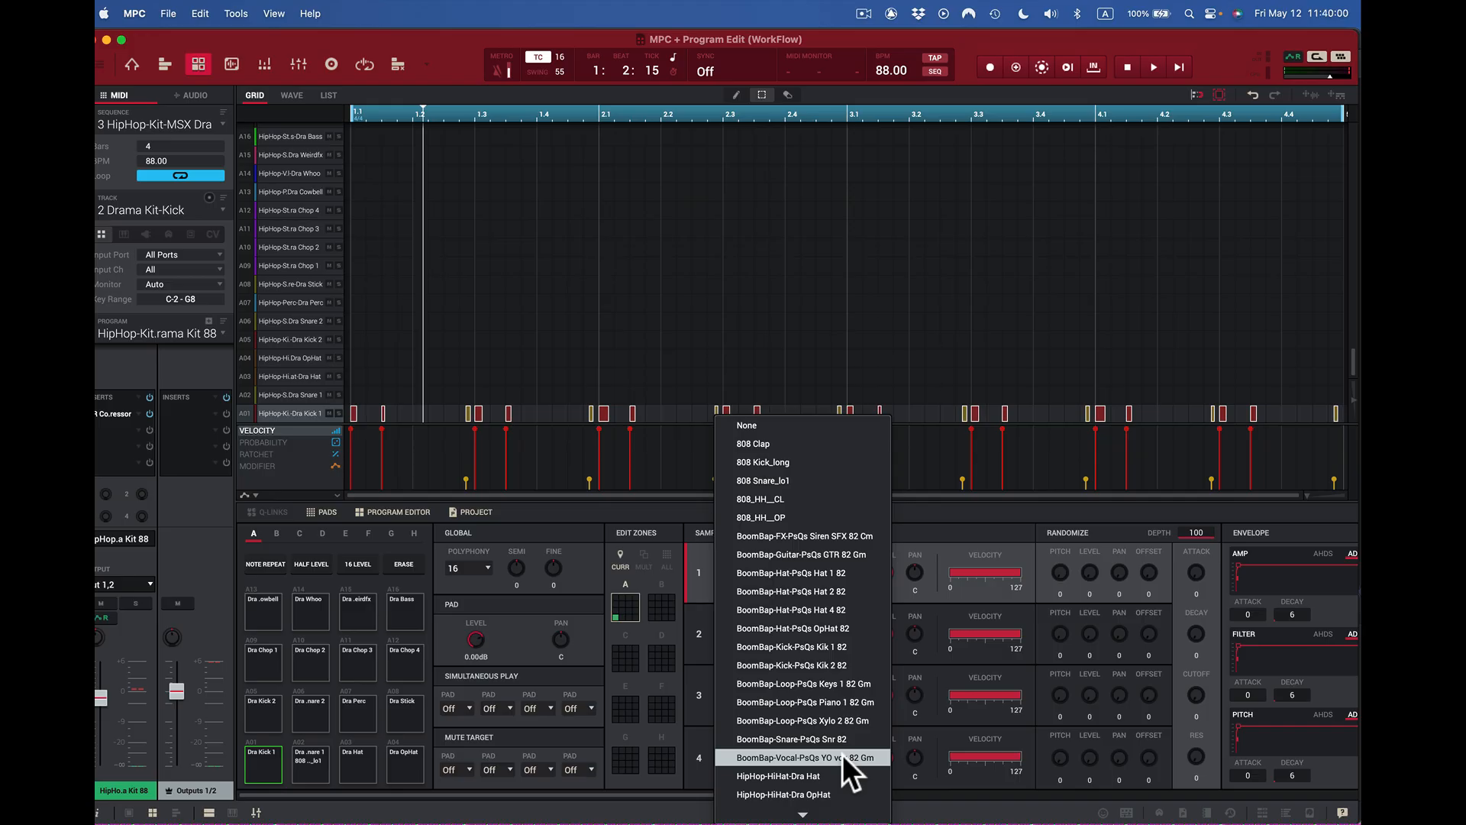
scroll(841, 754, down, 3)
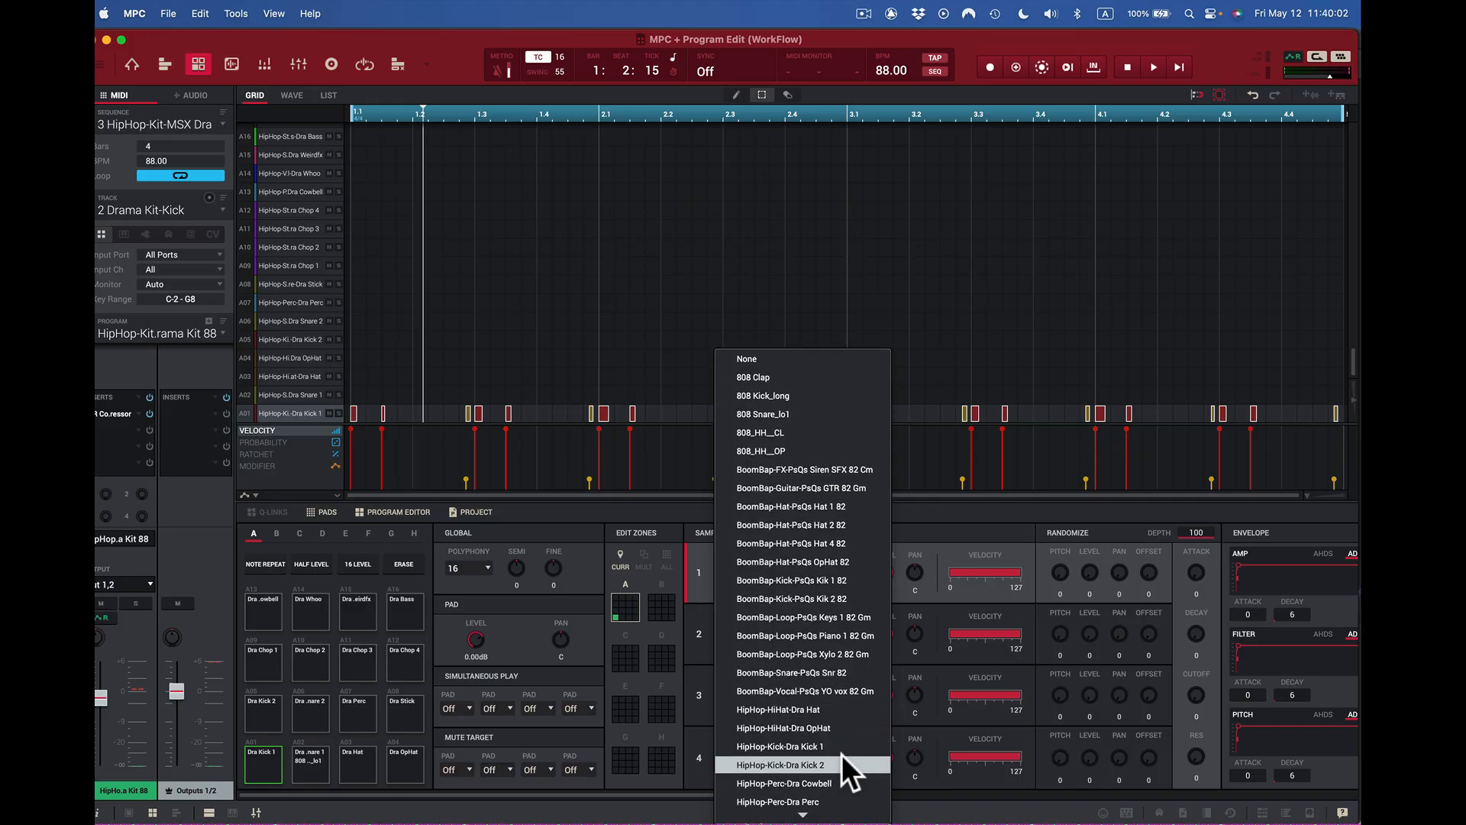
click(818, 744)
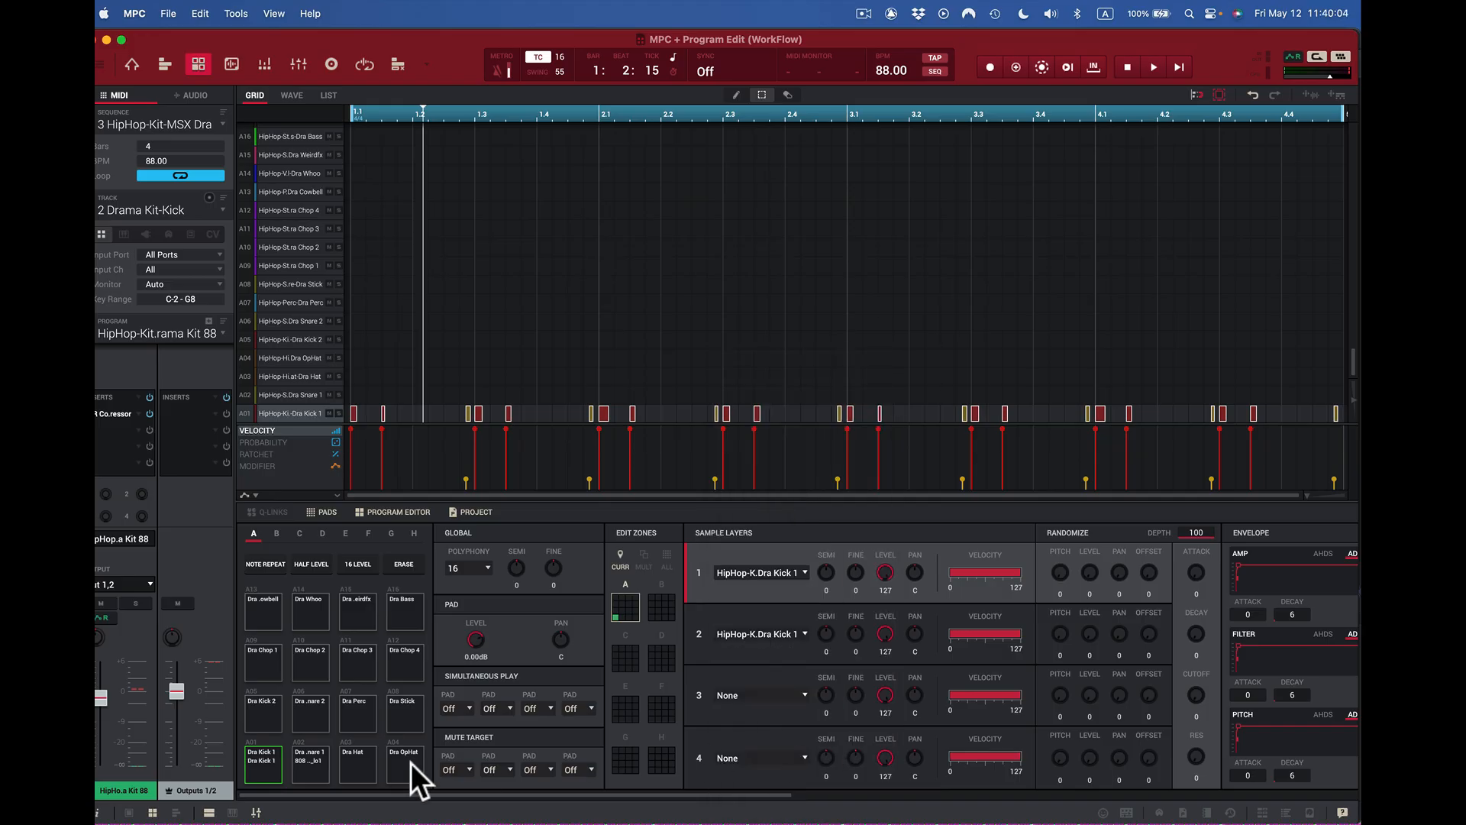
click(268, 767)
- Load HipHop-Kick-Dra Kick 2 as the Kick 1 pad's second layer and audition the combined kick
click(806, 634)
click(808, 654)
click(254, 768)
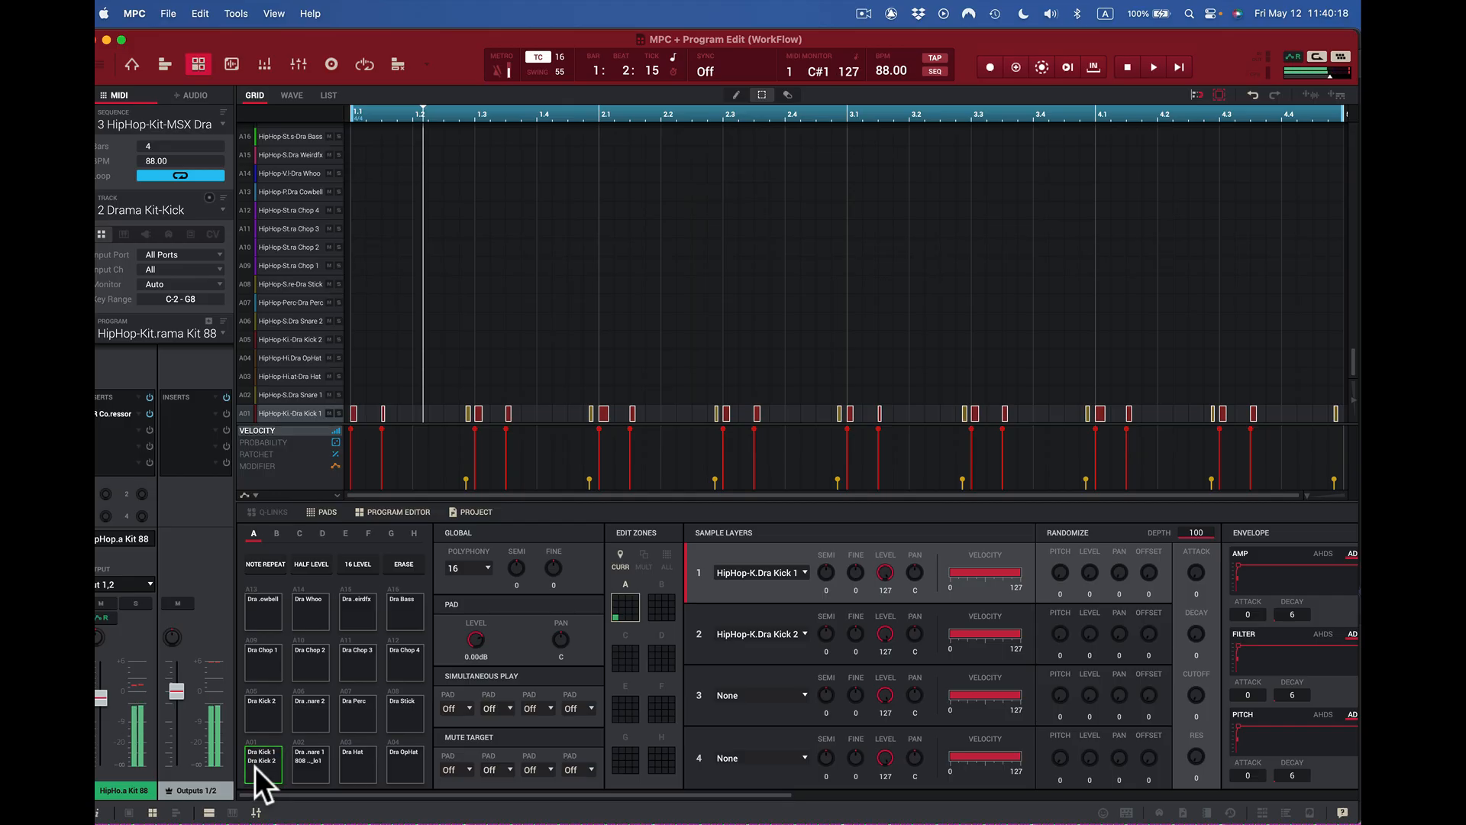
click(255, 766)
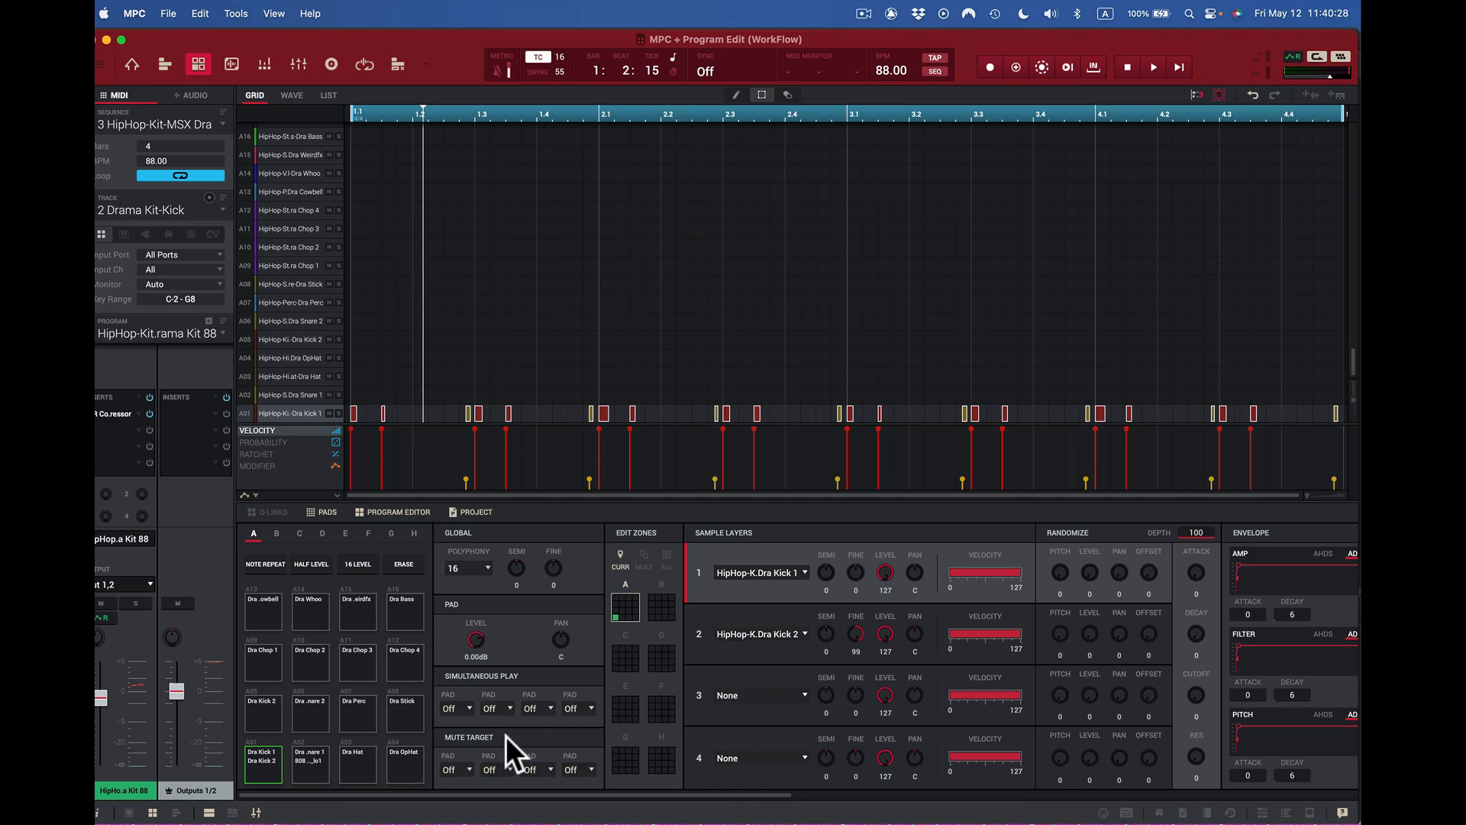
- Audition the Kick 1 pad while setting its second layer to fine -10 and level 95
click(276, 756)
click(277, 756)
click(277, 756)
drag(881, 623, 881, 665)
click(274, 769)
drag(885, 634, 876, 644)
click(261, 763)
drag(885, 634, 804, 698)
- Play the Snare 1 and Kick 1 pads alternately to compare the two layered sounds
click(312, 762)
click(314, 764)
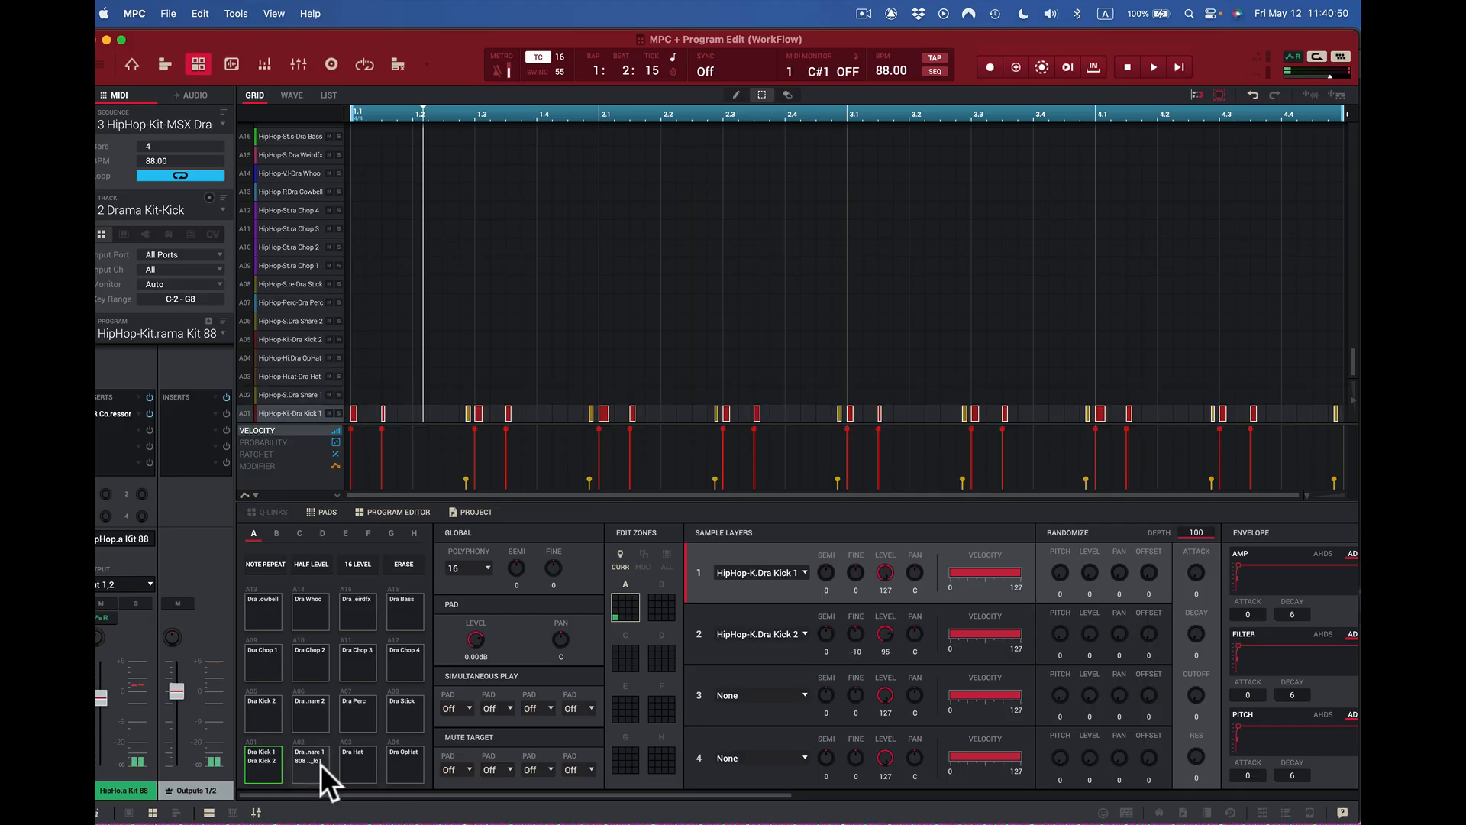
click(321, 763)
click(264, 768)
click(304, 765)
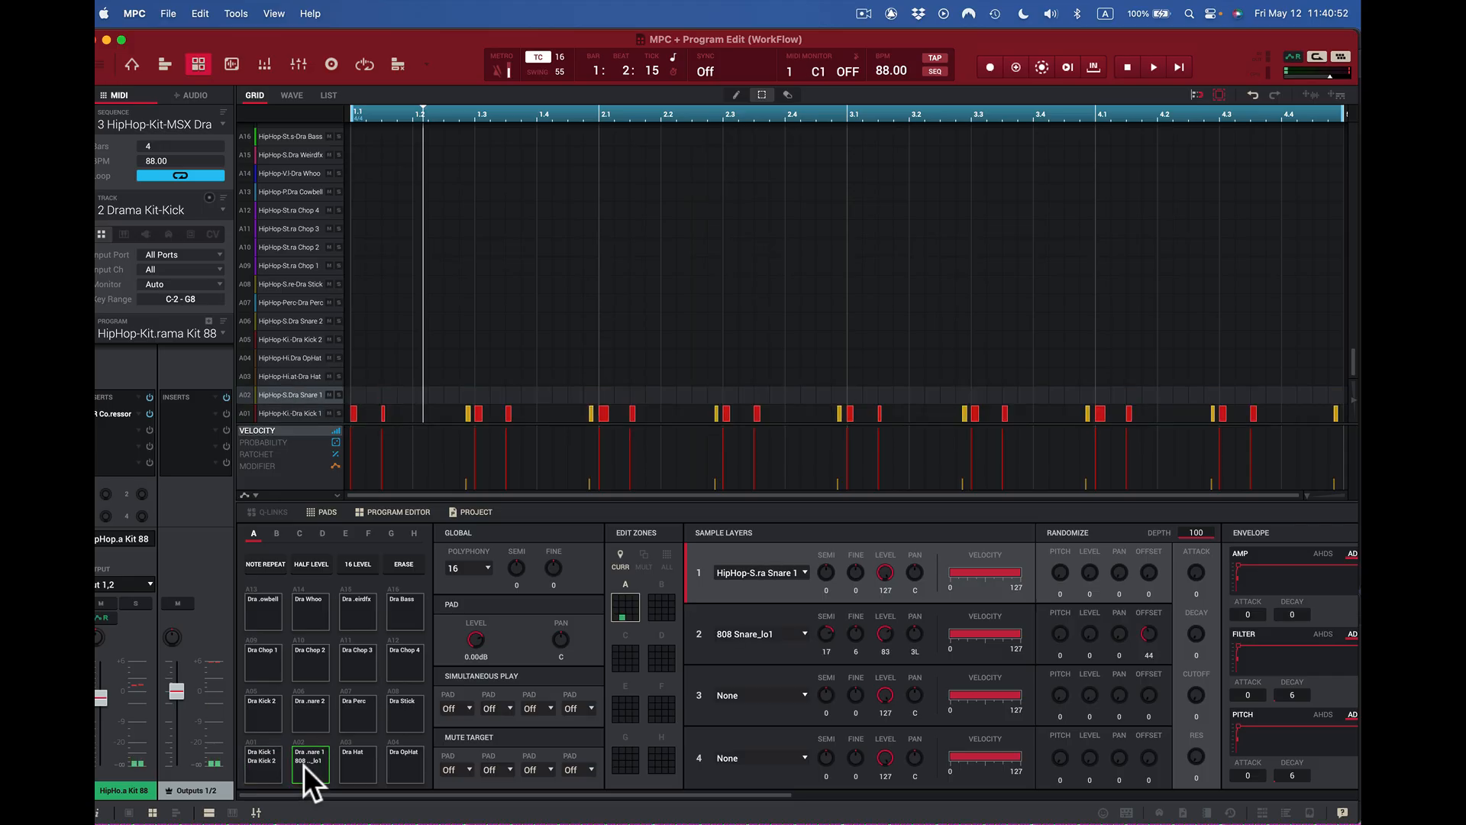
- Tune Snare 1's first layer to semi -6 and its second layer to semi 11 while auditioning the pad
click(312, 763)
click(311, 763)
click(312, 763)
click(314, 765)
- Play the Kick 1 pad against the retuned Snare 1 pad as a short beat
click(275, 765)
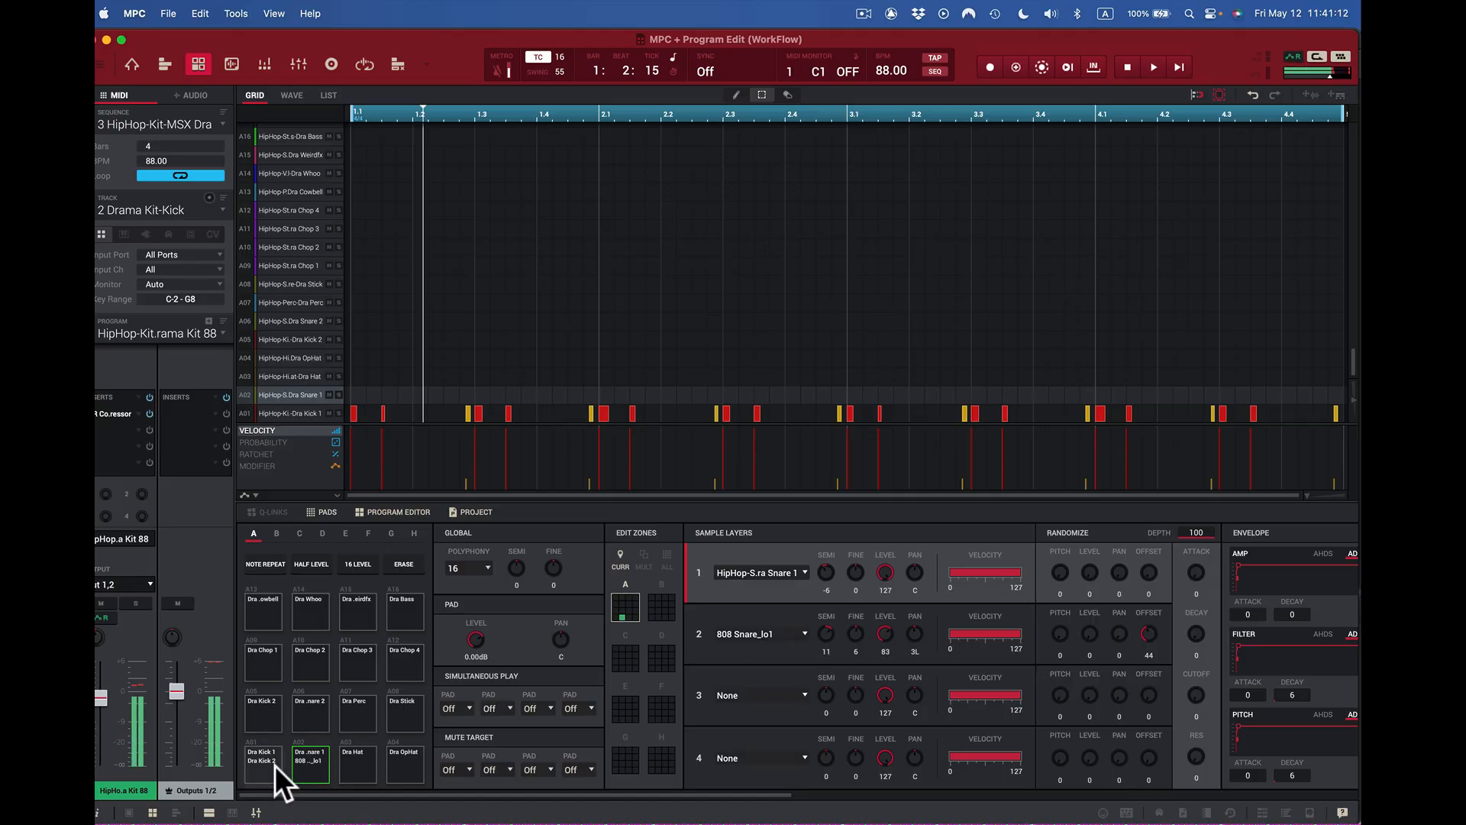
click(273, 762)
click(310, 759)
click(310, 759)
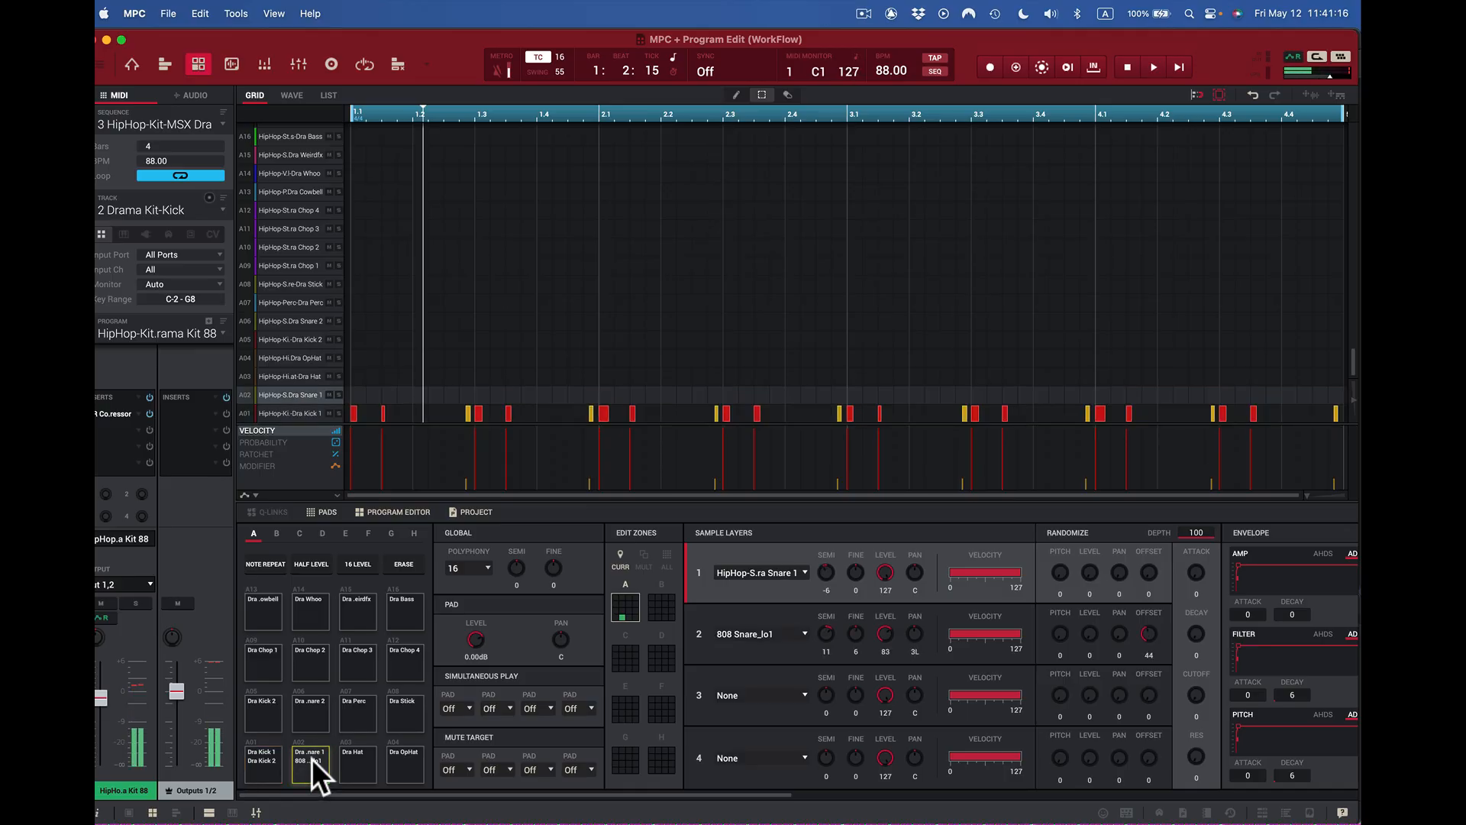
click(268, 756)
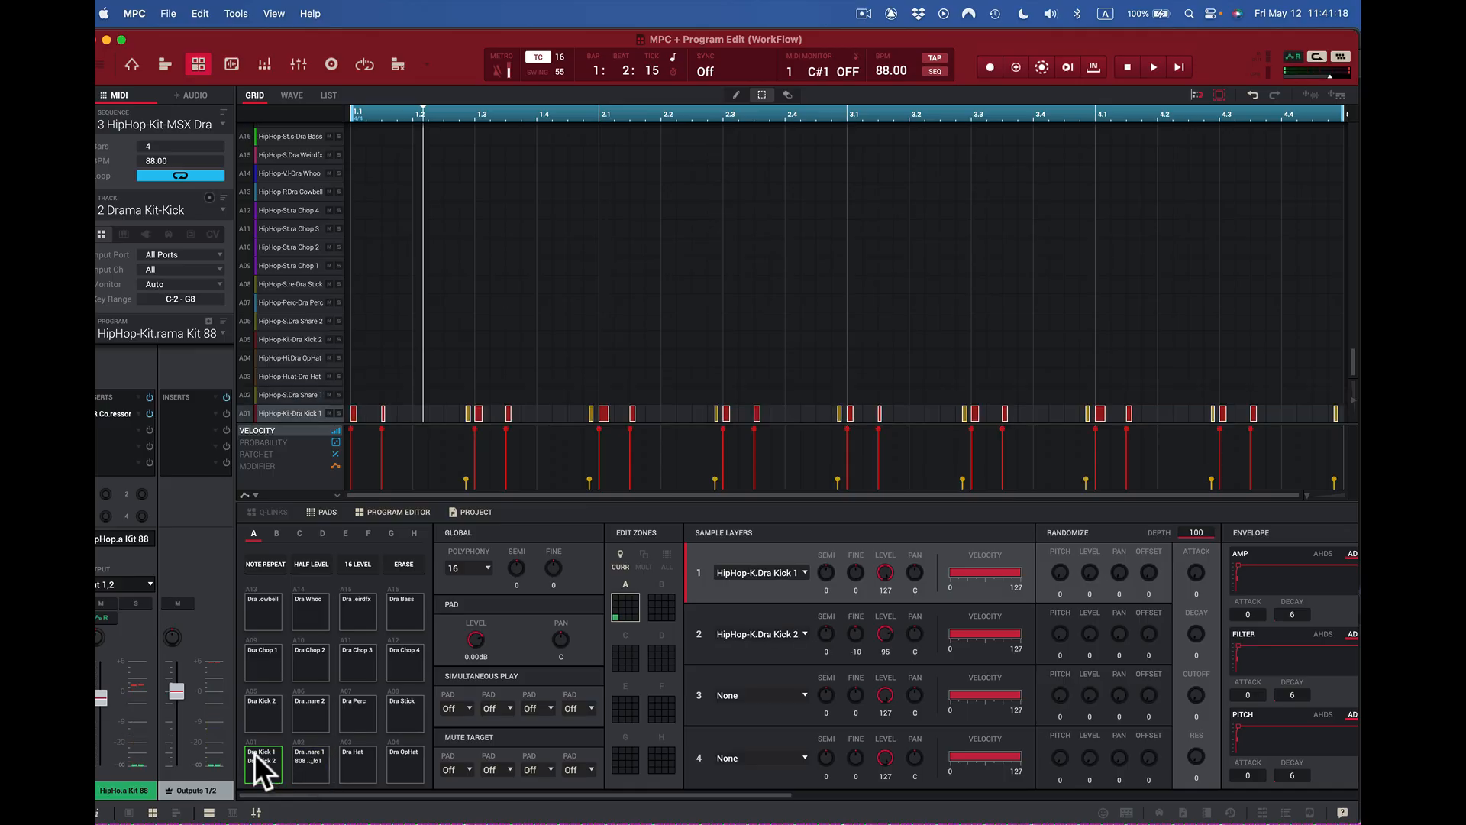
- Adjust the Kick 1 pad level slightly and audition the pad
mouse_move(174, 697)
drag(473, 639, 473, 643)
click(265, 763)
- Examine the remaining Program Edit sections, from Randomize, Envelope, Filter and LFO through Pad Play Modes and Drum FX to the Project samples
scroll(748, 633, right, 8)
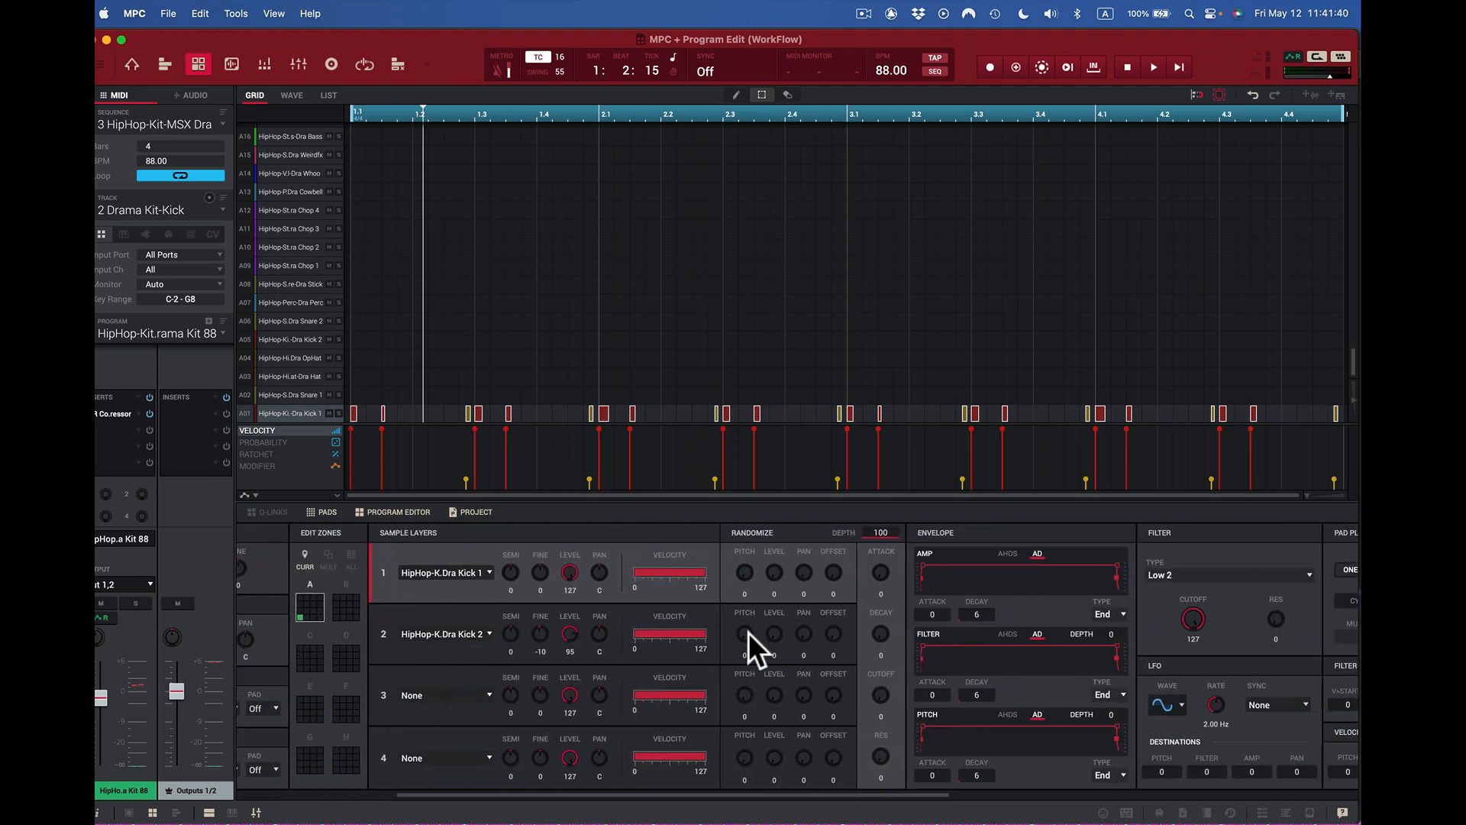
scroll(748, 632, right, 6)
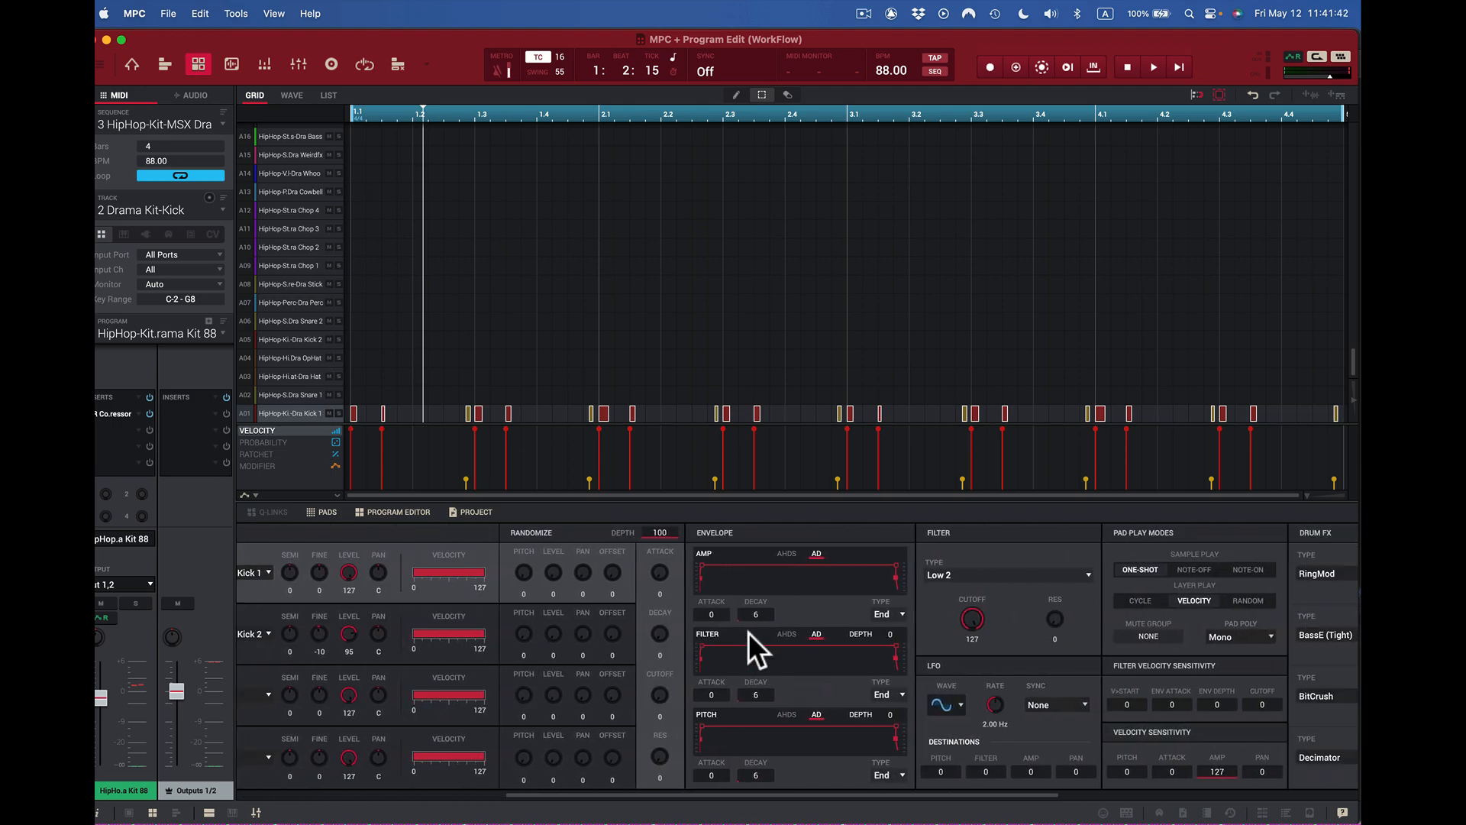
scroll(748, 632, right, 2)
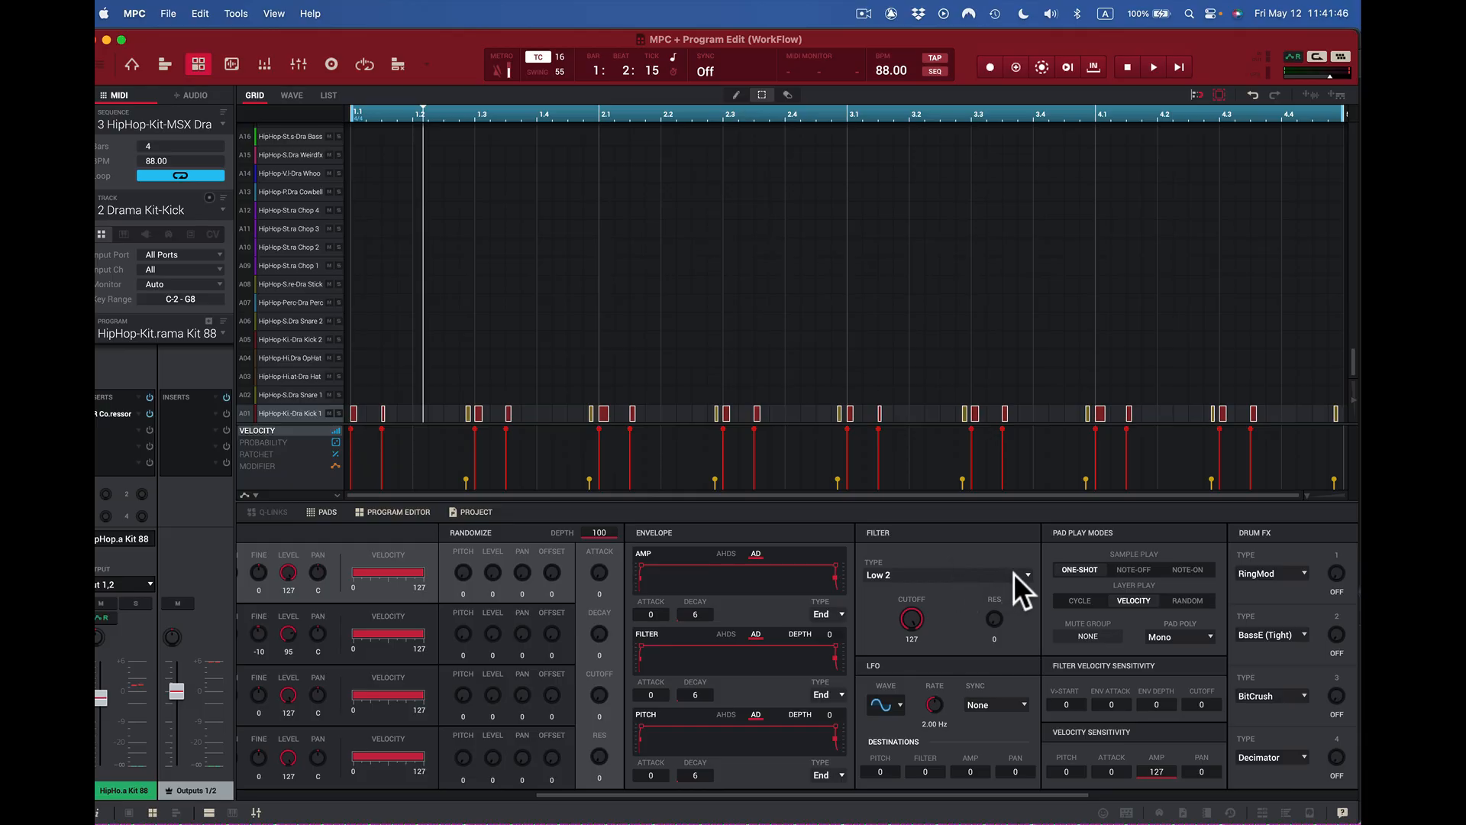
scroll(1014, 572, right, 3)
scroll(1014, 572, right, 3)
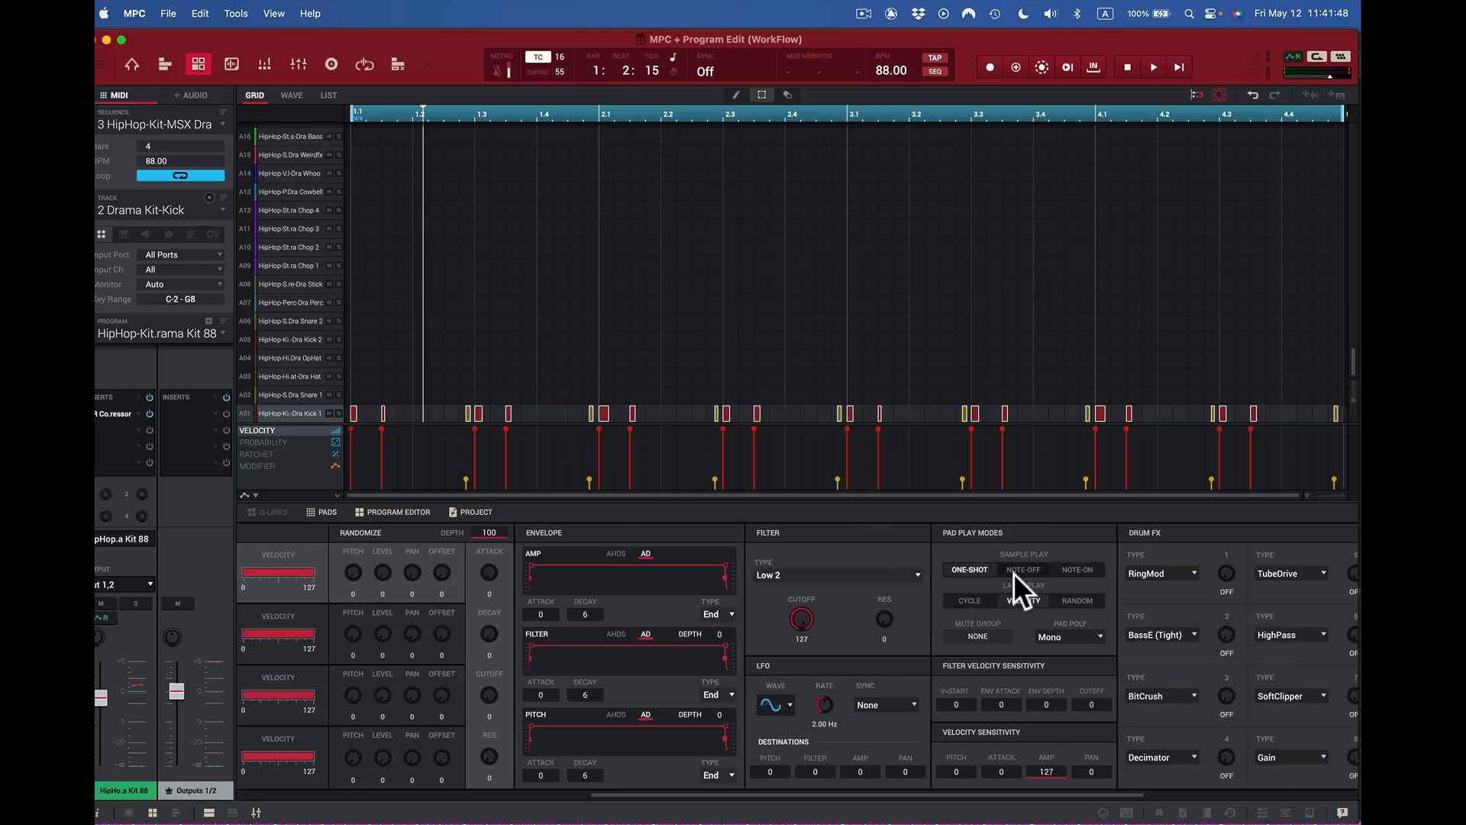
scroll(1014, 573, right, 4)
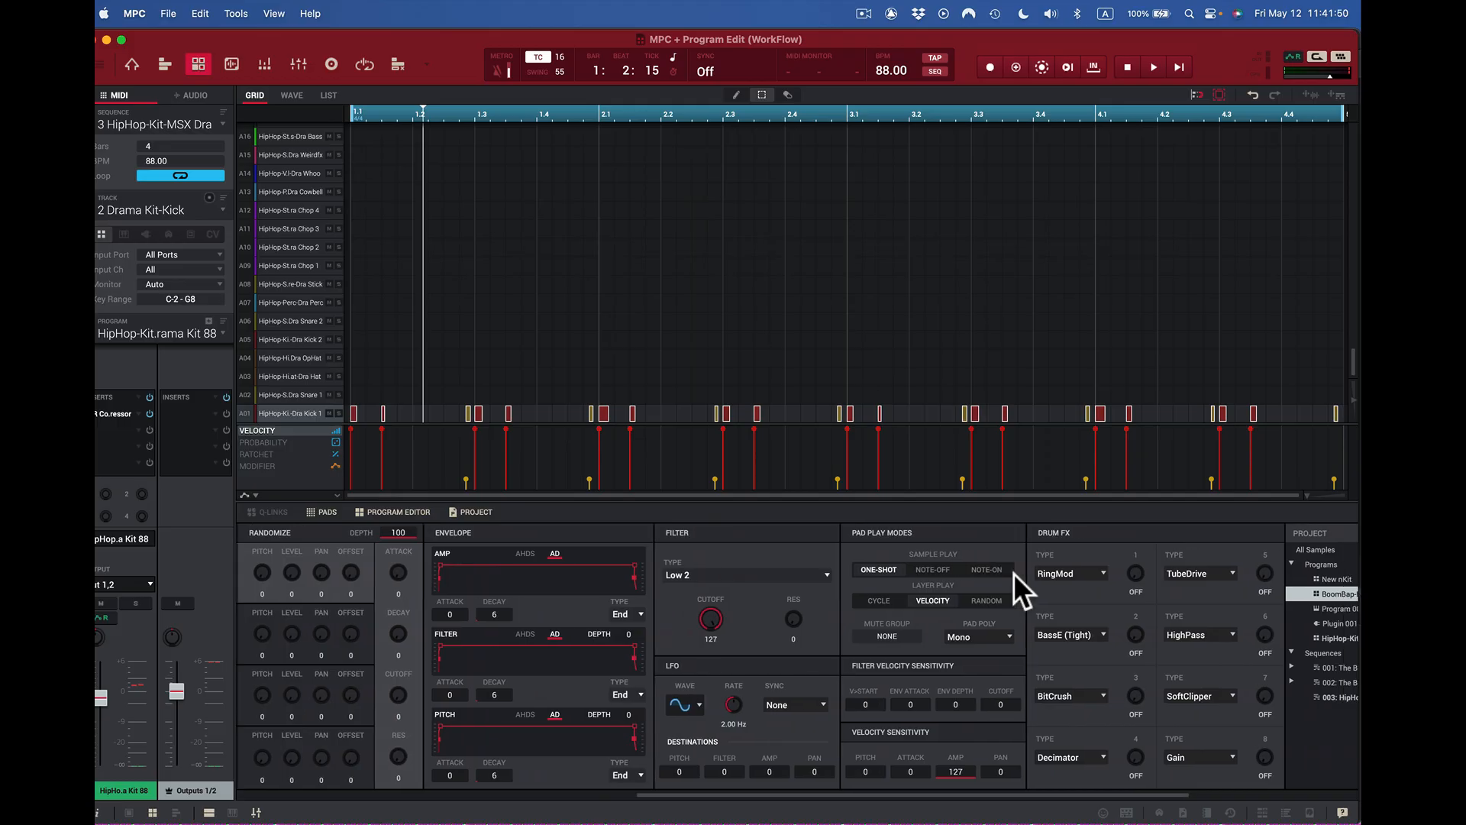
scroll(1014, 572, right, 1)
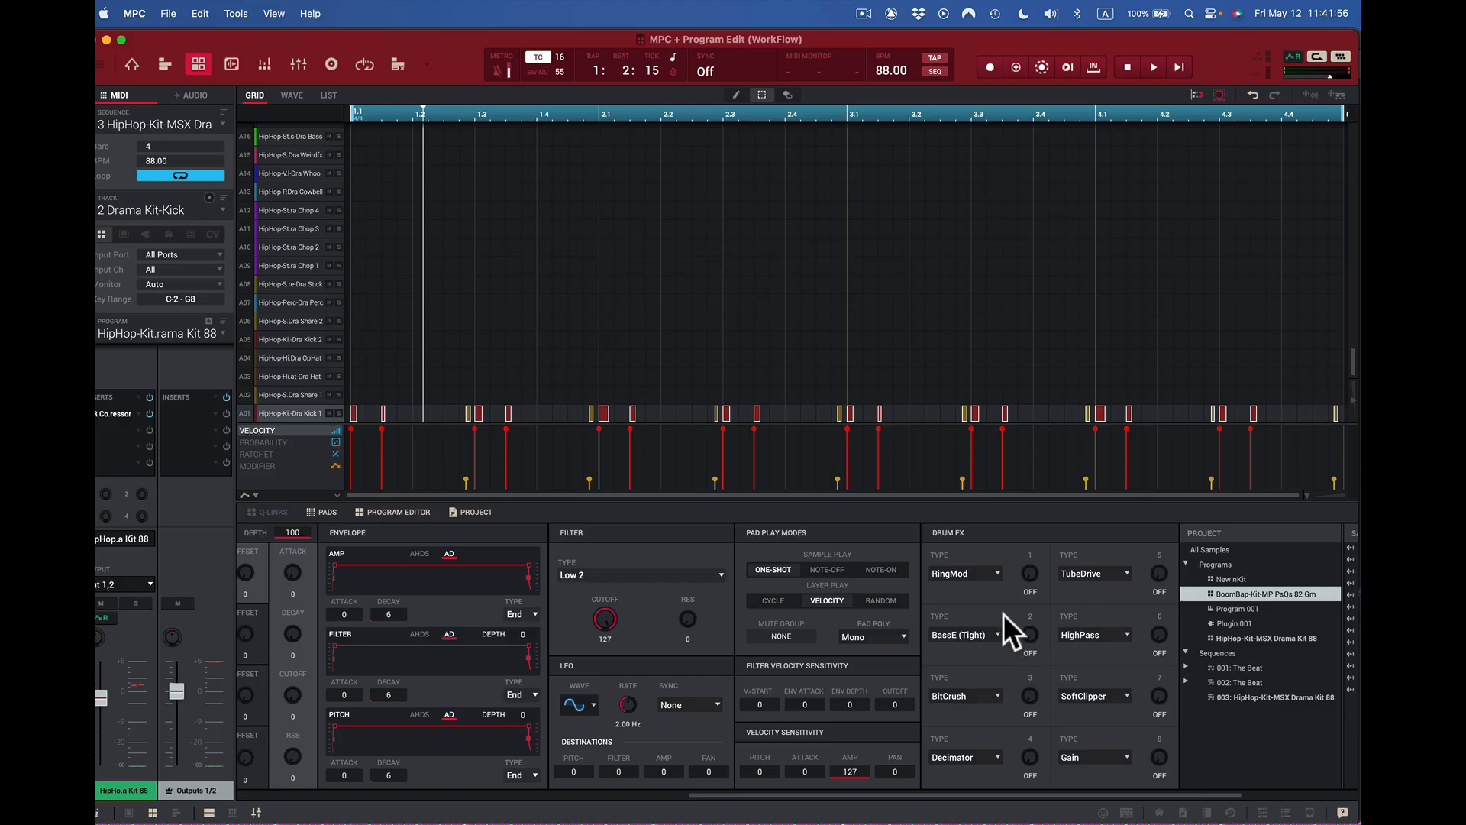
scroll(1127, 588, right, 3)
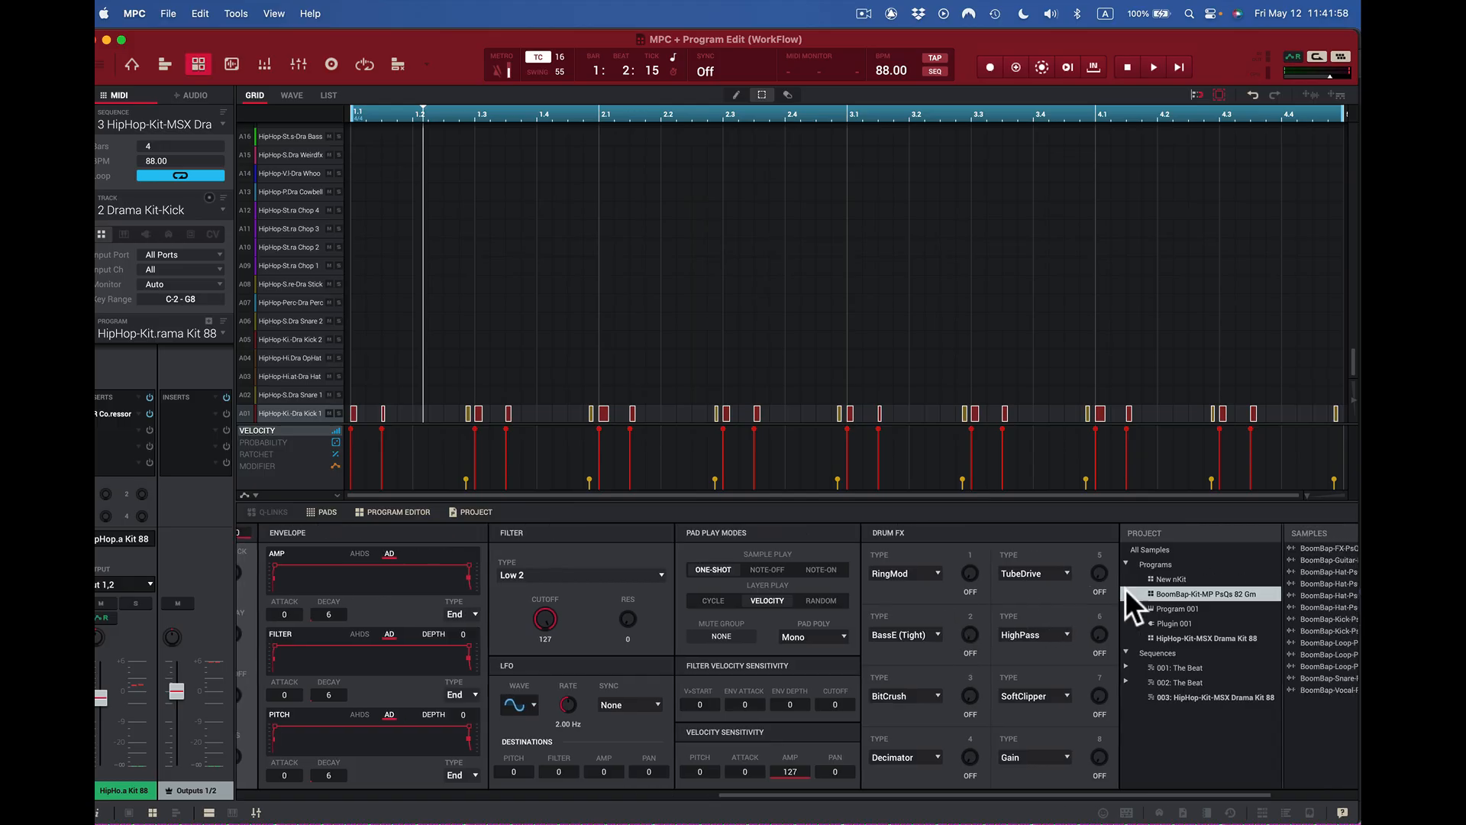
scroll(1125, 588, right, 5)
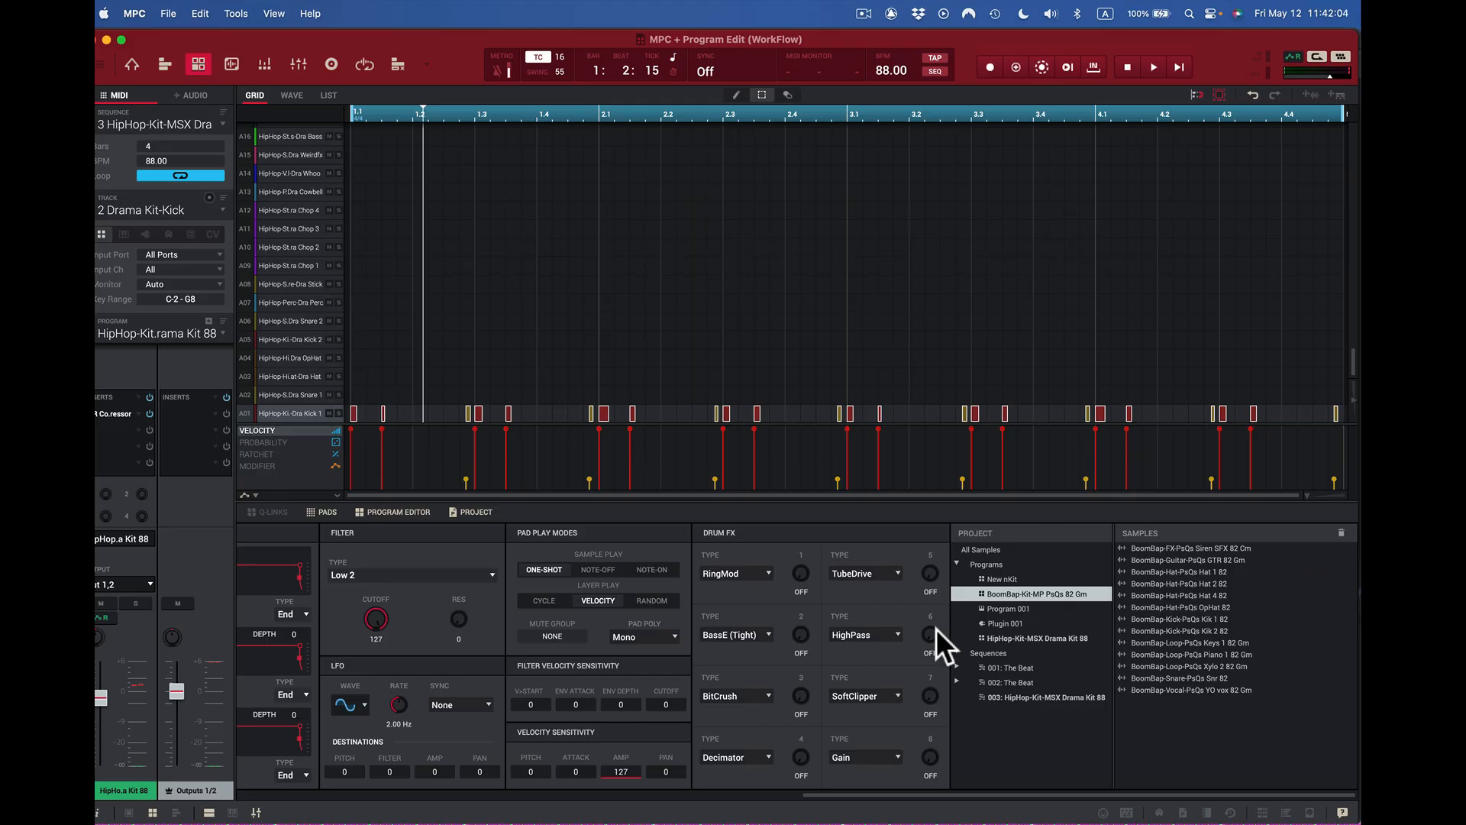
scroll(936, 629, left, 9)
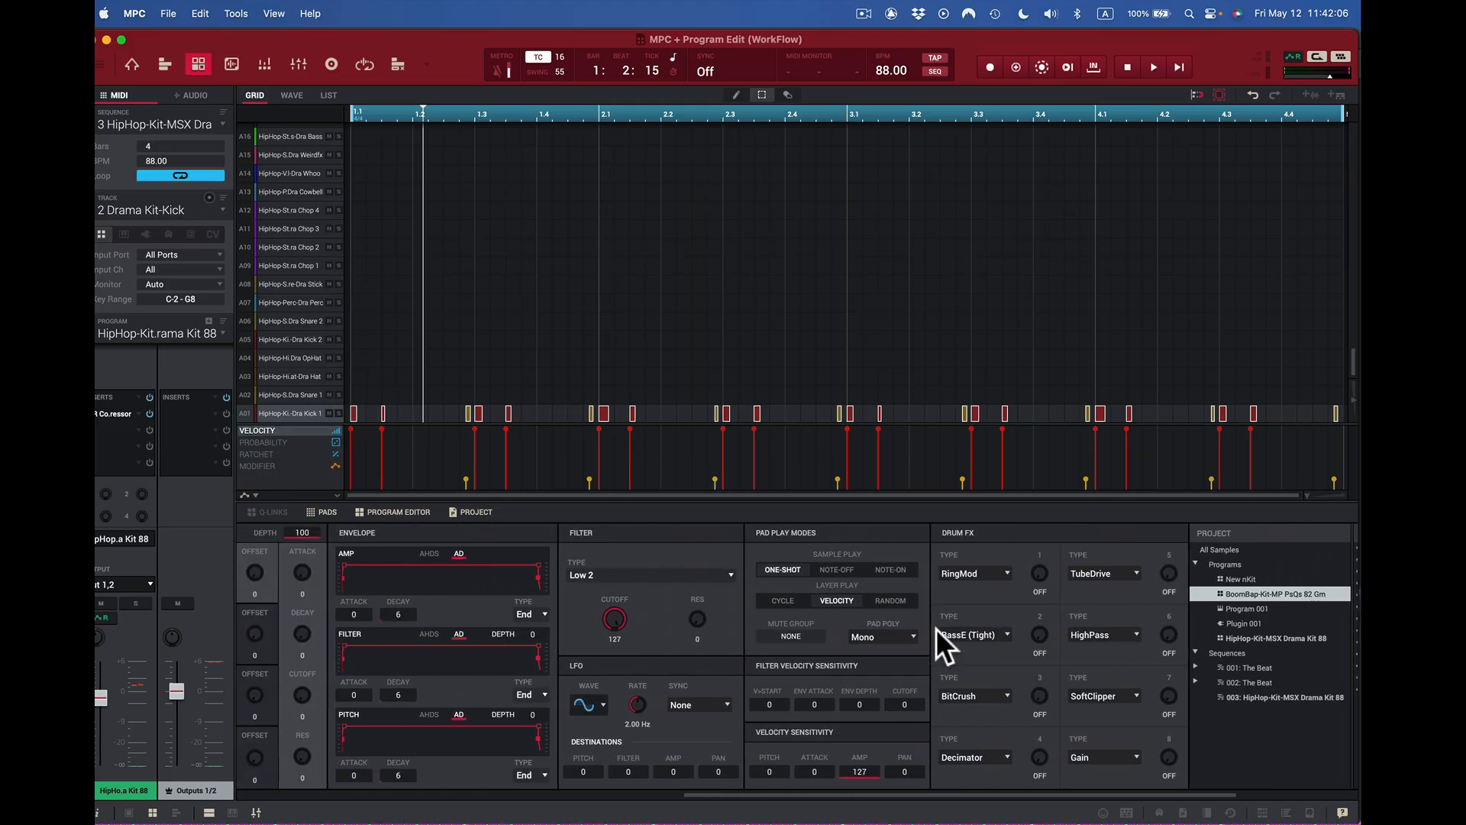
scroll(936, 629, left, 8)
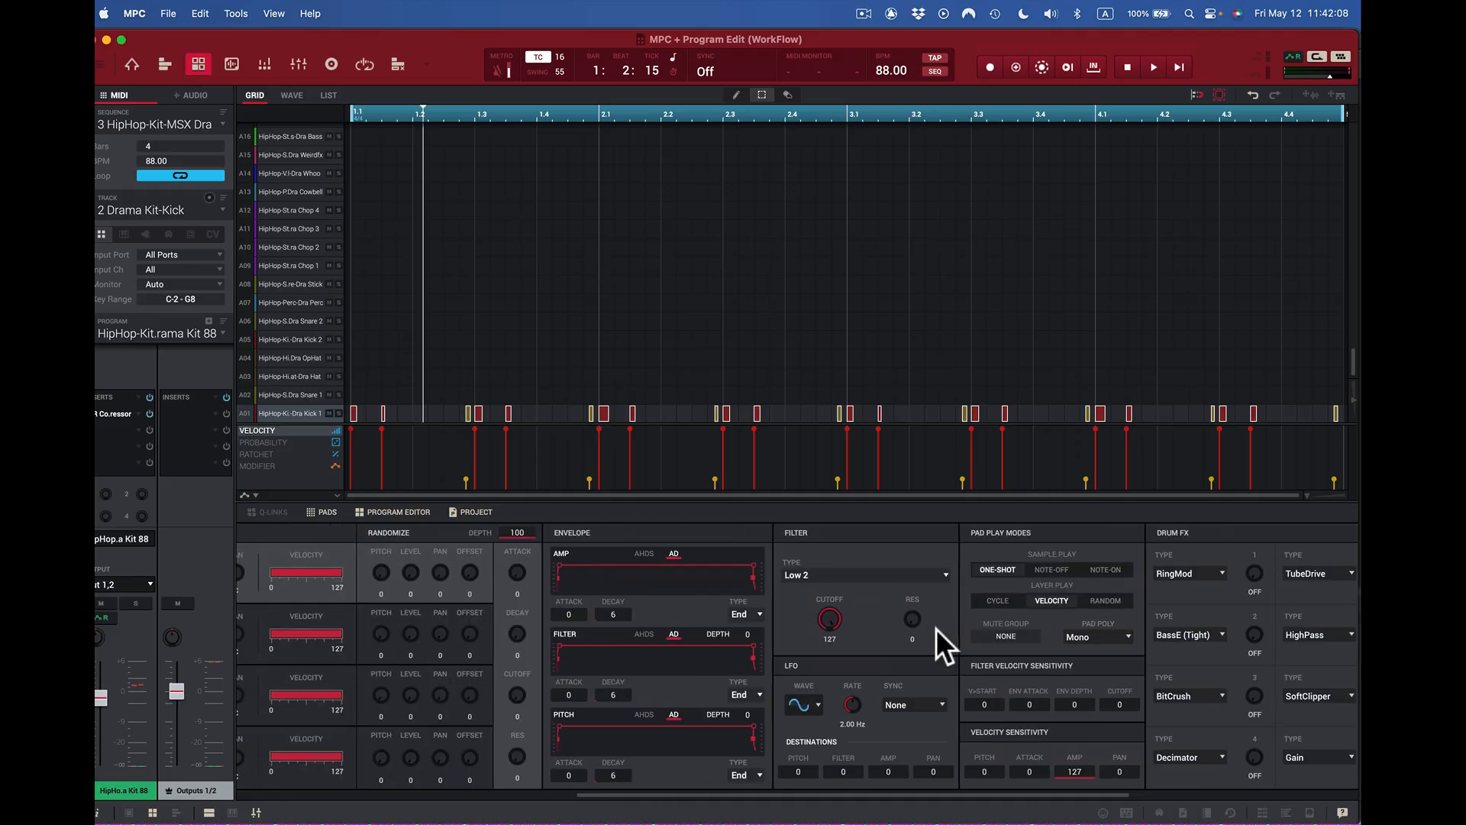
scroll(936, 629, left, 5)
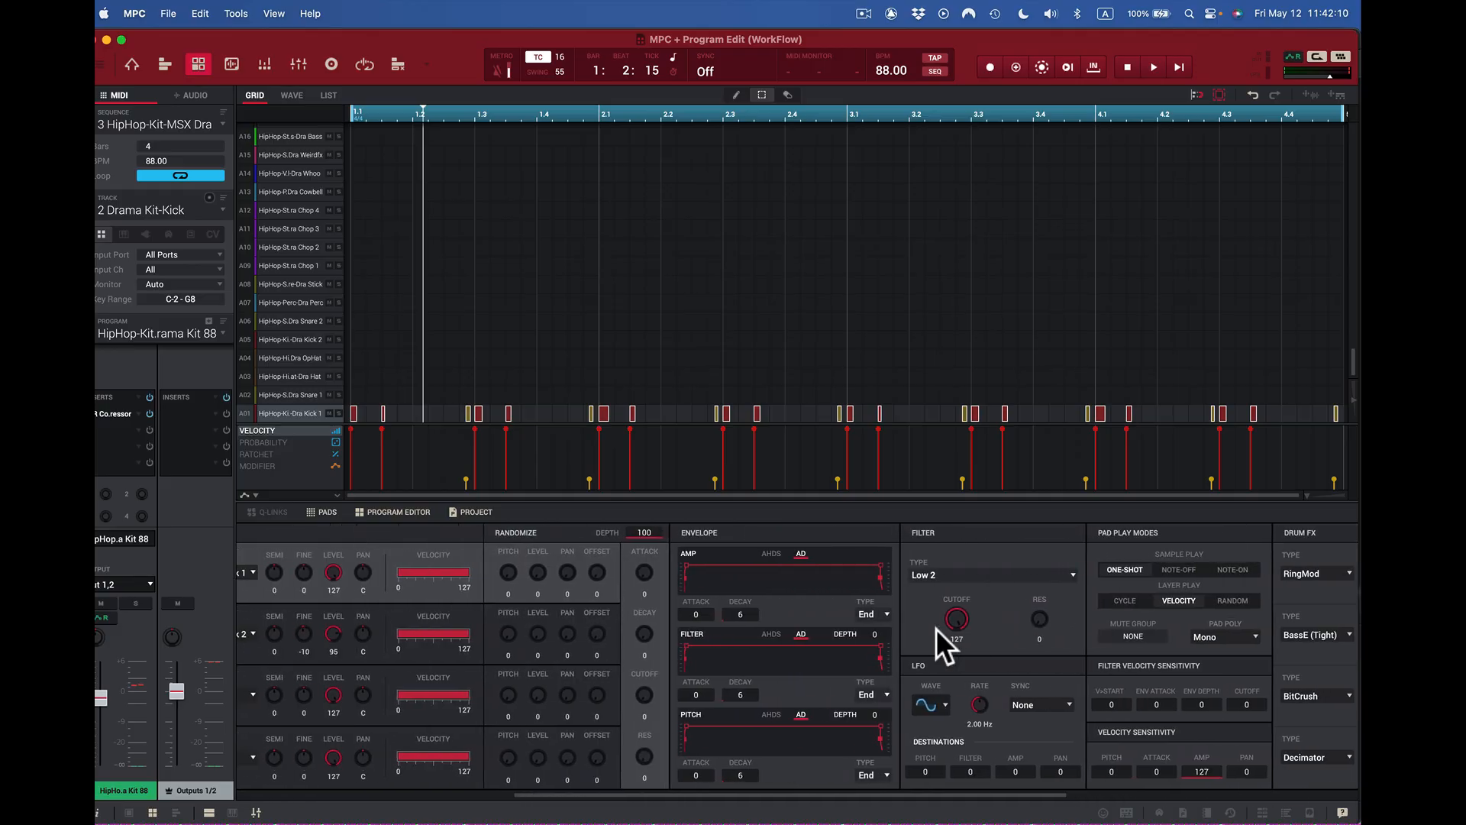
scroll(937, 629, left, 5)
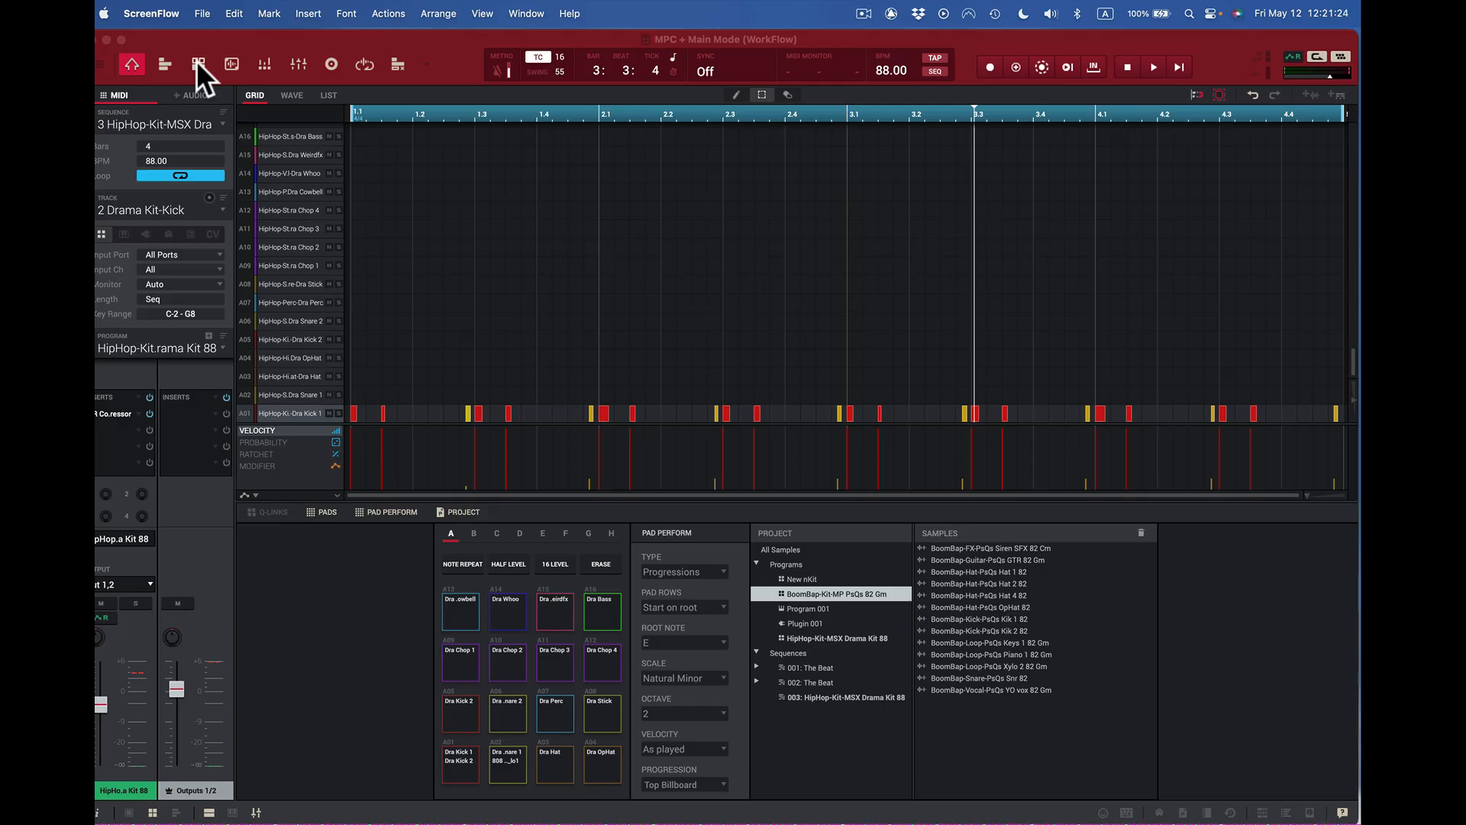
- Look over the sequence's tracks and editing tools in Track View with a taller note grid, returning to Main Mode
click(164, 66)
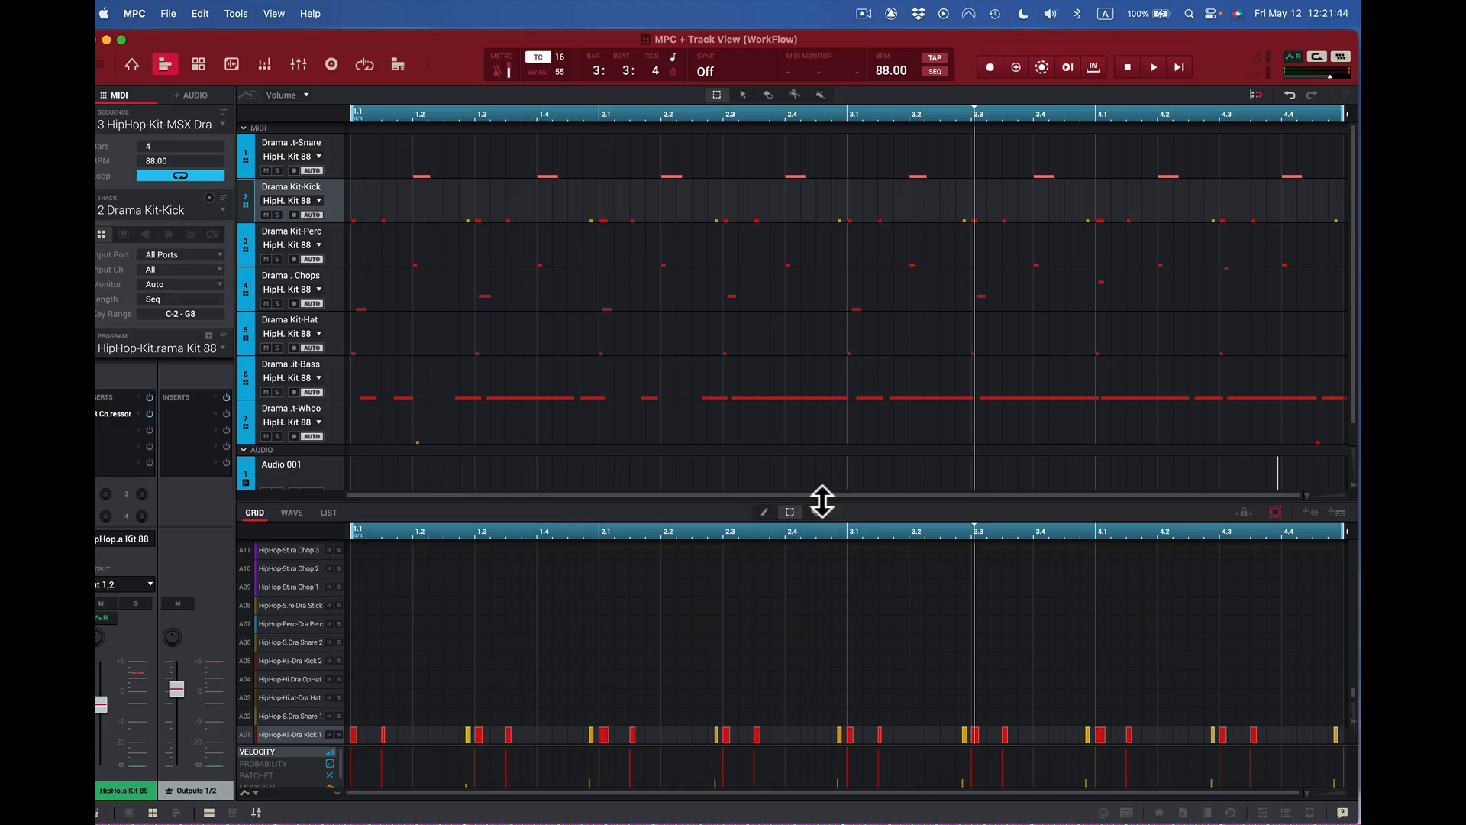
drag(824, 498, 828, 445)
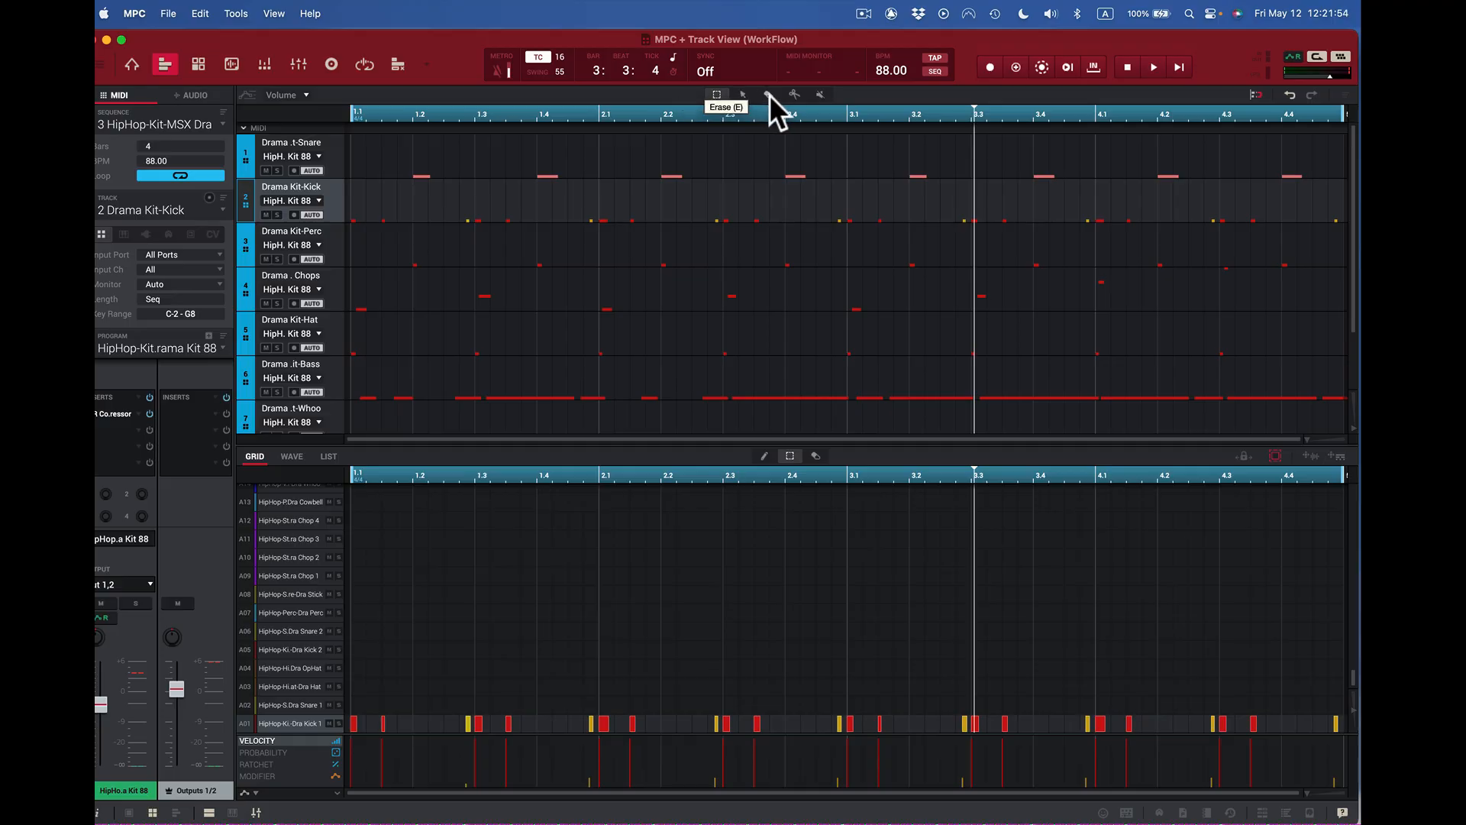
click(820, 93)
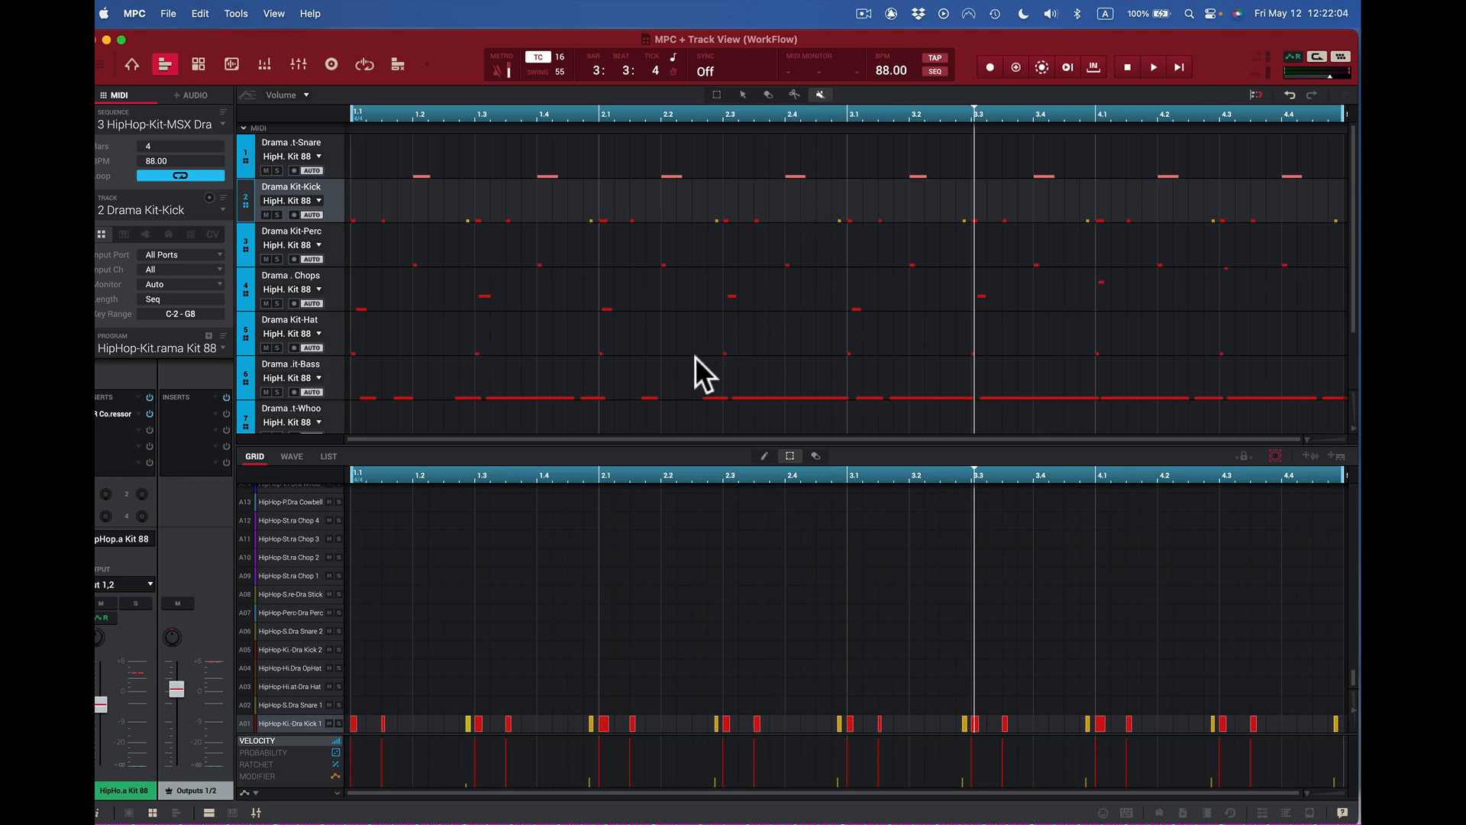
click(716, 94)
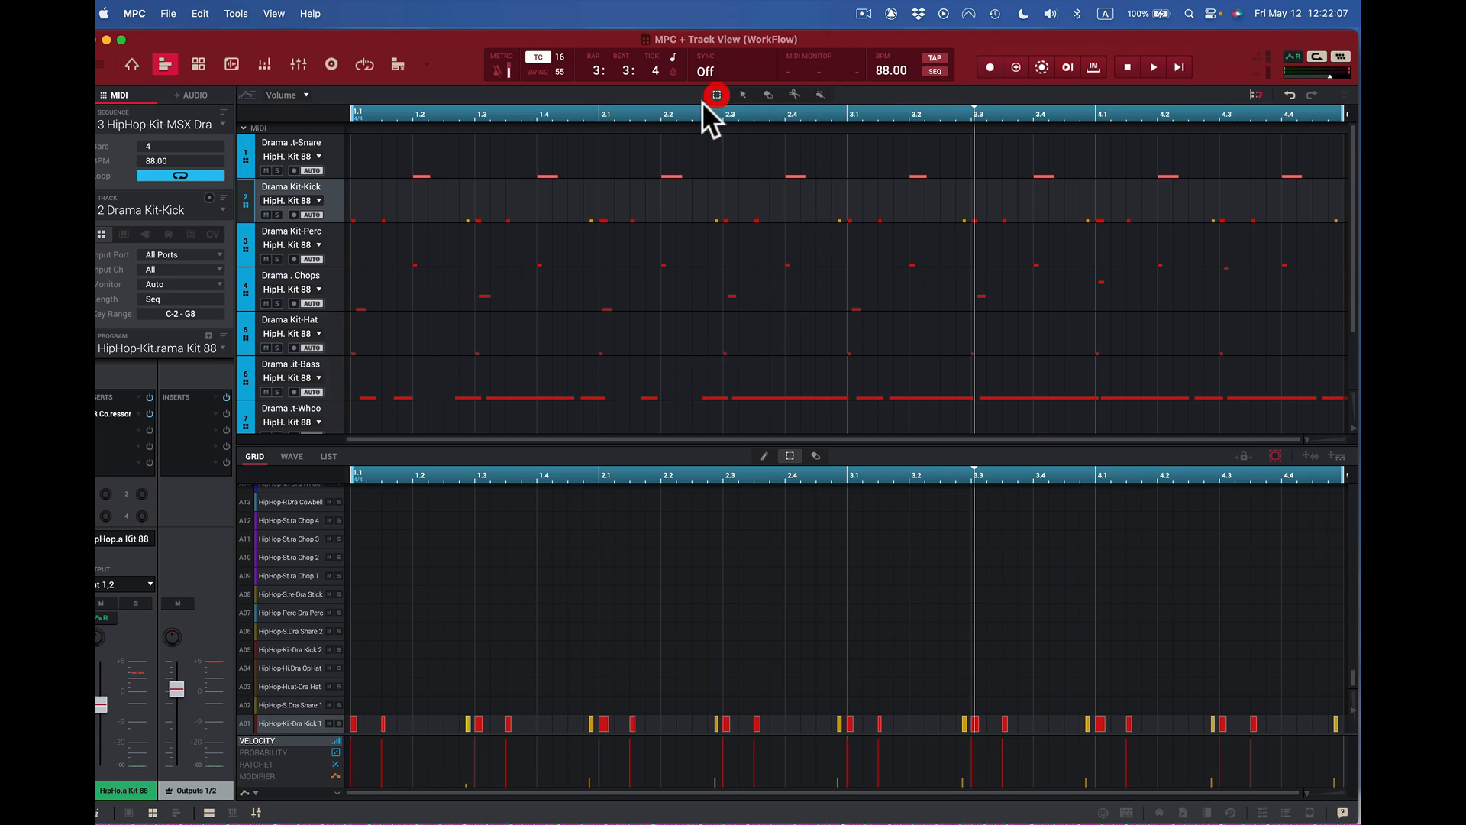
click(130, 68)
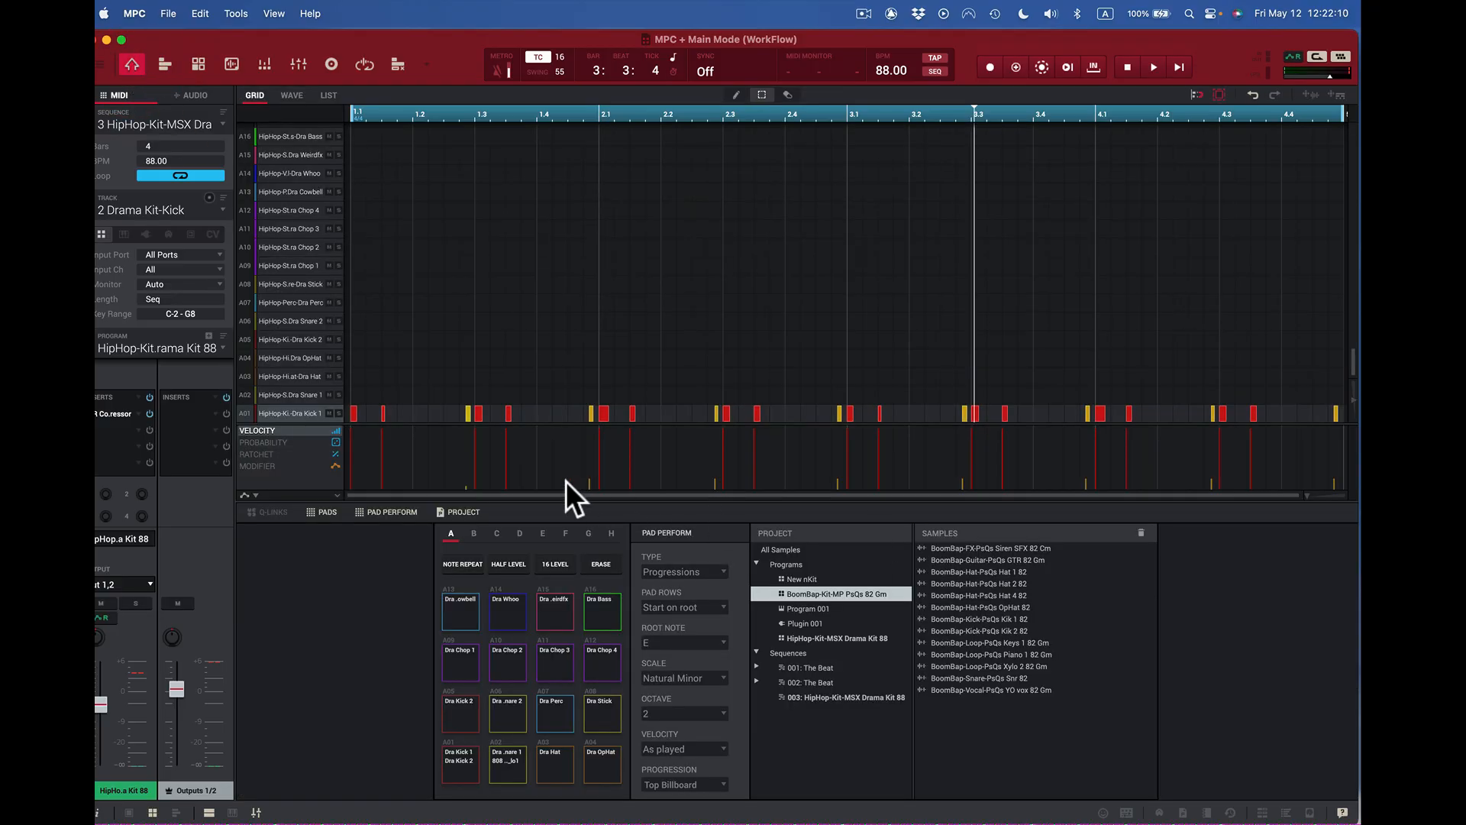
- Select all Kick 1 notes and undo the trial velocity edits on the soft note just before 1.3
click(249, 413)
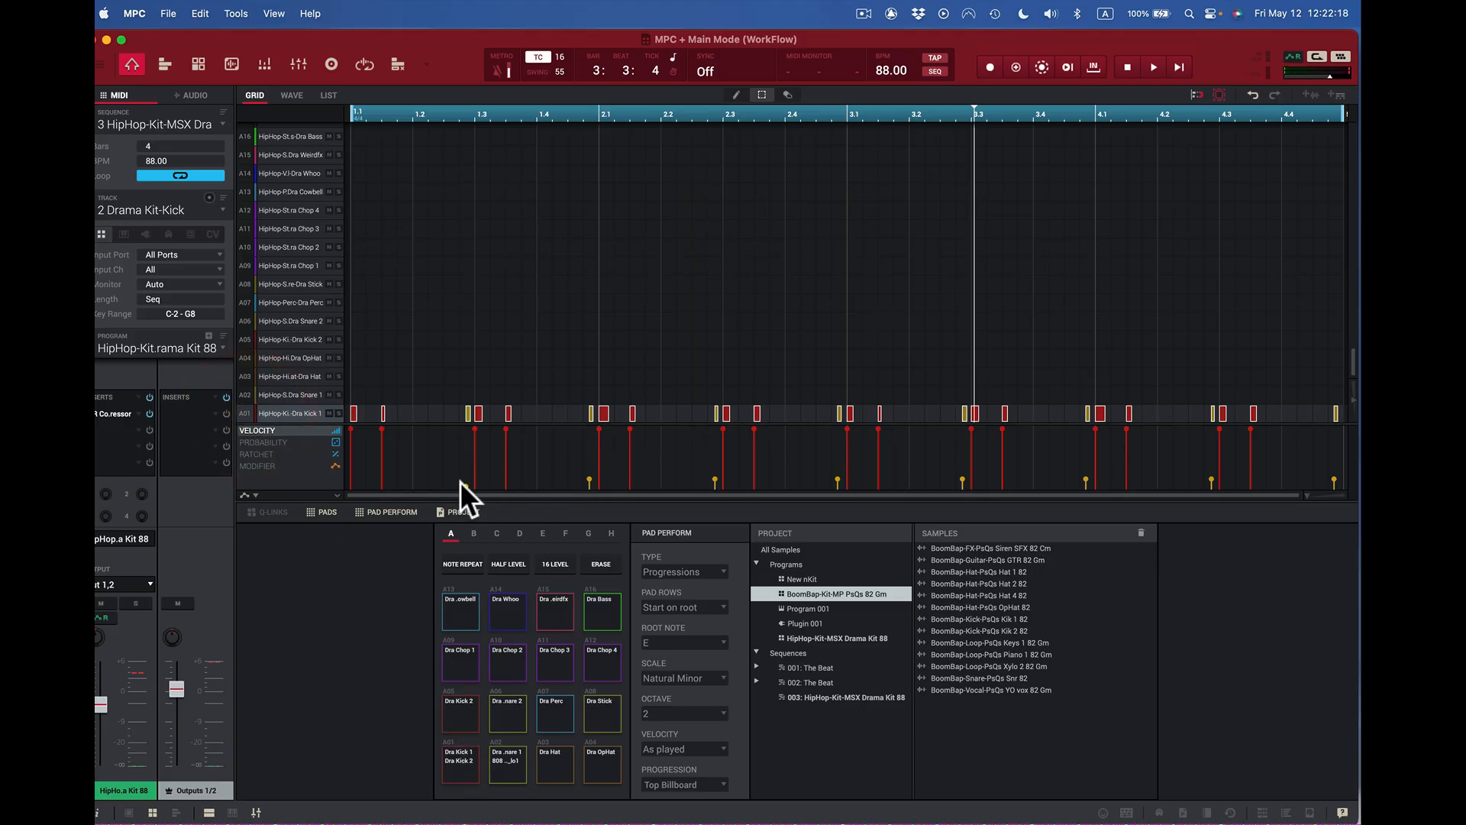
mouse_move(463, 487)
key(super+z)
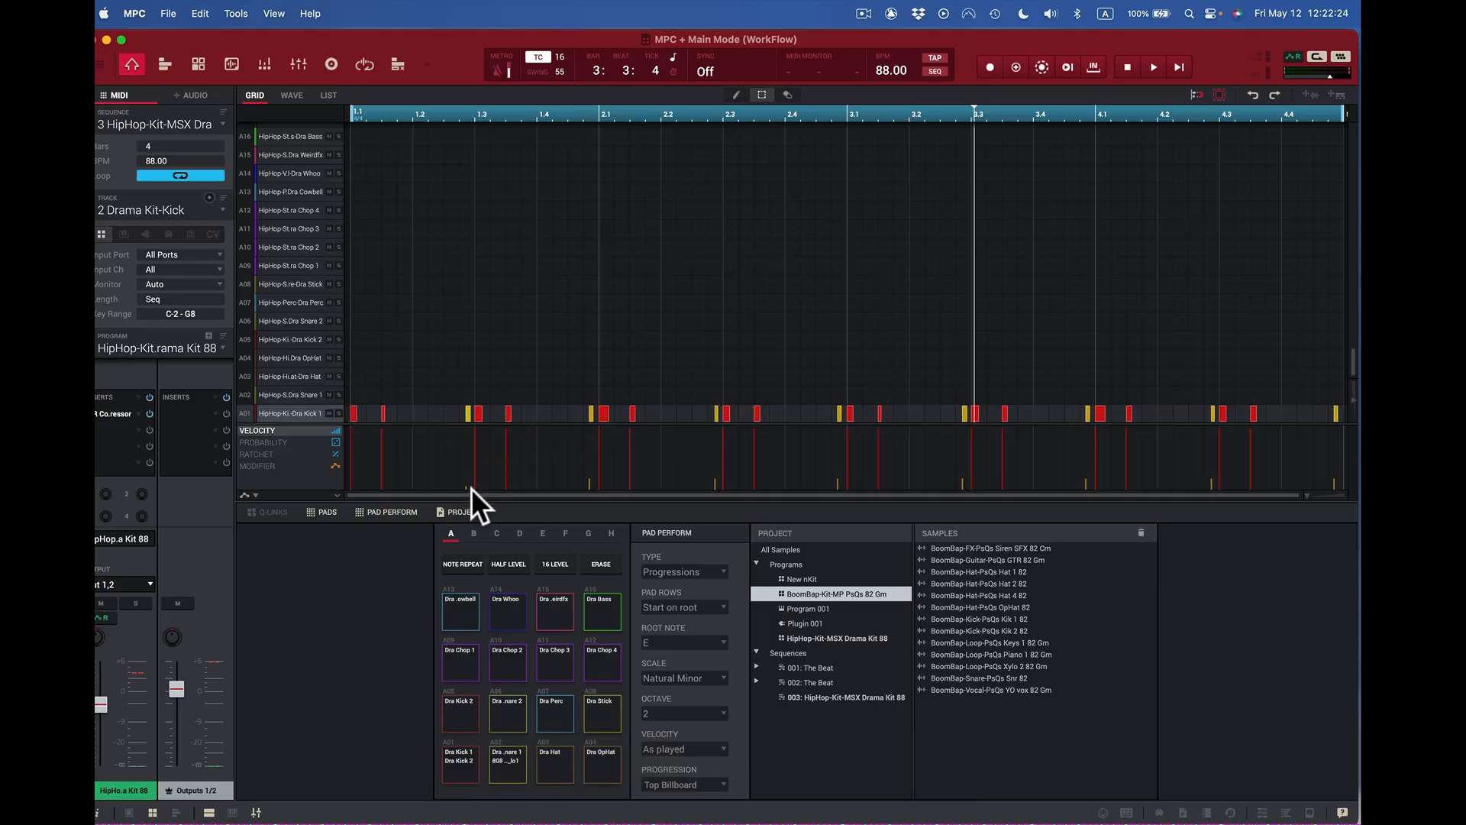
key(super+z)
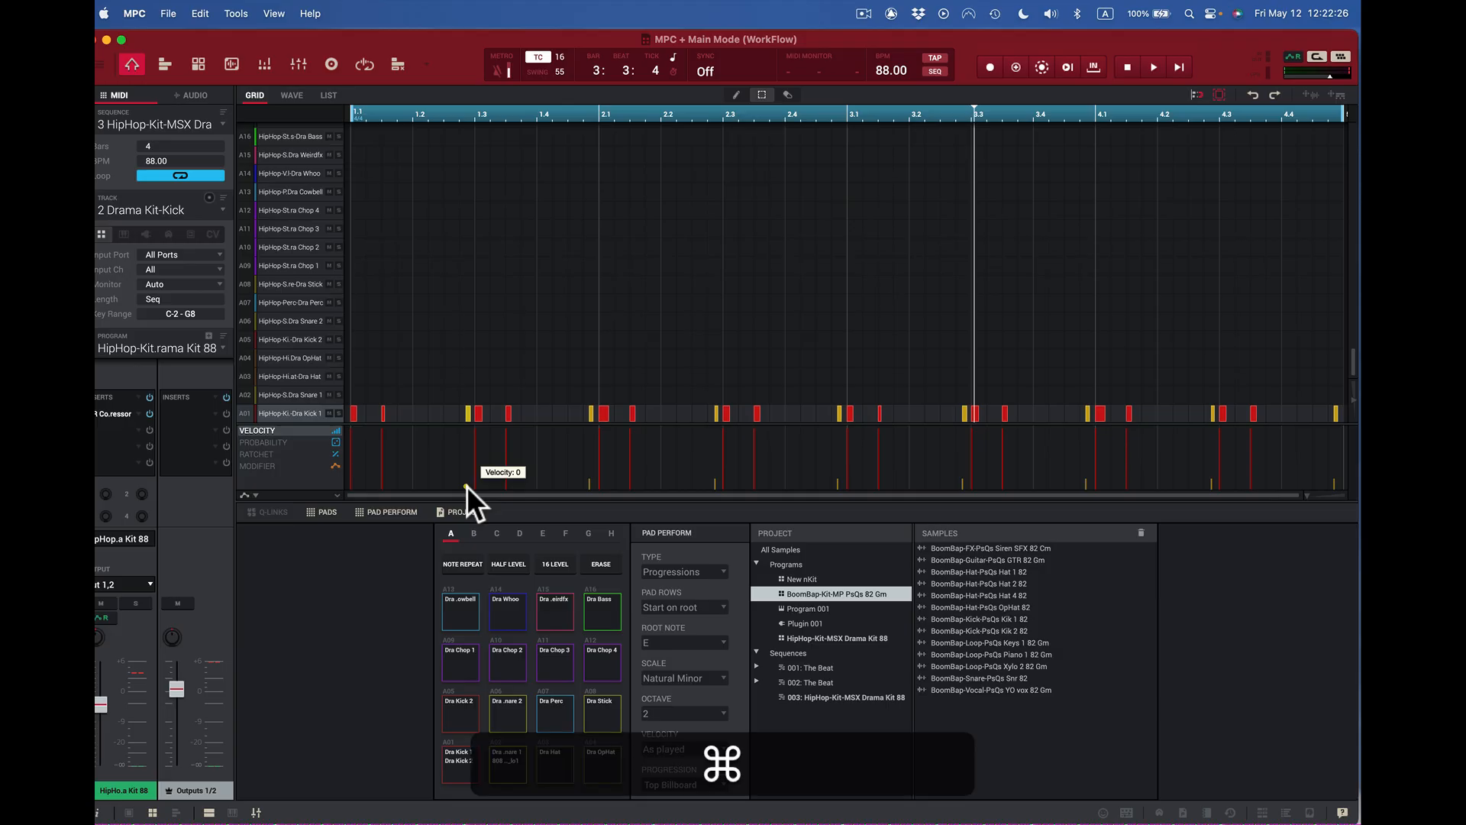
key(super+z)
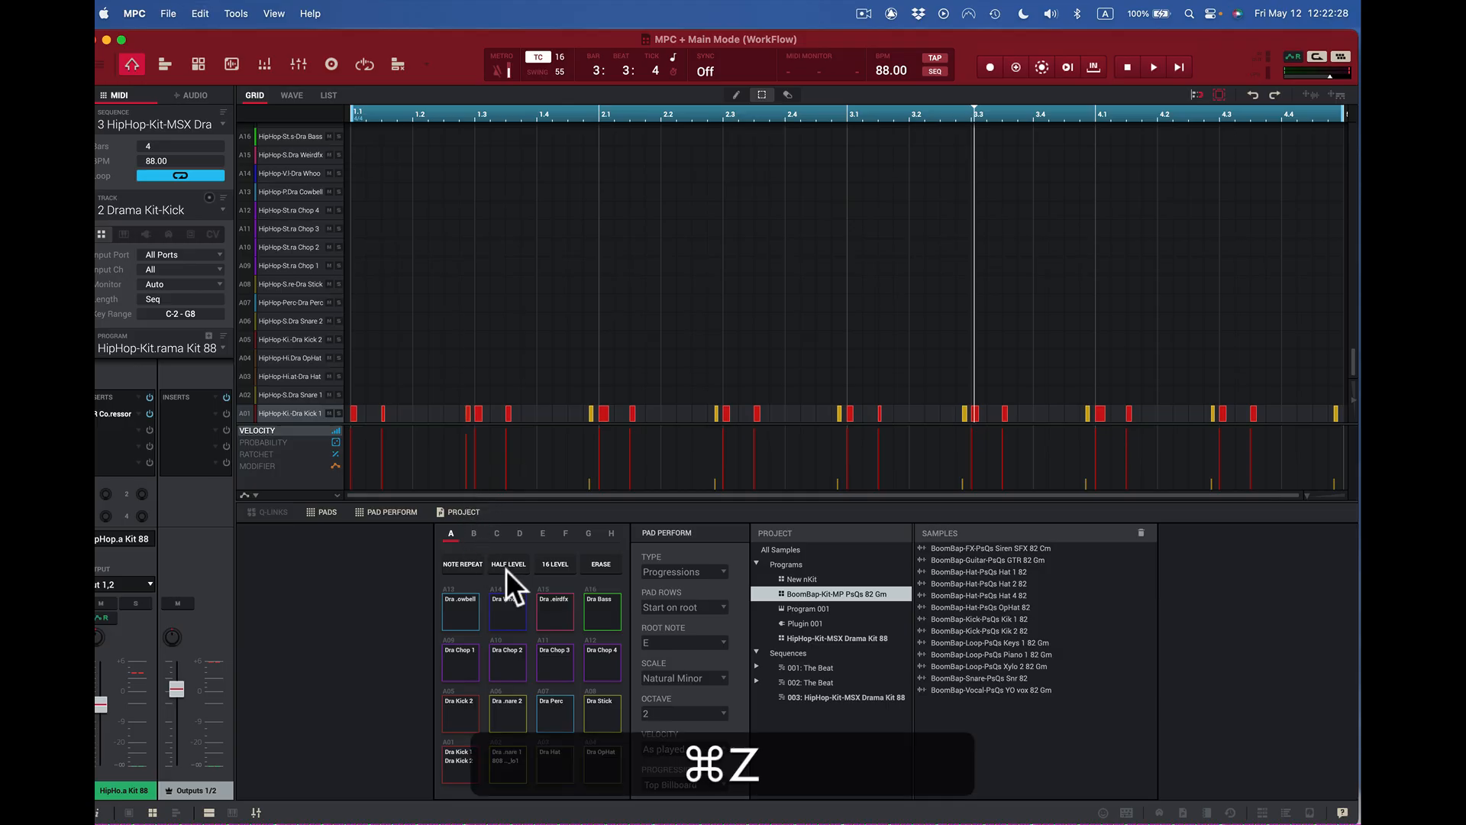
key(super+z)
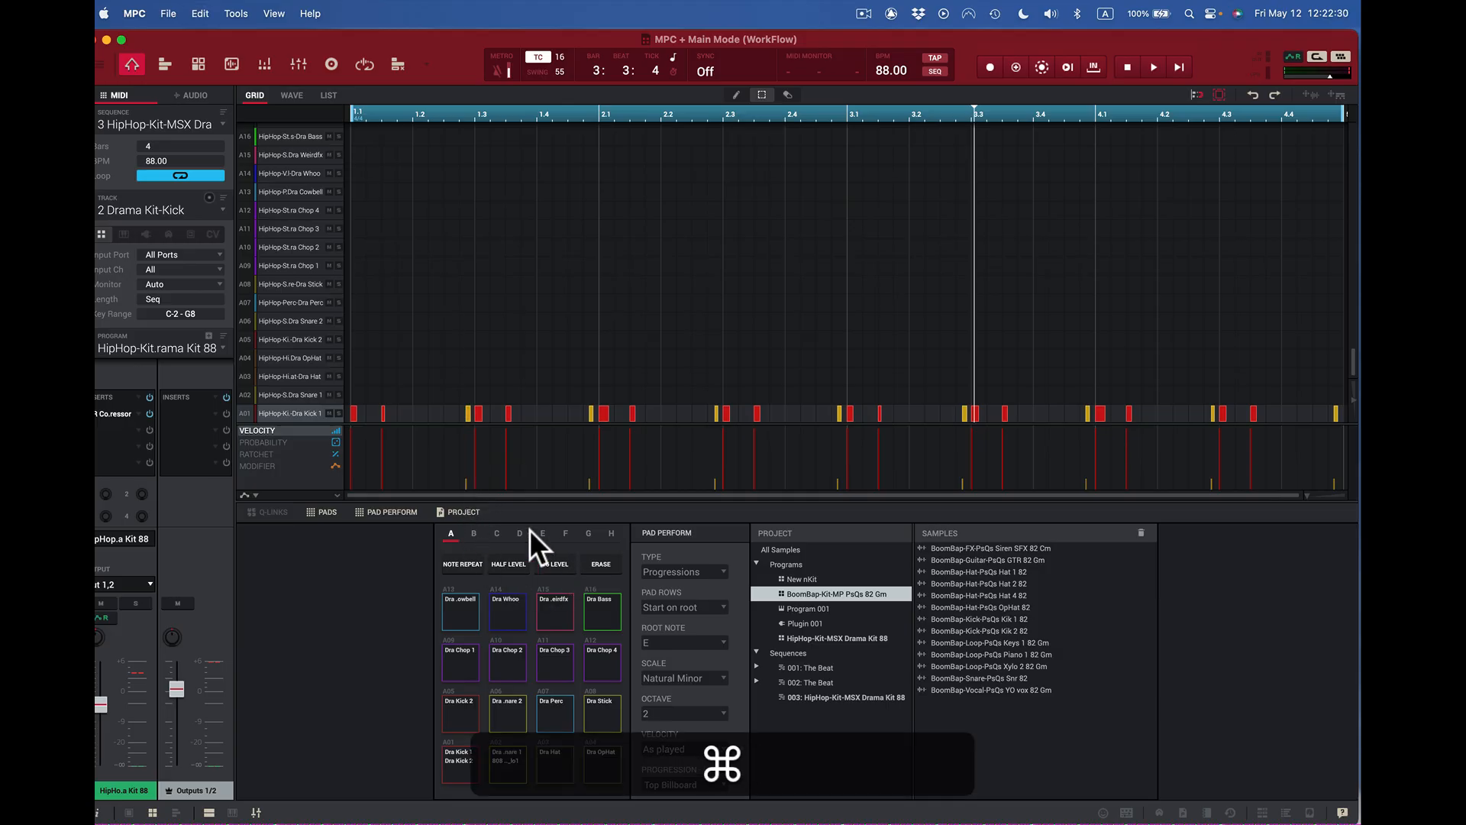
click(467, 478)
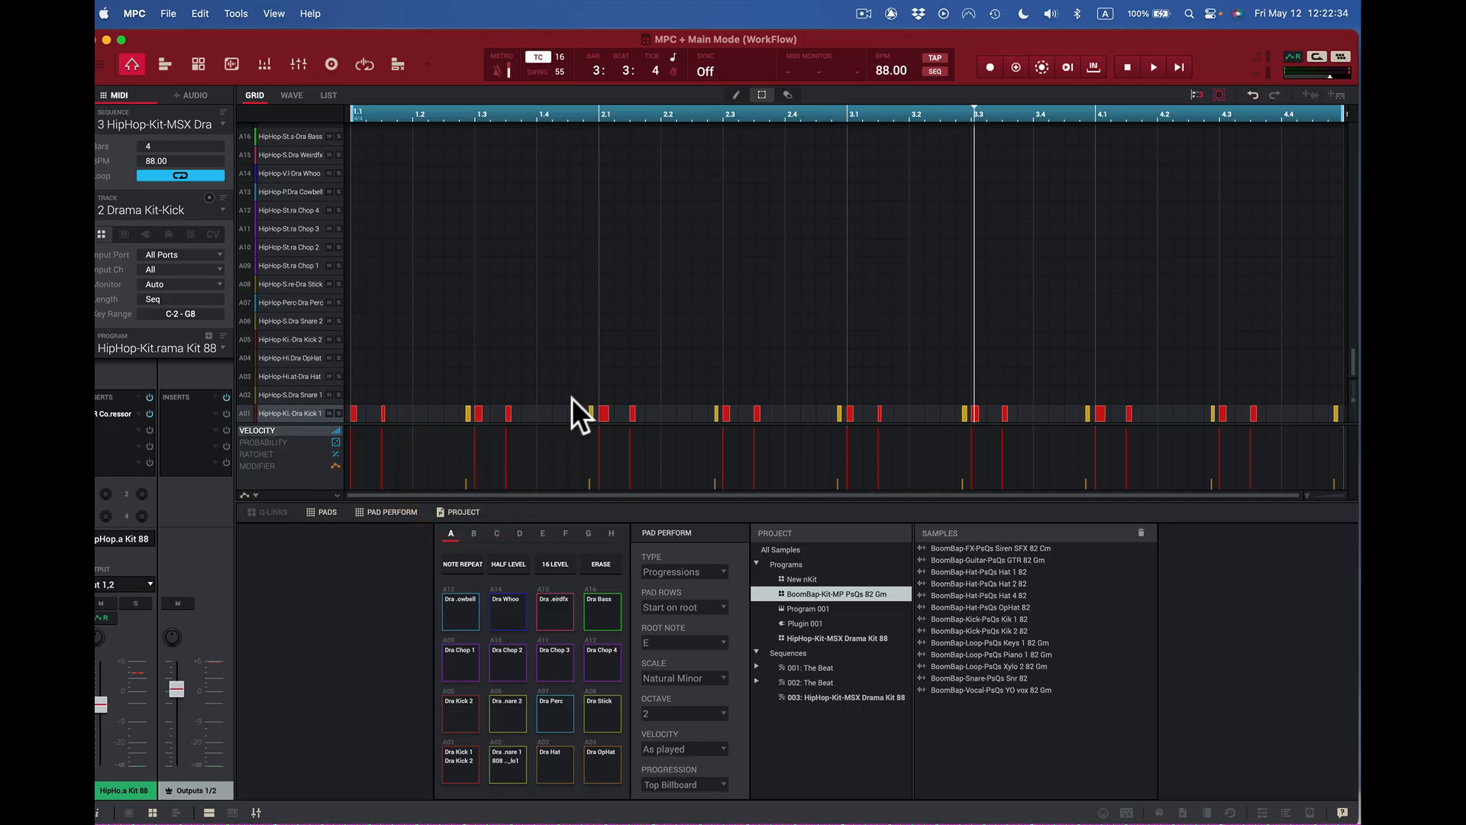
- Select the eight soft Kick 1 notes across the four bars and raise their velocity together to 80
click(468, 414)
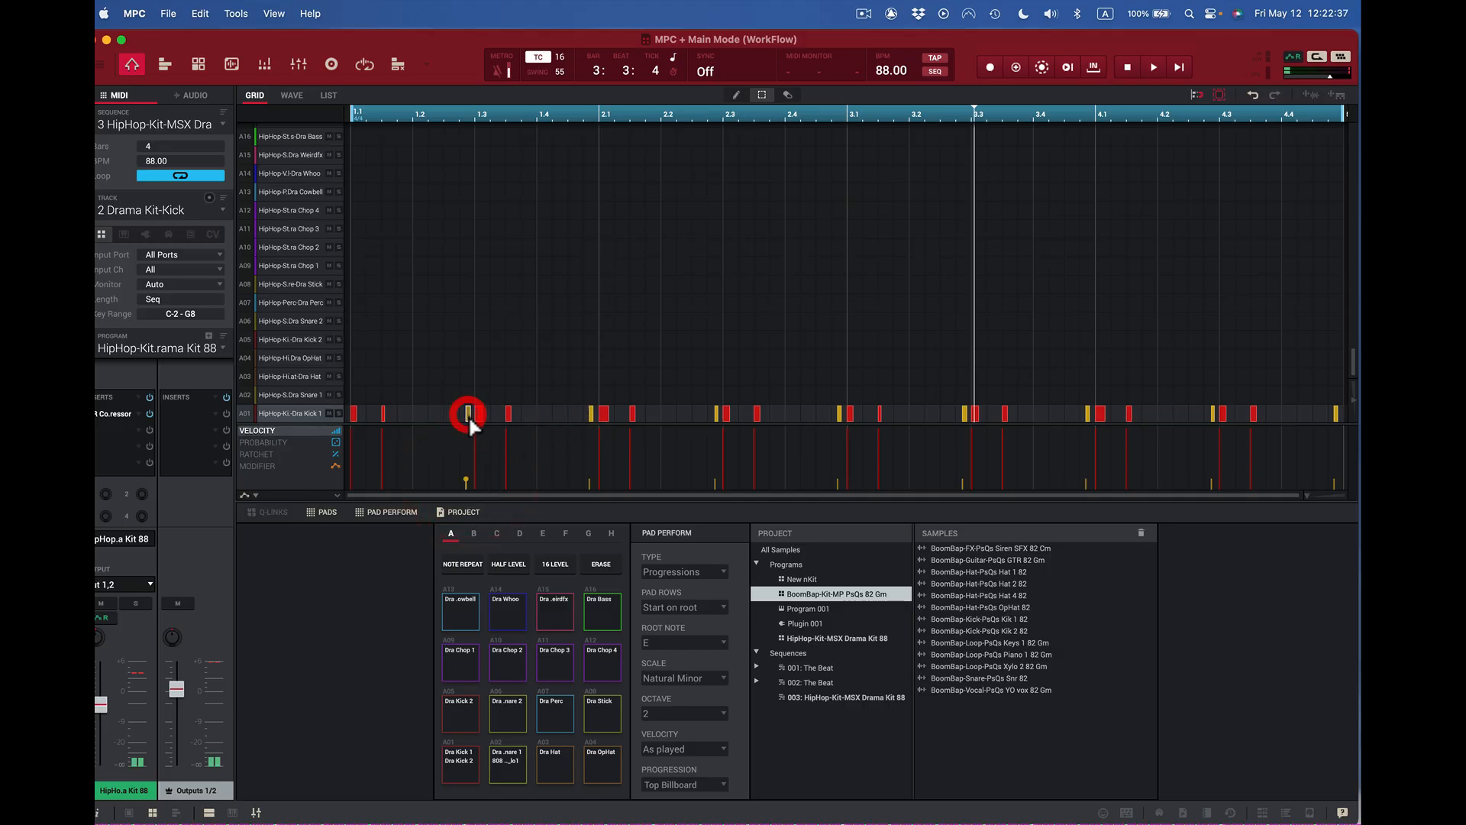
shift+click(591, 413)
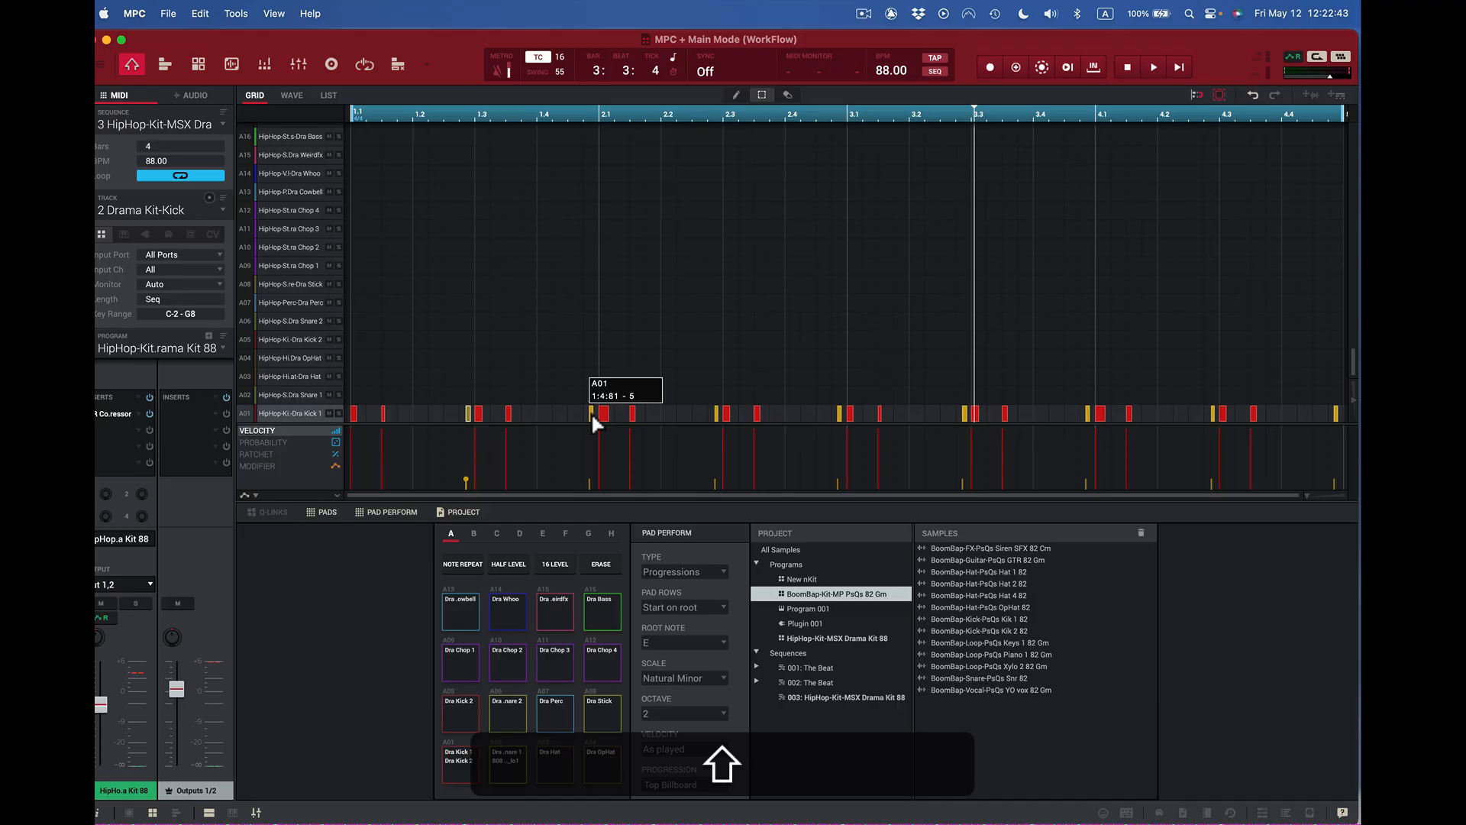
shift+click(718, 414)
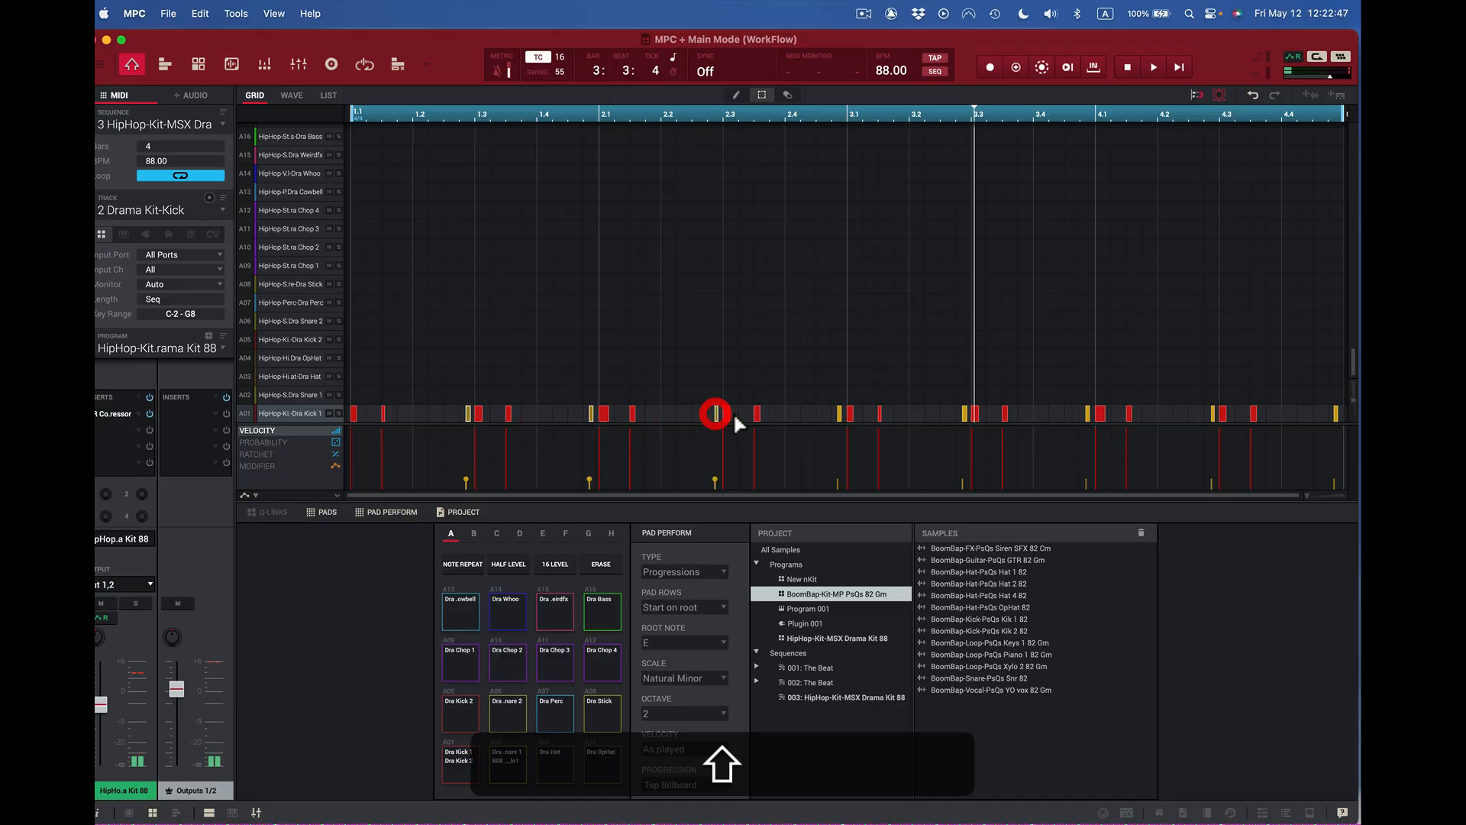
shift+click(840, 413)
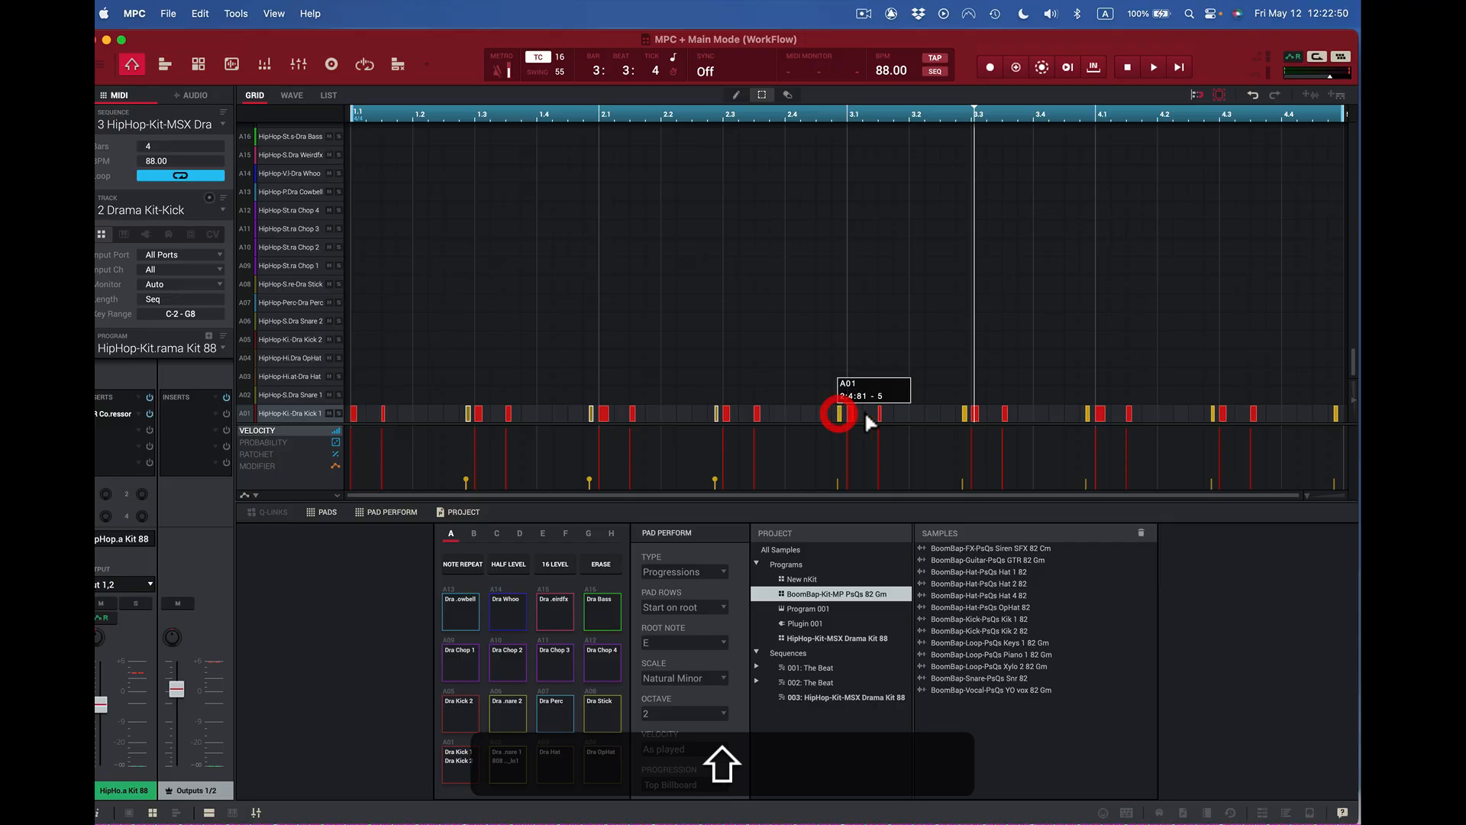
shift+click(964, 414)
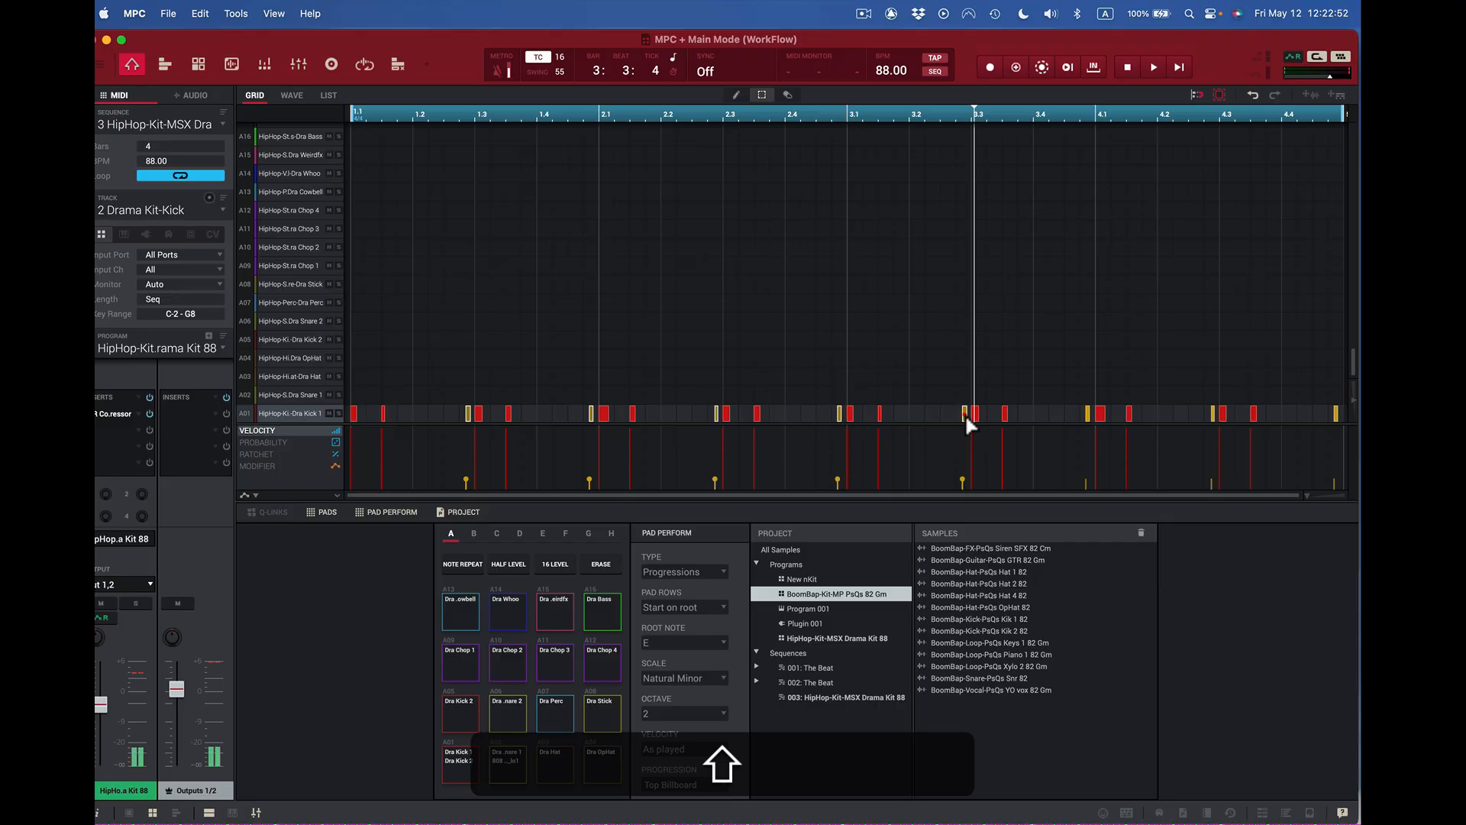
shift+click(1087, 414)
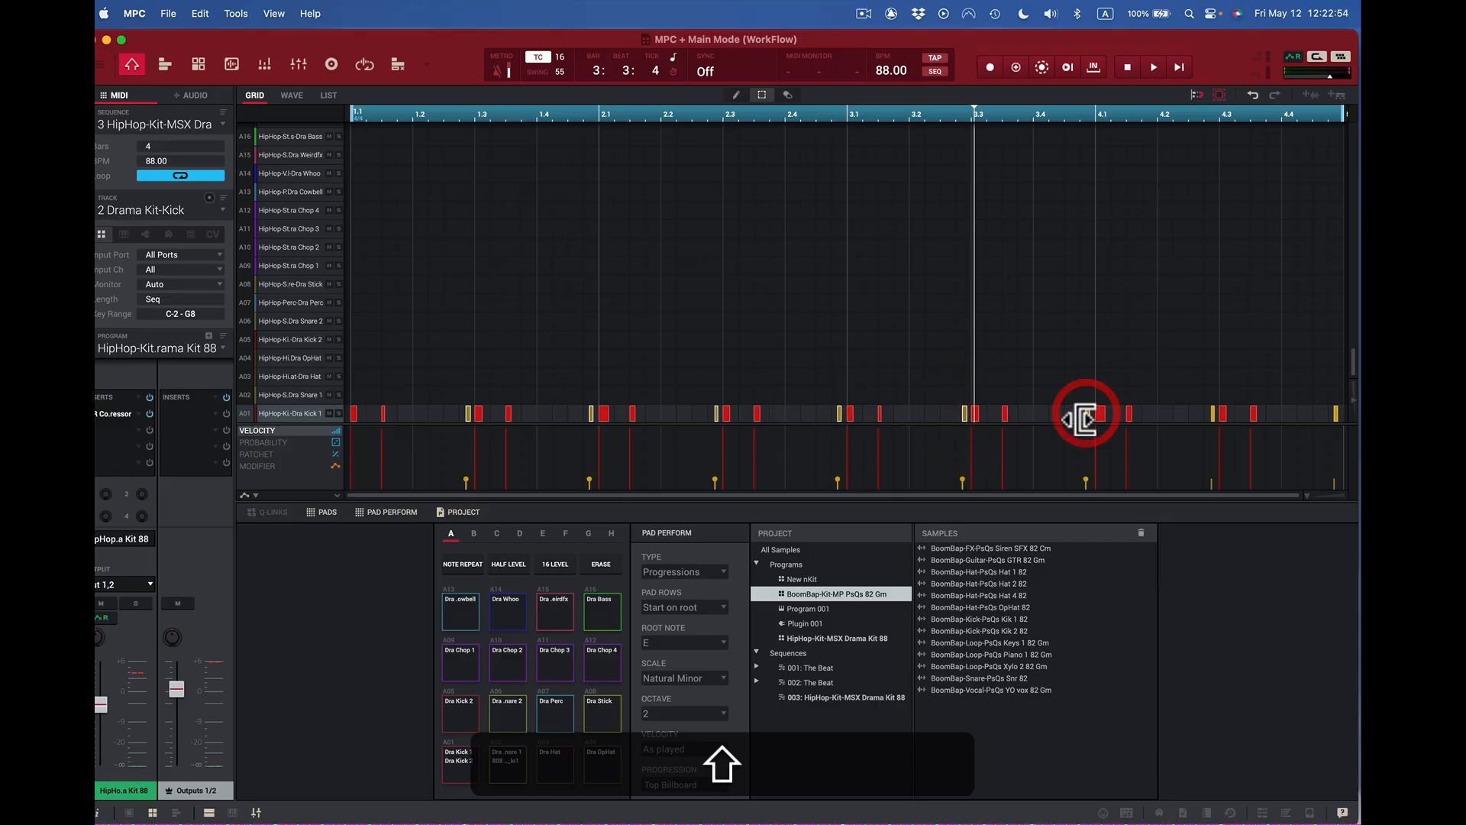
shift+click(1212, 414)
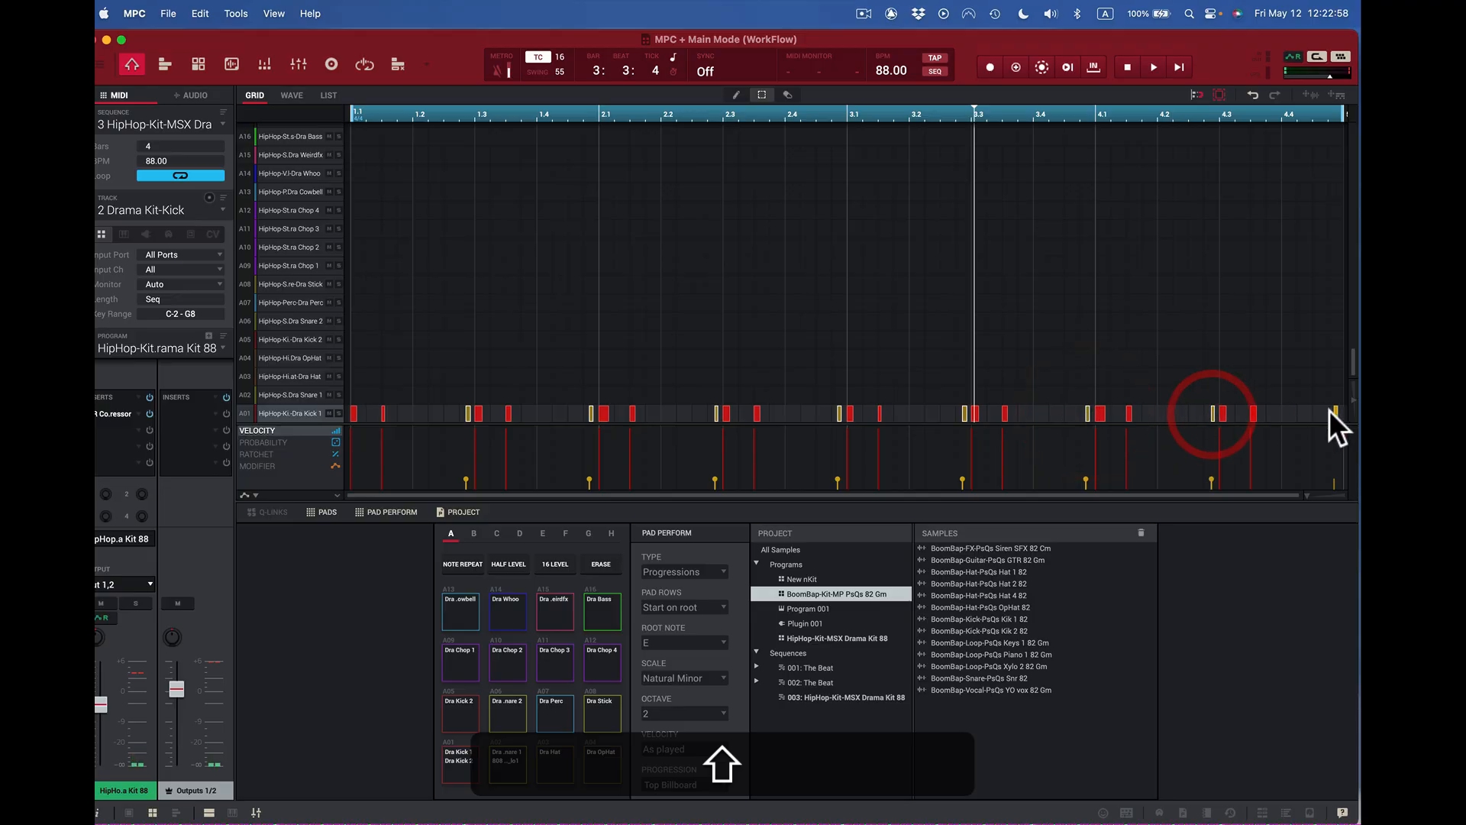
shift+click(1336, 414)
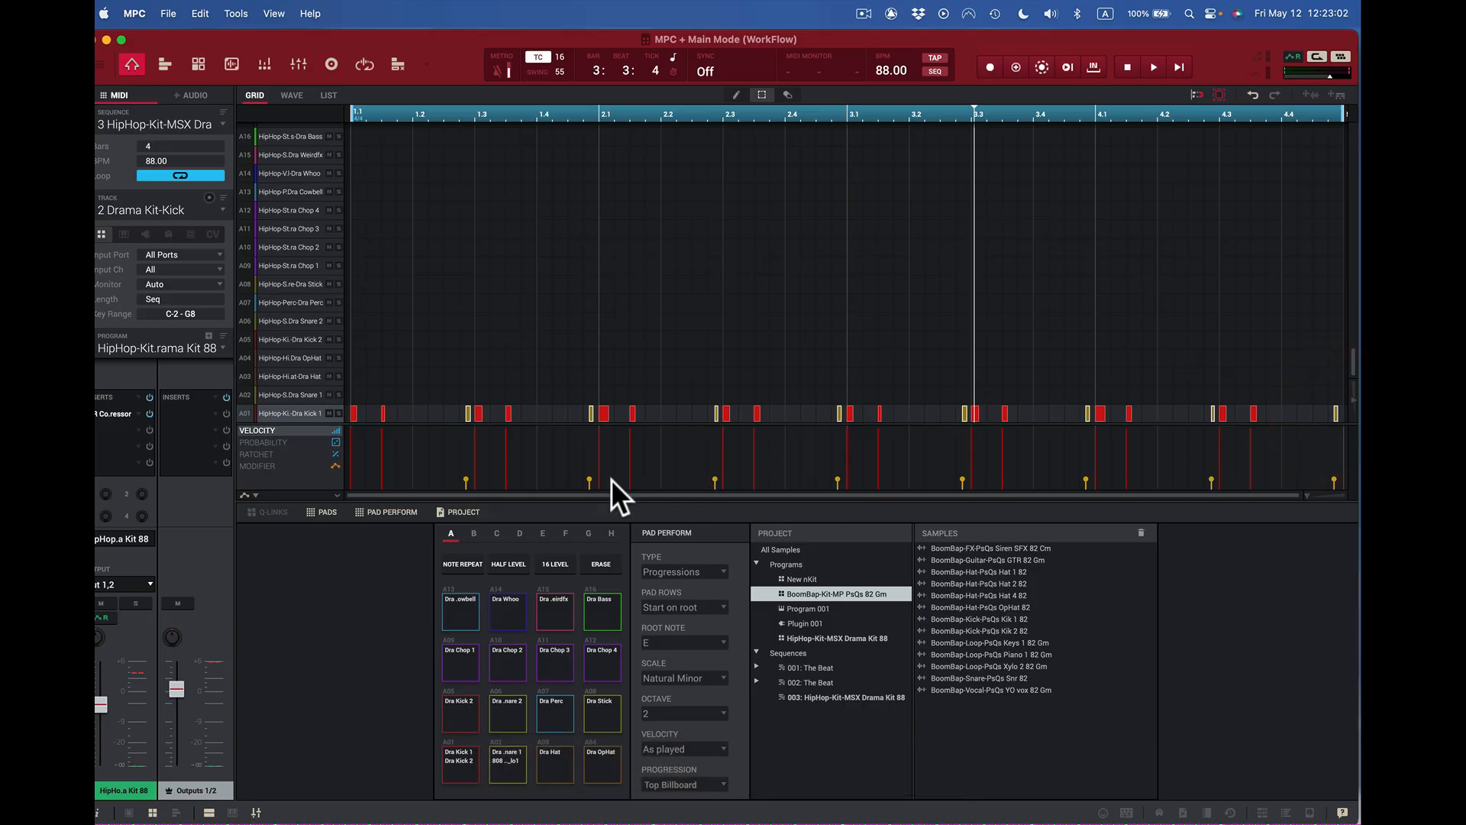
mouse_move(468, 477)
drag(466, 476, 479, 458)
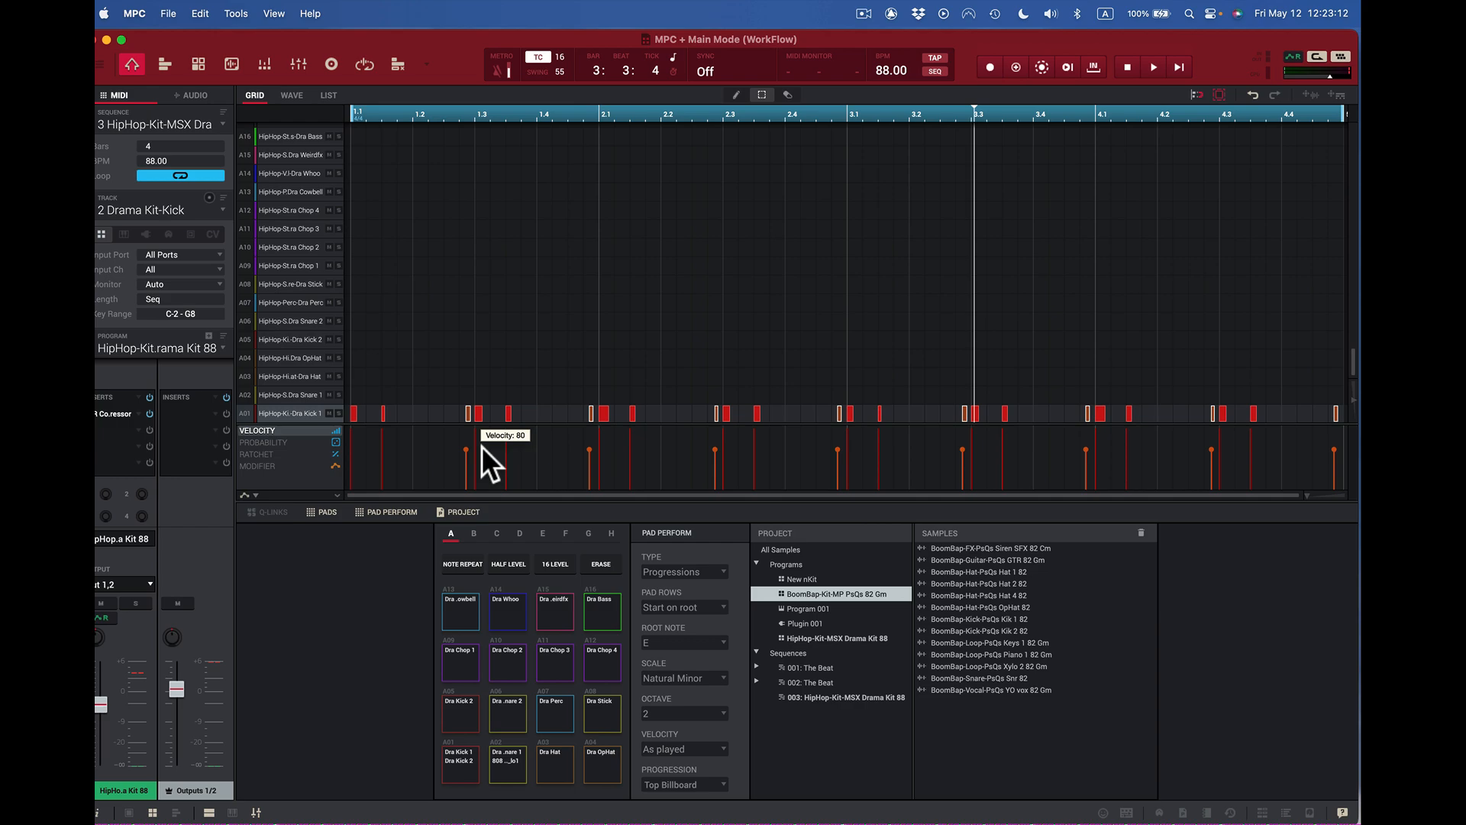
click(481, 446)
- Play back the start of the sequence and set the eight selected Kick 1 notes to velocity 76
key(space)
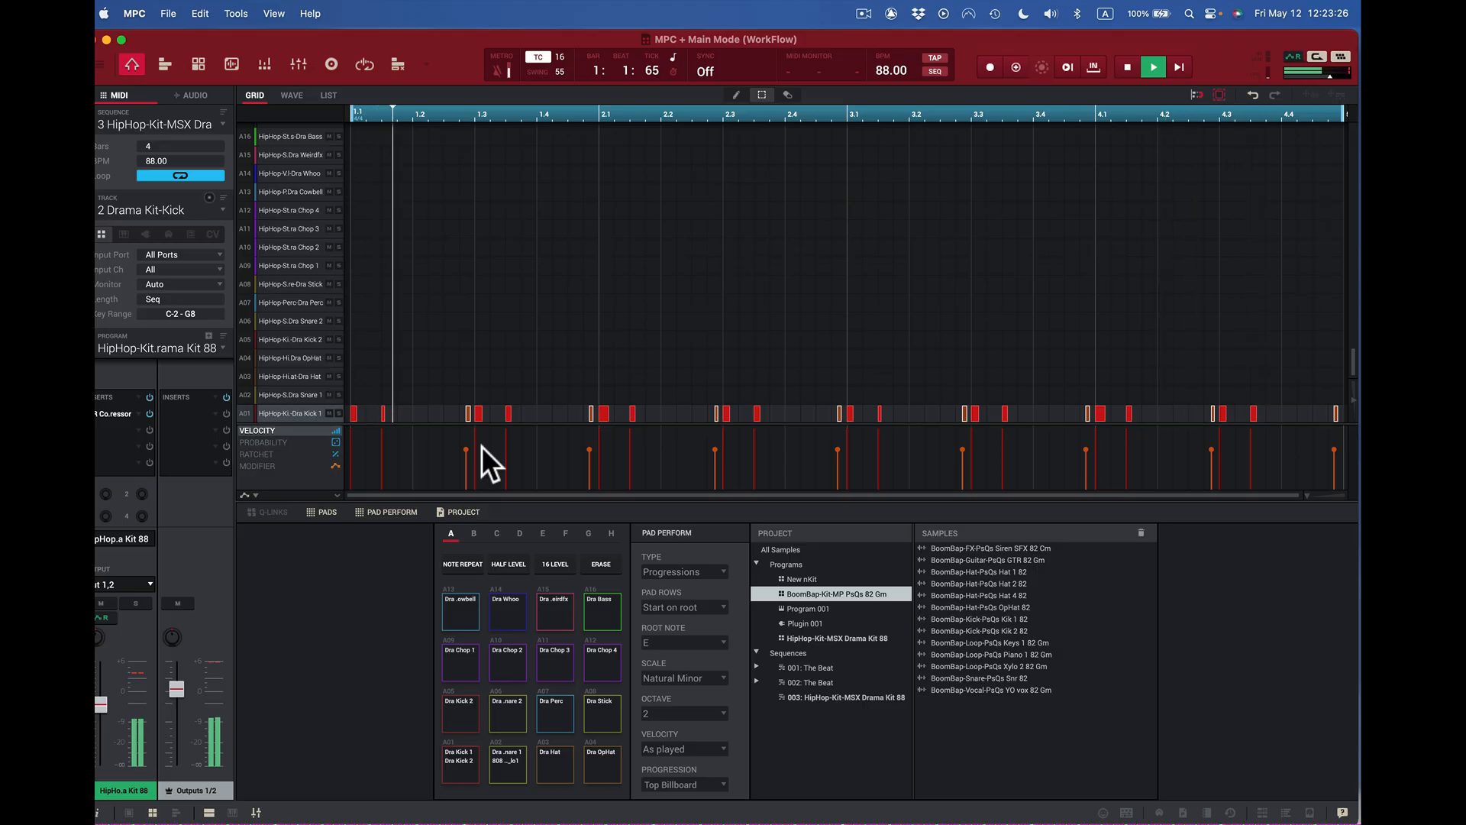
key(space)
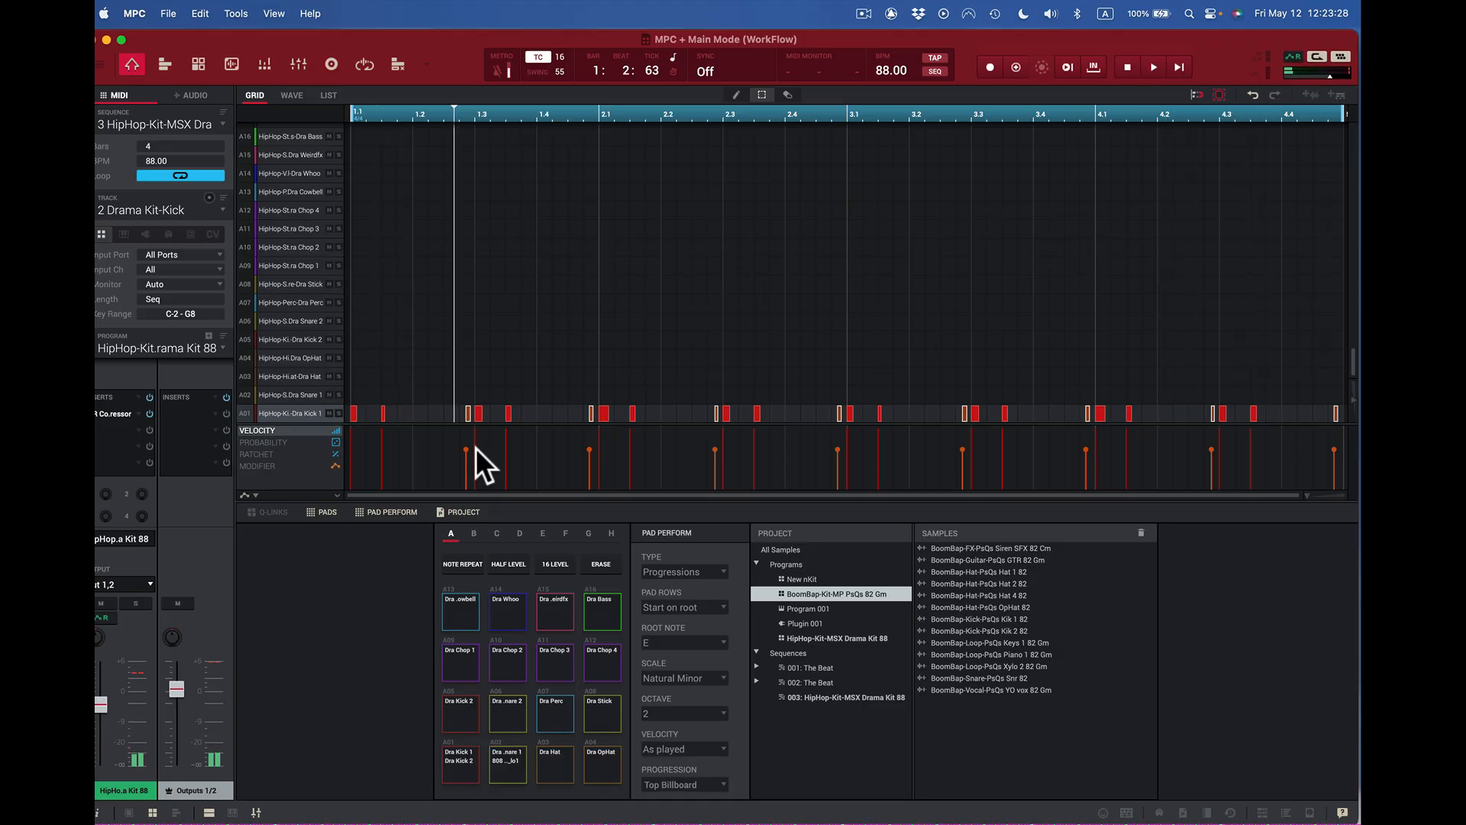
mouse_move(466, 447)
drag(465, 447, 466, 447)
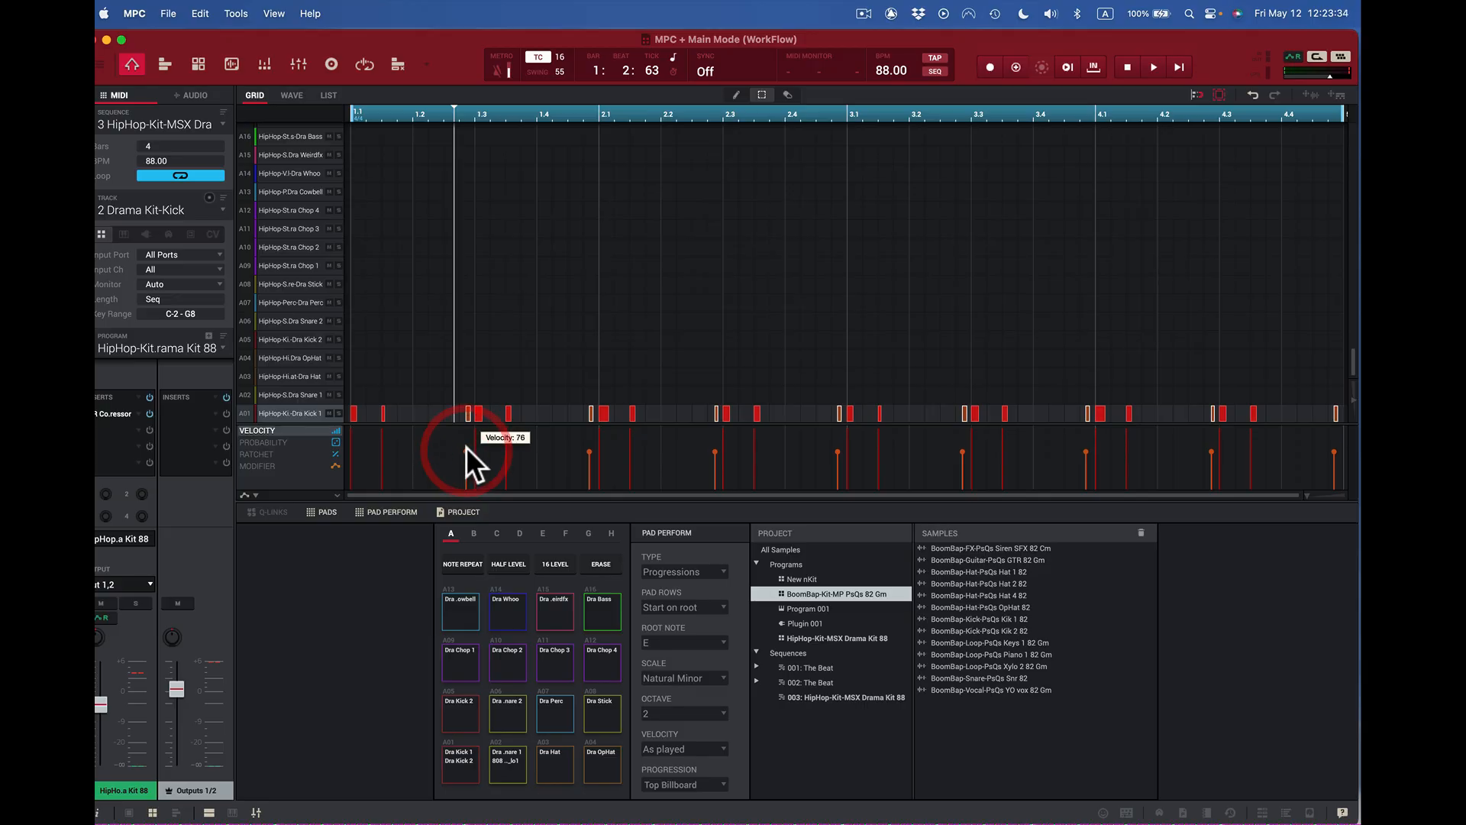
- Play back the sequence with the edited kick velocities, and try shifting the selected Kick 1 notes earlier before undoing the move
key(space)
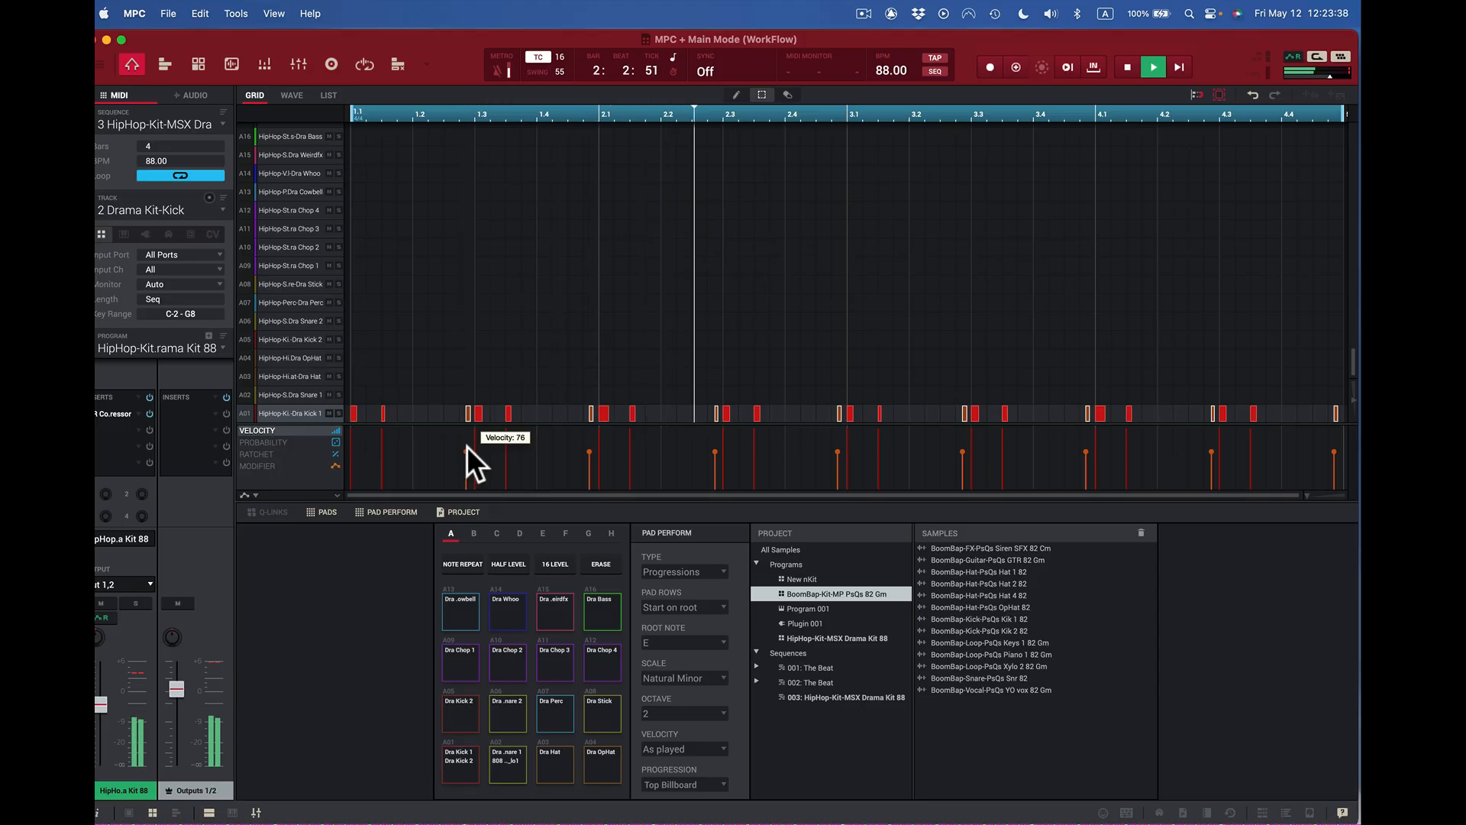
key(space)
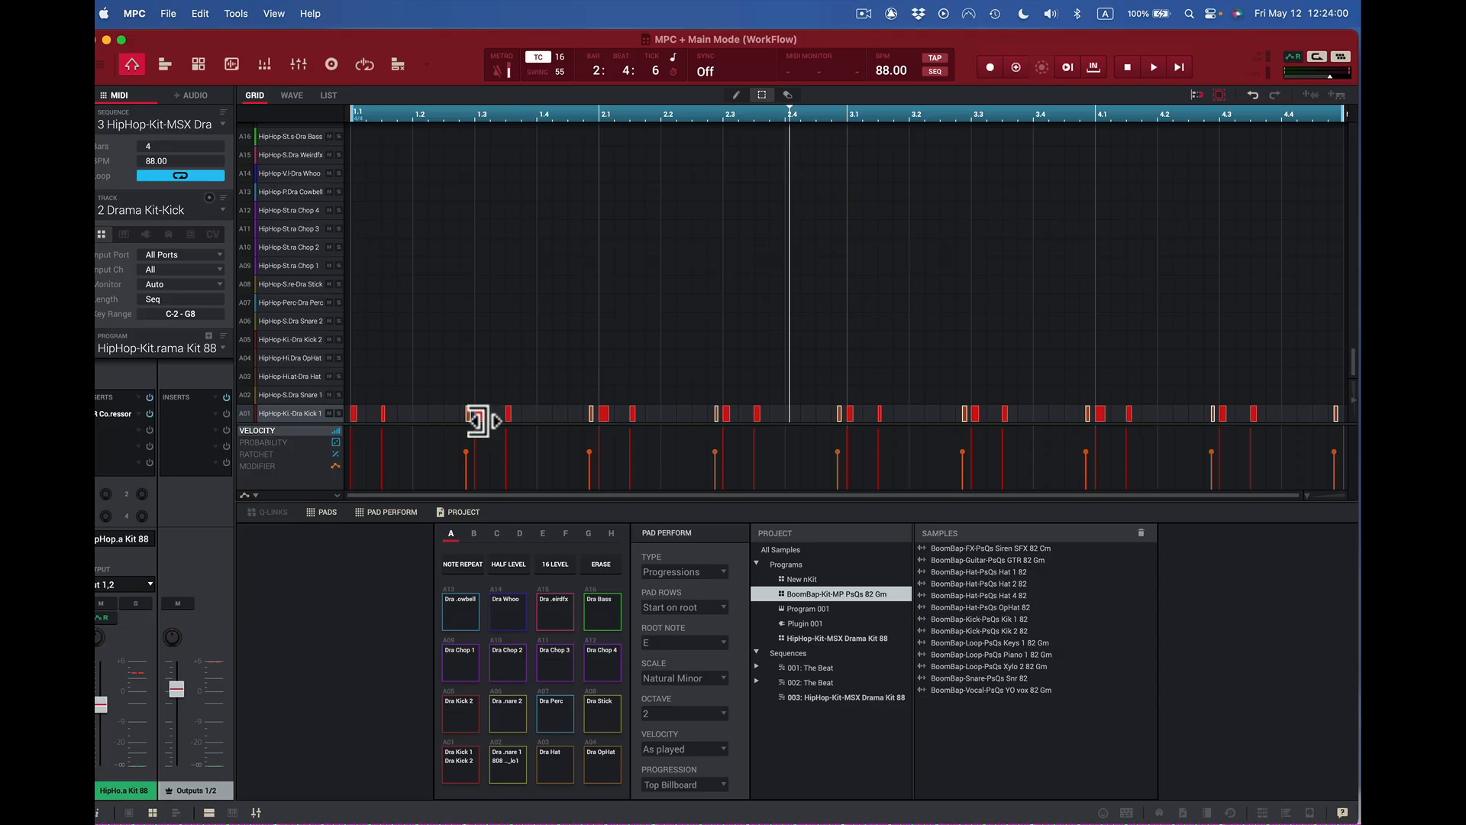
drag(467, 413, 437, 415)
key(super+z)
click(707, 372)
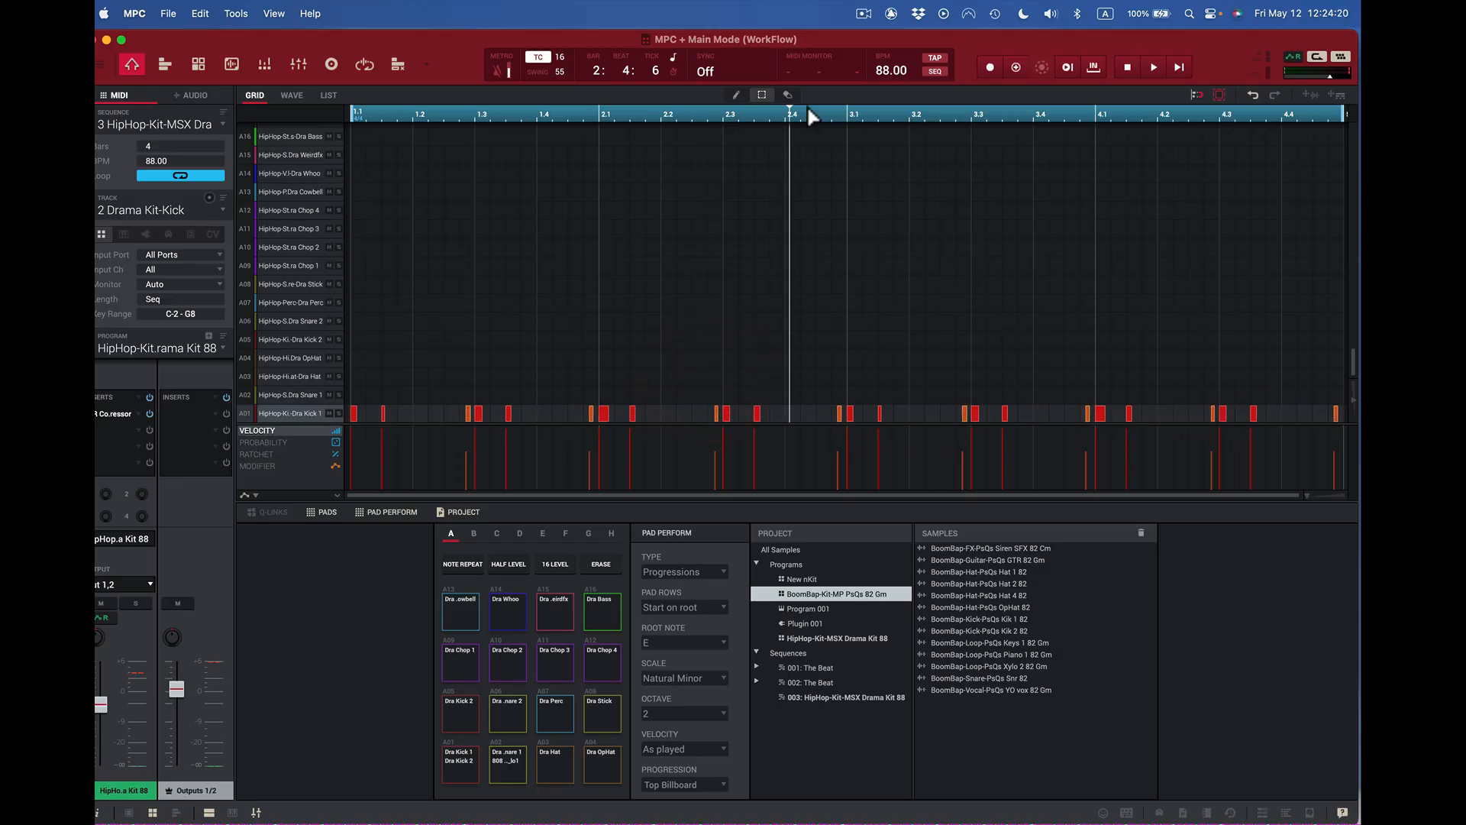
- Try erasing the Kick 1 note just before 1.3 with the Erase tool and undo the erasure
click(788, 94)
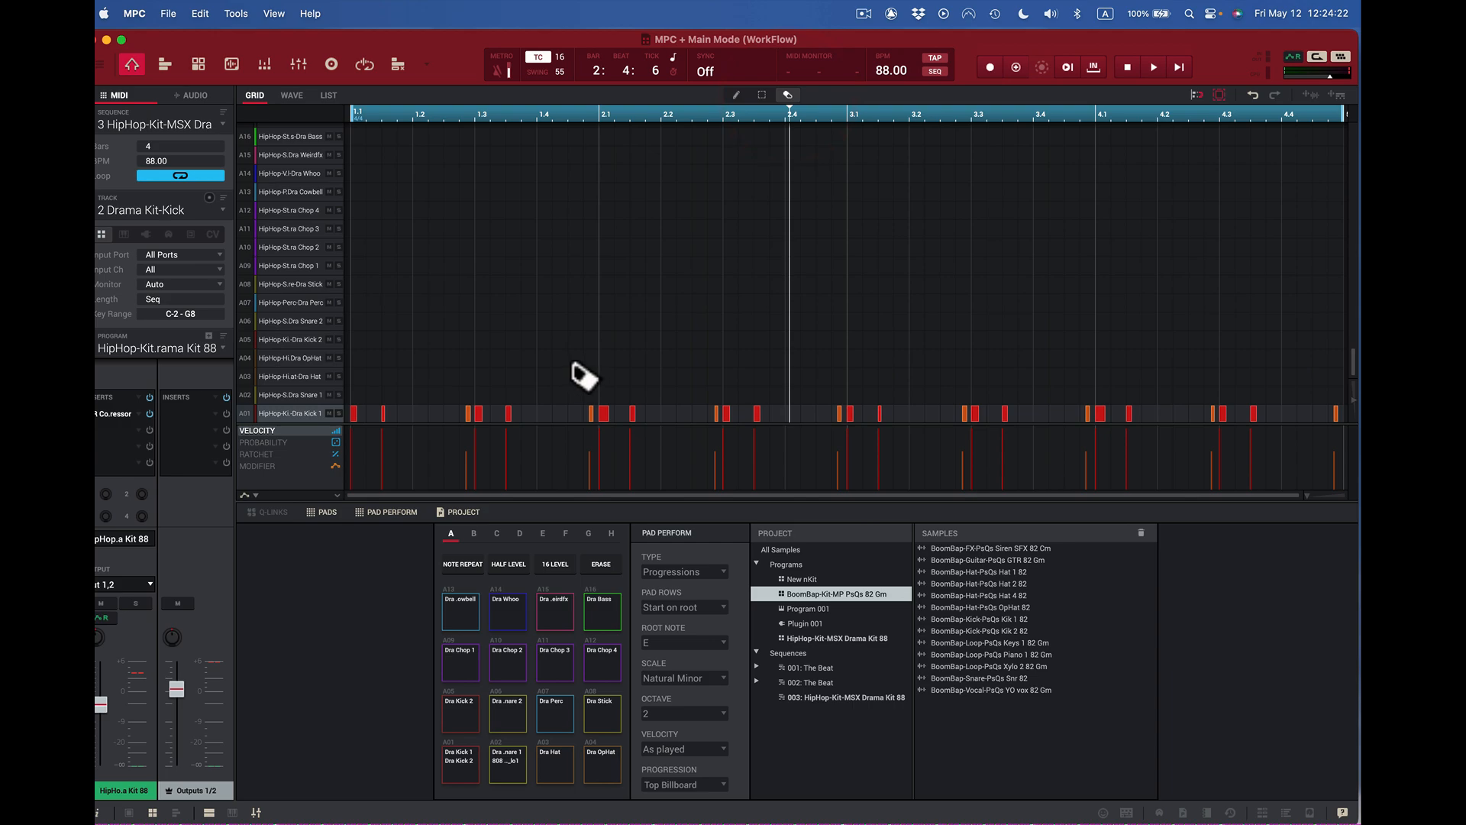
click(469, 415)
key(super+z)
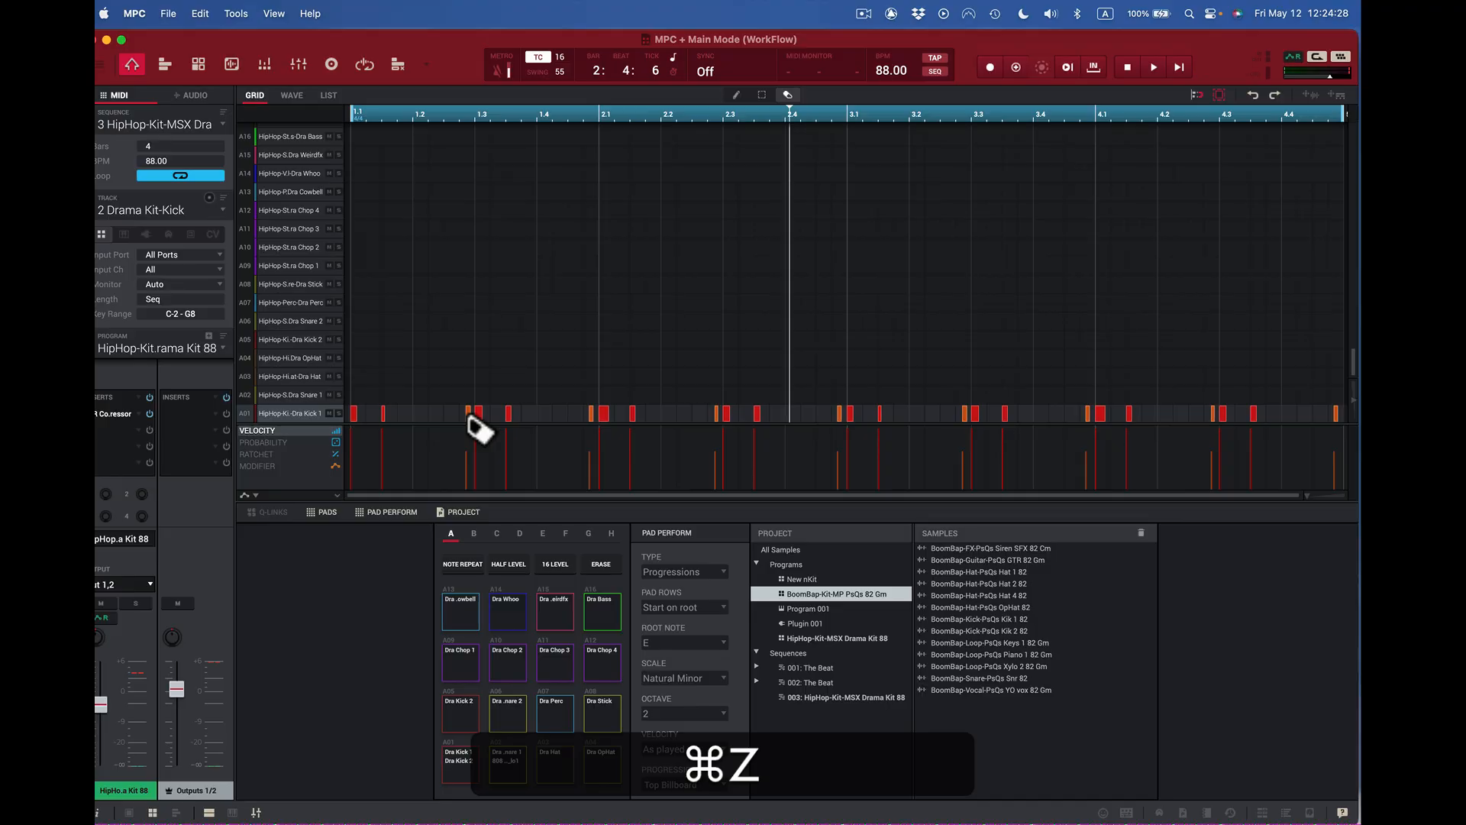
- Select the Kick 1 notes from just before 1.3 to shortly after 3.3, and clear the selection
click(761, 93)
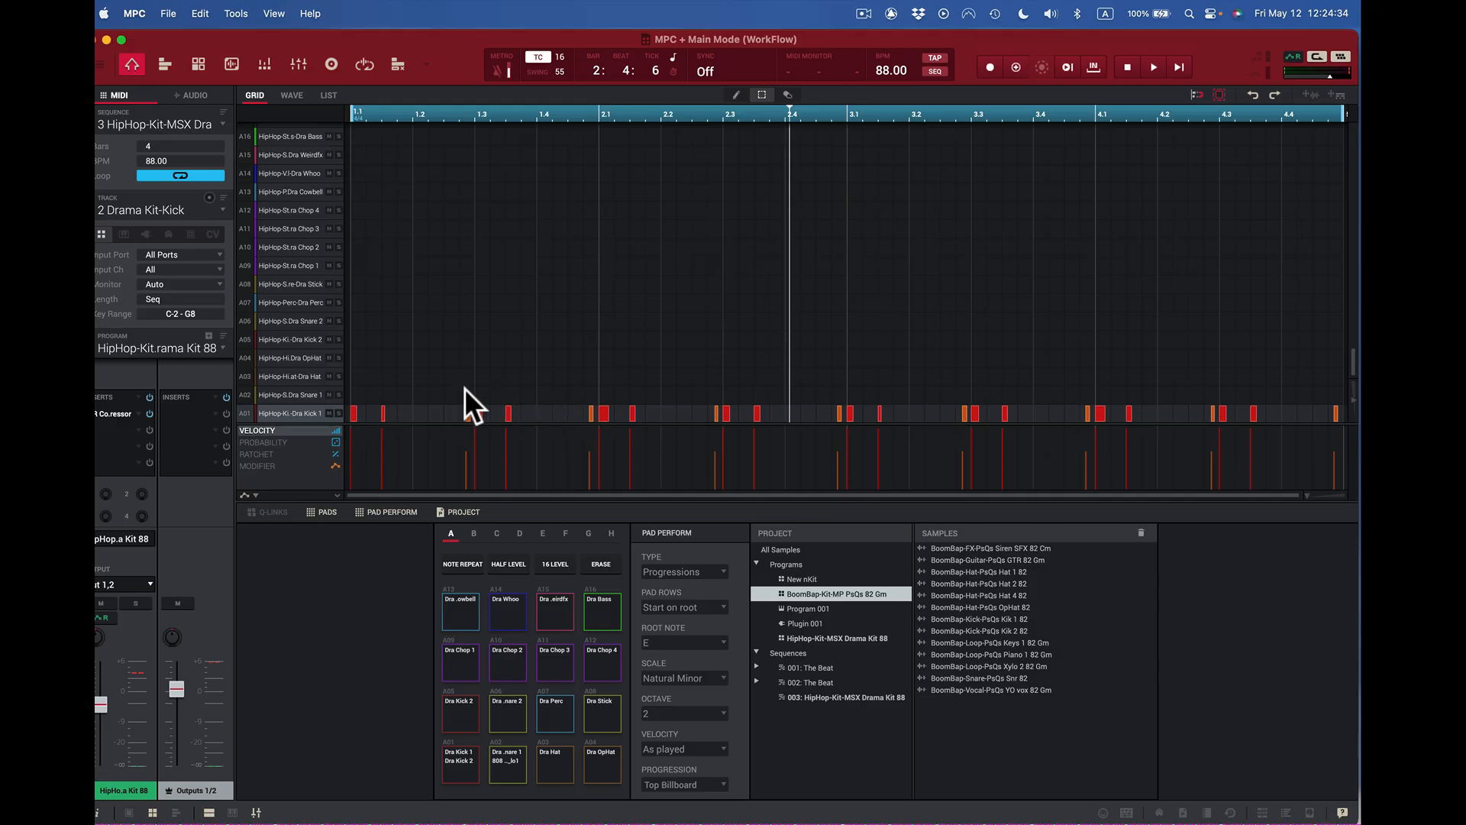
drag(484, 419, 1032, 423)
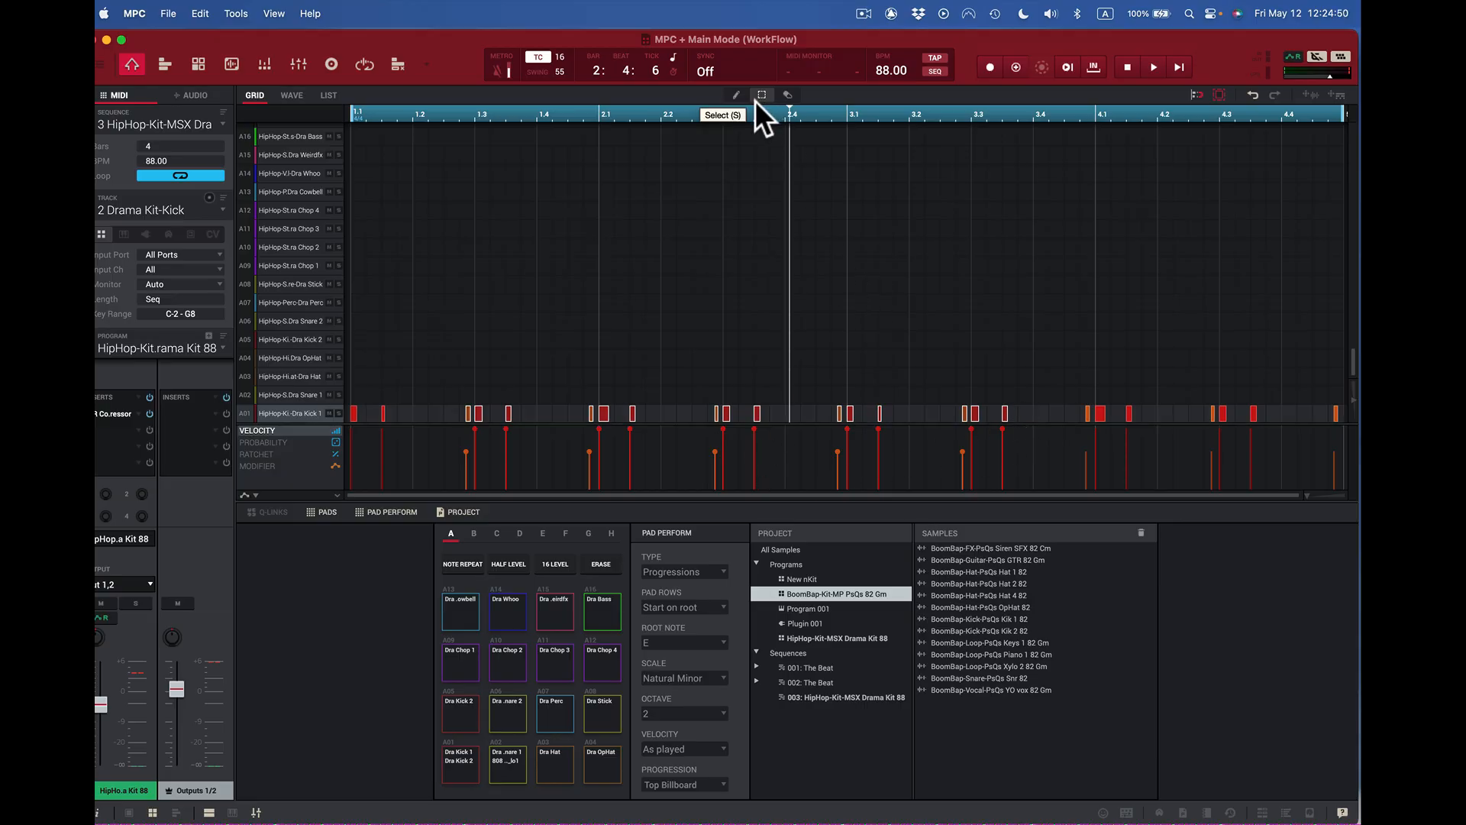
click(1050, 257)
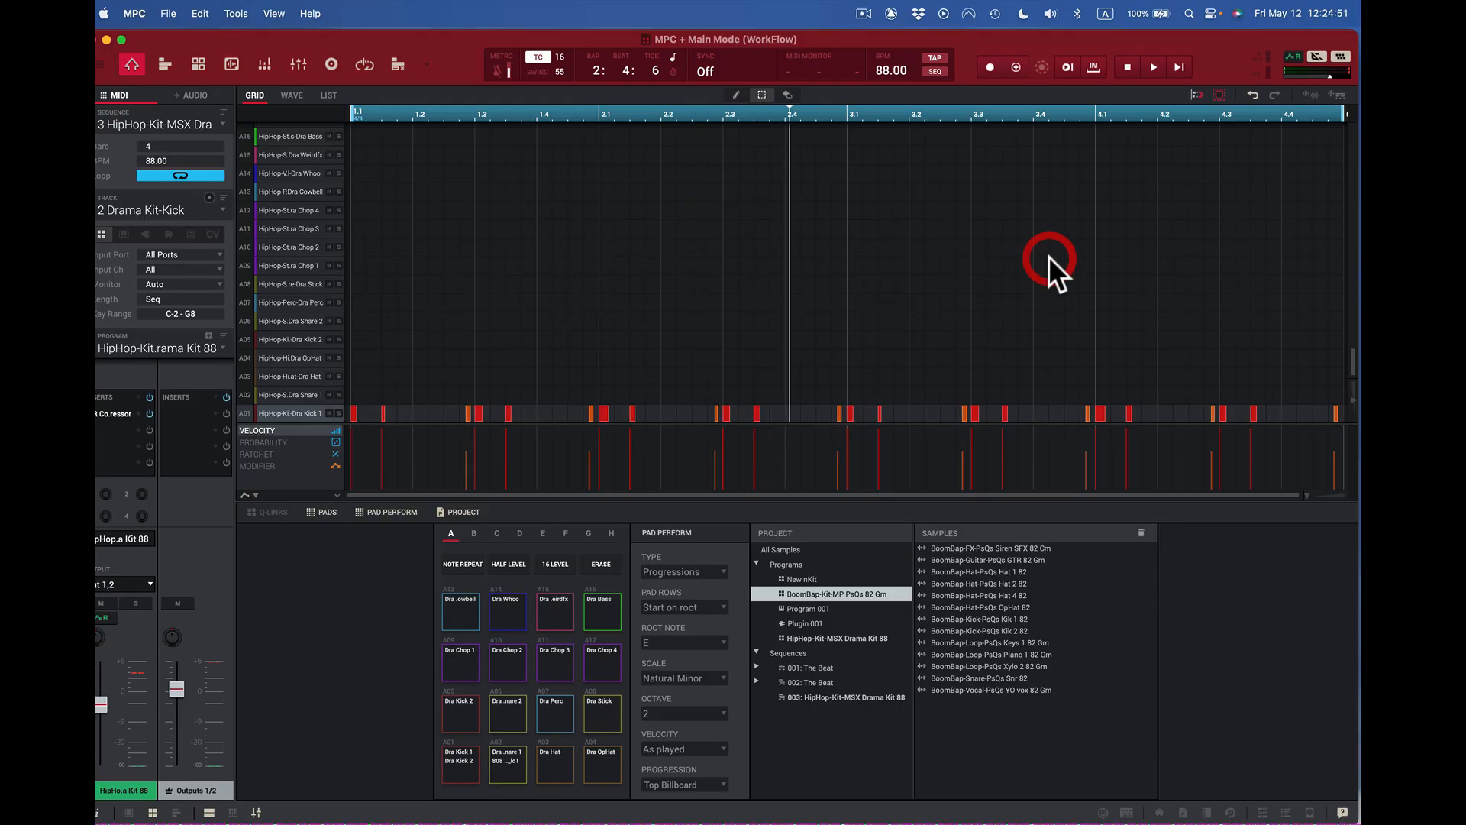
- Try drawing a single Snare 1 note at 2.3 with the Draw tool and undo it
click(737, 95)
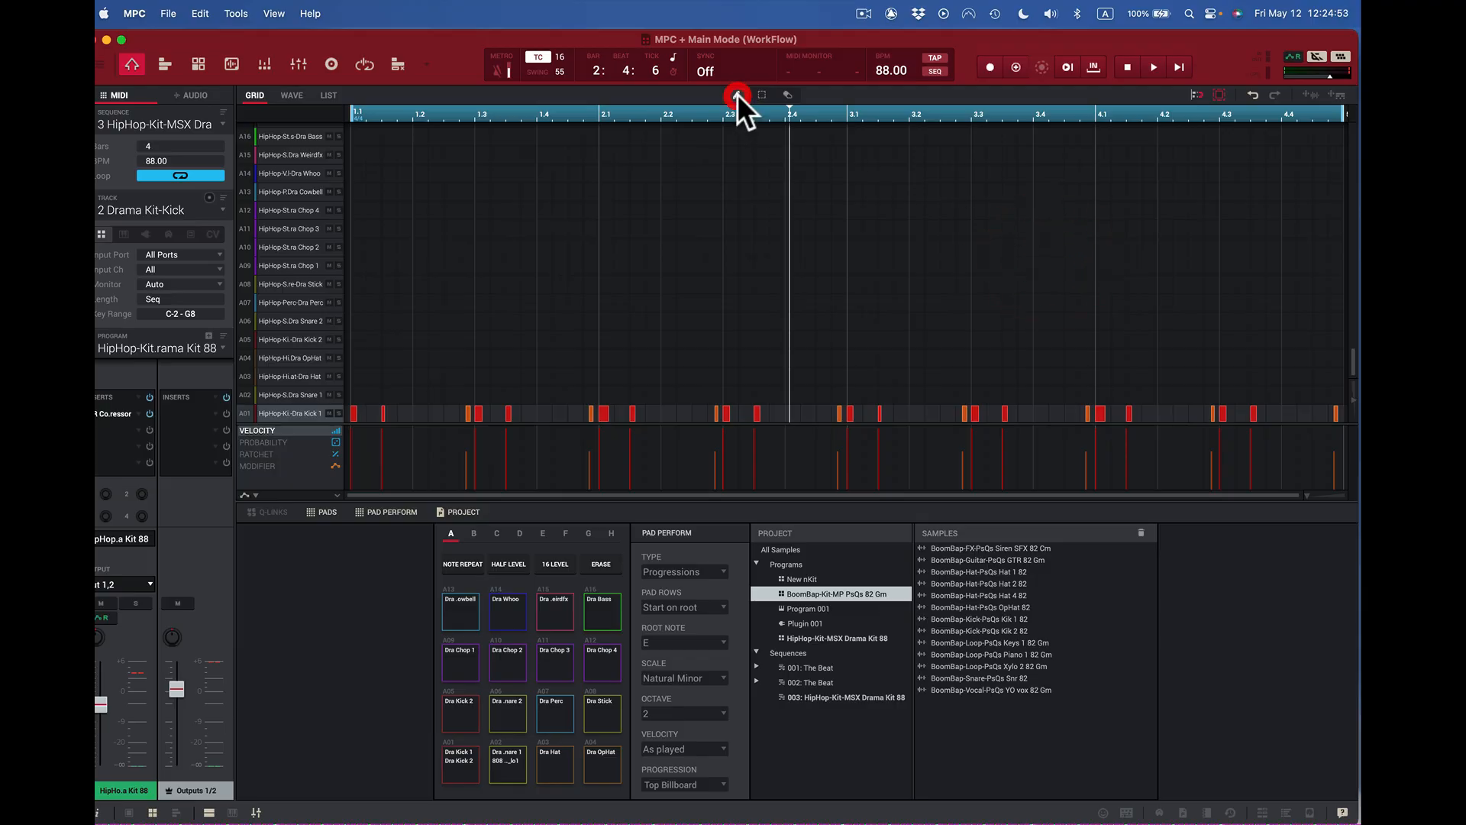
click(733, 395)
key(super+z)
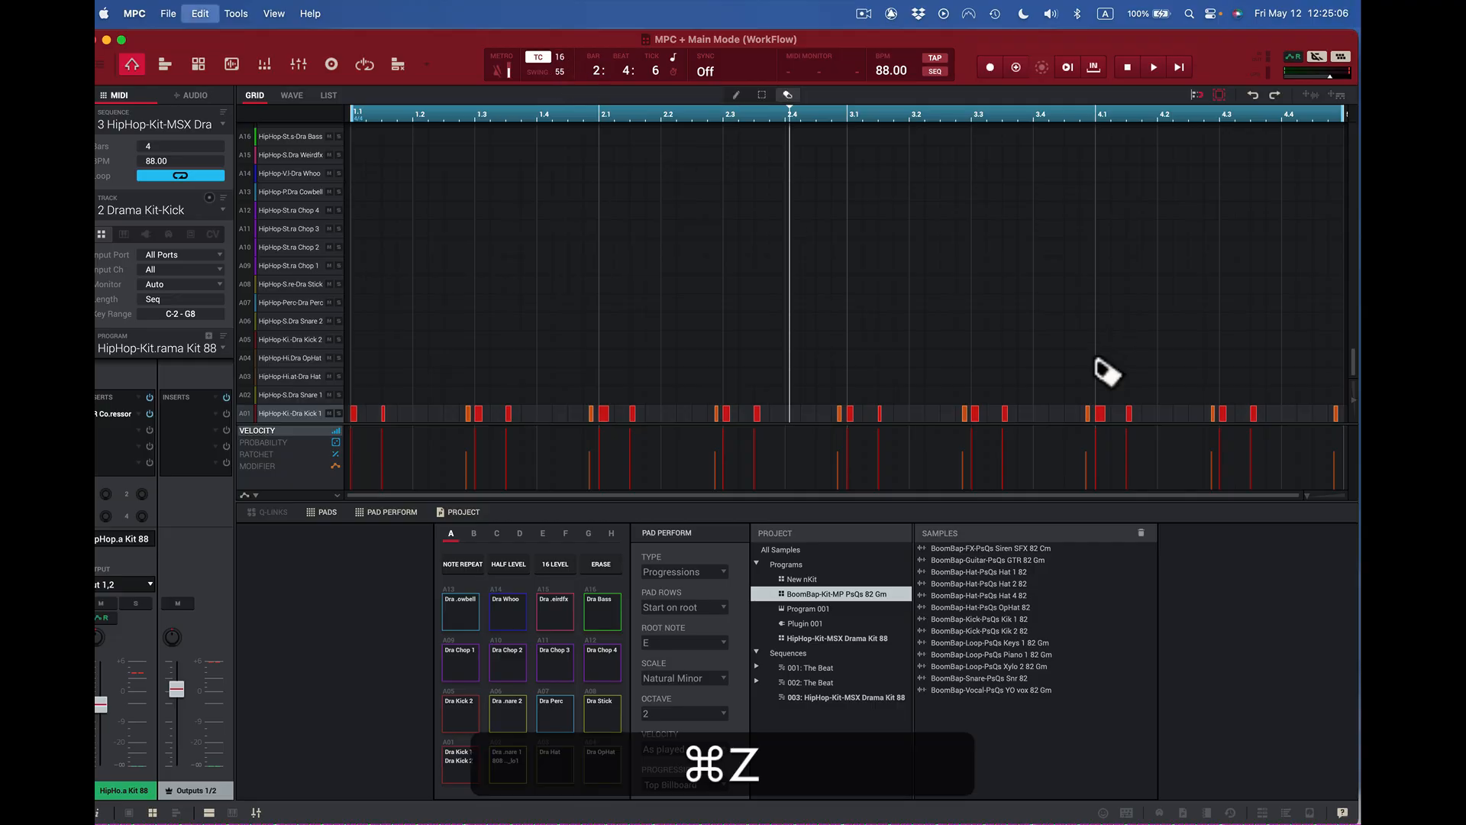
- Set time correction to 16T and draw back-to-back Snare 1 notes from 2.1 to 2.3
click(563, 56)
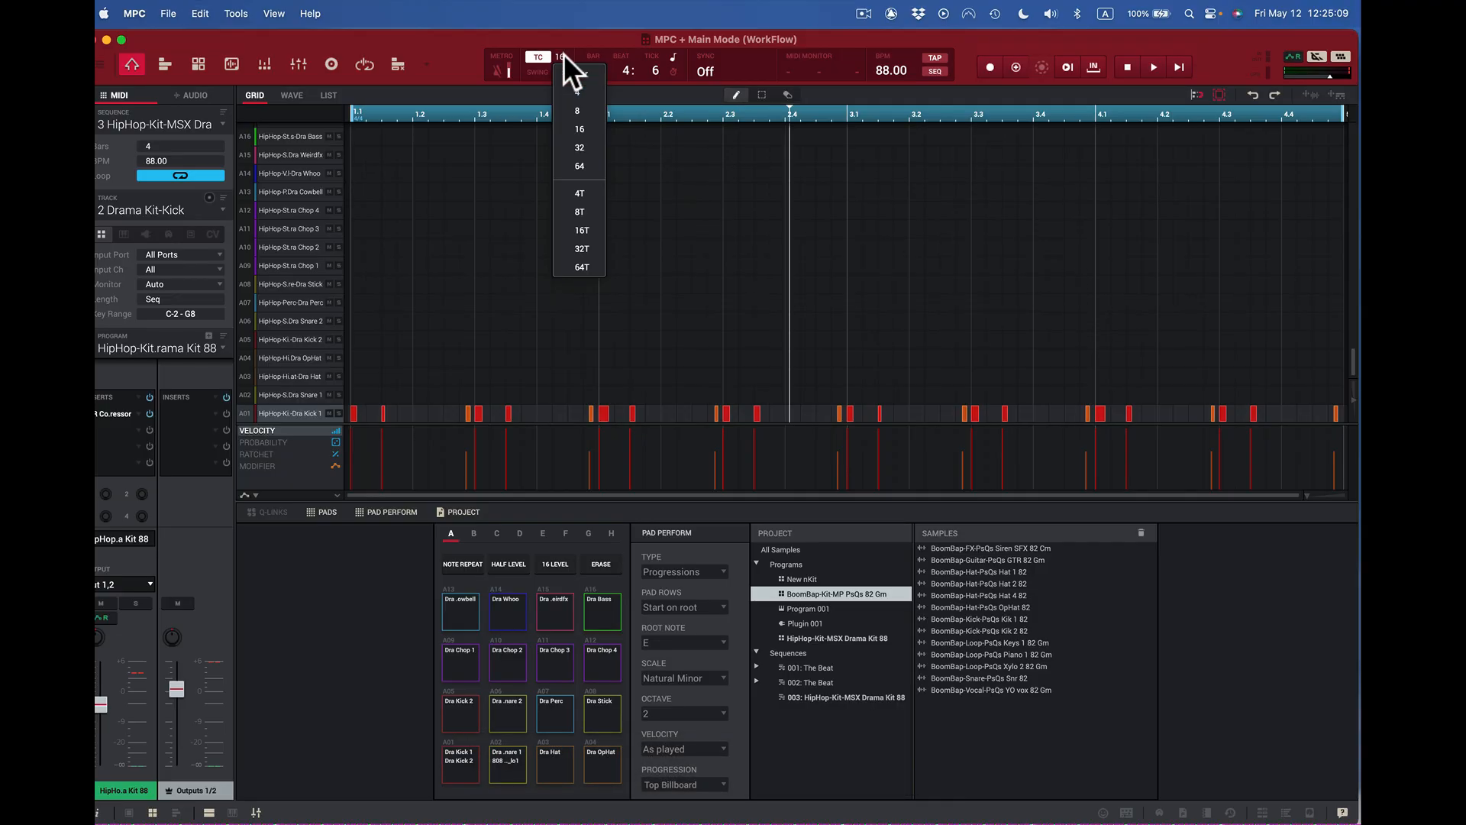
click(585, 229)
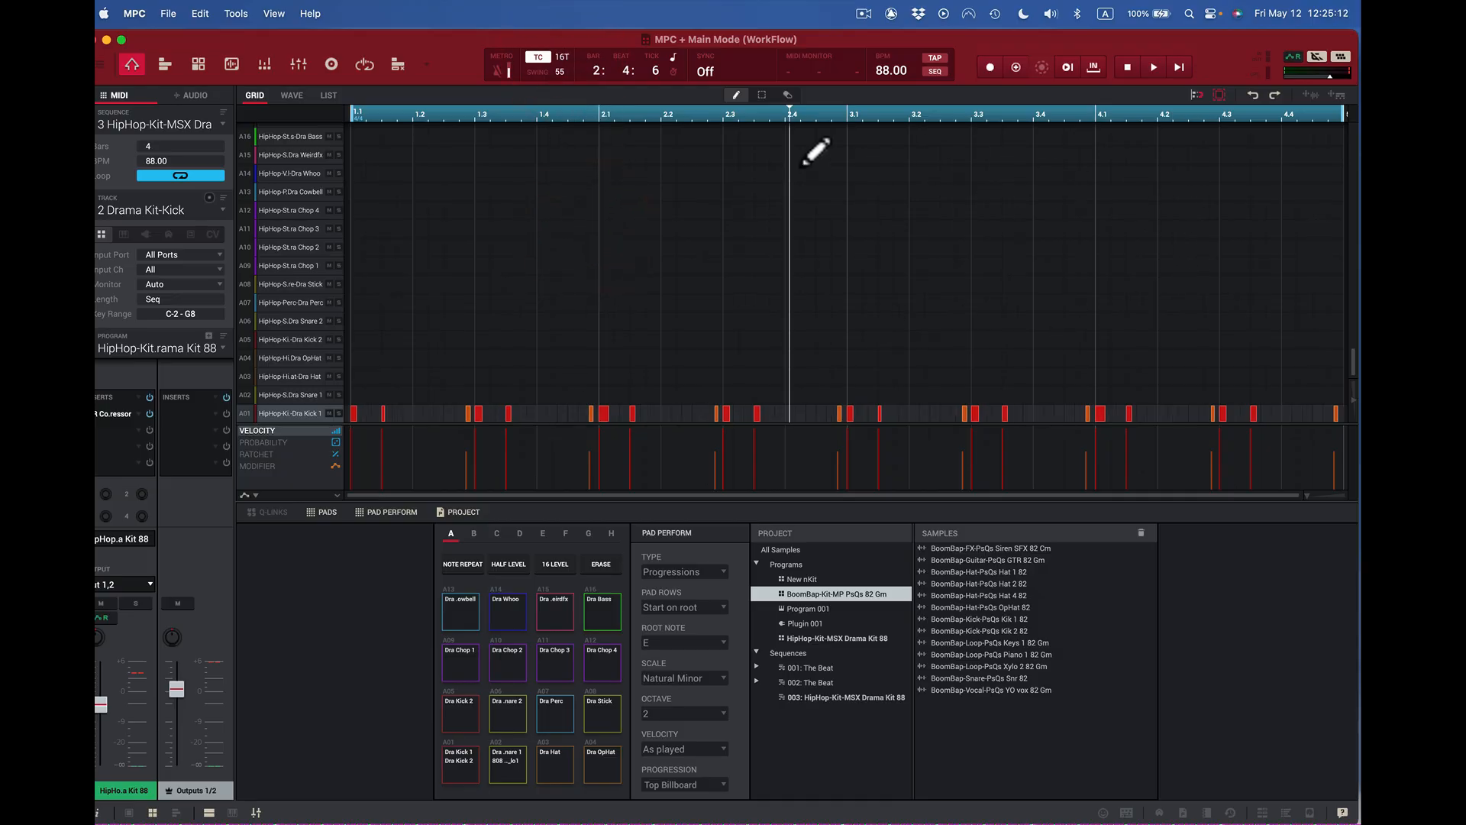
click(668, 395)
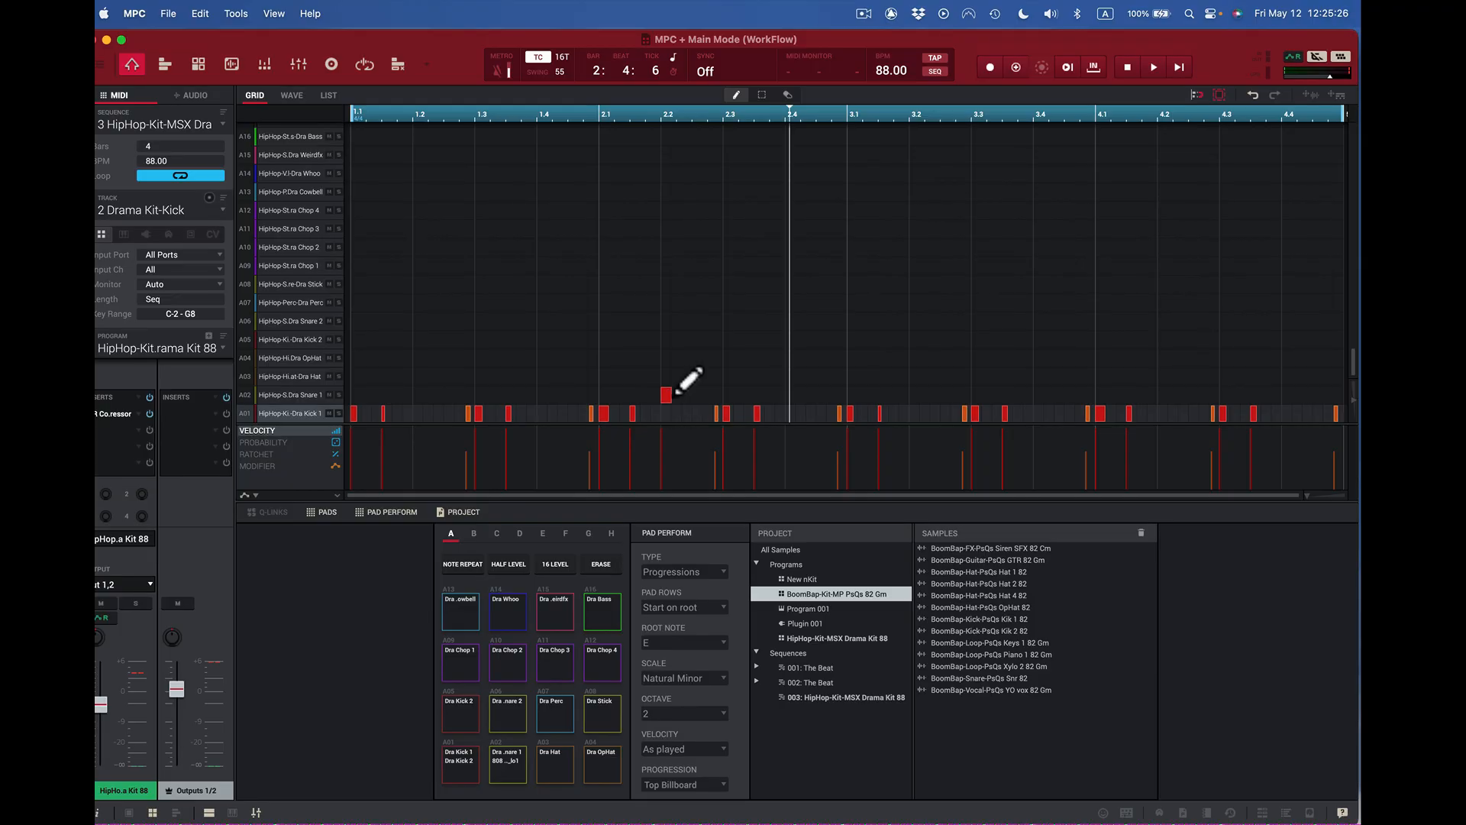
click(675, 395)
click(685, 395)
click(697, 395)
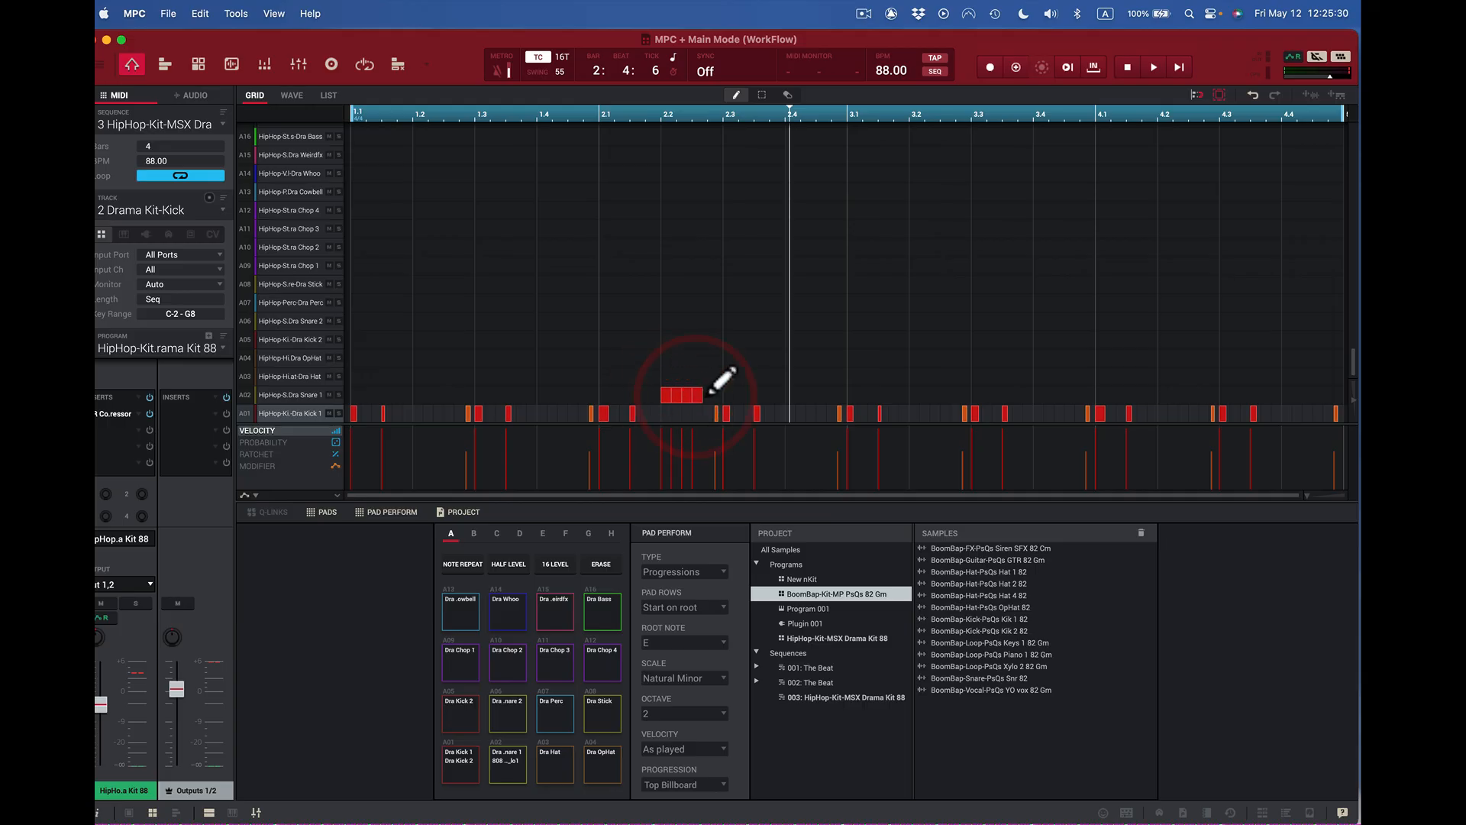
click(707, 395)
click(717, 395)
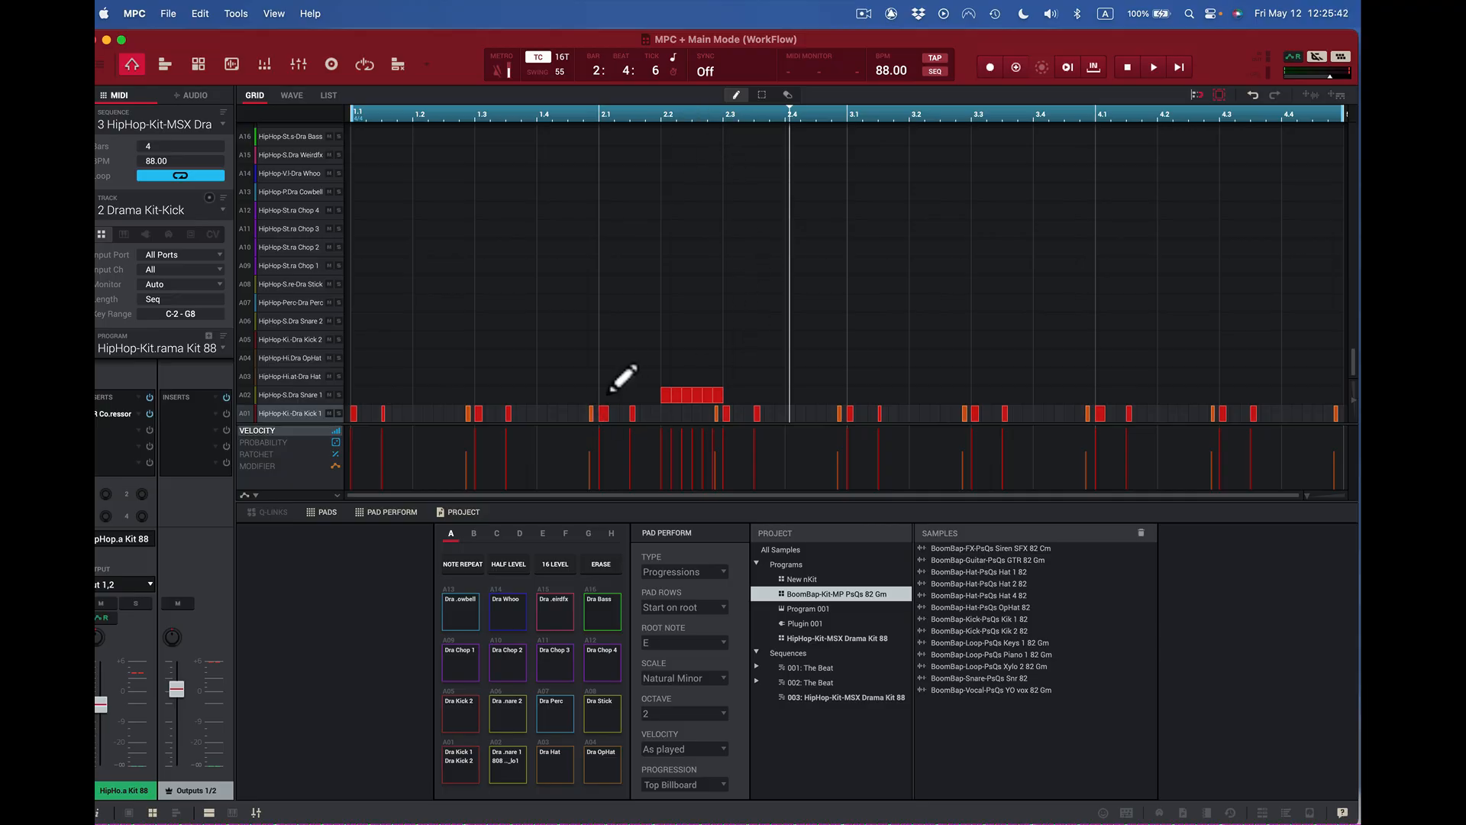
drag(607, 394, 657, 394)
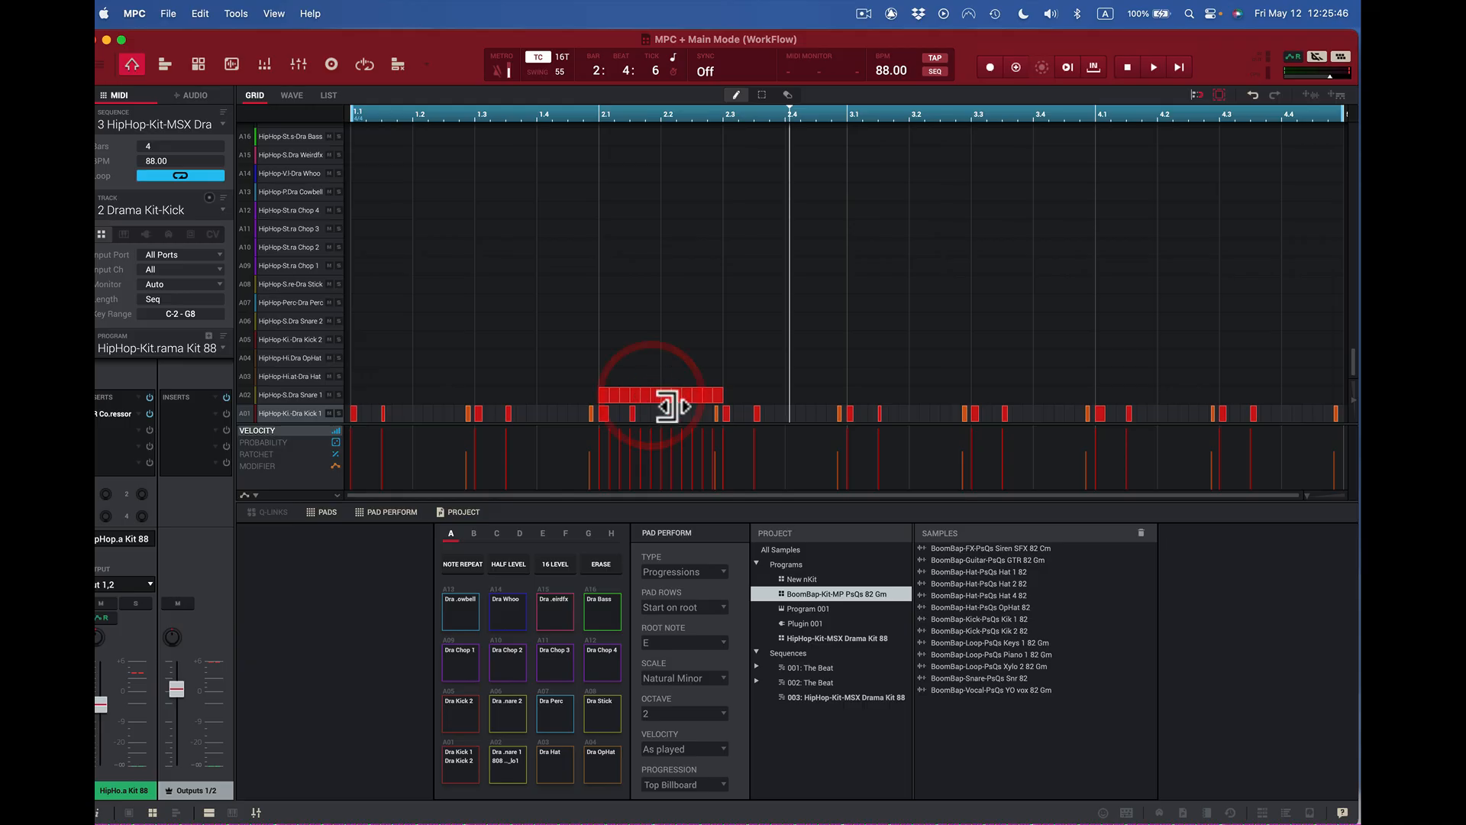
- Paint a continuous run of Snare 2 notes from just before 1.4 to 4.3, trying undo and redo on it
drag(542, 324, 1221, 287)
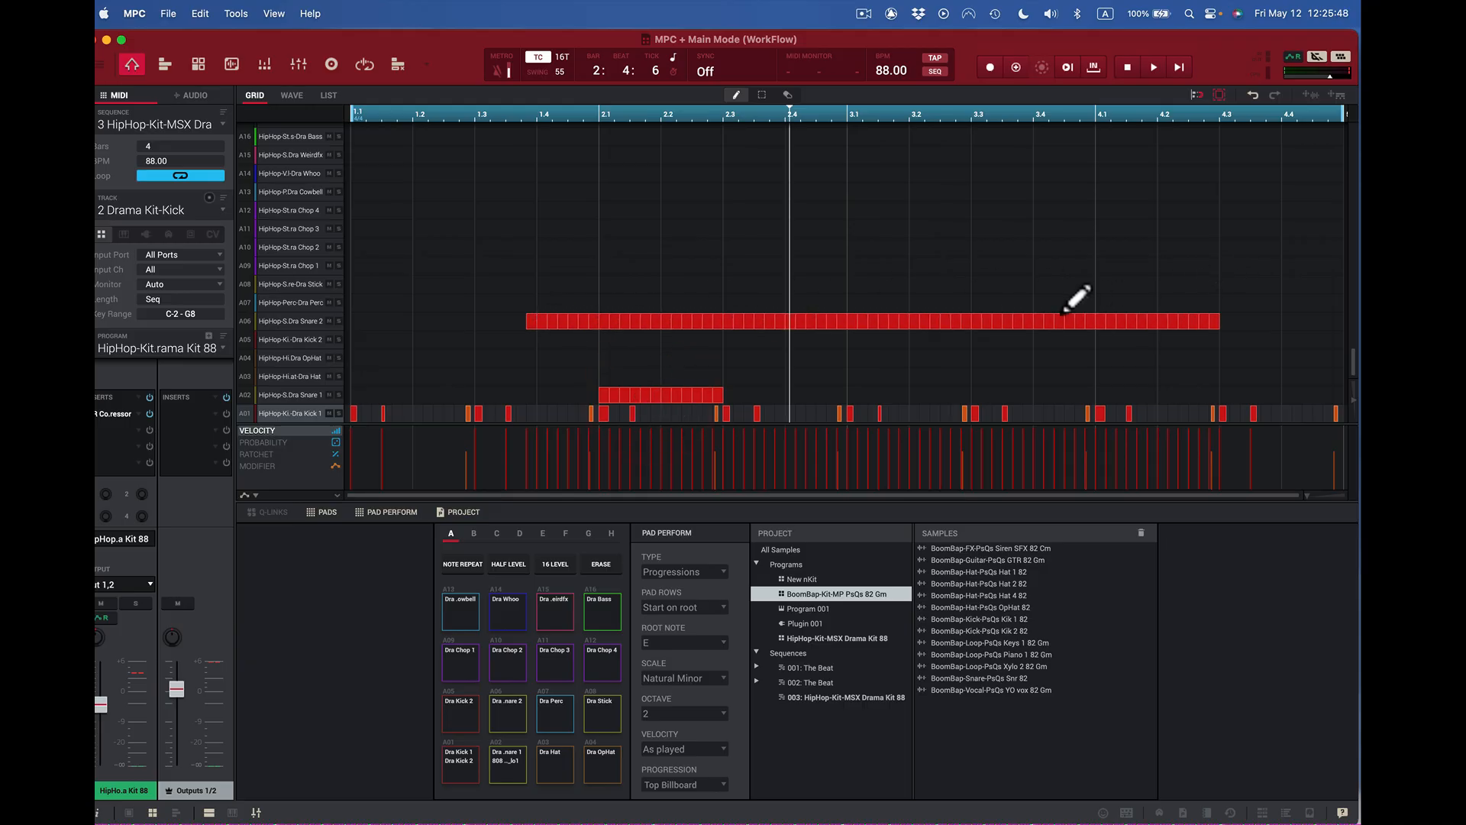
key(super+z)
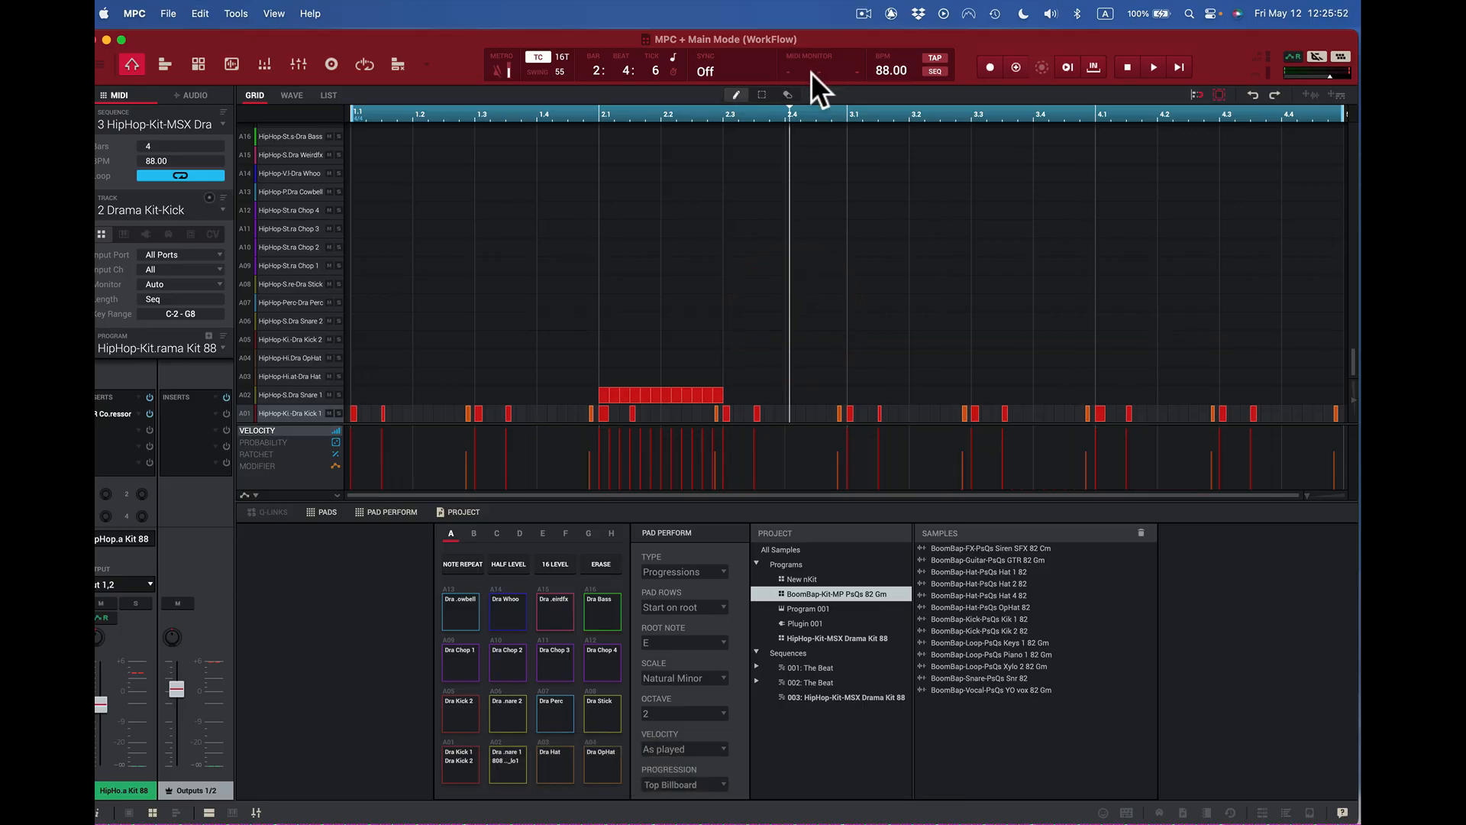
key(shift+super+z)
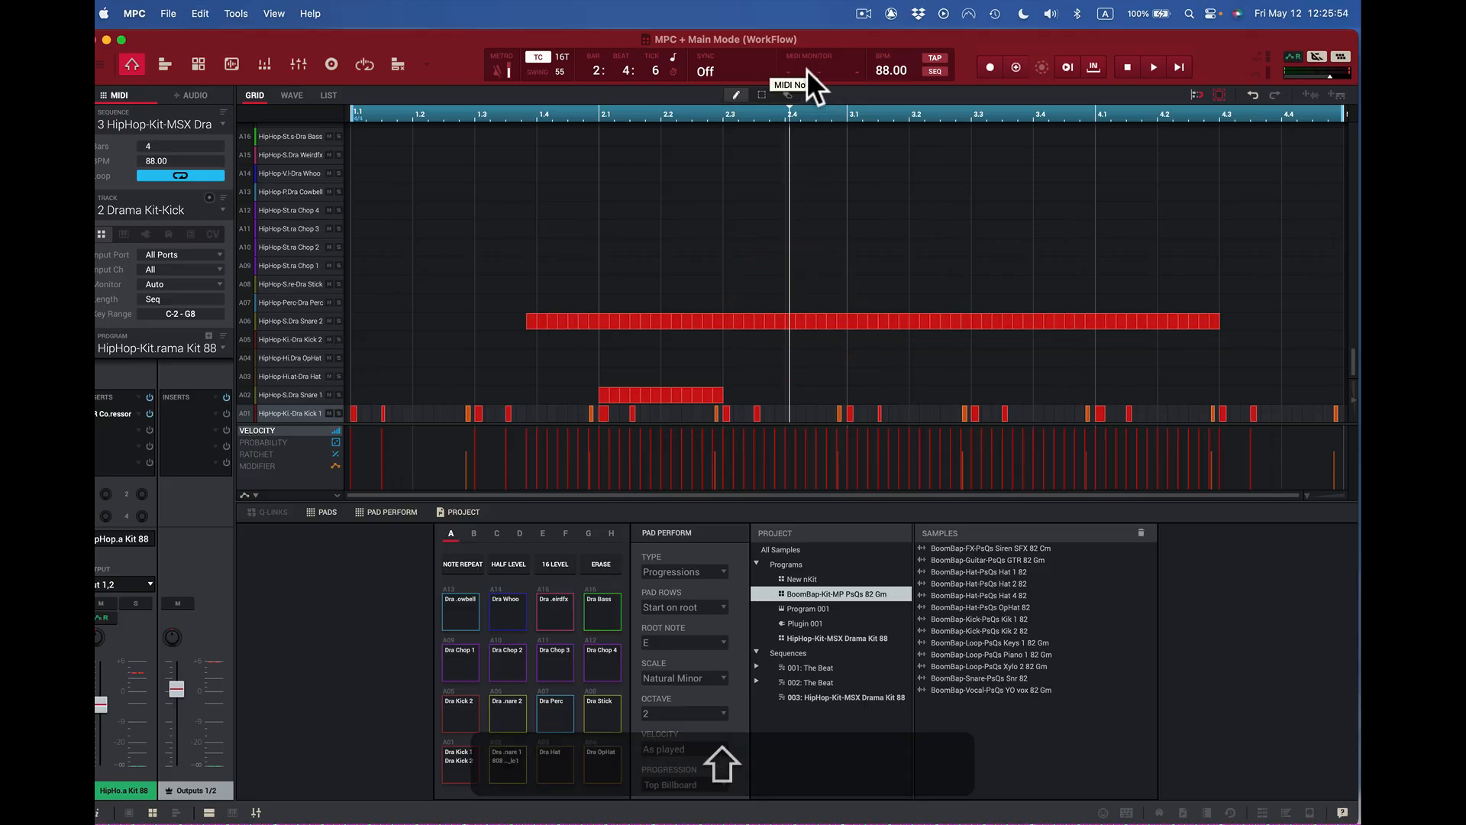
- Erase all the drawn Snare 2 and Snare 1 notes from the grid with the Erase tool
click(787, 95)
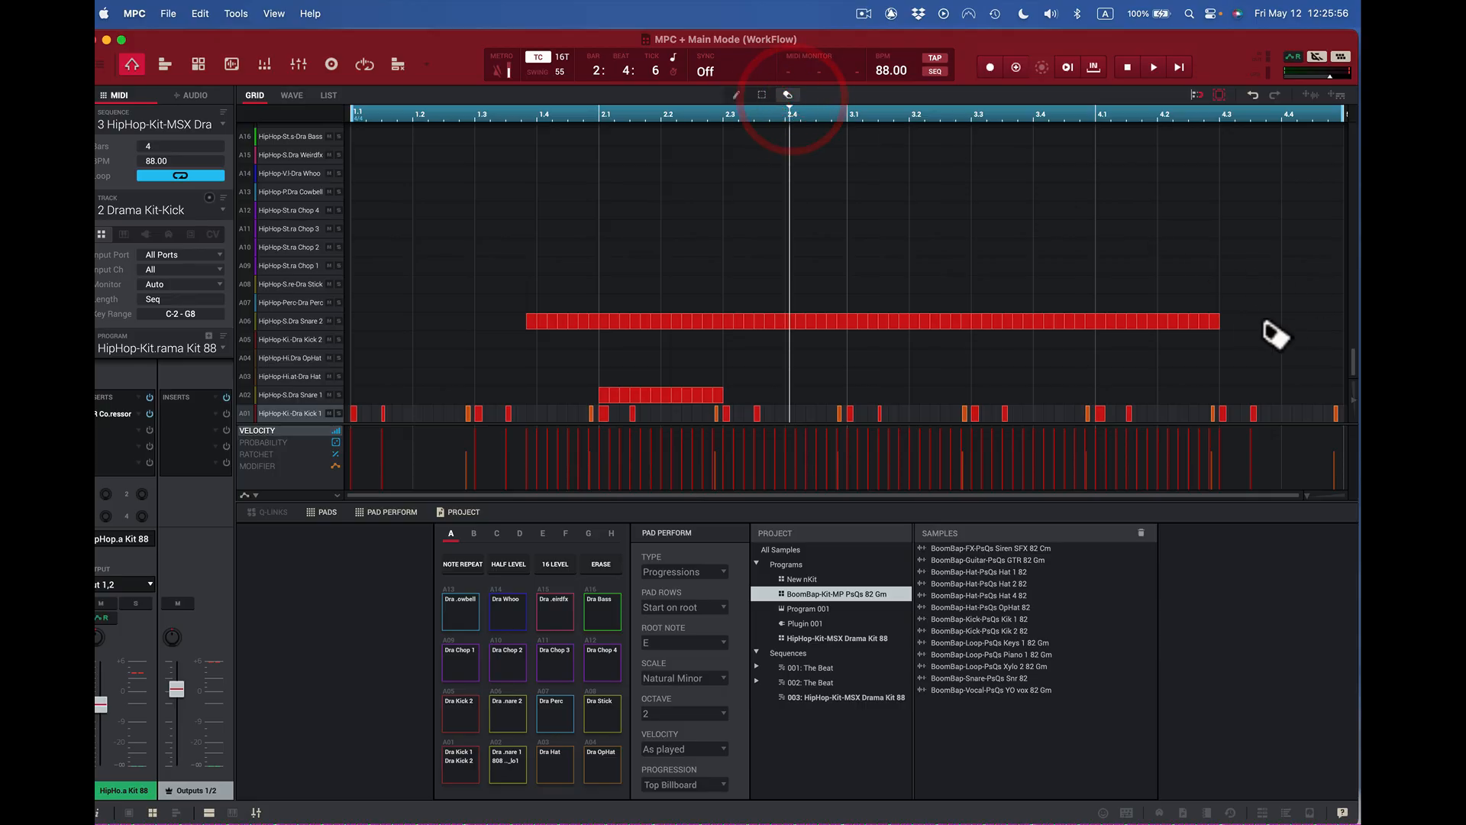
click(1193, 322)
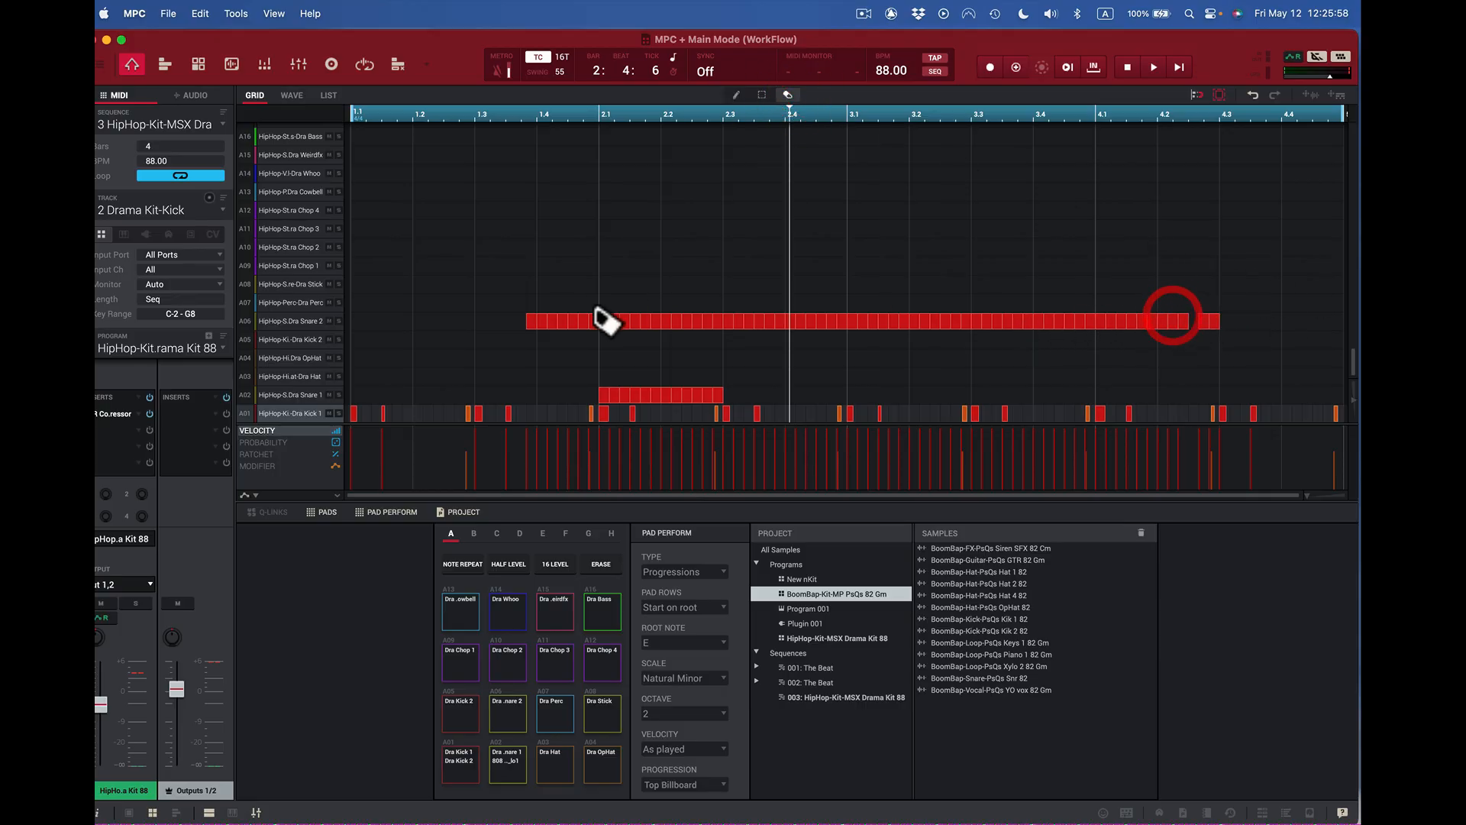
mouse_move(532, 330)
mouse_down()
mouse_move(1115, 340)
mouse_move(1218, 322)
mouse_up()
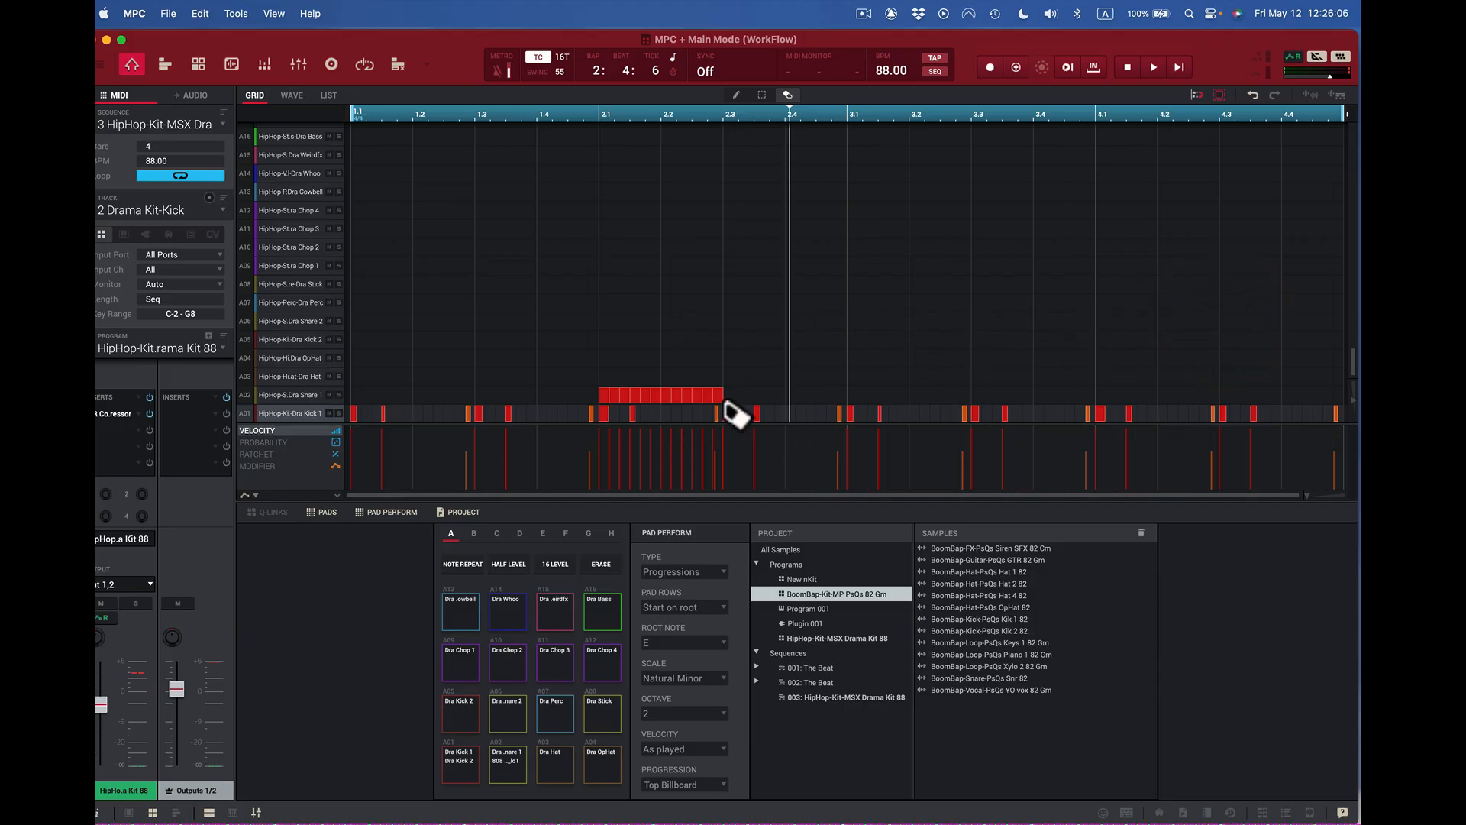
drag(723, 396, 598, 394)
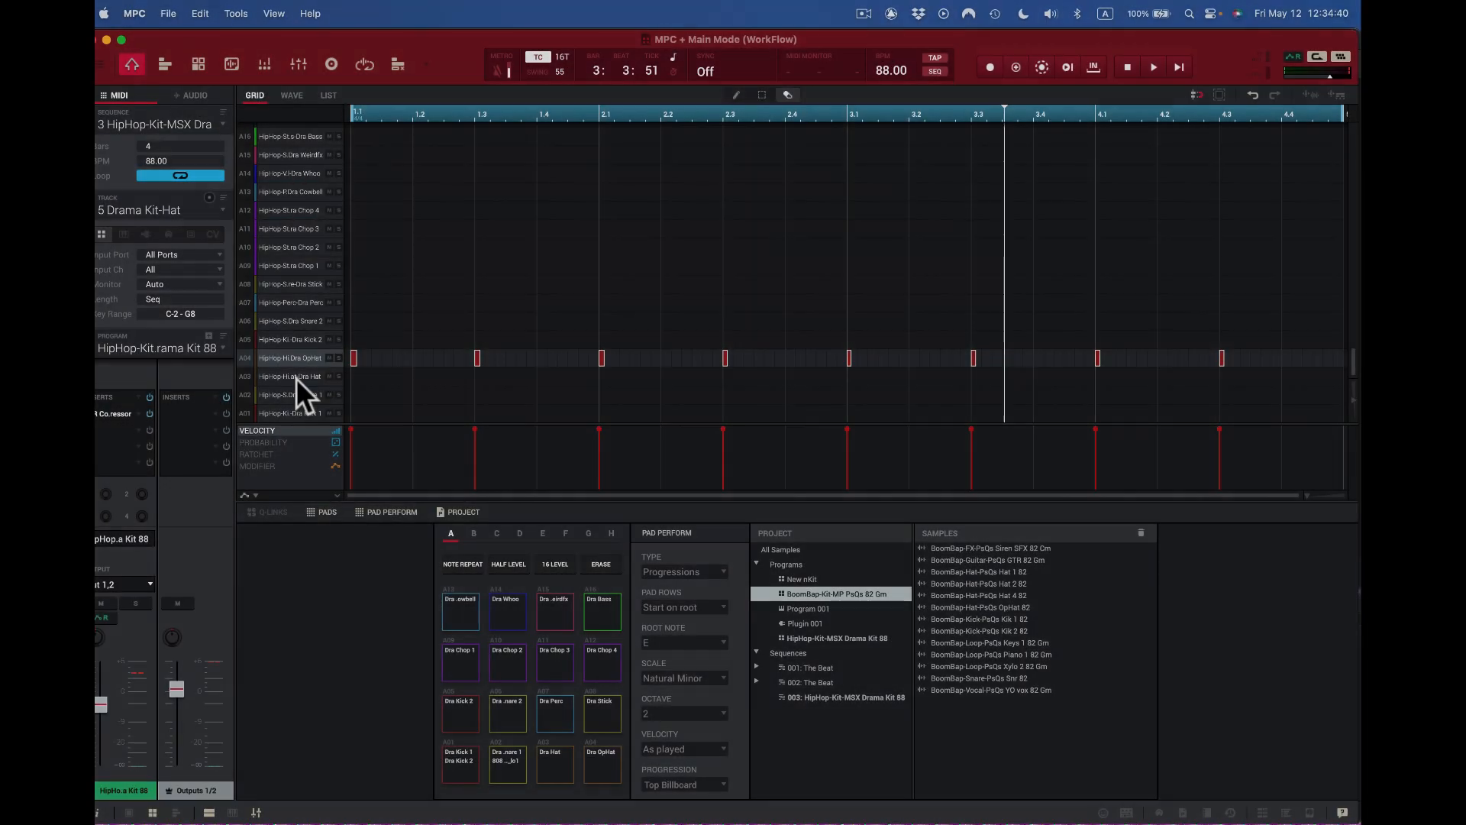
- Step through the Hat, Kick 2, Snare 2 and Perc pad rows in the grid's pad list
click(297, 376)
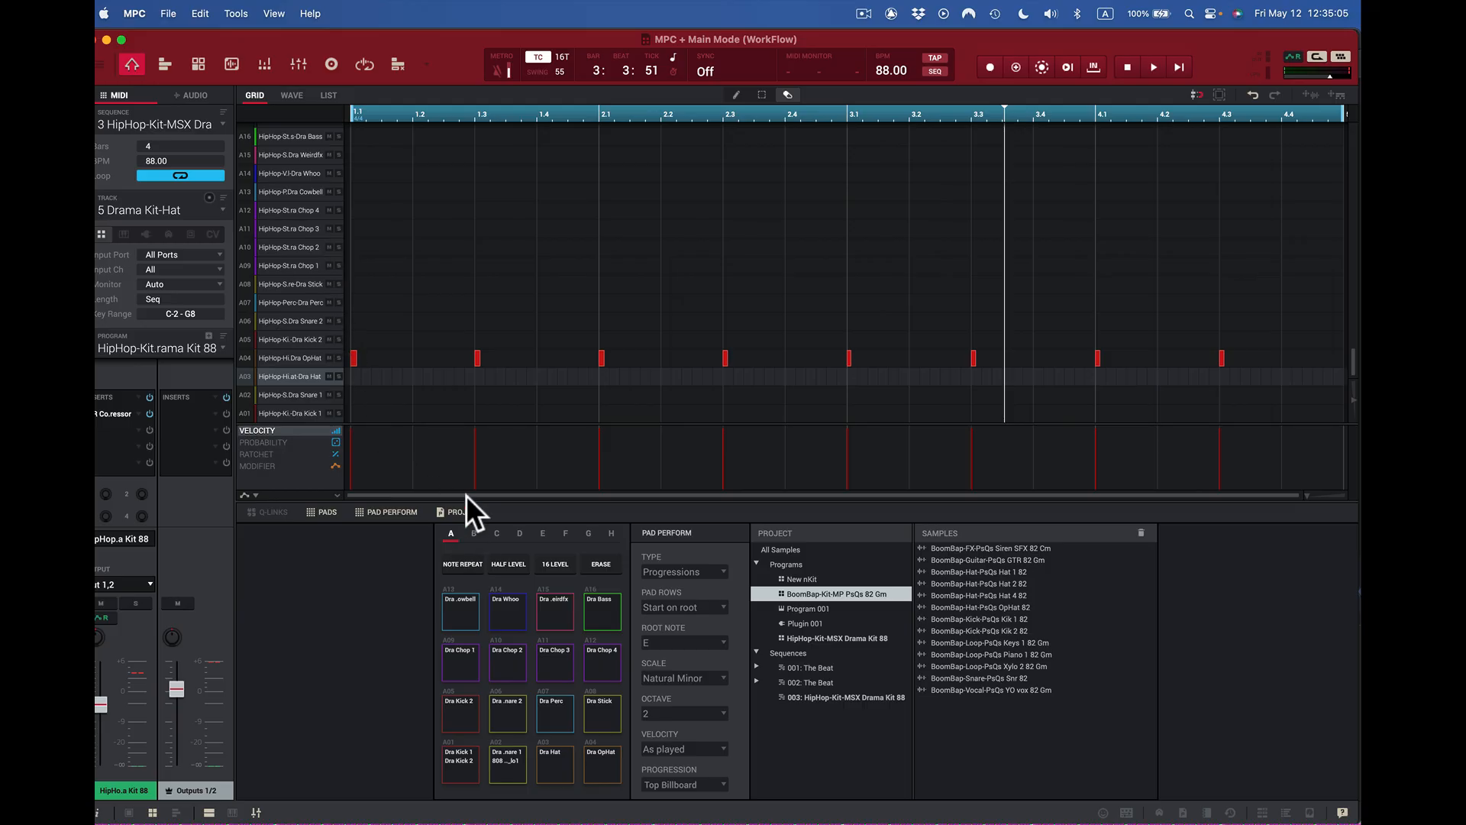
click(246, 336)
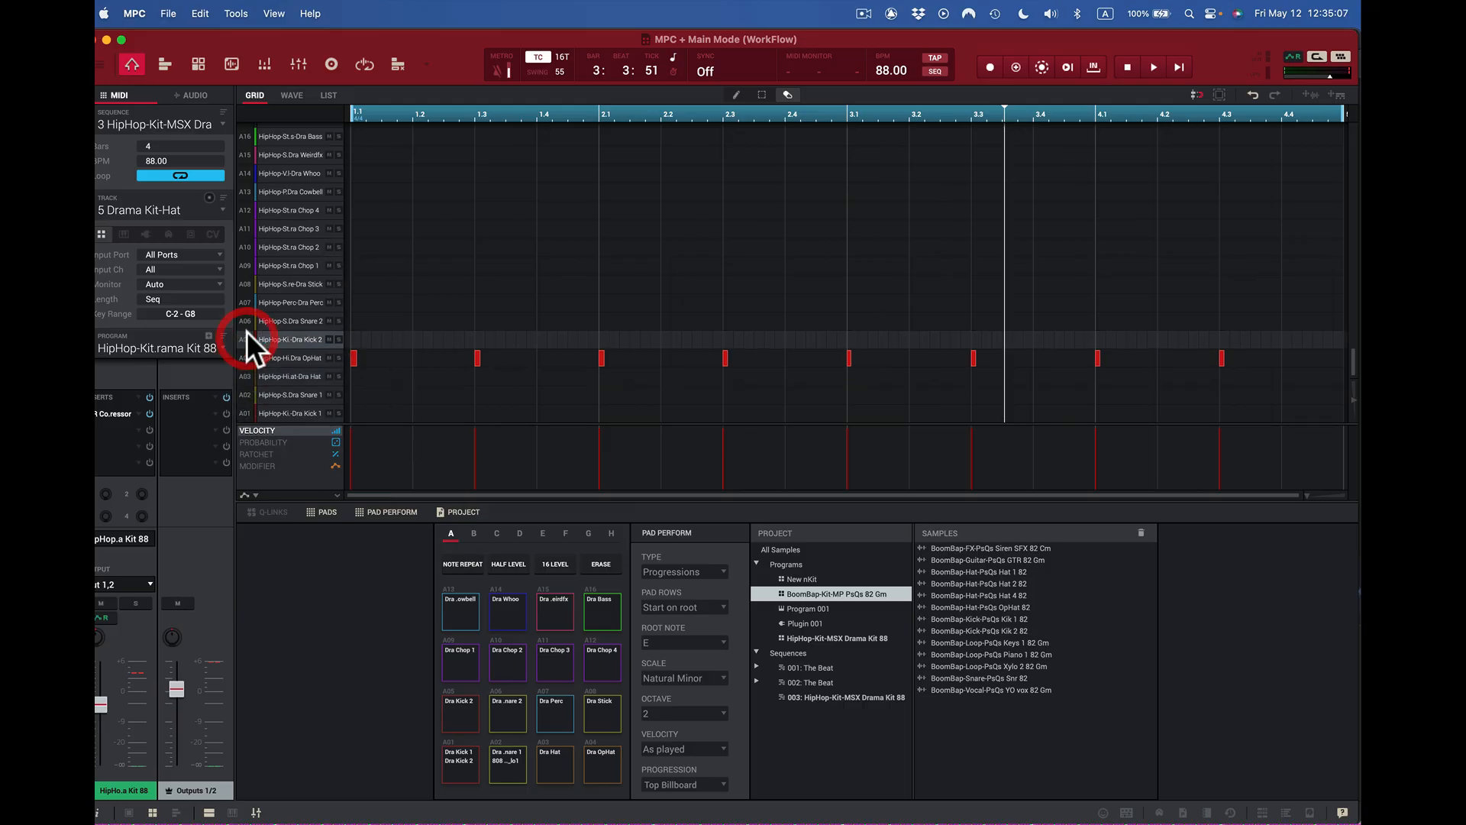
click(246, 319)
click(244, 302)
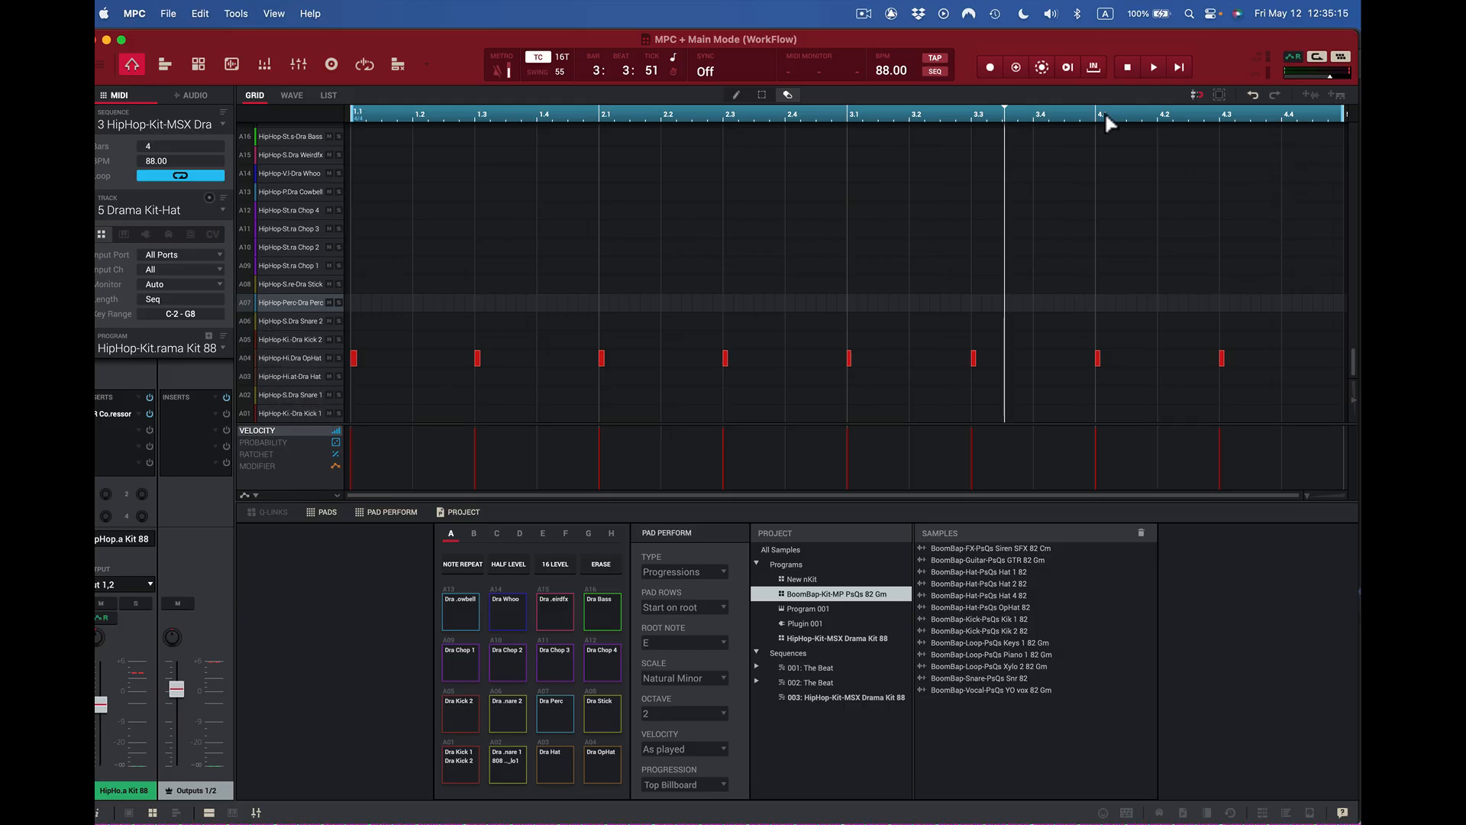
- Toggle the grid's two note options and trigger the OpHat and Hat pads to check how notes are selected
click(1194, 92)
click(1192, 93)
click(1196, 93)
click(1221, 97)
click(599, 767)
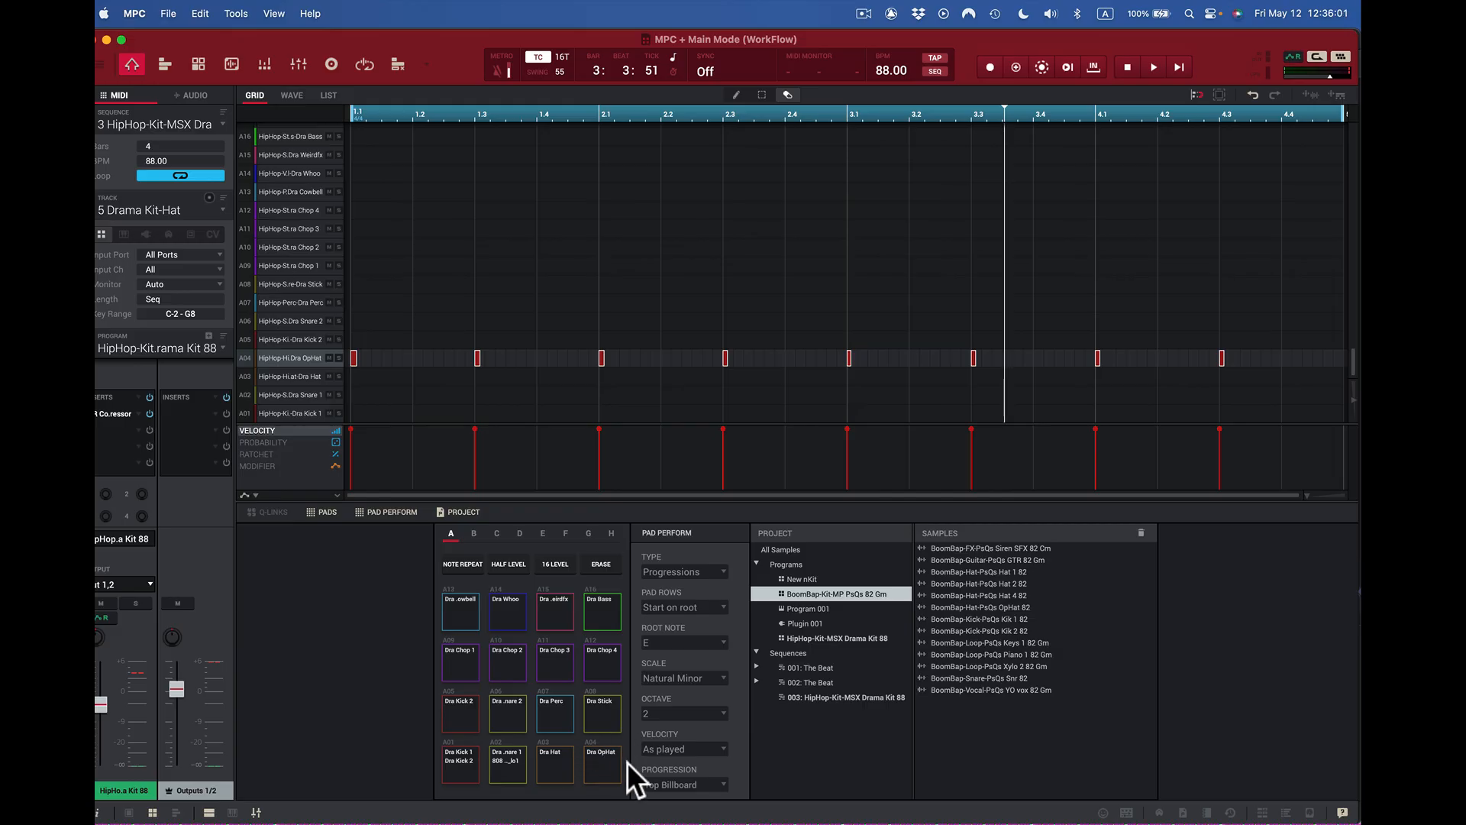
click(605, 759)
click(556, 761)
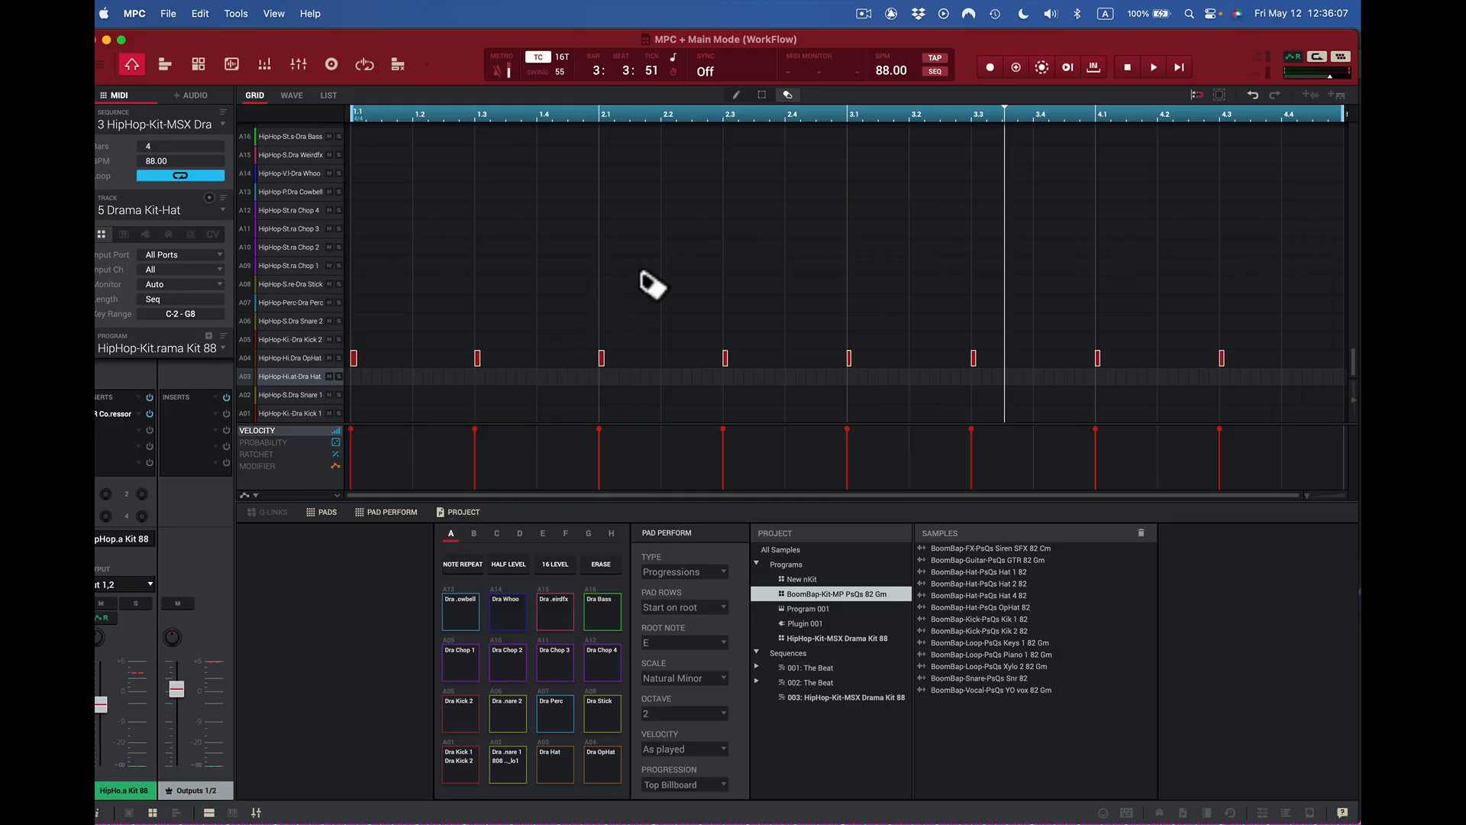
- Try drawing a Chop 3 note just before 2.3, undo it, and clear the OpHat note selection
click(737, 94)
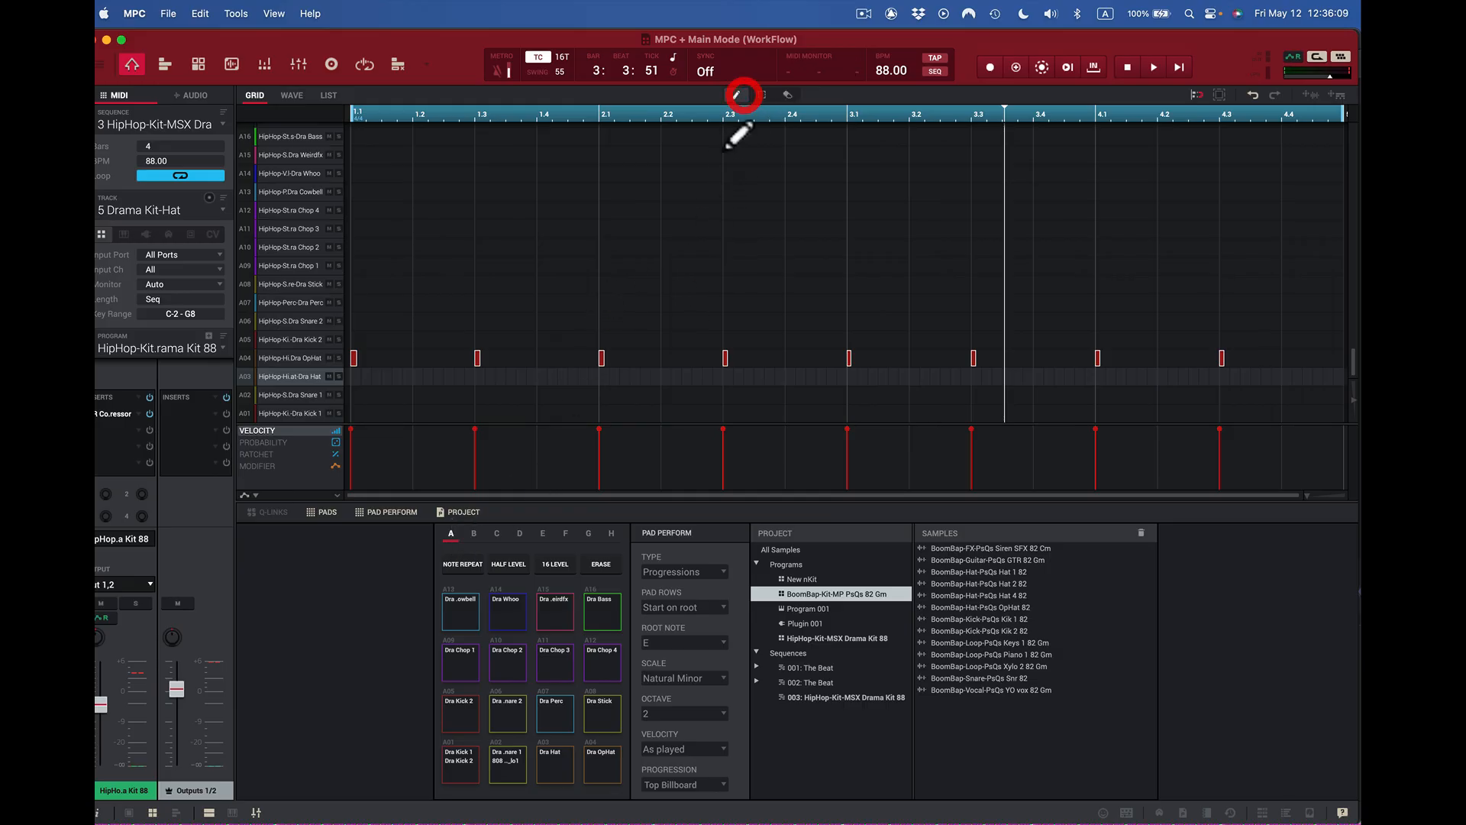
click(707, 228)
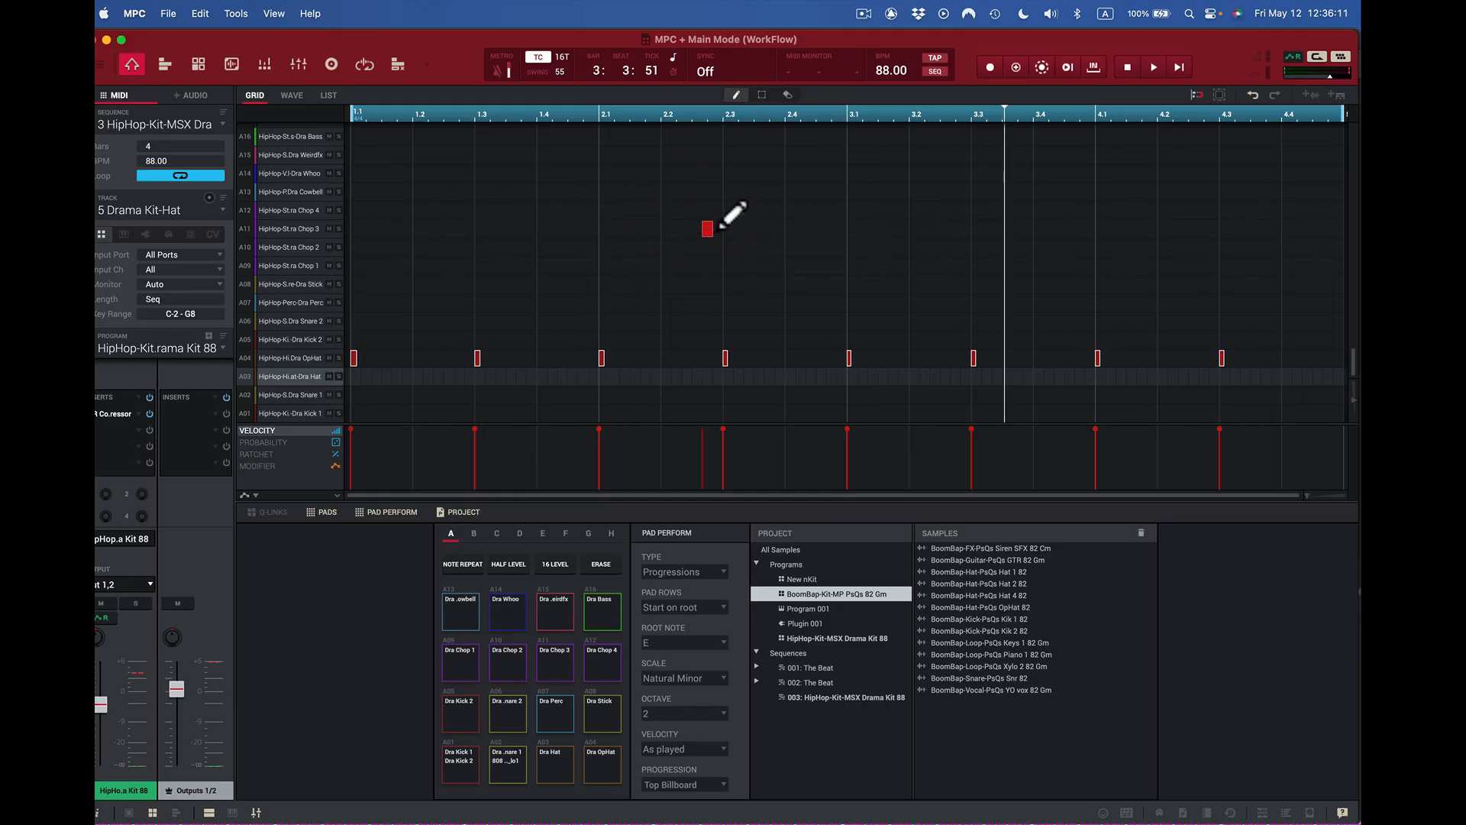
key(super+z)
click(762, 95)
click(745, 279)
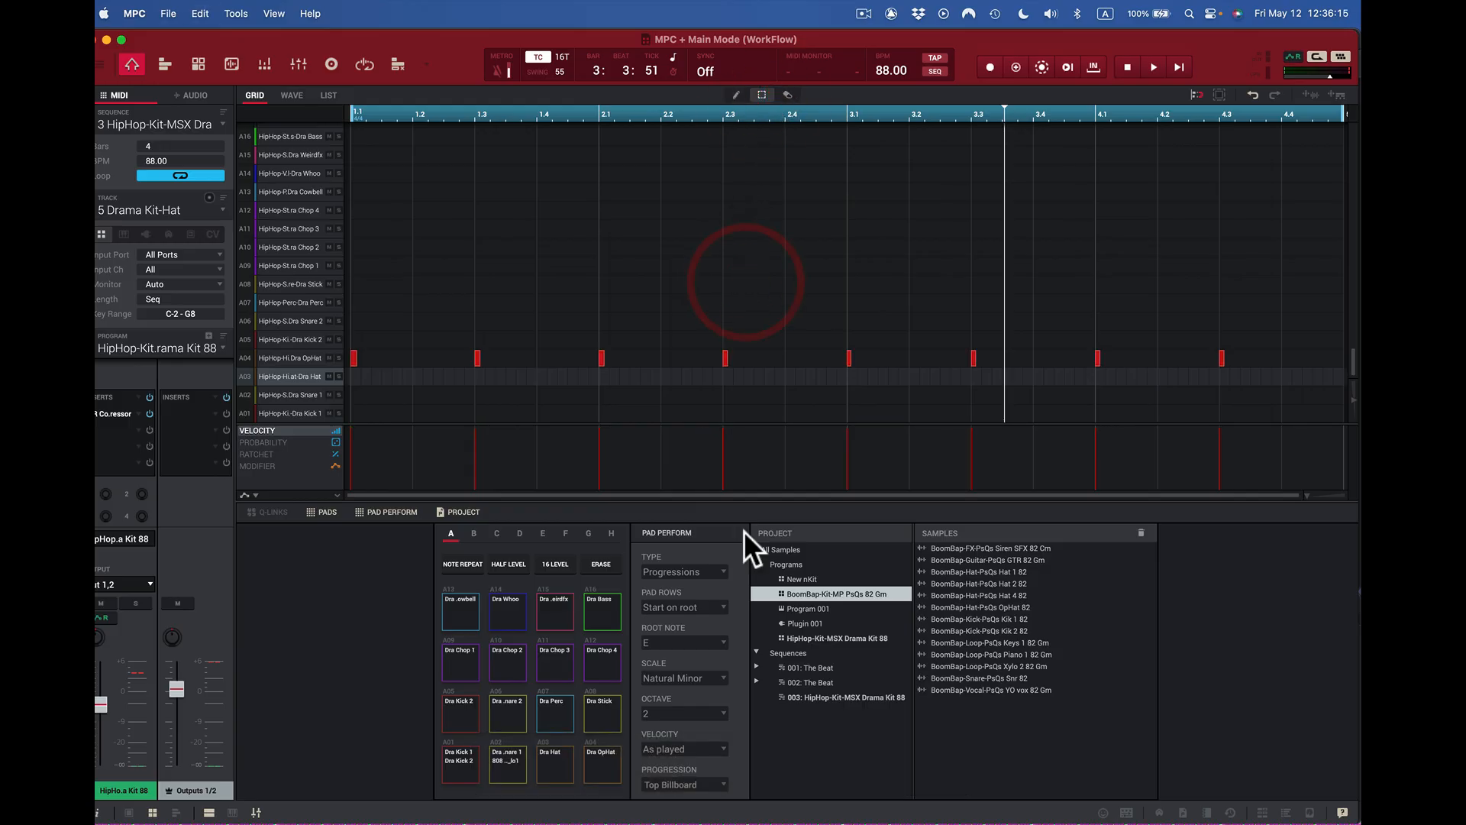
- Play back the start of the sequence and move the program window lower on the desktop
click(613, 764)
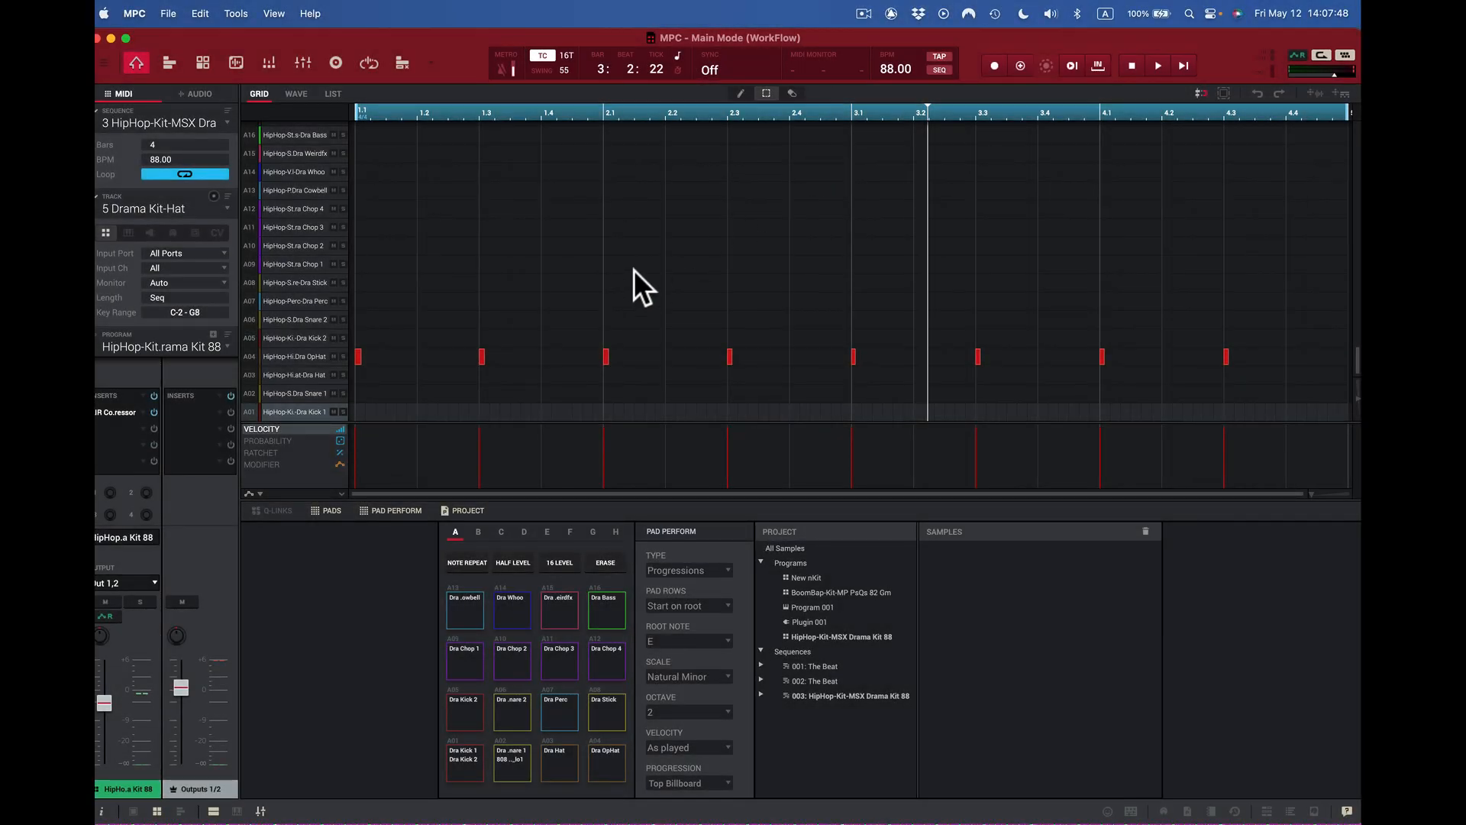
key(space)
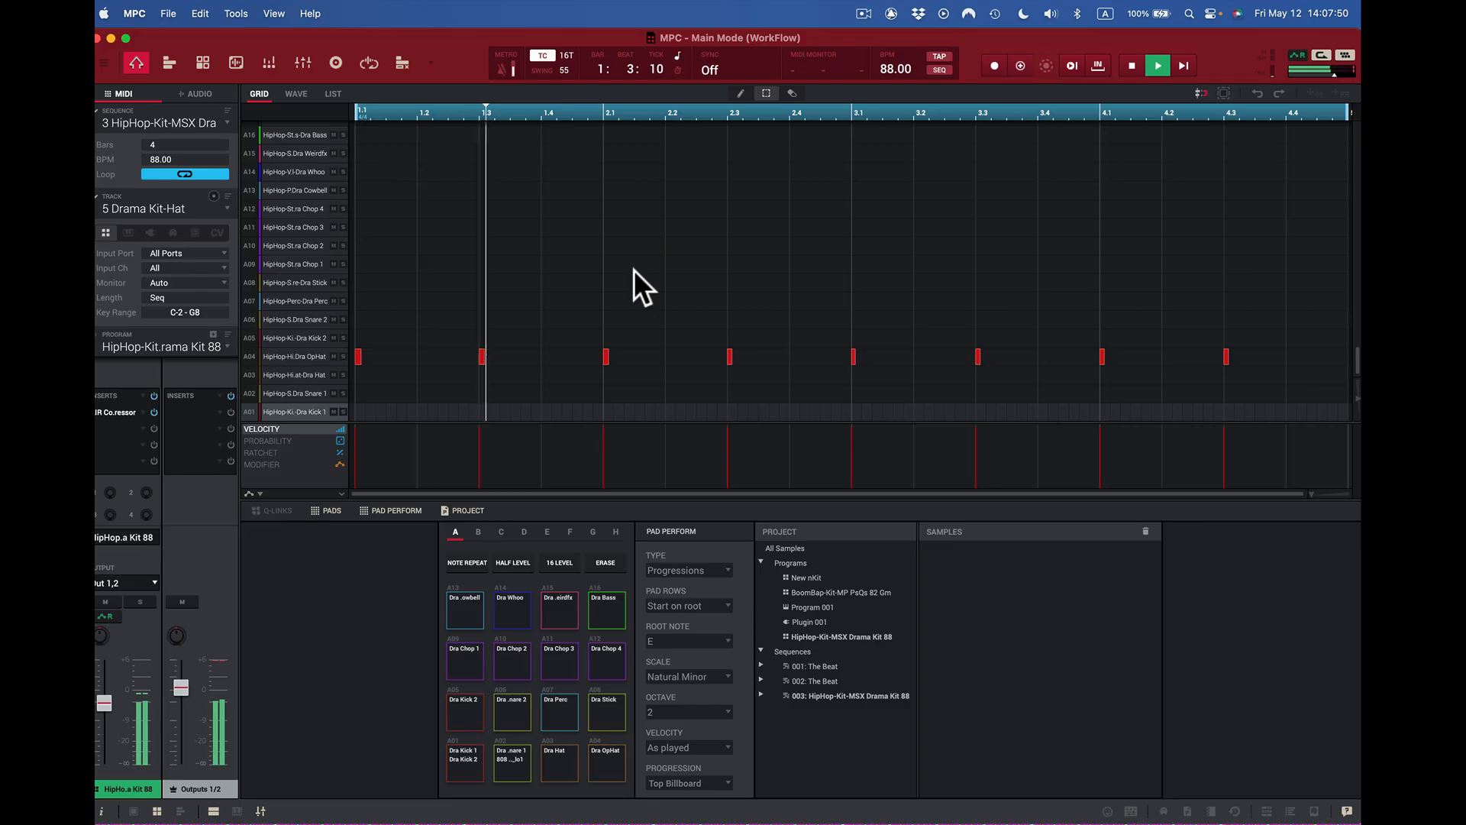
key(space)
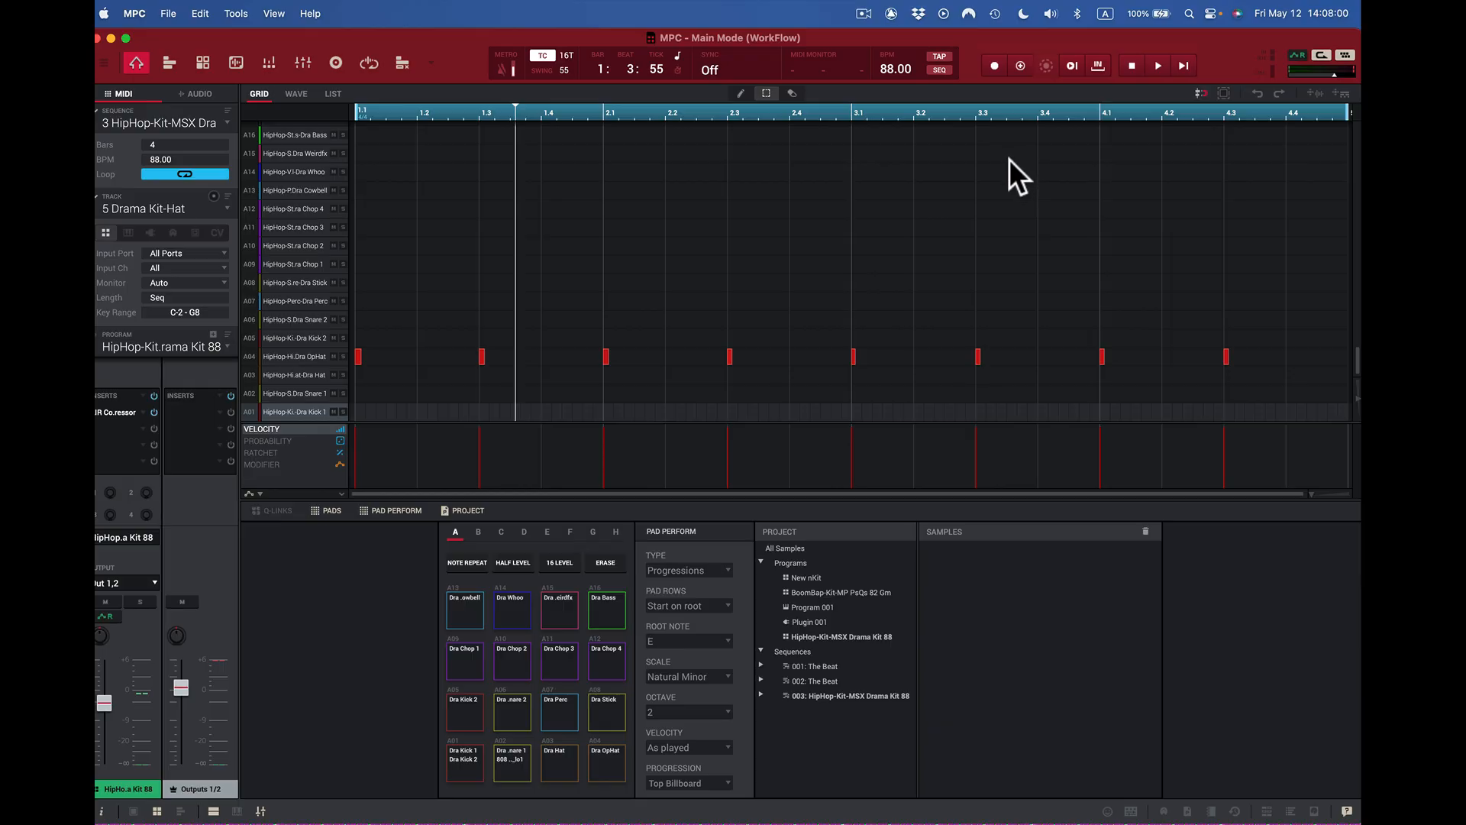
drag(1009, 158, 959, 181)
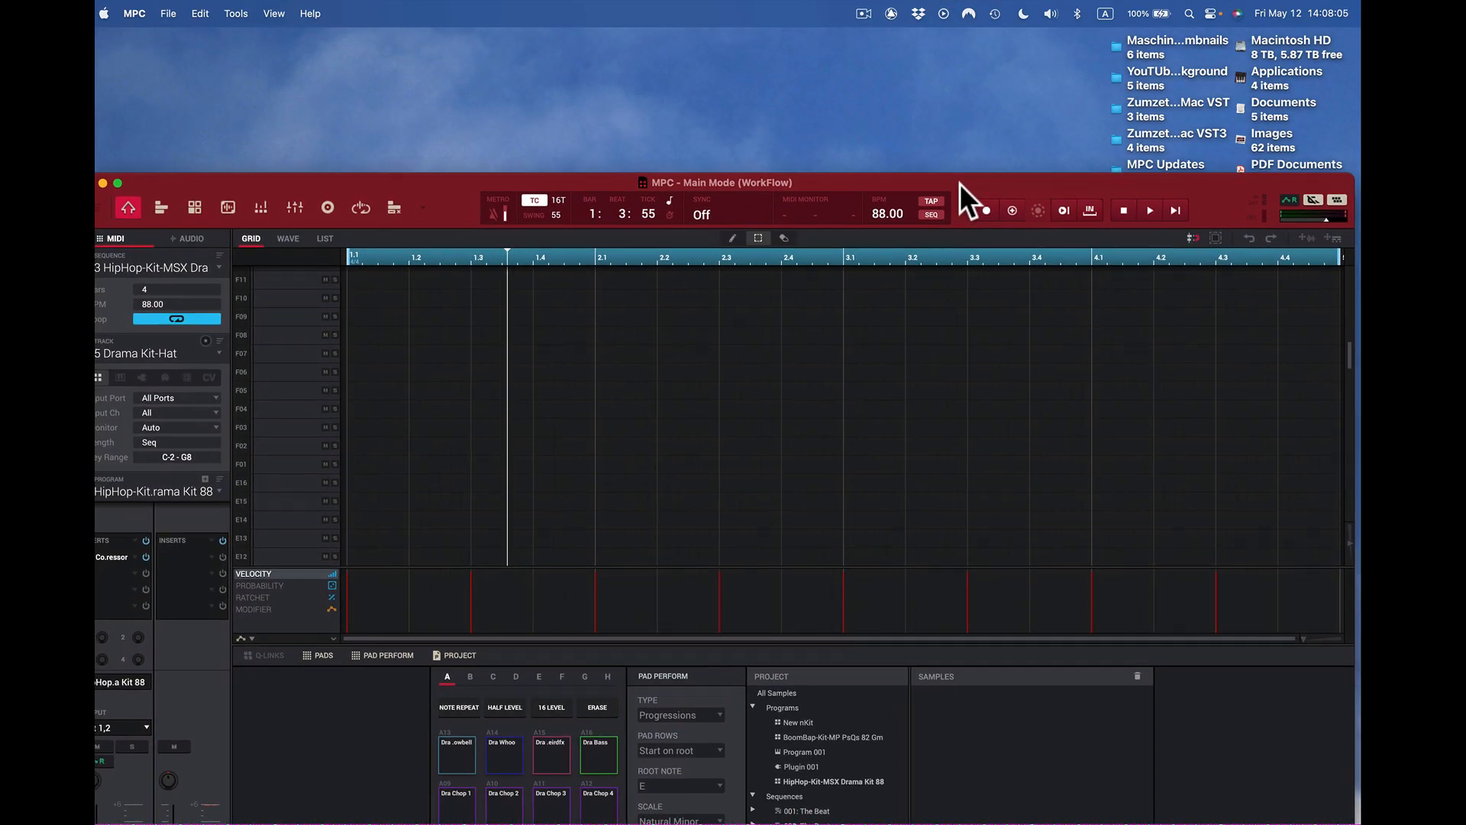
- Export the current sequence's audio to the desktop as the file HipHop-Kit-MSX Drama Kit 88(2).wav
click(1312, 237)
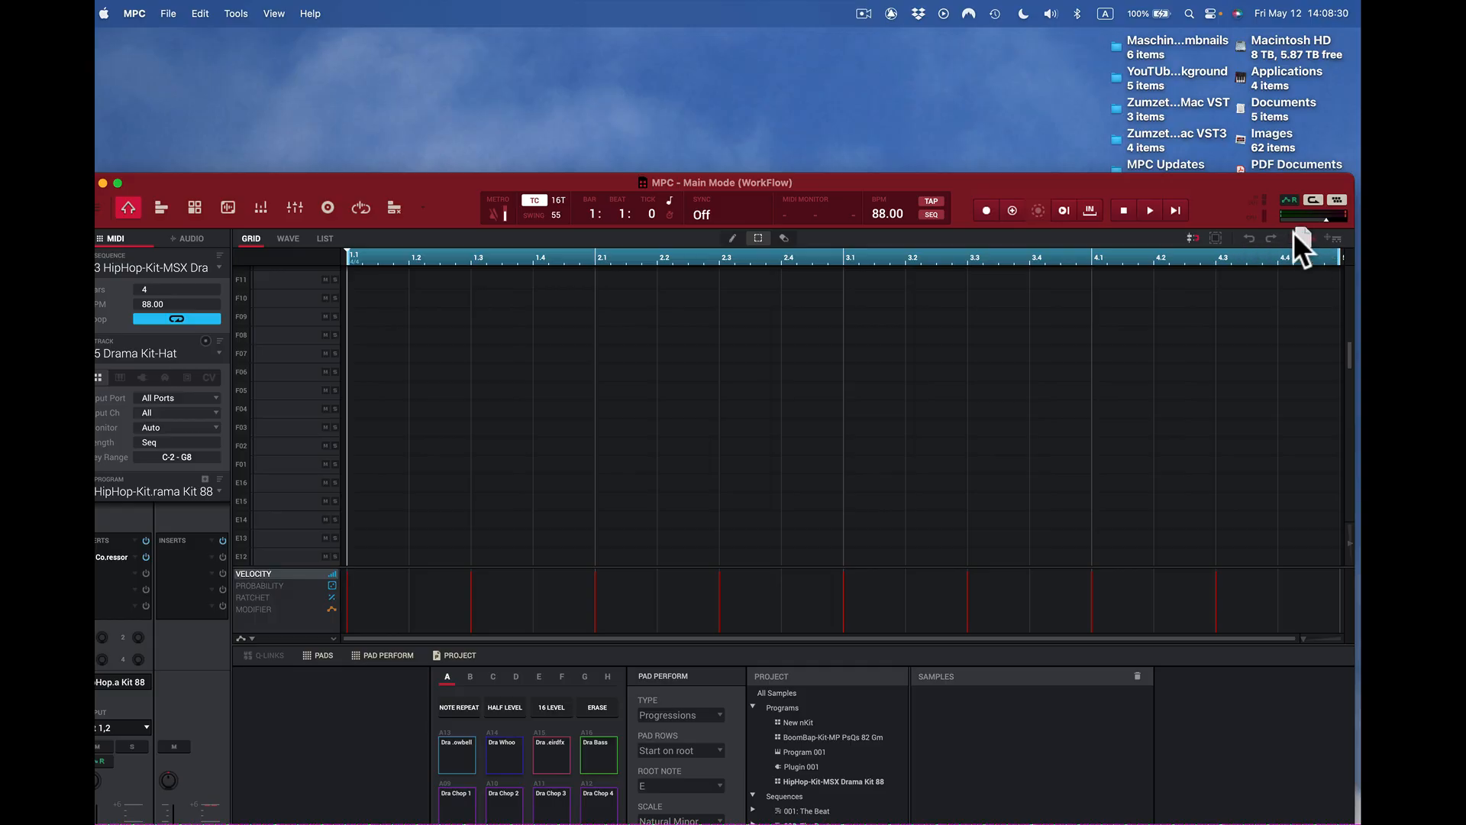
drag(1098, 184, 622, 100)
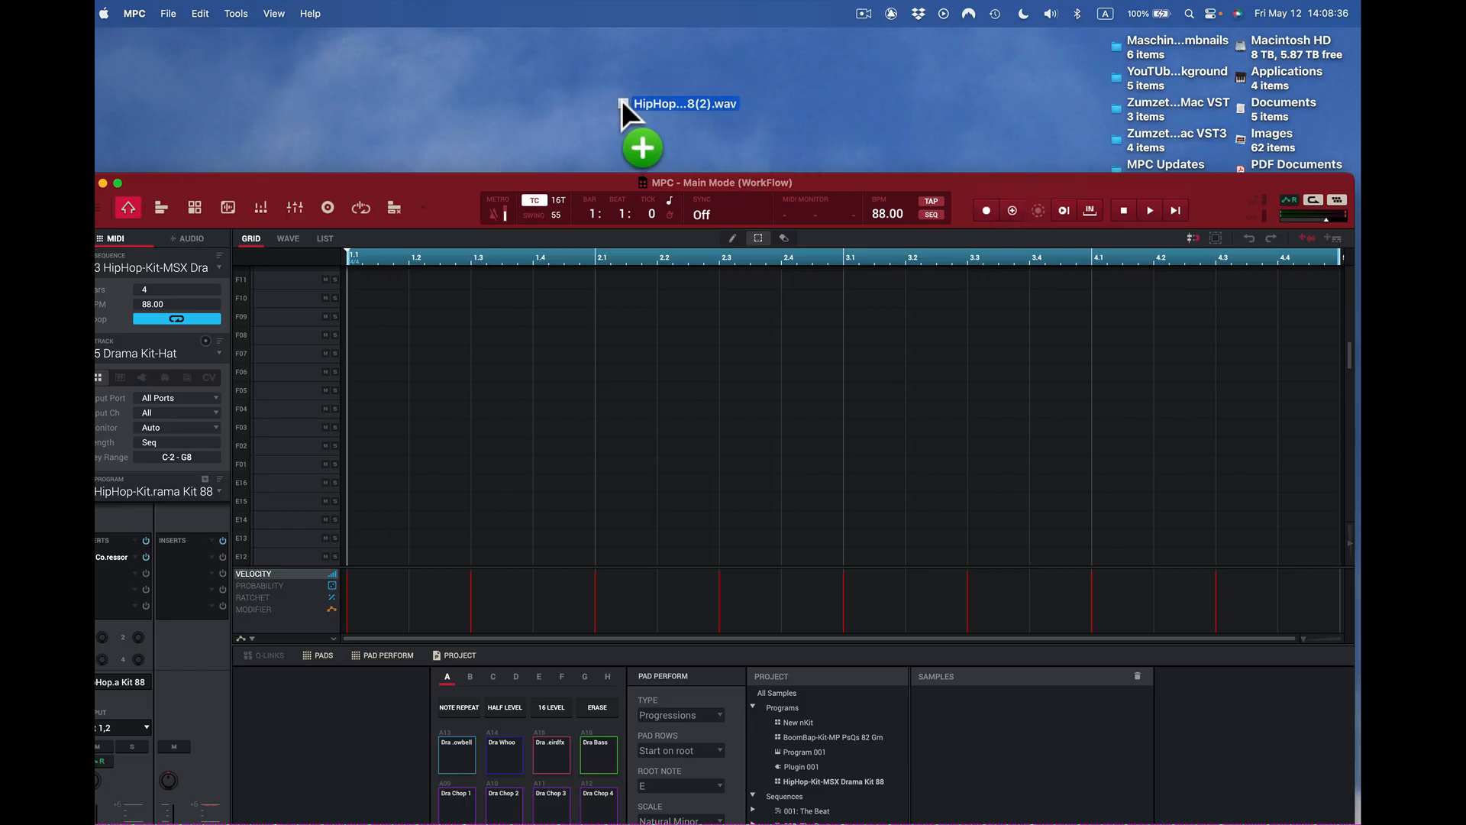
drag(622, 99, 622, 99)
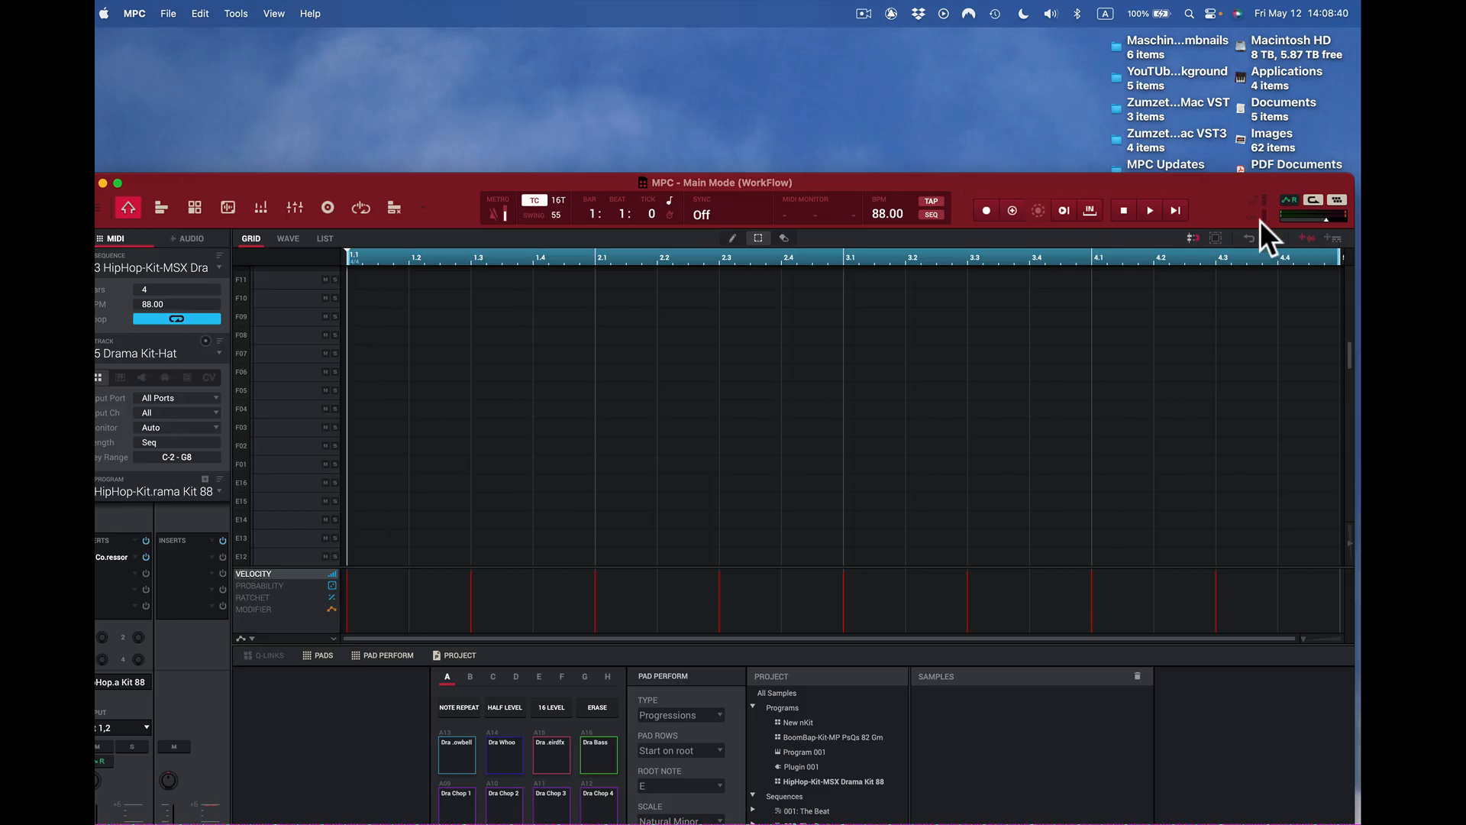
- Export the Drama Kit-Hat track to the desktop as a MIDI file and move the program window back up
click(1333, 237)
drag(1089, 191, 698, 124)
drag(965, 189, 974, 49)
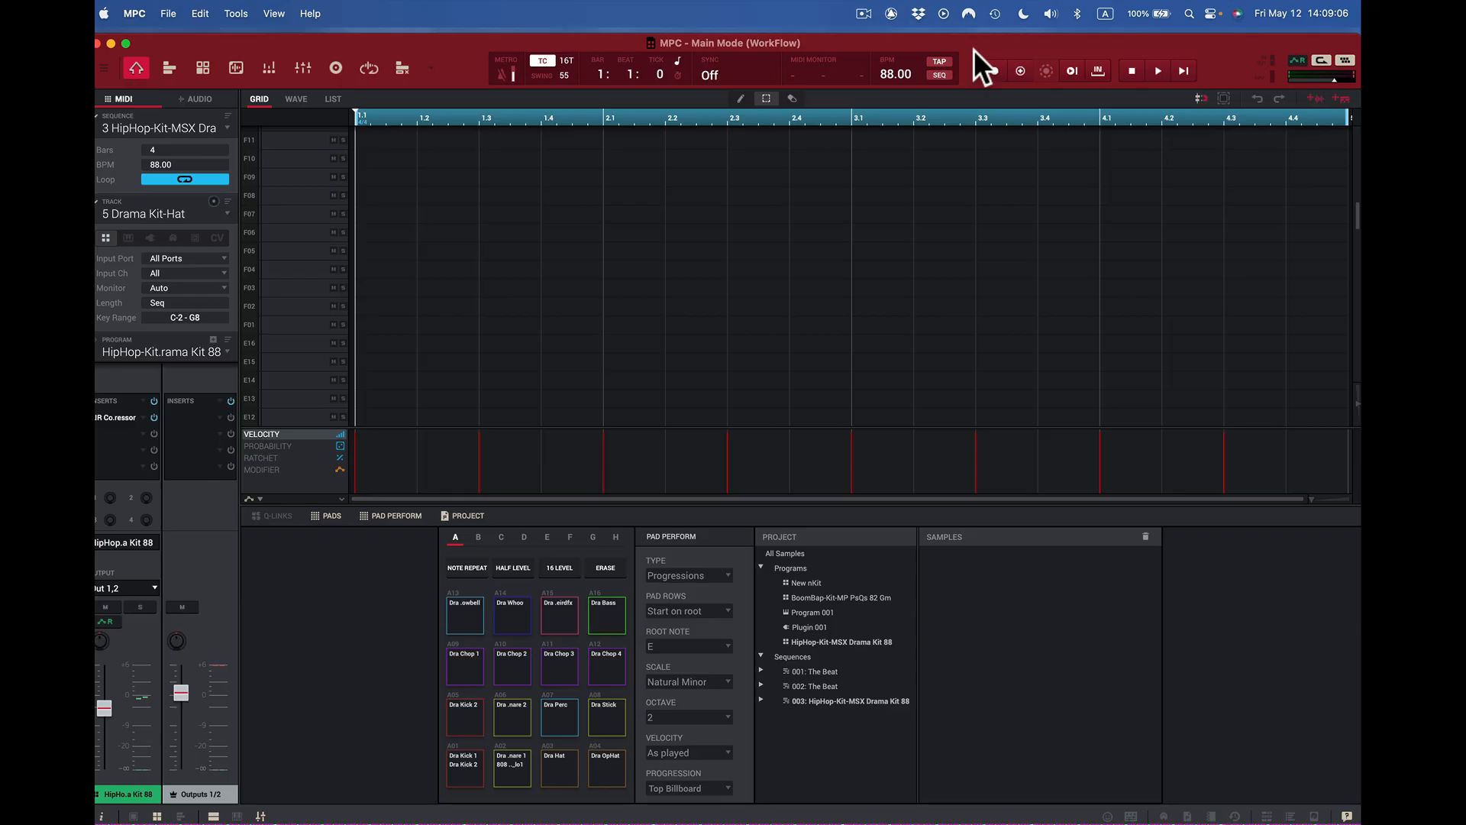
drag(974, 49, 974, 53)
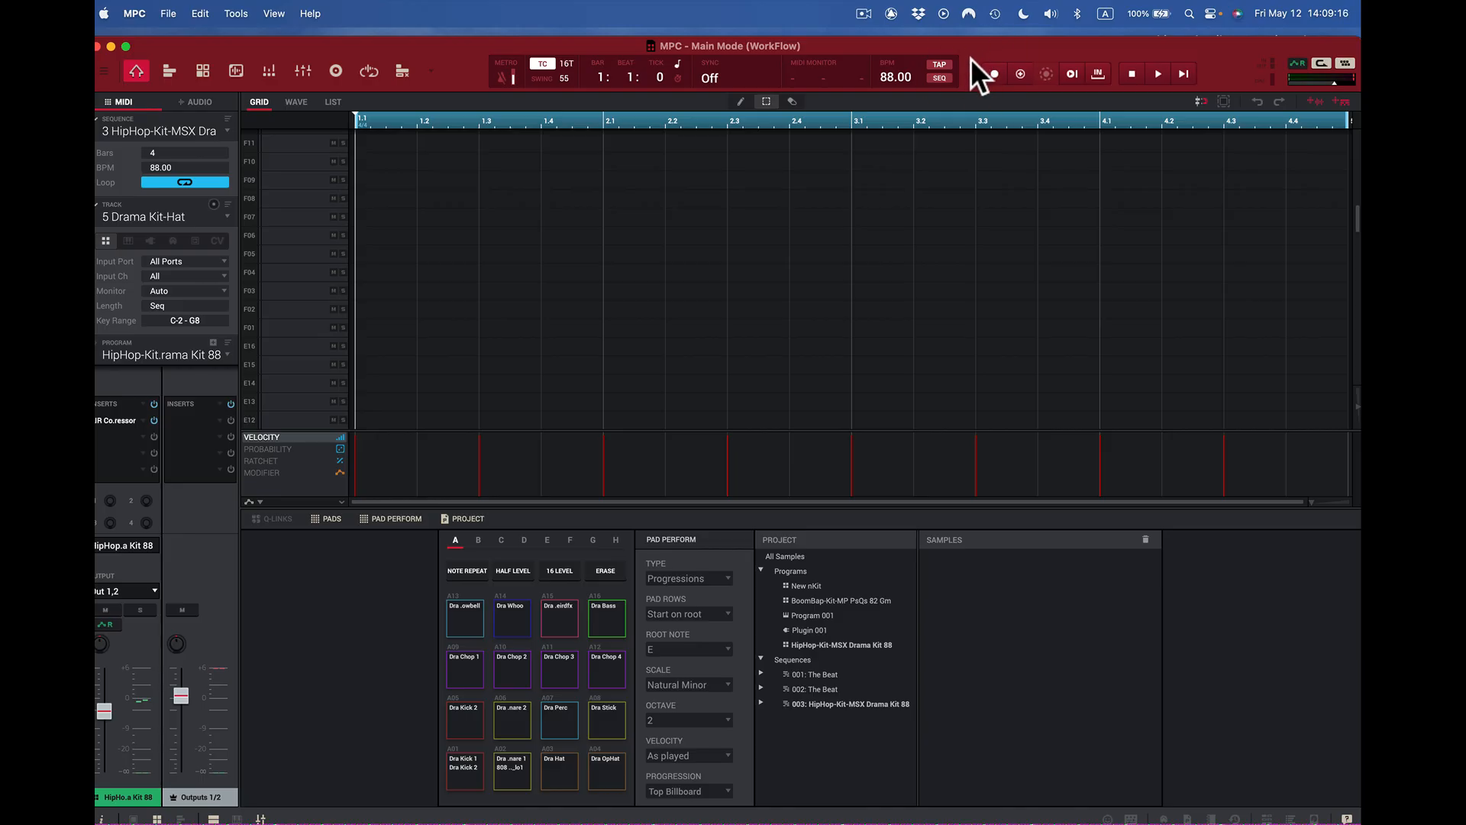
- Move the program window down, hide the program and expand the Music stack on the desktop
click(972, 172)
drag(954, 54, 883, 425)
key(super)
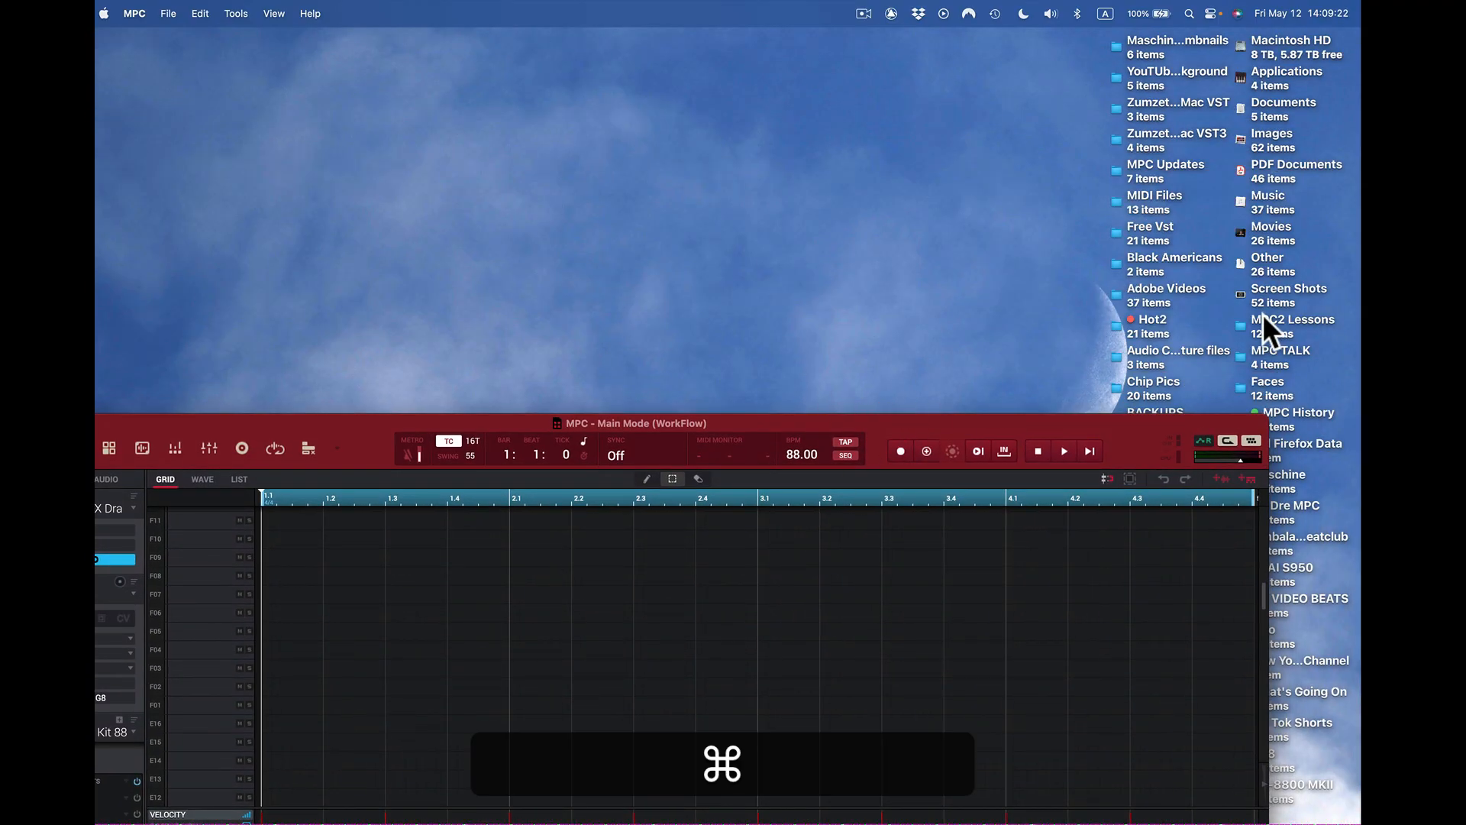
key(super+h)
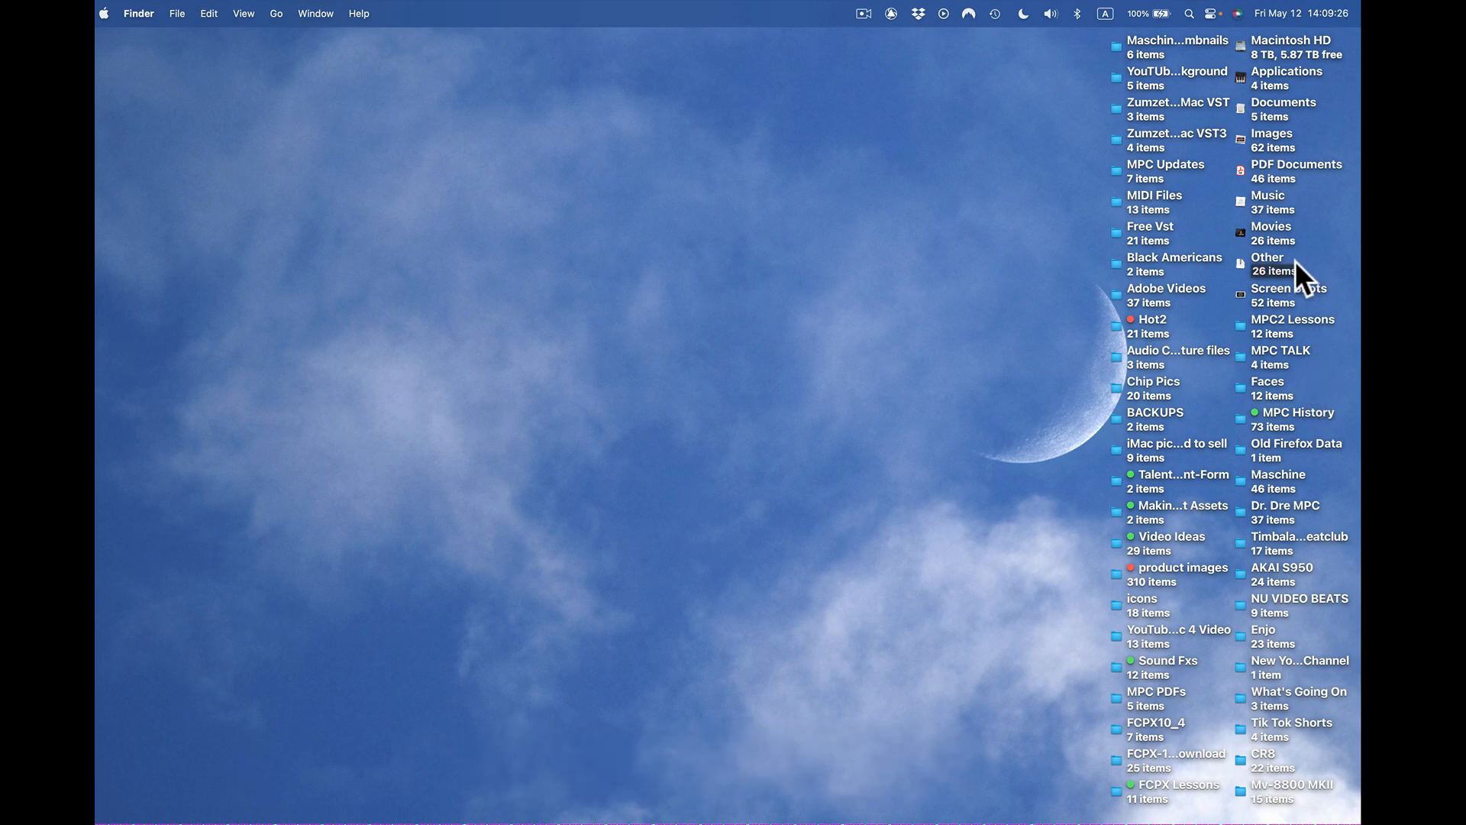
click(1241, 199)
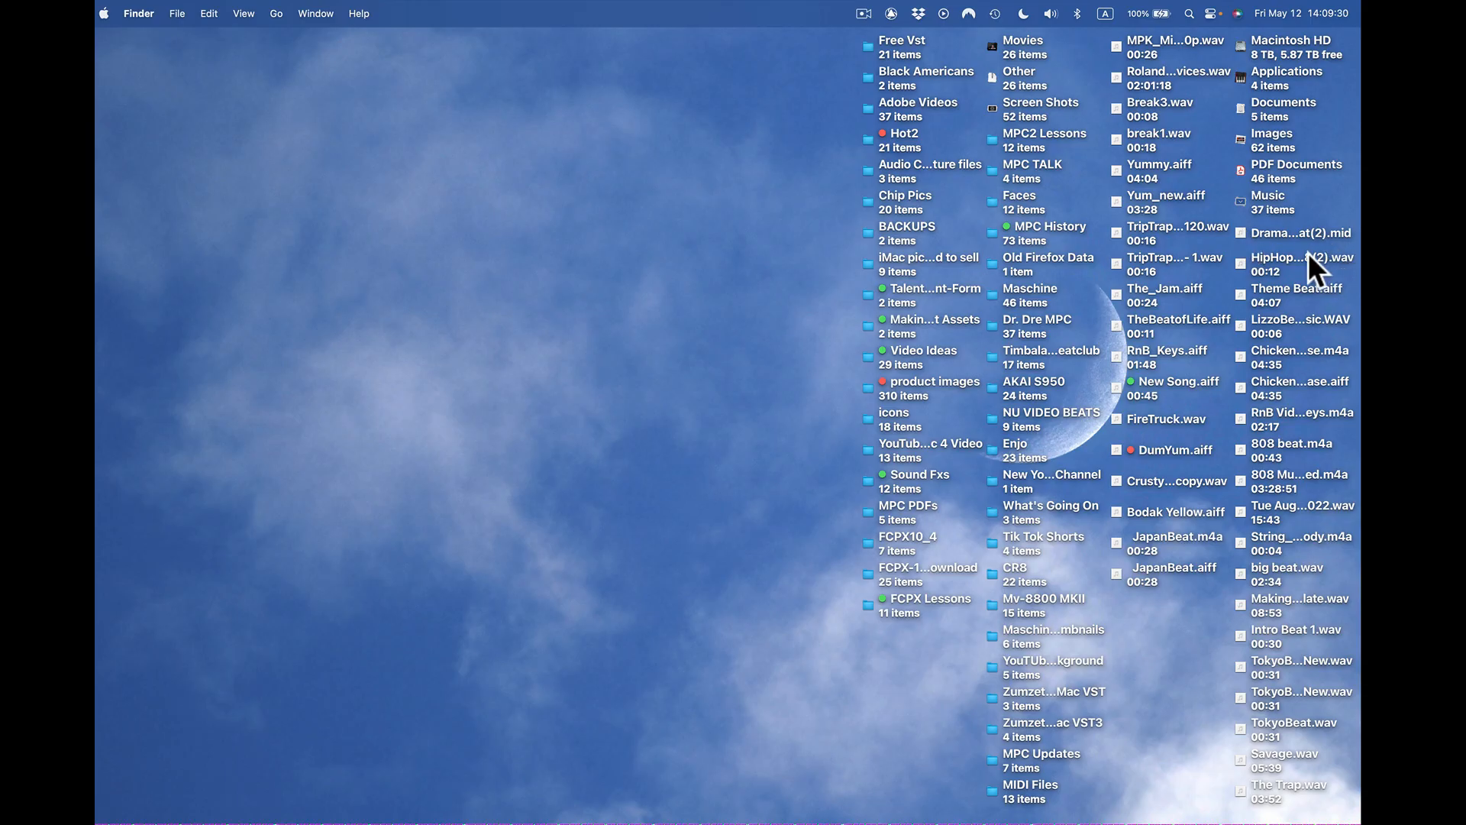
- Open the exported HipHop-Kit-MSX Drama Kit 88(2).wav in QuickTime Player and play it
right_click(1243, 258)
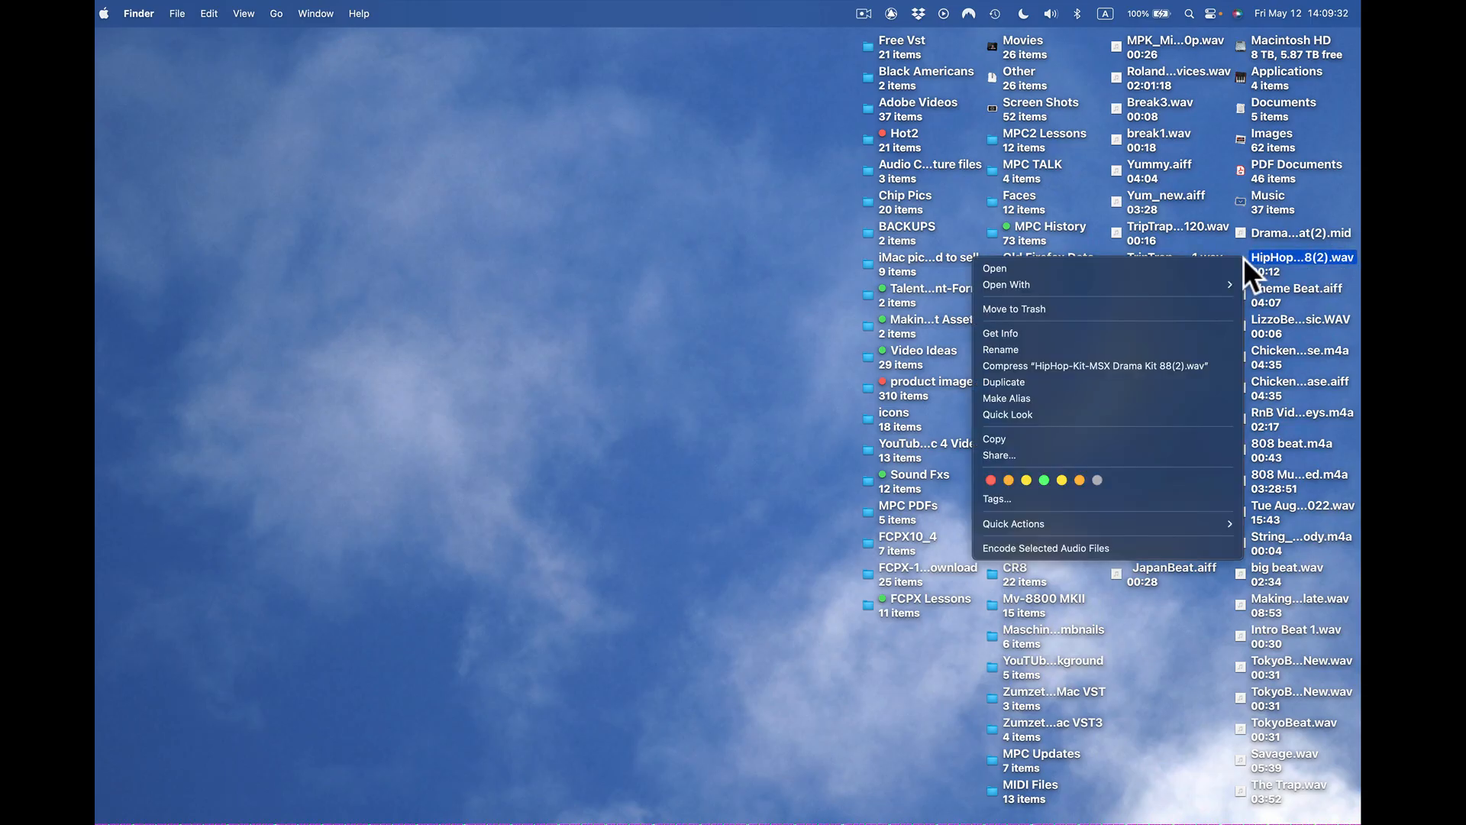
mouse_move(1221, 275)
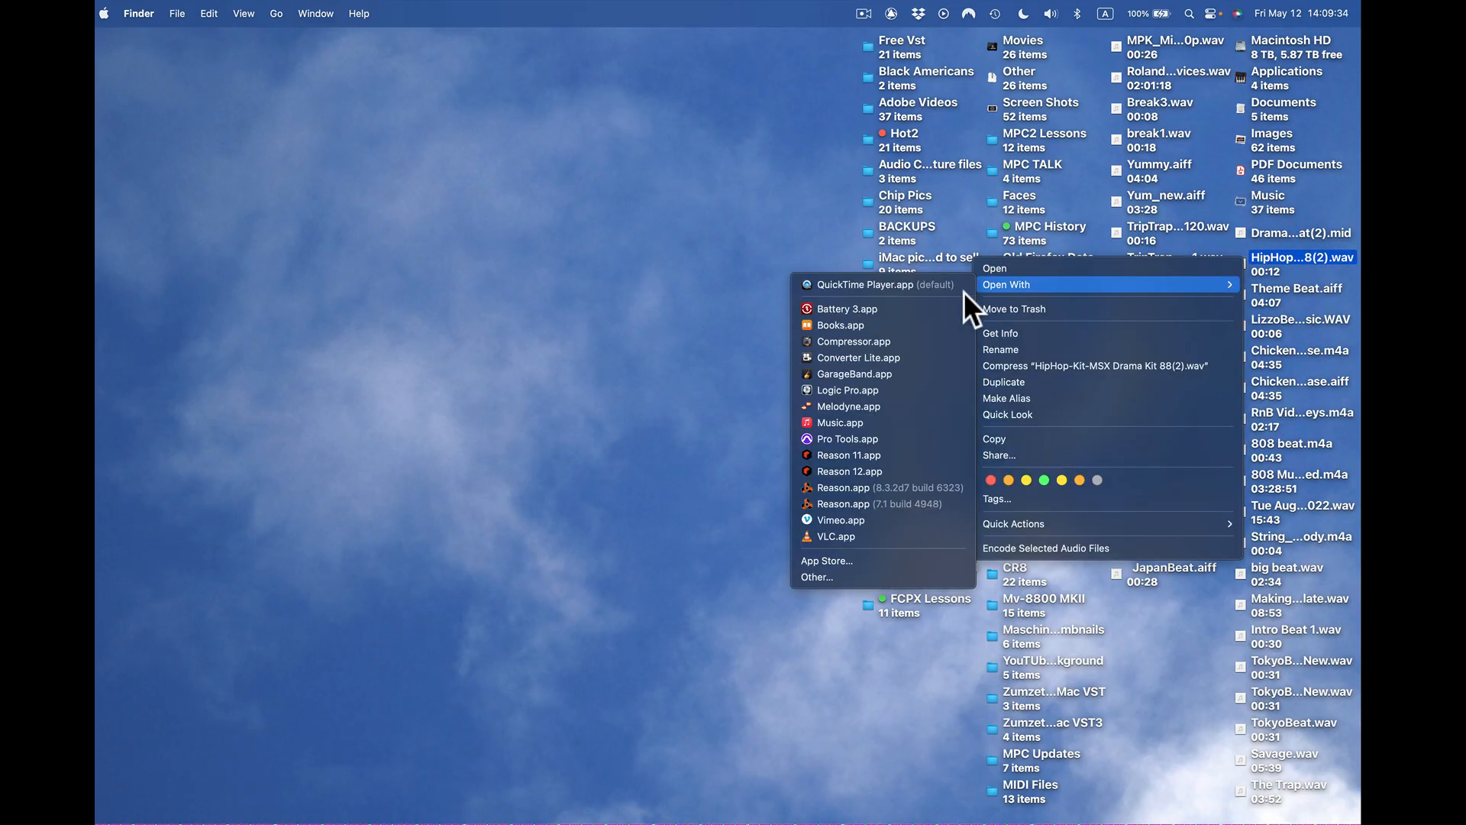
click(901, 283)
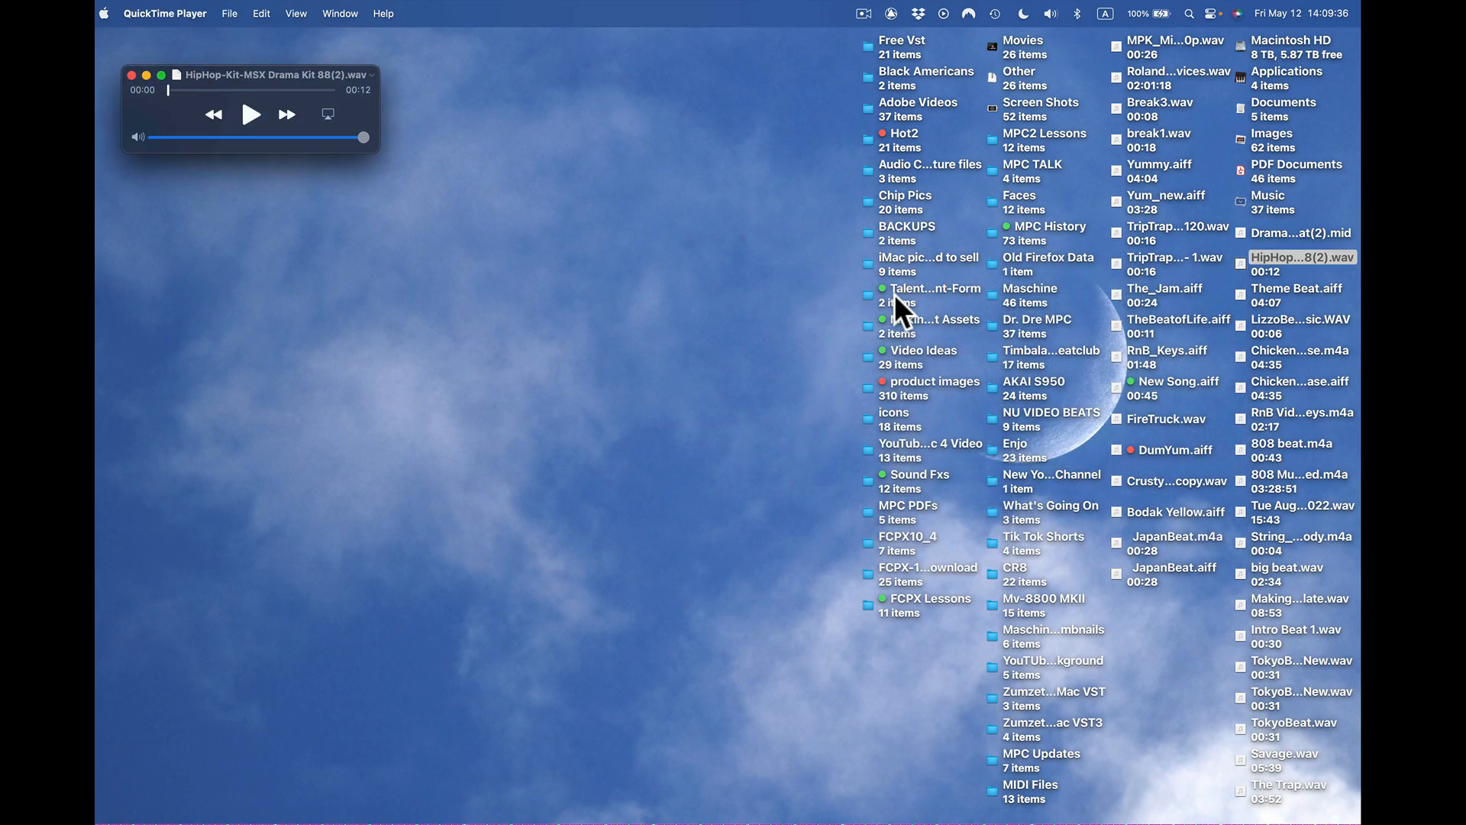
click(249, 116)
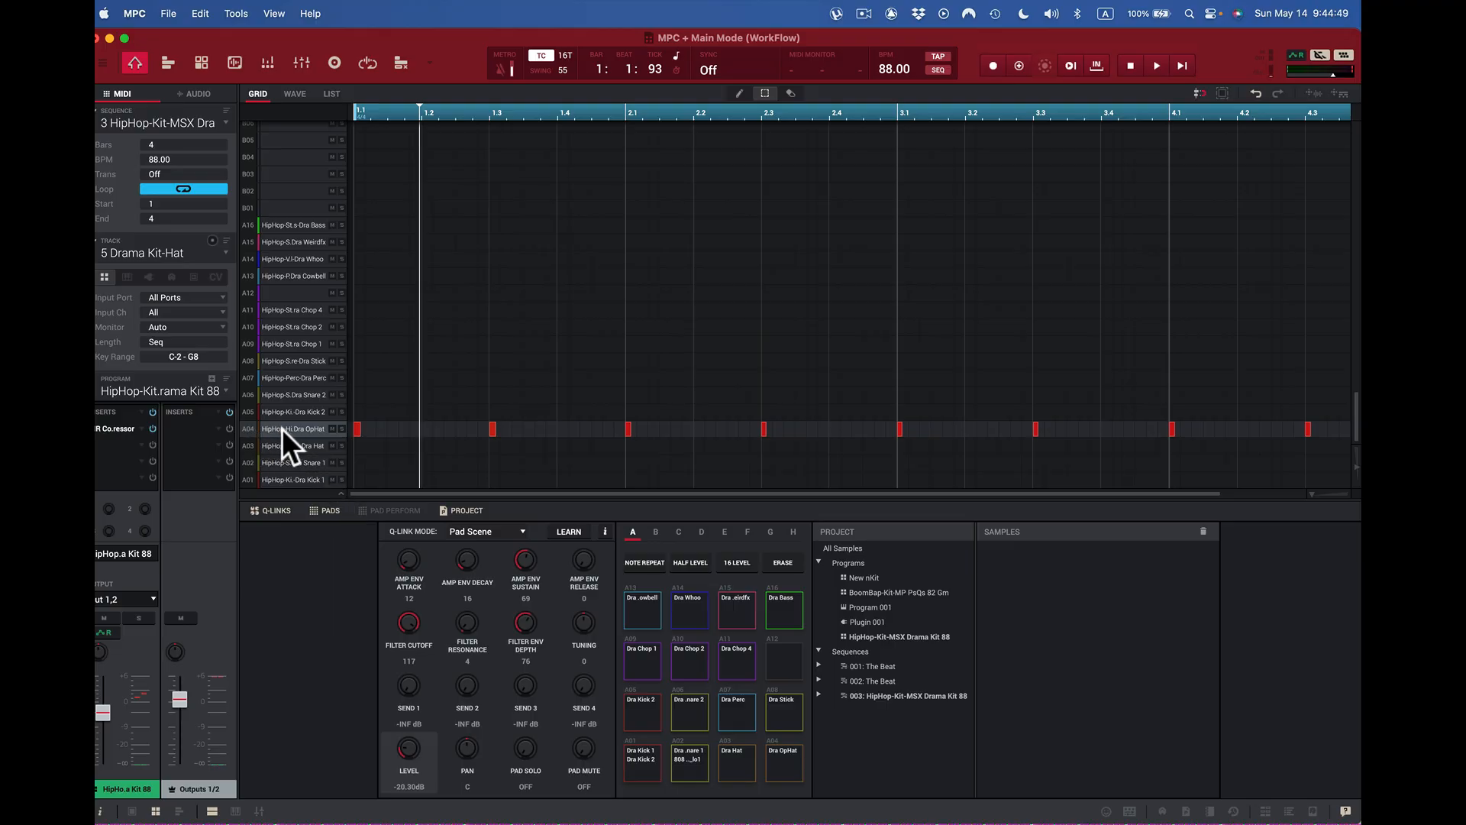
- Back in MPC, expand the lane area below the grid and add a mixer Pan automation lane for pad A04
click(341, 493)
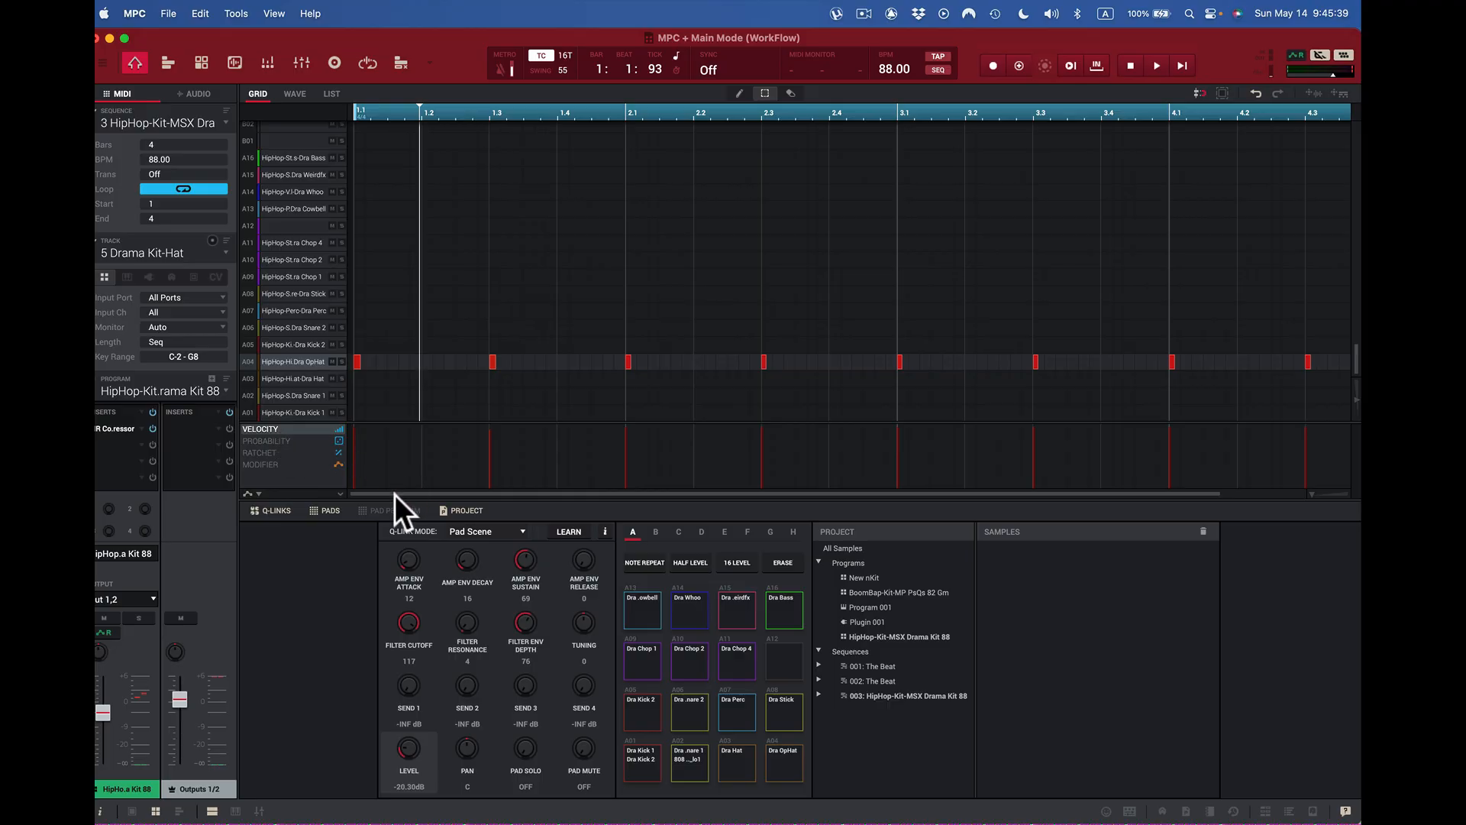
click(258, 493)
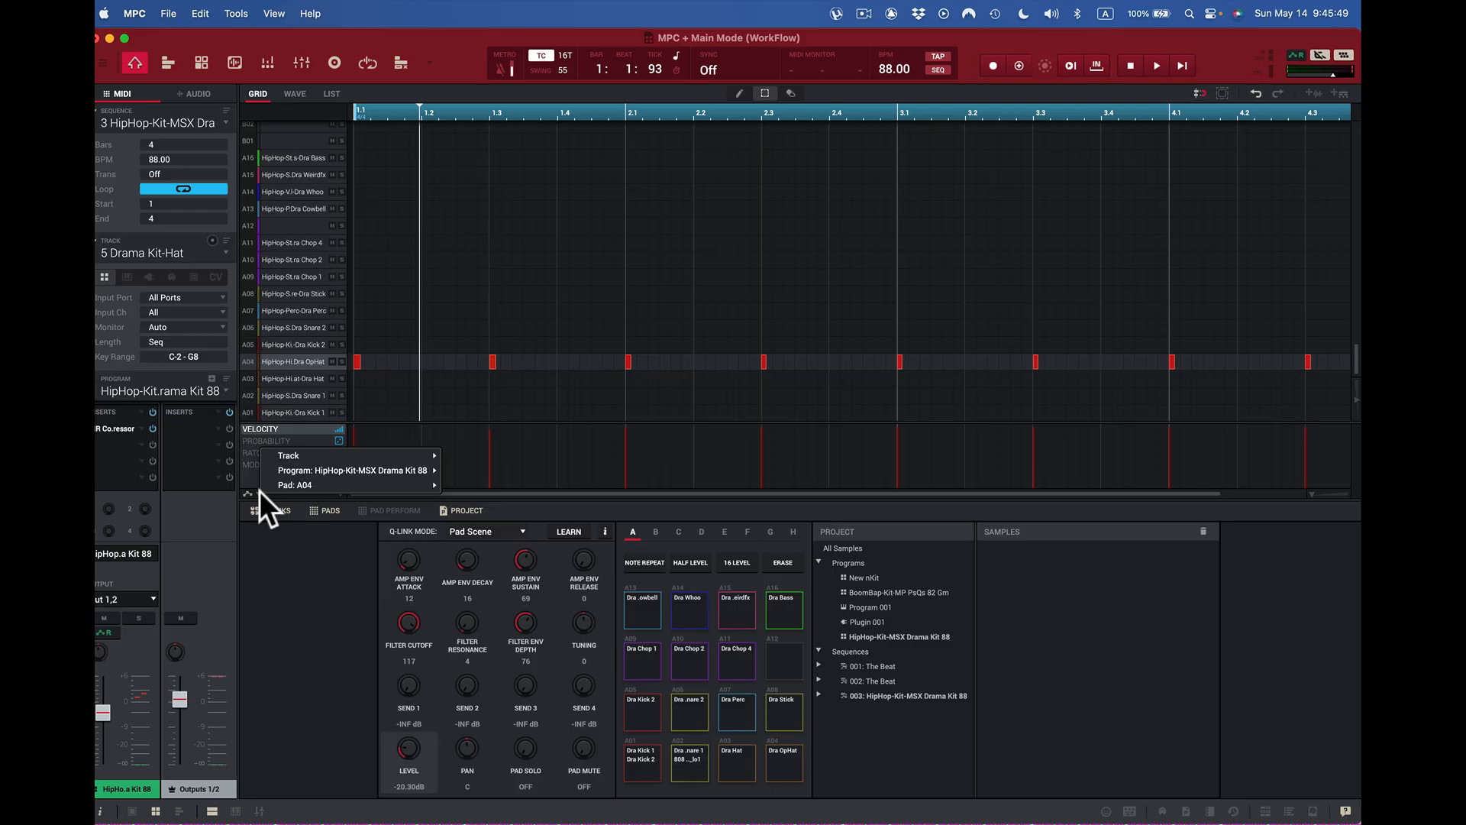
mouse_move(261, 489)
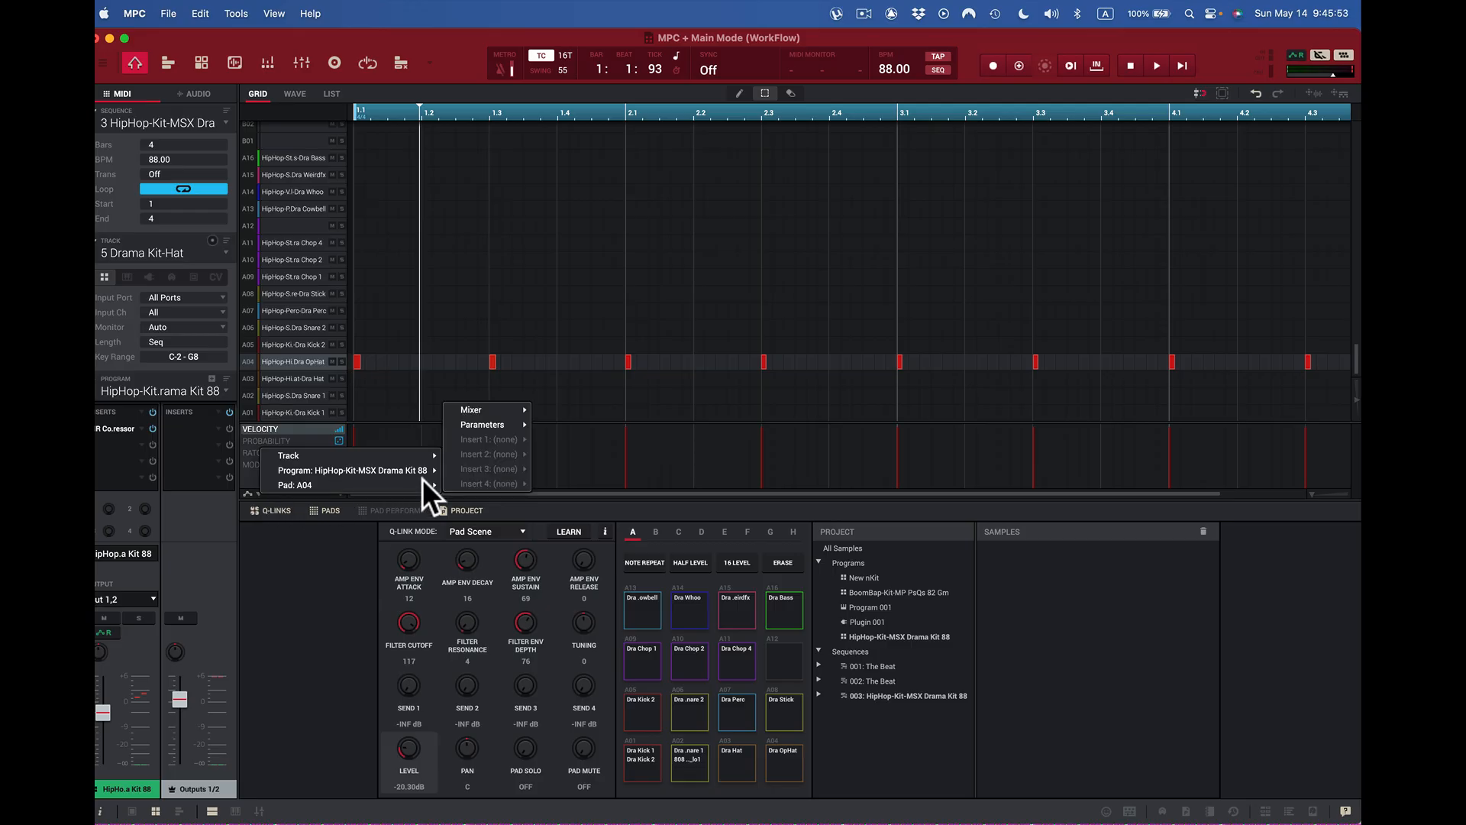
mouse_move(487, 410)
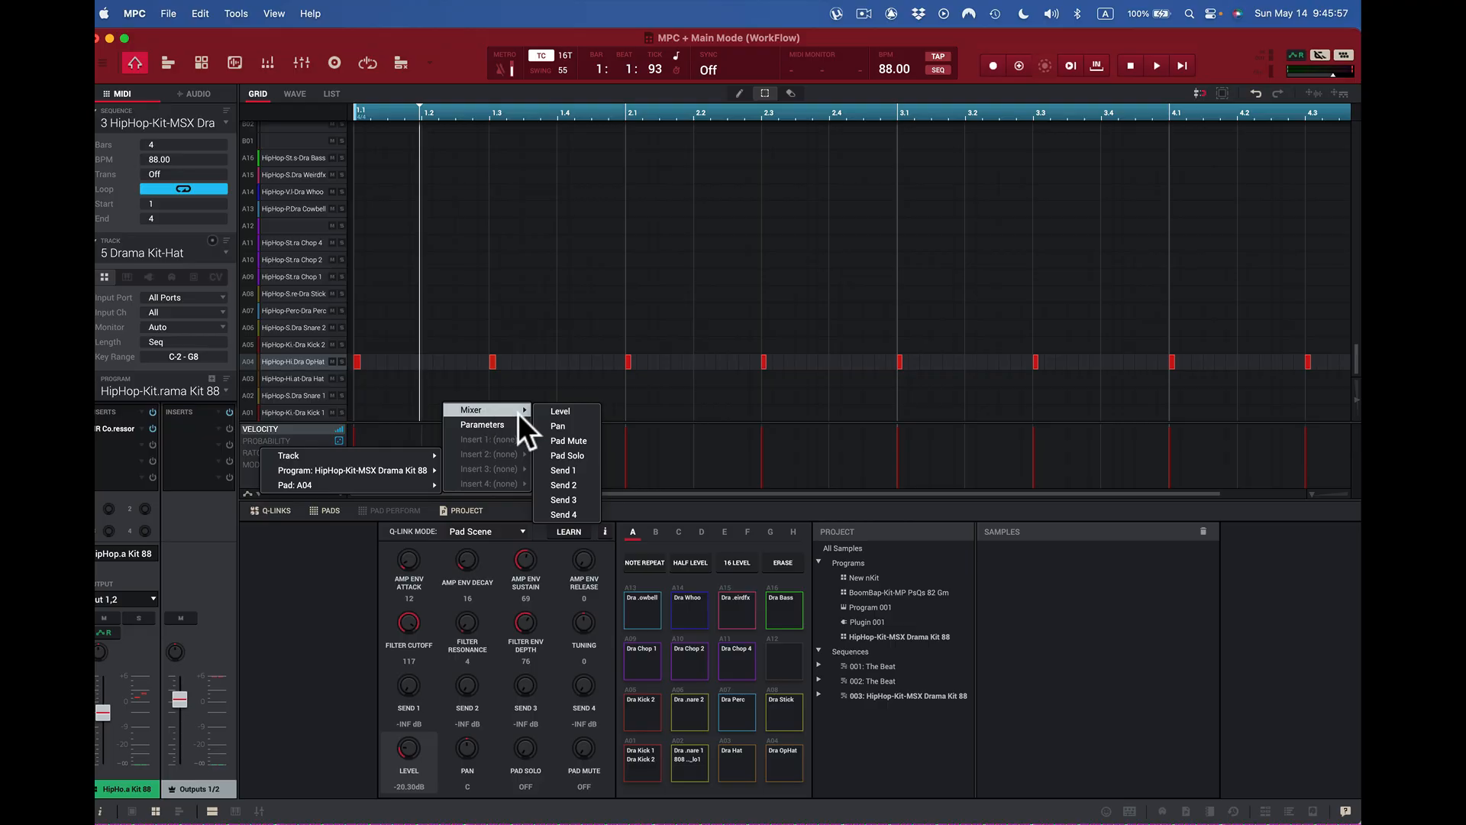
click(572, 426)
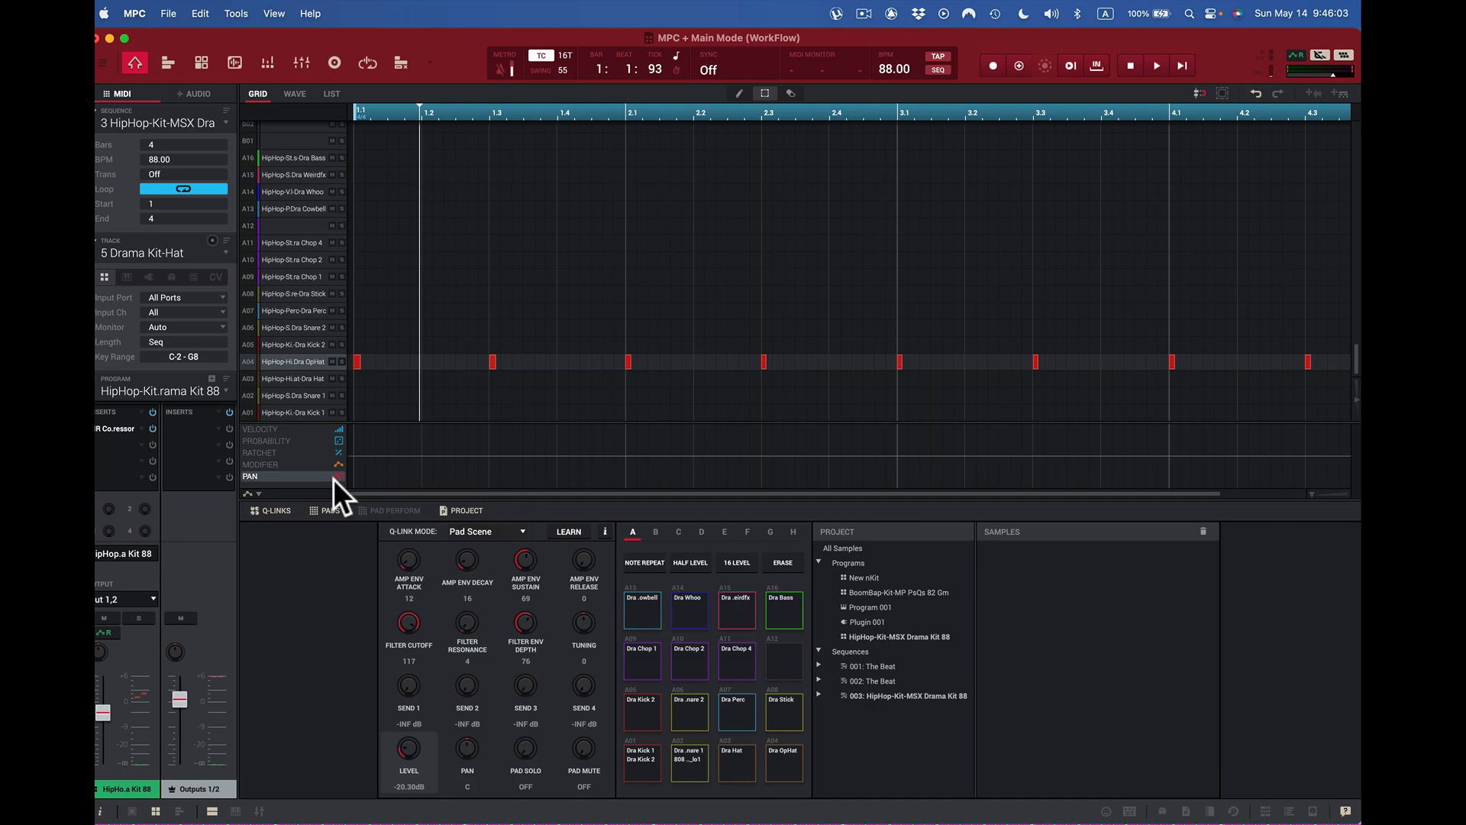
- Trigger the OpHat and Hat pads alternately to check how the Pan lane follows the pad selection
click(785, 763)
click(785, 762)
click(785, 763)
click(721, 760)
click(723, 761)
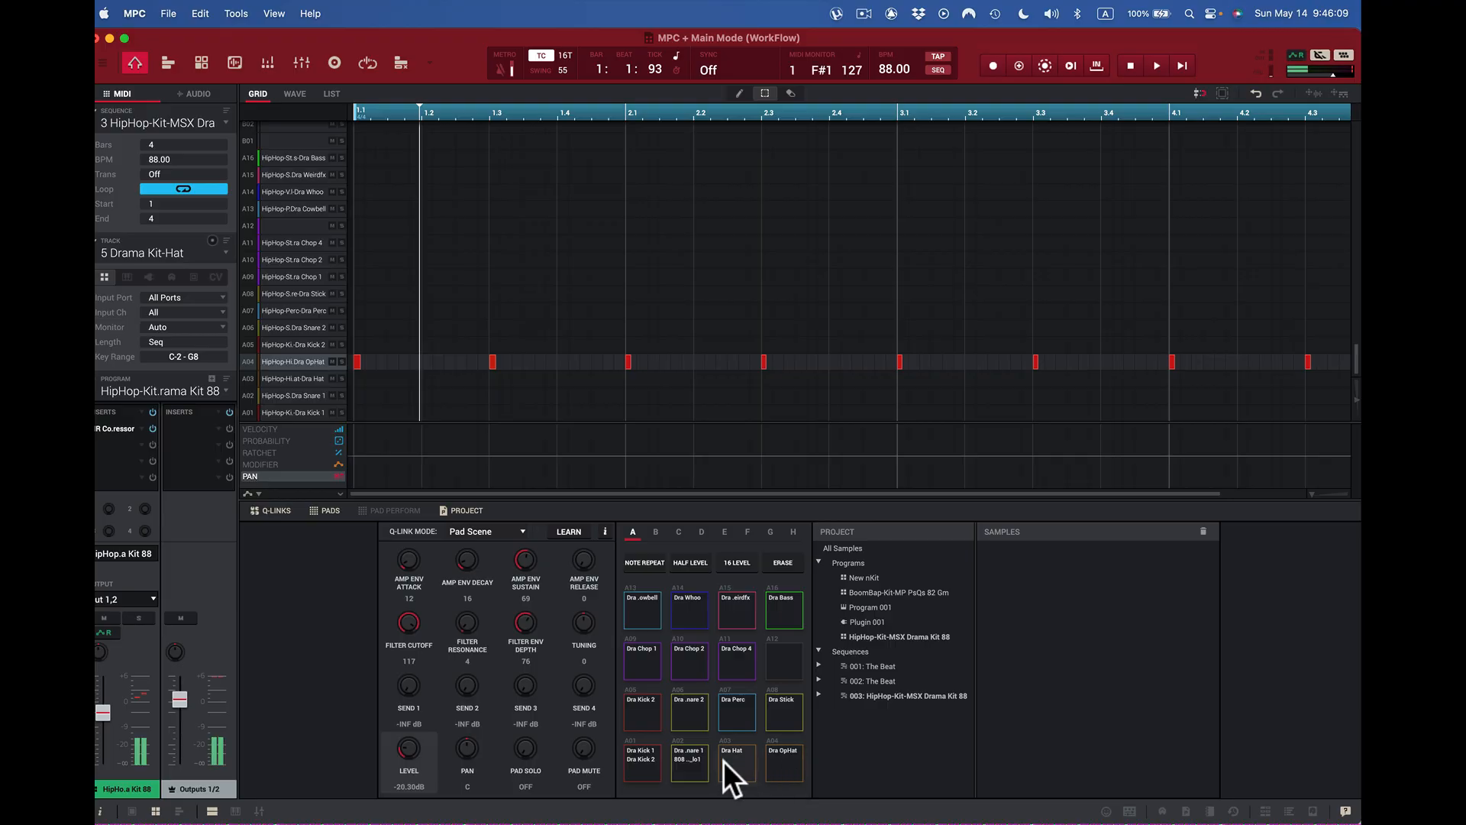
click(775, 762)
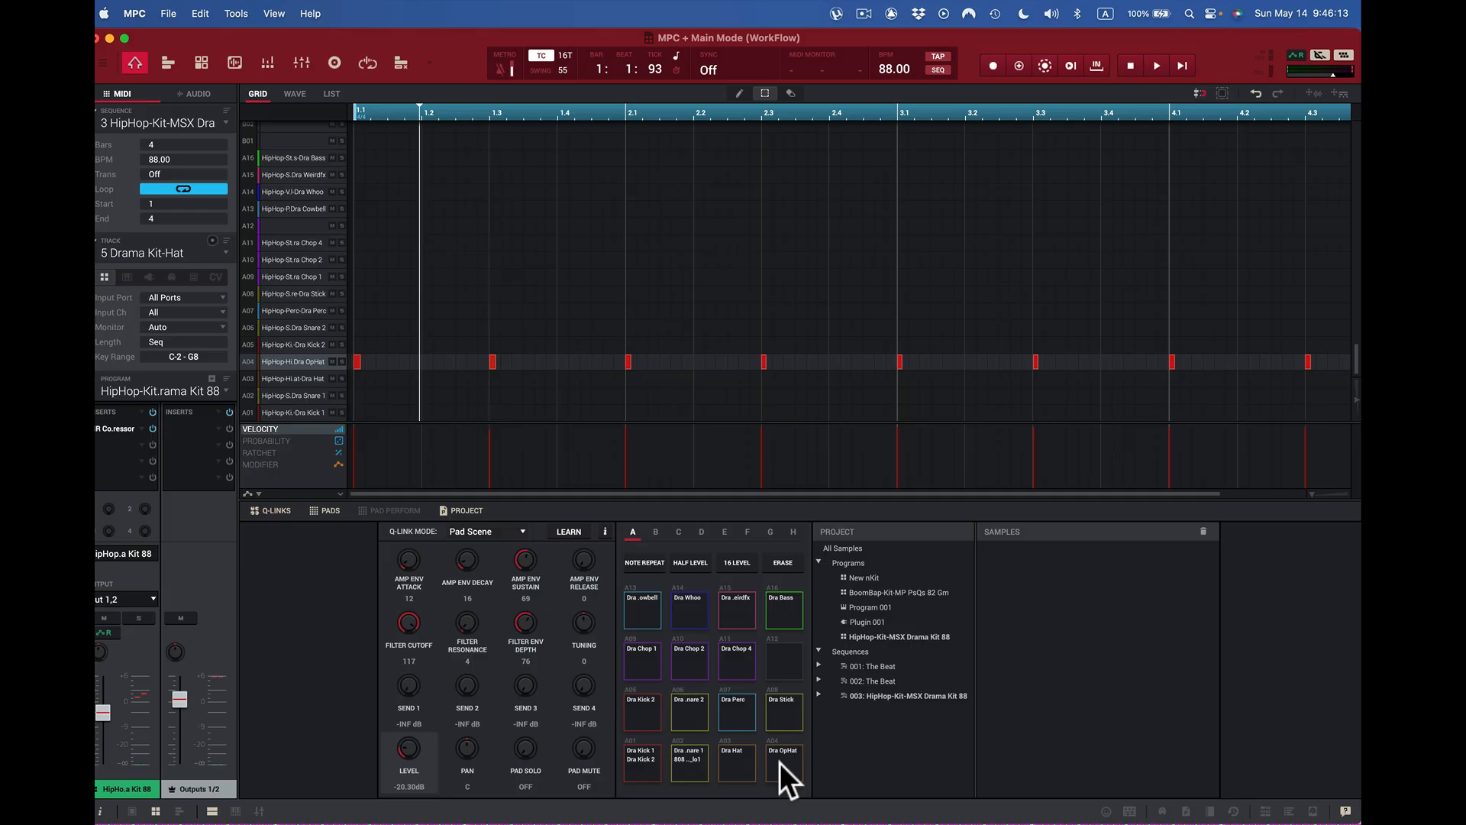
click(780, 762)
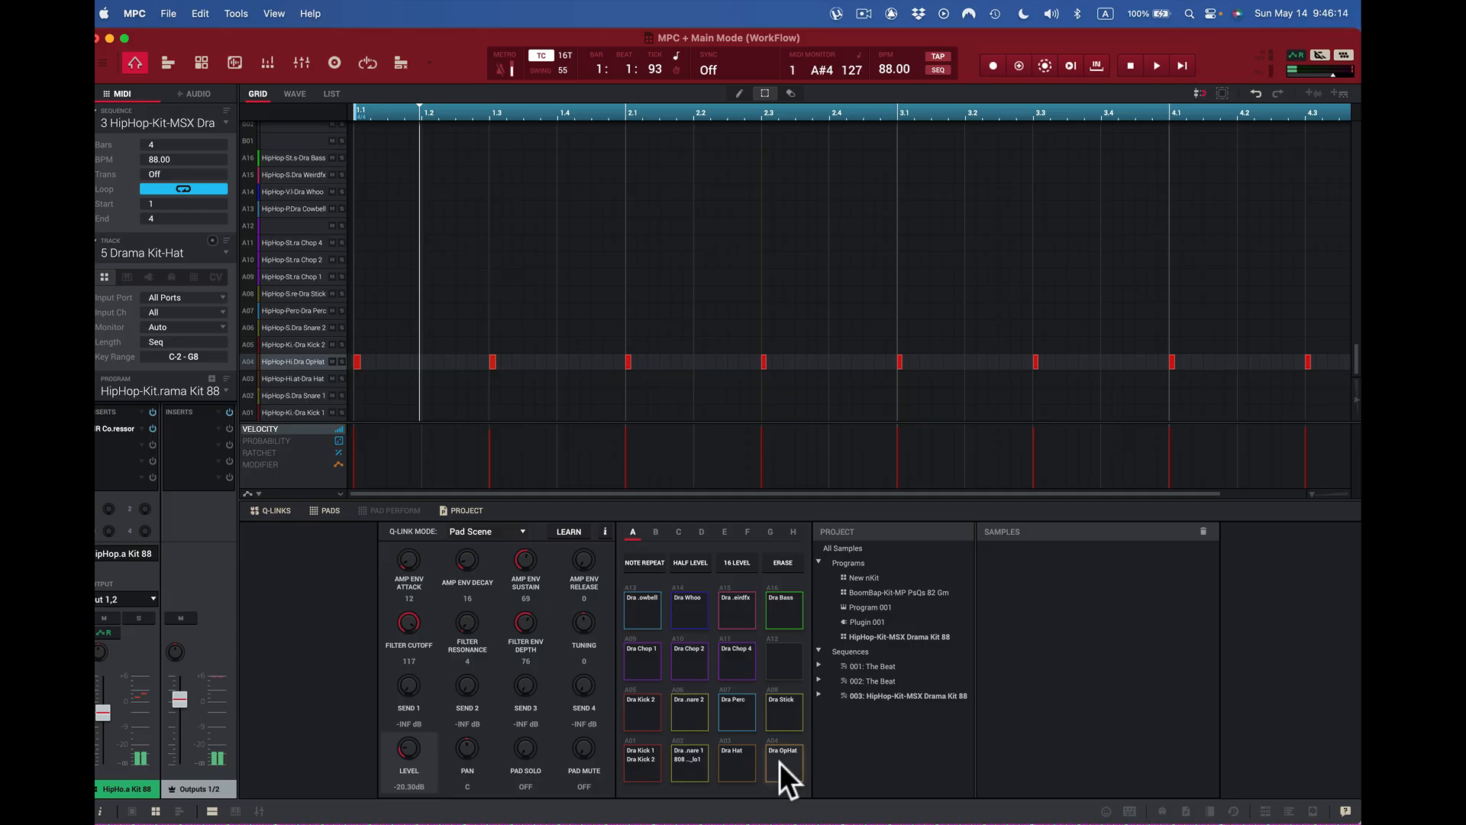
- Add the mixer Pan lane for pad A04 again and set the pad's pan to 1R
click(259, 493)
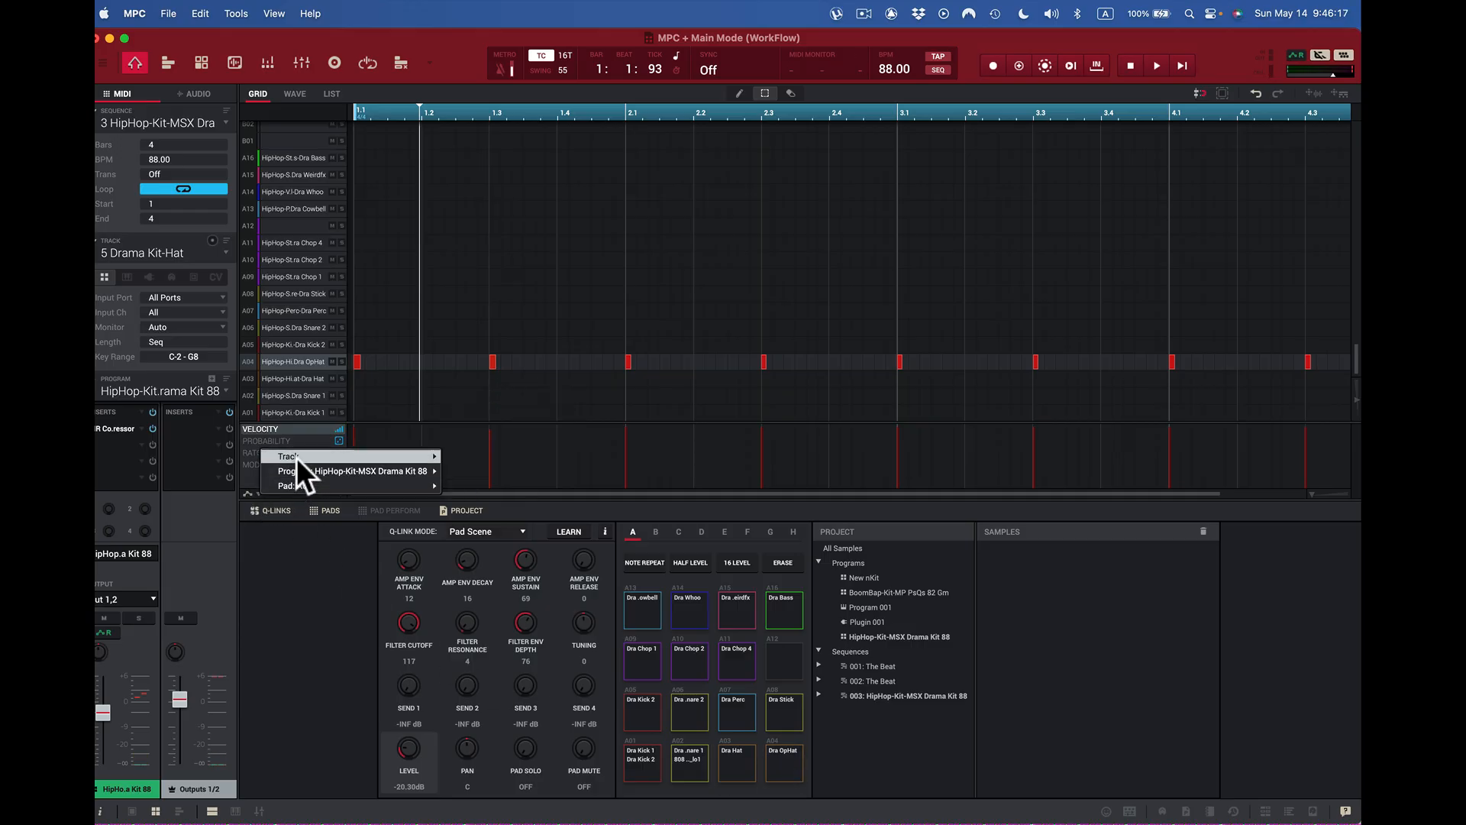
mouse_move(296, 457)
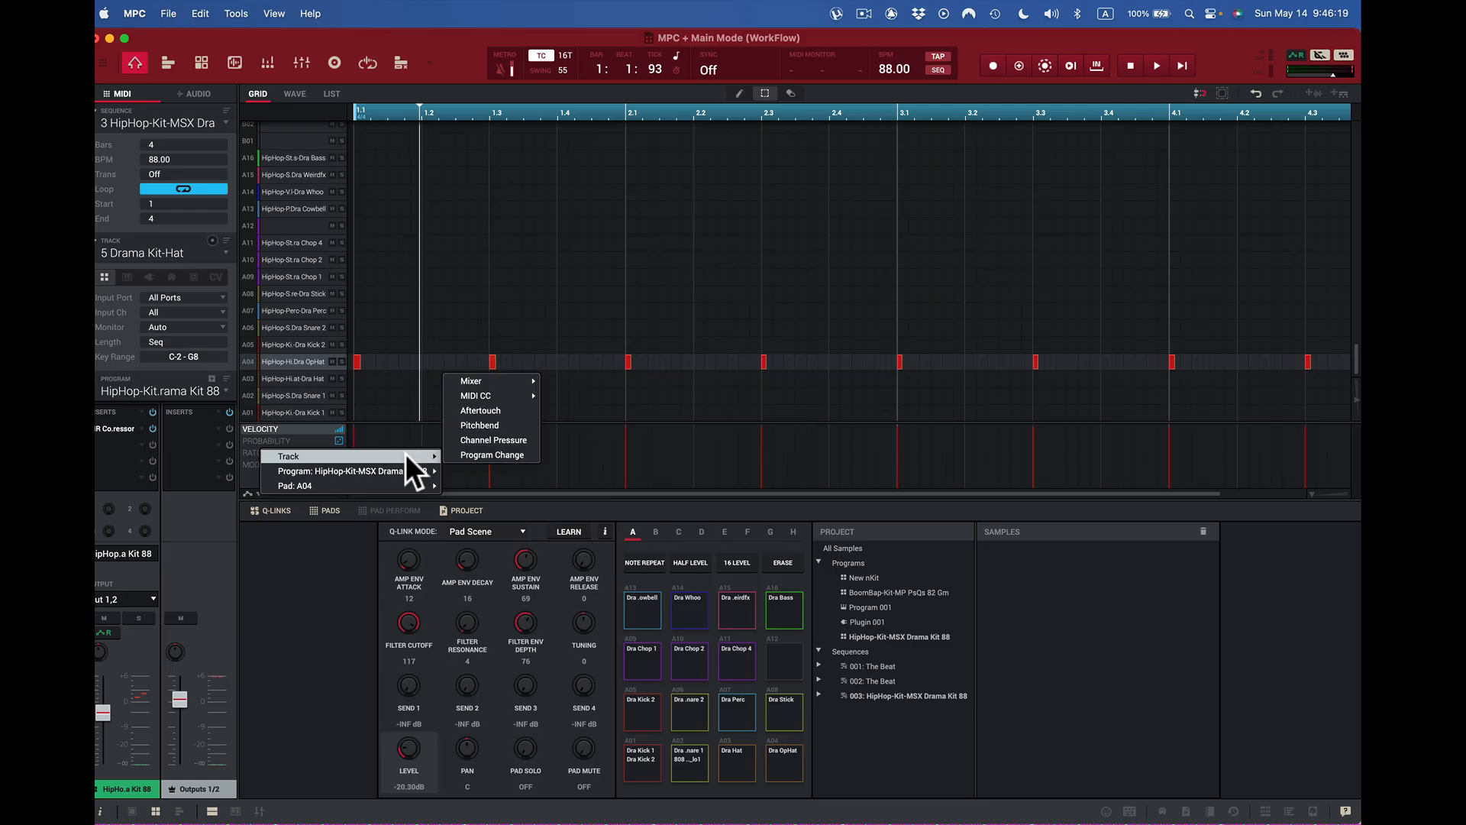
mouse_move(422, 483)
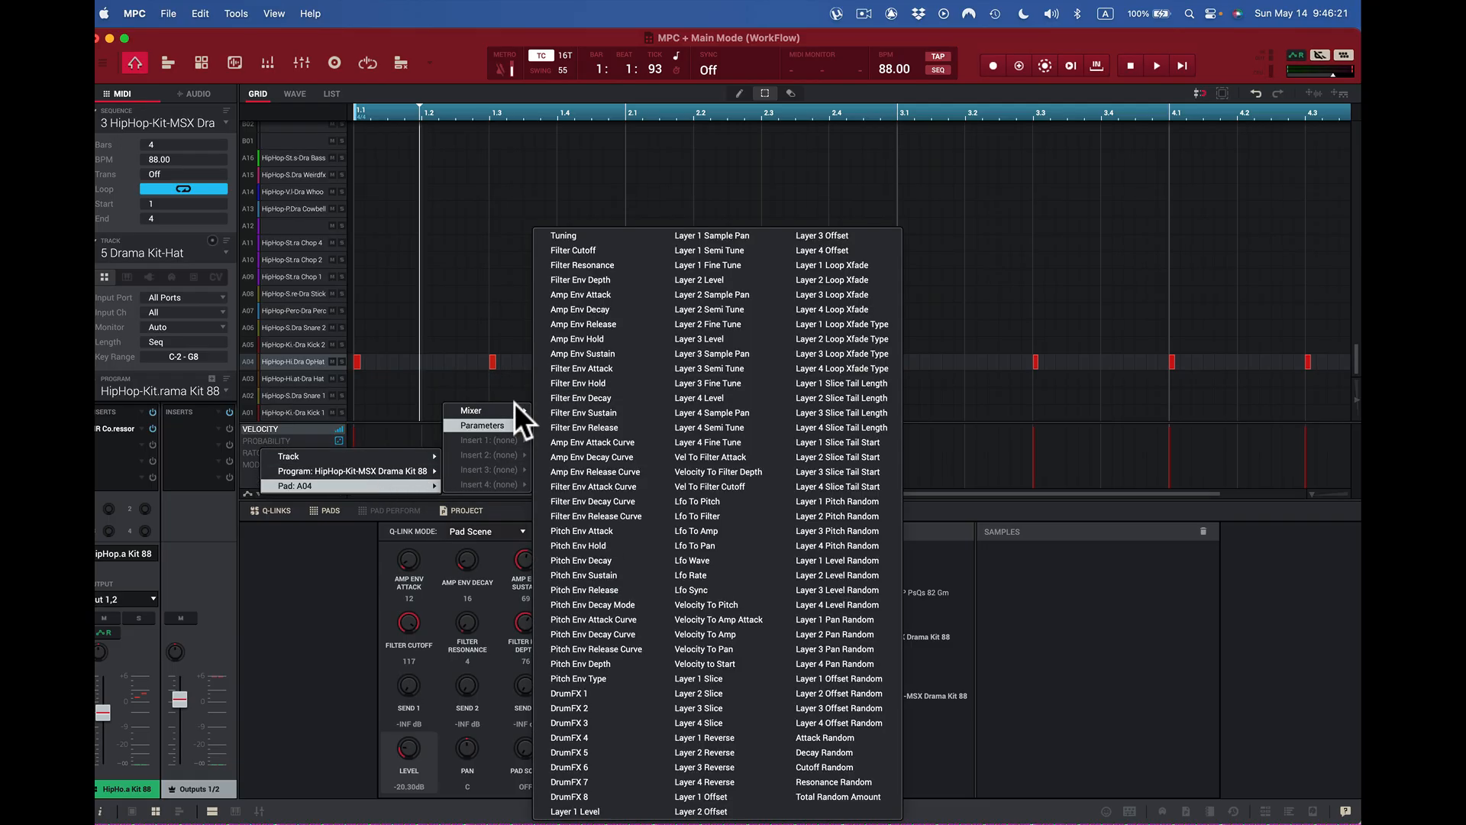
mouse_move(512, 403)
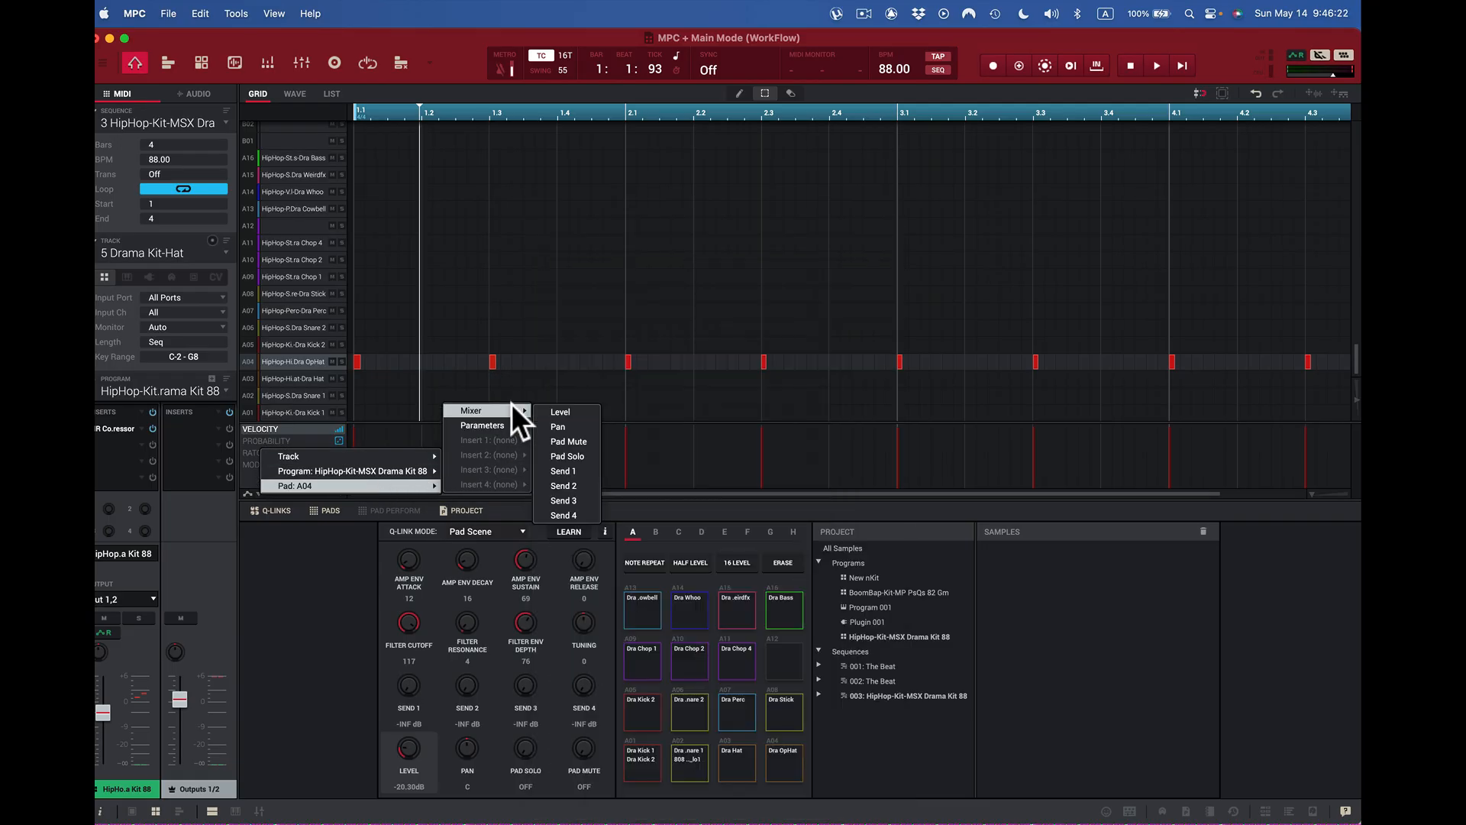
click(563, 426)
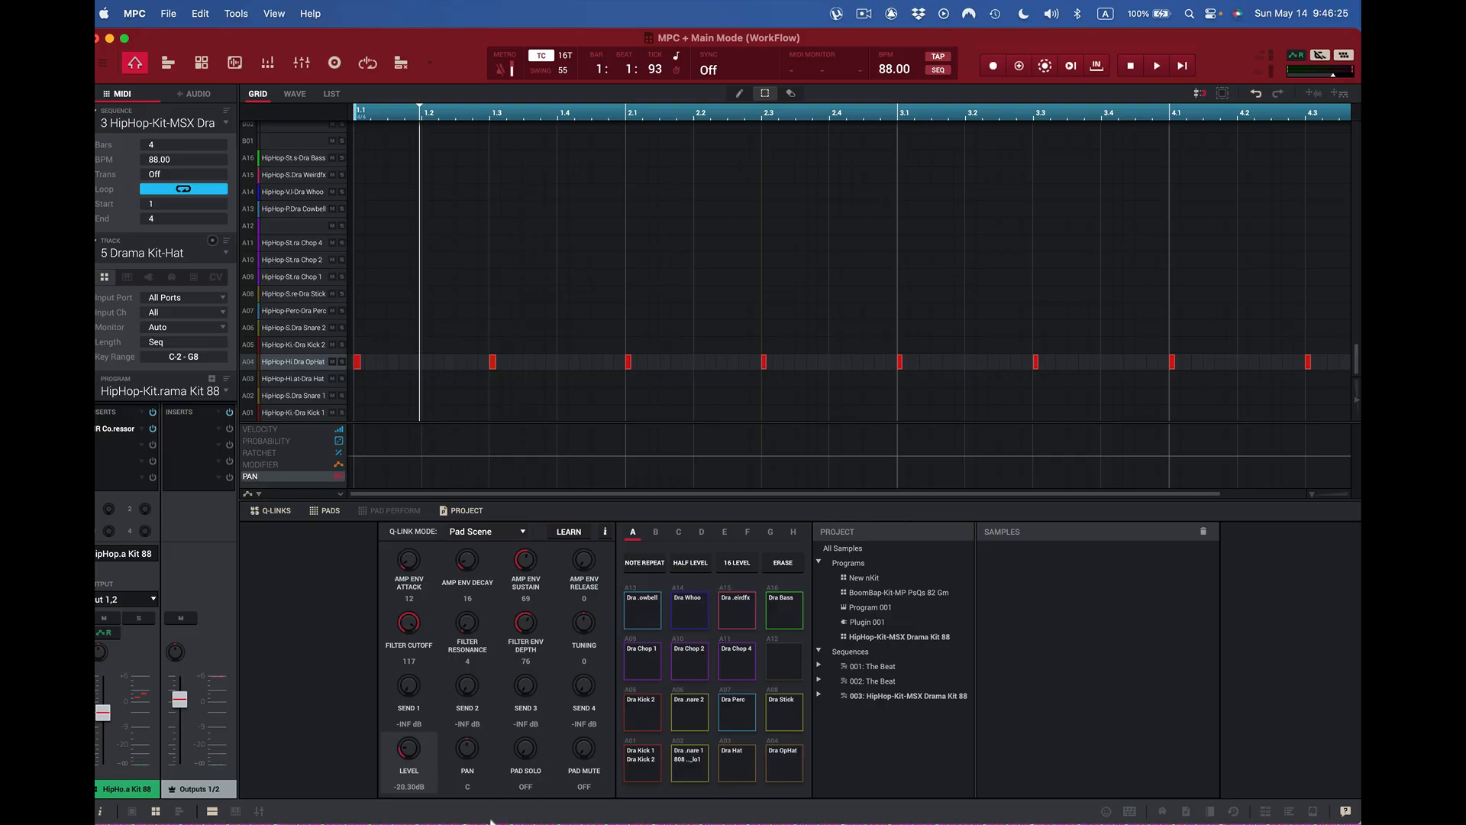
drag(461, 750, 461, 756)
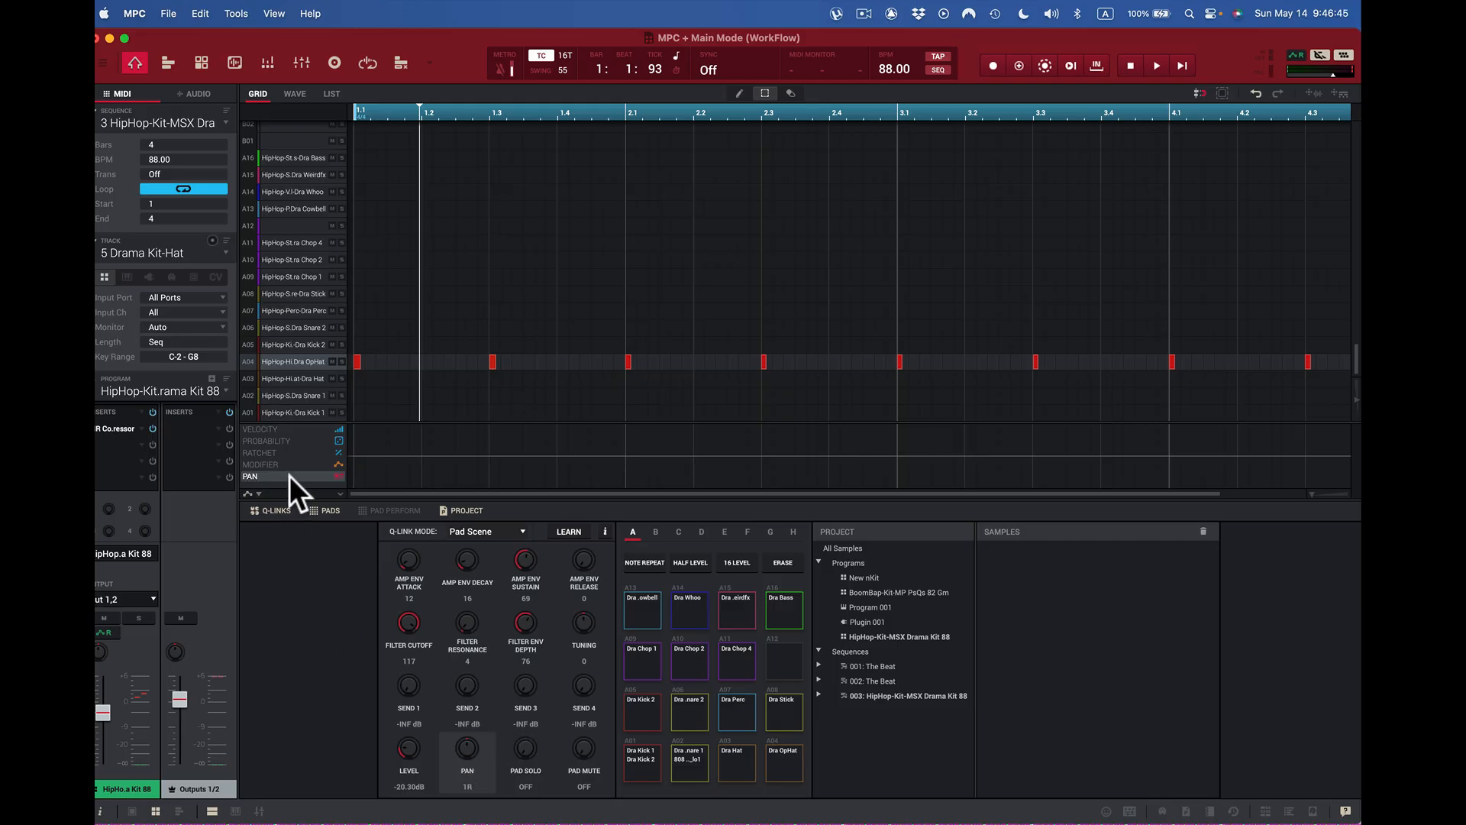
- Step through the Velocity, Probability, Ratchet, Modifier and Pan lanes below the grid
click(282, 429)
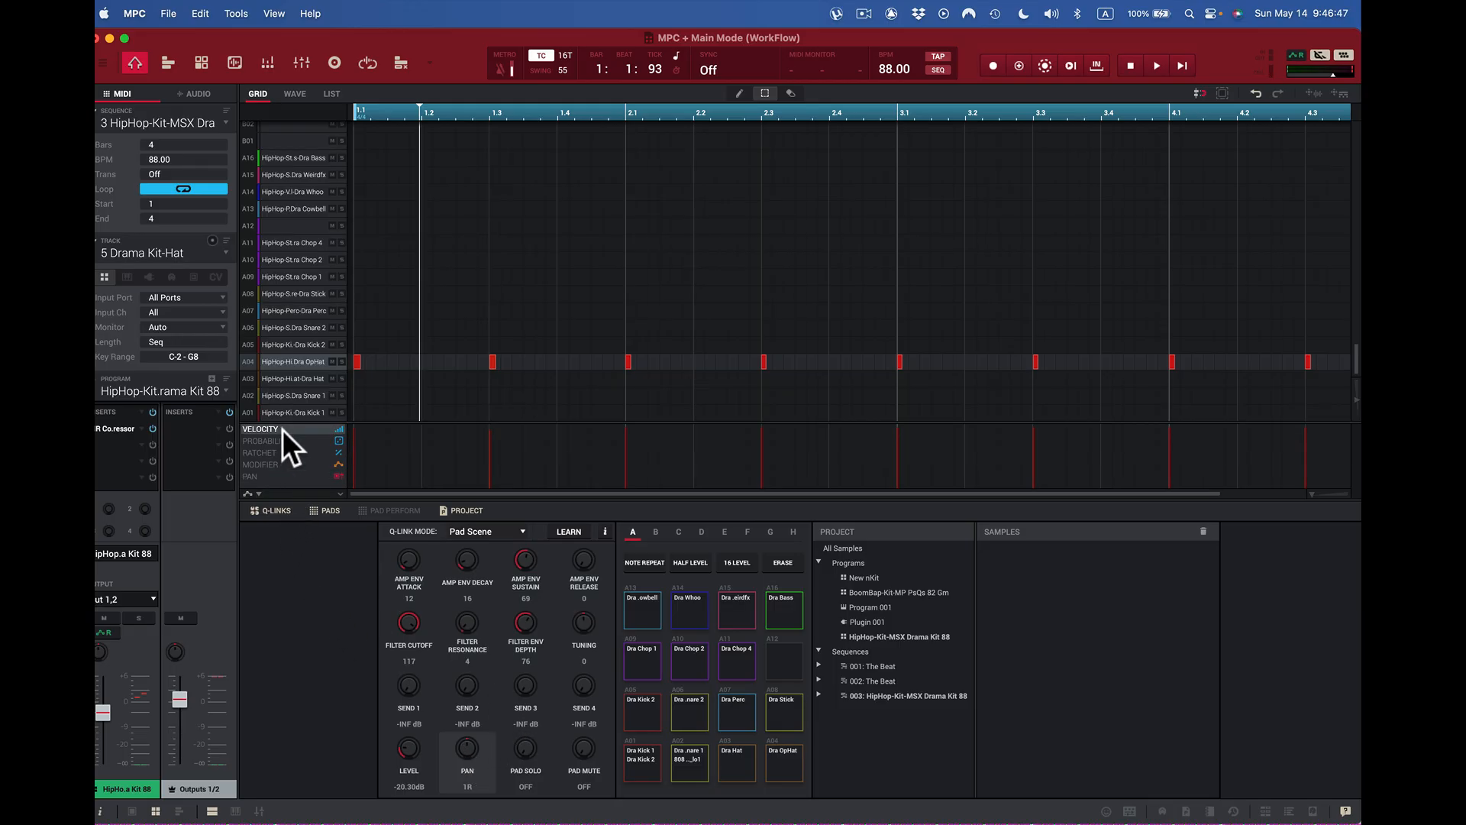
click(281, 443)
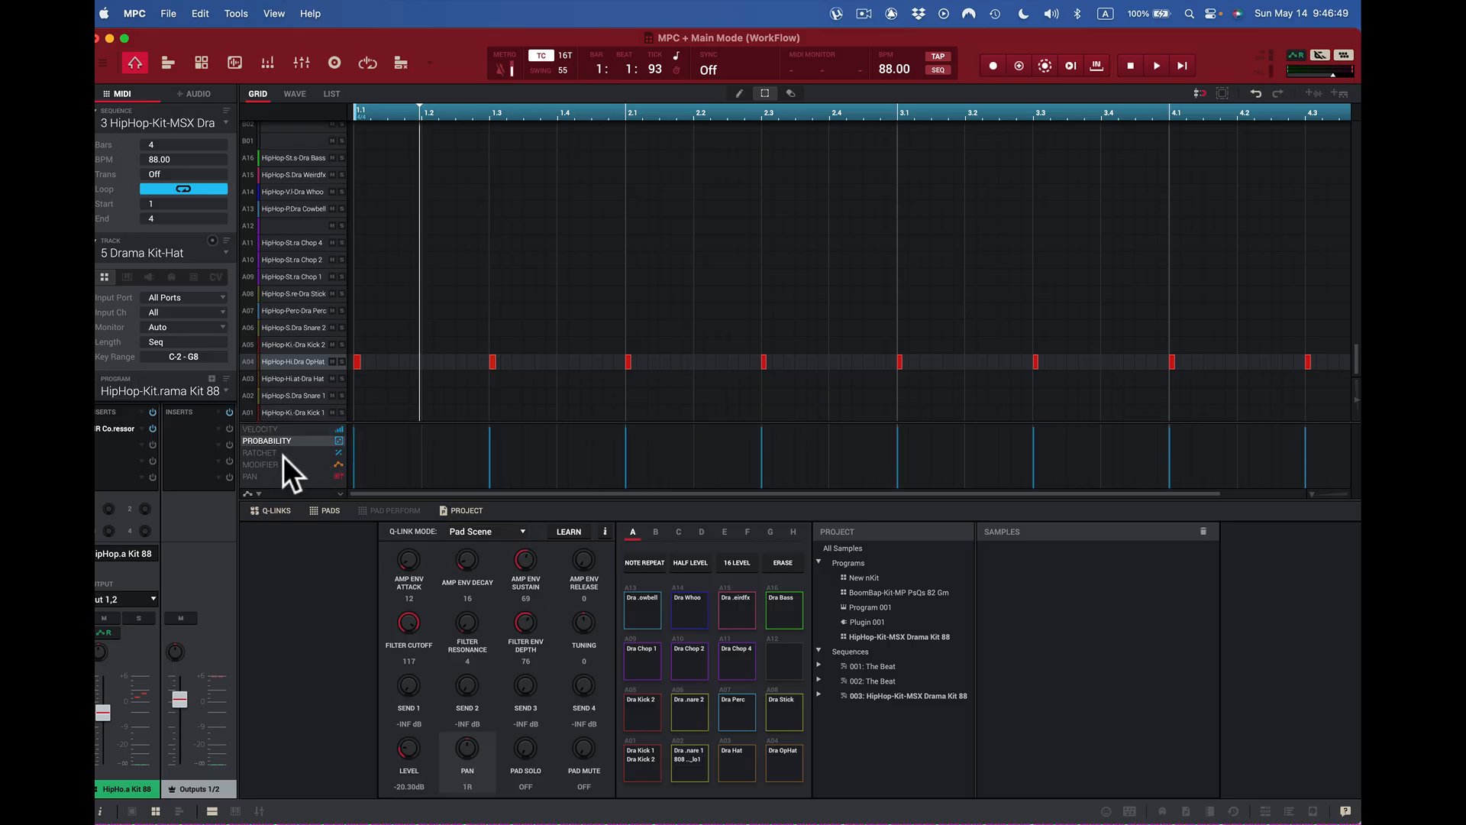
click(283, 456)
click(279, 464)
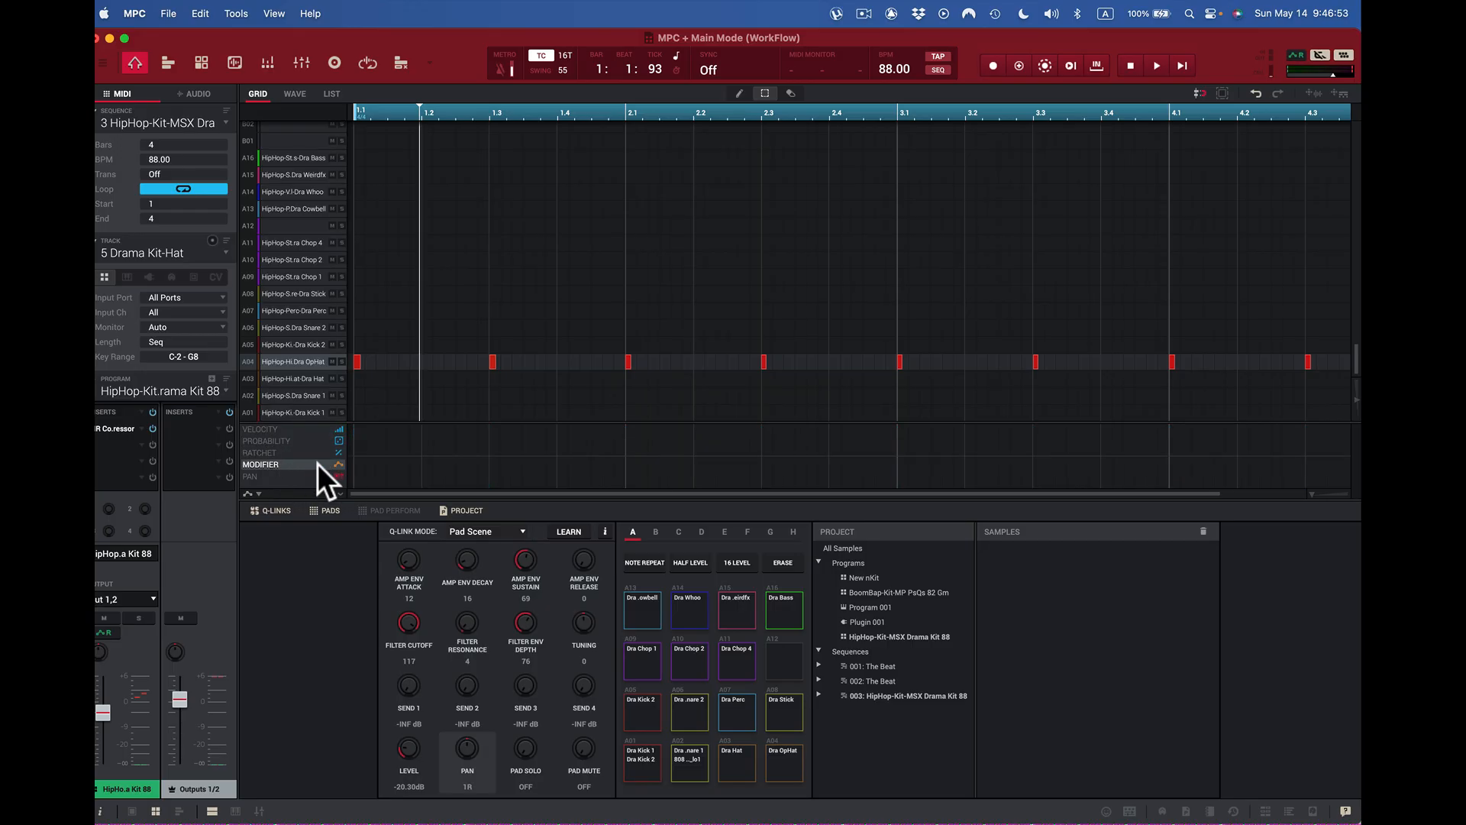
click(258, 476)
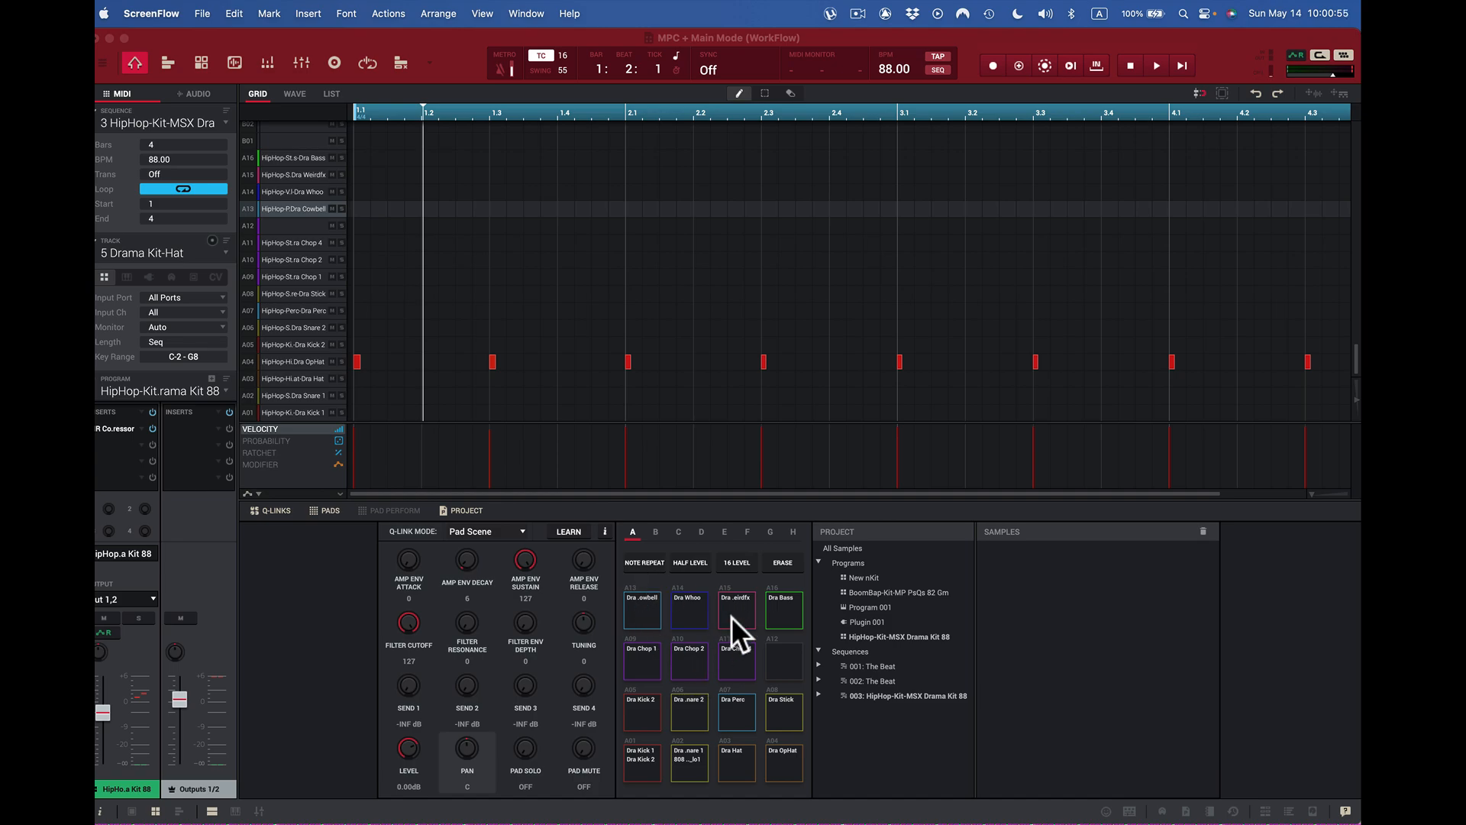
- Turn on Note Repeat and play the Kick 1, Kick 2, Snare 2, Perc and Stick pads
click(641, 562)
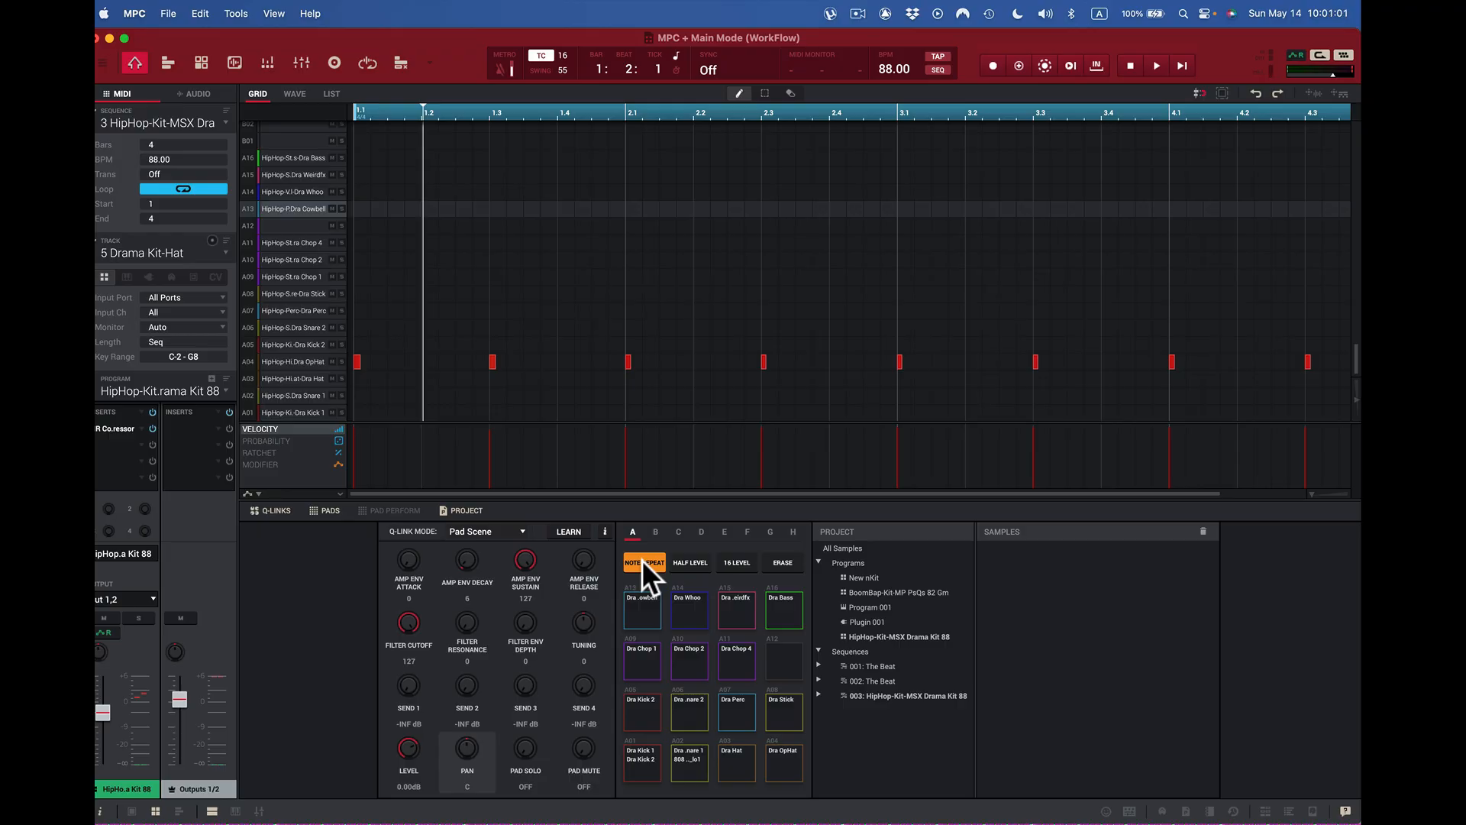
key(z)
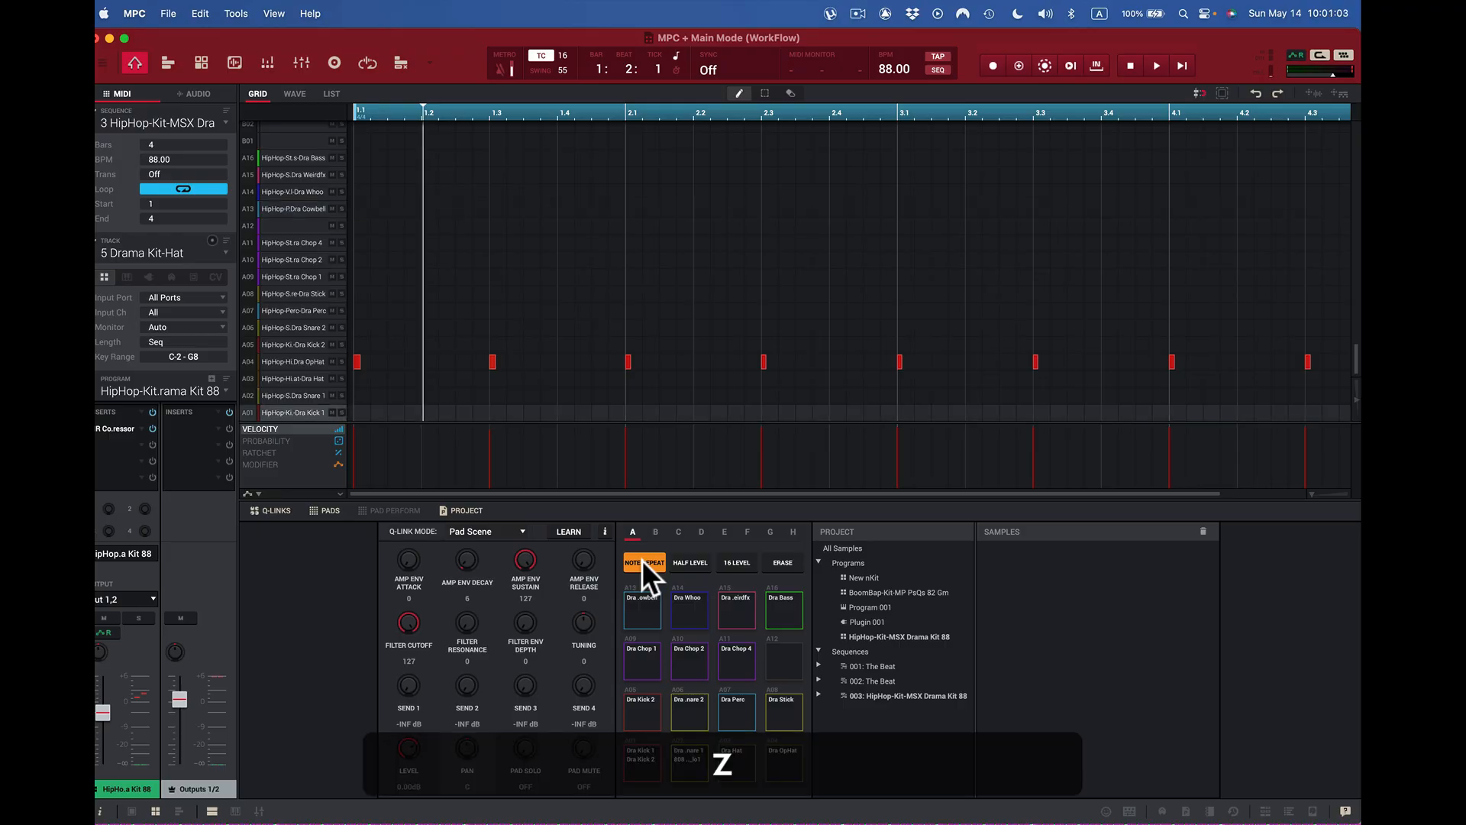
key(a)
key(s)
key(d)
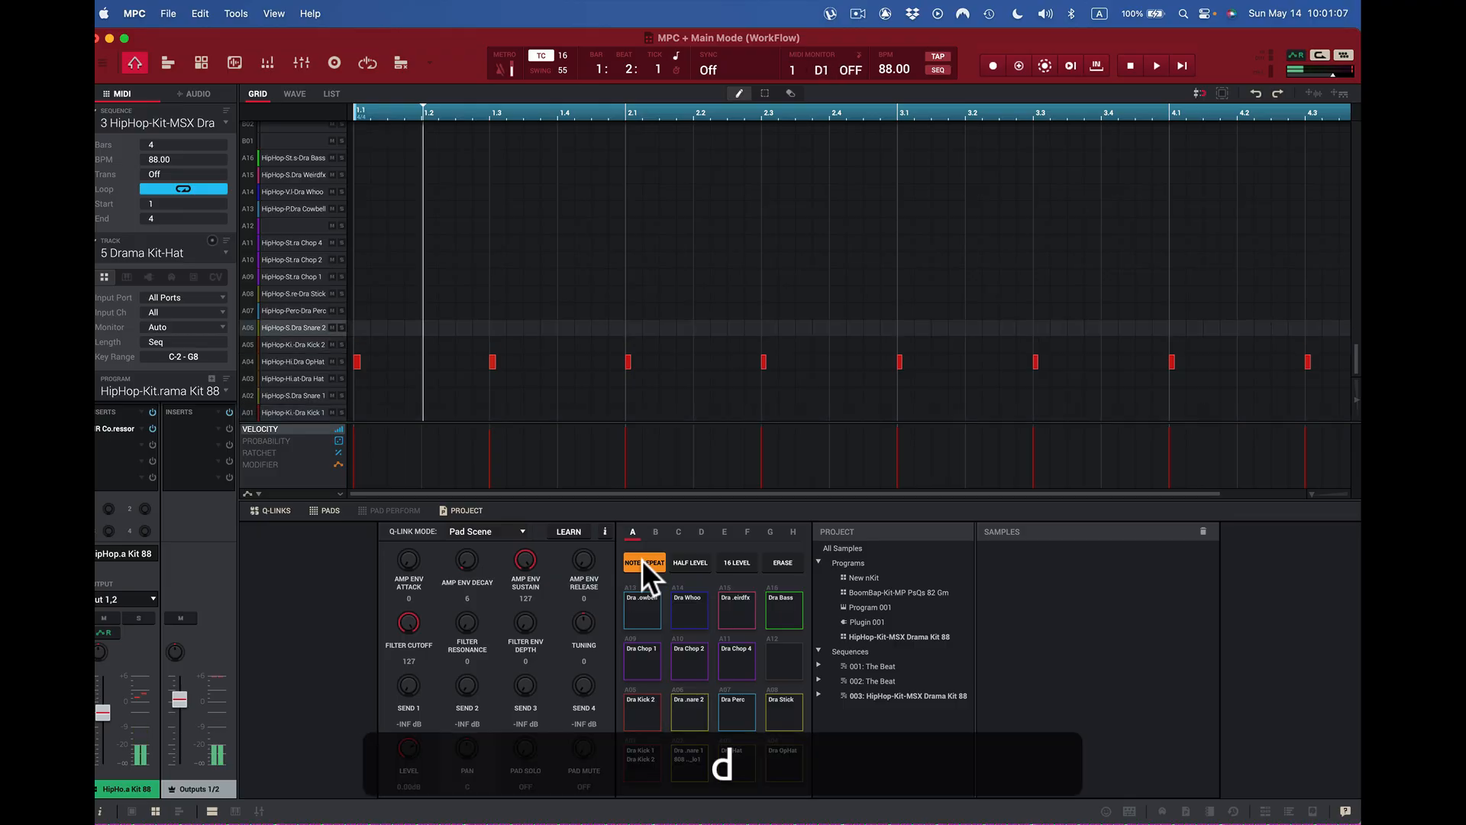
key(f)
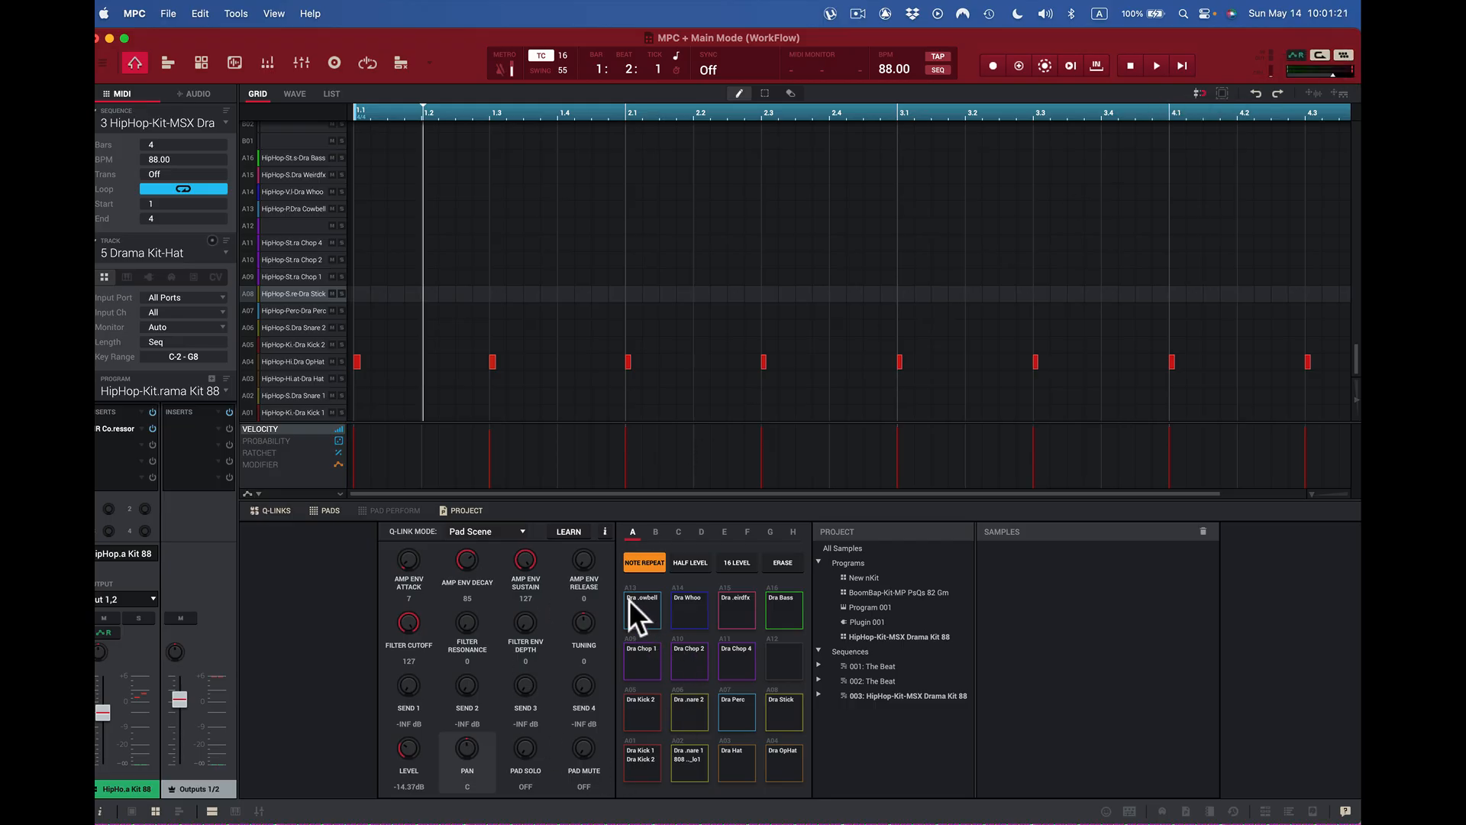
- Set the Time Correct division to 4T and play the Snare 2 and Perc pads with Note Repeat on
click(561, 52)
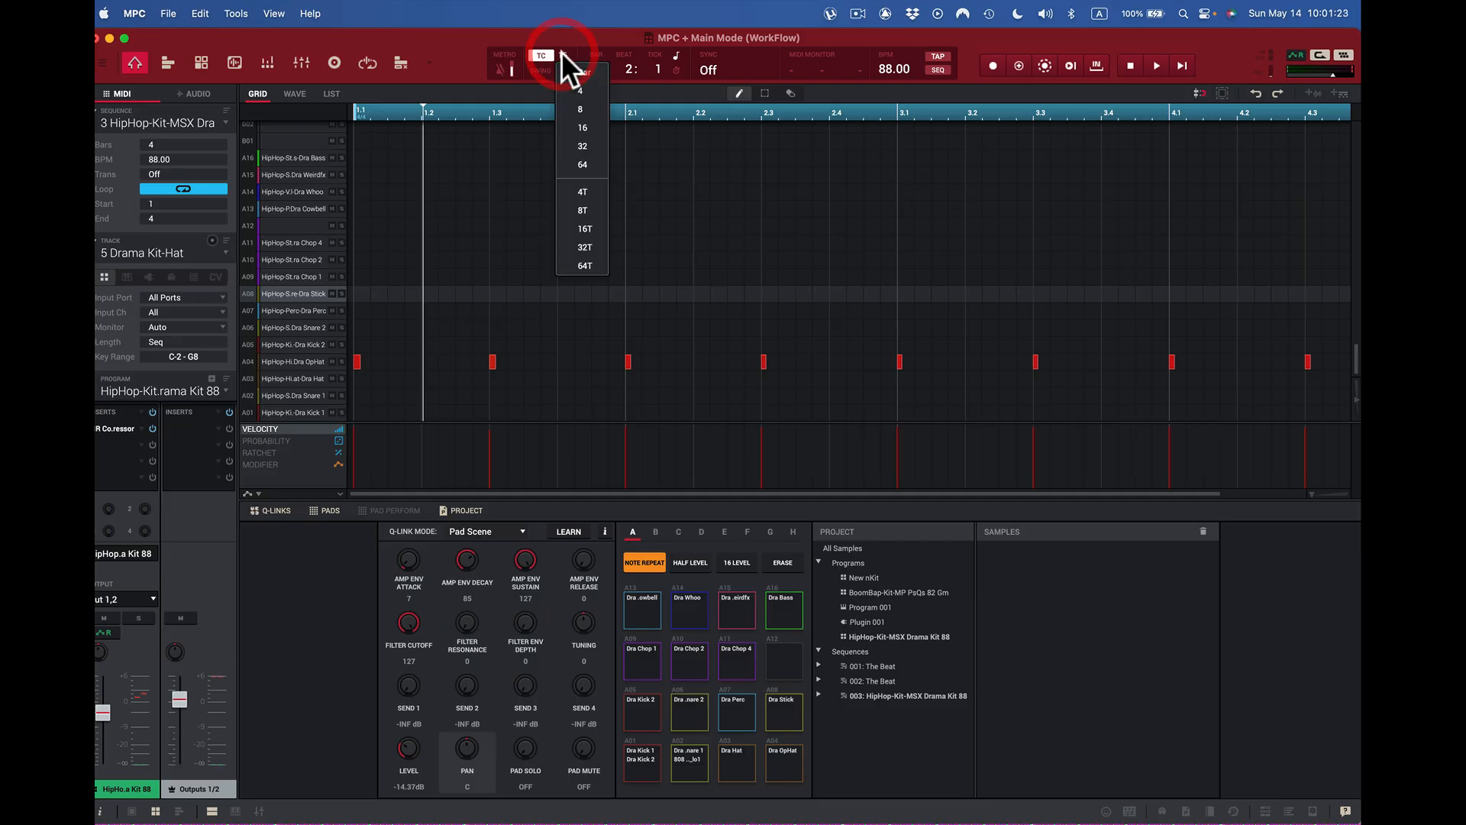
click(586, 191)
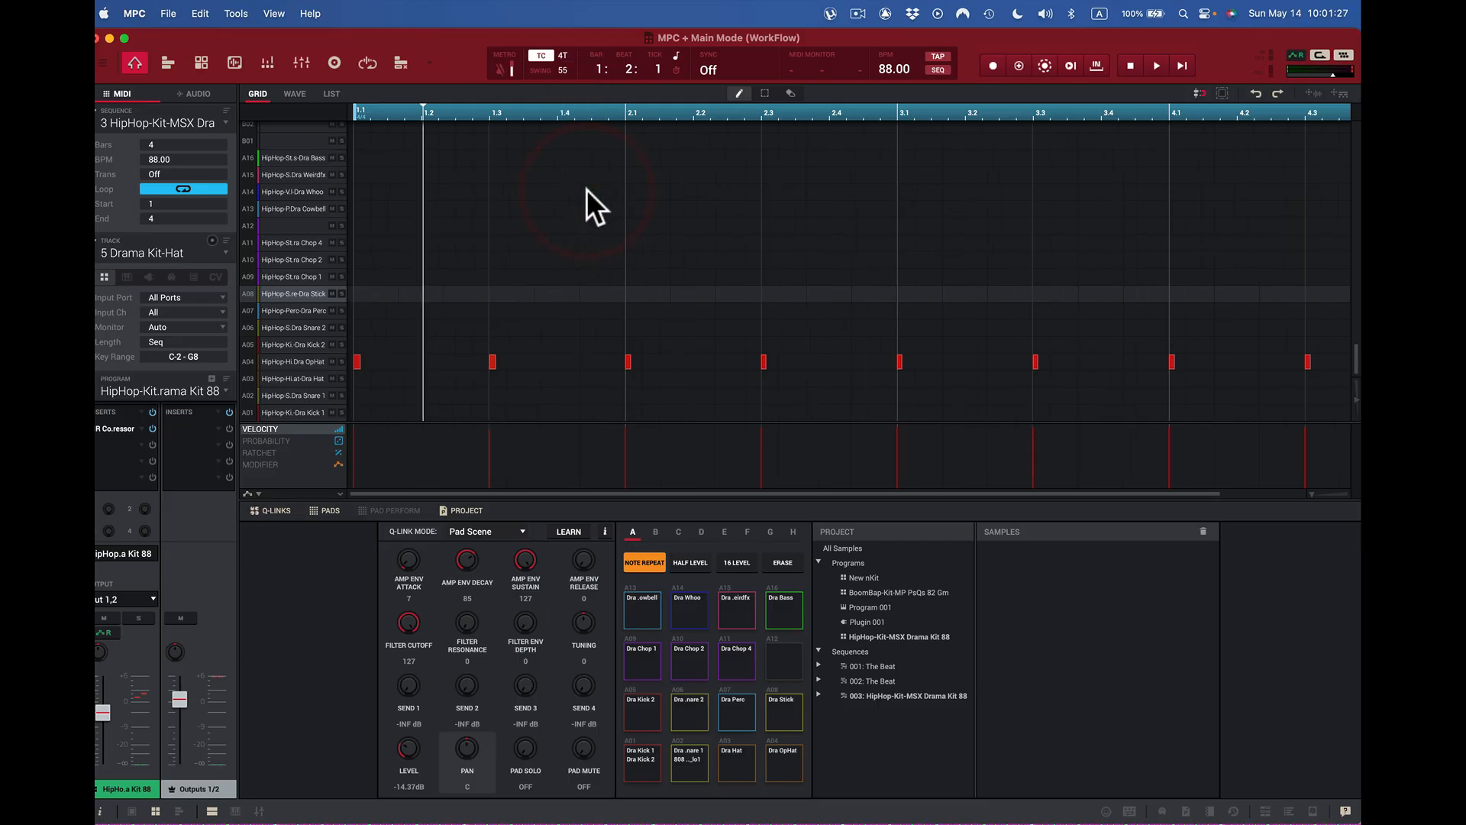
key(s)
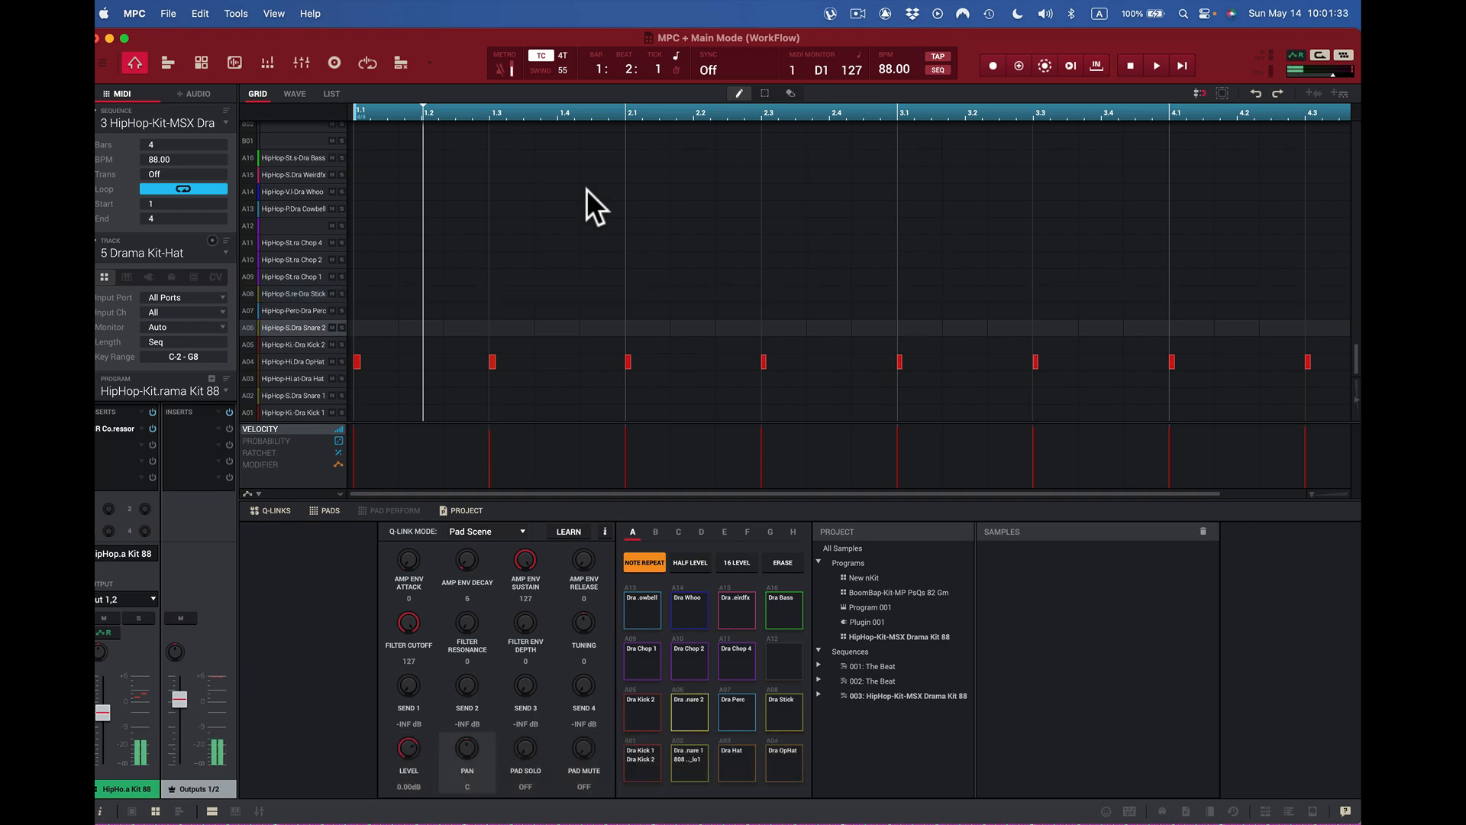
key(d)
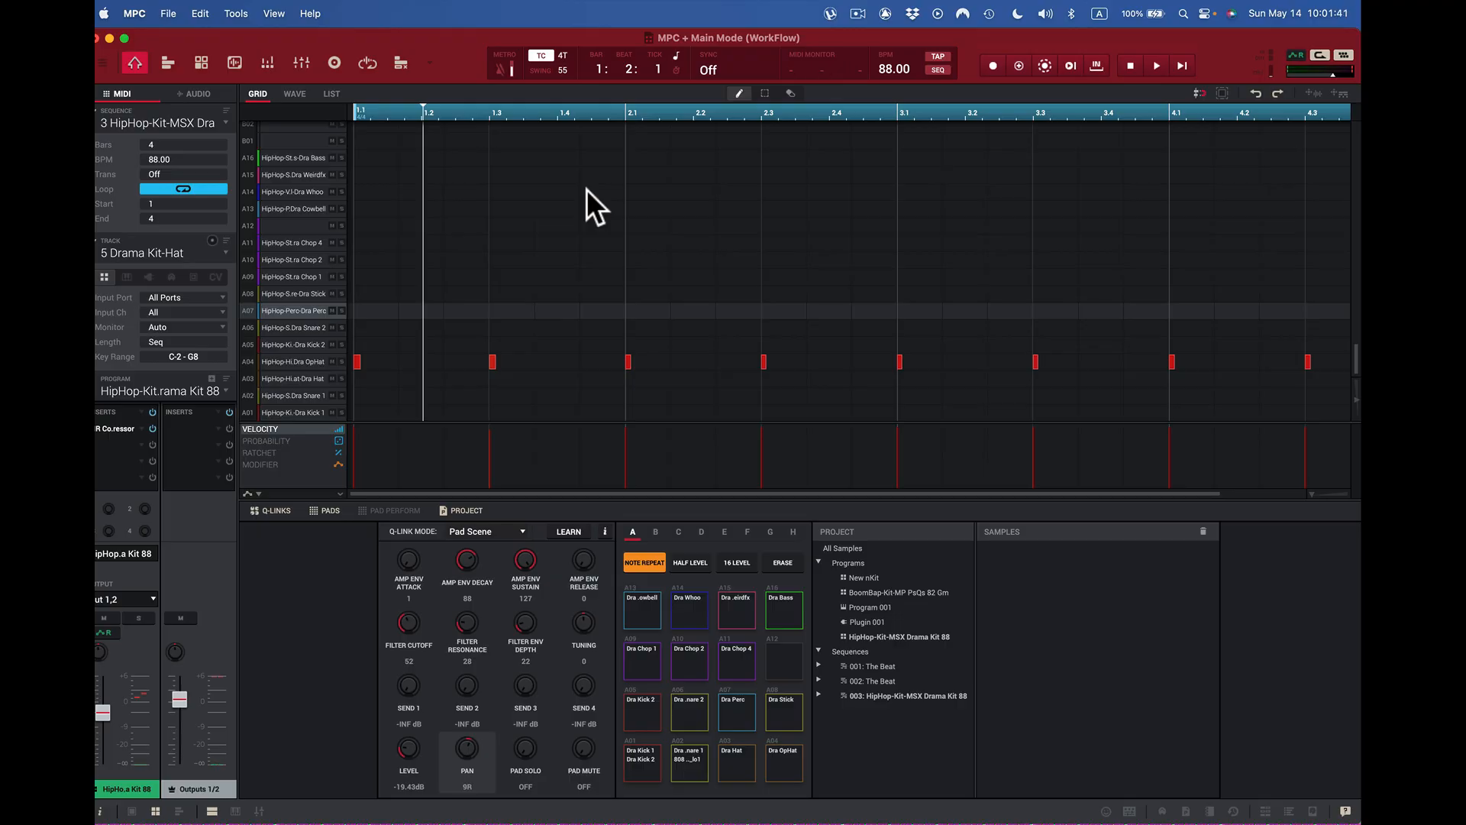
- Compare Time Correct divisions 8 and 32 with Note Repeat on the Perc pad, ending on 8
click(565, 51)
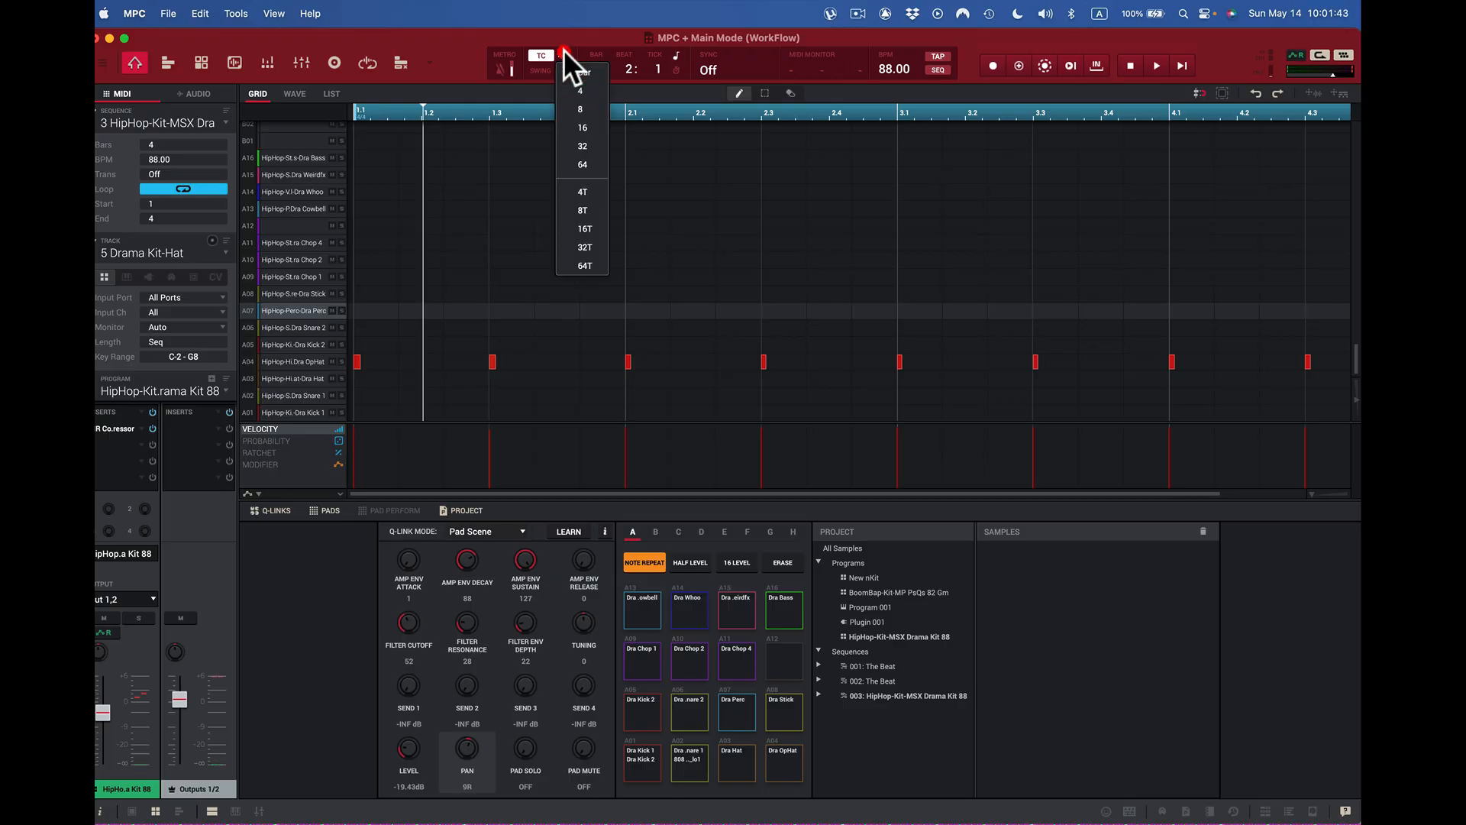
click(581, 109)
key(d)
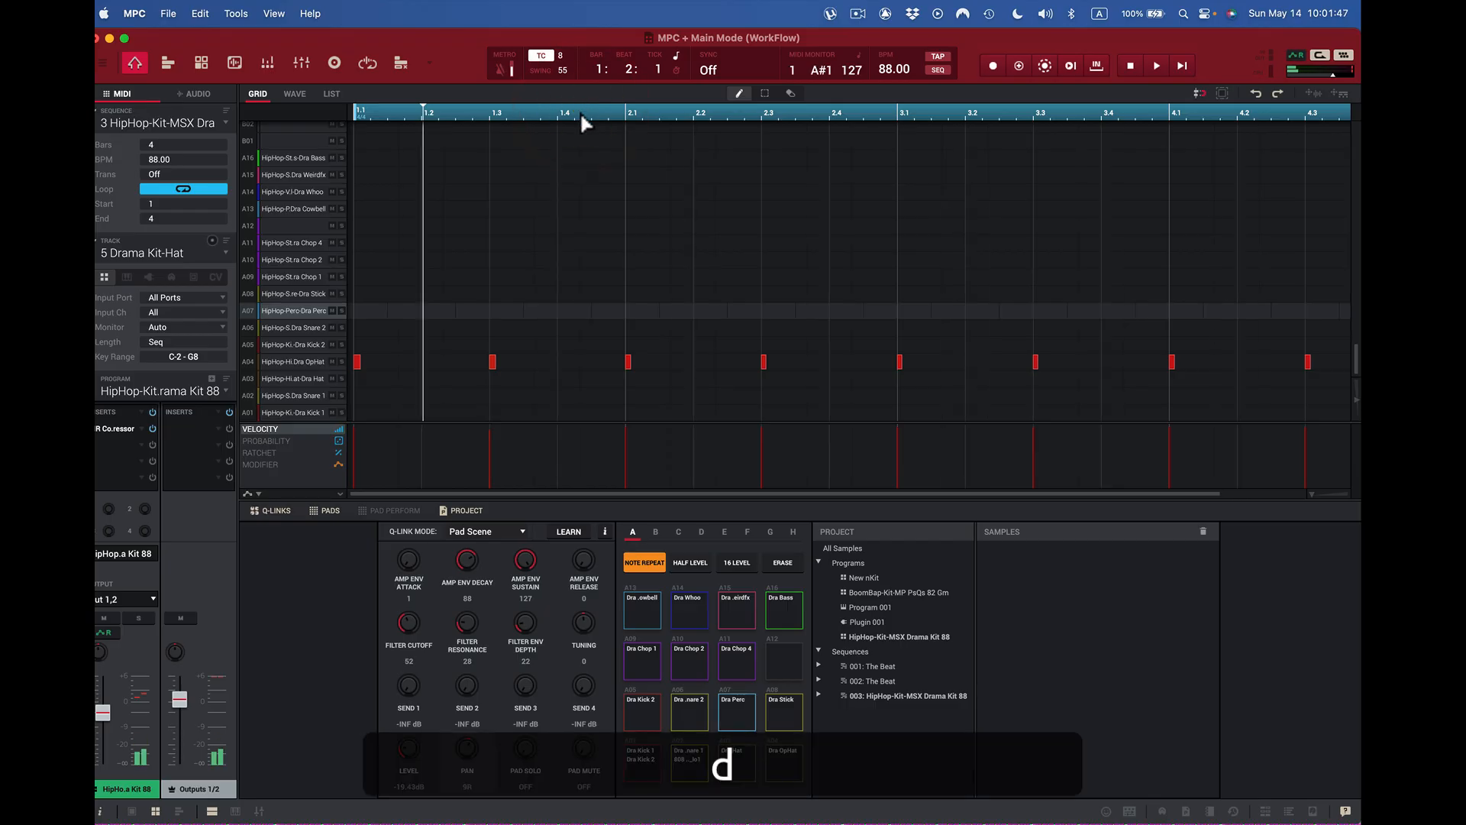
click(561, 54)
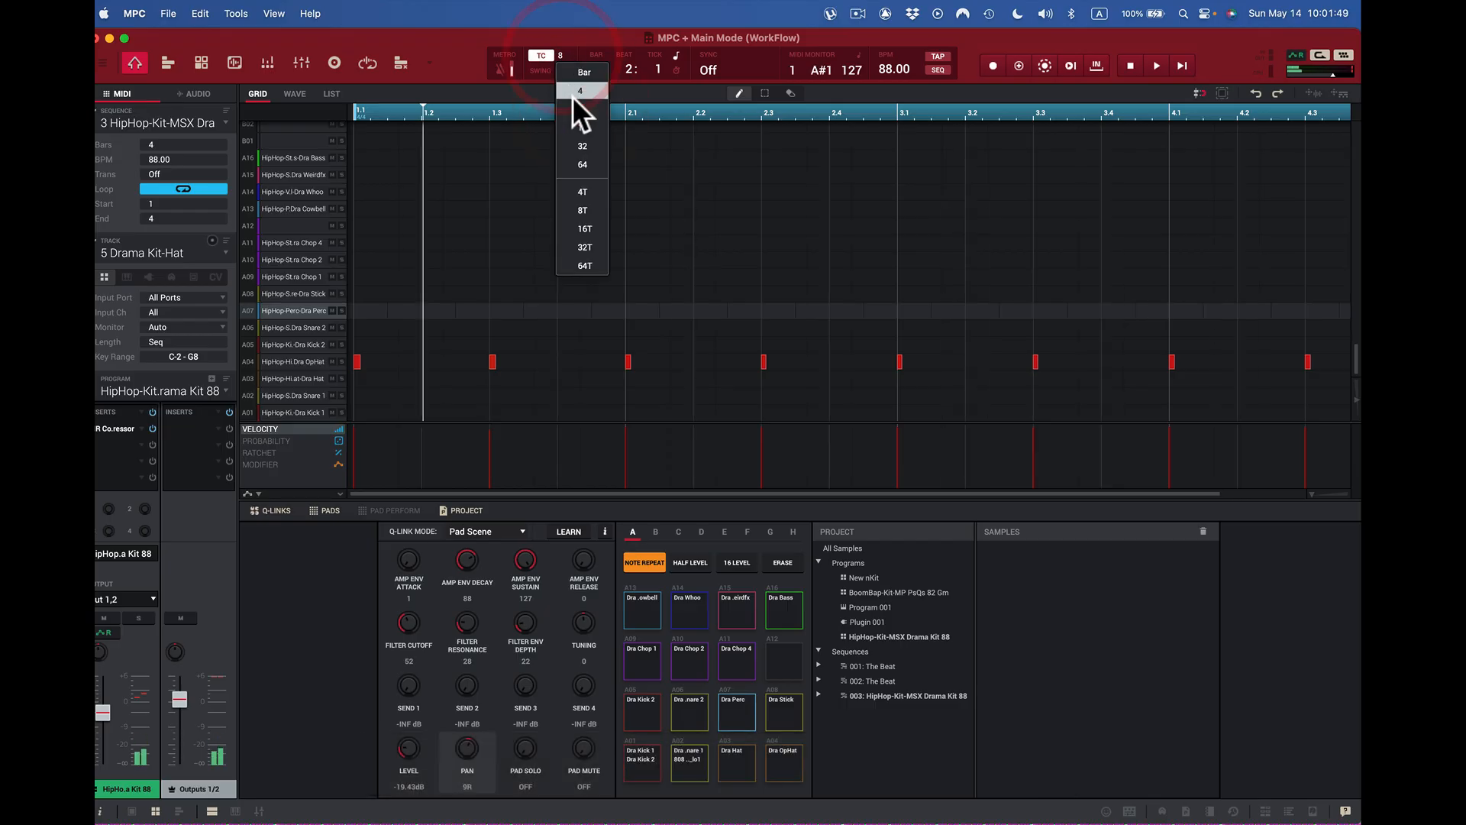
click(587, 141)
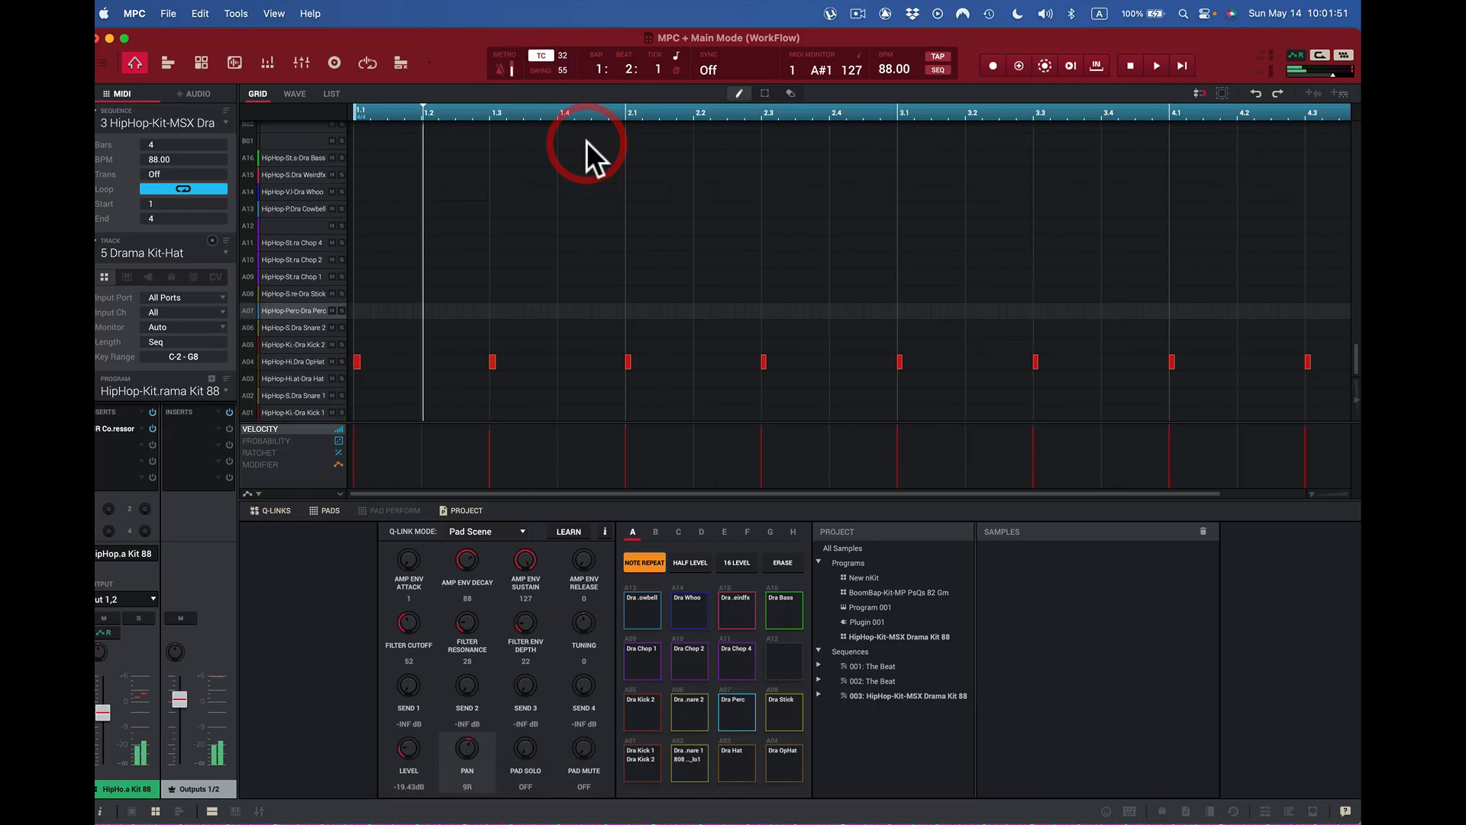
click(563, 55)
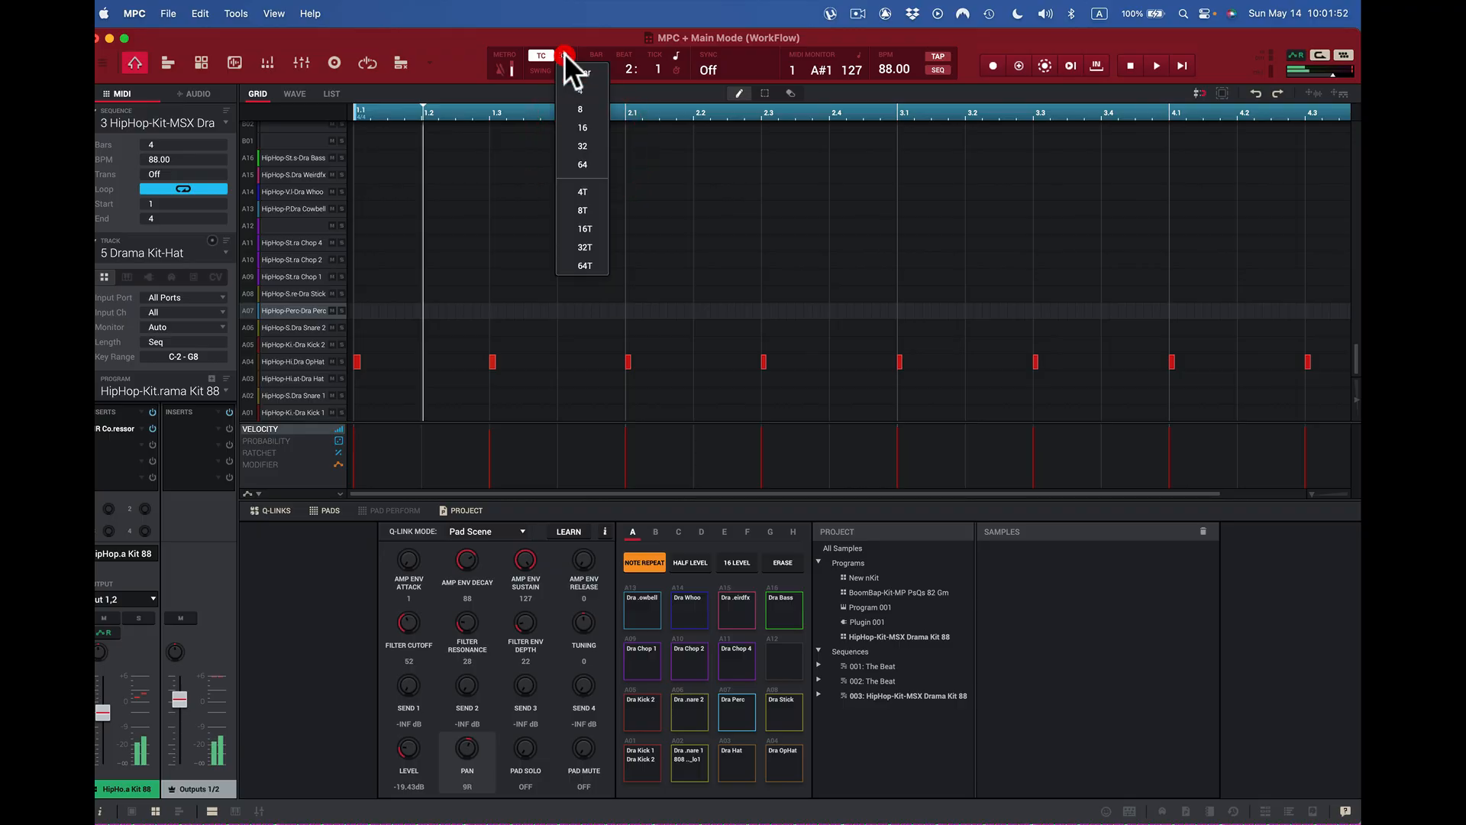
click(580, 106)
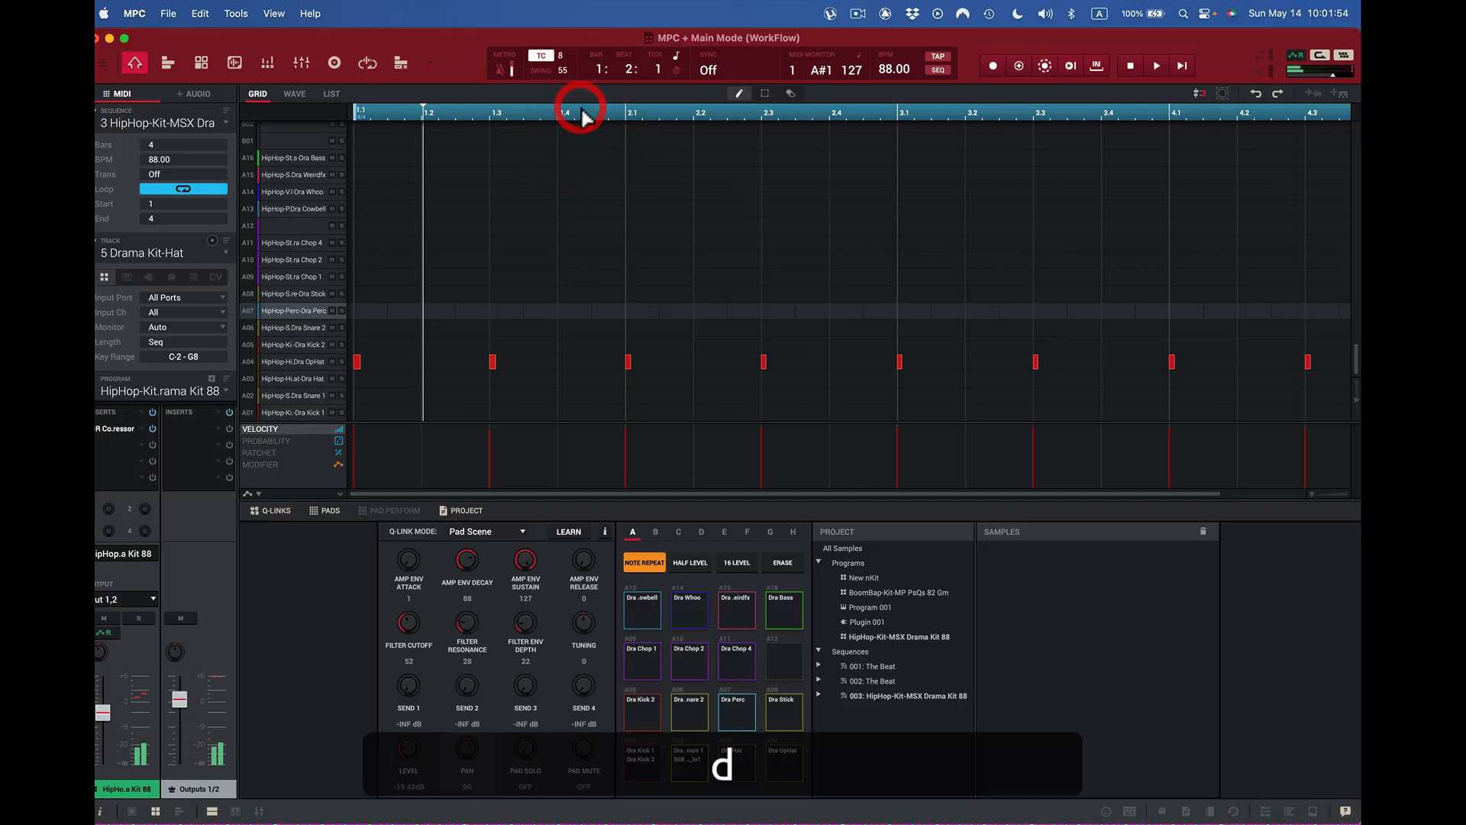
- Turn off Time Correct and play pads A06 to A12 in order with Note Repeat on
click(539, 52)
key(s)
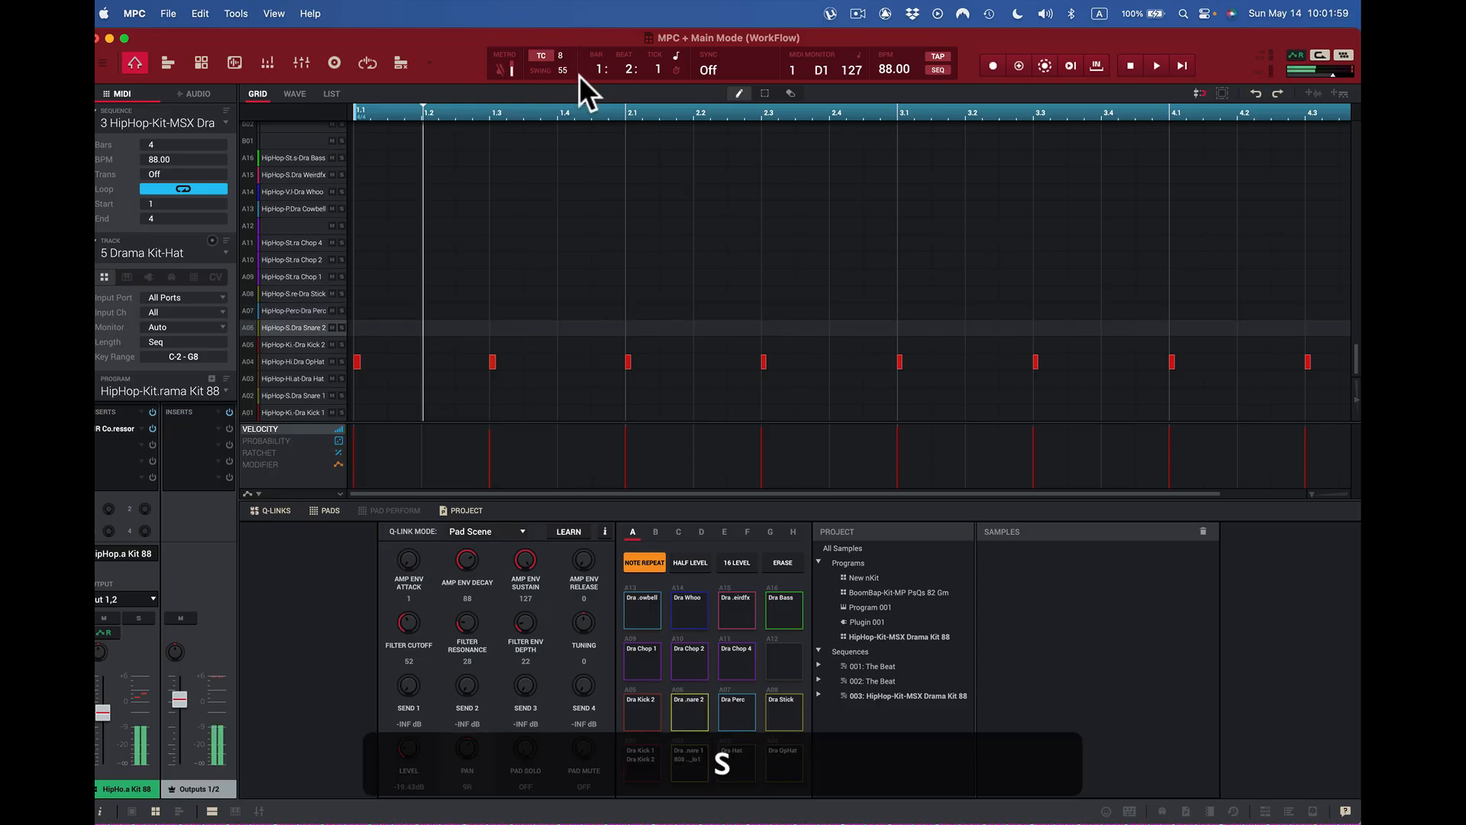
key(d)
key(f)
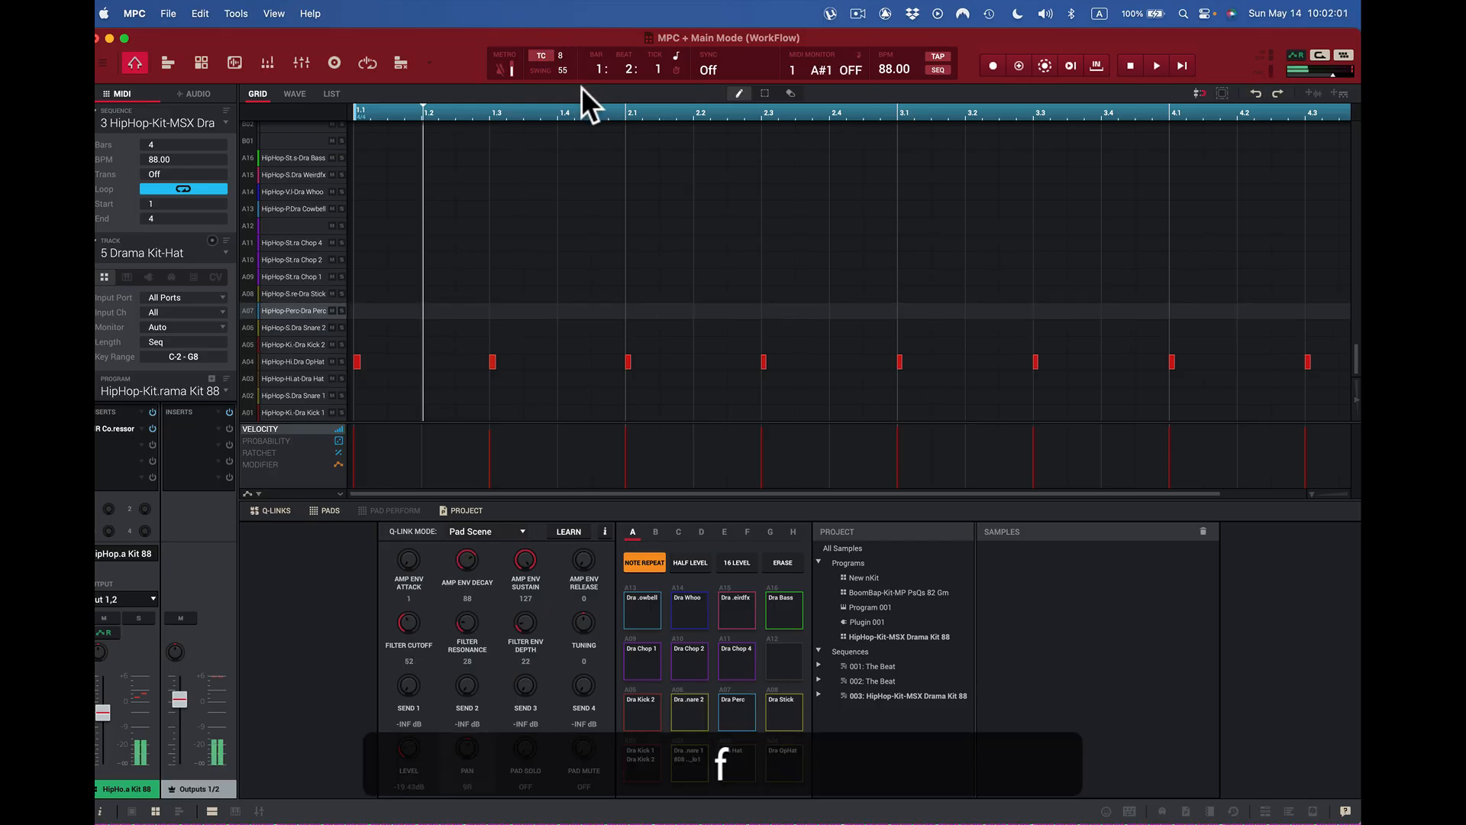
key(q)
key(w)
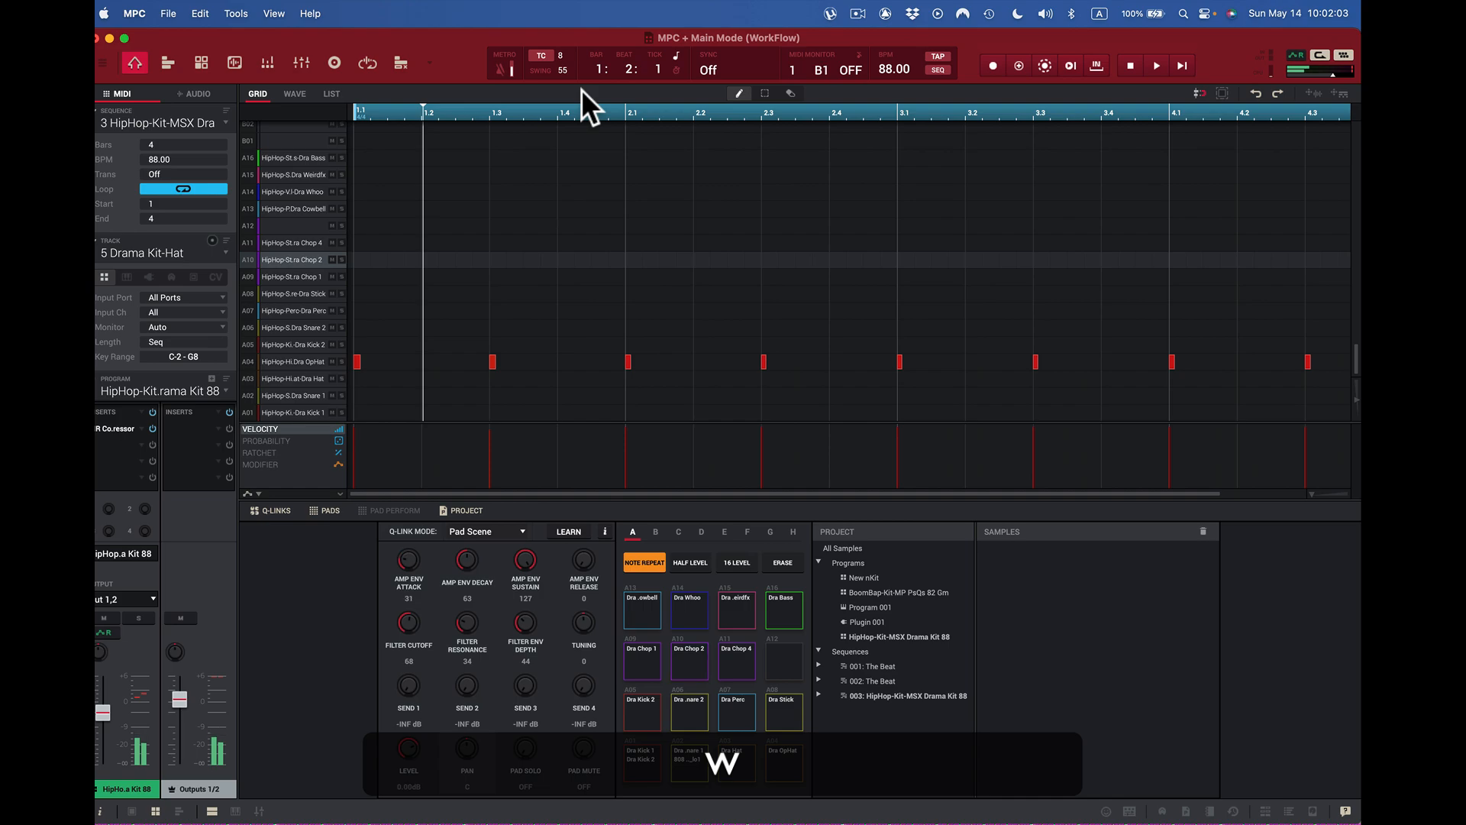
key(e)
key(r)
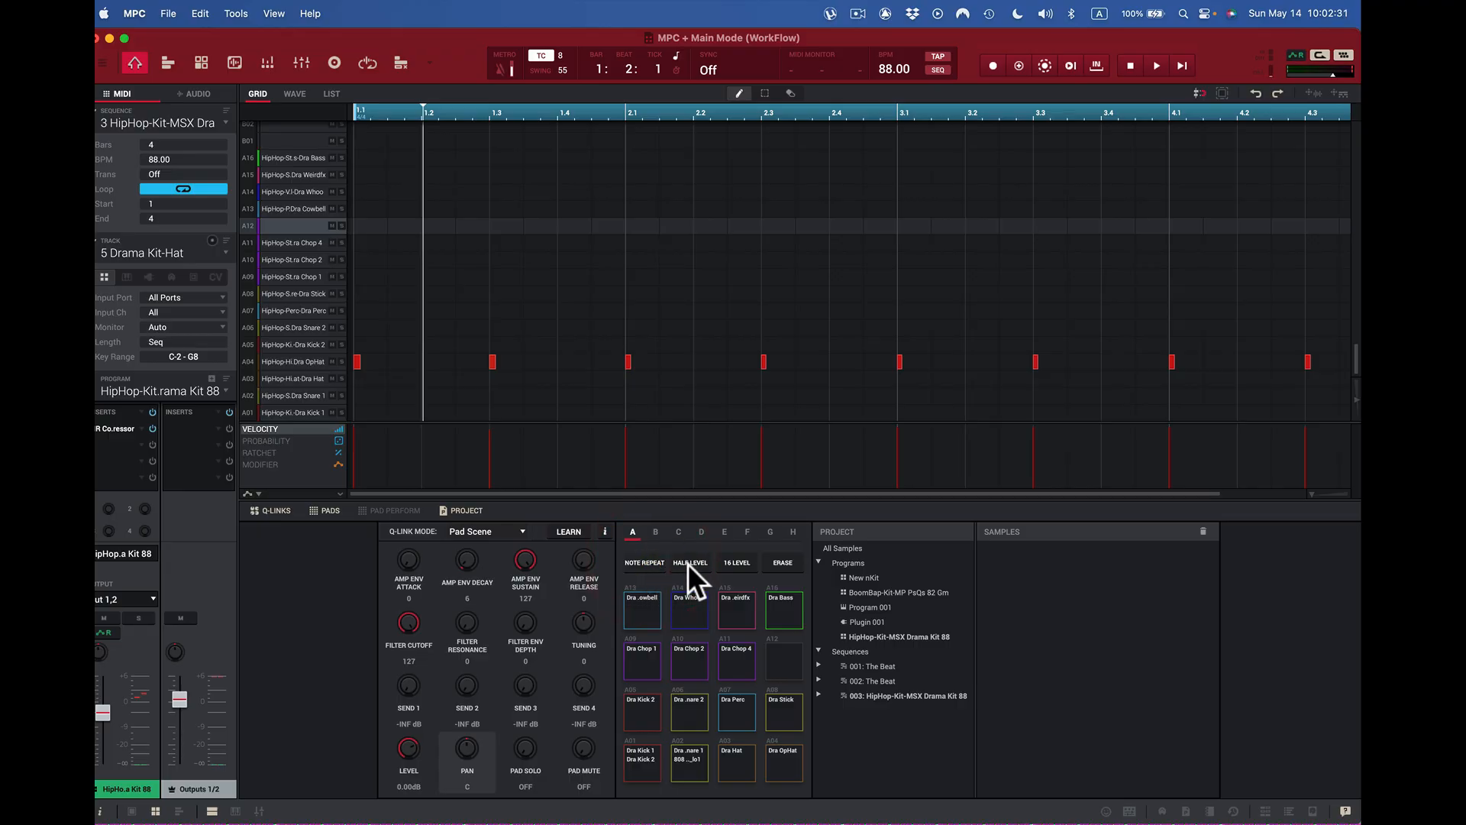
- Play the Kick 1 pad at full level, turn on Half Level, and play it again to compare the output
click(635, 762)
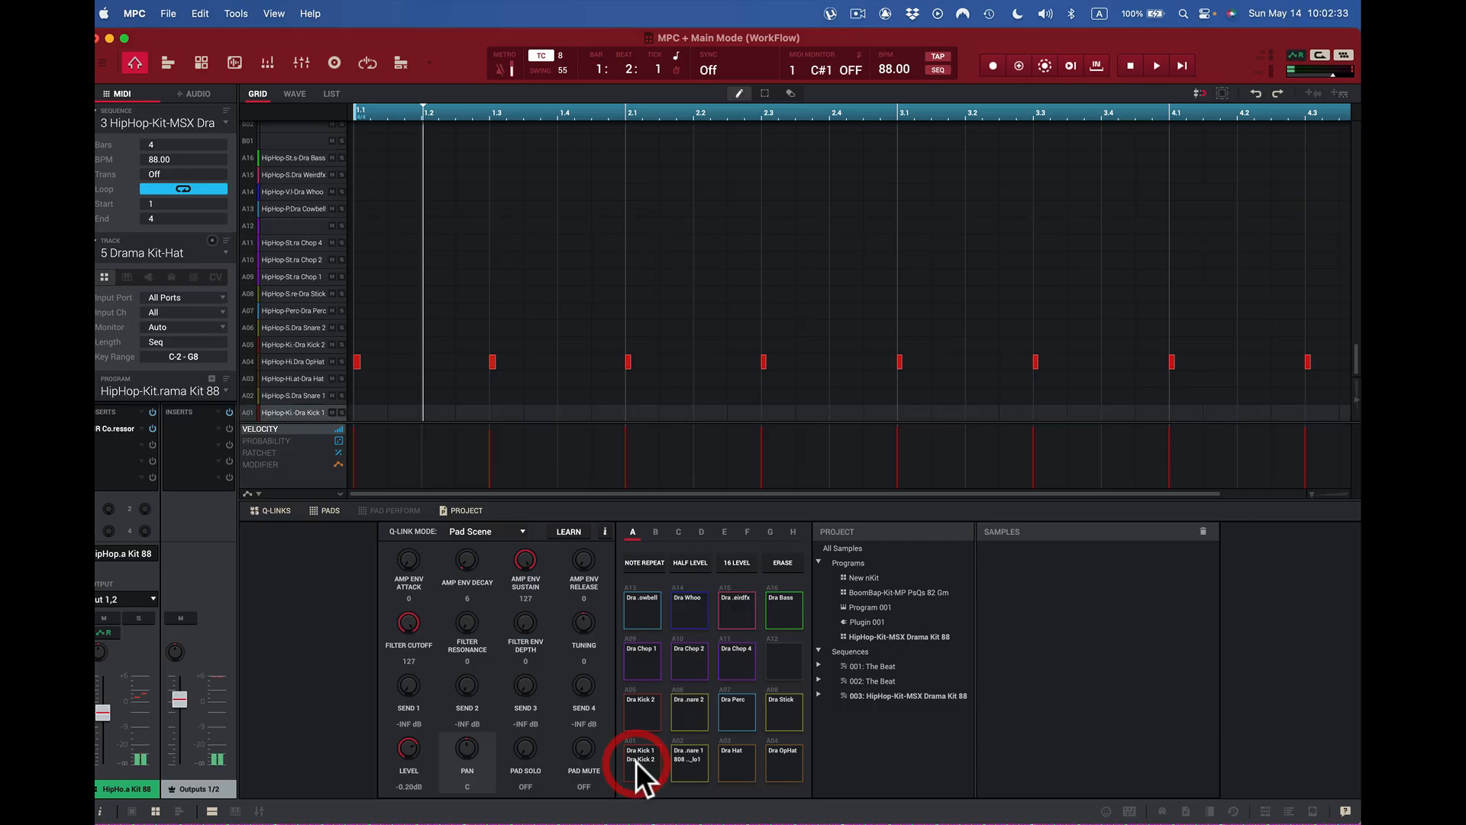
click(635, 762)
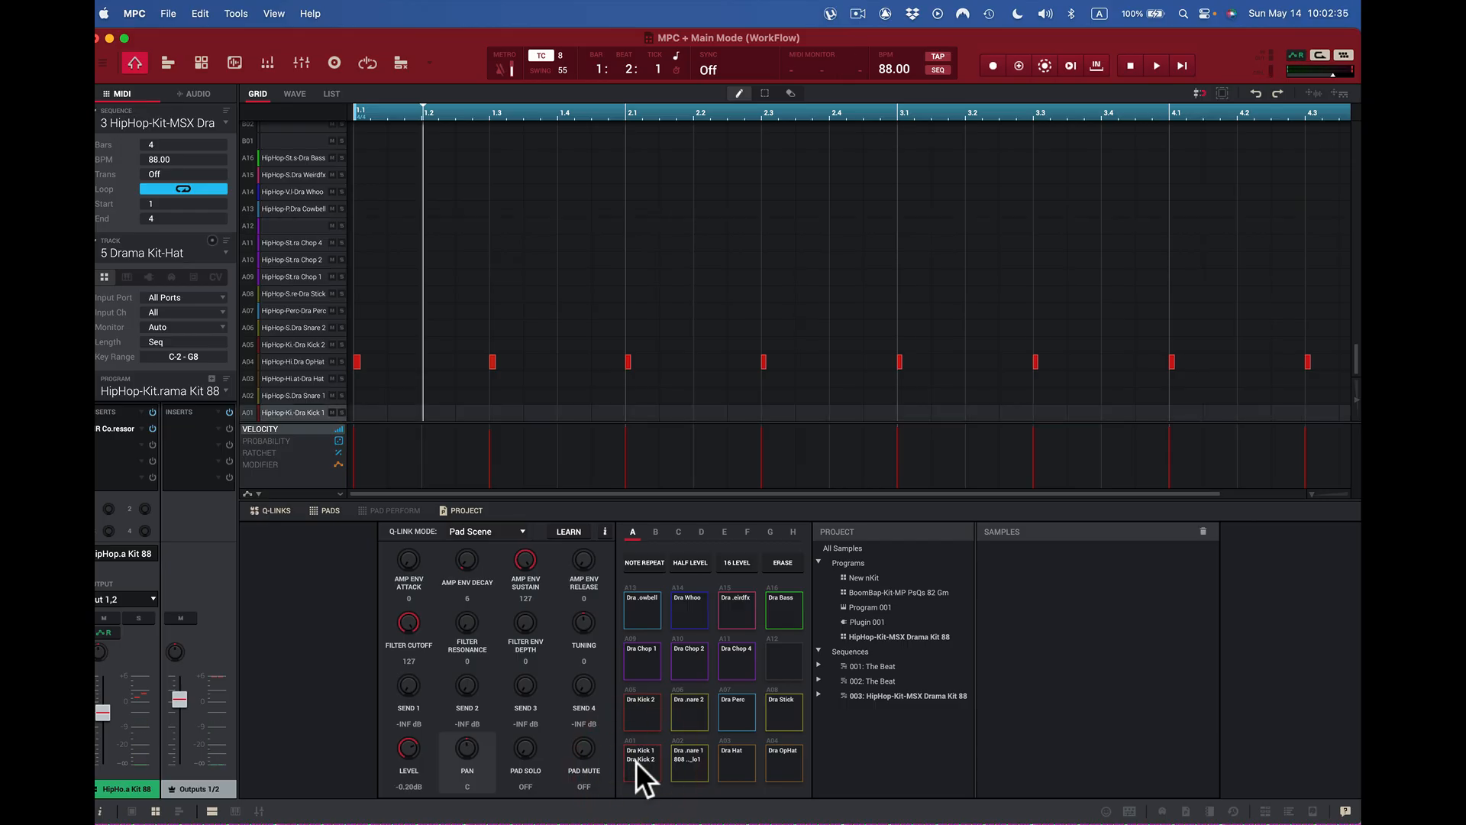
click(637, 762)
click(637, 762)
mouse_move(108, 707)
click(643, 756)
click(644, 756)
click(638, 757)
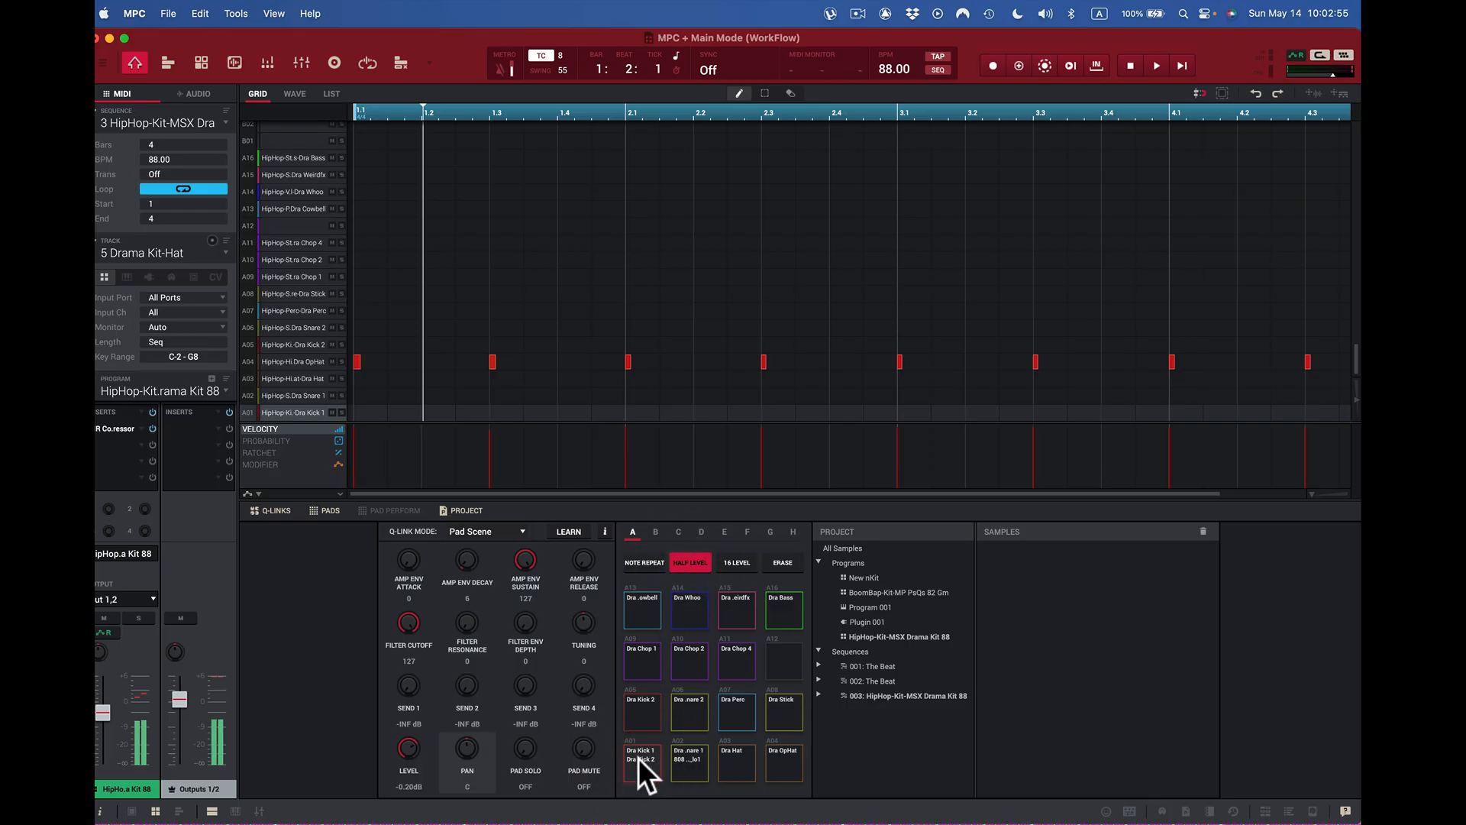
- Play the Kick, Snare, Hat, OpHat, Stick and Perc pads with Half Level on to hear their reduced level
click(692, 761)
click(732, 756)
click(732, 717)
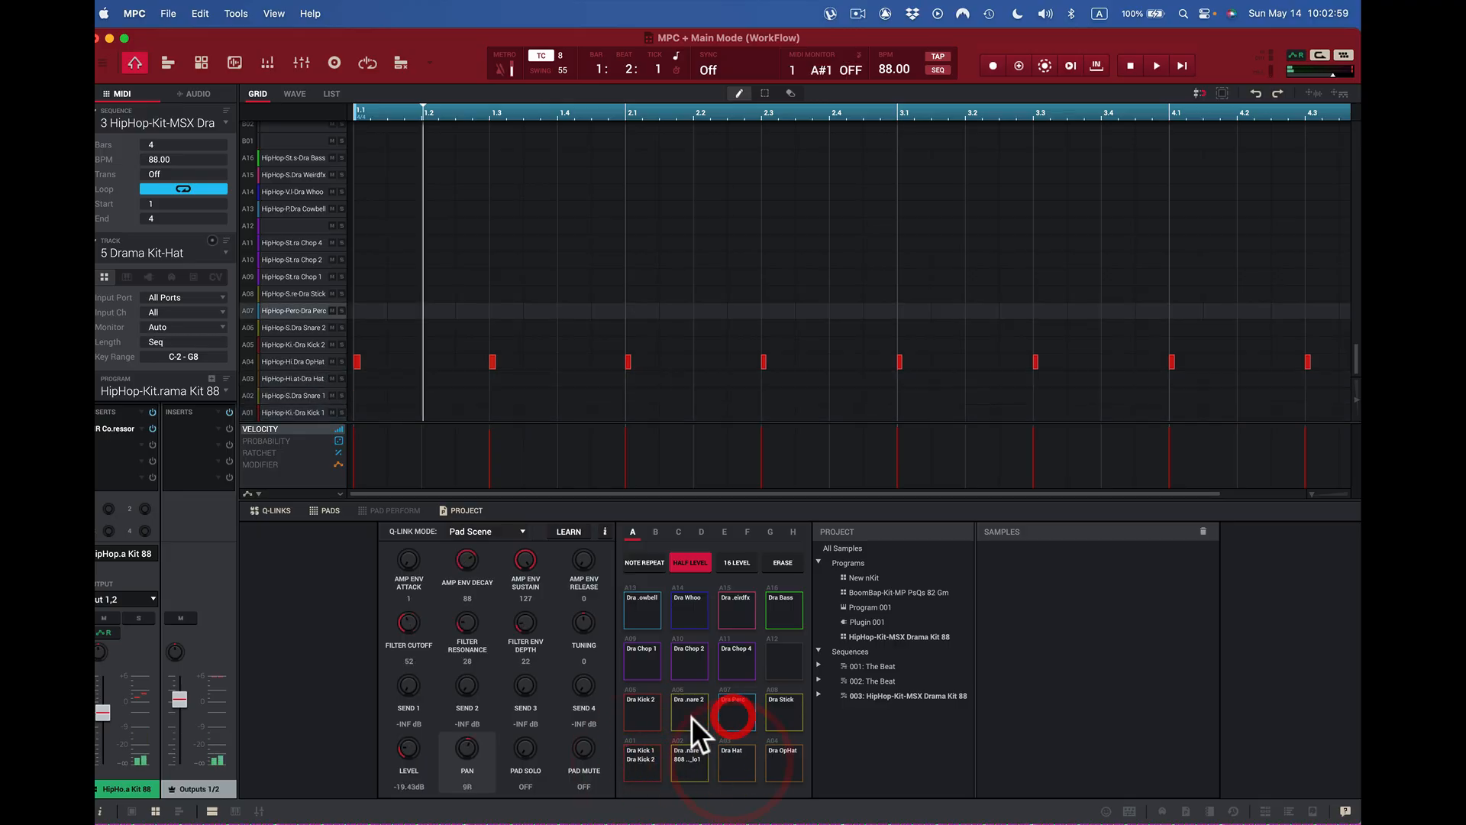
click(682, 716)
click(645, 715)
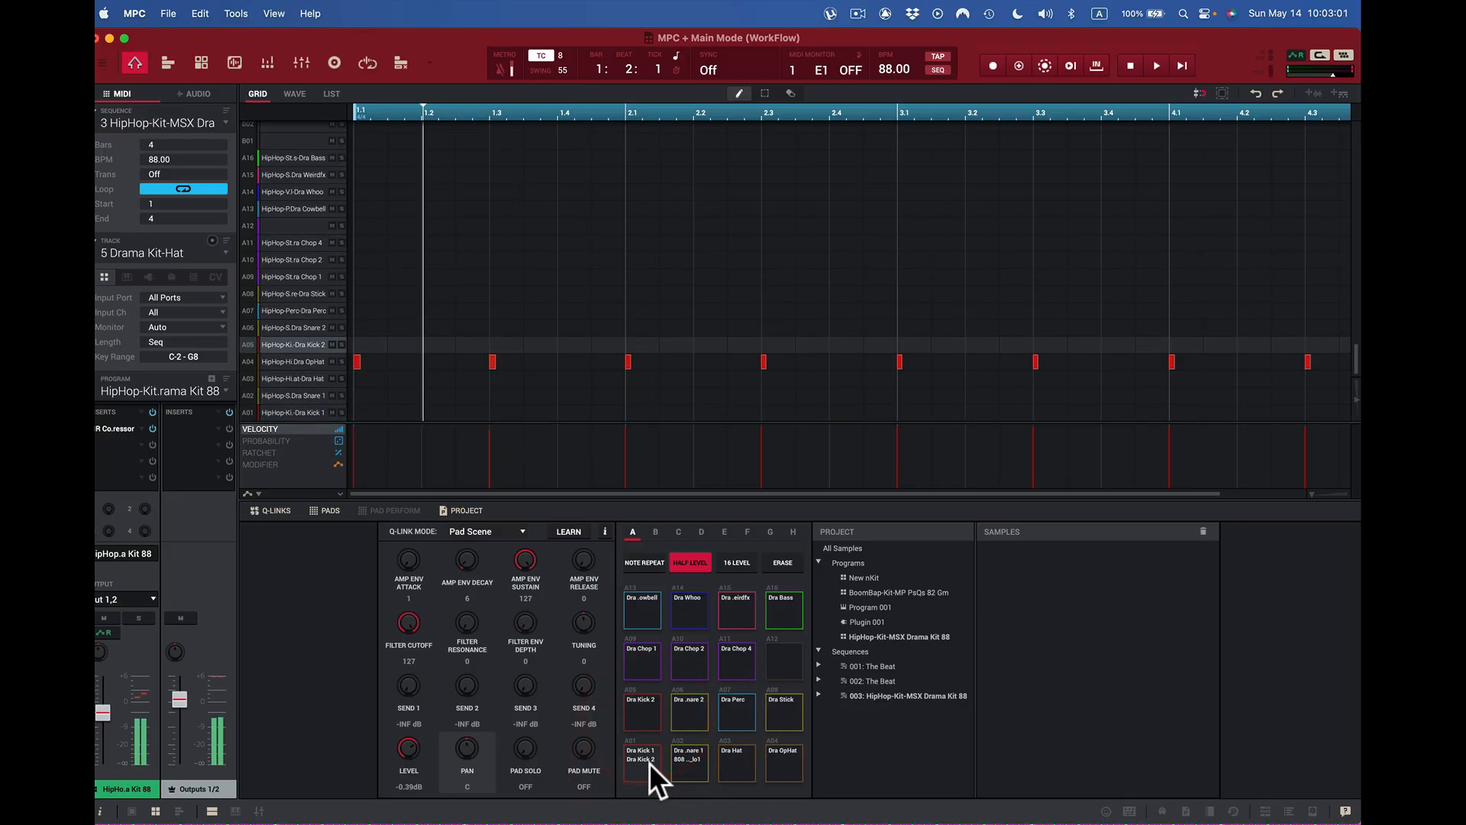
click(649, 763)
click(691, 762)
click(747, 762)
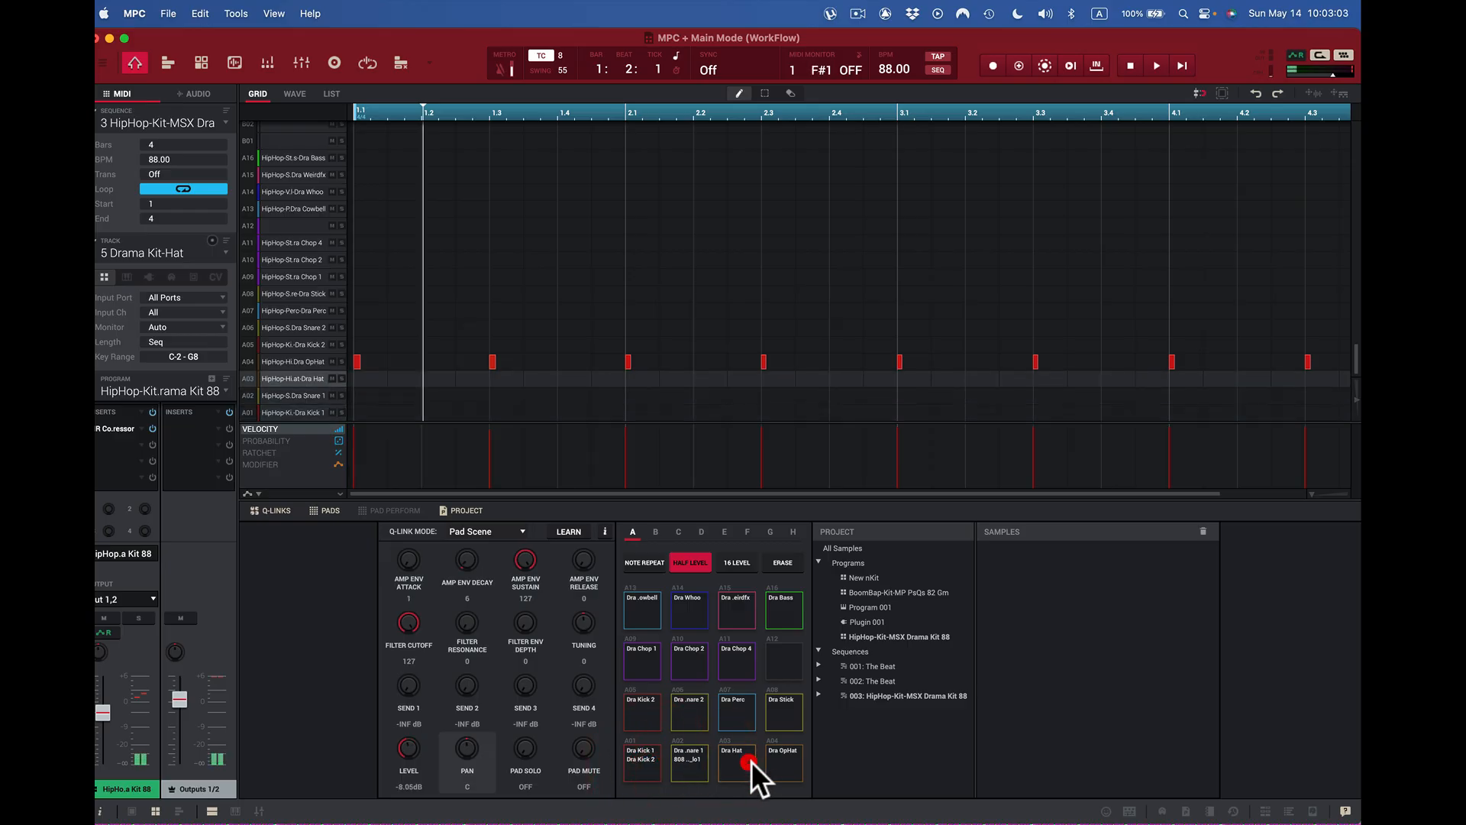
click(783, 760)
click(785, 718)
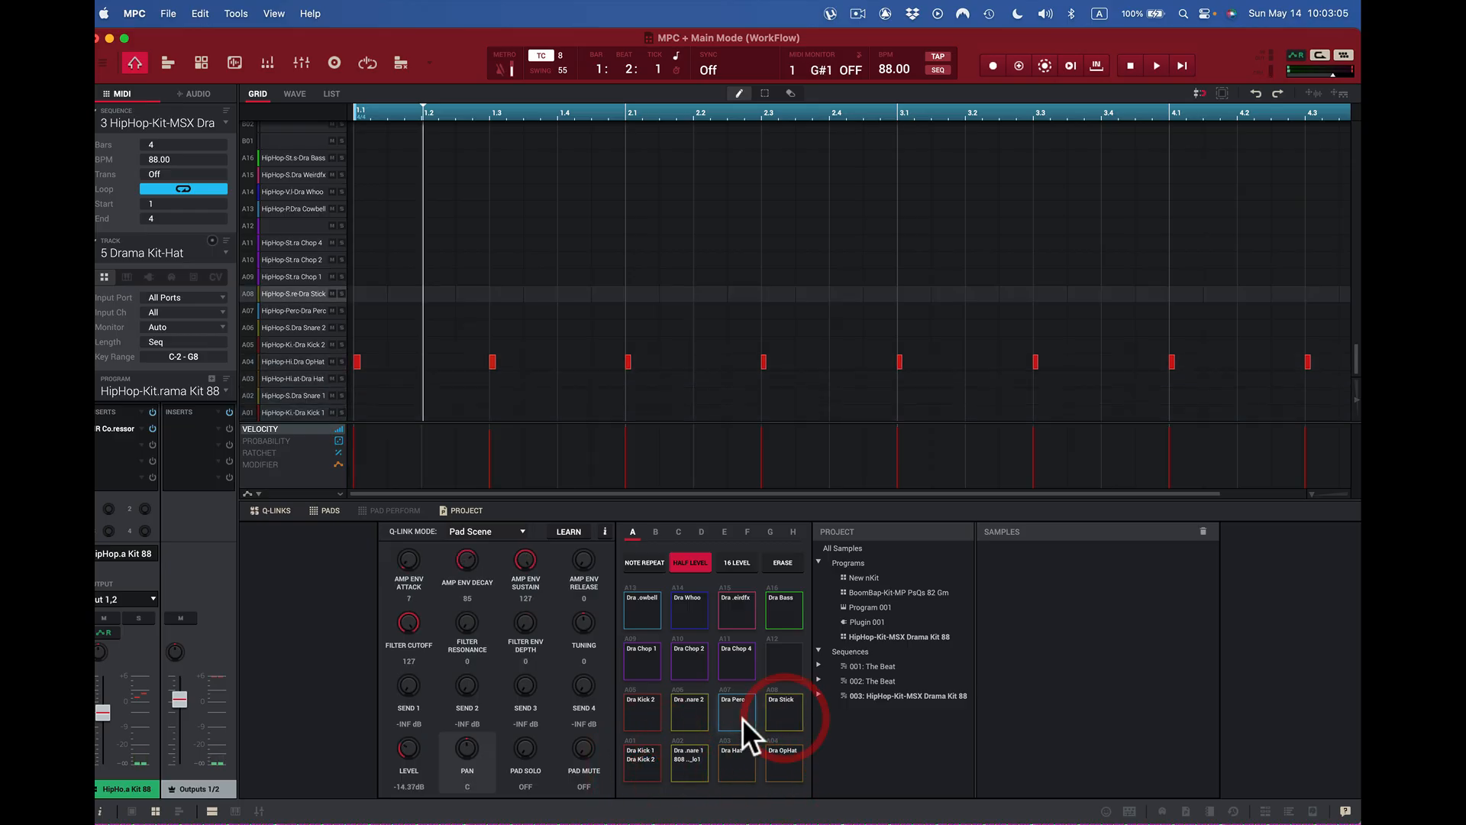
click(743, 718)
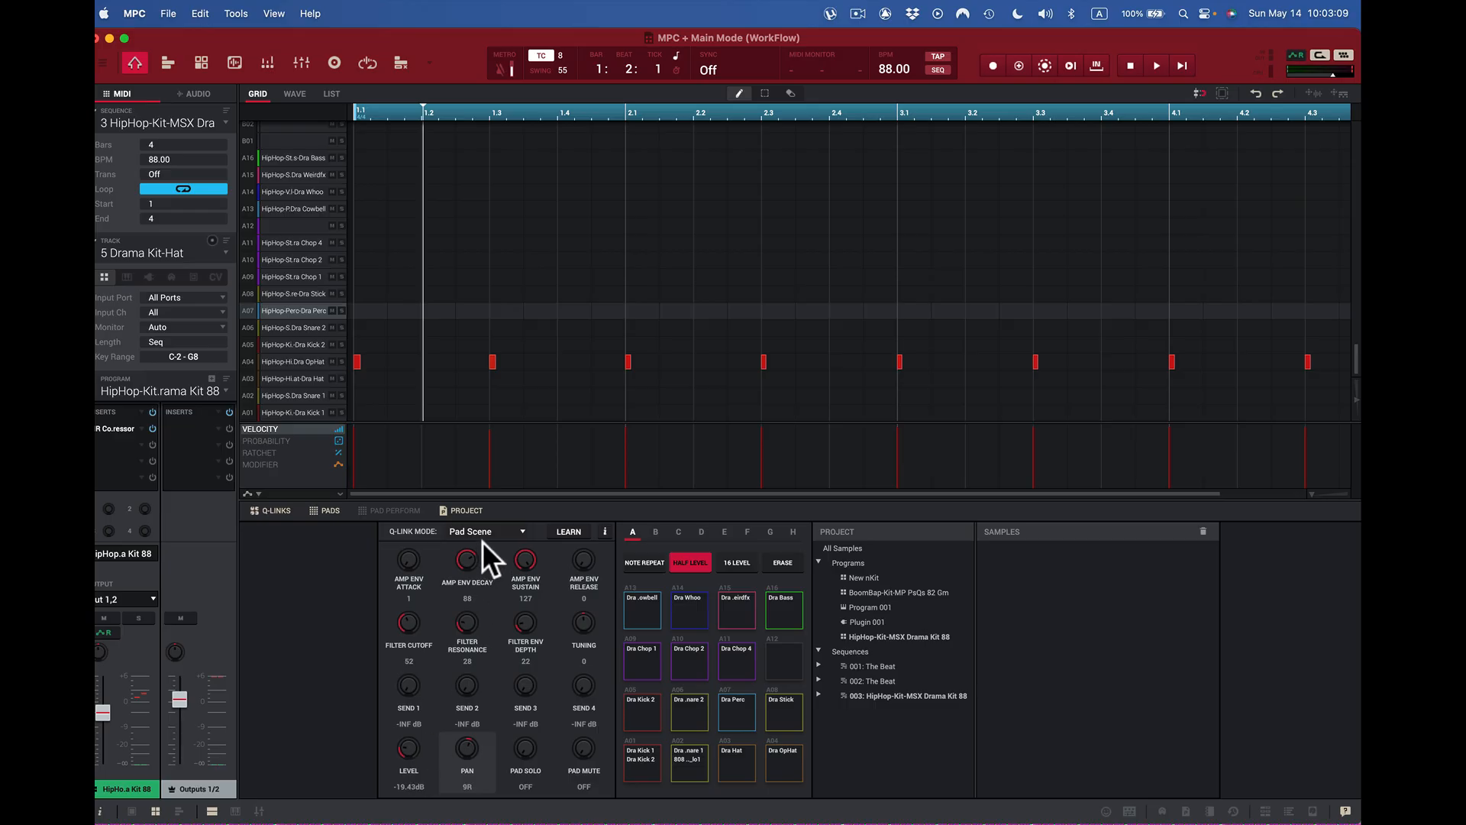
- Select the Level Q-Link and play pads from Kick 1 to Chop 1 to compare their level settings
click(409, 746)
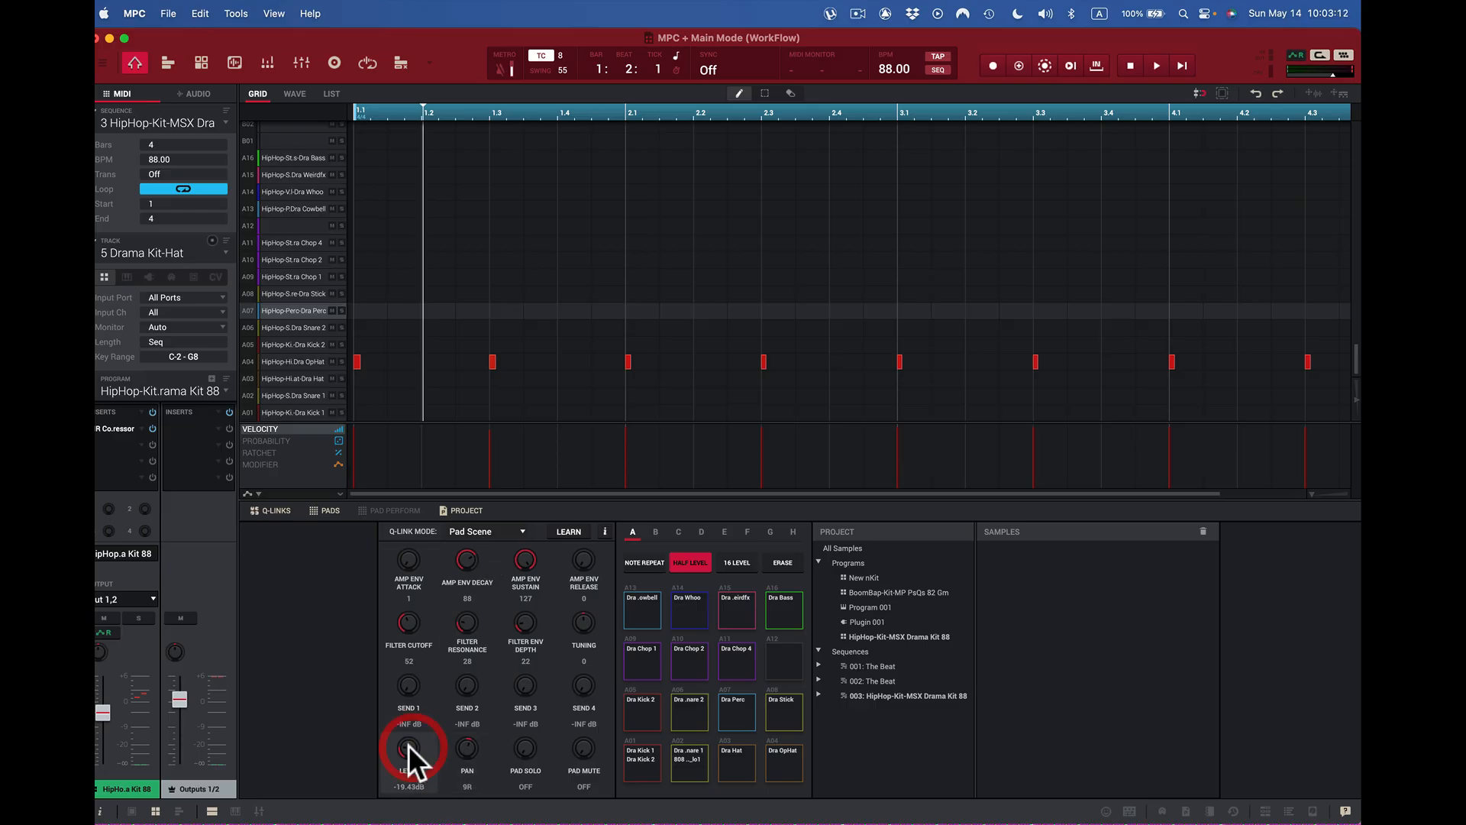
click(633, 757)
click(731, 761)
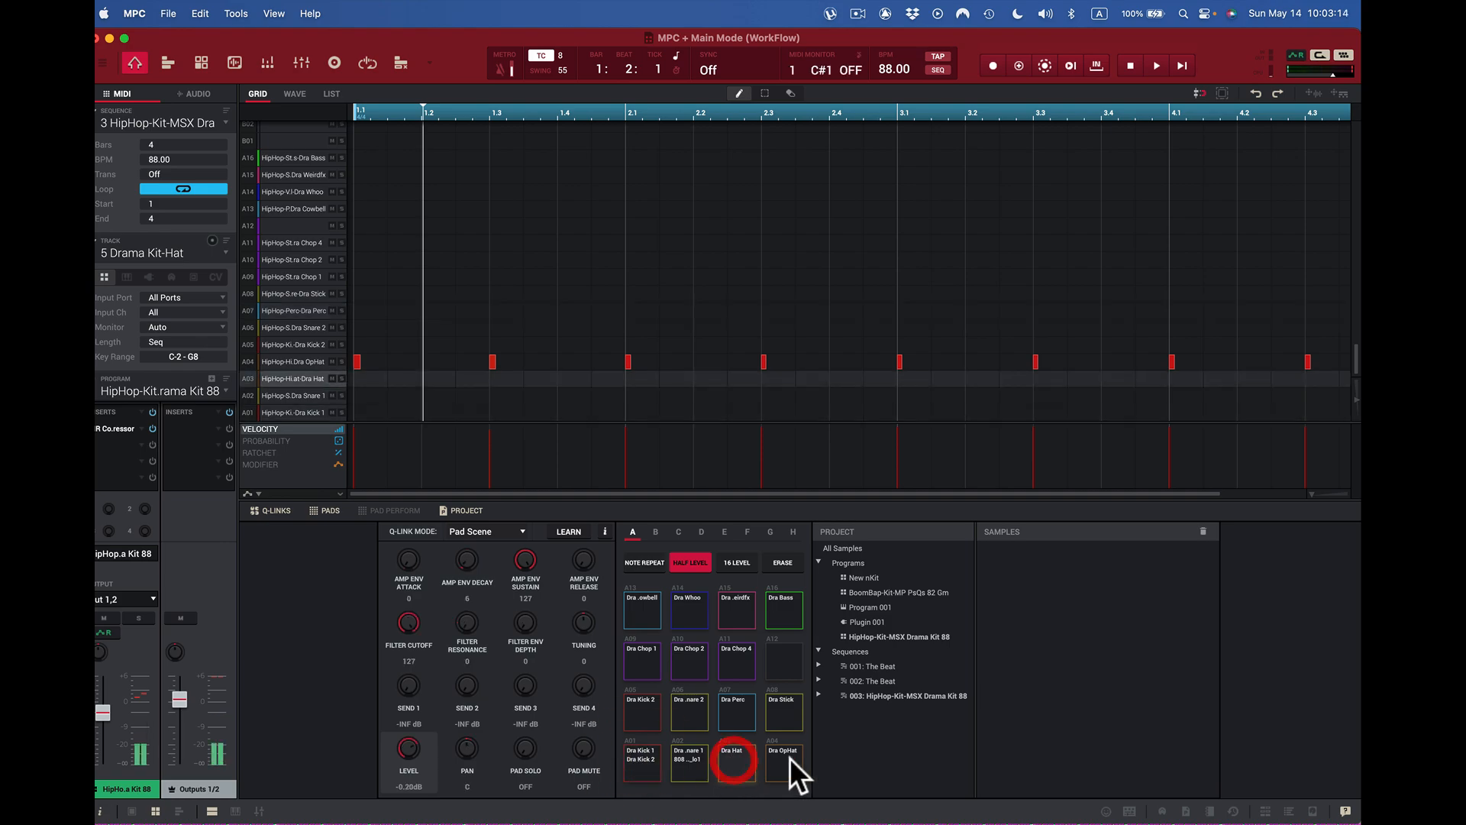
click(783, 719)
click(739, 716)
click(690, 722)
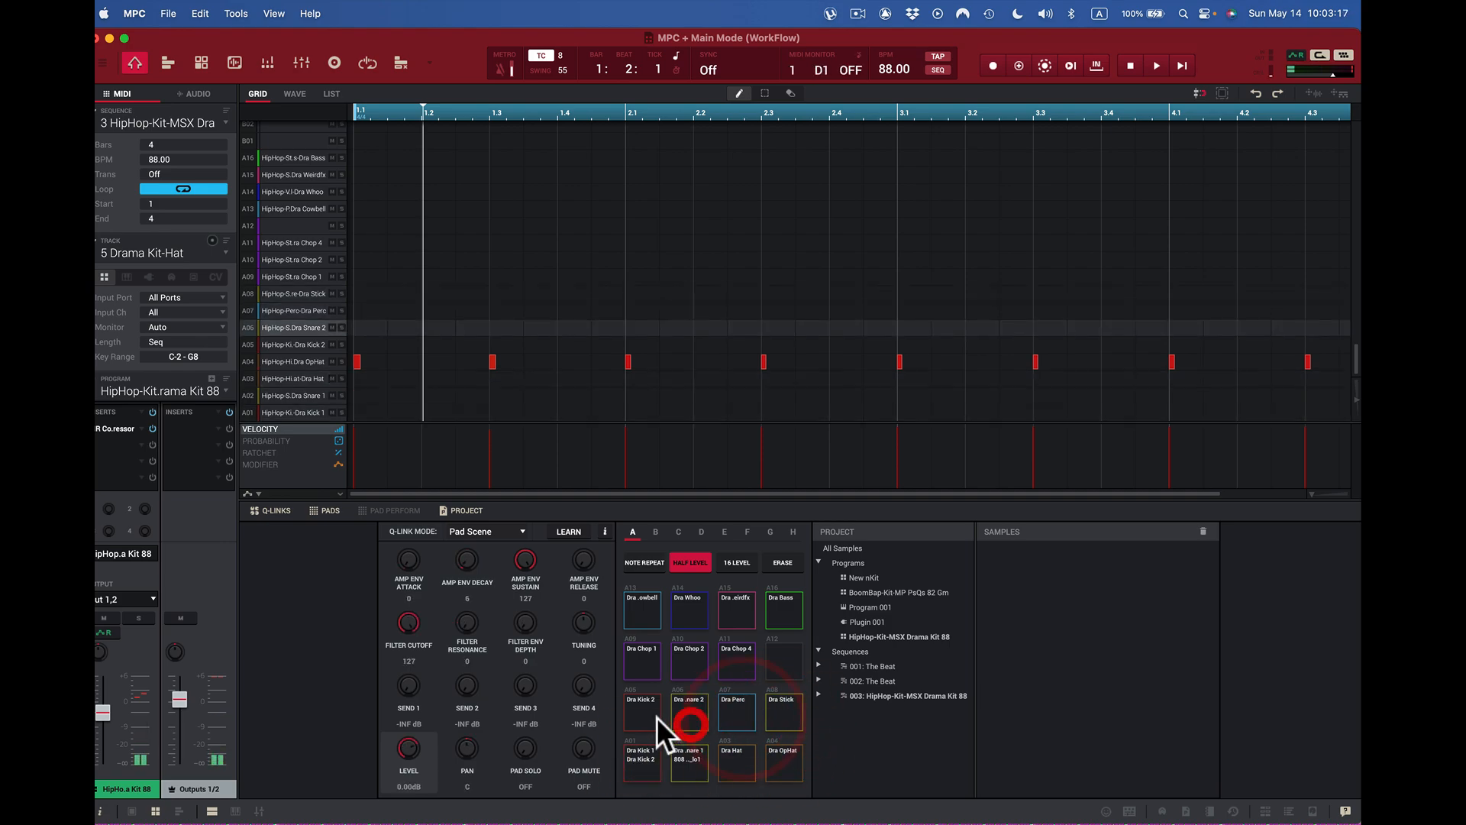
click(651, 716)
click(646, 669)
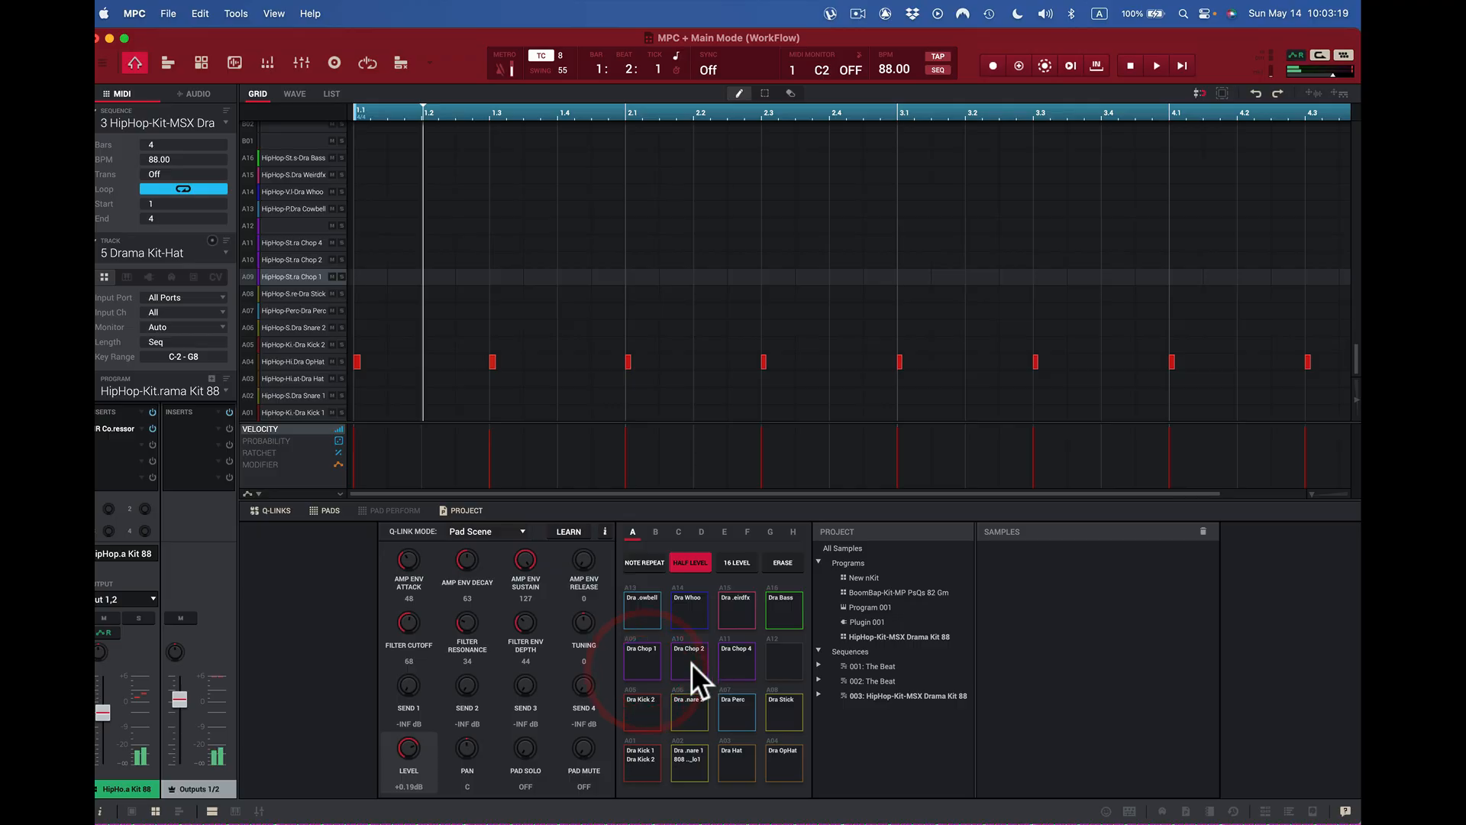
- Audition pads A10, A11, A12, A16 and A15, and set pad A15's level to +0.05 dB
click(690, 663)
click(729, 664)
click(787, 661)
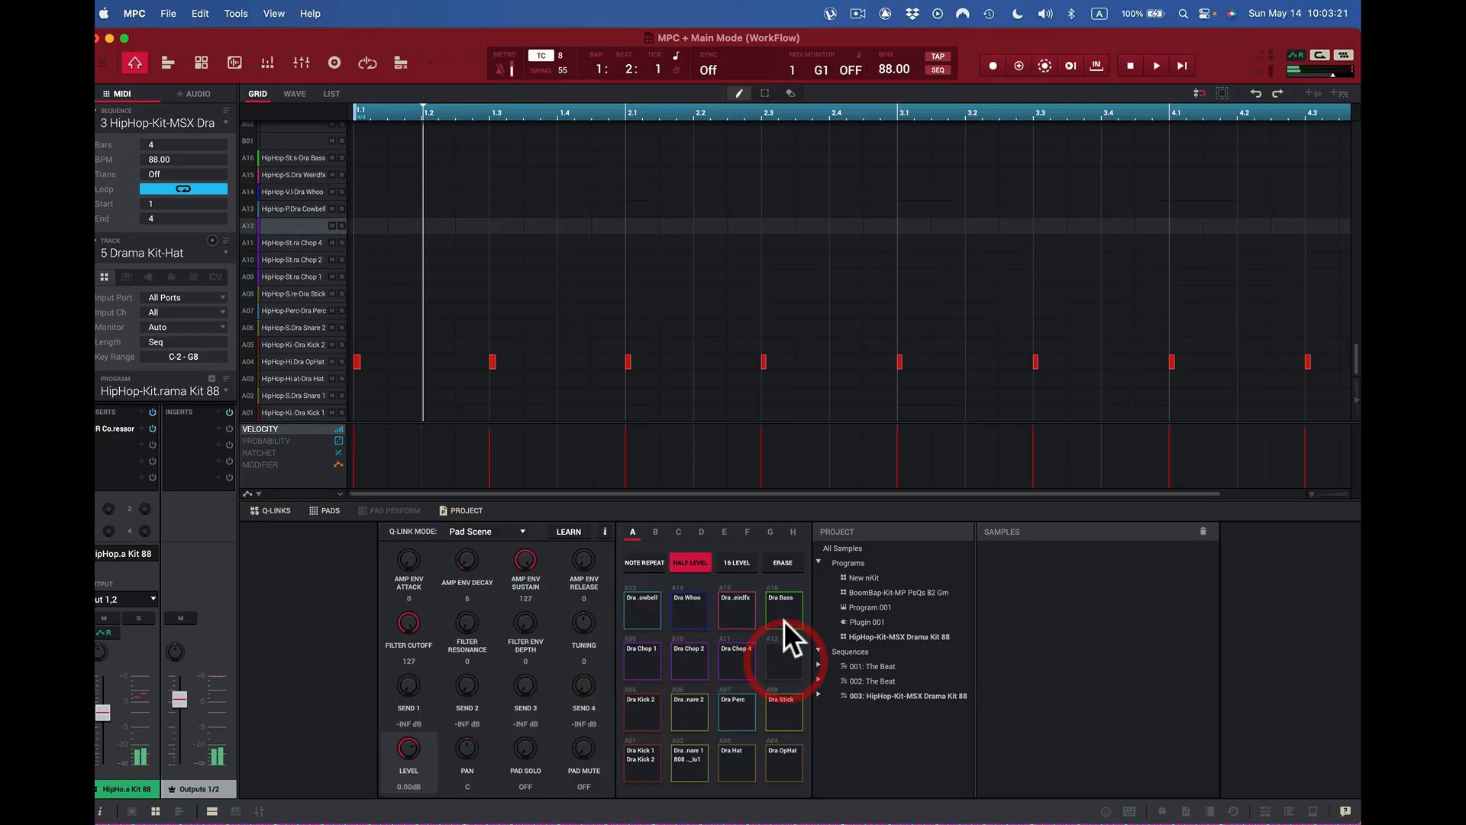
click(784, 619)
click(744, 619)
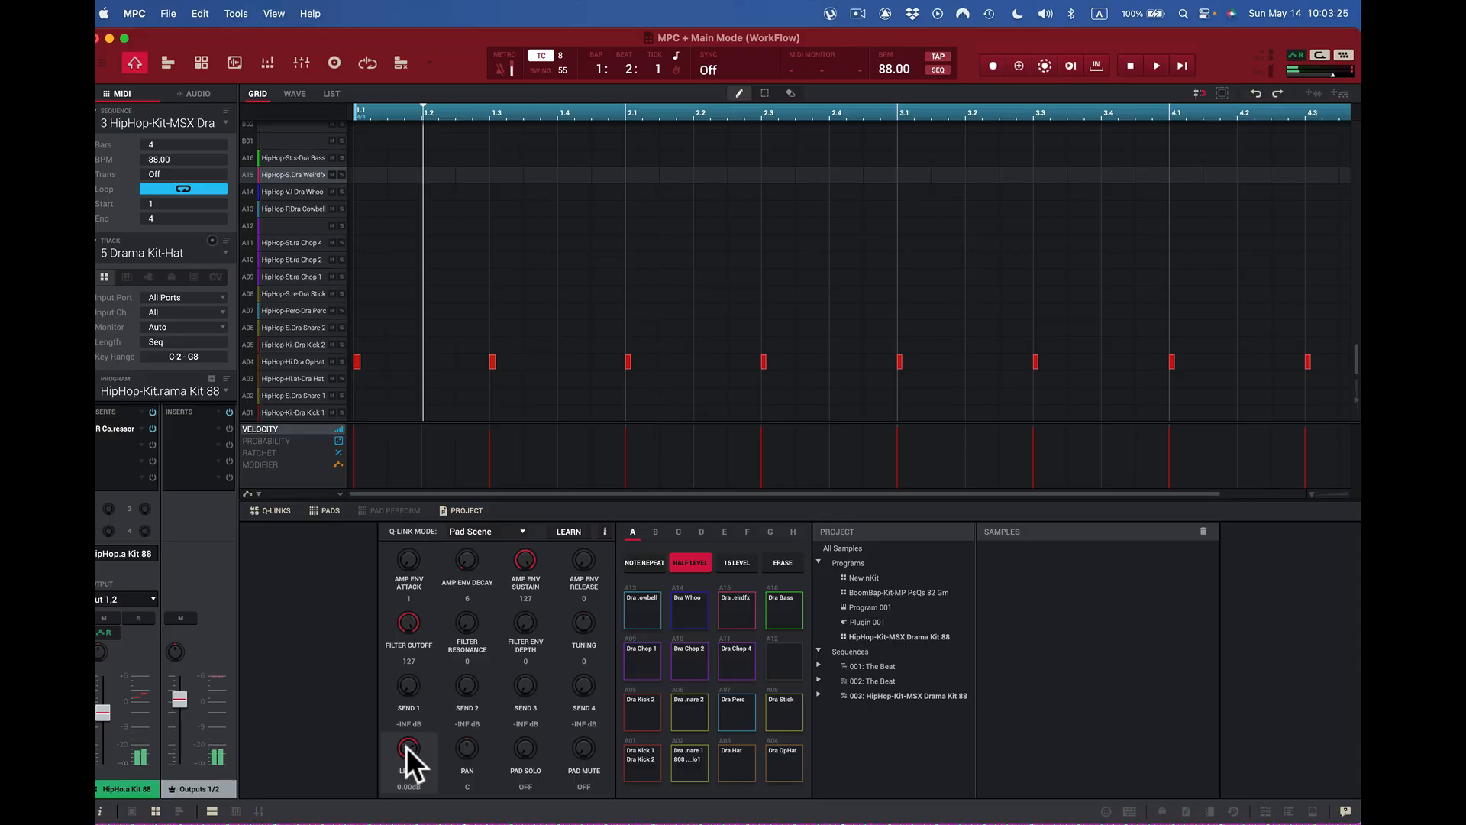
drag(406, 746, 408, 745)
- Turn on 16 Levels with the Velocity type and assign it to pad A1
click(736, 562)
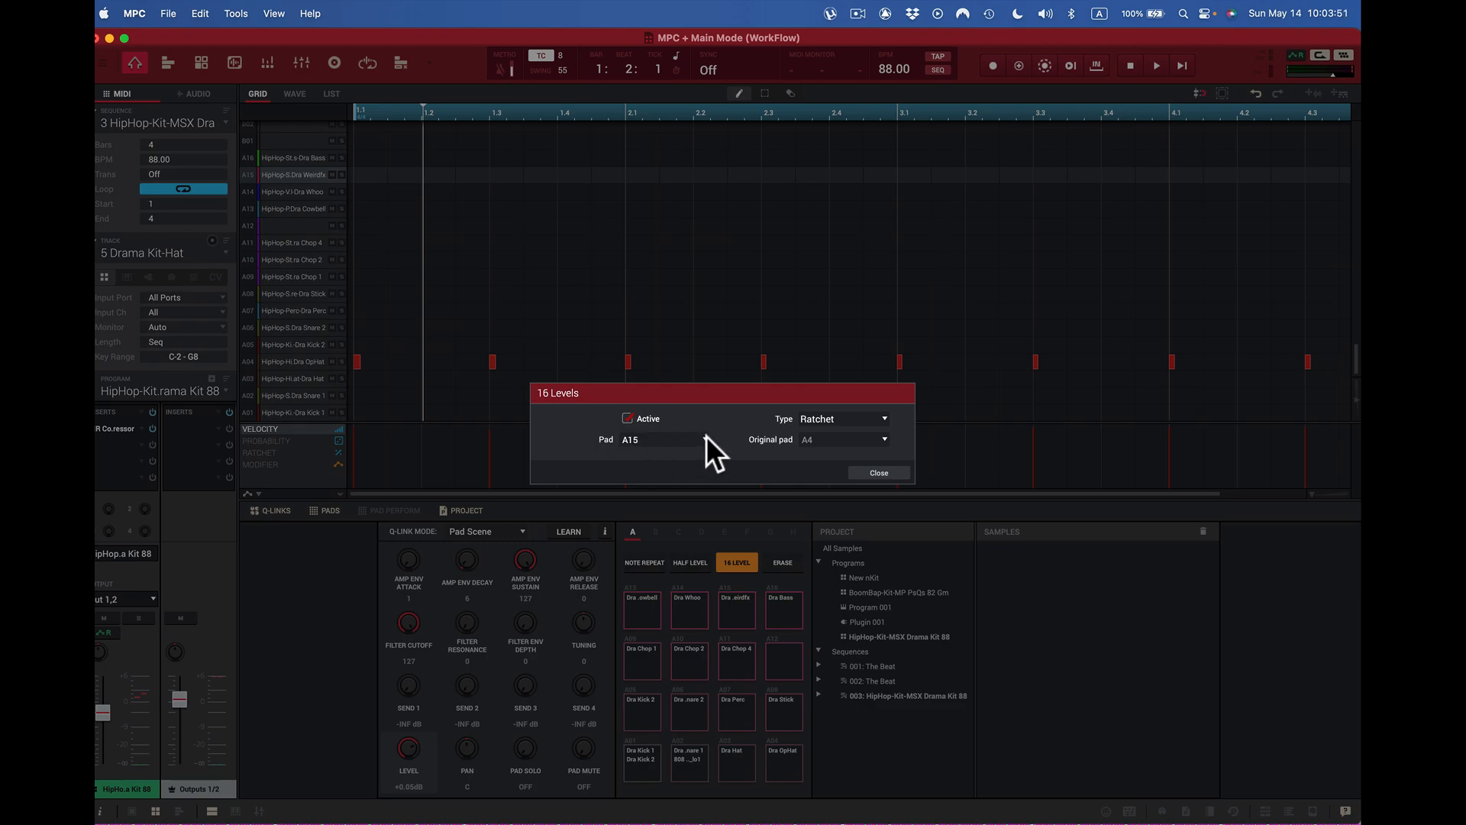
click(882, 419)
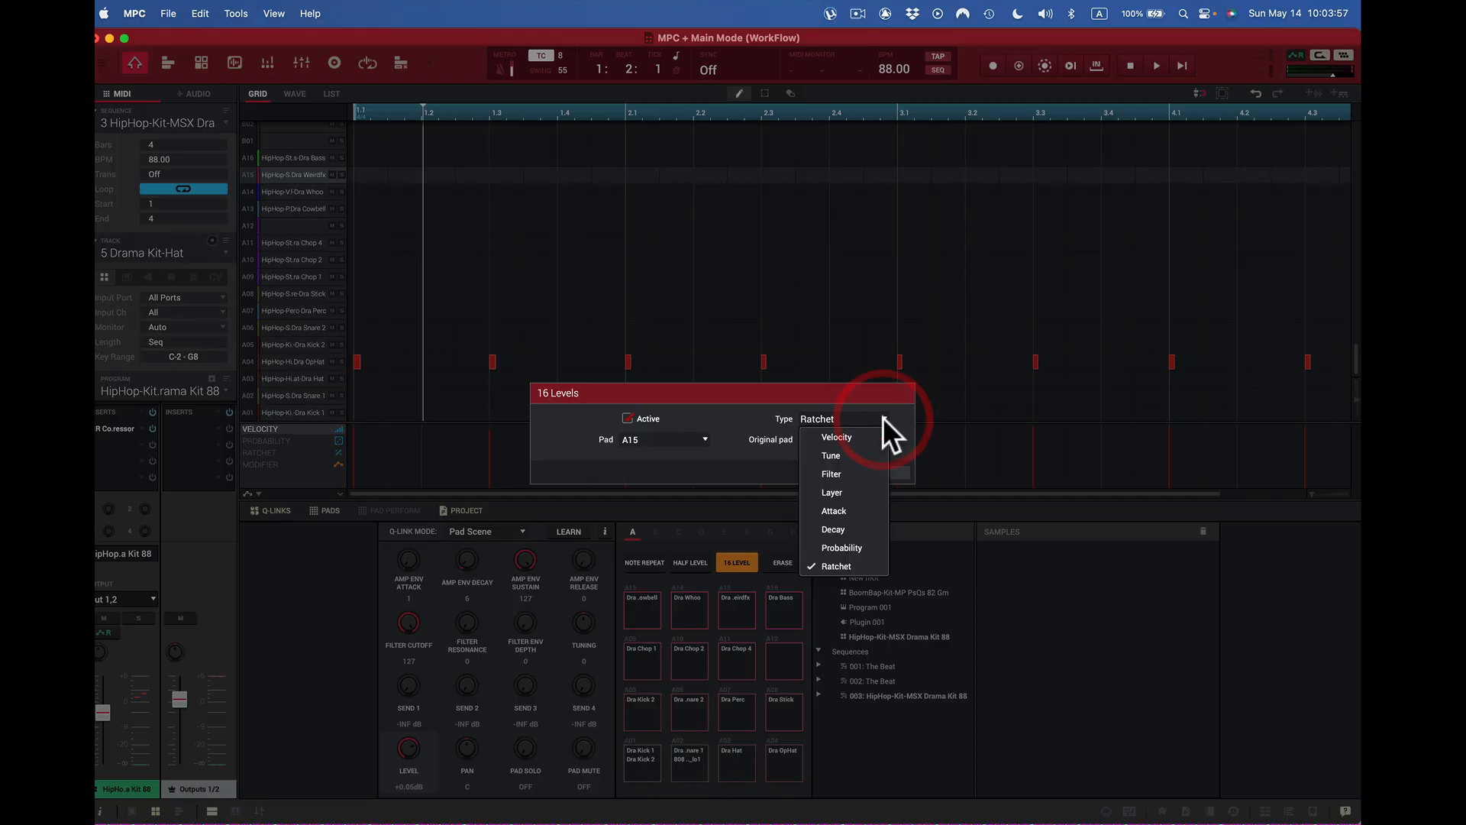
click(860, 437)
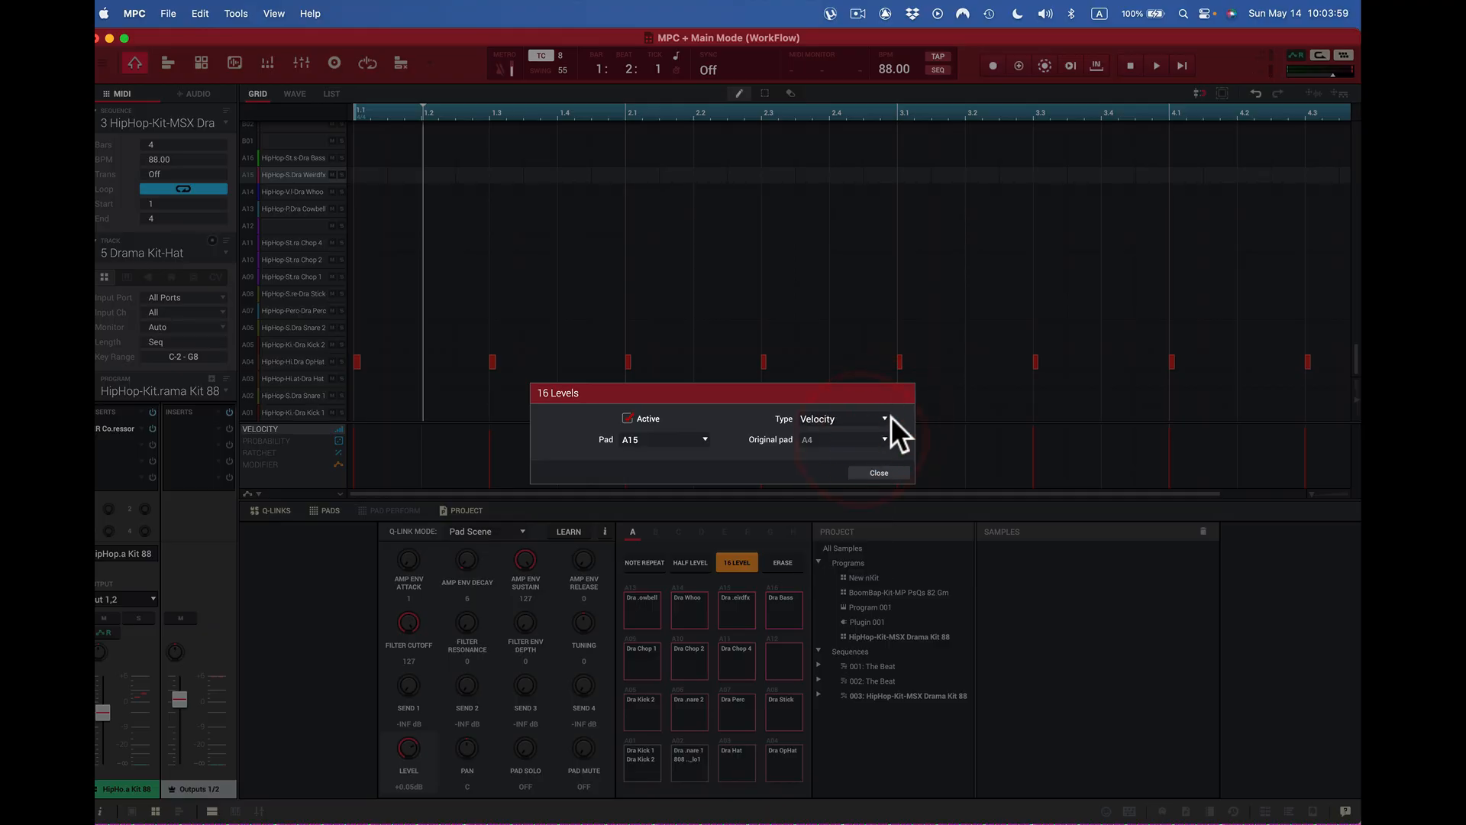
click(883, 418)
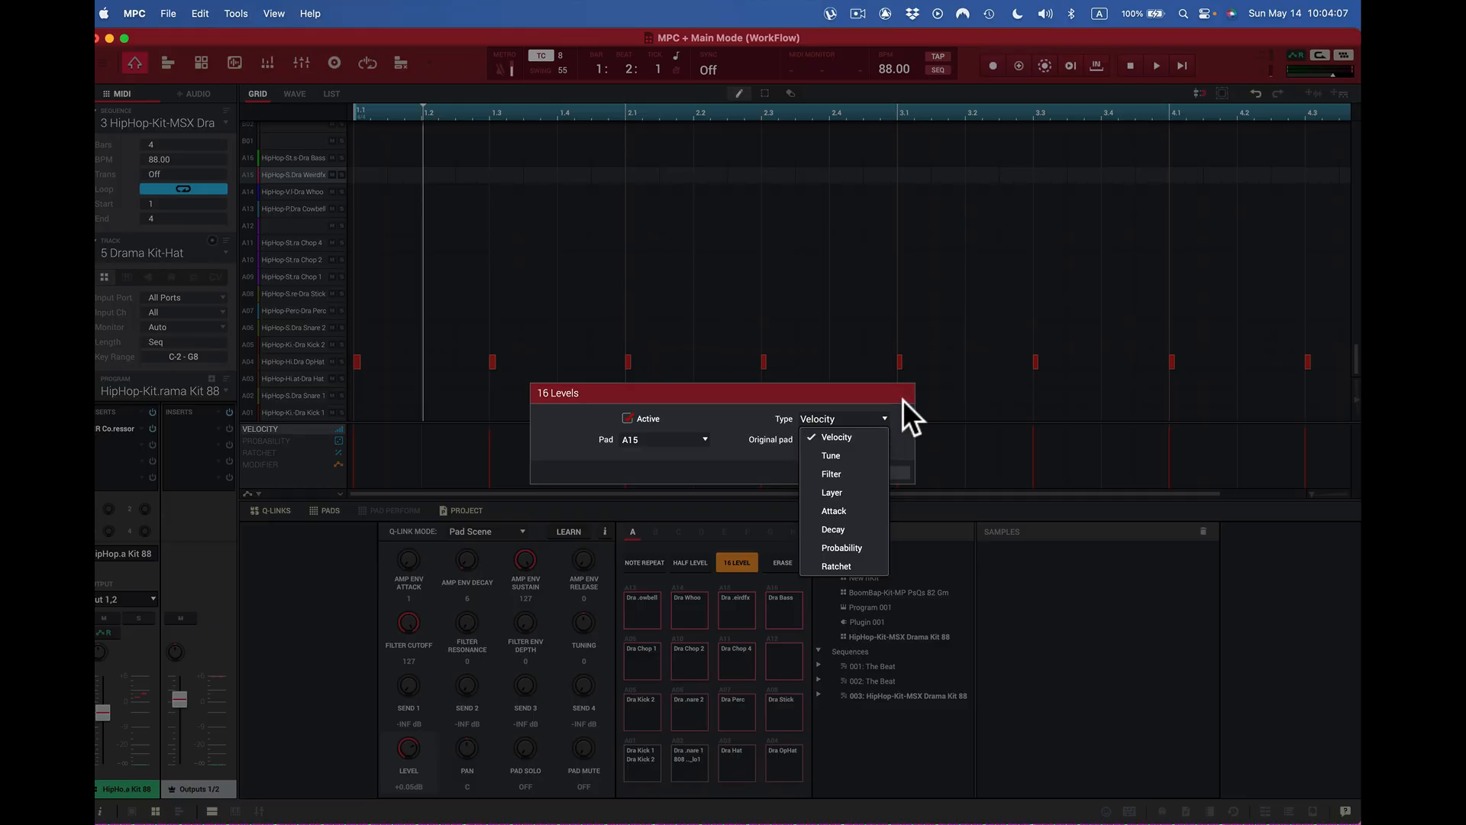
click(902, 400)
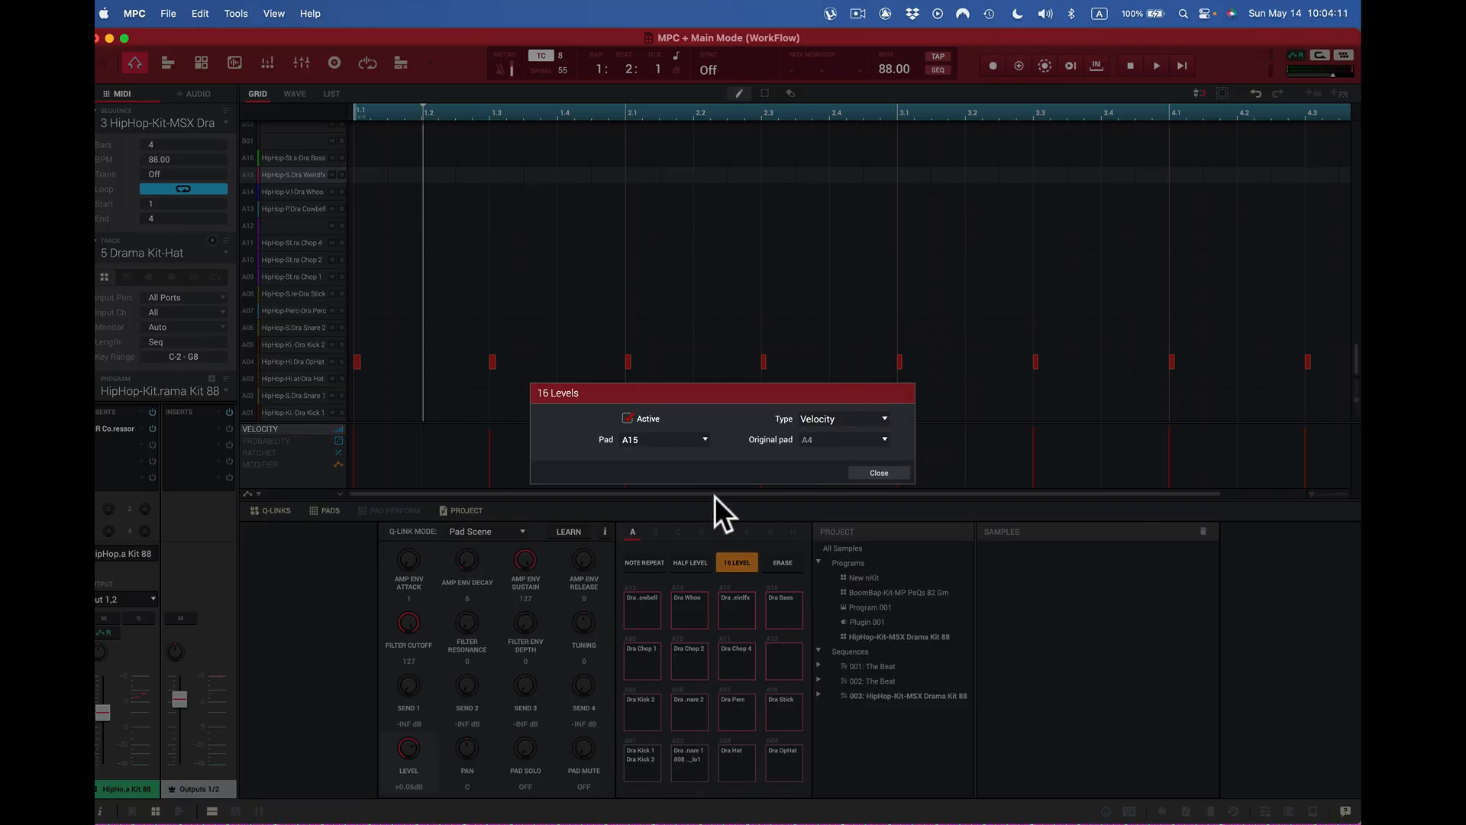
click(706, 440)
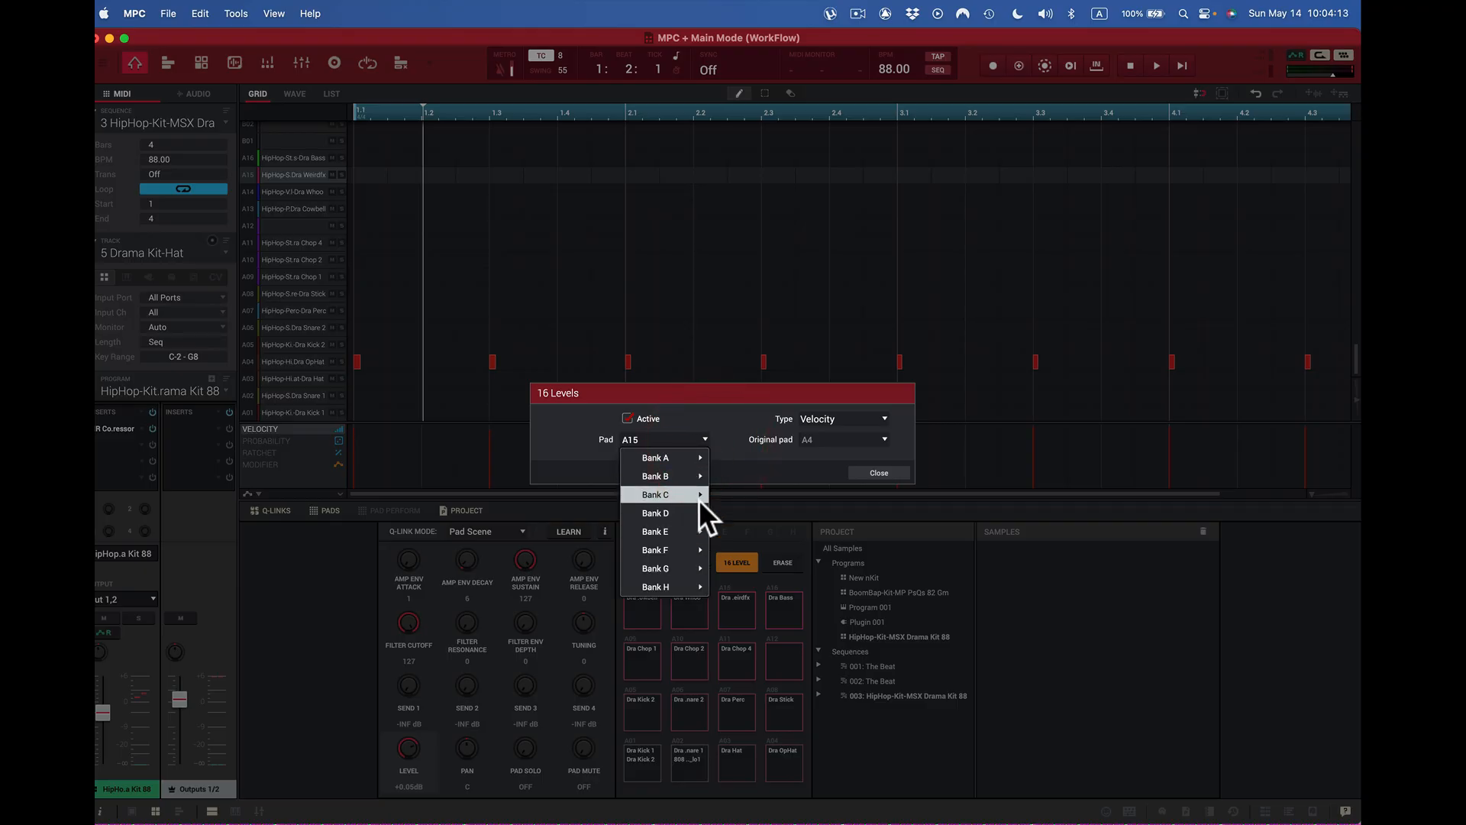
mouse_move(686, 457)
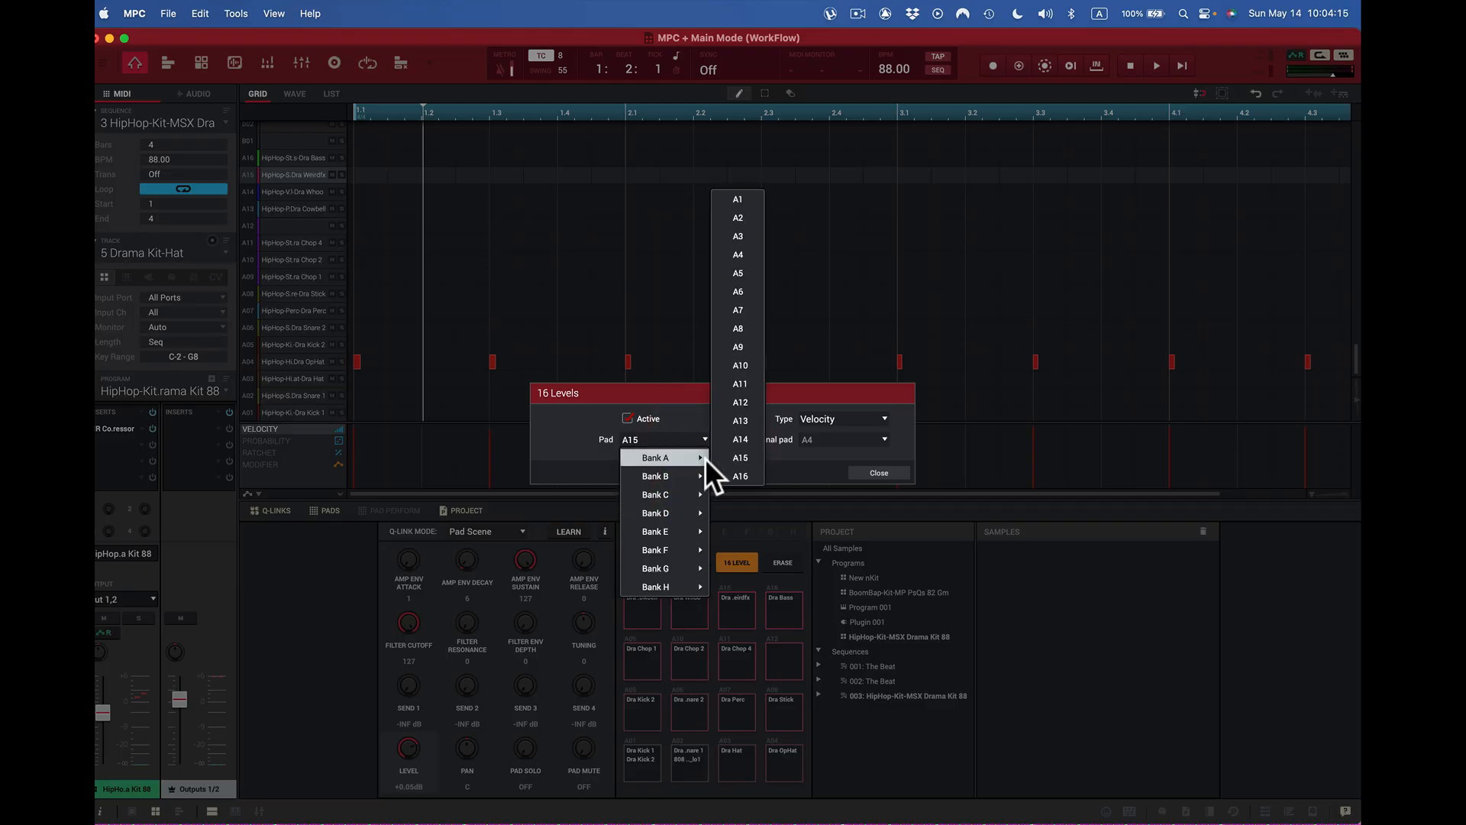
click(744, 201)
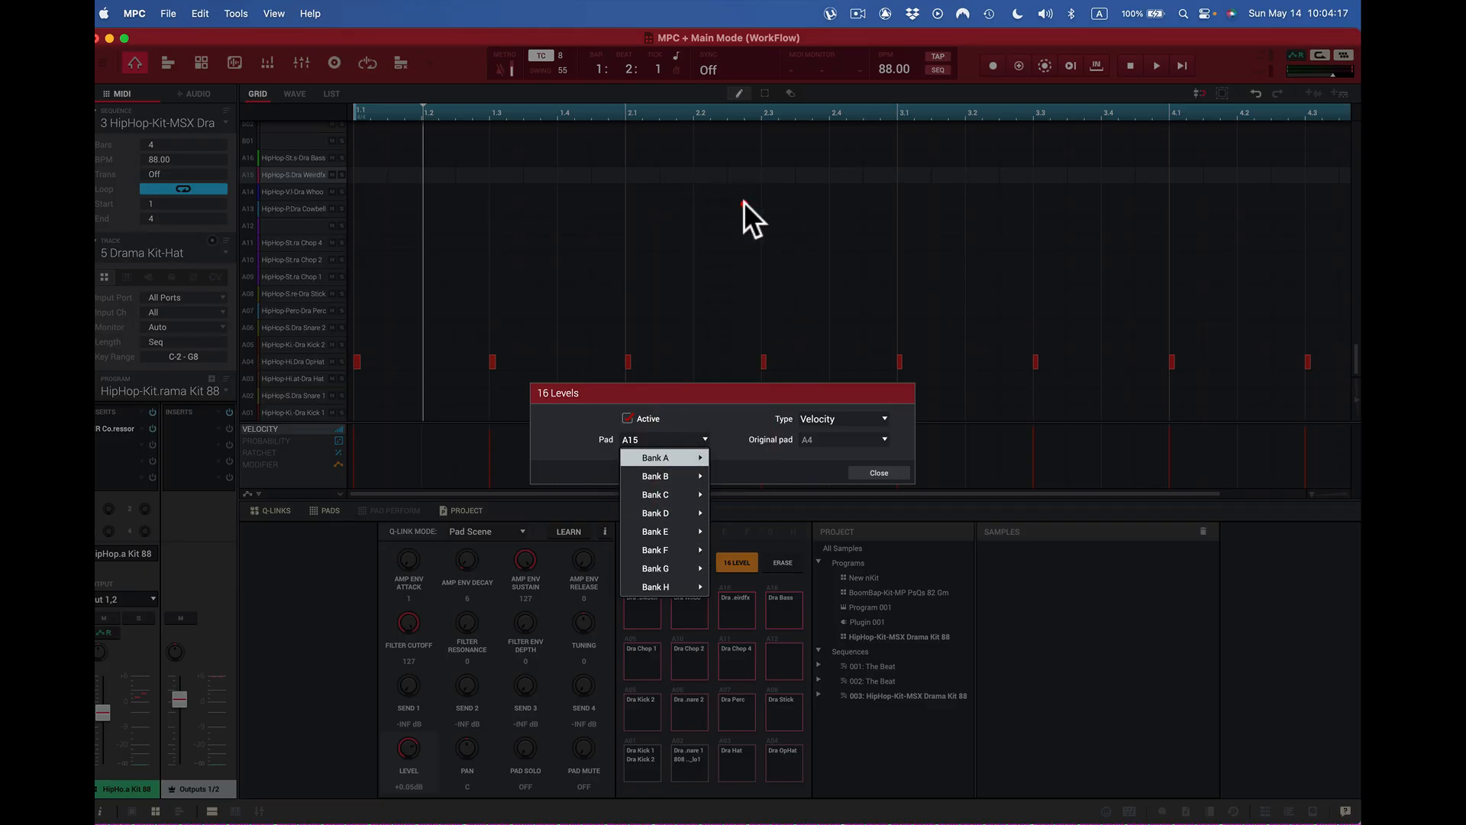
click(882, 471)
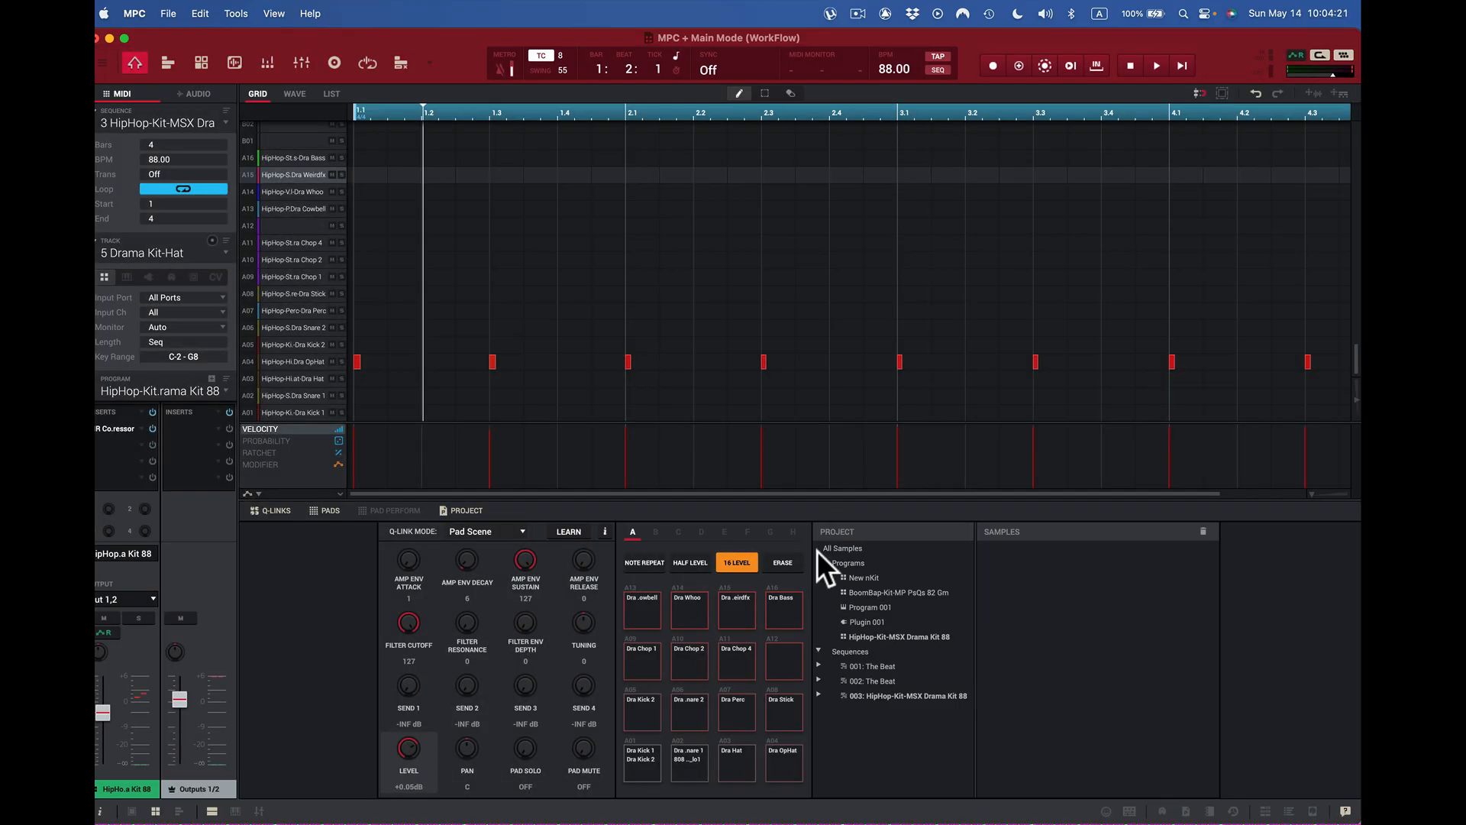
- Play pads across the 16 Levels grid to compare the kick's velocities from softest to loudest
click(650, 762)
click(649, 762)
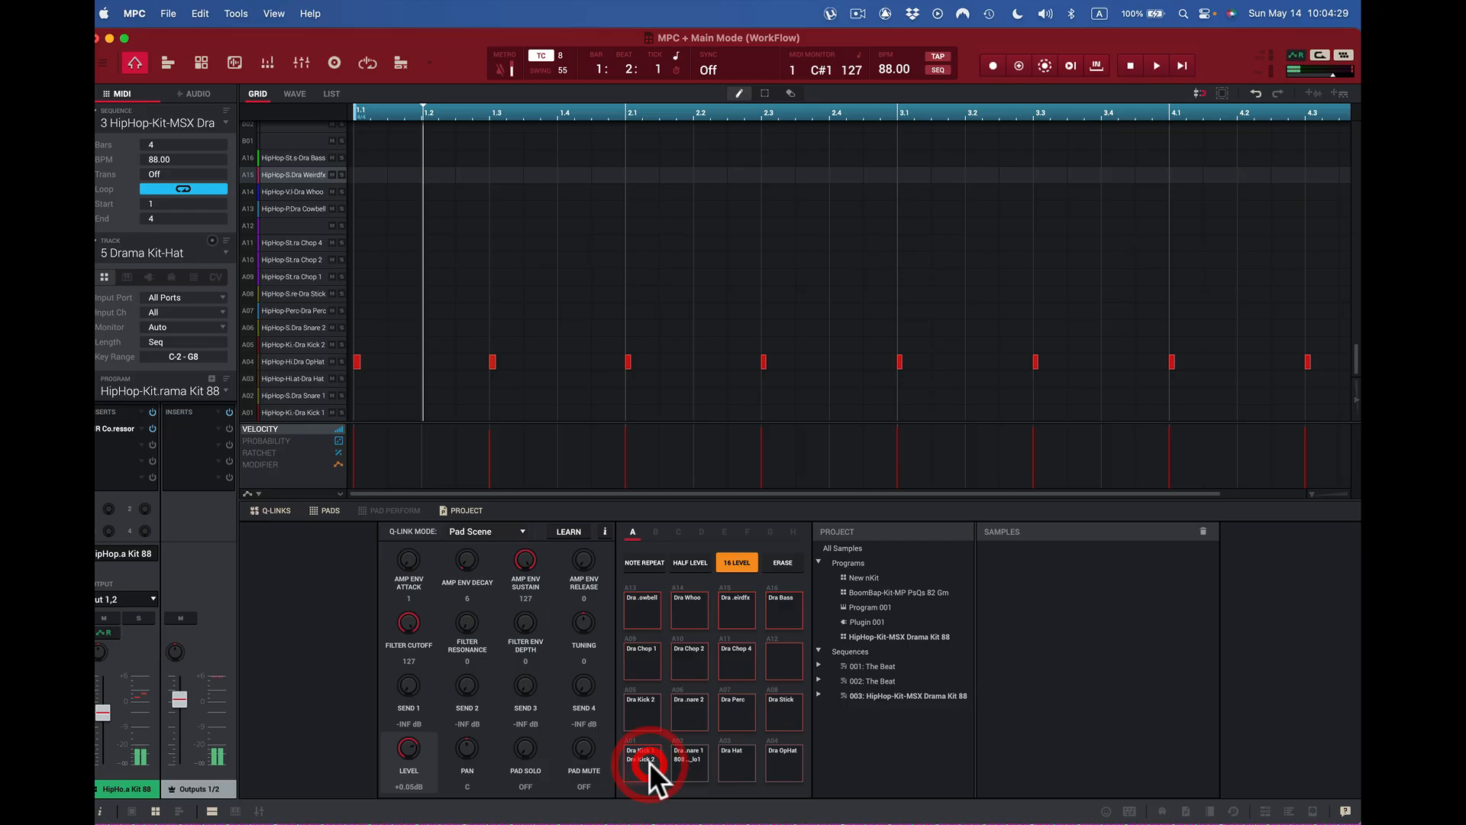
click(791, 612)
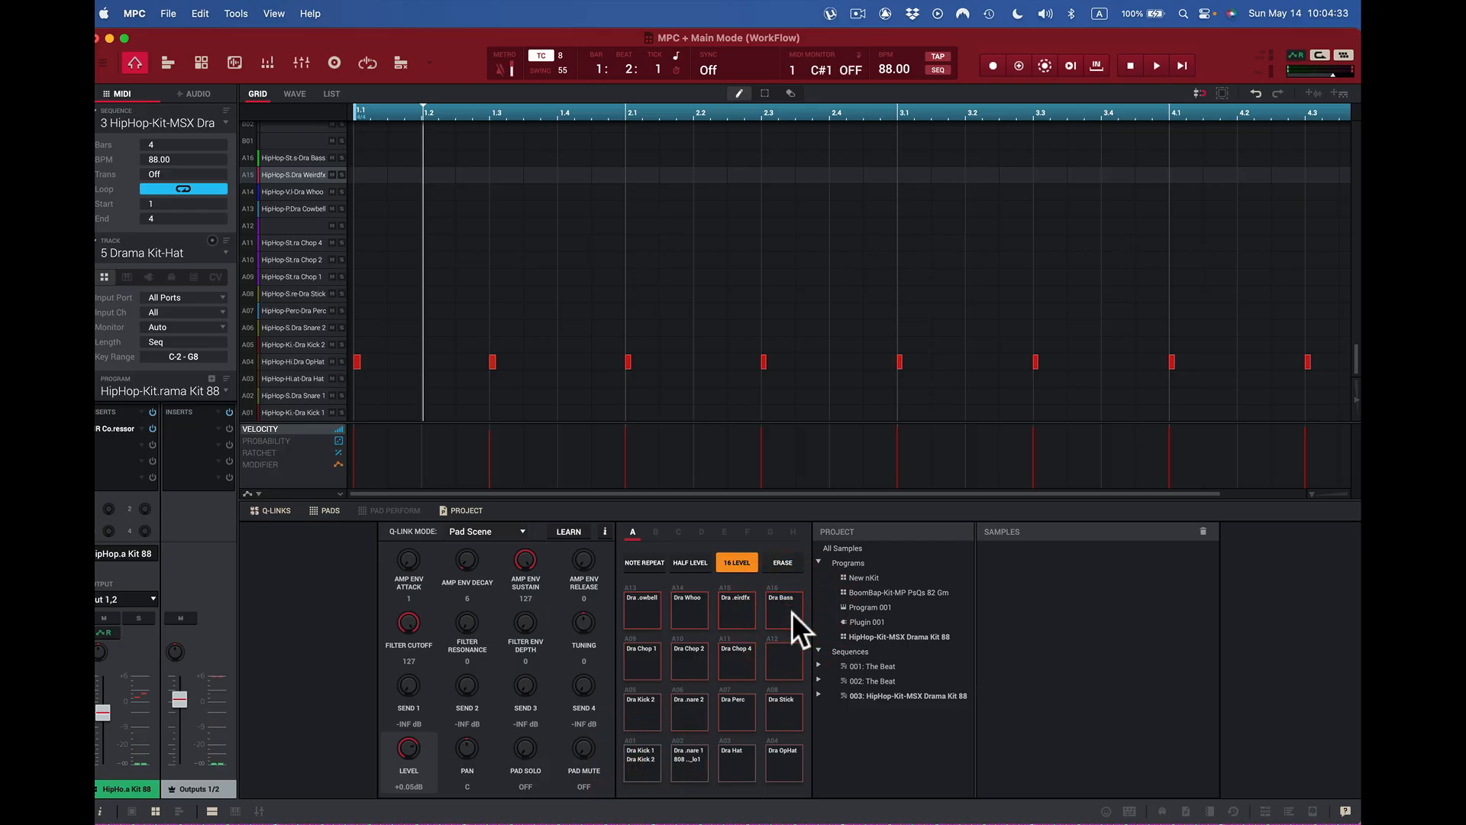
key(x)
key(v)
key(a)
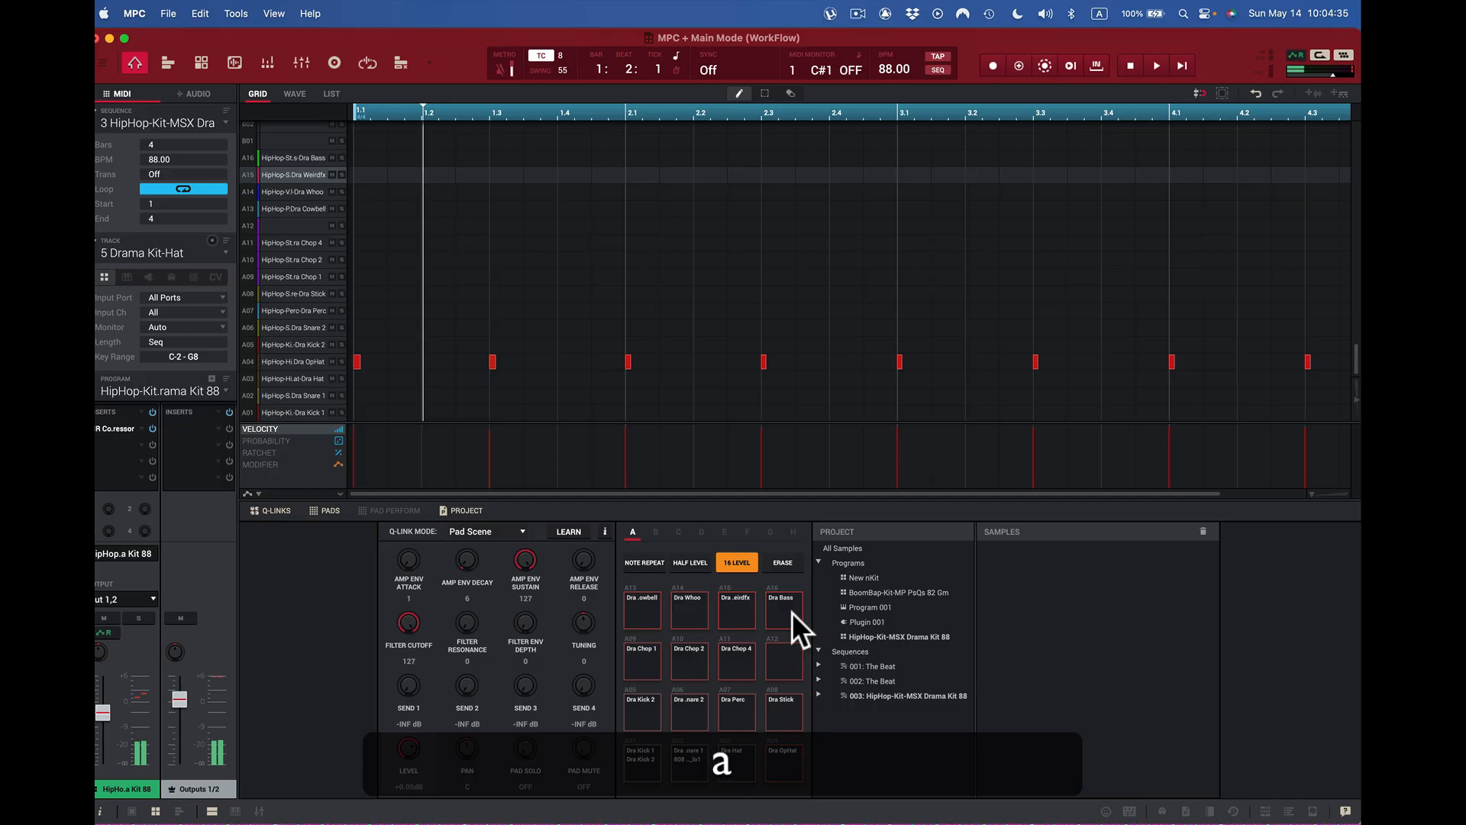
key(d)
key(q)
key(e)
key(r)
key(2)
key(4)
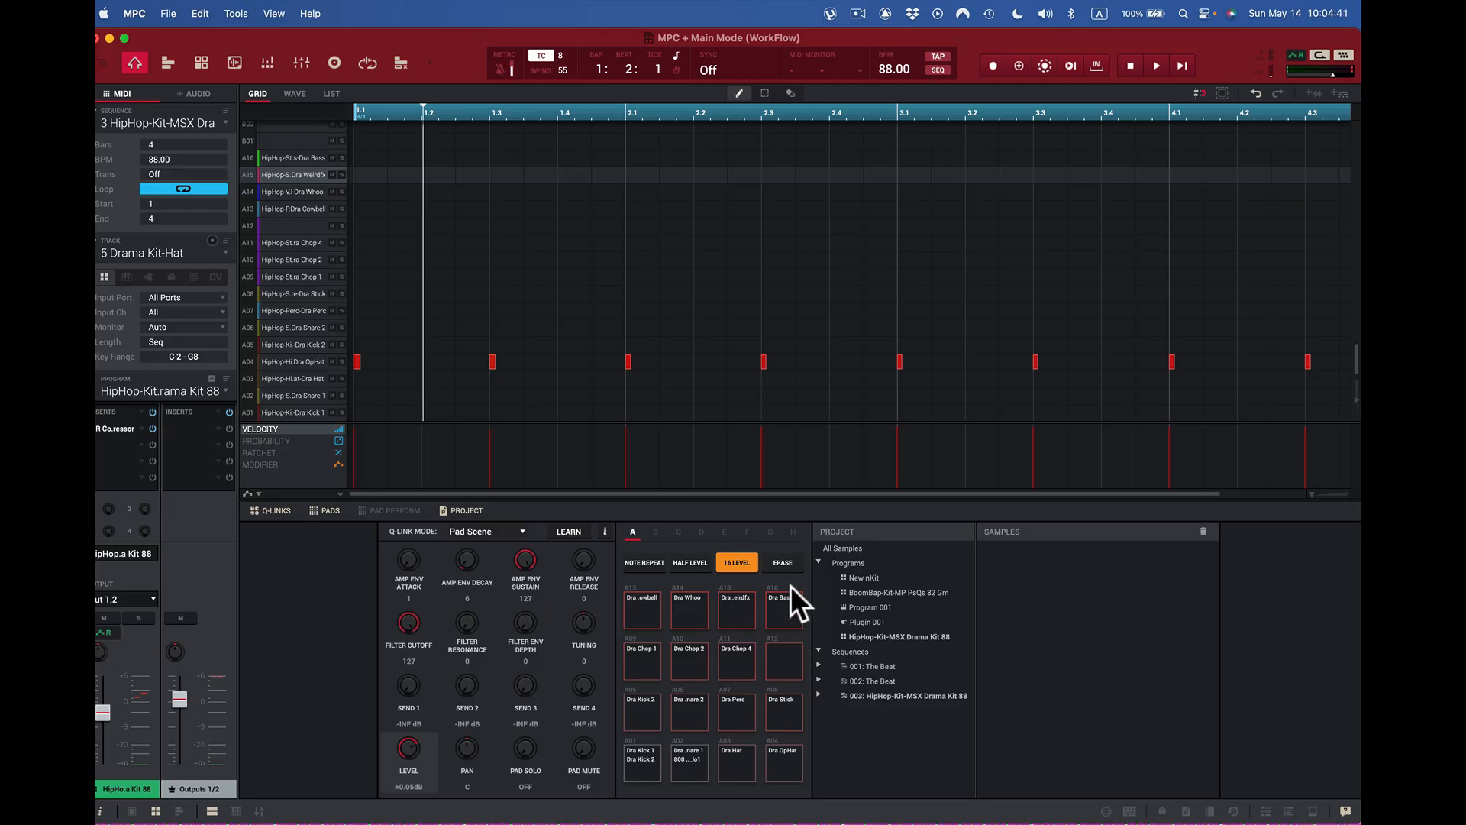
- Turn off 16 Levels and audition pads A16, A15, A14 and A1 through A4 with their own sounds
click(733, 563)
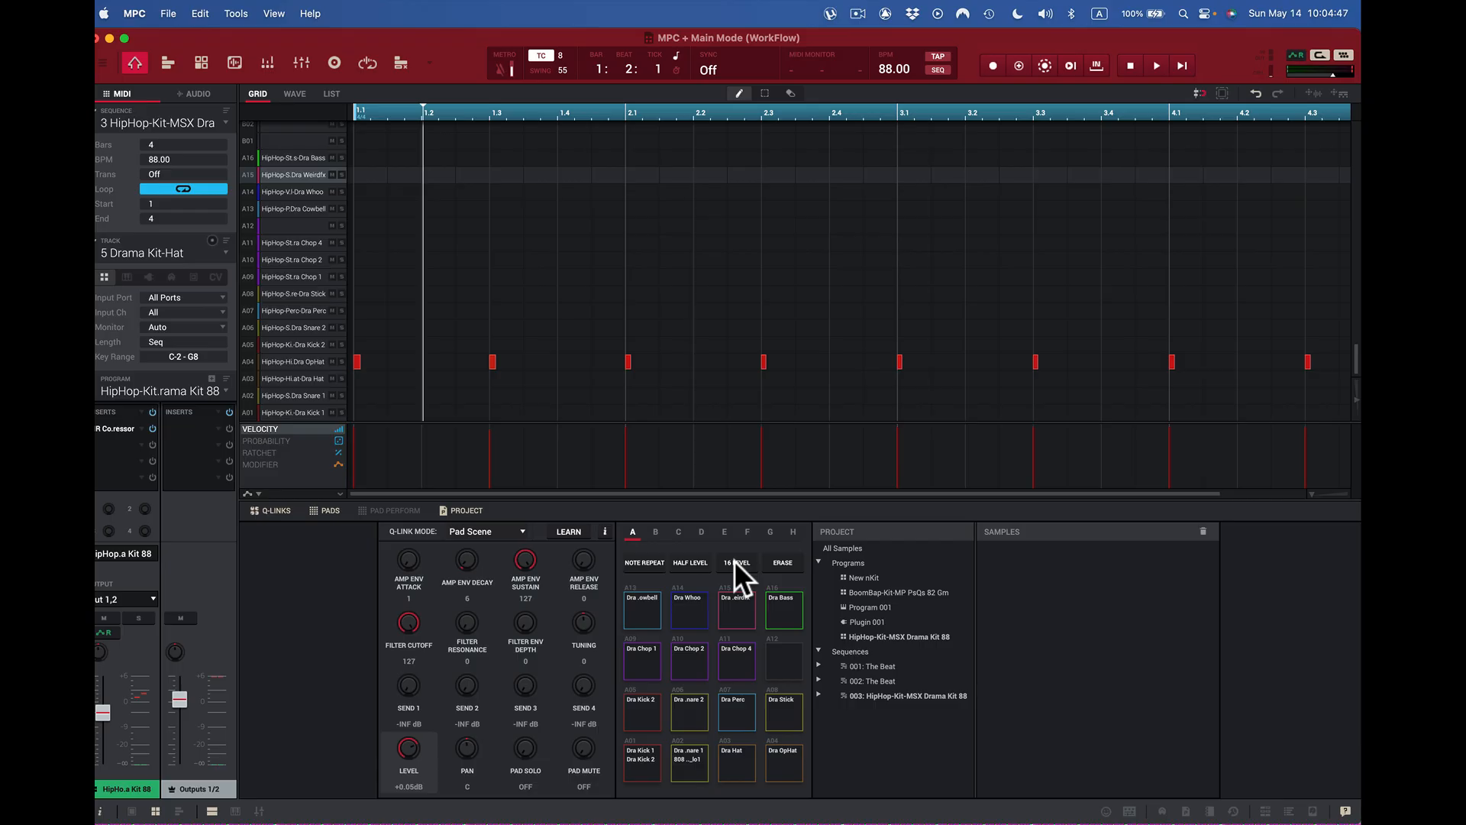
click(774, 608)
click(736, 612)
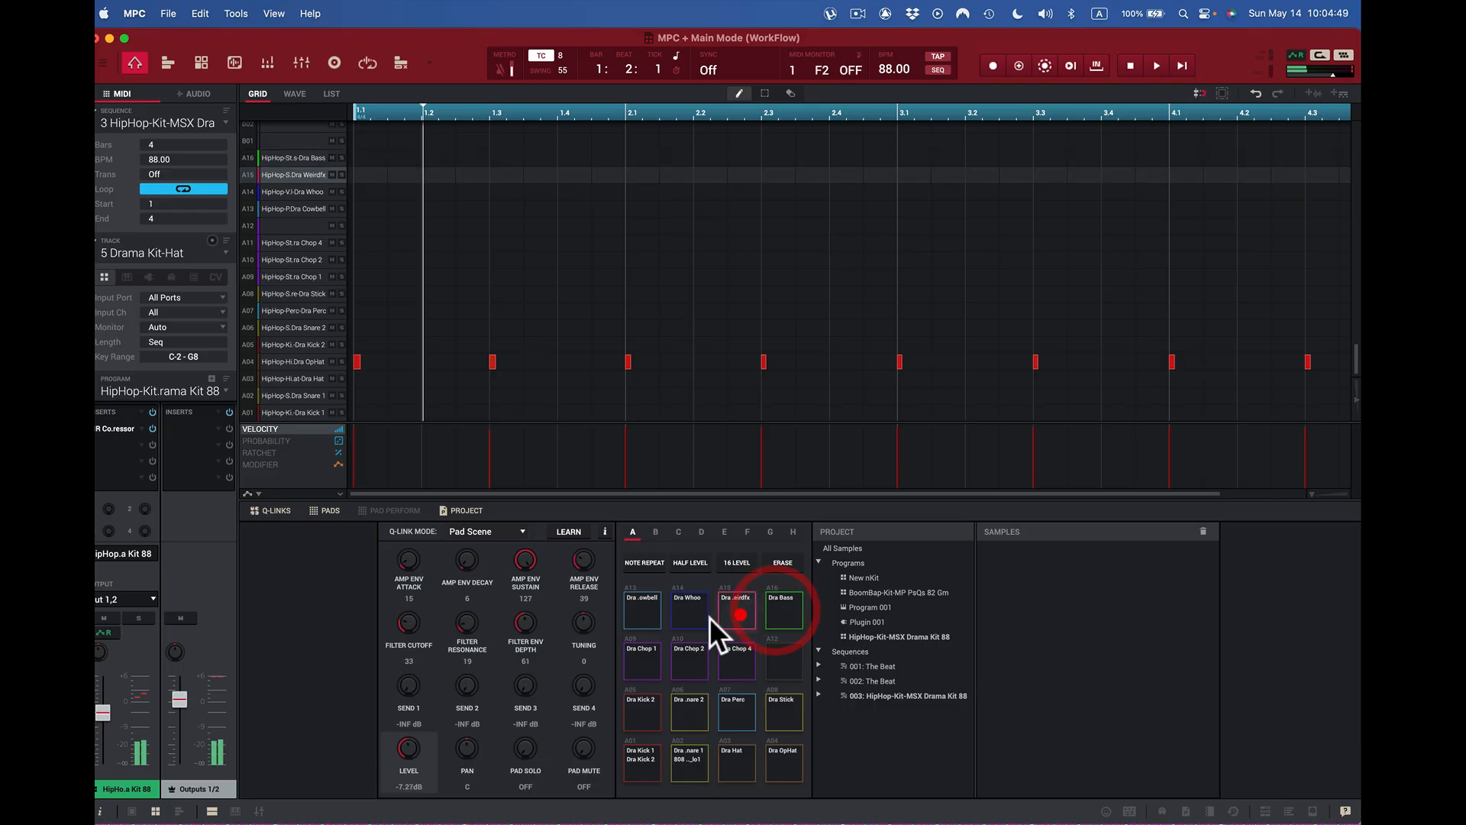
click(697, 622)
click(630, 776)
click(686, 770)
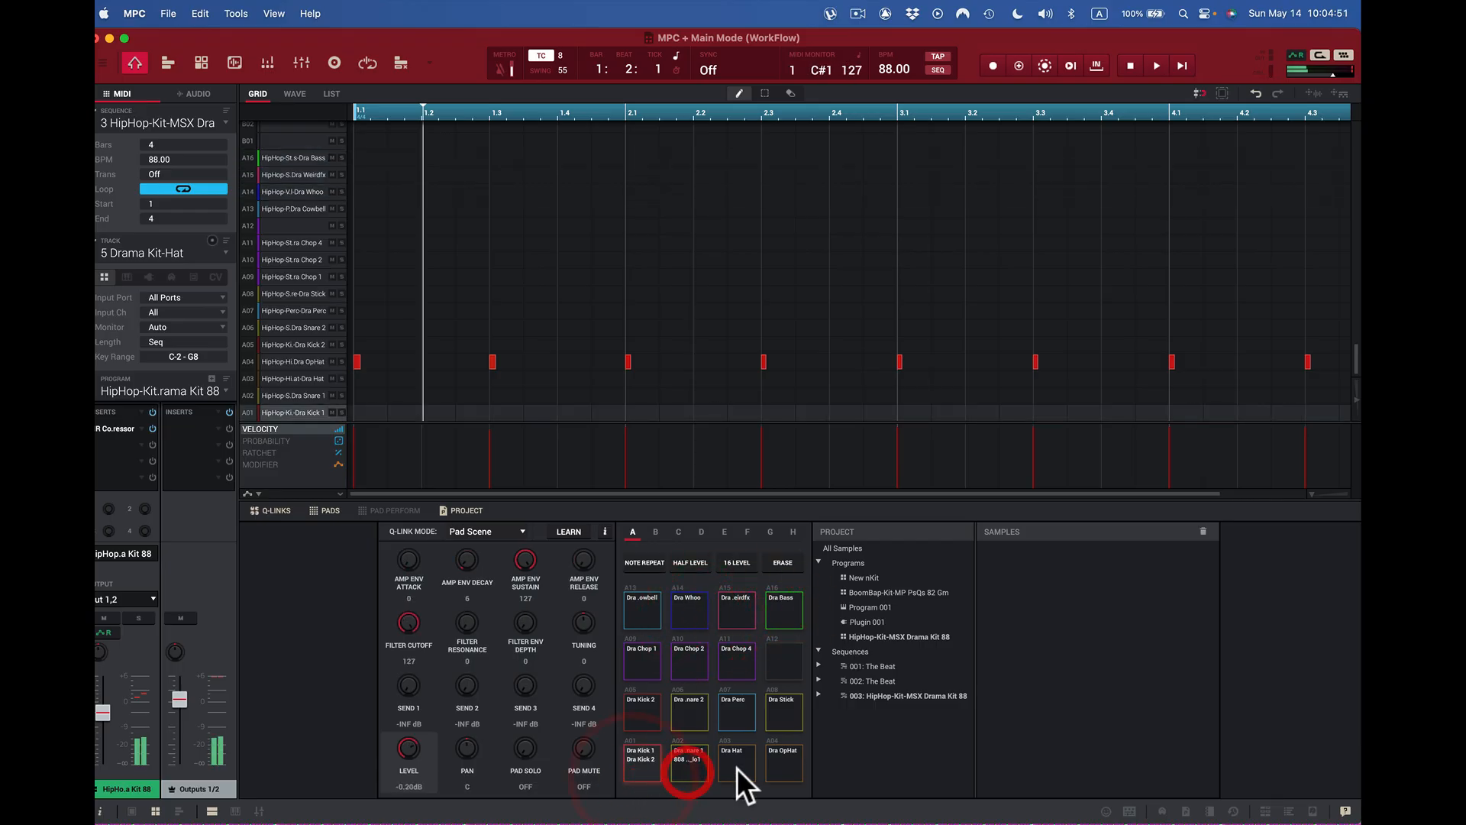
click(736, 768)
click(785, 763)
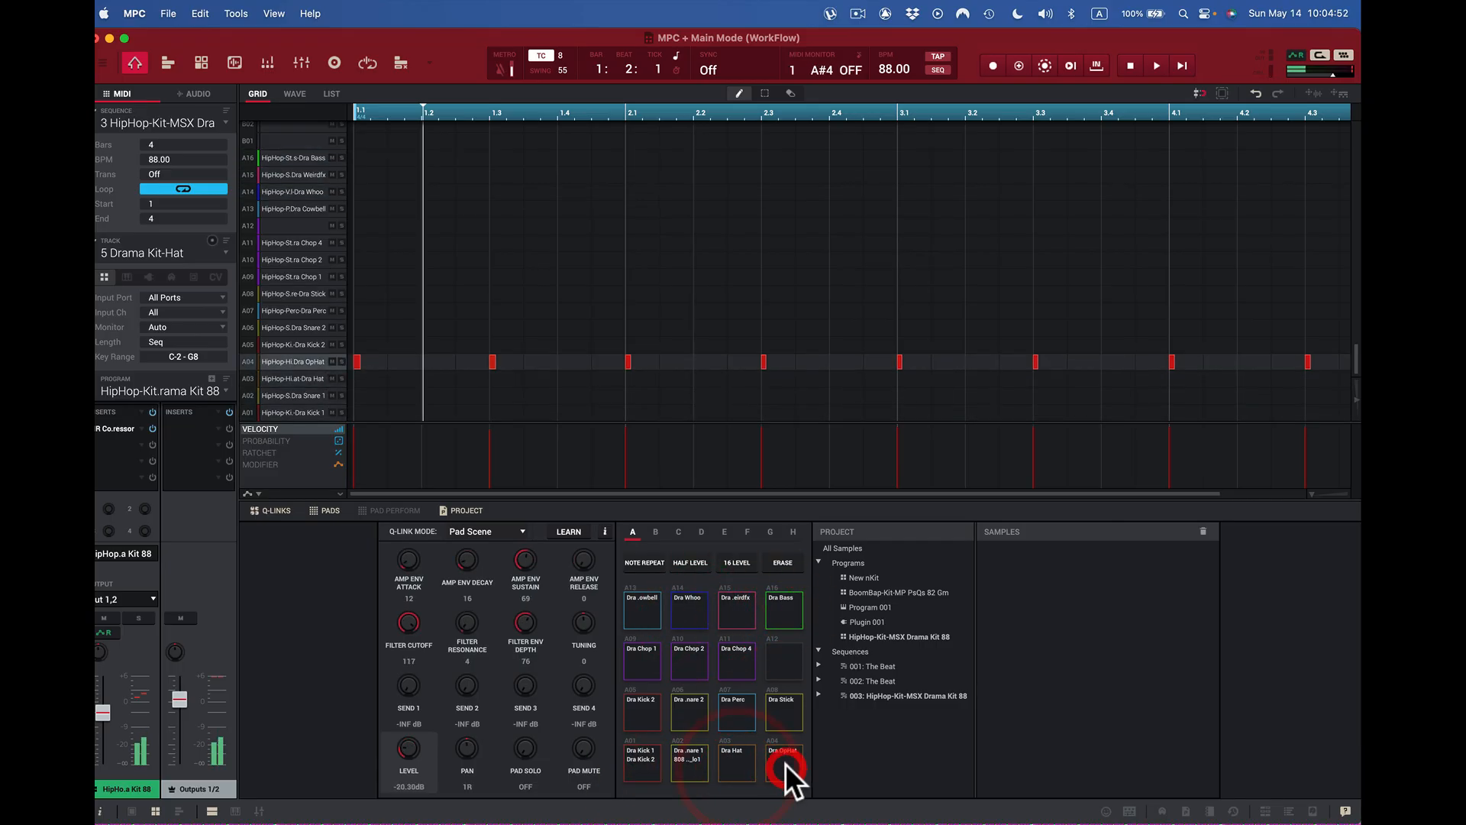
- Turn on 16 Levels with the Tune type for pad A13, keeping A4 as the original pad
click(741, 562)
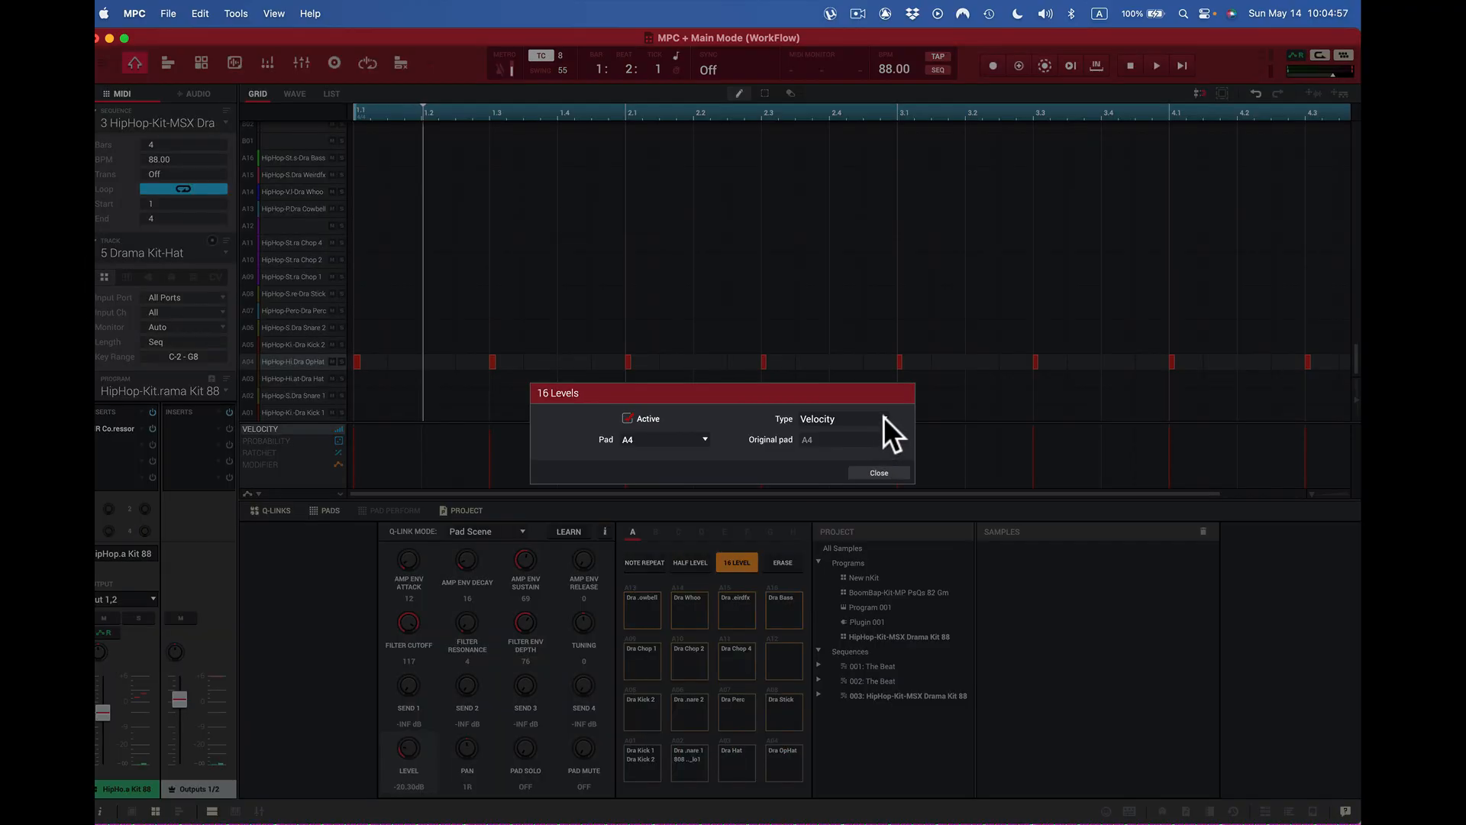
click(884, 417)
click(858, 455)
click(704, 438)
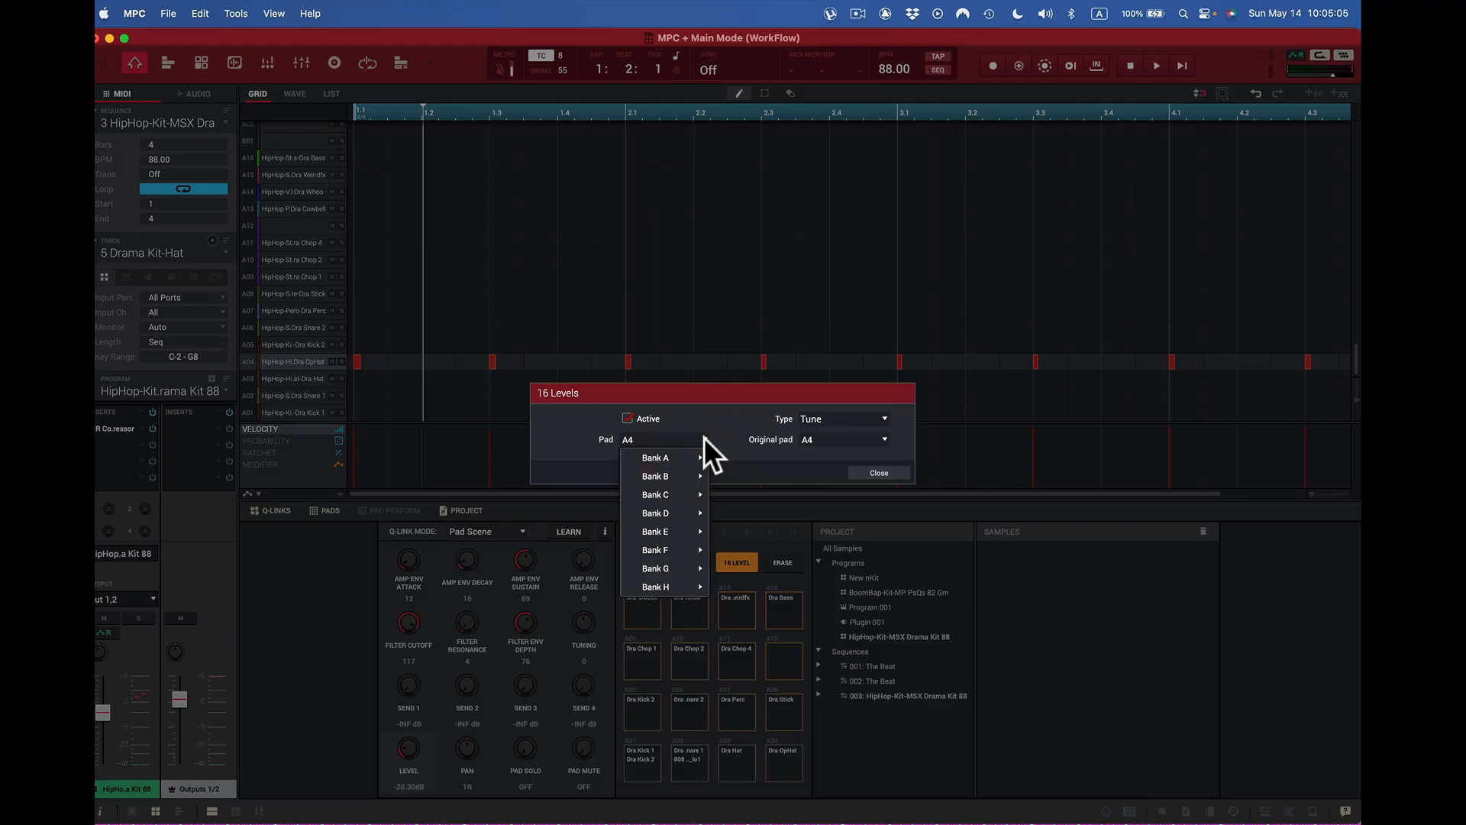
mouse_move(697, 455)
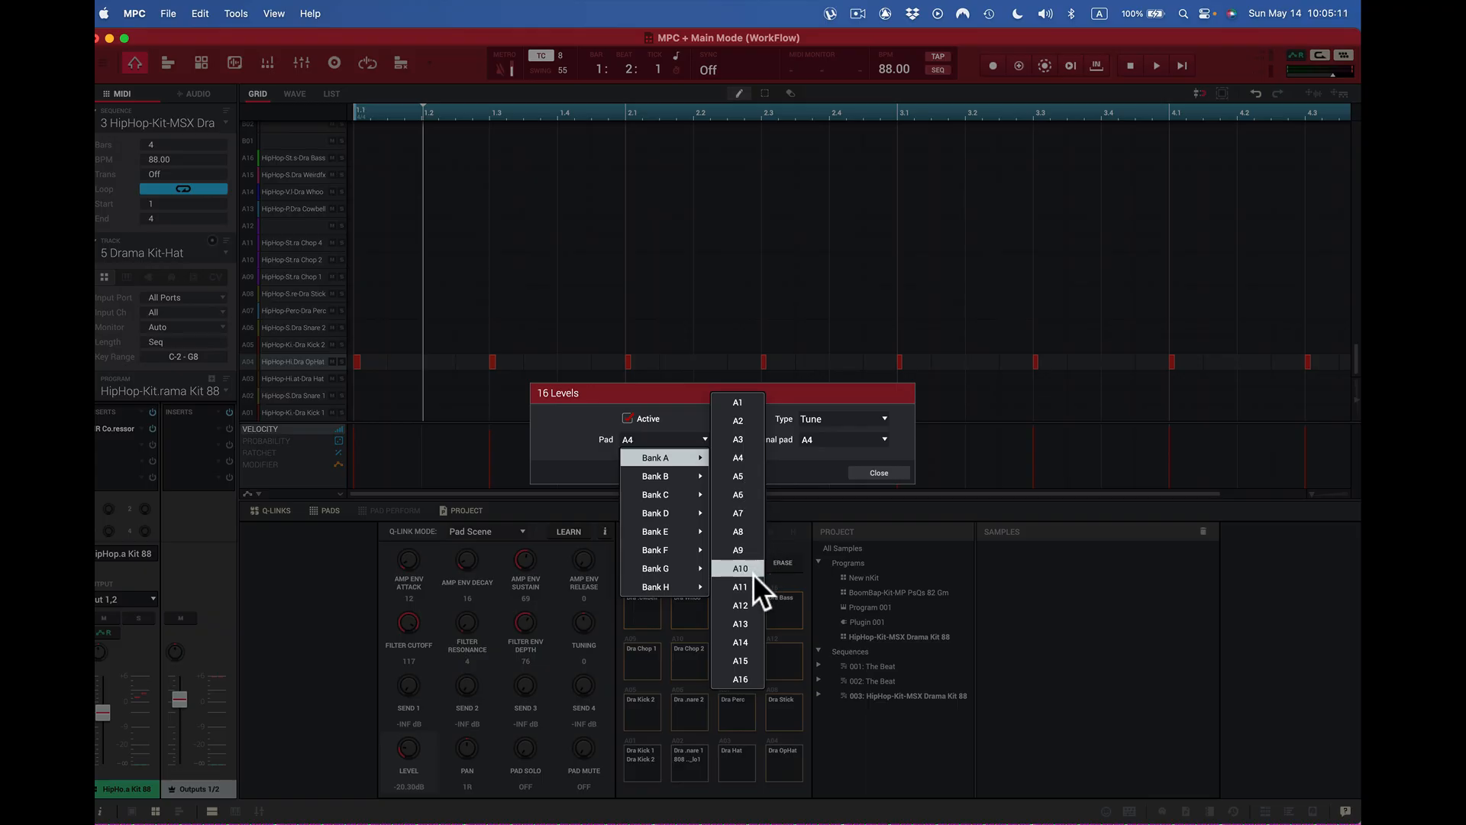
click(746, 621)
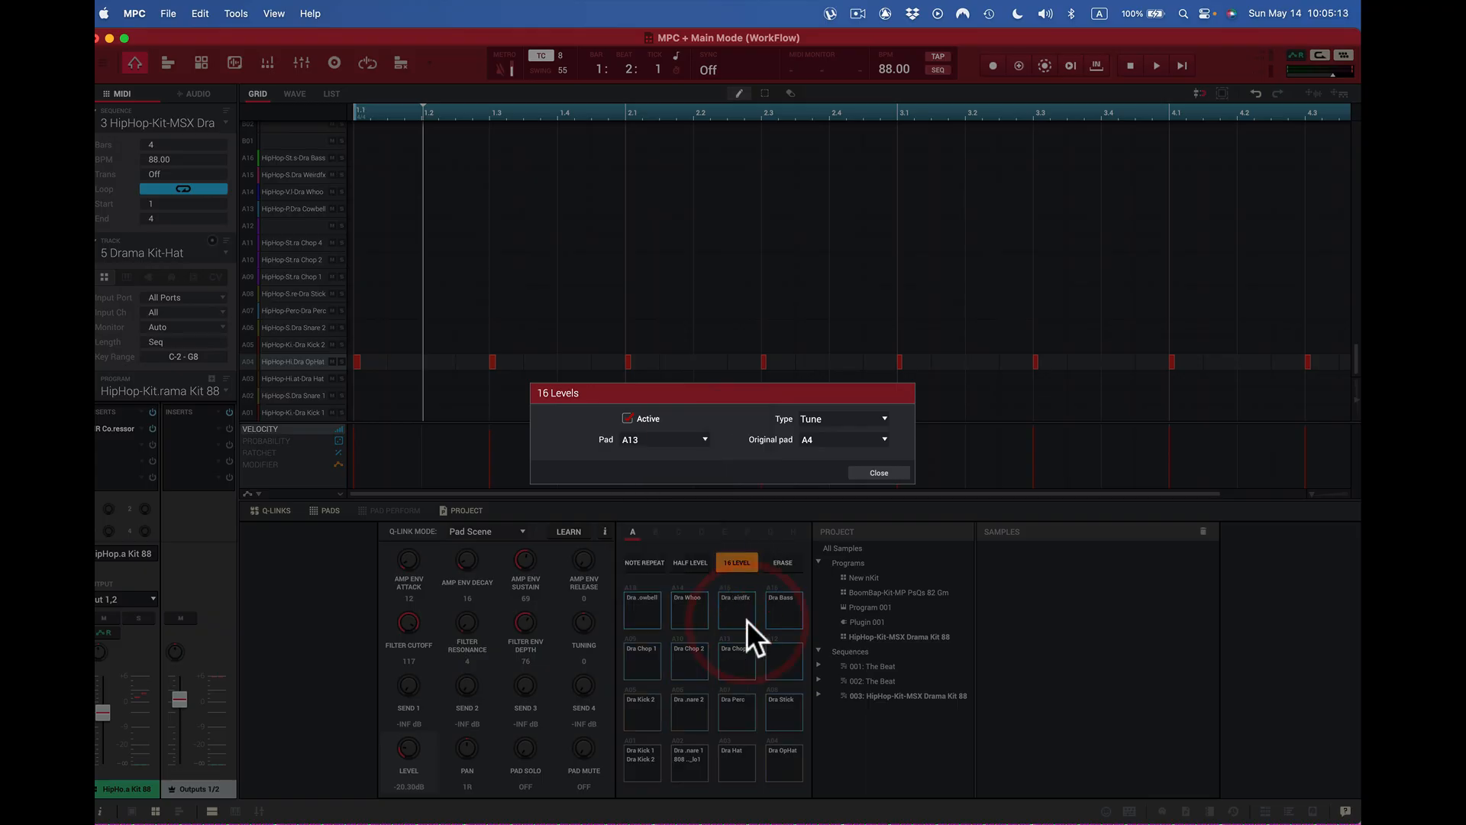
click(879, 472)
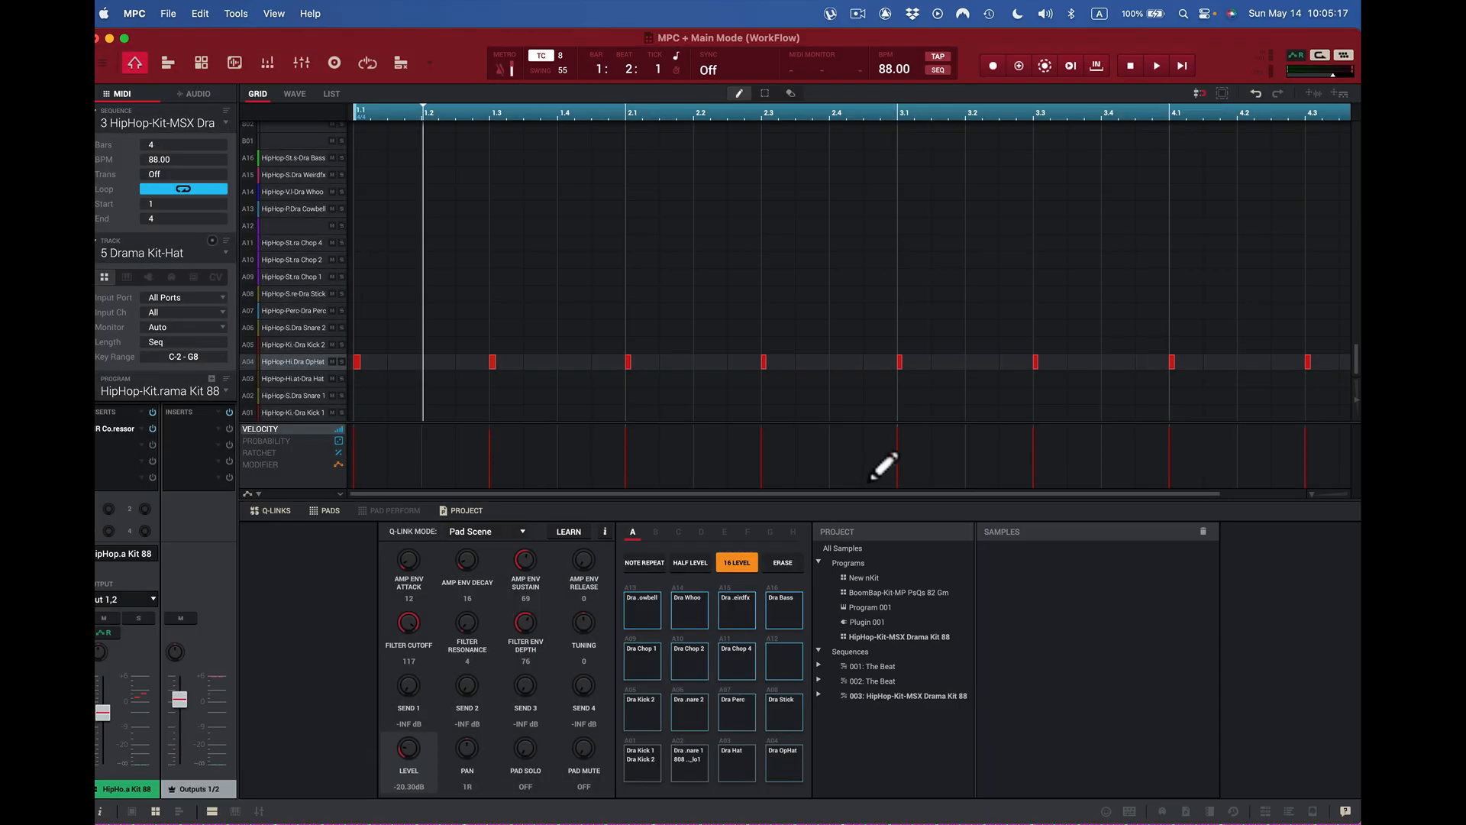
- Play pads across the 16 Levels grid to compare the cowbell's different tunings
click(782, 601)
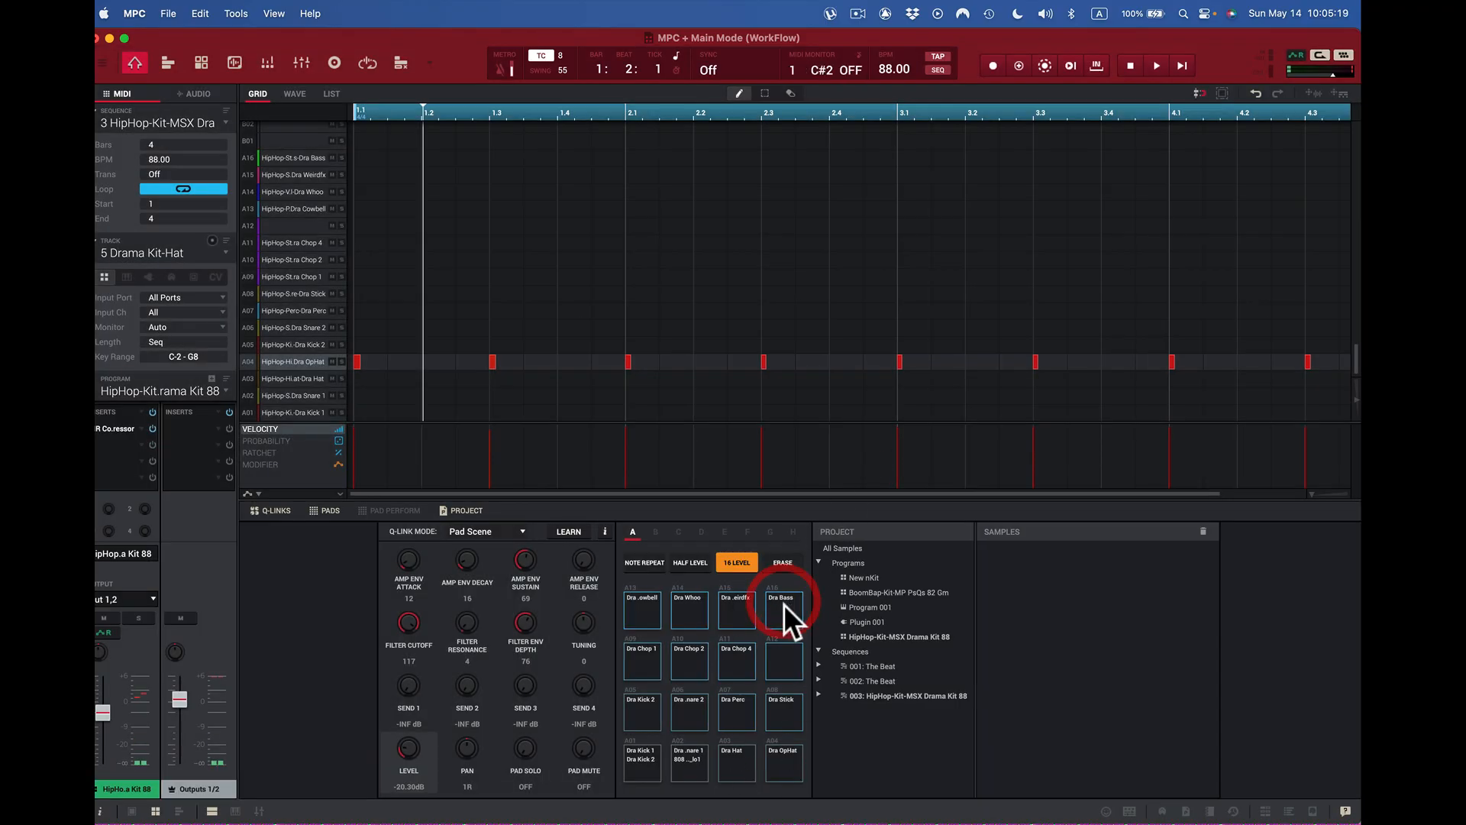
click(783, 603)
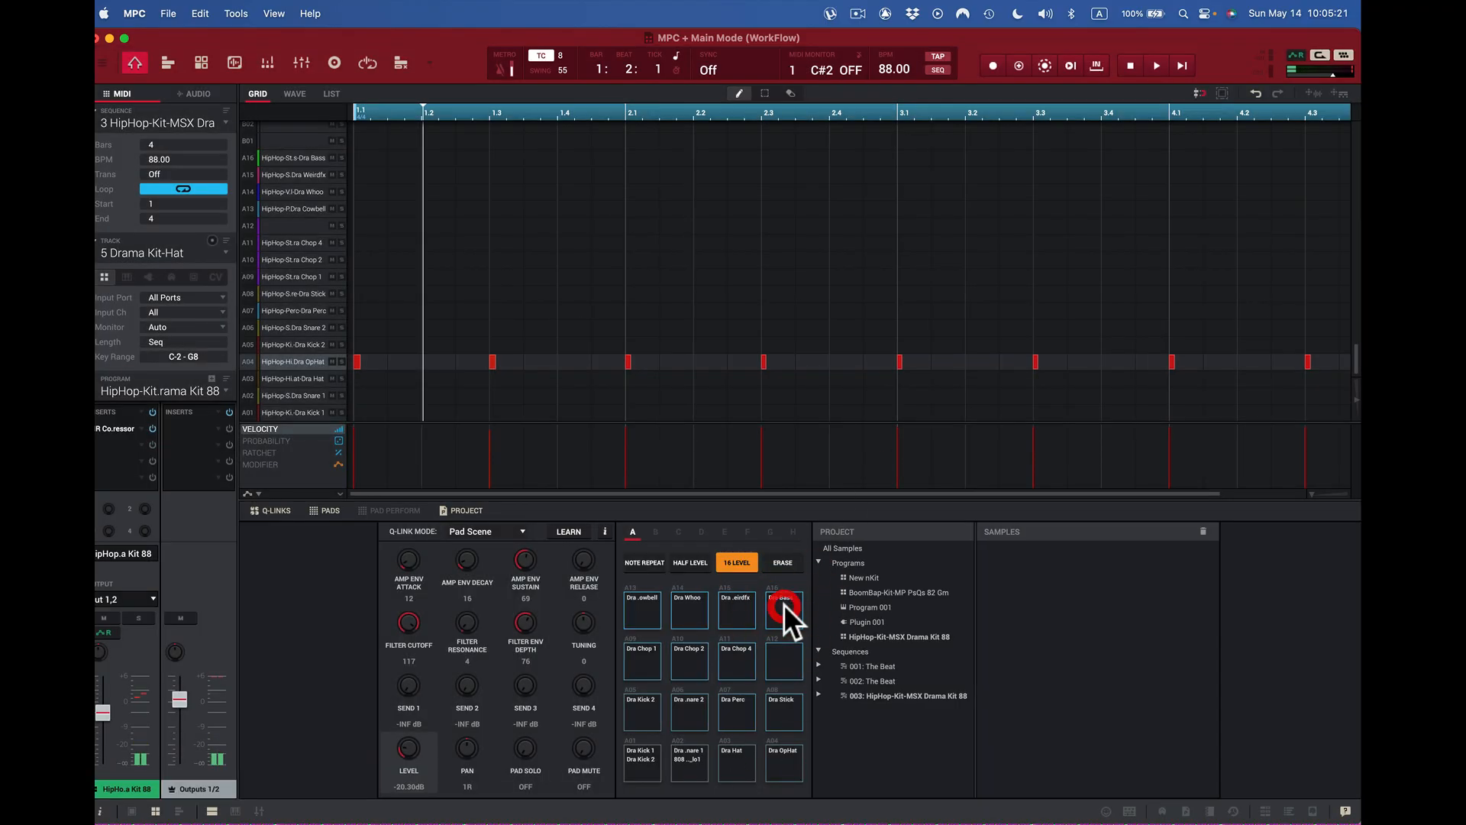
key(3)
key(2)
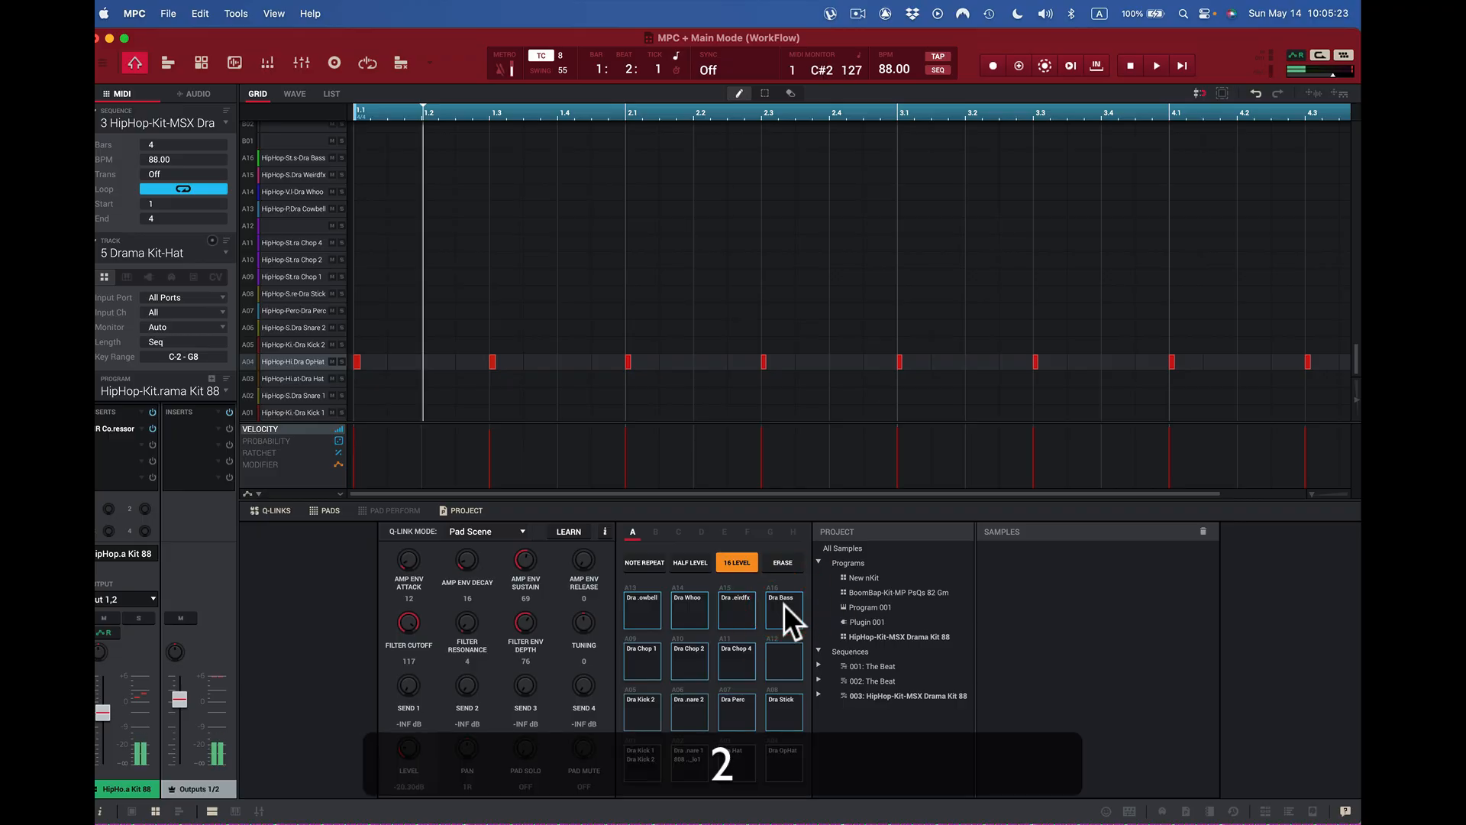
key(1)
key(r)
key(e)
key(w)
key(q)
key(f)
key(s)
key(a)
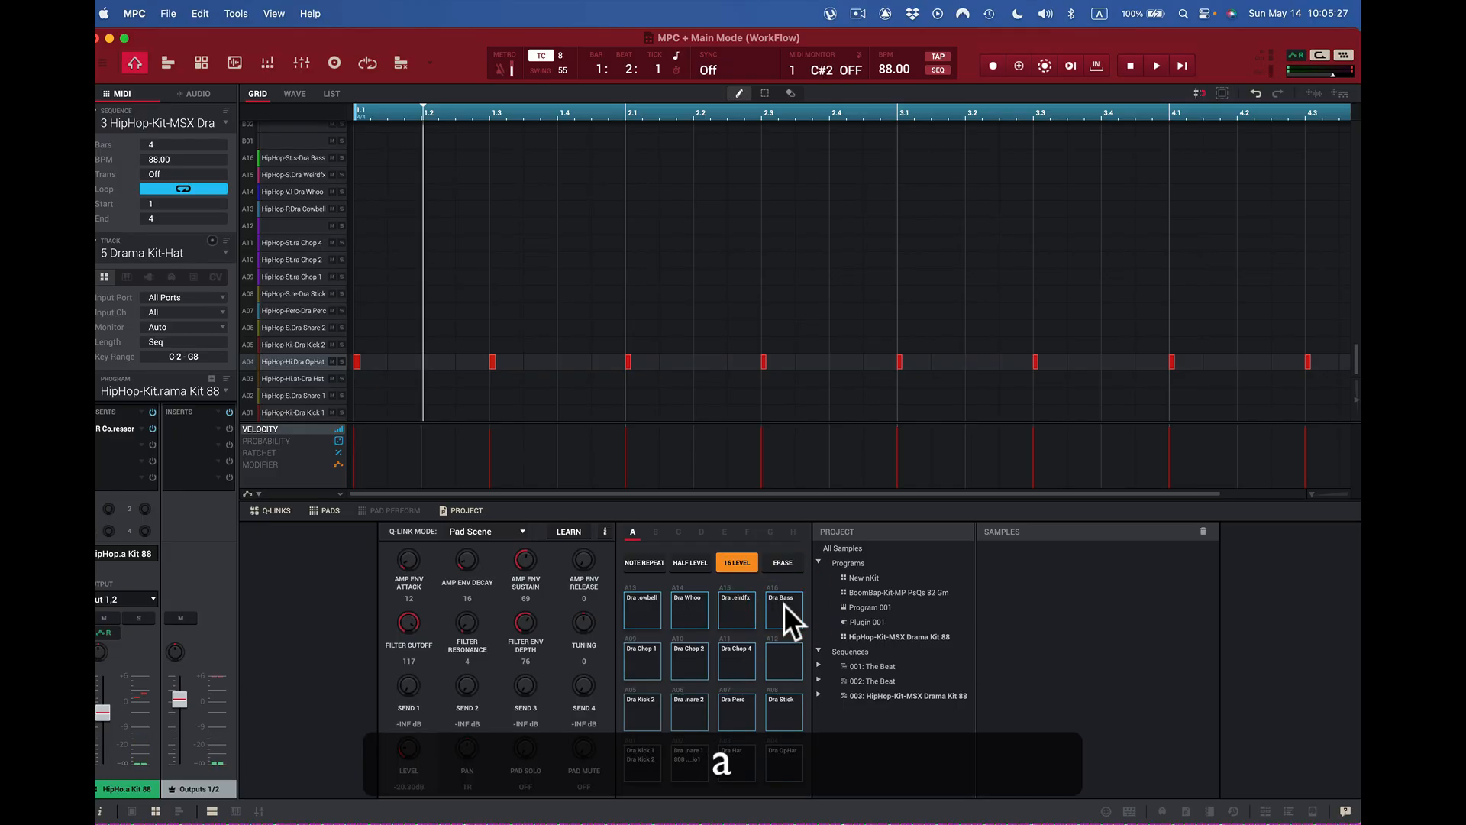
key(c)
key(x)
key(z)
key(v)
key(z)
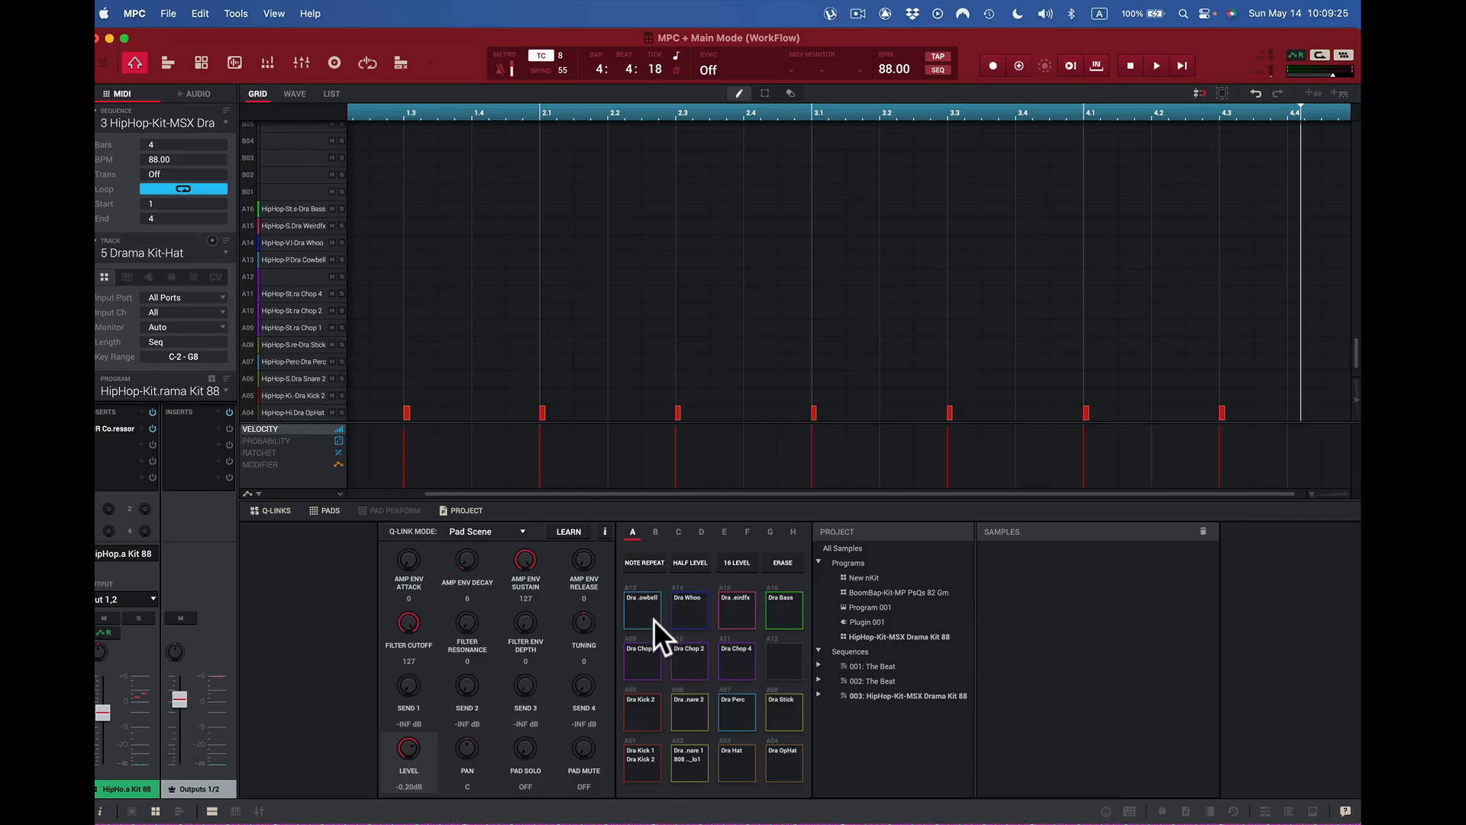
- Open pad A09's Dra Chop 1 sample in Sample Edit and audition playback from and to its start point
click(643, 658)
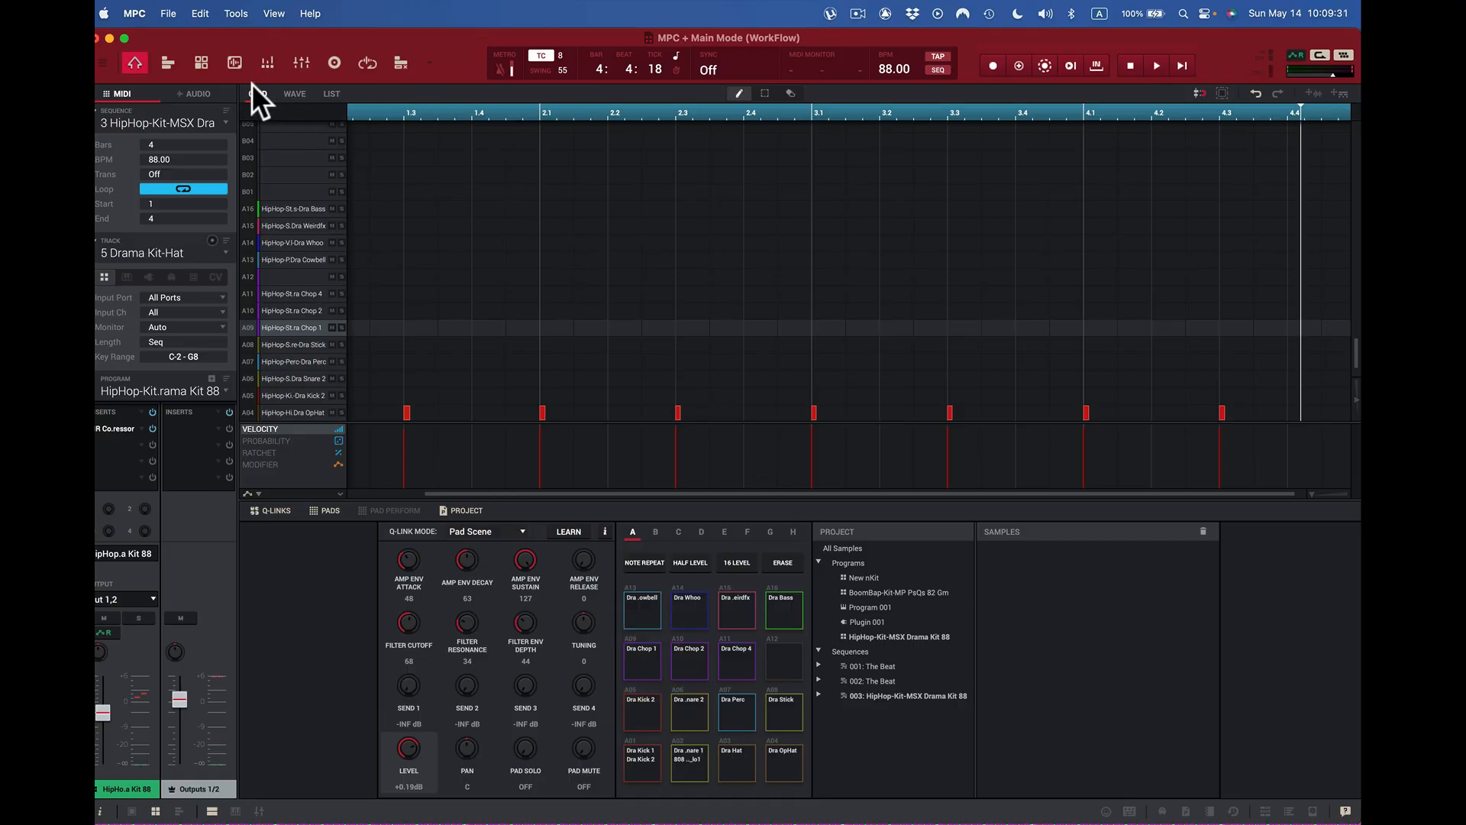
click(234, 61)
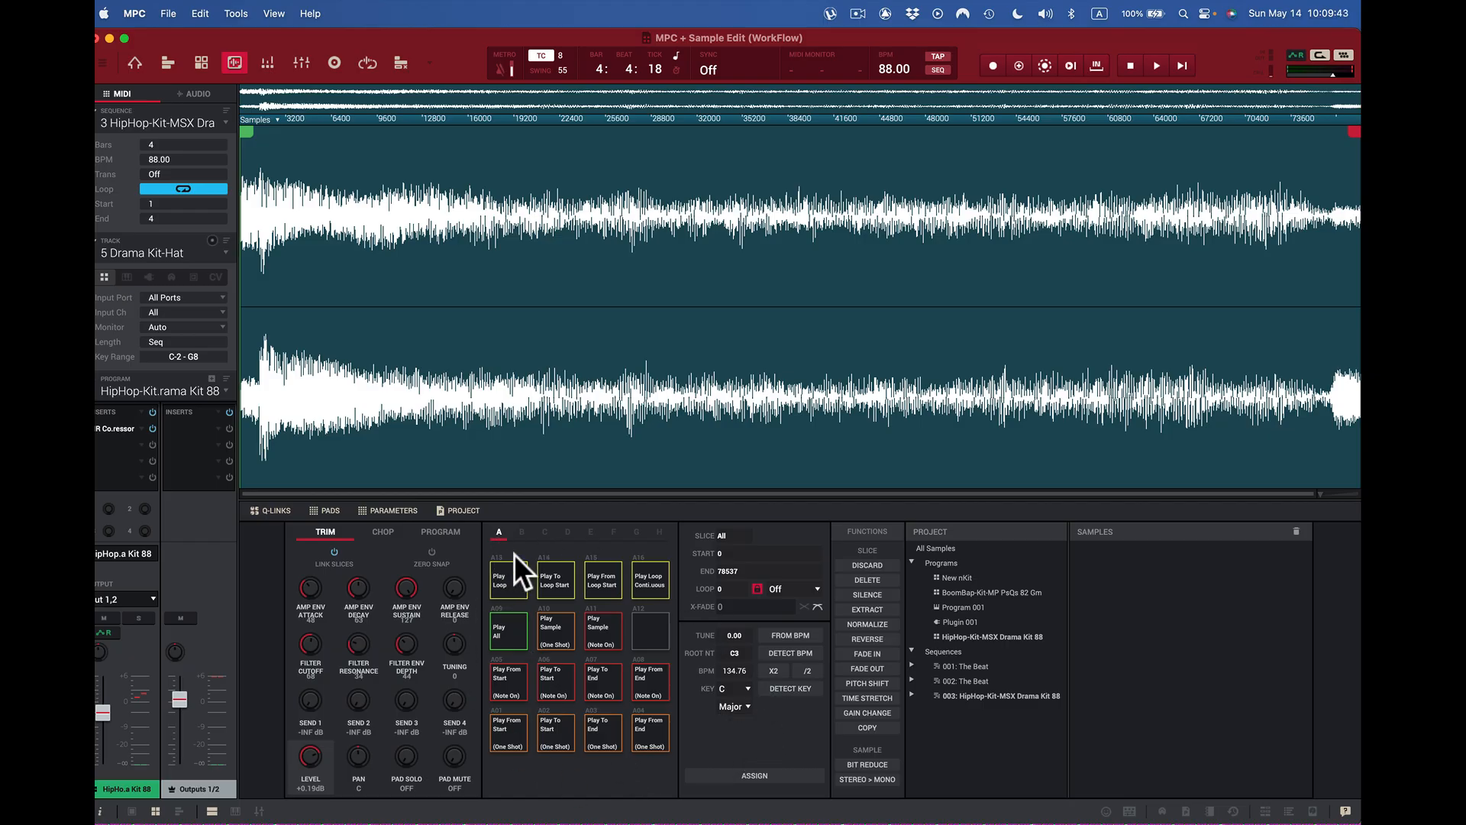
click(505, 726)
click(542, 727)
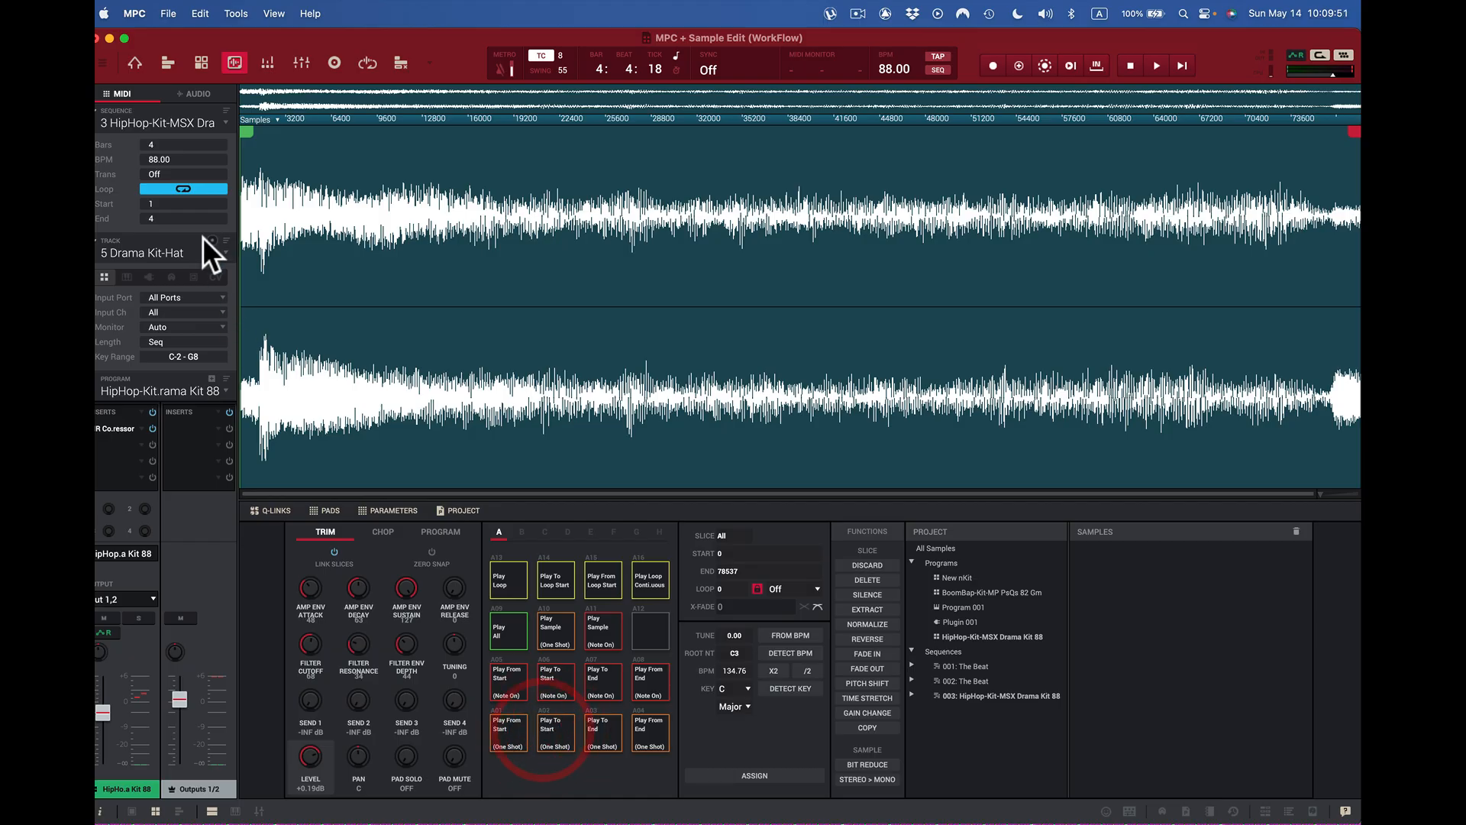
- Move the sample's start point to about 7398 and end point to about 71398, and play it from the start point
drag(247, 132, 351, 143)
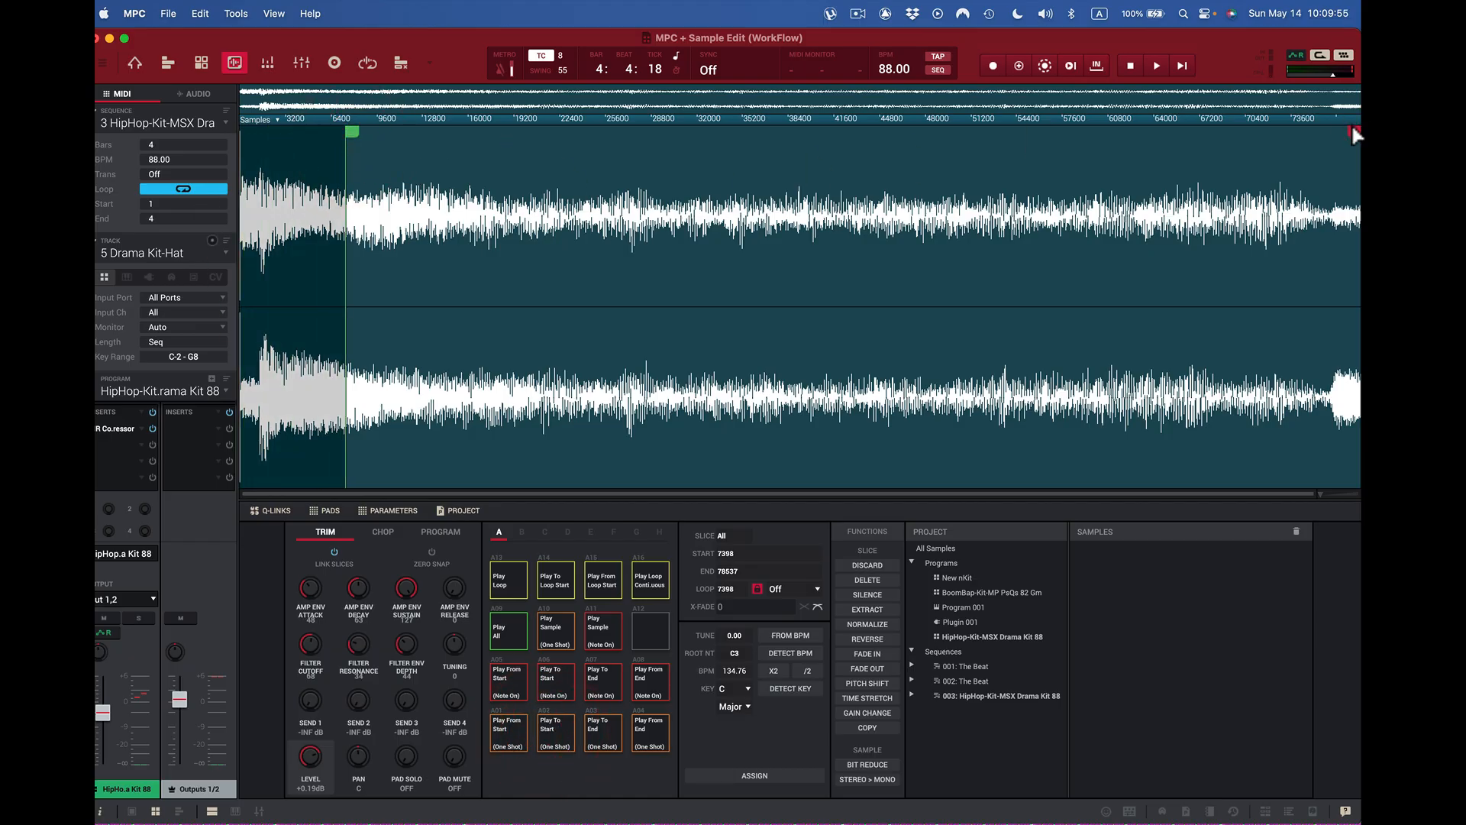
drag(1353, 130, 1259, 133)
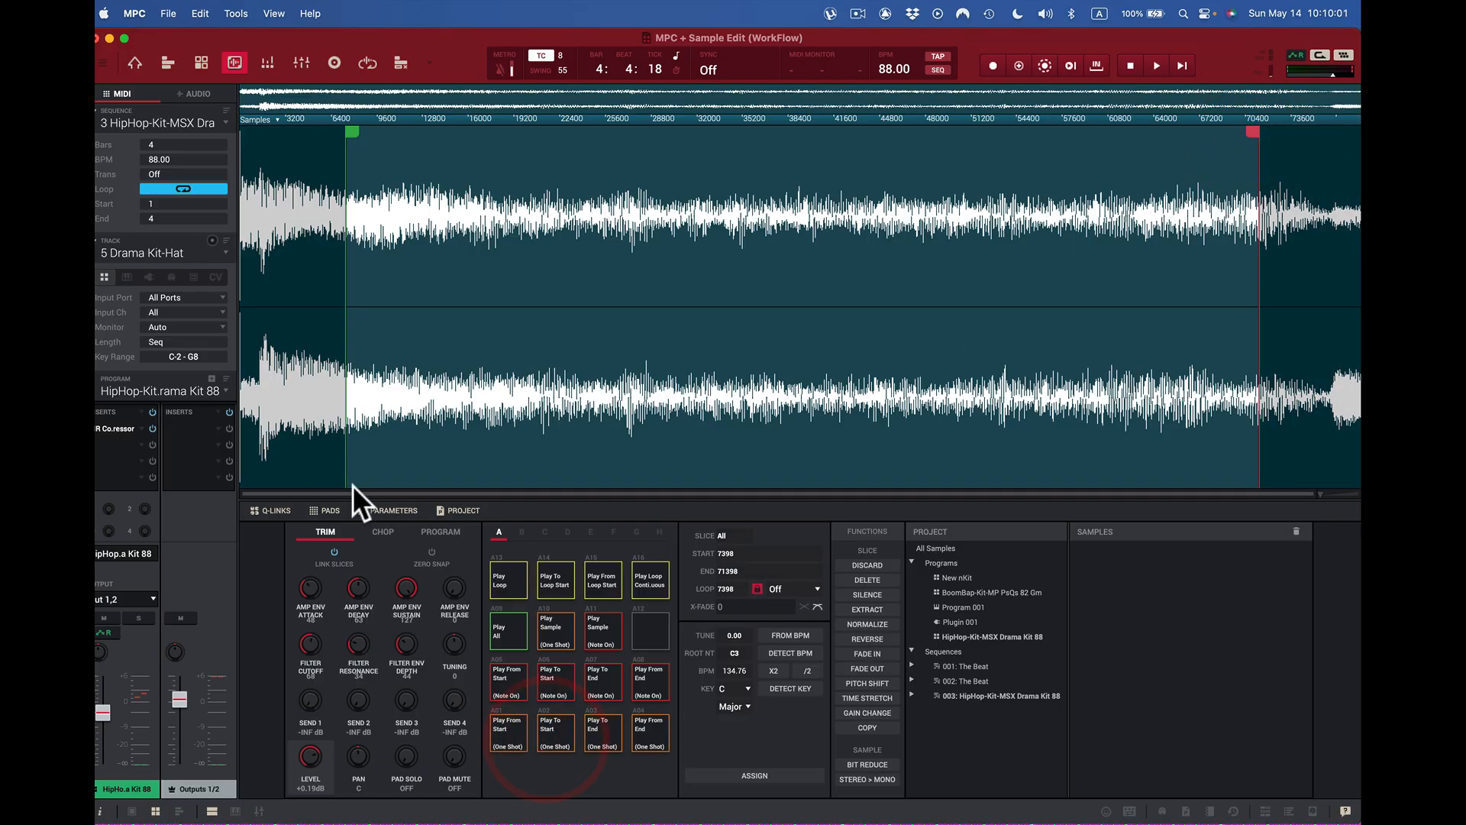
click(501, 731)
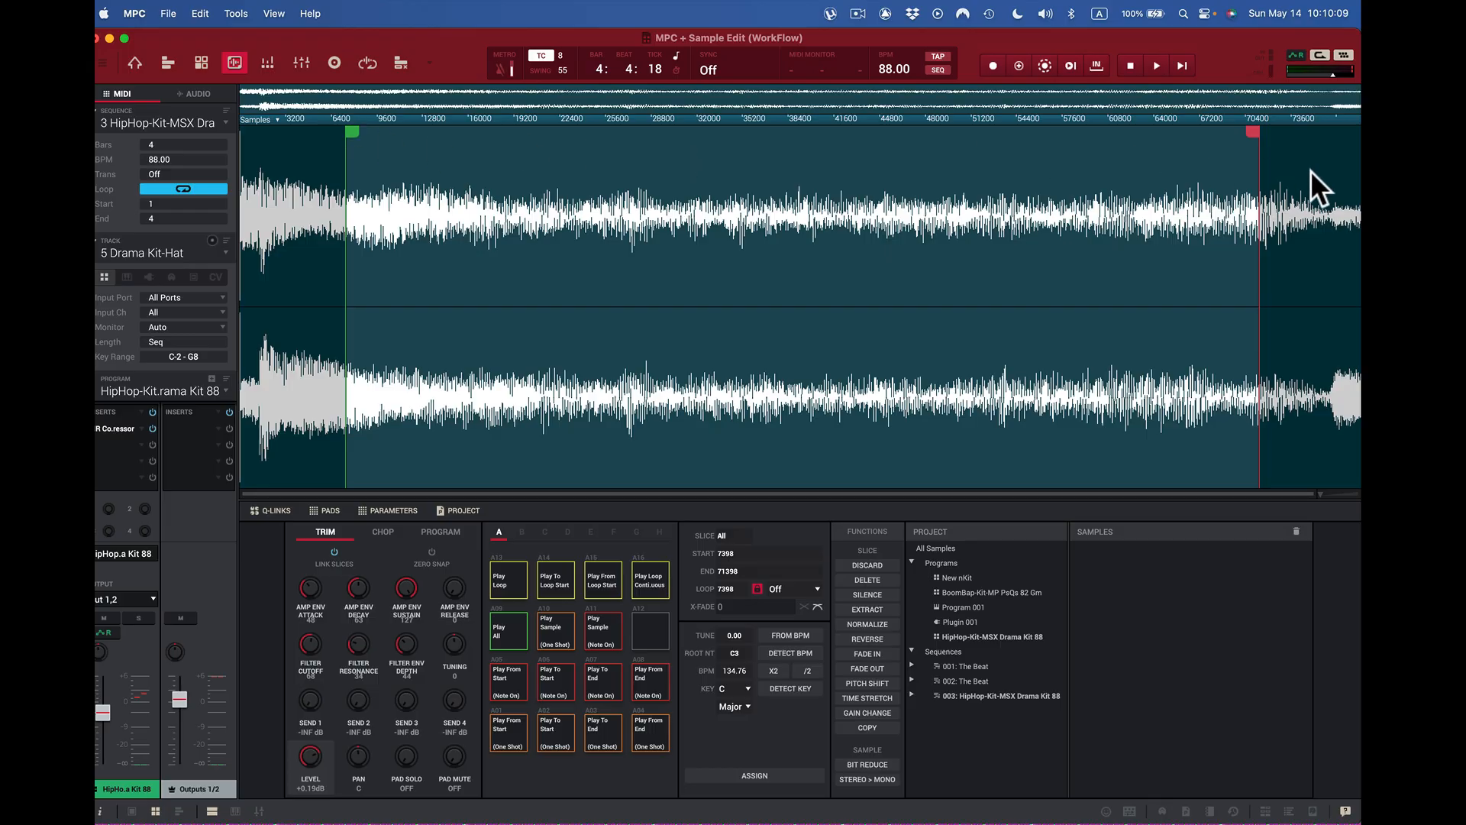
- Audition the trimmed sample with the one-shot Play To Start and Play From End pads
click(557, 731)
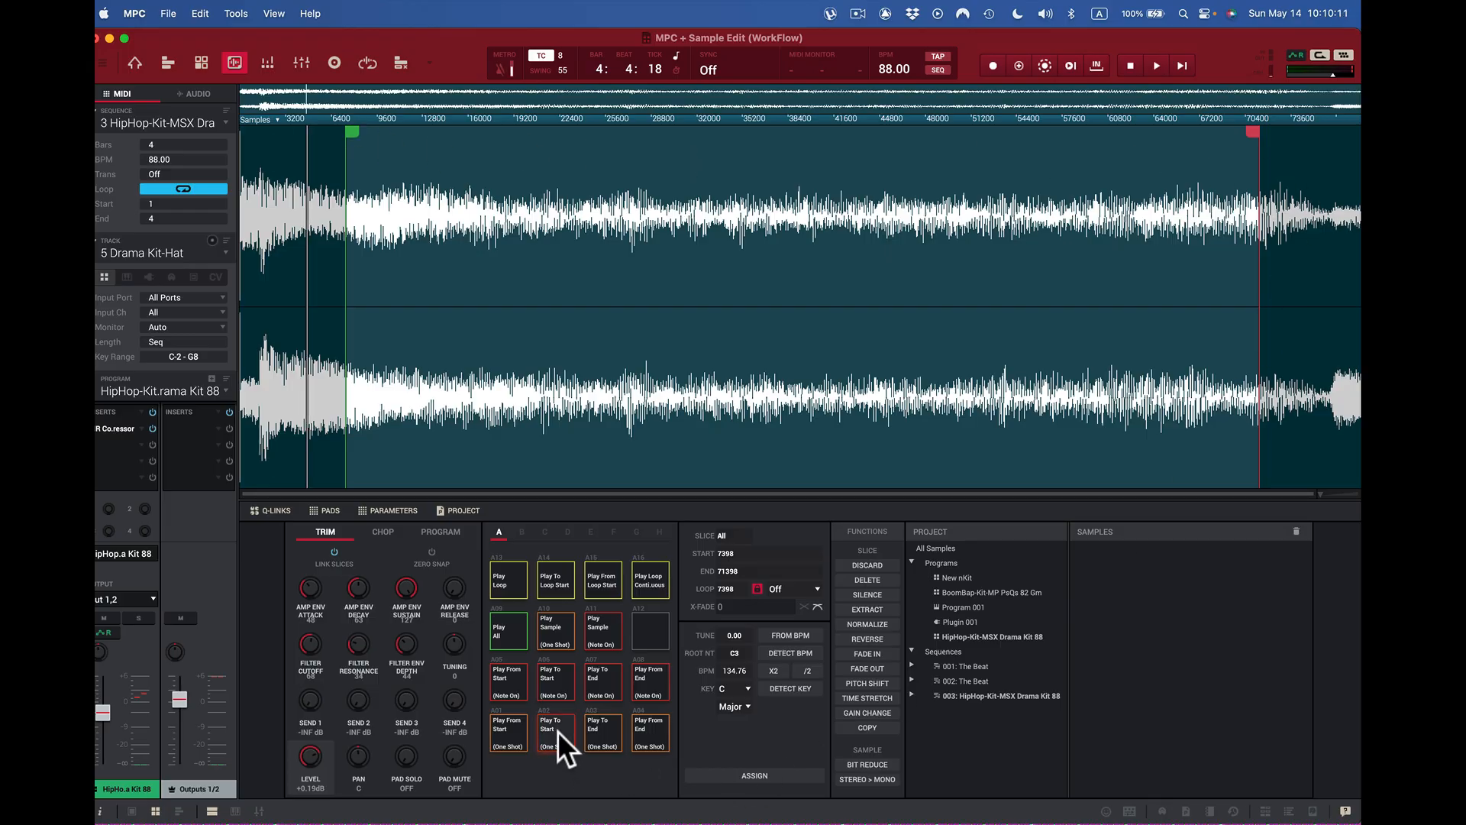
click(558, 731)
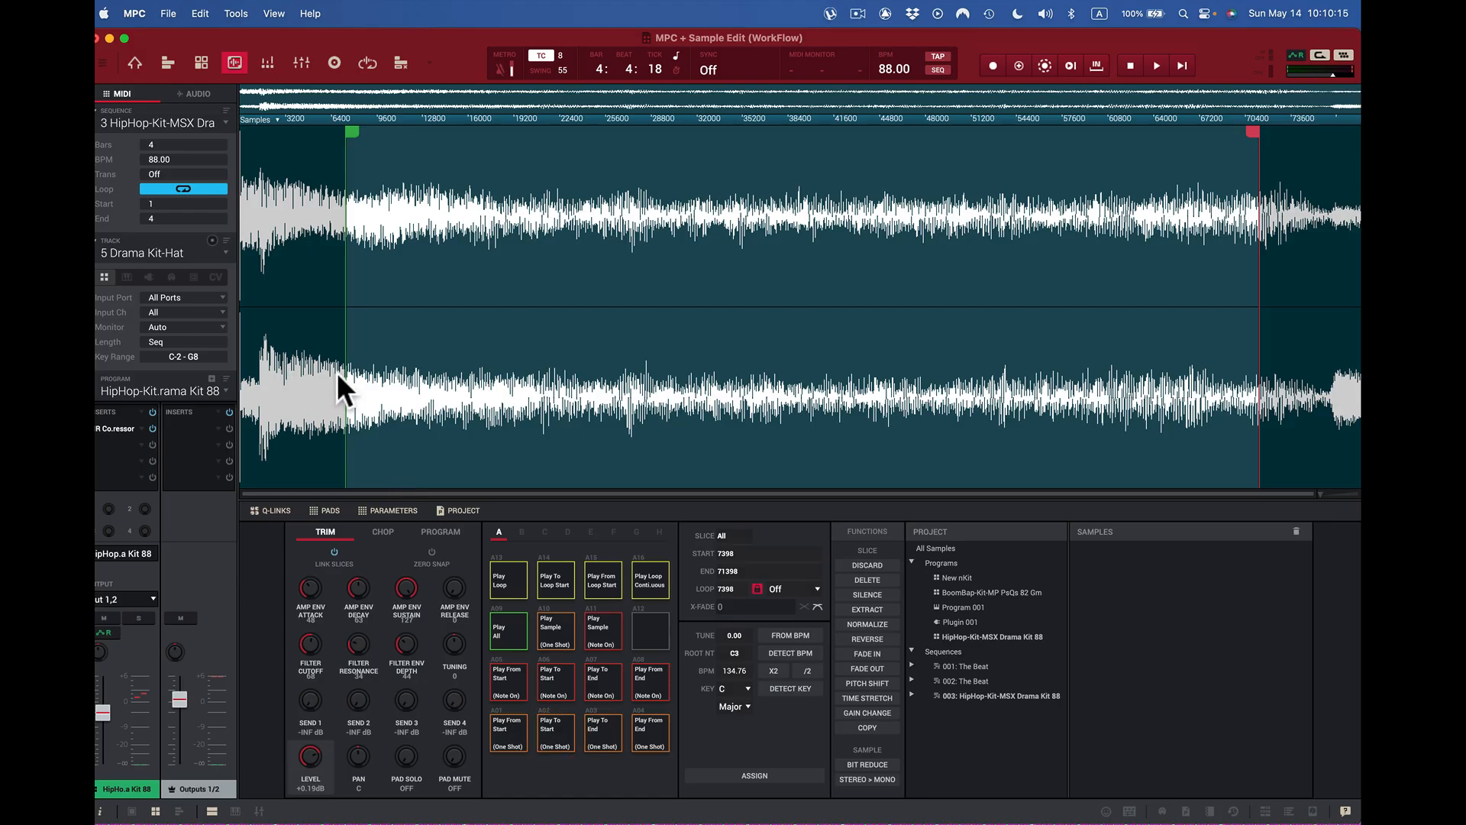
click(646, 733)
- Audition the sample with the Note On pads for Play From Start, Play To Start and Play To End
click(501, 684)
click(501, 684)
click(548, 680)
click(557, 685)
click(598, 686)
- Audition the sample with Play All and with the One Shot and Note On versions of Play Sample
click(512, 632)
click(555, 626)
click(552, 630)
click(552, 630)
click(597, 629)
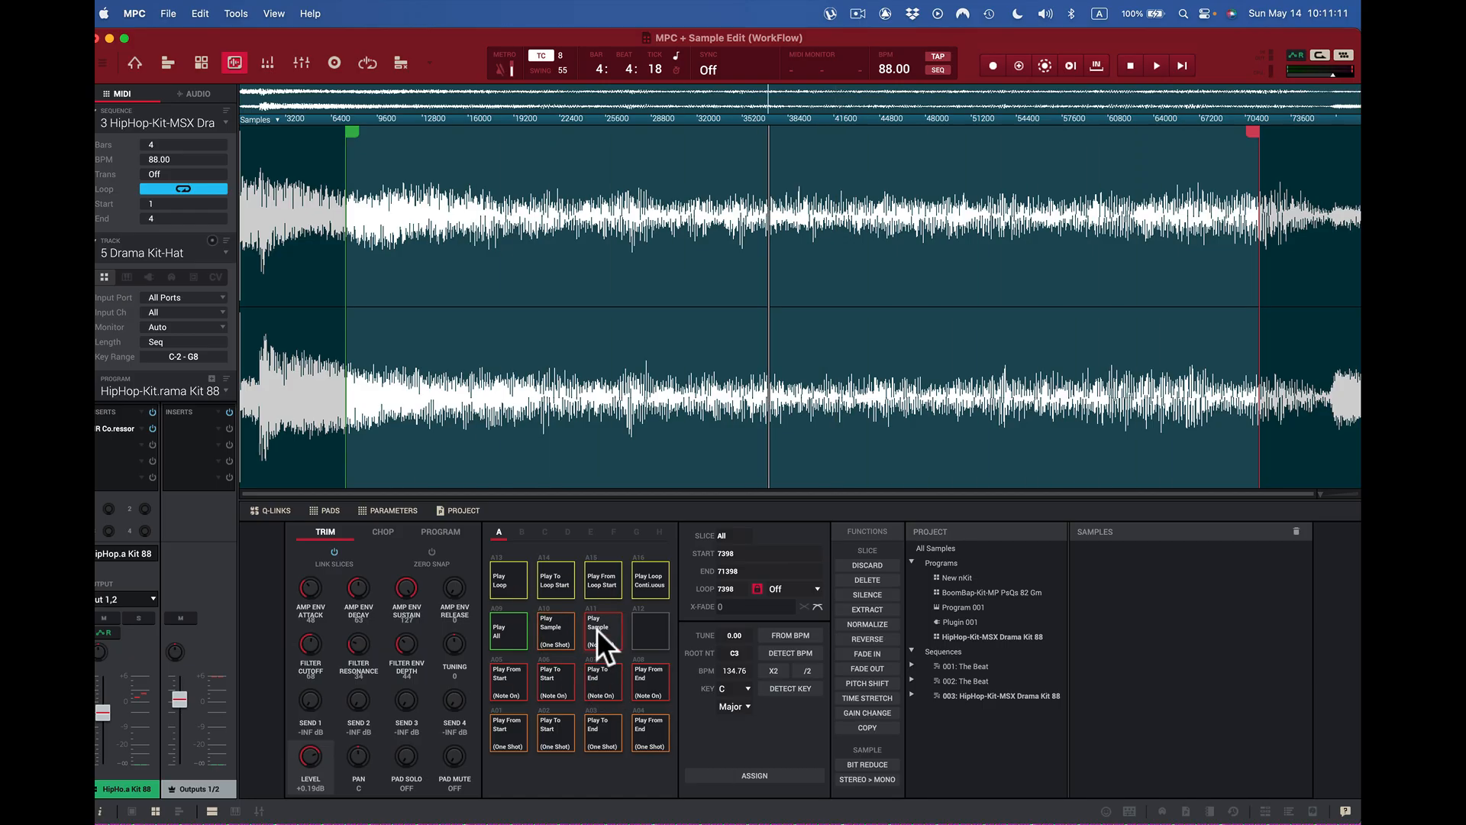
click(597, 630)
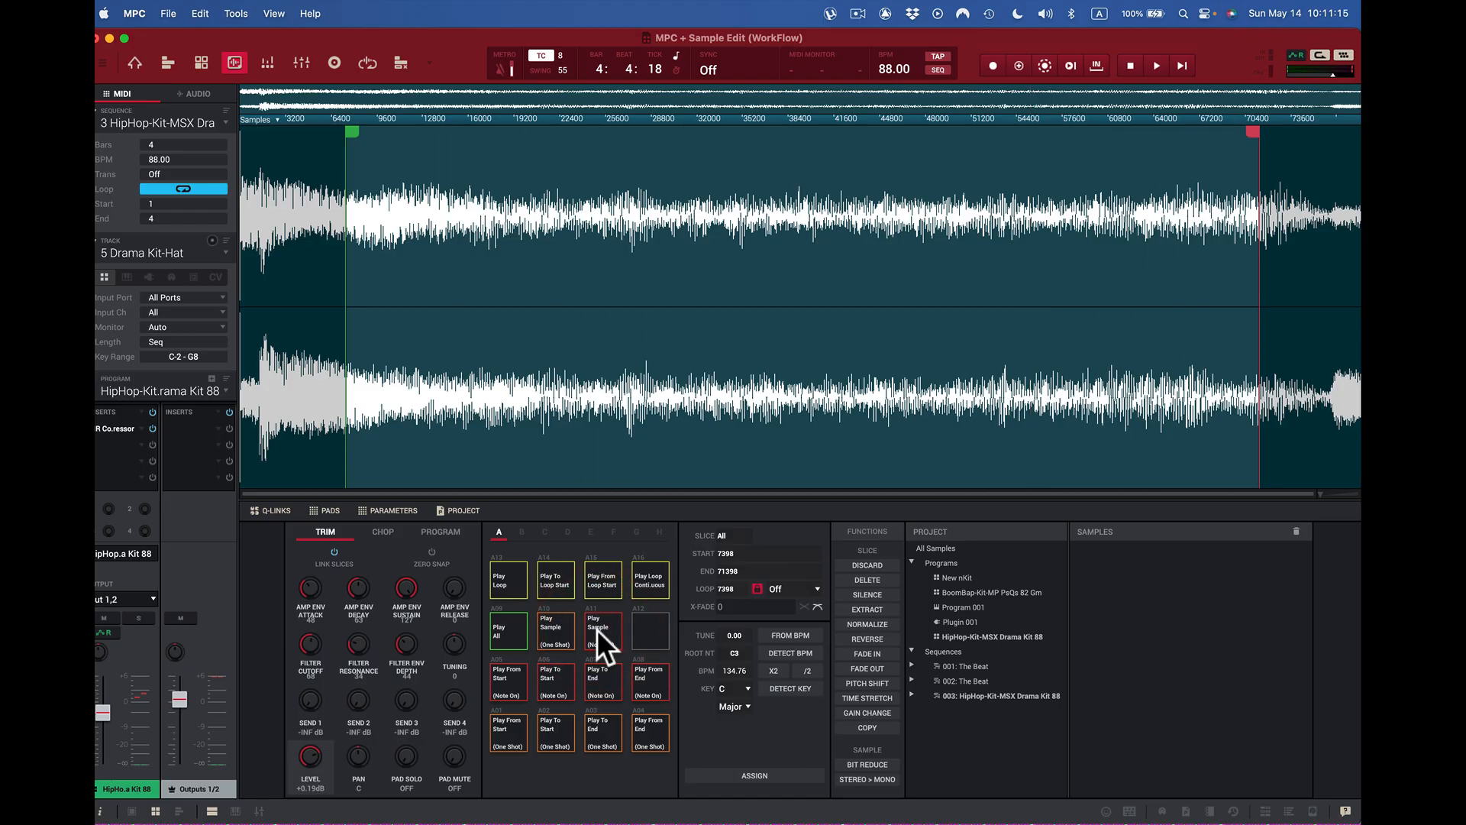
- Audition the sample's loop with Play Loop, Play From Loop Start and Play Loop Continuous
click(505, 578)
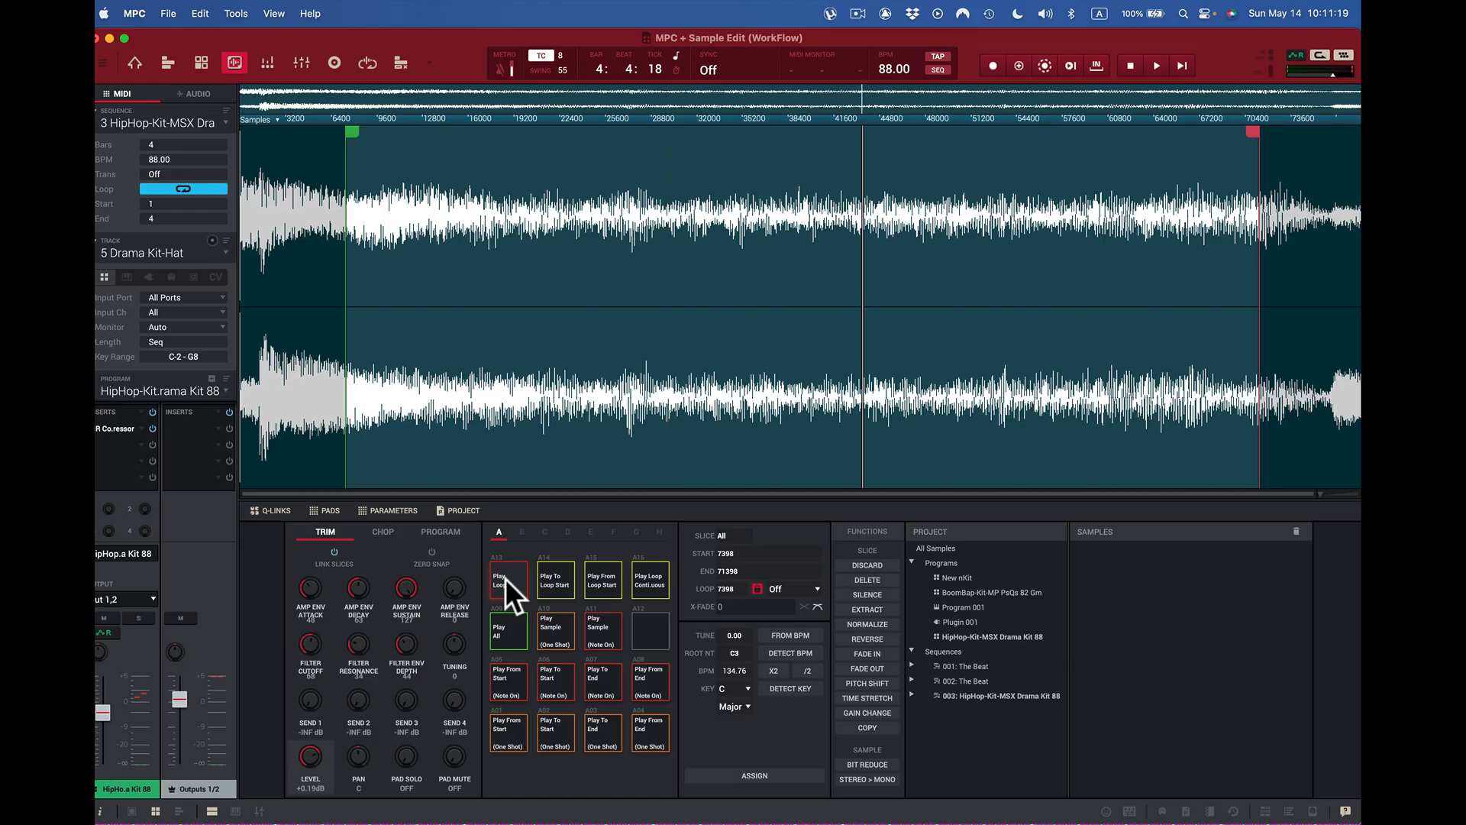
click(506, 579)
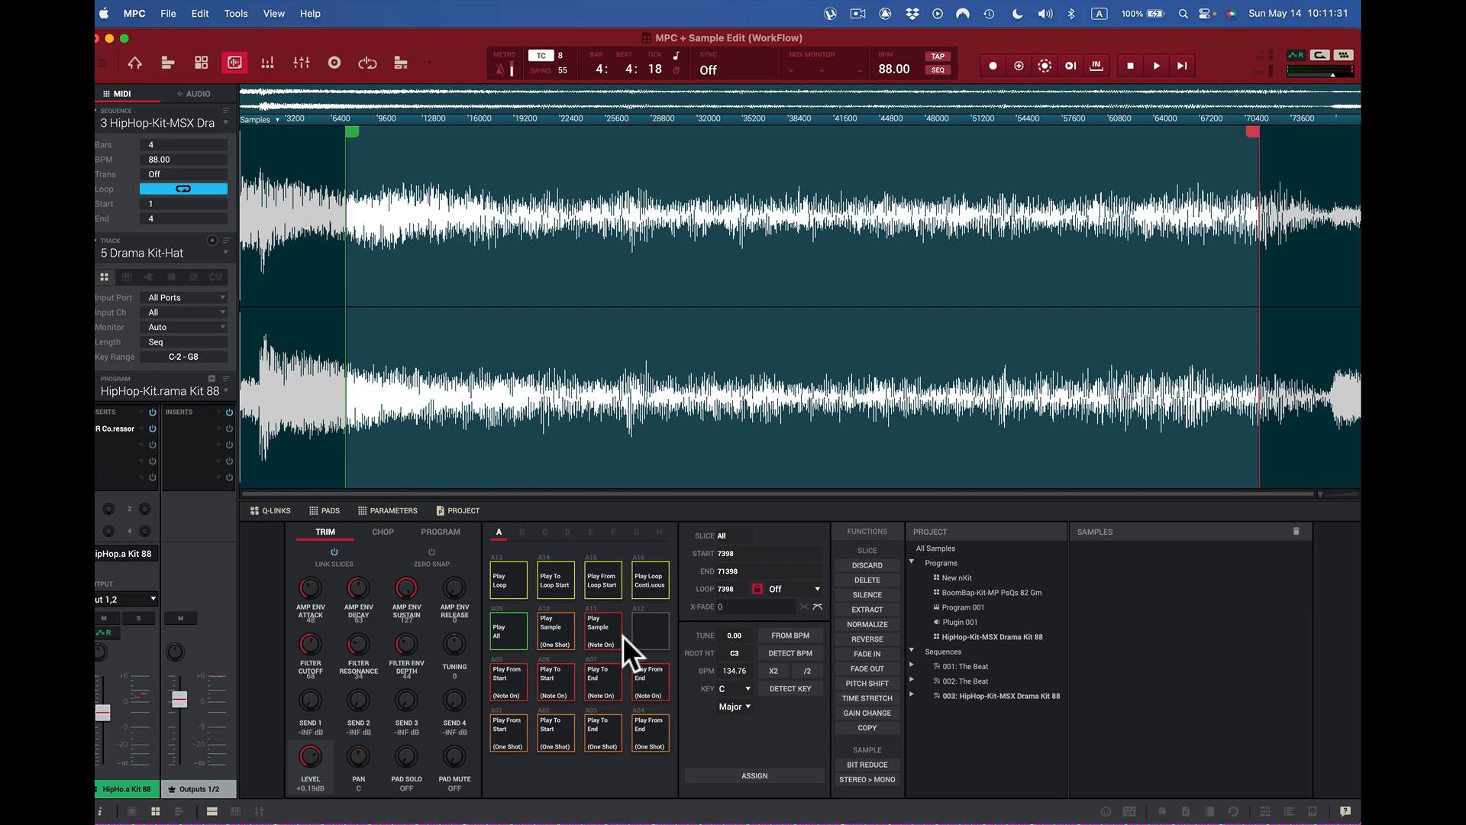
click(597, 585)
click(653, 582)
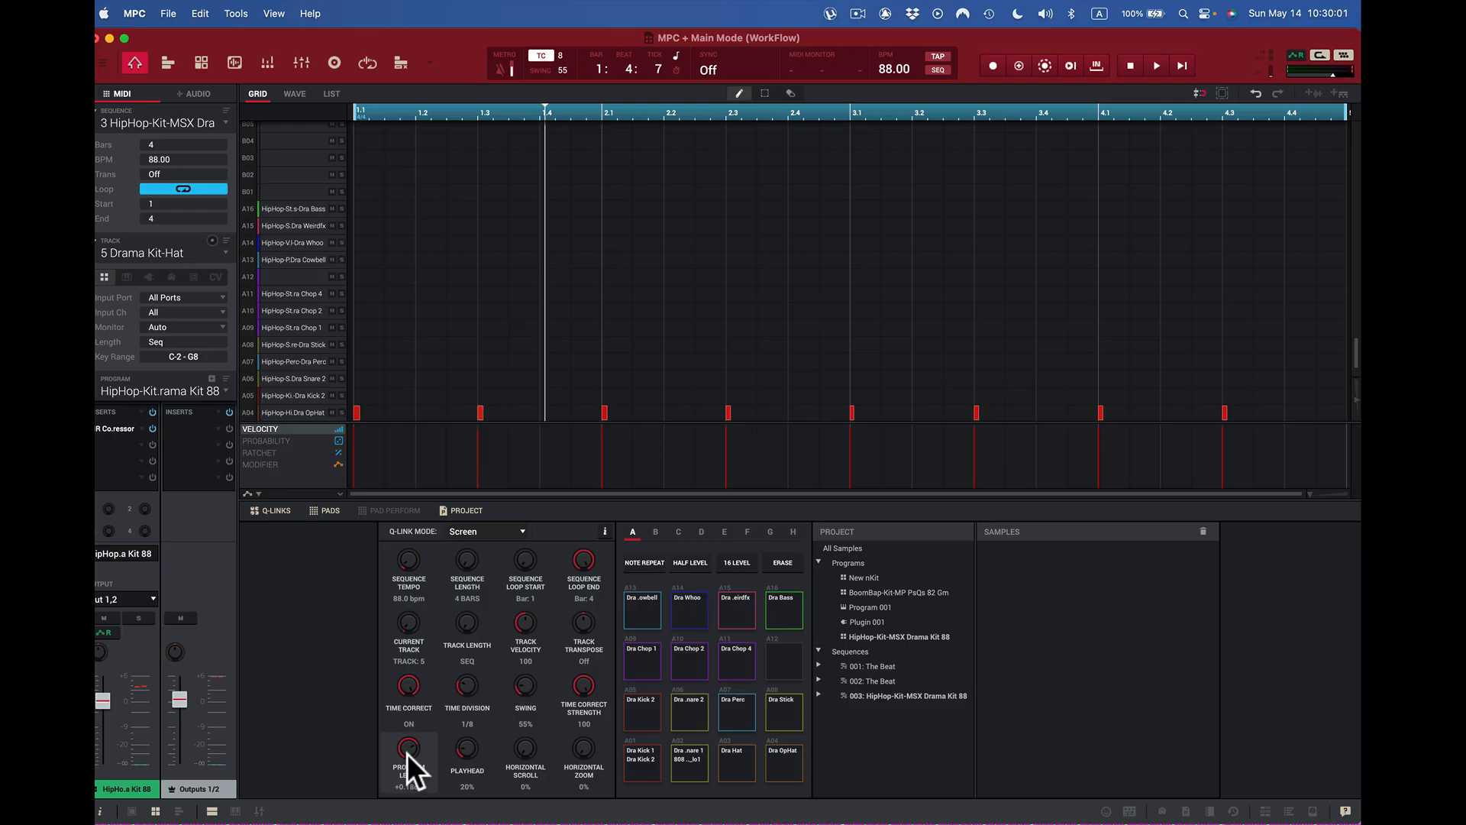
- Lower the program level to -0.48 dB, and play the sequence briefly from its start
drag(408, 748, 408, 750)
mouse_move(104, 699)
mouse_down()
mouse_move(102, 717)
mouse_move(102, 701)
mouse_up()
mouse_move(466, 750)
mouse_down()
mouse_move(466, 768)
mouse_move(466, 701)
mouse_move(465, 766)
mouse_up()
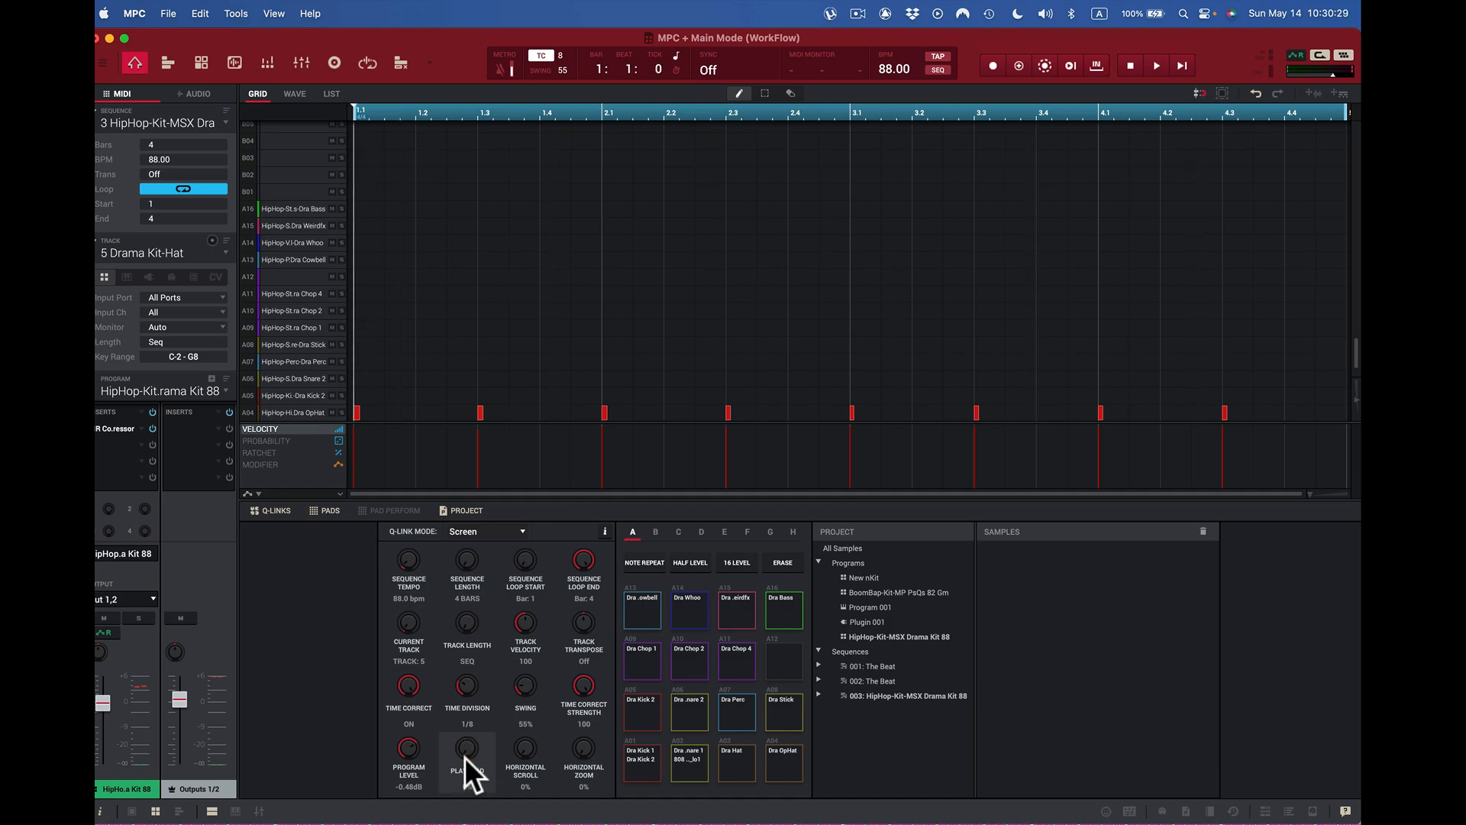
key(space)
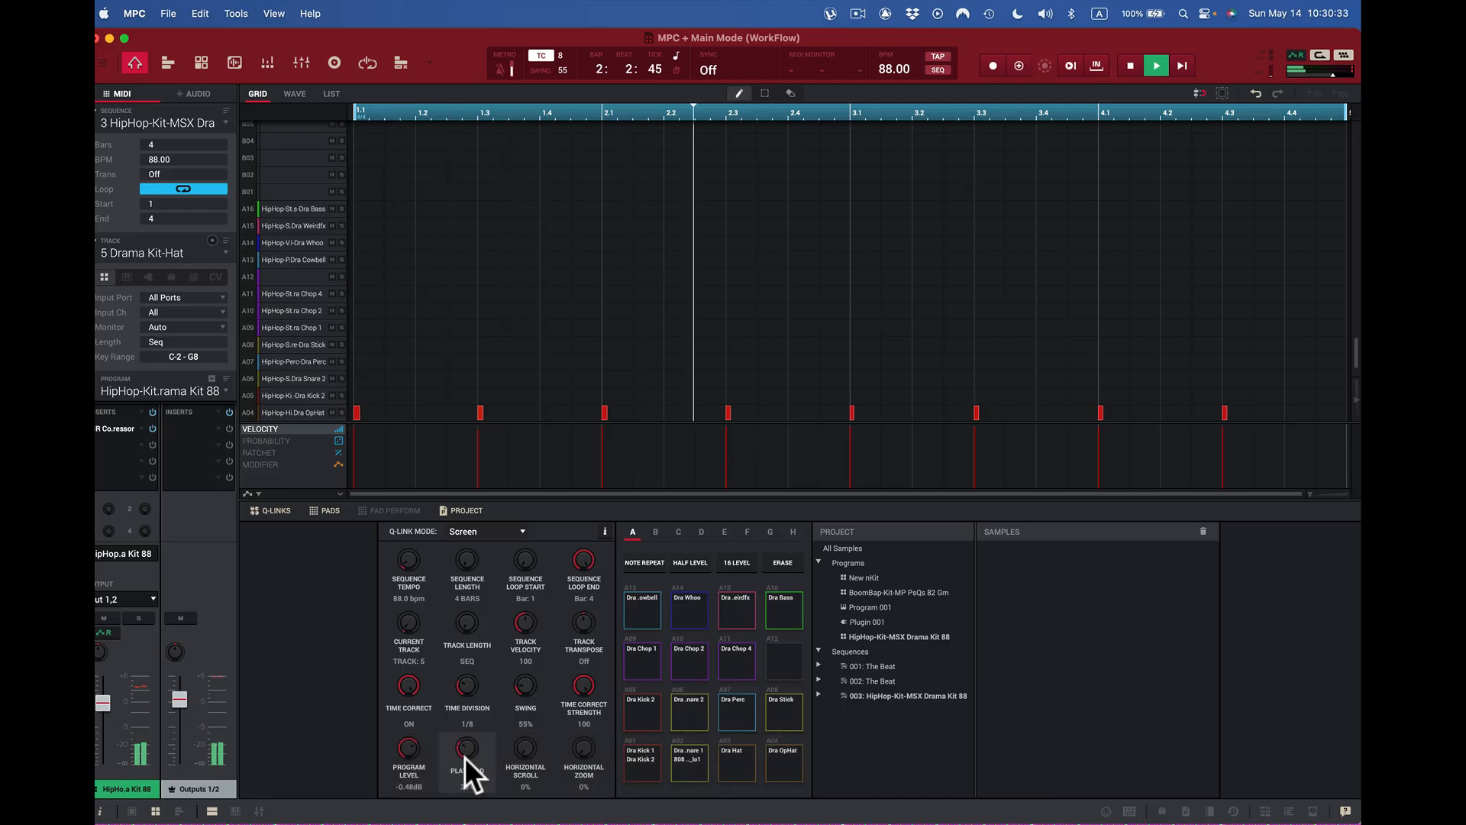
key(space)
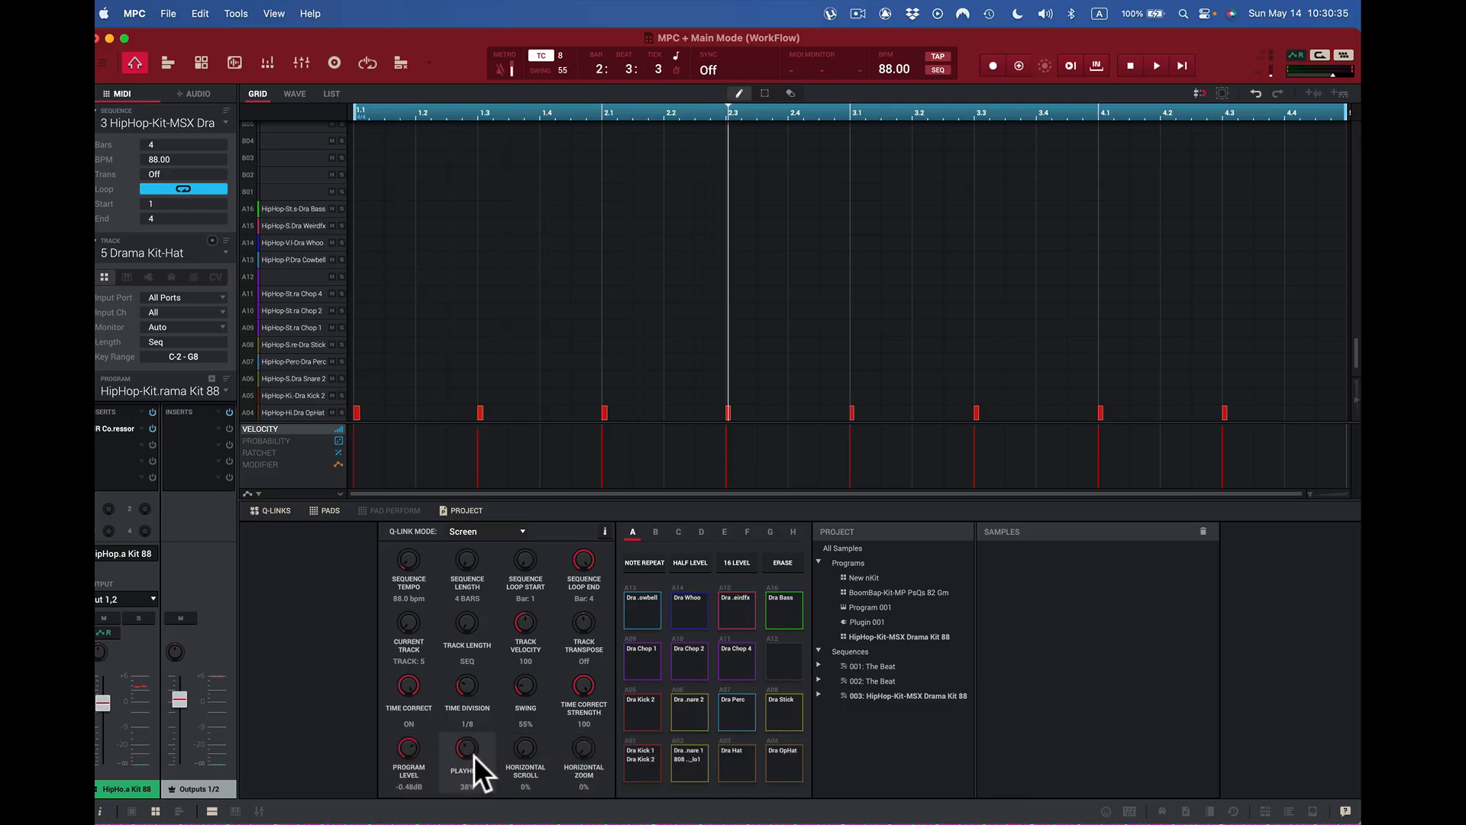
- Try the Horizontal Scroll and Horizontal Zoom Q-Links, and turn Time Correct off and back on
click(524, 749)
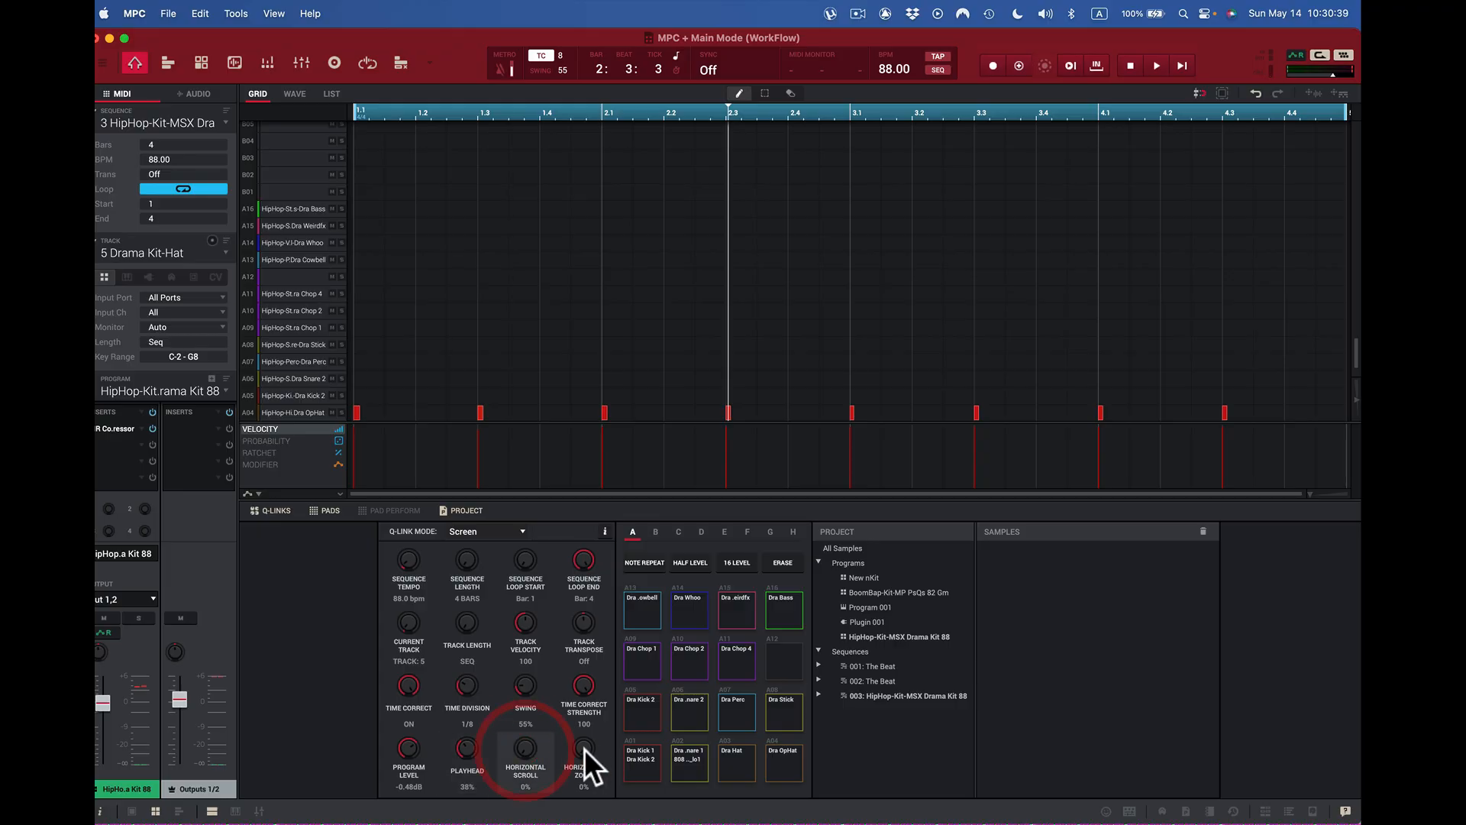
mouse_move(581, 749)
mouse_down()
mouse_move(580, 712)
mouse_move(525, 752)
mouse_move(526, 779)
mouse_move(525, 716)
mouse_move(525, 779)
mouse_move(575, 733)
mouse_move(577, 756)
mouse_up()
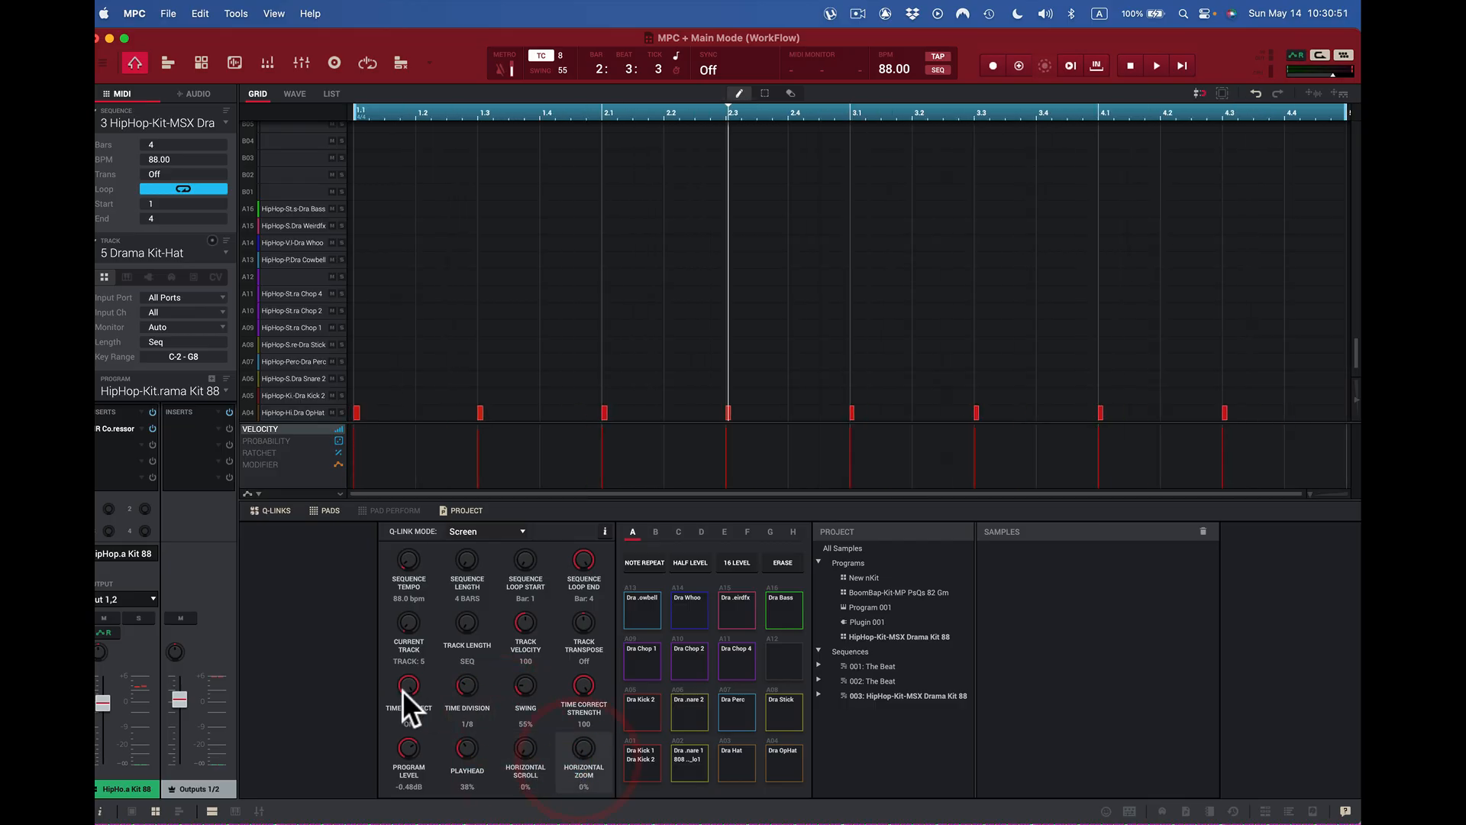
drag(406, 689, 406, 729)
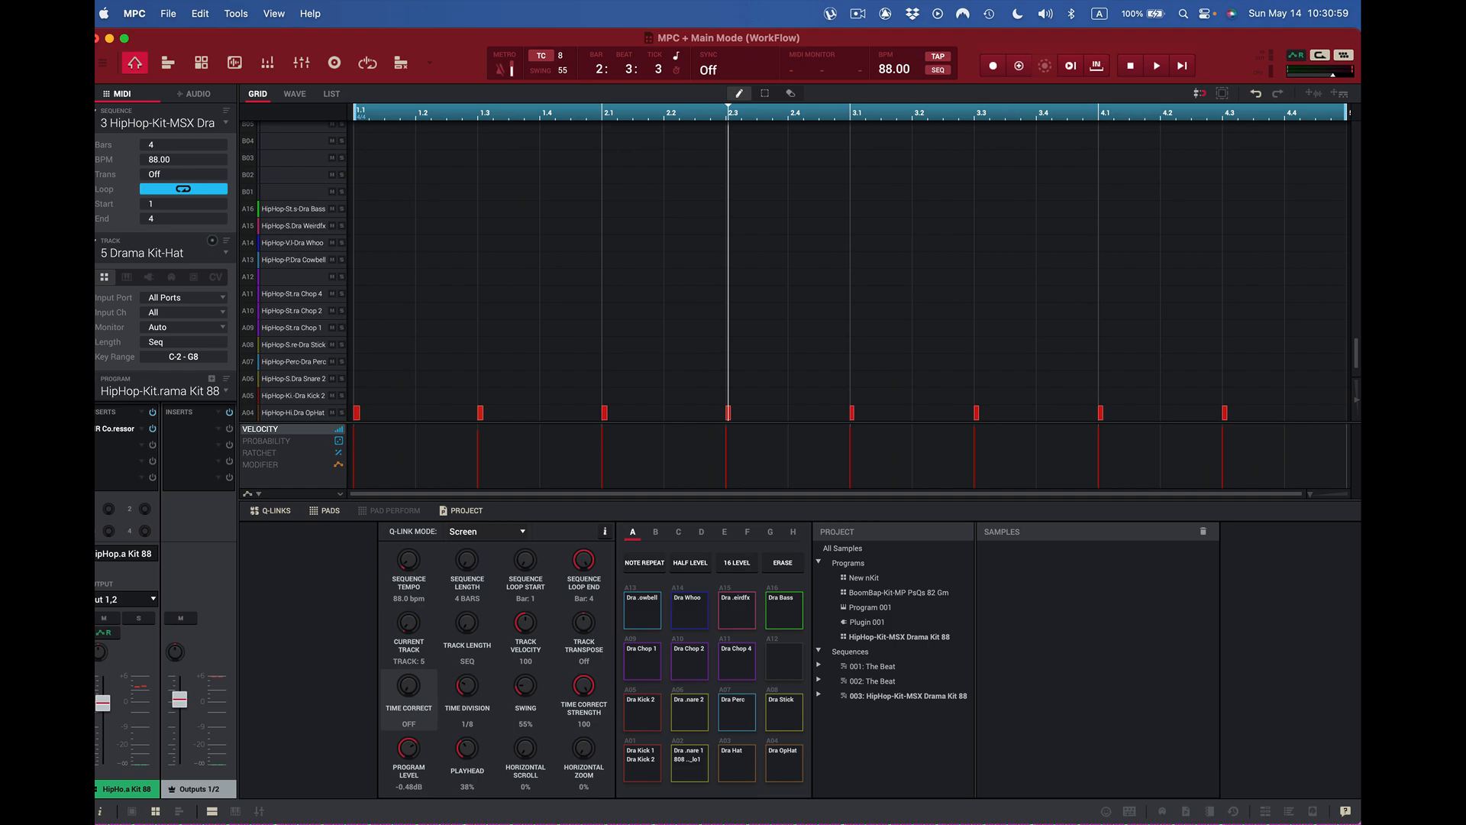
drag(409, 686, 409, 663)
- Switch the Q-Link mode from Screen to Pad Parameter and open the Q-Link setup
click(604, 530)
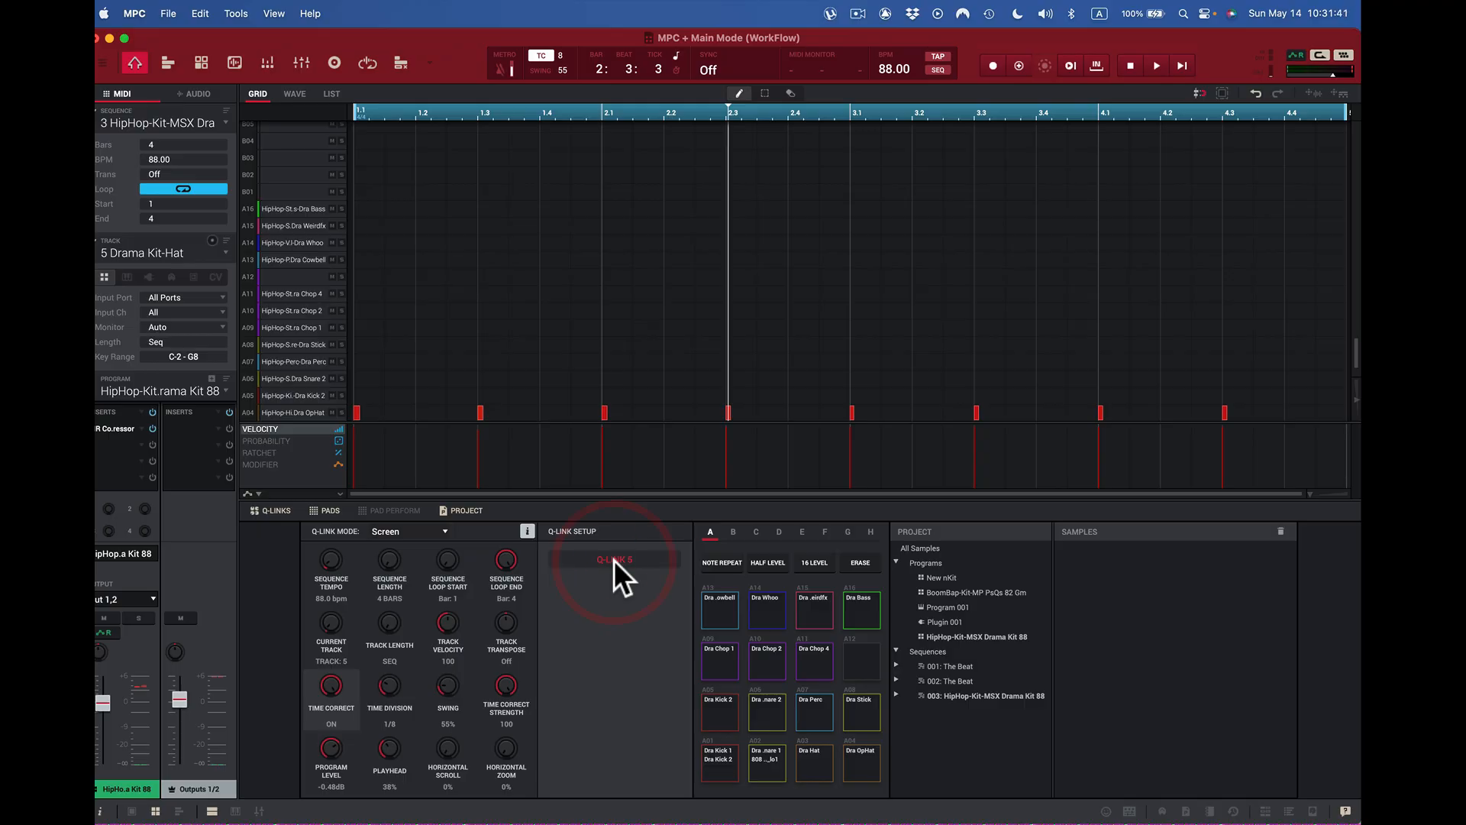
click(527, 530)
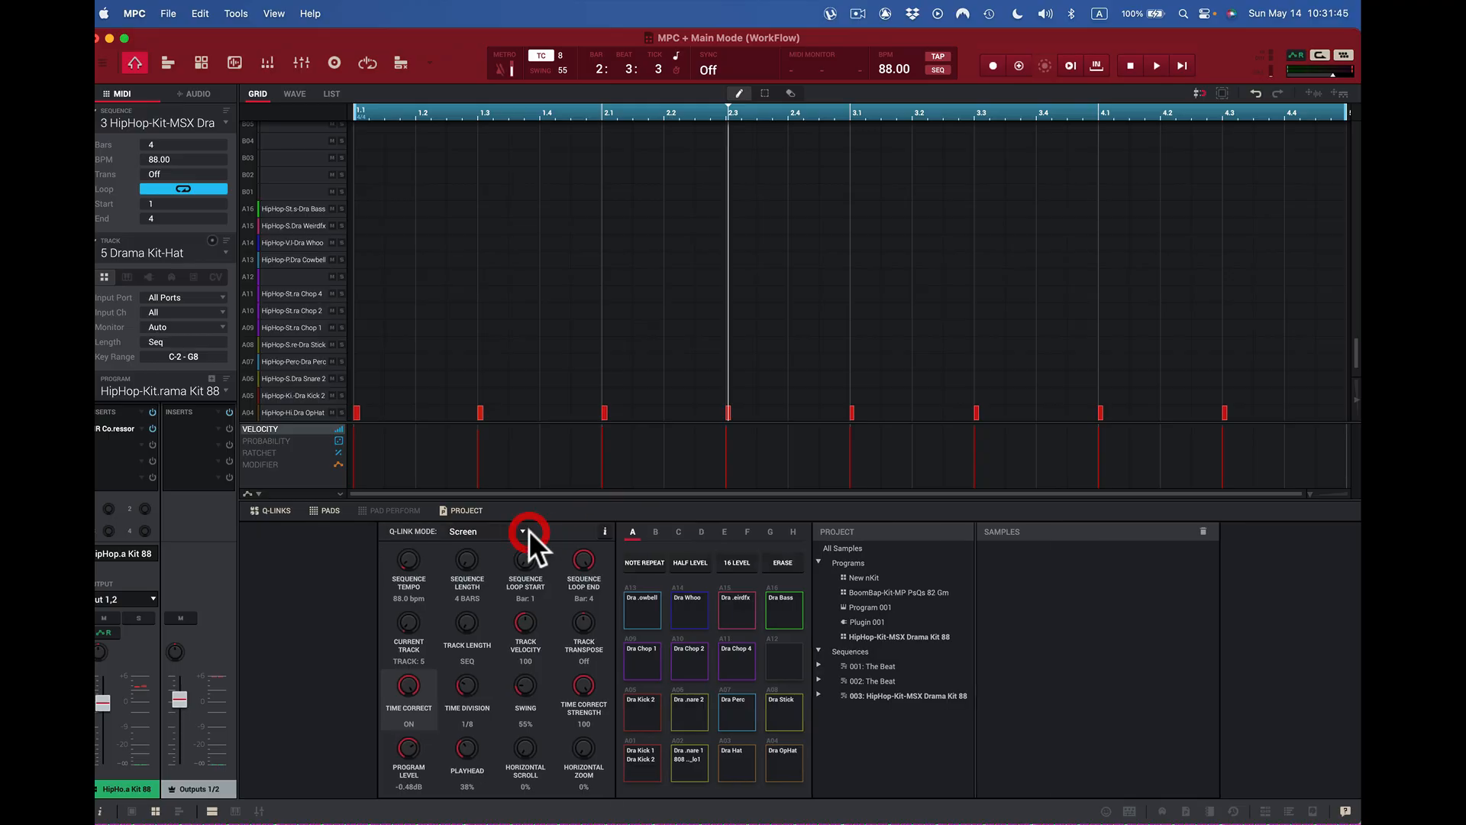
click(521, 529)
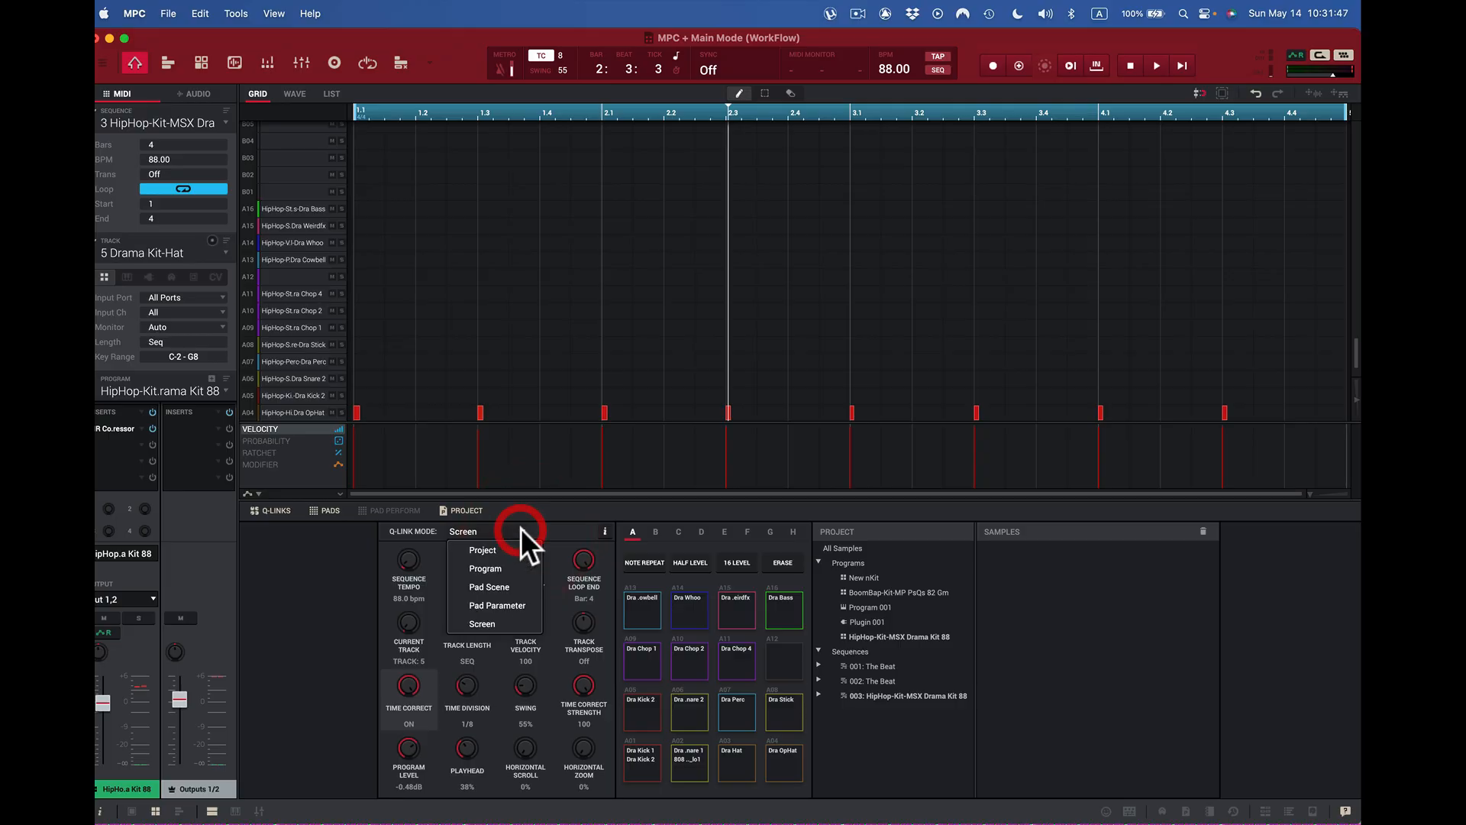
click(530, 602)
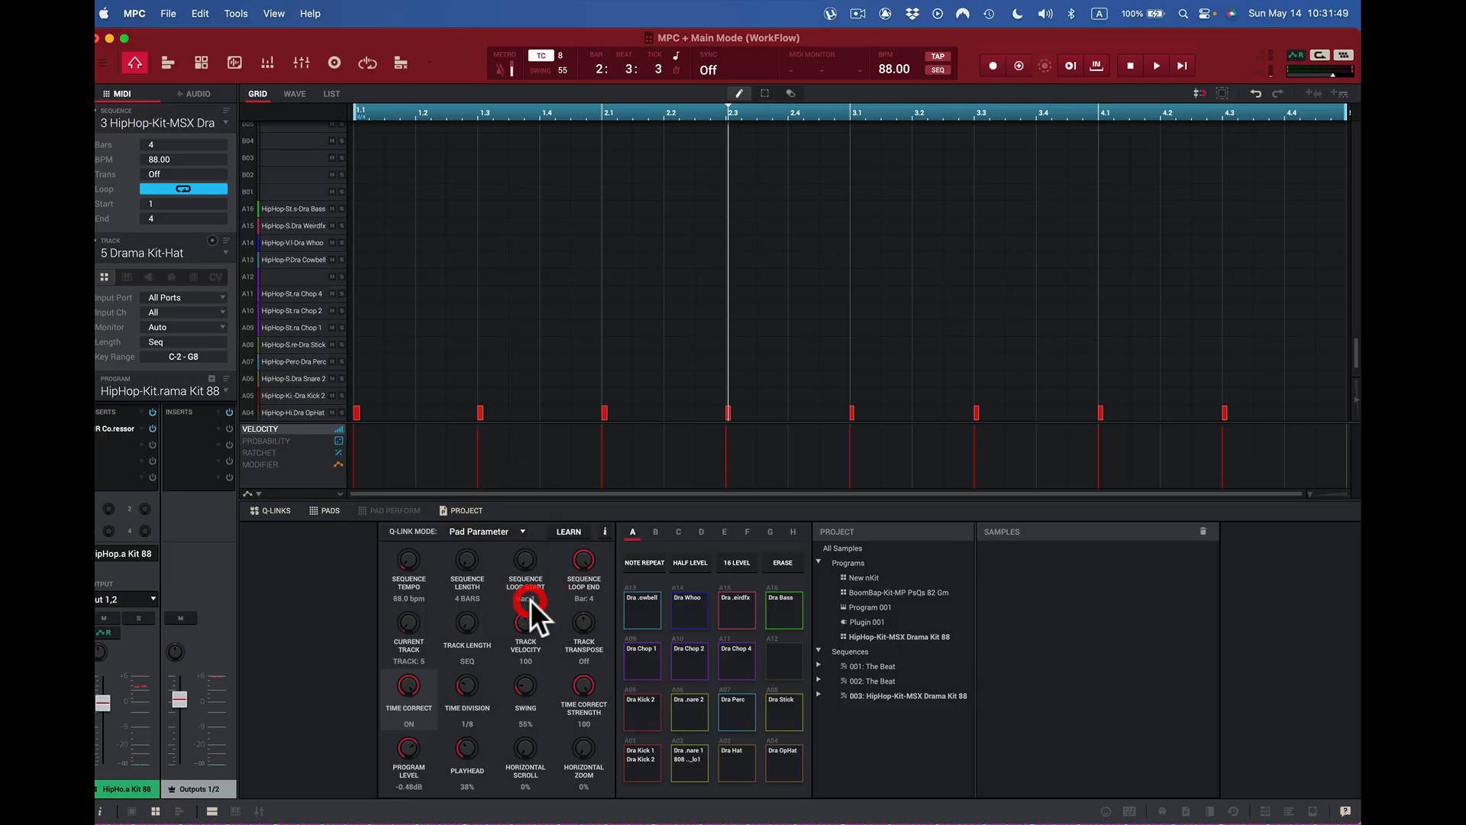
click(605, 532)
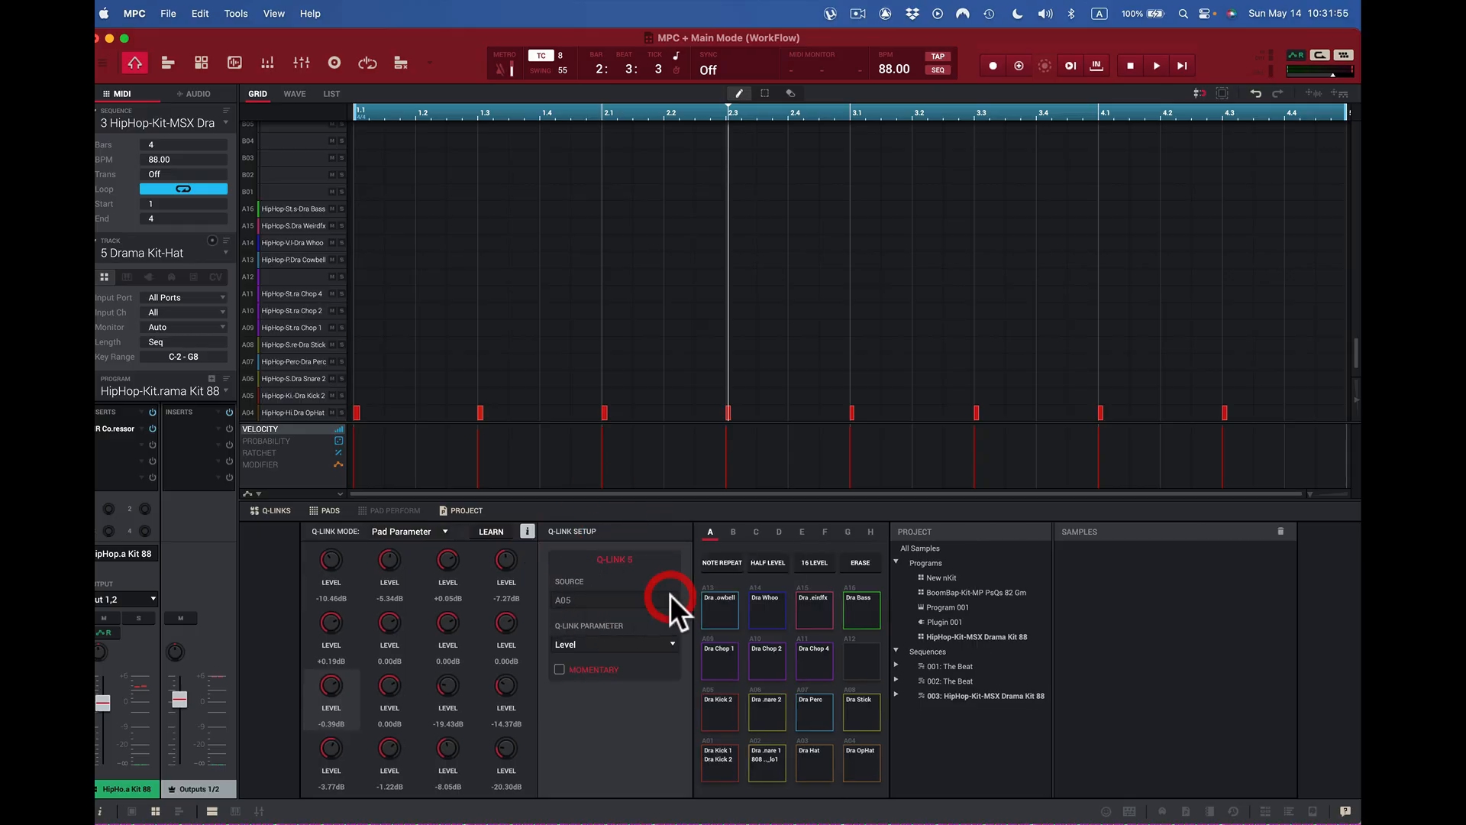
- Assign the mixer's Pan parameter to the pad Q-Links
click(671, 637)
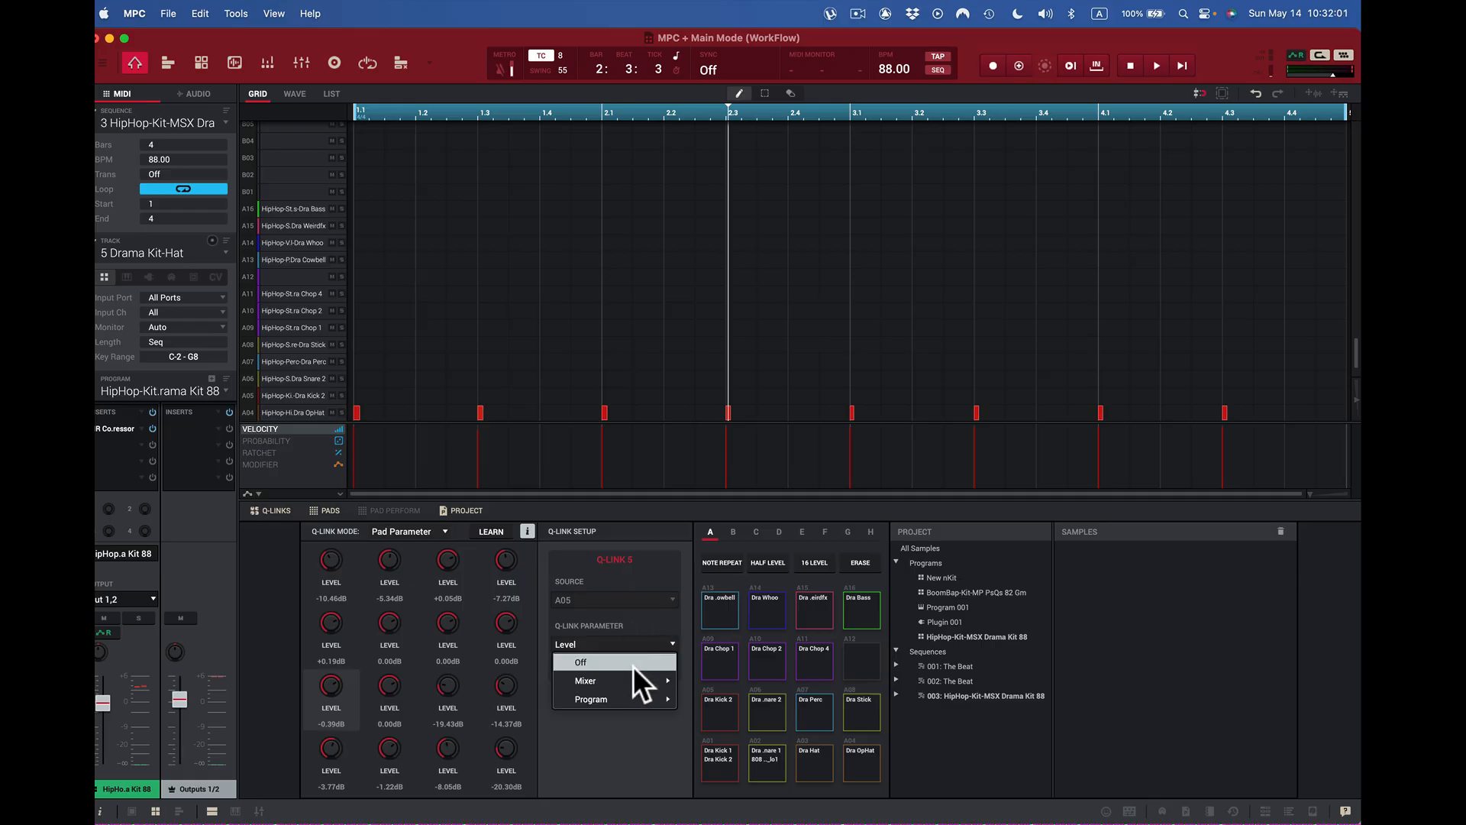
mouse_move(624, 678)
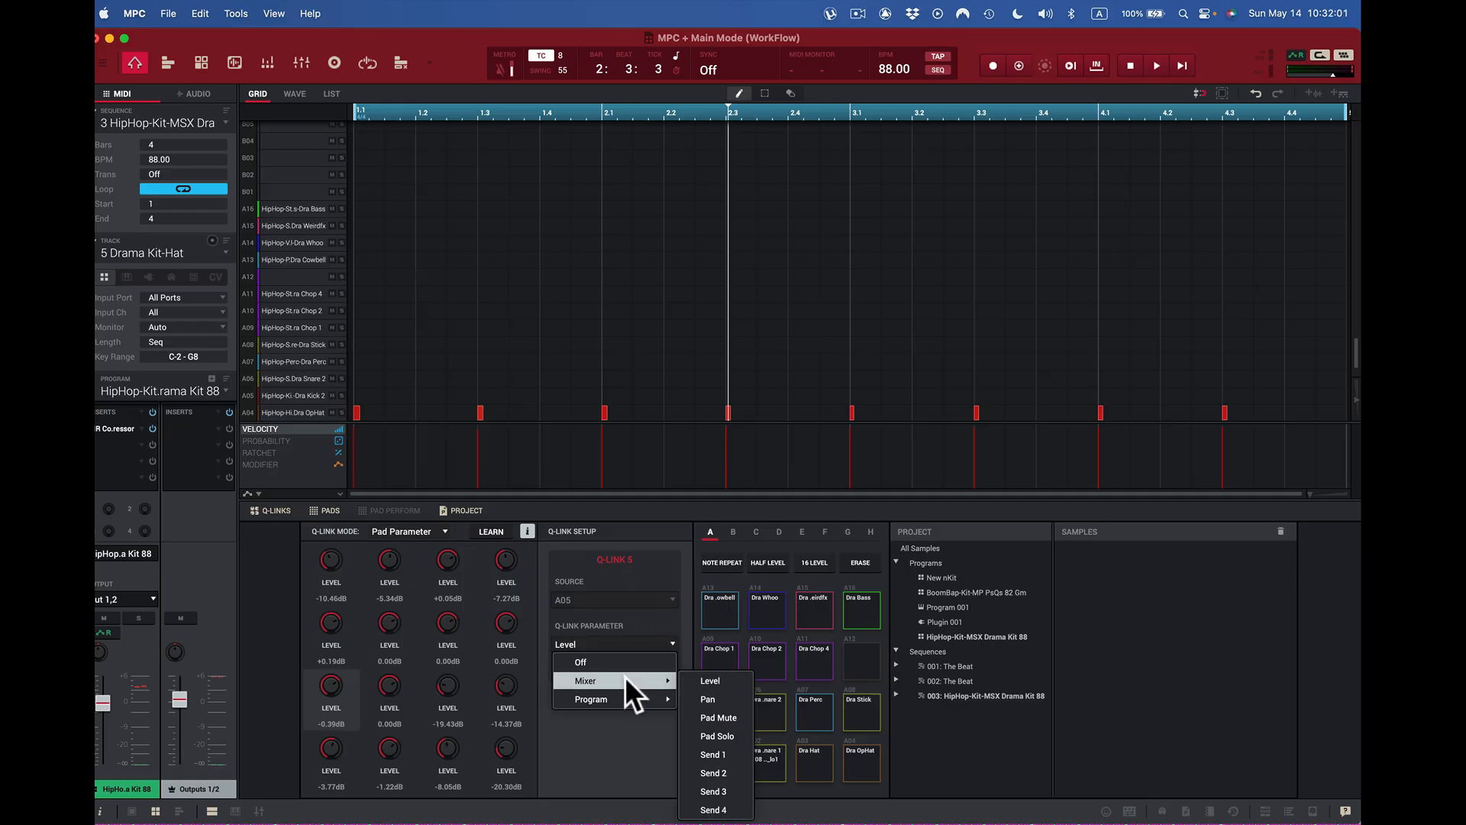
click(713, 697)
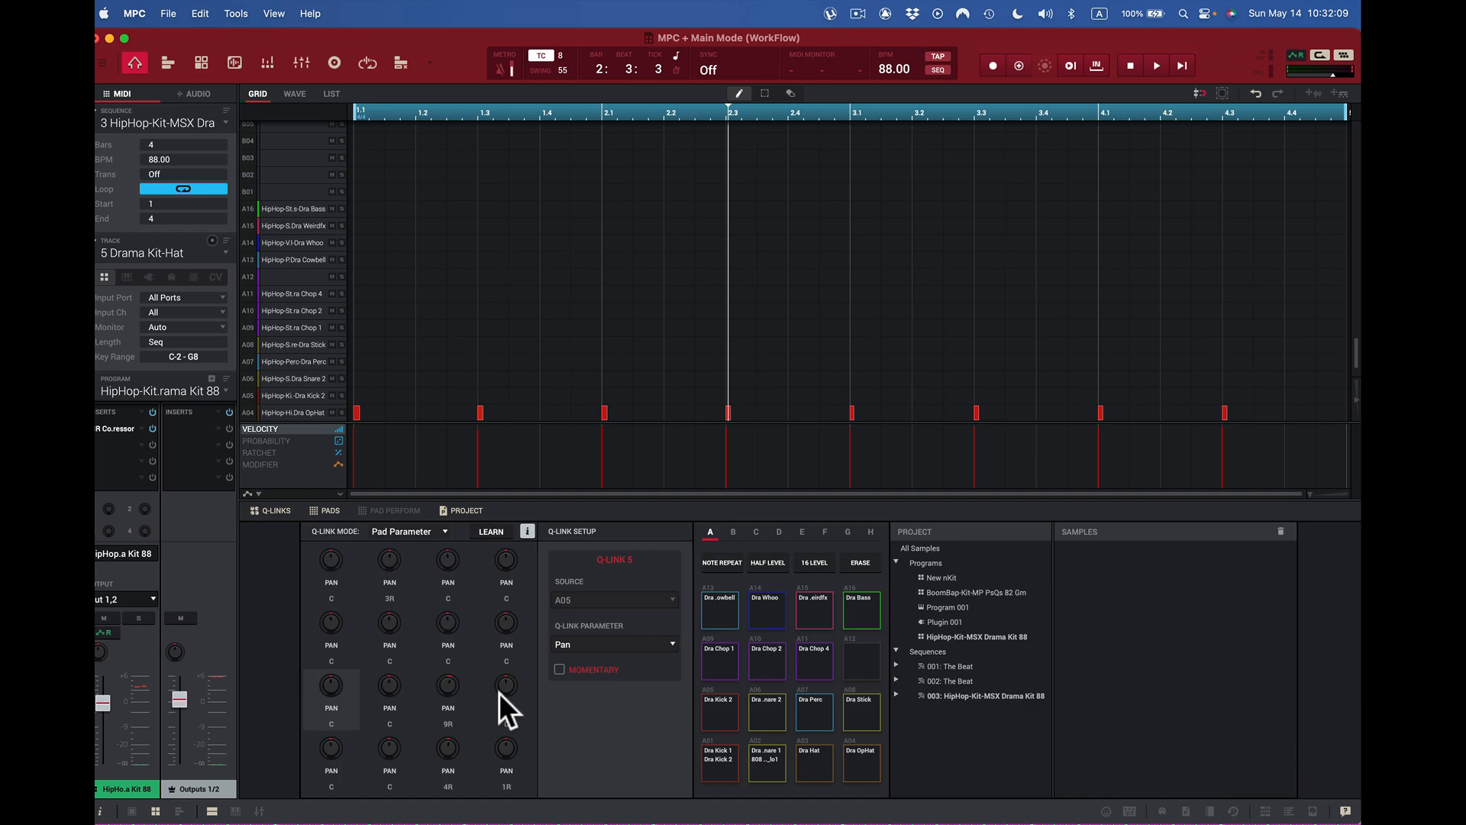
- Assign the mixer's Pad Mute parameter to the pad Q-Links and close the Q-Link setup
click(676, 639)
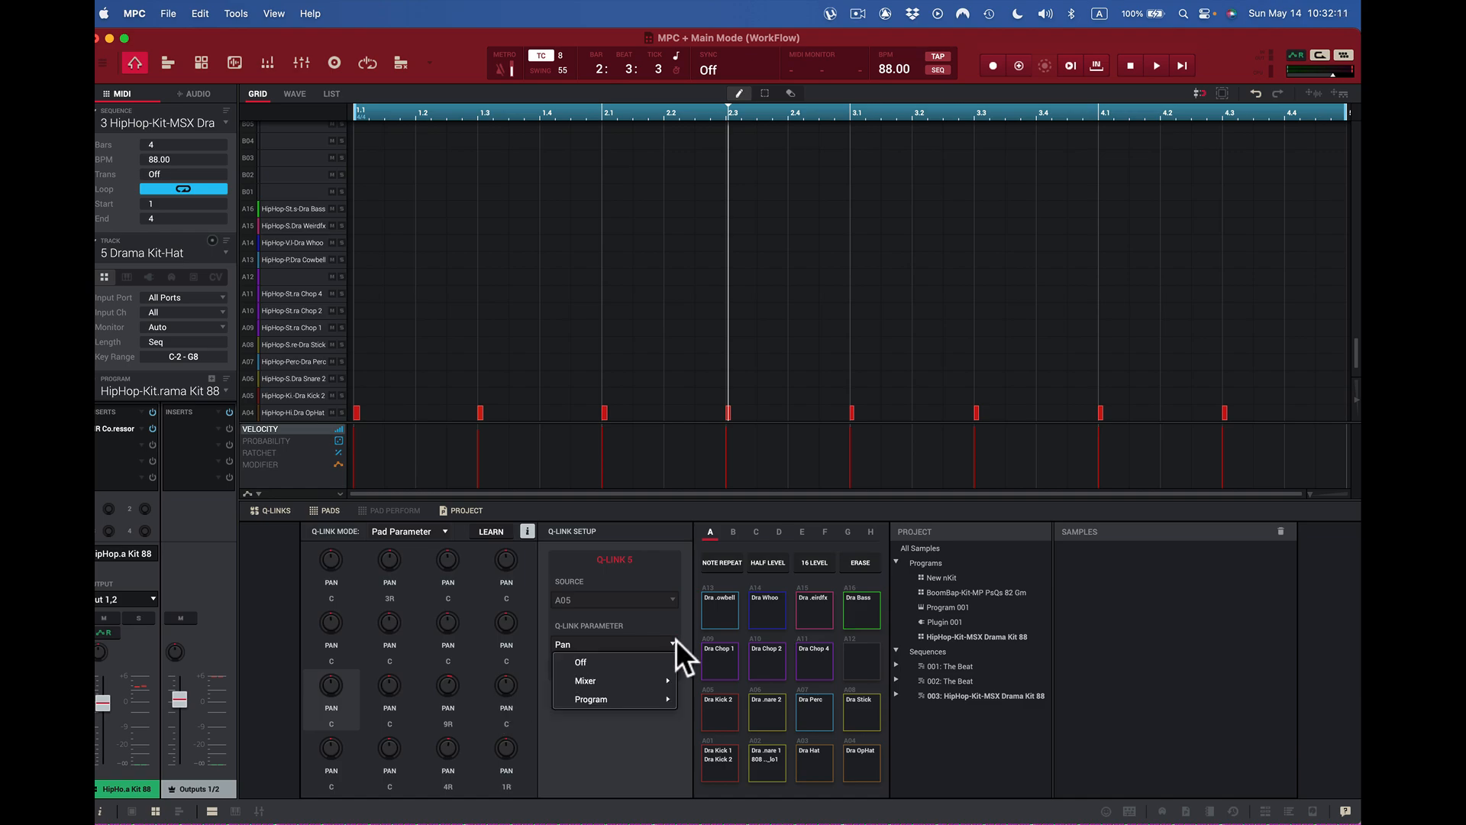
mouse_move(640, 680)
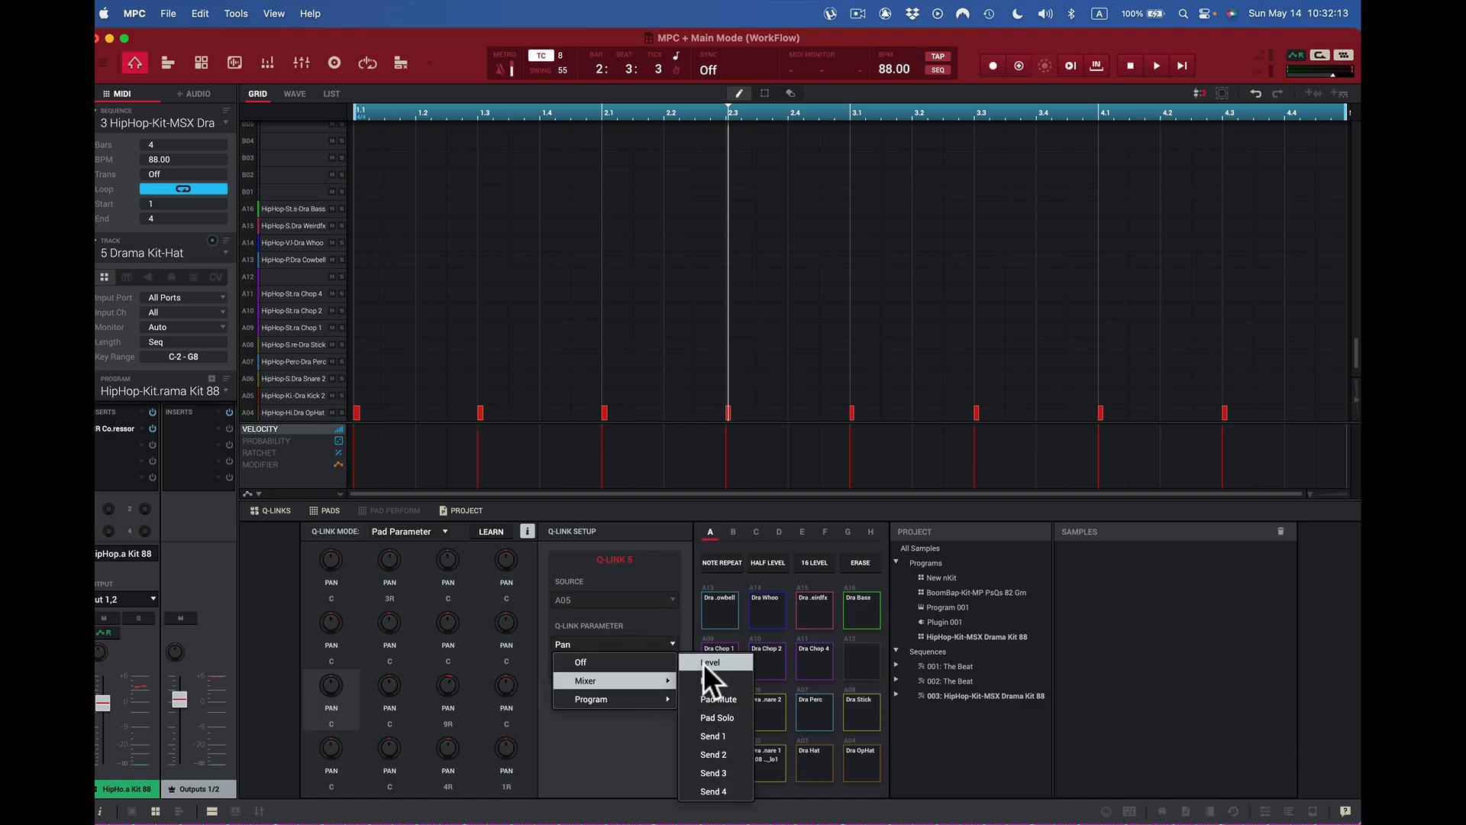
click(713, 697)
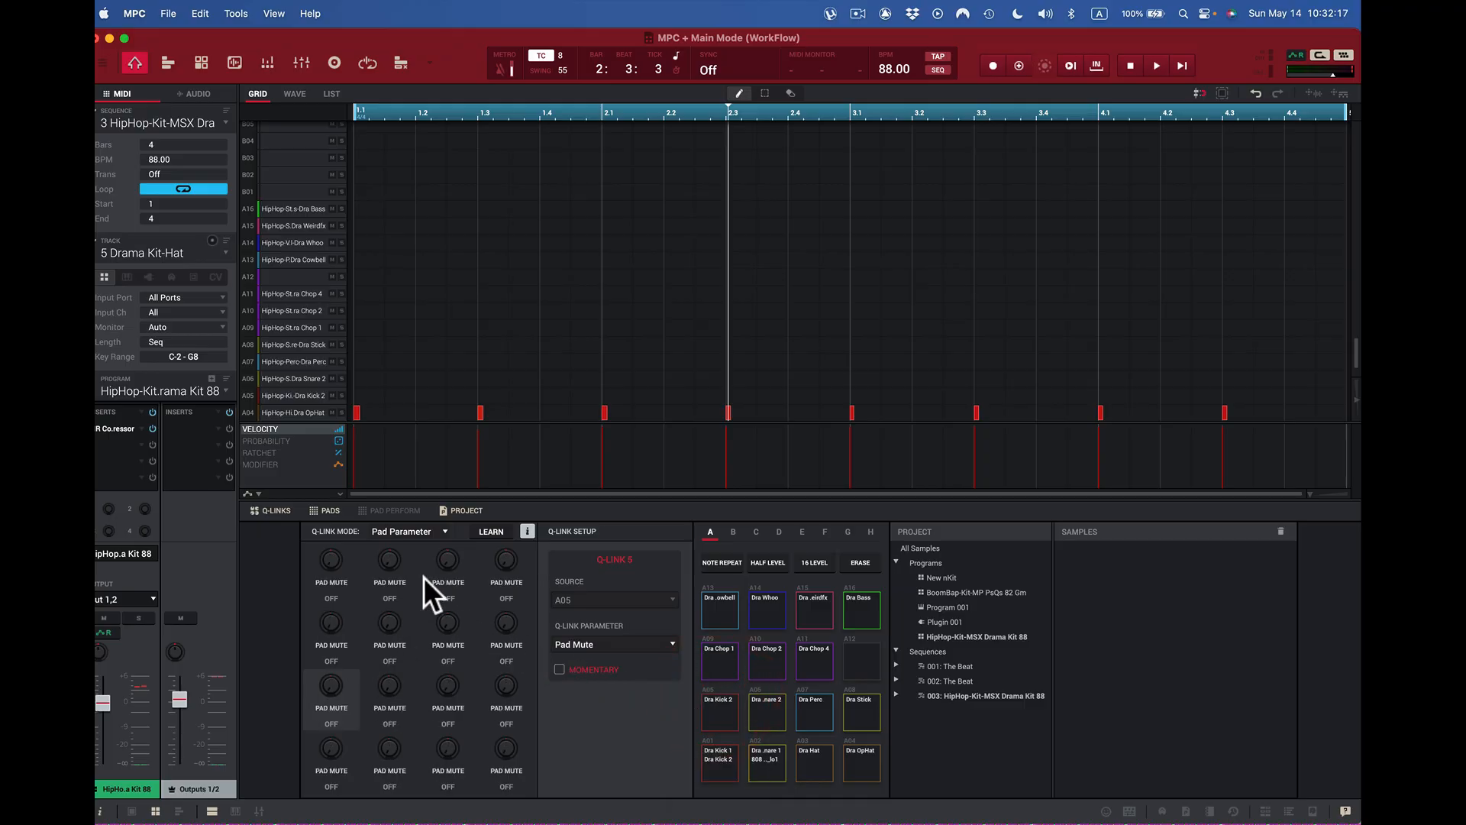
click(526, 530)
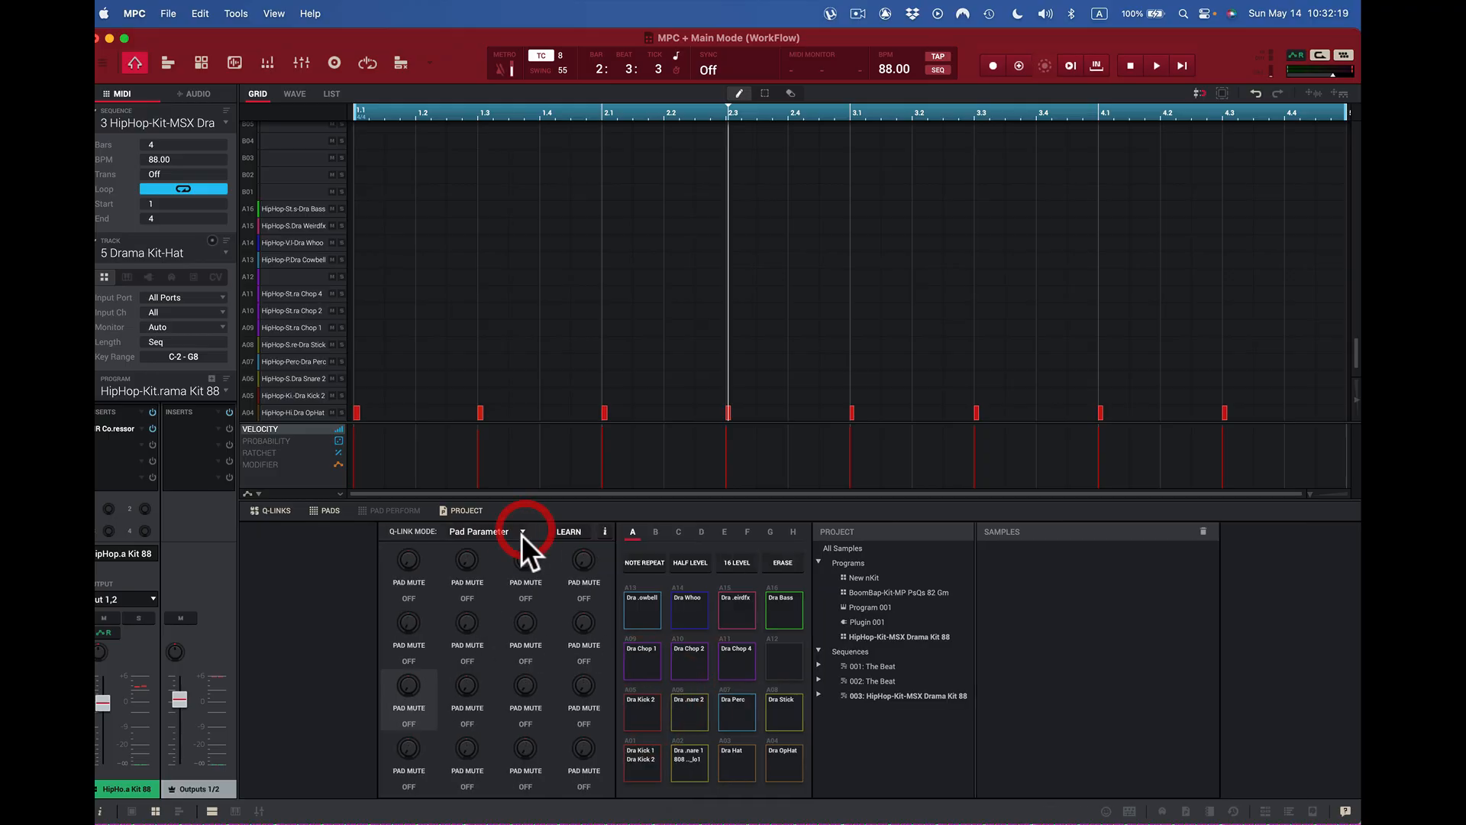
- Mute pads A01, A02 and A03 with their Pad Mute Q-Links
click(408, 748)
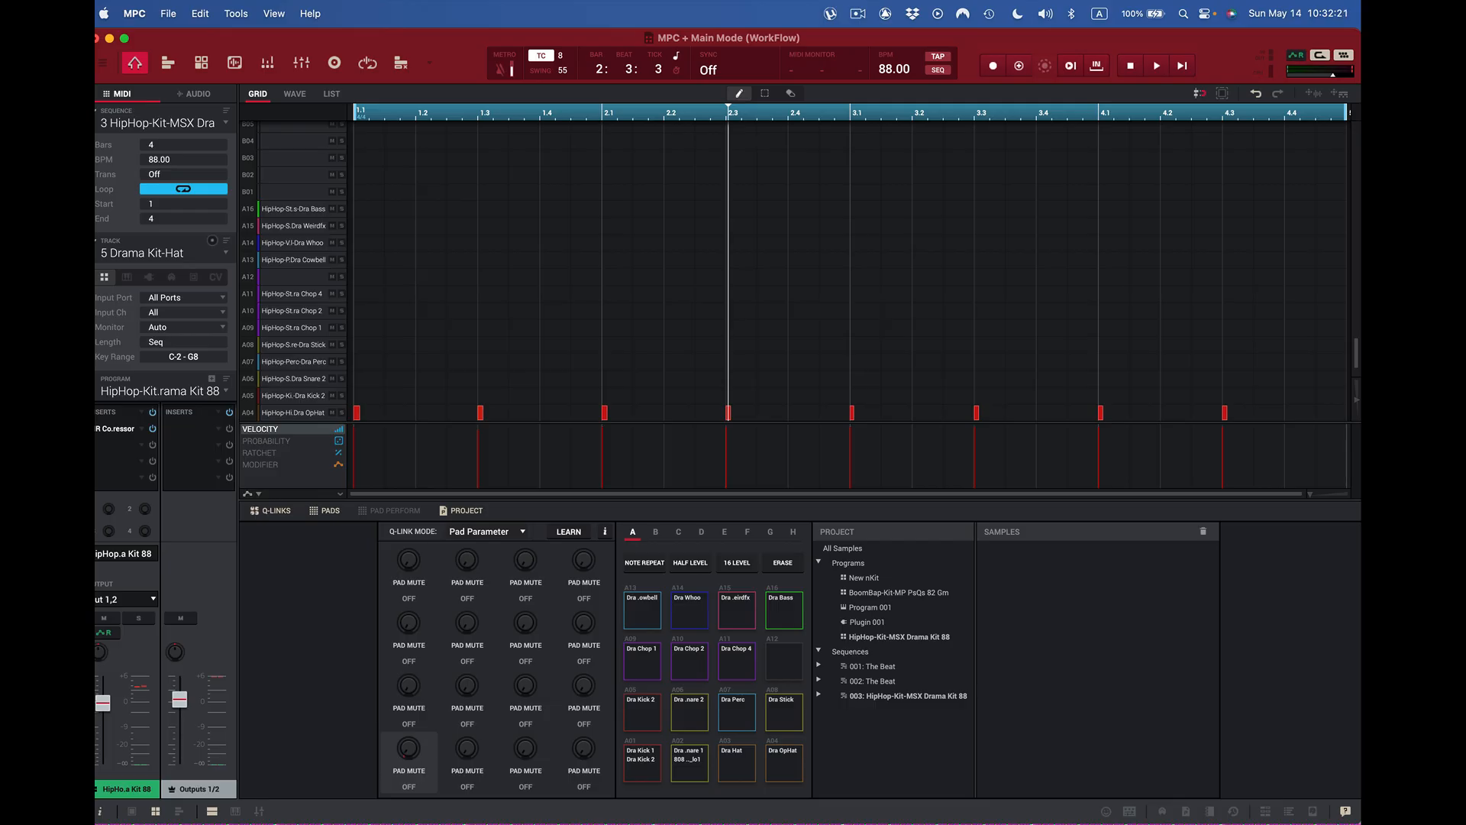
drag(408, 748, 408, 706)
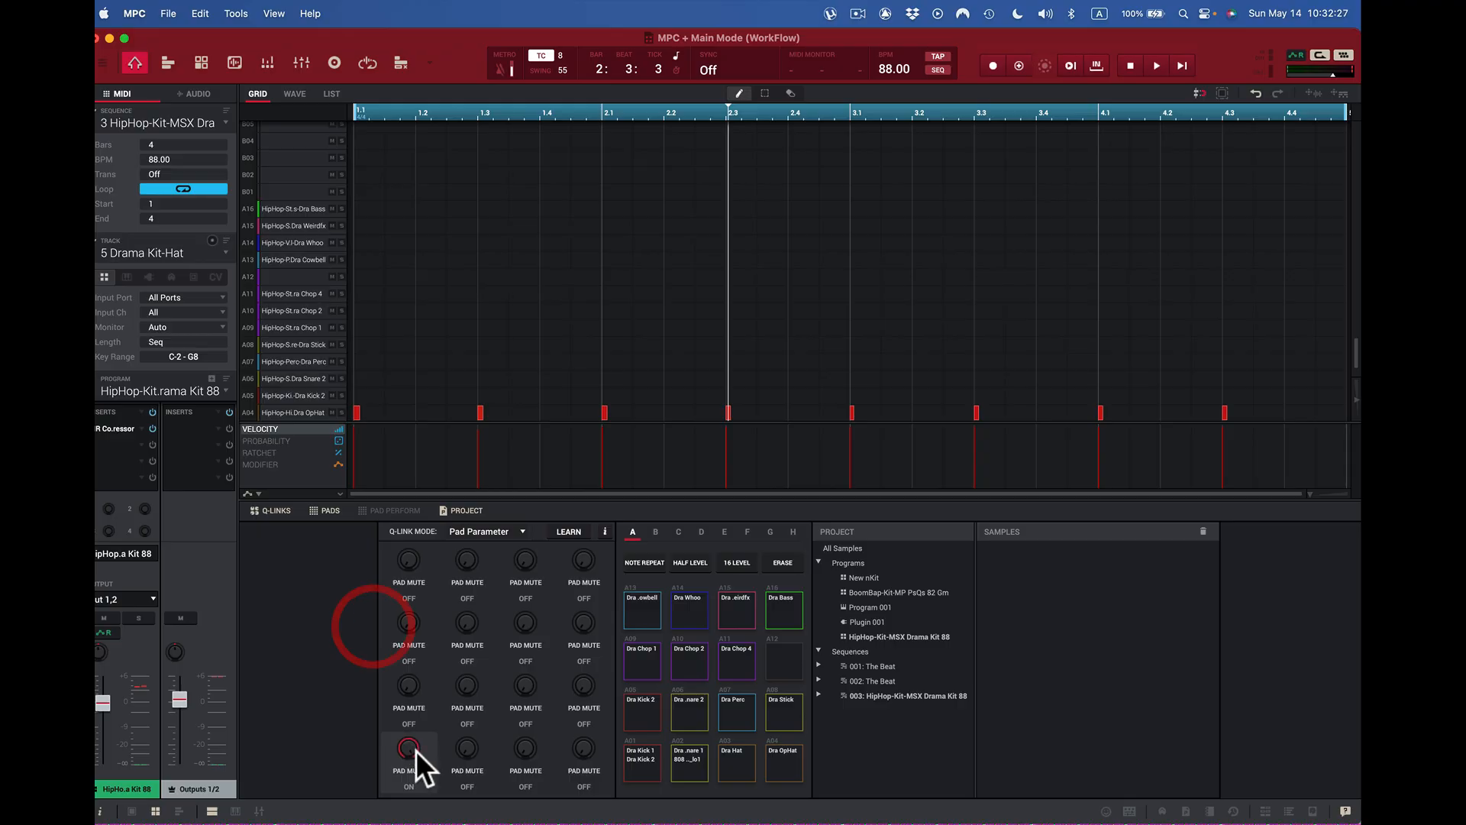
scroll(329, 405, down, 3)
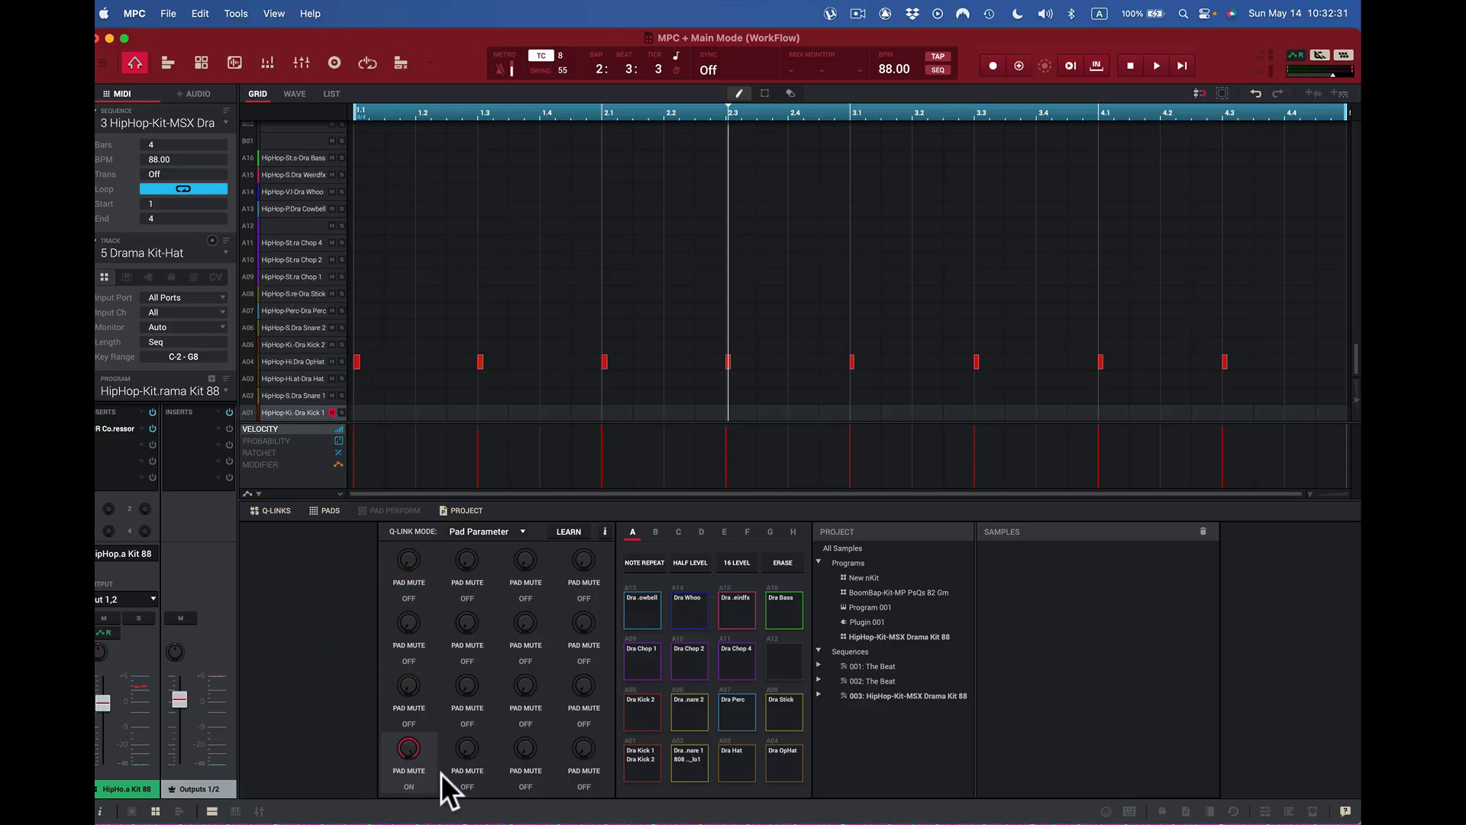
click(467, 749)
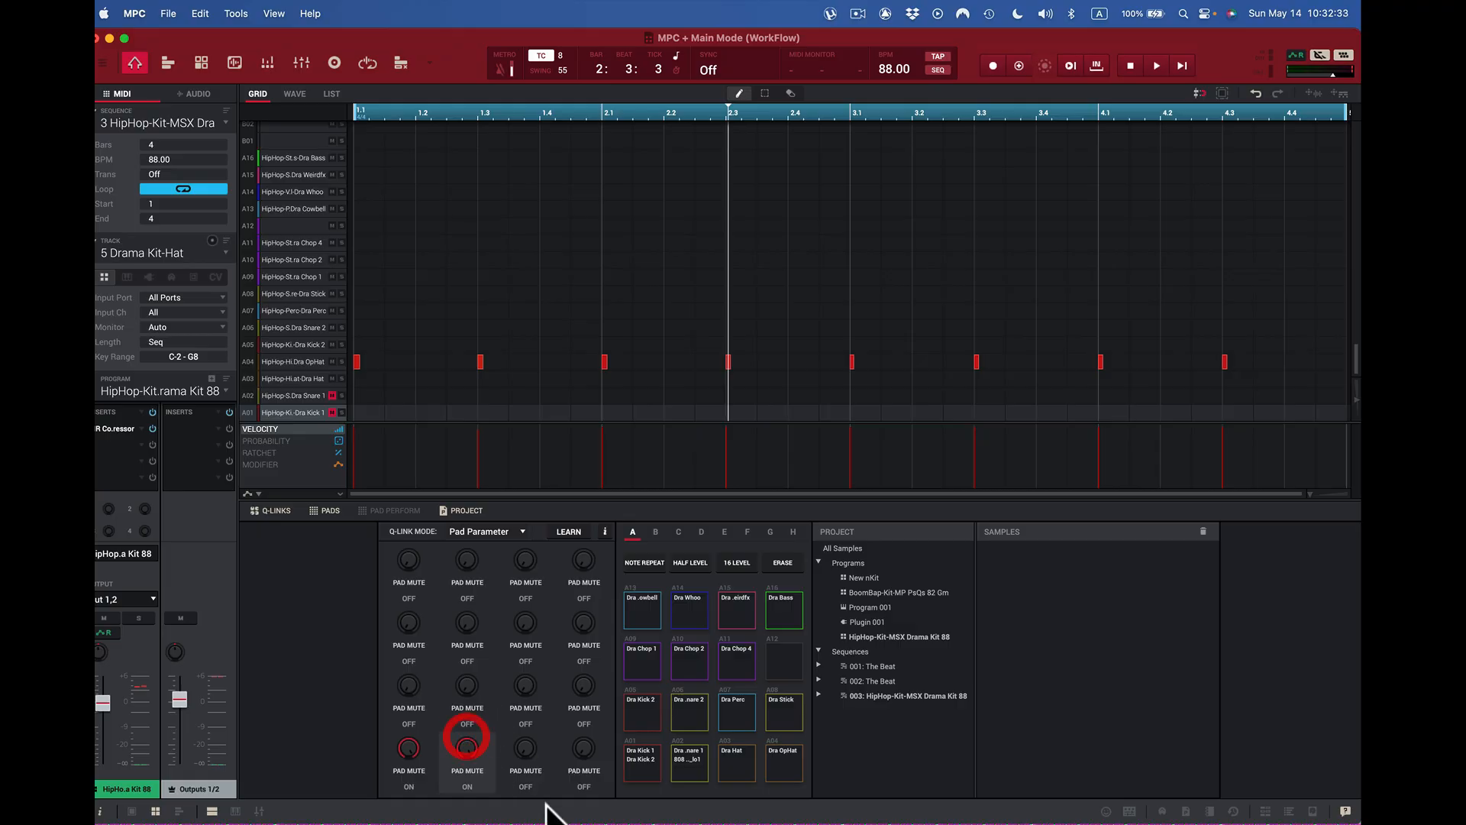
click(526, 750)
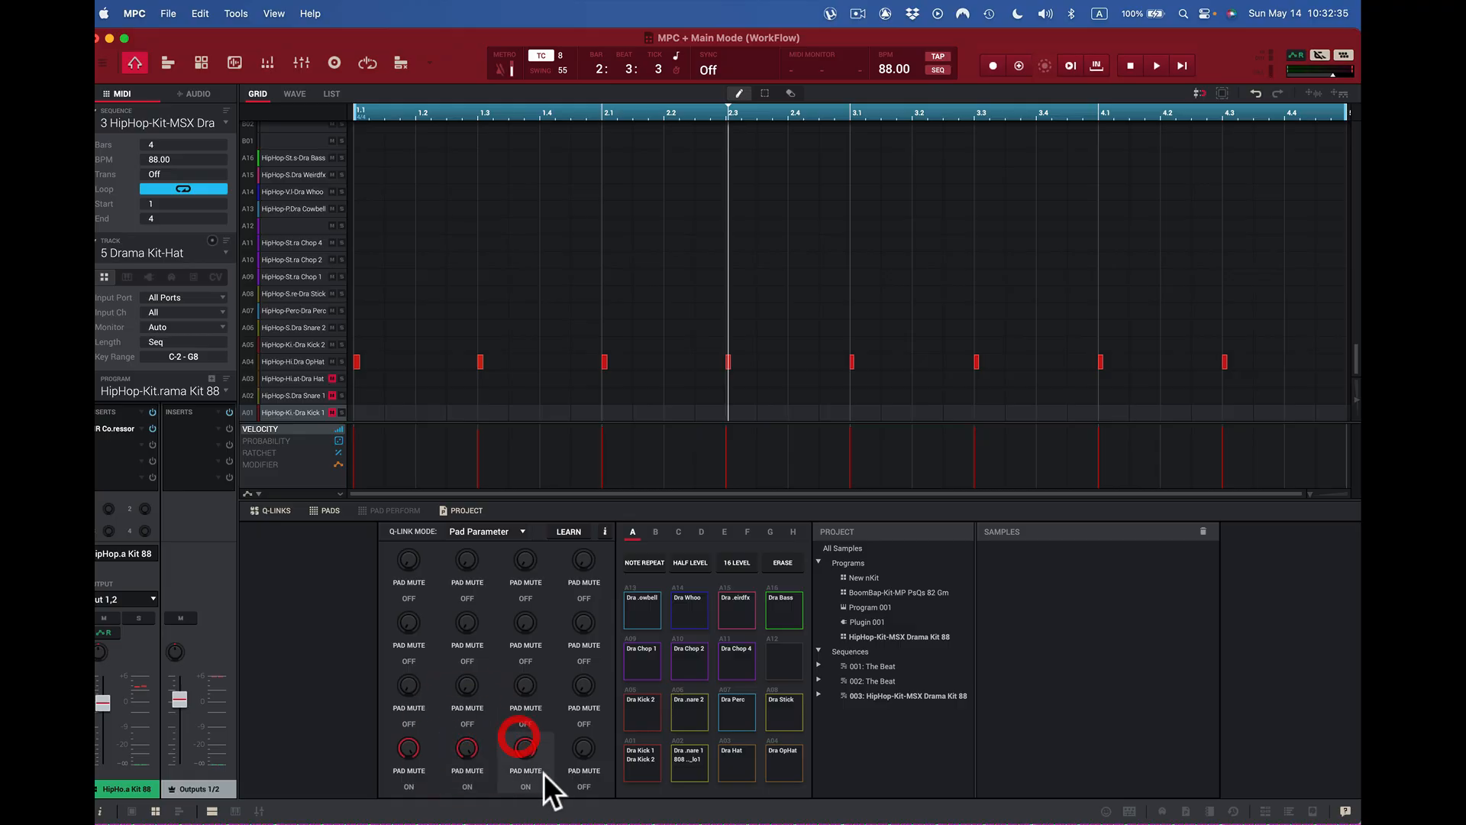
- Unmute pads A03, A02 and A01 with their Pad Mute Q-Links
click(516, 745)
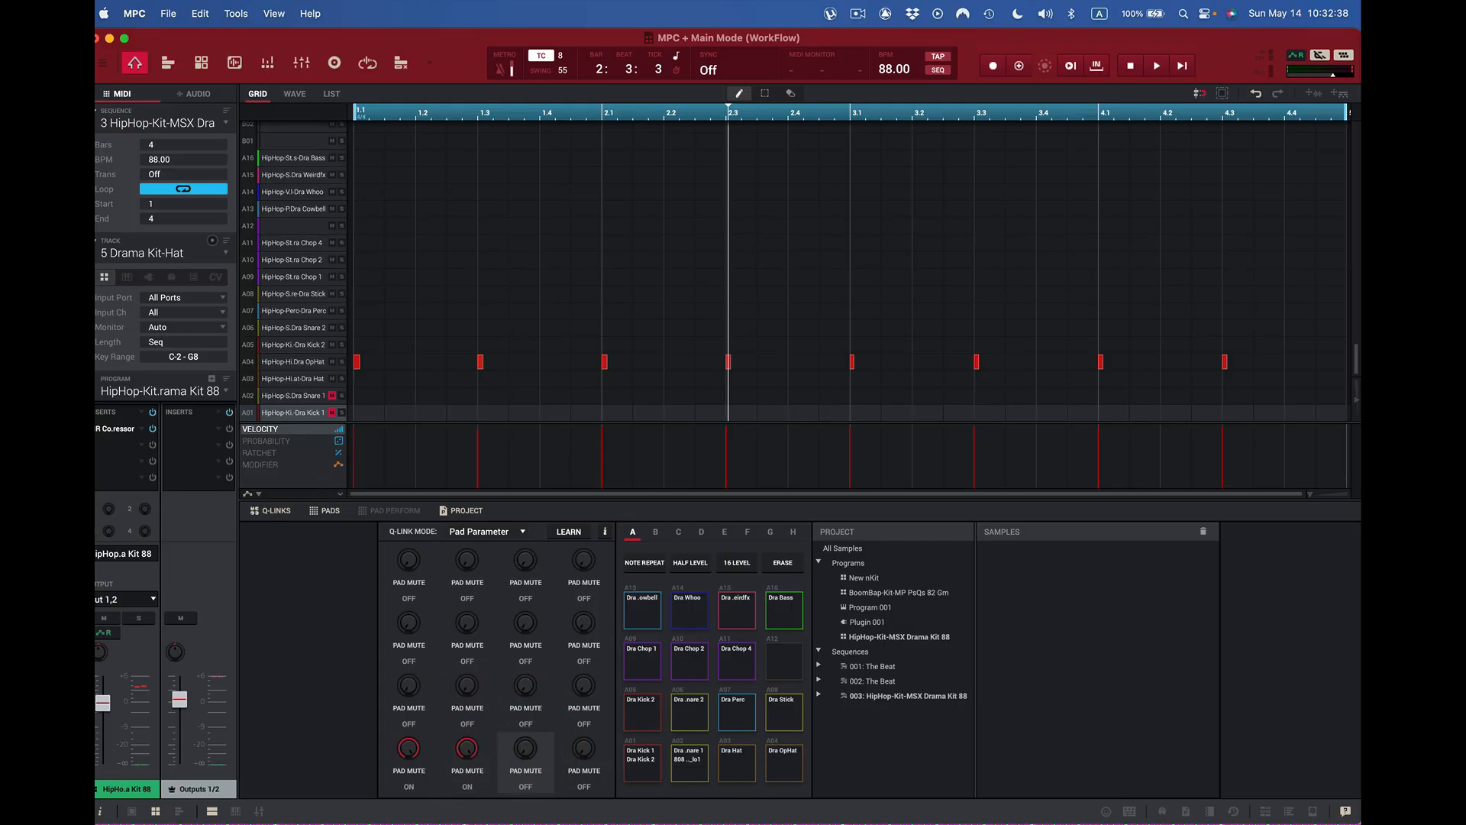
click(464, 745)
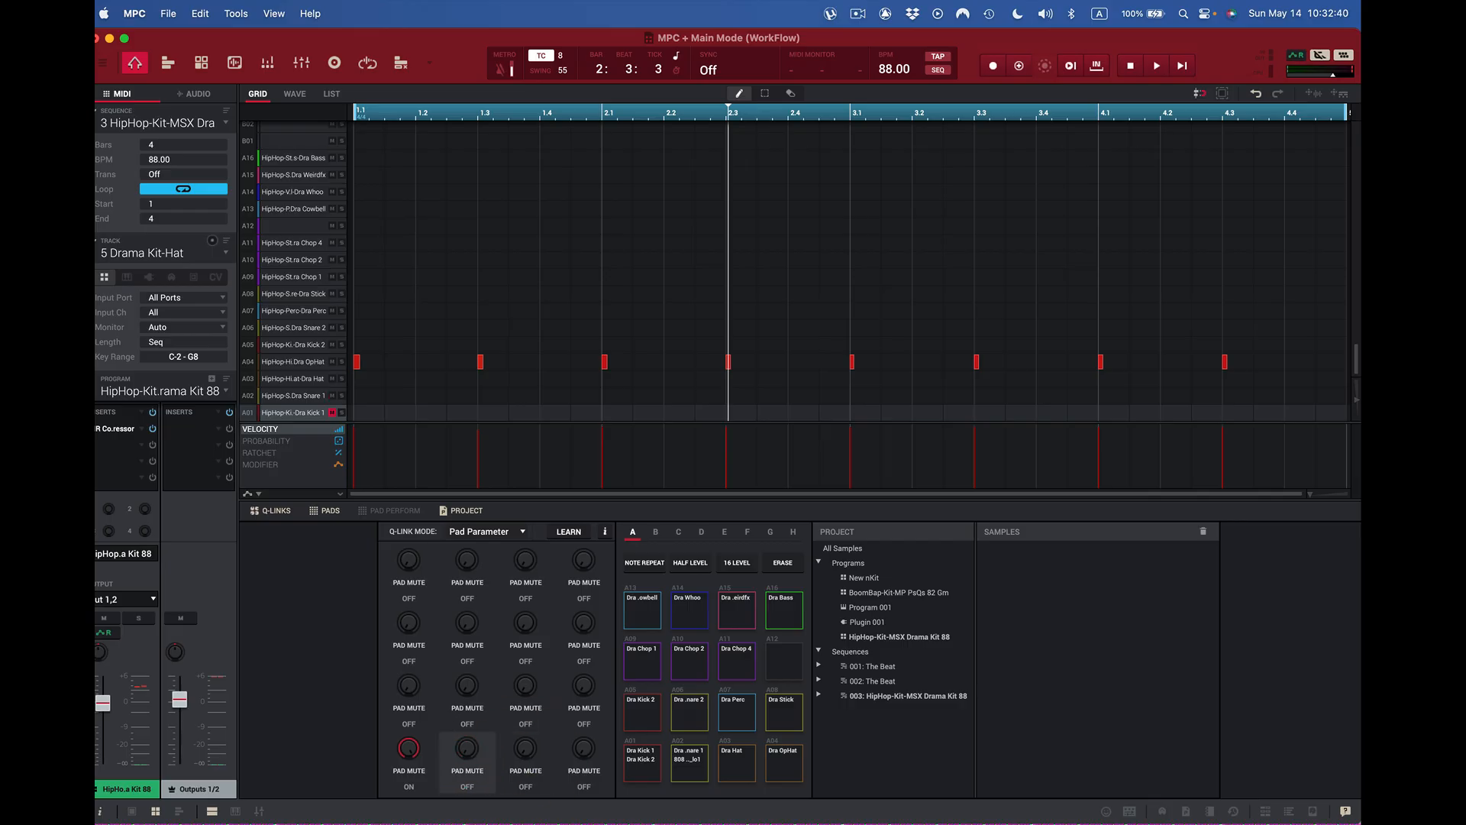
click(413, 745)
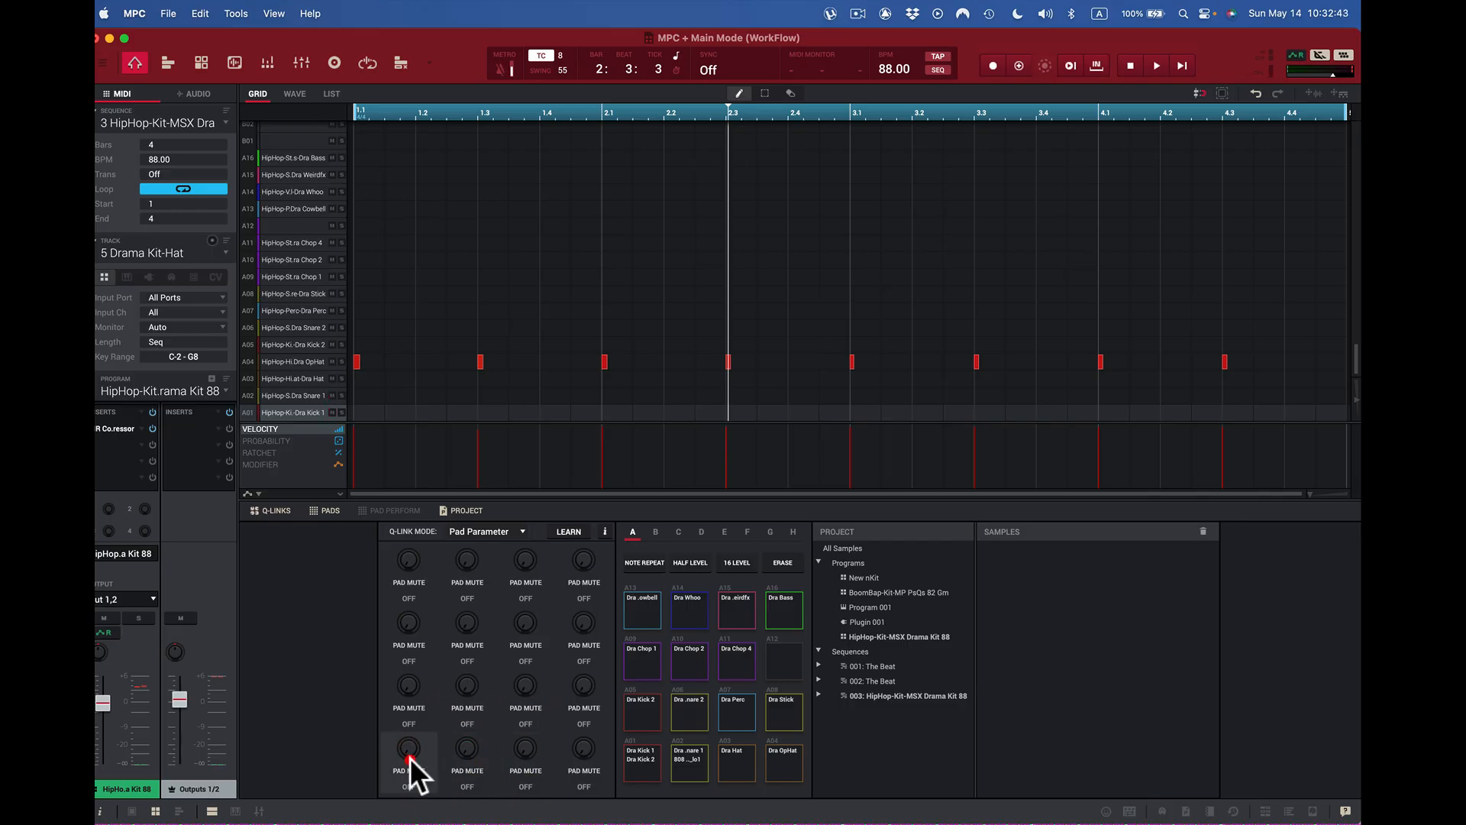
- Switch the Q-Link mode to Pad Scene
click(519, 530)
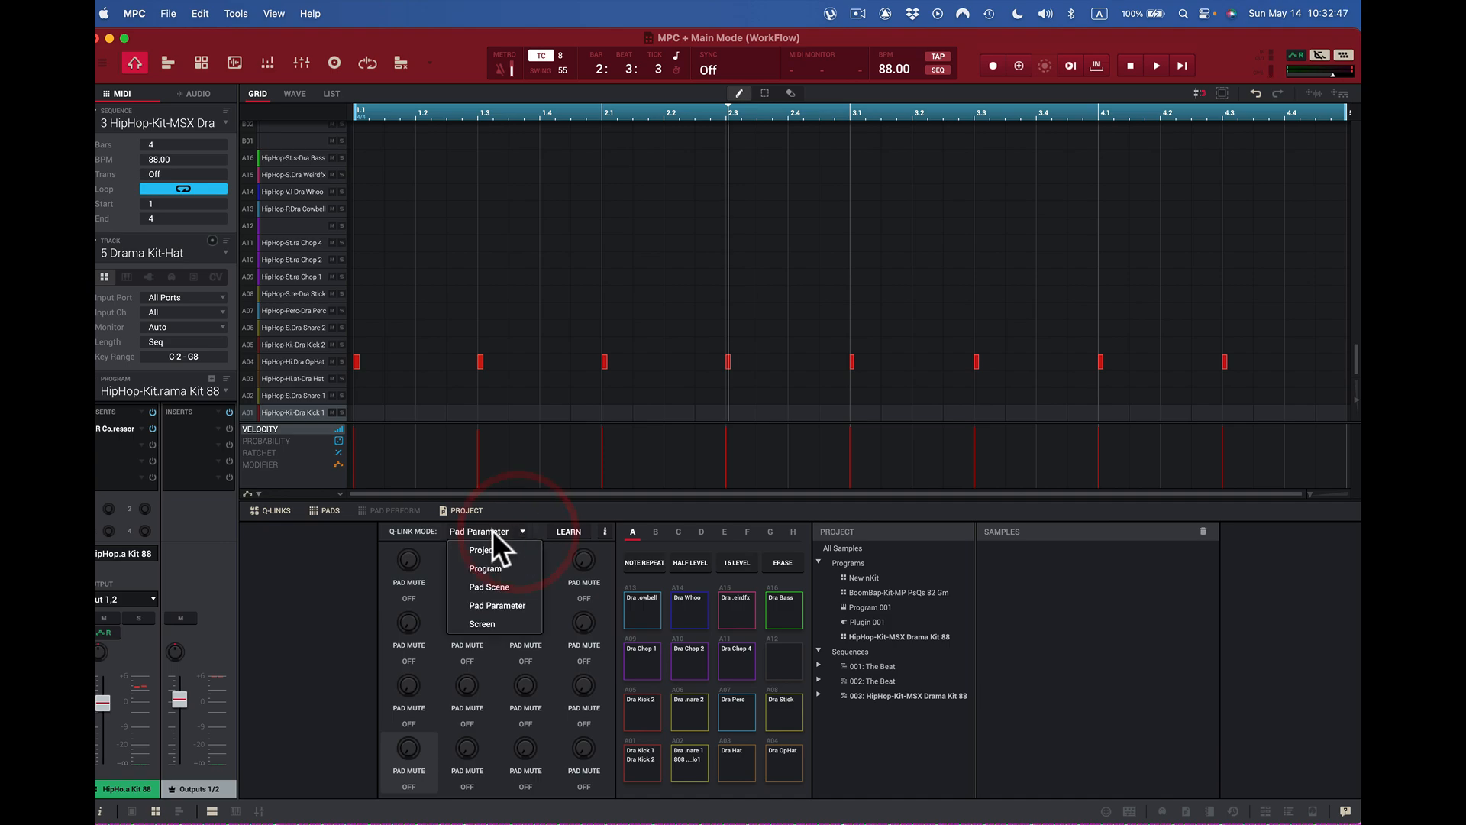
click(492, 587)
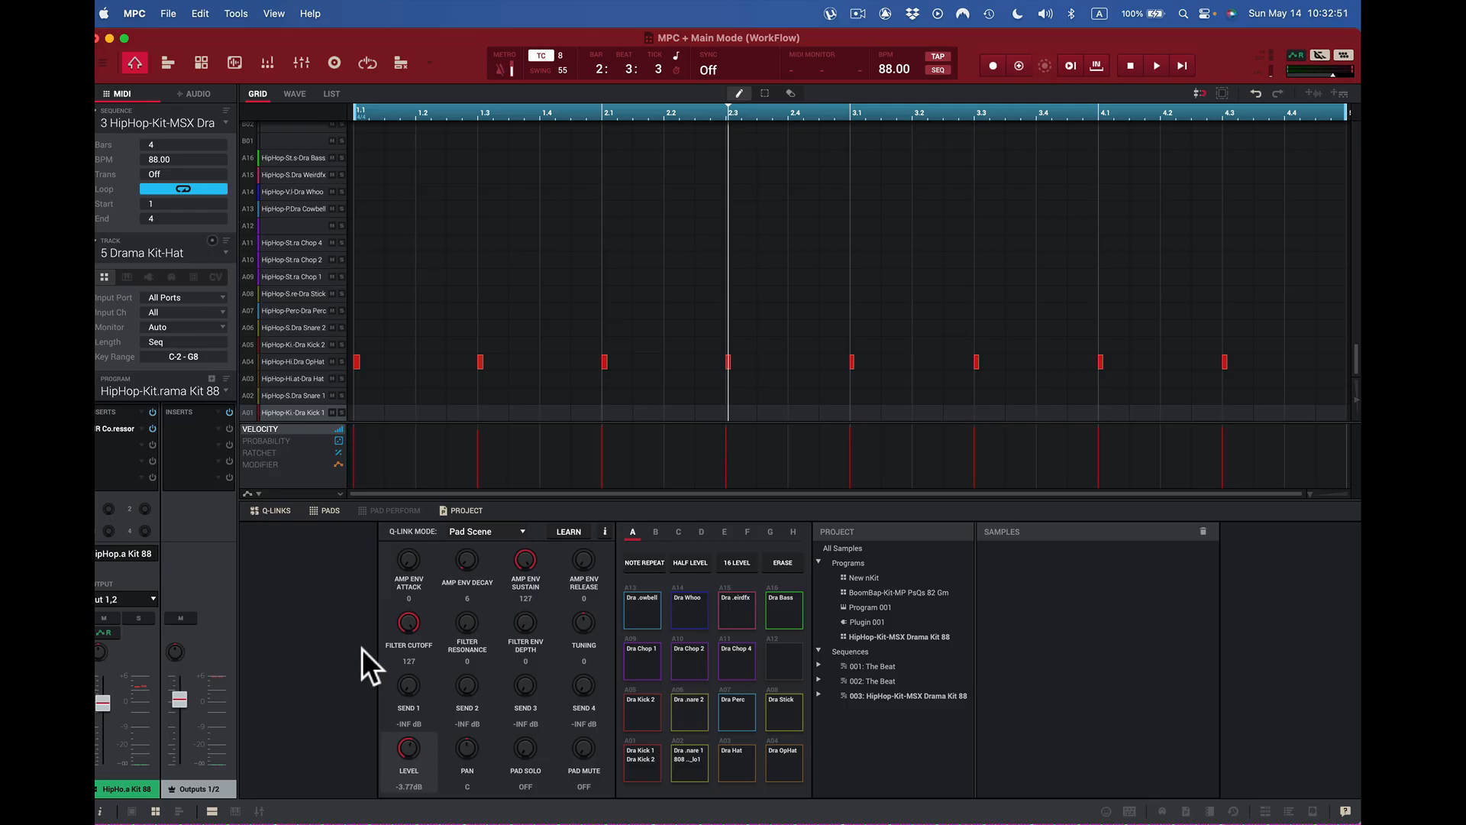
- Audition pads A02 and A01, raise A01's Tuning Q-Link to 101, and return it to 2
click(693, 765)
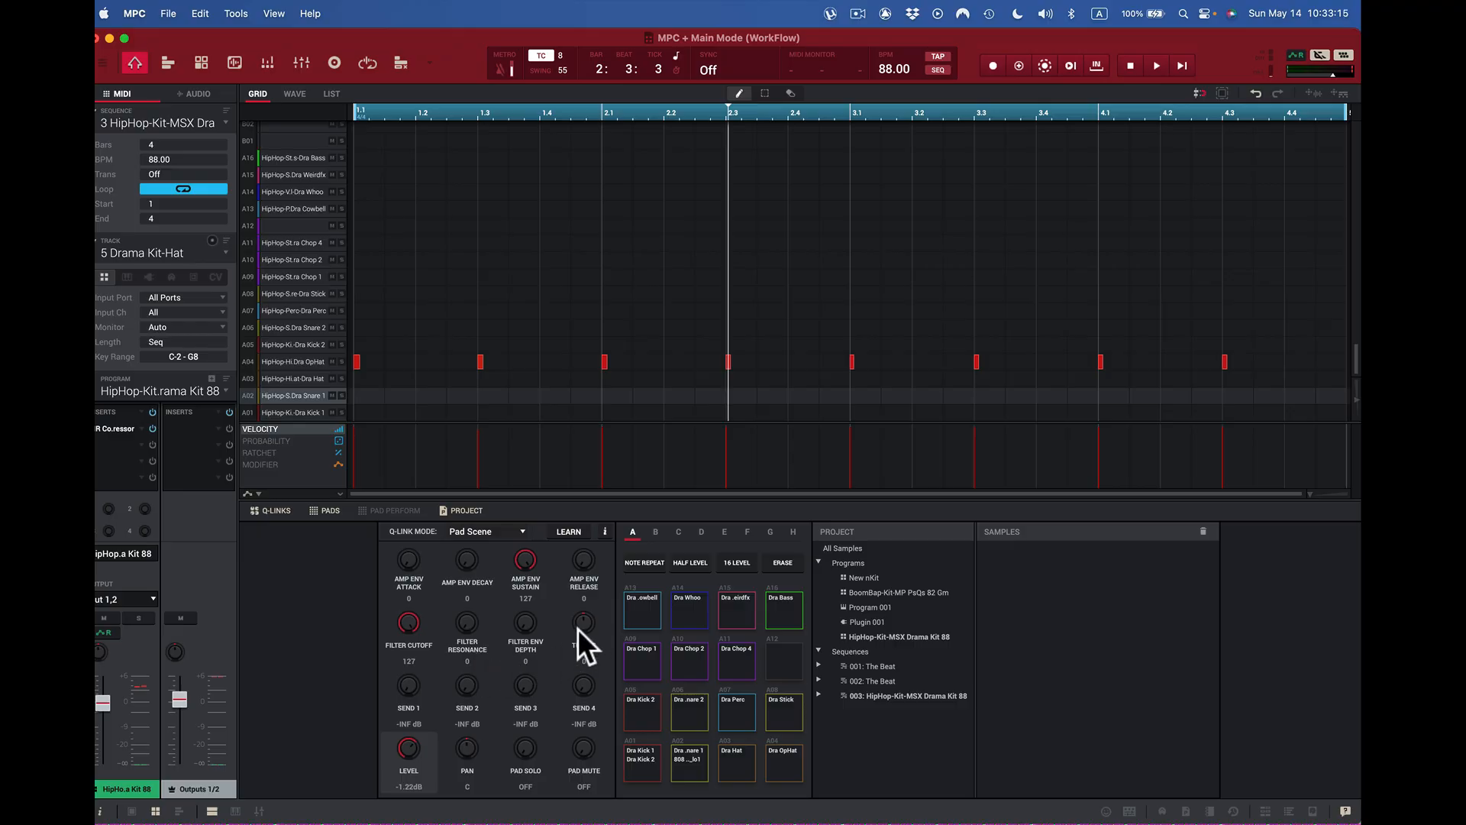
click(644, 755)
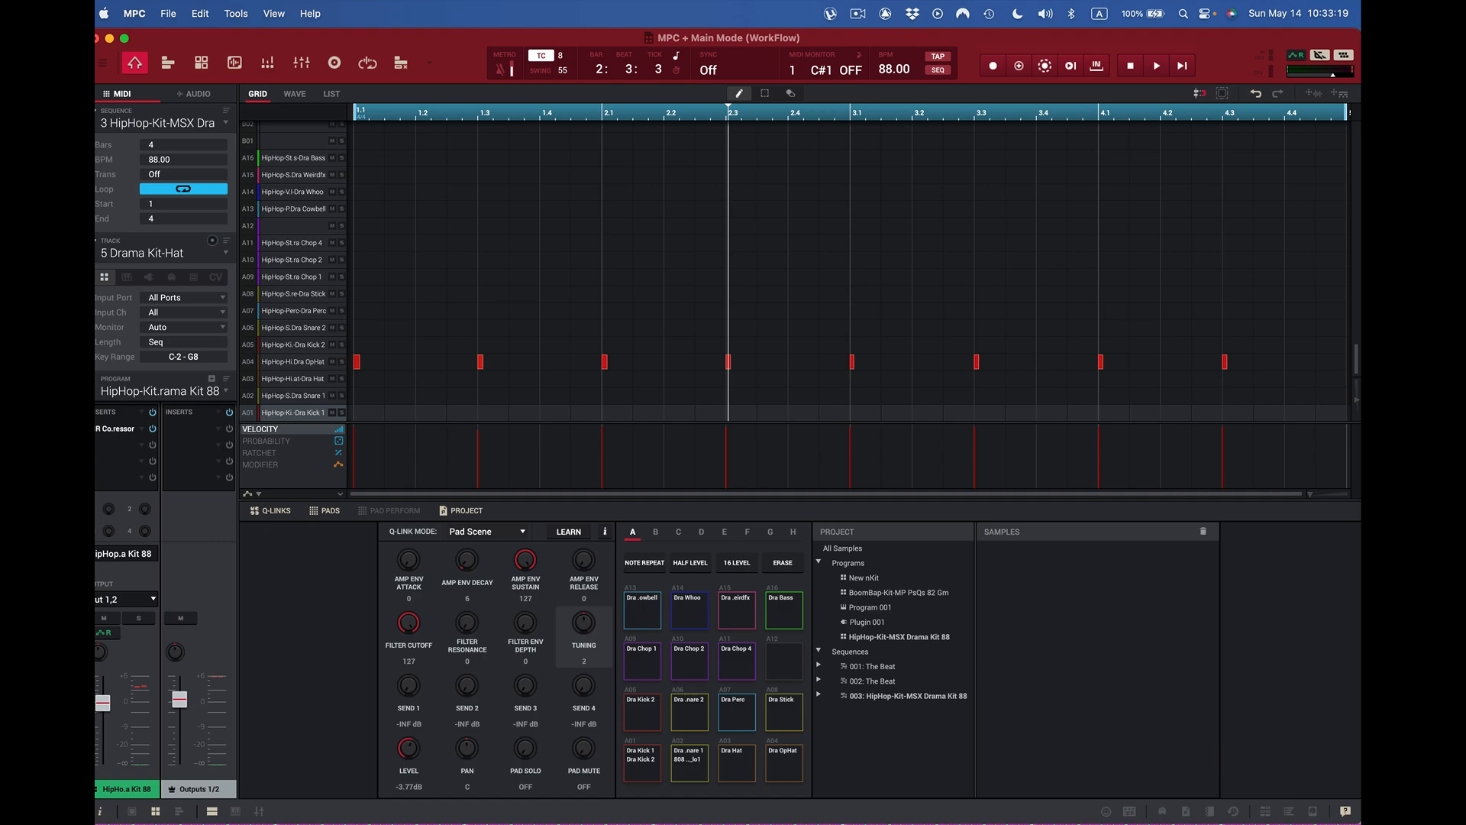
drag(584, 622, 584, 608)
click(646, 759)
click(646, 761)
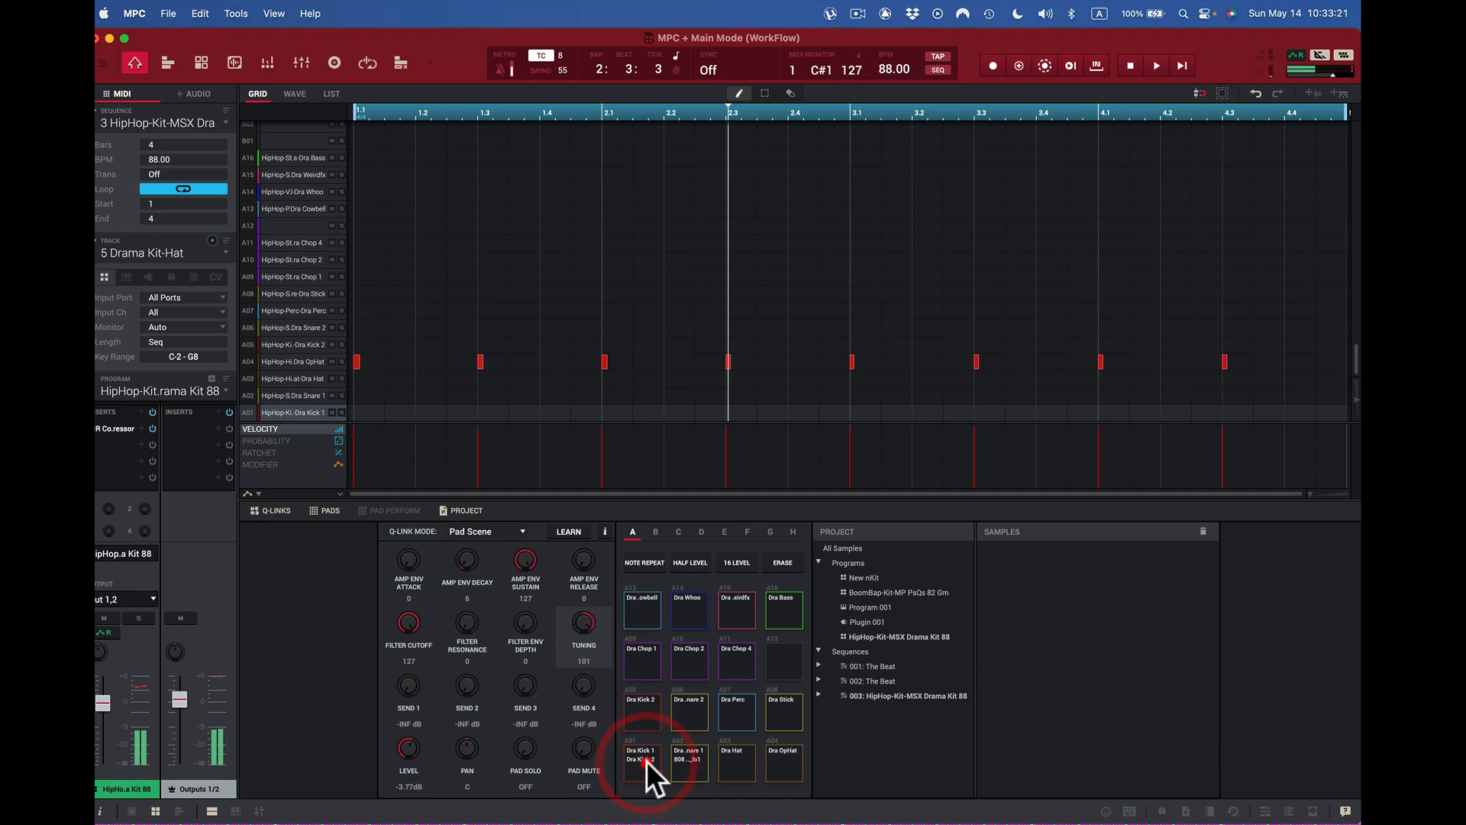
drag(580, 623, 581, 625)
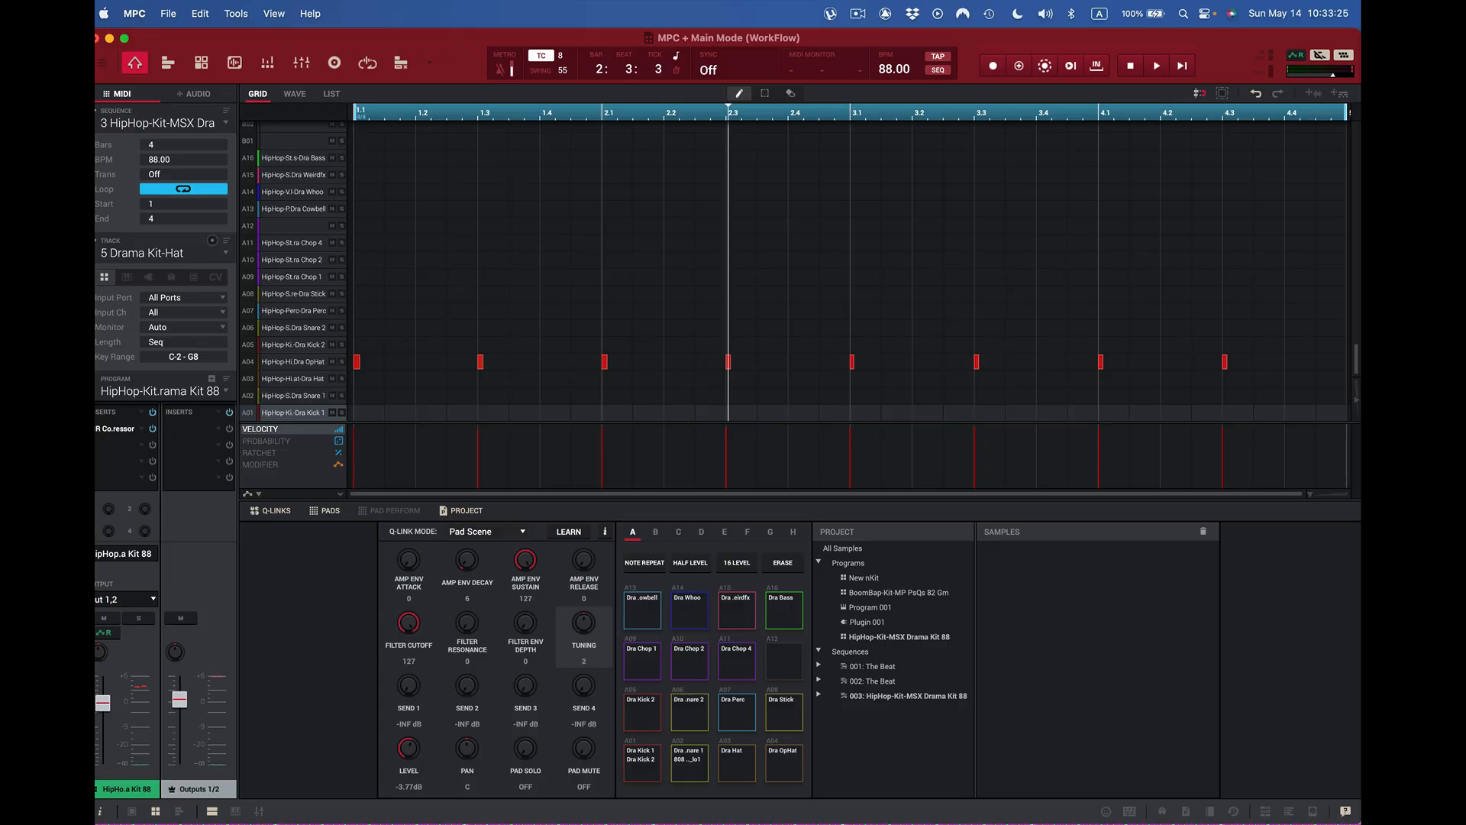
click(646, 767)
- Raise pad A05's Tuning to 108 with its Q-Link, audition pad A09 and reselect pad A05
click(645, 713)
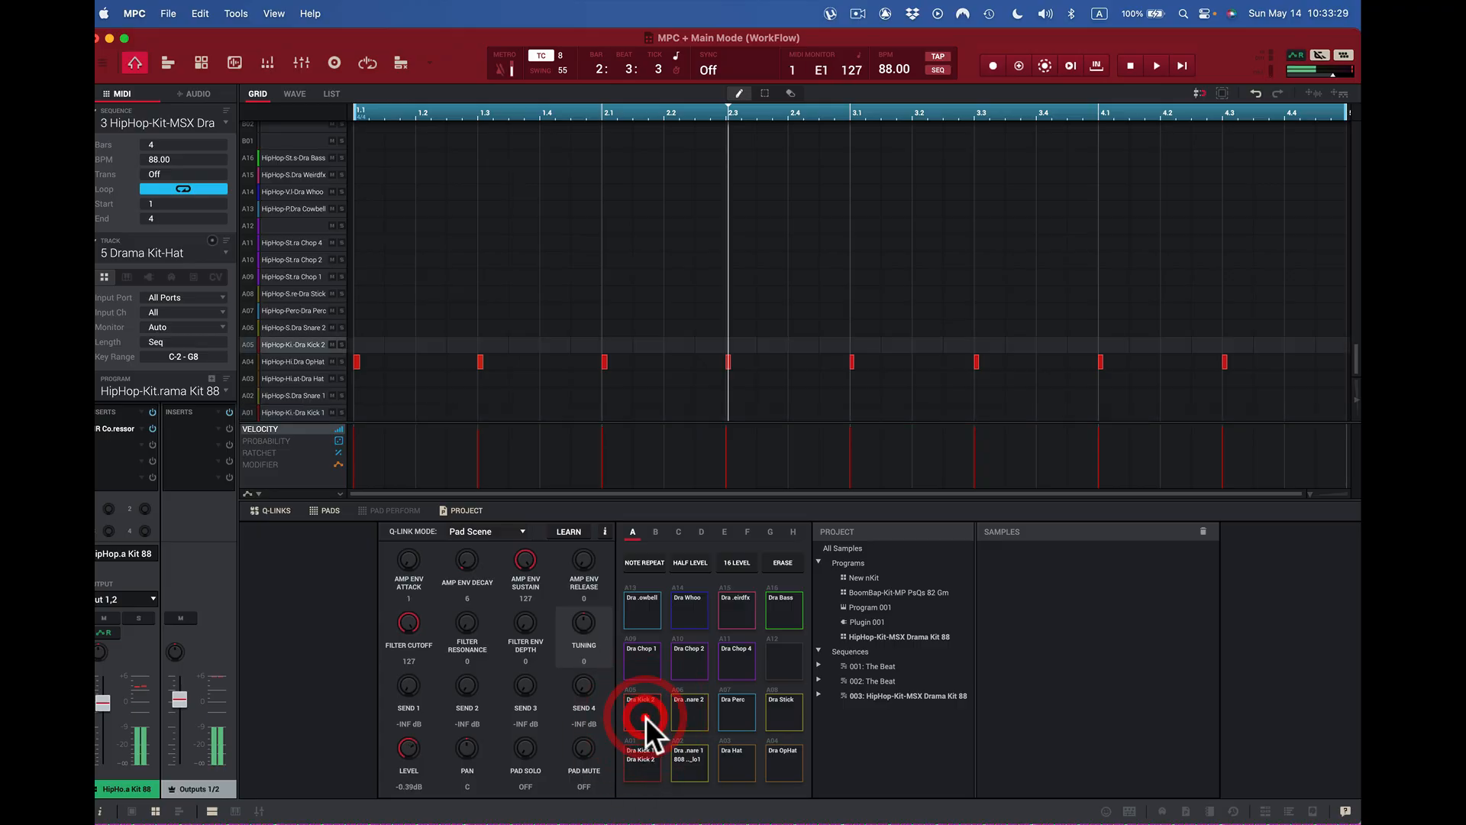
drag(584, 624, 584, 614)
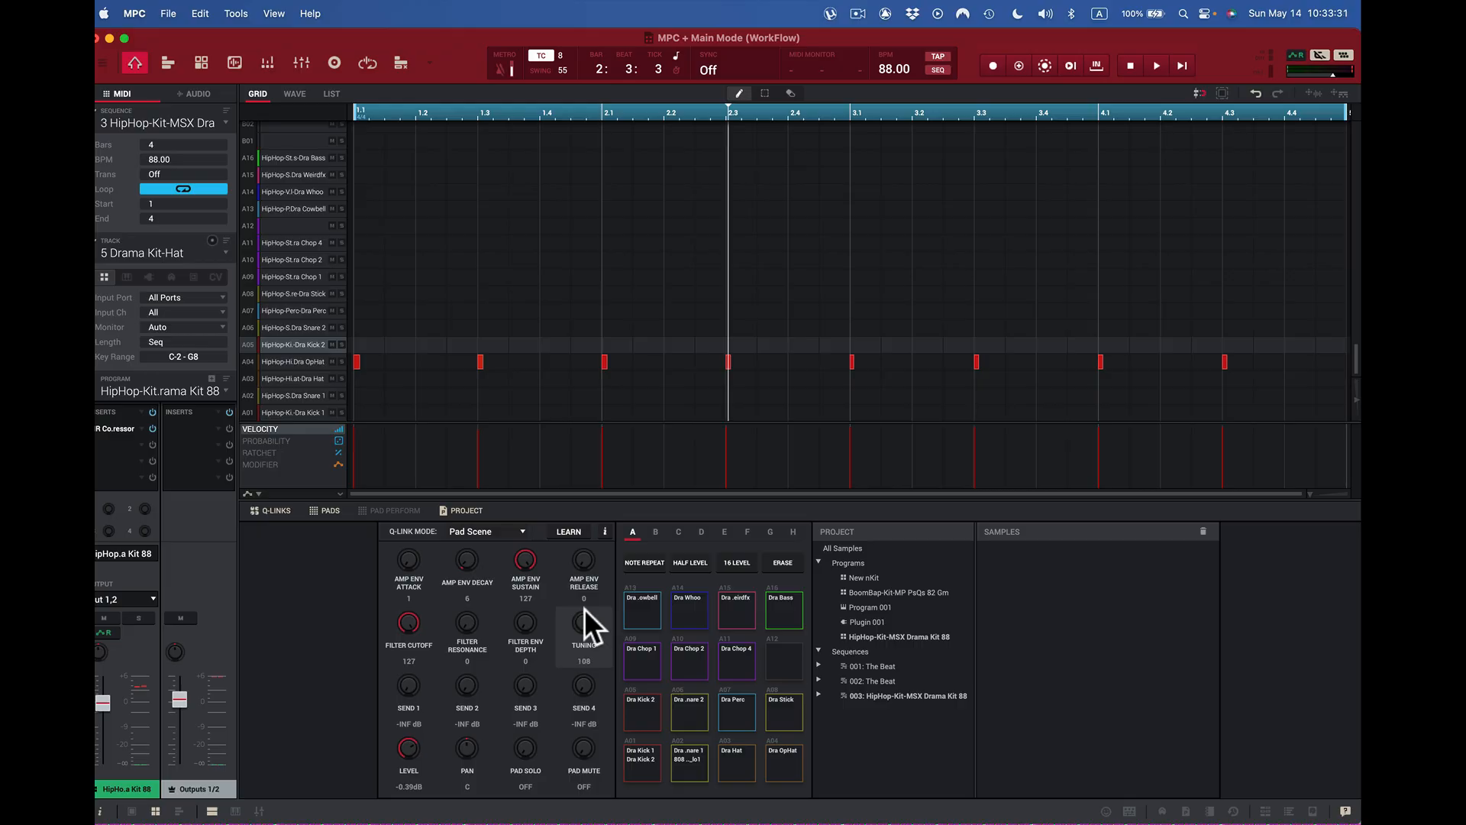
click(638, 662)
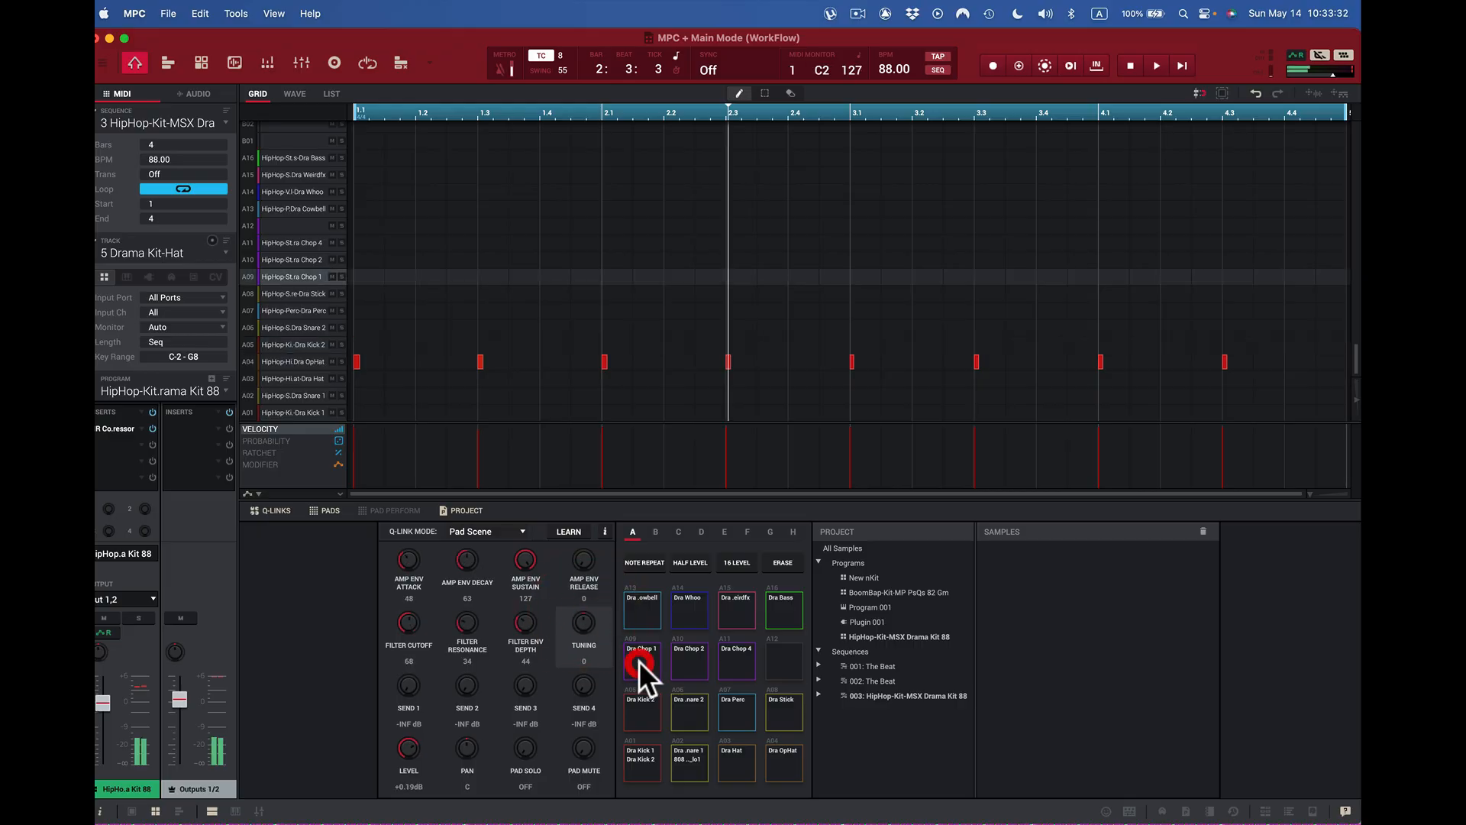
click(645, 718)
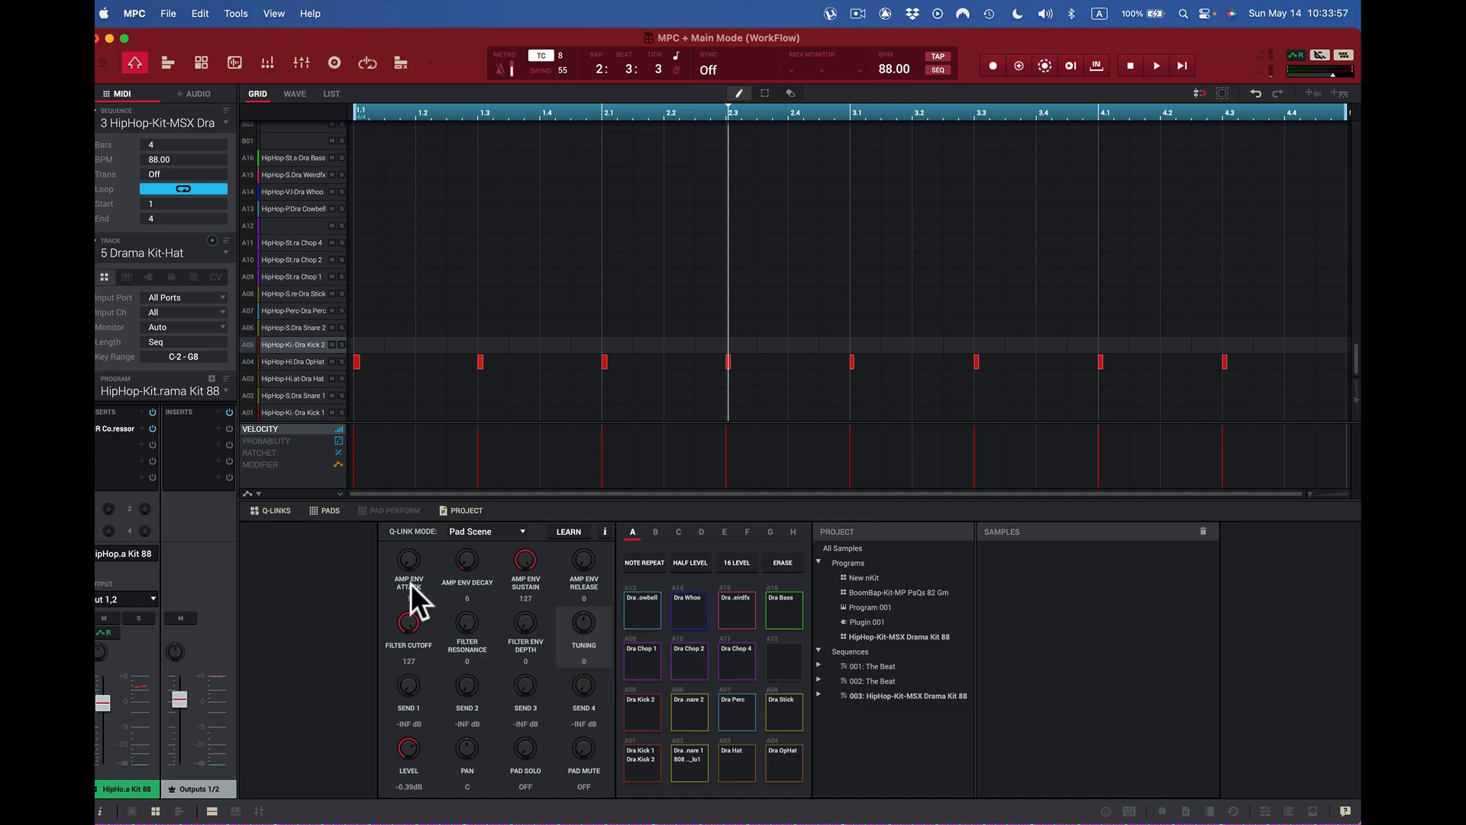
- Open the Q-Link setup, look through the Program parameters assignable to Q-Link 12, and close the setup without changing its assignment
click(604, 530)
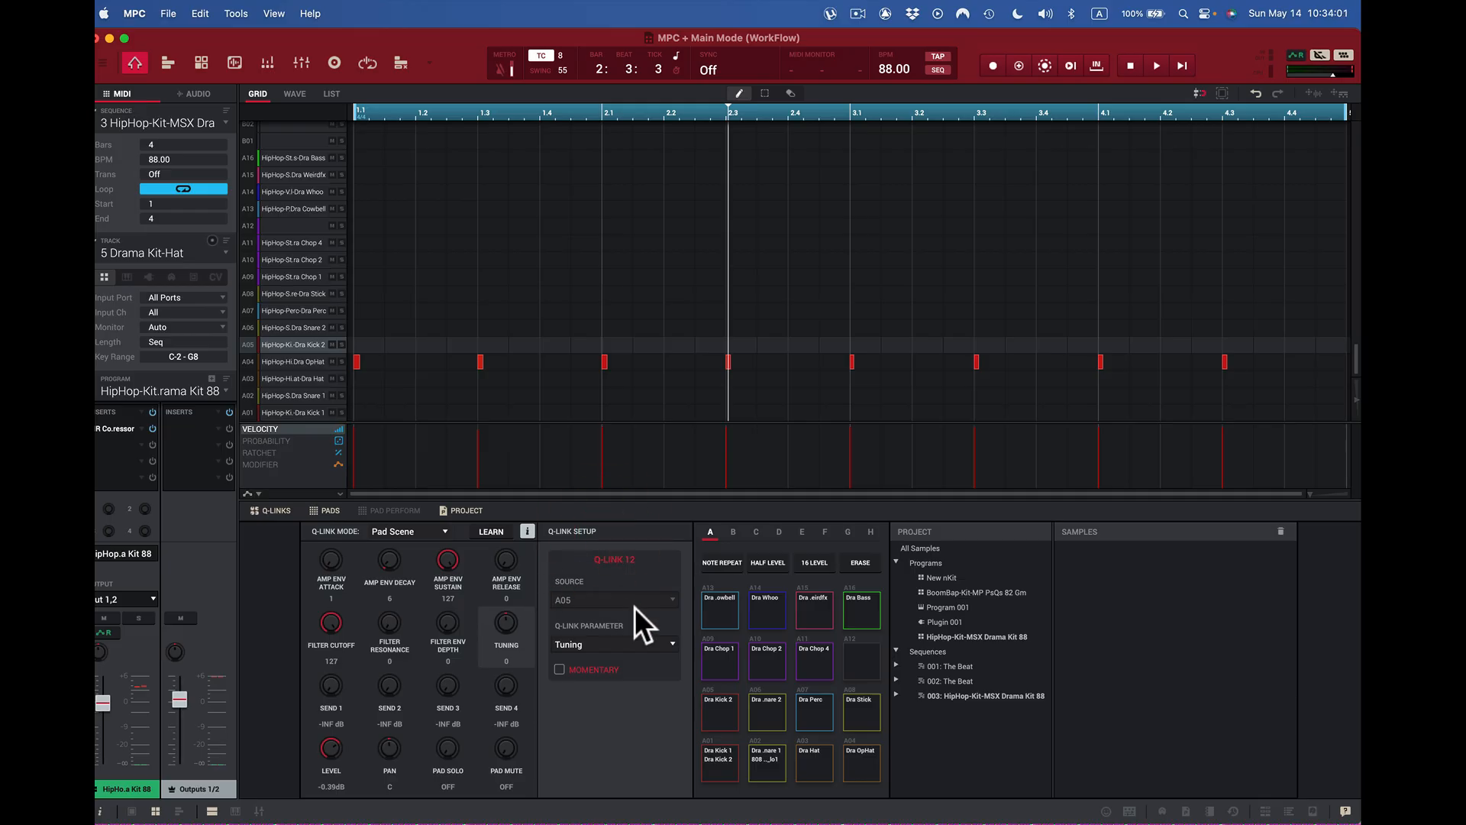
click(672, 641)
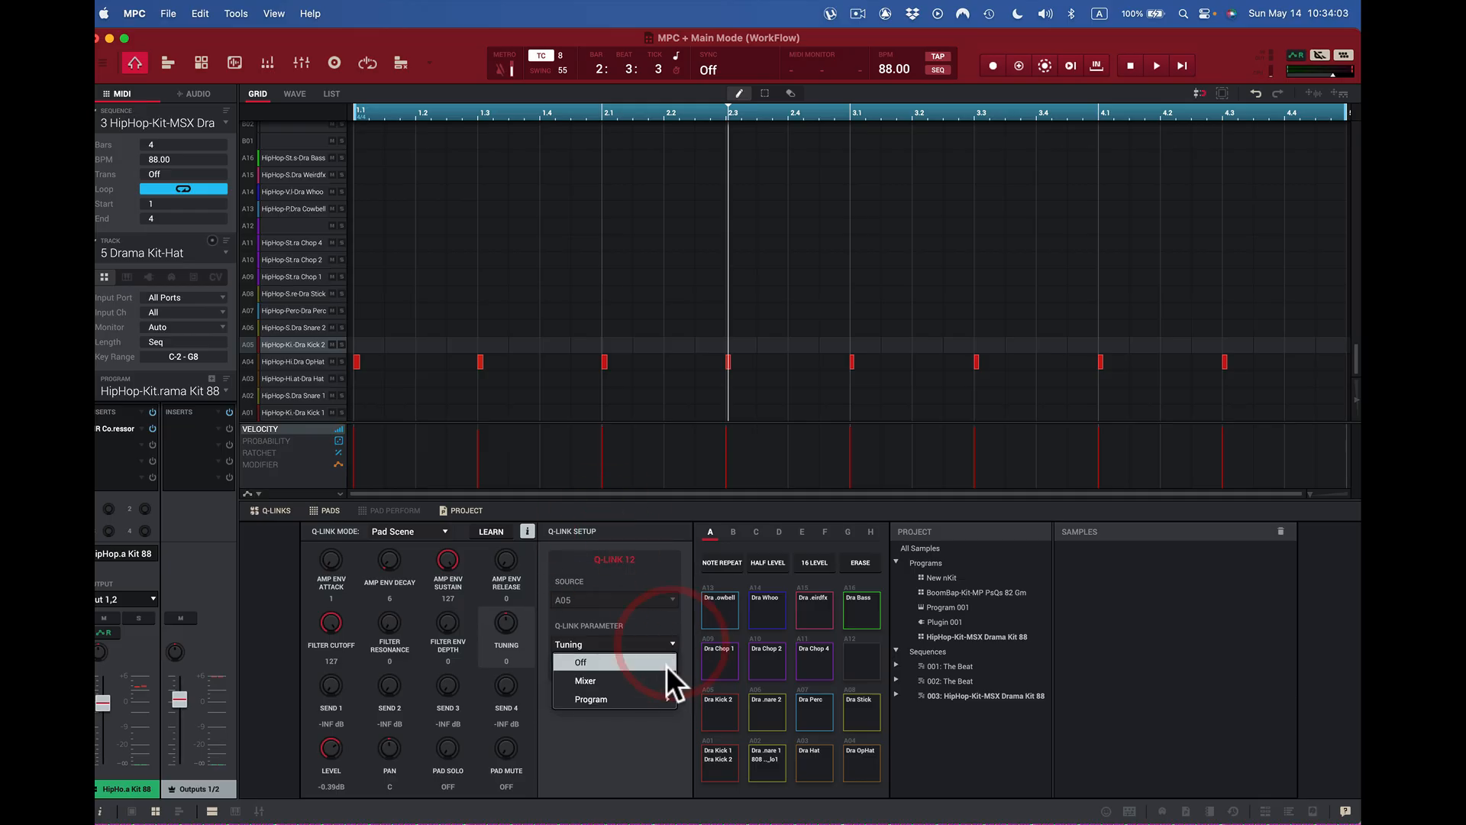
mouse_move(666, 677)
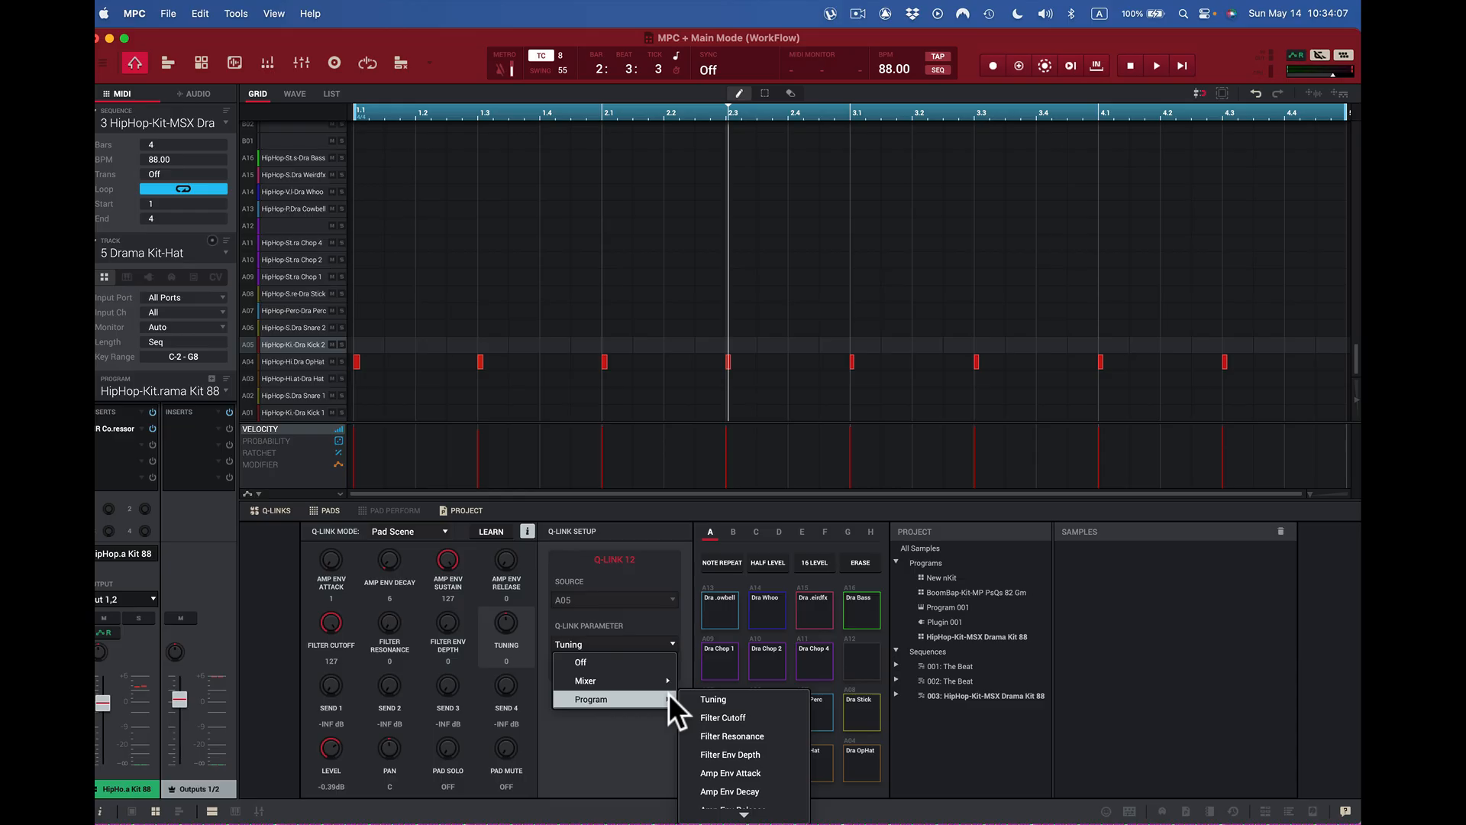
scroll(734, 744, down, 6)
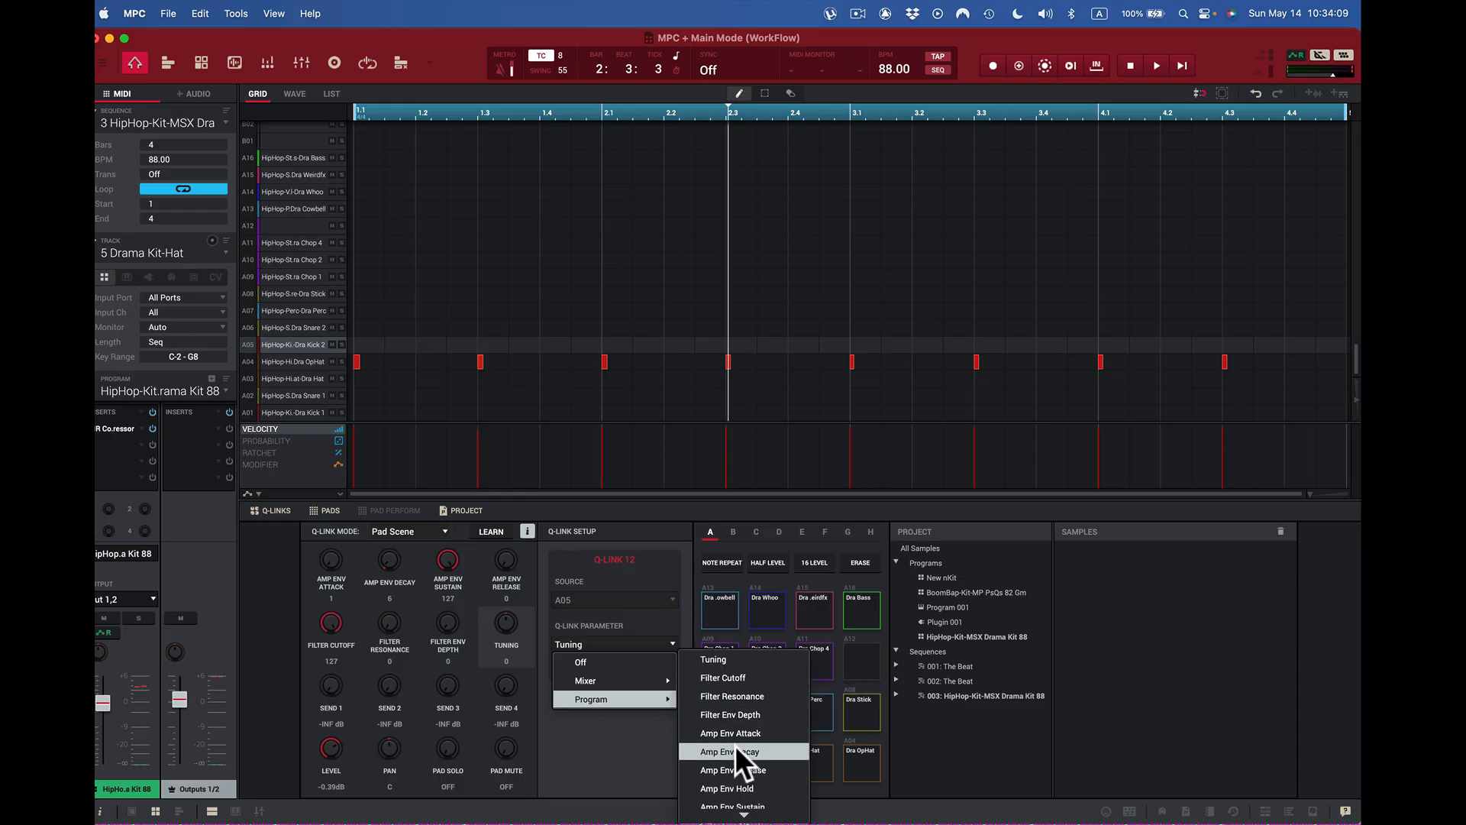
scroll(735, 744, down, 8)
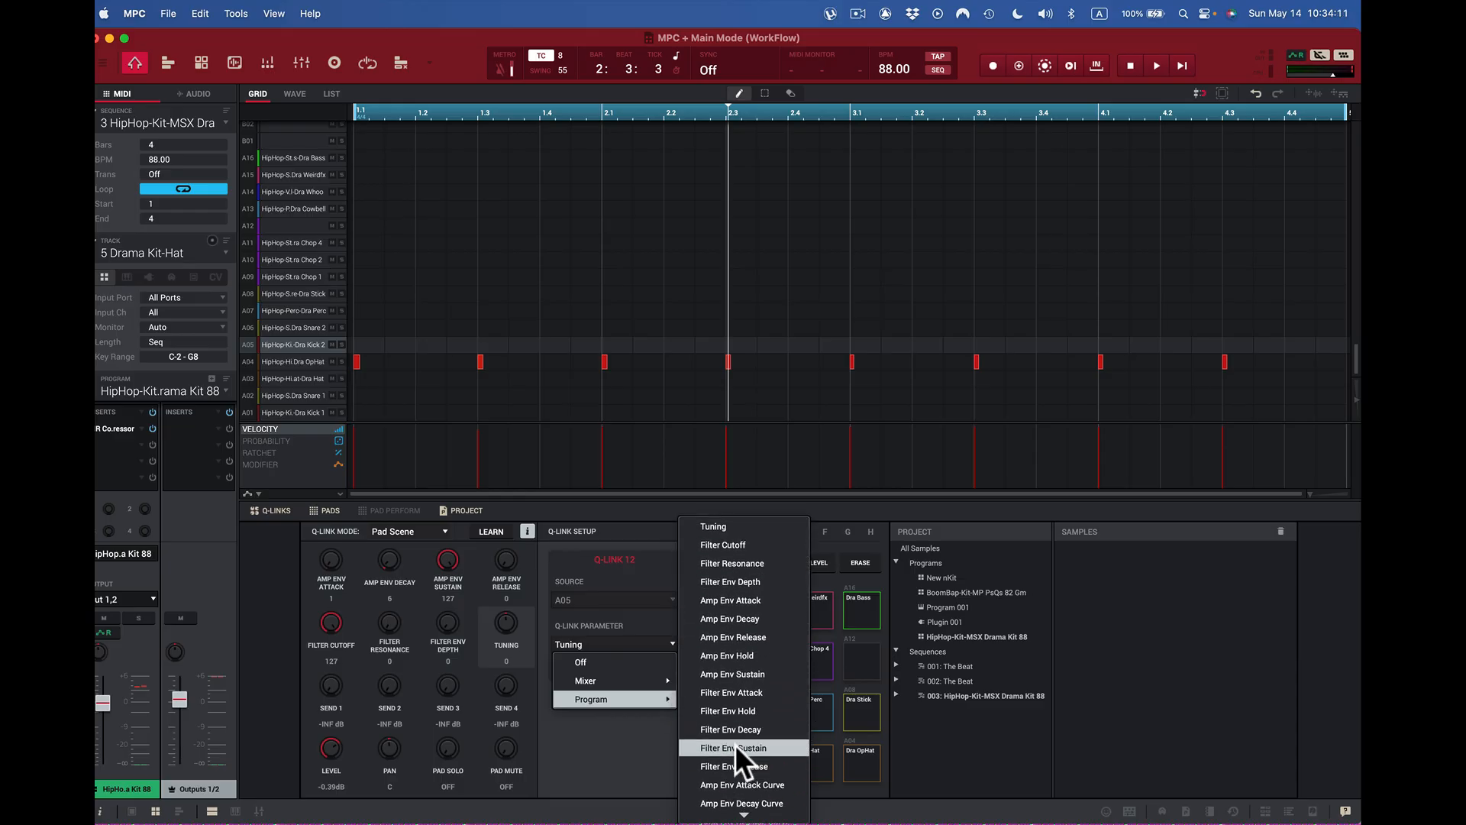
scroll(734, 744, down, 10)
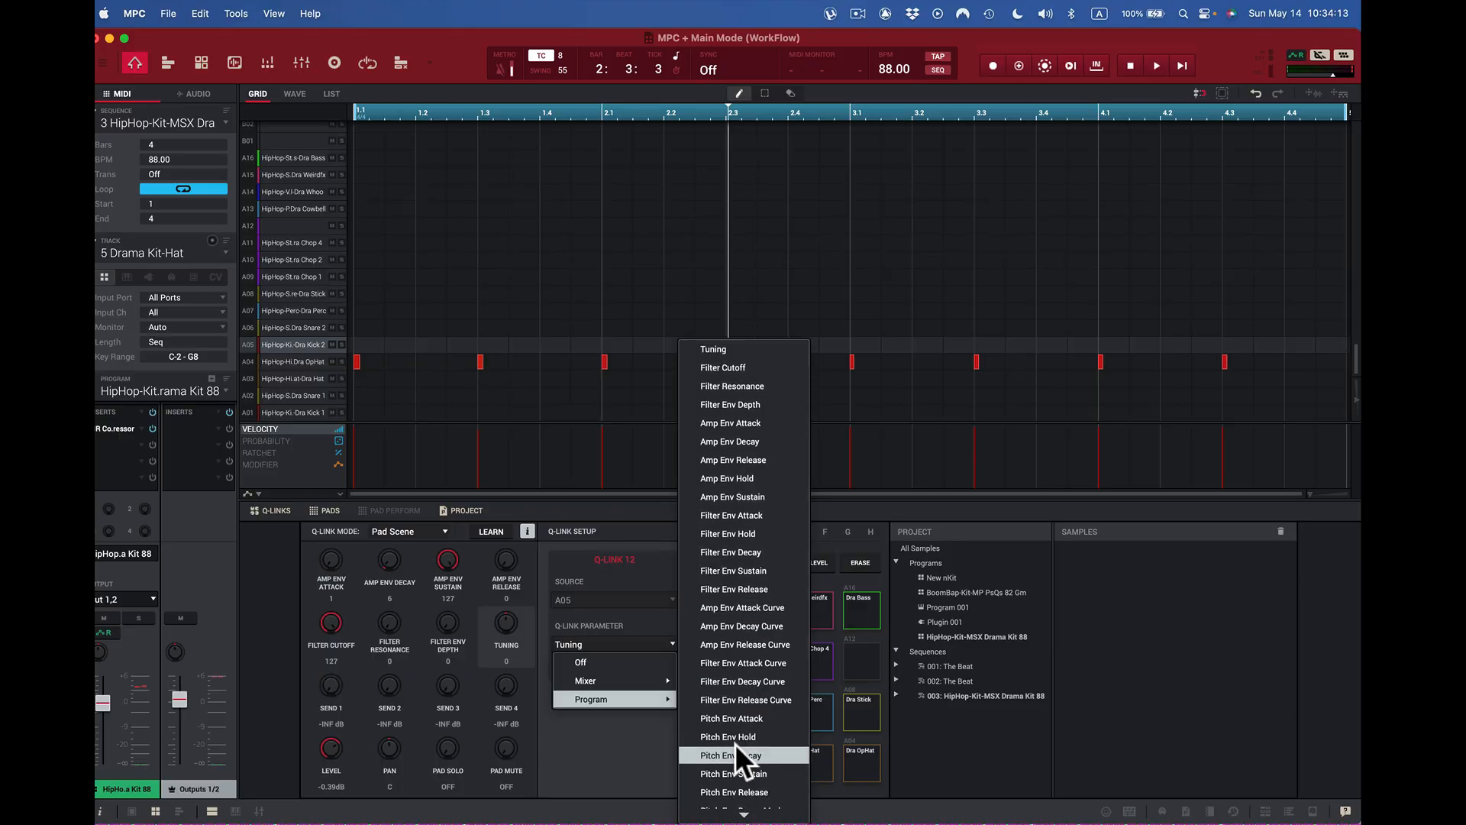
scroll(734, 744, down, 6)
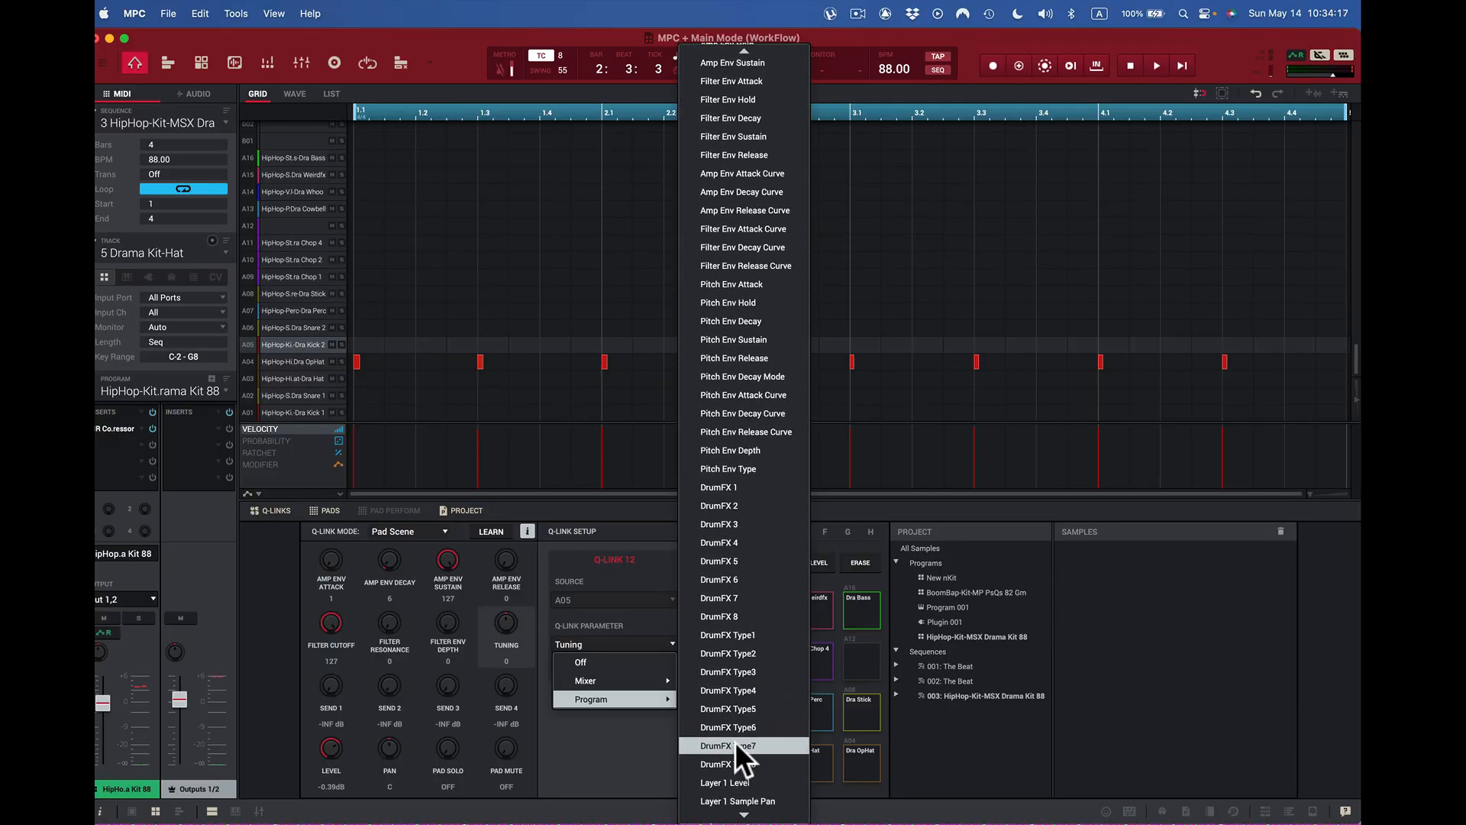
scroll(735, 741, up, 4)
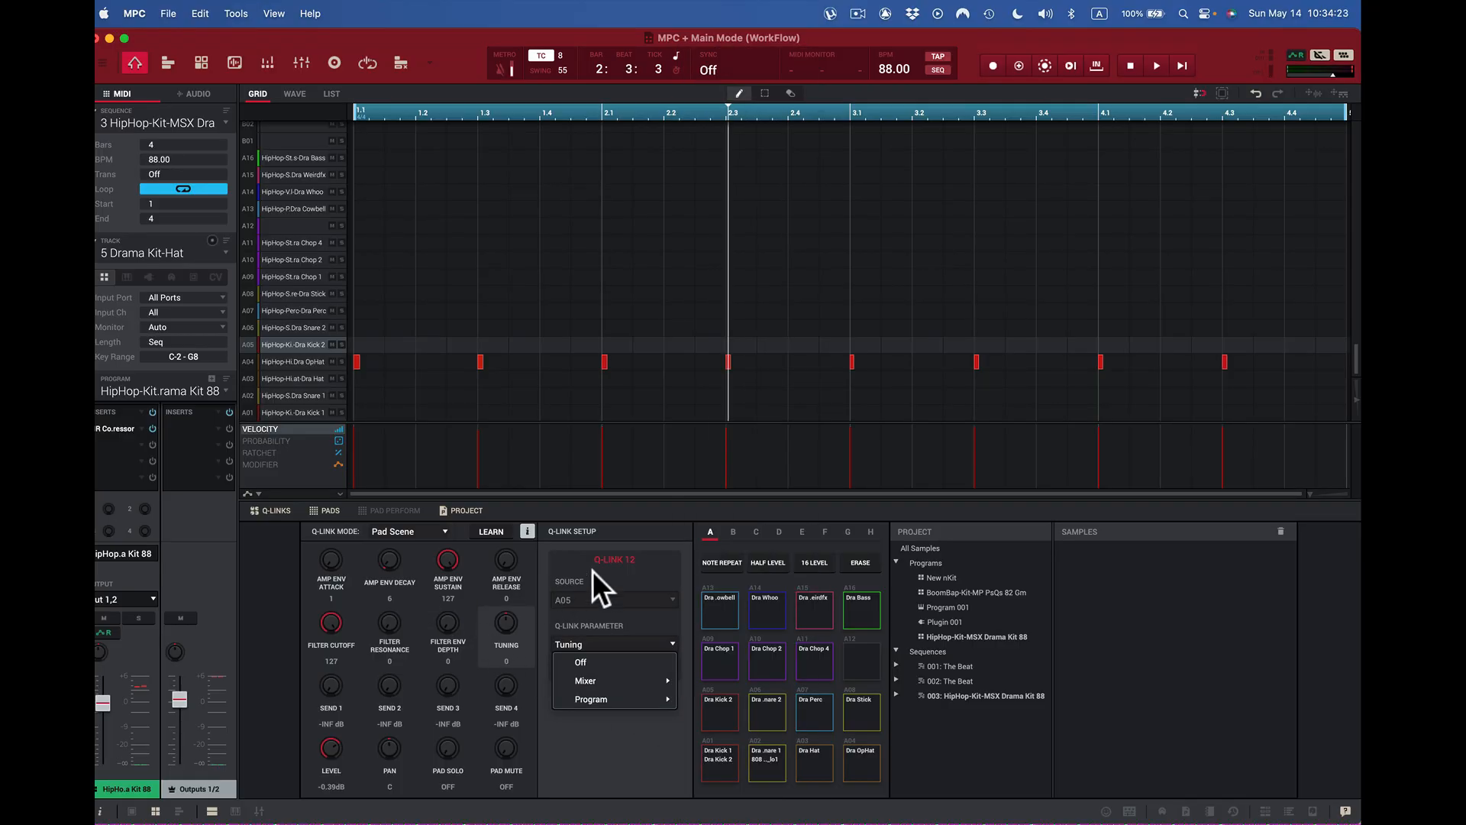
click(546, 553)
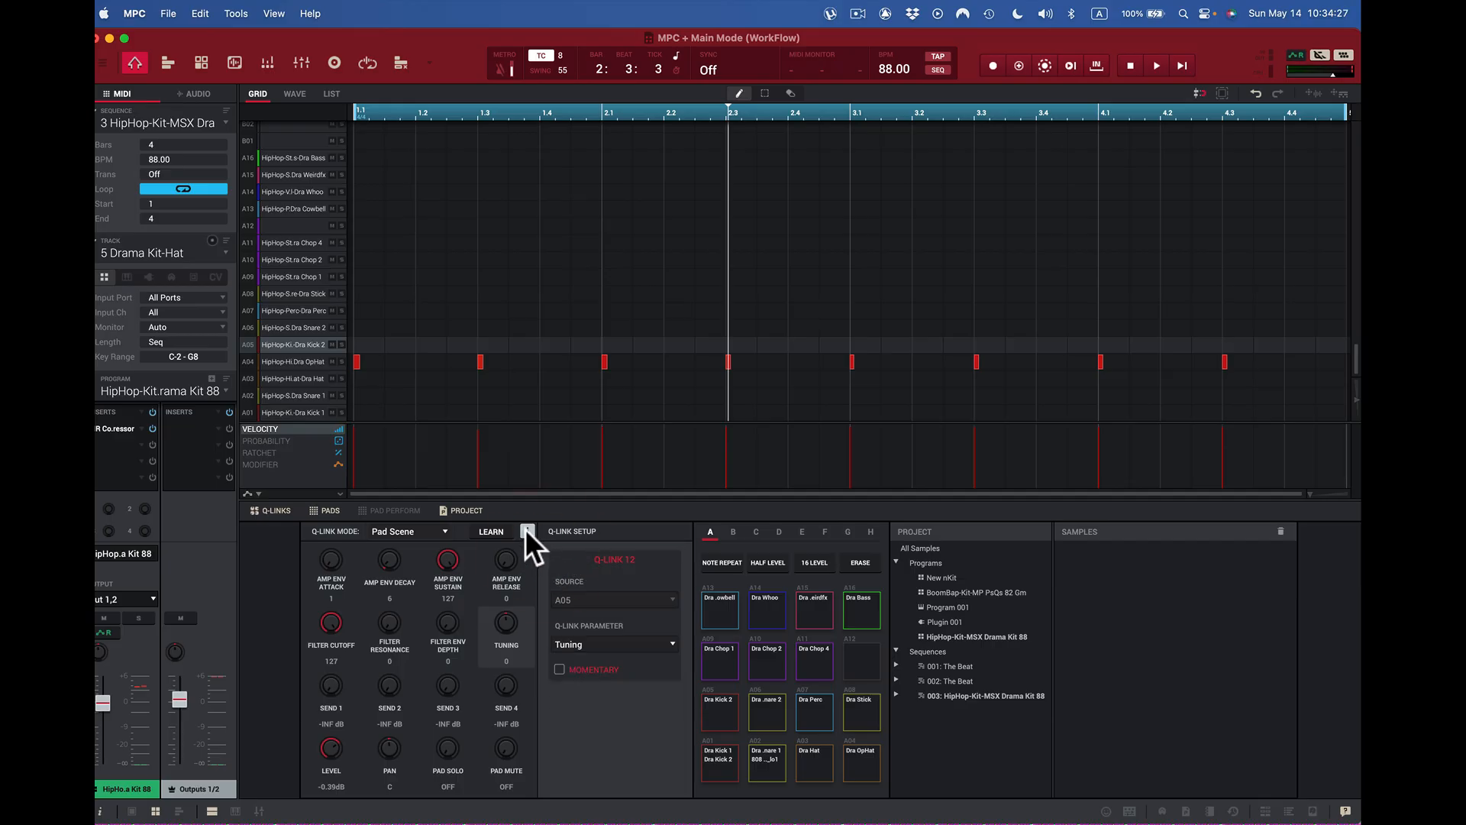
click(526, 531)
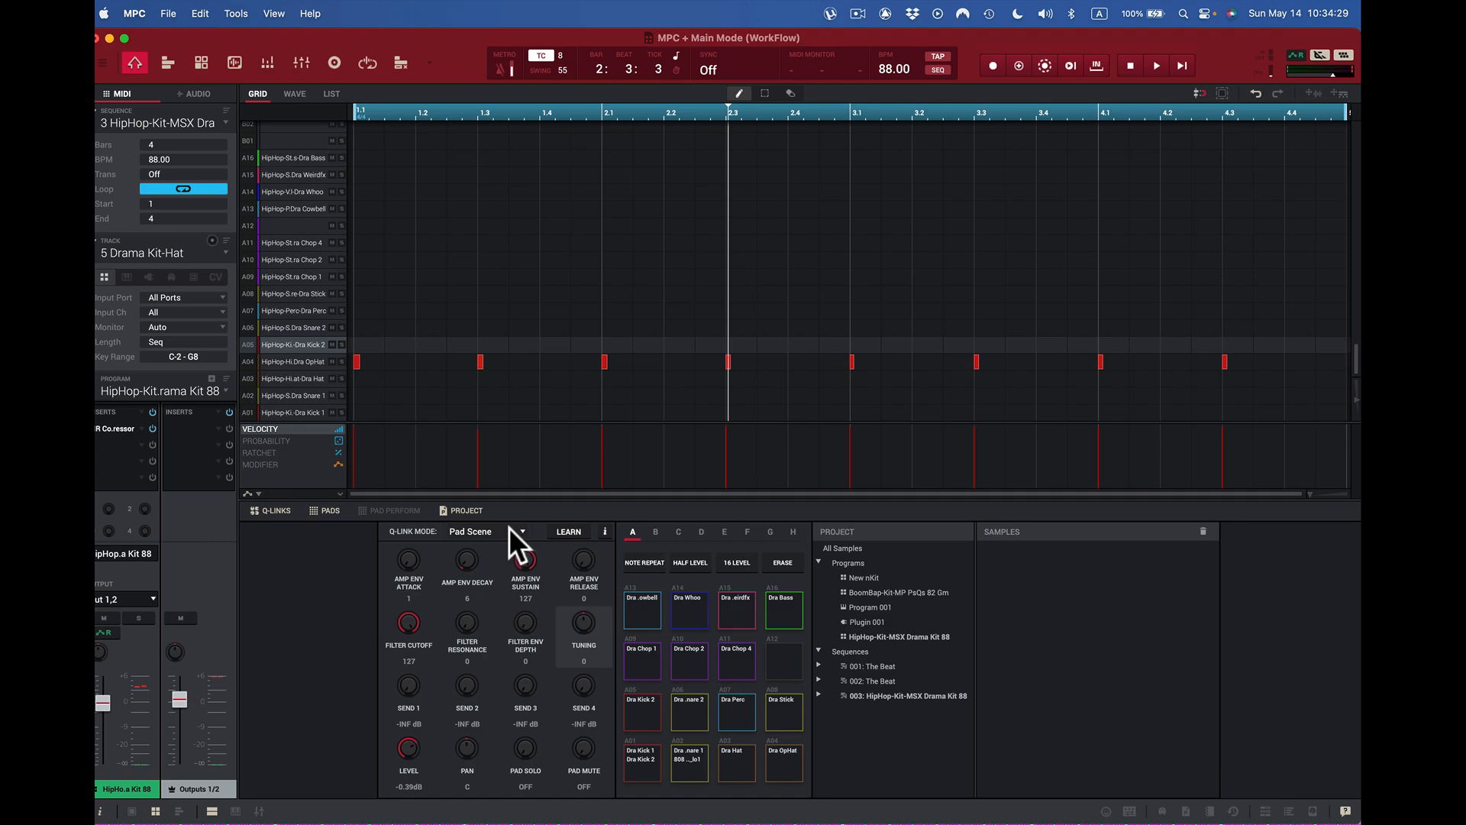
- Show the Q-Links in Program mode and switch the Q-Link mode to Project
click(517, 530)
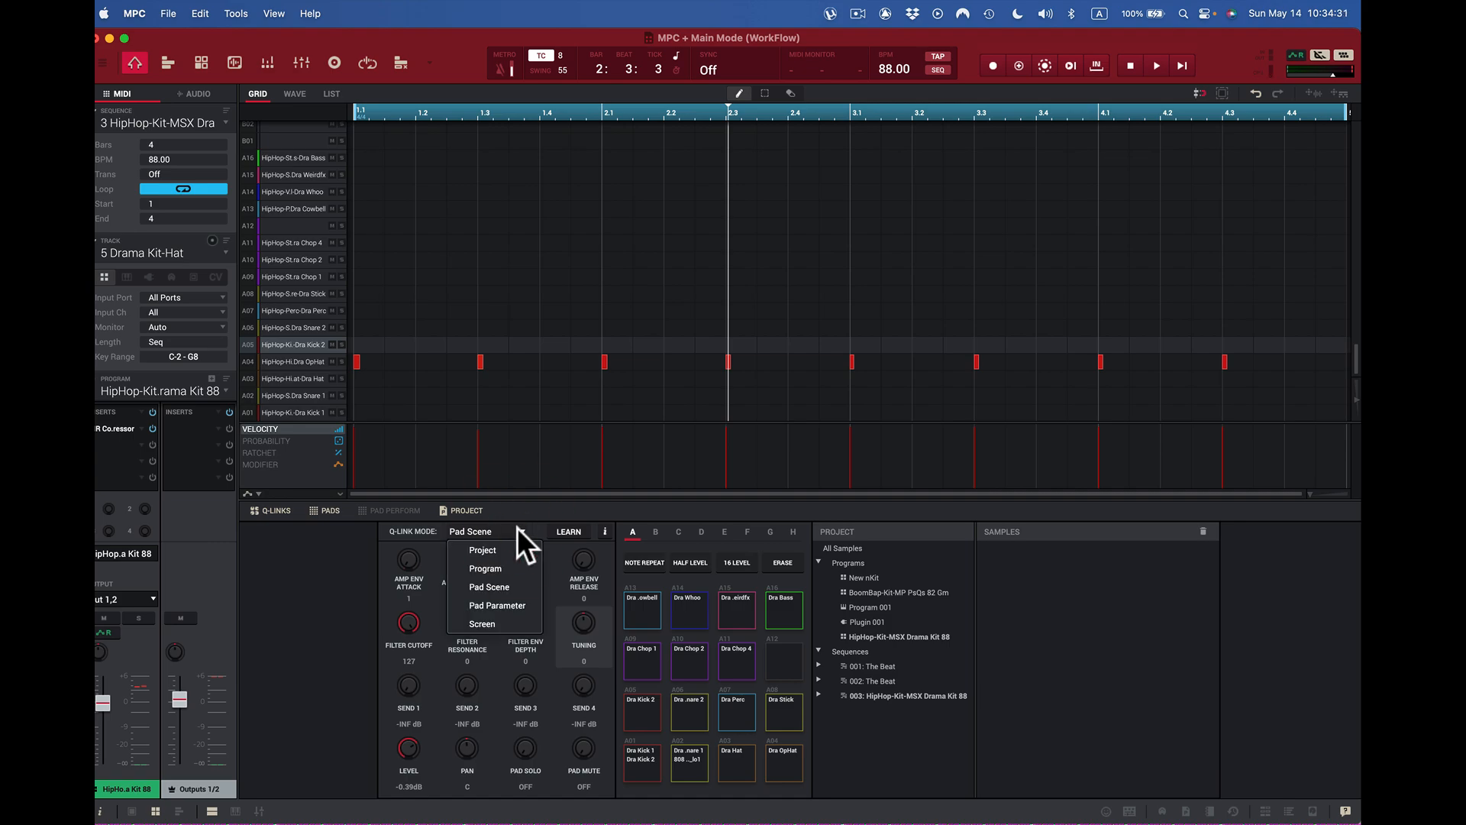
click(494, 567)
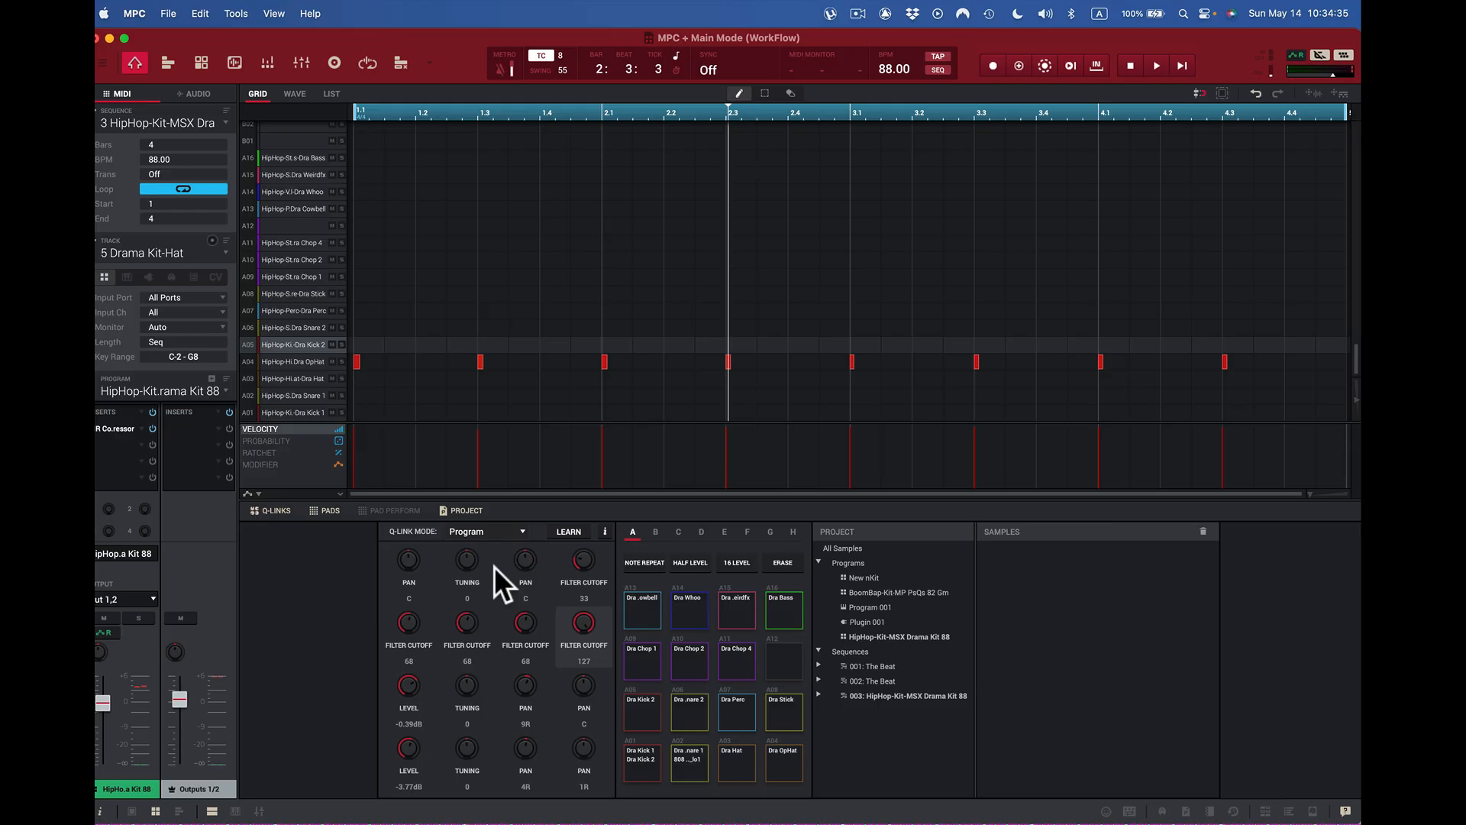
click(520, 529)
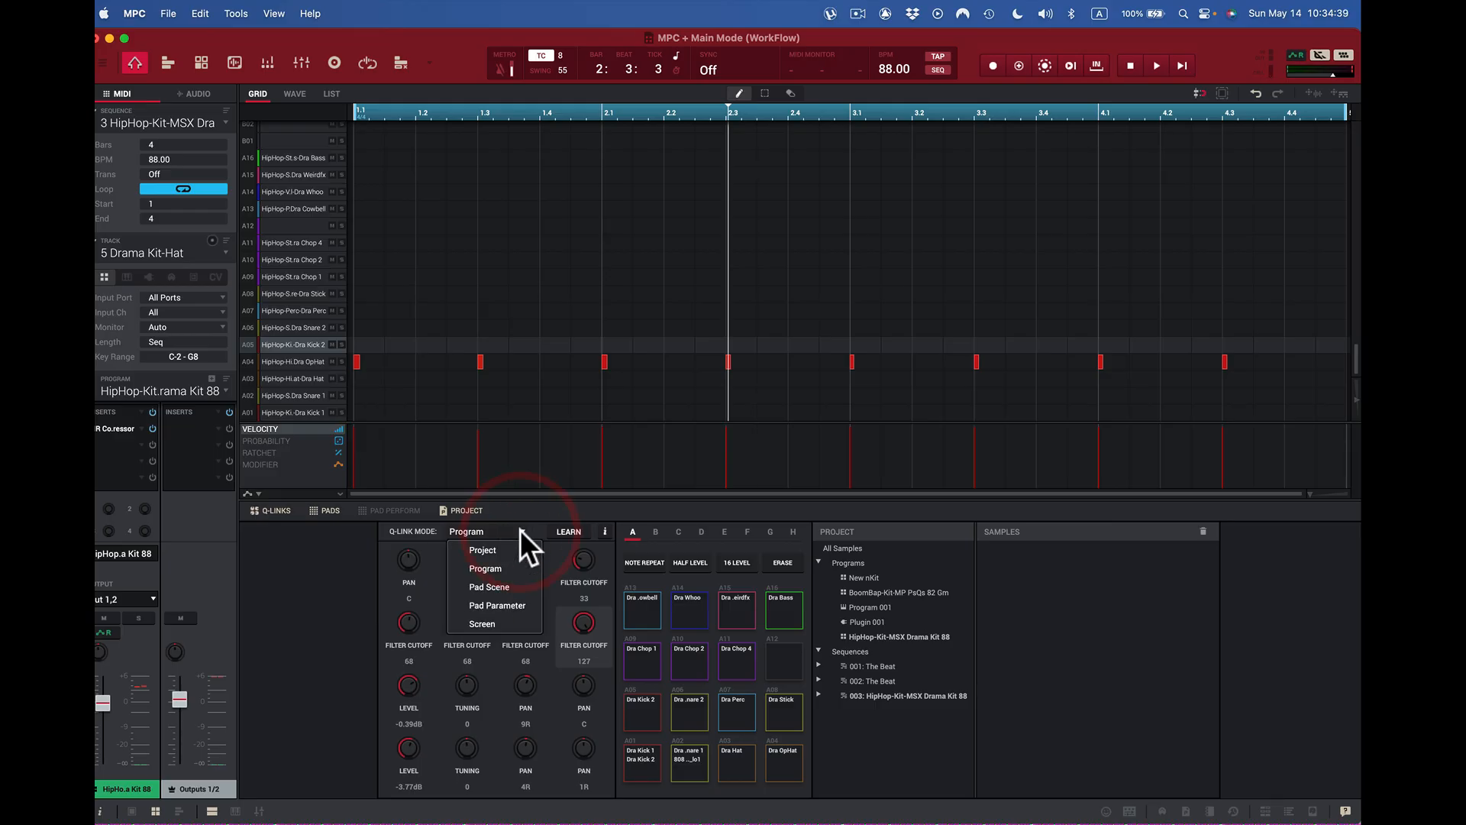
click(504, 546)
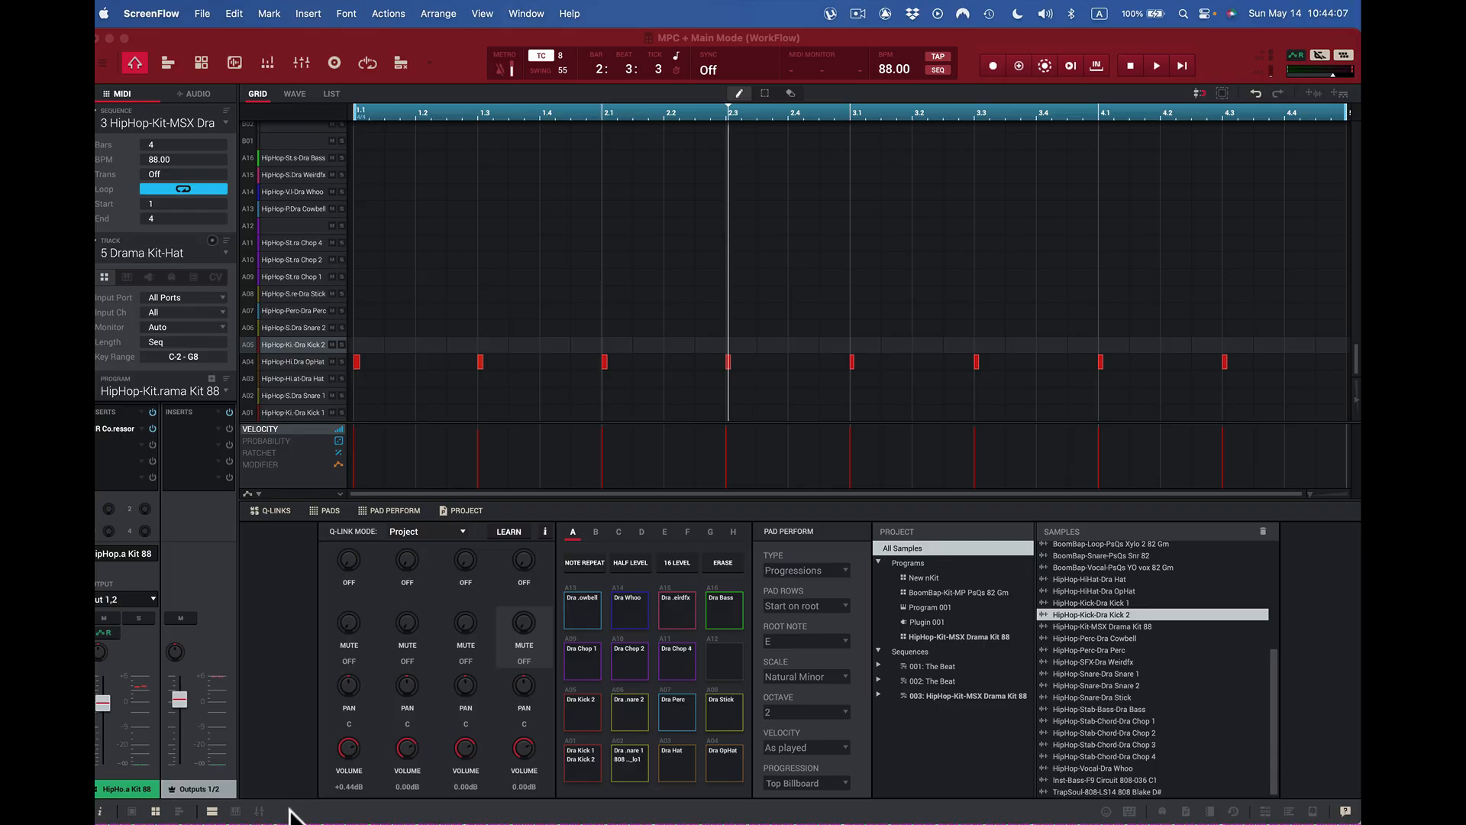
- Open the Mixer window, raise the Outputs 1/2 fader to +0.66 dB and slightly raise the drum program's fader
click(287, 814)
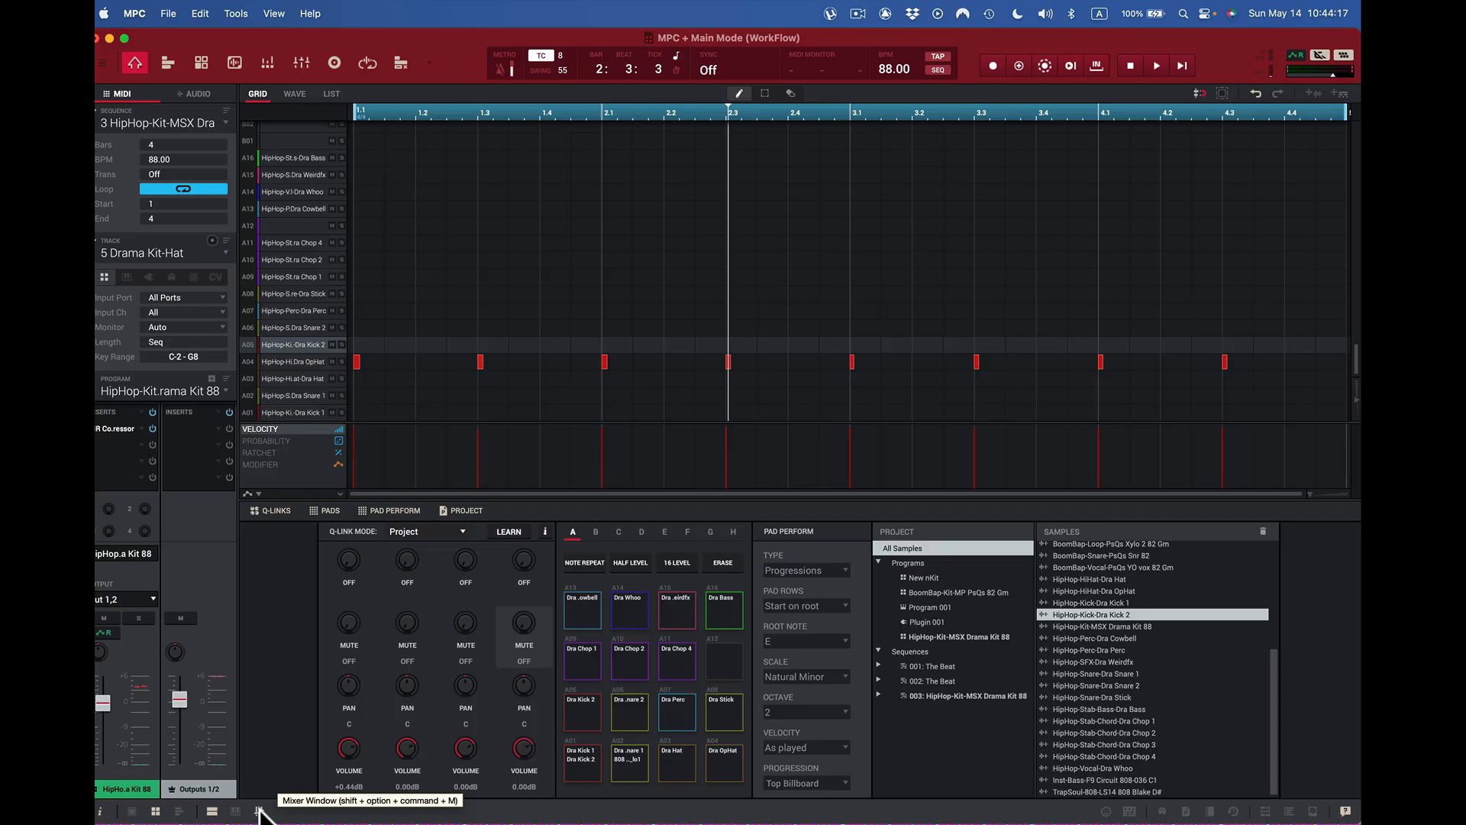
click(260, 811)
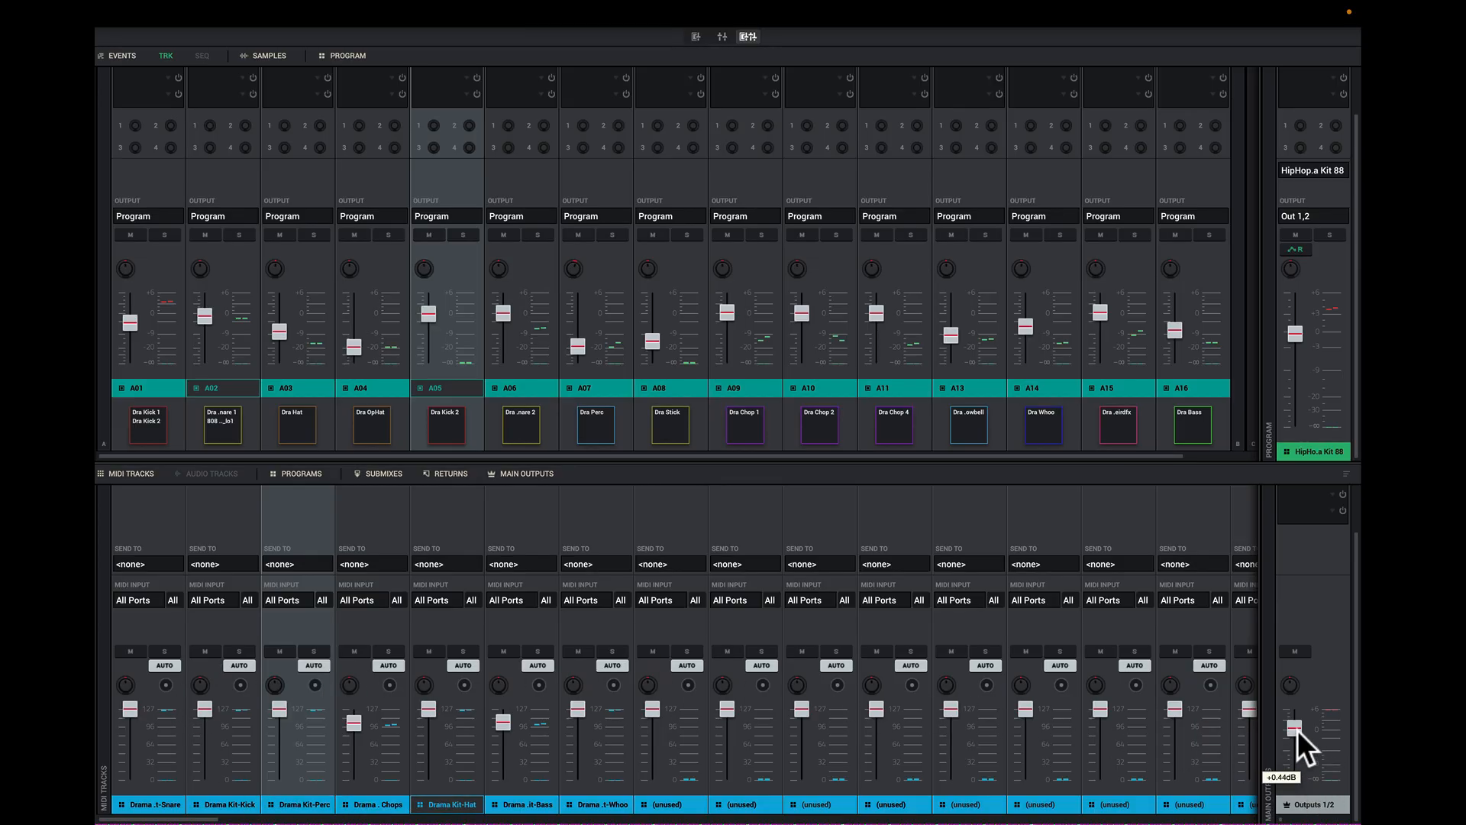
drag(1299, 726, 1299, 721)
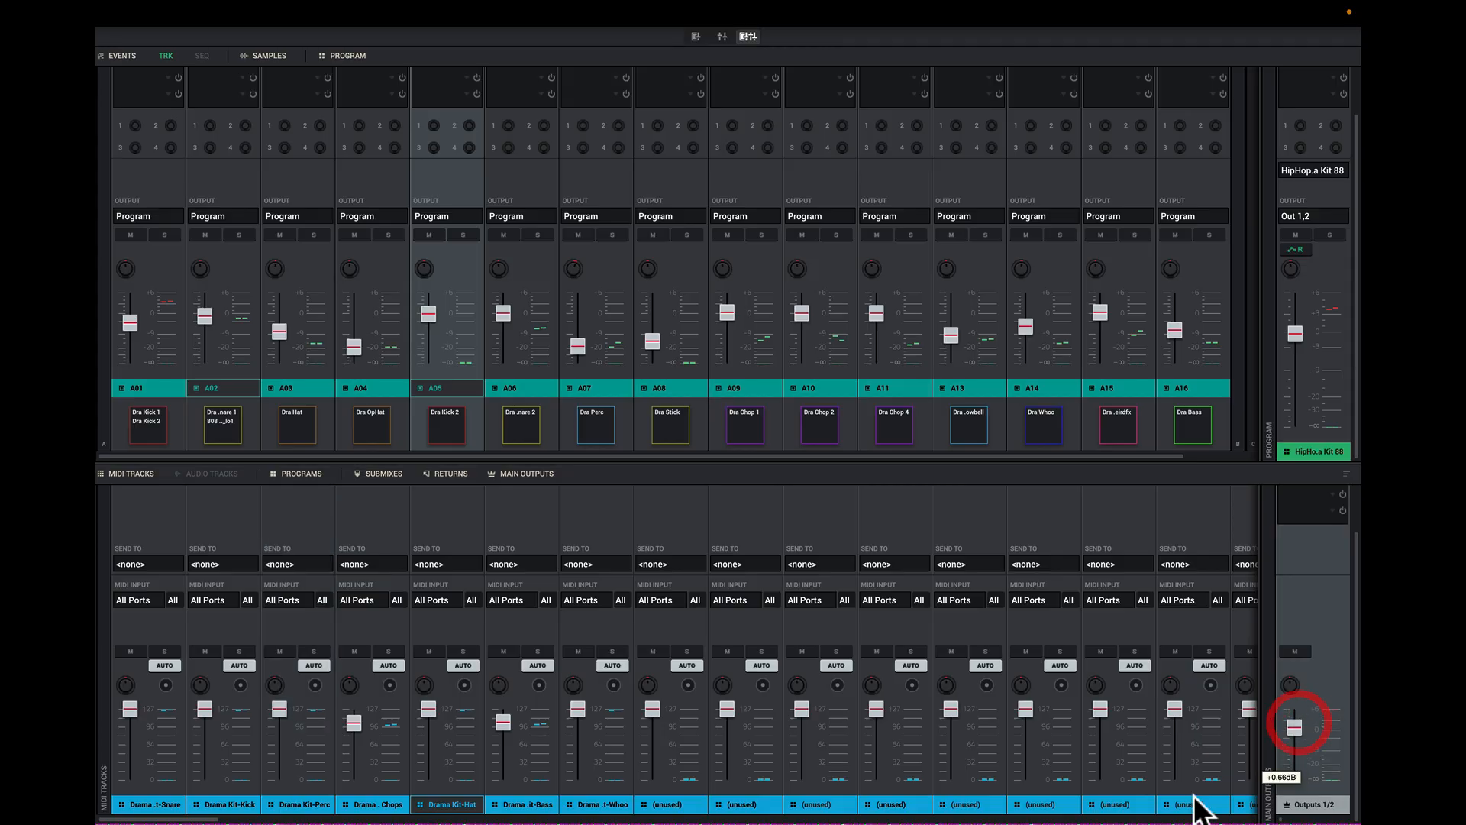
click(1296, 320)
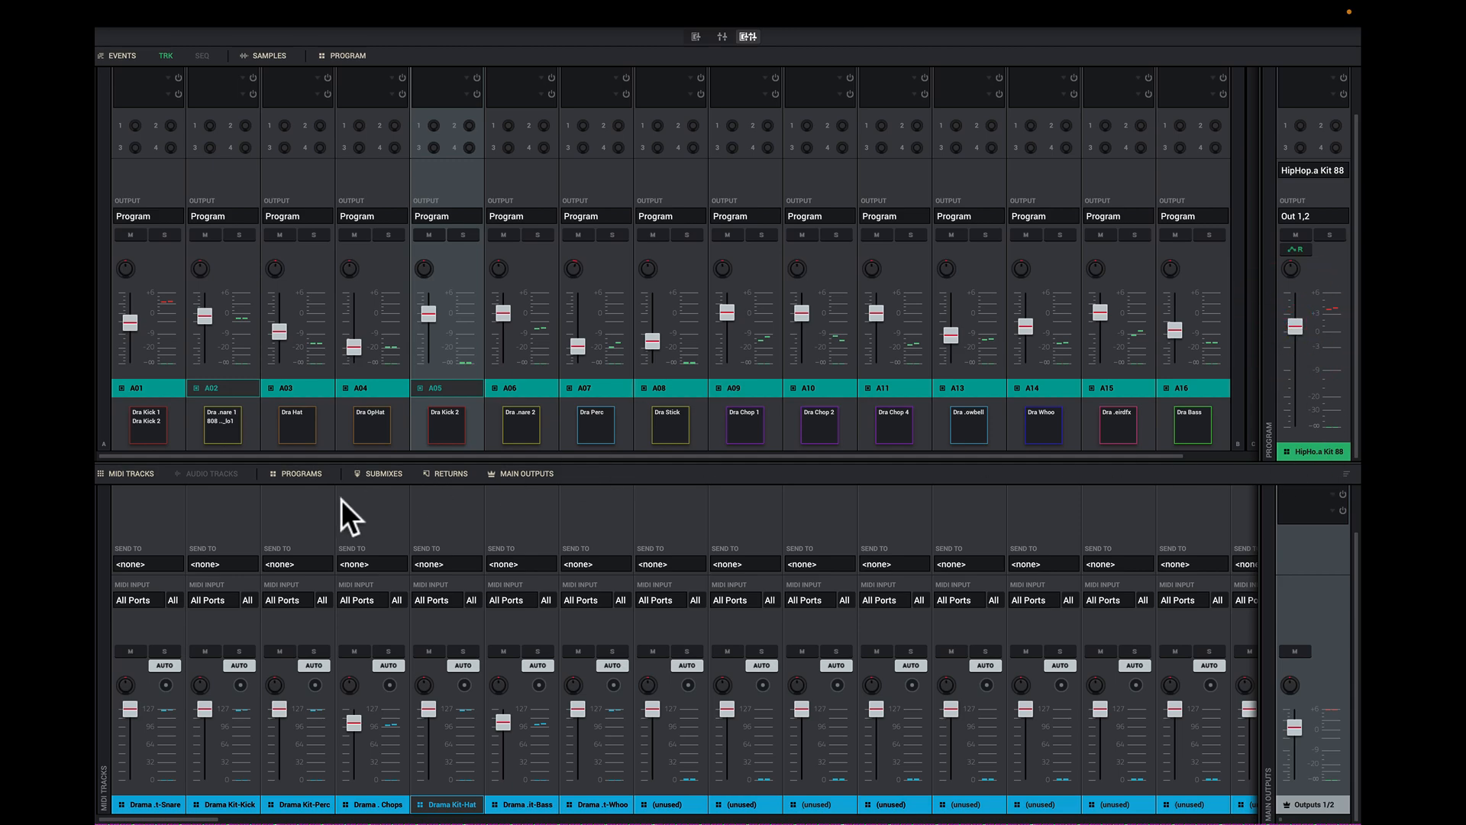
- Audition pads A01, A02 and A03 from their mixer channels, and return to pad A01
click(134, 425)
click(212, 430)
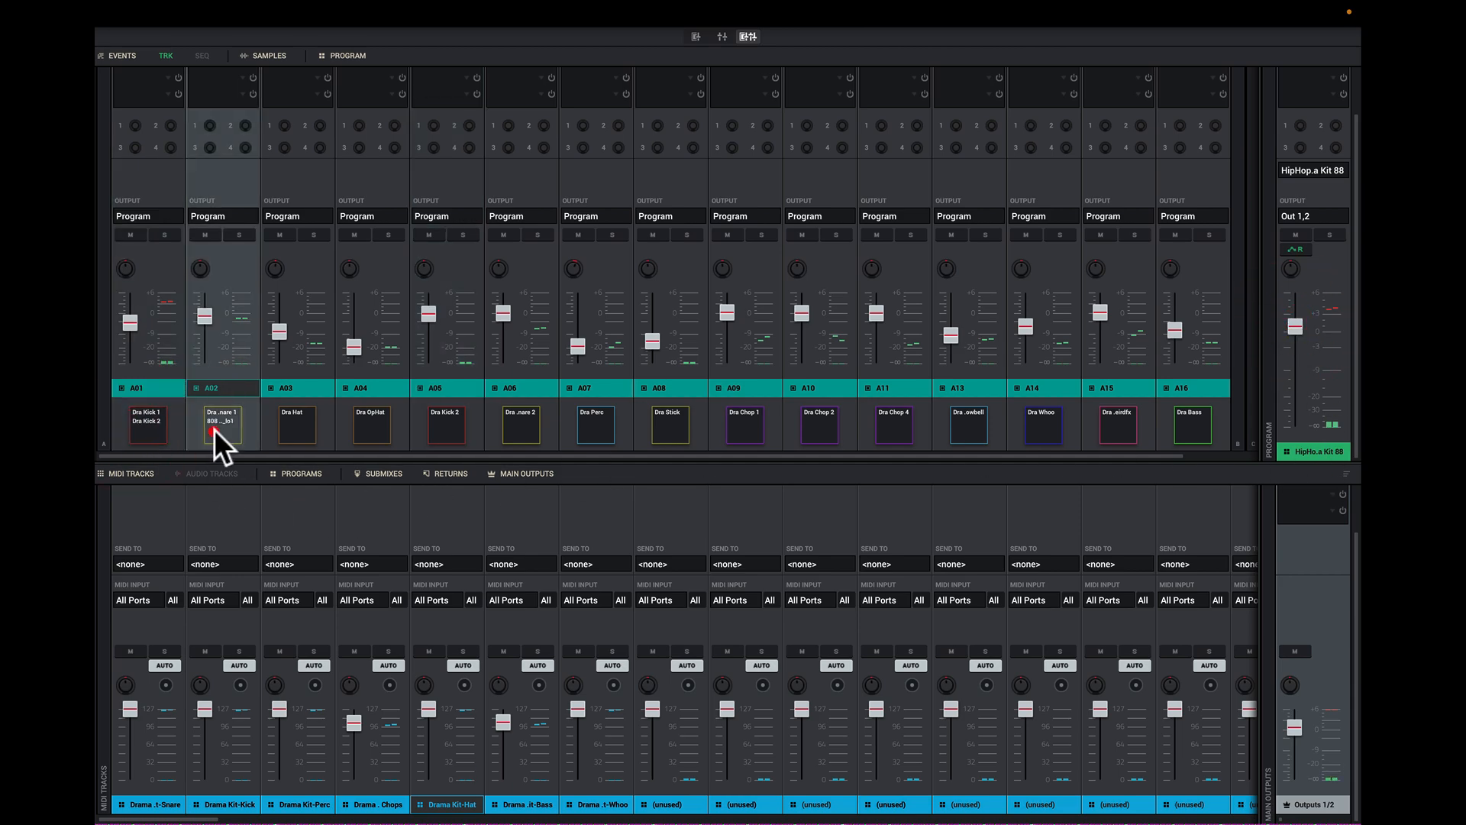
click(296, 431)
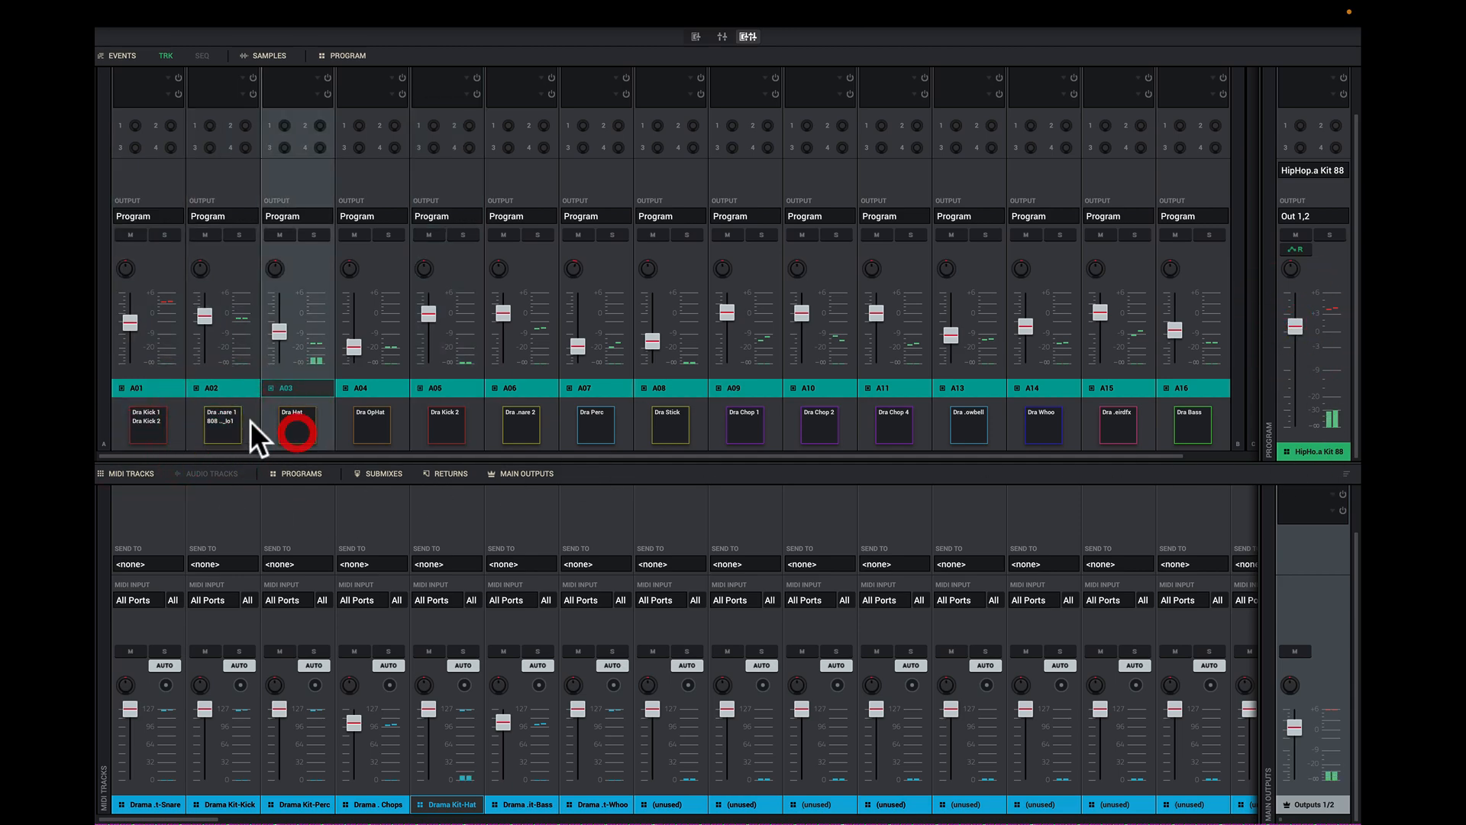
click(151, 422)
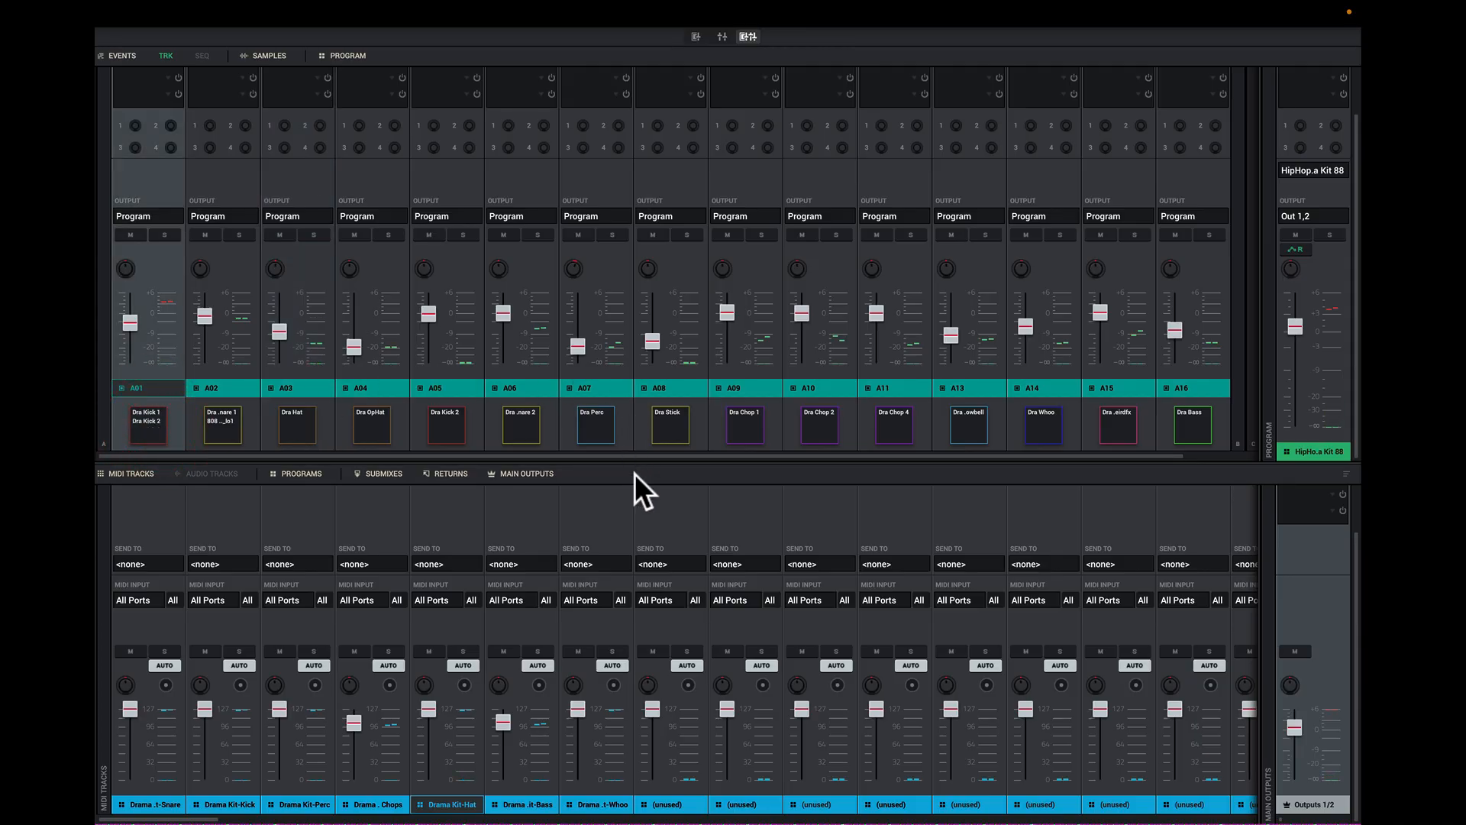
- Enlarge the mixer's pad channel section to reveal the inserts, and toggle its pad display off and on
drag(634, 456, 664, 547)
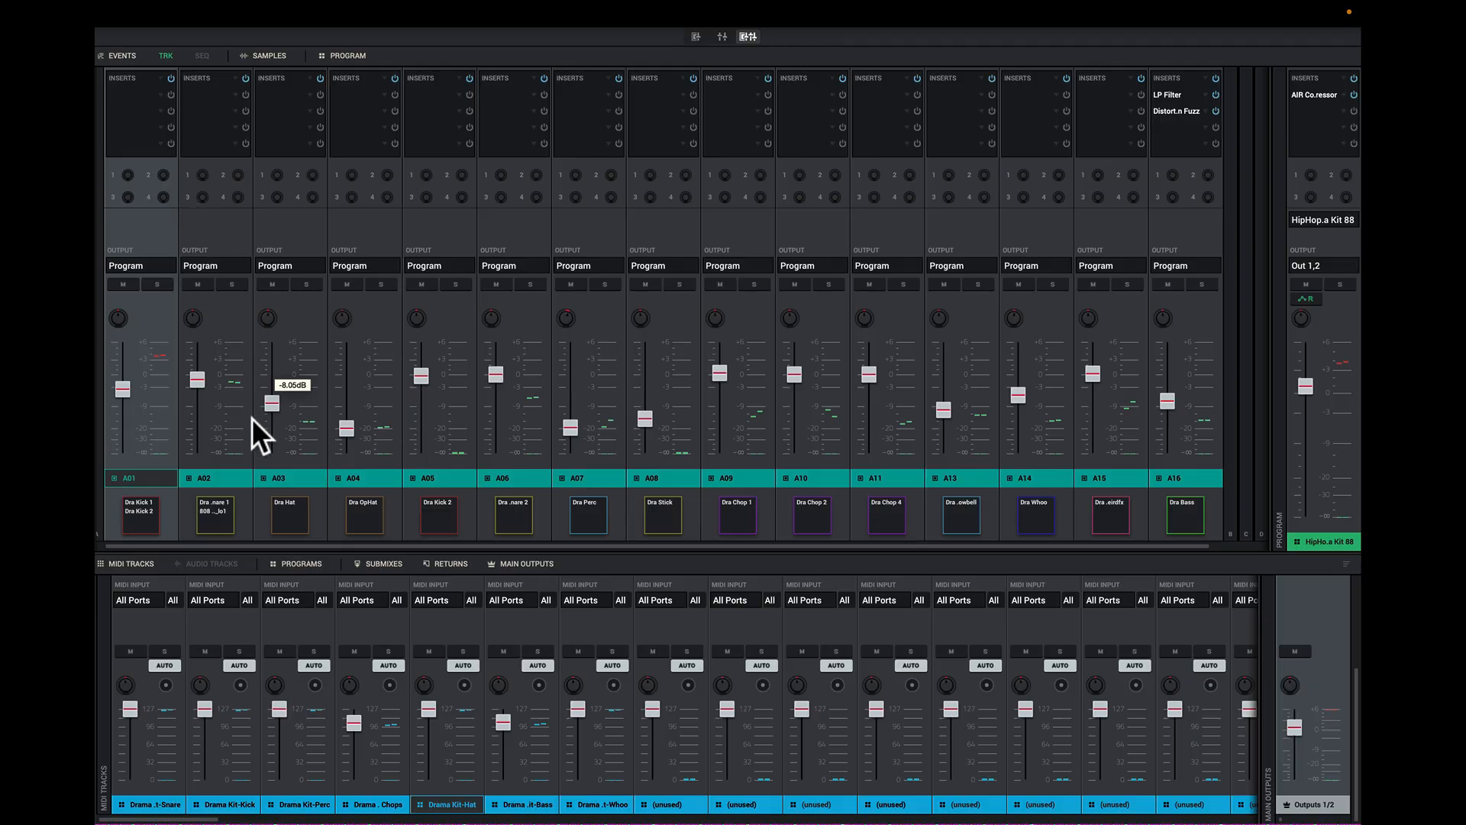
click(92, 533)
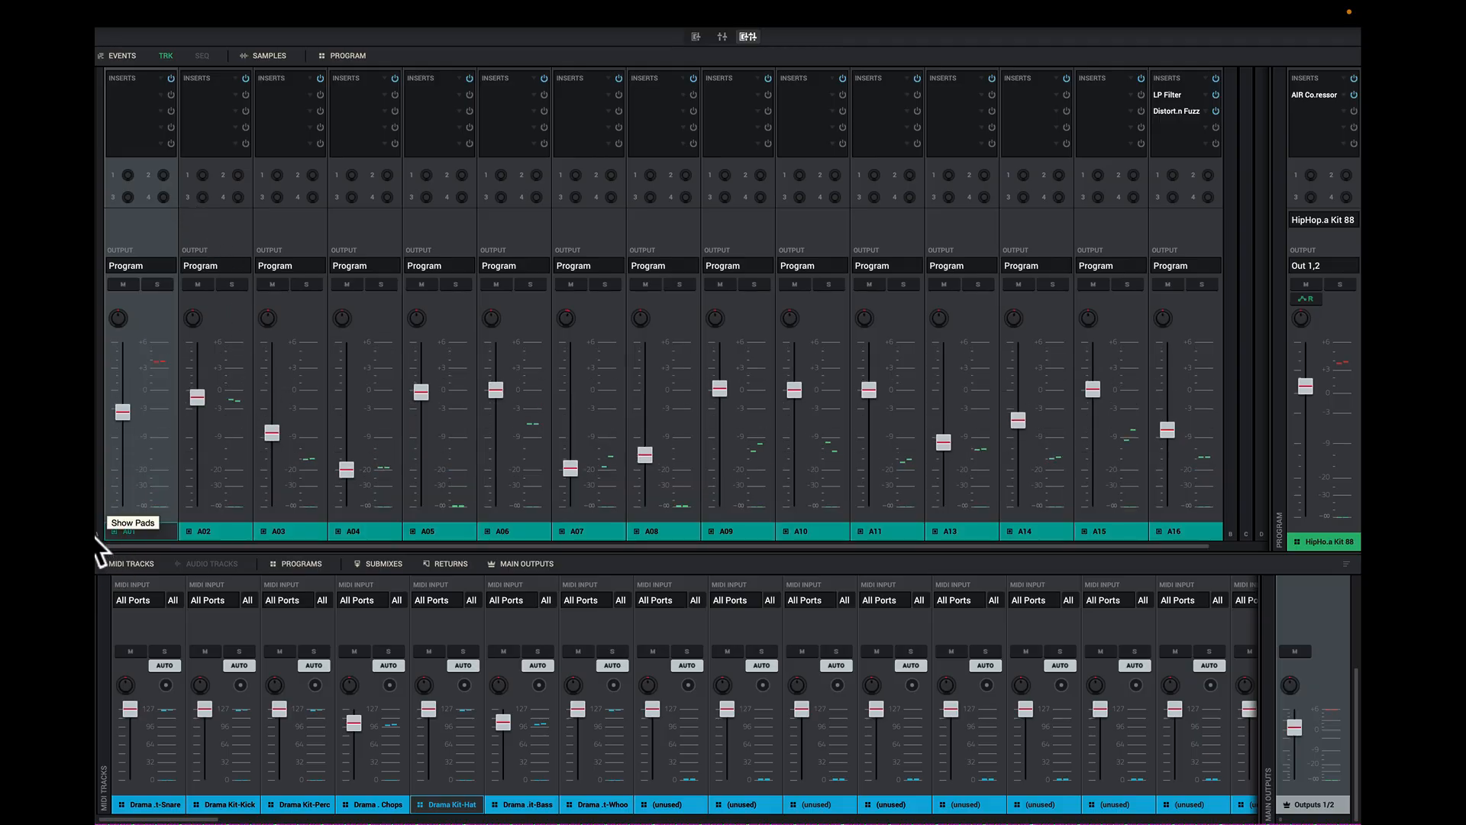
click(95, 536)
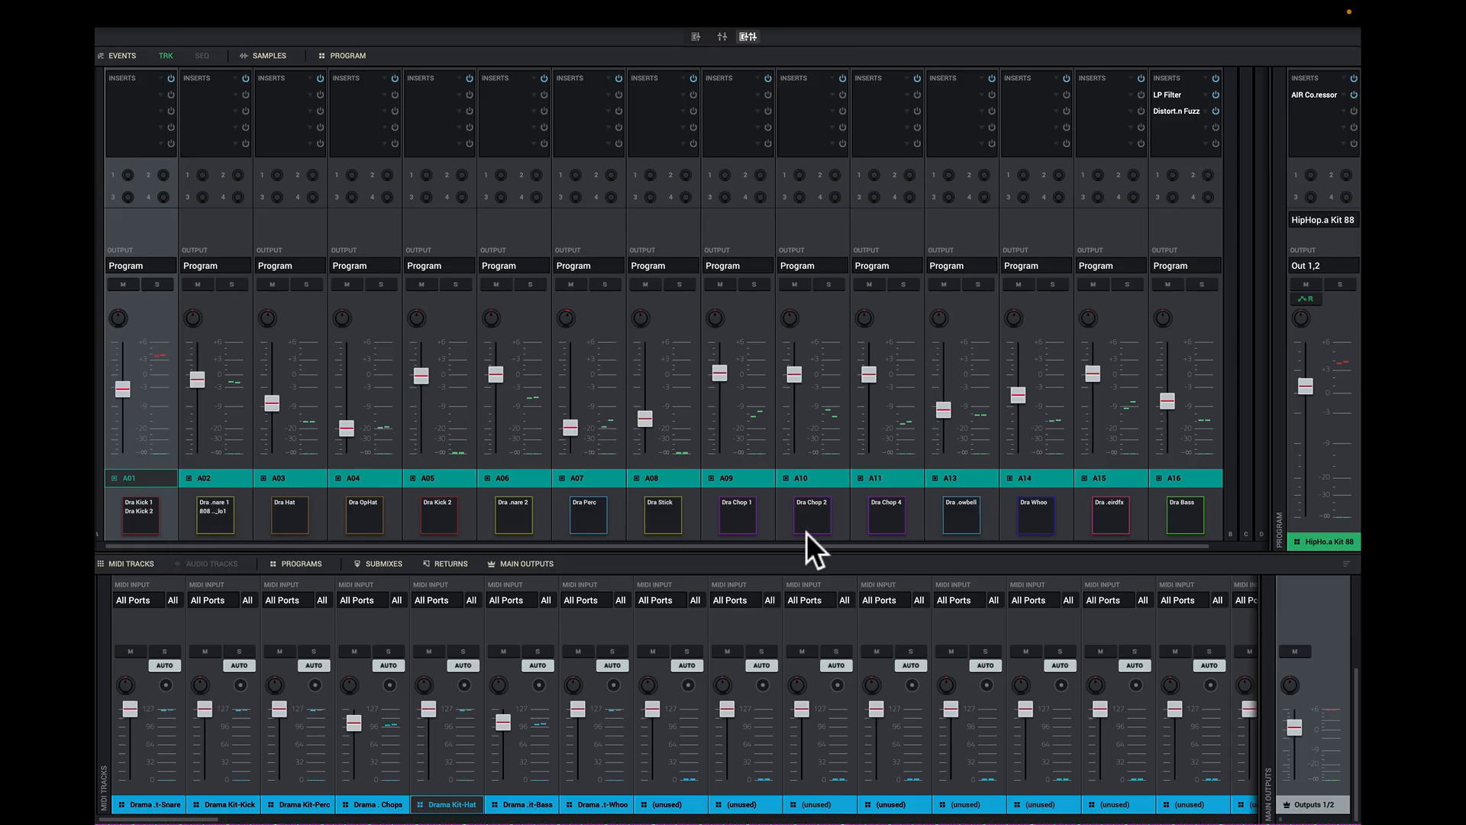
- Select pad A16's channel, enlarge the mixer's track section and hide its MIDI track channels
click(1180, 524)
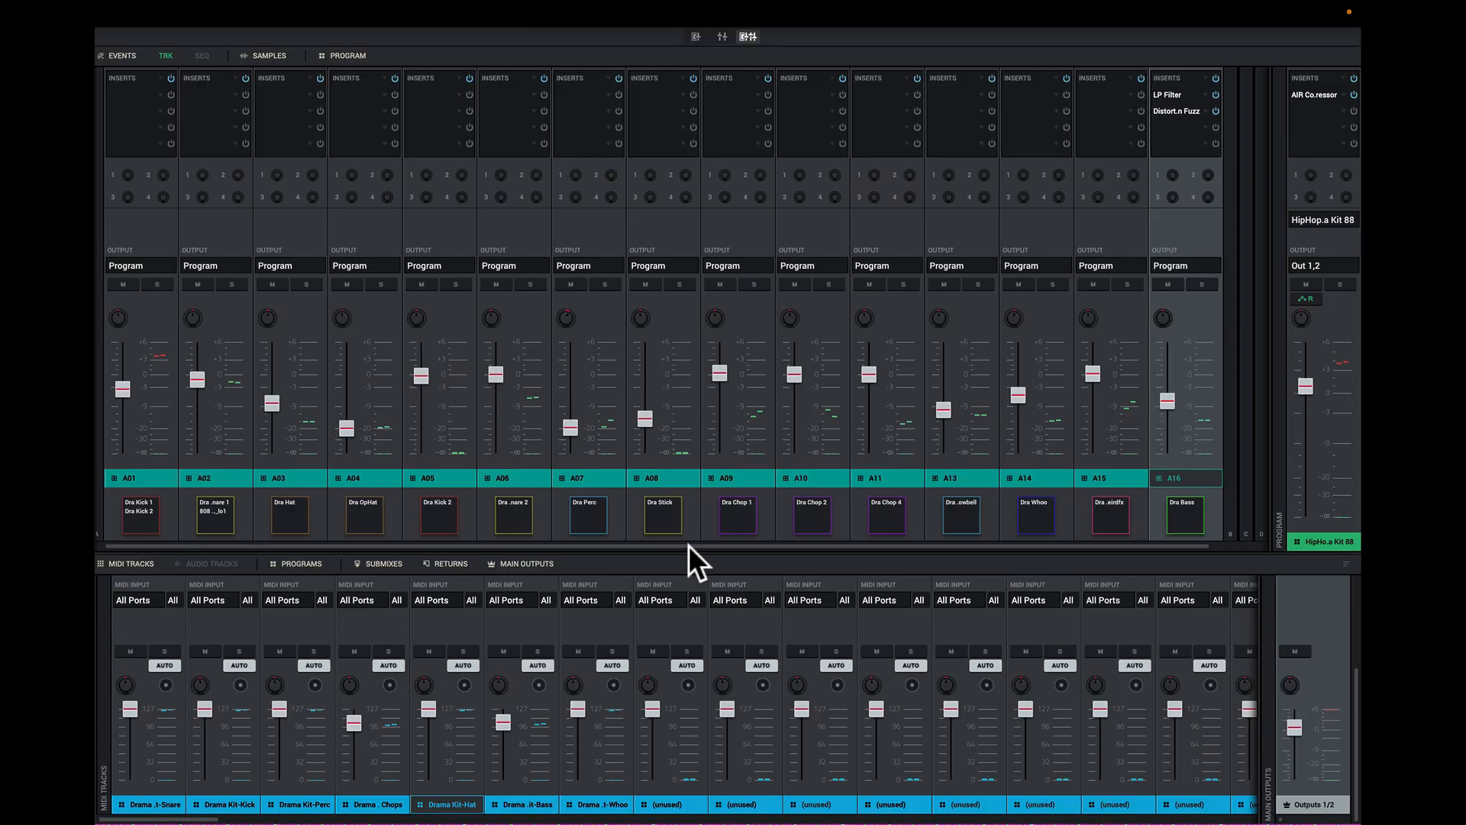
drag(691, 544, 717, 396)
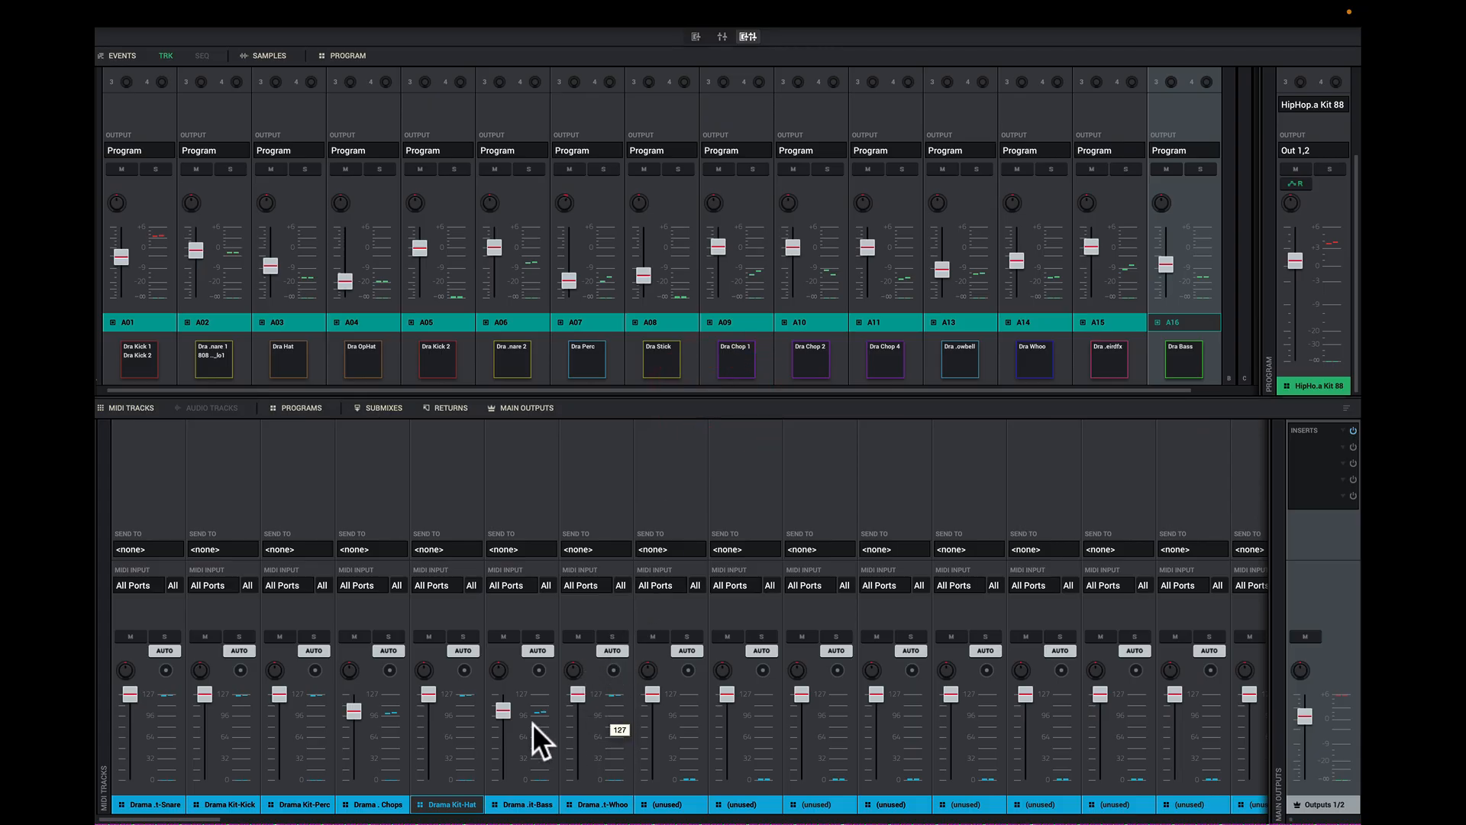
click(135, 406)
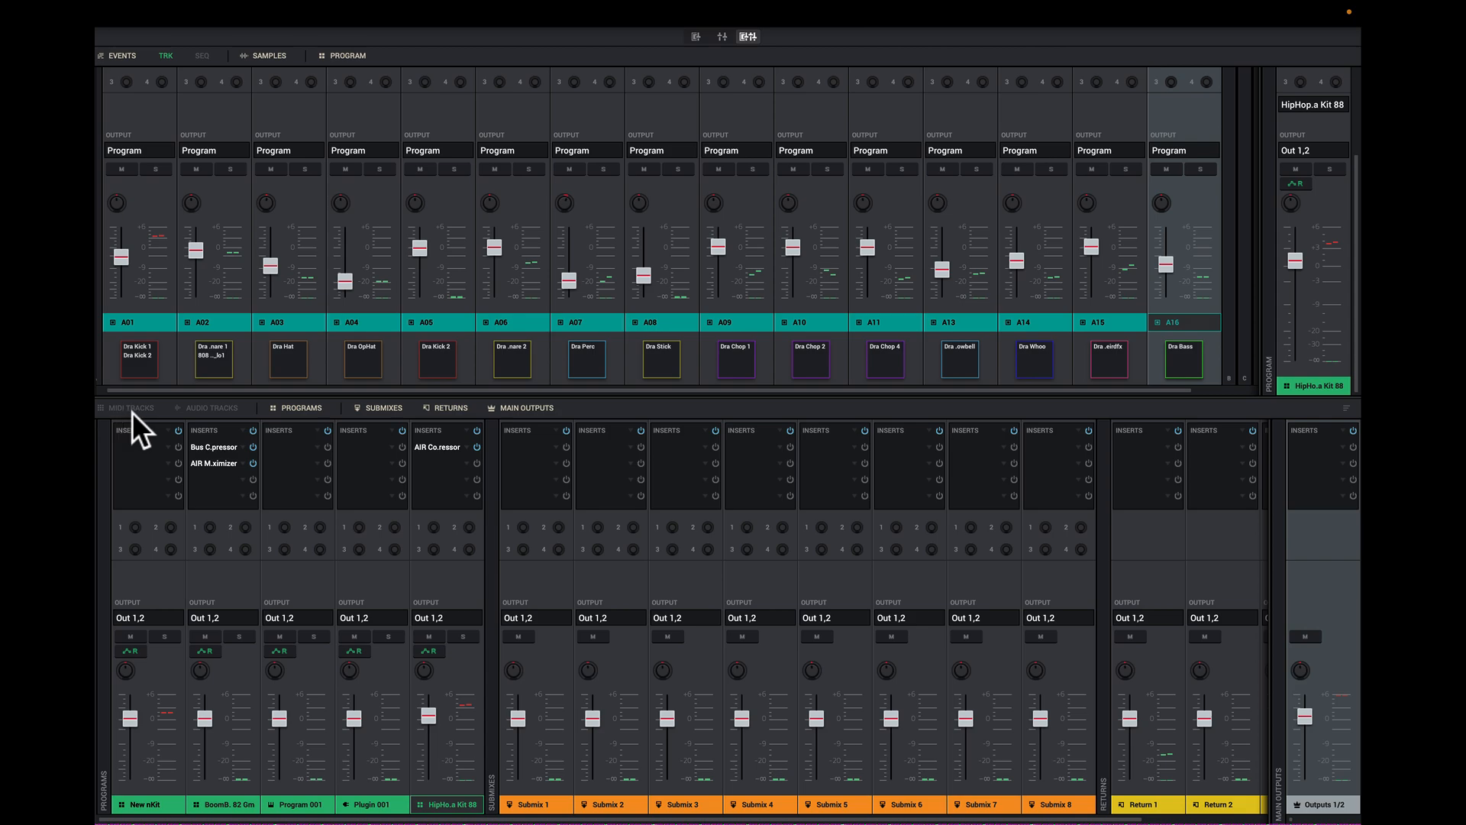
- Hide the mixer's program, submix and return channels, and show them again along with the MIDI track channels
click(299, 408)
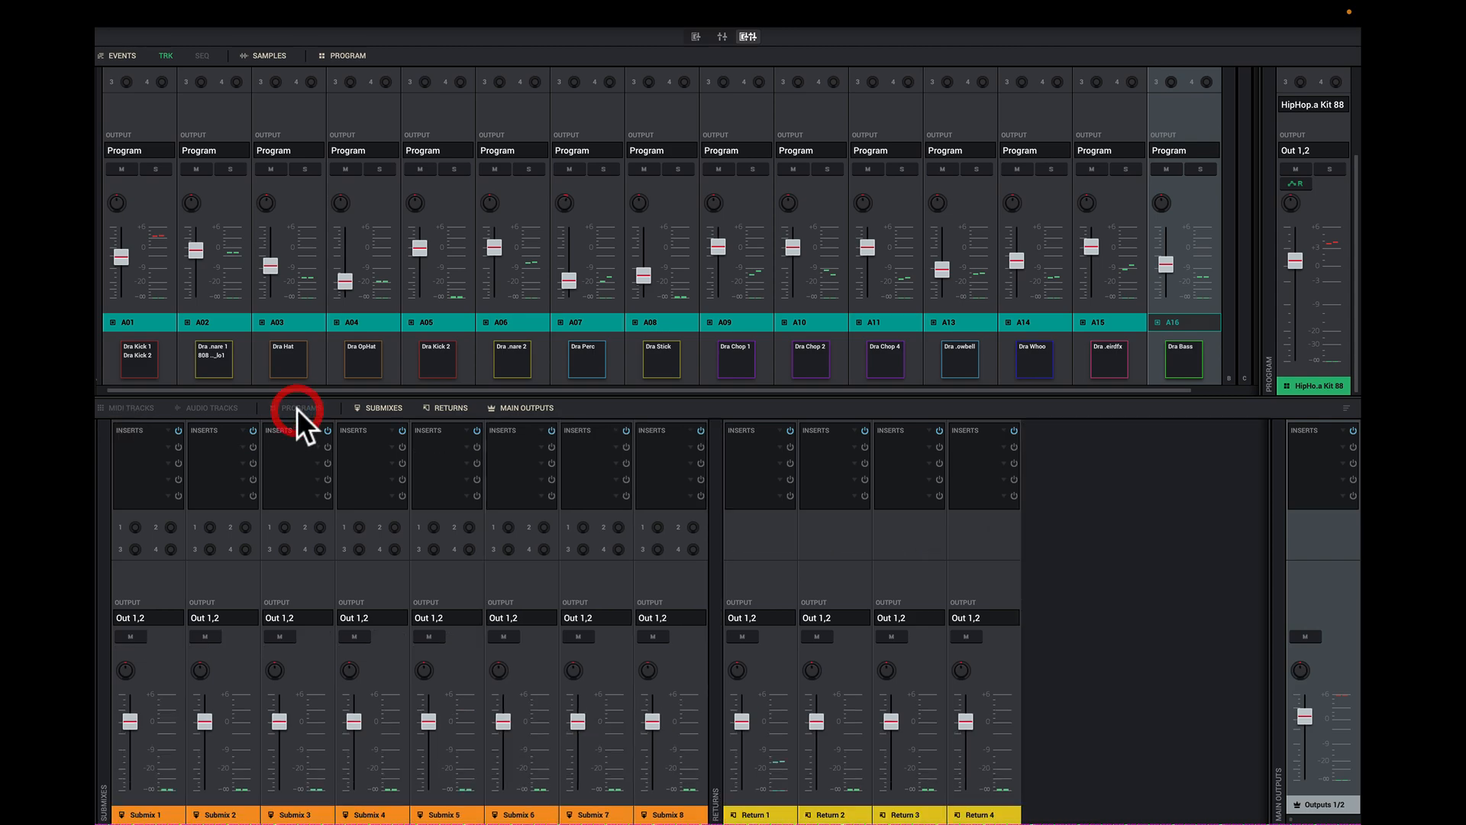
click(380, 407)
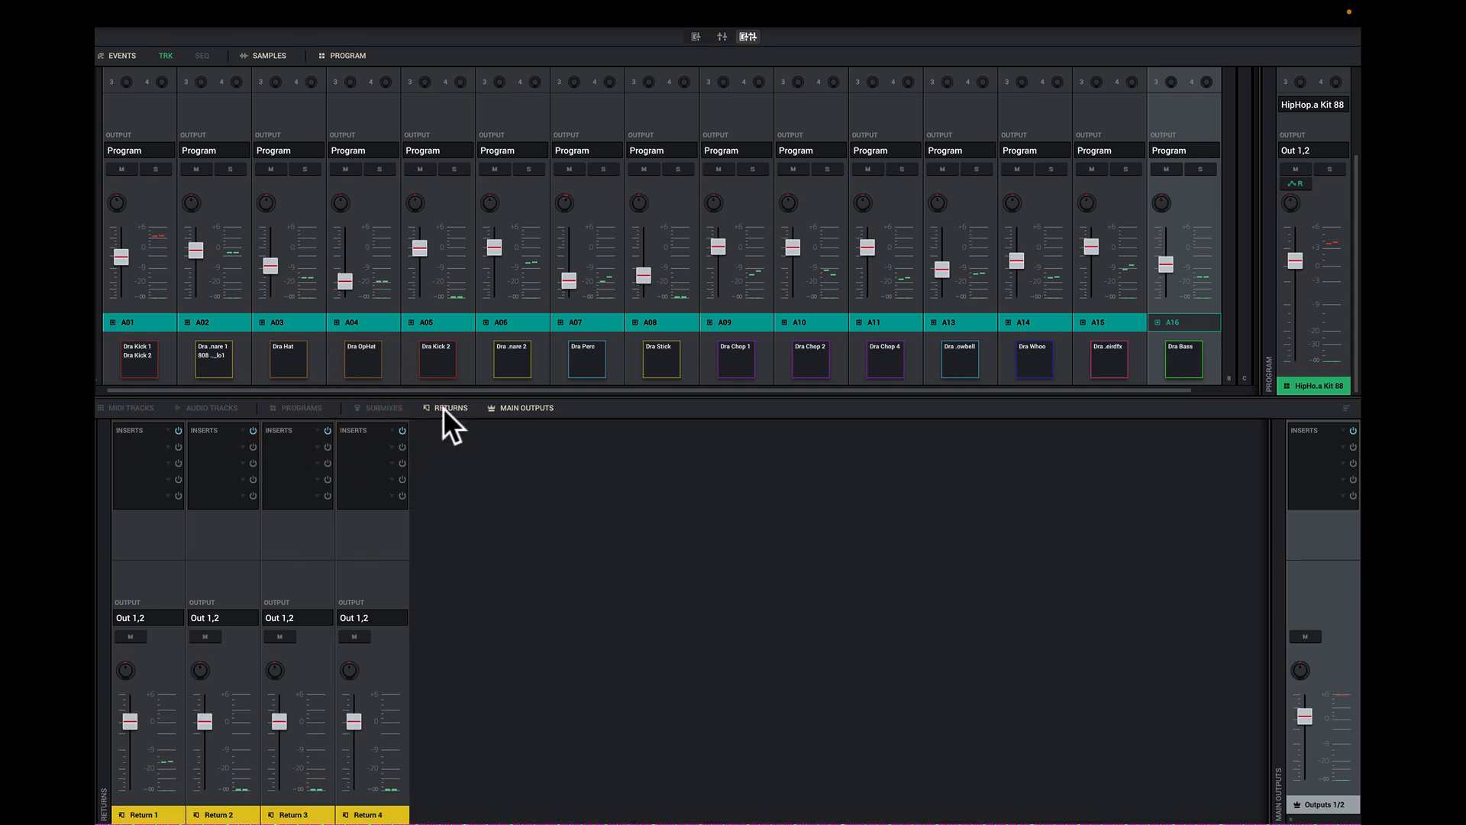
click(451, 410)
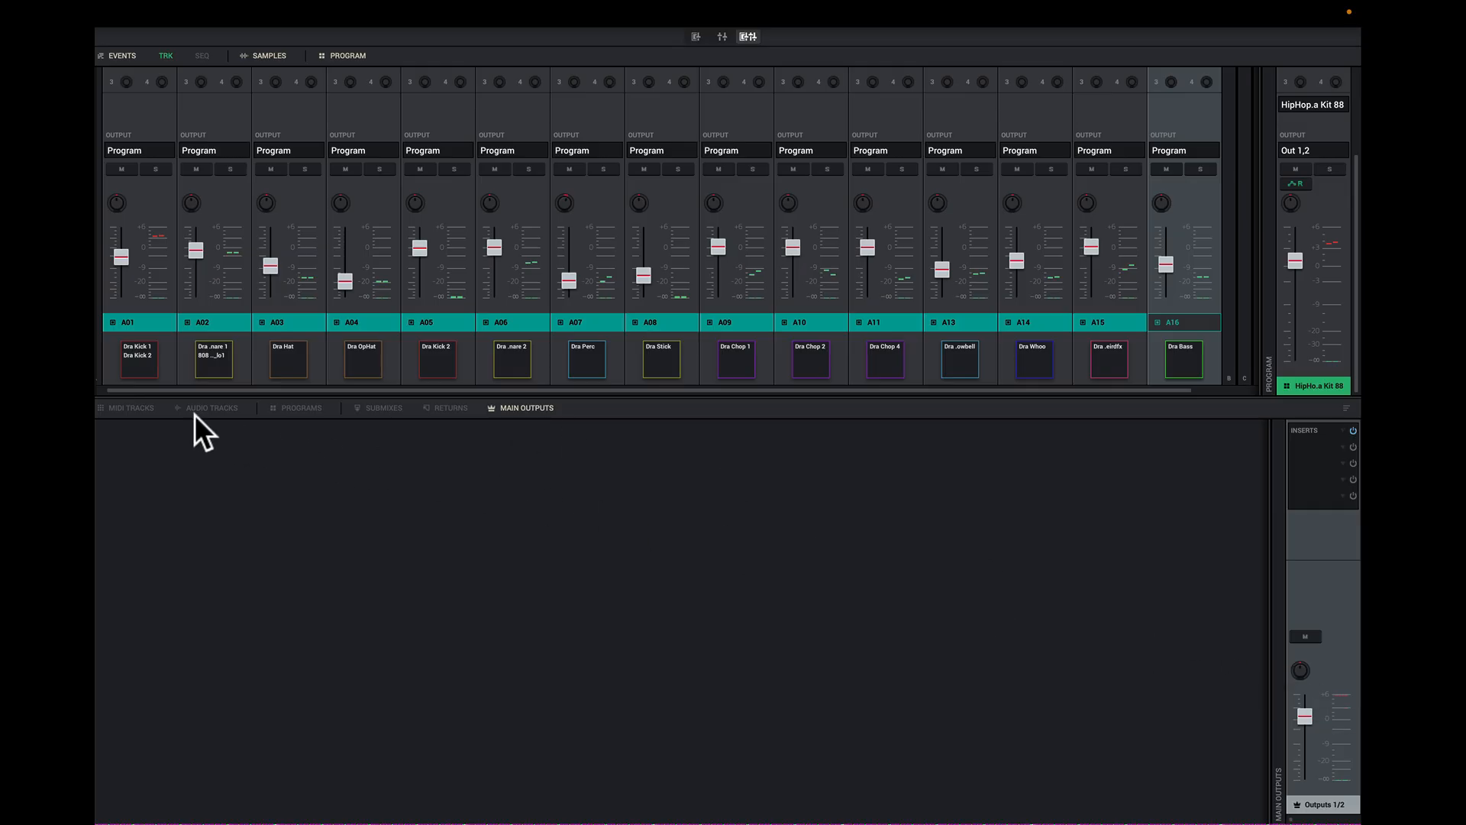
click(127, 407)
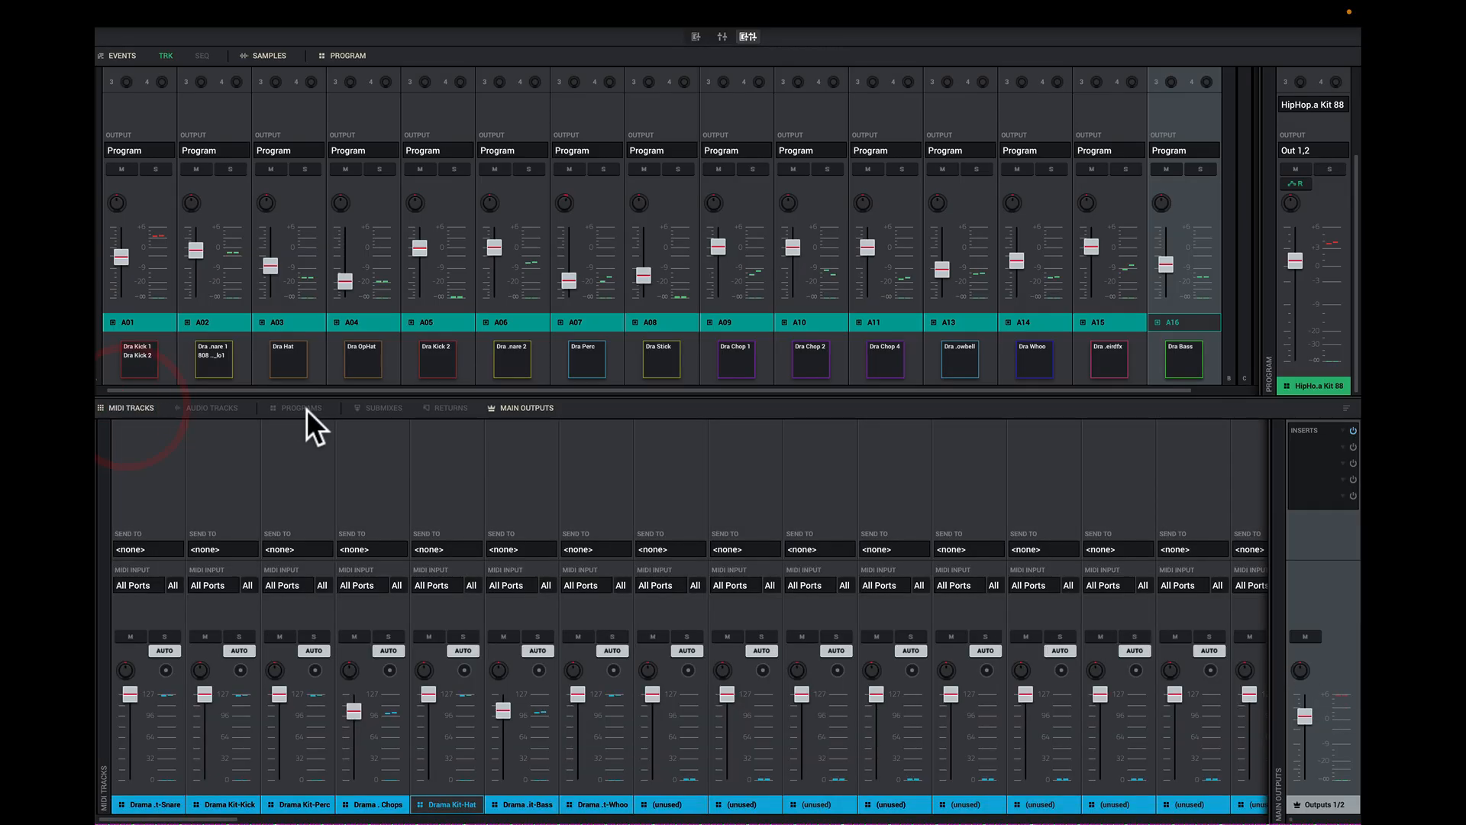
click(382, 409)
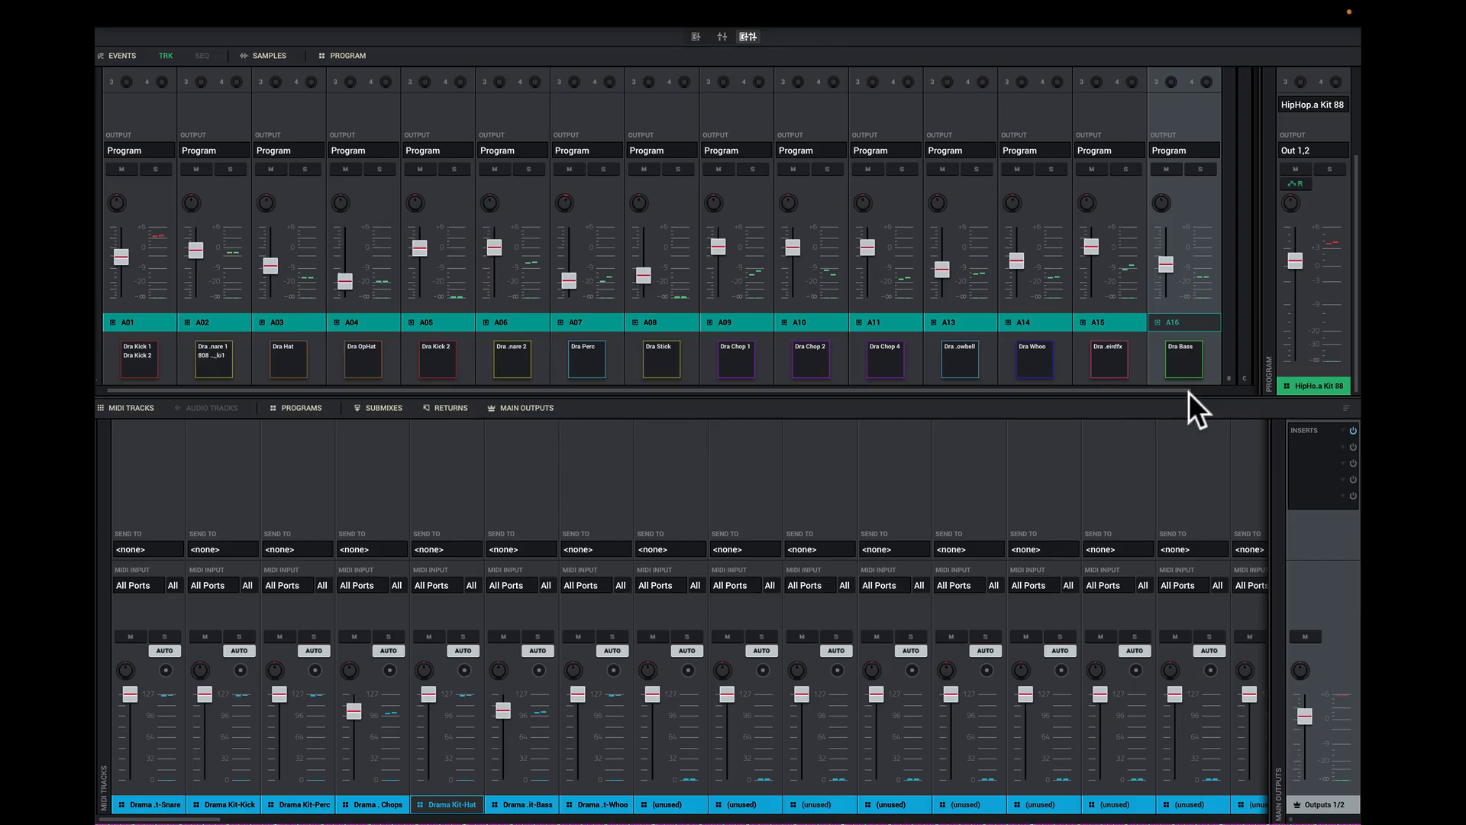
- Reveal the remaining pad banks in the mixer, and return to the main window with the on-screen keyboard shown
drag(1189, 392, 1276, 396)
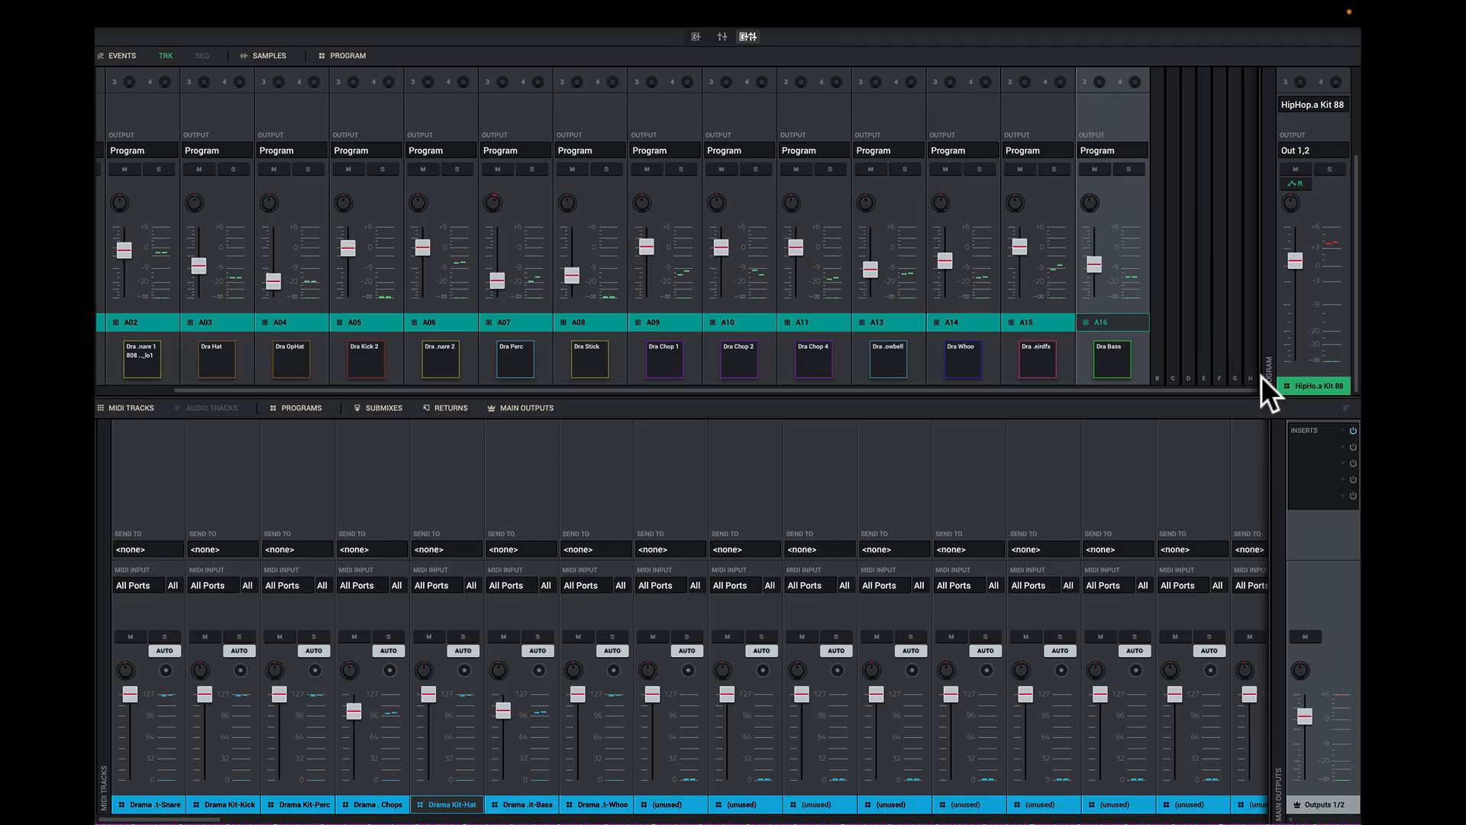
key(ctrl+Left)
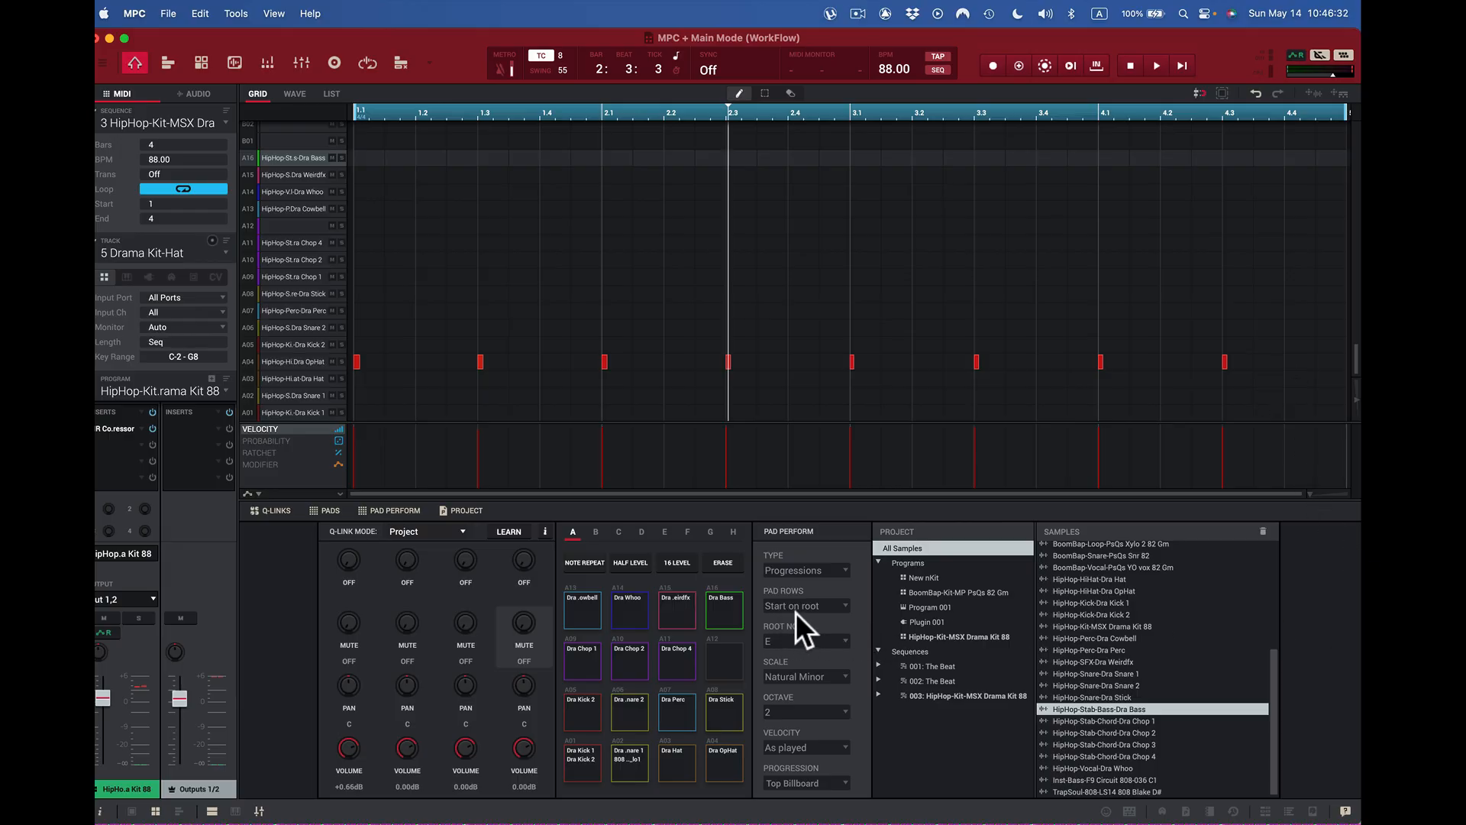
click(233, 811)
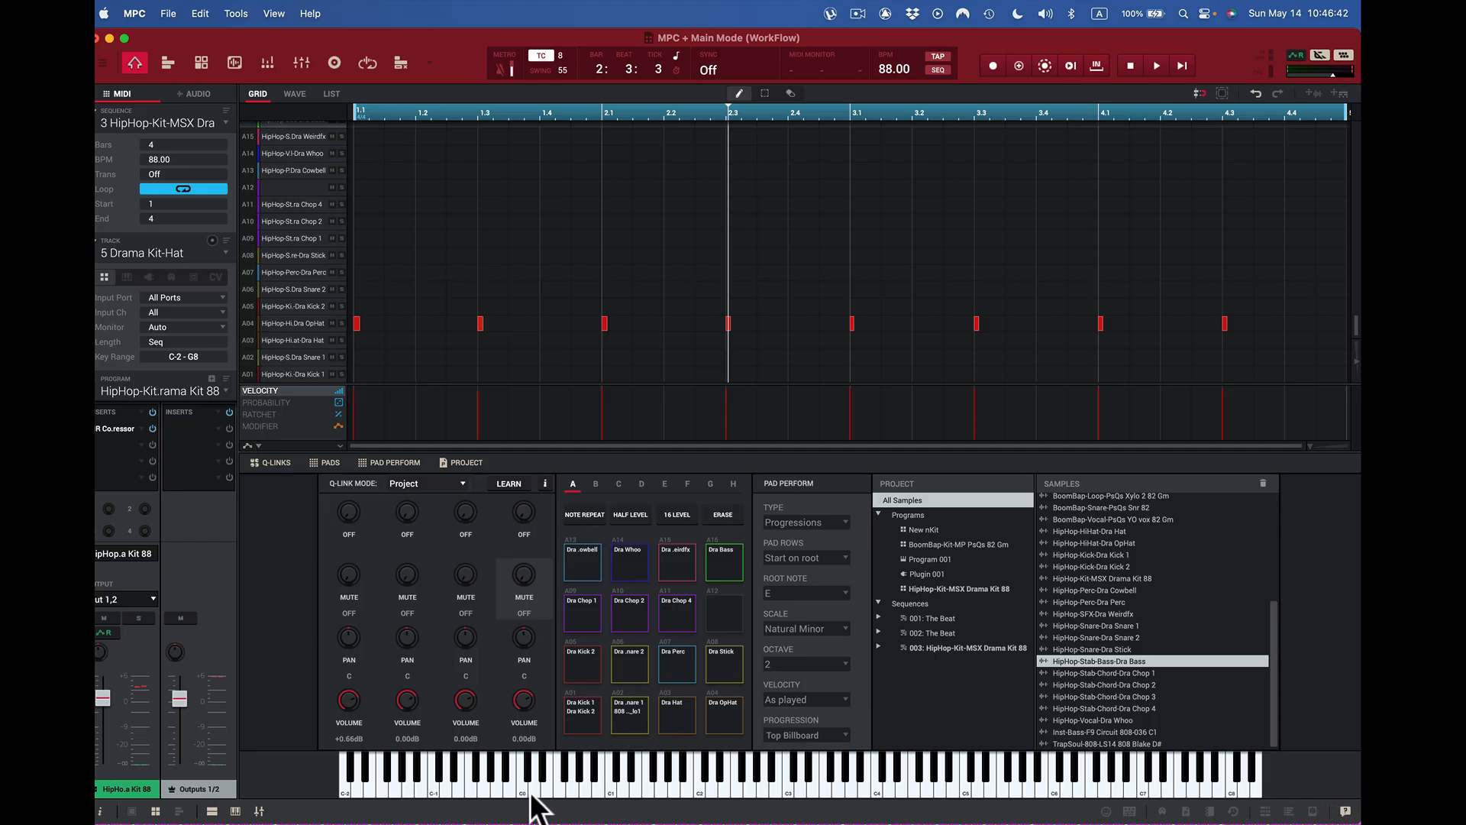
- Audition the drum kit by gliding across the on-screen keyboard and playing individual keys in the octave up to C2
mouse_move(370, 774)
mouse_down()
mouse_move(927, 774)
mouse_move(861, 771)
mouse_up()
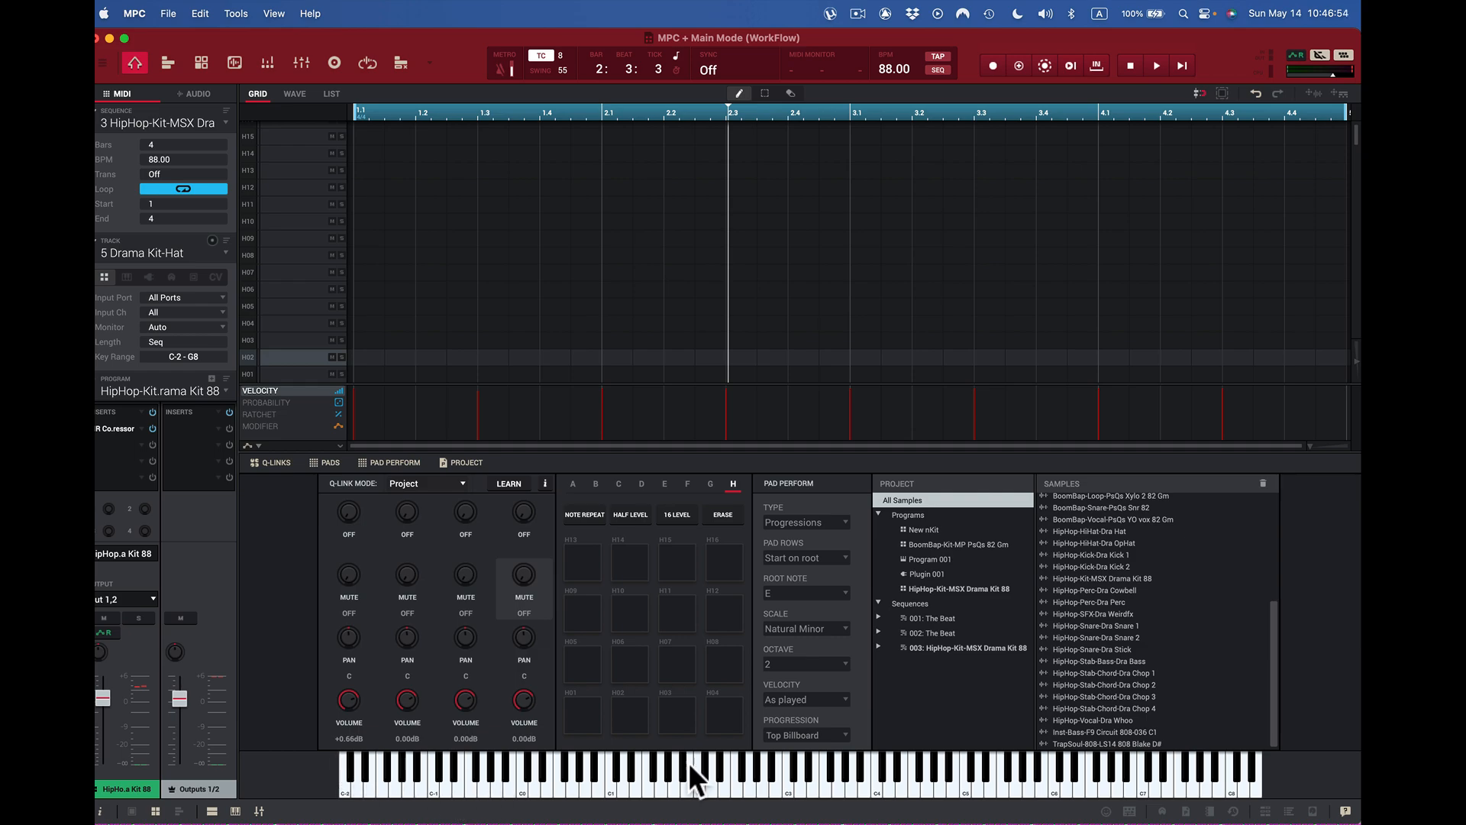
click(648, 783)
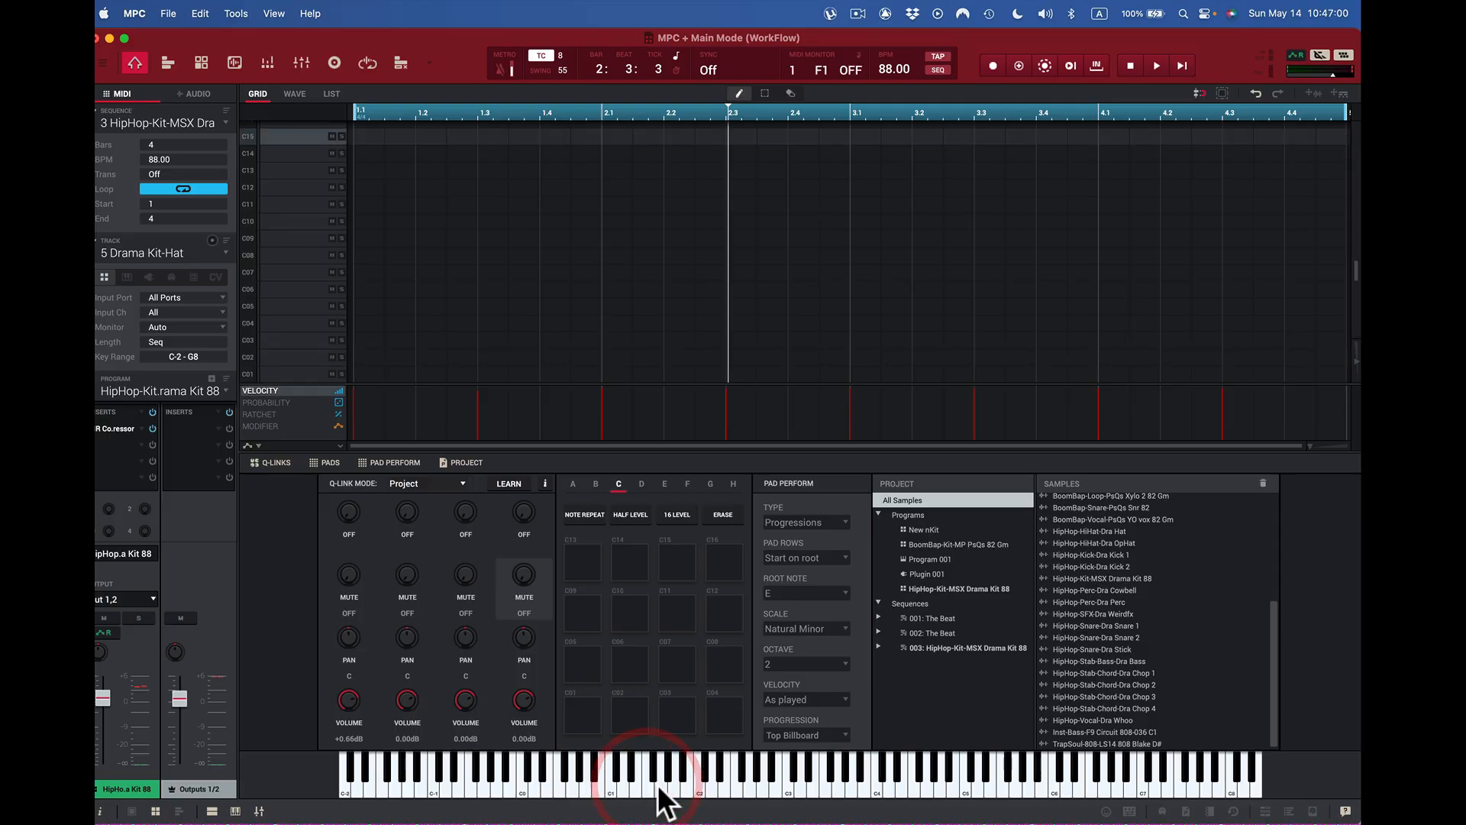
click(698, 794)
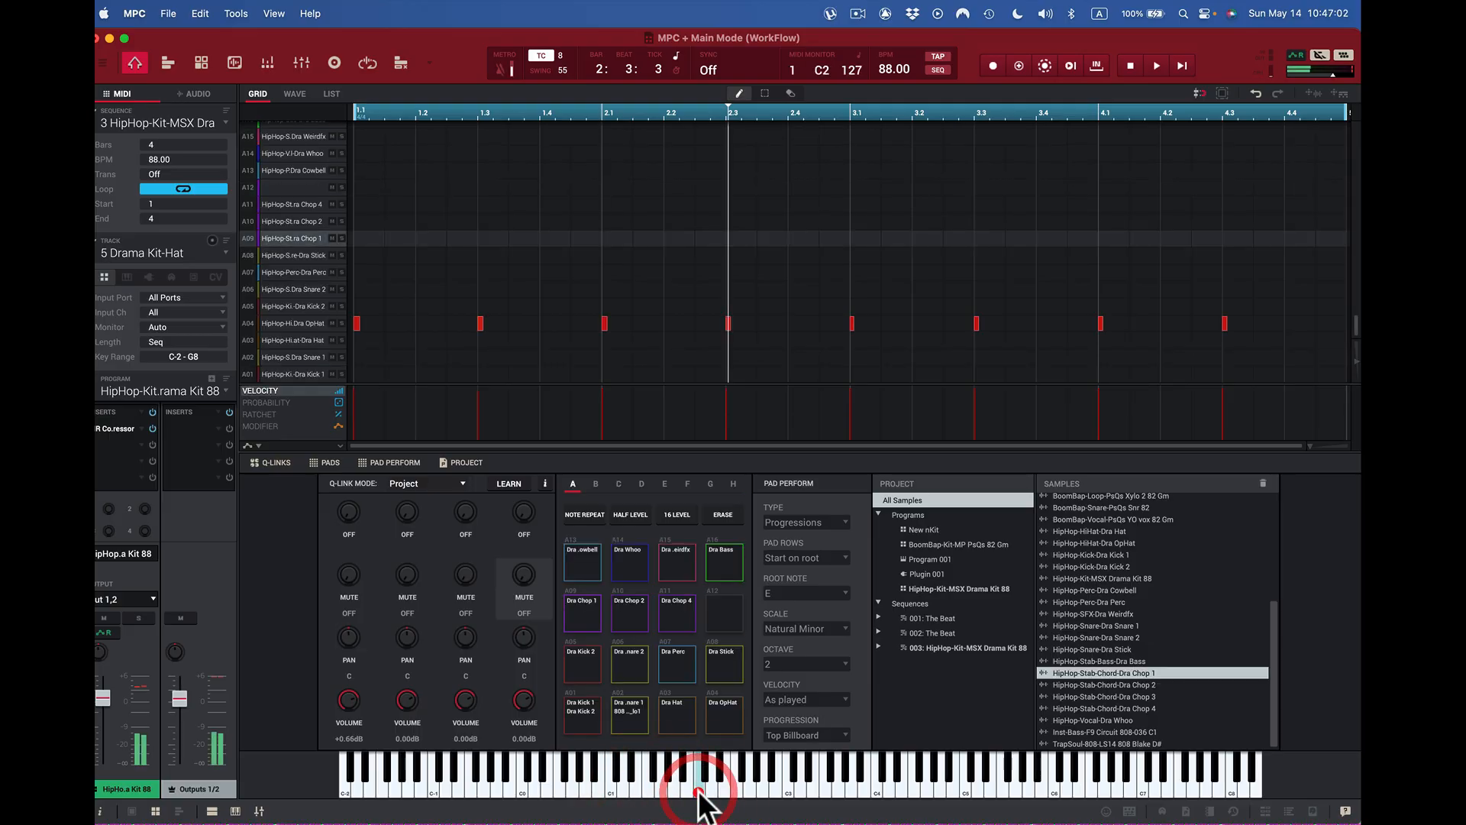
click(685, 790)
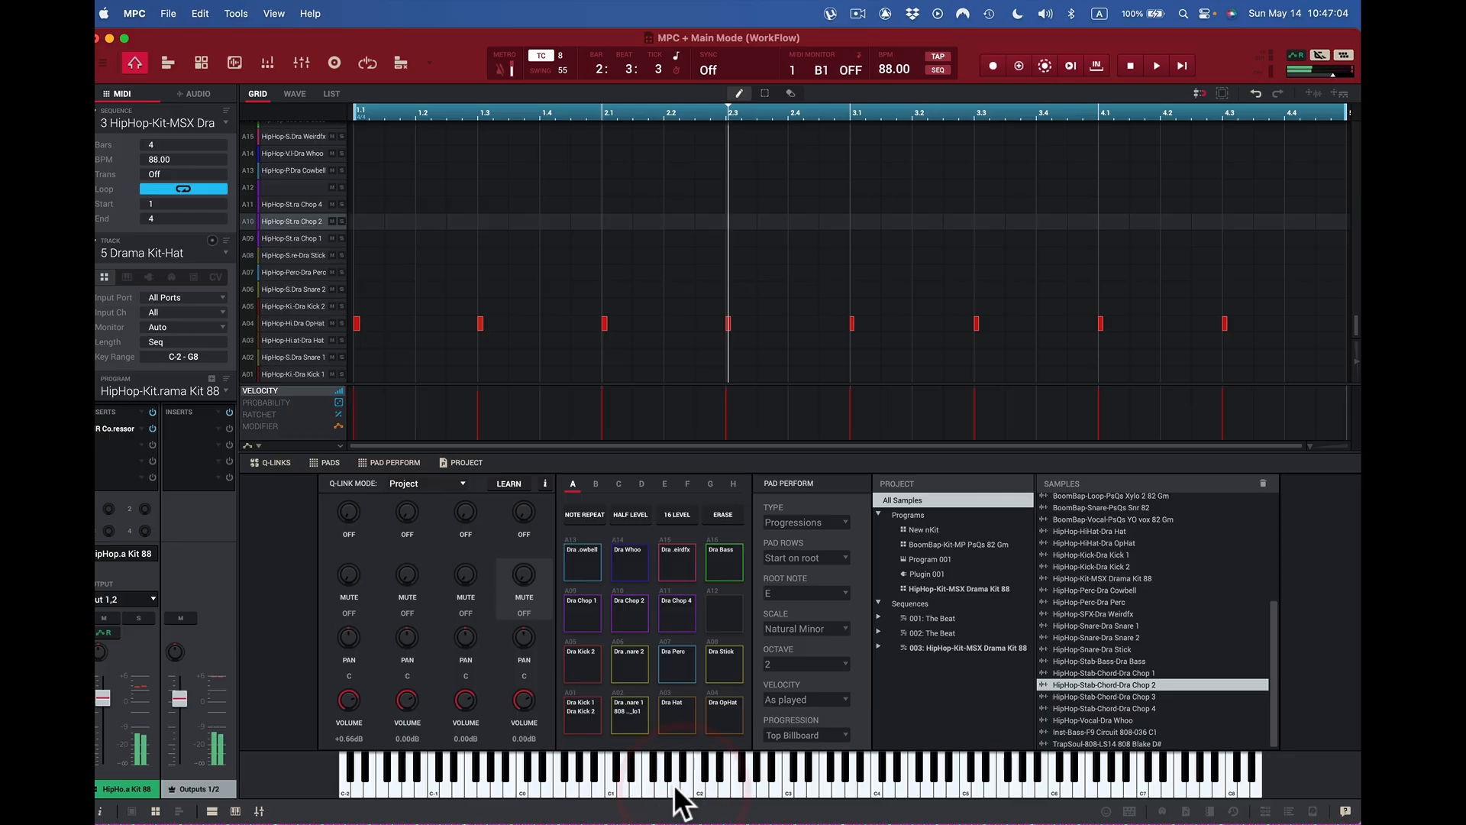
click(674, 787)
click(662, 792)
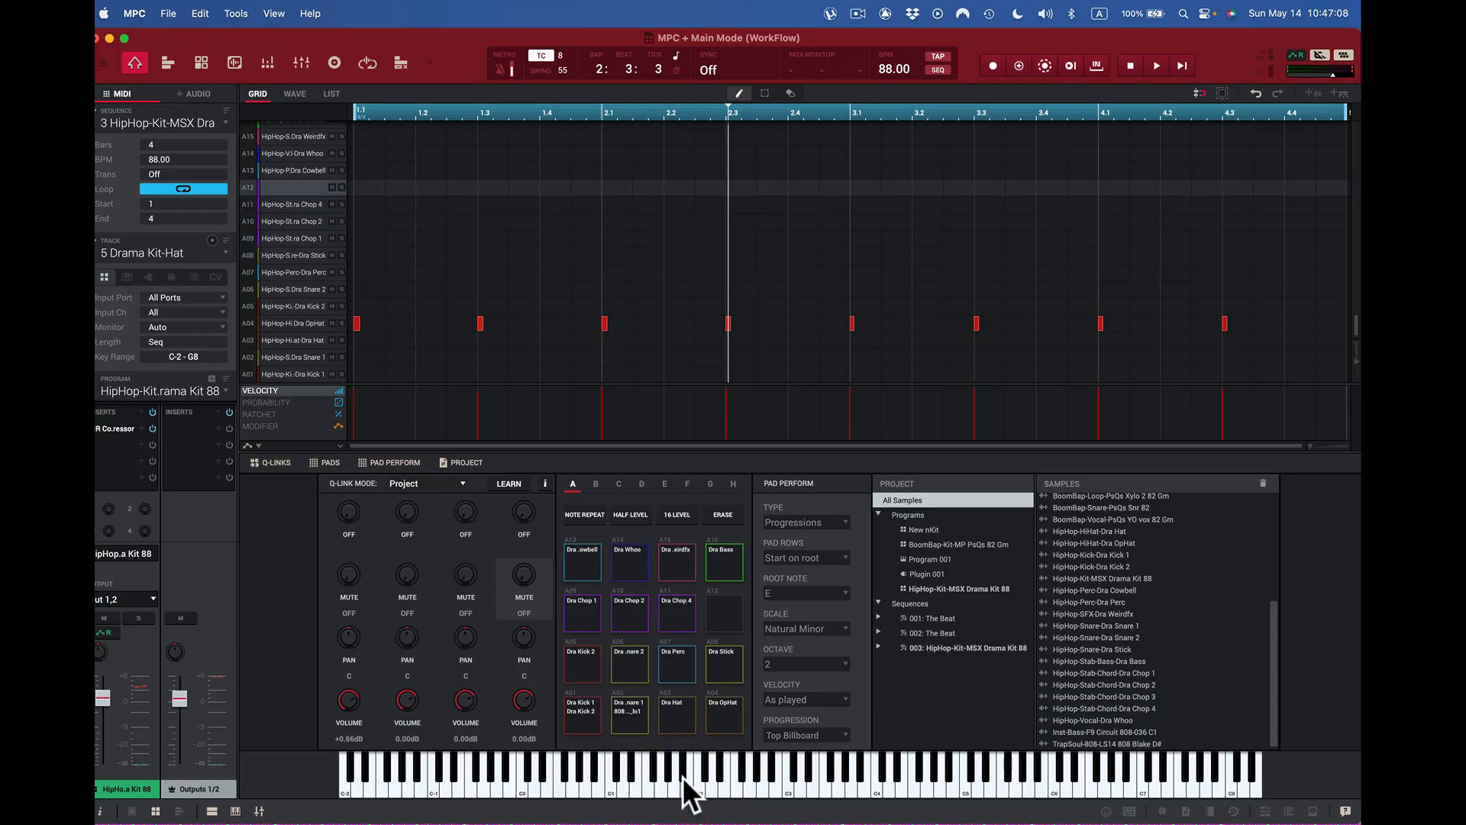
click(681, 773)
click(668, 771)
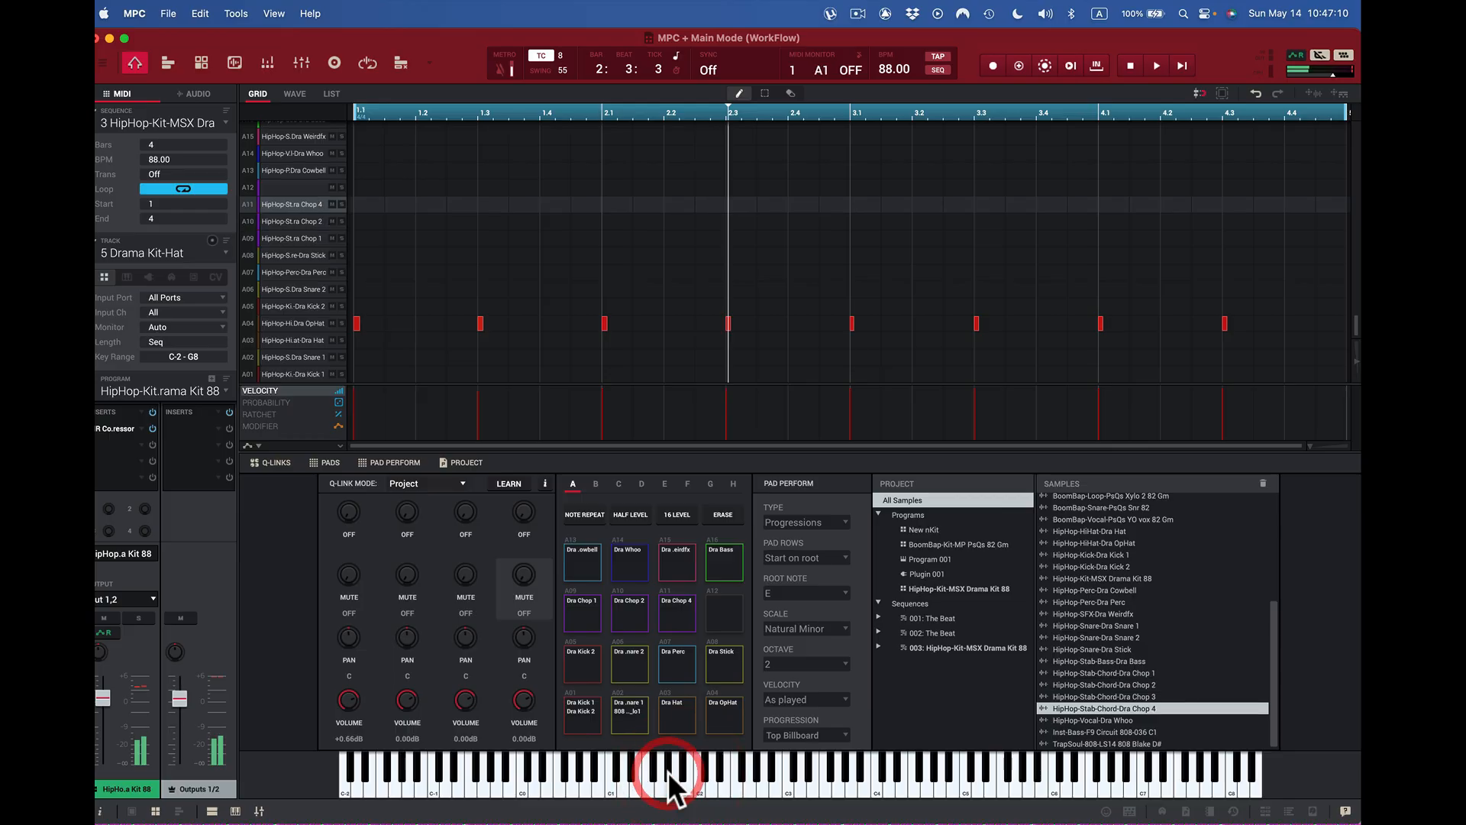
click(664, 768)
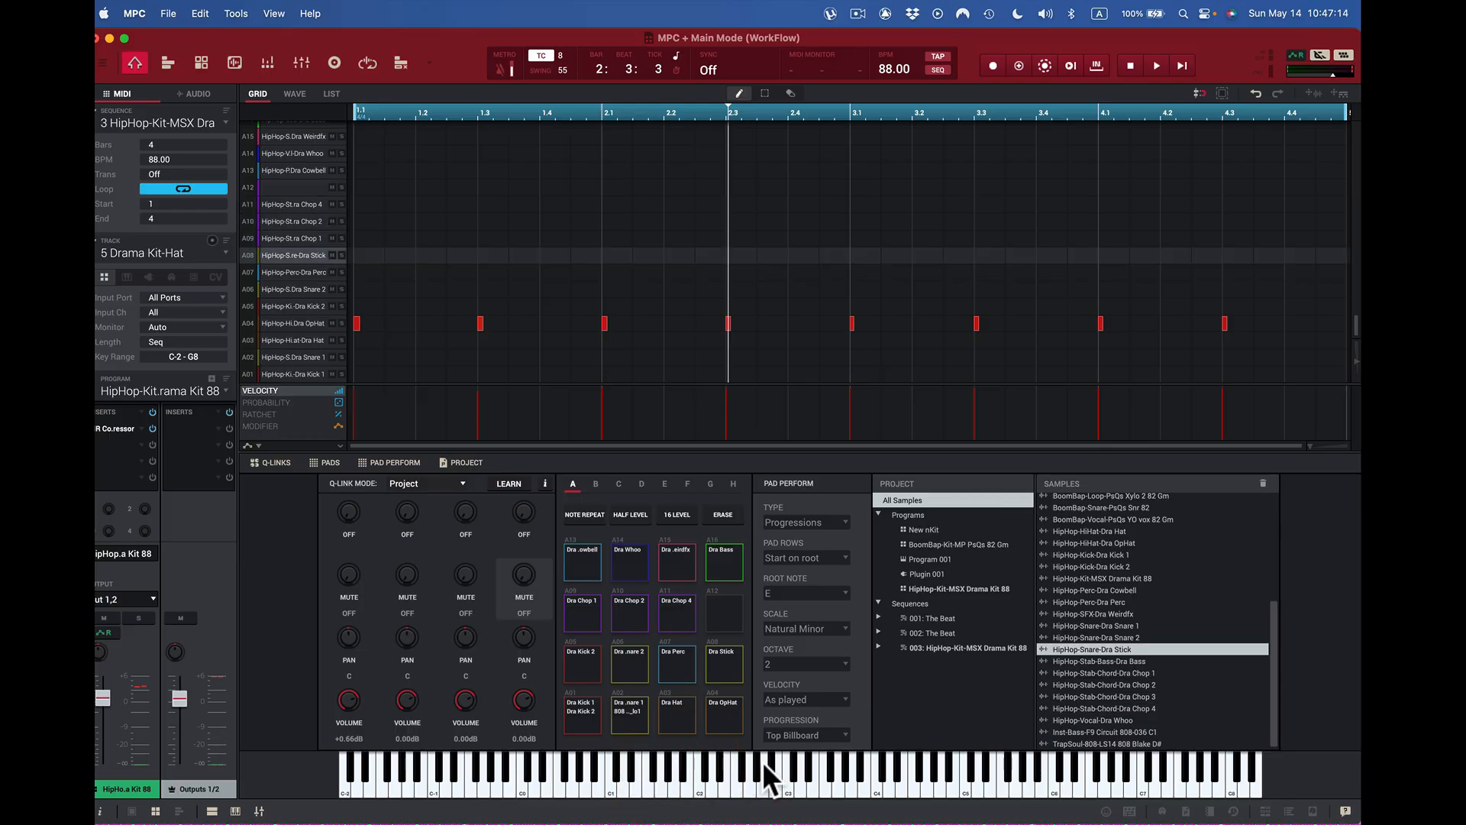
- Hide the on-screen keyboard, and toggle the bottom panel off and on
click(238, 810)
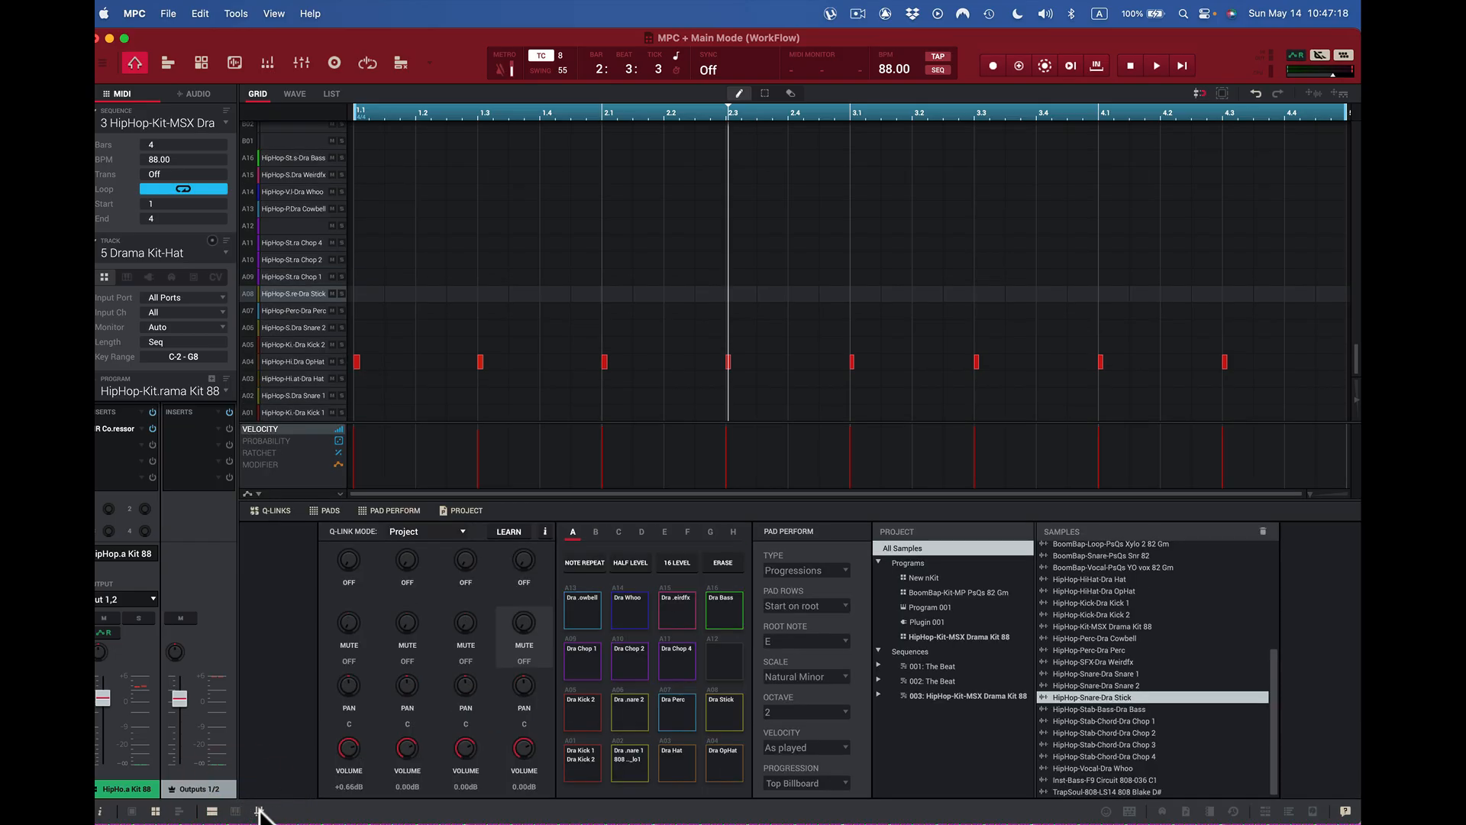
click(212, 812)
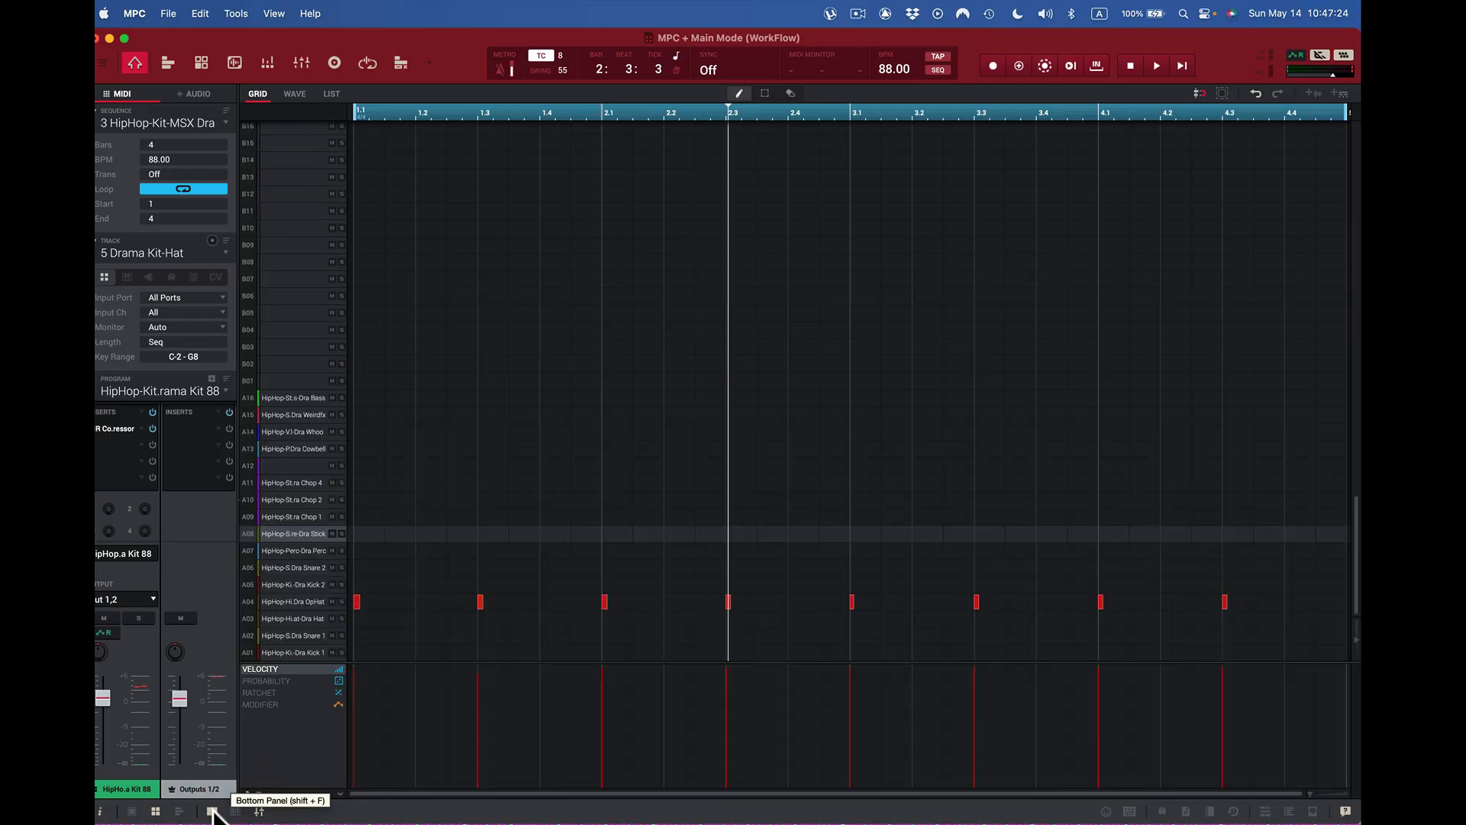
click(212, 813)
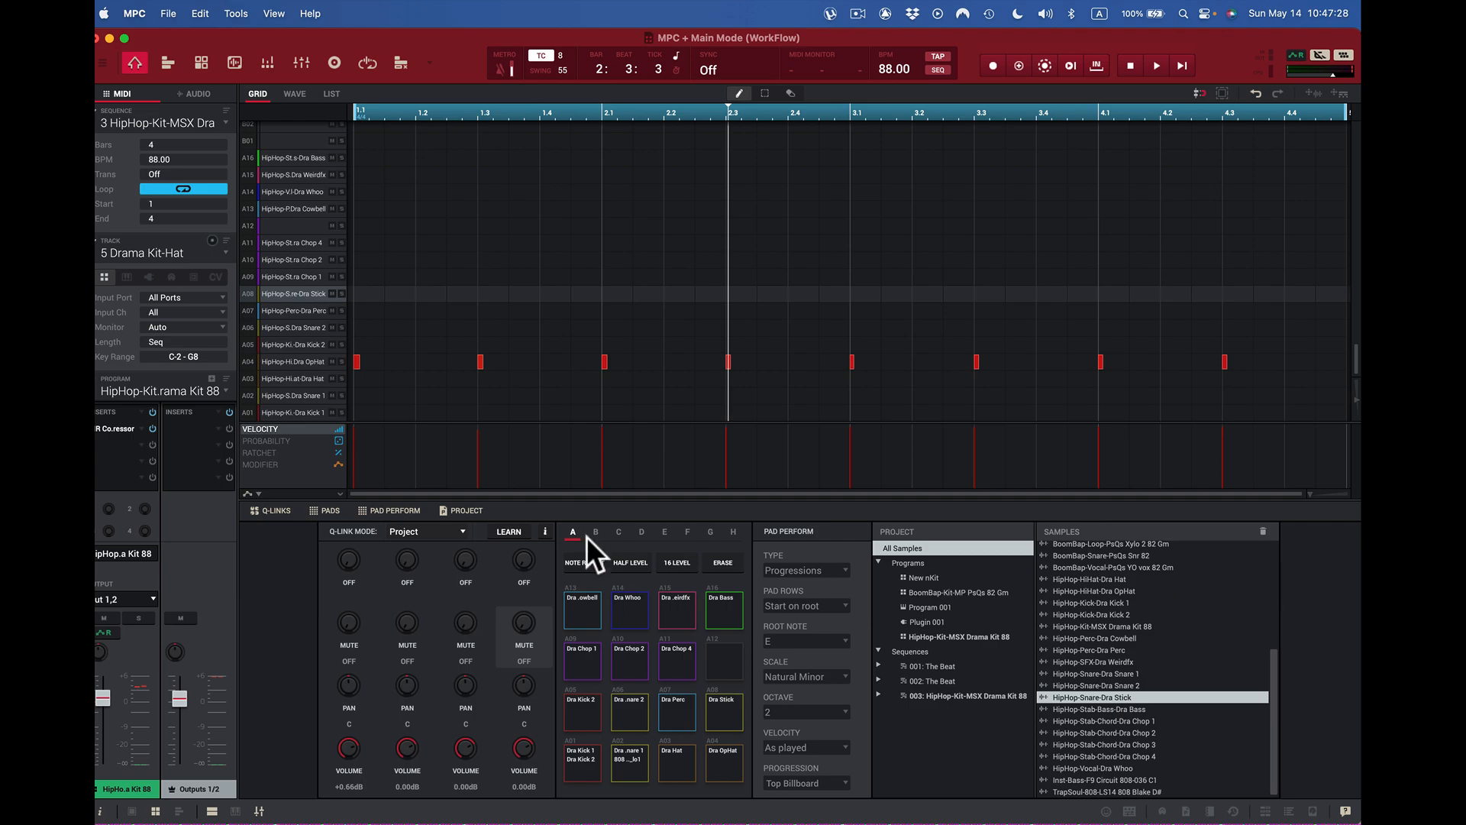
- Hide the Project, Pad Perform, Pads and Q-Links sections of the bottom panel, and show all four again
click(474, 515)
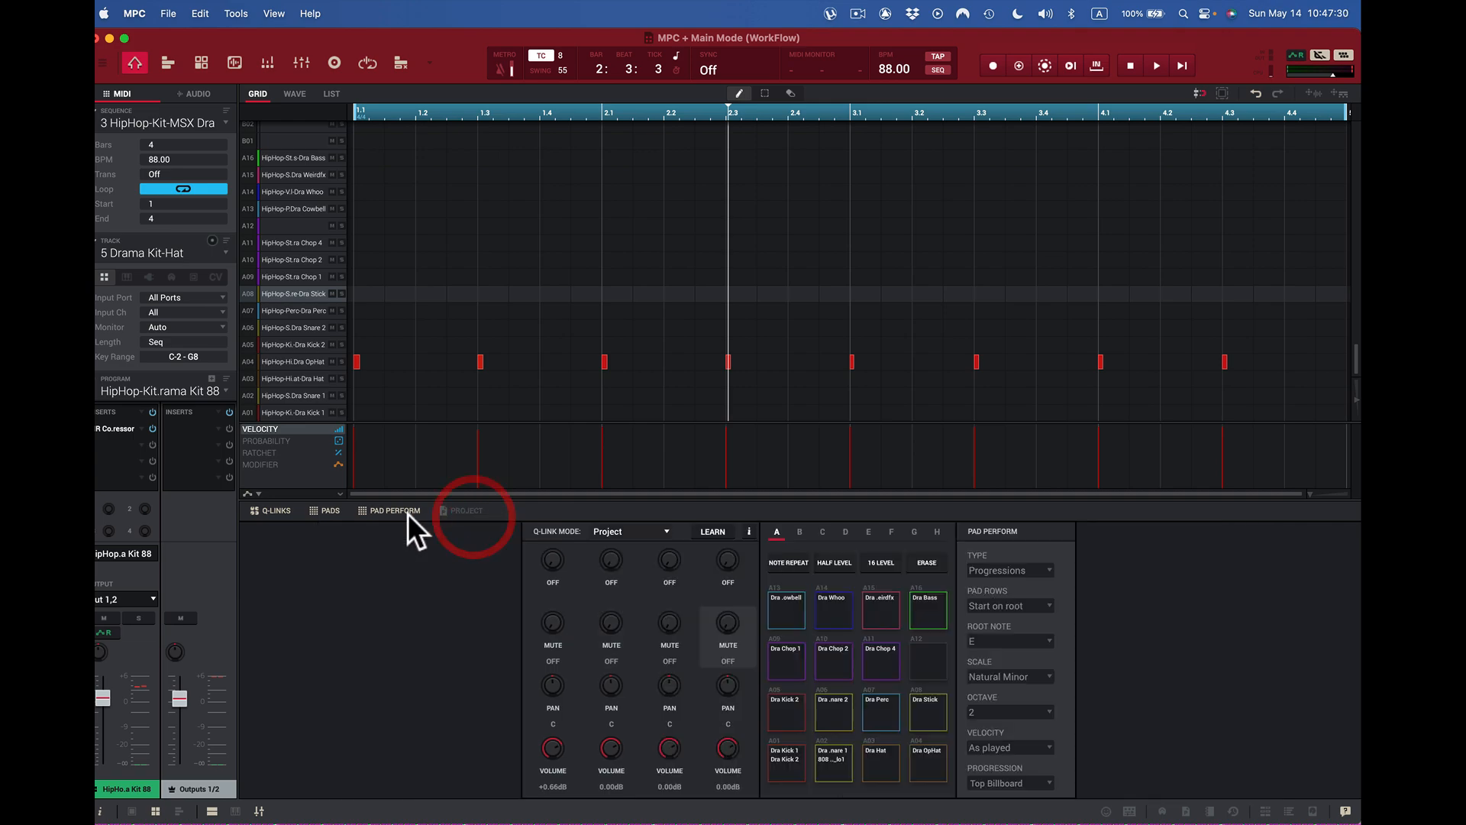
click(407, 510)
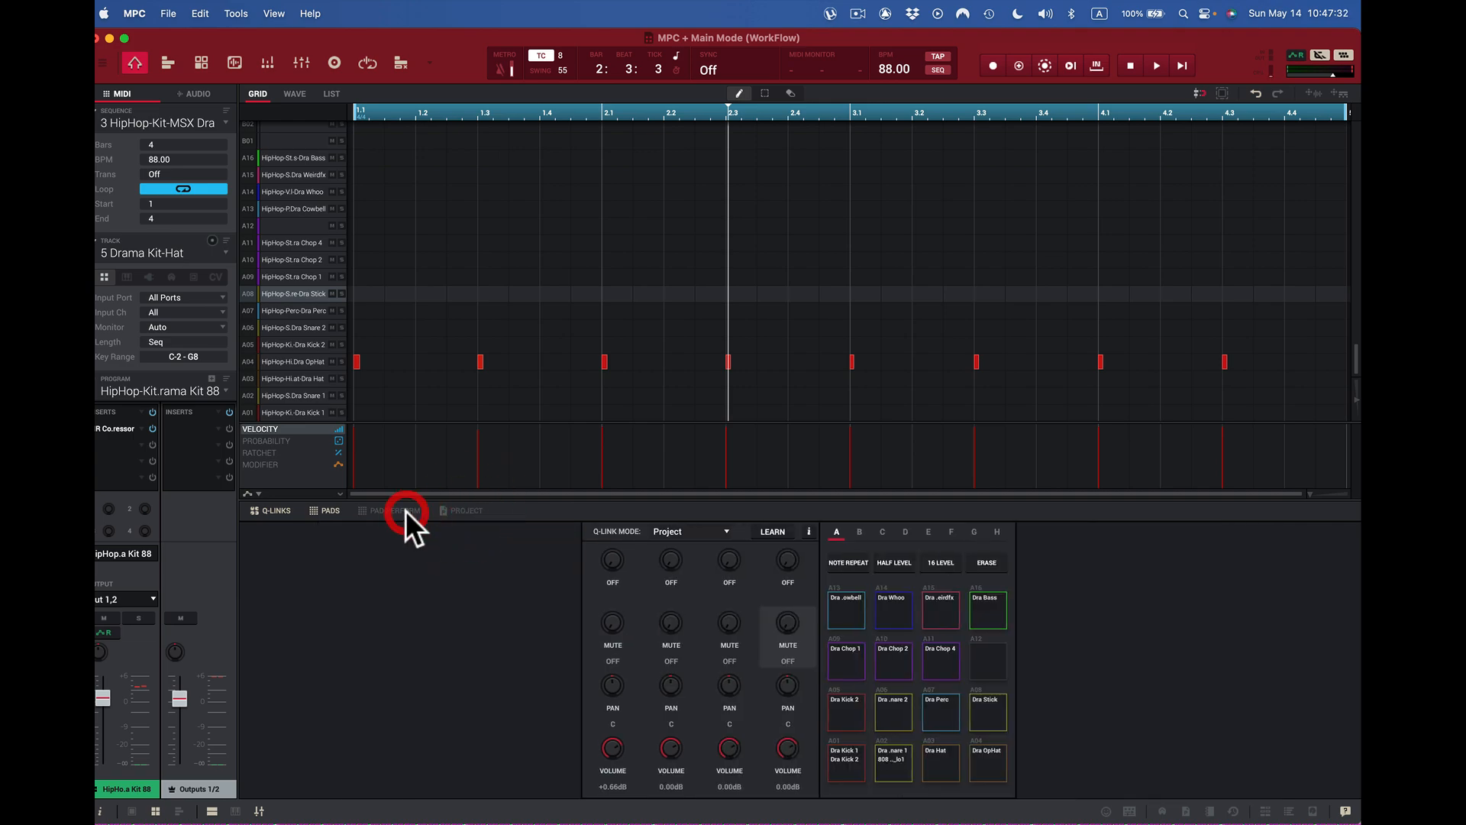
click(324, 510)
click(278, 510)
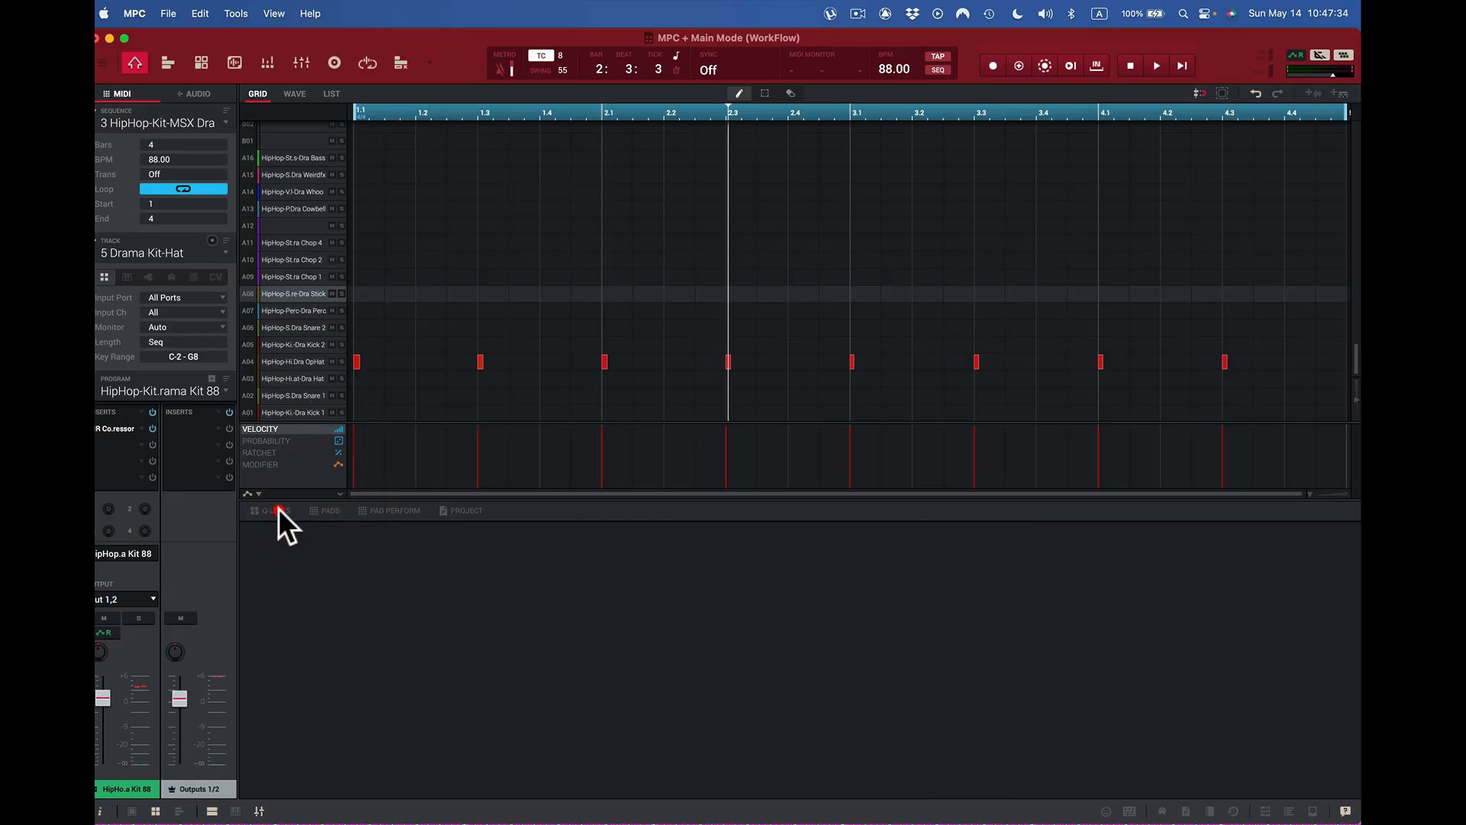
click(278, 510)
click(325, 510)
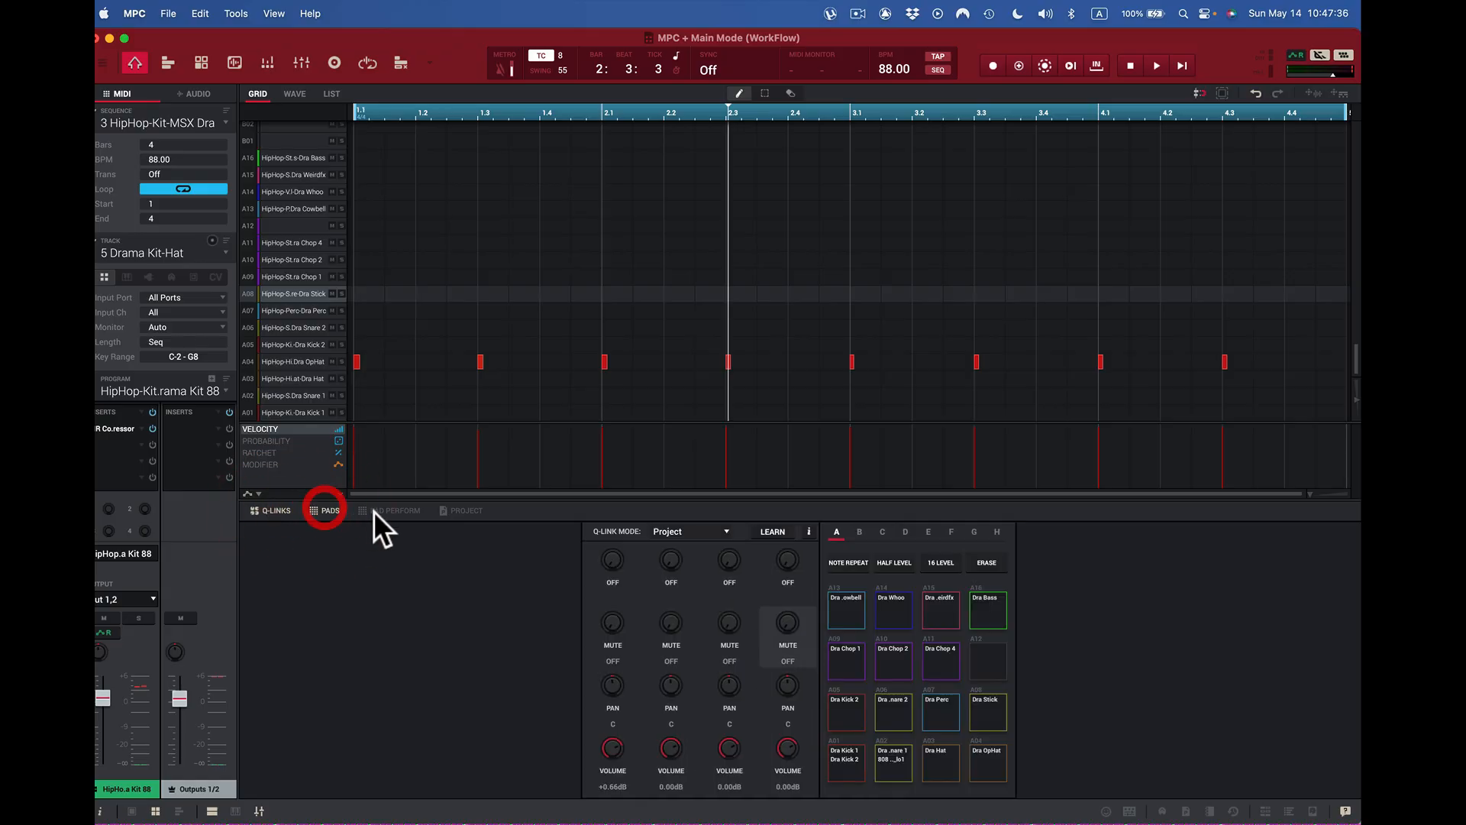
click(391, 511)
click(458, 510)
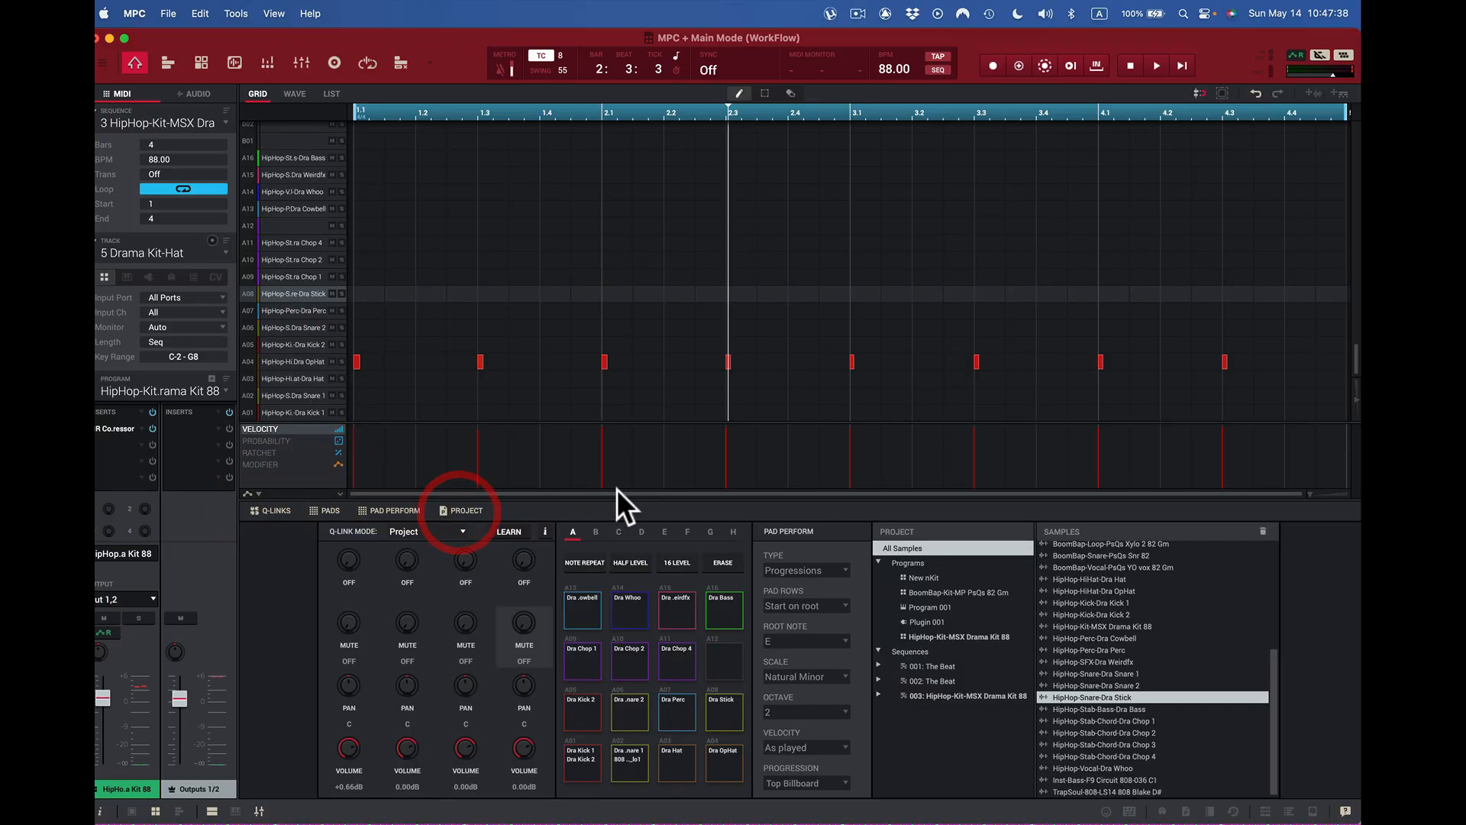
- Show the MIDI track's channel strip and audition pads A09, A10 and A01
click(178, 811)
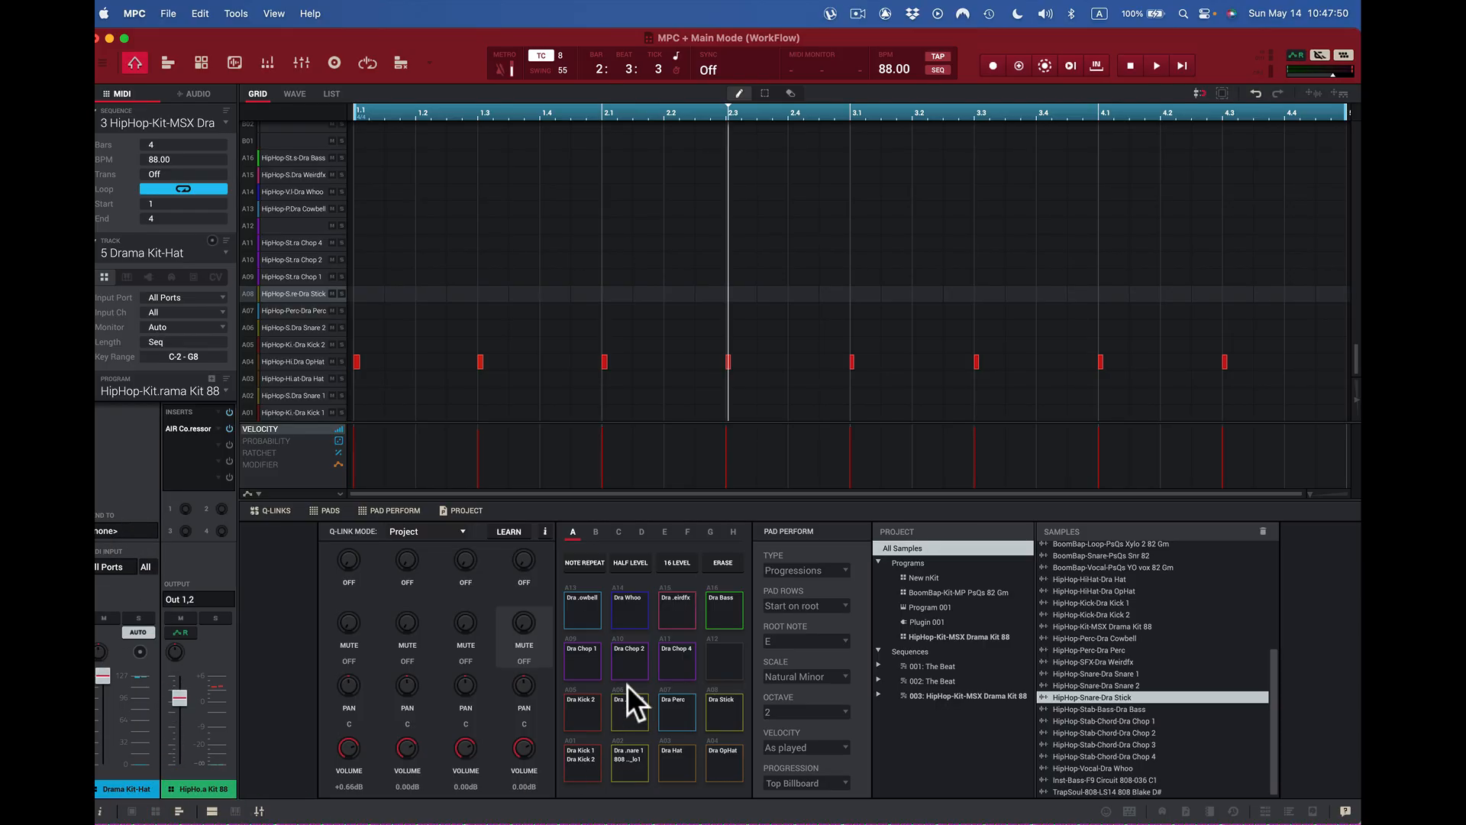
click(565, 646)
click(635, 654)
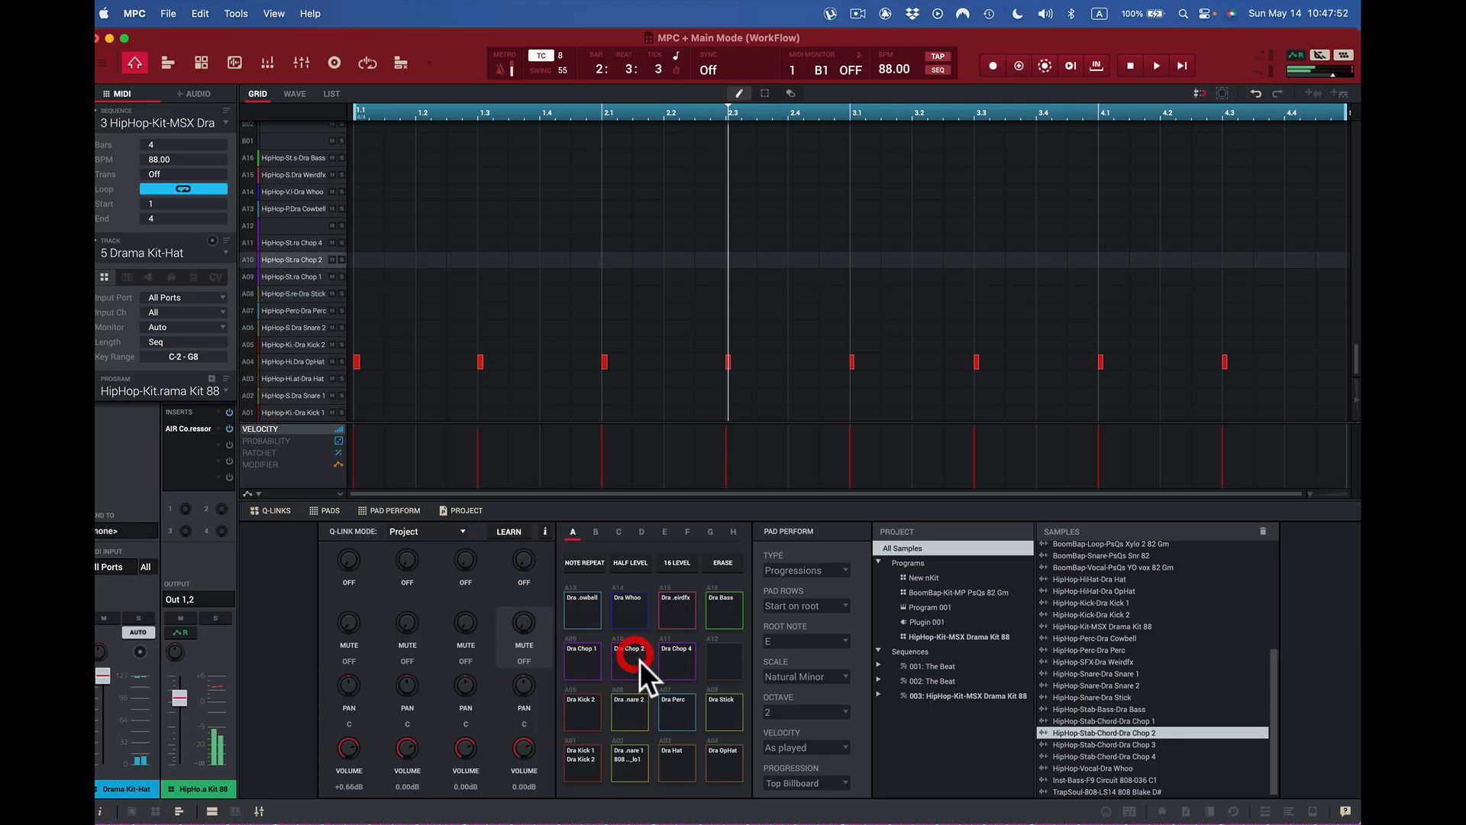
click(585, 754)
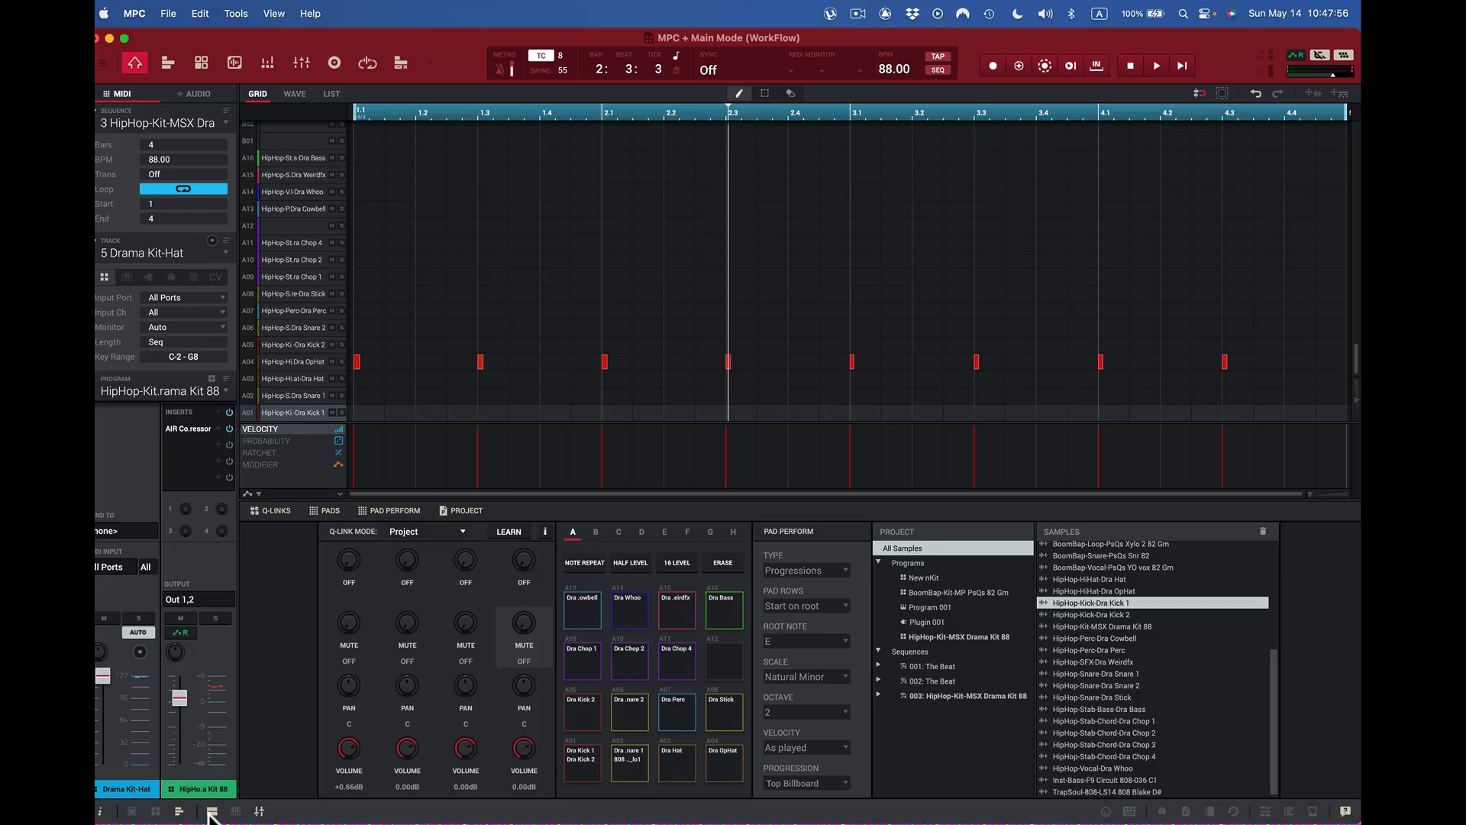
- Switch to the program channel strip, lower its fader to -26.0 dB during playback, and raise it to -0.79 dB after stopping
click(180, 811)
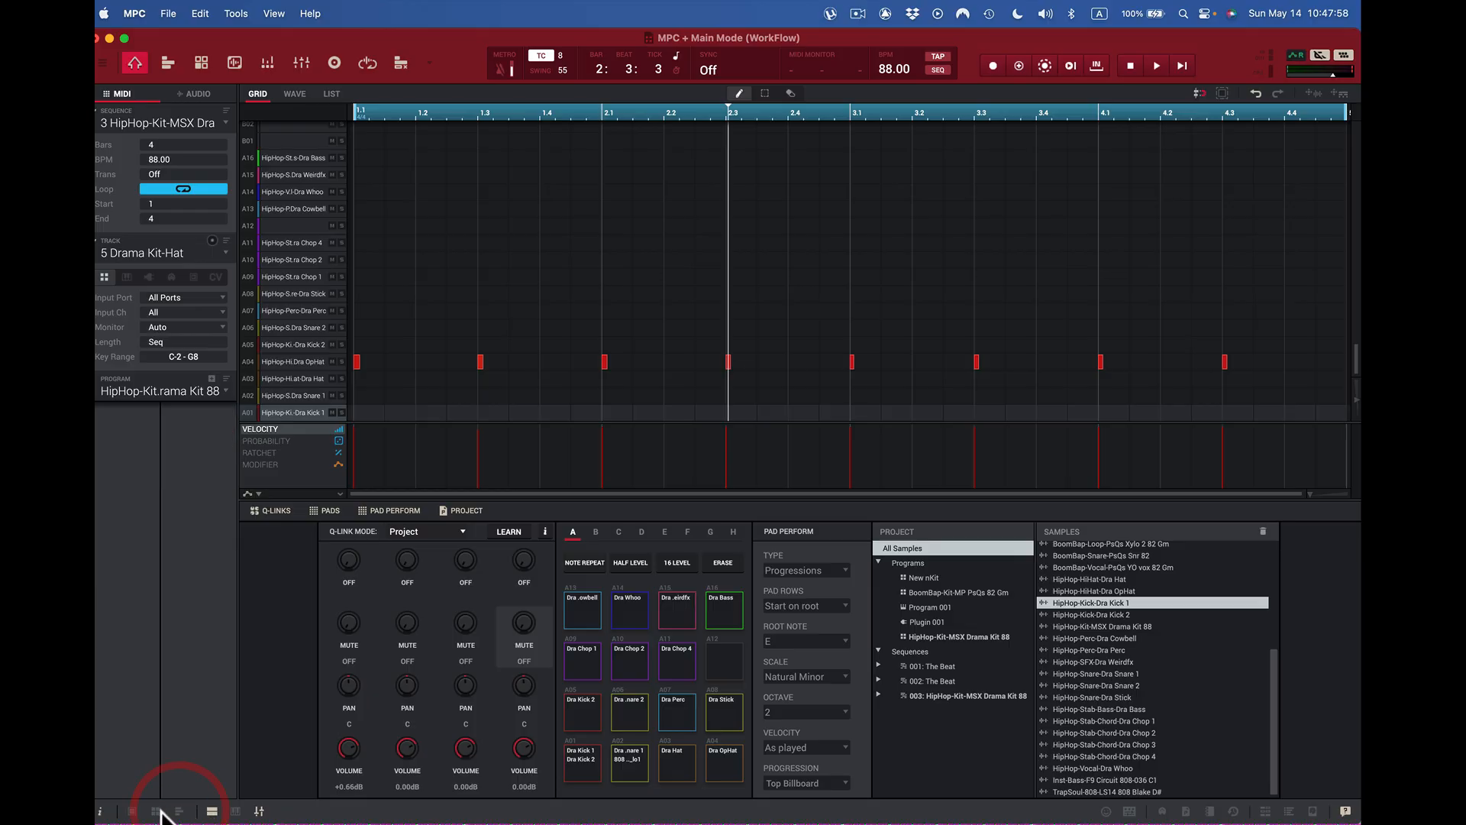
click(155, 813)
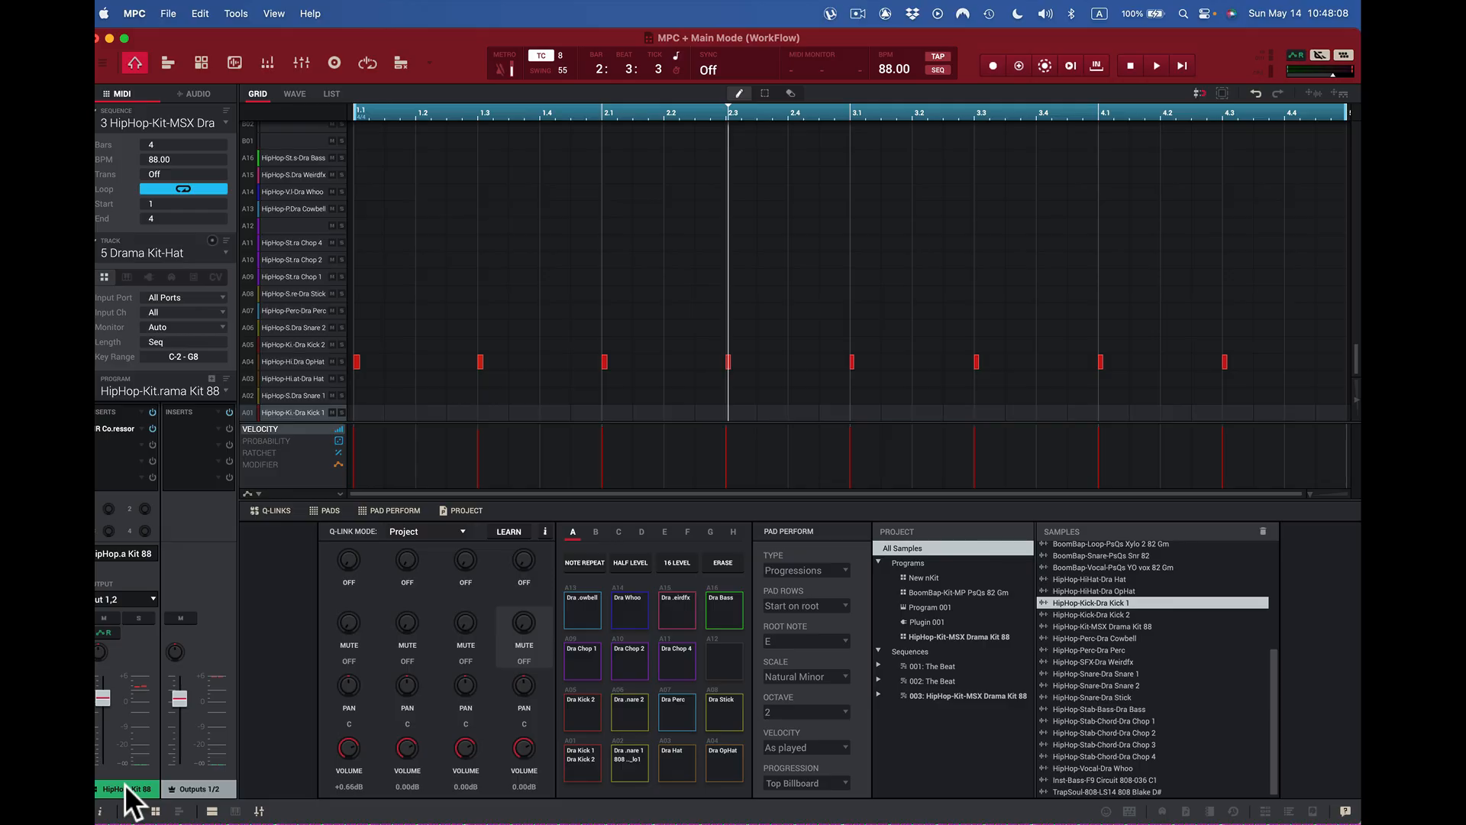
key(space)
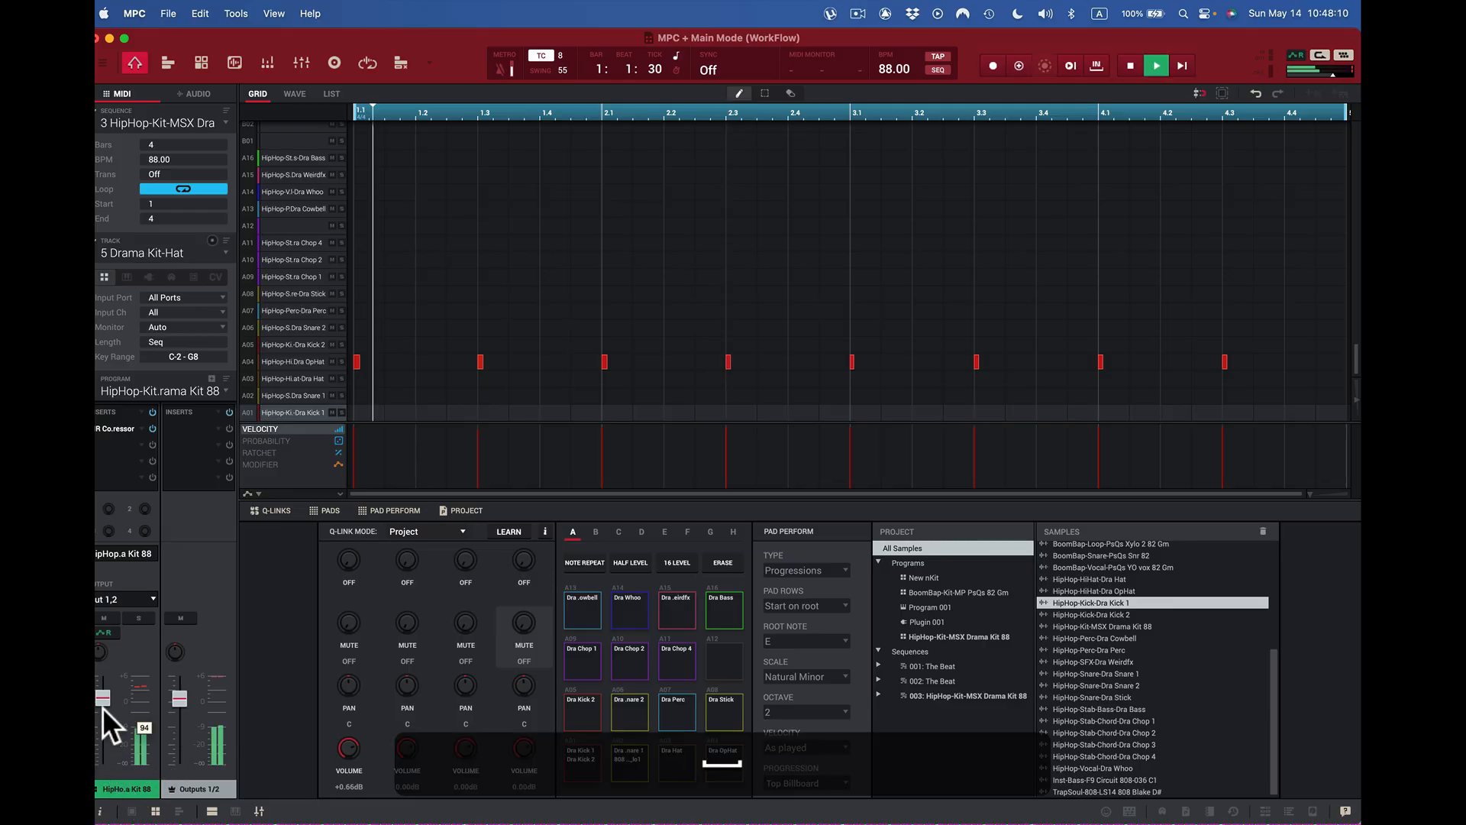
drag(102, 707, 101, 755)
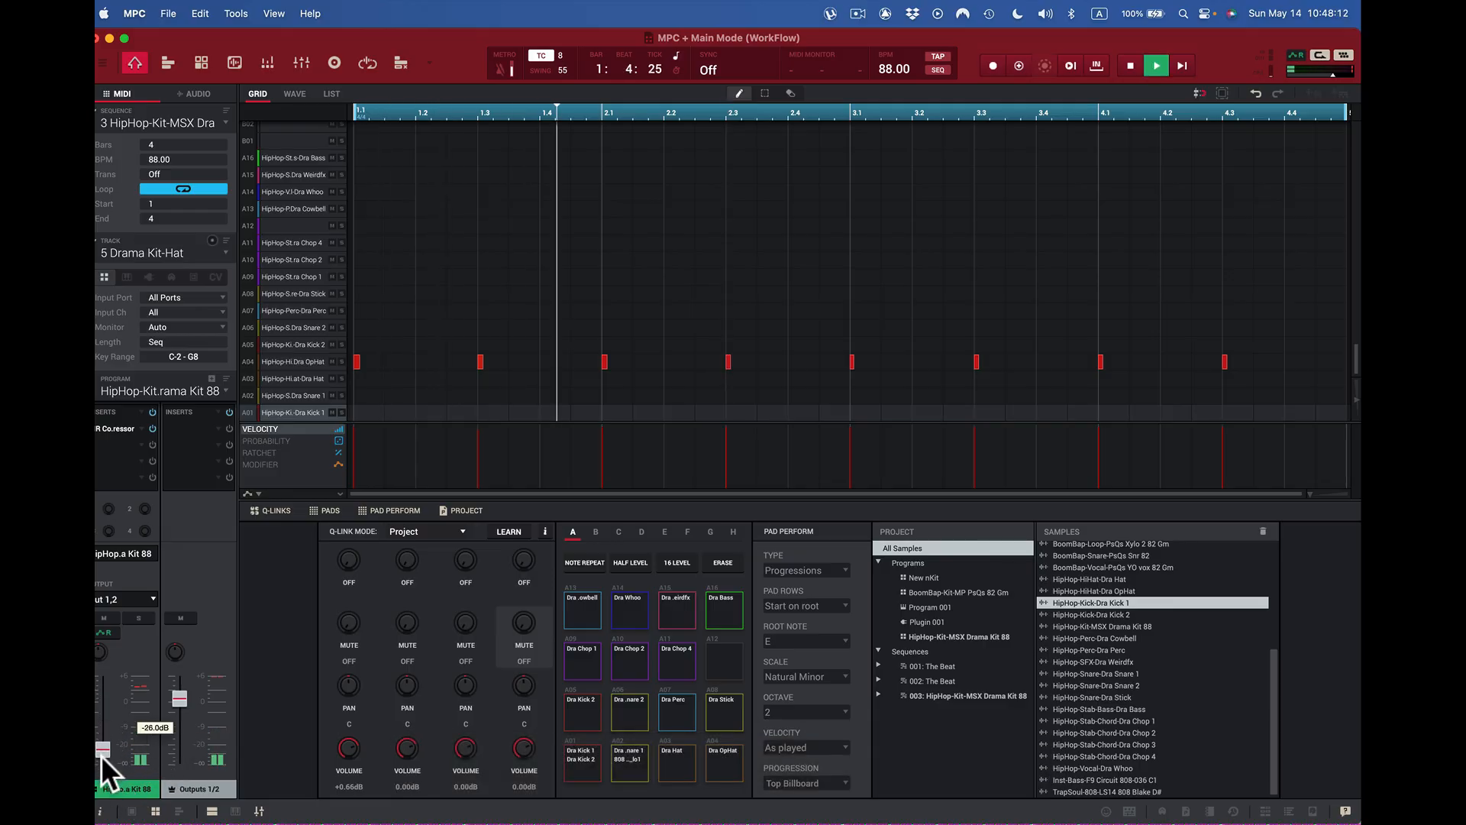
key(space)
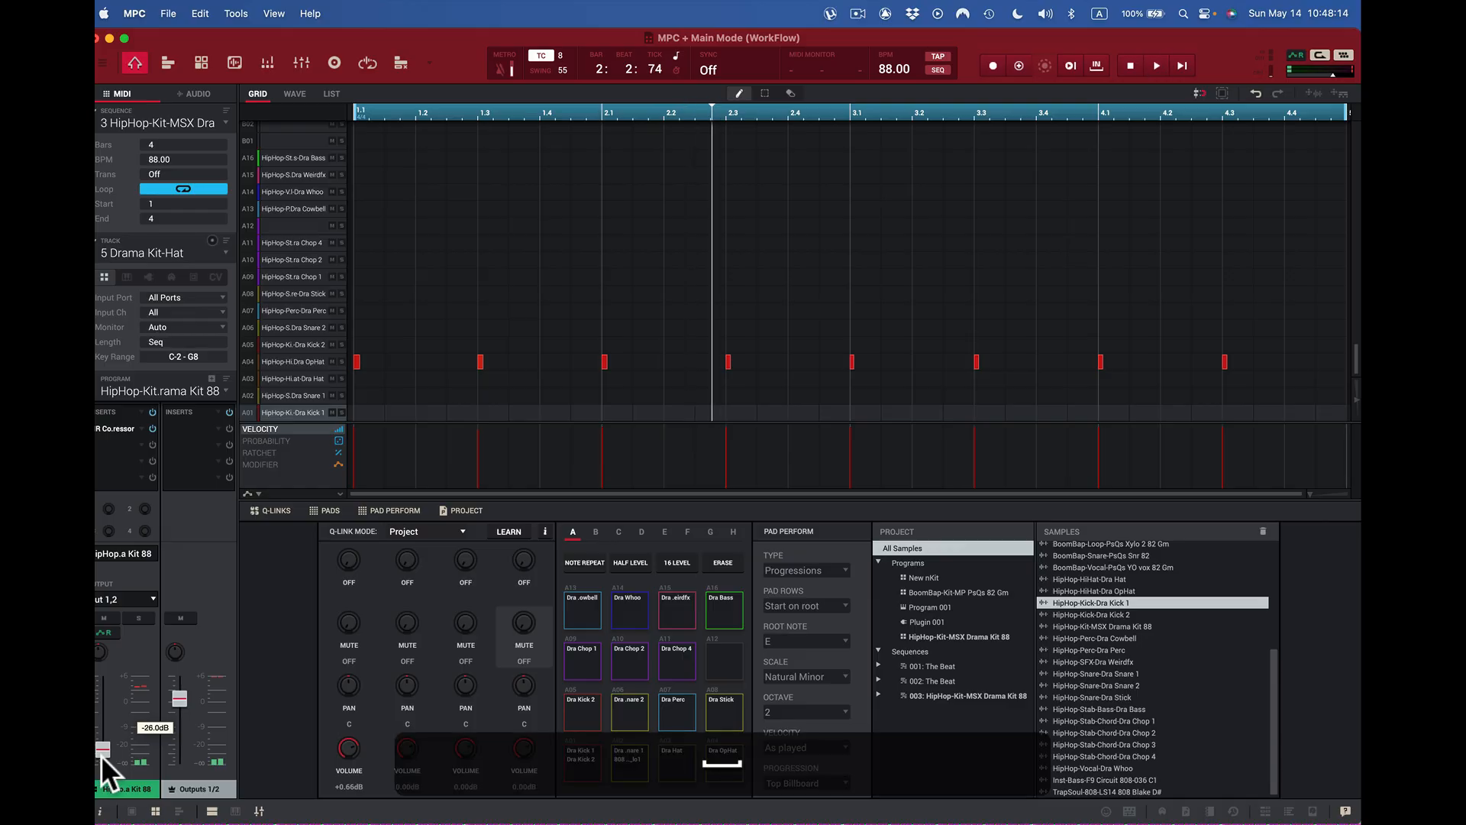
drag(100, 755, 103, 730)
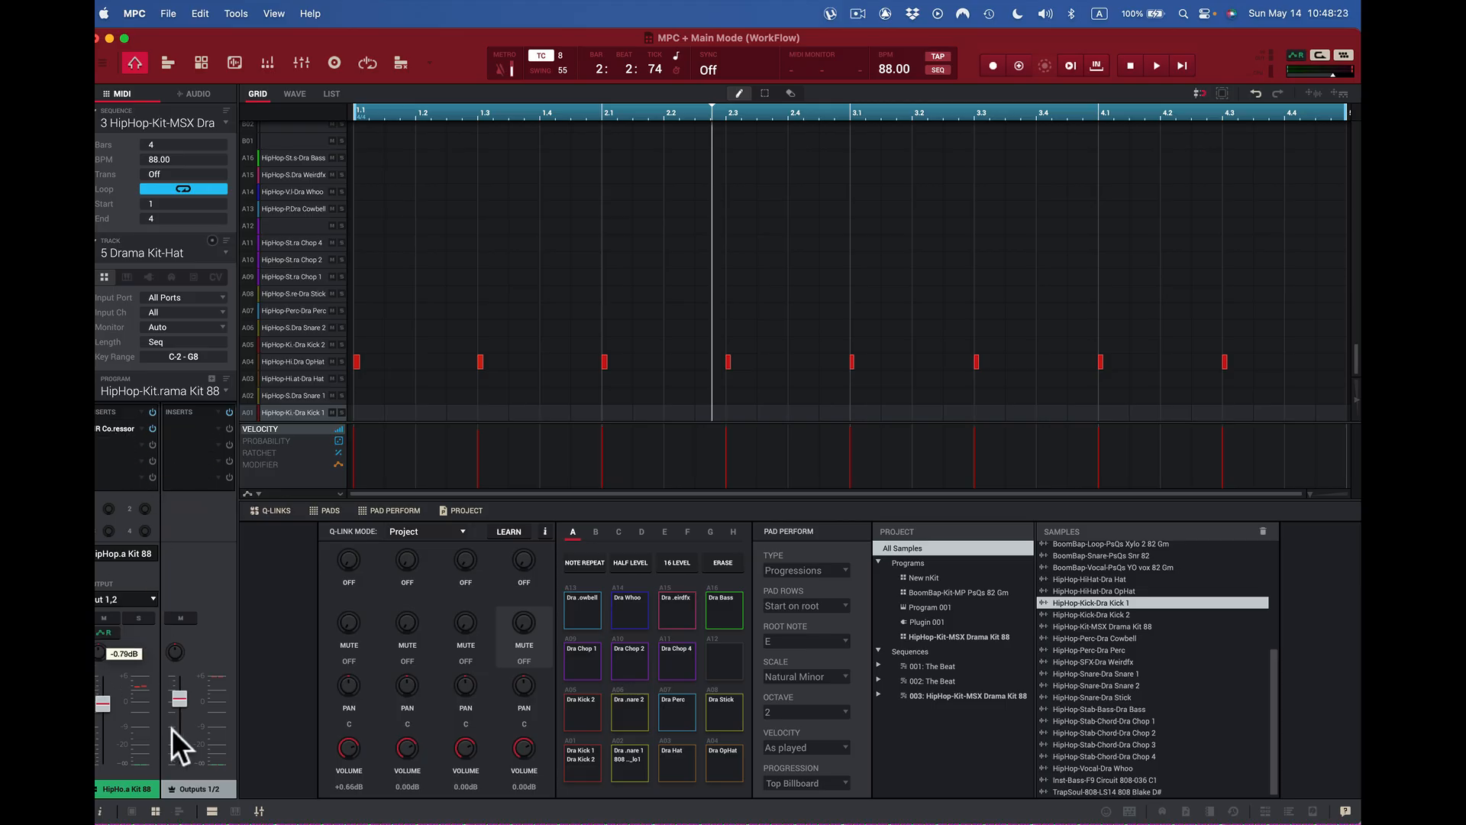
- Show the pad channel strip and audition pads A02 and A06
click(132, 811)
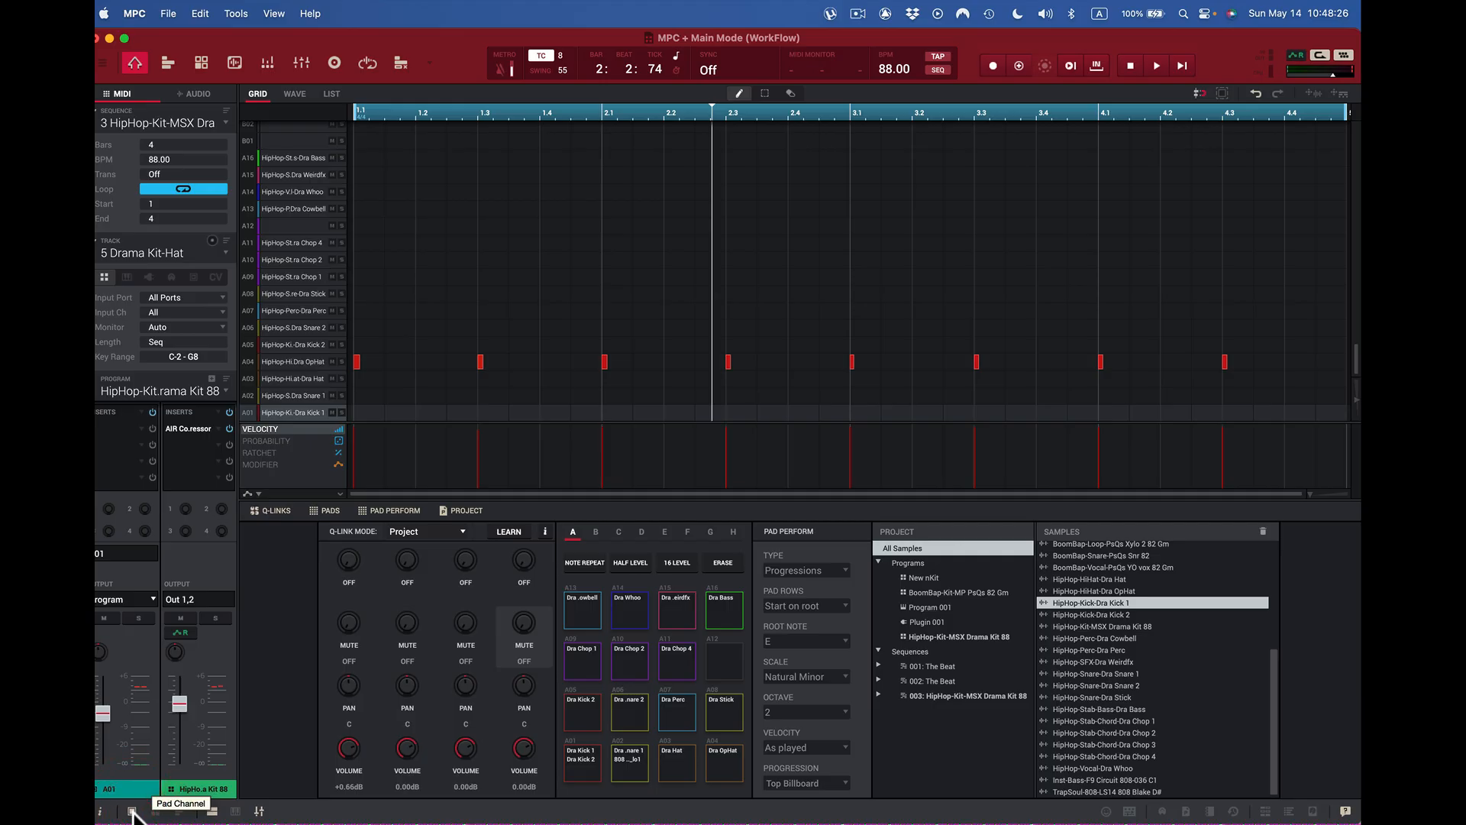
click(635, 764)
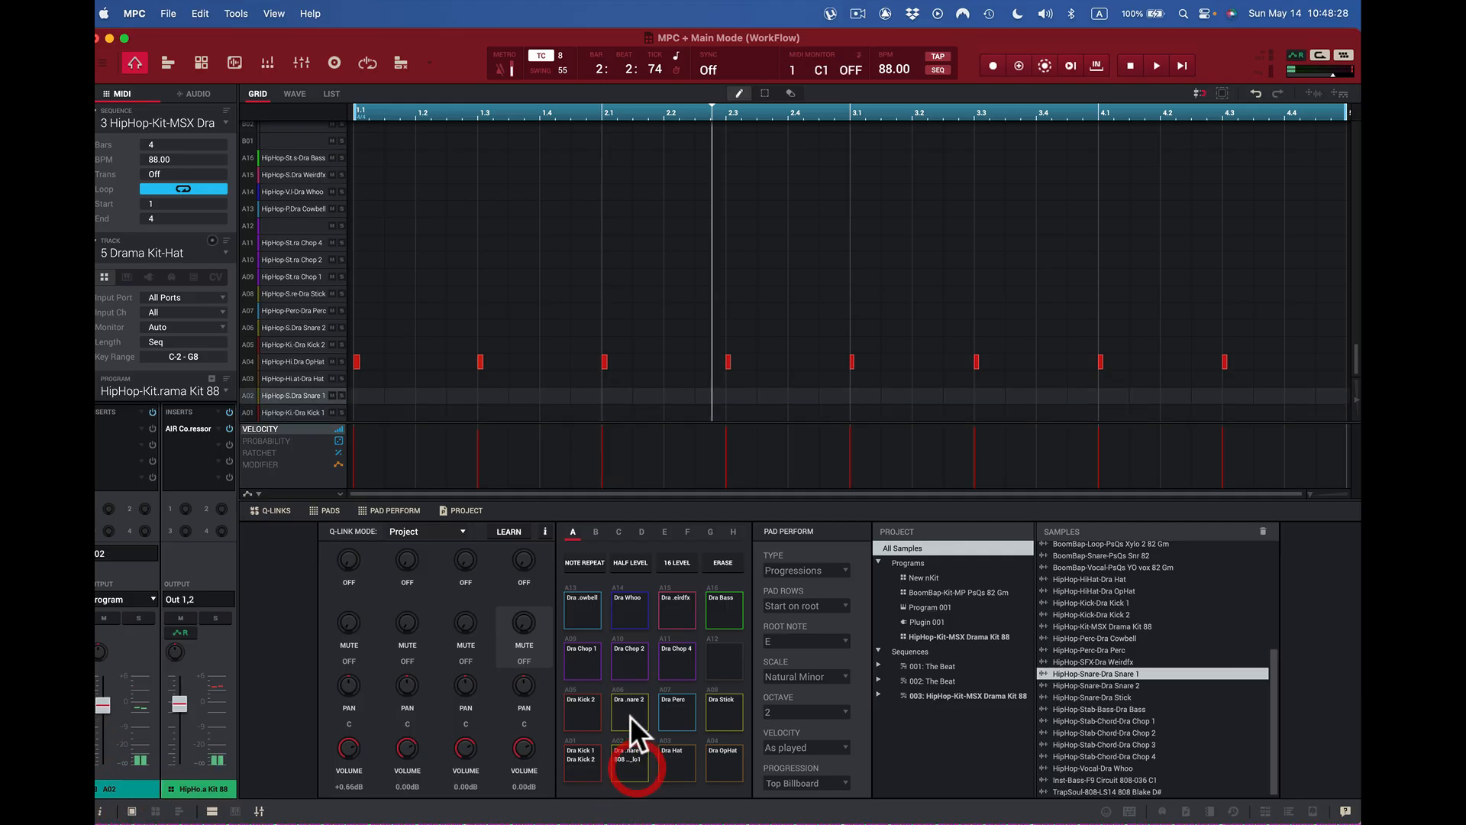
click(629, 716)
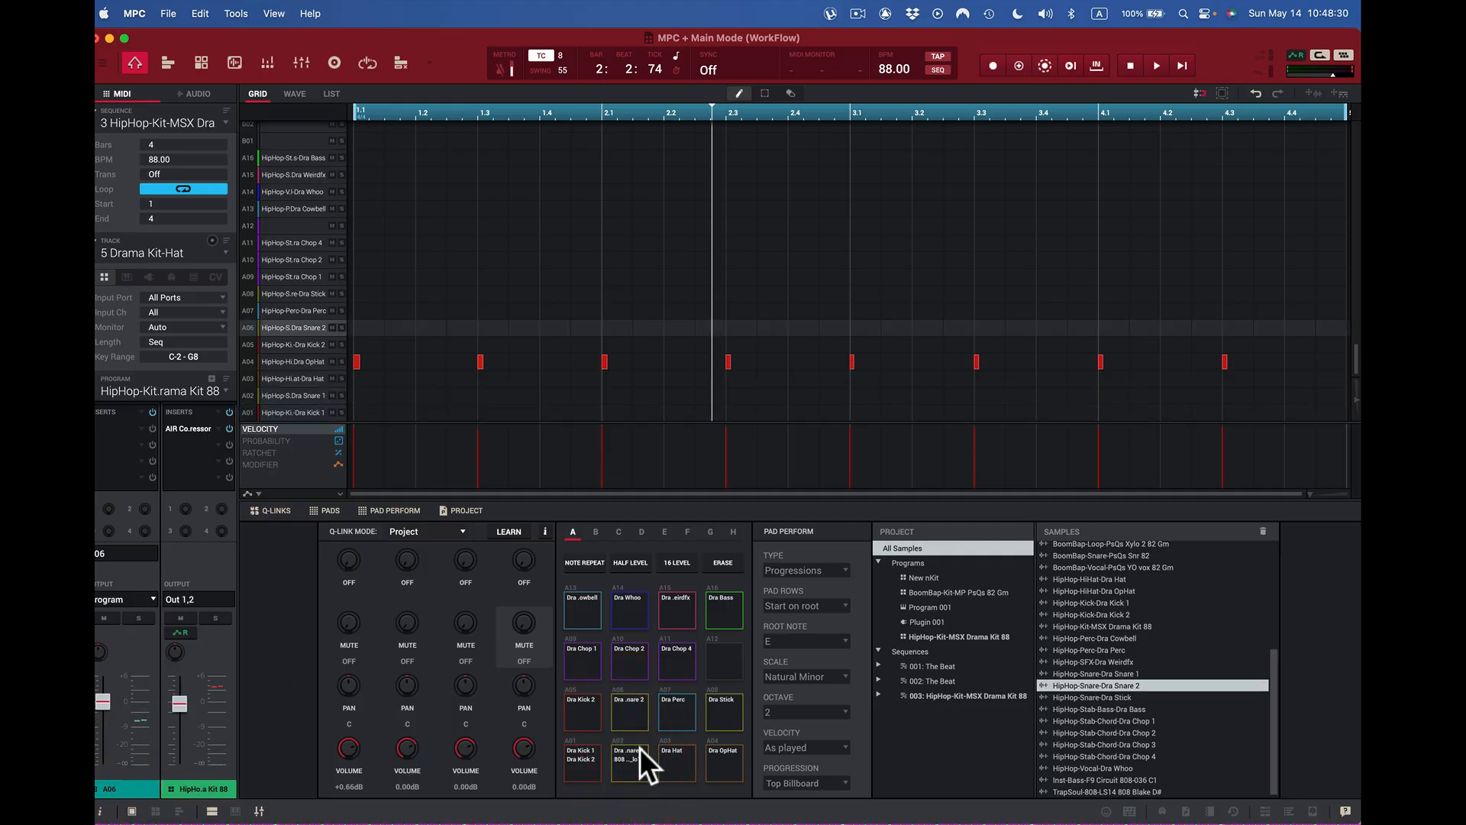
- Audition pads A08, A04, A03, A02 and A01 to view each pad's channel strip, ending on pad A02
click(725, 717)
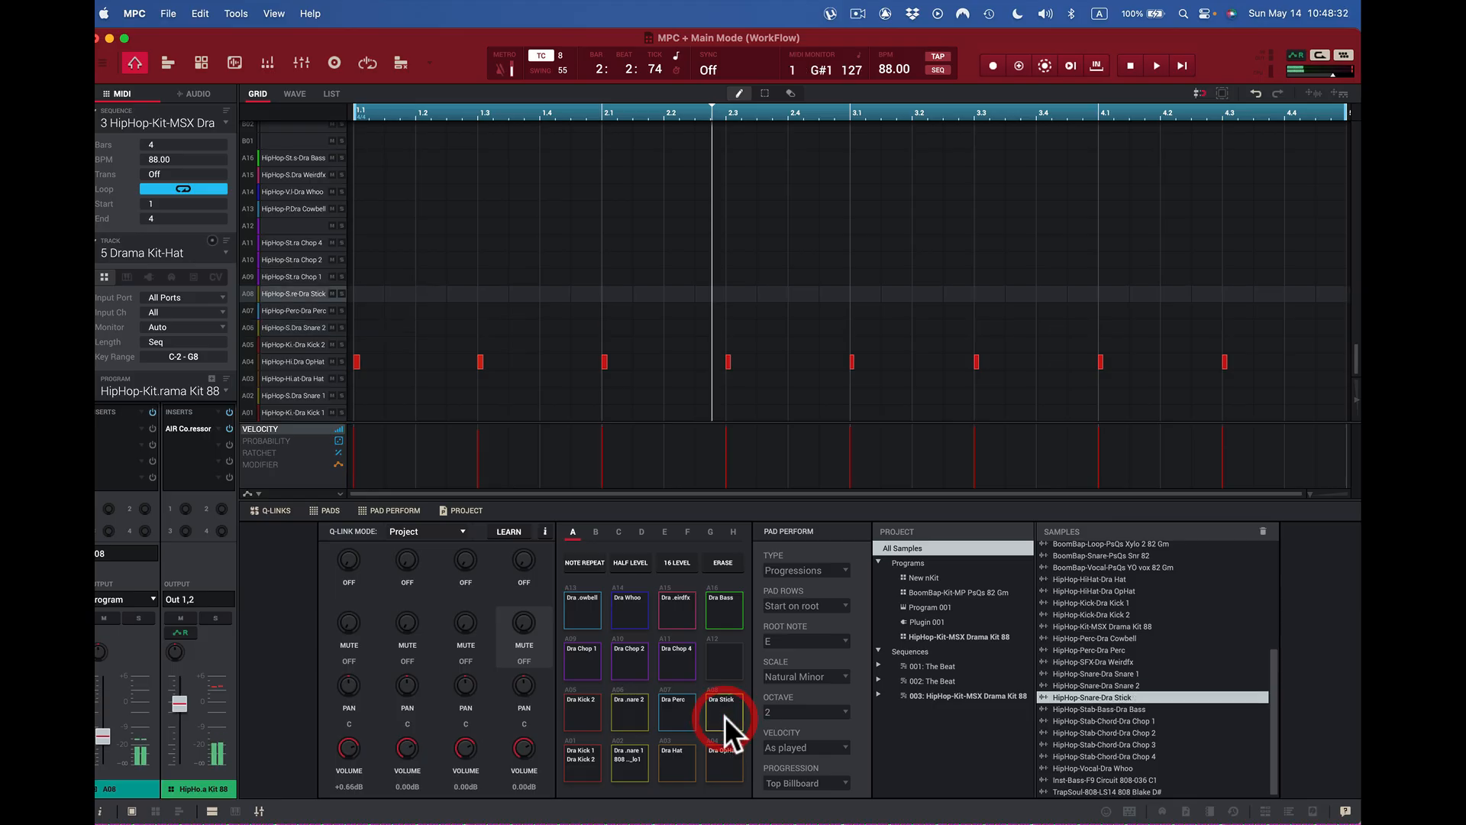
mouse_move(112, 739)
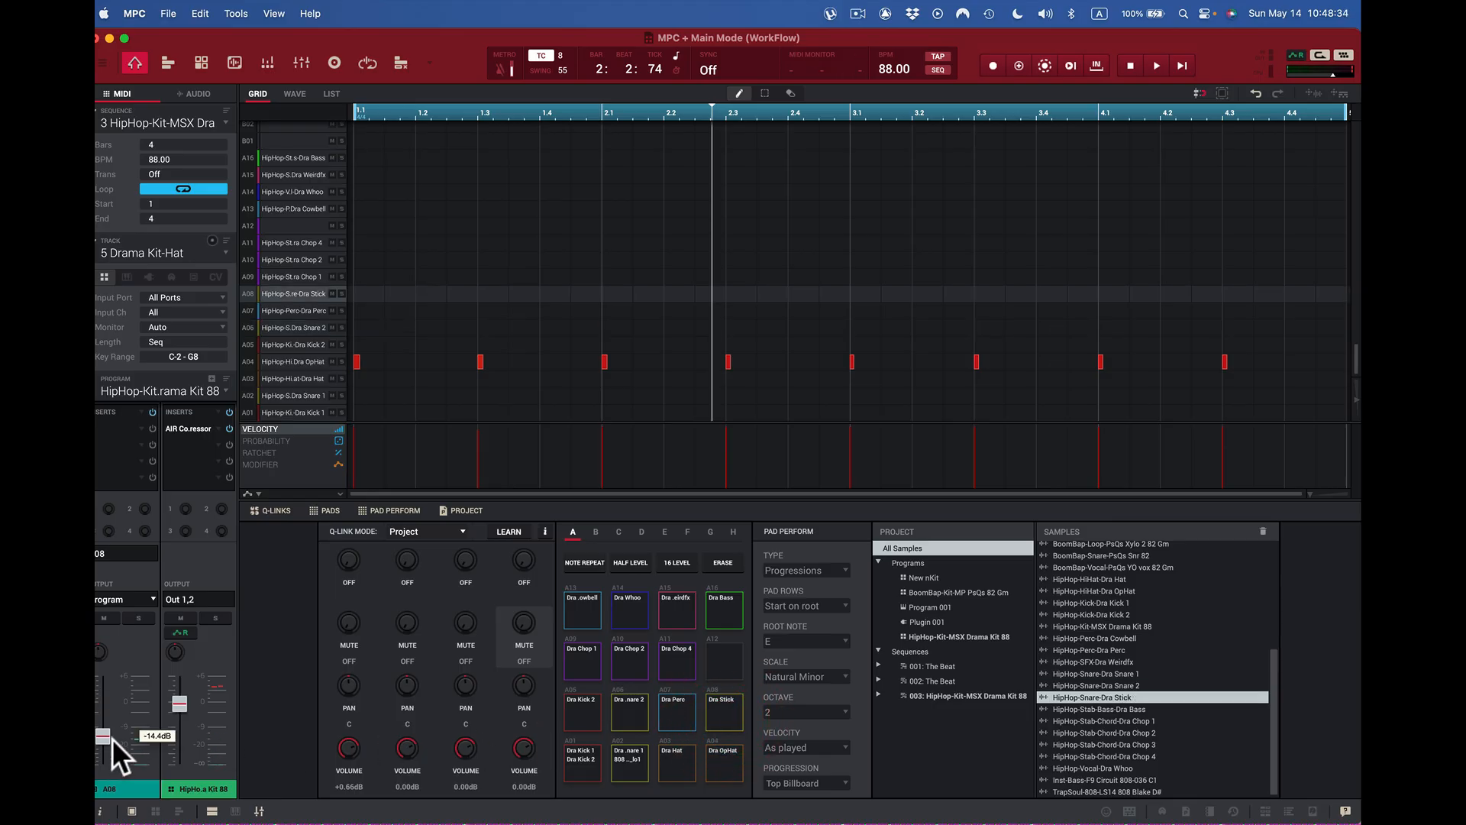
click(729, 714)
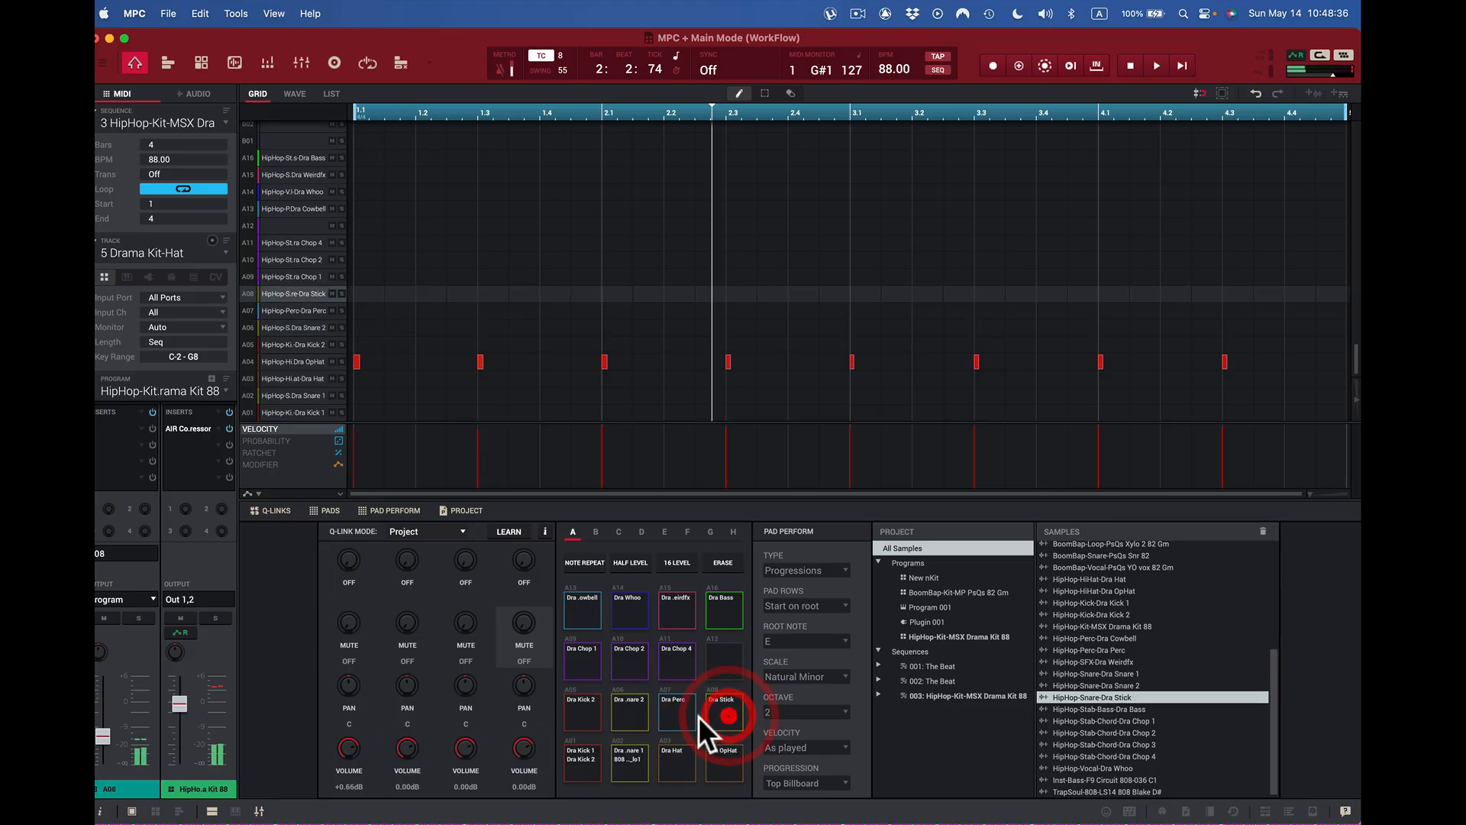
mouse_move(98, 740)
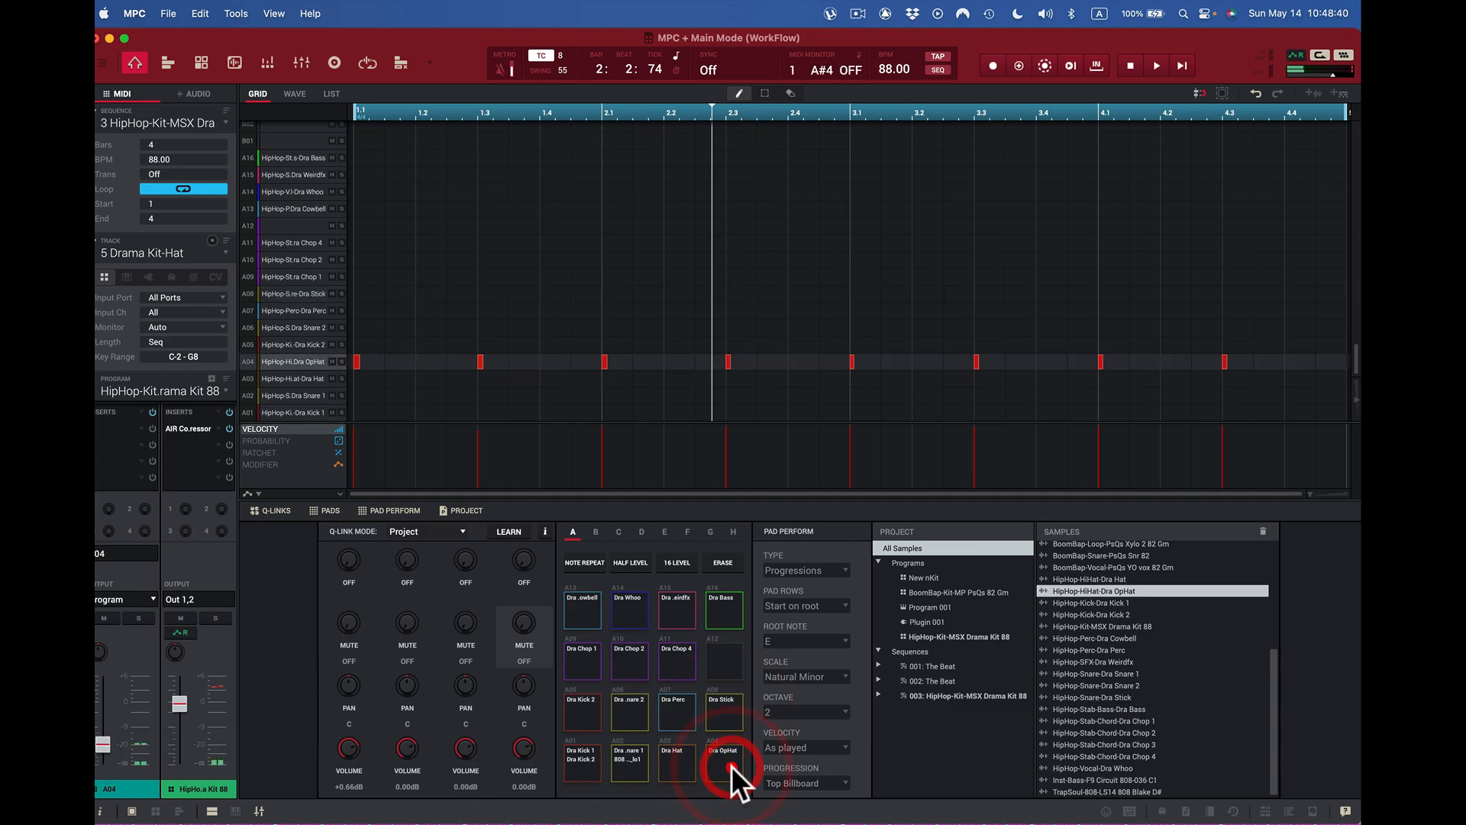
click(676, 765)
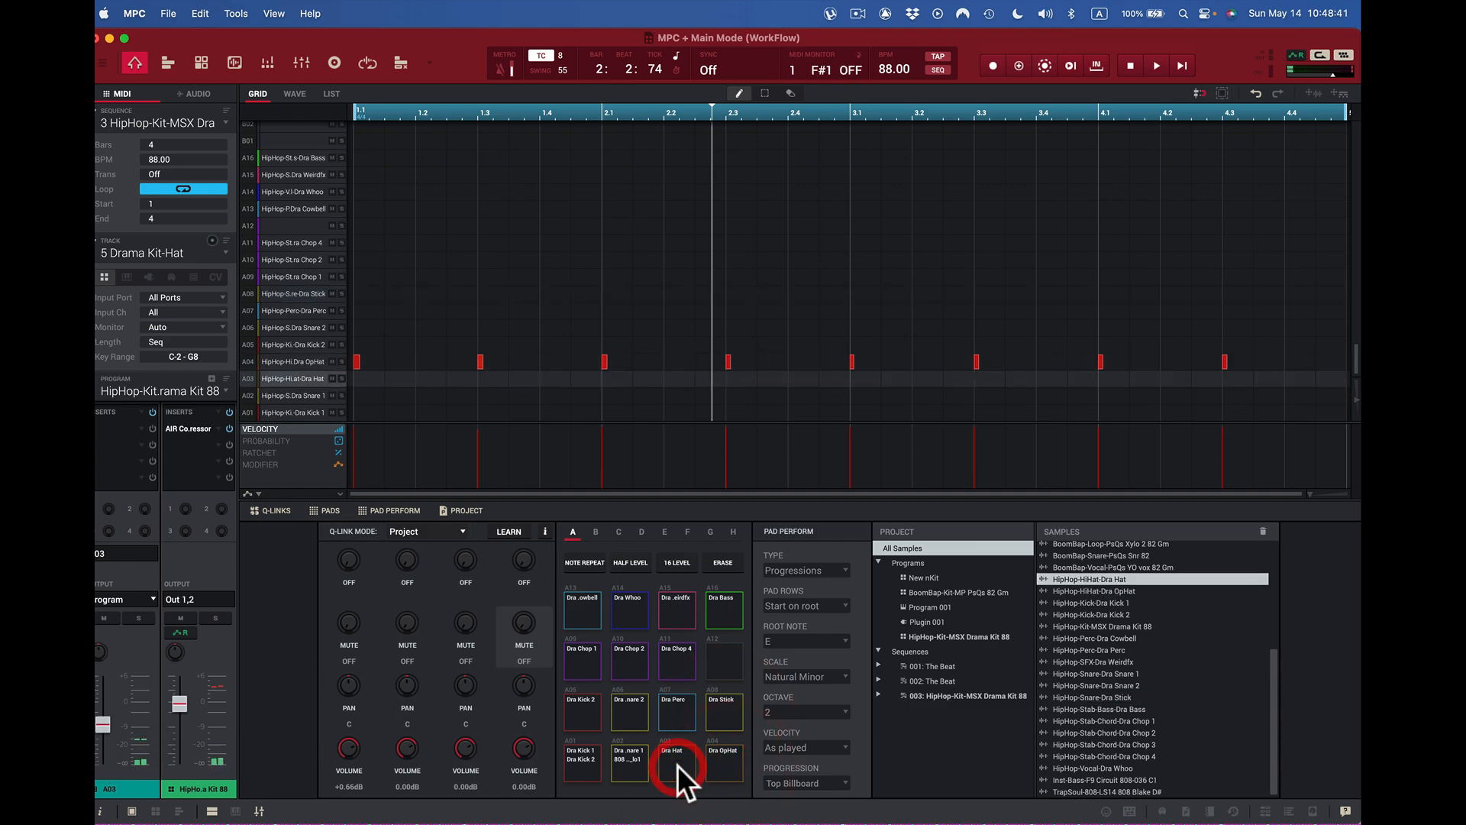
click(629, 763)
click(584, 763)
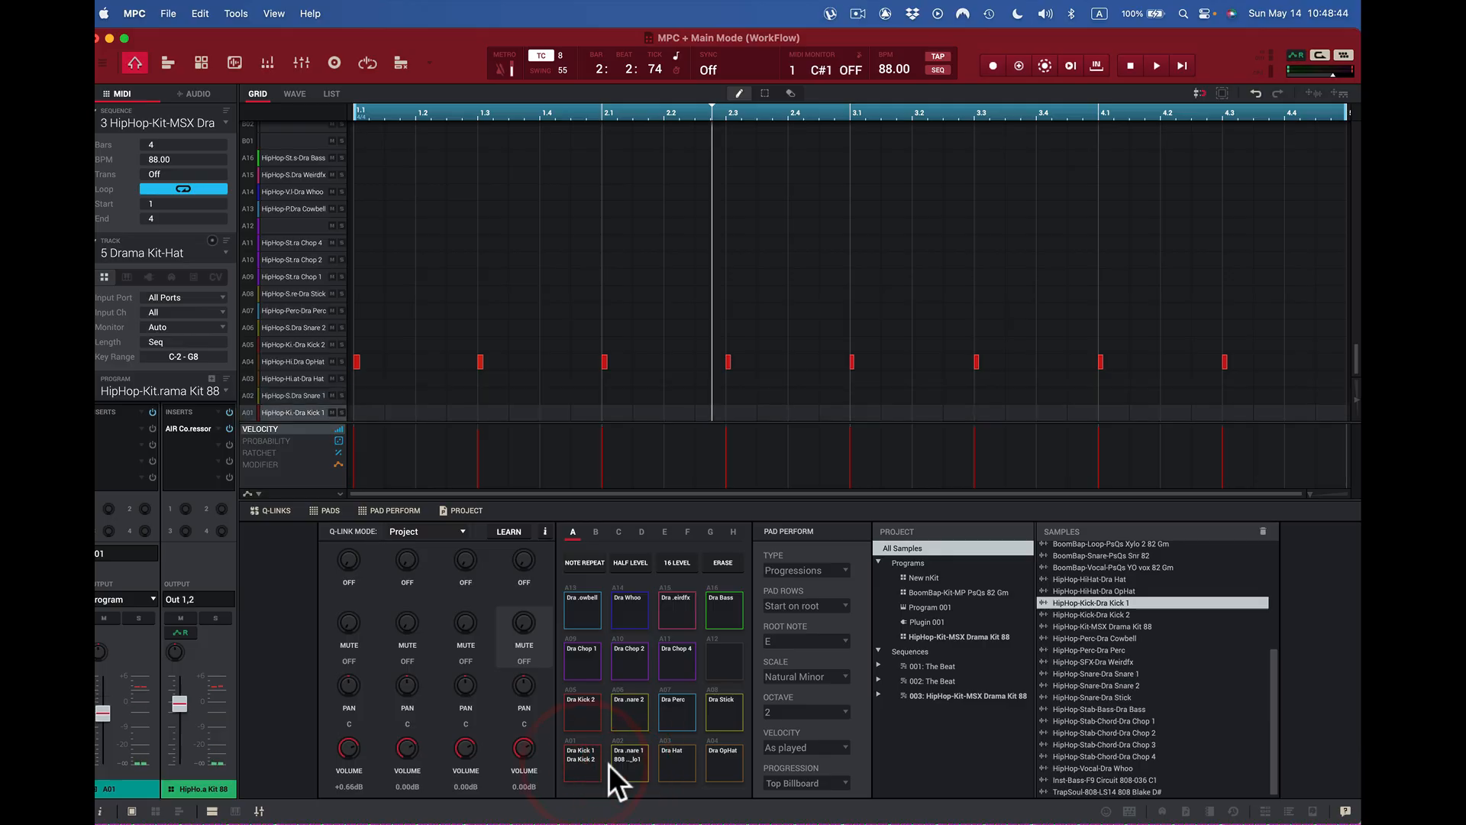
click(637, 764)
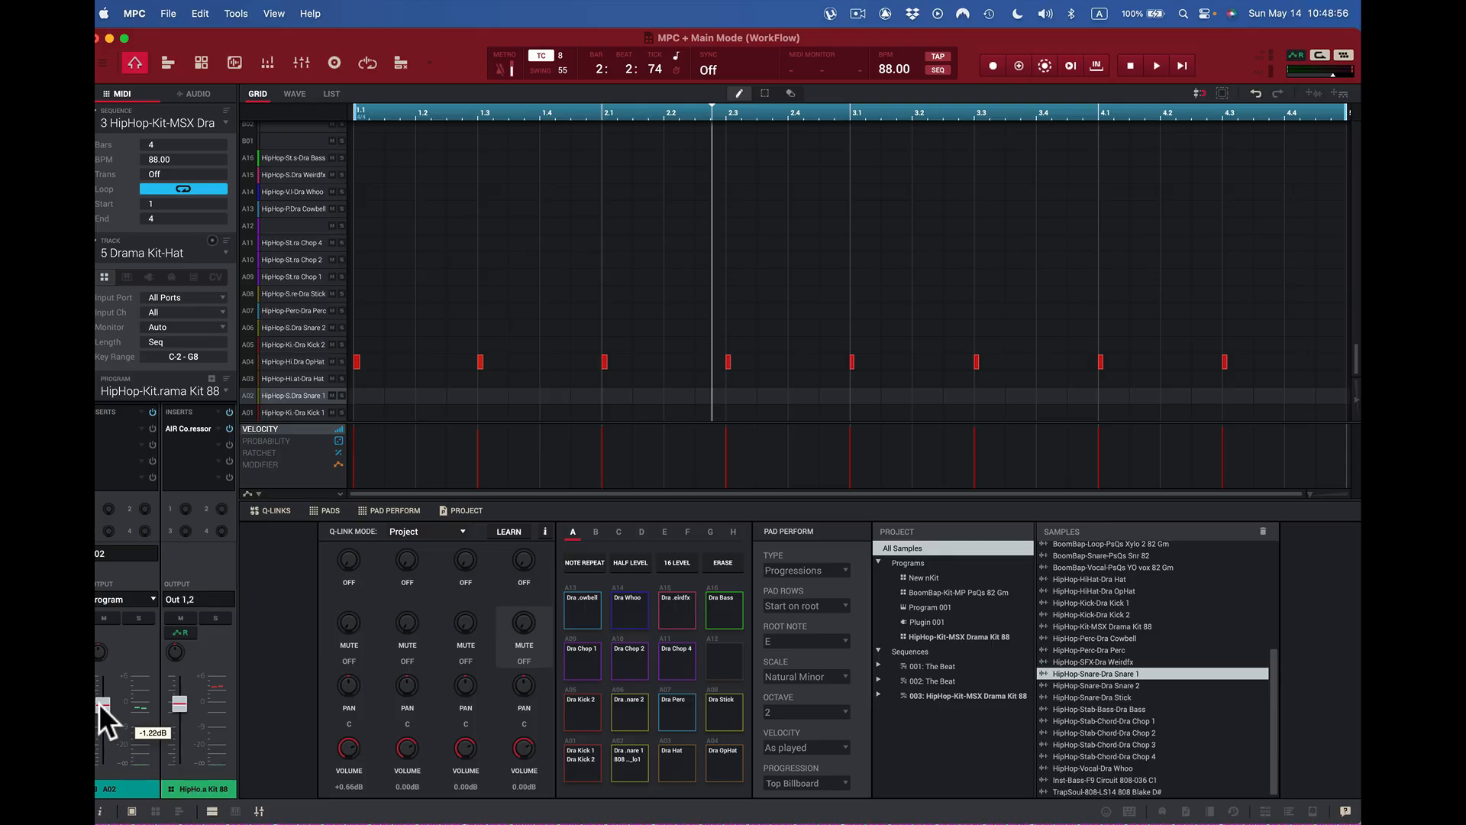
- Load AIR Delay Pro from AIR Music Technology into the first insert slot of pad A02
click(139, 428)
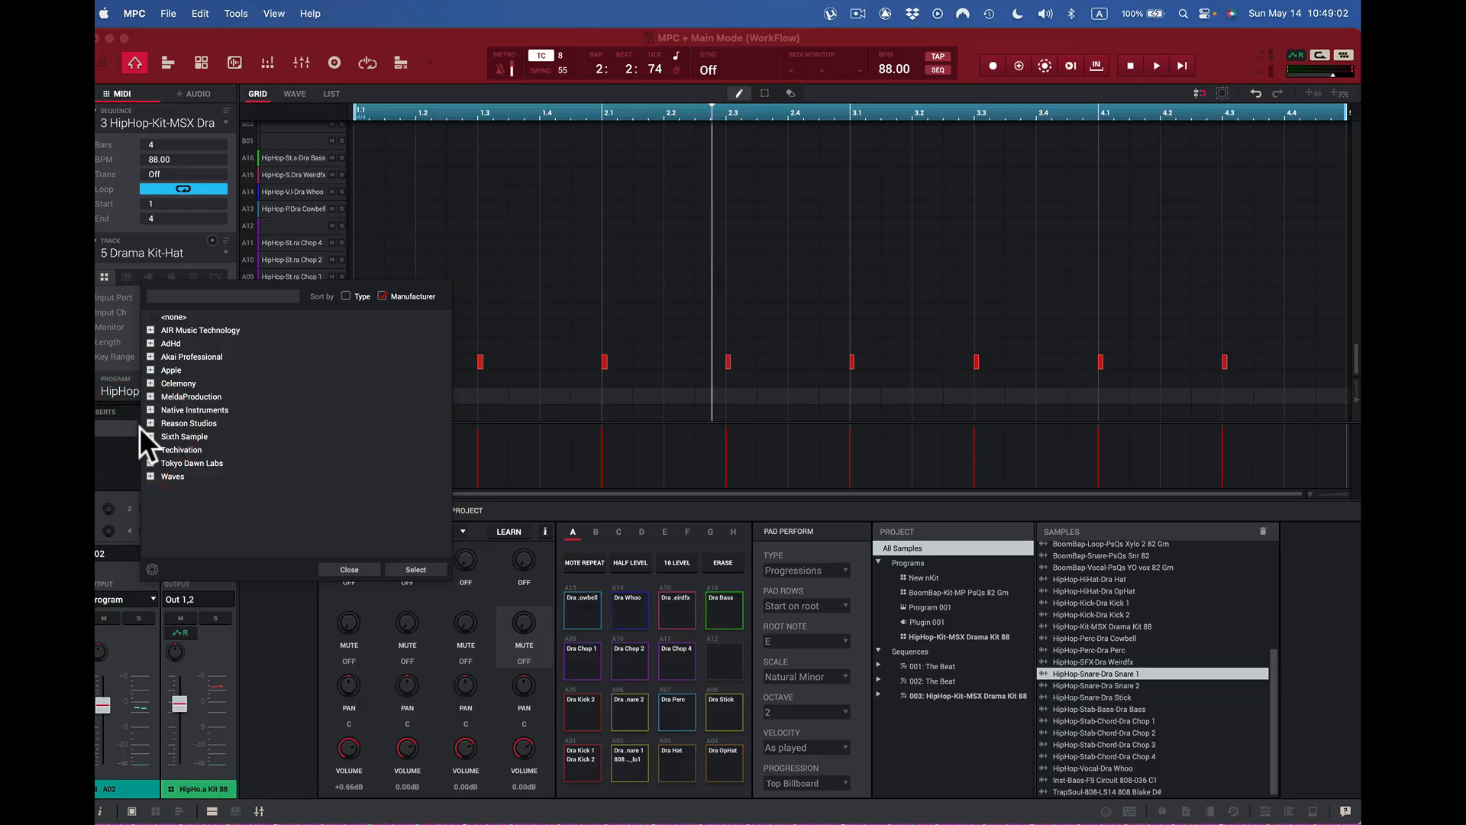
click(149, 330)
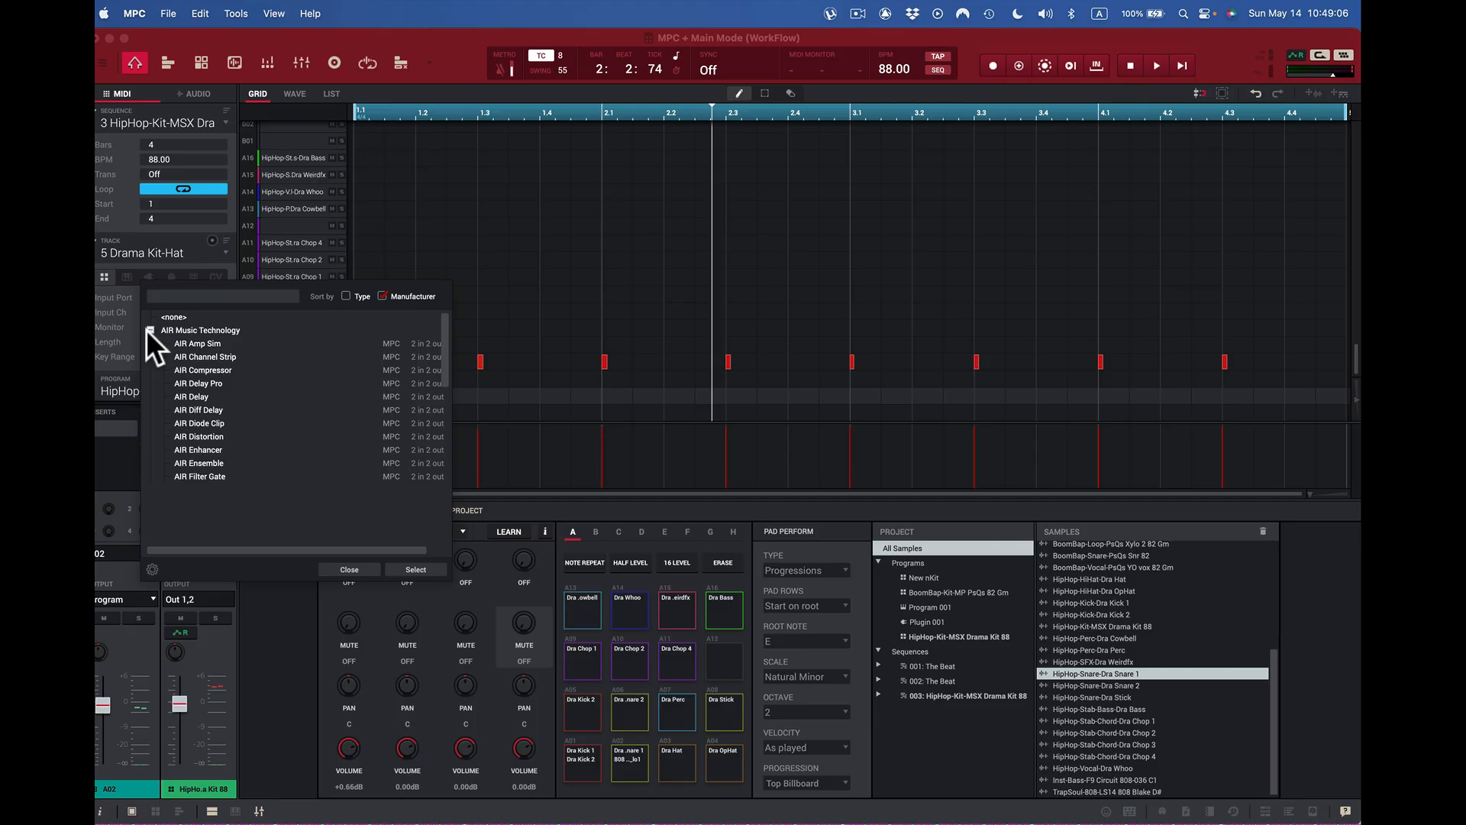
click(195, 380)
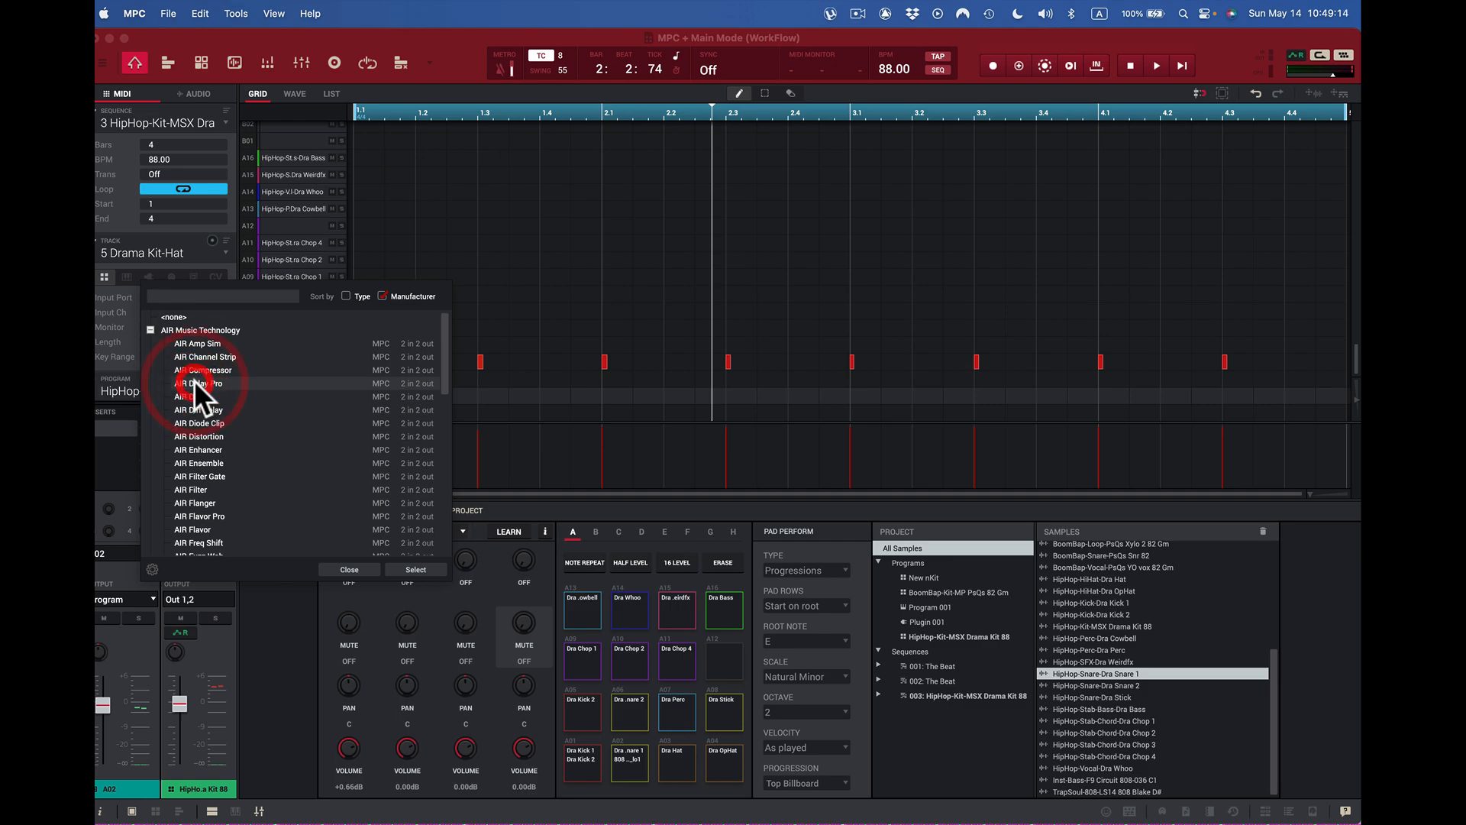
double_click(183, 382)
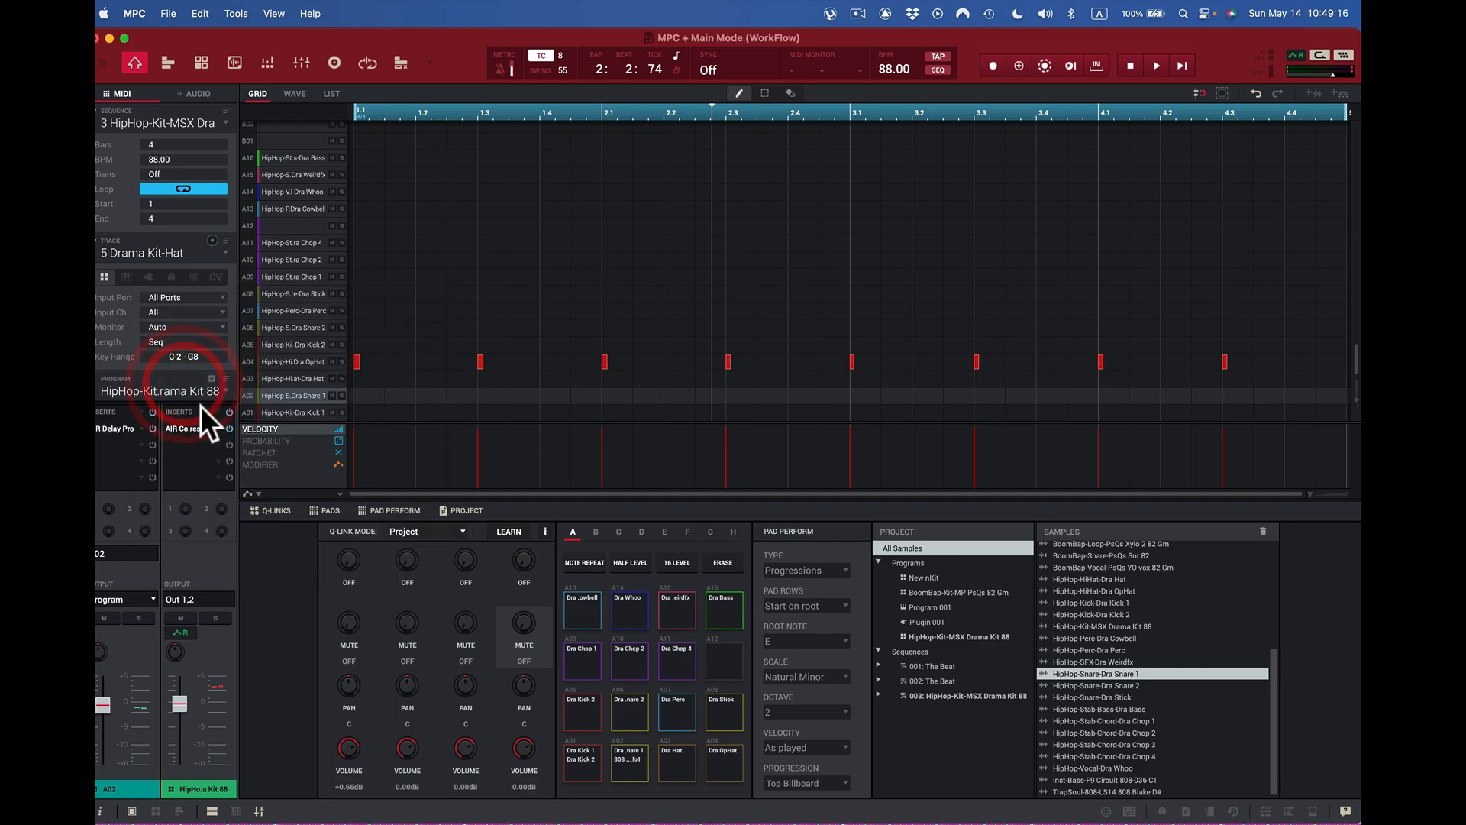
- Open the AIR Delay Pro insert on pad A02 and load its Basic preset Dual 4
double_click(118, 424)
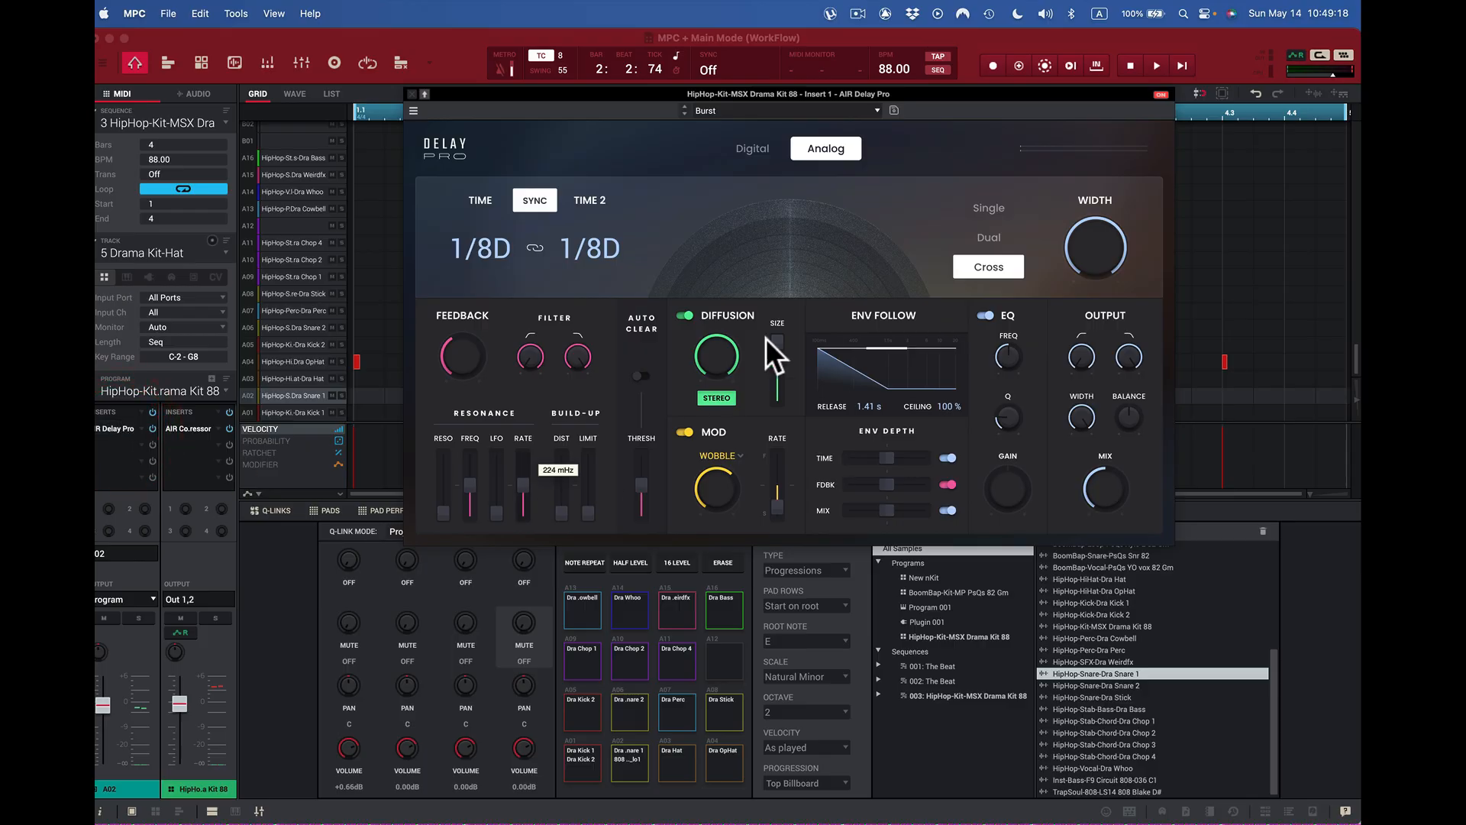
click(875, 109)
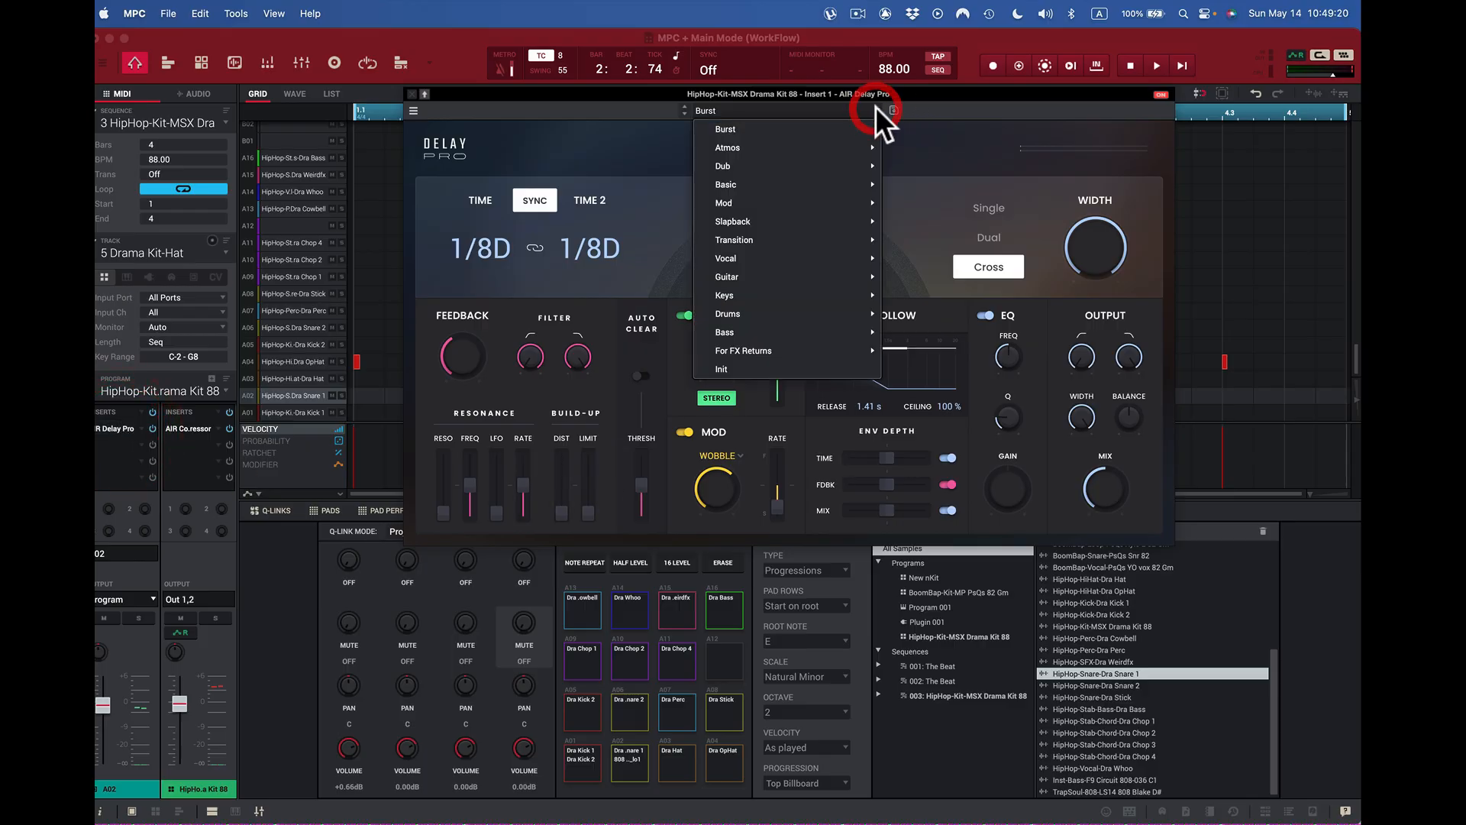
mouse_move(767, 180)
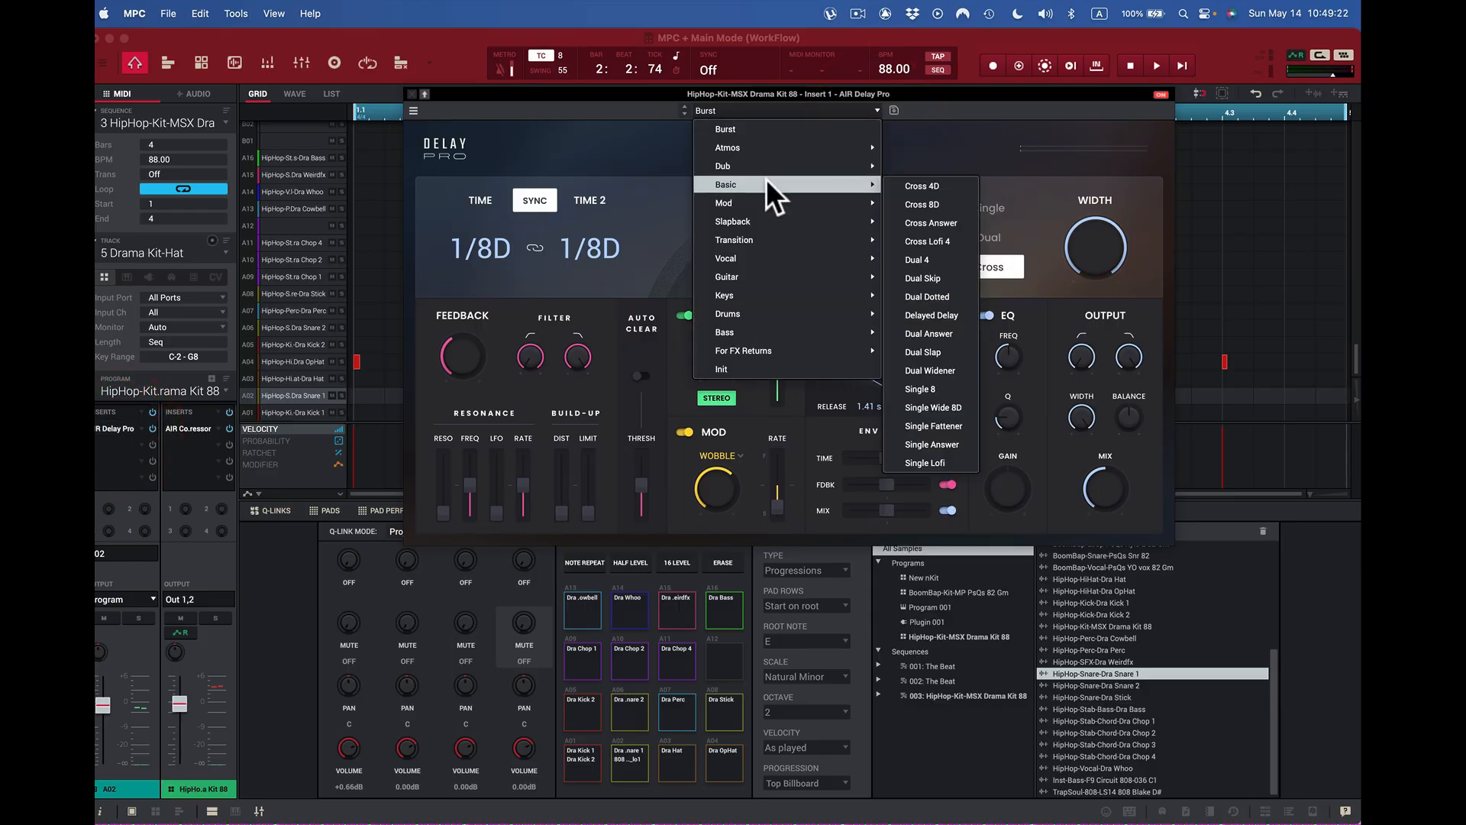
click(954, 259)
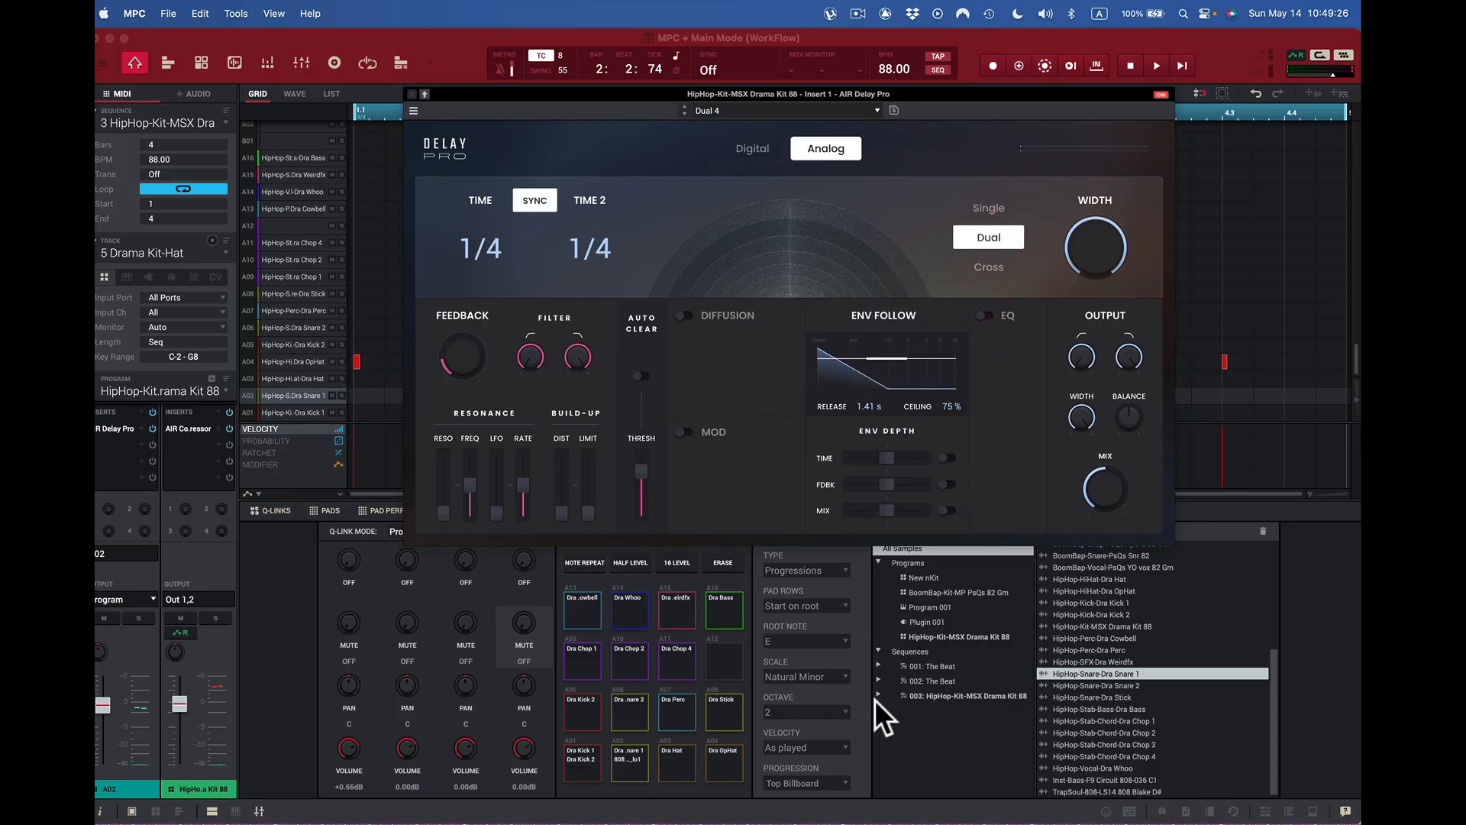
- Audition pad A04 and pad A02 to compare them with the delay inserted on A02
click(722, 763)
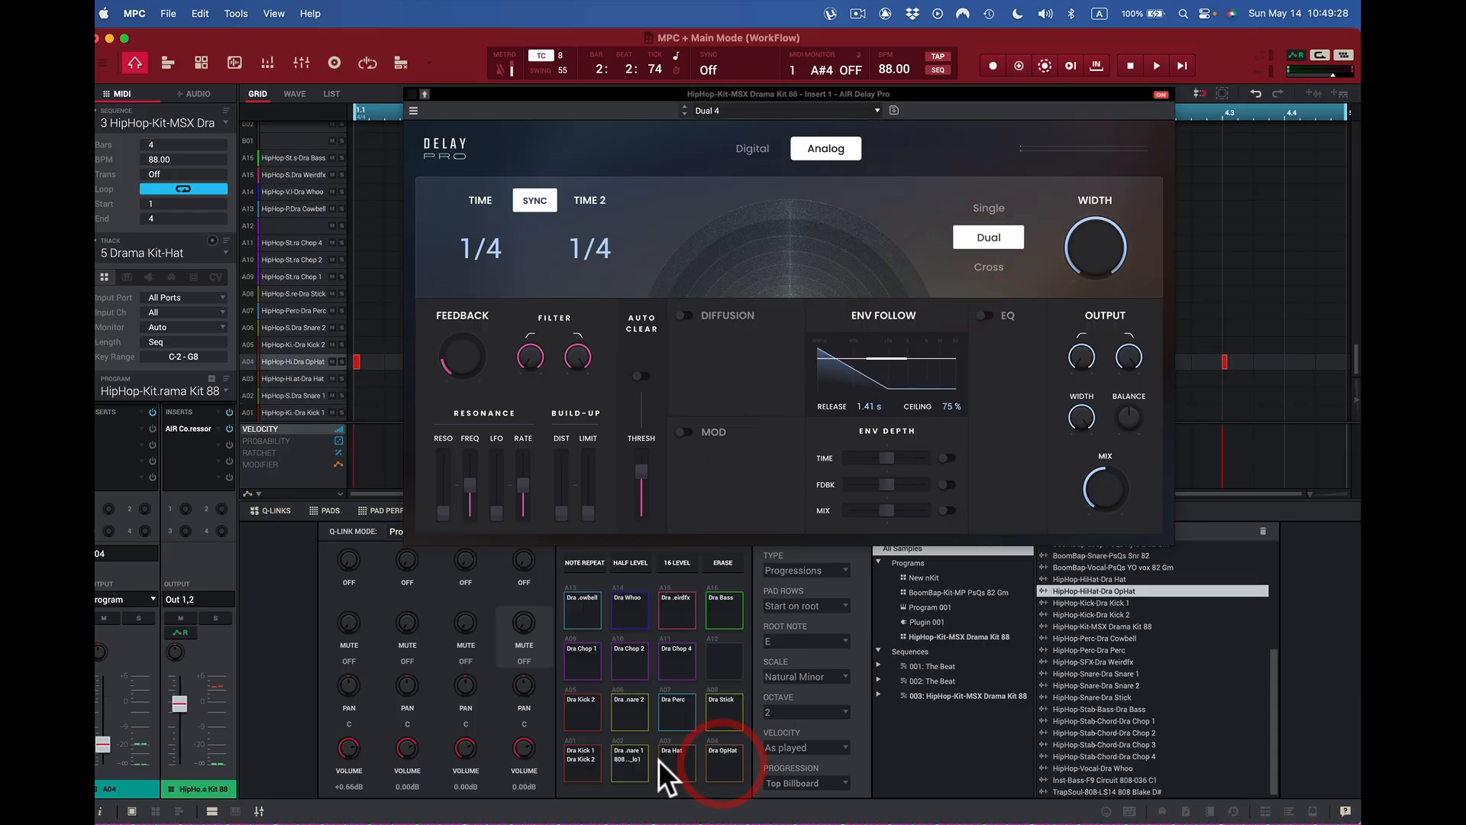
click(631, 763)
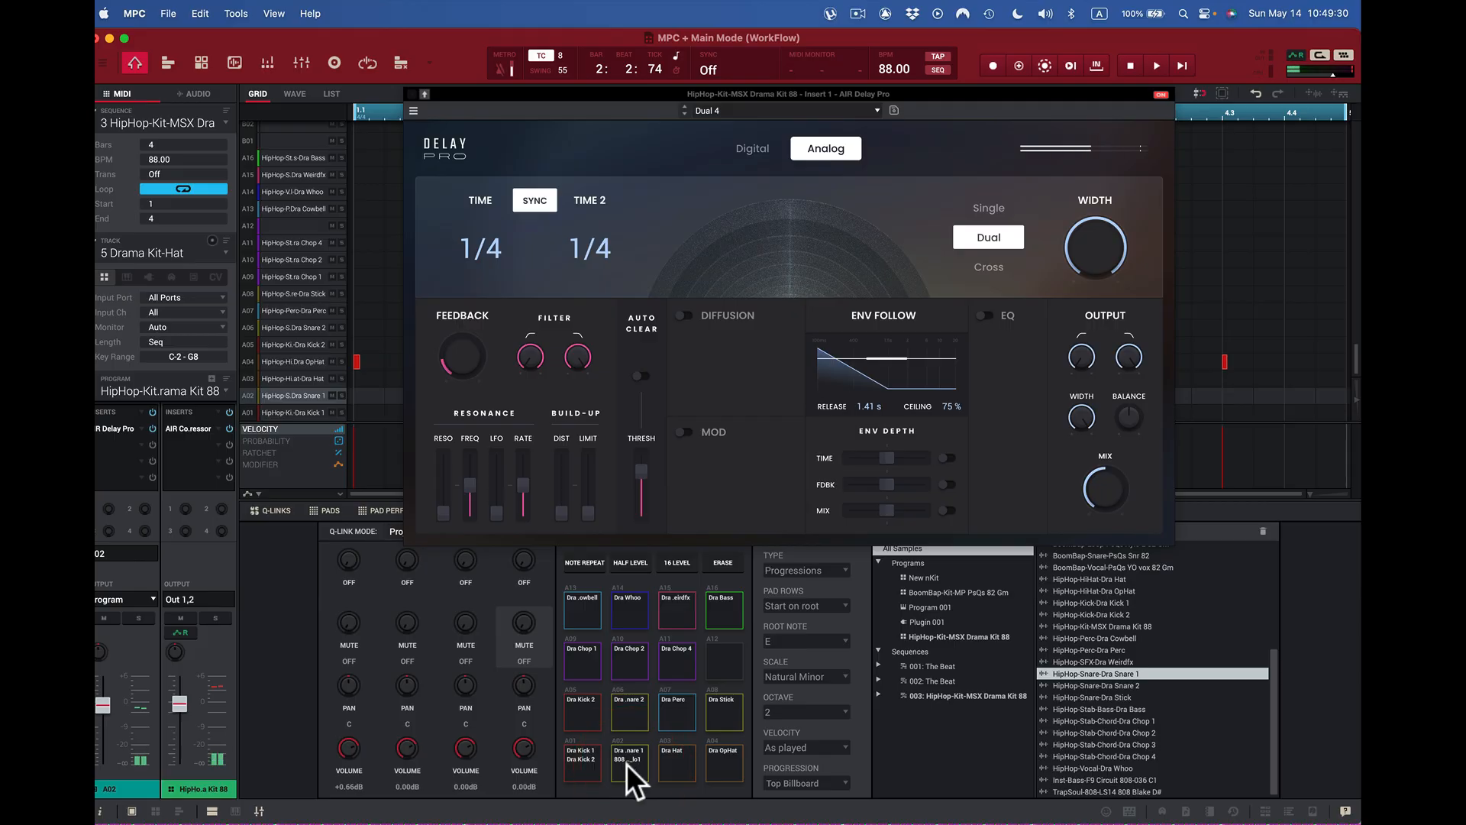
click(626, 763)
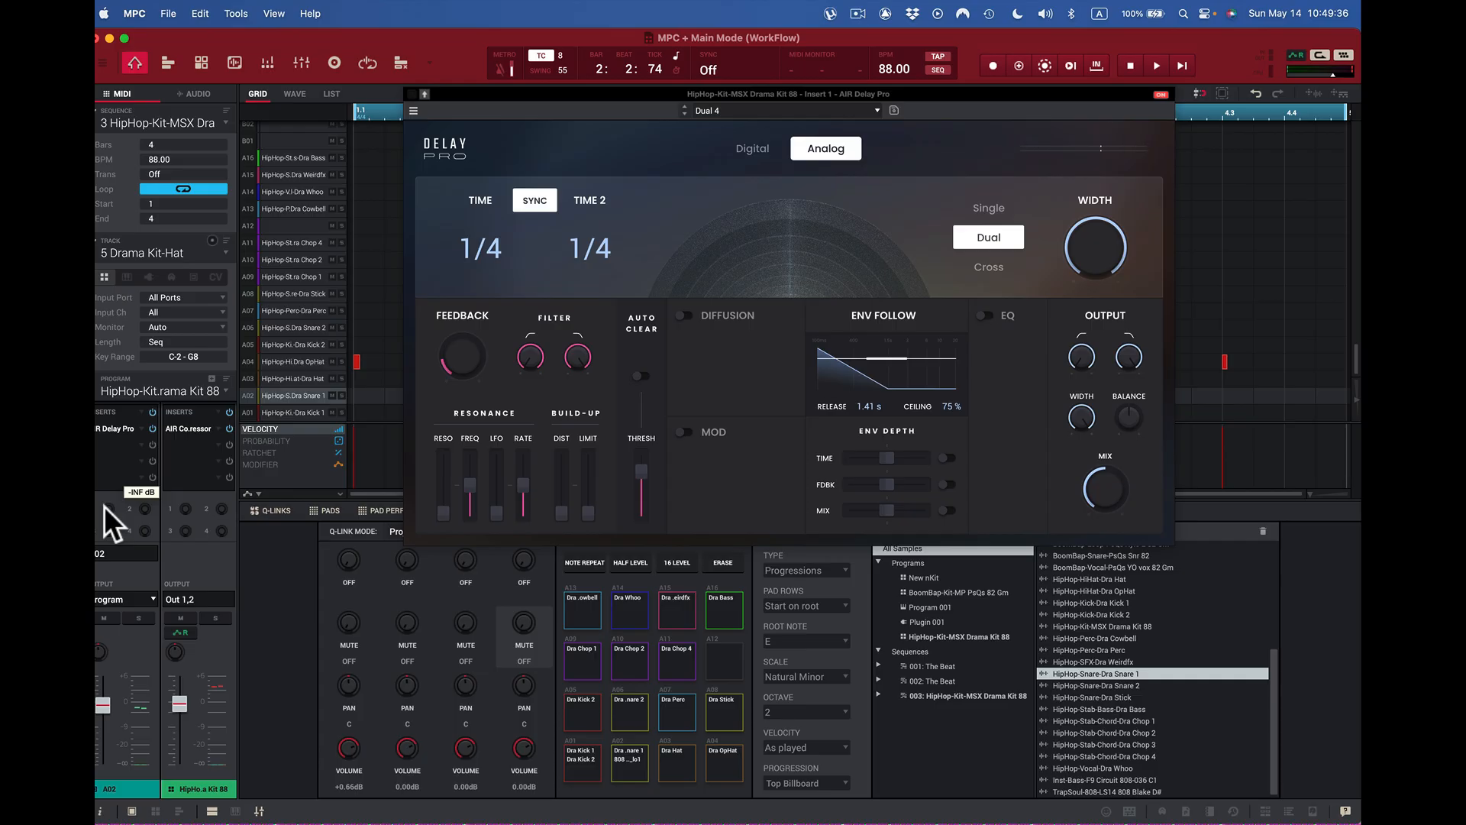
- Remove AIR Delay Pro from pad A02 by setting its first insert to <none>
double_click(140, 425)
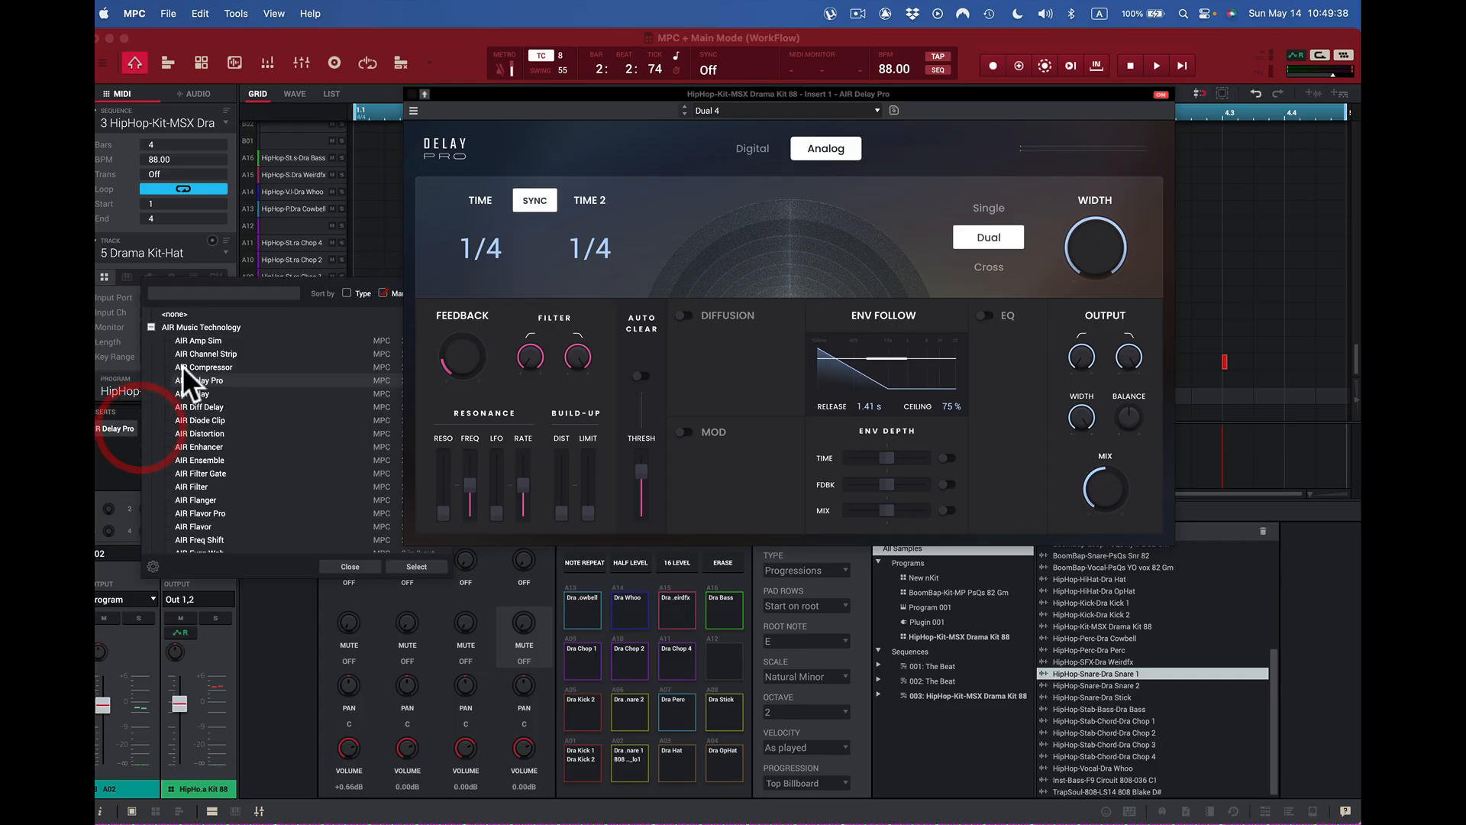
click(168, 313)
click(168, 310)
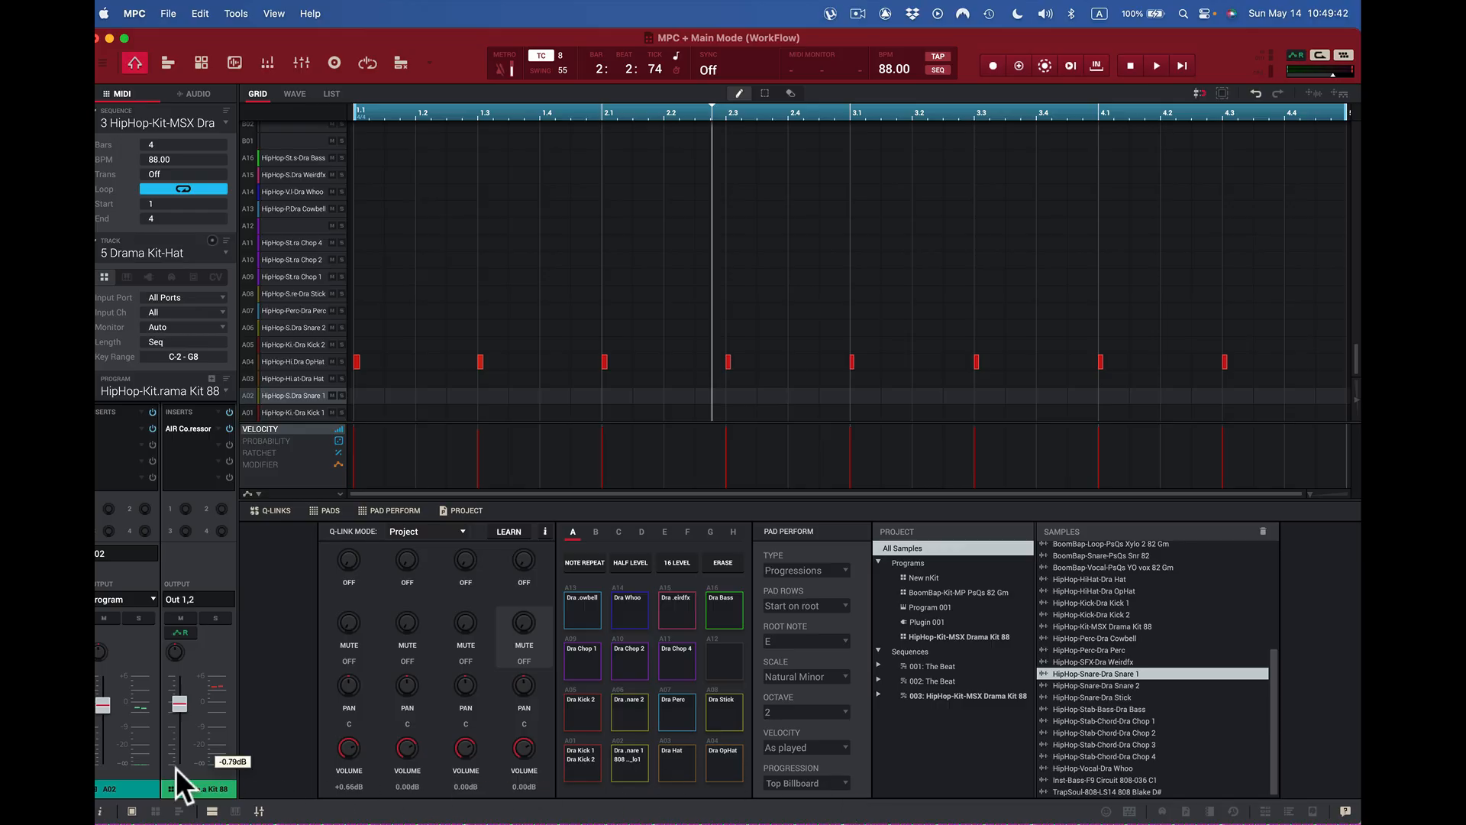
- Switch to the program channel strip, and hide and show the Inspector twice
click(155, 811)
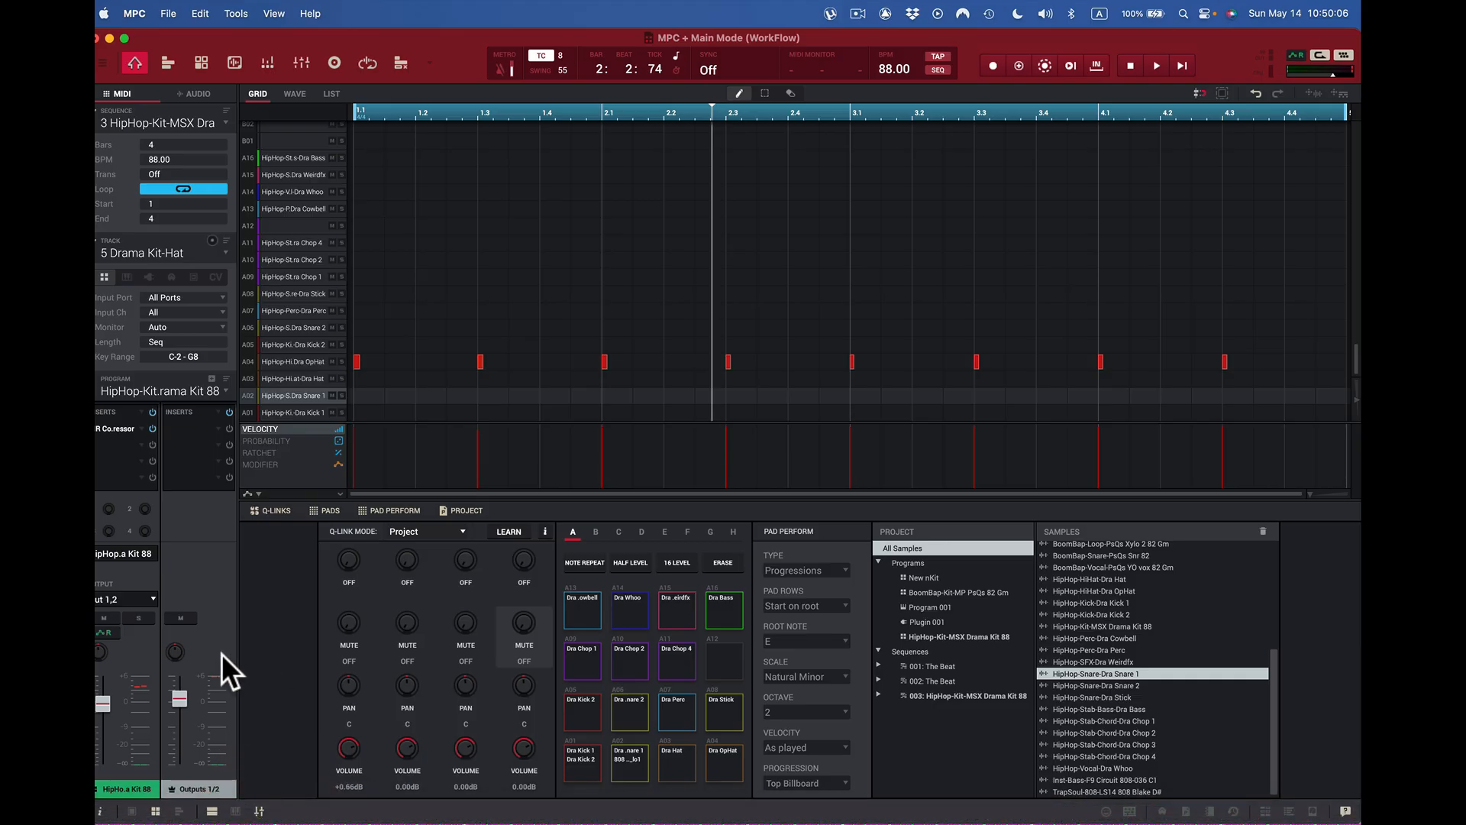
click(98, 811)
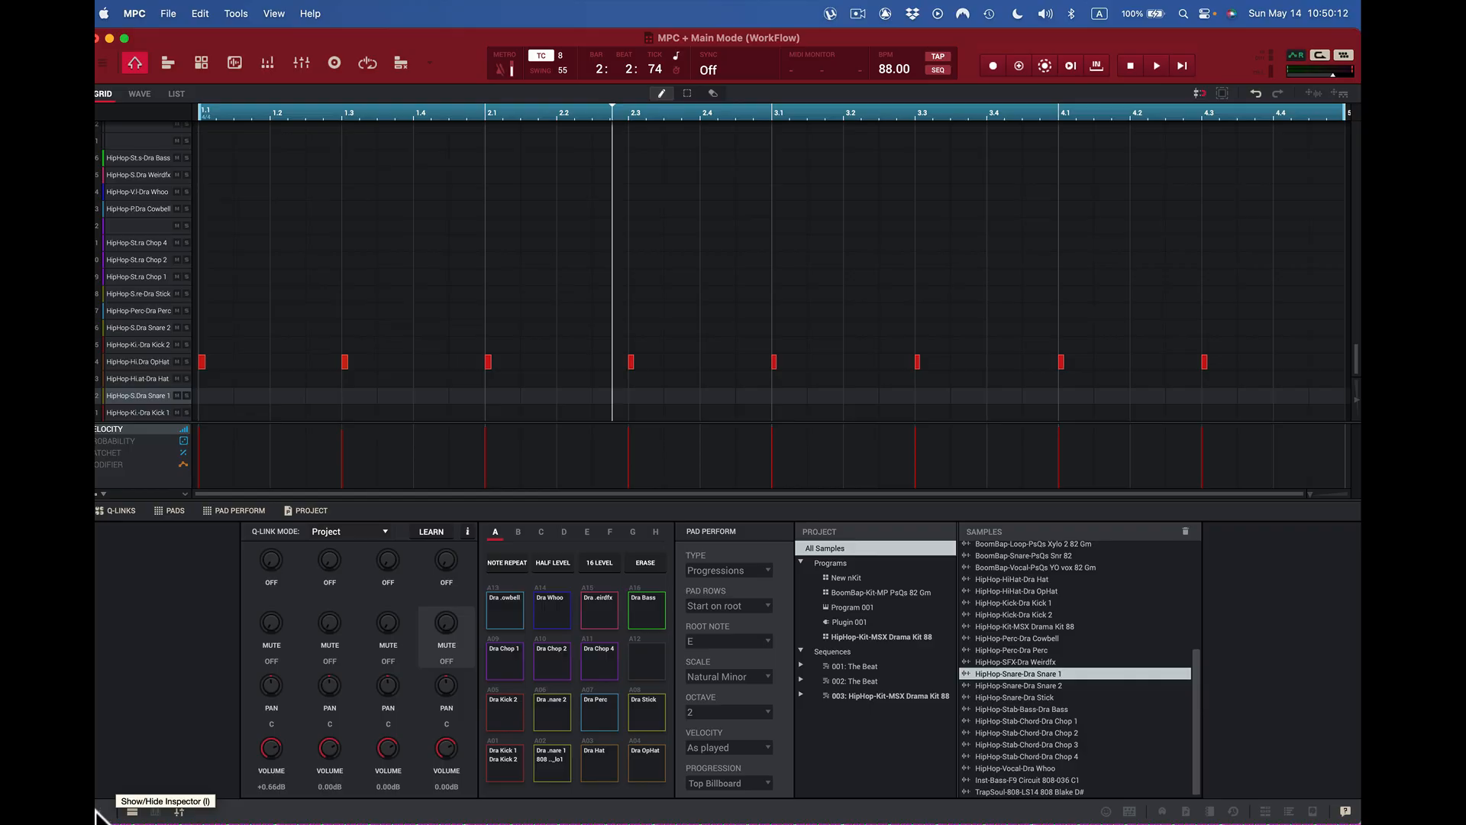
click(98, 812)
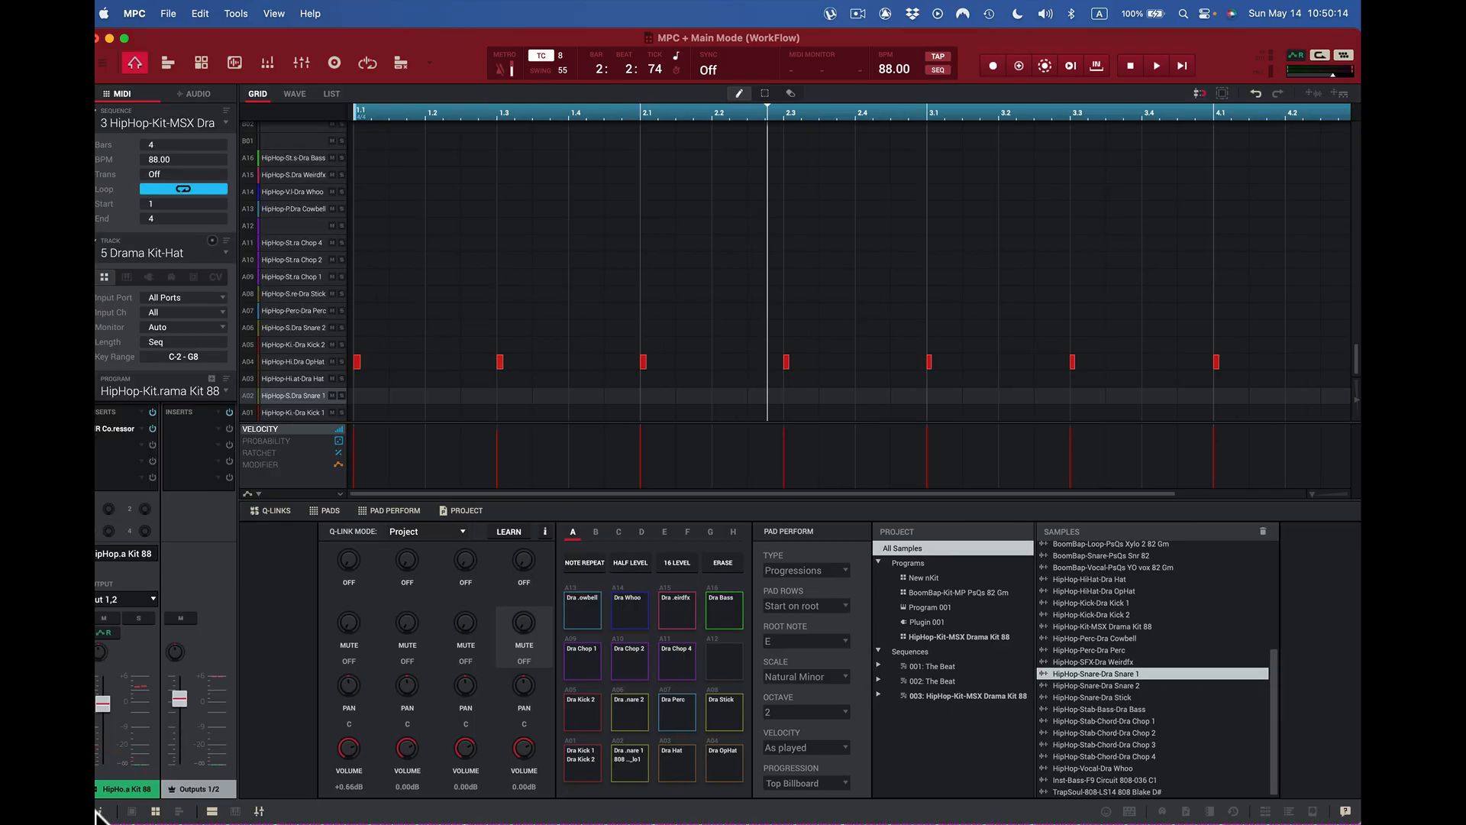
click(98, 812)
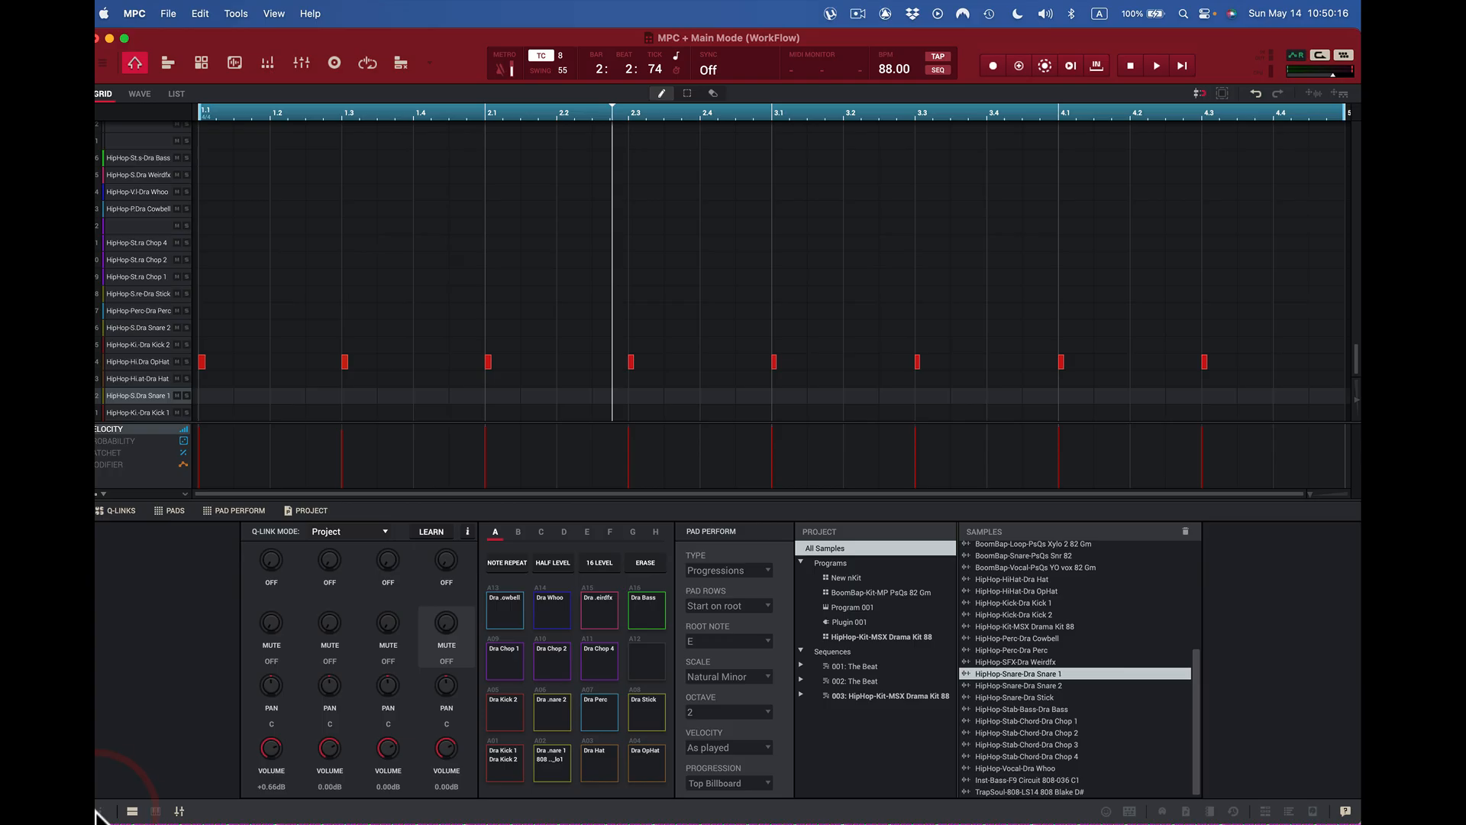
click(97, 812)
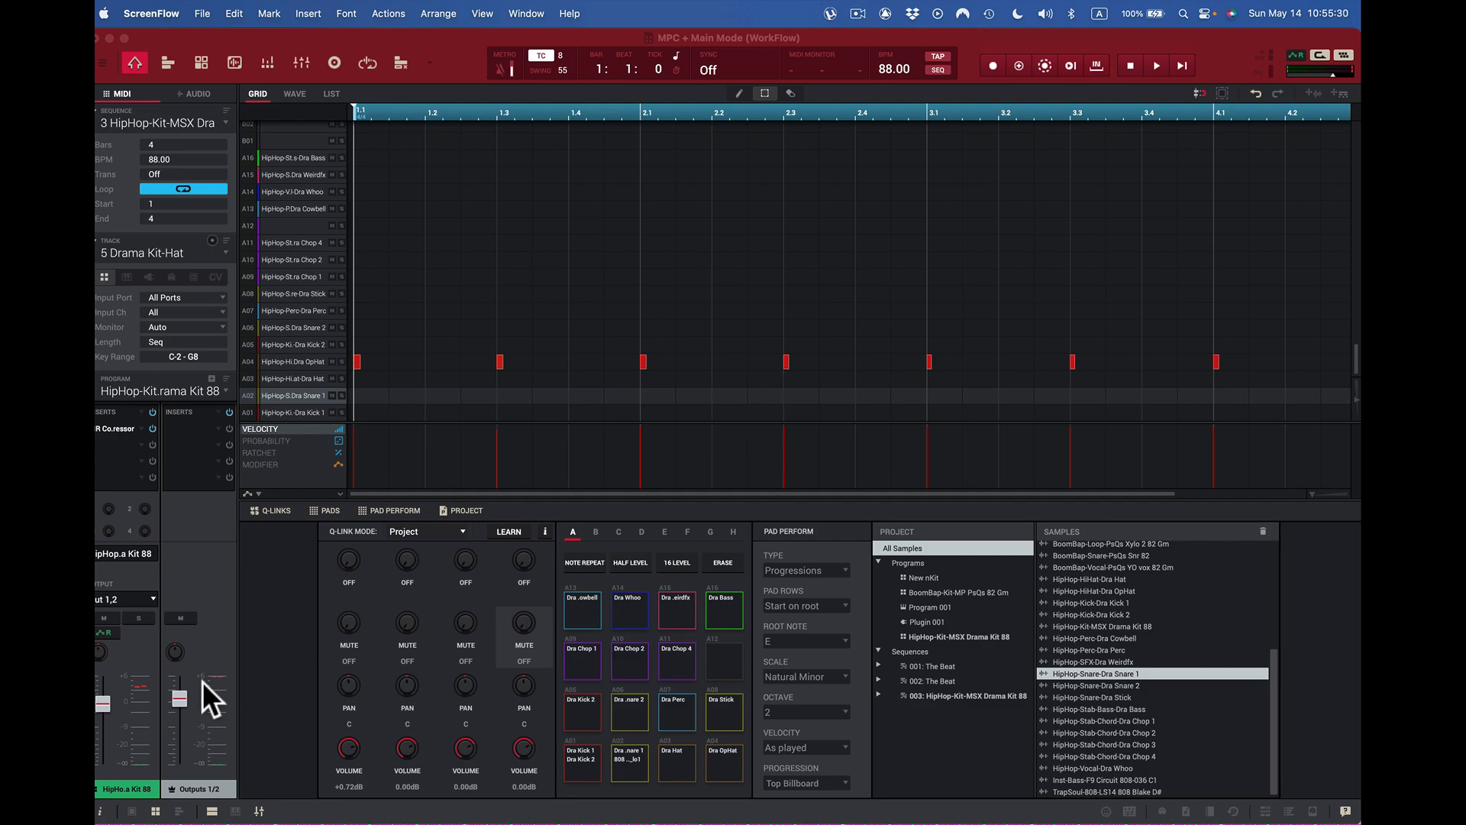
- Adjust the main output level with the Outputs 1/2 fader and the master level slider, ending at +0.16 dB
mouse_move(171, 695)
mouse_down()
mouse_move(176, 713)
mouse_move(186, 691)
mouse_up()
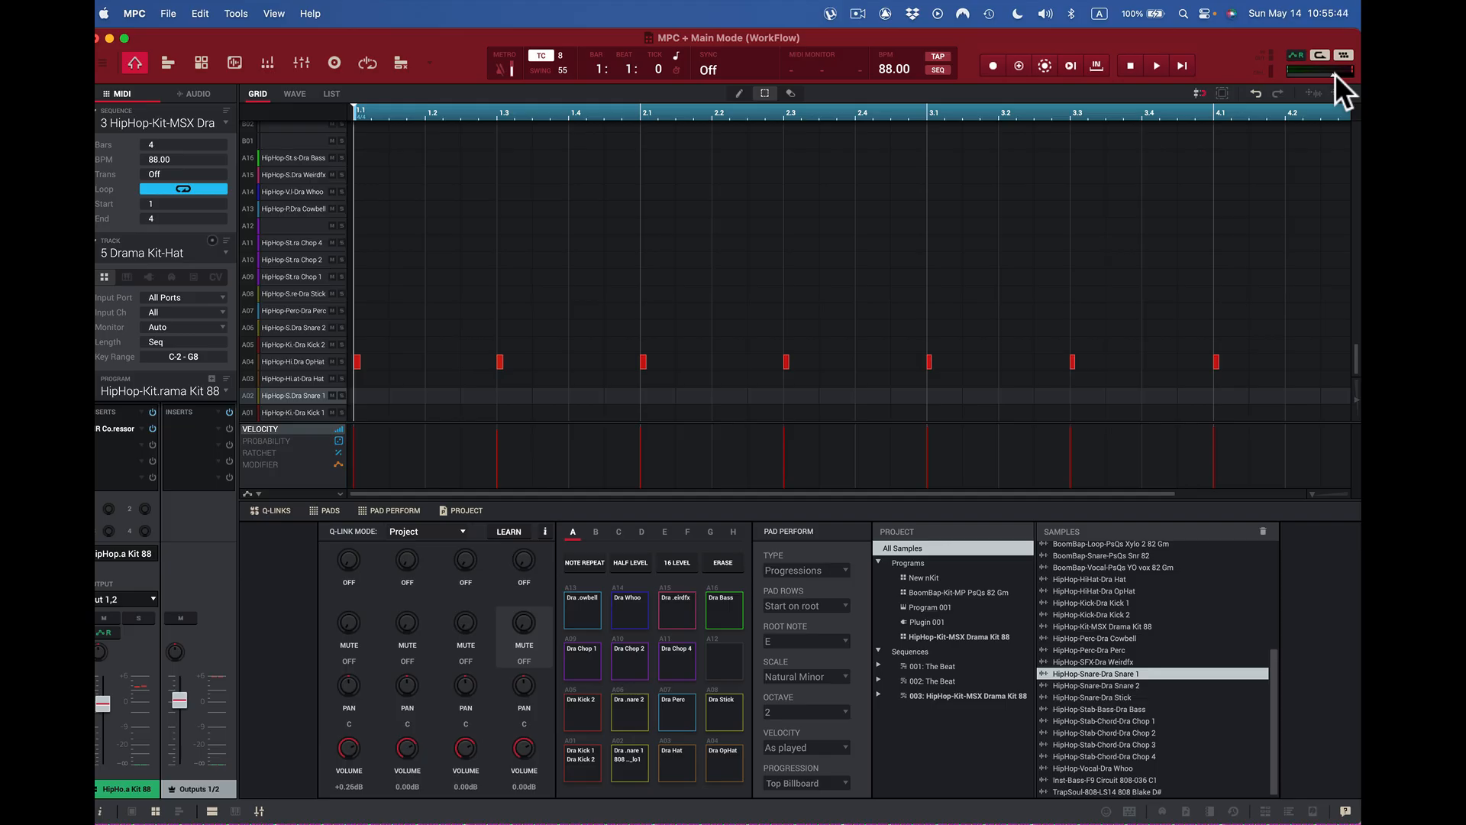
mouse_move(1332, 74)
mouse_down()
mouse_move(1304, 80)
mouse_move(1323, 73)
mouse_up()
drag(1323, 71, 1322, 71)
mouse_move(181, 694)
mouse_down()
mouse_move(167, 754)
mouse_move(179, 714)
mouse_up()
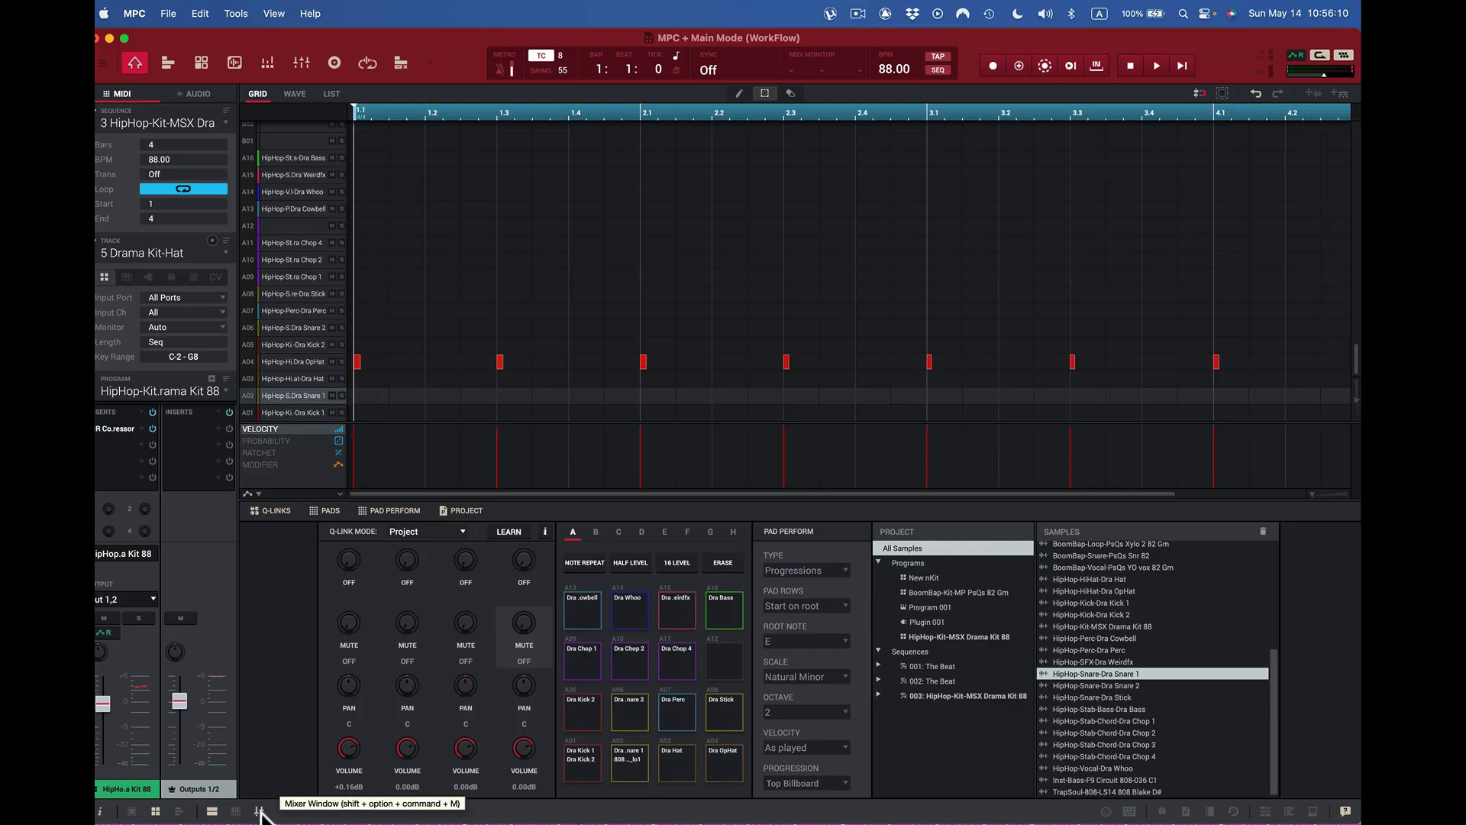
- Switch to the Mixer window and hide the MIDI tracks, keeping Programs, Submixes, Returns and Main Outputs shown
key(ctrl)
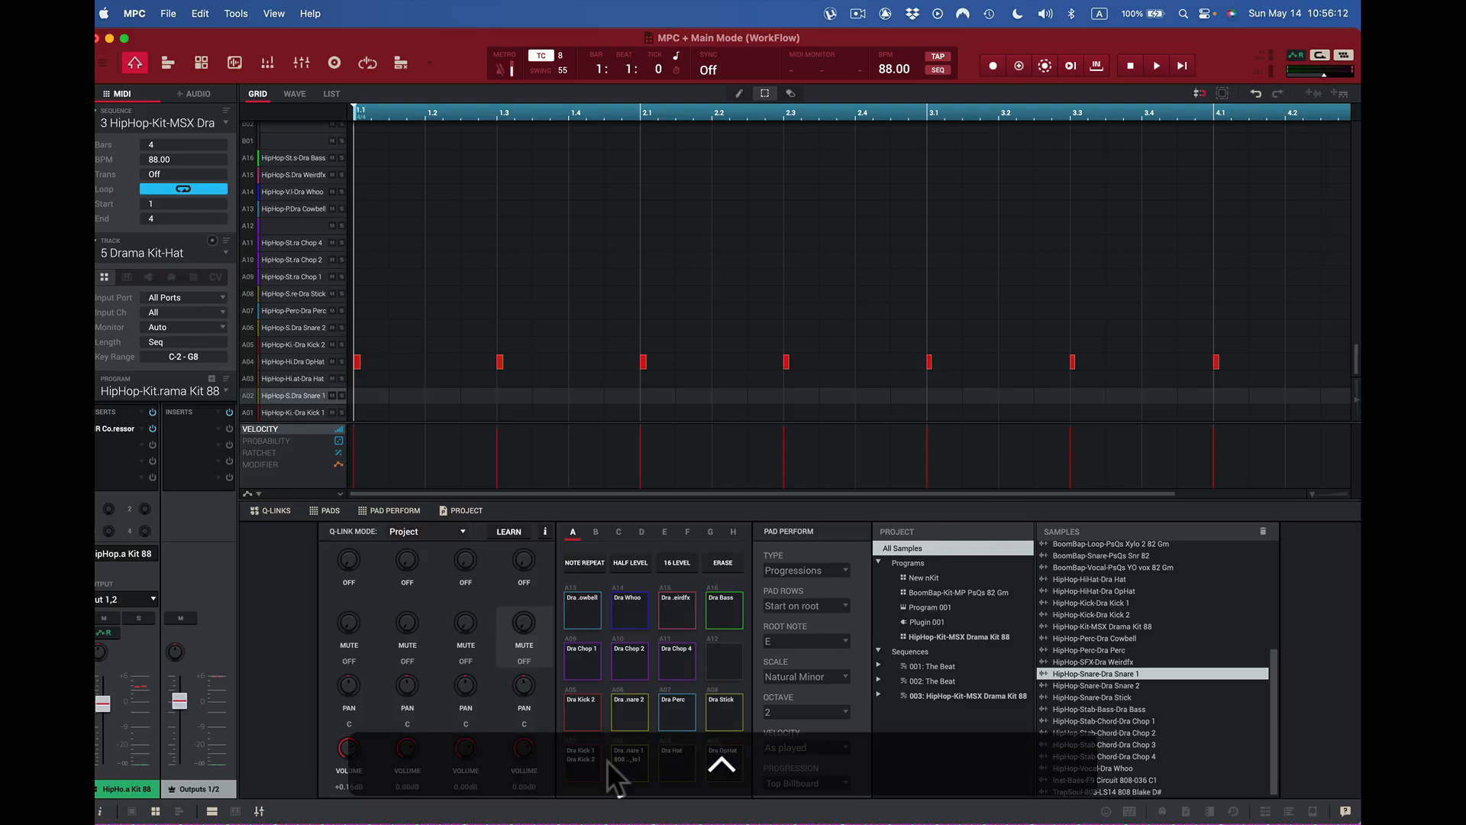
key(ctrl+Right)
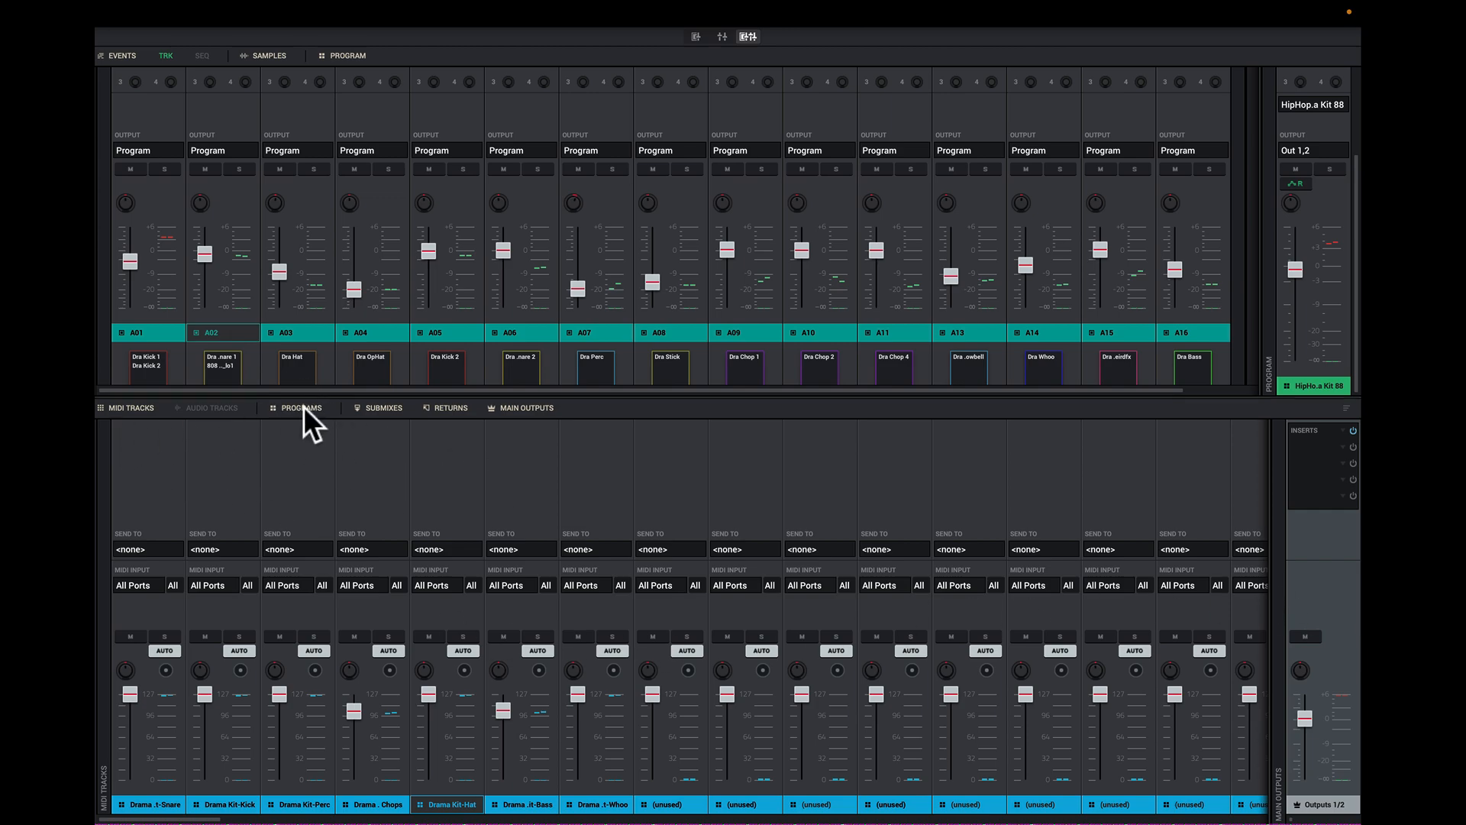
click(389, 408)
click(130, 407)
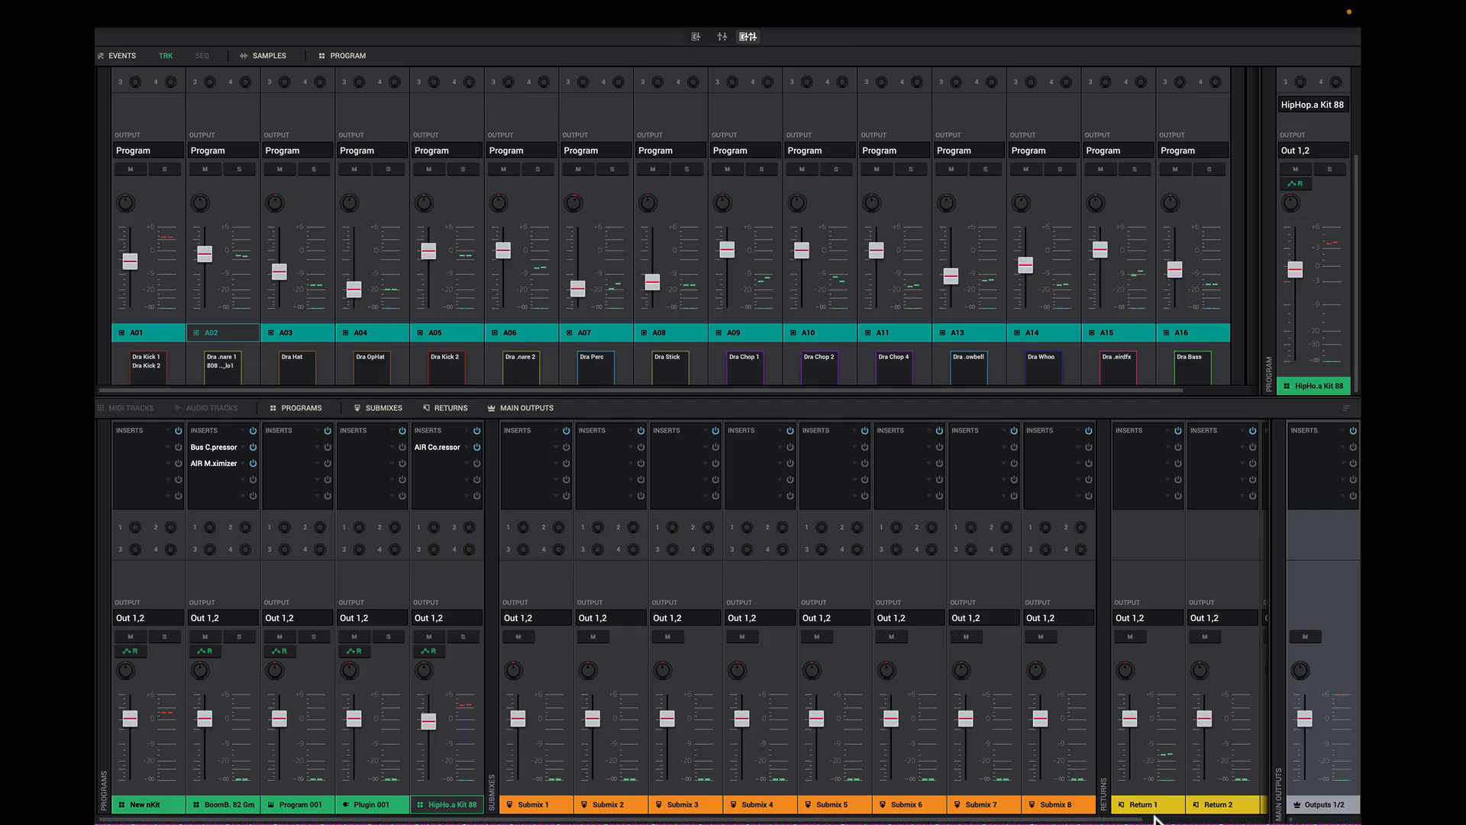
scroll(1154, 818, right, 5)
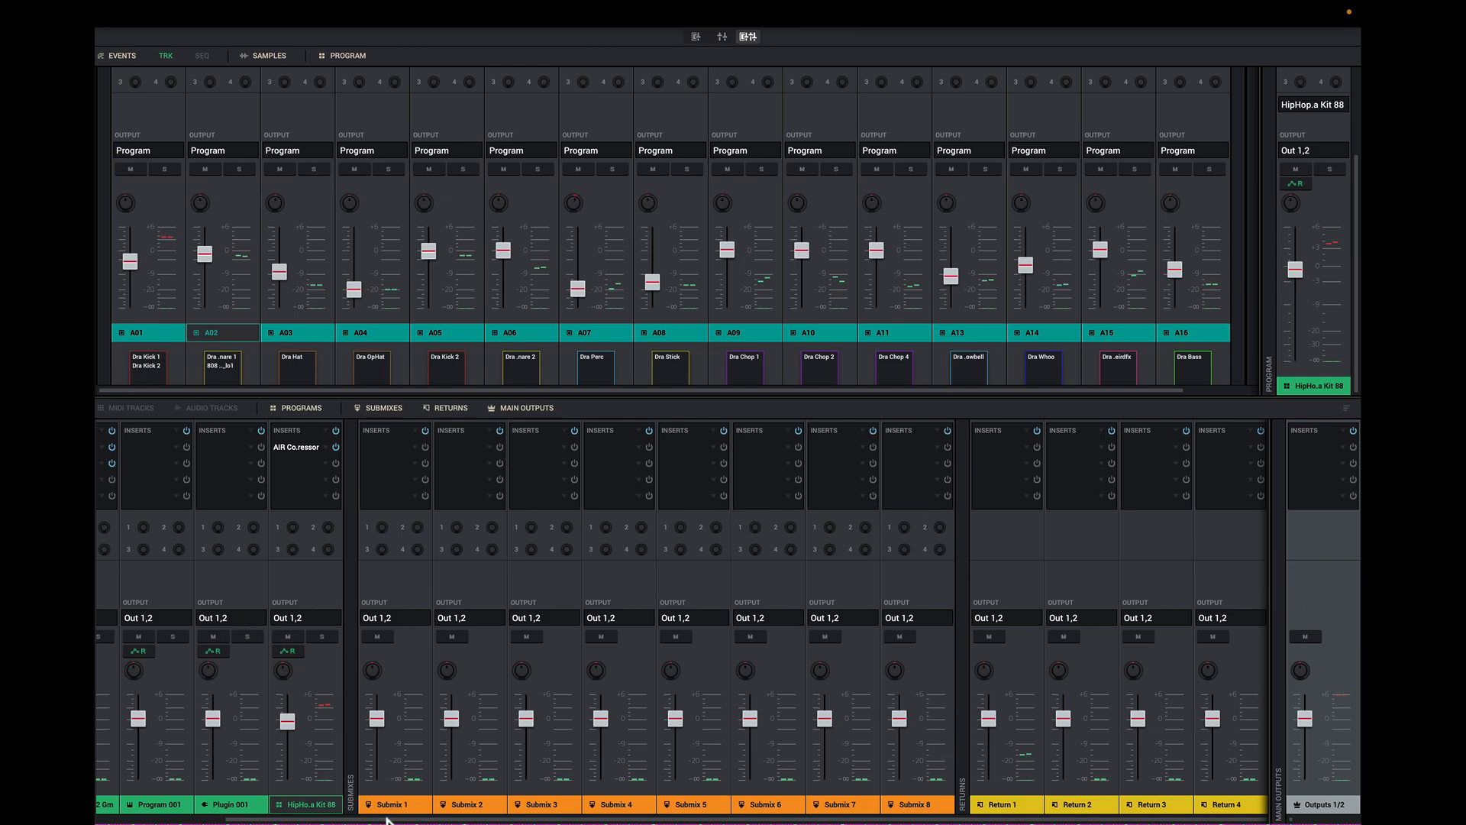
drag(387, 820, 98, 819)
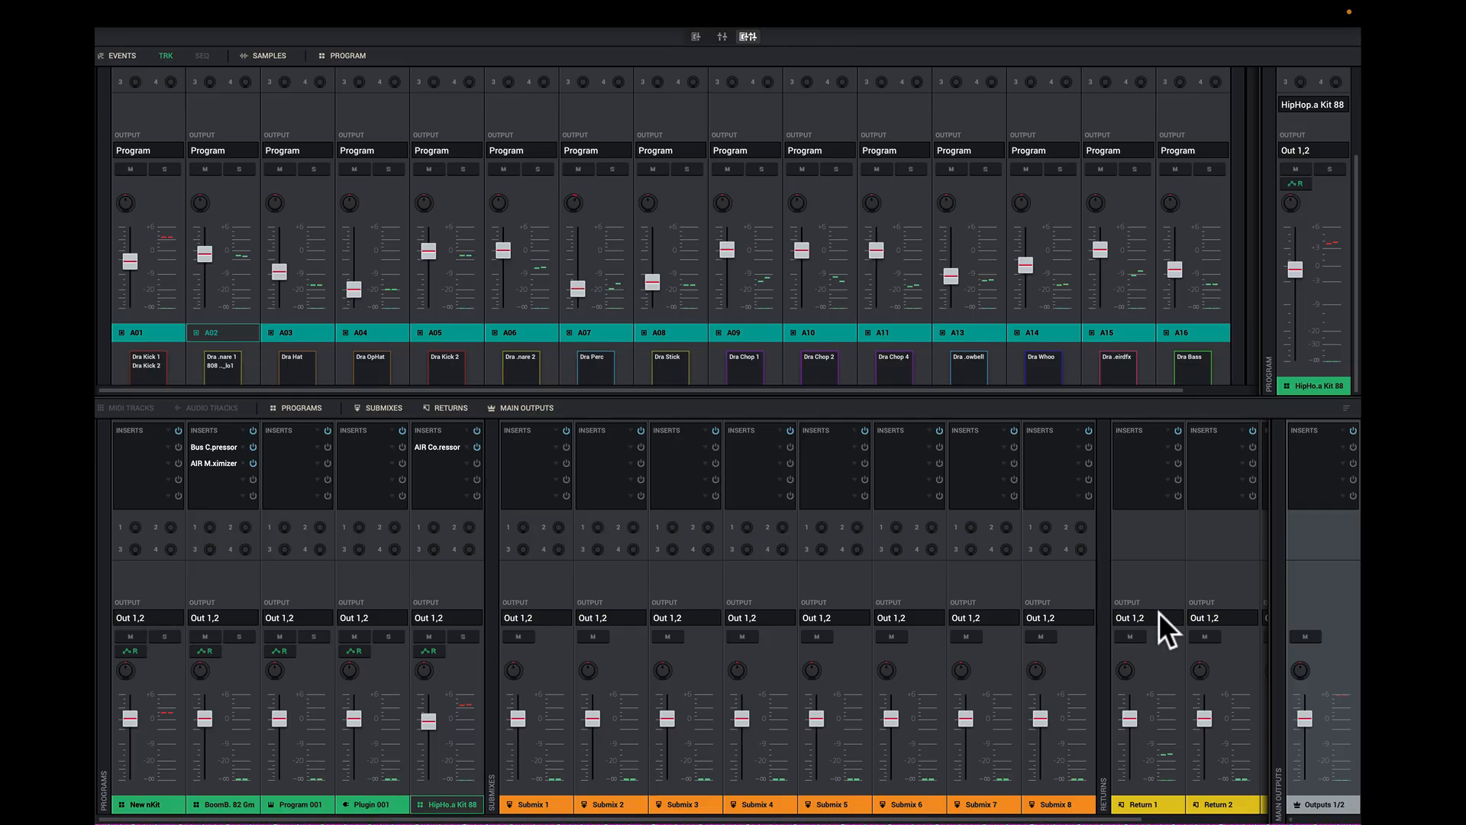
- Load AIR Kill EQ into the first insert slot of the Outputs 1/2 channel
click(1344, 447)
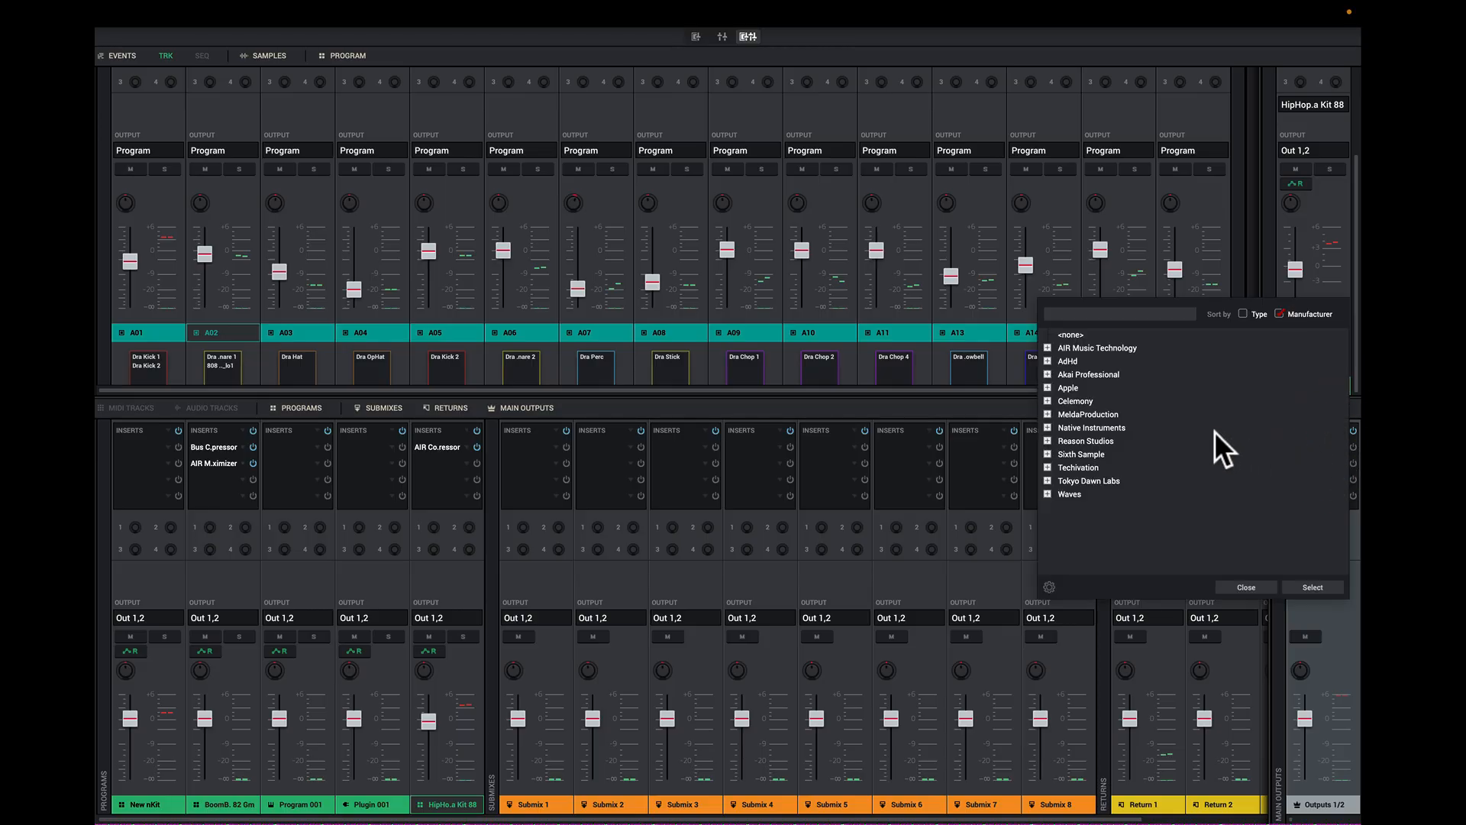
click(1046, 347)
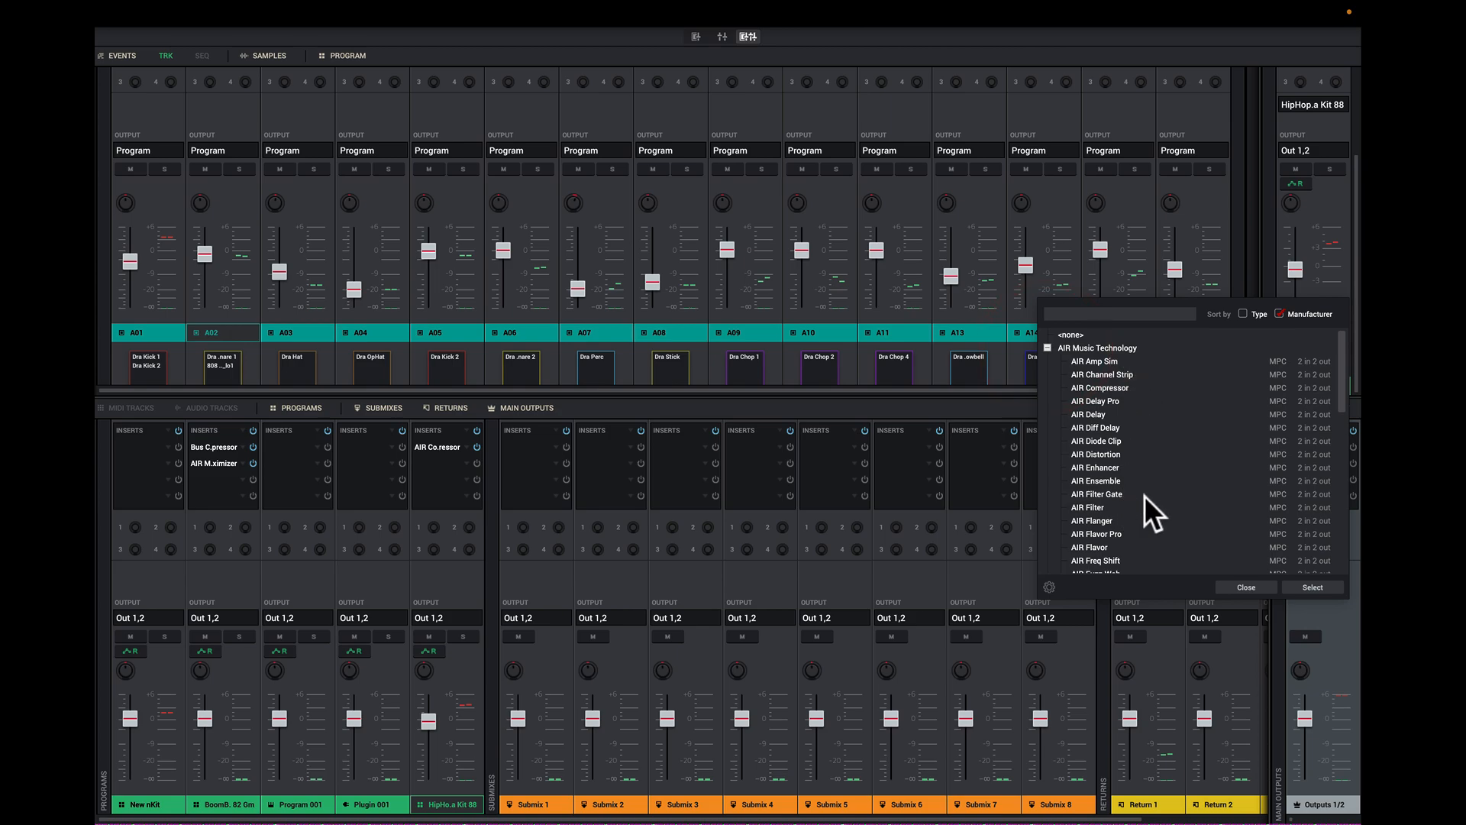
scroll(1146, 500, down, 4)
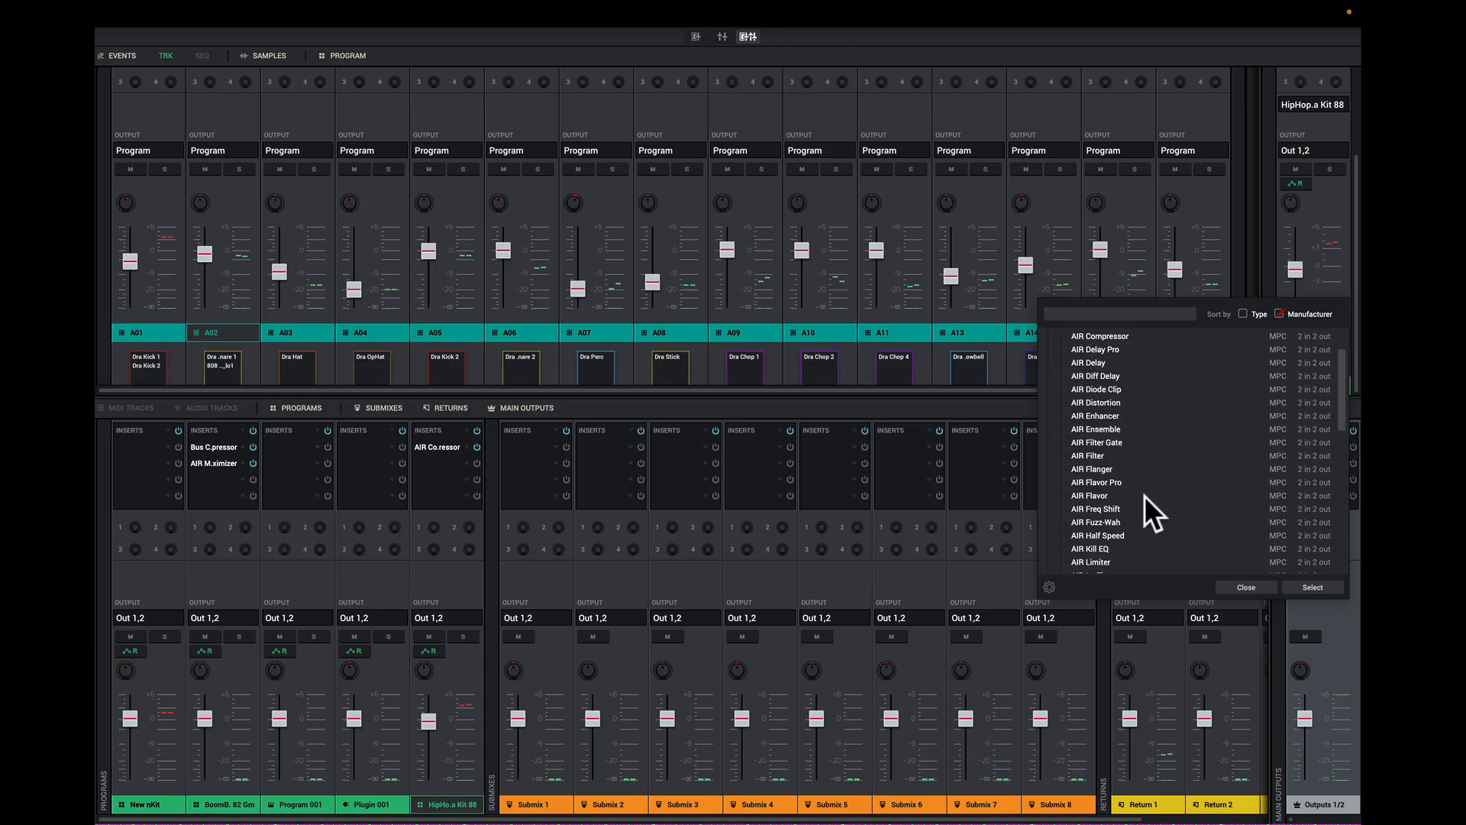
scroll(1144, 497, down, 4)
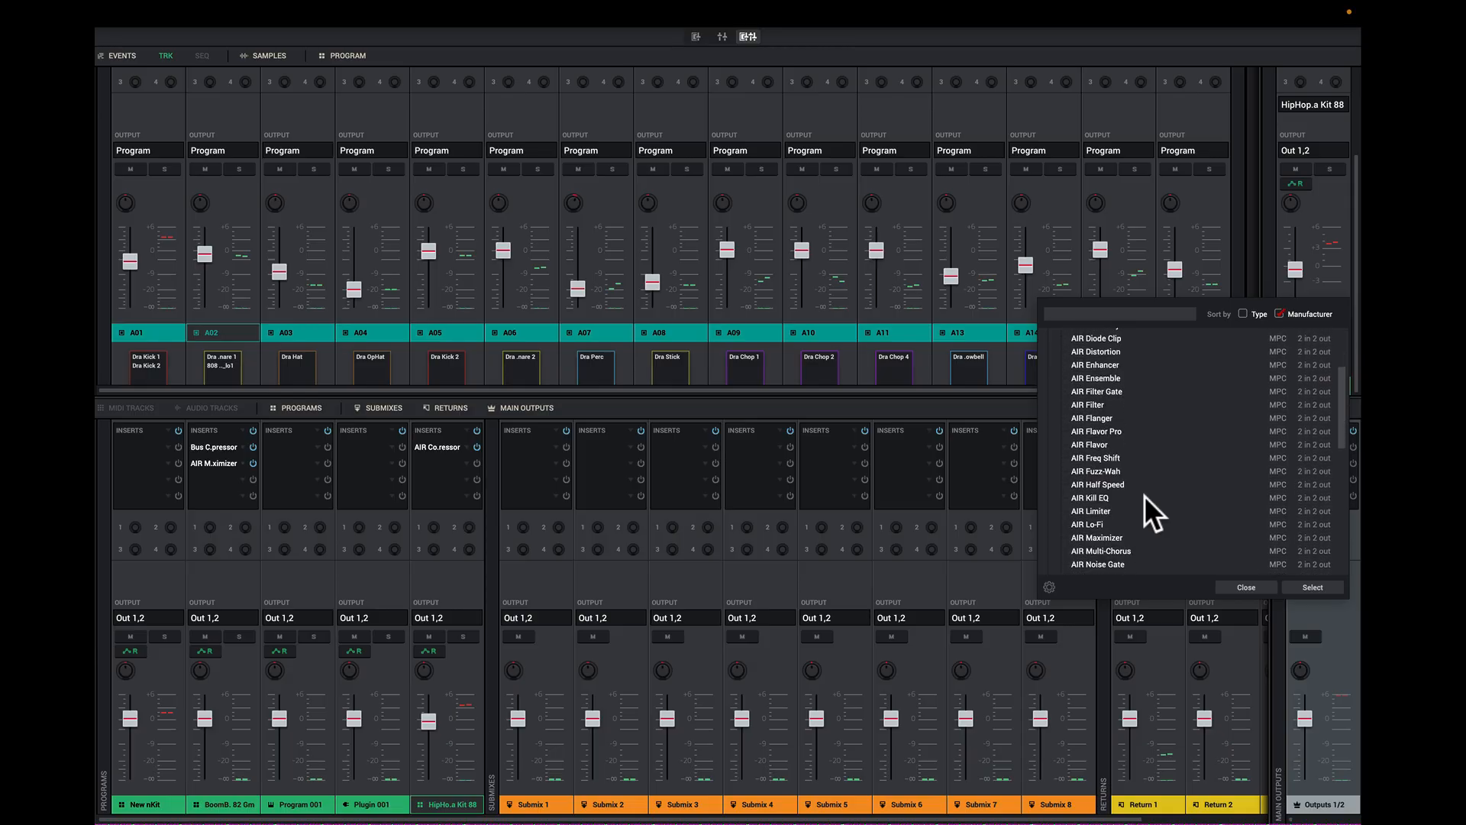
scroll(1144, 497, down, 1)
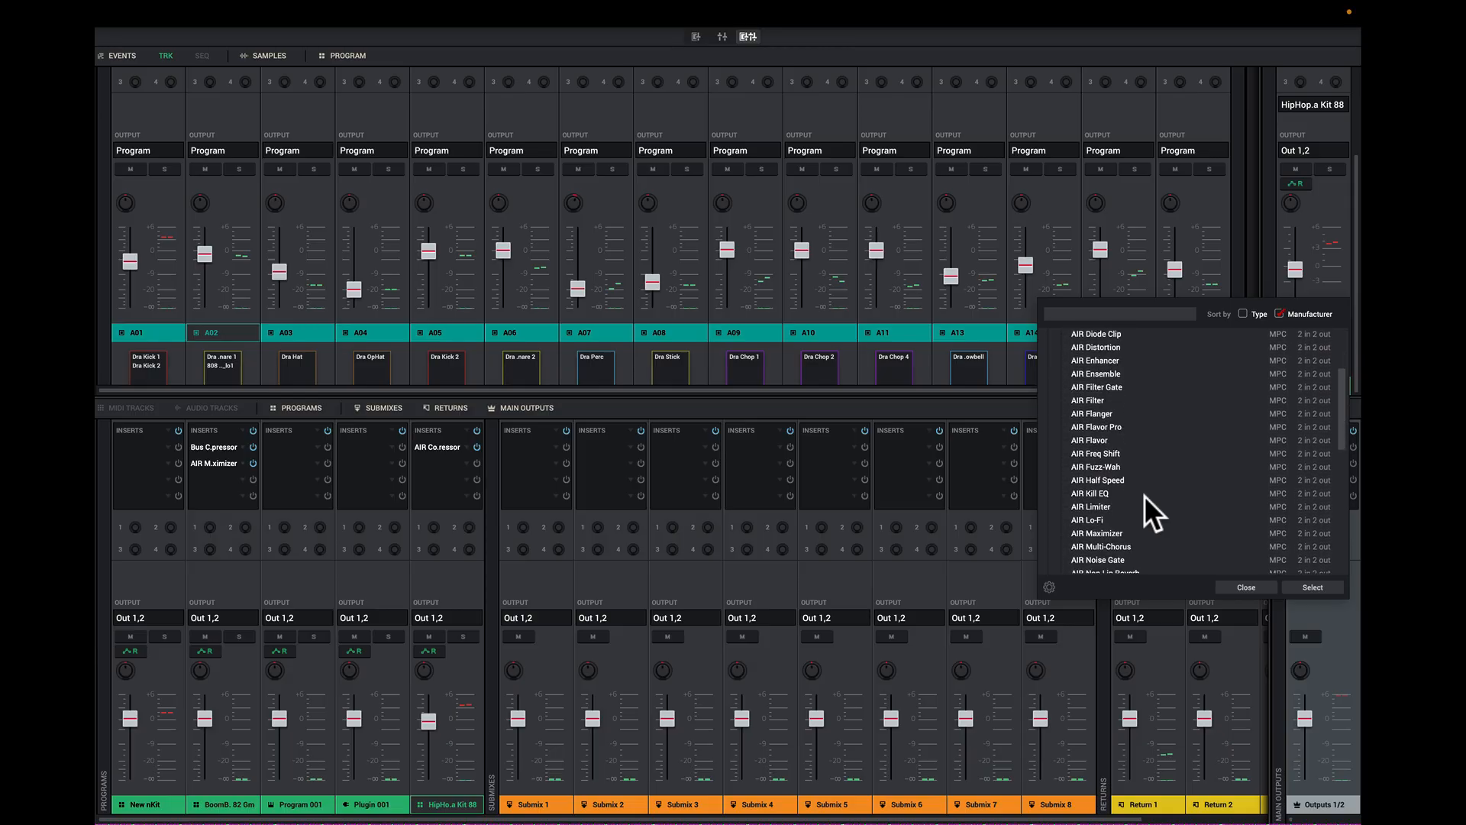
click(1092, 492)
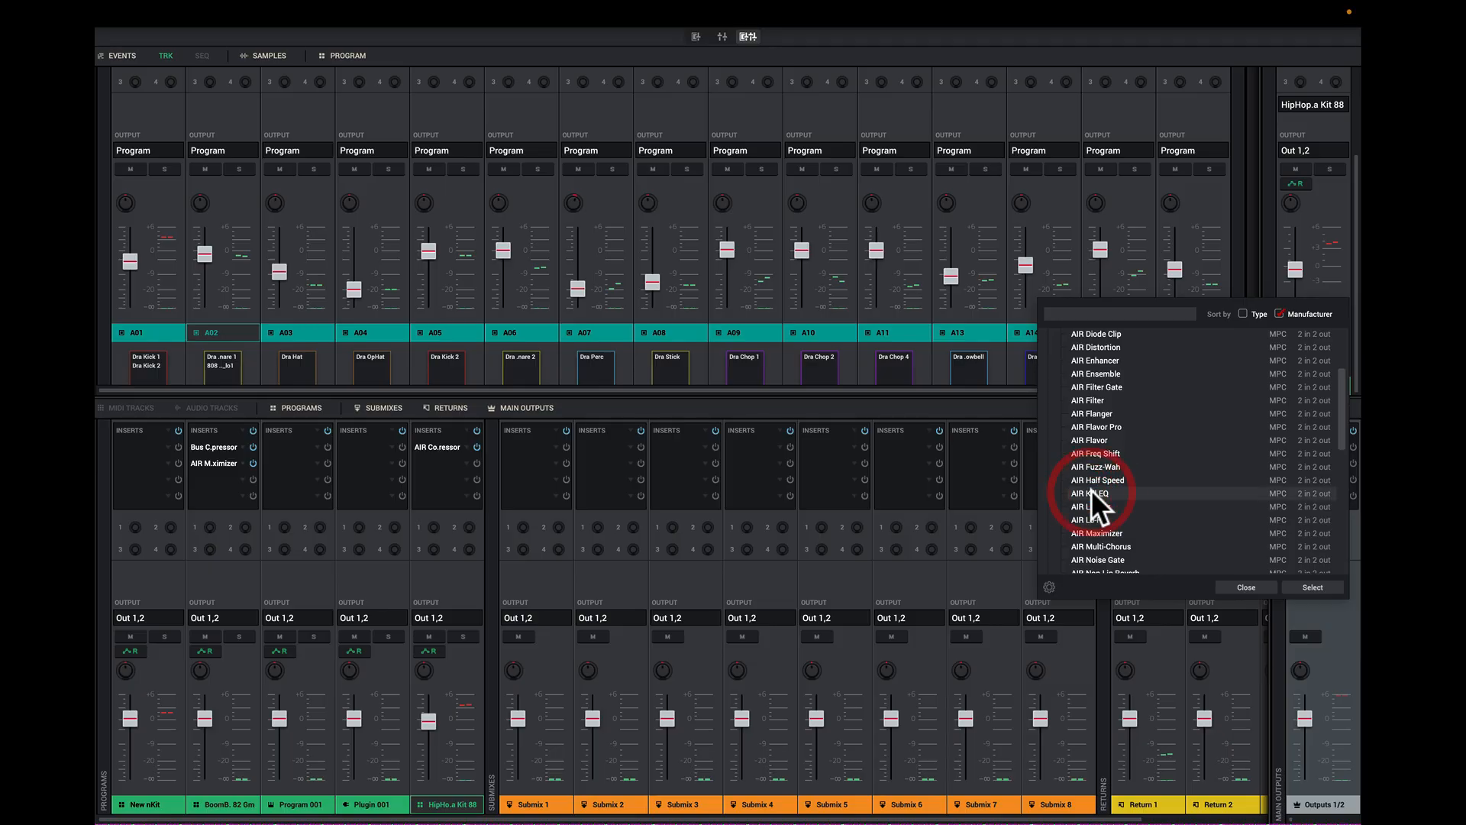
double_click(1092, 492)
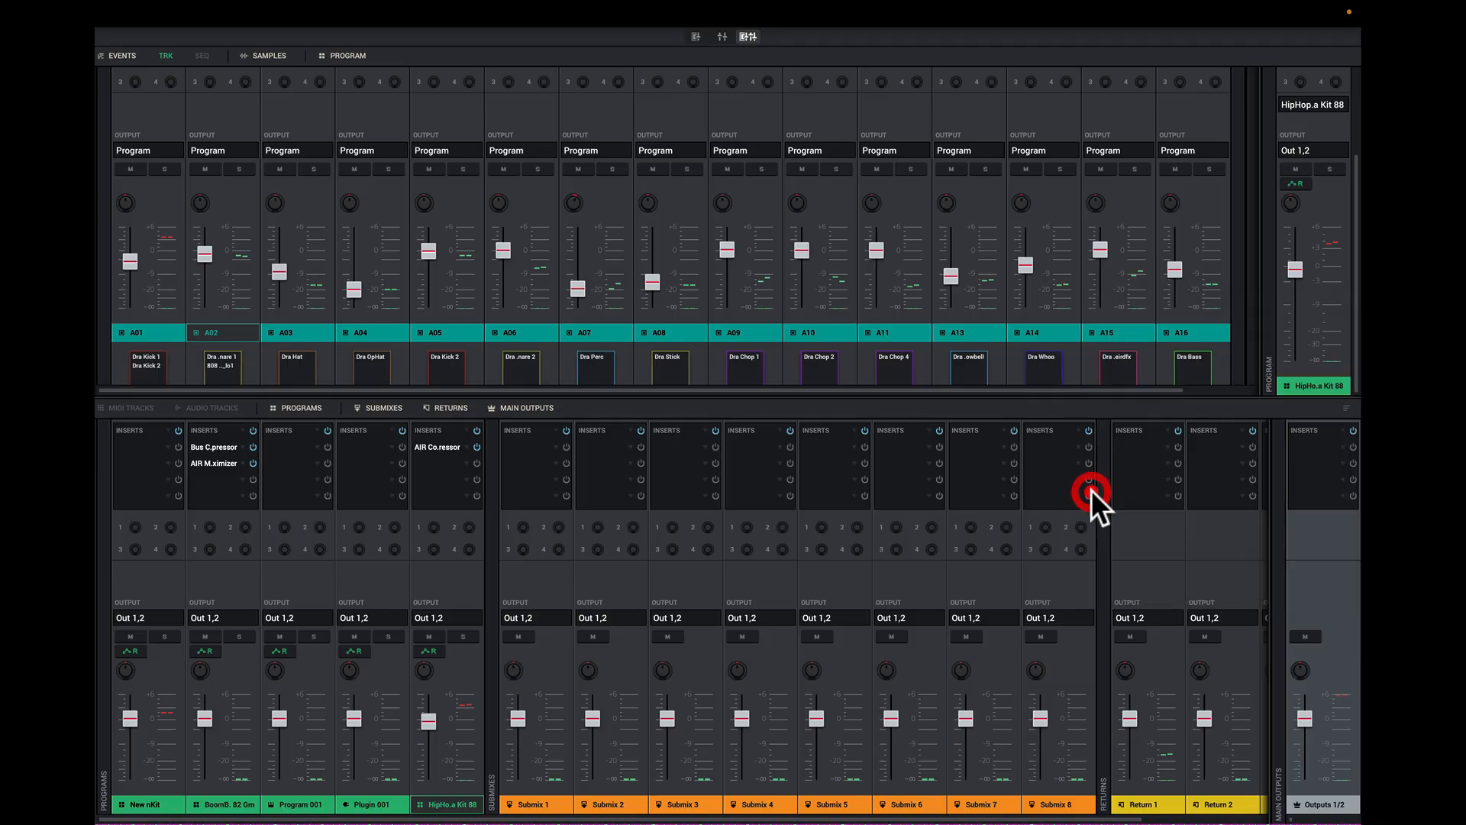
- Load AIR Maximizer into the second insert slot of the Outputs 1/2 channel
double_click(1340, 461)
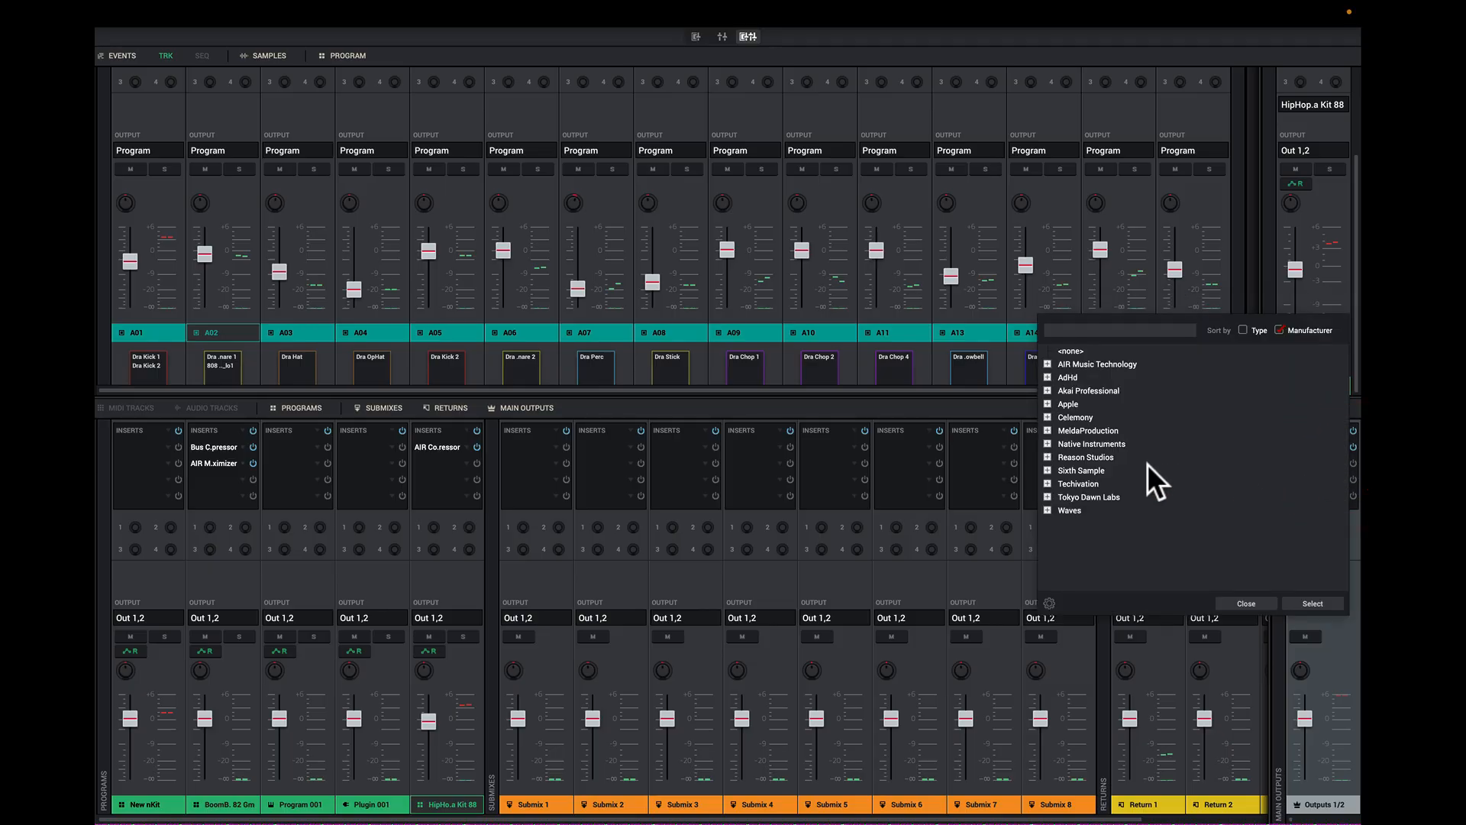
click(1047, 364)
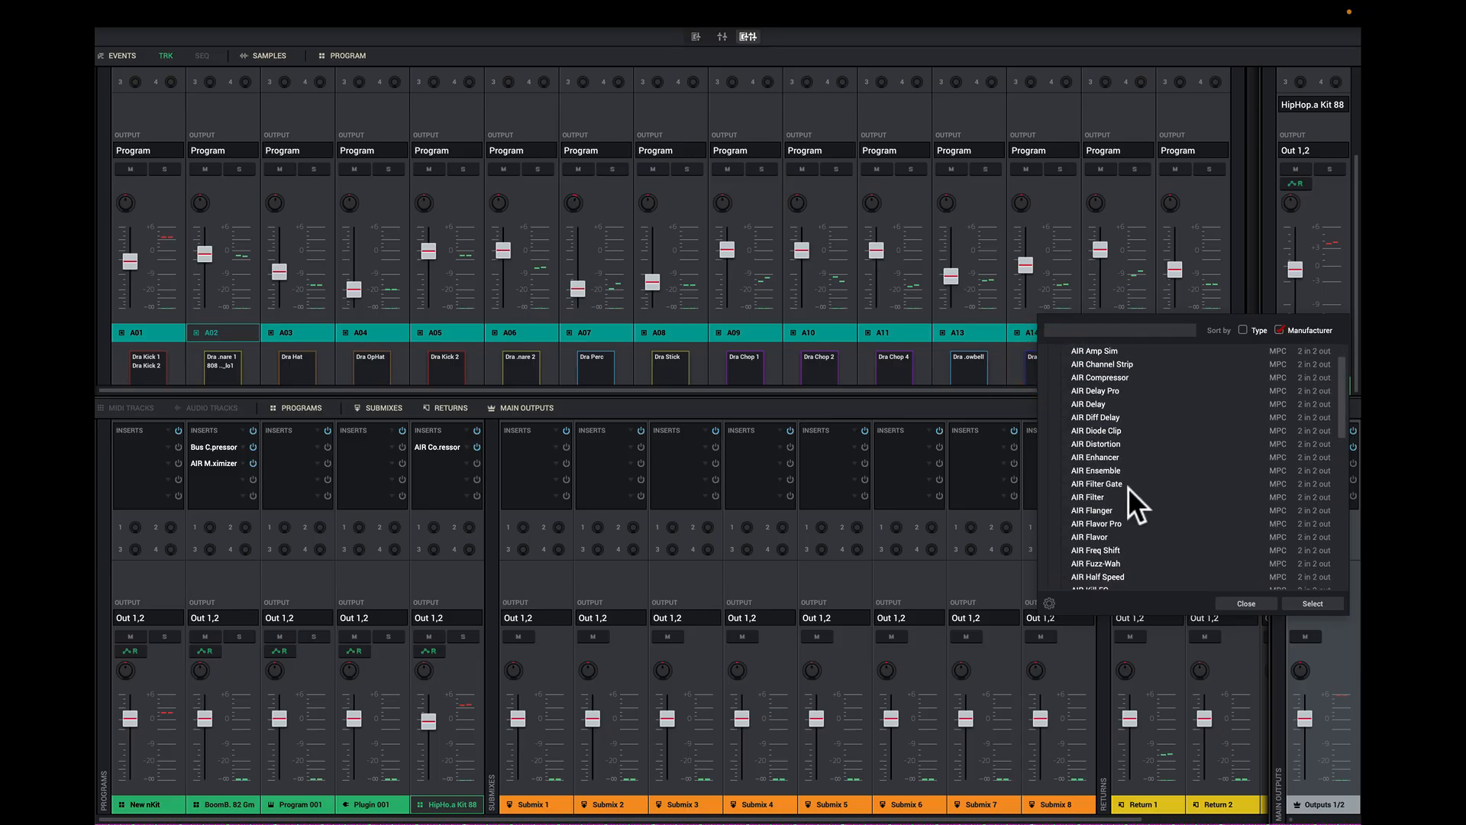
scroll(1128, 487, down, 5)
scroll(1128, 504, down, 1)
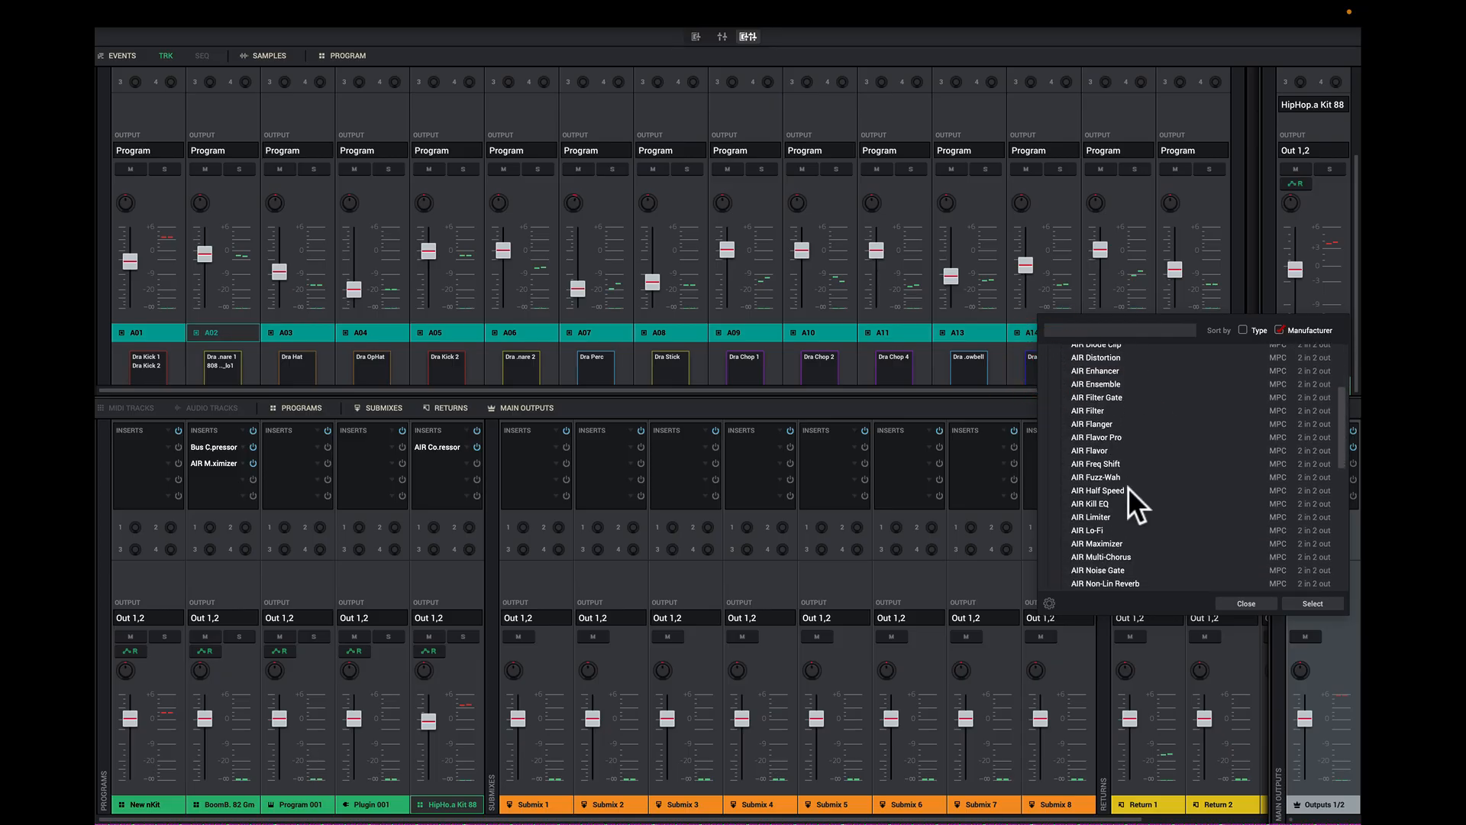
double_click(1084, 544)
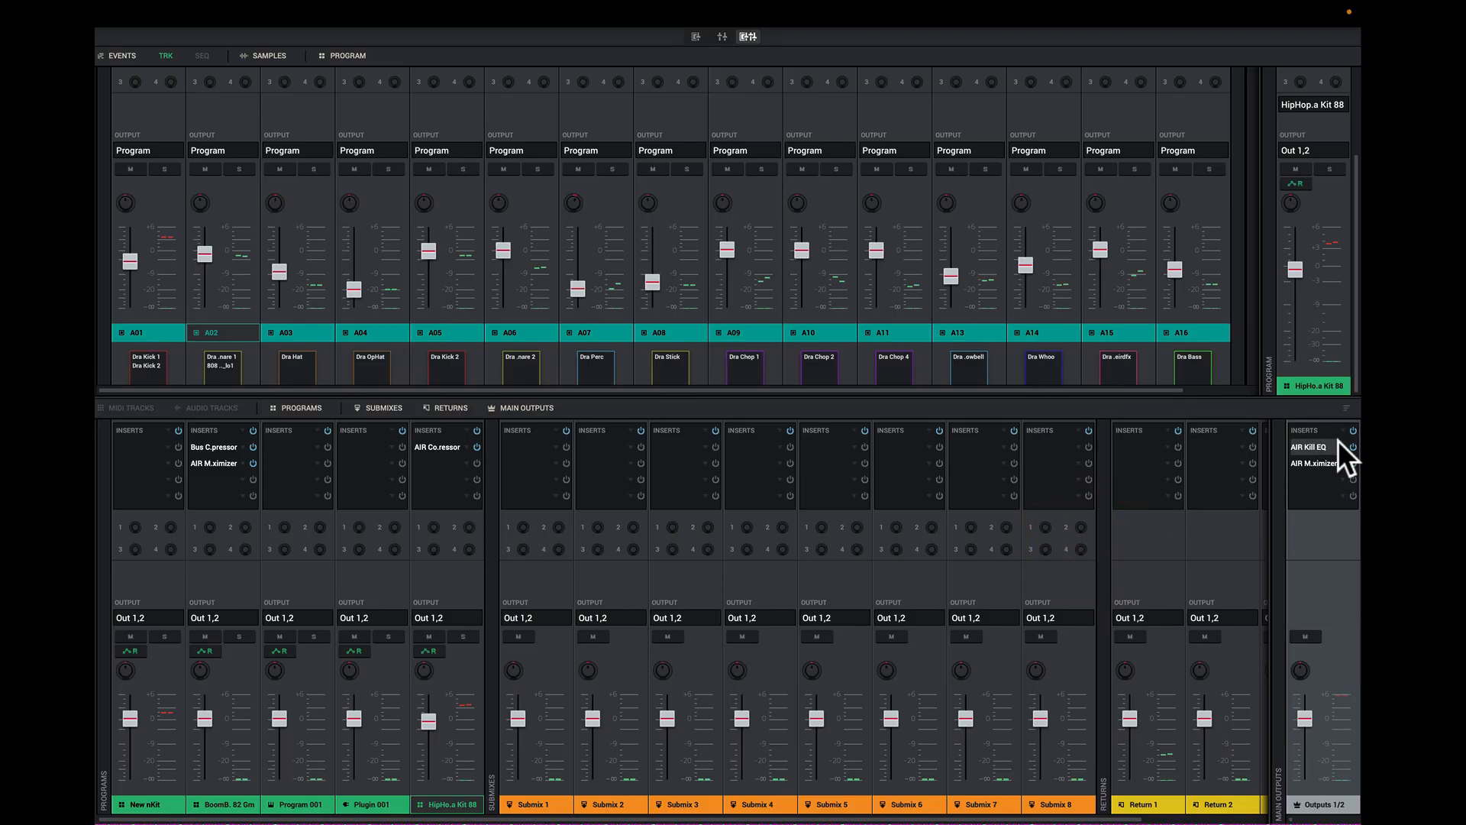
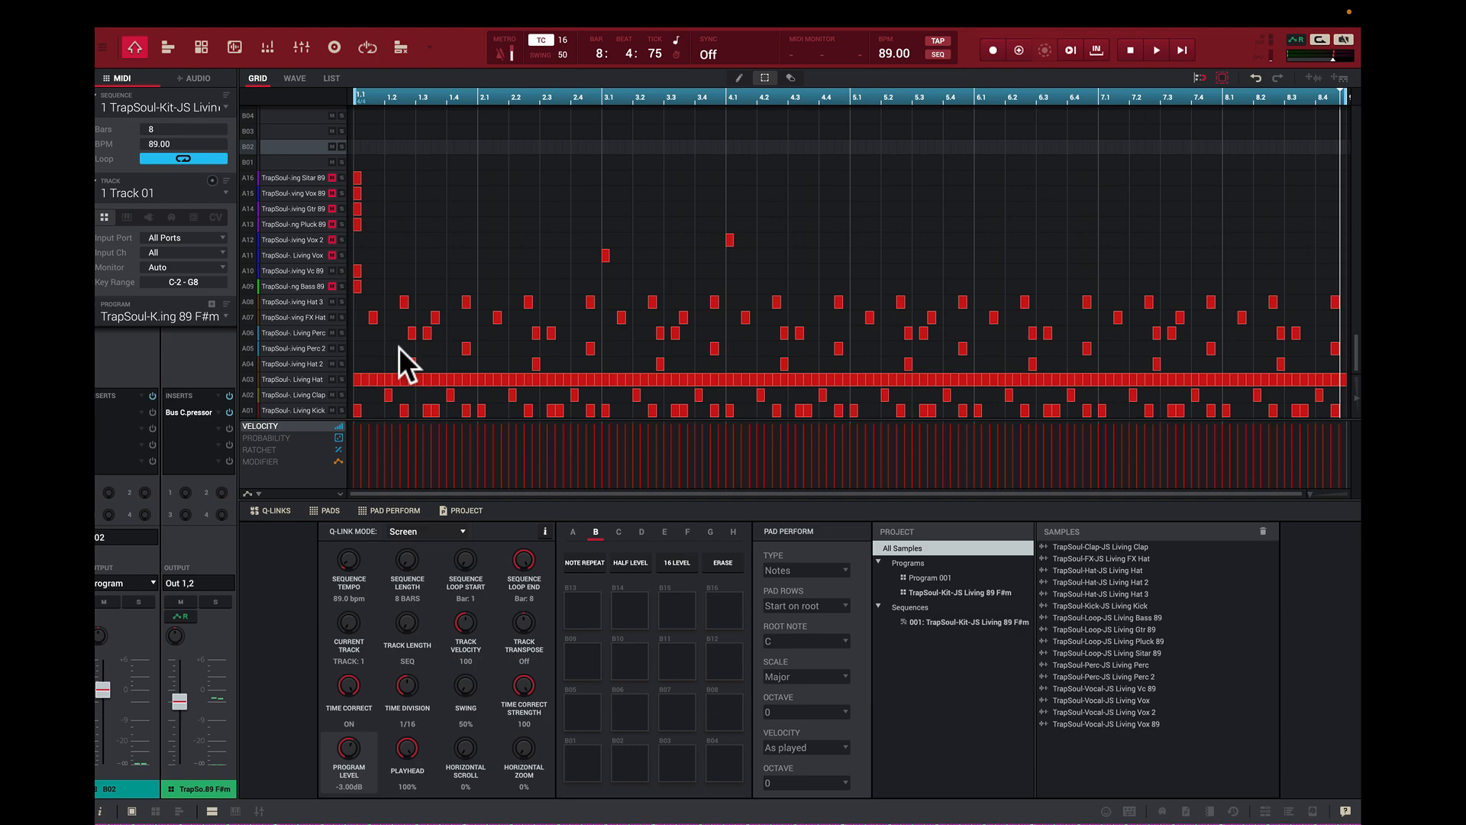
- Play the TrapSoul-Kit-JS Living sequence and stop playback
key(space)
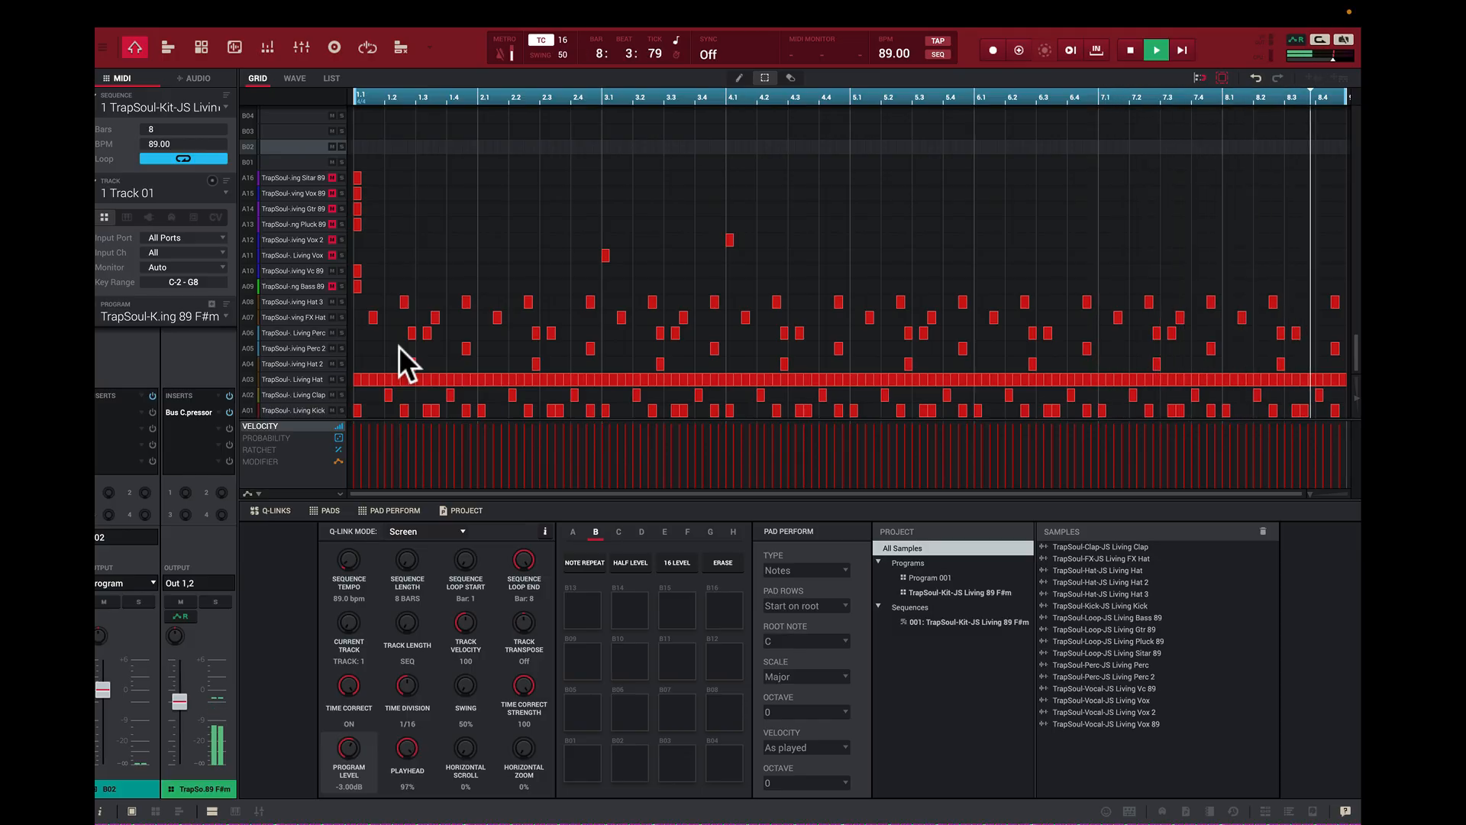
key(space)
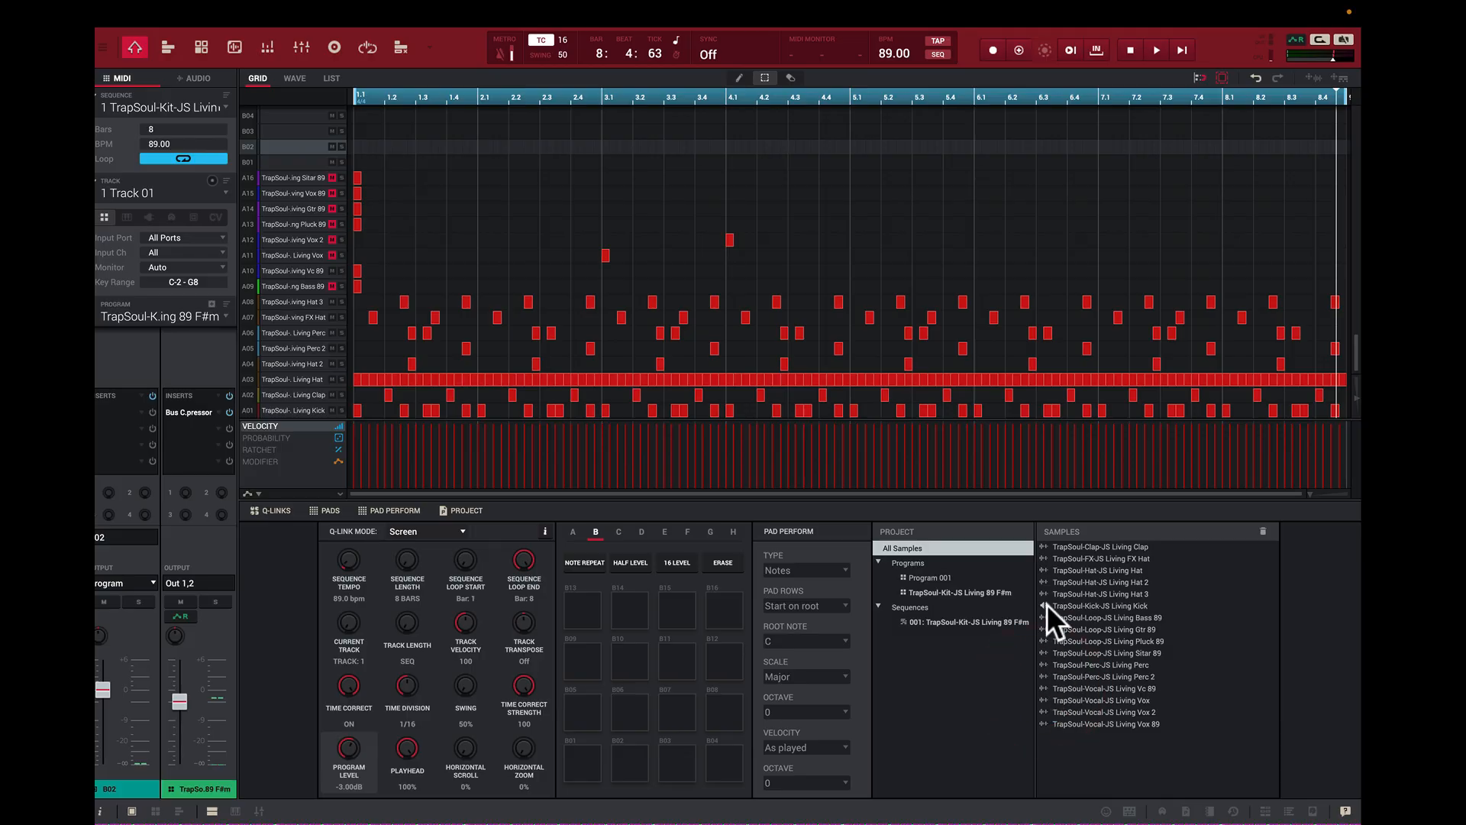
- Audition vocal samples, select pad A10 and open its sample TrapSoul-Vocal-JS Living Vc 89 in Sample Edit
click(1043, 680)
click(1042, 689)
click(246, 255)
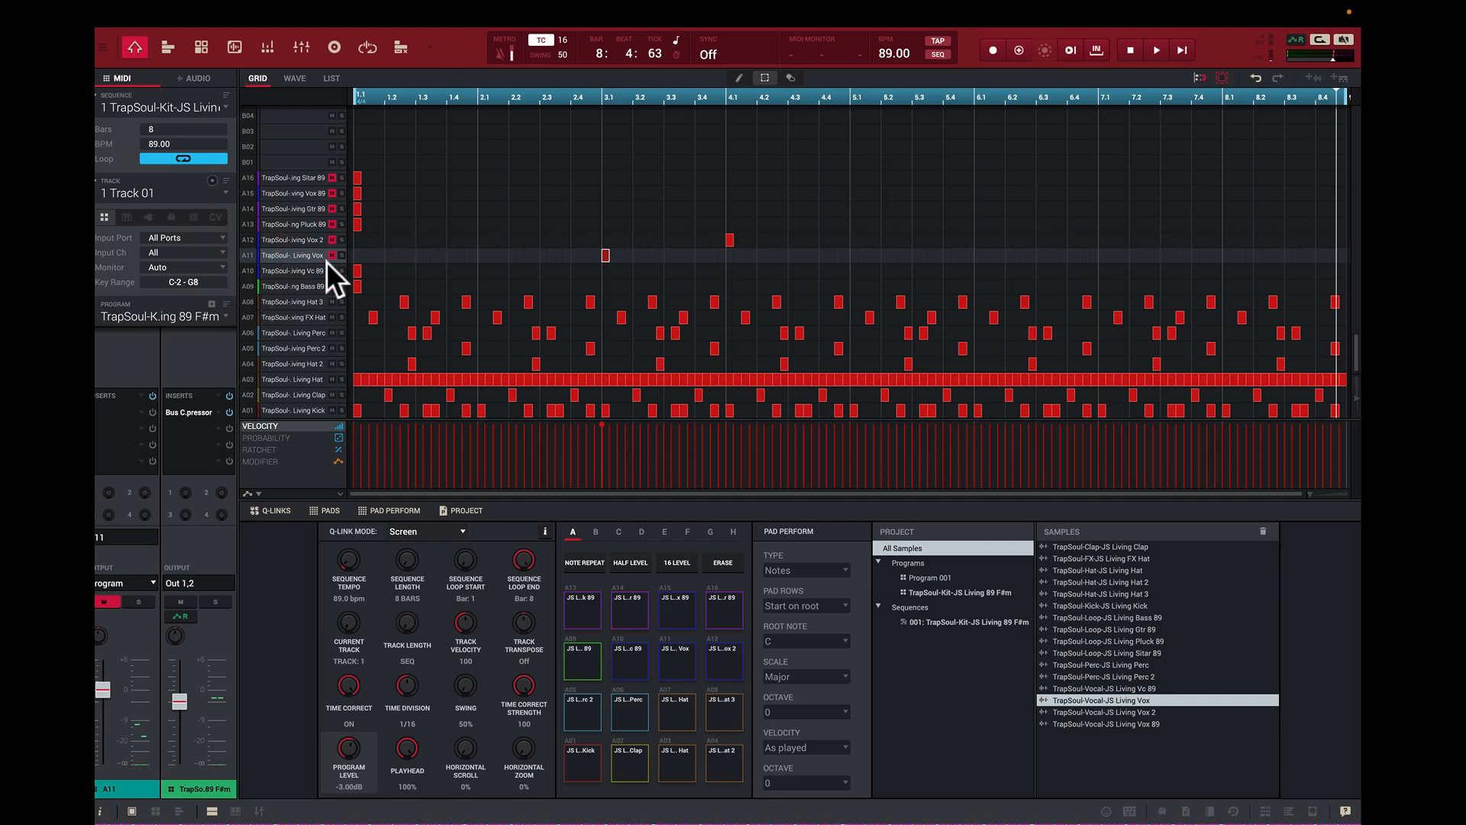
click(246, 273)
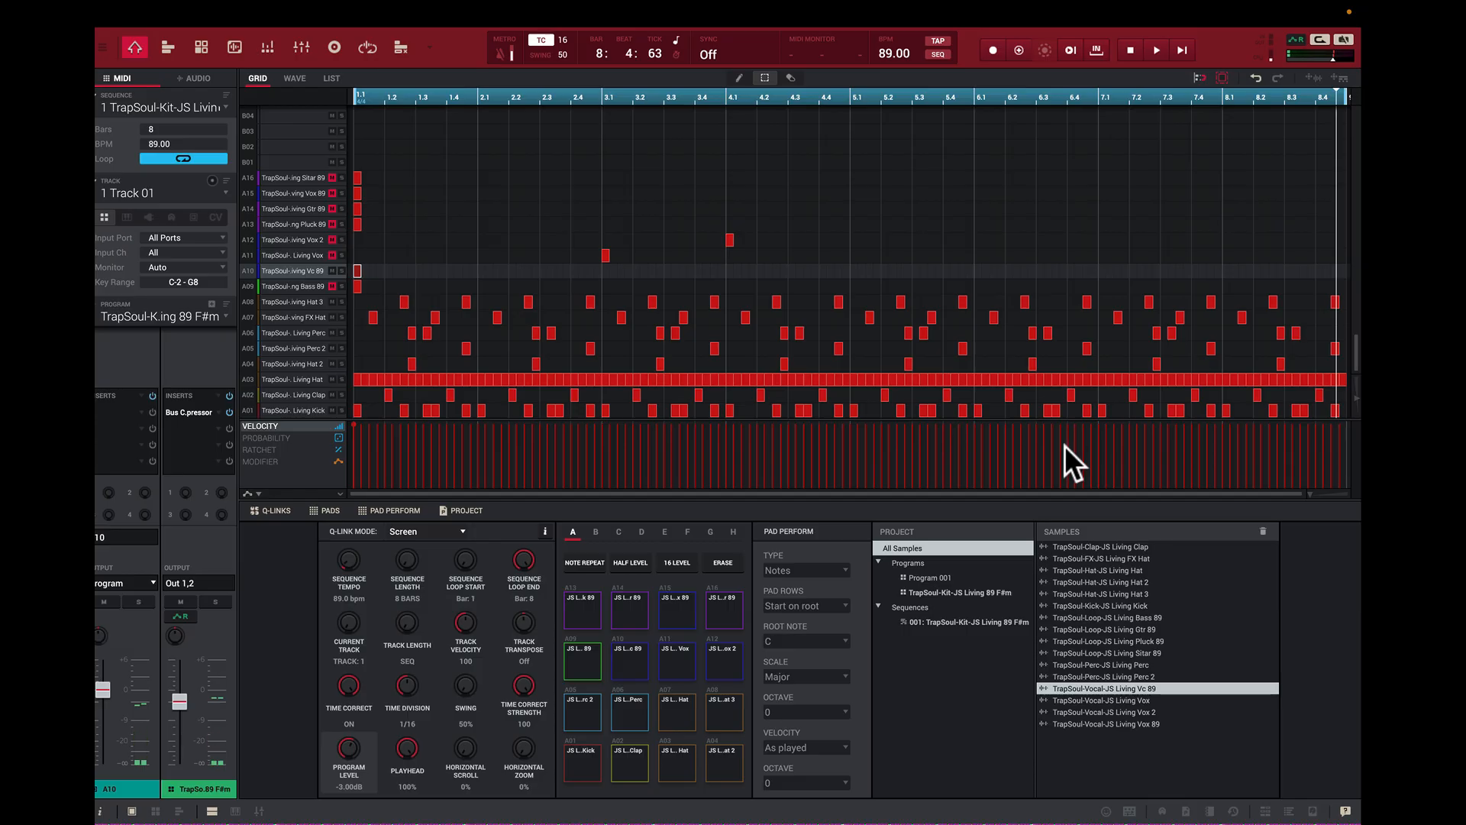
click(236, 46)
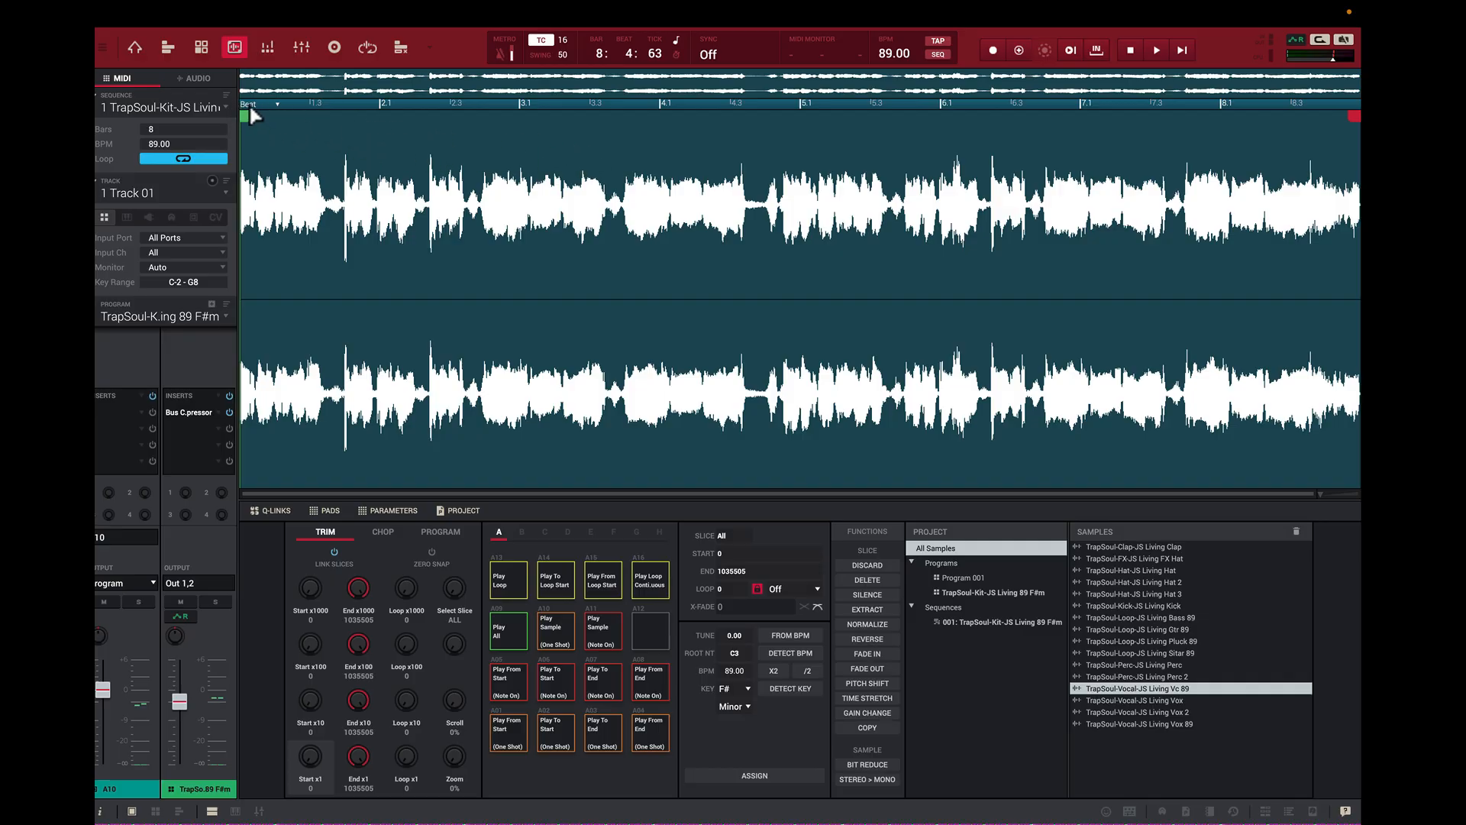
- Switch the waveform's timeline units to Time (secs:ms), to Samples, and back to Beats
click(278, 105)
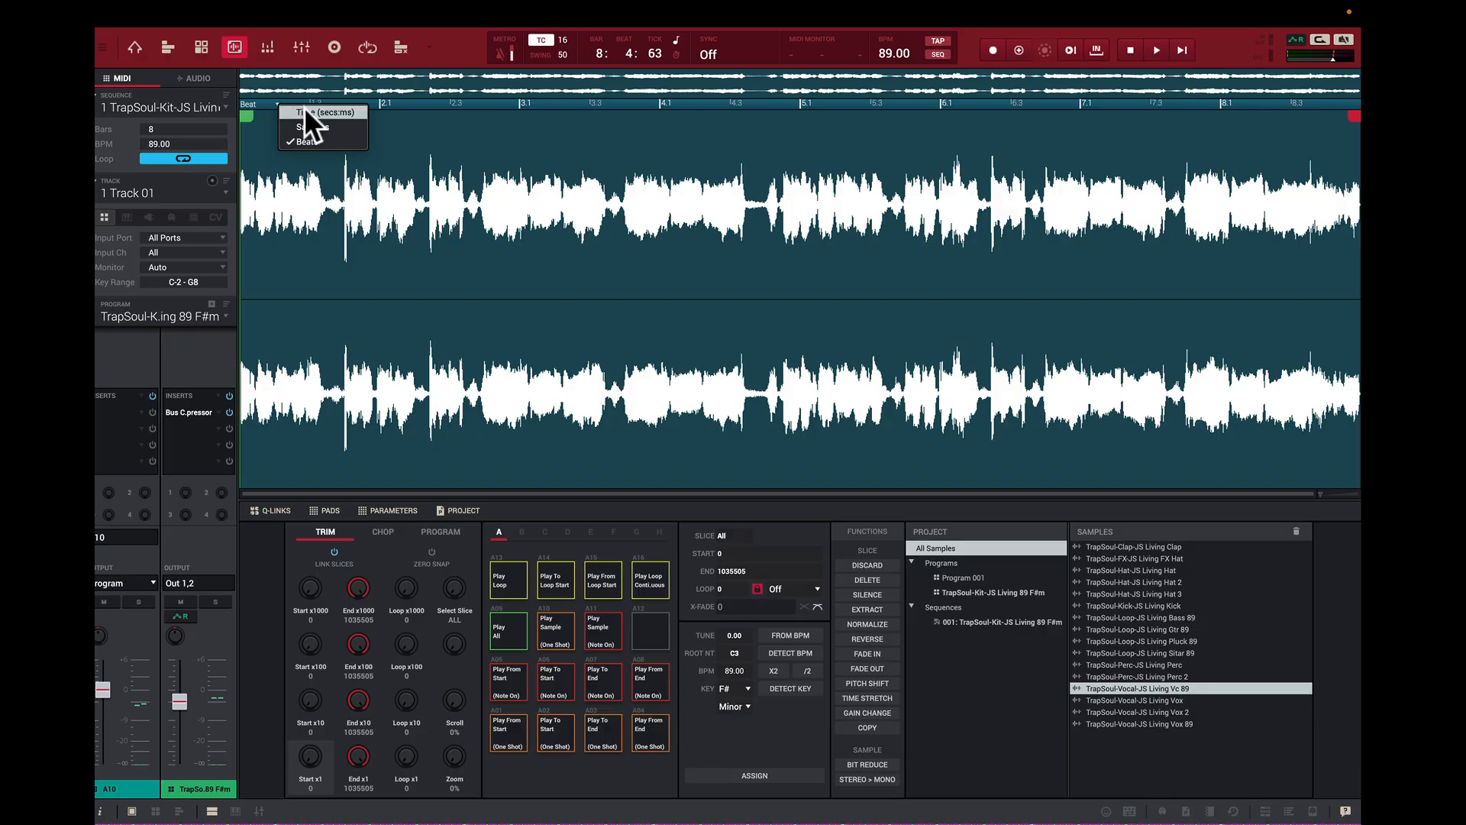
click(304, 110)
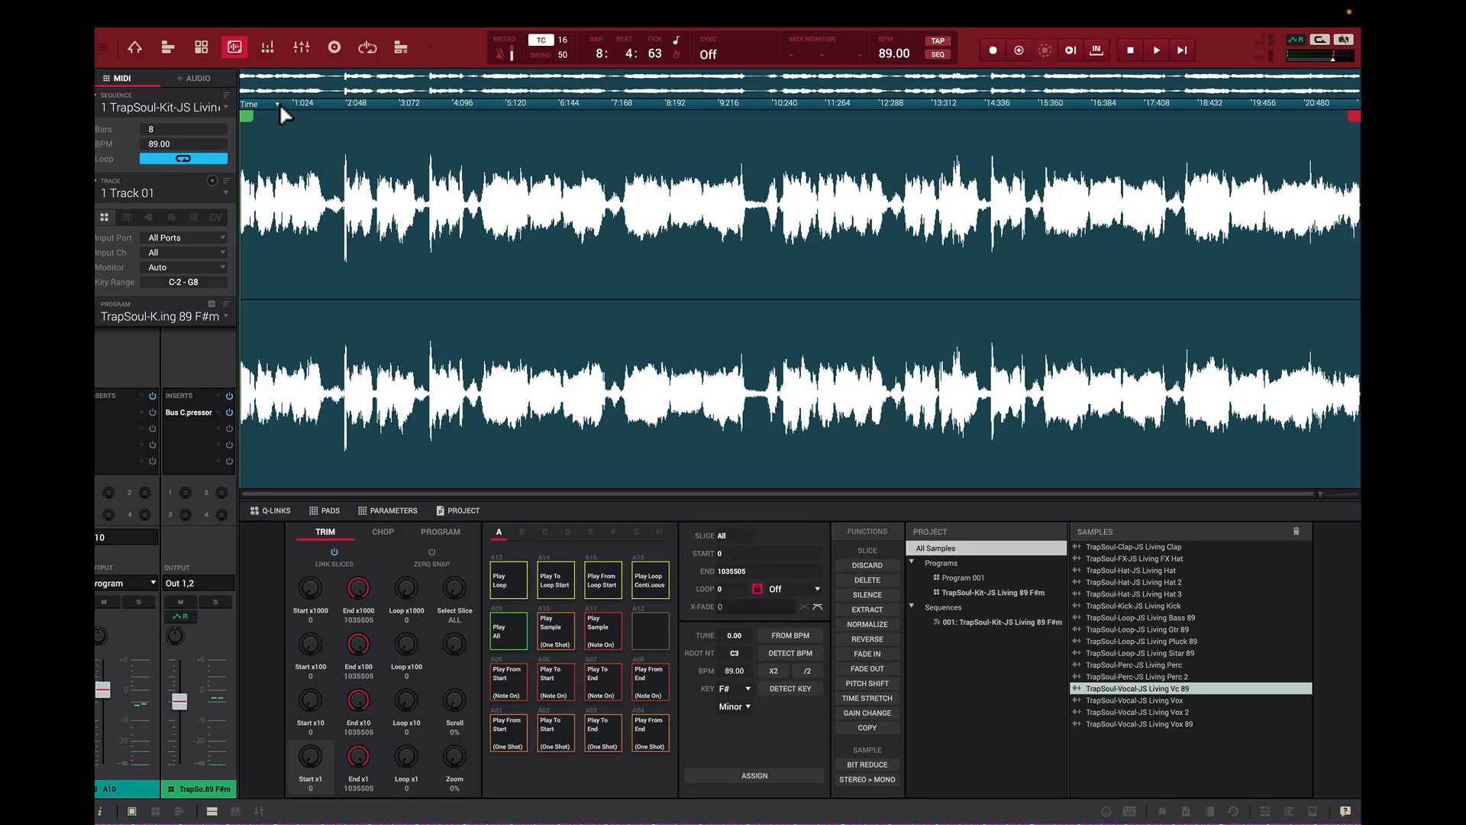
click(278, 104)
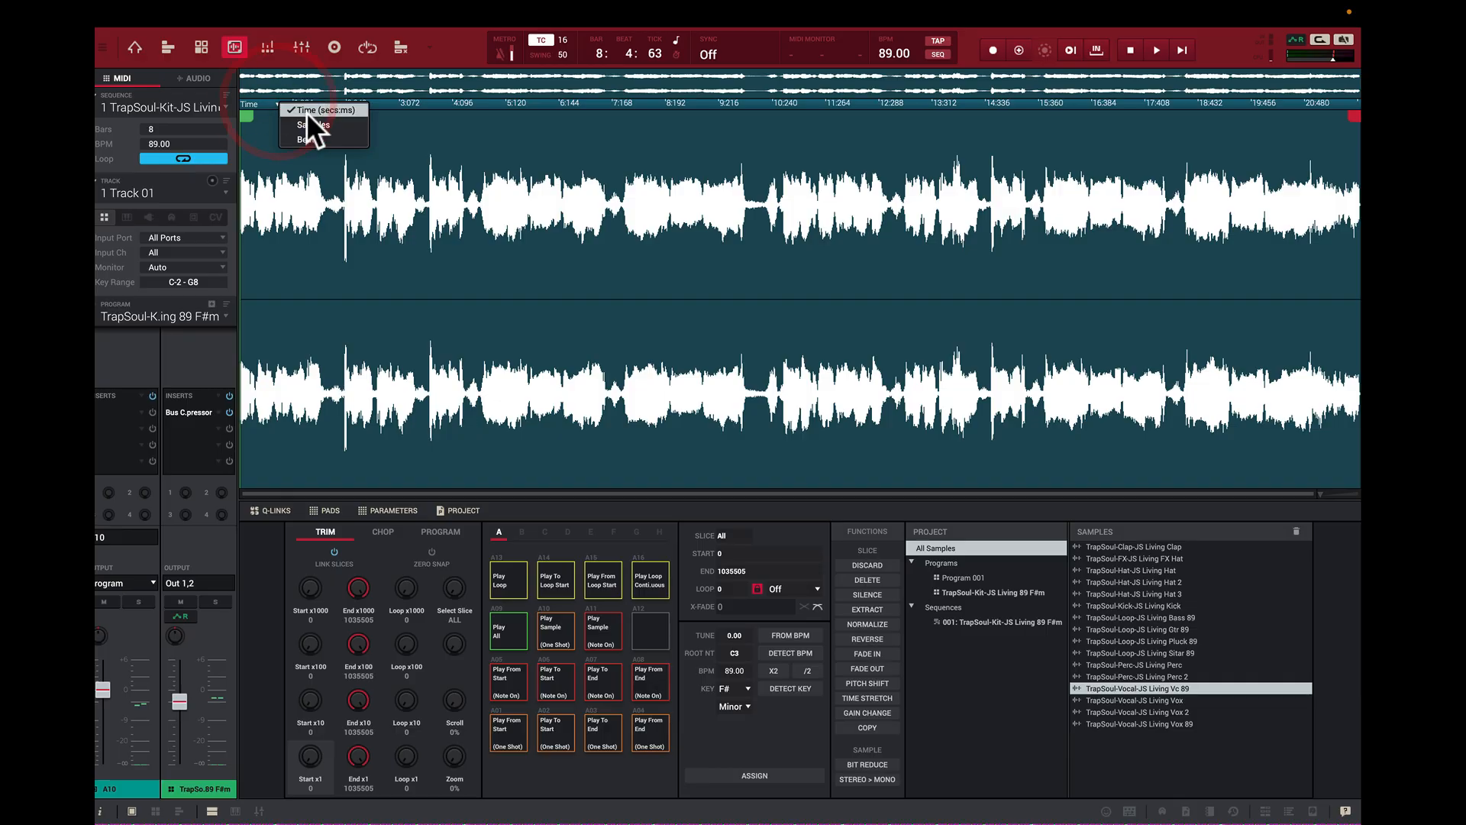
click(313, 122)
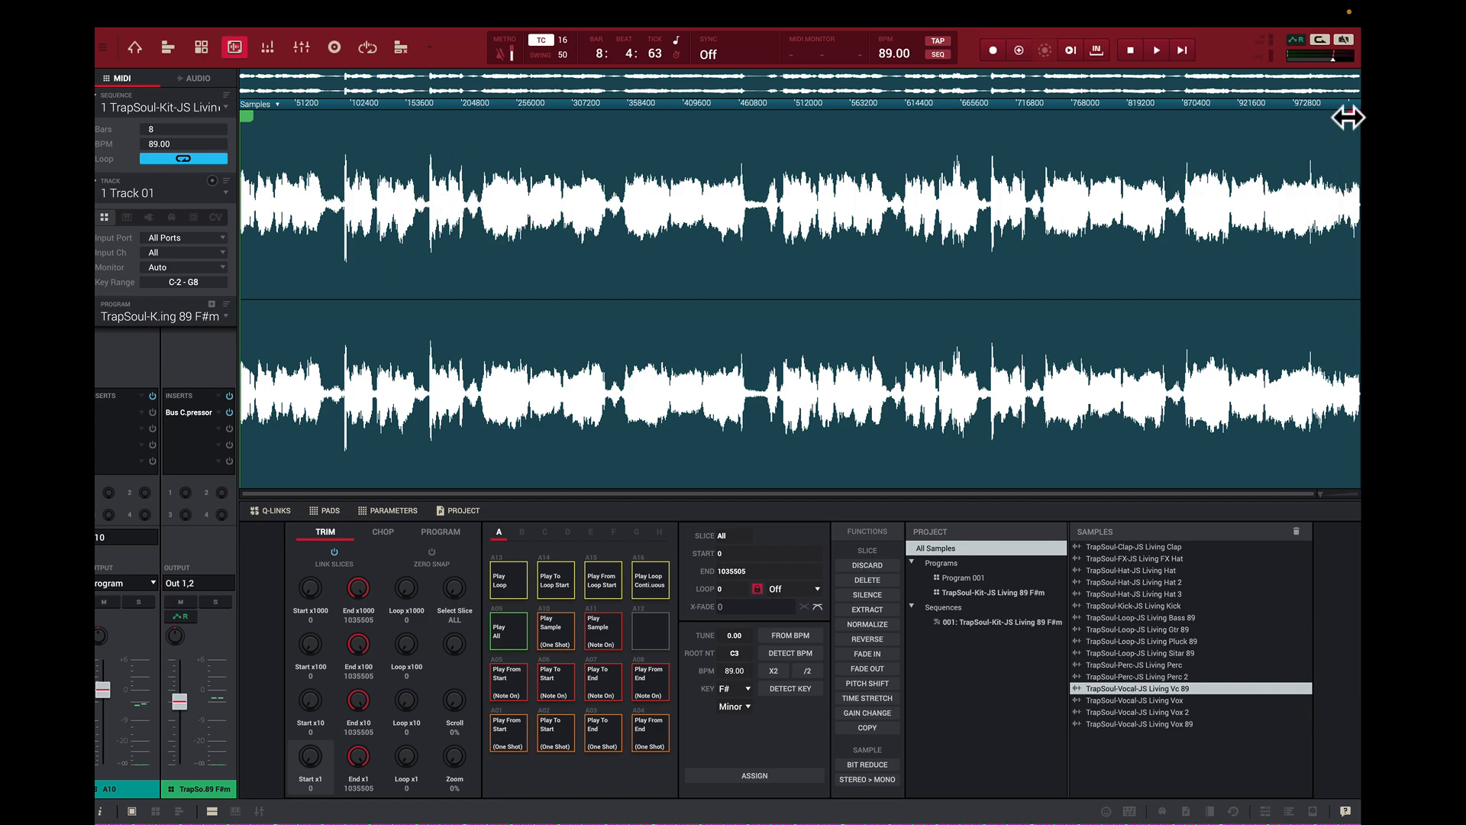
click(278, 100)
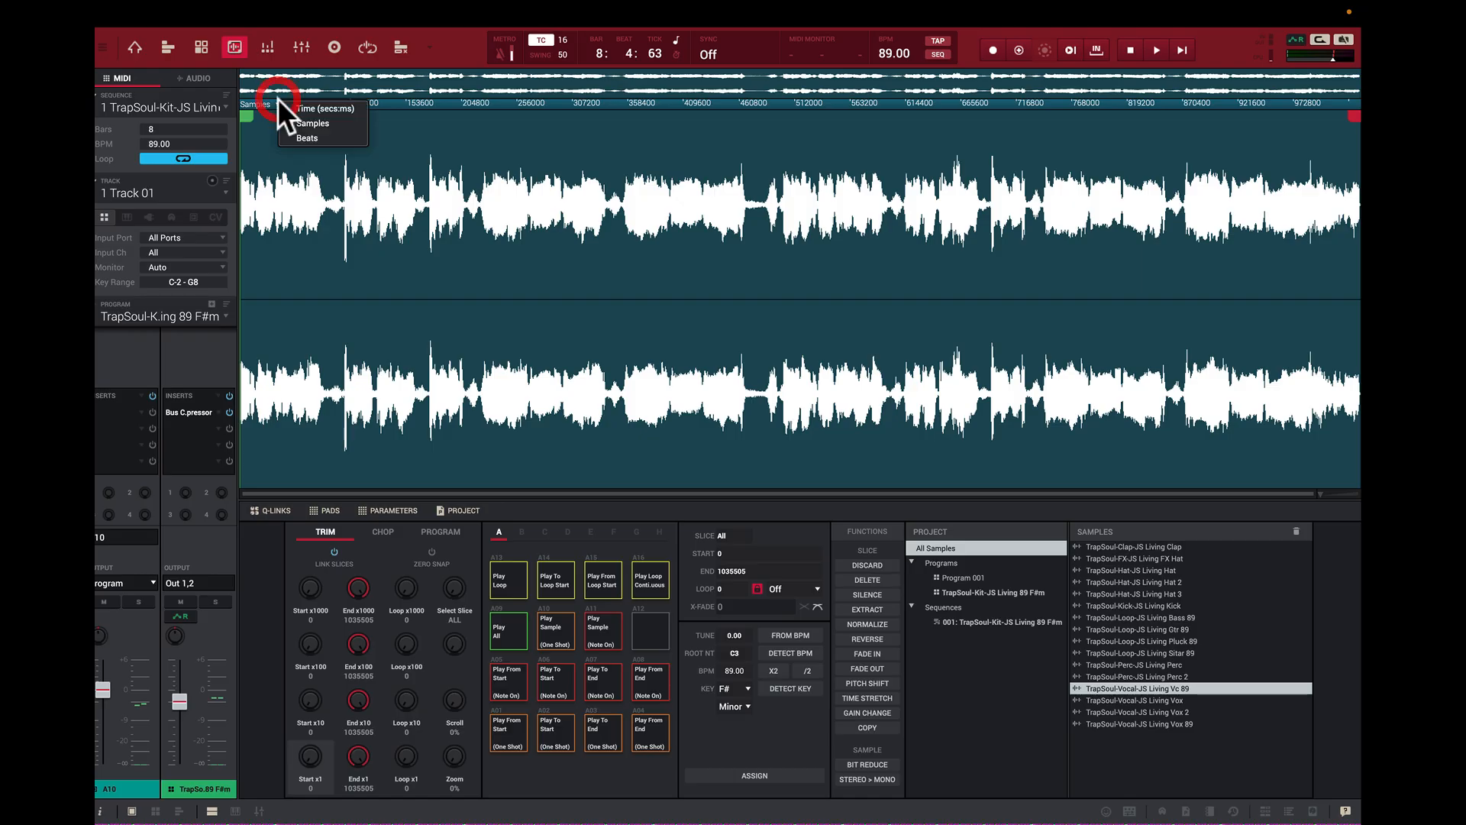
click(311, 136)
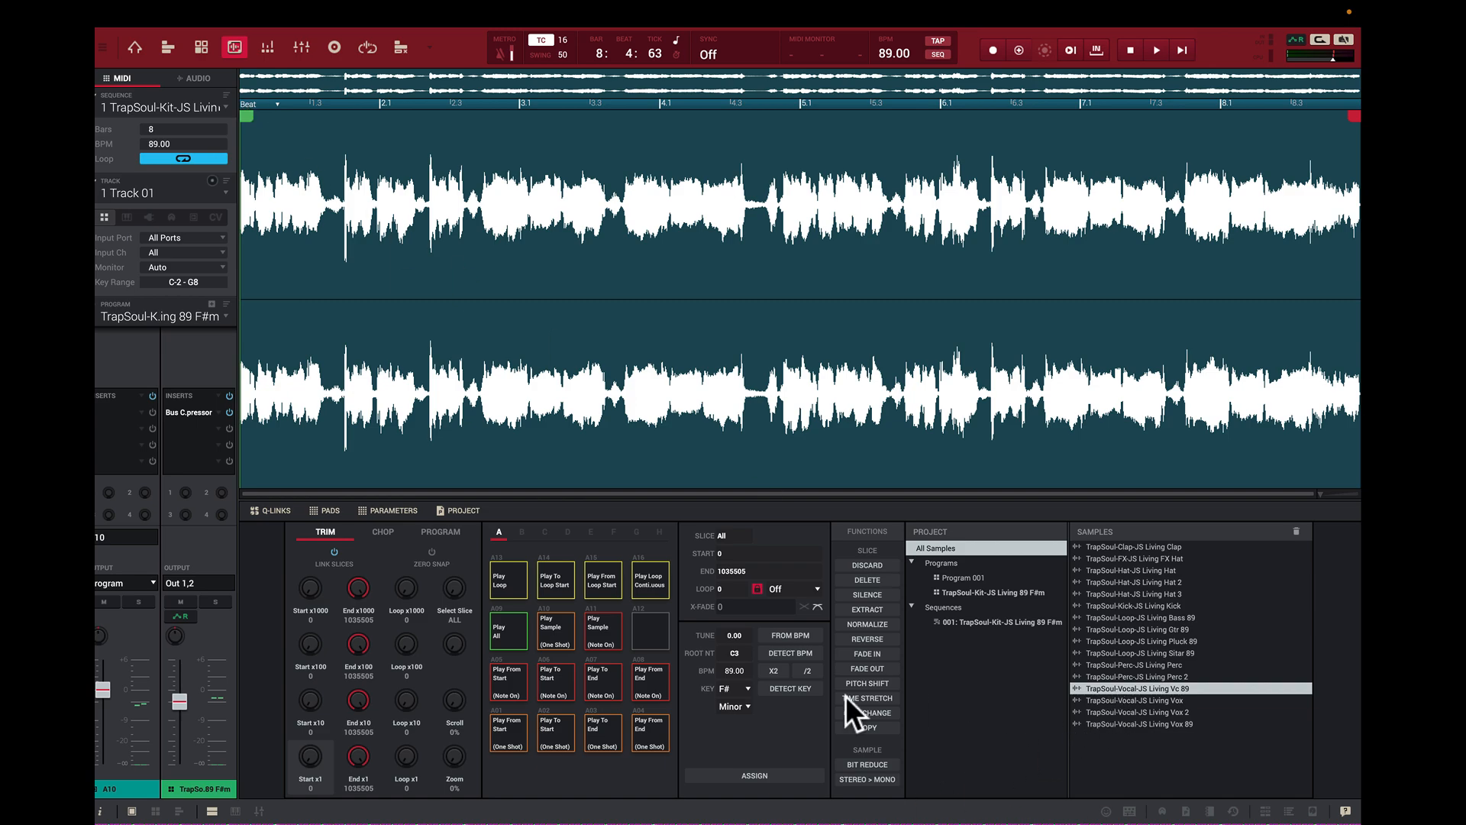
- Audition the whole vocal sample with the Play From Start pads in One Shot and Note On modes
click(521, 729)
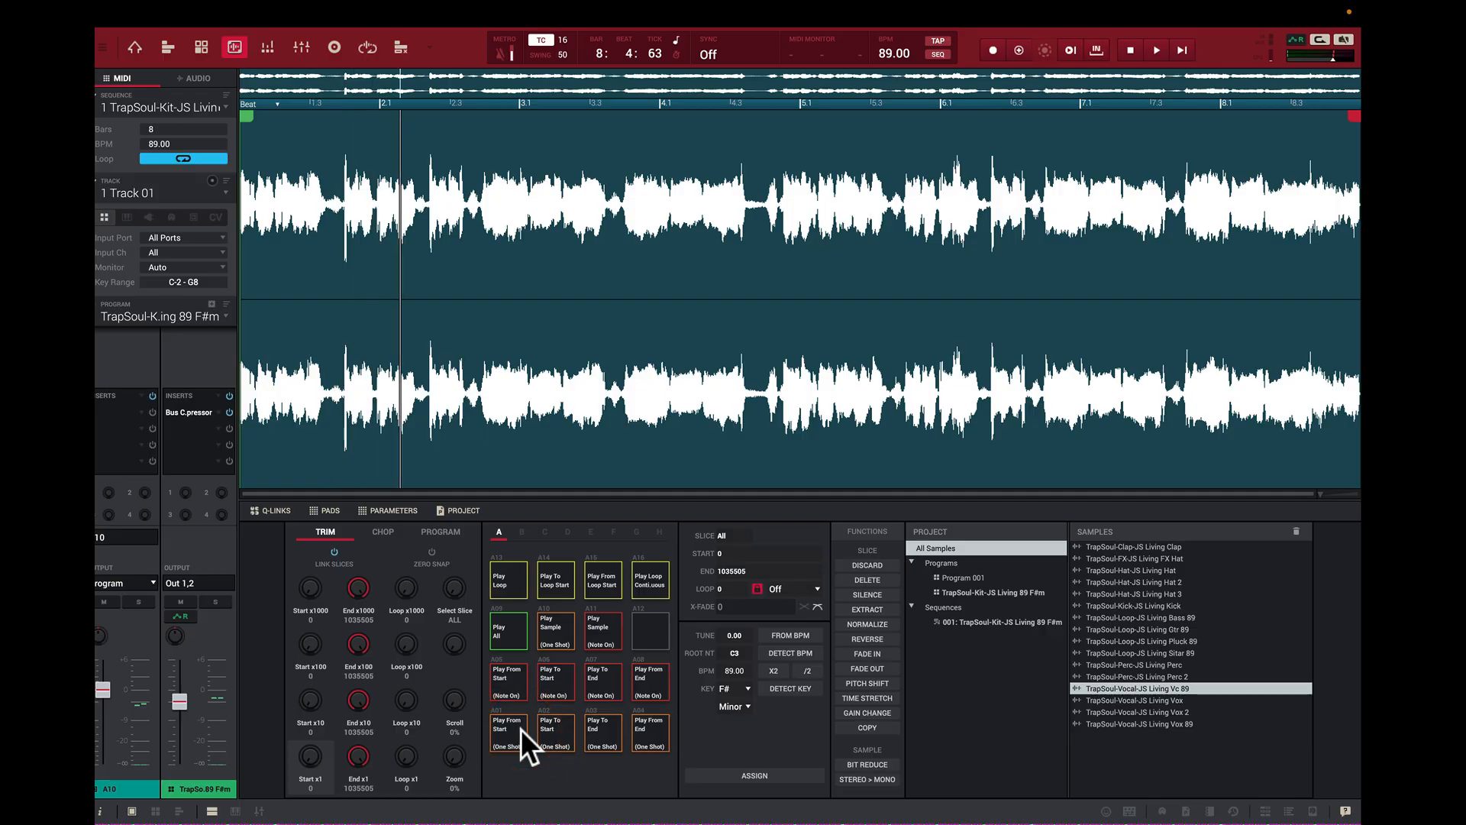
click(507, 679)
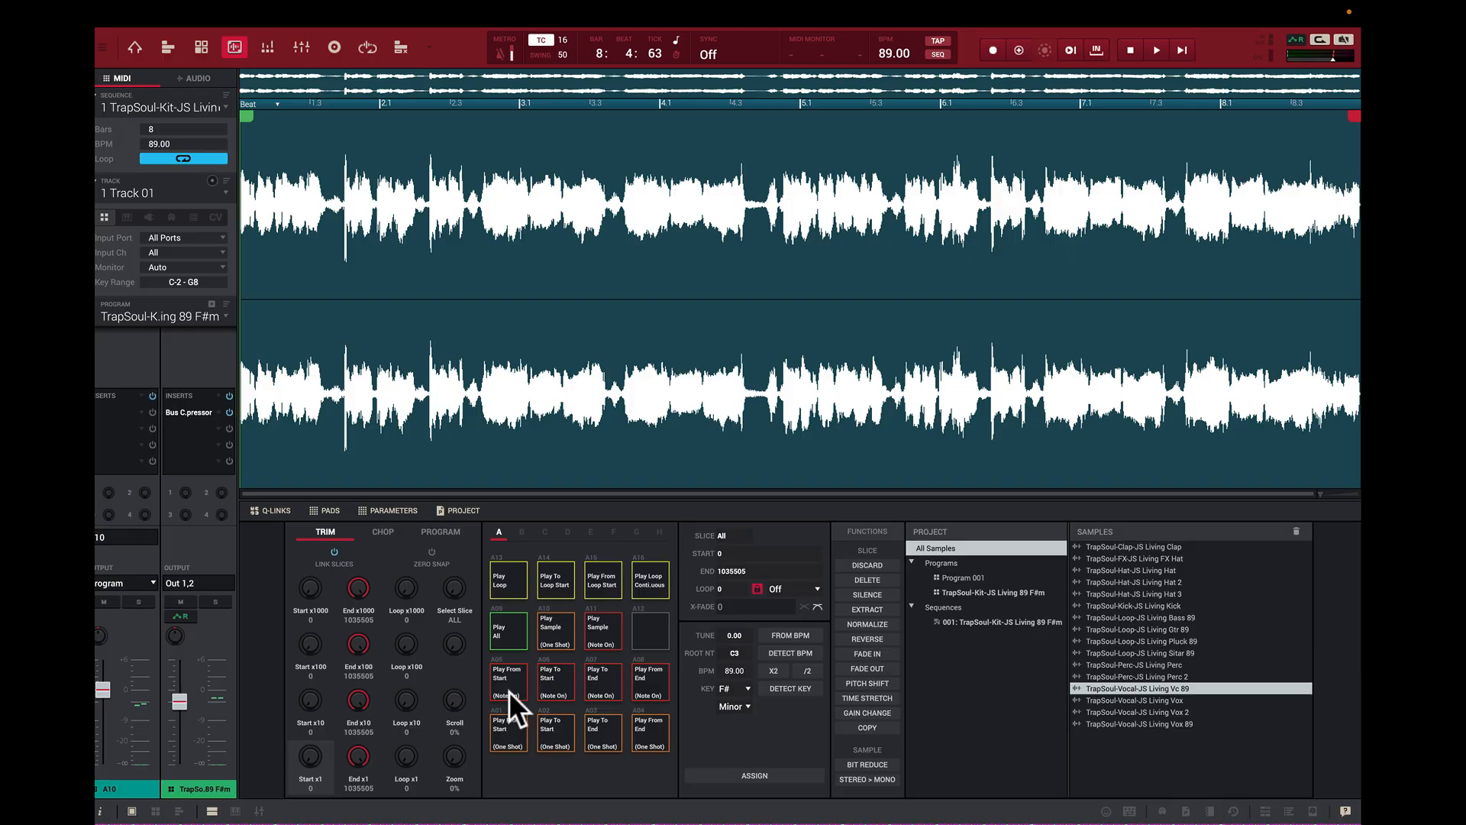
click(508, 691)
click(506, 733)
- Move the sample's start point to 127562, audition it with Play To Start (One Shot), and move the end point to 905897
drag(247, 112, 384, 126)
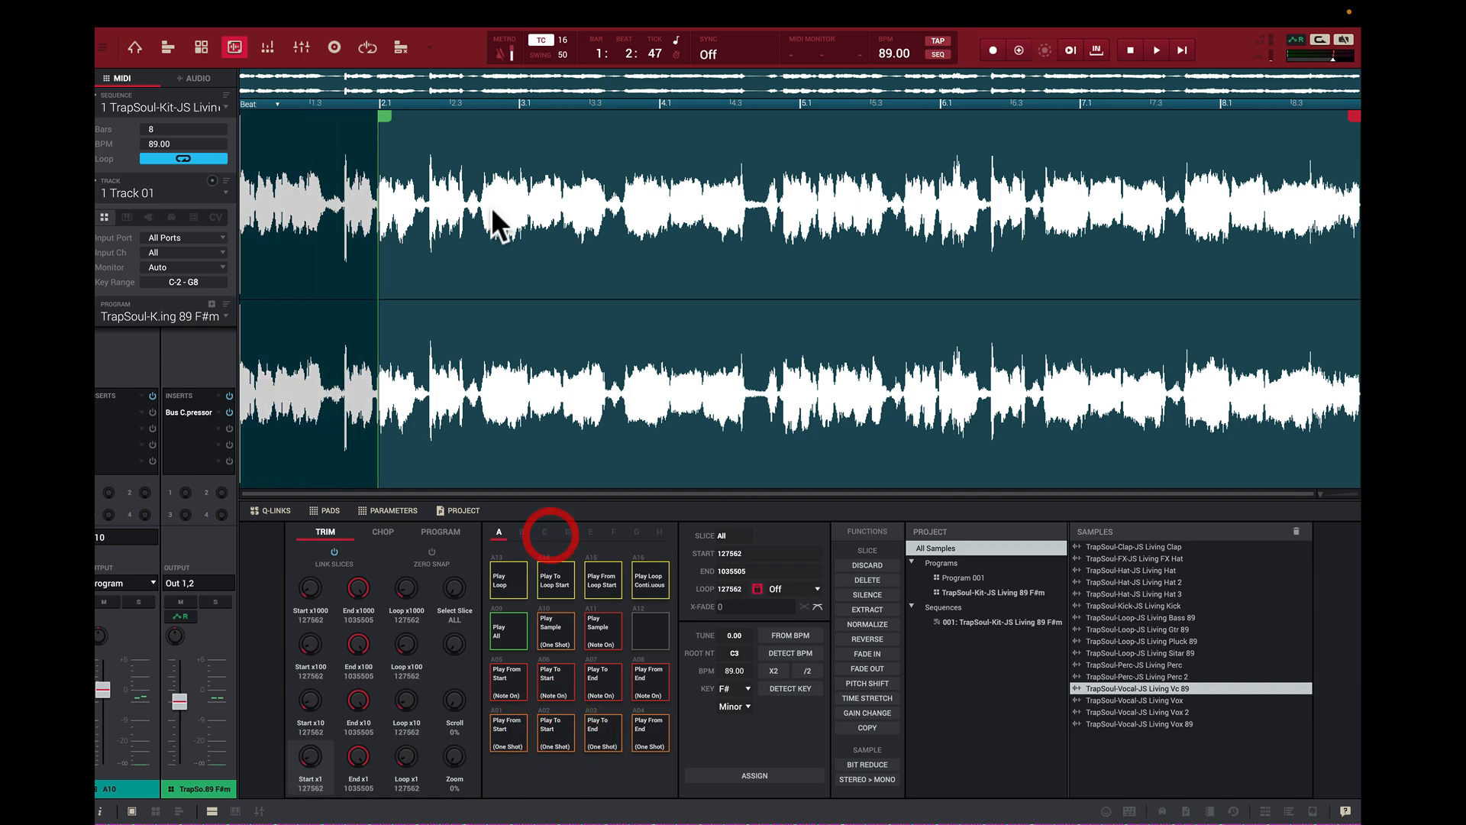
click(558, 723)
click(556, 730)
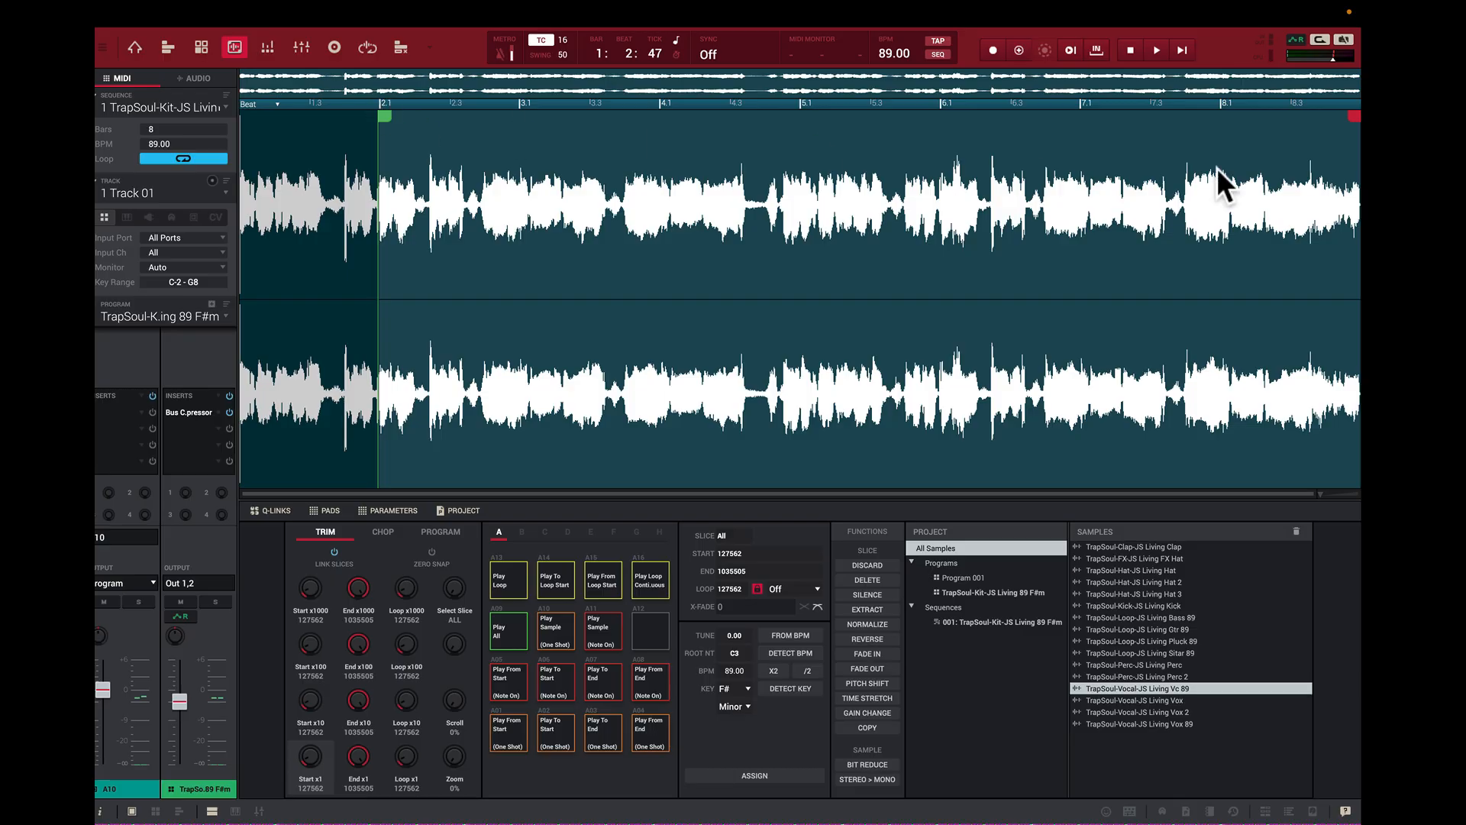
drag(1352, 112, 1219, 135)
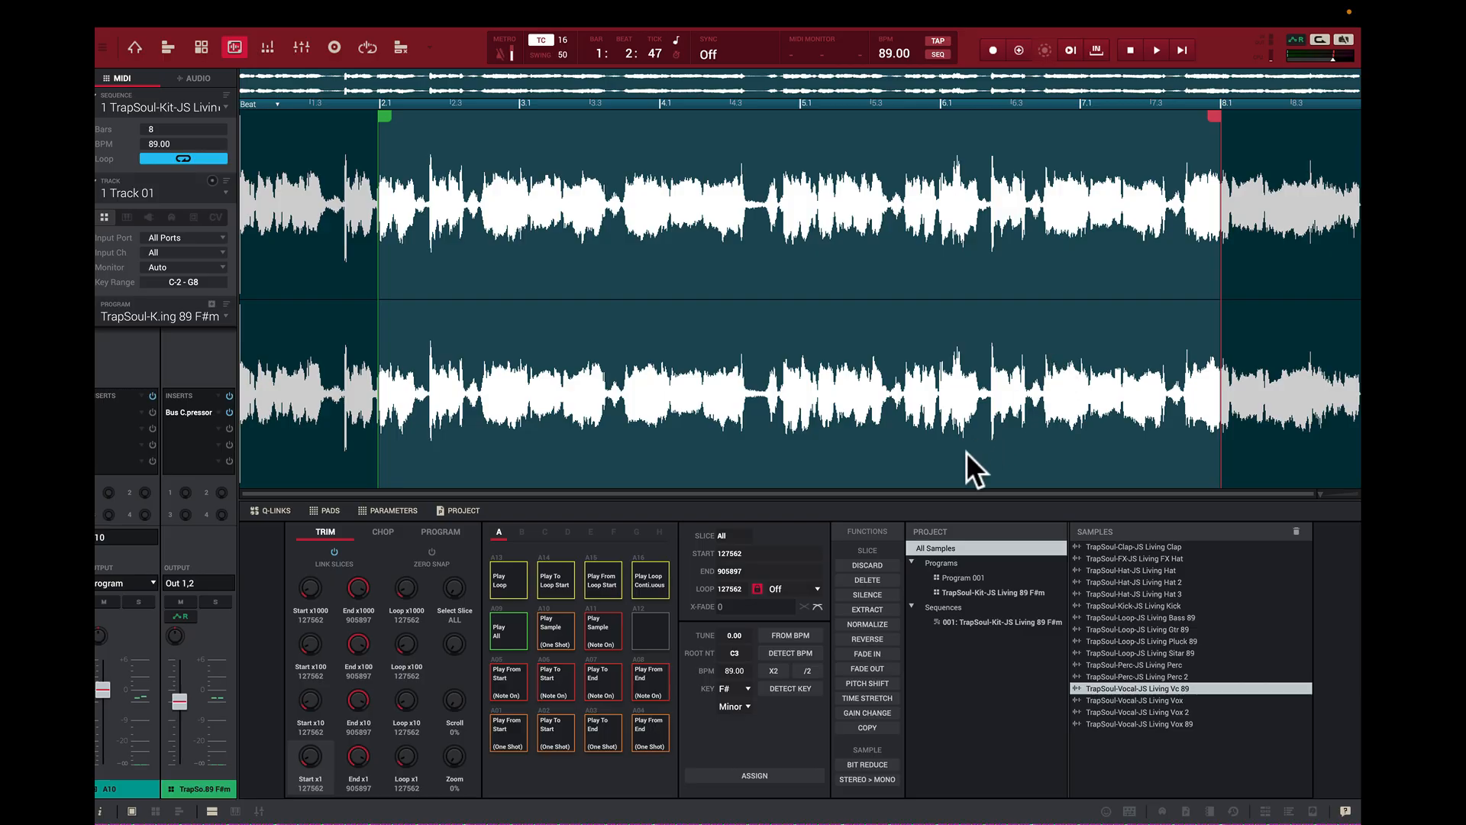
- Compare the One Shot and Note On versions of Play From Start by repeatedly triggering the trimmed sample
click(507, 731)
click(507, 730)
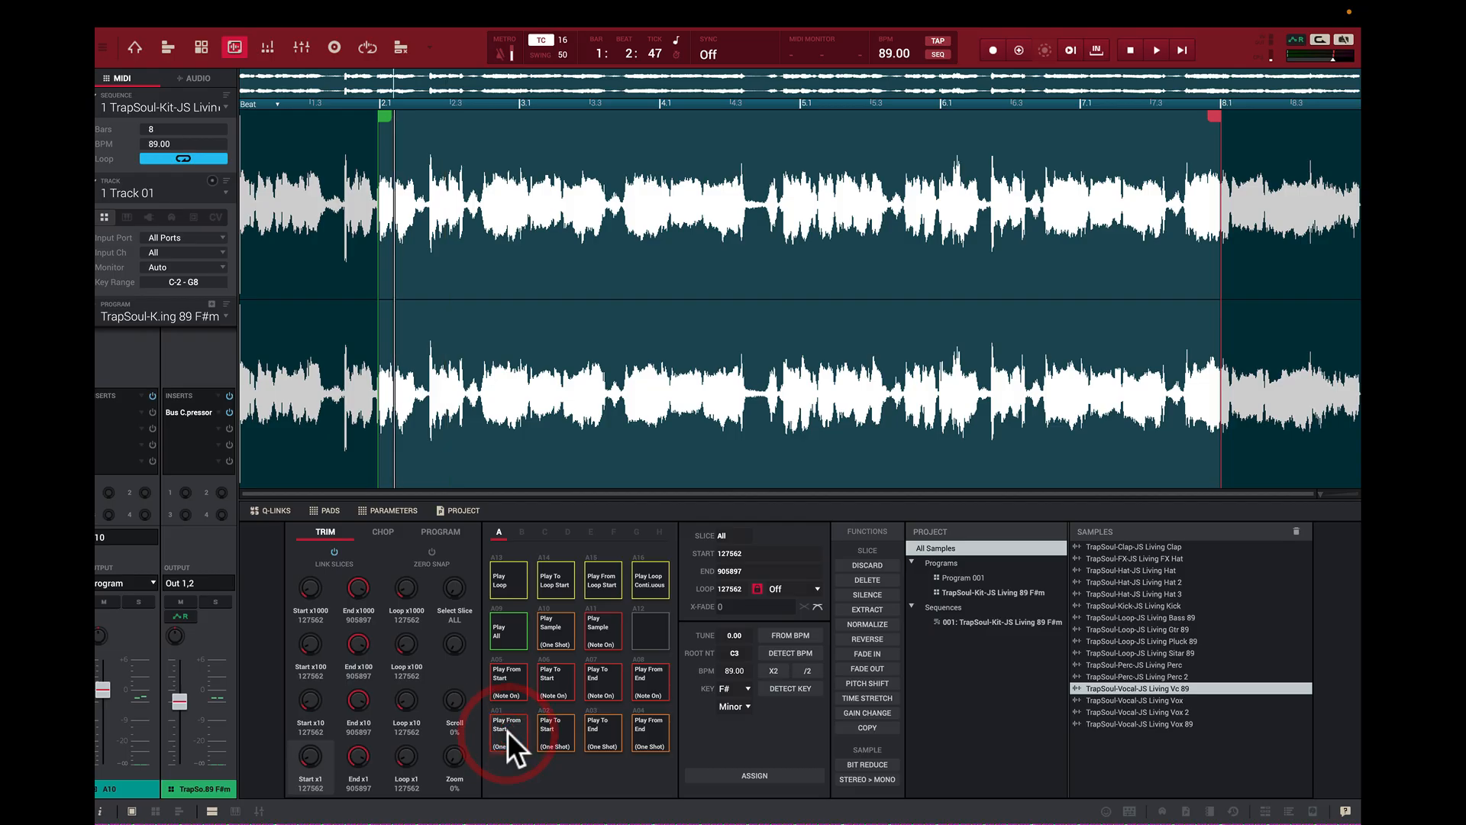
click(507, 731)
click(507, 731)
click(508, 732)
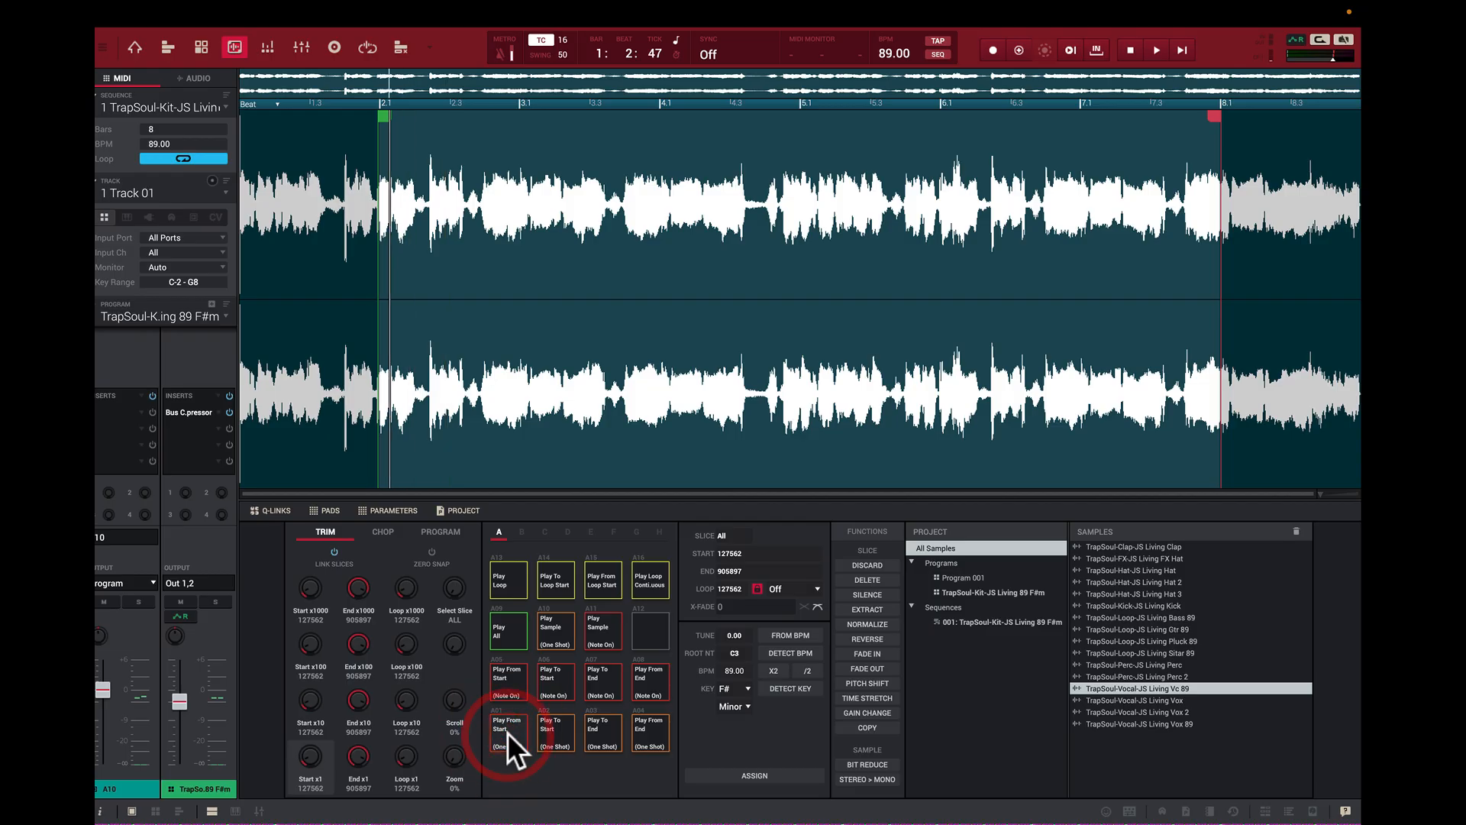
click(504, 690)
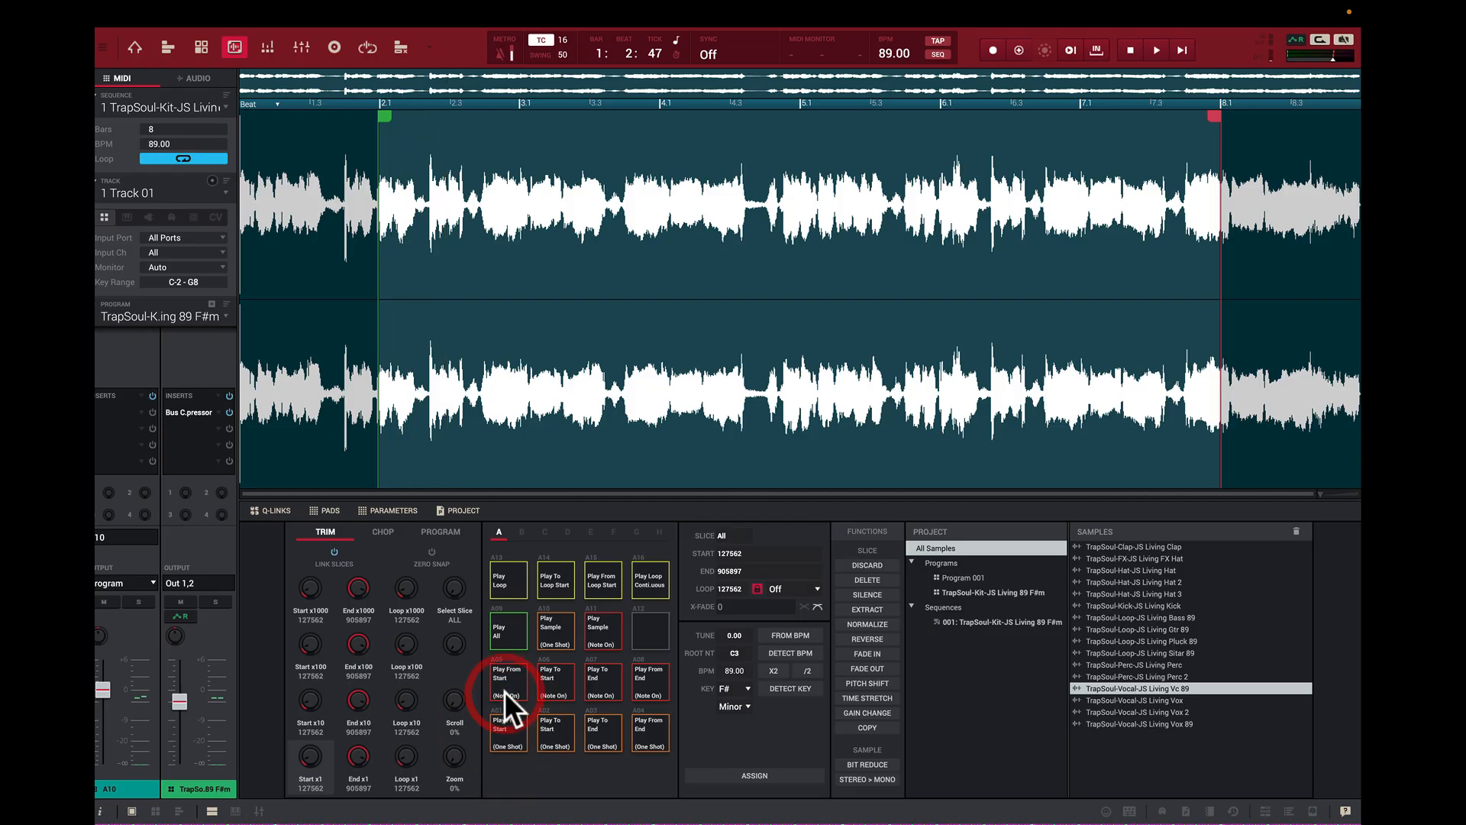
click(509, 733)
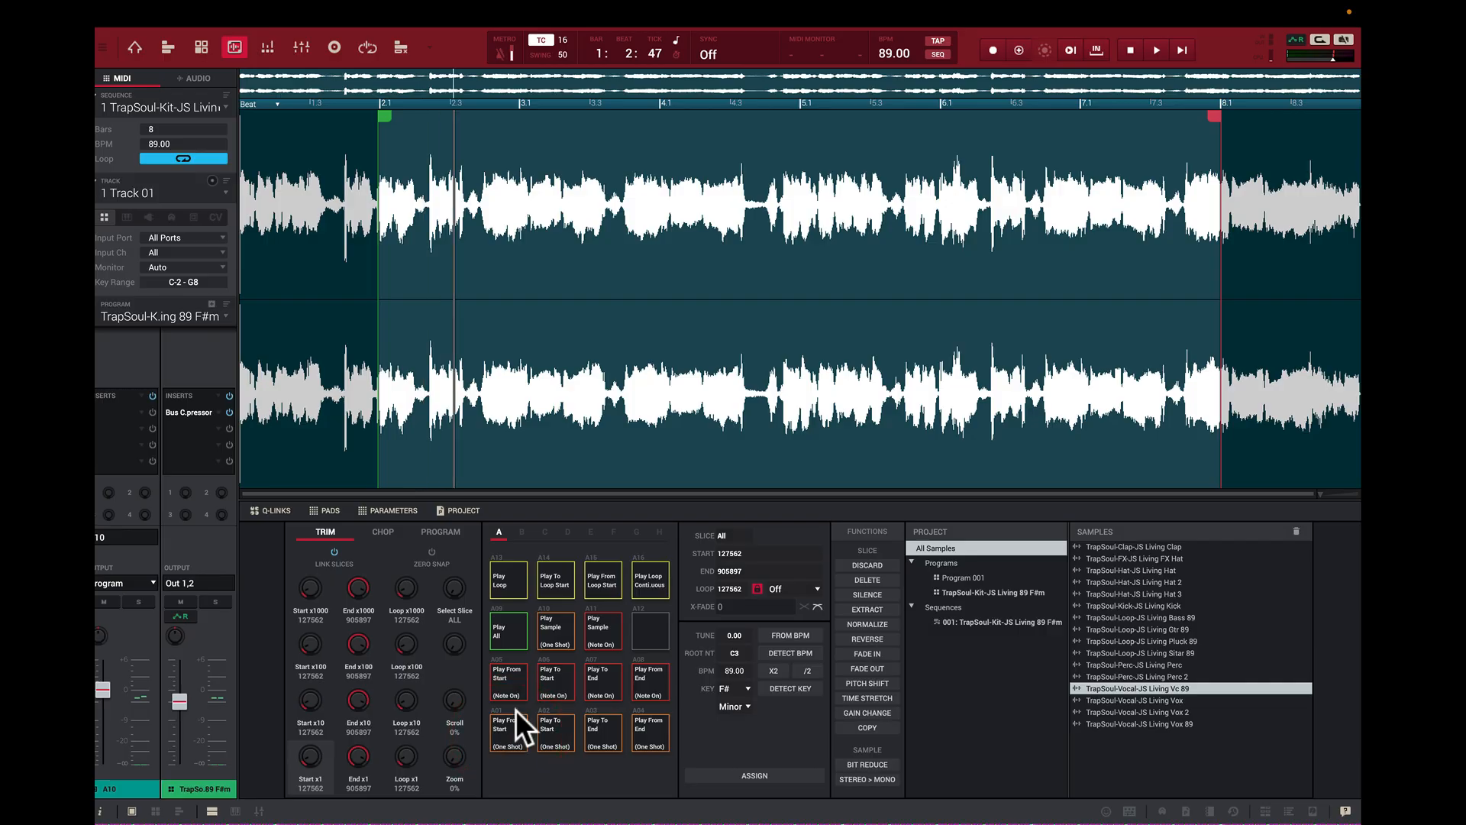
click(510, 689)
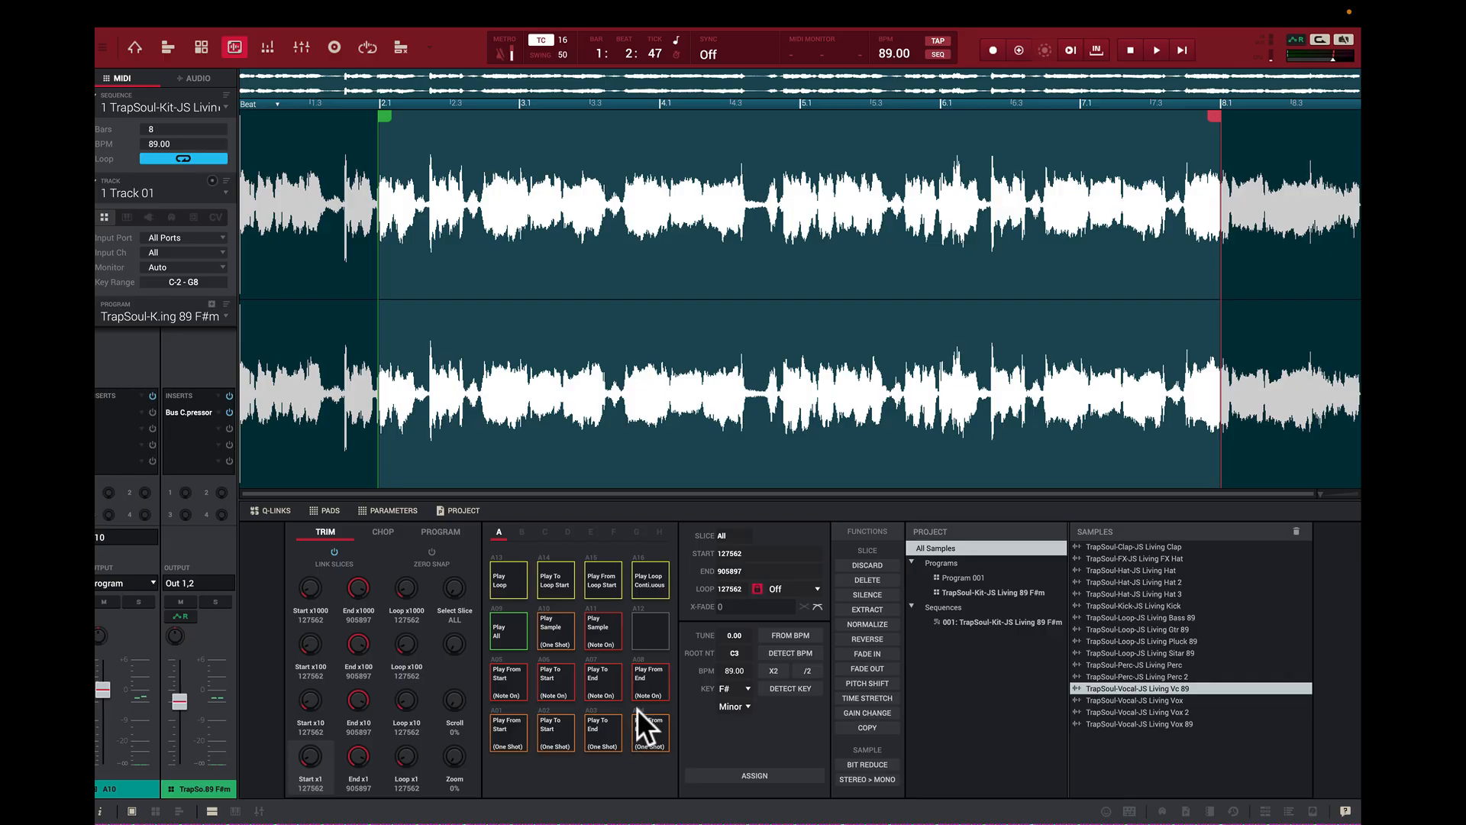
- Audition the sample with Play To End and Play From End in One Shot mode, and with Play From Start in Note On mode
click(602, 730)
click(644, 726)
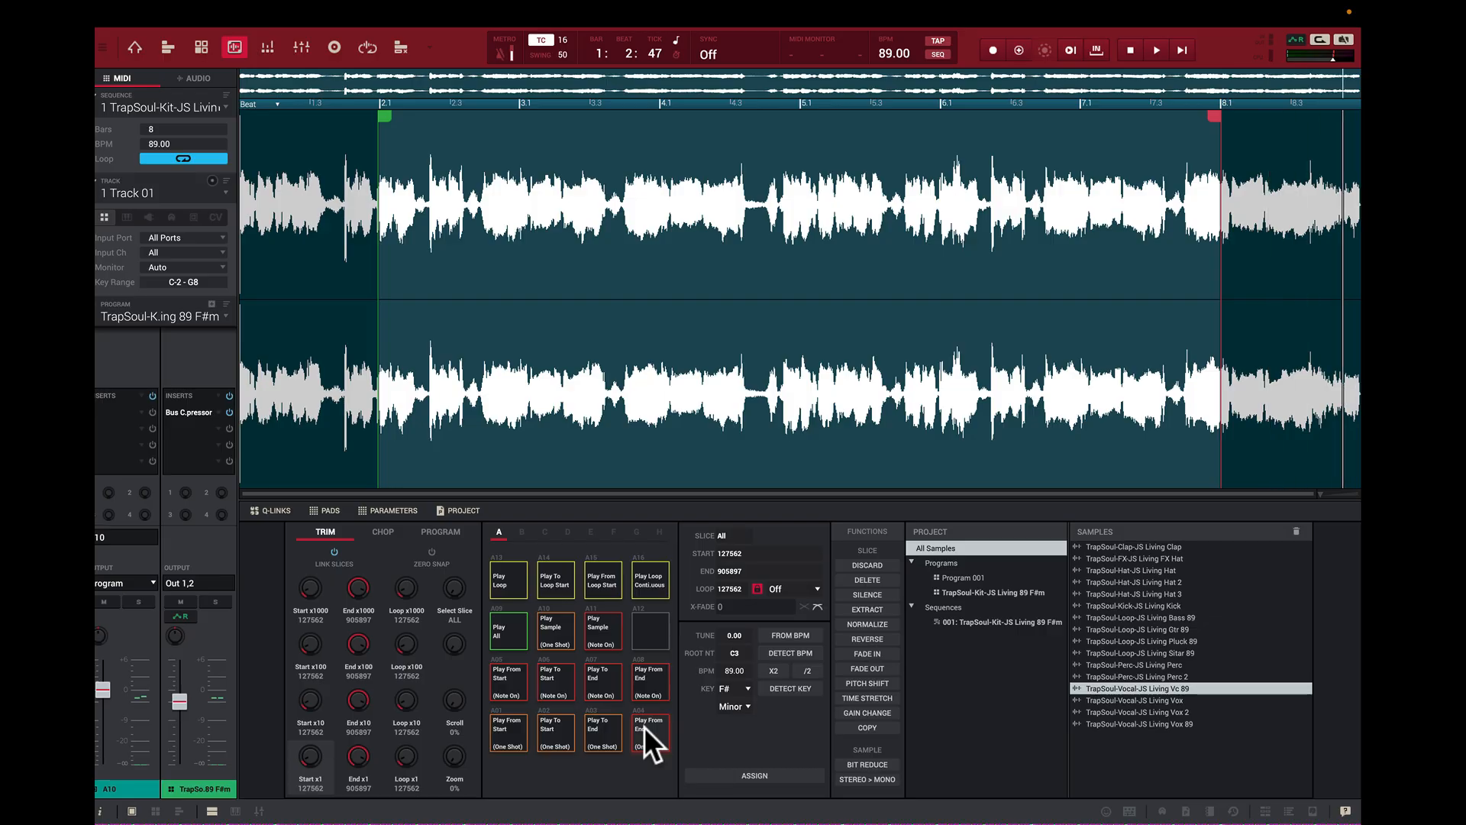
click(644, 726)
click(506, 686)
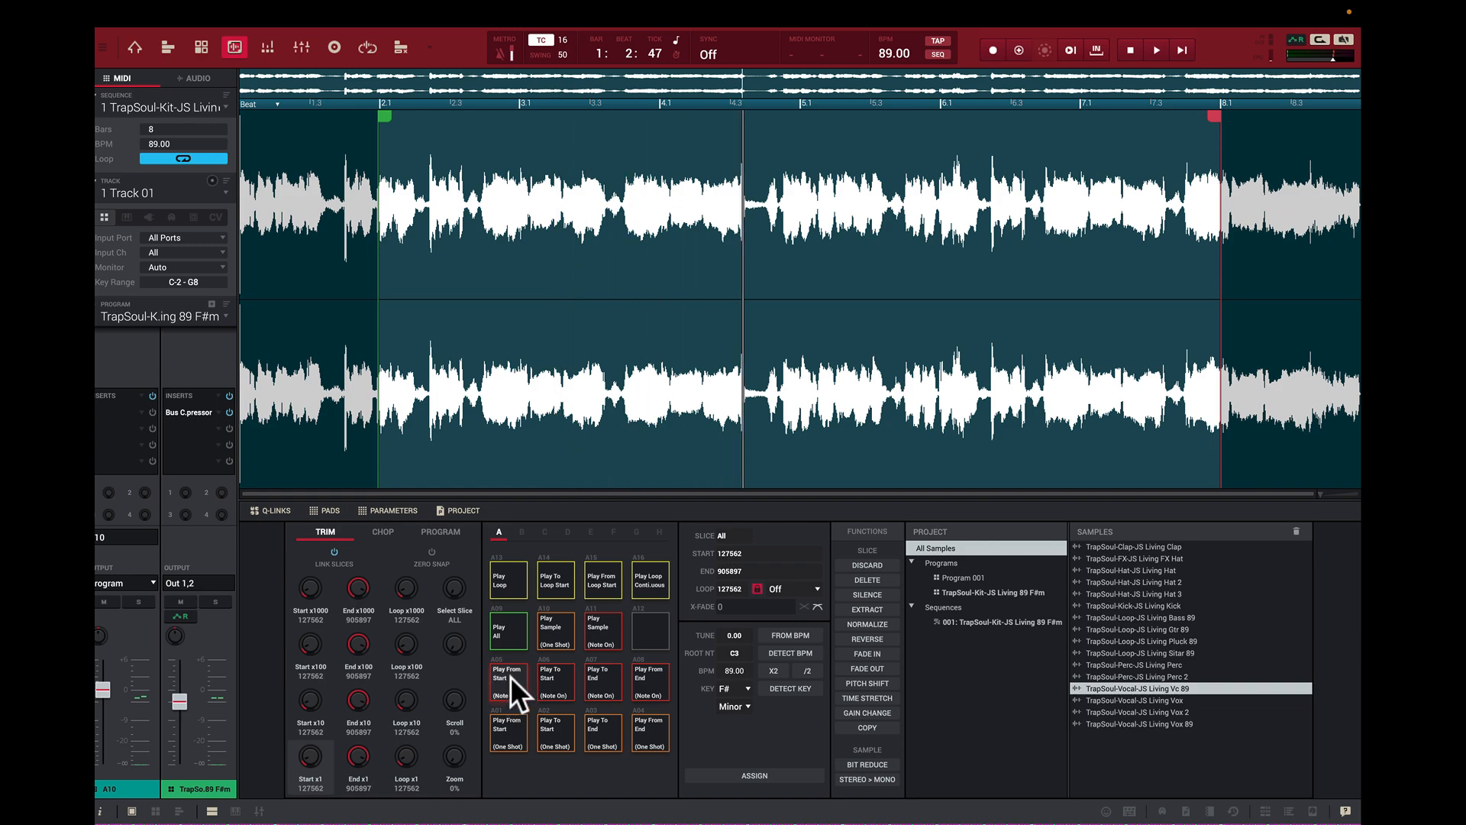
- Audition the sample with the Note On versions of Play From Start, Play To Start, Play To End and Play From End
drag(511, 677, 512, 730)
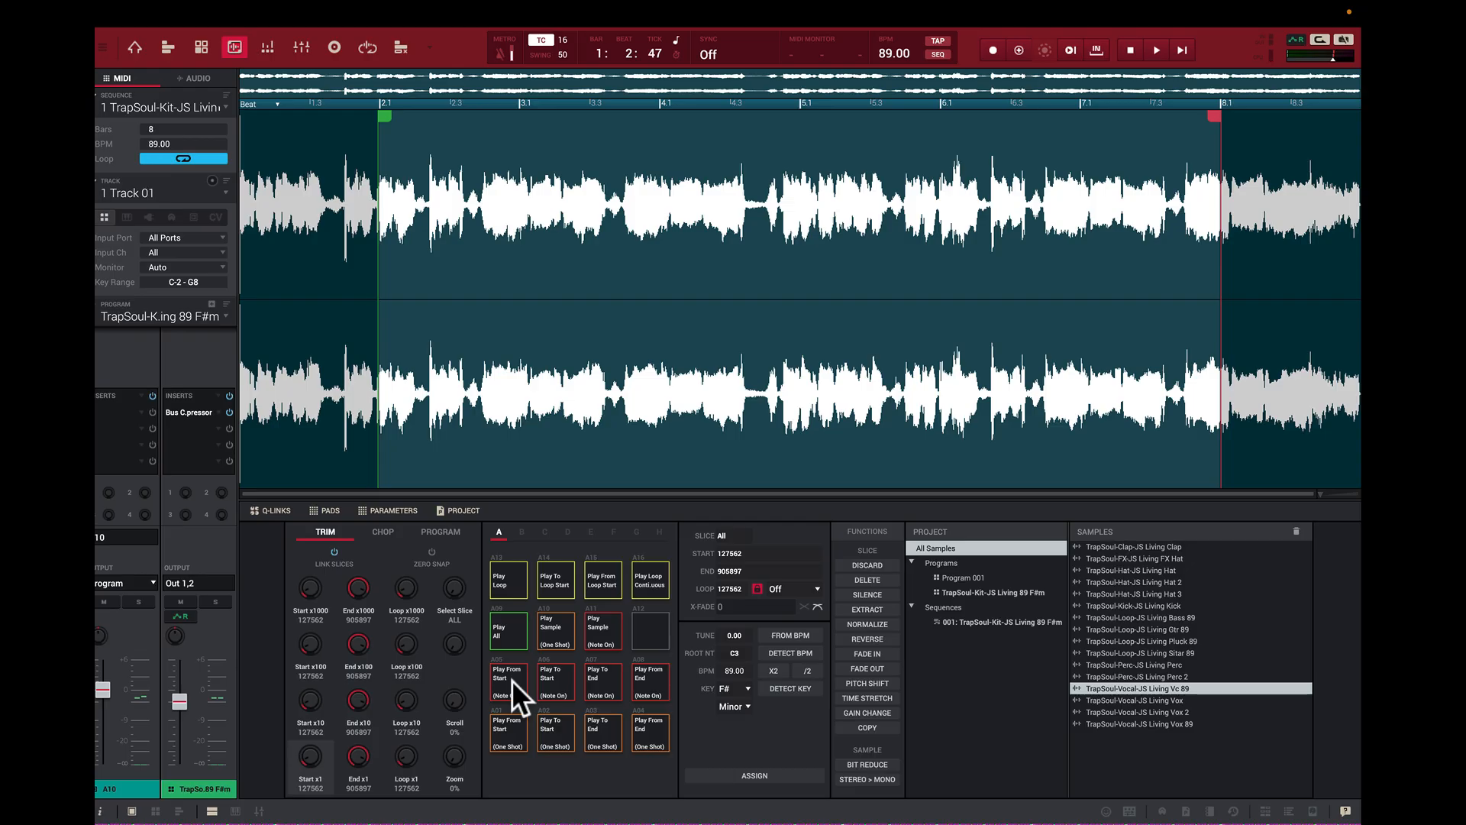
click(648, 690)
click(511, 675)
click(554, 679)
click(592, 685)
- Audition the vocal with Play All, and compare the One Shot and Note On versions of Play Sample
click(506, 629)
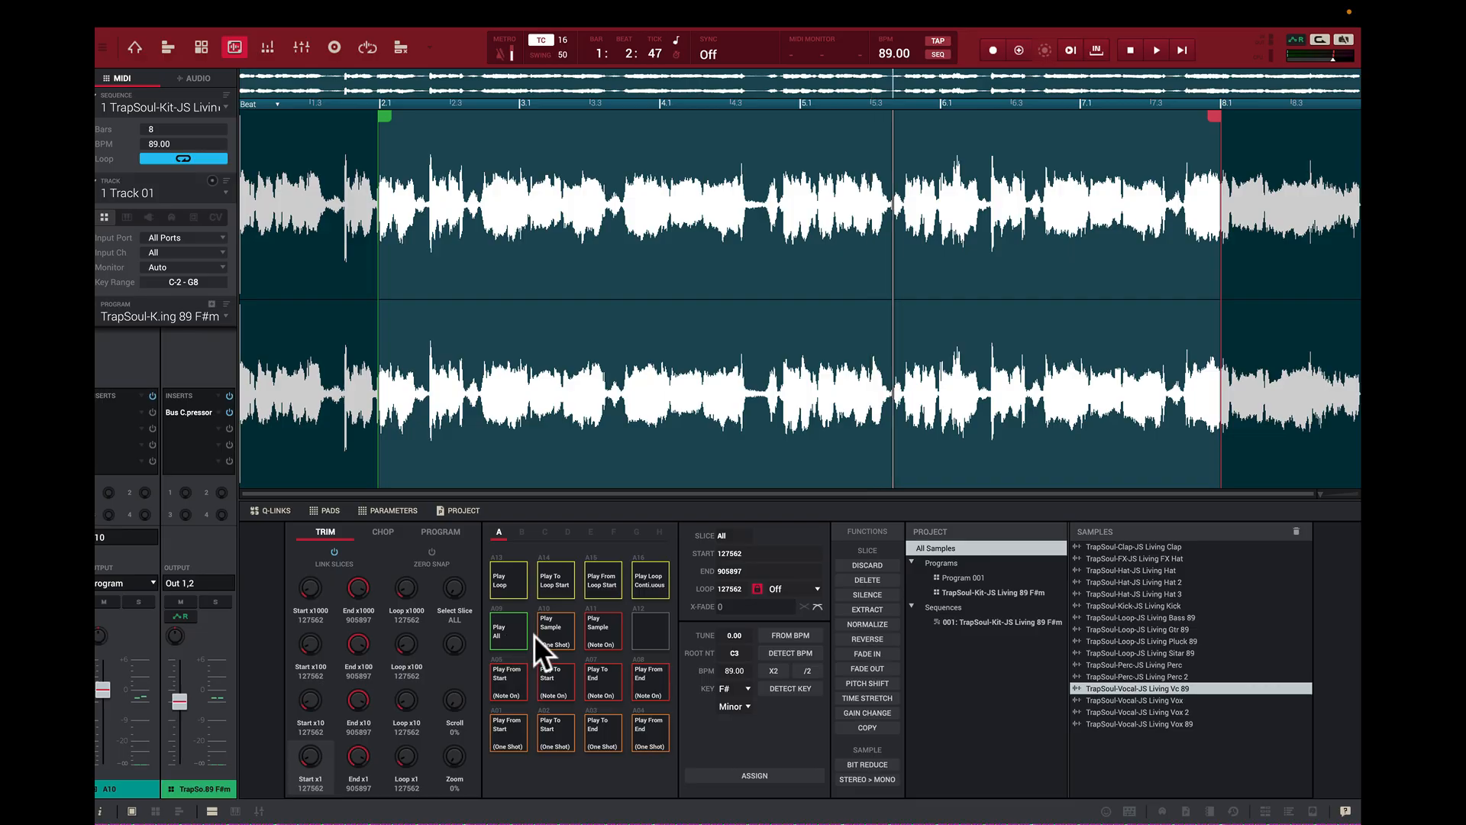
click(598, 635)
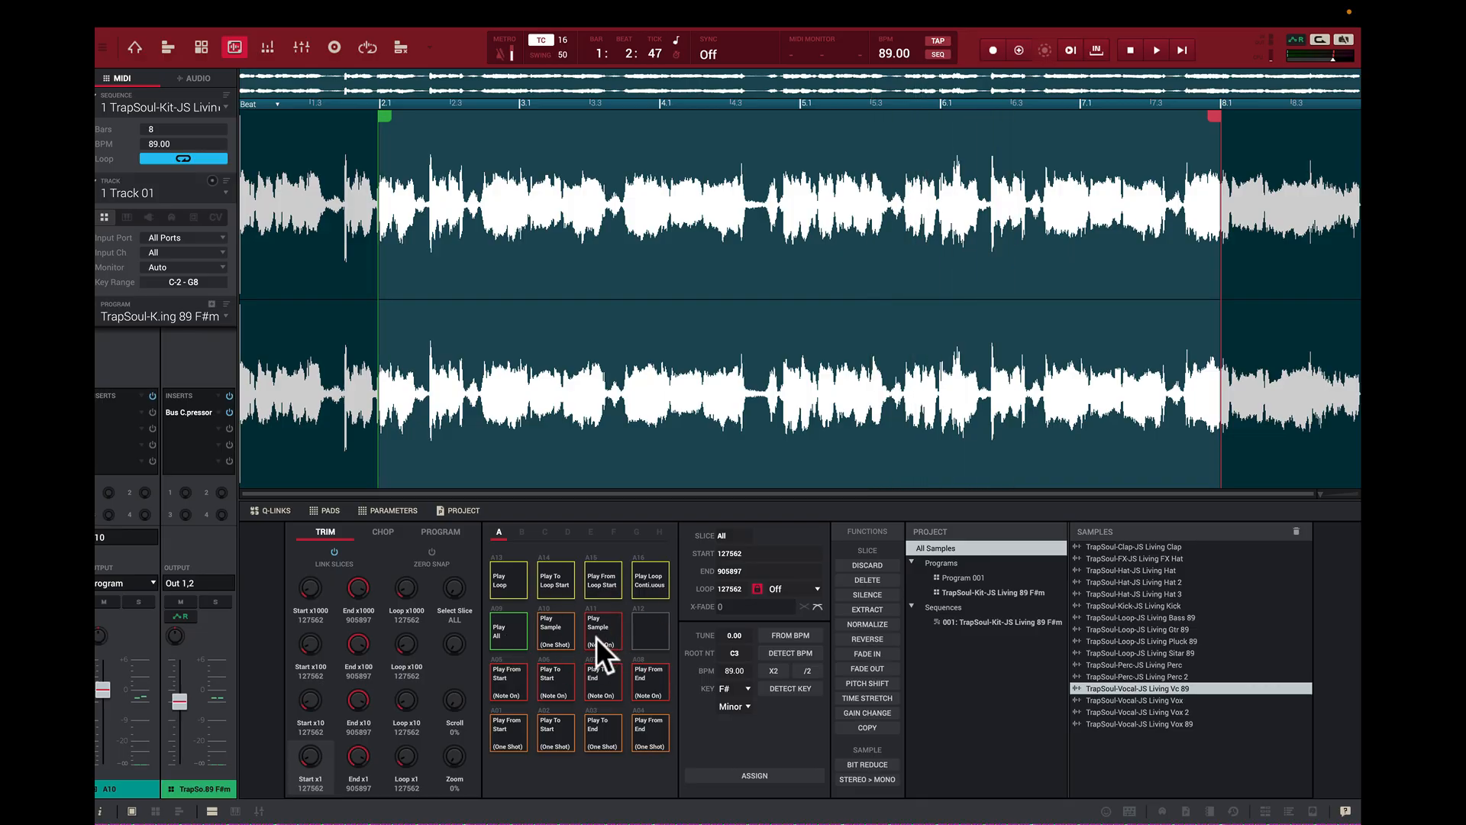
click(552, 630)
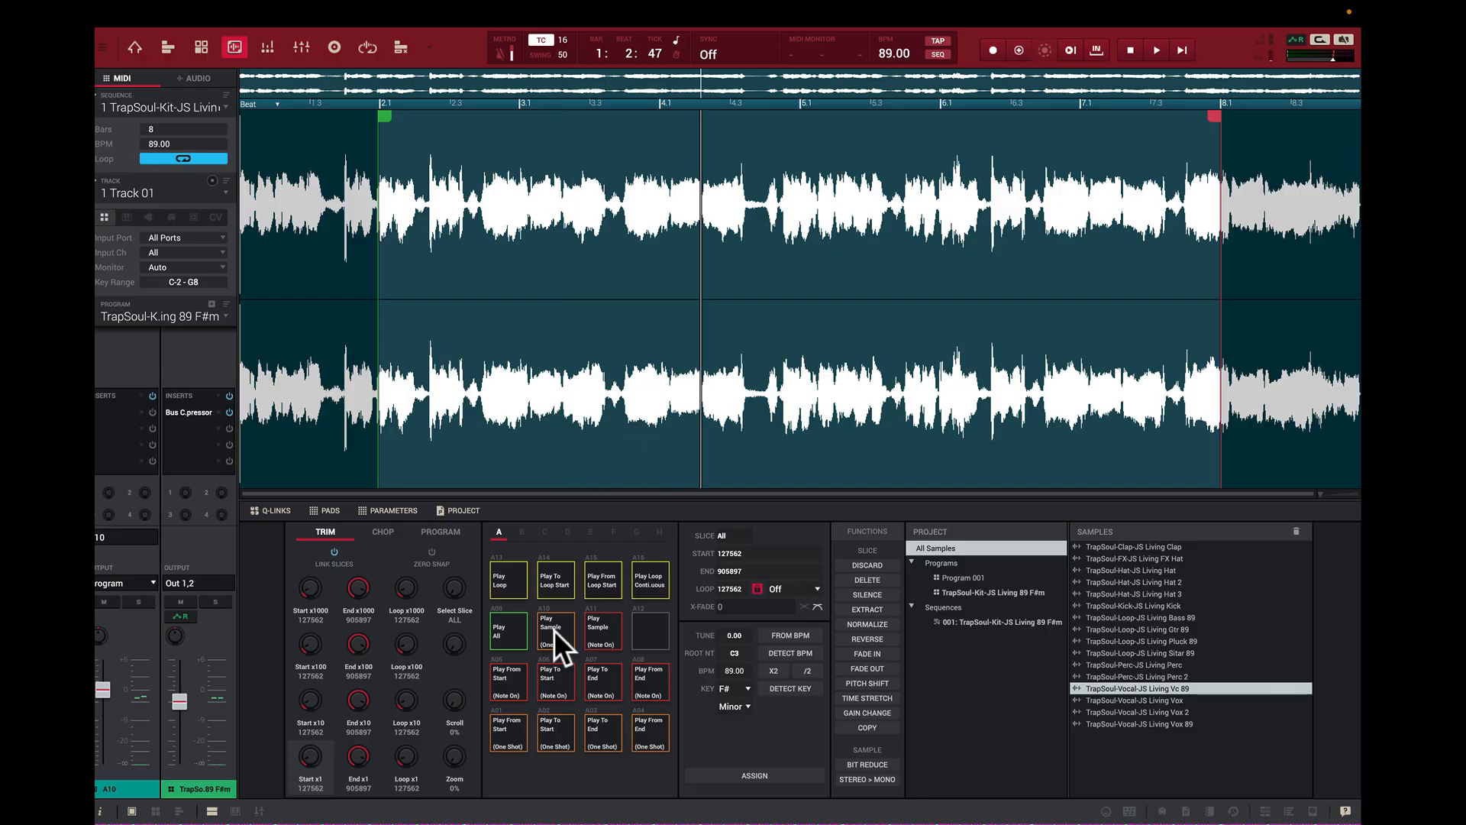
click(553, 630)
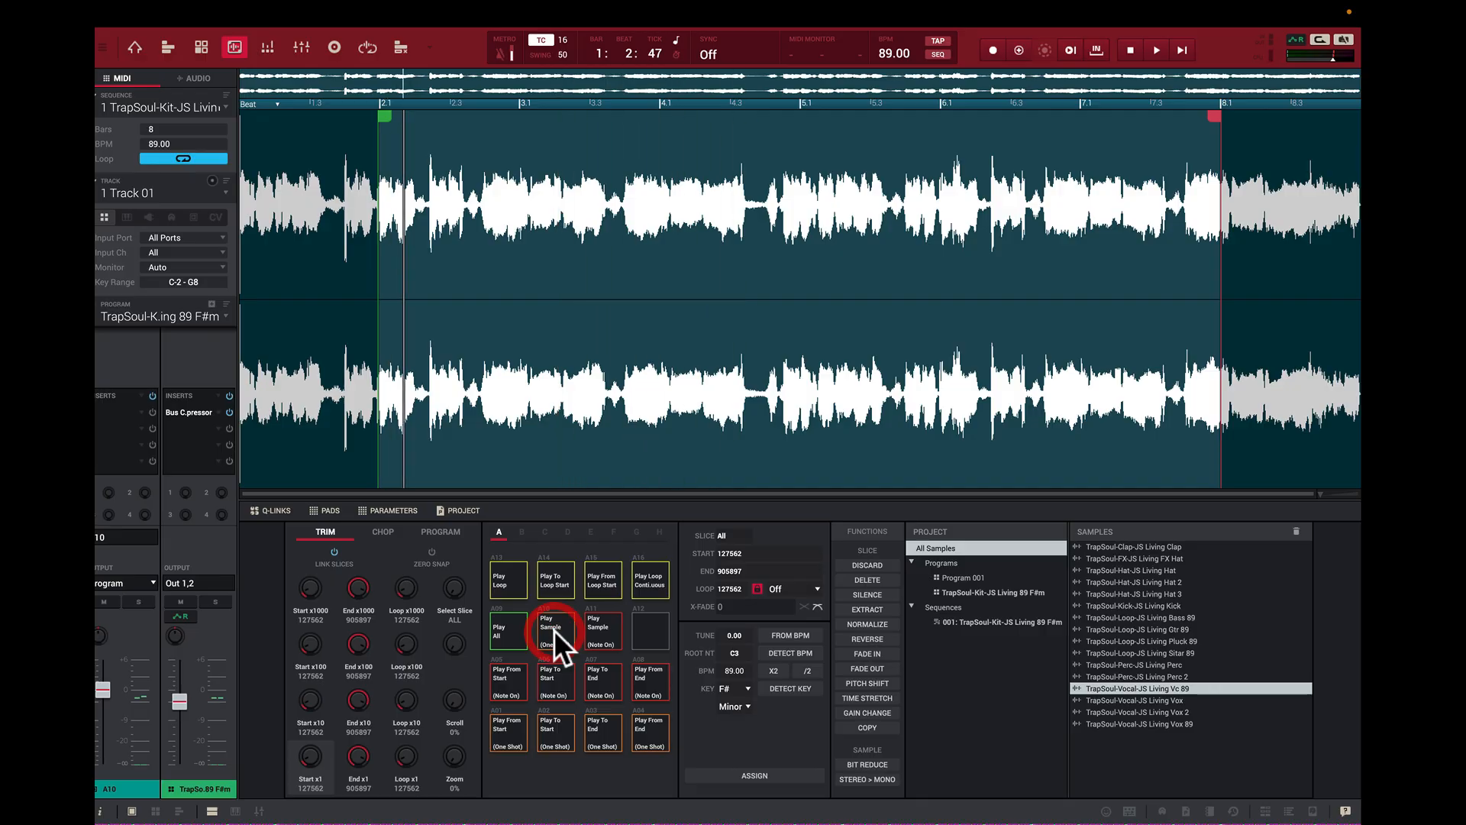
click(602, 634)
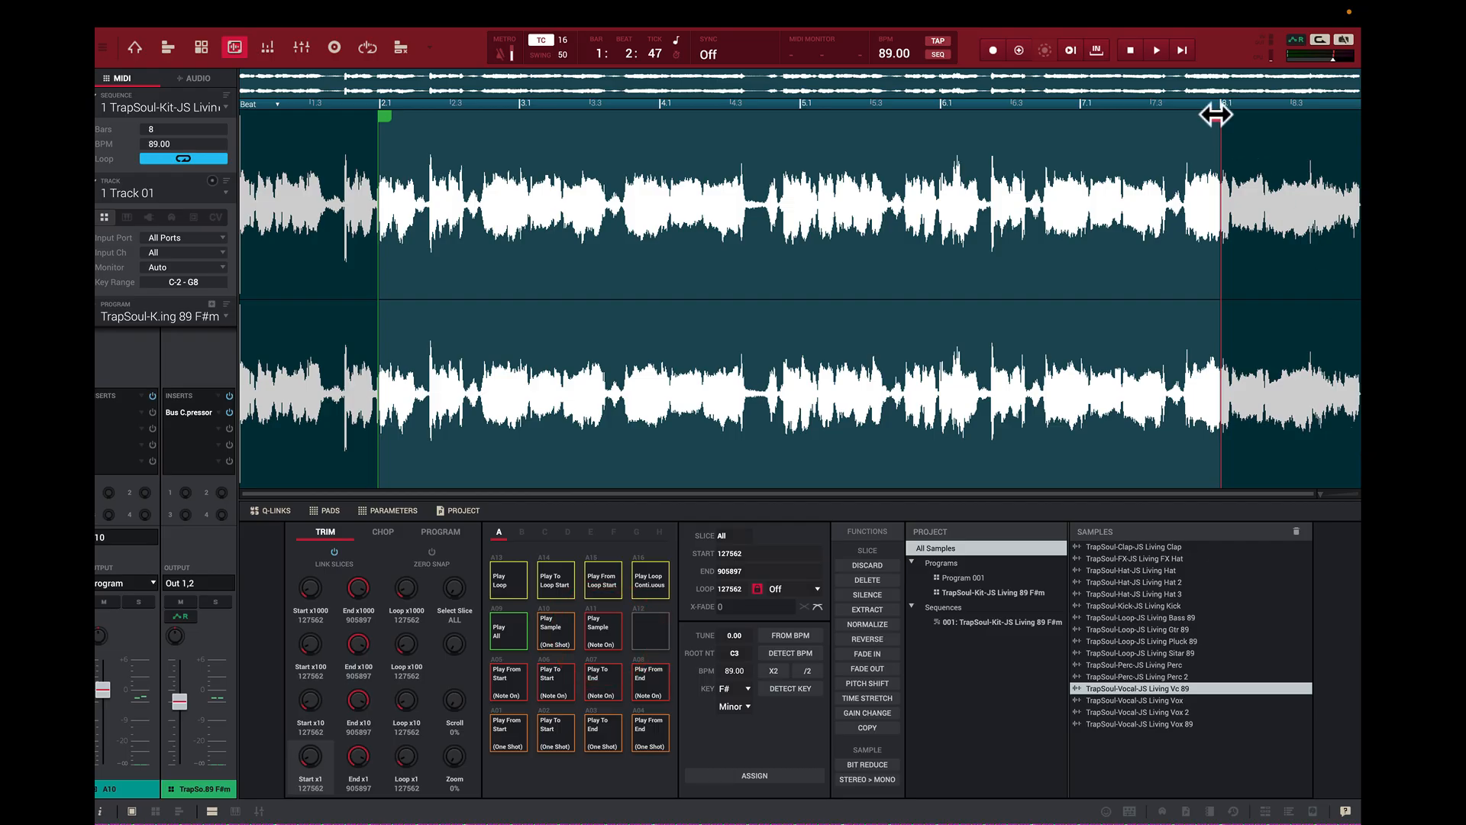
- Move the sample's end point to 349943 and audition the shortened region with Play Sample in One Shot and Note On modes
mouse_move(1215, 115)
mouse_down()
mouse_move(1112, 134)
mouse_move(615, 161)
mouse_up()
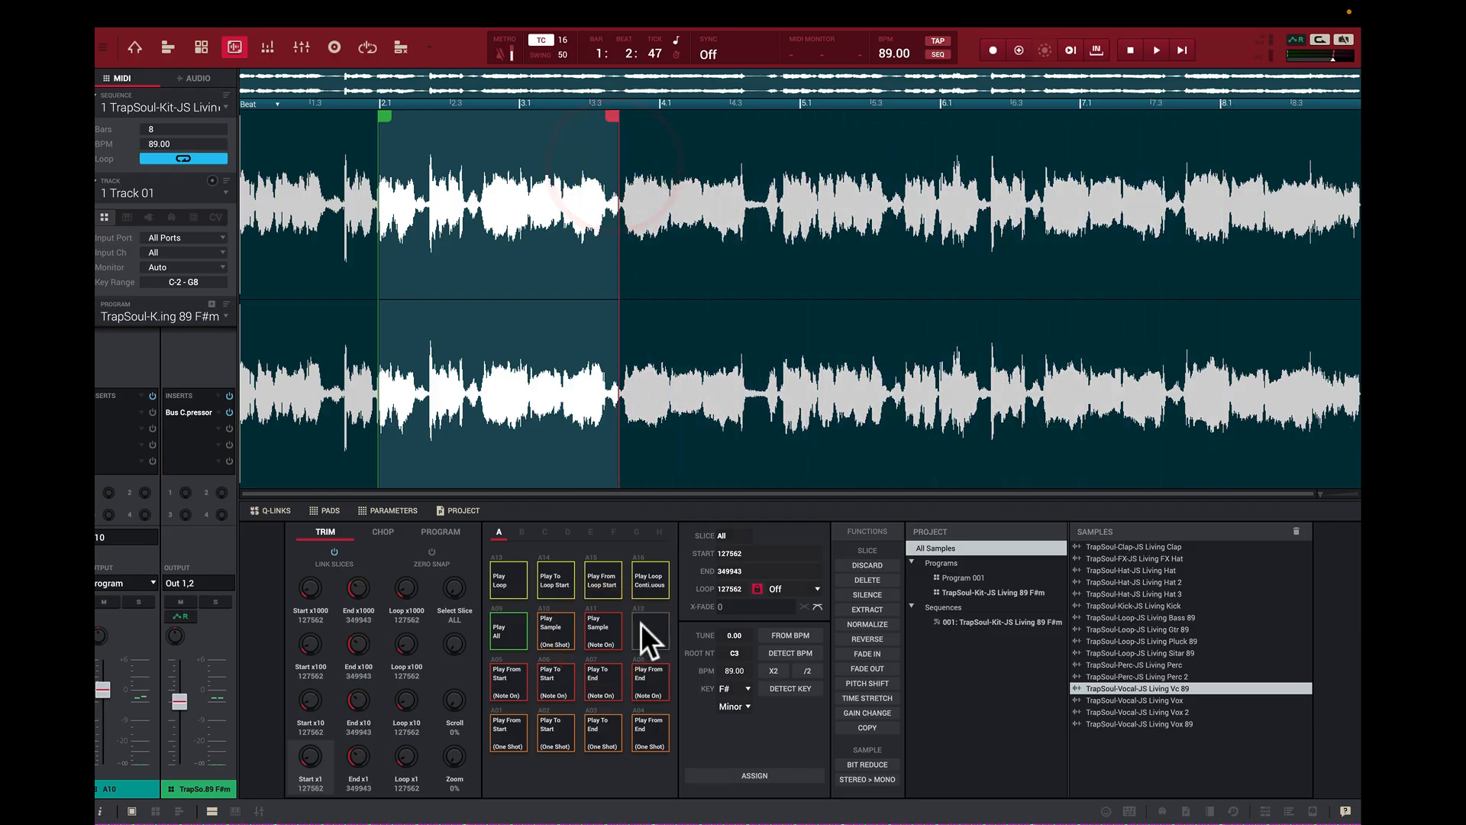
click(553, 644)
click(599, 635)
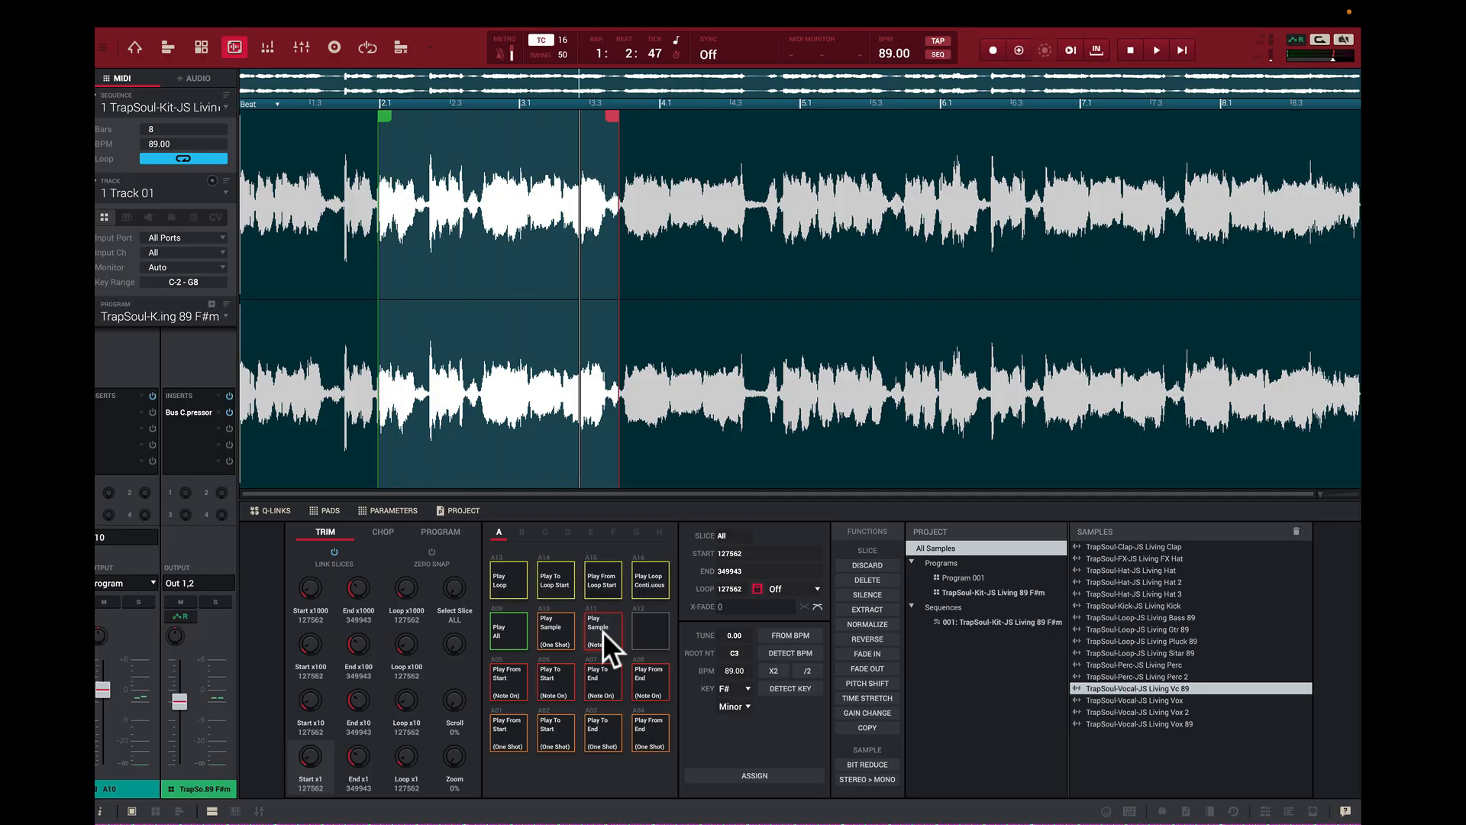
click(598, 628)
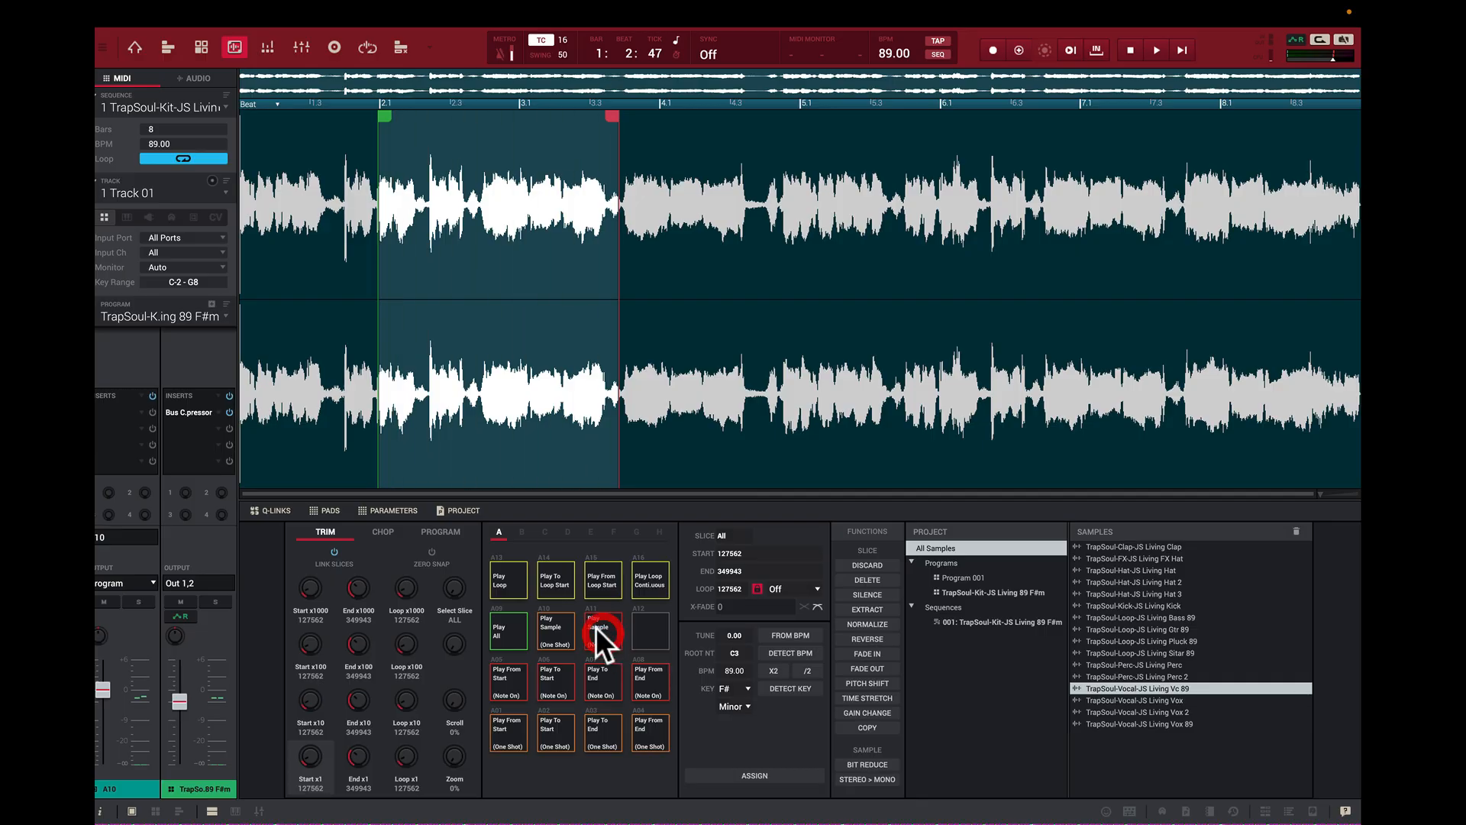
- Audition the shortened region repeatedly with the Play Loop pad
click(511, 587)
click(500, 593)
click(500, 593)
click(501, 592)
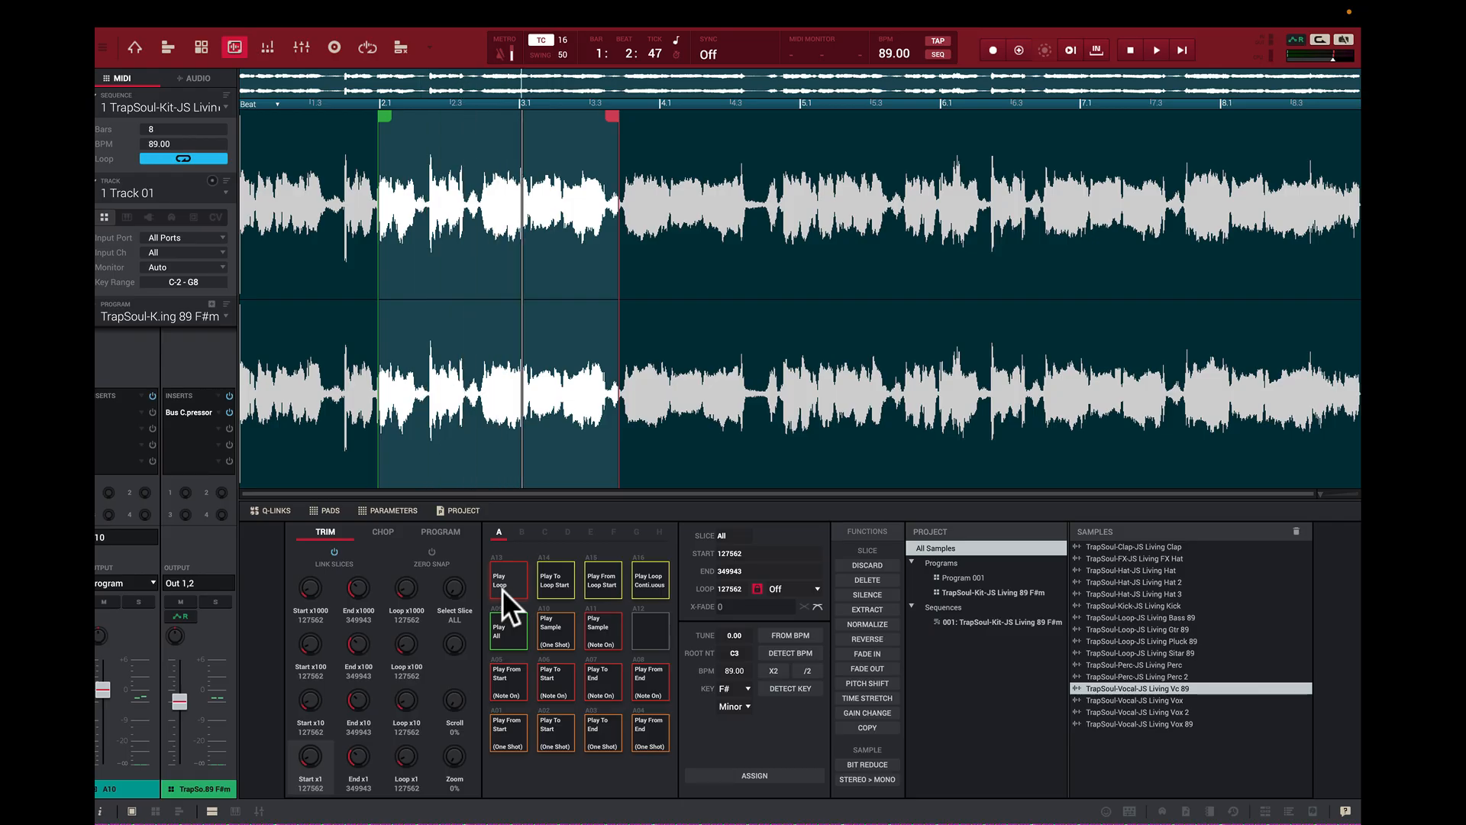
click(502, 589)
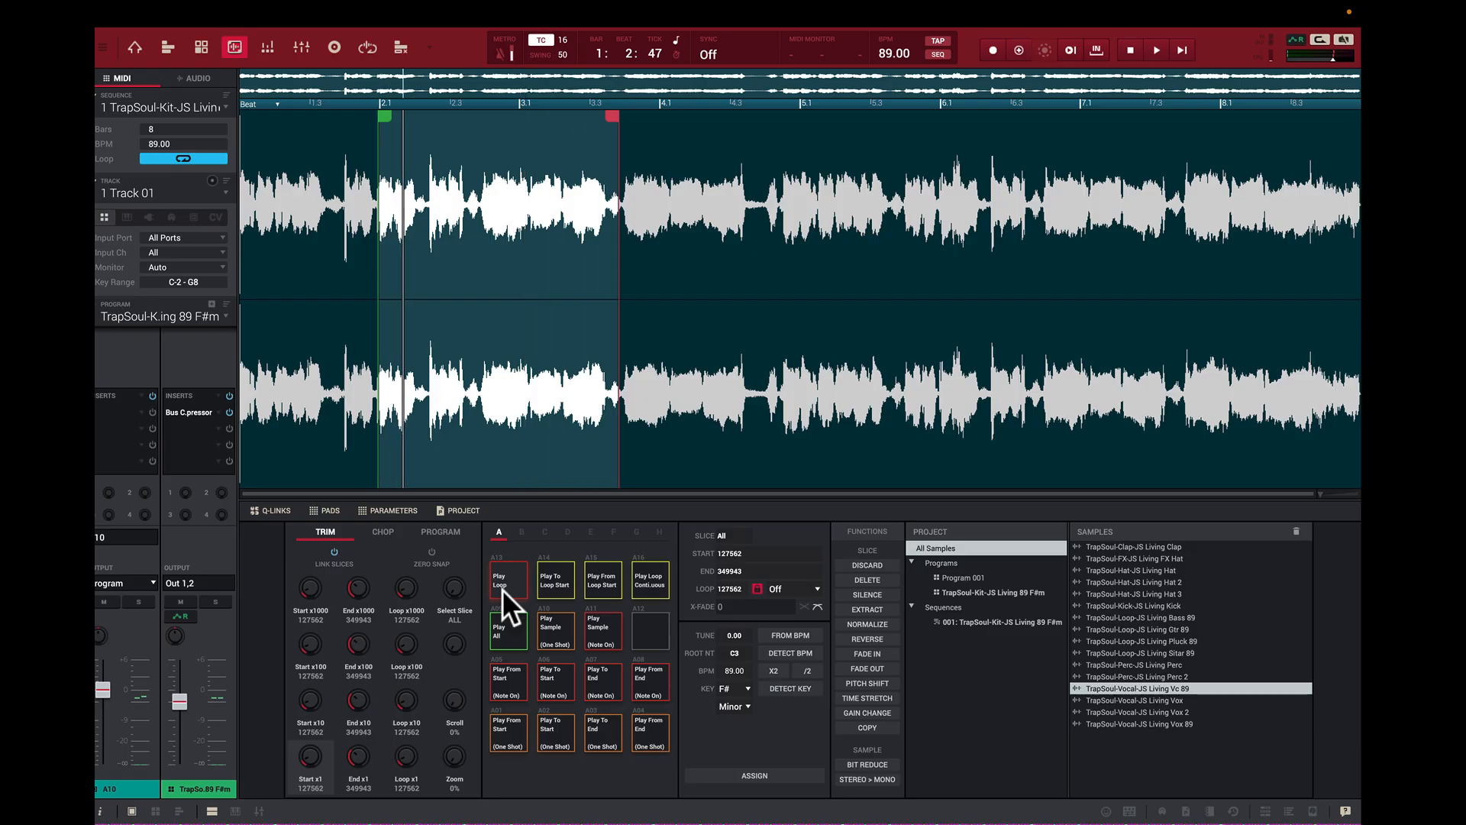
click(501, 588)
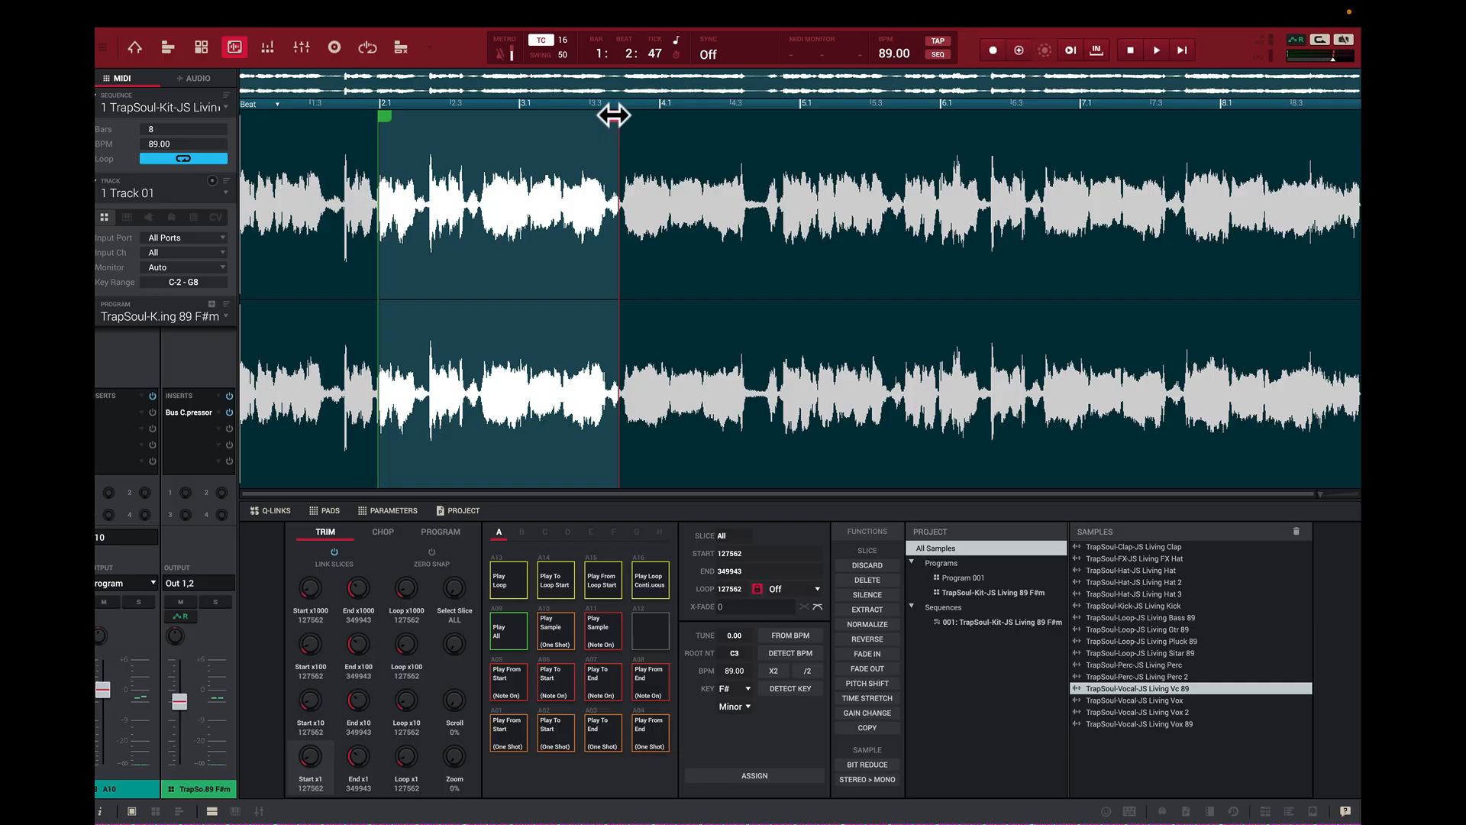
- Move the sample's end point to 386779 and its start point to 126198
drag(611, 114, 651, 121)
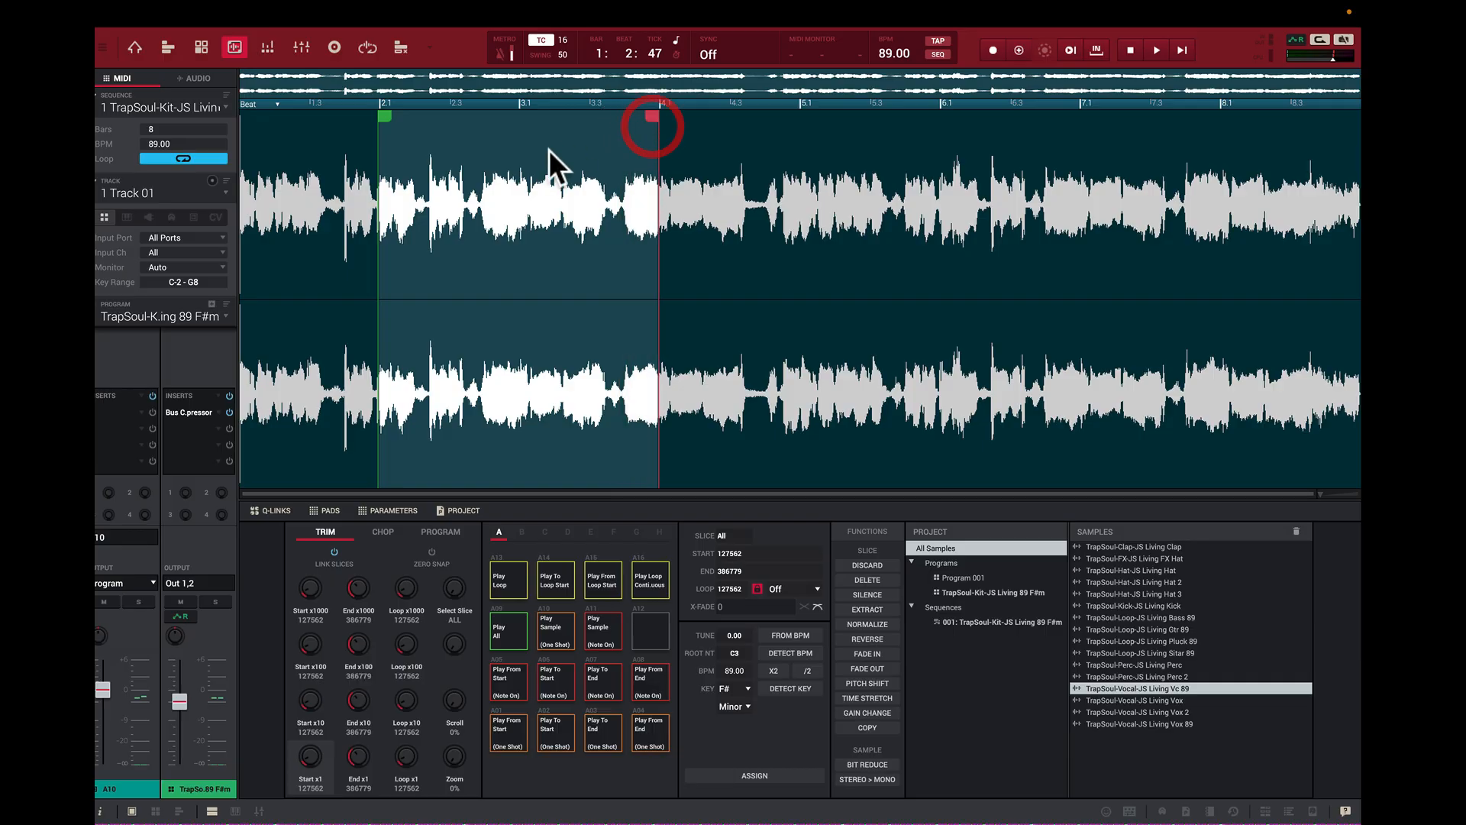
click(384, 114)
drag(383, 118, 385, 116)
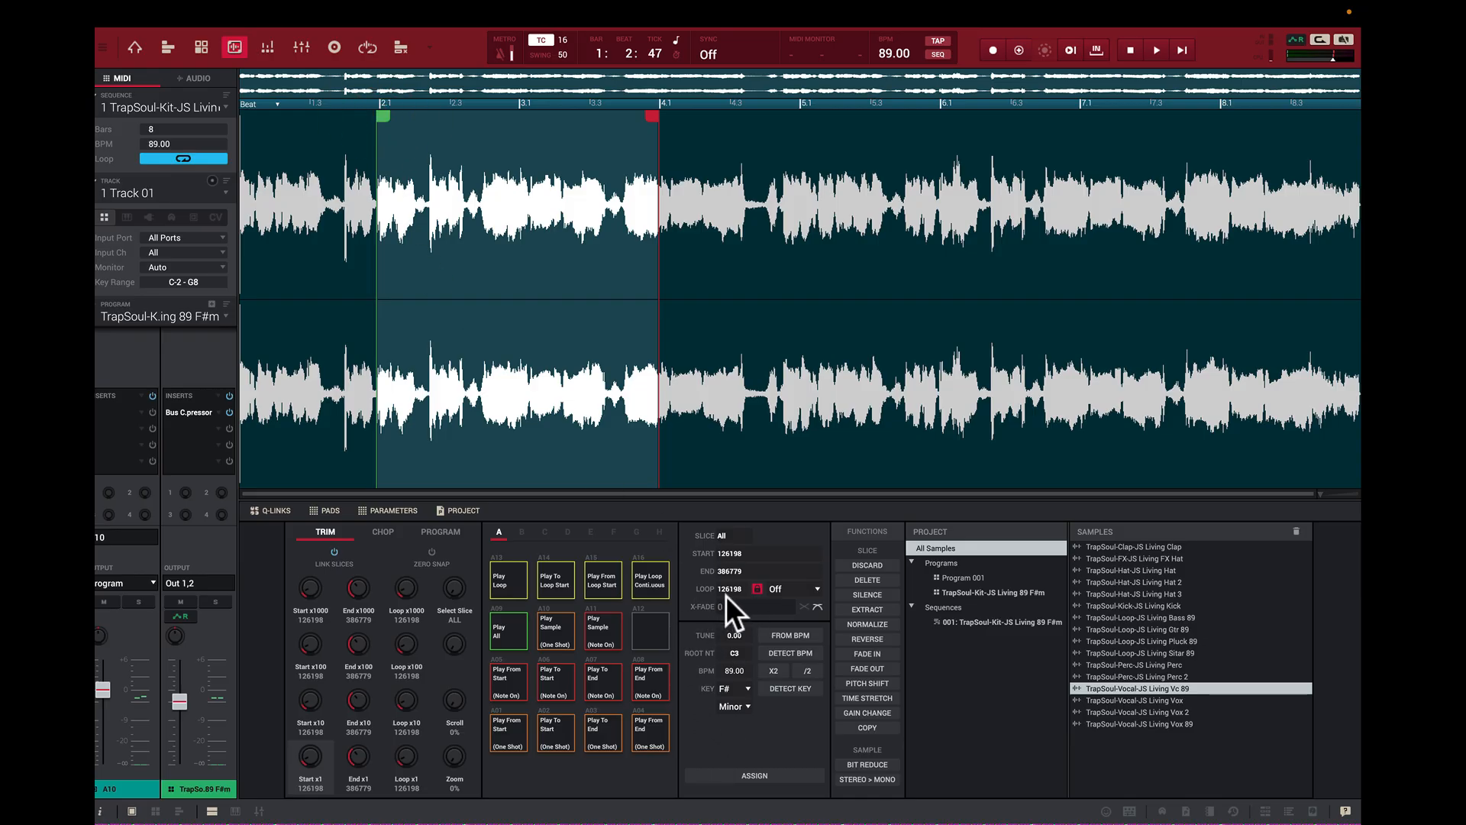
- Audition the region around the loop point with Play To Loop Start, Play To Start (One Shot), Play Loop and Play From Loop Start
click(556, 579)
click(547, 727)
click(502, 585)
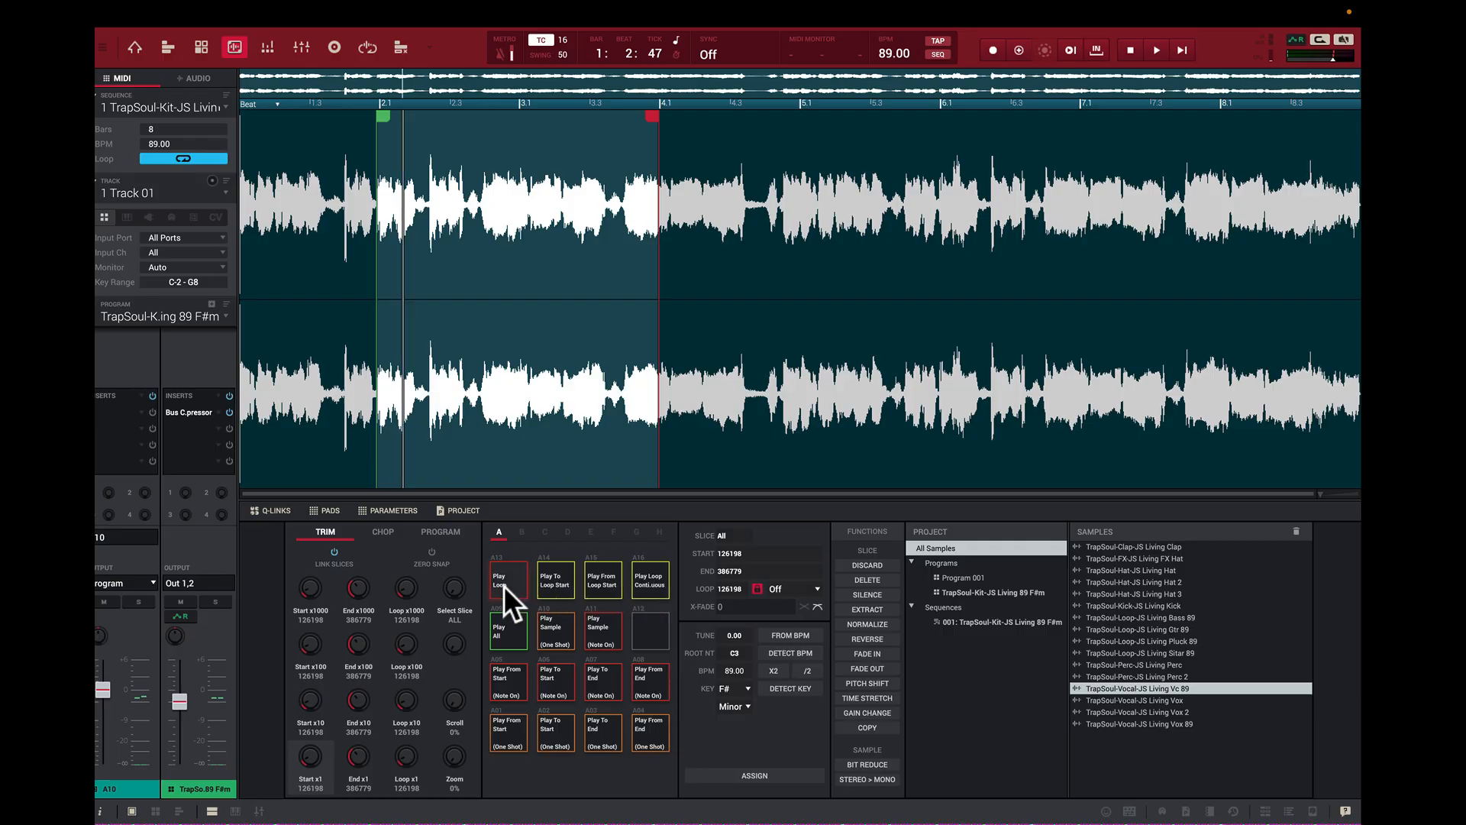
click(553, 583)
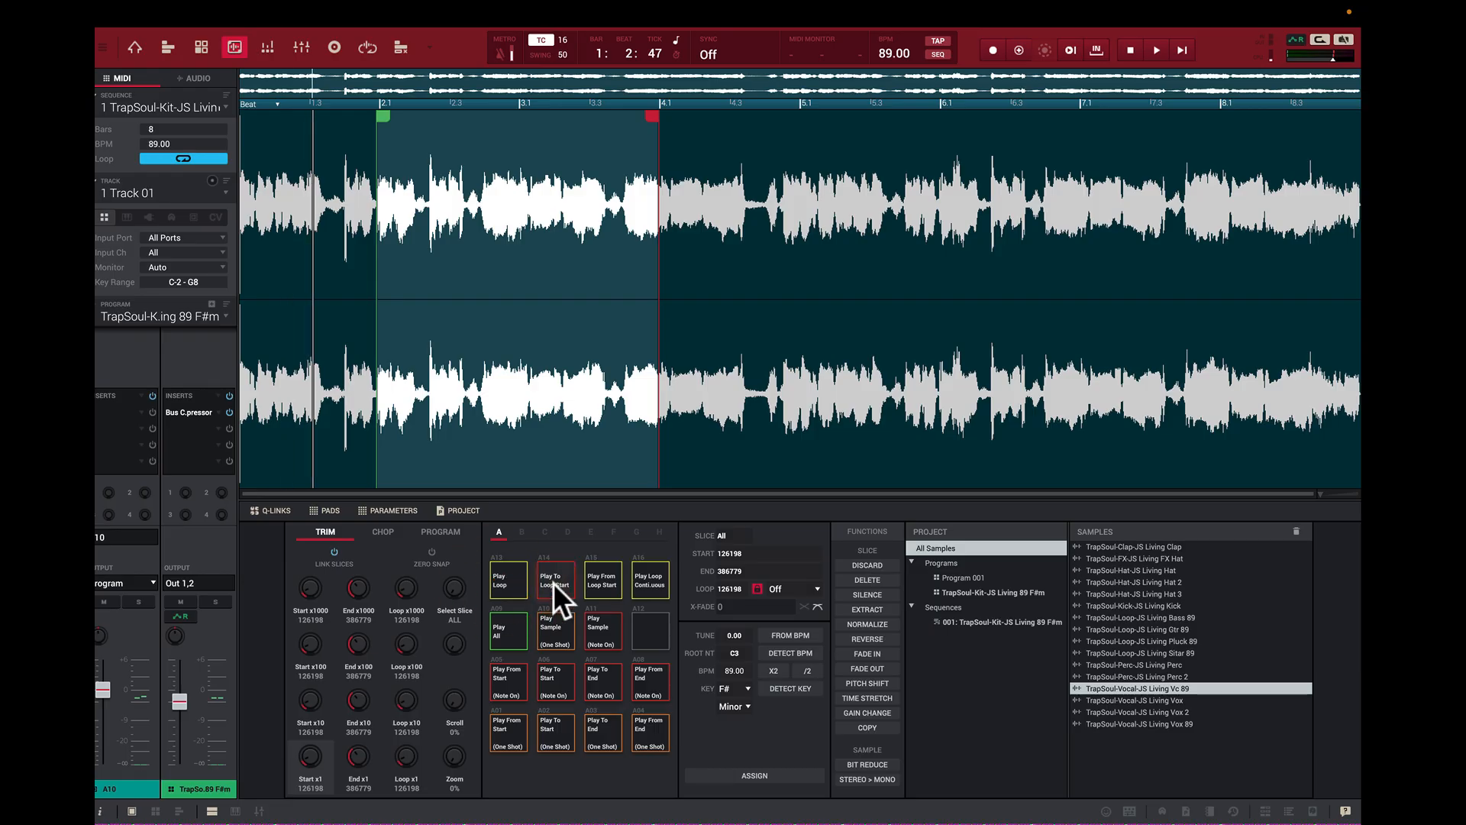
click(552, 583)
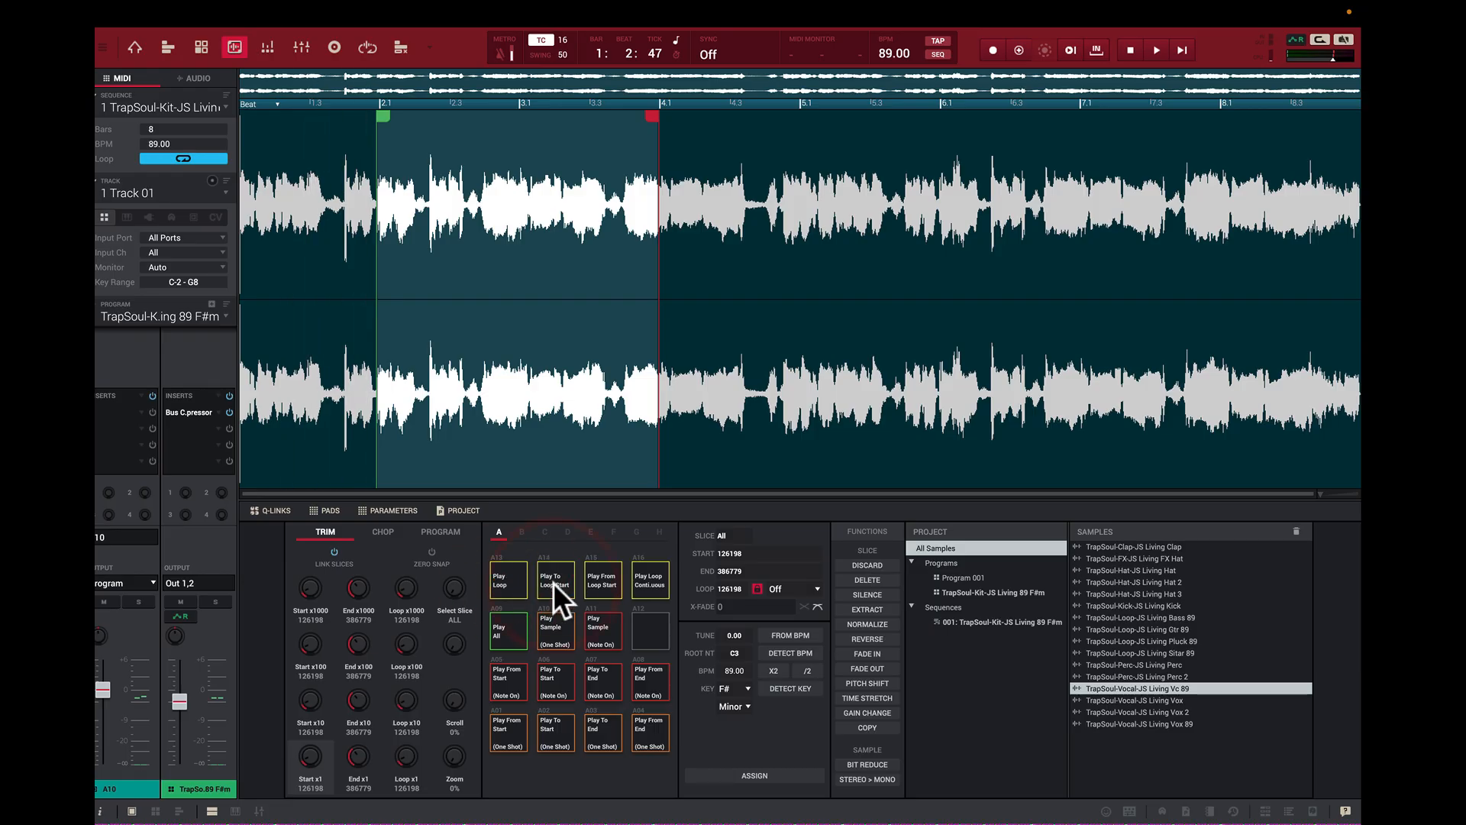
click(605, 584)
- Audition the region with Play Loop Continuous and toggle sequence playback on and off
click(658, 579)
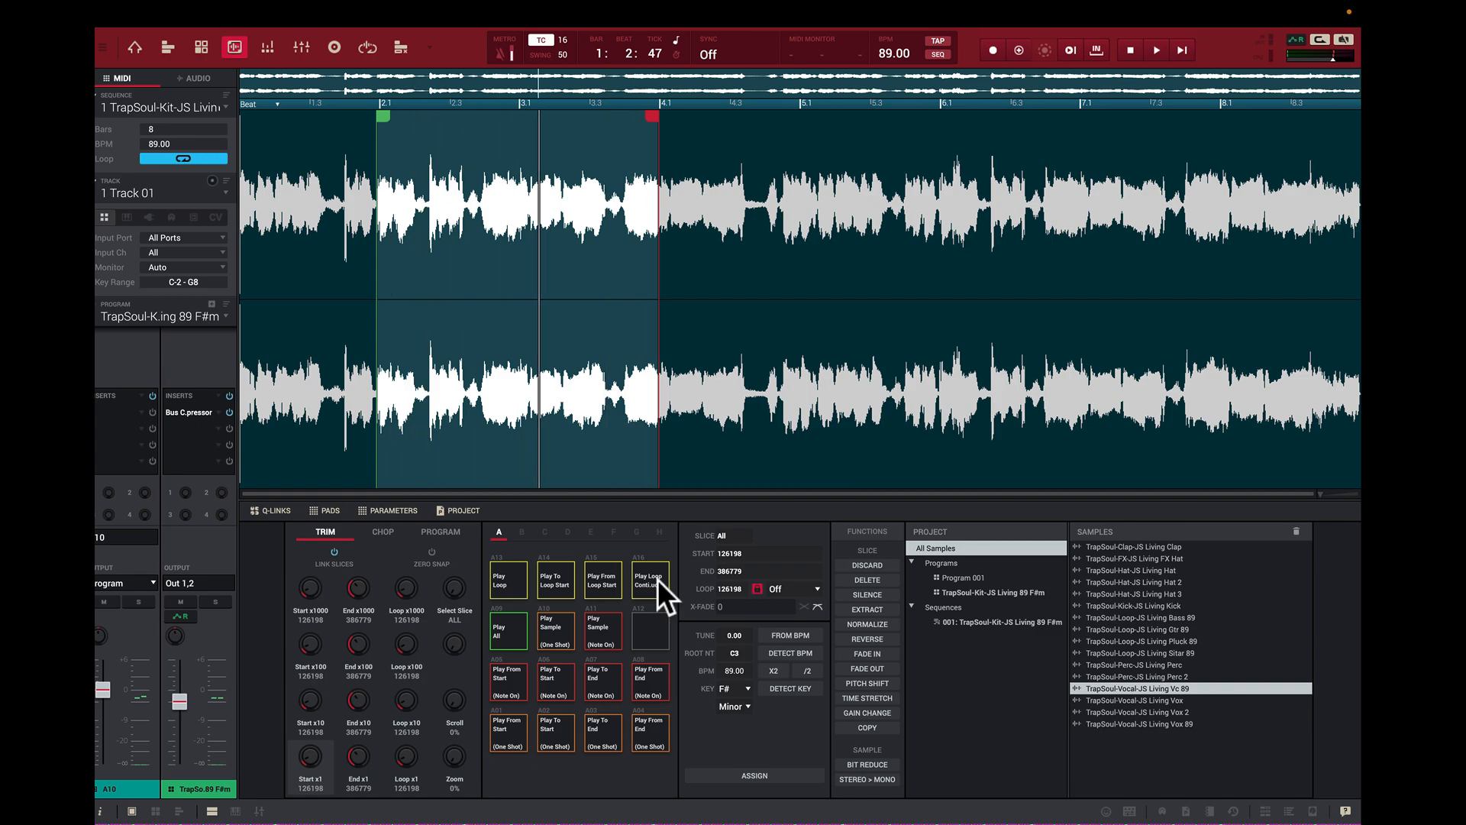
key(space)
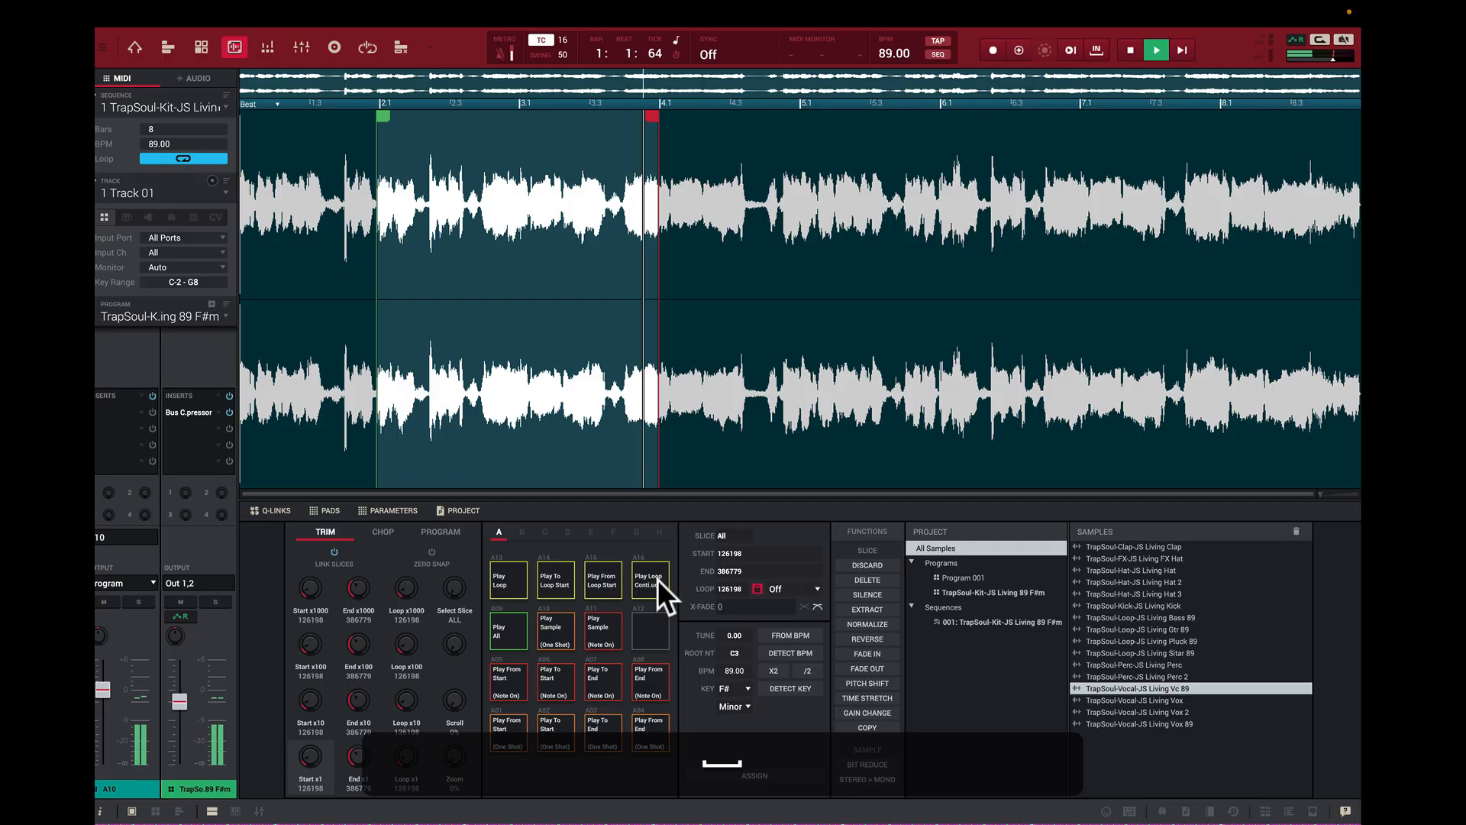
key(space)
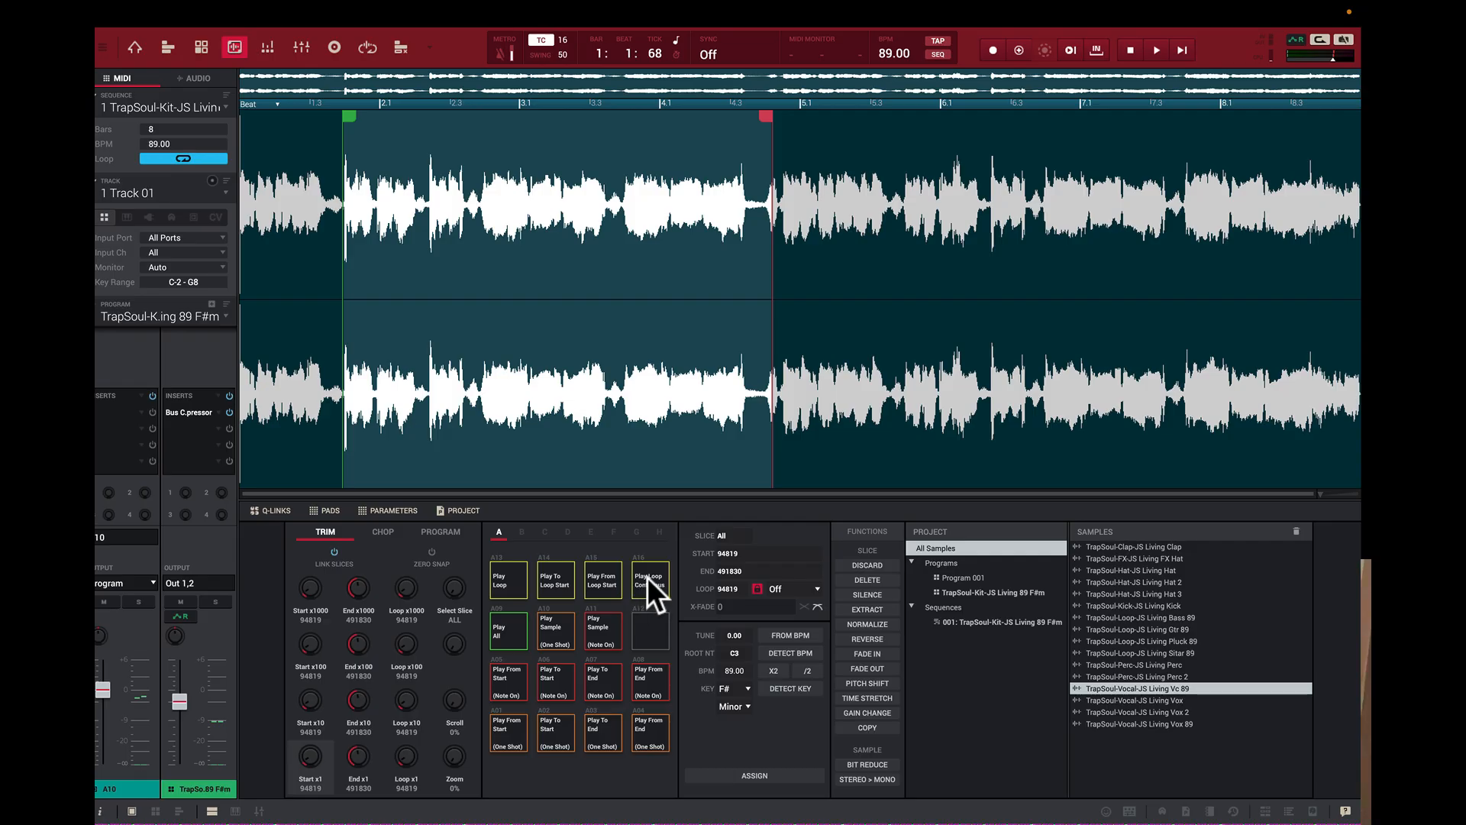
- Audition the region from 94819 to 491830 with Play Loop and Play To Loop Start
click(505, 581)
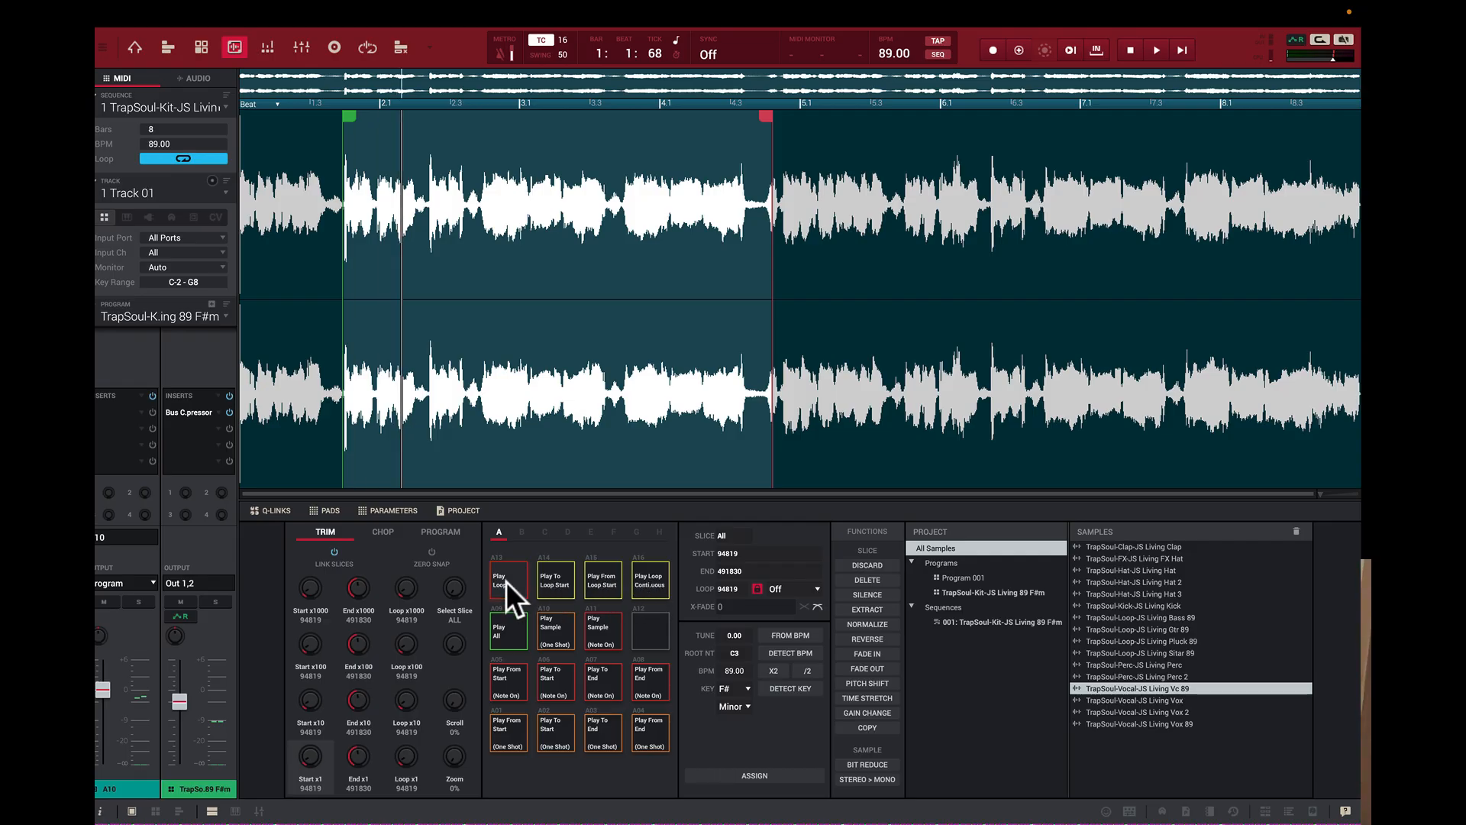
click(506, 580)
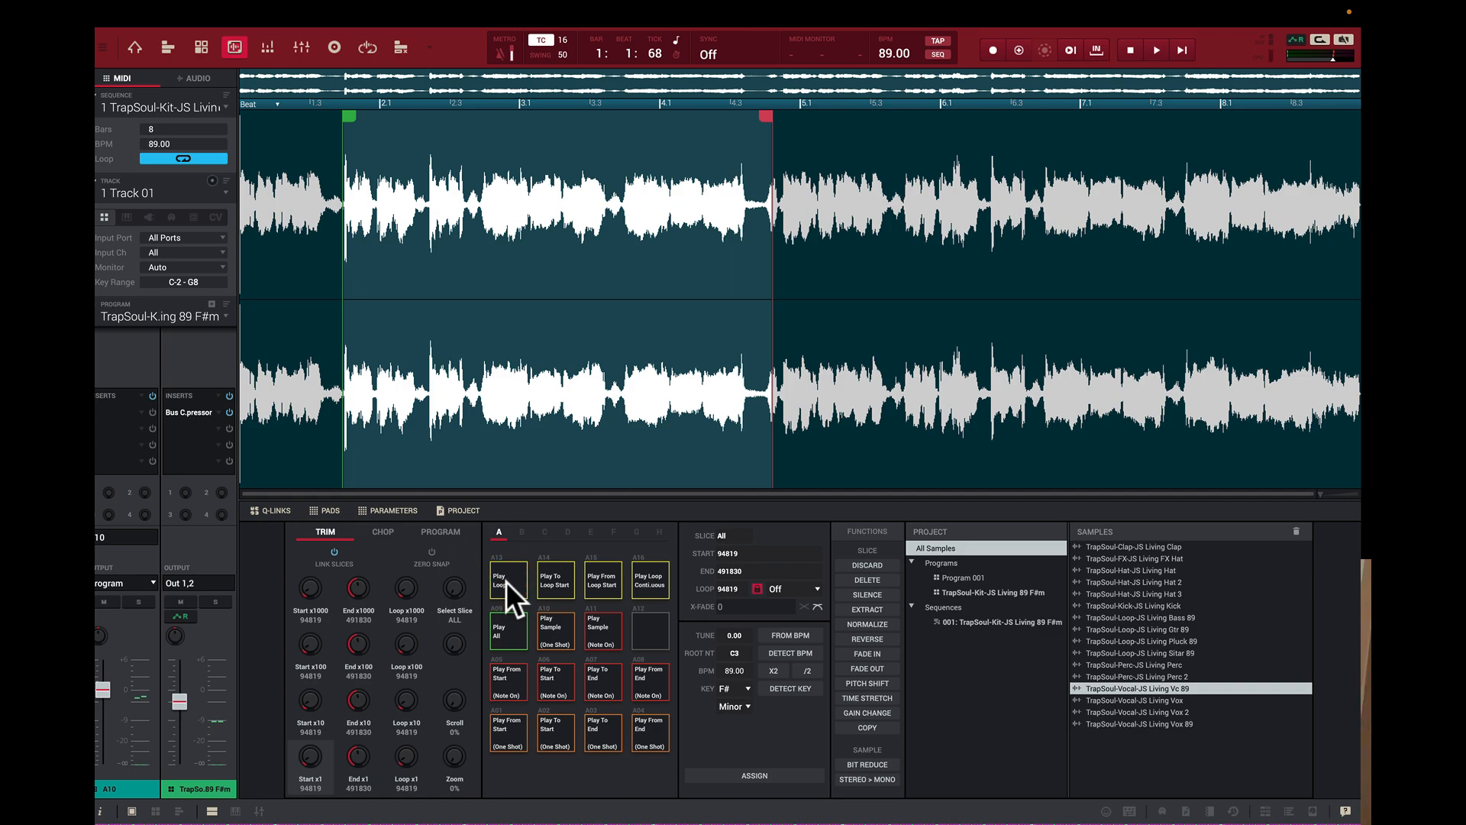
click(551, 577)
click(552, 577)
- Audition the sample with Play From Loop Start, and start and stop Play Loop Continuous
click(597, 584)
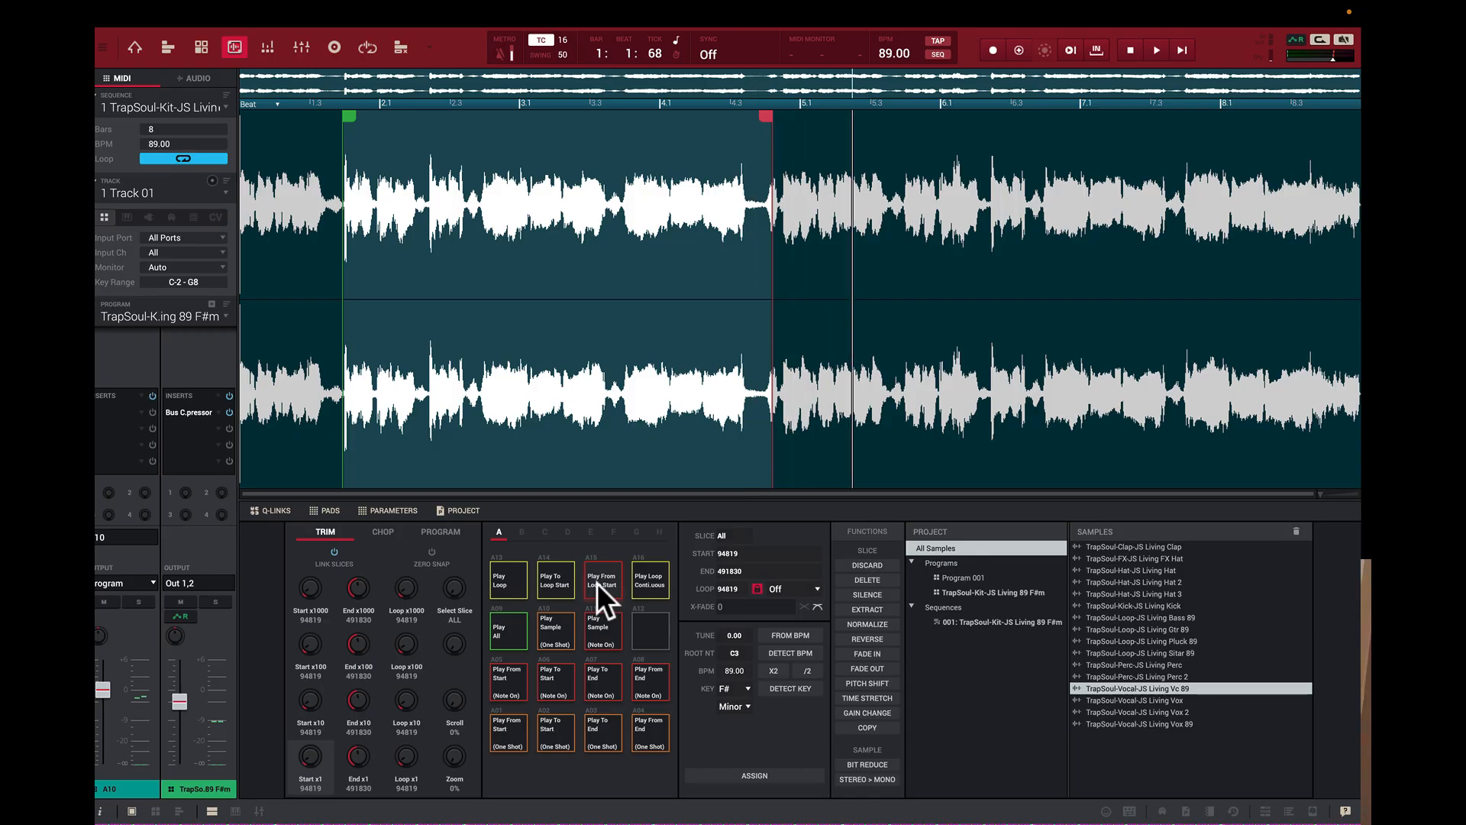
click(598, 583)
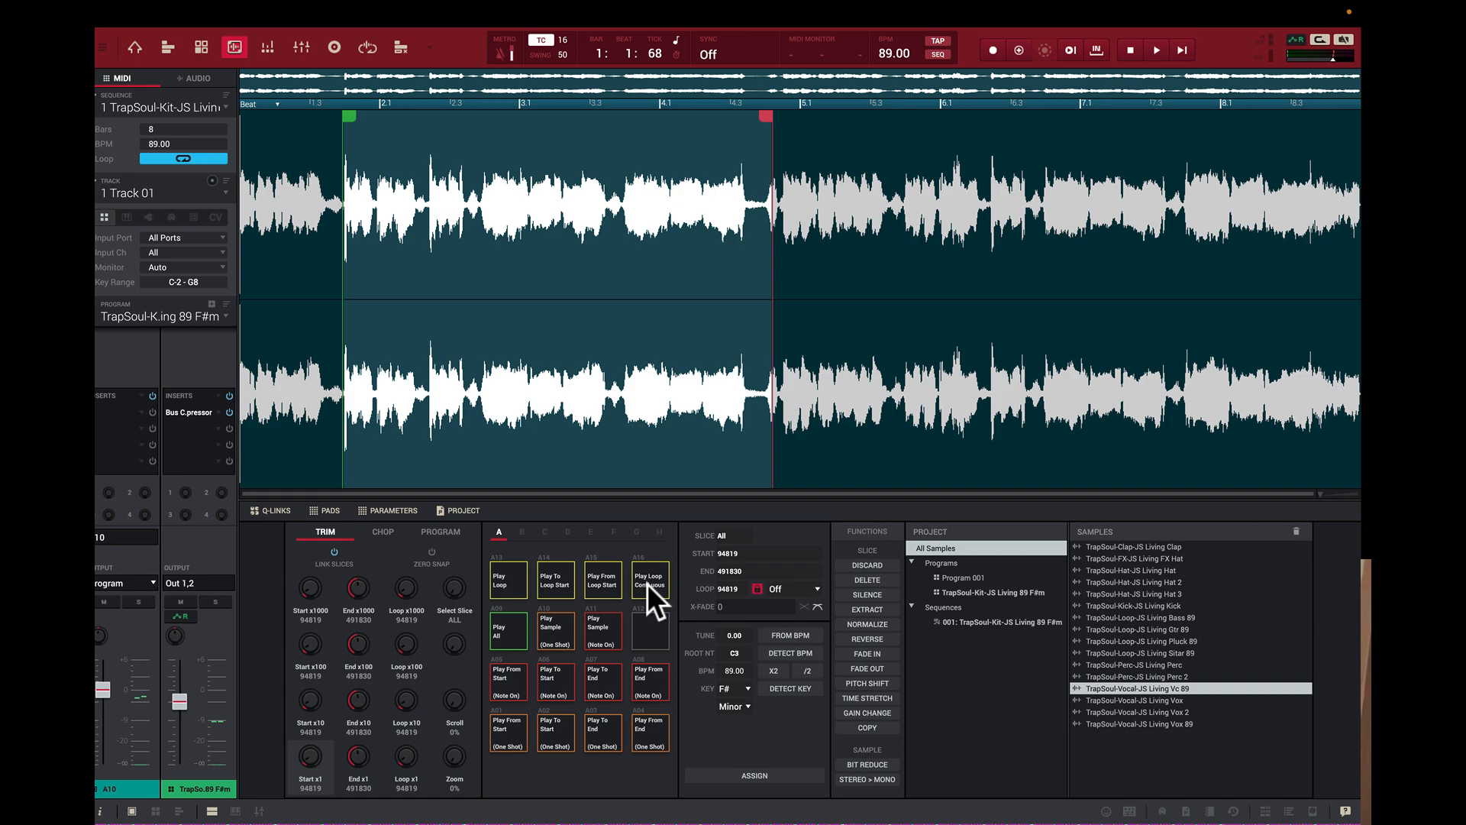
click(647, 584)
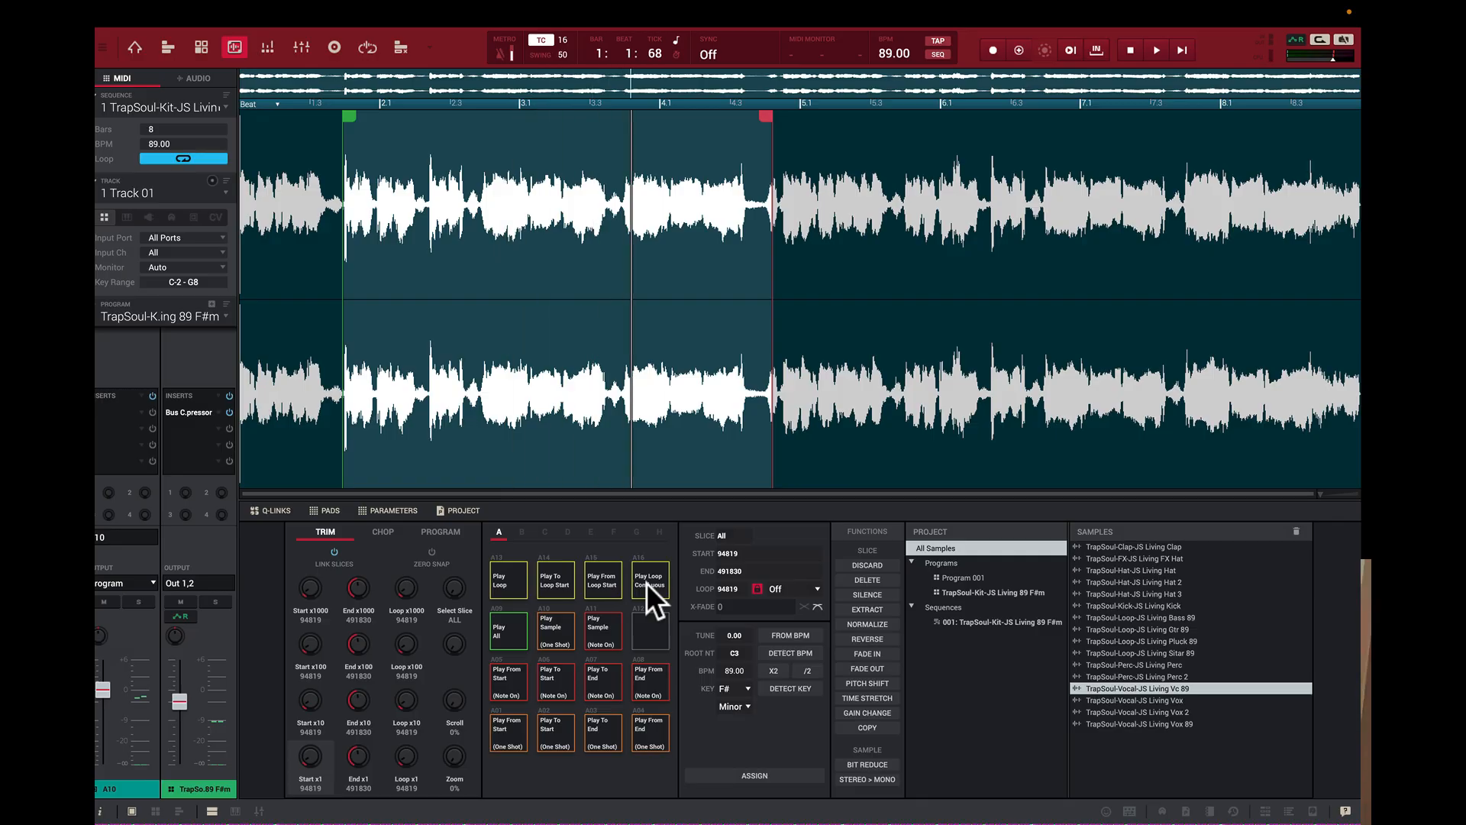
click(646, 584)
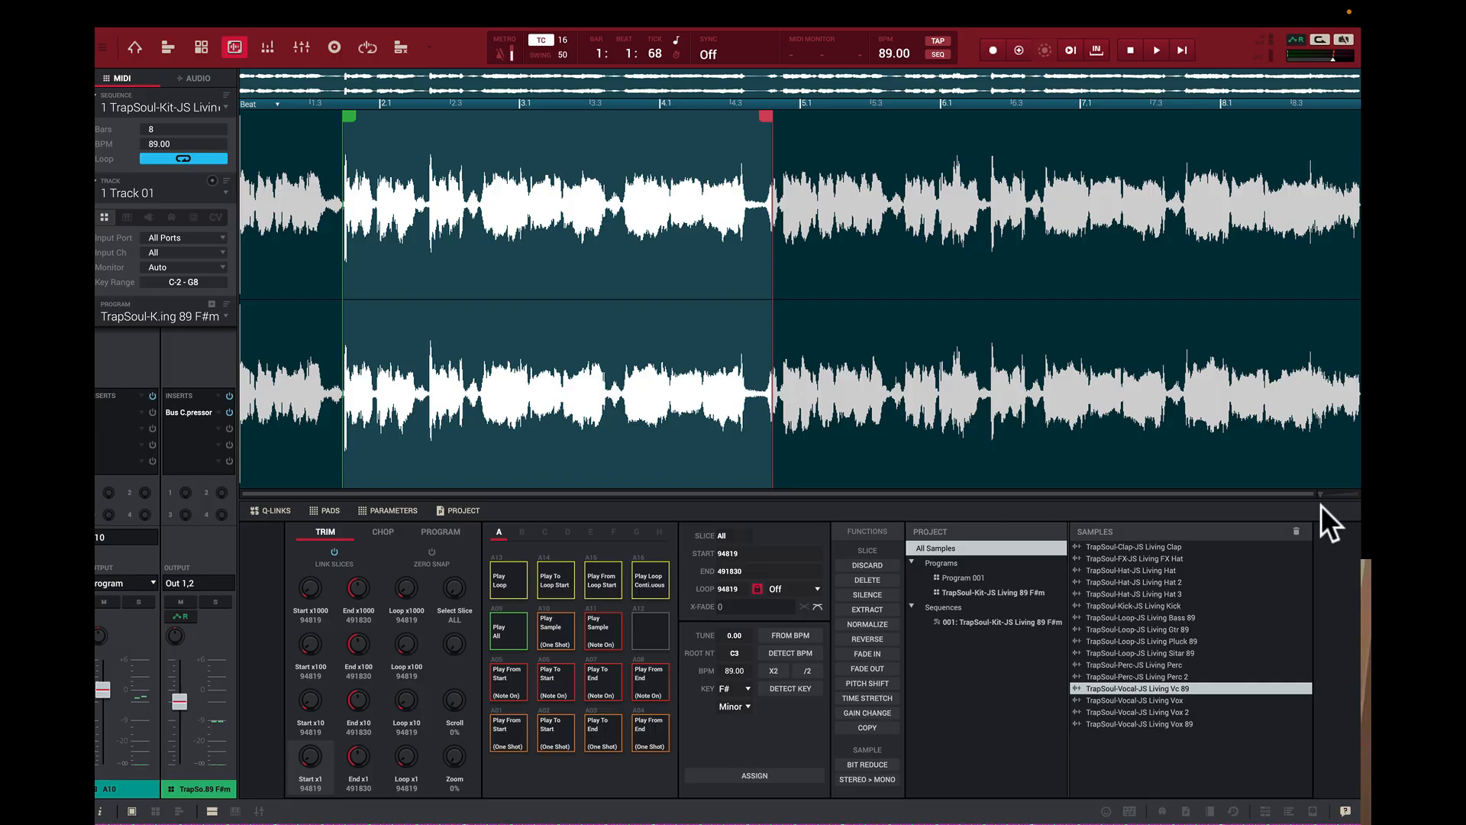
- Extend the markers over the whole sample, with the start point at 0 and the end point at 1035505
mouse_move(1322, 492)
mouse_down()
mouse_move(1353, 488)
mouse_move(1317, 493)
mouse_up()
drag(350, 118, 175, 115)
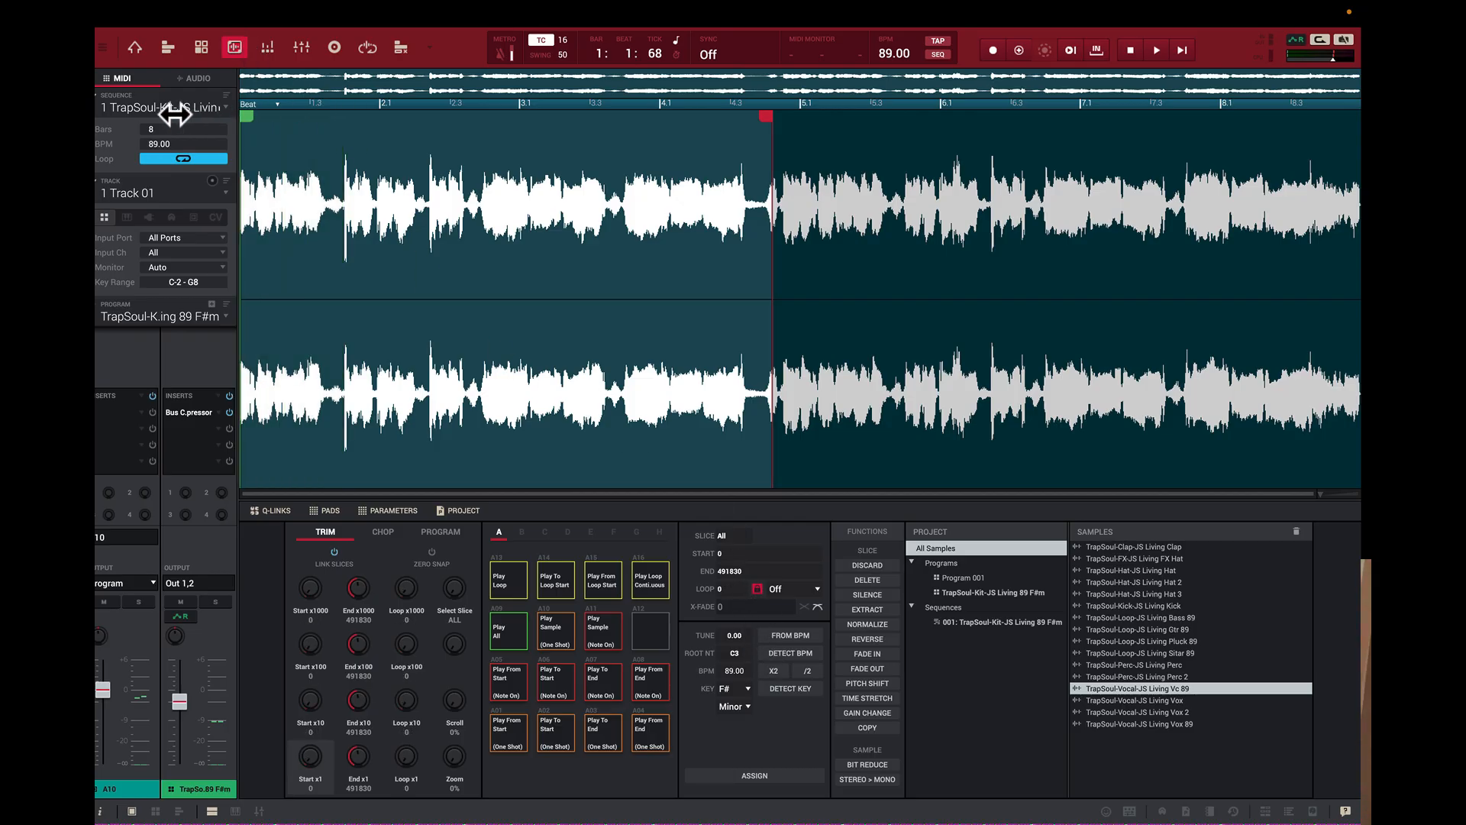
drag(766, 117, 1357, 147)
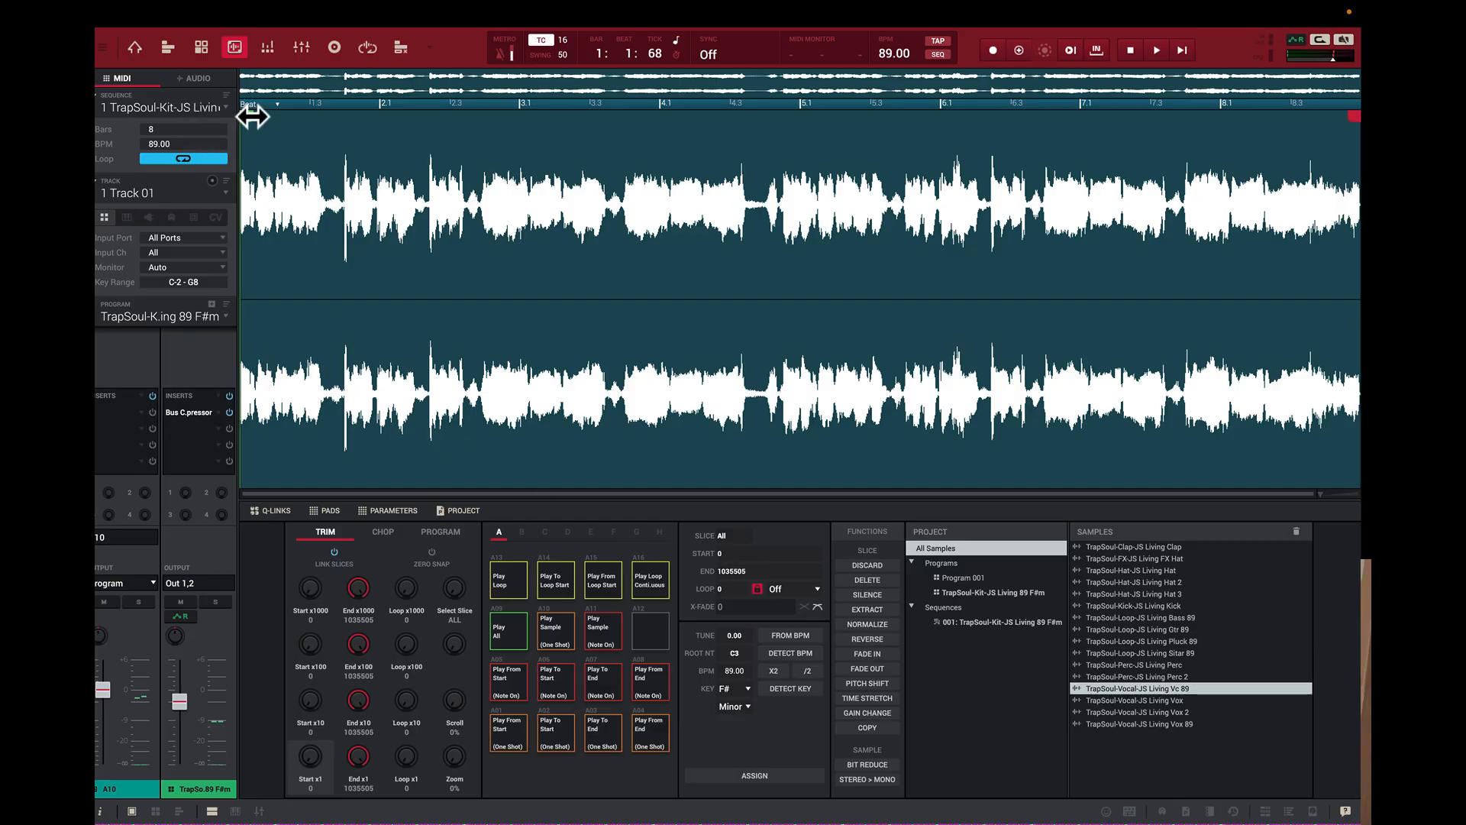
- Try a start point of 275589 and an end point of 676694, and return both markers to the full sample range
drag(248, 115, 544, 150)
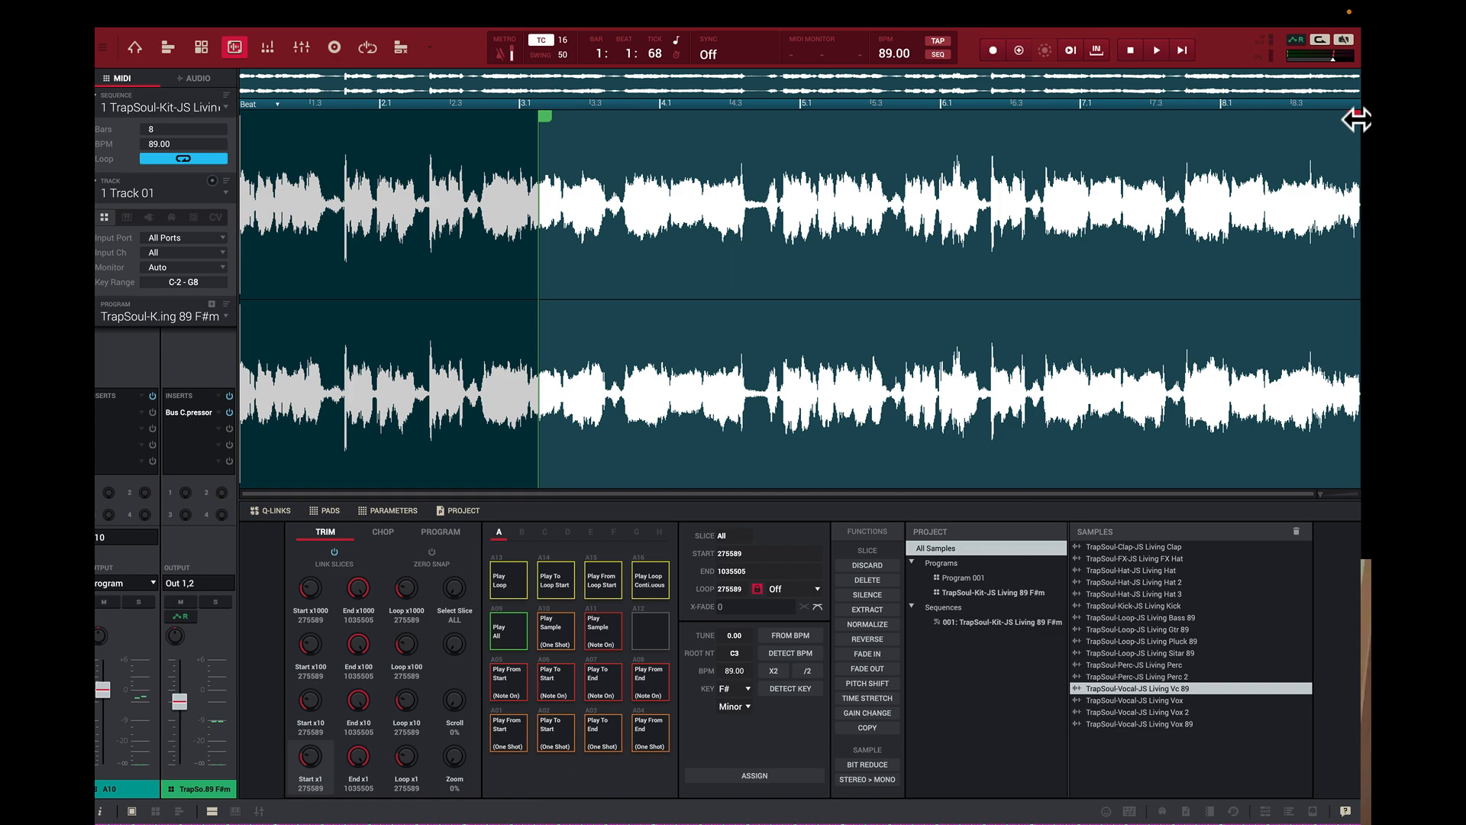
drag(1355, 118, 966, 126)
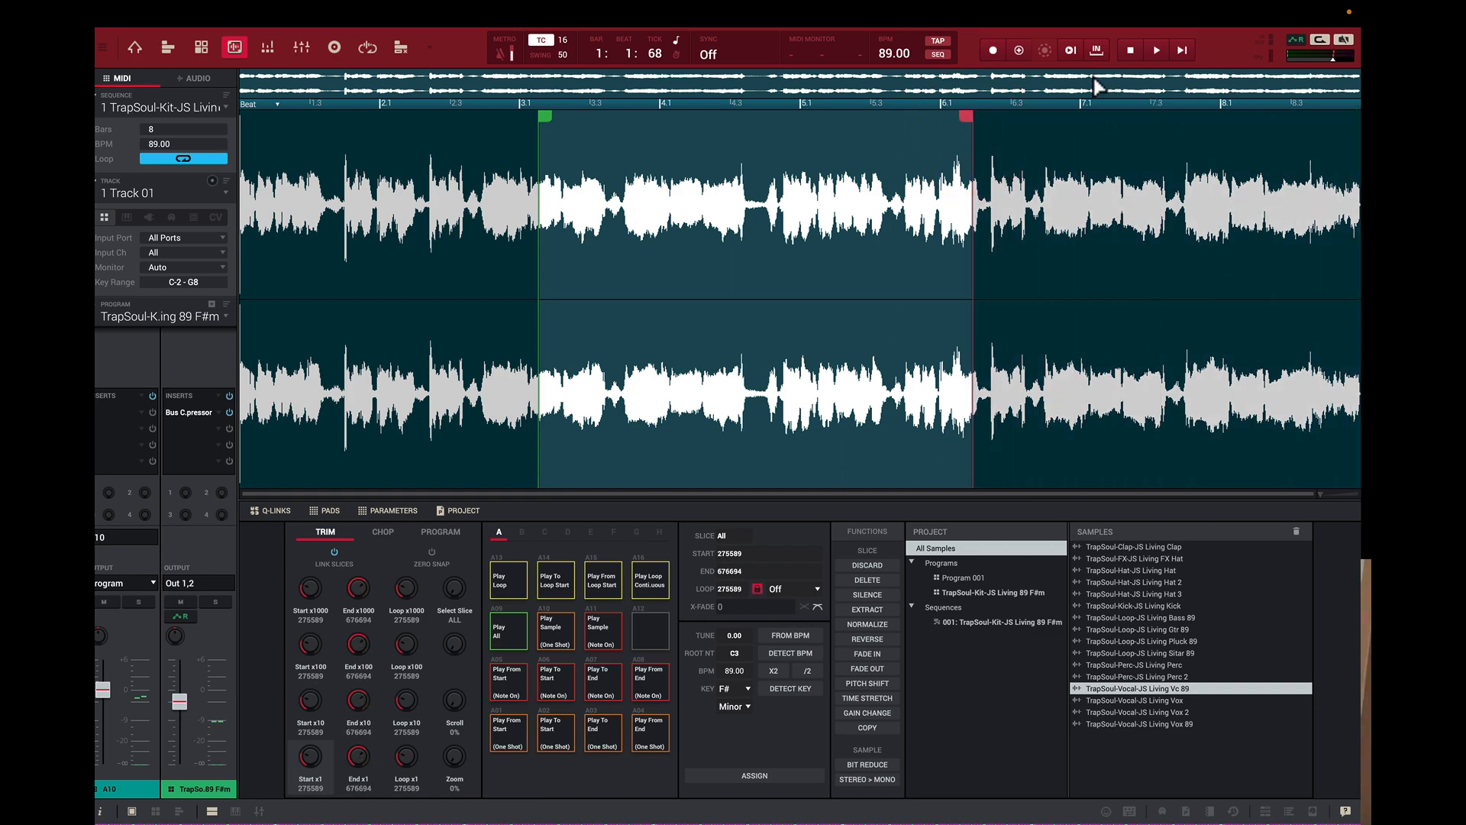
drag(961, 116, 1357, 132)
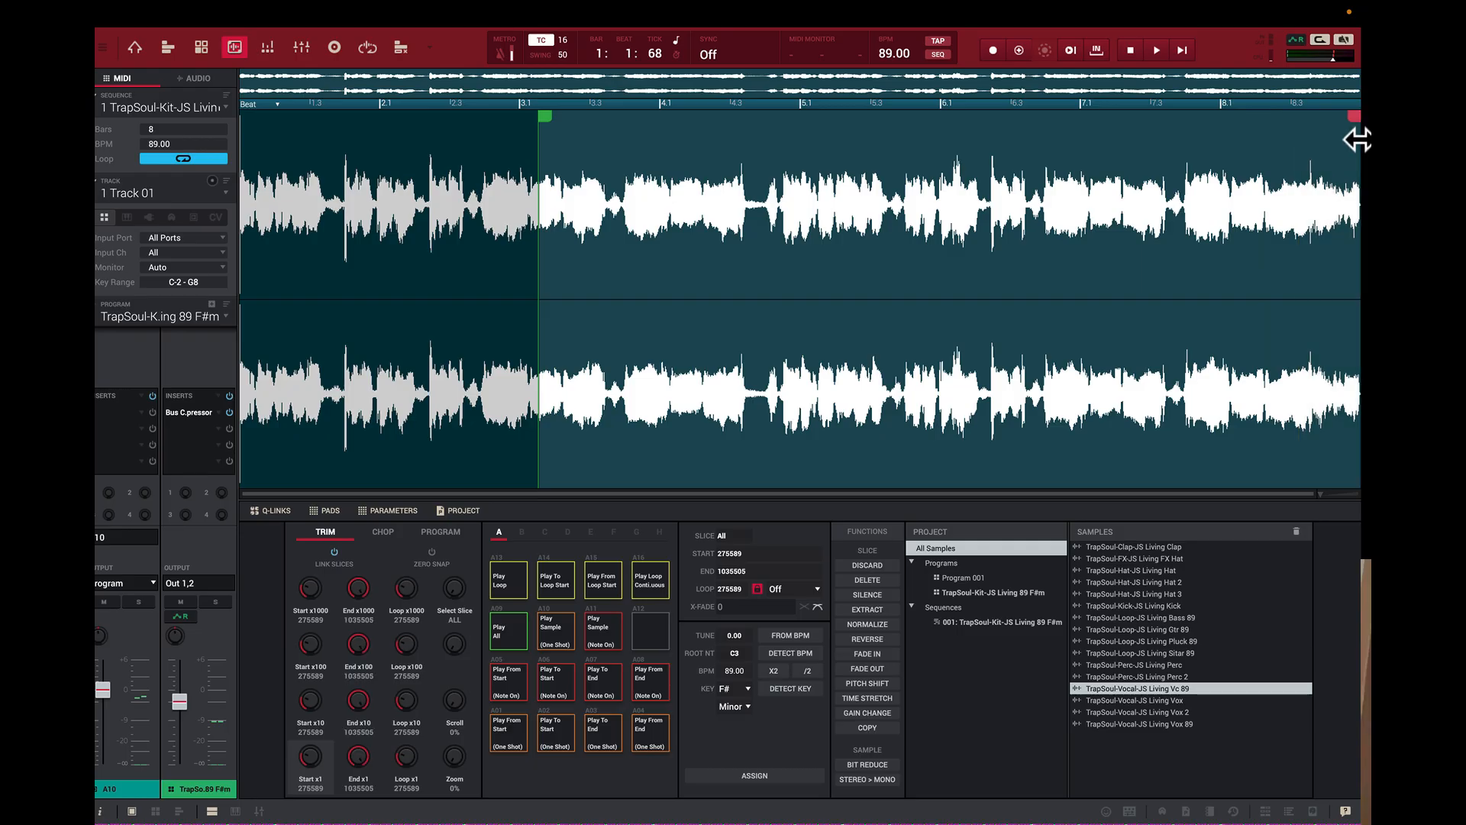
drag(541, 114, 180, 105)
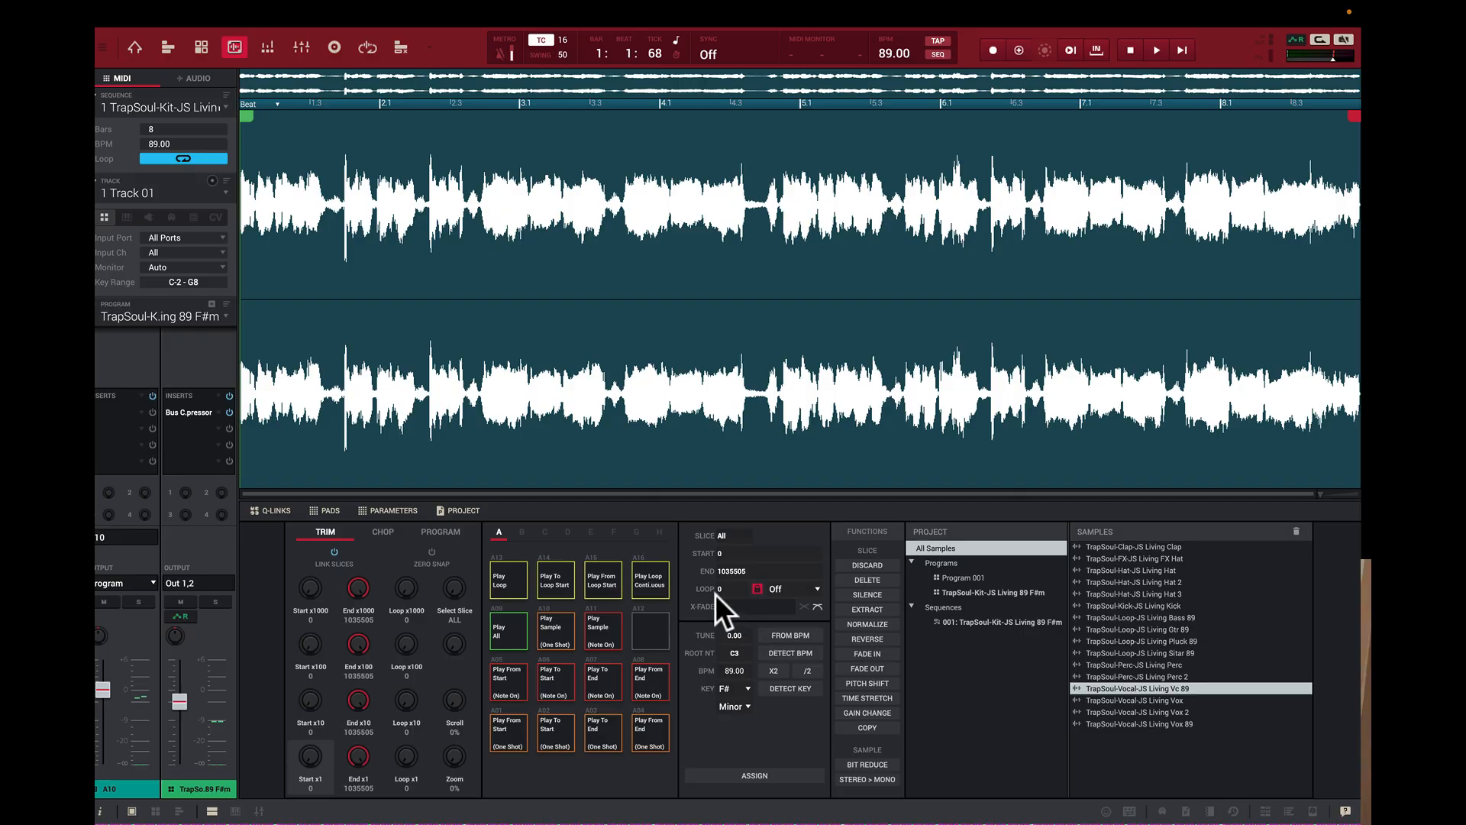
- Try a start point of 94819 and an end point of 353354, and restore the markers to 0 and 1035505
drag(251, 120, 347, 129)
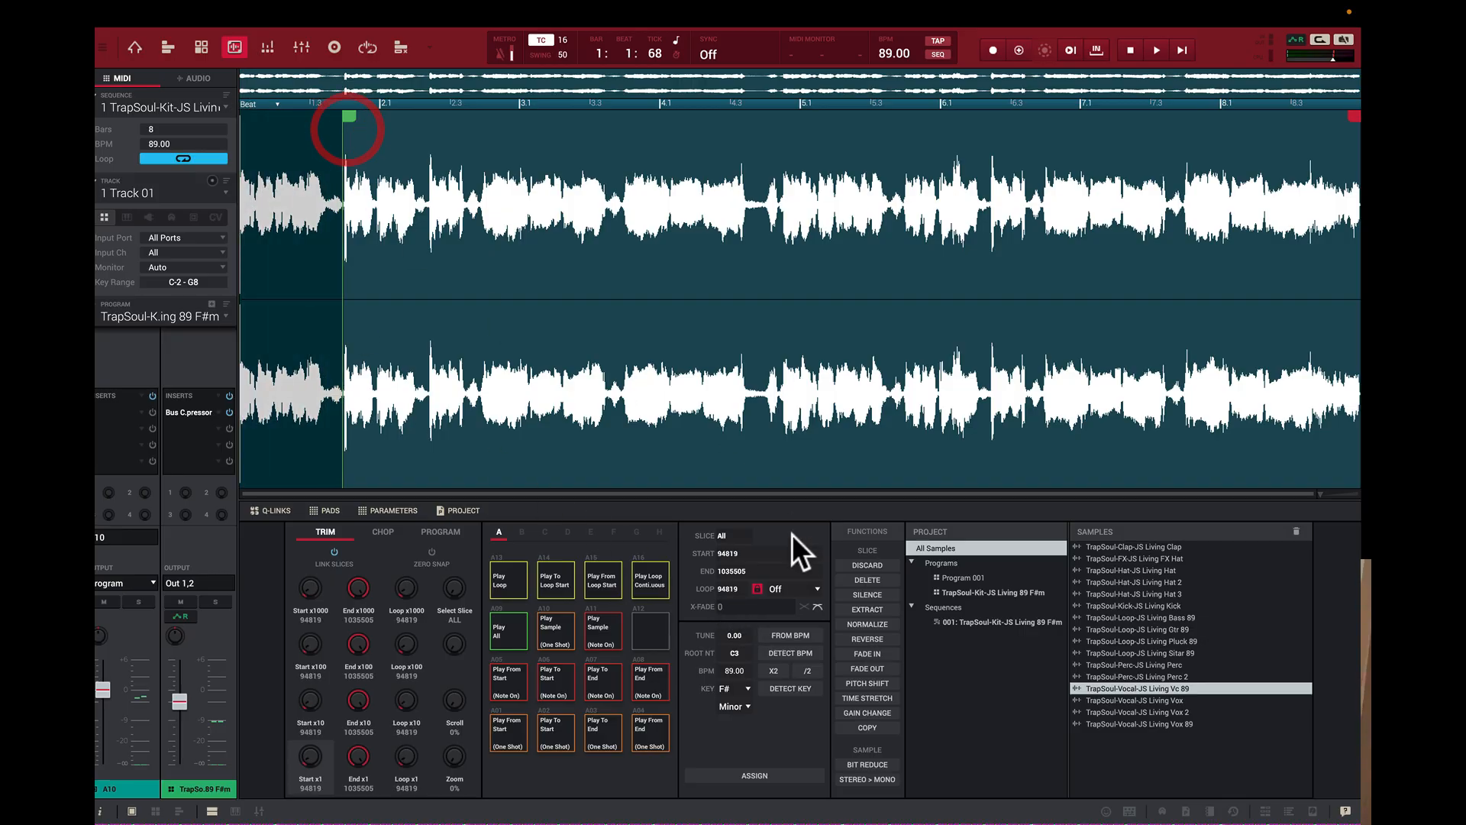
mouse_move(1356, 101)
mouse_down()
mouse_move(1061, 118)
mouse_move(651, 56)
mouse_move(612, 64)
mouse_move(615, 79)
mouse_up()
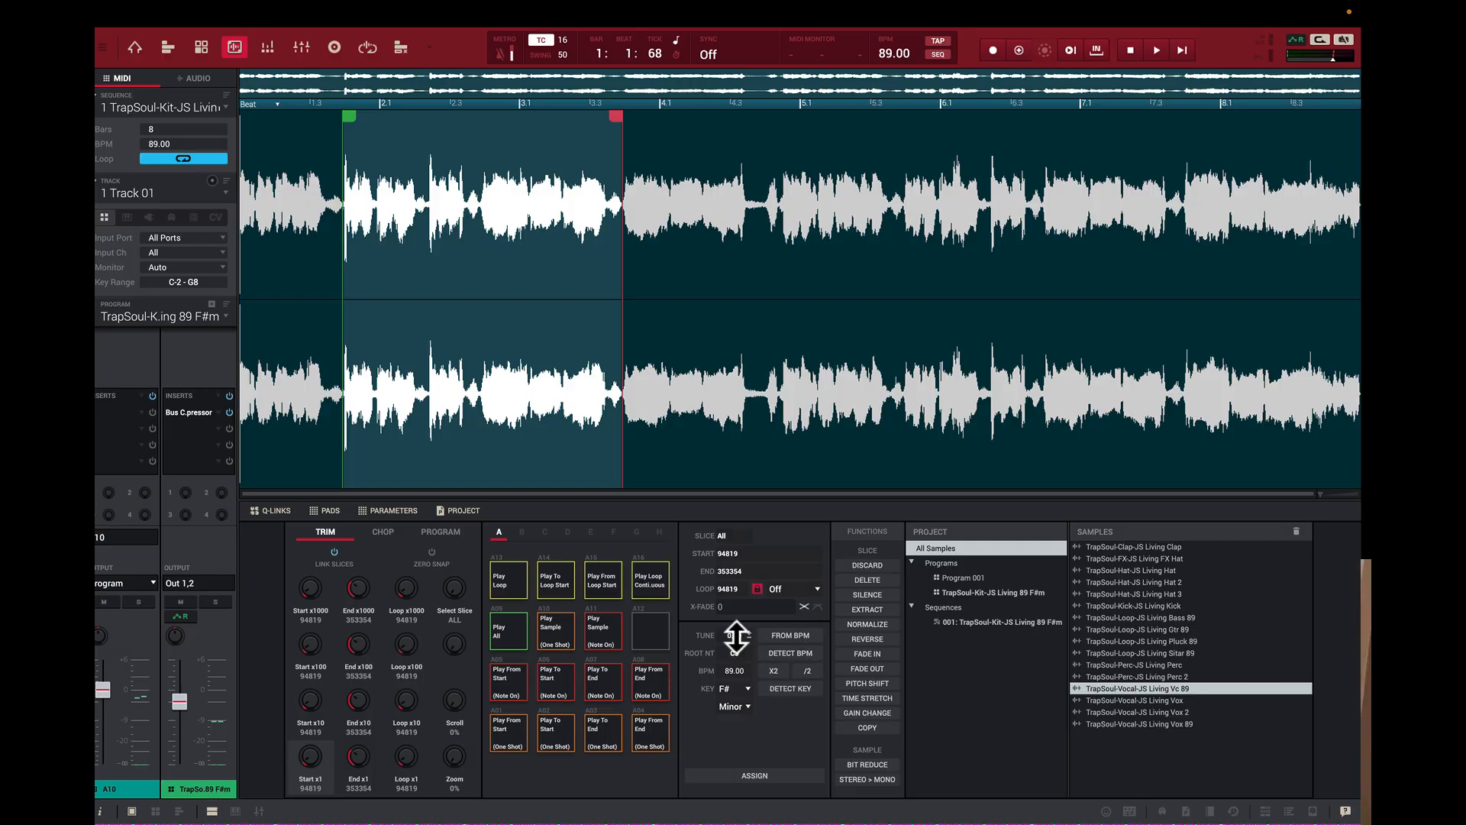
drag(345, 117, 179, 131)
drag(617, 116, 1357, 164)
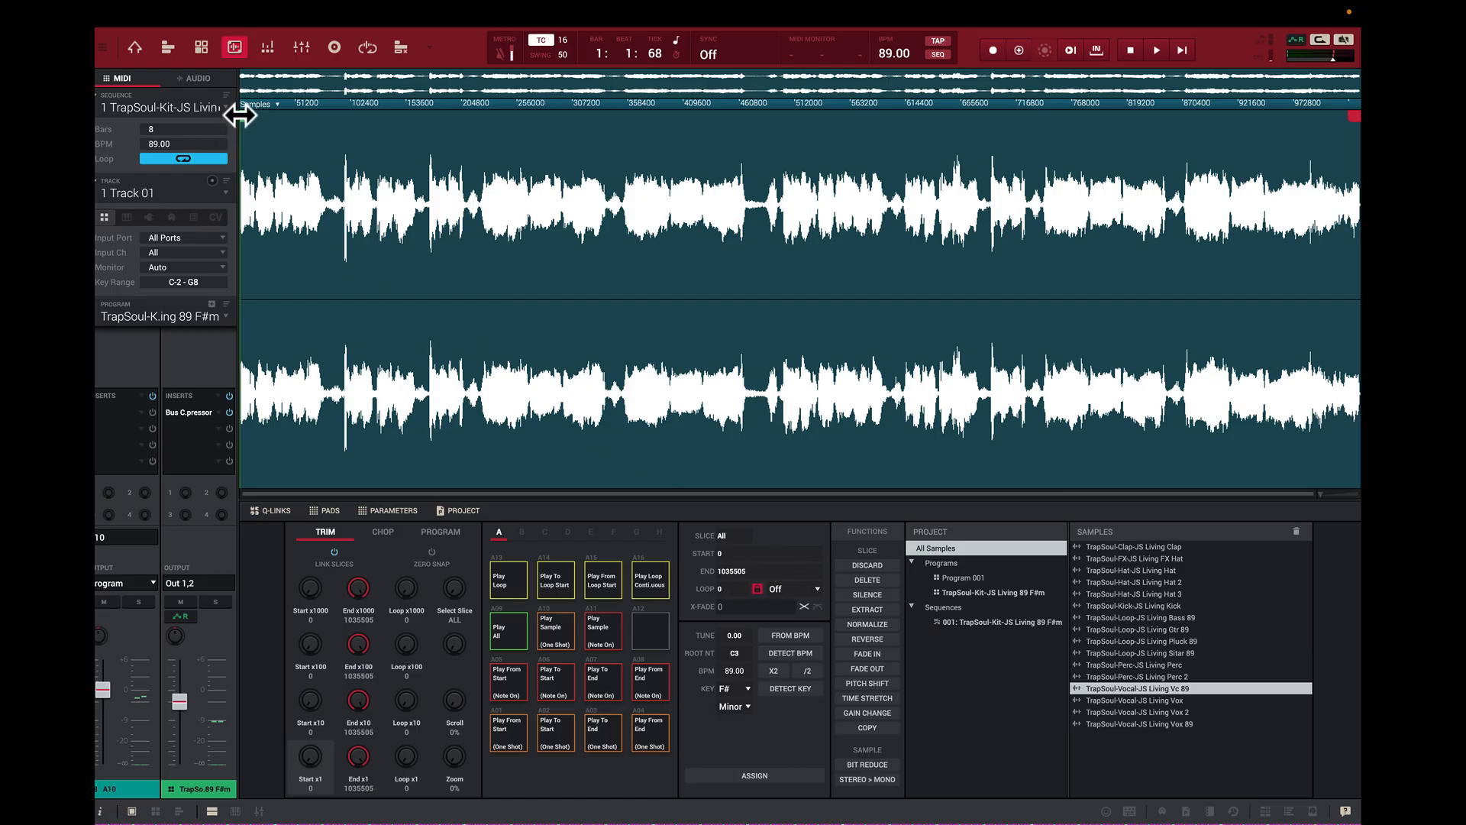
- Try a start point of 152801 and look at the timeline's unit options
drag(240, 115, 405, 138)
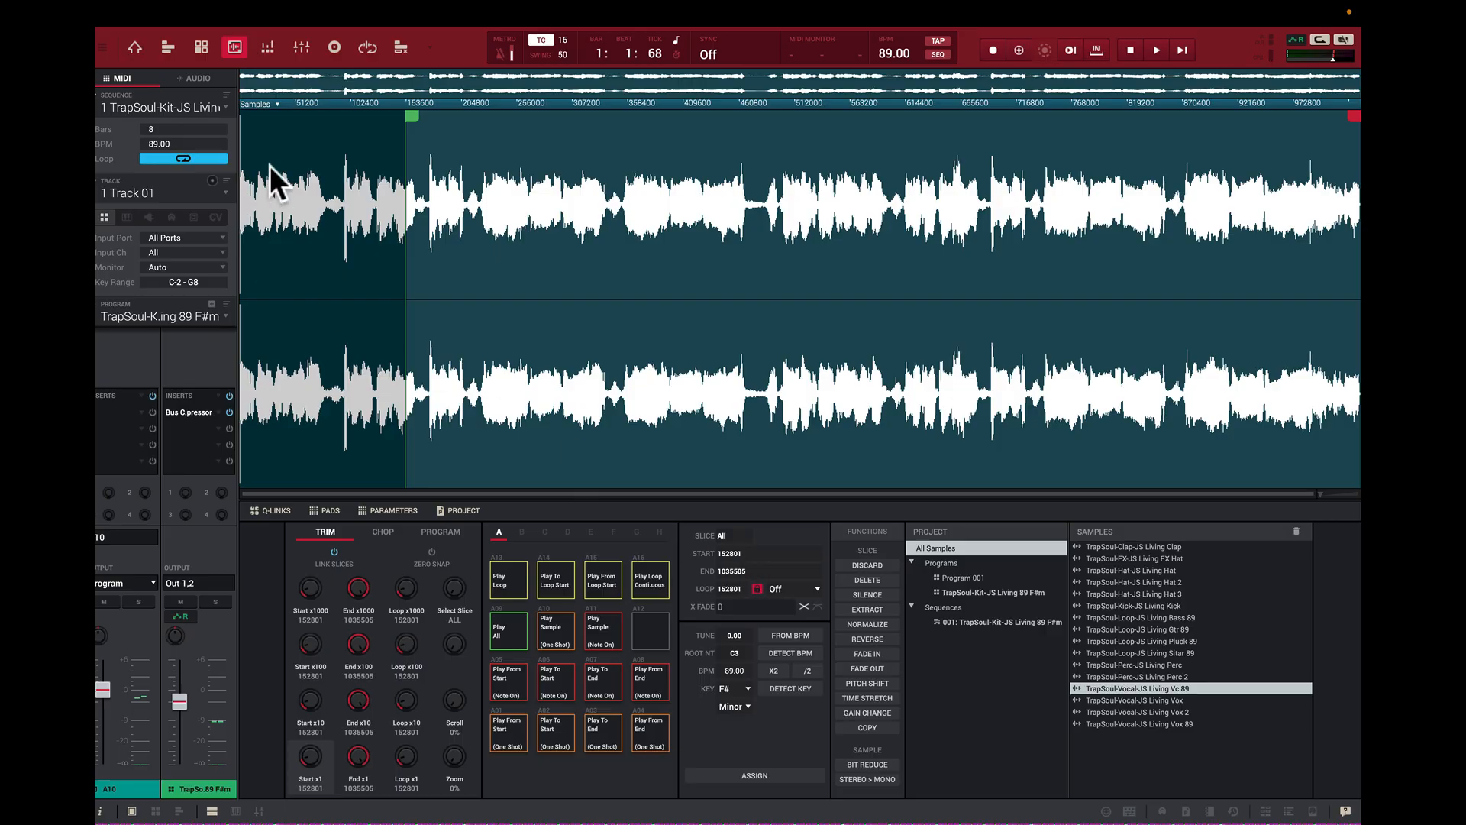
click(278, 103)
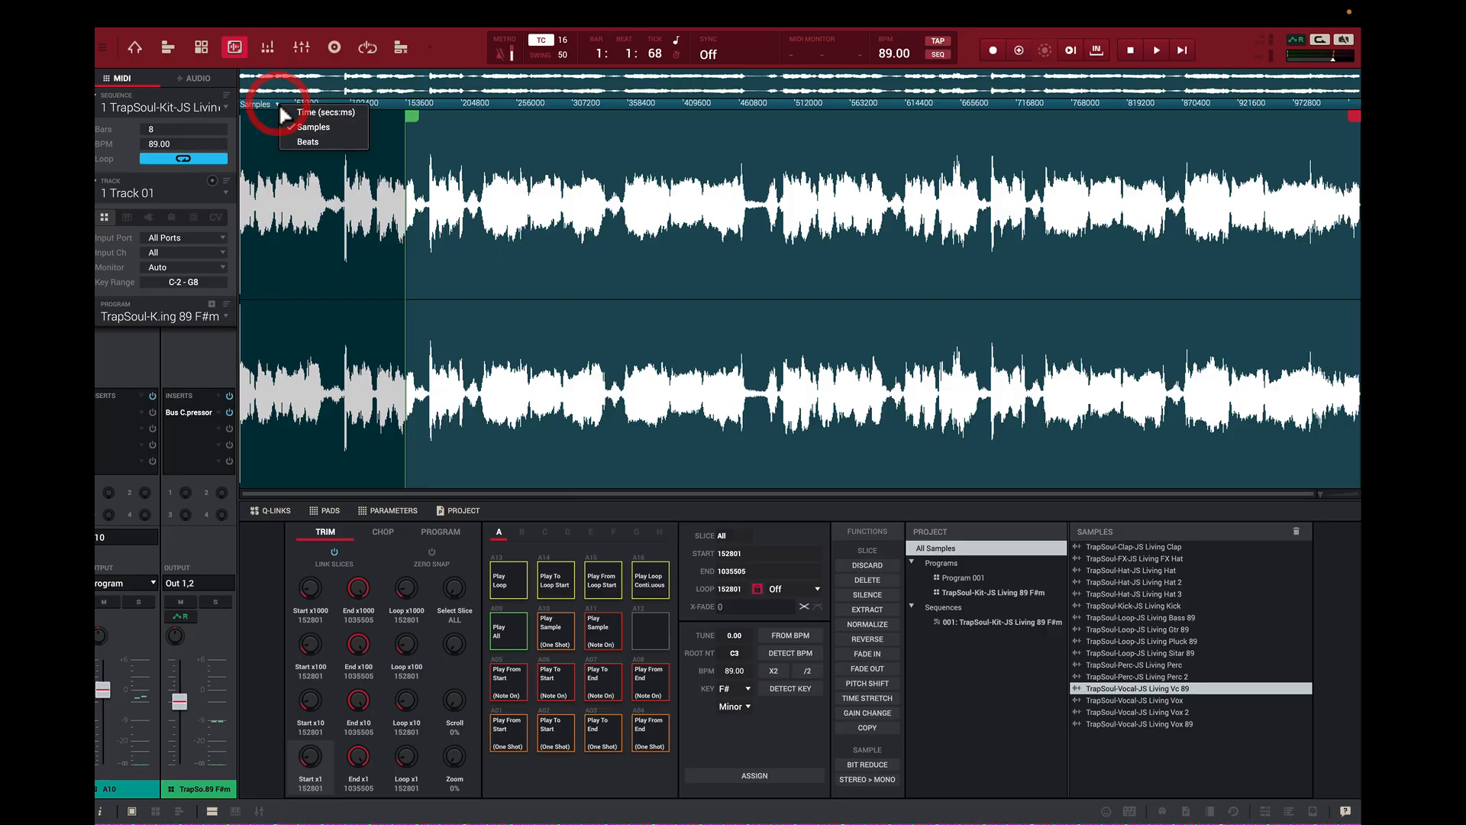
click(455, 110)
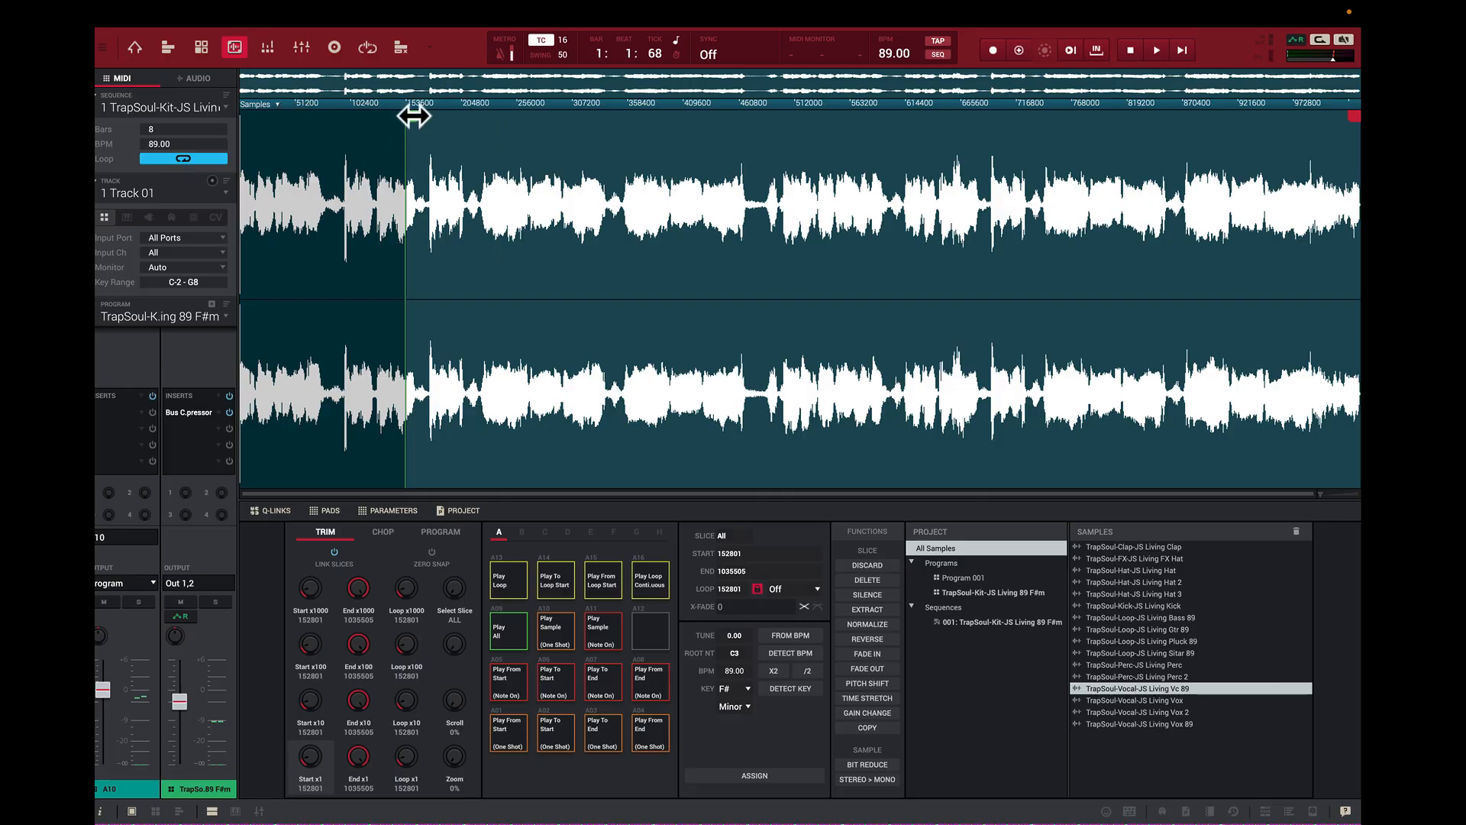
- Try a start point of 160305 and an end point of 847232, and return both markers to the full sample range
mouse_move(413, 116)
mouse_down()
mouse_move(455, 114)
mouse_move(417, 113)
mouse_up()
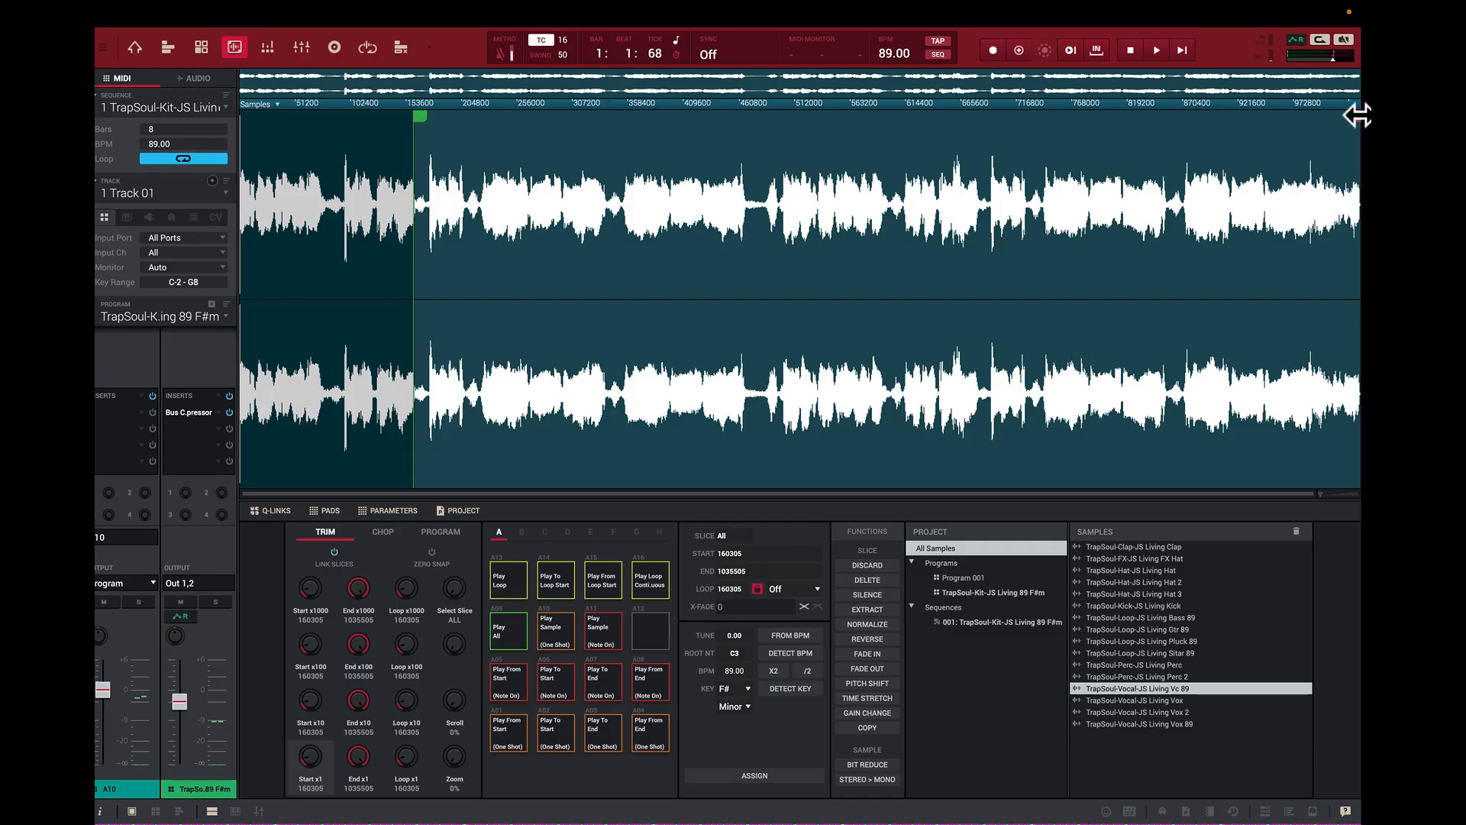
drag(1357, 115, 1154, 122)
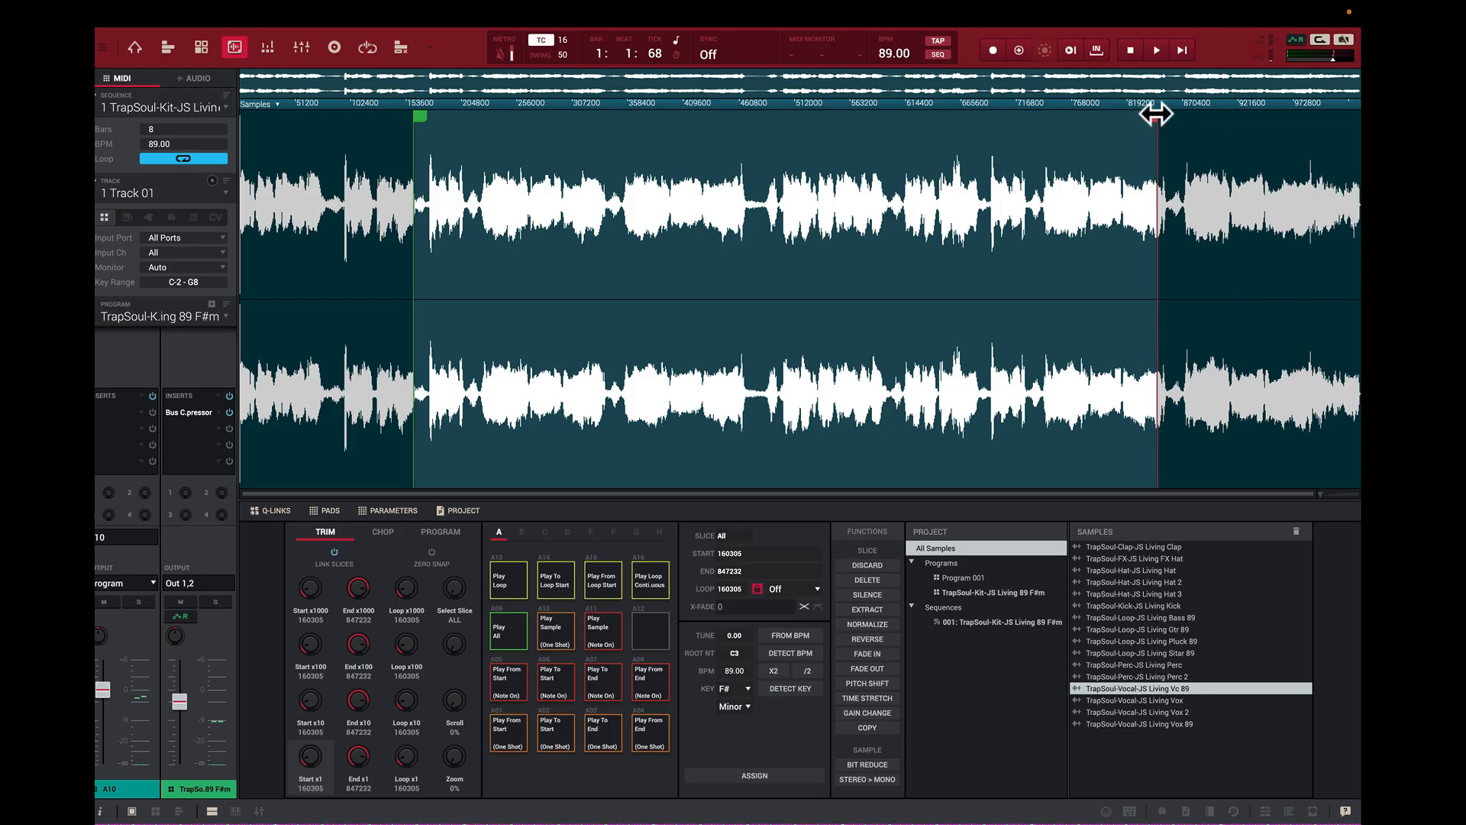
drag(1157, 114, 1357, 148)
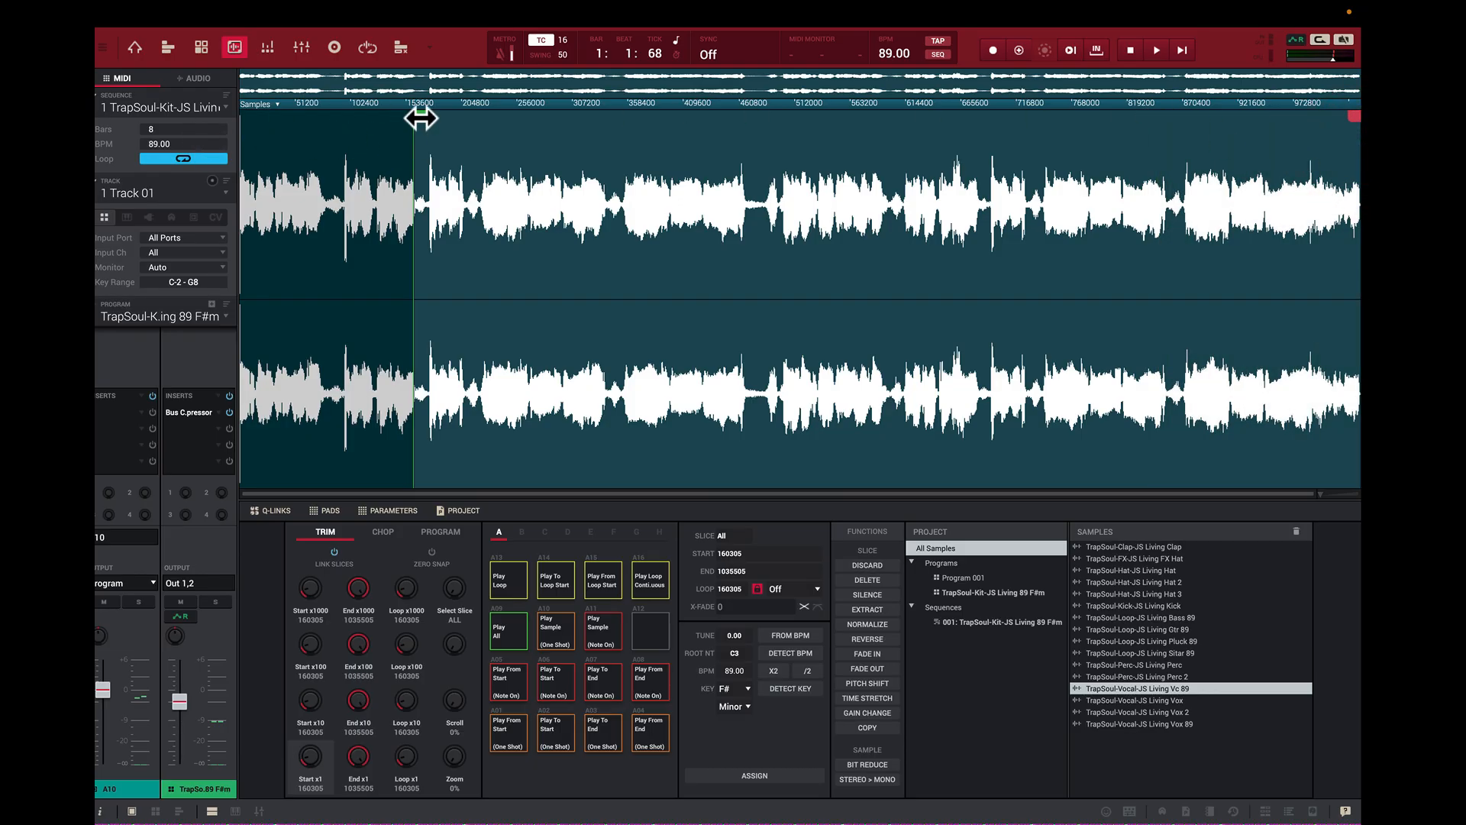
drag(419, 115, 159, 128)
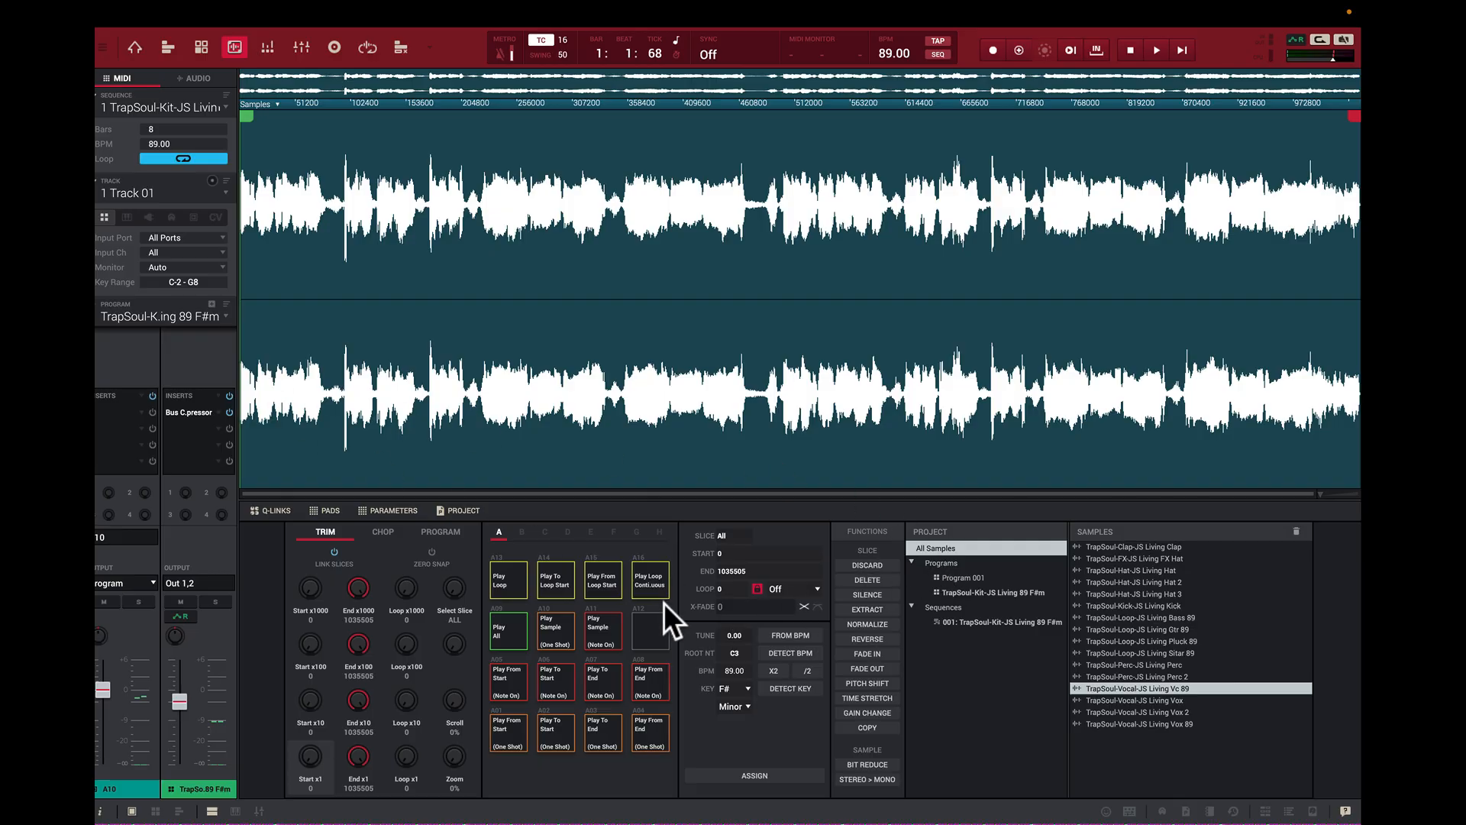
- Set the vocal sample's tune to 2.04 and audition it from the waveform
click(758, 590)
click(279, 300)
click(759, 588)
drag(734, 637, 734, 574)
click(253, 322)
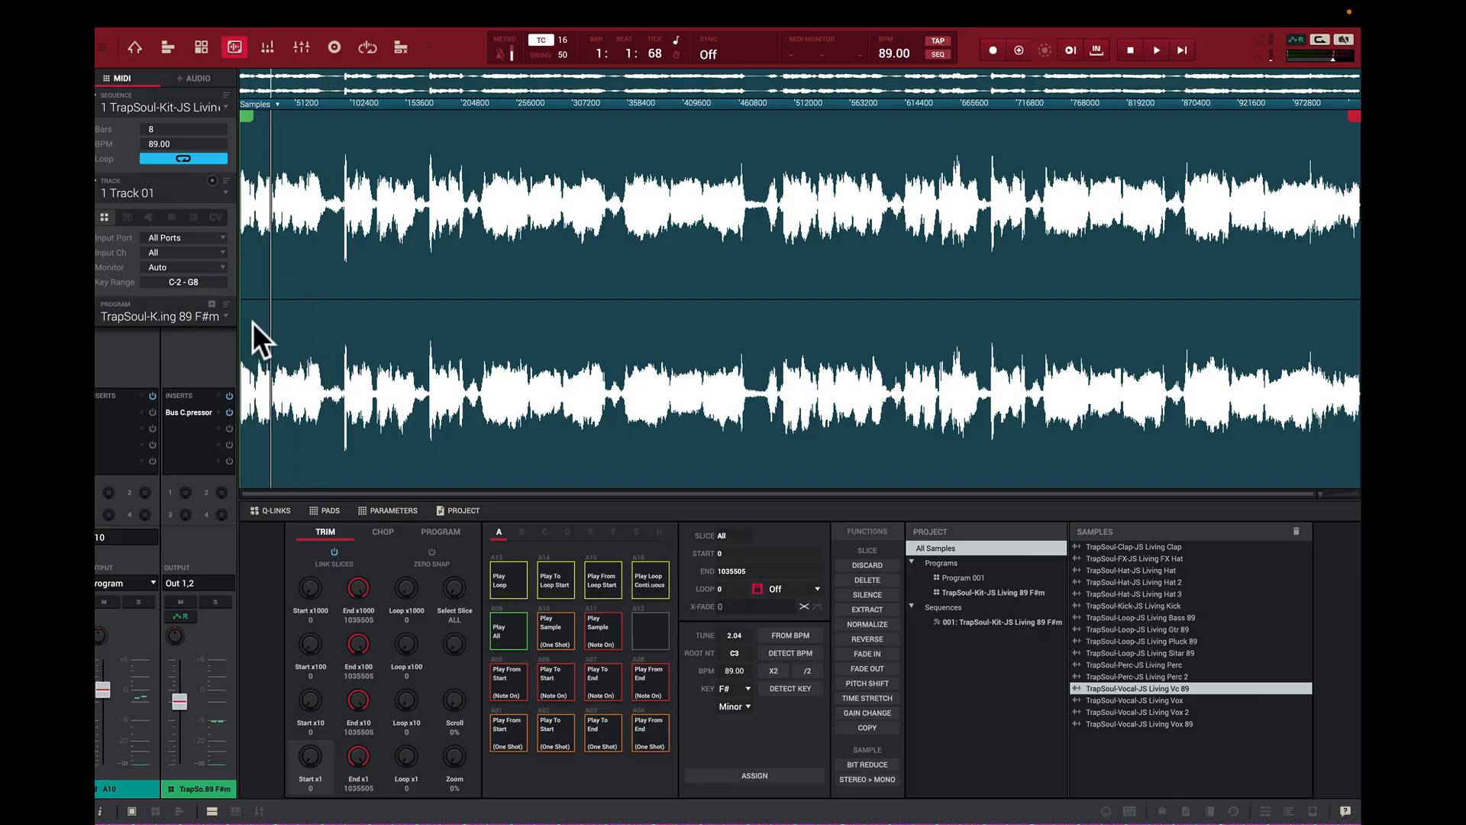
click(253, 323)
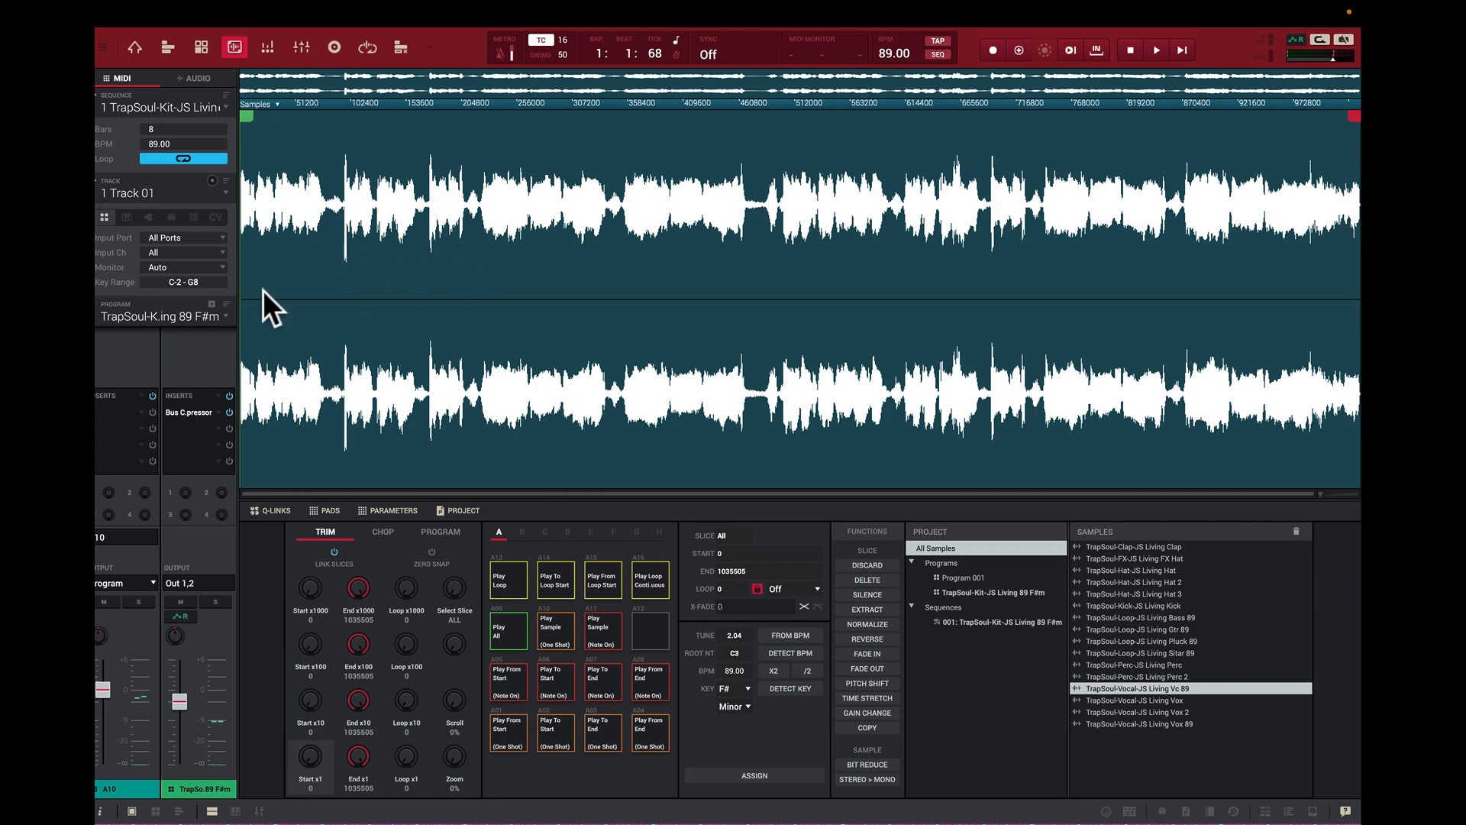
click(282, 323)
- Play the sequence in Main Mode to hear the retuned vocal against the other sounds, and stop playback
click(132, 47)
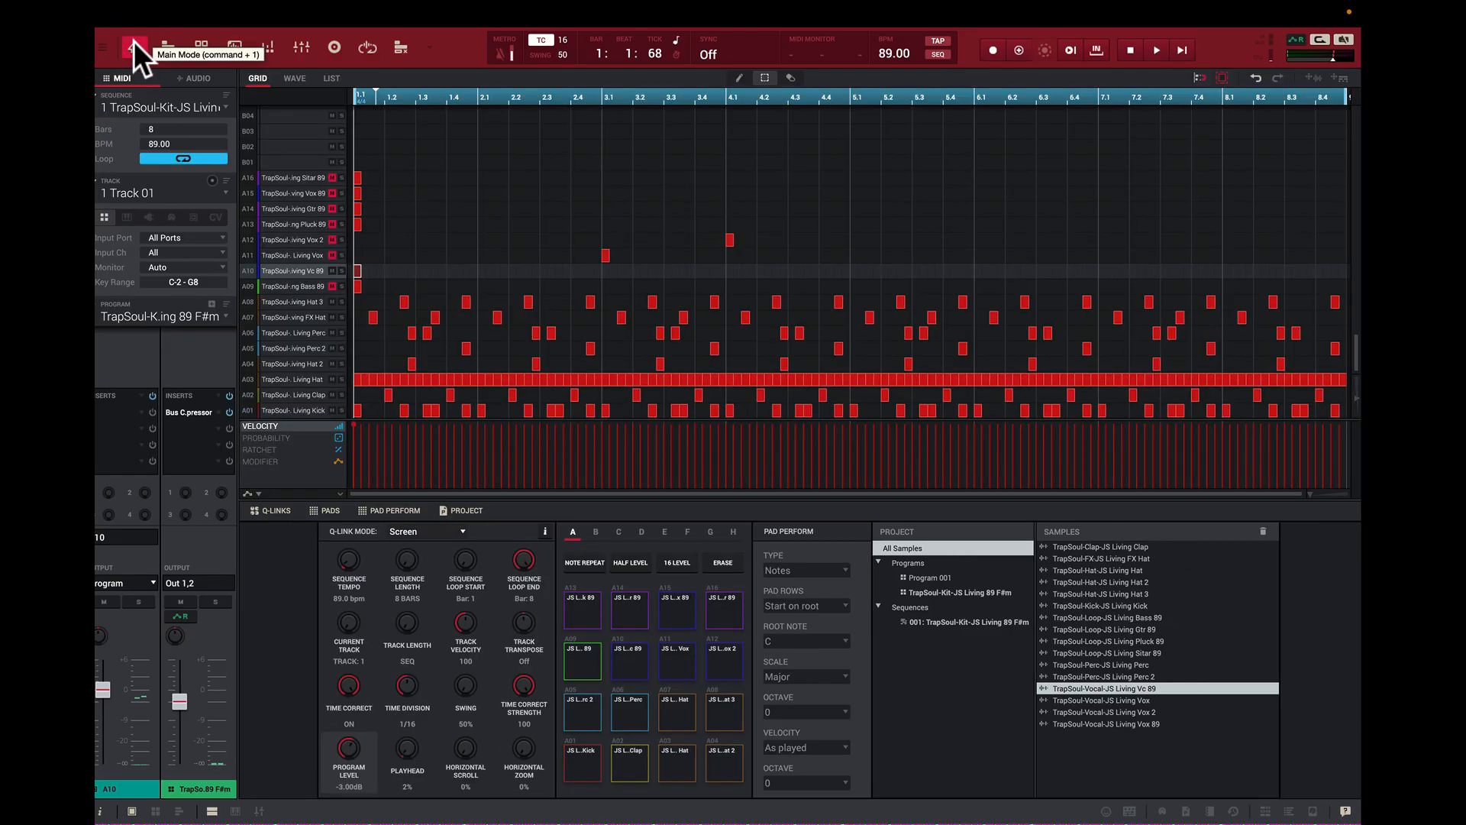
key(space)
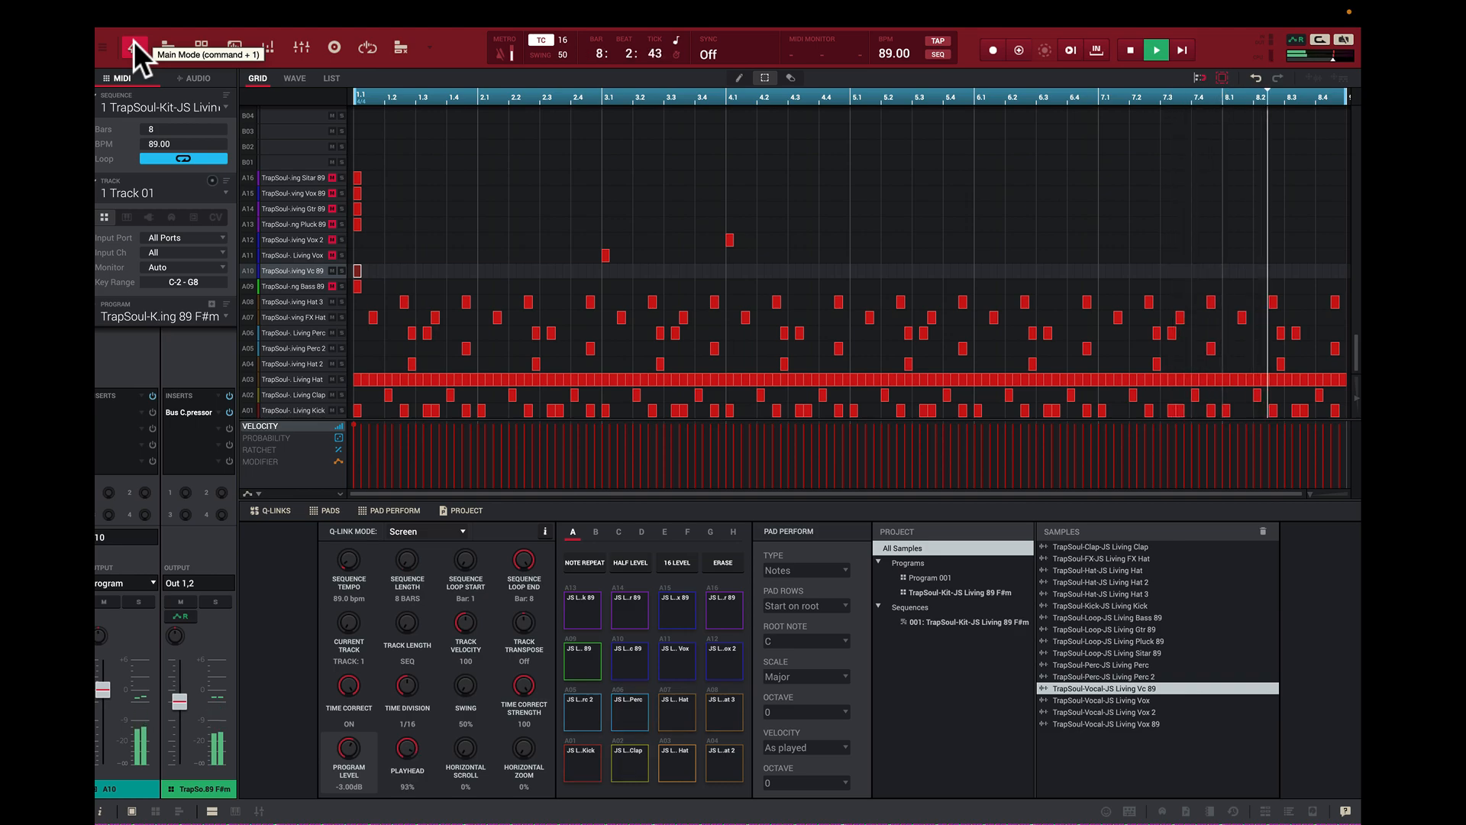
key(space)
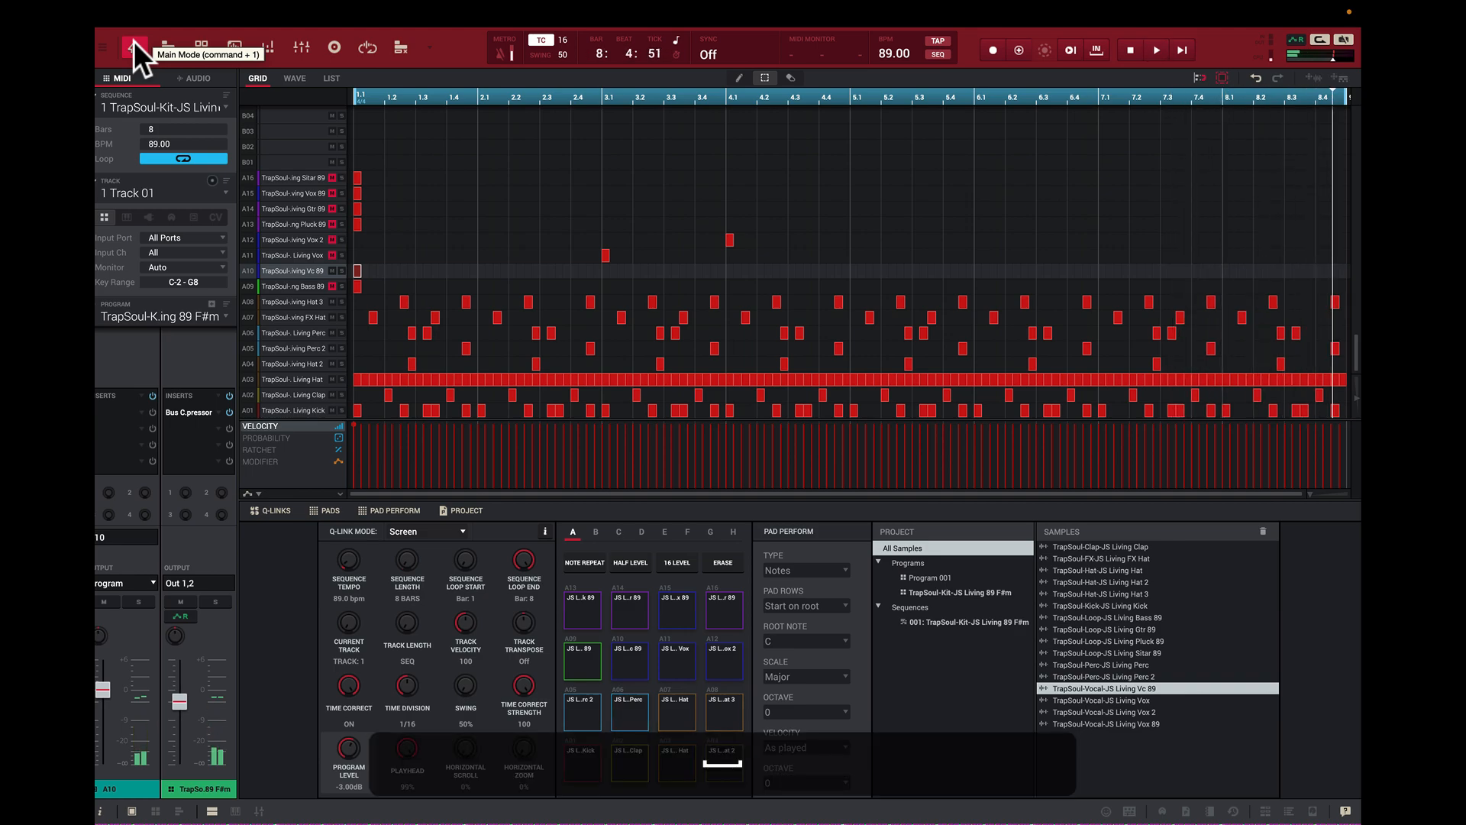
- Set the vocal sample's tune to 6.12 in Sample Edit and play the sequence in Main Mode
mouse_move(122, 14)
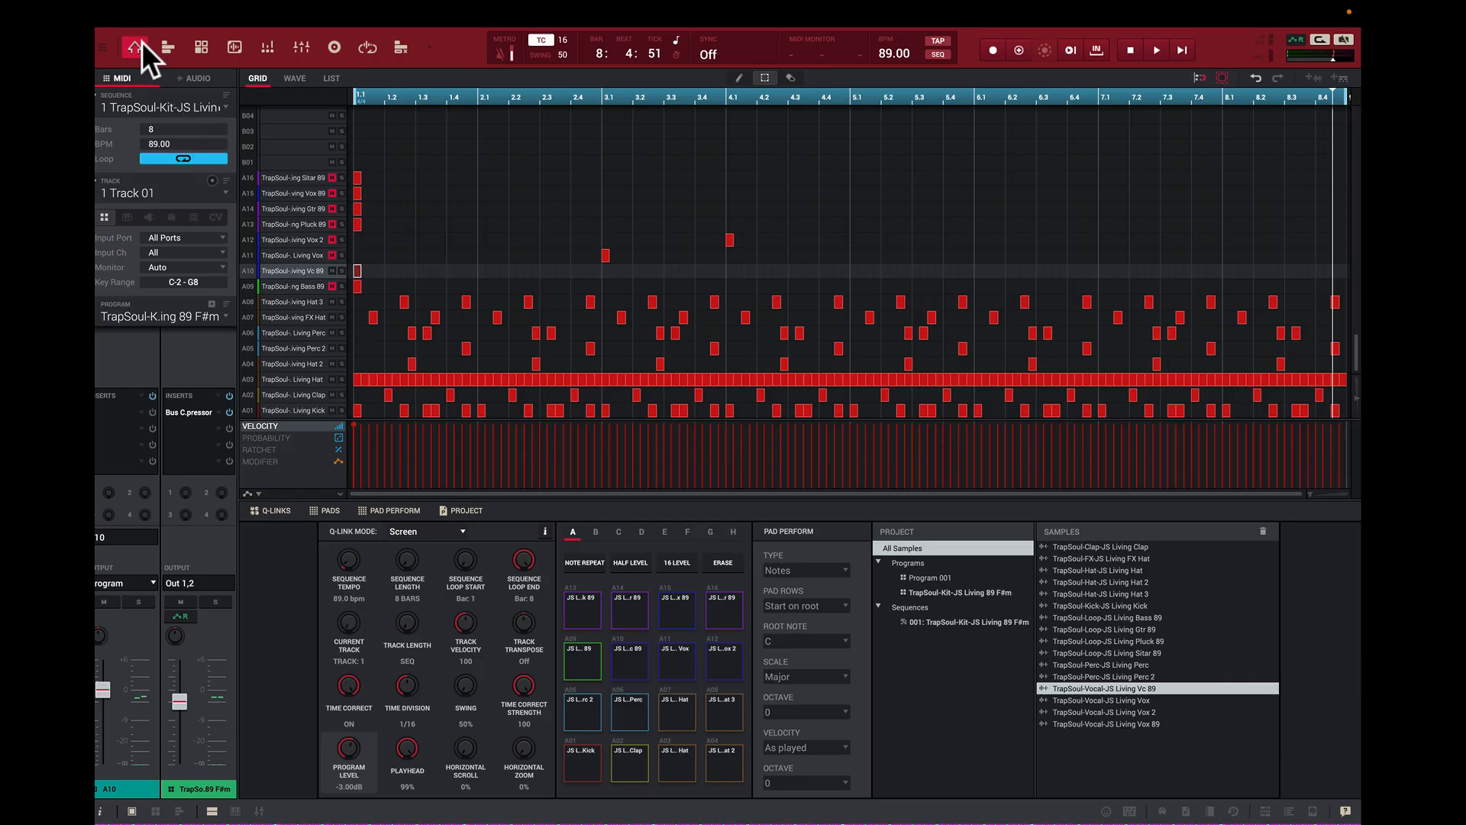
click(236, 43)
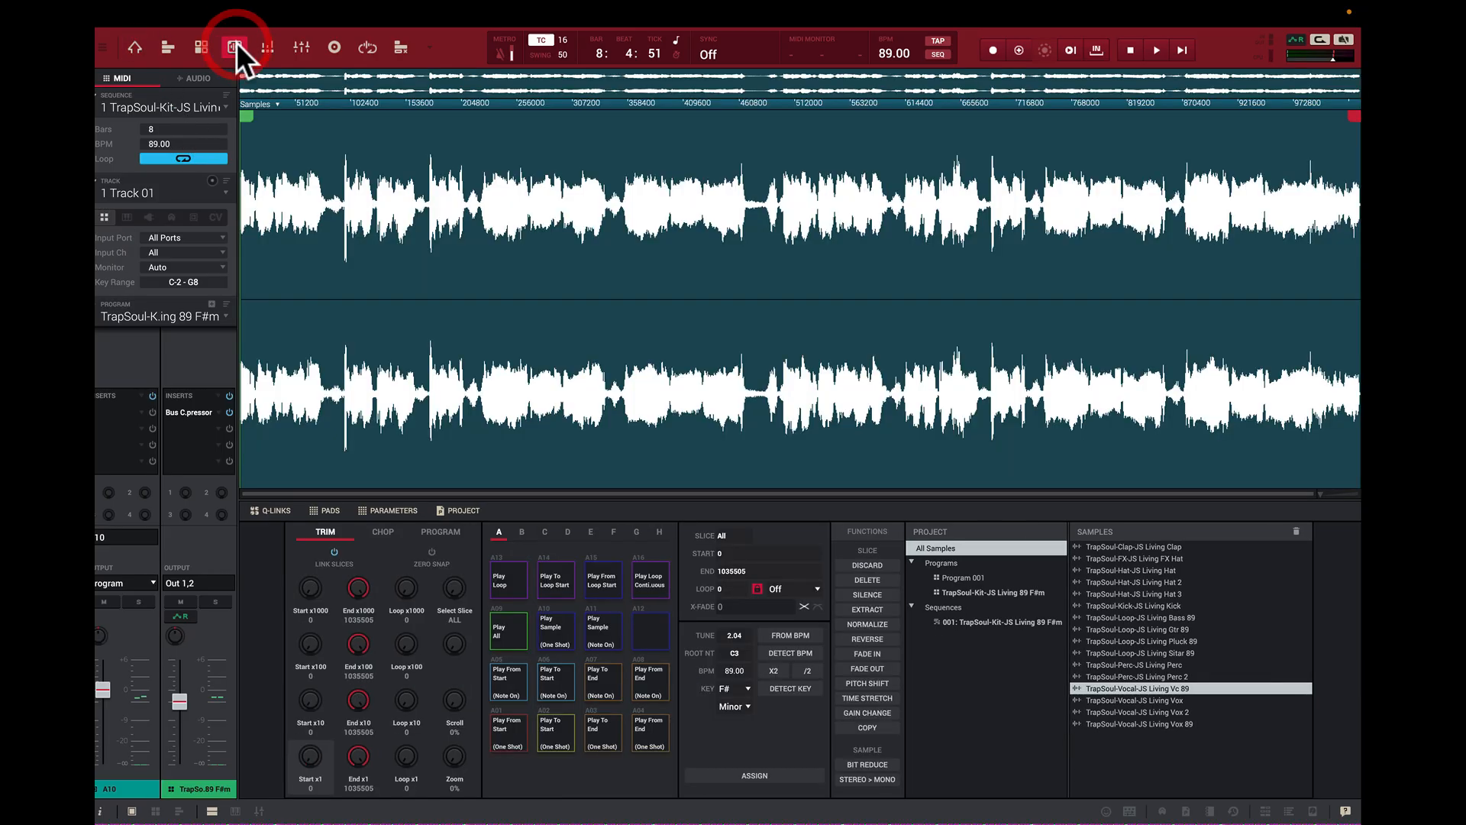
drag(745, 644, 733, 632)
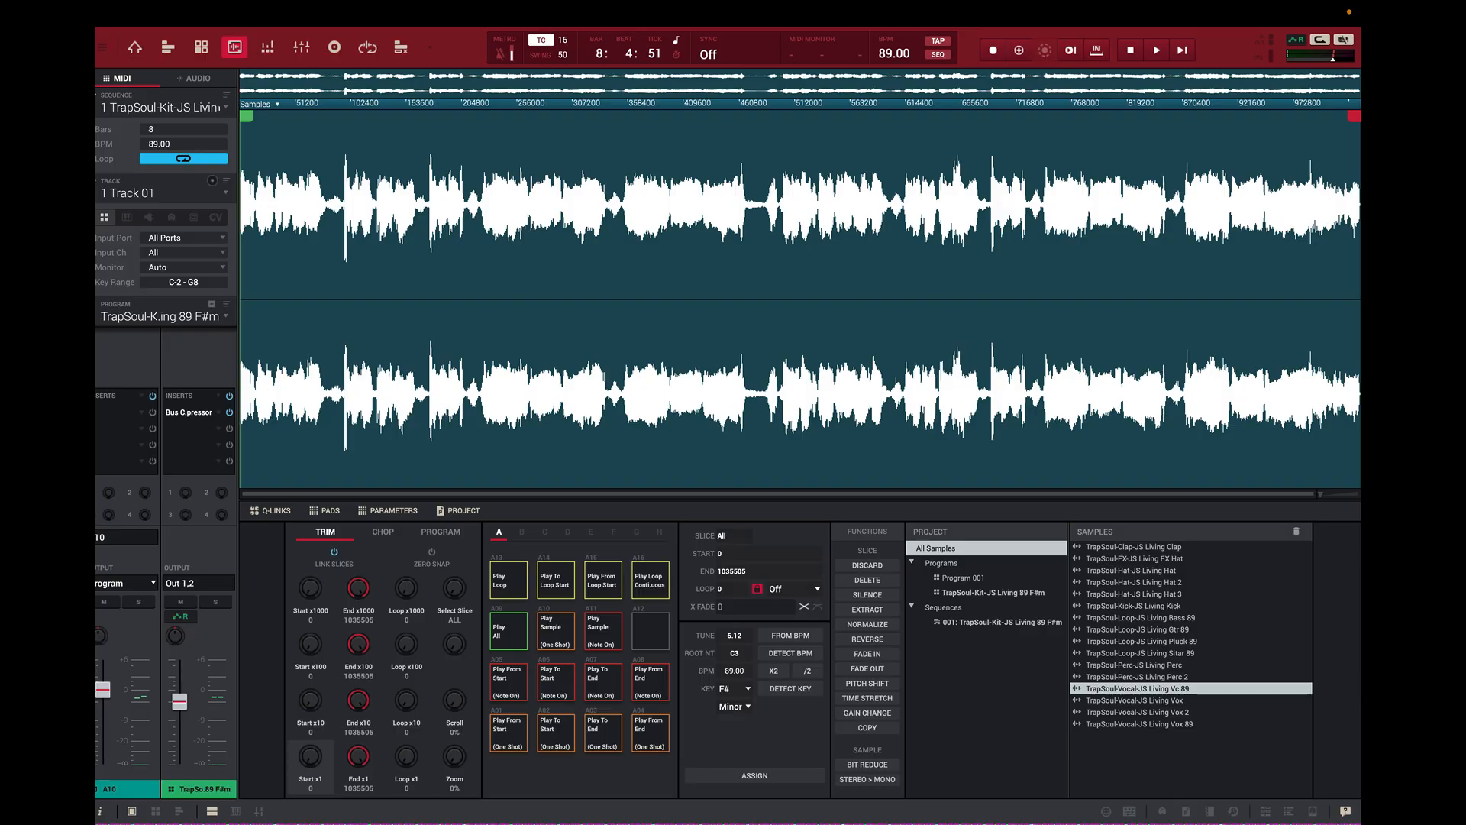
click(131, 45)
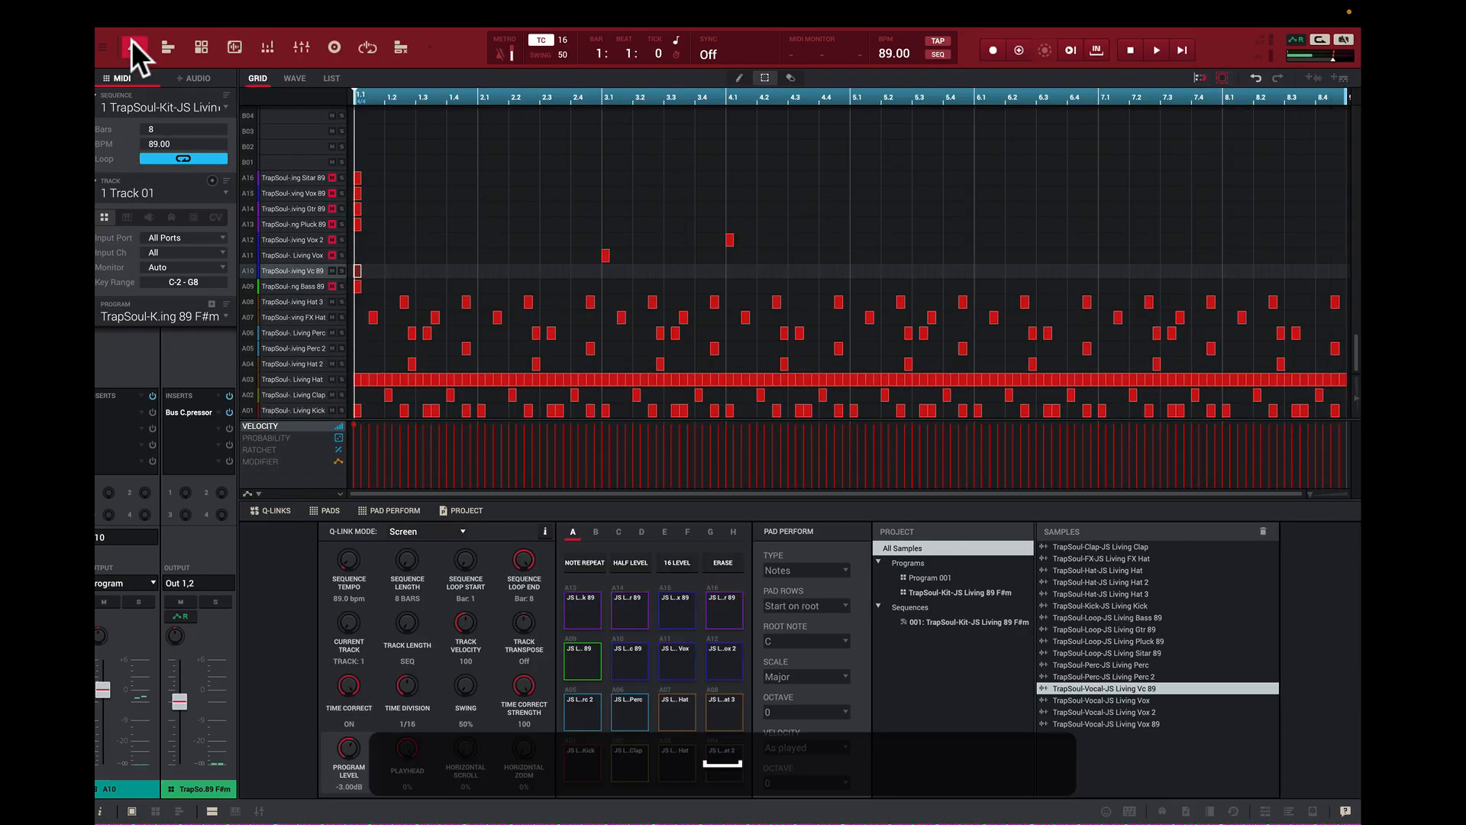
key(space)
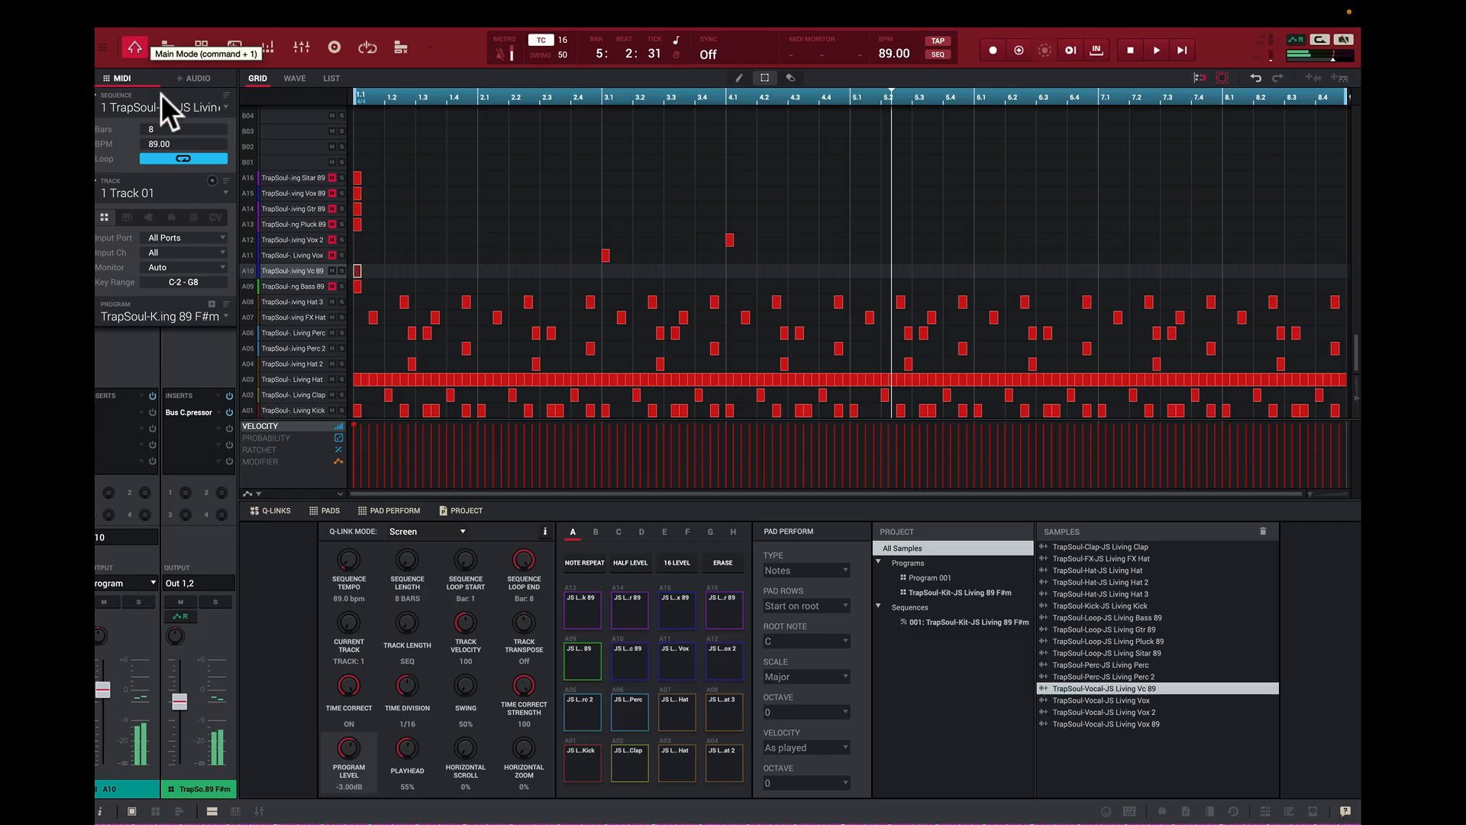
- Set the vocal sample's tune to -3.19 in Sample Edit, and play and stop the sequence in Main Mode
click(235, 48)
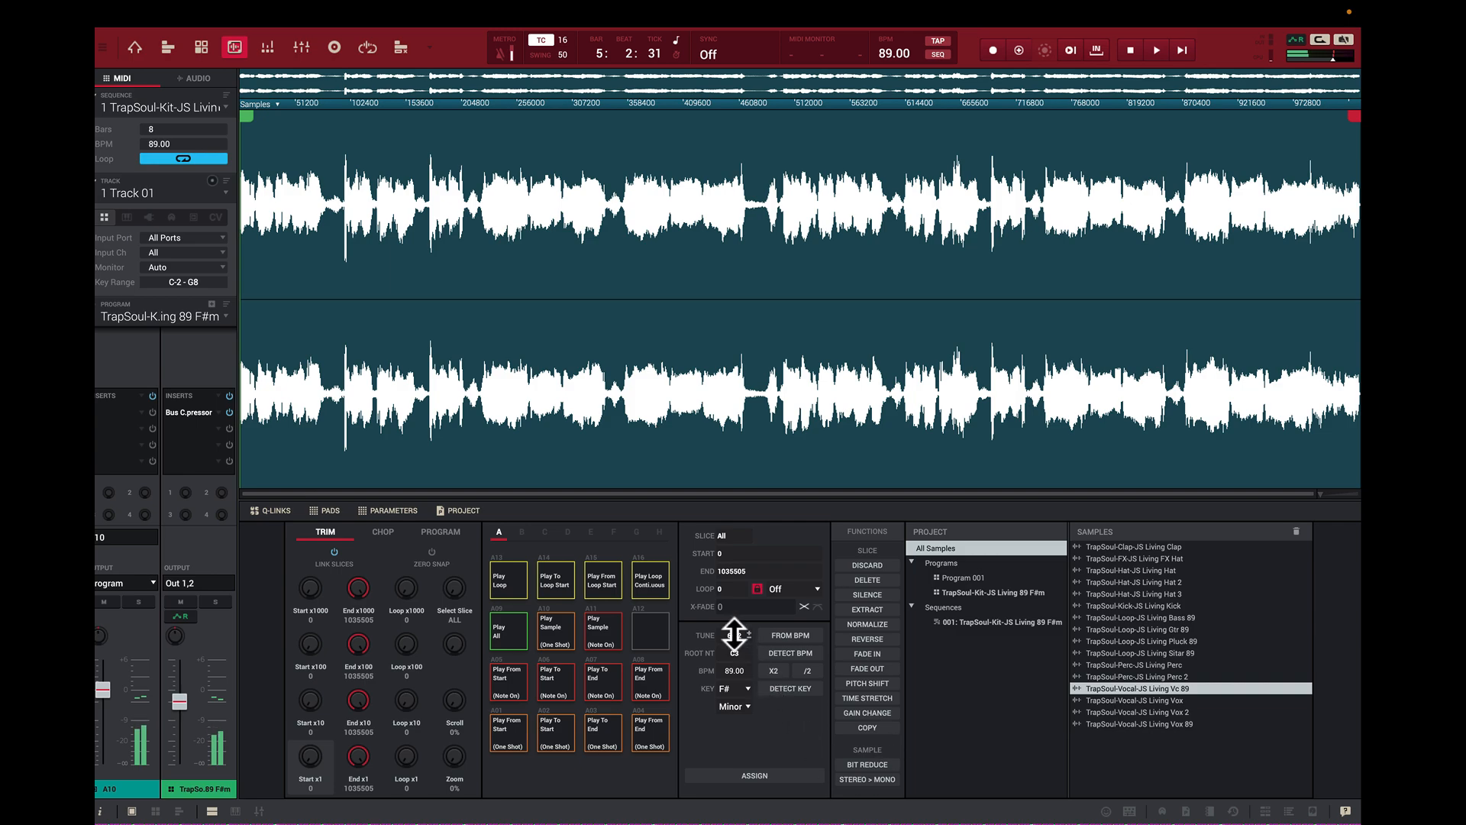
drag(736, 635, 739, 704)
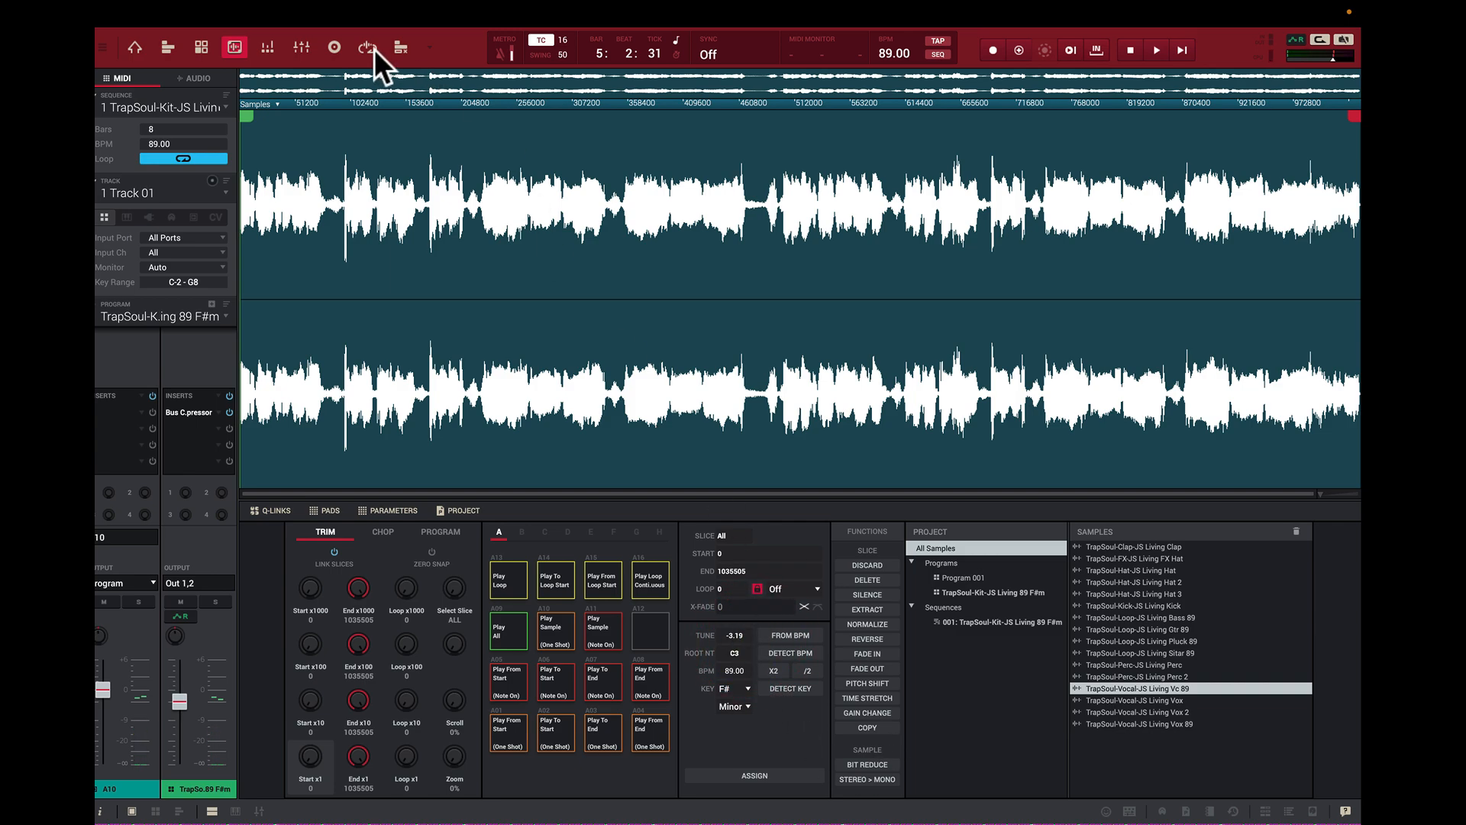
click(132, 47)
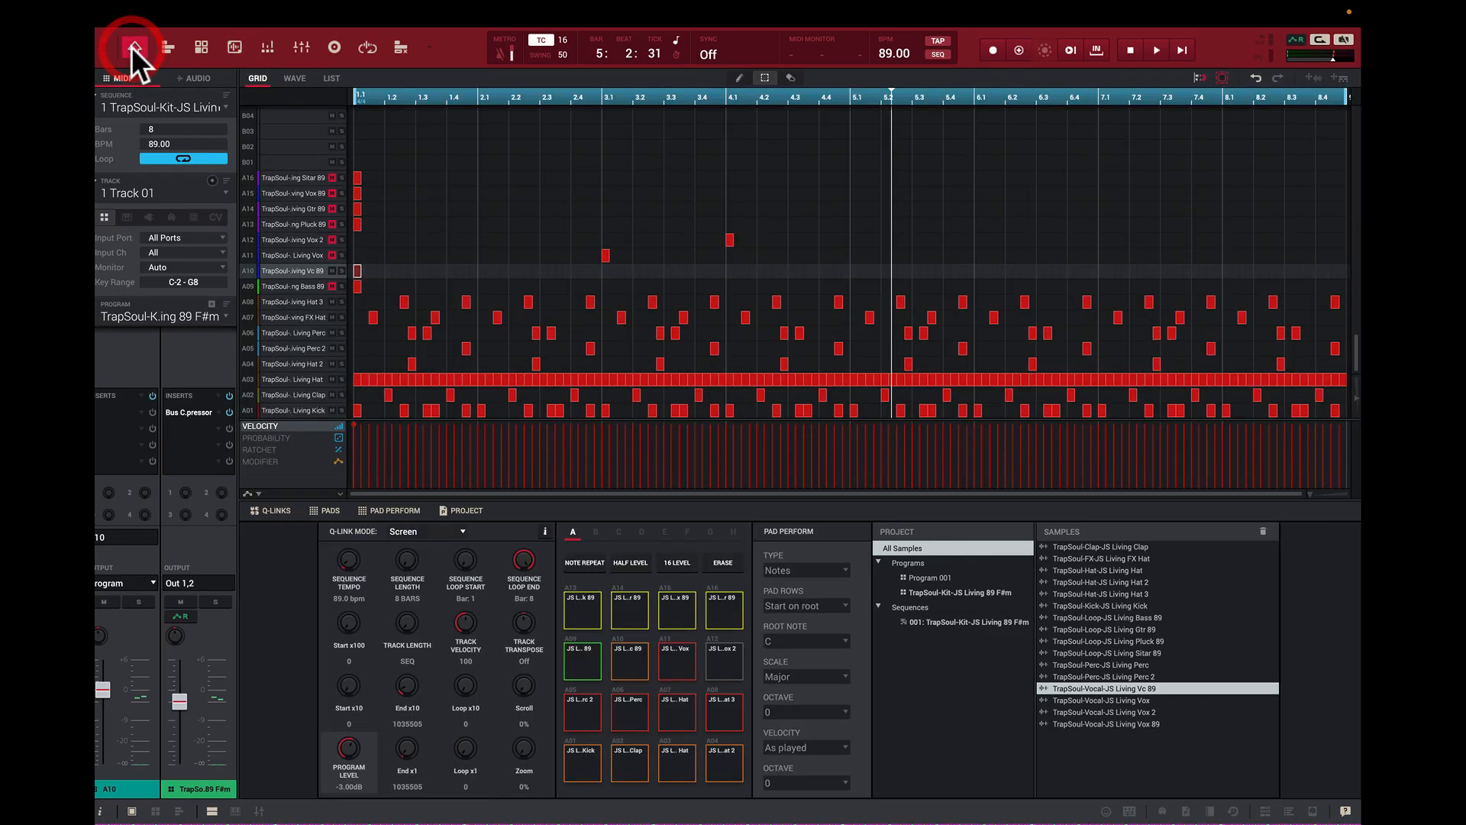
key(space)
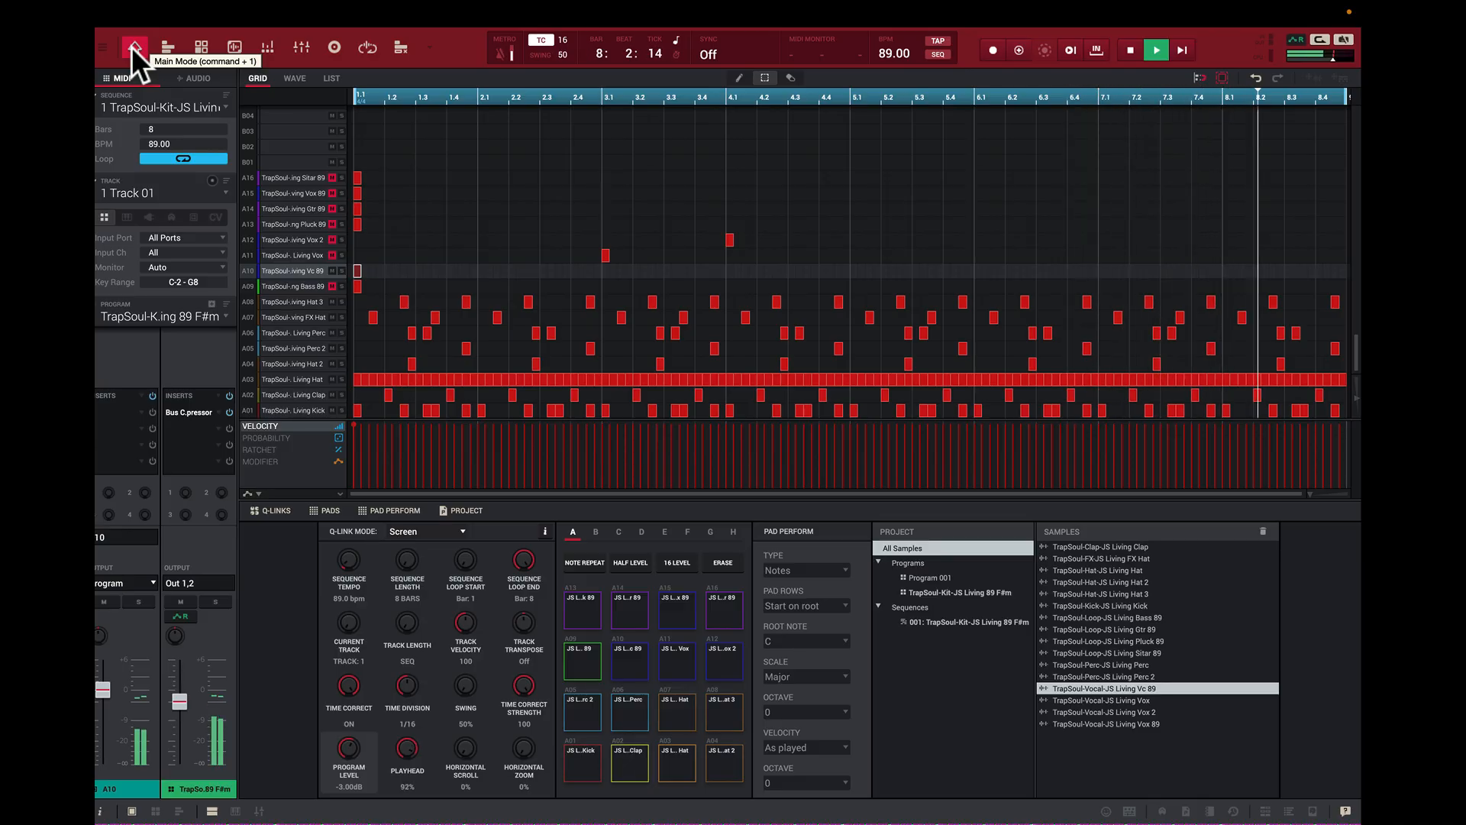
key(space)
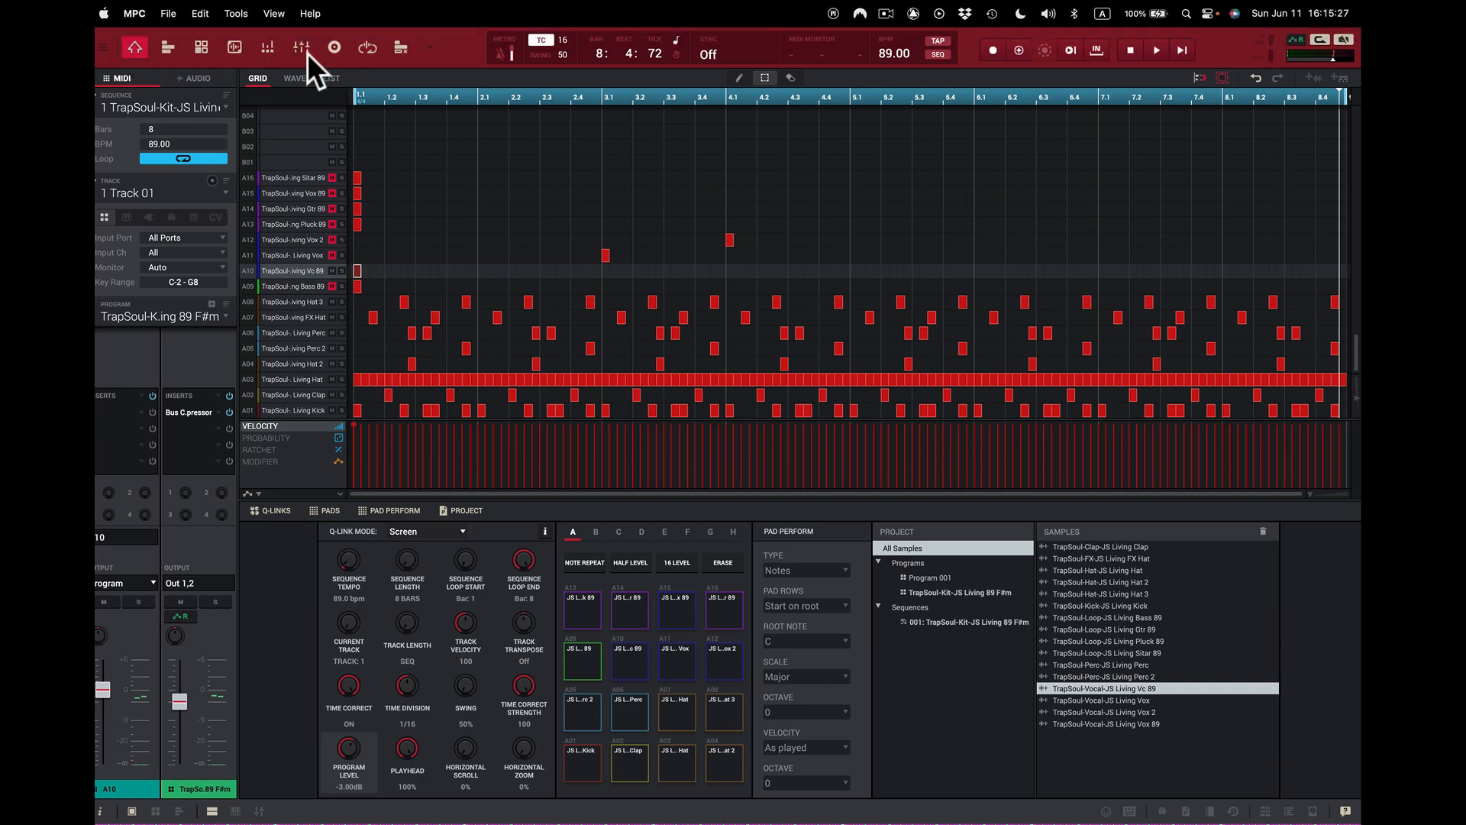
- Reset the vocal sample's tune to 0.00 in Sample Edit and audition it from the waveform
click(234, 46)
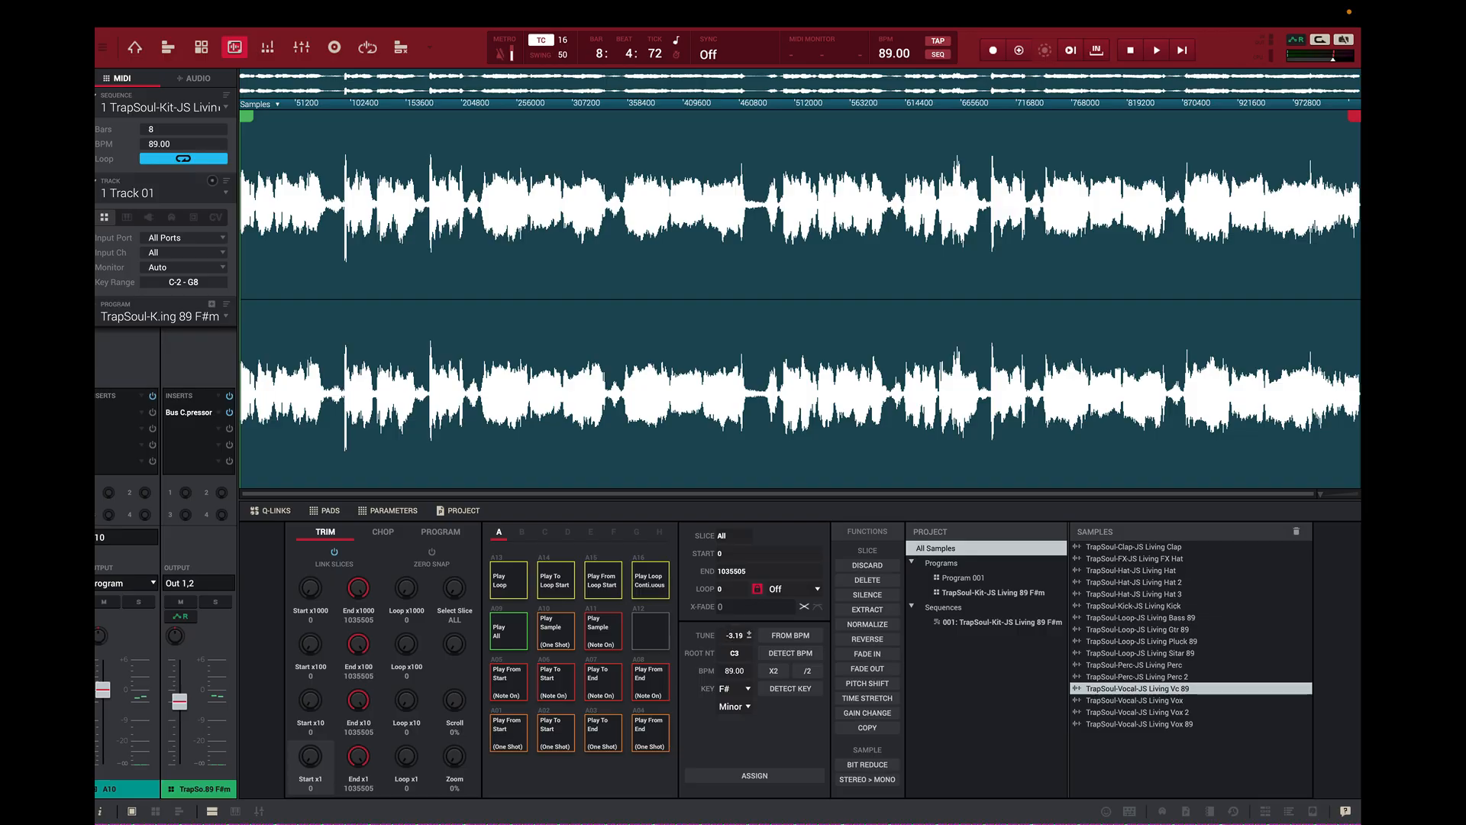
drag(734, 635, 751, 628)
key(w)
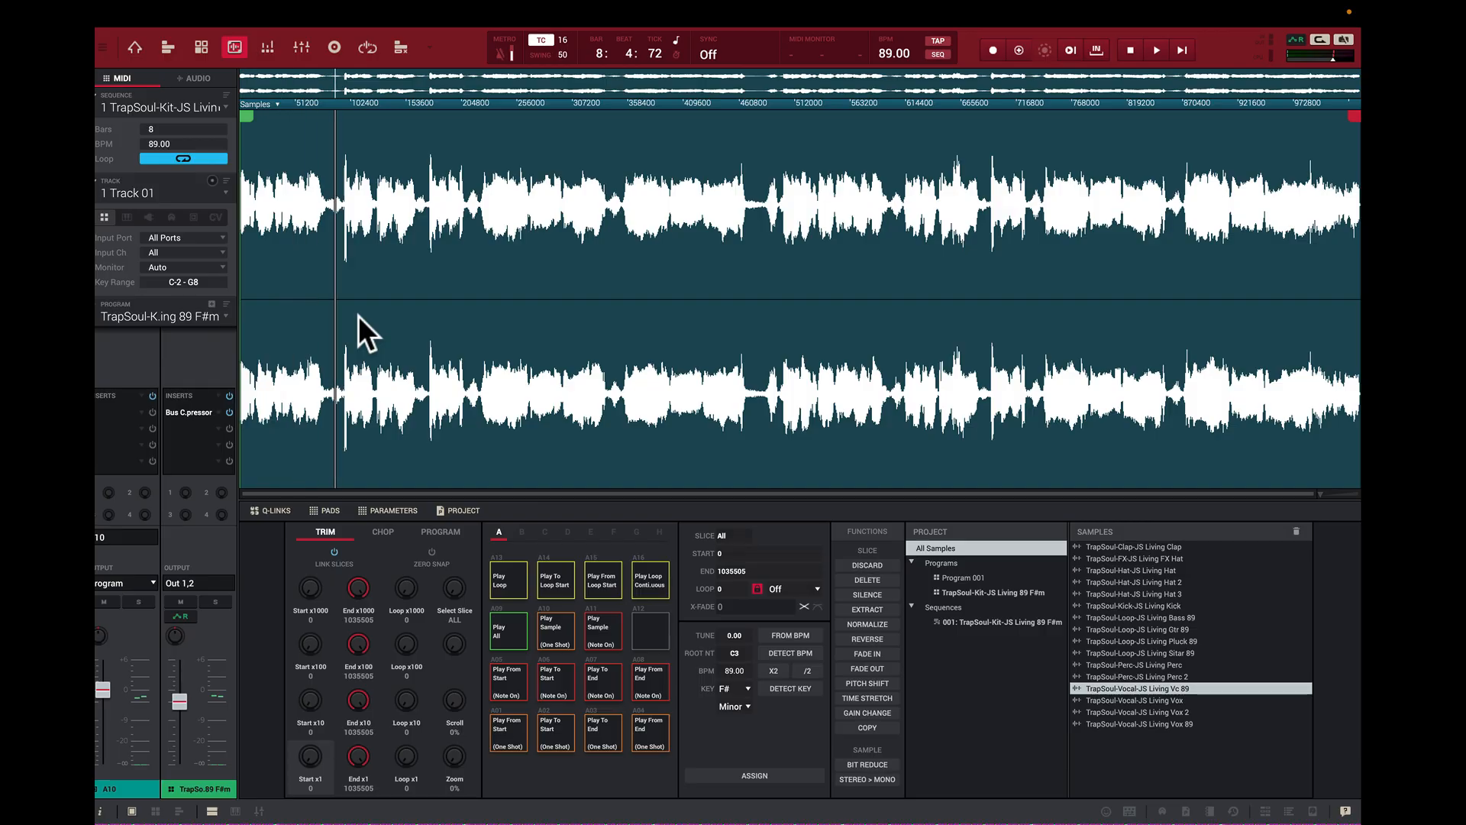
click(359, 315)
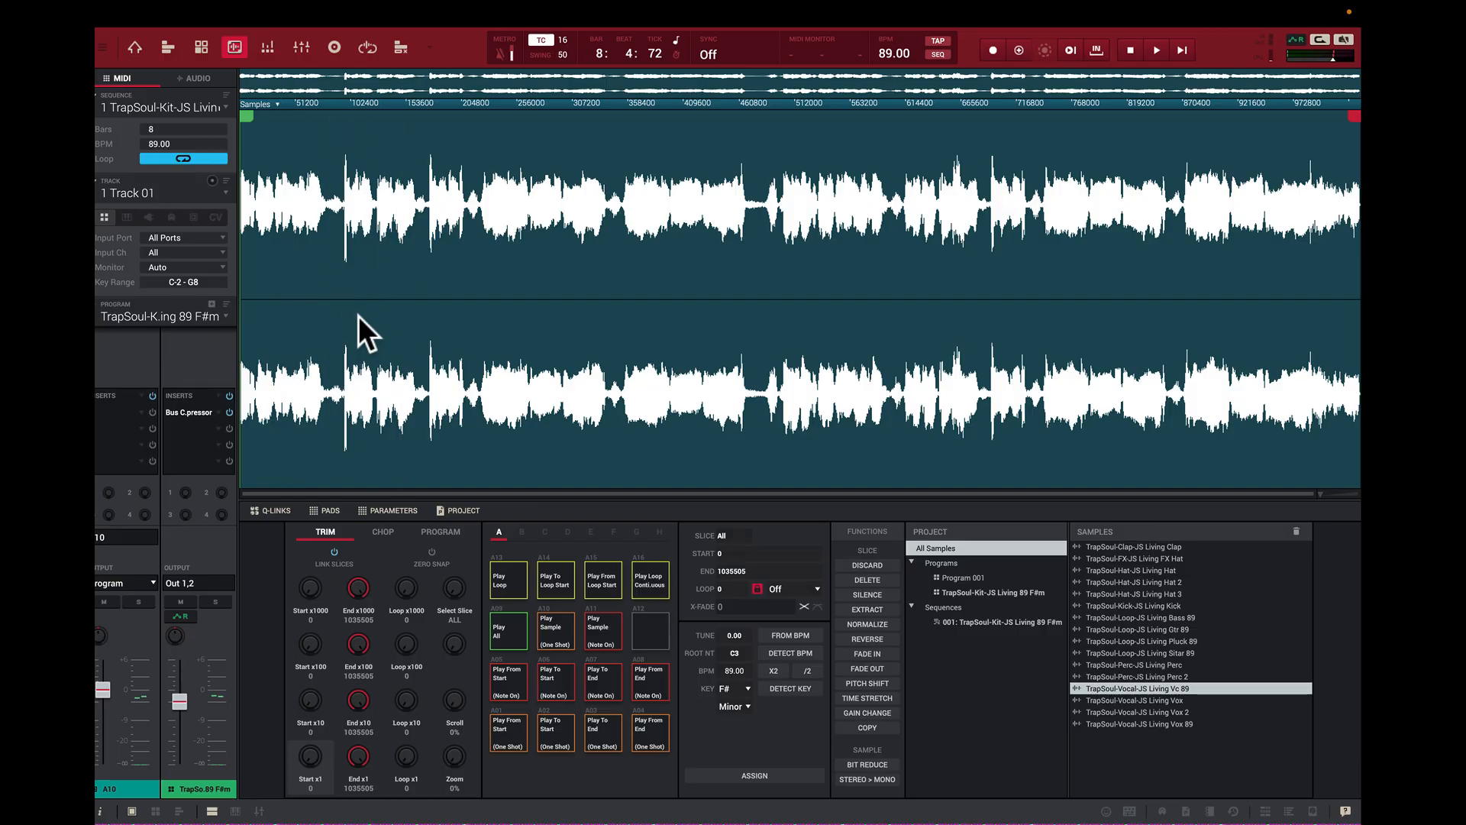
- Move the MPC window aside and switch to the Loop Samples folder in Finder
key(shift+super)
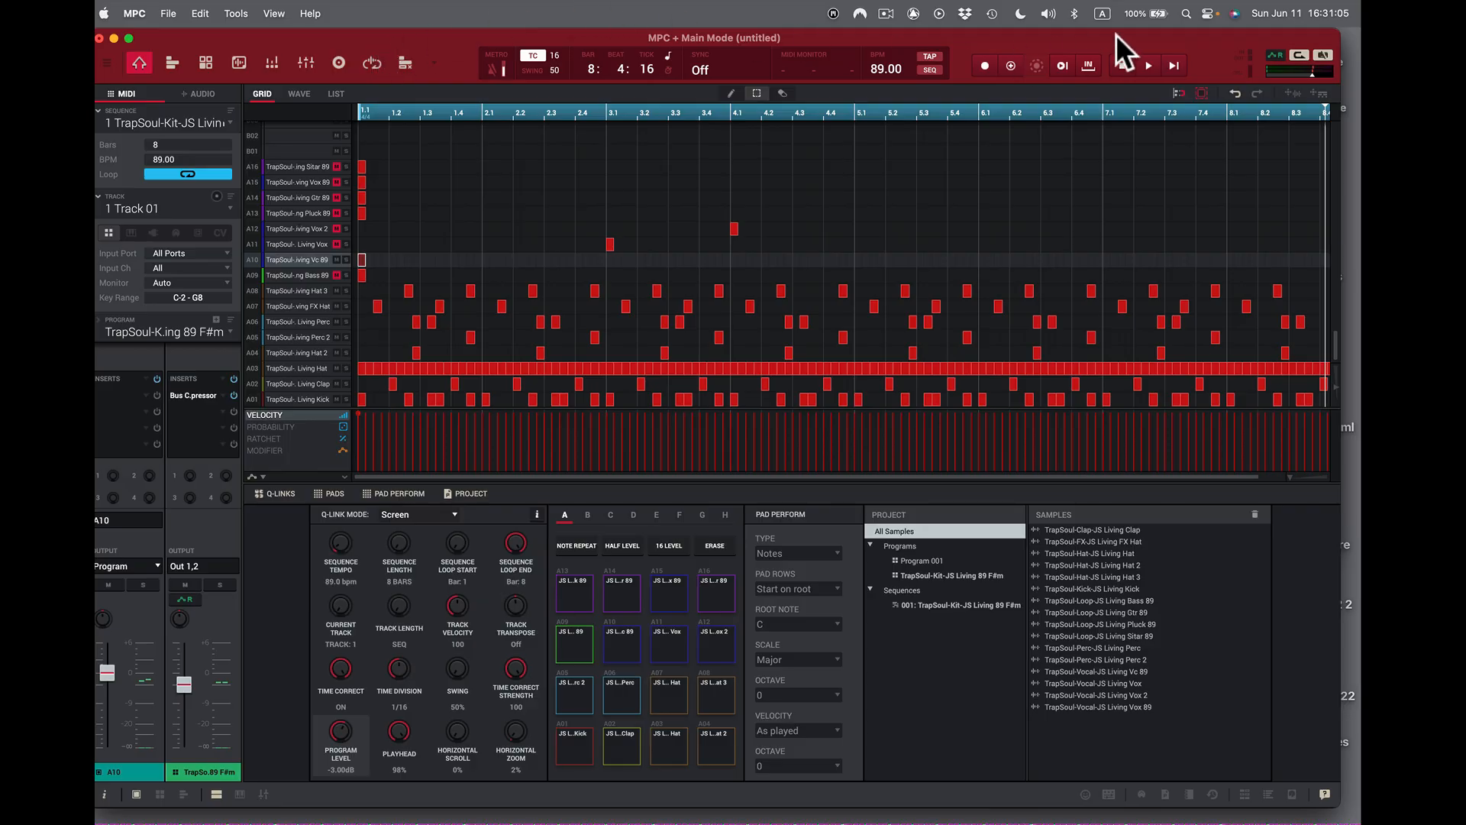
drag(1189, 30, 1098, 33)
click(1289, 70)
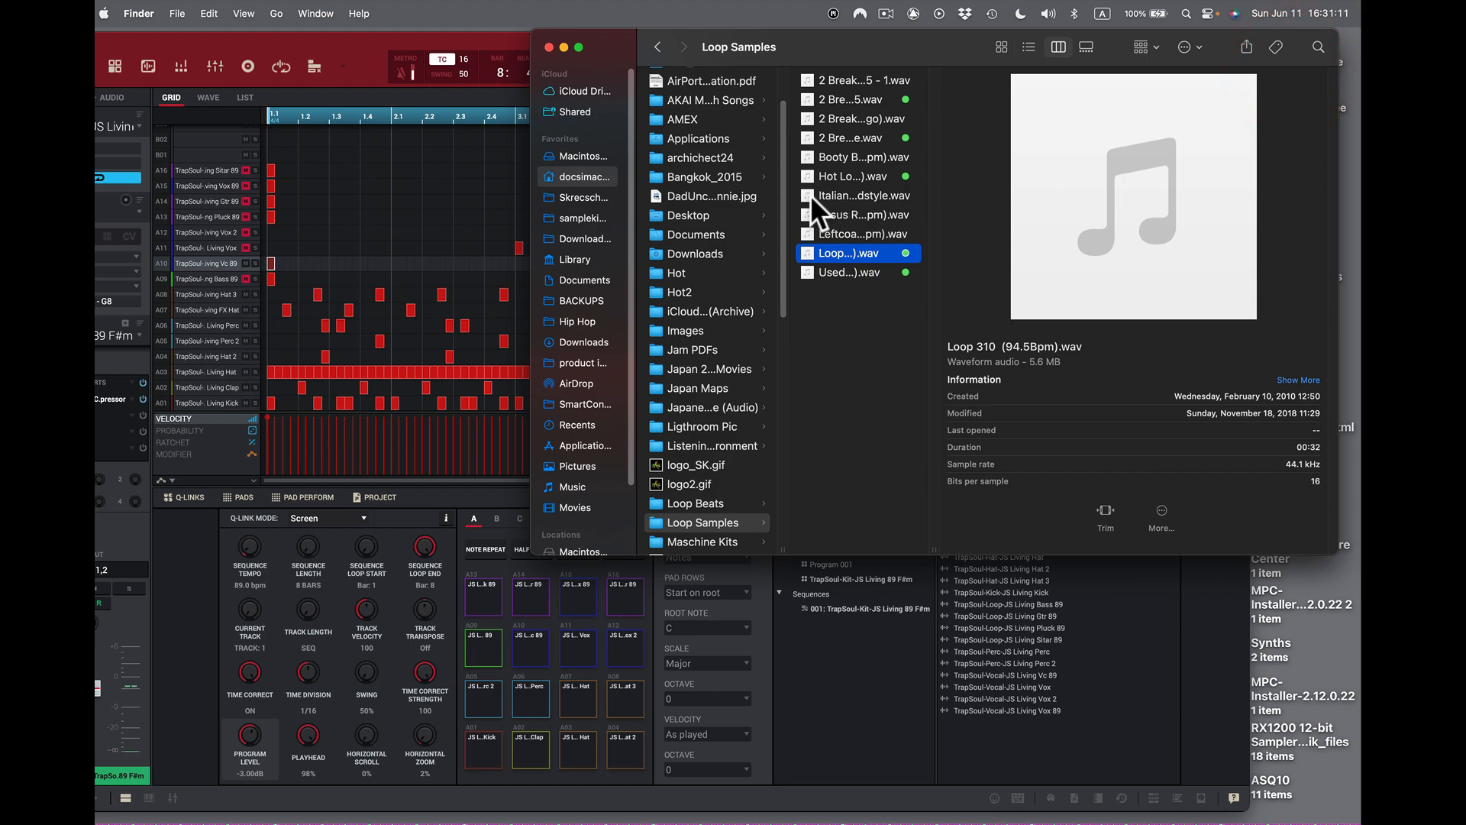
- Preview Italian Wildstyle.wav, Jesus Ride (94.5Bpm).wav and Leftcoast Loop (79.5Bpm).wav
click(846, 196)
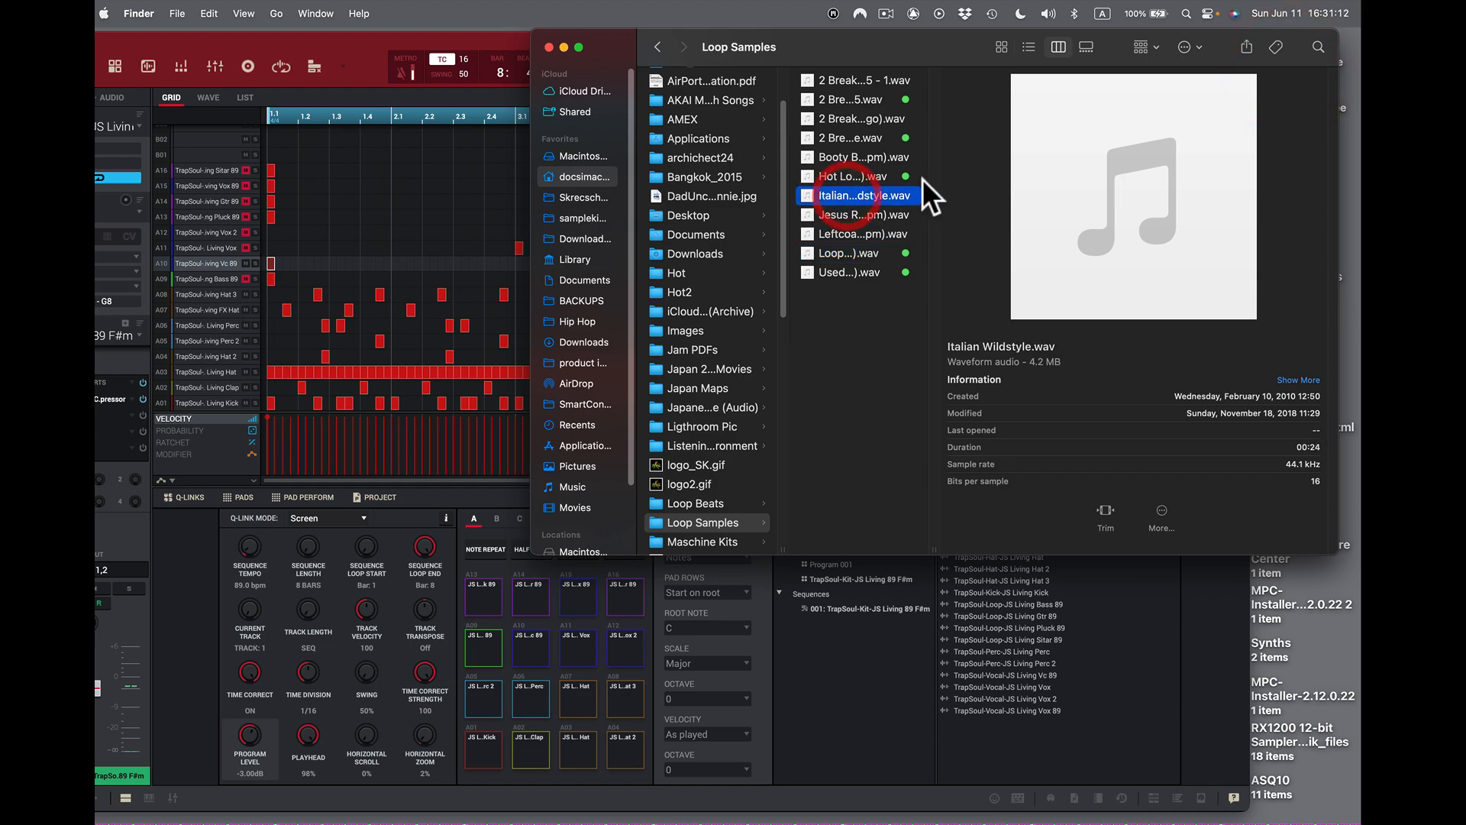
click(1133, 194)
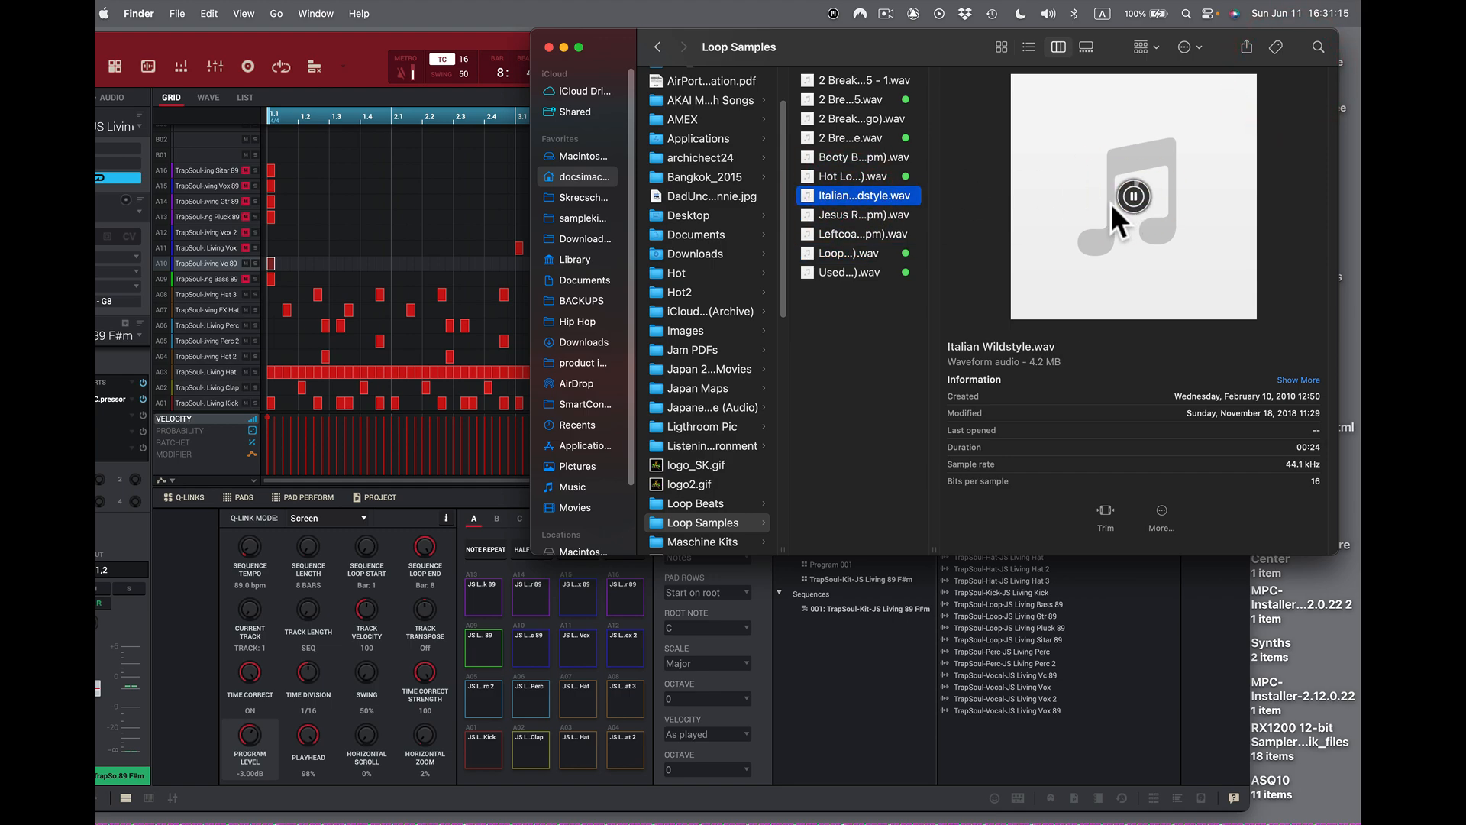
click(806, 213)
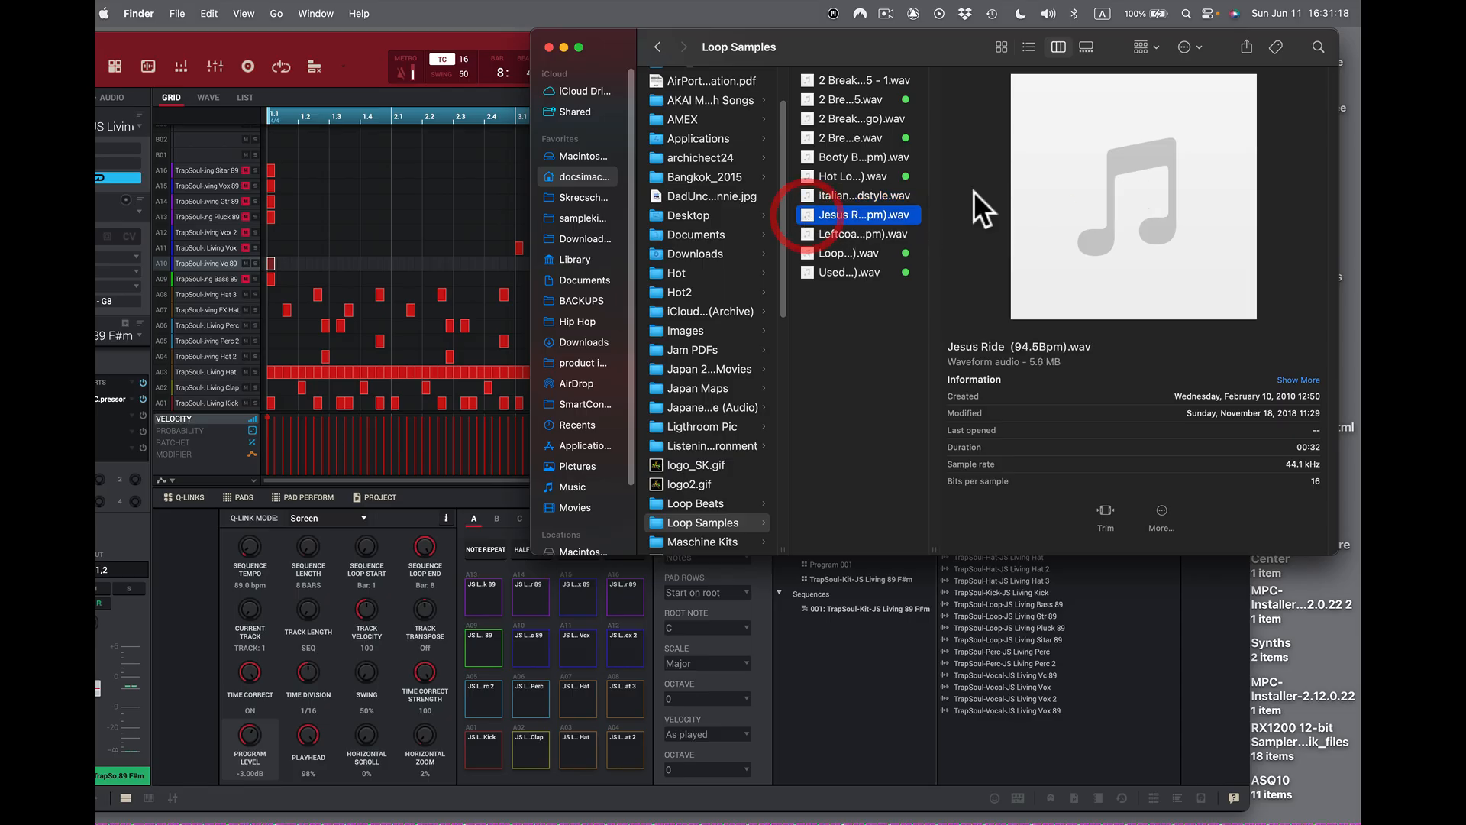
click(1135, 196)
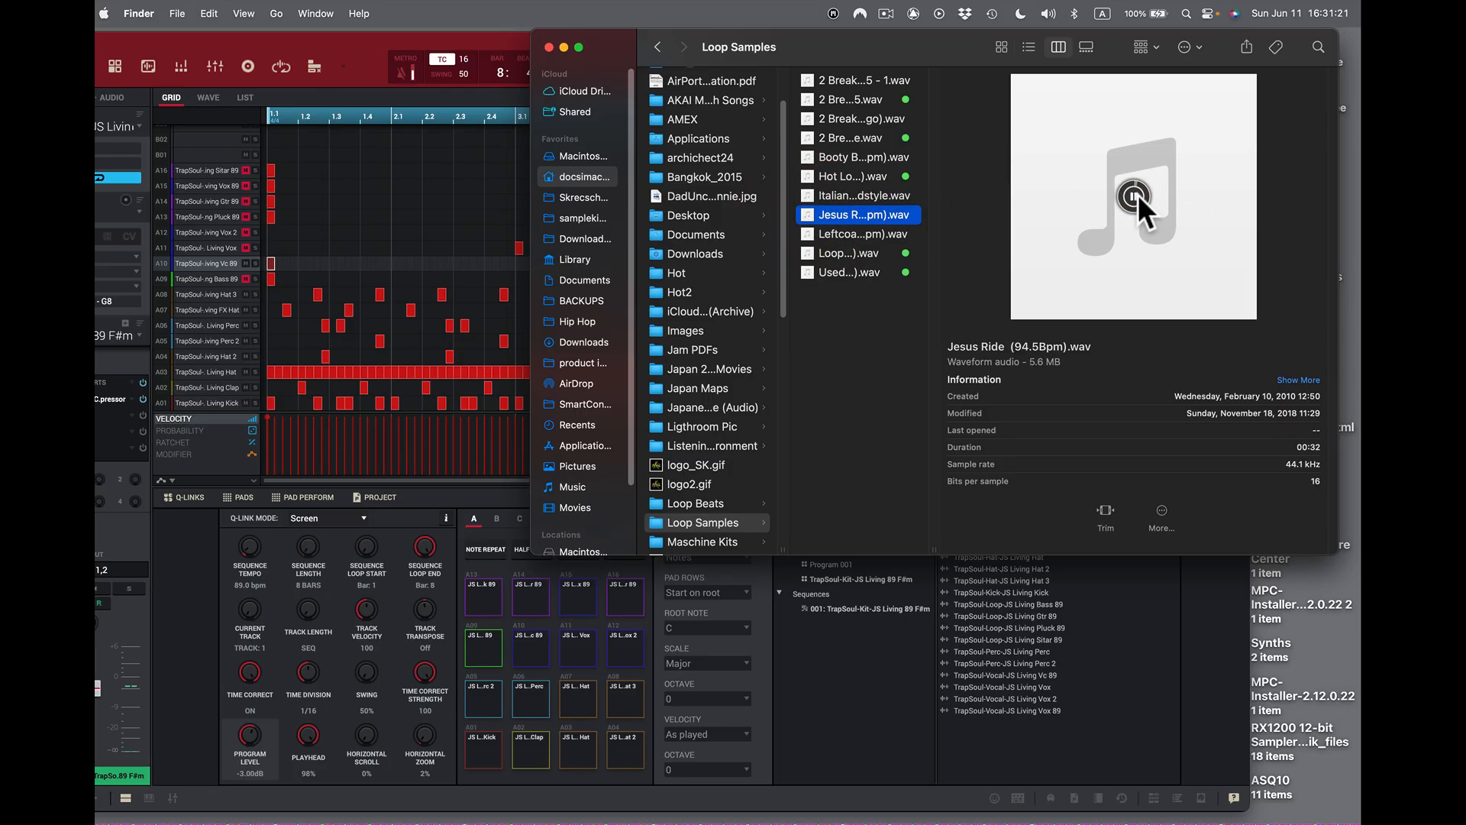
click(1135, 196)
click(809, 237)
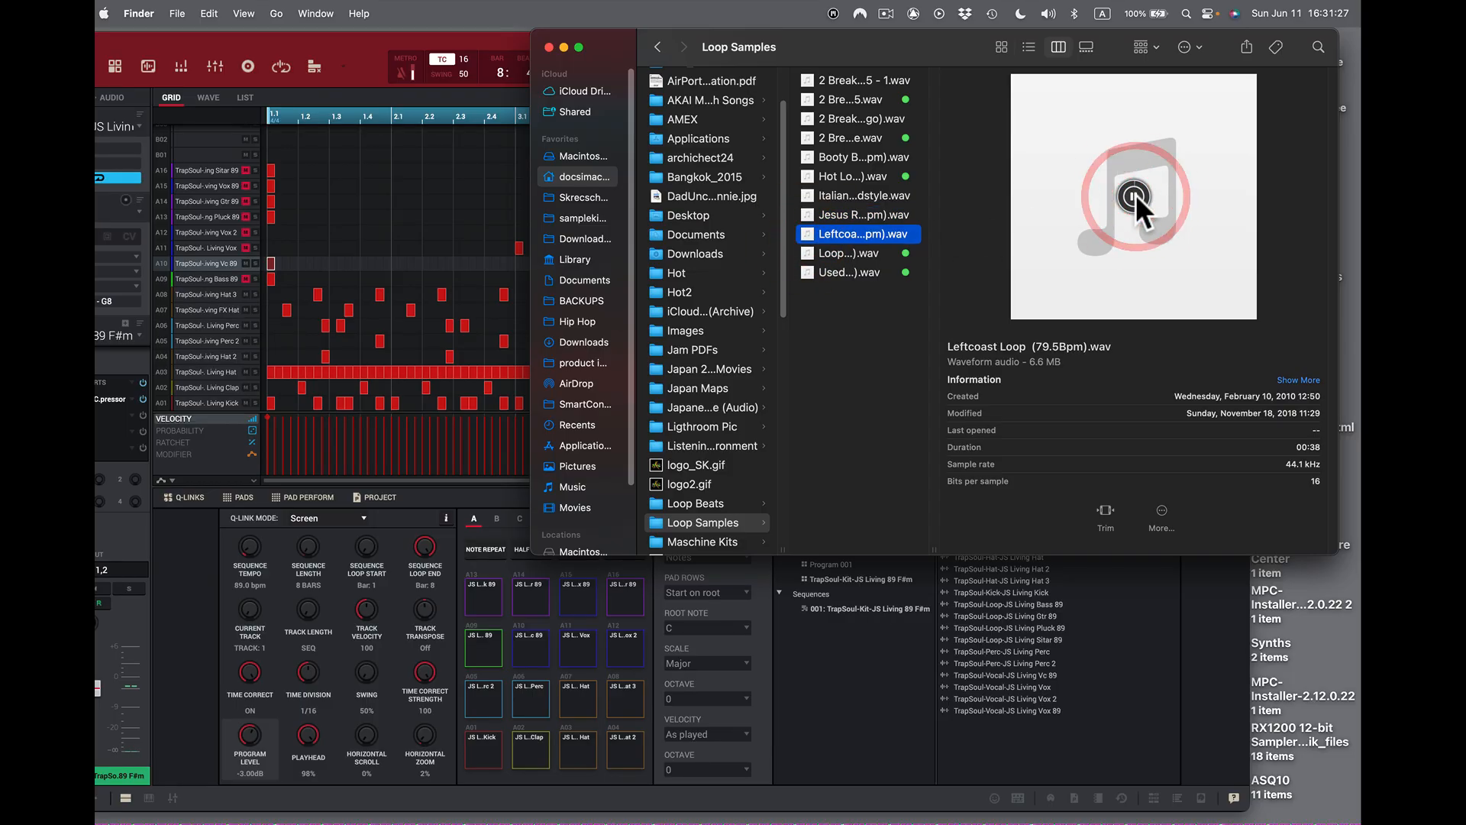
- Move the Finder window aside and add Loop 310 (94.5Bpm).wav to the MPC project's sample pool
click(813, 252)
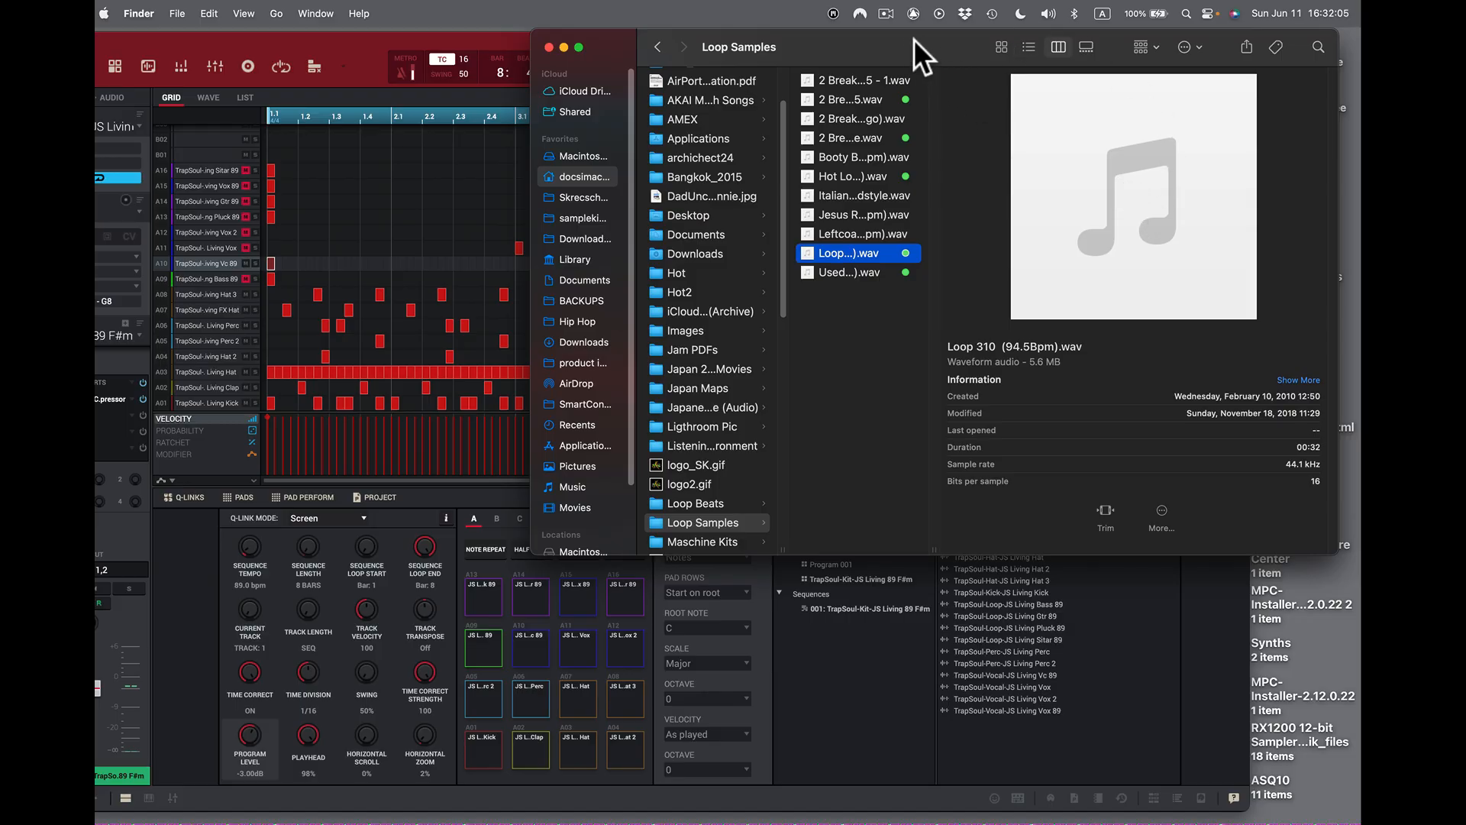
drag(896, 44, 1362, 43)
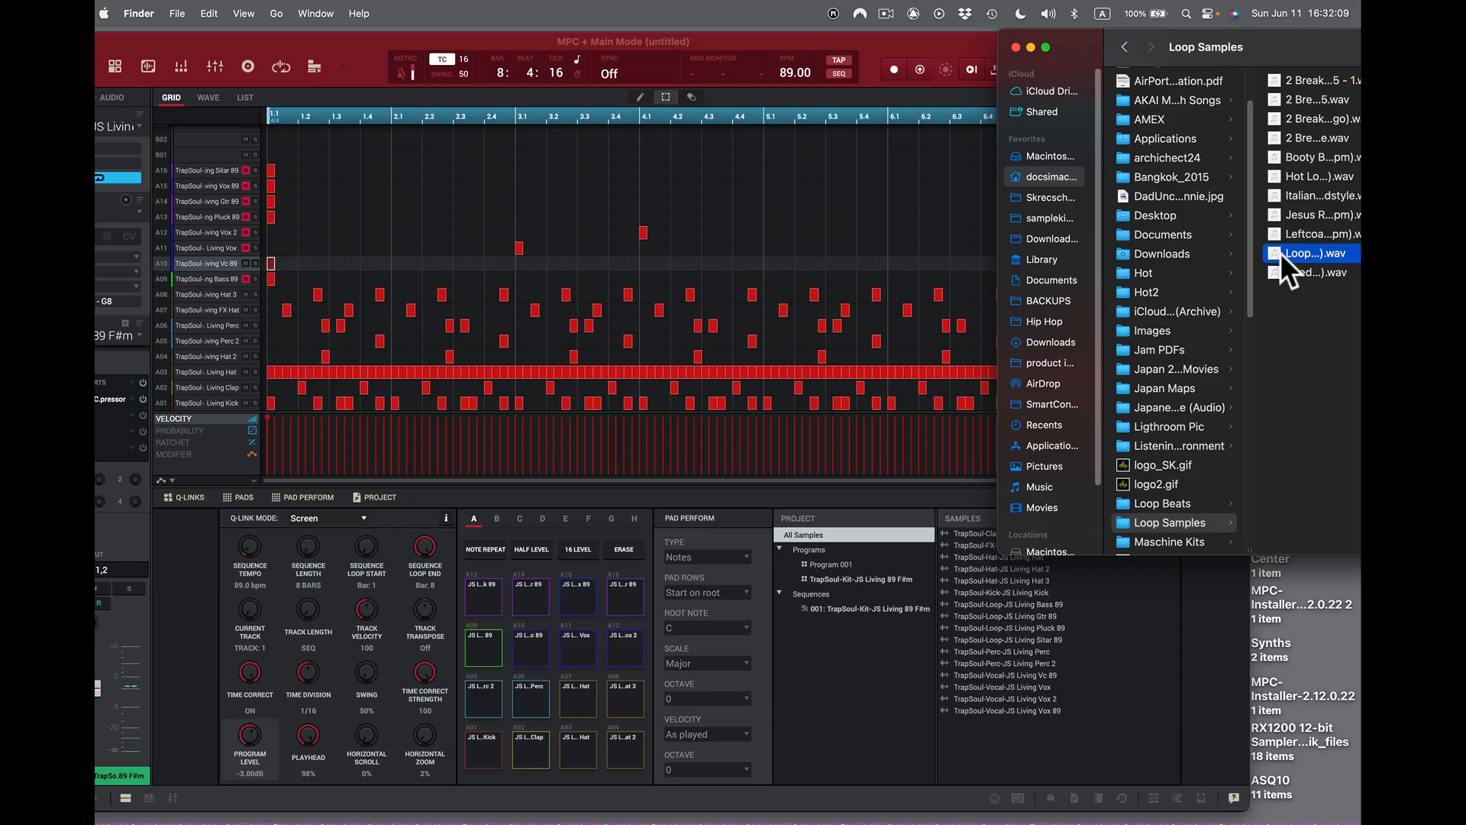
drag(1279, 252, 983, 739)
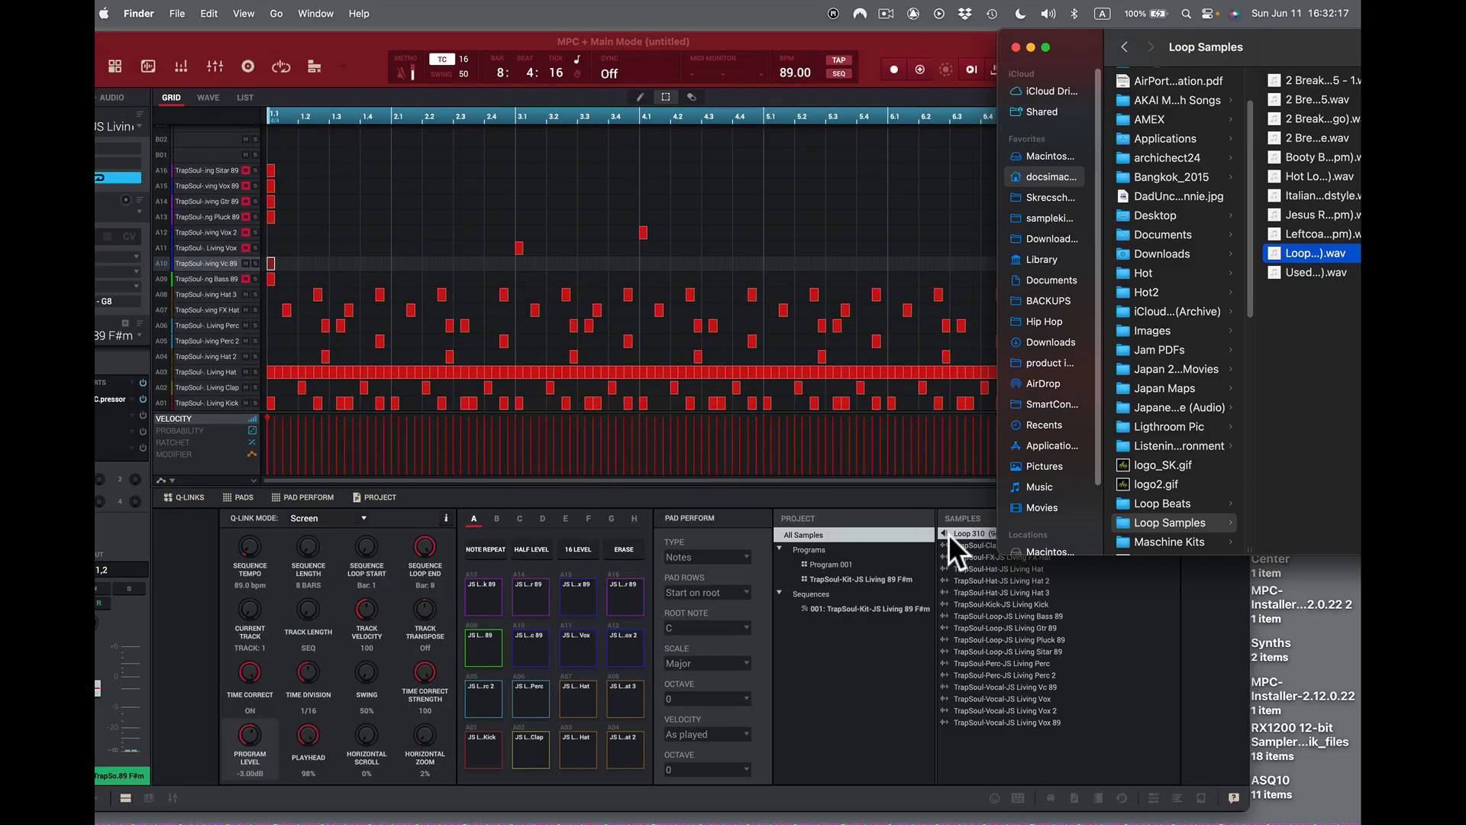
- Bring the MPC window back in front of Finder, move it into full view and open Sample Edit
click(944, 37)
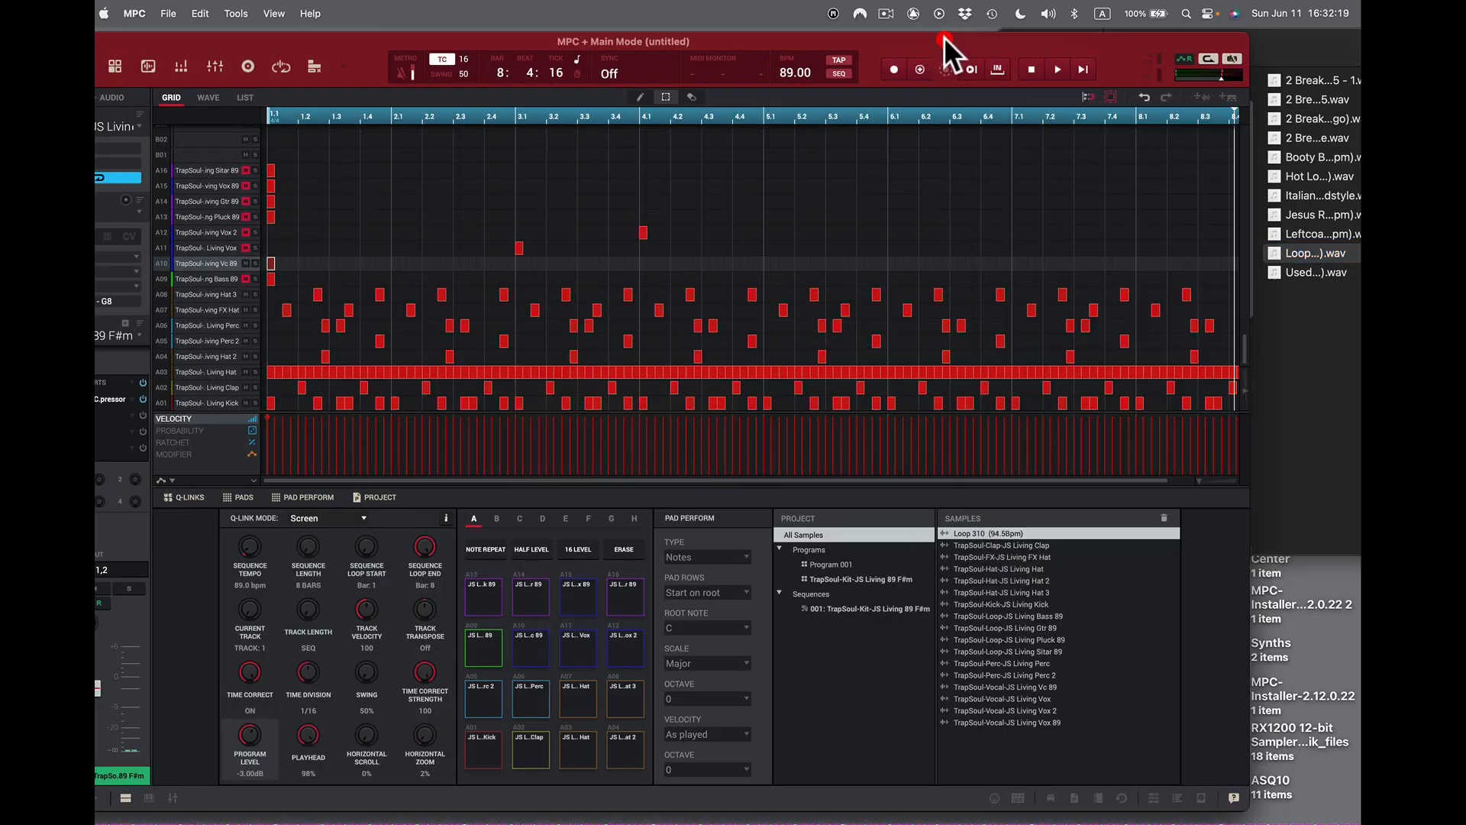
drag(952, 35, 1041, 26)
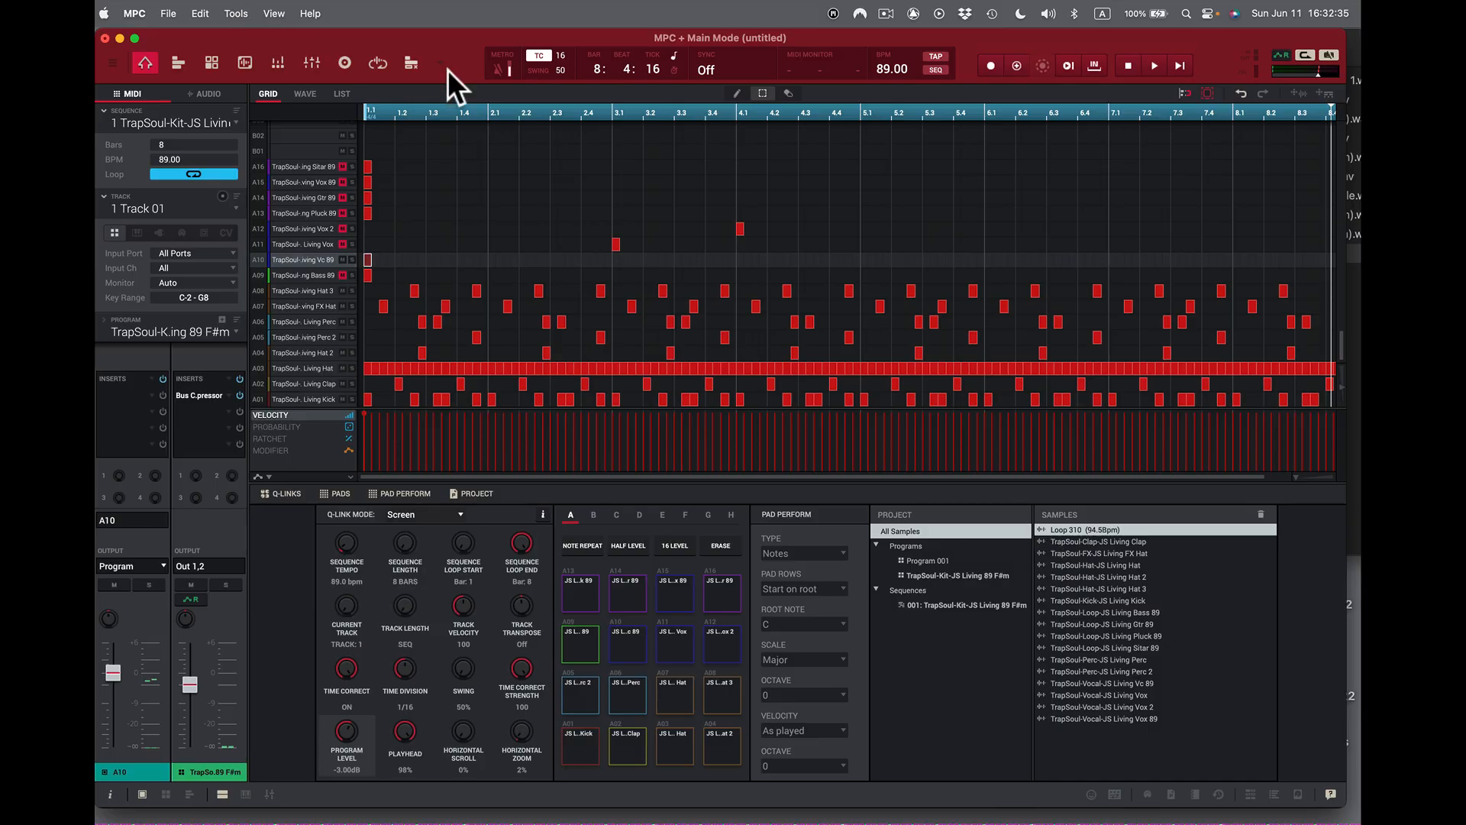
click(243, 61)
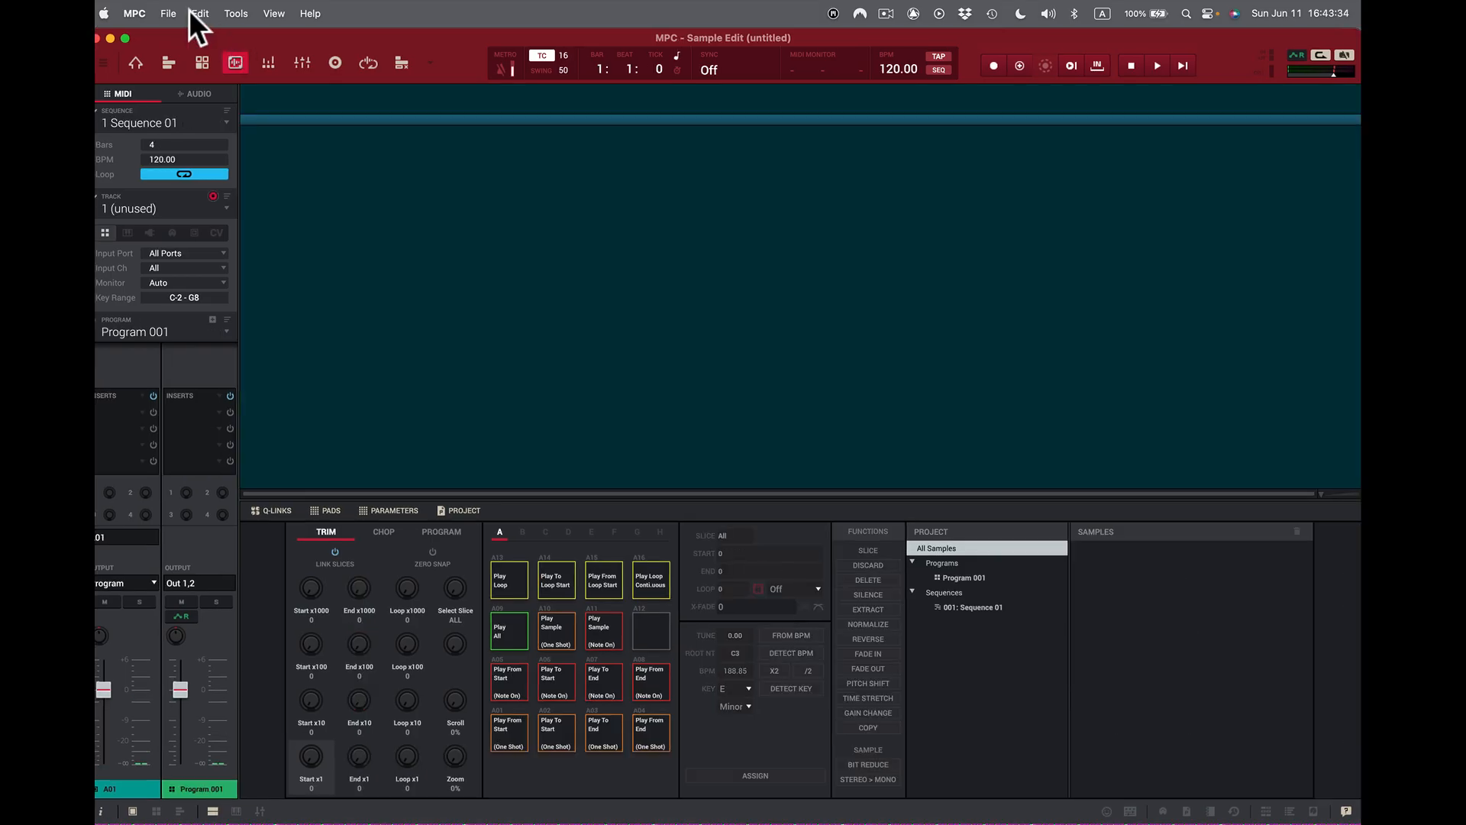
- Create a new empty MPC project
click(203, 9)
mouse_move(168, 13)
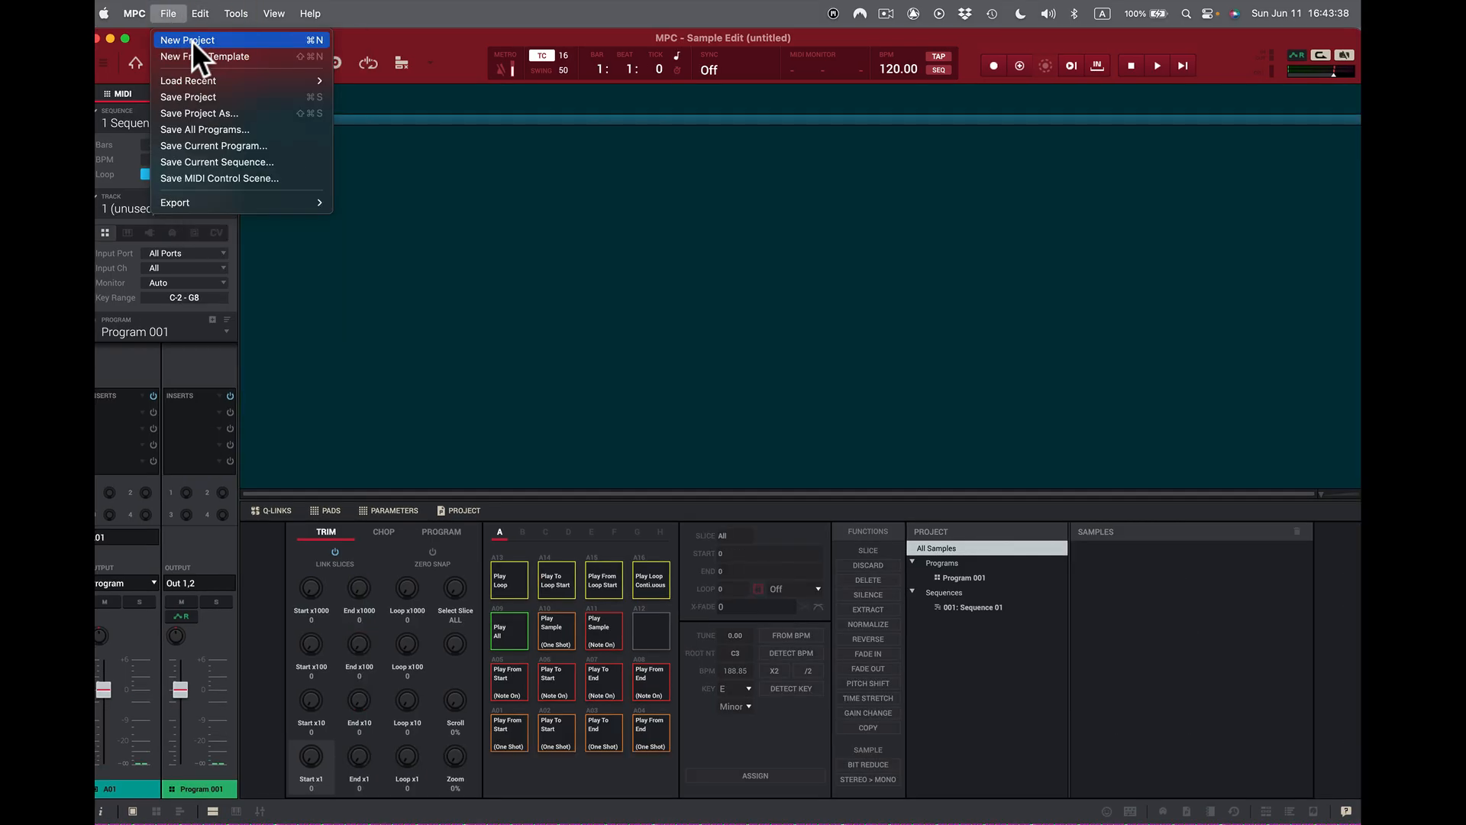
click(191, 40)
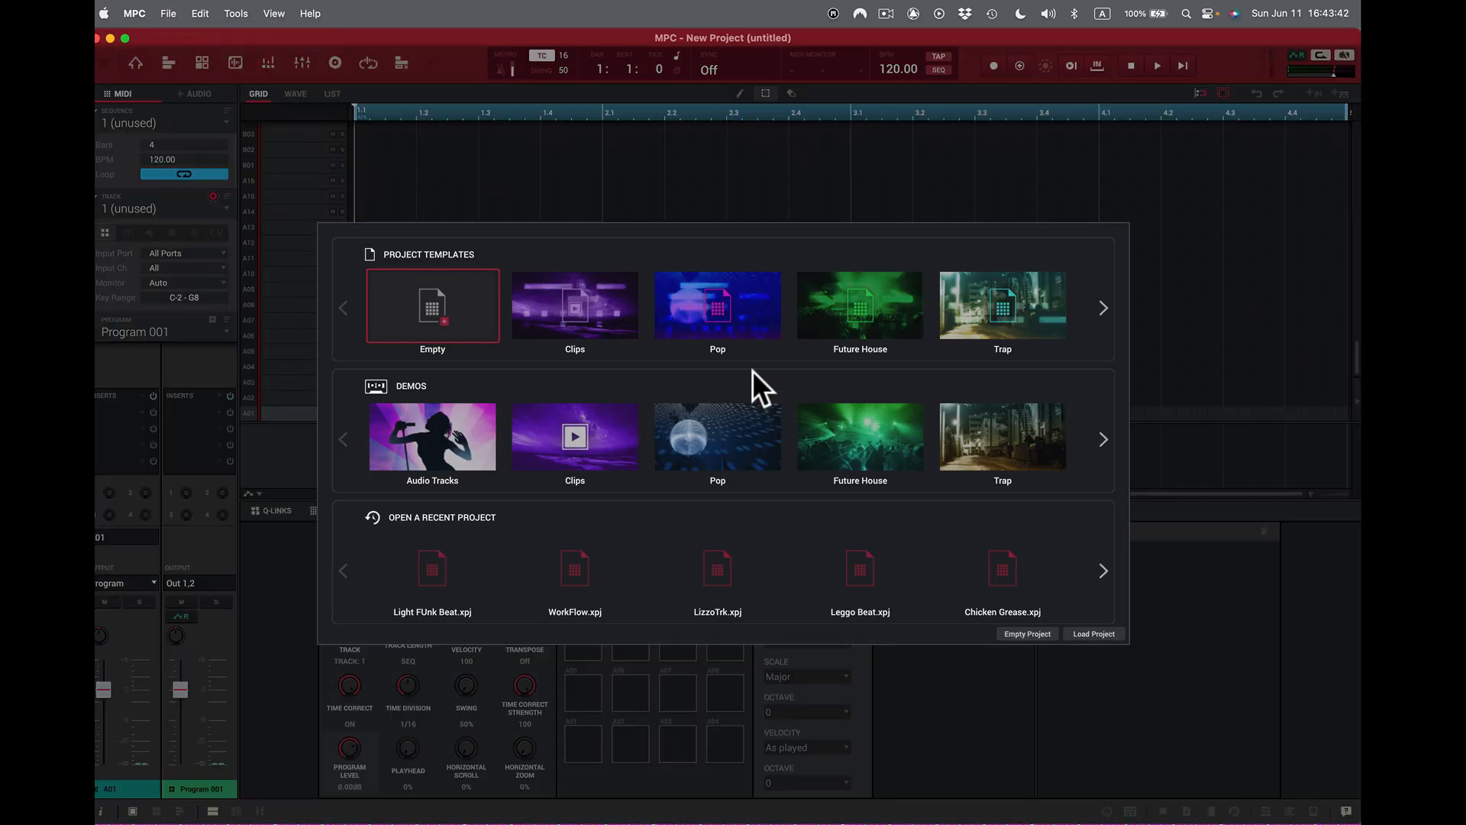
click(1040, 634)
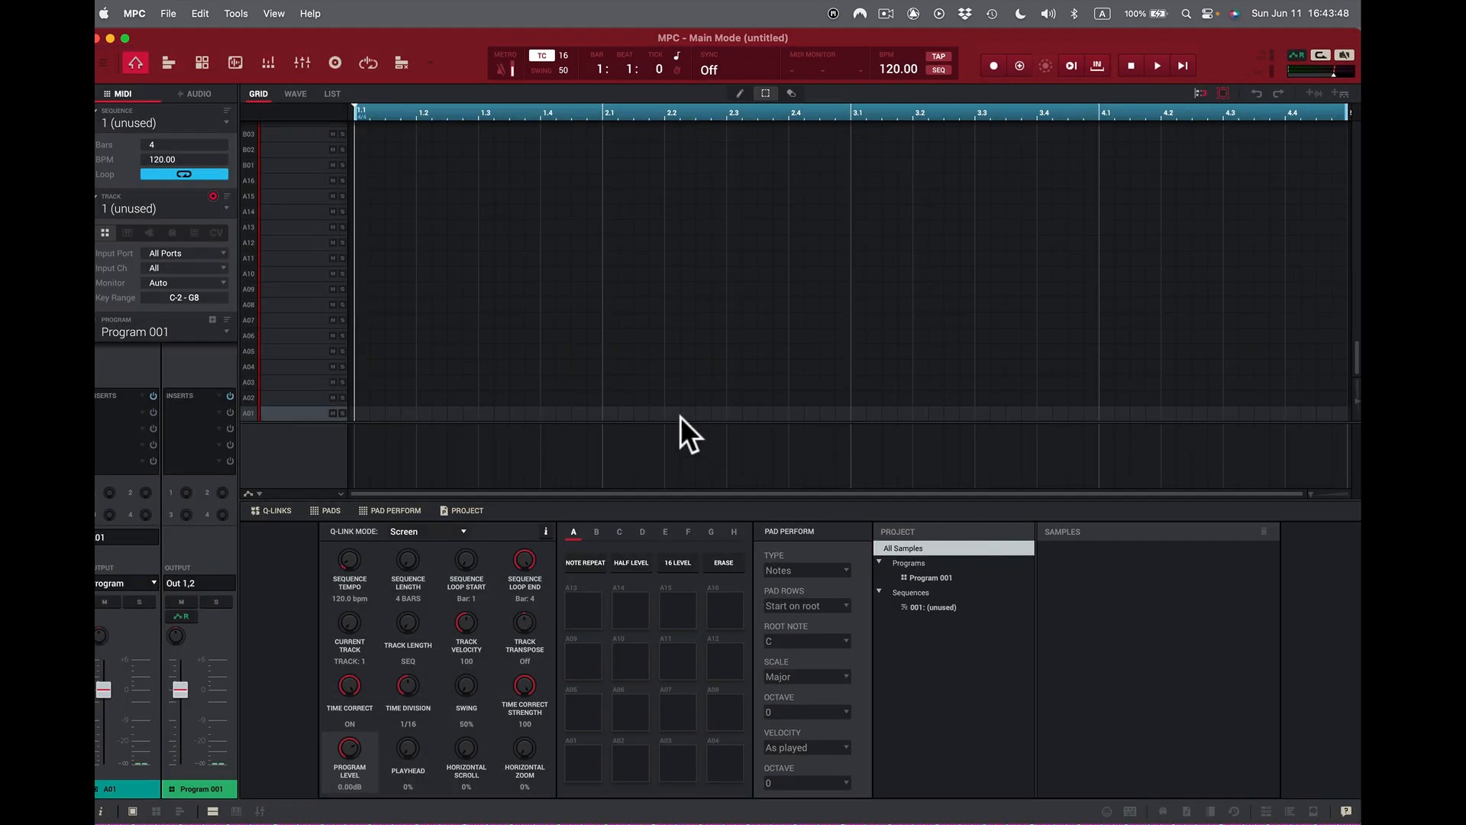
- Arrange the MPC and Finder windows and add Loop 310 (94.5Bpm).wav and Hot Loop (100Bpm).wav to the project's sample pool
drag(1214, 34, 919, 16)
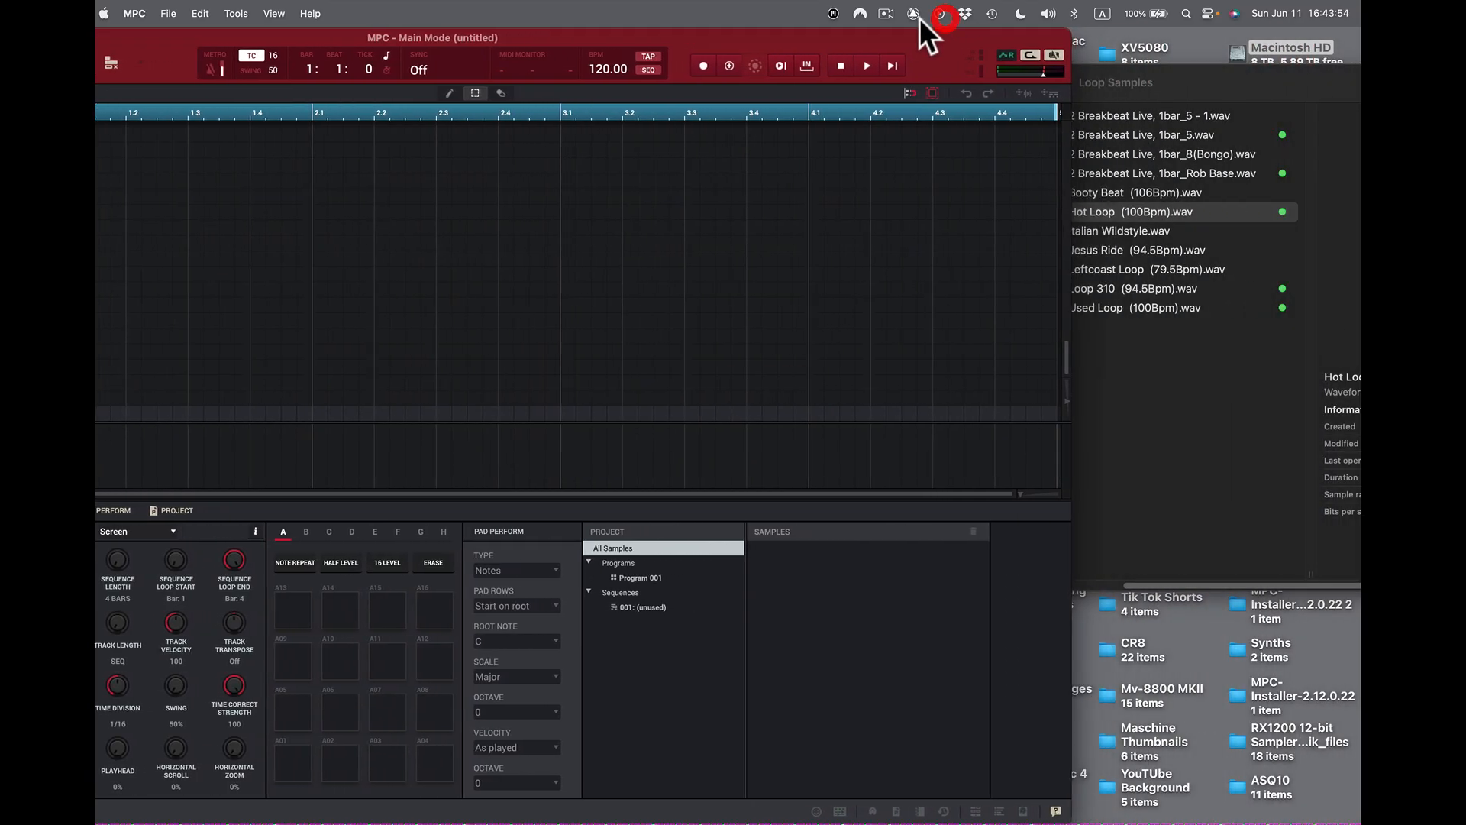
drag(1165, 76, 1207, 75)
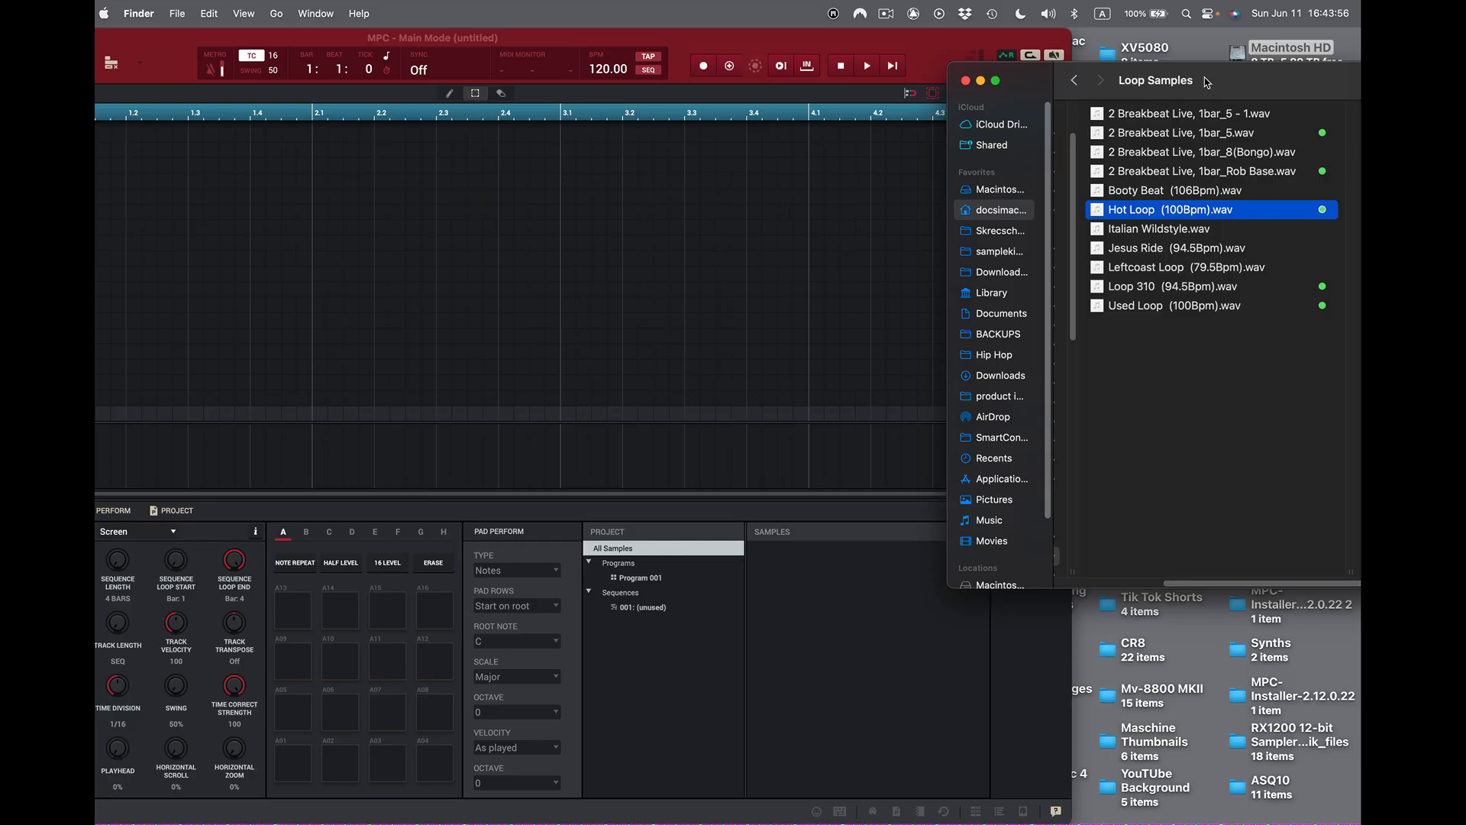
click(1097, 289)
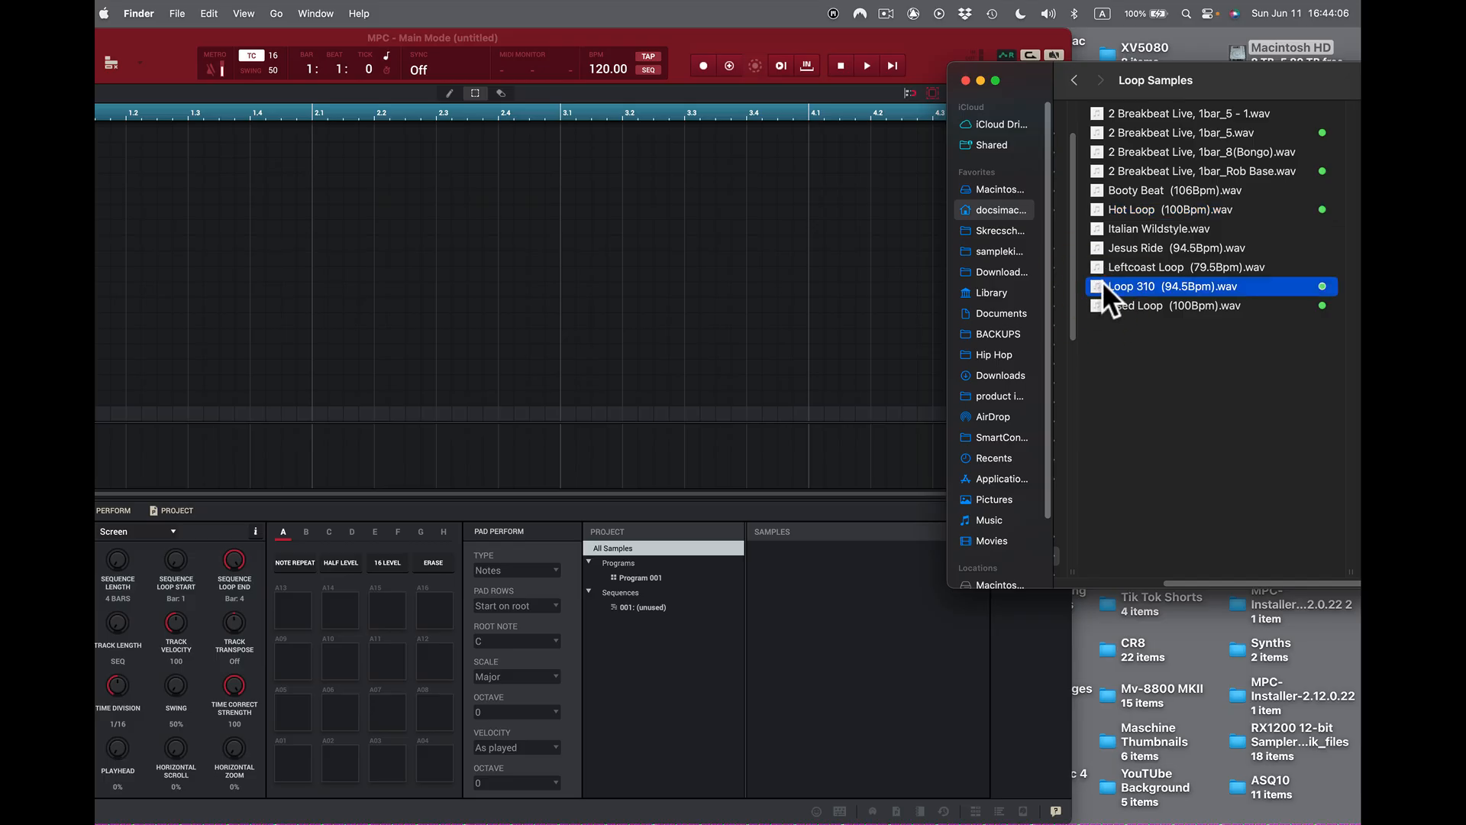
drag(1101, 281, 810, 547)
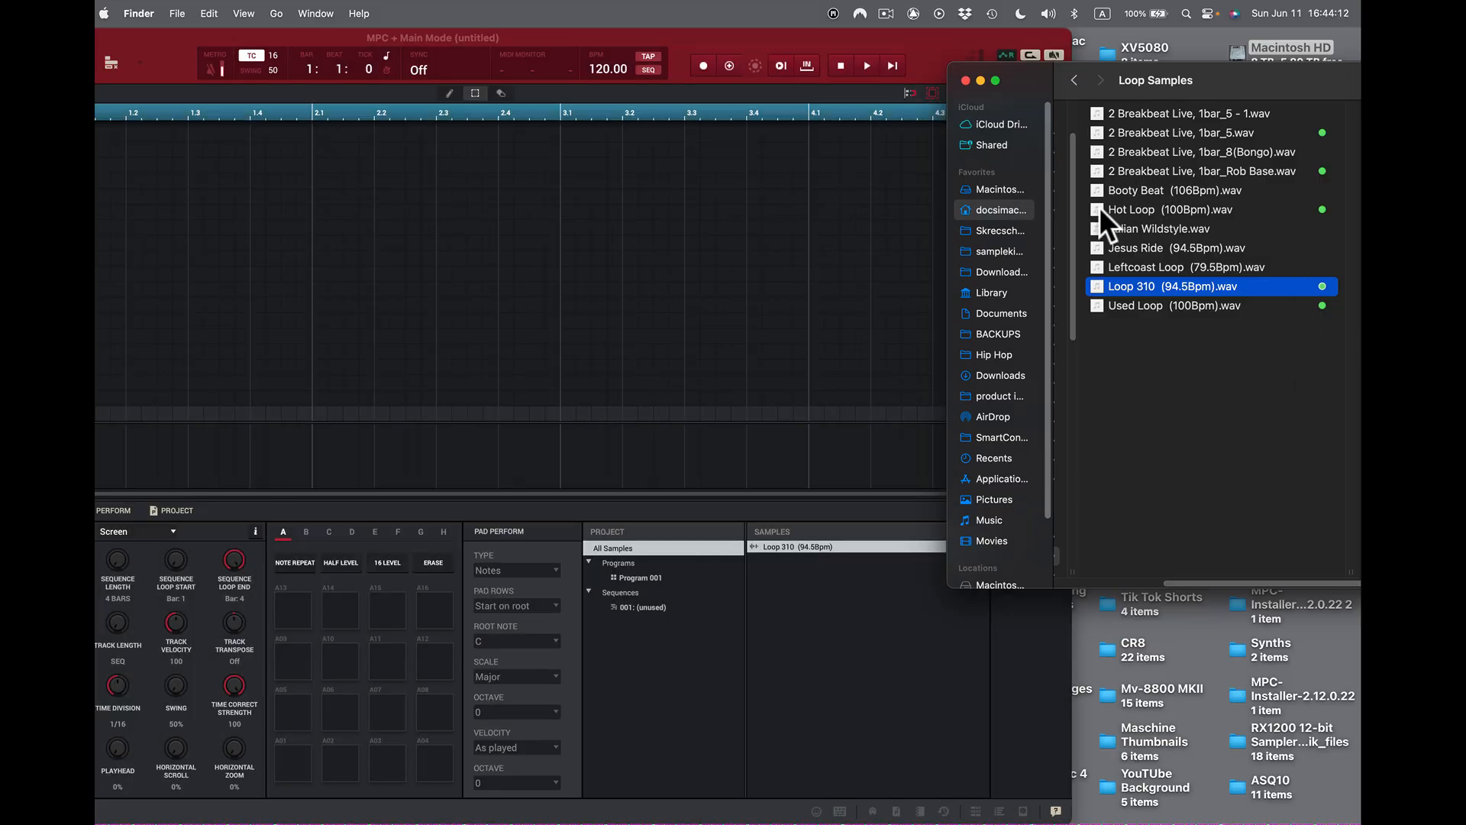
drag(1084, 292, 798, 640)
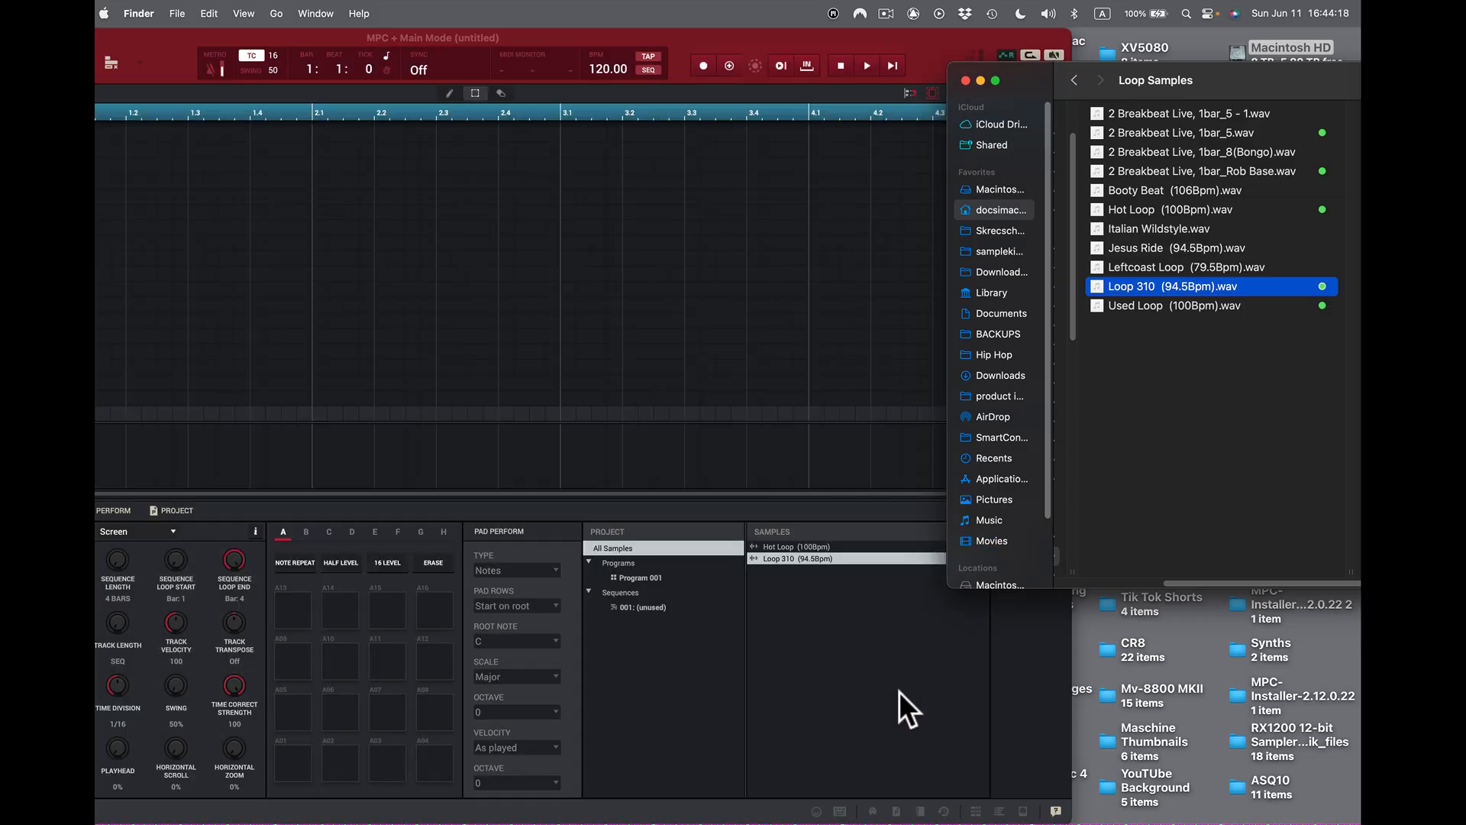
- Move the Finder window aside and bring the whole MPC window back into view
drag(1025, 82, 1037, 77)
click(901, 44)
click(1067, 44)
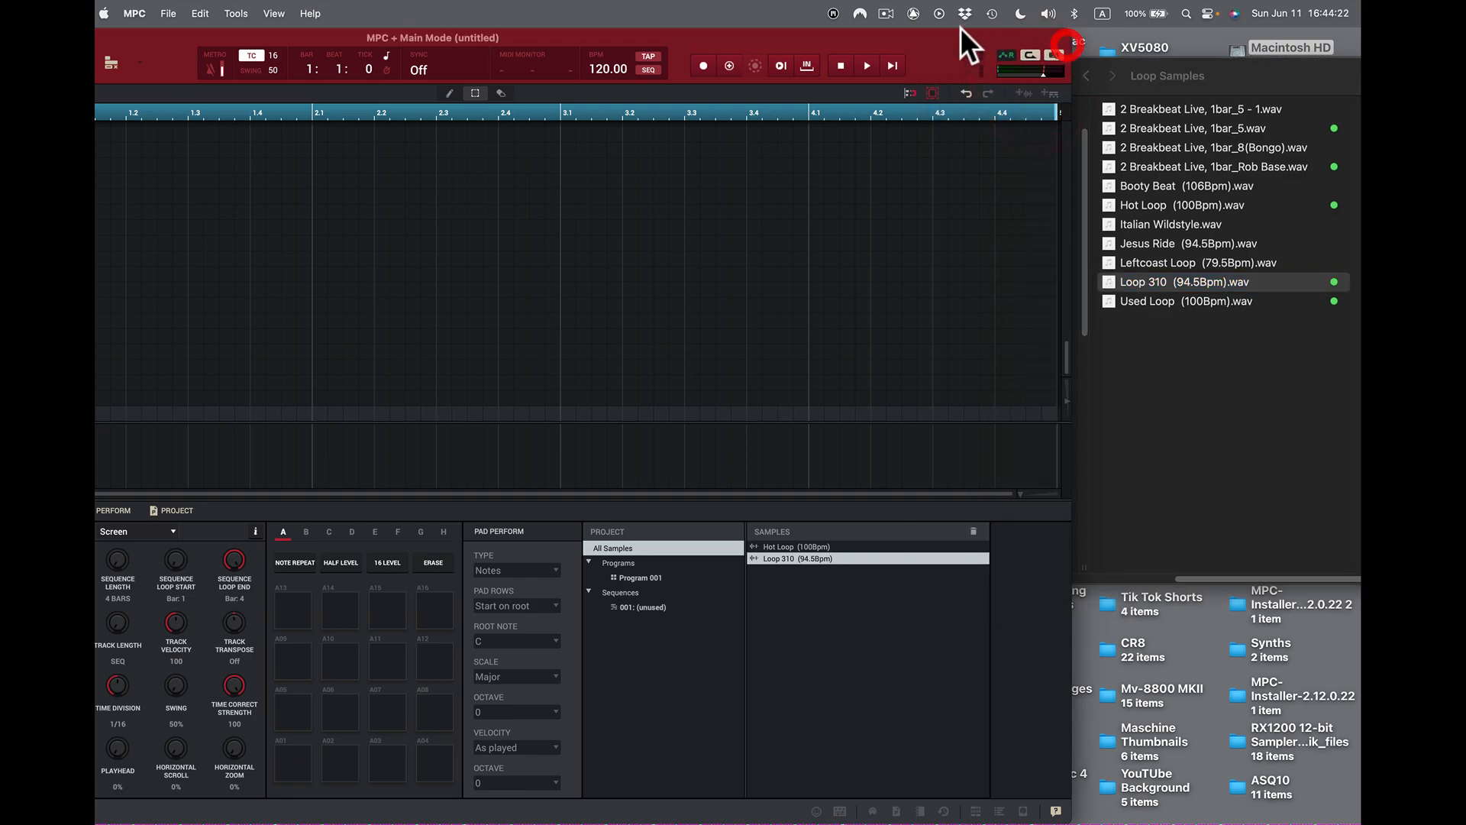
drag(914, 35, 1203, 19)
click(1202, 20)
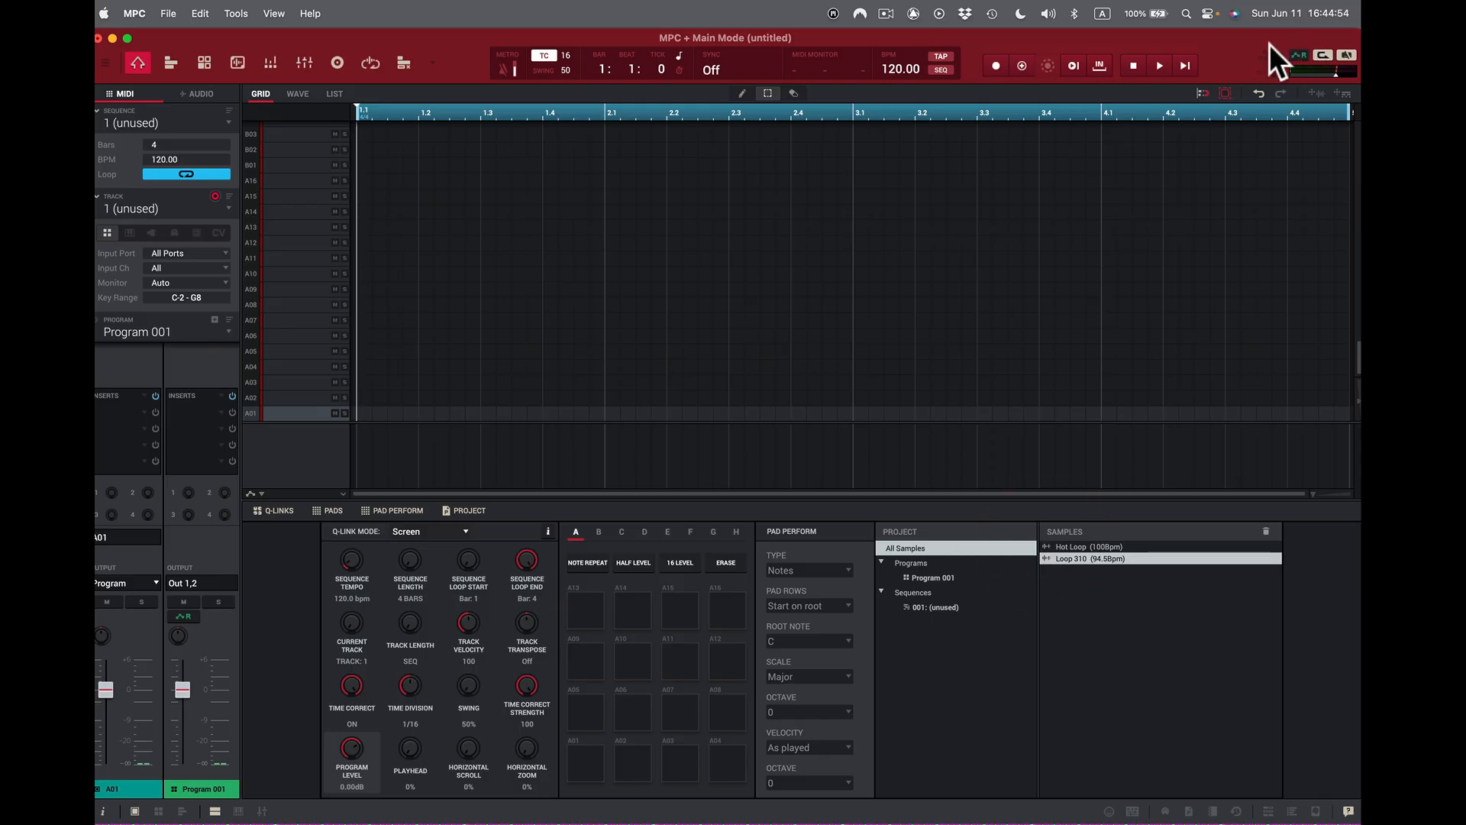
- Bring the Loop Samples folder into view and preview Hot Loop (100Bpm).wav and Loop 310 (94.5Bpm).wav in Finder
drag(1269, 44, 912, 96)
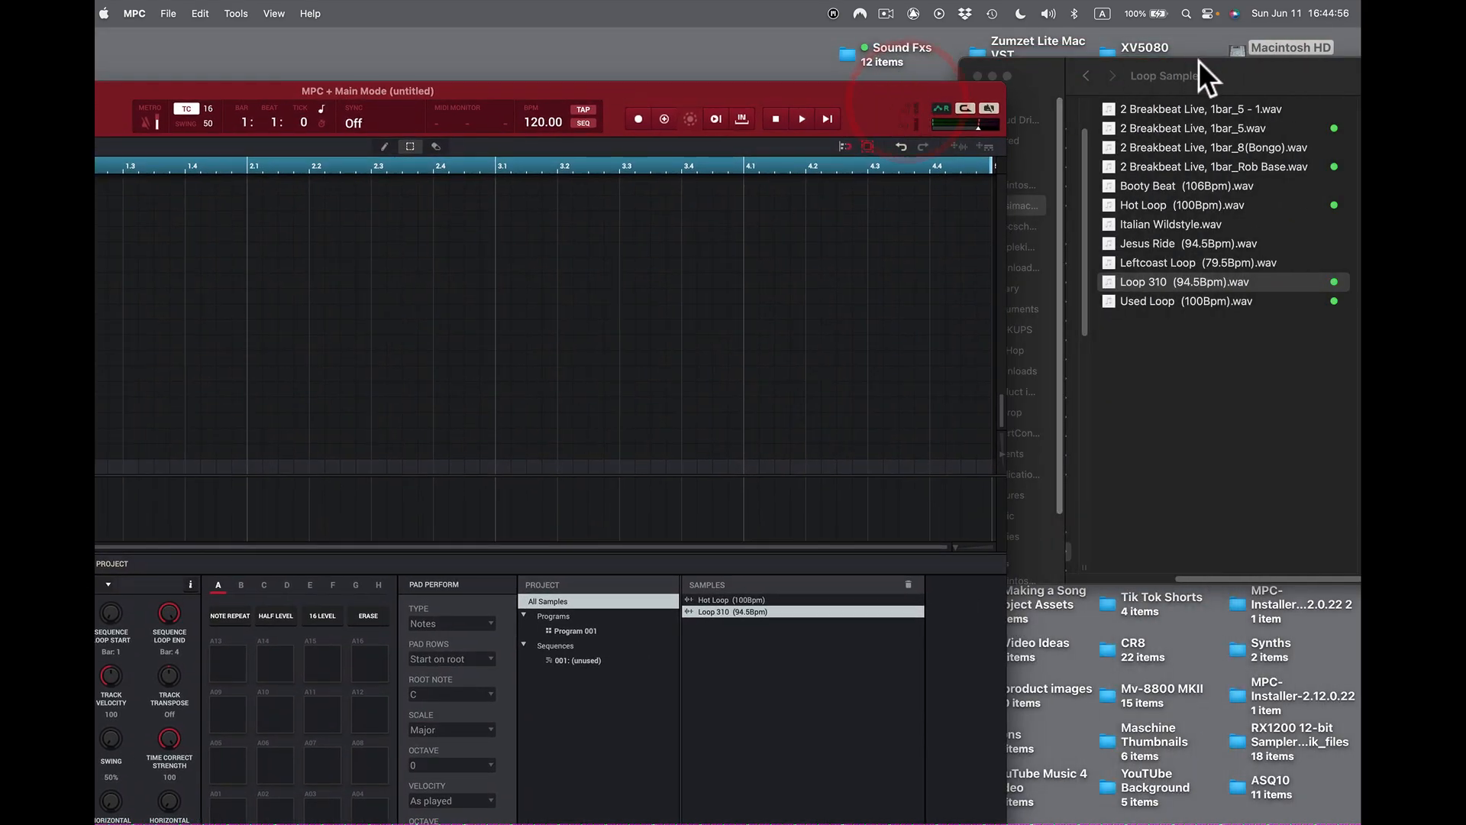
drag(1198, 63, 882, 58)
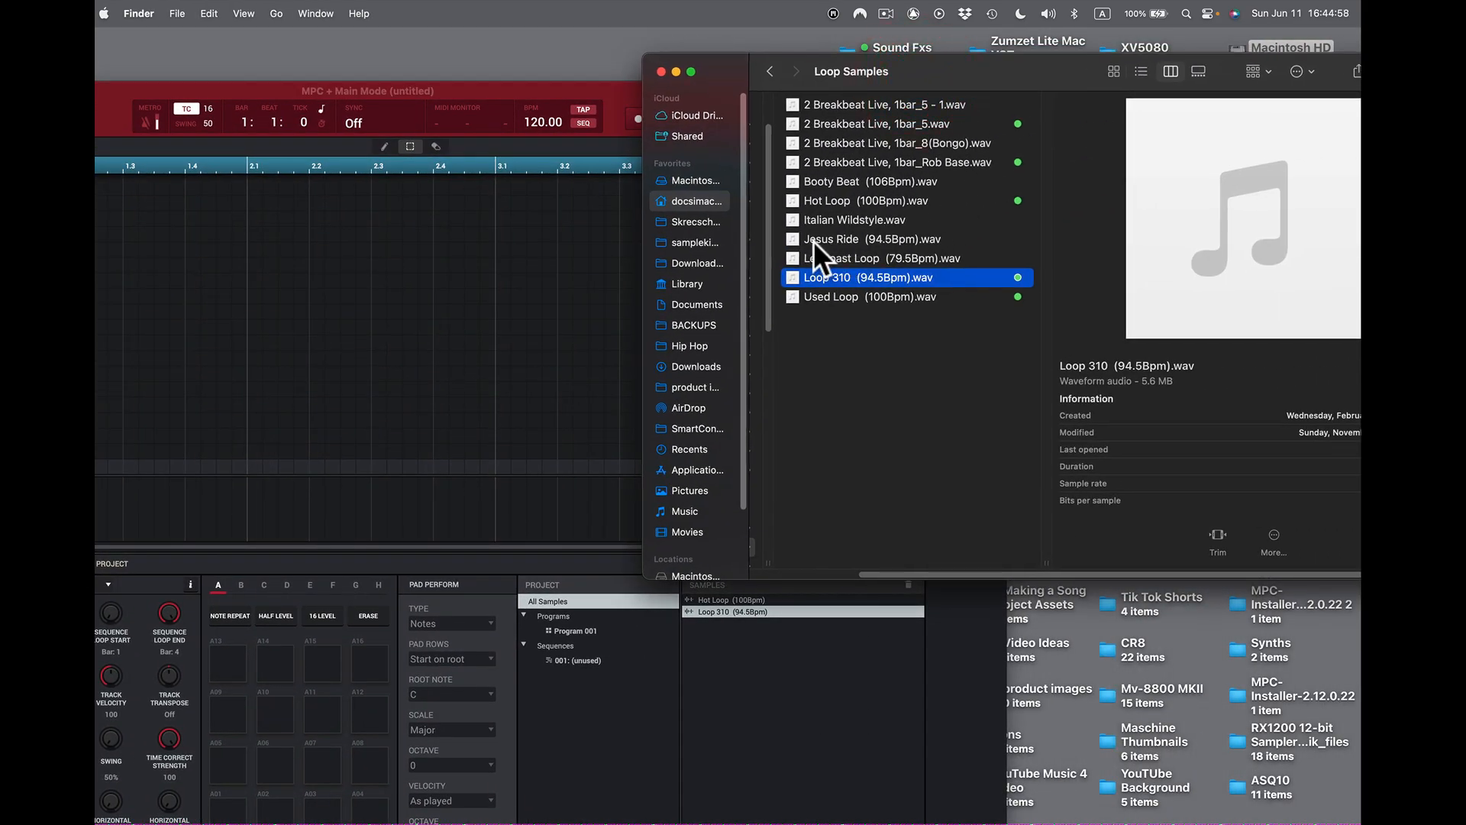
click(797, 199)
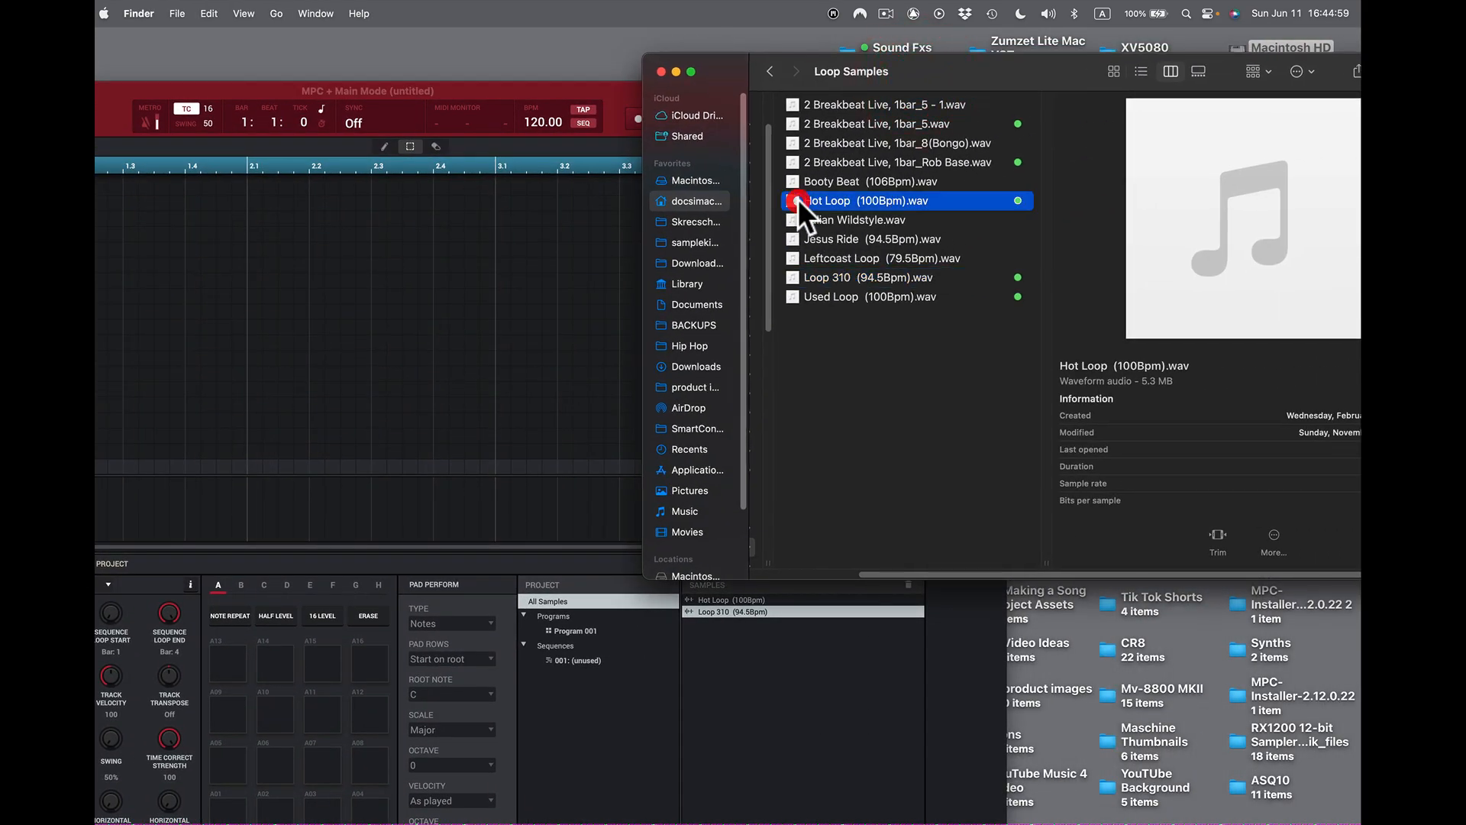
click(1248, 216)
click(795, 276)
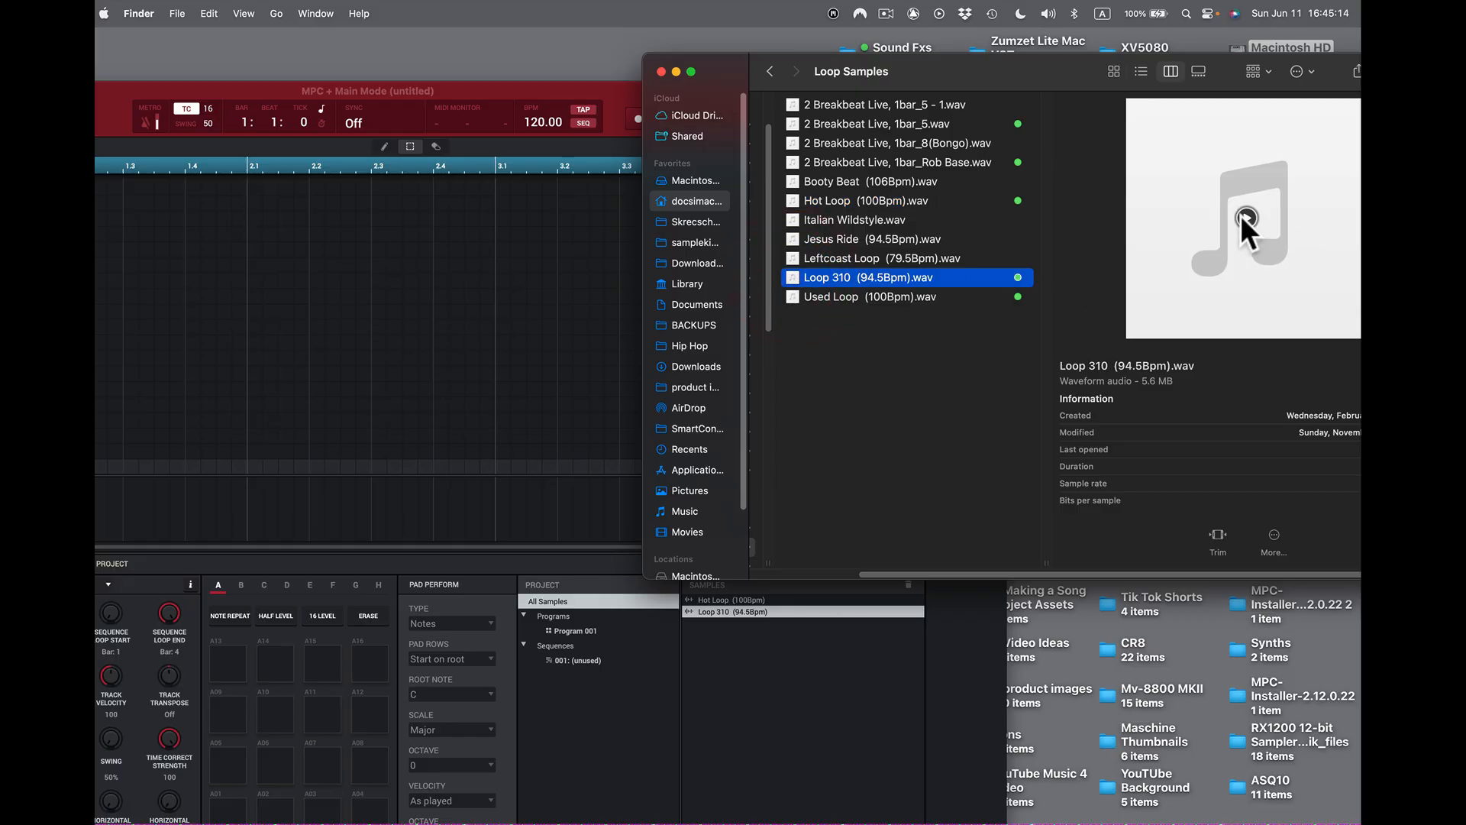
click(1244, 214)
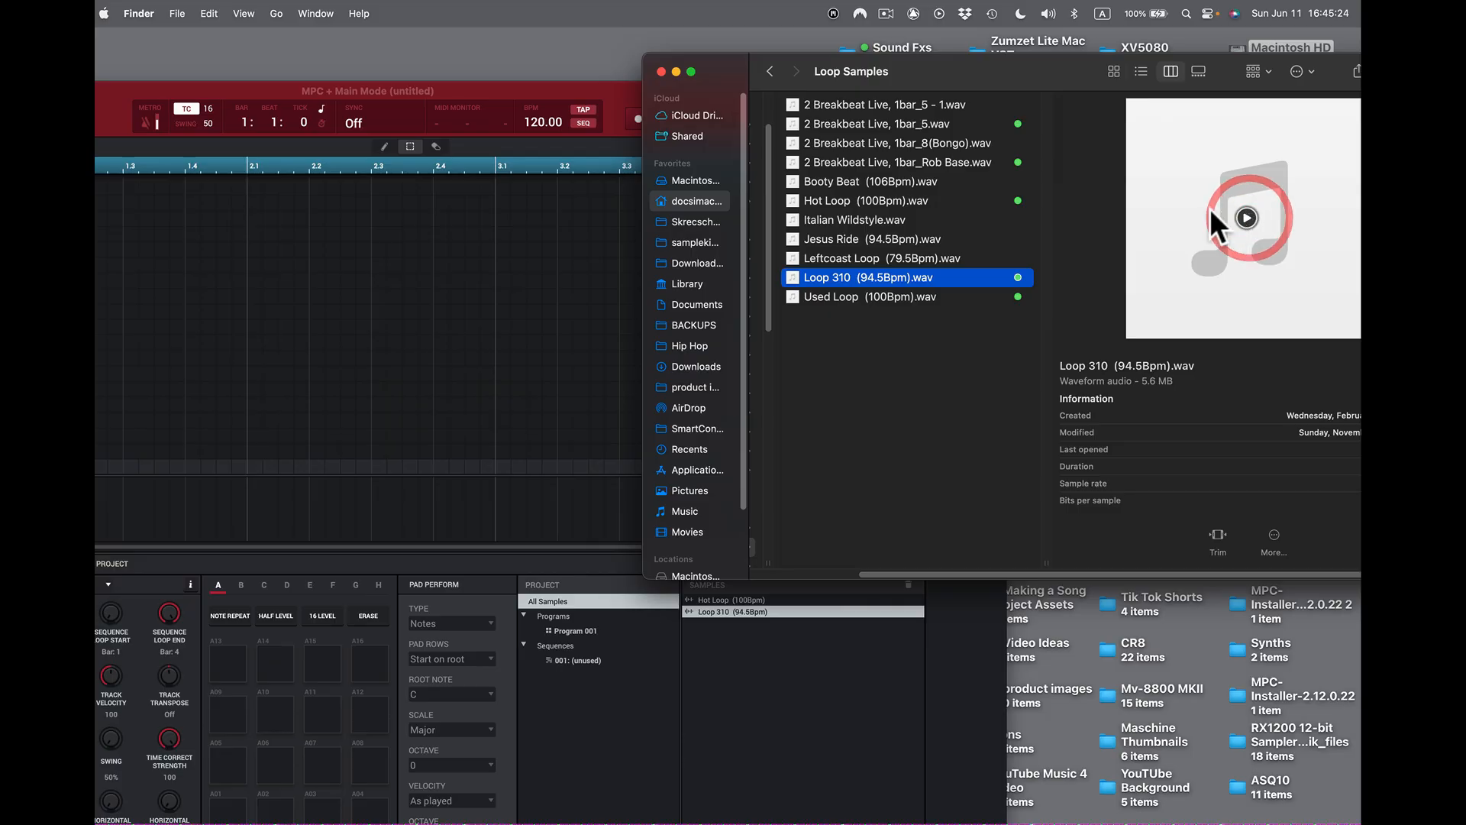
- Return to the MPC window, move it back into place and audition Loop 310 (94.5Bpm) in the sample pool
drag(734, 65, 786, 41)
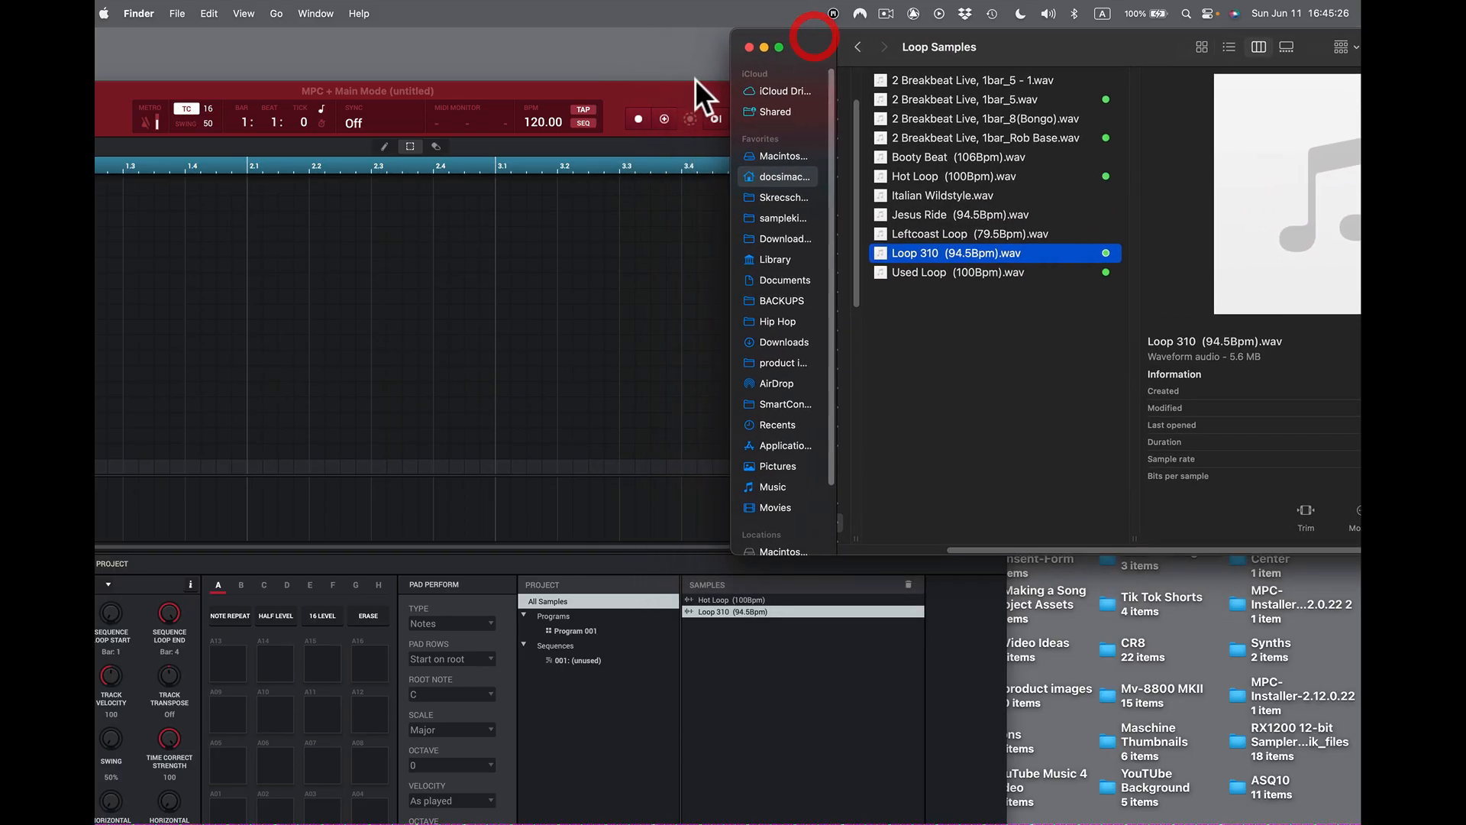
double_click(667, 90)
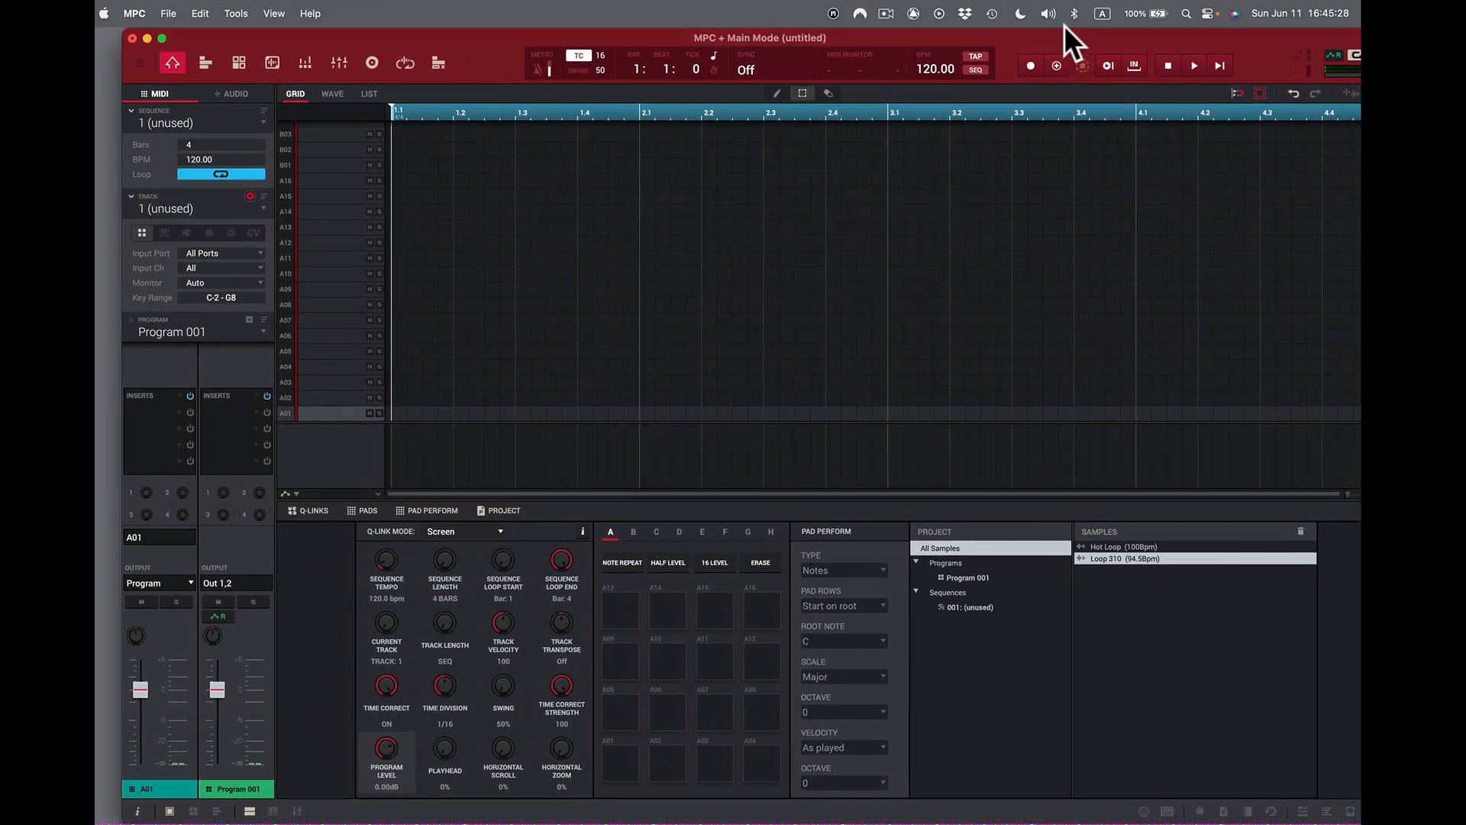
drag(1065, 32, 1024, 30)
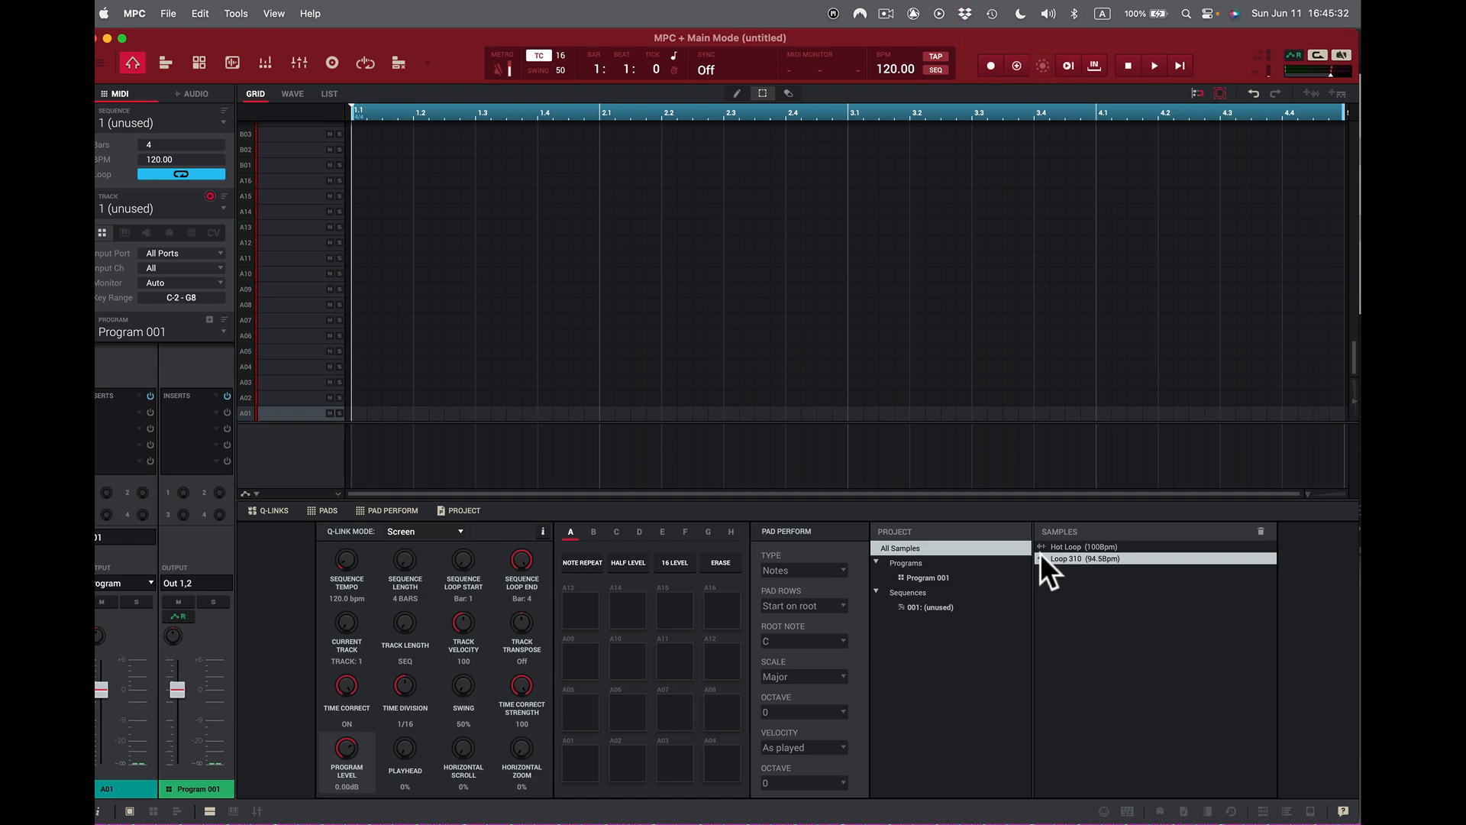
click(1041, 558)
- Select Hot Loop (100Bpm) in the sample pool and set the sequence tempo to 100 BPM
click(1104, 545)
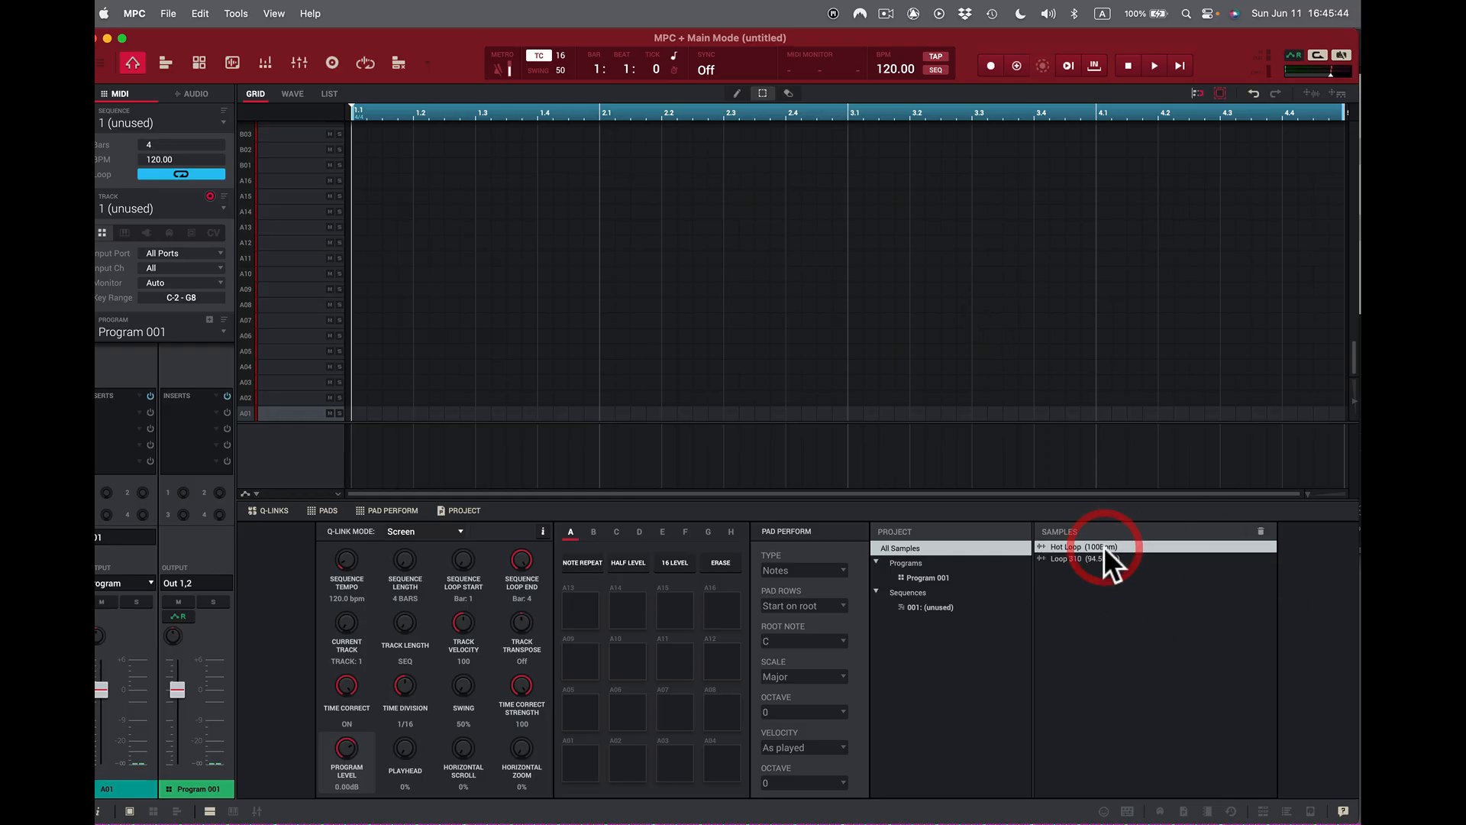
double_click(890, 69)
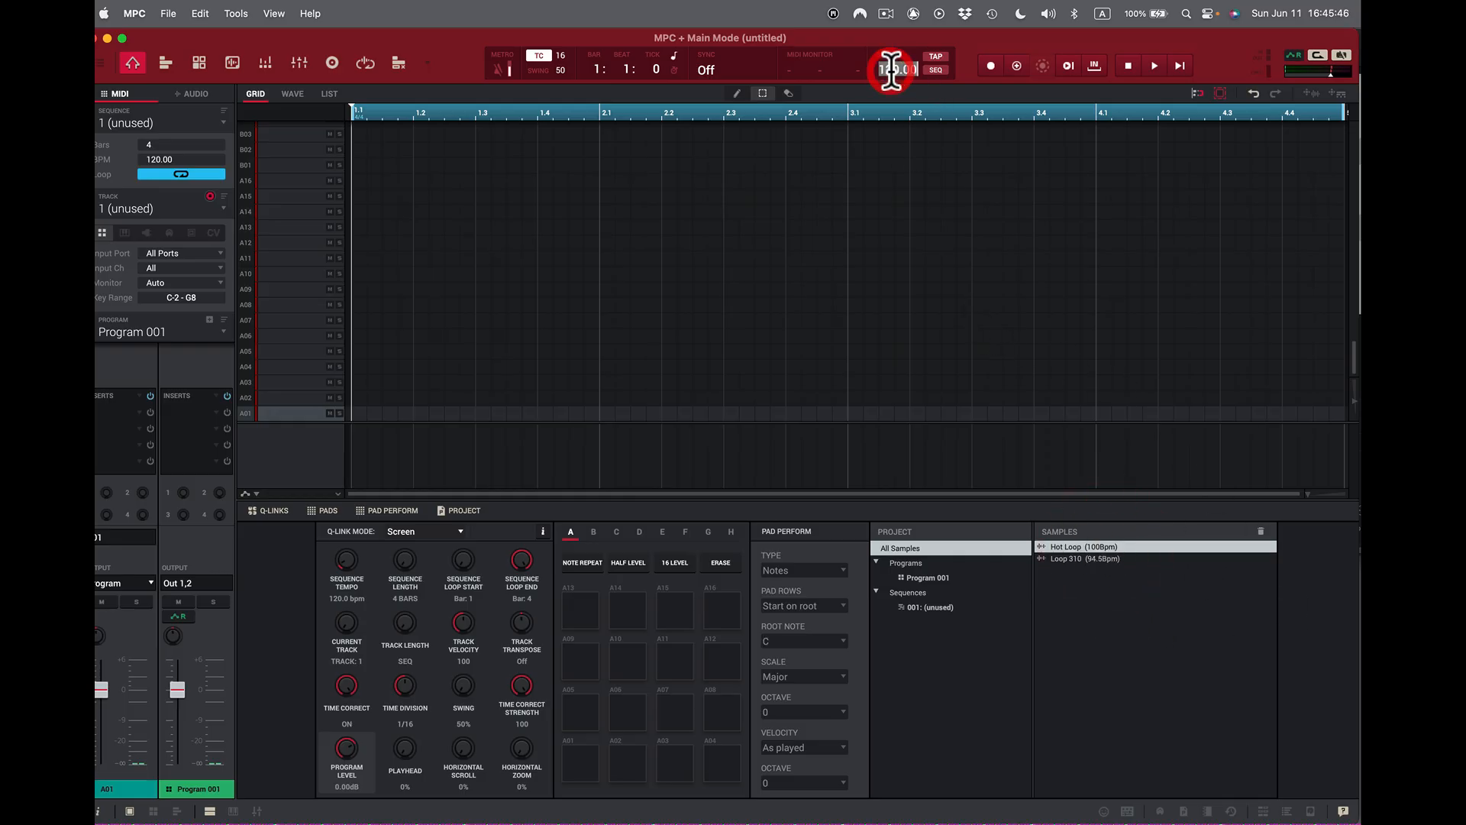
text(100)
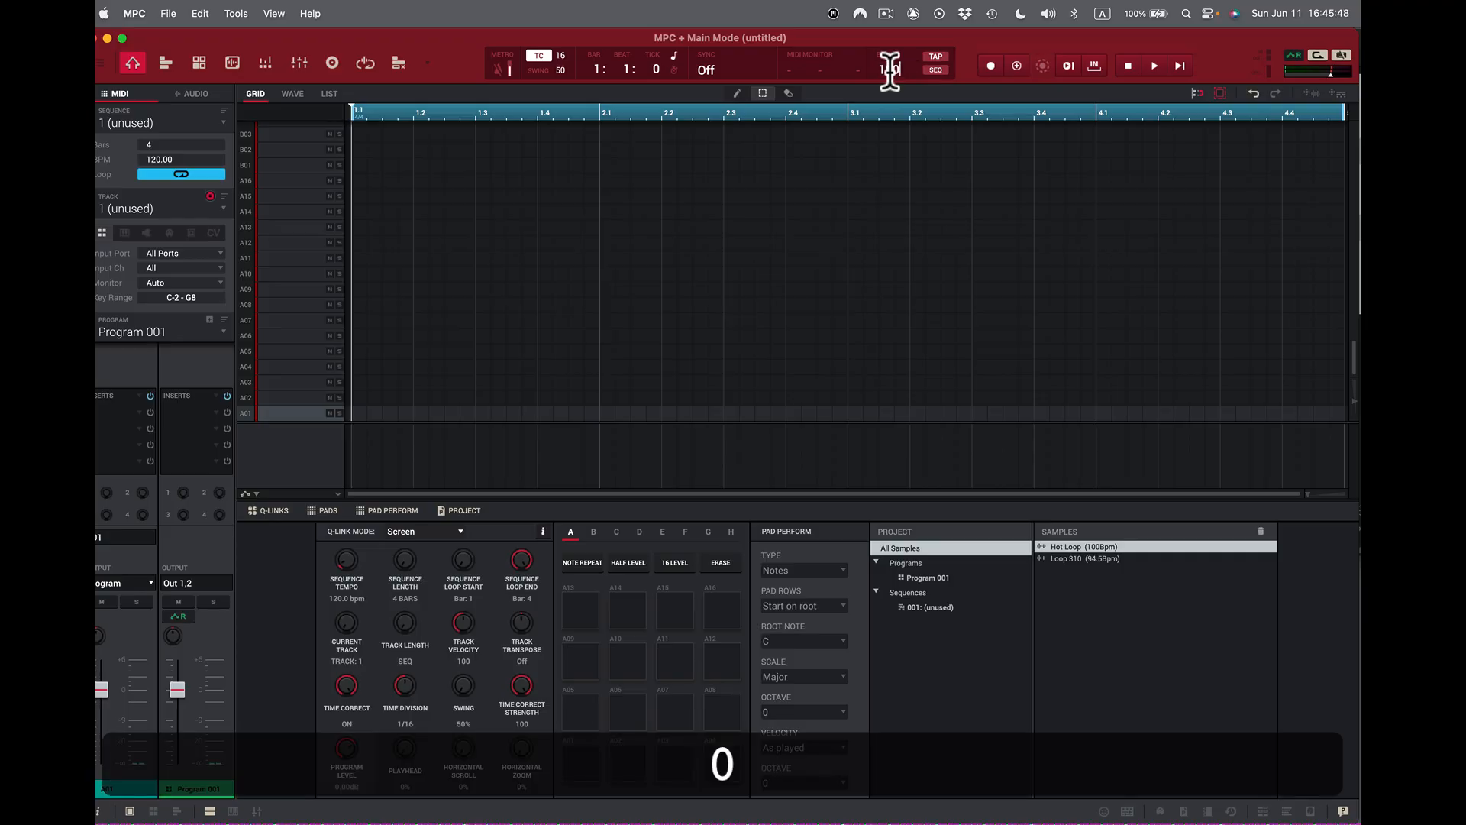
key(Return)
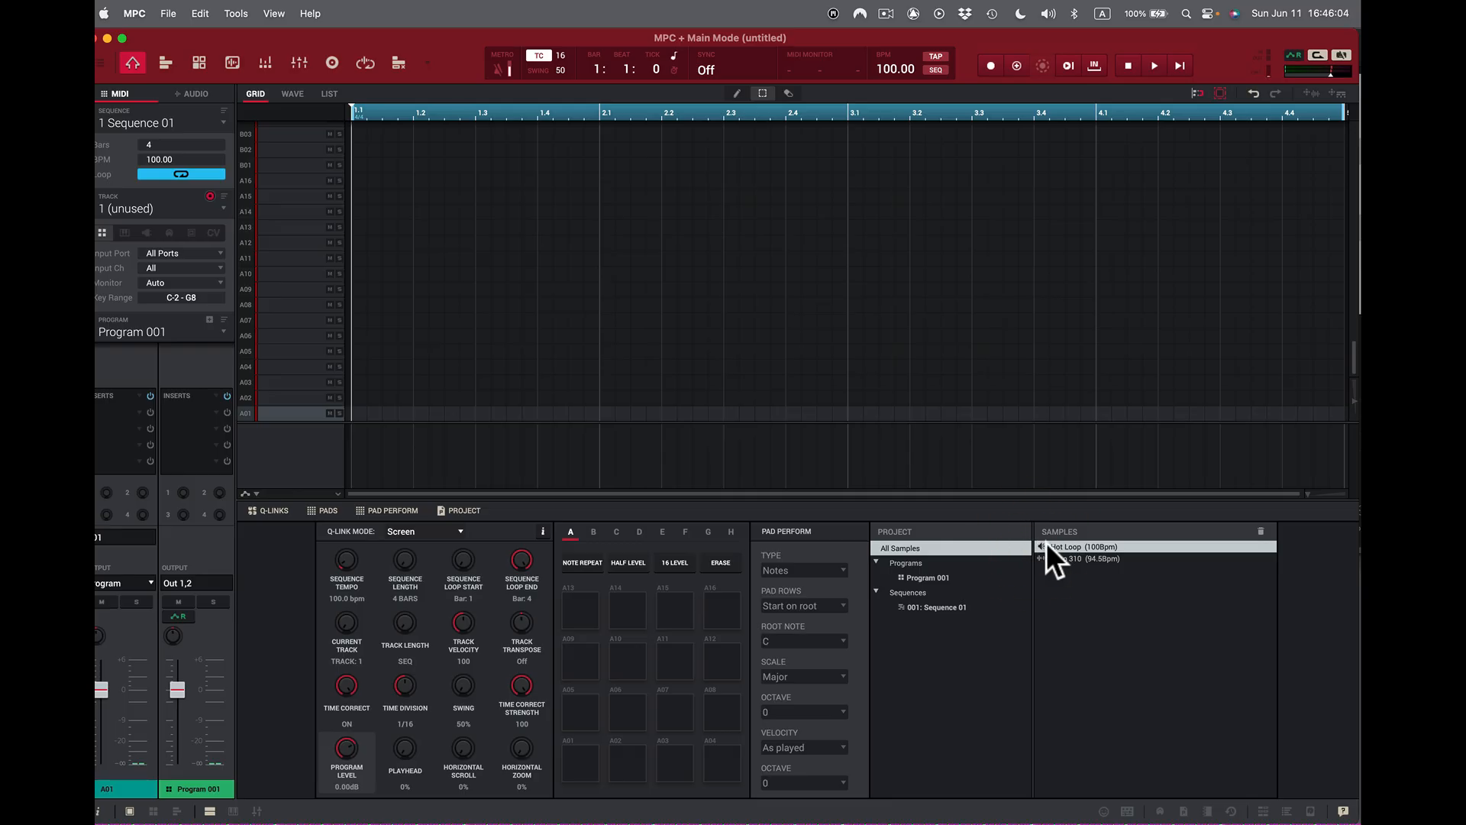
- Assign Hot Loop (100Bpm) to pad A01, view its waveform in Sample Edit and return to Main Mode
drag(1047, 543, 572, 758)
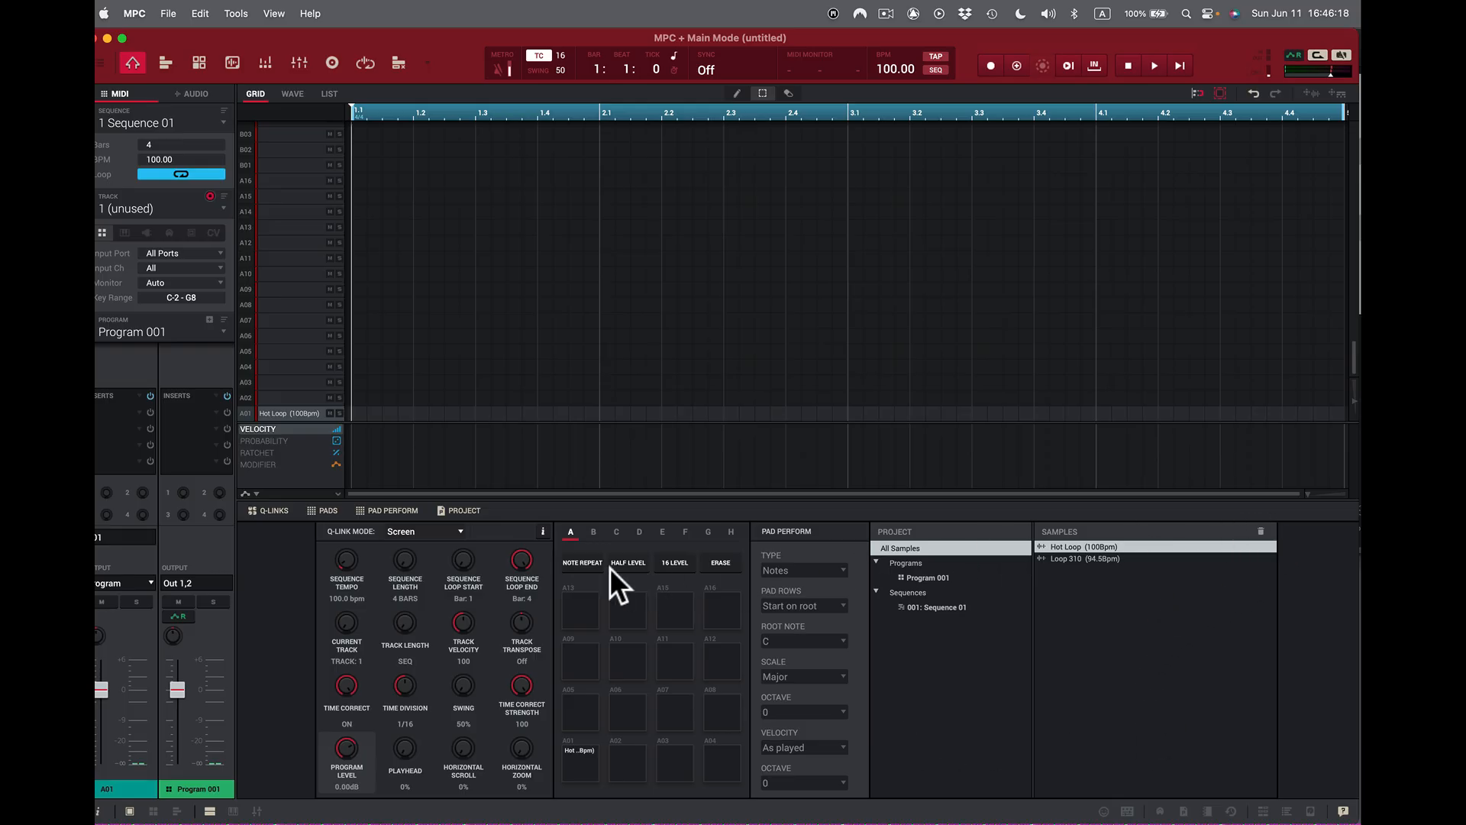
click(230, 61)
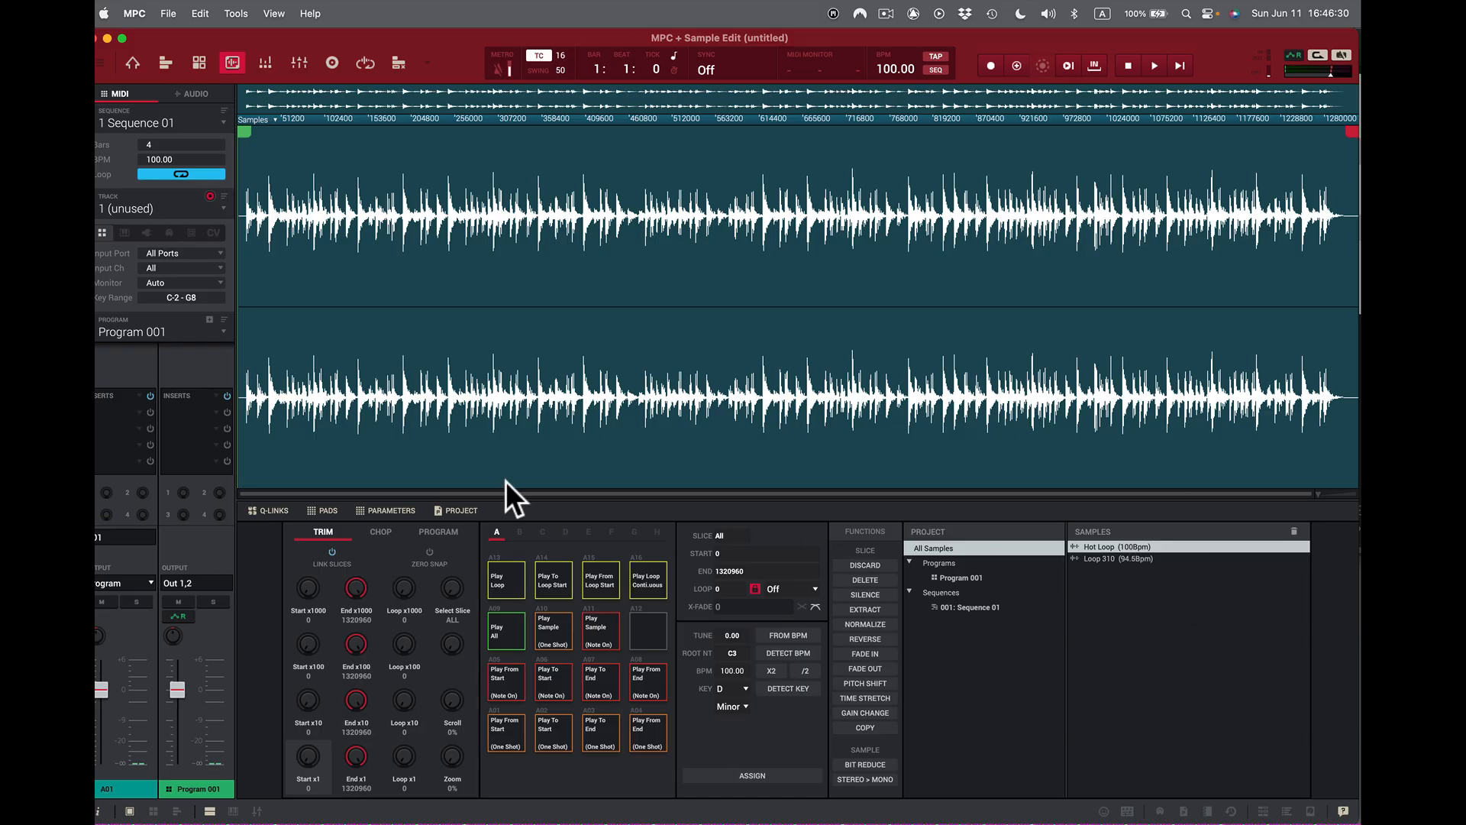
click(132, 61)
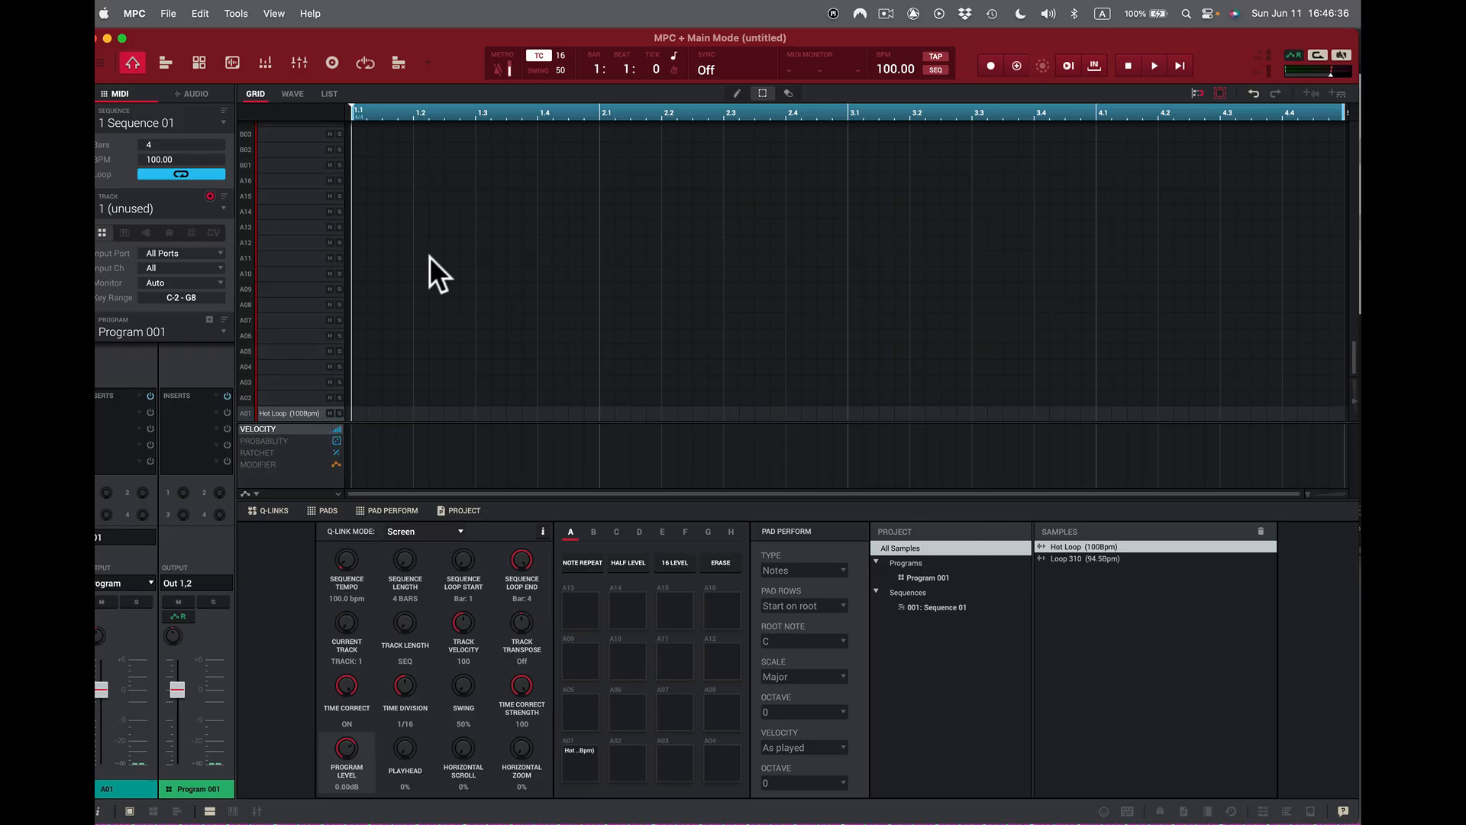
- Move Hot Loop's end marker in Sample Edit to about sample 356781 and return to Main Mode
click(232, 62)
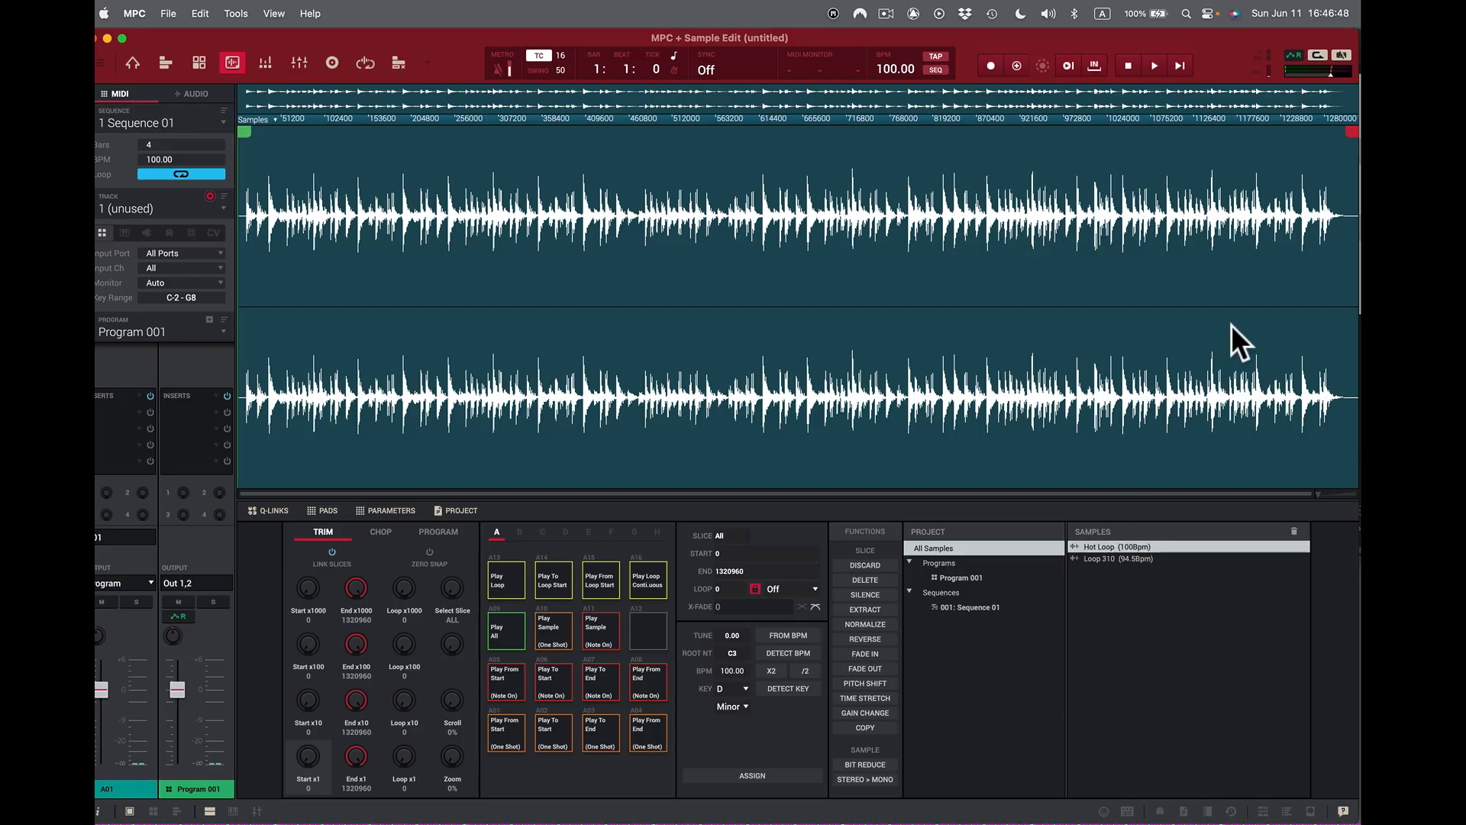
mouse_move(1353, 133)
mouse_down()
mouse_move(1179, 176)
mouse_move(680, 222)
mouse_move(484, 219)
mouse_move(558, 220)
mouse_up()
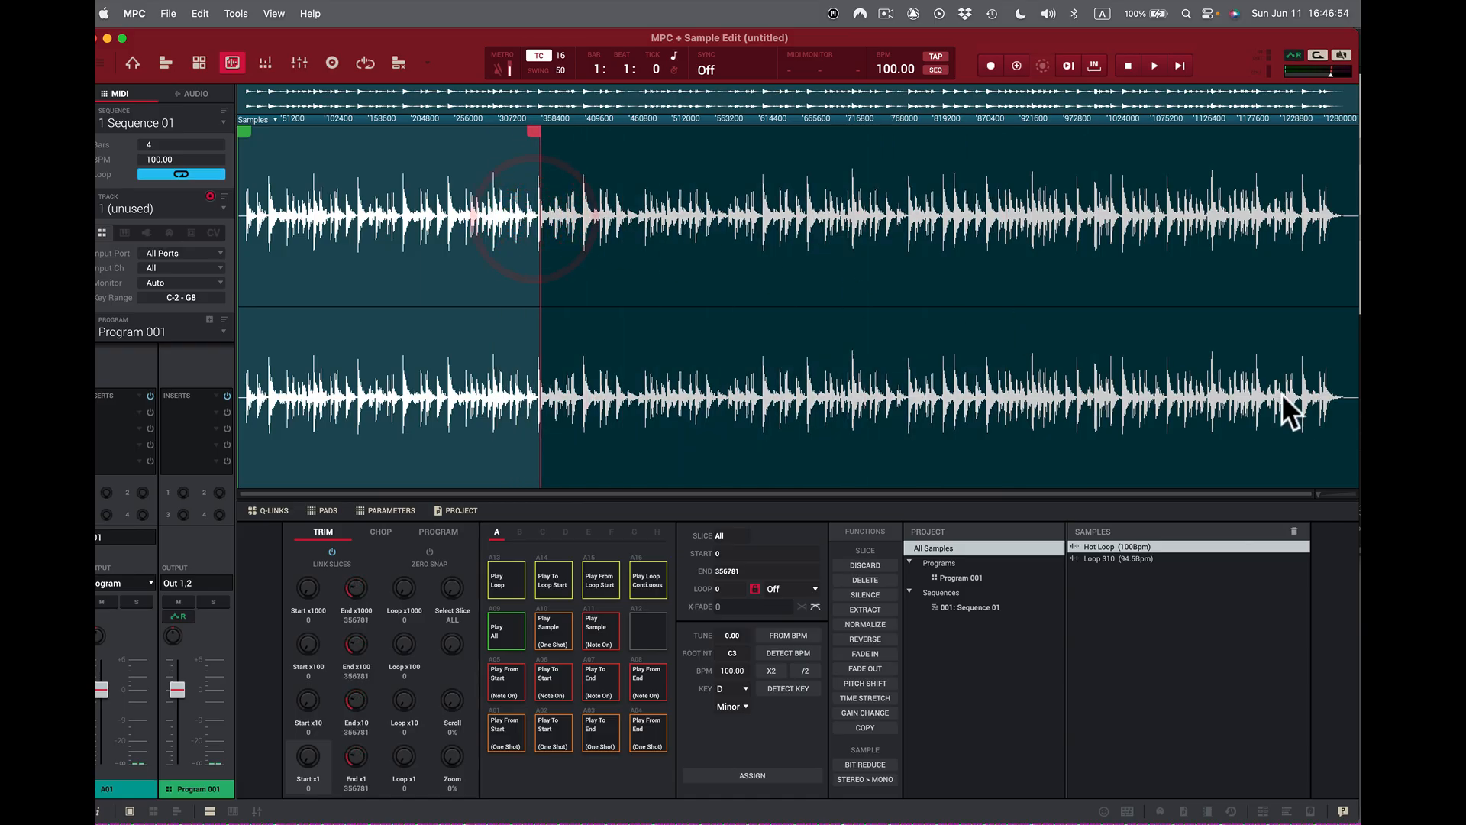
click(141, 65)
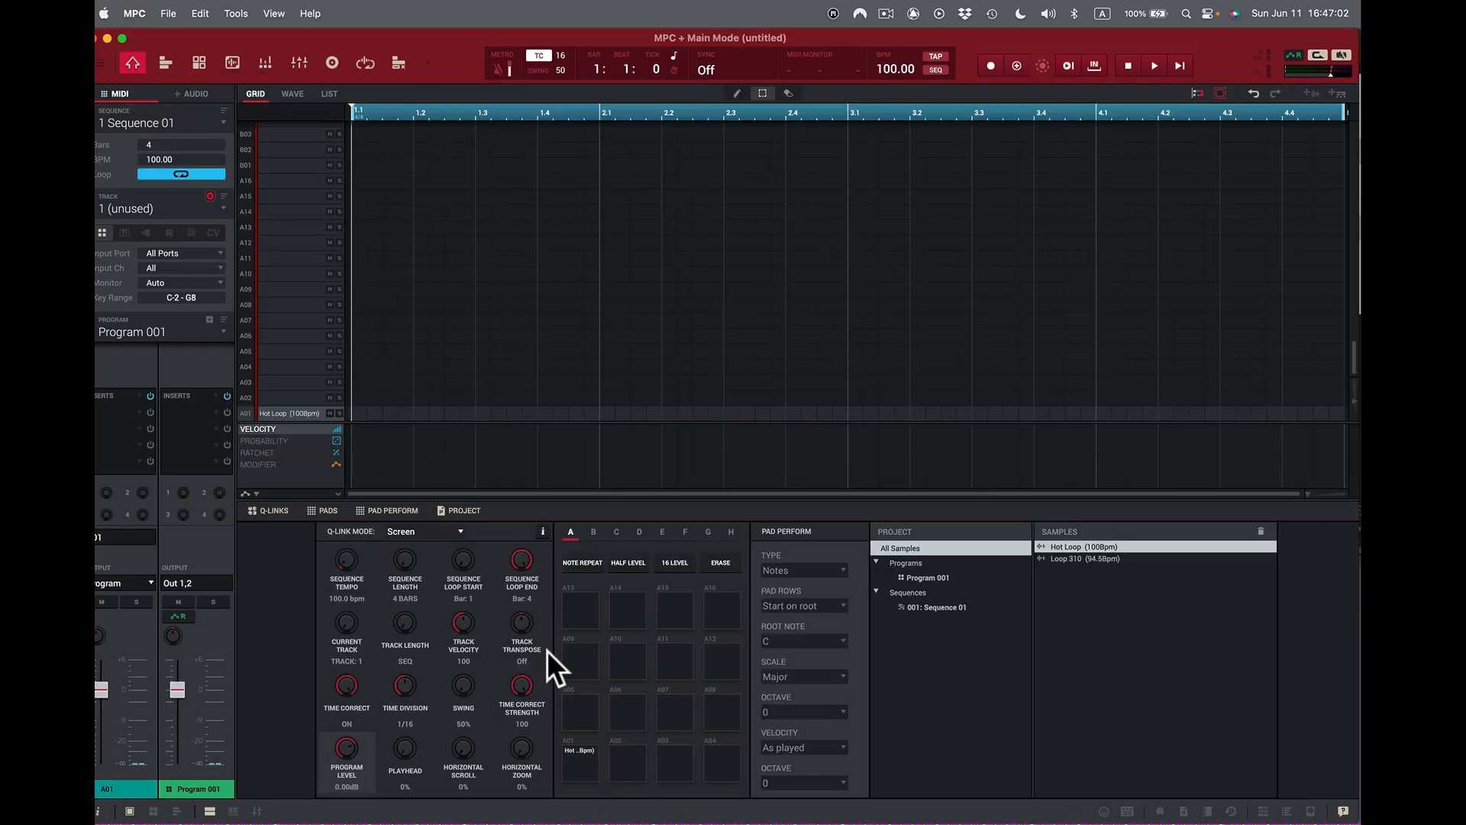
- Place a Hot Loop note on pad A01 at 1.1 in the grid and play the four-bar sequence to its last beat
click(355, 413)
key(space)
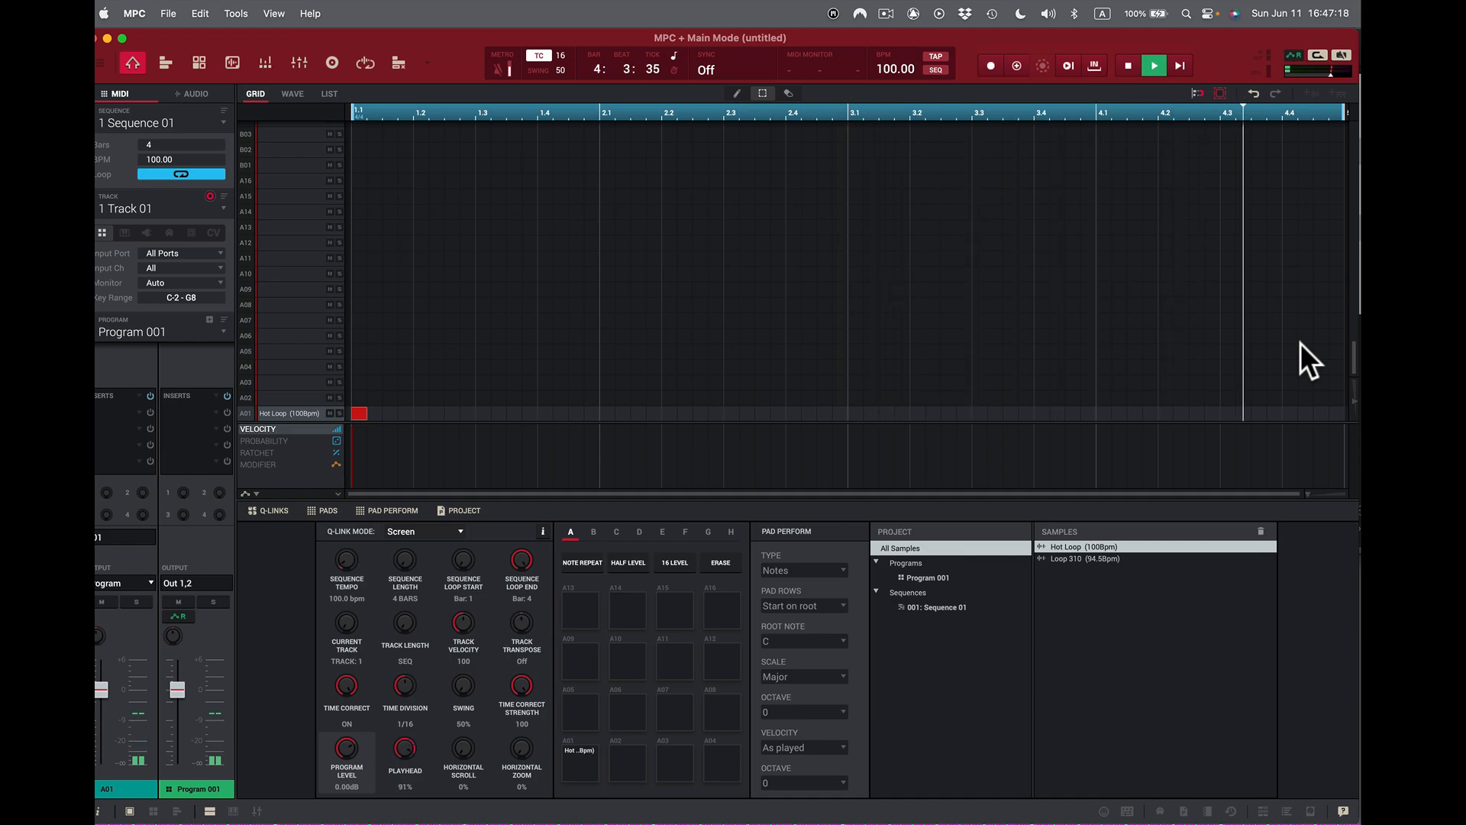
key(space)
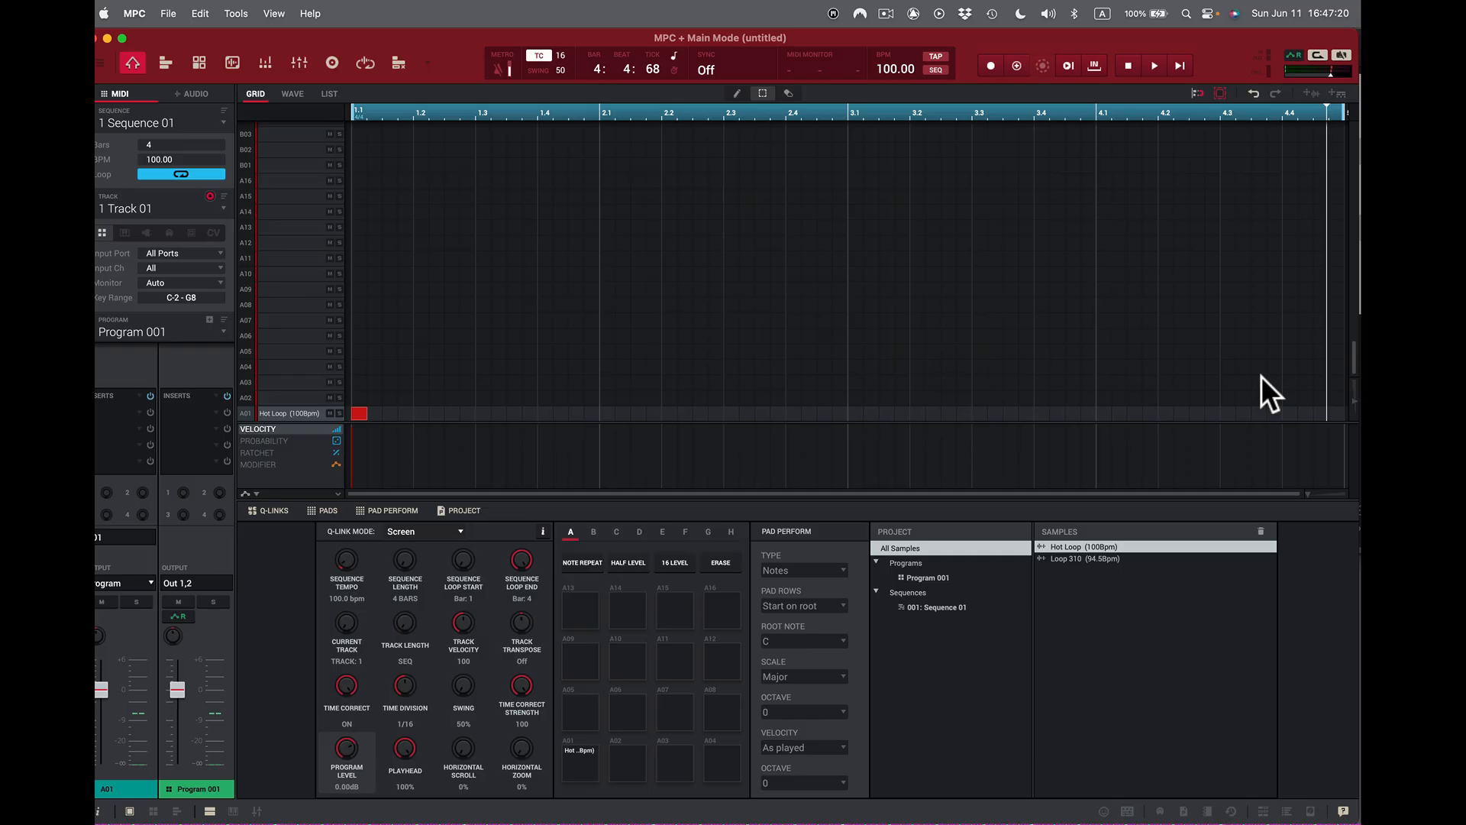
- Move Hot Loop's start marker in Sample Edit to the first transient, at about sample 8701
click(228, 61)
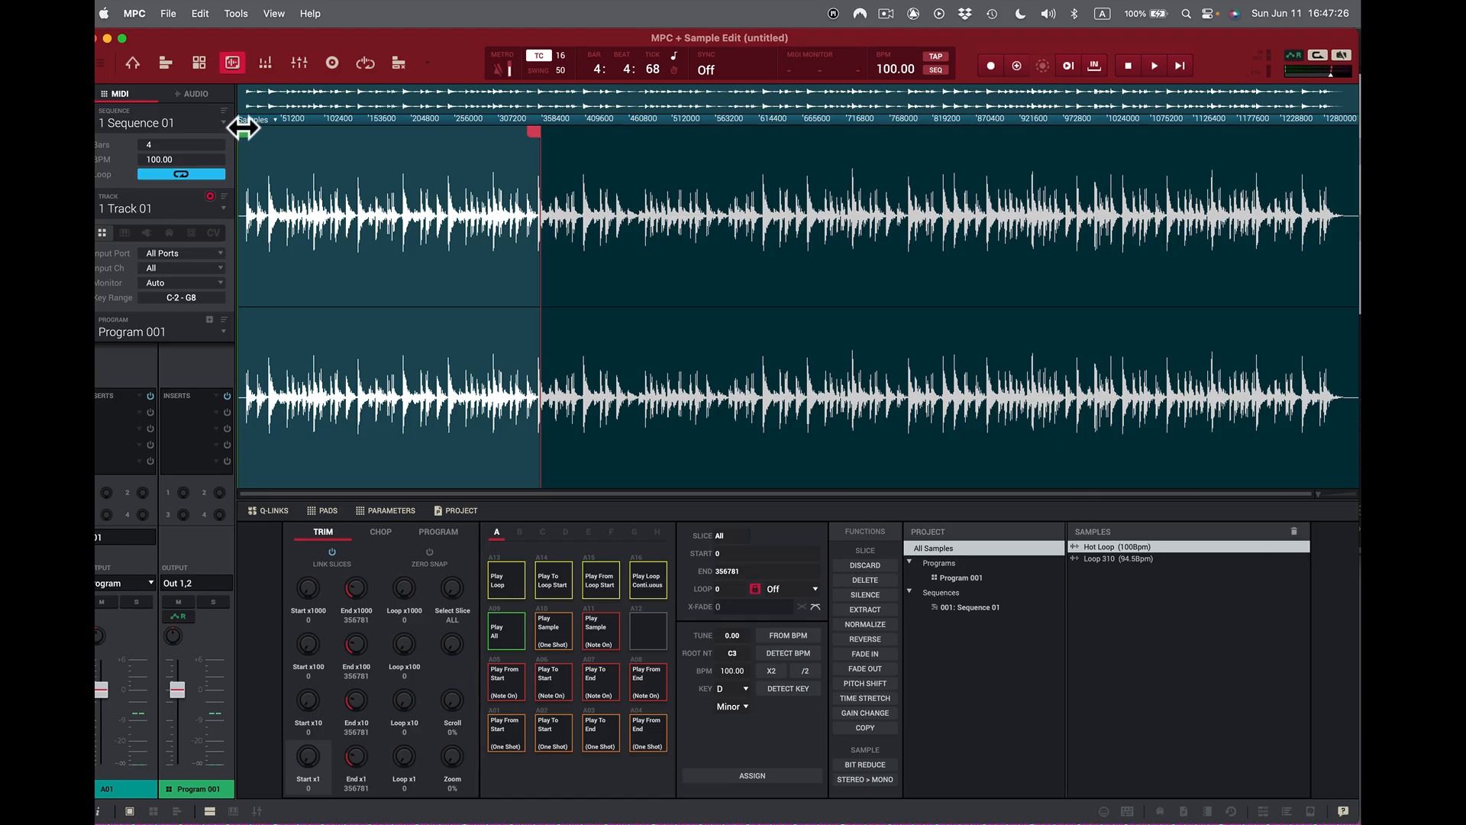
drag(245, 131, 249, 129)
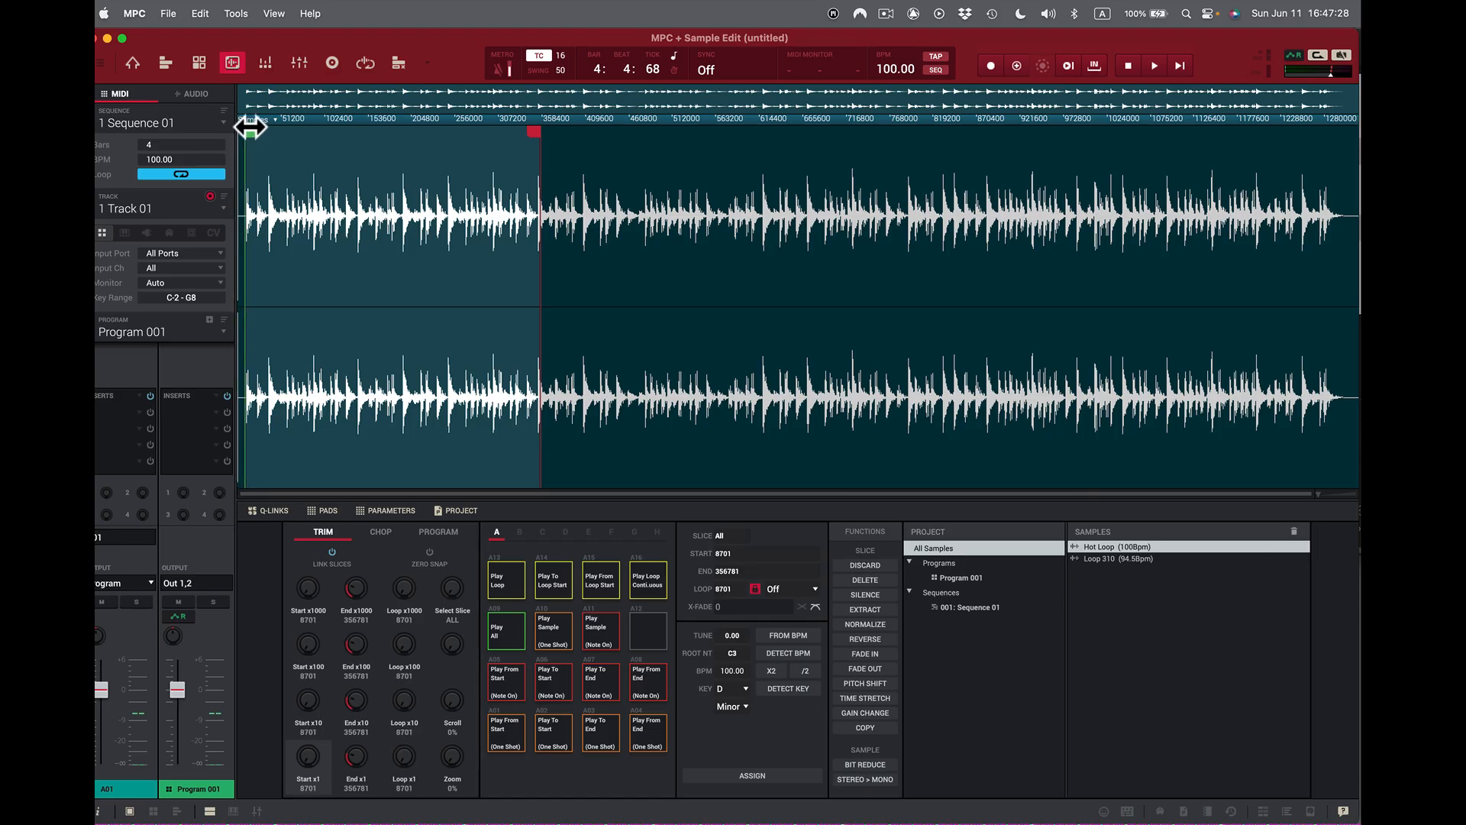
- Audition Hot Loop repeatedly from its start marker in one-shot mode to check the attack
click(506, 735)
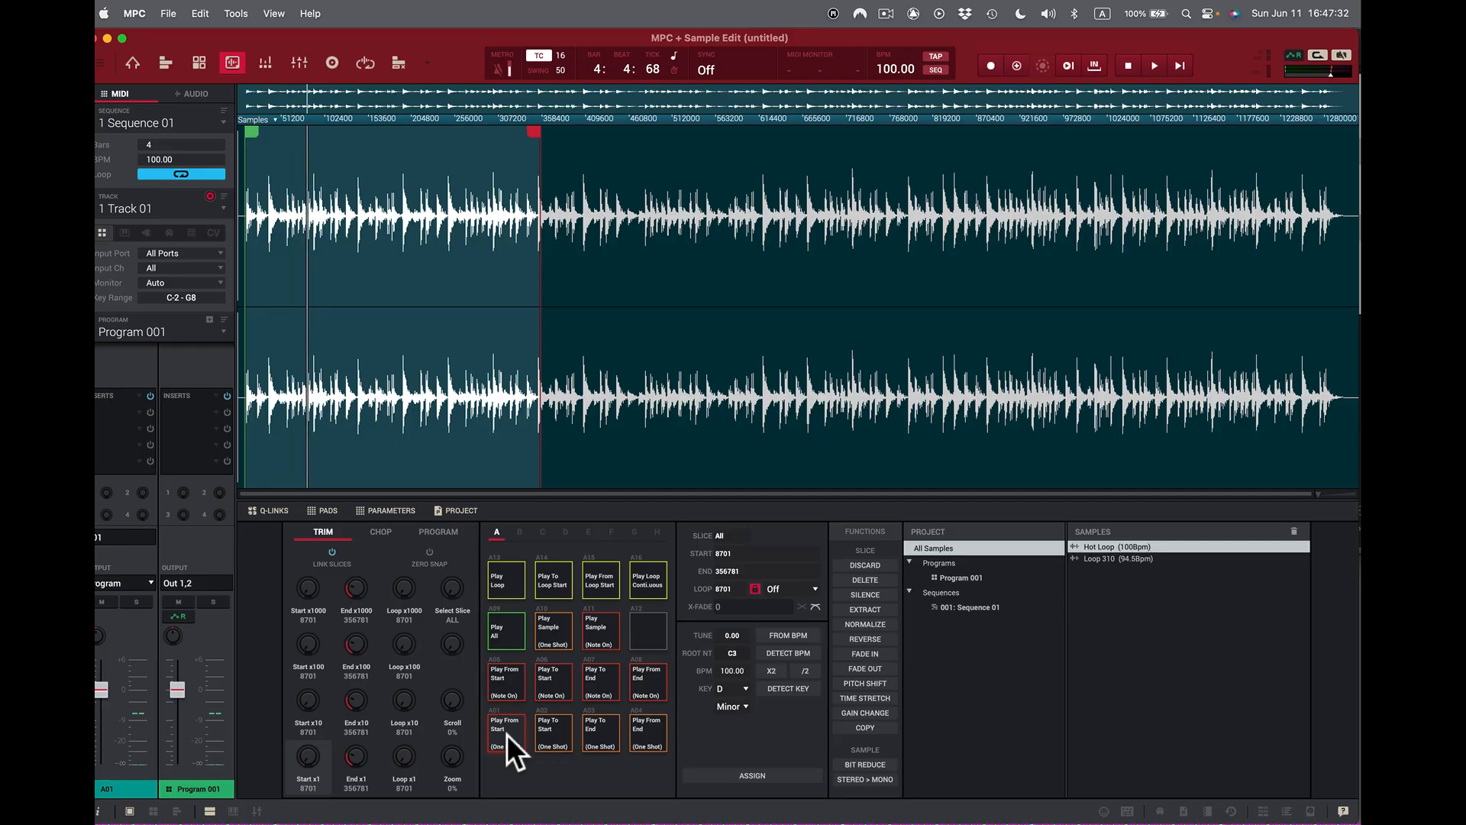
click(507, 735)
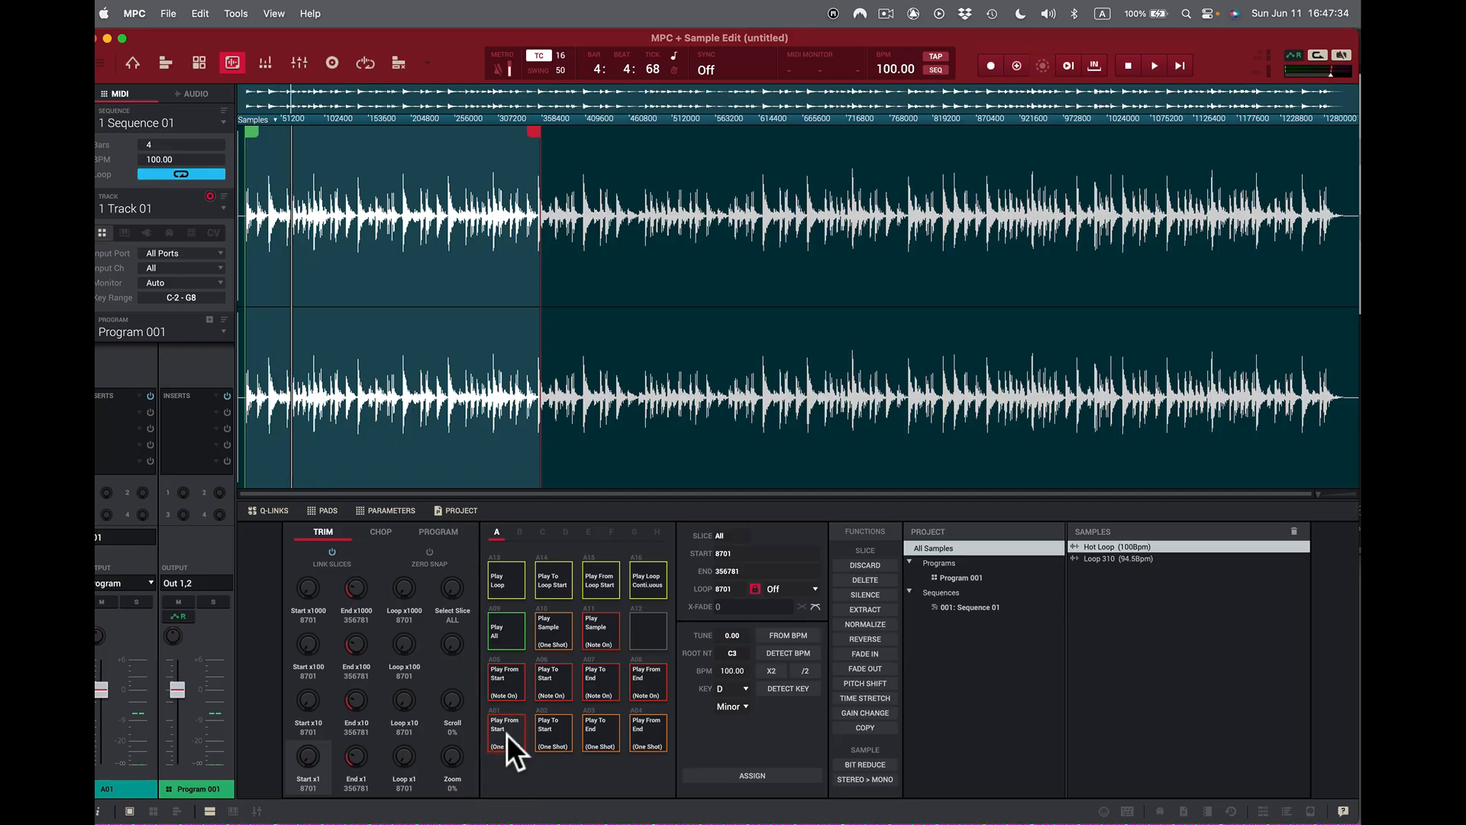
click(506, 734)
click(507, 735)
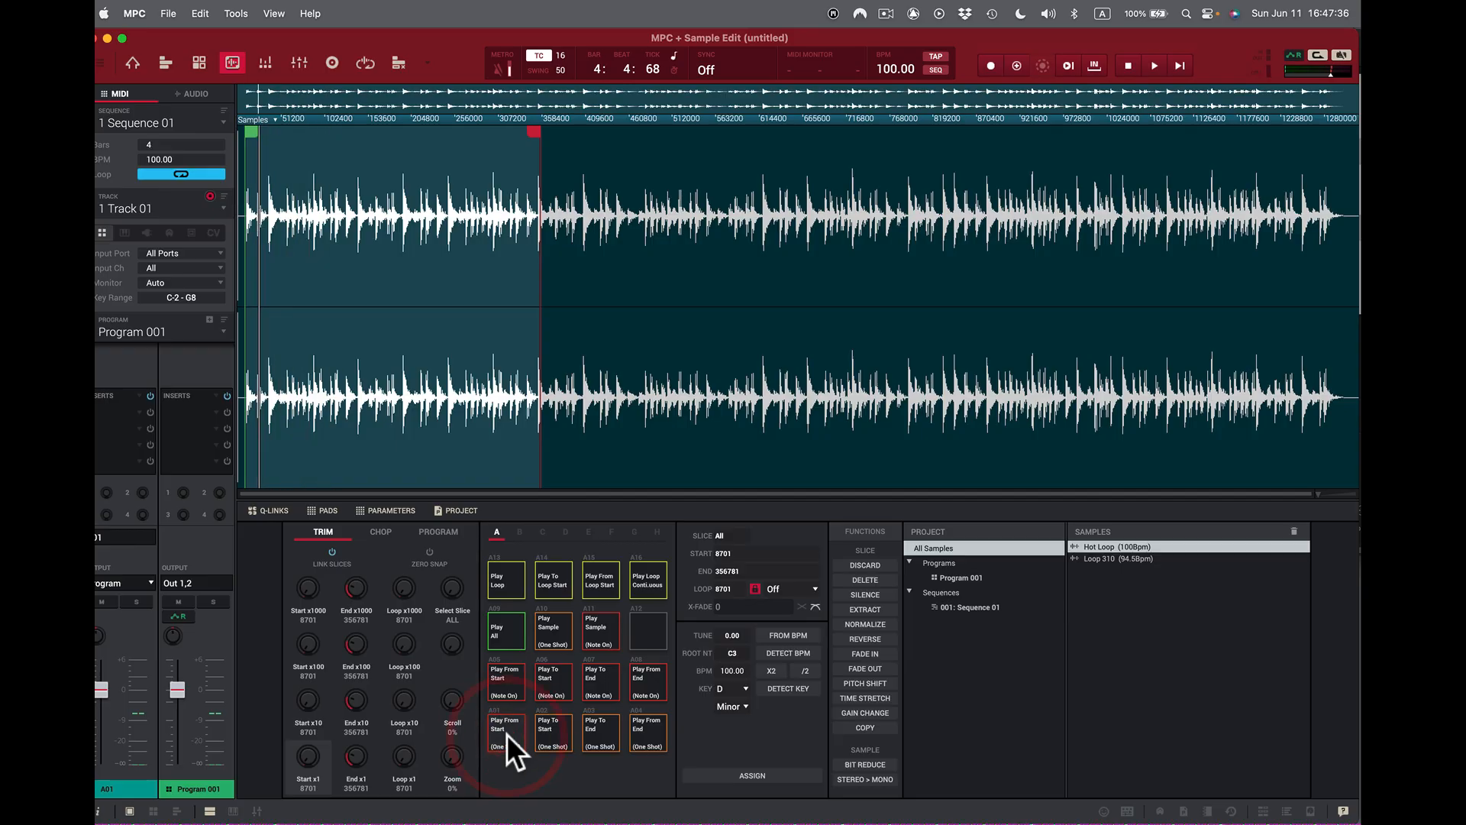
click(506, 734)
click(507, 734)
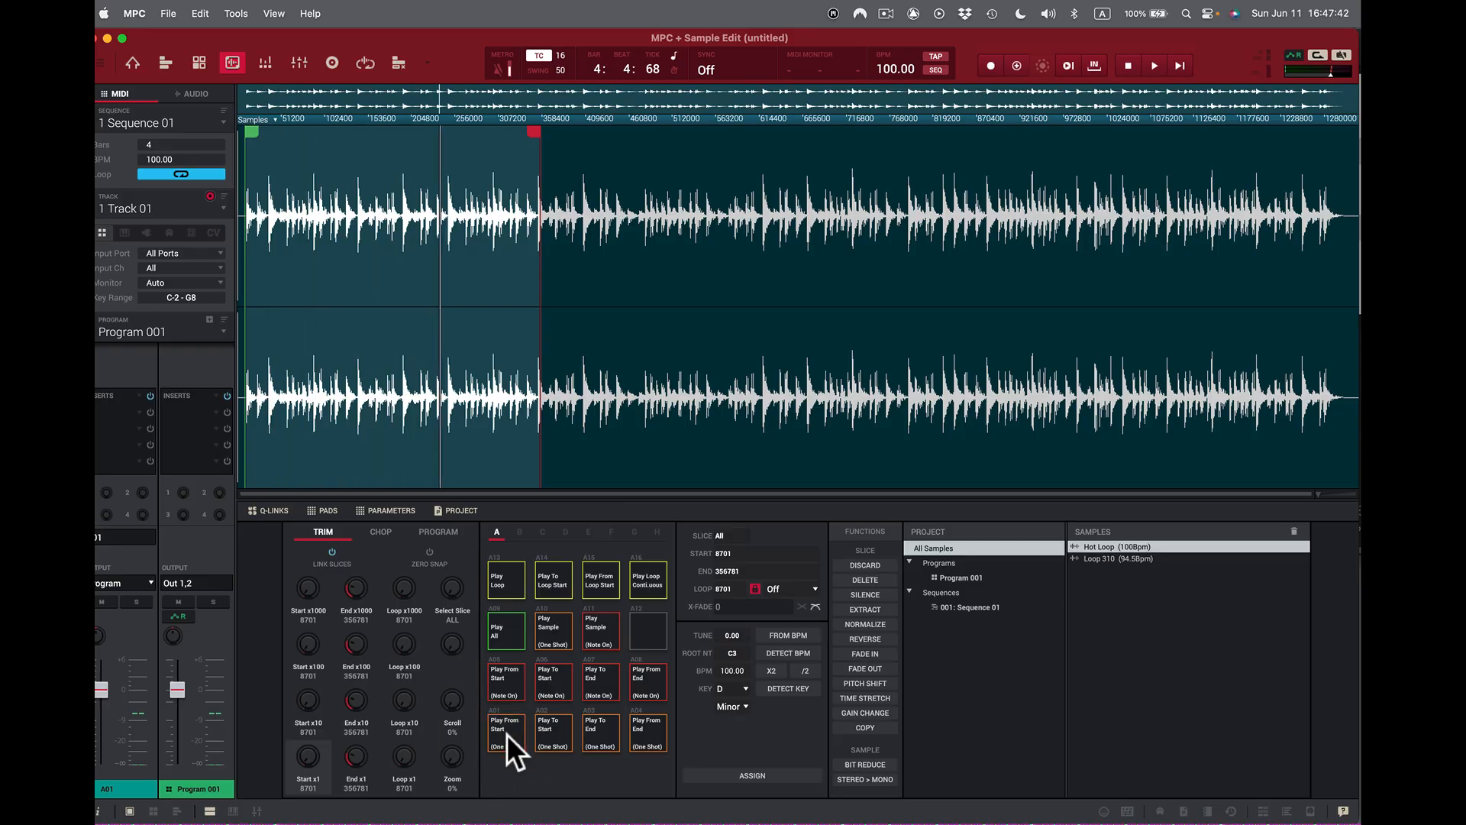
- Switch the waveform ruler to Beats and move Hot Loop's end marker to beat 5.1, at about sample 426397
drag(532, 131, 631, 139)
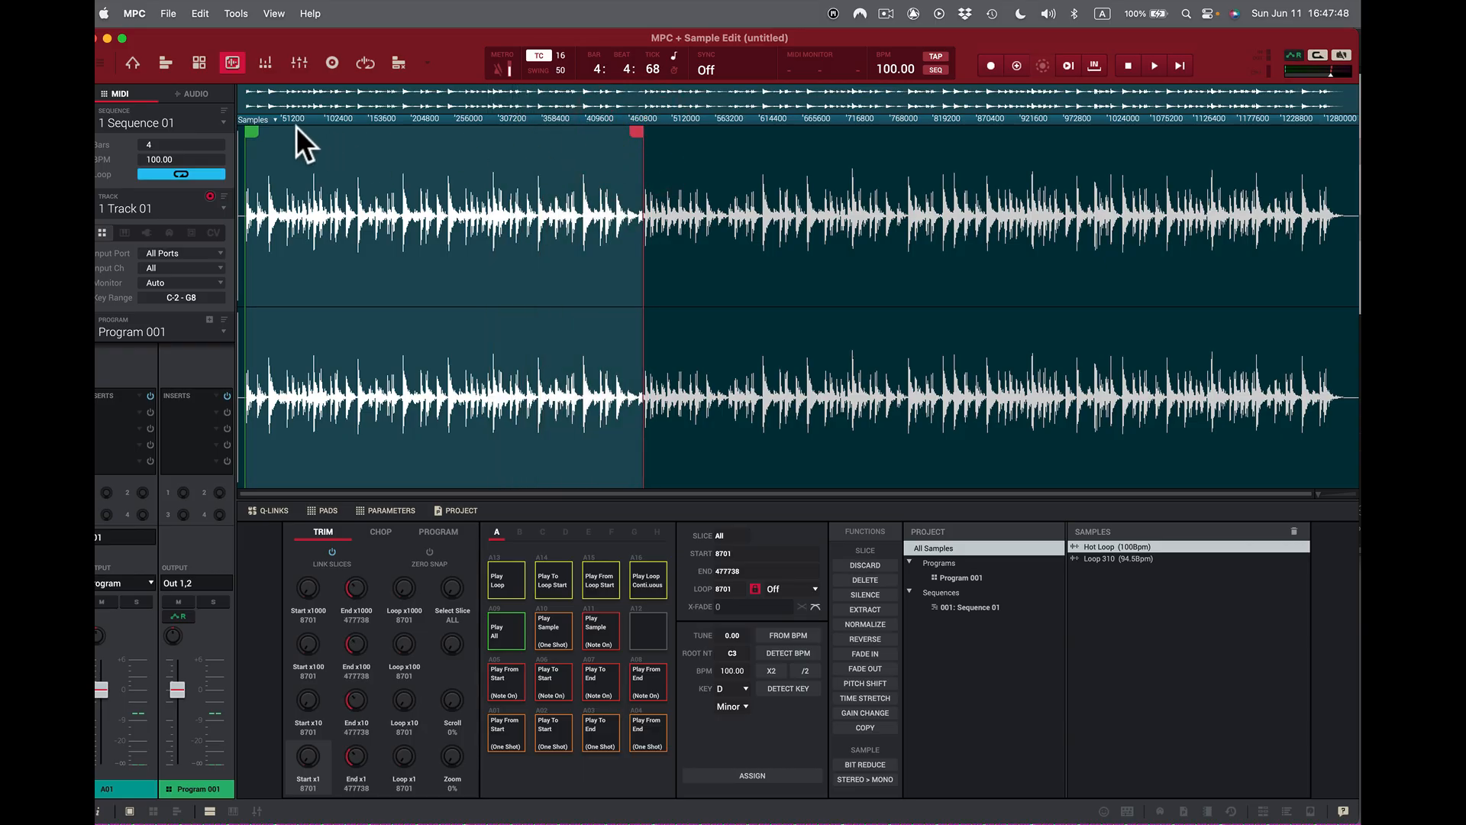
click(275, 119)
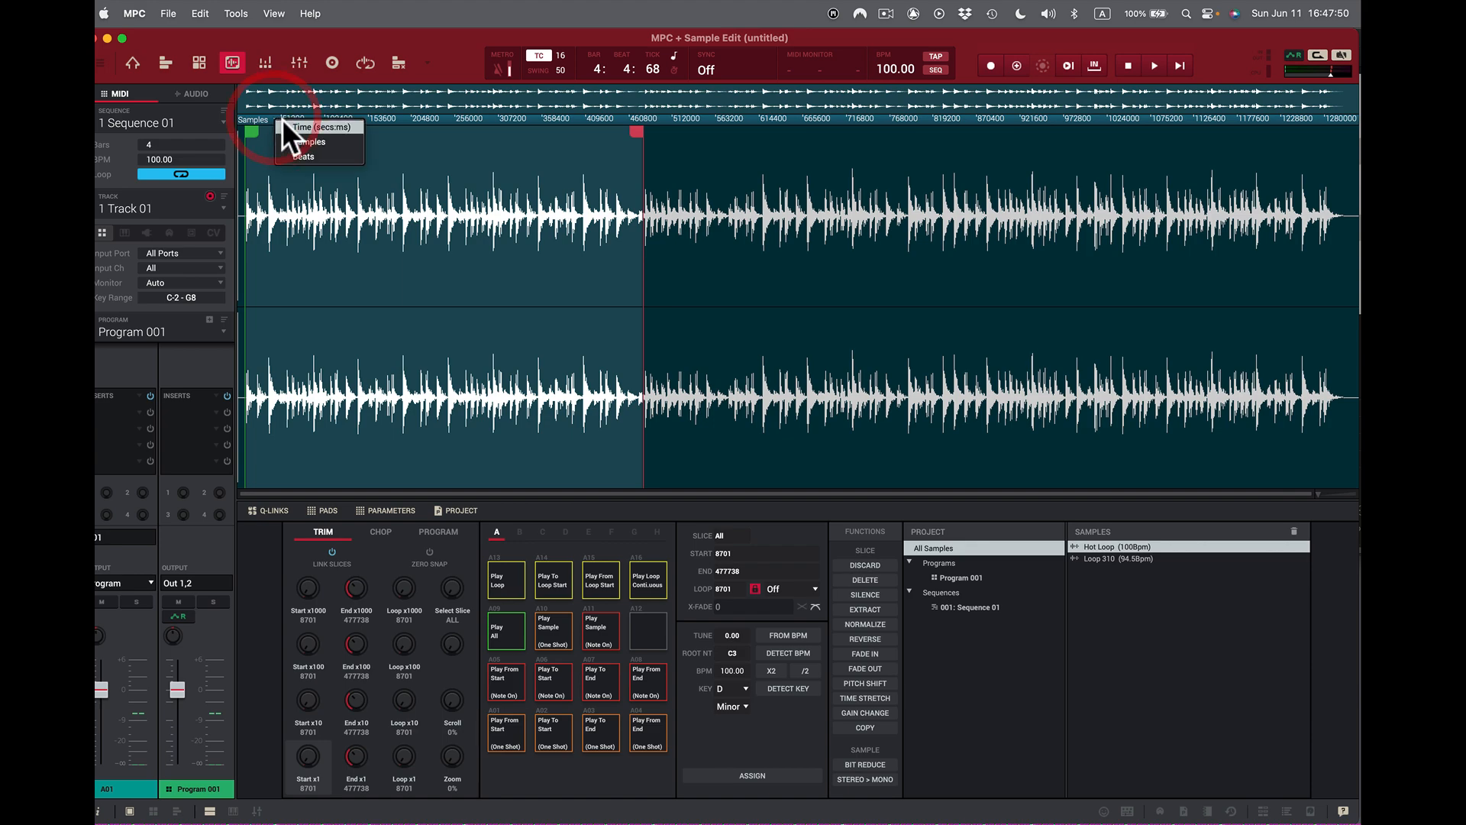
click(313, 155)
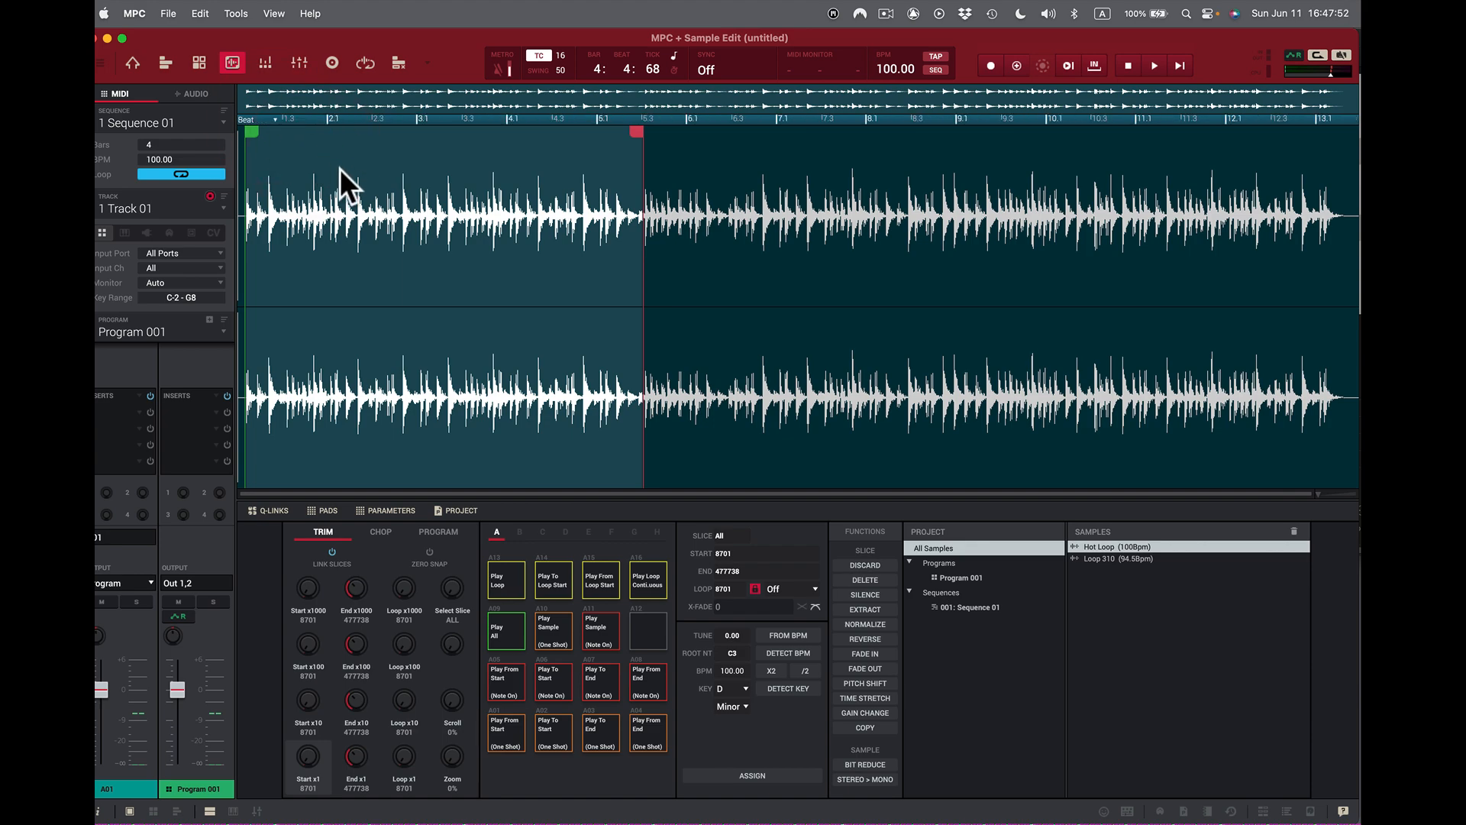
drag(632, 134, 587, 138)
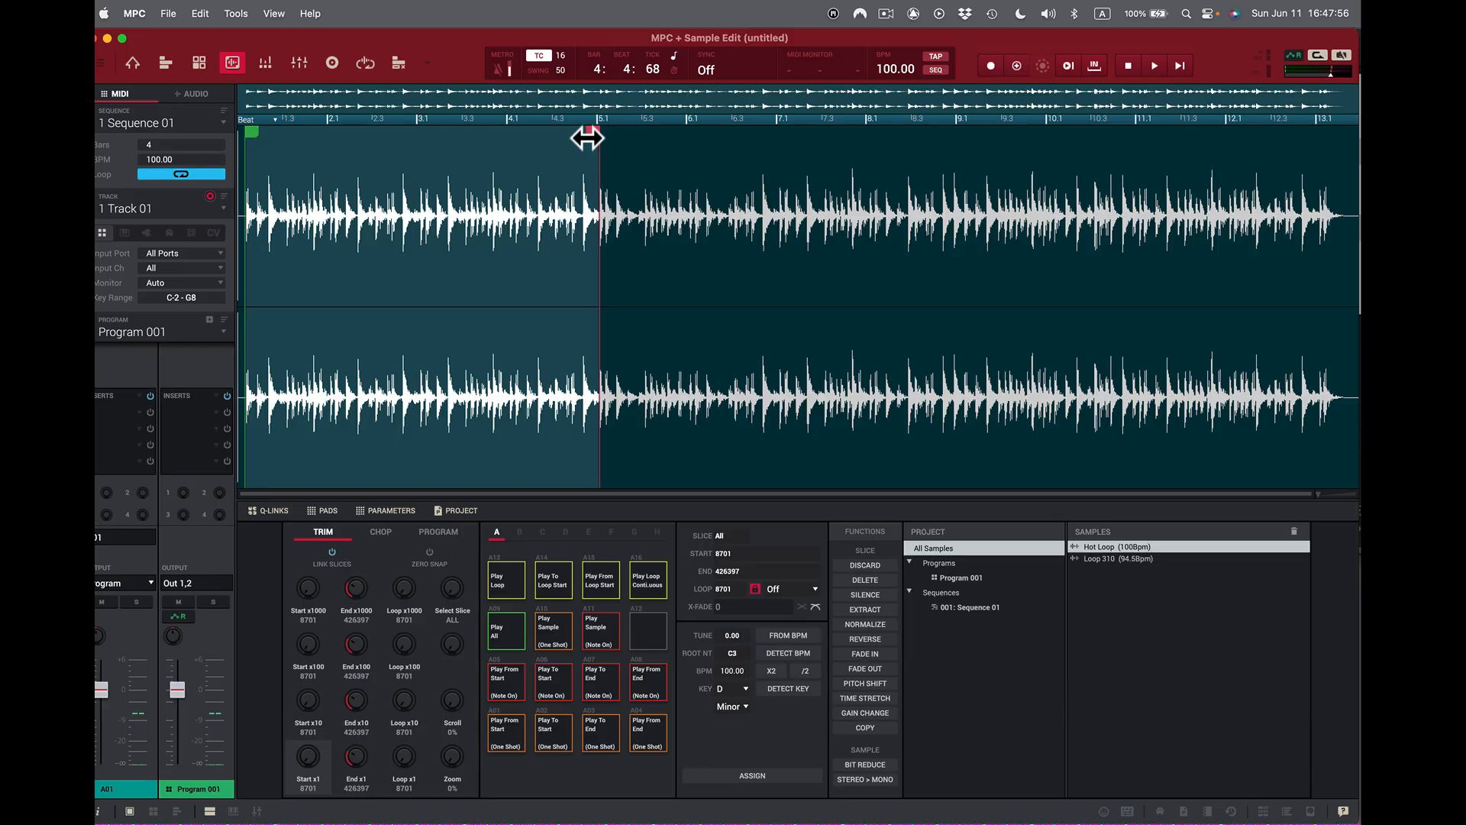
- Audition the trimmed Hot Loop as a continuous loop and run the sequence playback alongside it
click(649, 586)
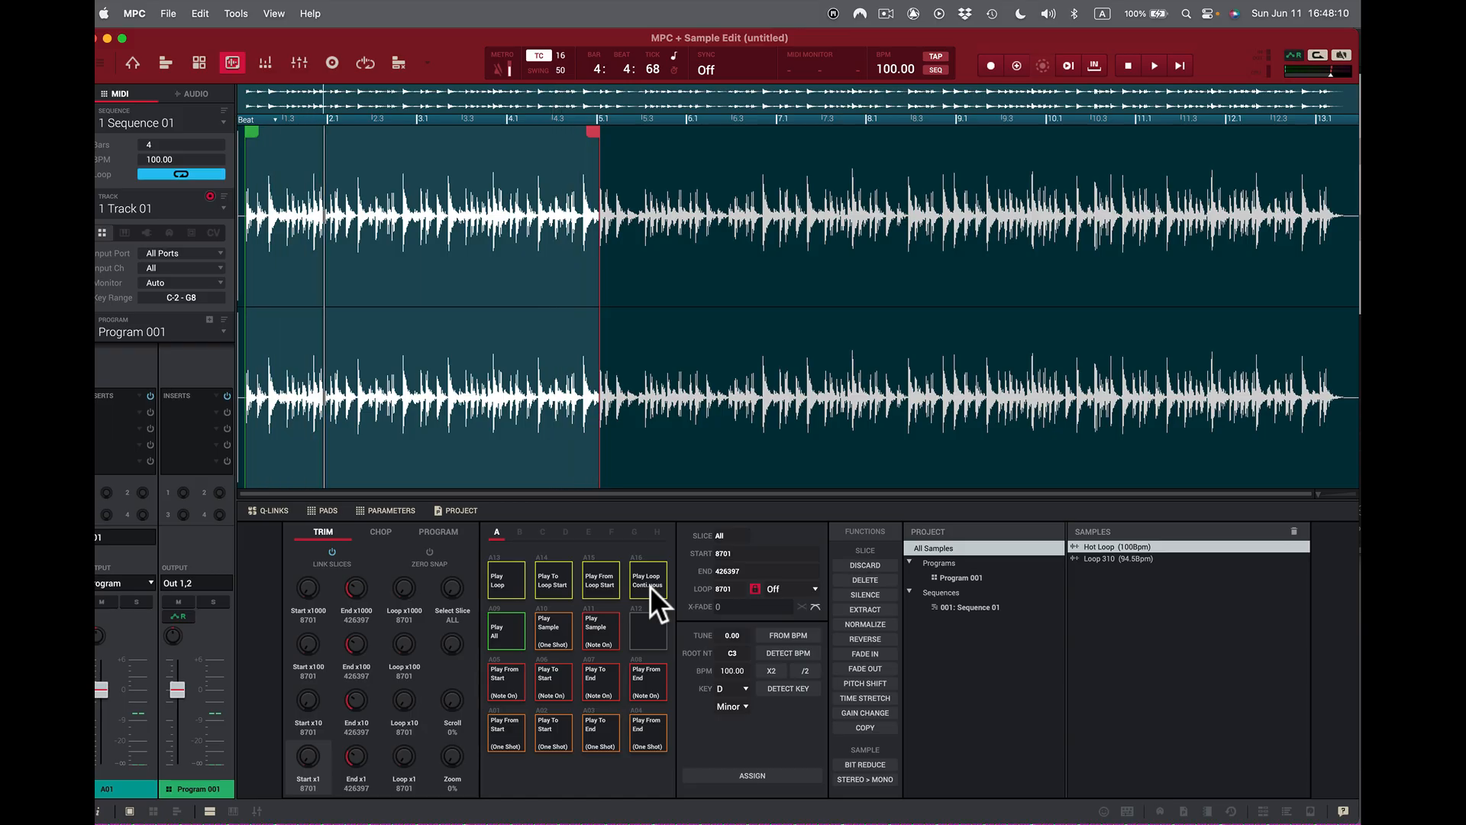
key(space)
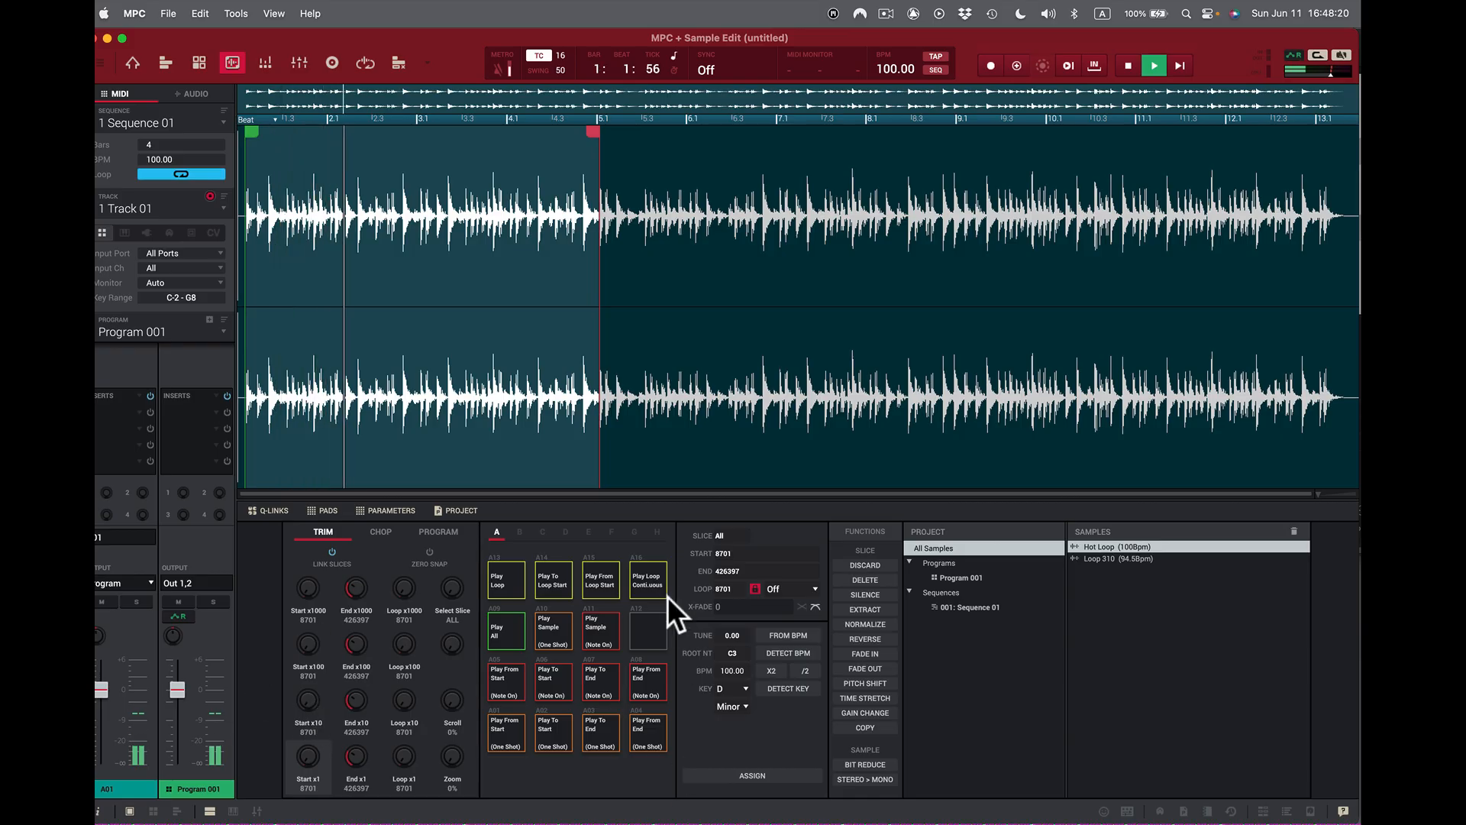
click(648, 582)
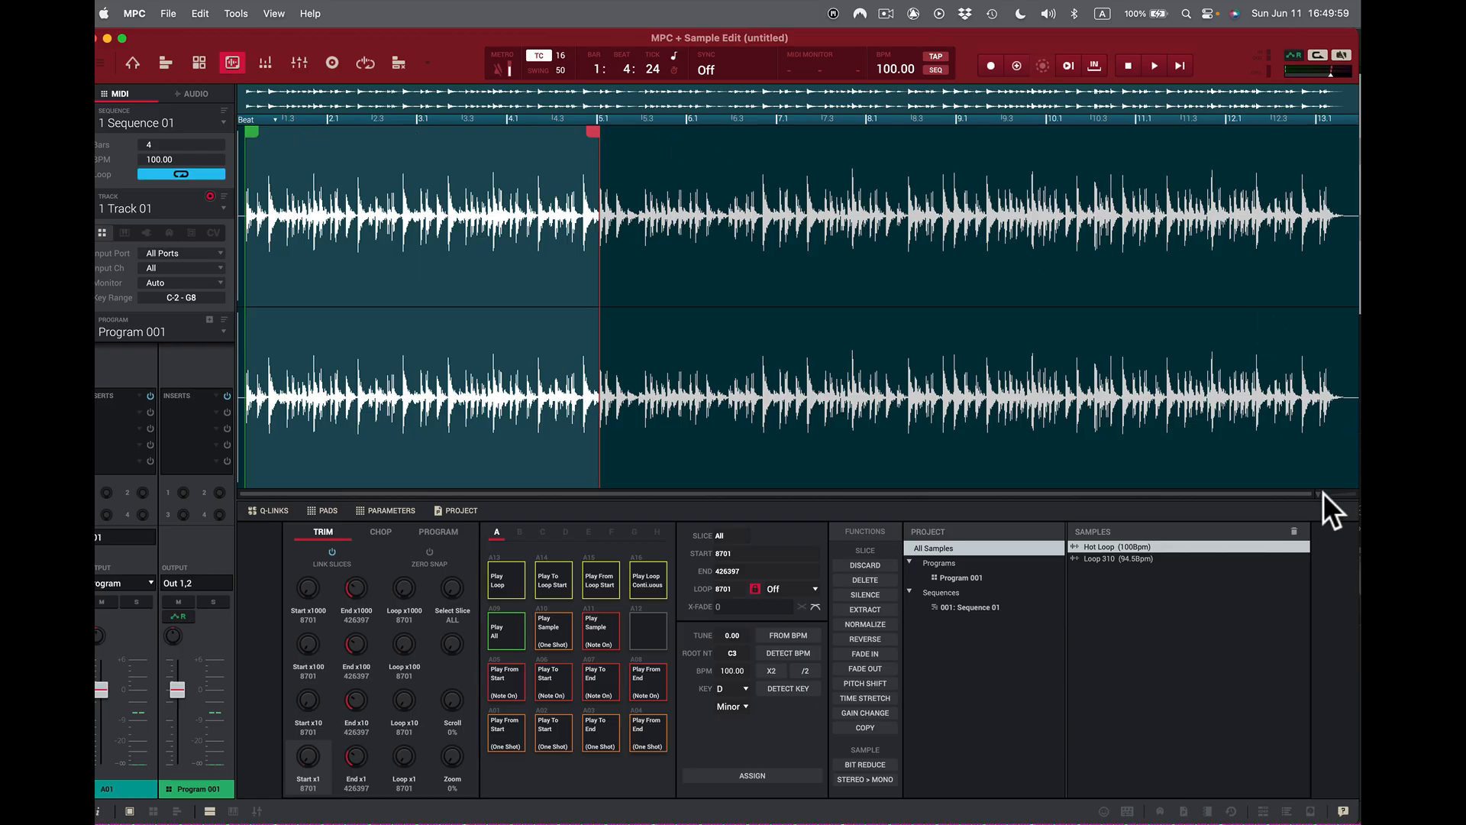
- Move Hot Loop's end marker to just before the transient after beat 5.1, at about sample 427601
drag(1322, 493, 1327, 493)
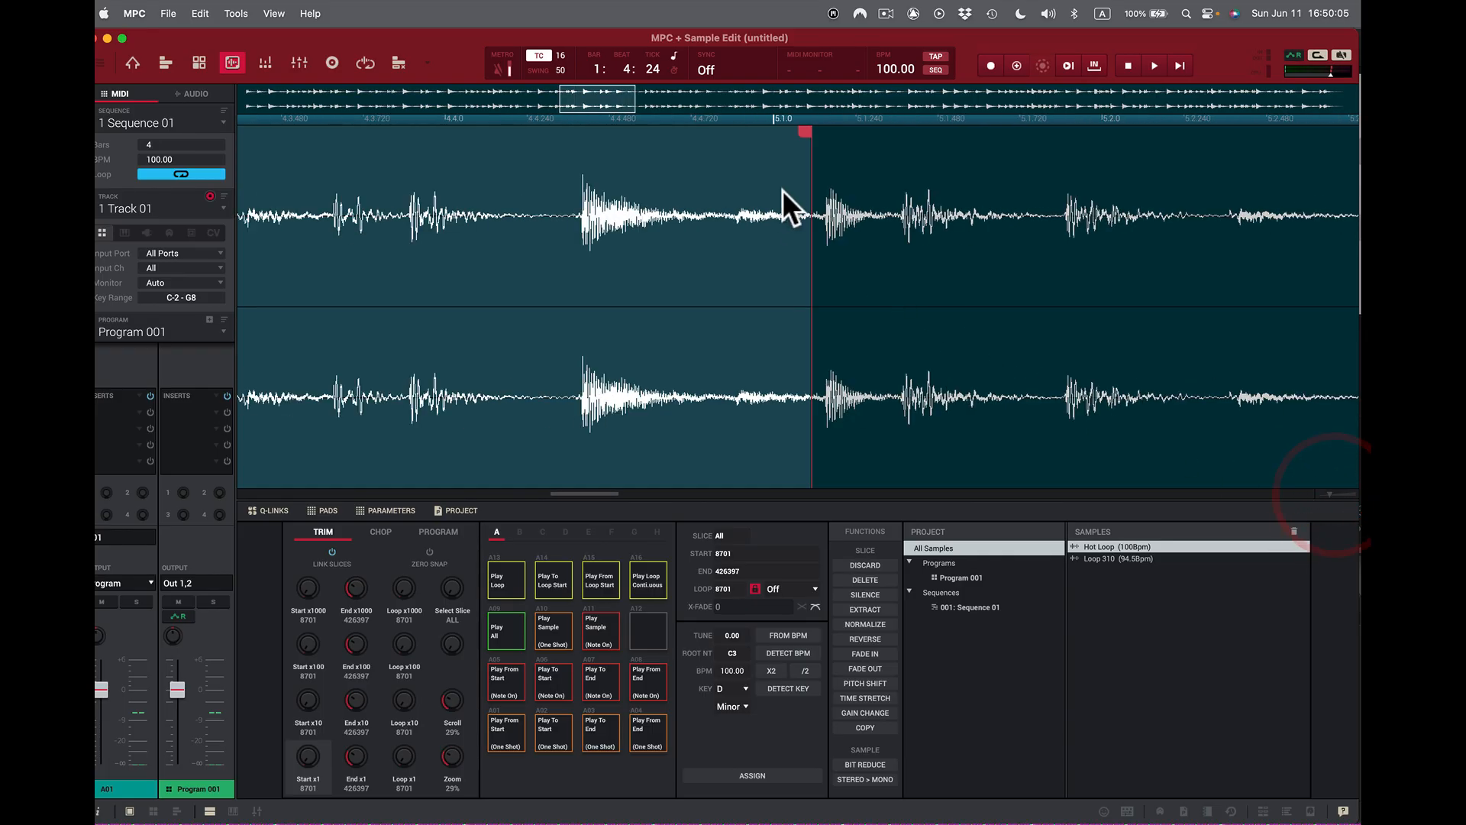
drag(809, 131, 825, 135)
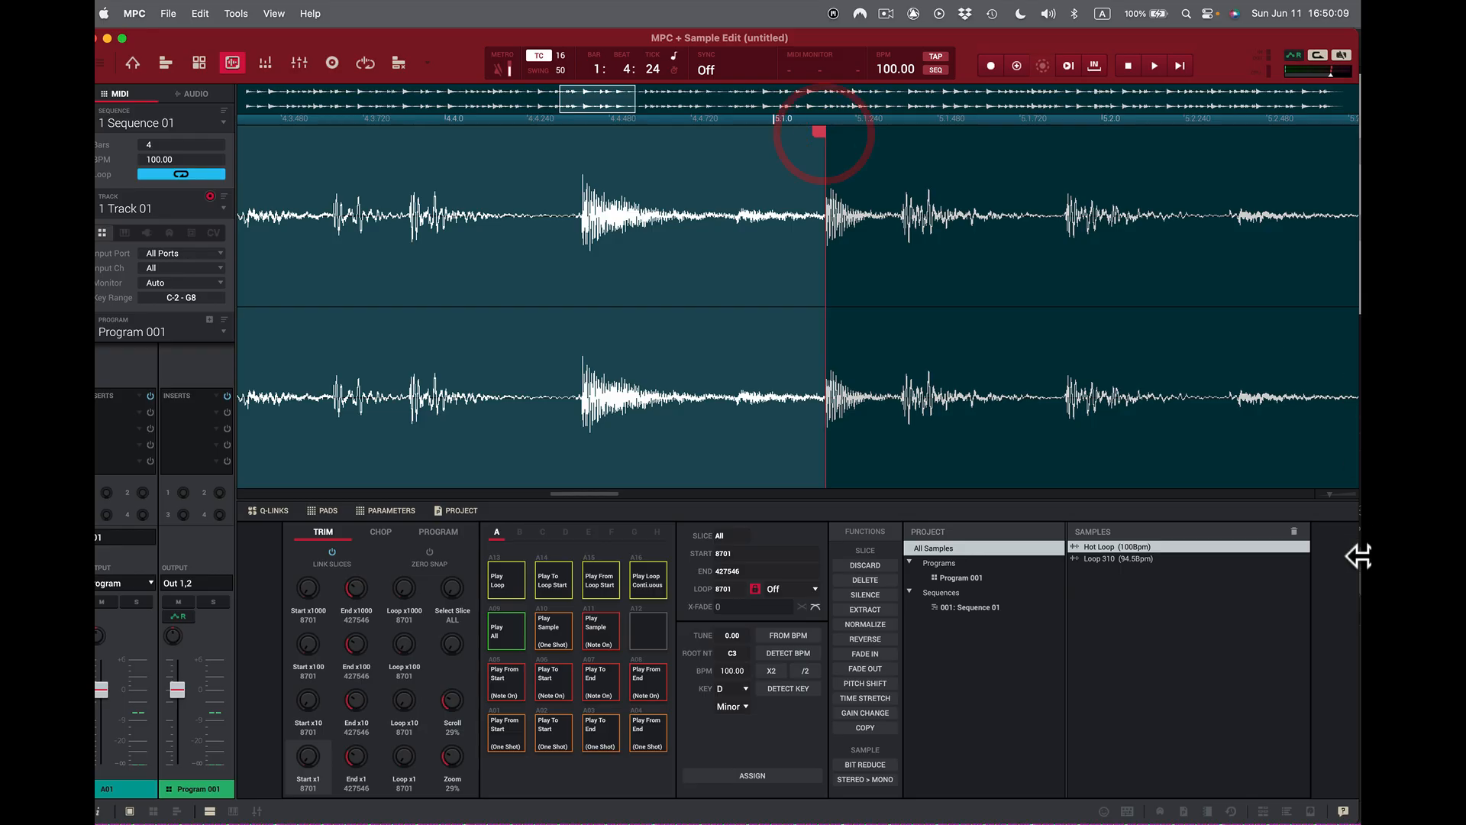
drag(1327, 493, 1350, 492)
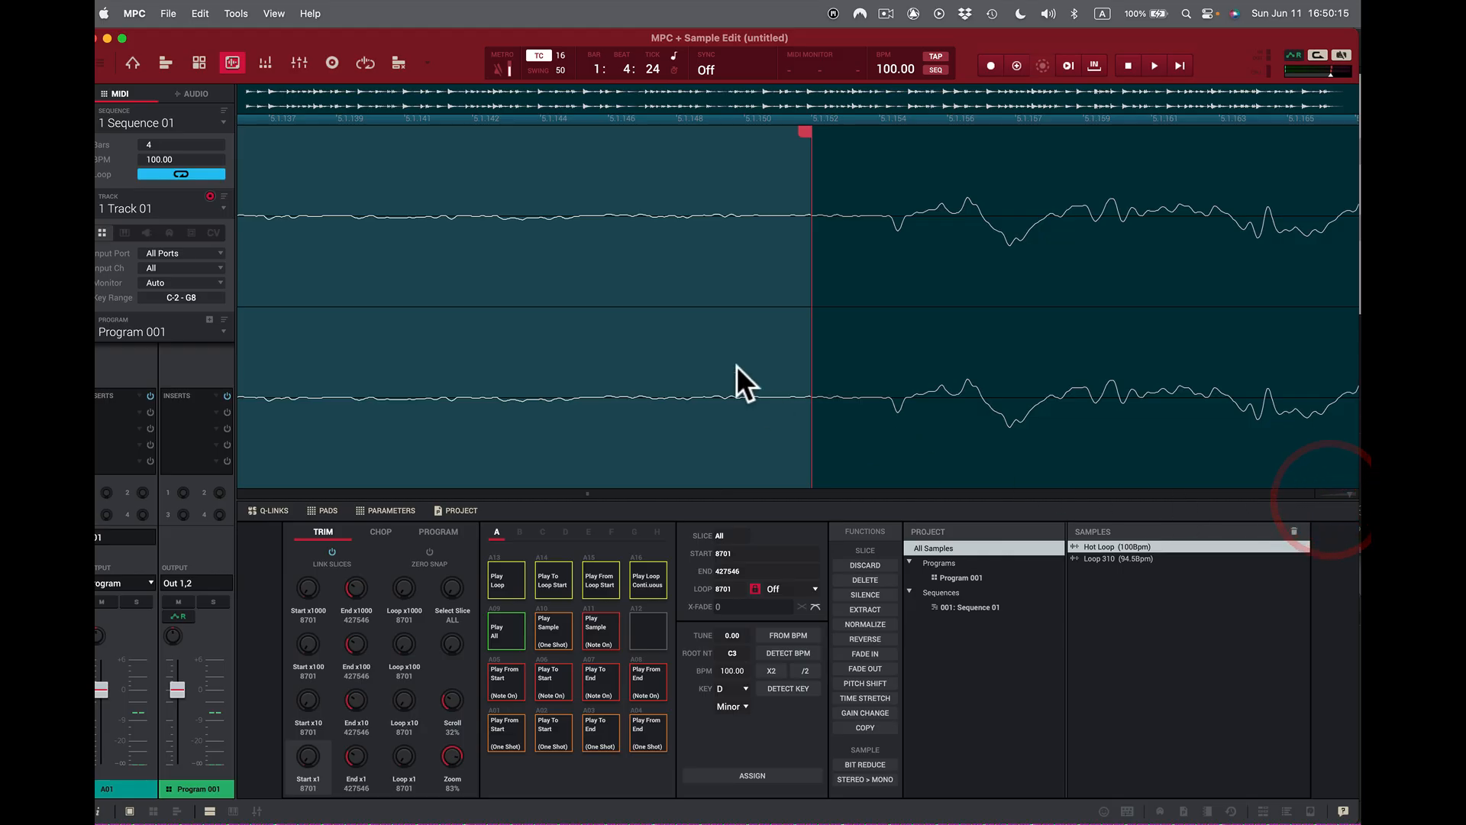
drag(806, 134, 878, 139)
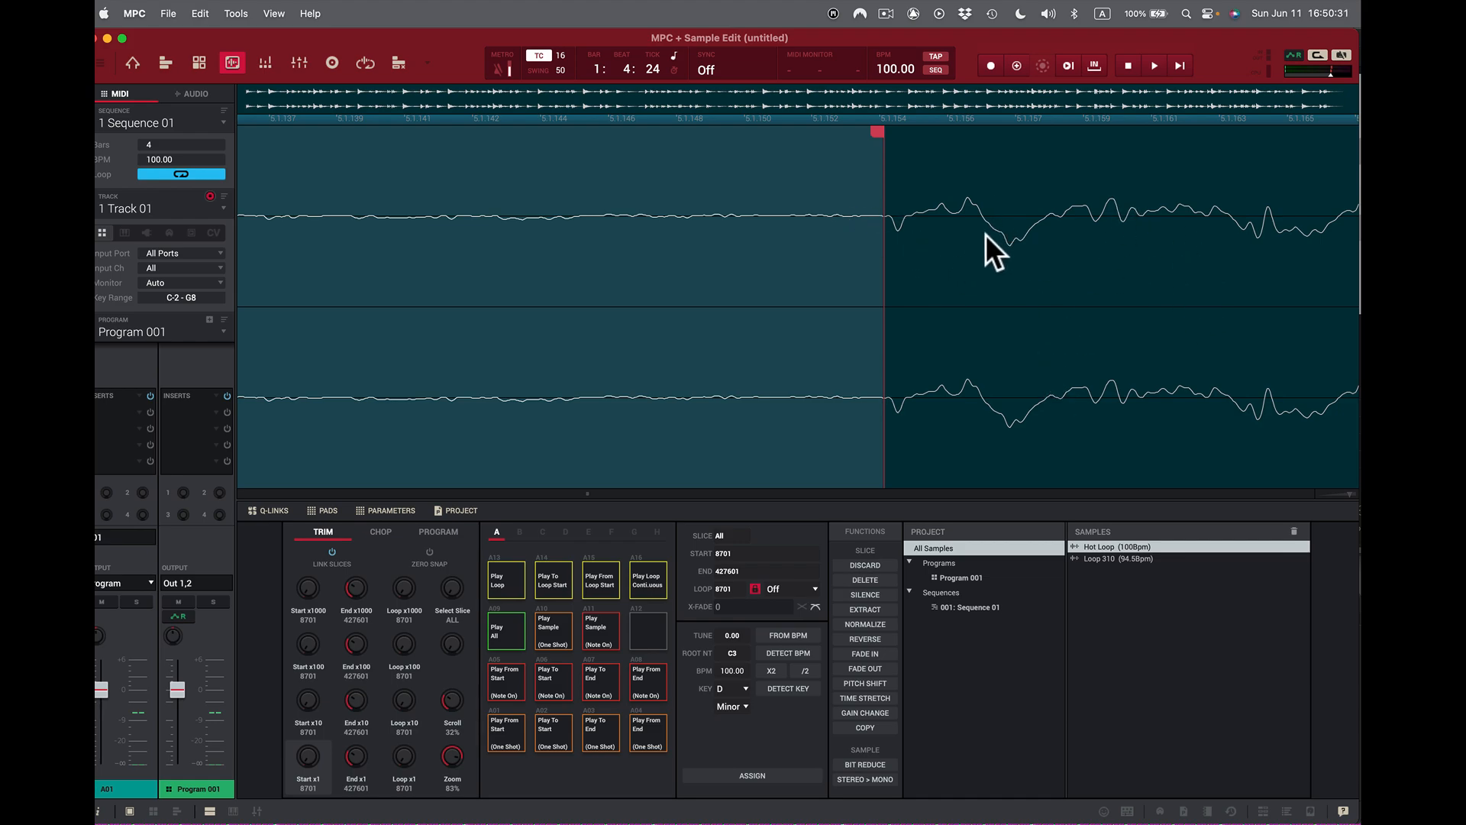
- Move Hot Loop's start marker to the exact onset of the first transient, at about sample 10449
drag(1352, 493, 1320, 496)
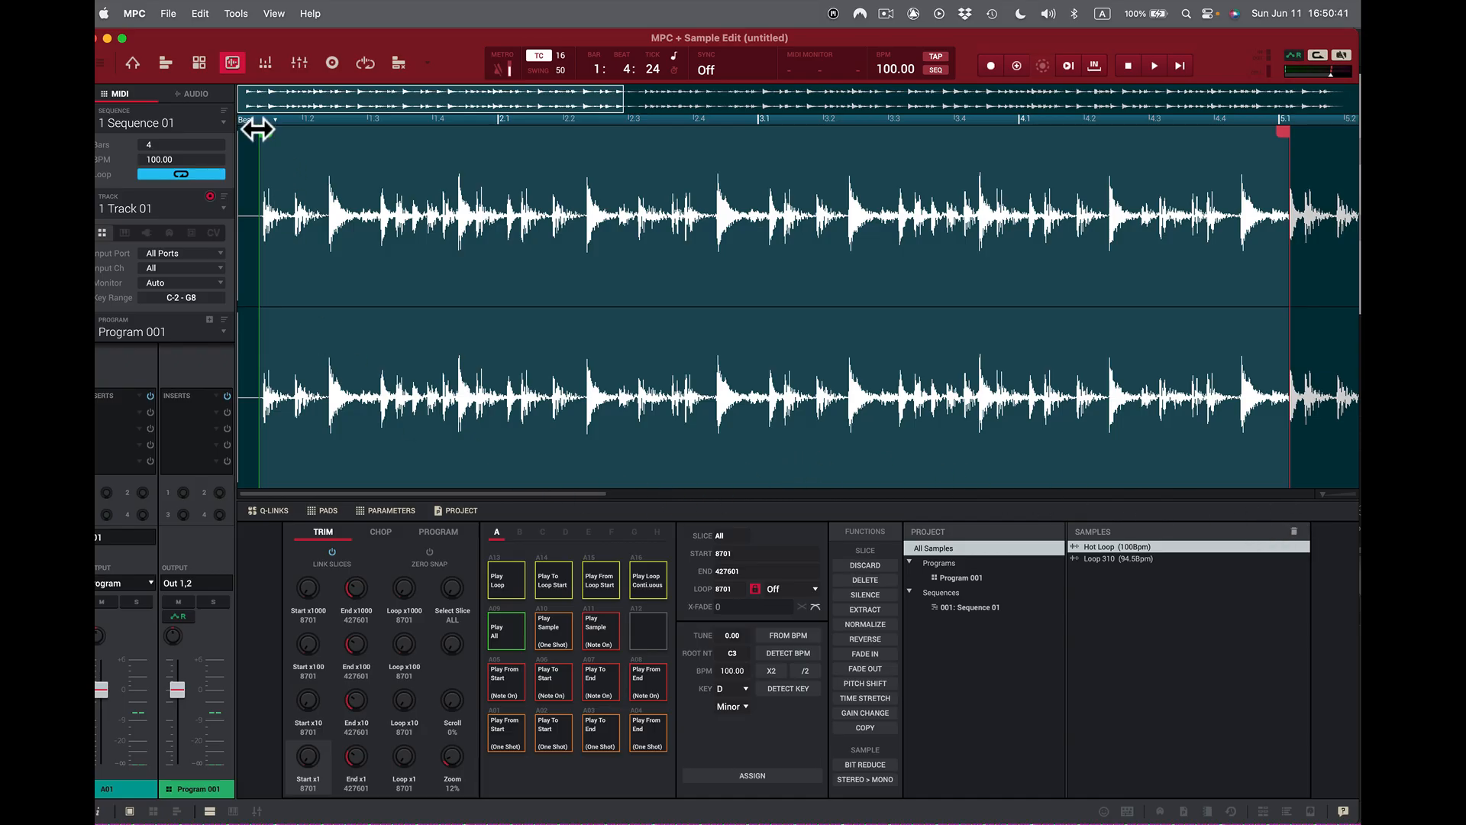
drag(258, 130, 265, 129)
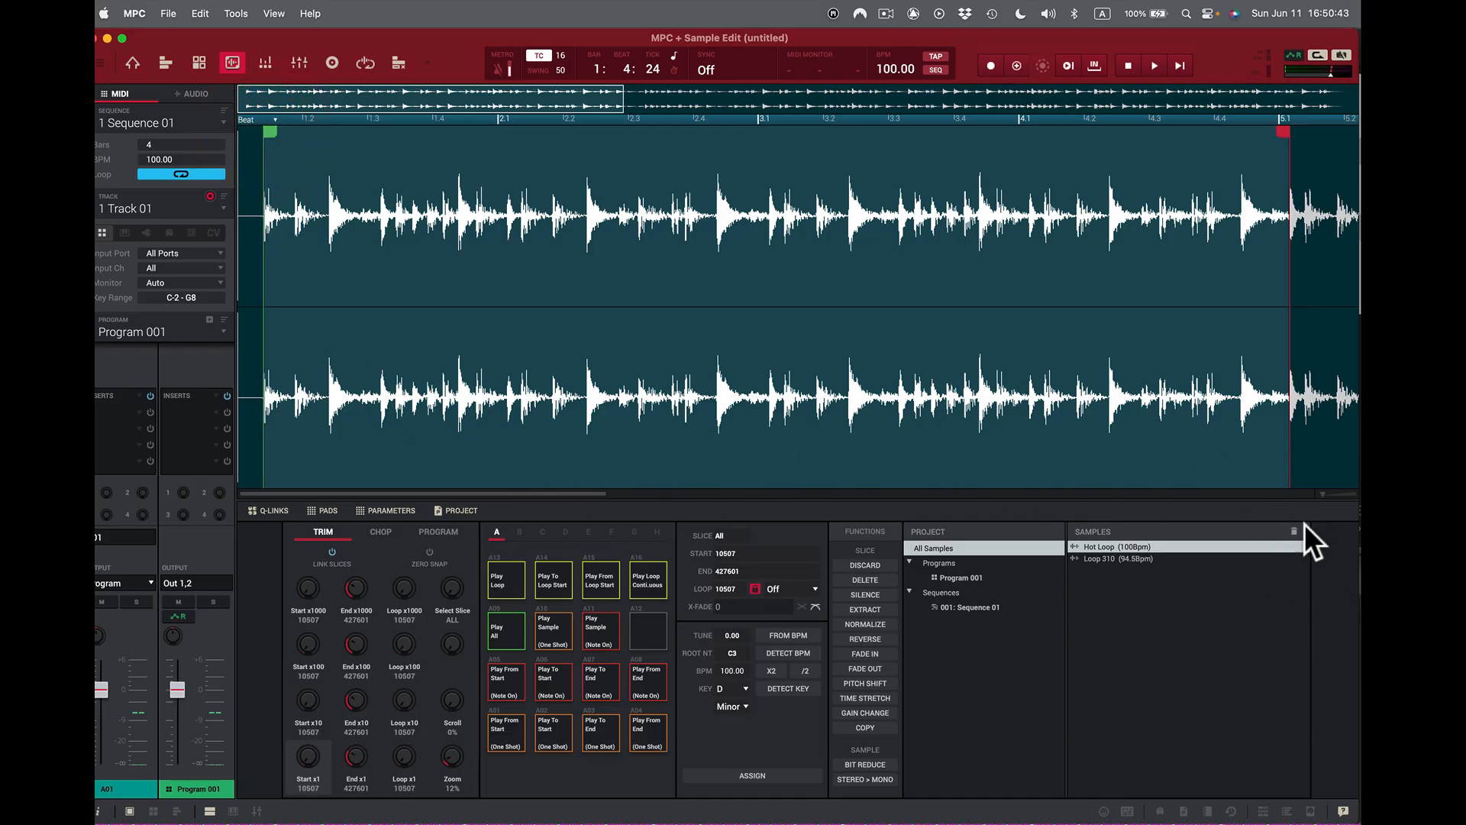
drag(1326, 495, 1340, 497)
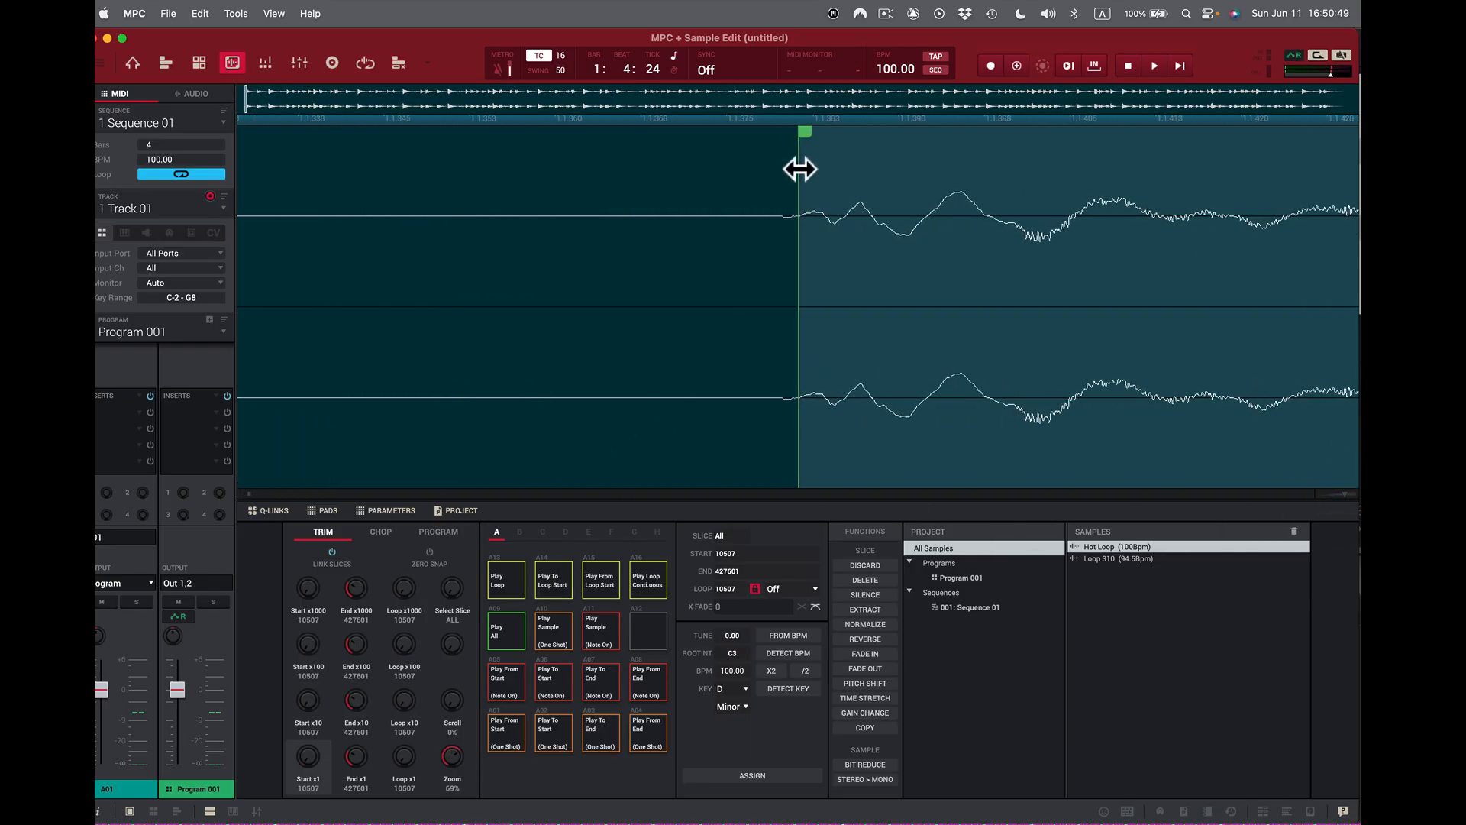
drag(805, 130, 779, 143)
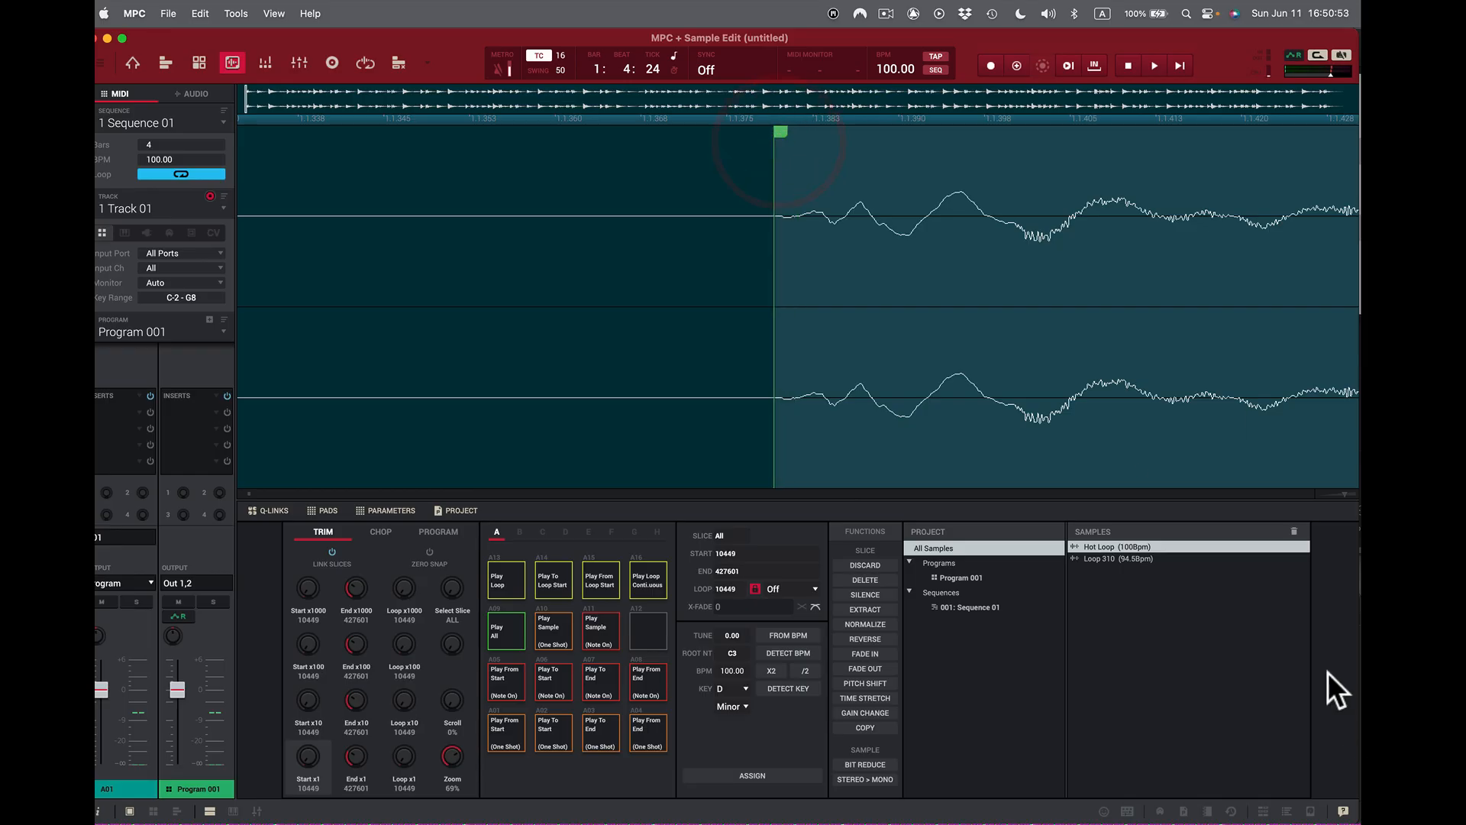
drag(1349, 492, 1318, 518)
- Return to Main Mode, play the four-bar sequence from its start to hear the trimmed Hot Loop, and stop playback
mouse_move(1218, 821)
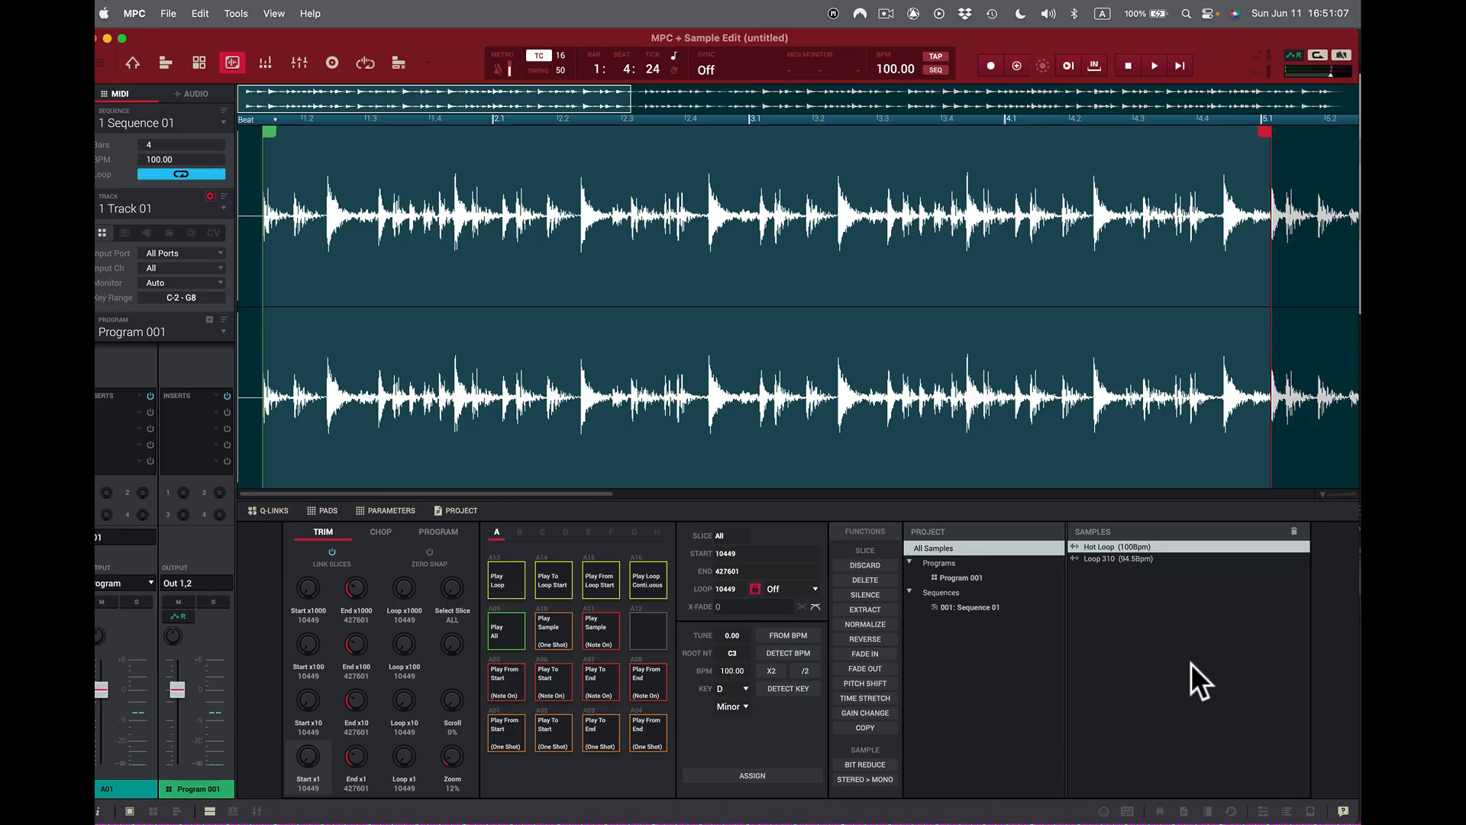
click(132, 62)
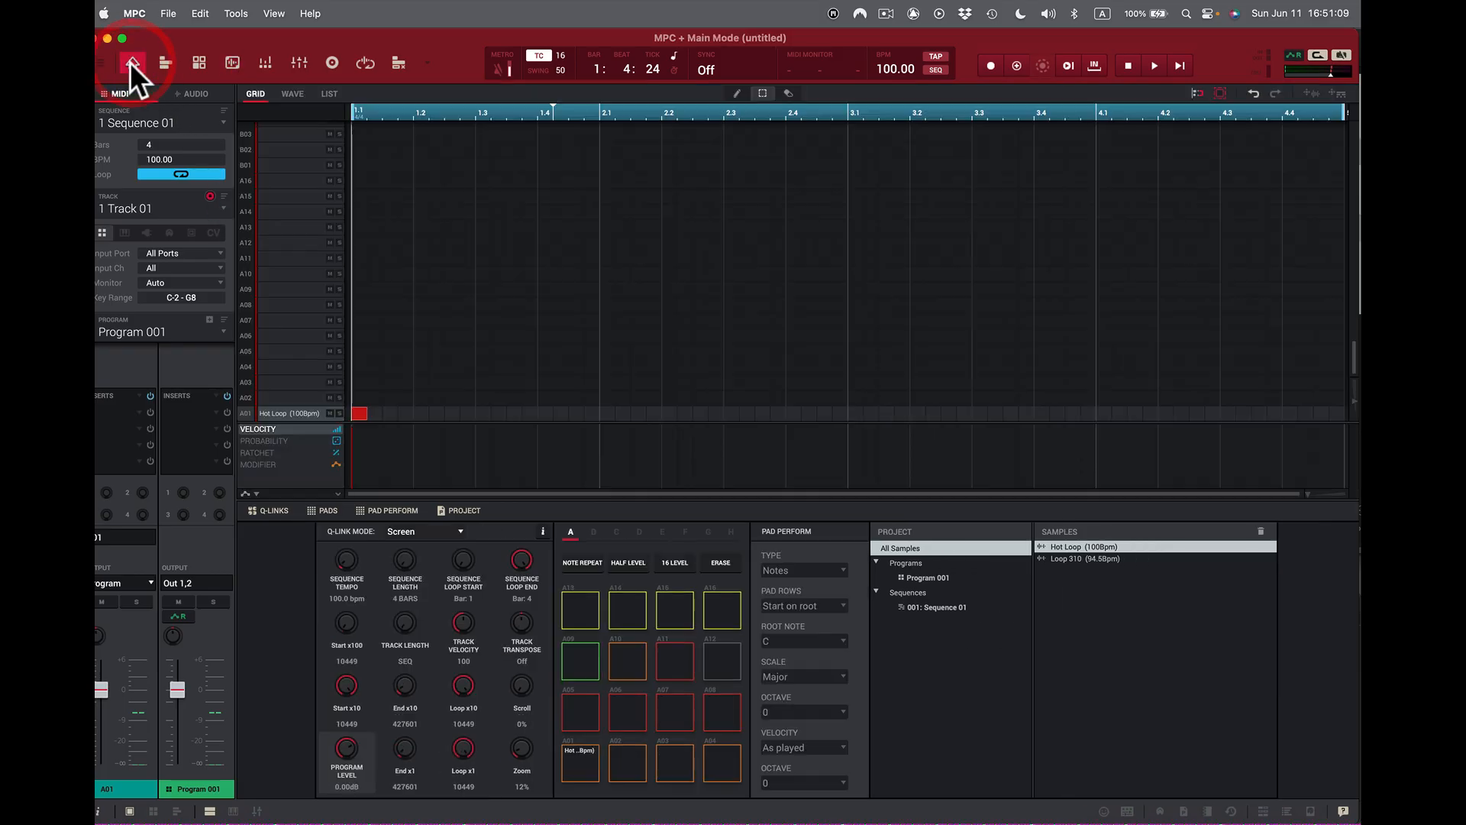
click(357, 415)
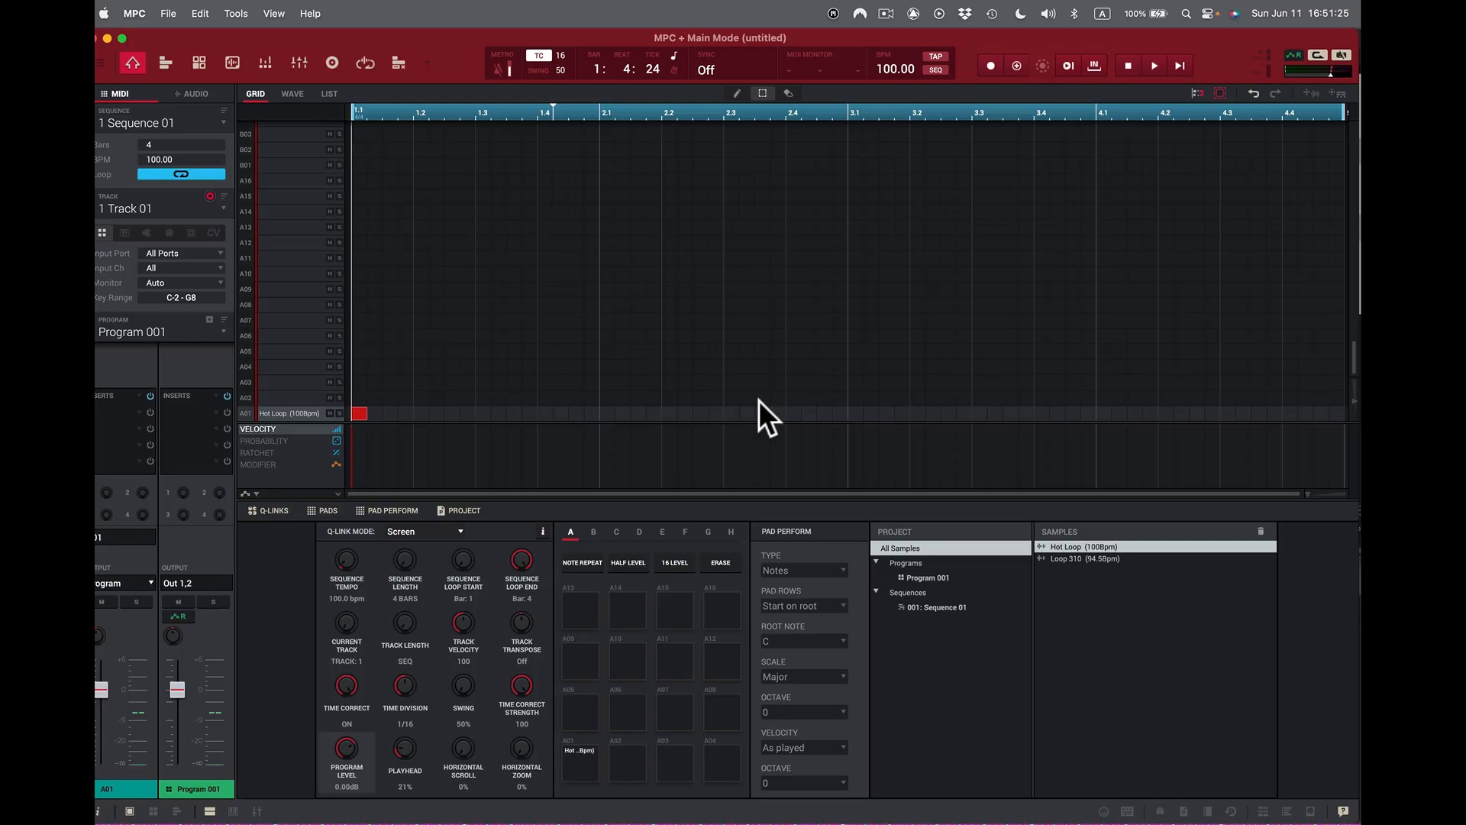
click(1157, 64)
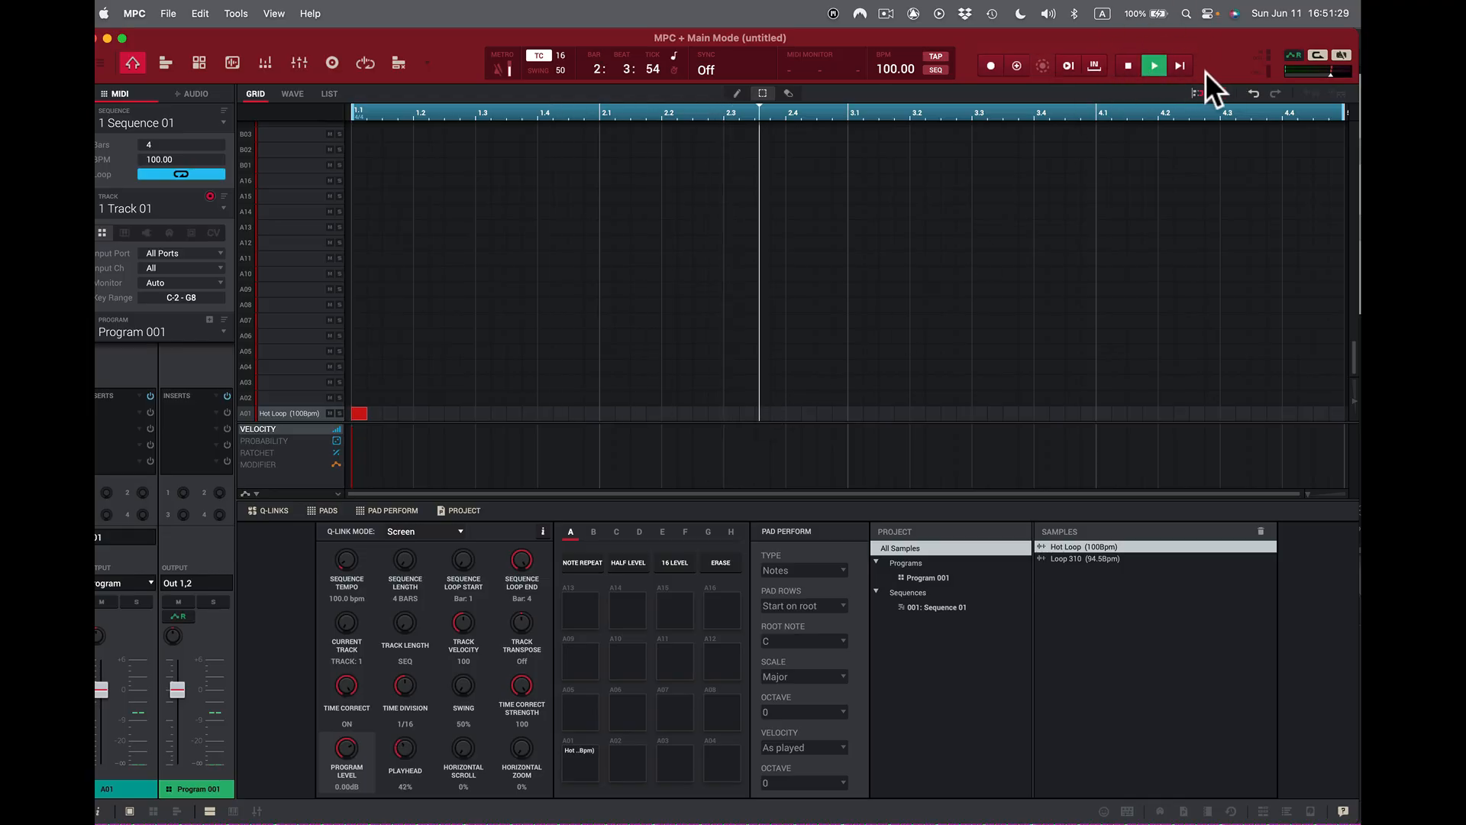
click(1178, 64)
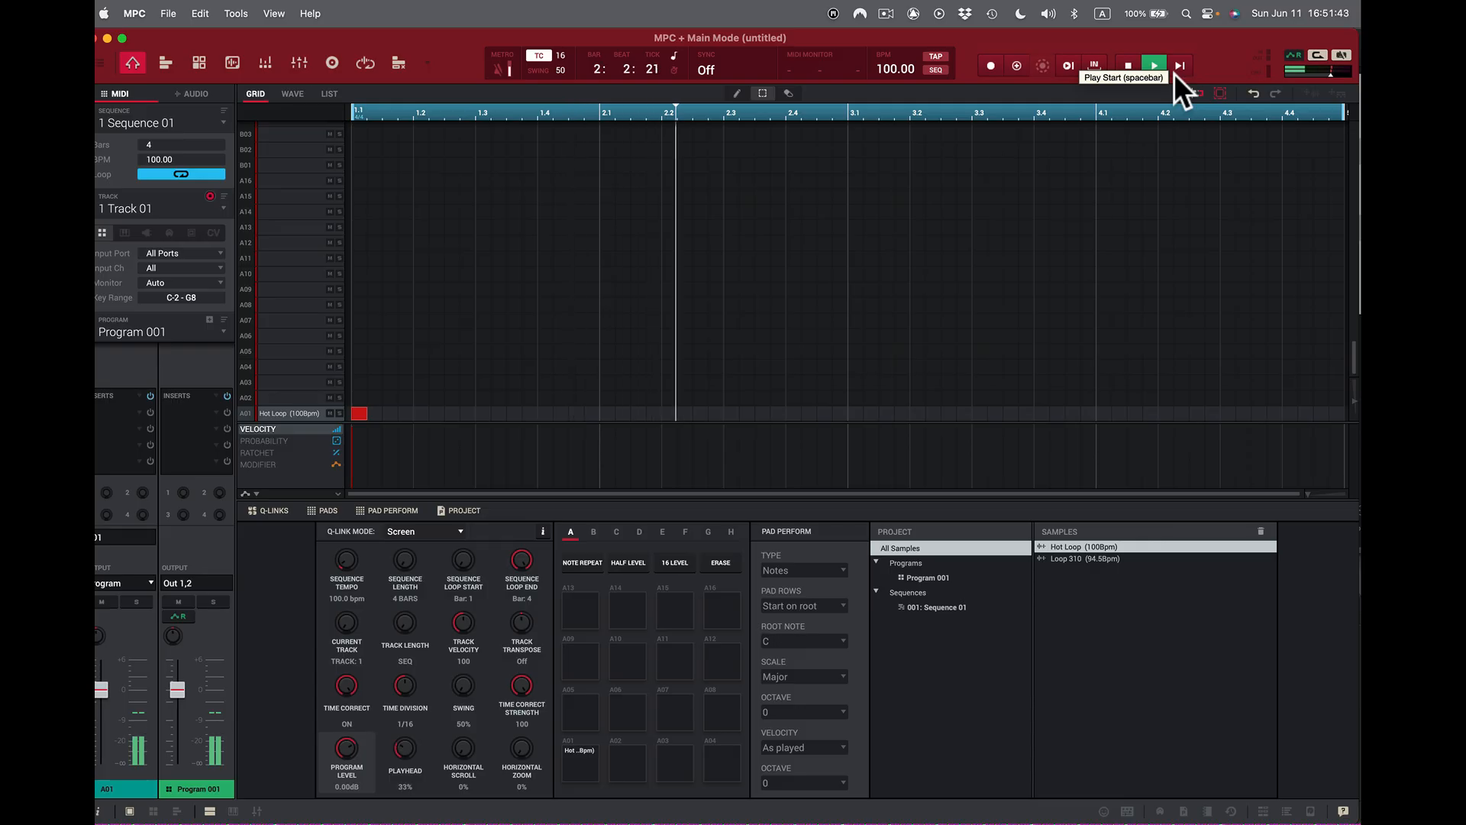
key(space)
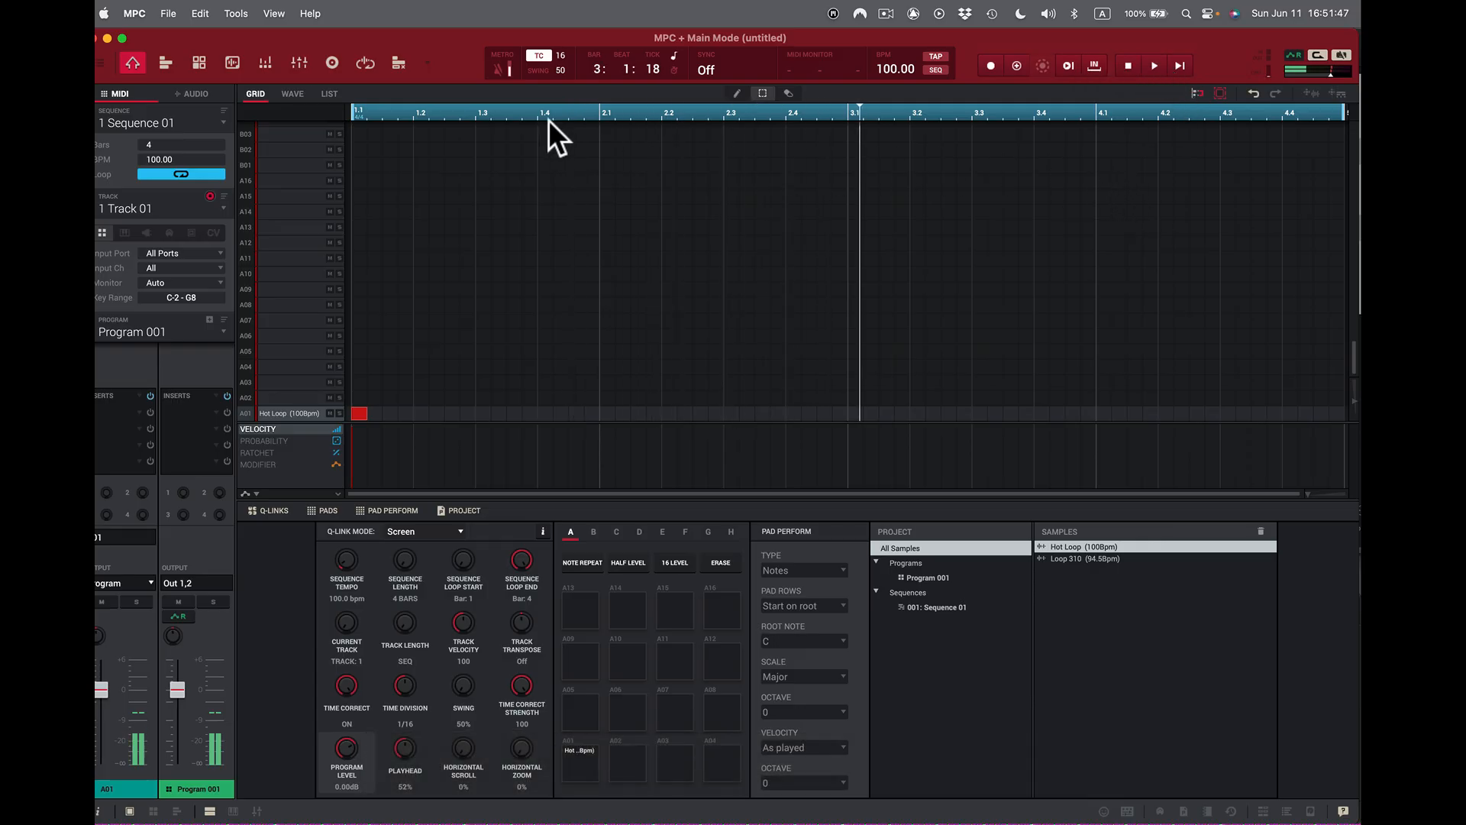
- Reopen Hot Loop in Sample Edit, loop it continuously and move its end marker to about sample 432158
click(236, 62)
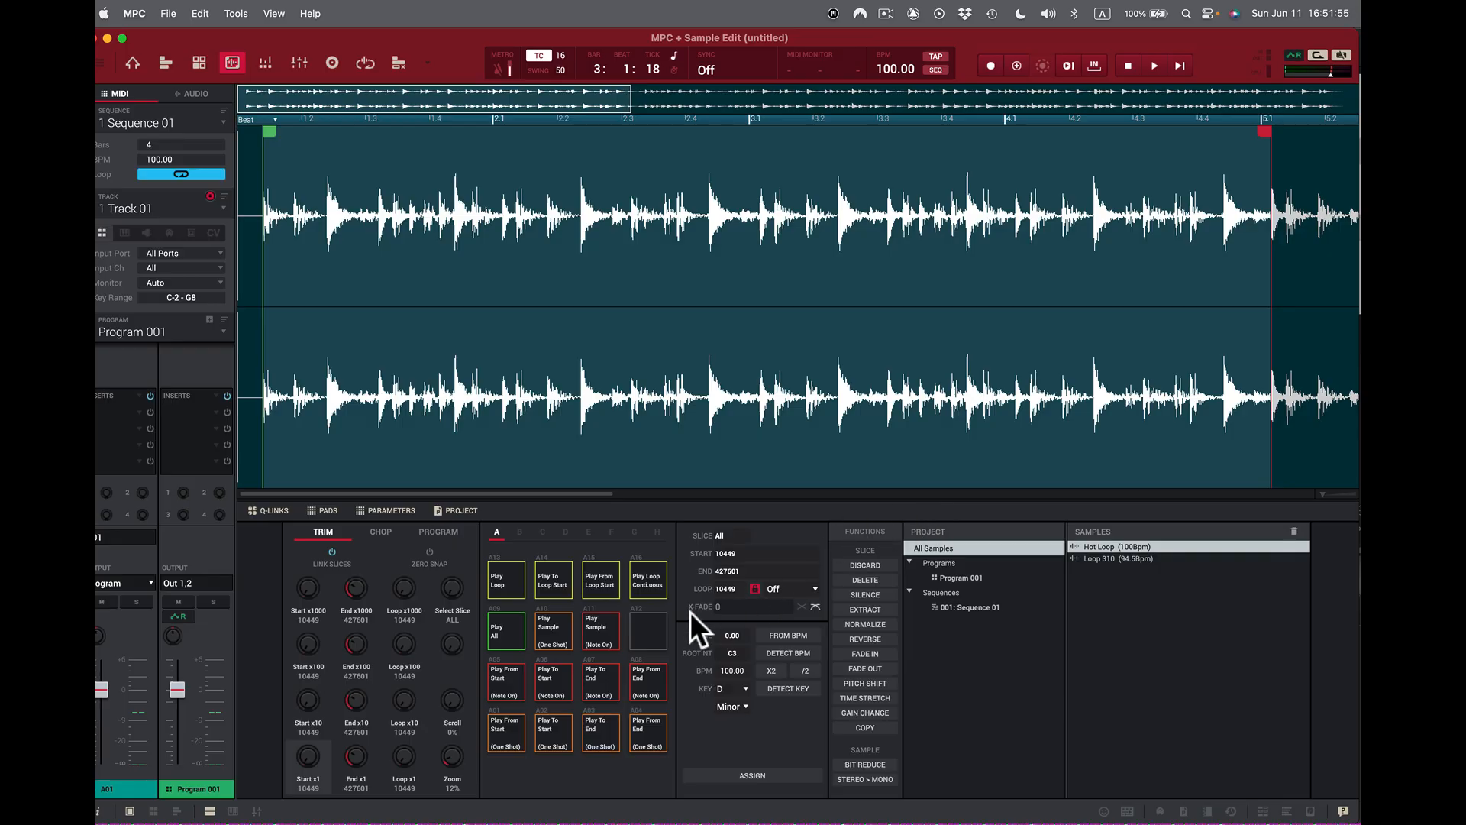
click(647, 584)
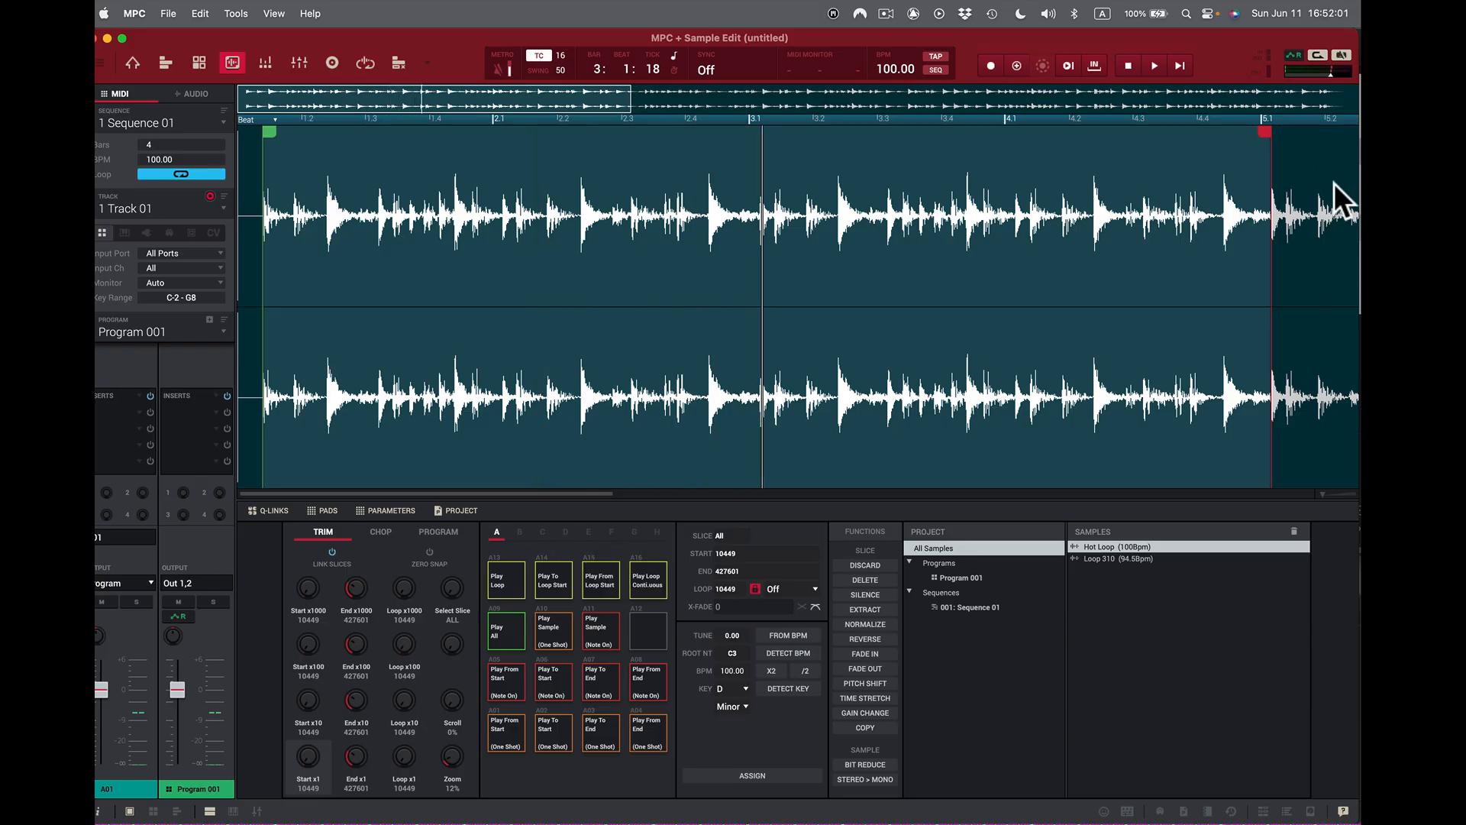
drag(1323, 494, 1295, 492)
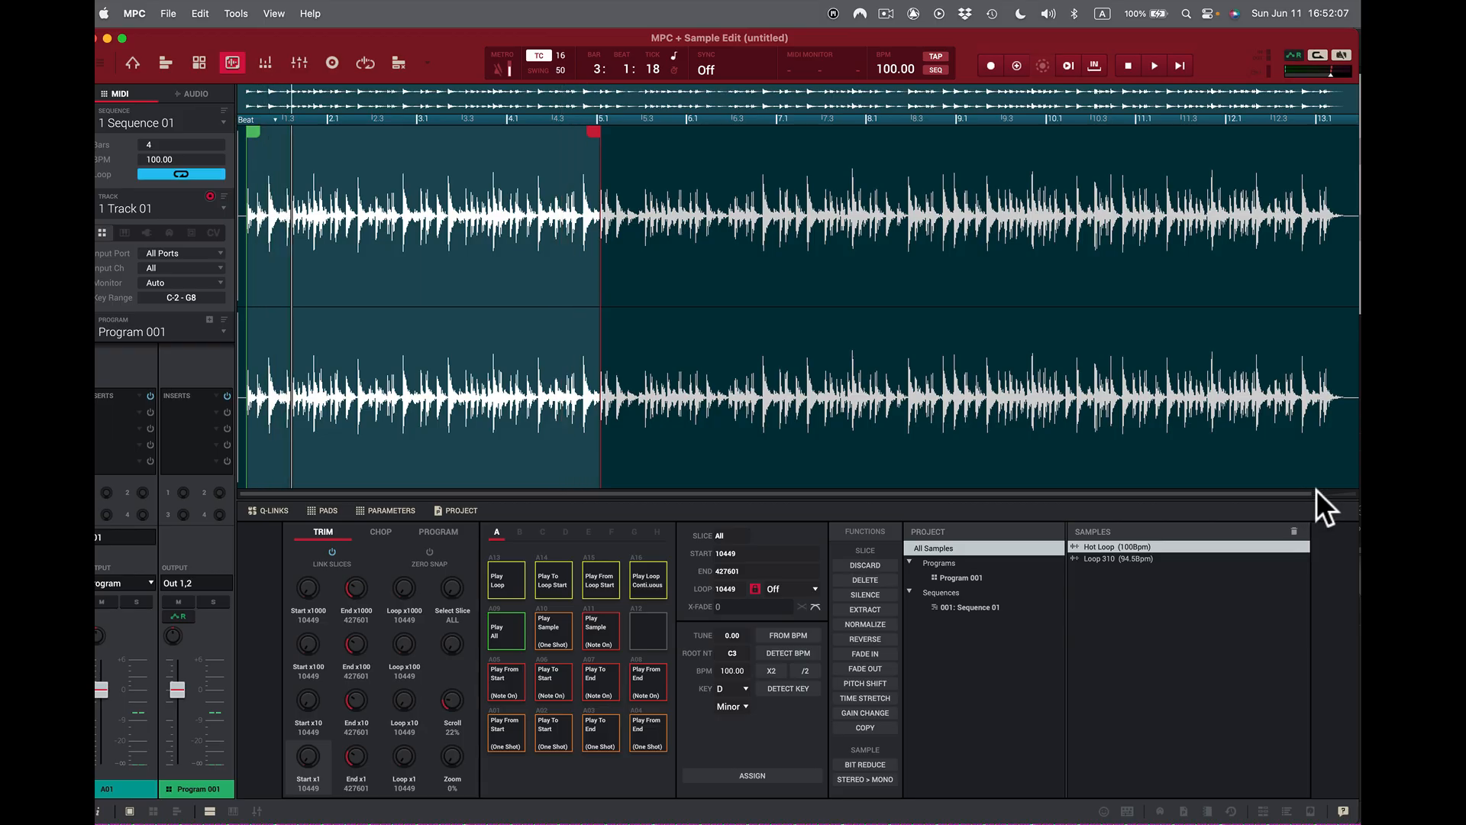
drag(1316, 488, 1319, 489)
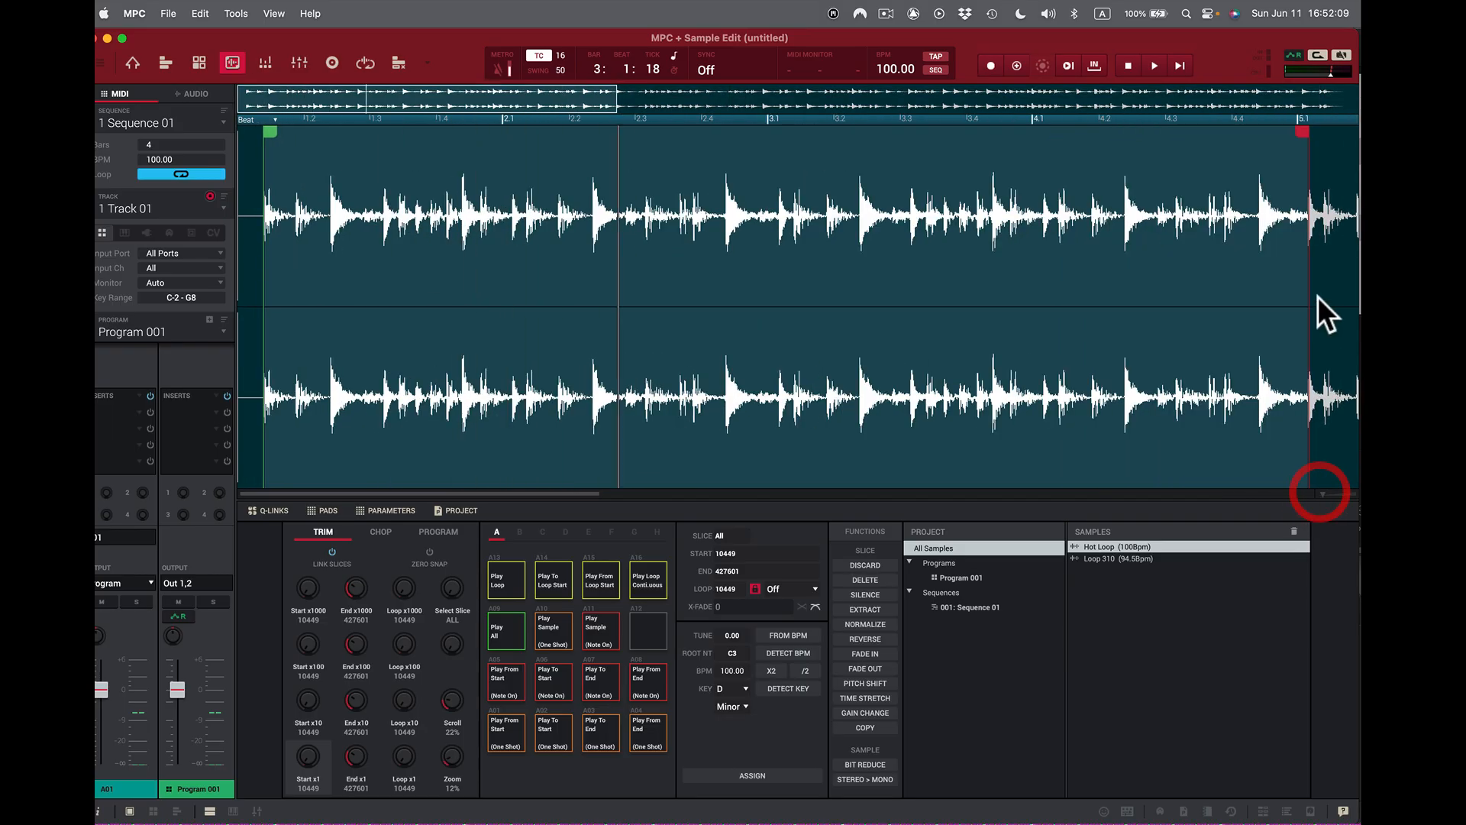
click(1305, 137)
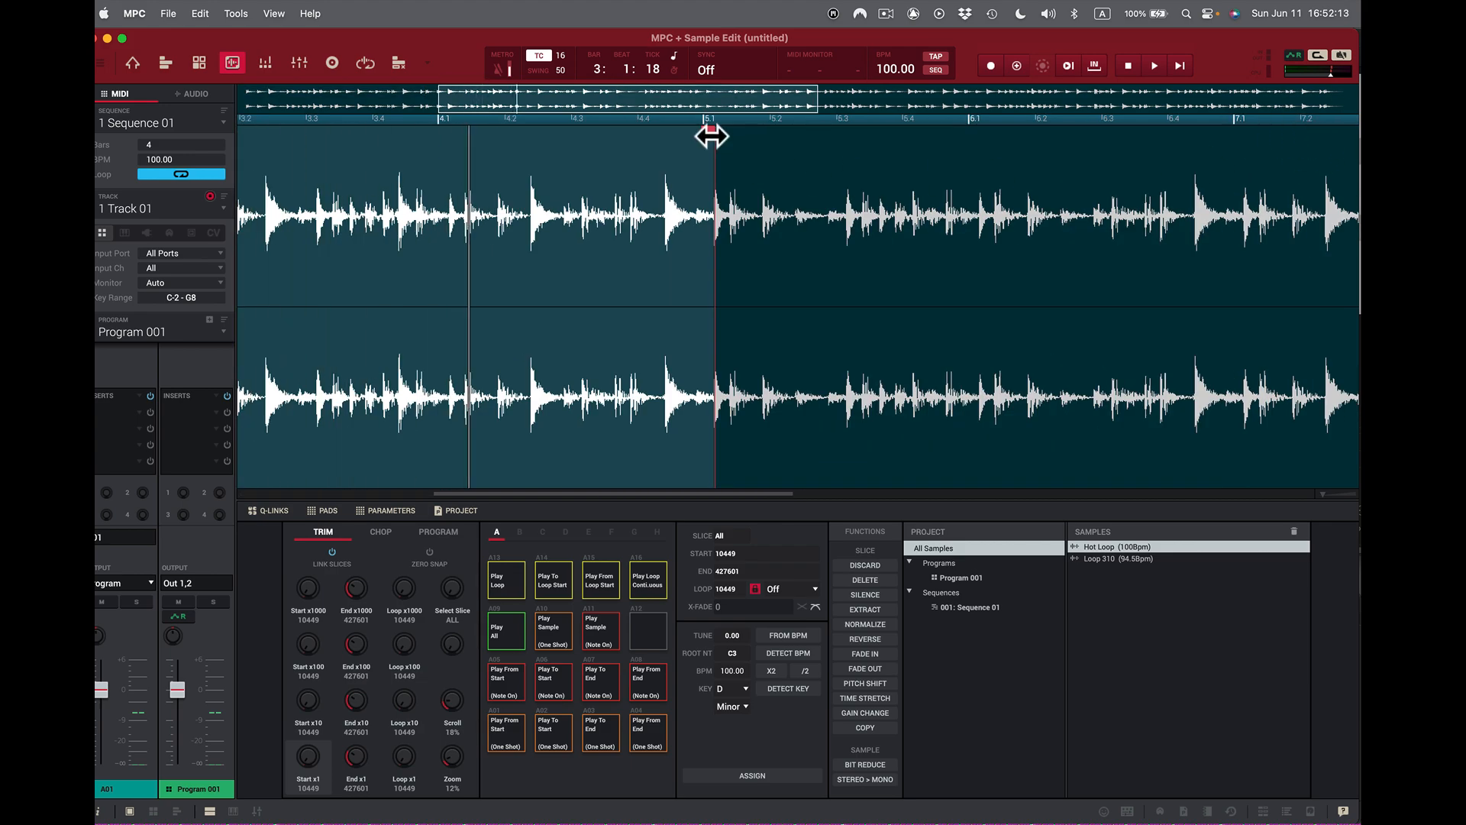
drag(709, 135, 721, 134)
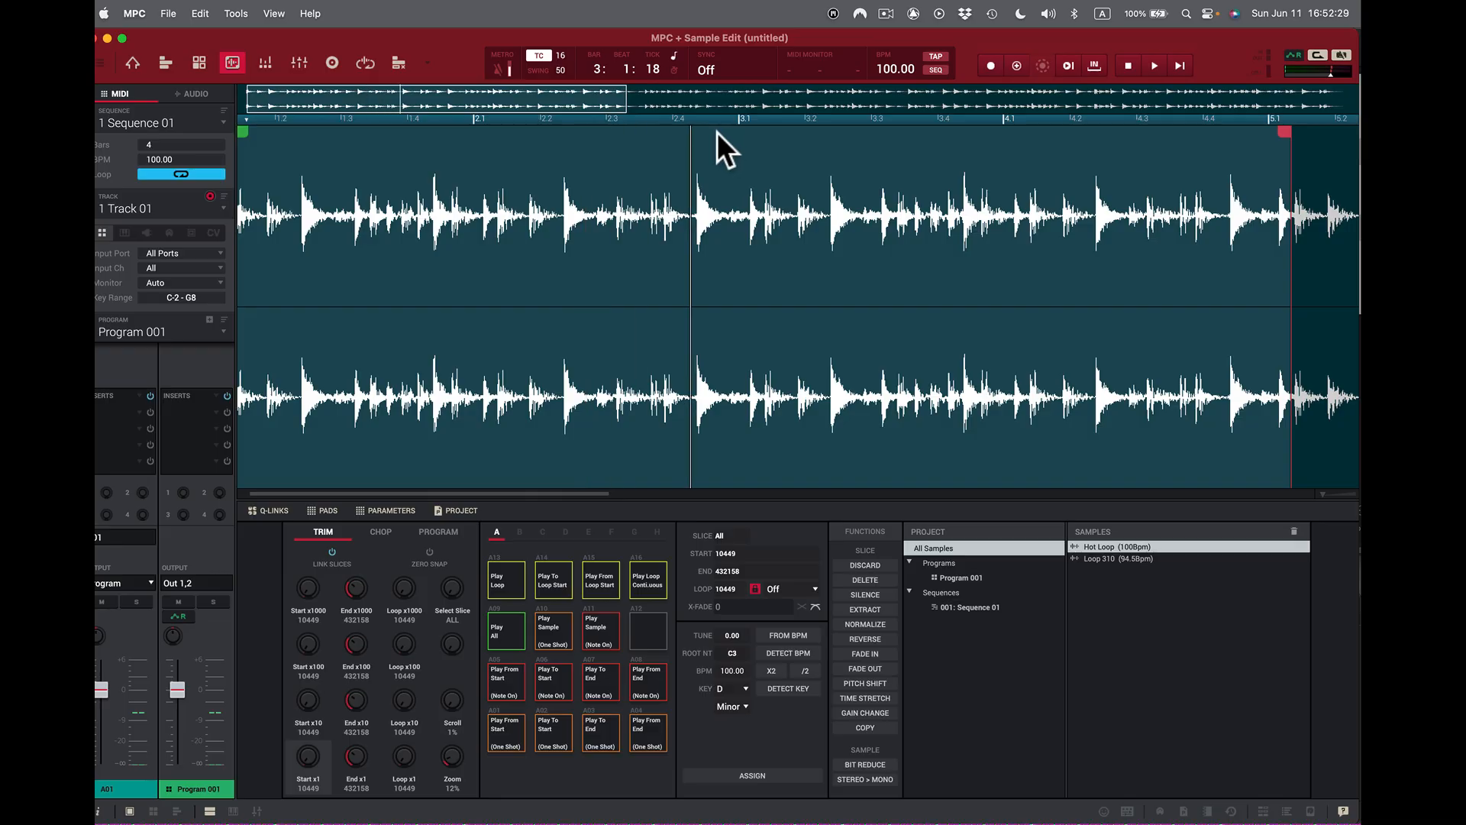
click(649, 586)
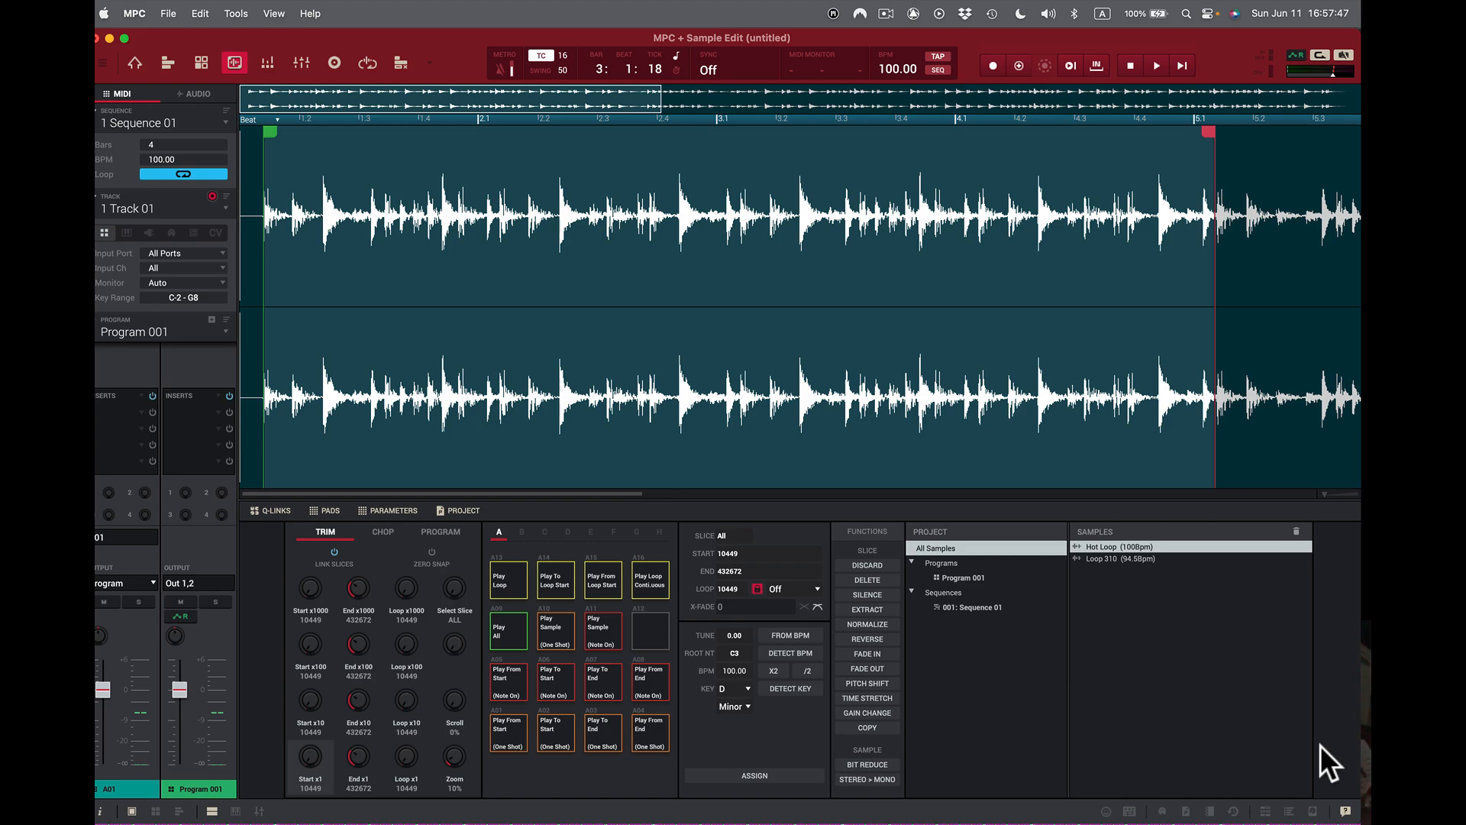
- Audition Hot Loop's continuous loop and move its end marker to just before the second transient after beat 5.1, about sample 433519
click(654, 584)
click(653, 581)
drag(1327, 493, 1336, 487)
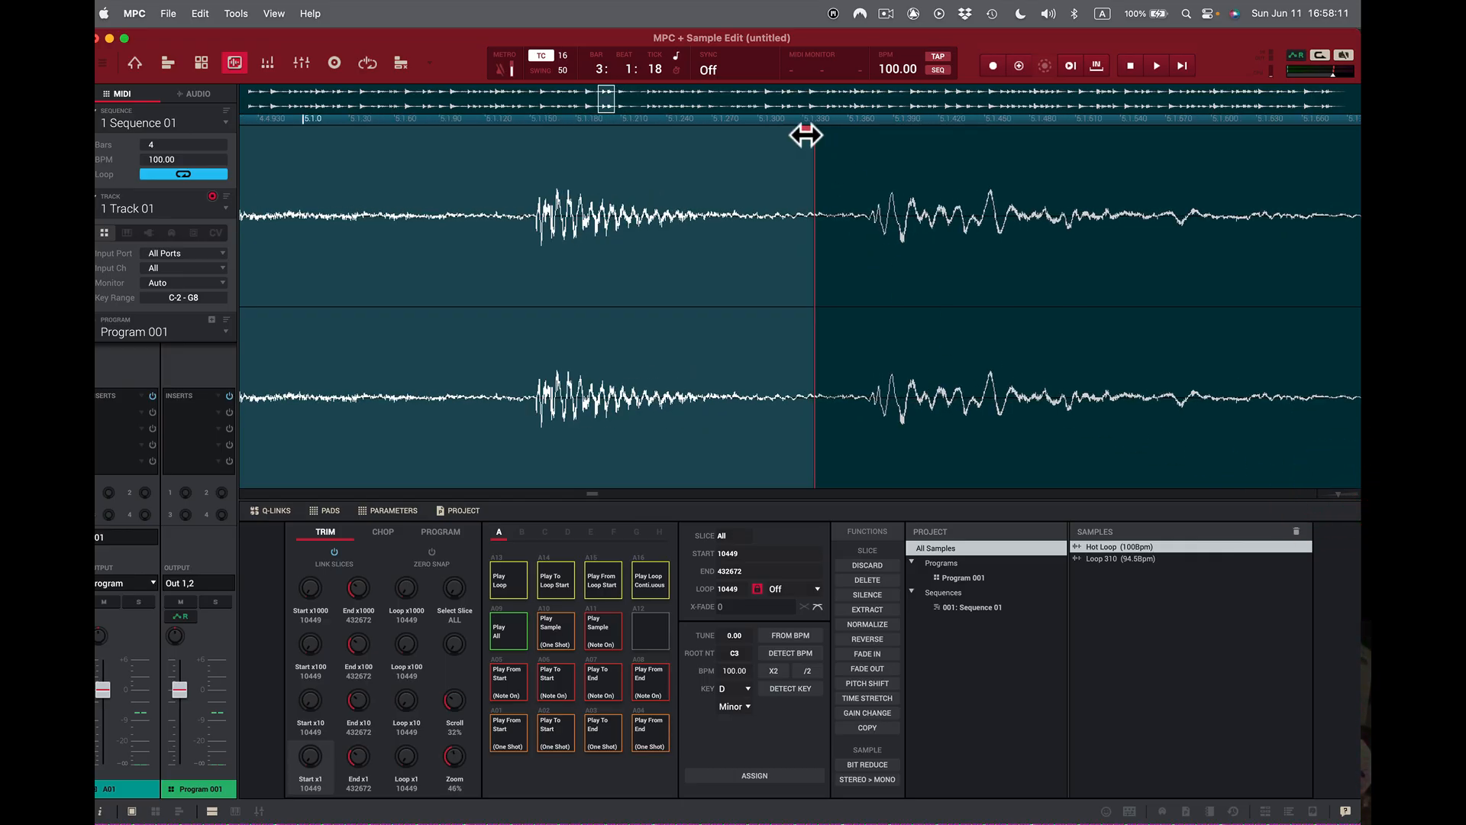
drag(805, 134, 849, 143)
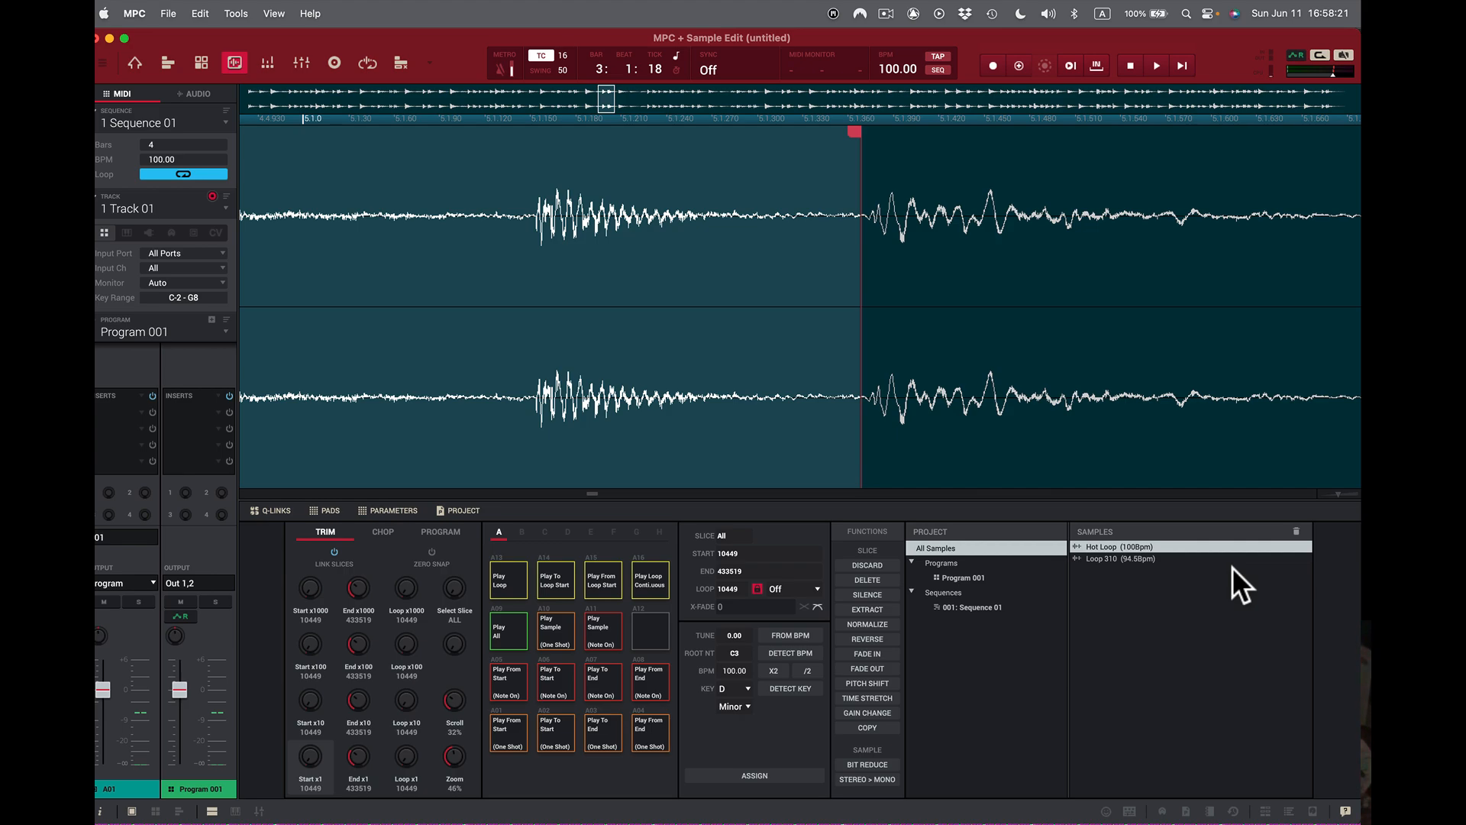
drag(1340, 493, 1321, 488)
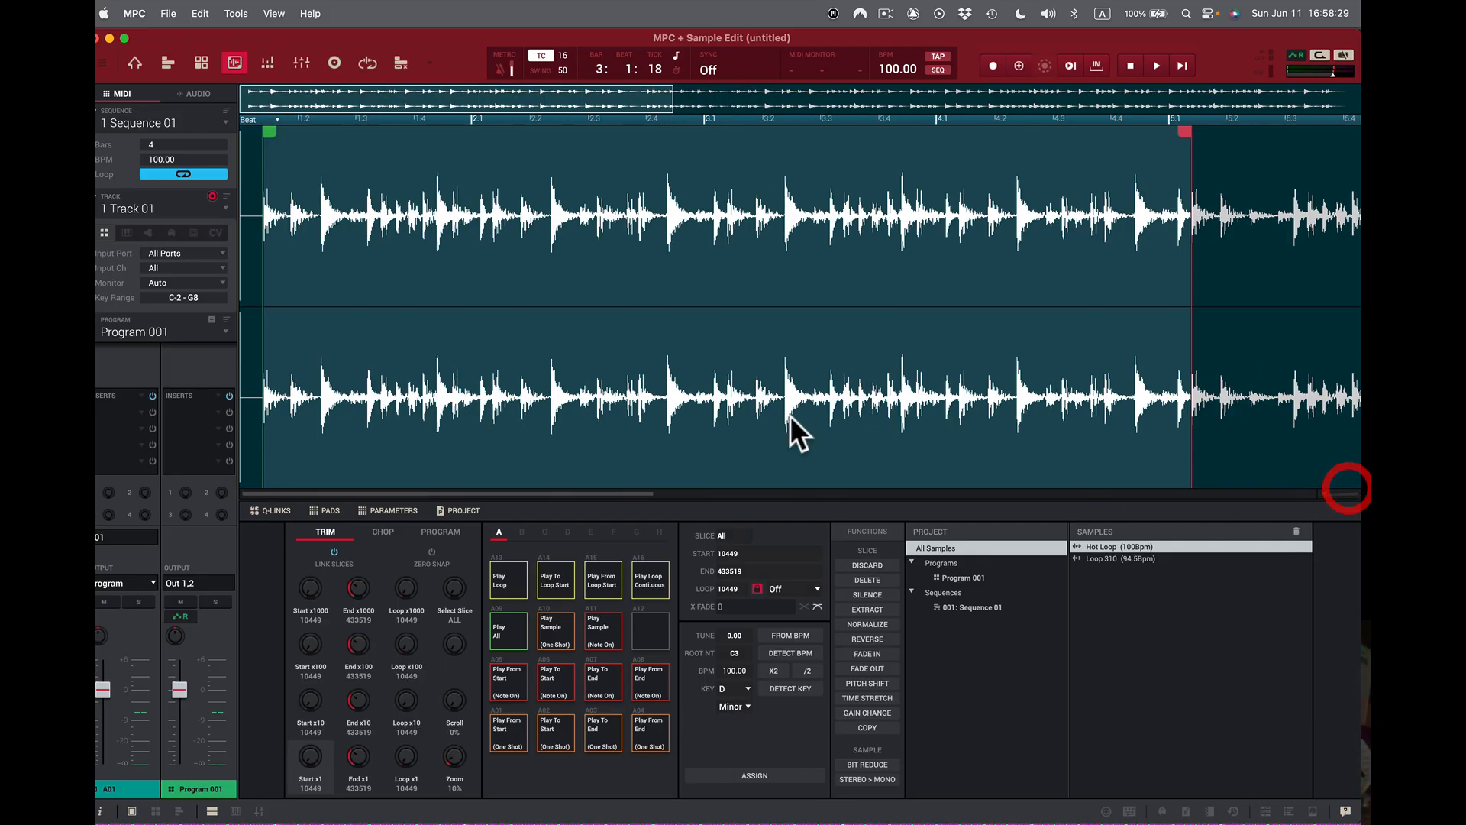
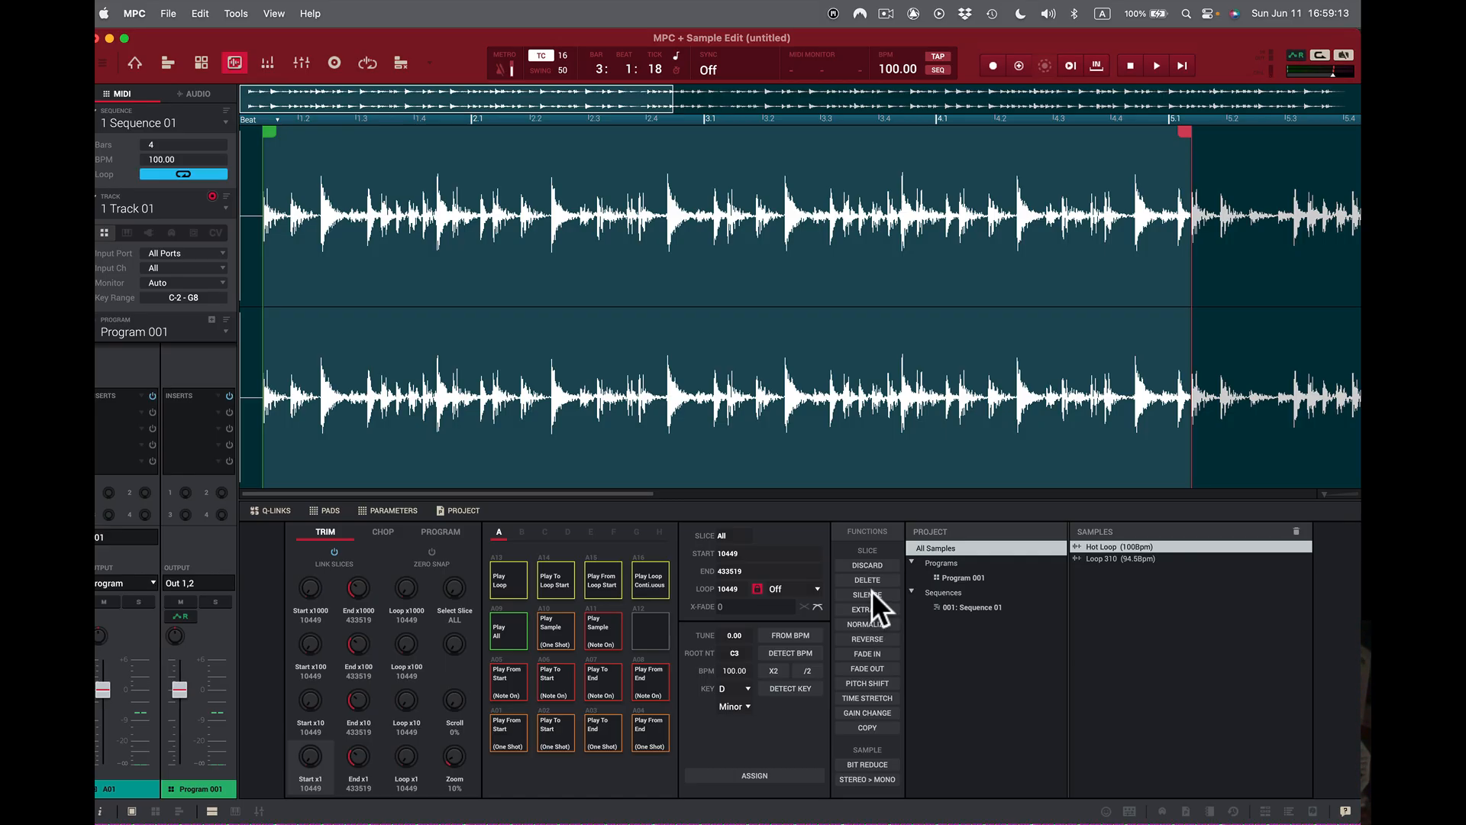
- Audition Hot Loop's continuous loop with its current start and end markers, and stop playback
click(649, 582)
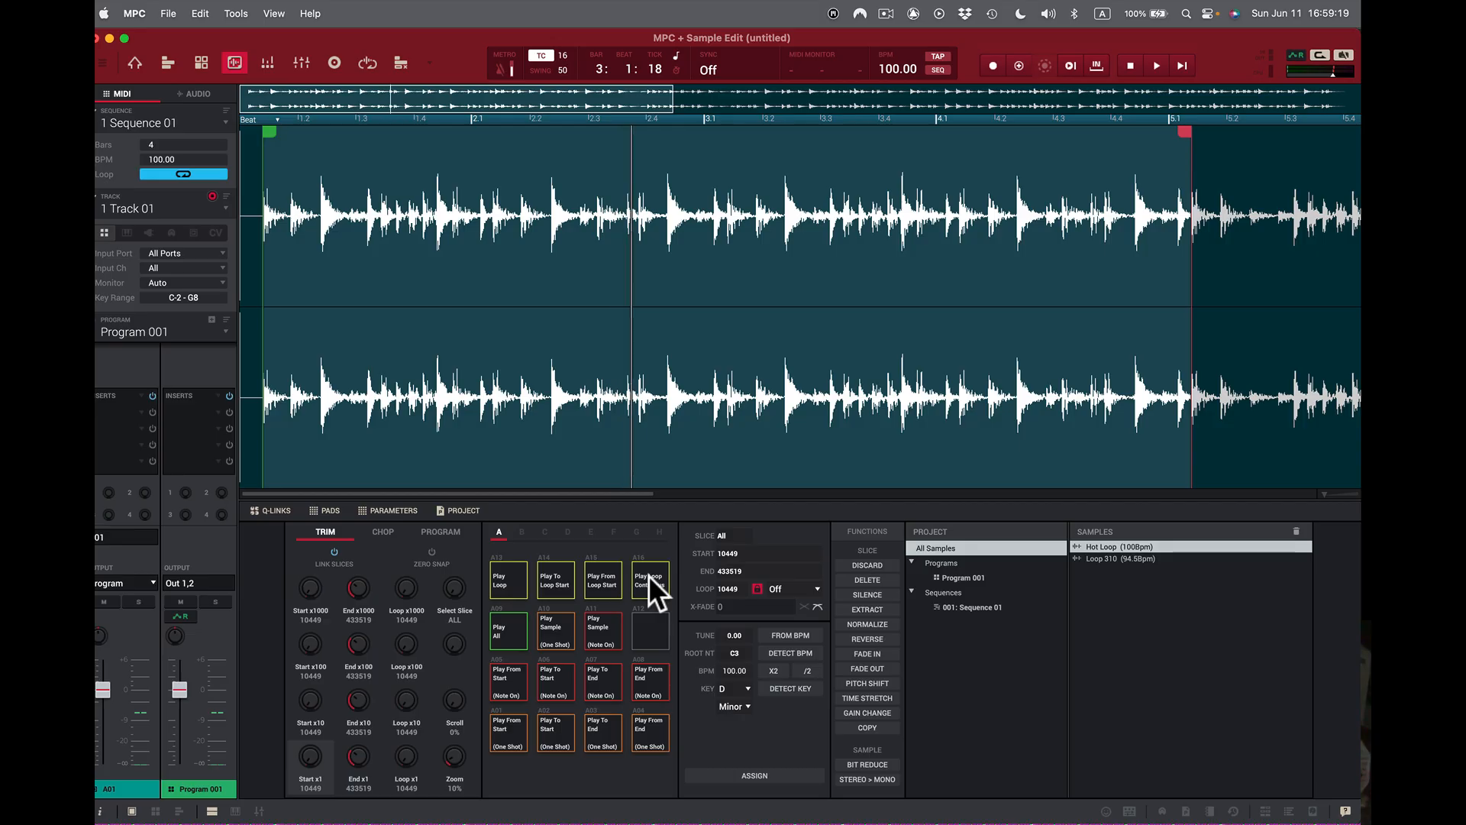
click(639, 578)
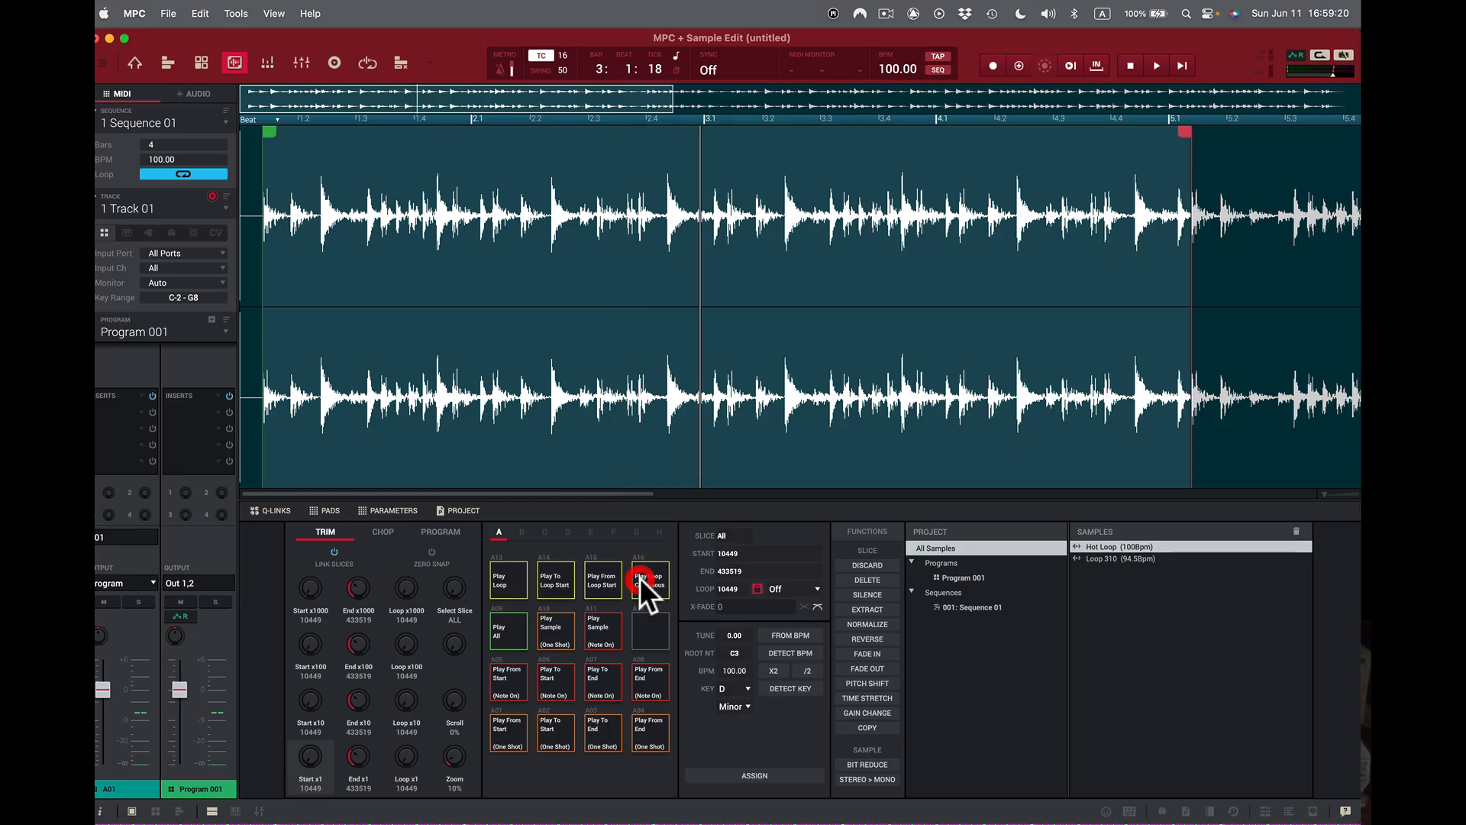
- Discard all audio outside Hot Loop's start and end markers, view the cropped waveform in full, and undo the discard
click(865, 565)
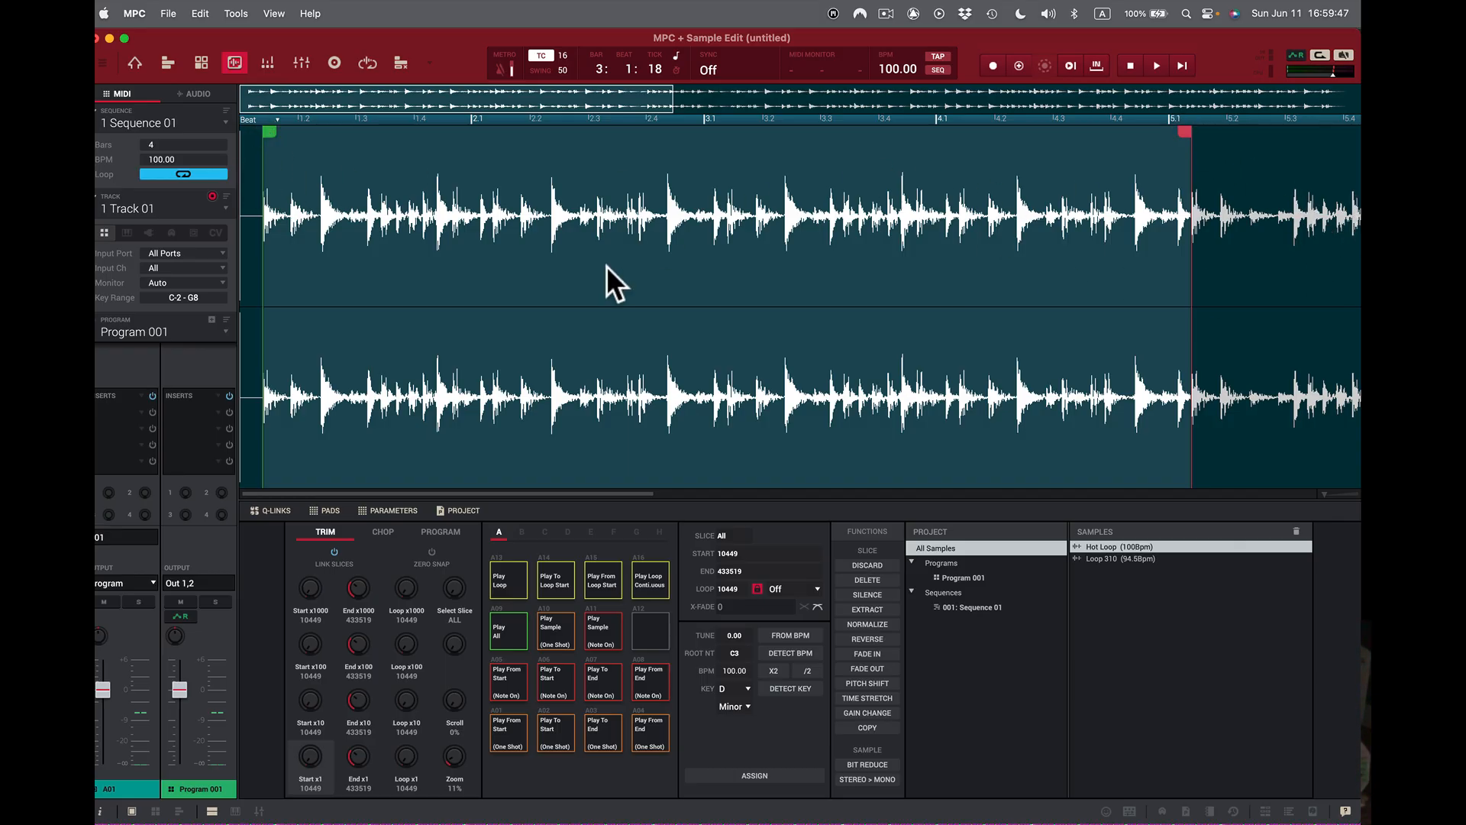
click(868, 566)
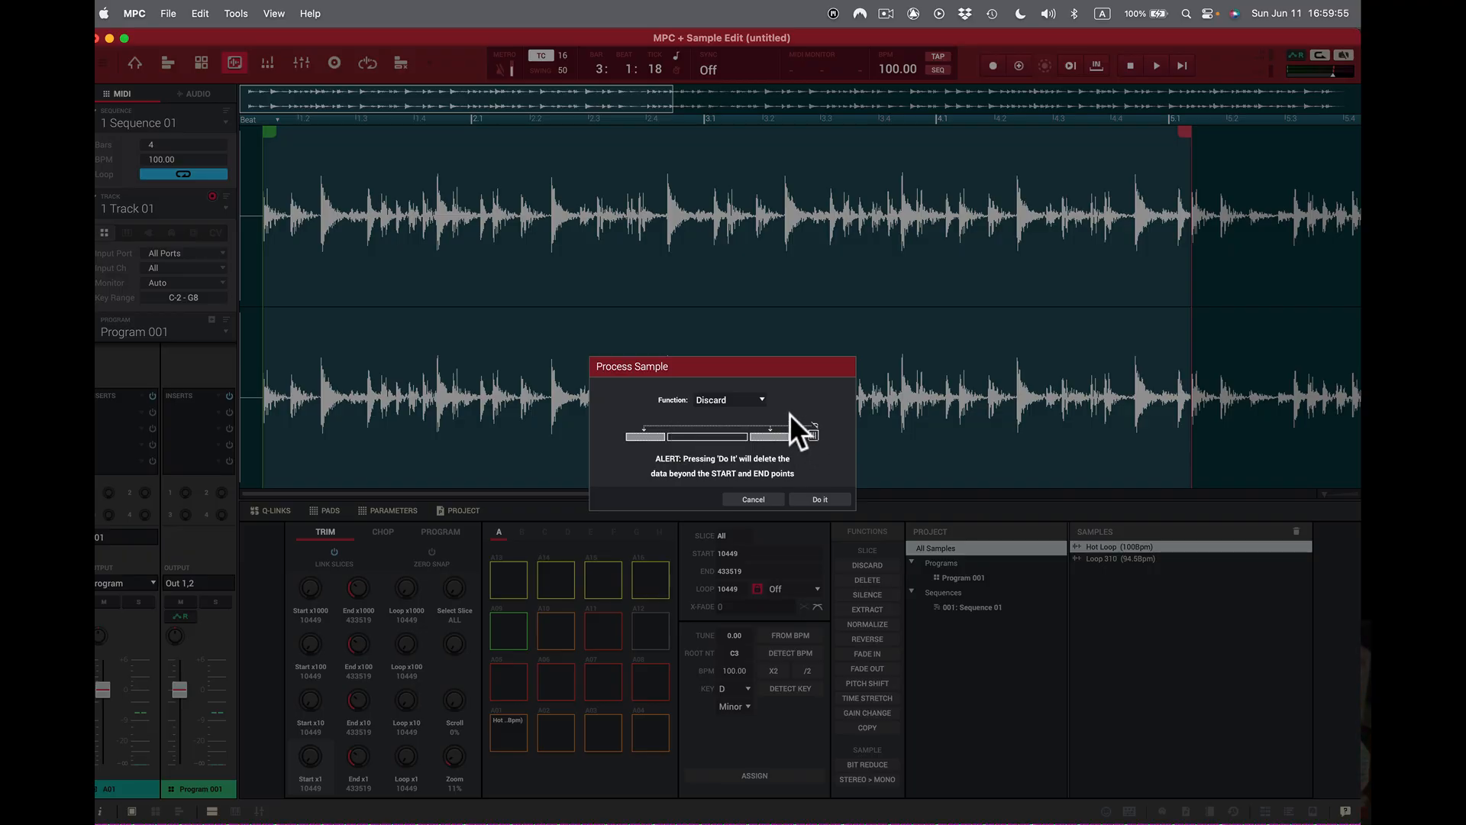
click(822, 498)
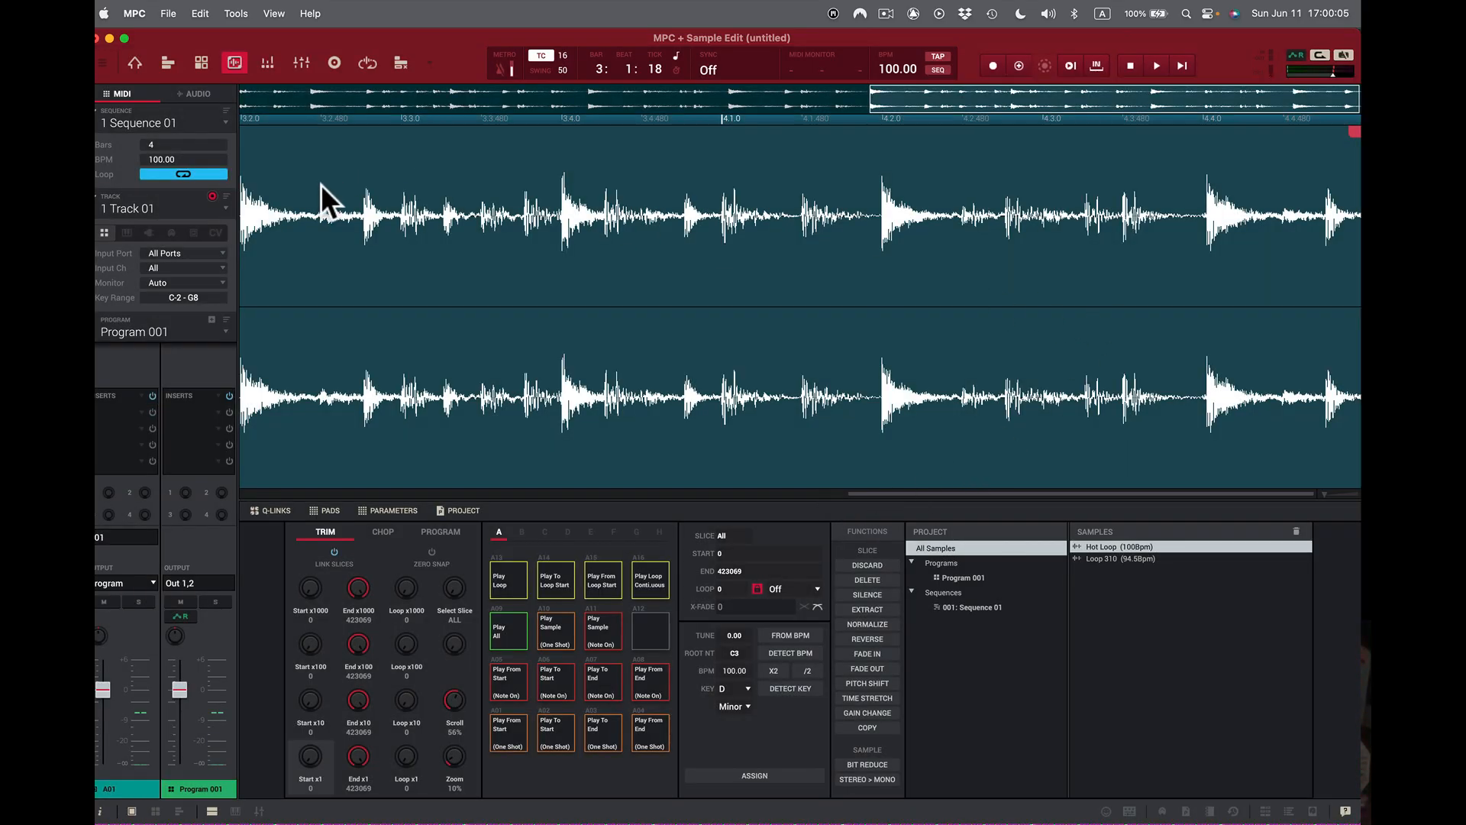
drag(1323, 492, 1230, 492)
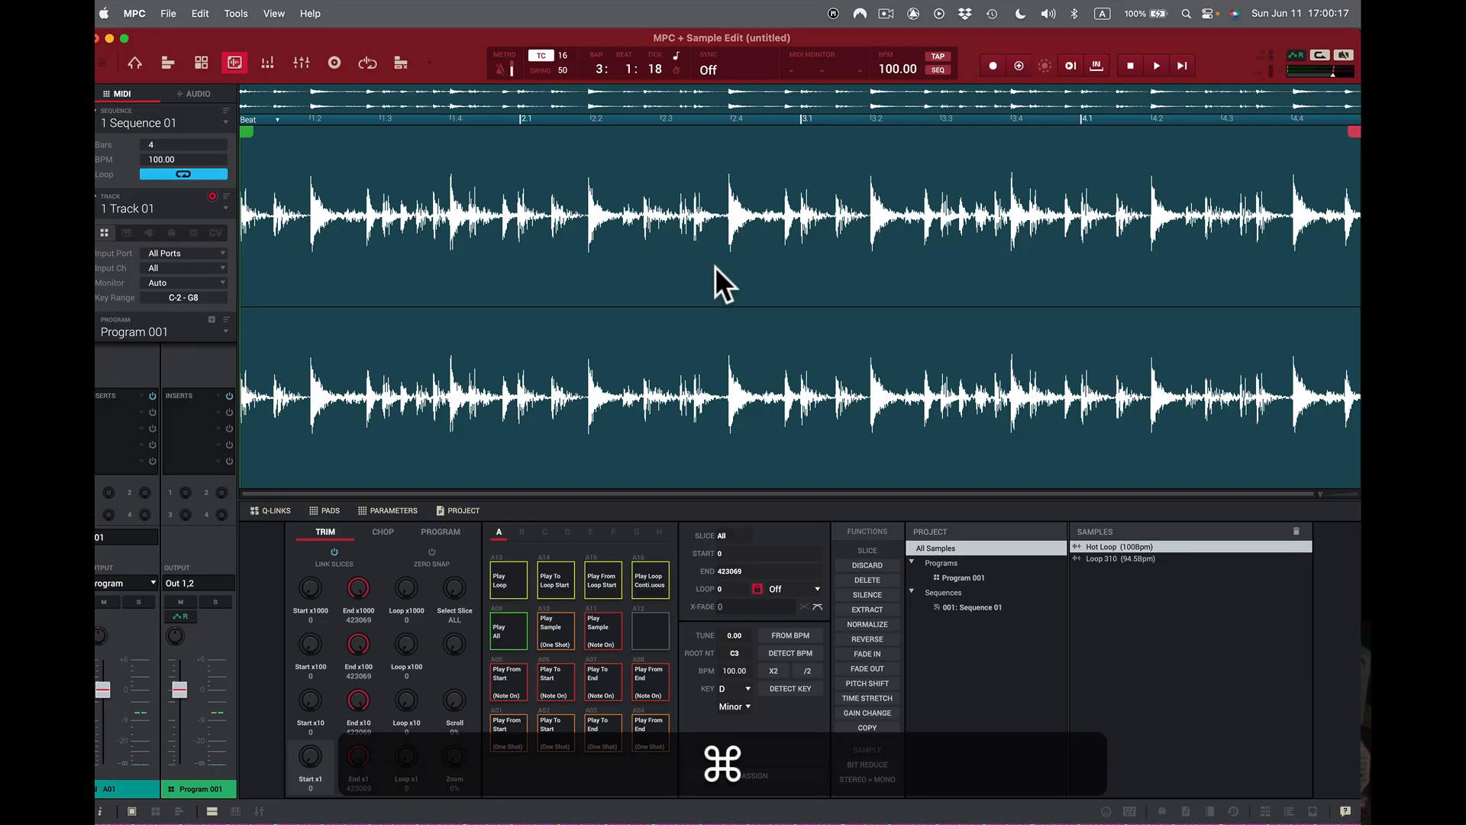
key(super+z)
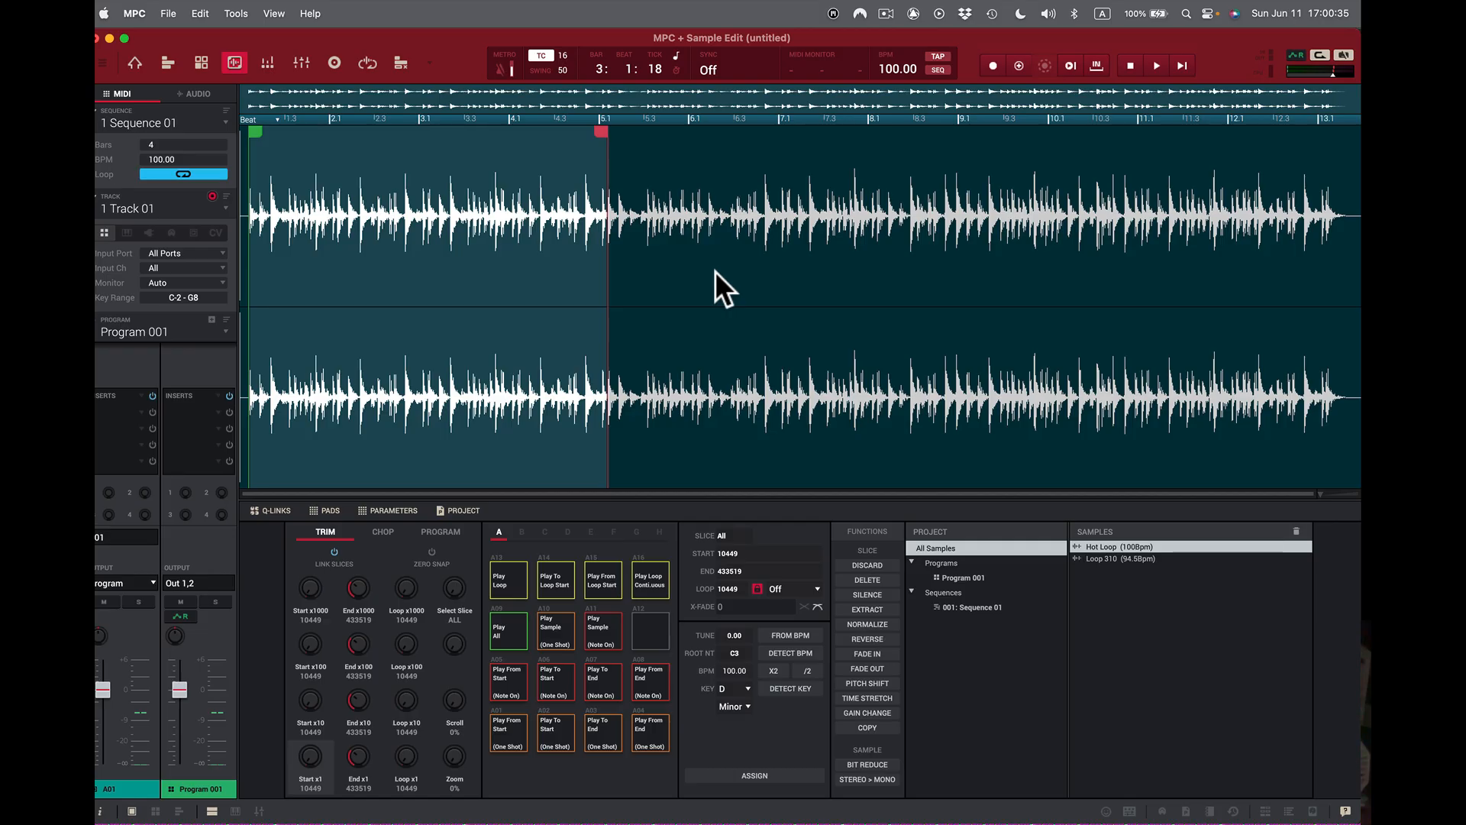
- Extract the section between Hot Loop's markers as a new sample, view the extracted sample, and reselect the original Hot Loop
click(872, 609)
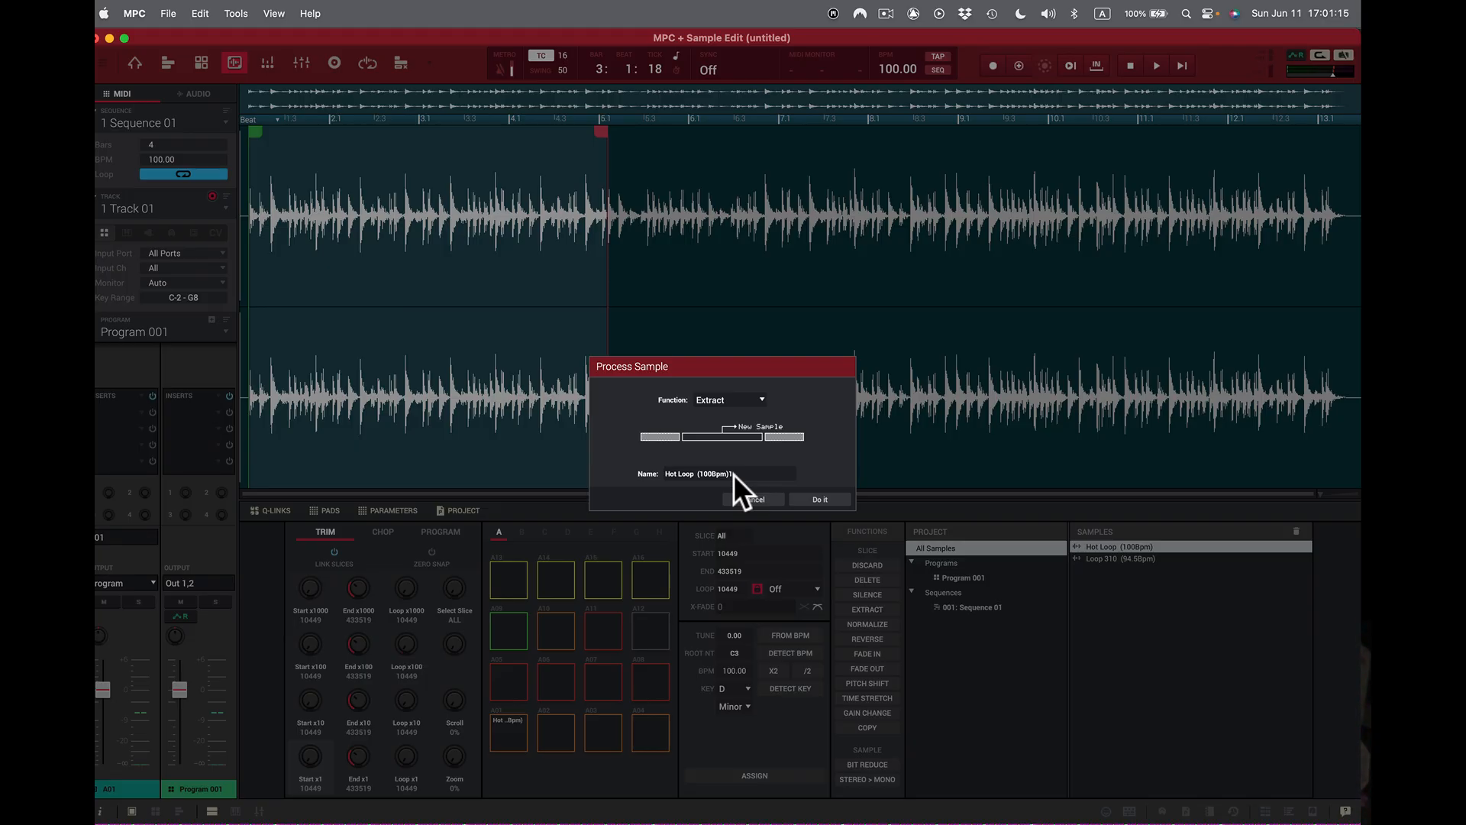
click(824, 499)
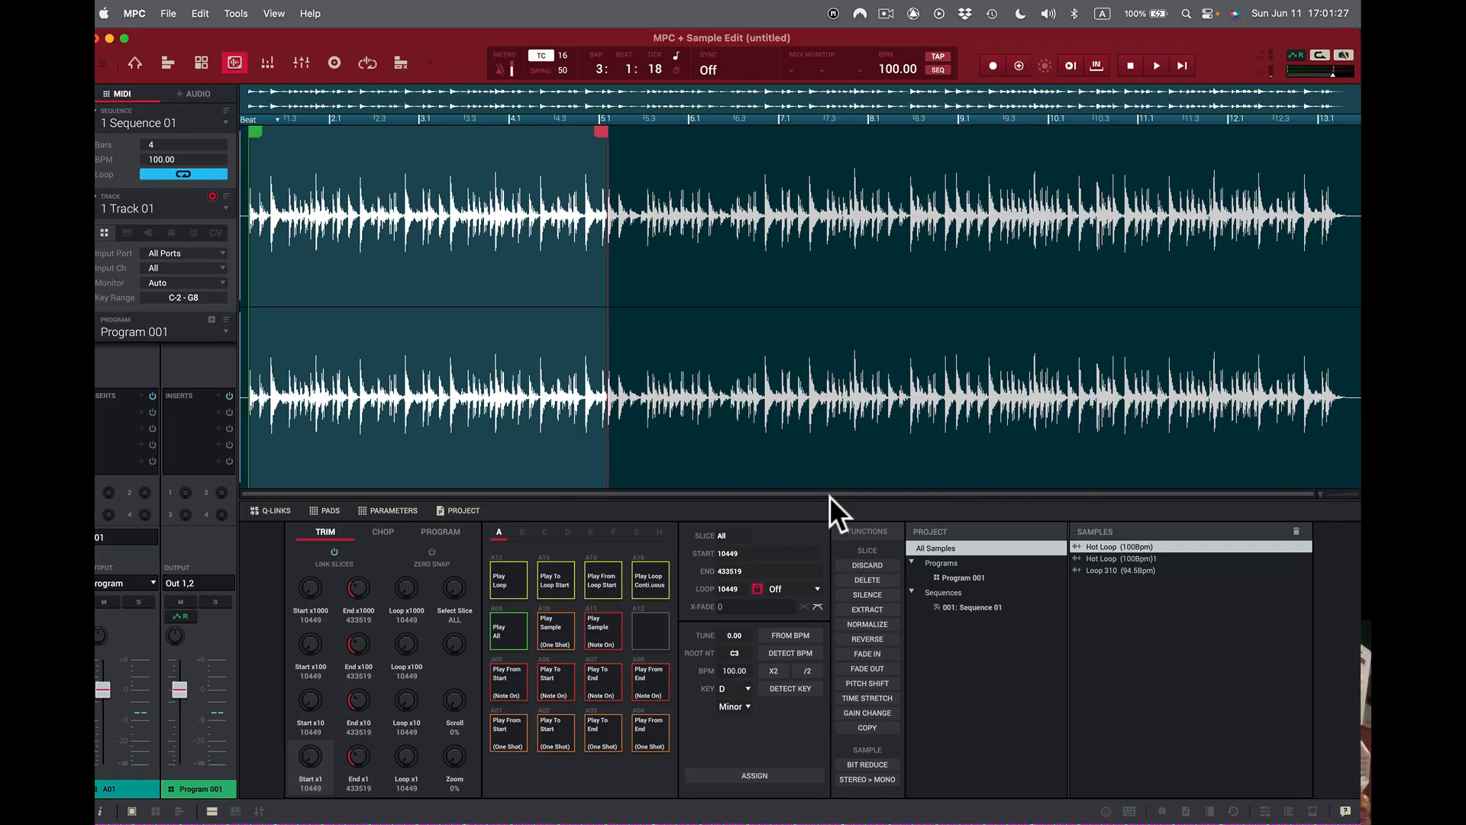
click(1135, 560)
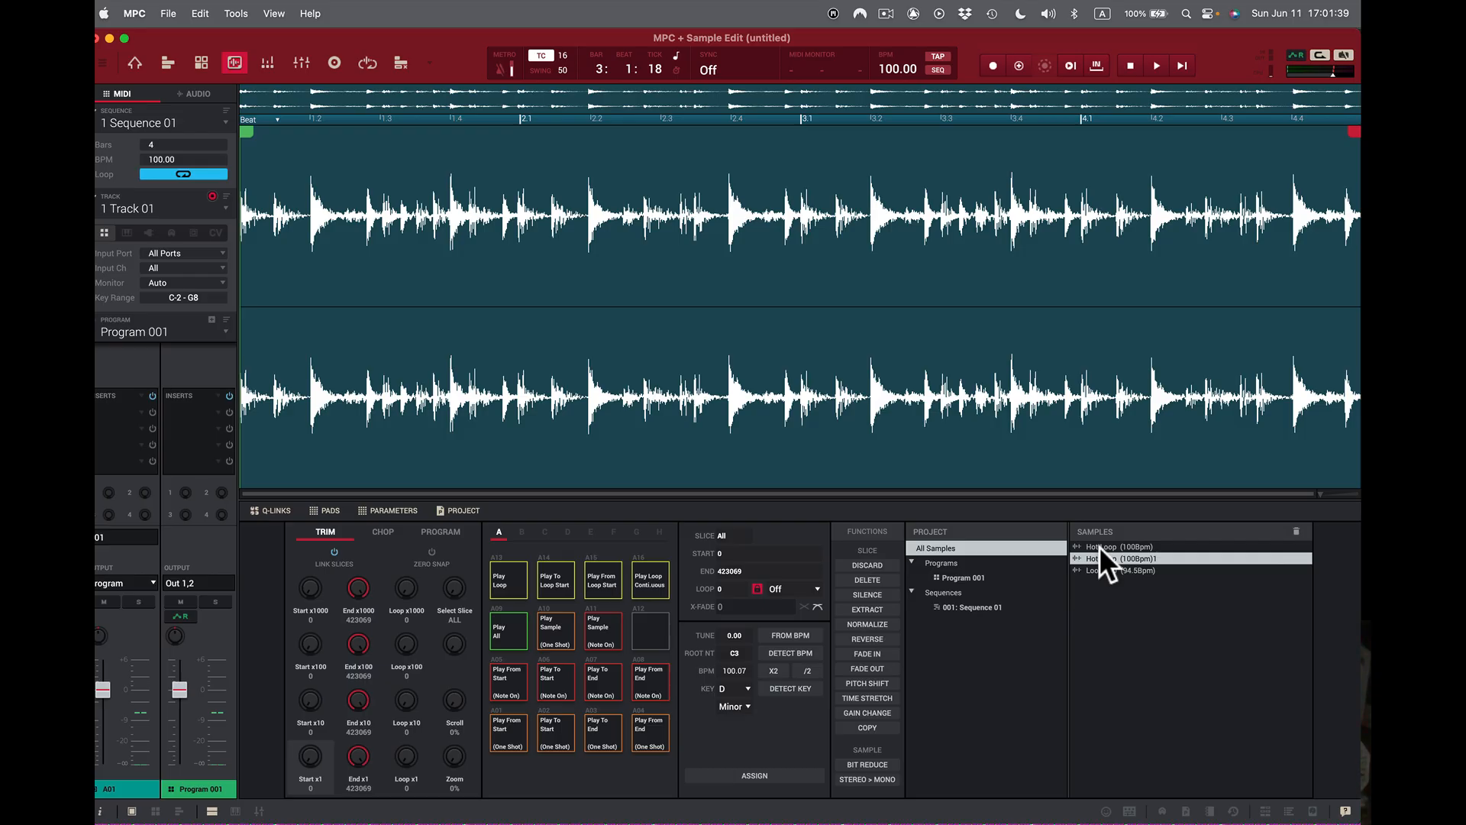
key(shift+super)
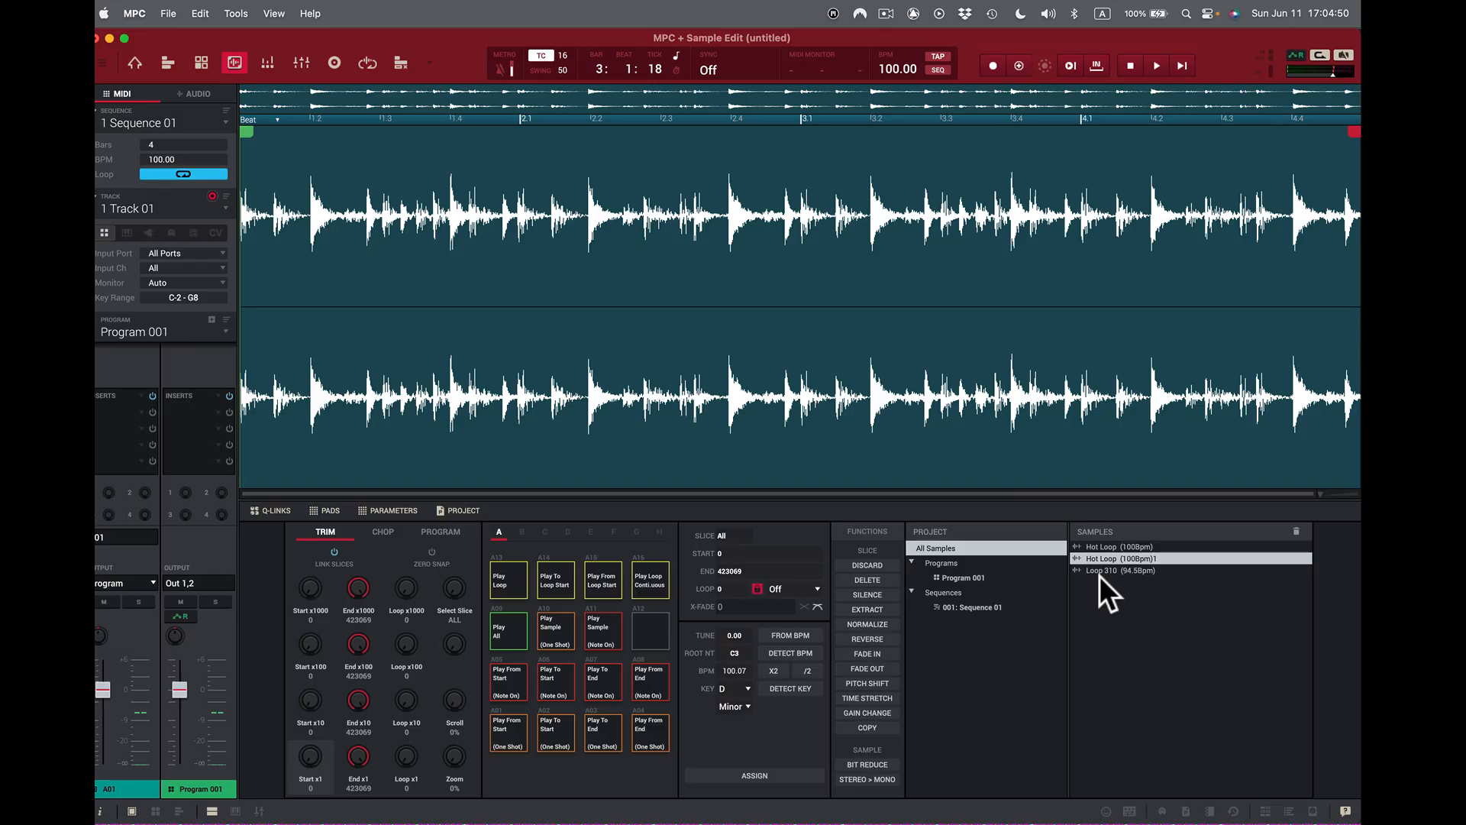
click(1116, 546)
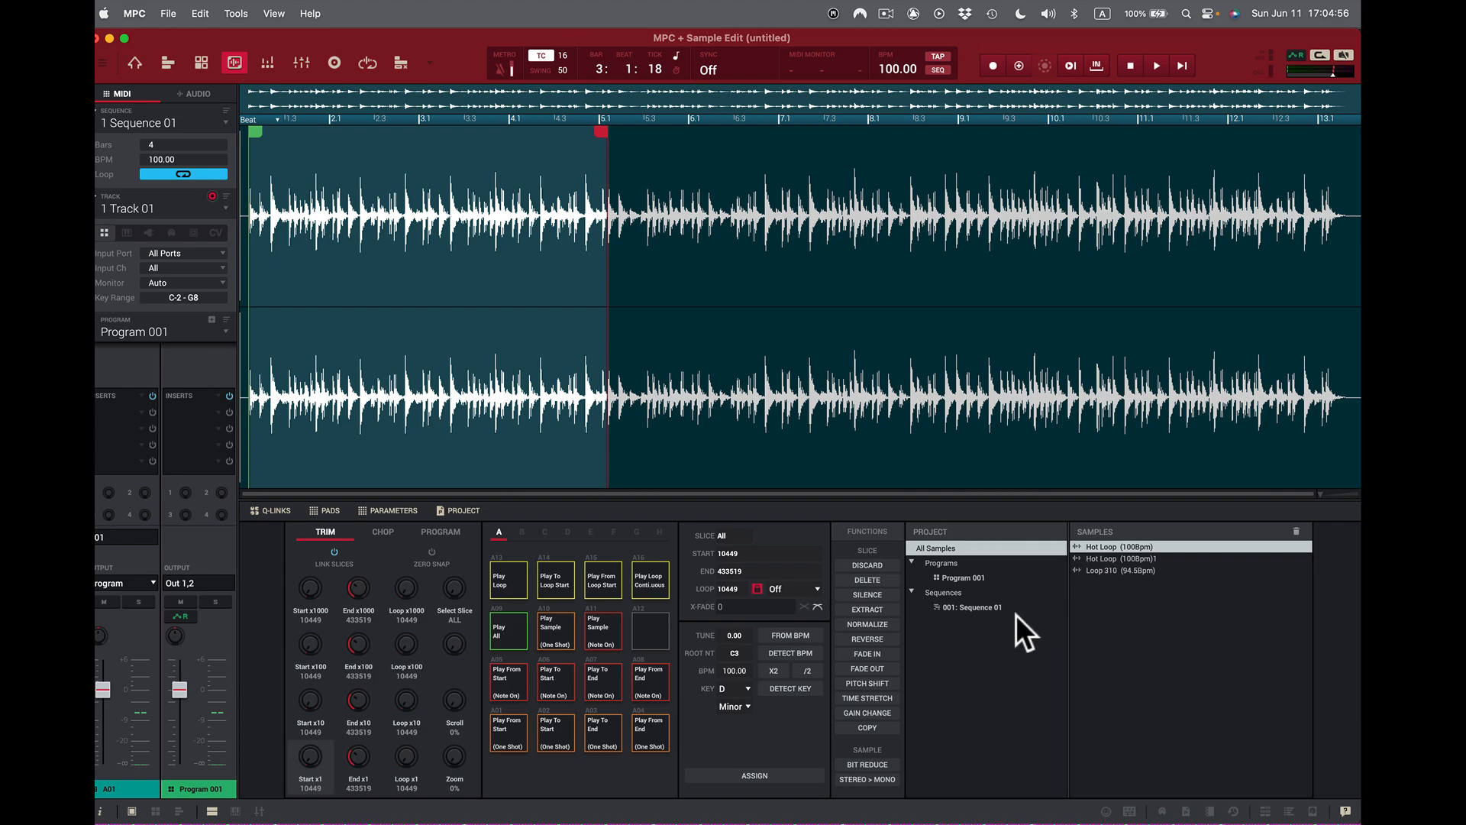
- Delete the section between Hot Loop's start and end markers, audition the remaining audio, and undo the deletion
click(869, 580)
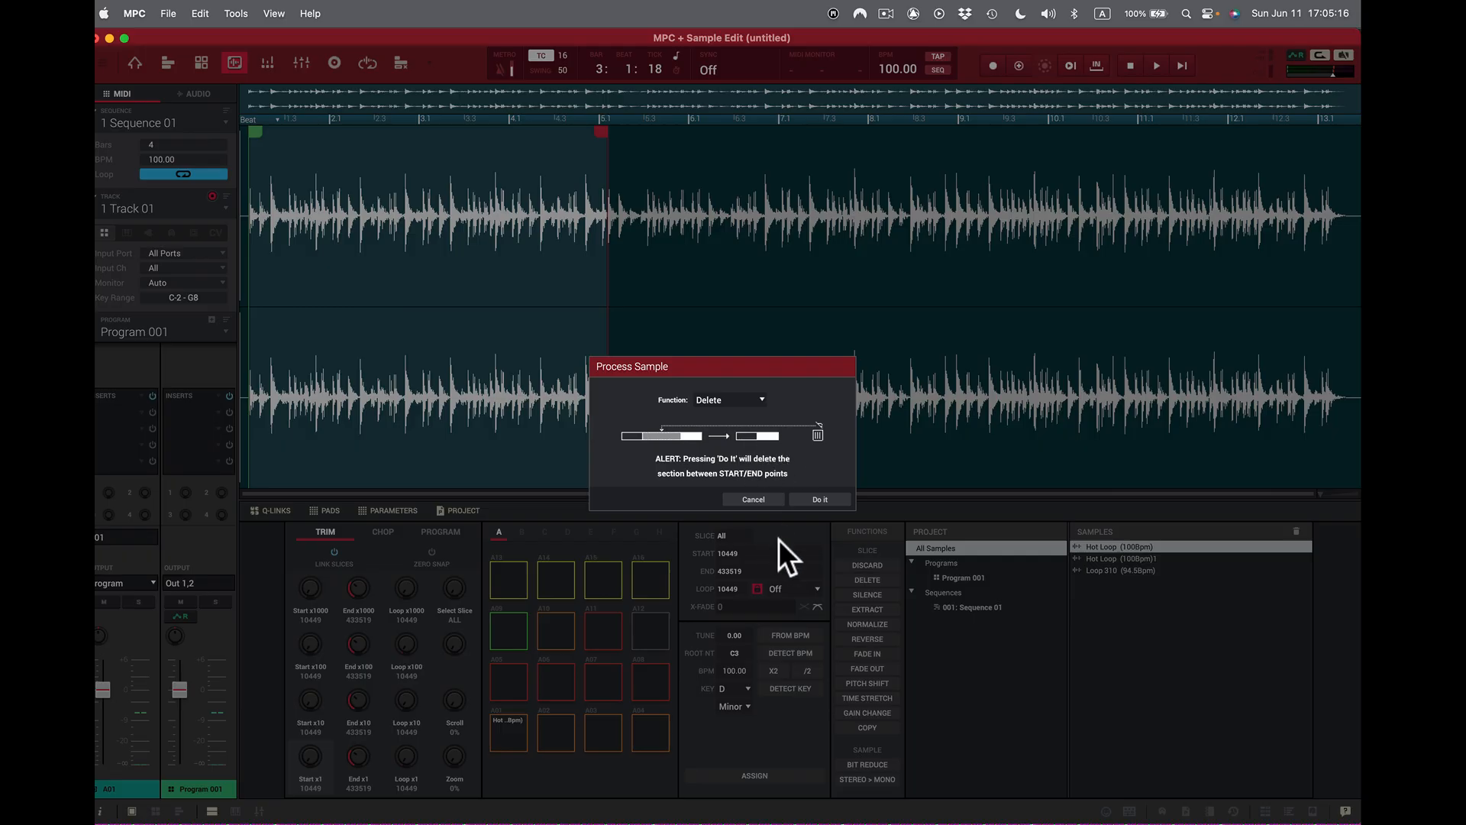
click(812, 499)
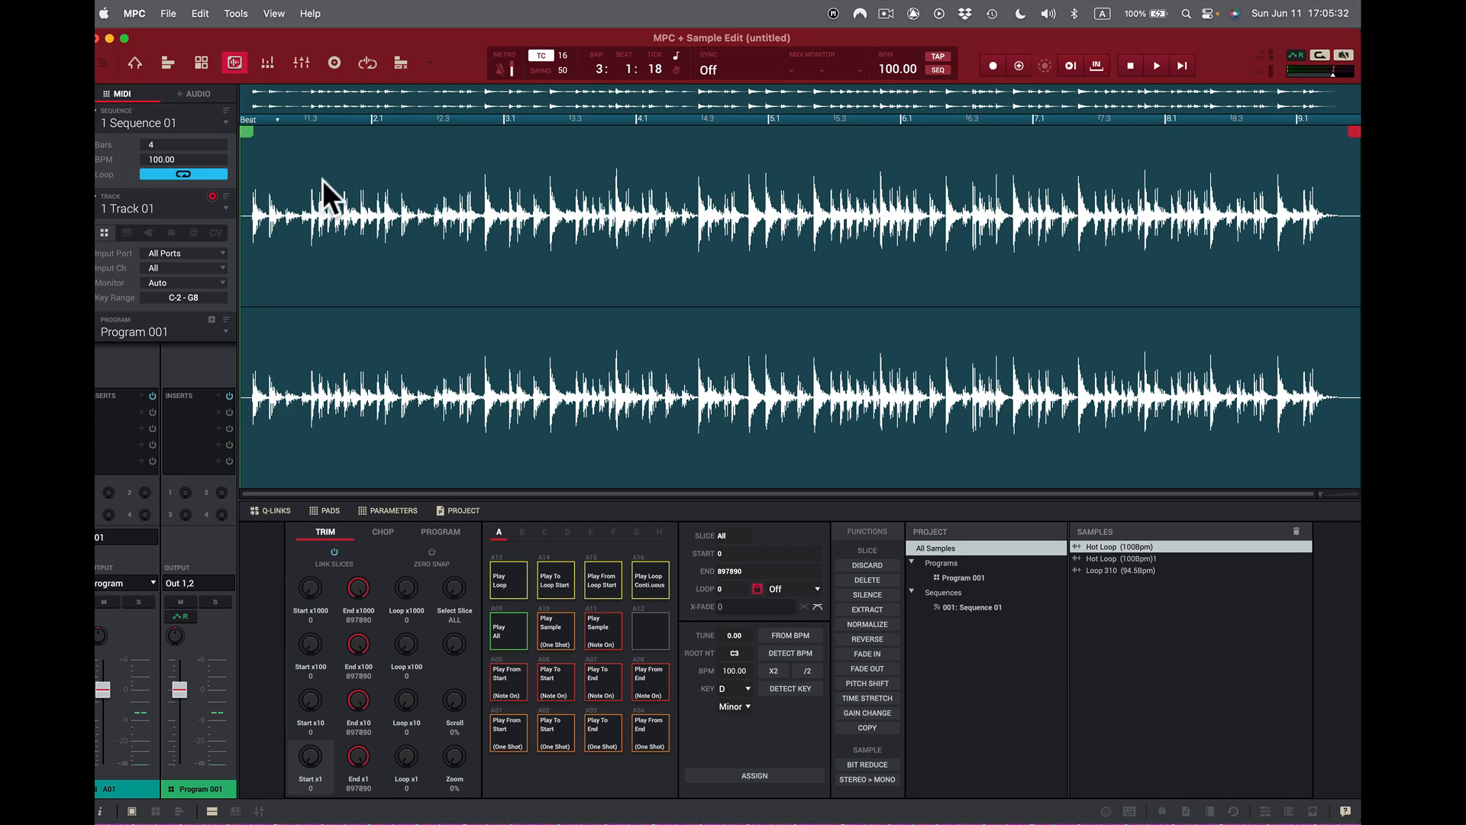
click(647, 584)
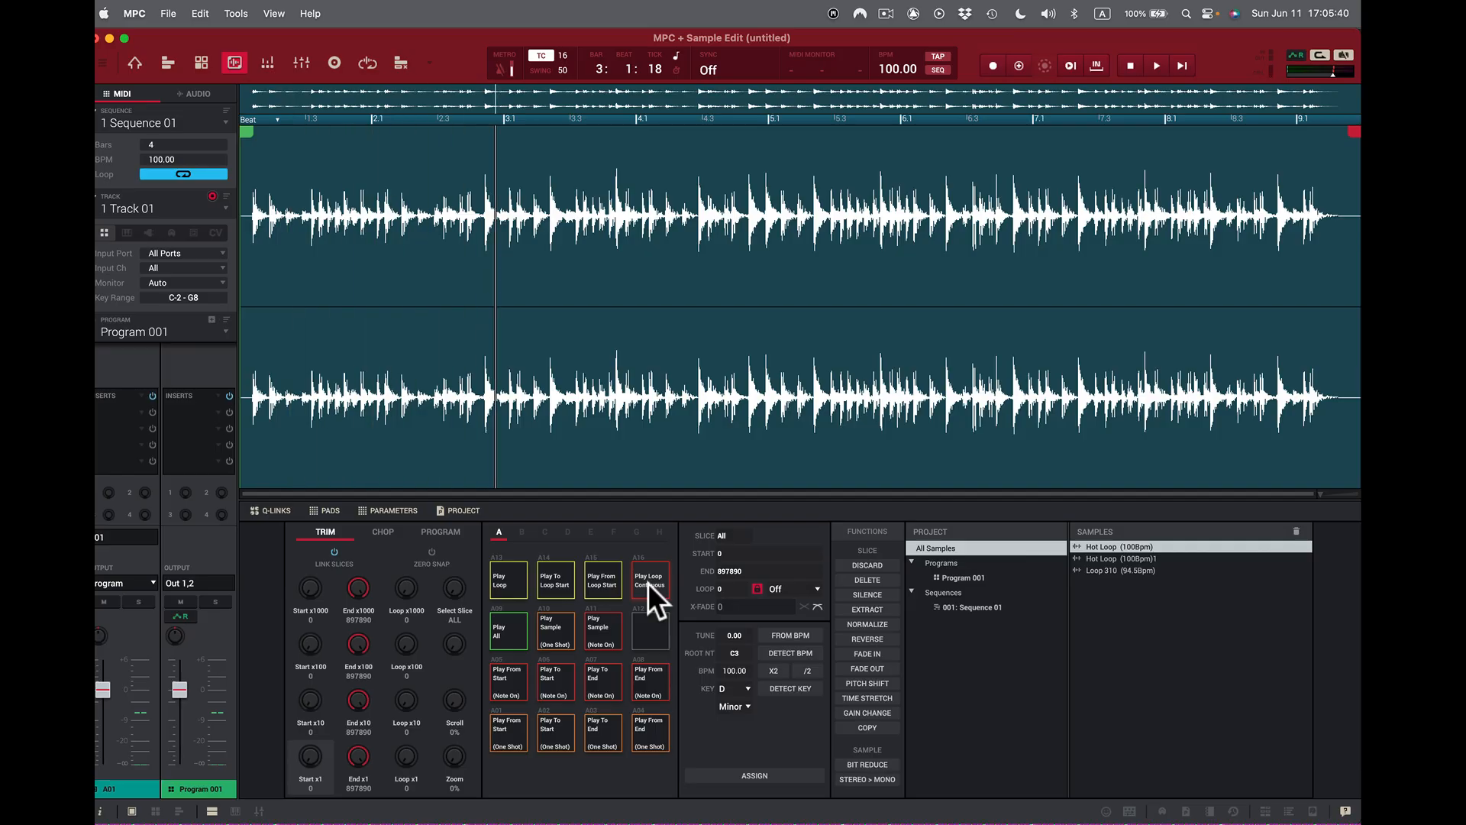
click(648, 583)
click(648, 584)
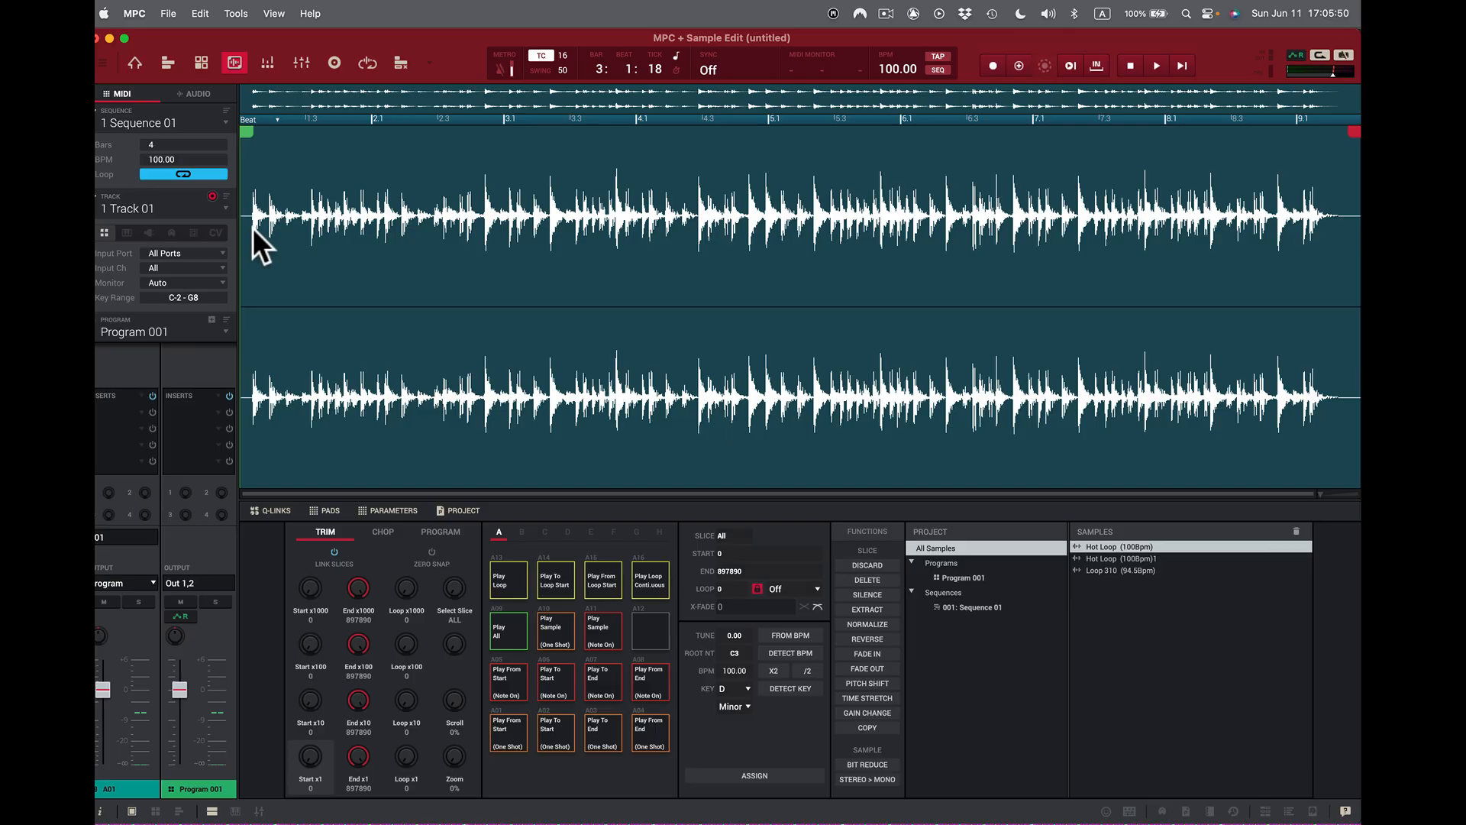
key(super+z)
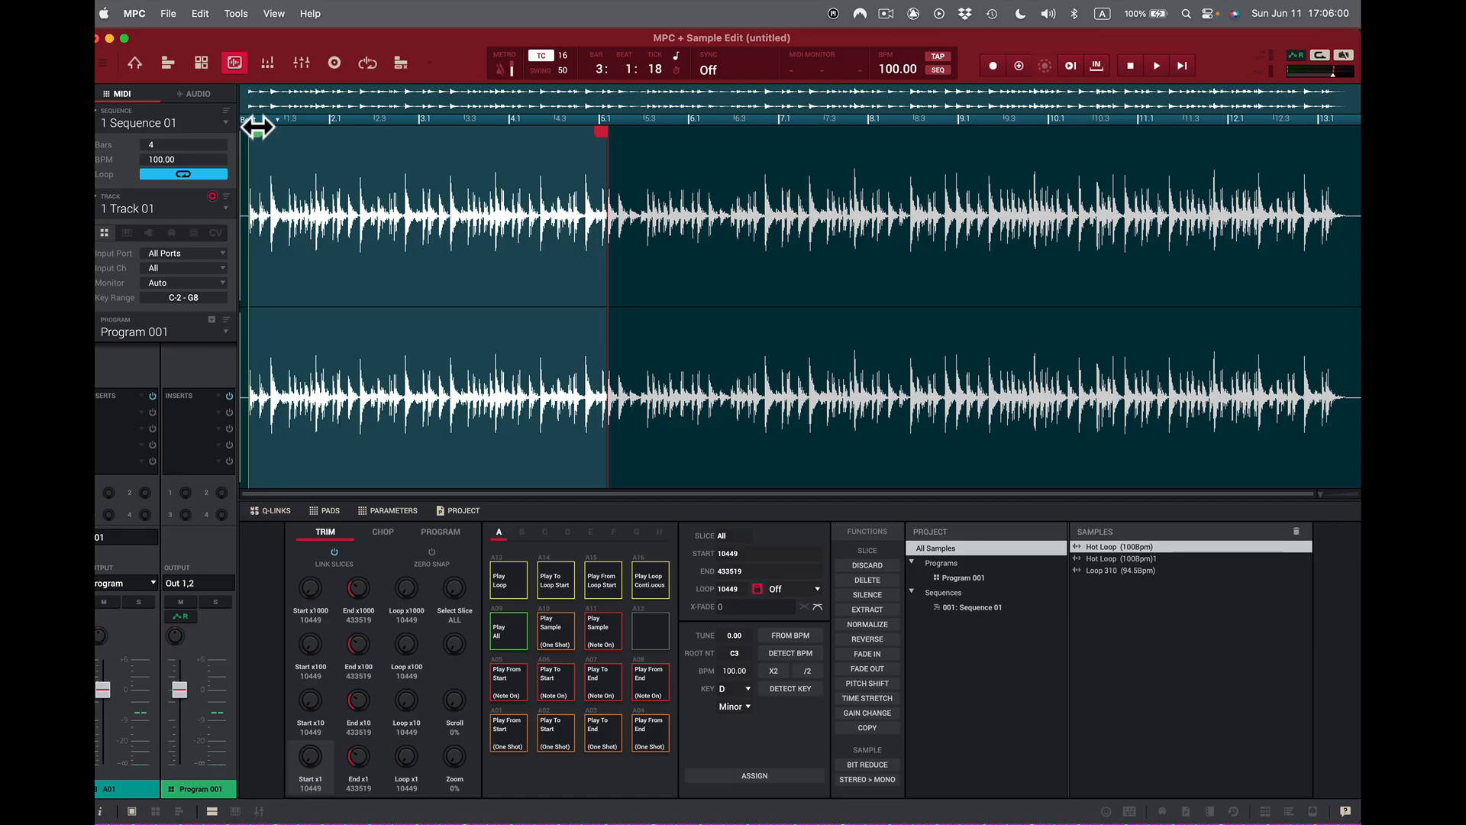
- Move Hot Loop's start marker to about sample 397680, near beat 4.4, to isolate a short section before the end marker
drag(259, 128, 588, 154)
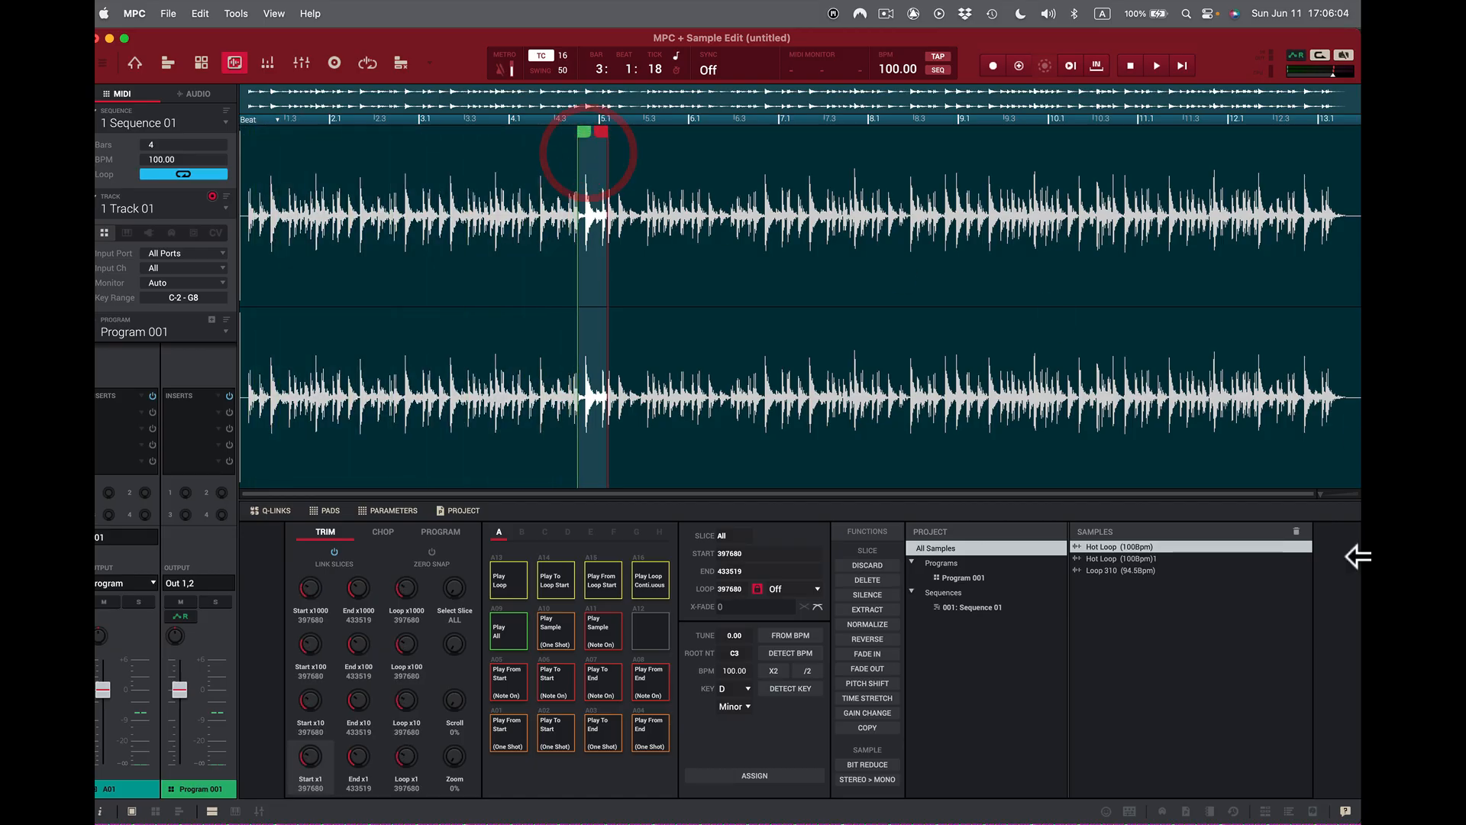
drag(1326, 494, 1329, 495)
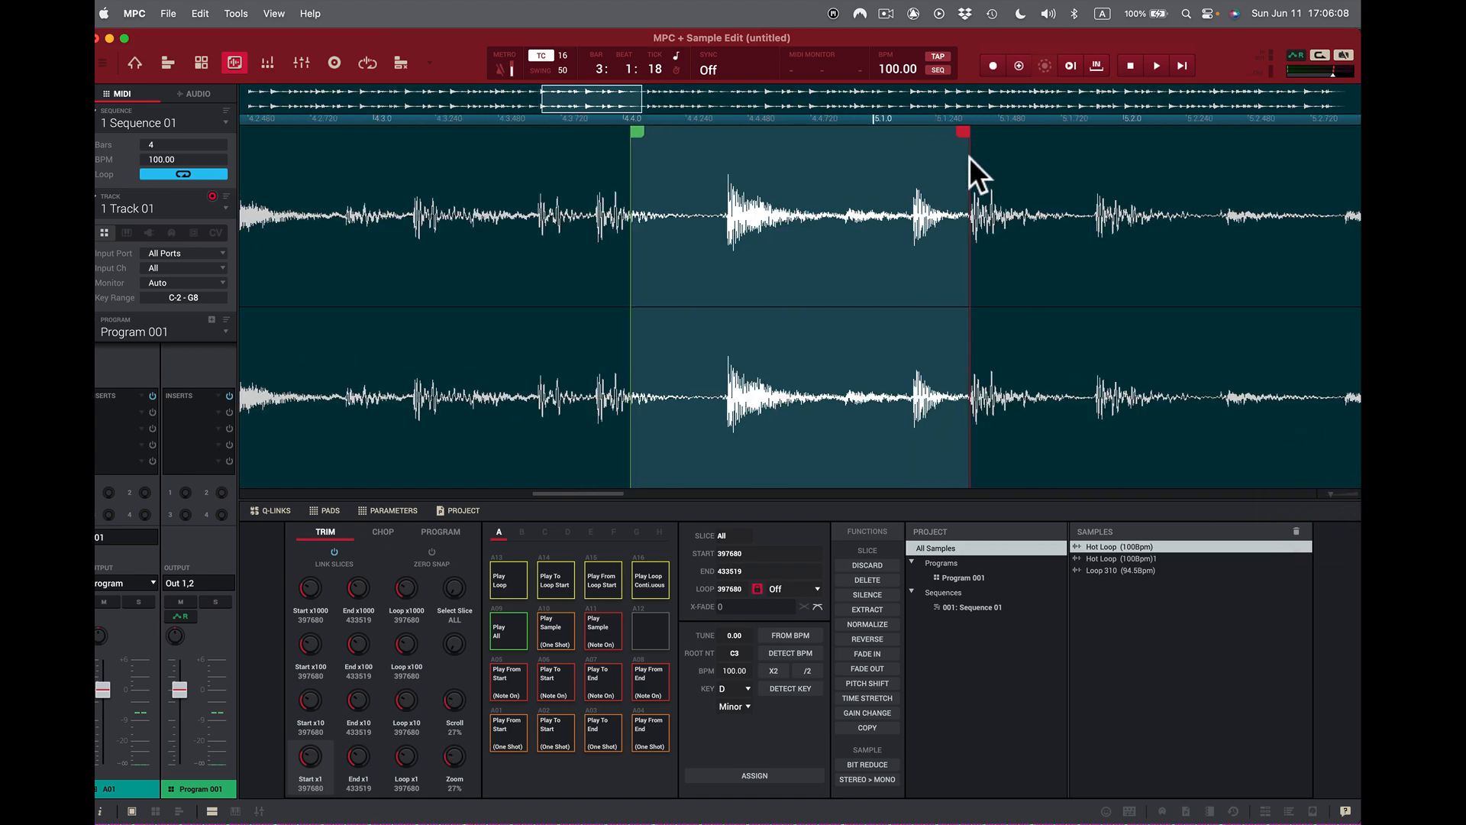
- Move the Hot Loop (100Bpm) region's start point to about 433390 and extend its end point to about 583276
drag(964, 133, 1067, 134)
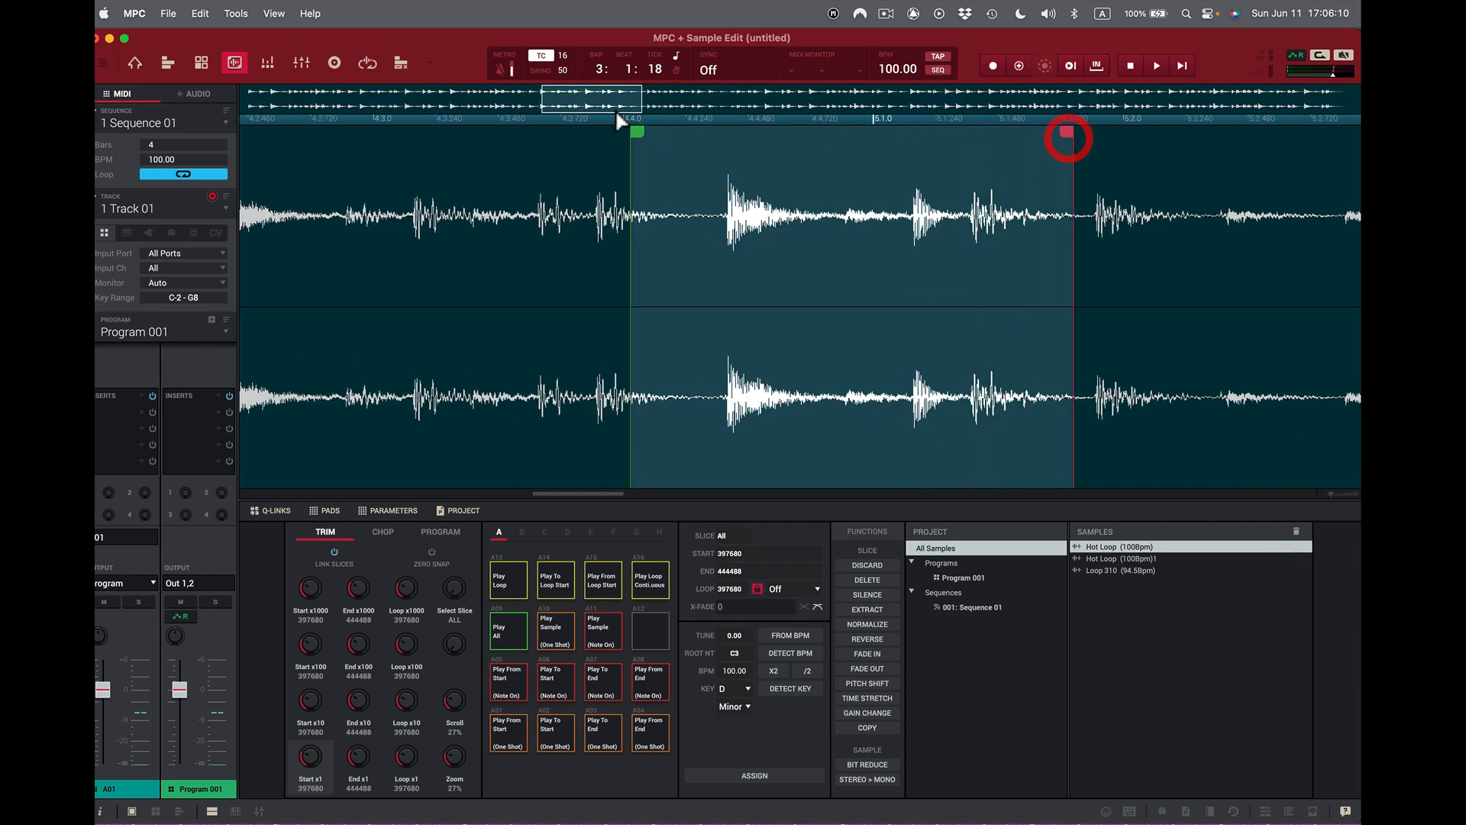
mouse_move(630, 131)
mouse_down()
mouse_move(789, 140)
mouse_move(969, 176)
mouse_up()
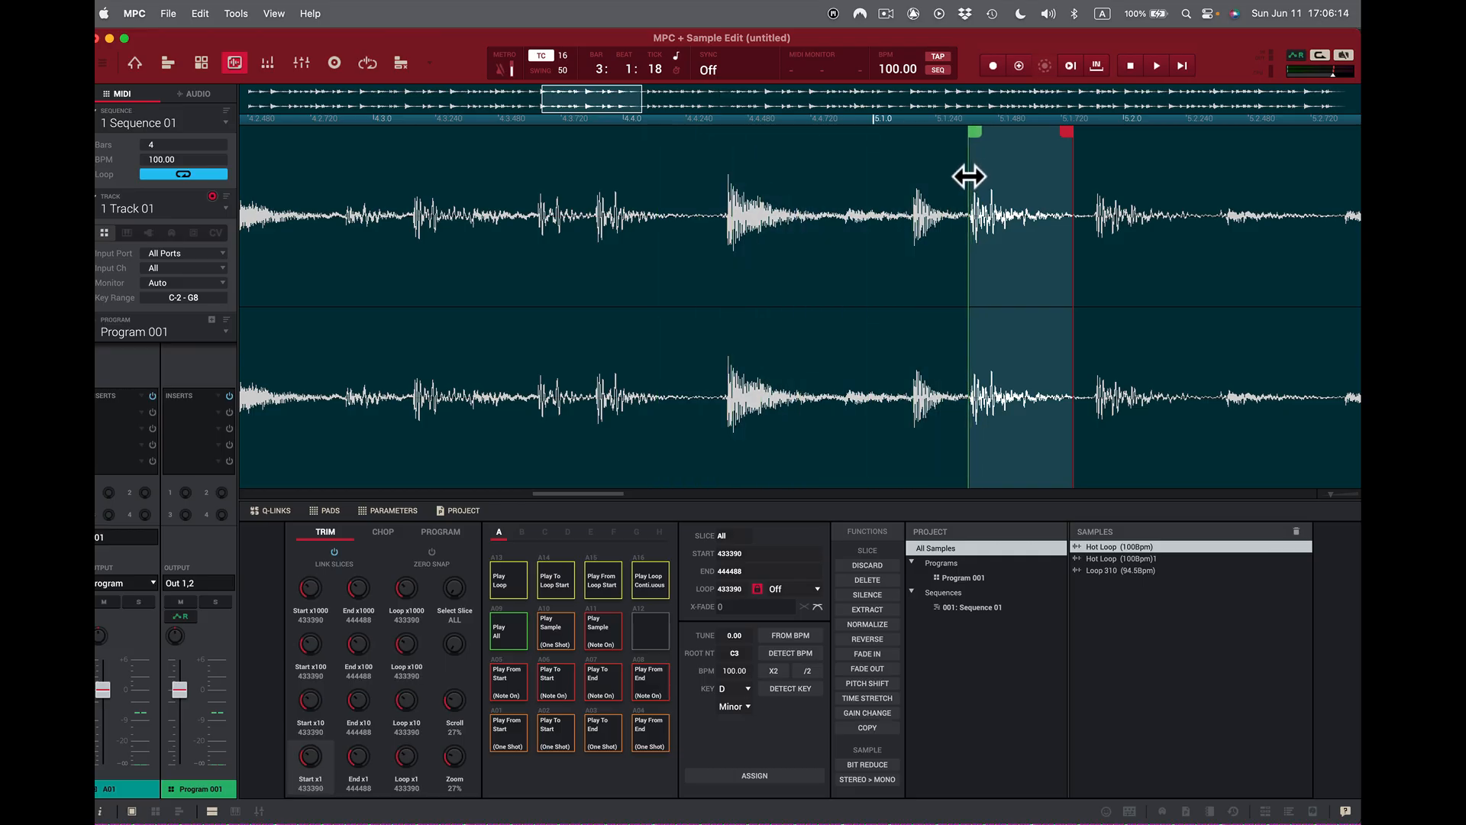
click(1198, 370)
mouse_move(1330, 494)
mouse_down()
mouse_move(1344, 491)
mouse_move(1300, 487)
mouse_move(1324, 484)
mouse_up()
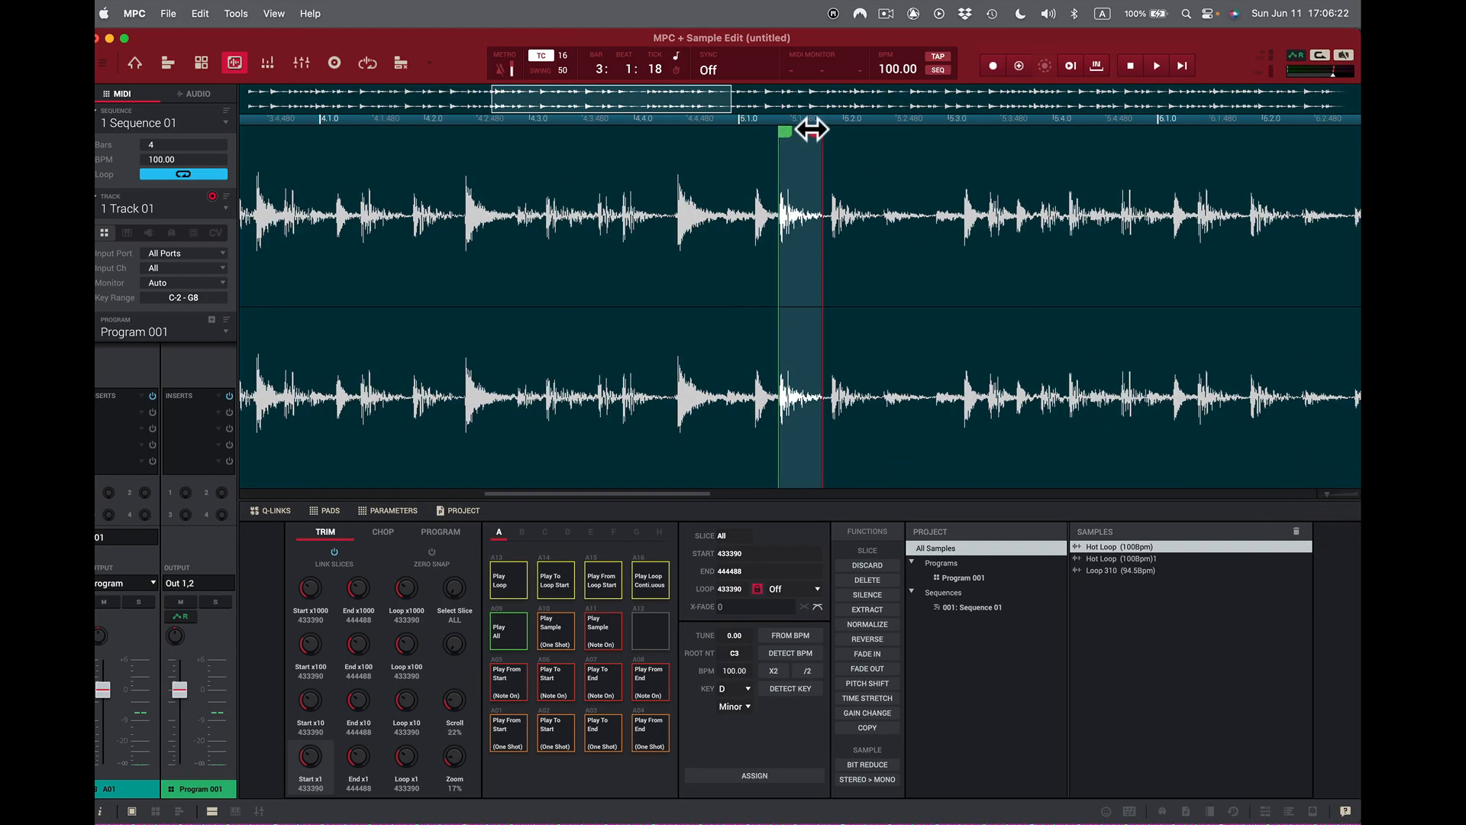
mouse_move(811, 131)
mouse_down()
mouse_move(1332, 187)
mouse_move(1358, 203)
mouse_up()
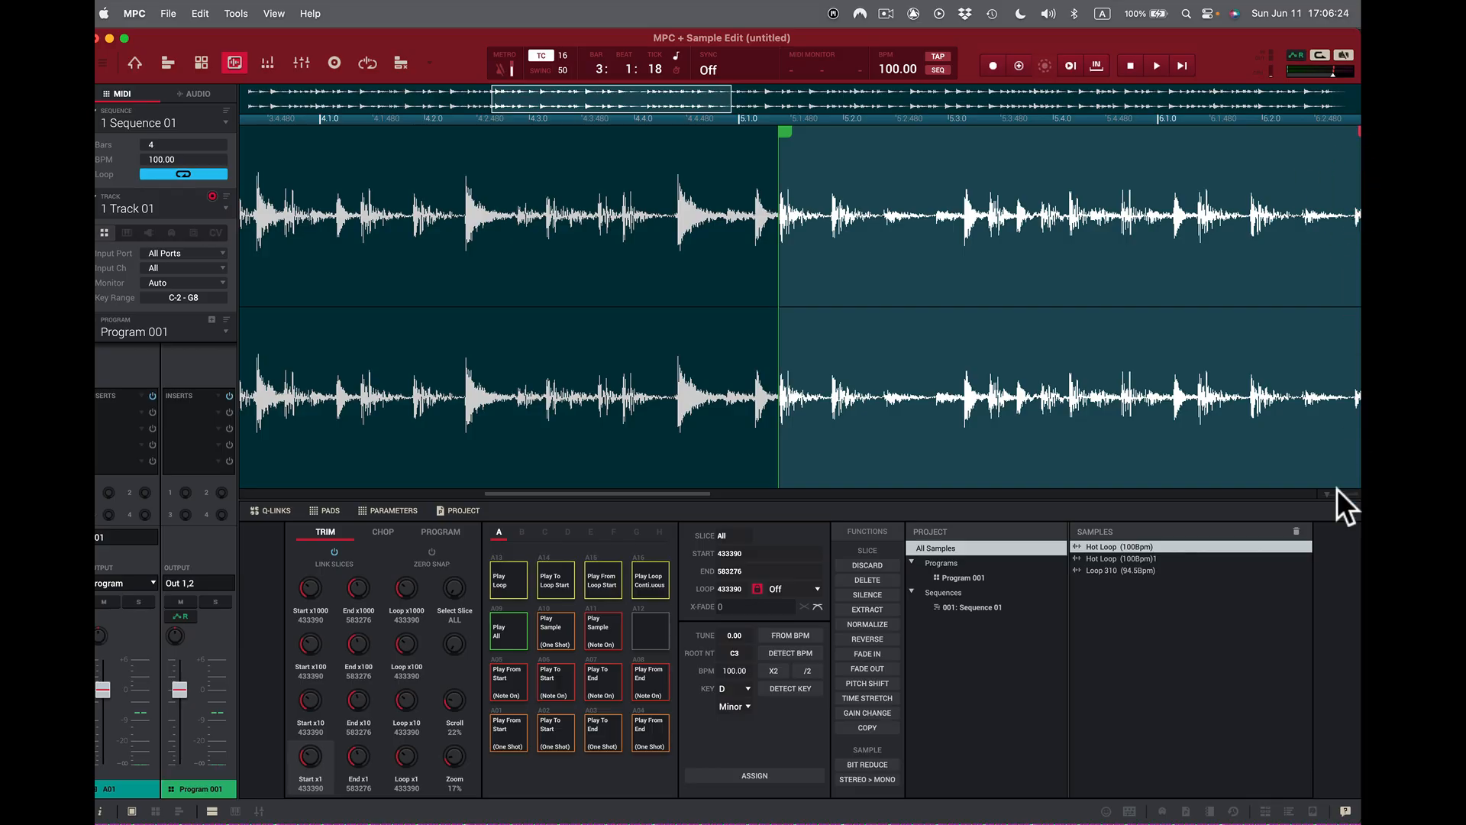
- Extend the region's end point in stages to about 644371, auditioning the region as a continuous loop between adjustments
drag(1332, 492, 1318, 492)
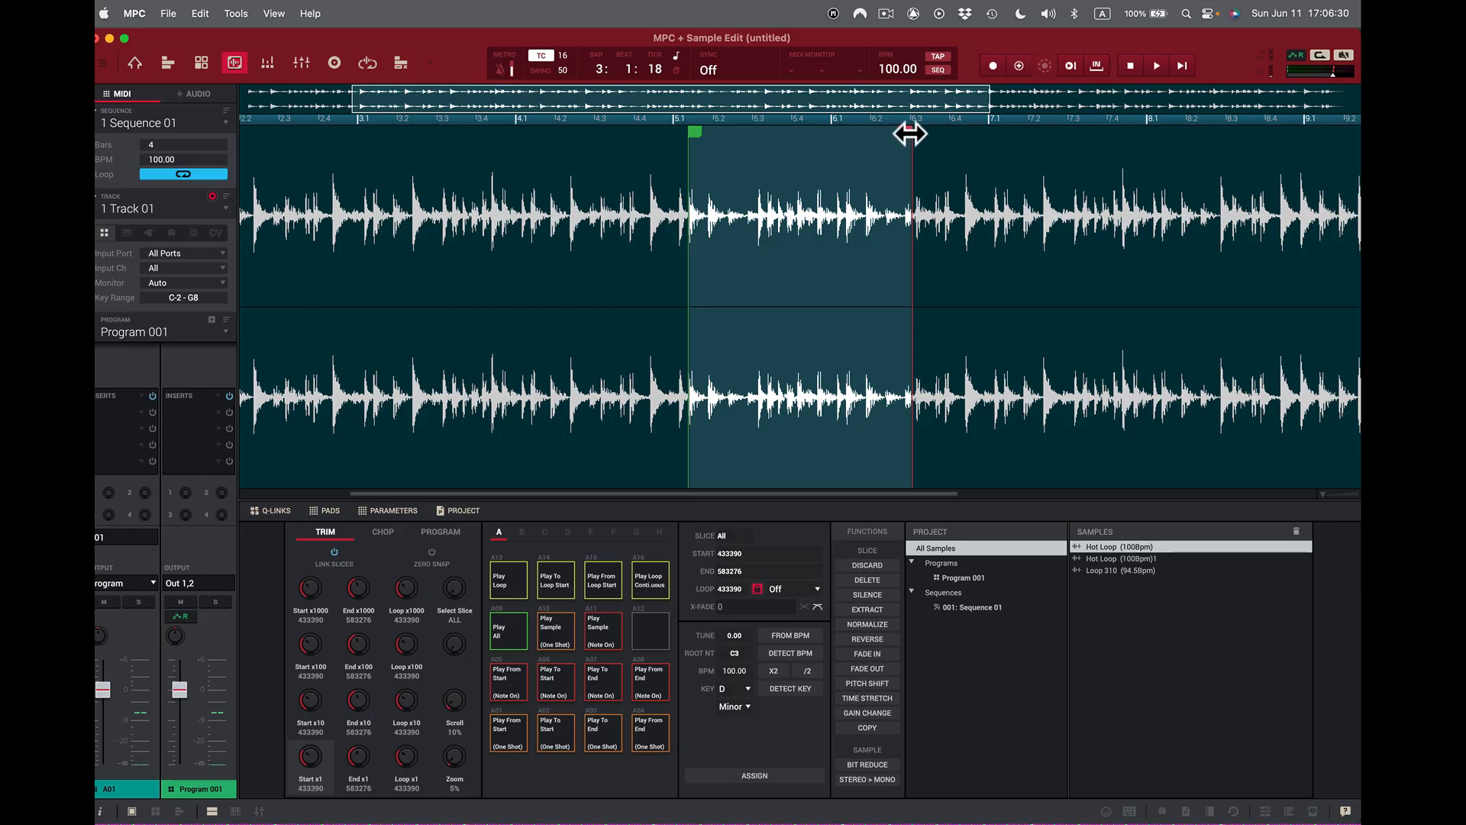
mouse_move(910, 135)
mouse_down()
mouse_move(979, 141)
mouse_move(959, 145)
mouse_up()
click(641, 580)
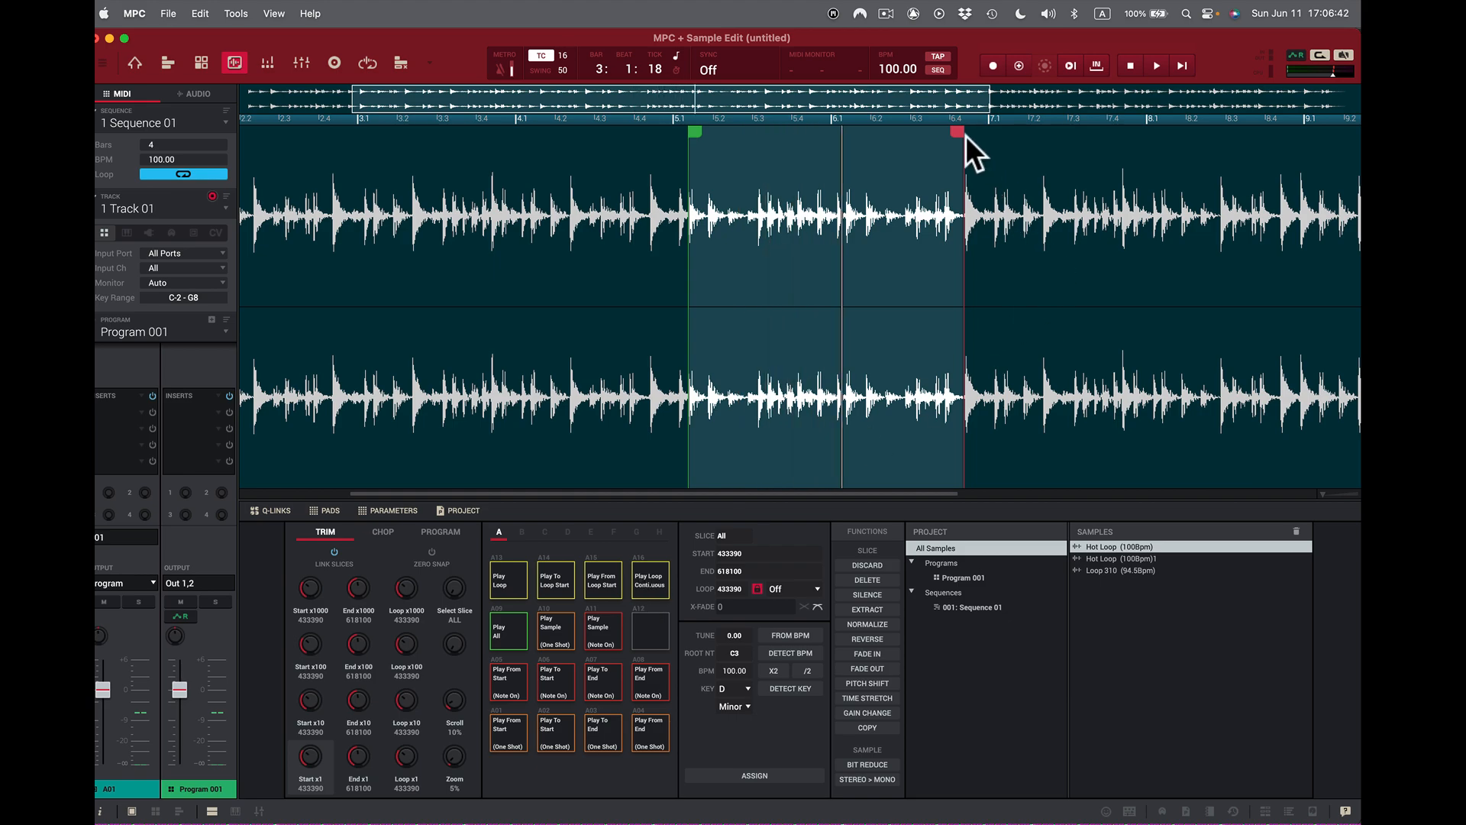
drag(956, 132, 987, 137)
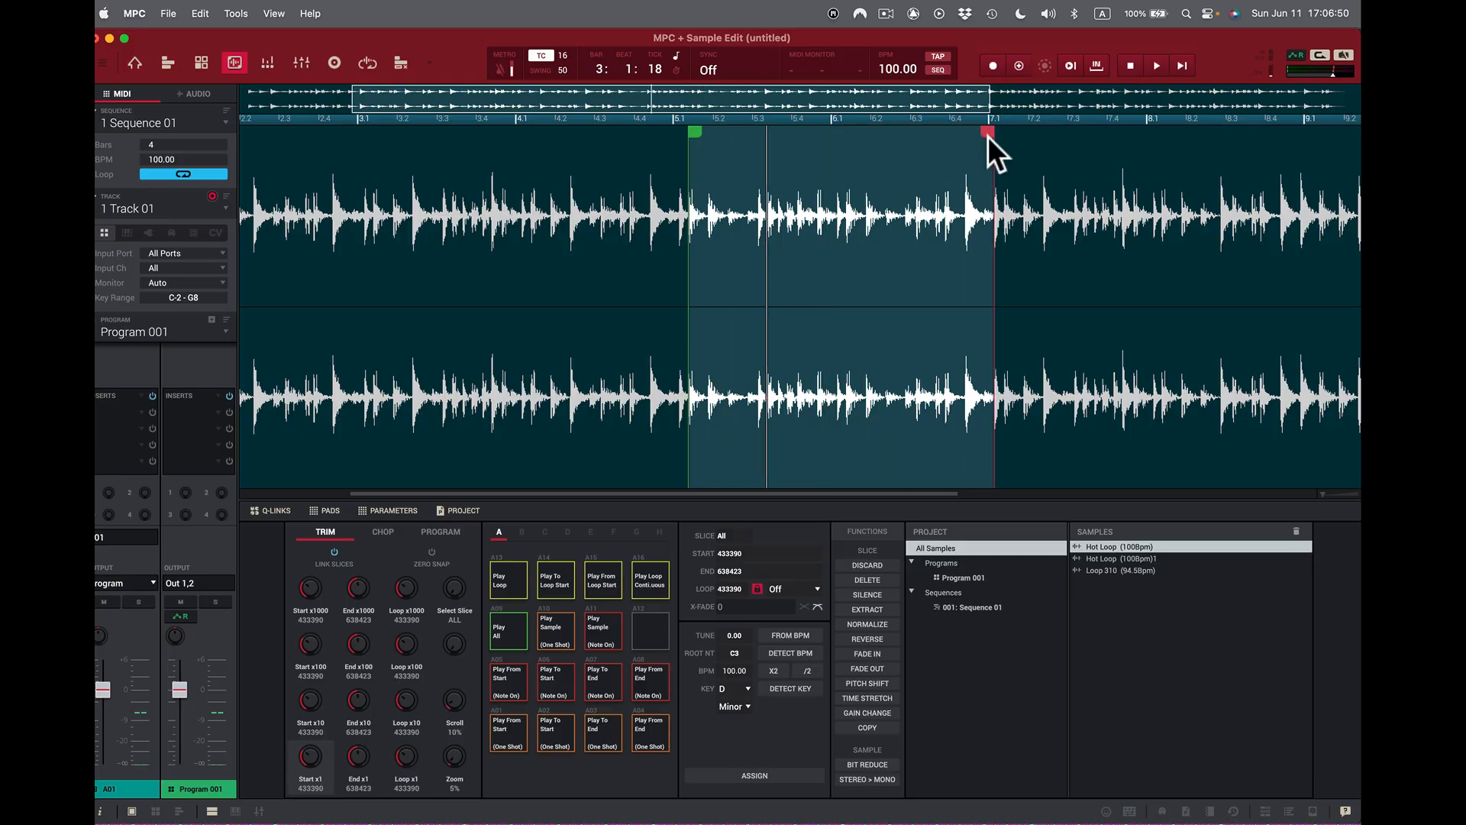
click(991, 134)
drag(992, 134, 995, 136)
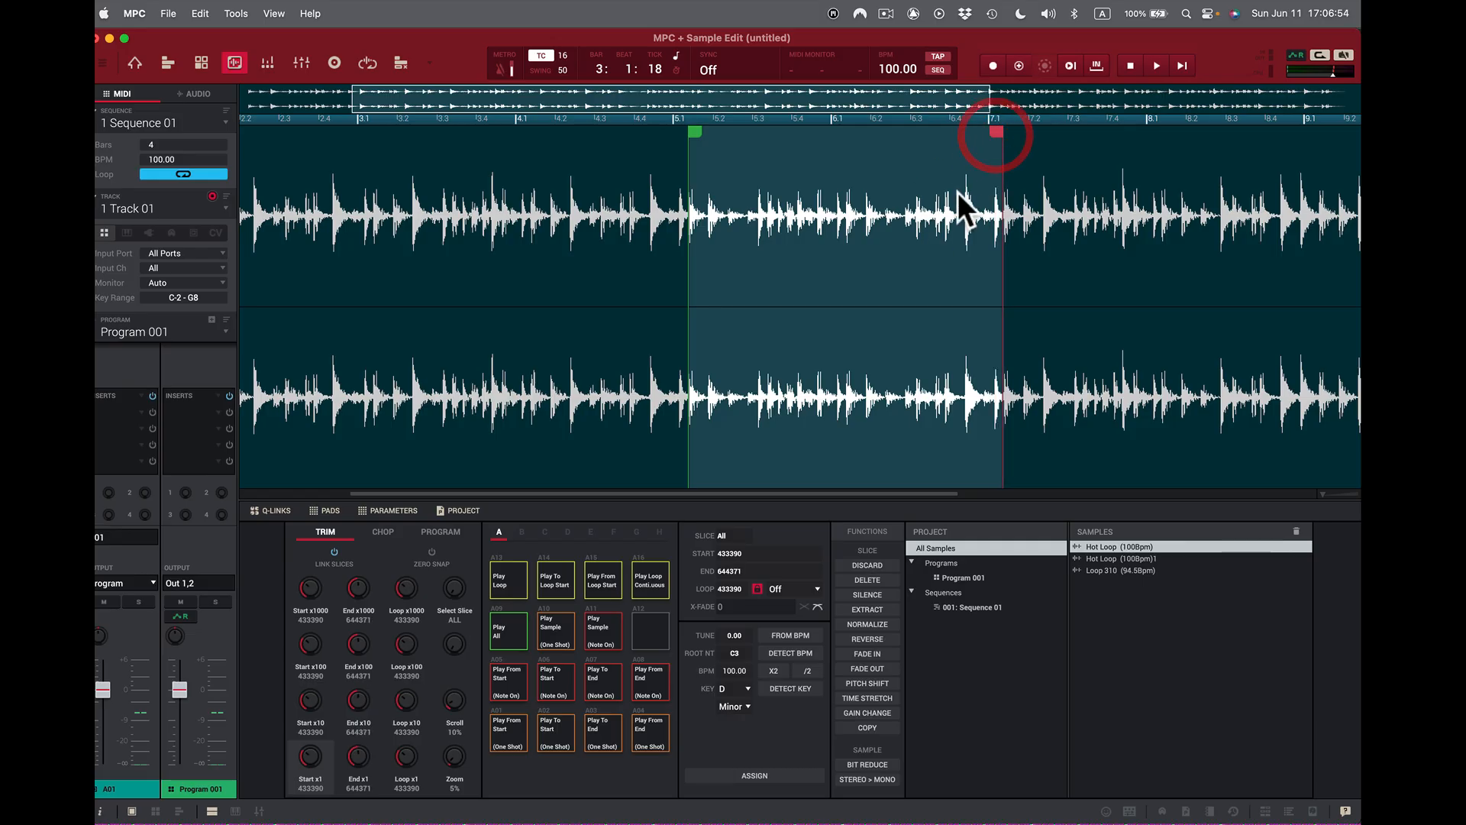
- Audition the selected region as a continuous loop, starting and stopping sequence playback alongside it to check the timing
click(661, 570)
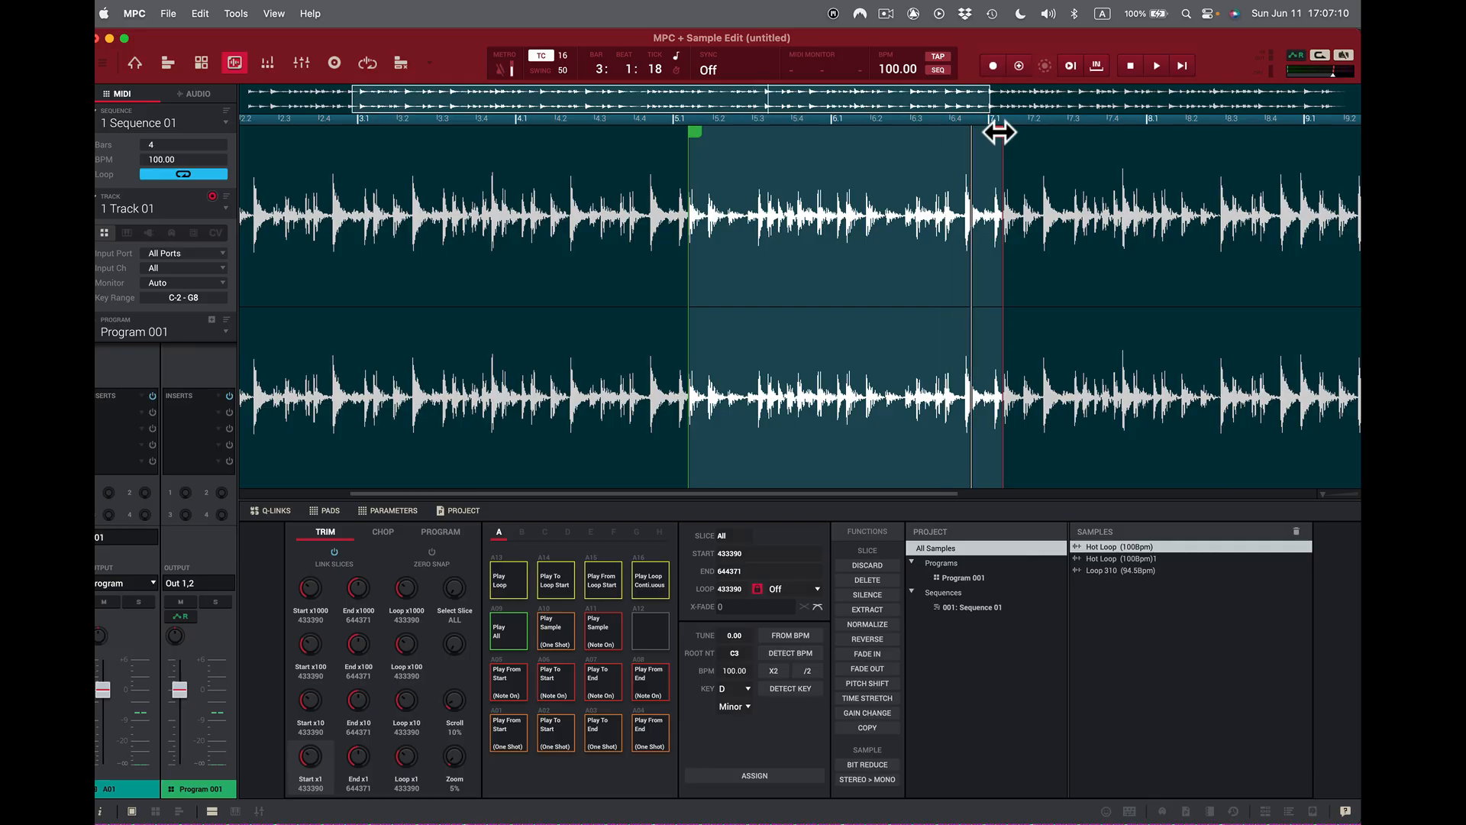
key(space)
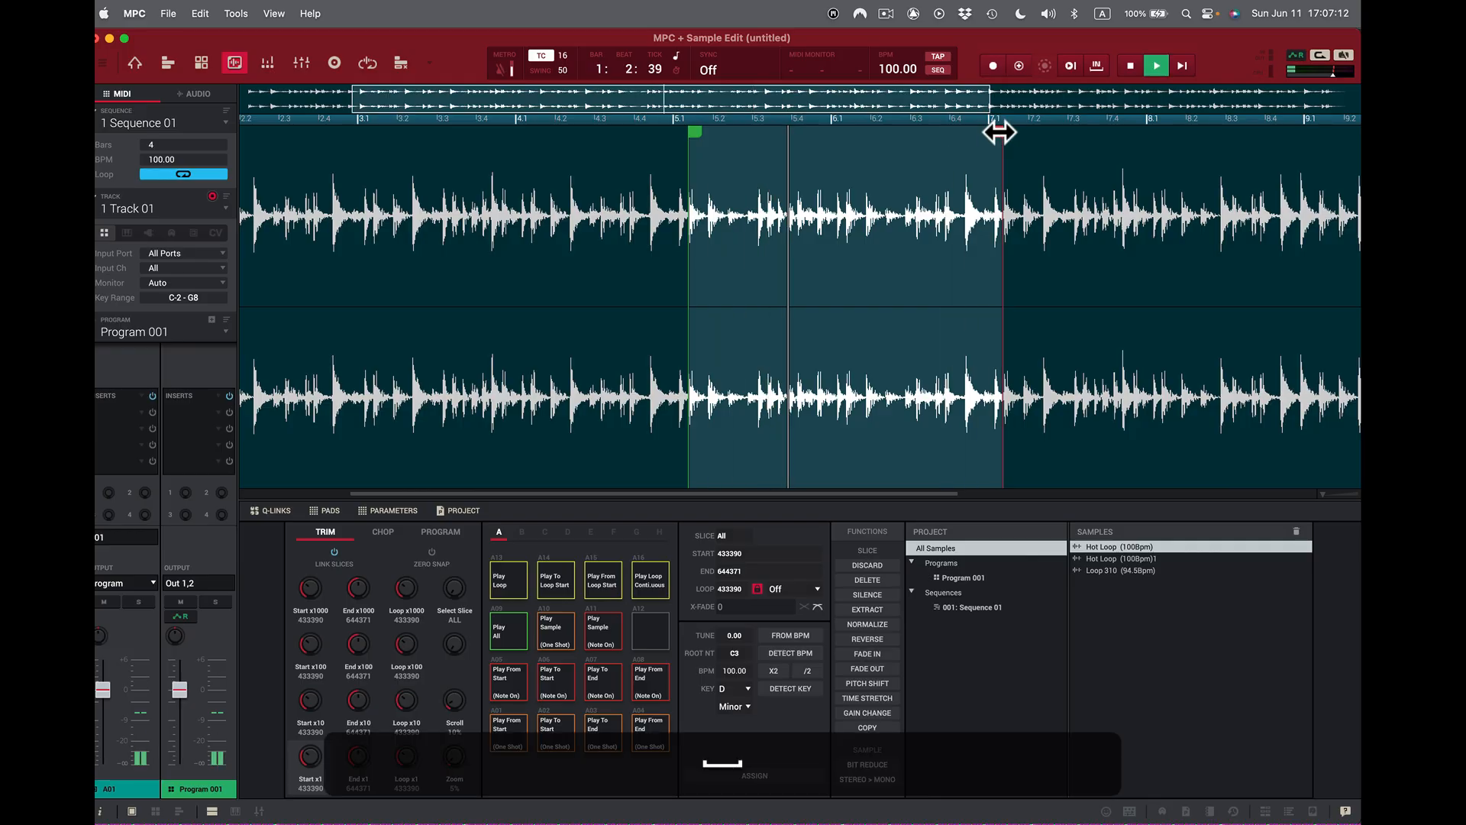
key(space)
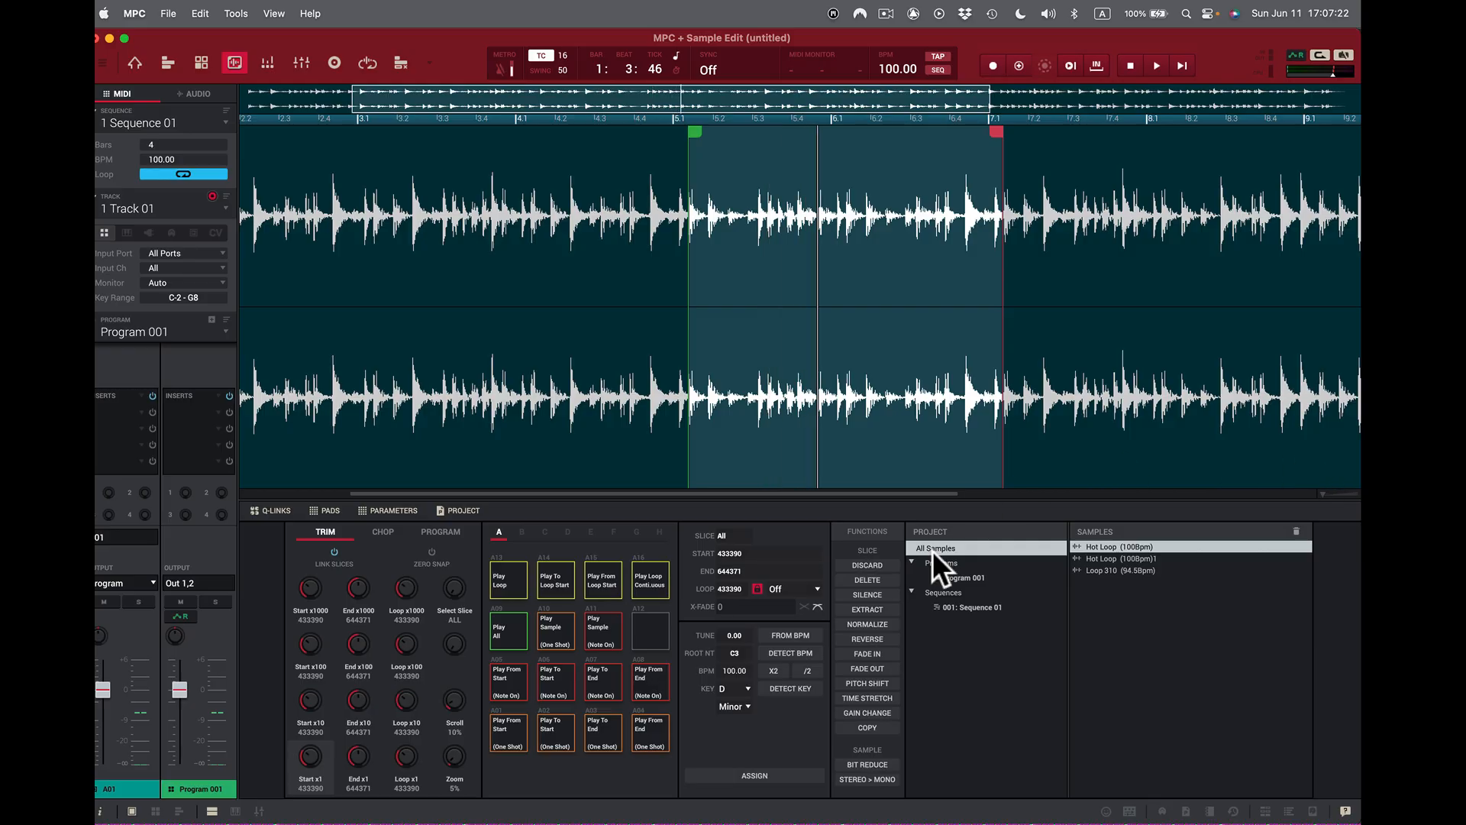
click(638, 584)
- Apply Silence to the section between the start and end points, and undo it
drag(1323, 492, 1315, 494)
click(1311, 495)
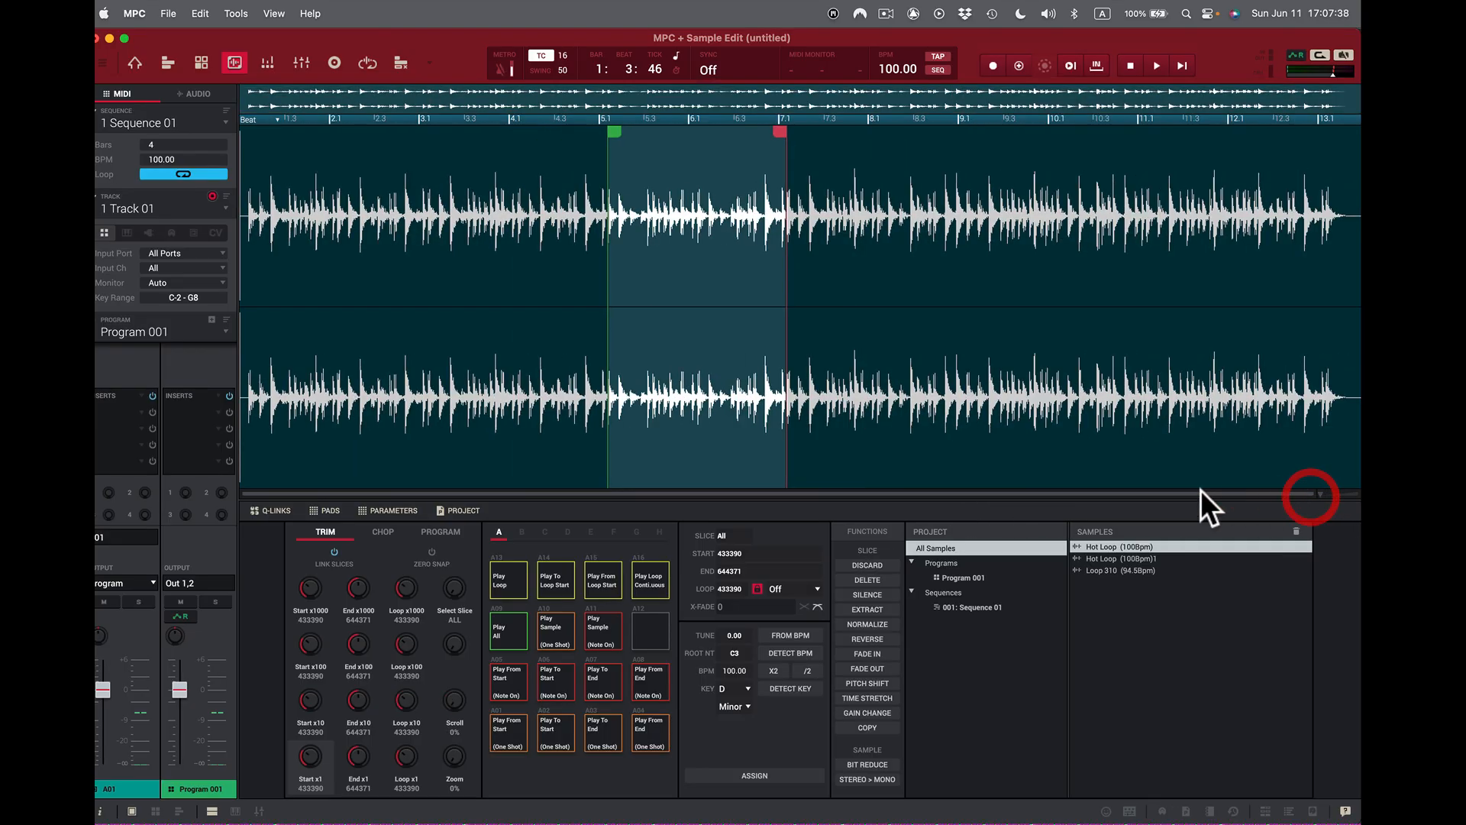
click(870, 594)
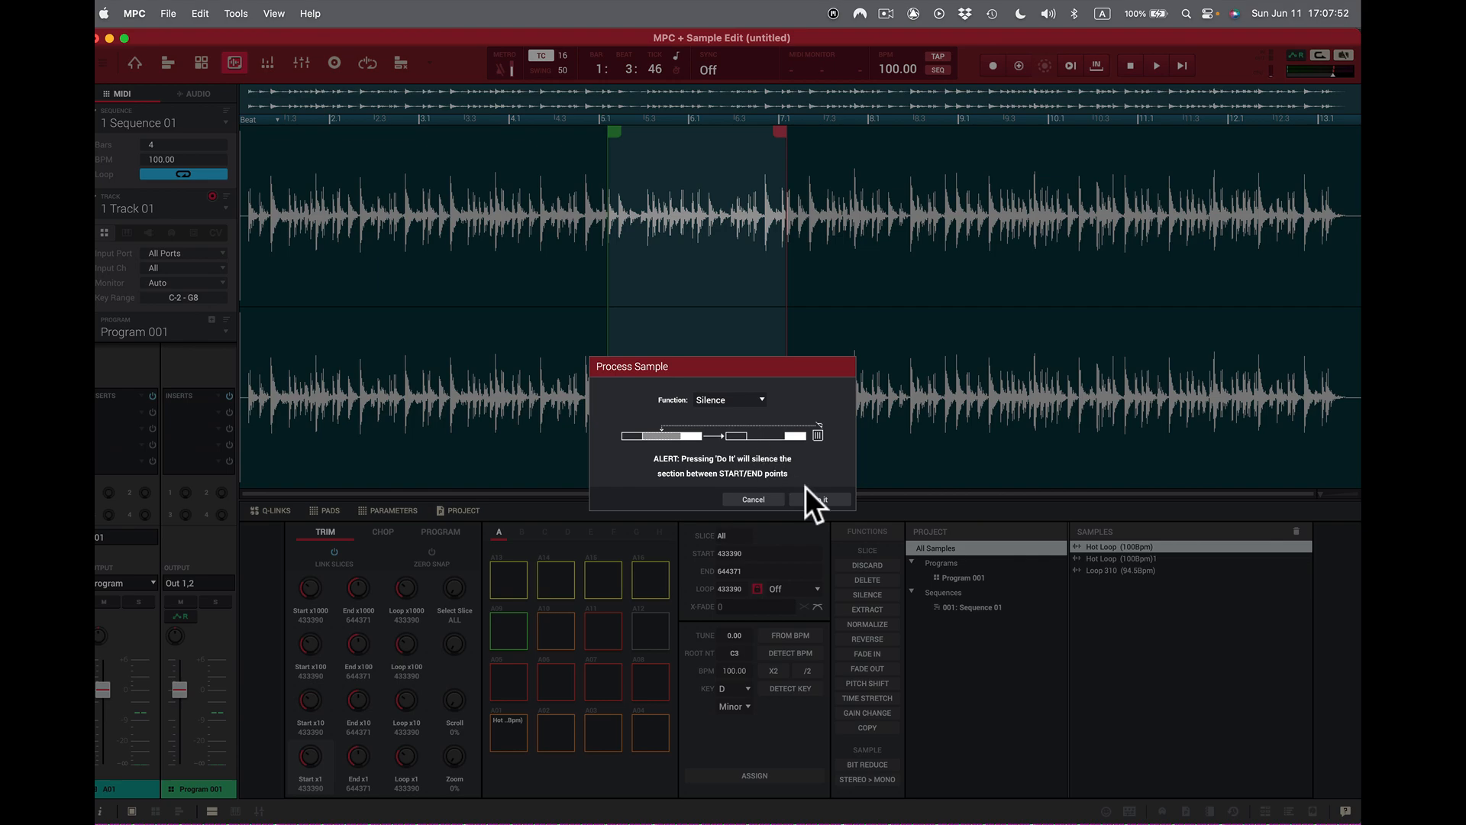
click(822, 499)
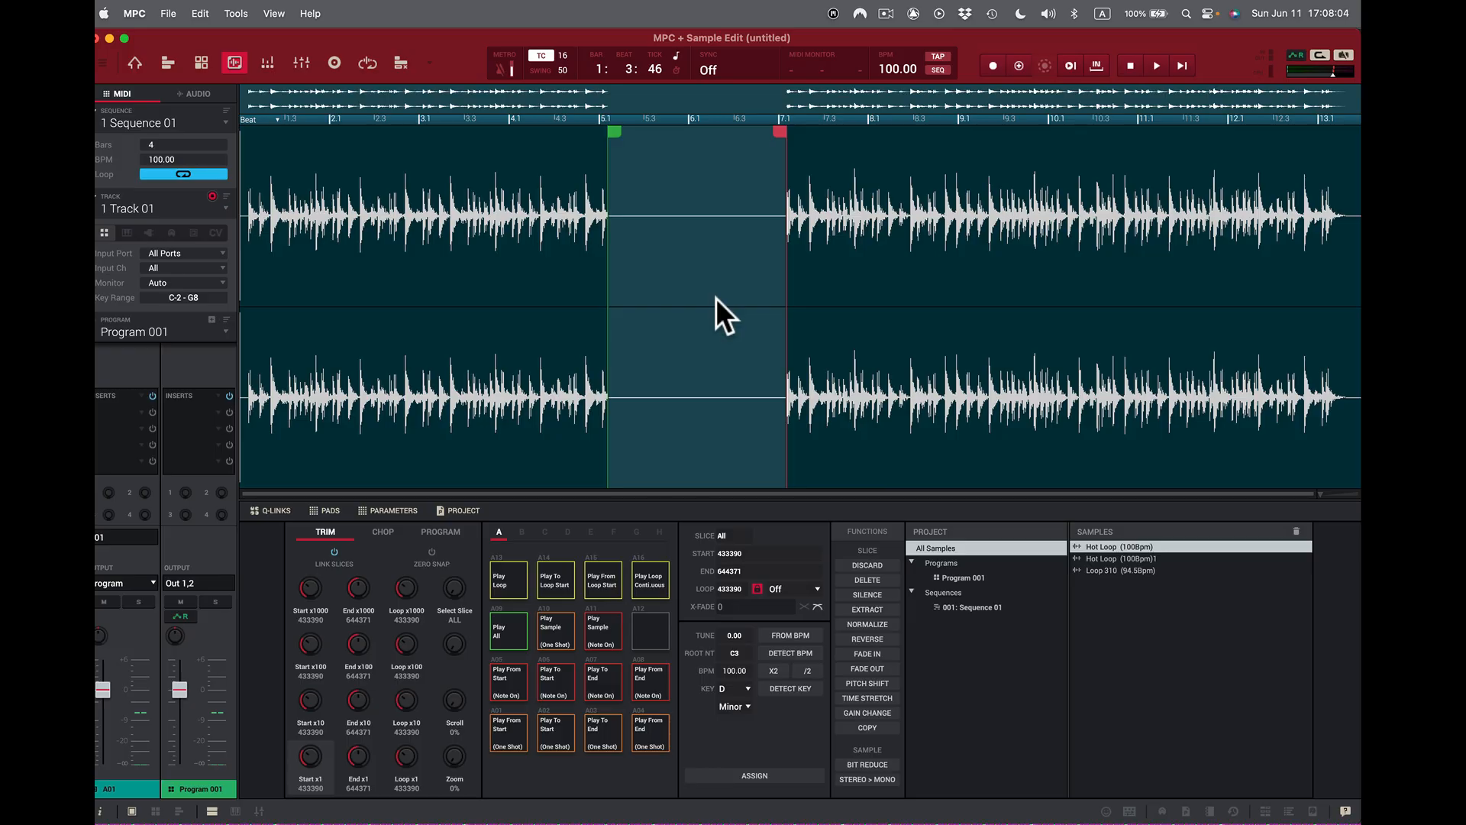
key(super+z)
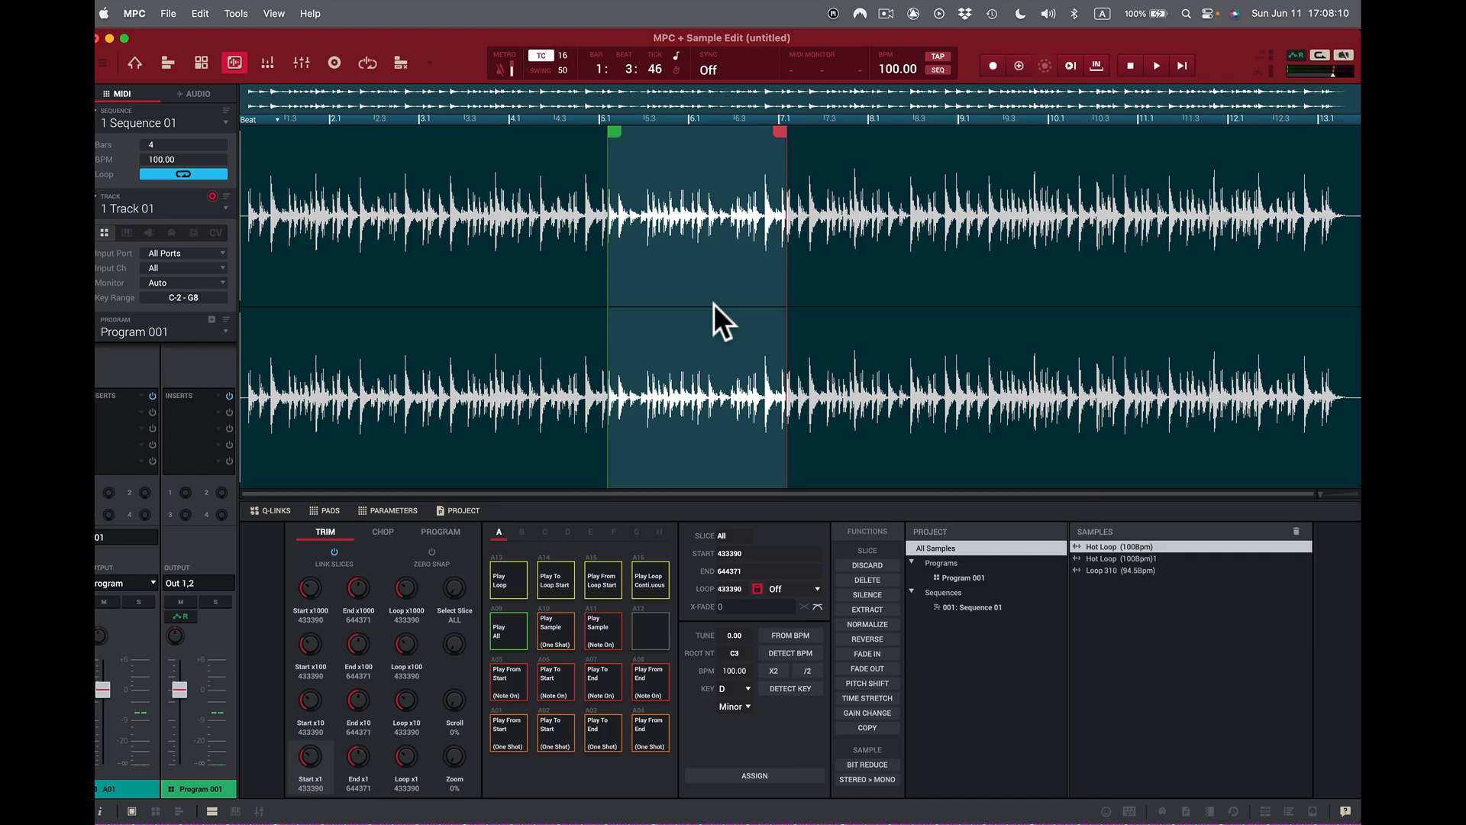
- Extract the selected region as a new sample and compare its waveform with the other Hot Loop samples
click(869, 609)
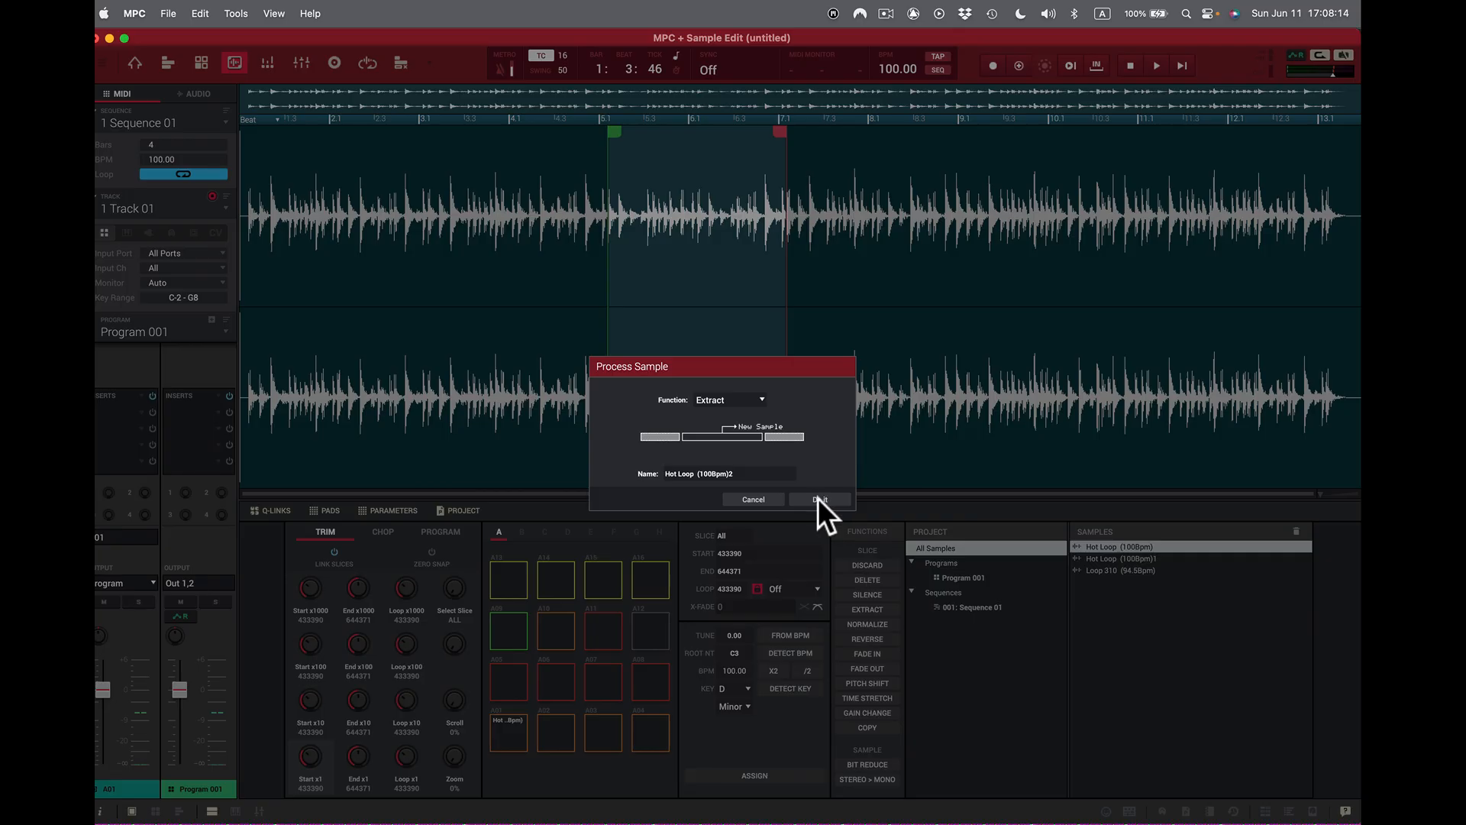
click(822, 501)
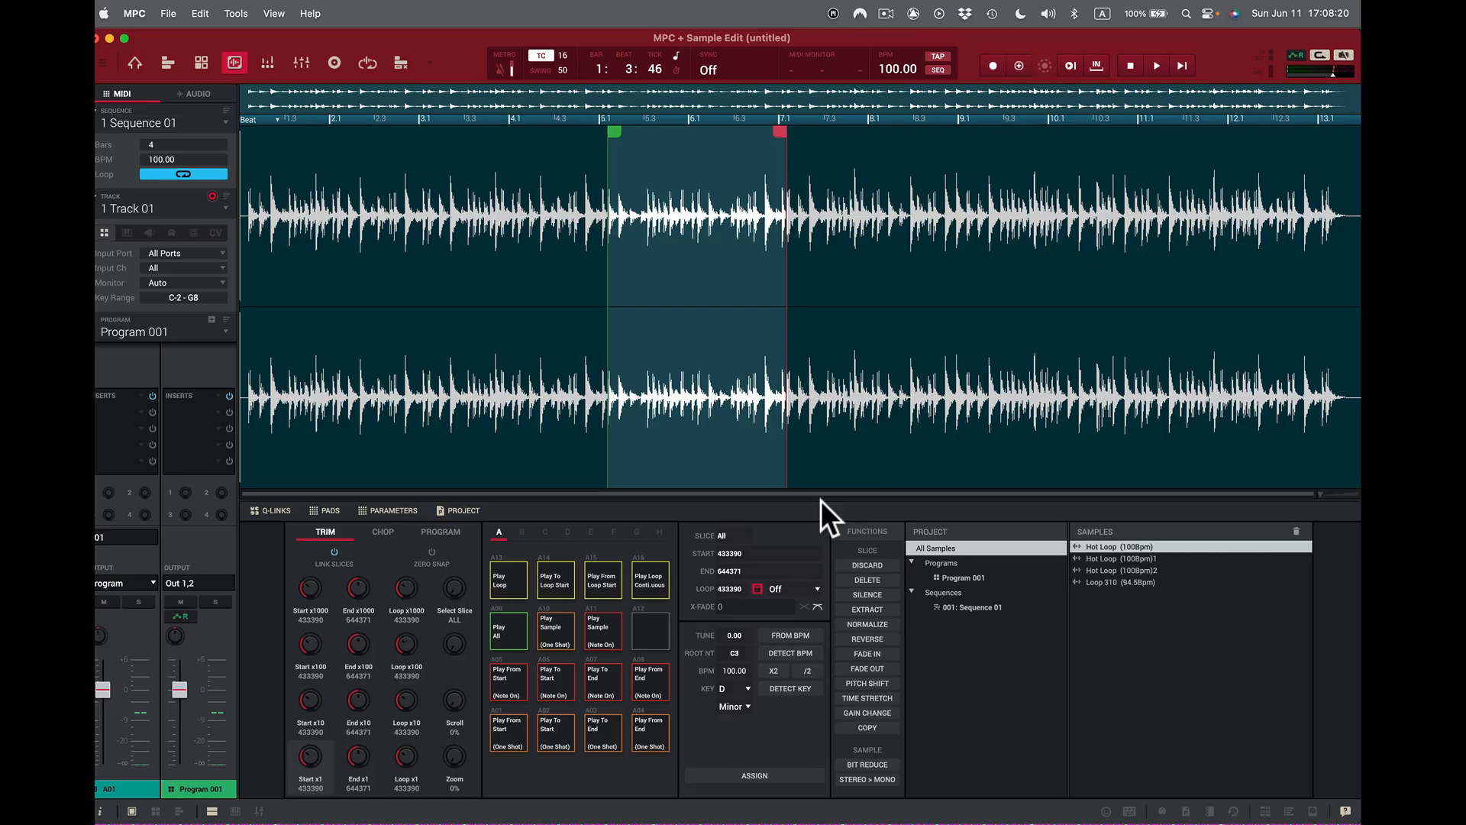
click(1152, 558)
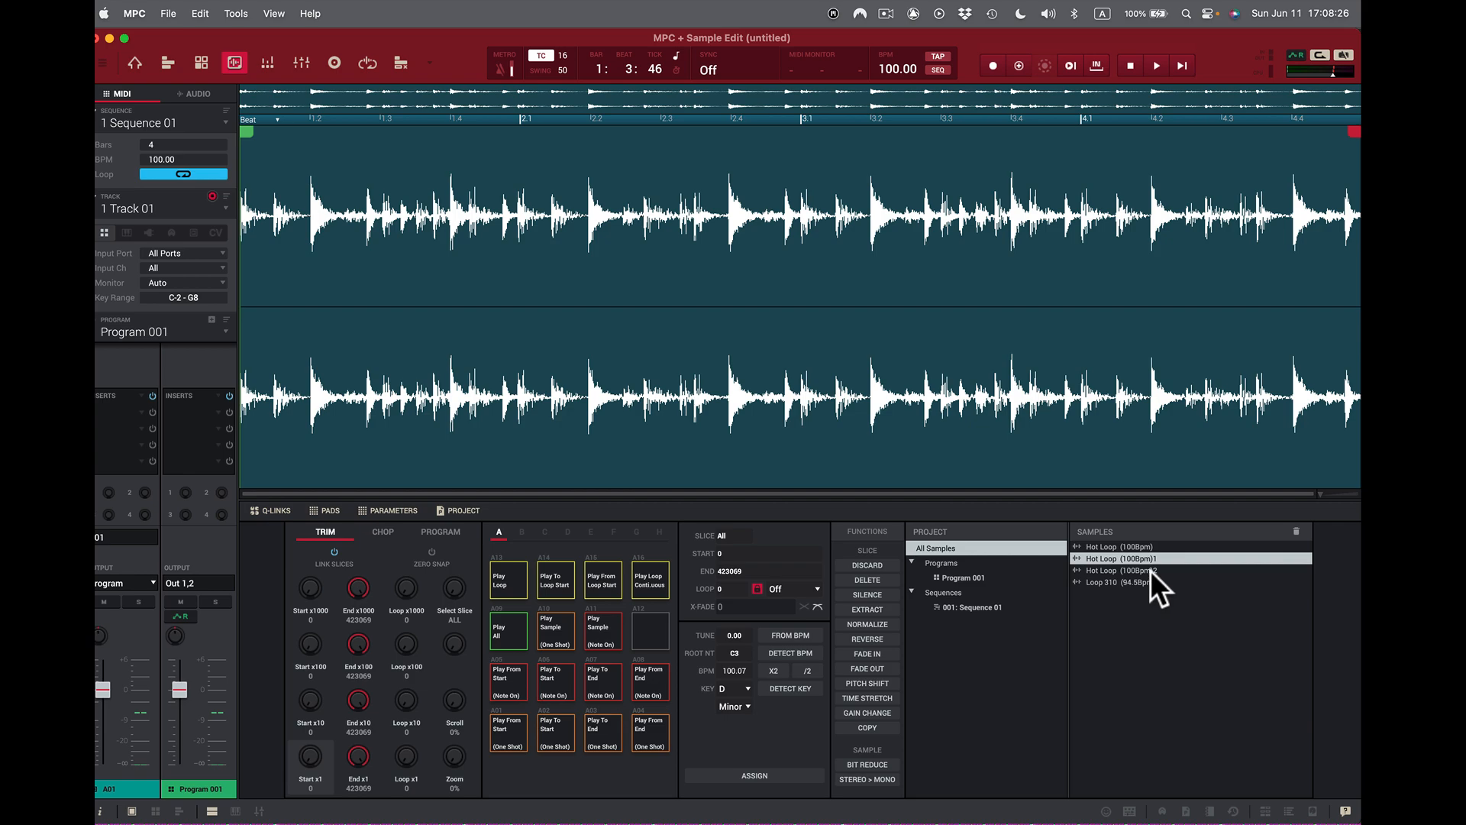
click(1150, 570)
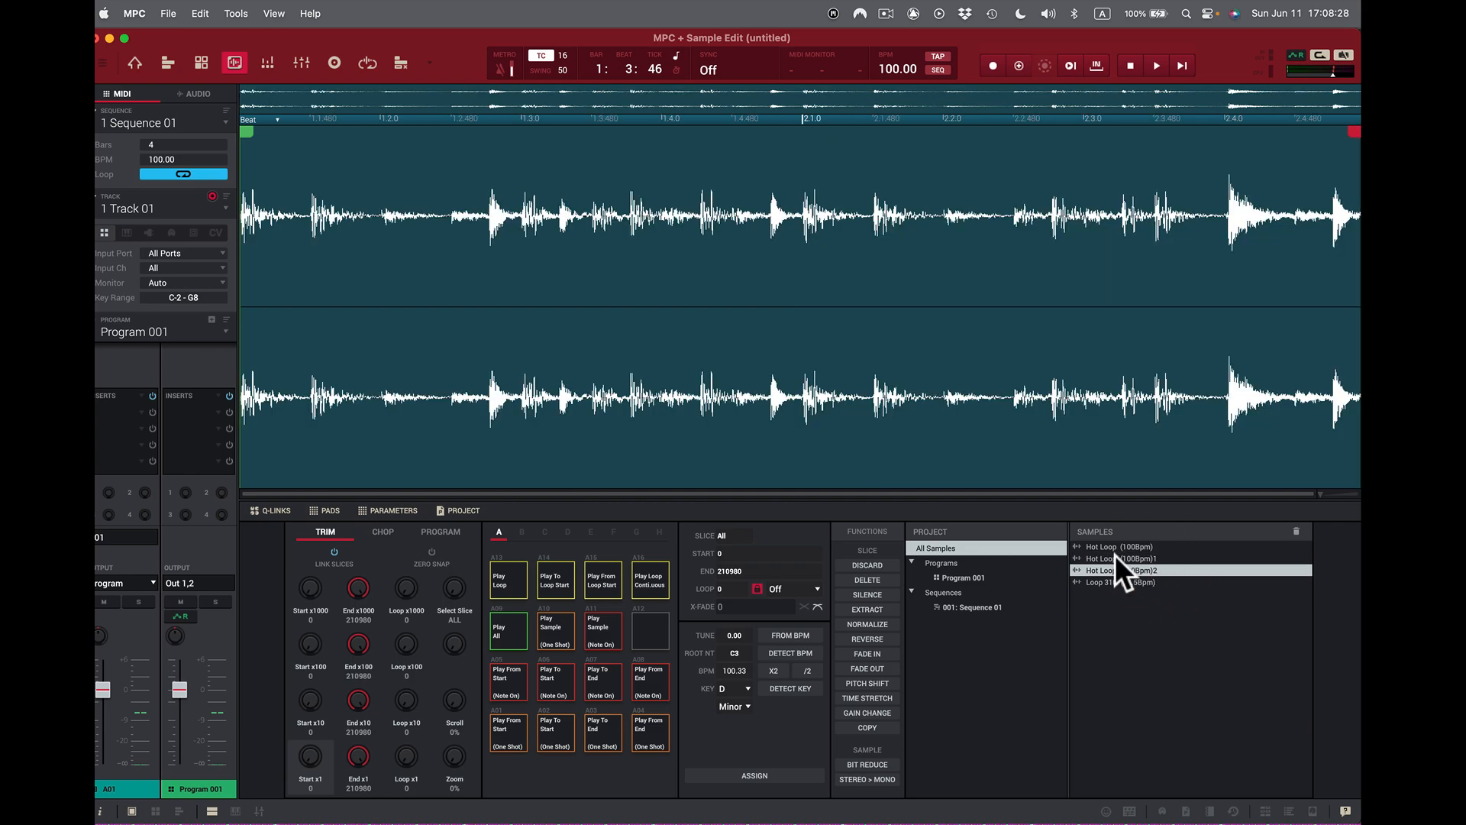
click(1119, 547)
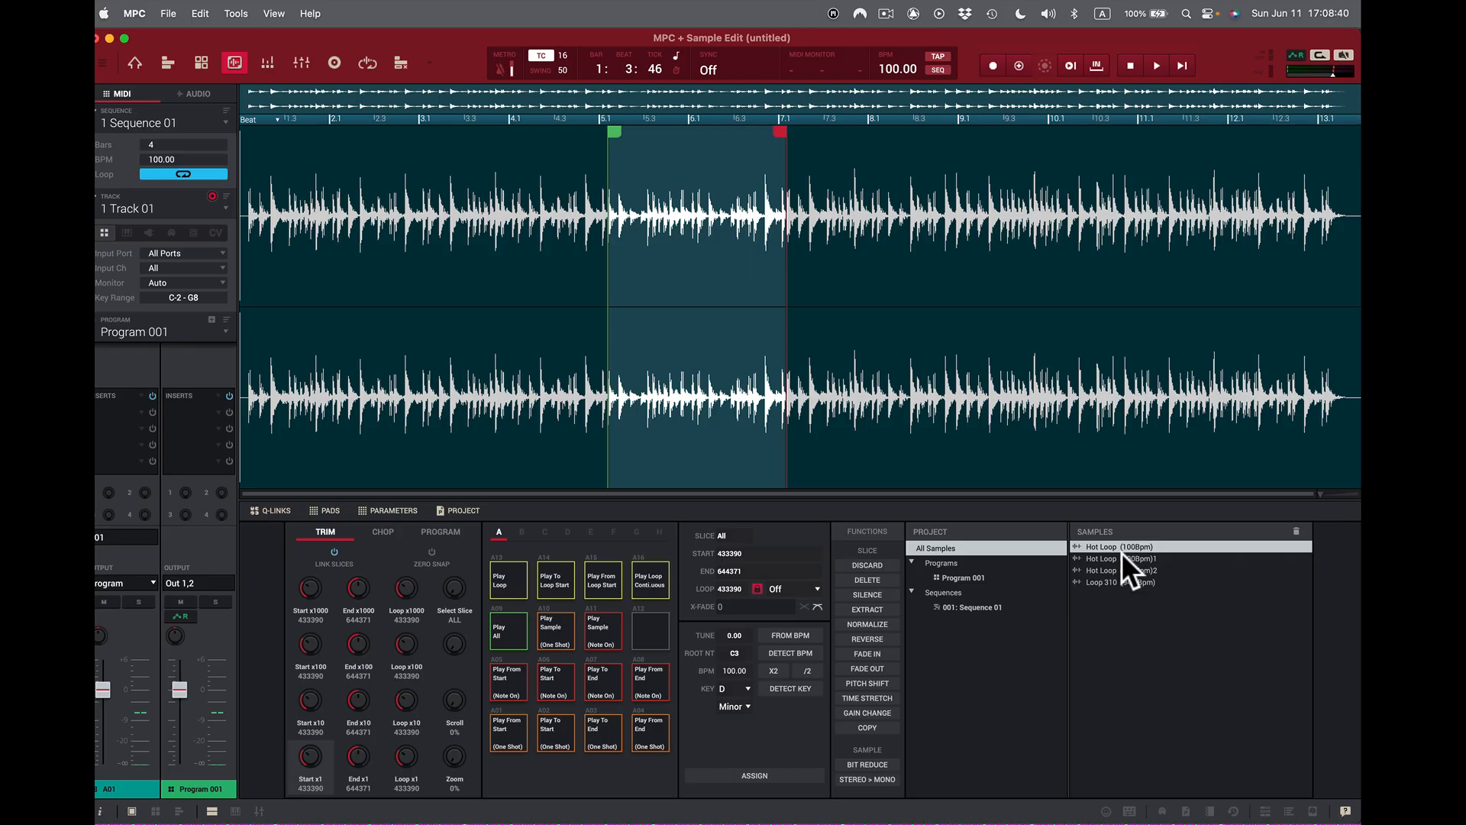
- Open the extracted sample Hot Loop (100Bpm)2 and audition it as a continuous loop
key(shift+super)
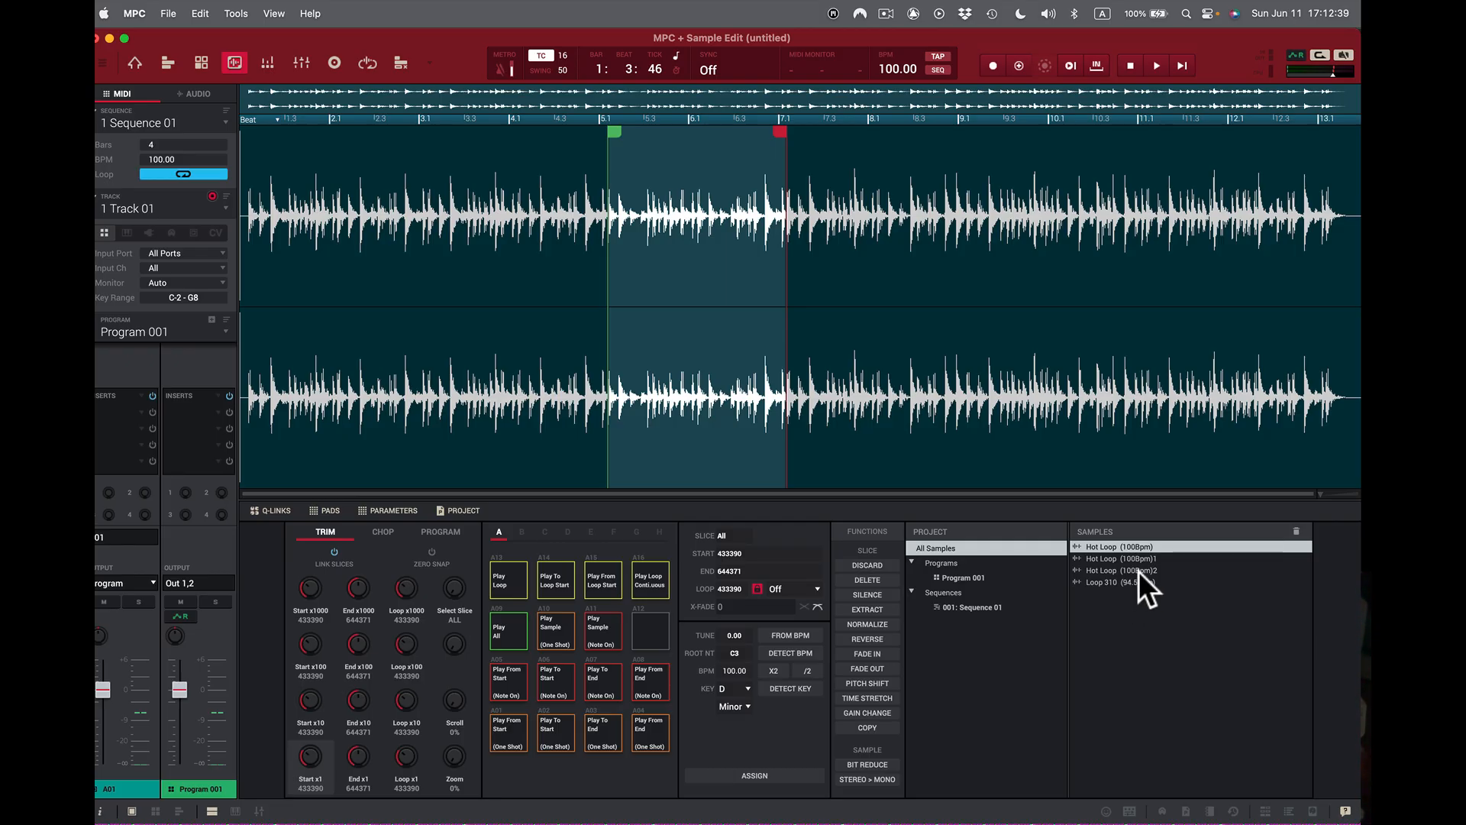
click(1139, 572)
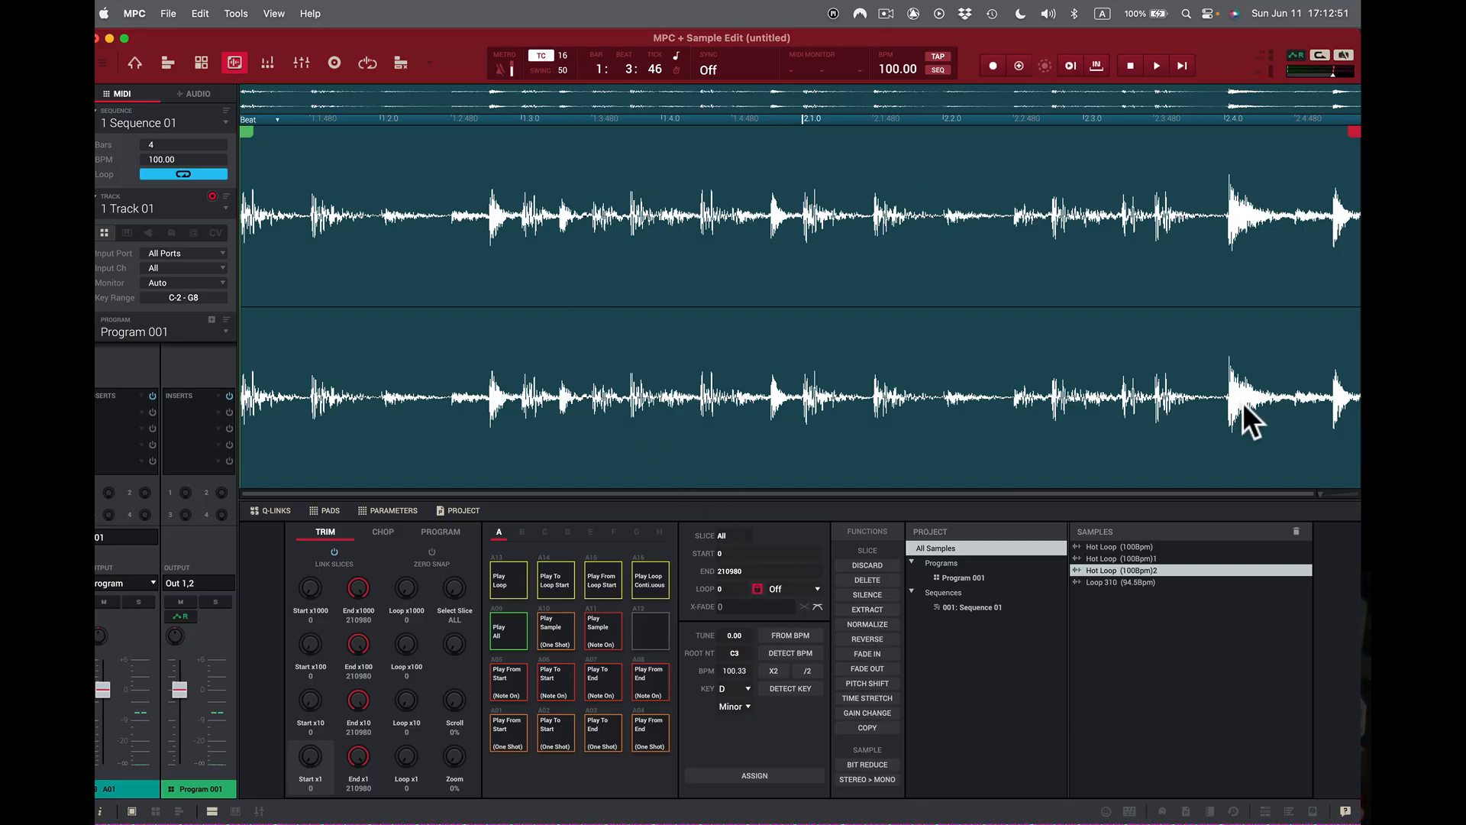
click(648, 578)
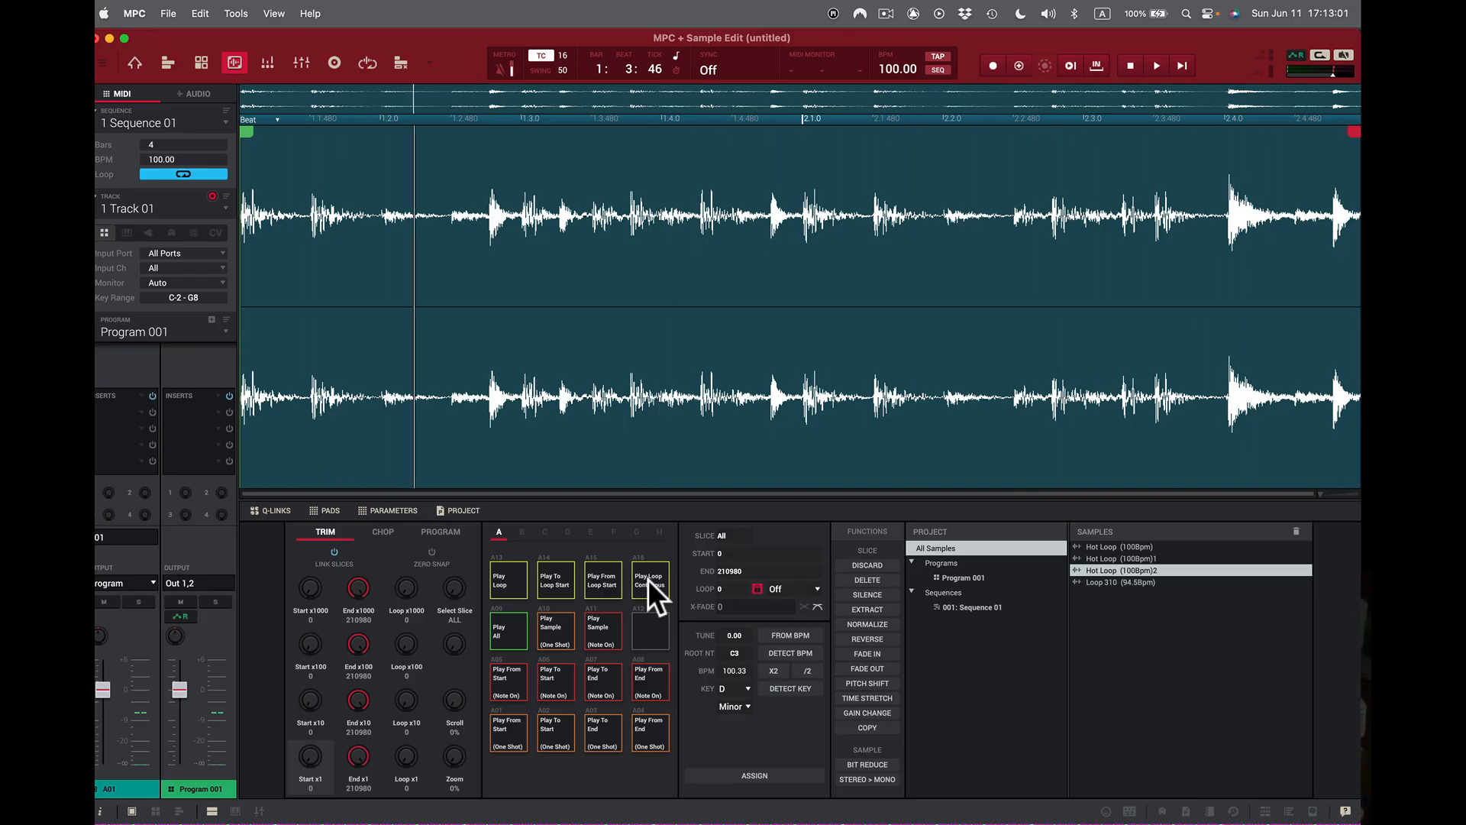
click(647, 579)
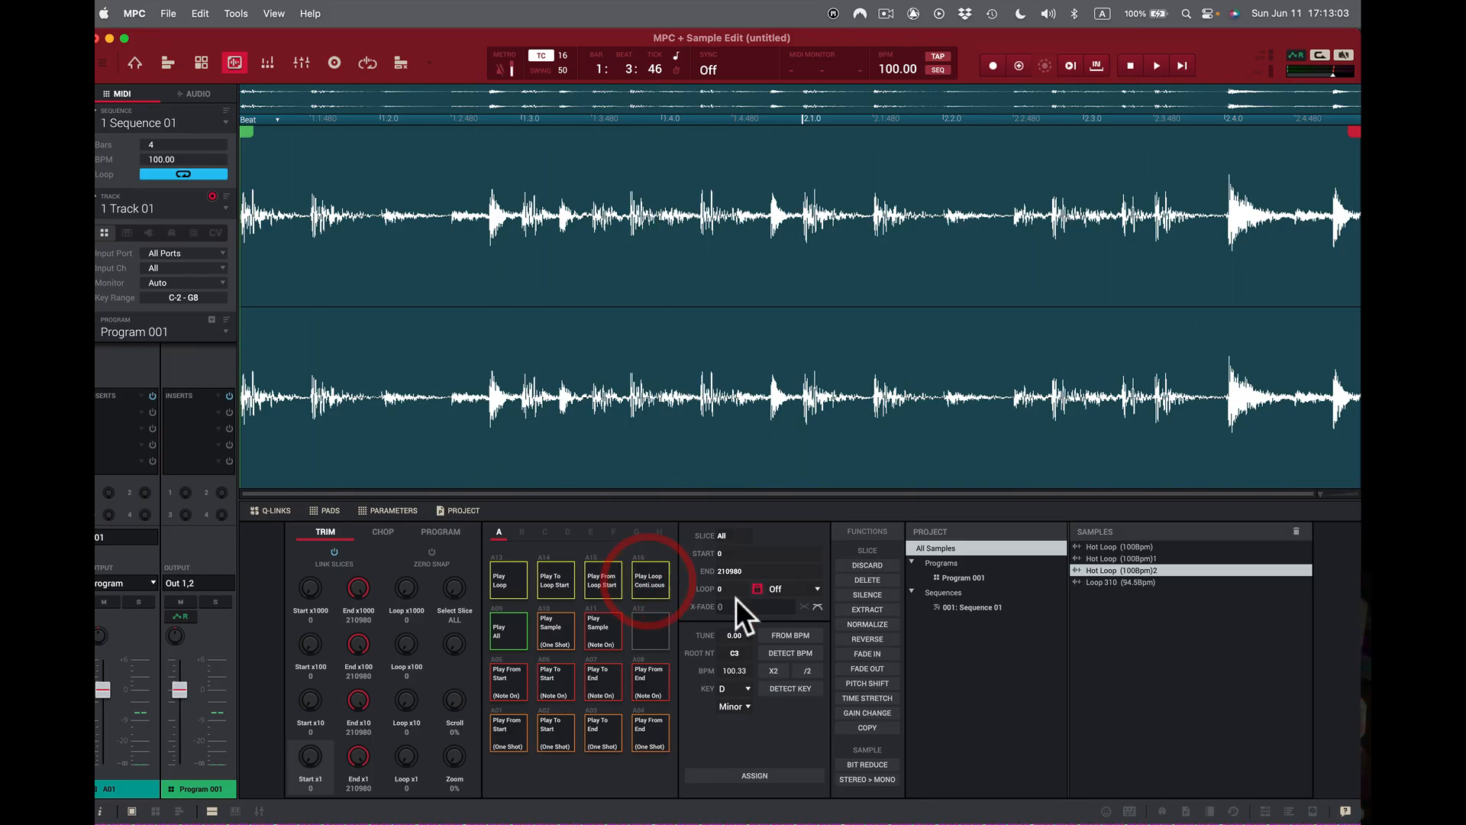
- Normalize Hot Loop (100Bpm)2, audition the result as a continuous loop, and undo the normalization
click(878, 625)
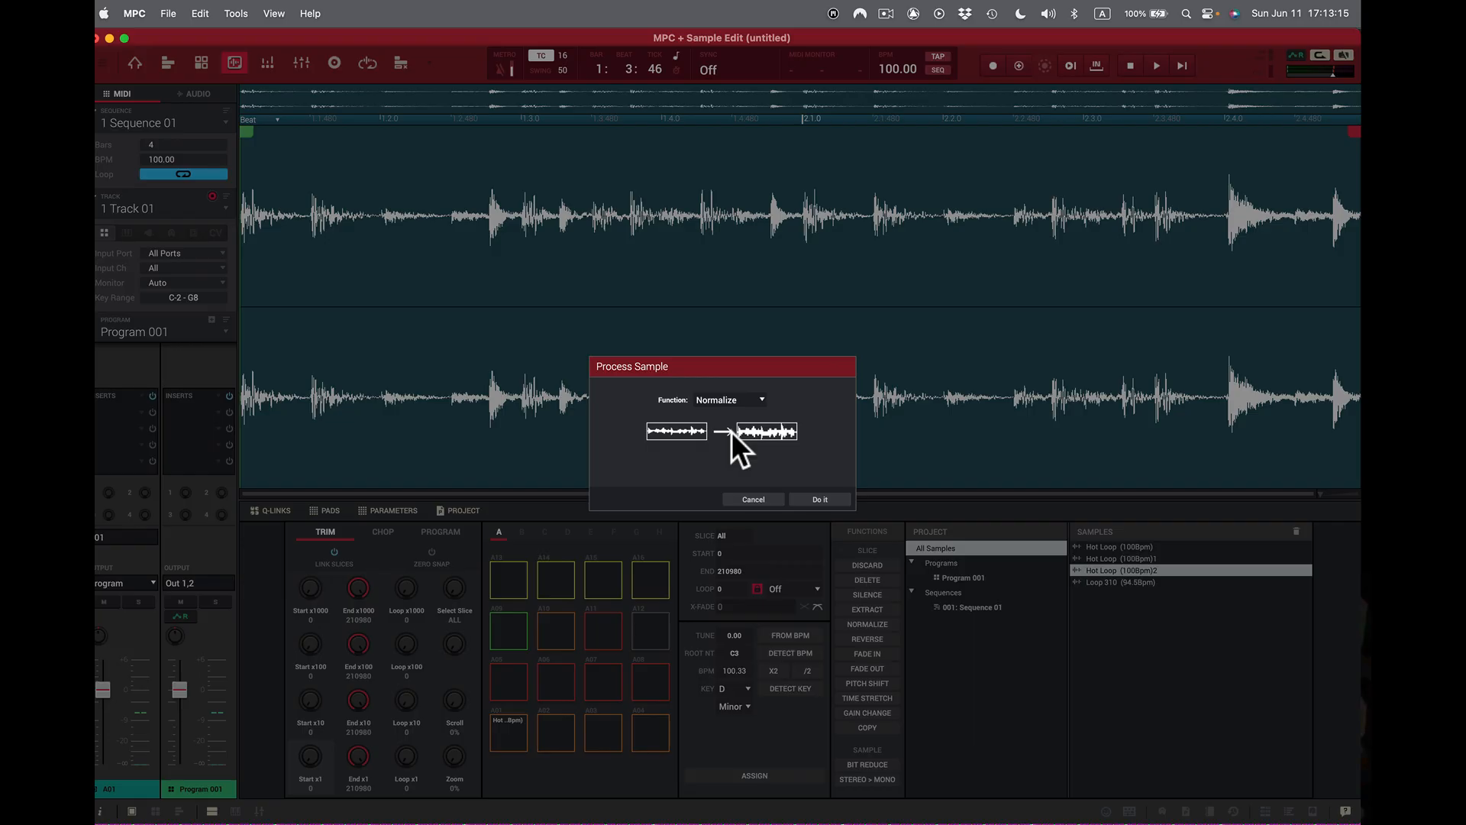
click(816, 499)
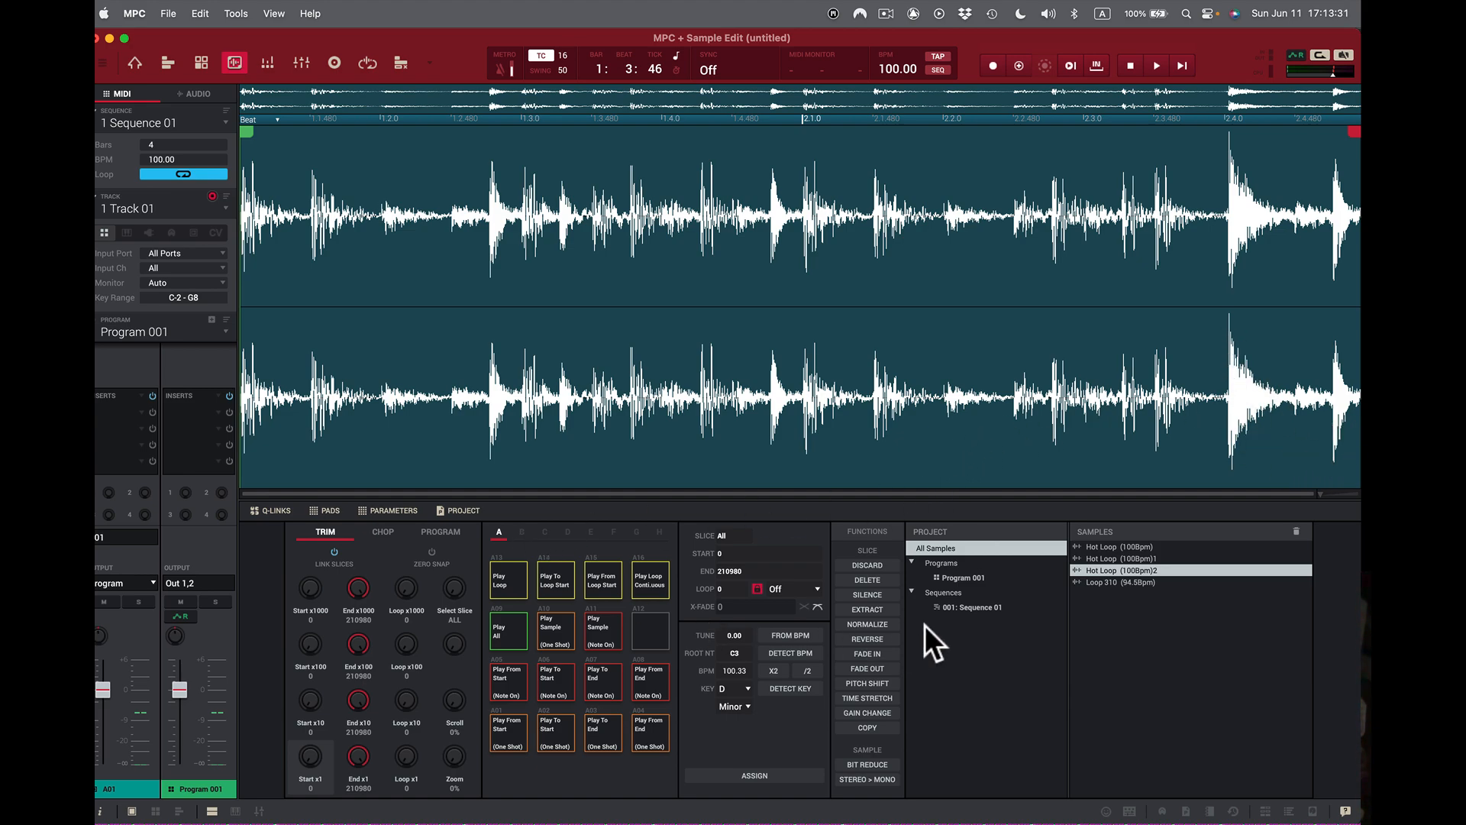
click(643, 572)
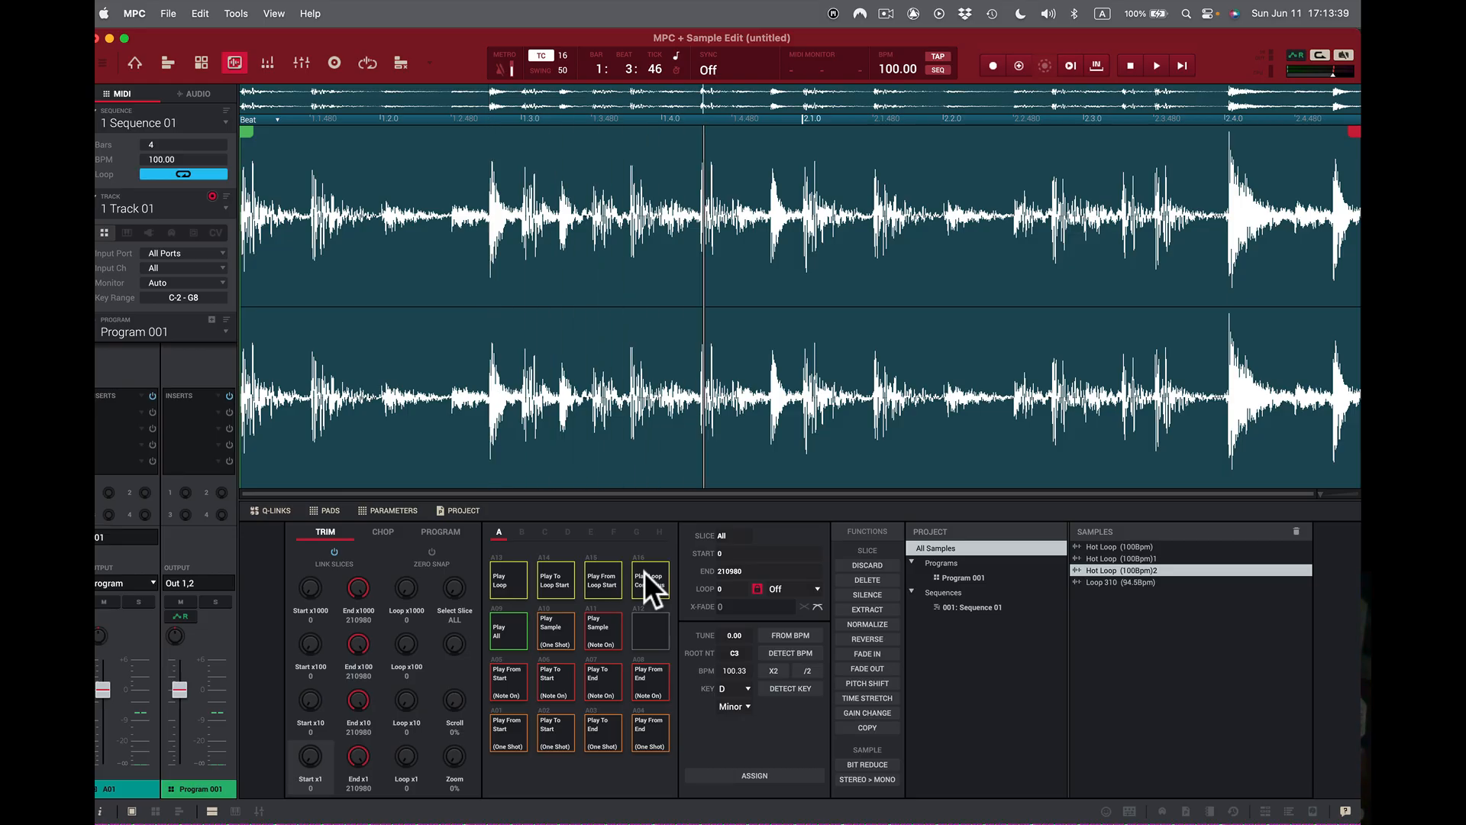
click(643, 571)
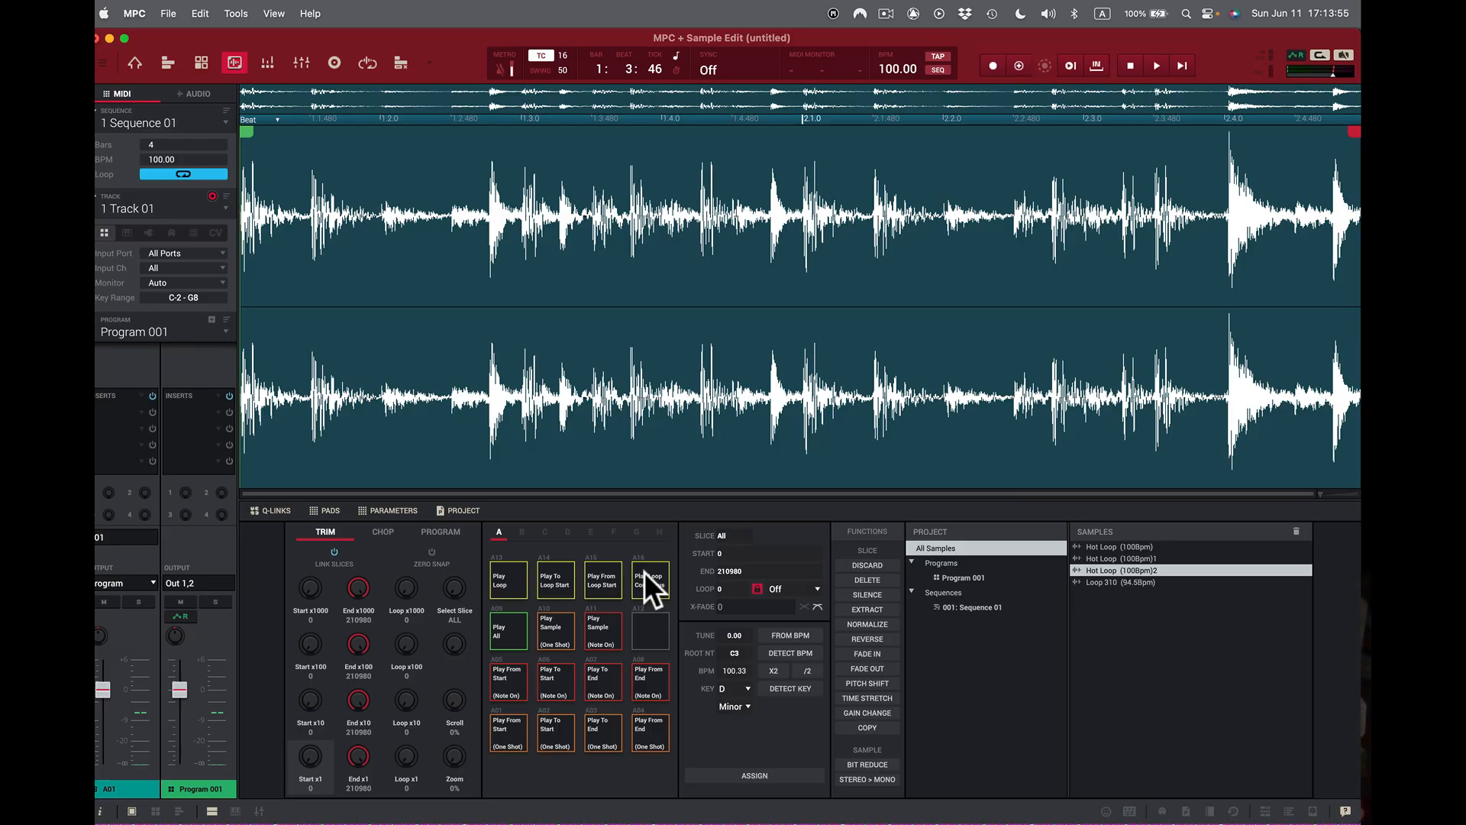
key(super+z)
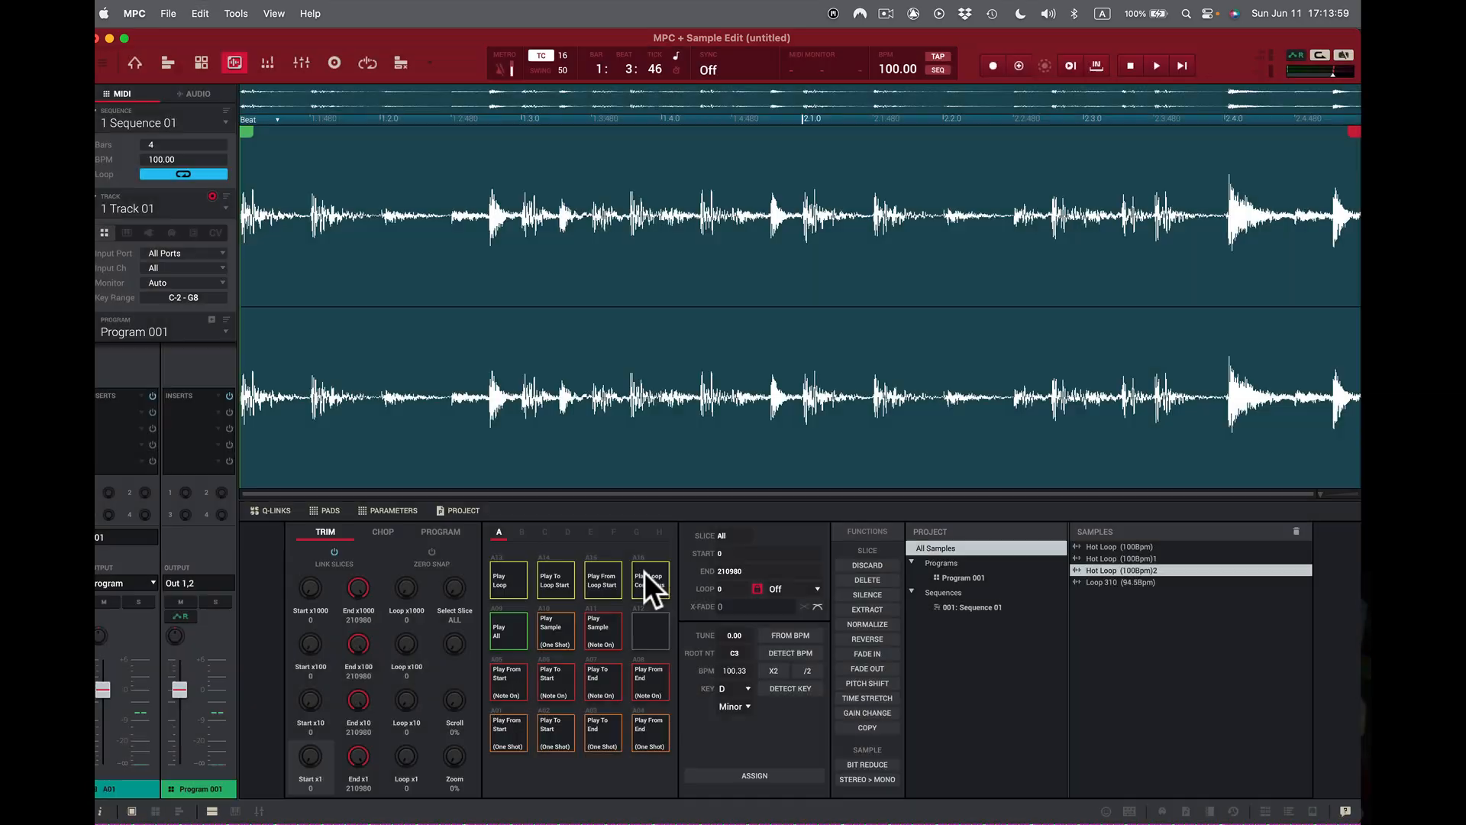
- Reverse Hot Loop (100Bpm)2, audition the reversed audio as a continuous loop, and undo the reversal
click(871, 638)
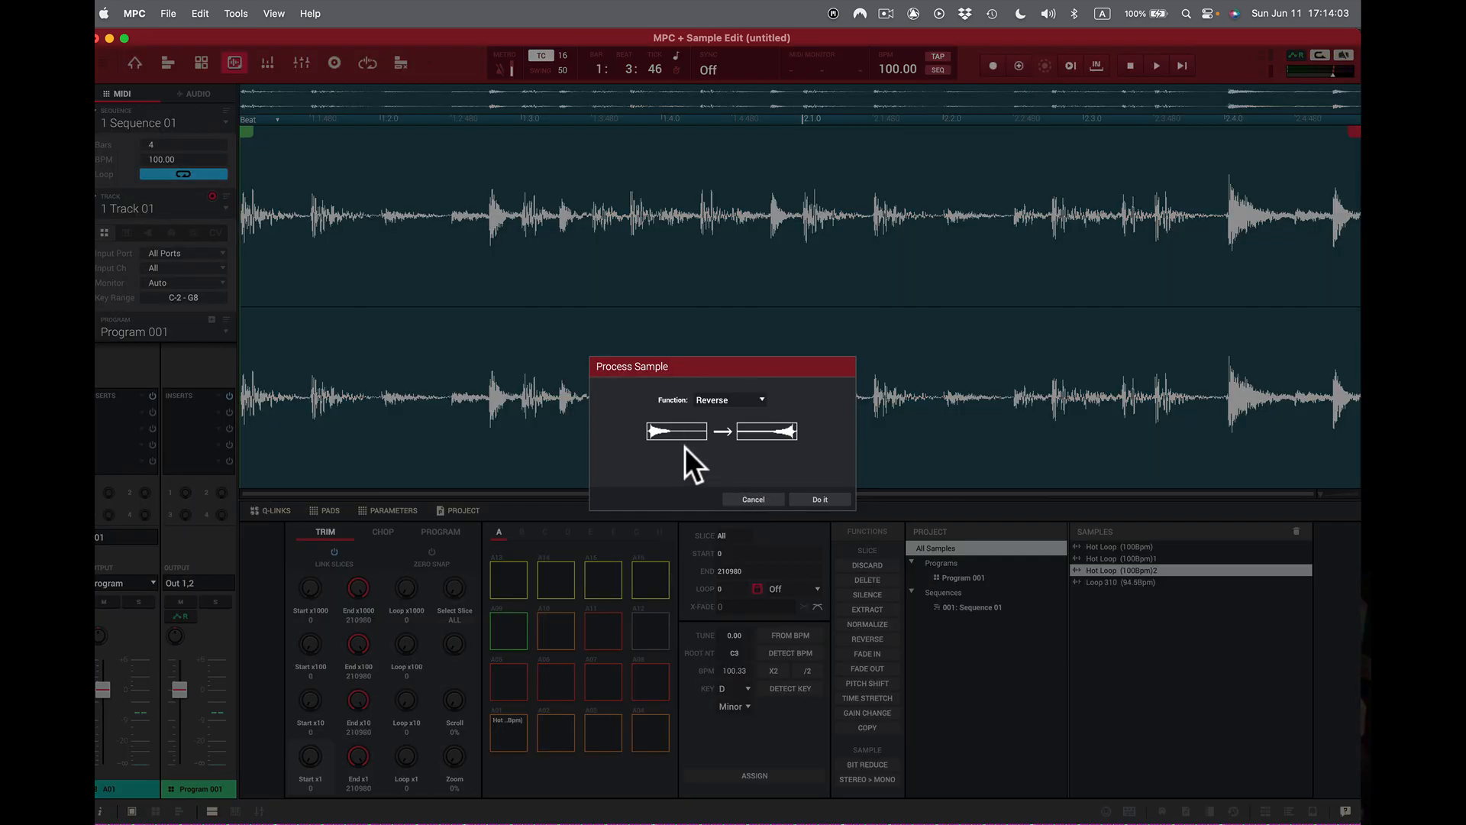
click(822, 499)
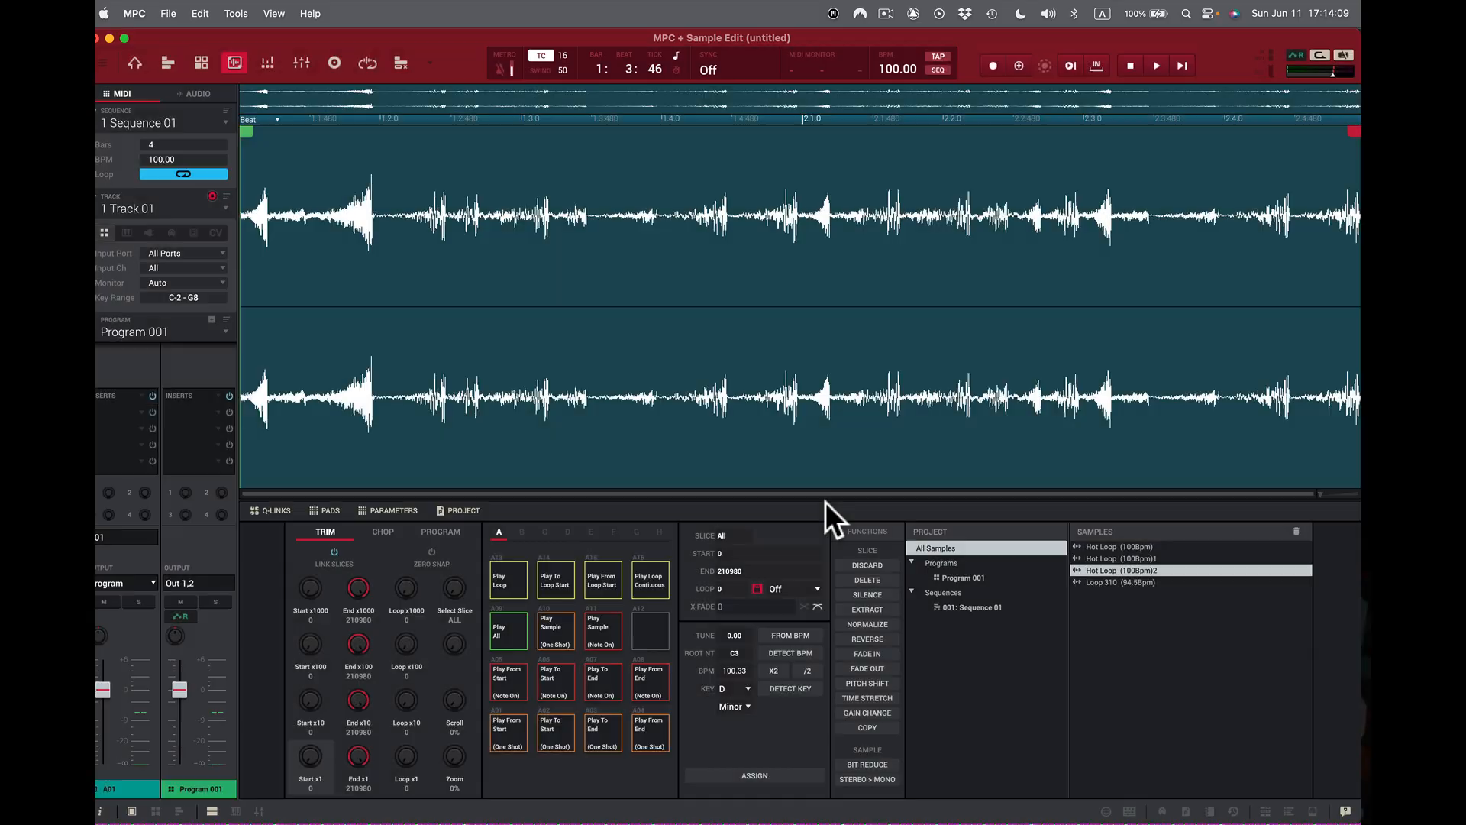
click(654, 579)
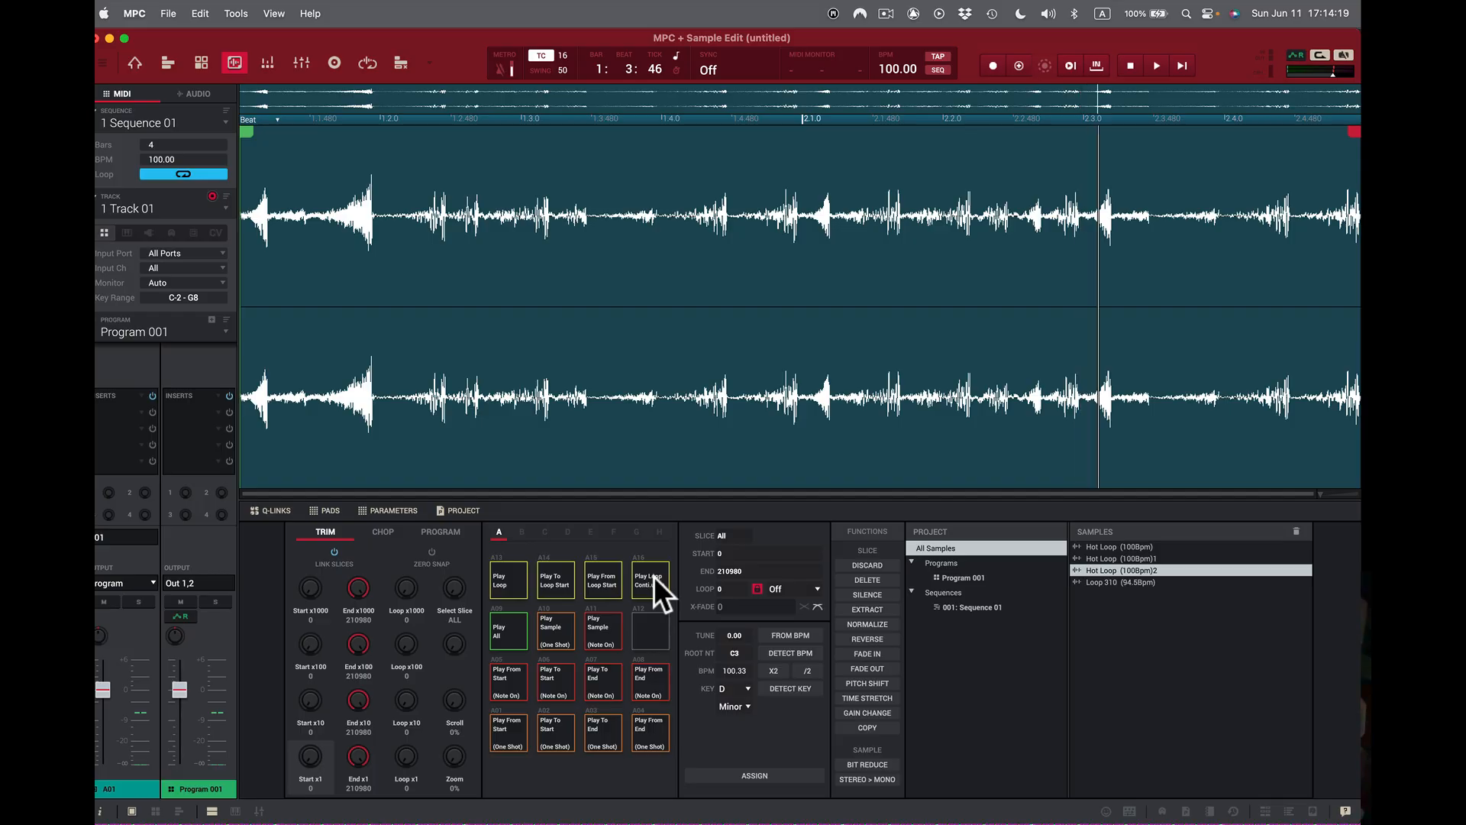
key(super+z)
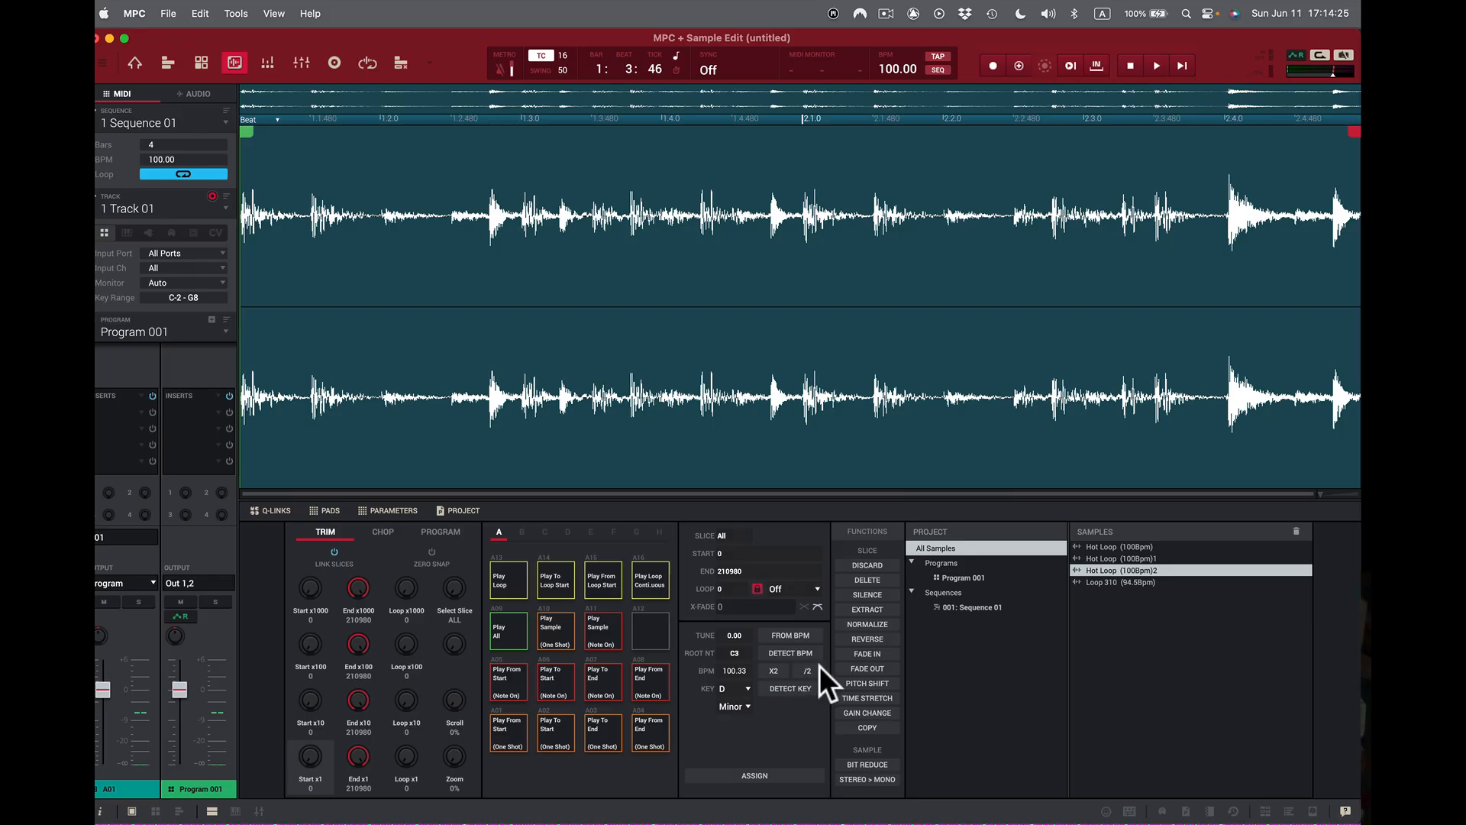
- Apply a Linear fade-in to Hot Loop (100Bpm)2, audition it as a continuous loop, and undo the fade
click(867, 654)
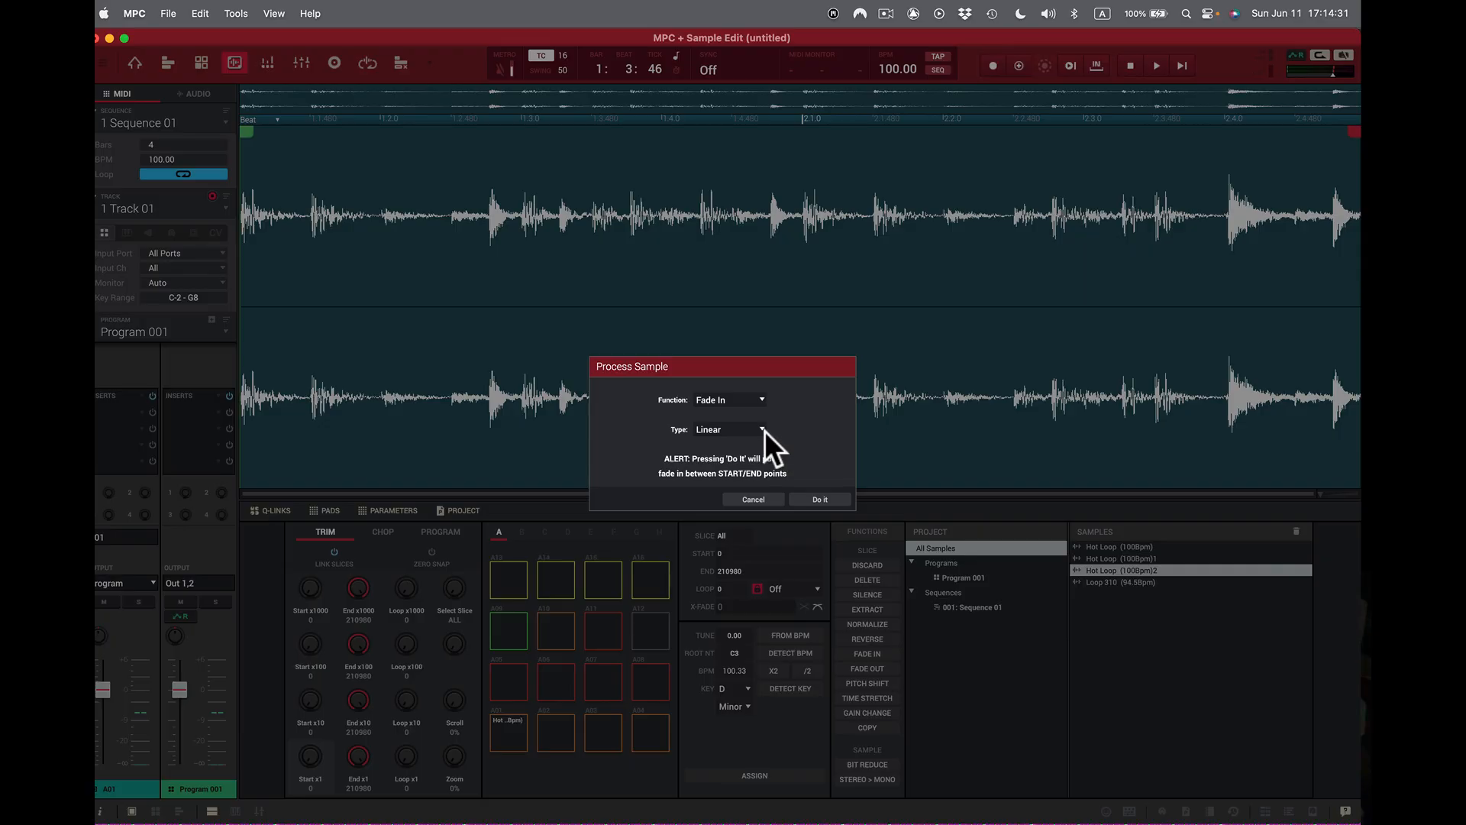
click(763, 429)
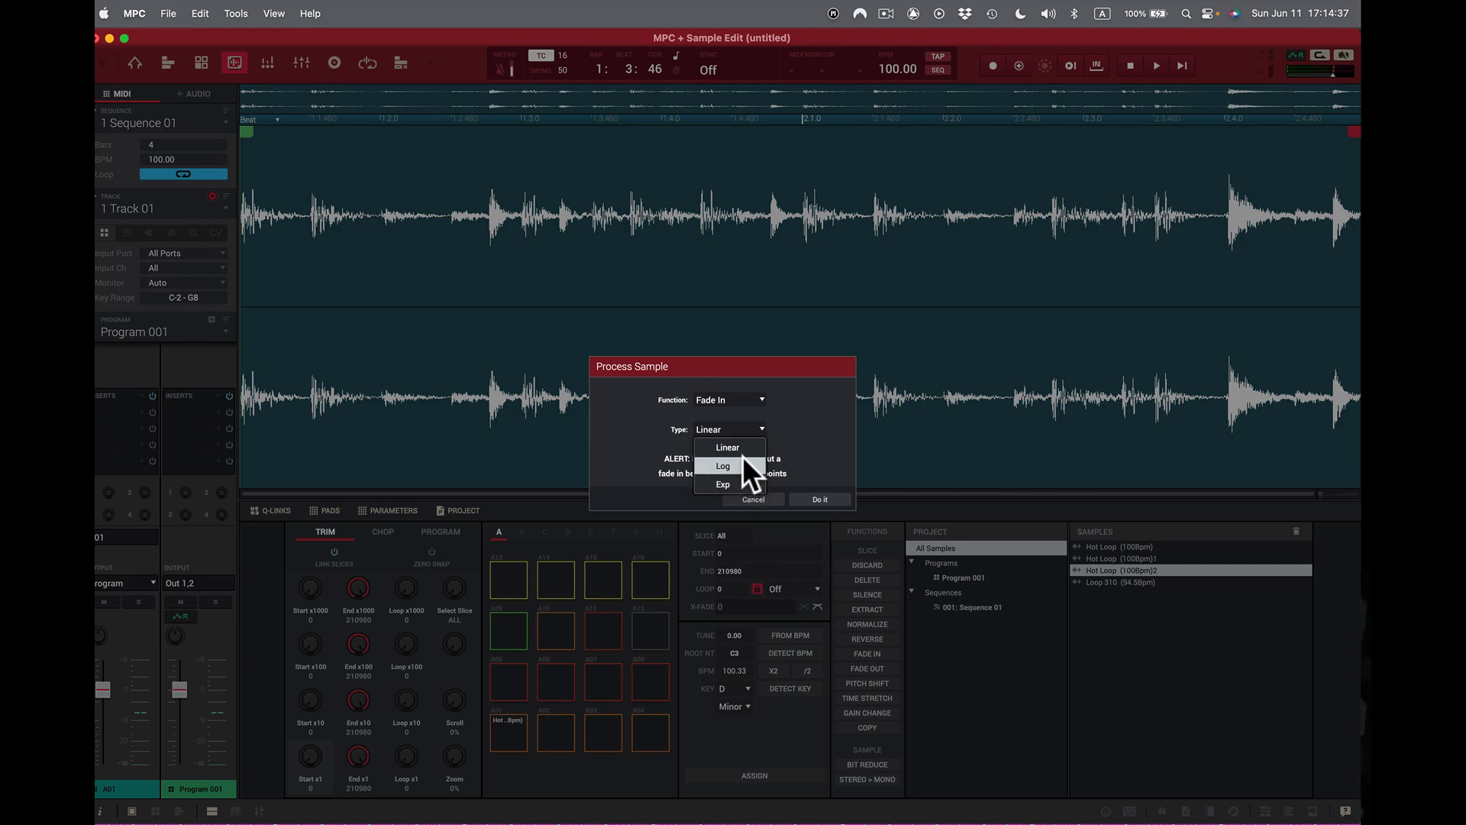
click(743, 446)
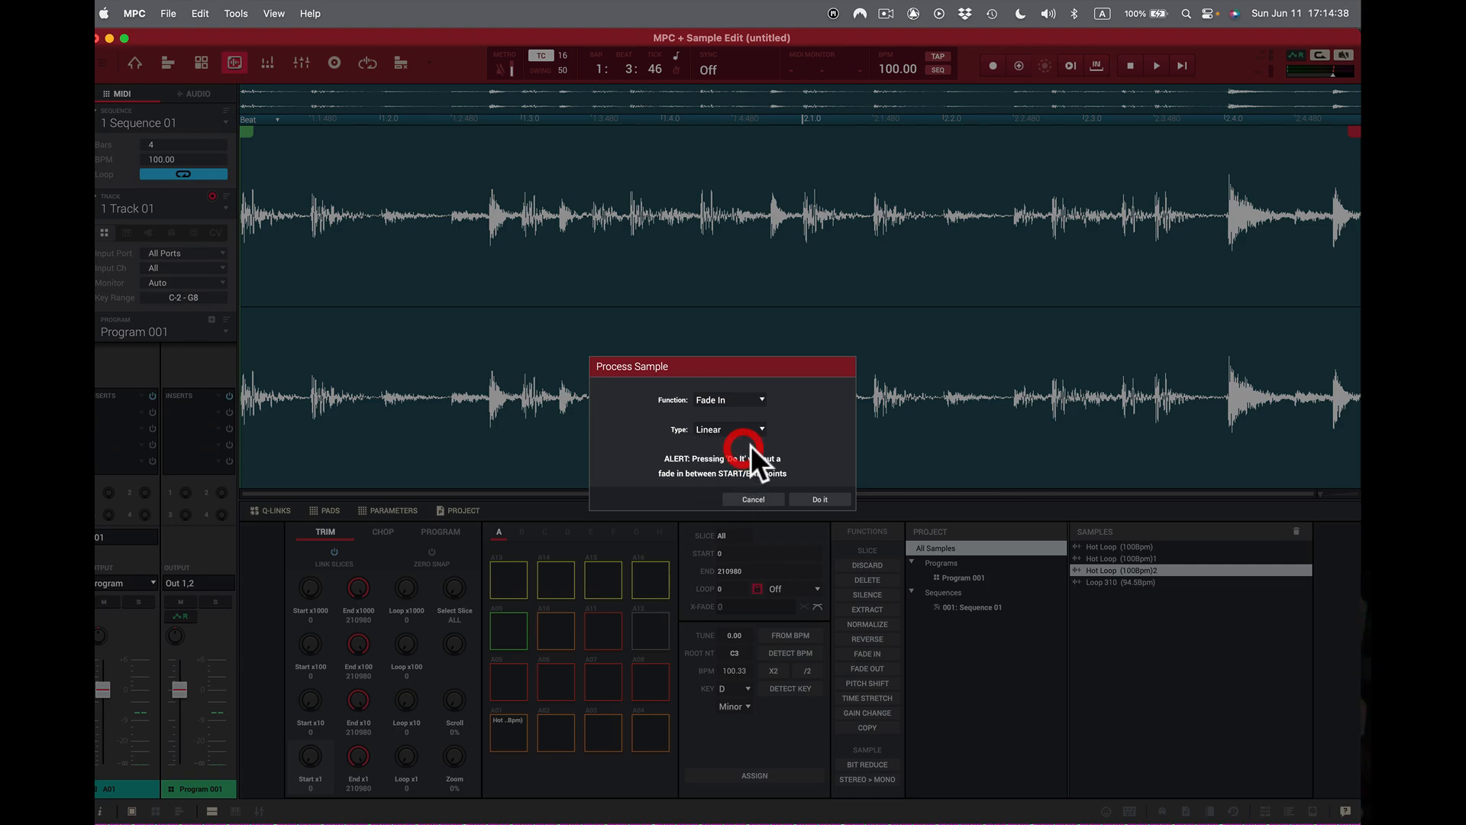
click(818, 497)
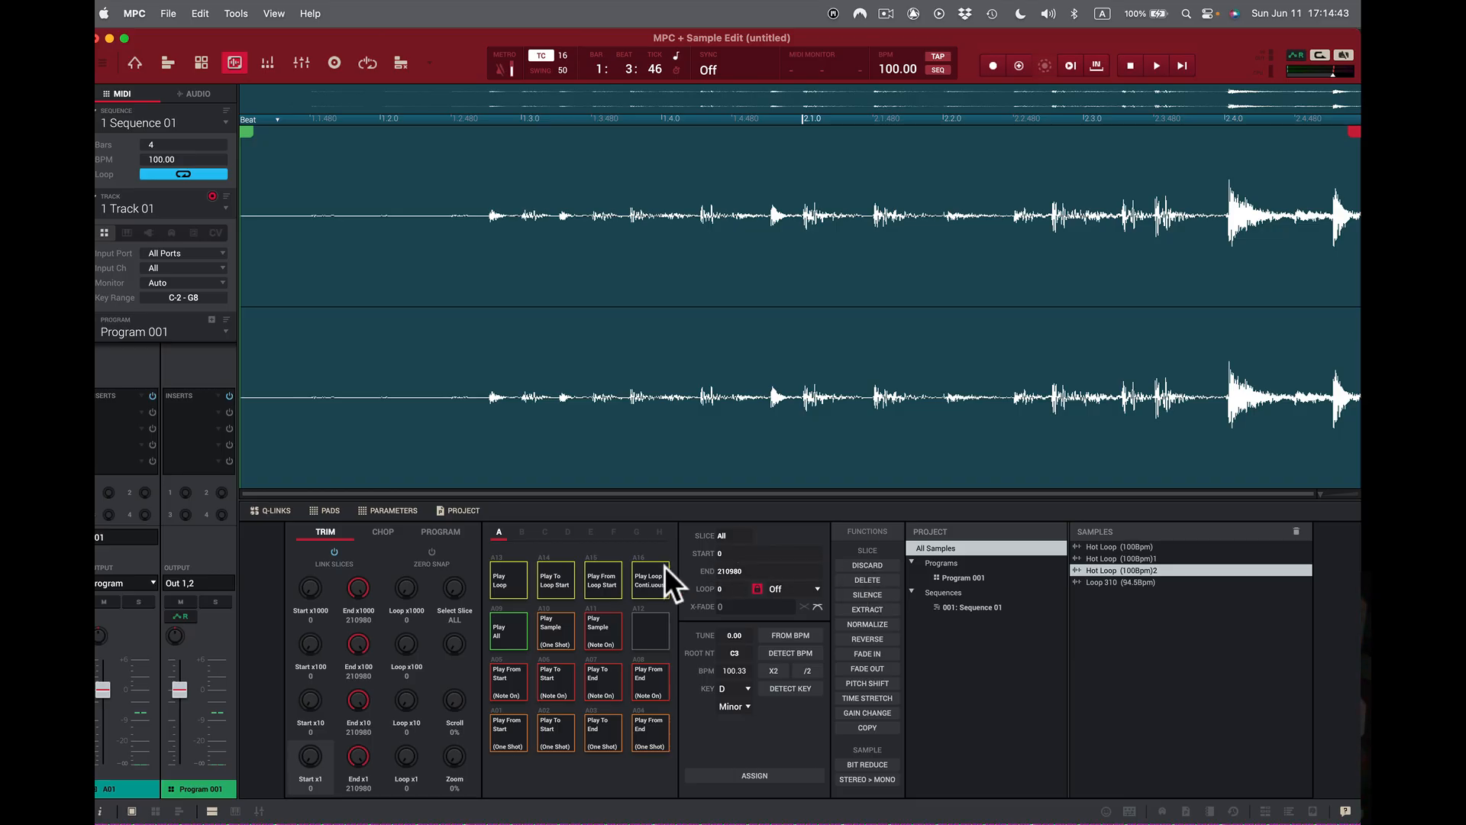
click(645, 582)
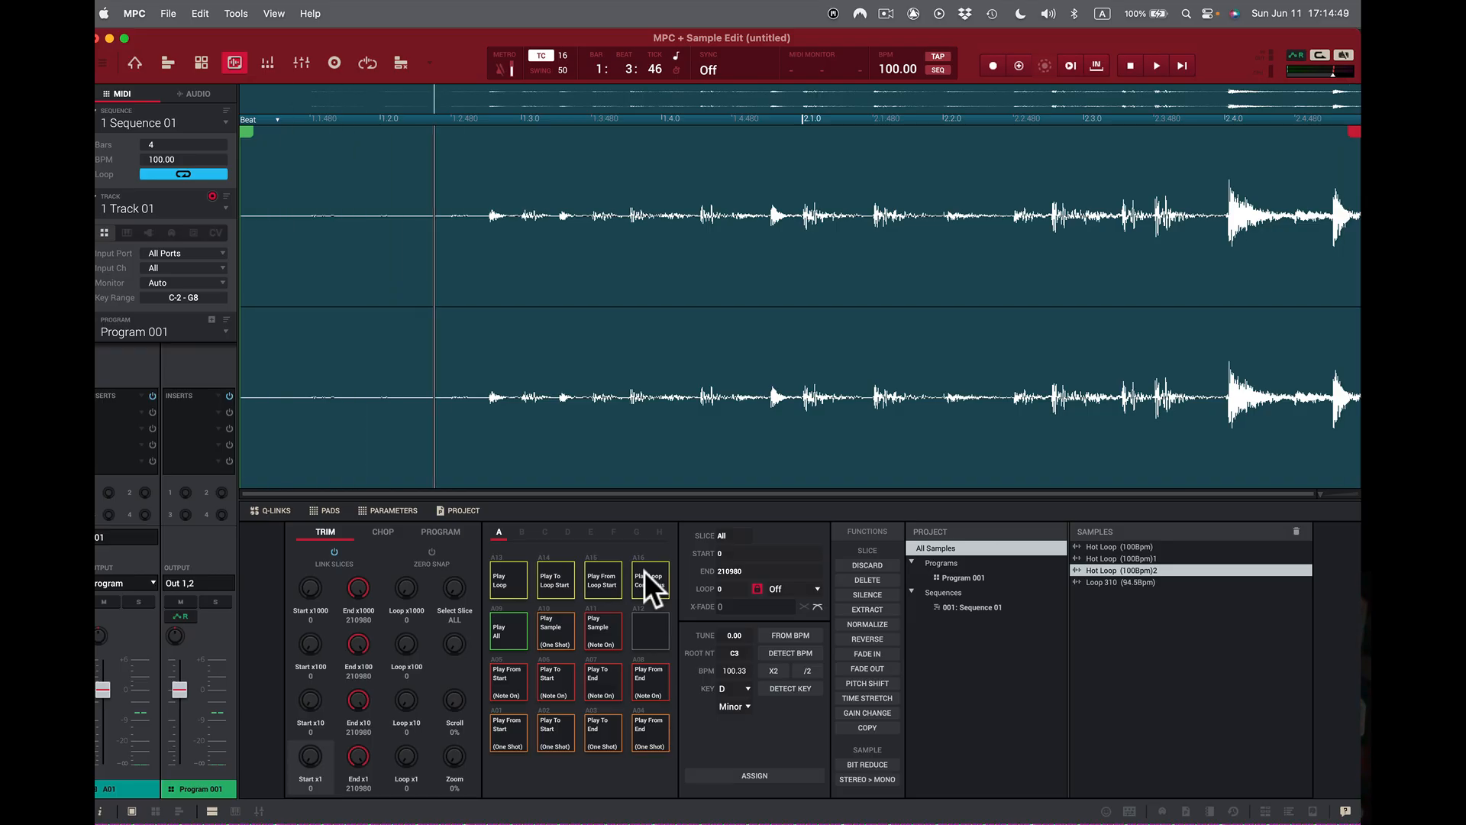
click(646, 574)
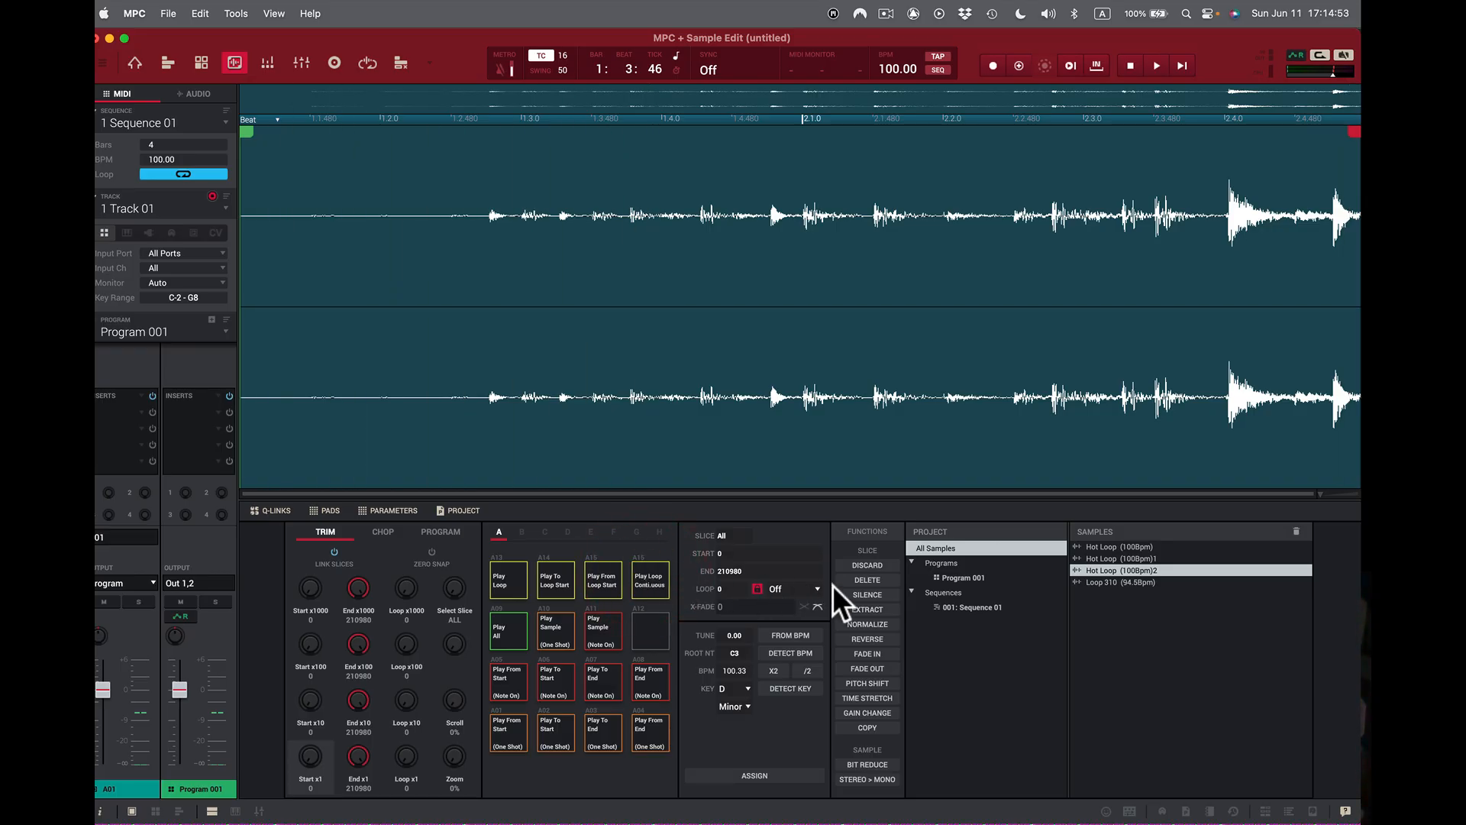
key(super+z)
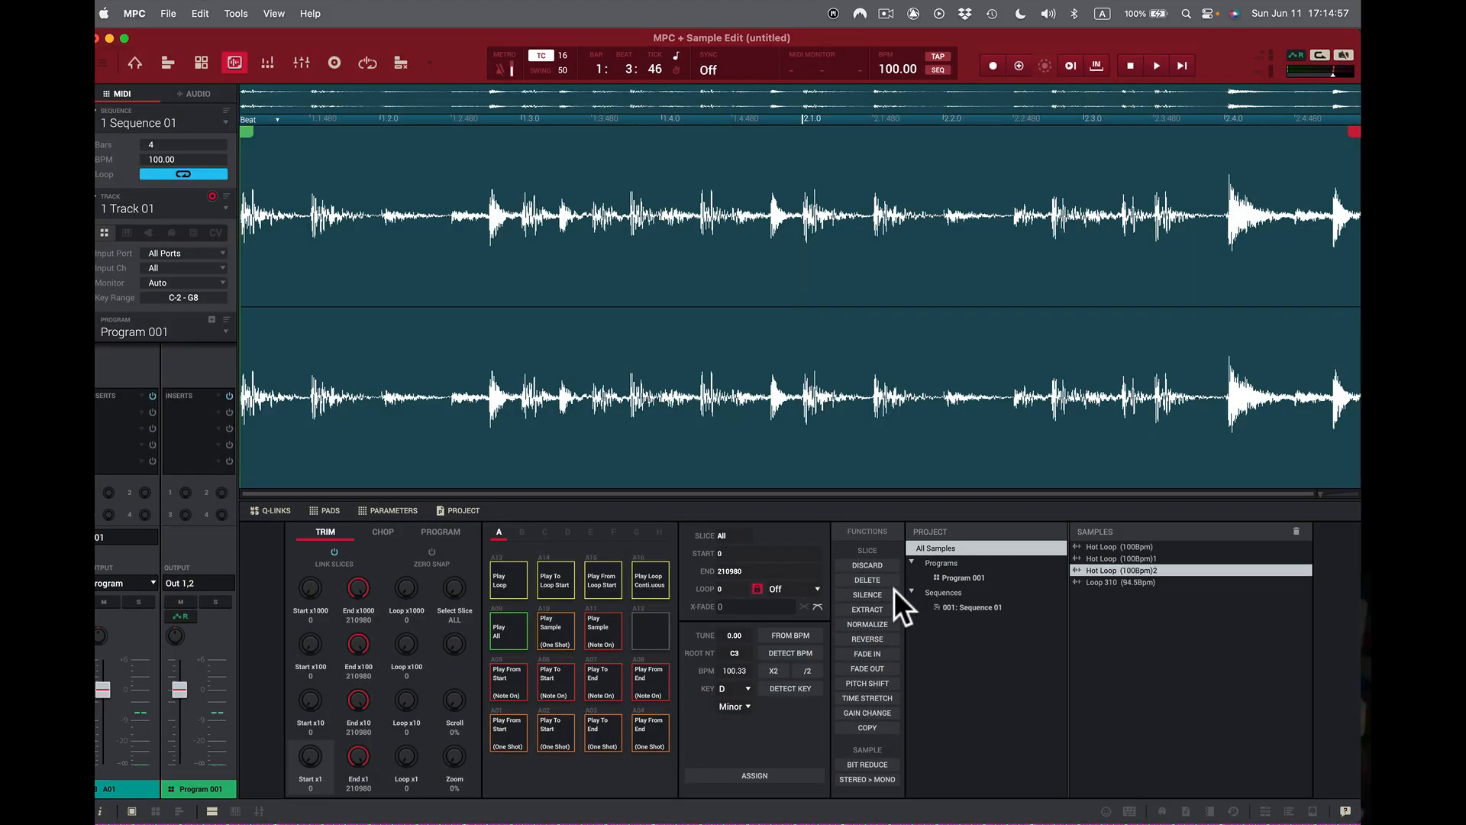
- Apply a Log fade-in to Hot Loop (100Bpm)2, audition it as a continuous loop, and undo the fade
click(873, 653)
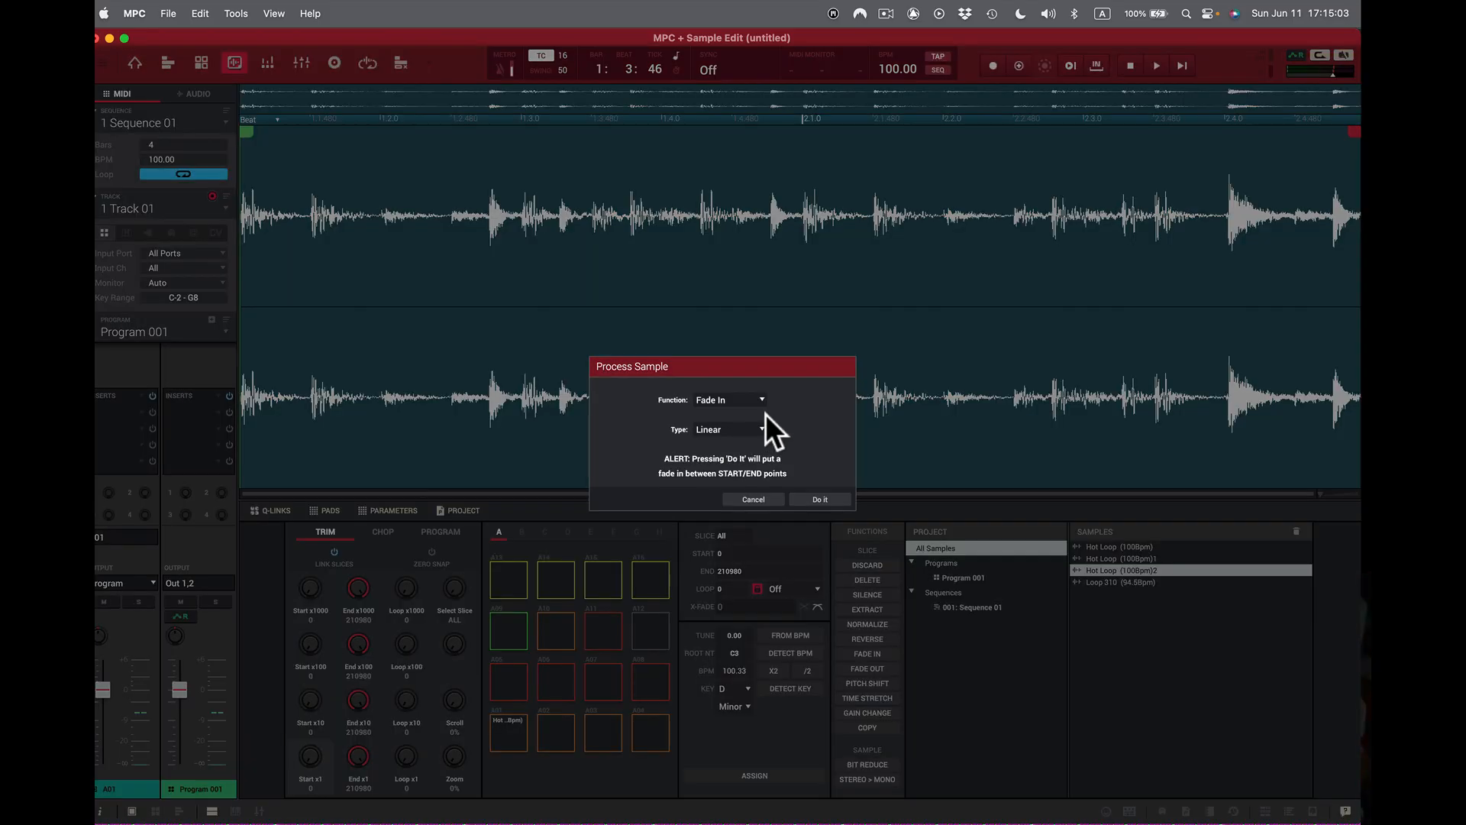
click(763, 426)
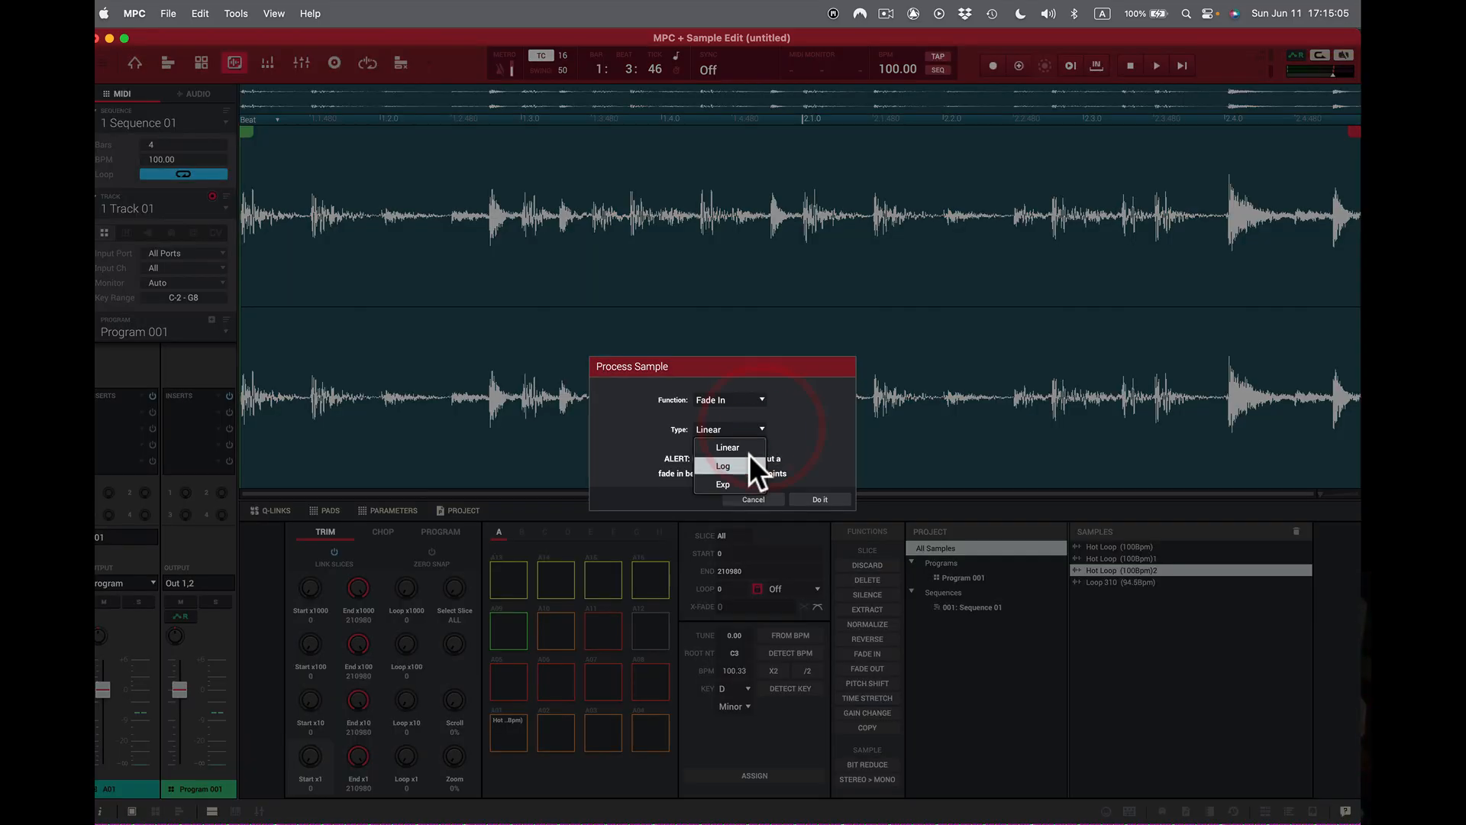
click(749, 455)
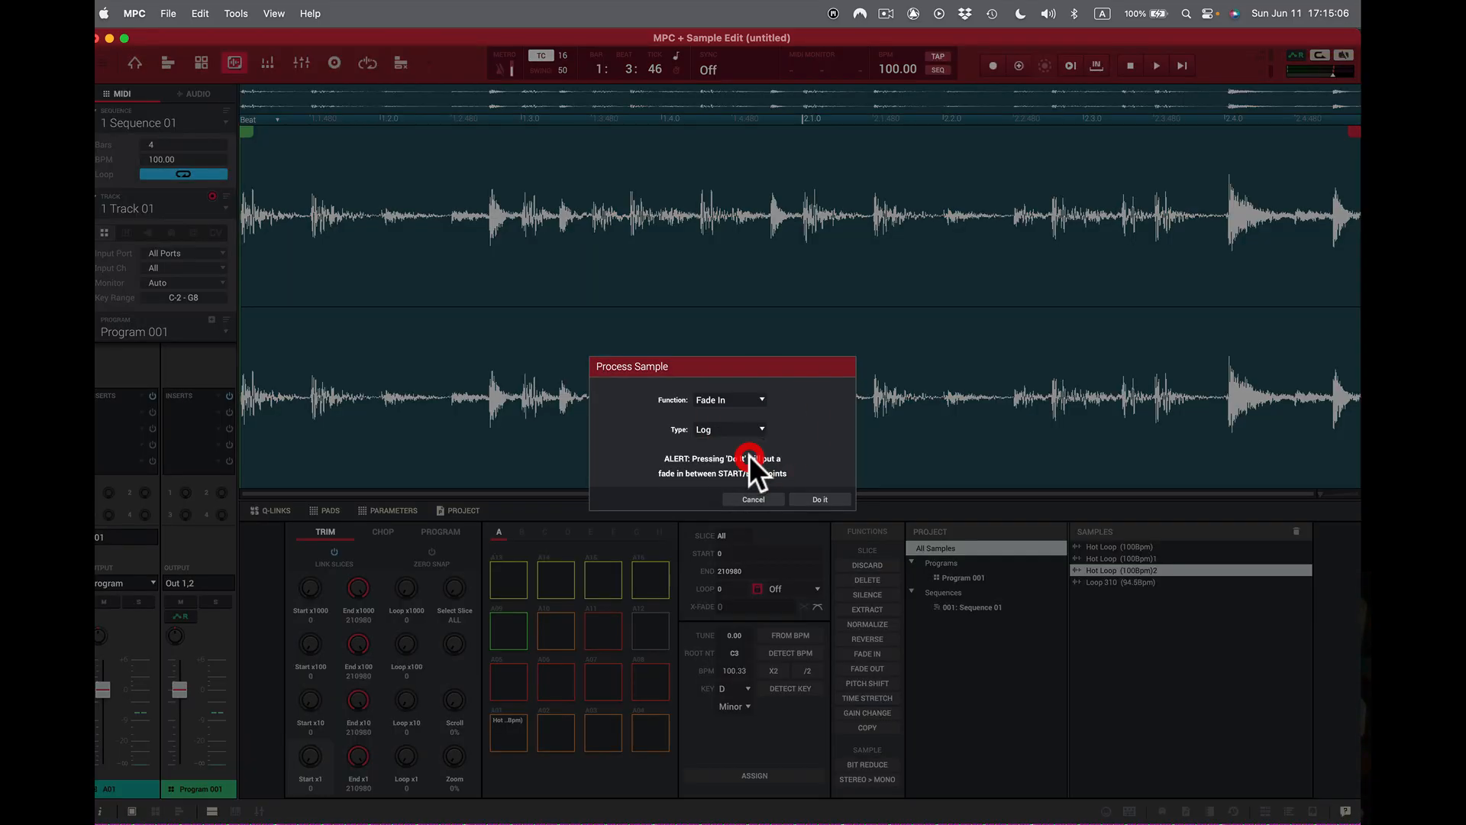
click(820, 499)
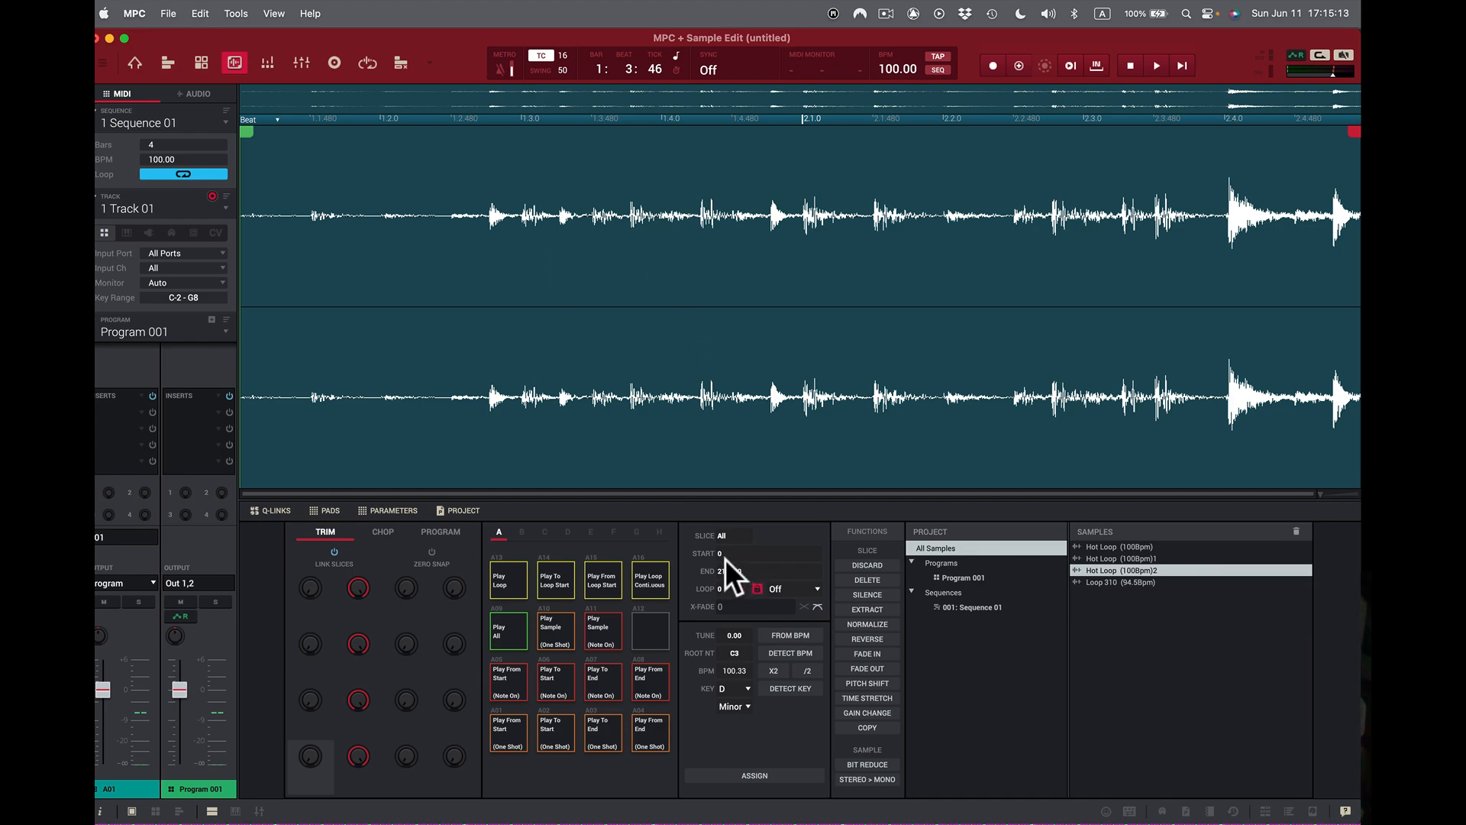
click(639, 567)
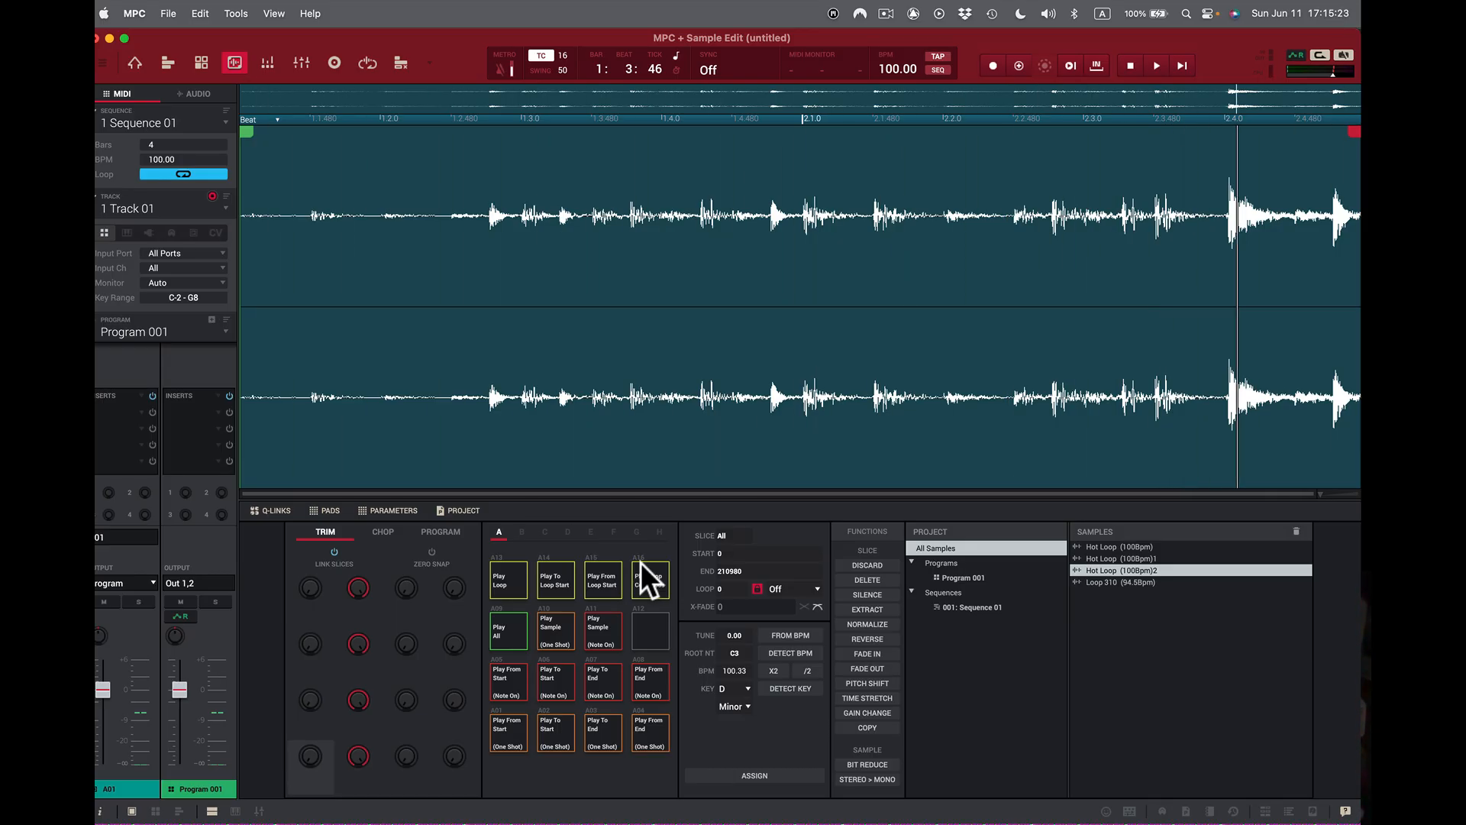
key(space)
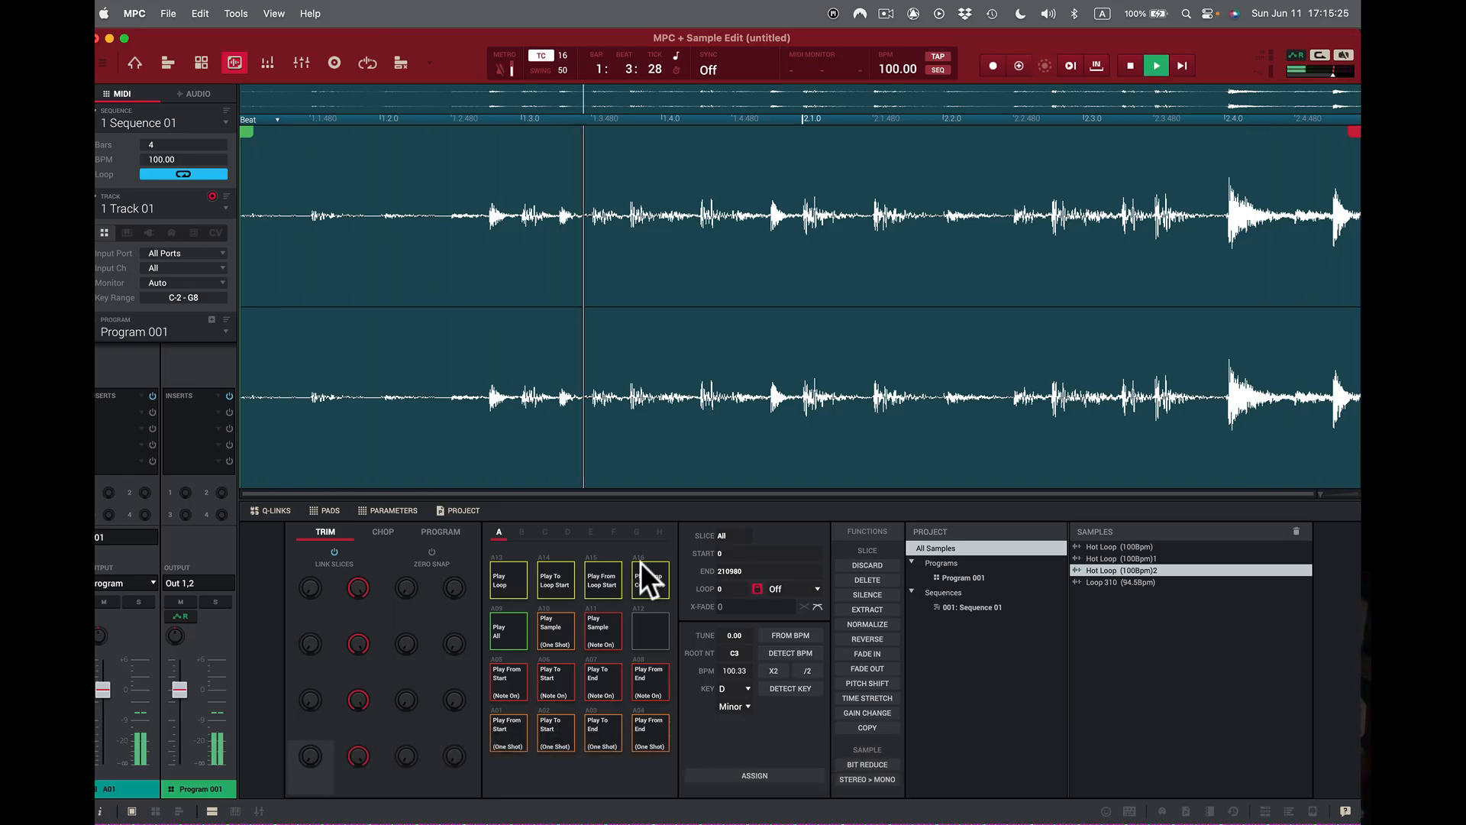
key(space)
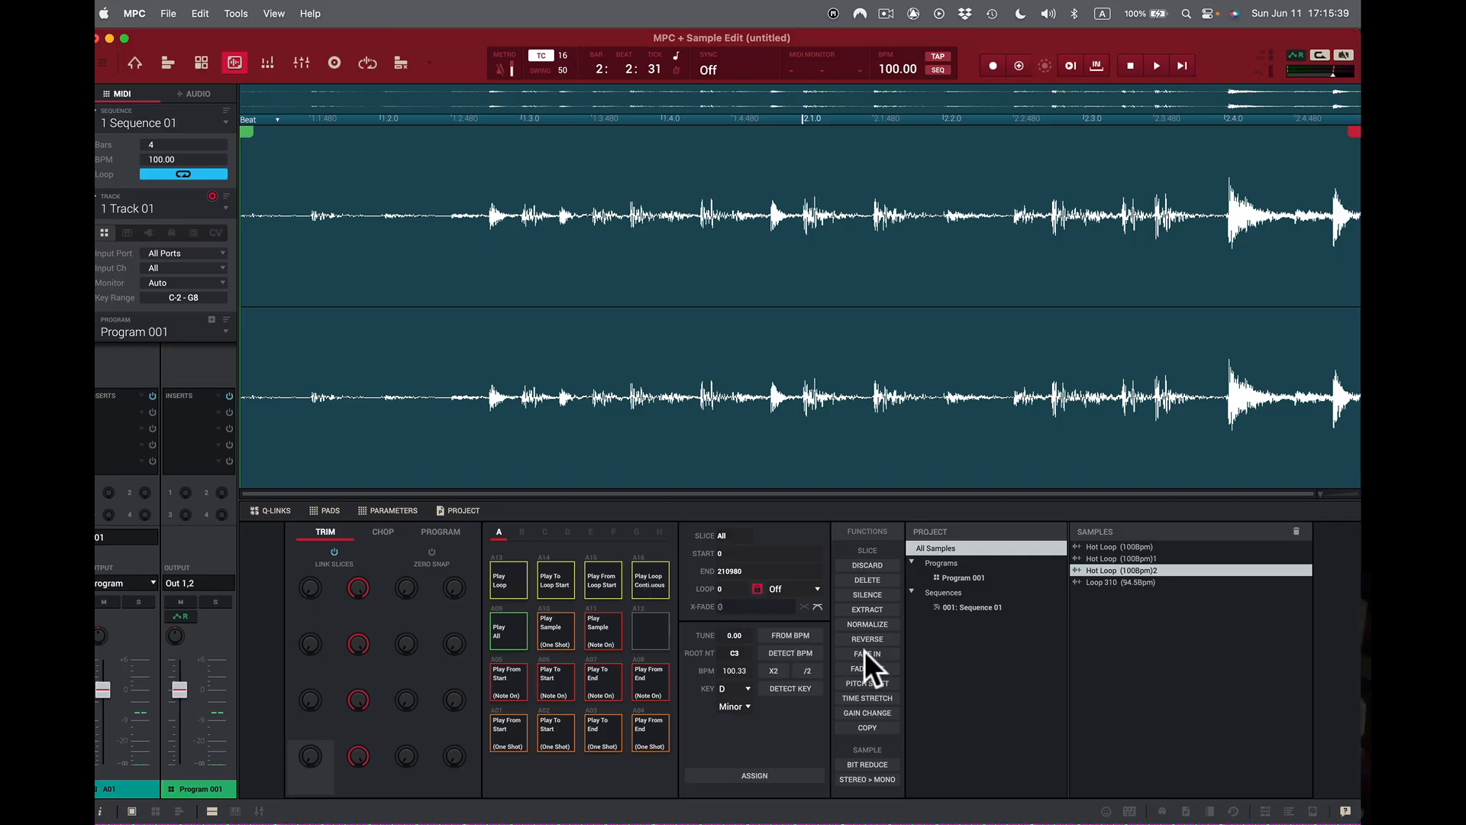
key(super+z)
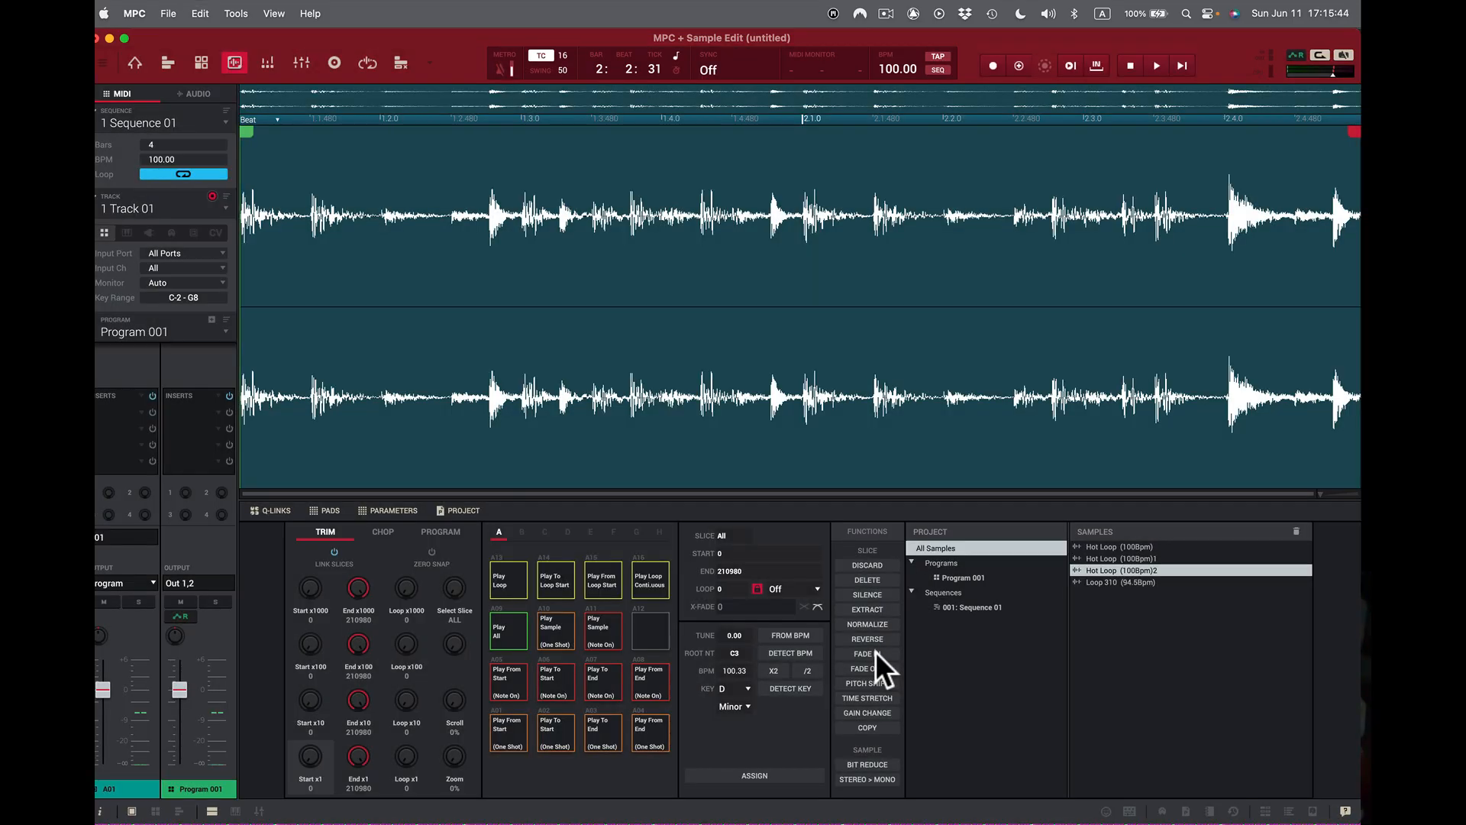
- Apply an Exp fade-in to Hot Loop (100Bpm)2, audition it as a continuous loop, and undo the fade
click(874, 653)
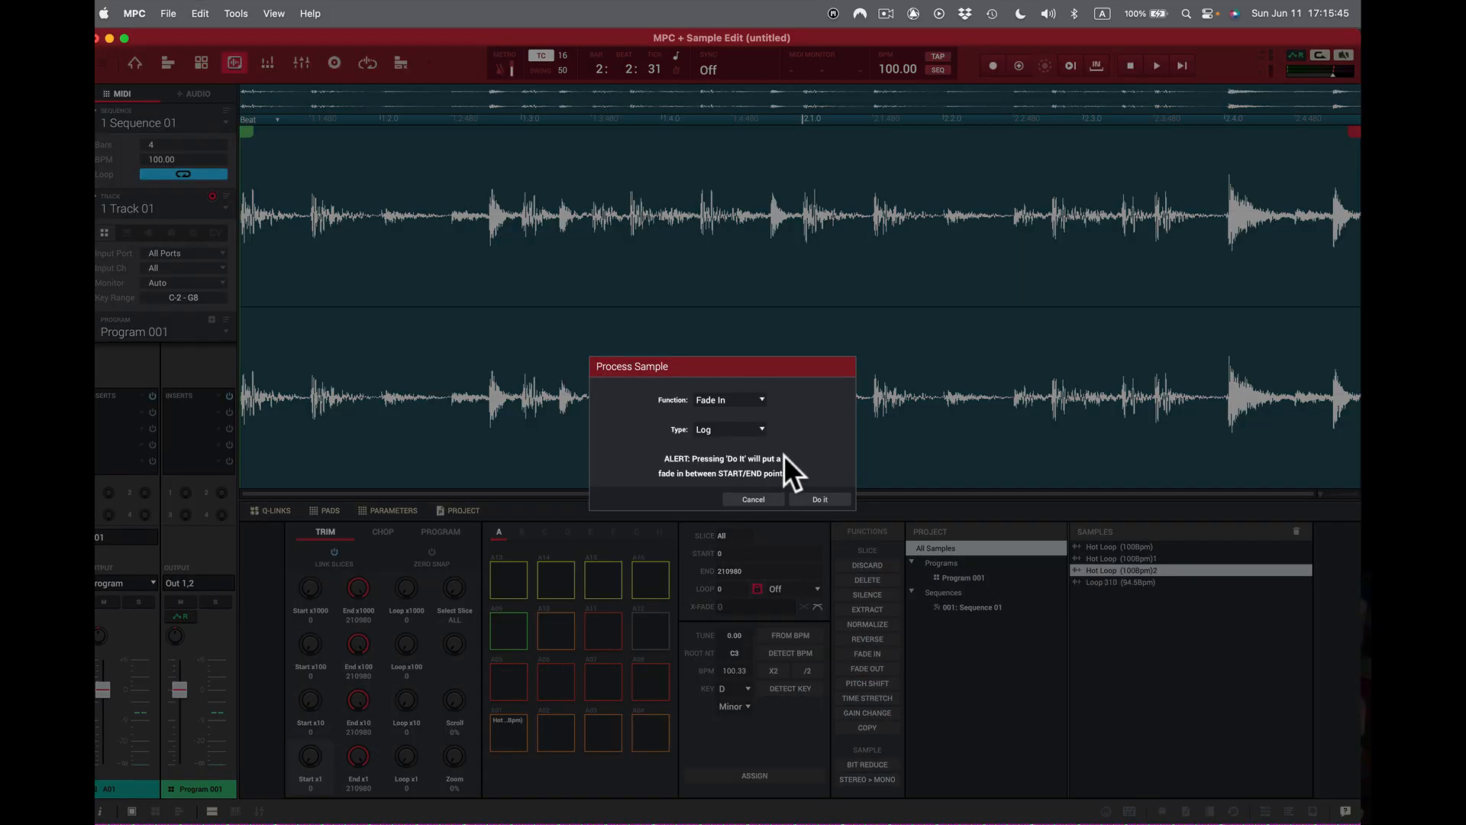
click(759, 428)
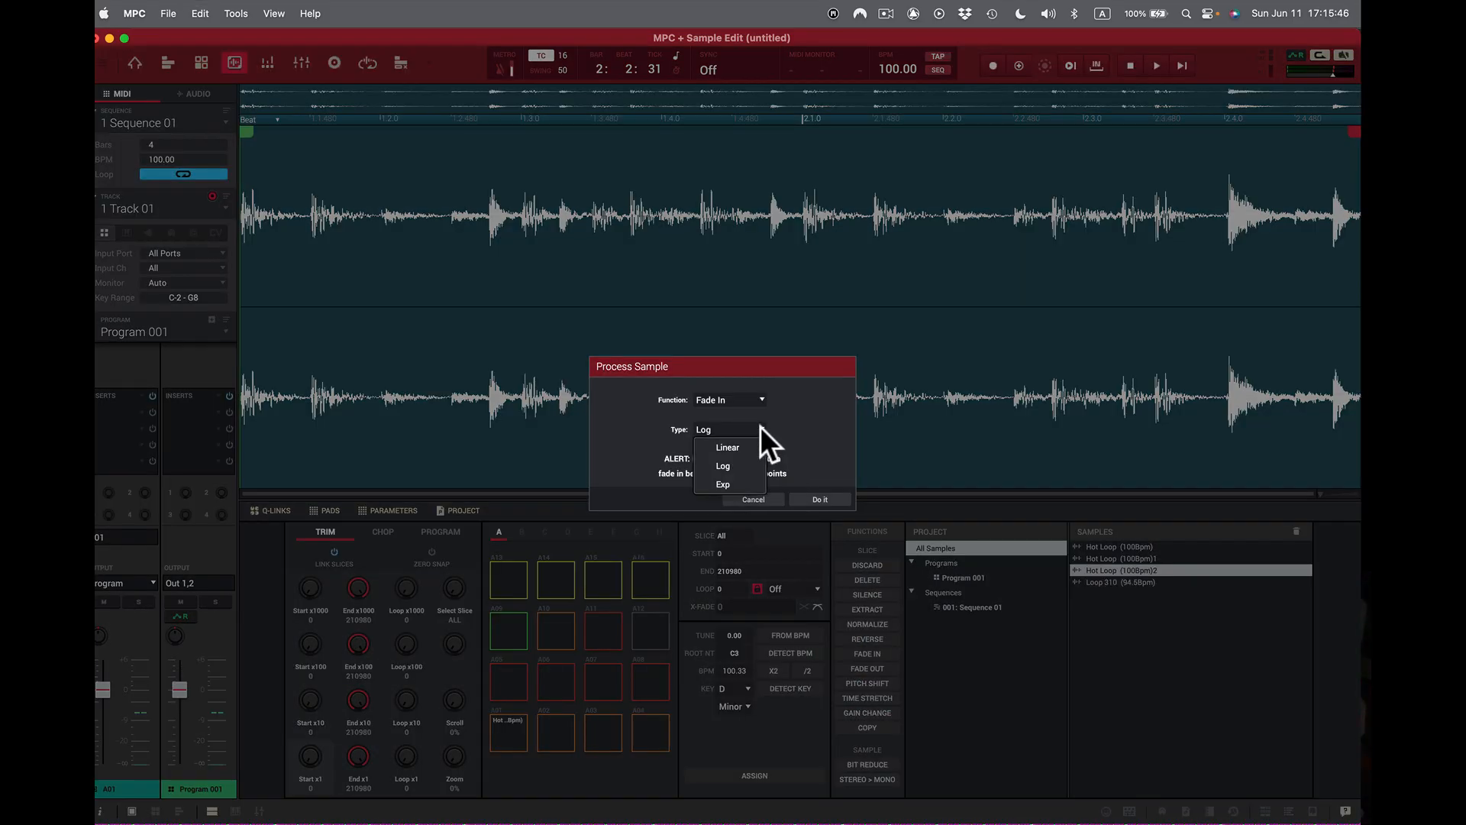
click(748, 483)
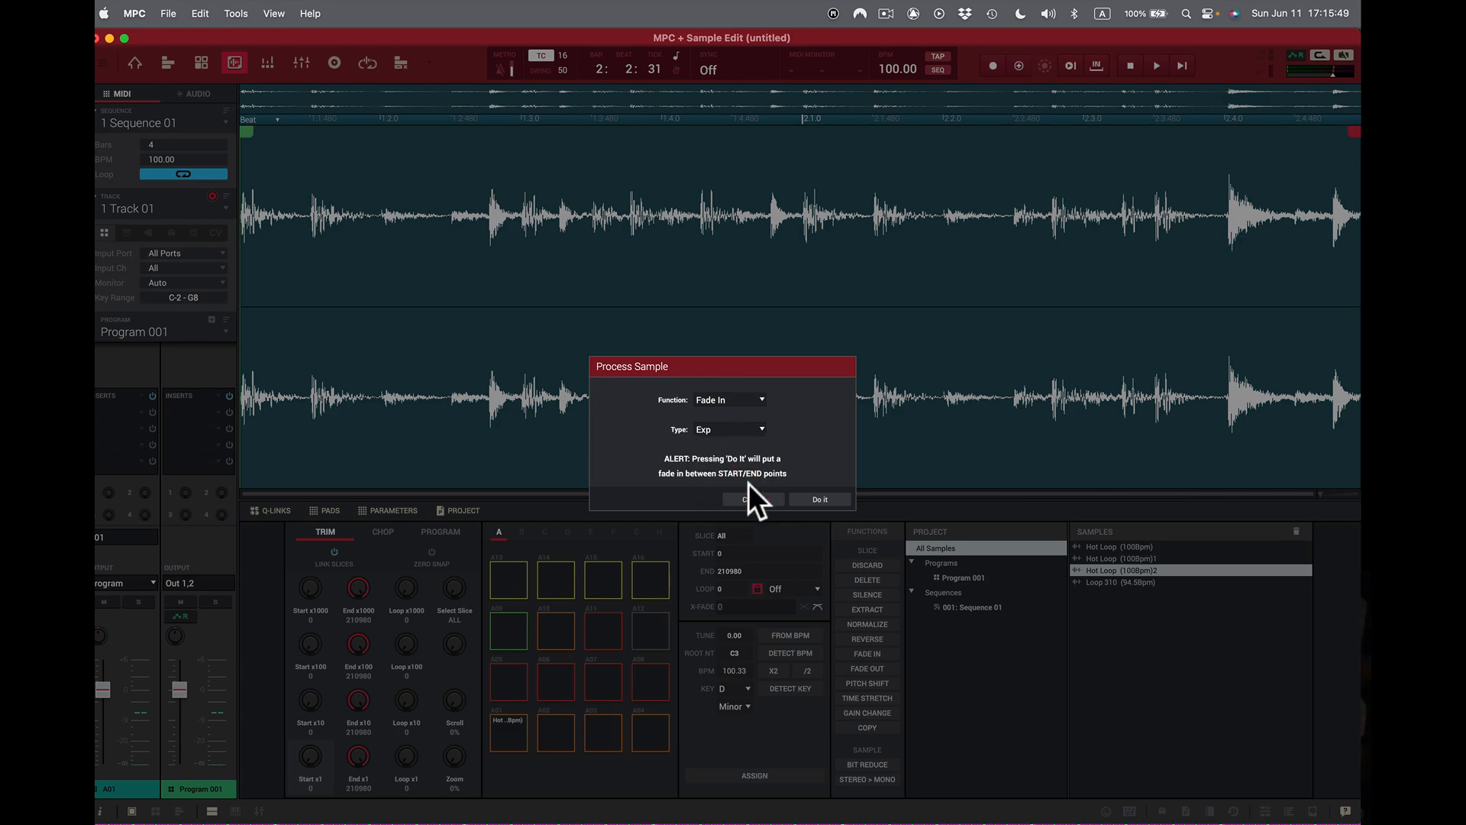
click(820, 500)
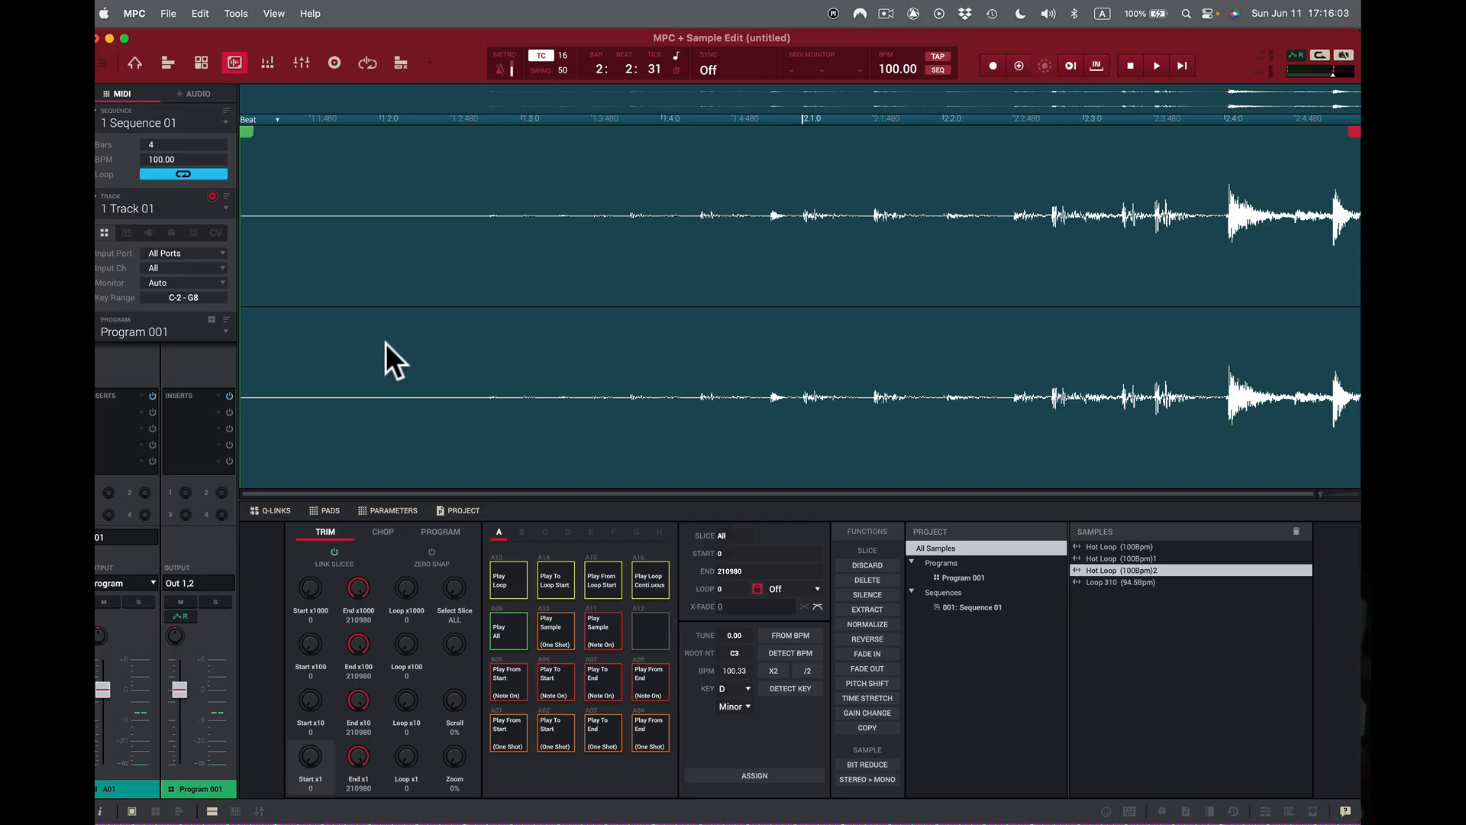
click(652, 575)
key(super+z)
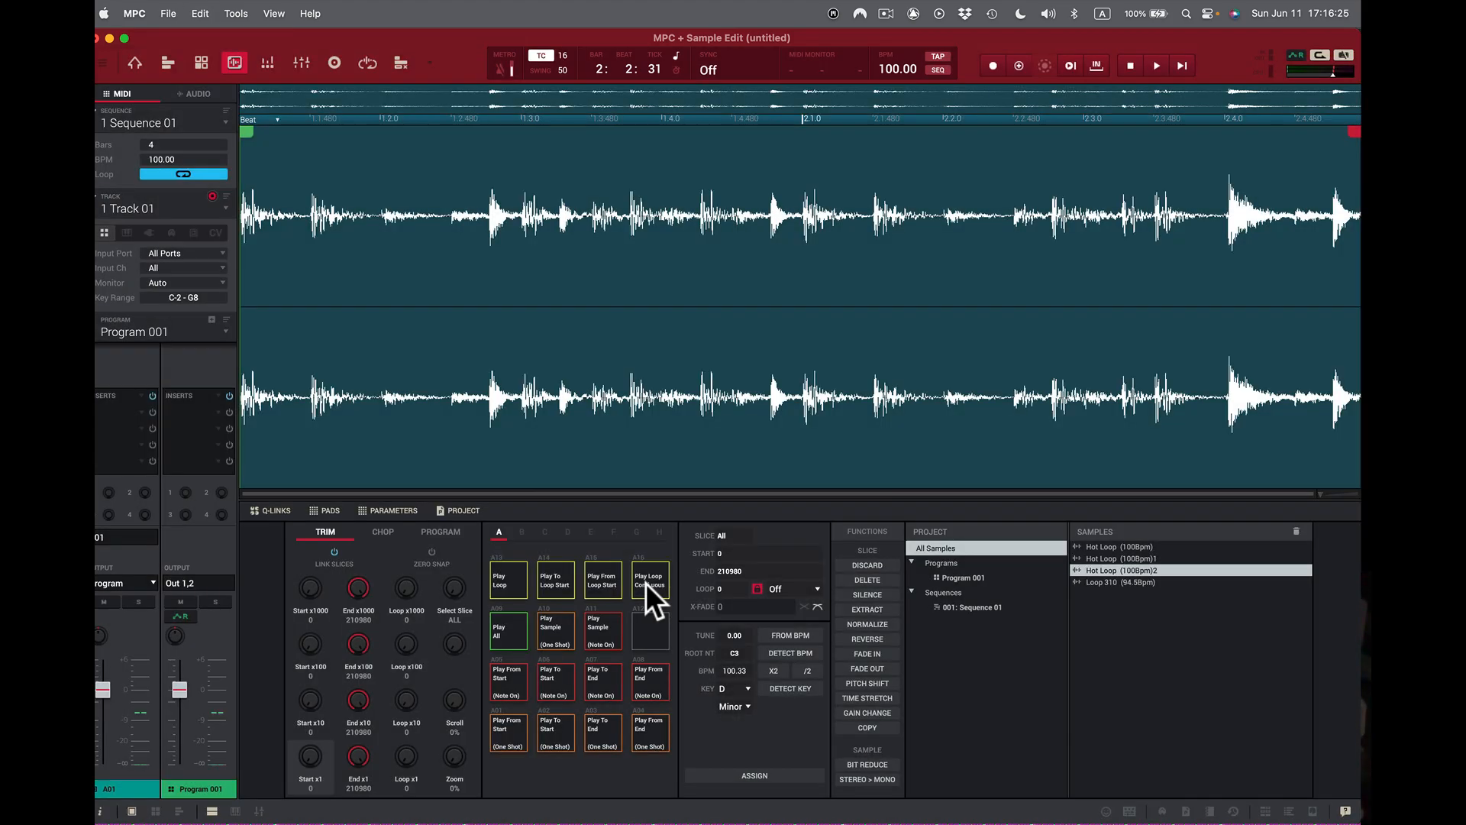
- Apply an Exp fade-out to Hot Loop (100Bpm)2, audition it as a continuous loop, and undo the fade
click(878, 667)
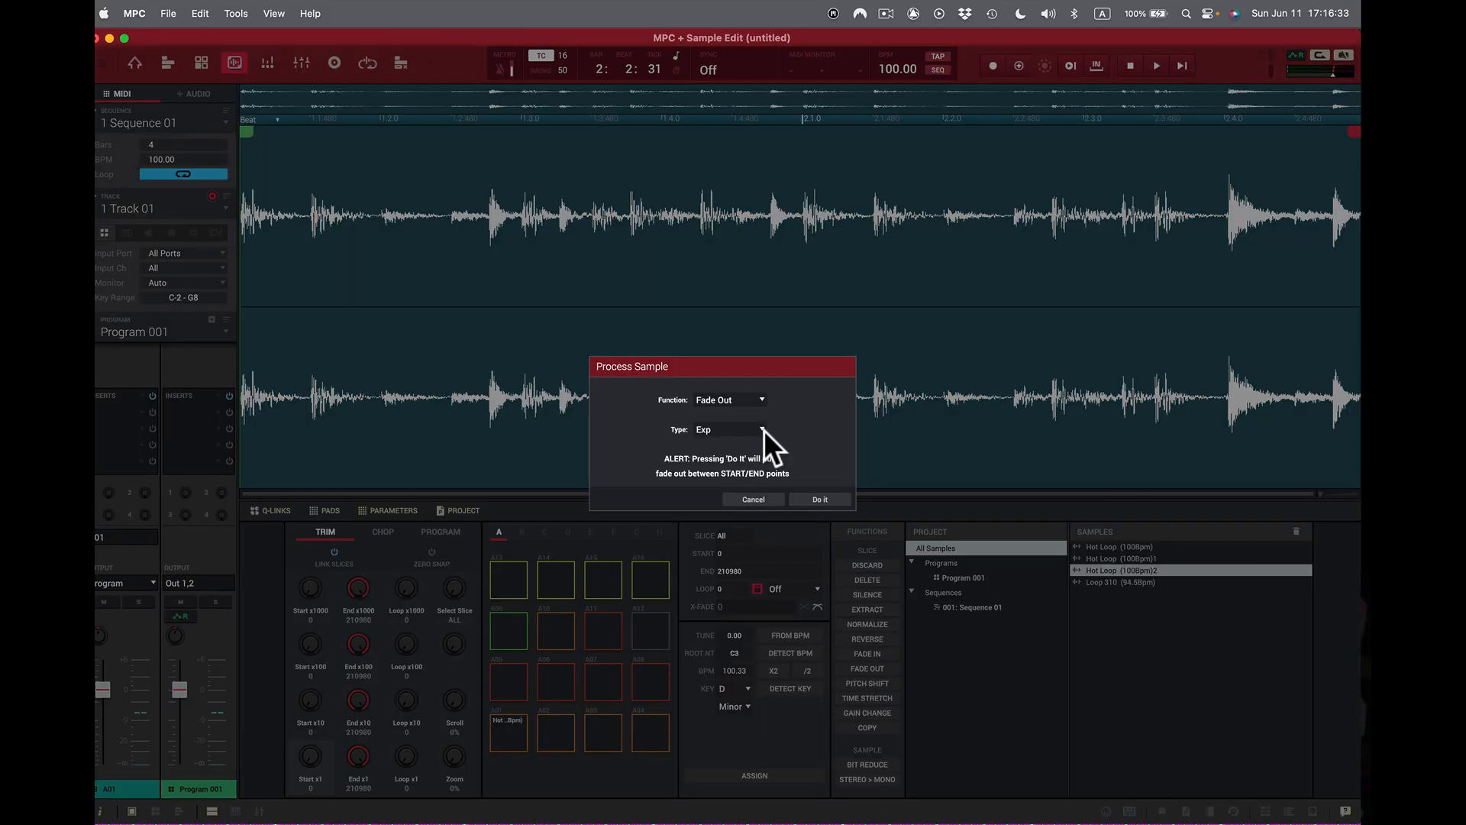
click(762, 429)
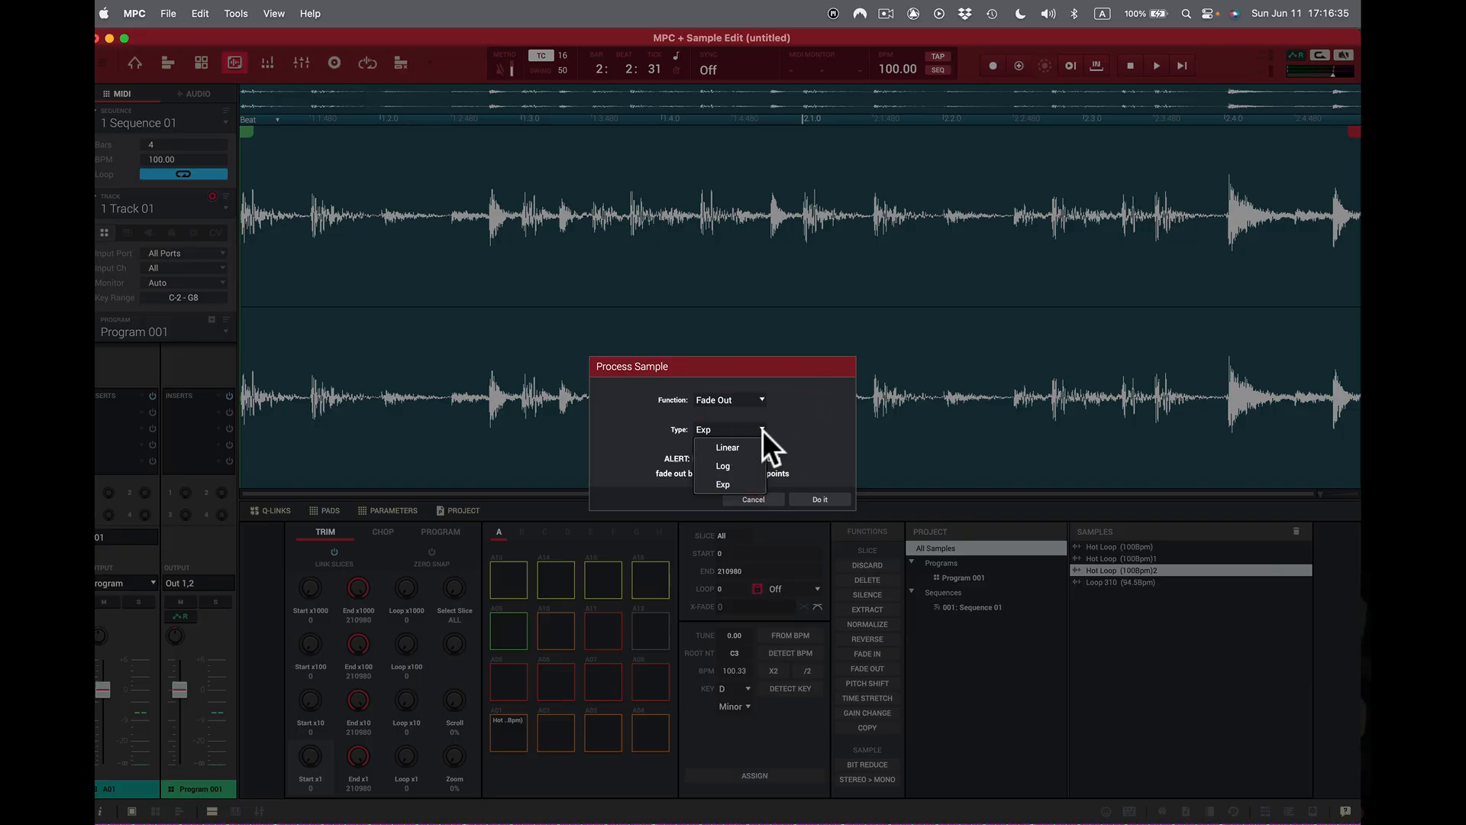
click(823, 497)
click(823, 498)
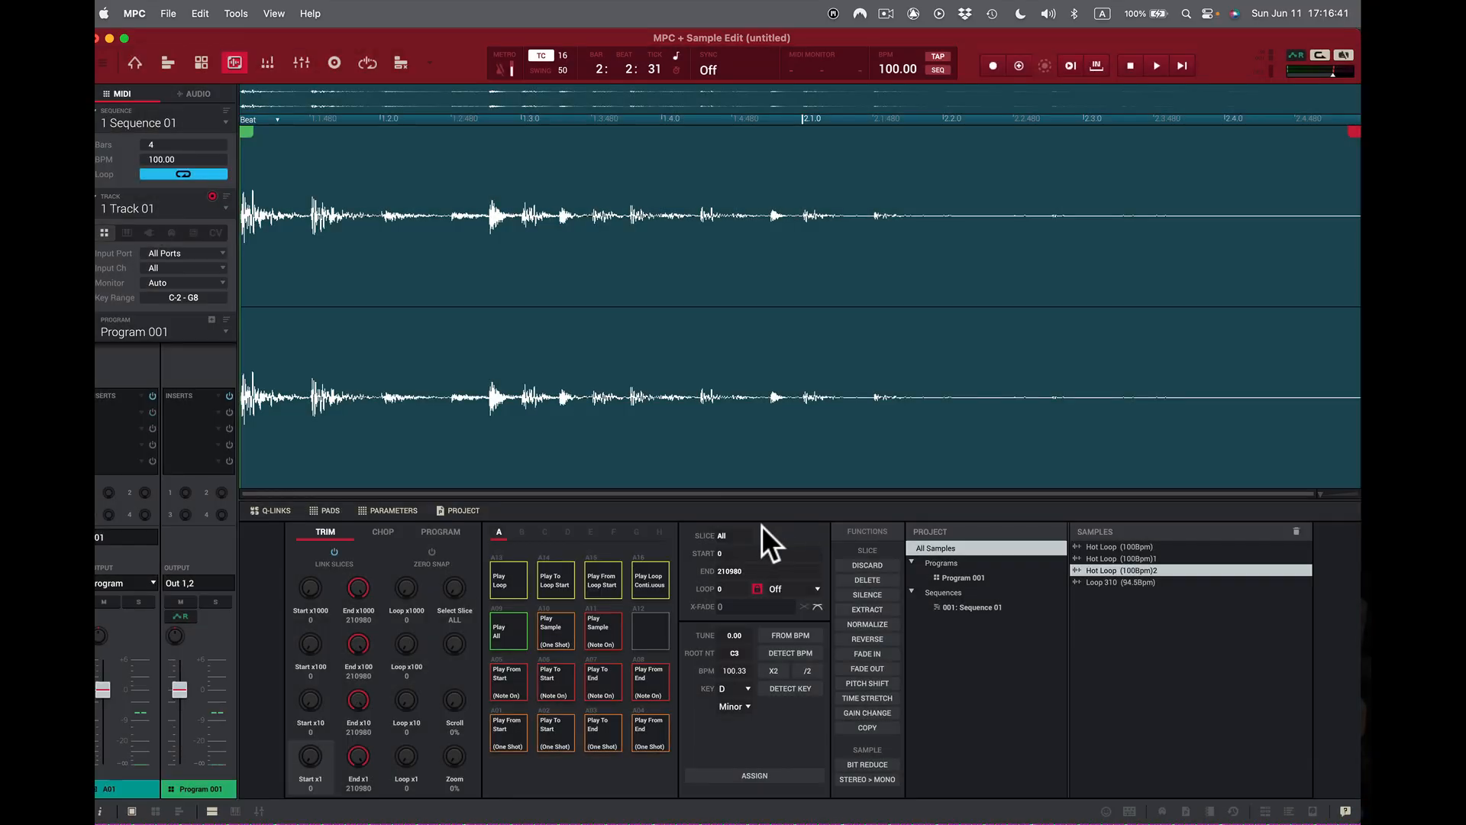
click(643, 579)
key(super+z)
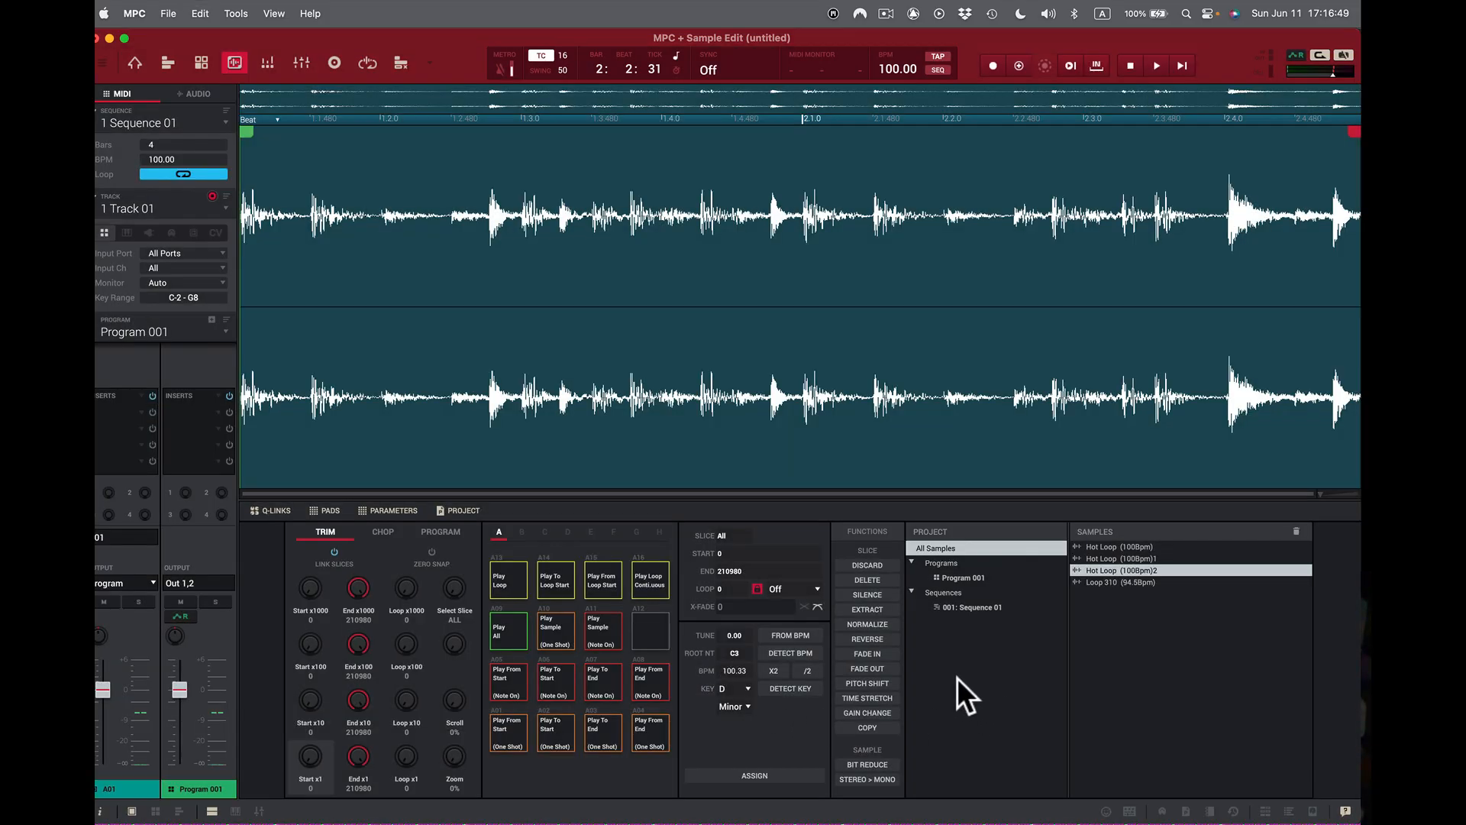
- Apply a Log fade-out to Hot Loop (100Bpm)2, audition it as a continuous loop, and undo the fade
click(880, 668)
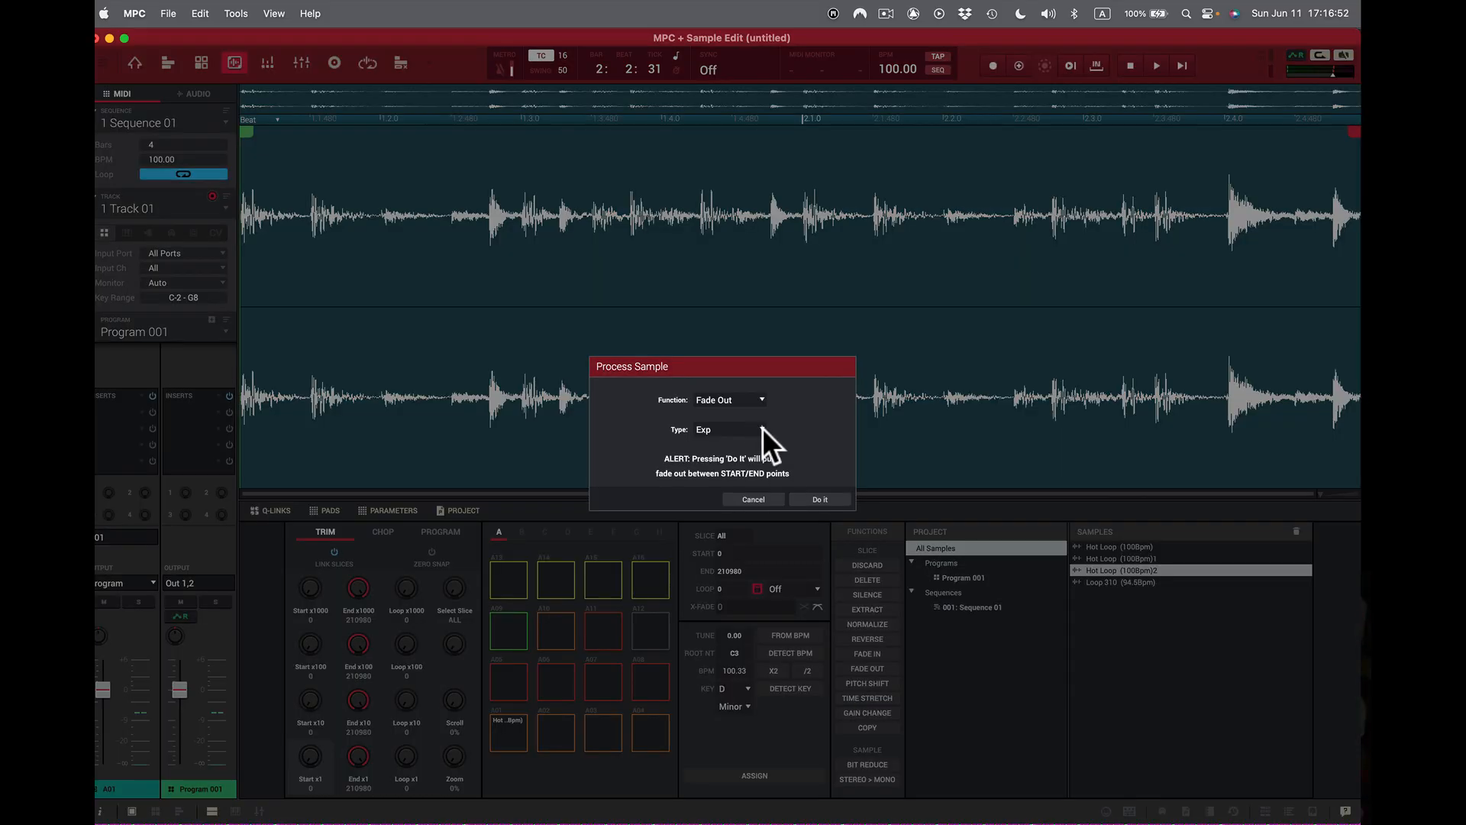
click(762, 427)
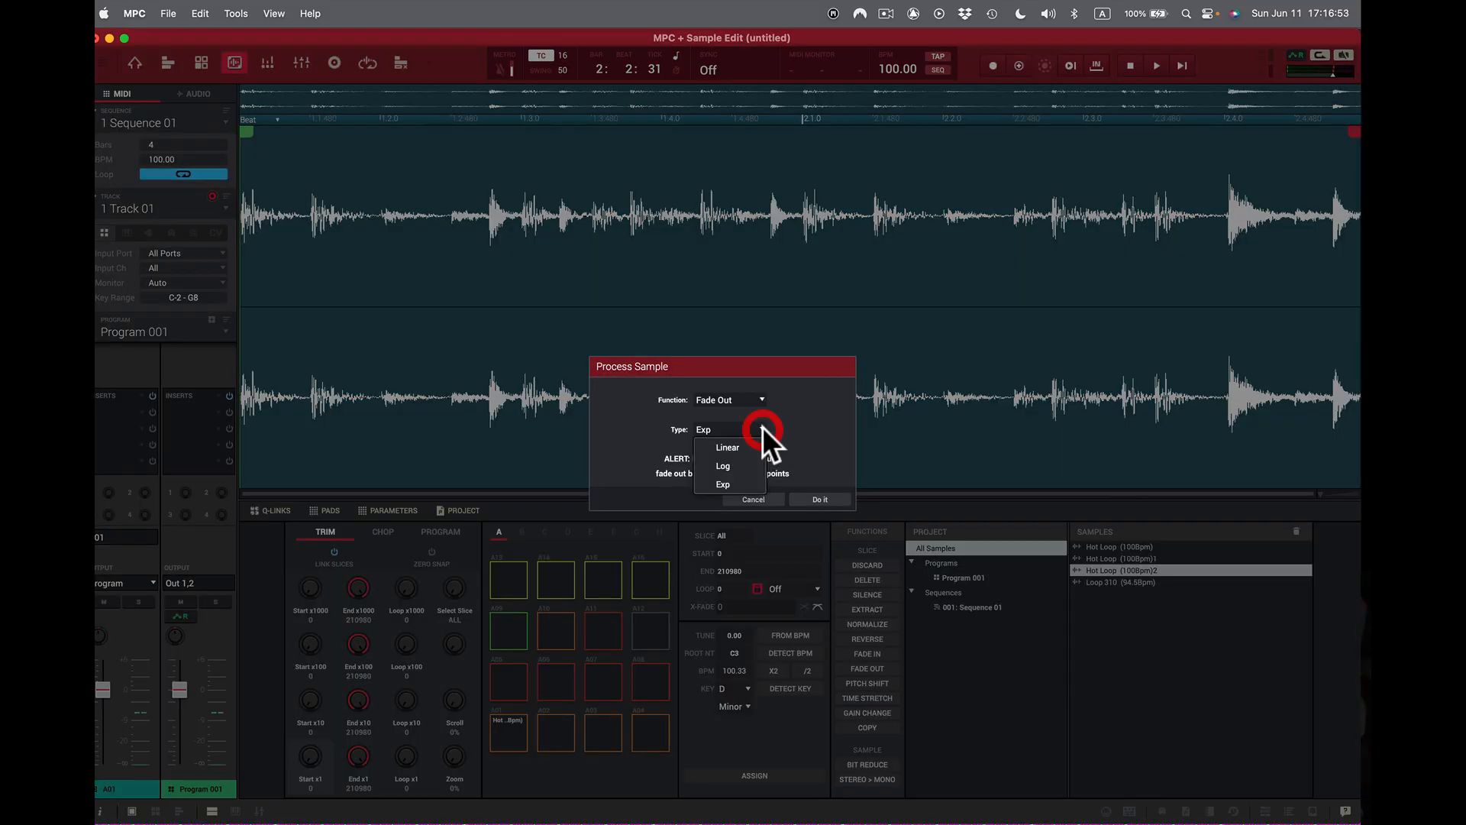
click(753, 467)
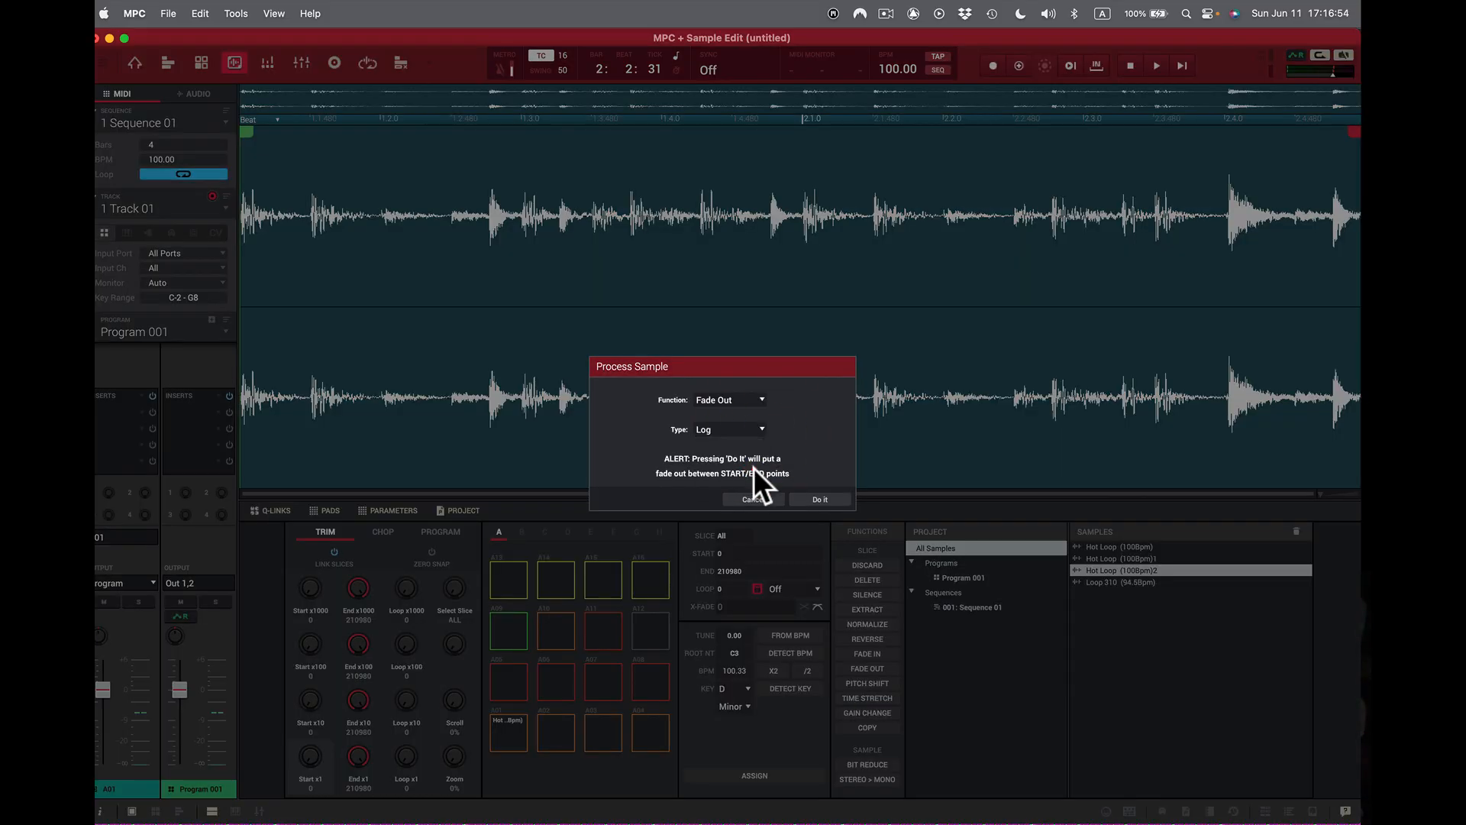
click(821, 499)
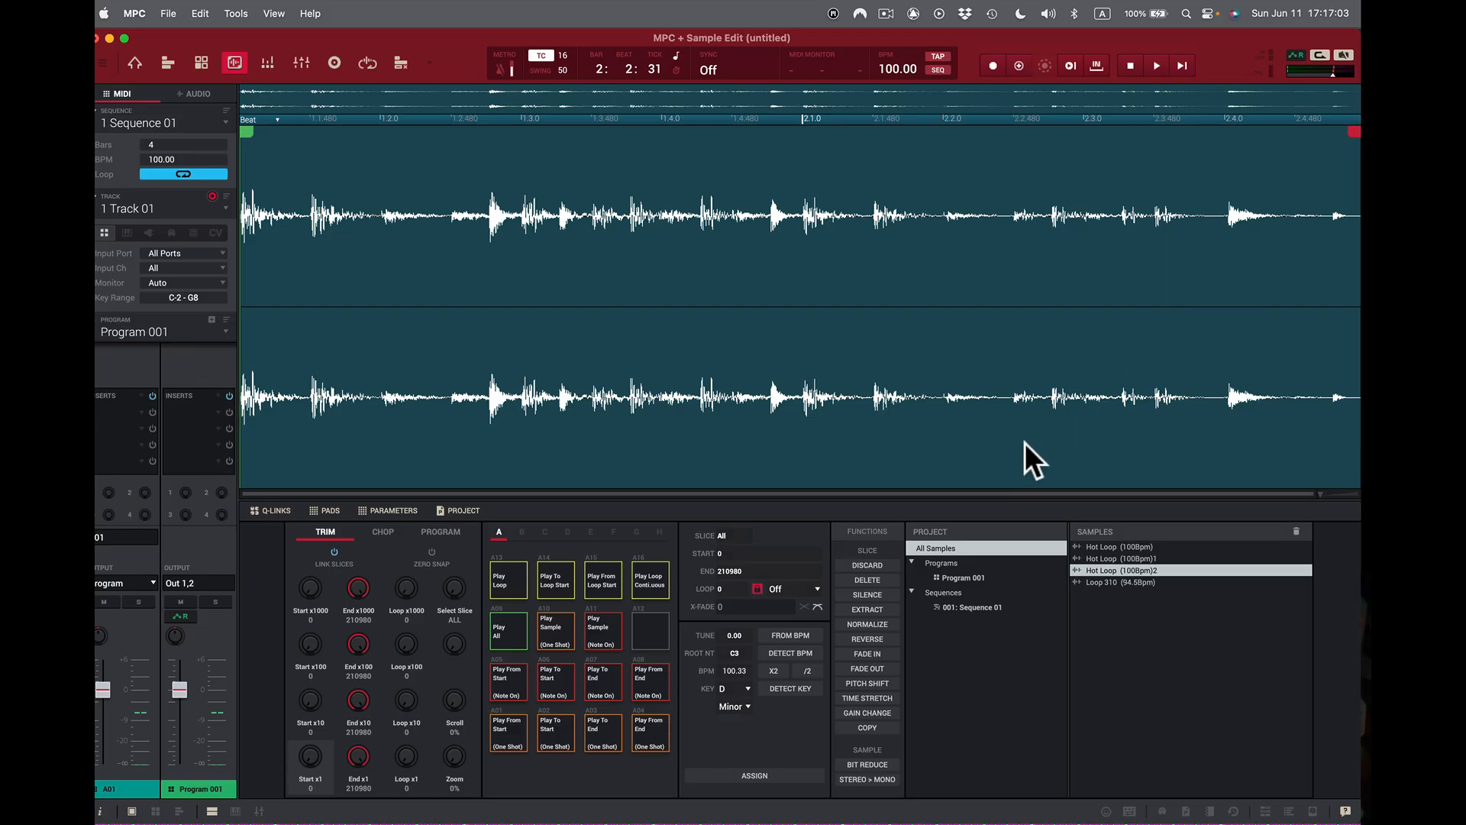
click(653, 588)
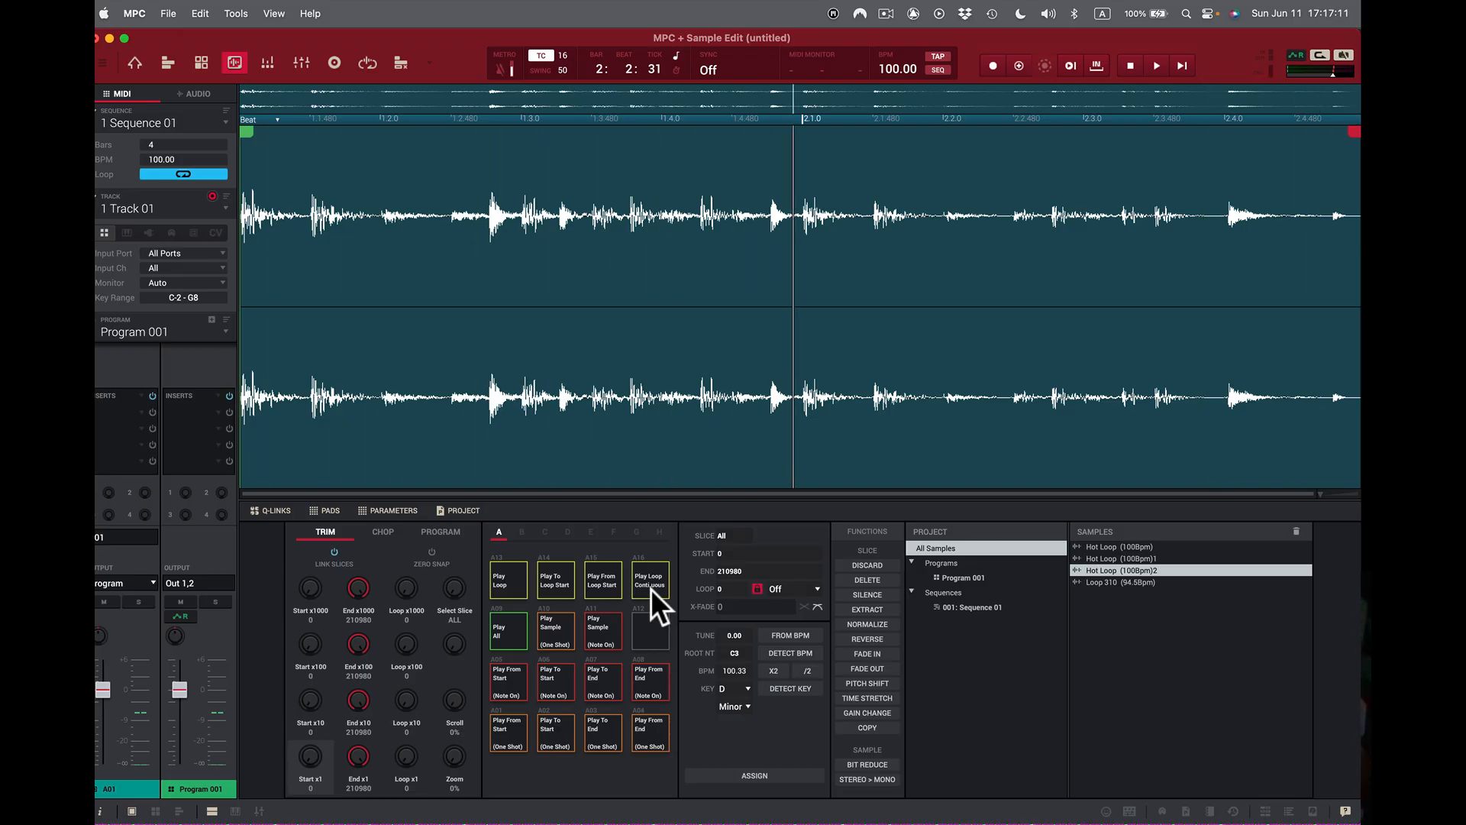
click(651, 589)
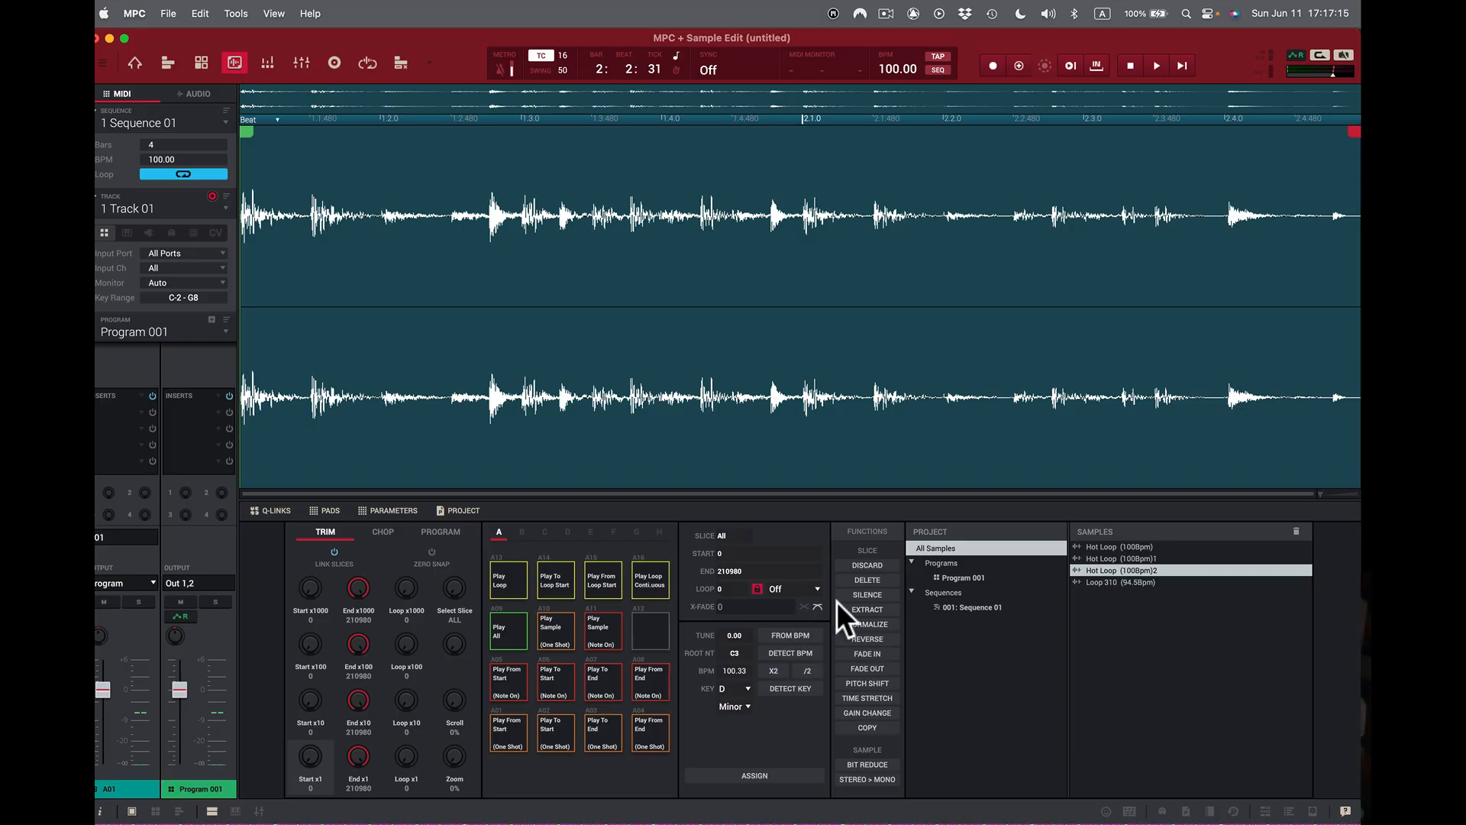
key(super+z)
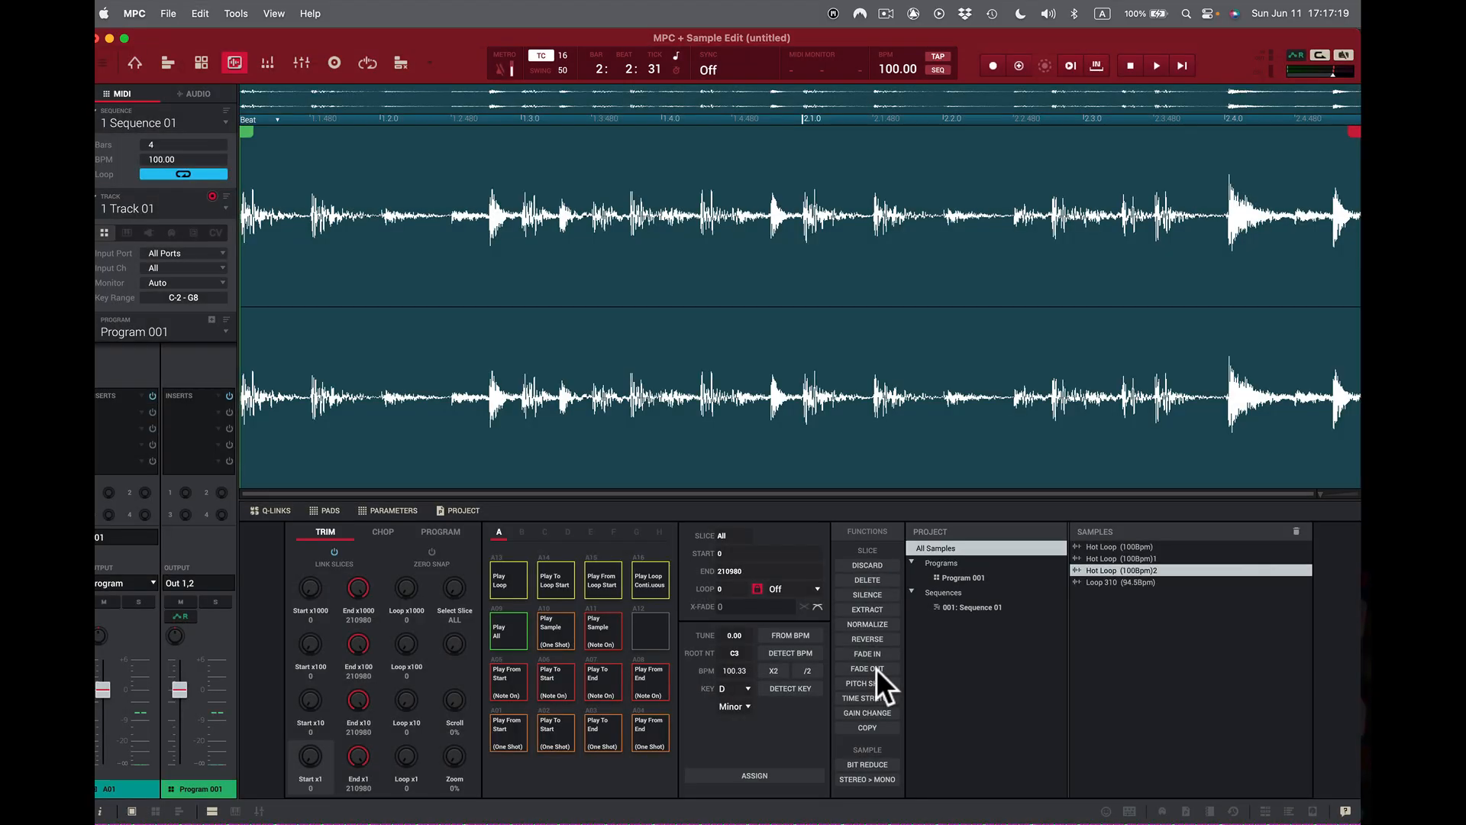
- Apply a Linear fade-out between the start and end points of Hot Loop (100Bpm)2
click(877, 667)
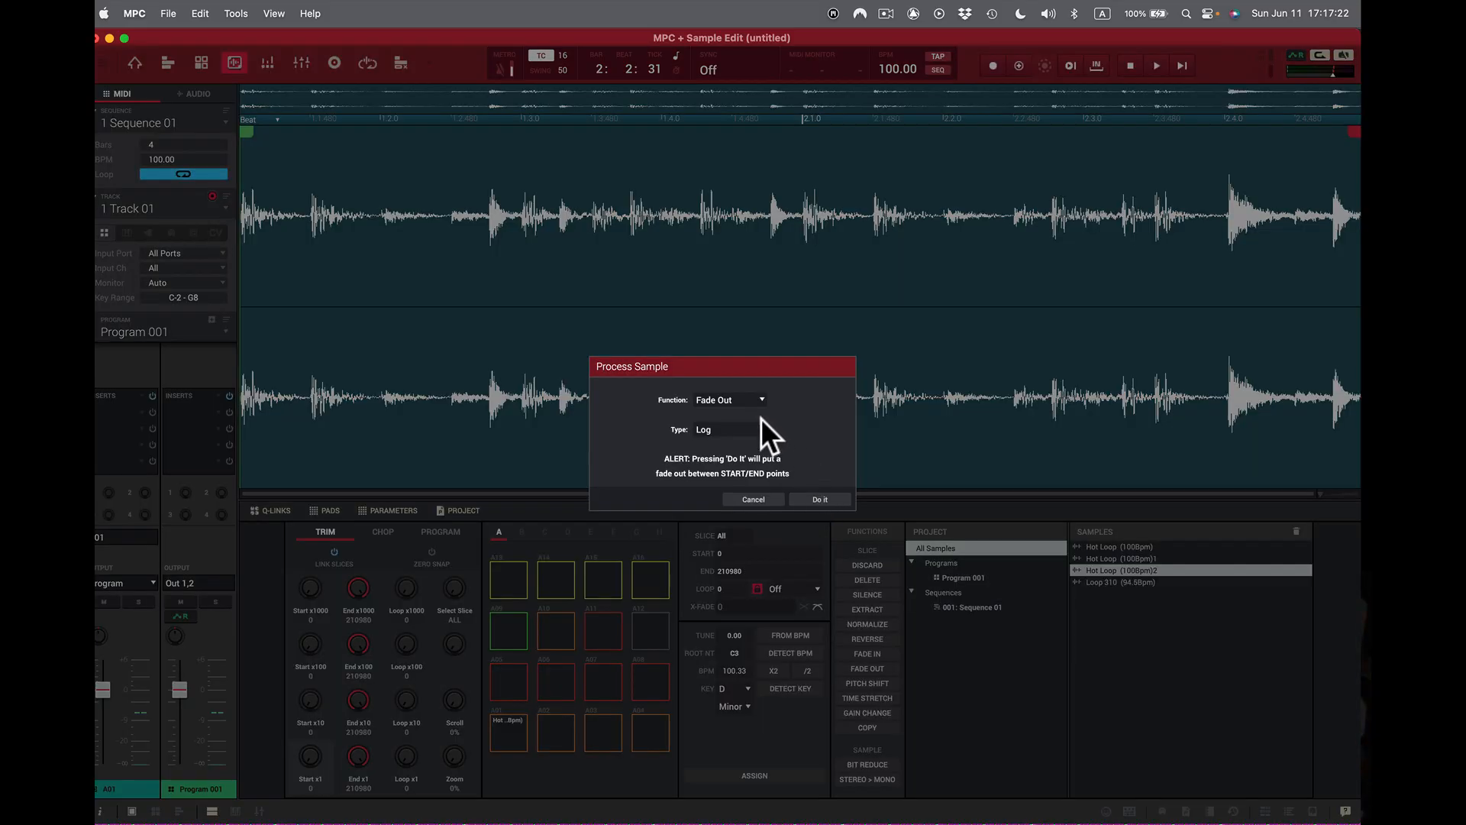
click(762, 429)
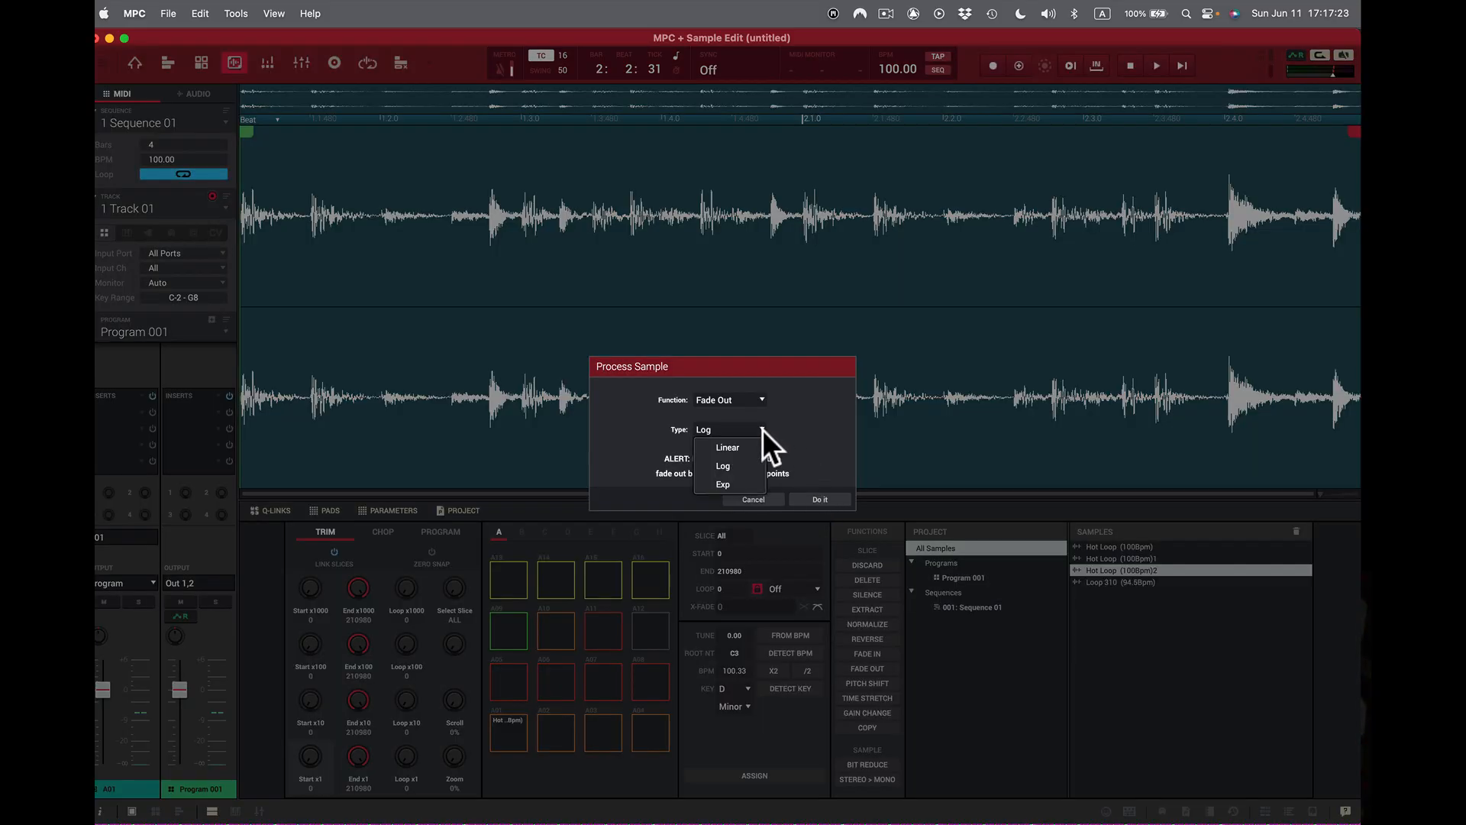
click(758, 446)
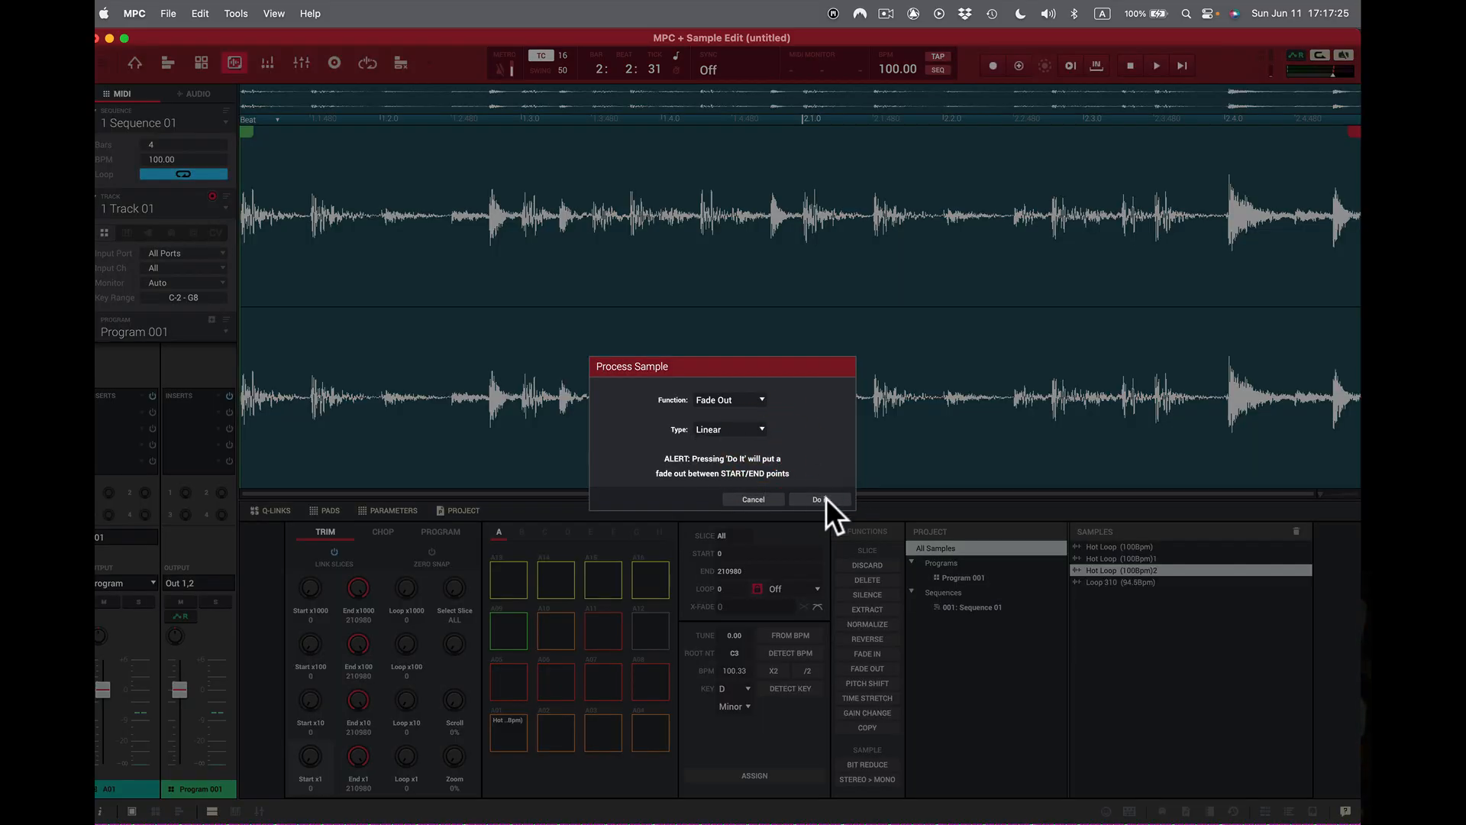
click(826, 498)
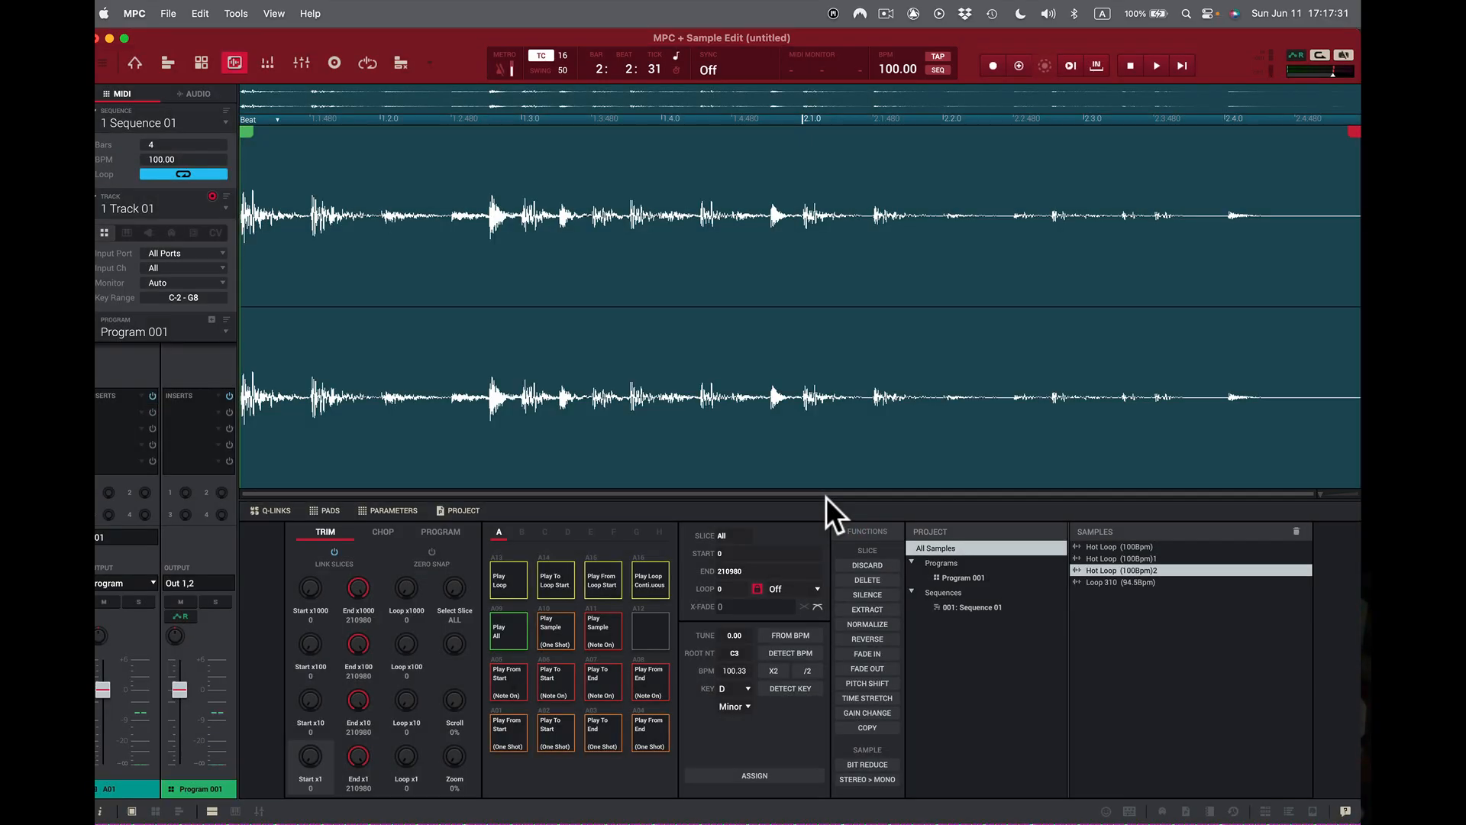
- Audition the faded-out Hot Loop (100Bpm)2 as a continuous loop
click(647, 584)
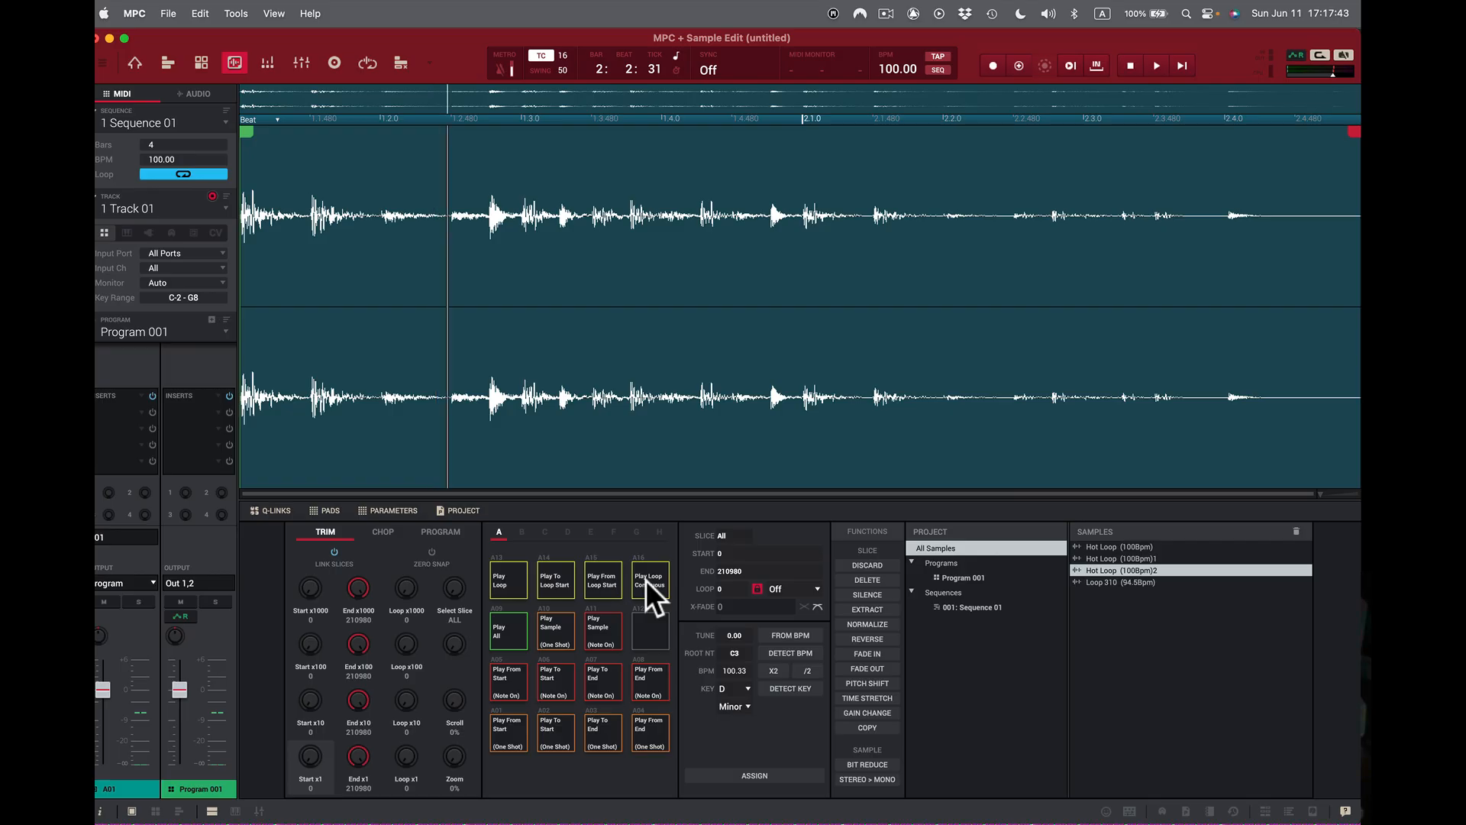
click(652, 579)
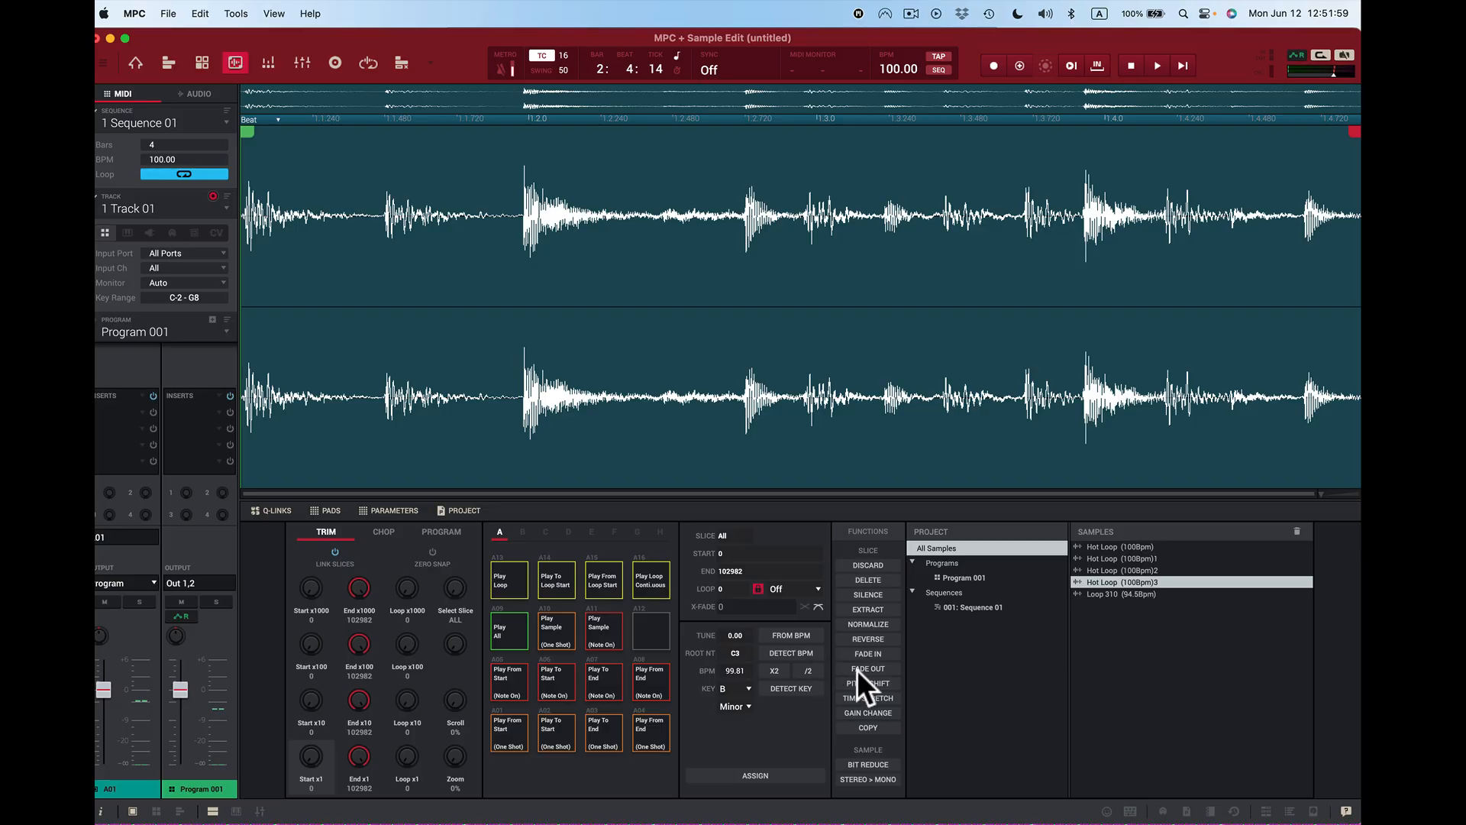
- Audition Hot Loop (100Bpm)3 as a continuous loop before processing it
click(644, 574)
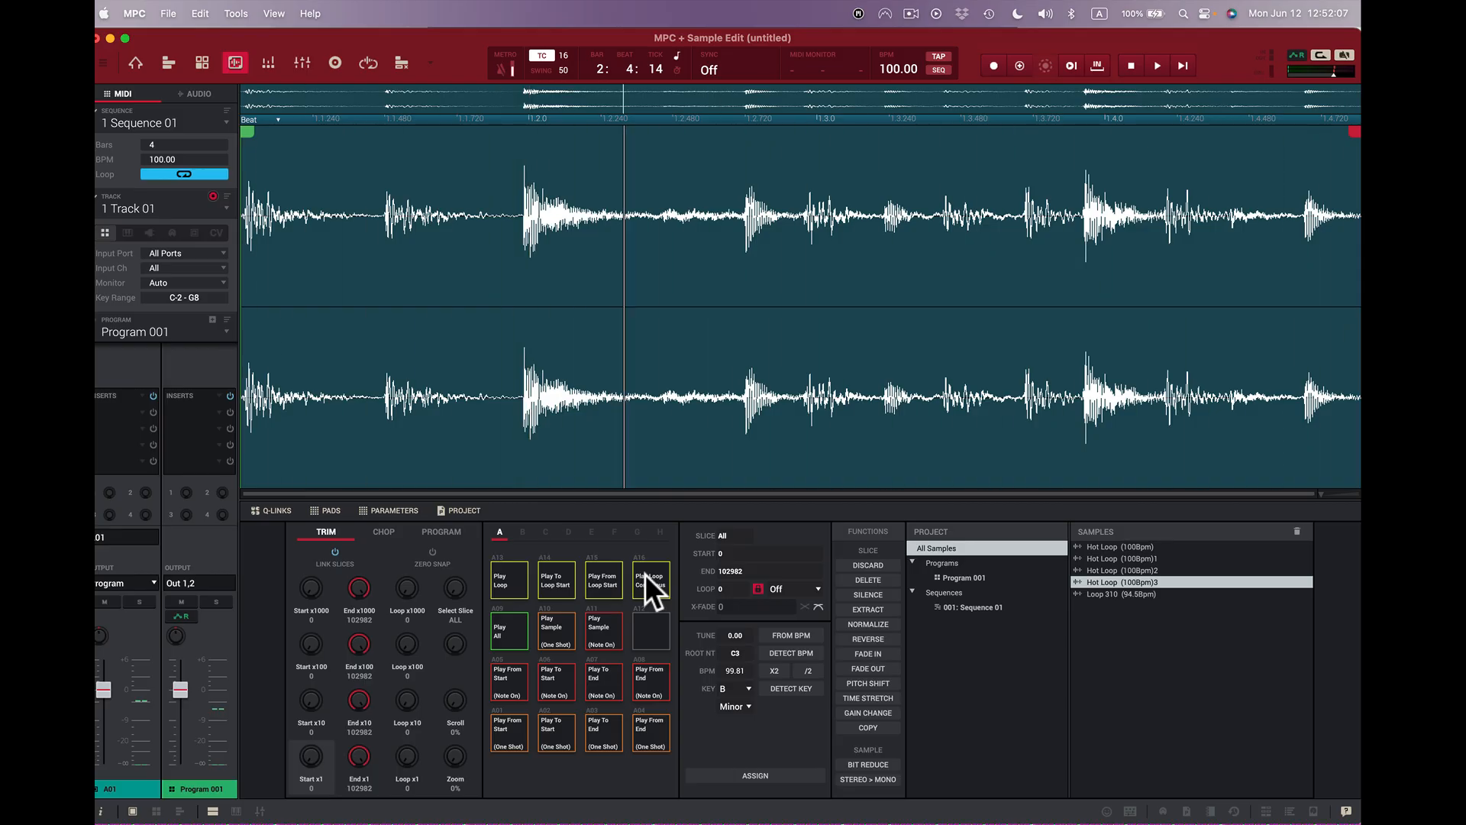
key(space)
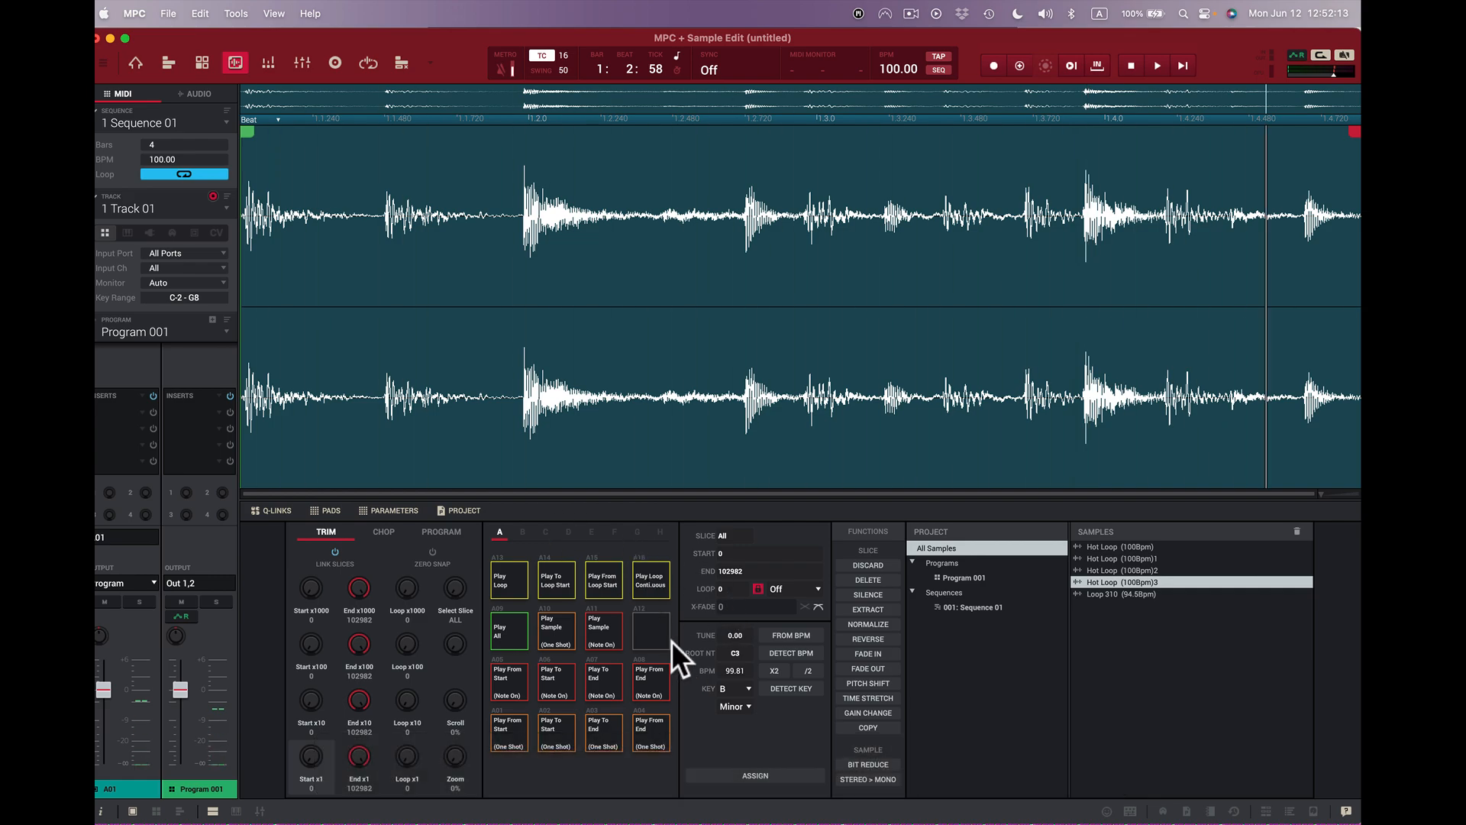
click(655, 581)
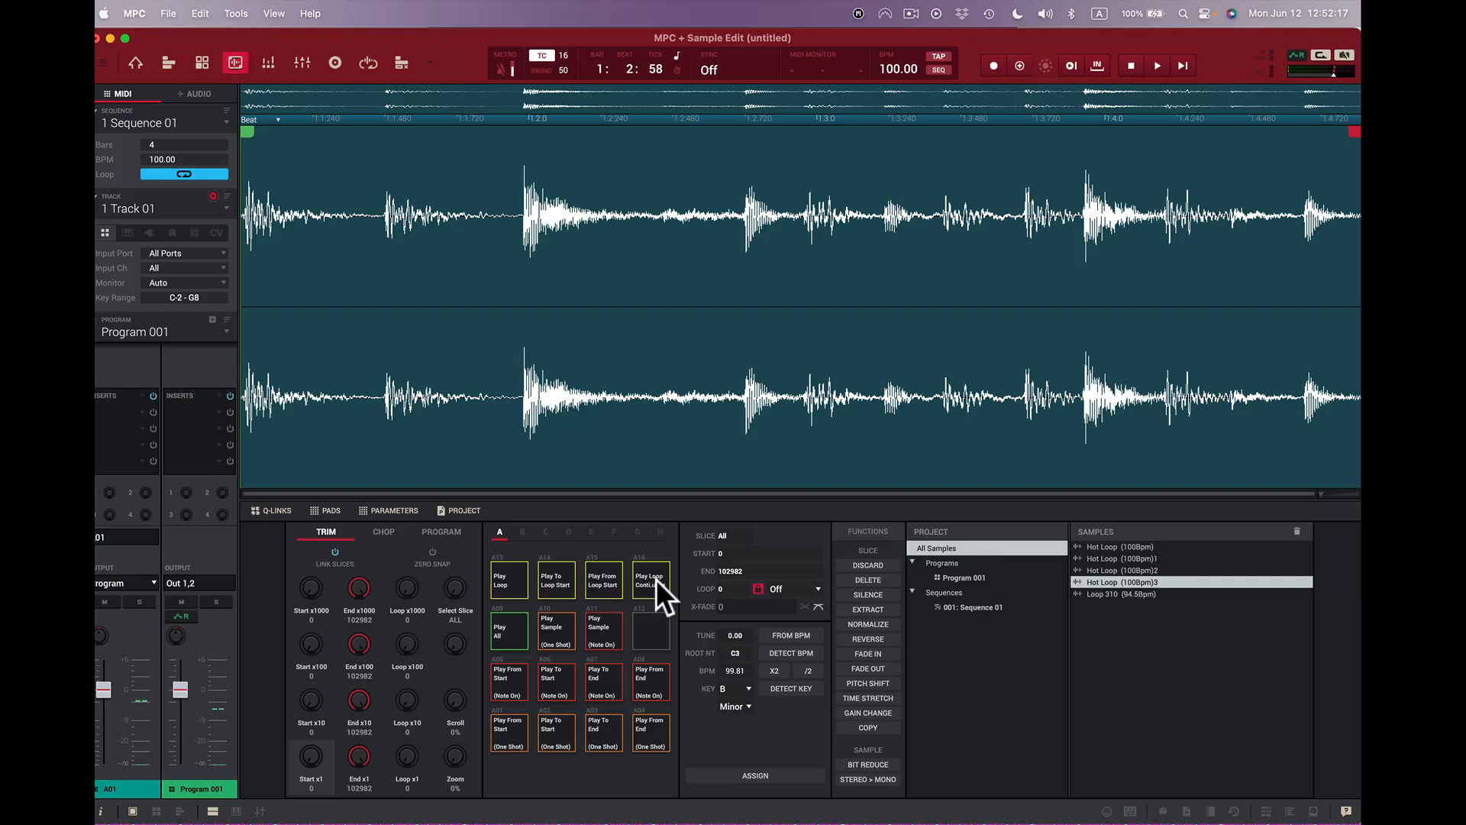
- Apply a Pitch Shift of -2.00 to Hot Loop (100Bpm)3 and audition it as a continuous loop
click(875, 682)
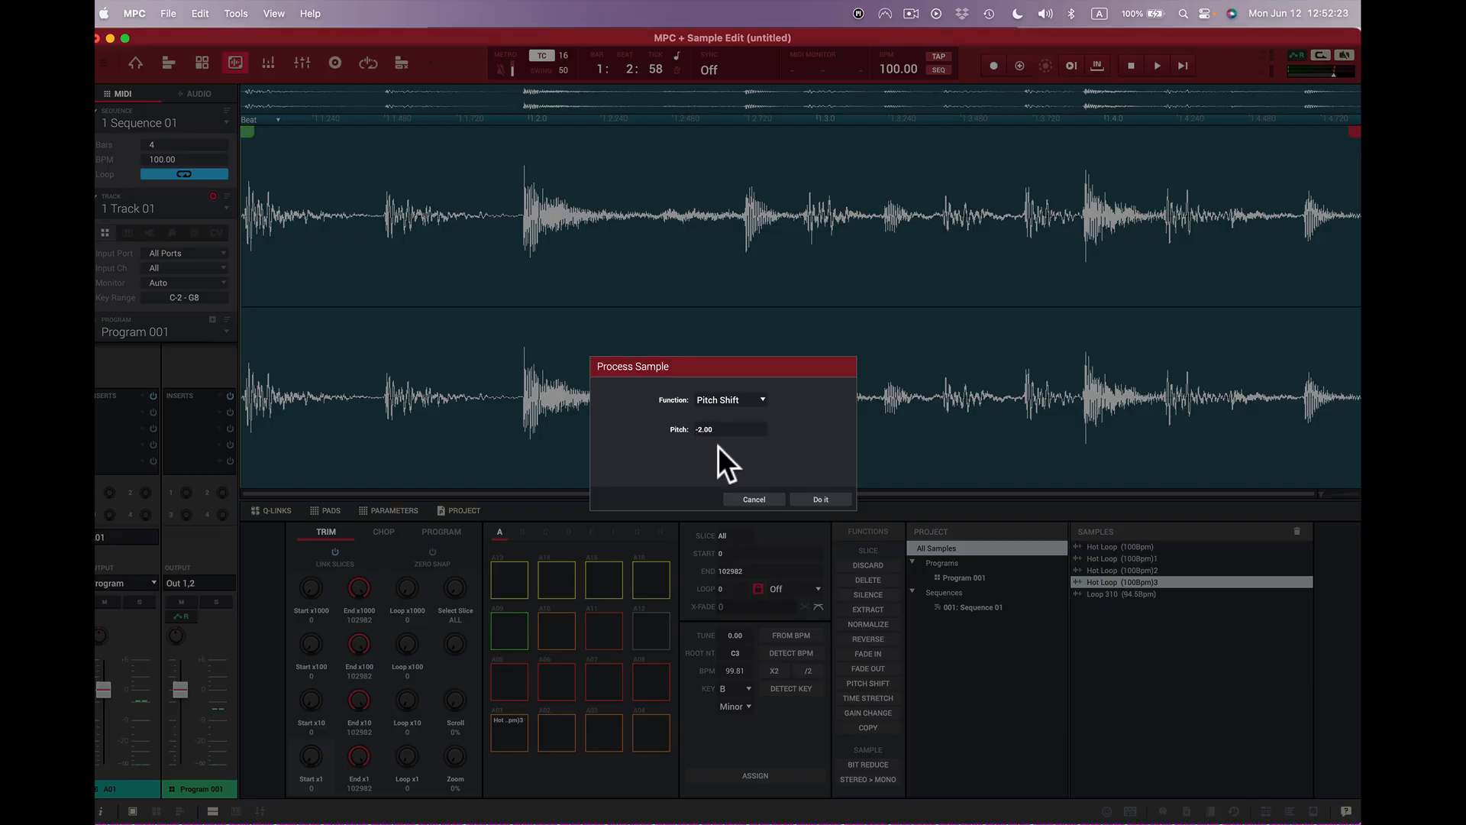
click(819, 498)
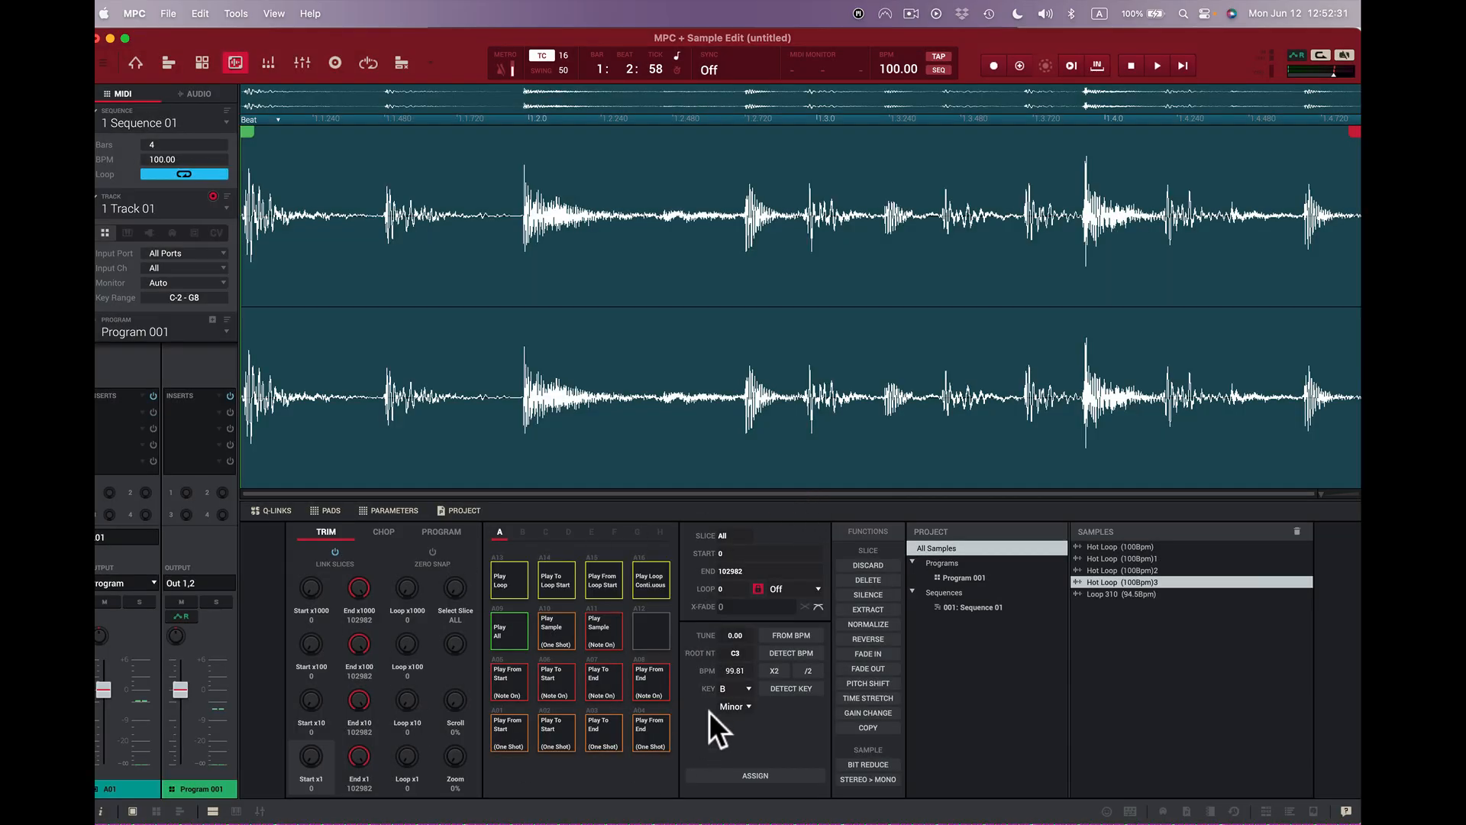
click(658, 582)
- In Main Mode, raise the sequence tempo to 102.00 and then 103.00 BPM while playing the sequence, and stop playback
click(135, 63)
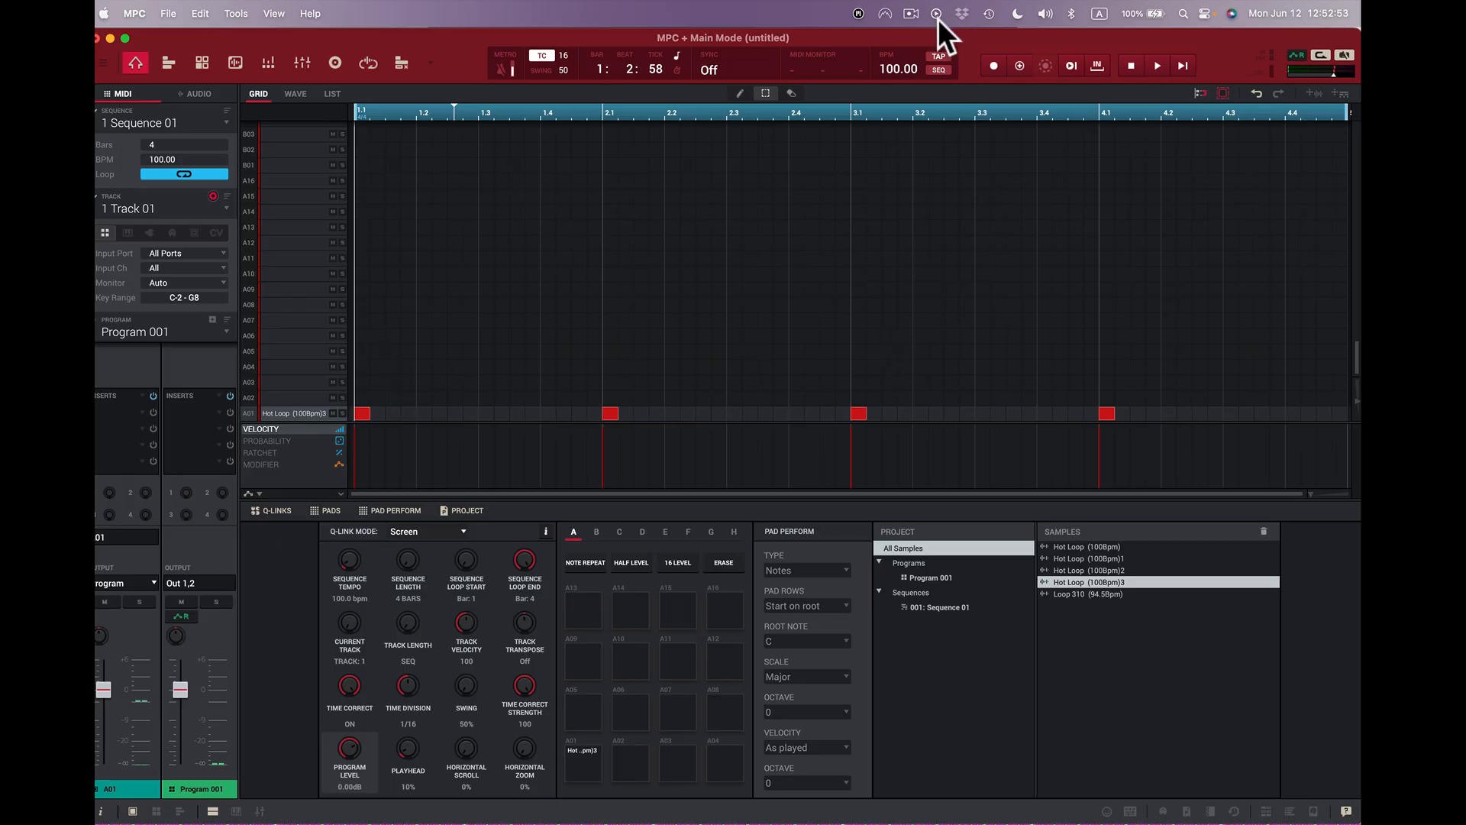
drag(873, 70, 875, 36)
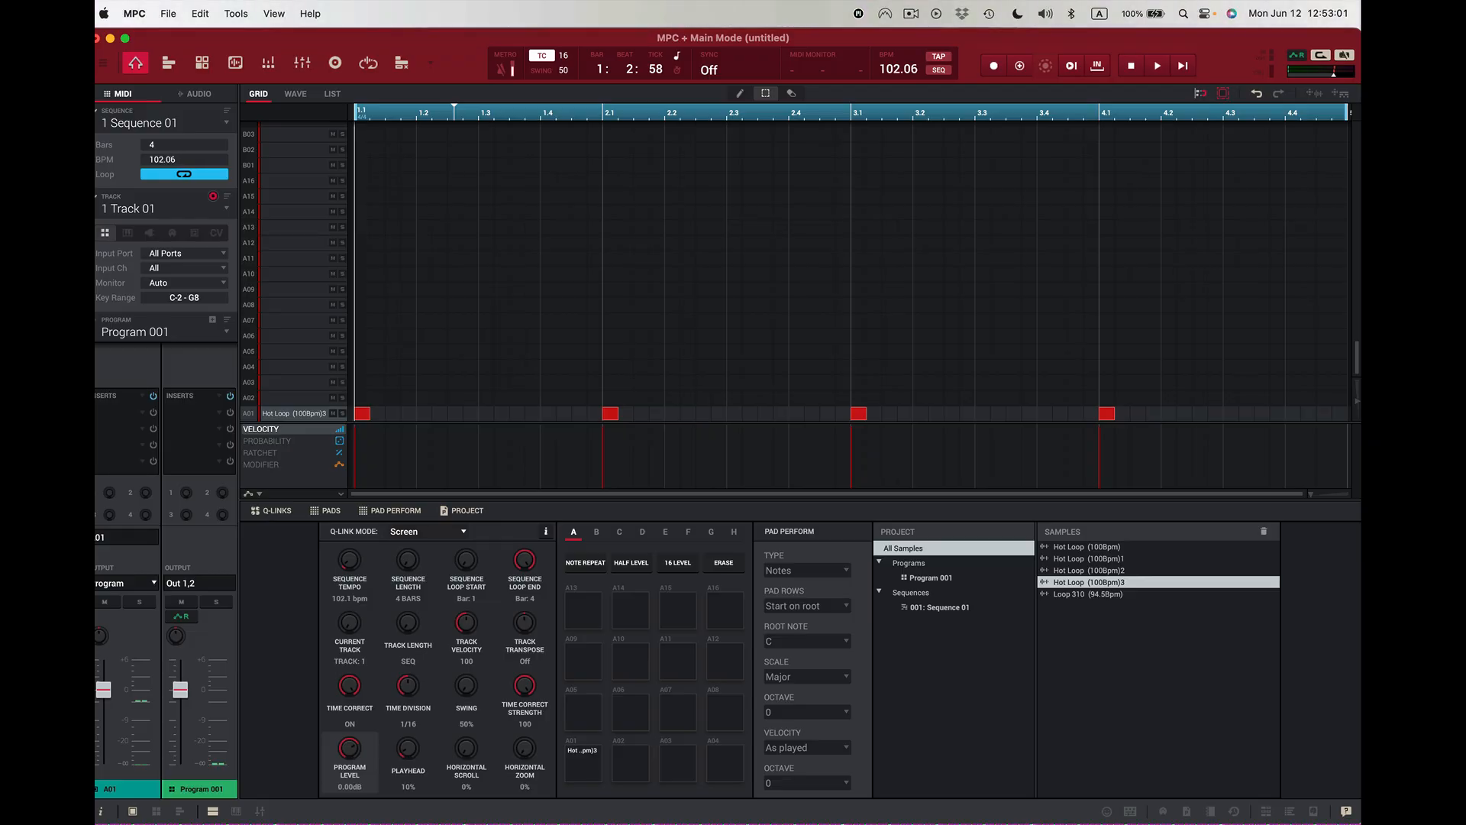
drag(875, 37, 903, 75)
key(space)
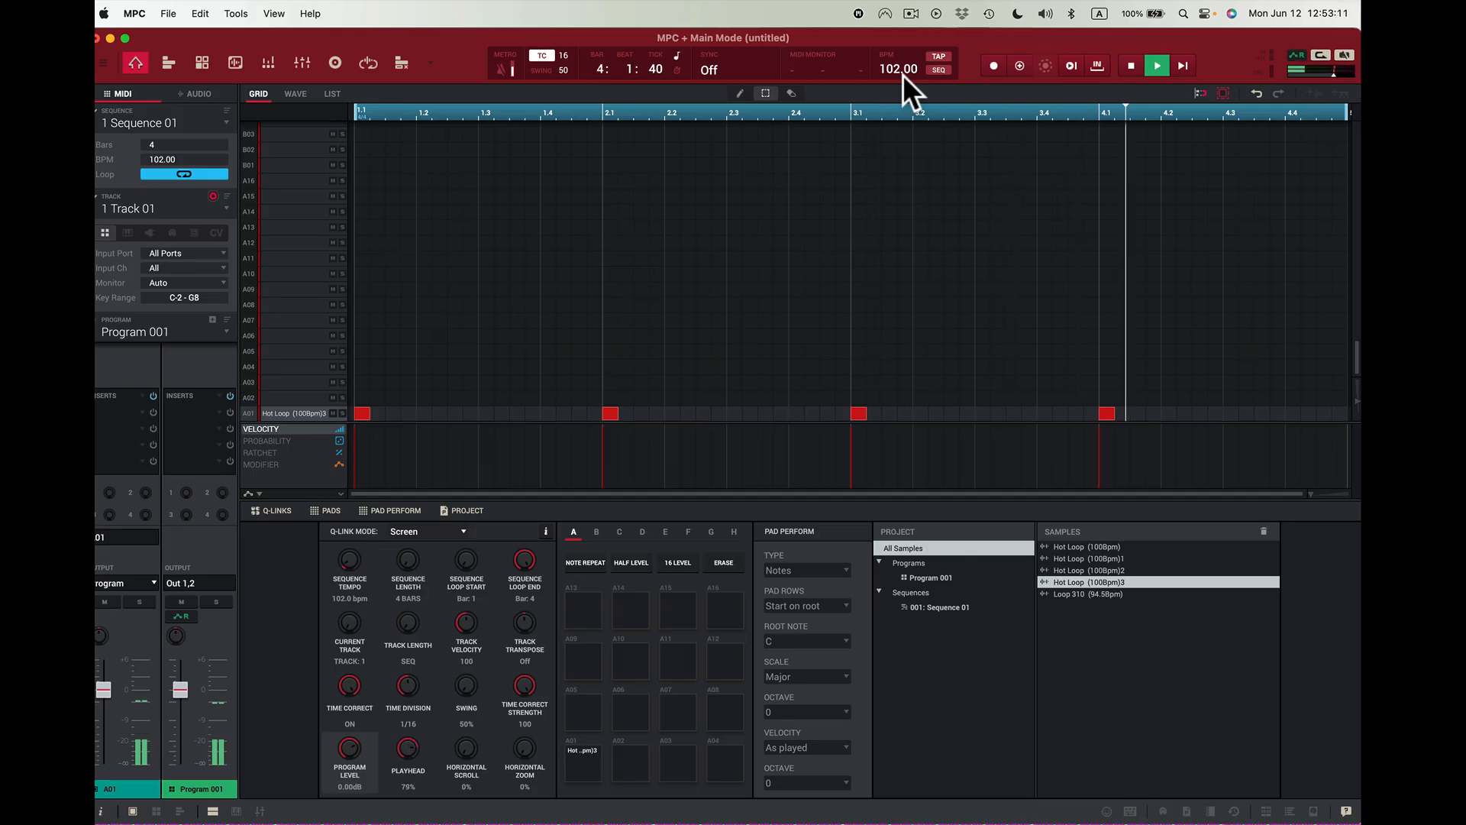
mouse_move(911, 67)
mouse_down()
mouse_move(911, 51)
mouse_move(901, 59)
mouse_up()
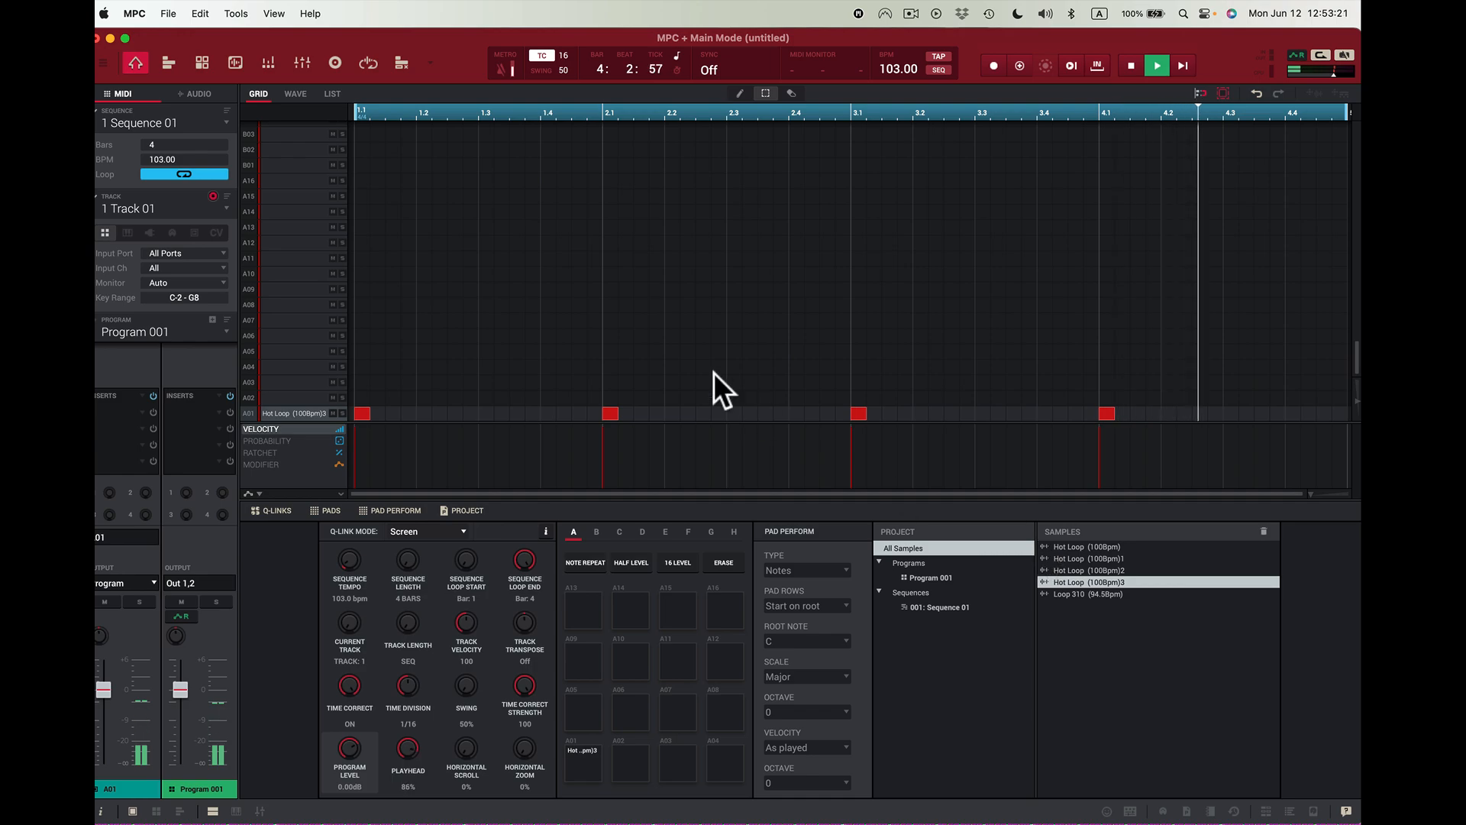
key(space)
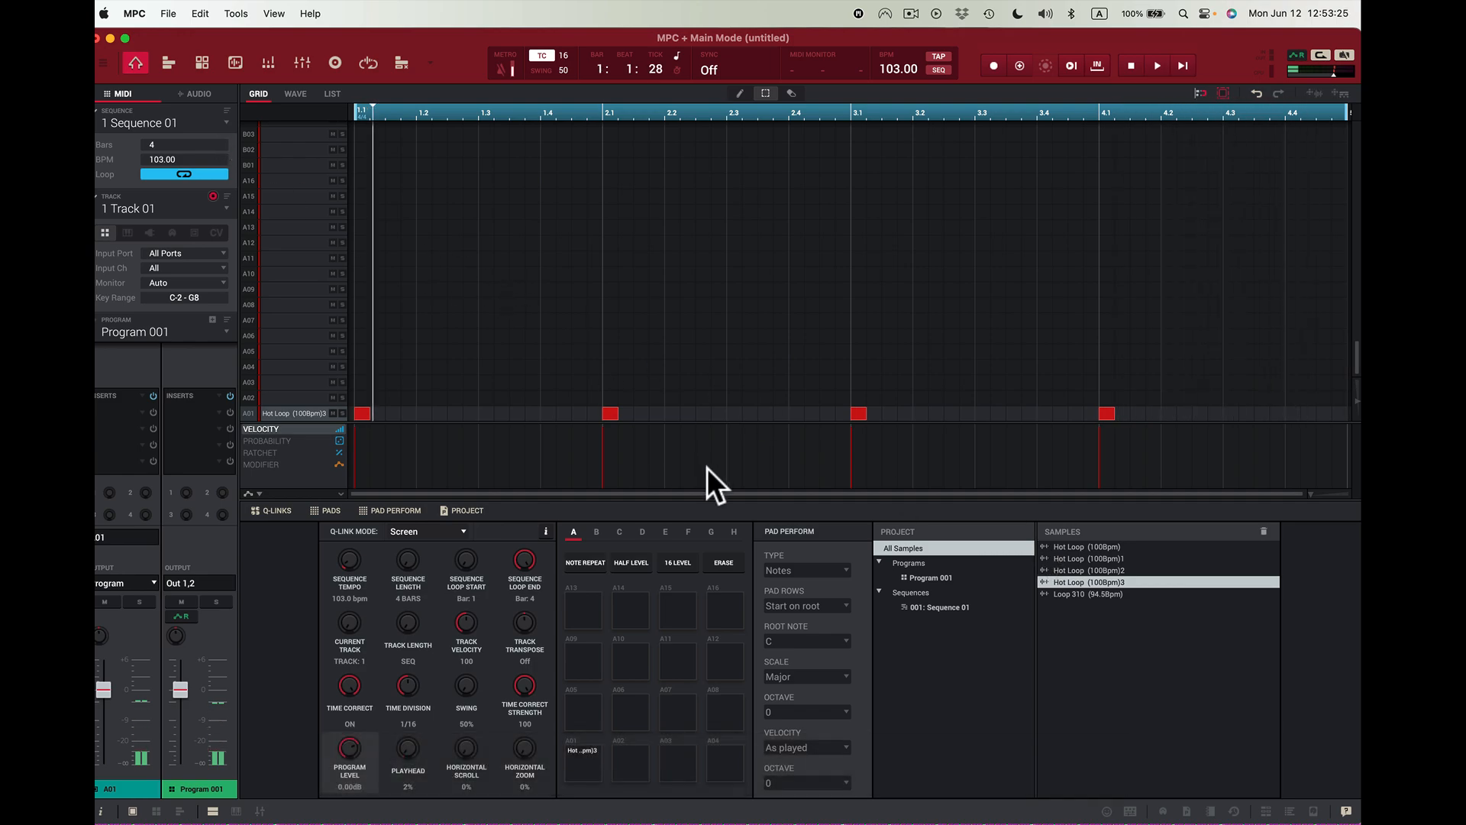
- Apply a further Pitch Shift of -2.00 to Hot Loop (100Bpm)3 in Sample Edit
click(236, 63)
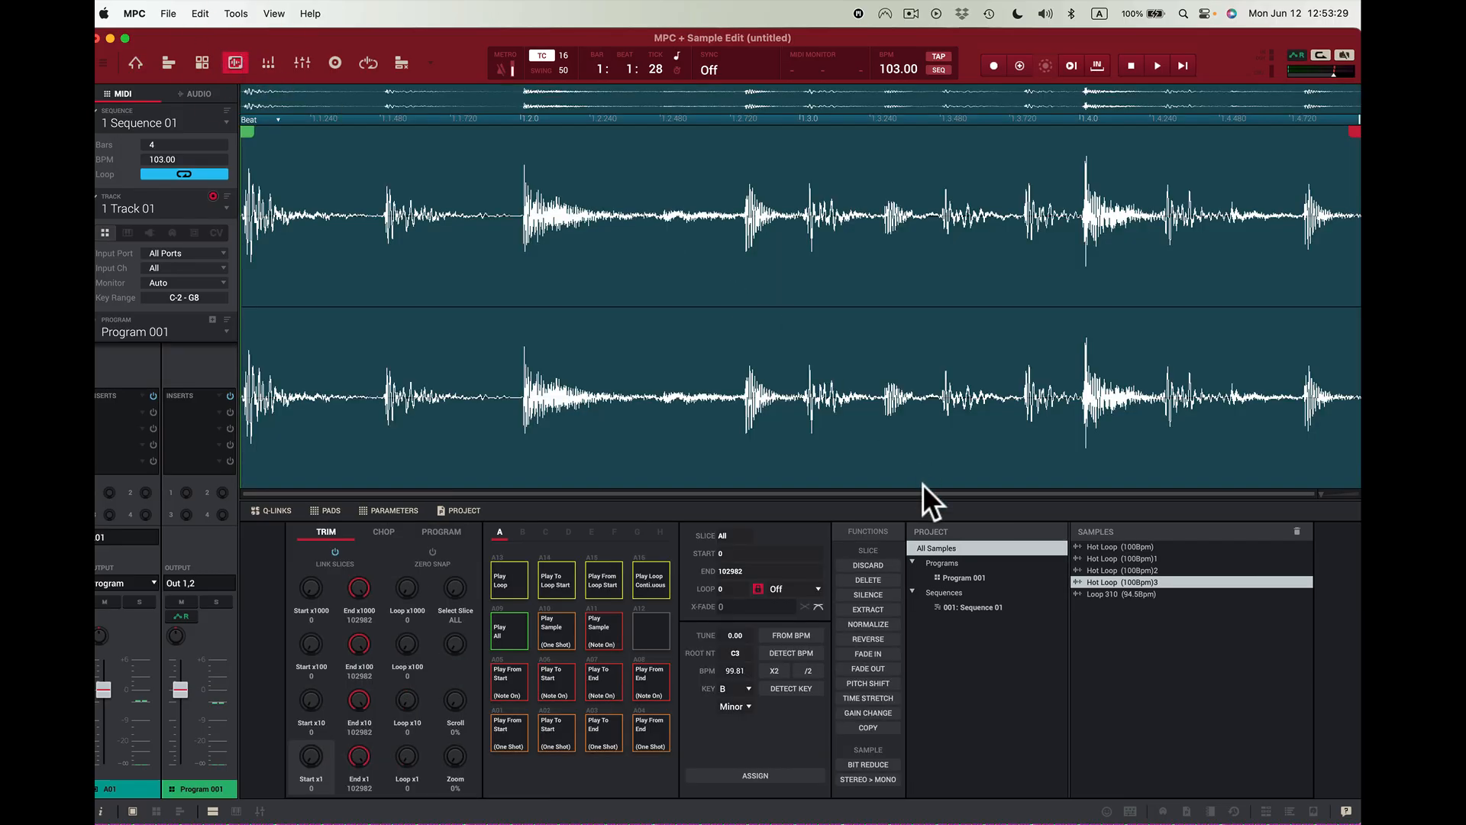
click(881, 697)
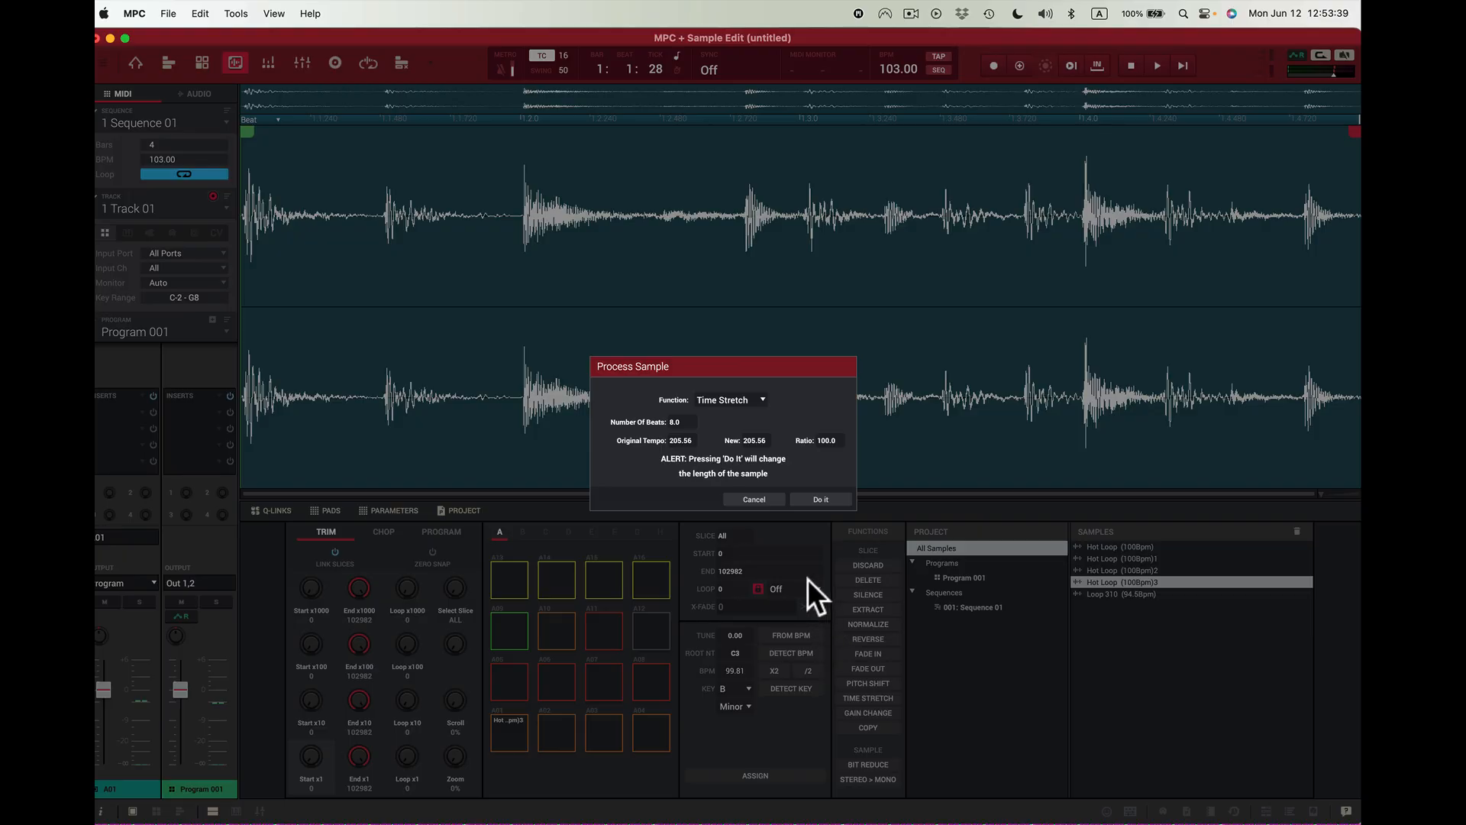
click(751, 498)
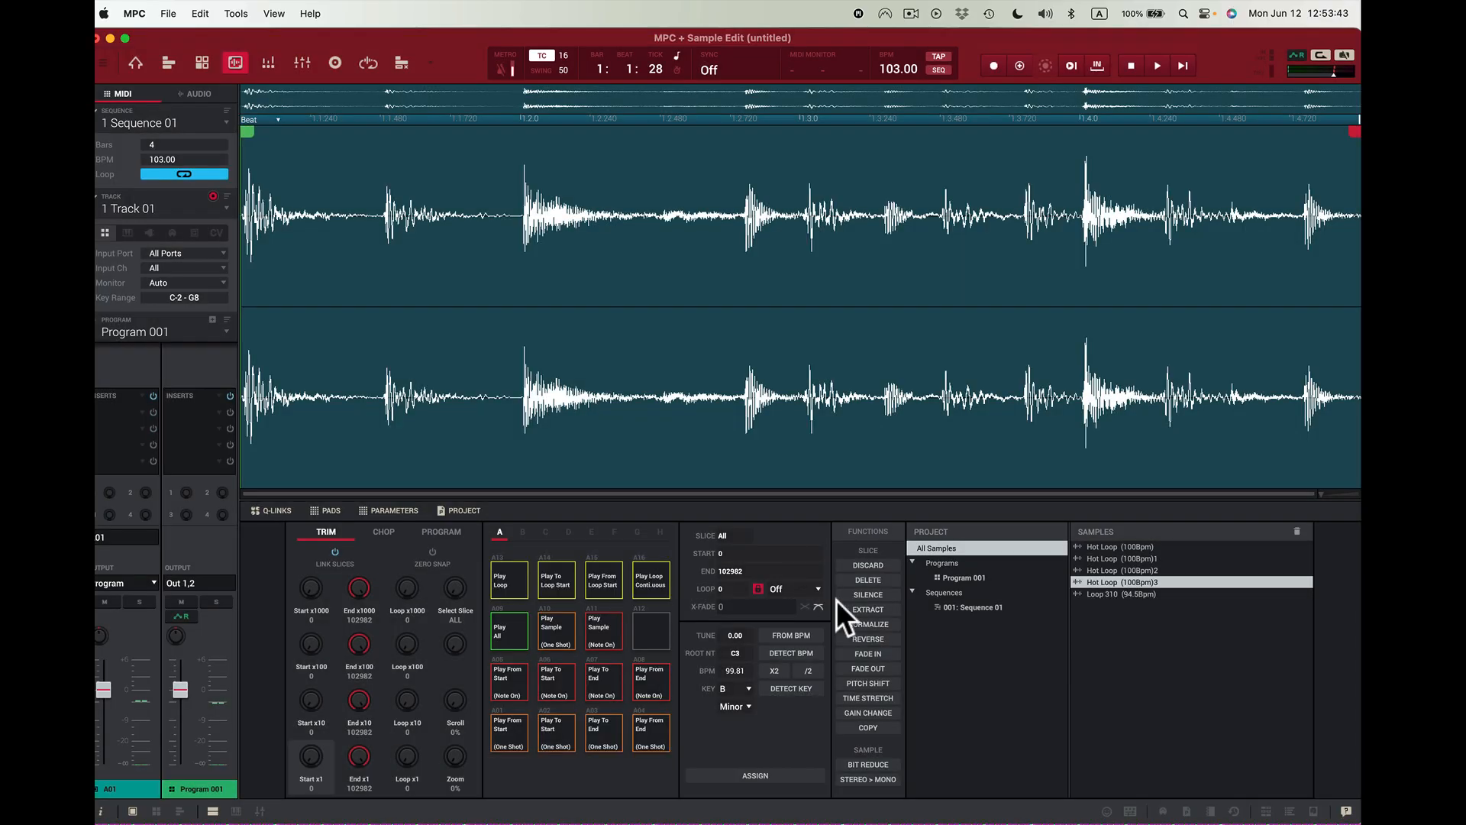
click(872, 681)
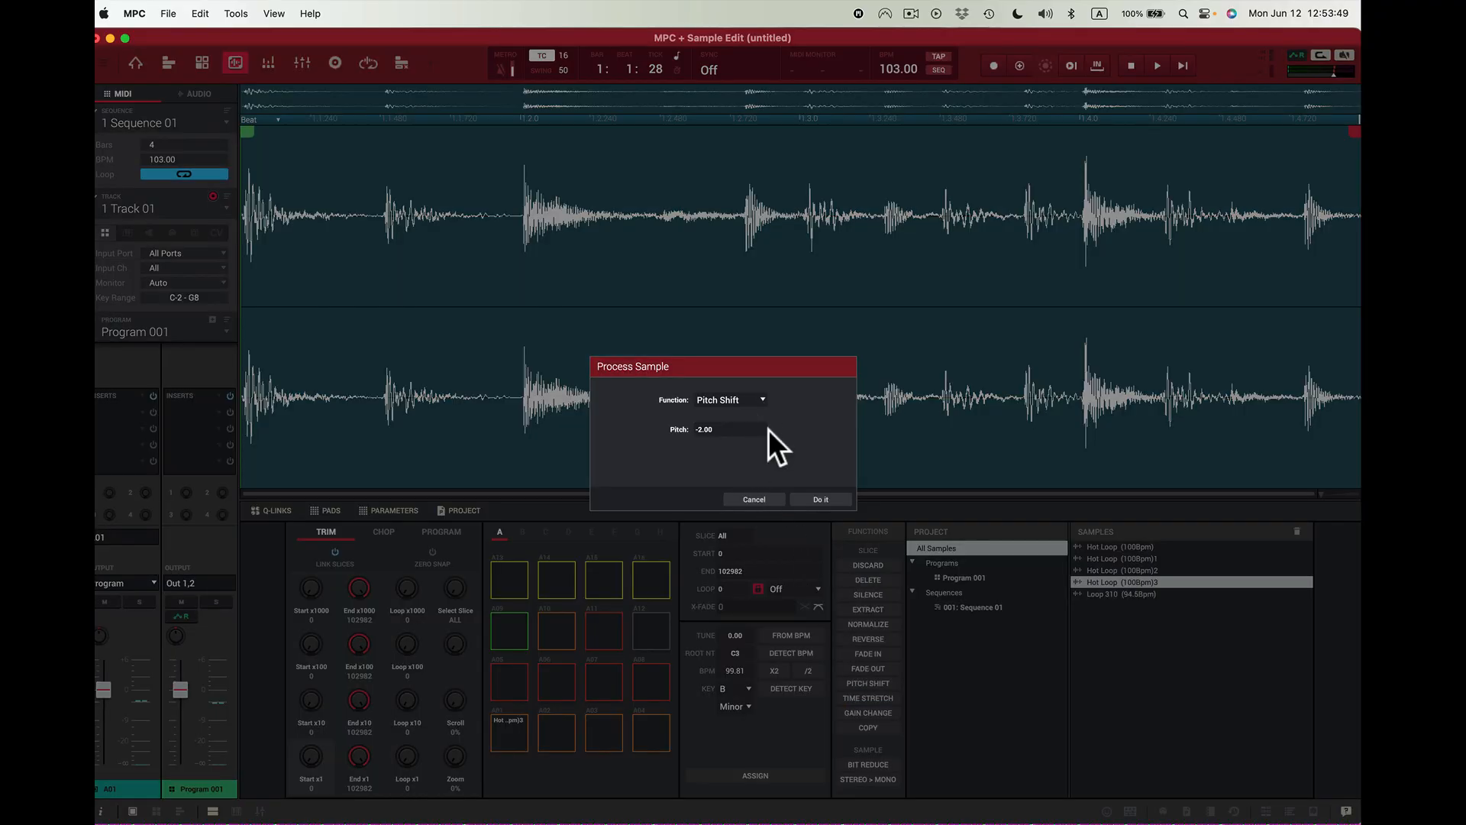
click(818, 499)
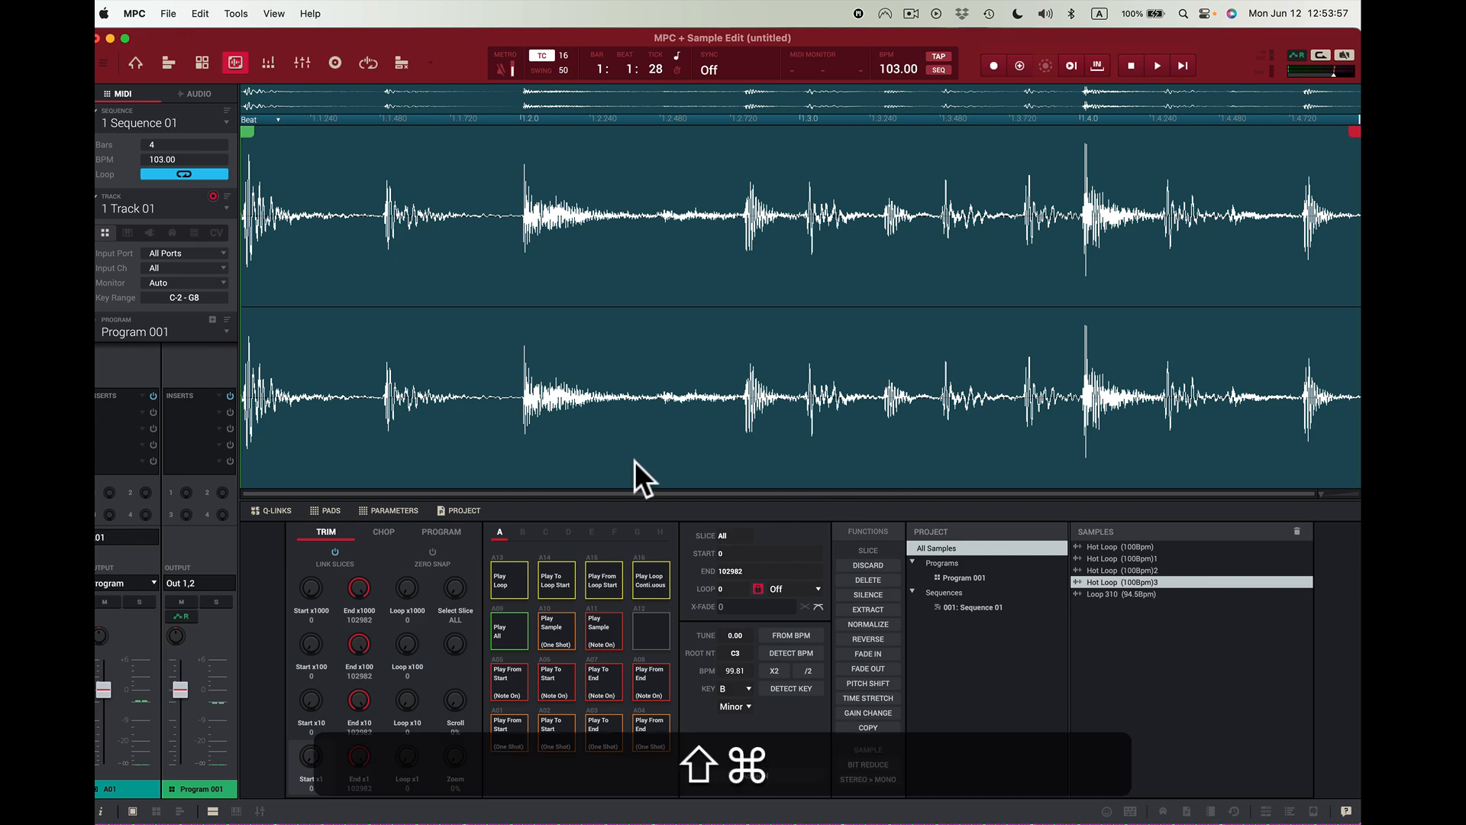
- Play Sequence 01 in Main Mode to hear the loop with the second pitch shift
key(shift+super+i)
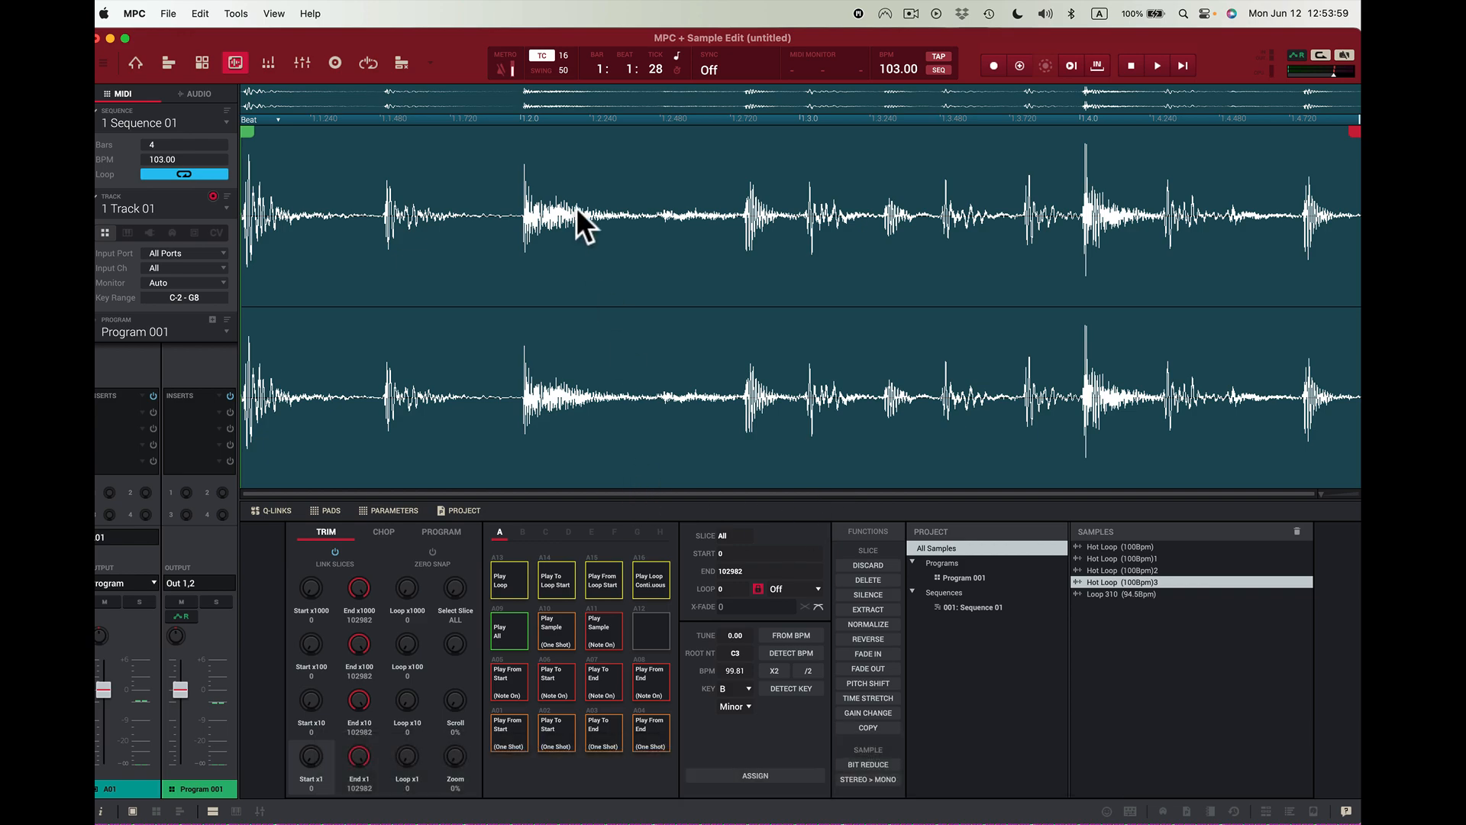
click(136, 62)
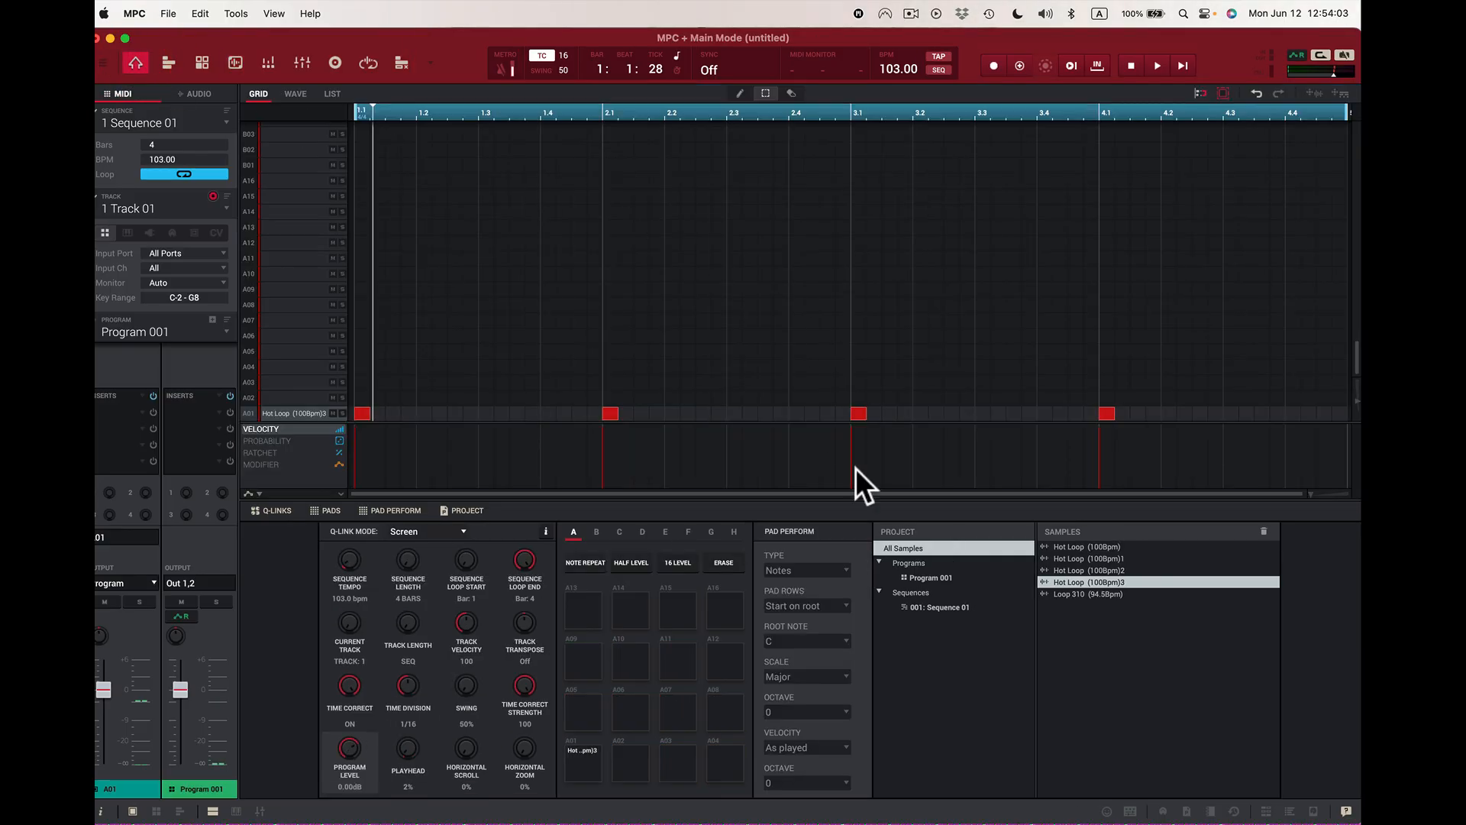
key(space)
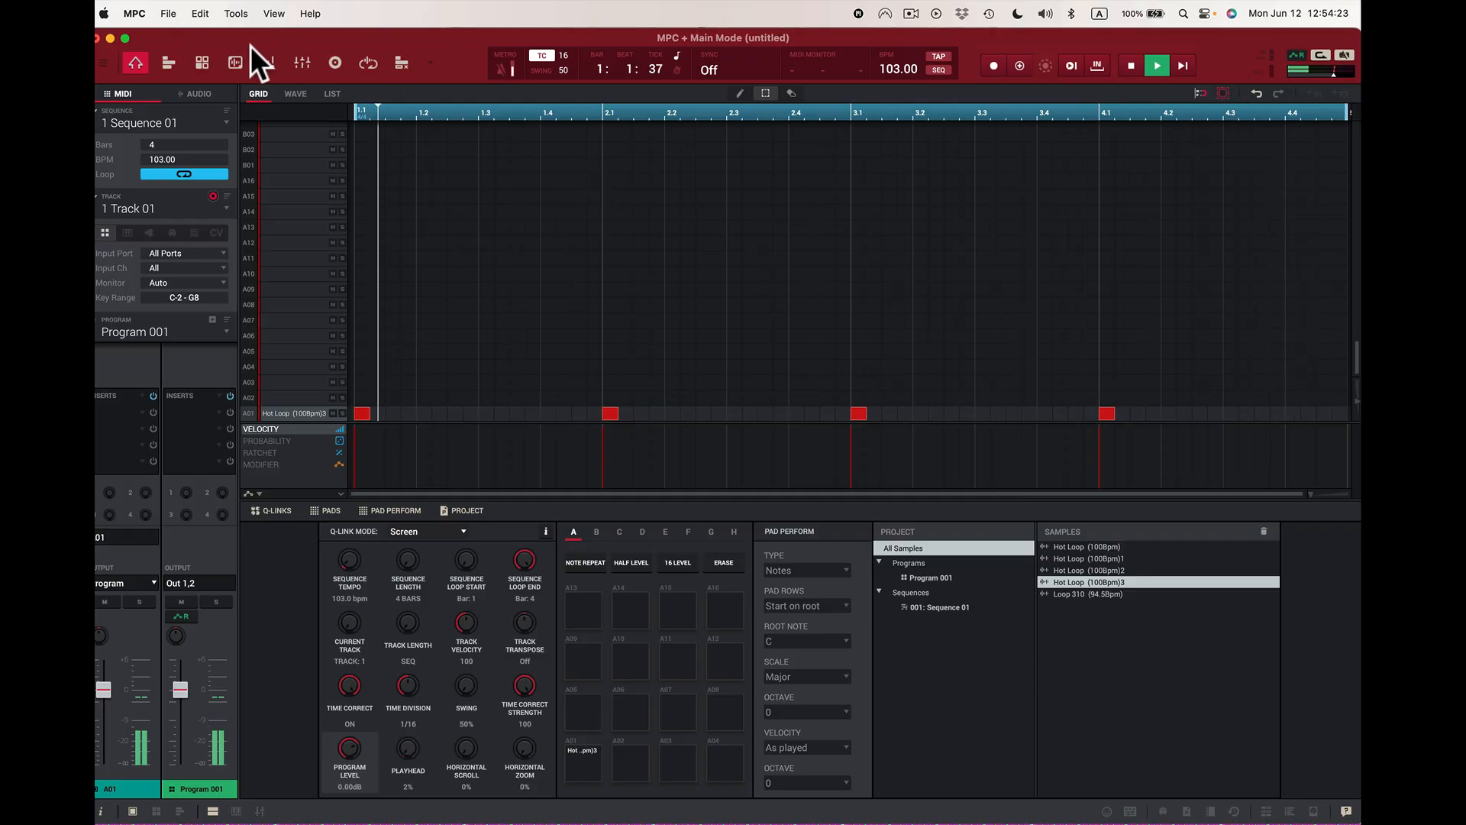
- Undo the second pitch shift of Hot Loop (100Bpm)3 and the last sequence tempo adjustment
click(234, 63)
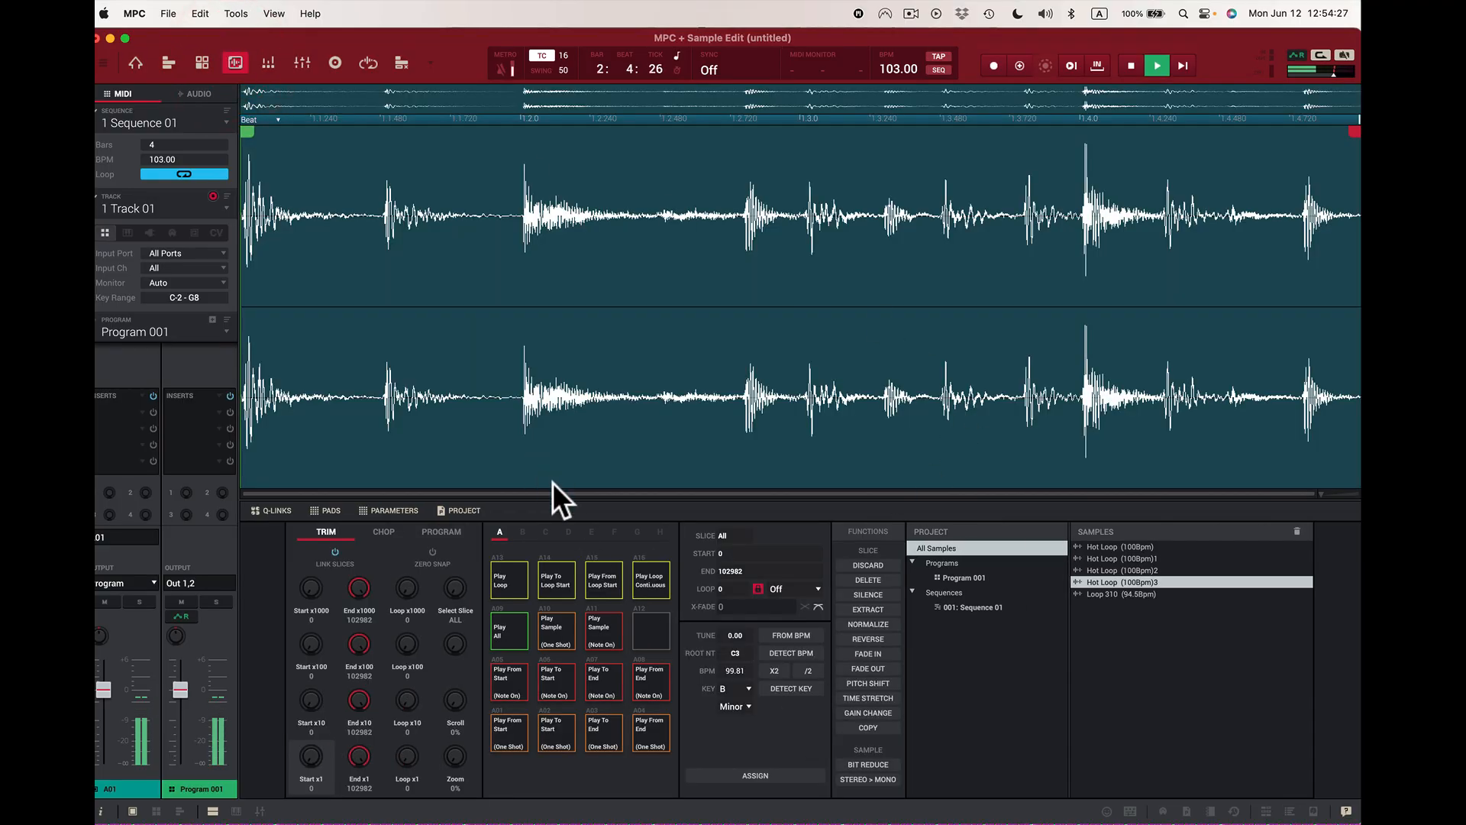
click(199, 13)
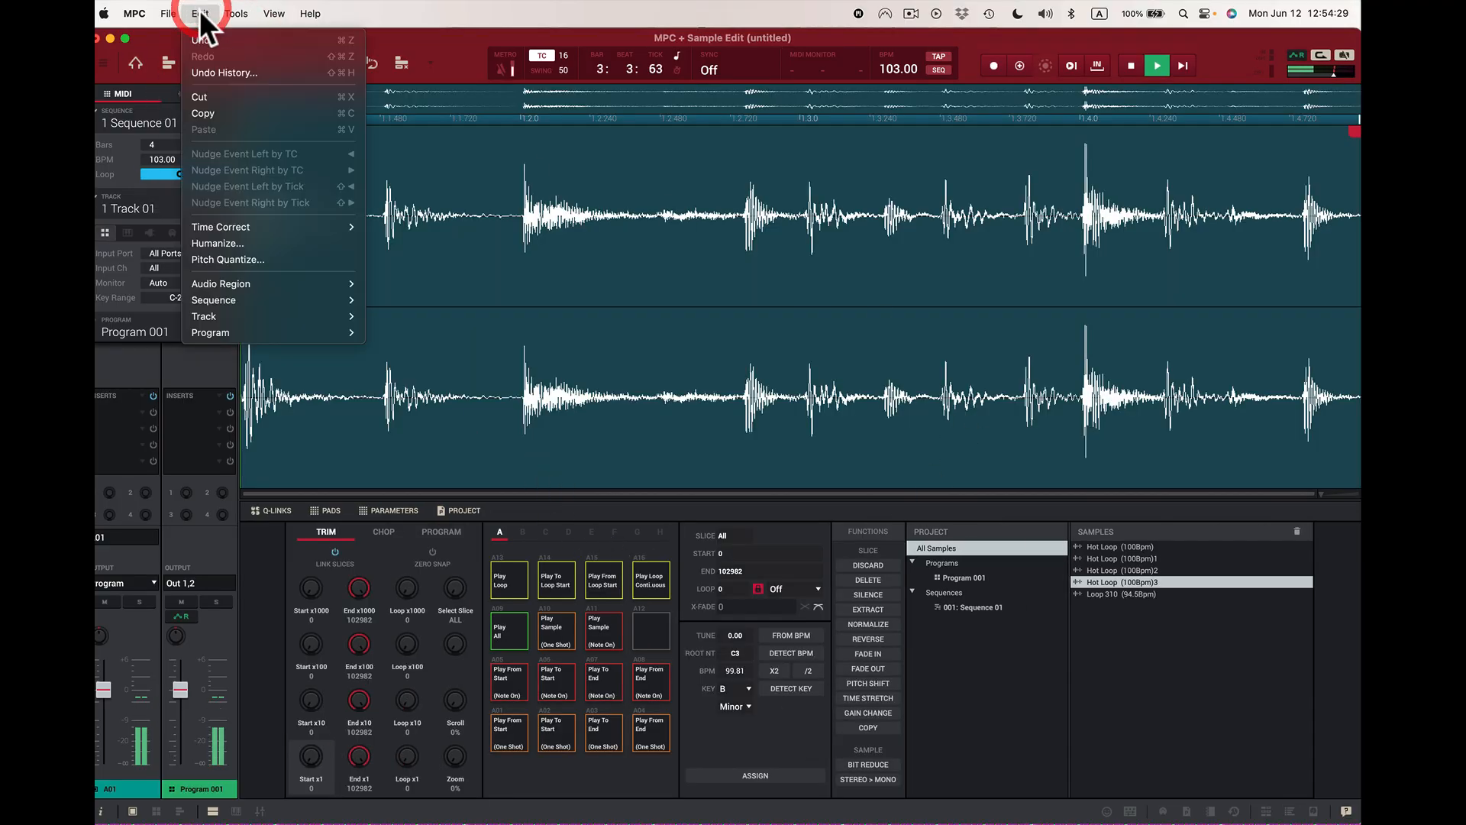
click(202, 37)
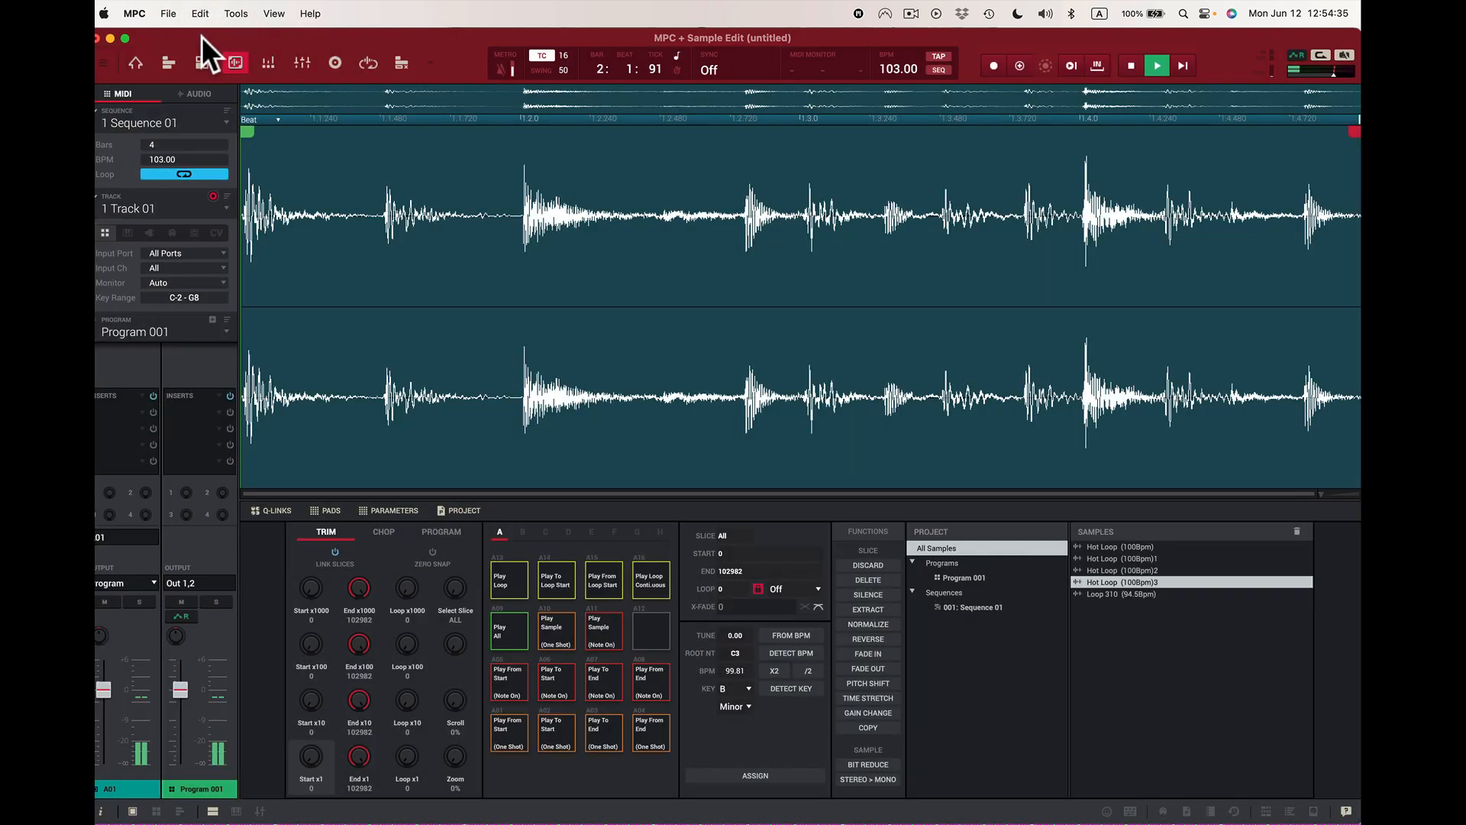
click(202, 13)
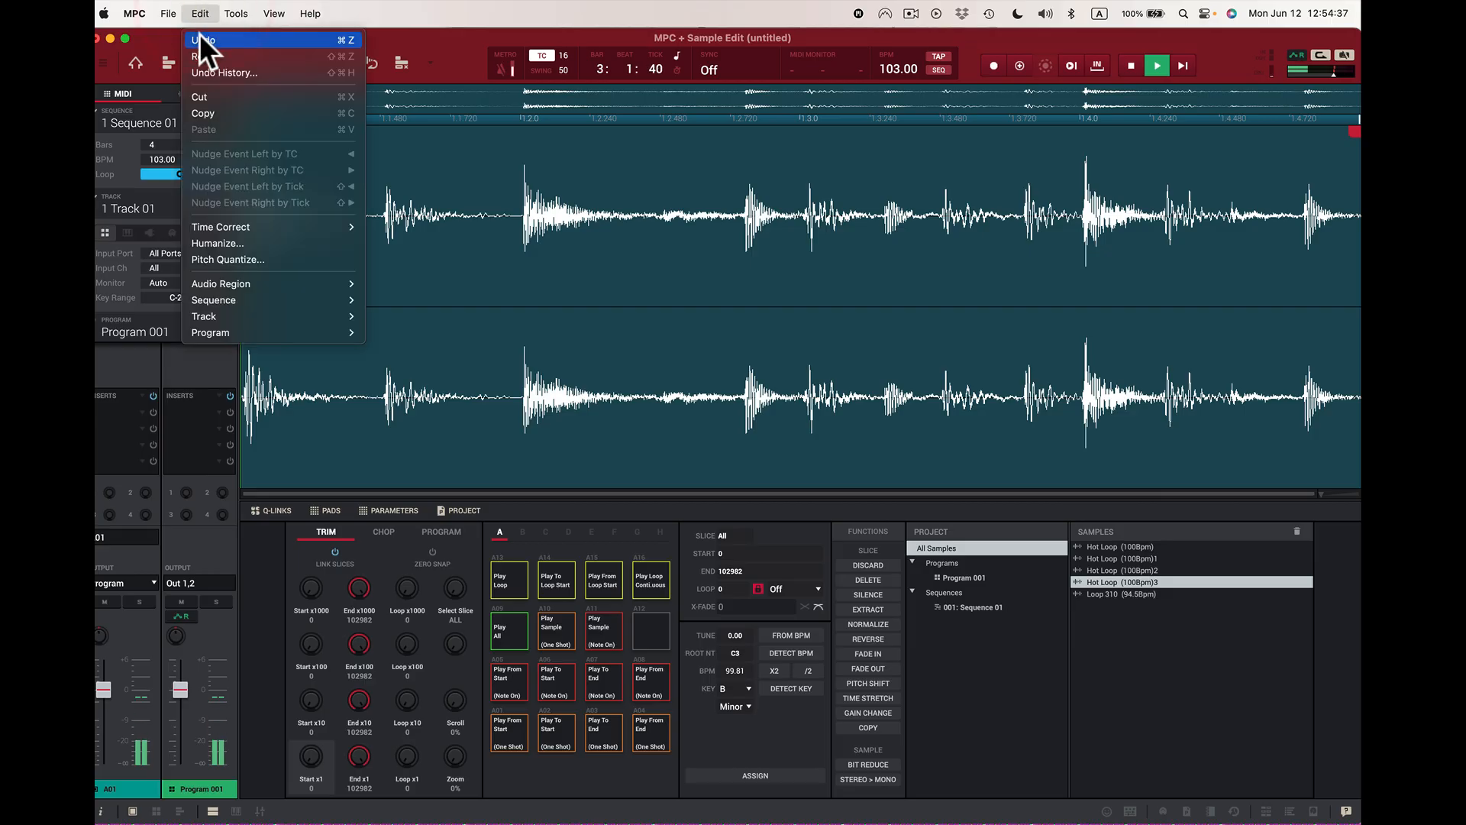
click(199, 38)
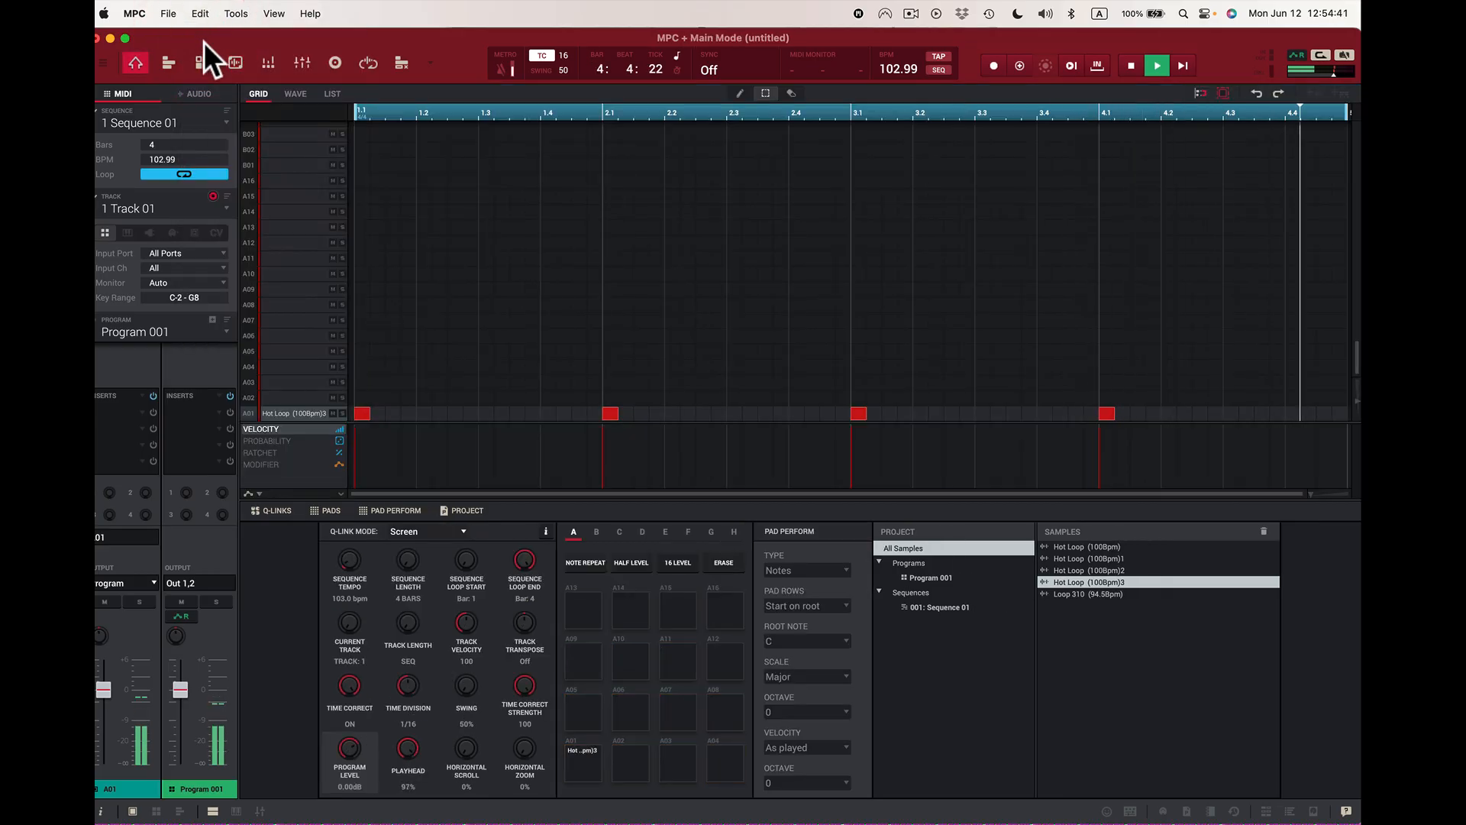
- Apply a Pitch Shift of about 2.00 to Hot Loop (100Bpm)3 in Sample Edit while the sequence plays, and stop playback
click(236, 61)
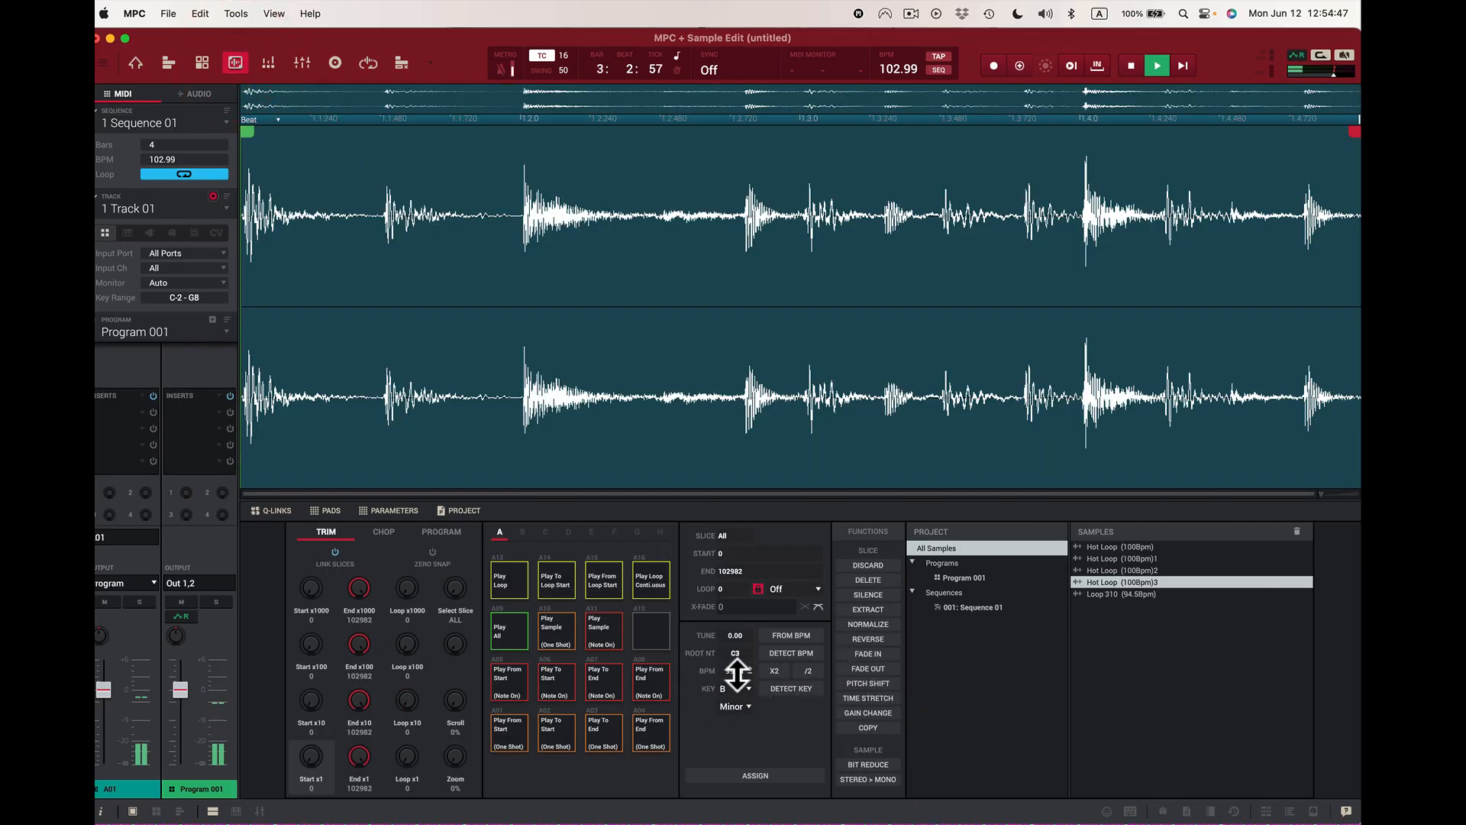
click(890, 681)
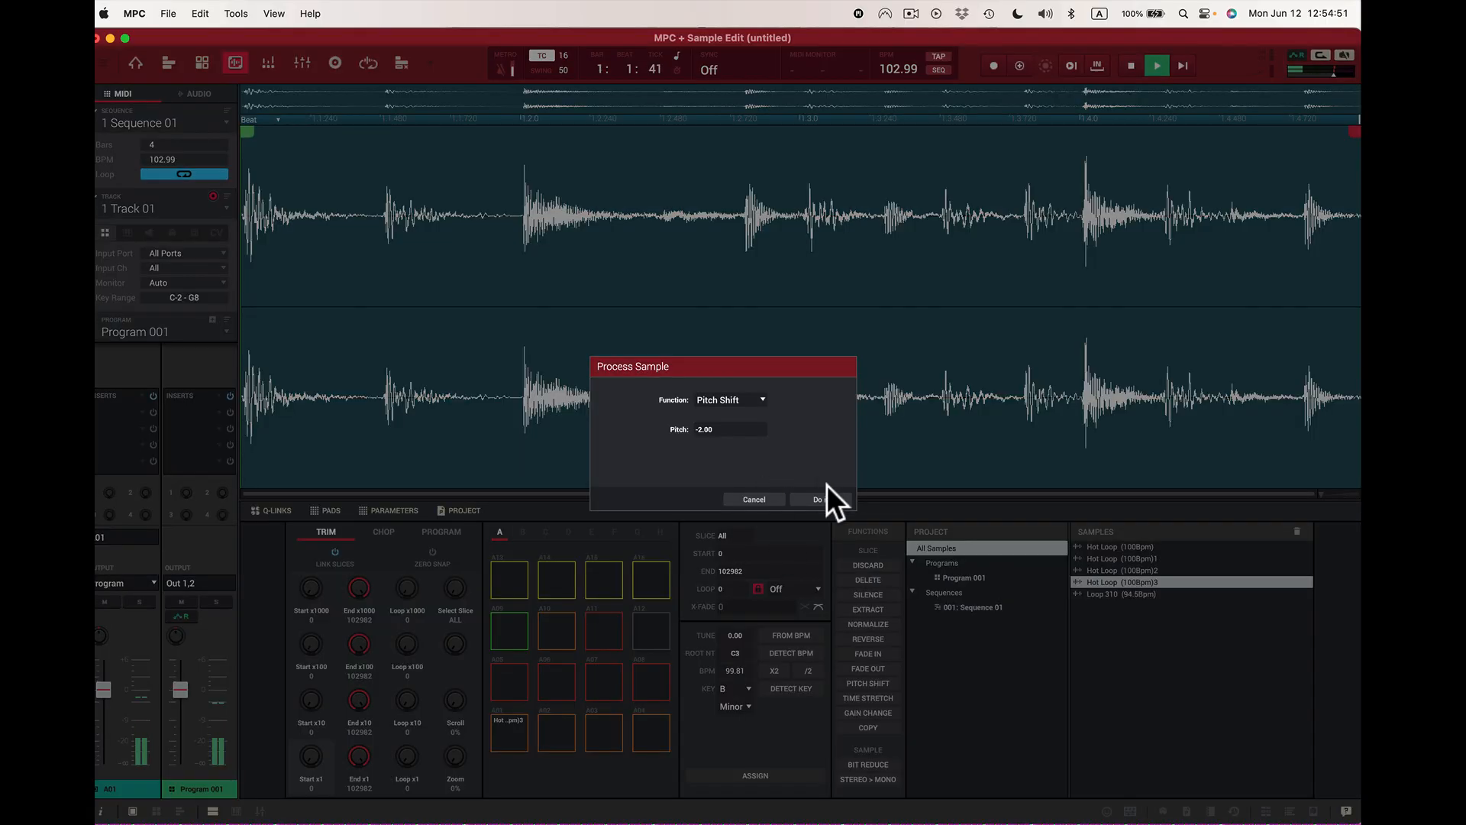
drag(766, 430, 765, 355)
drag(766, 339, 765, 337)
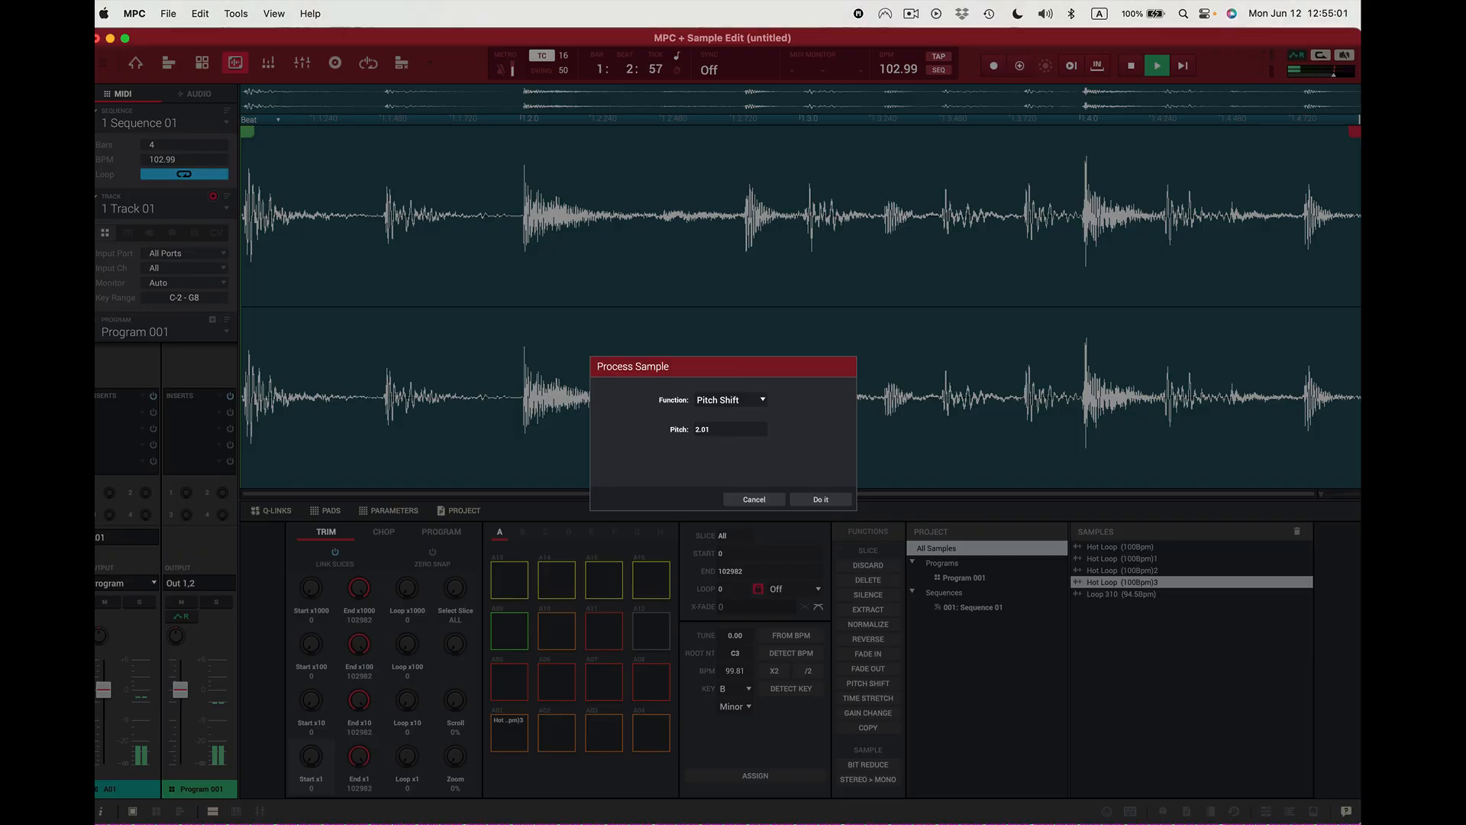
drag(756, 434, 762, 434)
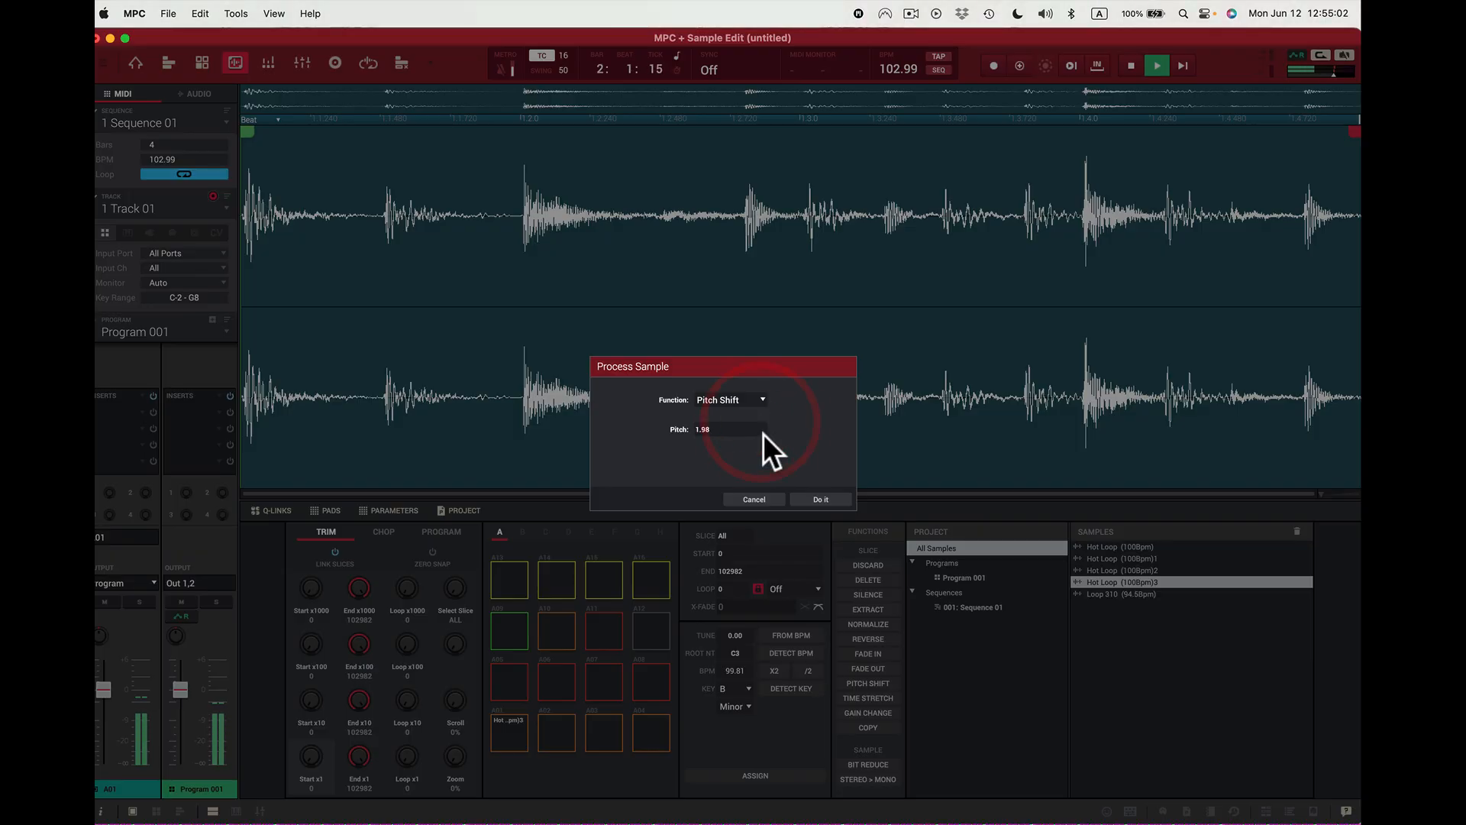
click(821, 499)
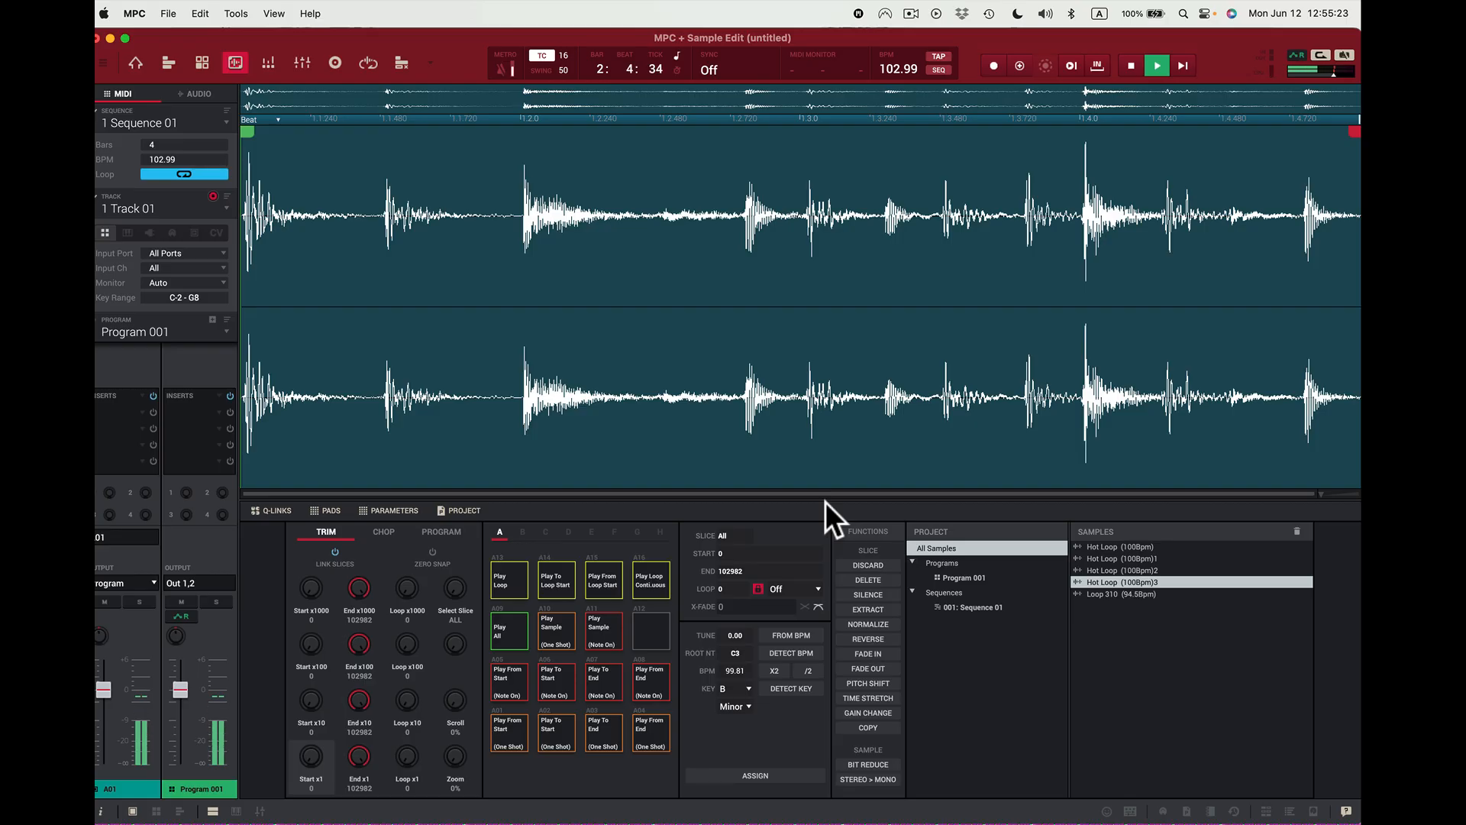
key(space)
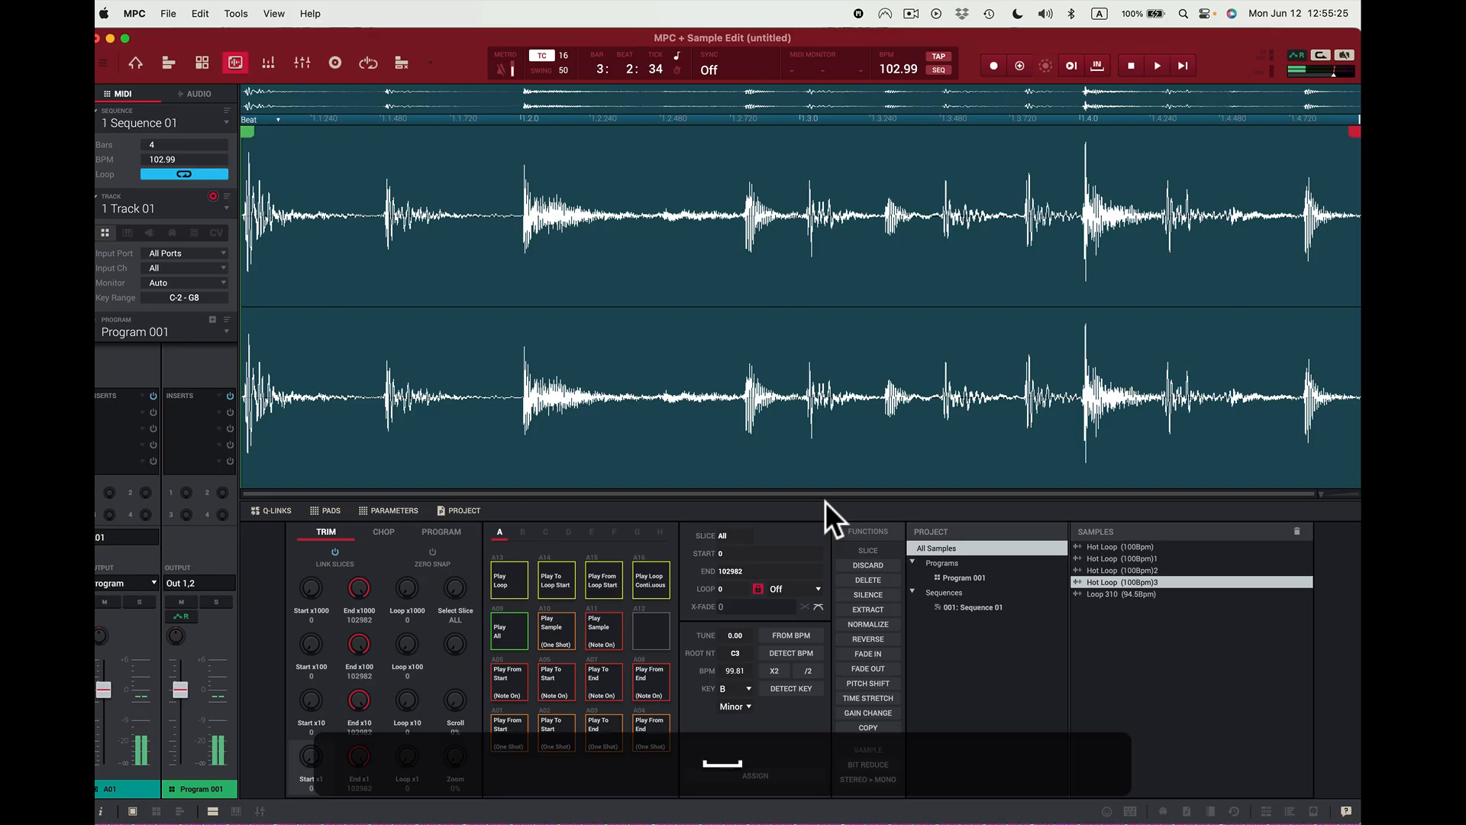
key(shift+super)
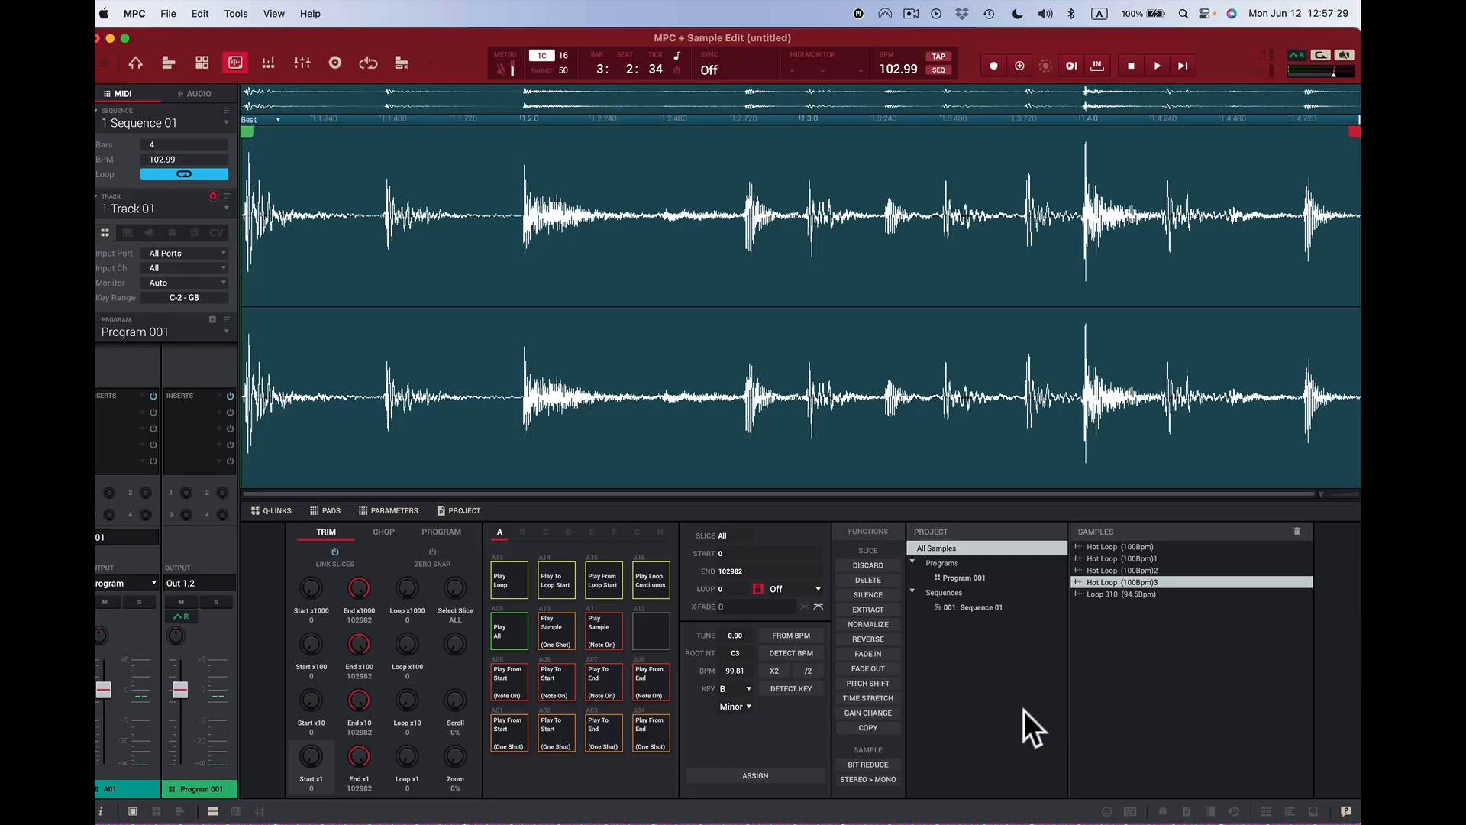
- Time-stretch Hot Loop (100Bpm)3 with 8.0 beats and a ratio of 94.0
click(885, 697)
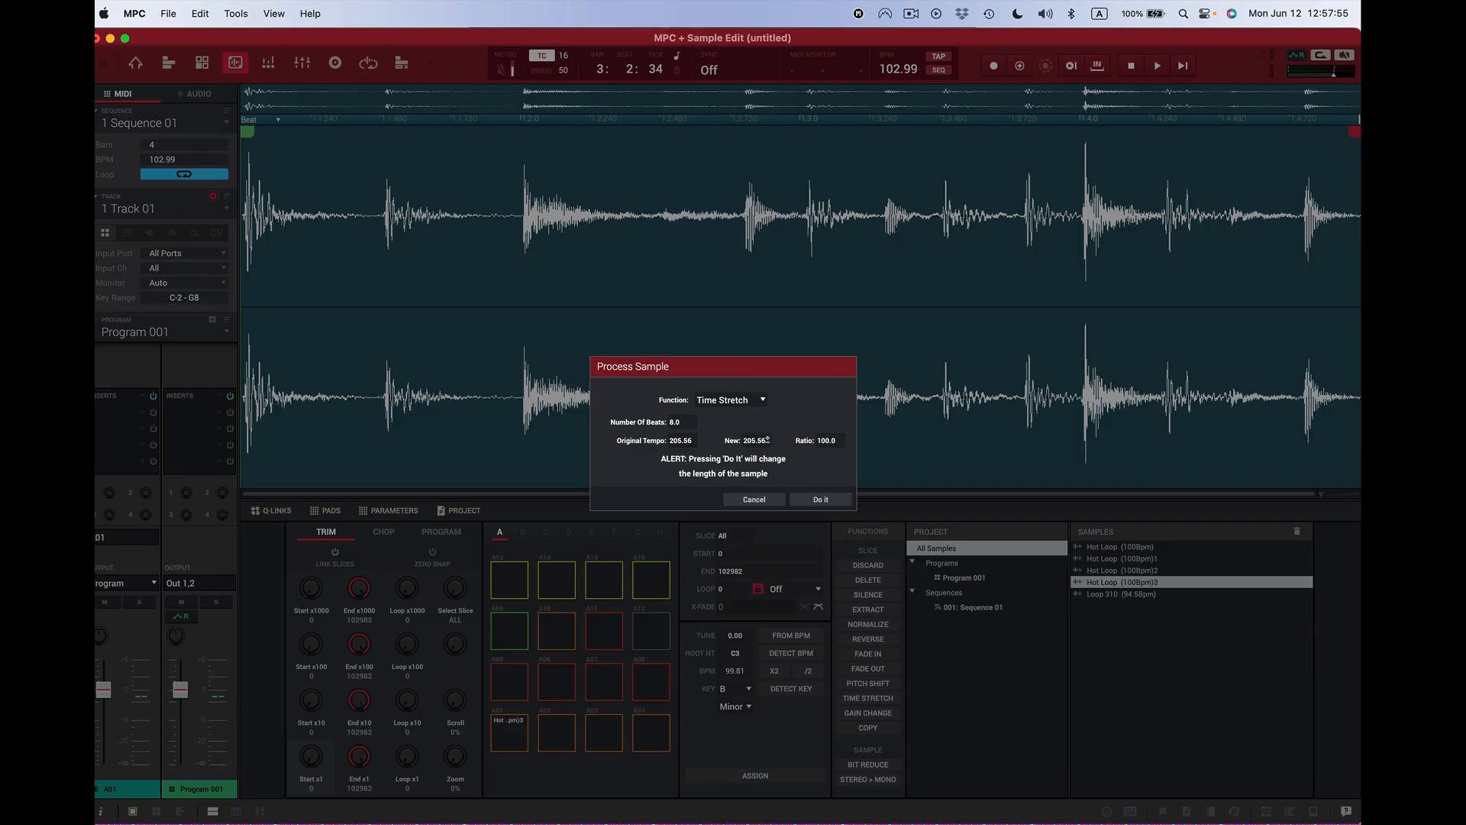
drag(768, 439, 780, 771)
drag(752, 440, 771, 498)
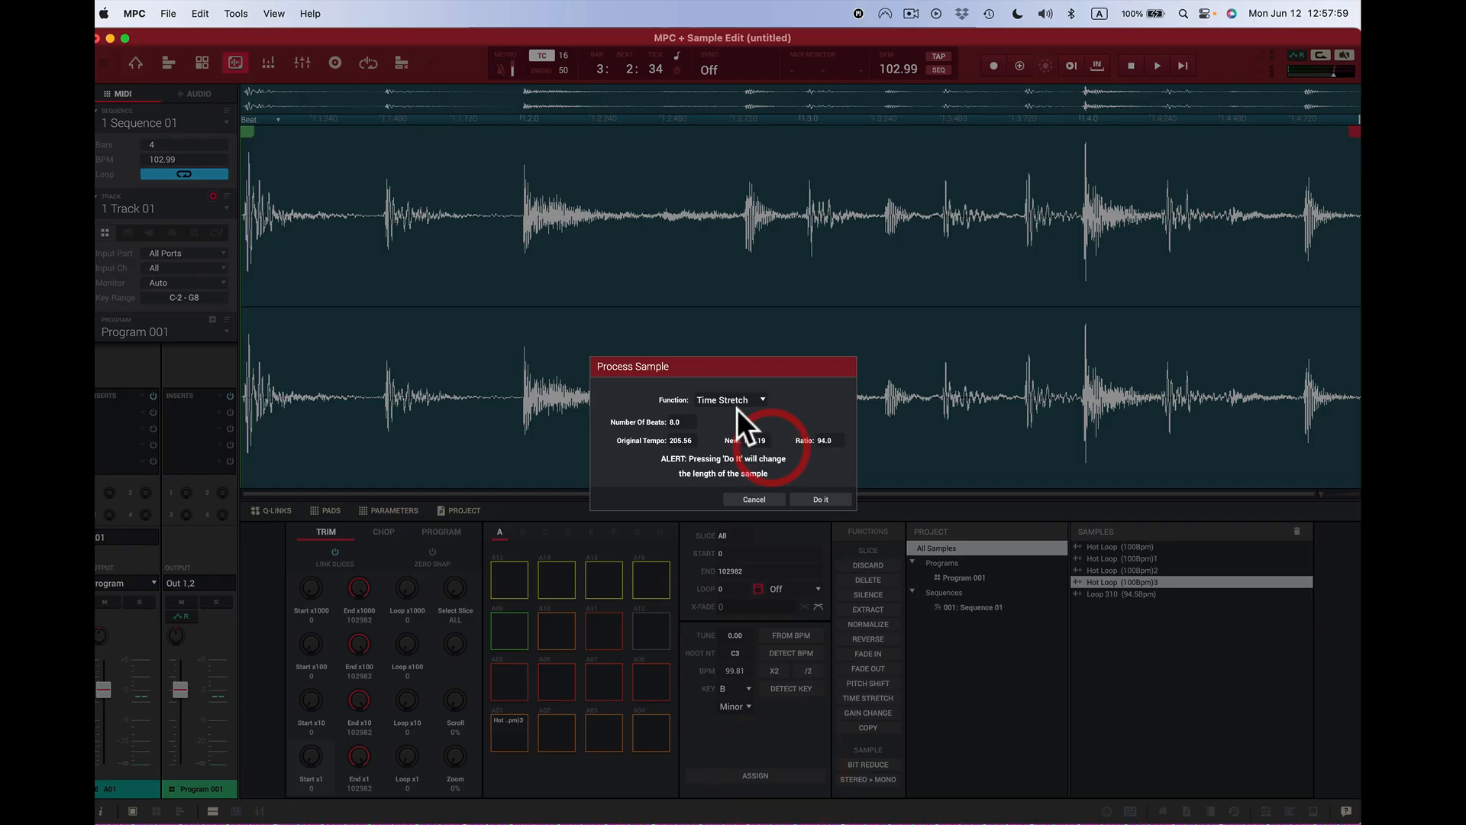
click(823, 499)
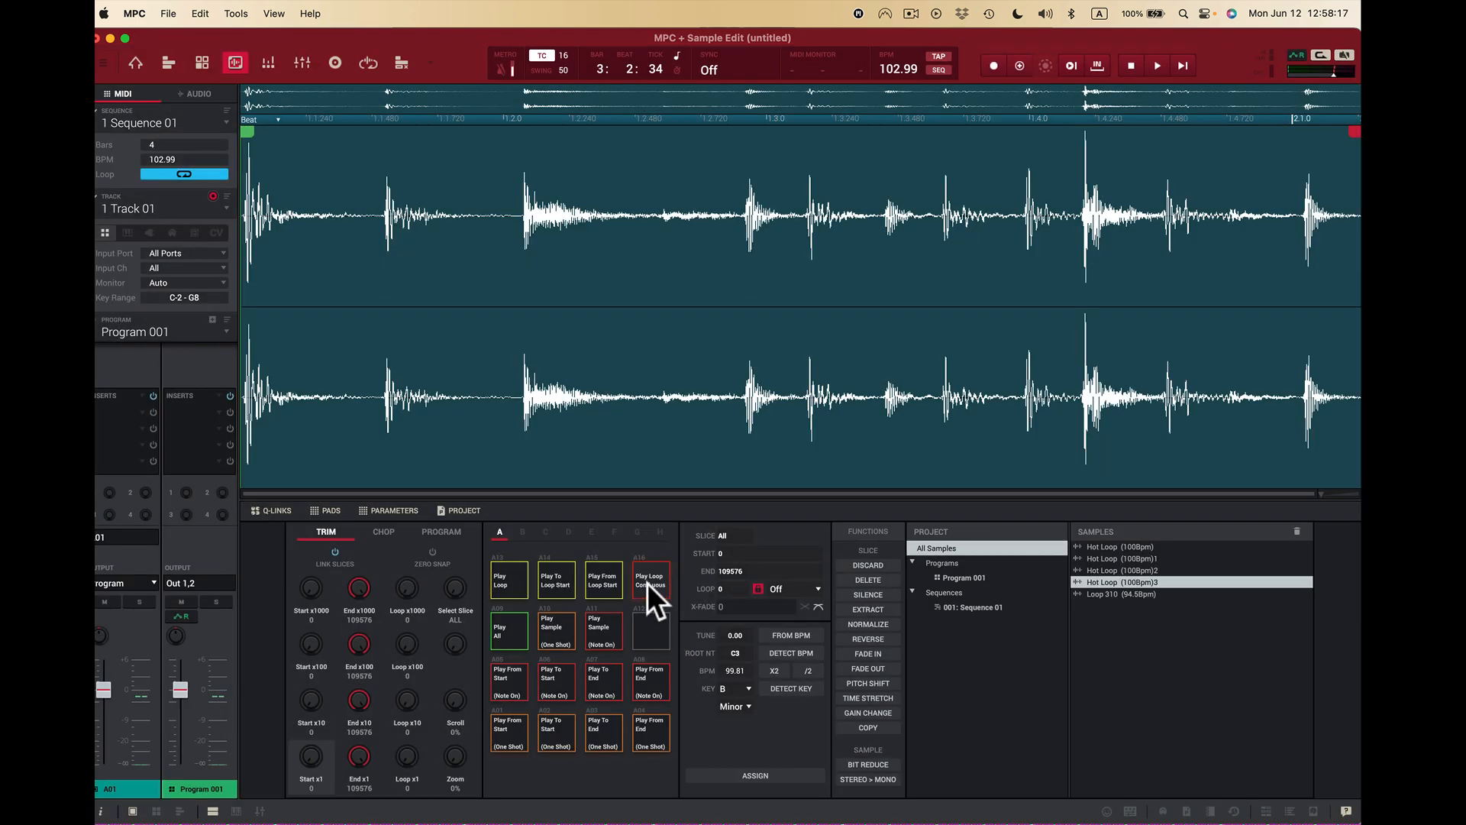
- Audition the time-stretched Hot Loop (100Bpm)3 as a continuous loop and undo the Time Stretch
click(648, 584)
click(658, 575)
key(super+z)
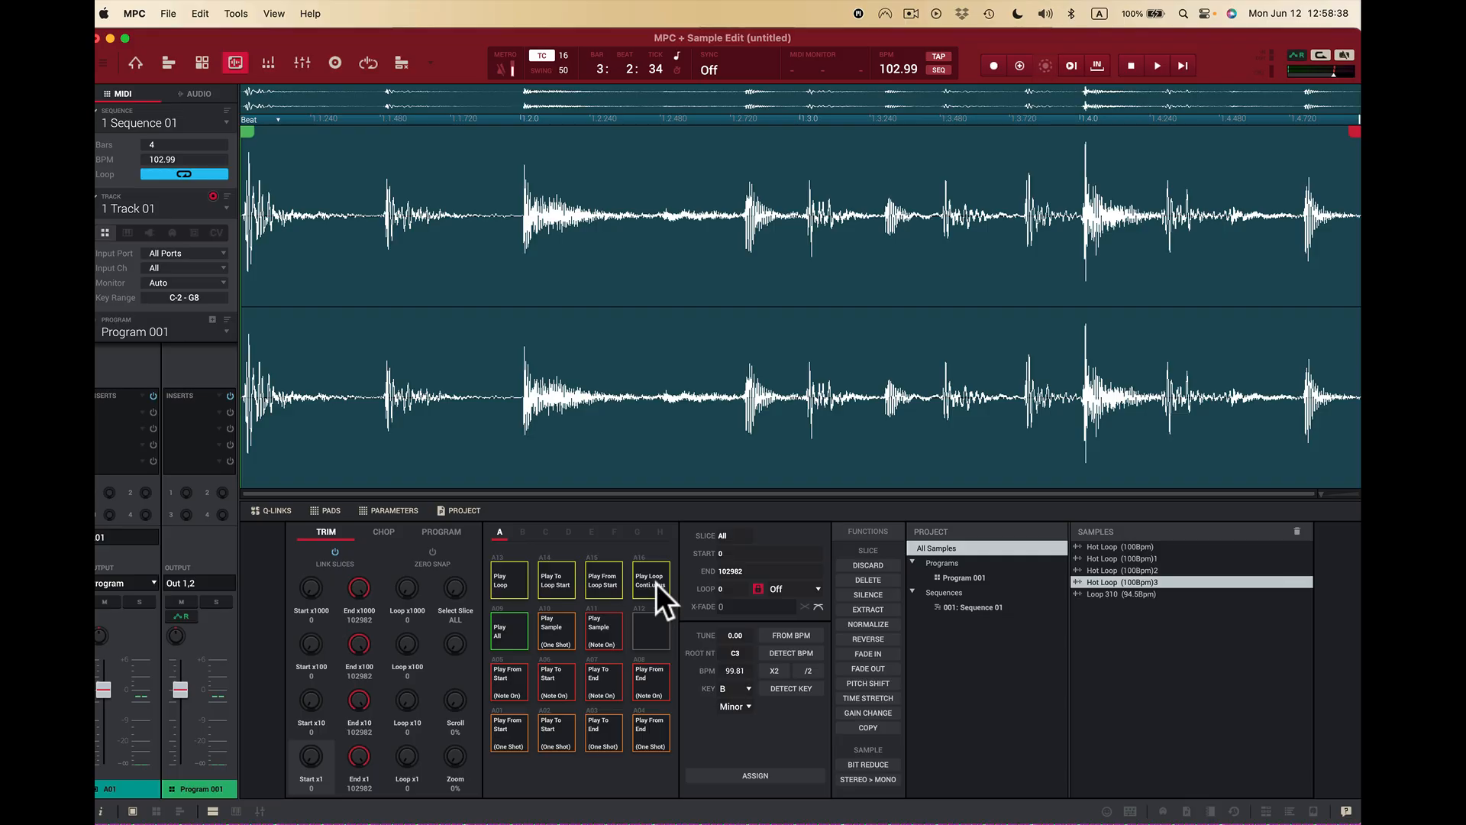
- Replay the restored loop and time-stretch Hot Loop (100Bpm)3 with 8.0 beats and a ratio of about 120.2
click(657, 581)
click(882, 698)
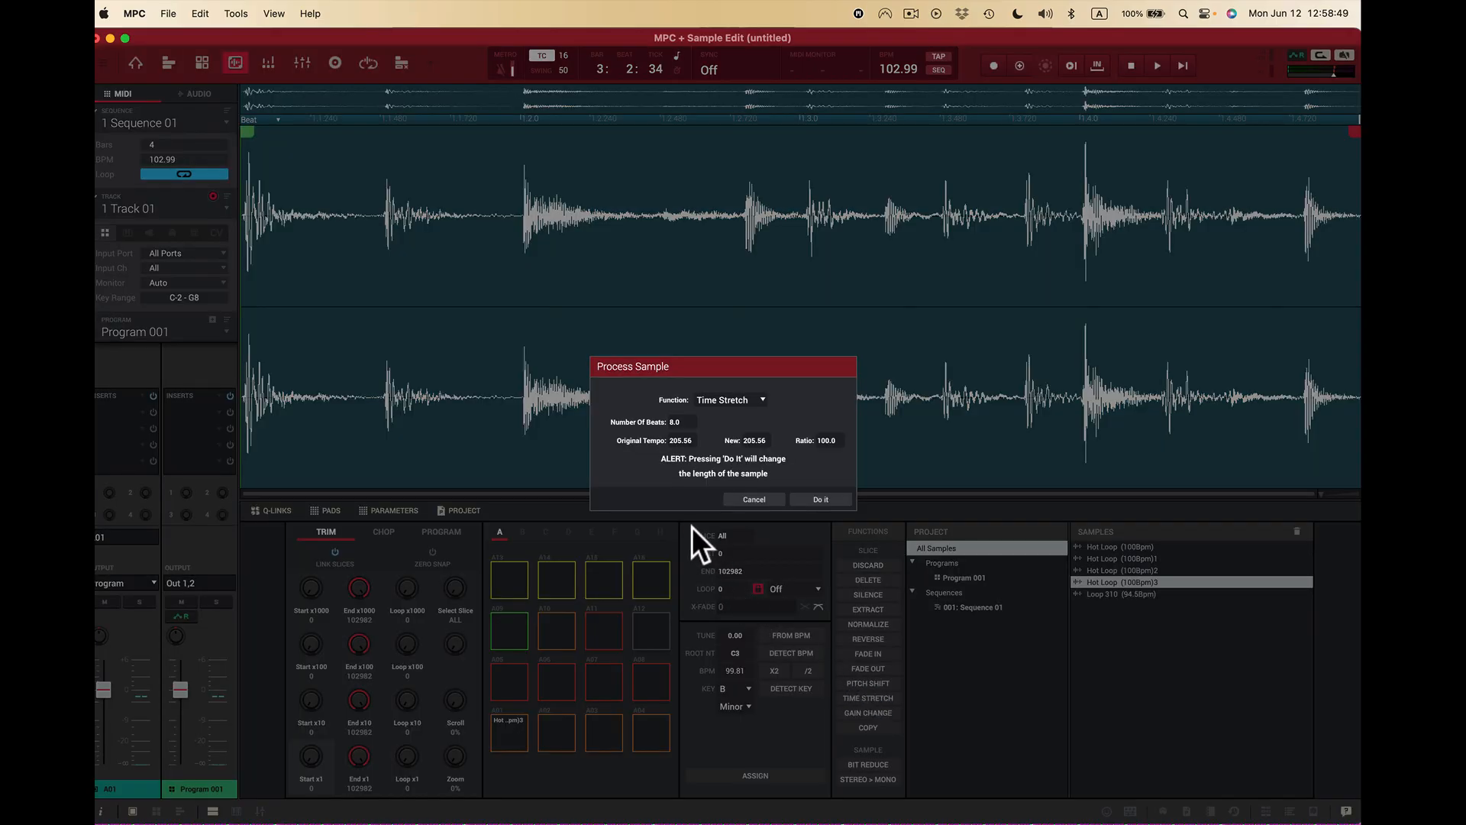
drag(829, 445, 829, 473)
drag(829, 474, 829, 363)
drag(829, 363, 829, 361)
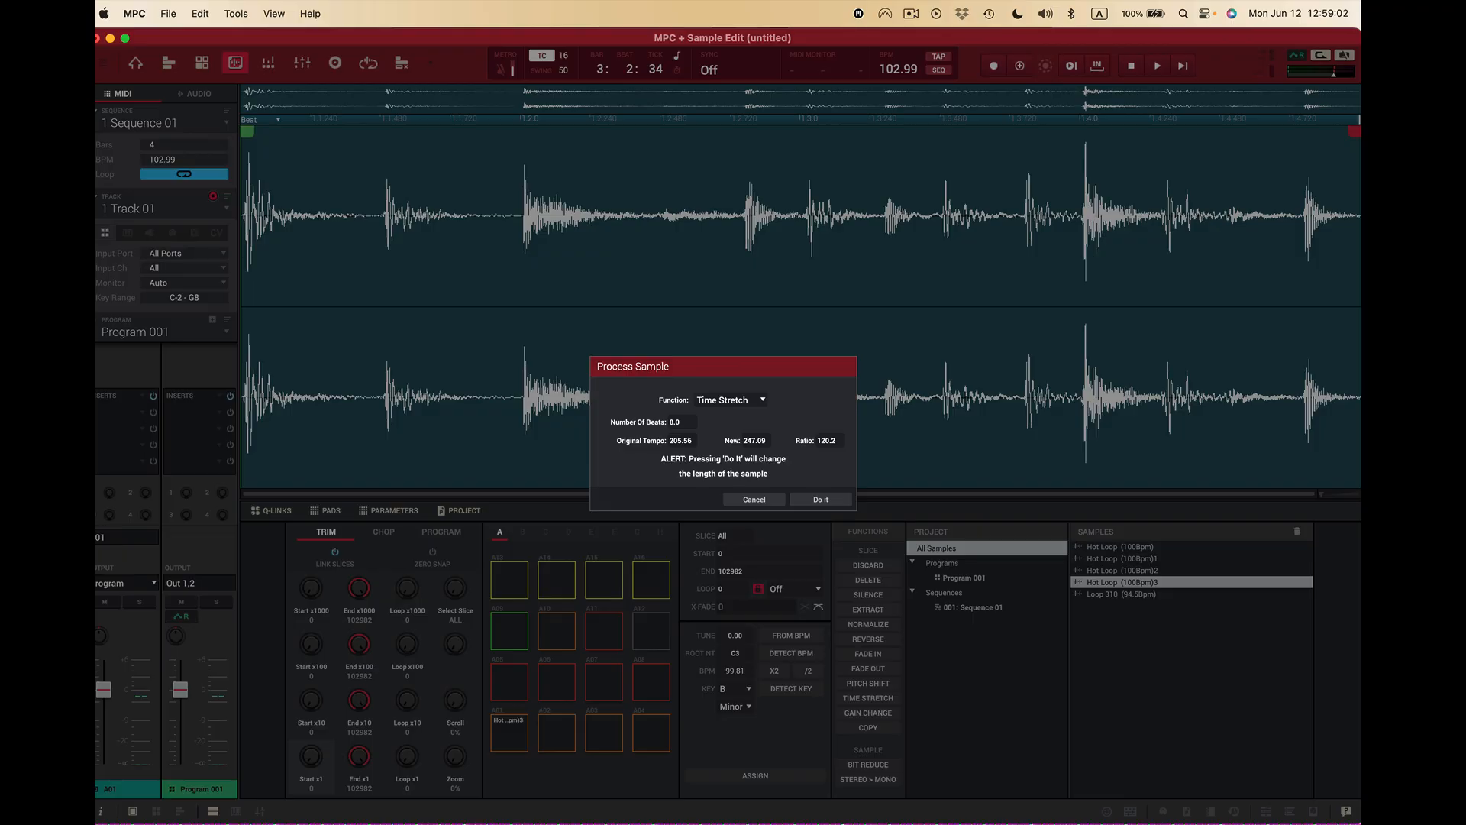
click(821, 500)
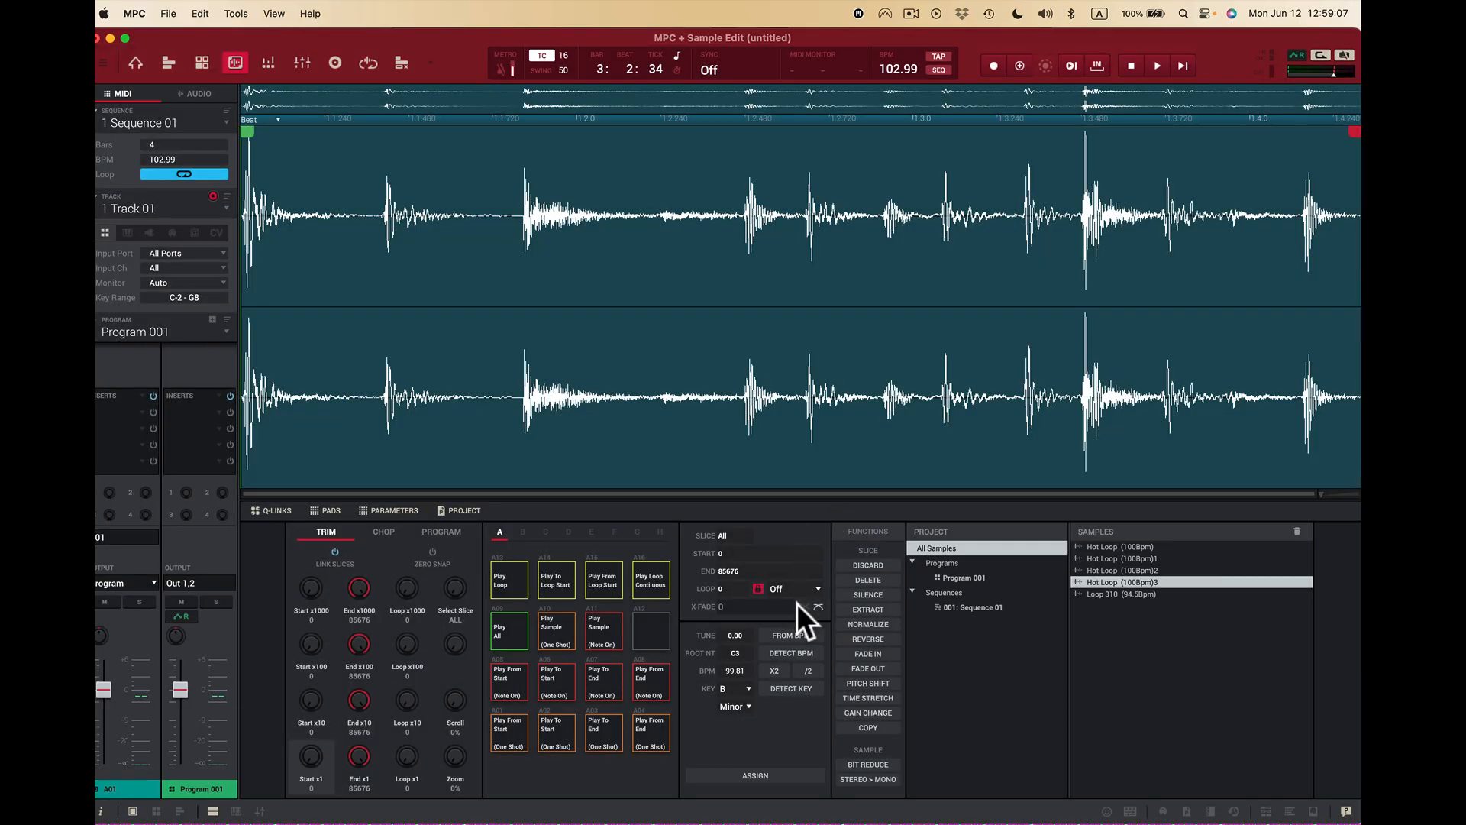
- Audition Hot Loop (100Bpm)3 as a continuous loop before and after undoing the 120.2-ratio Time Stretch
click(652, 580)
click(649, 576)
key(super+z)
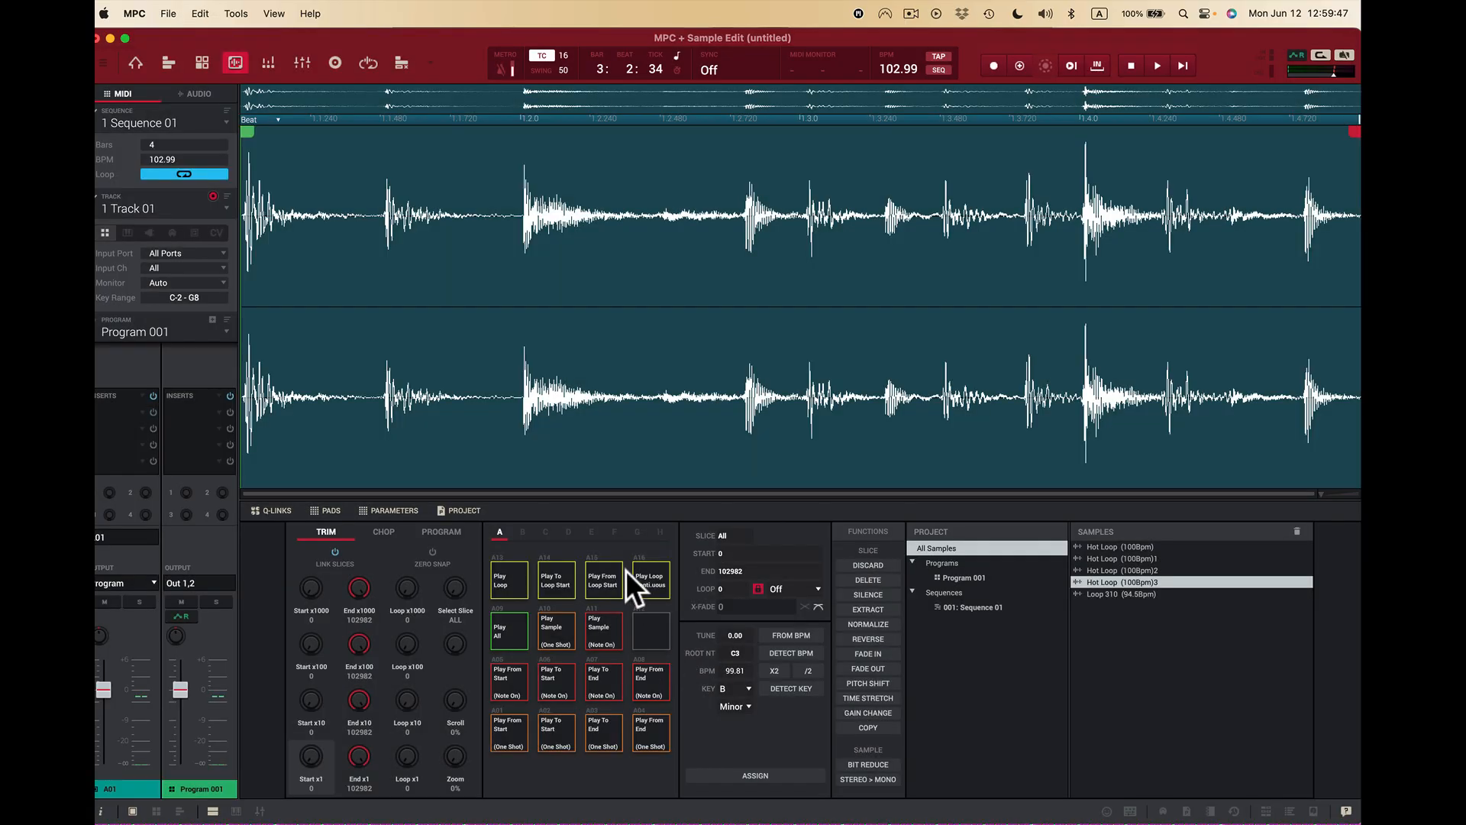
click(640, 576)
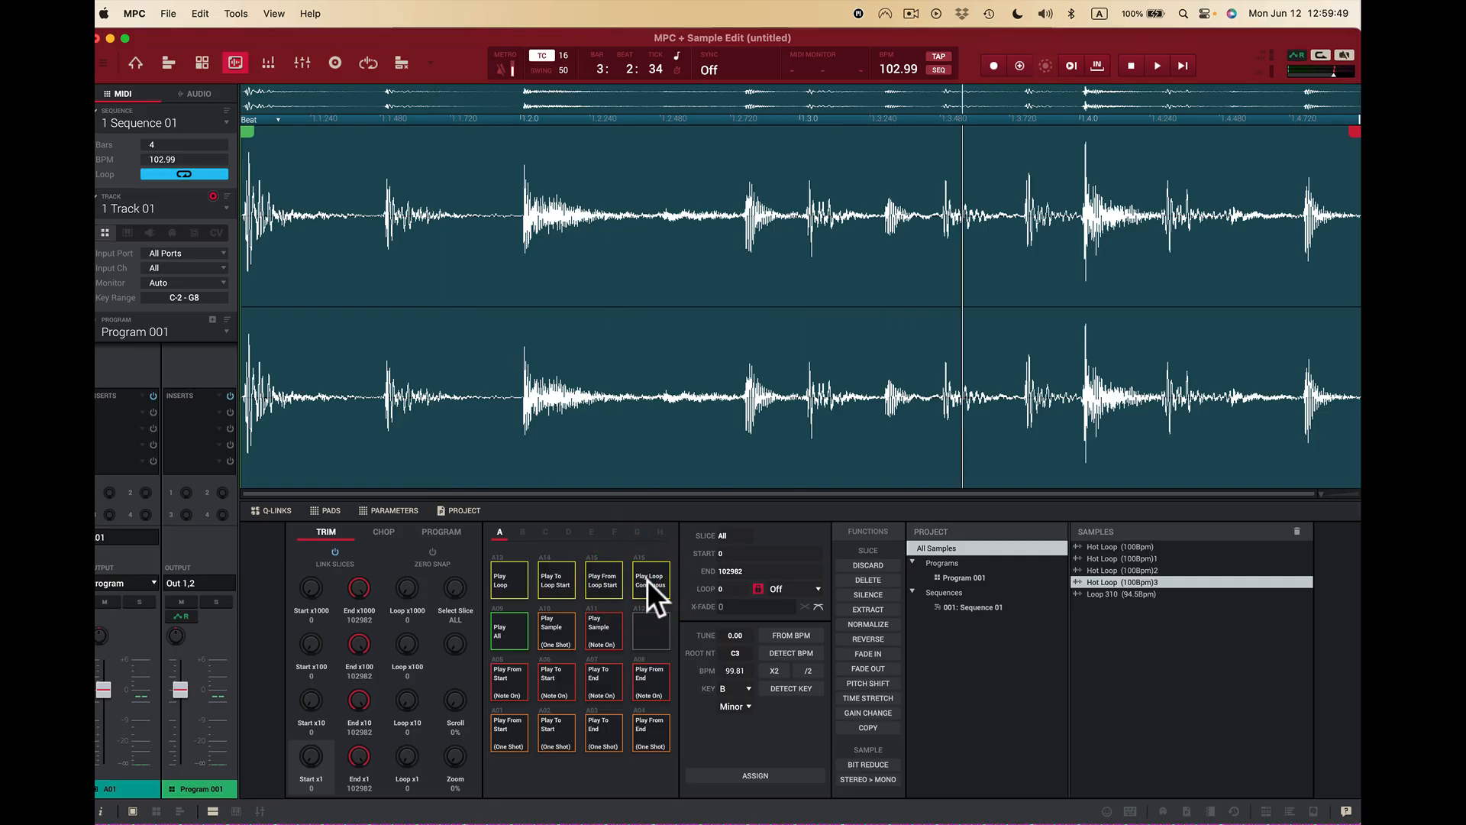
click(647, 579)
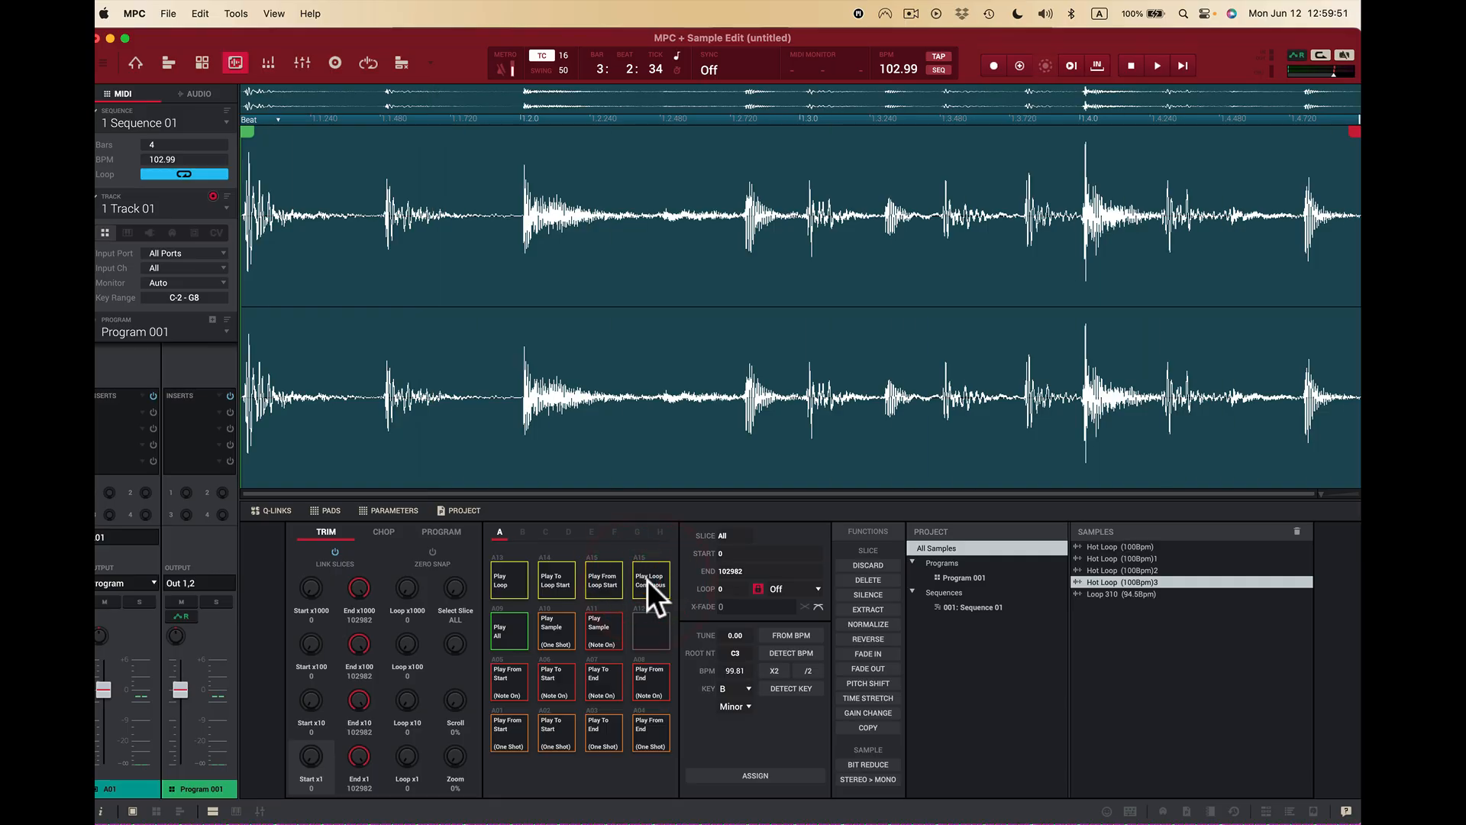
- Apply a Gain Change of 18 to the whole Hot Loop (100Bpm)3 sample
click(884, 710)
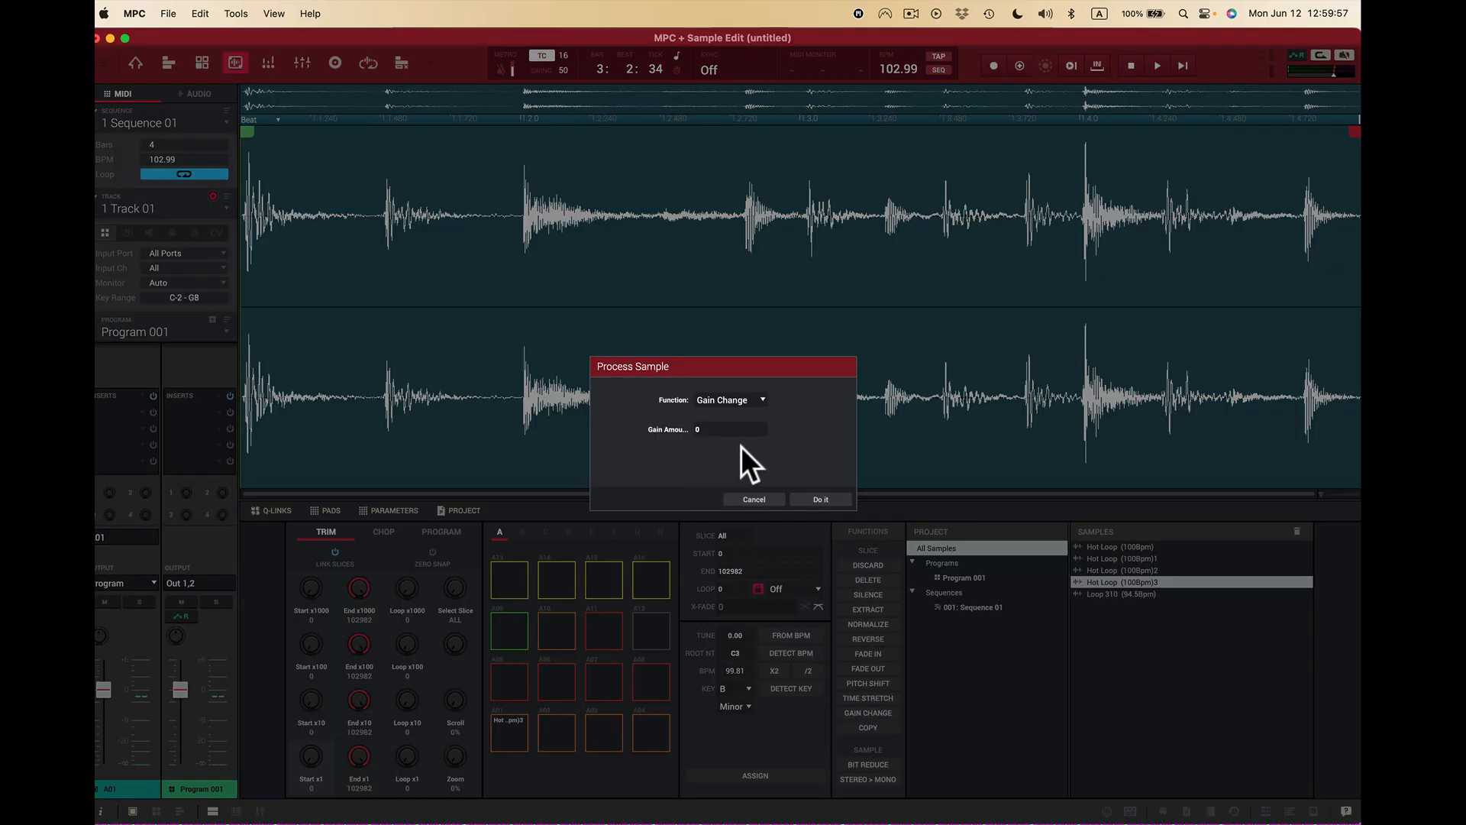
drag(715, 429, 736, 309)
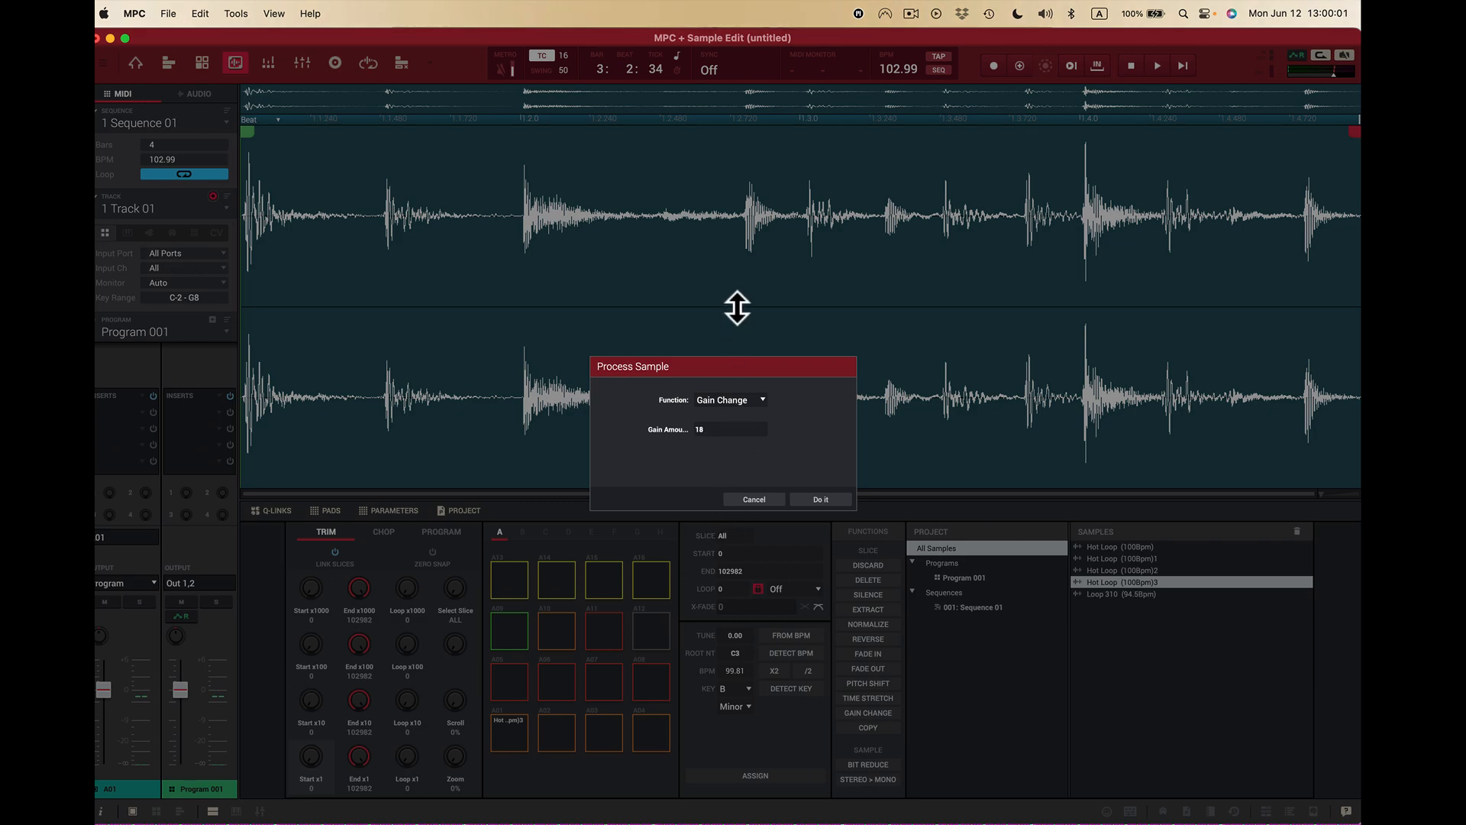
drag(733, 367, 738, 308)
click(824, 497)
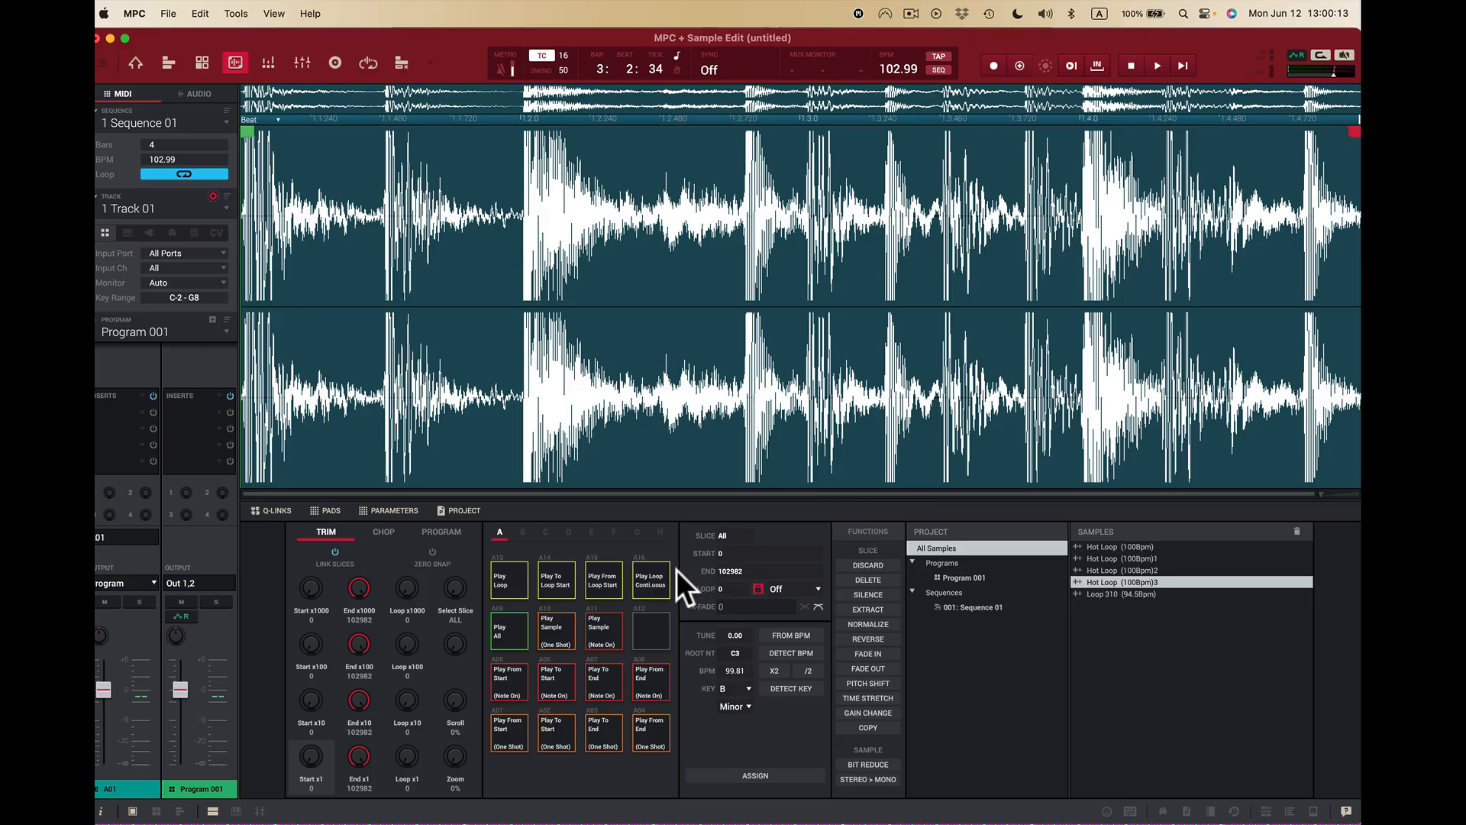
- Audition the boosted Hot Loop (100Bpm)3 as a continuous loop and undo its gain increase
click(652, 578)
key(super+z)
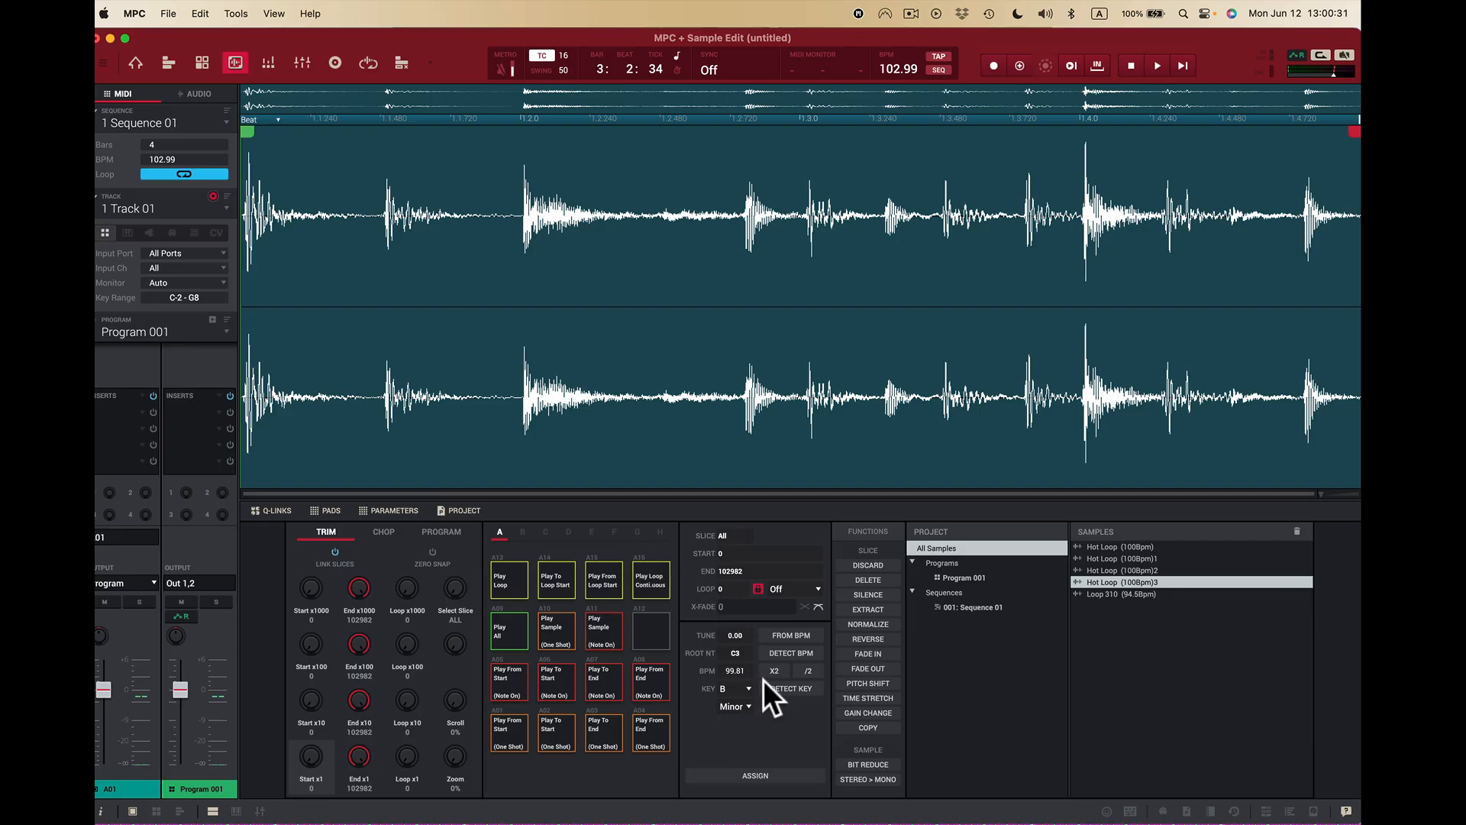
- Apply a negative Gain Change to Hot Loop (100Bpm)3 to make the whole sample much quieter
click(872, 711)
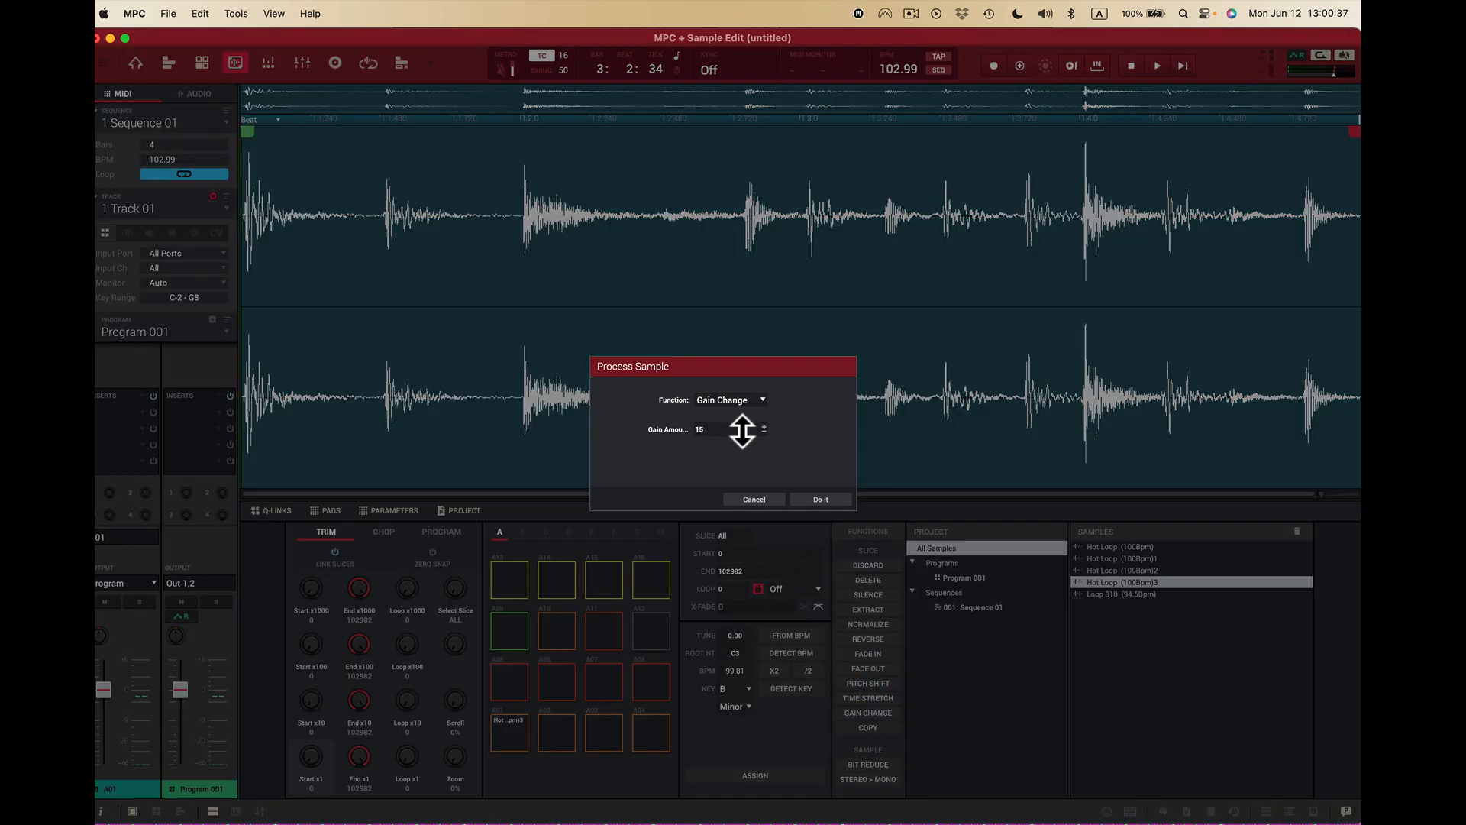
drag(742, 429, 749, 541)
click(818, 500)
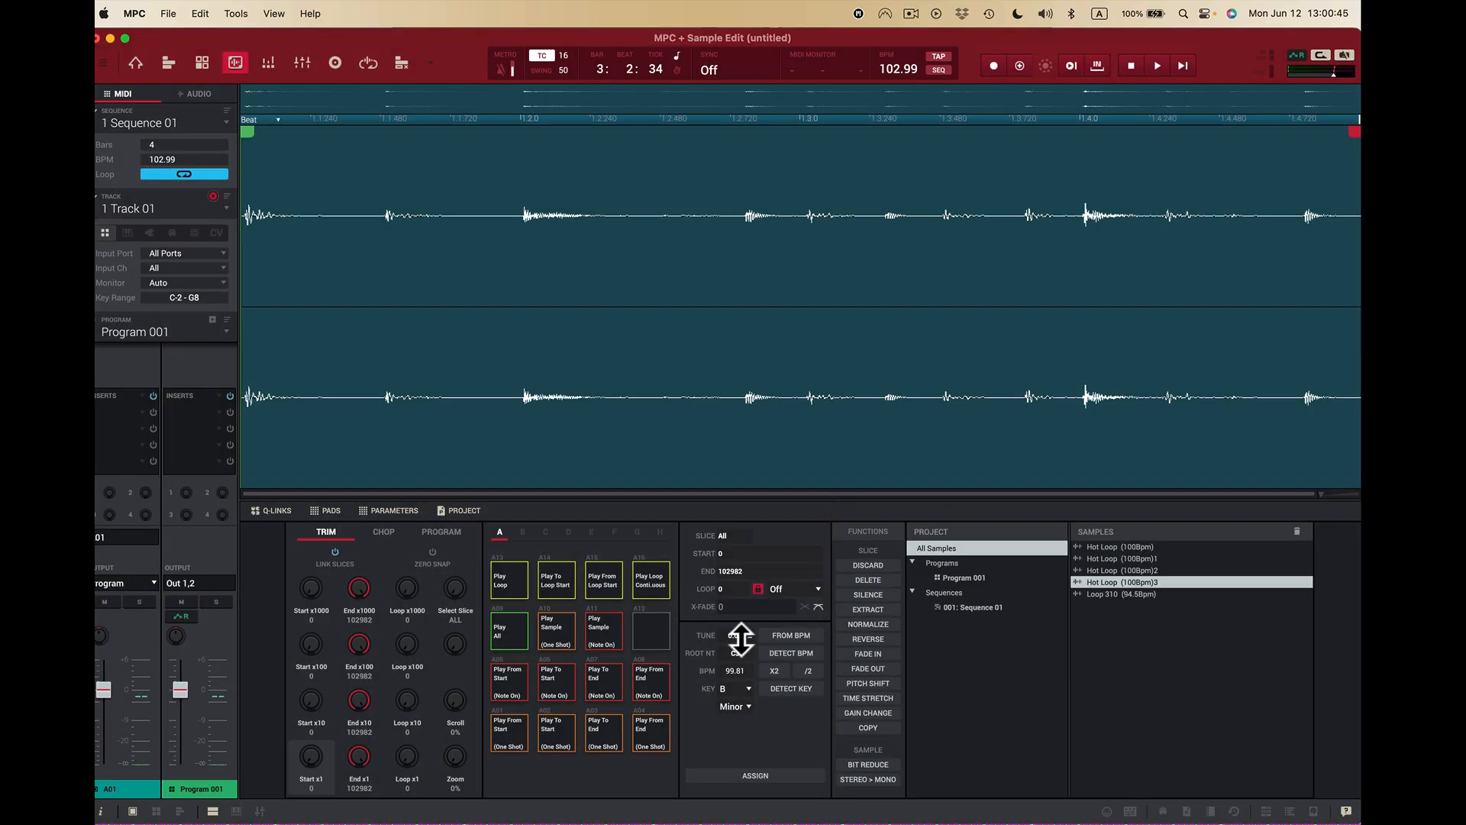
- Audition the quieter Hot Loop (100Bpm)3 as a continuous loop and undo its gain reduction
click(653, 588)
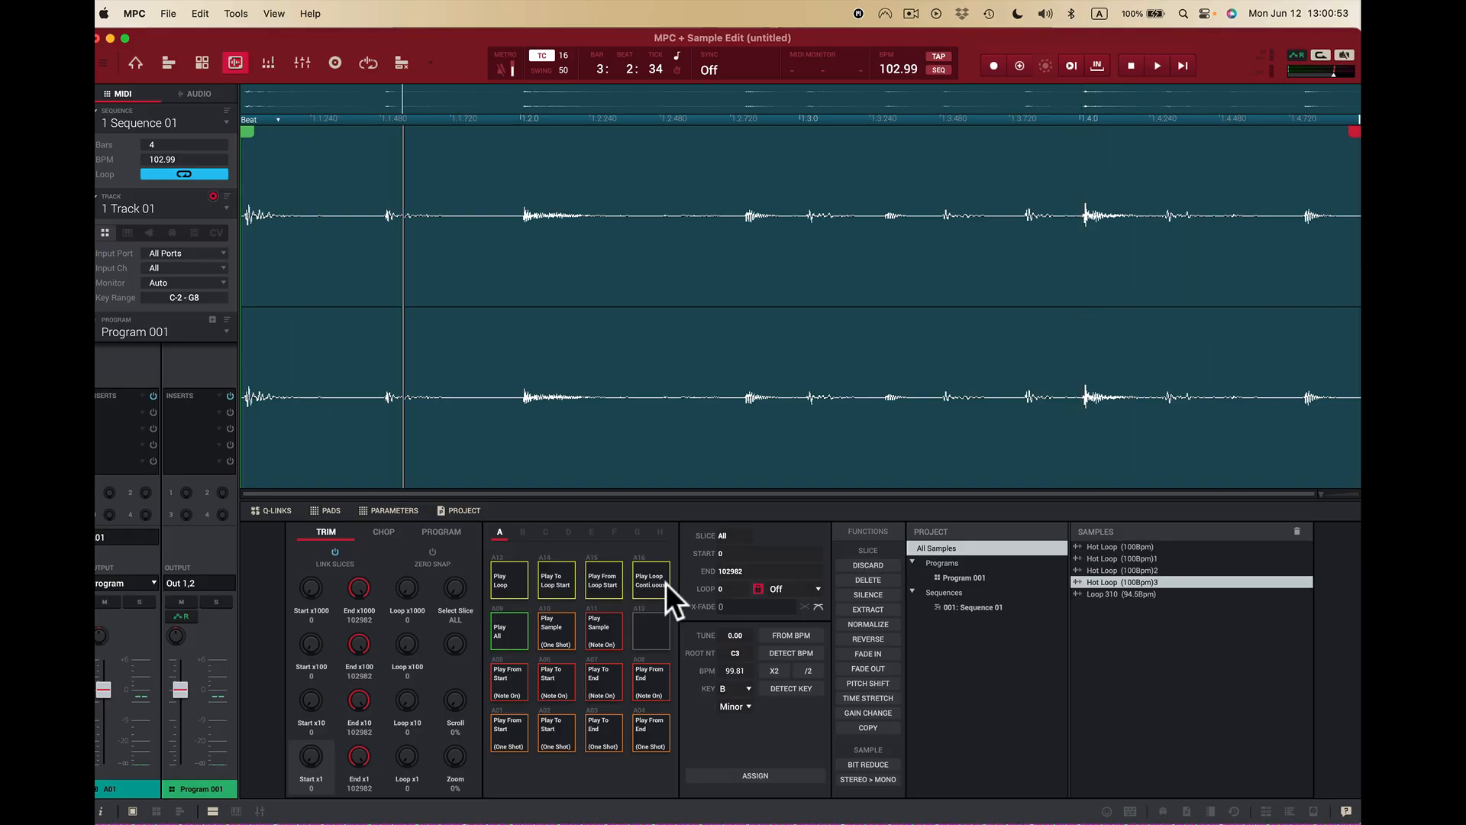
click(652, 581)
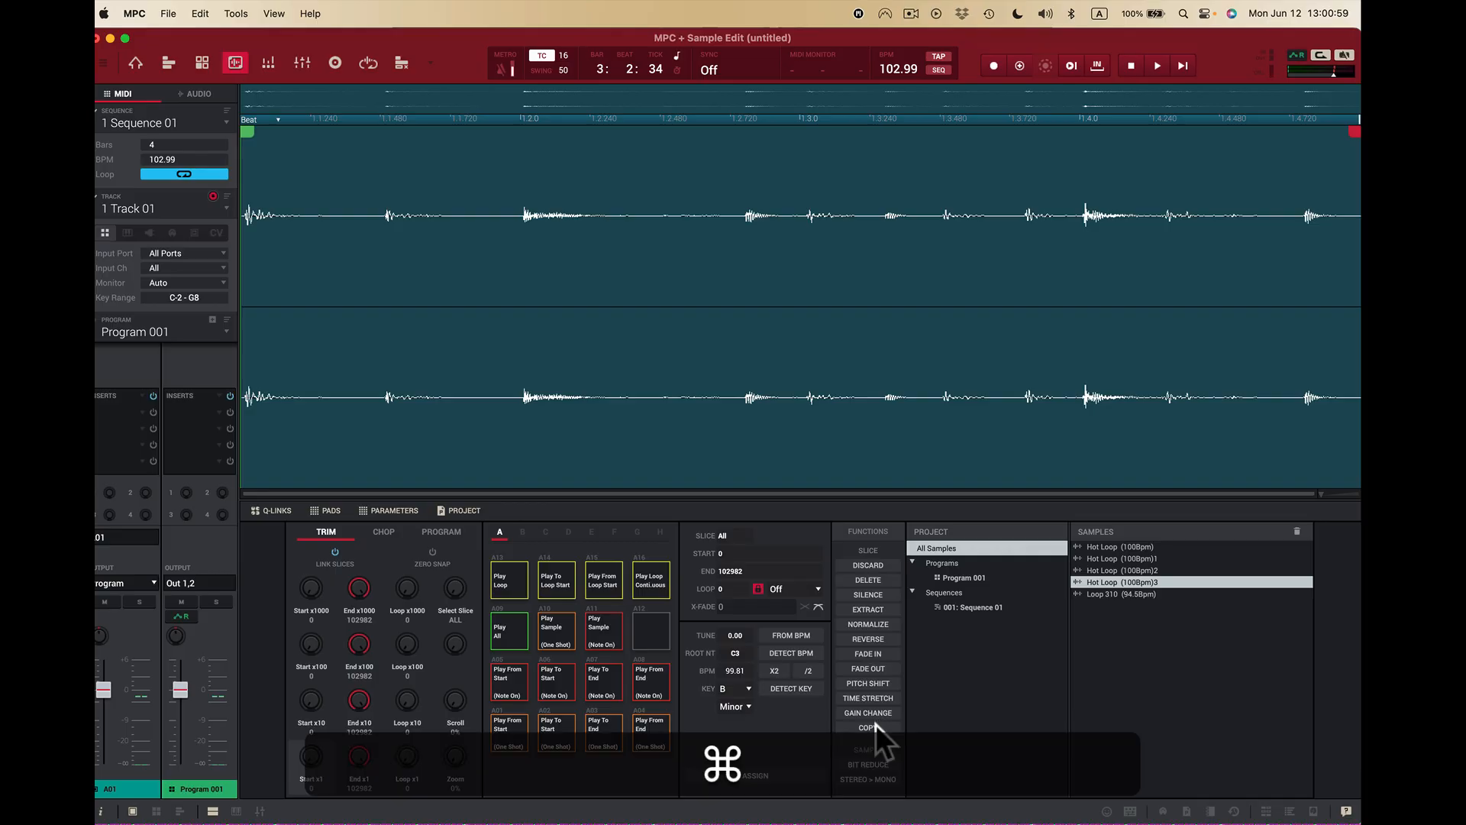
key(super+z)
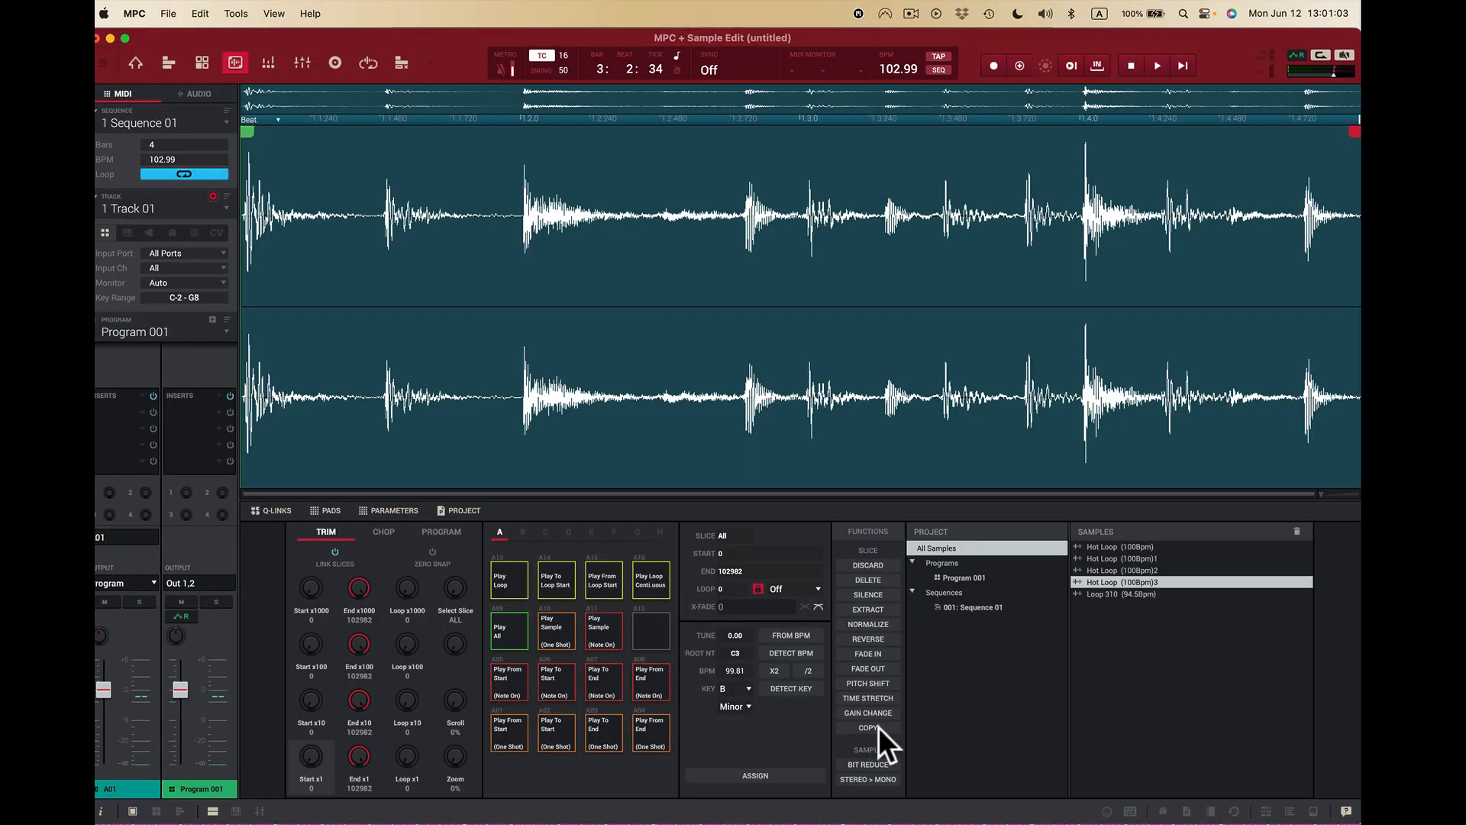
- Open the Copy function for Hot Loop (100Bpm)3 and cancel it without creating a new sample
click(876, 728)
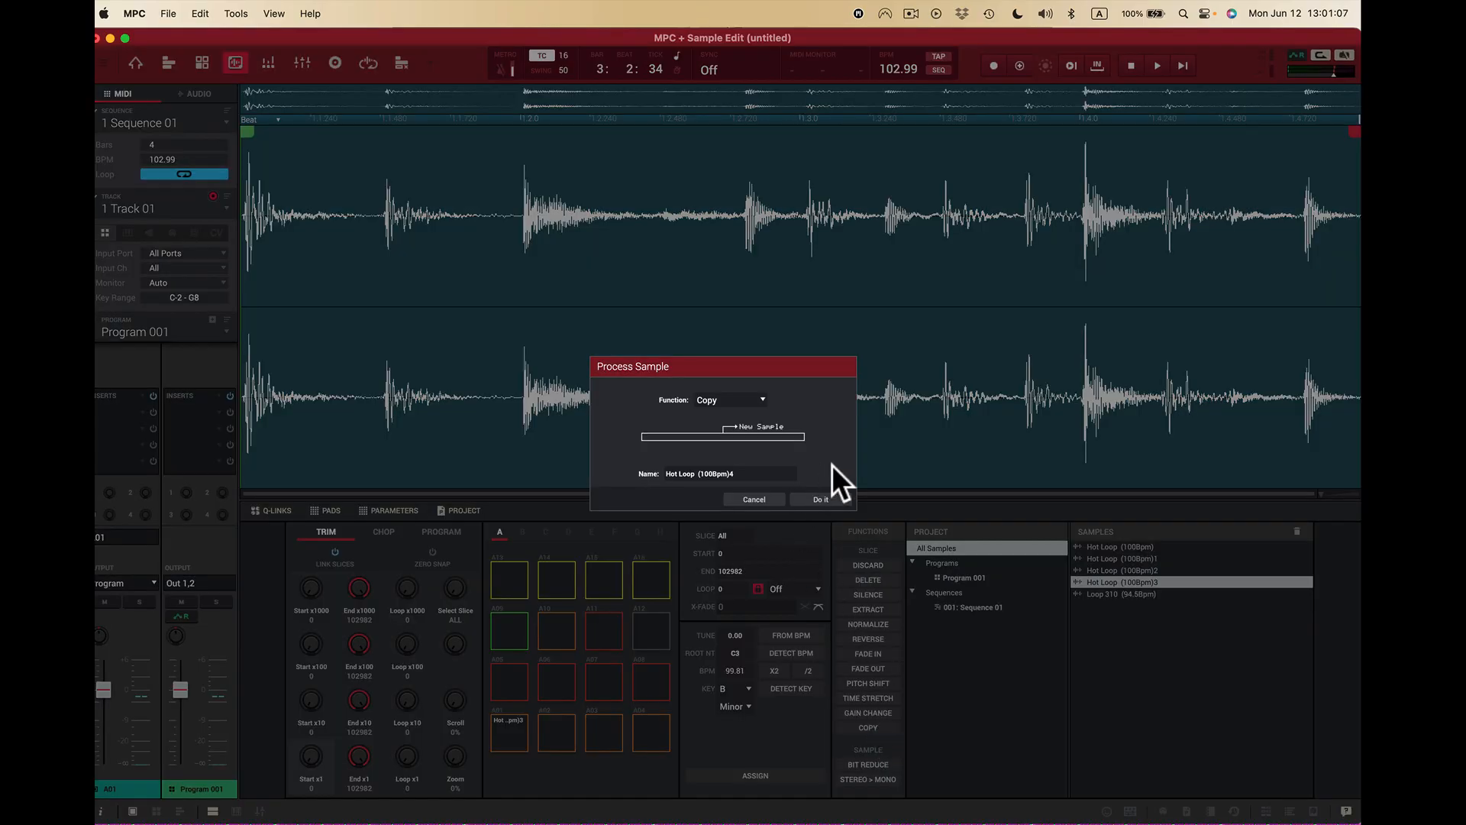
click(763, 497)
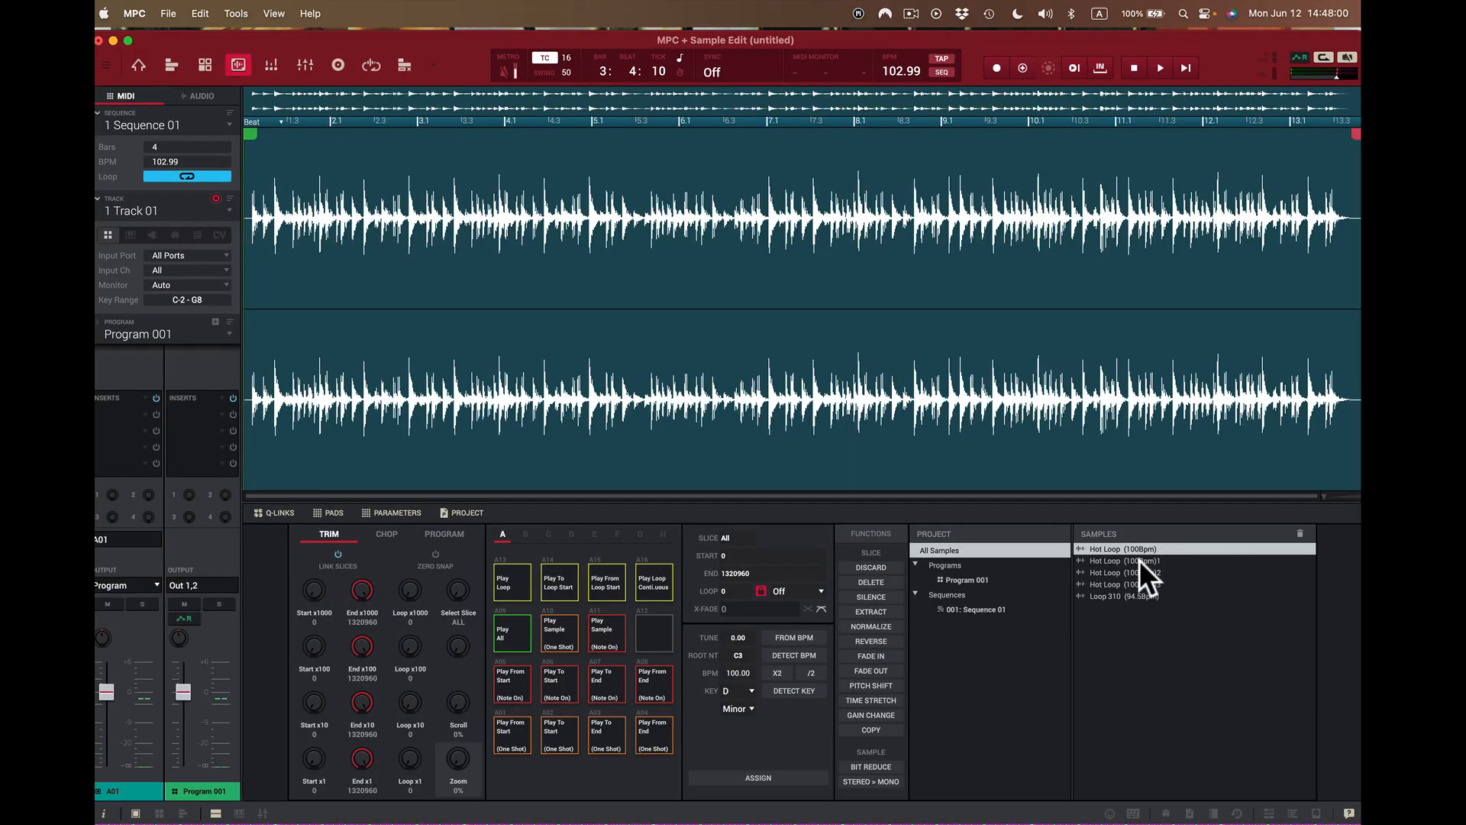
- Select the sample Hot Loop (100Bpm)1 and apply Bit Reduce with a bit depth of 12
click(1139, 560)
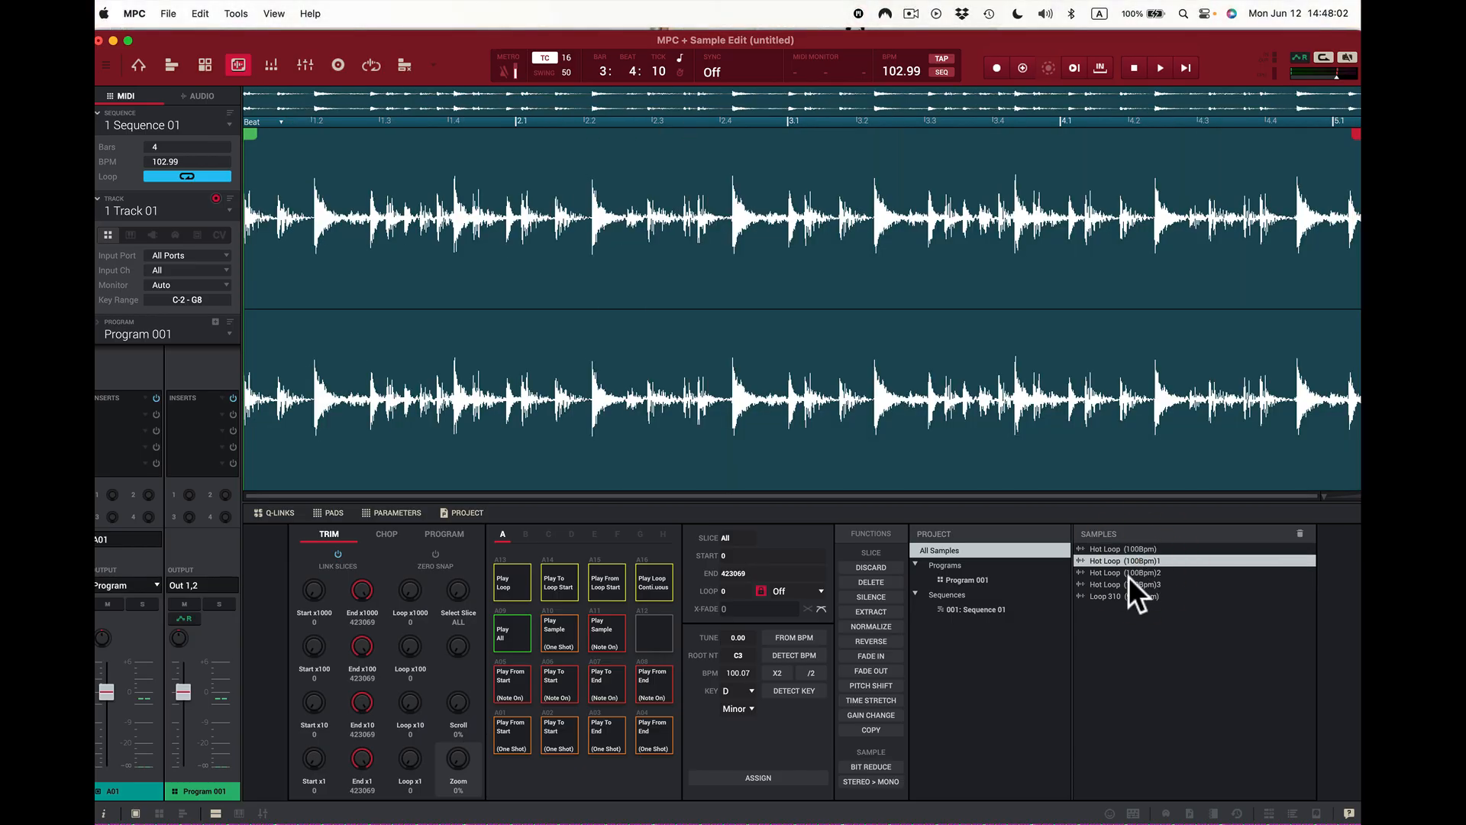
click(877, 767)
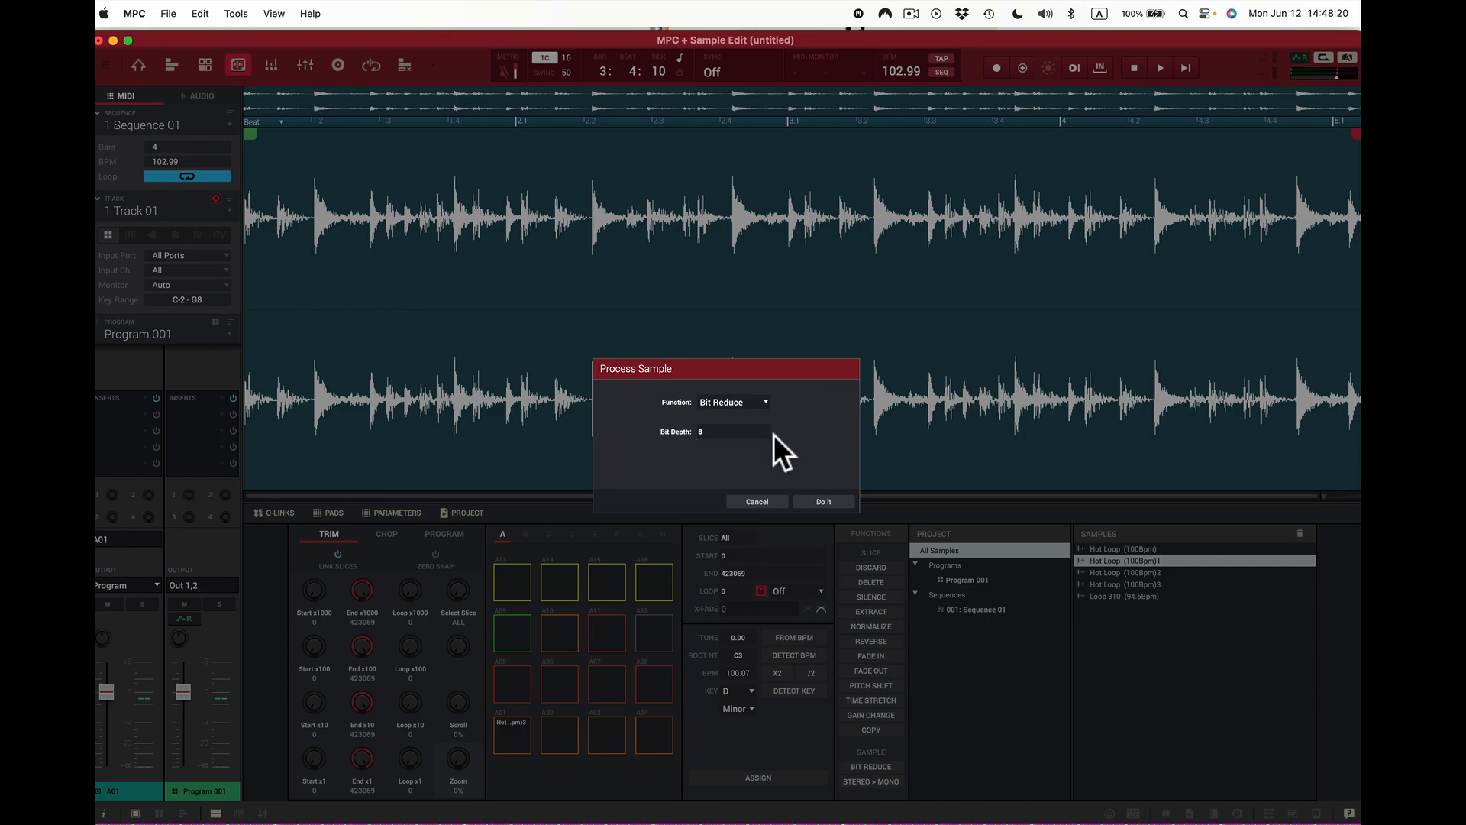
drag(774, 398, 778, 318)
drag(763, 432, 765, 445)
click(828, 501)
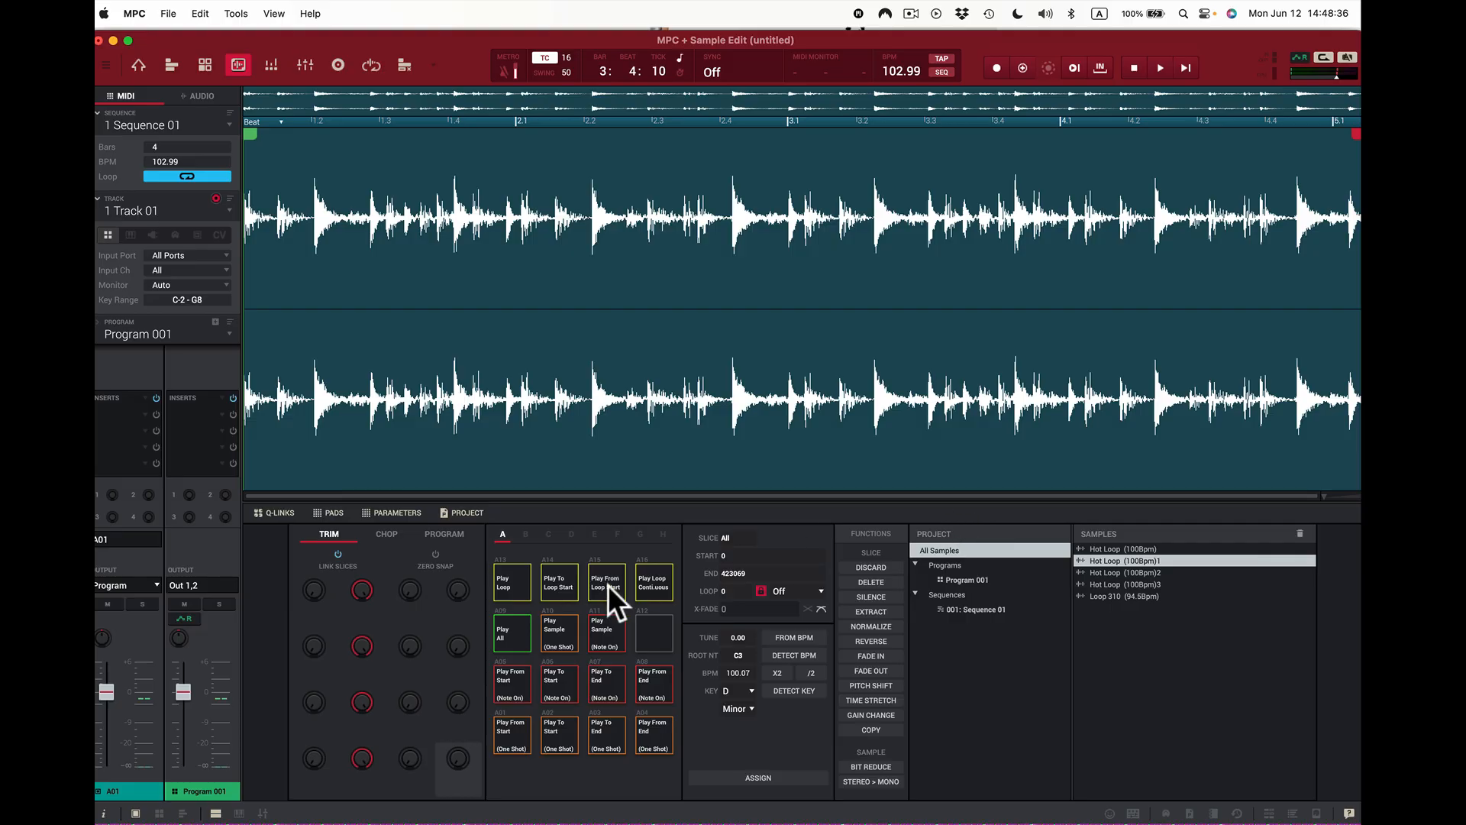
- Audition Hot Loop (100Bpm)1 as a continuous loop before and after undoing the 12-bit reduction
click(655, 582)
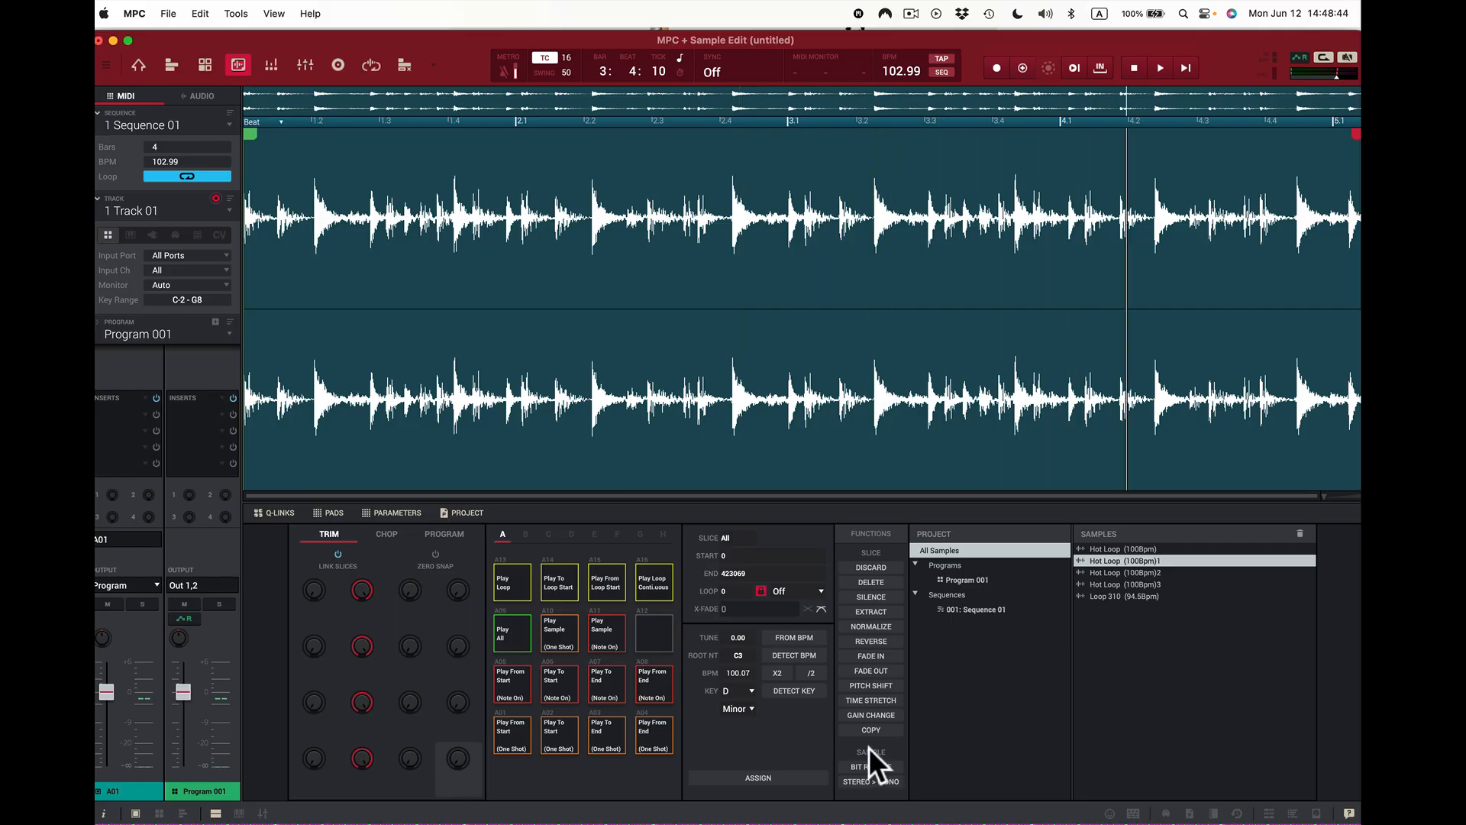
key(super+z)
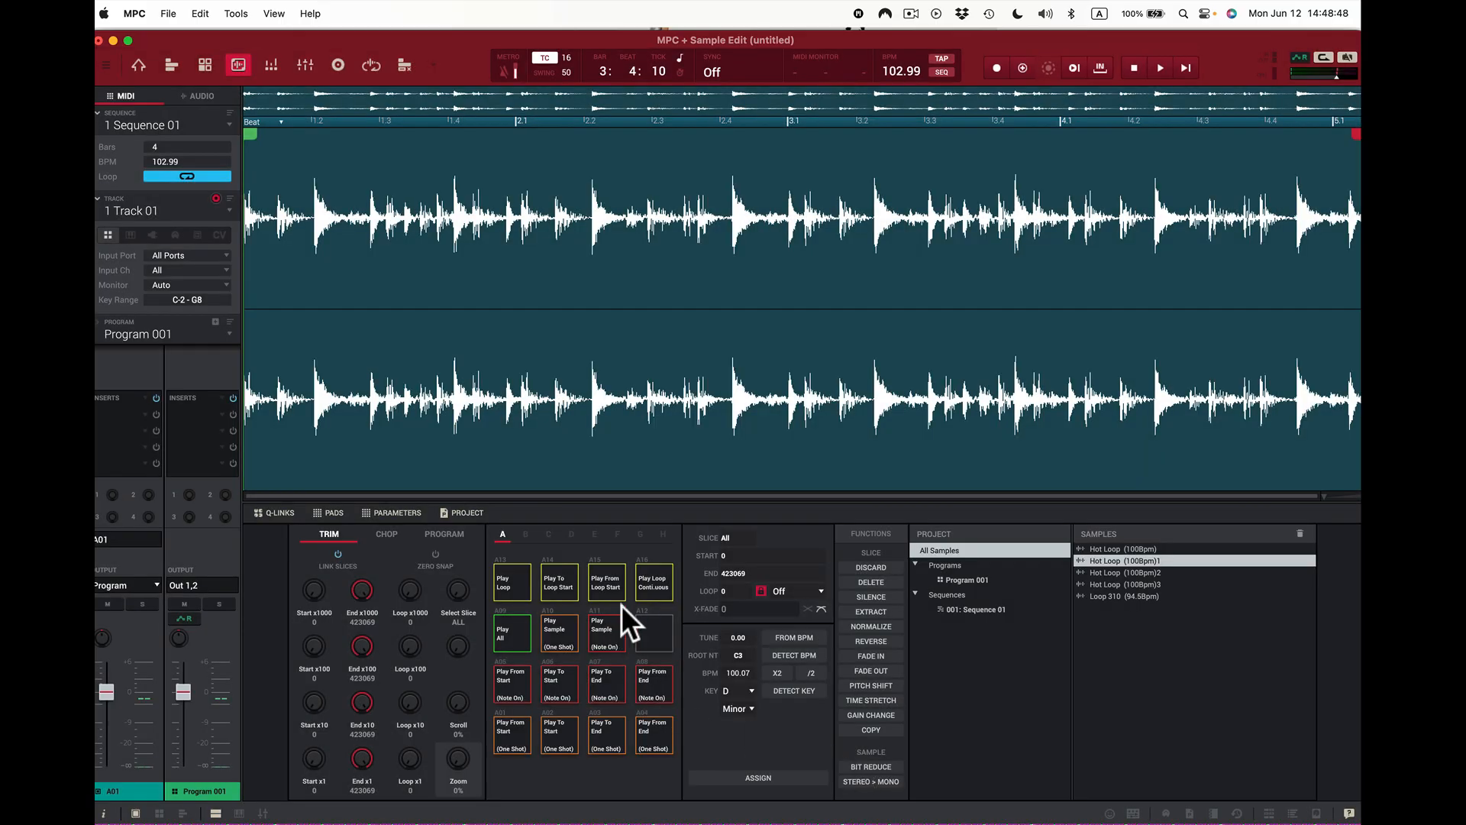
click(657, 576)
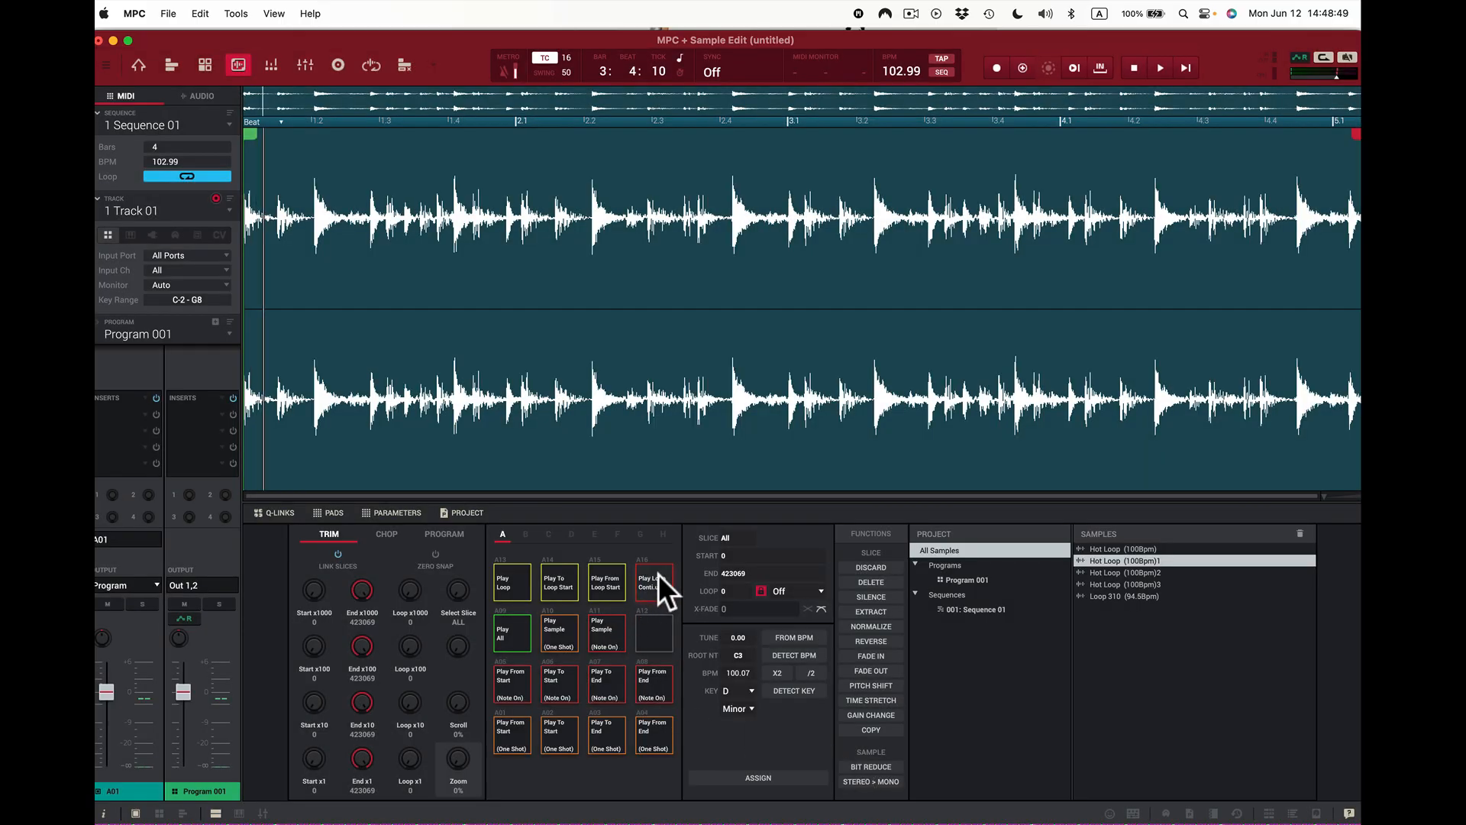
- Apply Bit Reduce to Hot Loop (100Bpm)1 again with a bit depth lower than 12
click(878, 767)
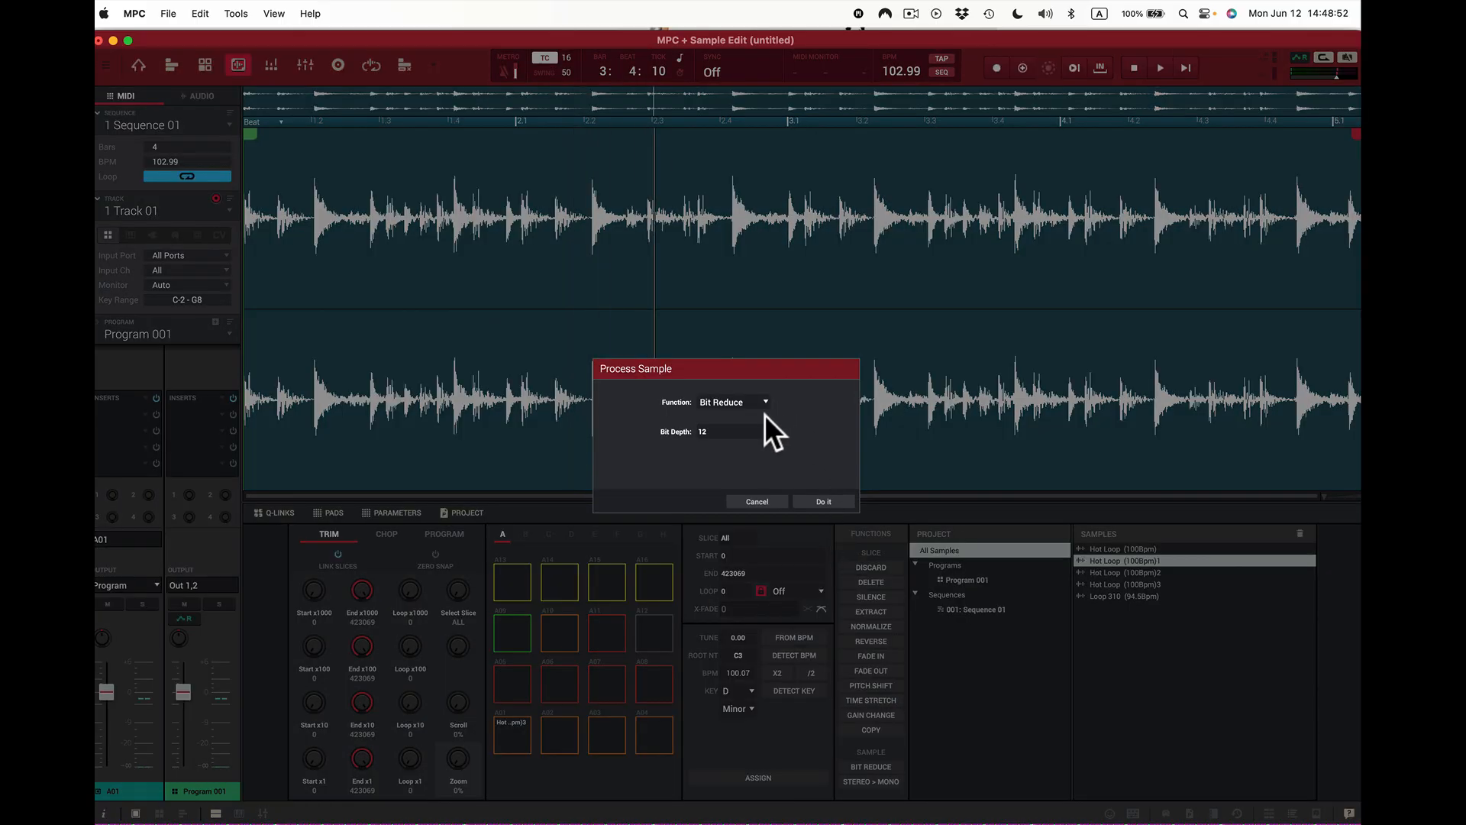
drag(760, 428, 766, 456)
click(823, 500)
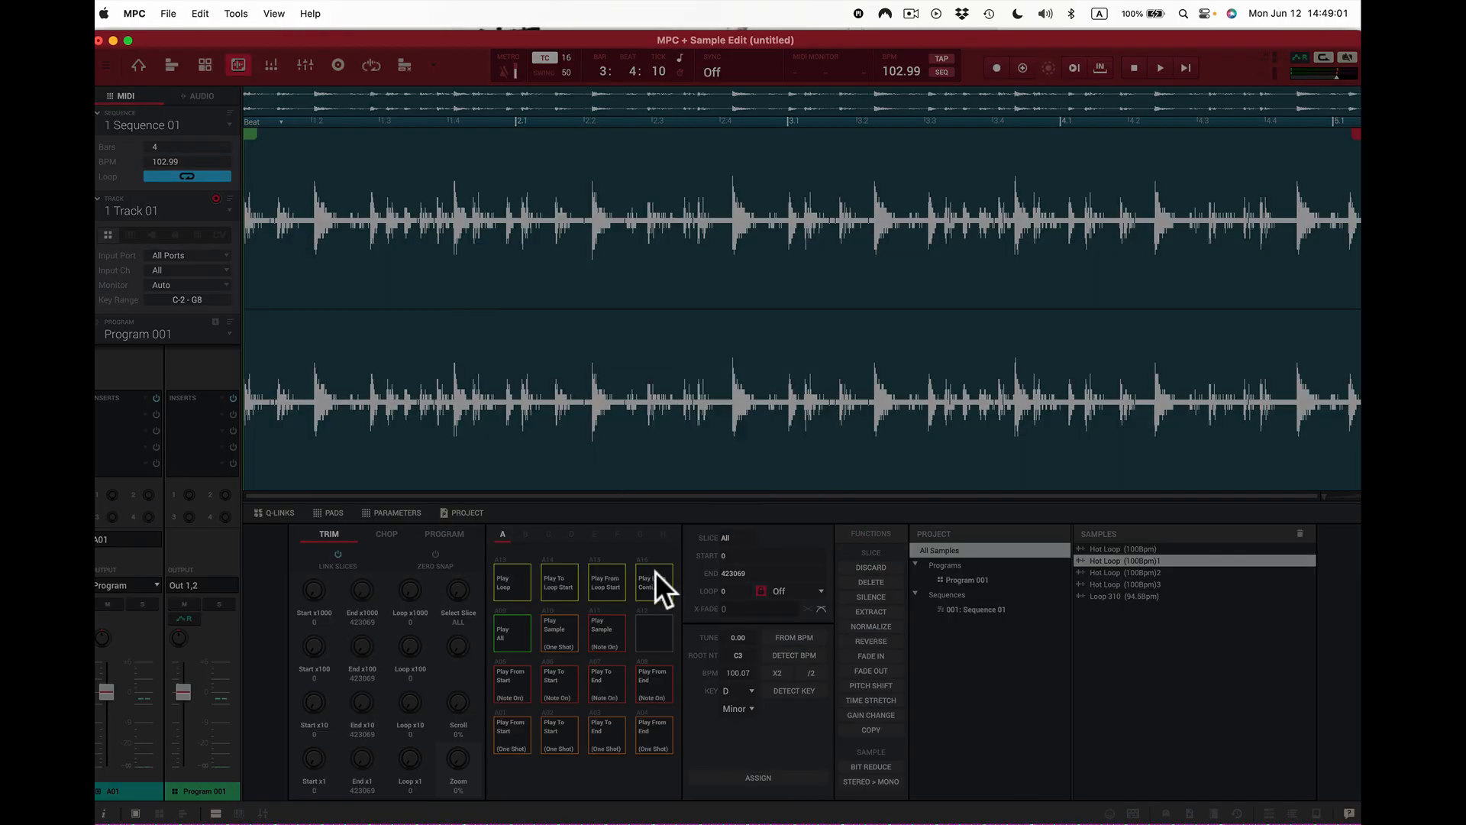
- Audition the heavily bit-reduced Hot Loop (100Bpm)1 as a continuous loop and undo the Bit Reduce
click(653, 570)
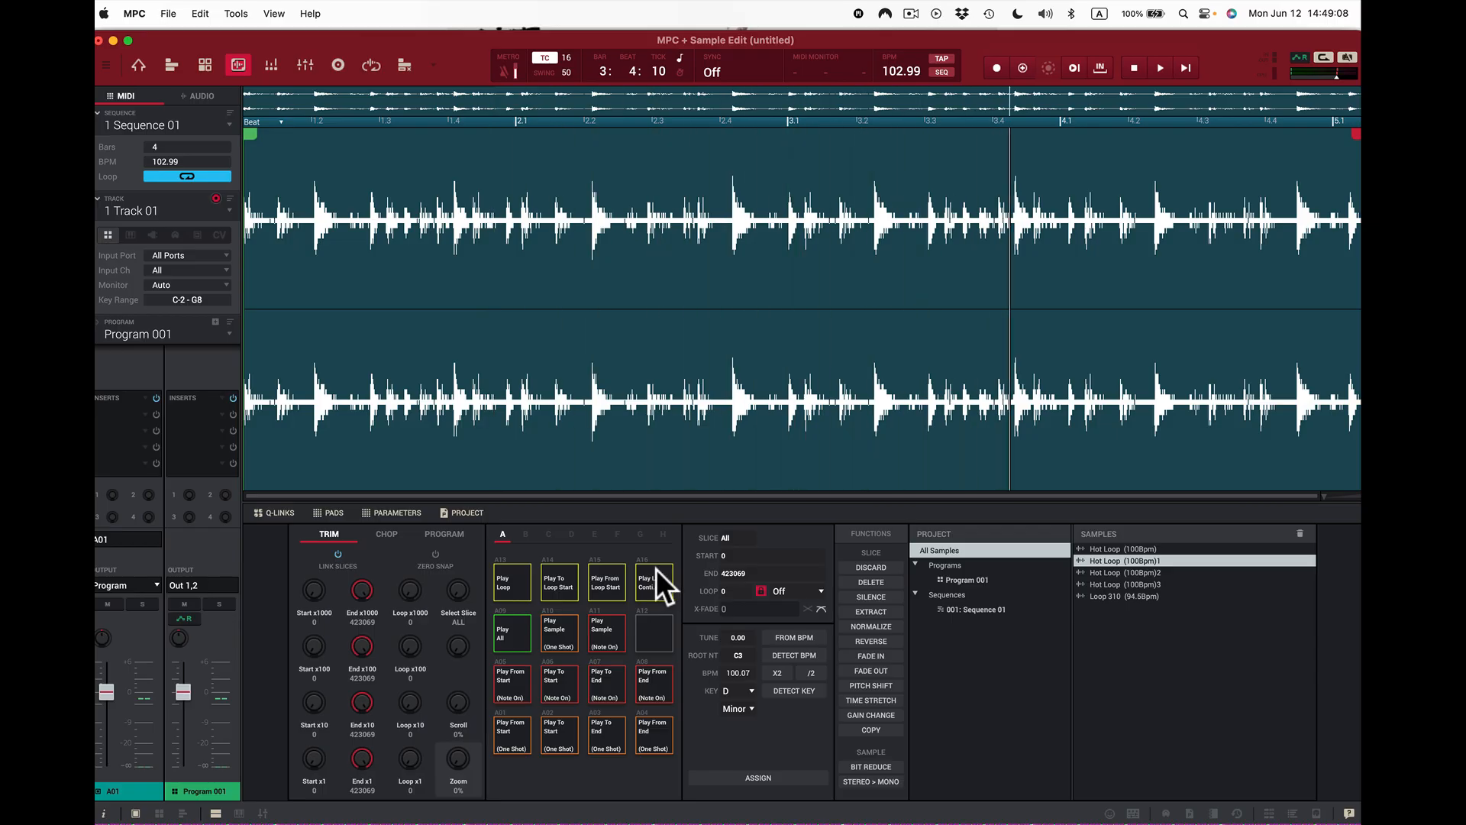
click(654, 587)
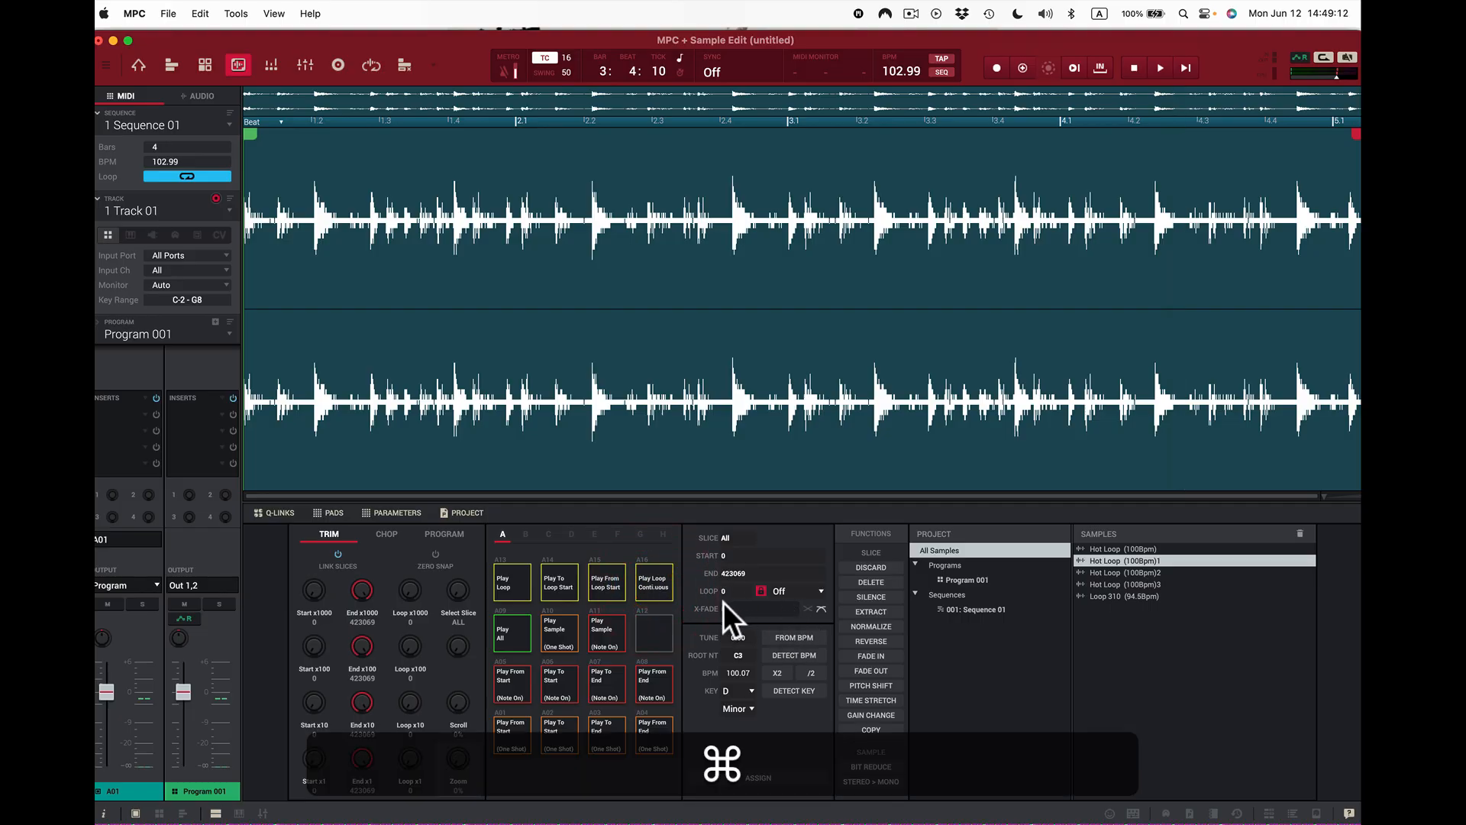
key(super+z)
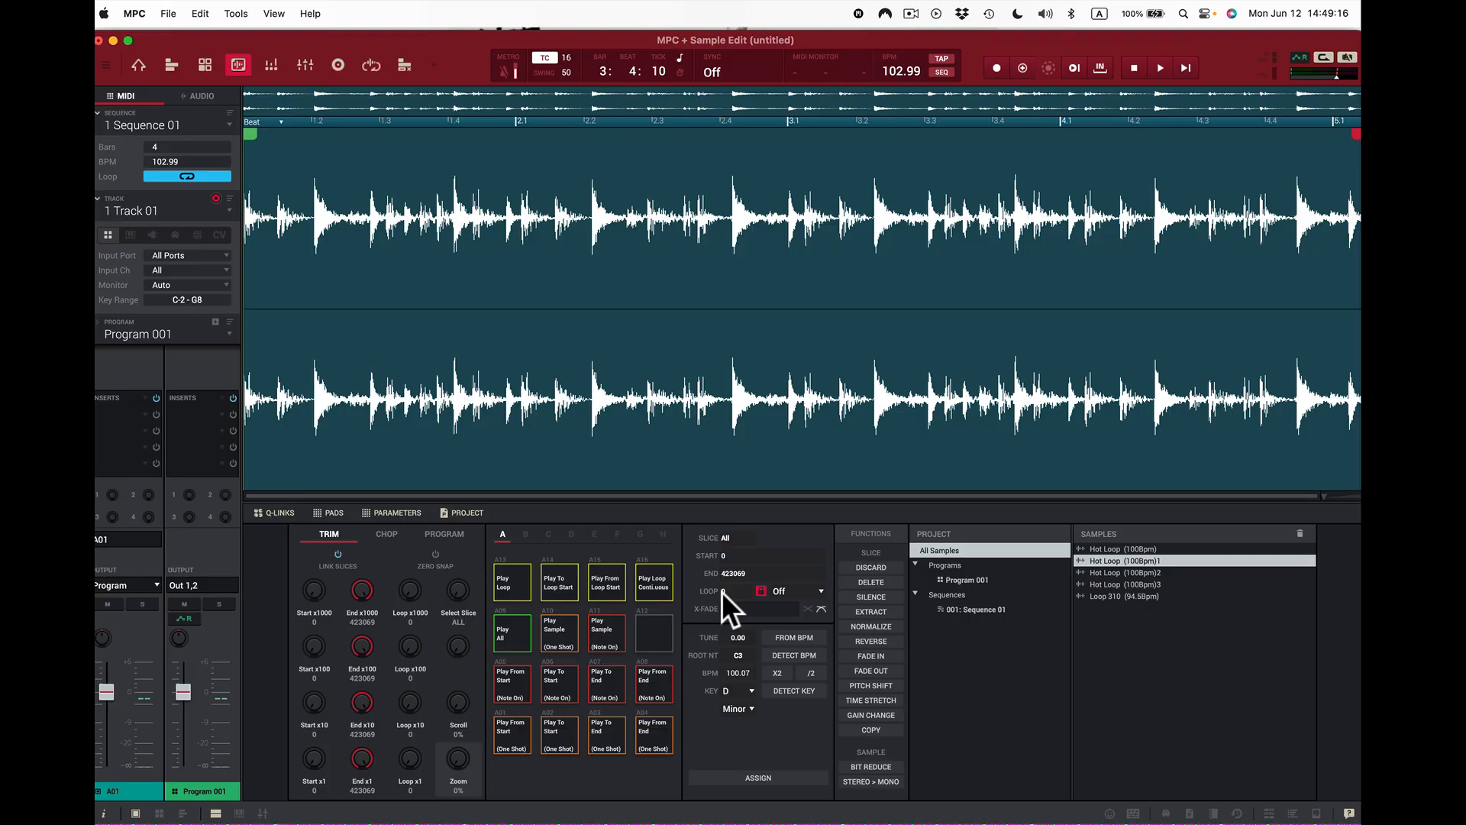
- Convert Hot Loop (100Bpm)1 from stereo to mono using the Right source, naming the new sample Hot Loop (100Bpm)4
click(851, 781)
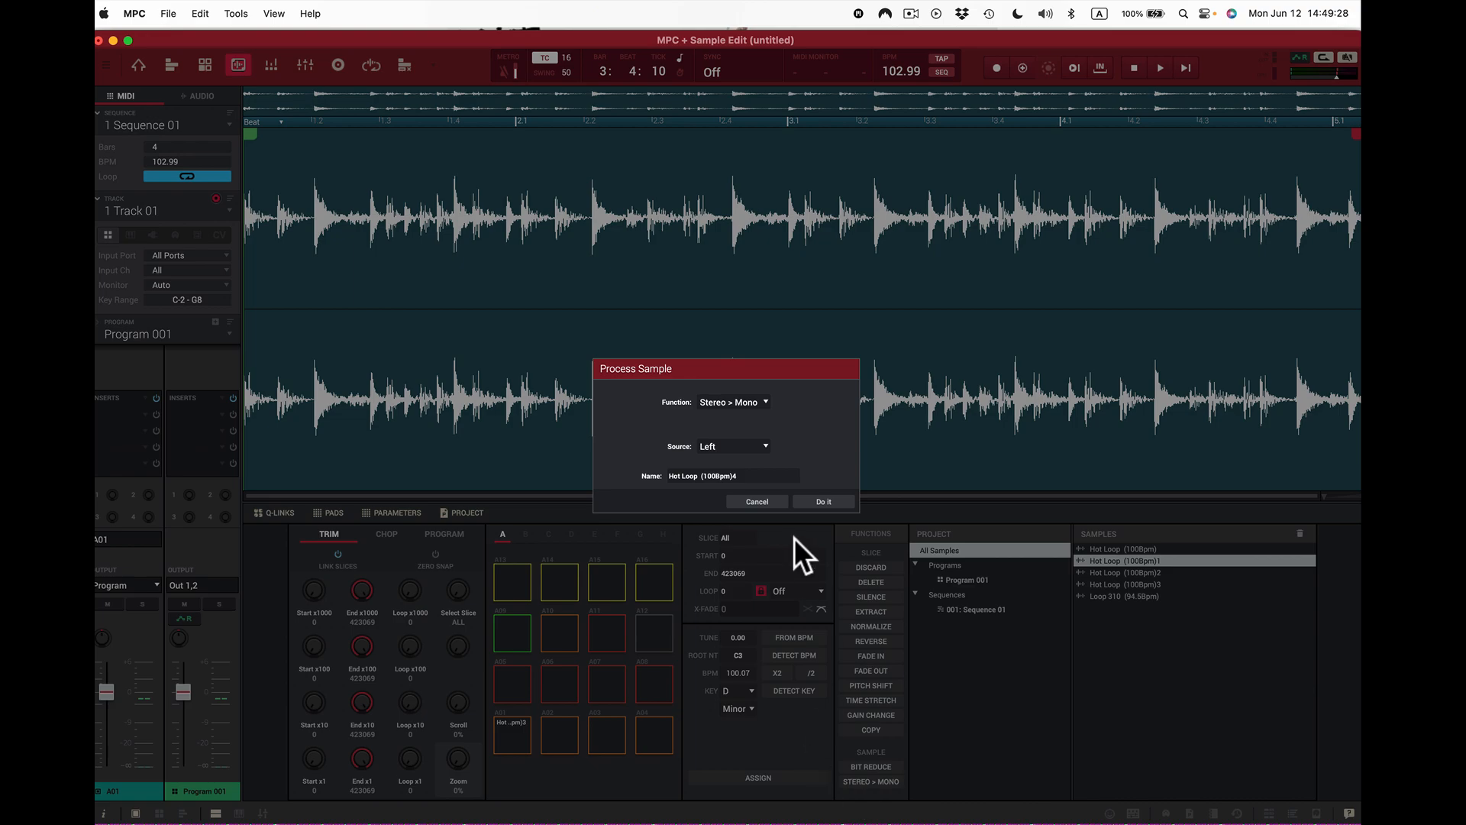
click(767, 446)
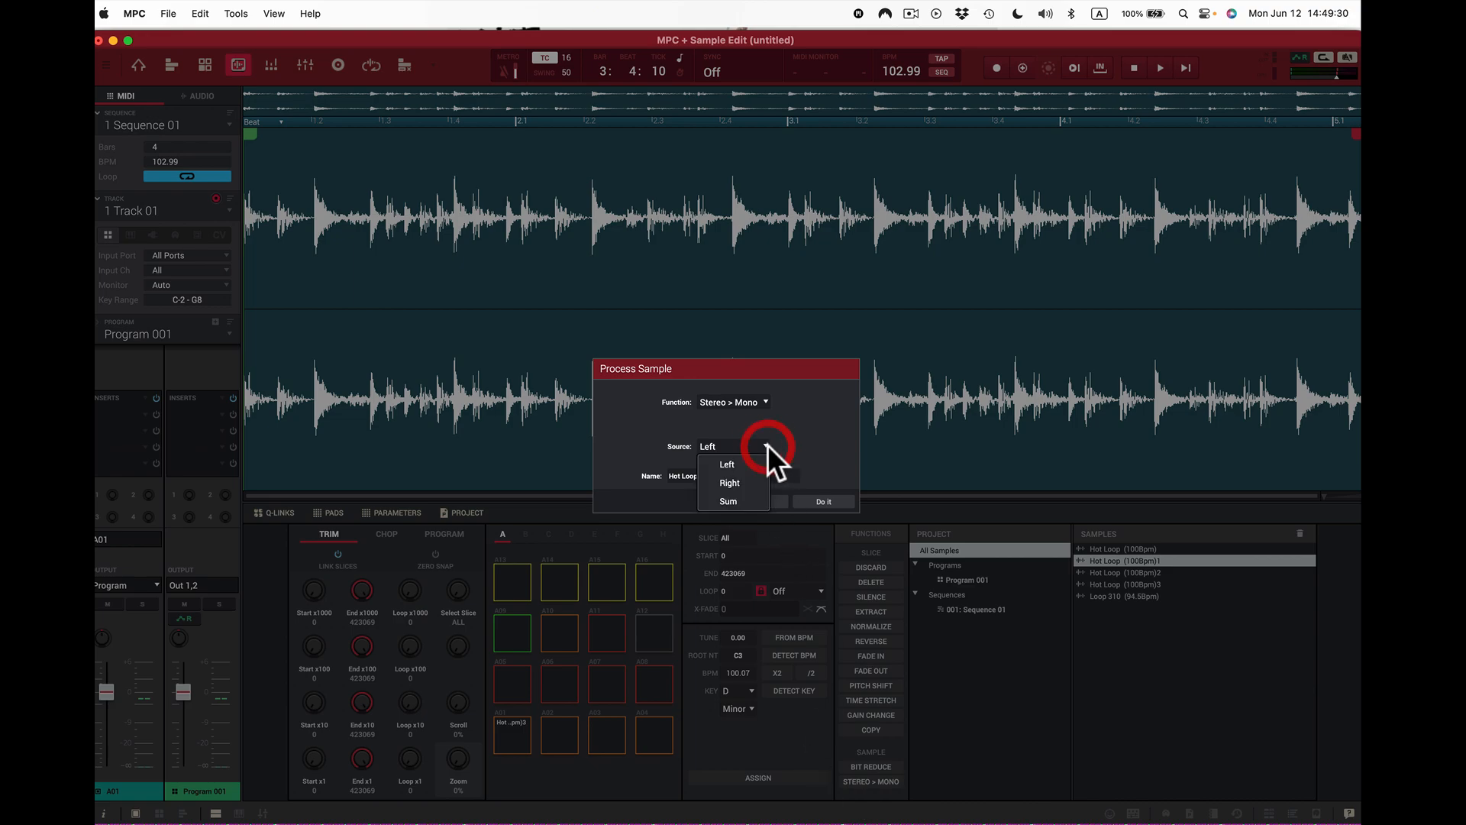
click(764, 479)
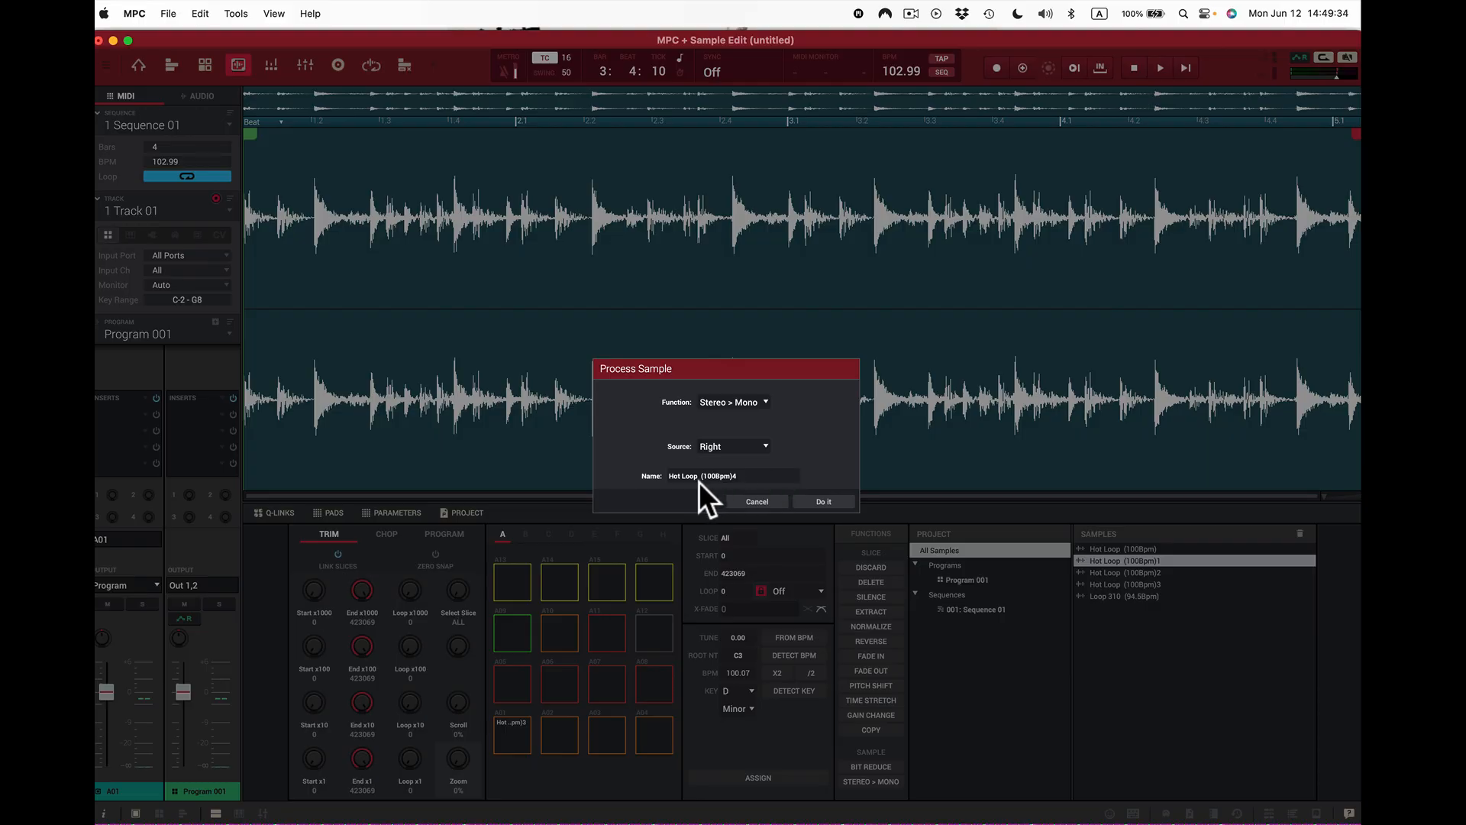
click(823, 502)
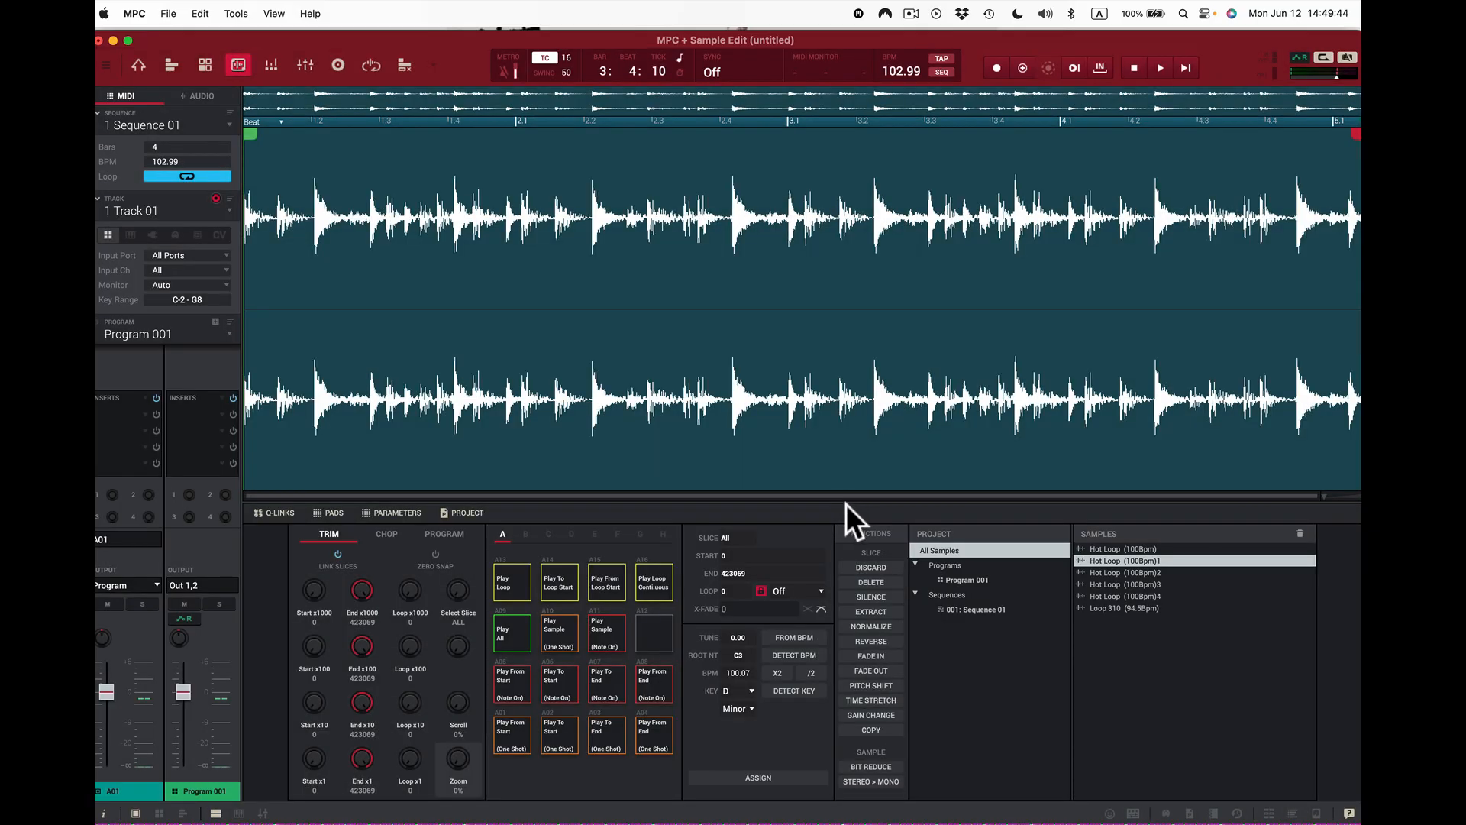
- Play Sequence 01 briefly and stop playback
key(space)
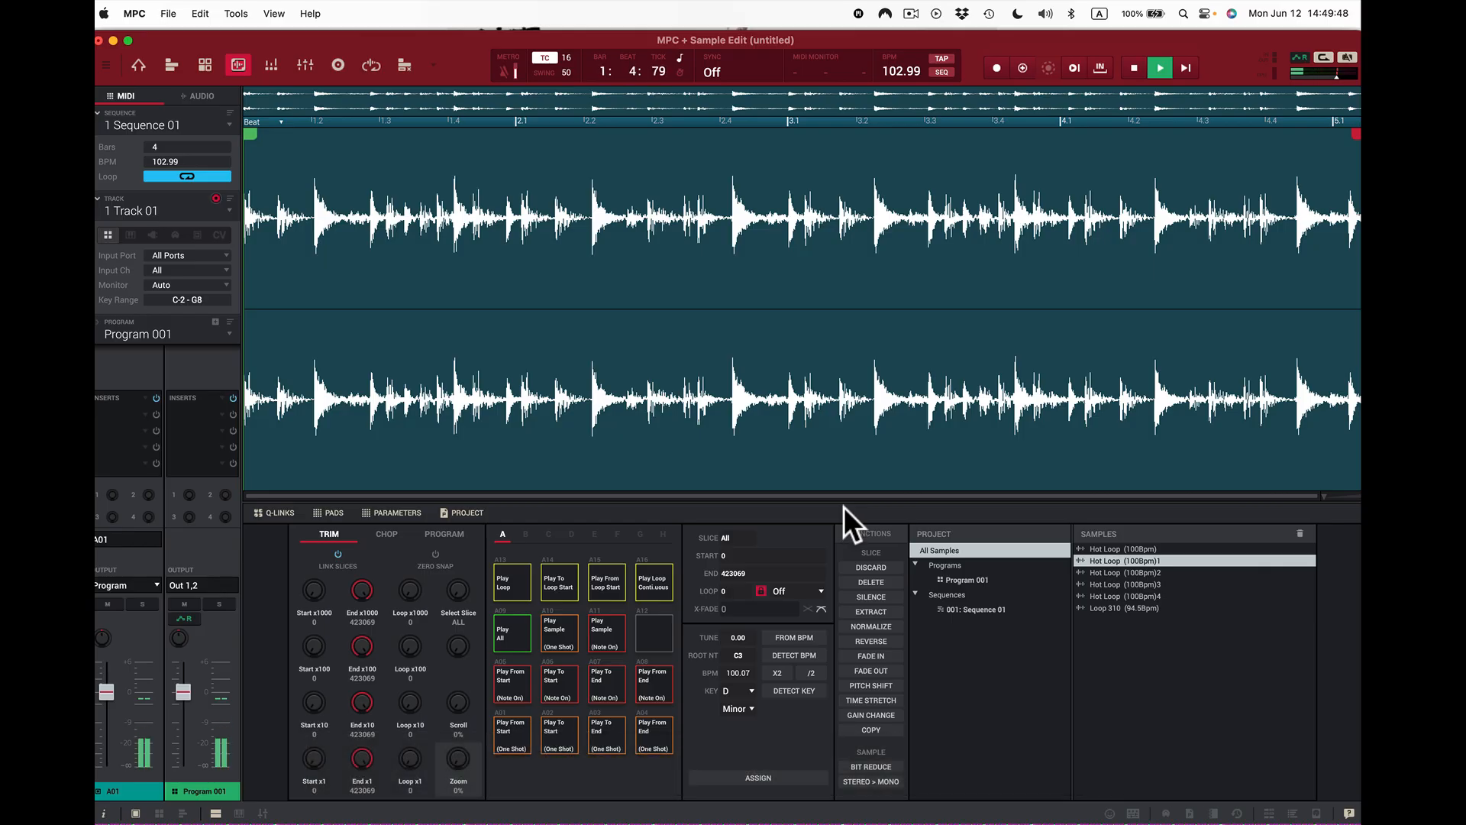
key(space)
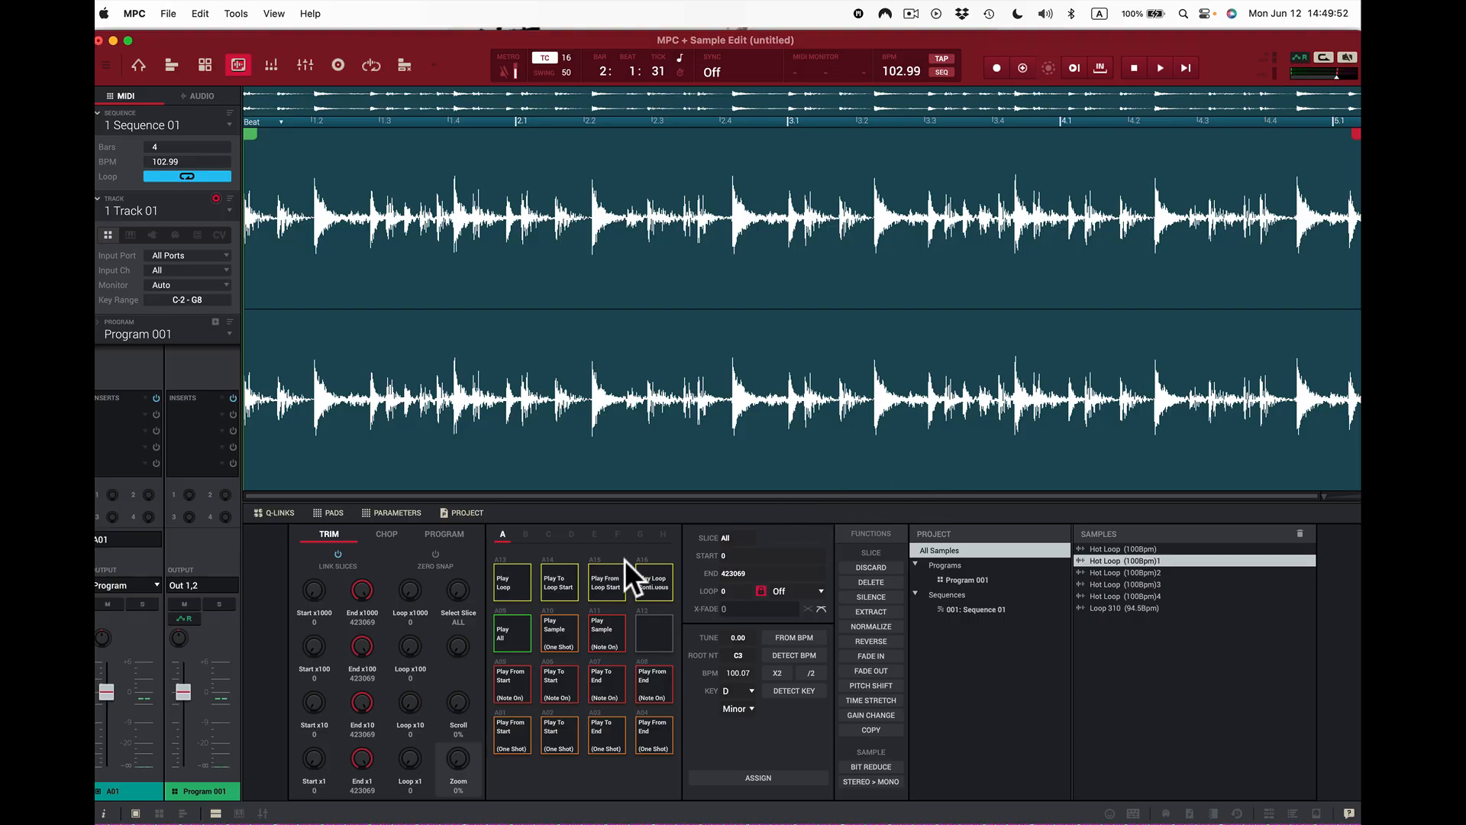
- Audition Hot Loop (100Bpm)1 as a continuous loop
click(656, 582)
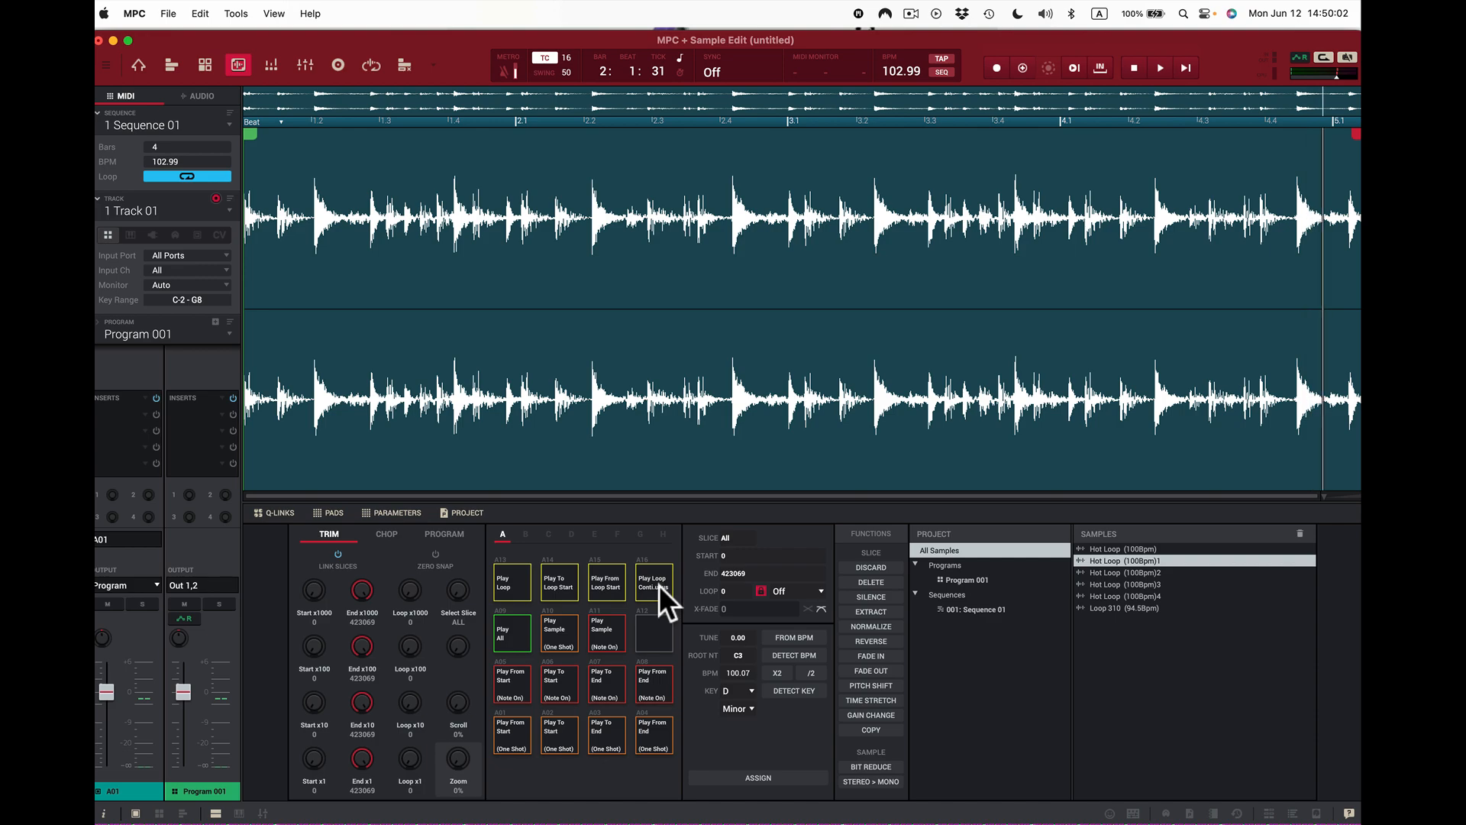
click(649, 585)
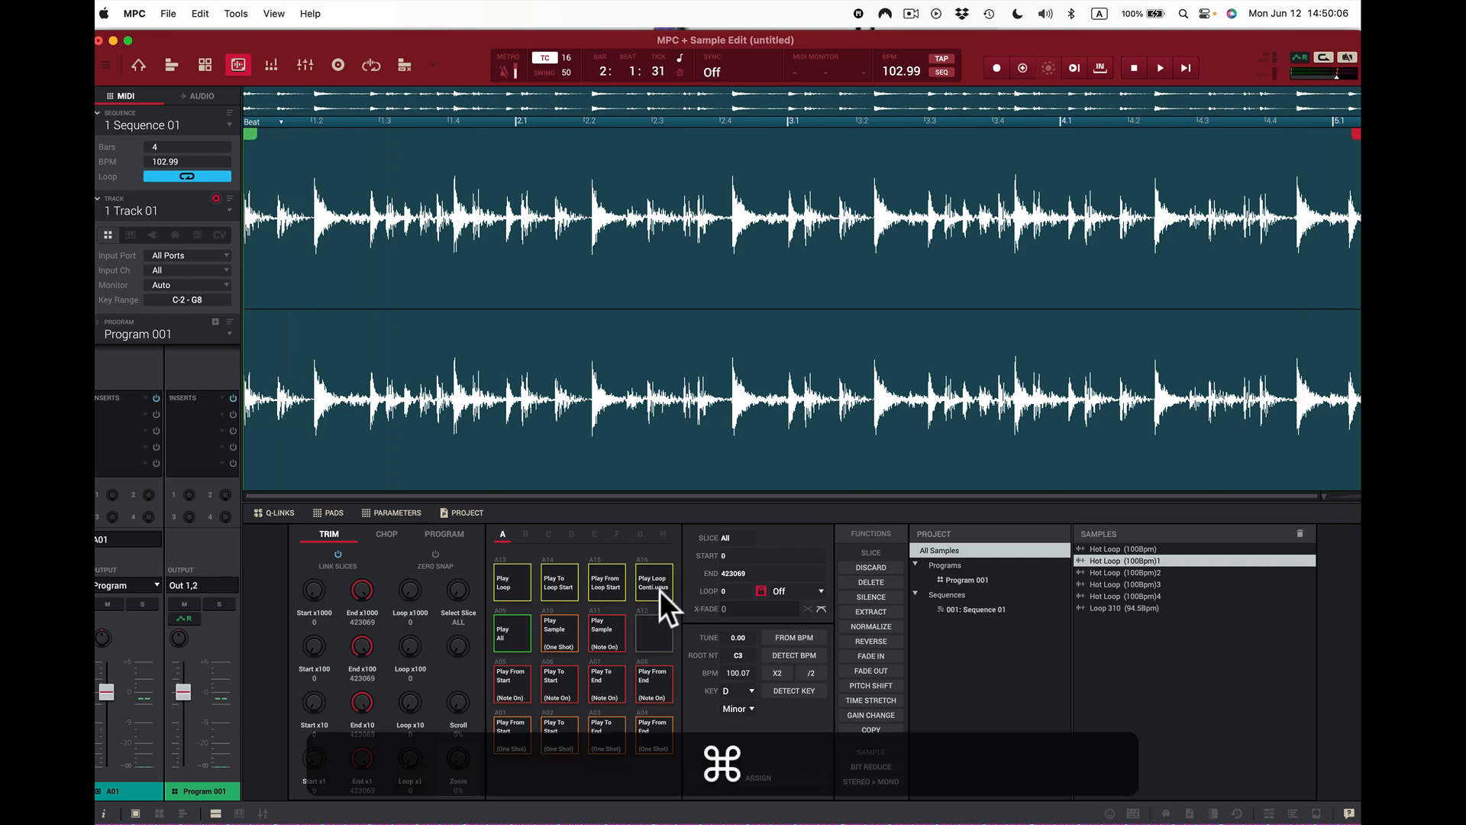
key(super+z)
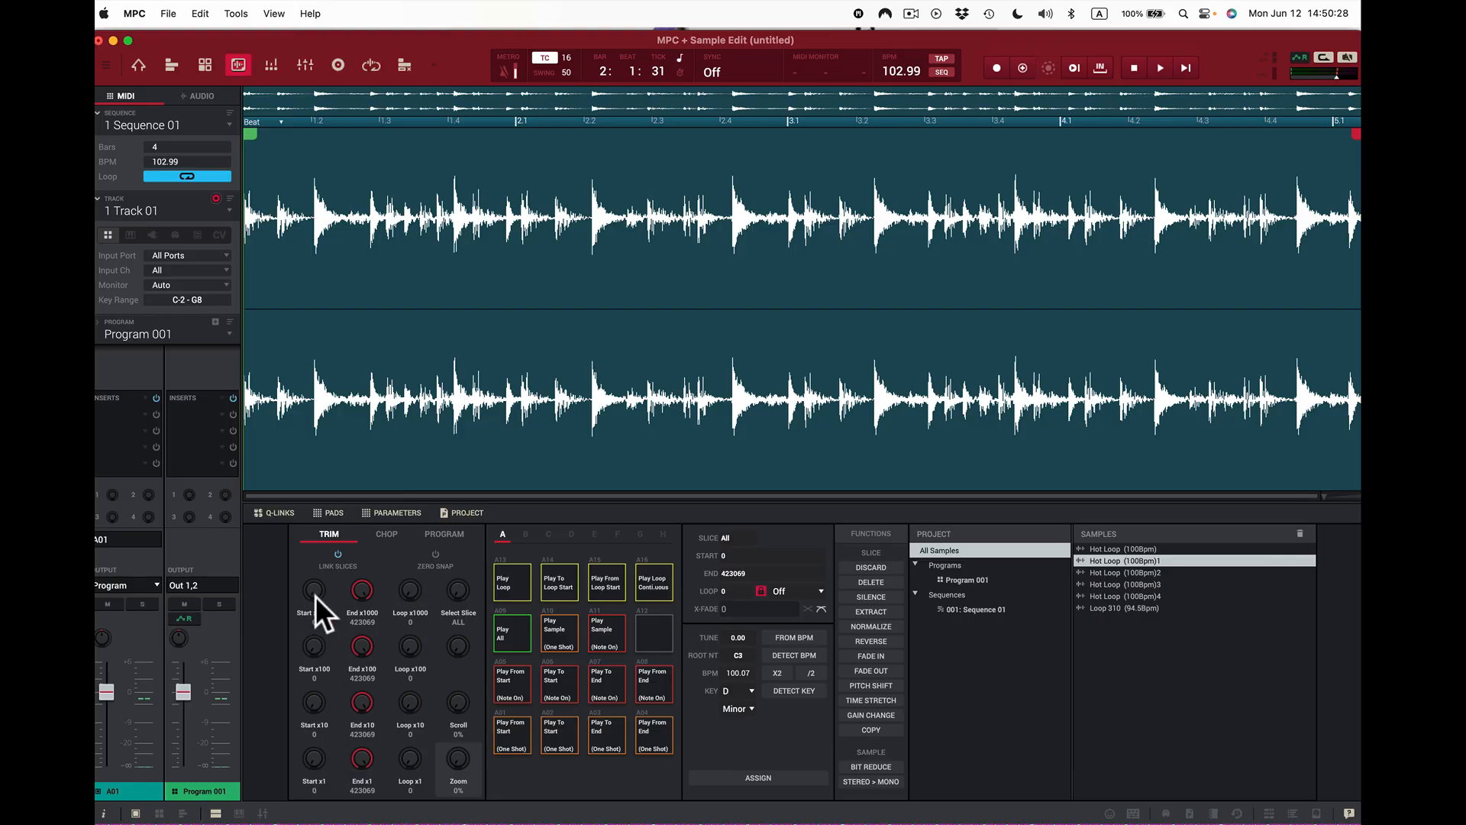
mouse_move(313, 758)
mouse_down()
mouse_move(313, 717)
mouse_move(314, 757)
mouse_up()
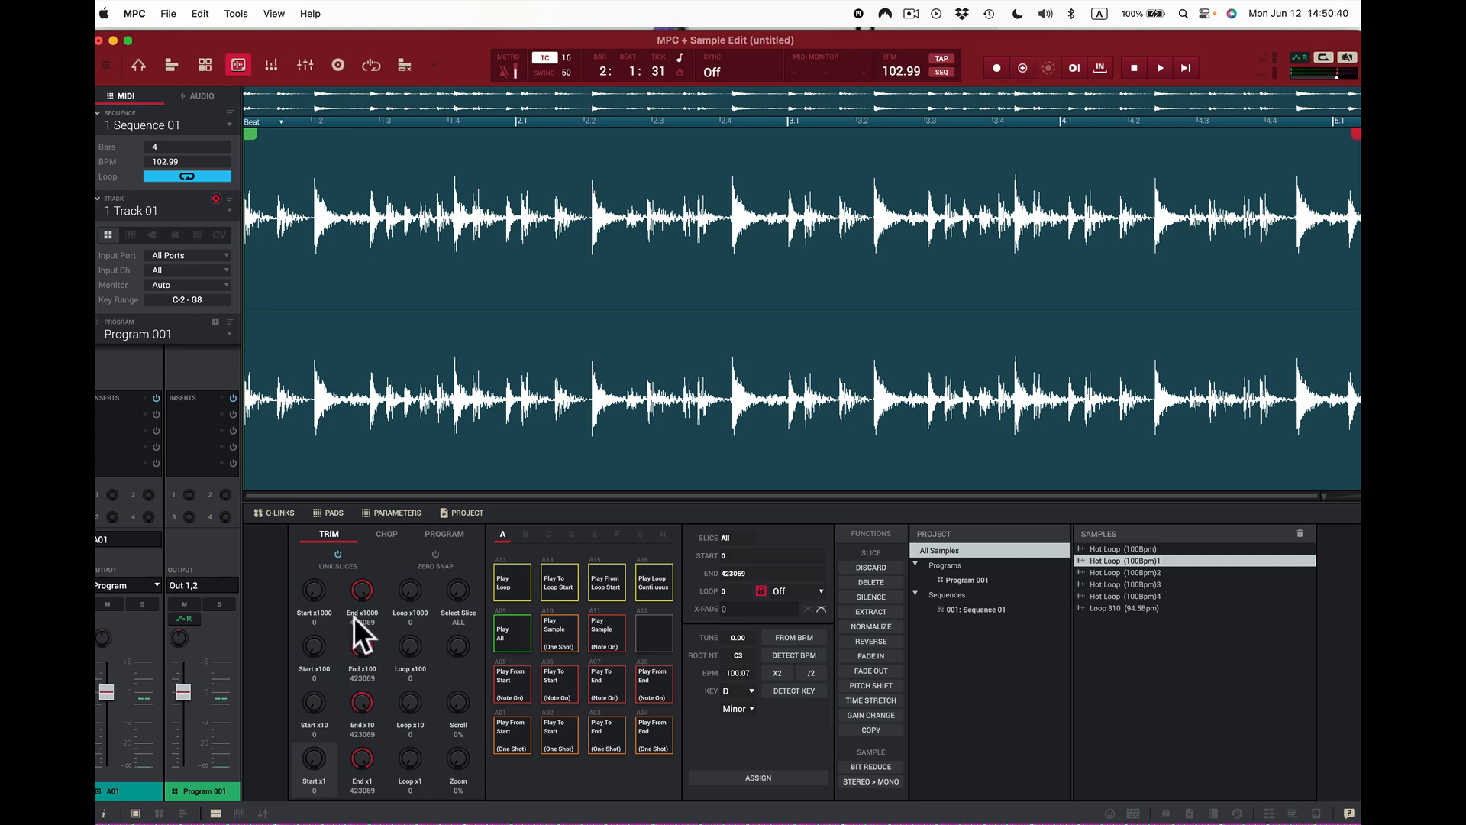
mouse_move(364, 593)
mouse_down()
mouse_move(364, 683)
mouse_move(364, 590)
mouse_up()
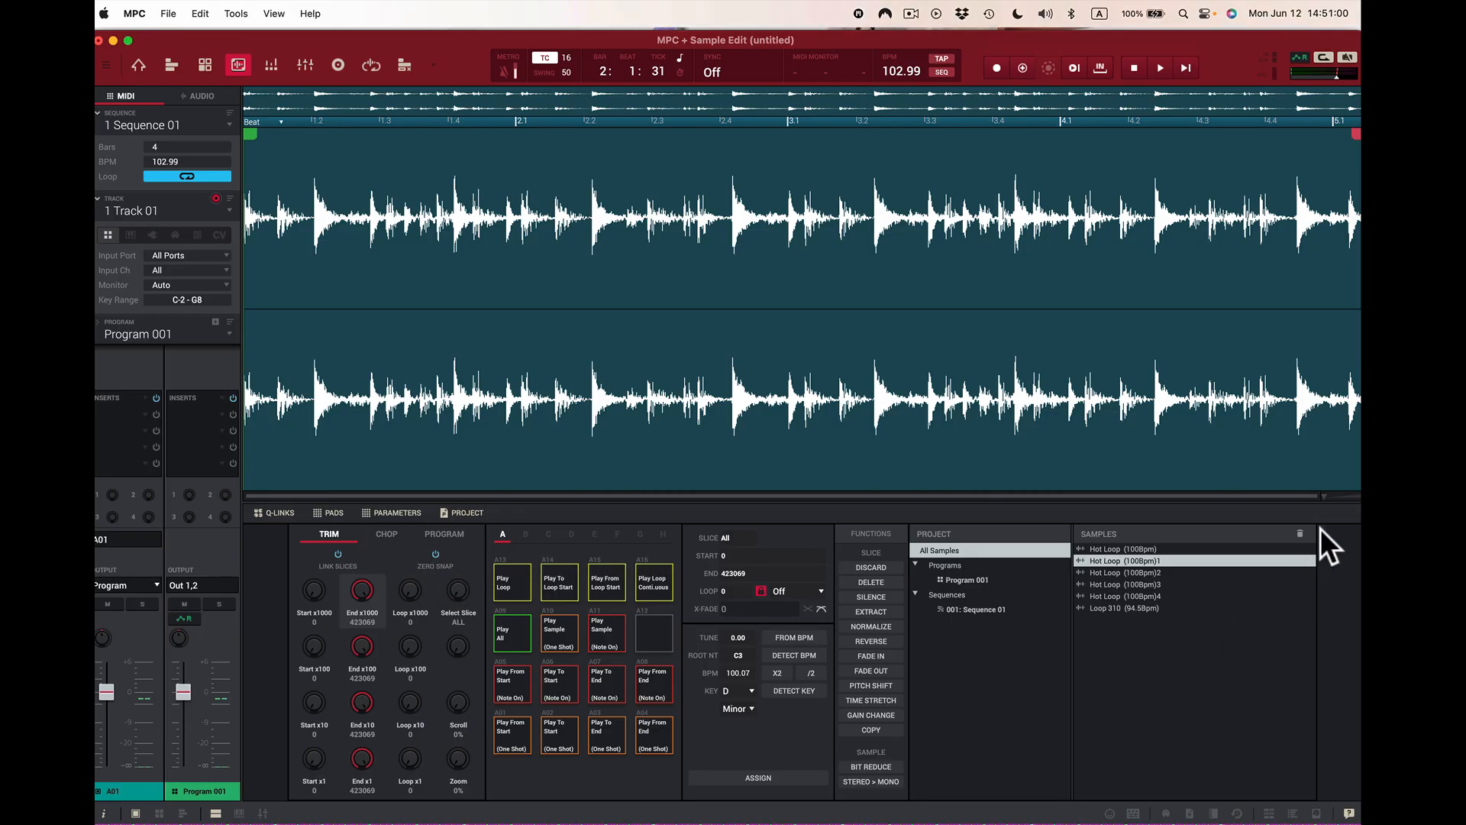
drag(1323, 497, 1347, 497)
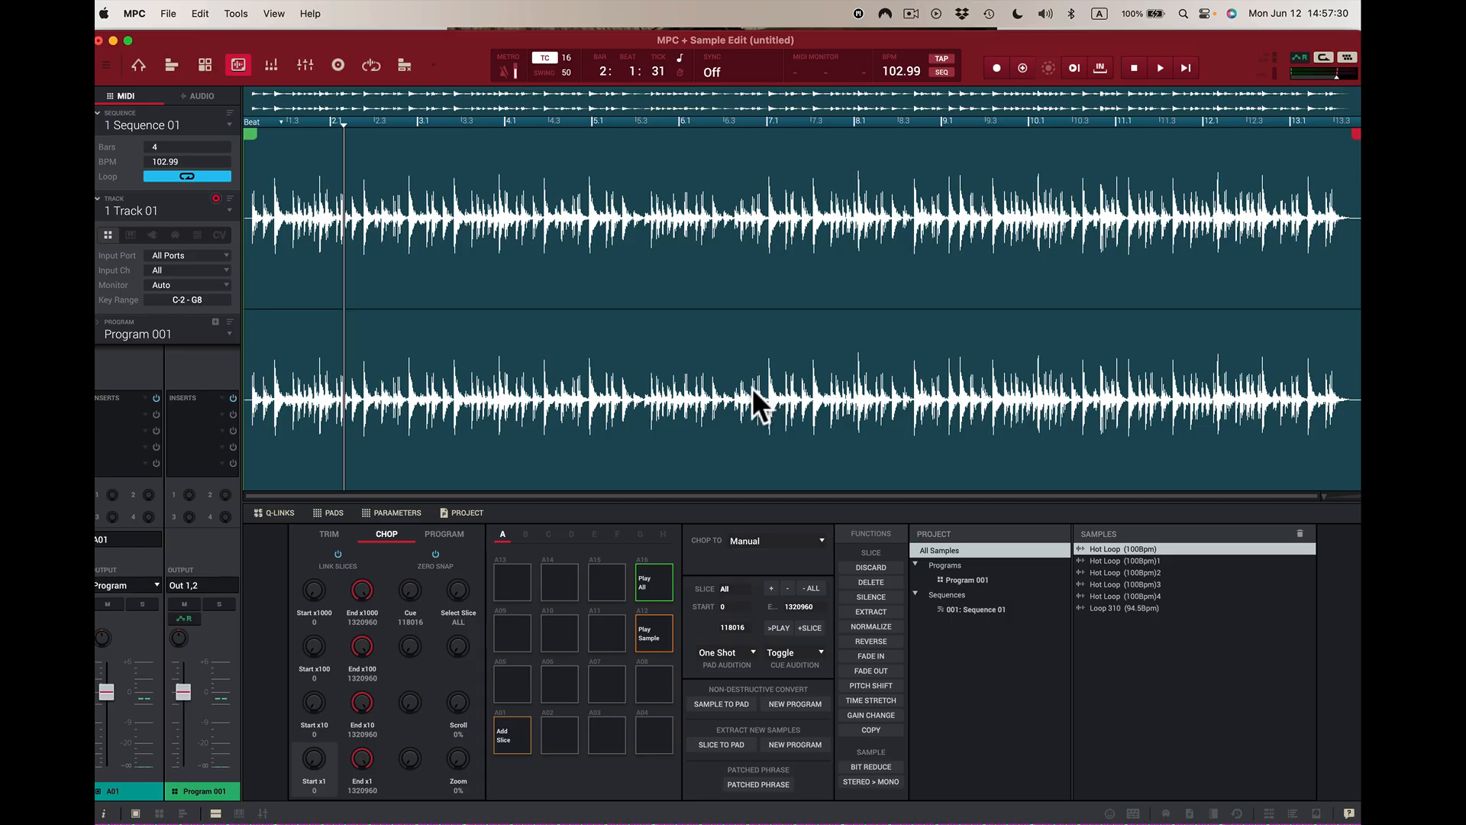
- Audition Hot Loop (100Bpm) in Chop mode with the Play All and Play Sample functions
click(652, 574)
click(623, 343)
click(654, 640)
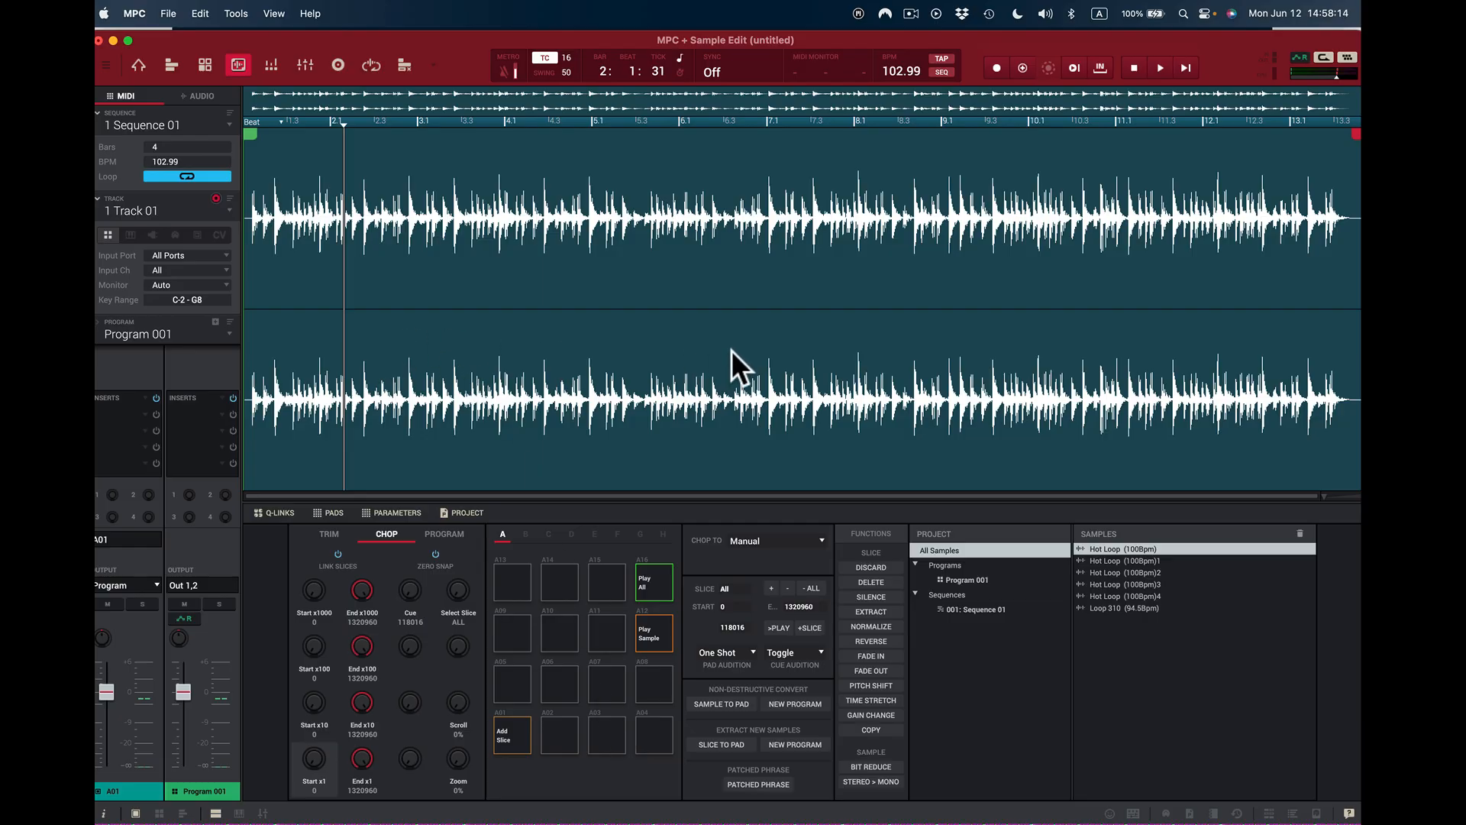
- Play all of Hot Loop (100Bpm) and add eleven manual slices on the fly, about one per bar, on pads A01 to A11
click(653, 578)
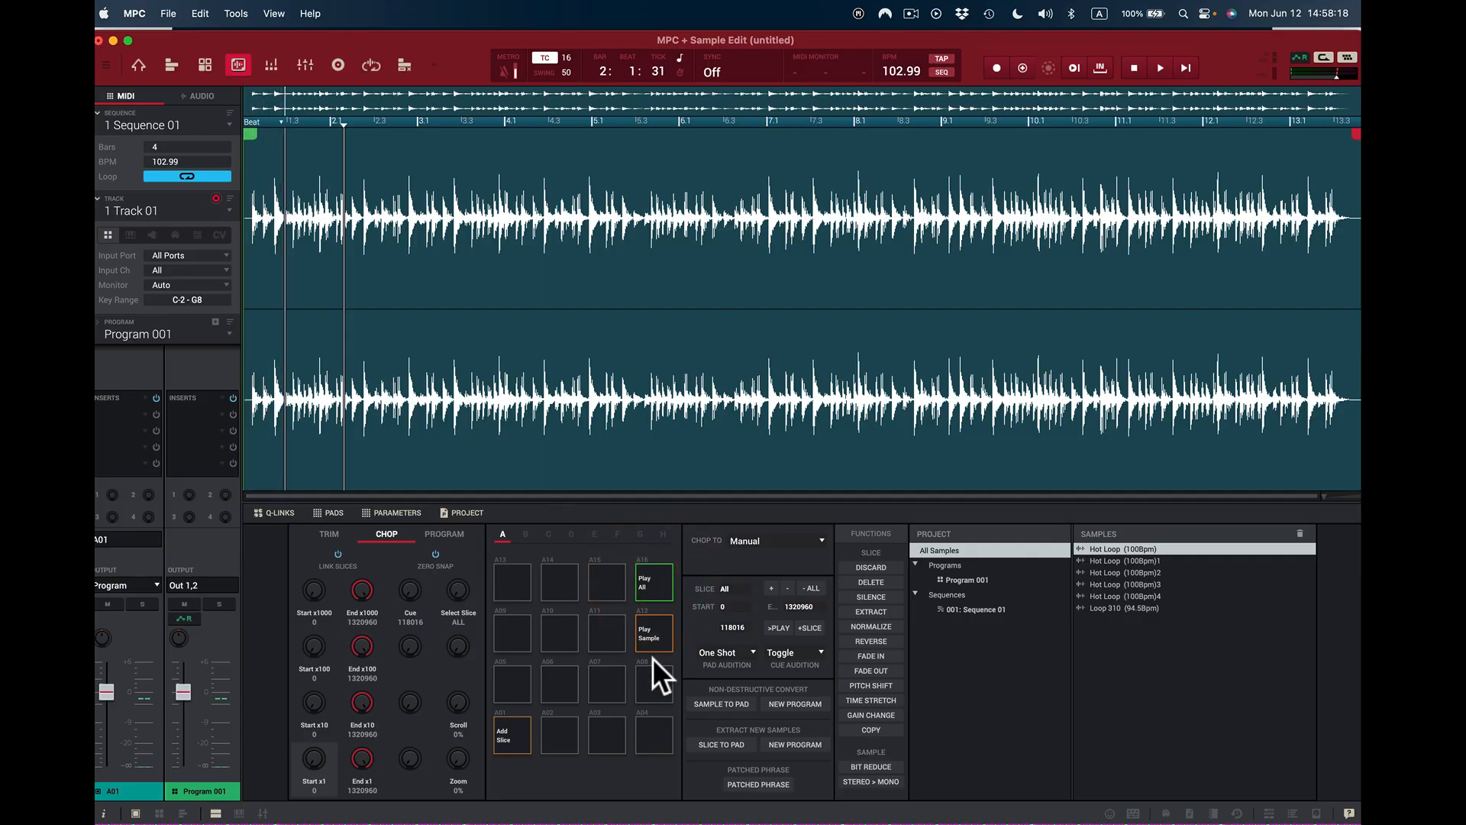
click(521, 737)
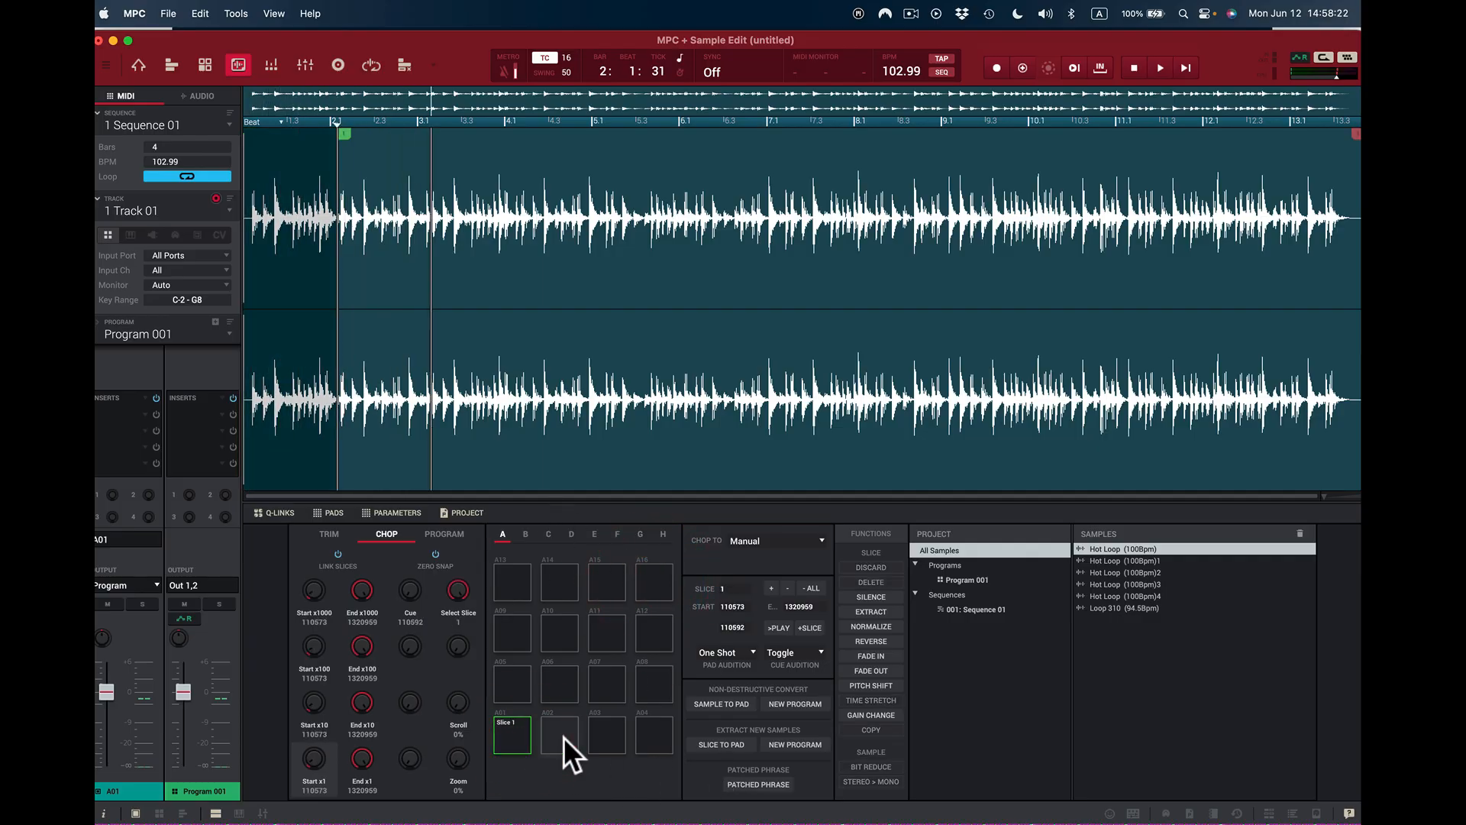
click(563, 736)
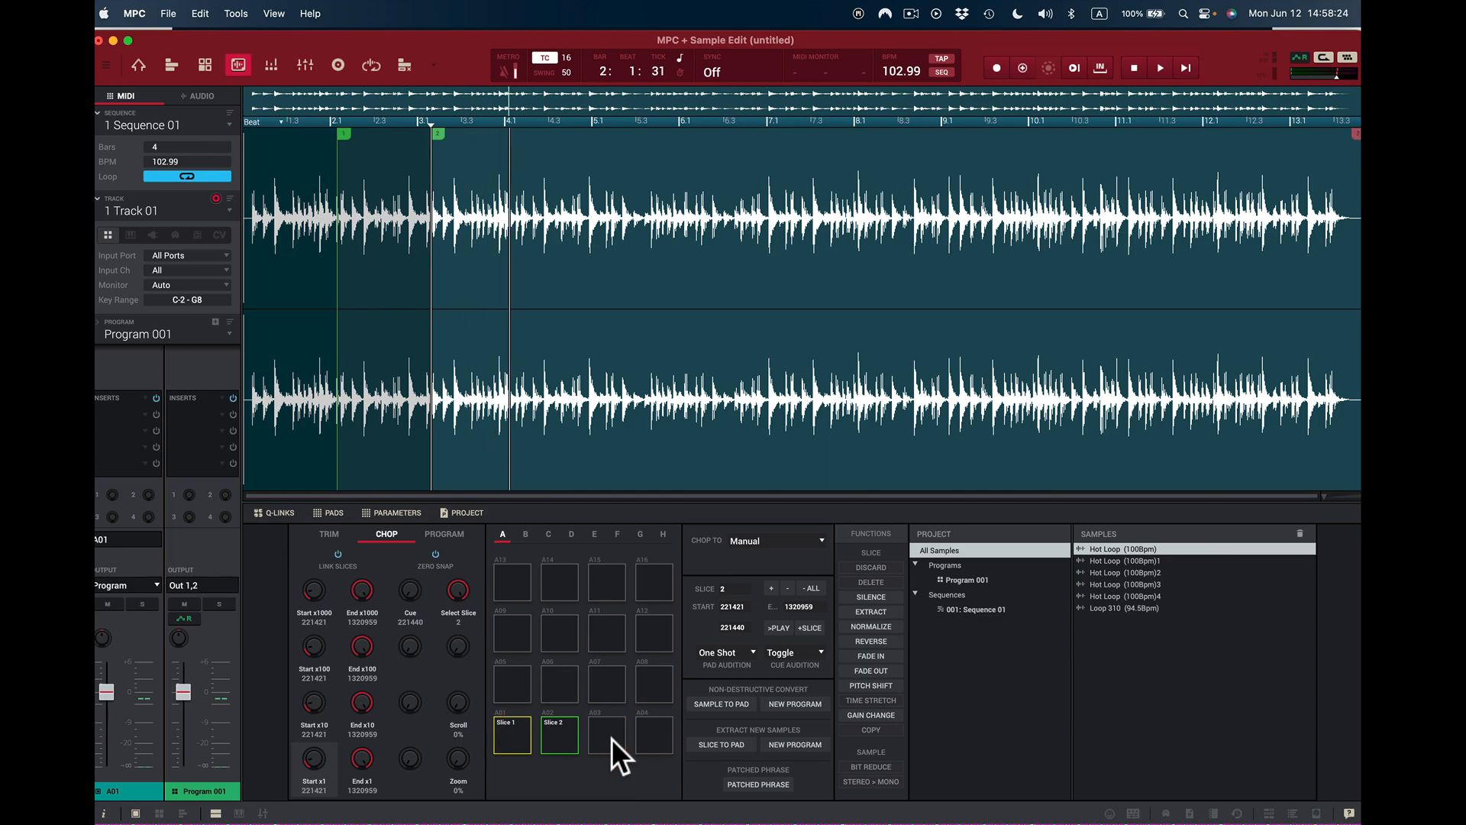
click(612, 739)
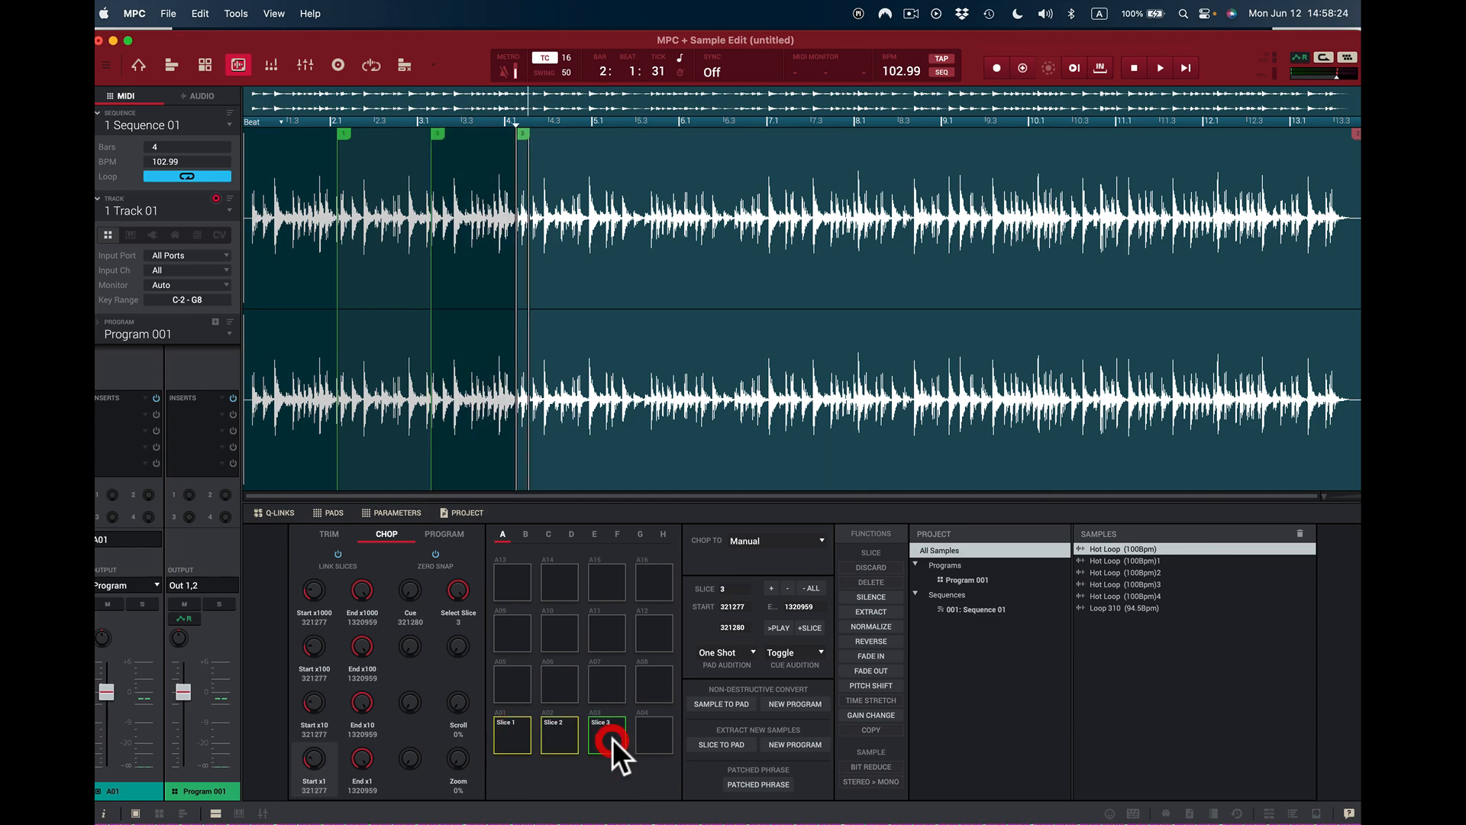
click(654, 737)
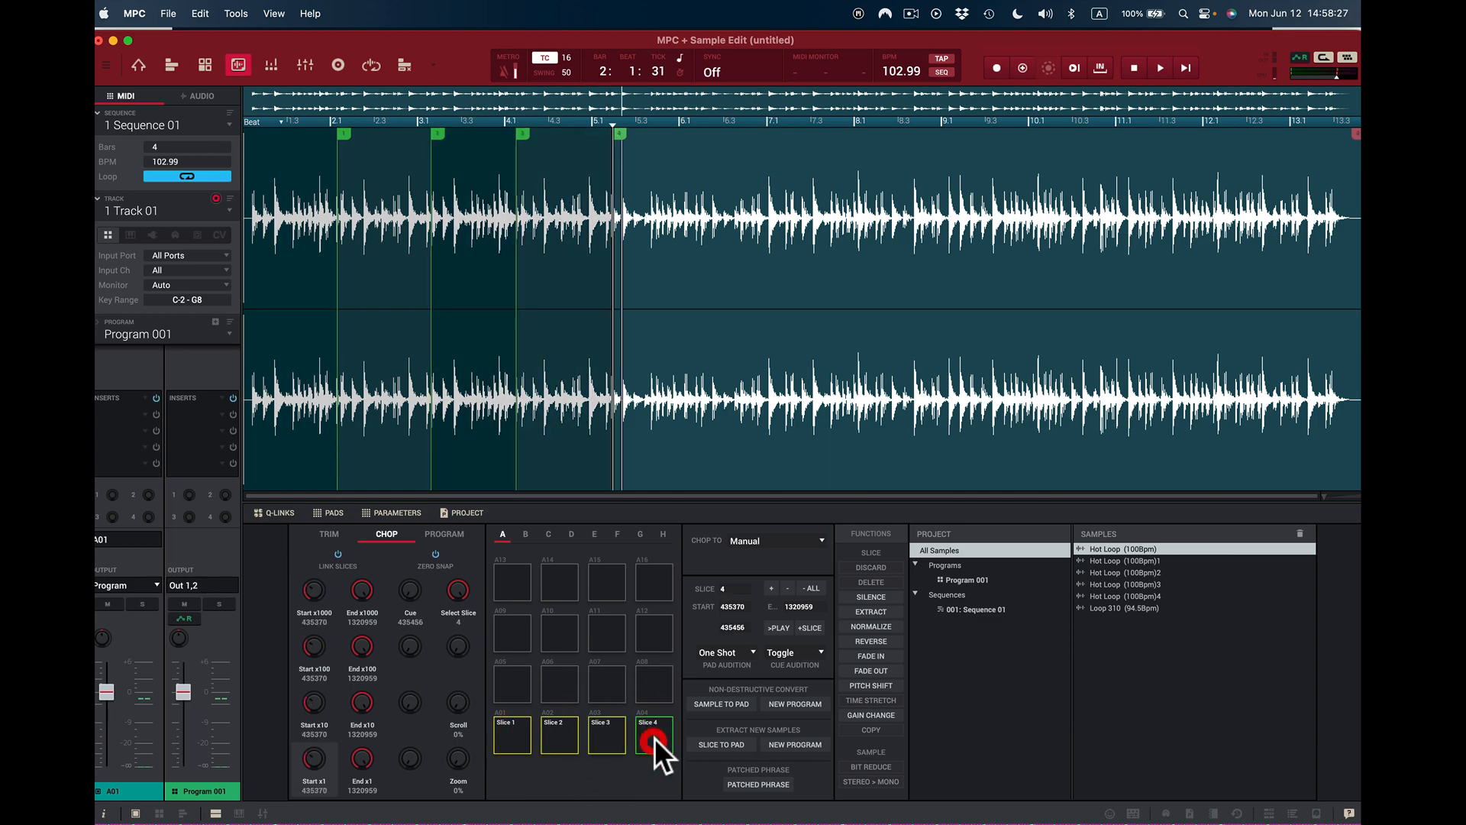
click(518, 685)
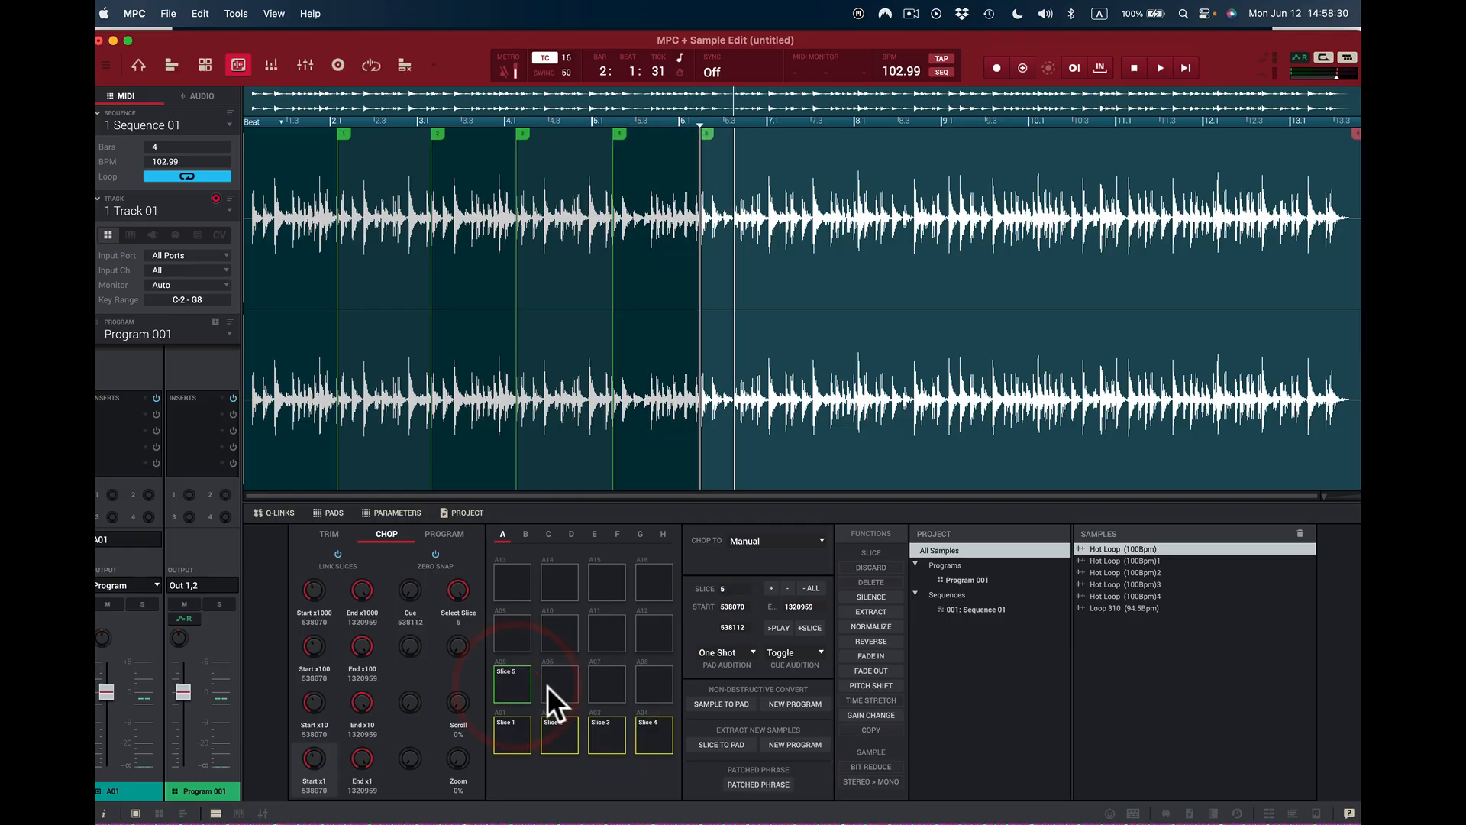
click(557, 683)
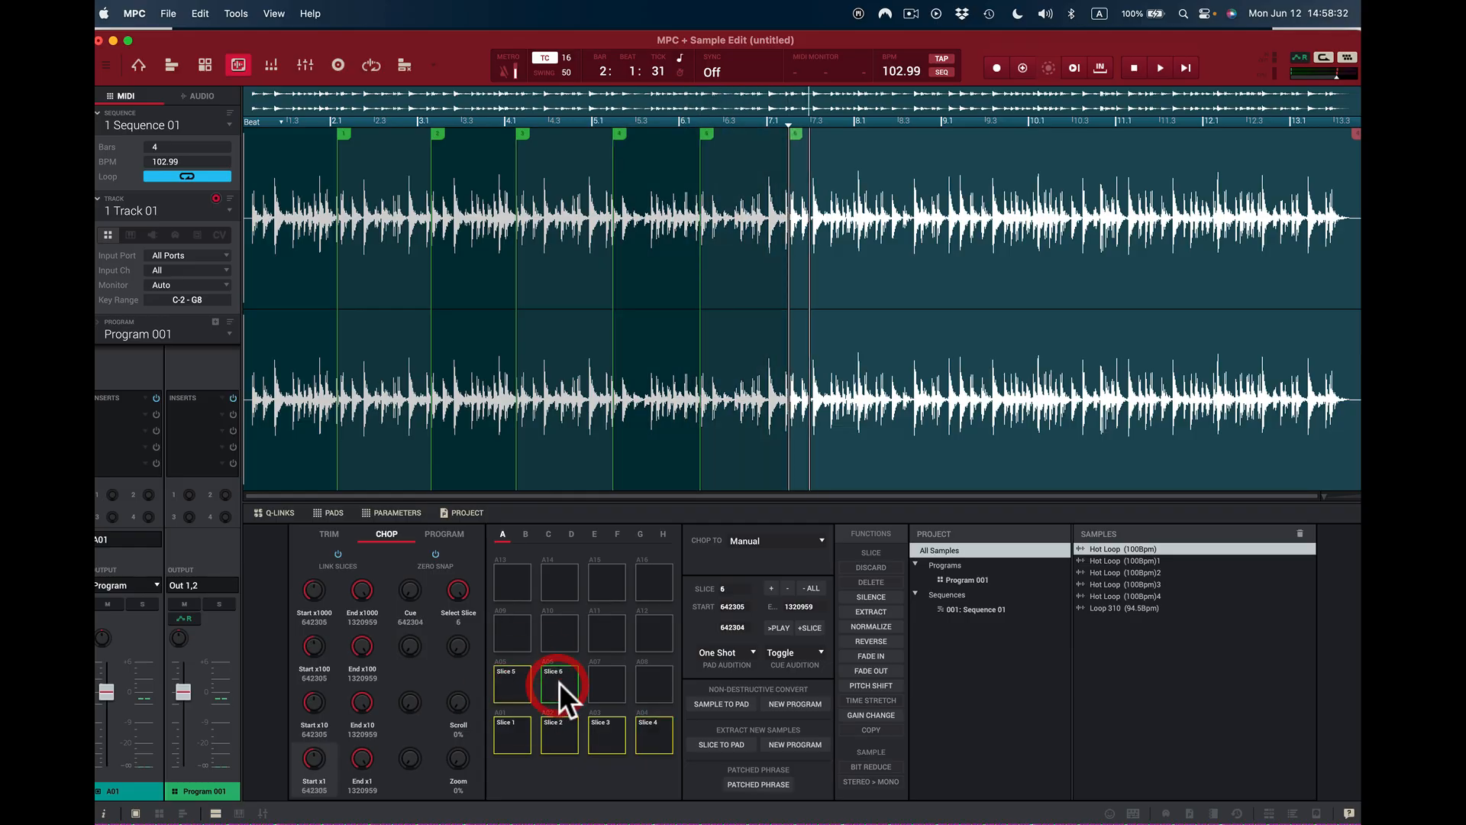
click(606, 680)
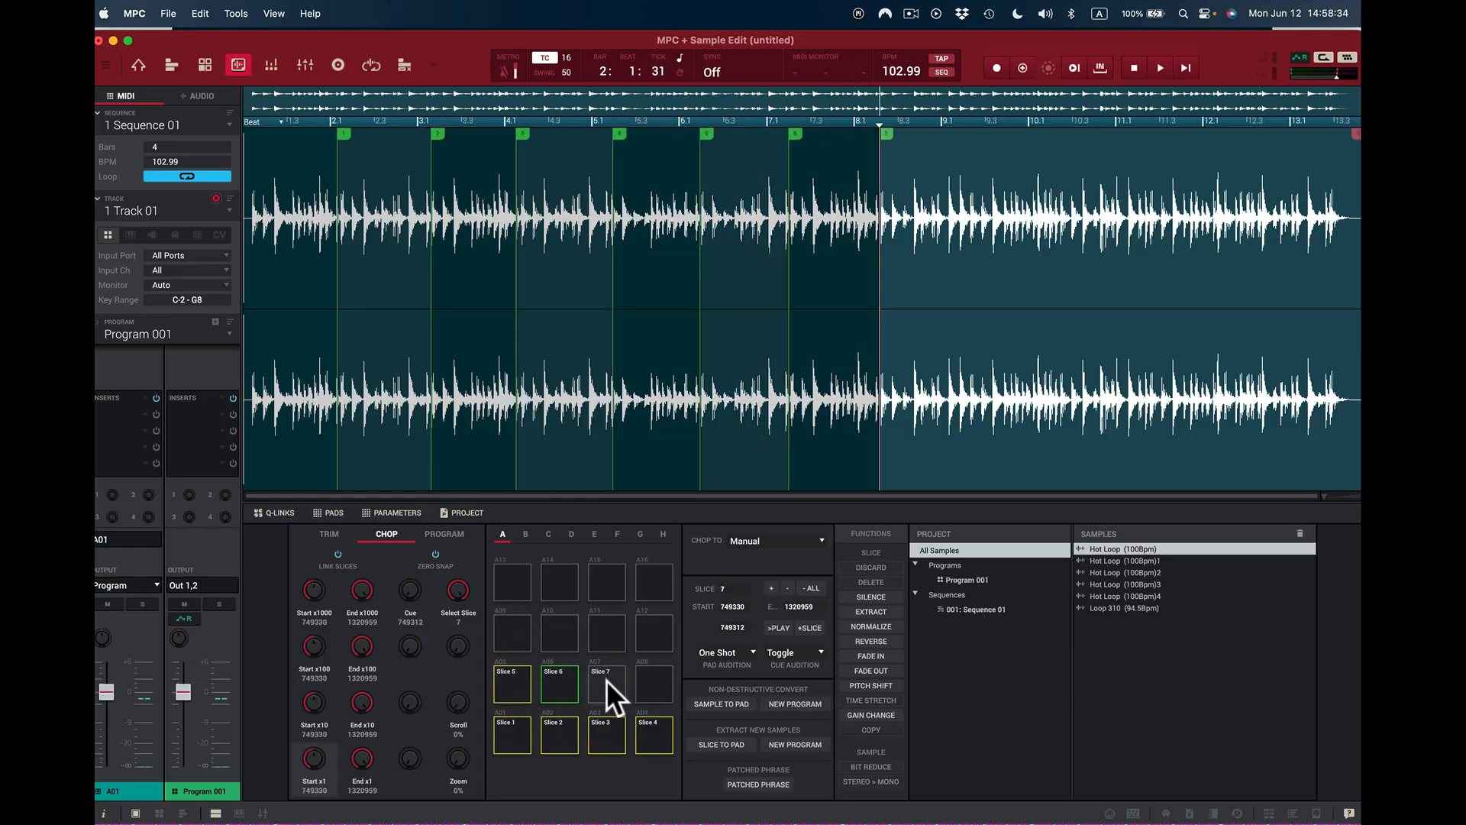
click(651, 681)
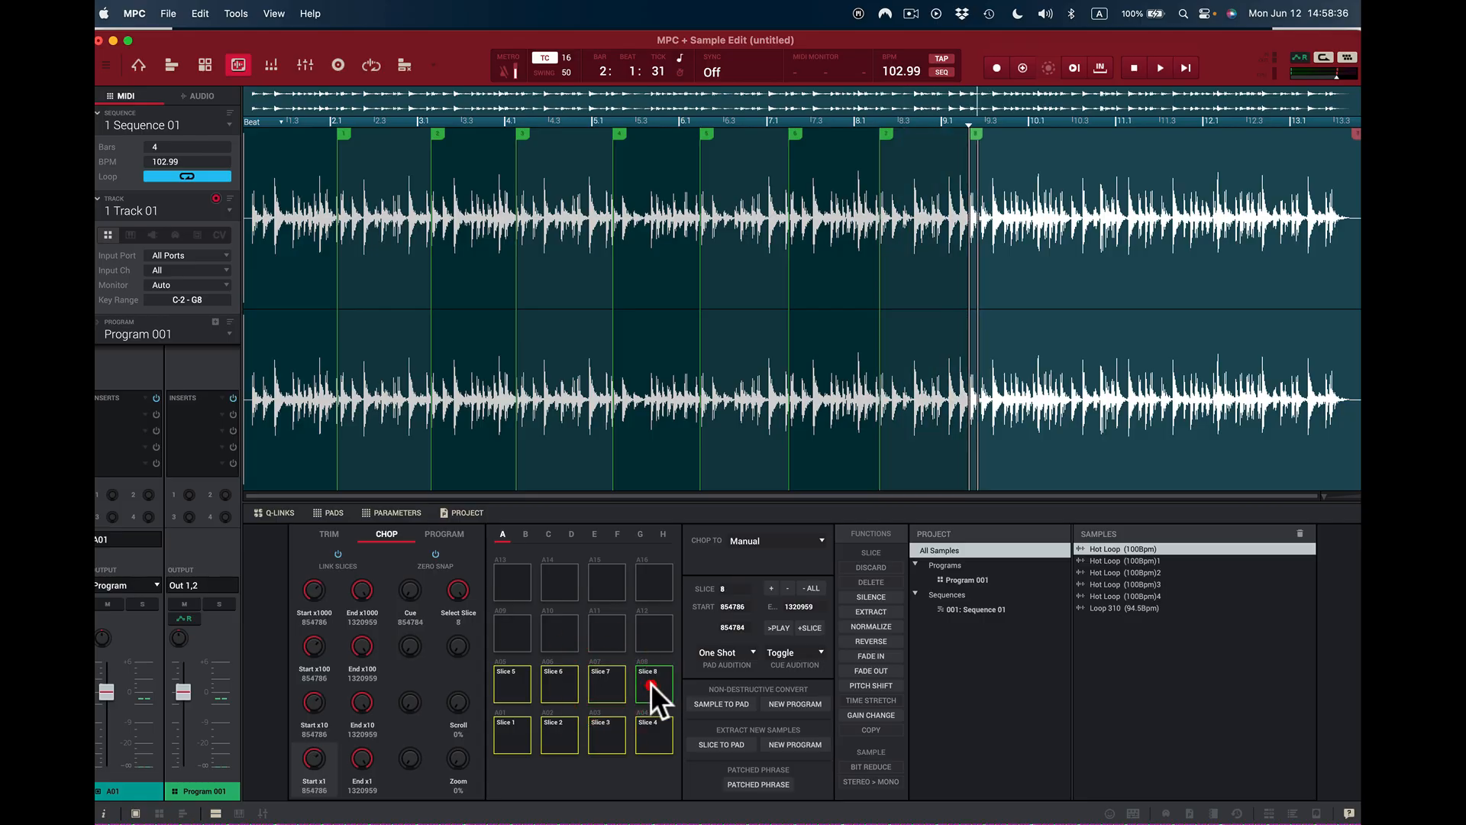
click(516, 635)
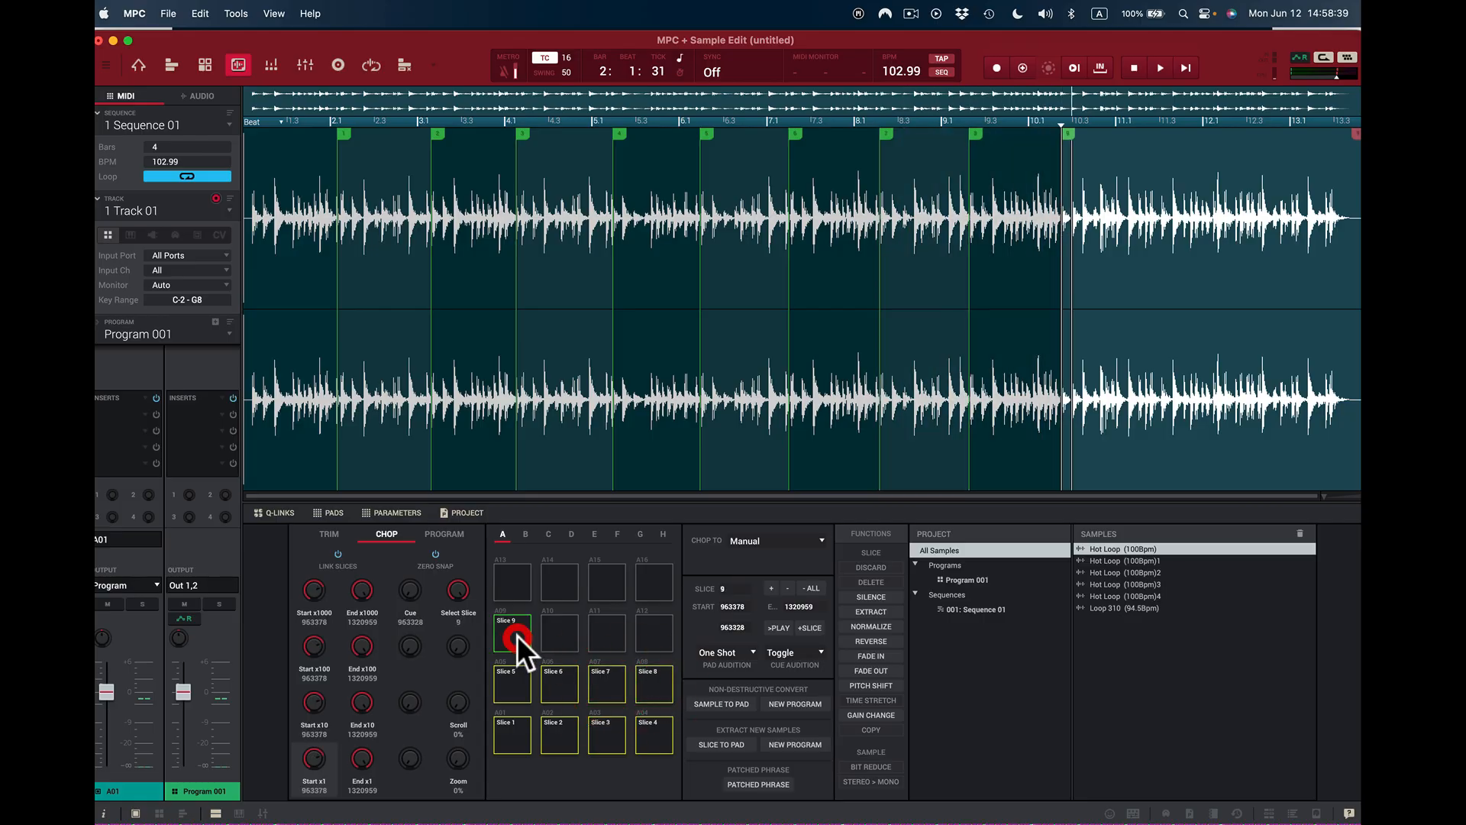
click(562, 635)
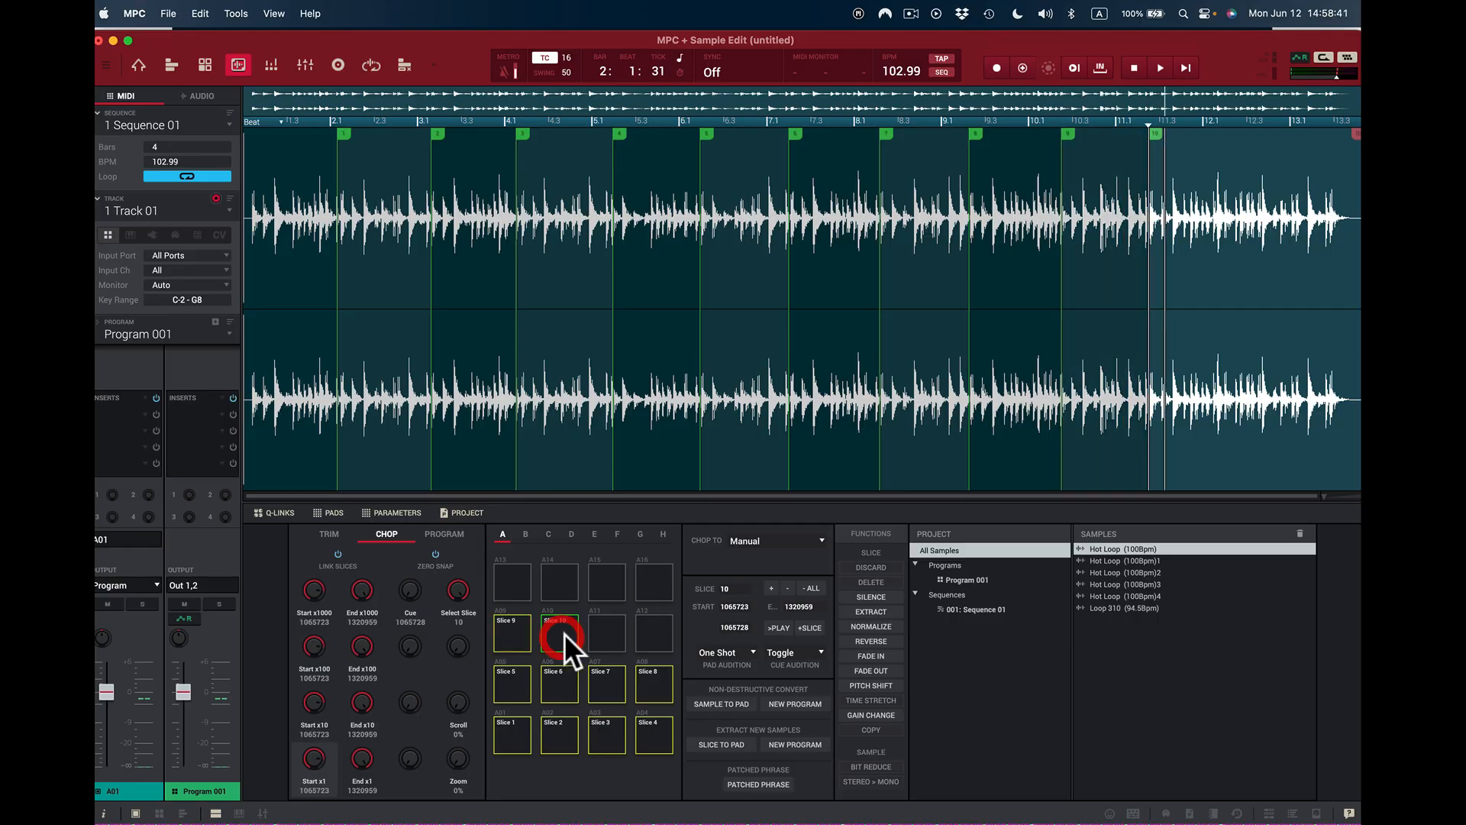
click(606, 639)
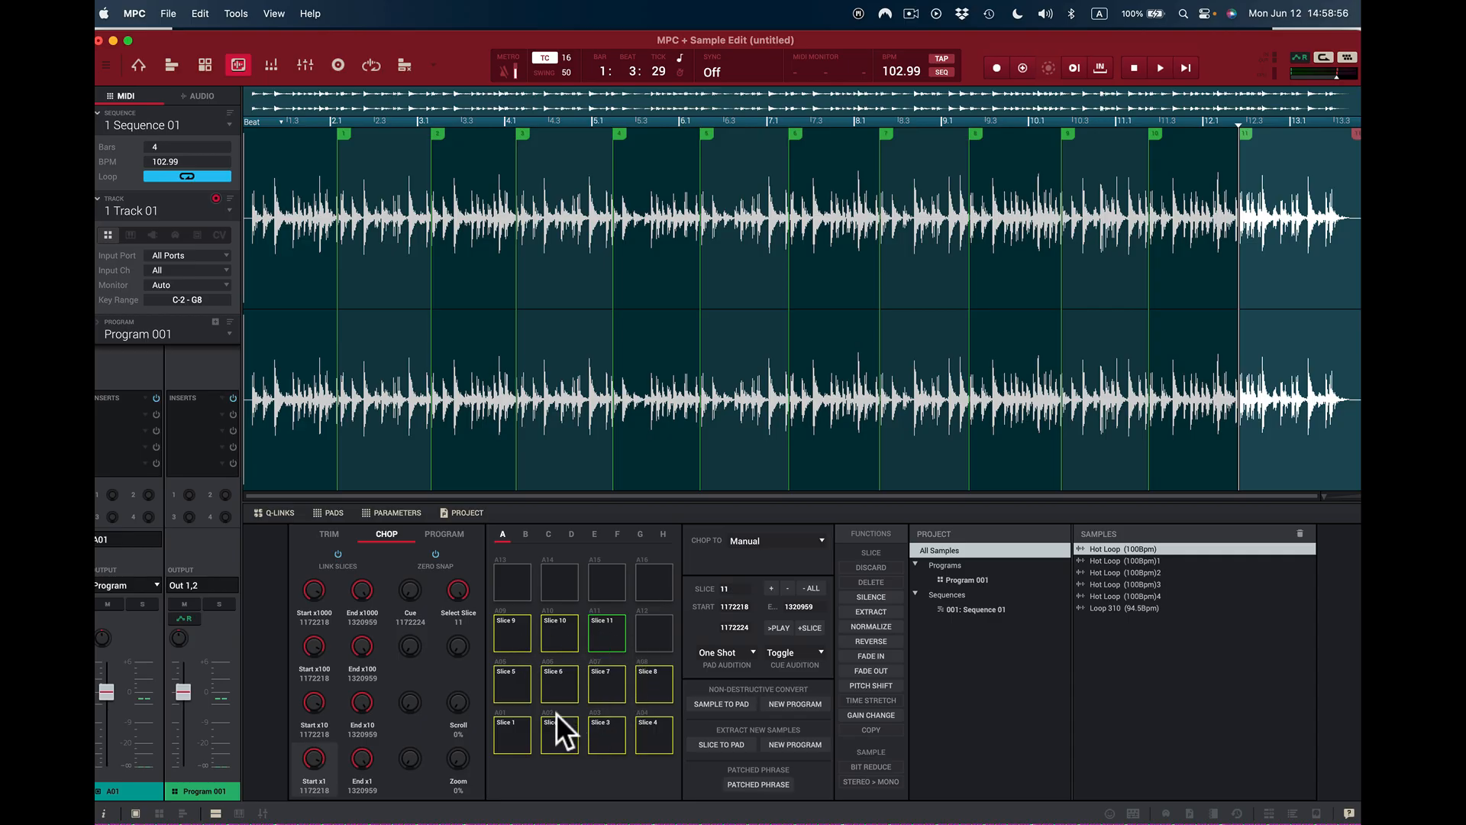
- Audition Slice 9 repeatedly, followed by Slice 10, by retriggering their pads
click(510, 636)
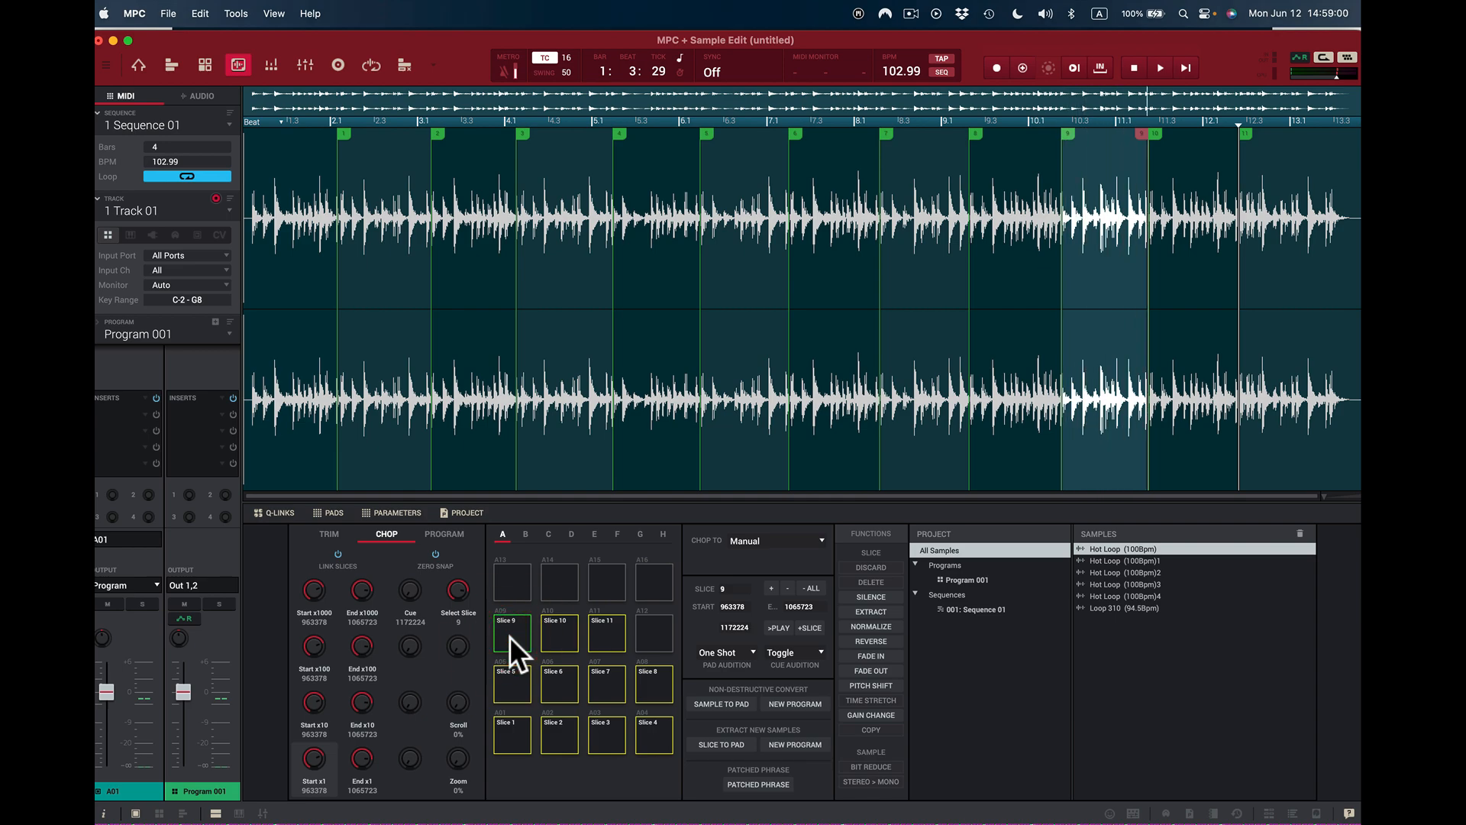
click(510, 635)
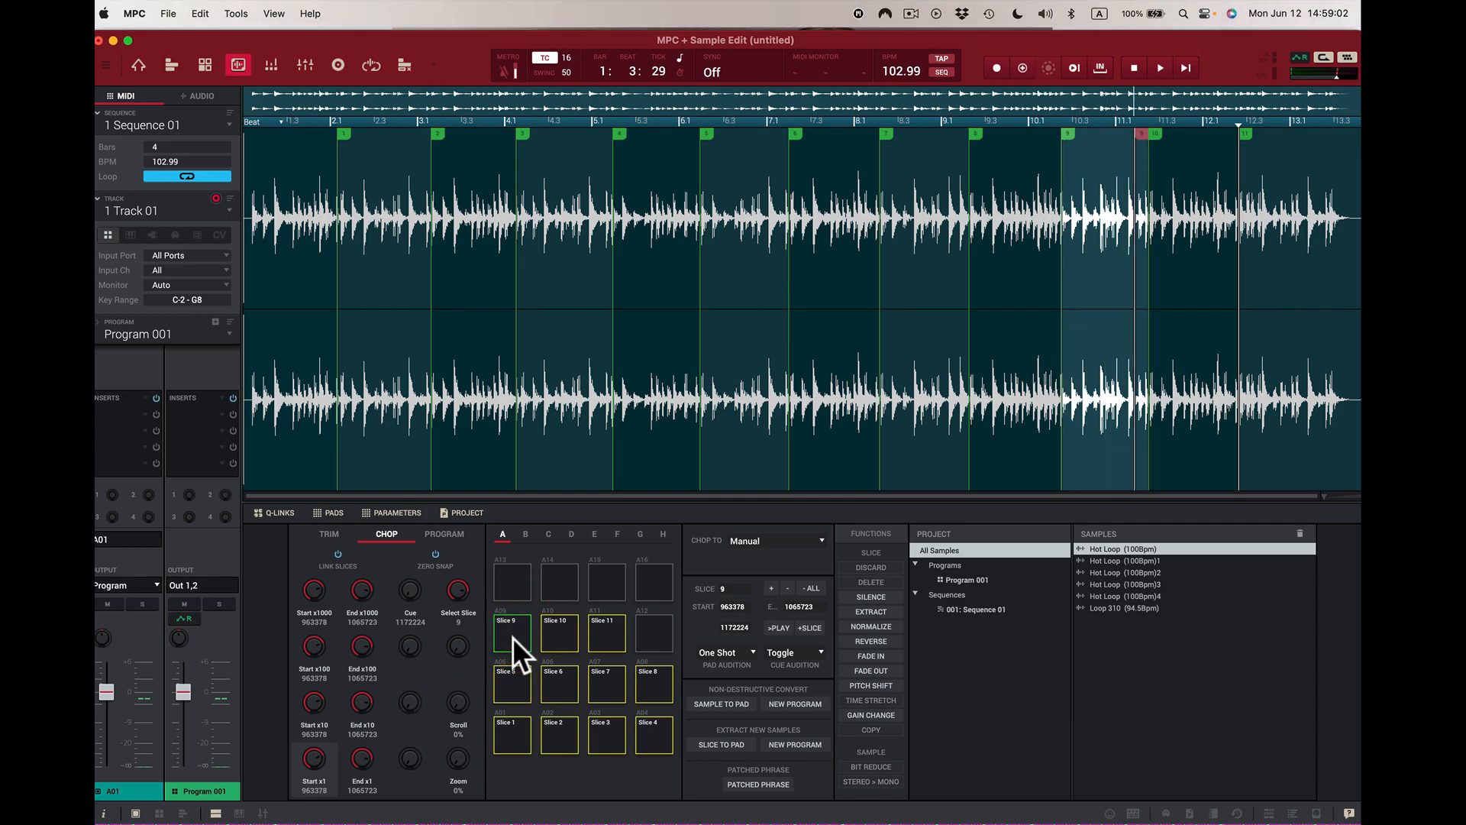
click(511, 637)
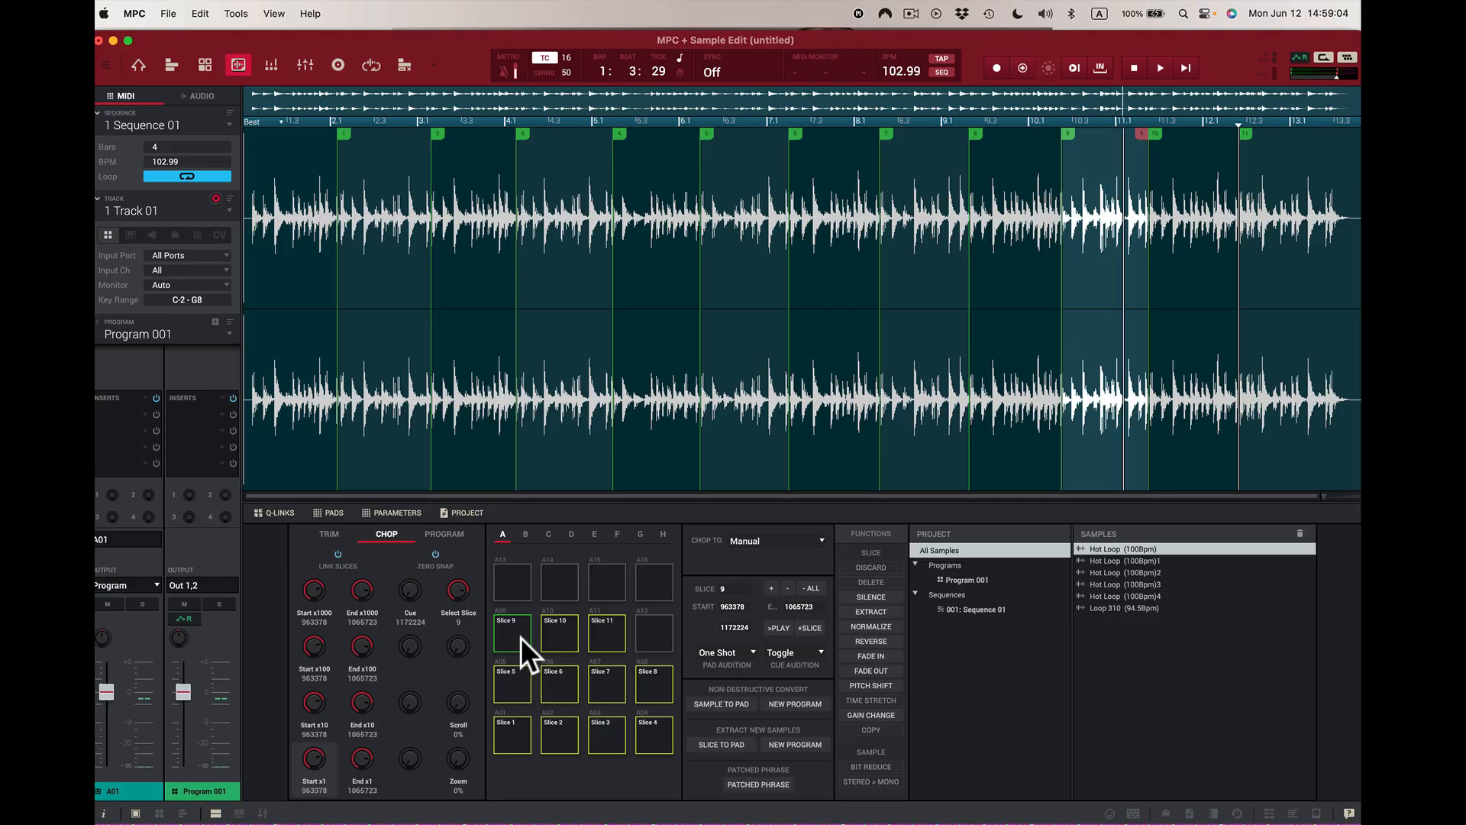
click(519, 635)
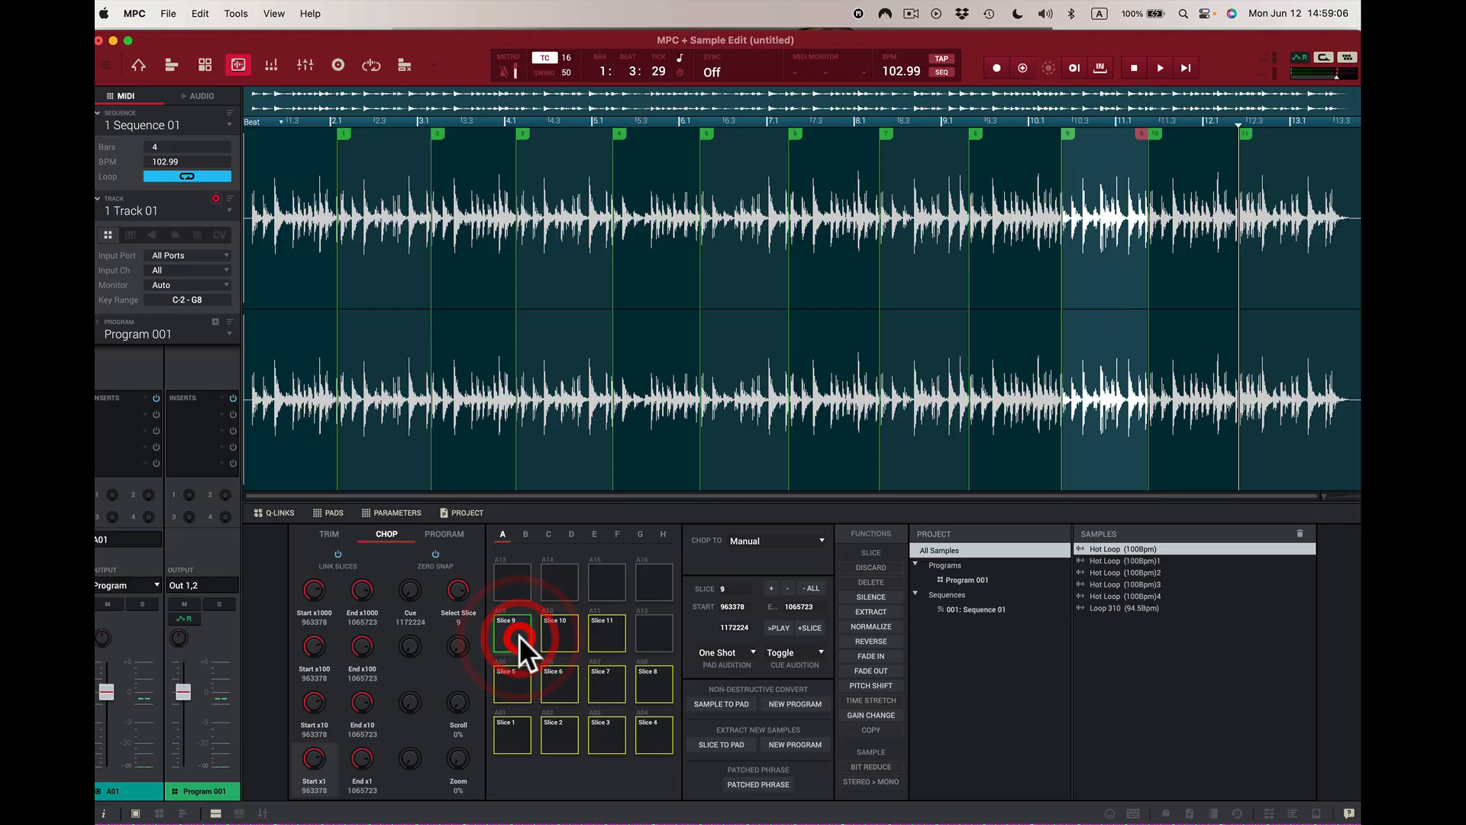
click(520, 635)
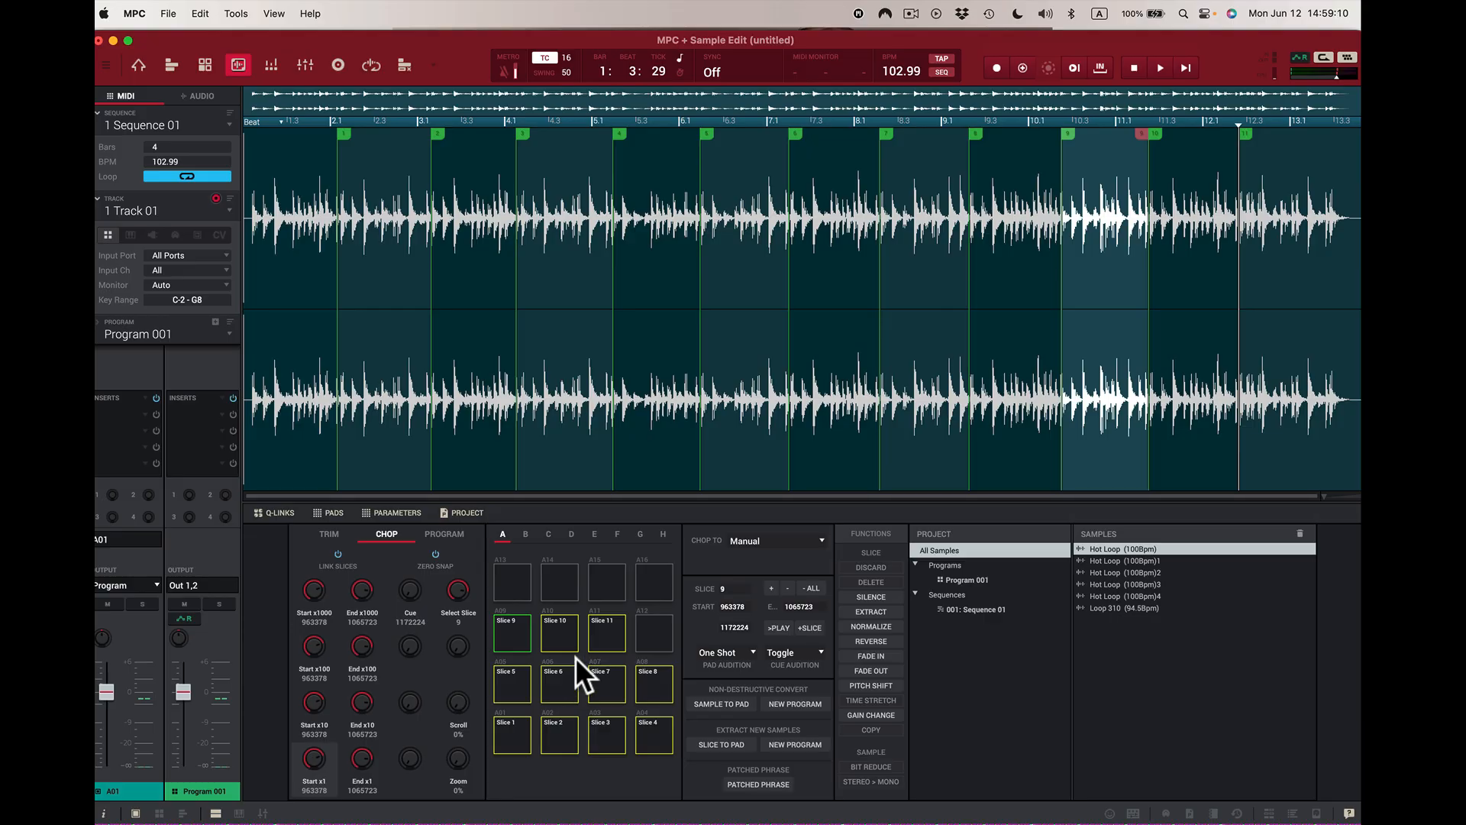
click(565, 638)
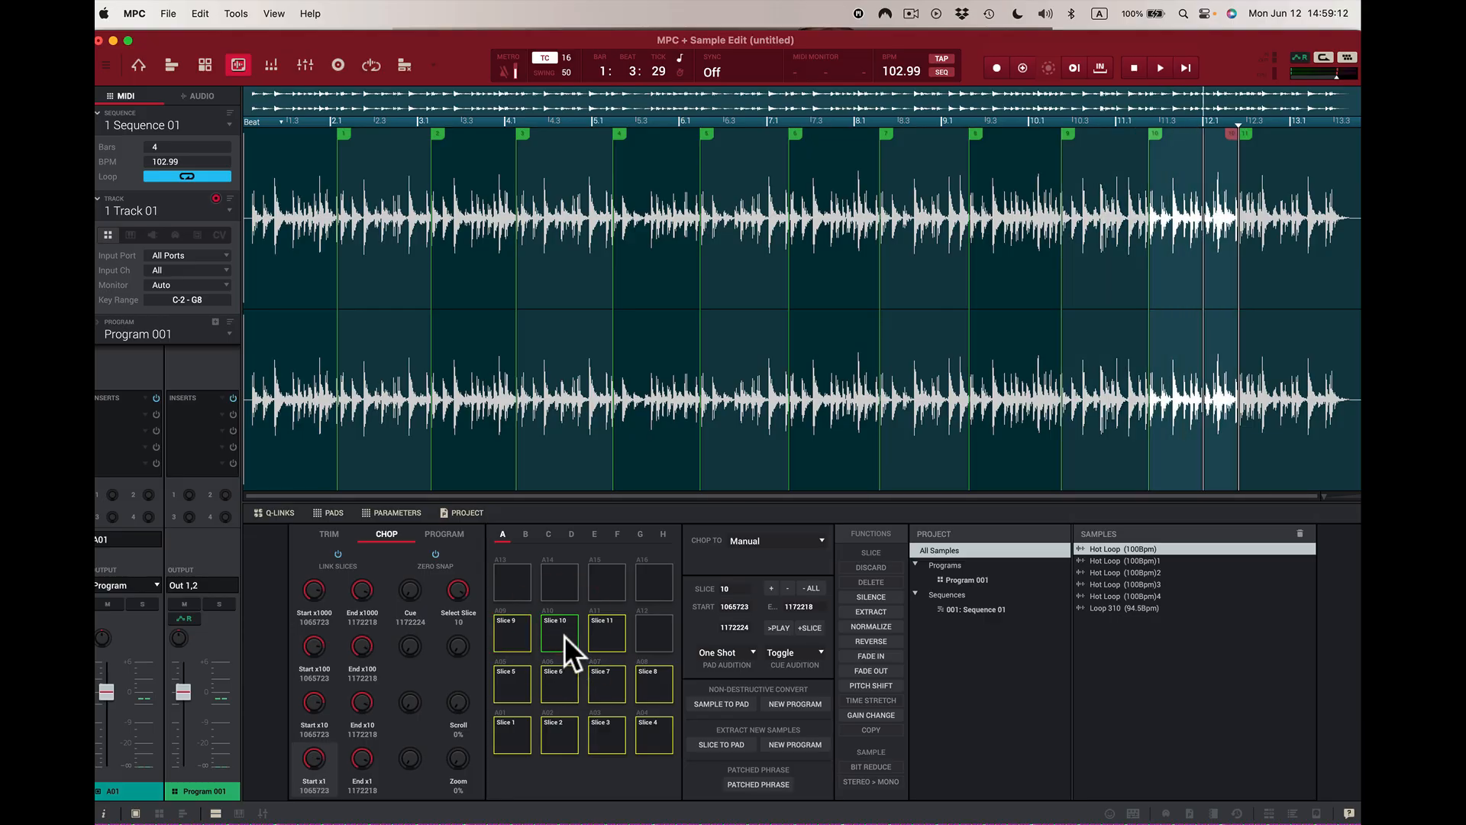
click(565, 635)
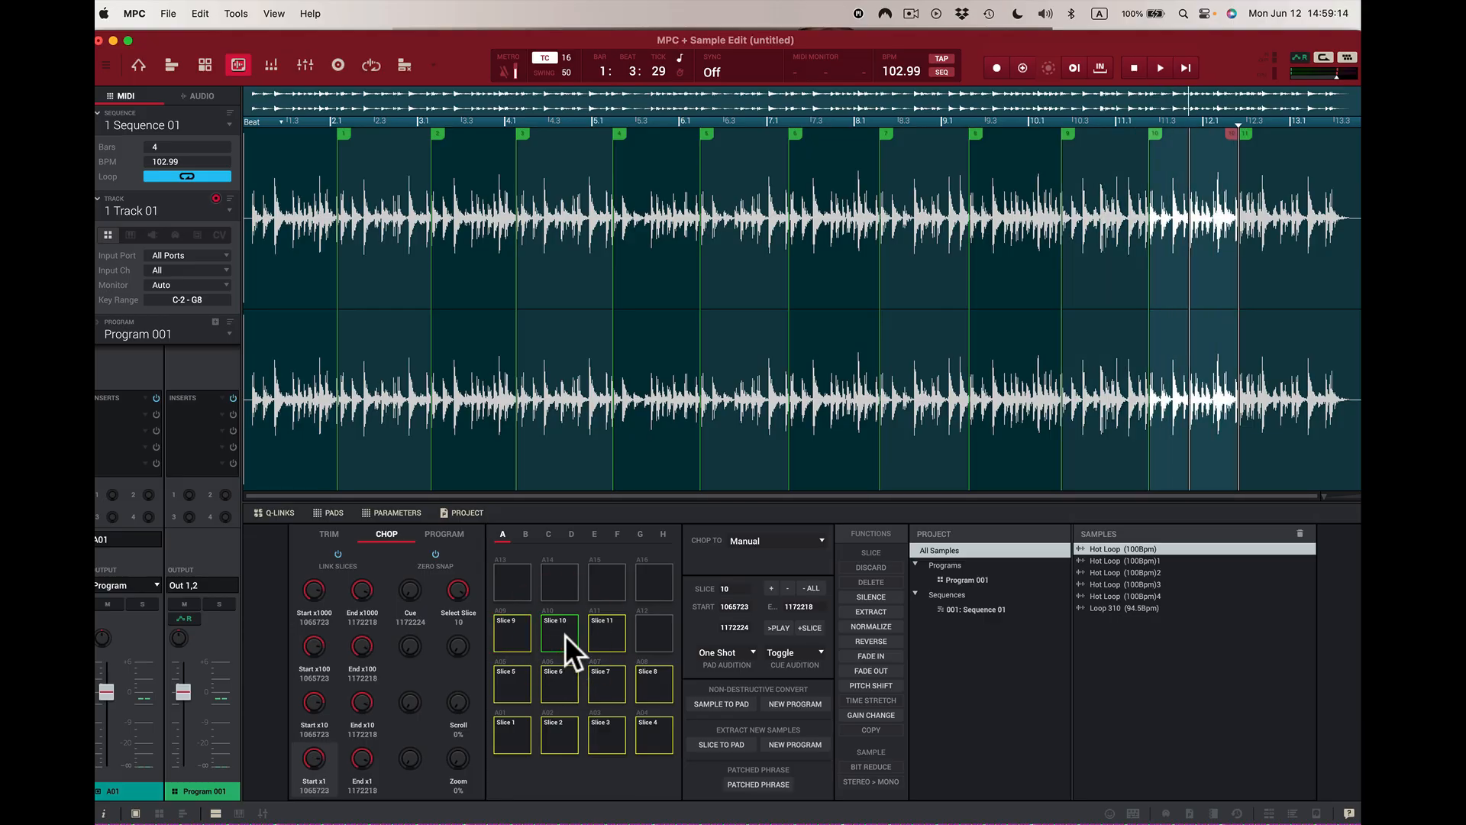
click(566, 635)
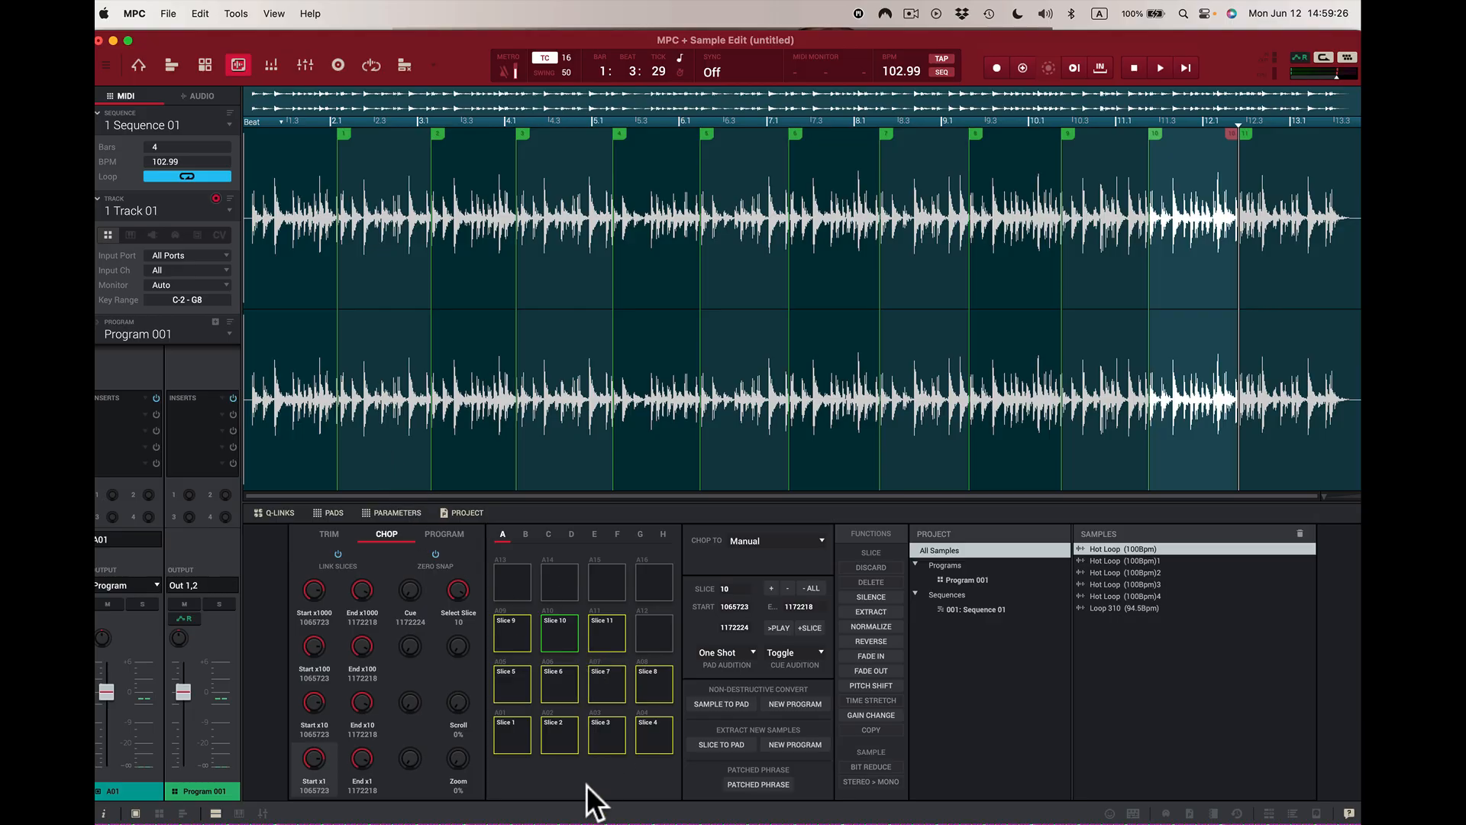
- Audition Slices 1, 2, 11, 3 and 7 of Hot Loop (100Bpm), alternating between Slices 2 and 11
click(519, 731)
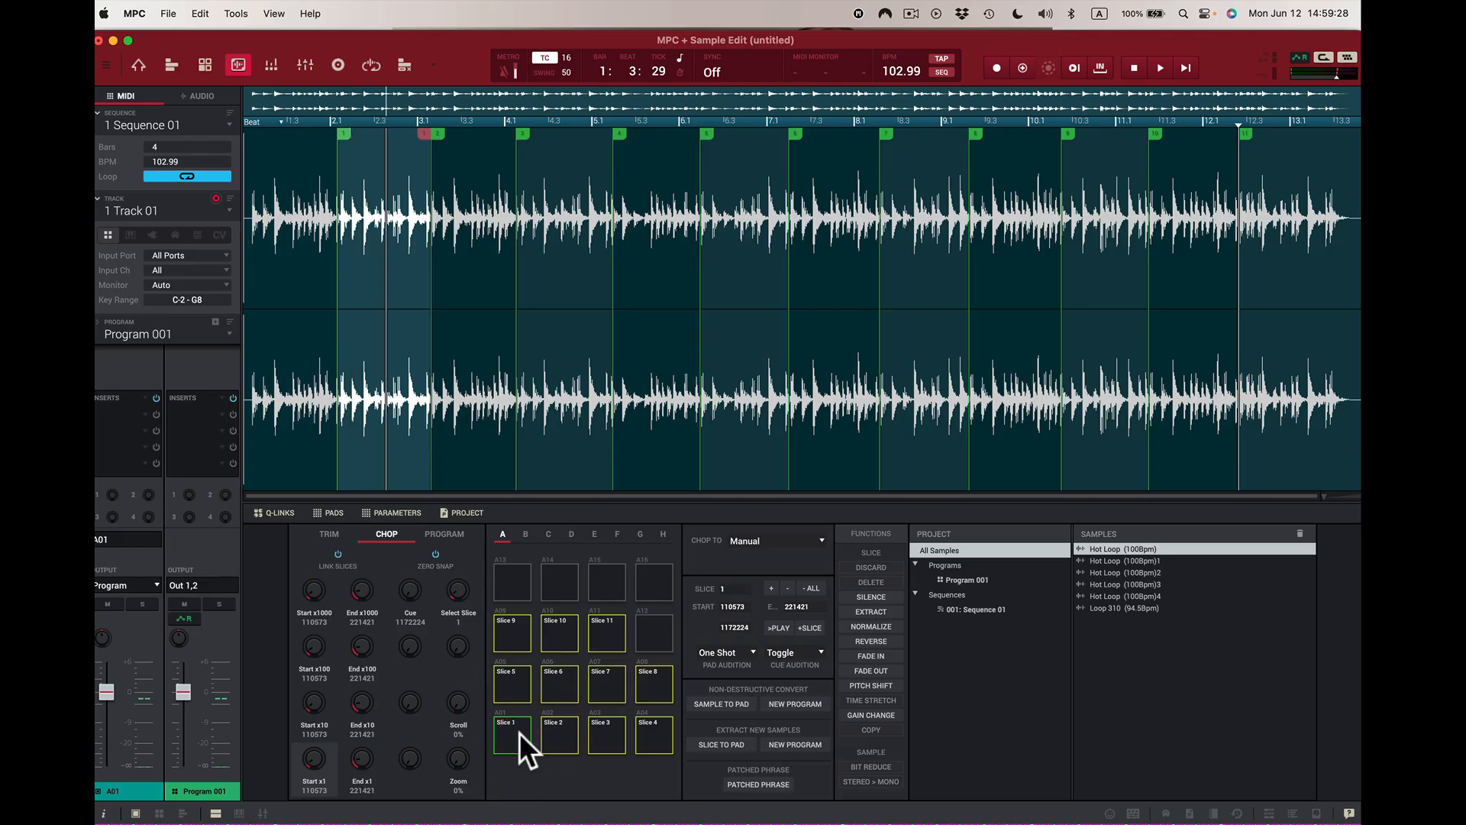
click(519, 731)
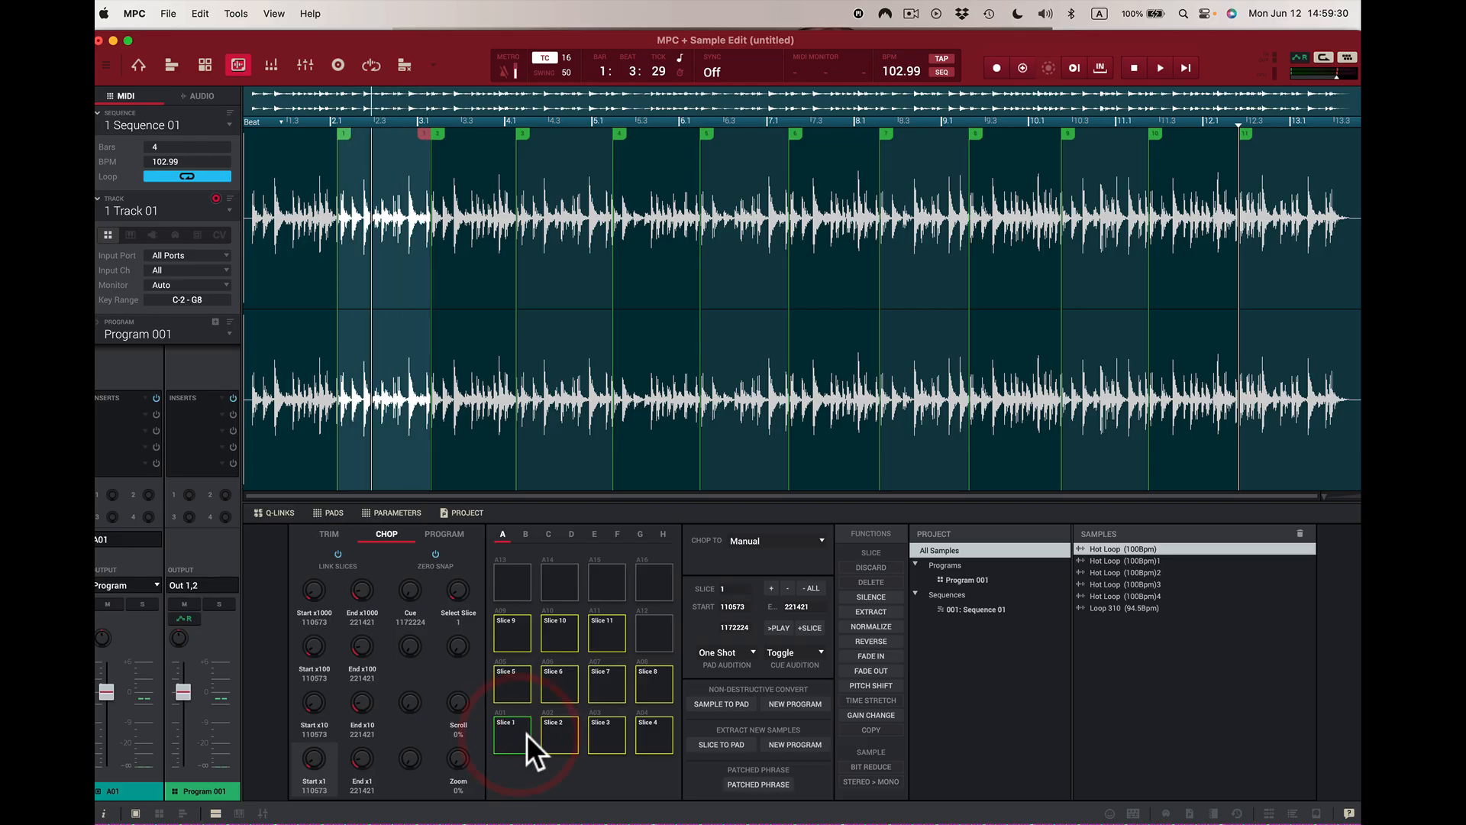
click(554, 737)
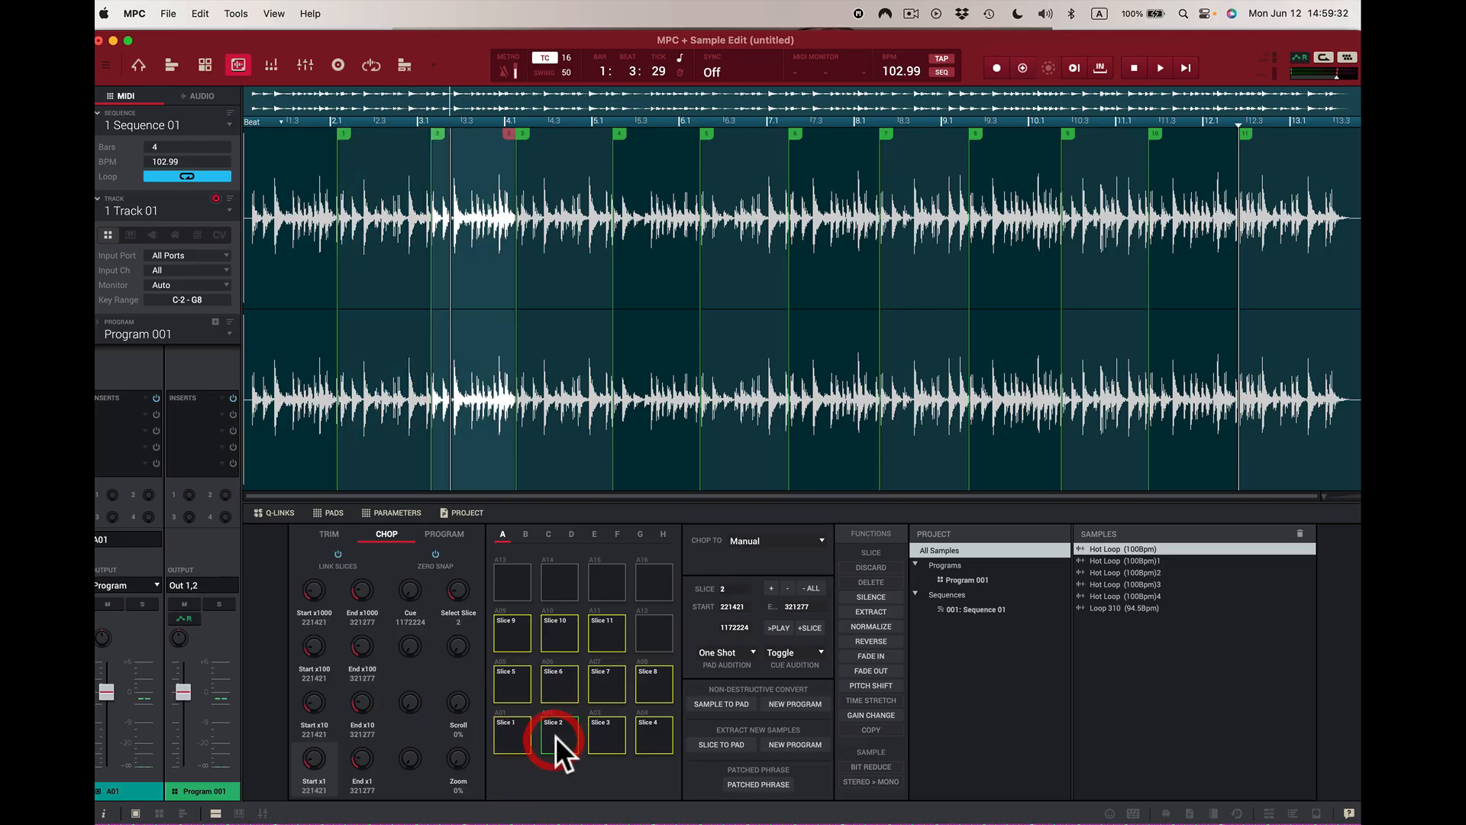
click(602, 637)
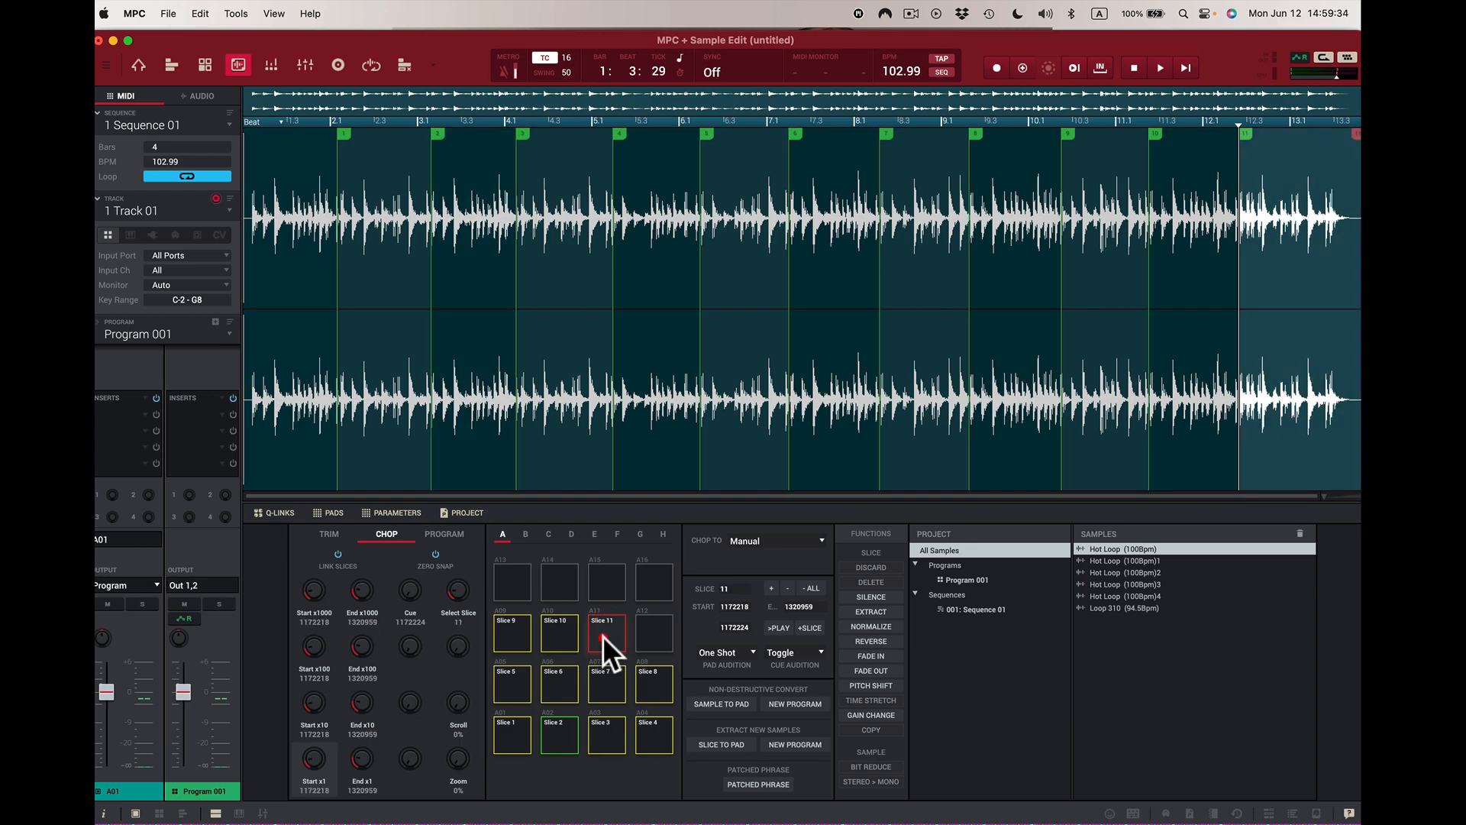
click(562, 734)
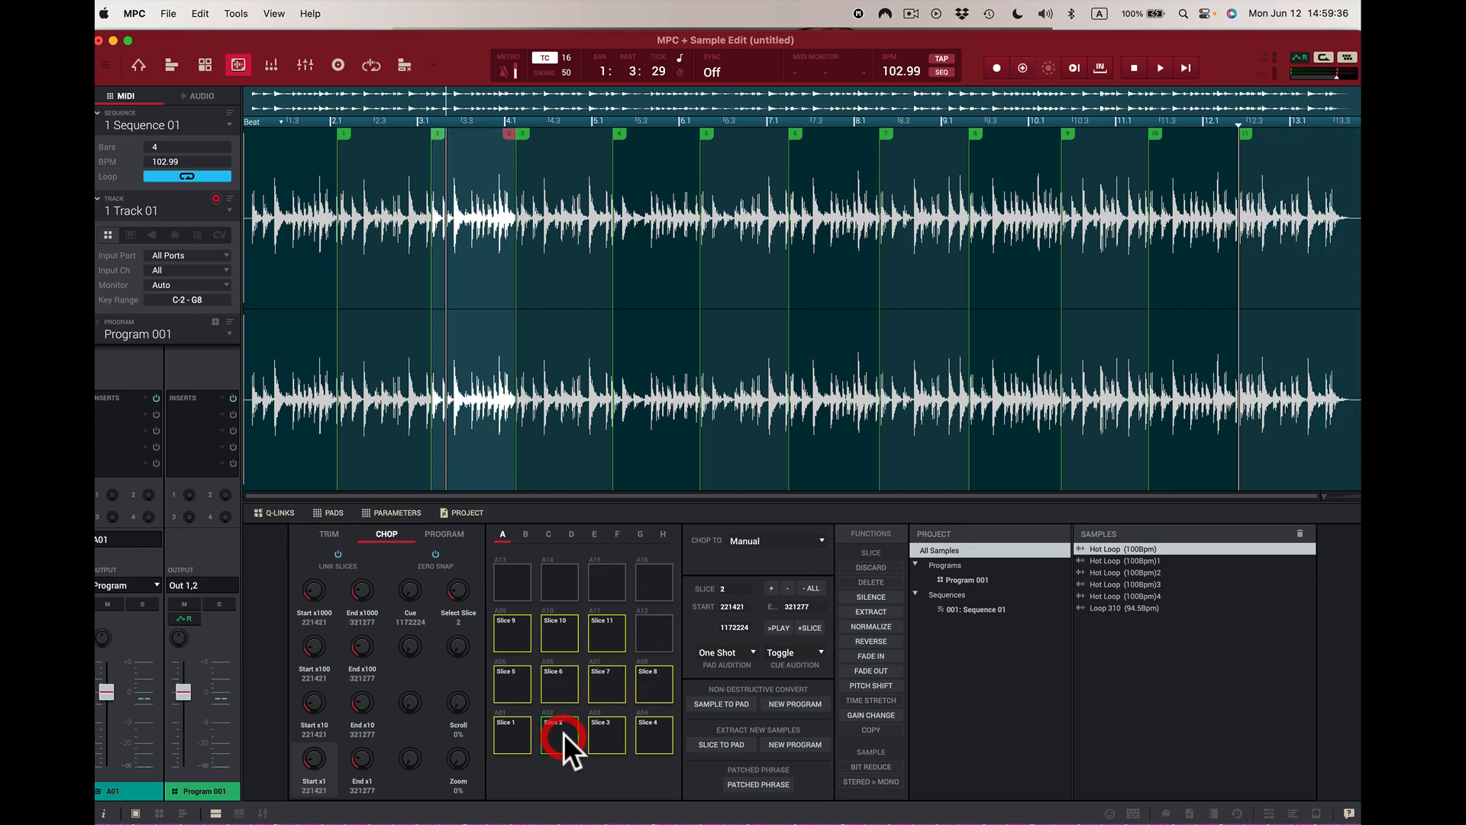
click(608, 634)
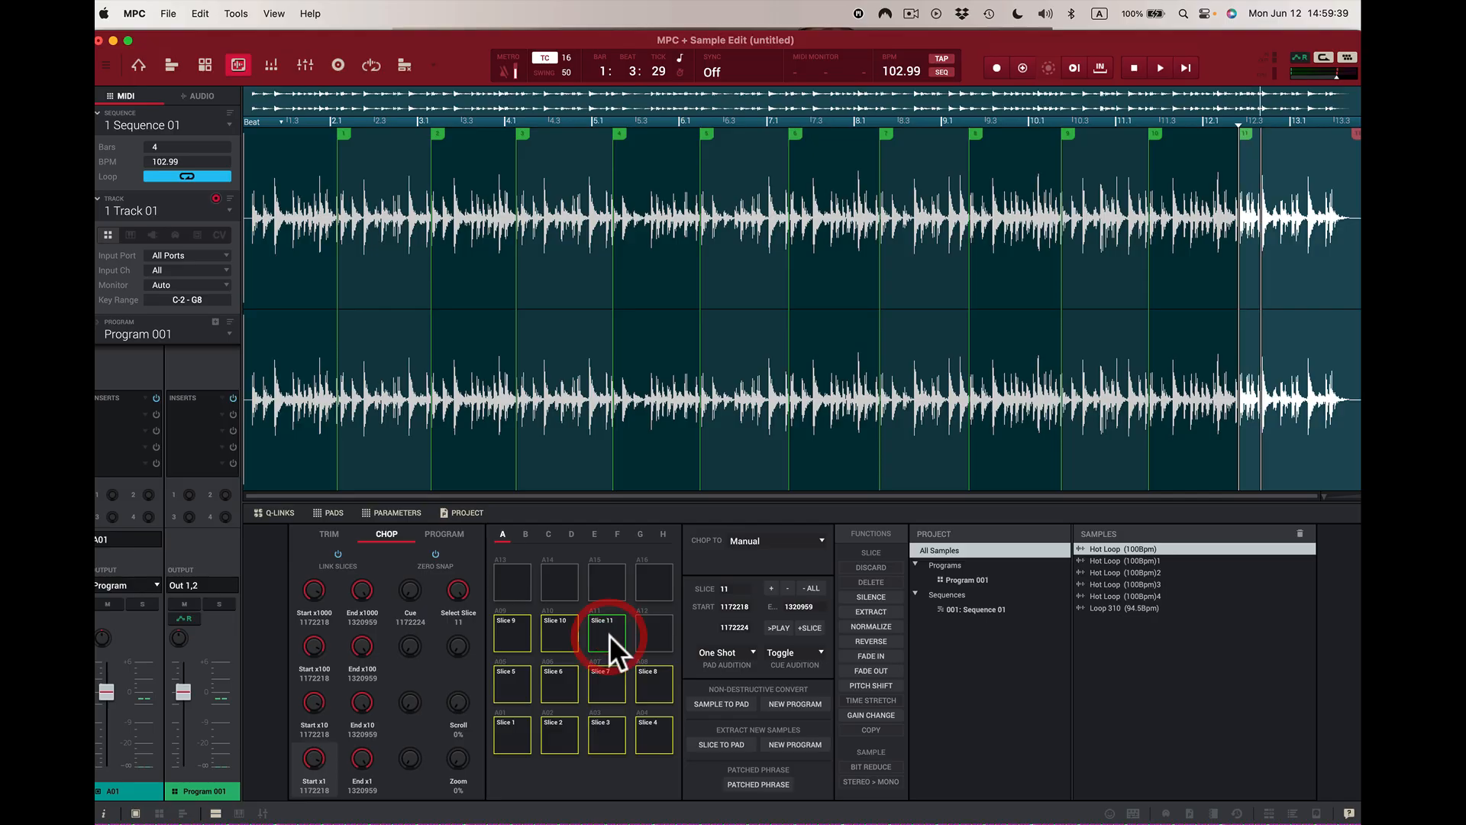
click(603, 733)
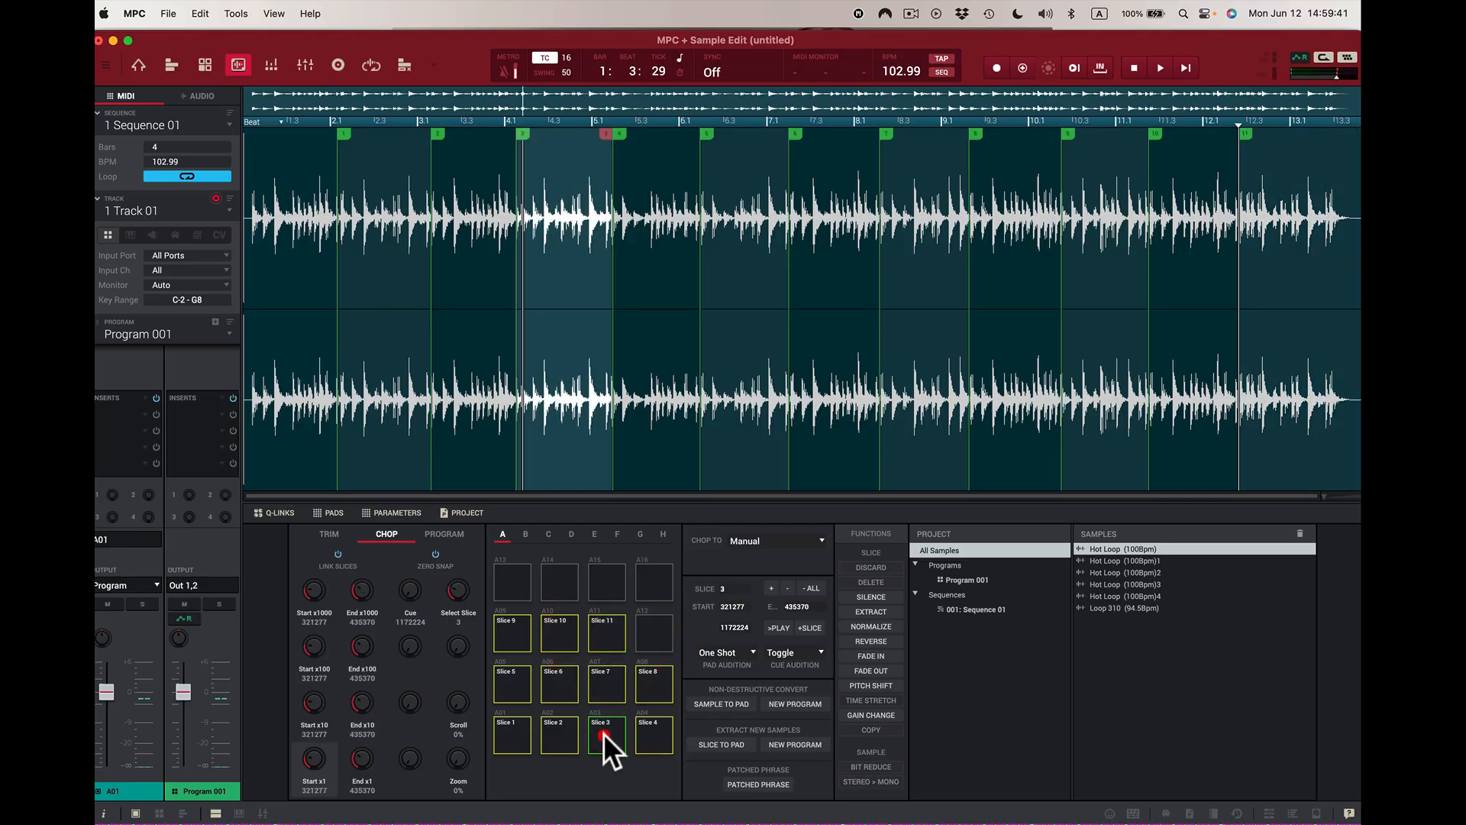
click(611, 690)
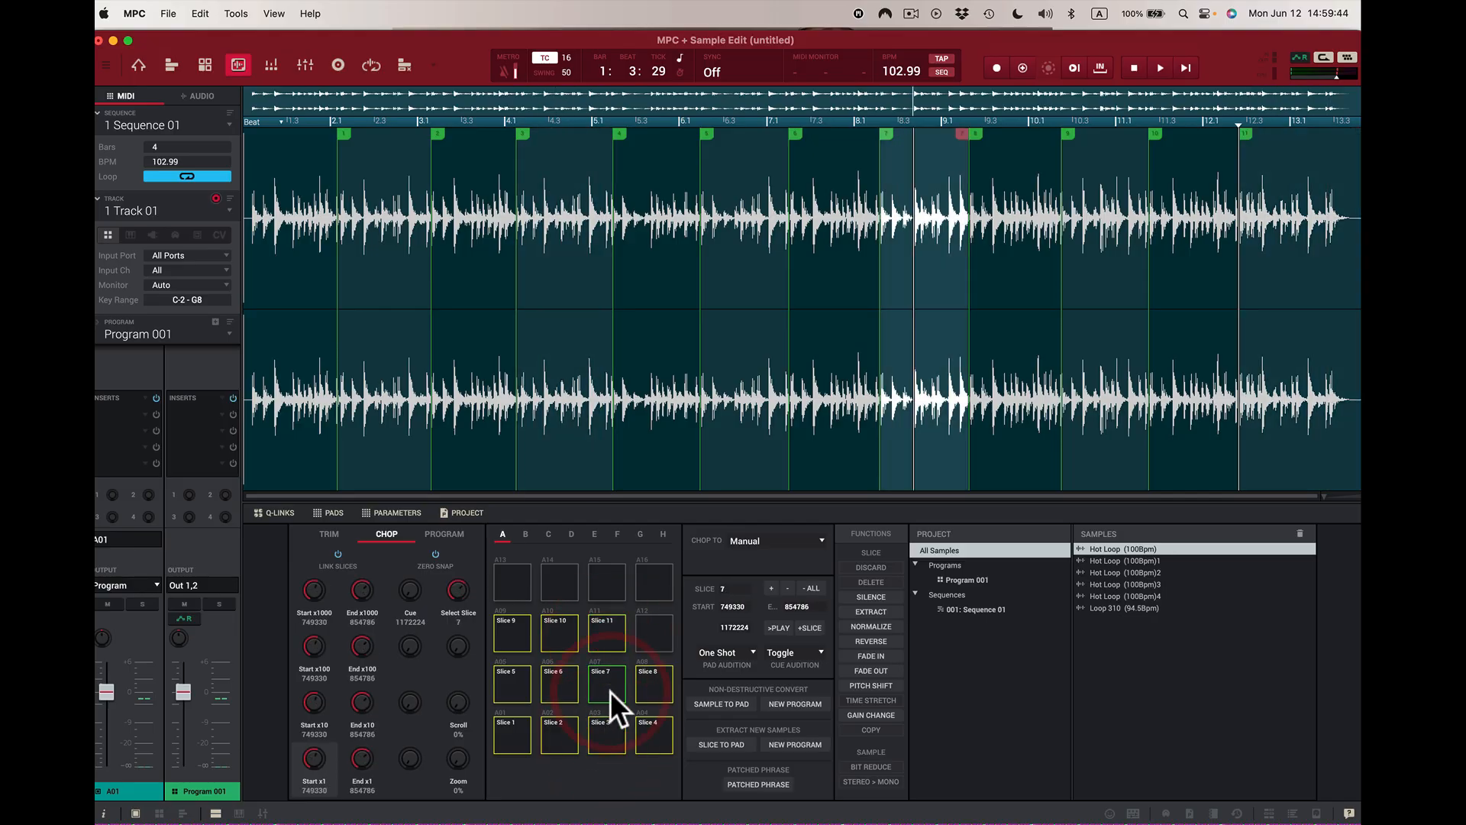
- Audition Slices 3 and 1 of Hot Loop (100Bpm), and move the start marker of Slice 1 to 114775
click(611, 721)
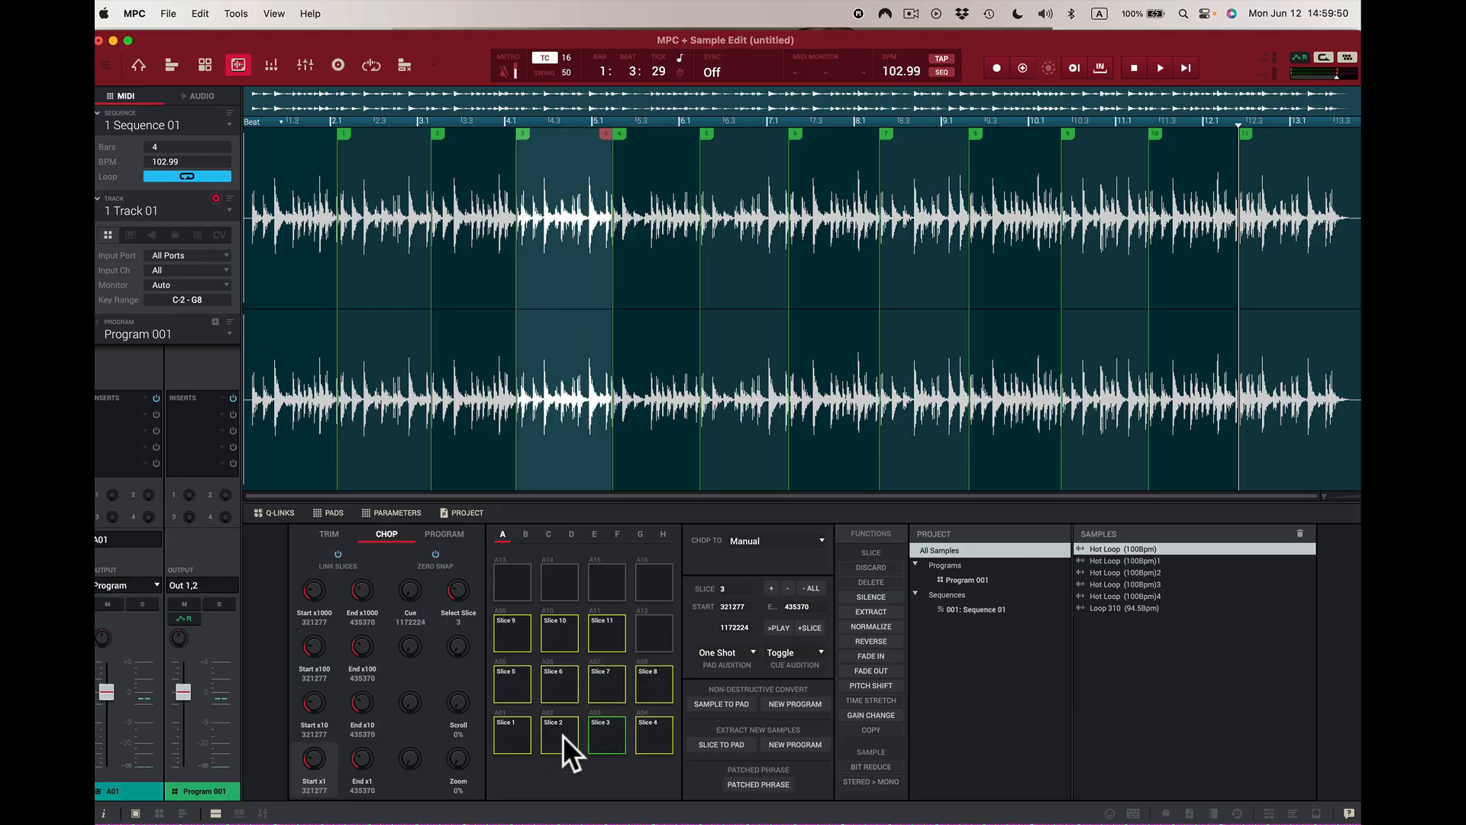
click(523, 730)
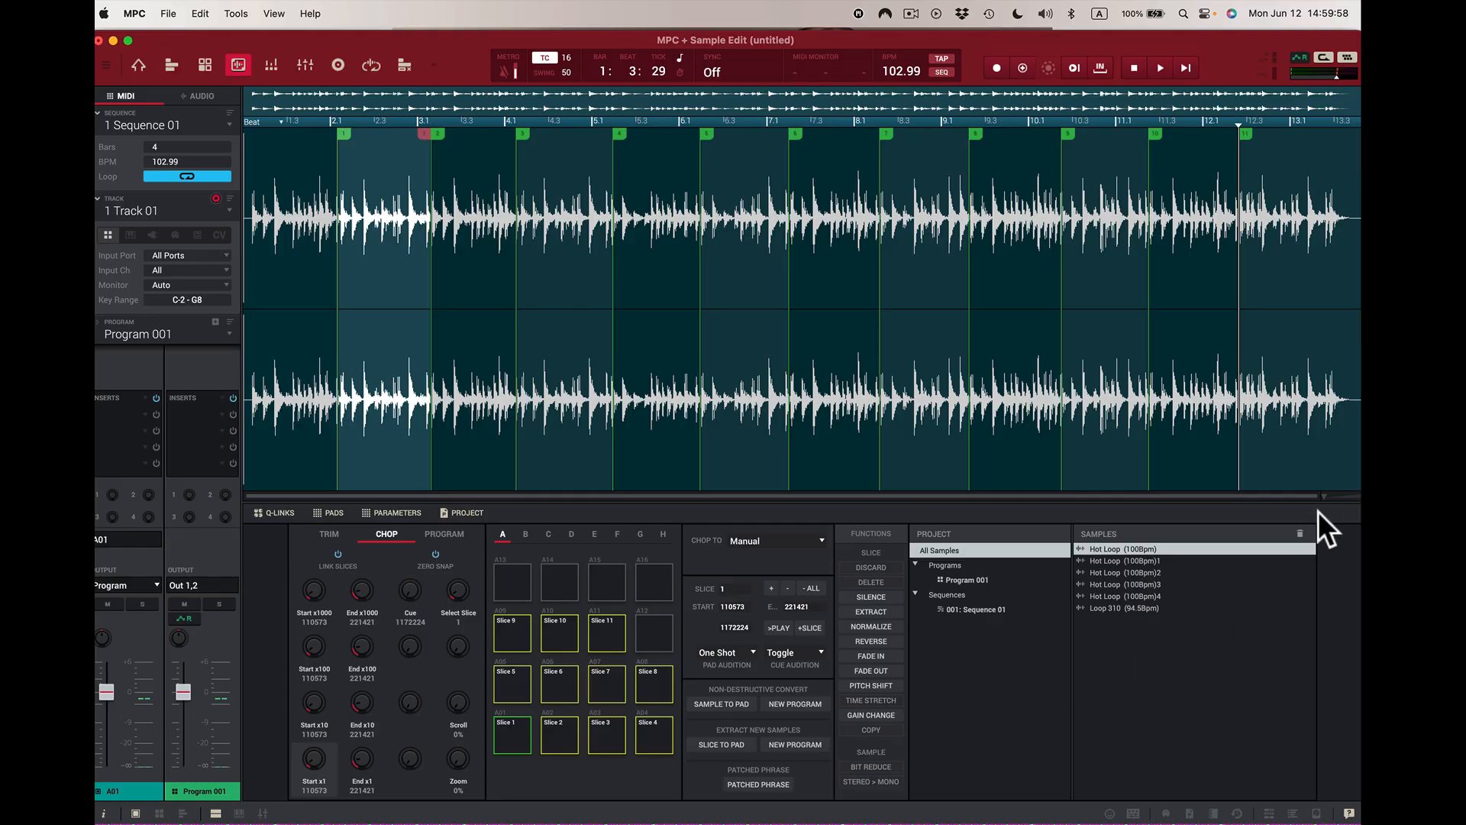
drag(1326, 494, 1326, 501)
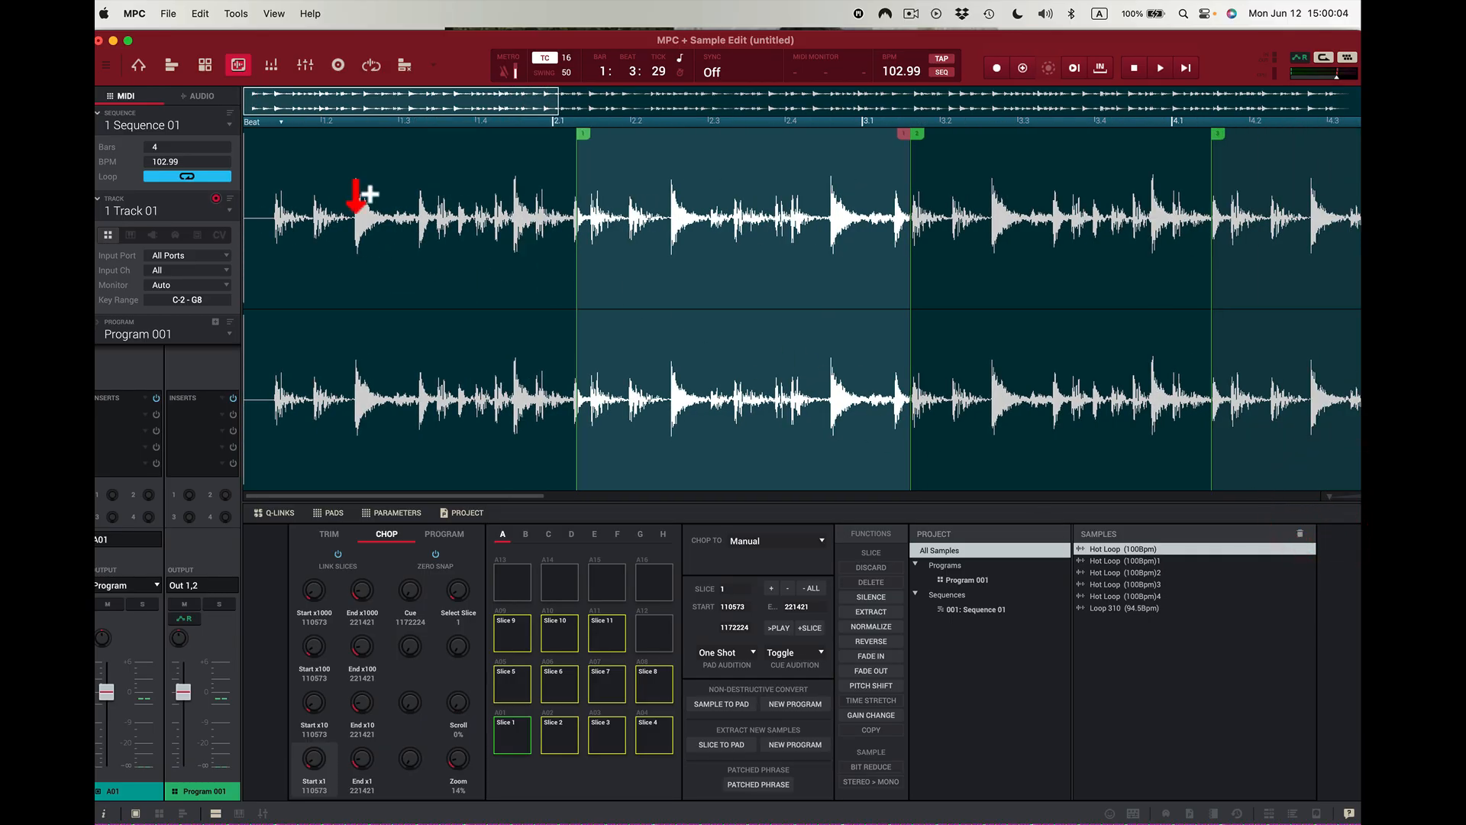
drag(415, 107, 469, 115)
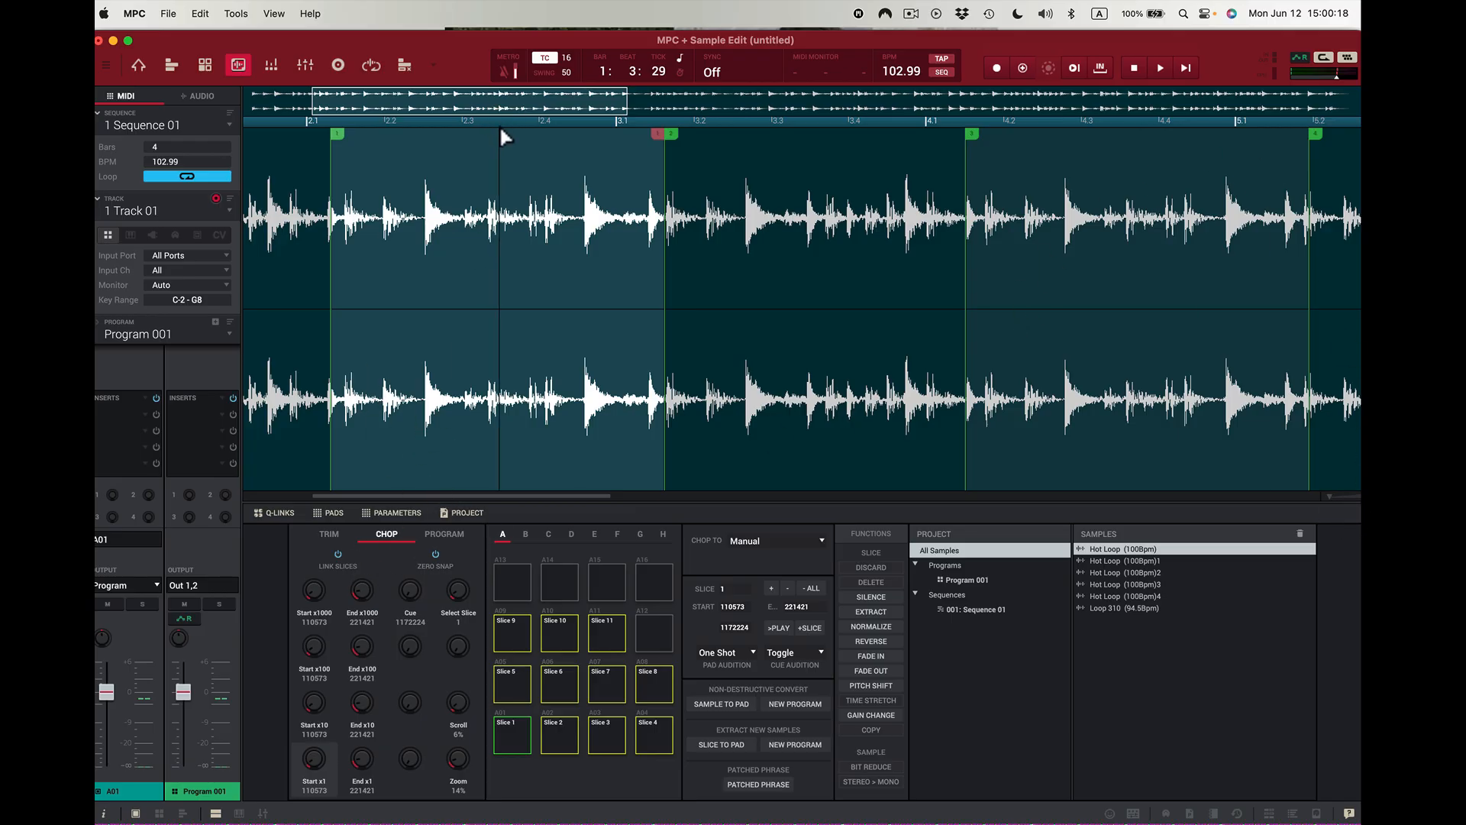
click(522, 99)
drag(523, 99, 599, 117)
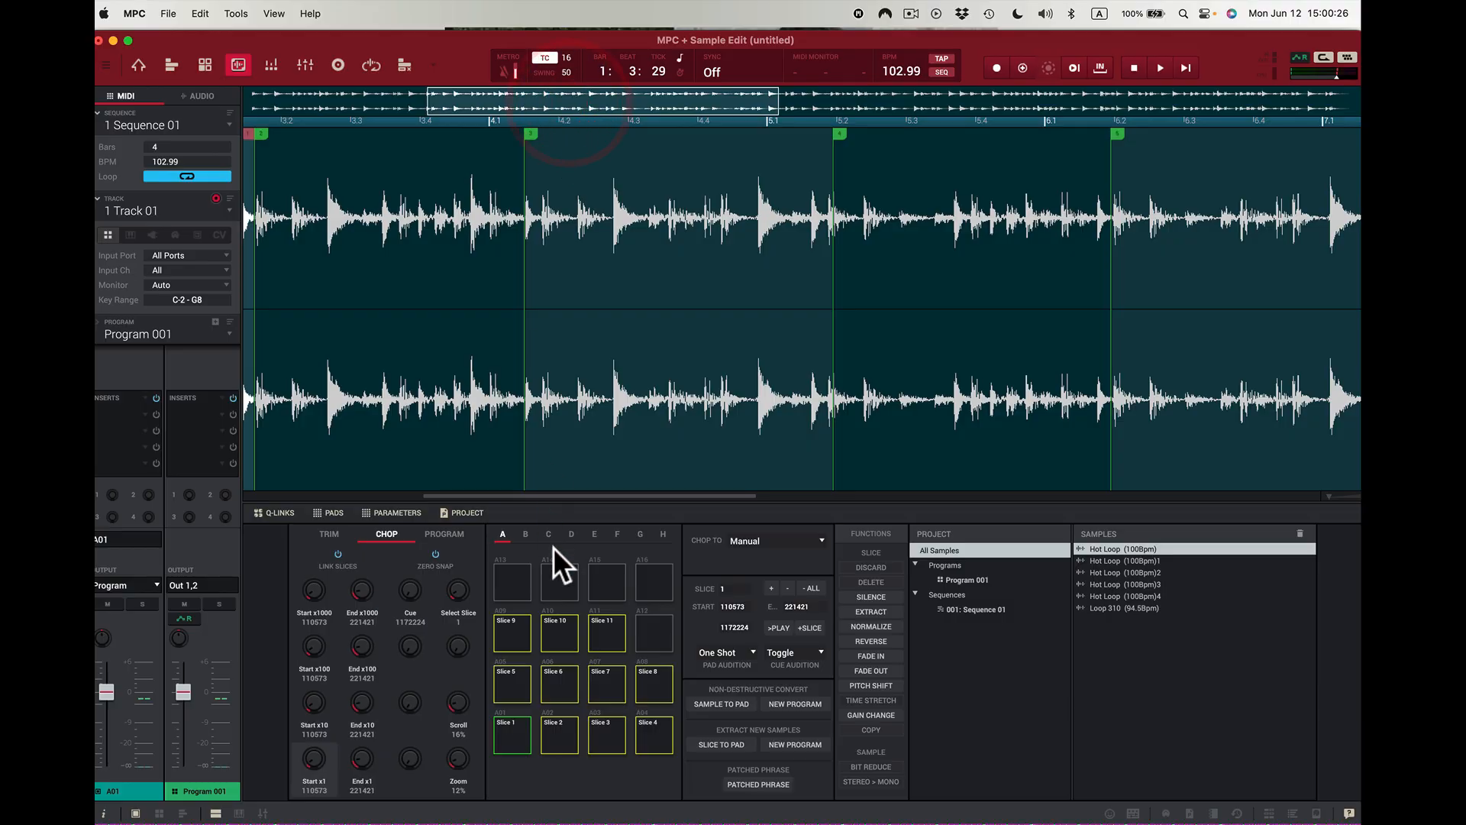
drag(592, 497, 417, 487)
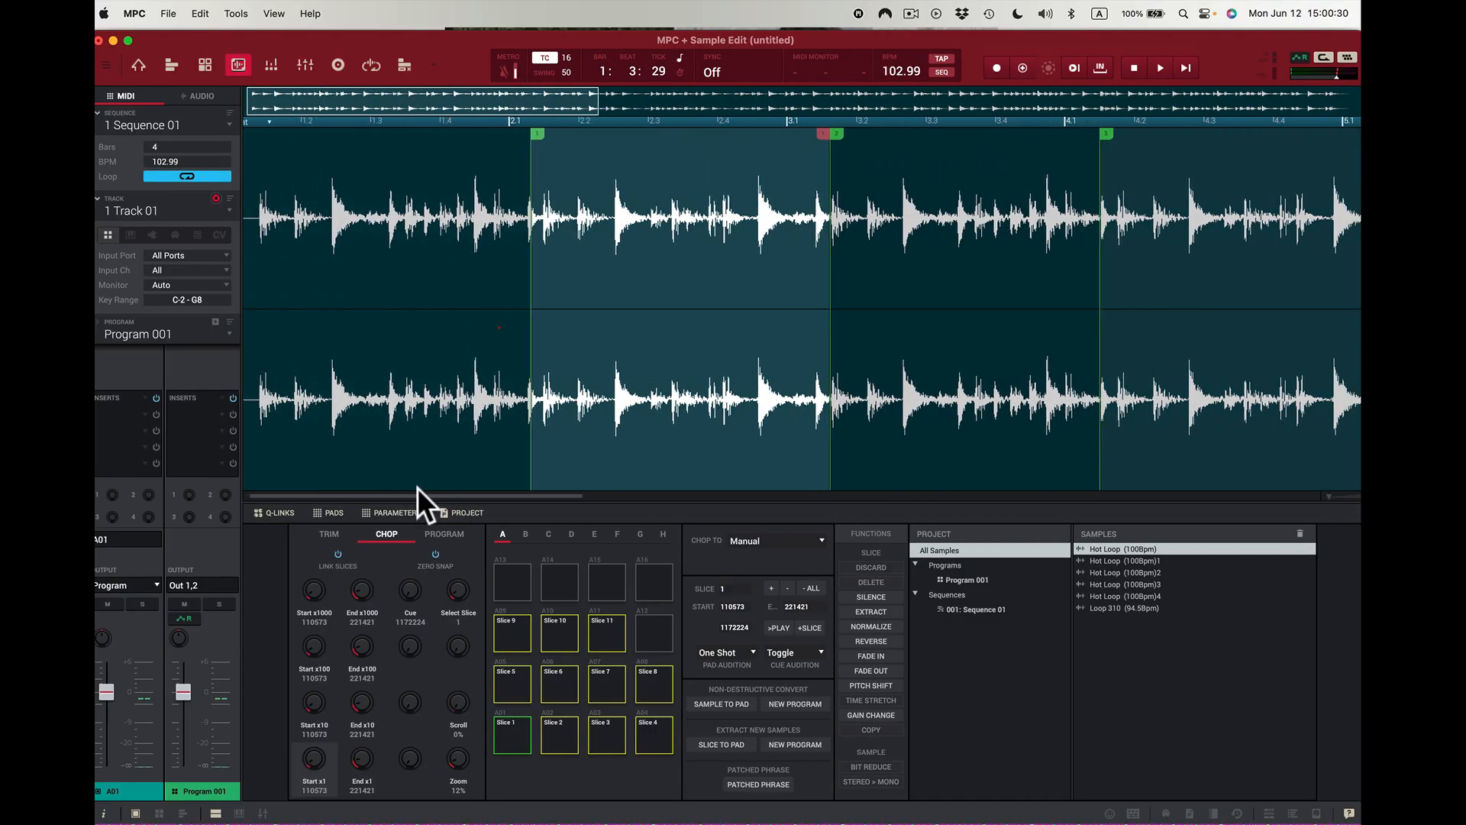
click(499, 328)
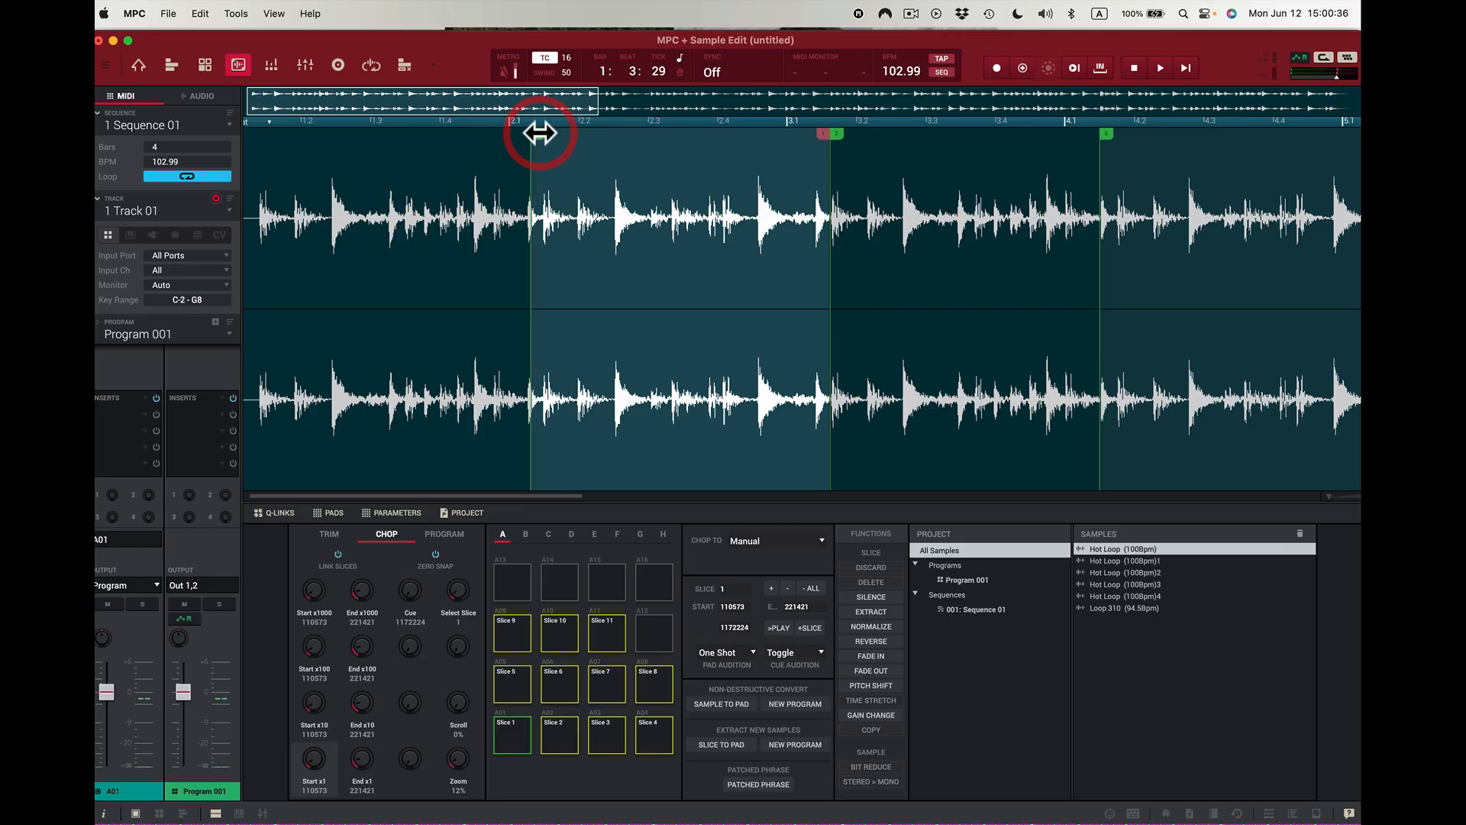
drag(540, 133, 546, 133)
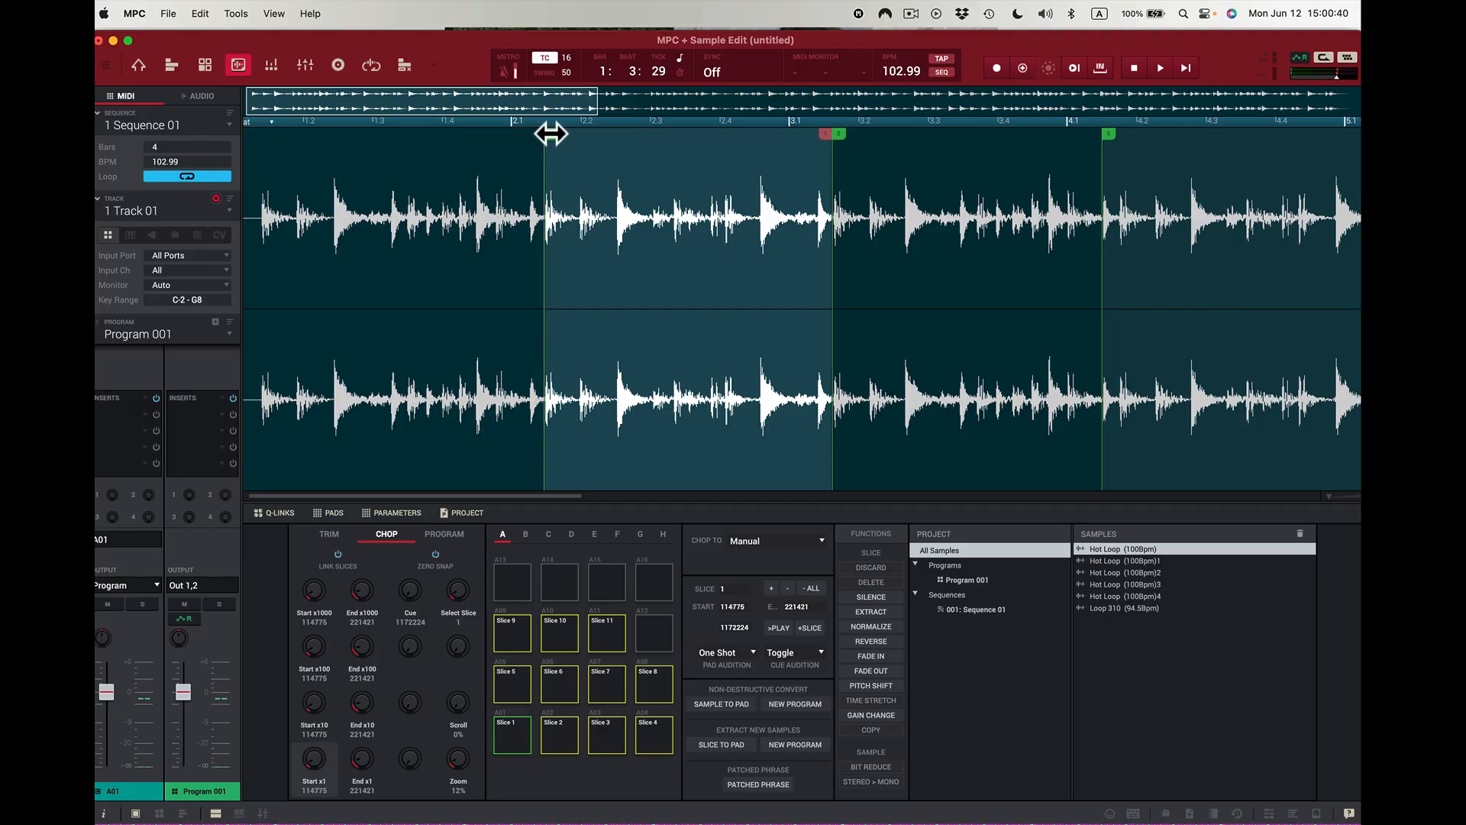
drag(552, 134, 552, 134)
- Audition Slice 1 repeatedly from its pad to check the adjusted start point
click(503, 735)
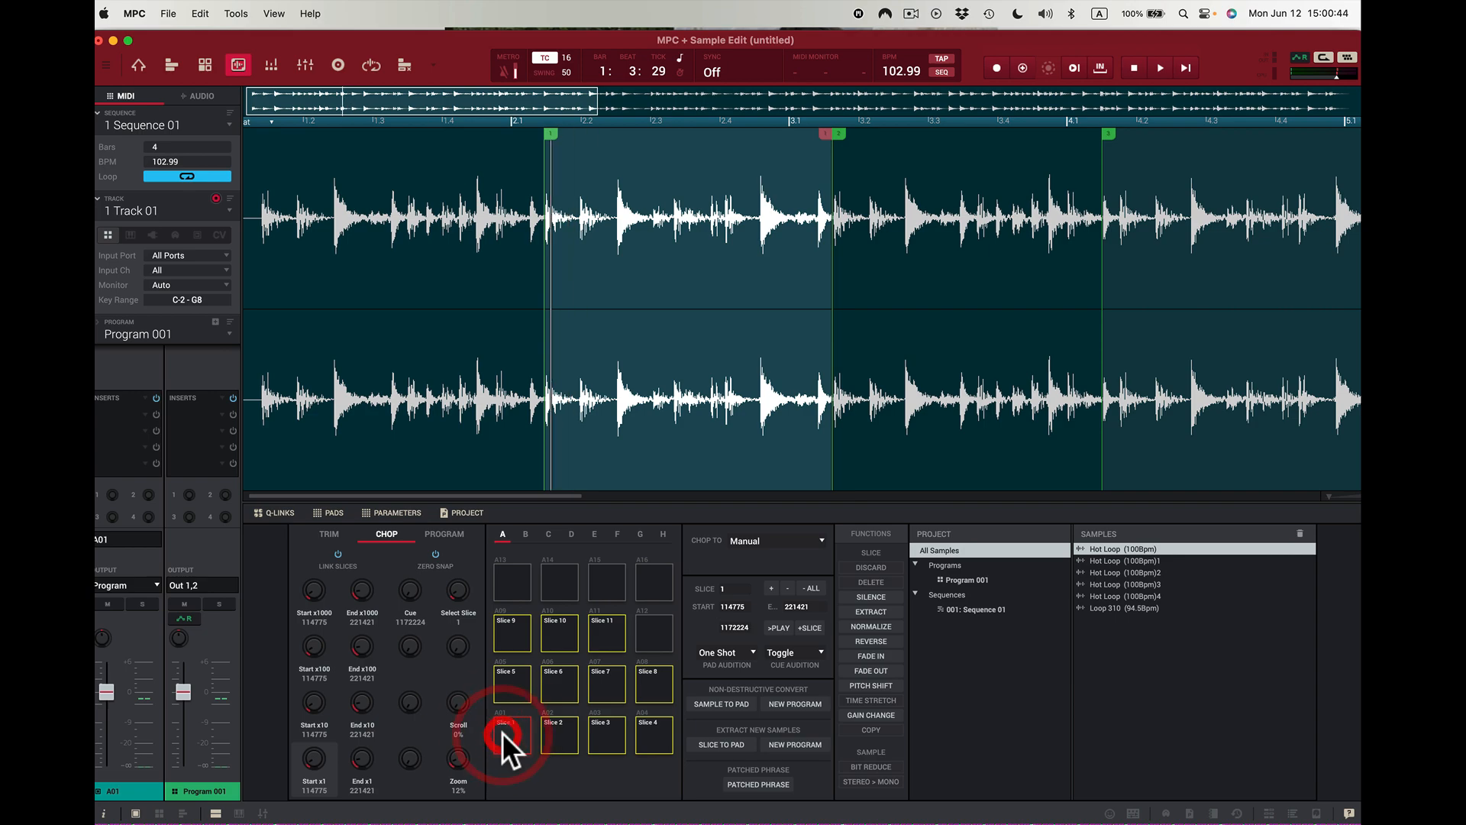
click(503, 736)
click(502, 731)
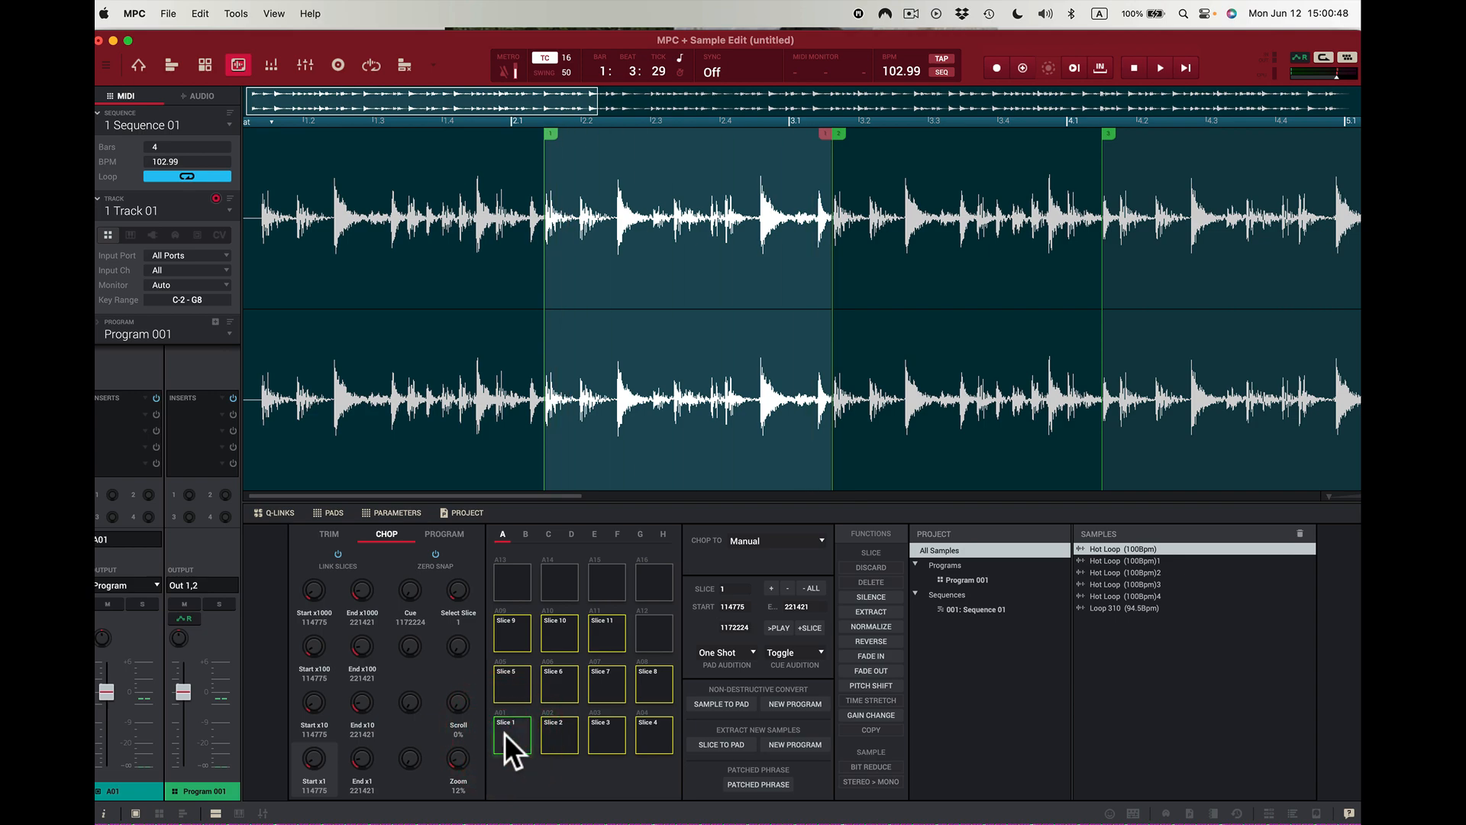
click(505, 732)
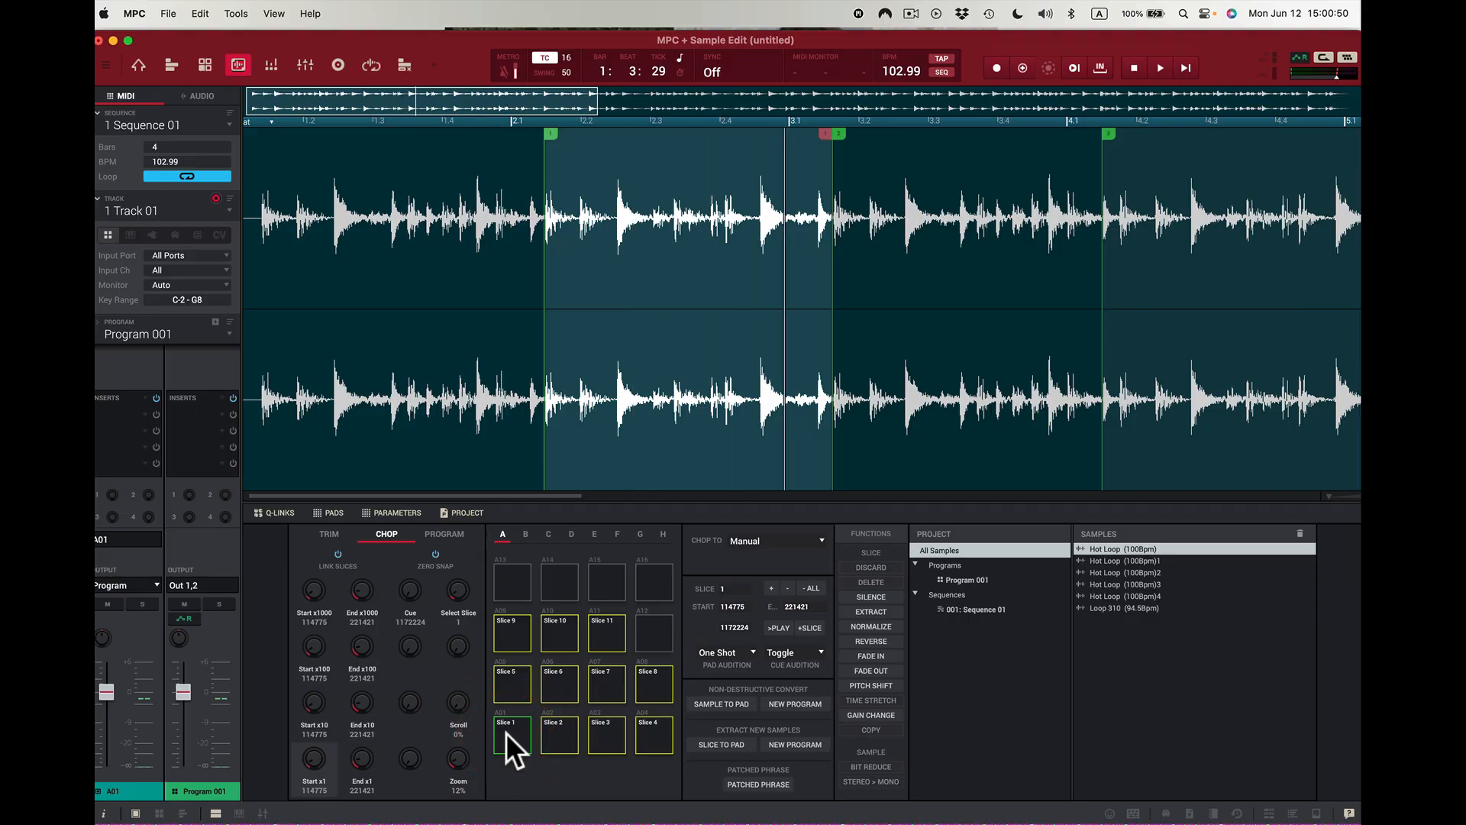
click(506, 731)
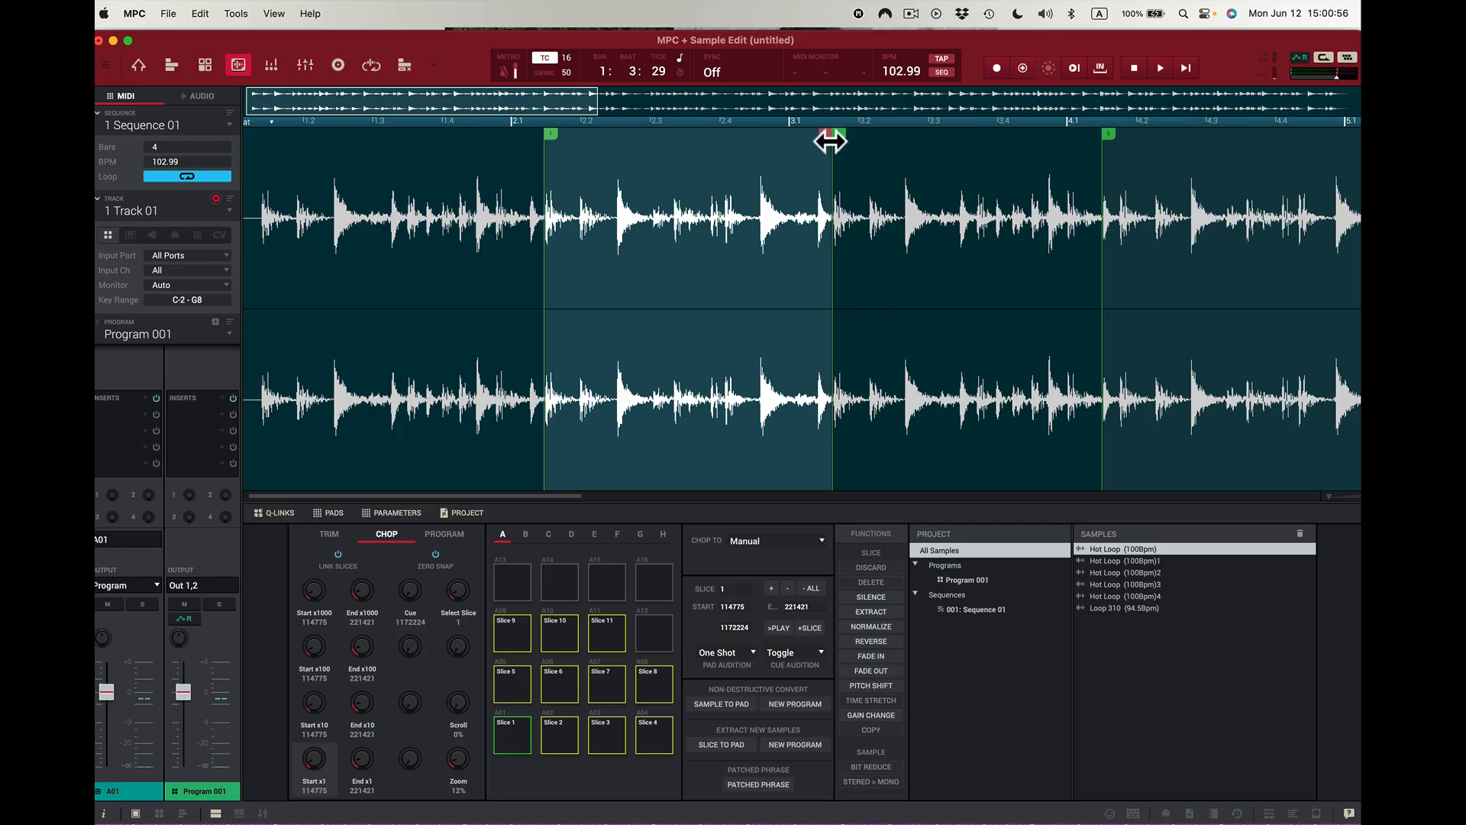
- Move the linked boundary between Slices 1 and 2 to 234777, and audition Slice 1 repeatedly
drag(830, 141, 867, 137)
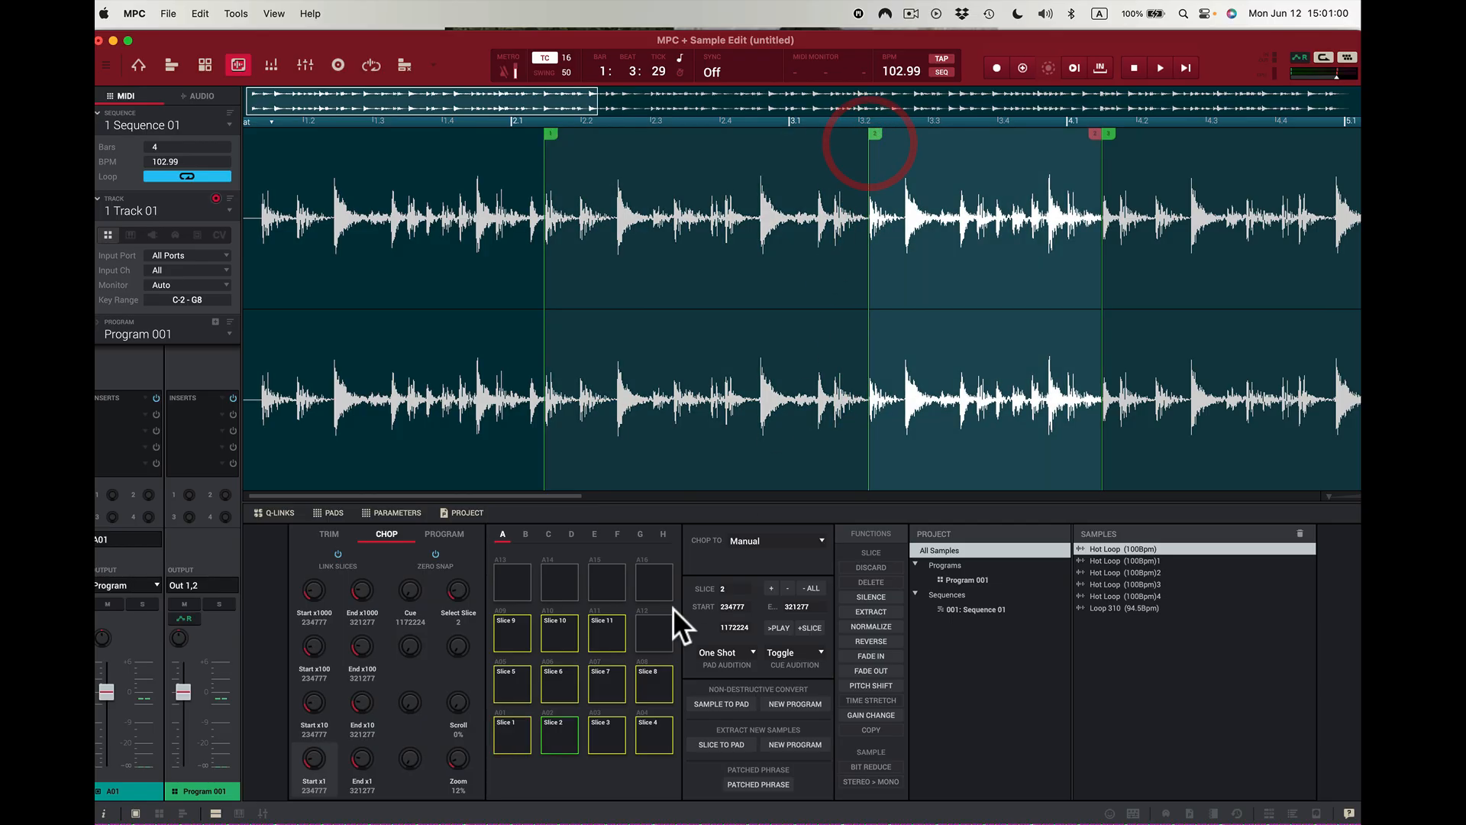
click(520, 735)
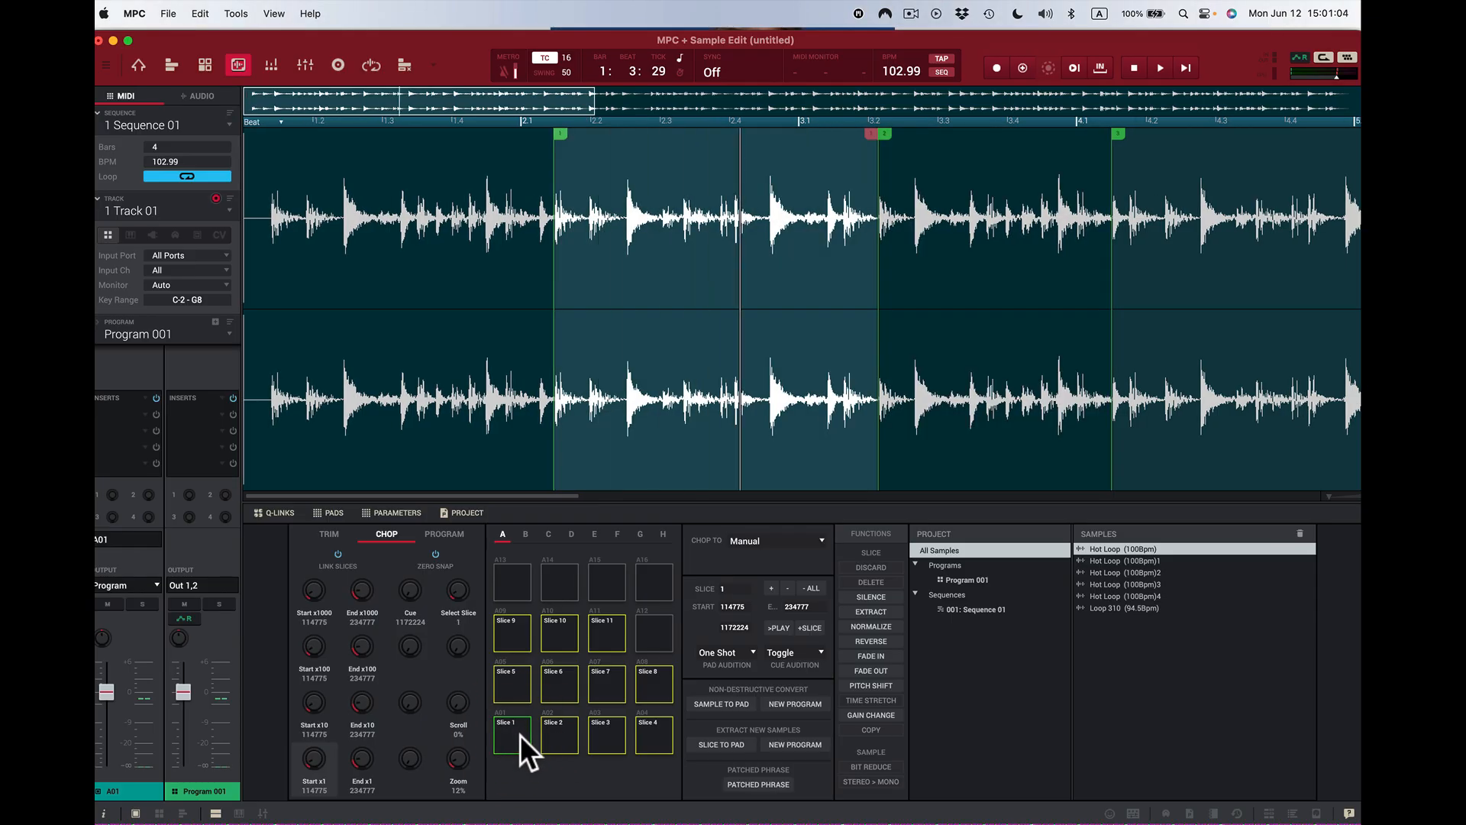
click(521, 735)
click(521, 735)
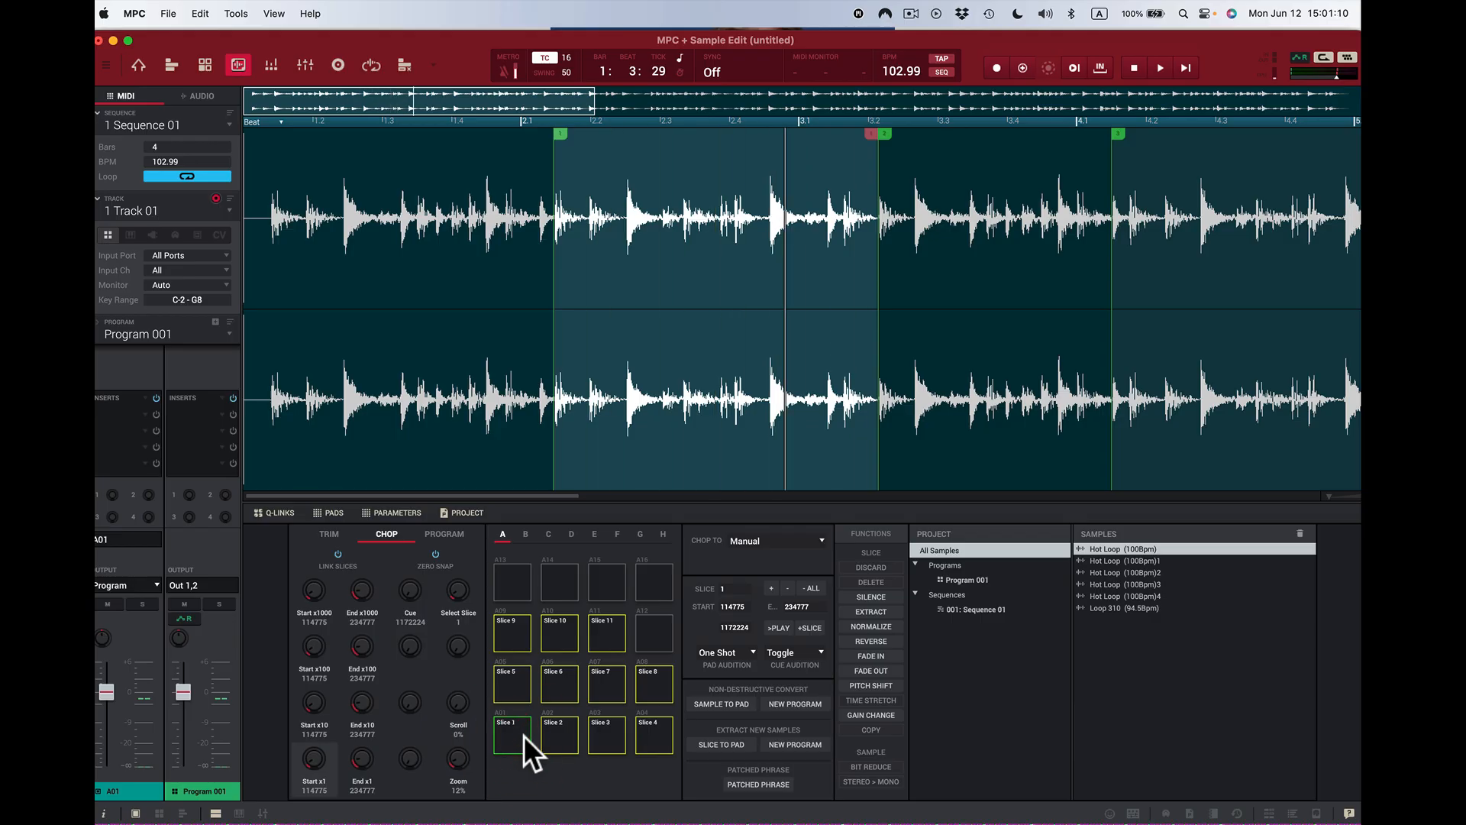
click(524, 735)
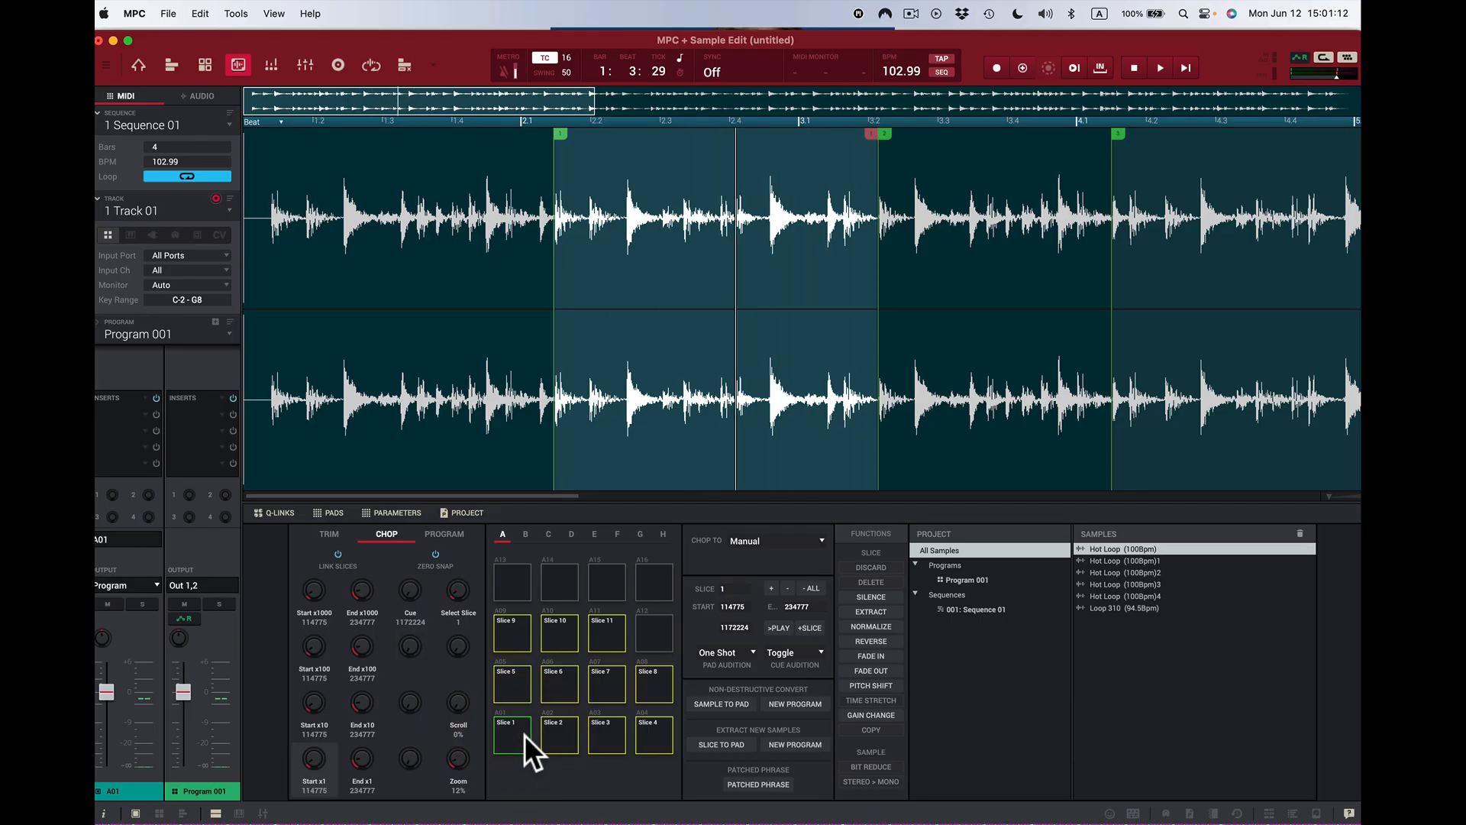
click(525, 735)
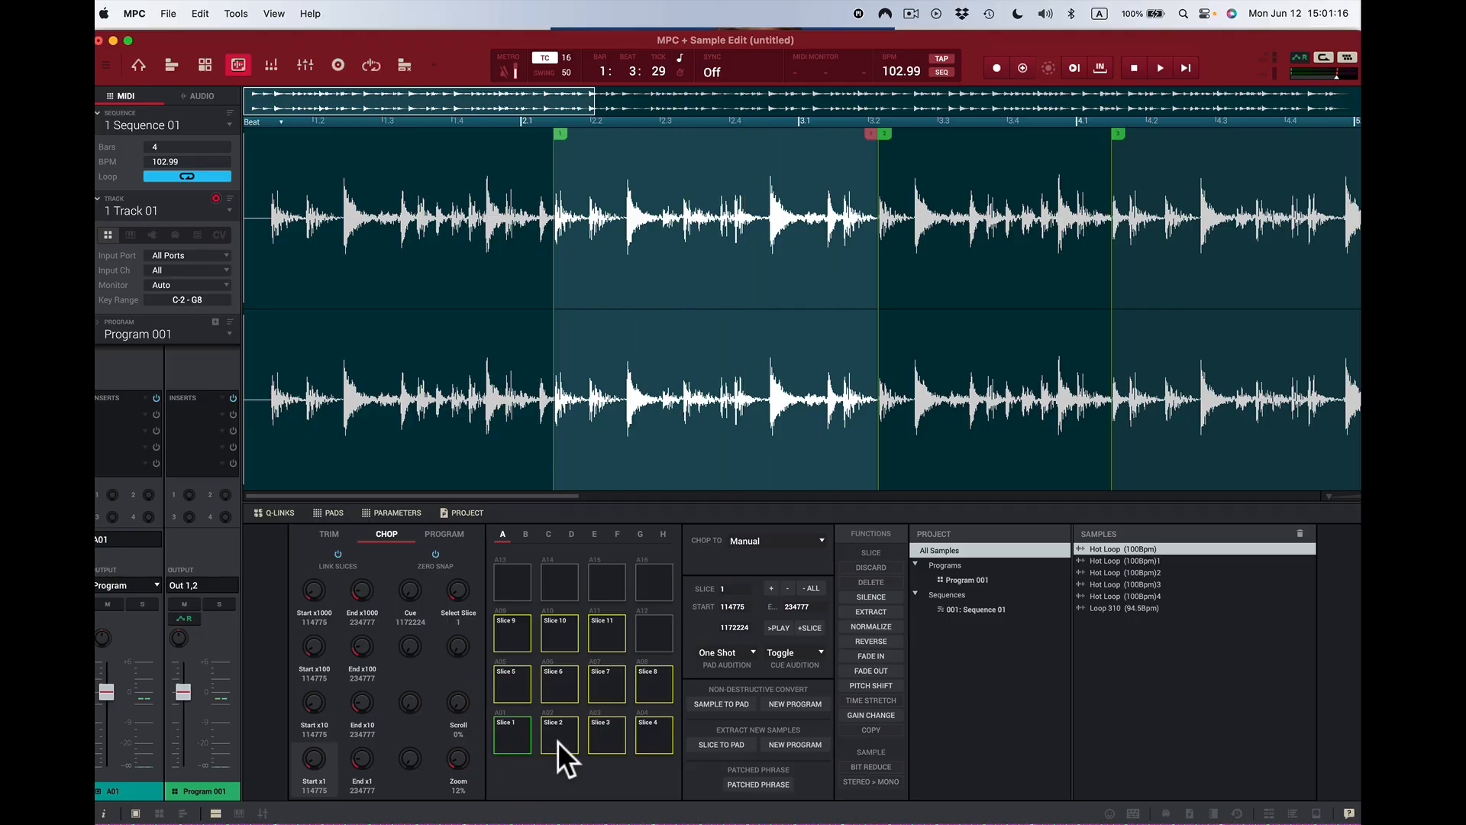
- Audition Slice 2 repeatedly by retriggering its pad
click(558, 741)
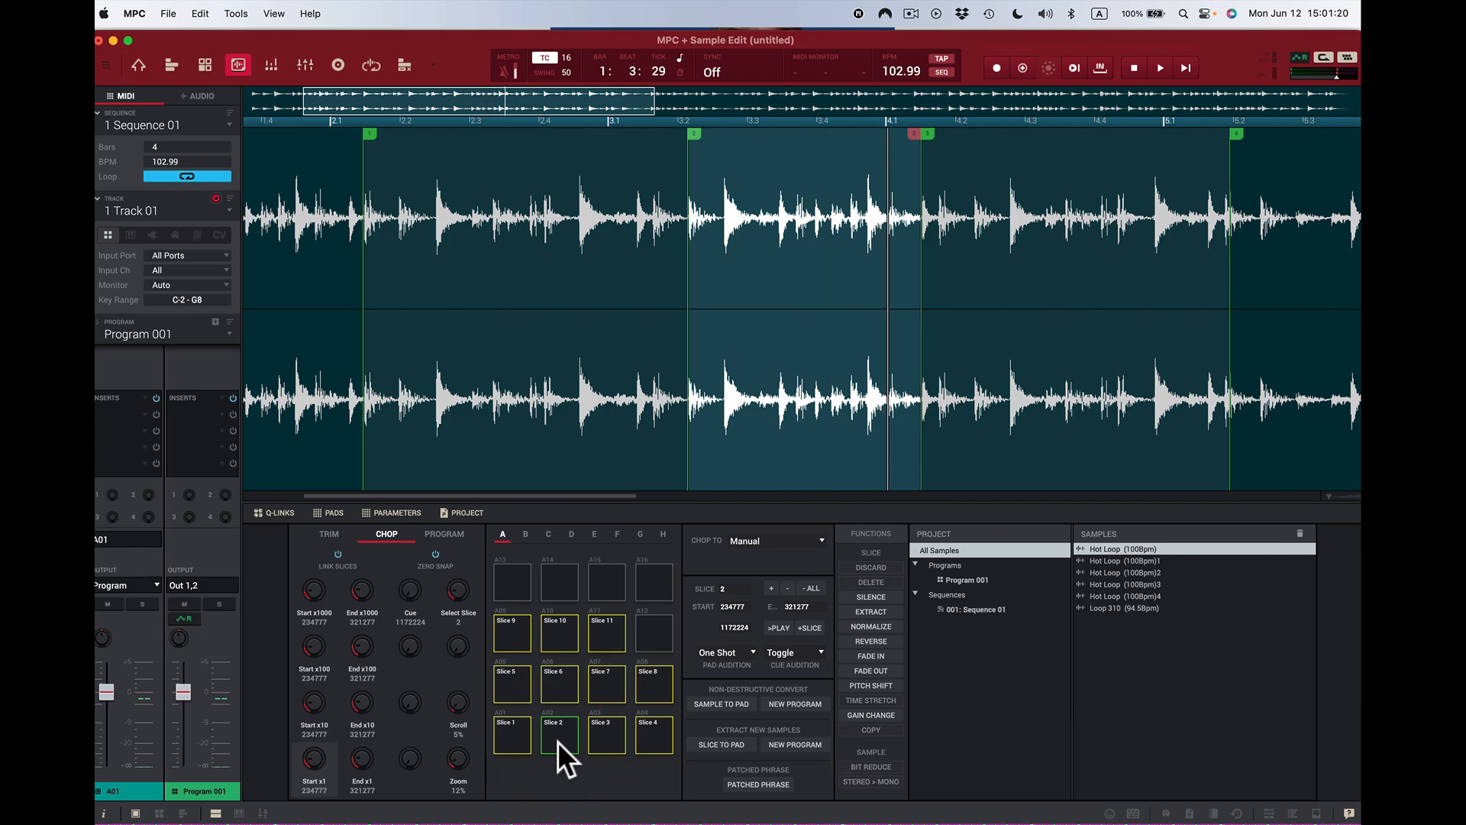
click(558, 741)
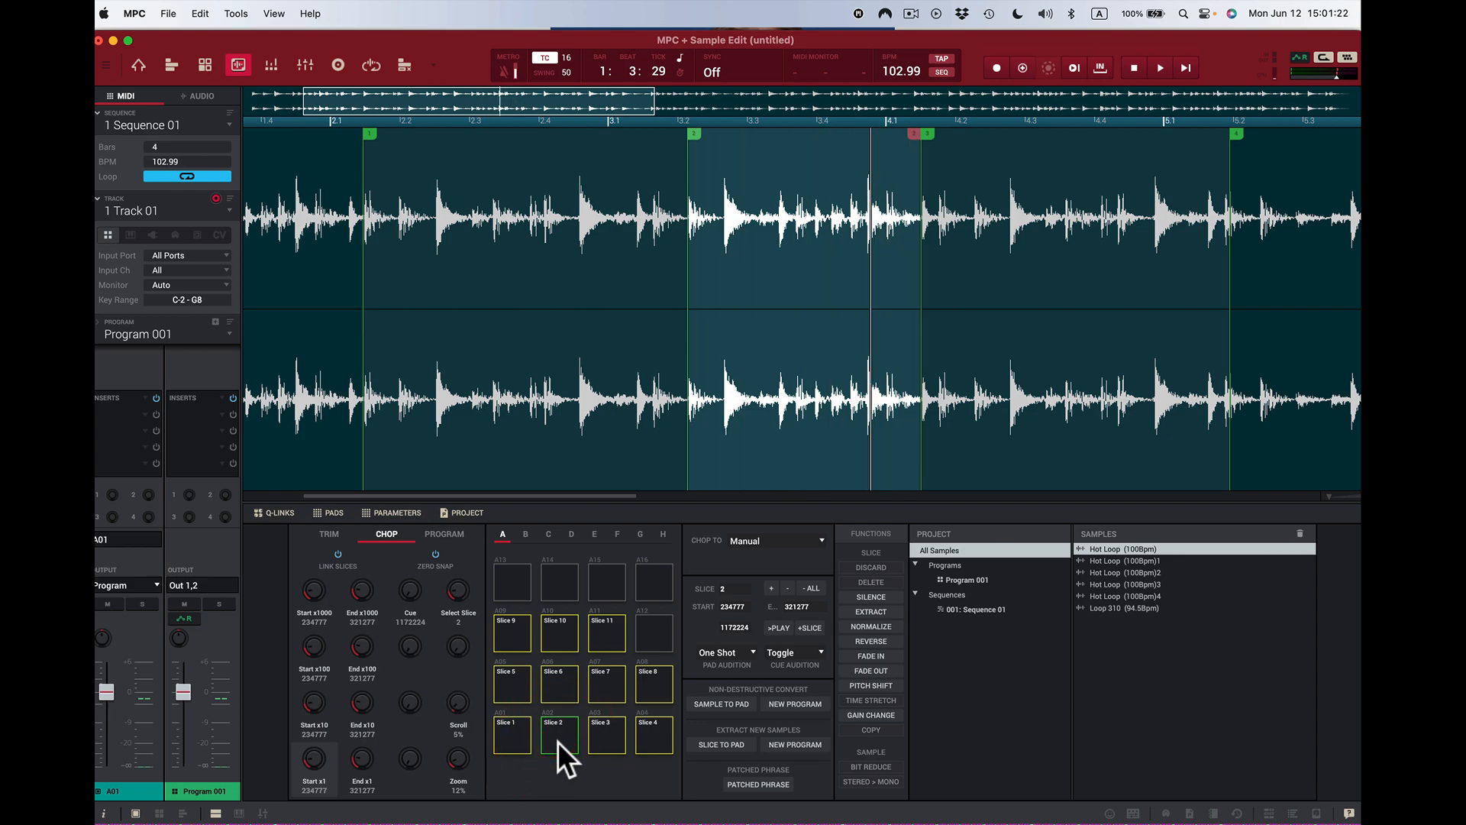
click(558, 741)
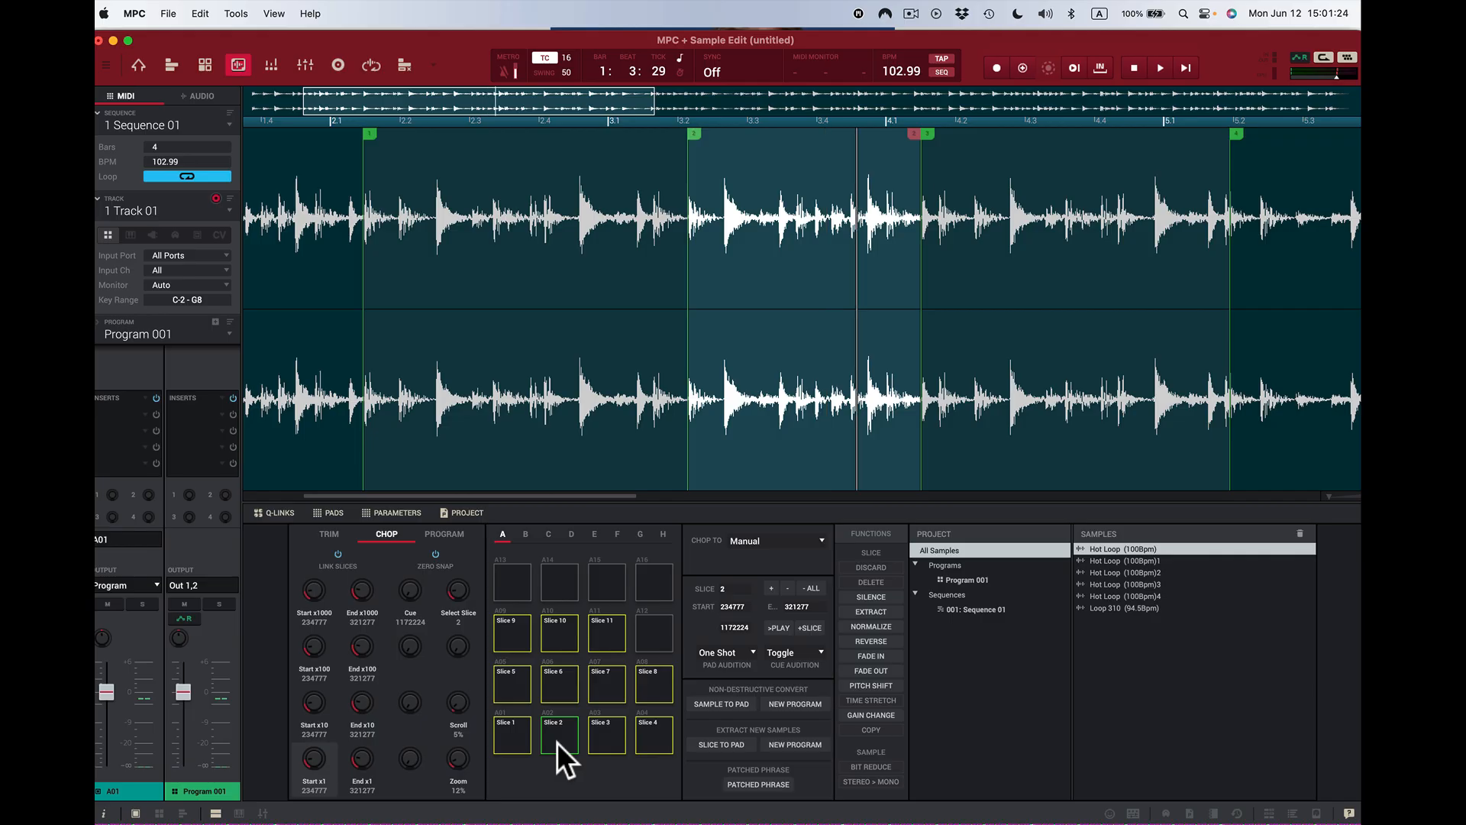
click(558, 741)
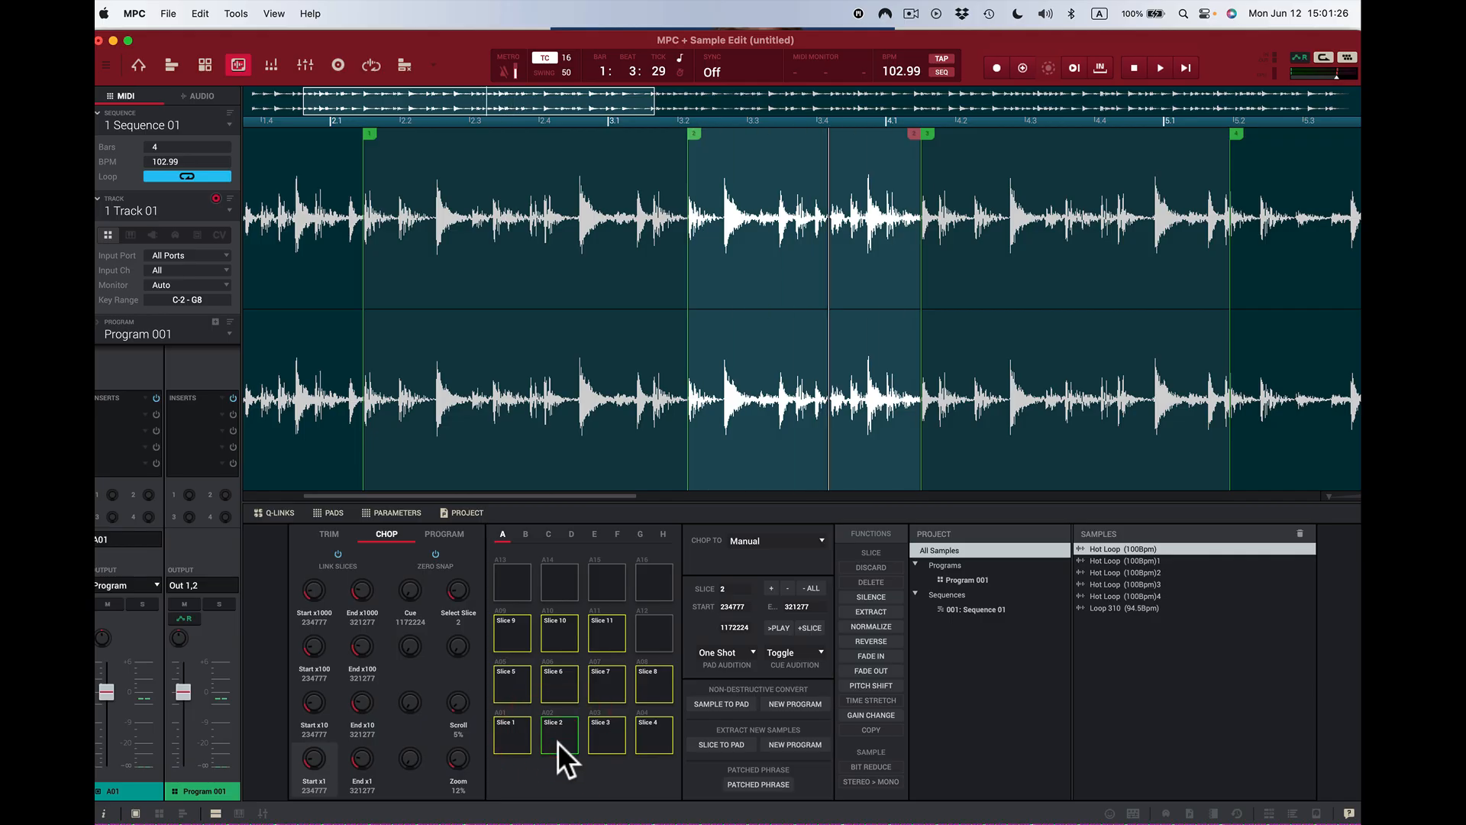
click(557, 743)
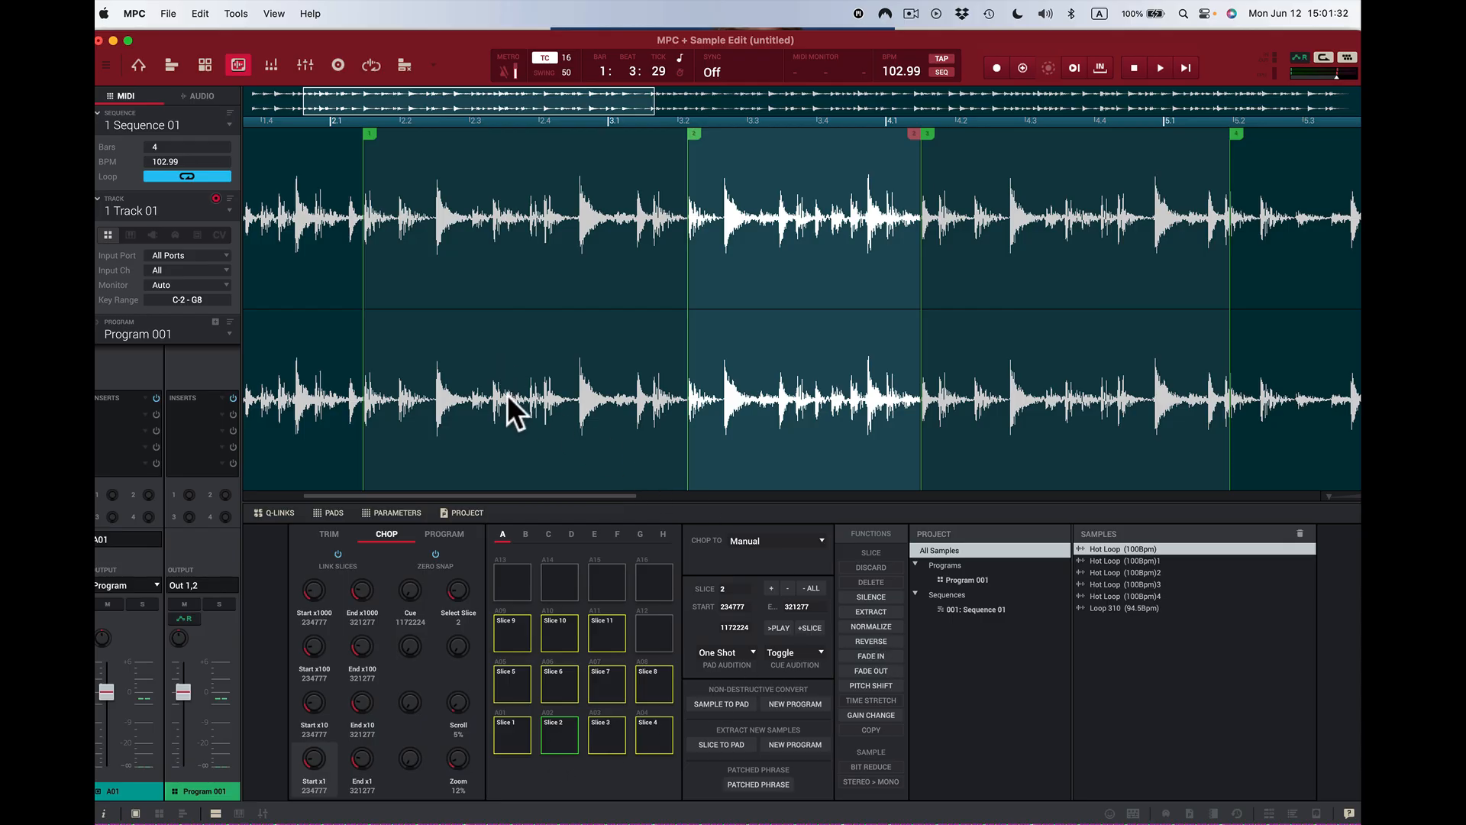
- Audition Slice 1 once more, followed by Slice 3, to check the Slice 3 start point
click(507, 735)
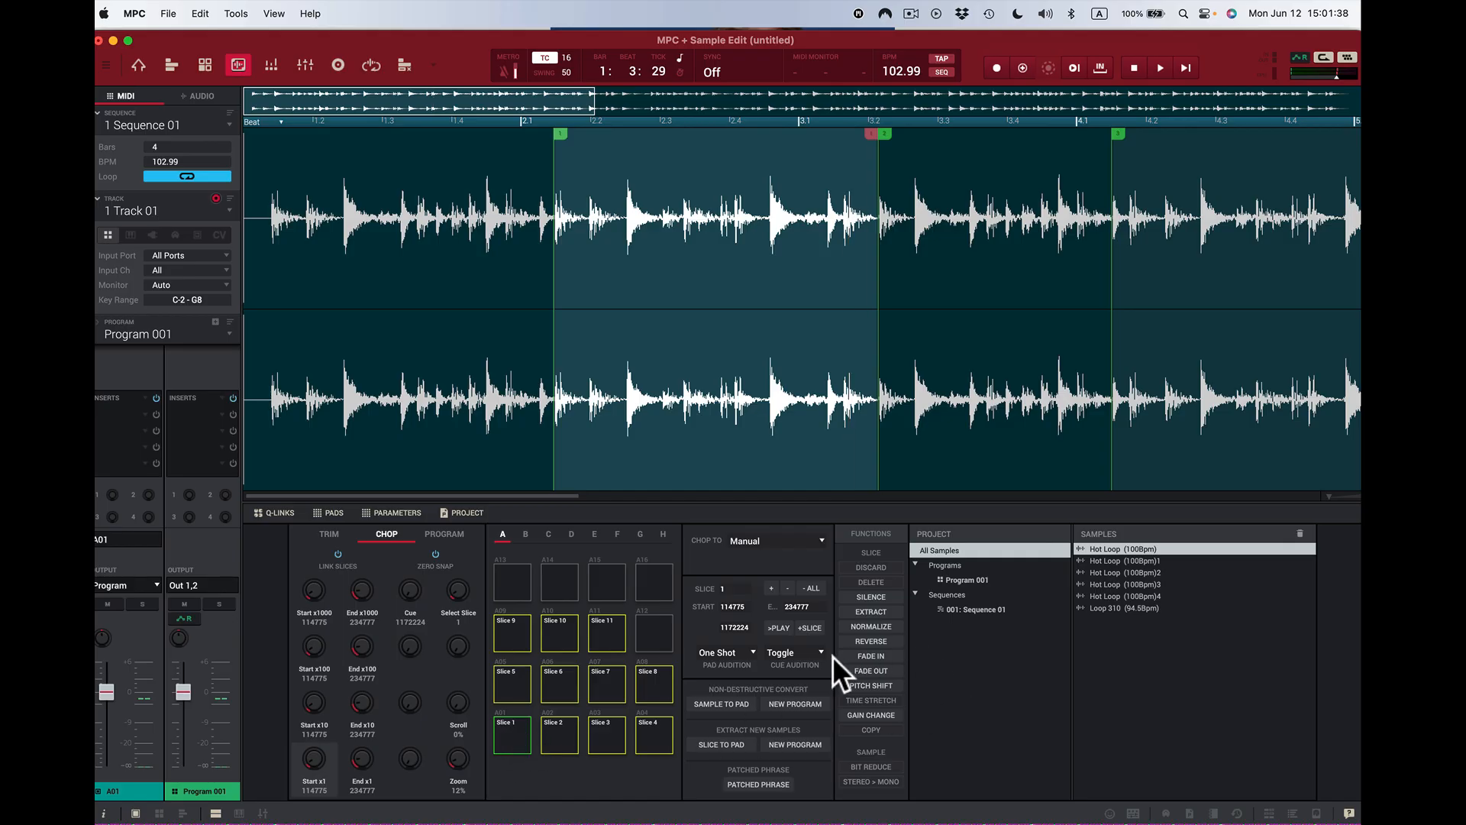
click(595, 736)
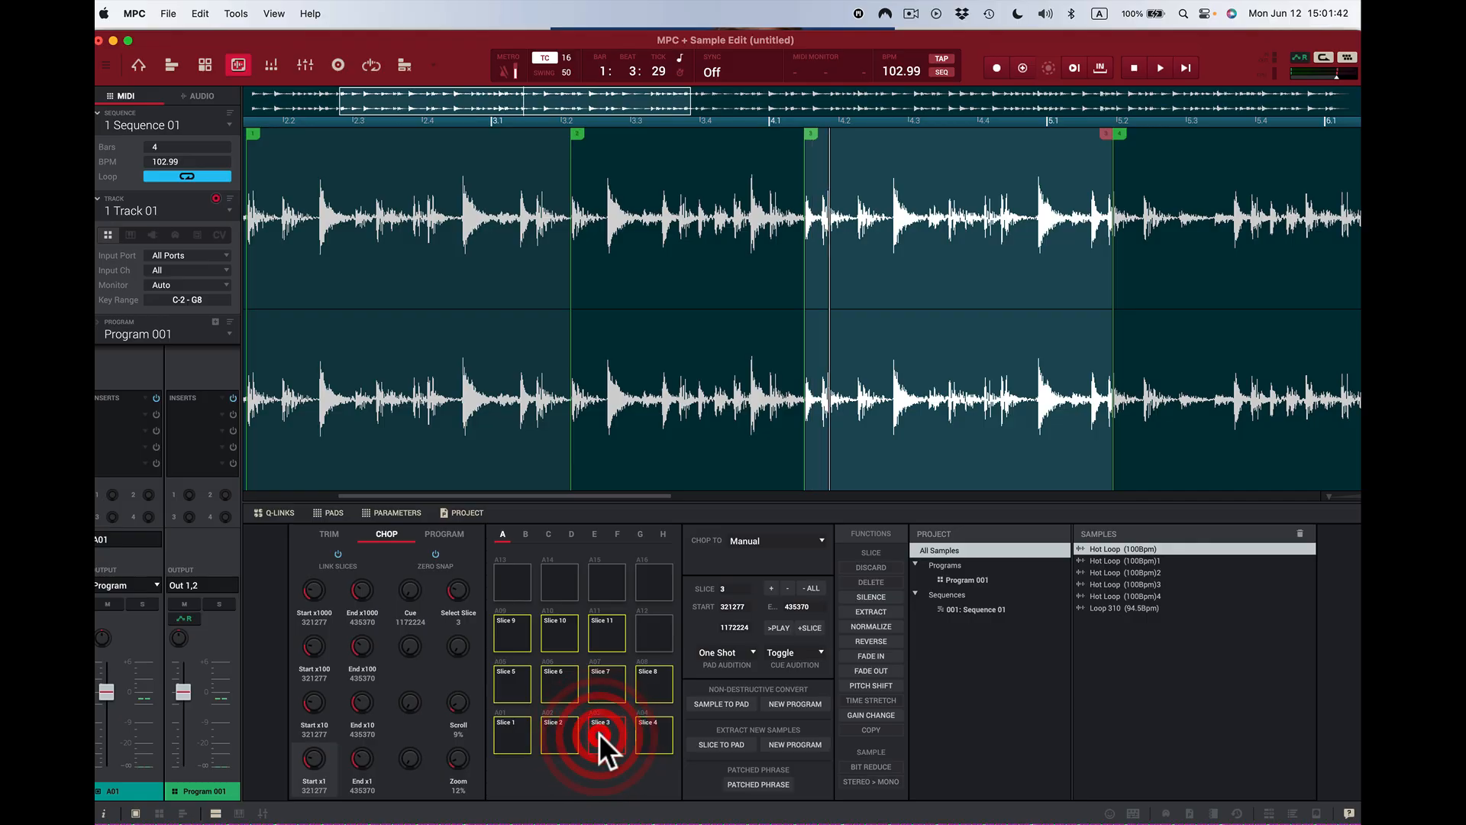
click(599, 733)
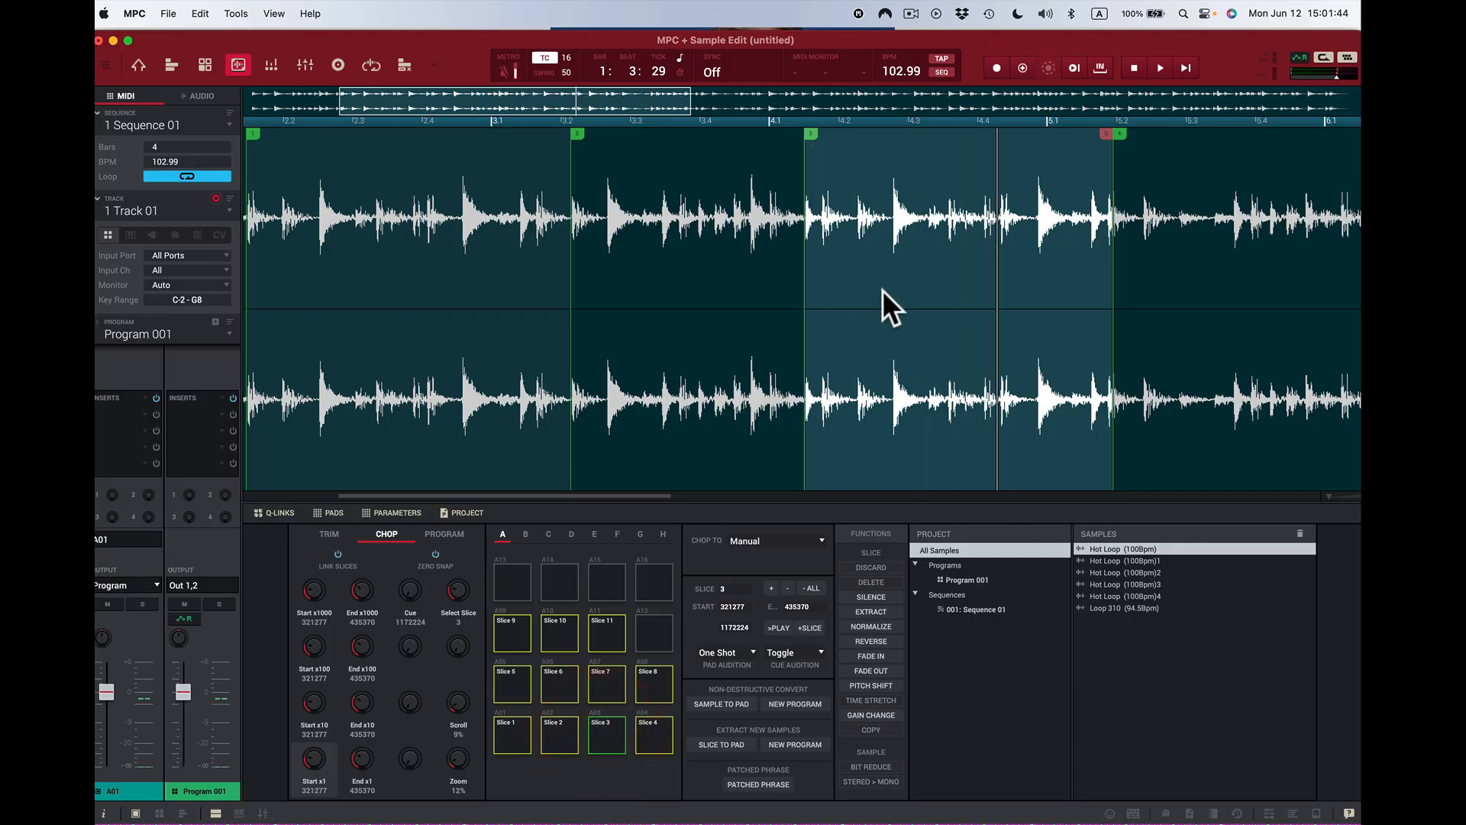
click(814, 136)
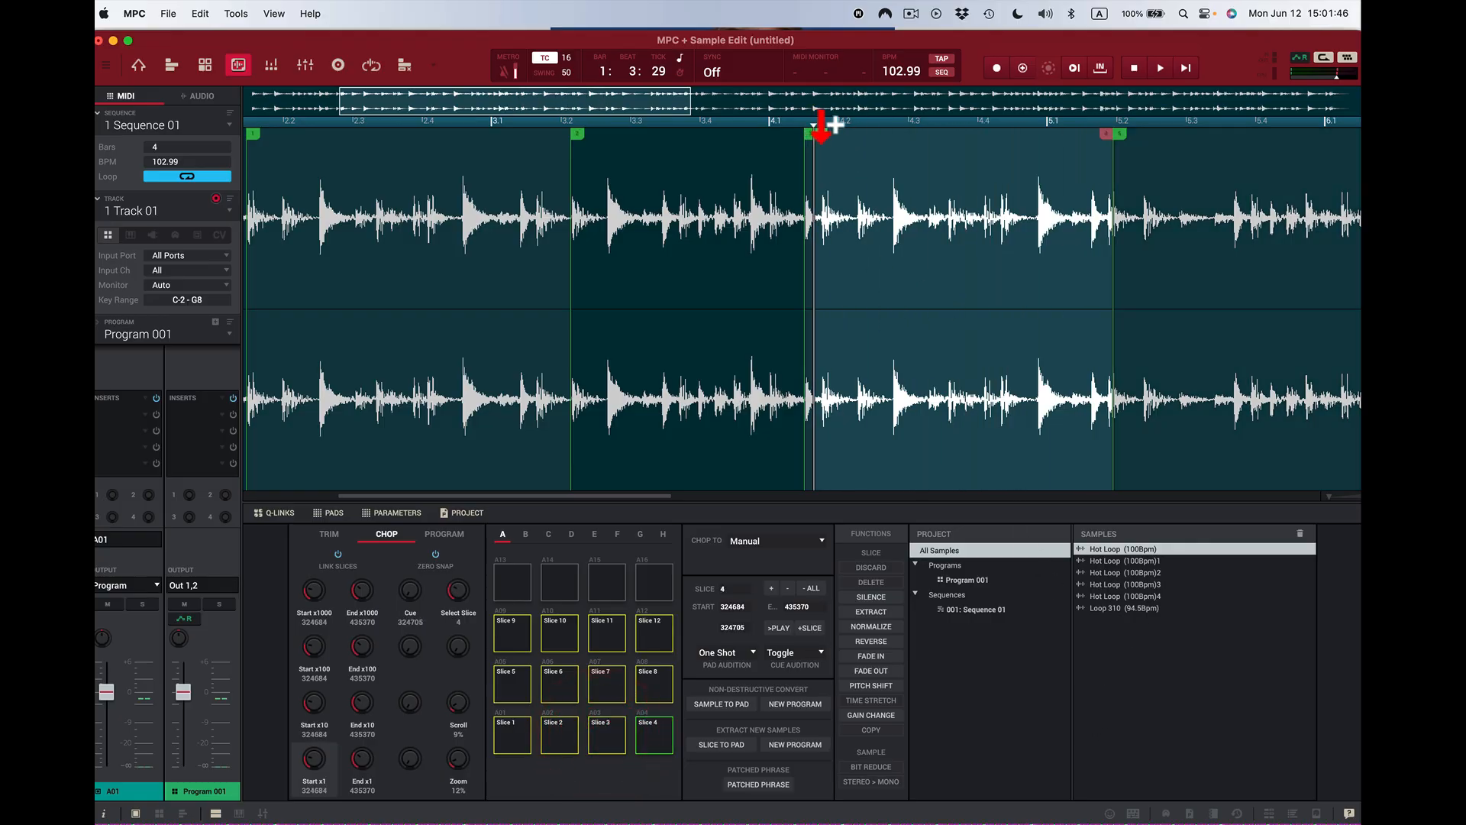
drag(814, 136, 817, 134)
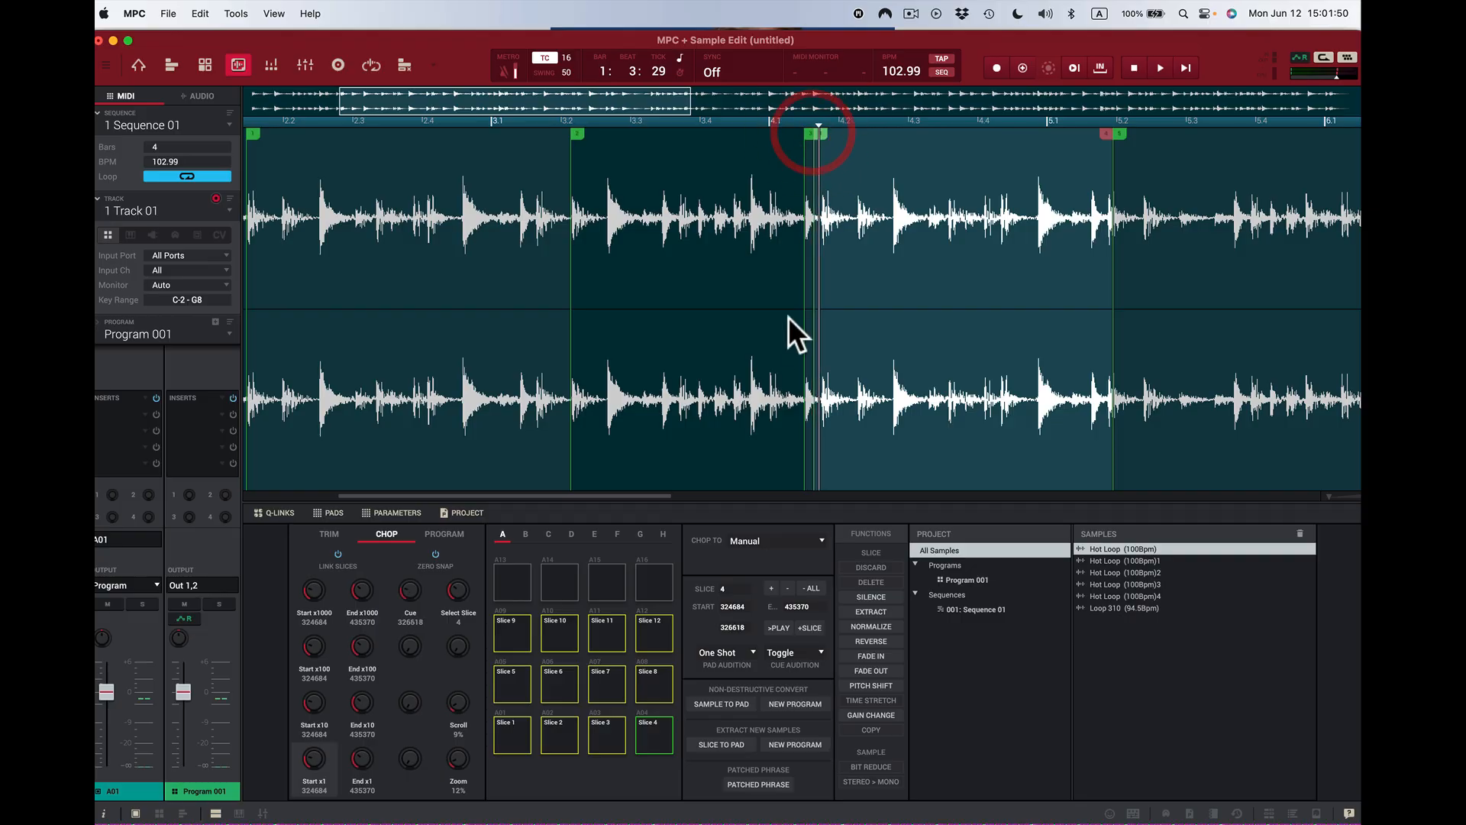
click(884, 334)
key(super+z)
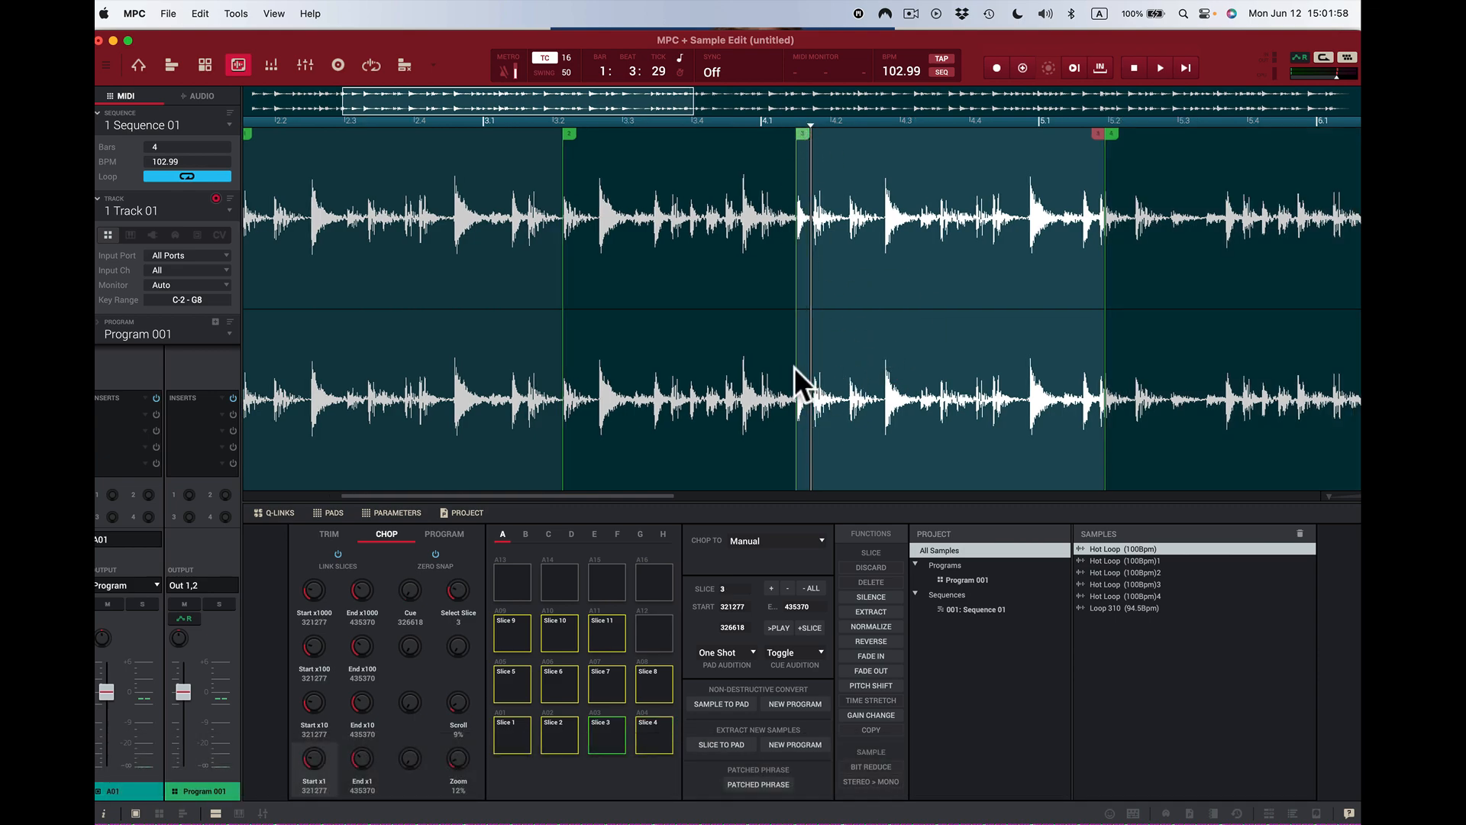
- Move the start marker of Slice 3 to 327168, and audition Slices 2, 3 and 4 from their pads
drag(795, 370, 814, 368)
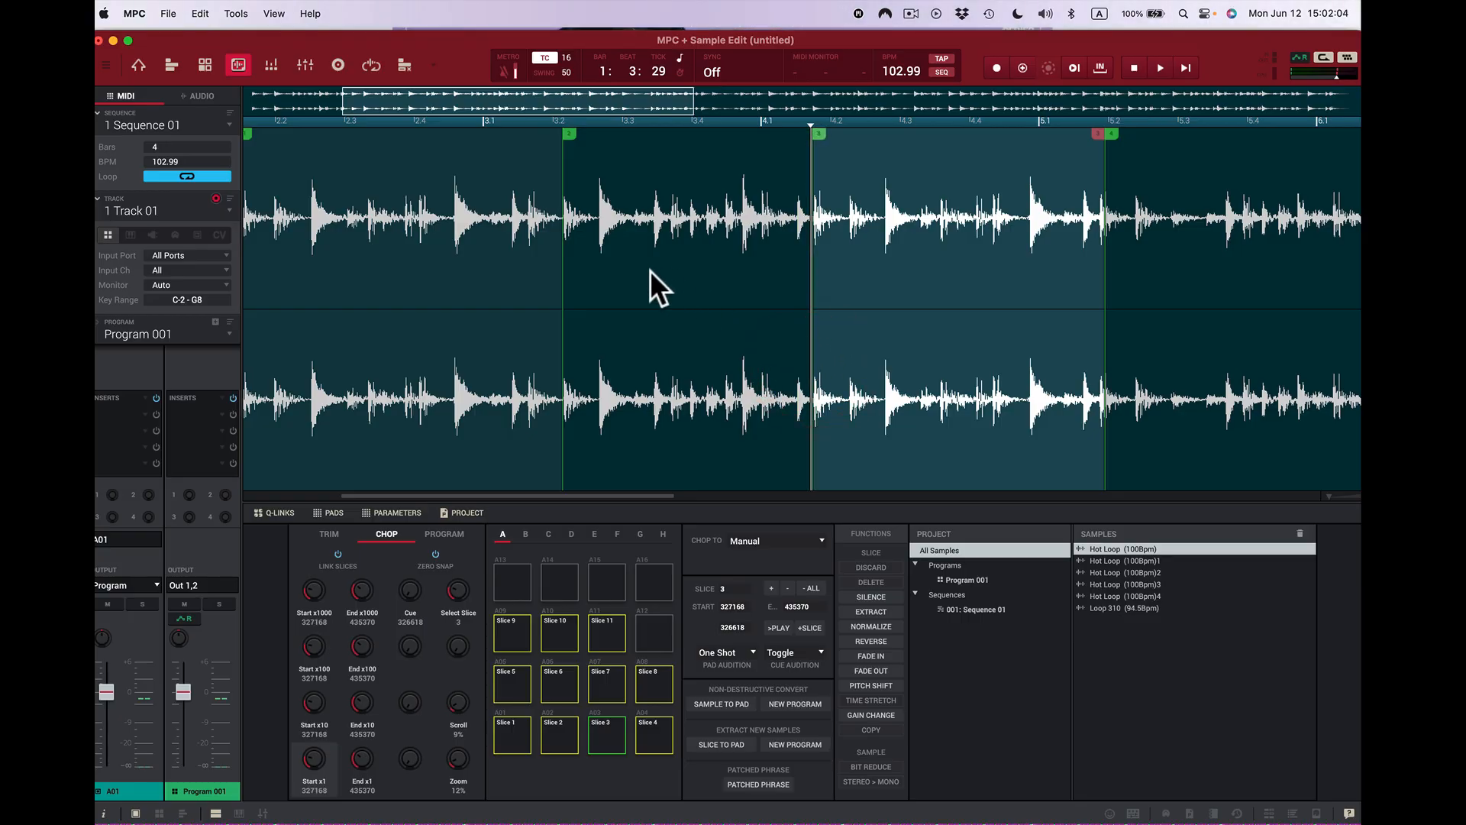
key(x)
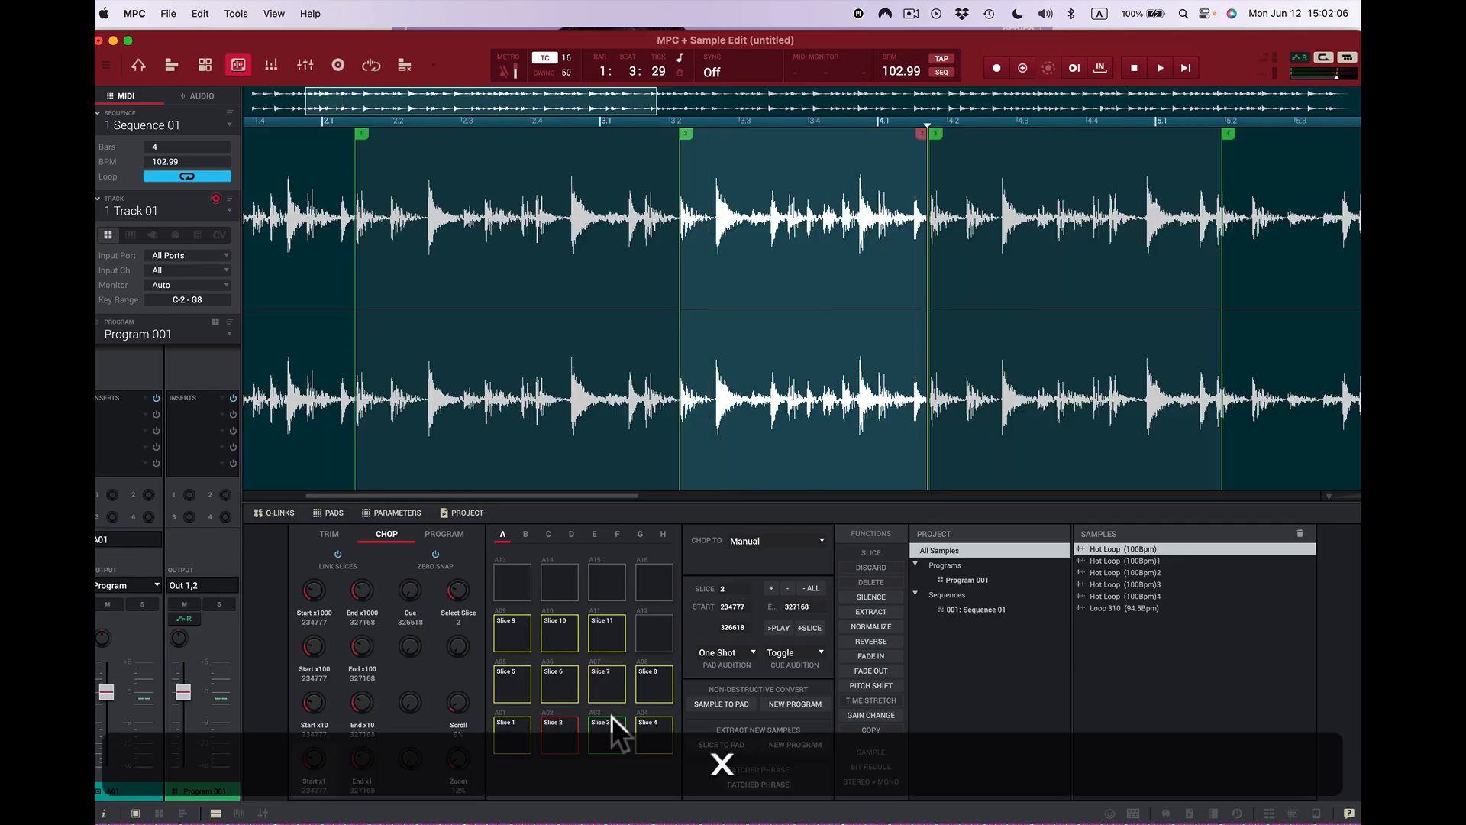
key(c)
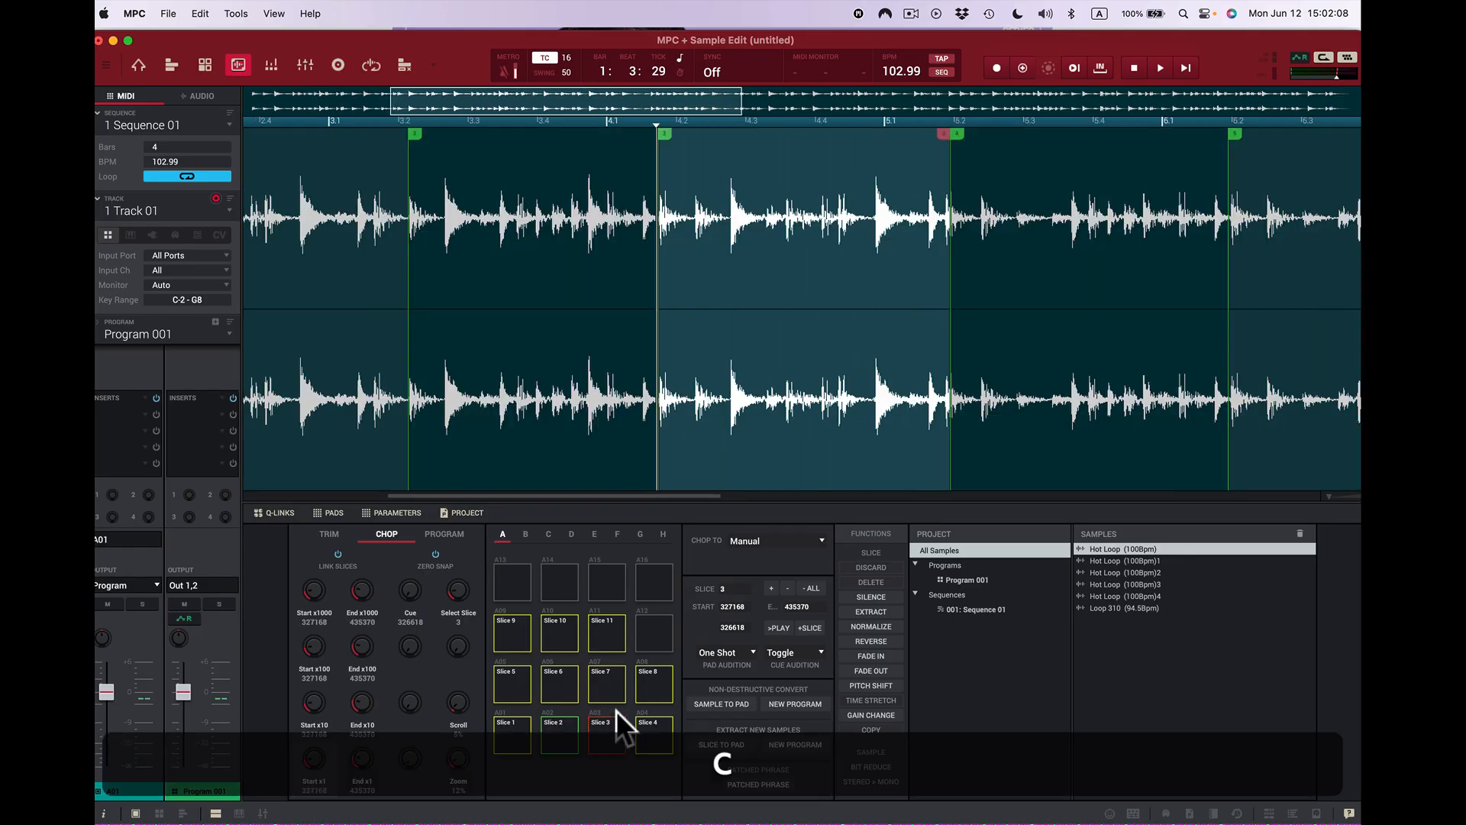
key(c)
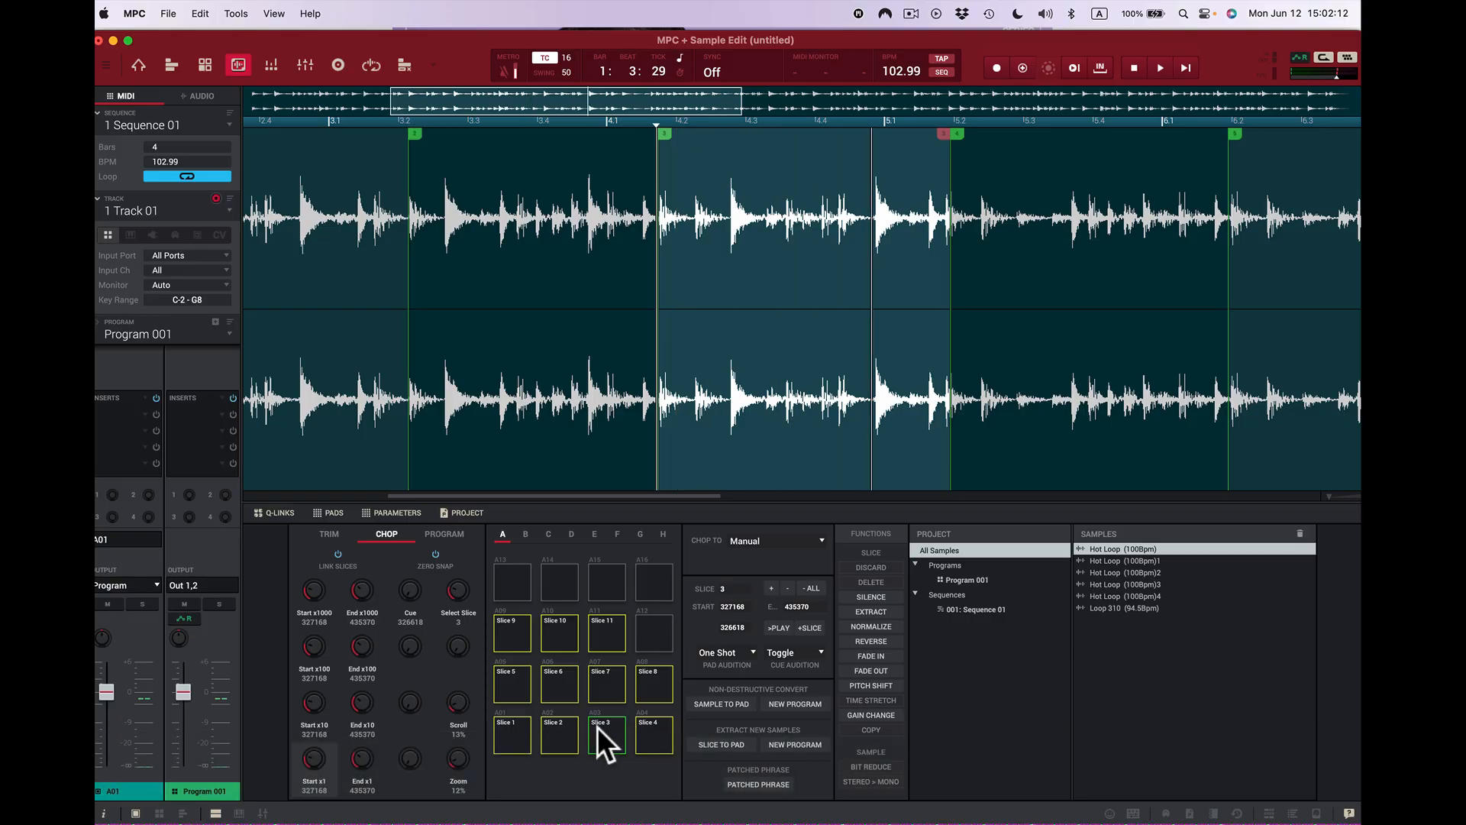
key(c)
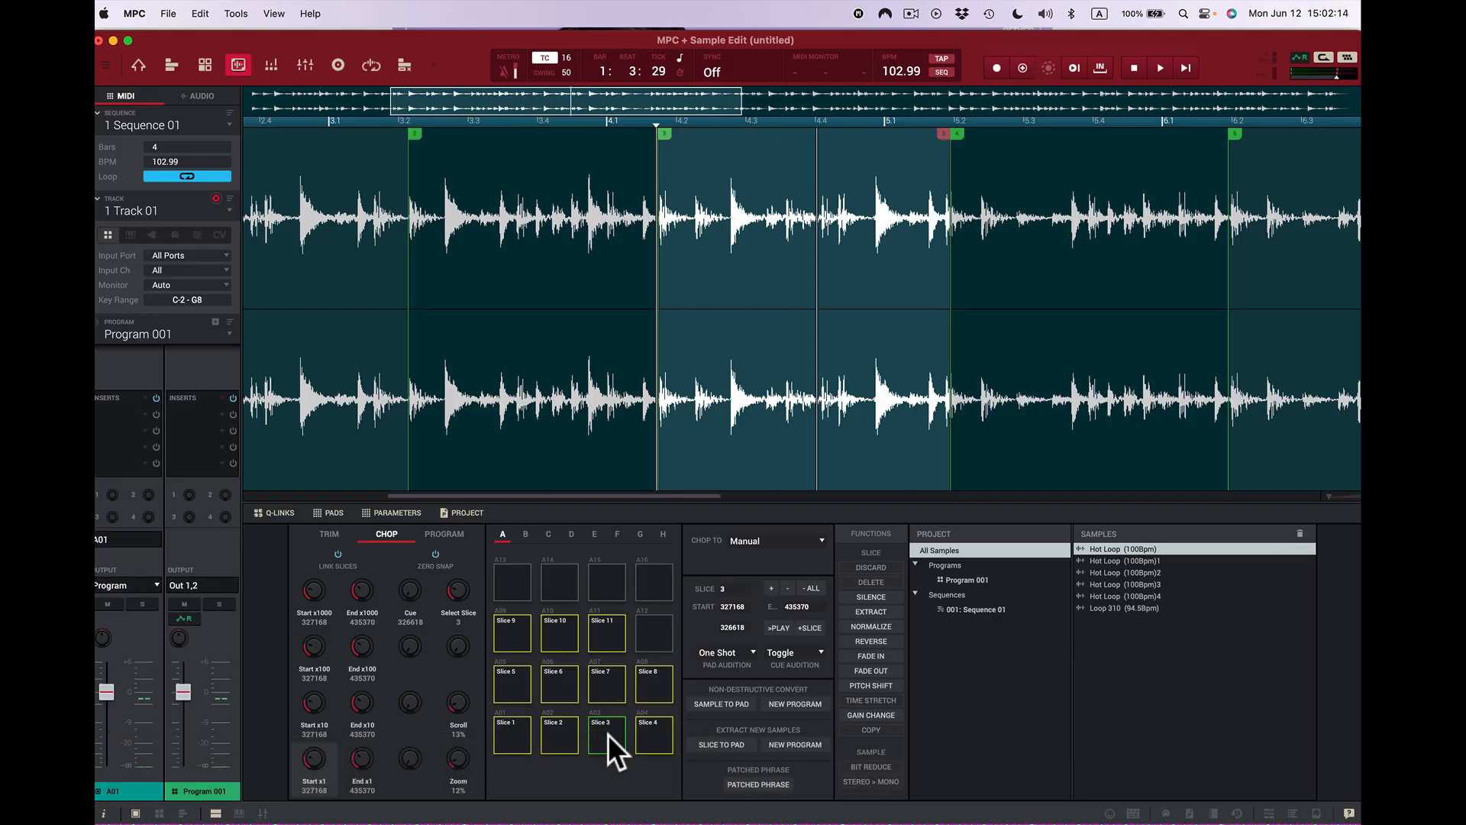
key(v)
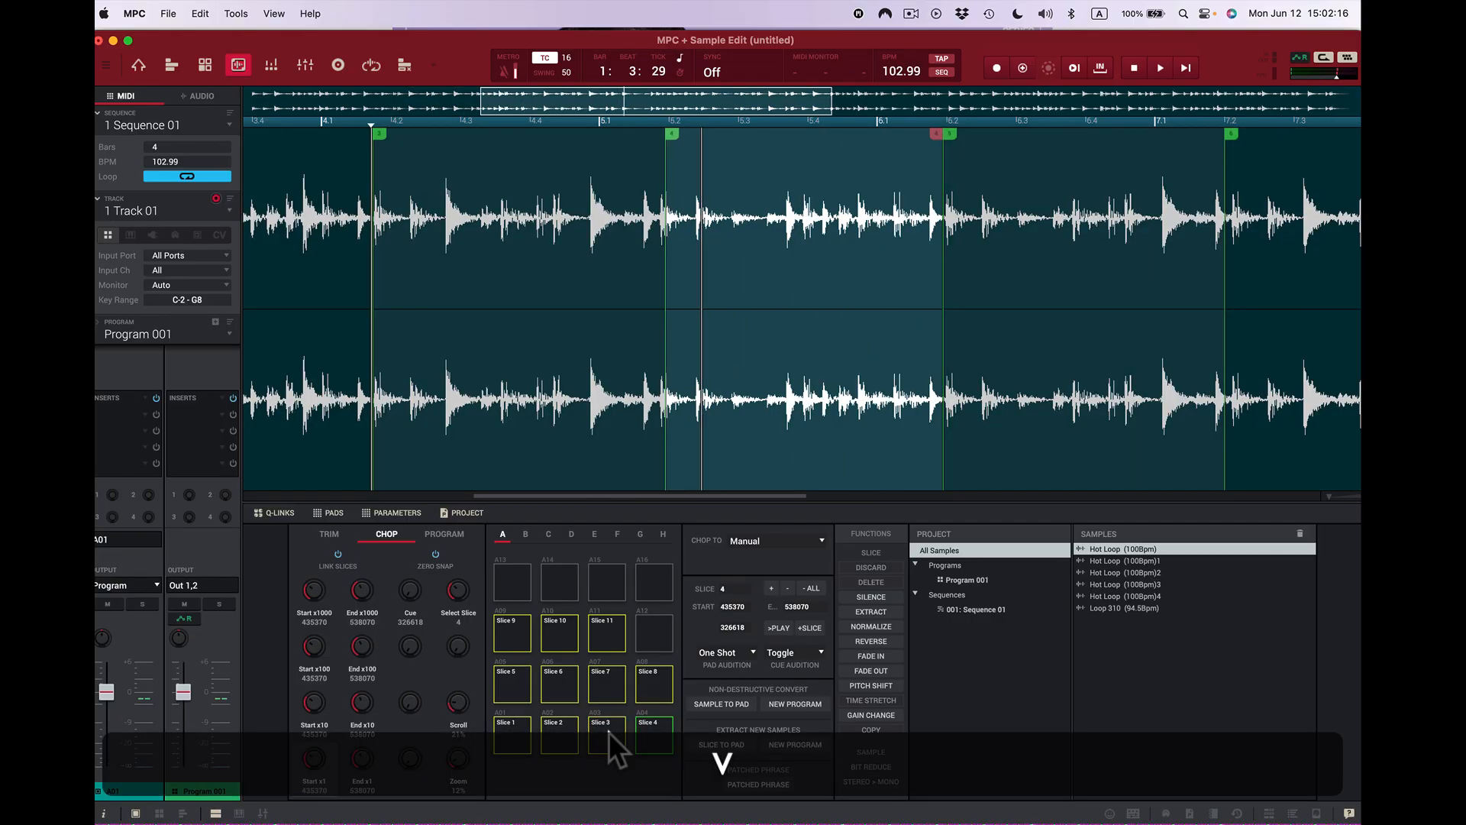
key(c)
click(609, 731)
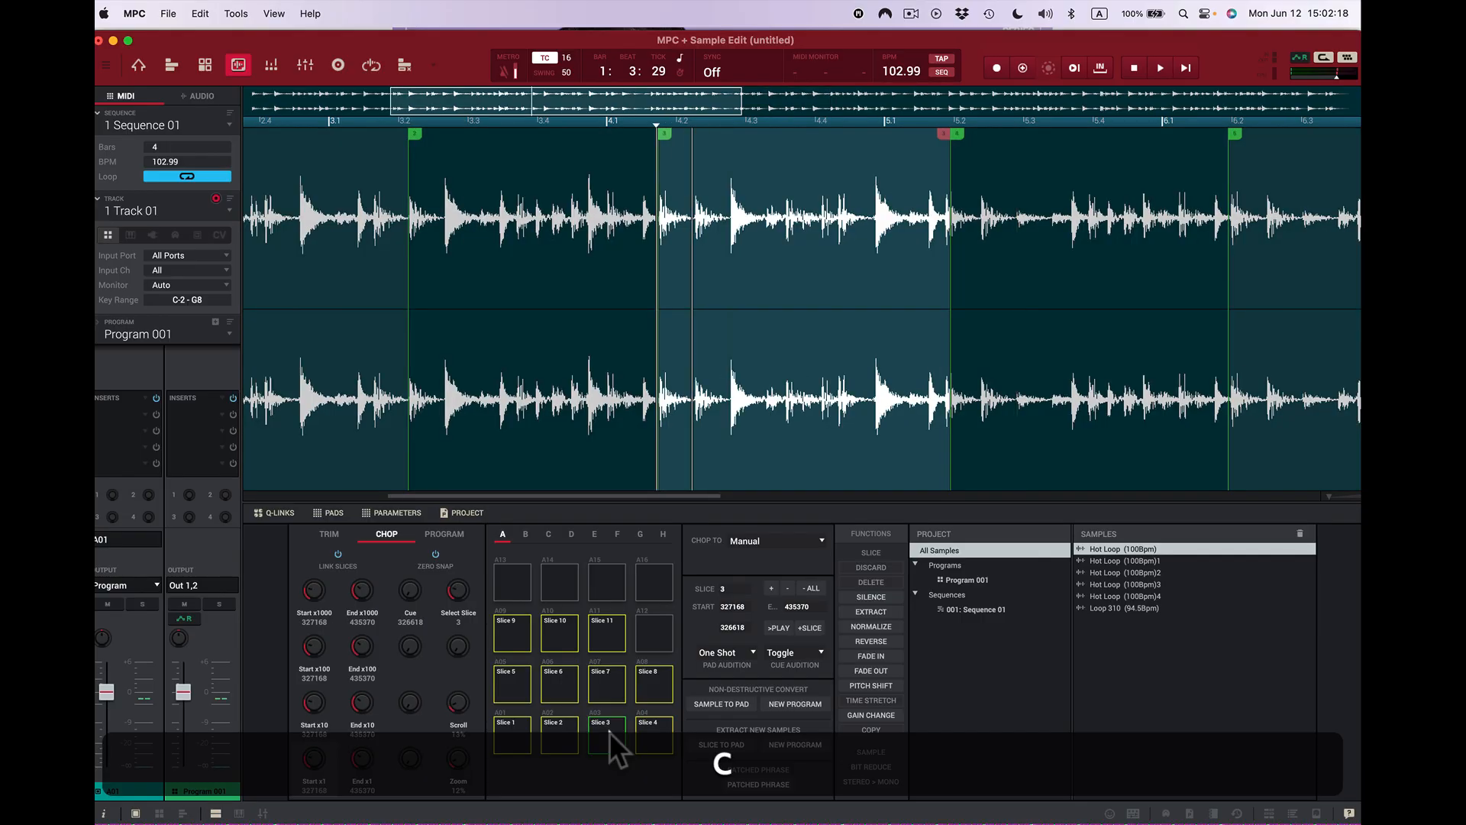
- Audition Slices 3 and 4 alternately from their pads to compare their start points
key(v)
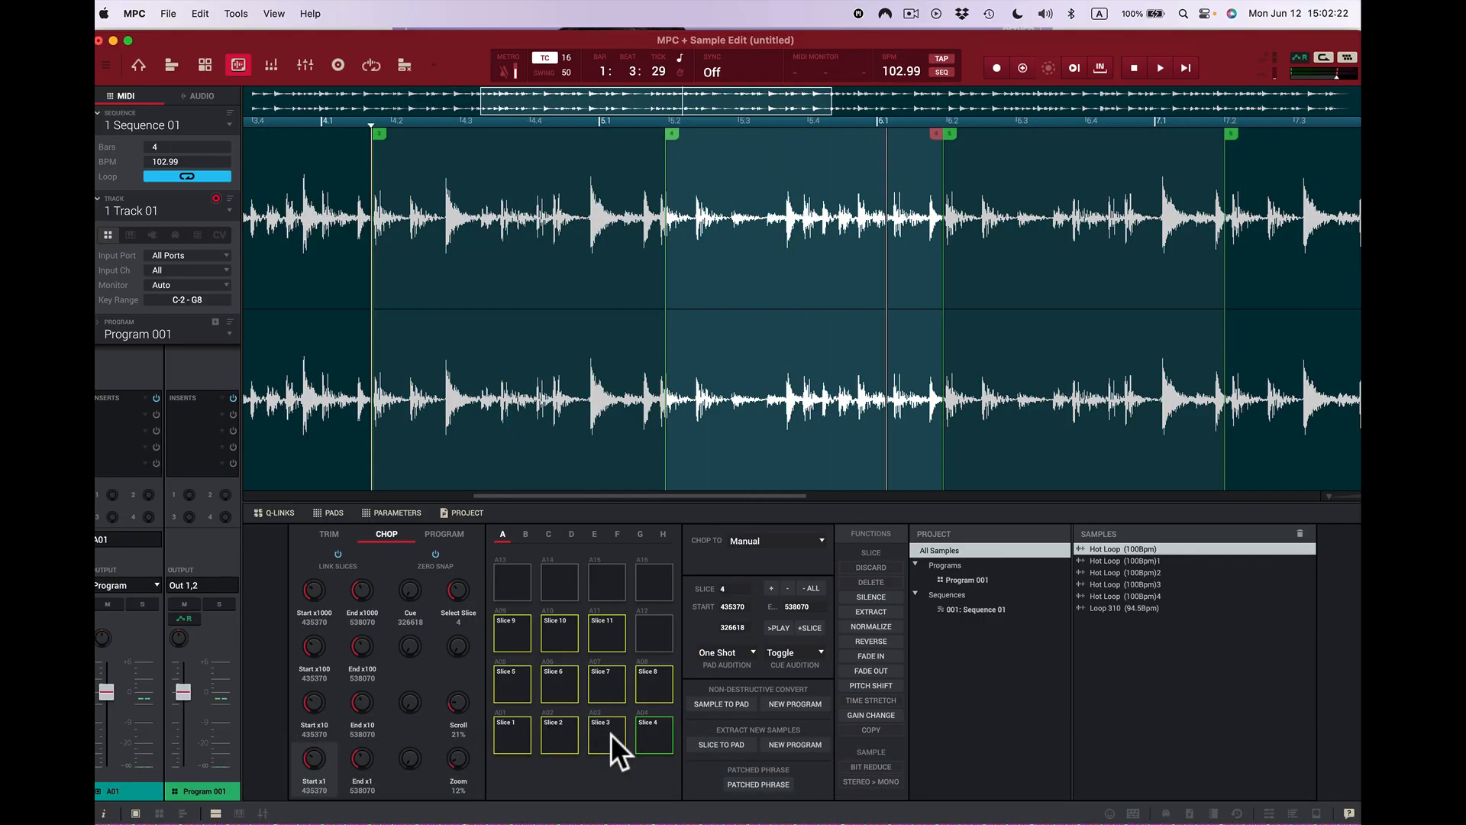
key(c)
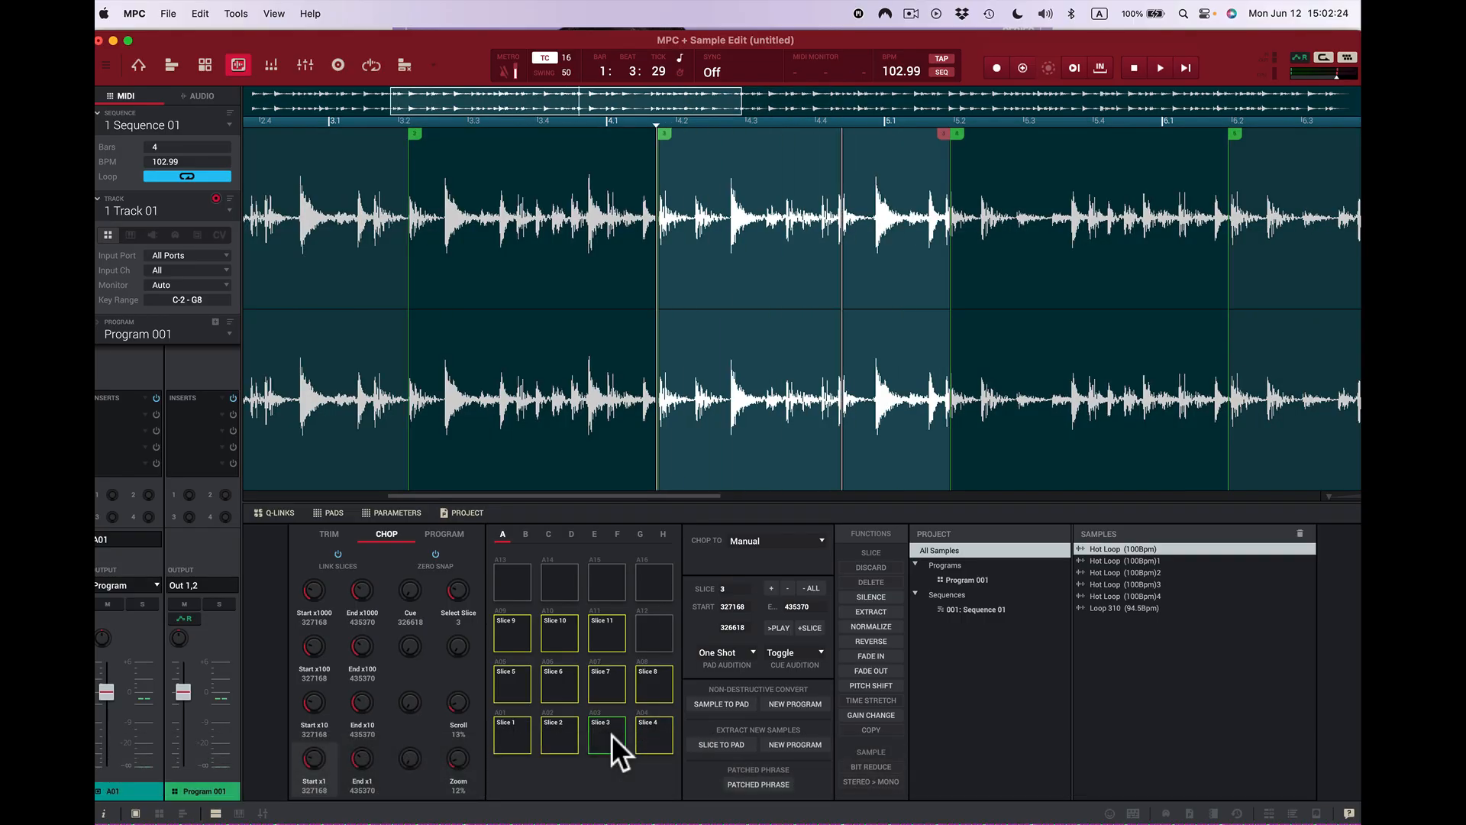
key(v)
key(c)
key(v)
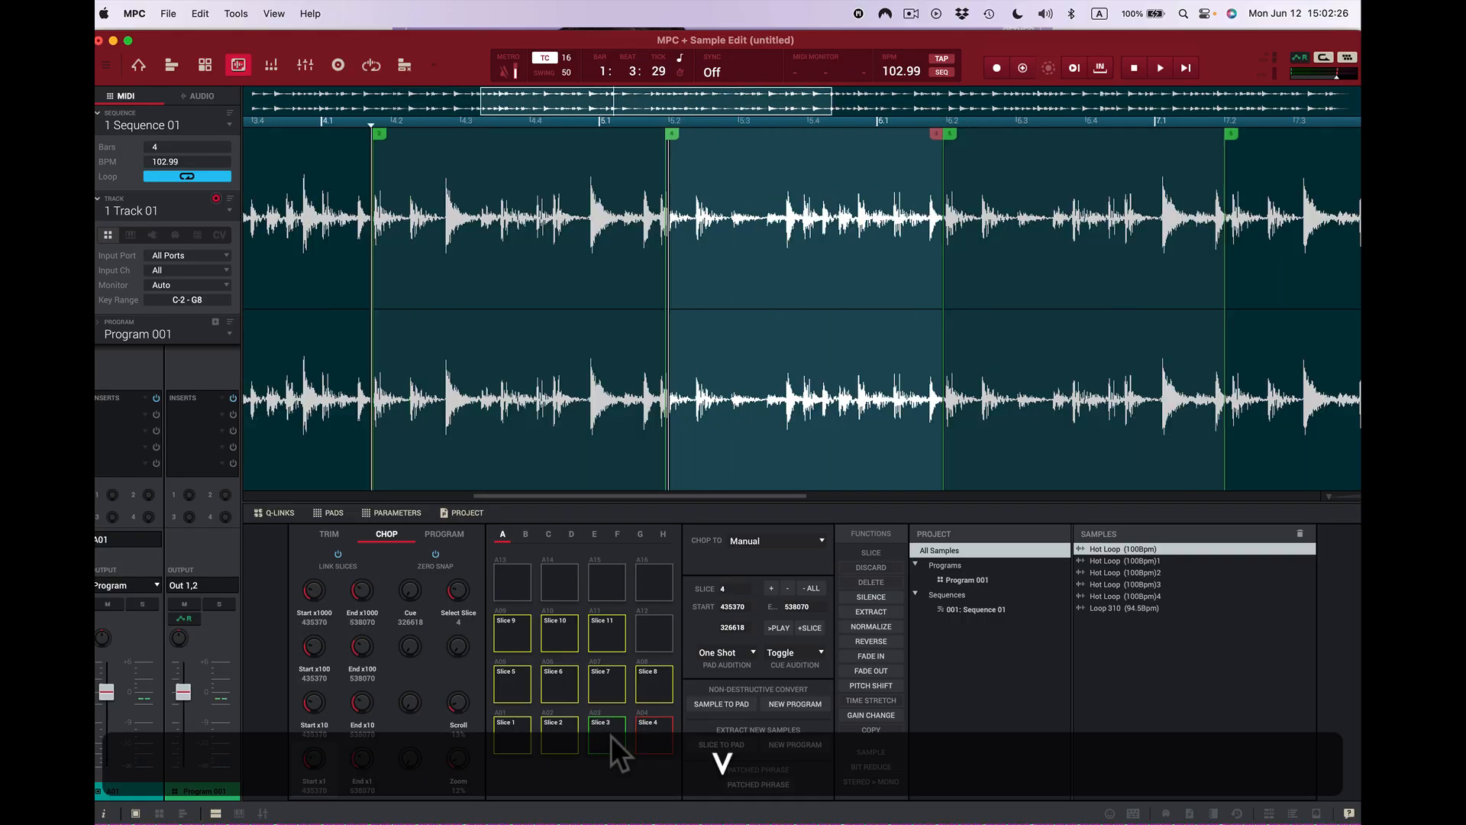
key(c)
key(v)
key(c)
key(v)
key(c)
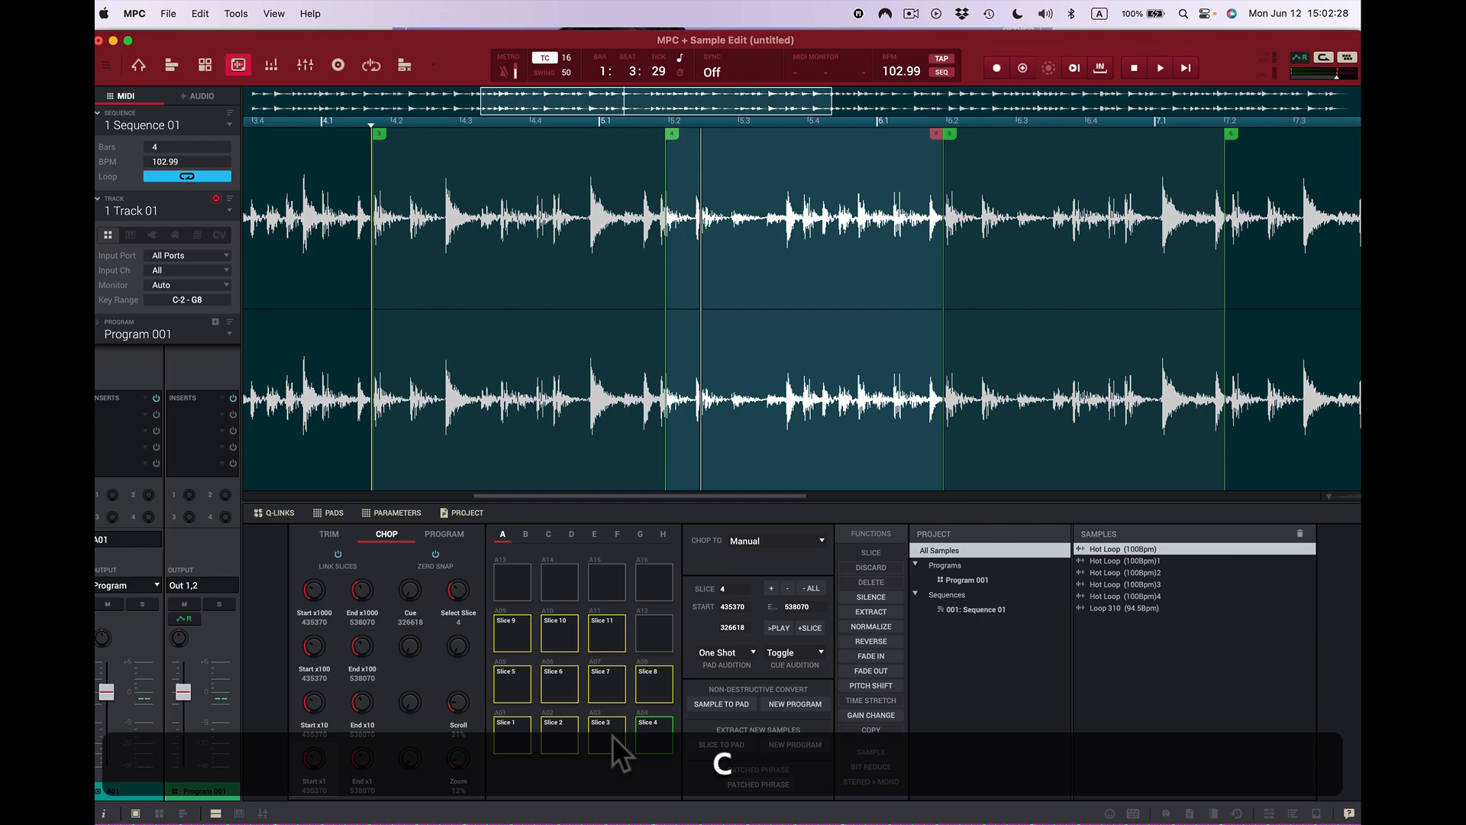
key(v)
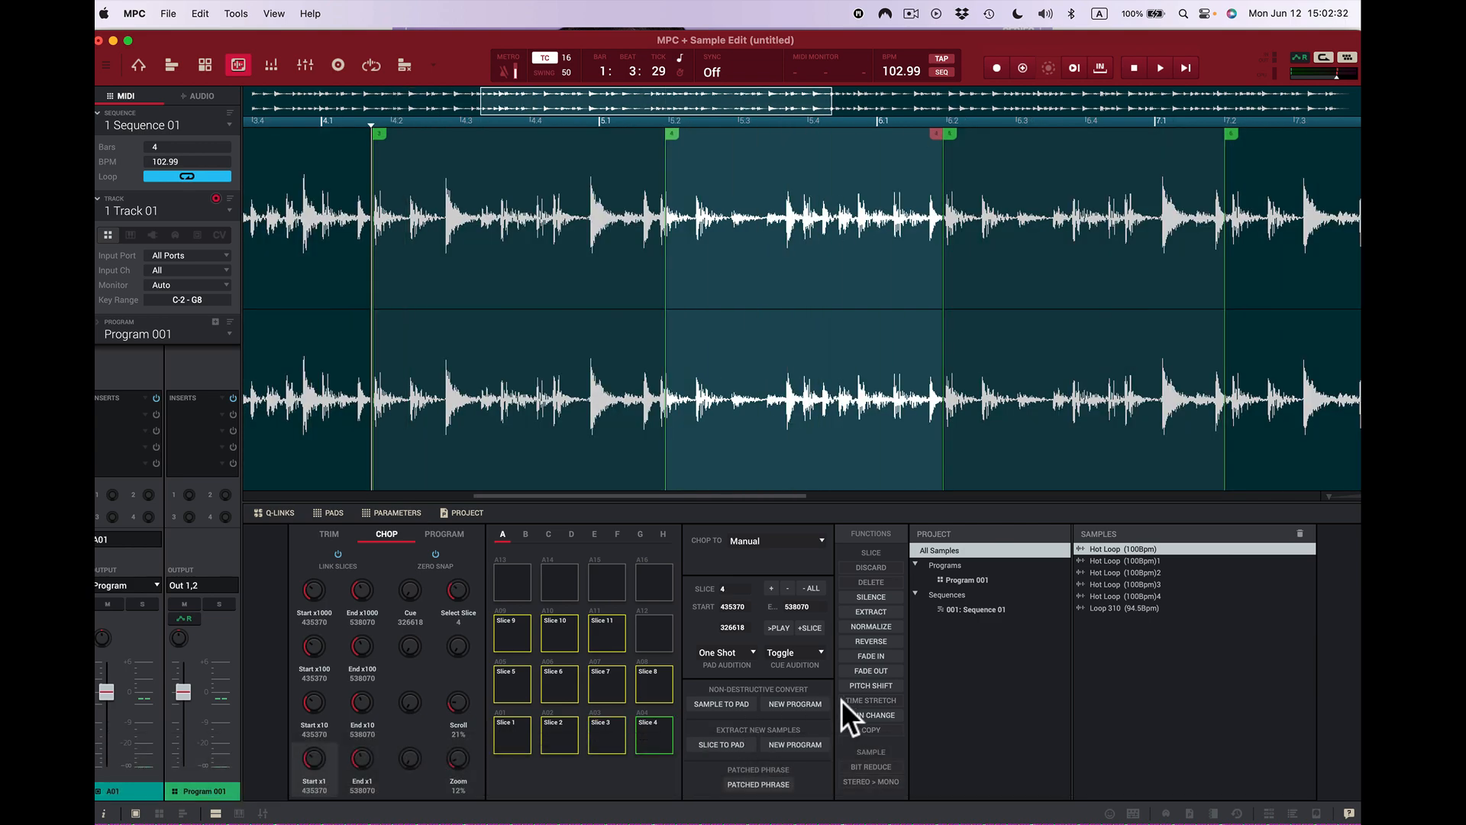
- Move the start marker of Slice 4 to 446332, and audition the slice from its pad
key(v)
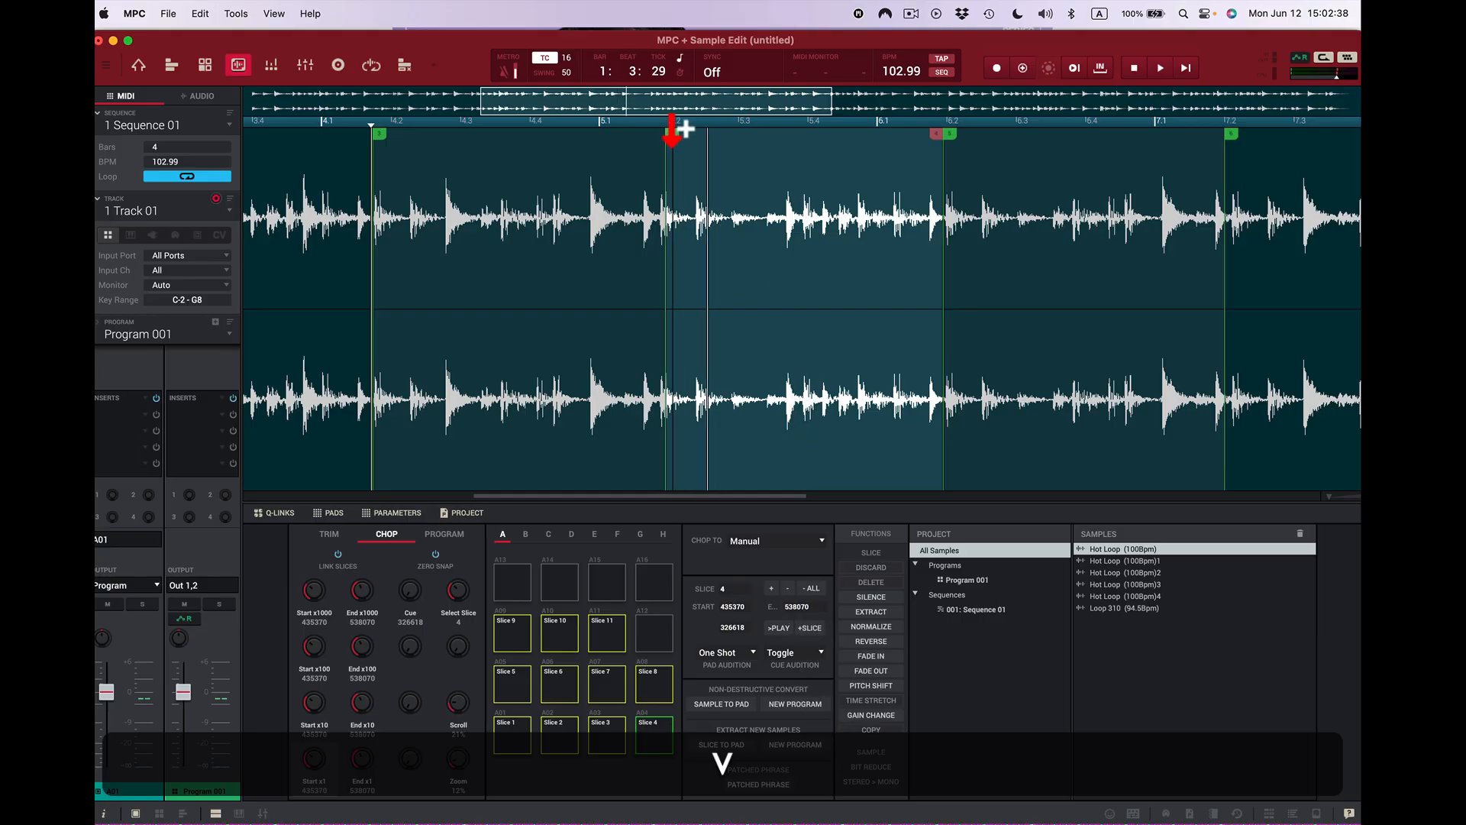
drag(668, 176, 697, 185)
key(v)
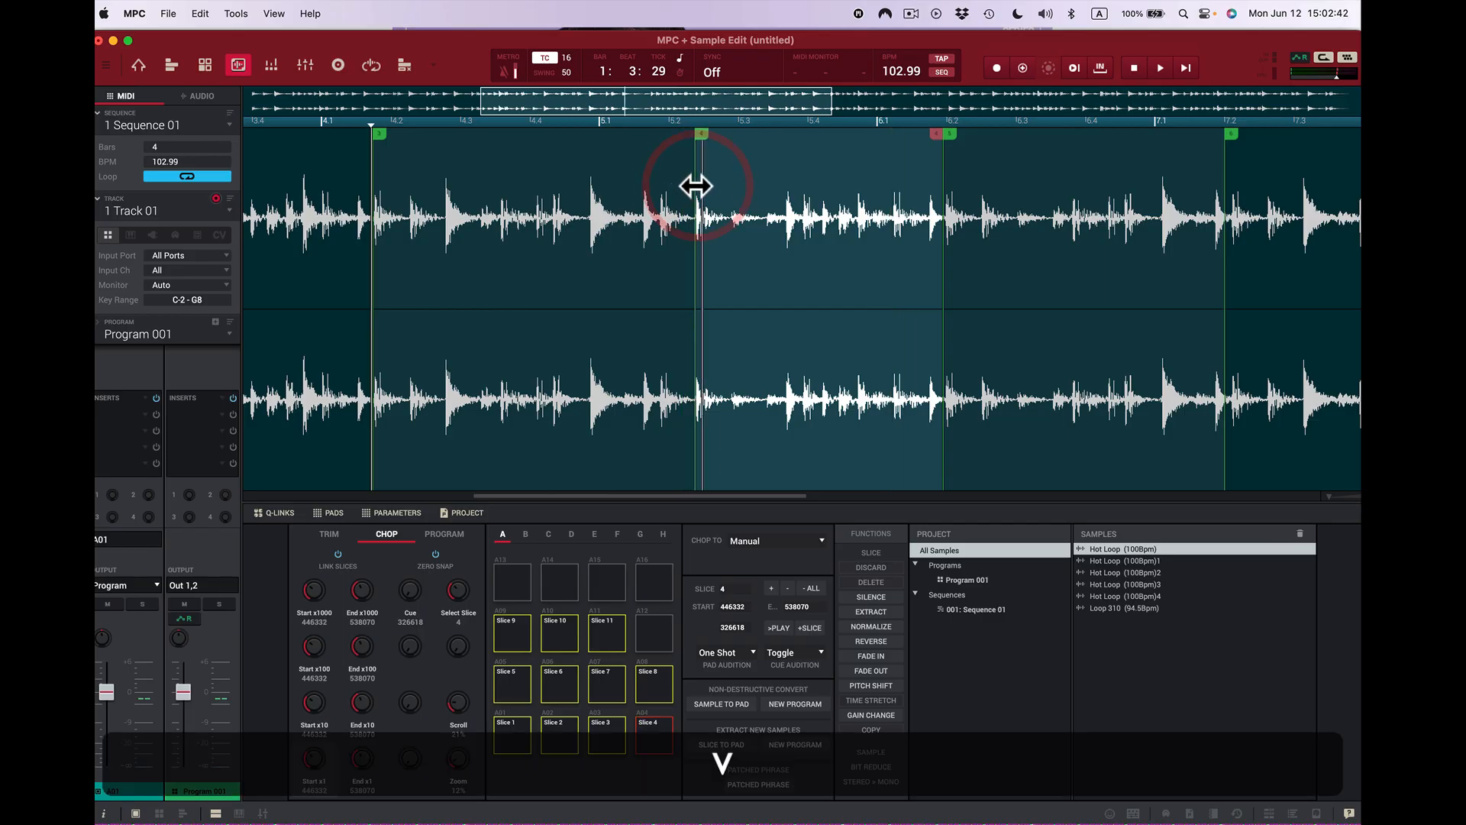
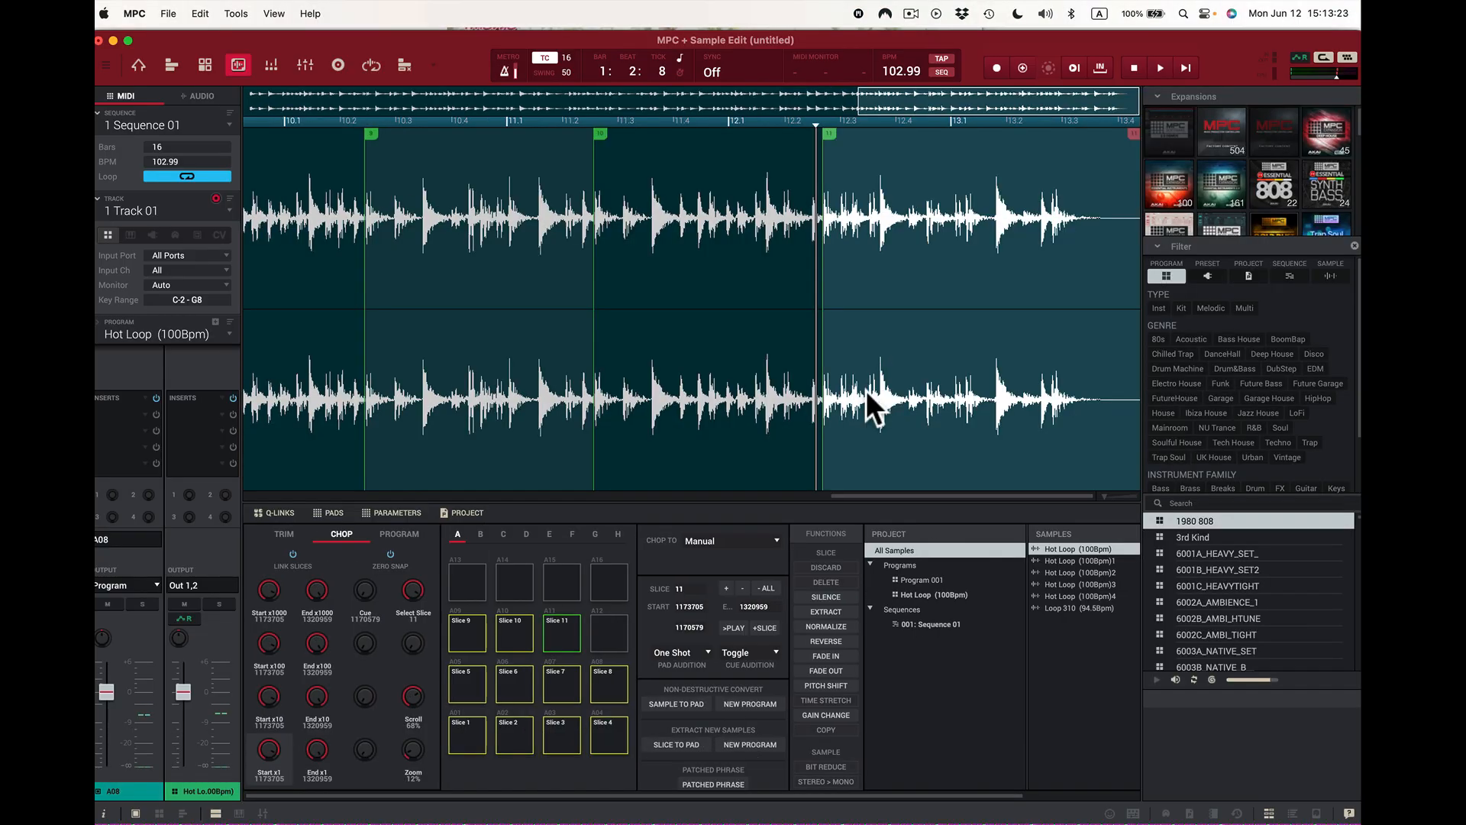
- Audition Slices 1, 2, 3 and 4 in turn from their pads
key(z)
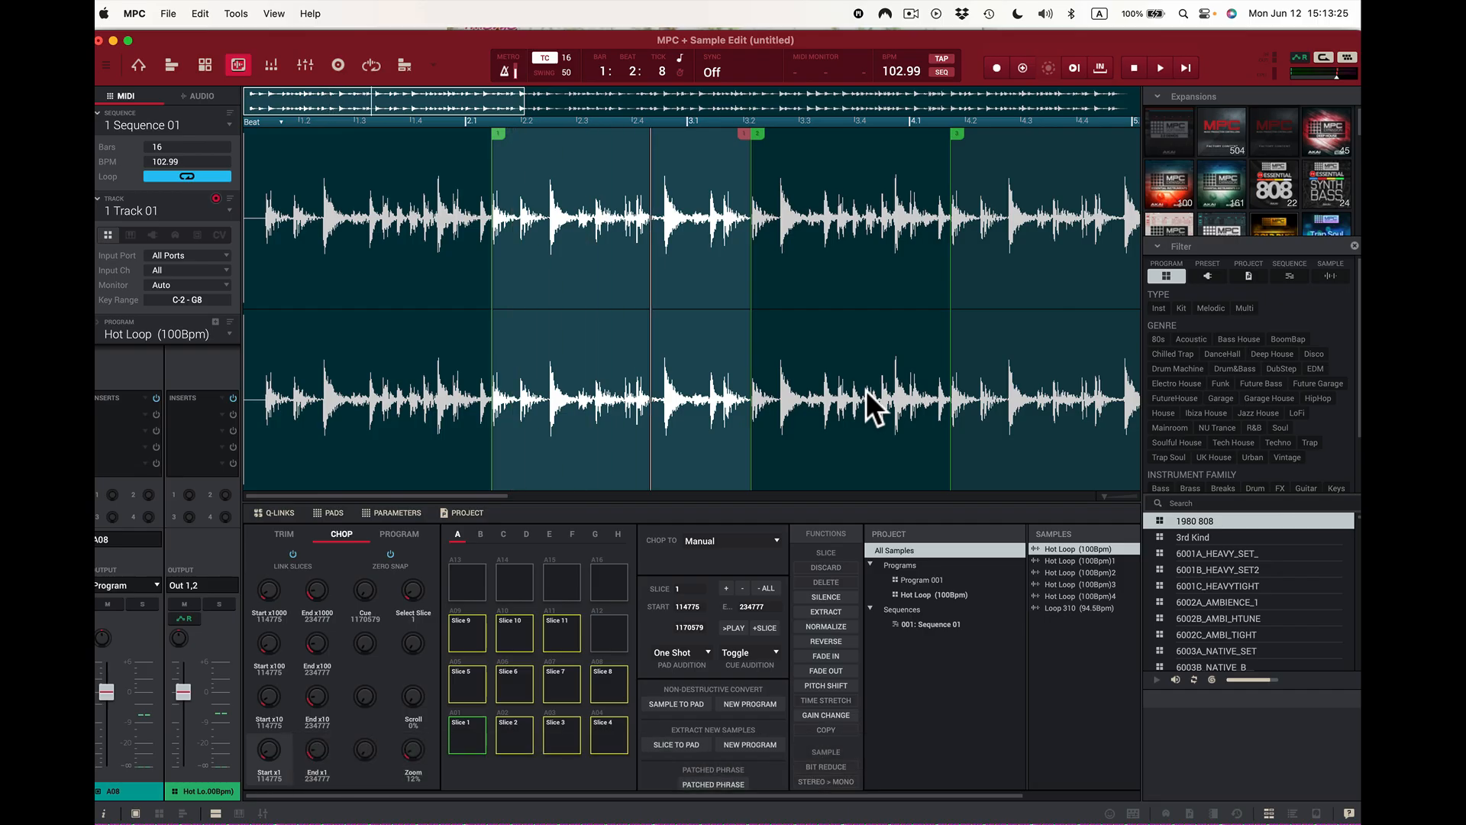
key(x)
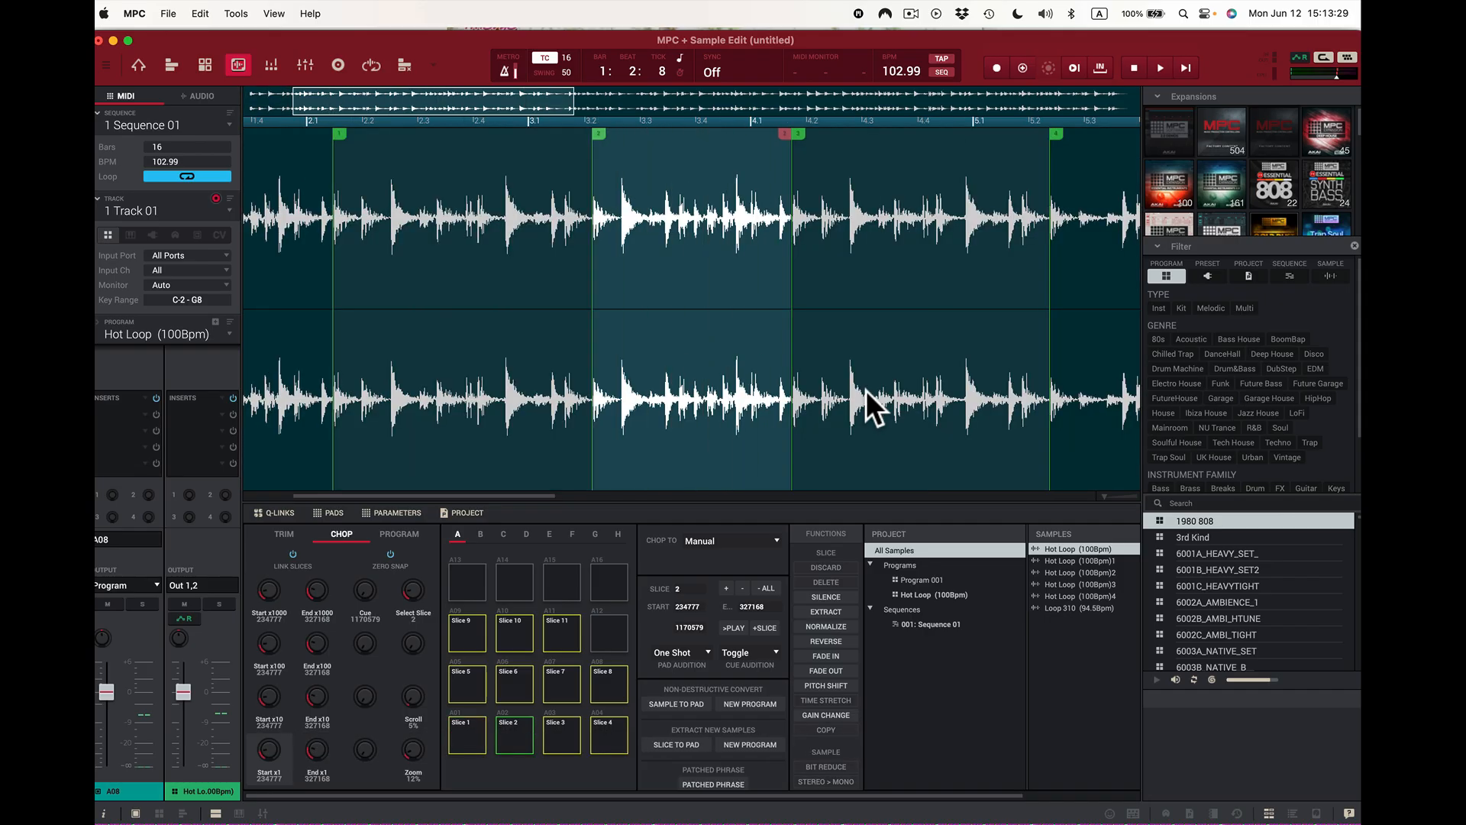
key(x)
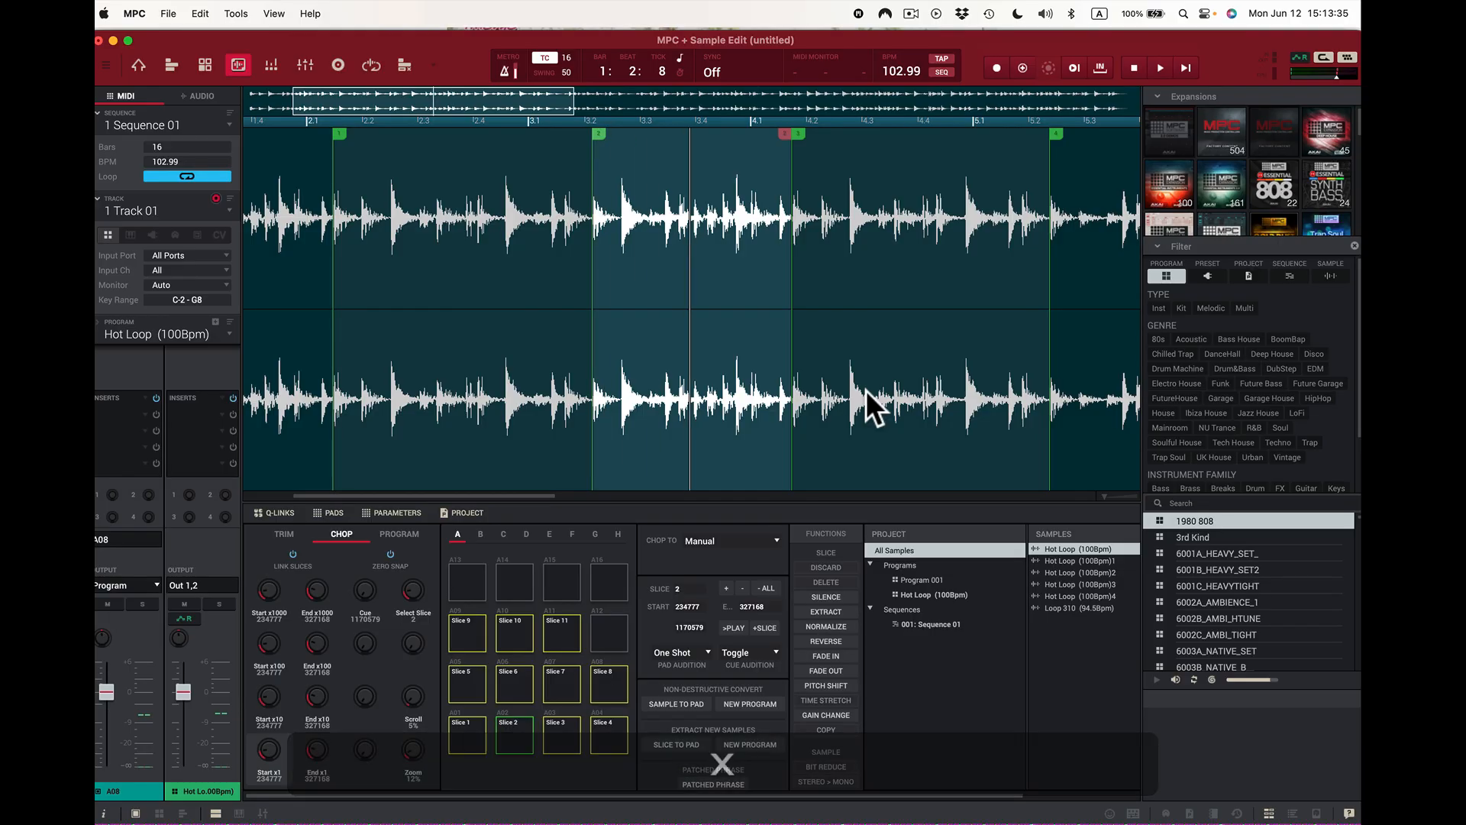
key(c)
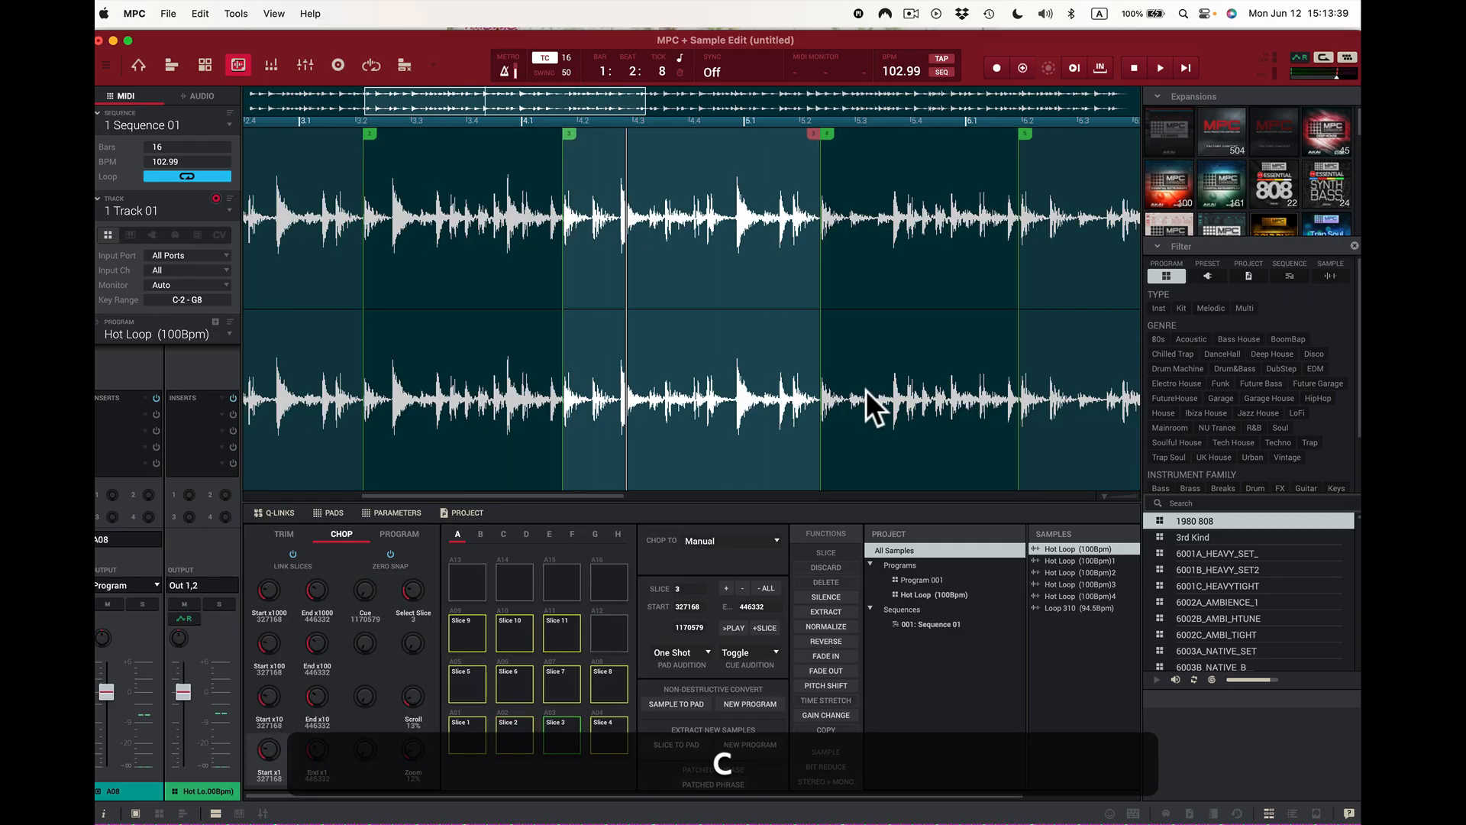
key(v)
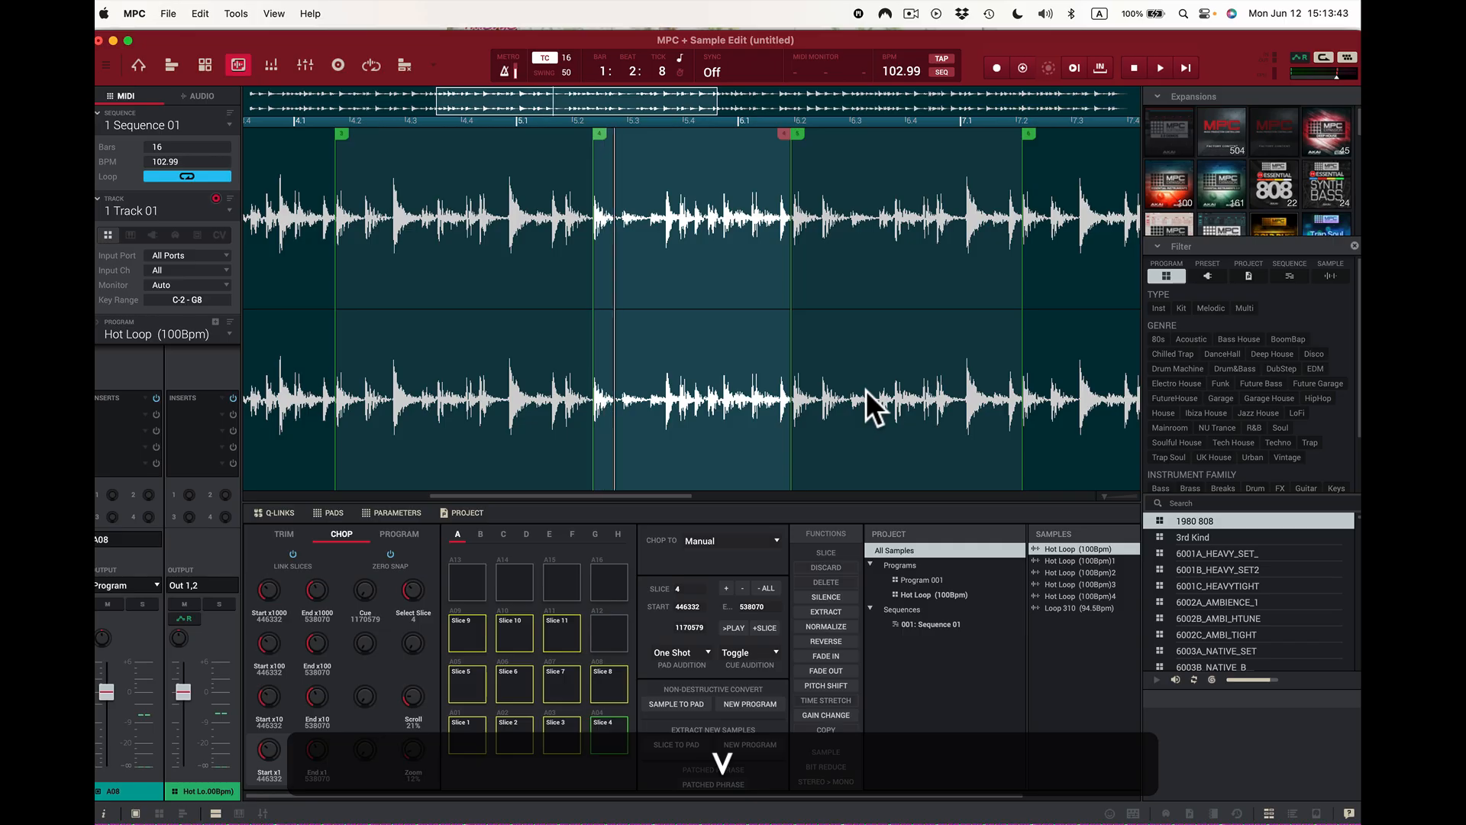
- Audition Slice 5 repeatedly, and move its start marker to 539290
key(a)
key(a)
key(a)
key(a)
key(a)
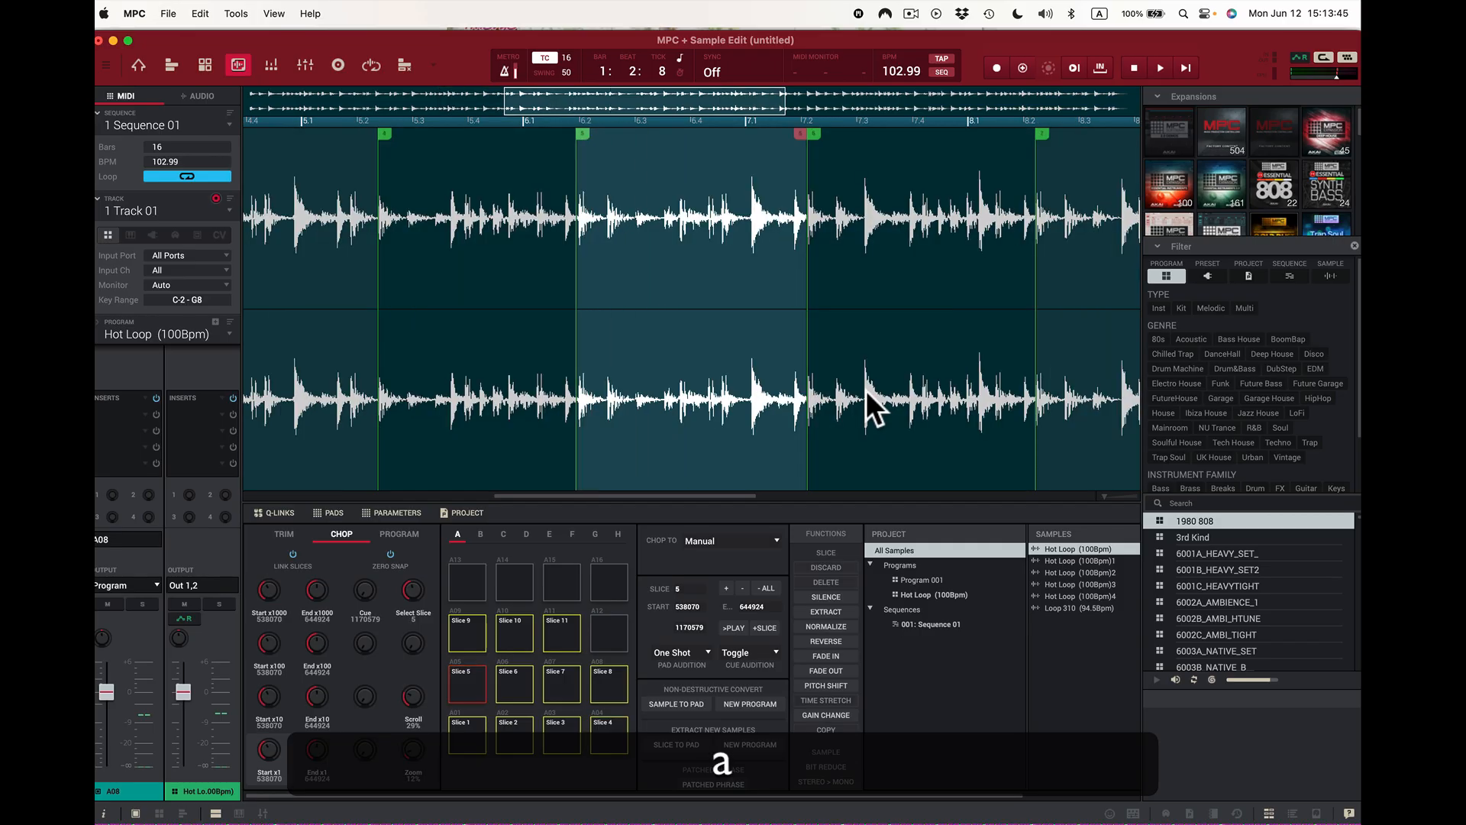
key(a)
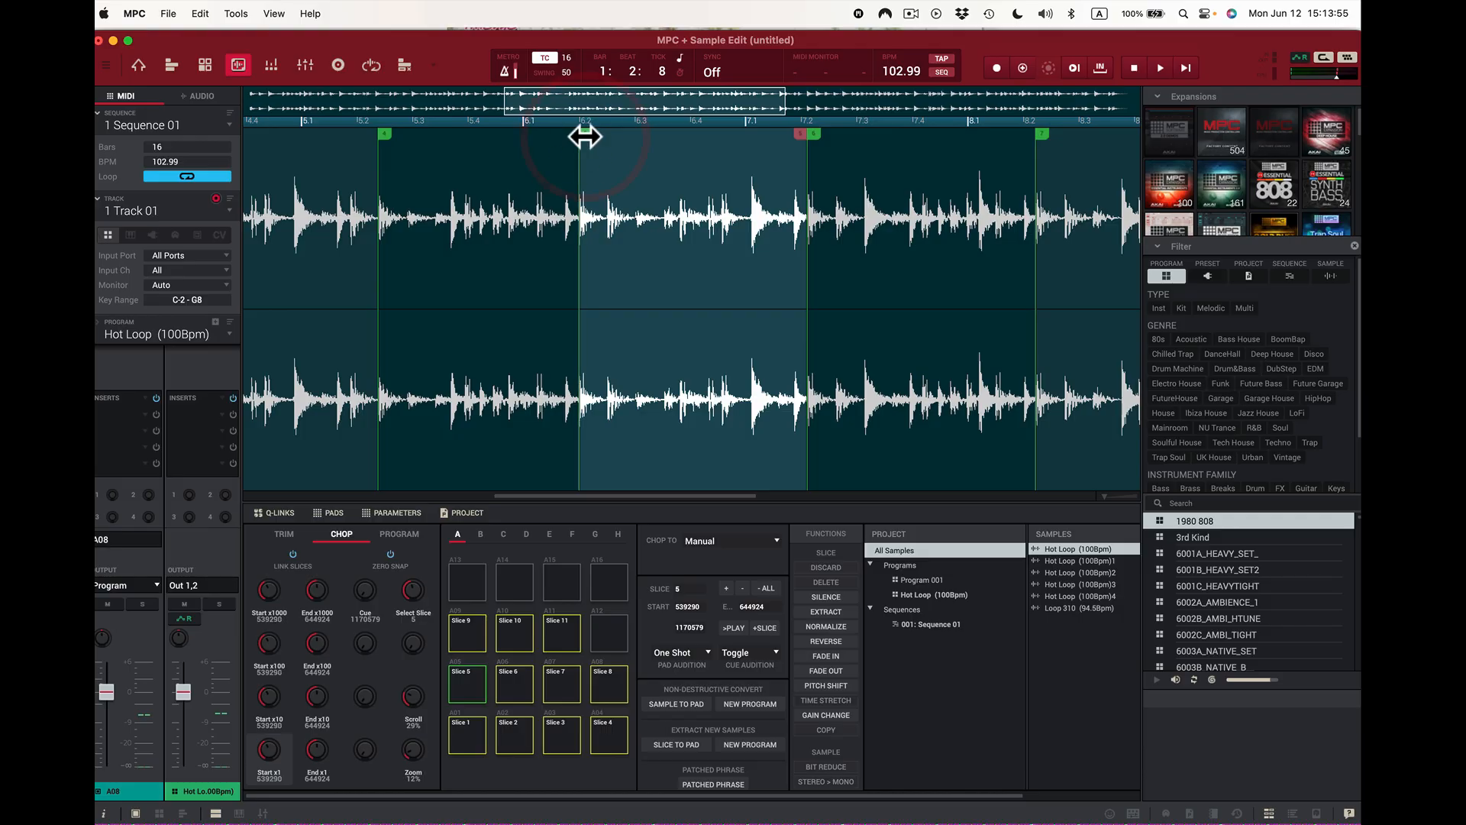
- Audition Slices 5 and 6 alternately, followed by Slices 7 and 8, to check their start points
key(s)
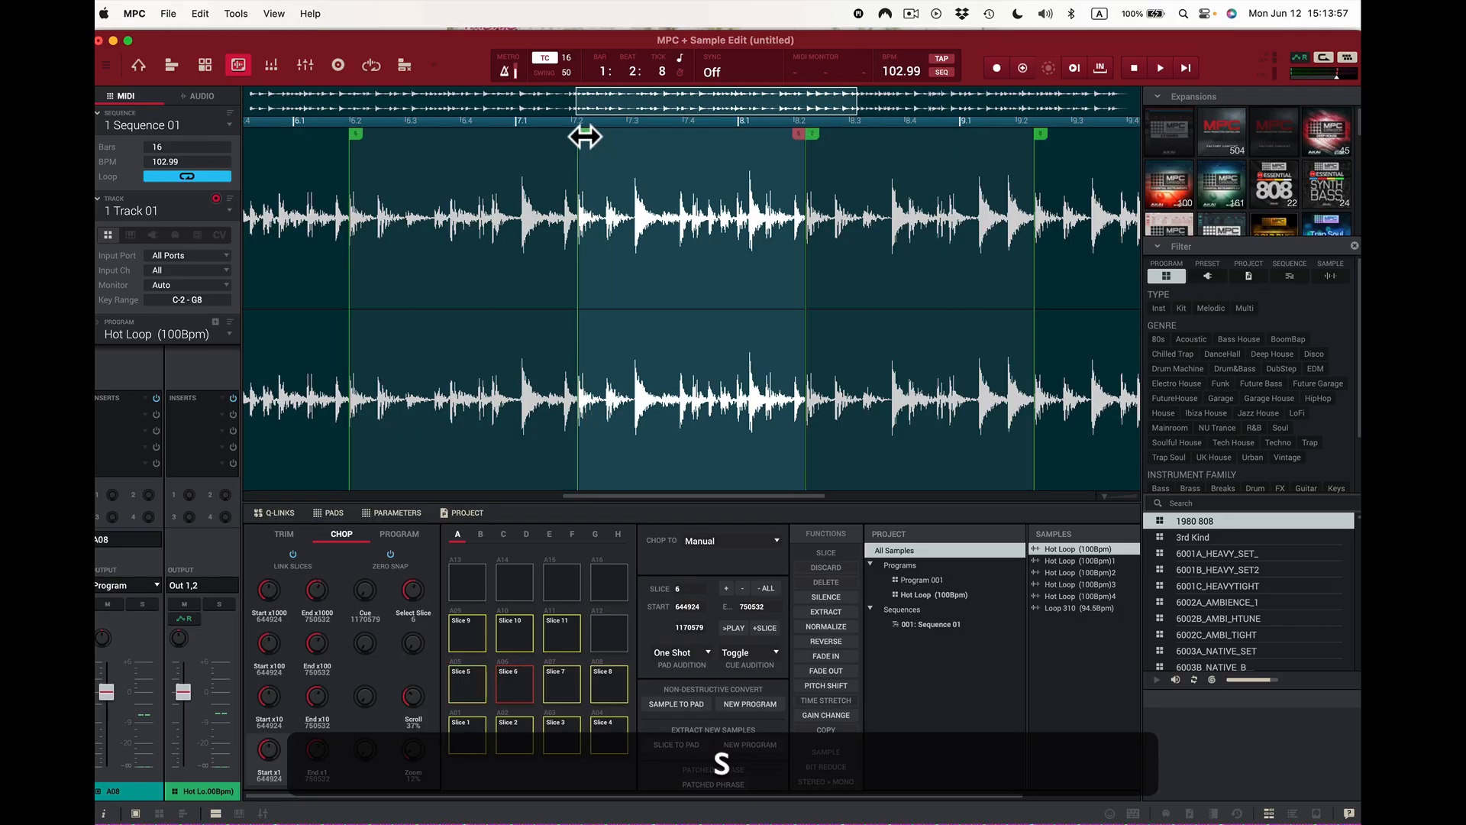
key(a)
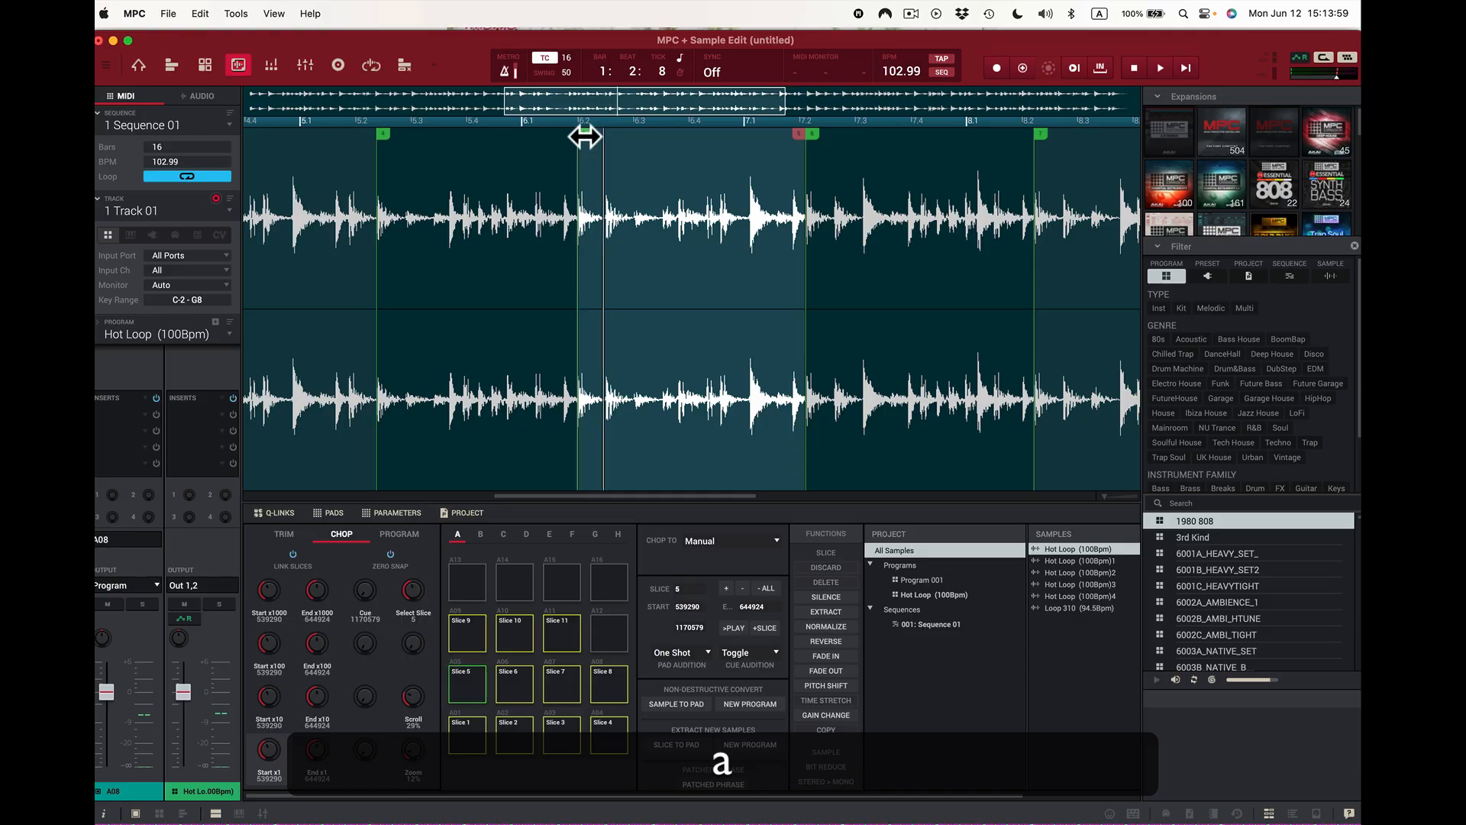
key(s)
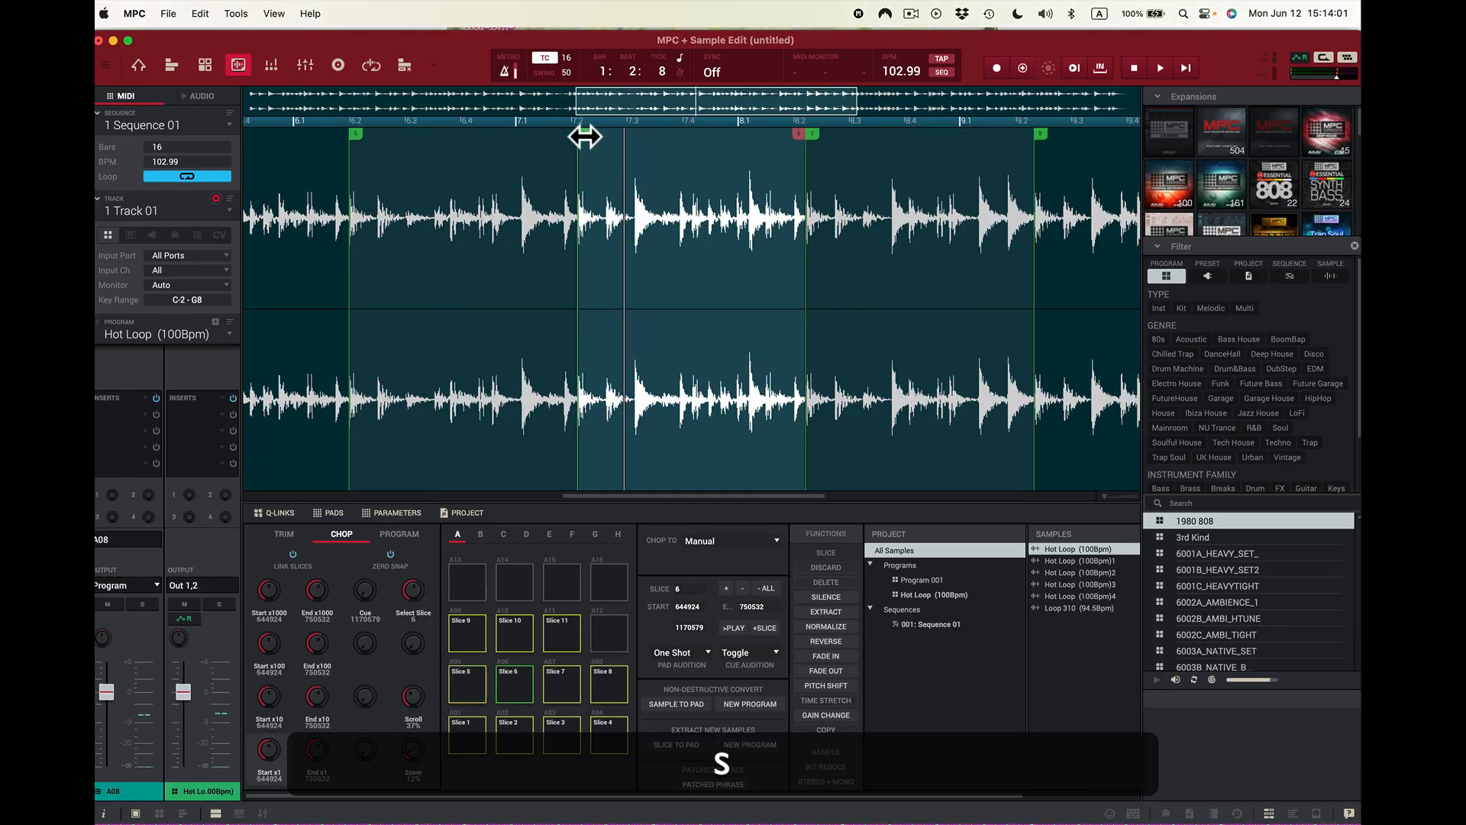
key(d)
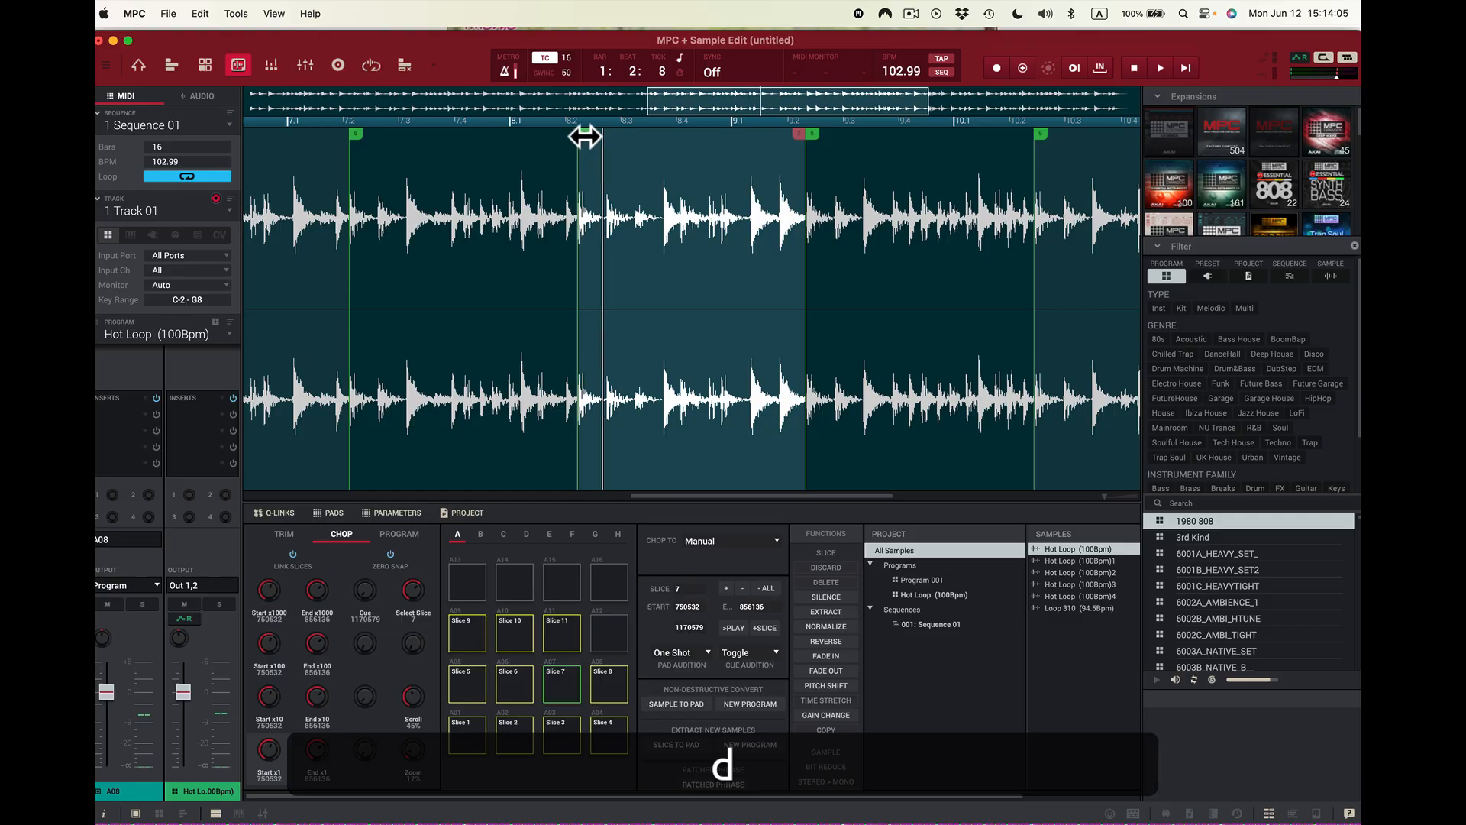
key(f)
key(f)
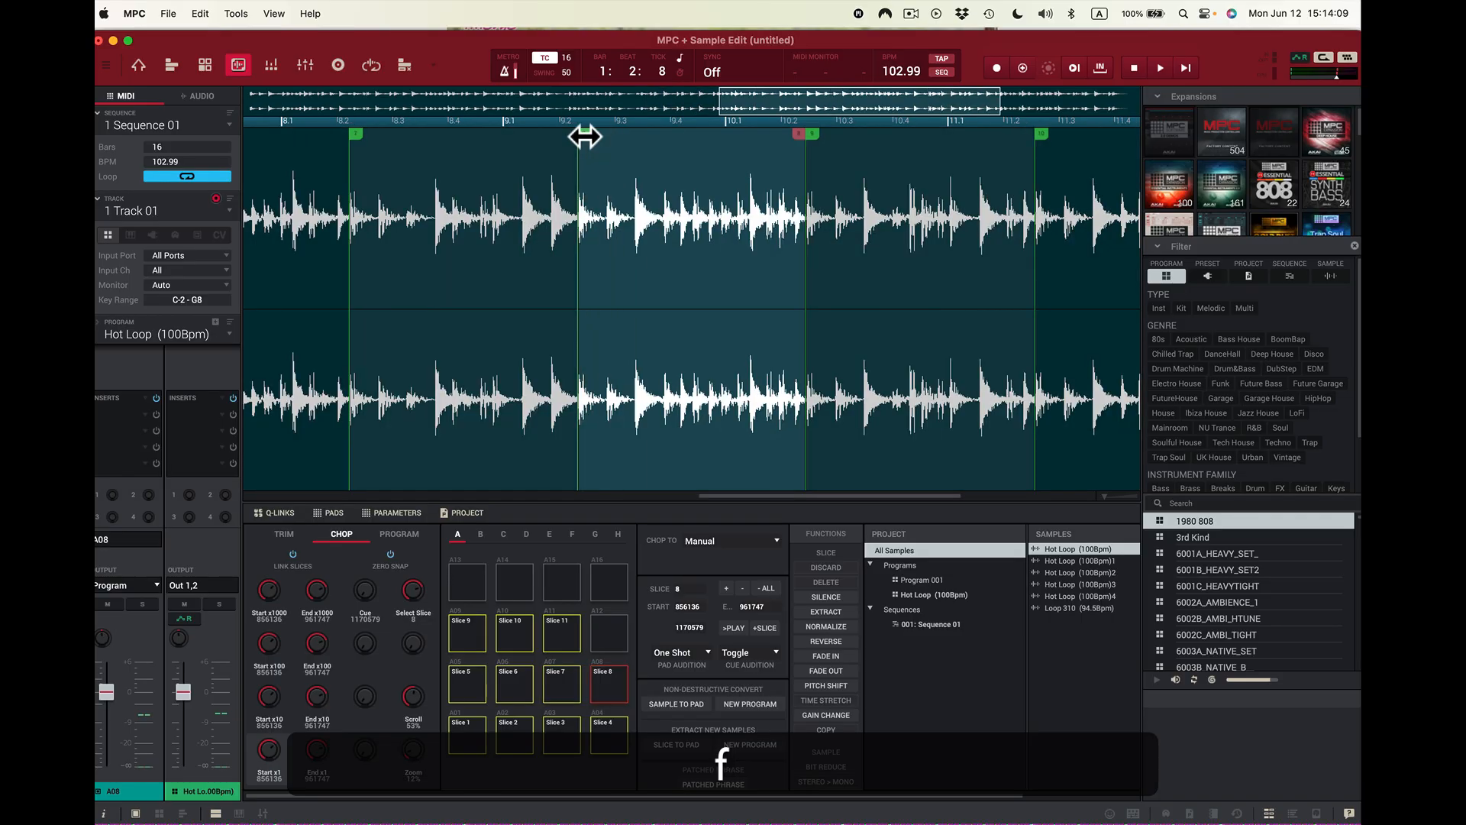
- Audition Slices 9 and 10 from their pads, and retrigger Slice 11 repeatedly
key(q)
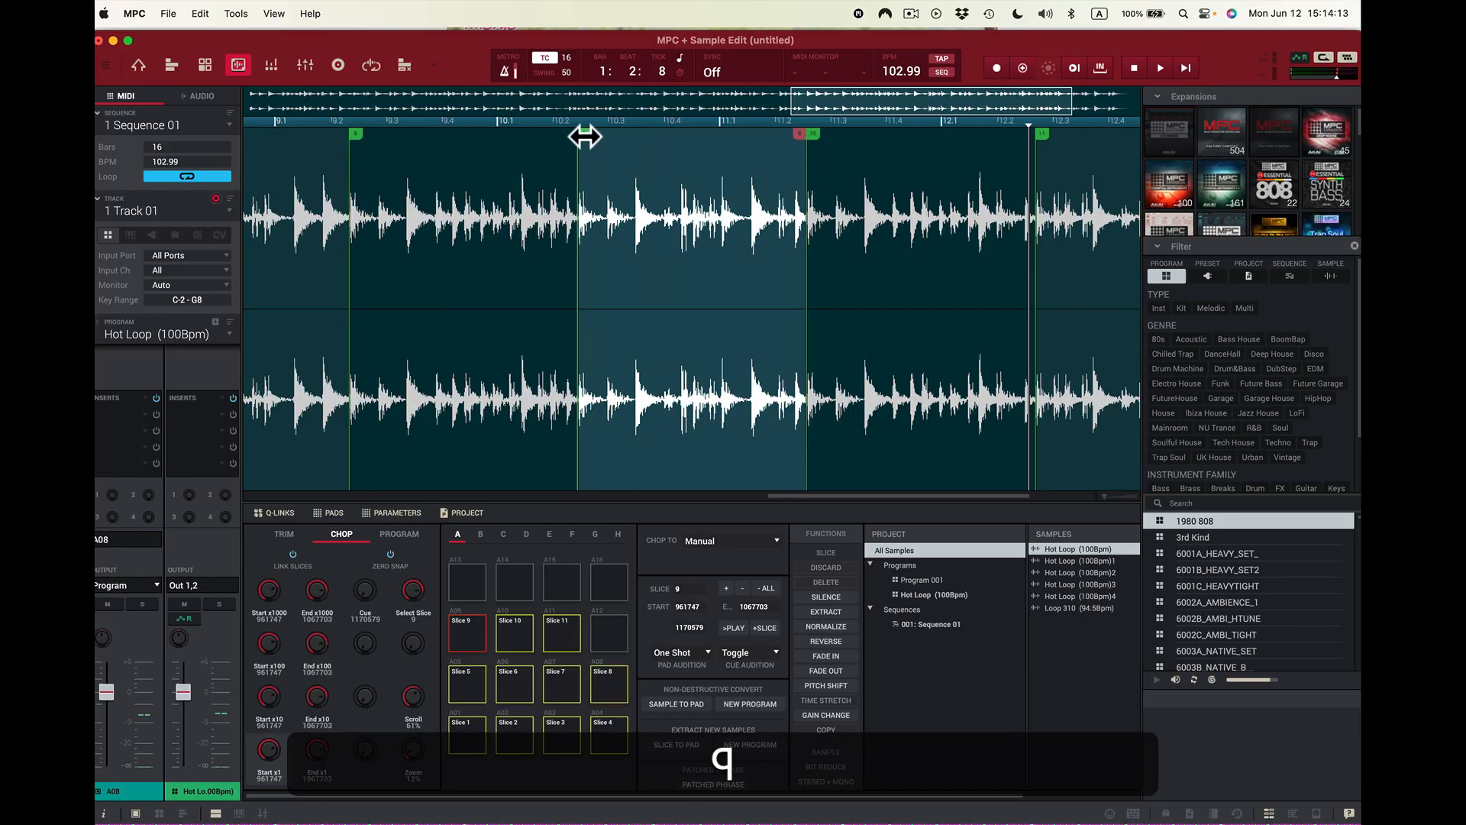
key(w)
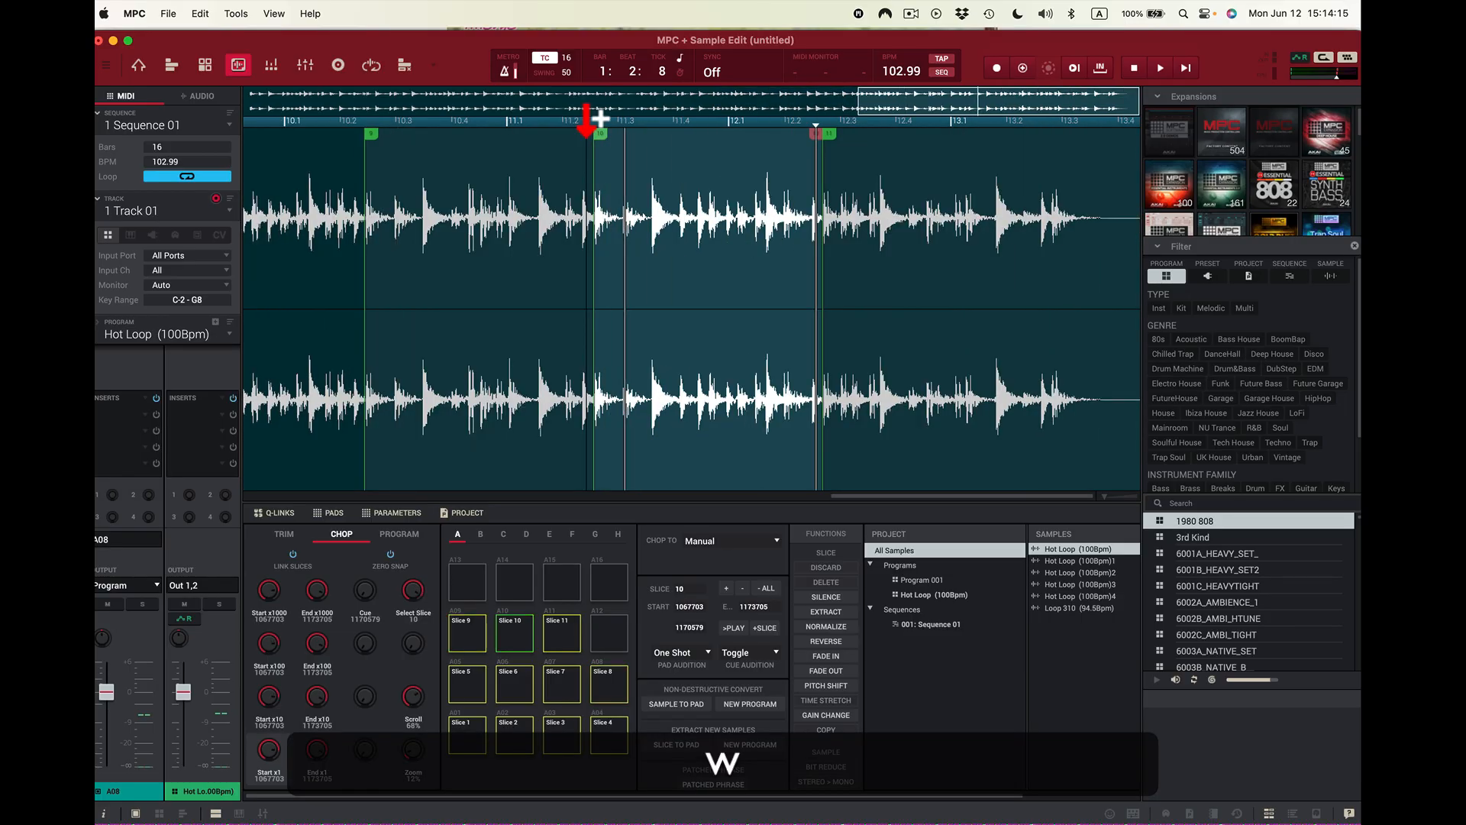
key(e)
key(e)
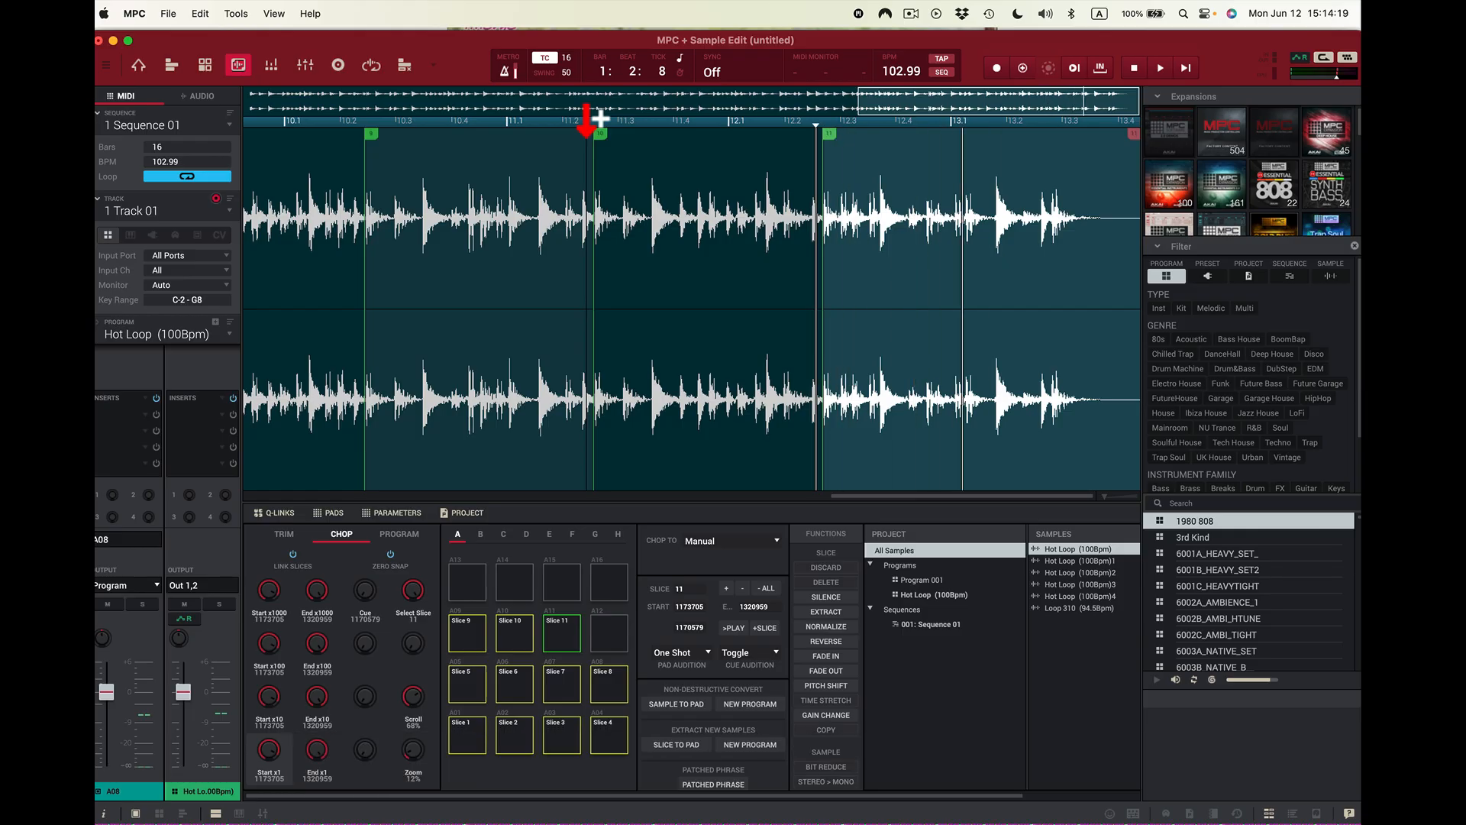
key(e)
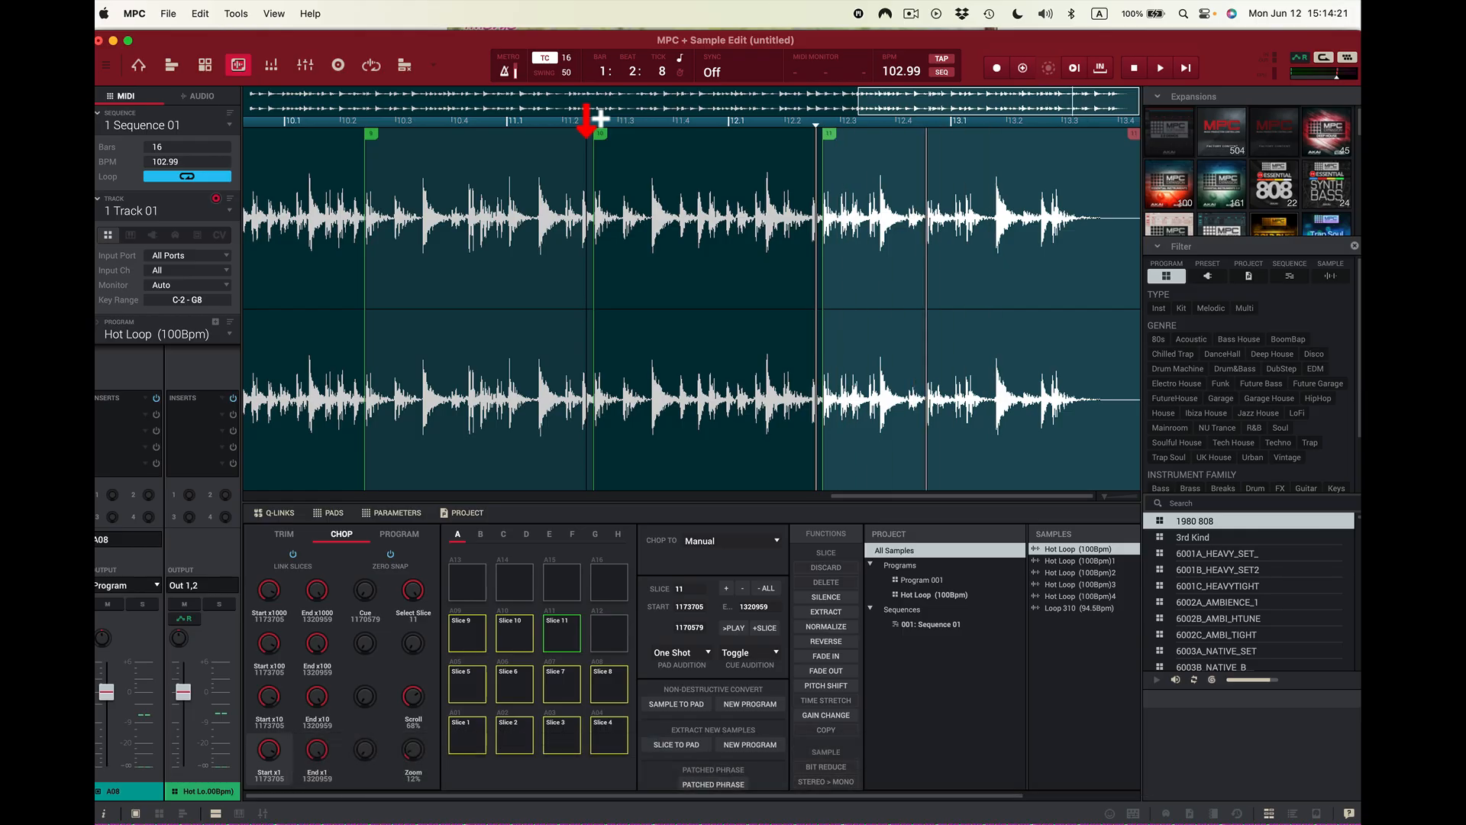
key(e)
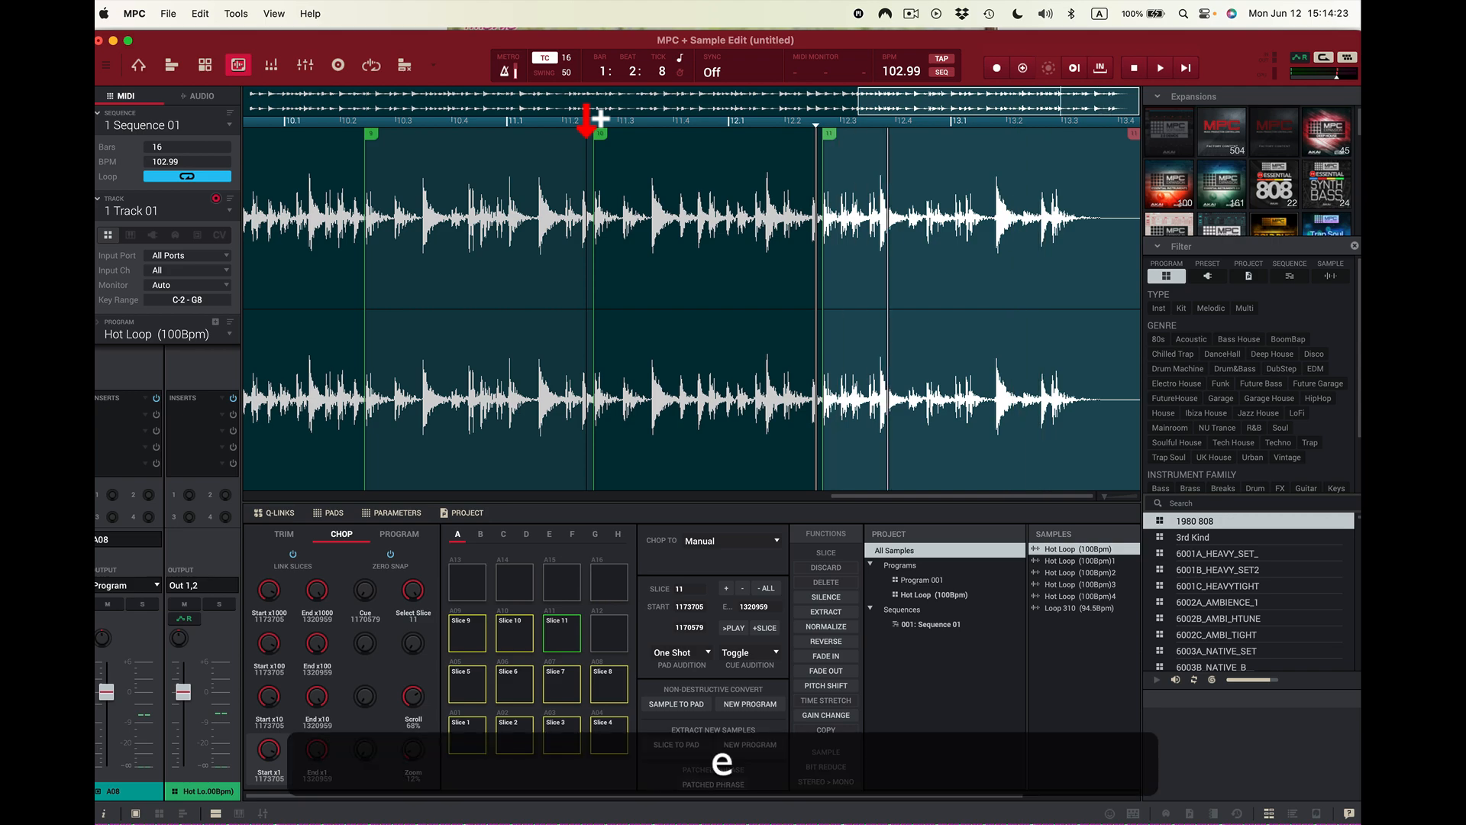
key(e)
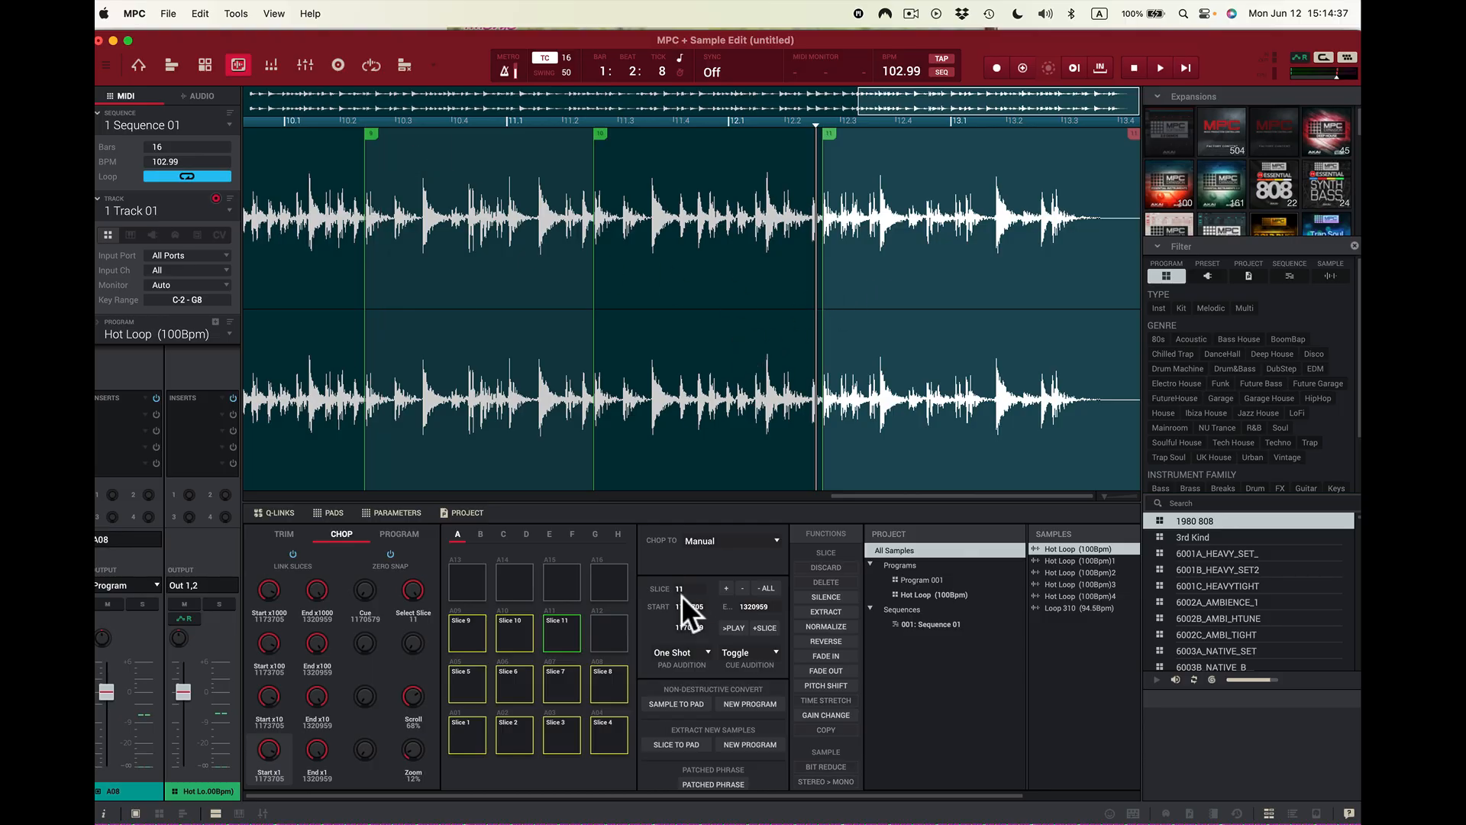
- Convert the slices to a new drum program using non-destructive slices, and set the program of Track 01 to Hot Loop (100Bpm)-1
click(757, 702)
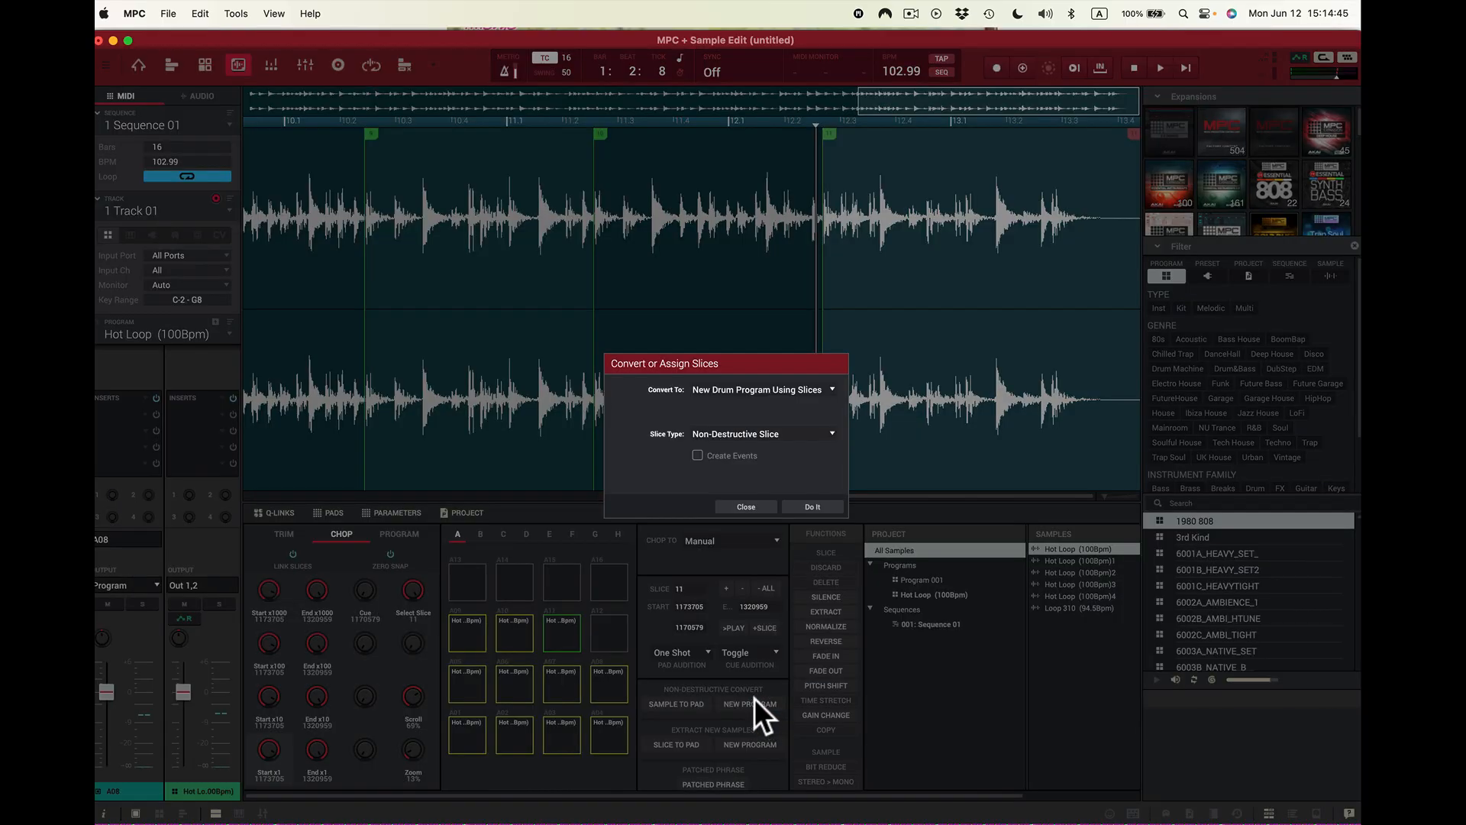
click(811, 507)
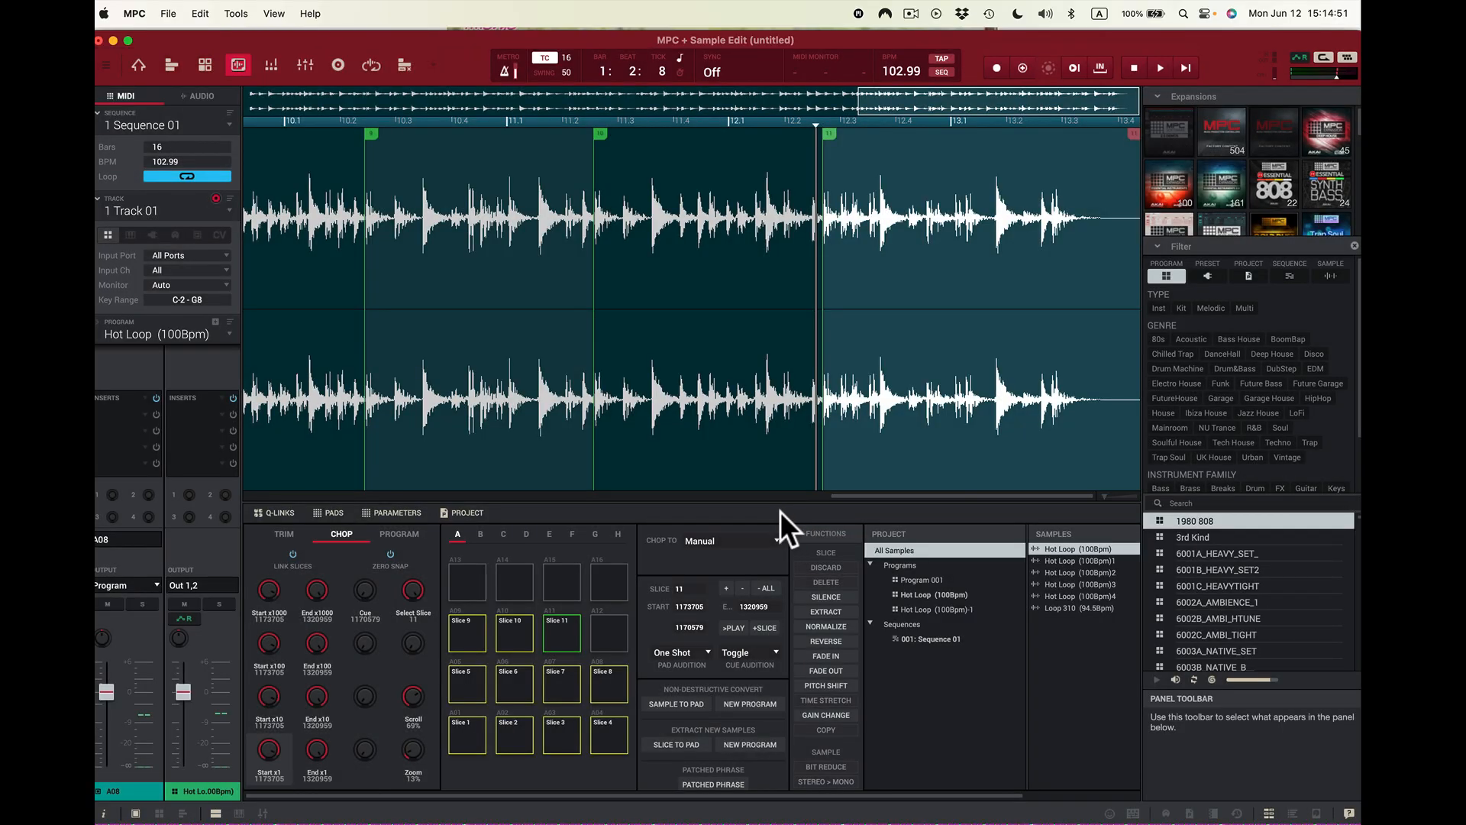
click(226, 328)
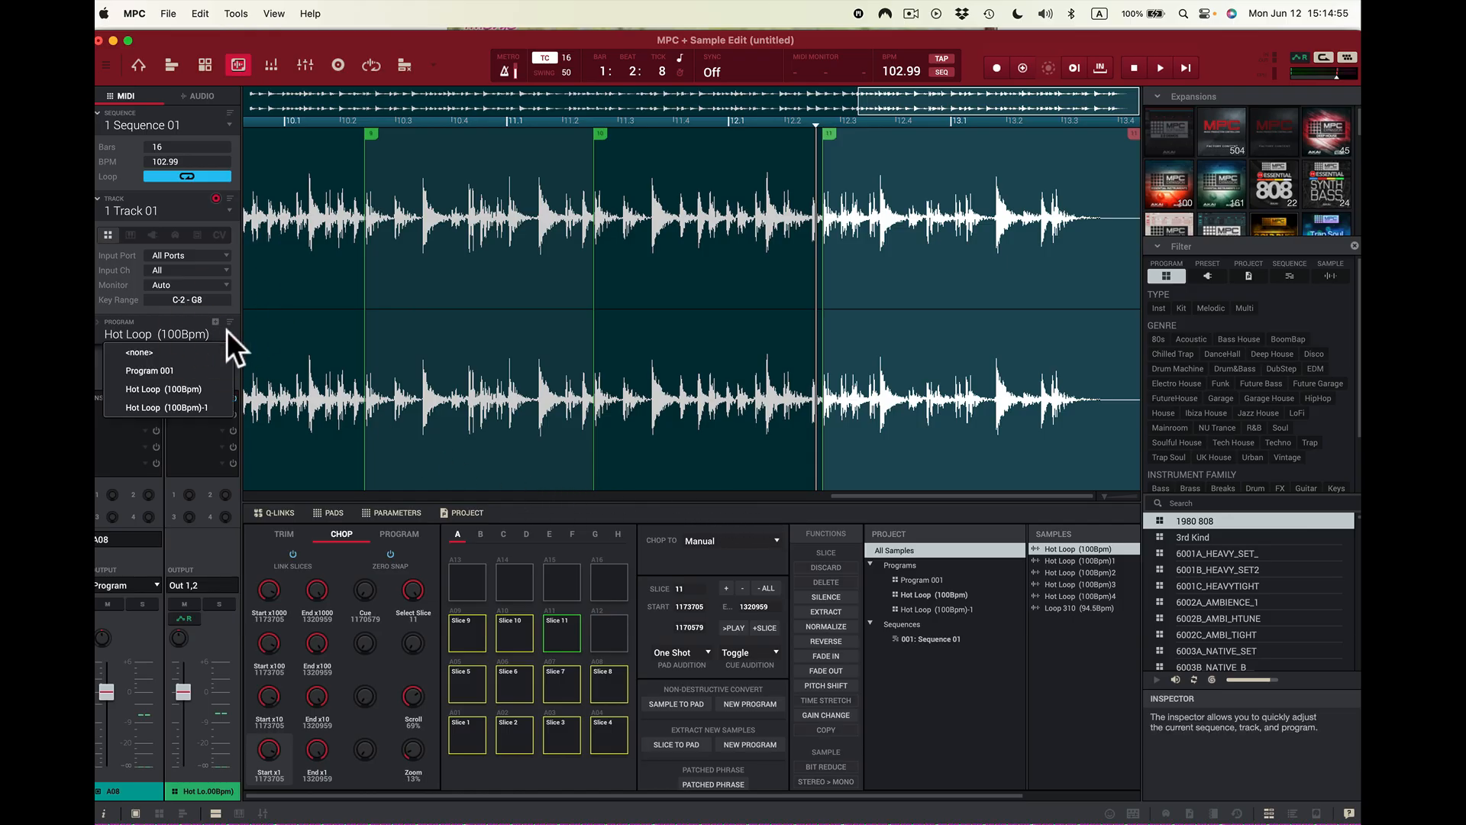
click(194, 402)
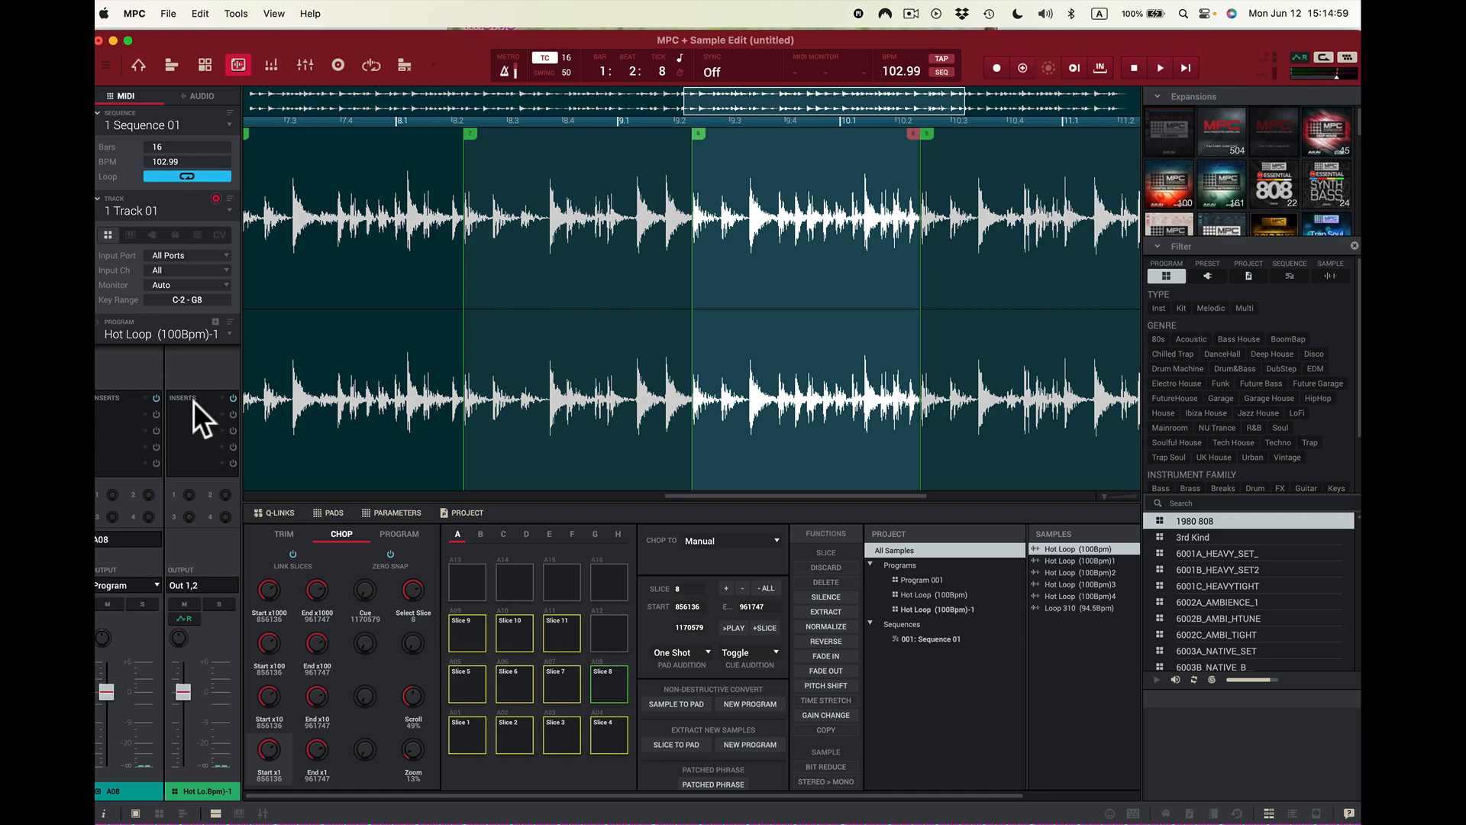
- Audition Slices 1, 2 and 3 of the Hot Loop (100Bpm)-1 program from their pads
key(z)
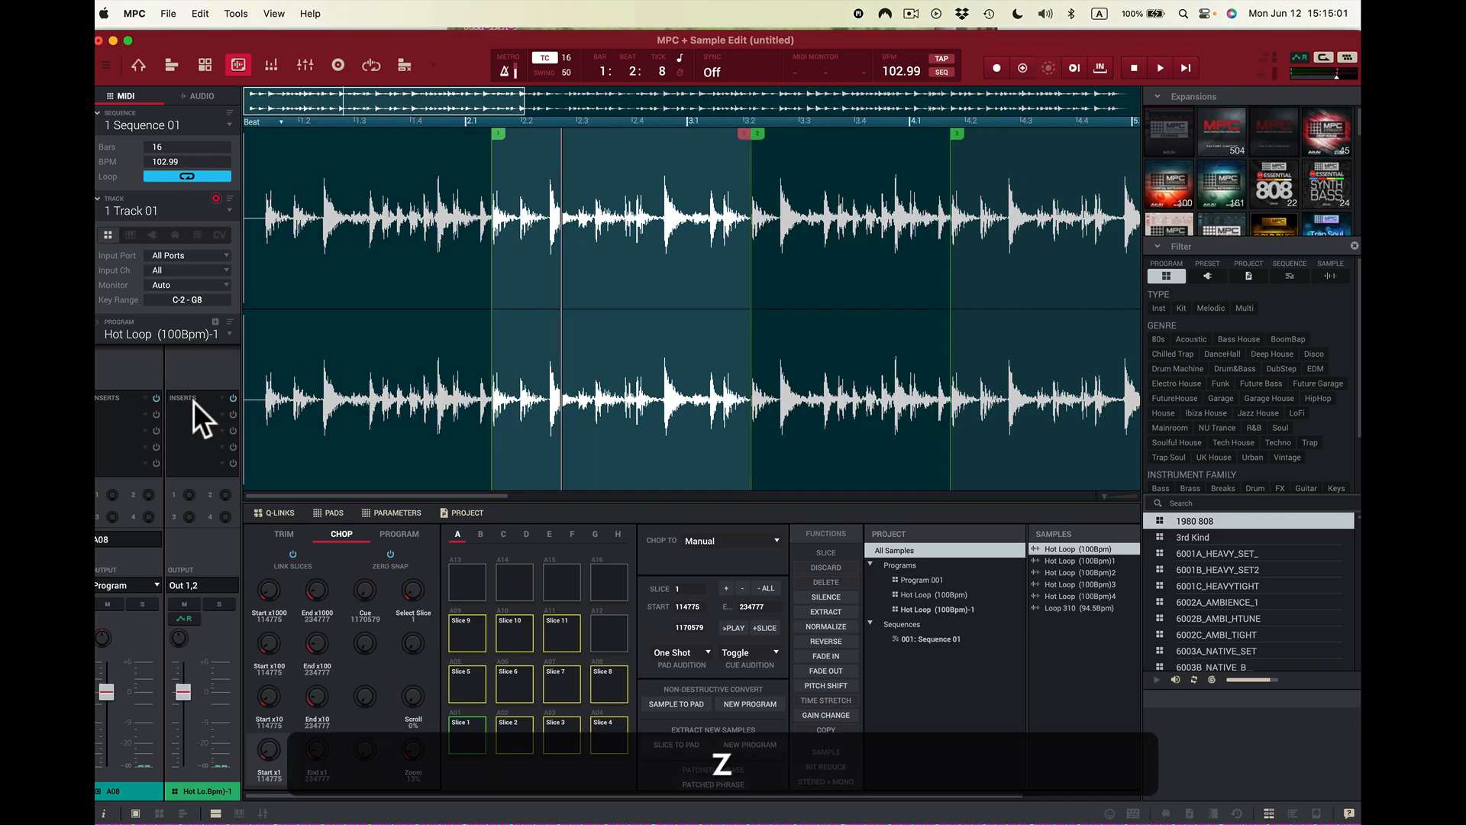
key(x)
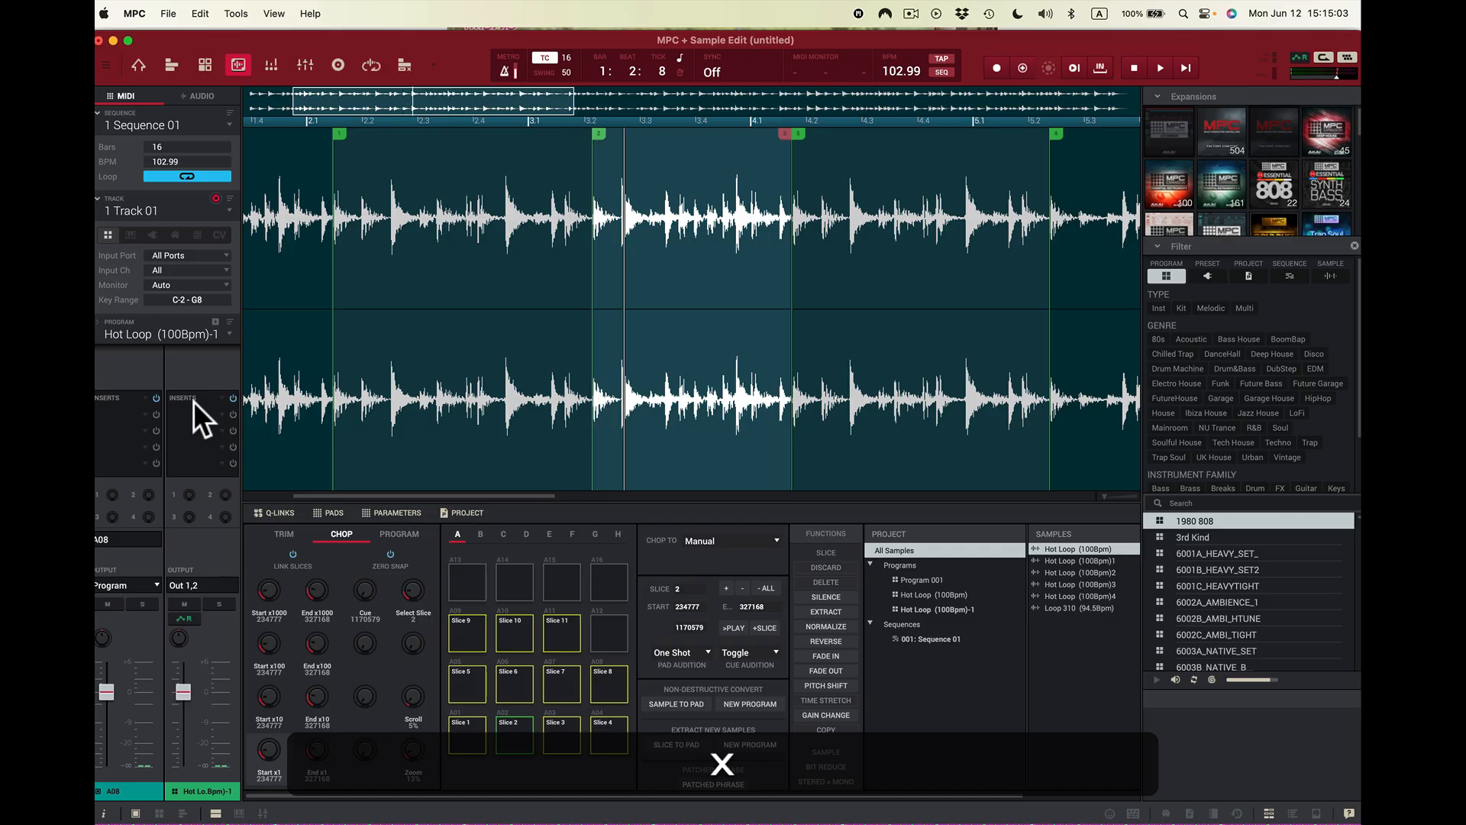
key(x)
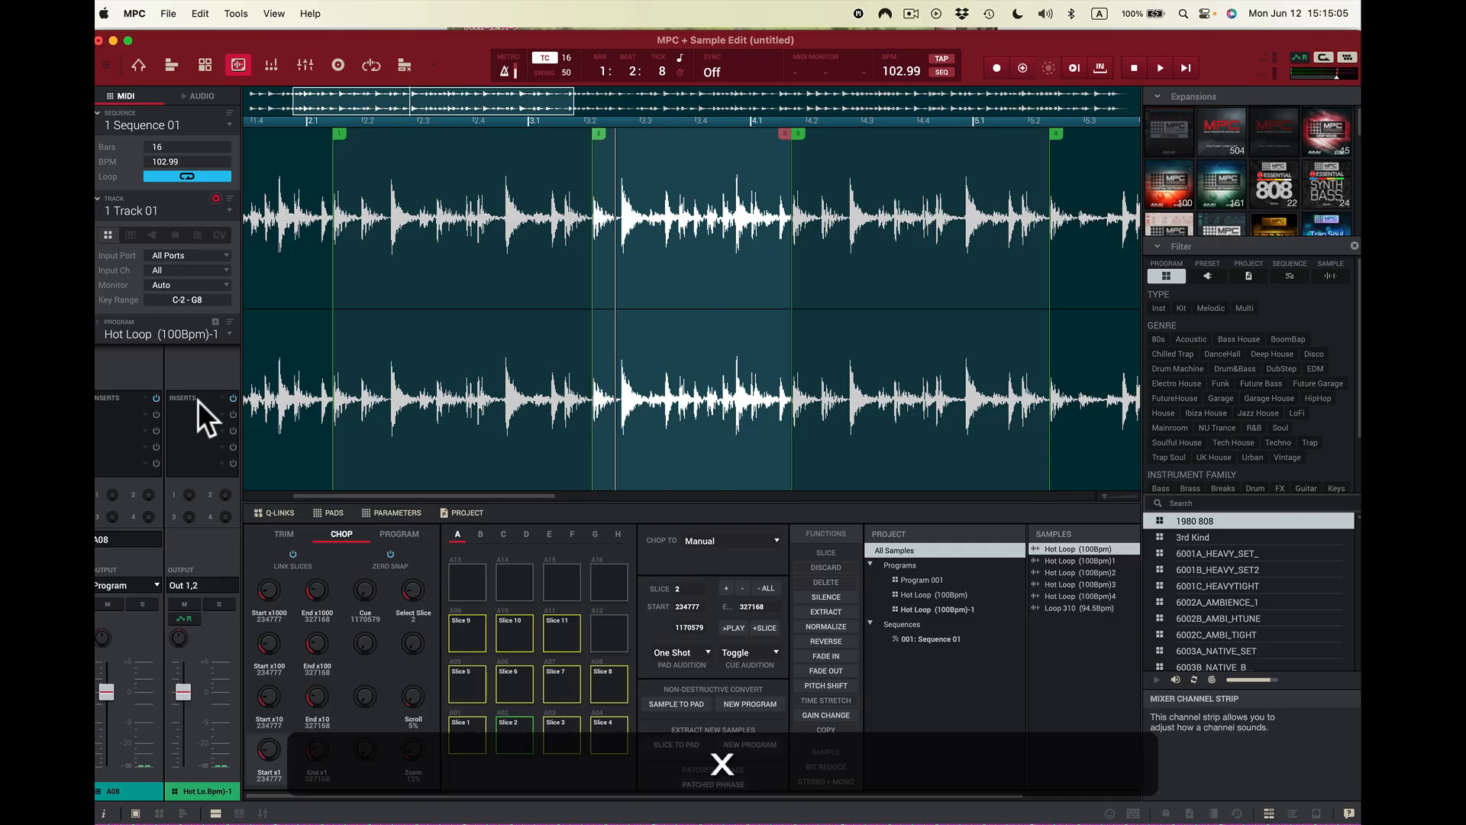
key(x)
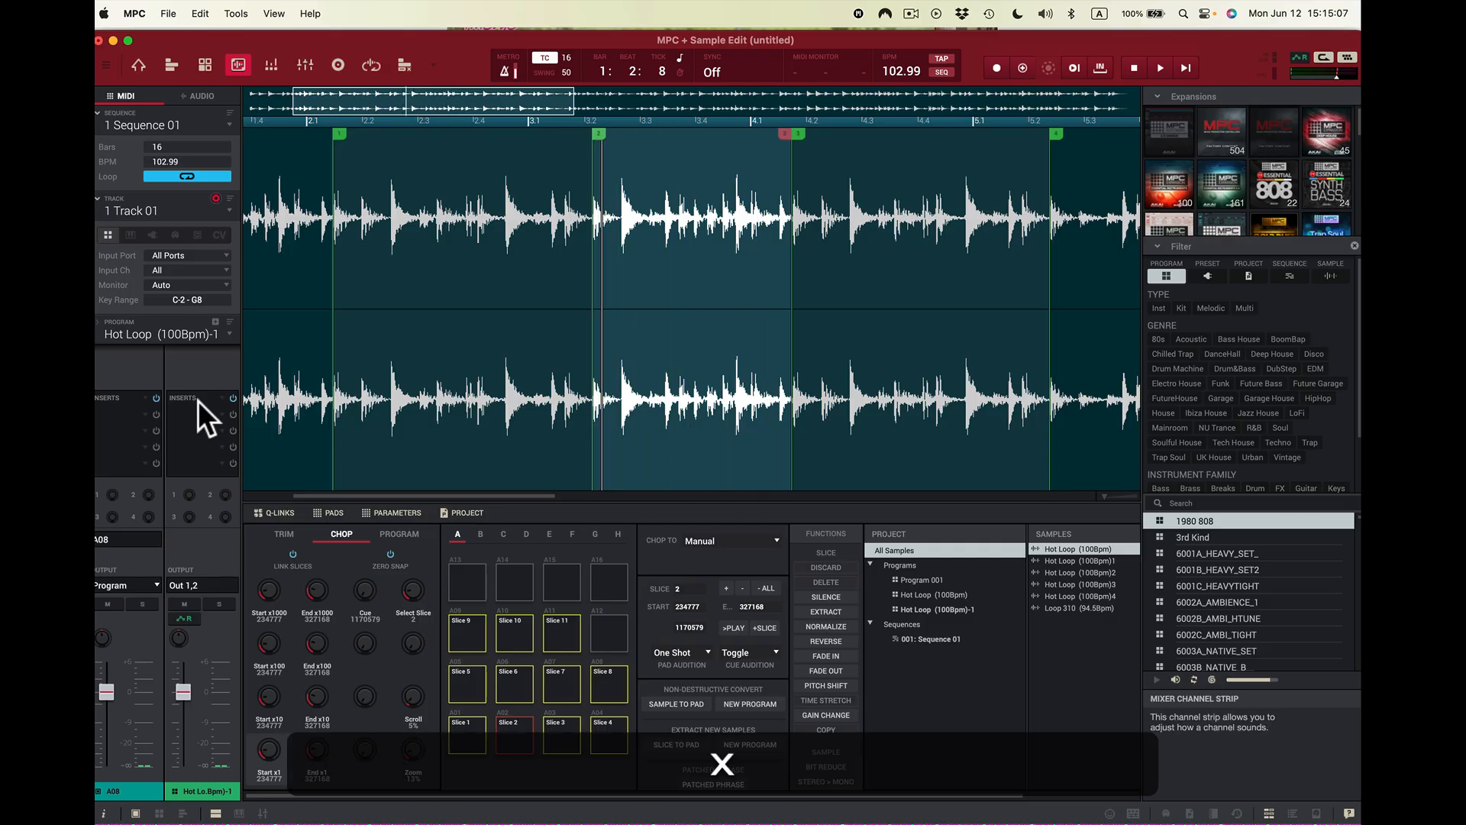
key(c)
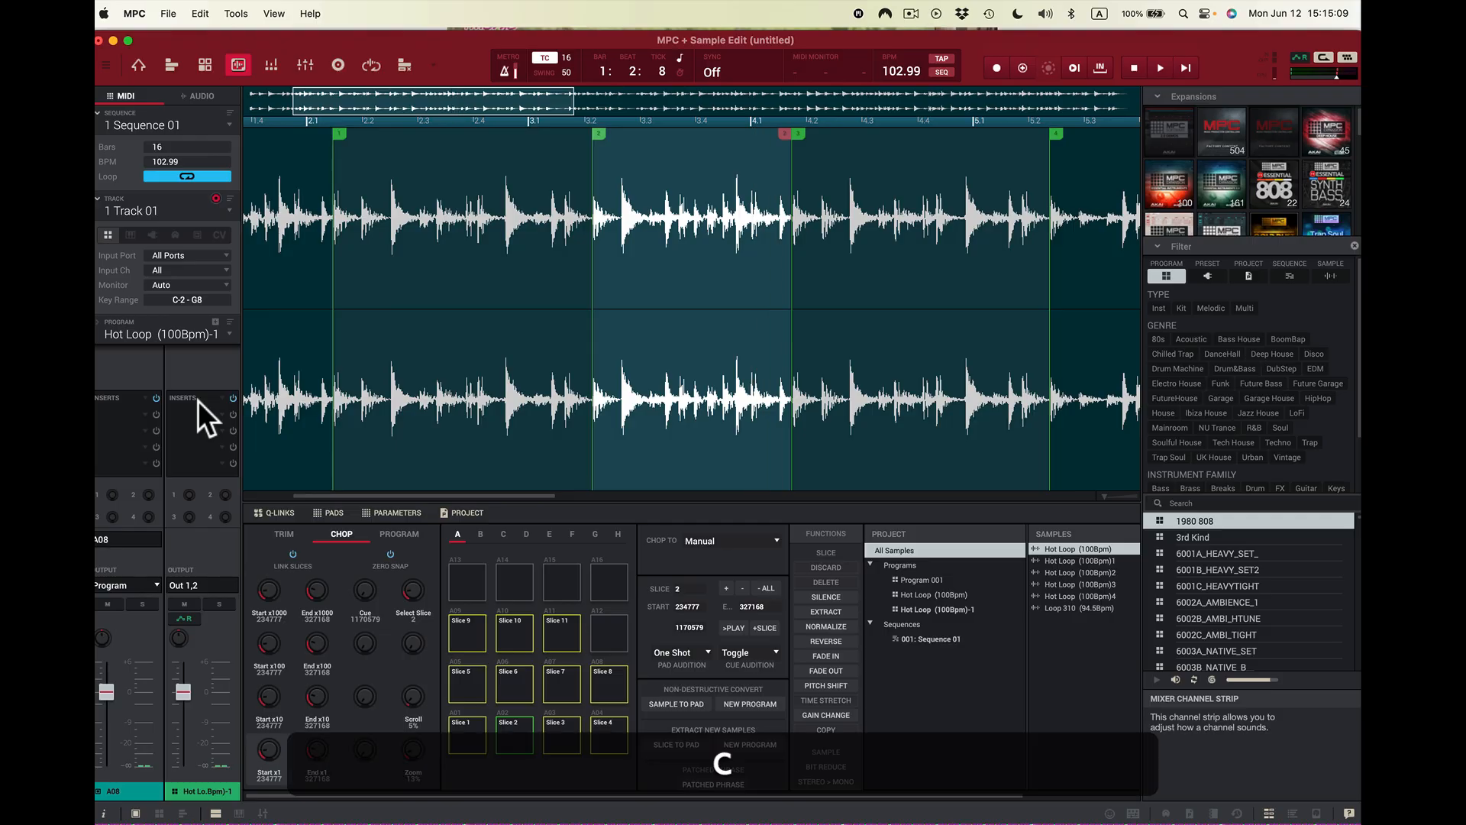
- Retrigger Slices 1, 3 and 2 in alternation from their pads to compare how the chops play against each other
key(z)
key(c)
key(z)
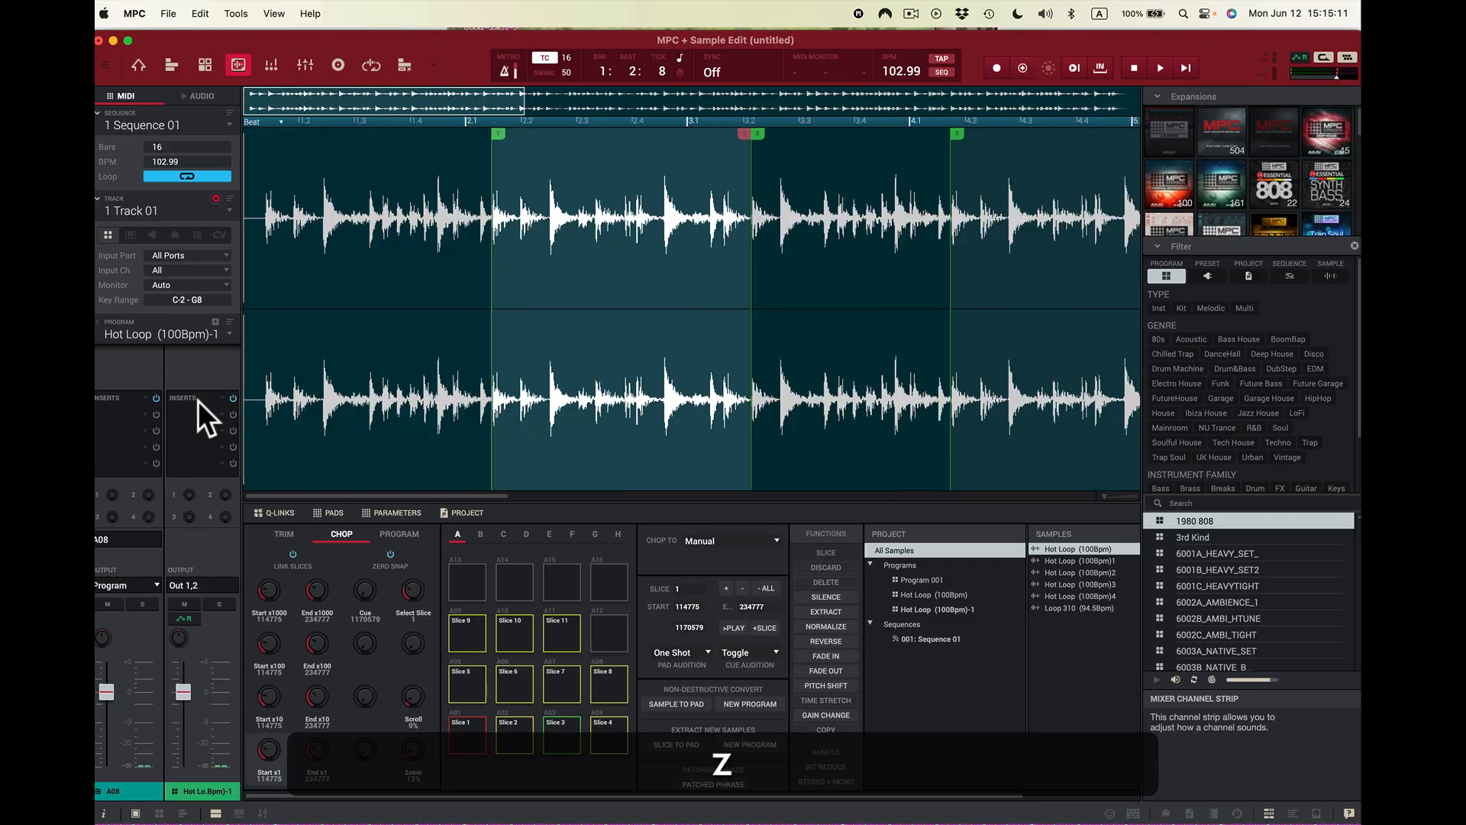
key(x)
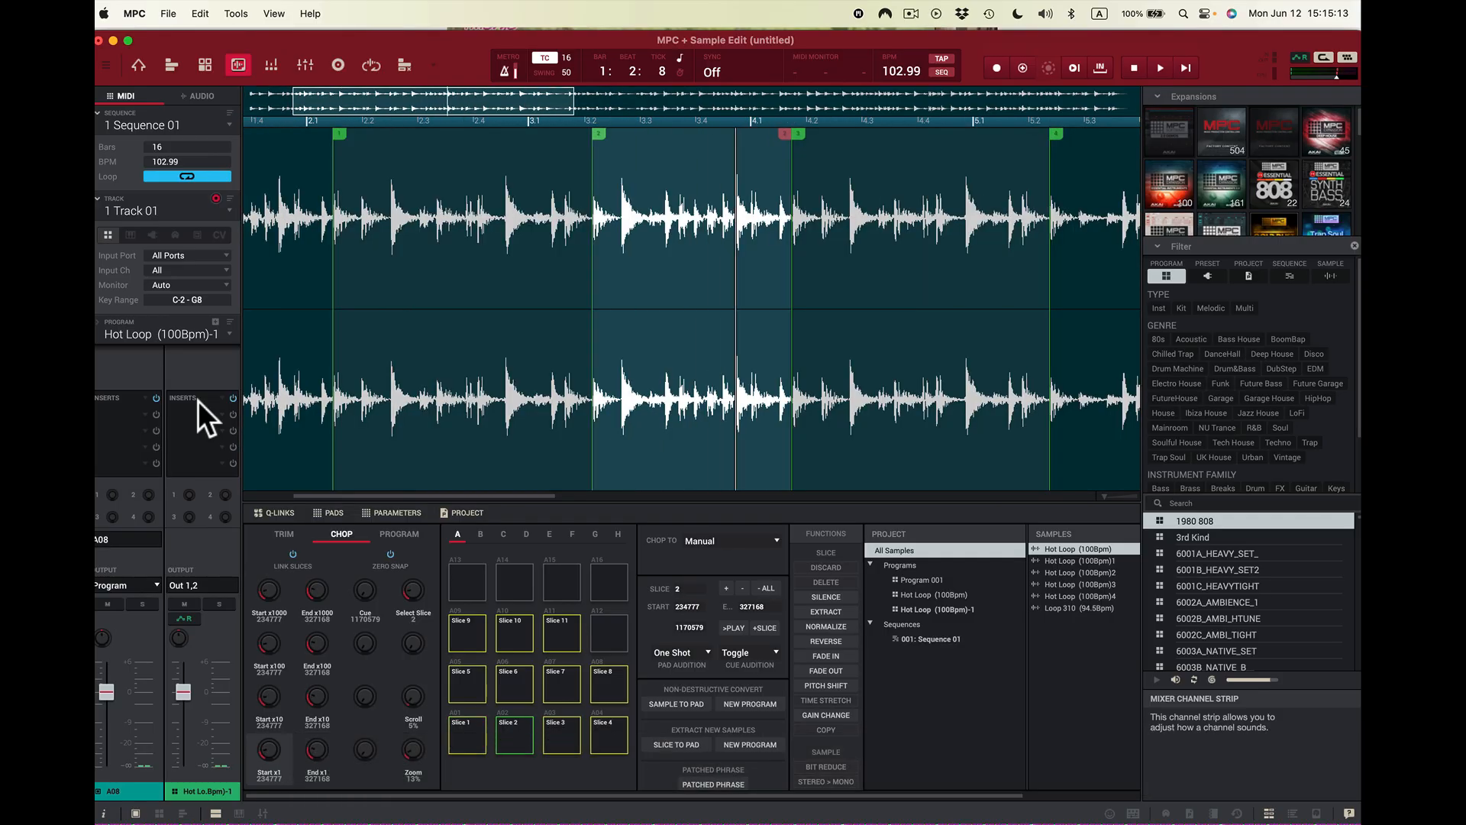
key(x)
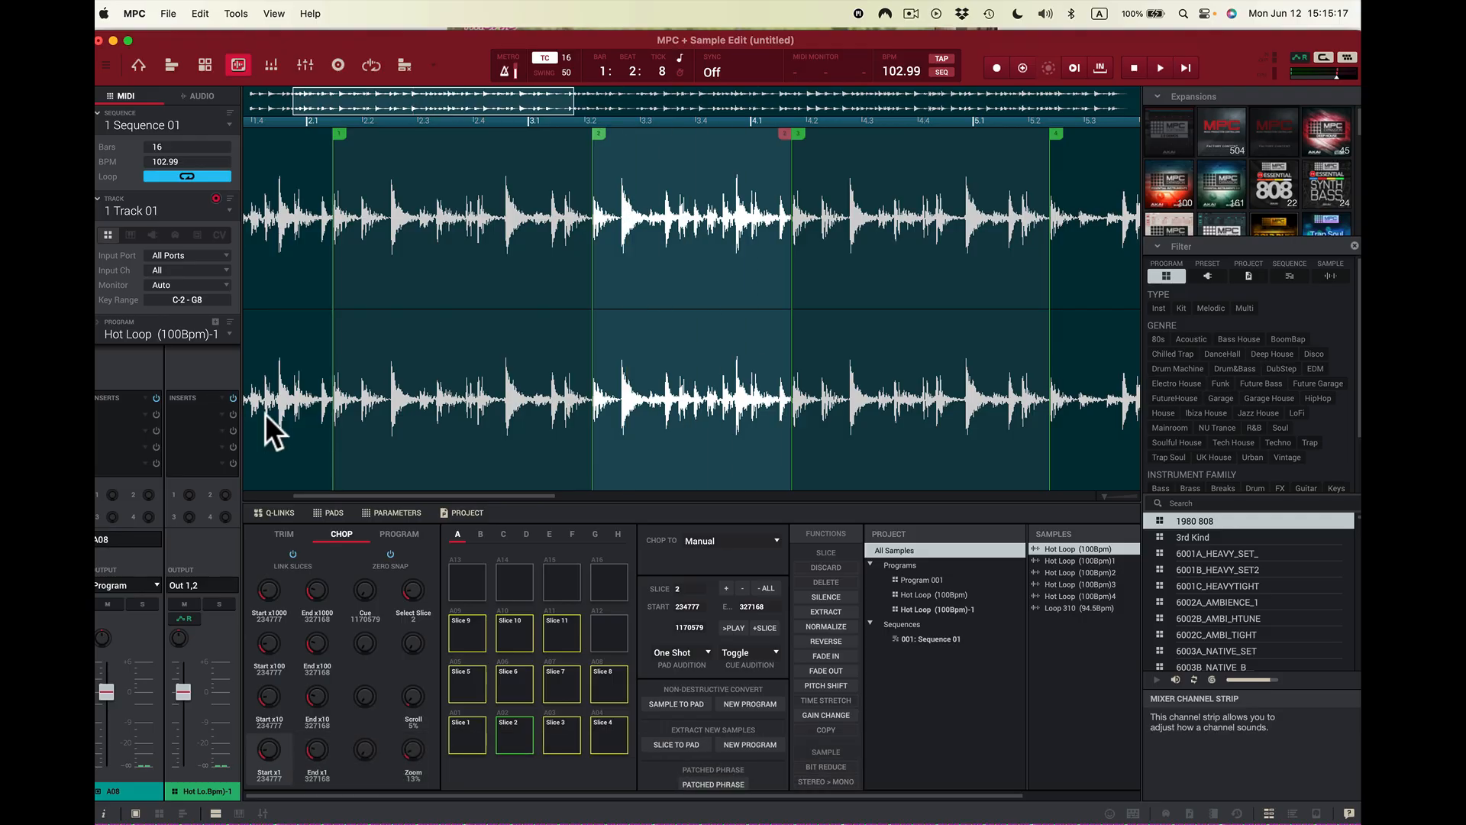
- In Main Mode, record pads A01, A02 and A03 once each and A04 three times into Sequence 01, about one hit per bar
click(134, 64)
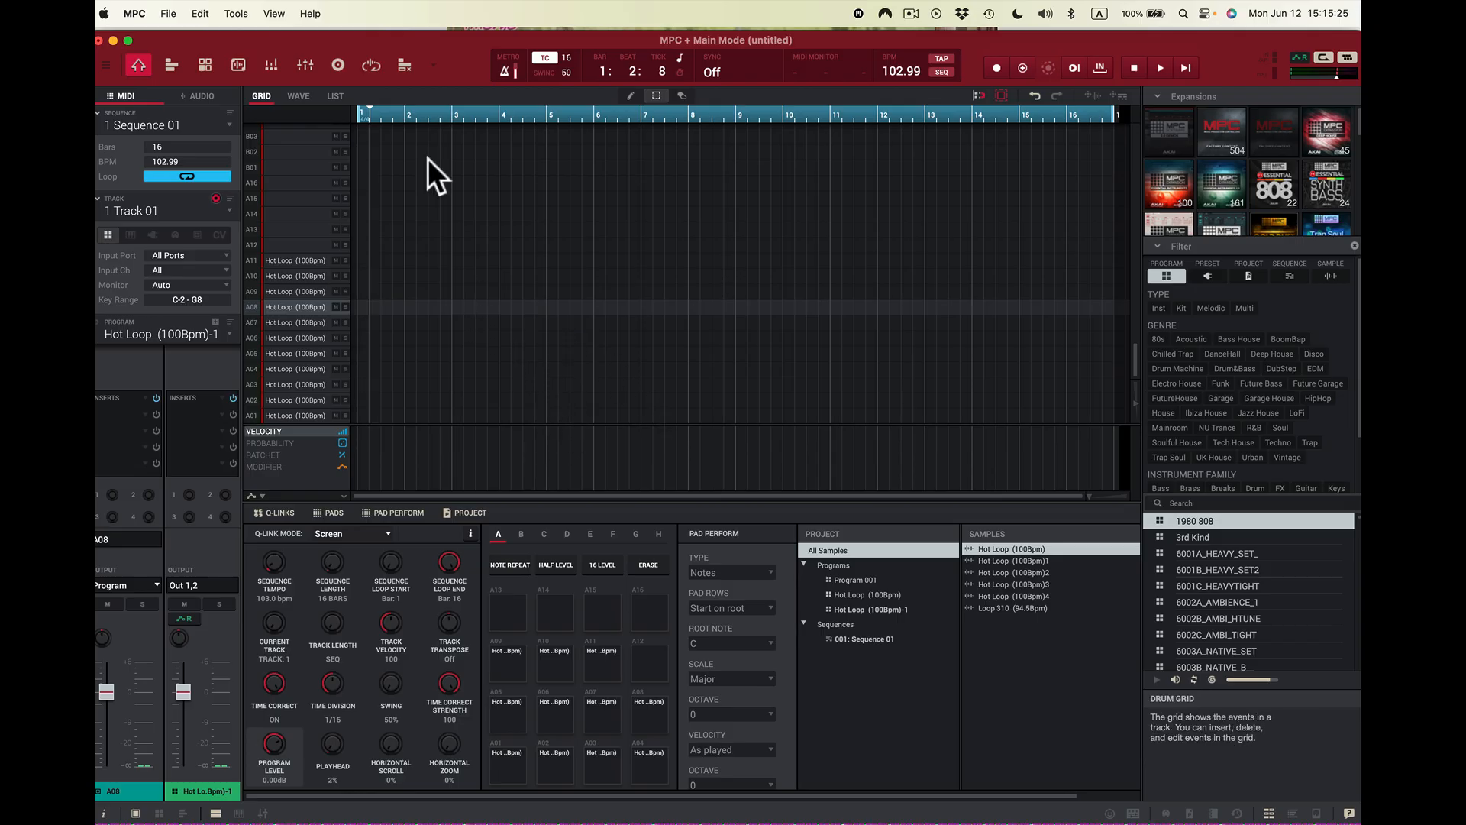
click(996, 68)
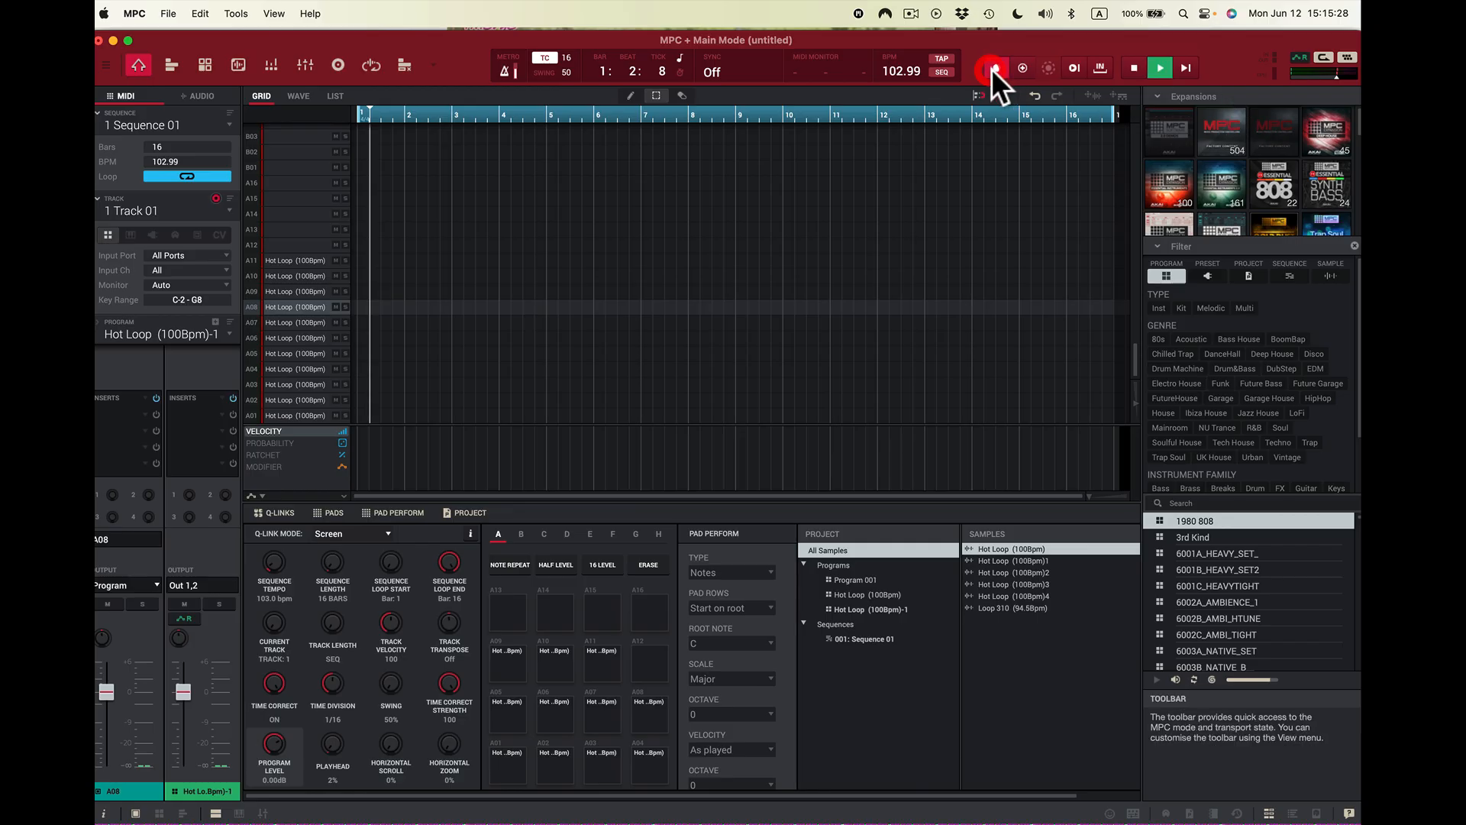
click(1190, 67)
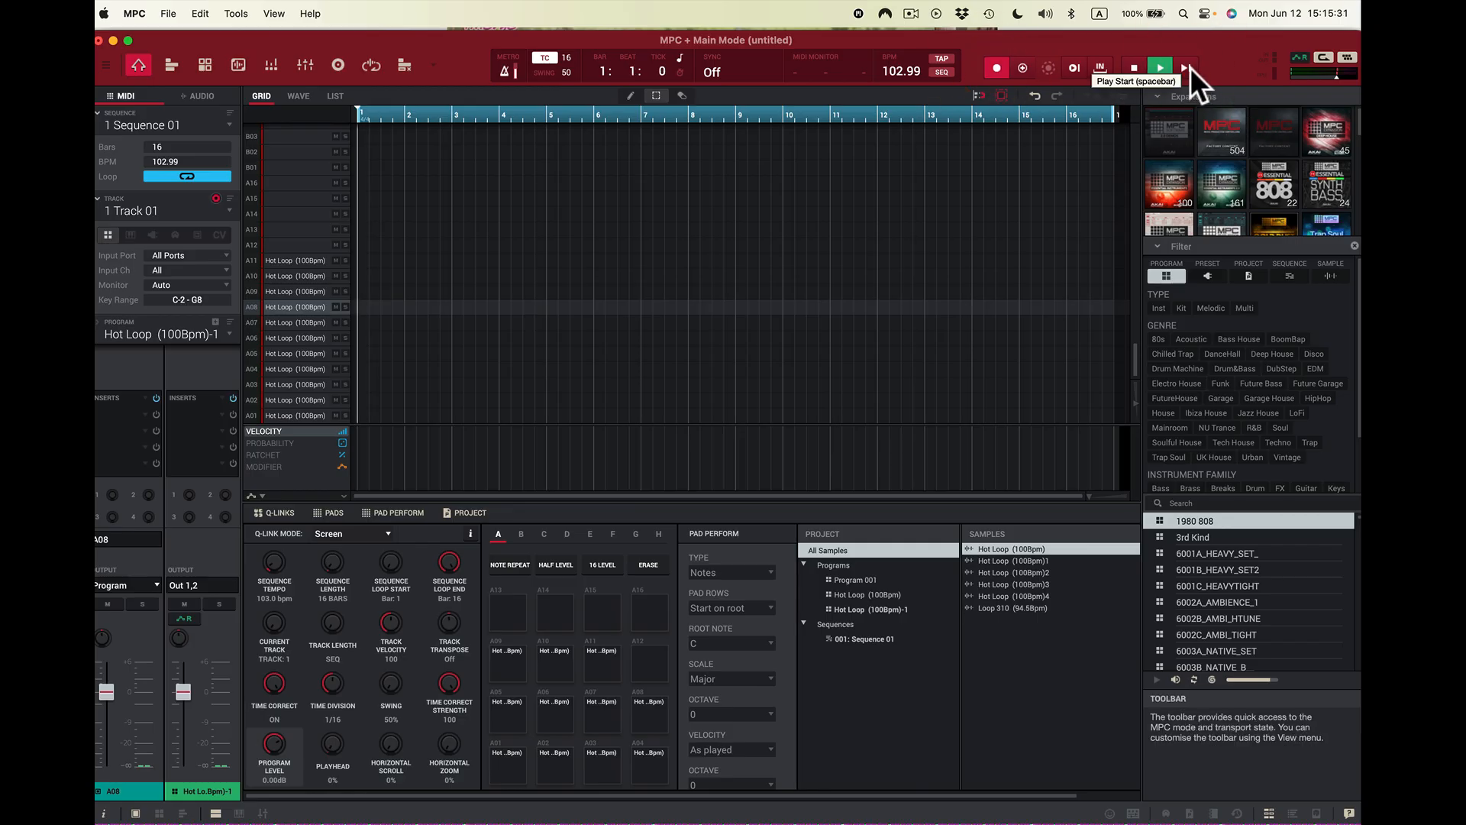
key(z)
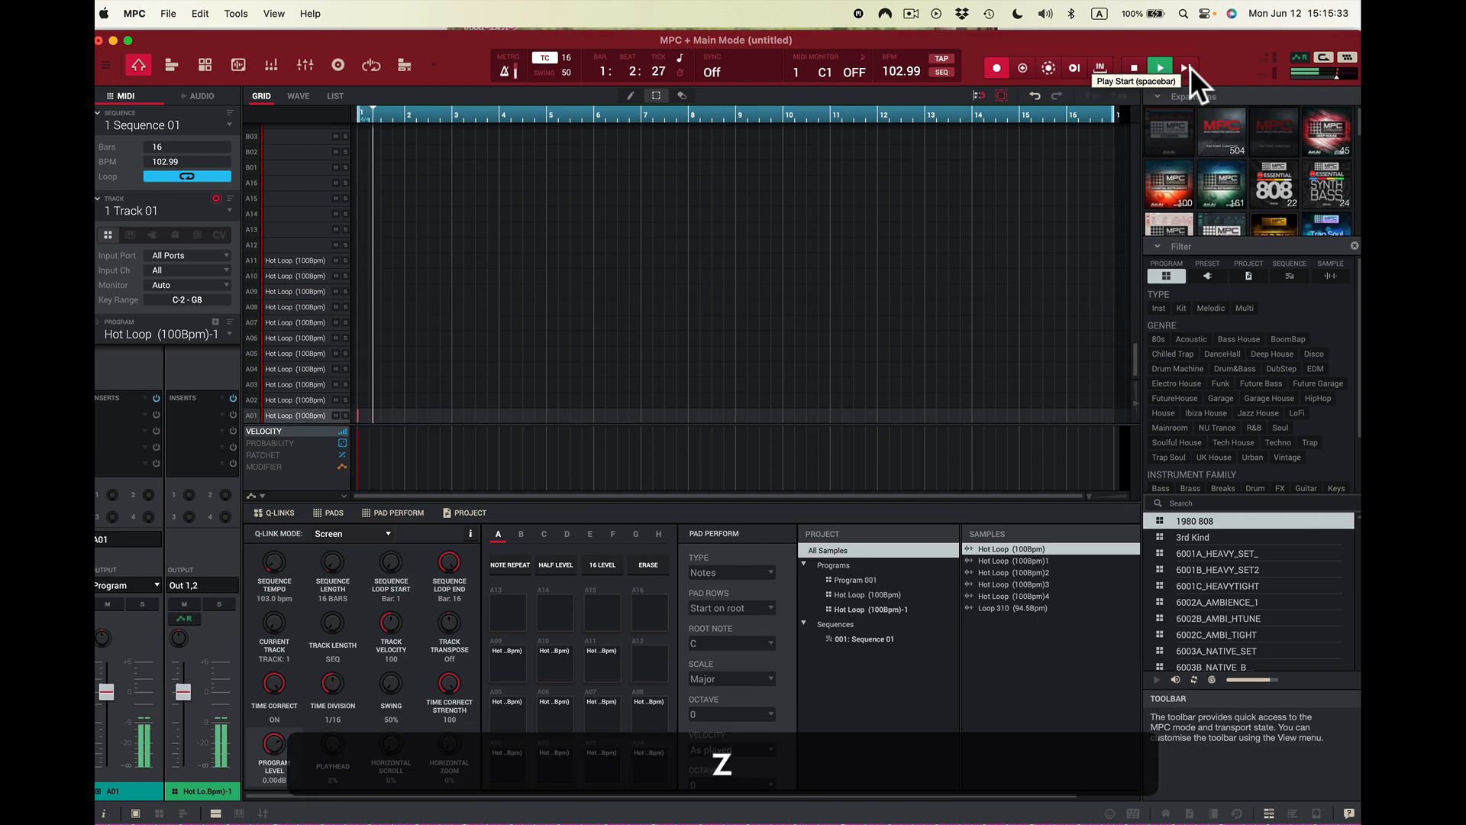
key(x)
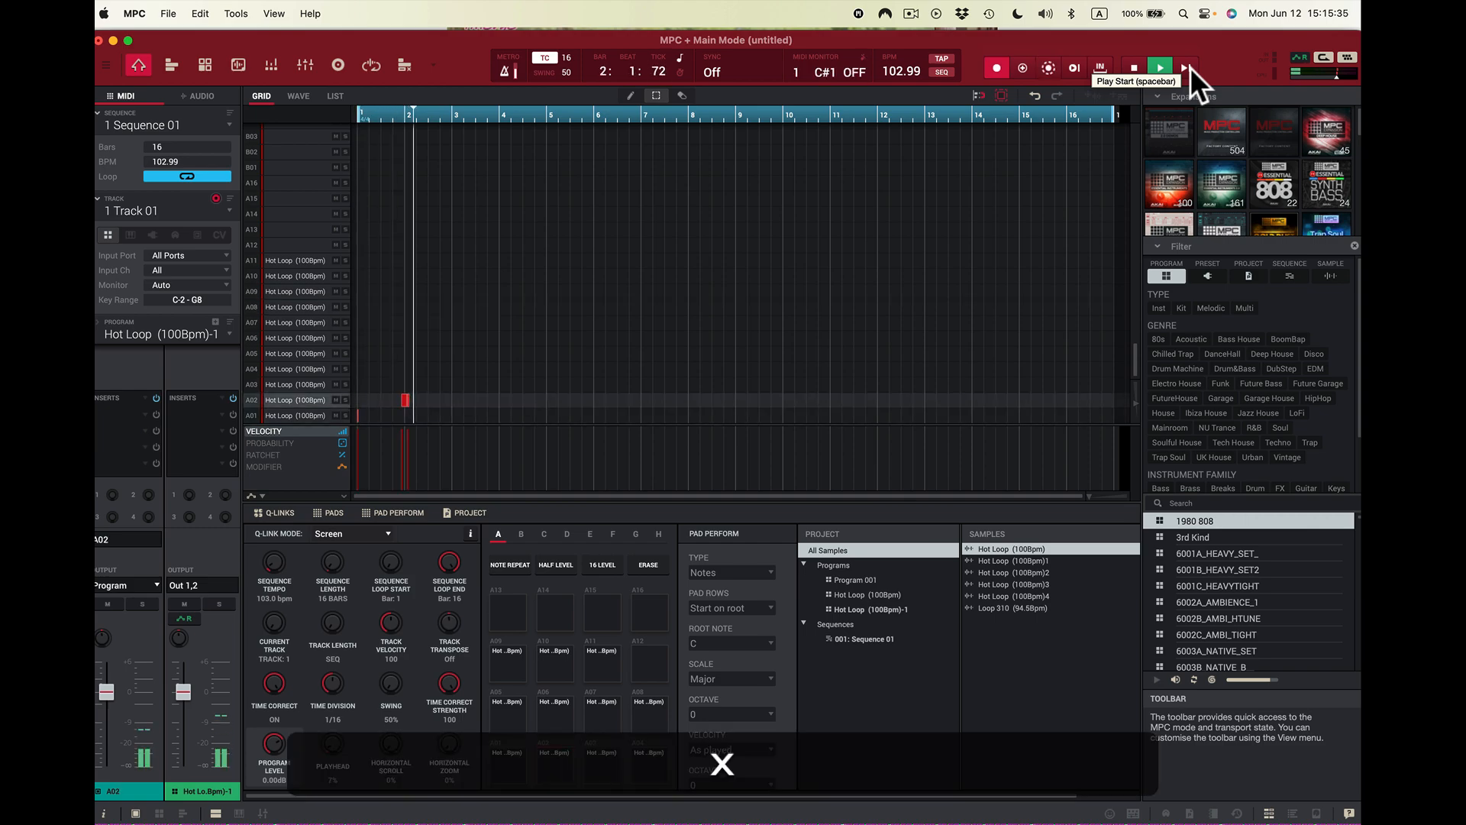
key(c)
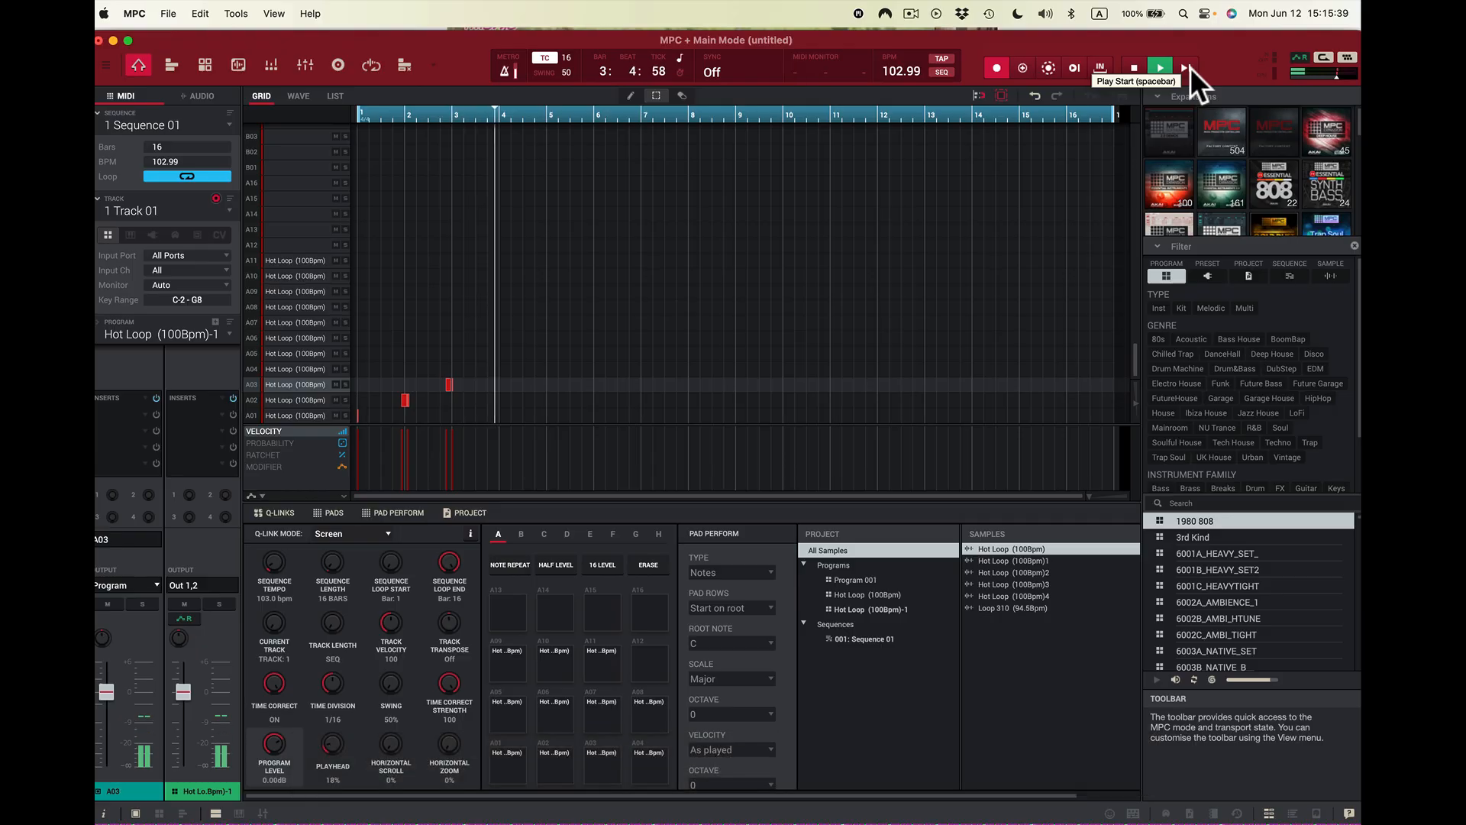
key(v)
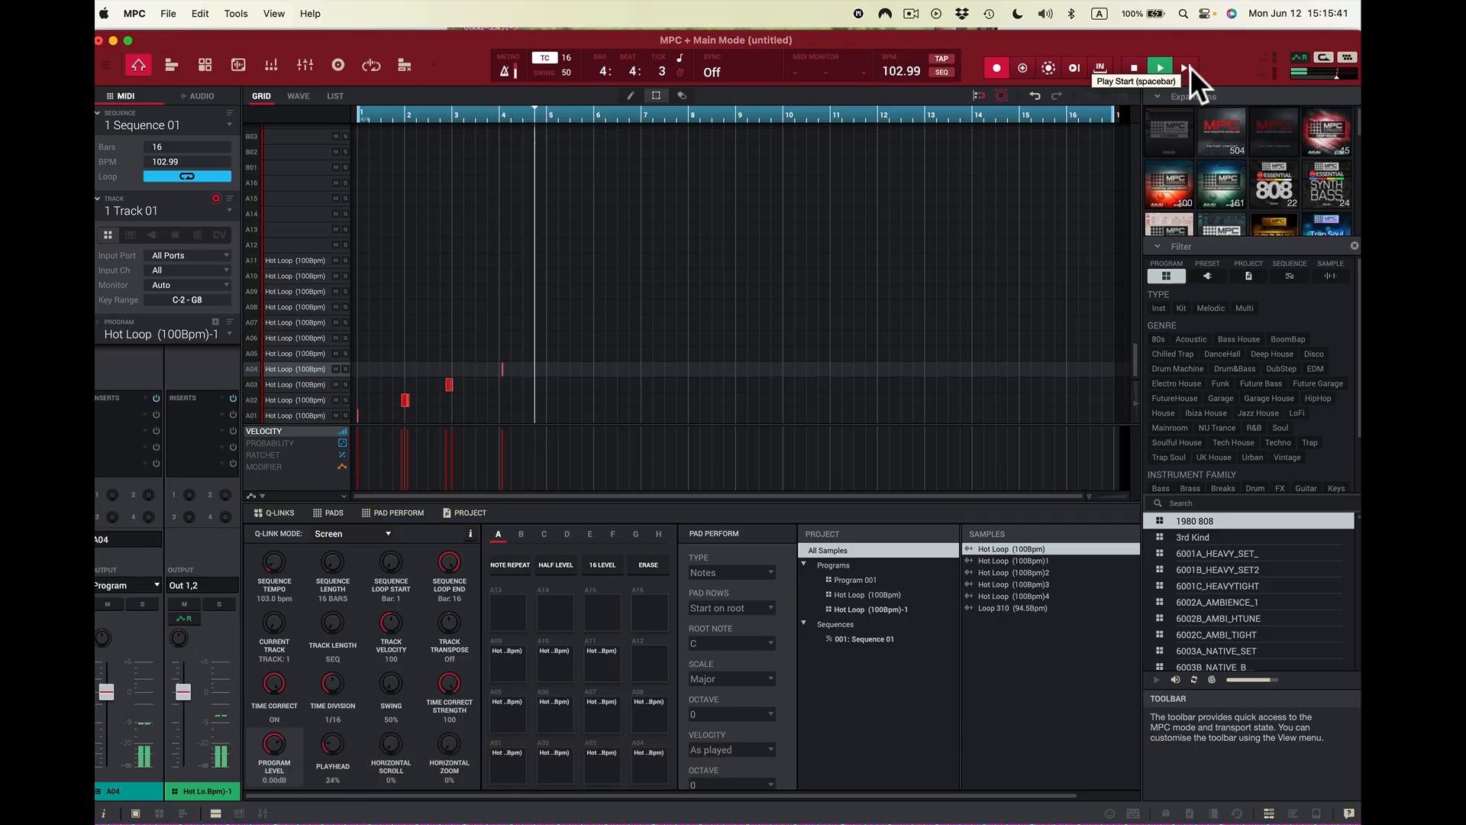
key(v)
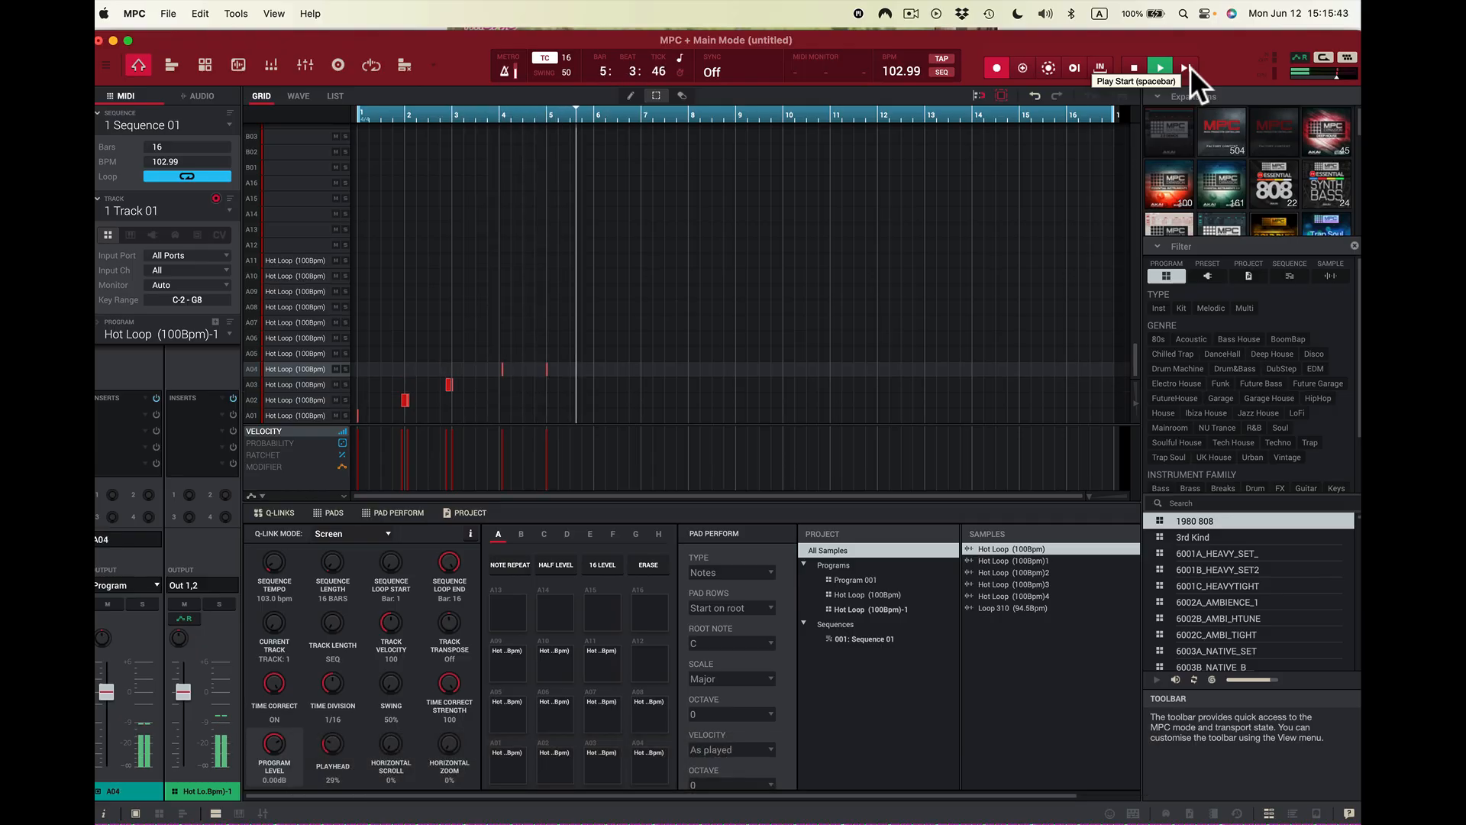
key(v)
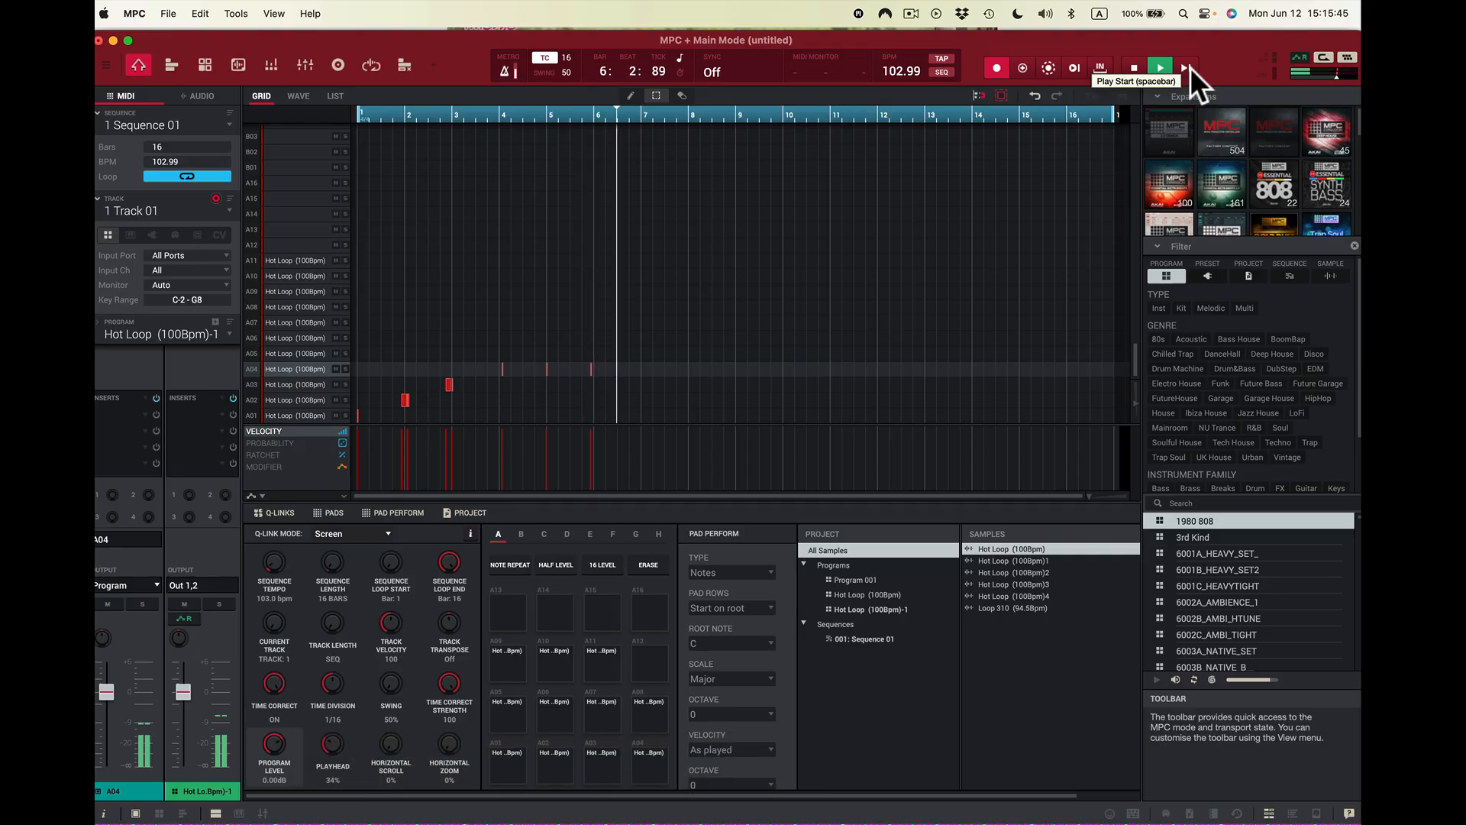
- Continue the recording with pads A05, A06, A07 and A08, one hit each around the starts of bars 7 to 10
key(a)
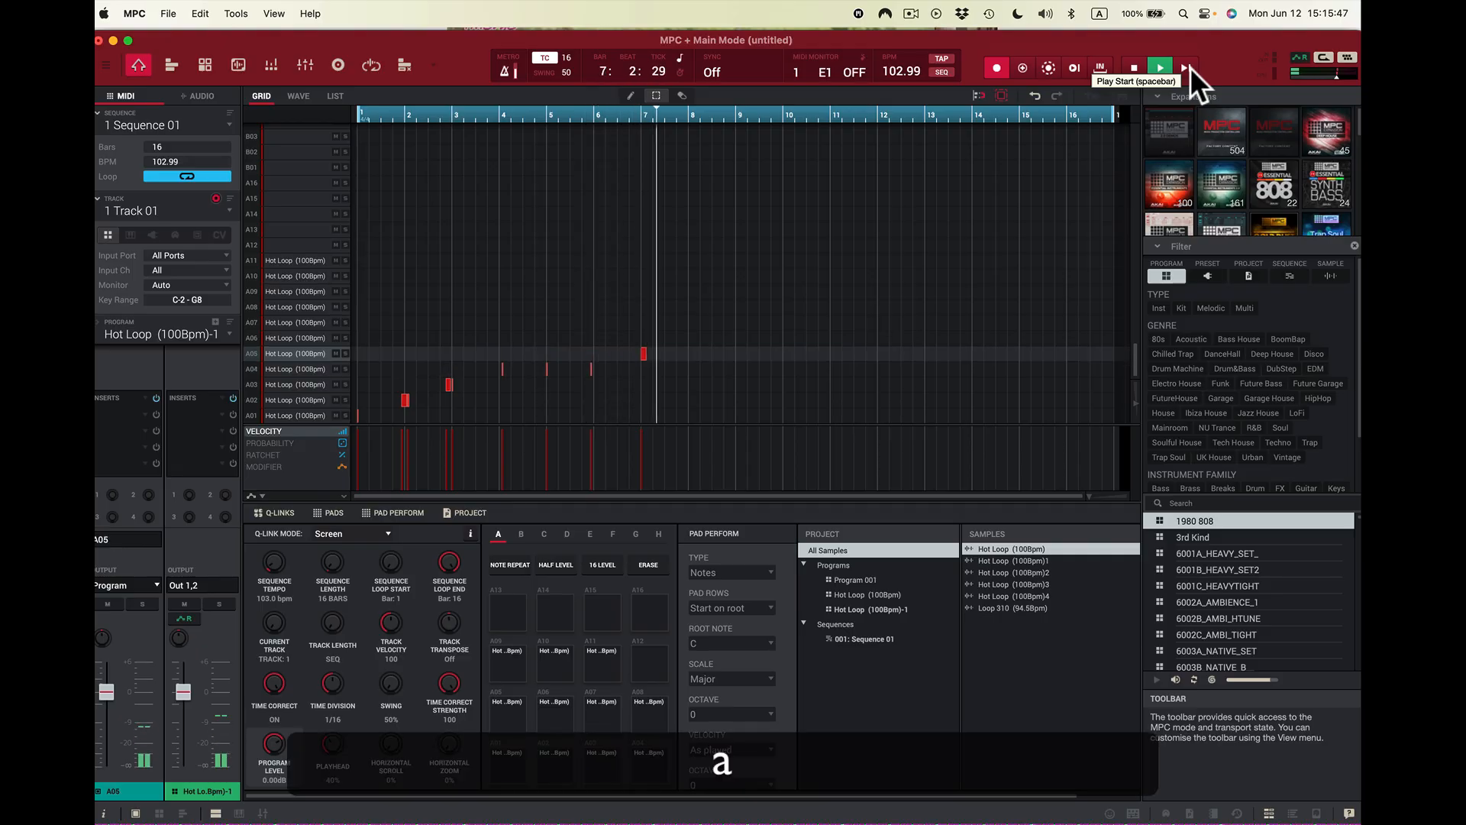
key(s)
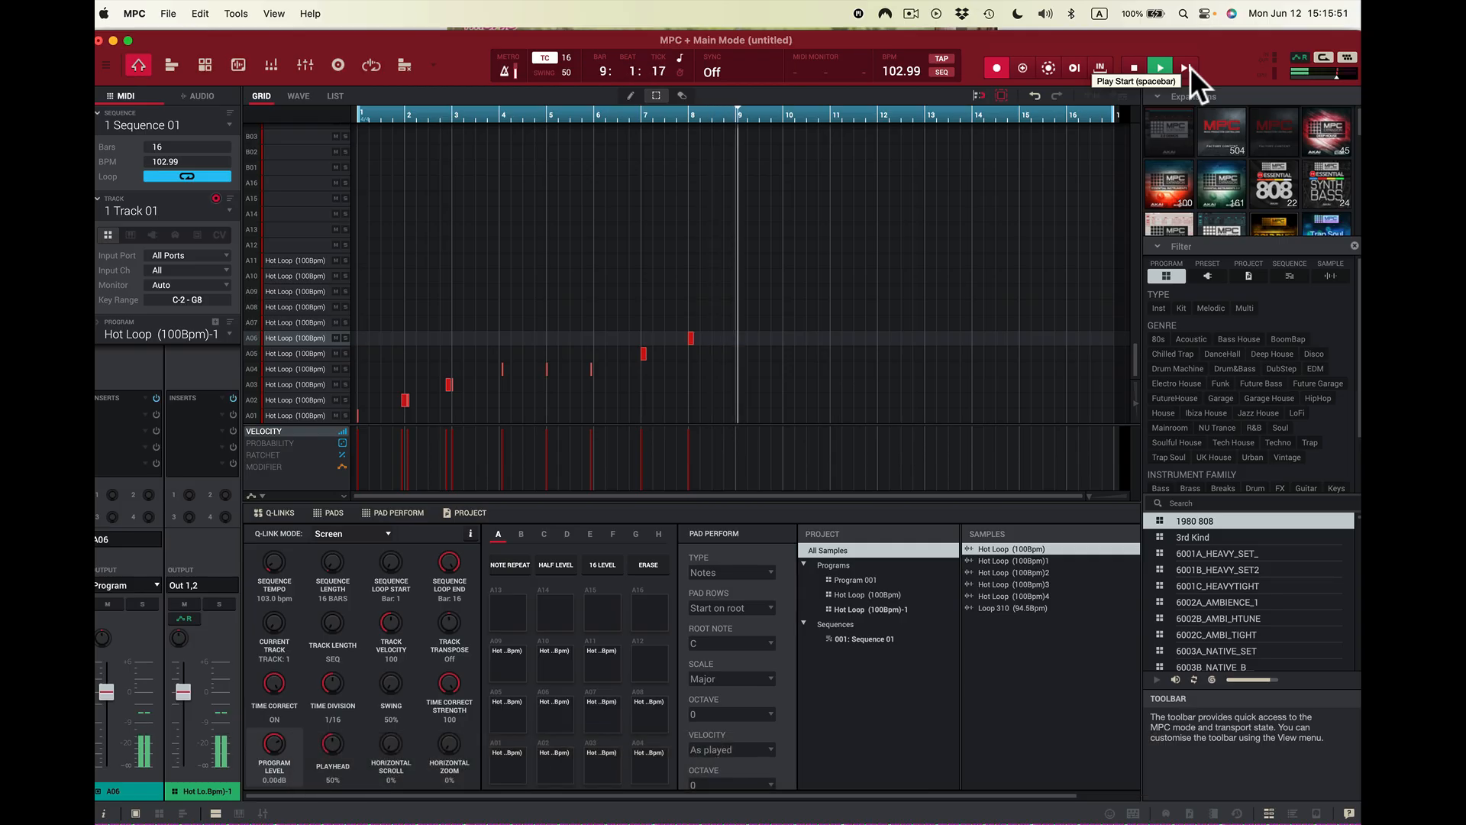
key(d)
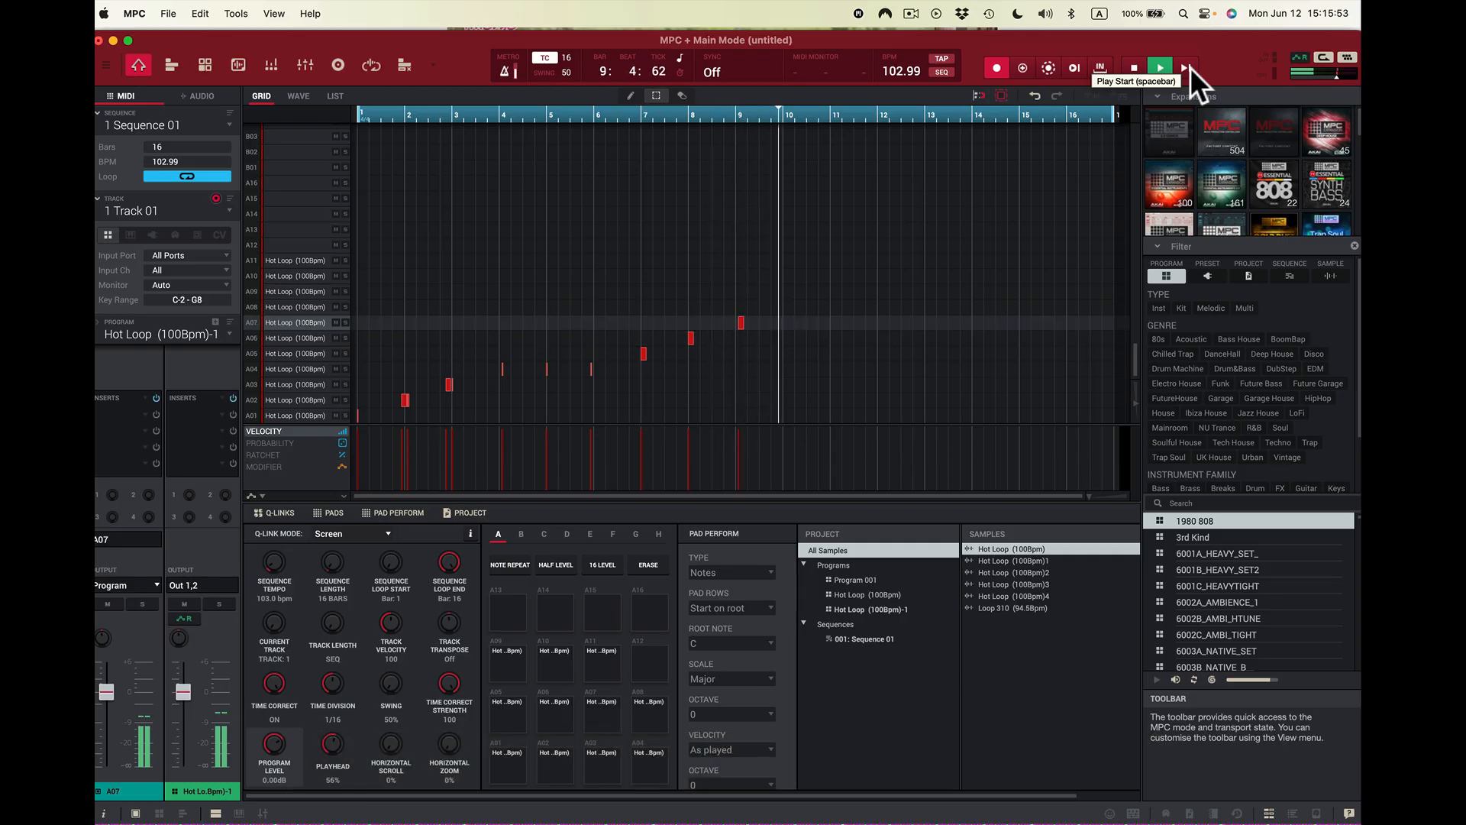
key(f)
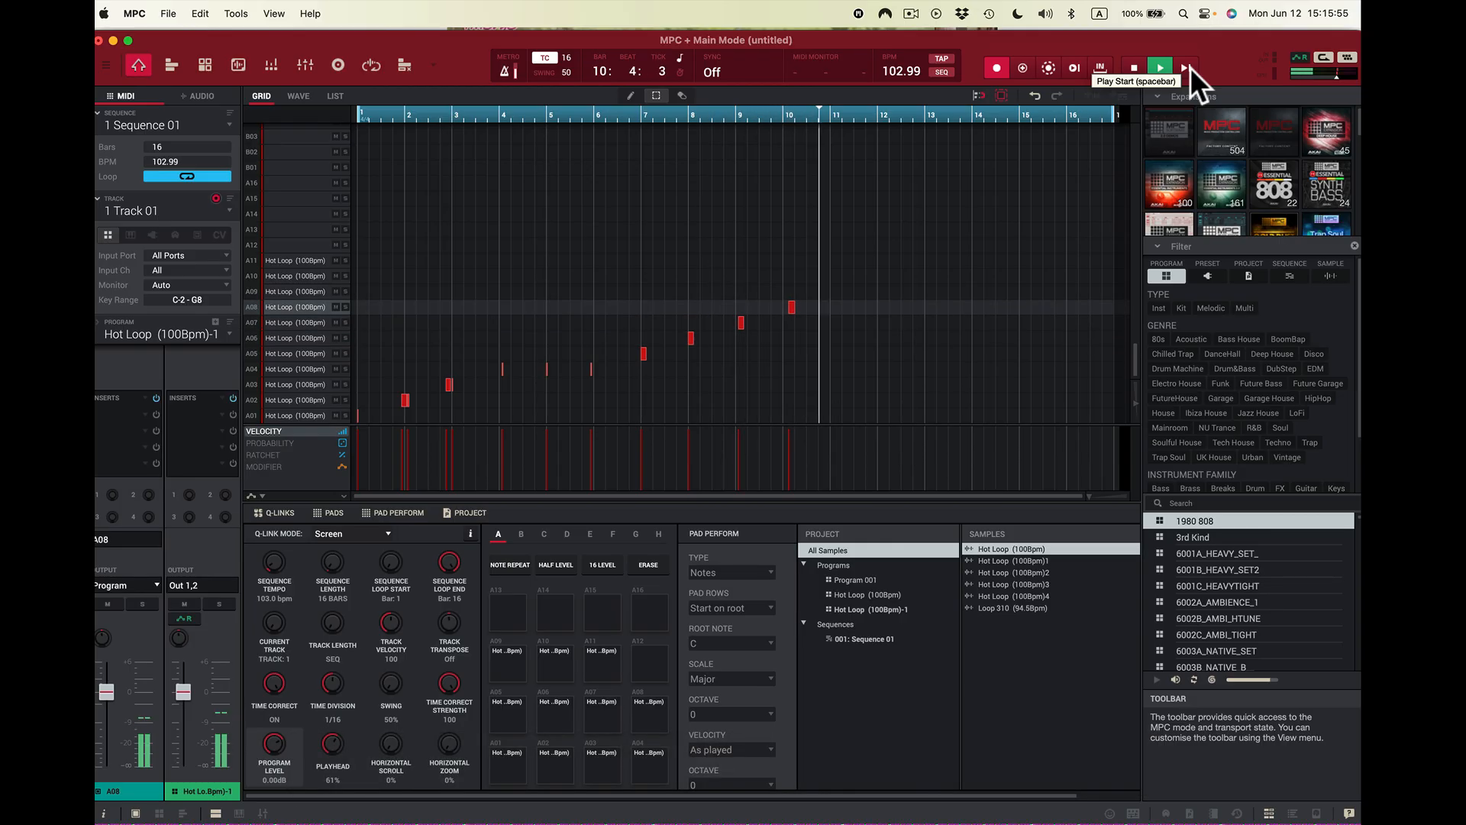
key(g)
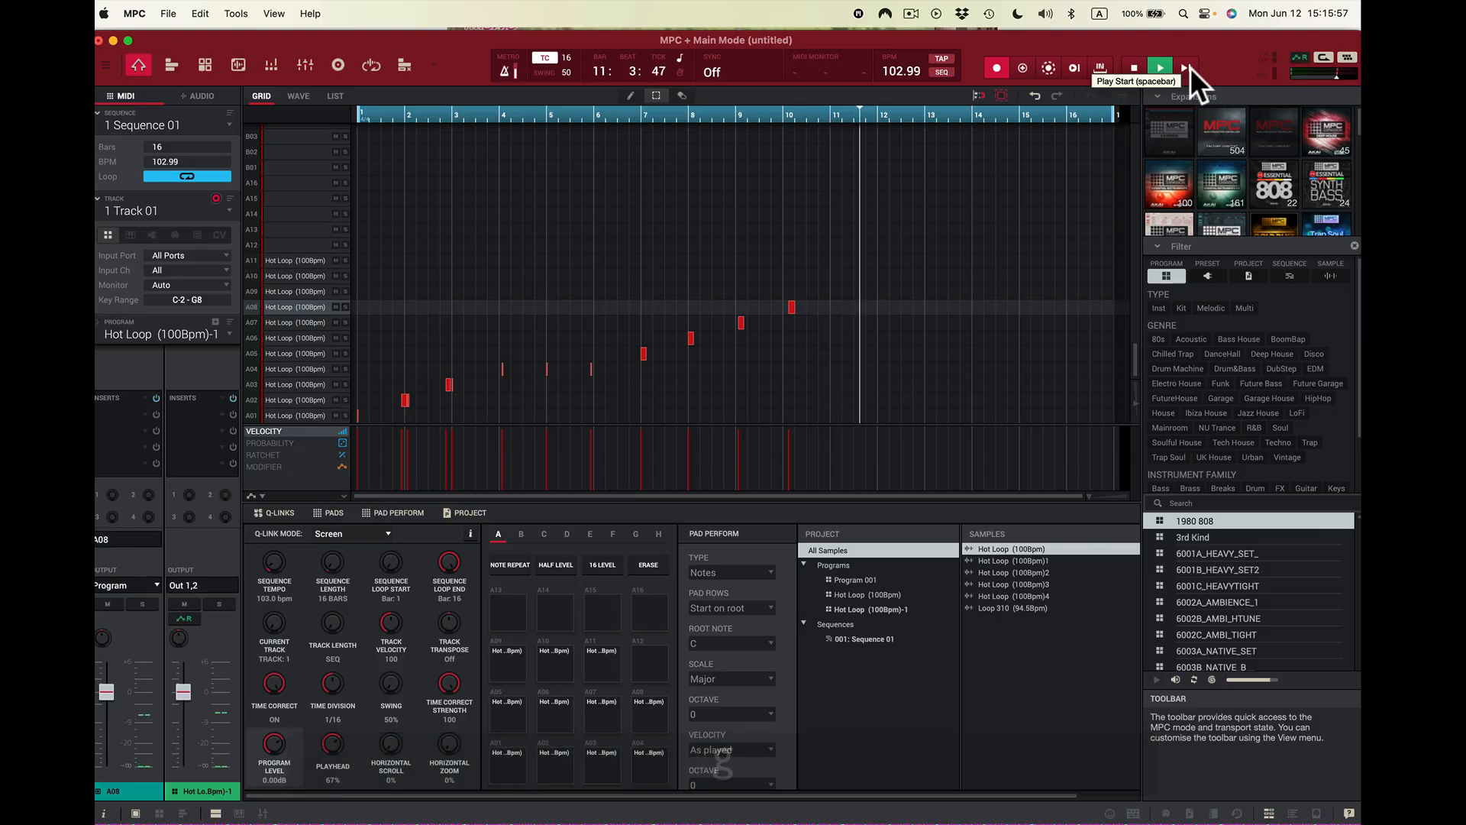
- Stop recording and play back the recorded slice pattern in Sequence 01
key(space)
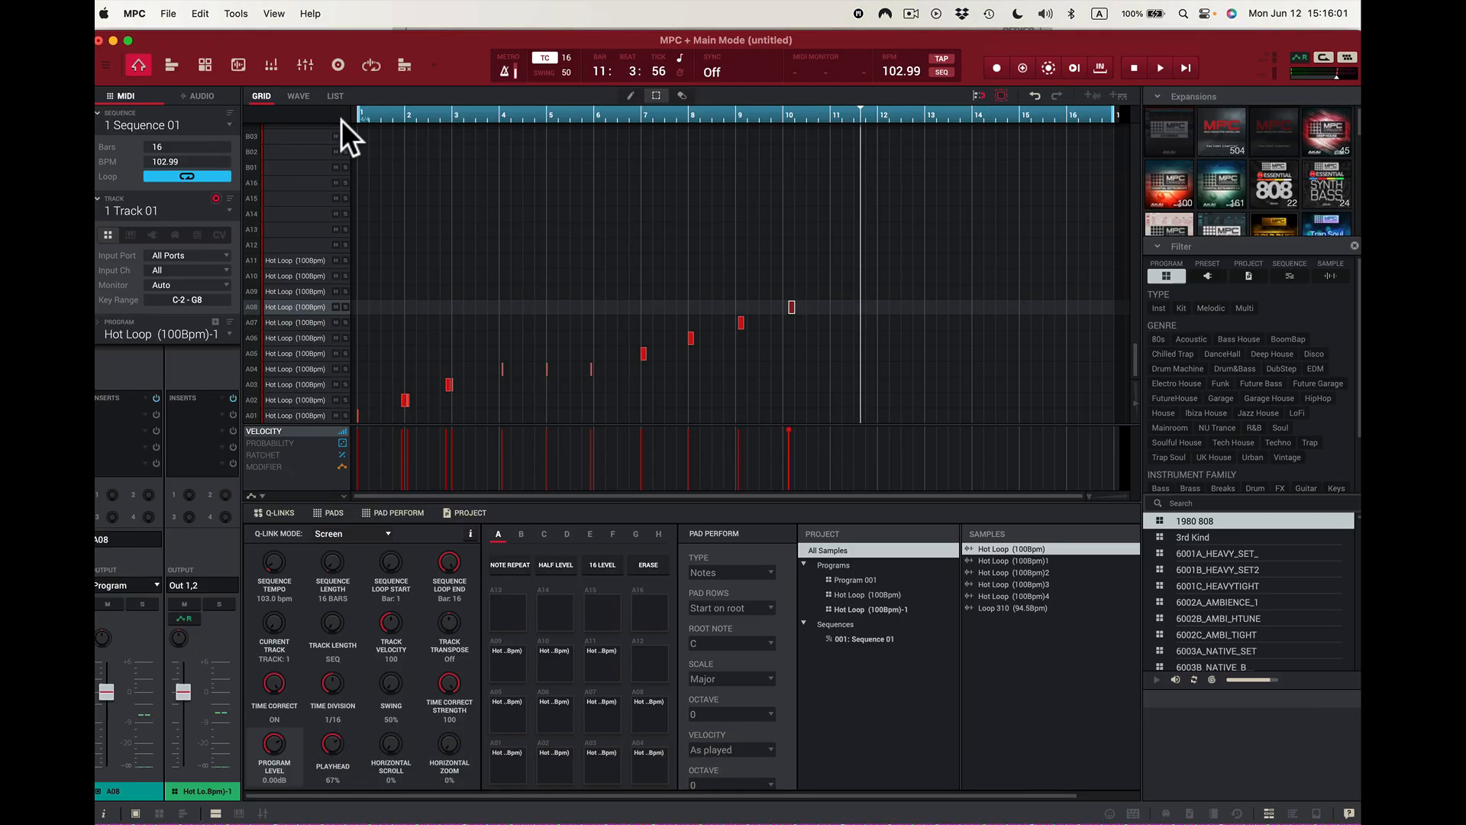
key(space)
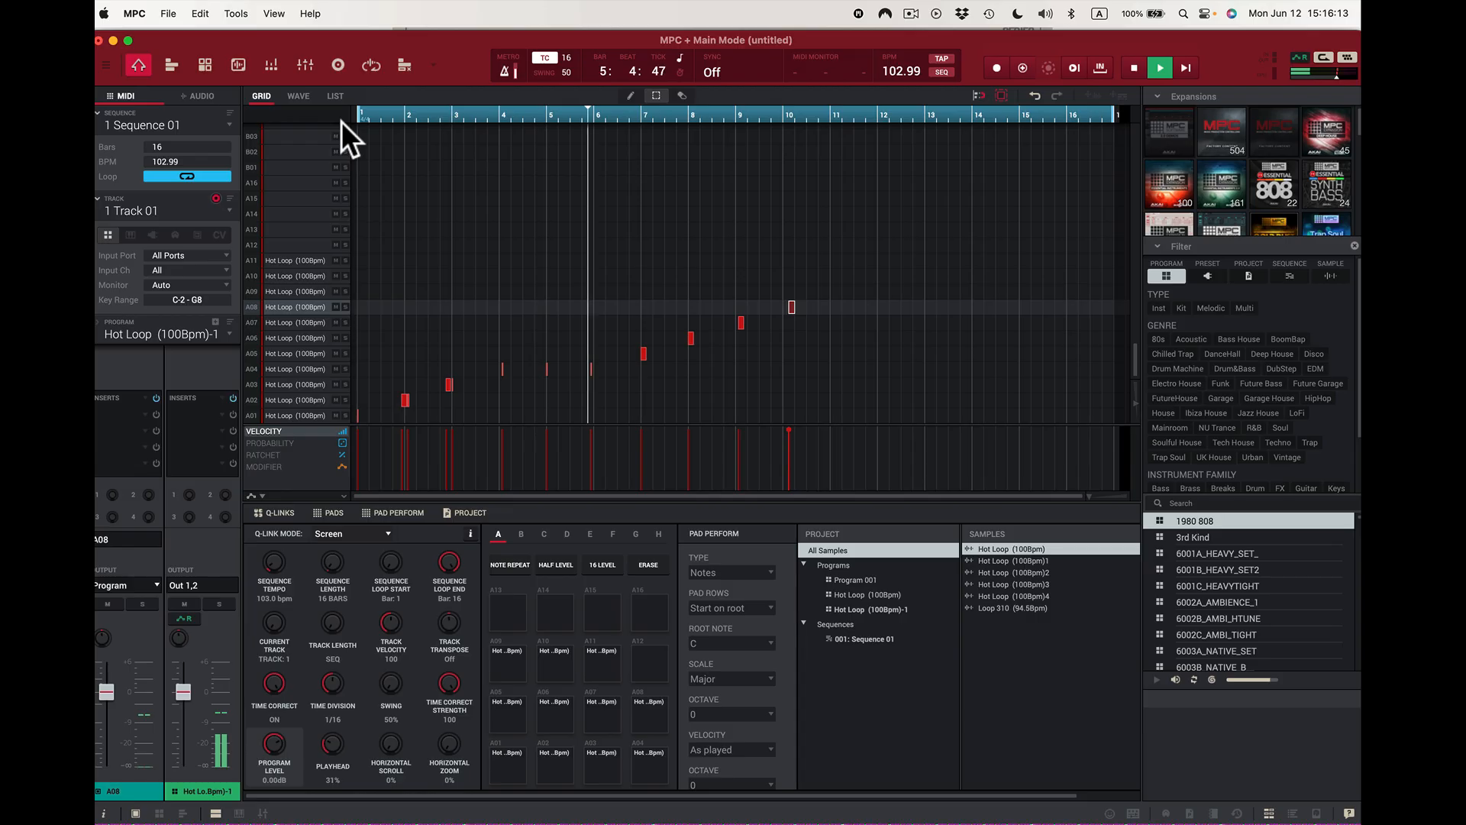
key(space)
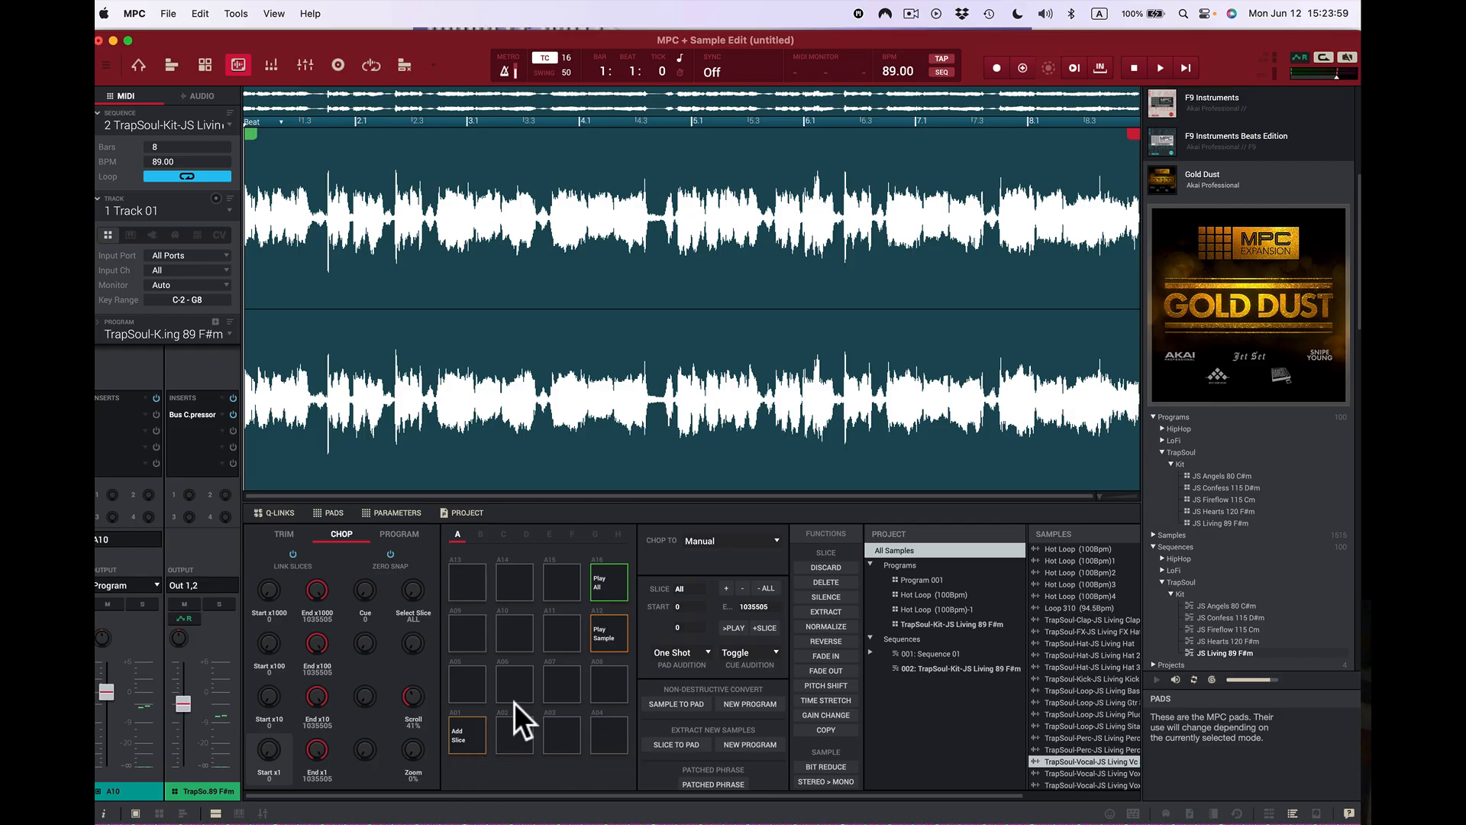
- Play the whole TrapSoul vocal sample and add Slices 1 to 4 on the fly, at about 84709, 205077, 353594 and 469510
click(608, 586)
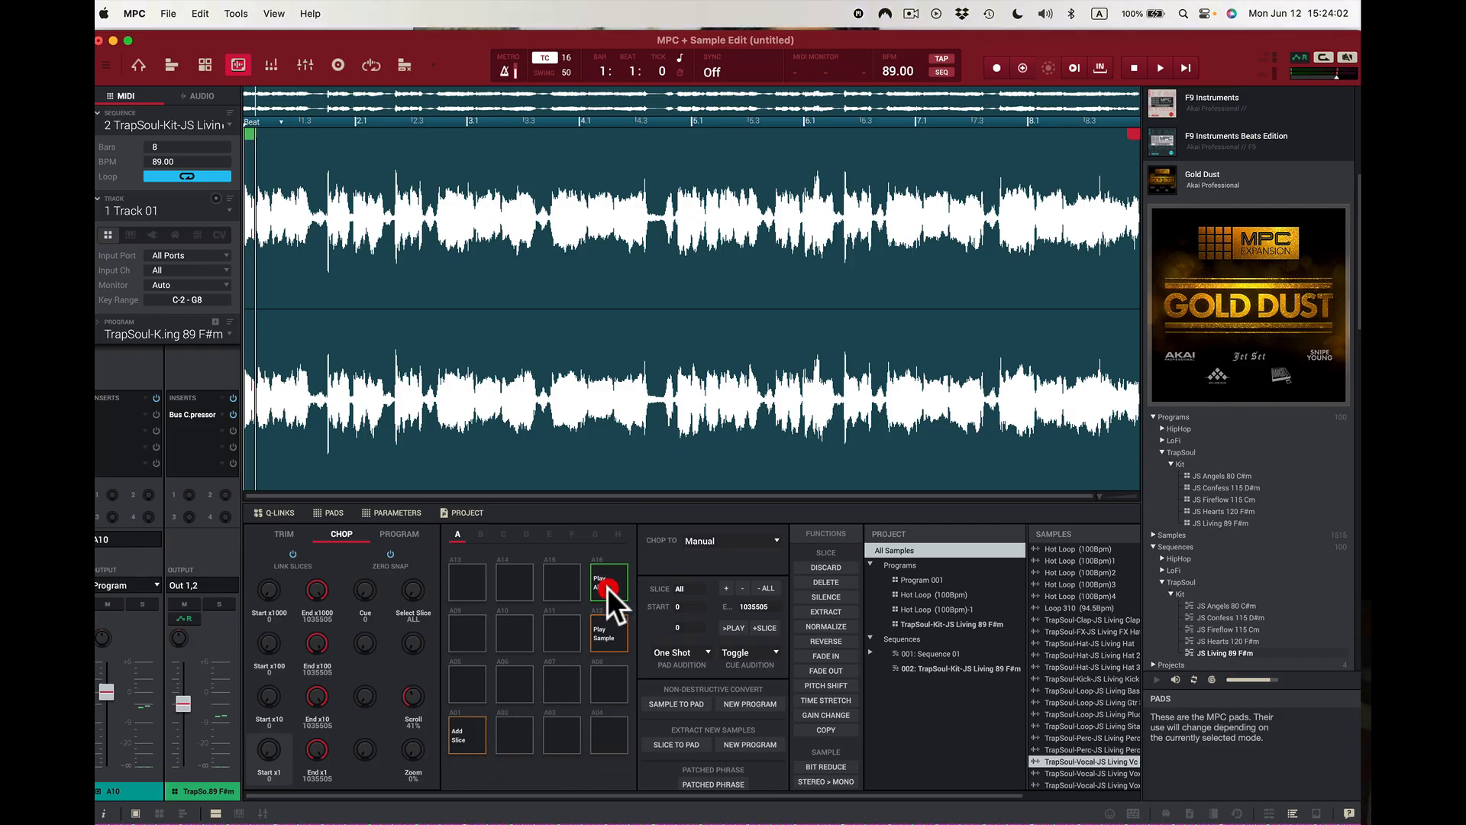
click(463, 726)
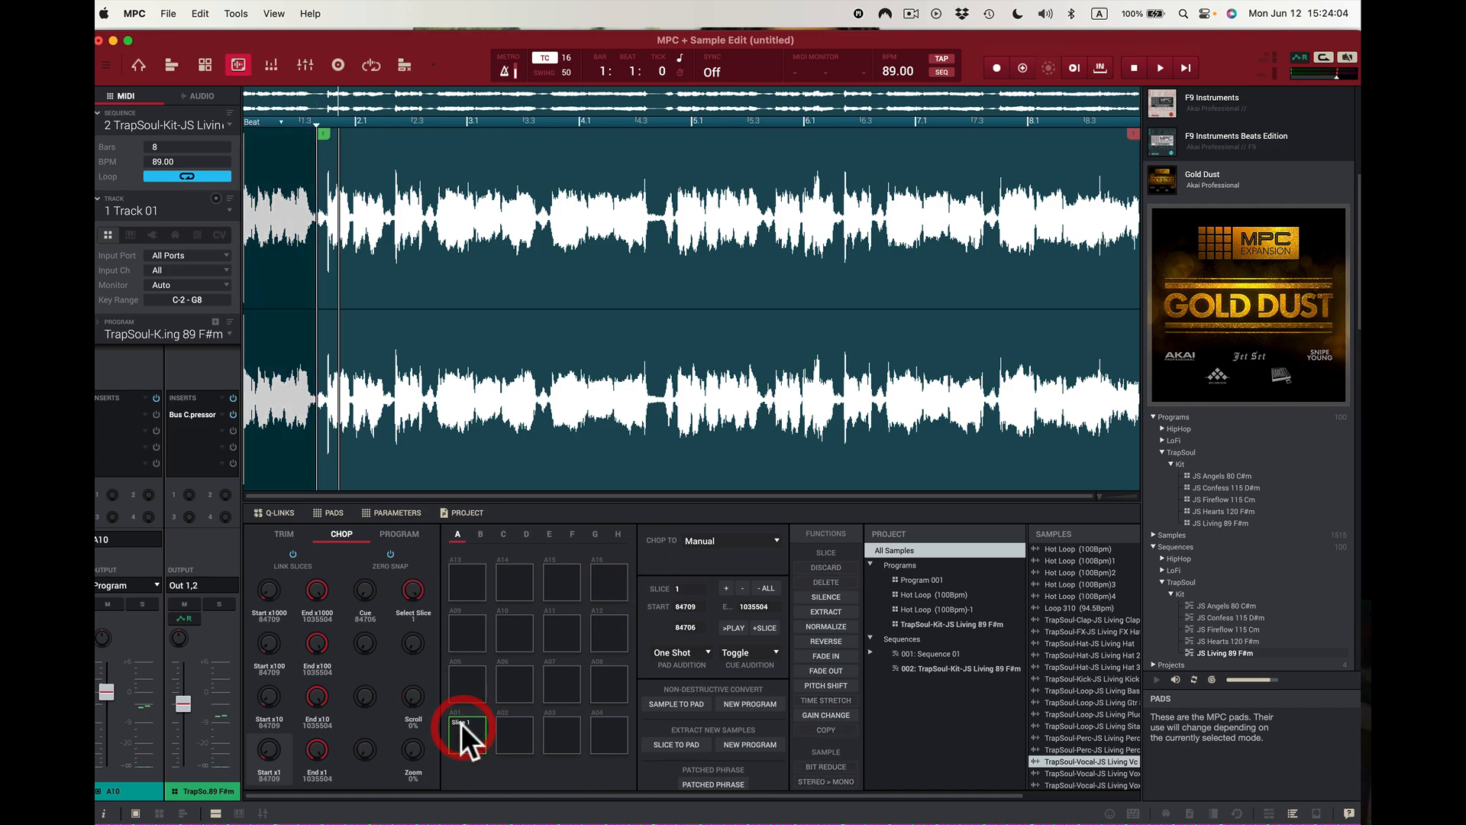
click(506, 727)
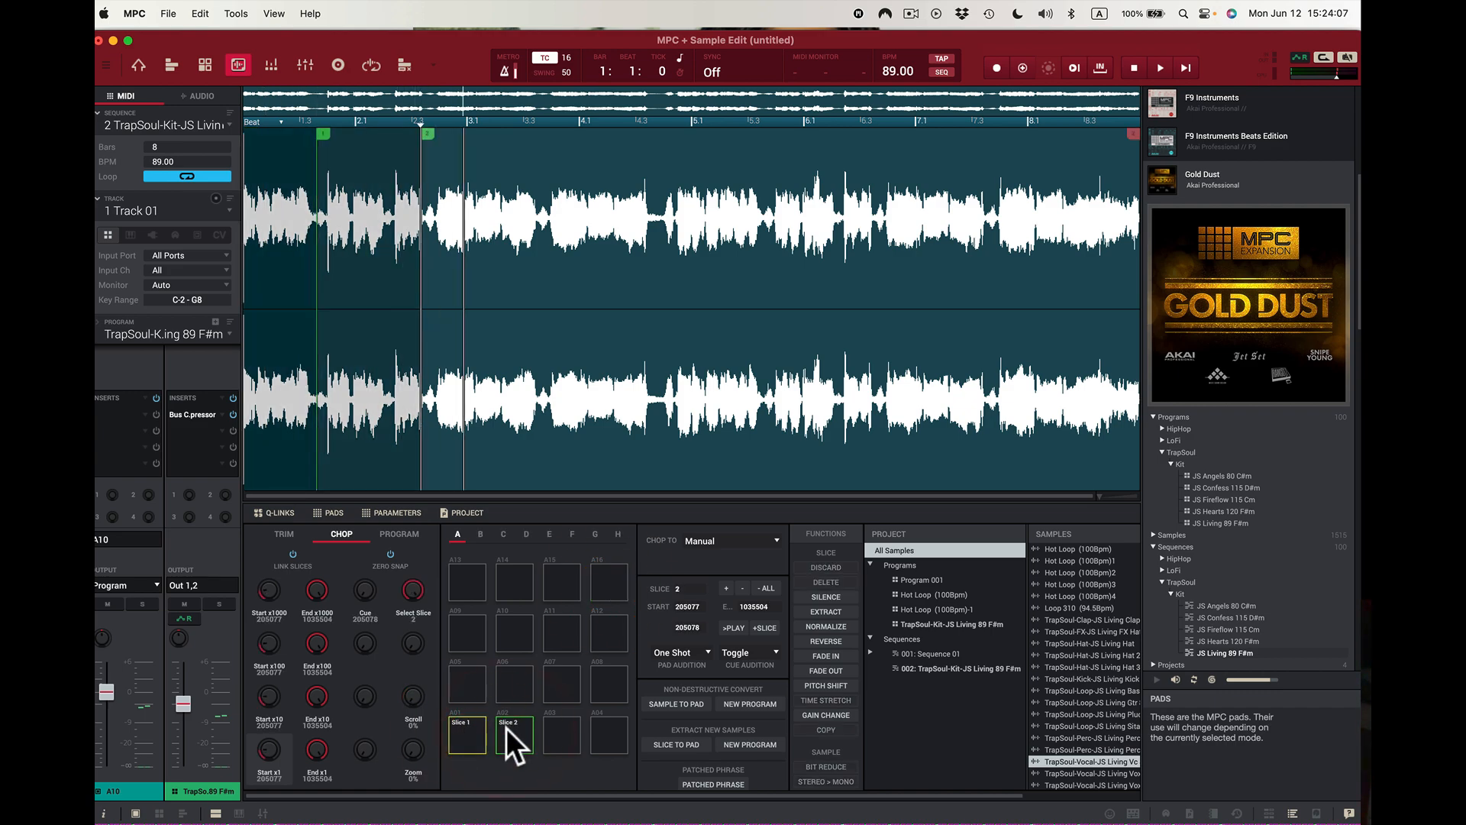
click(553, 733)
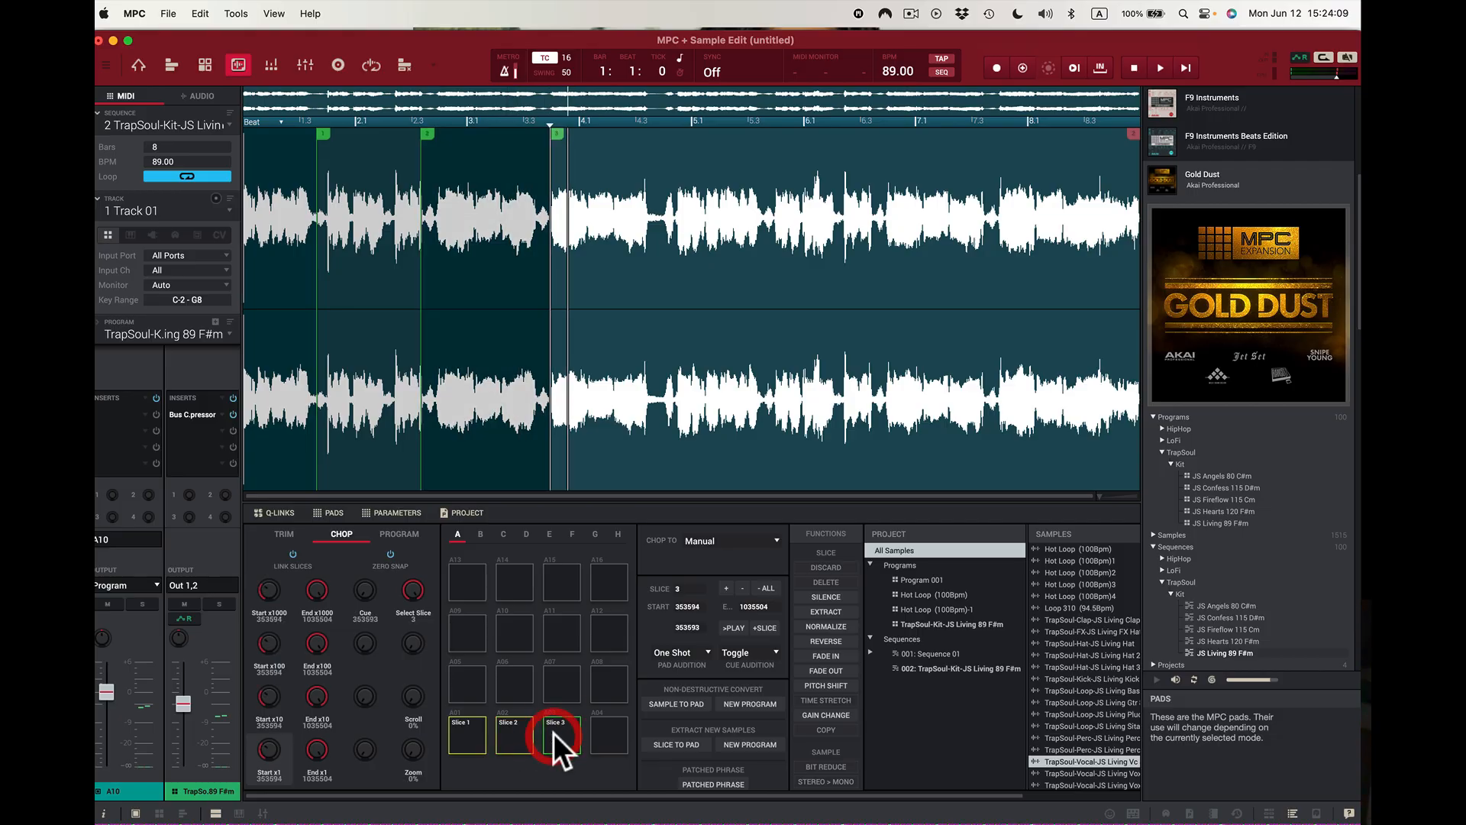
click(606, 736)
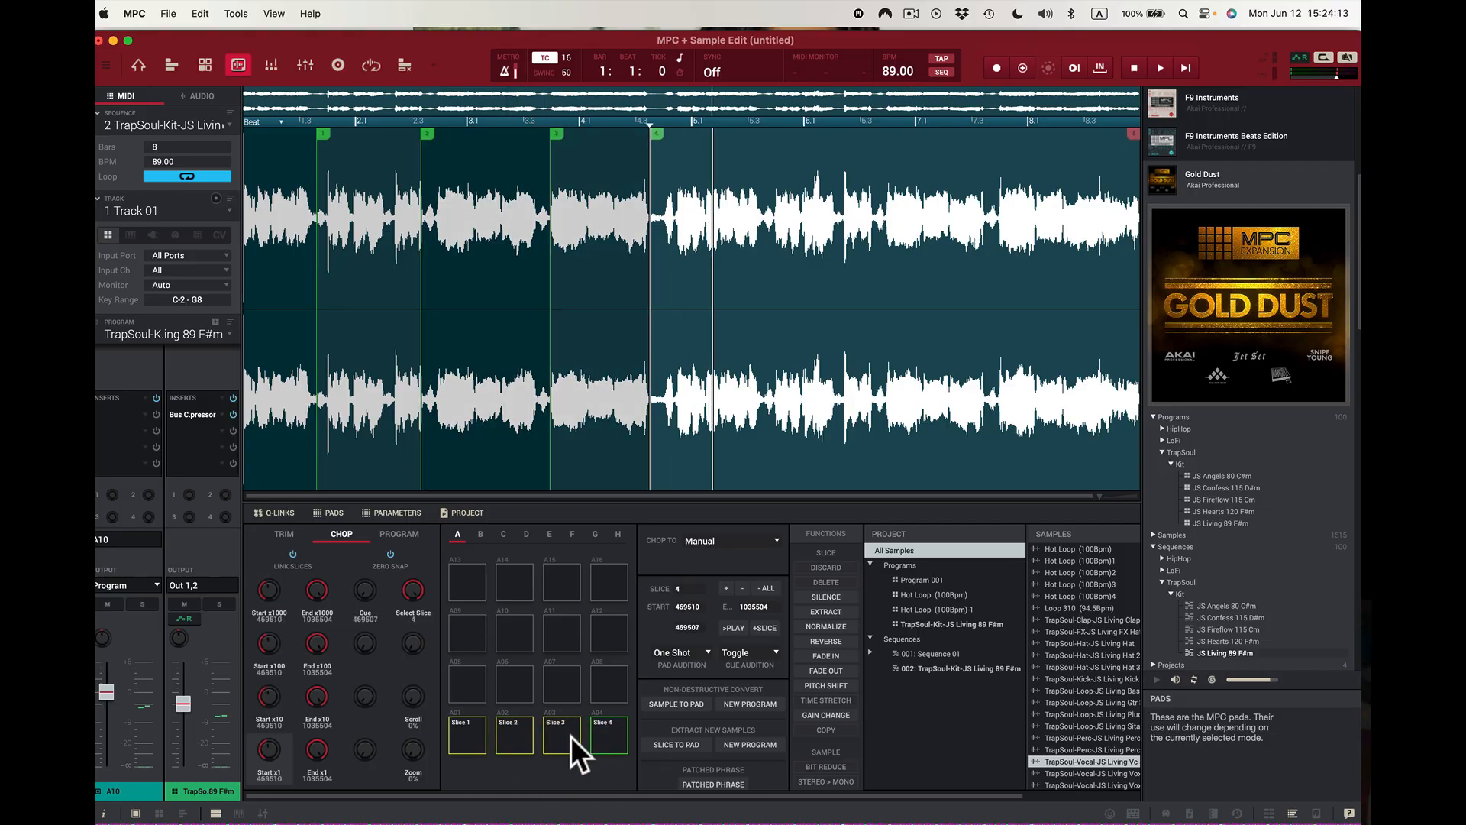
- Add Slices 5 to 8 on the fly during the same playback, at about 603531, 740903, 865176 and 986113
click(469, 679)
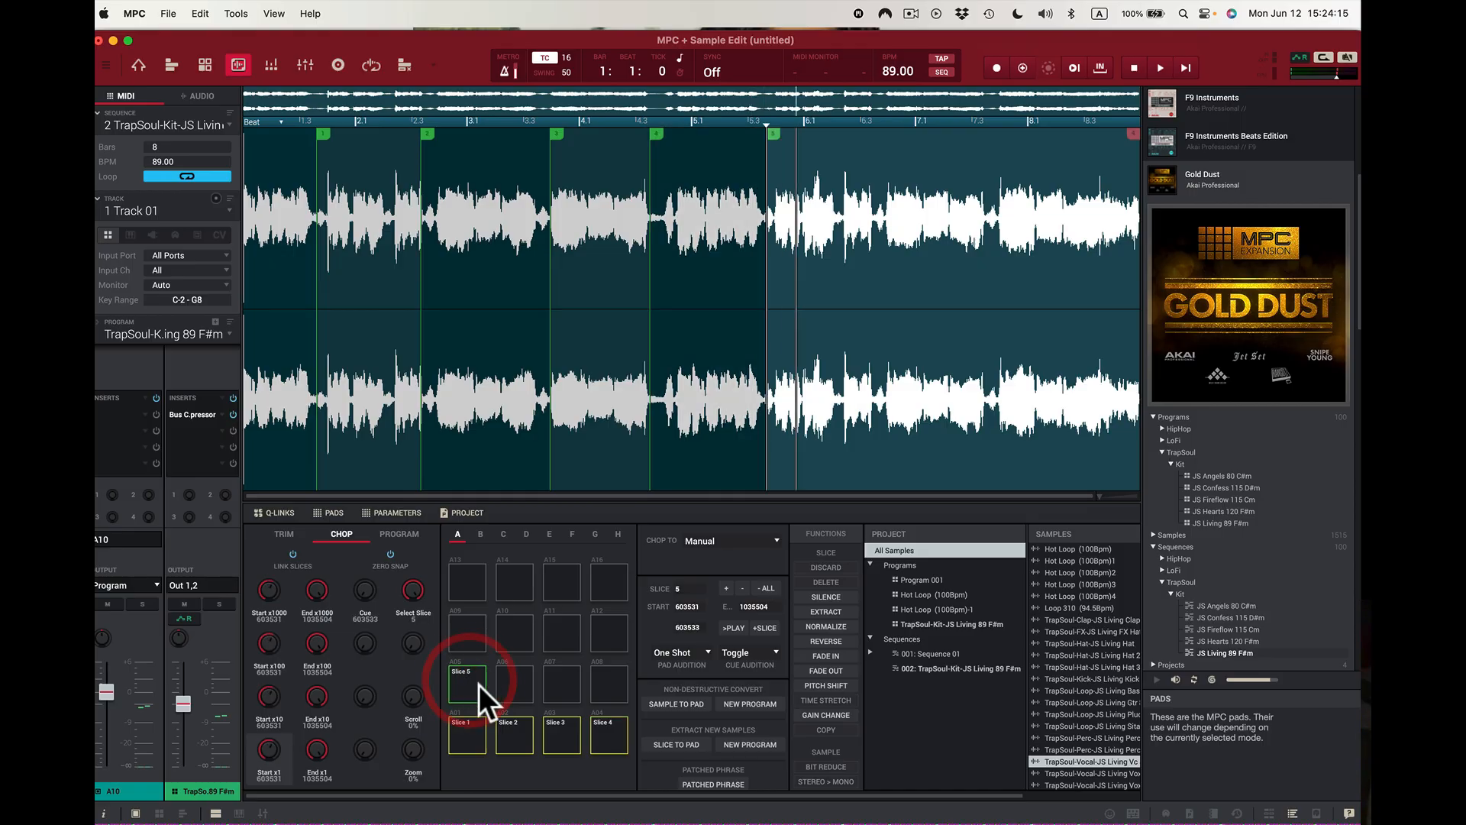
click(521, 686)
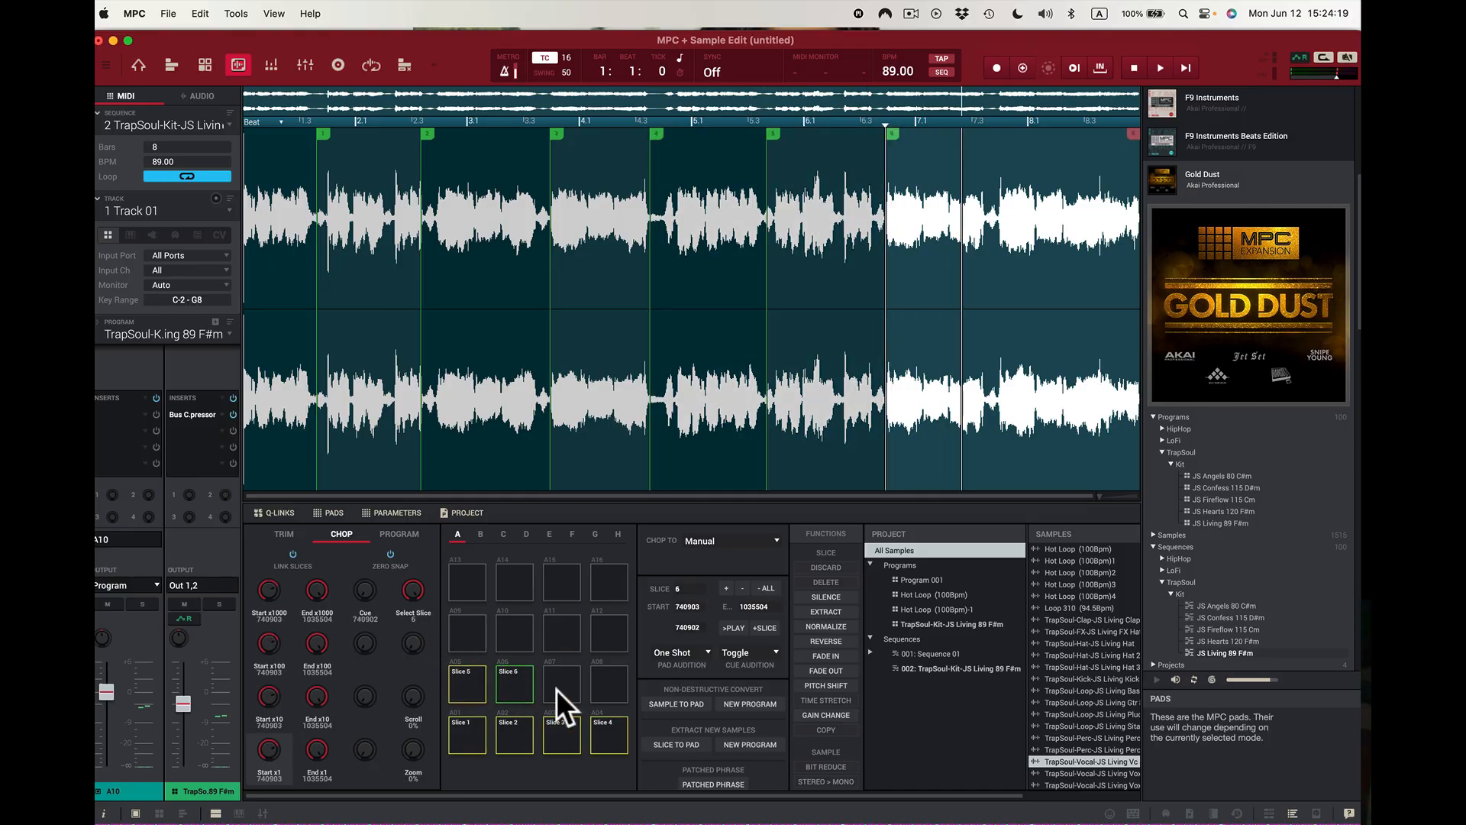
click(556, 689)
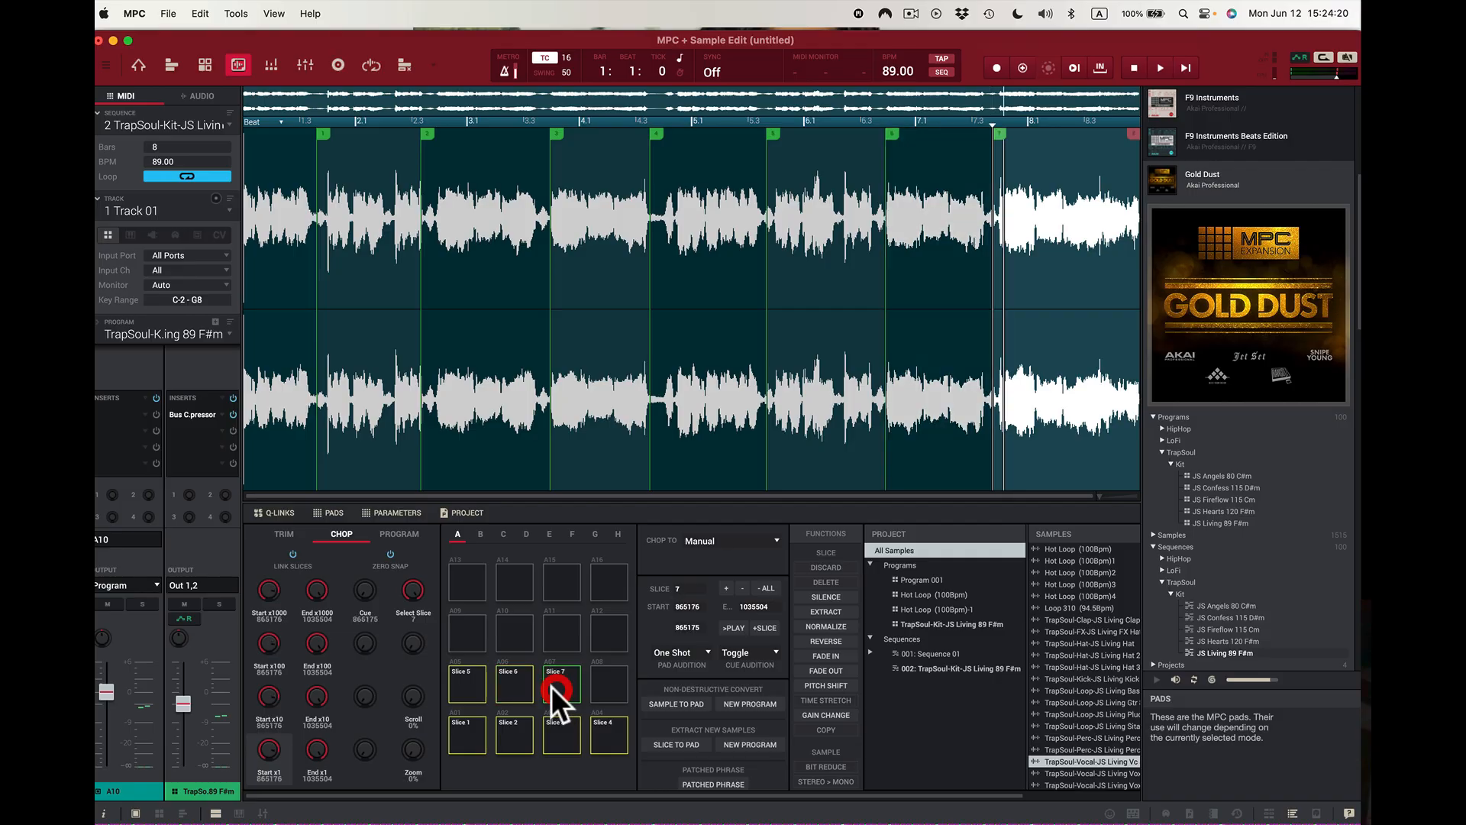
click(603, 690)
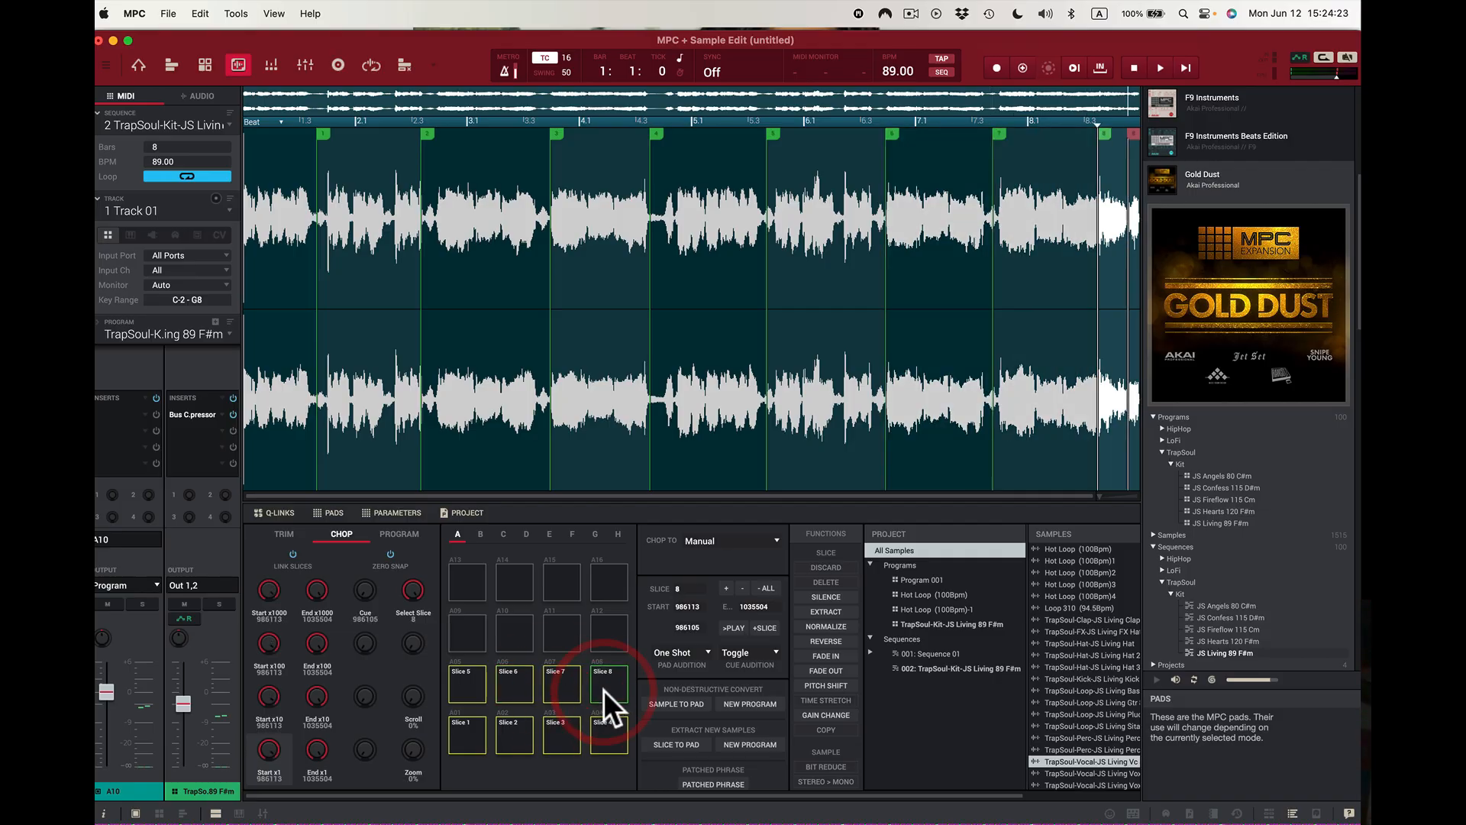
click(603, 690)
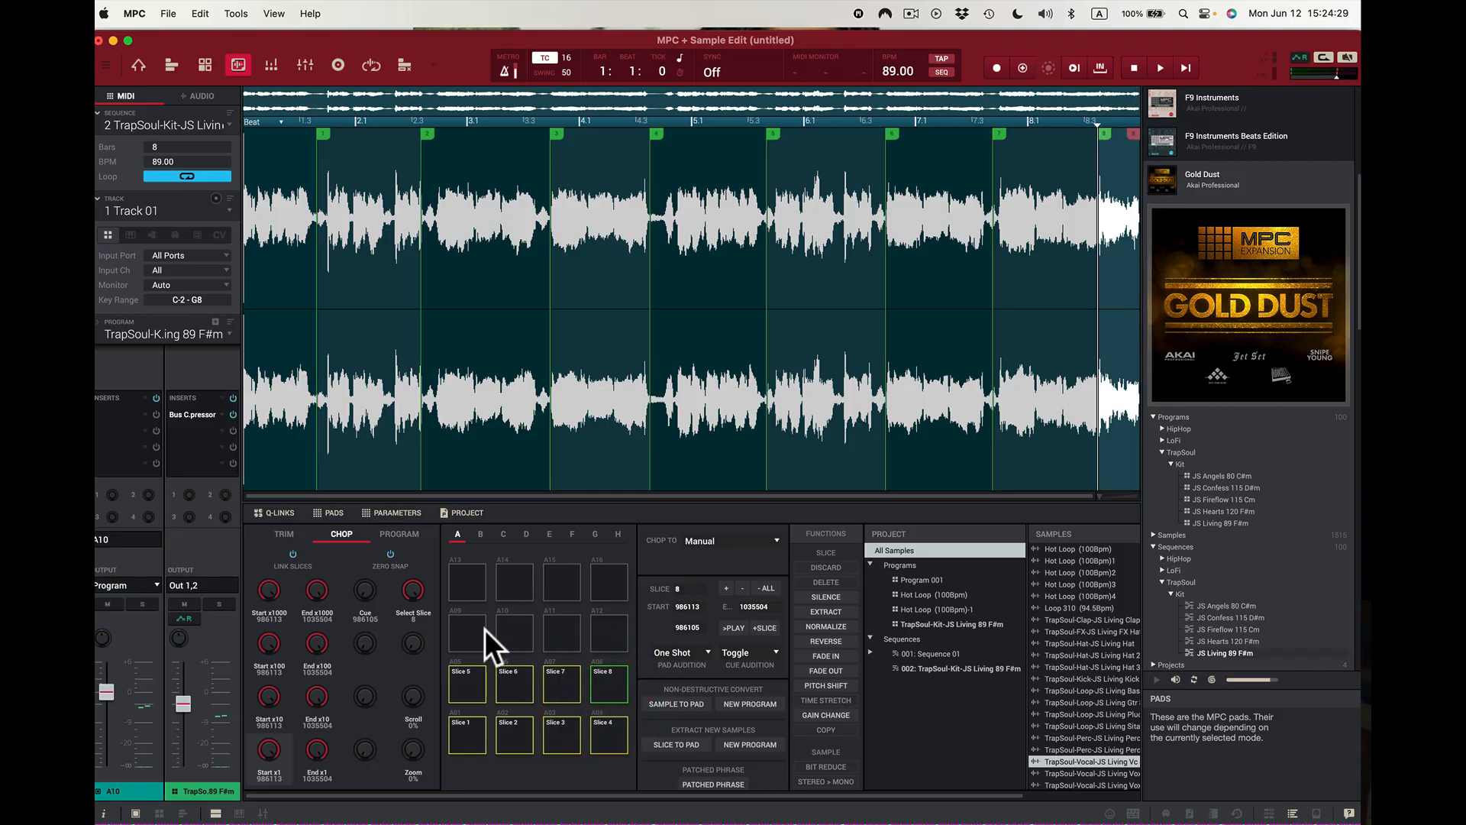
- Audition Slice 1 of the vocal sample repeatedly to check its start point
click(463, 738)
click(464, 732)
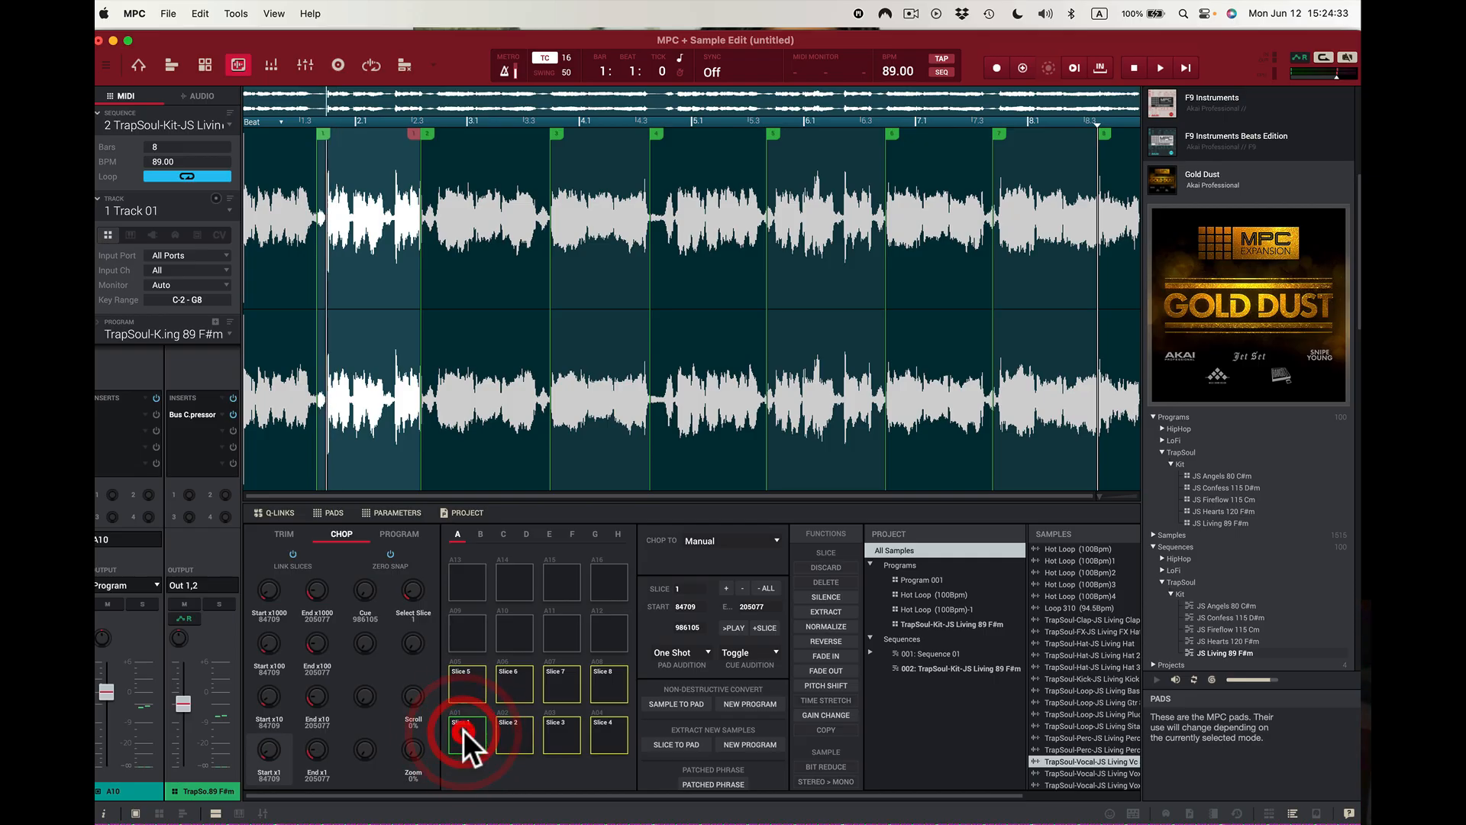
click(463, 732)
click(463, 732)
click(464, 731)
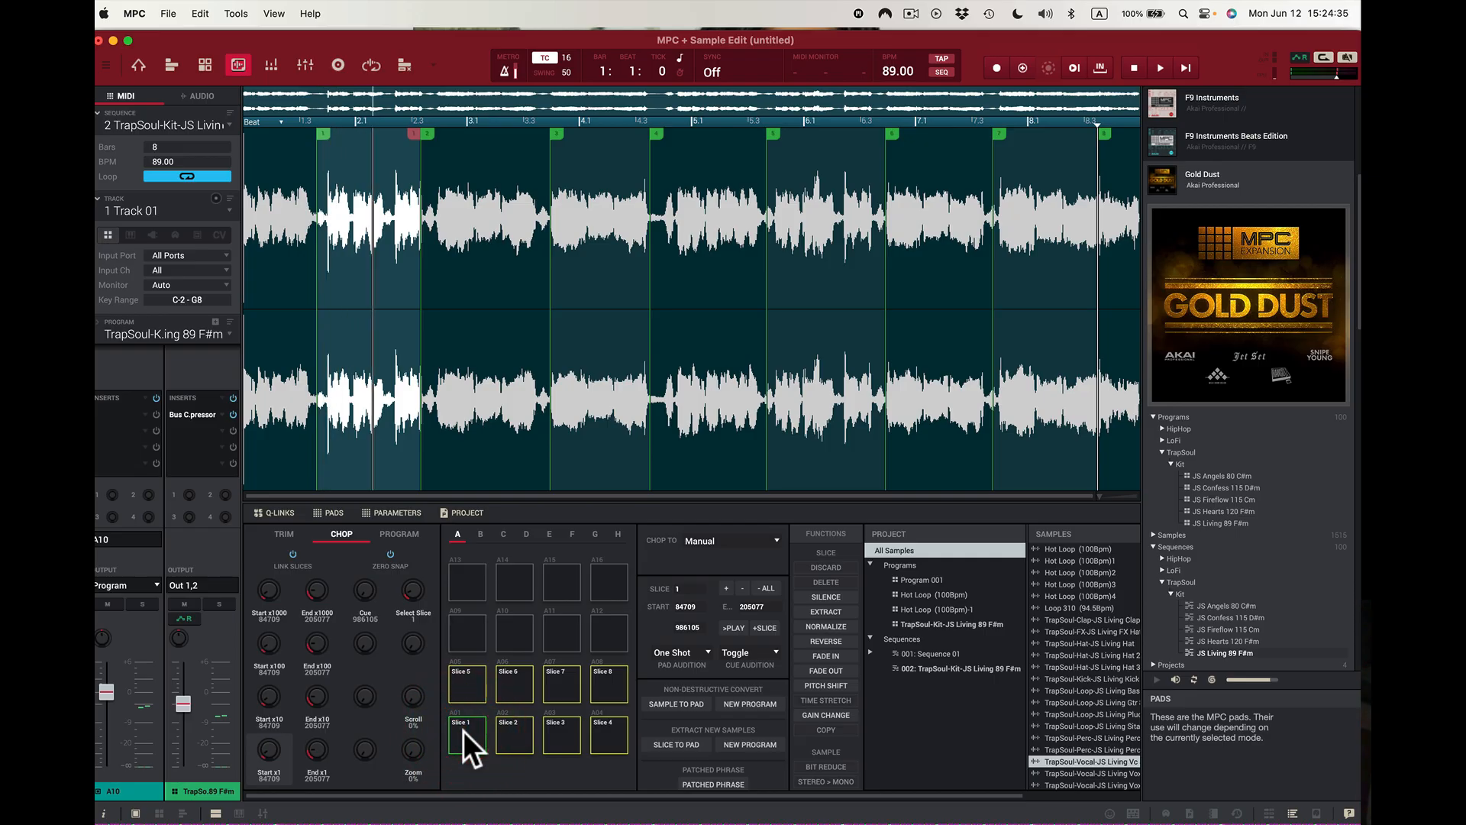
click(464, 733)
click(464, 735)
click(463, 735)
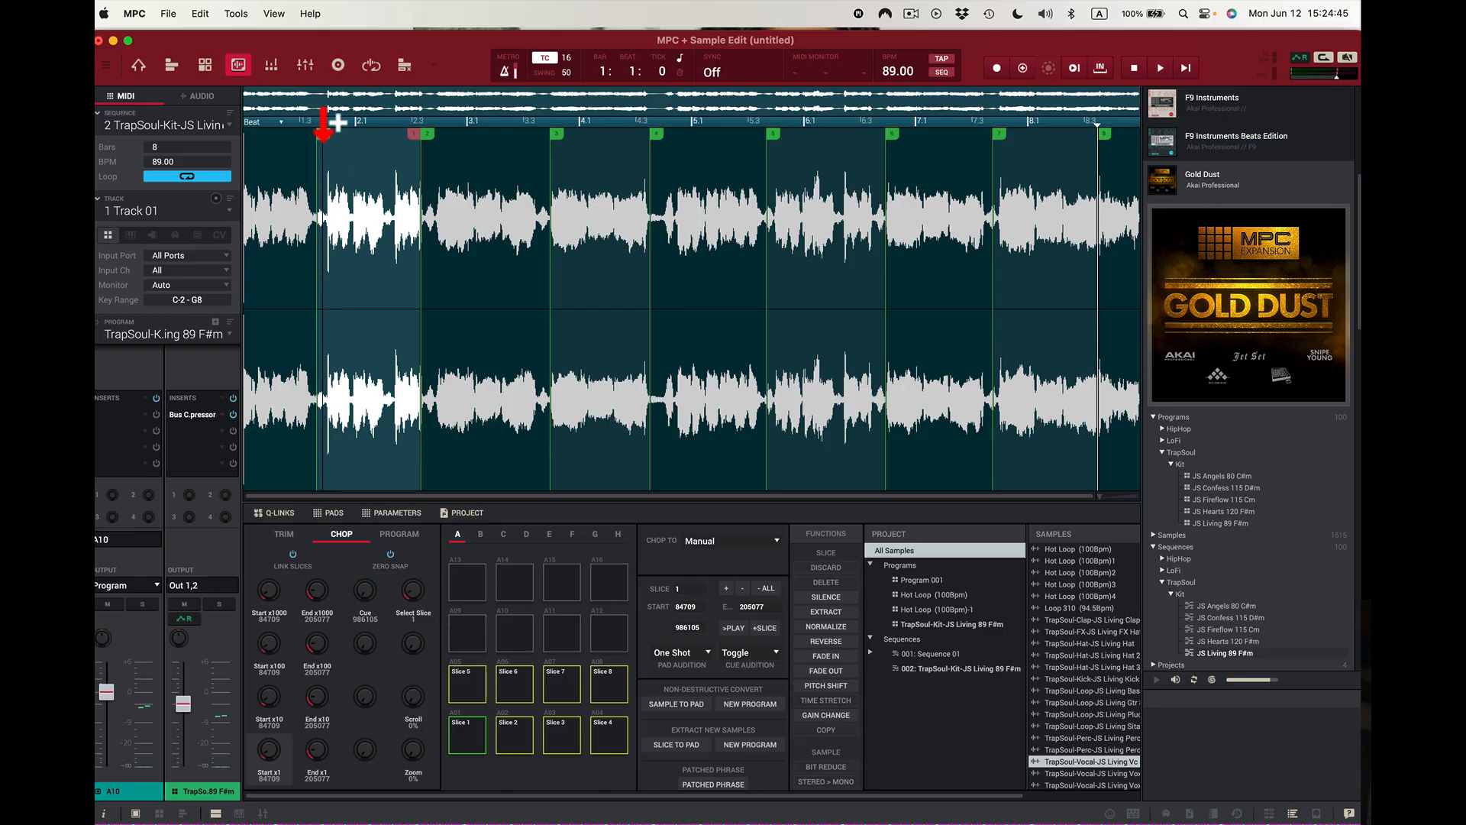
- Try adding a slice marker at 91270, just after the start of Slice 1, and undo it
click(323, 136)
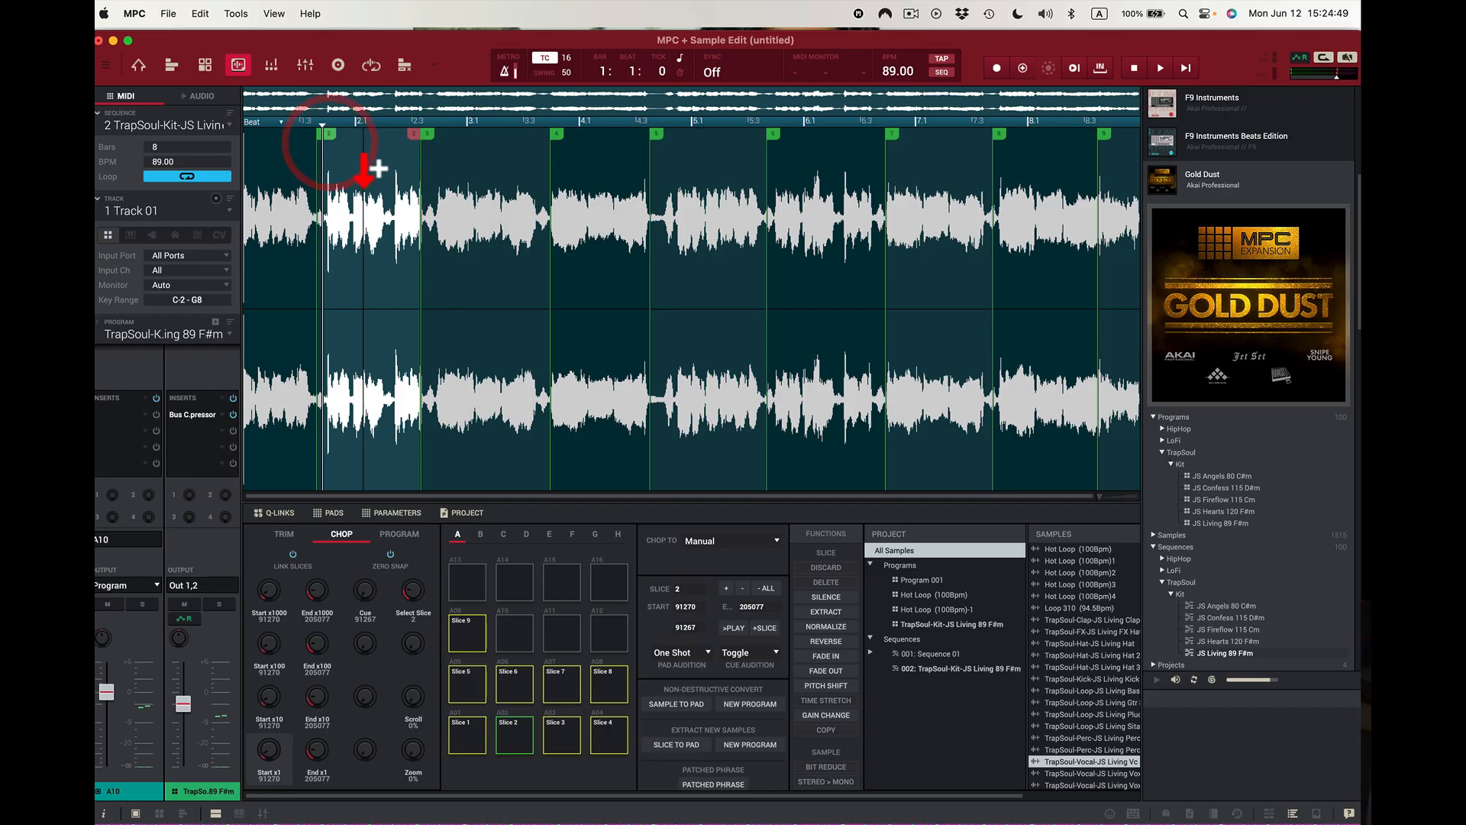
key(super+z)
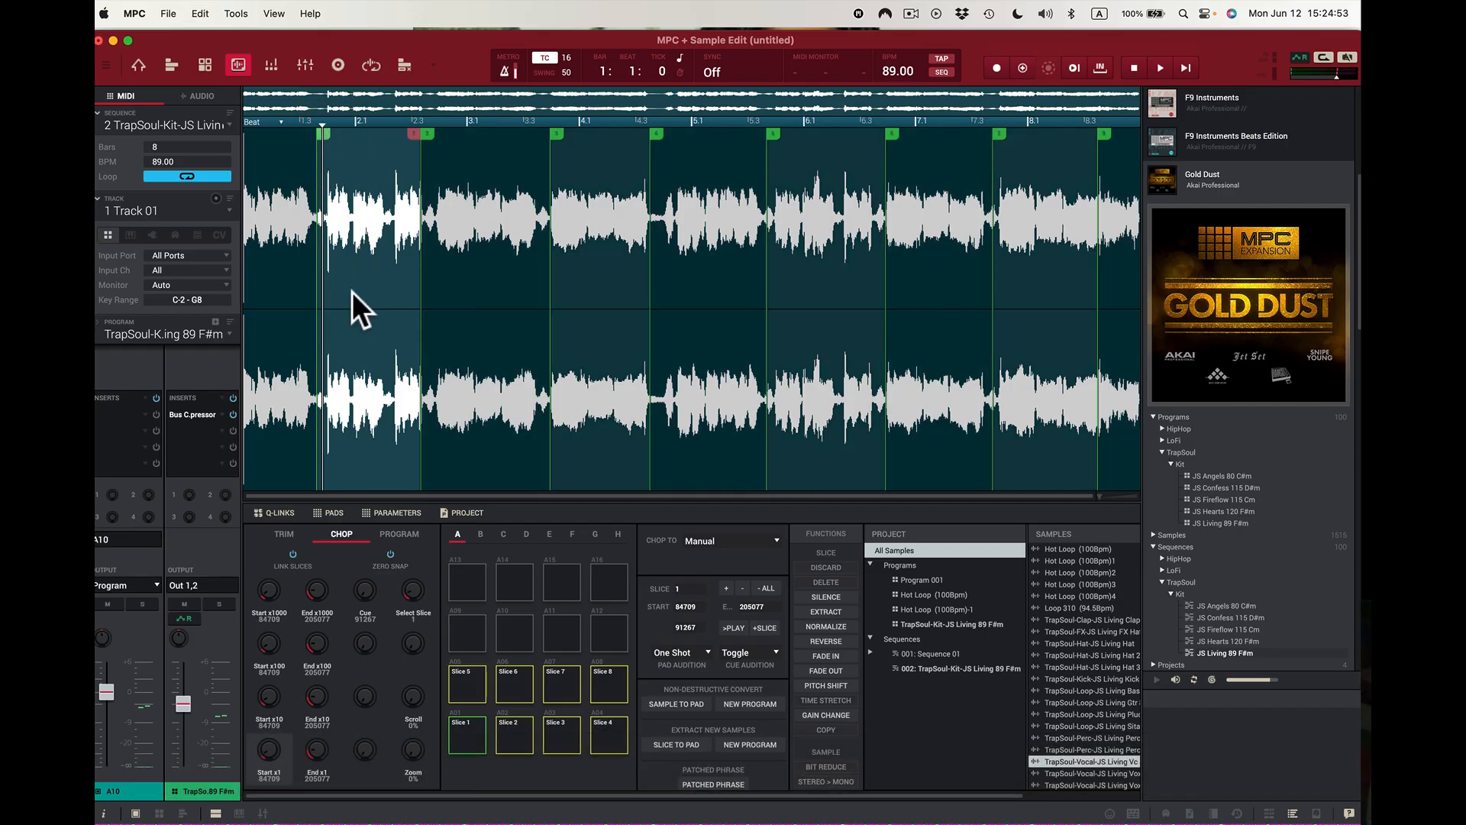
- Turn on pad playing from the computer keyboard and audition Slice 1 of the vocal sample
key(super+z)
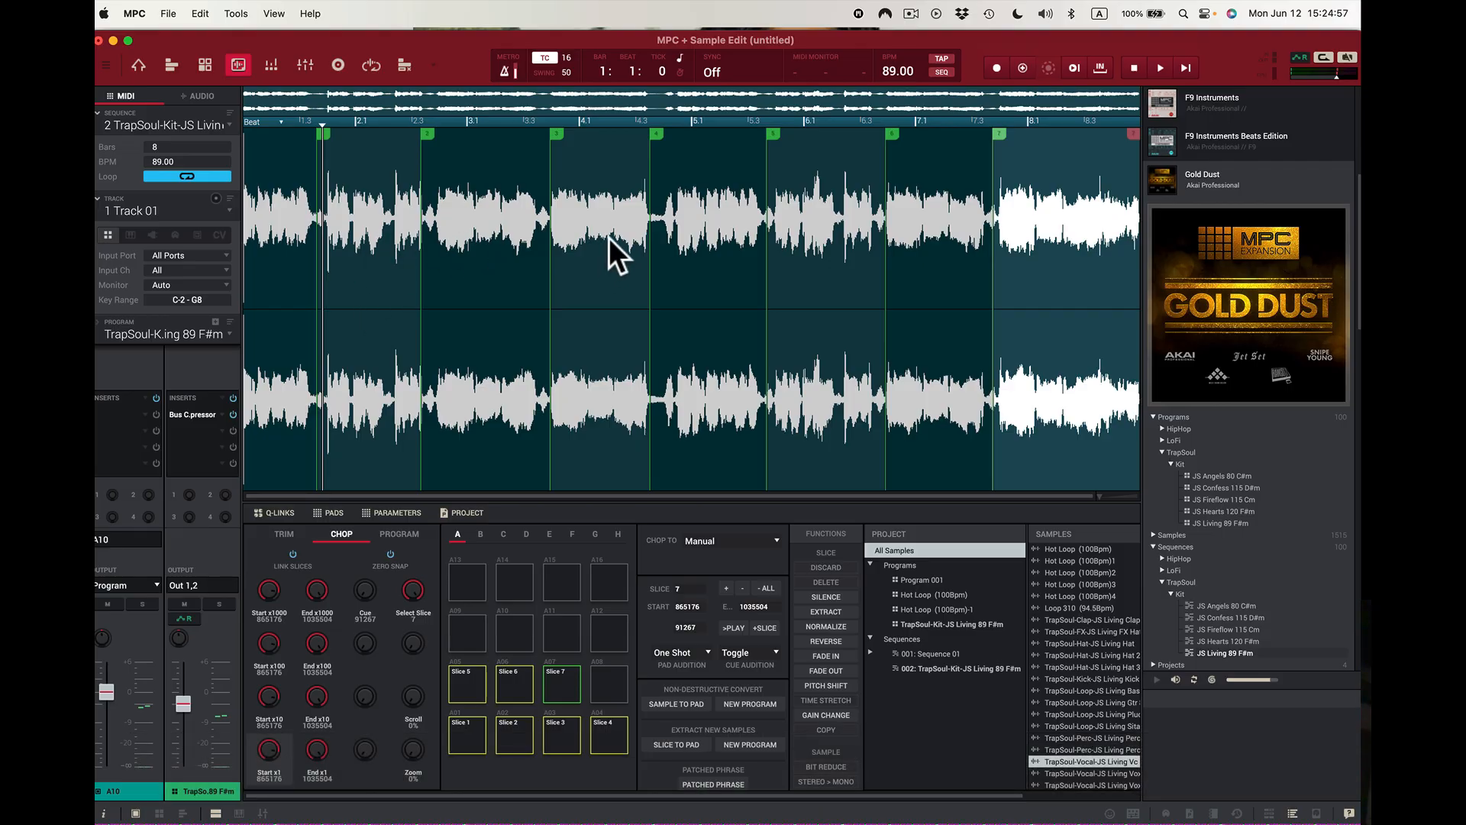
key(shift+super+z)
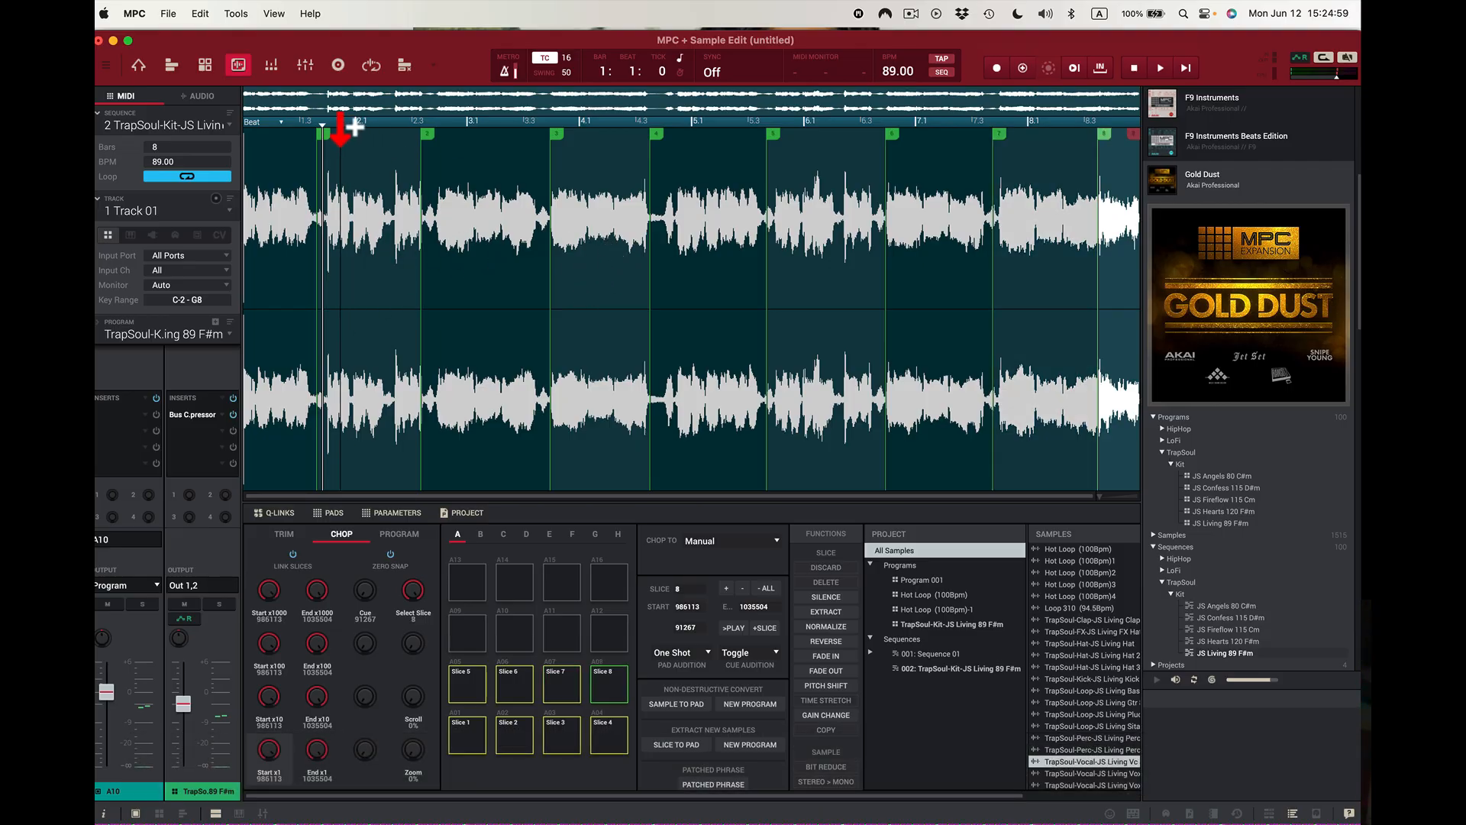
key(z)
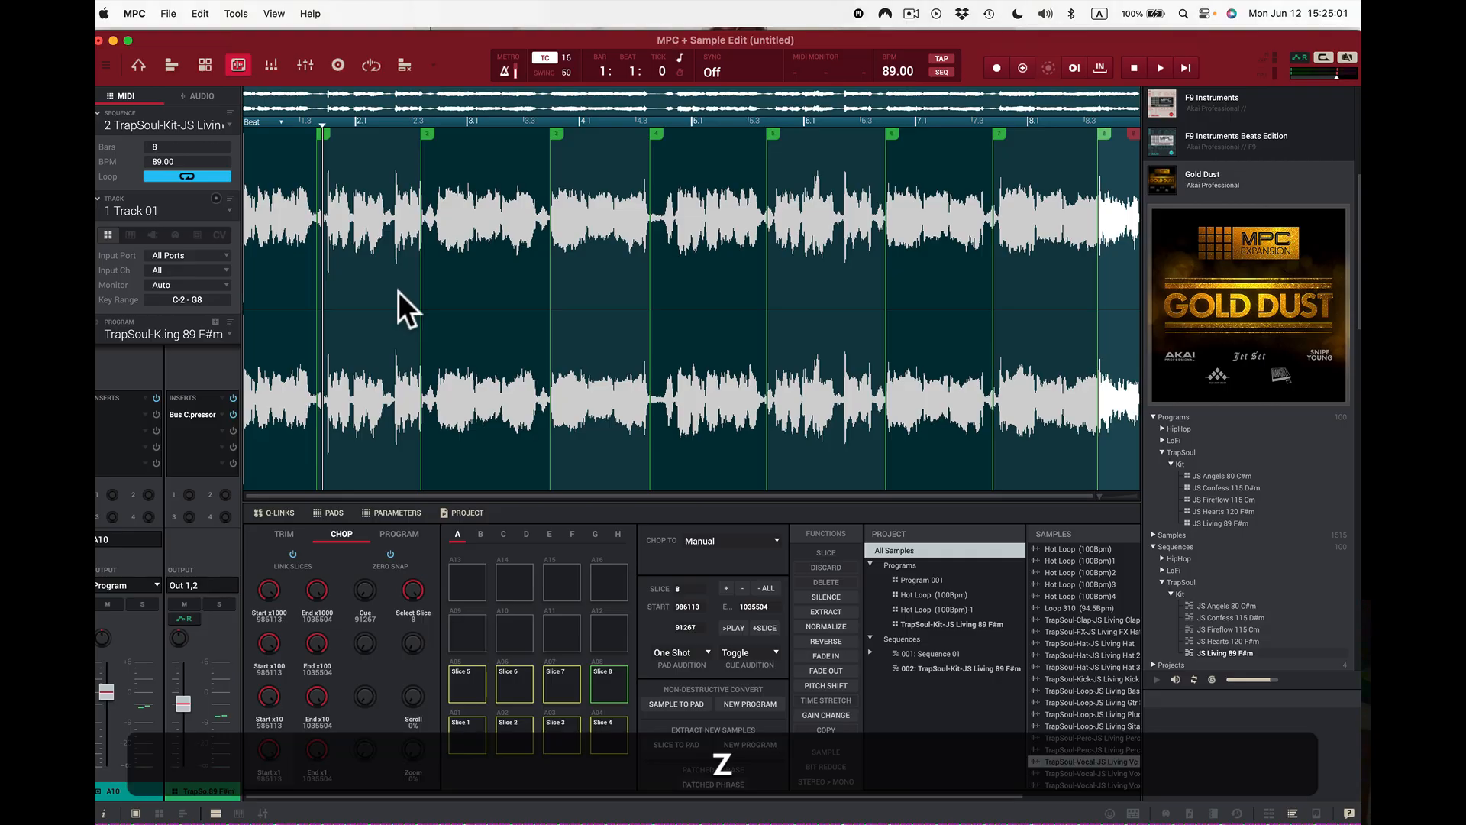
click(1349, 57)
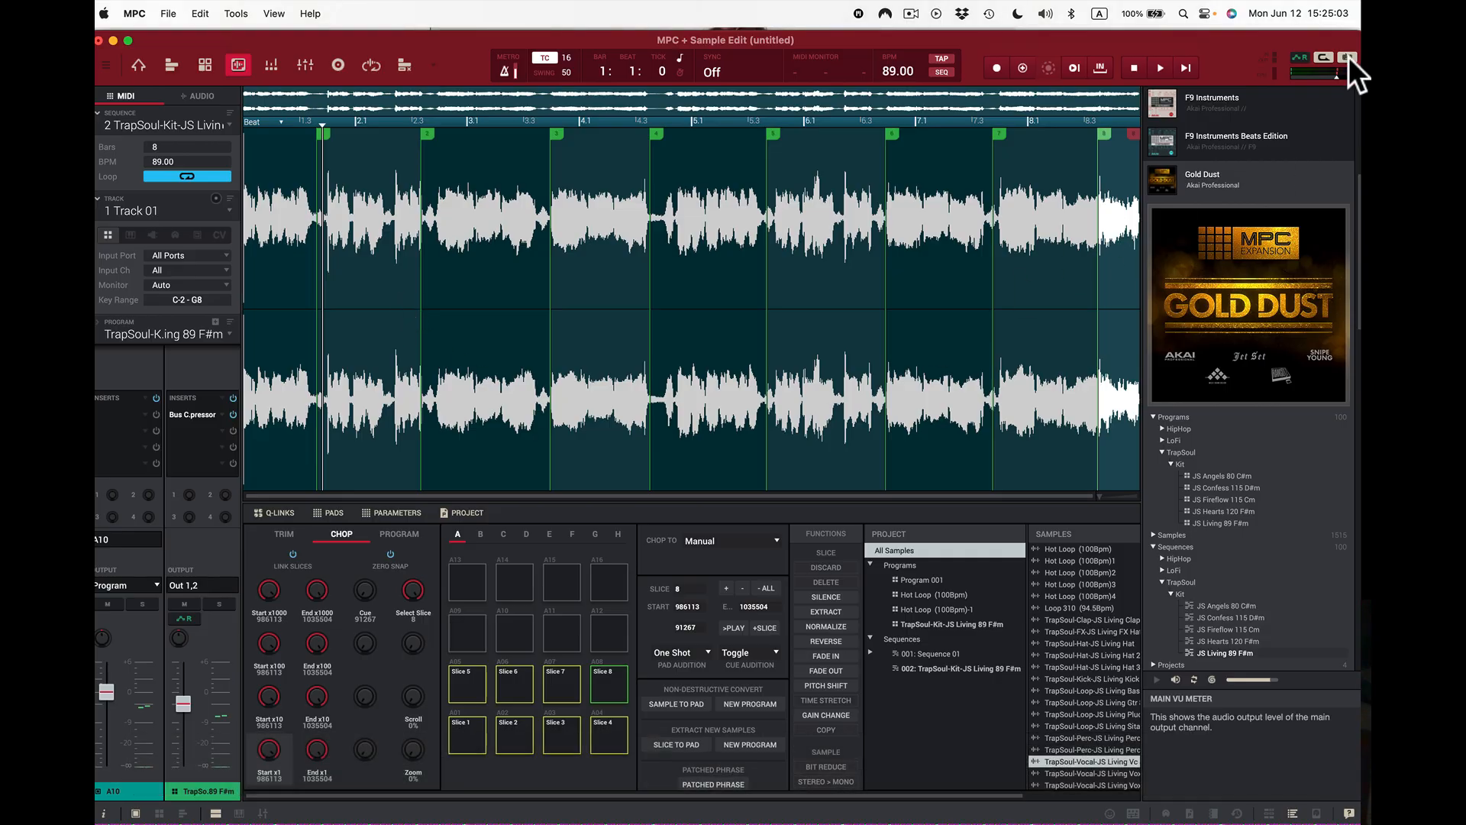
key(z)
key(z)
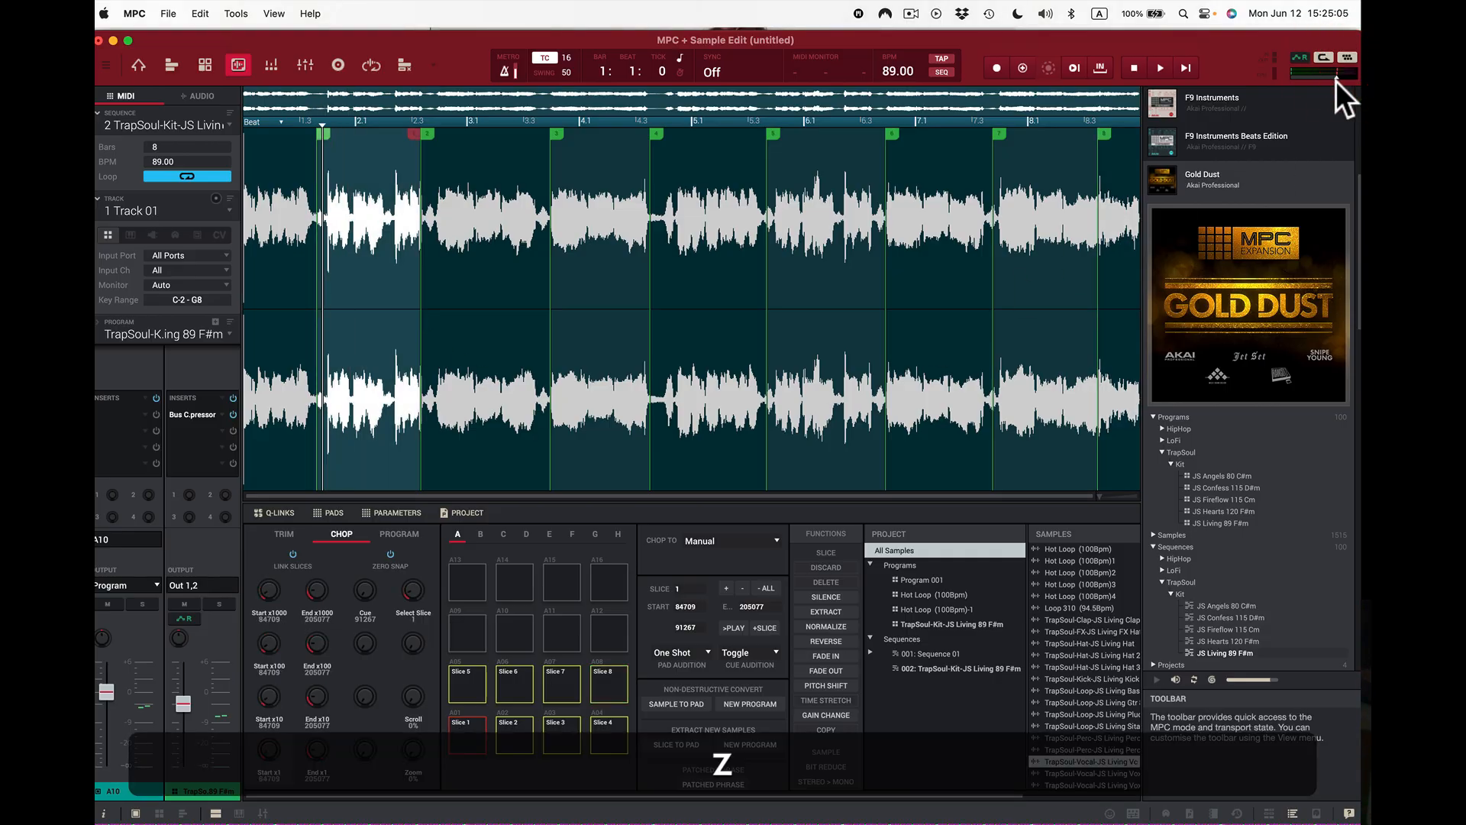
key(z)
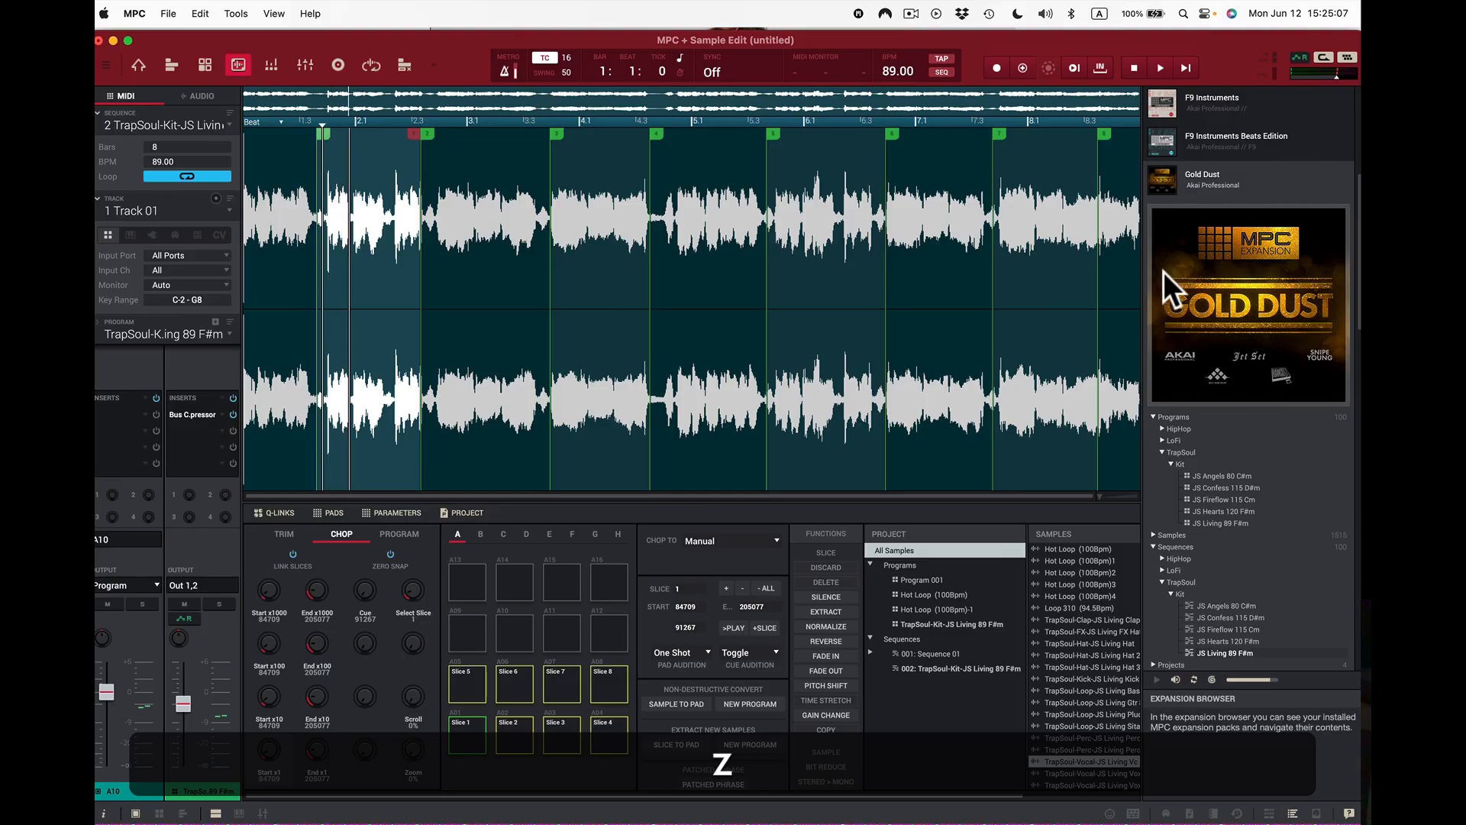
- Move the start of Slice 1 to about 96900, at the onset of its first loud syllable, and audition it
click(1104, 497)
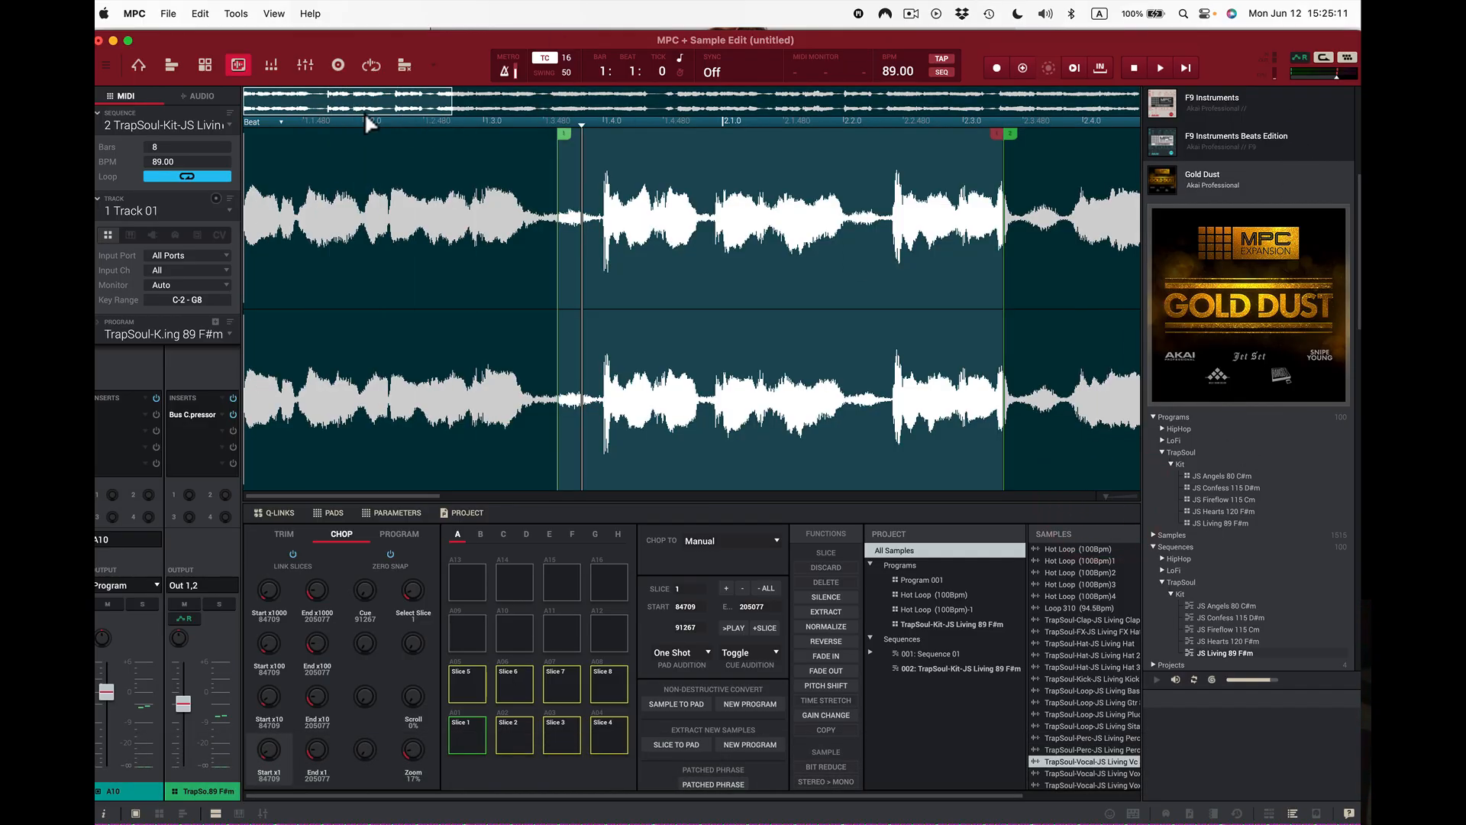
drag(355, 110, 391, 113)
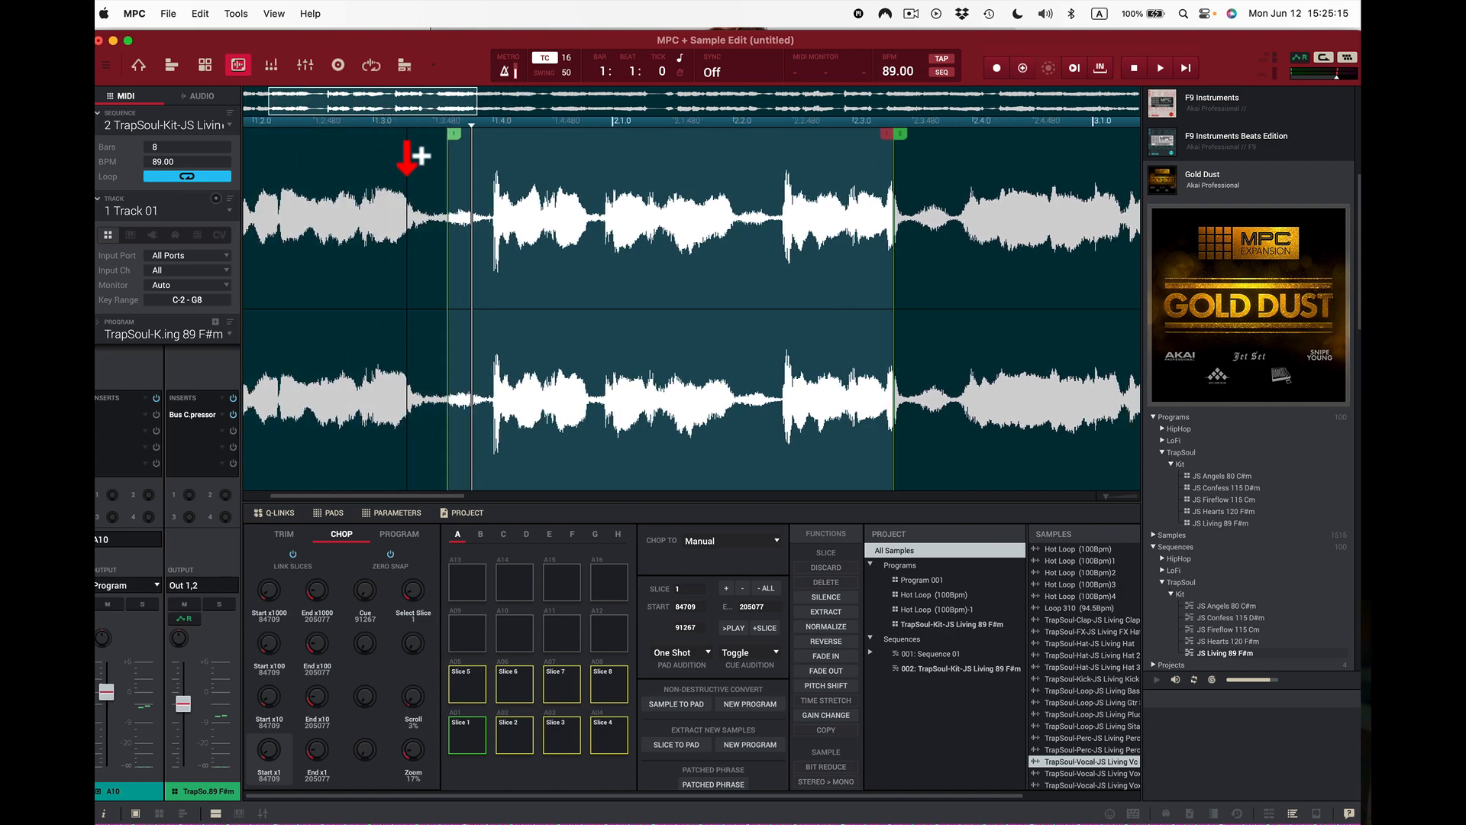
key(z)
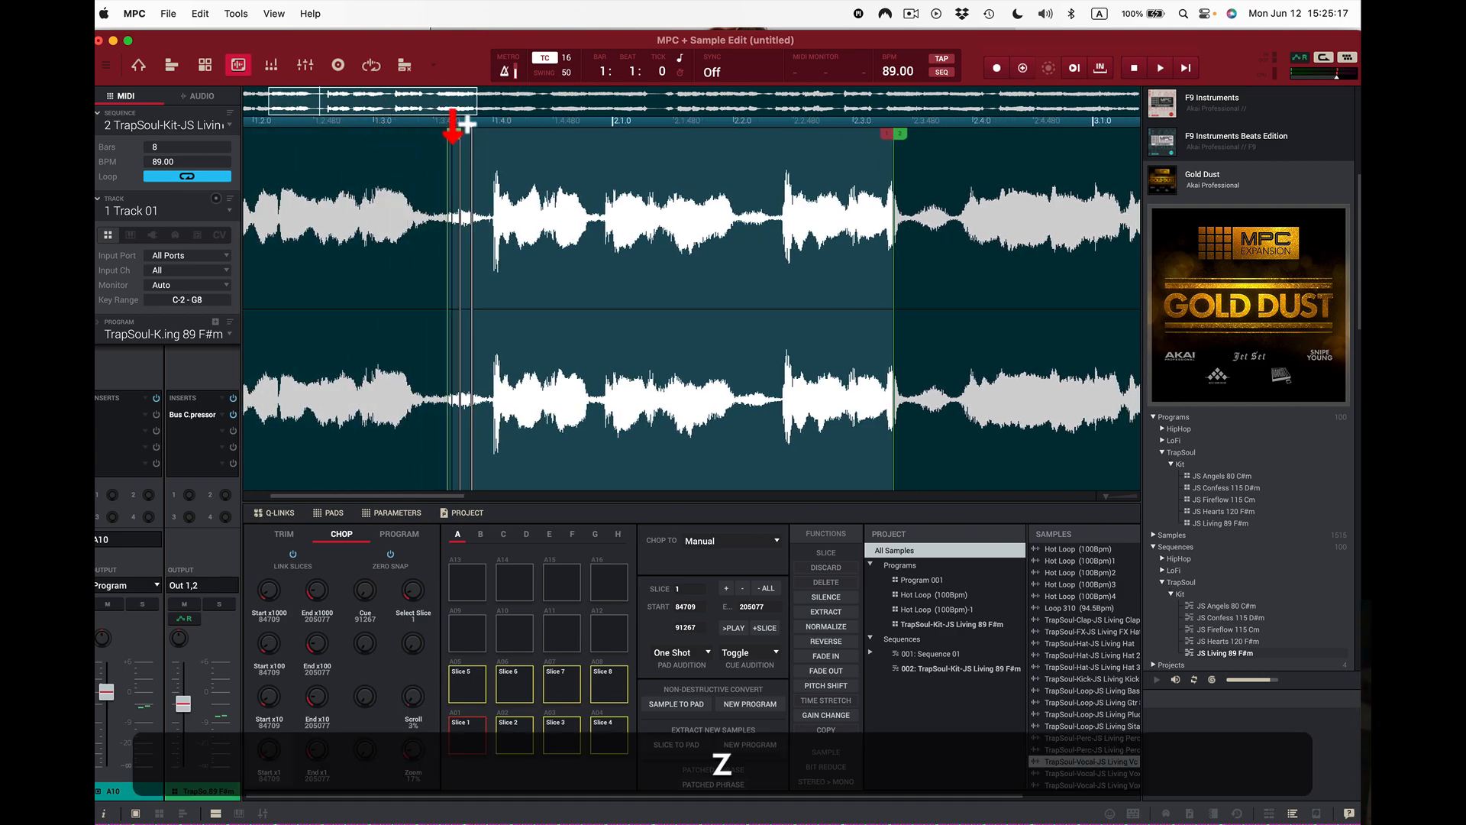
drag(449, 146, 492, 157)
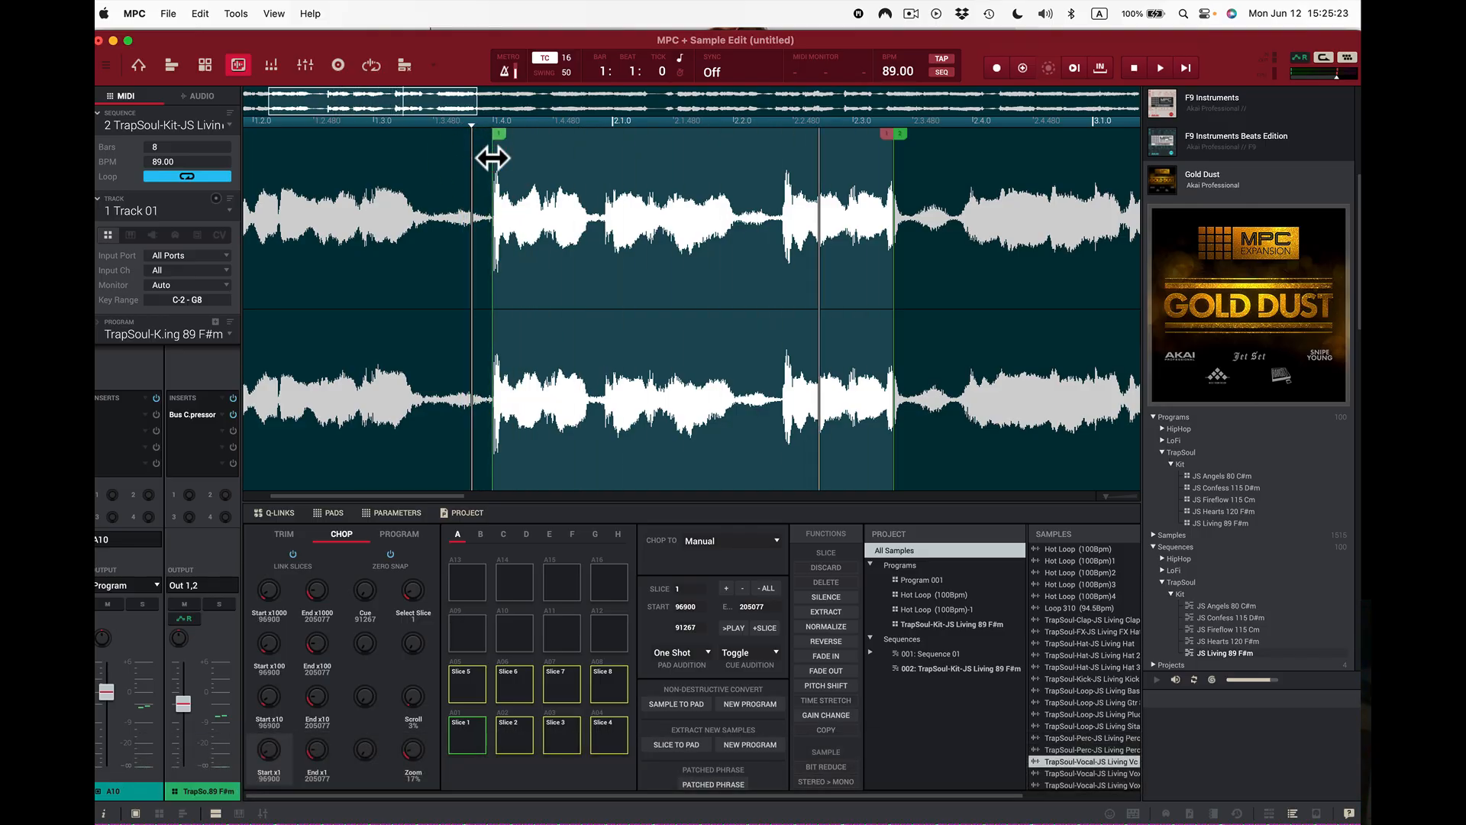
key(z)
key(z)
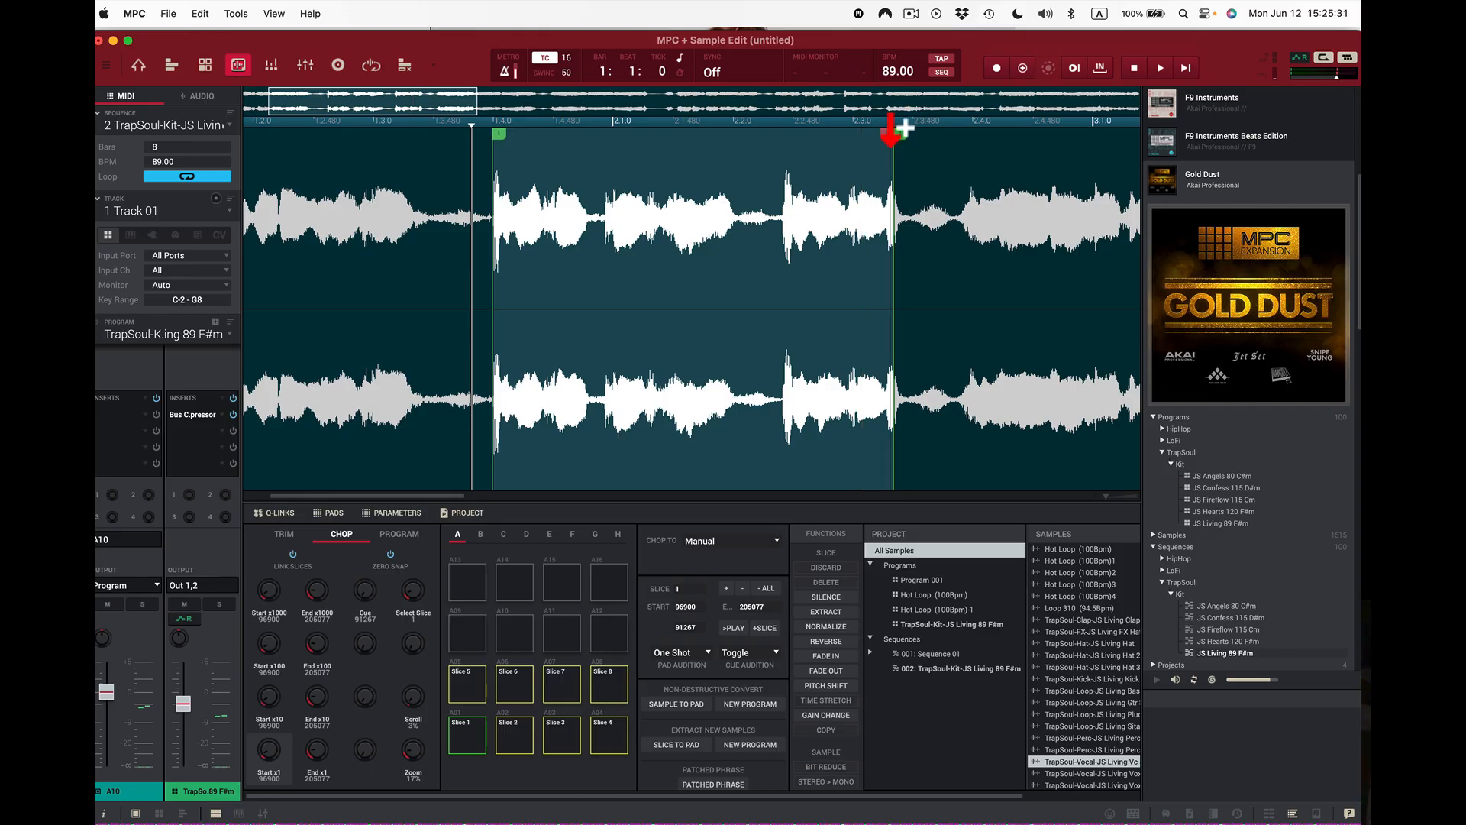
- Refine the boundary between Slices 1 and 2 by ear, moving the start of Slice 2 to about 222450
click(892, 149)
drag(900, 150, 907, 151)
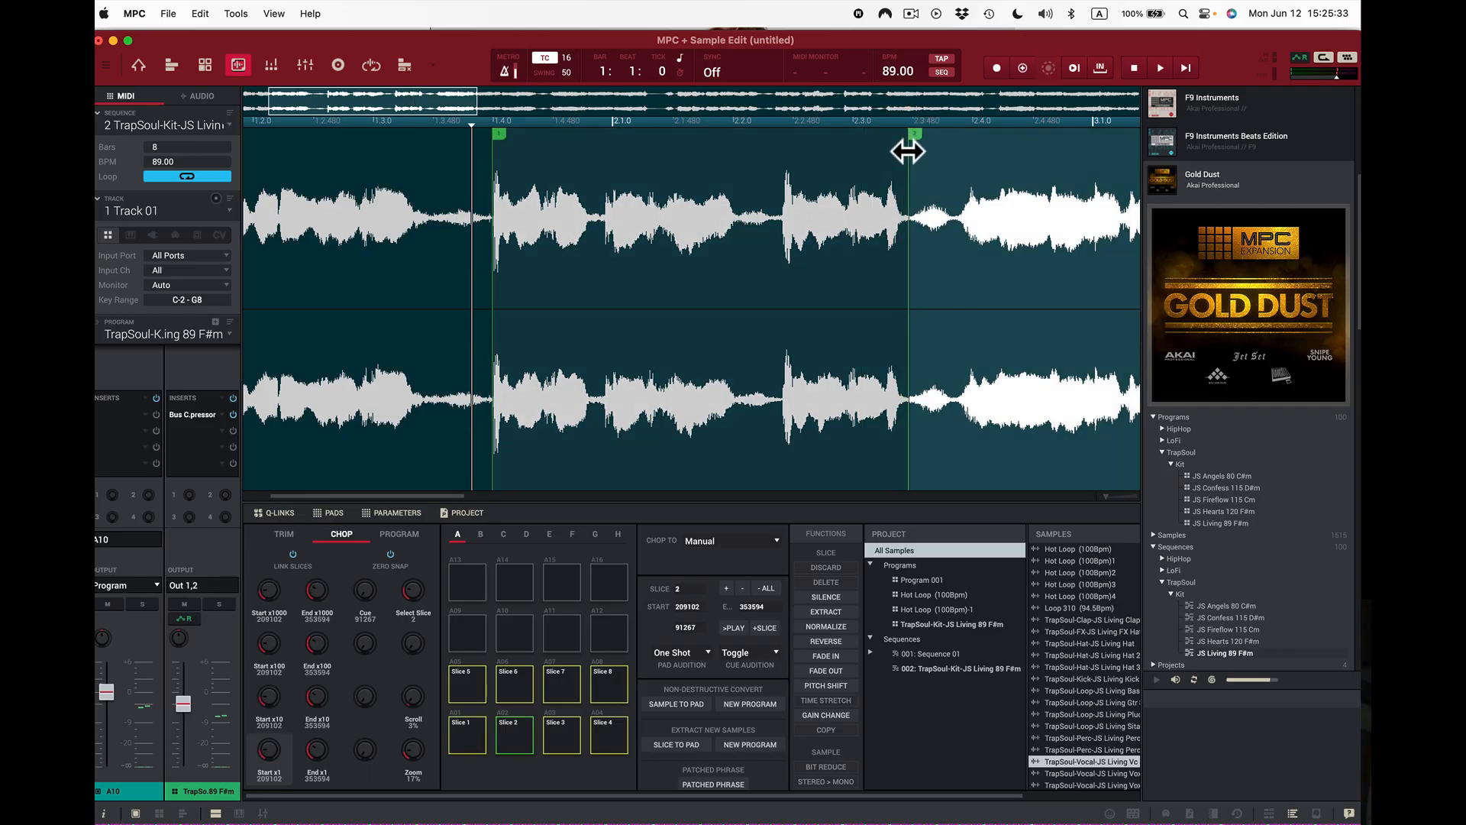
key(z)
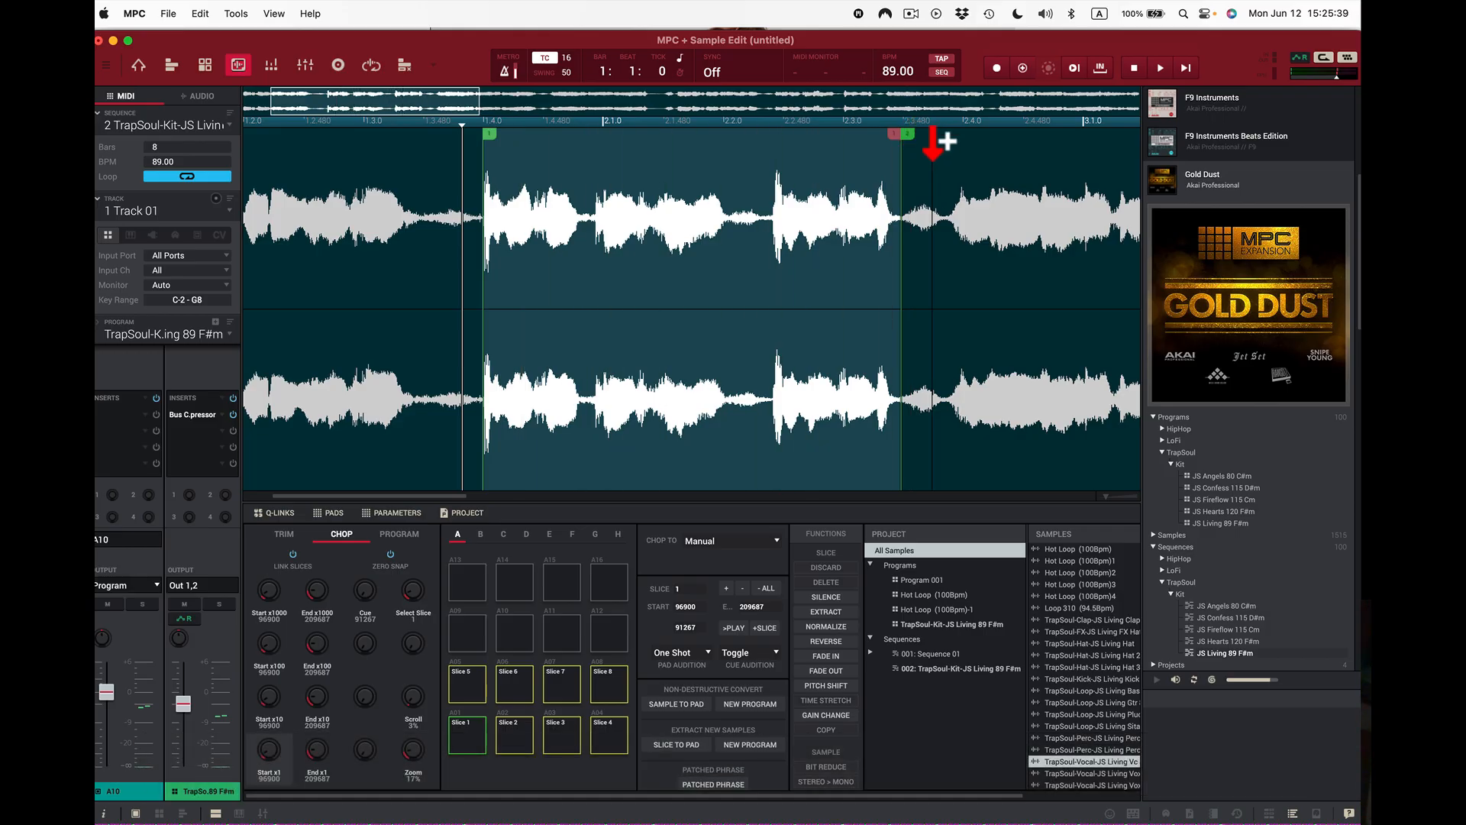
key(x)
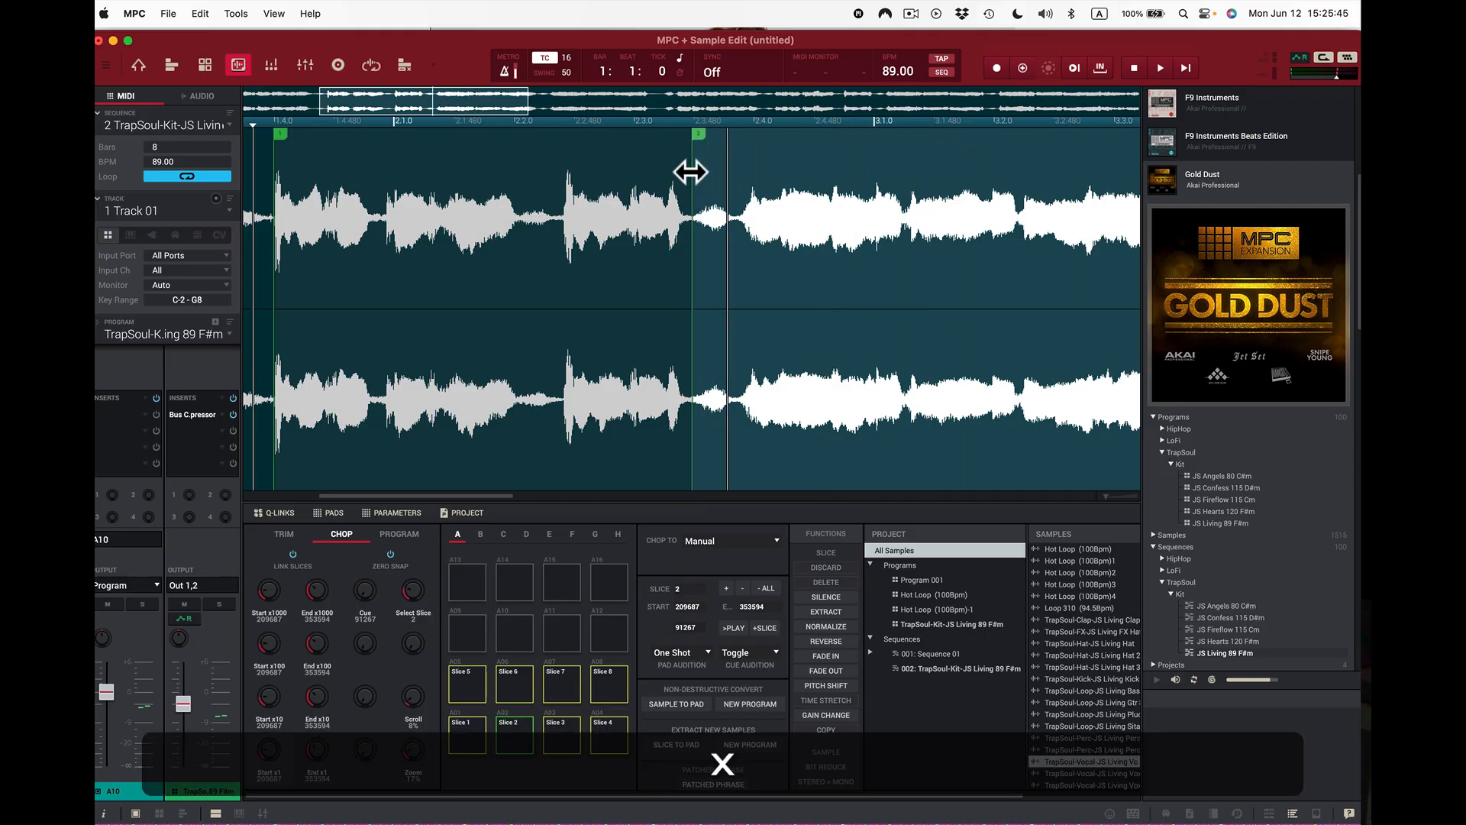
drag(691, 173, 735, 174)
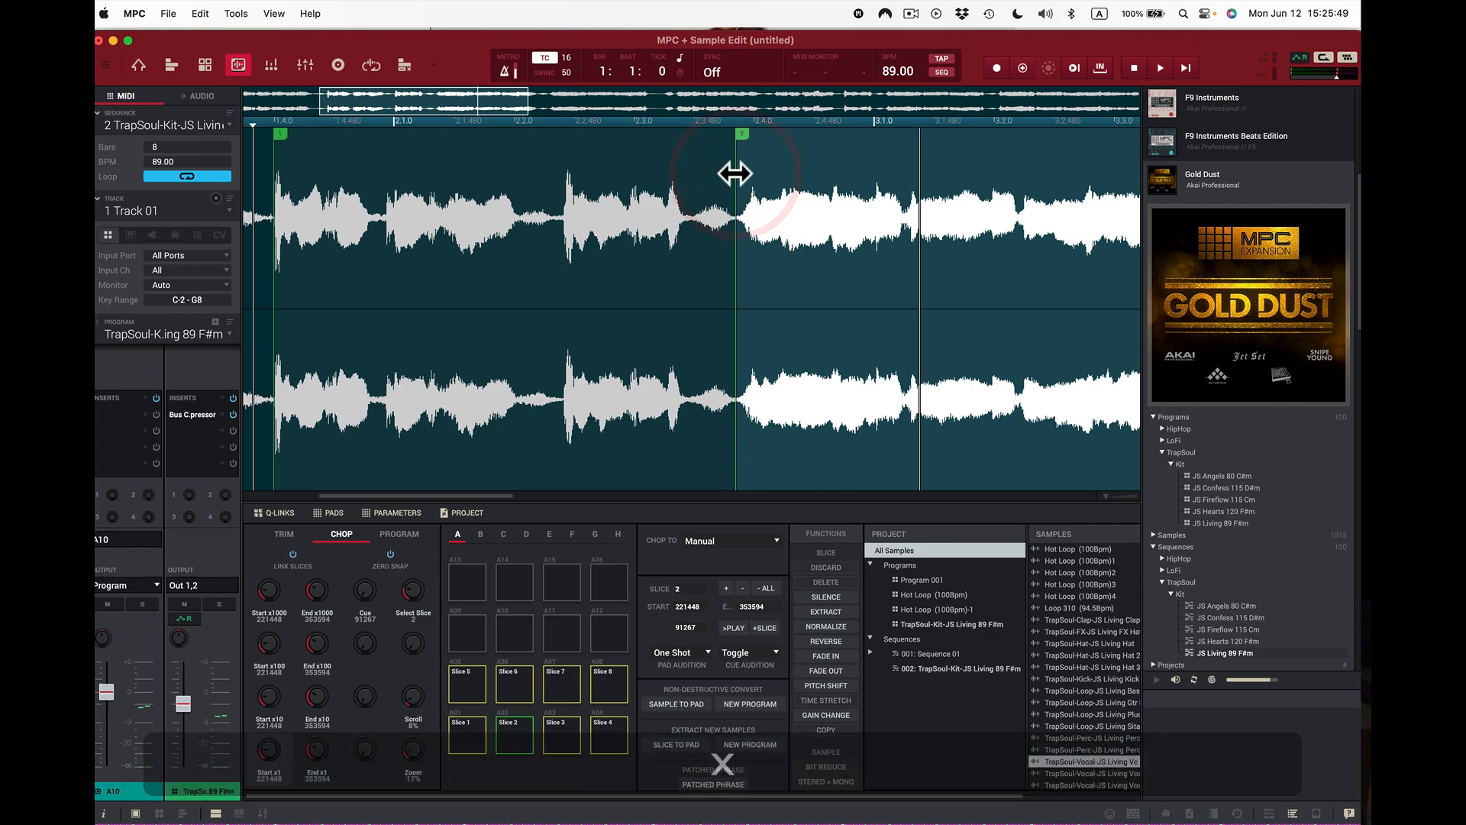
key(x)
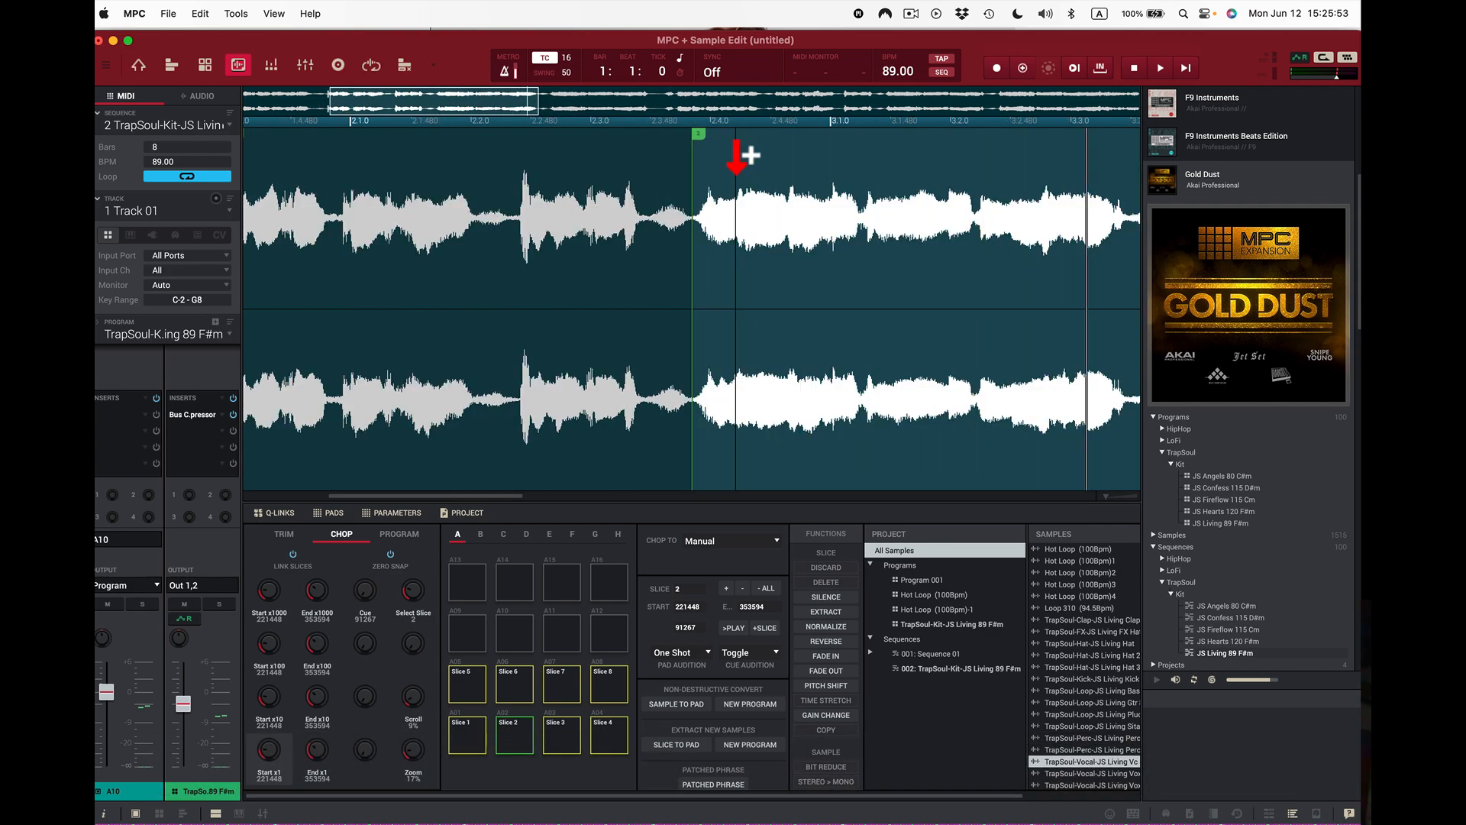
key(x)
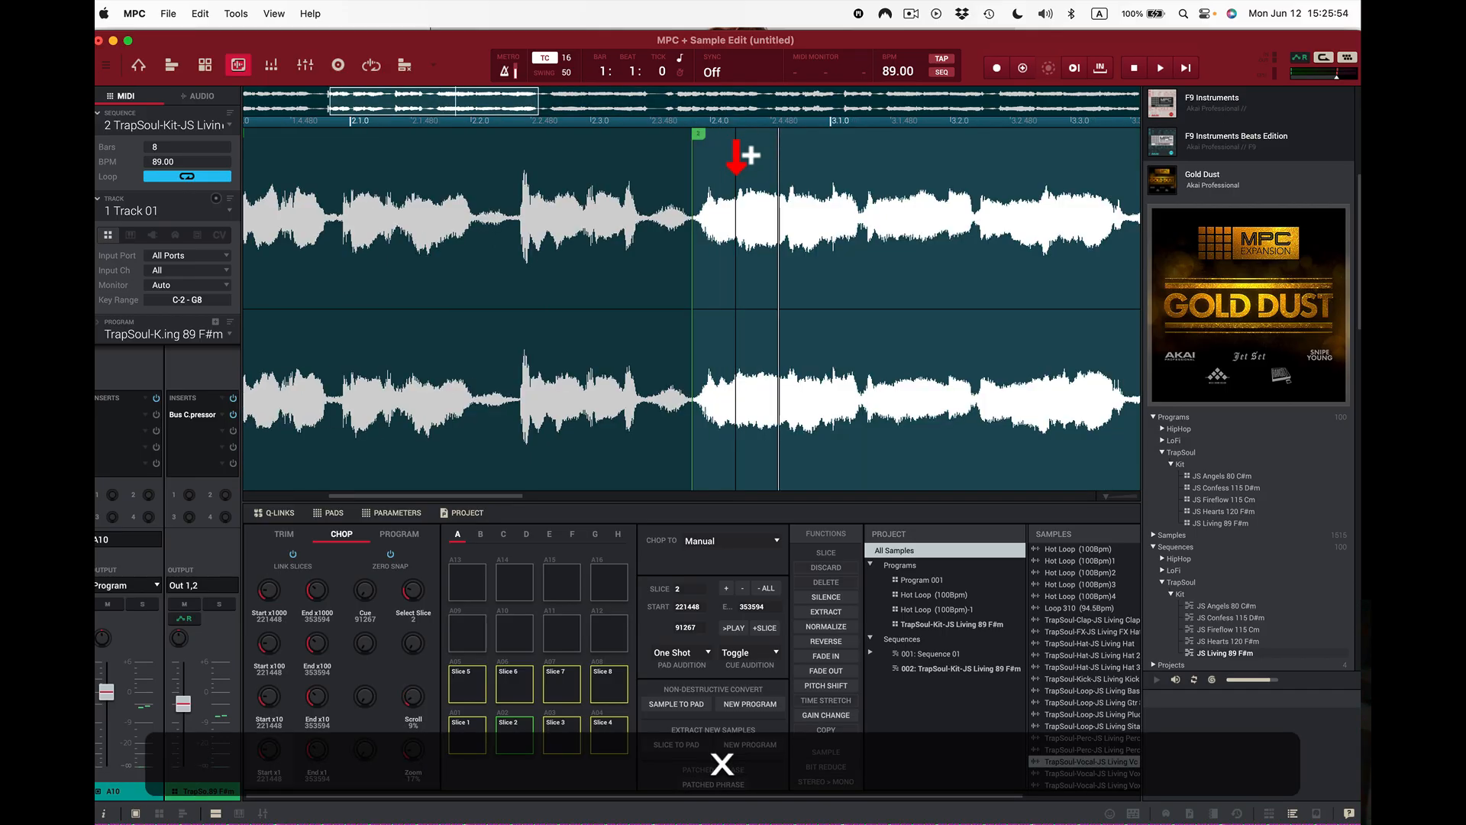
drag(694, 178, 698, 180)
key(x)
click(697, 180)
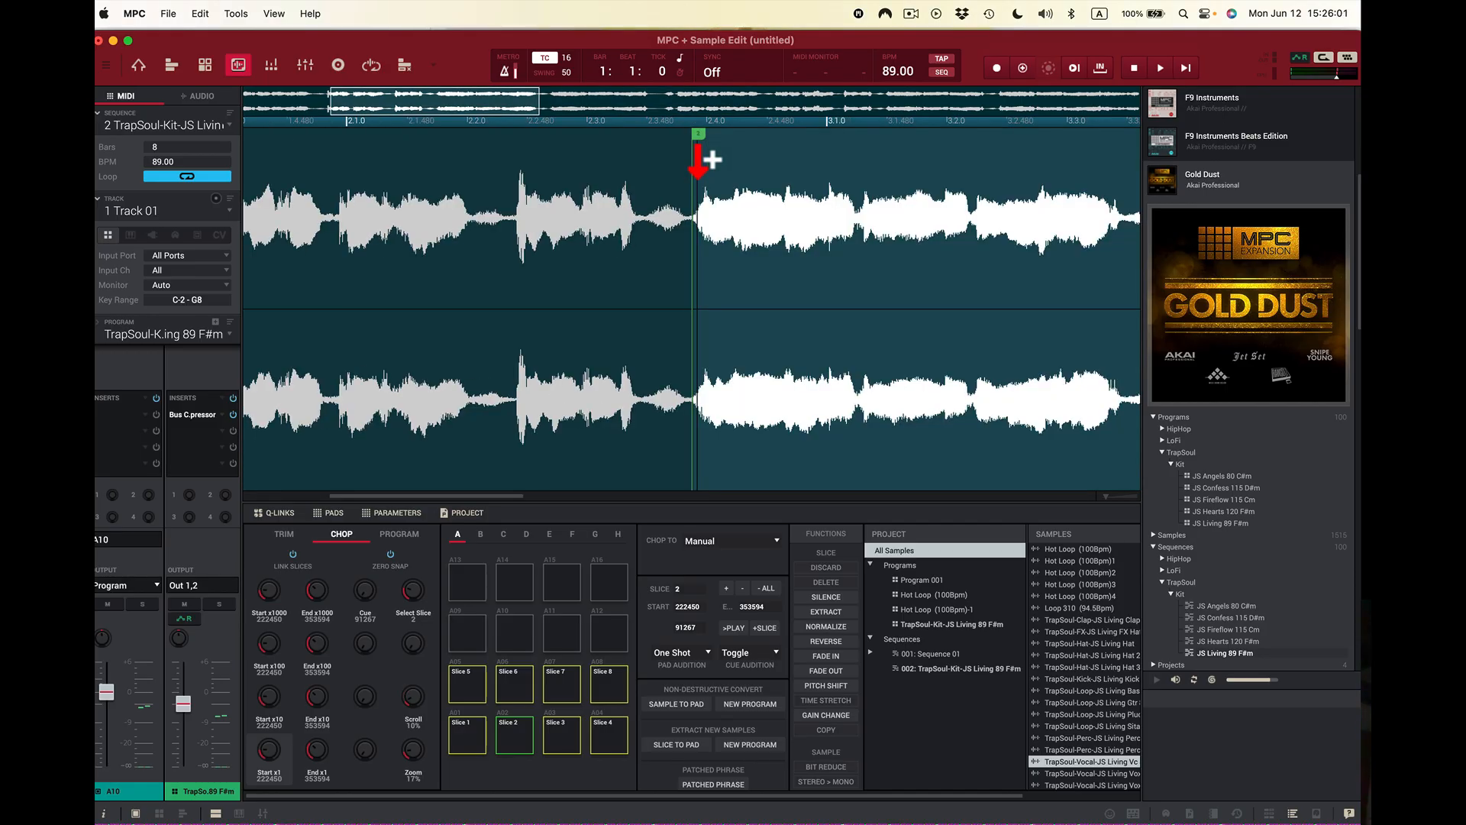
key(x)
- Audition Slice 3 and check where it starts and ends in the waveform
scroll(697, 172, right, 5)
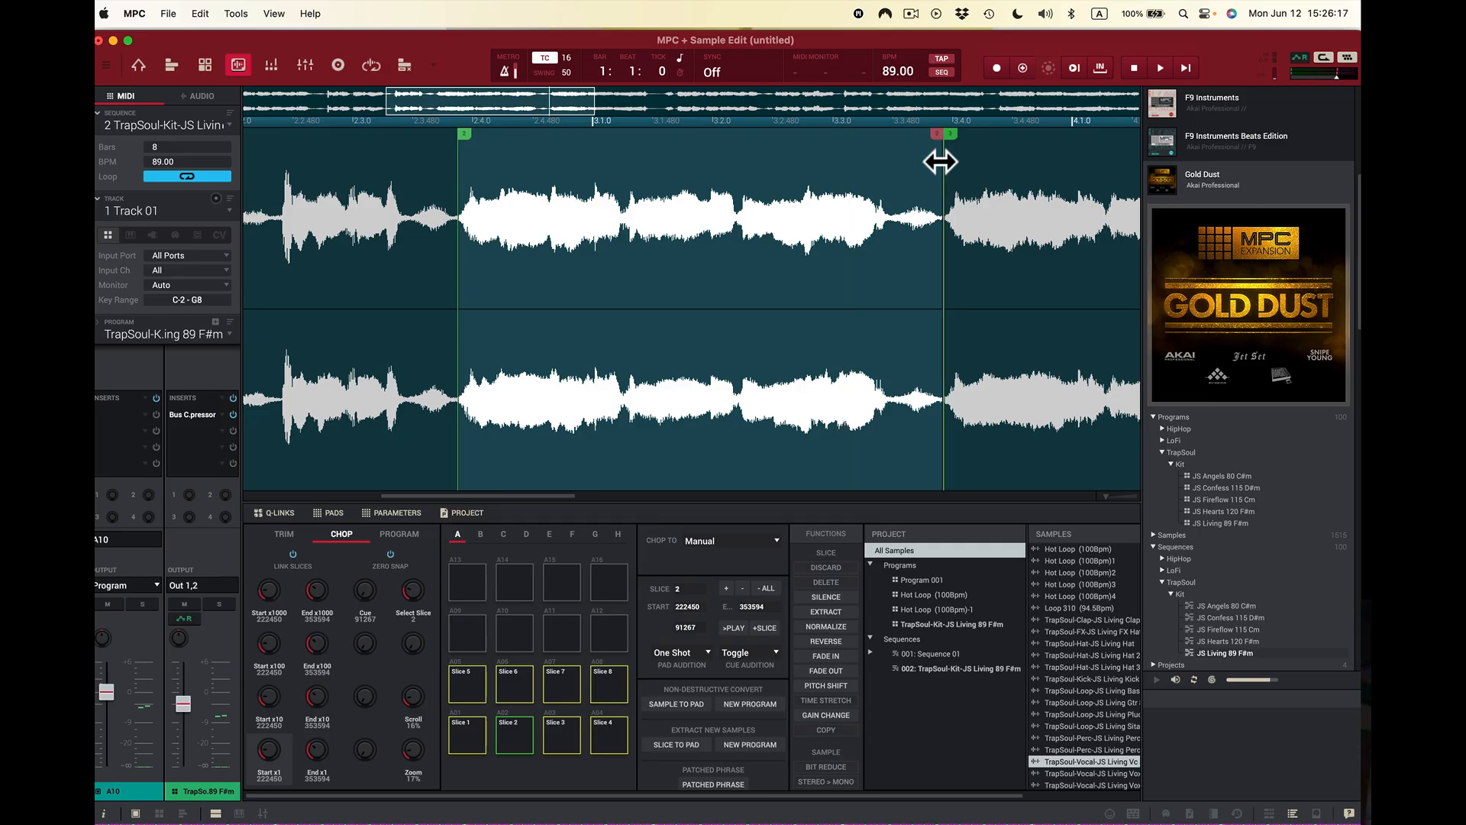
key(c)
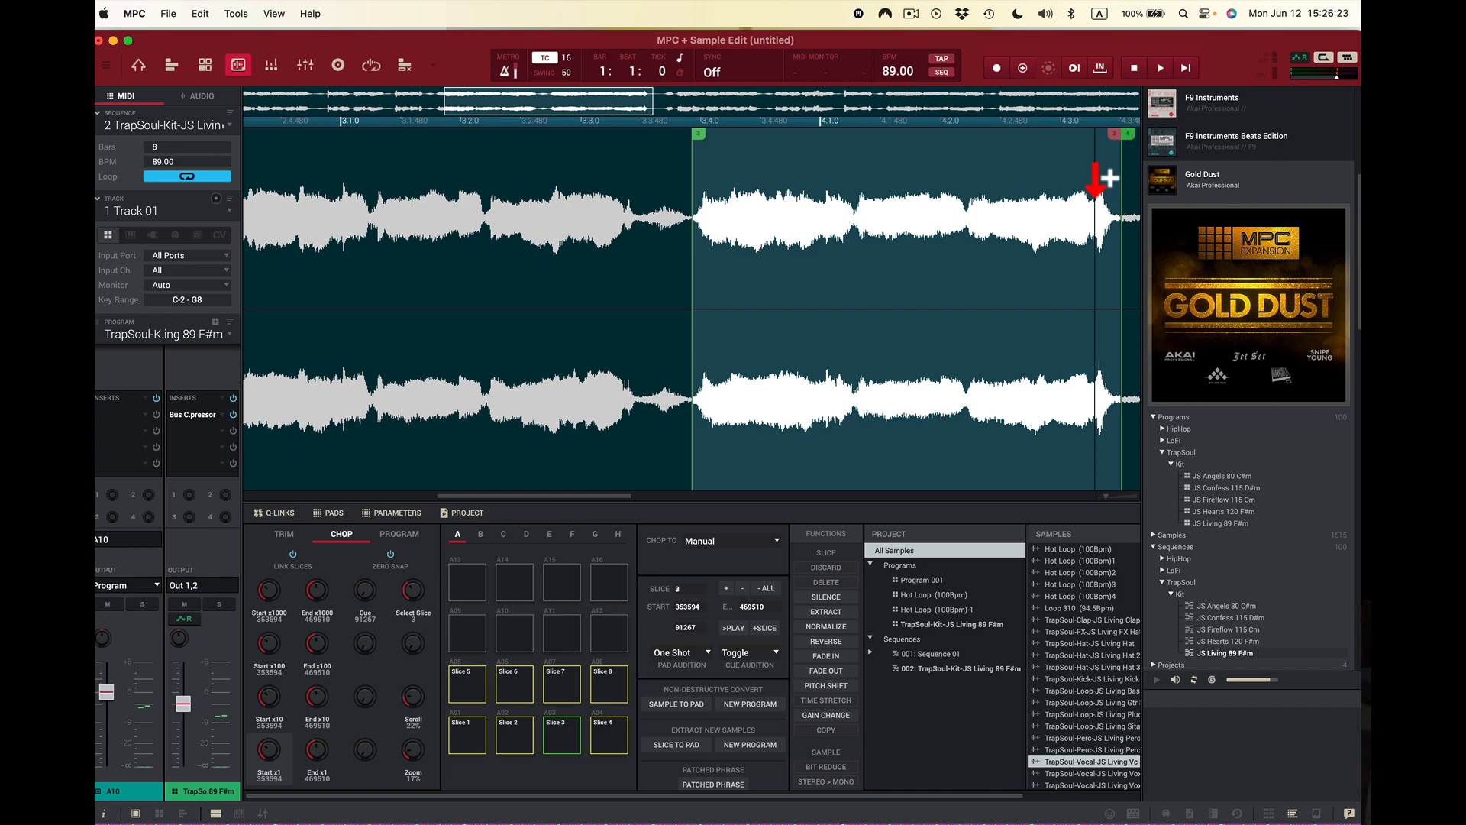
scroll(1095, 180, right, 5)
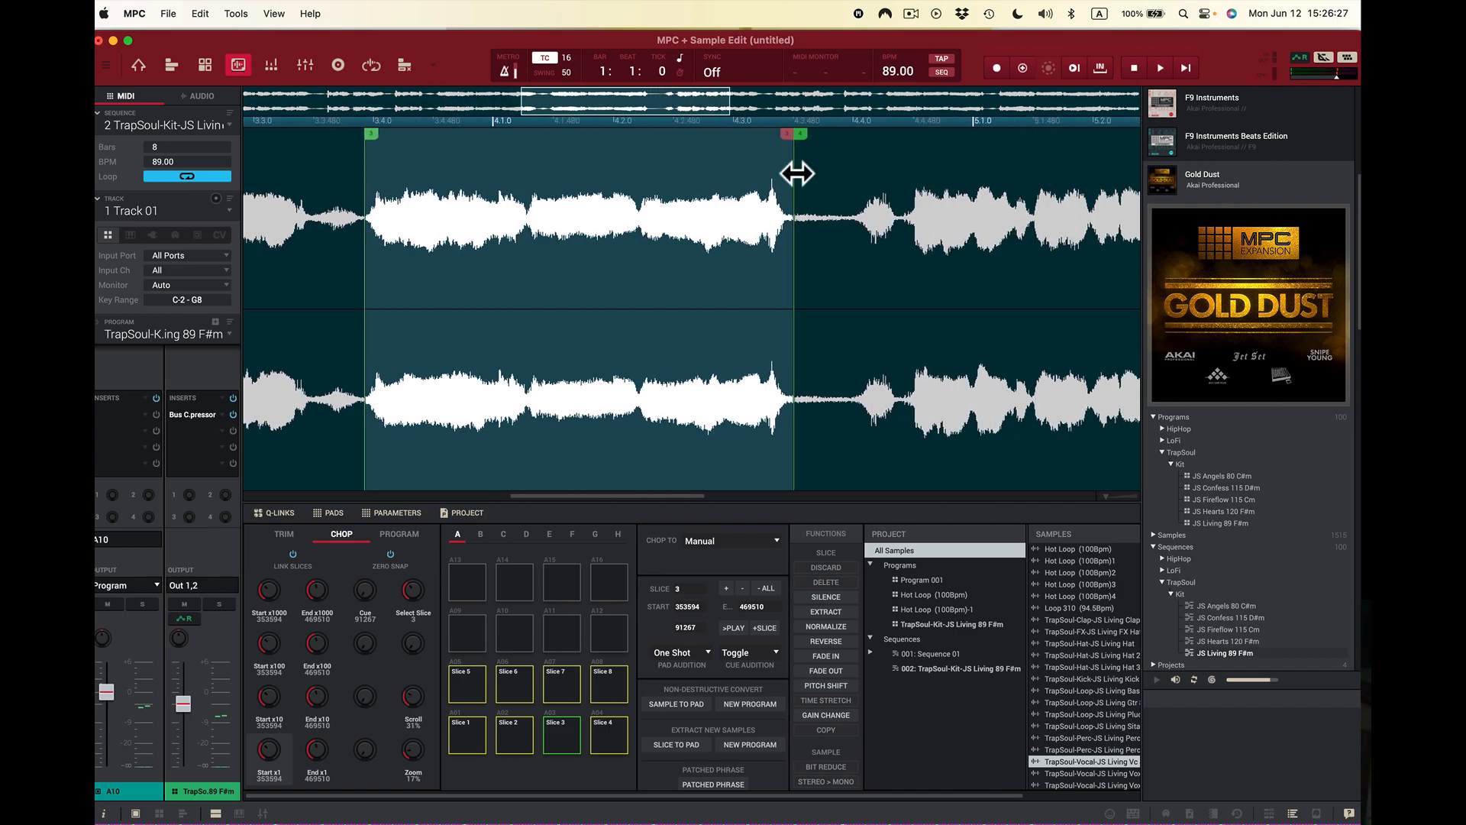
- Refine the start of Slice 4 by ear, moving it past the short breath to about 499918
drag(795, 174, 861, 178)
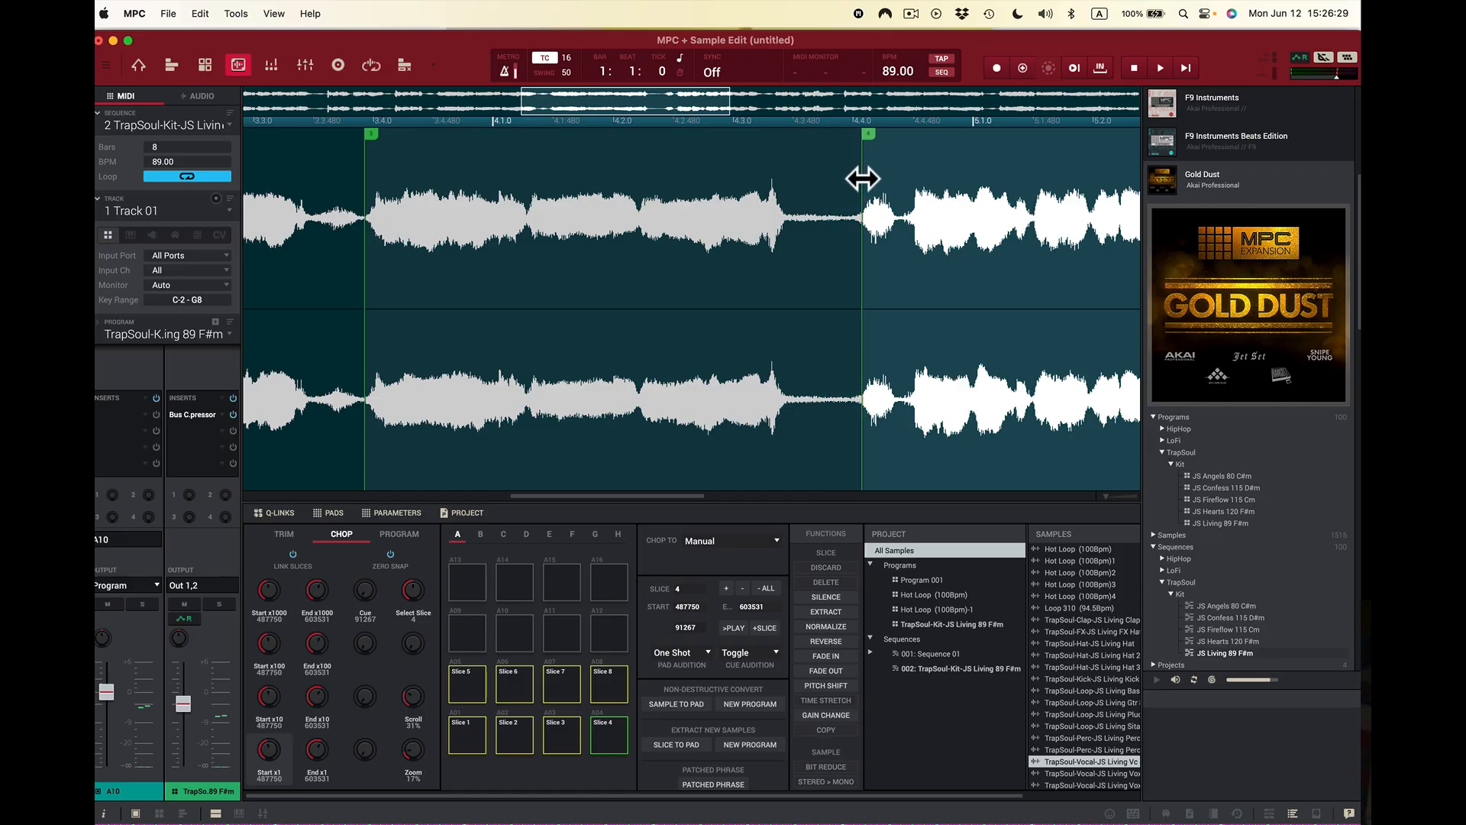
key(v)
click(863, 179)
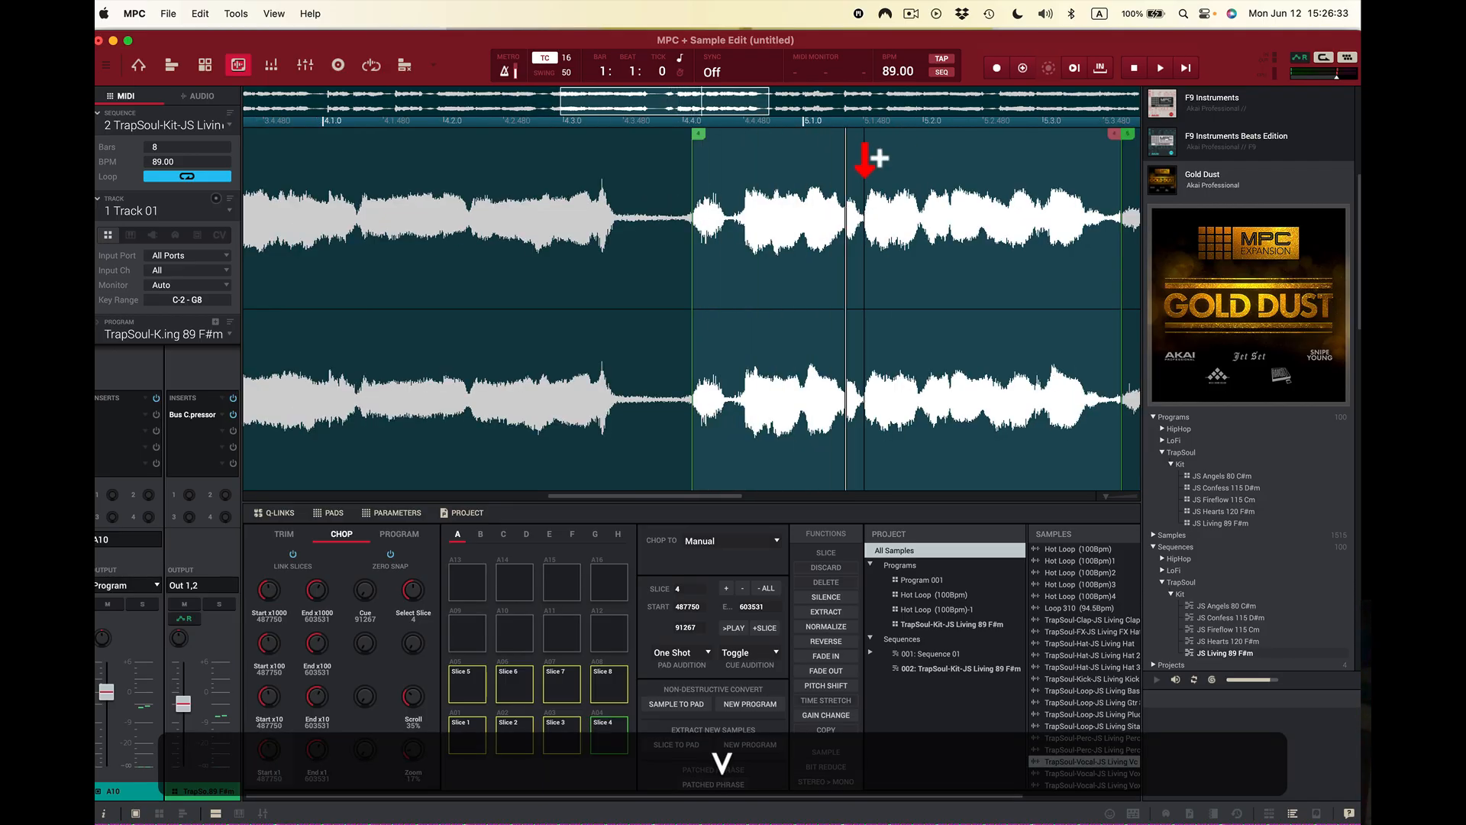
key(v)
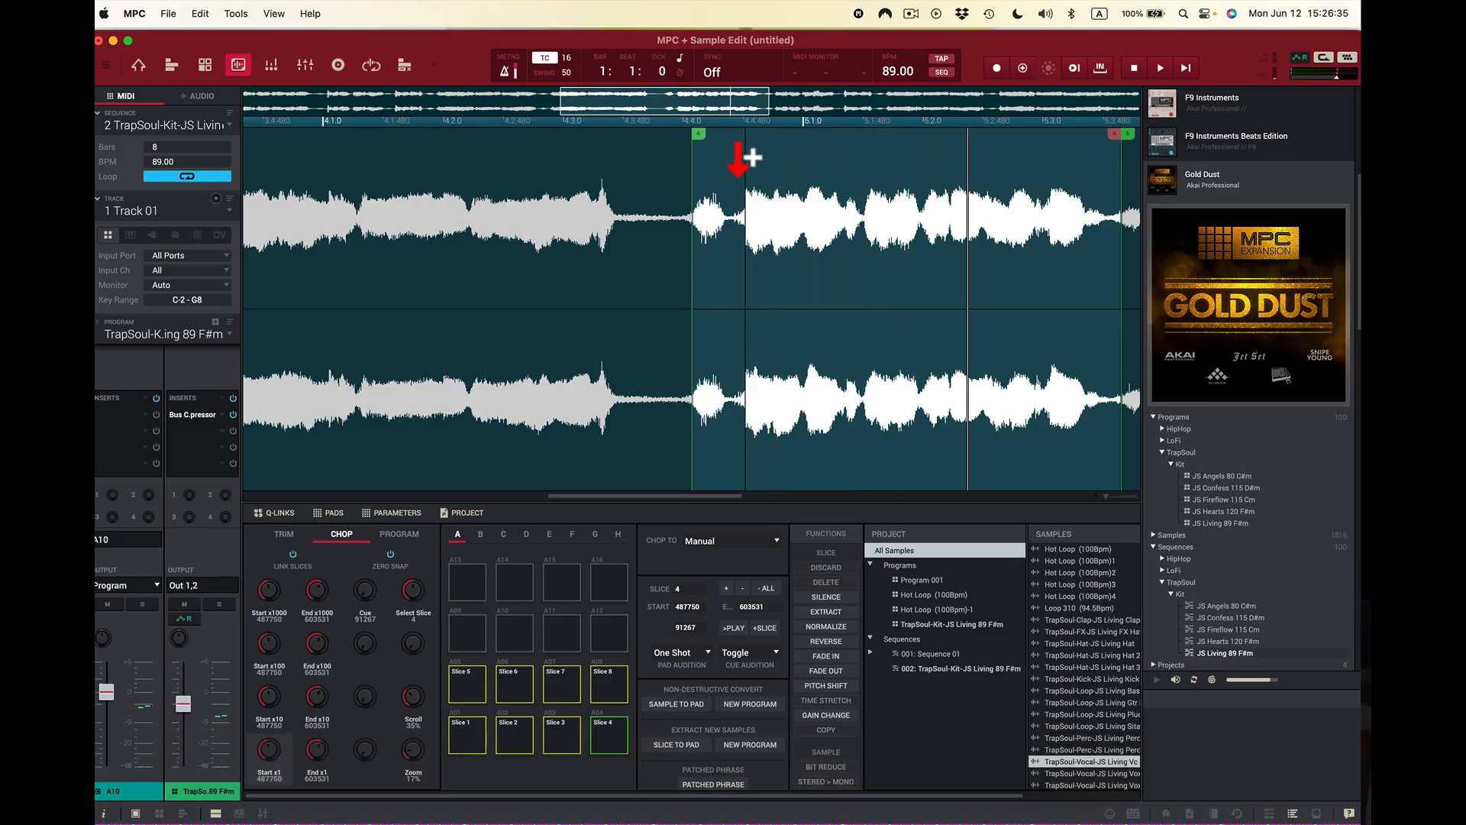
drag(694, 177, 673, 181)
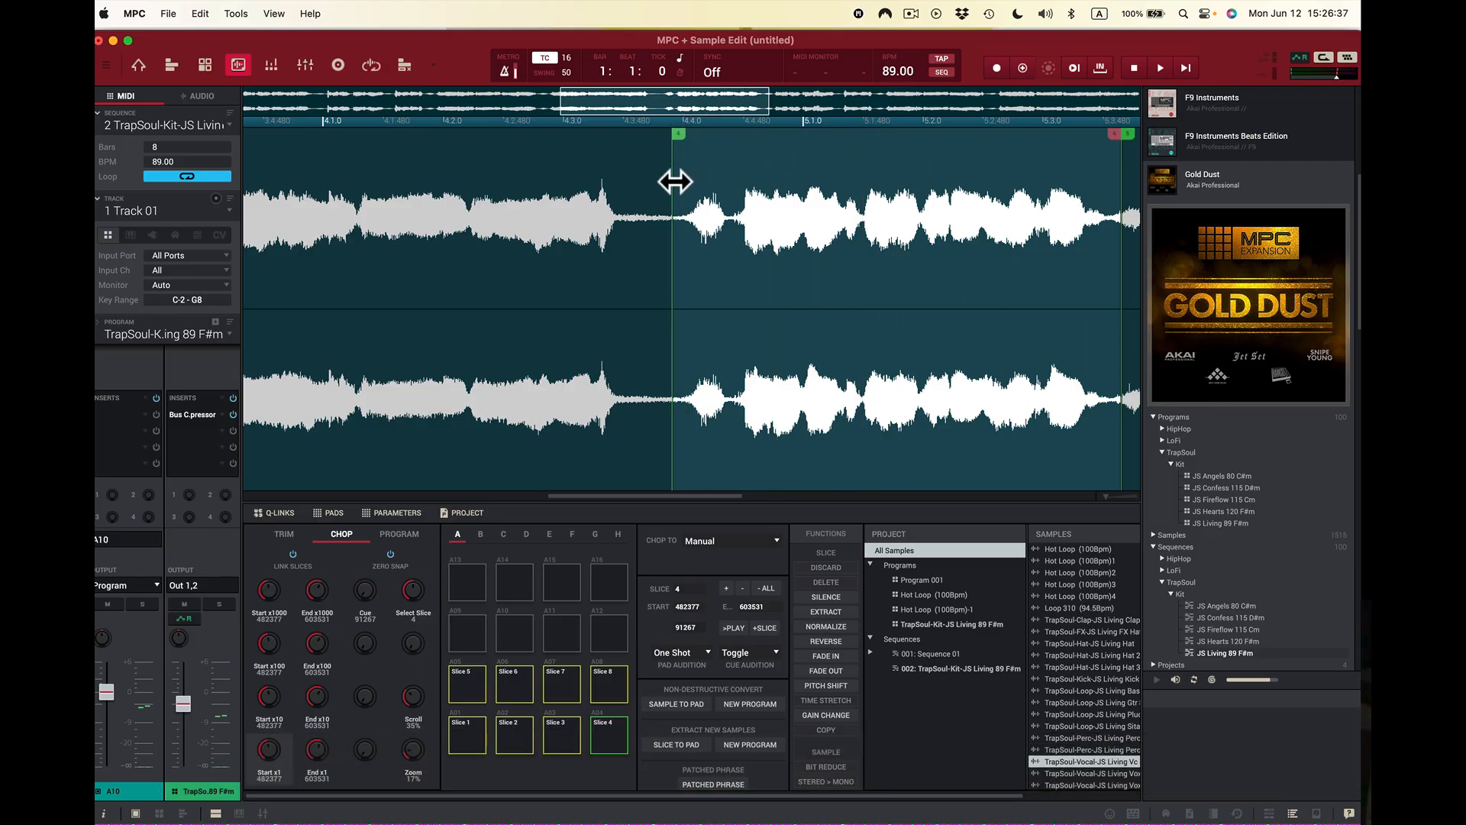
key(v)
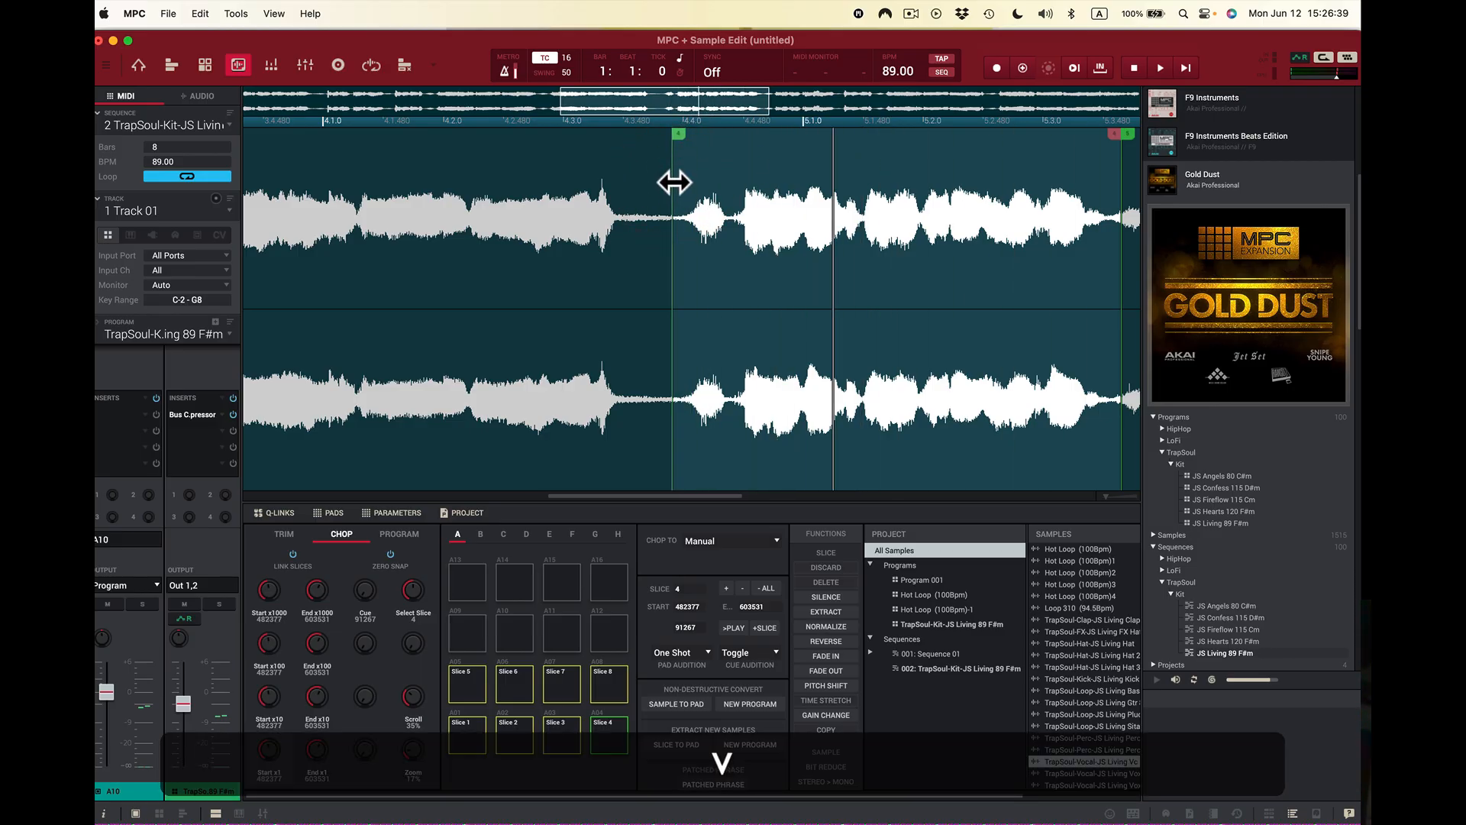
key(v)
key(v)
drag(674, 181, 740, 191)
key(v)
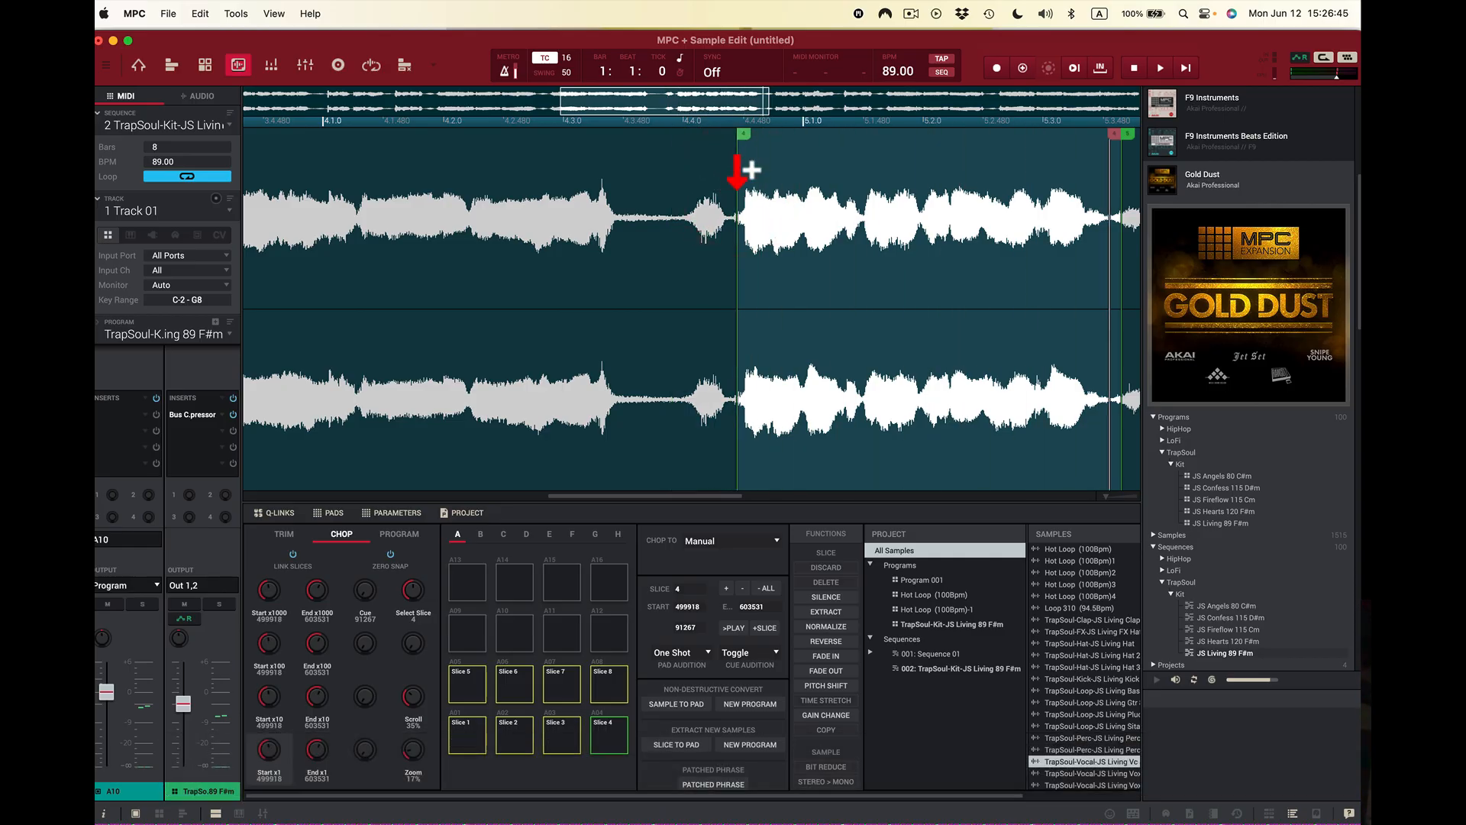
key(v)
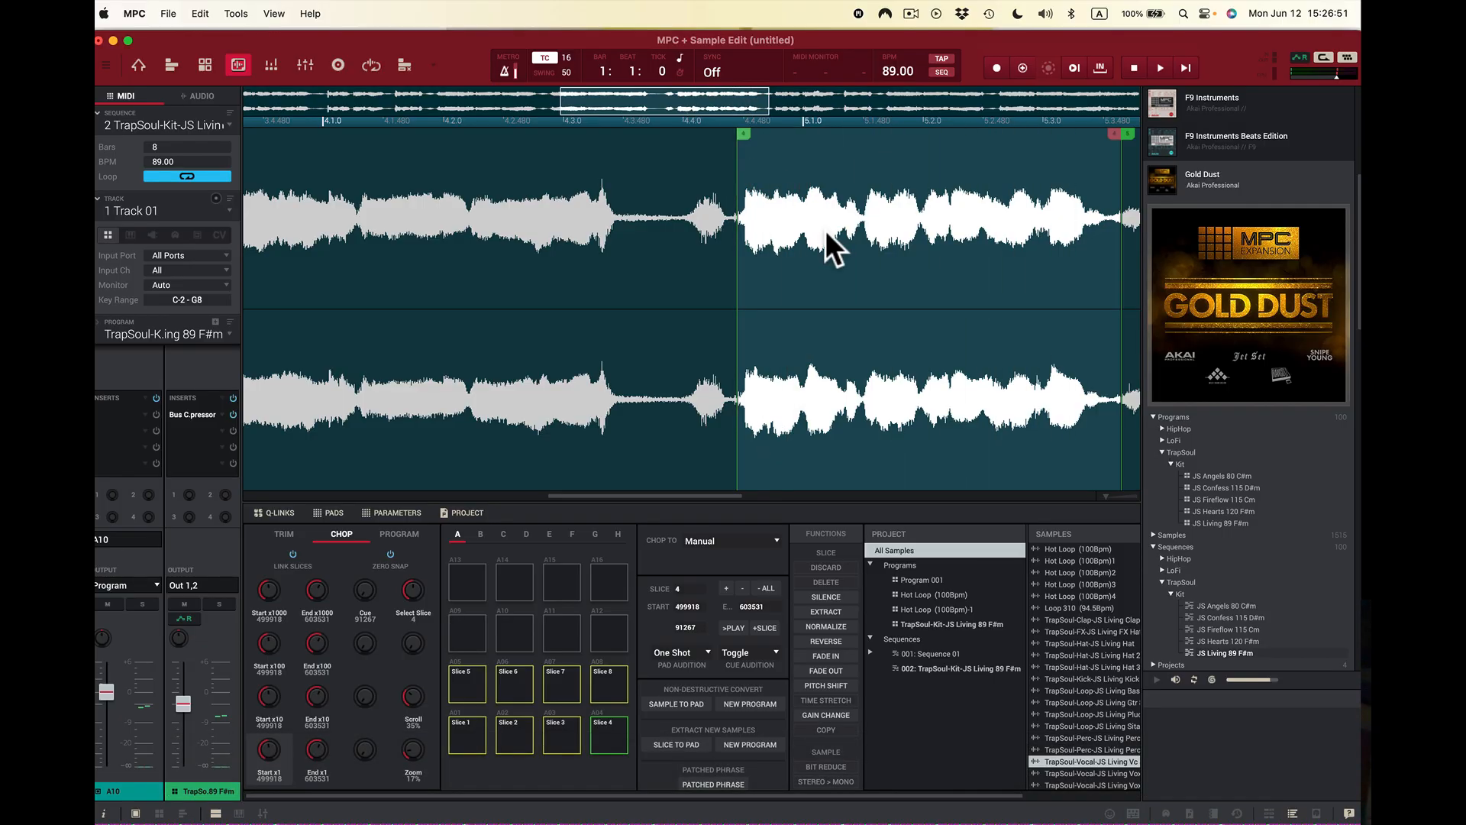
- Audition Slice 5 repeatedly and move its start to about 613325, where the phrase begins
key(a)
key(a)
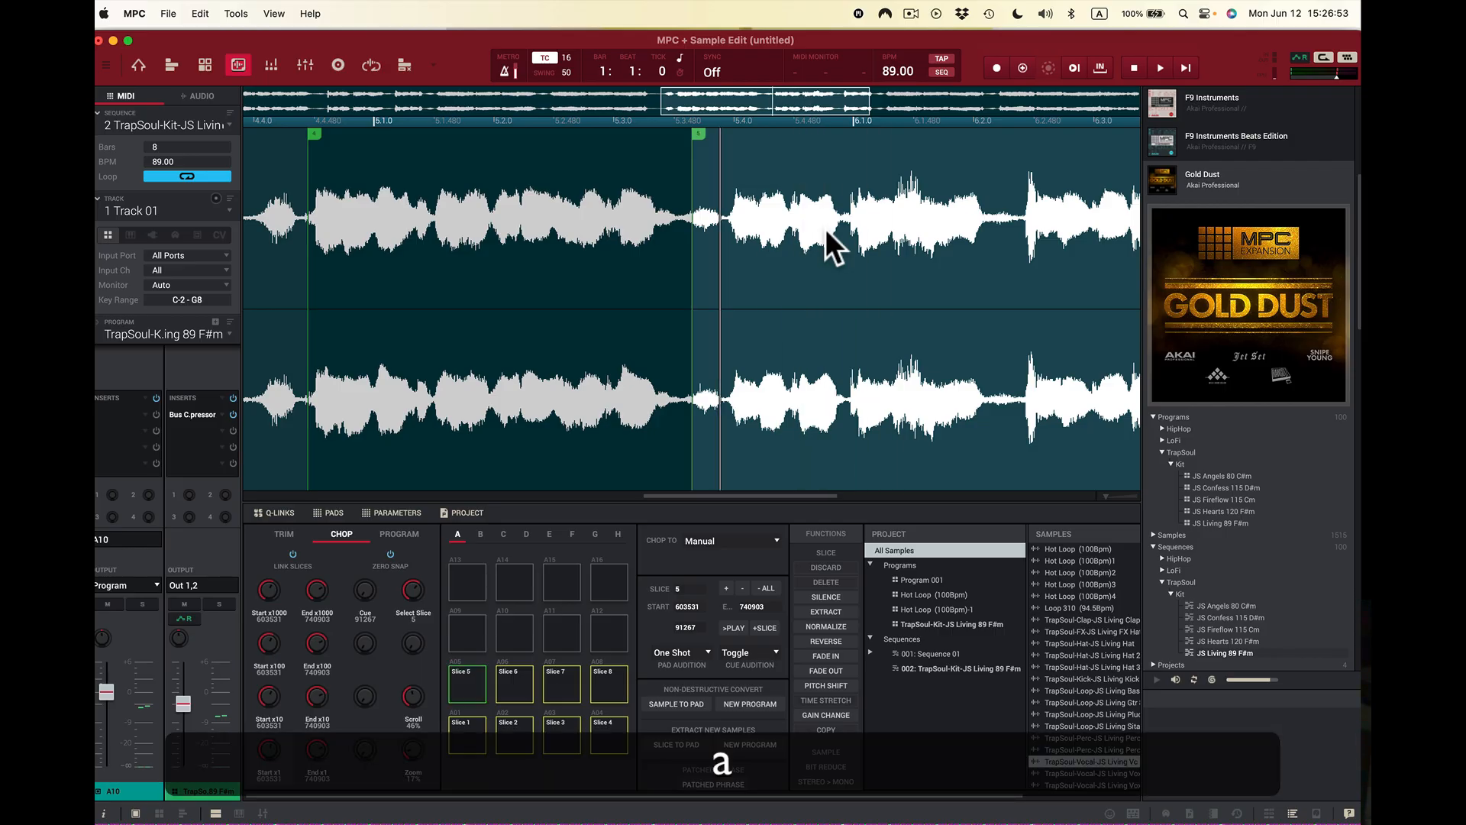
key(a)
key(a)
key(a)
key(a)
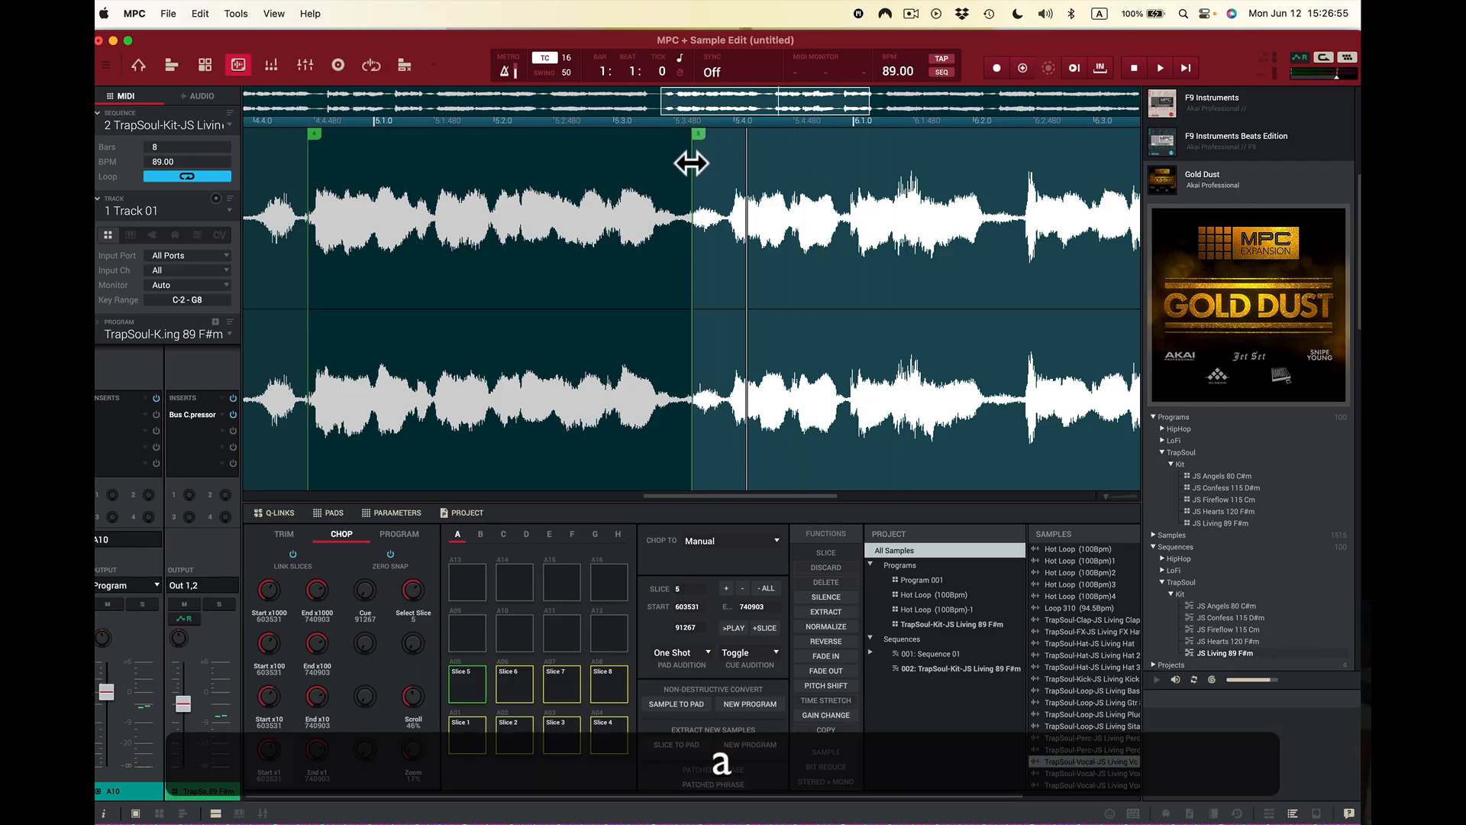
drag(691, 163, 727, 163)
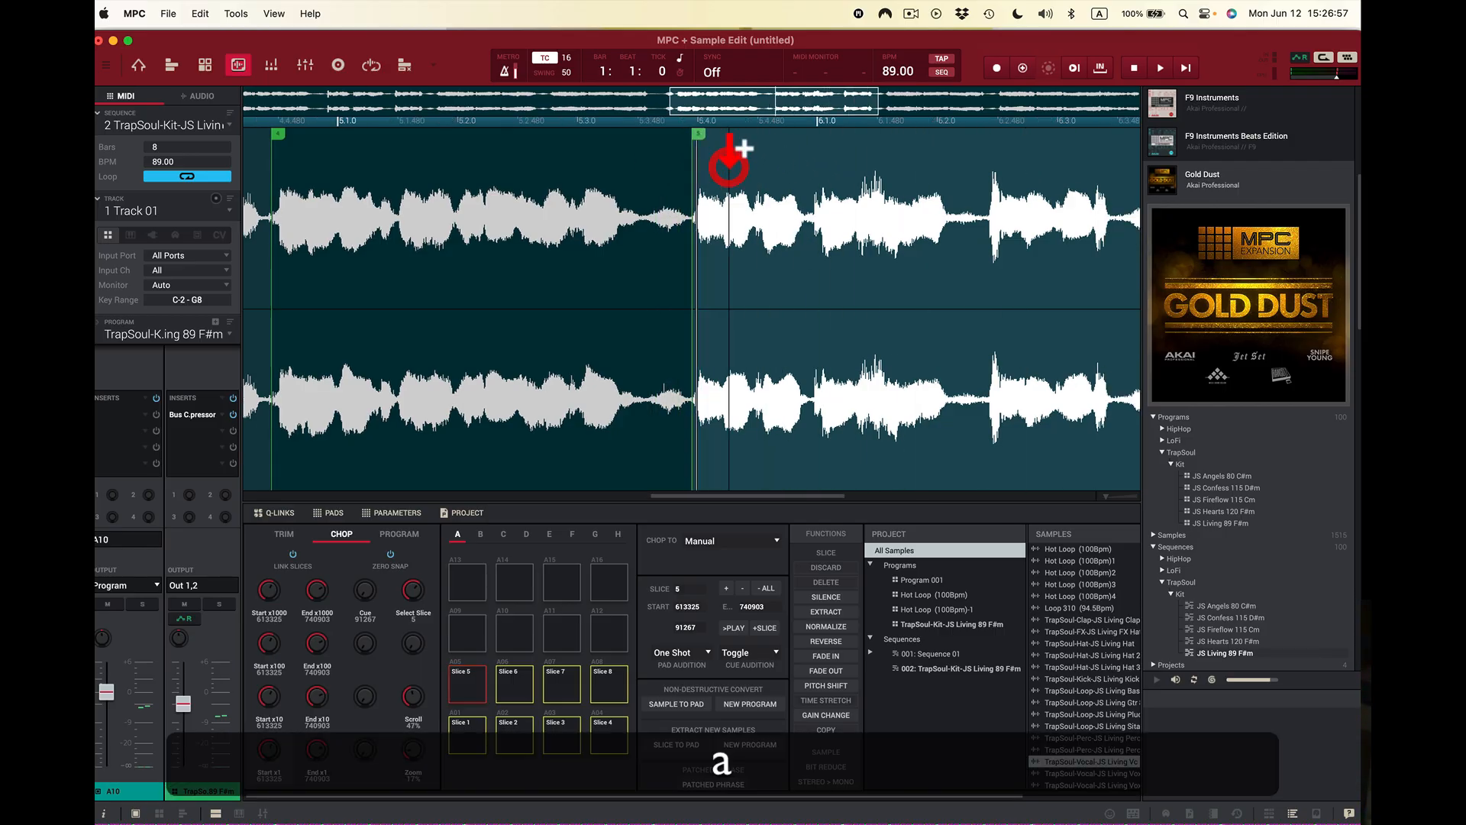
key(a)
- Refine the start of Slice 6 to about 743297, undoing the stray slice marker placed at 741896
key(s)
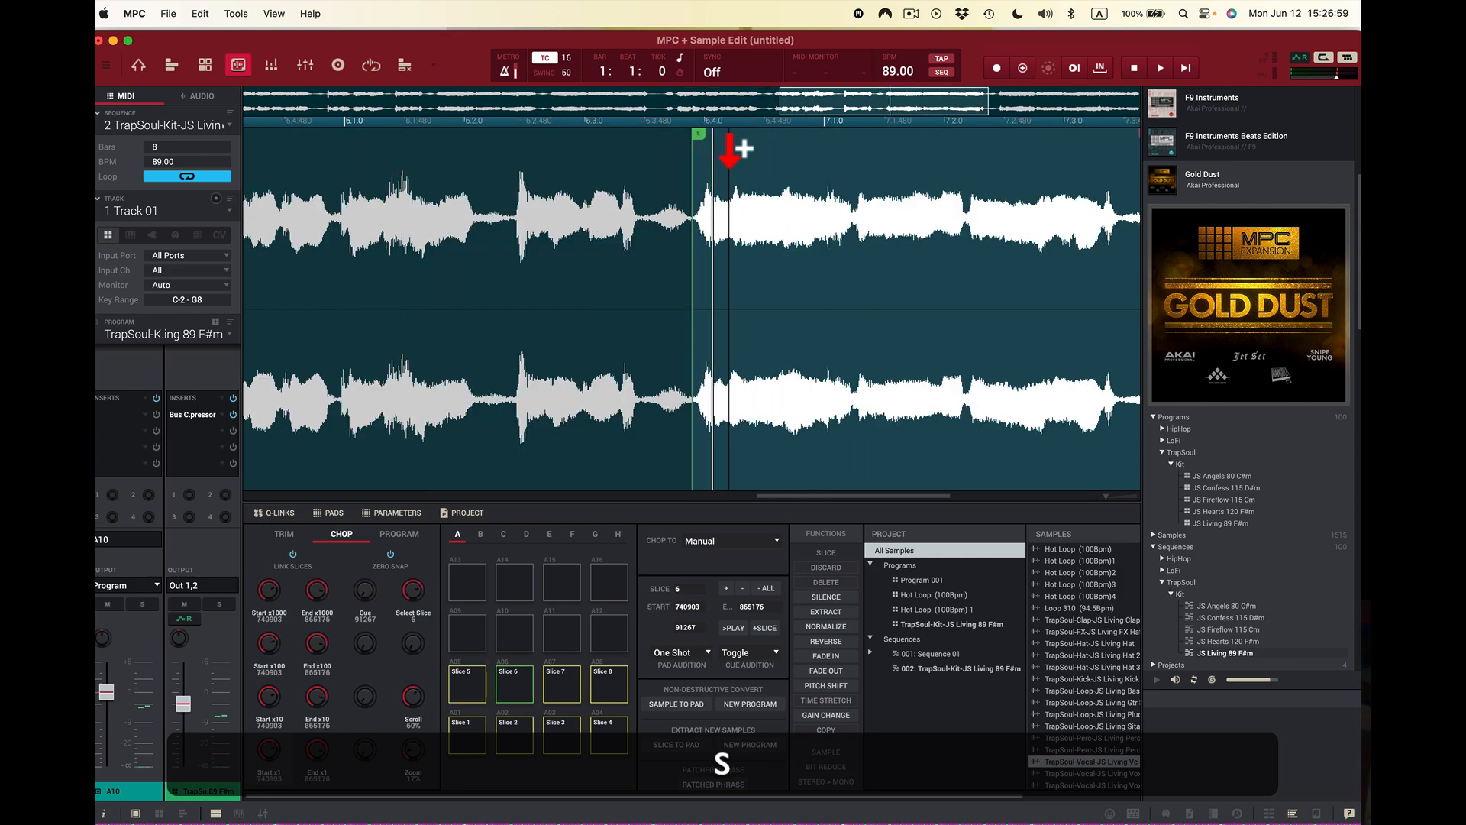
click(700, 163)
drag(694, 181, 696, 179)
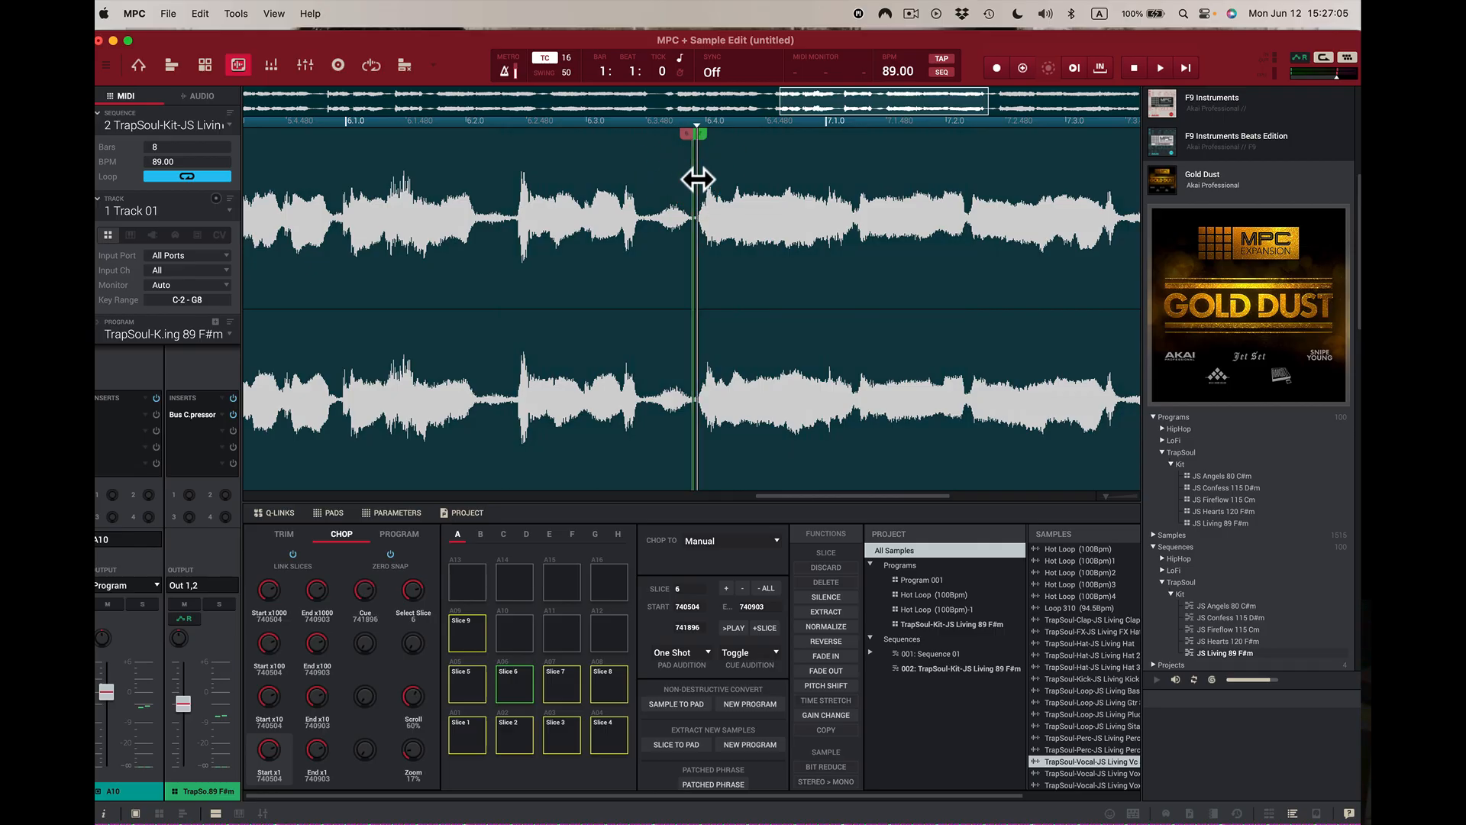
key(s)
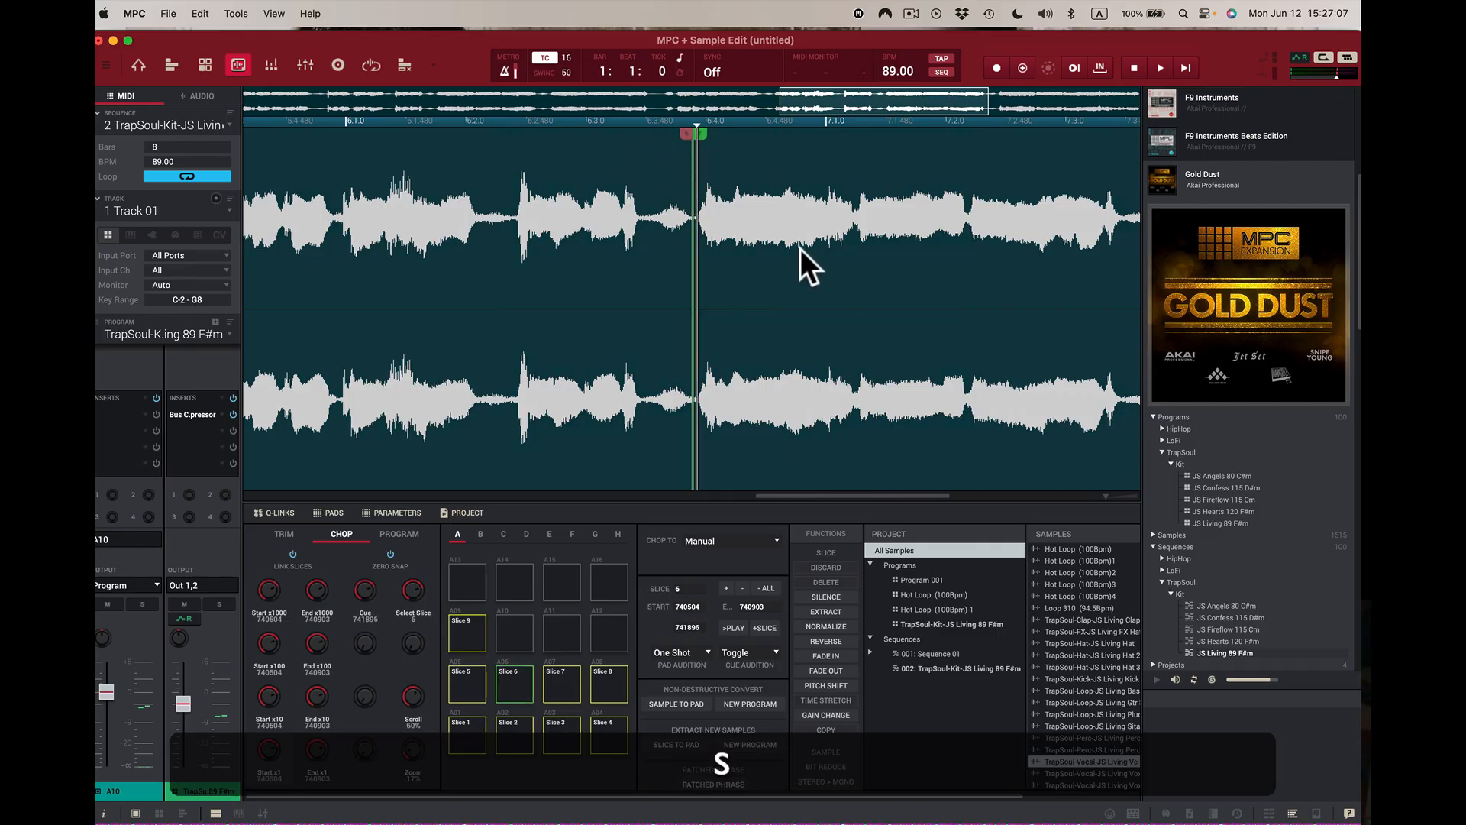
key(super+z)
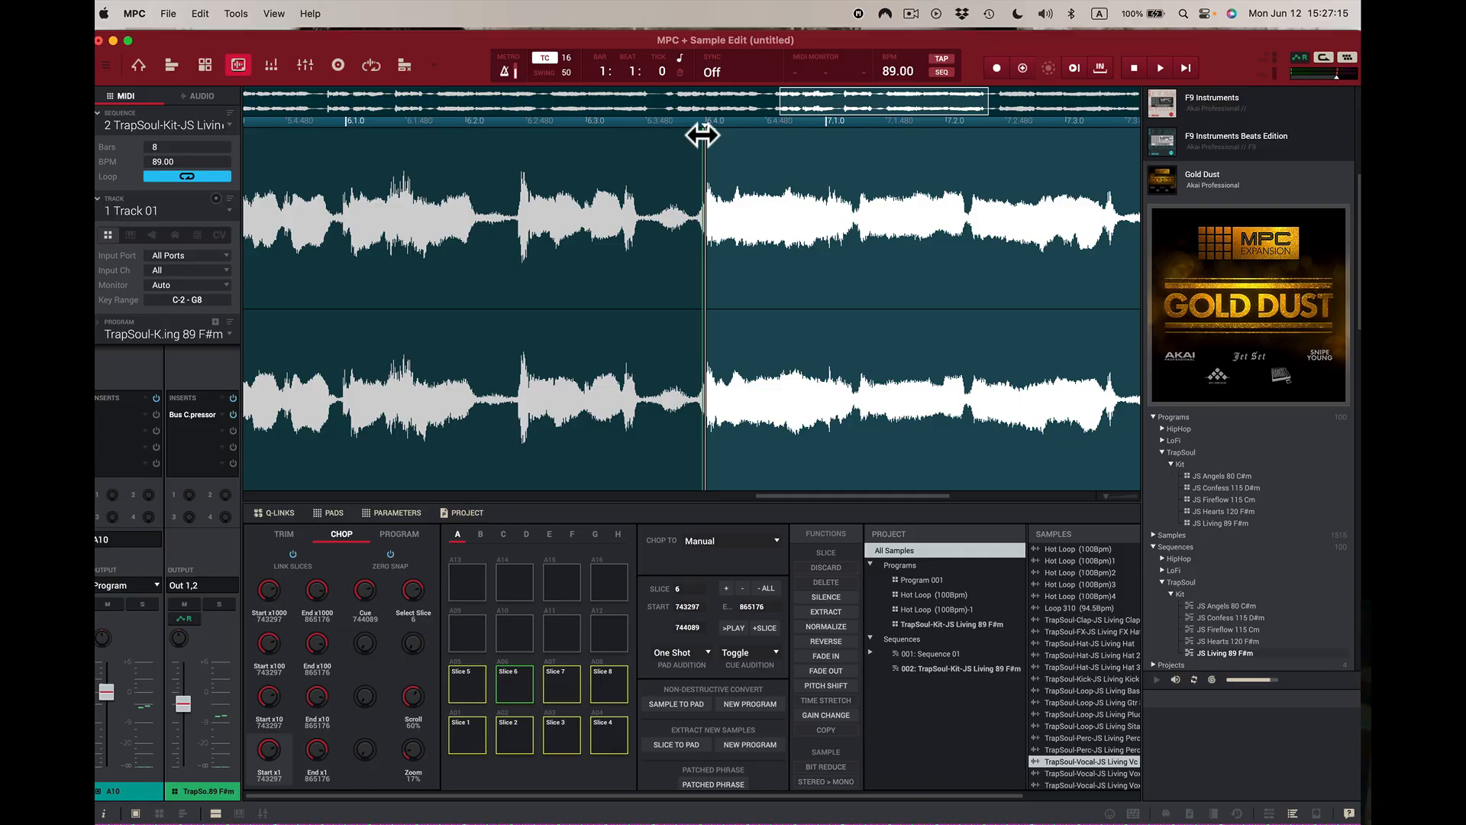
- Audition Slice 6 repeatedly and move the cue marker to 743292, right at the slice's start
key(a)
key(s)
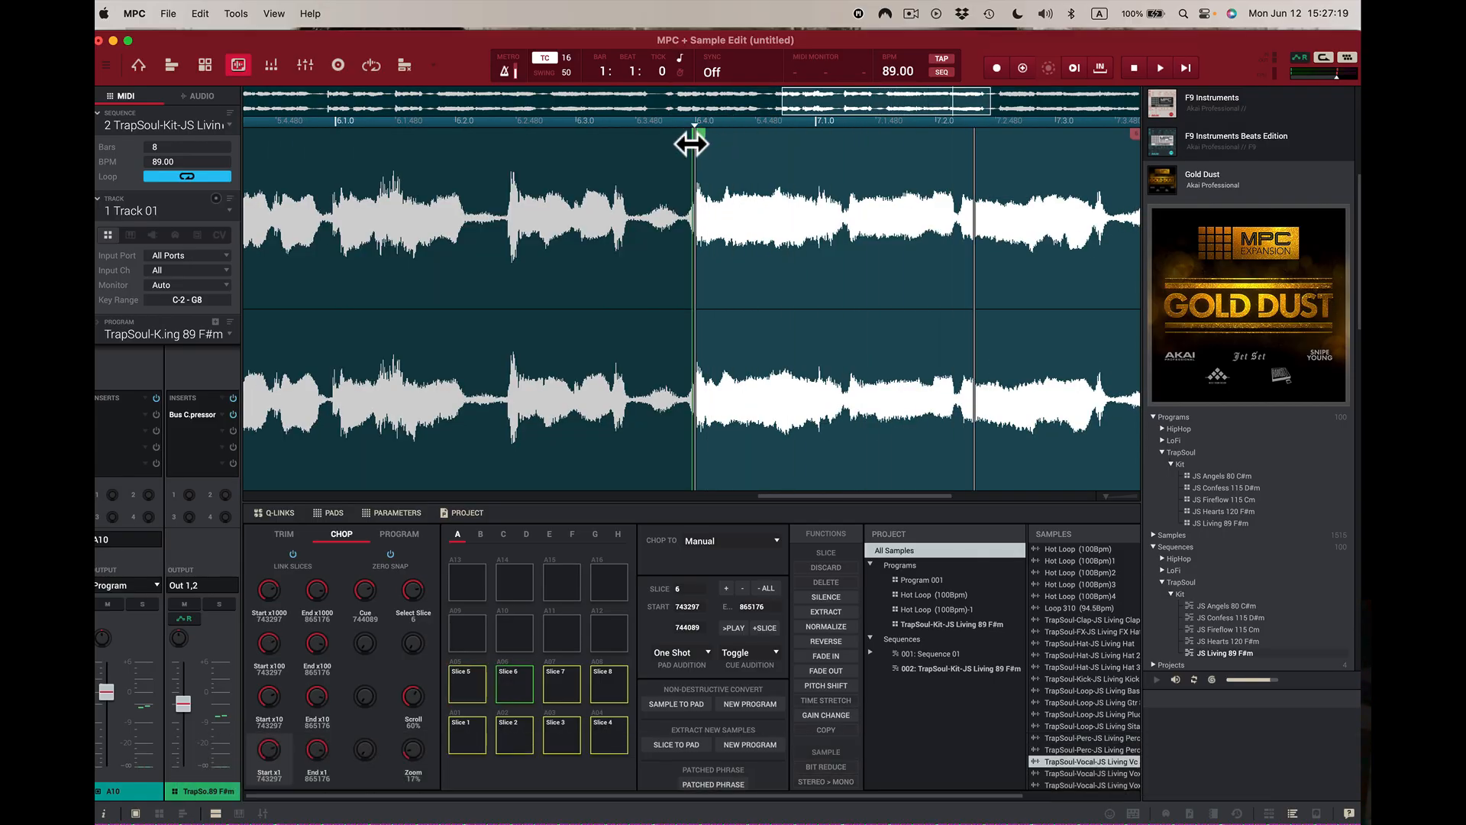
key(s)
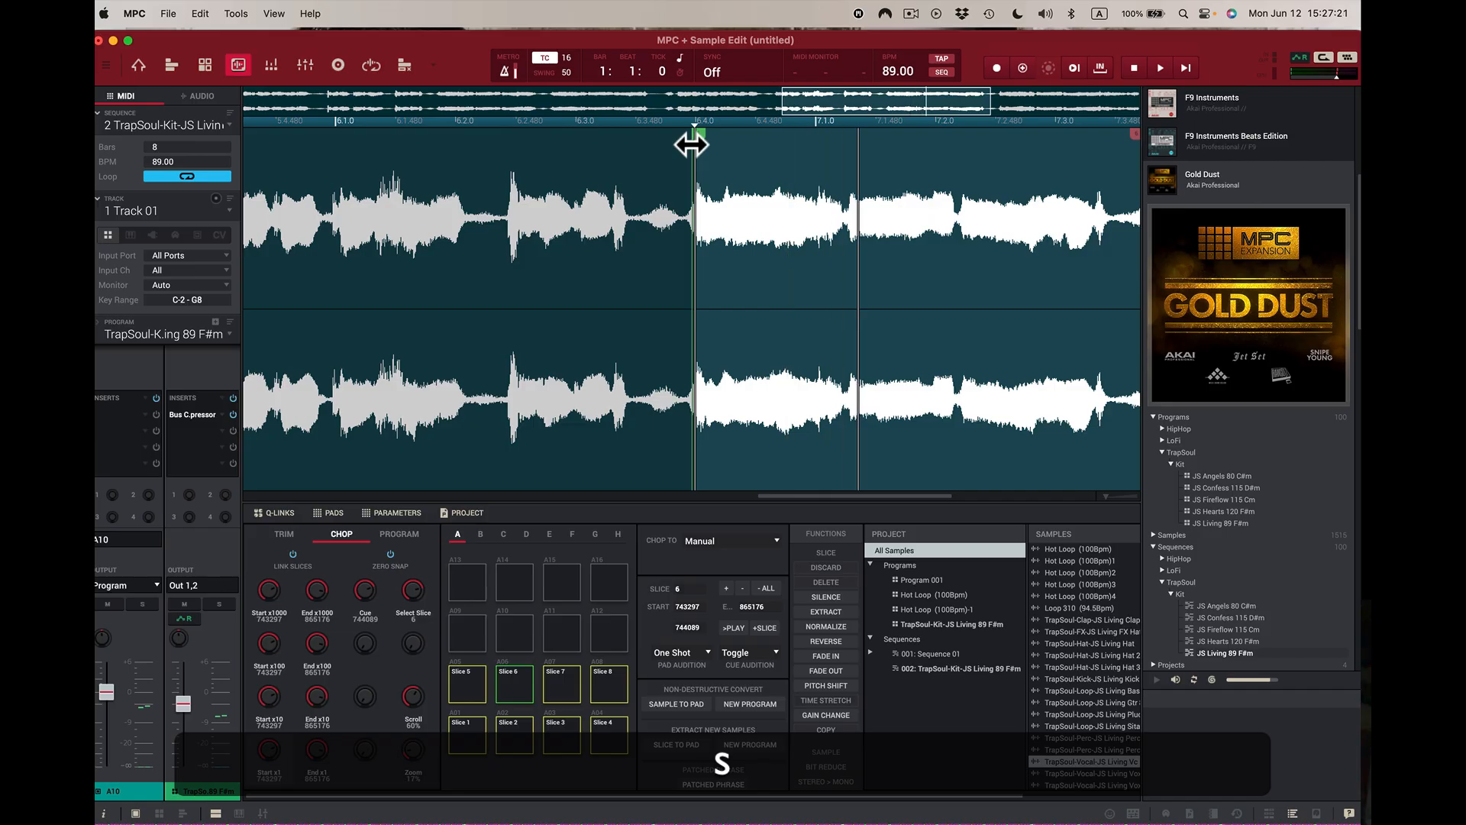
key(s)
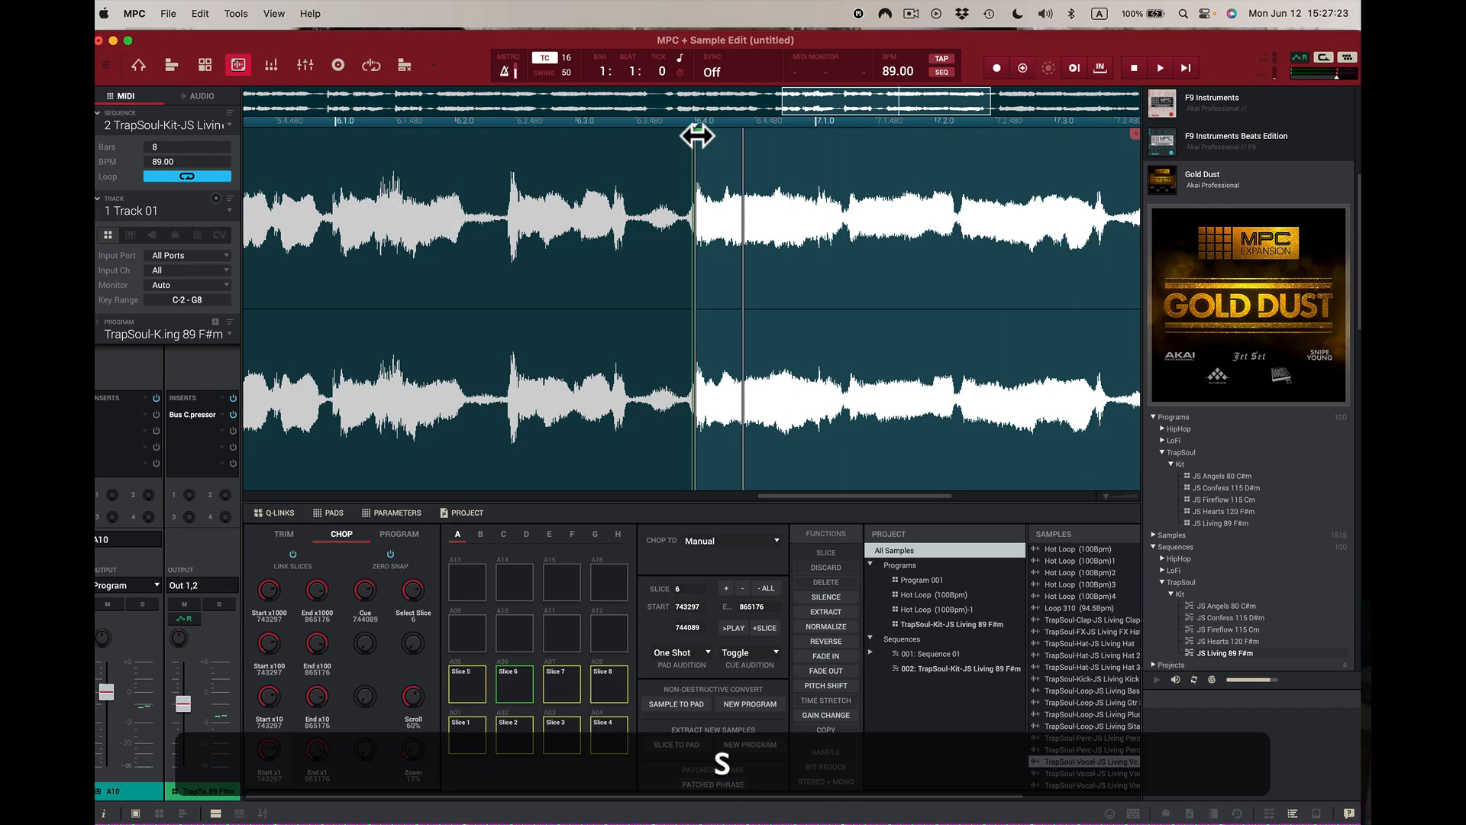
drag(698, 135, 694, 137)
key(s)
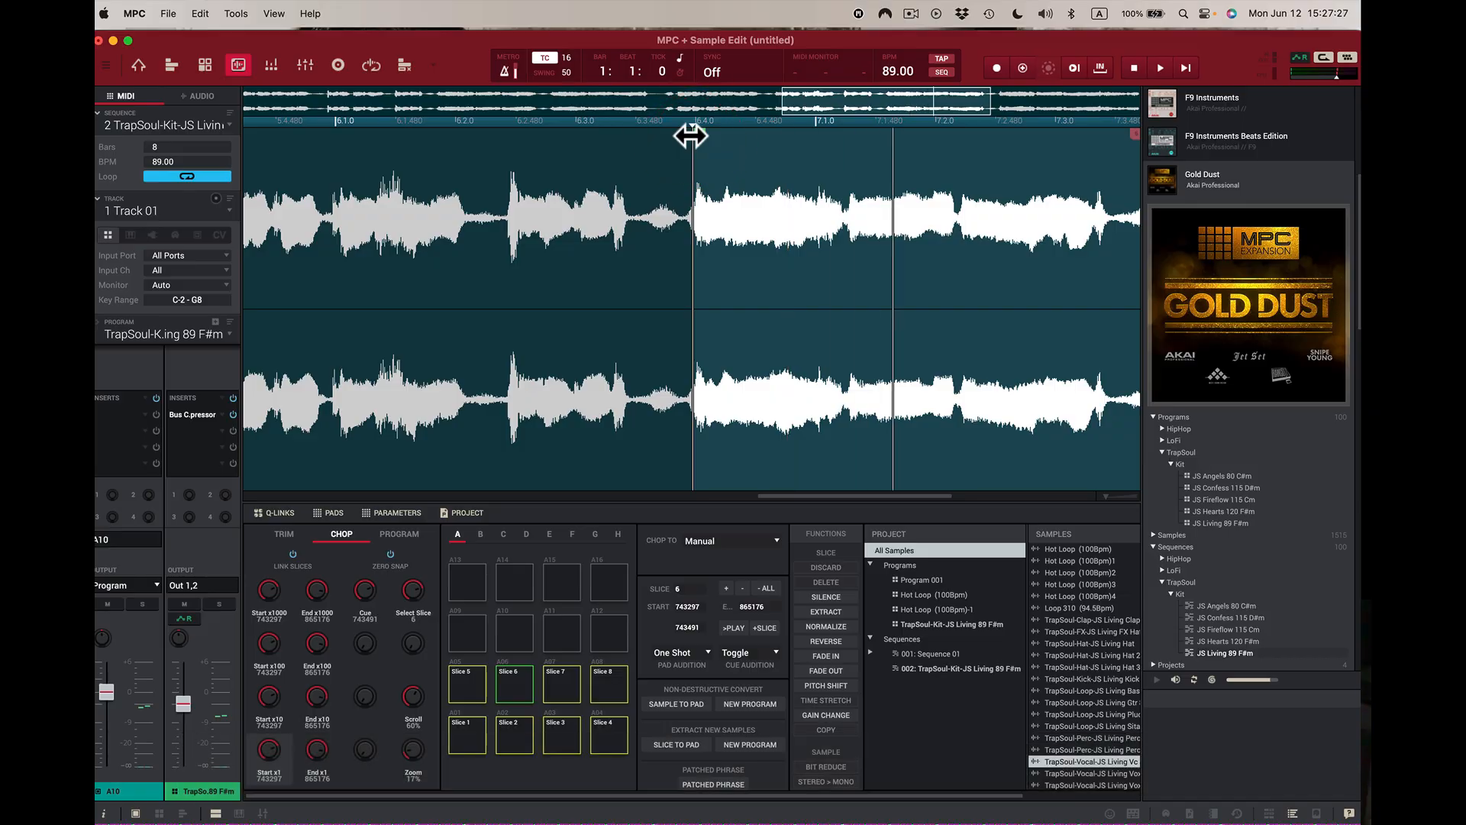
drag(691, 136, 692, 136)
key(s)
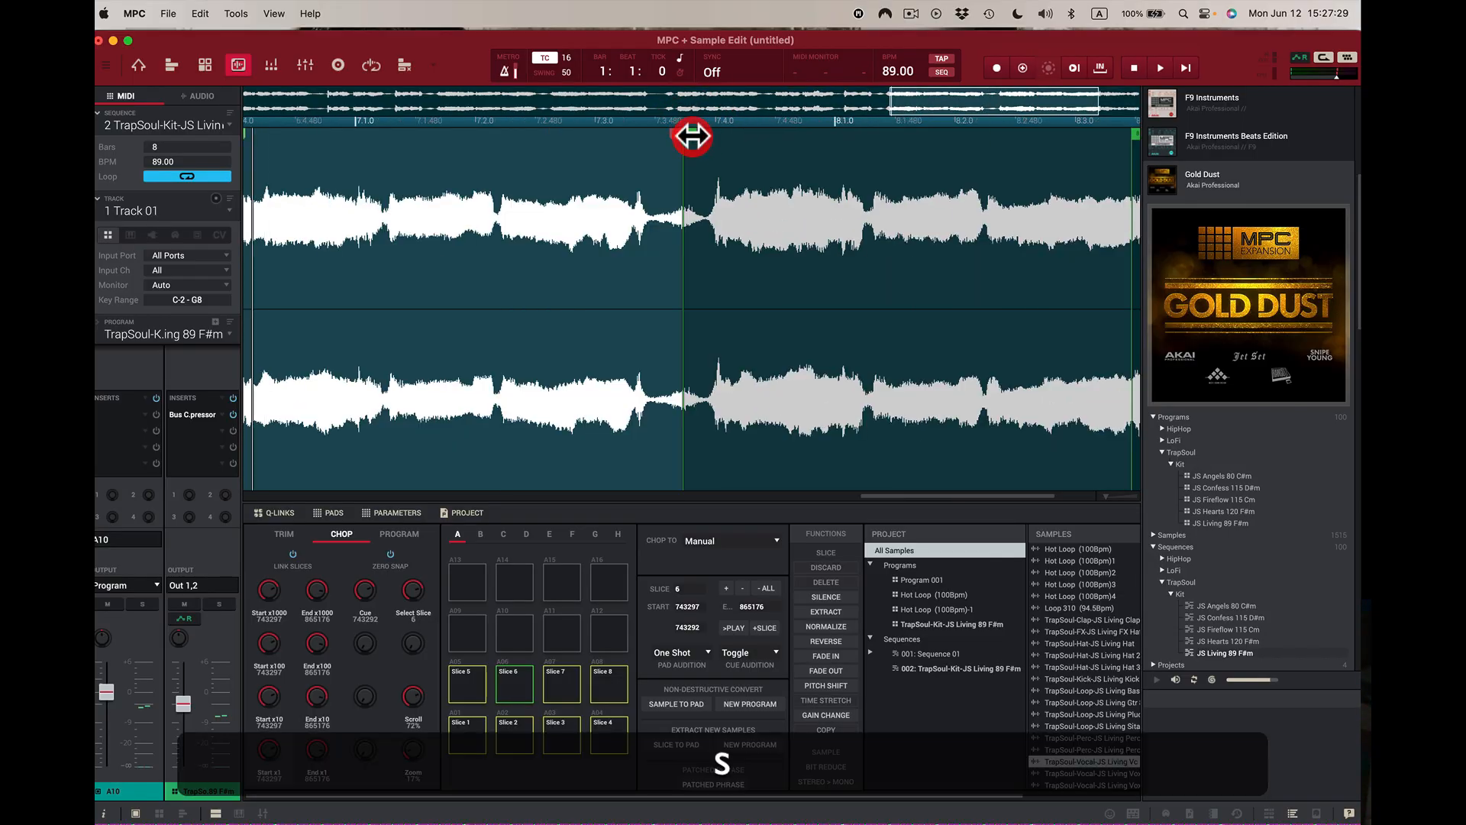
key(s)
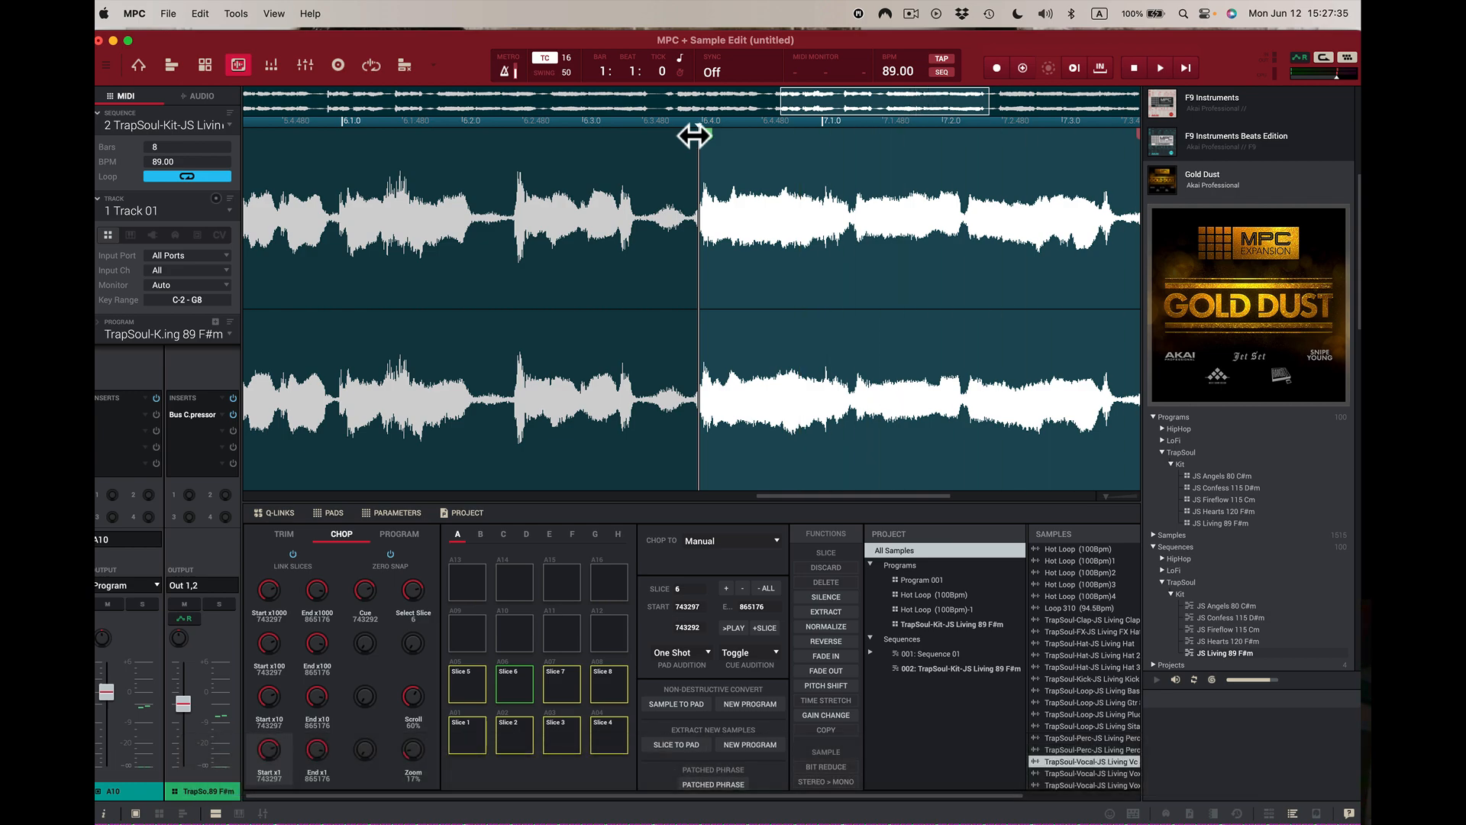
- Audition Slice 7 and move its start past the breath to 872459, where the phrase begins
key(d)
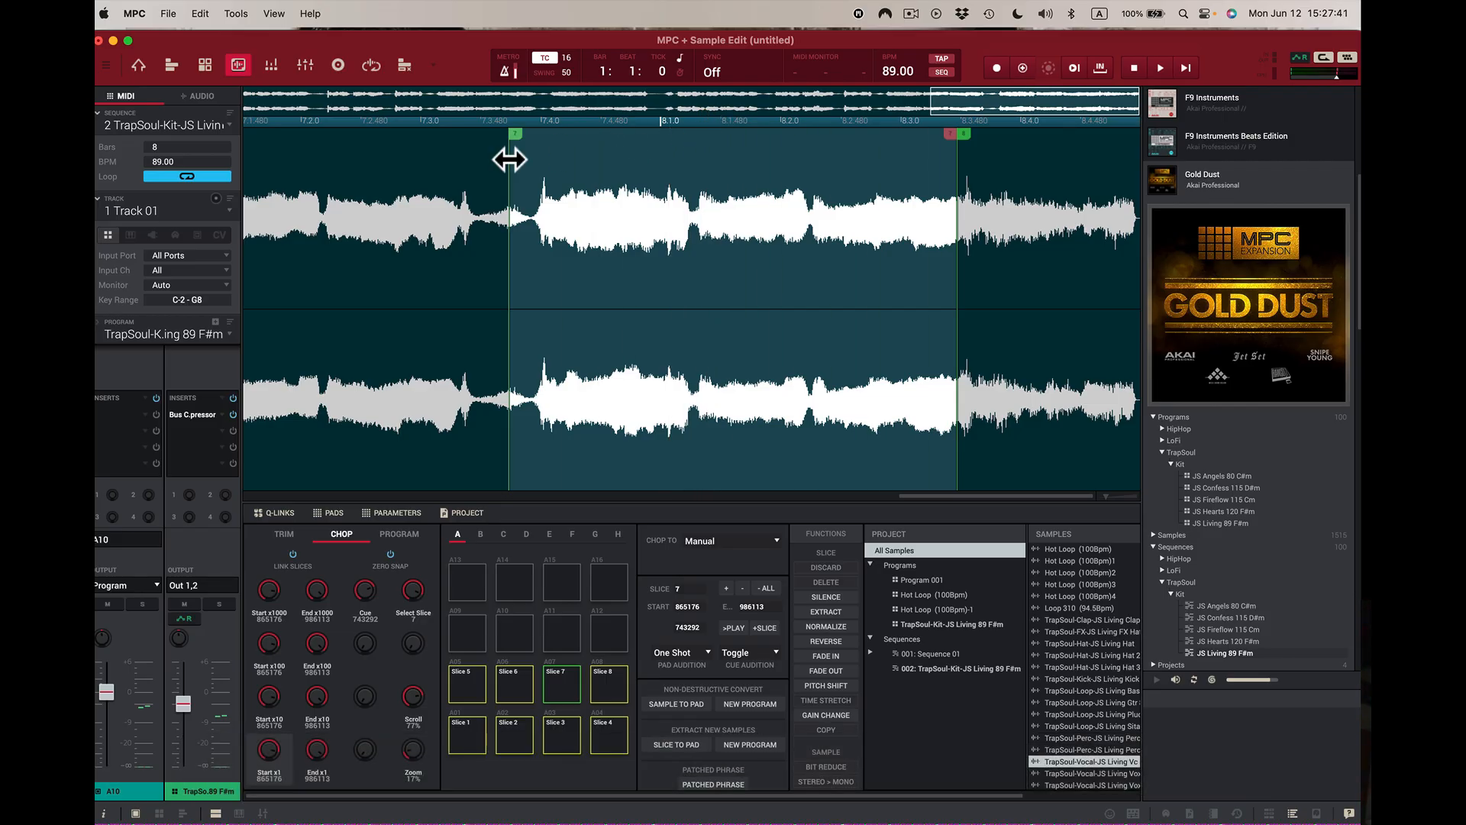
drag(509, 159, 533, 161)
key(d)
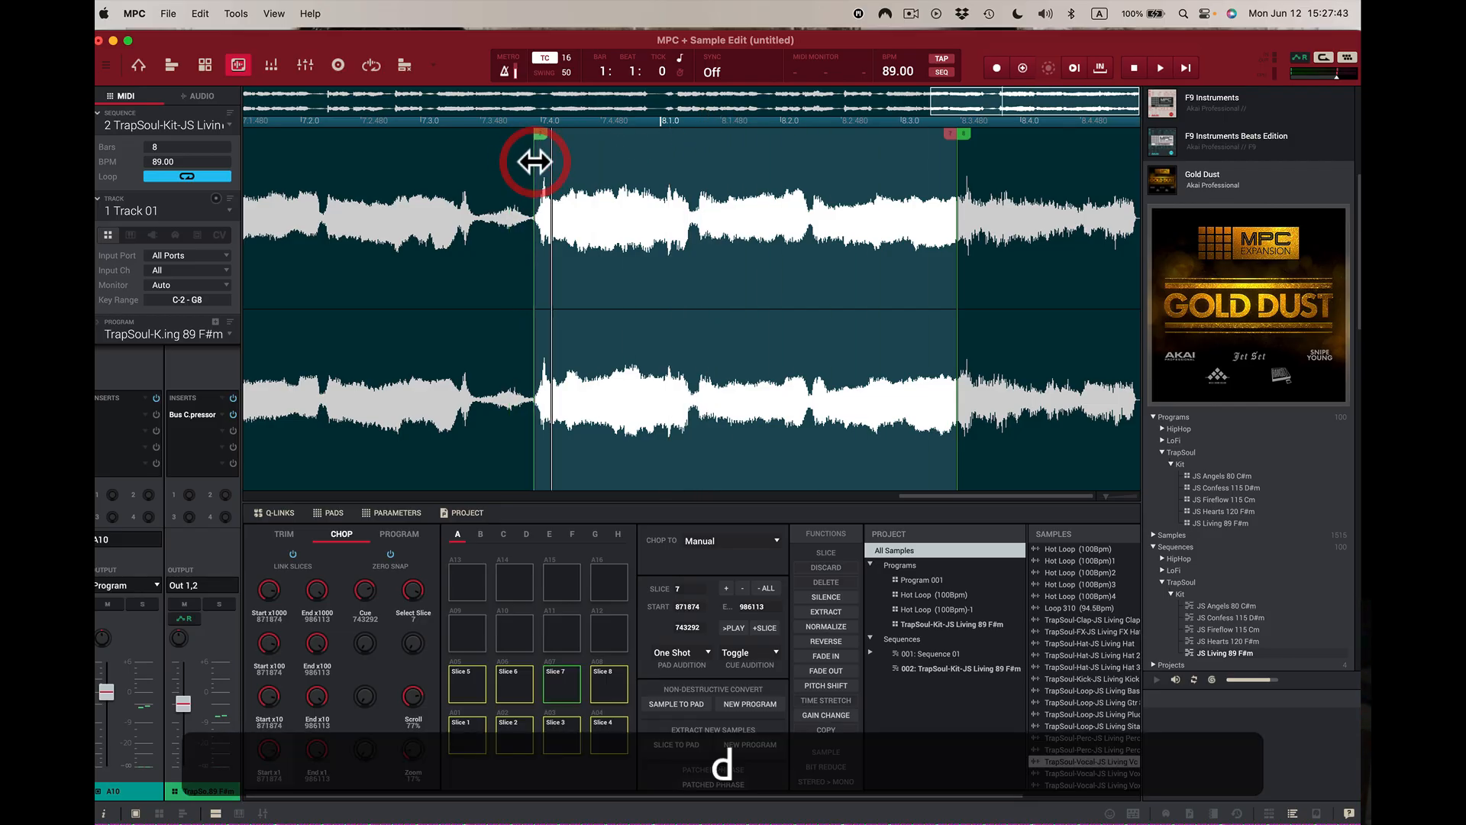
drag(534, 161, 536, 162)
key(d)
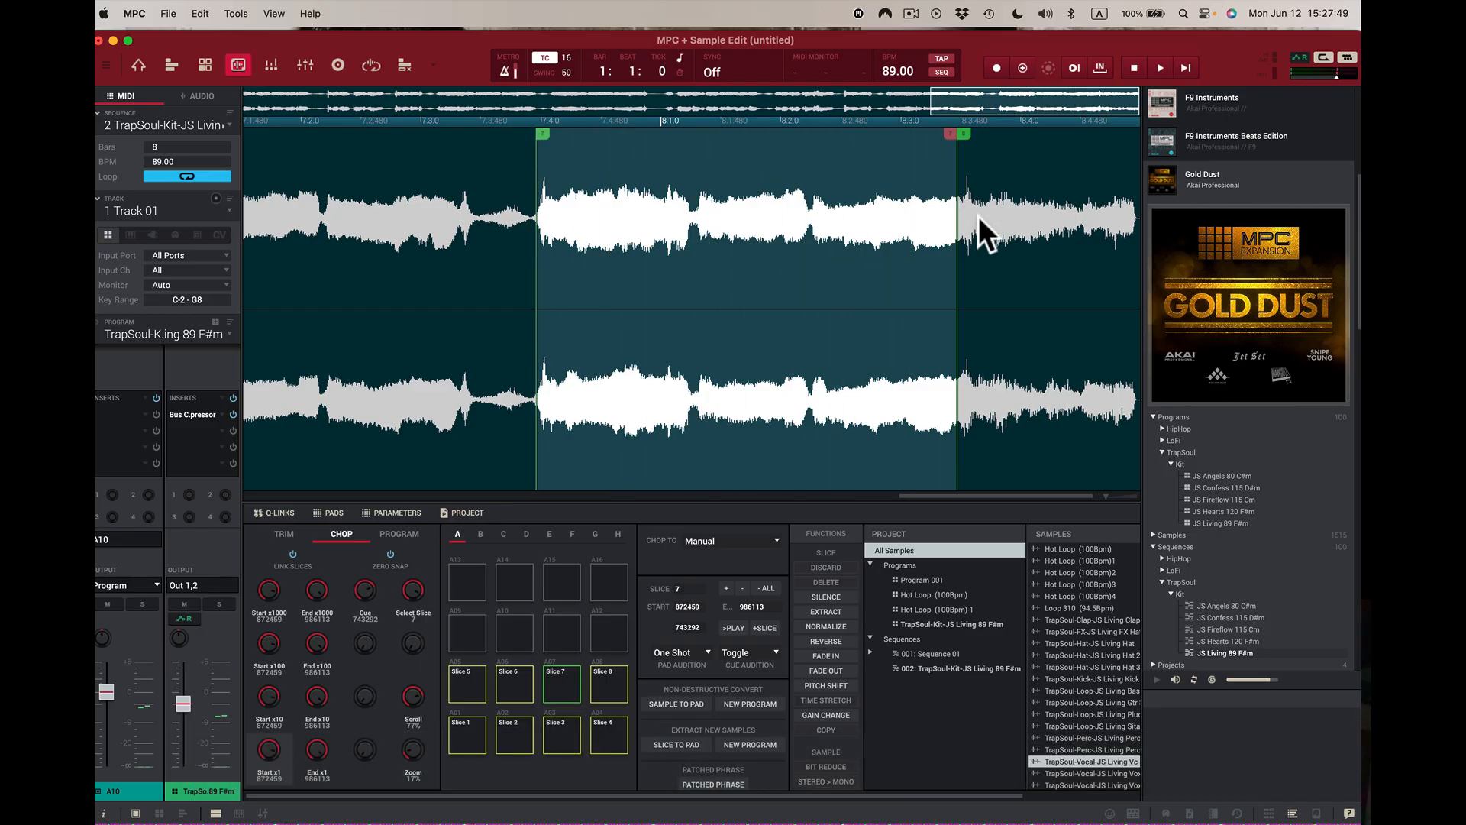
- Audition Slice 8 repeatedly and check its start against the waveform
key(f)
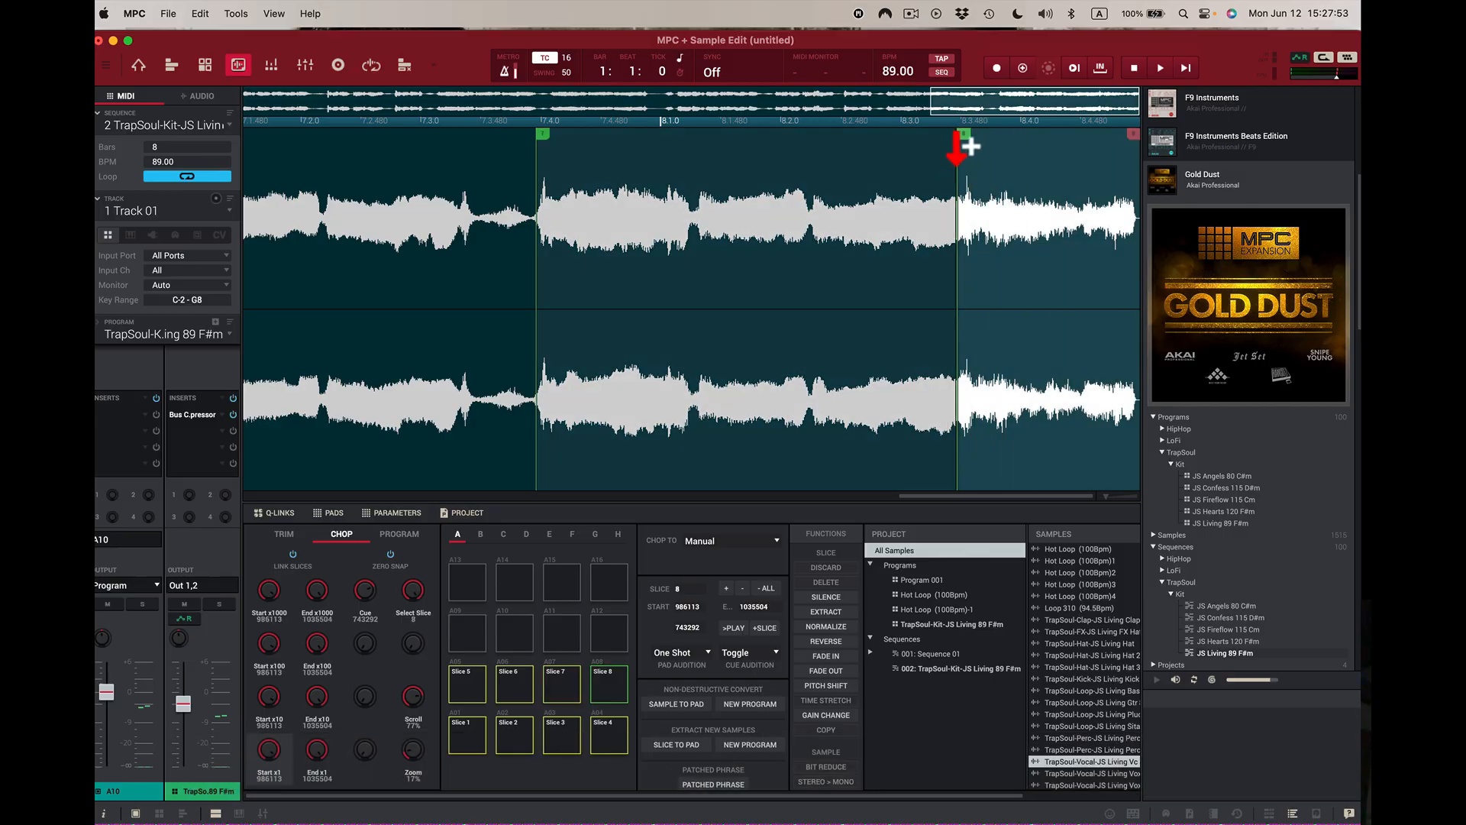
key(f)
key(f)
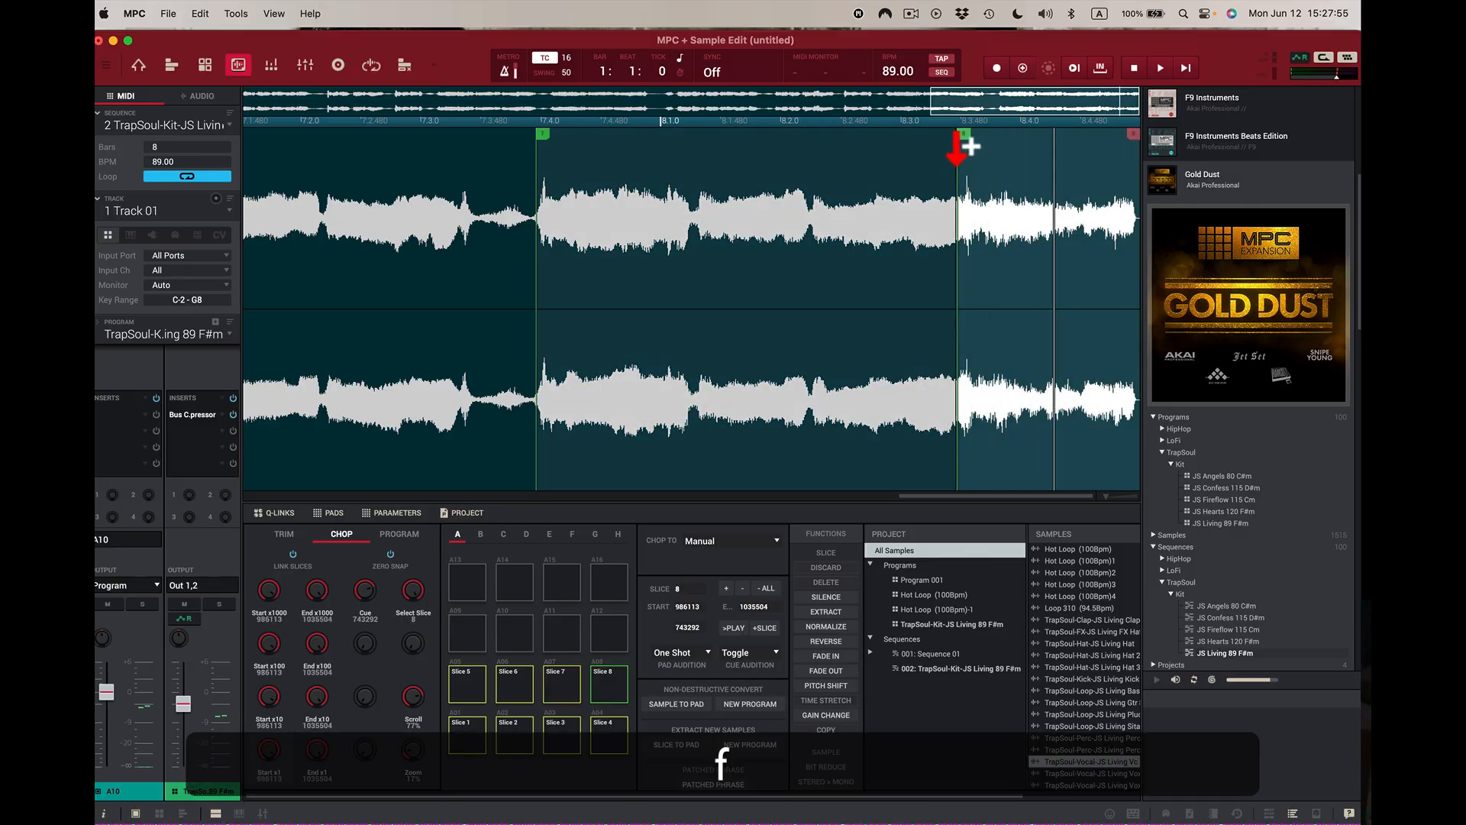
key(f)
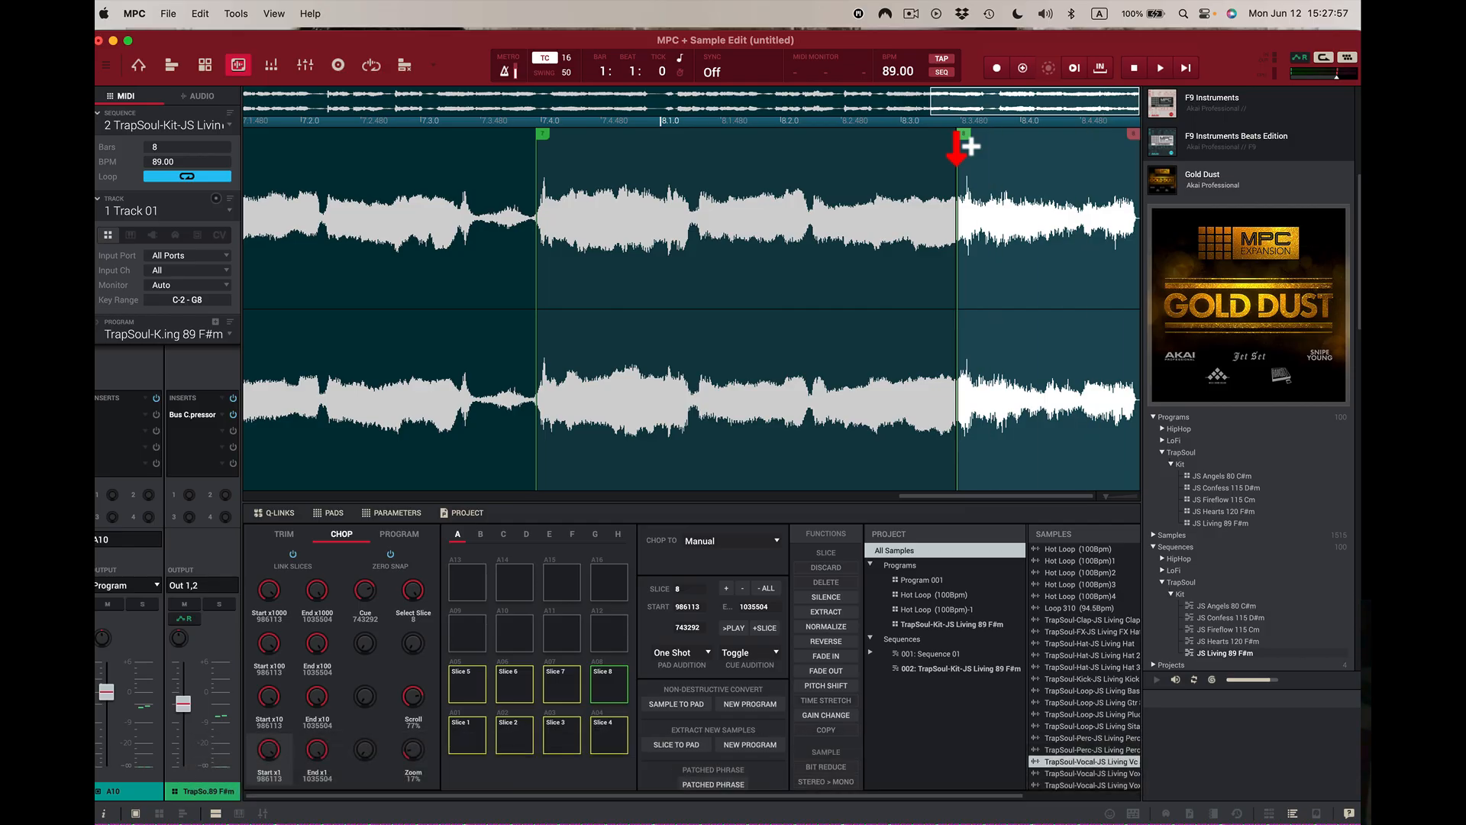
key(f)
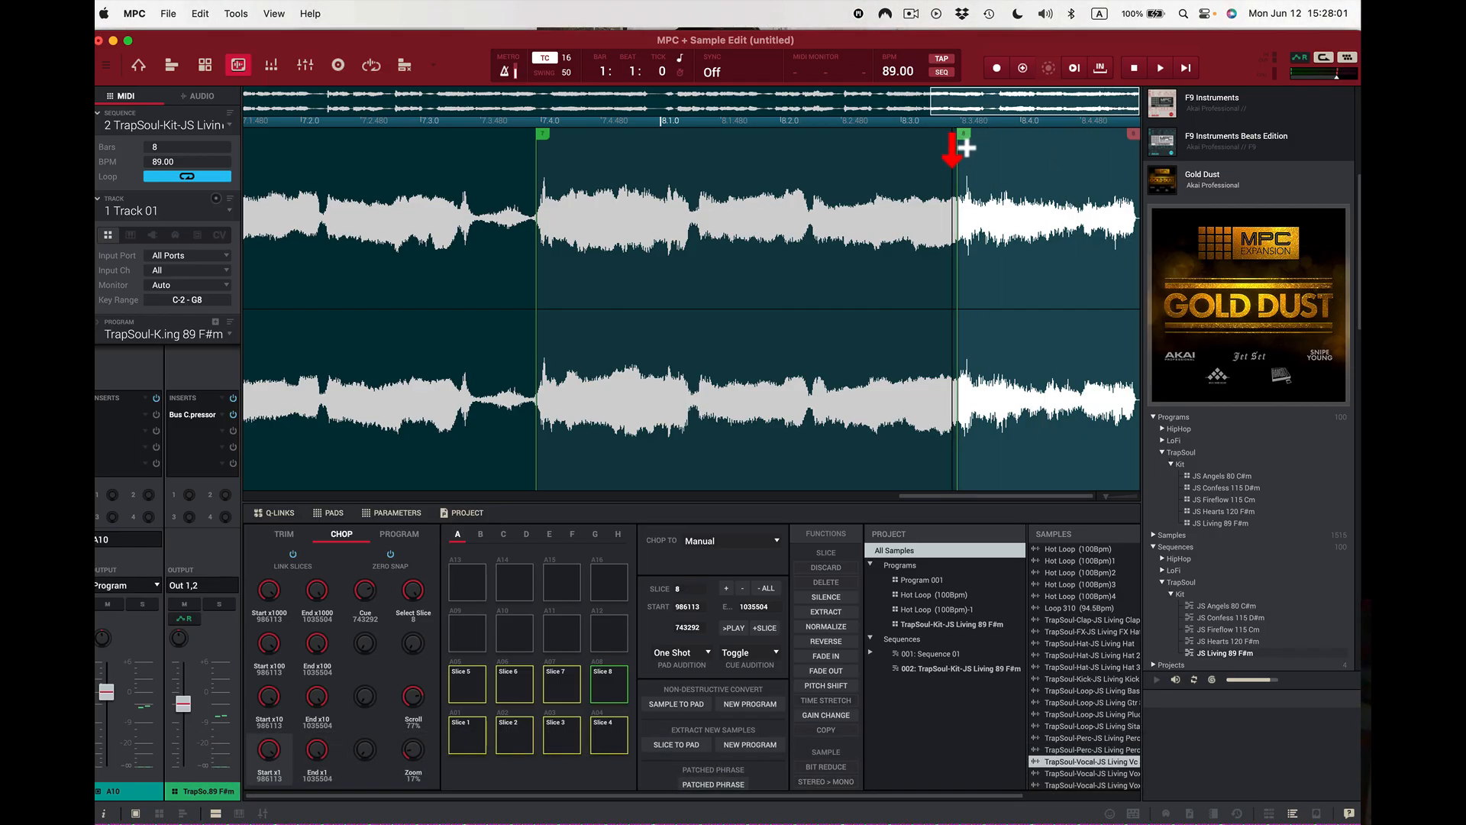
- Audition Slices 1 to 4 in order, alternating between Slices 3 and 4 to check how they play together
key(z)
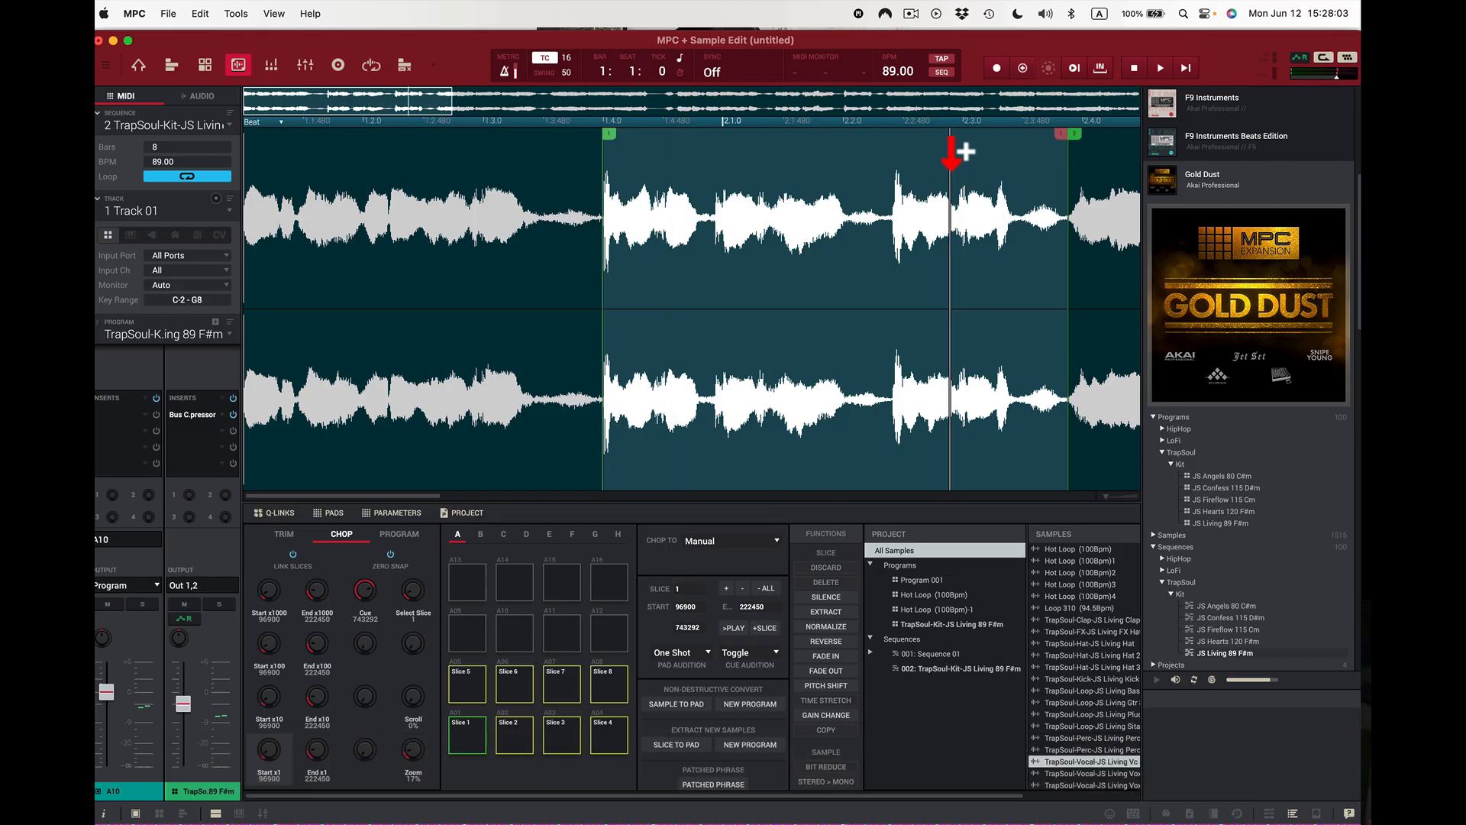
key(x)
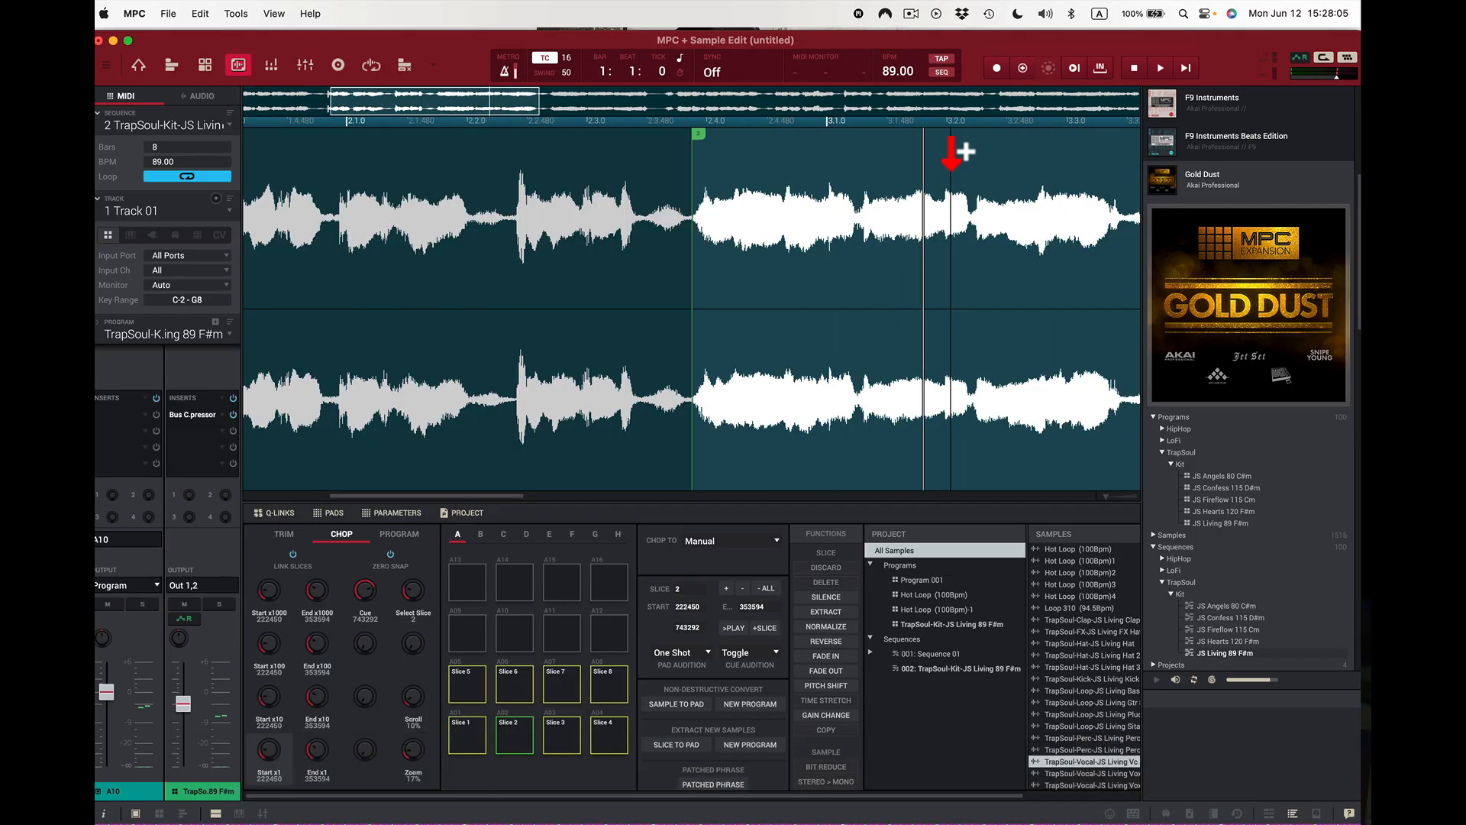
key(c)
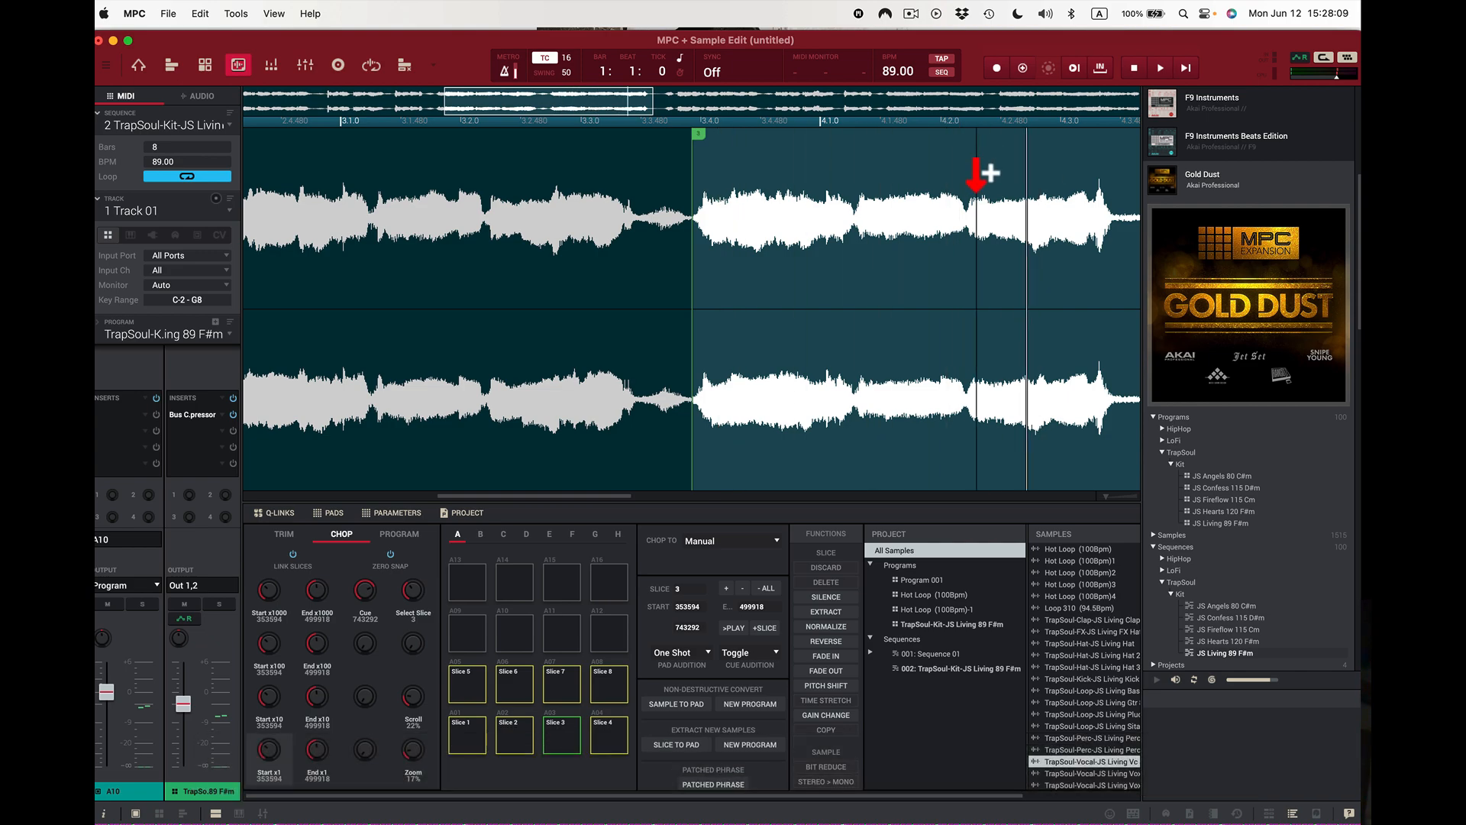
key(c)
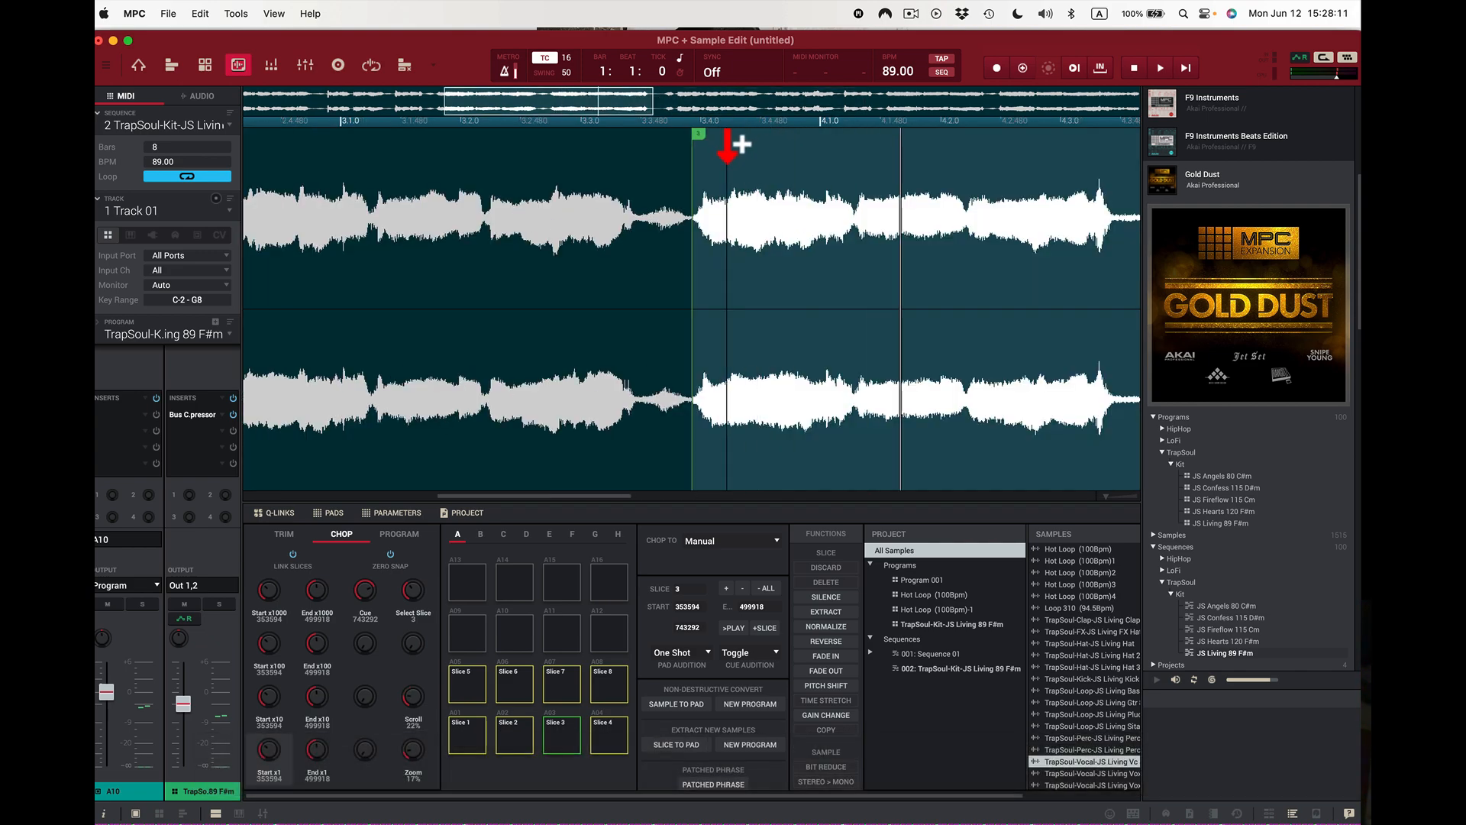
key(c)
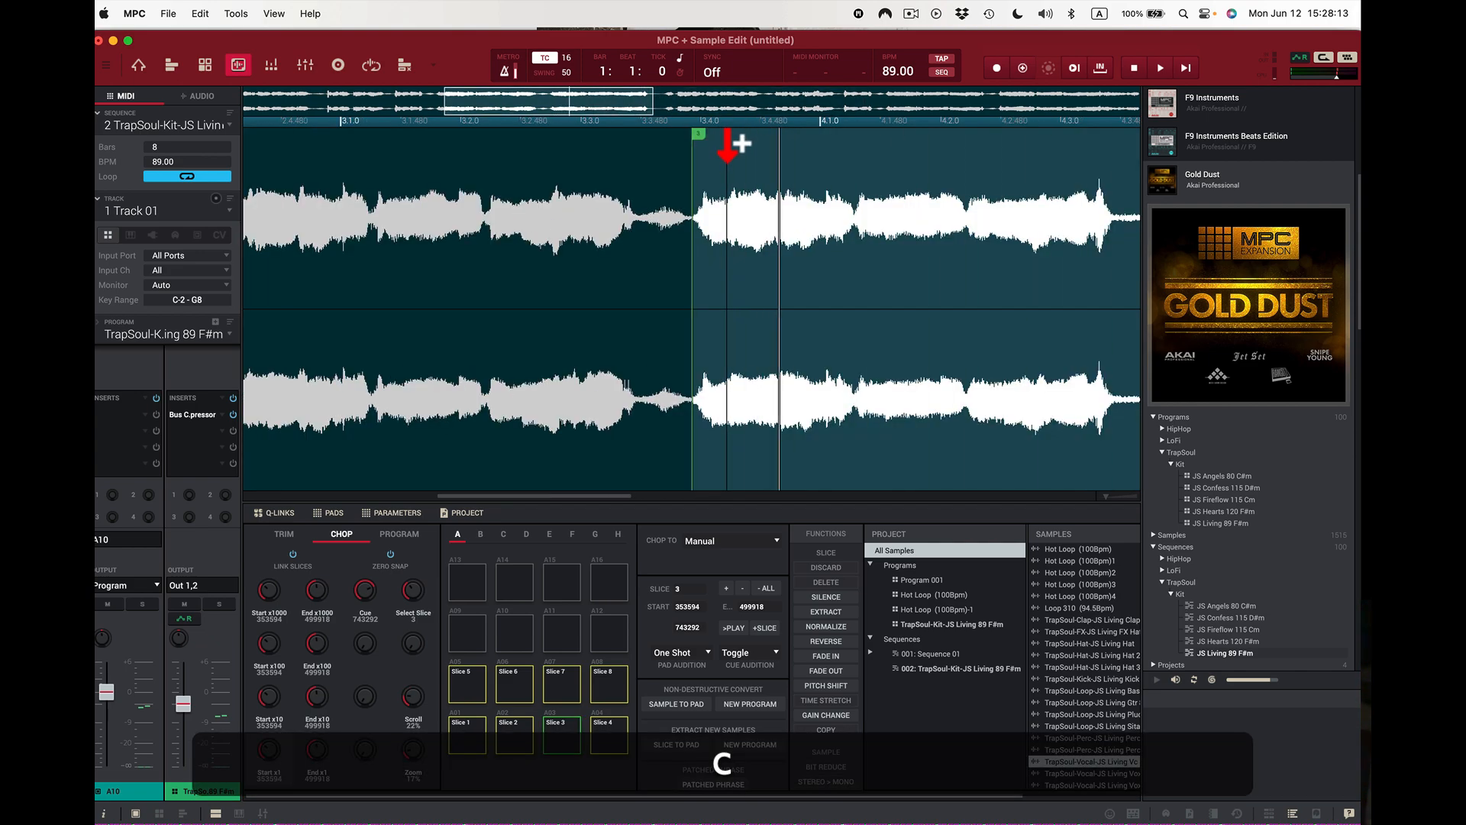
key(v)
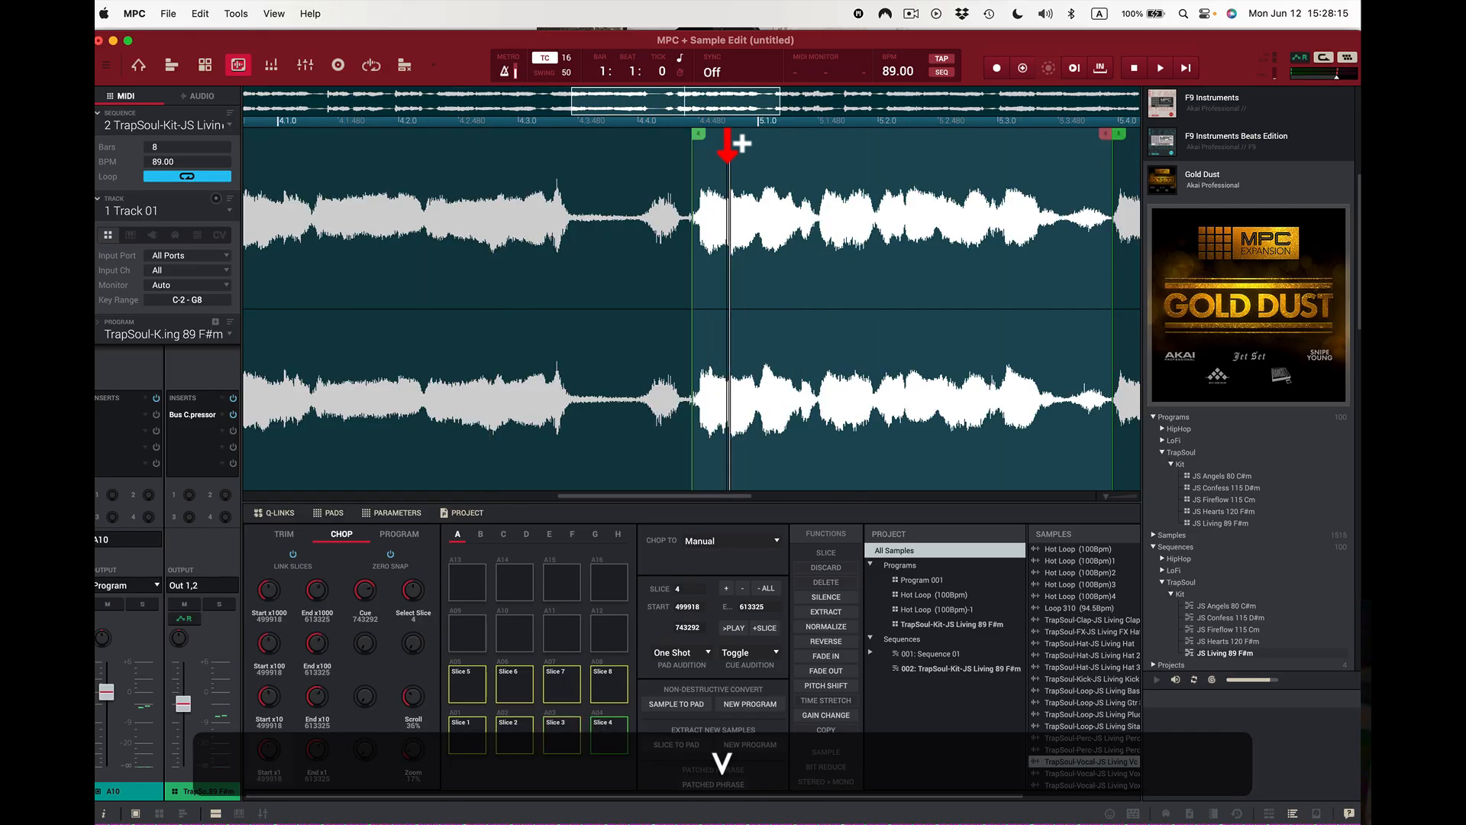
key(c)
key(v)
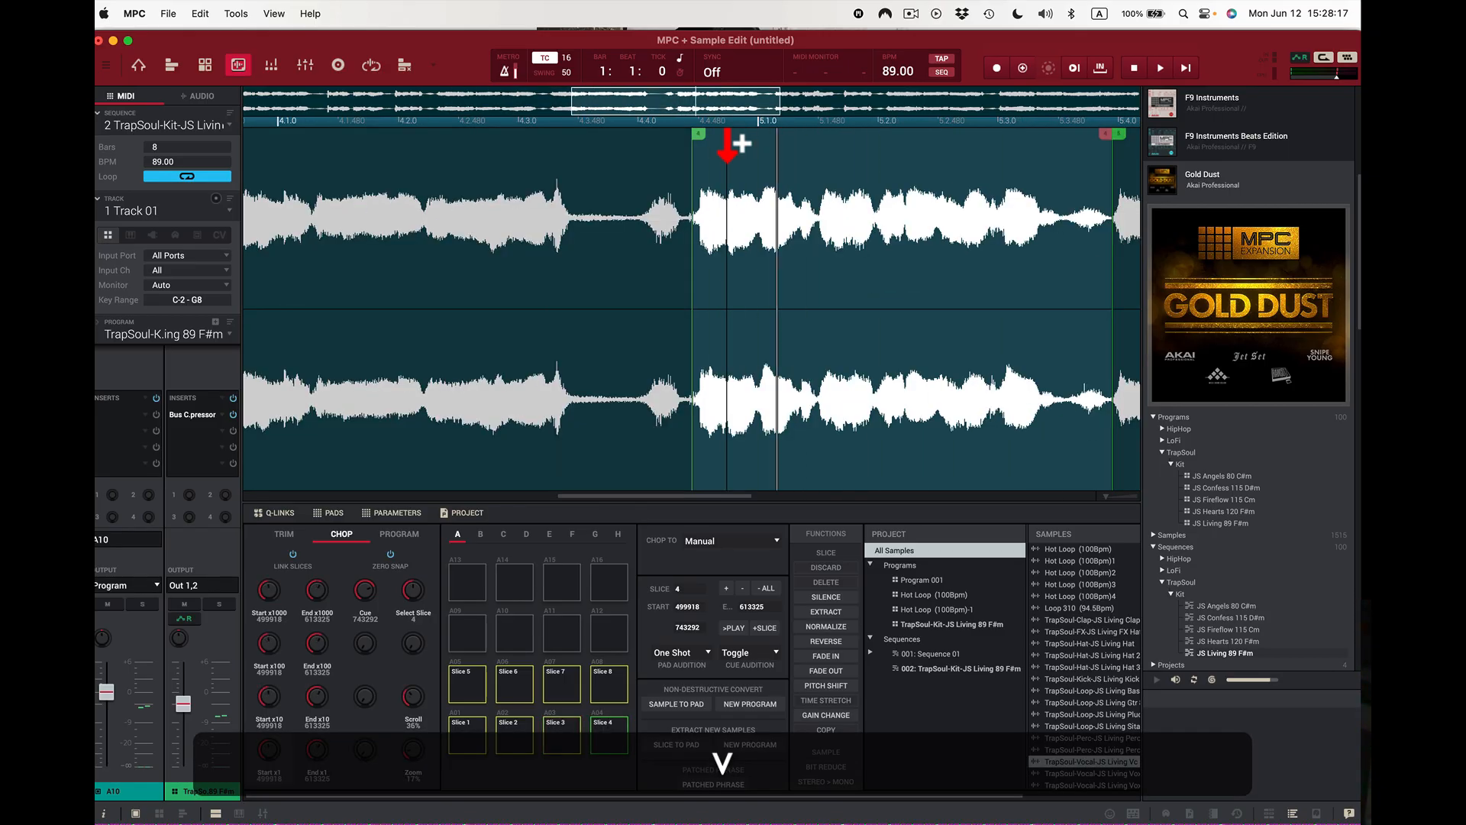
key(c)
key(v)
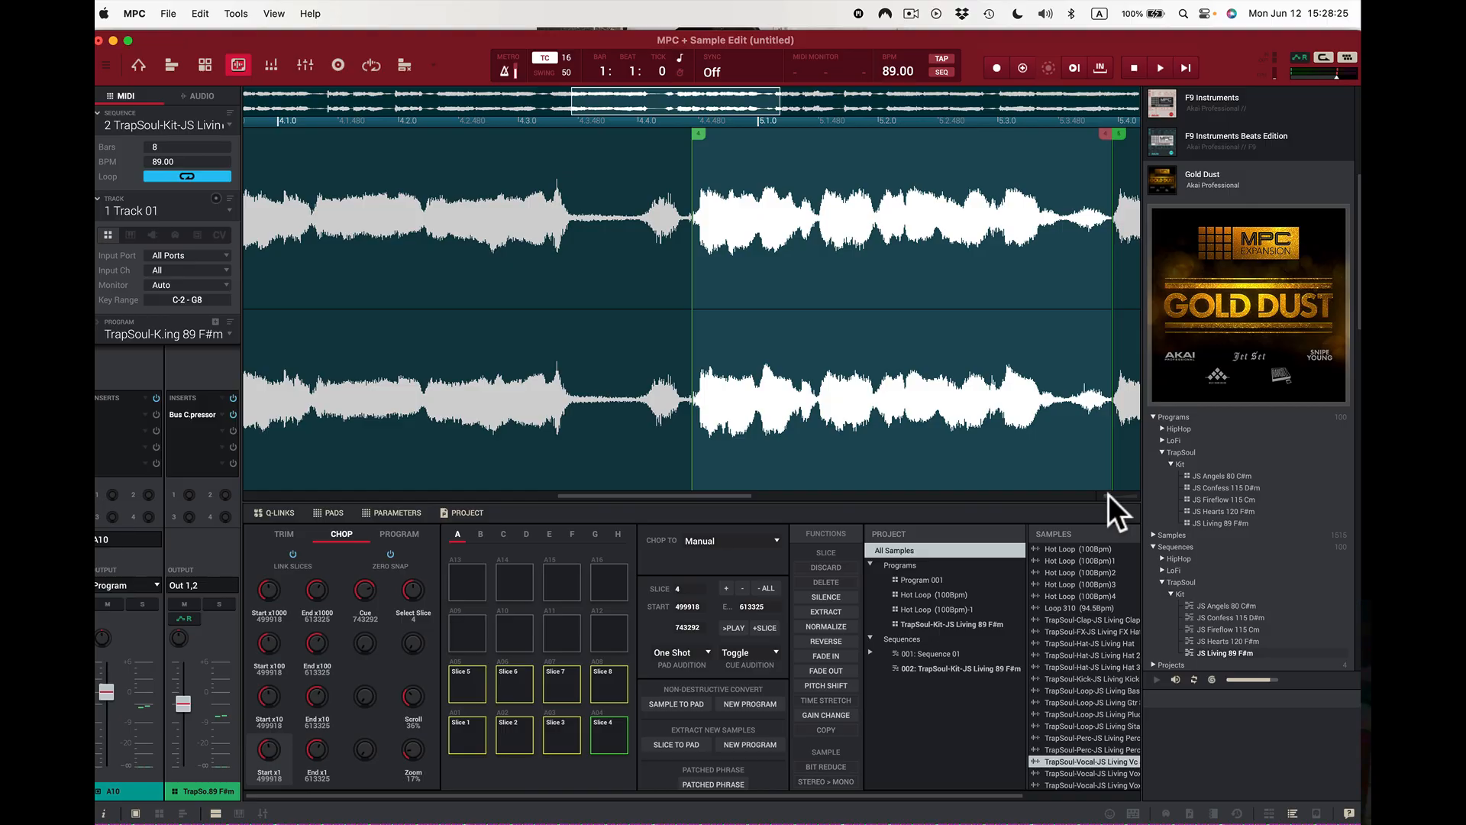
- Convert the vocal slices to a new drum program using non-destructive slices, without creating events
drag(1107, 495, 1045, 496)
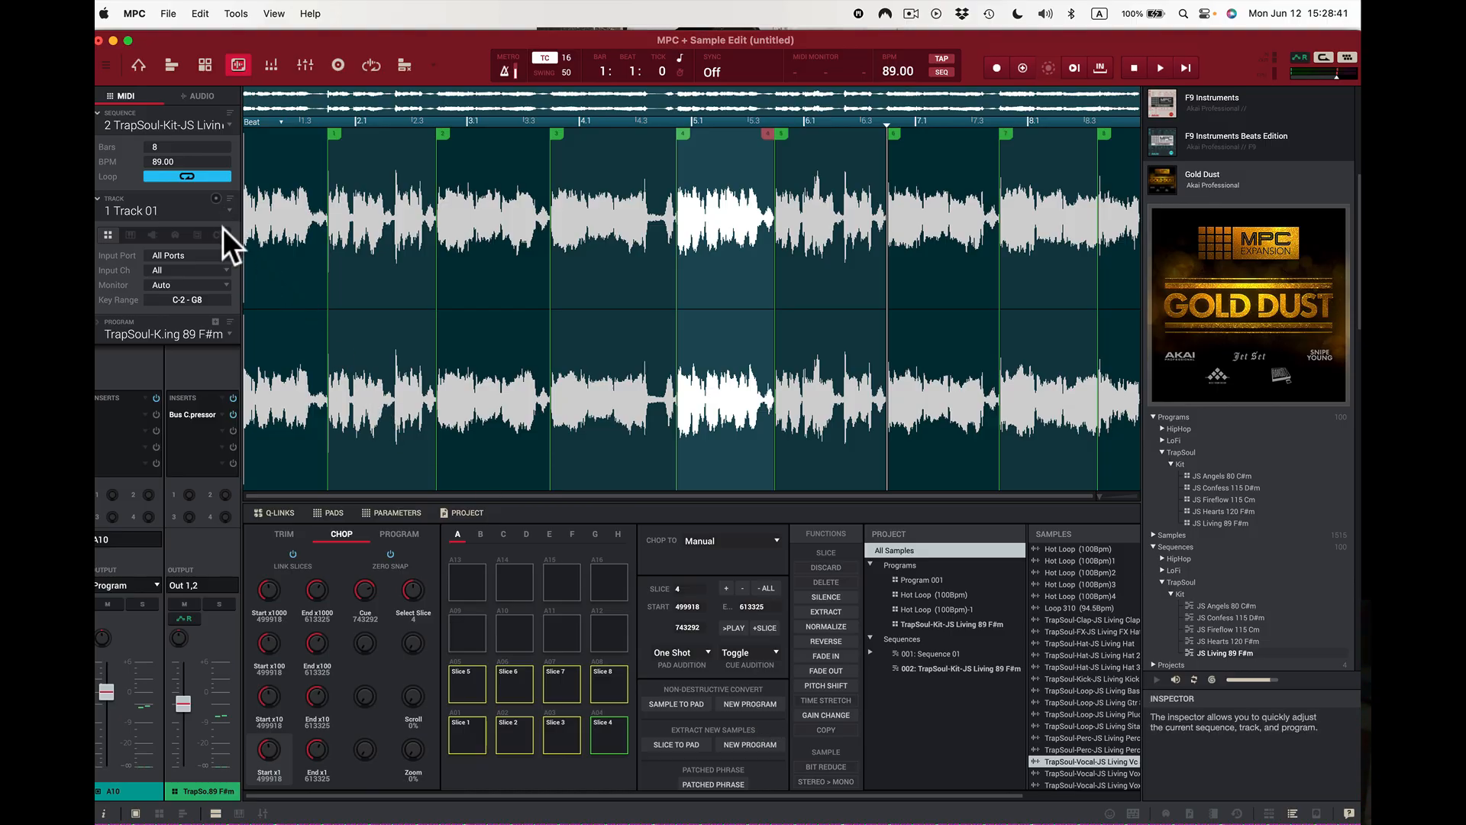
click(229, 334)
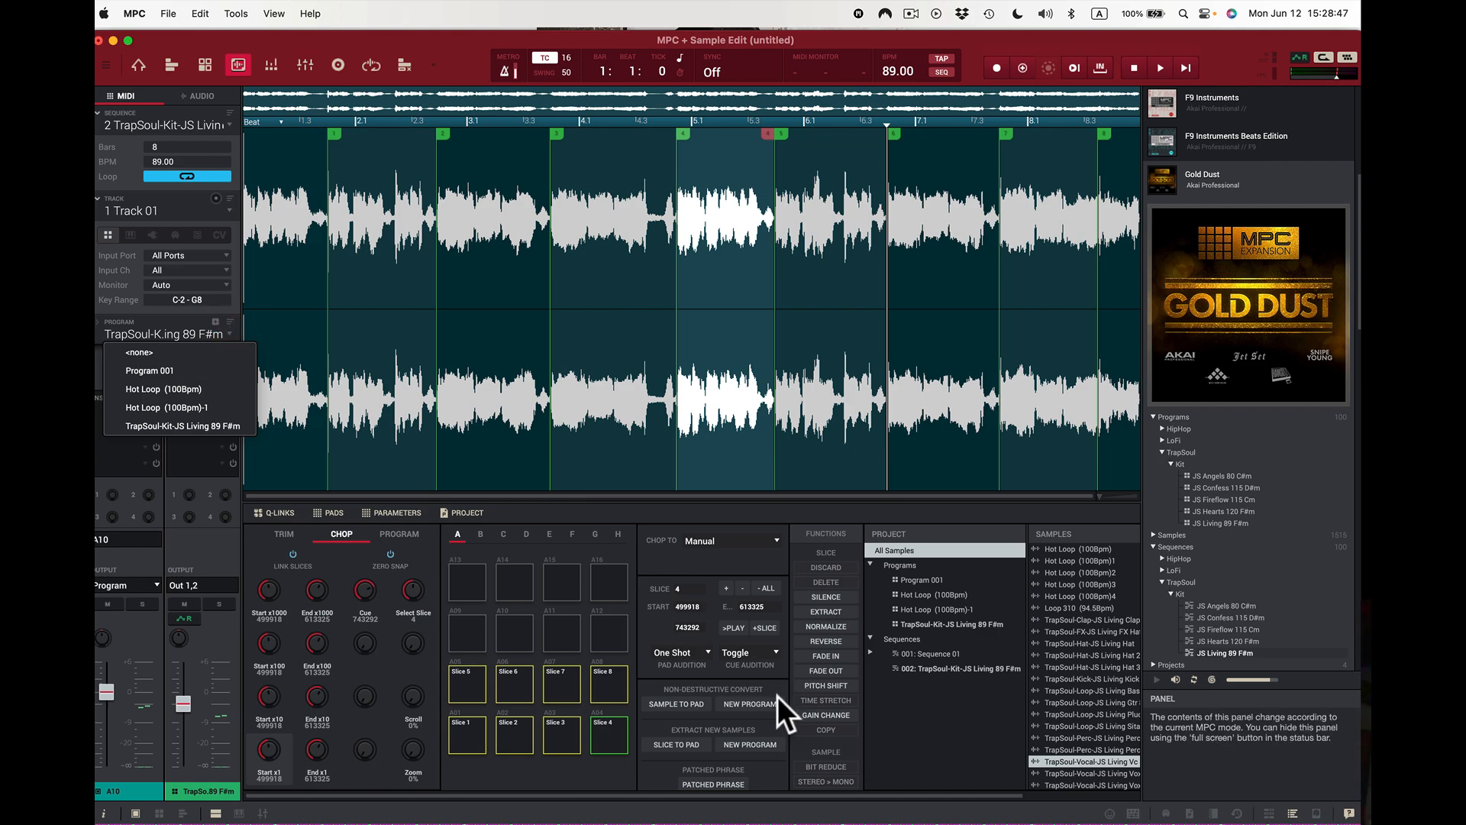
click(753, 703)
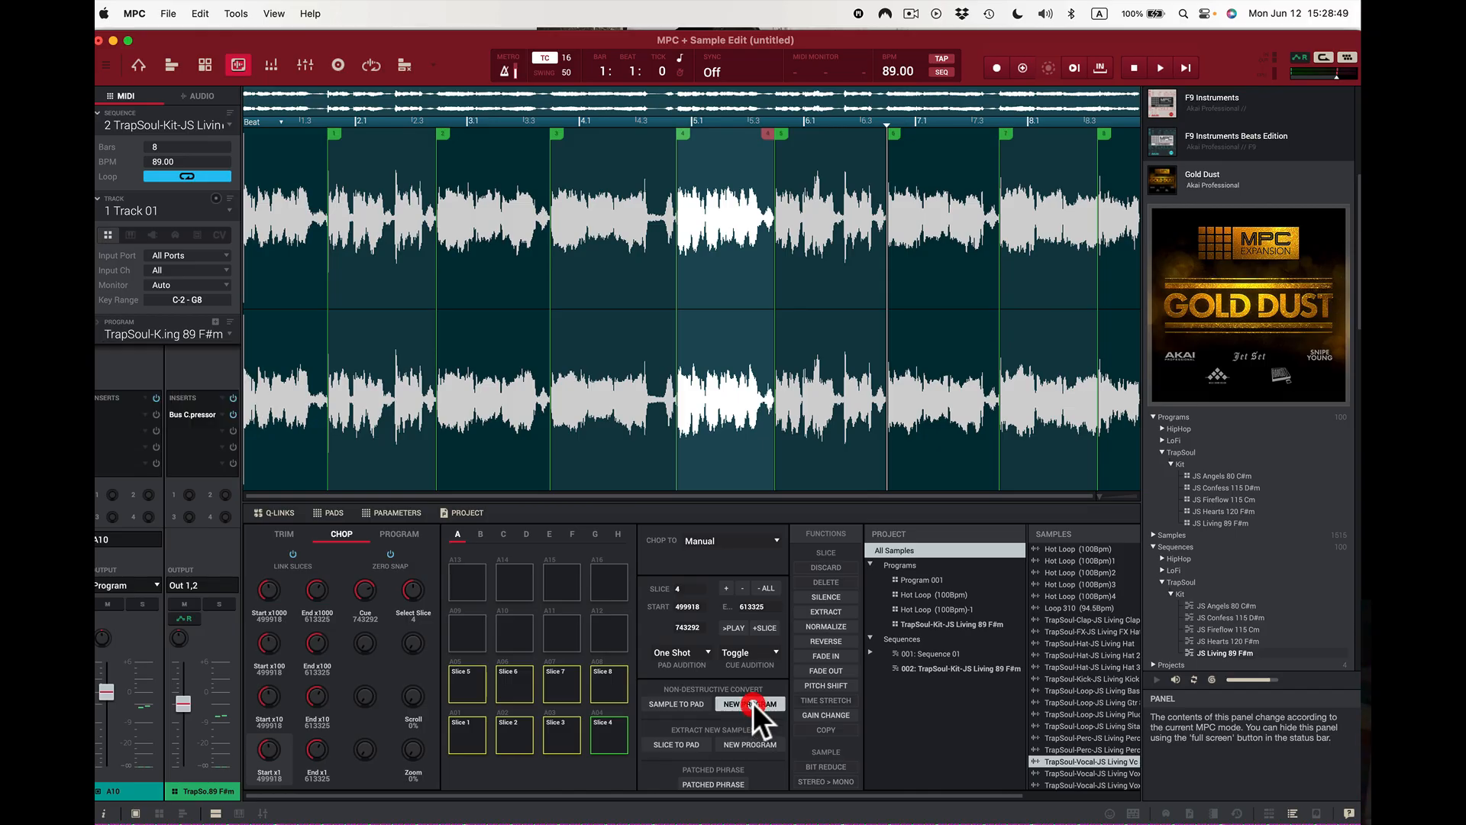
click(753, 703)
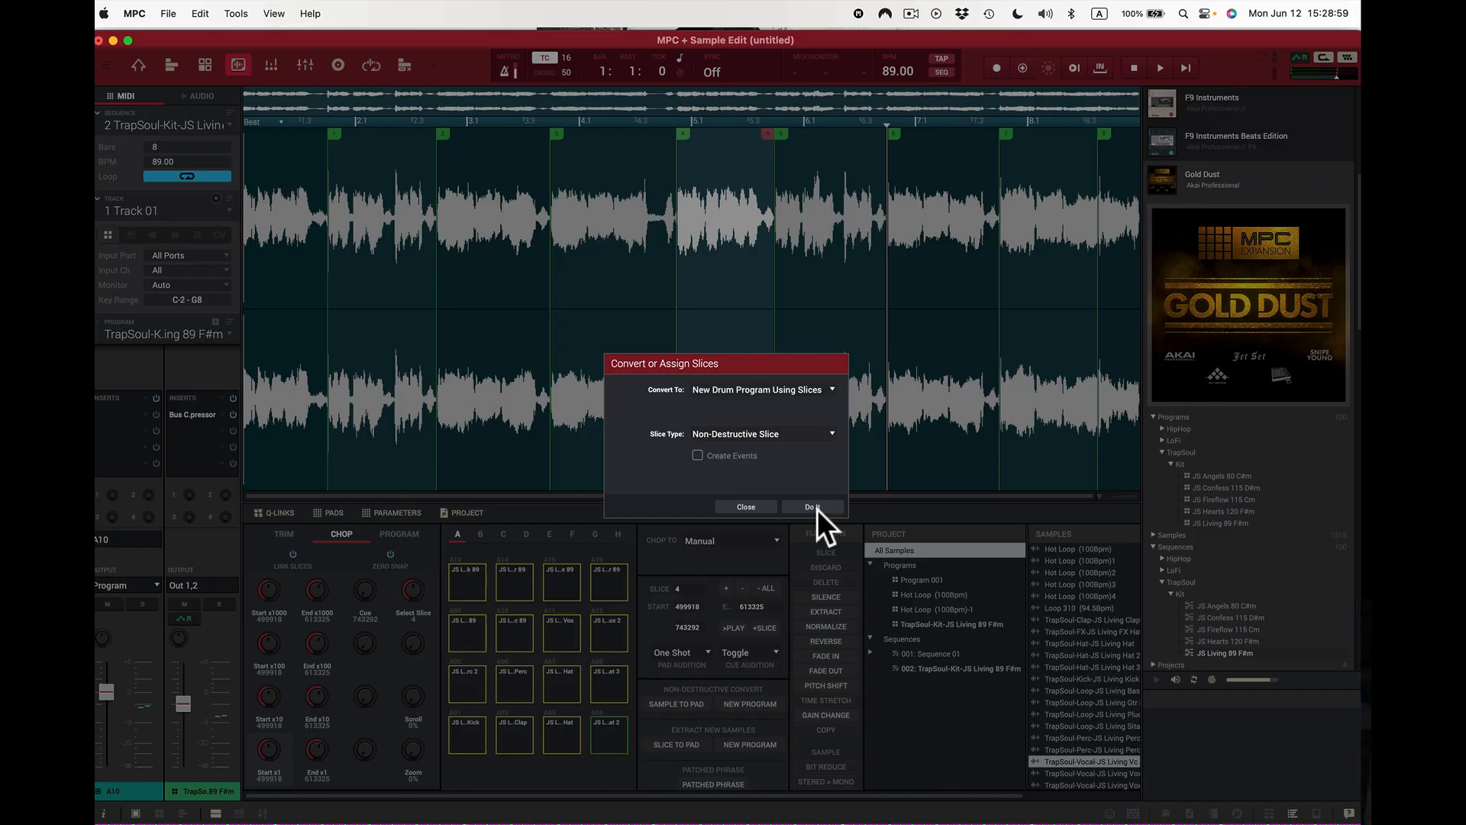
click(817, 507)
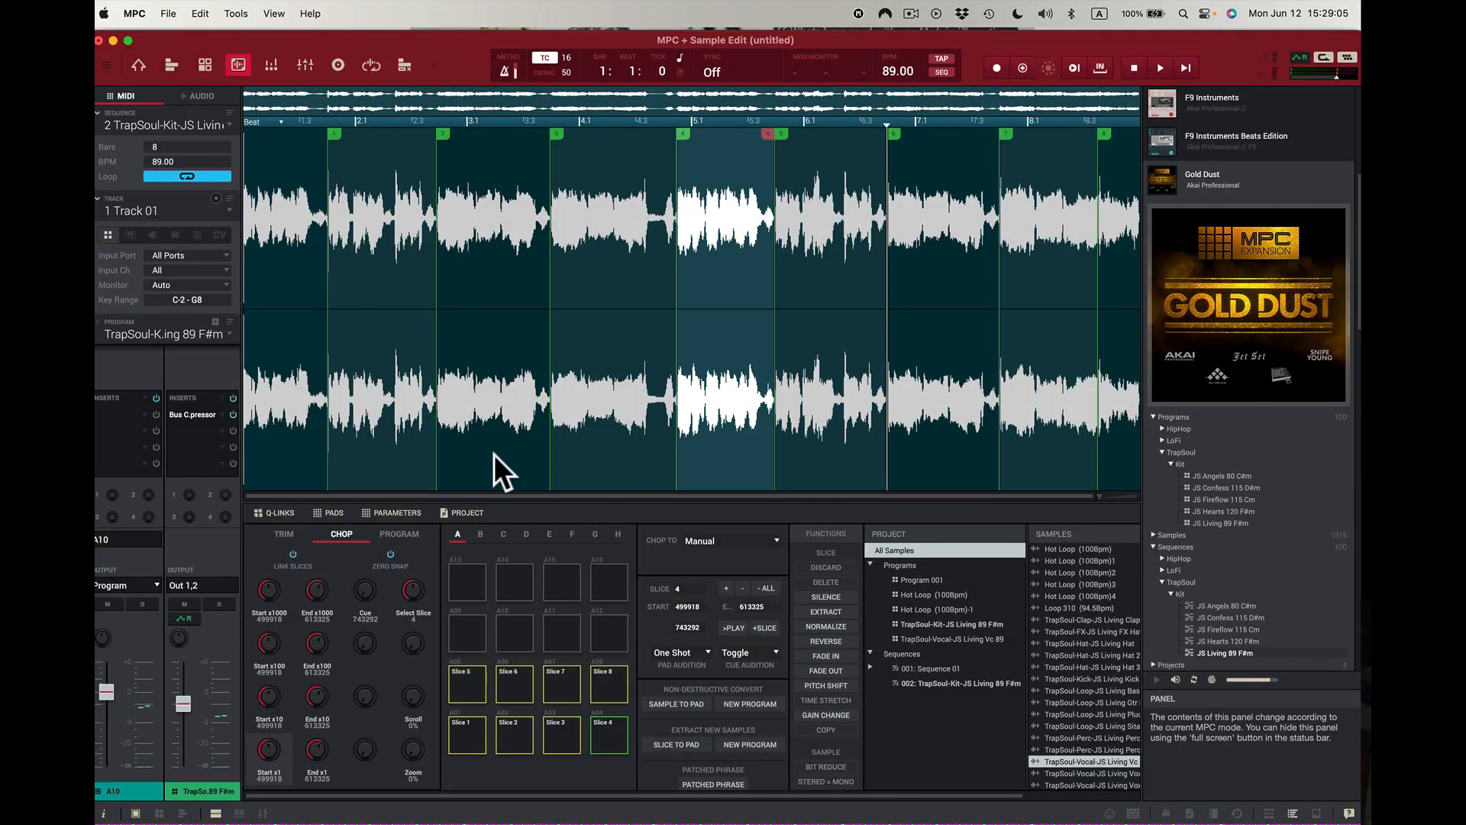
- In Main Mode, delete the full vocal loop's event on pad A10 at the start of the sequence
click(139, 66)
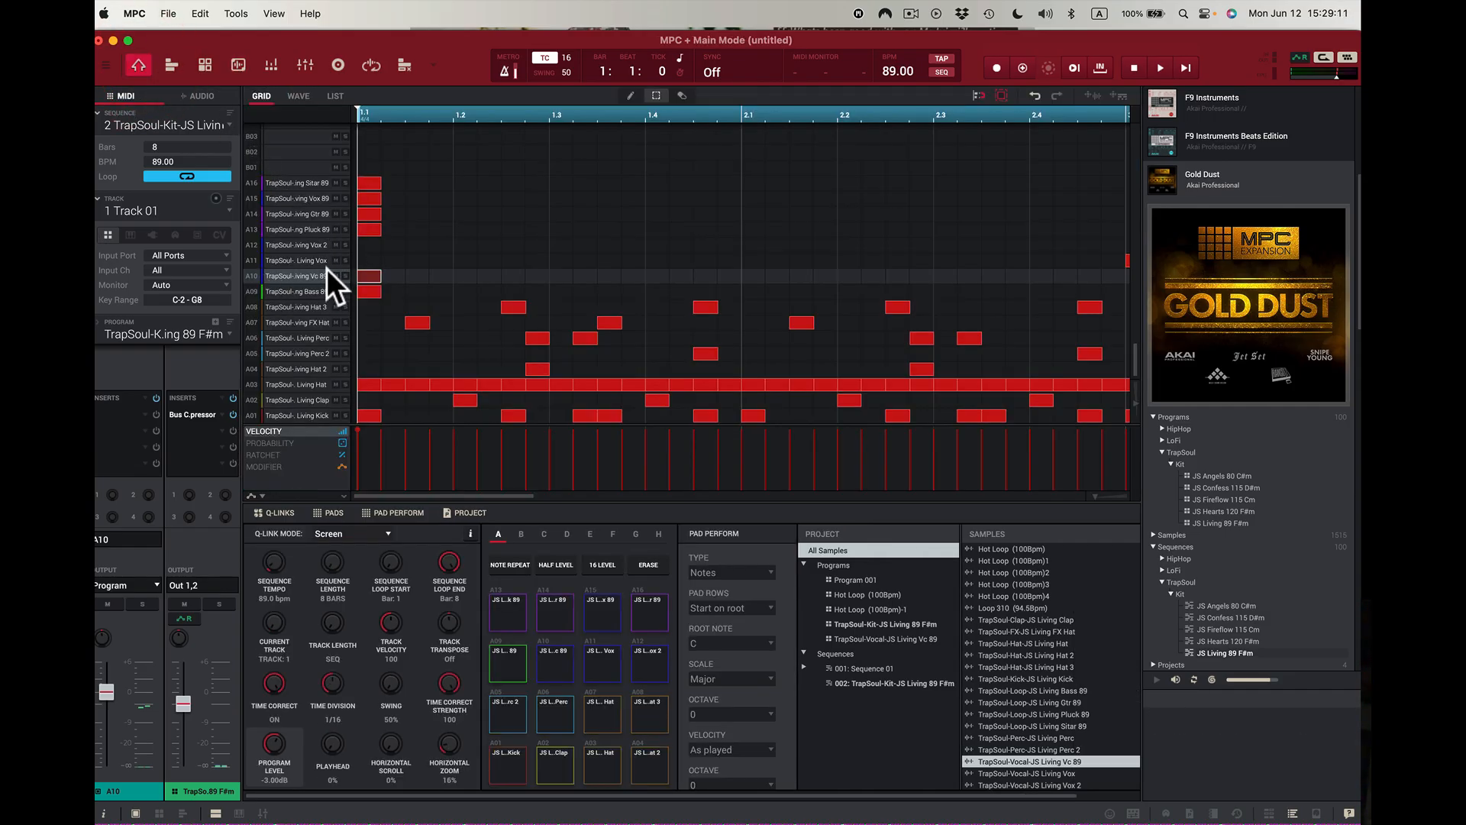
click(370, 280)
key(BackSpace)
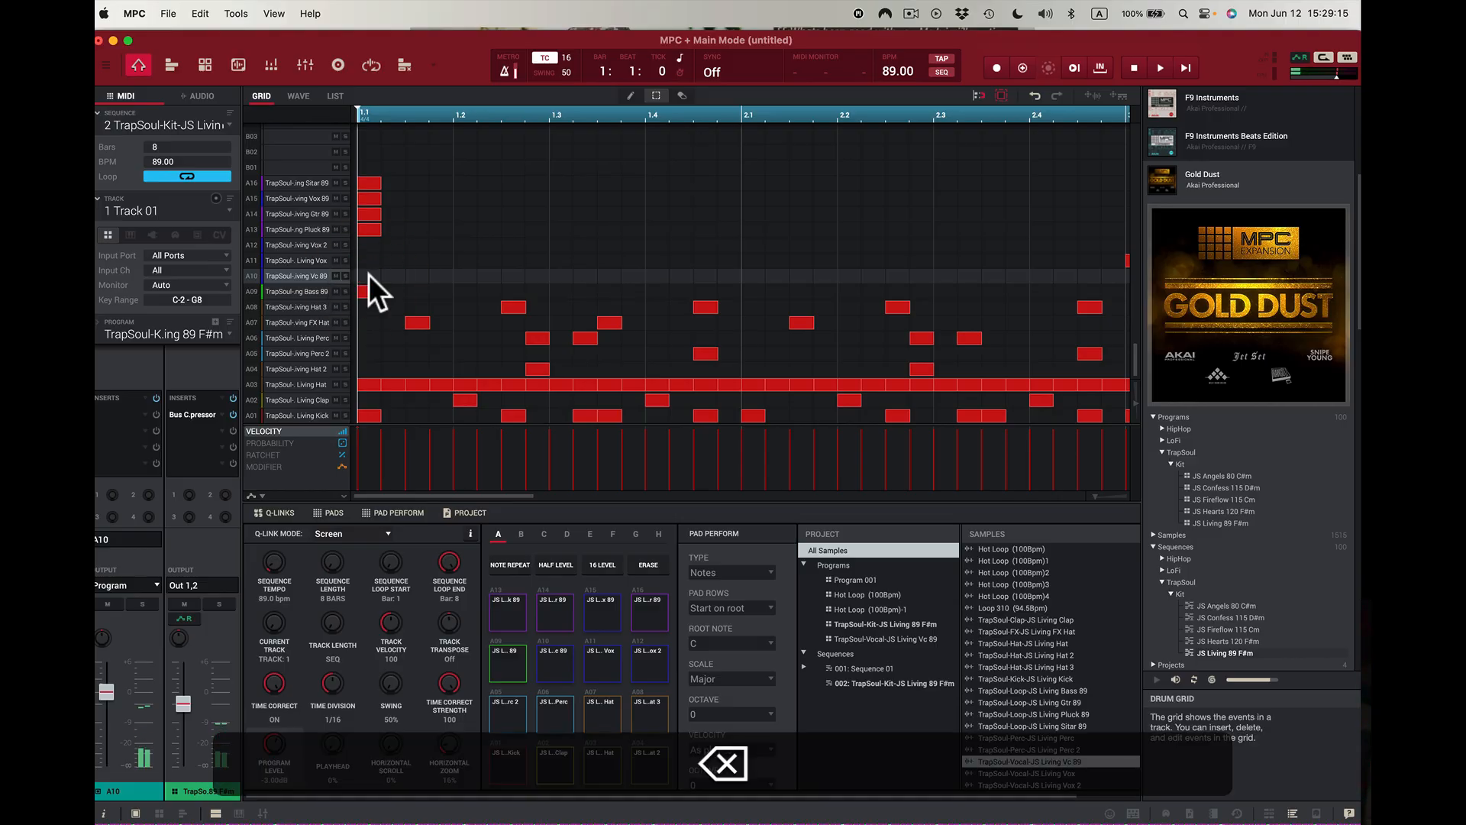
- Play the sequence while checking the kick, vocal and bass pads, and mute the bass loop on pad A09
key(space)
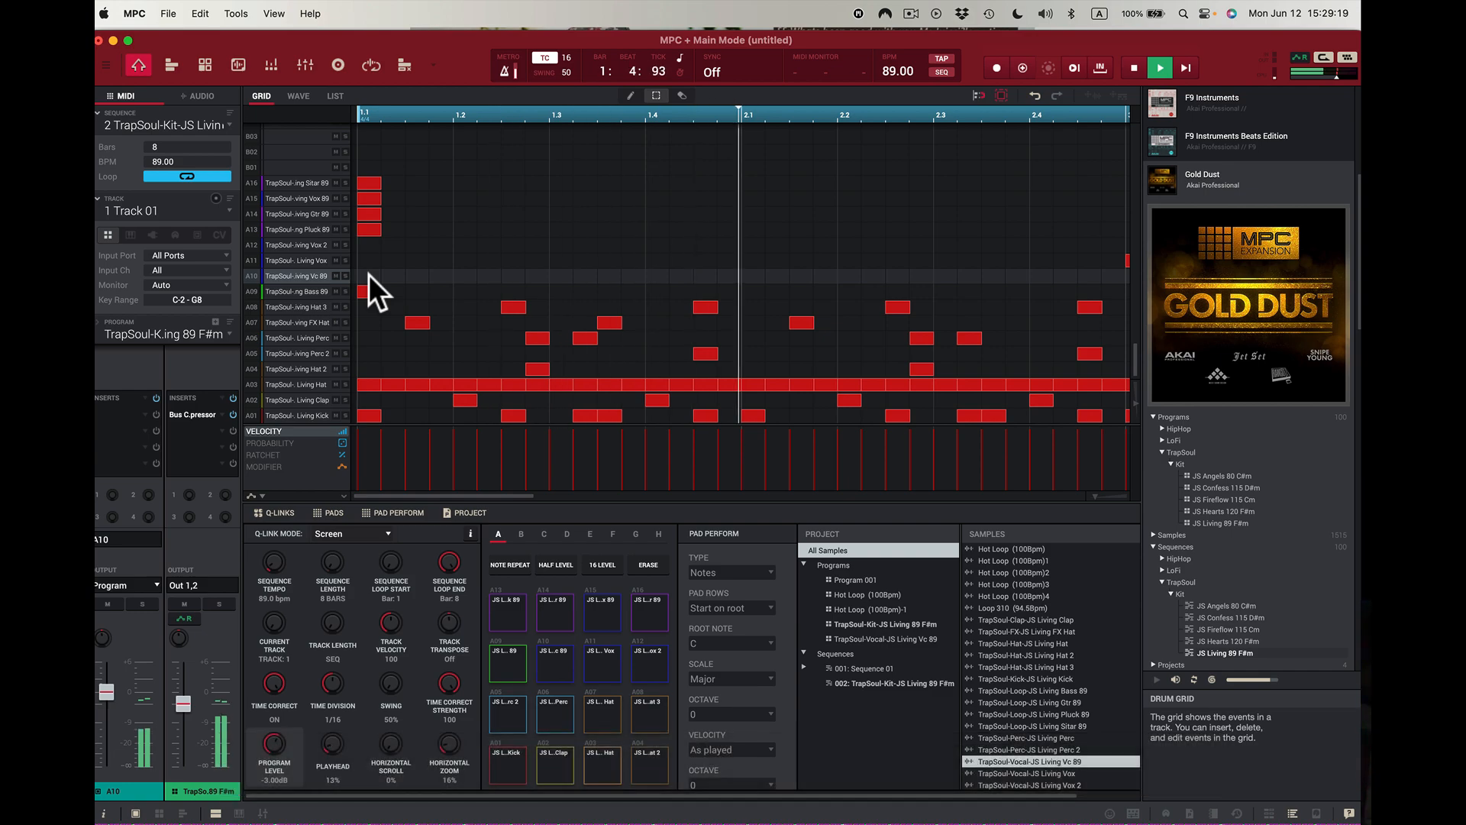
key(z)
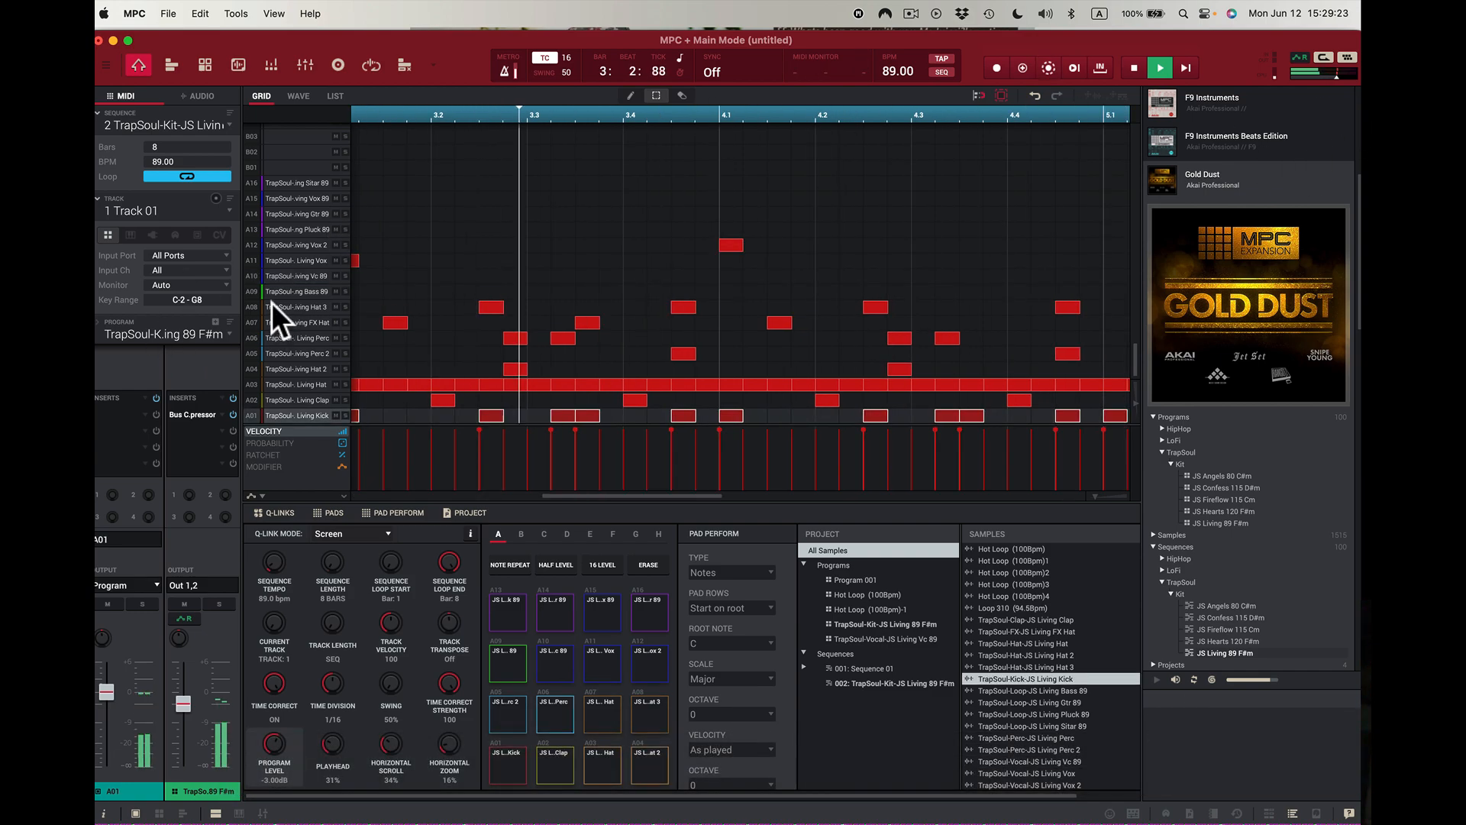
click(252, 273)
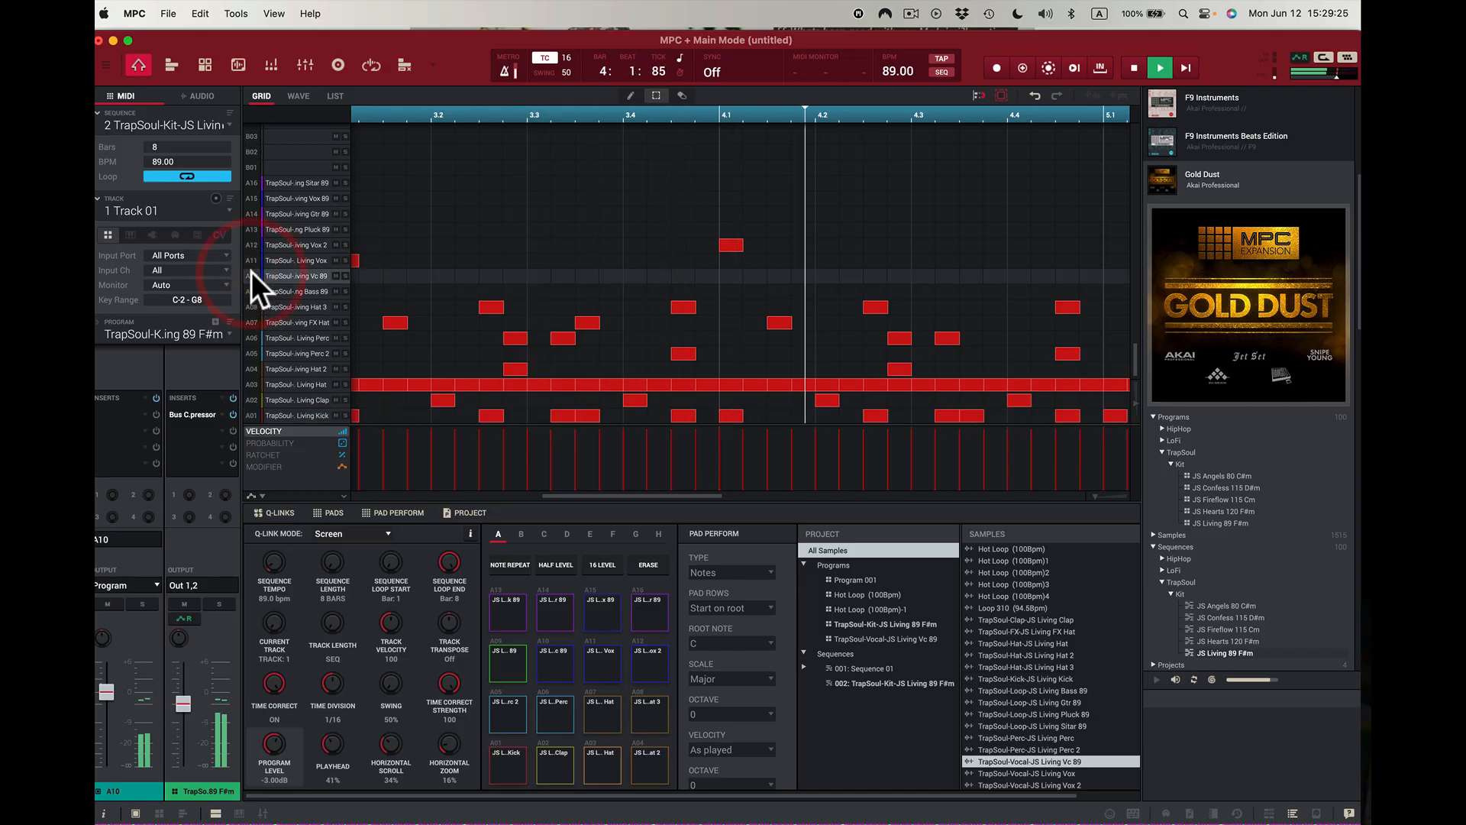
click(250, 291)
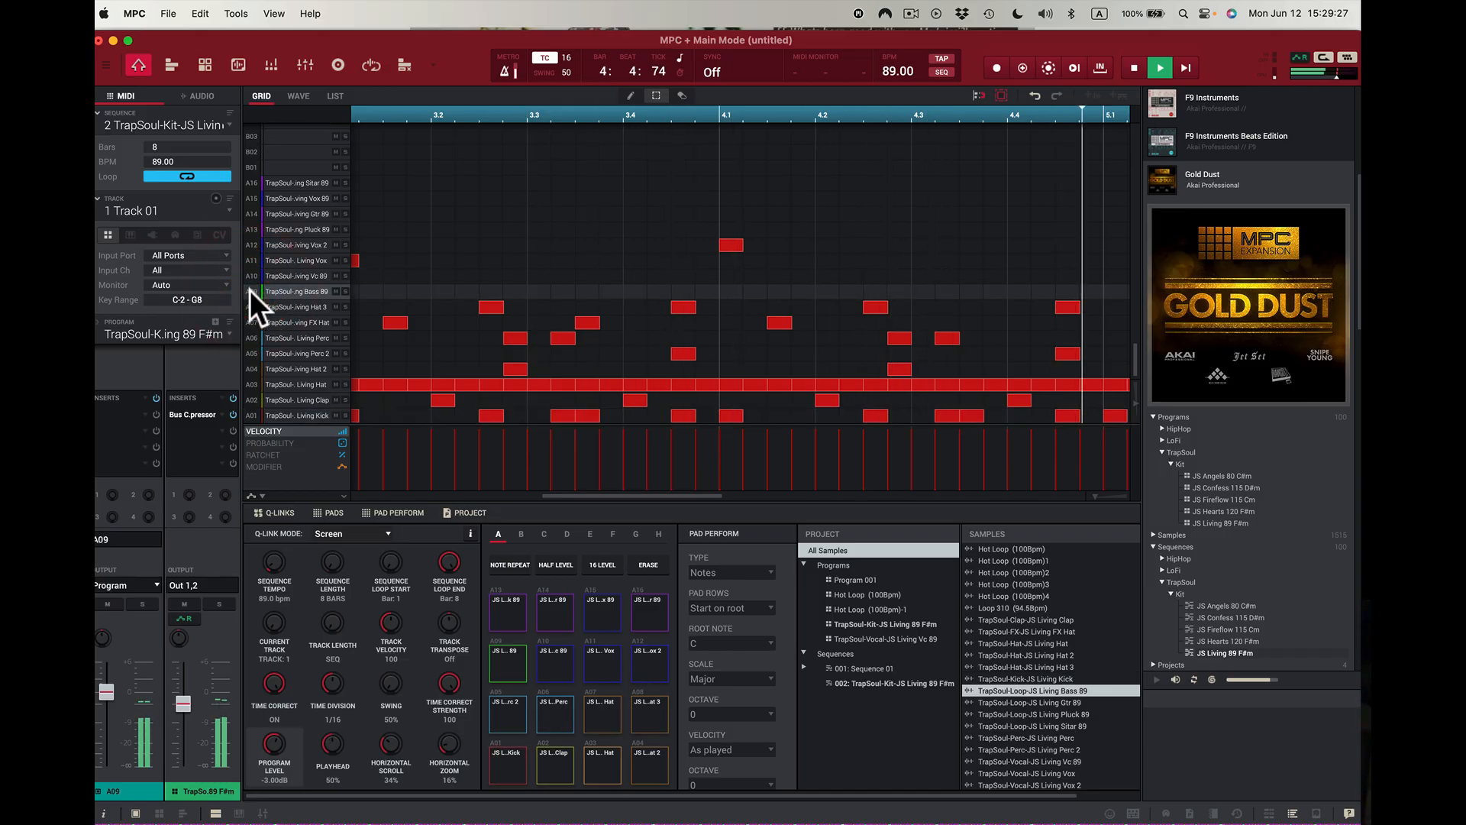
key(space)
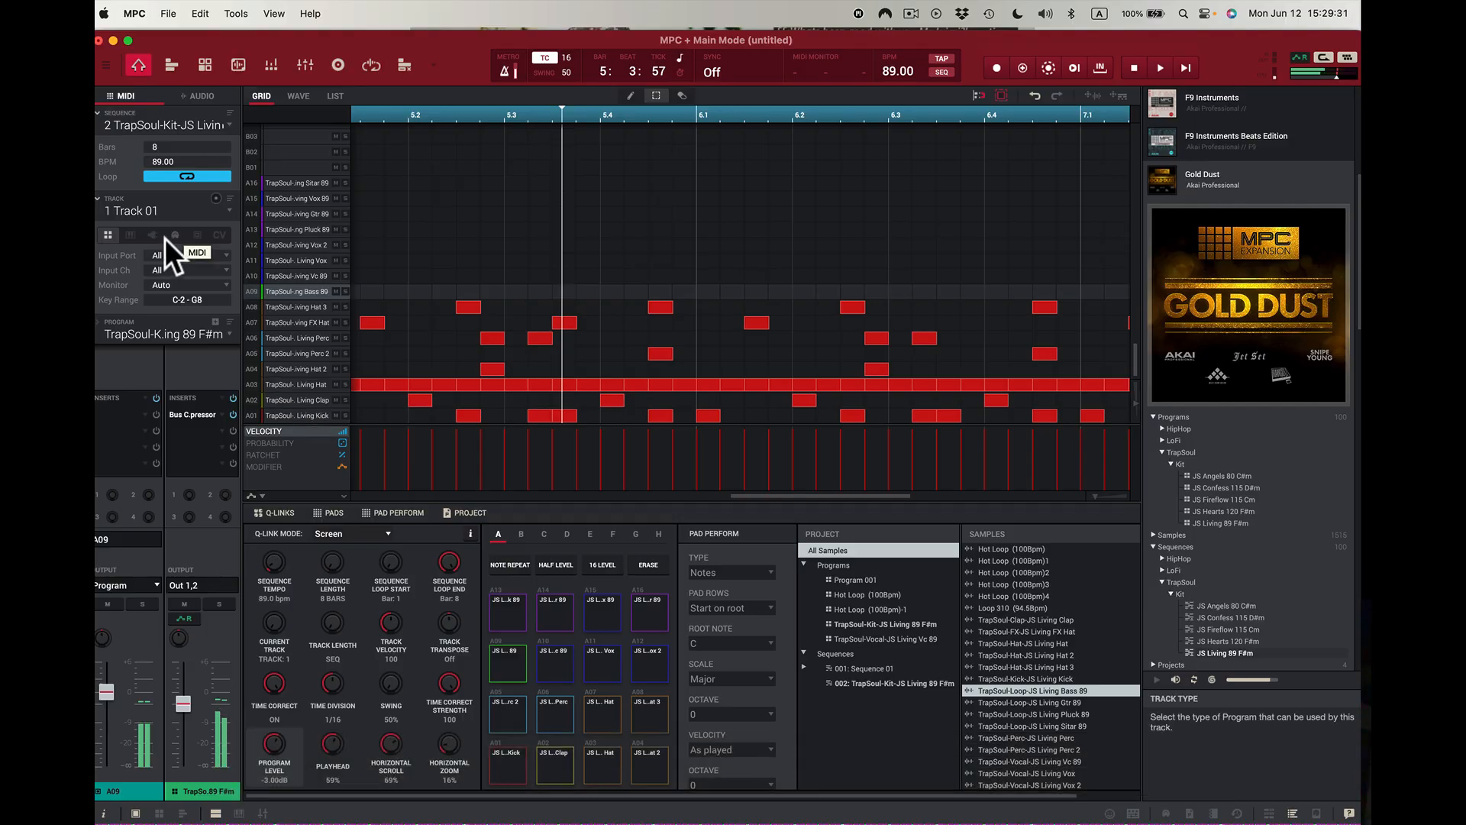
drag(1099, 497, 1040, 500)
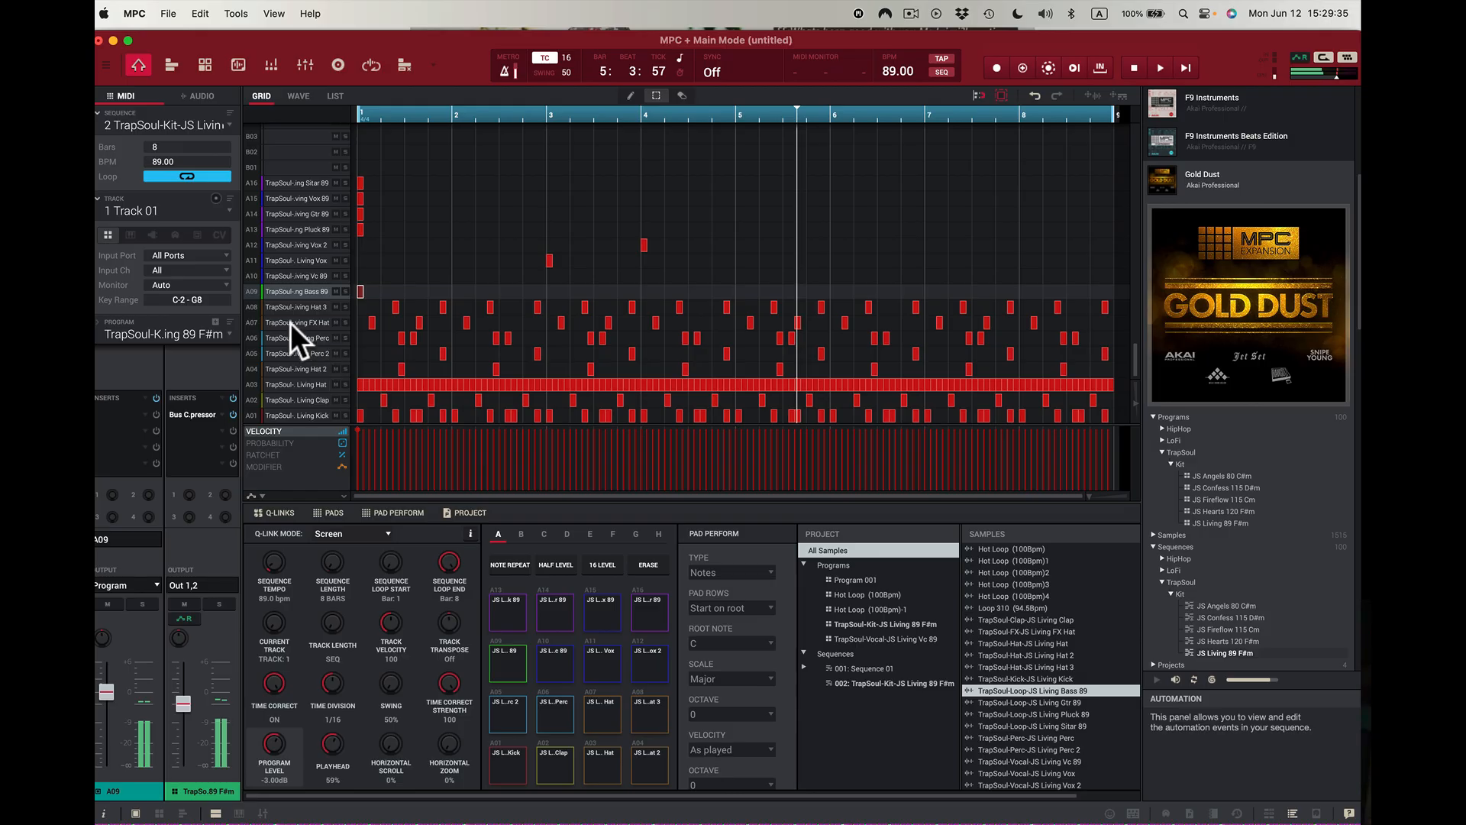
click(336, 291)
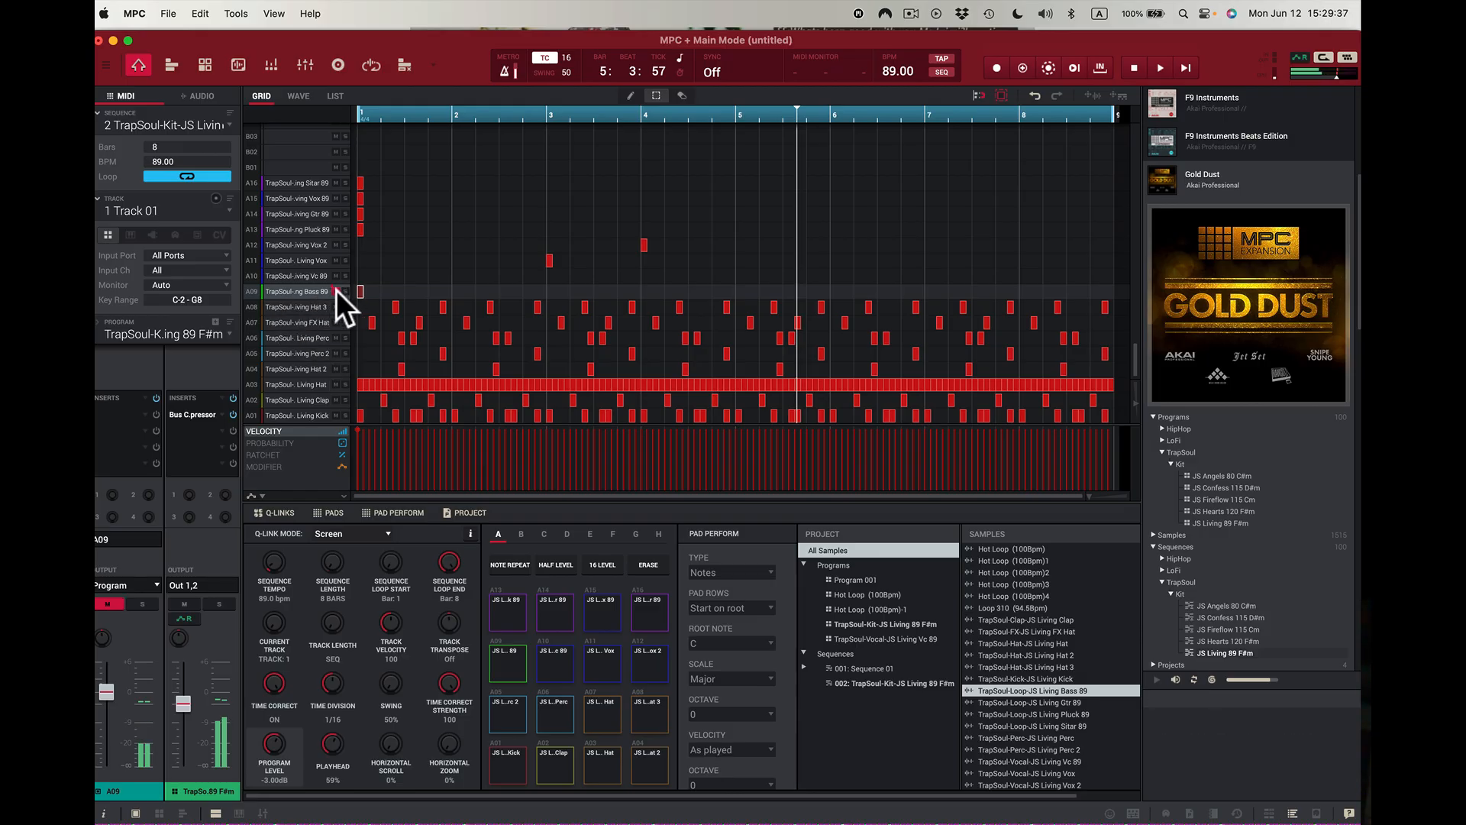
click(337, 276)
click(337, 276)
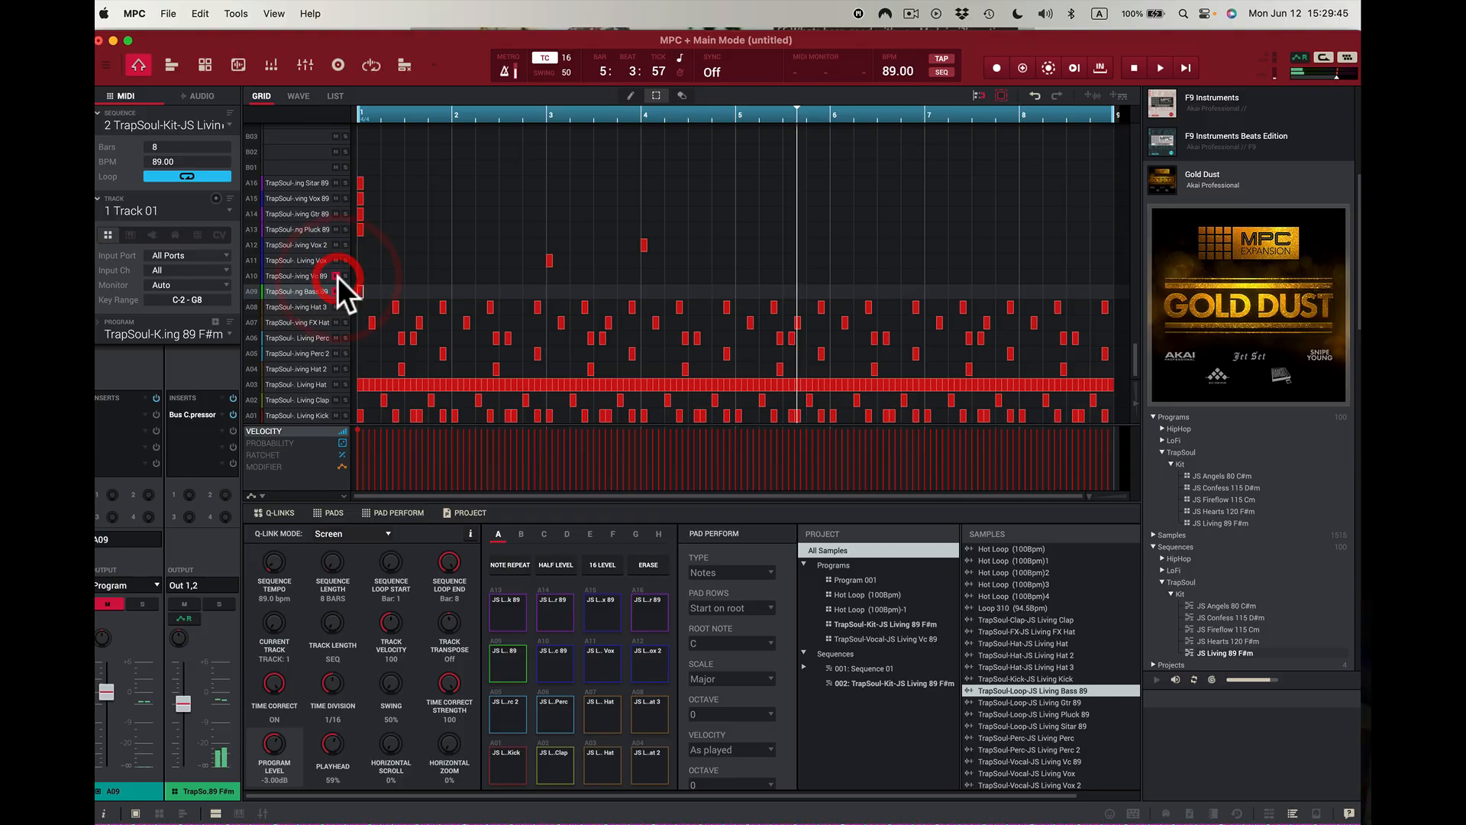
click(282, 275)
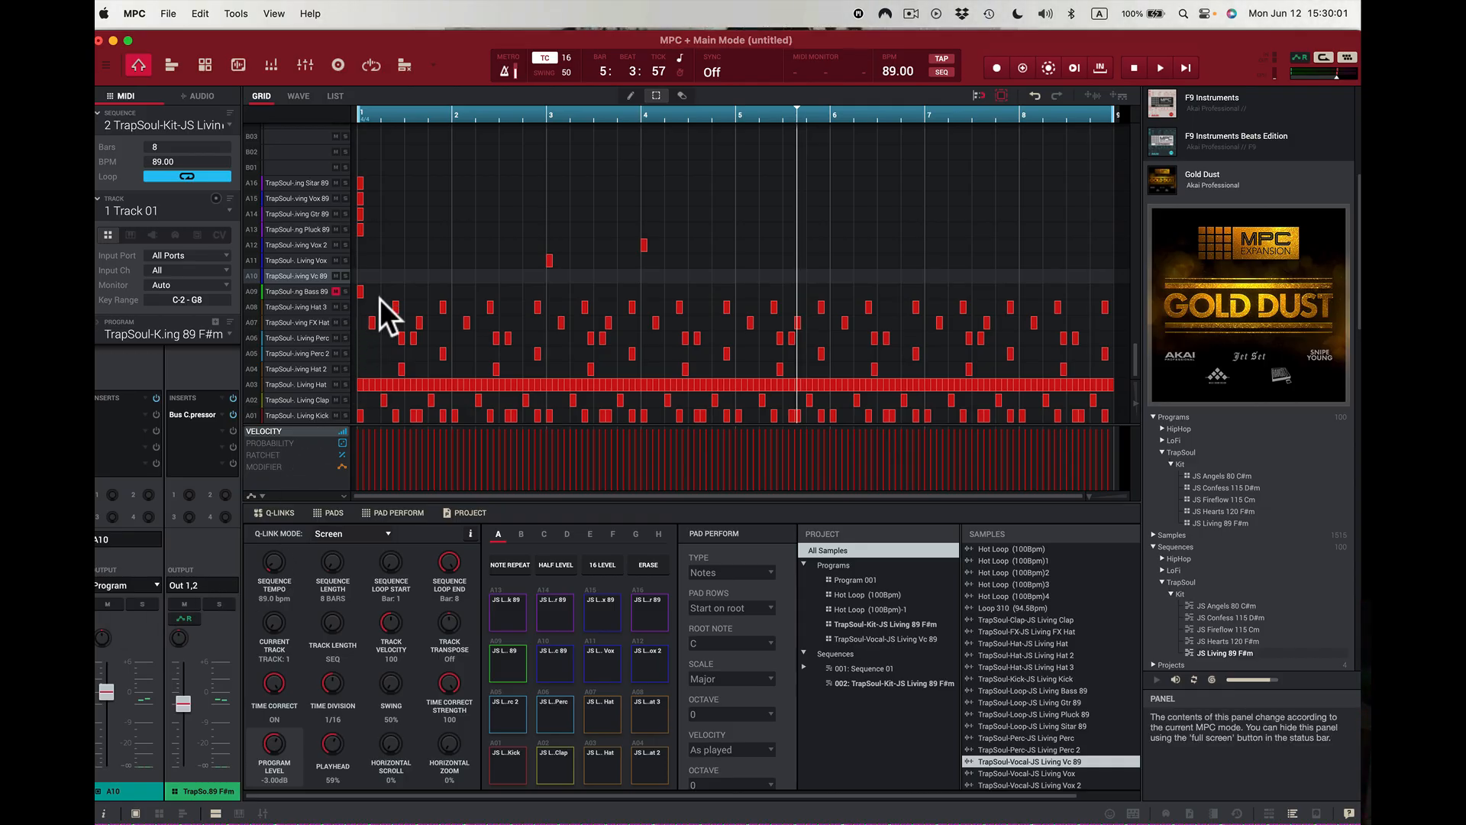
- Switch to the unused track 2 and assign it the TrapSoul-Vocal-JS Living Vc 89 program
click(231, 211)
click(201, 242)
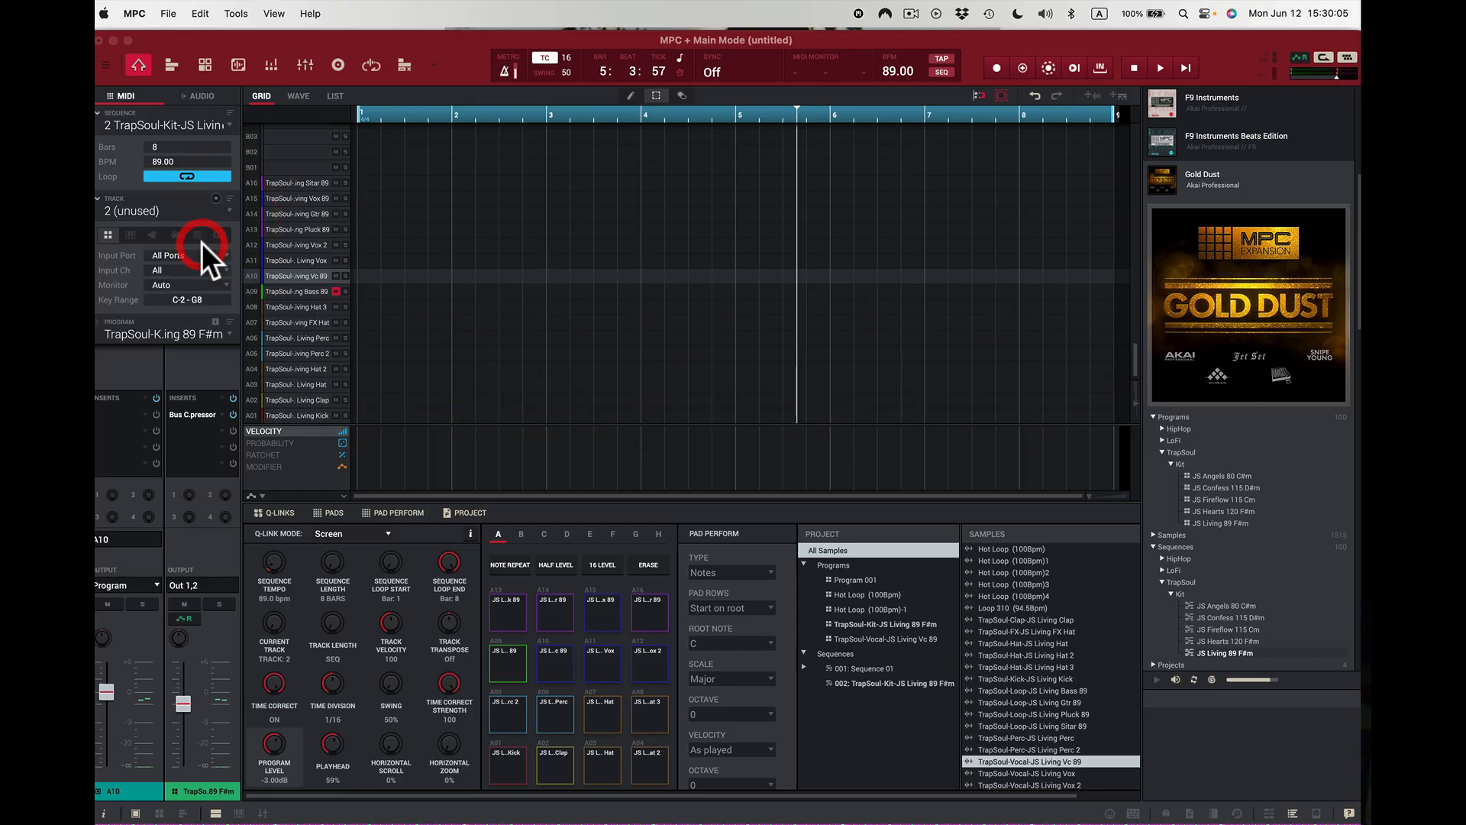
click(227, 330)
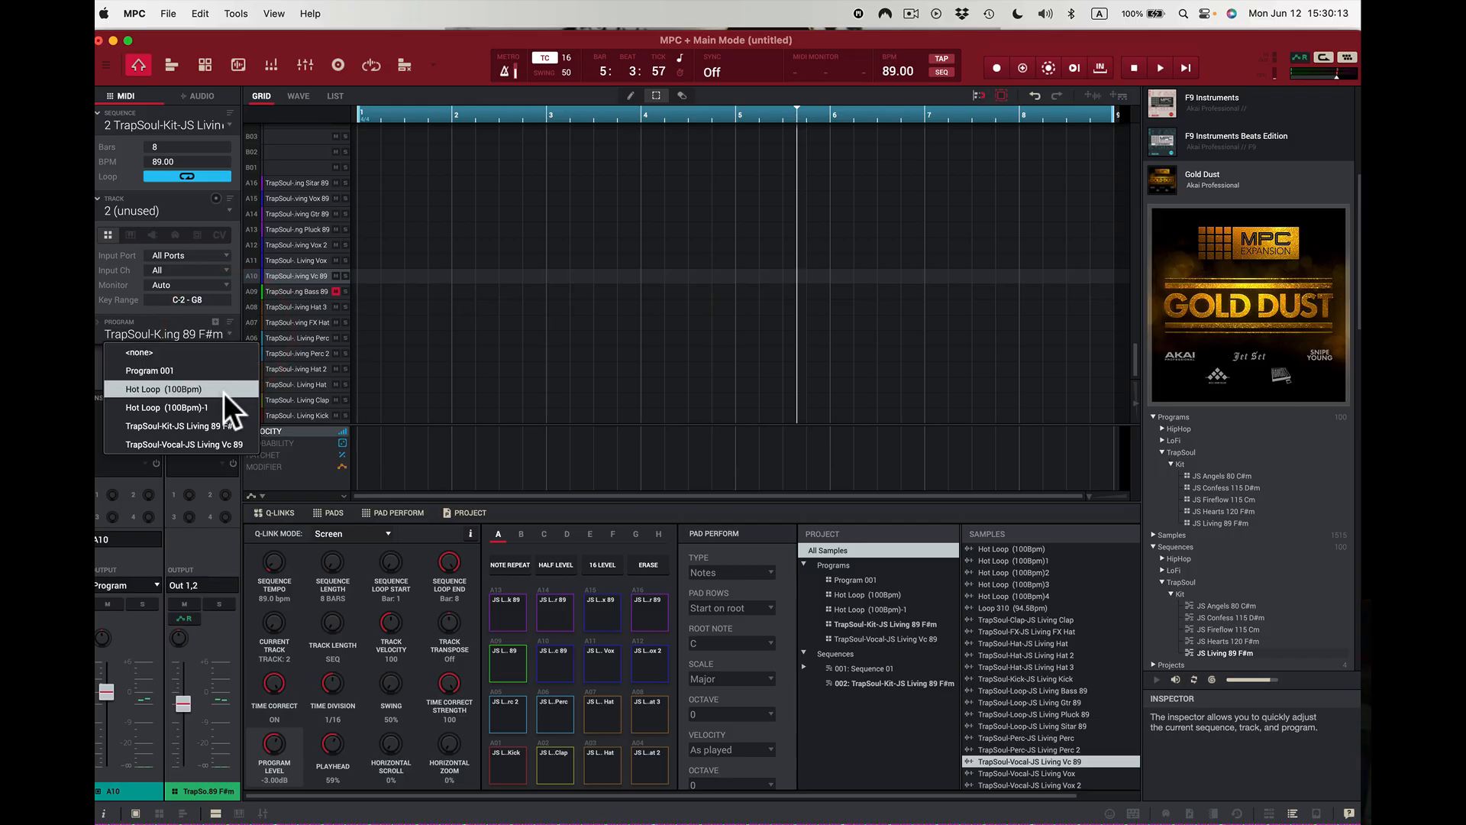
click(236, 442)
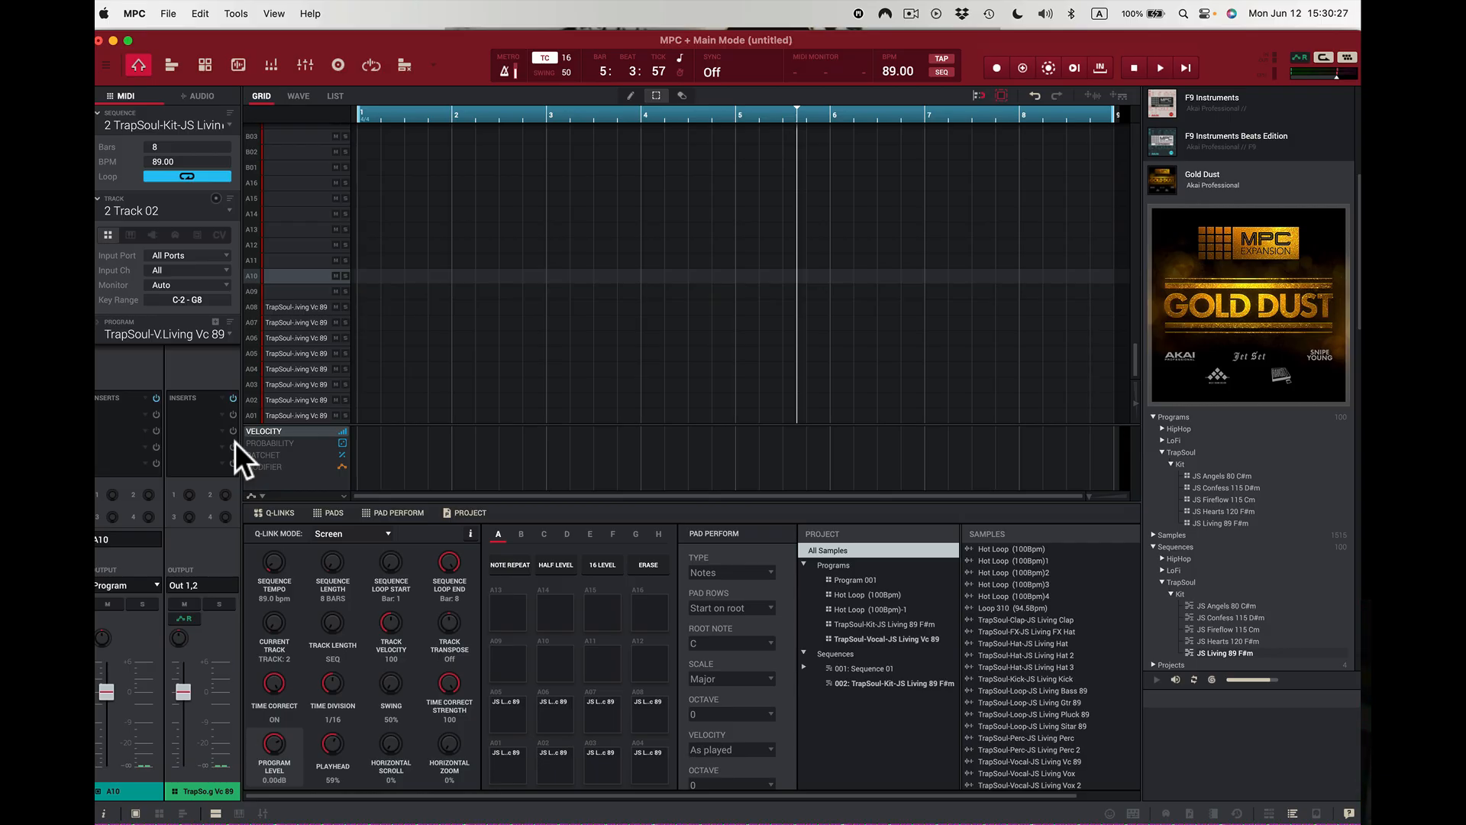
- Play the sequence from the start and audition the vocal slices on pads A01, A02, A03 and A05 over the beat
key(space)
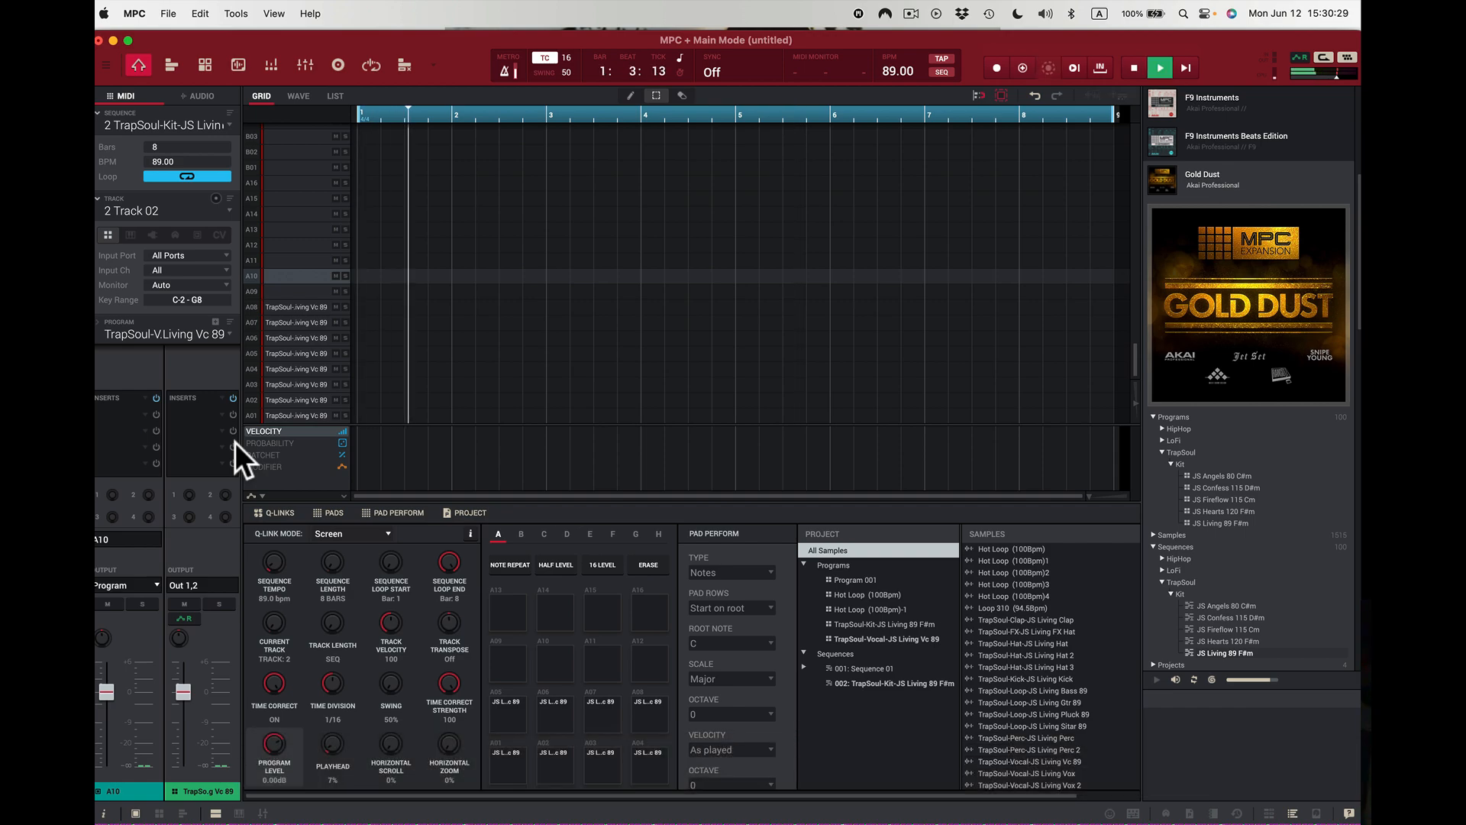
key(z)
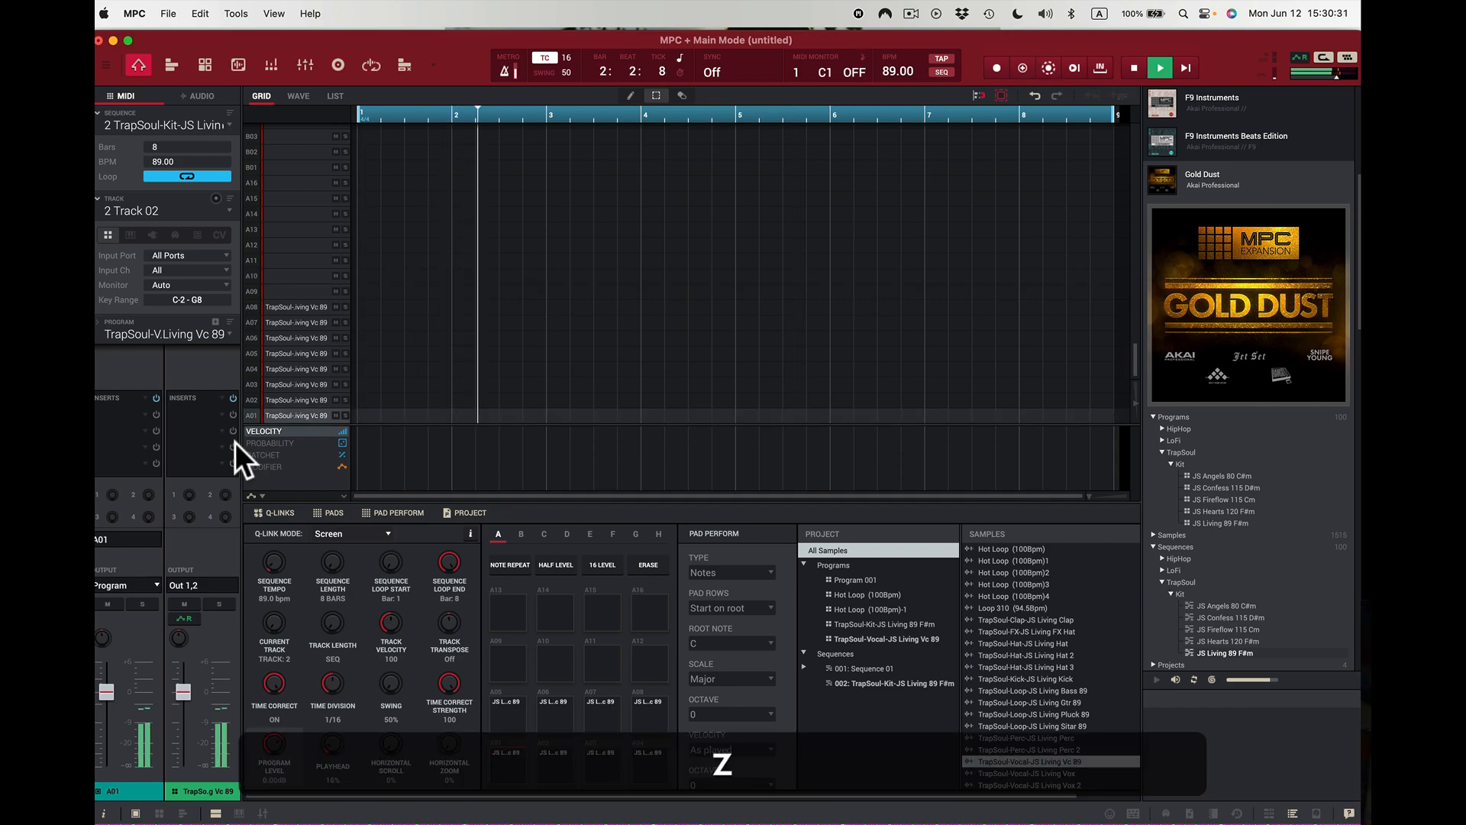
key(x)
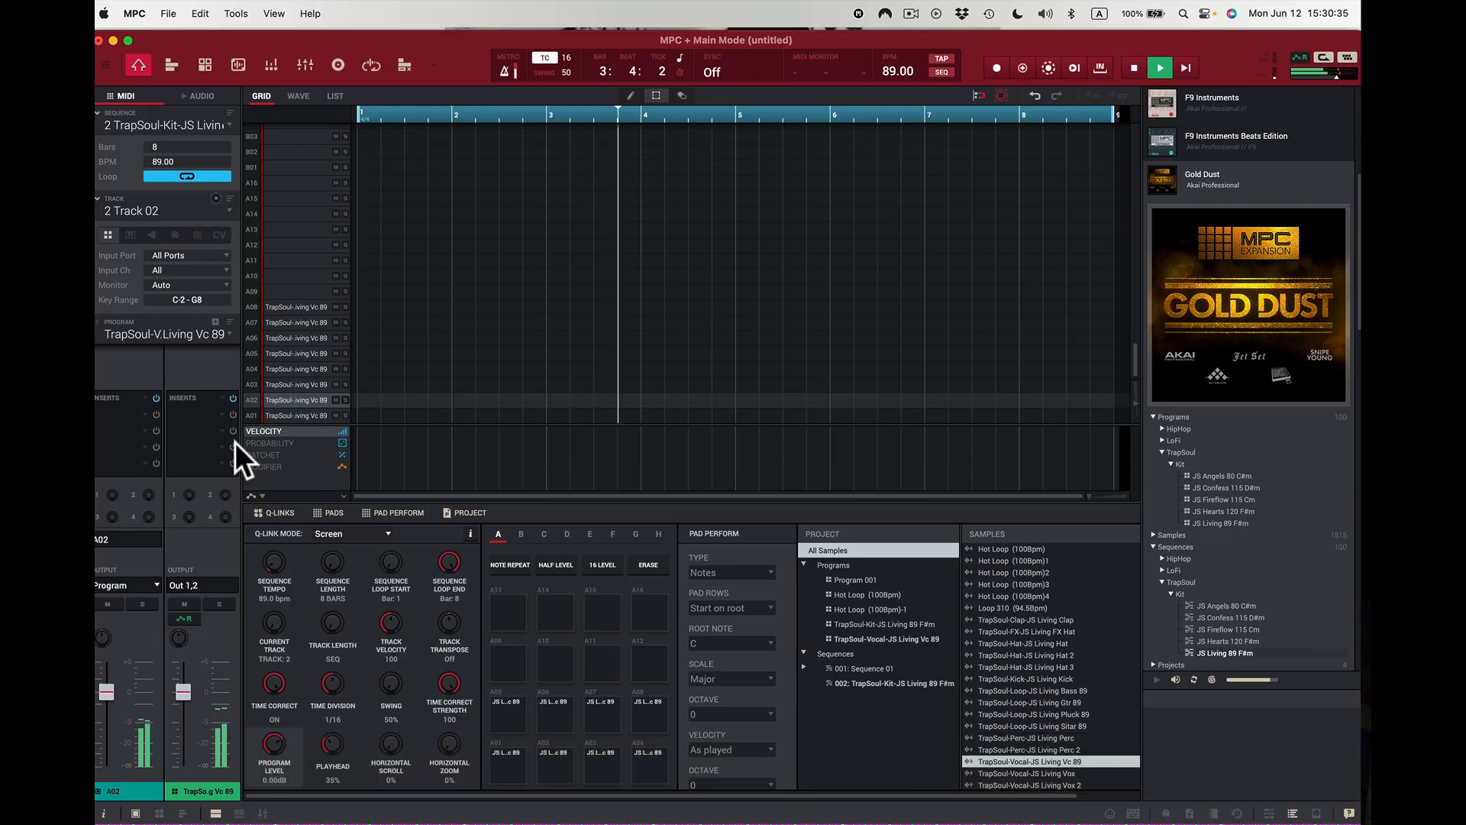
key(x)
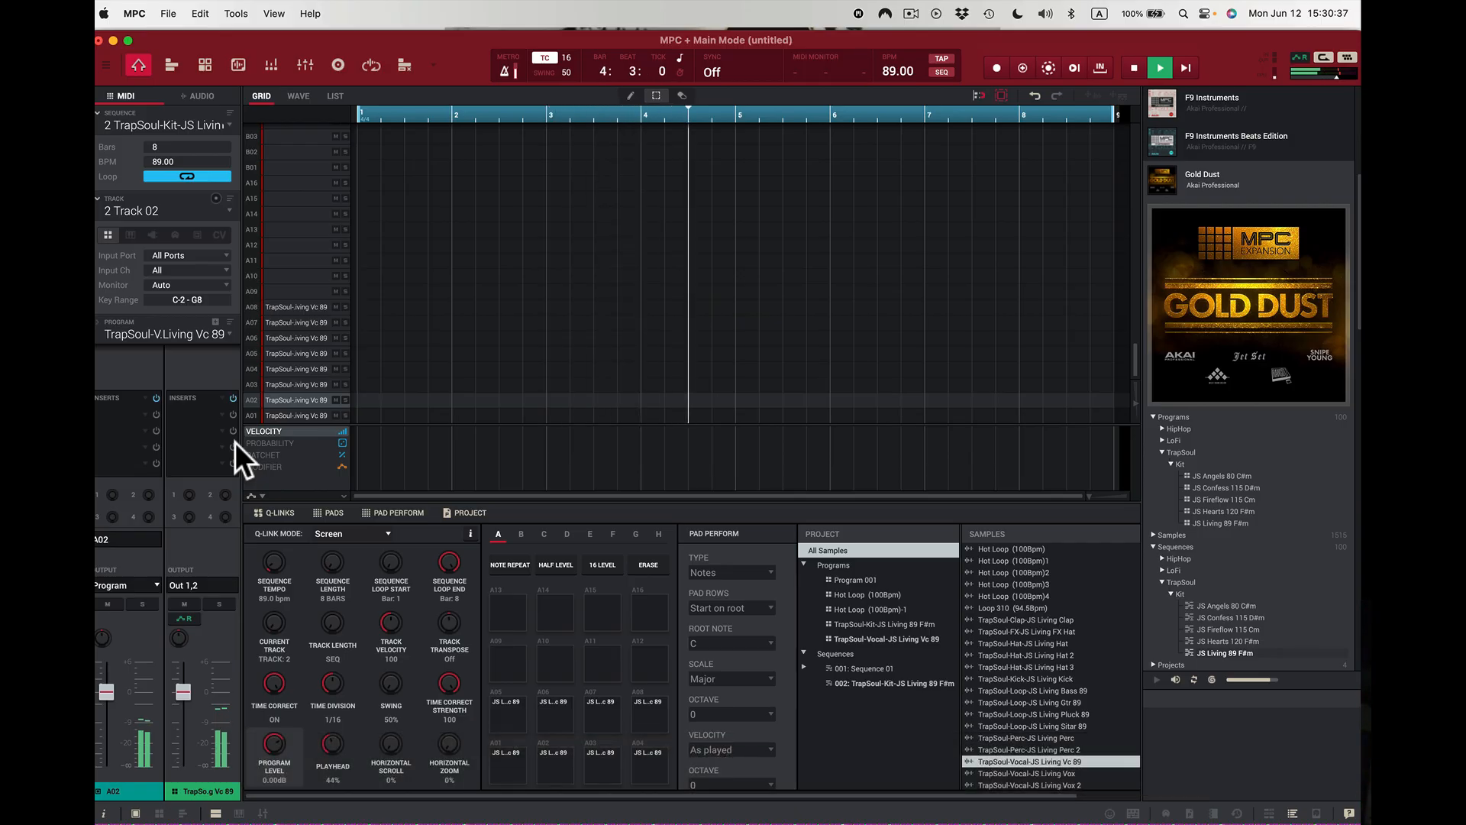
key(c)
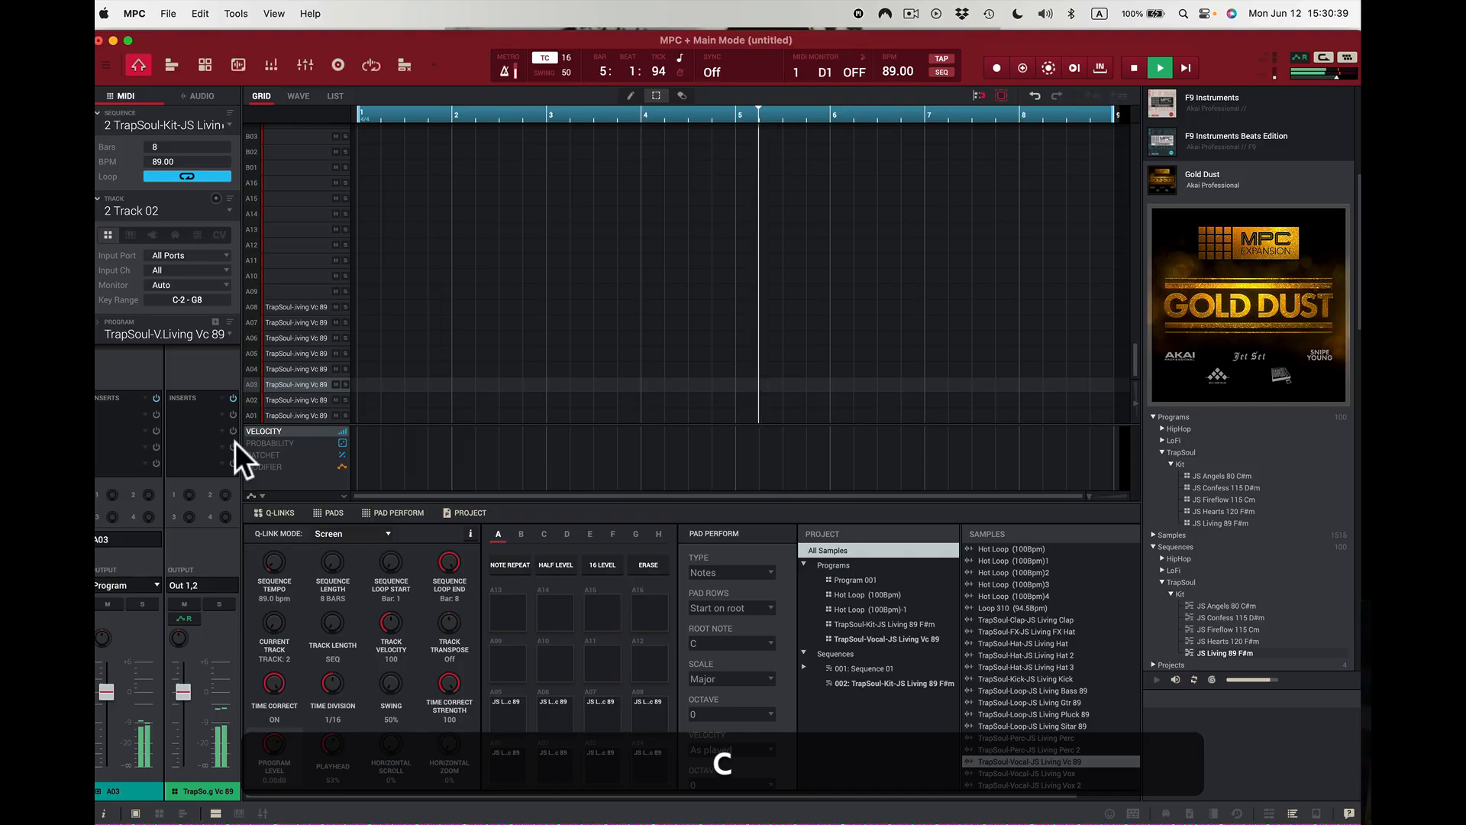
key(a)
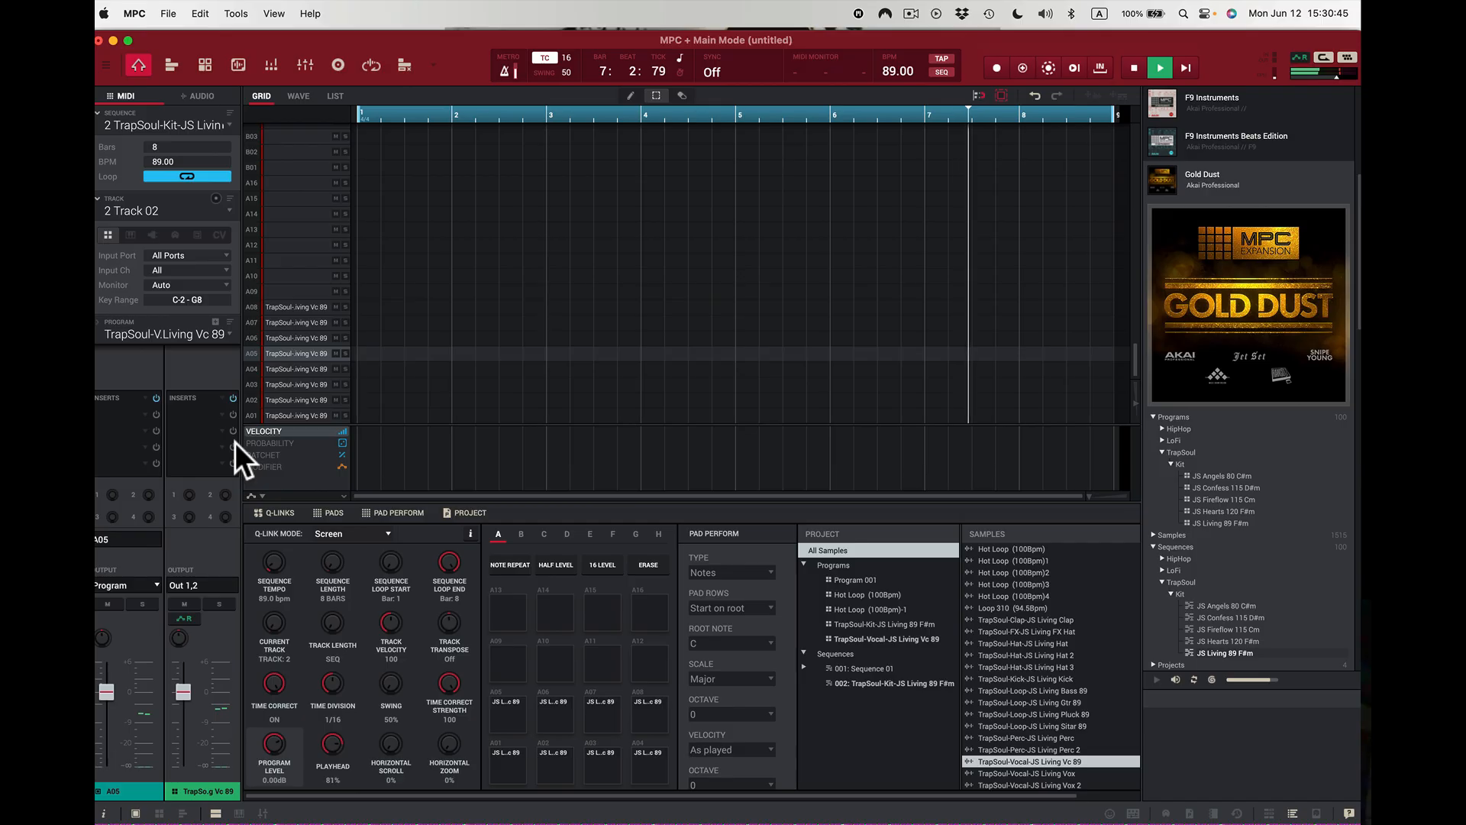
key(z)
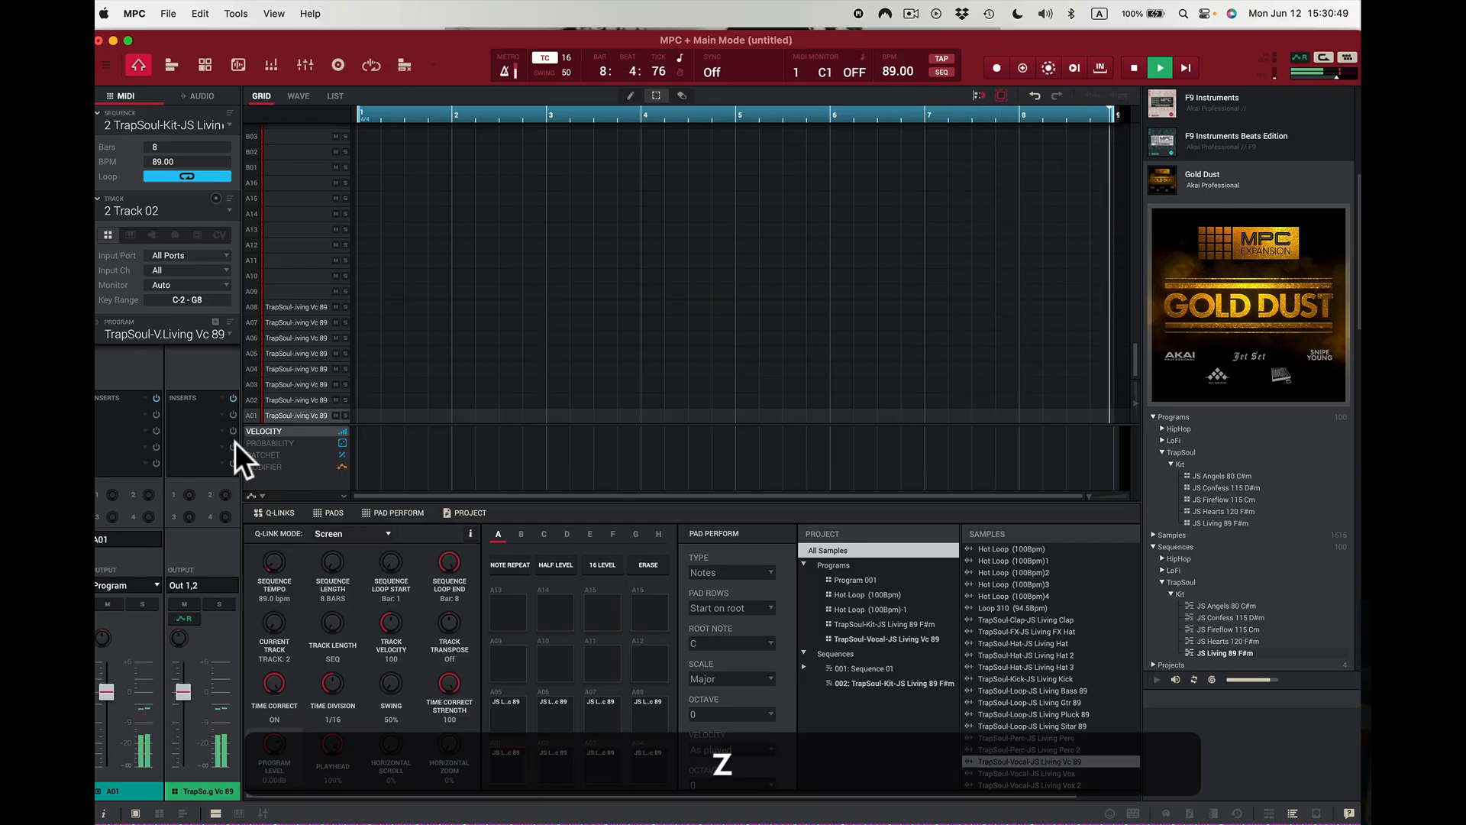
- Repeat the vocal slice on pad A08 over the beat, alternate it with pad A03, and stop playback
key(f)
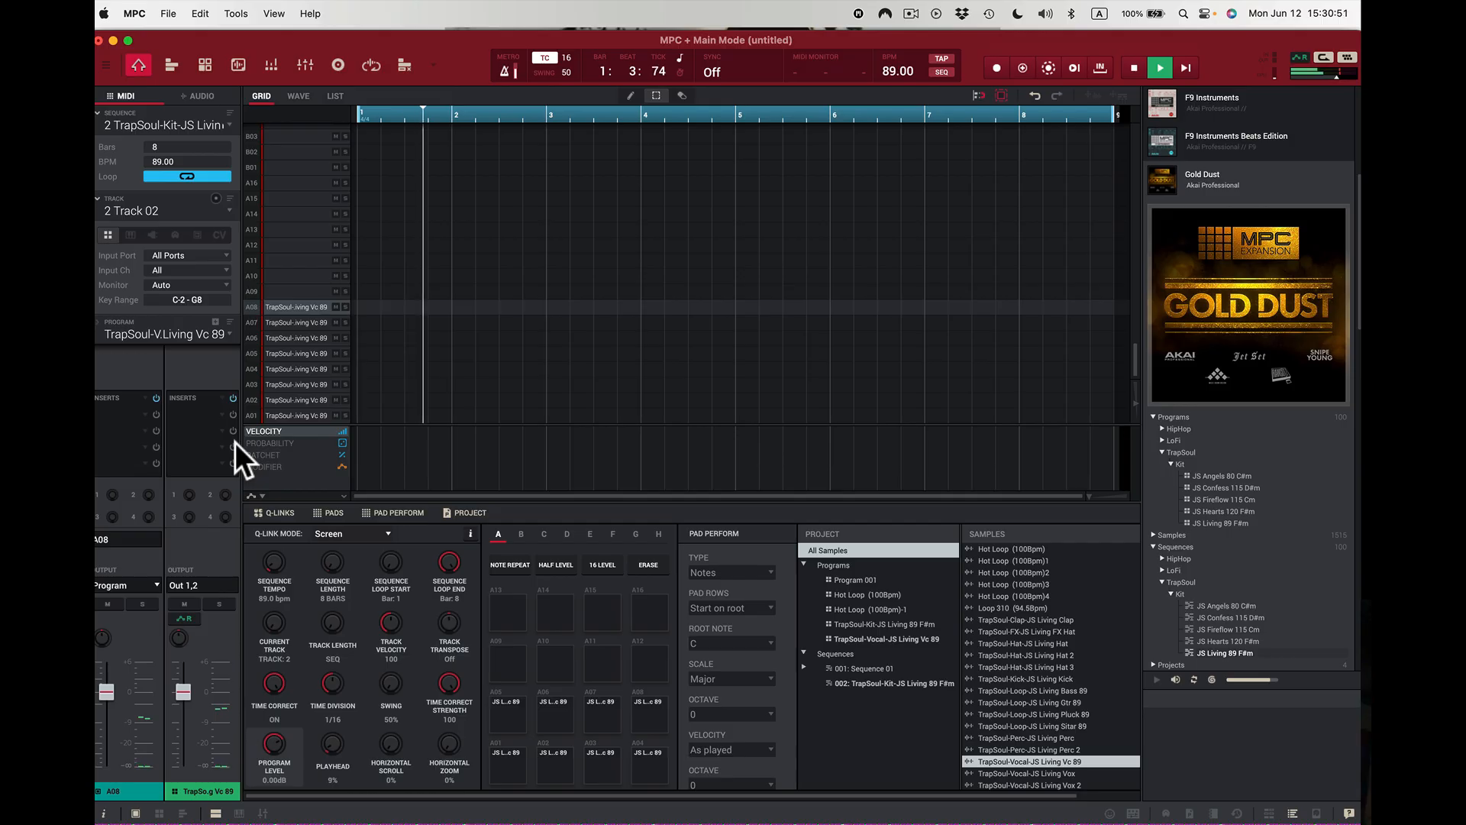
key(f)
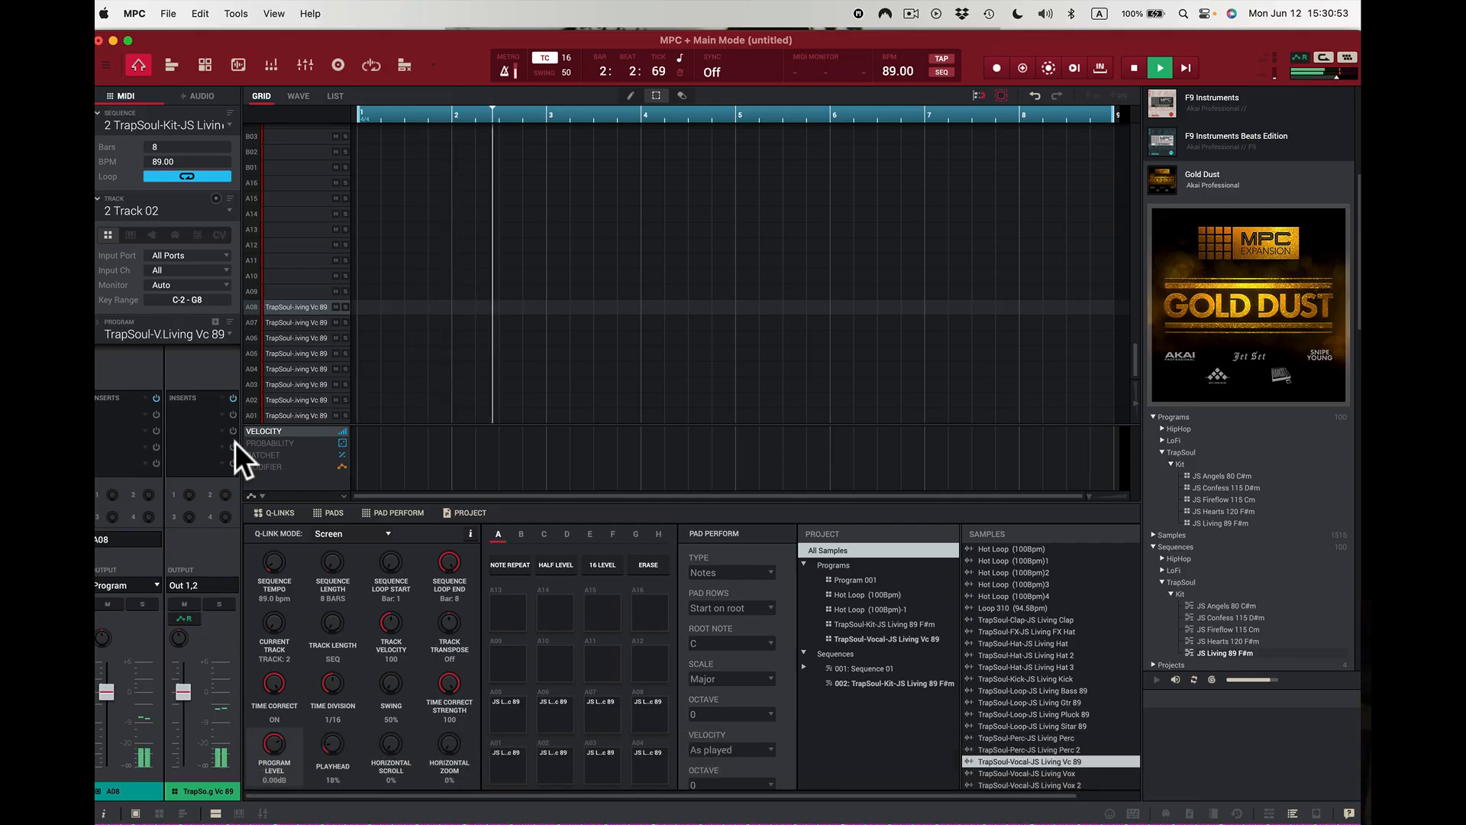
key(f)
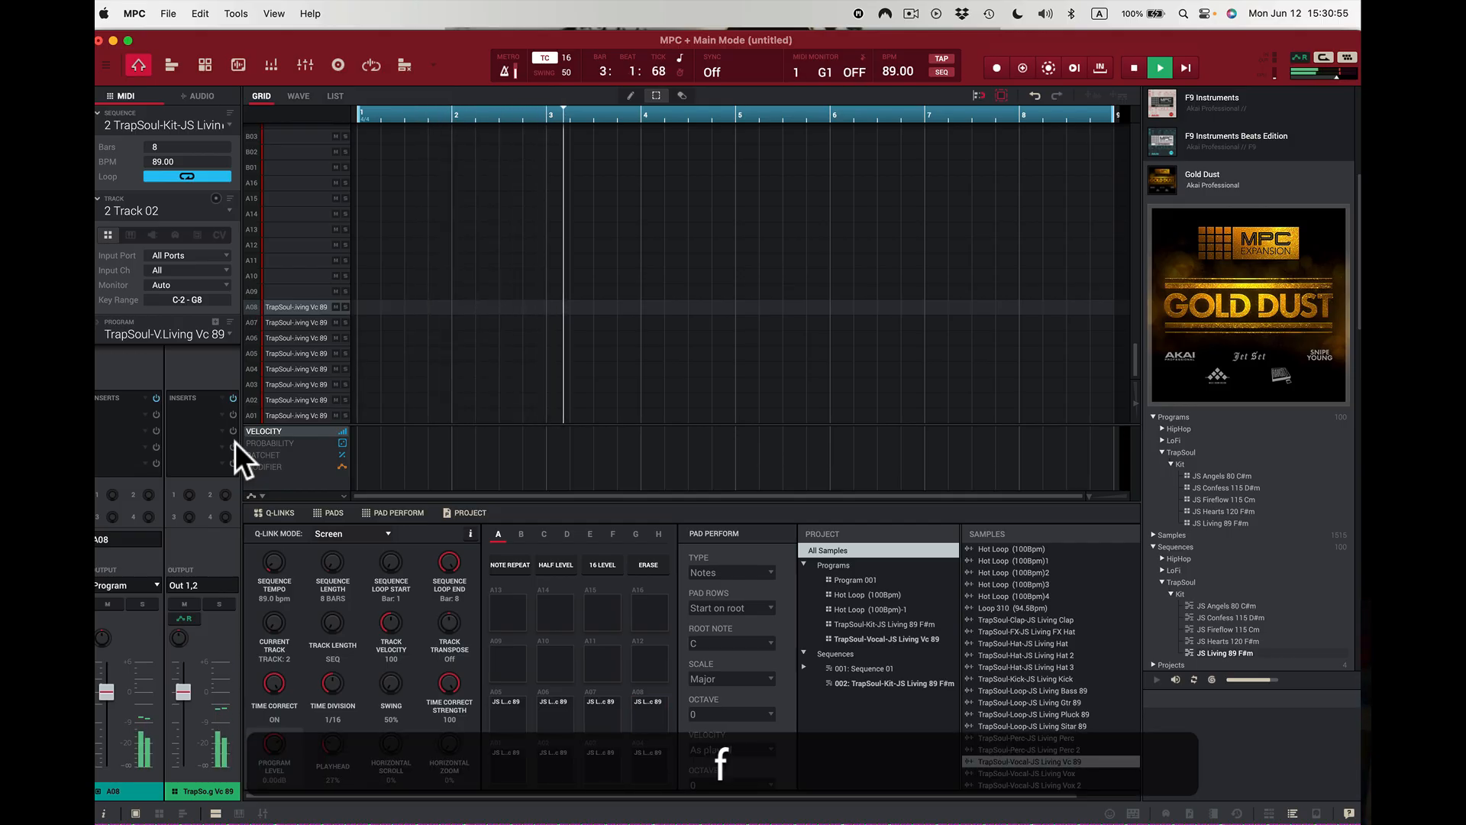
key(c)
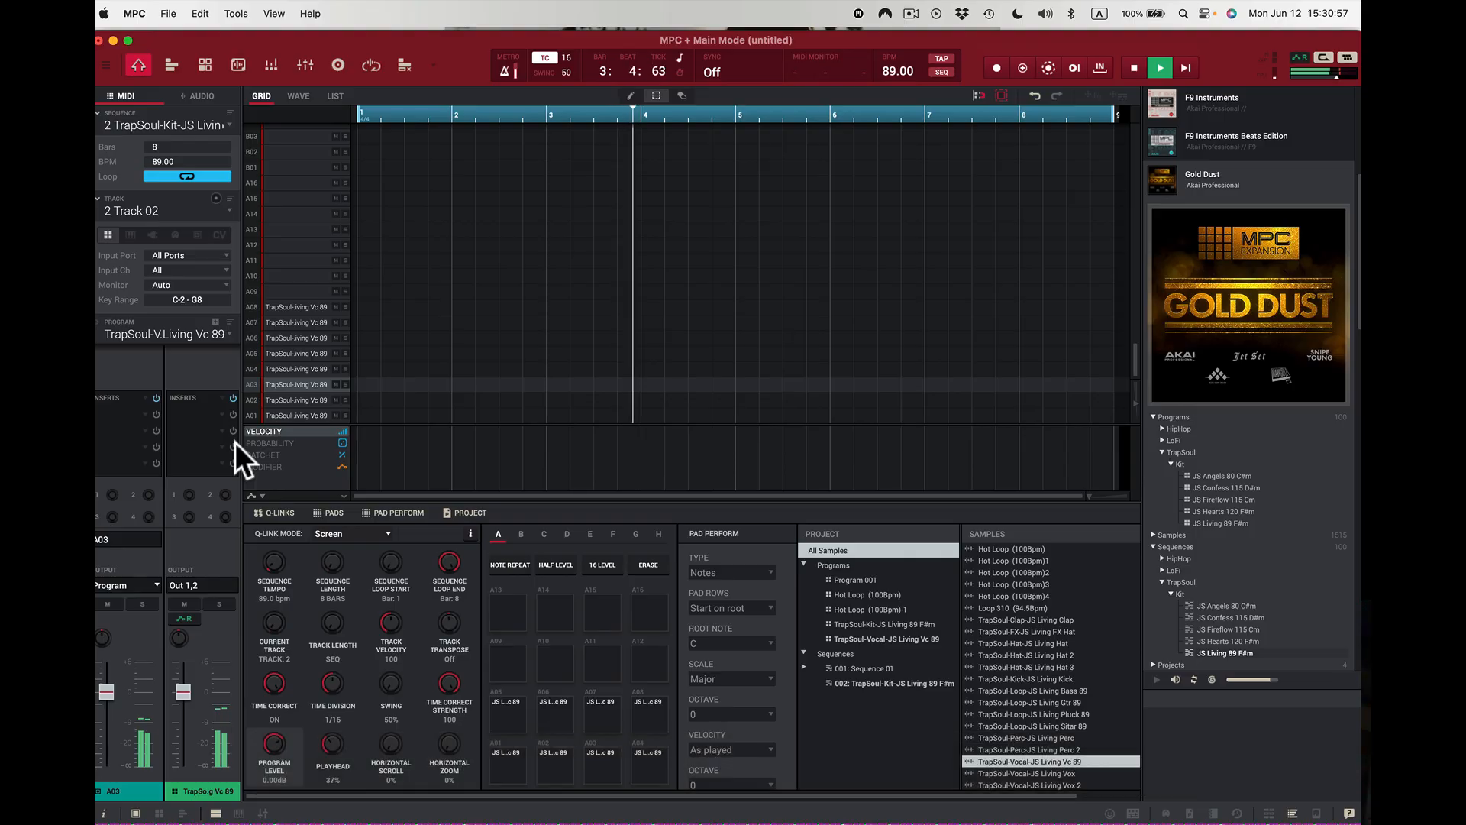
key(f)
key(c)
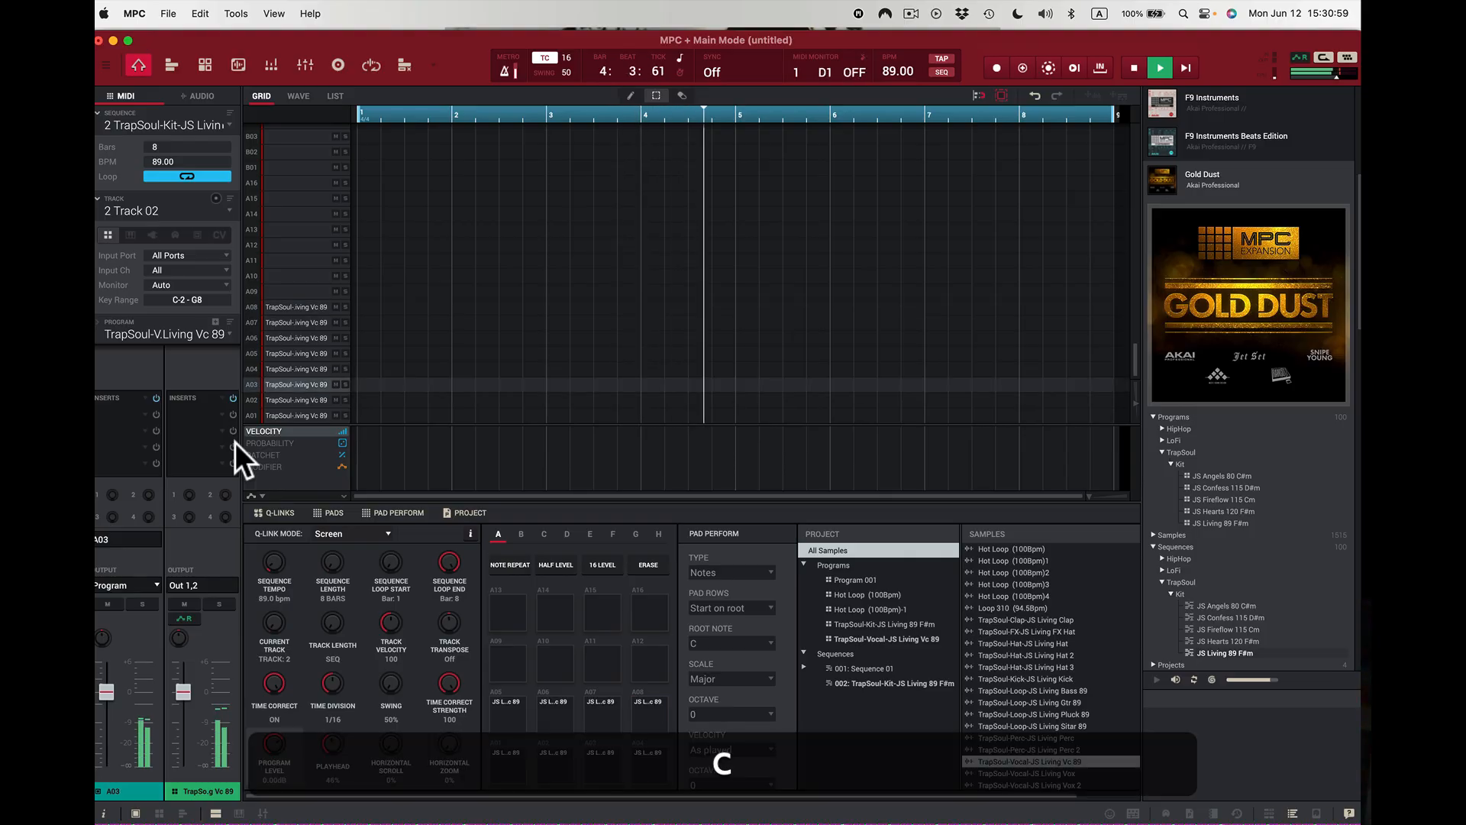
key(f)
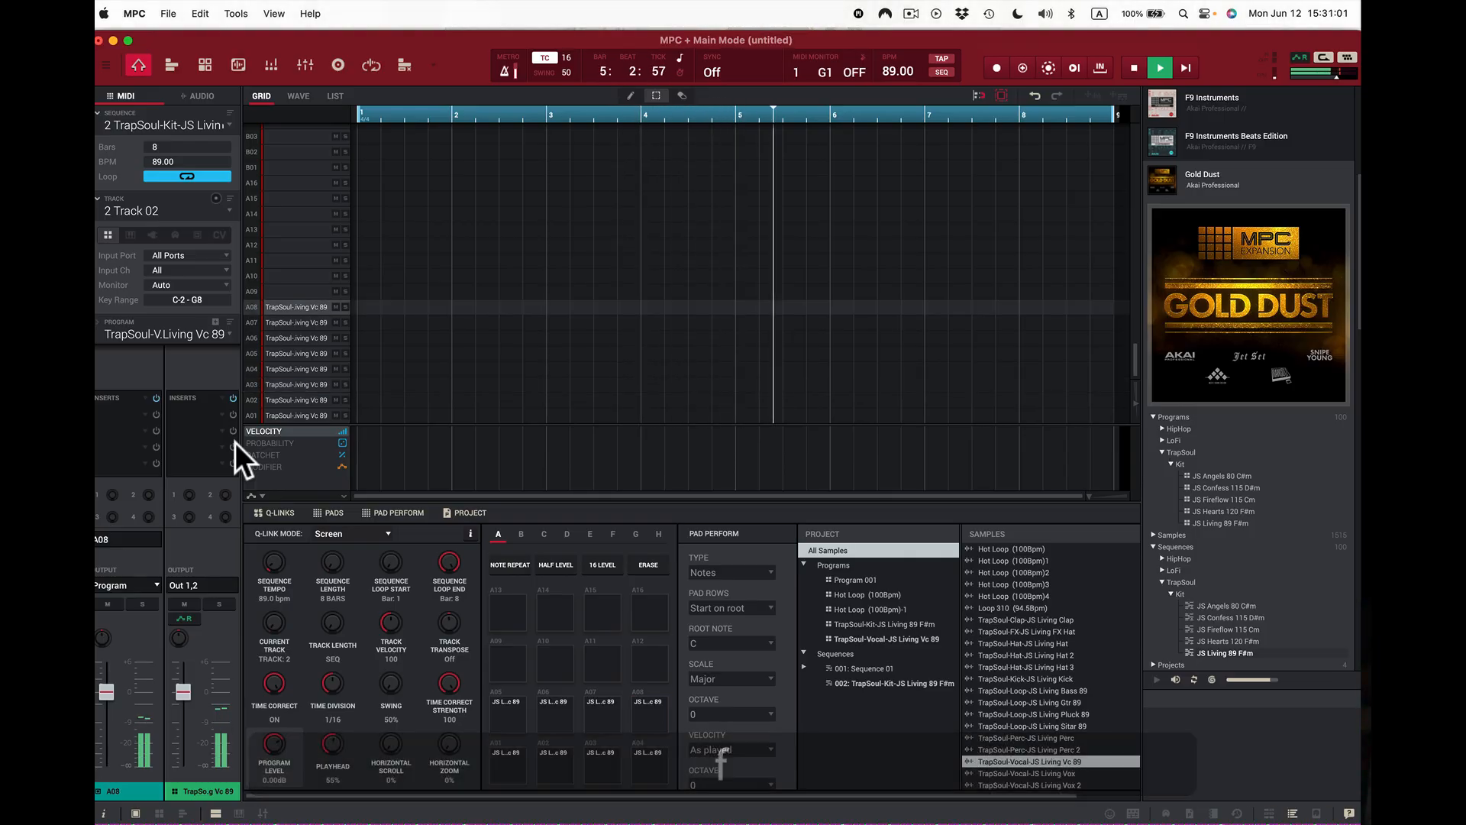
key(c)
key(f)
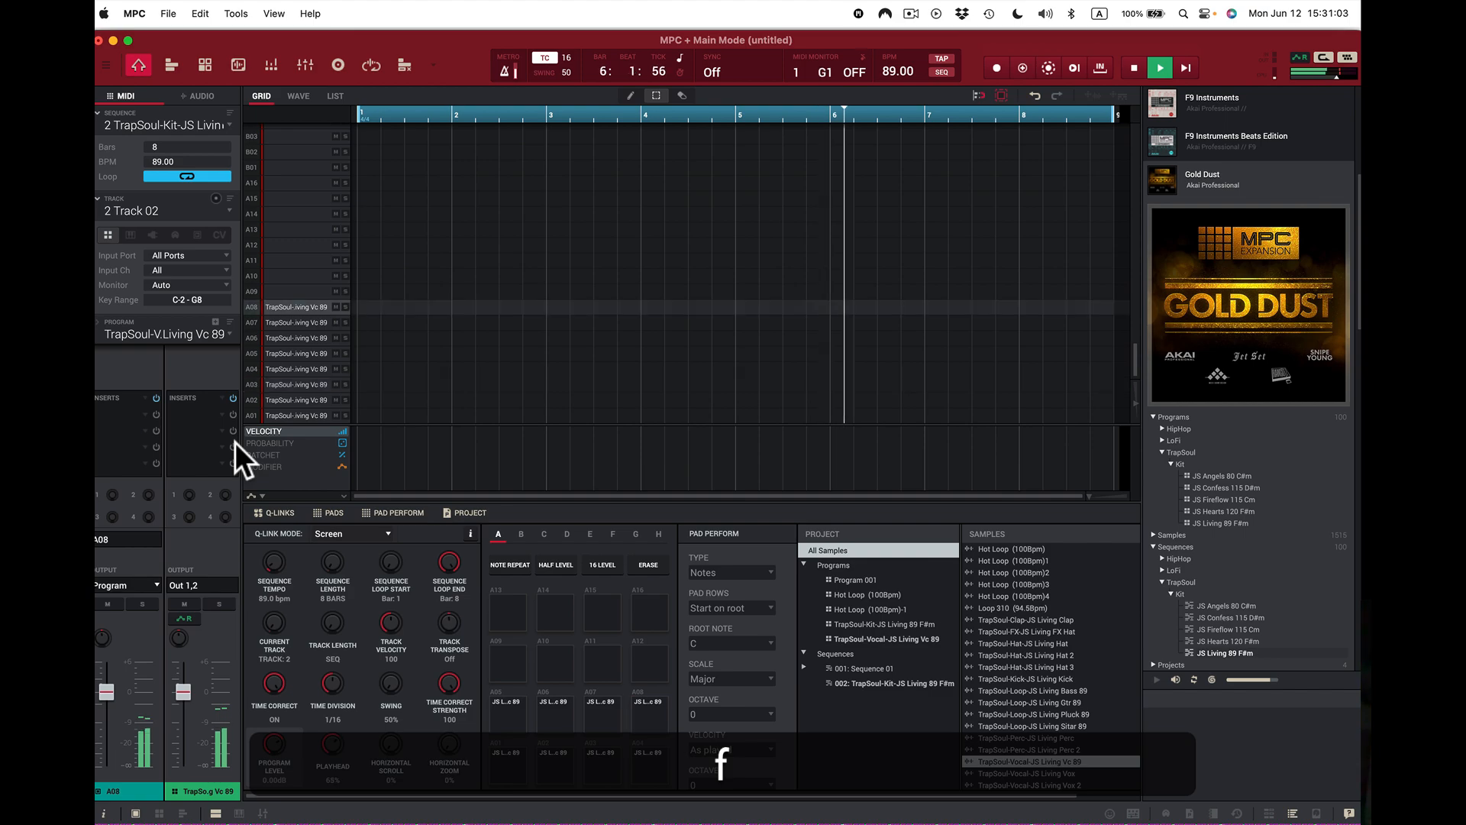
key(space)
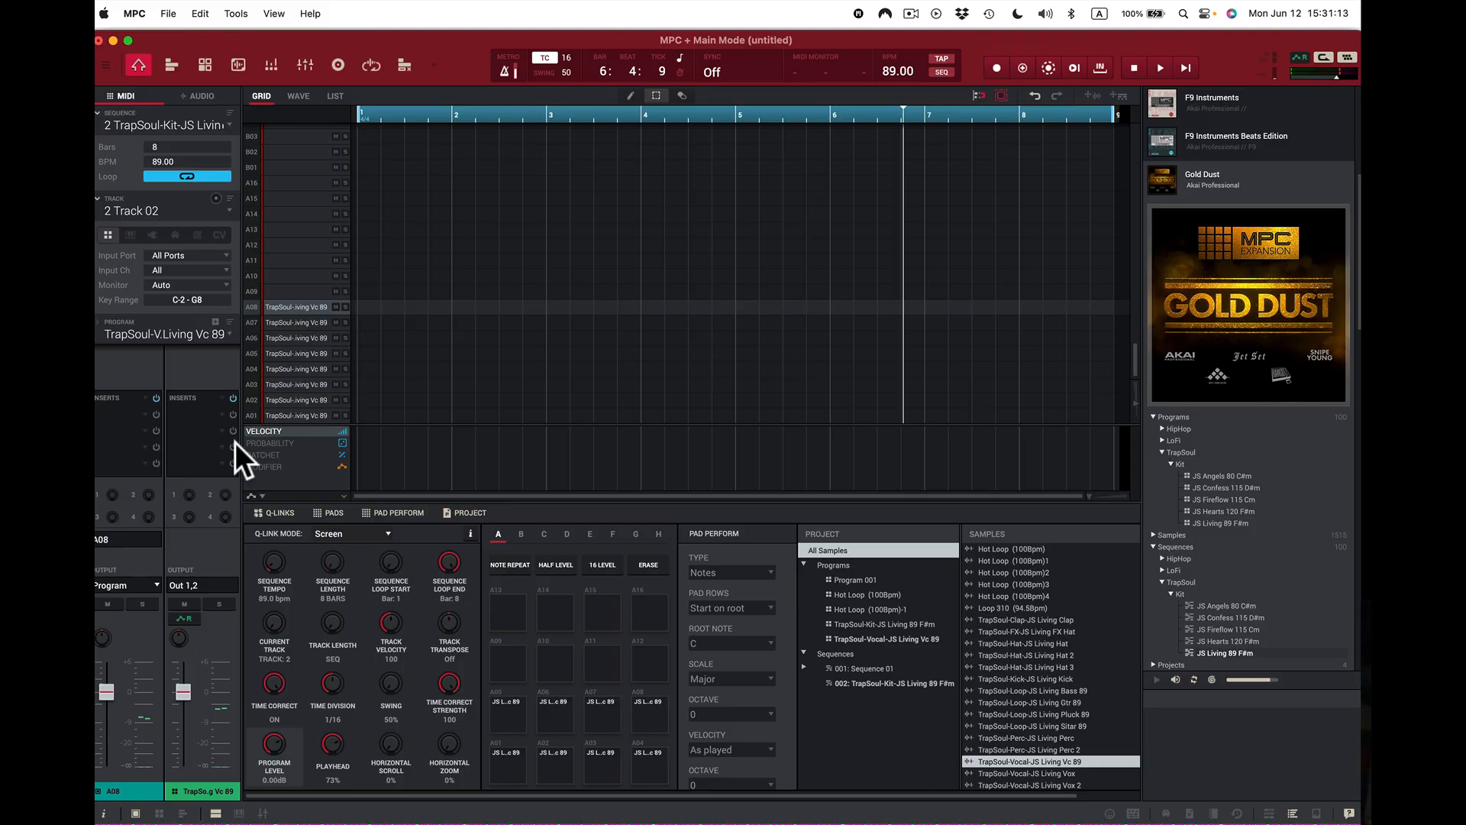
- Open the vocal sample in Sample Edit, try a slice marker midway through slice 3, and undo it
key(shift+super+e)
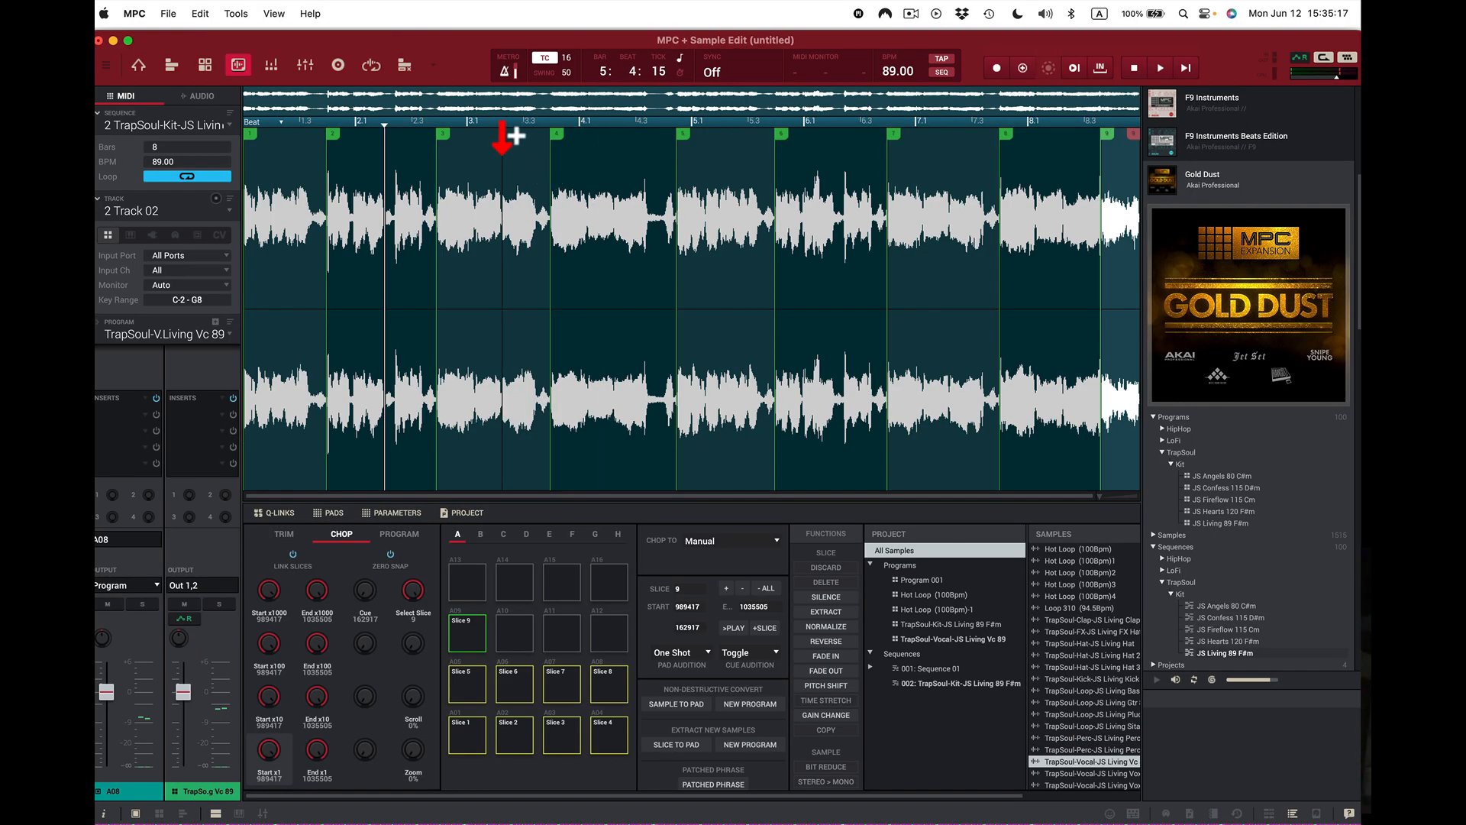
click(496, 126)
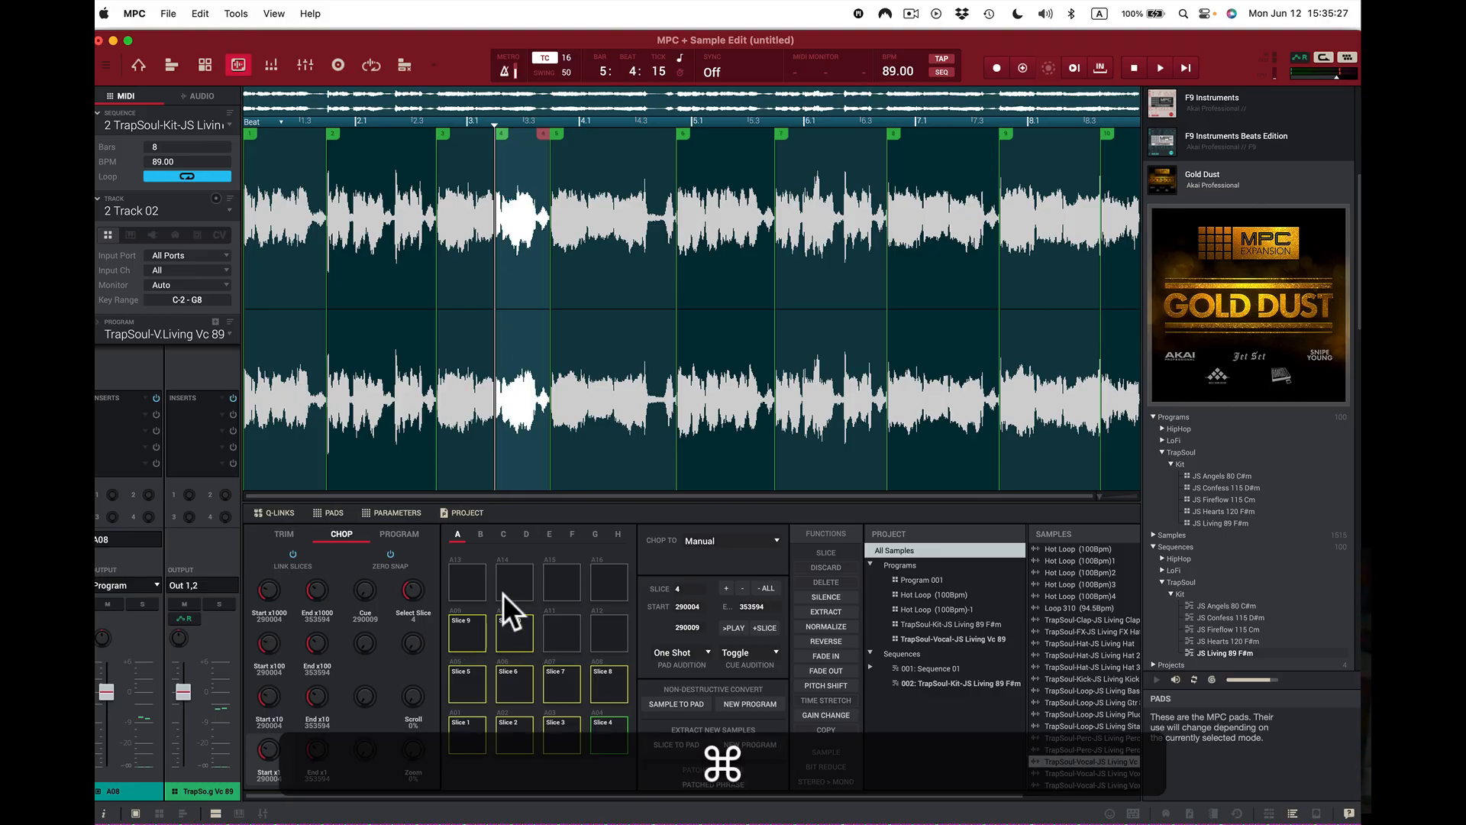
key(super+z)
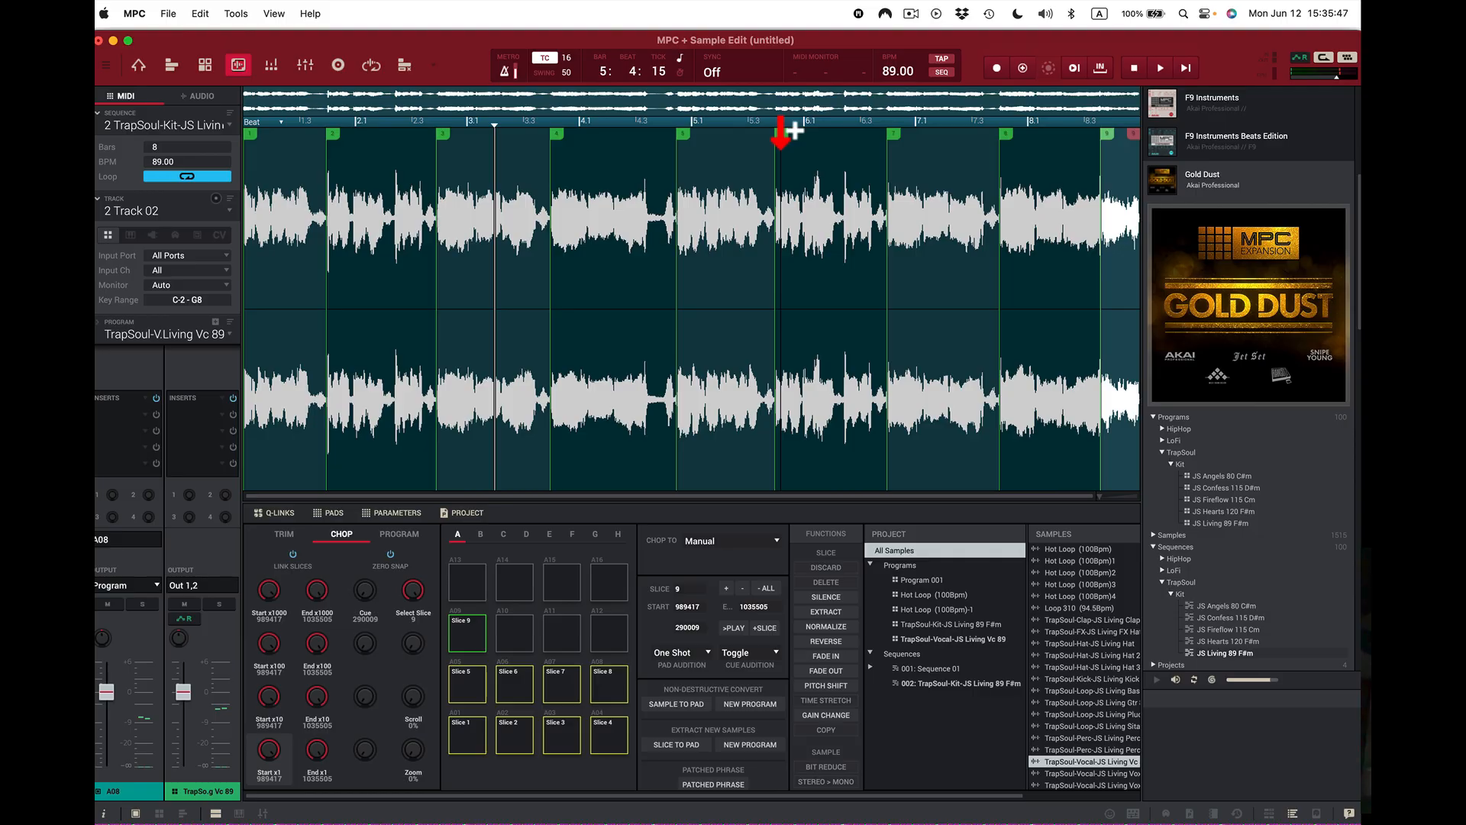
- Split slice 6 of the vocal with a marker before its last phrase, at about 690049, and audition the new slices
key(s)
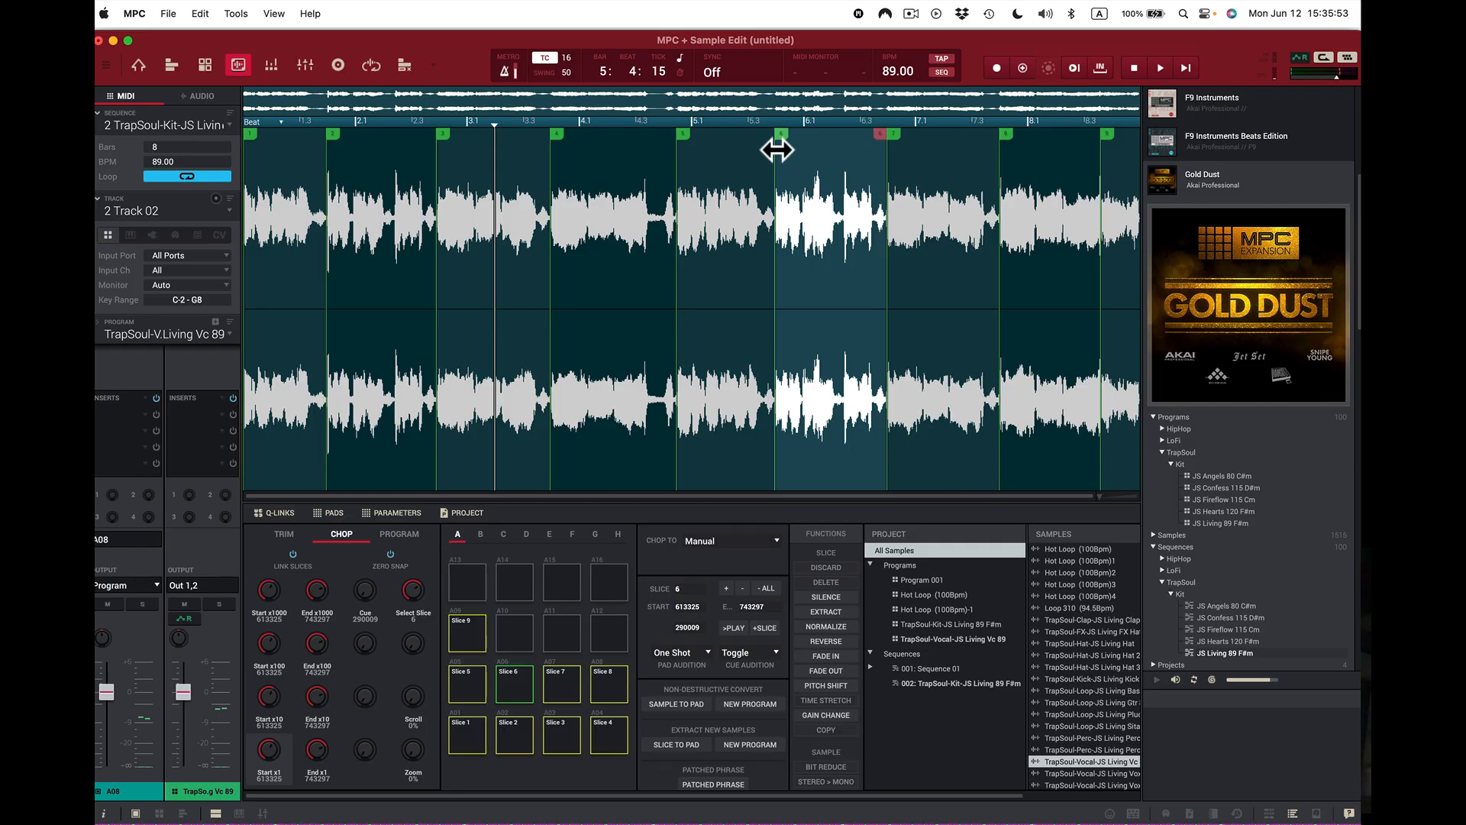
click(849, 116)
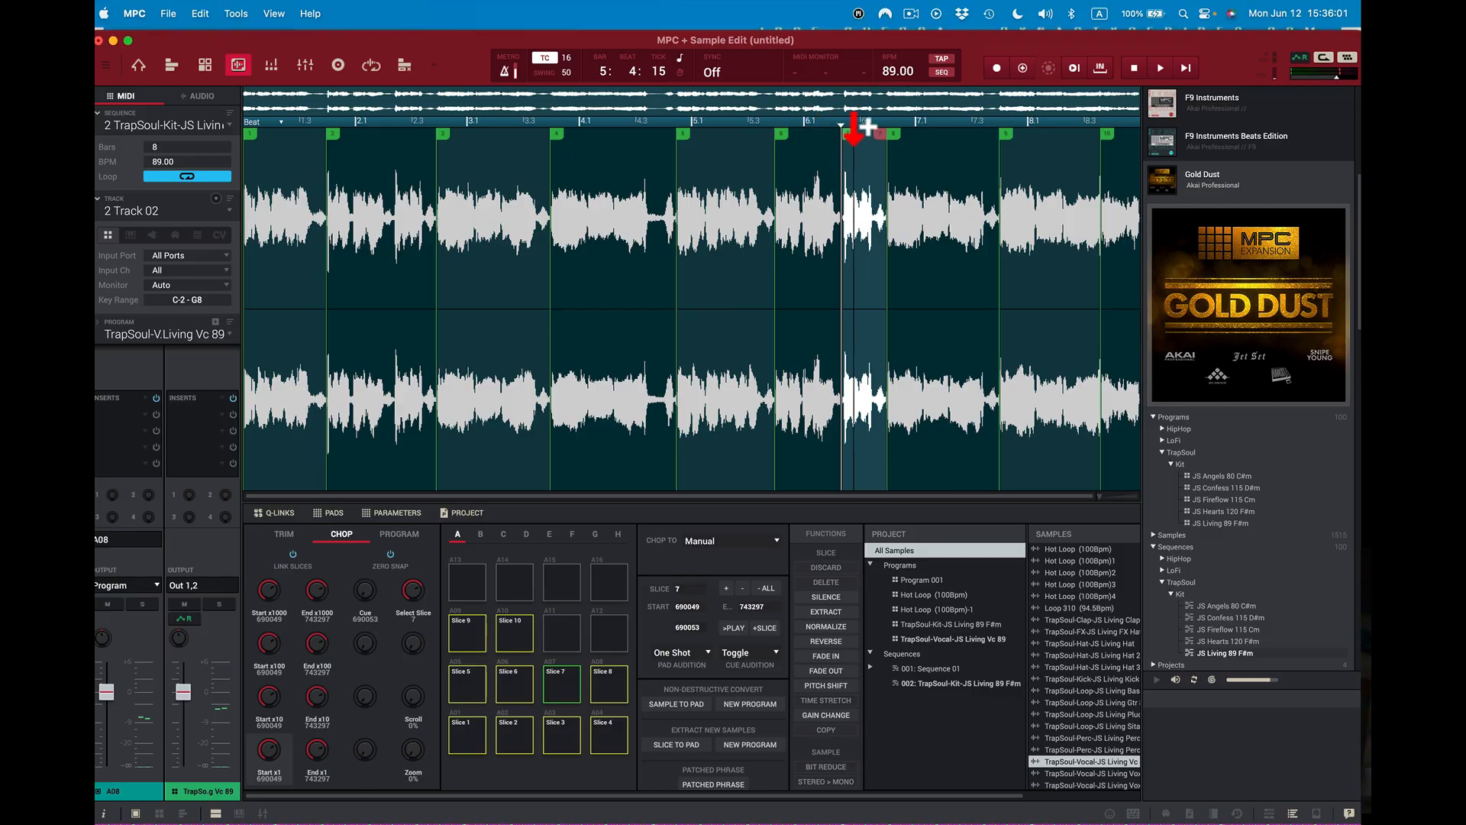
key(s)
key(d)
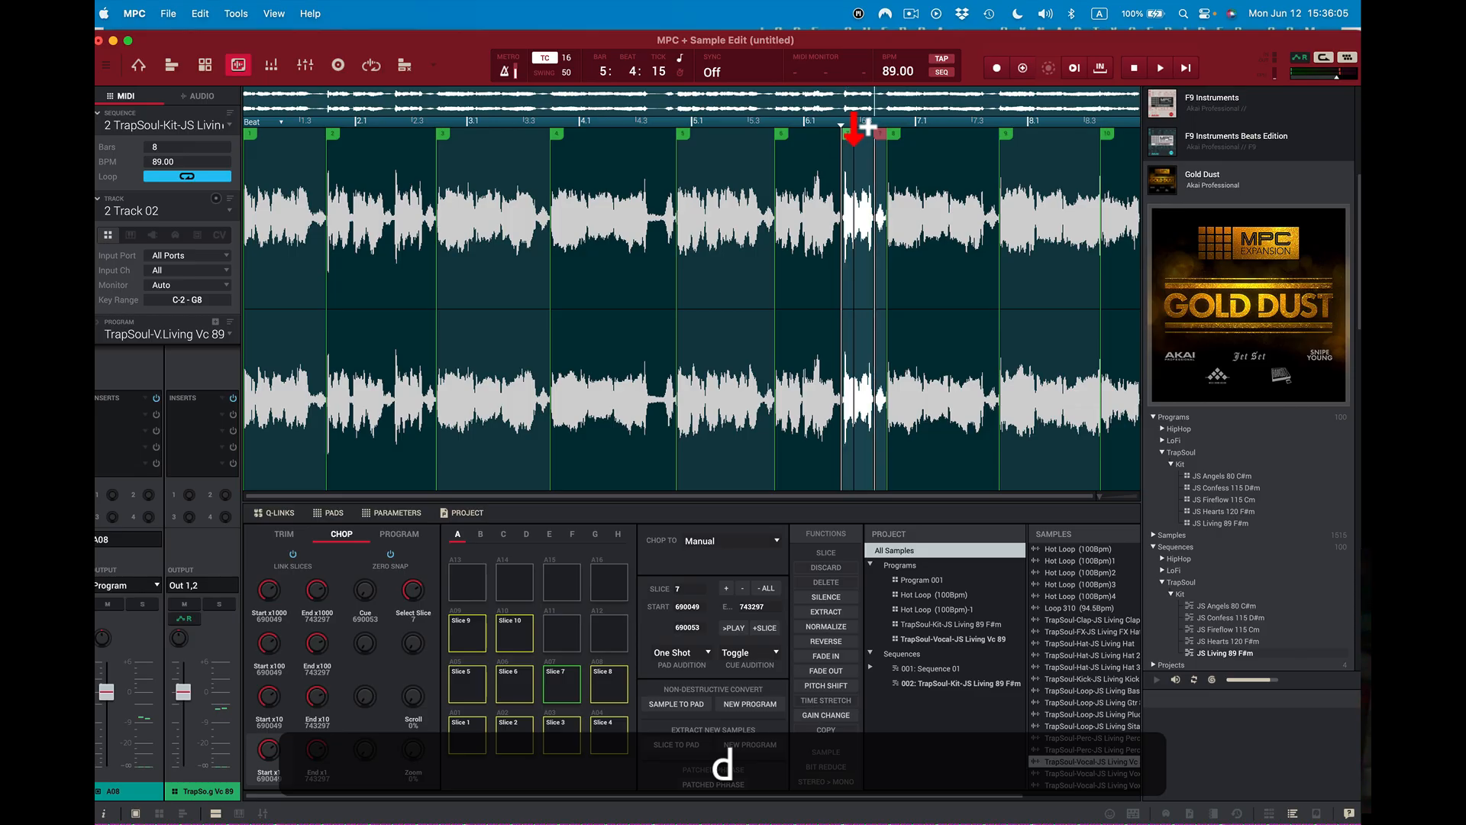
key(d)
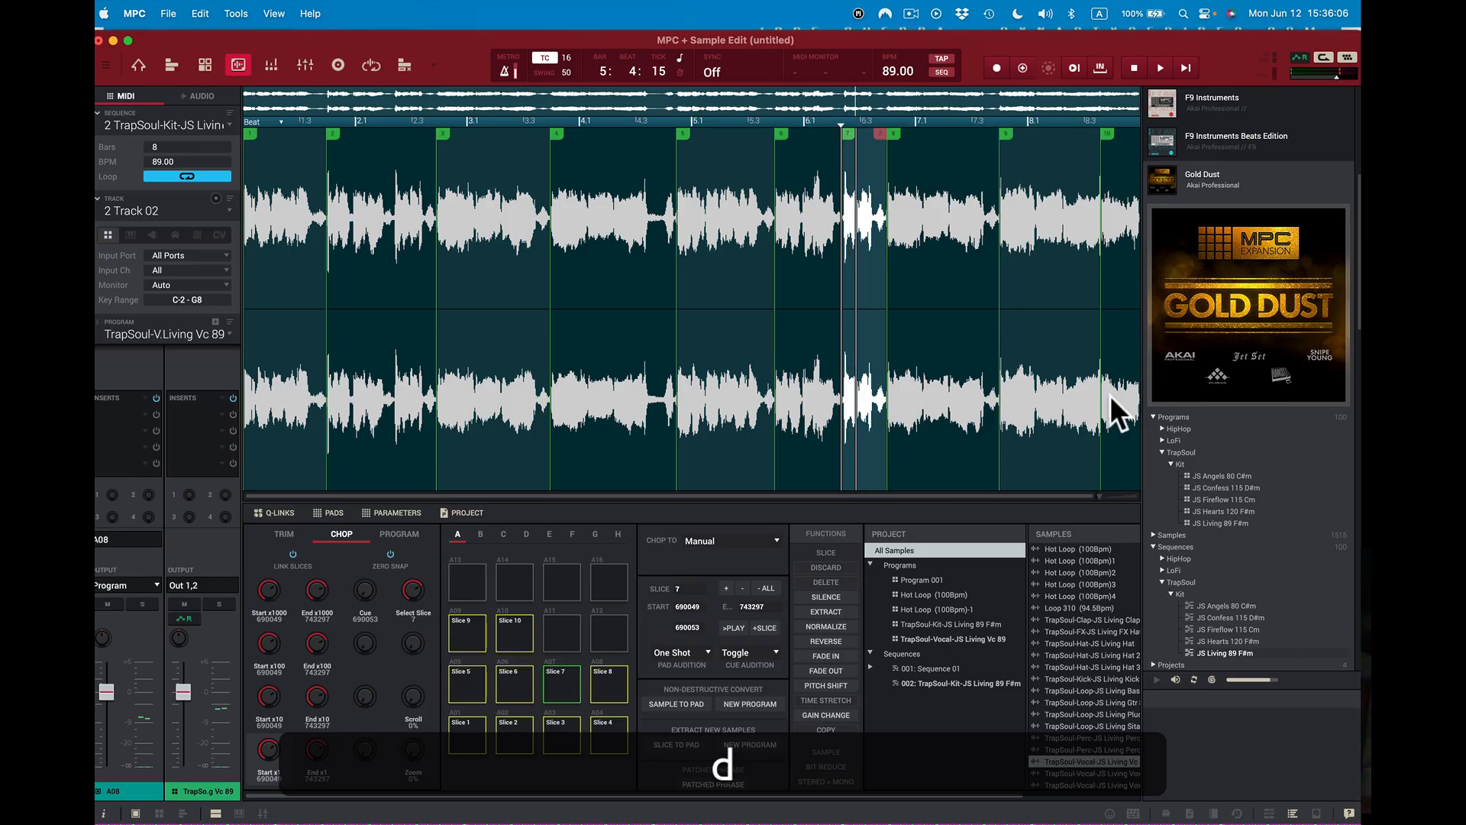
- Shift the start of slice 7 onto the phrase's transient at about 694157 and audition the slice
click(1102, 497)
key(d)
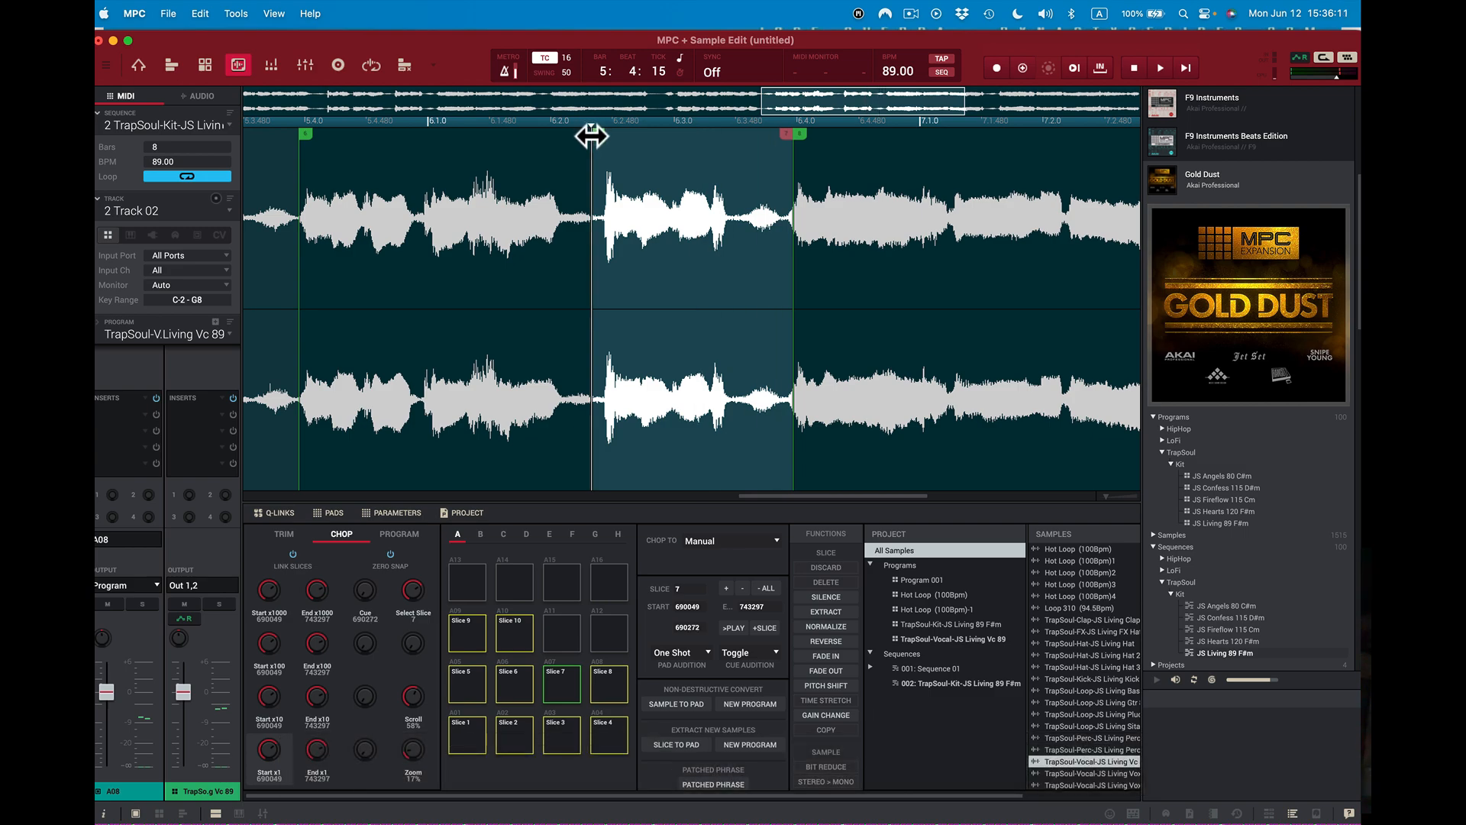
drag(592, 134, 606, 140)
key(d)
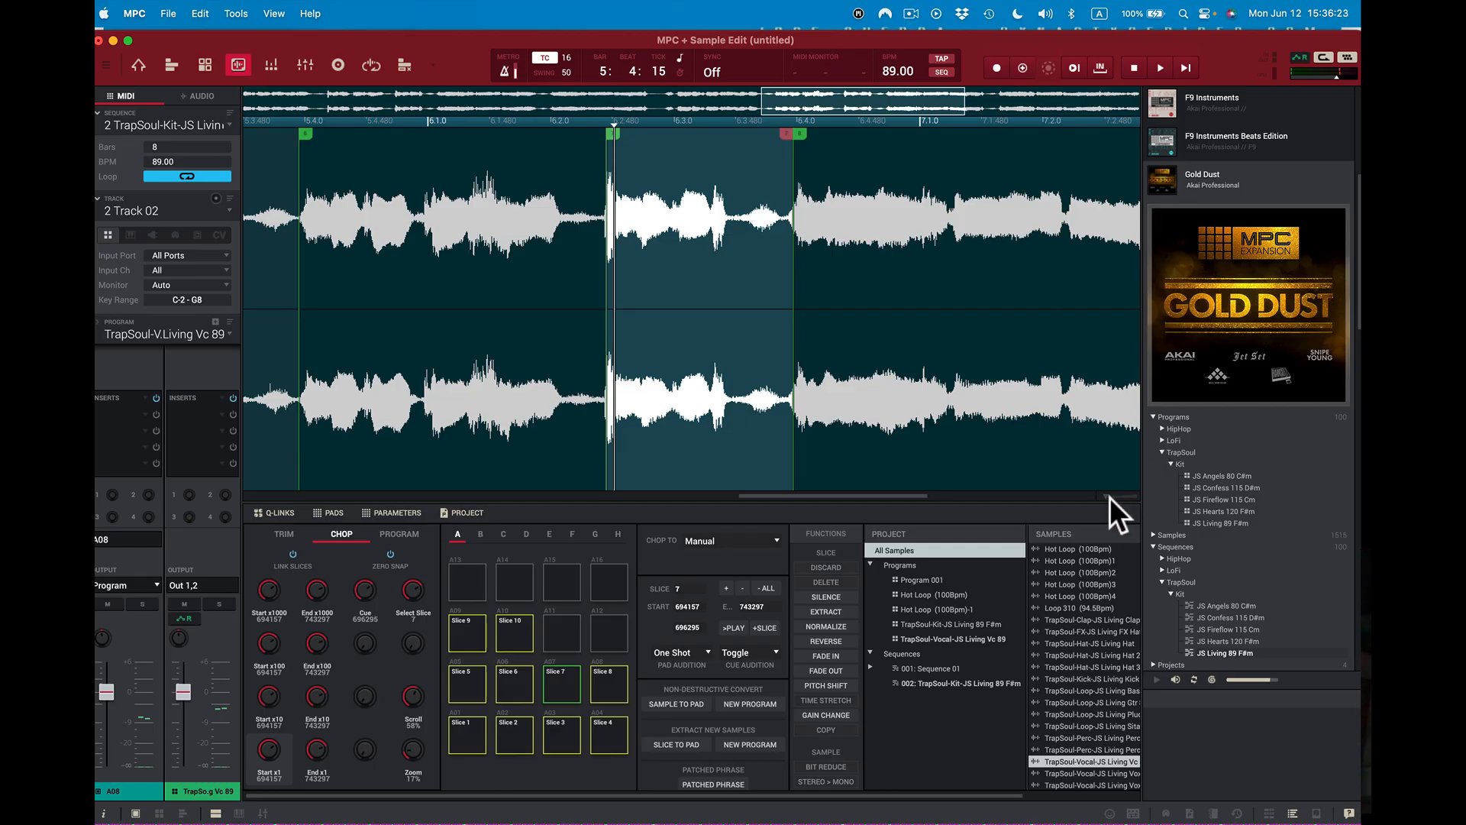
double_click(1064, 496)
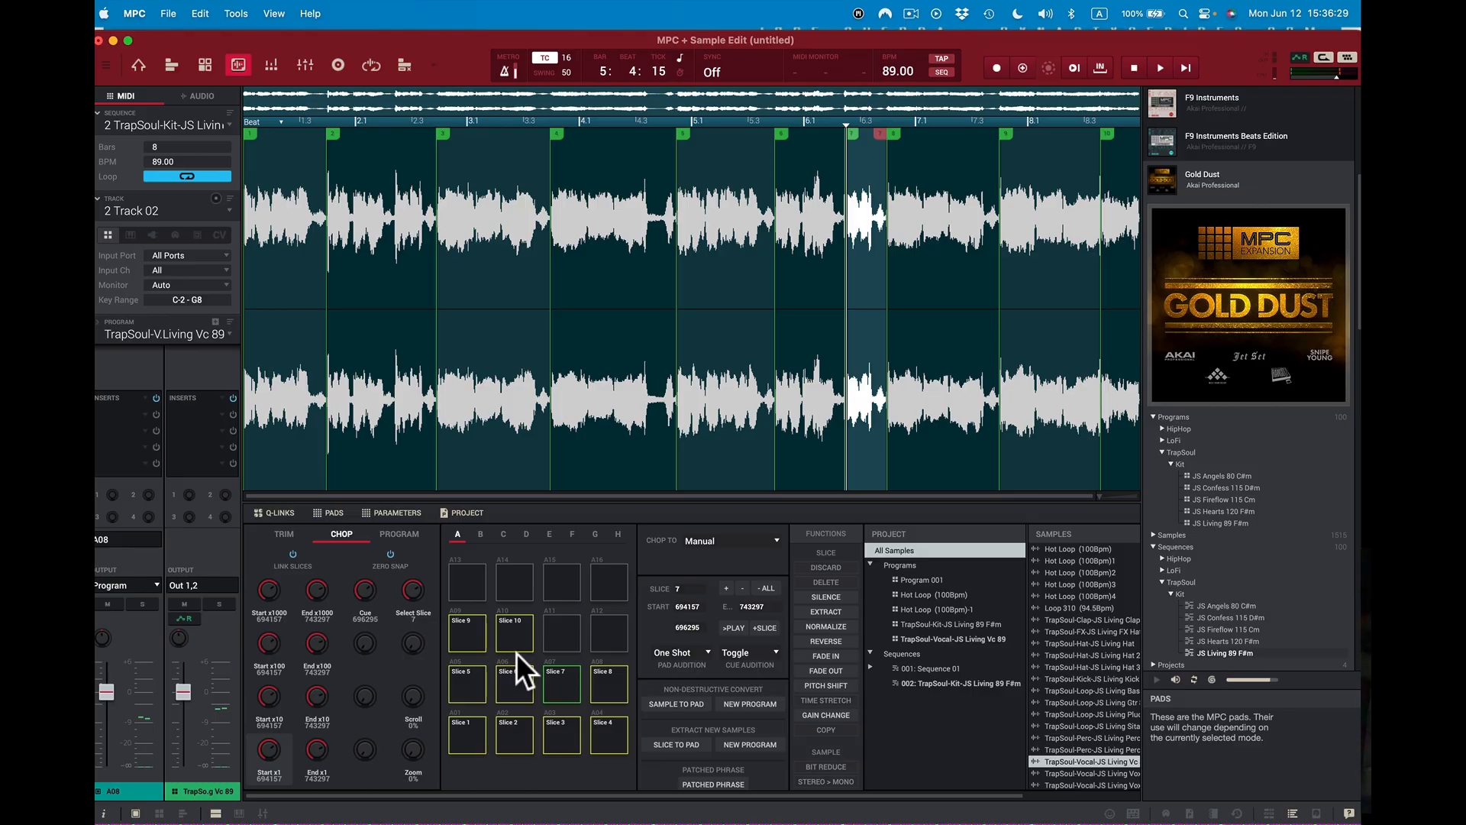
- Audition the chopped vocal slices on Track 02's pads, bank A, pads A01 to A08
key(shift+super)
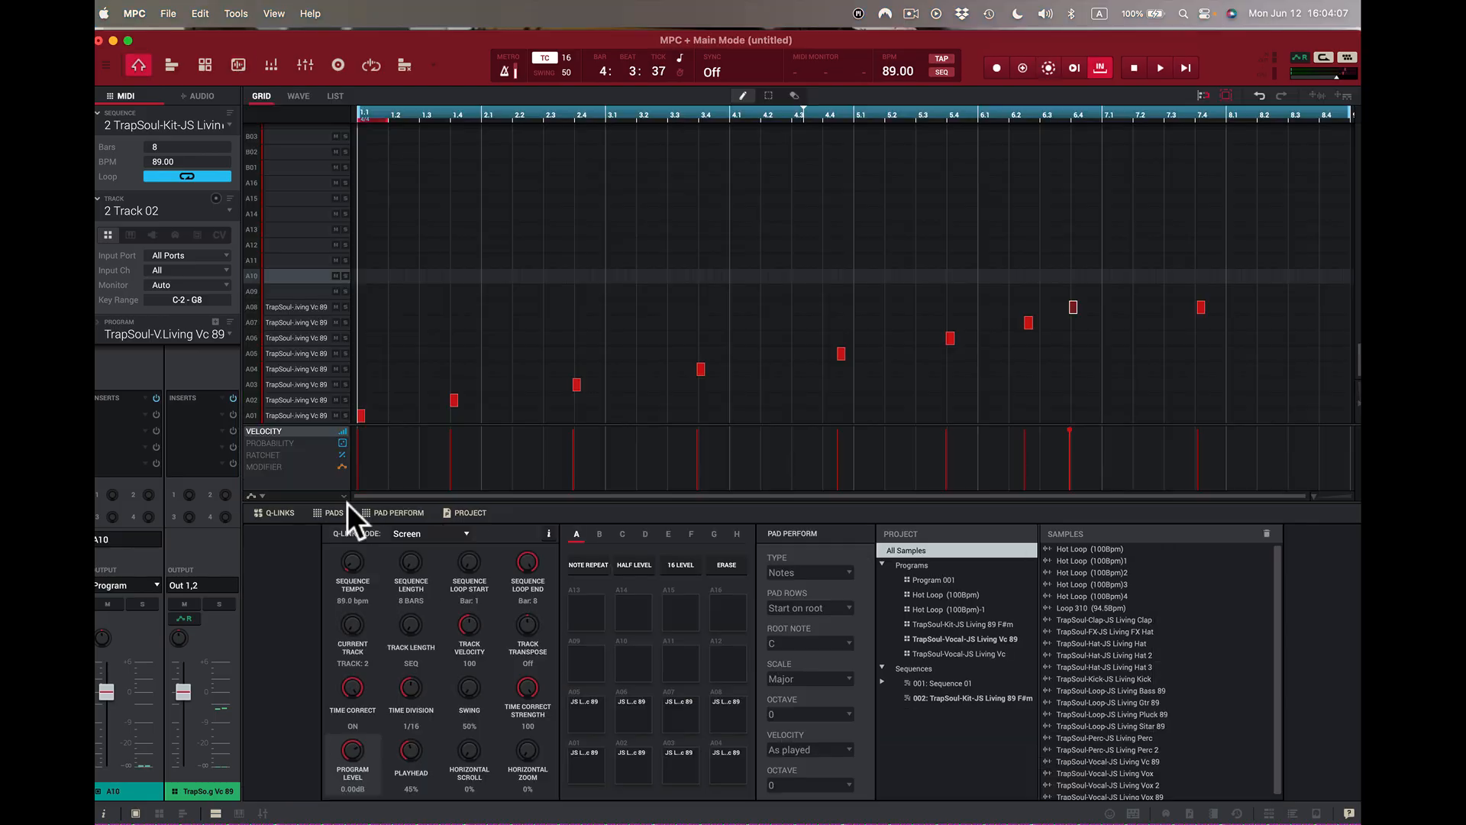
key(c)
key(v)
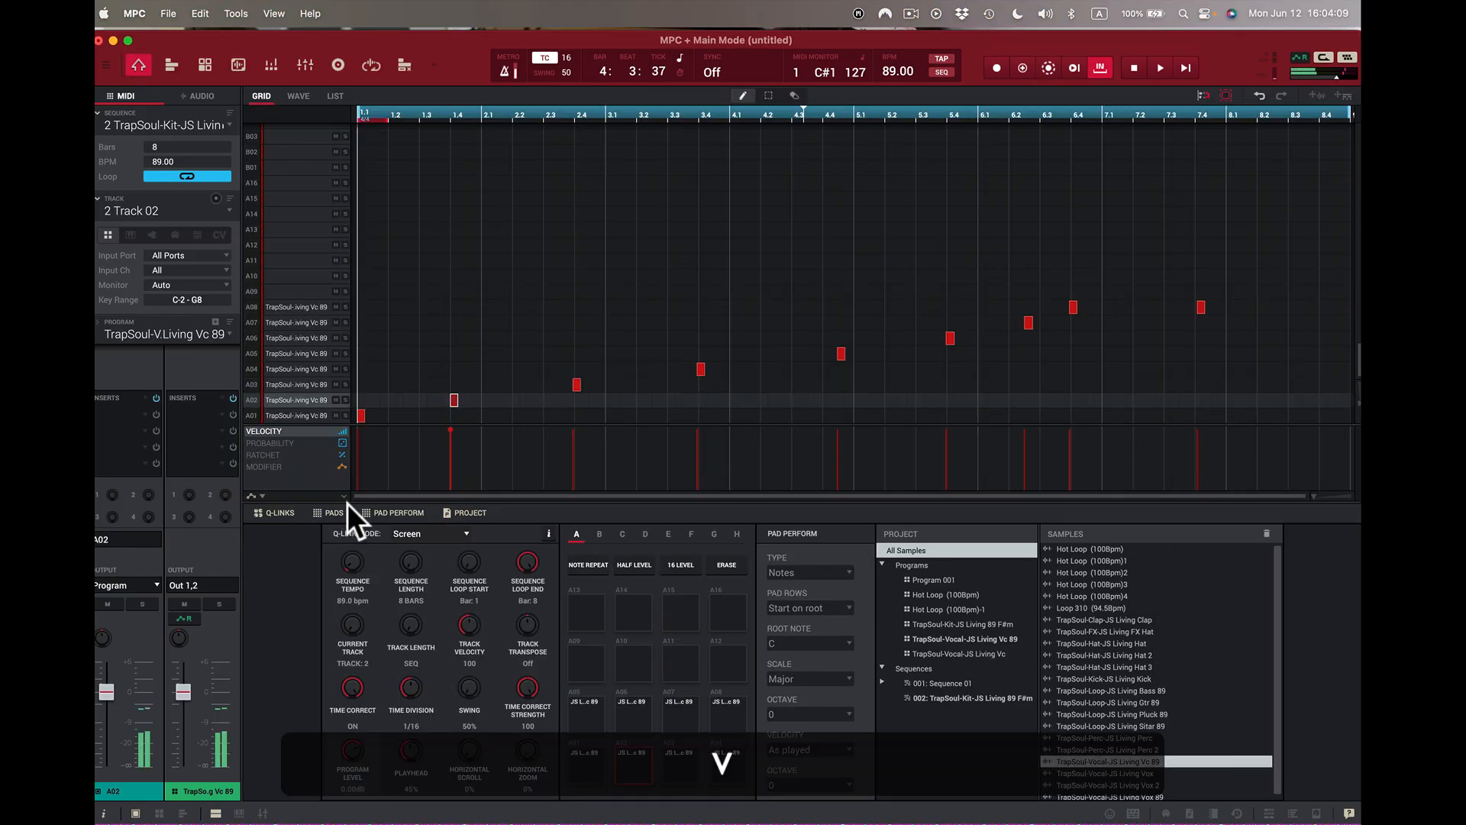
key(d)
key(f)
key(s)
key(a)
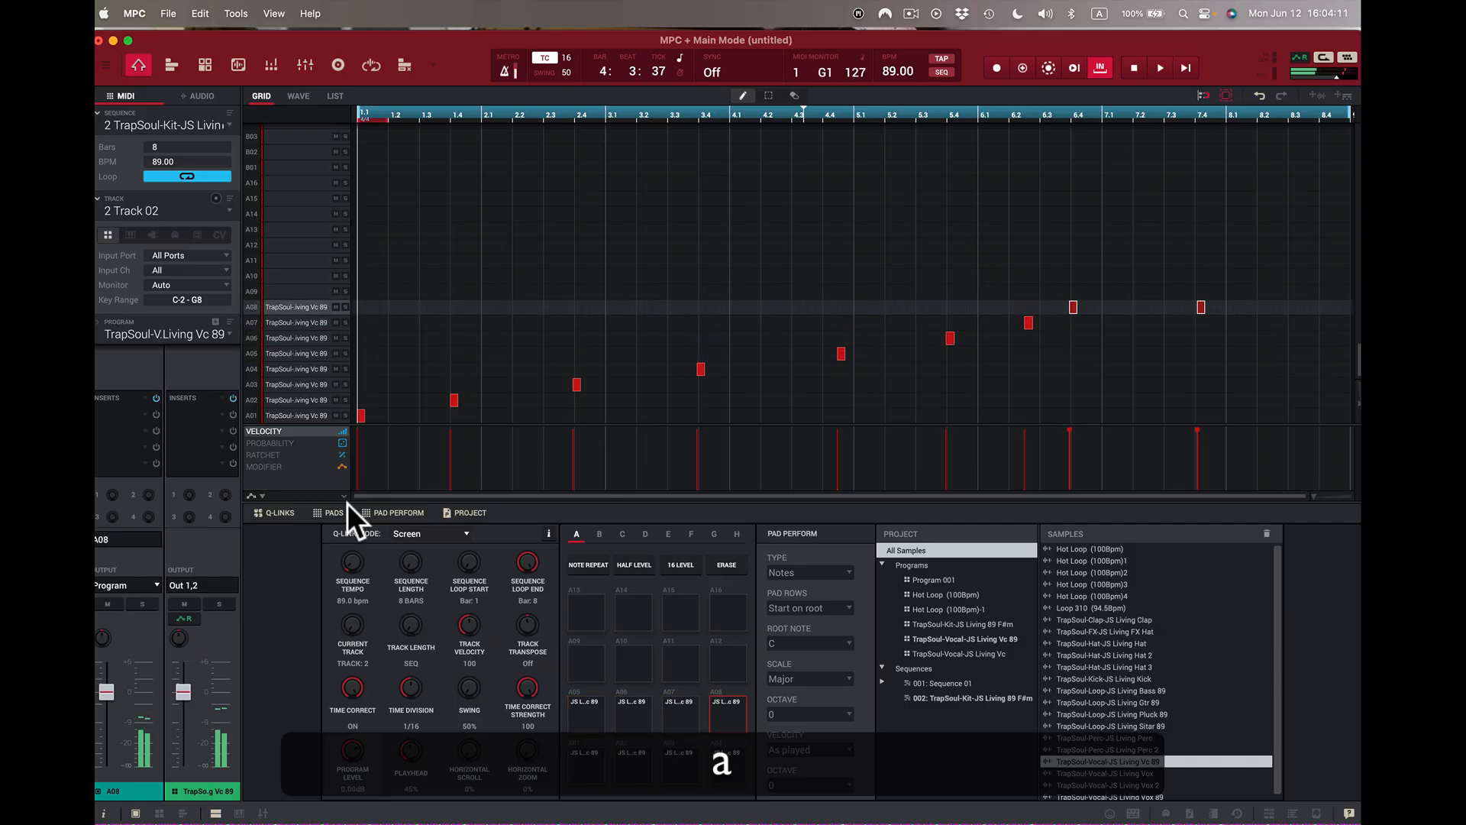
key(v)
key(c)
key(z)
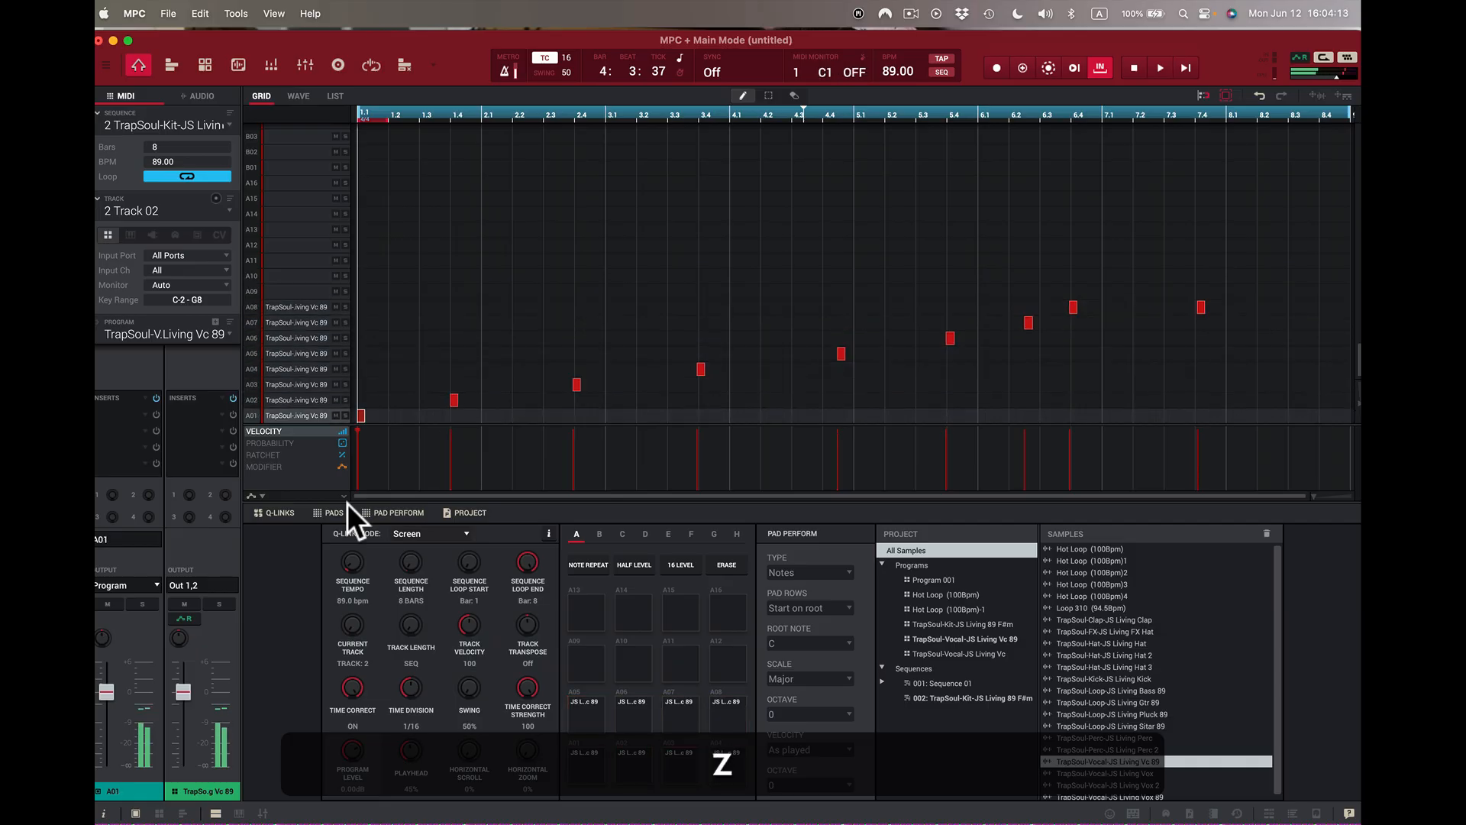
key(z)
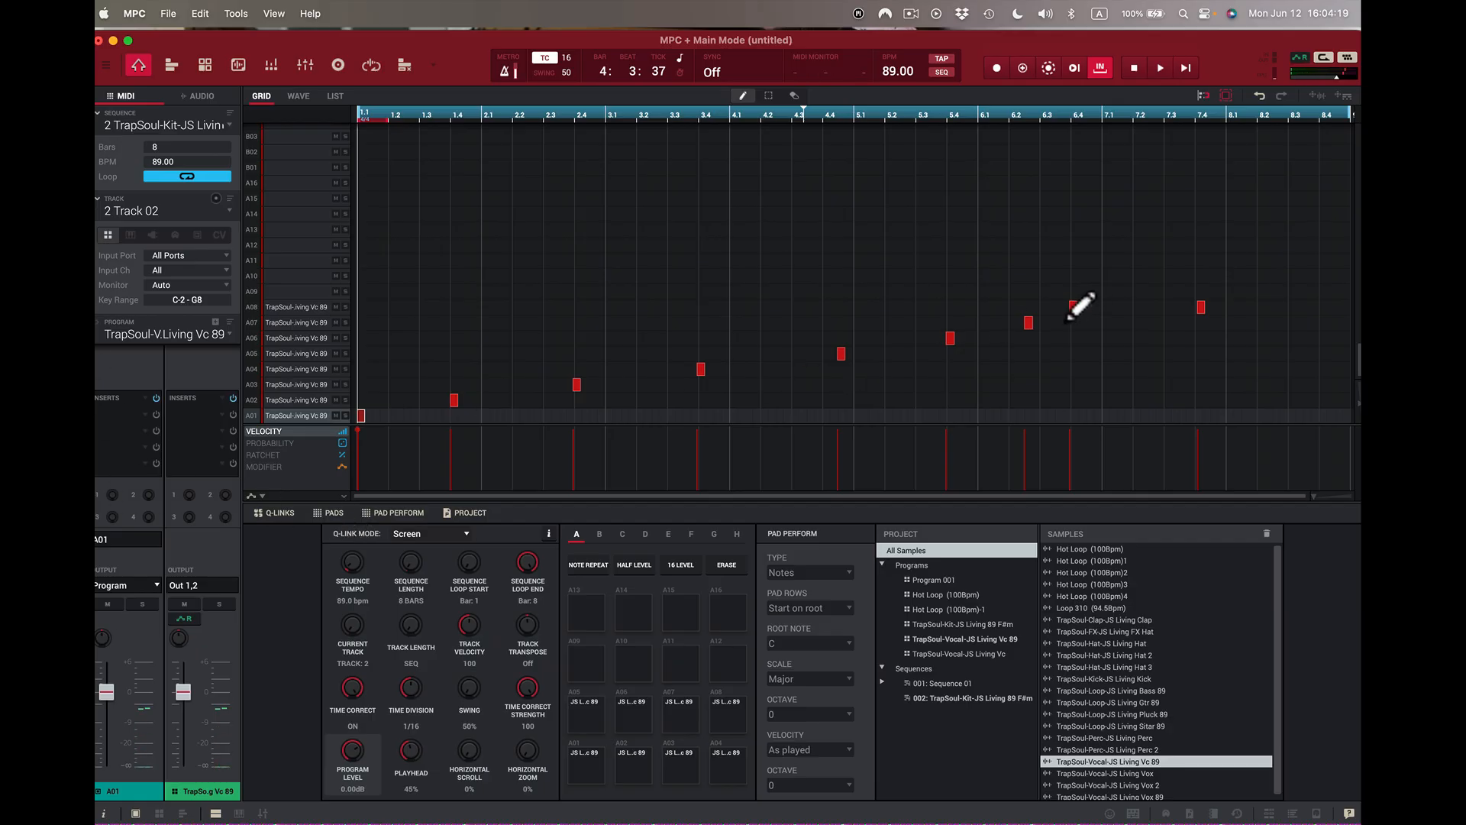
- Play the sequence and unmute the Pluck, Gtr and Sitar loop pads on Track 01
key(space)
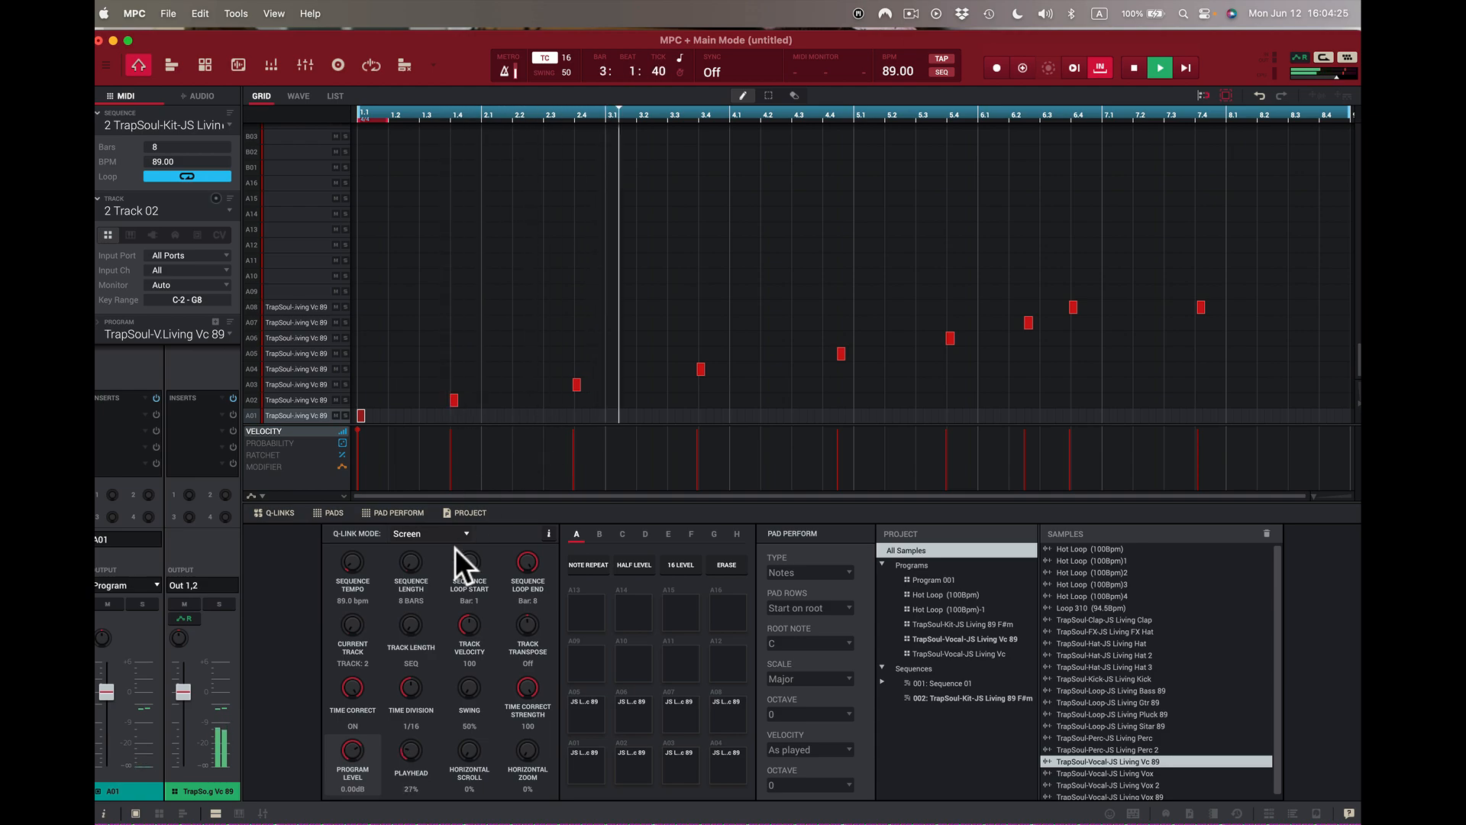
click(228, 210)
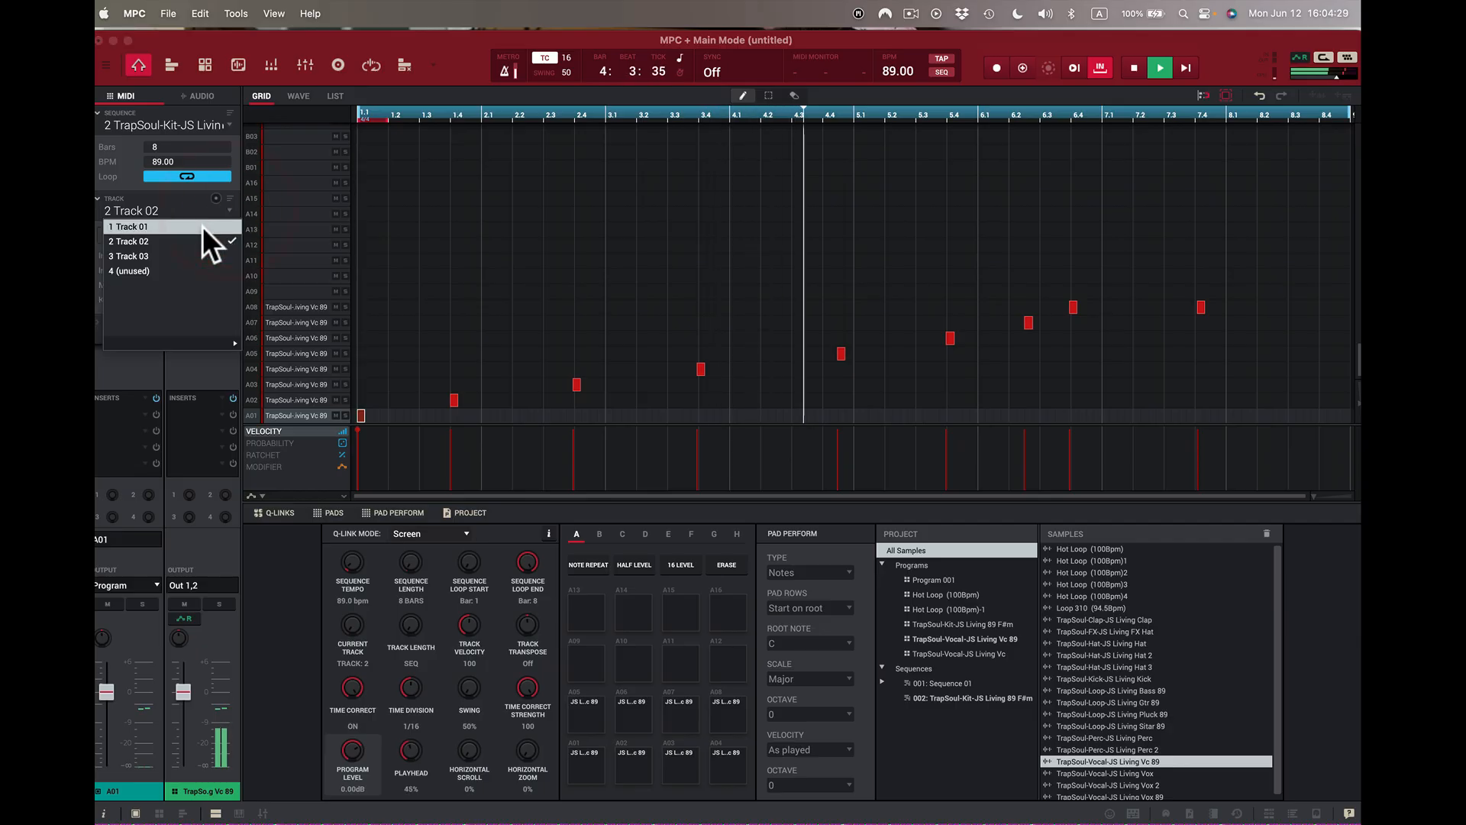
click(203, 226)
click(334, 228)
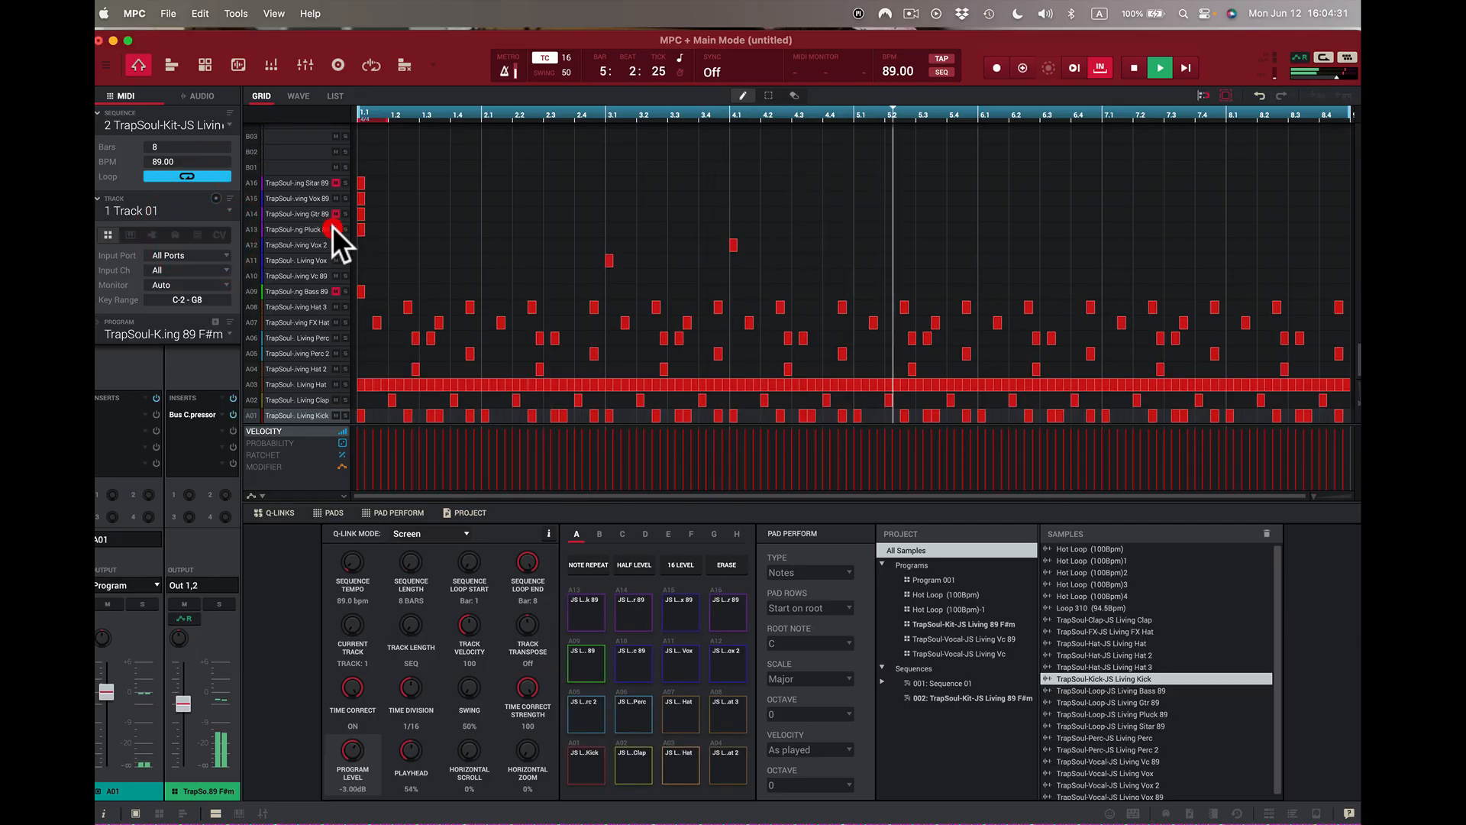
click(336, 212)
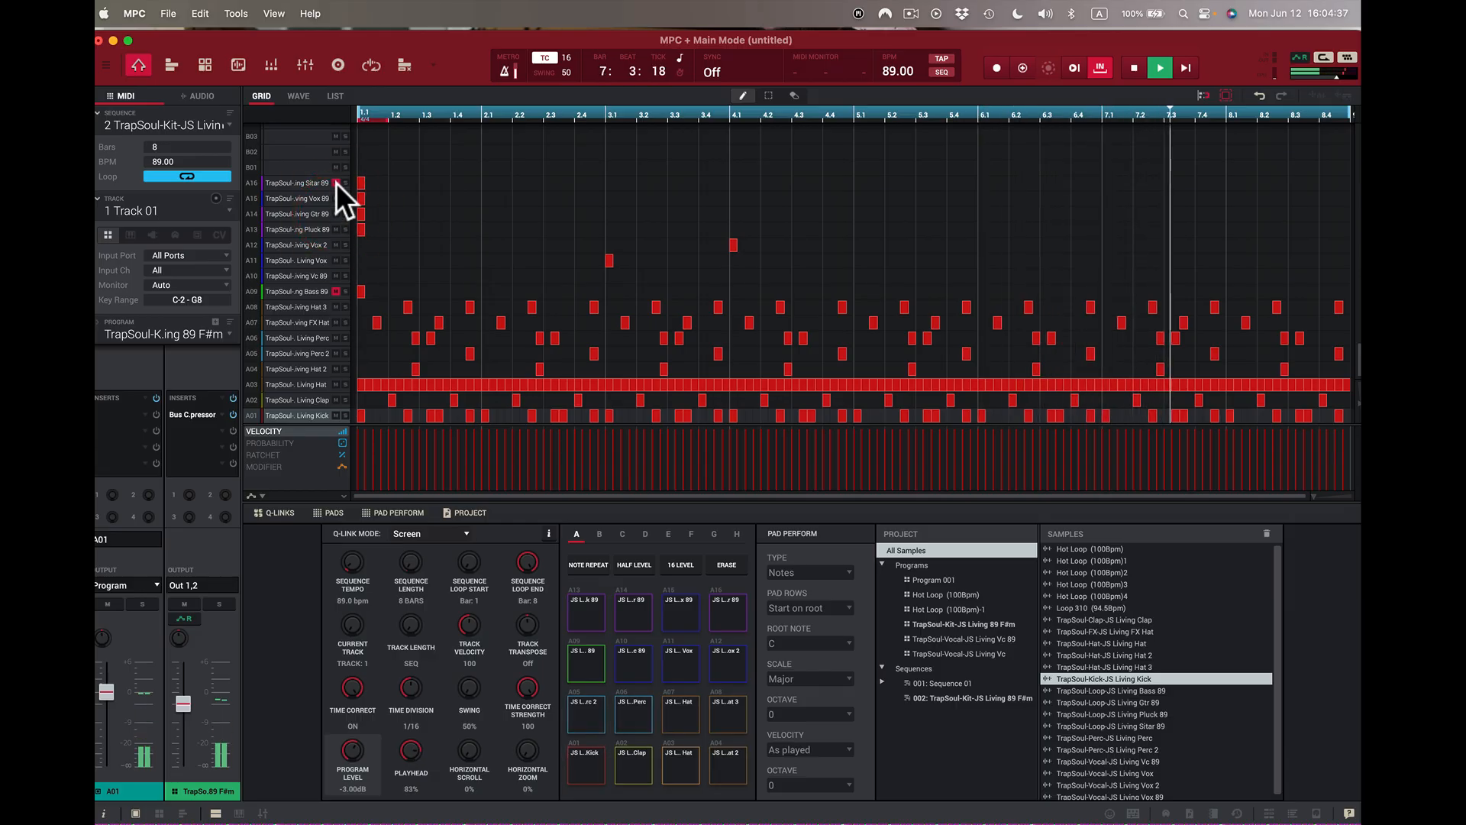
click(336, 182)
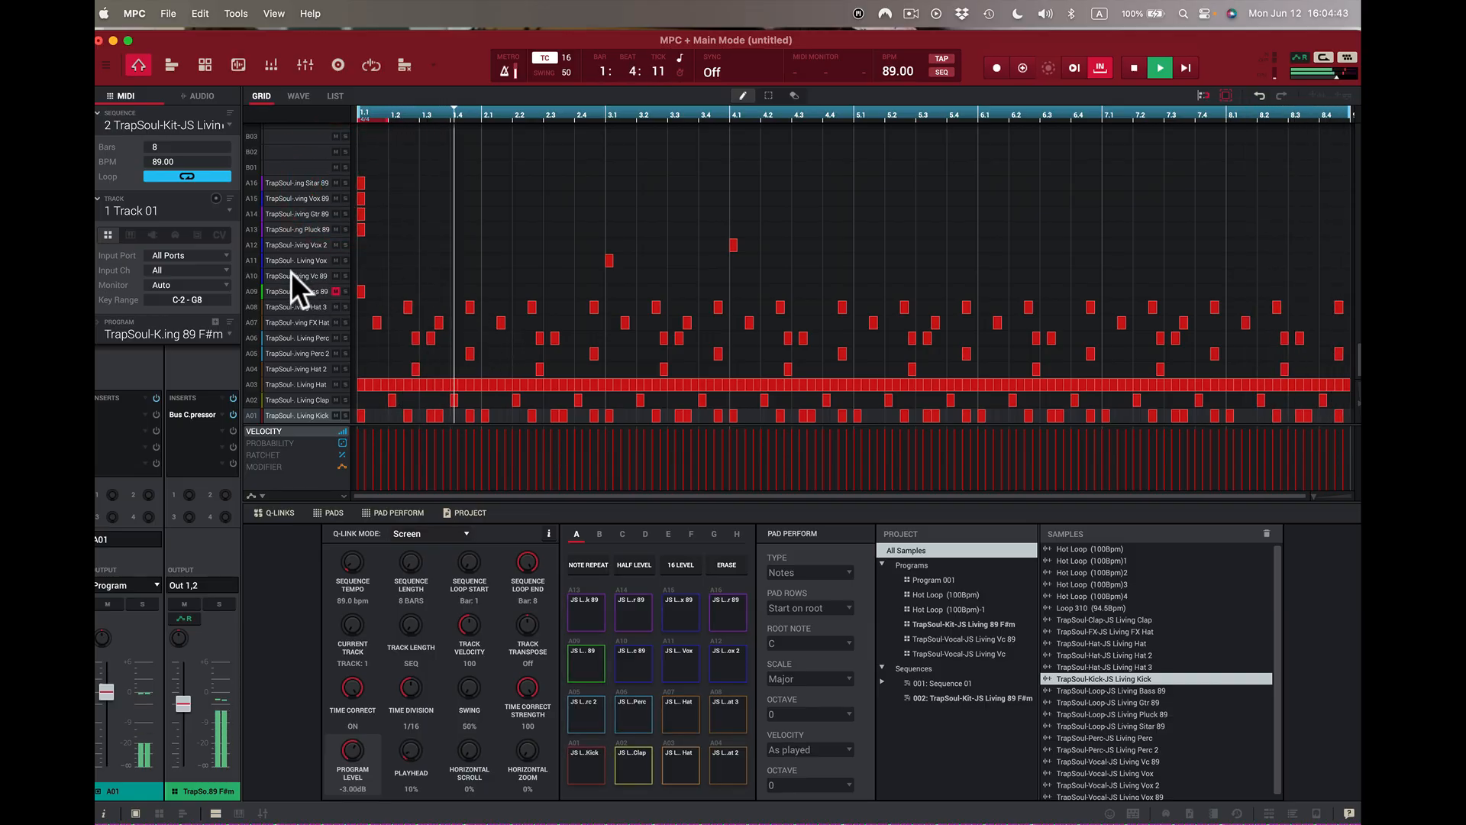
- Select Track 03, unmute it in the Channel Mixer, and stop playback after listening to it in the mix
click(229, 206)
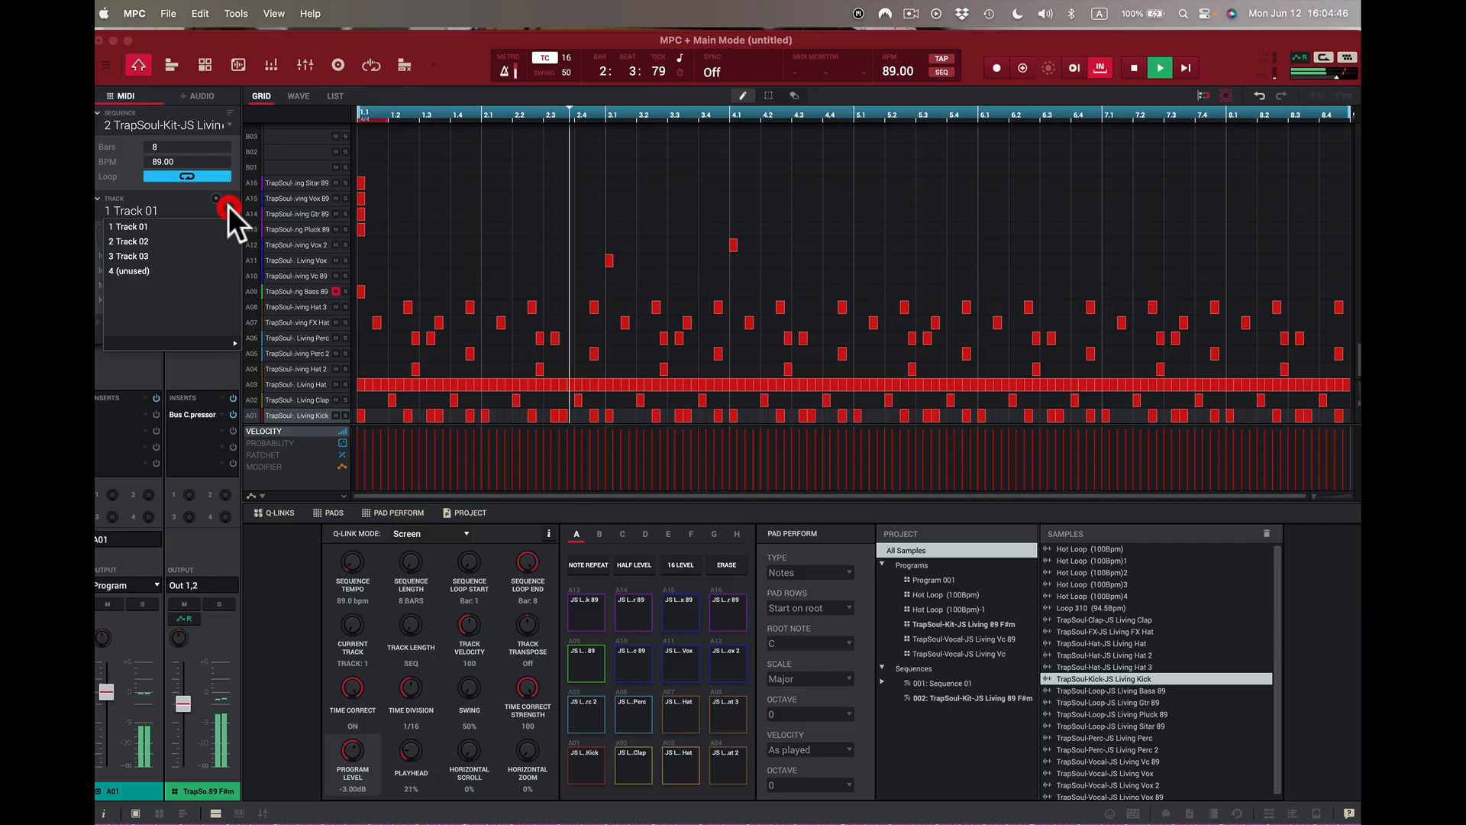
click(209, 252)
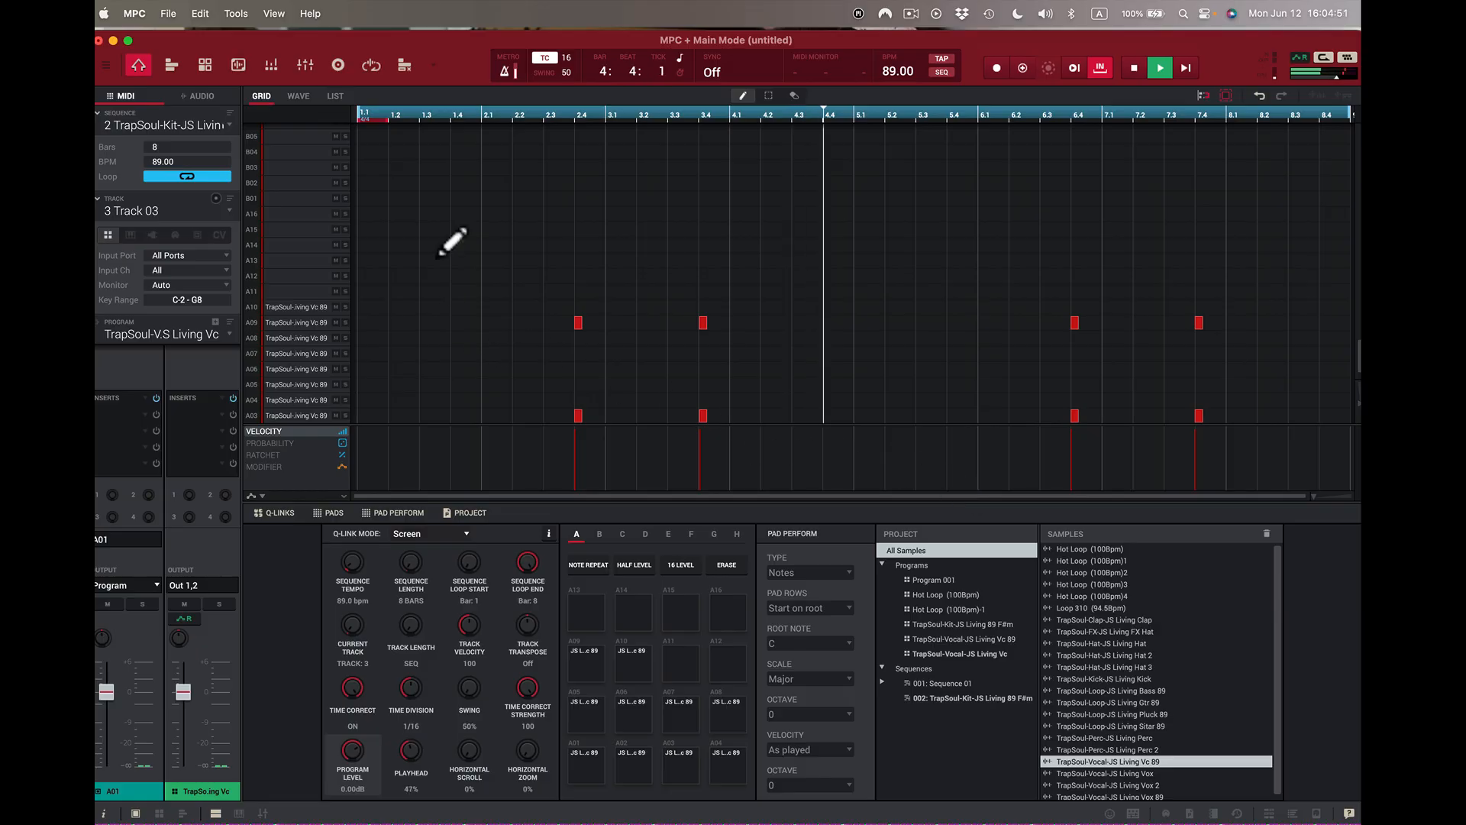
click(277, 64)
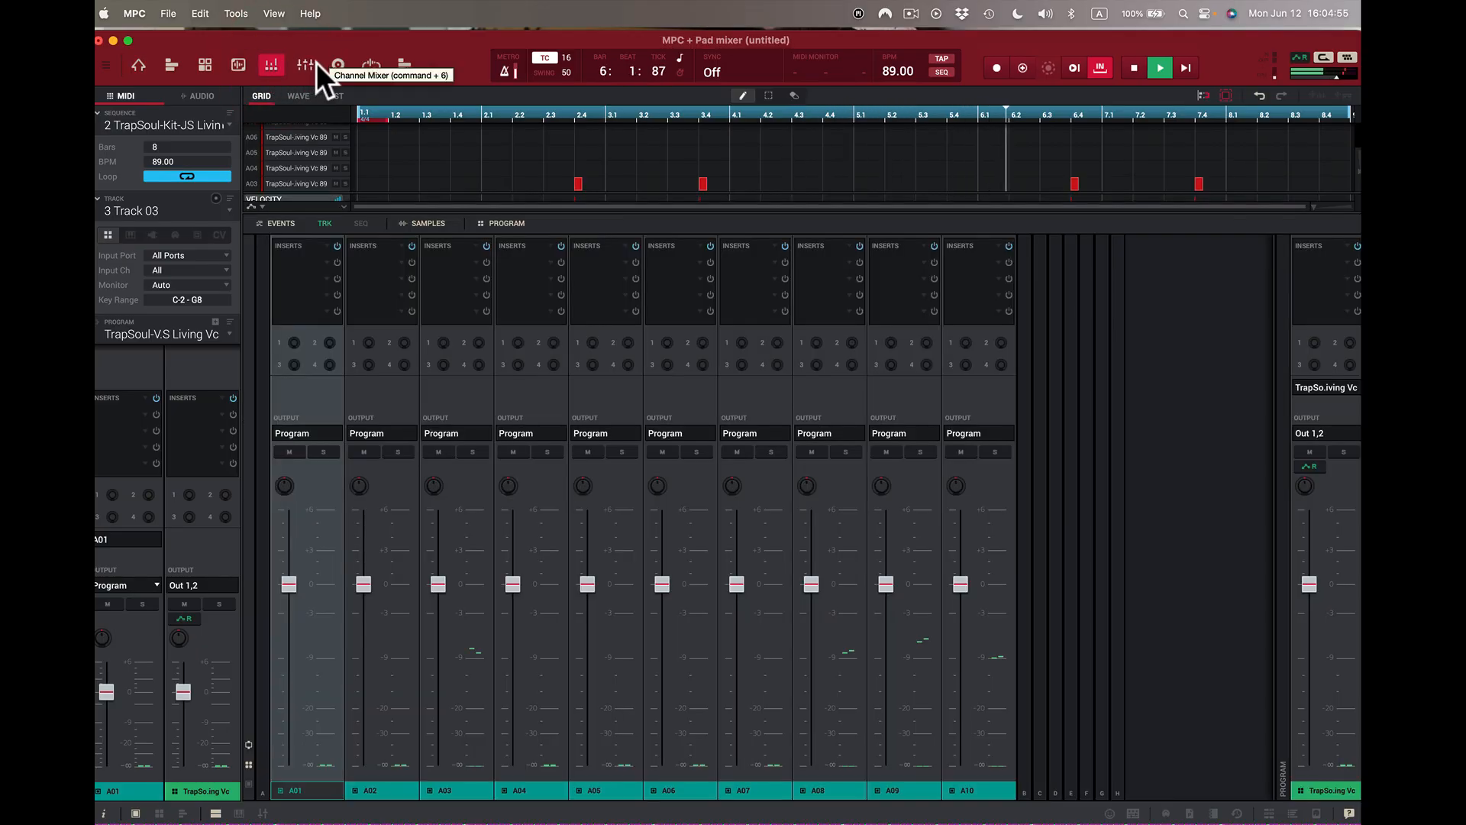
click(310, 64)
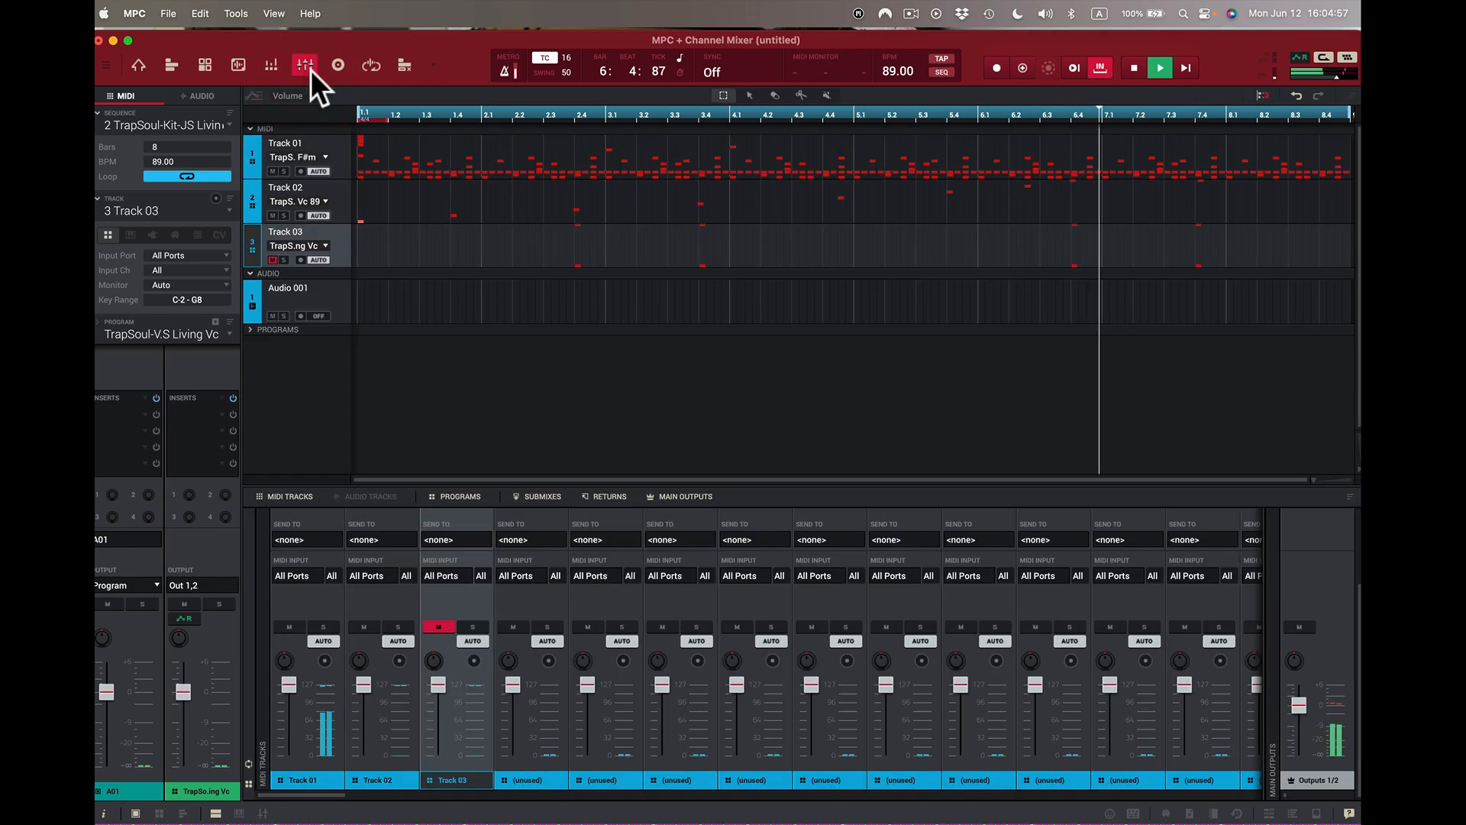
click(437, 624)
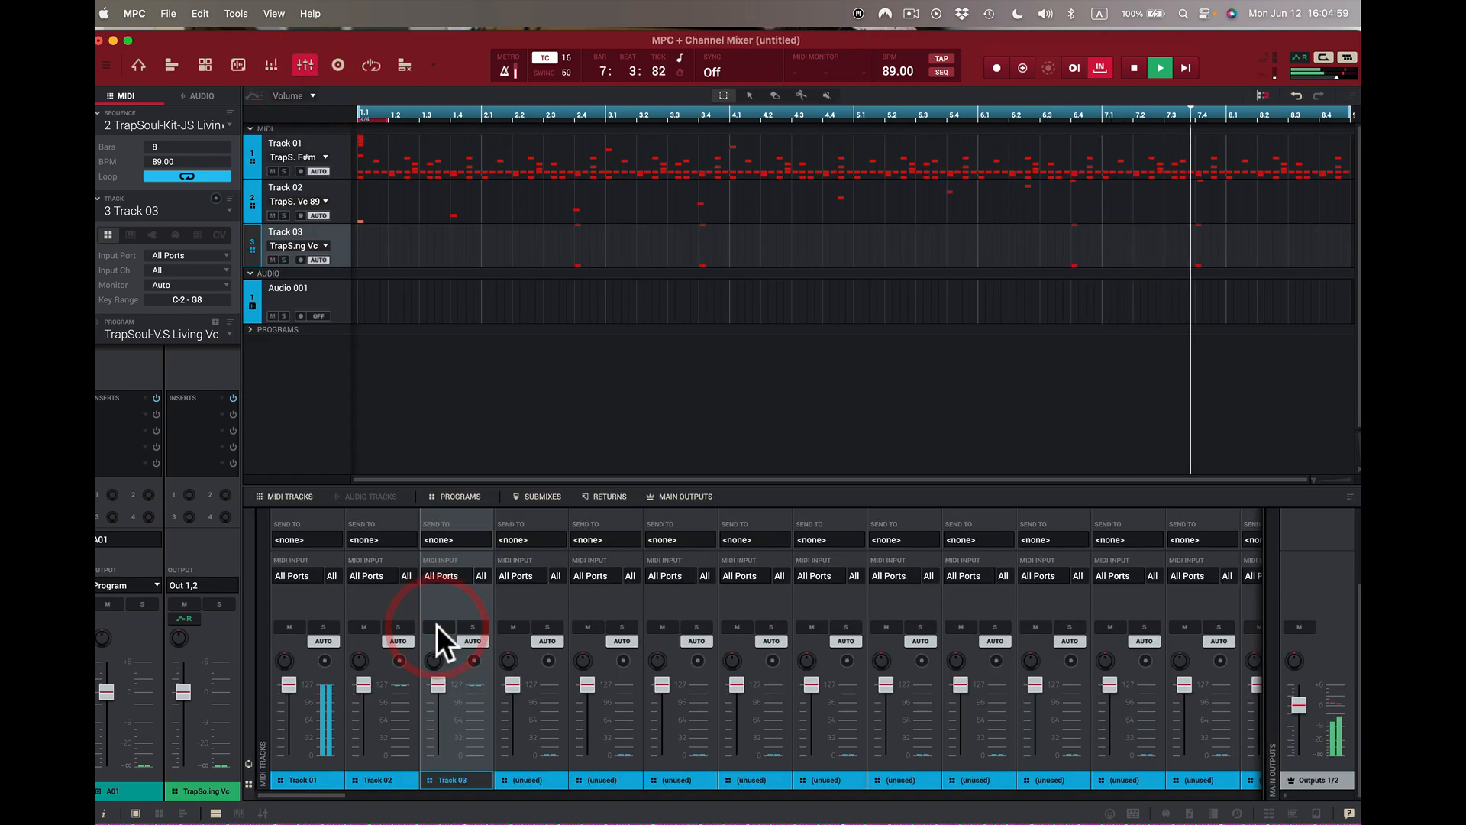
mouse_move(450, 691)
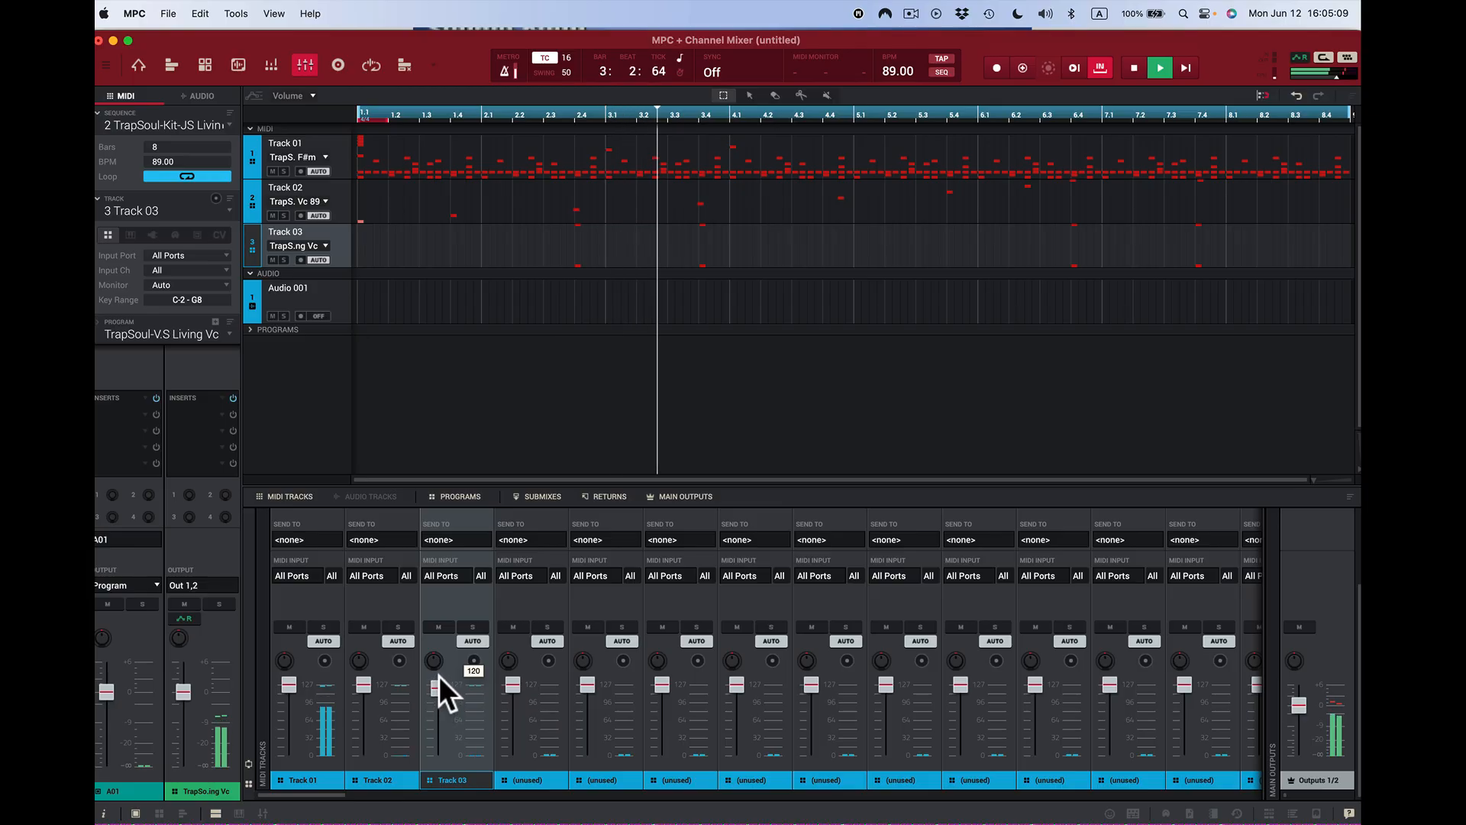
click(440, 670)
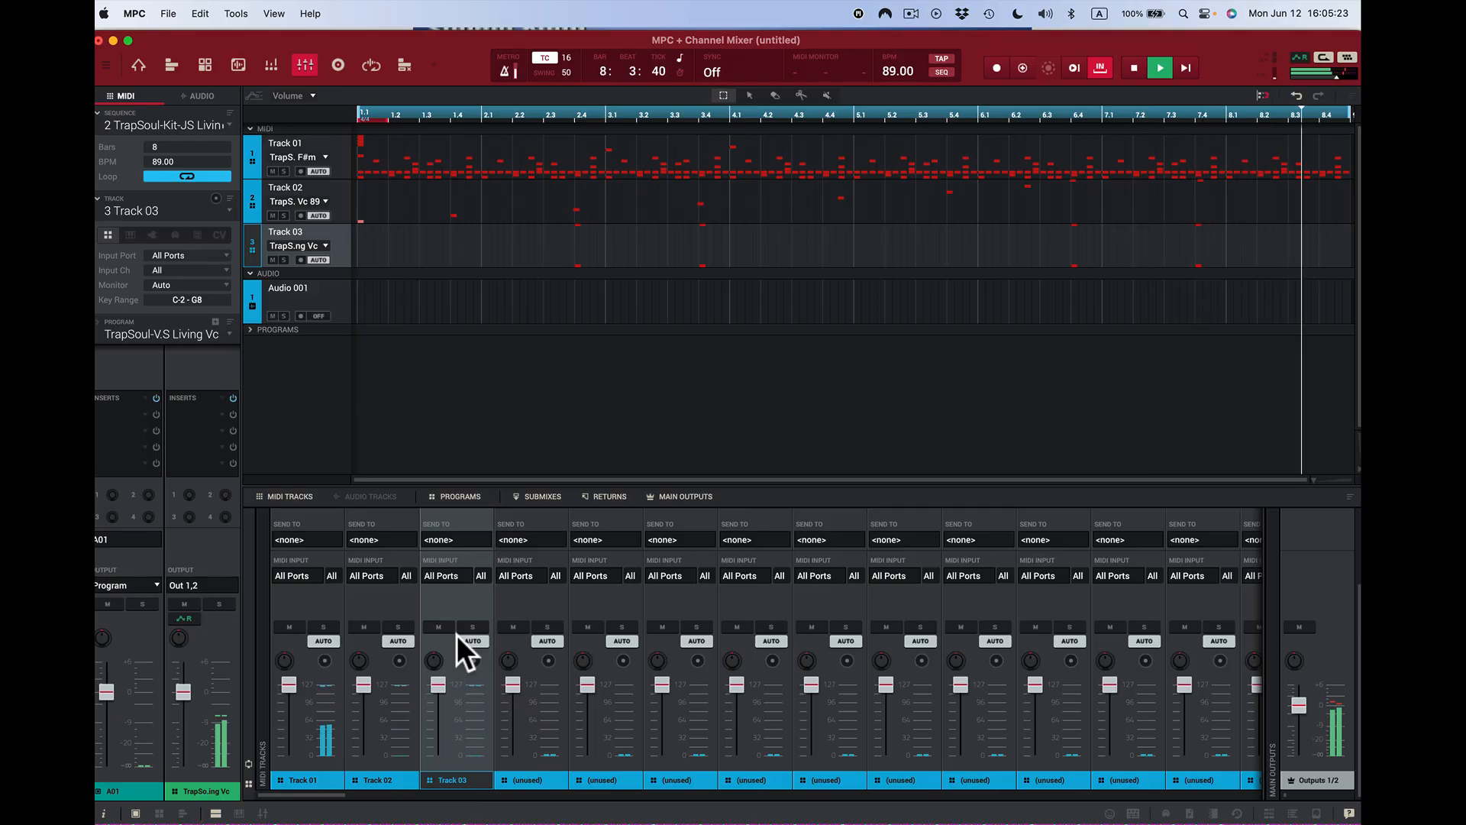
key(space)
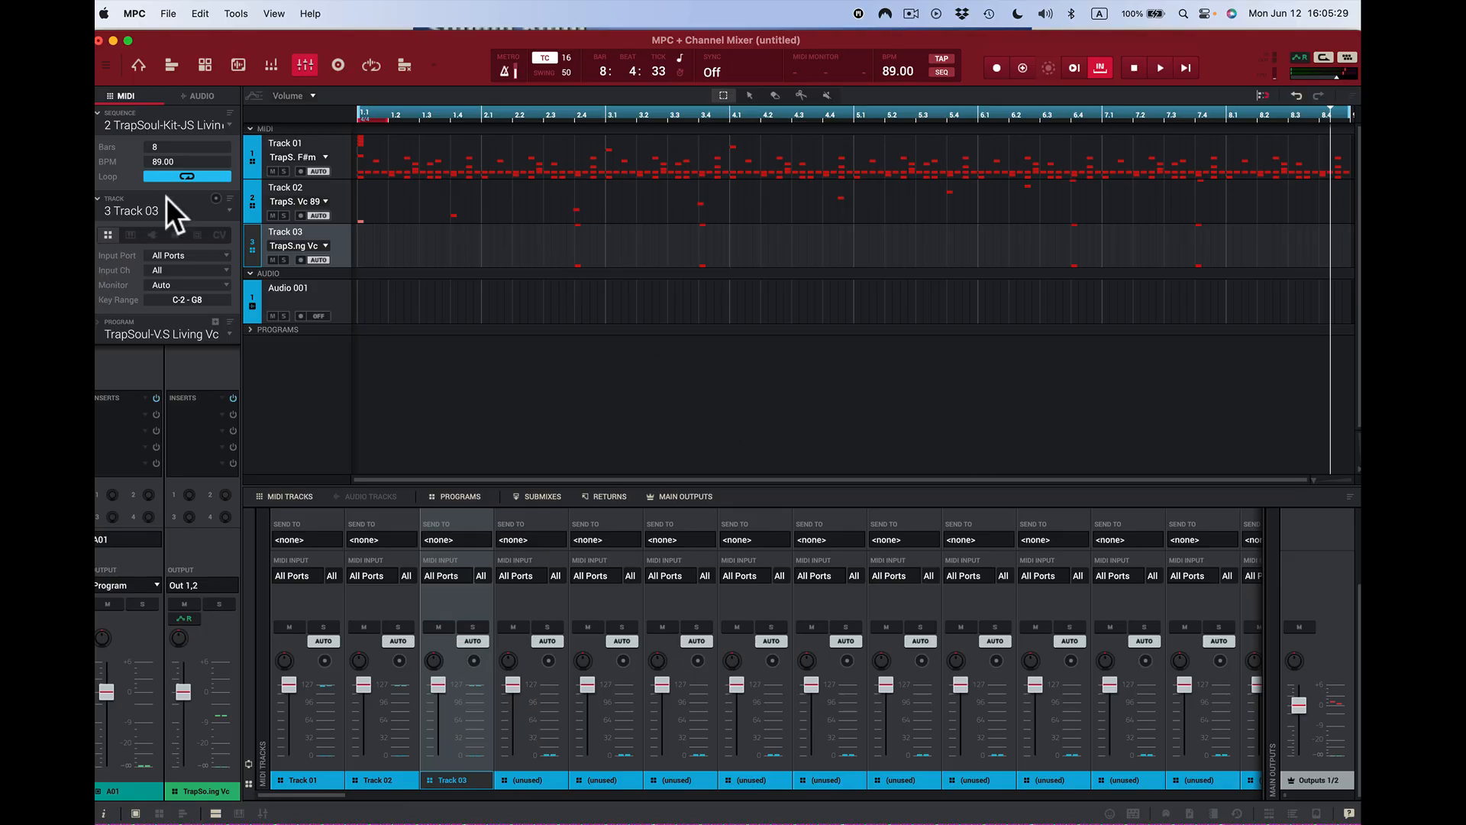
- Return to Main mode and alternately audition pads A09 and A03 used by Track 03
click(137, 64)
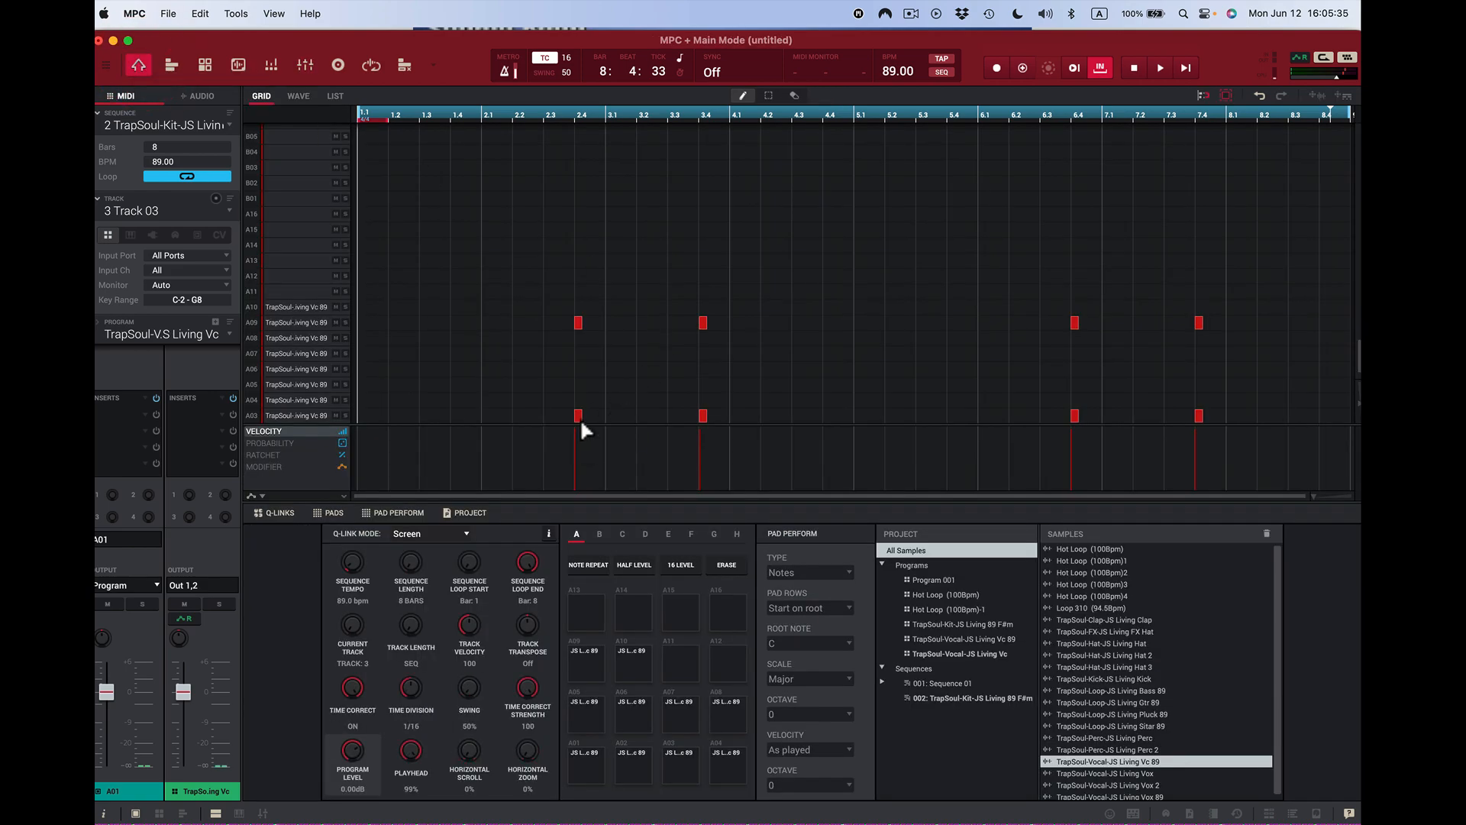
key(q)
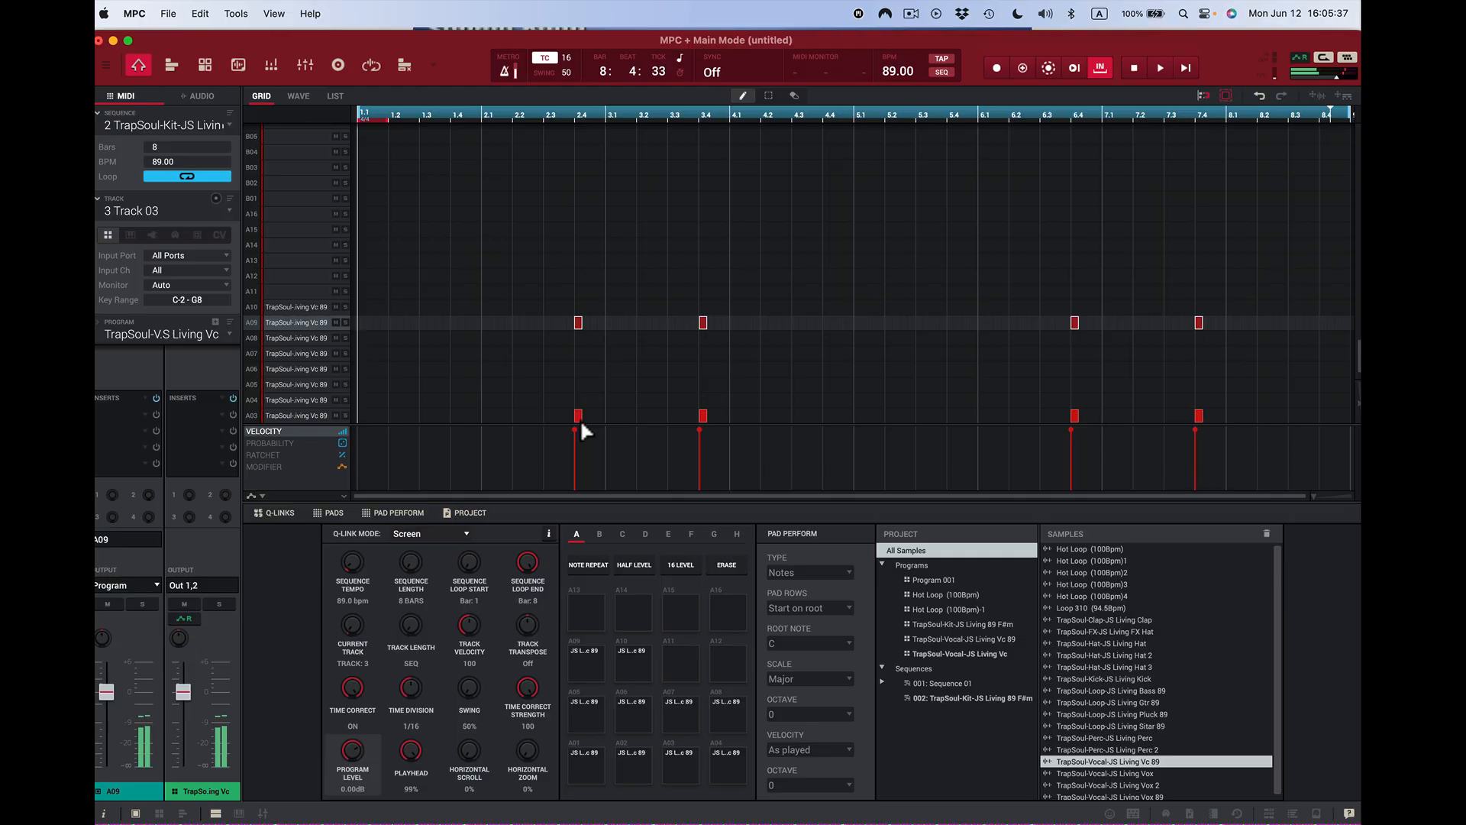
key(c)
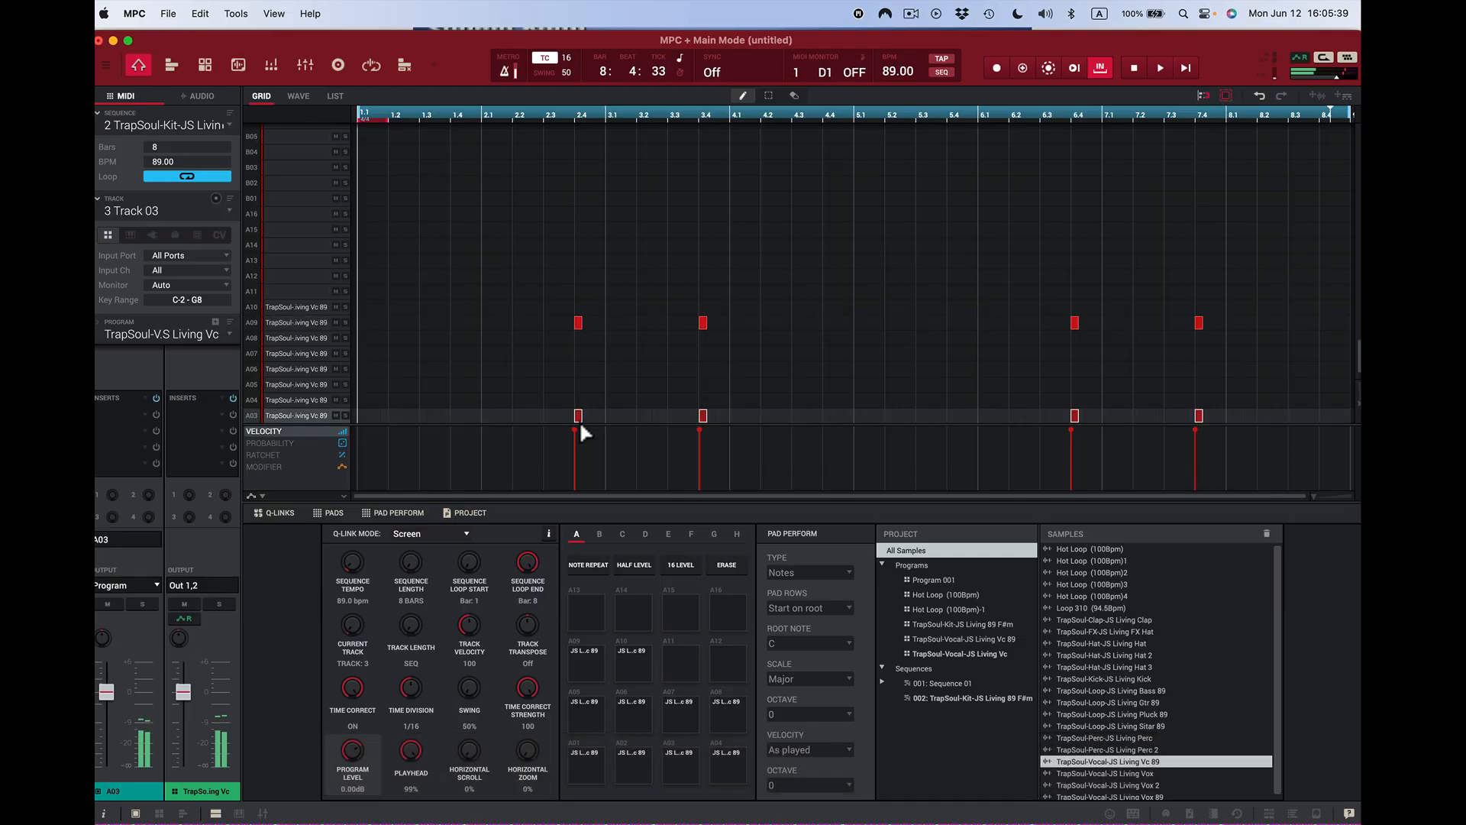
key(c)
key(q)
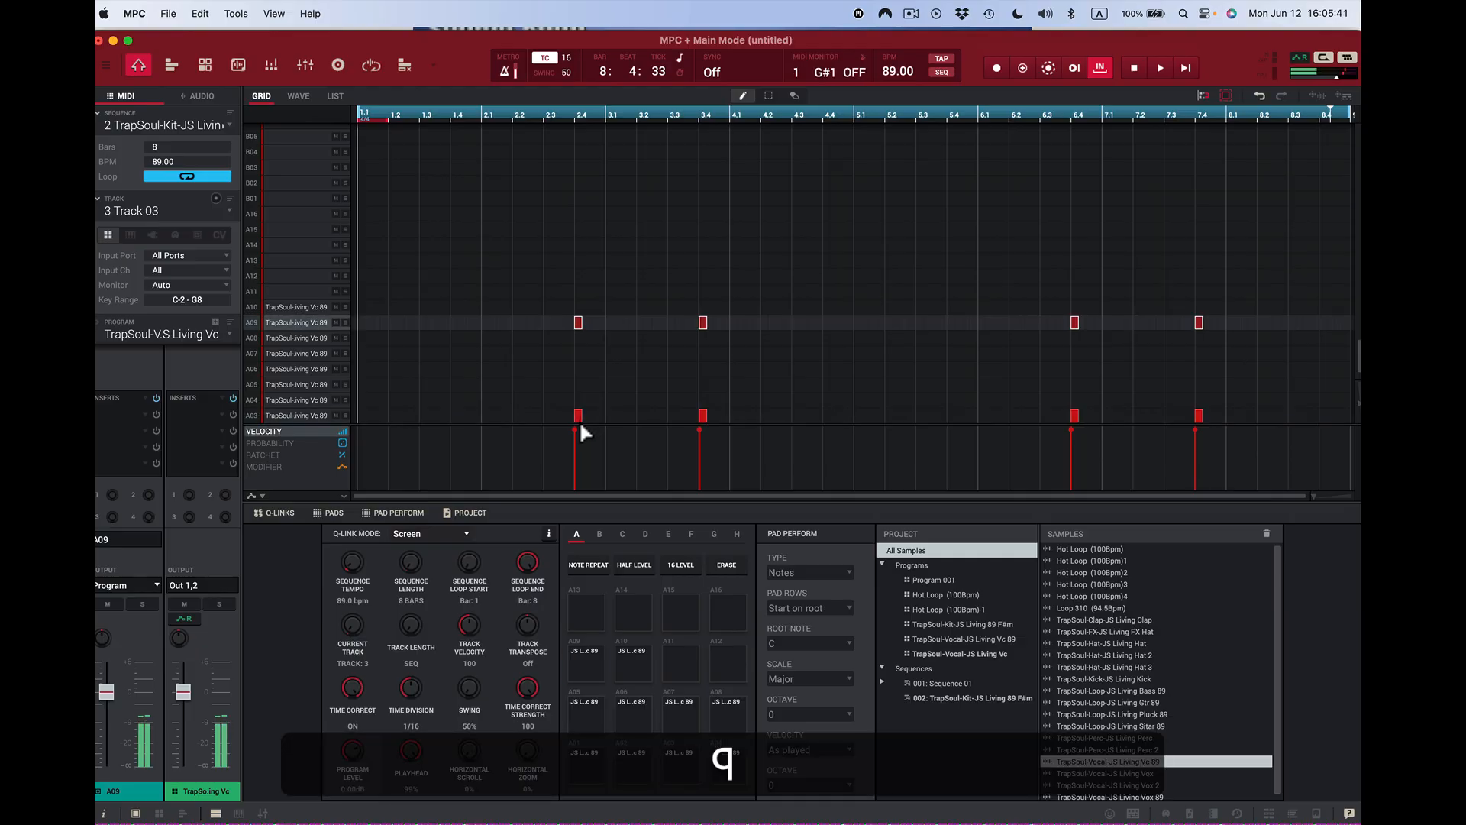
key(q)
key(c)
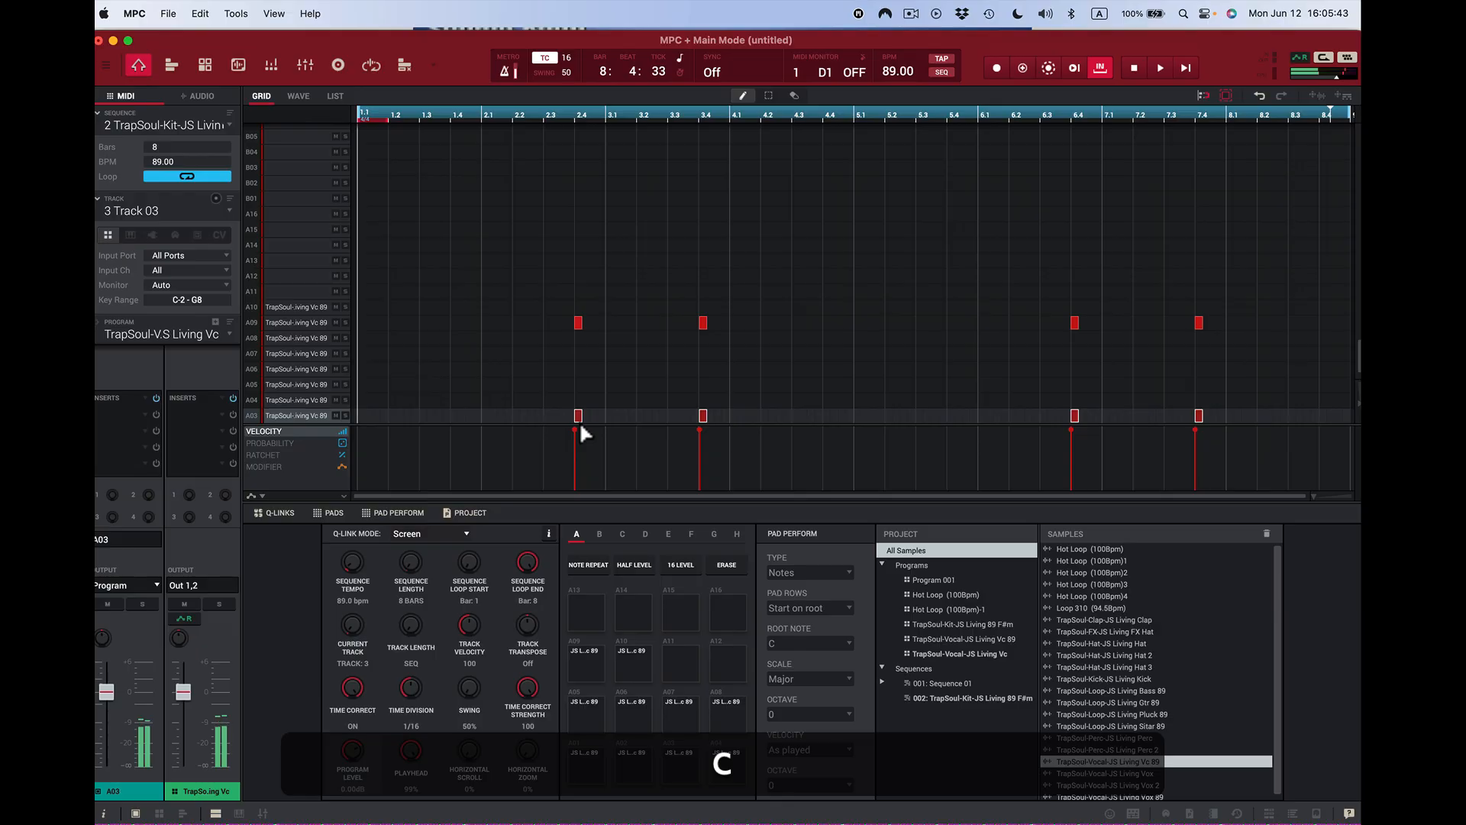
- Load AIR Vocal Harmonizer from the AIR Music Technology effects into the first insert slot of pad A03
click(148, 415)
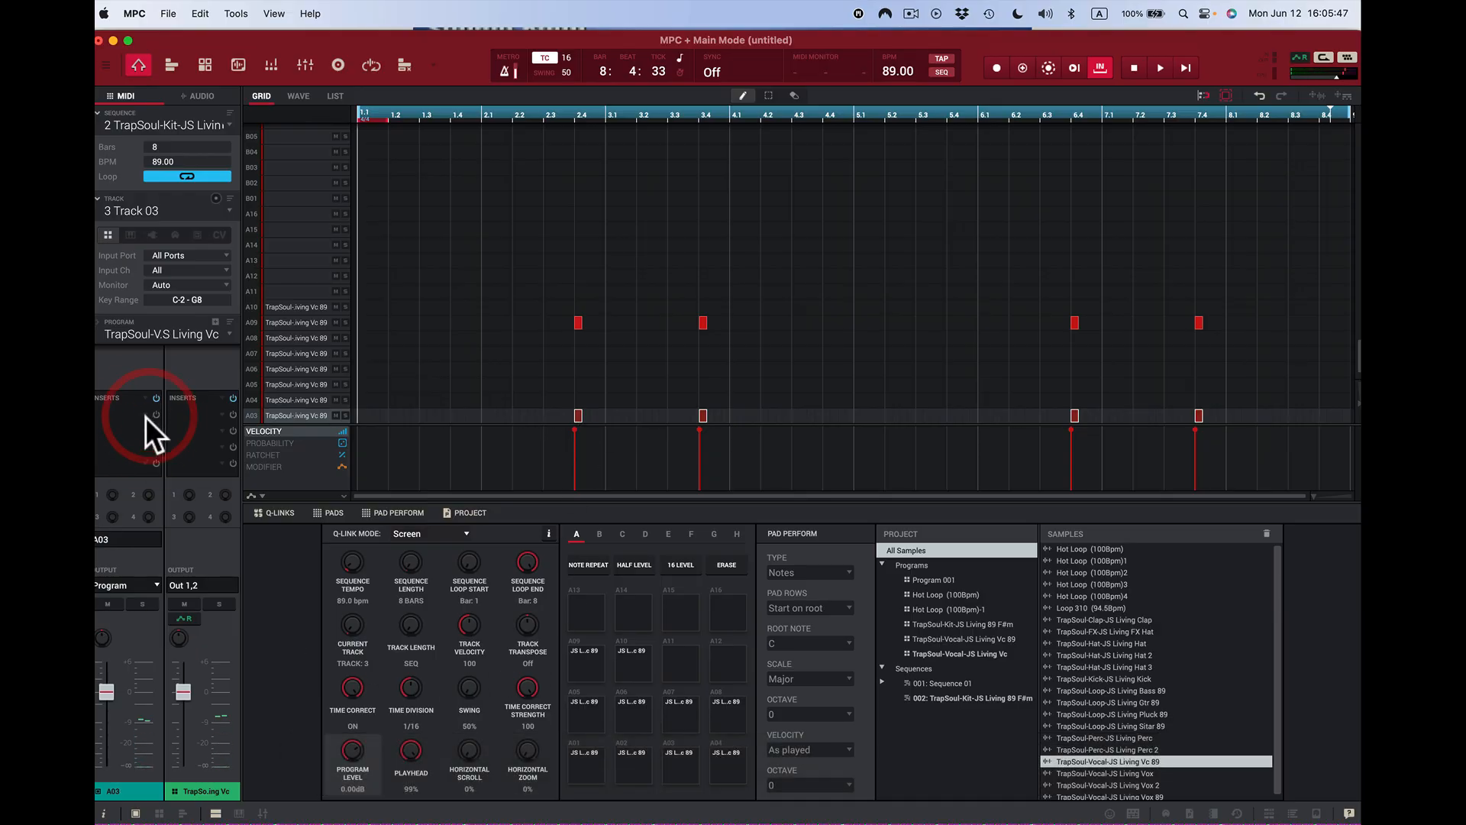
click(147, 415)
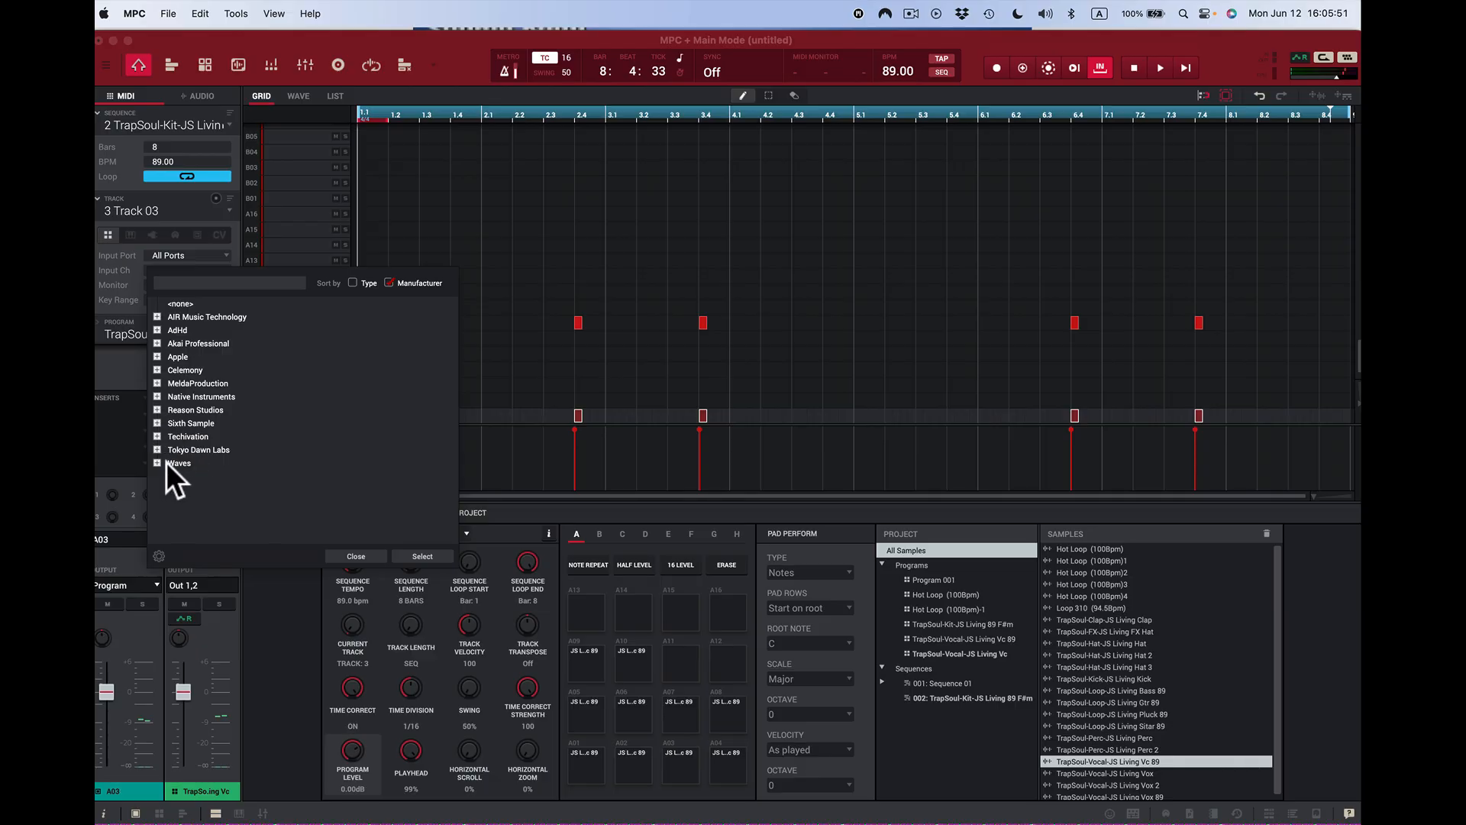
click(157, 315)
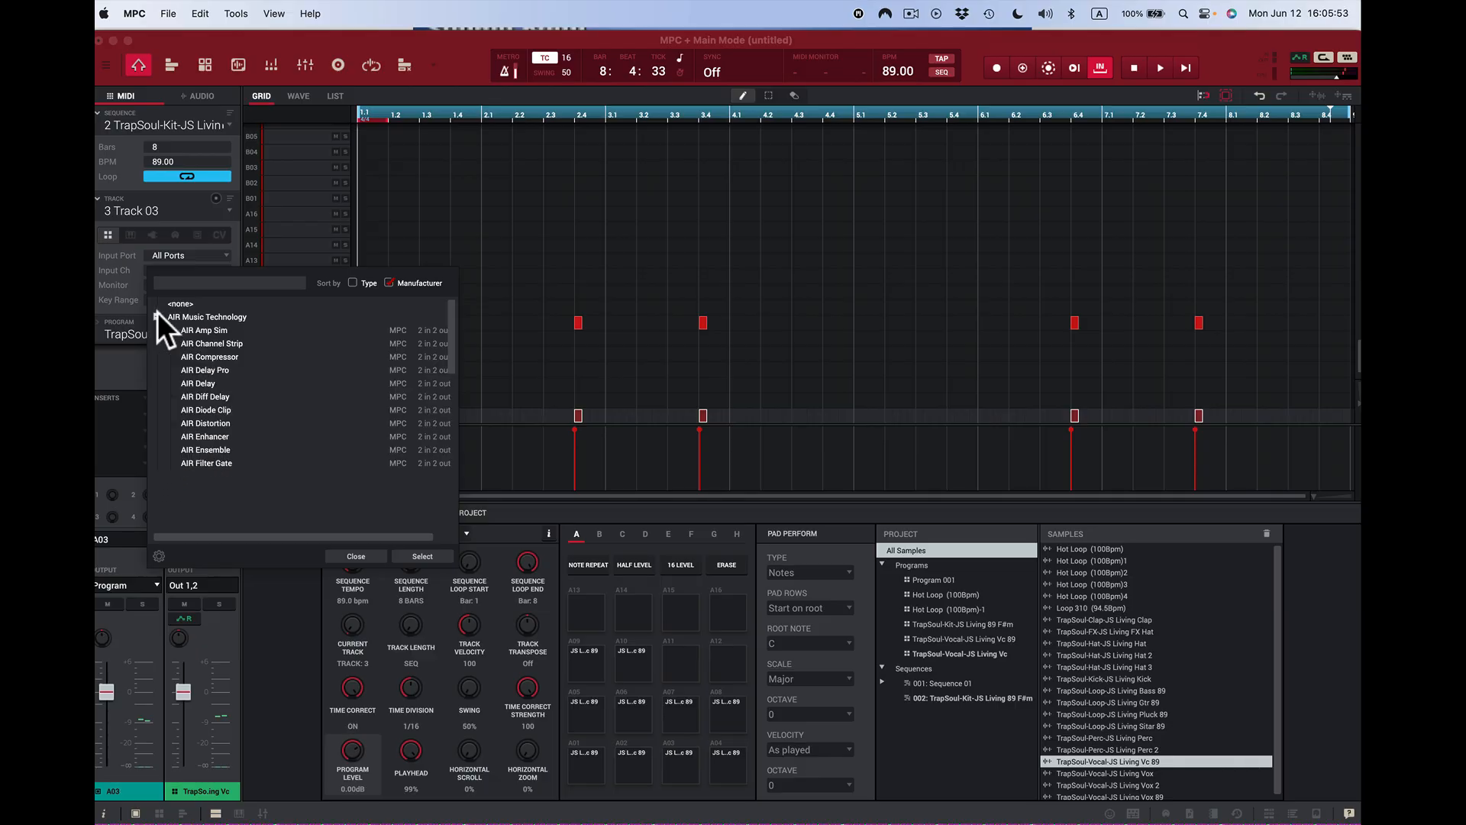
scroll(253, 465, down, 10)
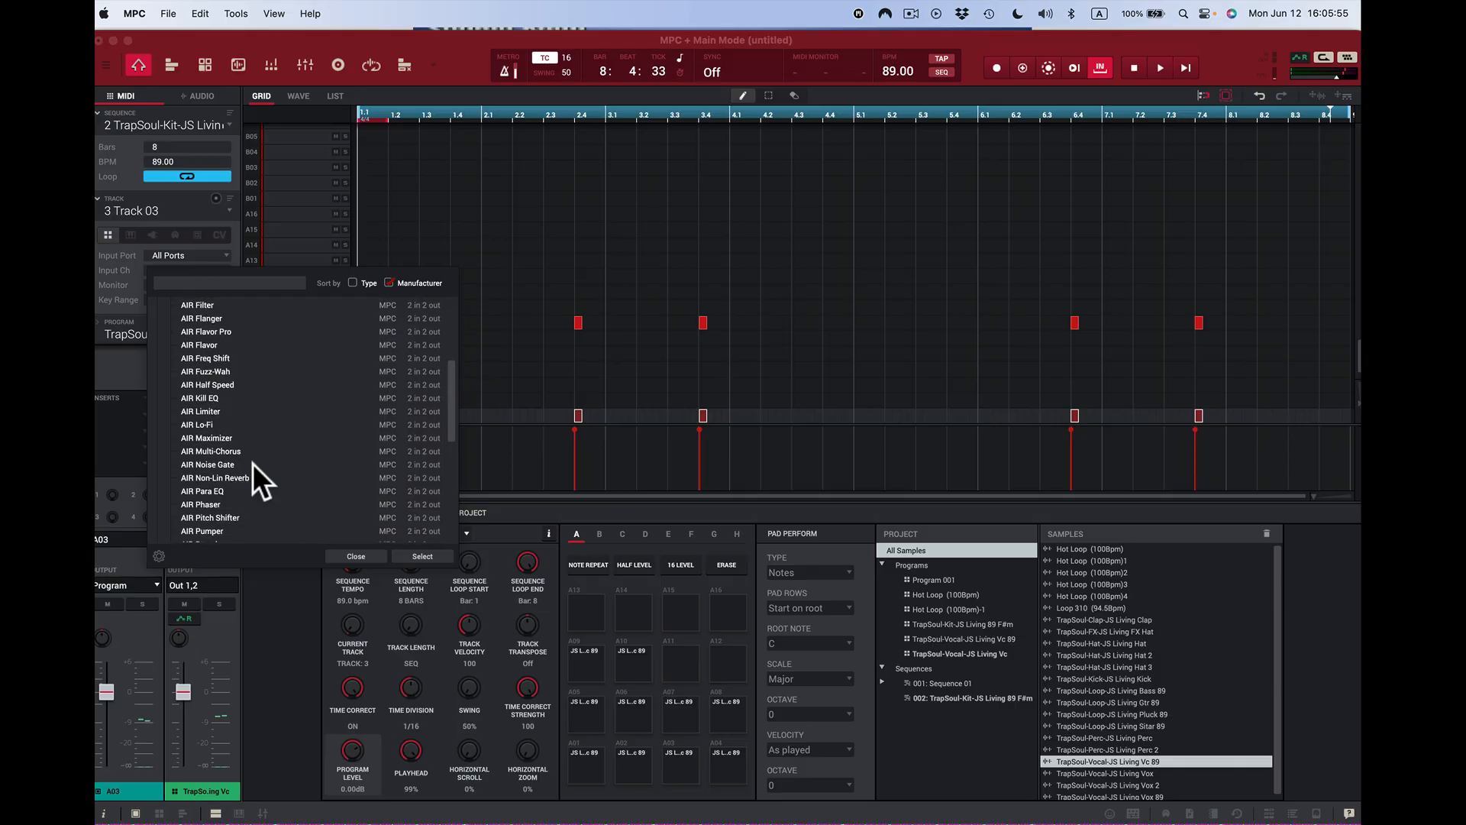
scroll(253, 465, down, 4)
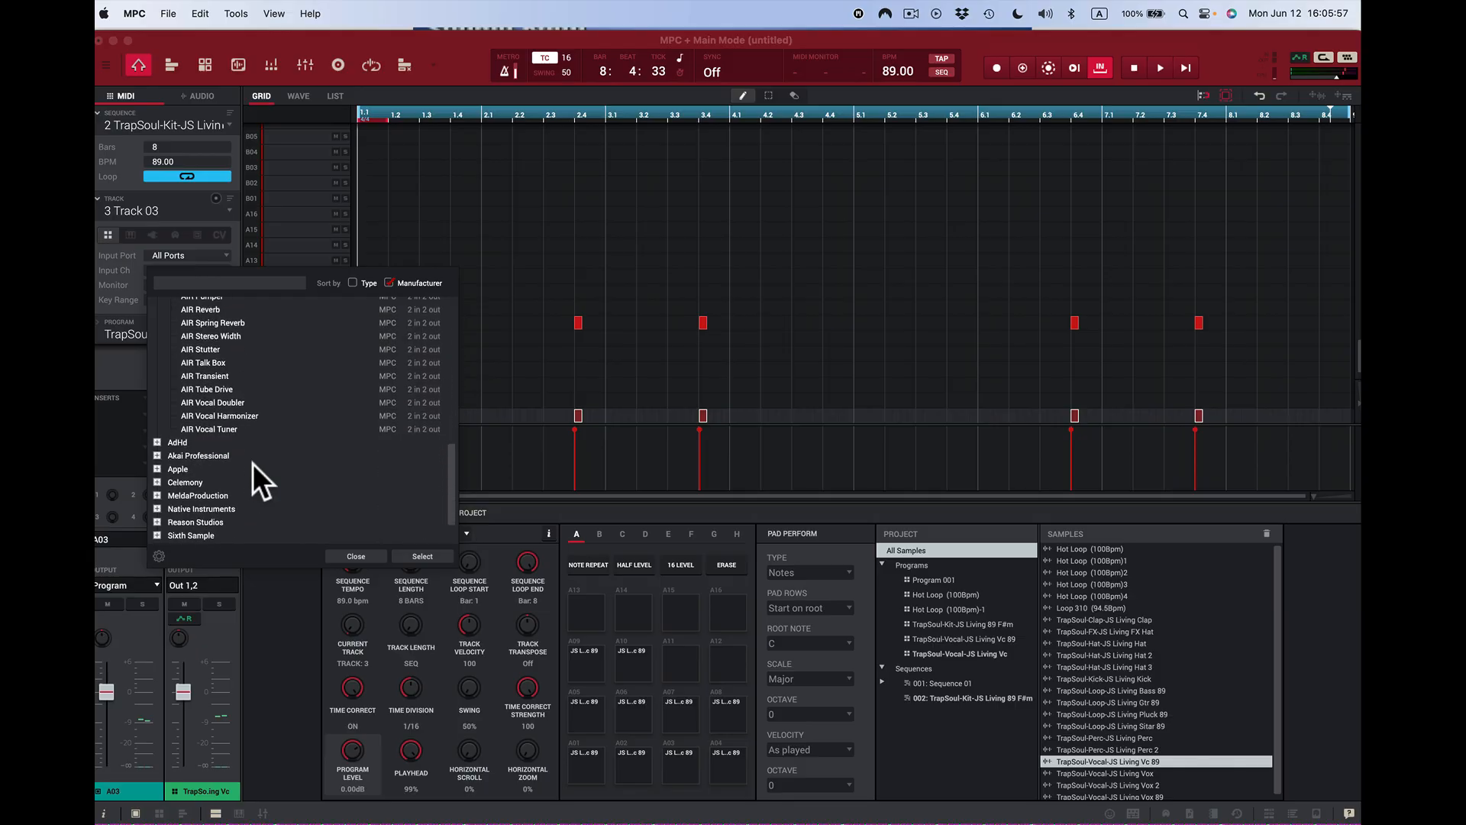
double_click(232, 415)
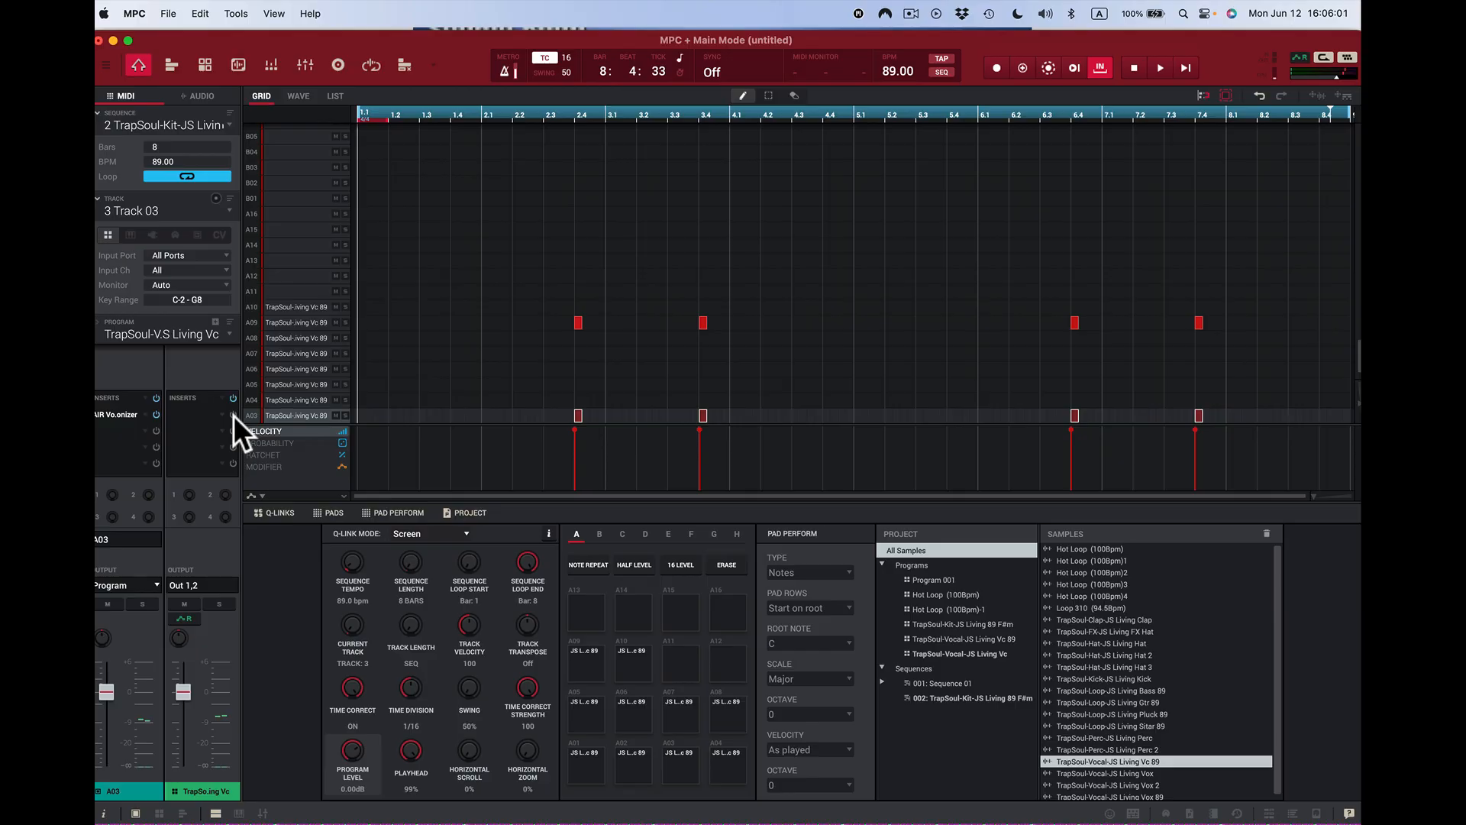
- Audition pads A09 and A03, play the sequence to hear the harmonized slice, and stop playback
key(q)
key(c)
key(space)
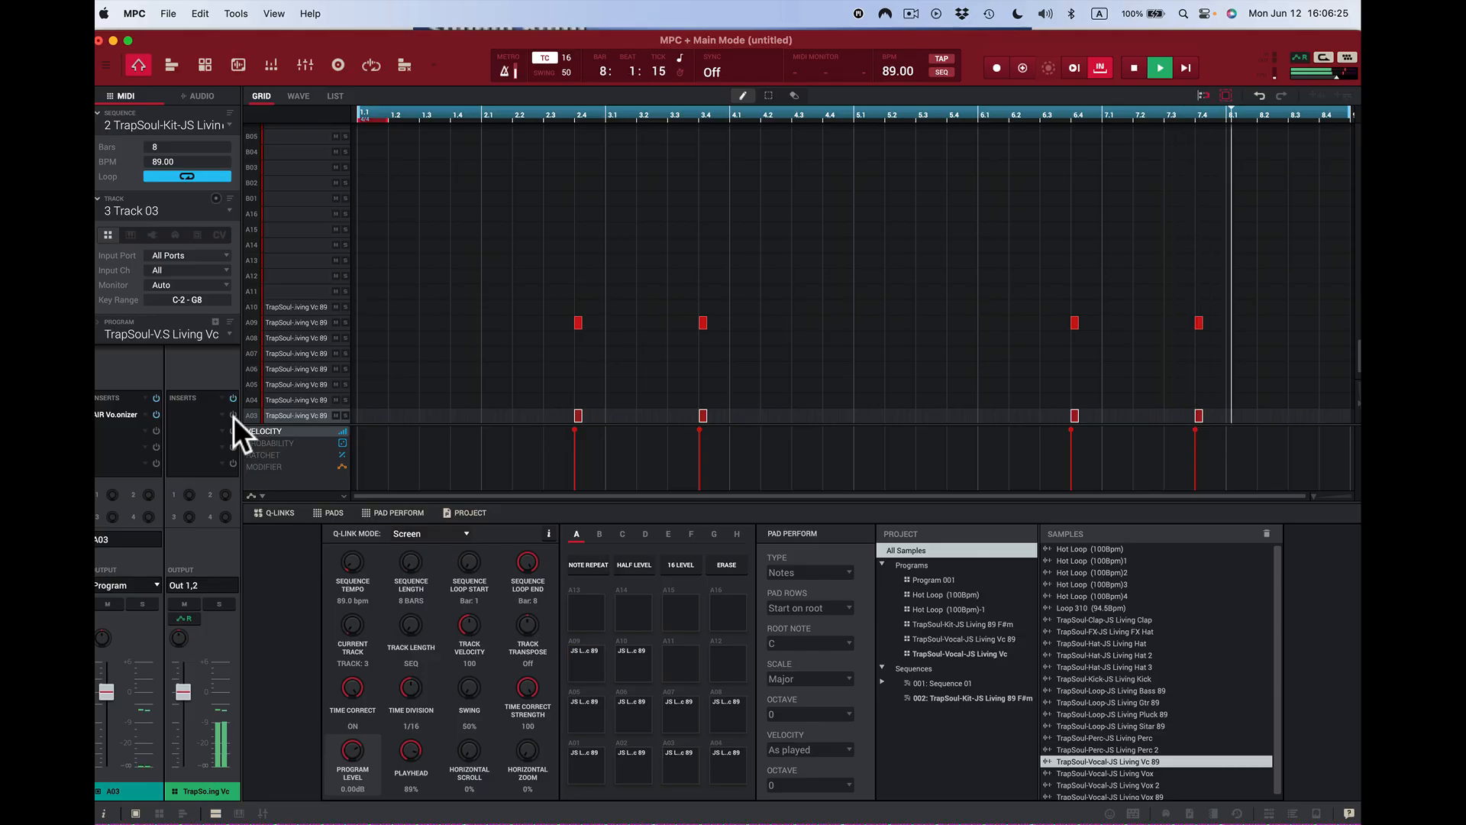
key(space)
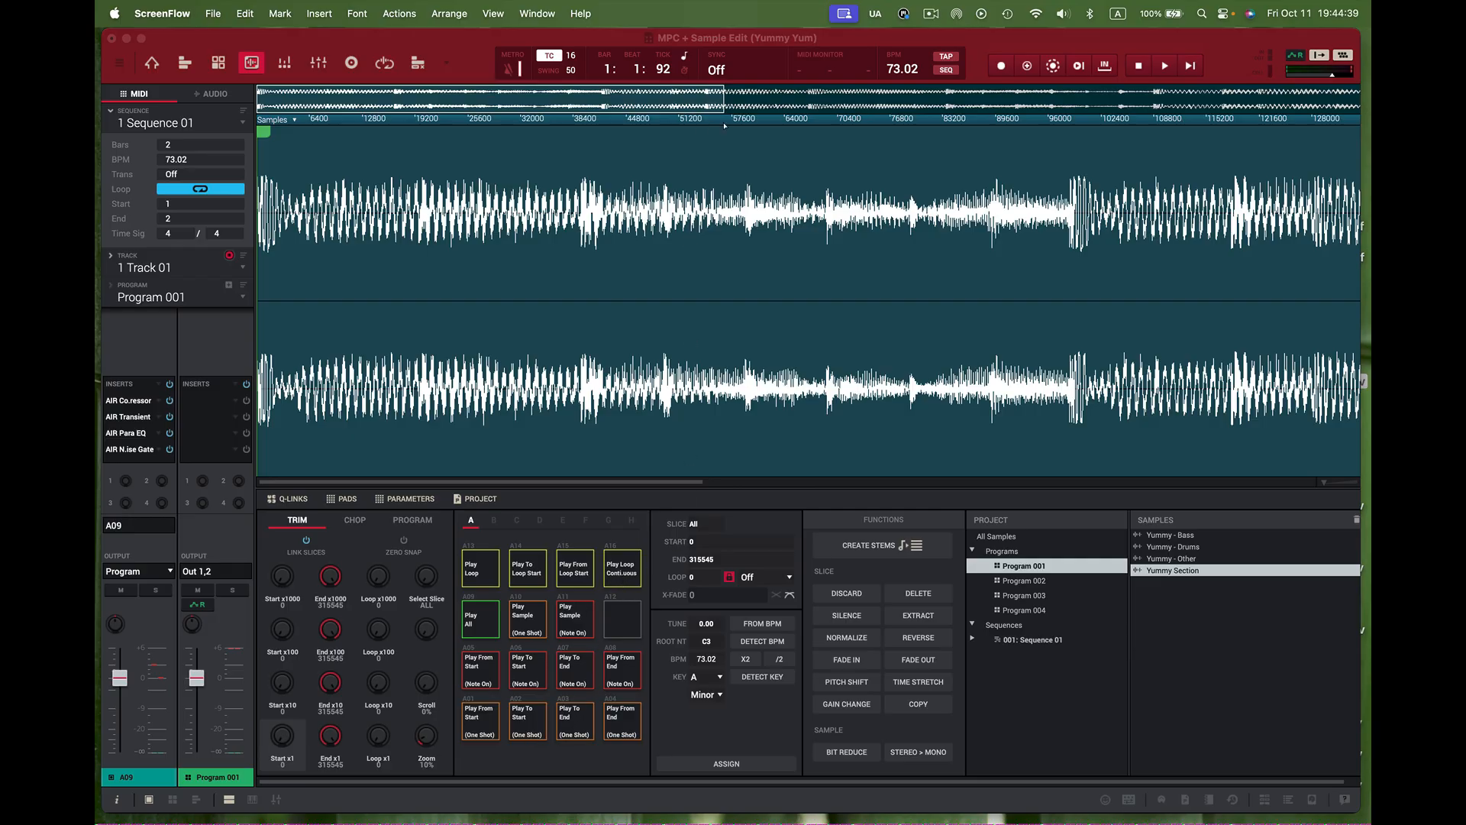
- Preview the full Yummy Section sample and create a vocals-only stem from it, assigned to pad A08 of Program 001
drag(724, 122, 679, 6)
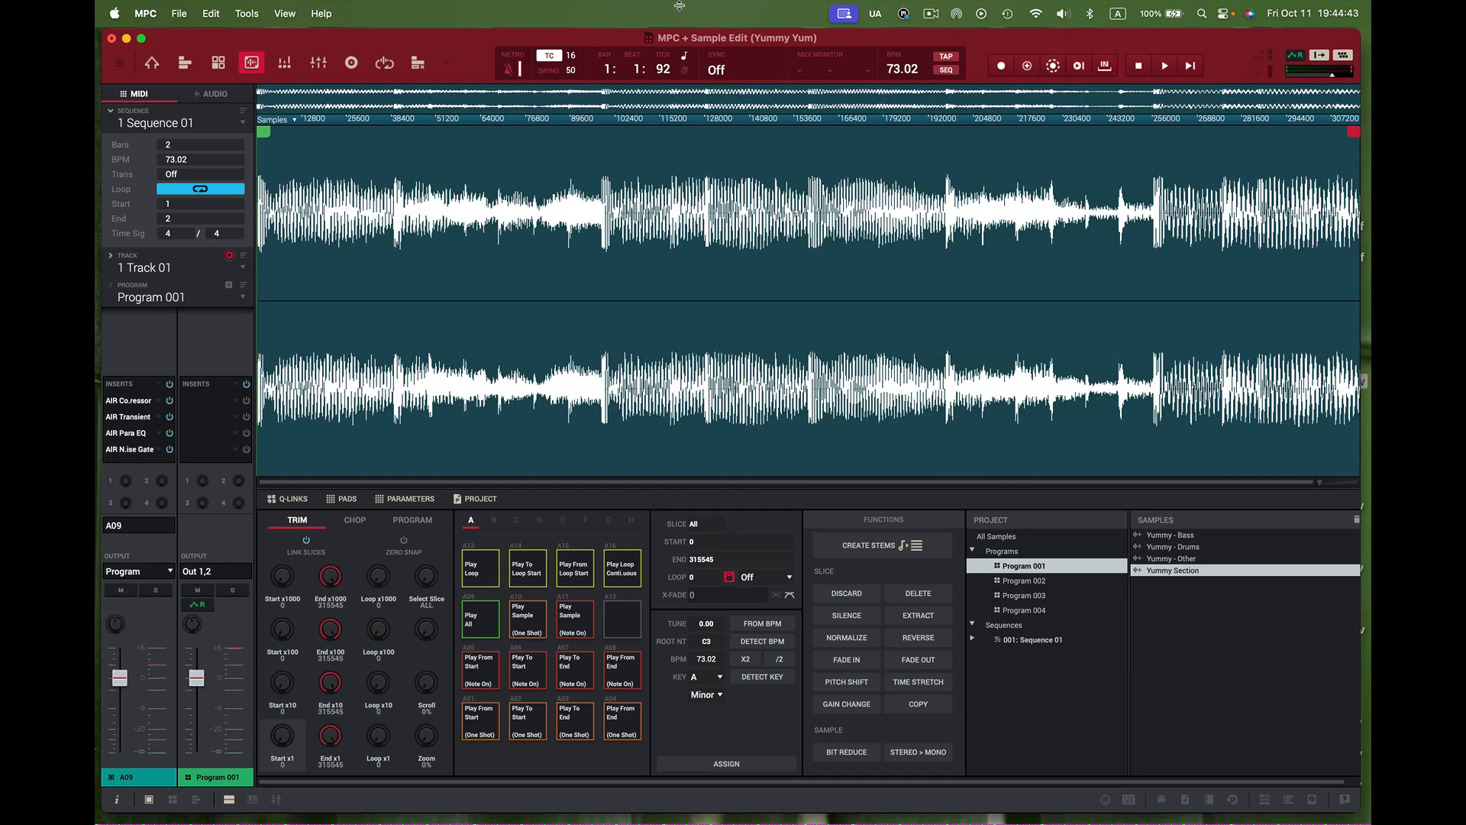
click(625, 583)
click(866, 550)
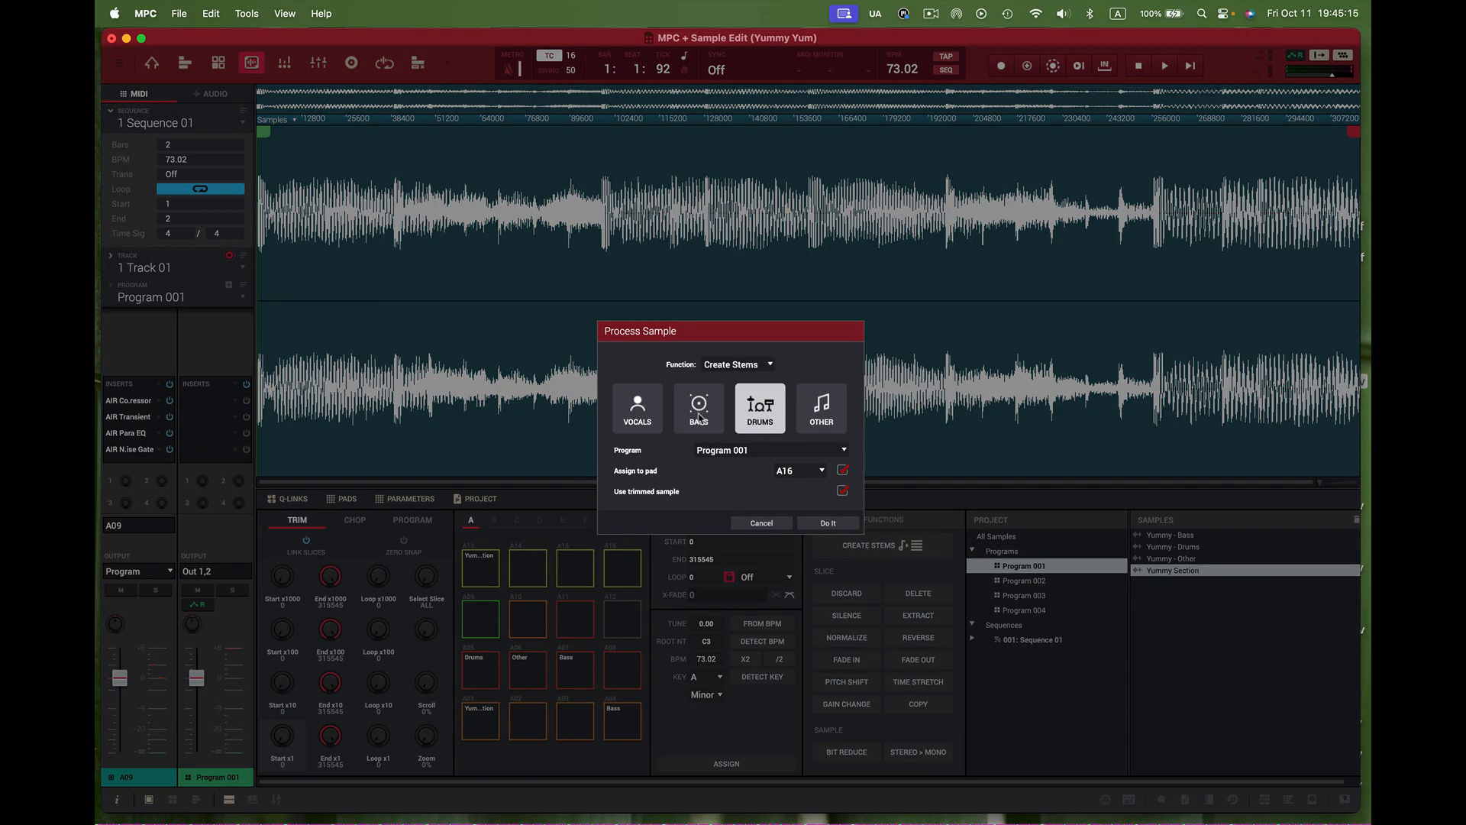
click(637, 419)
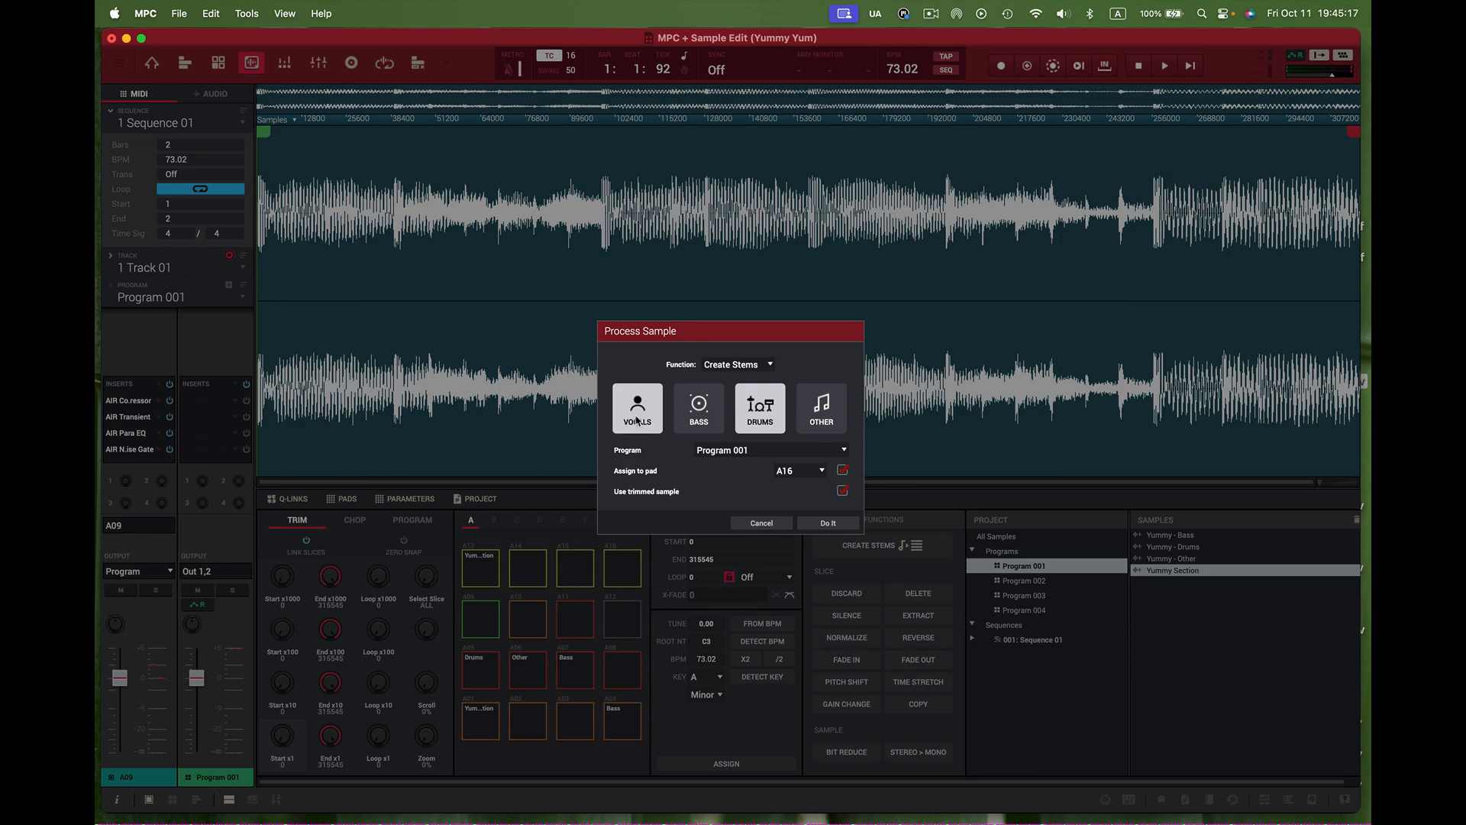
click(753, 426)
click(818, 472)
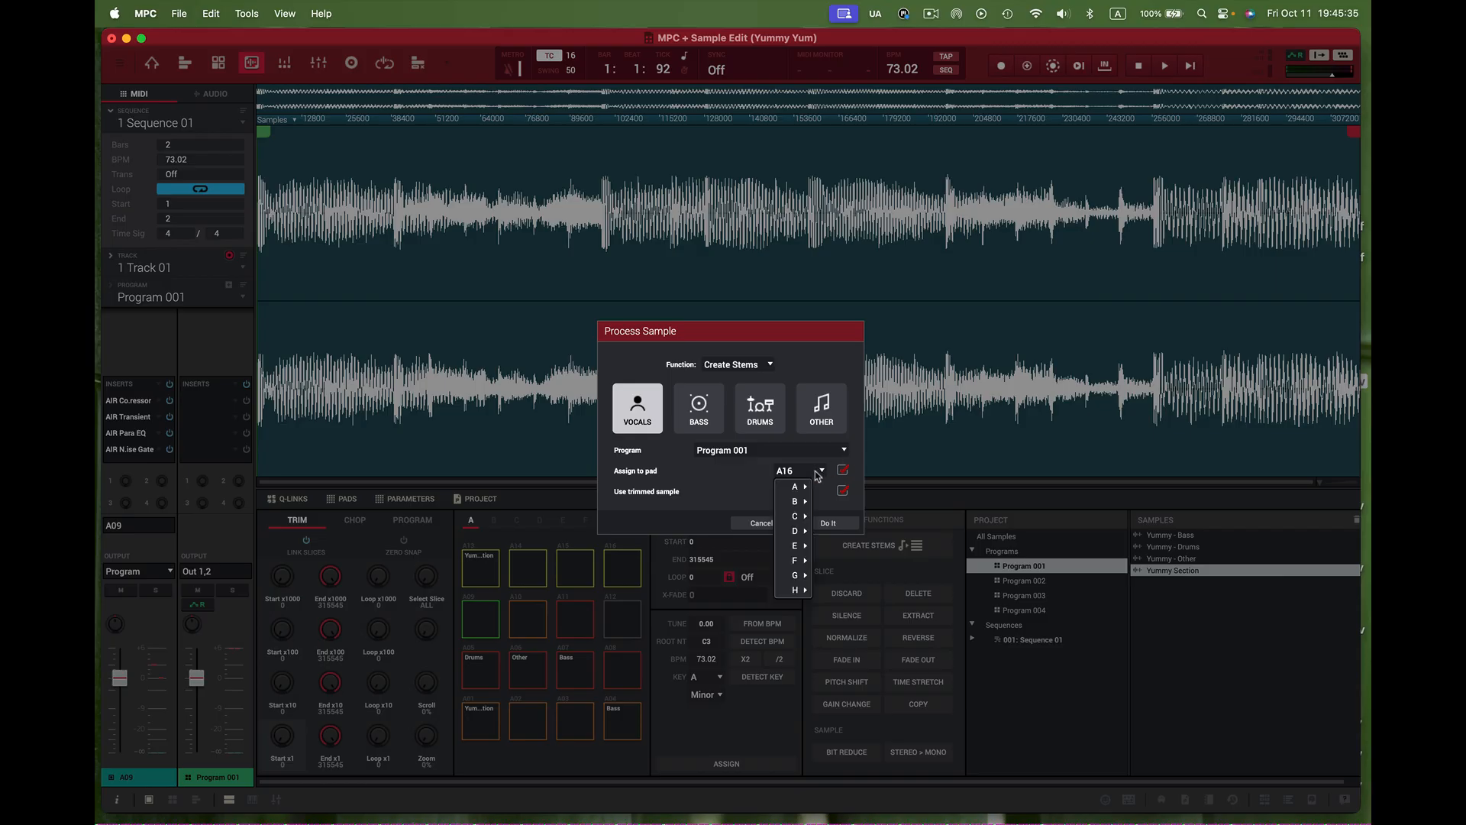
mouse_move(798, 486)
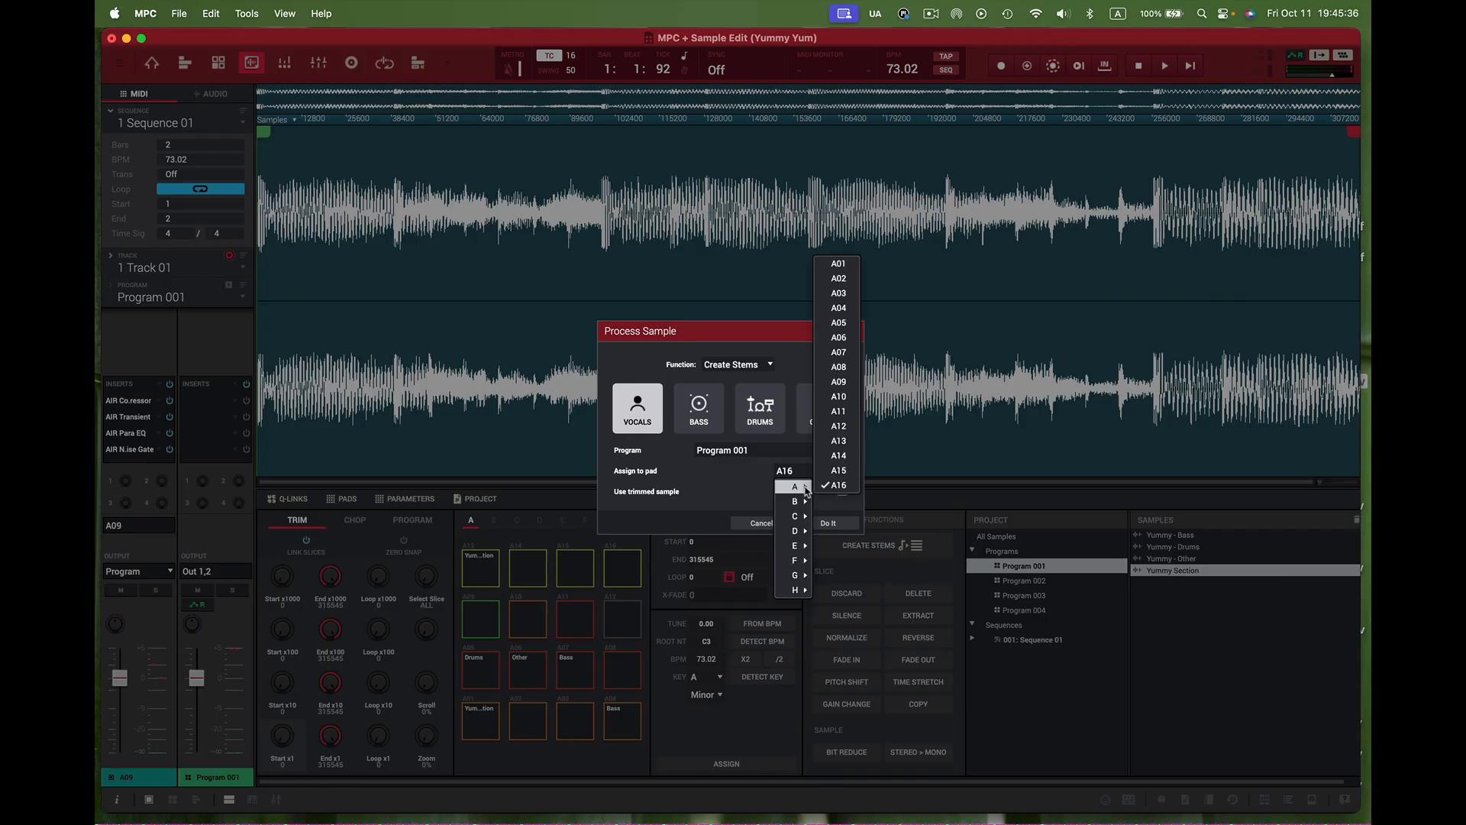
click(839, 367)
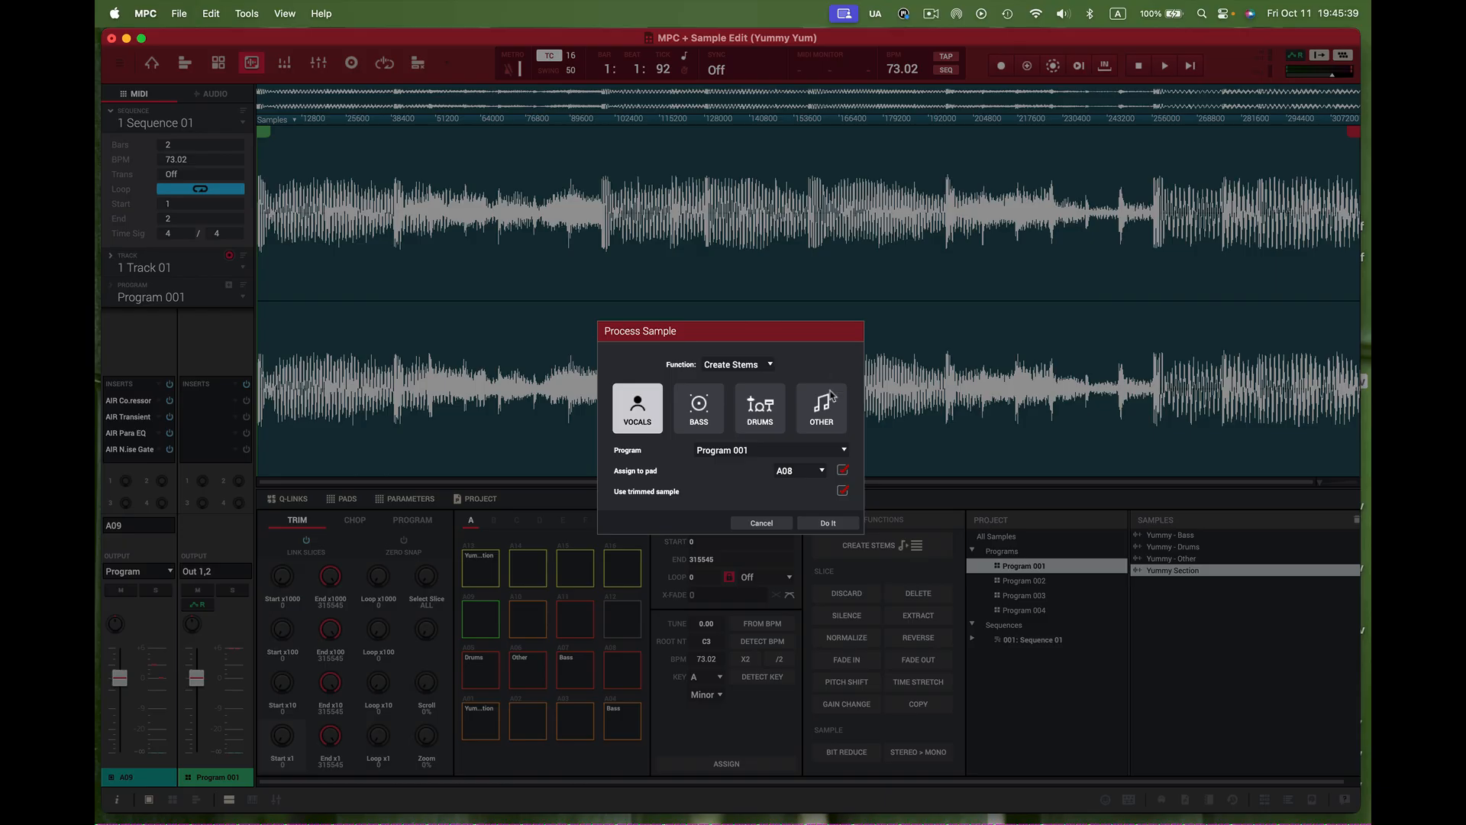
click(829, 524)
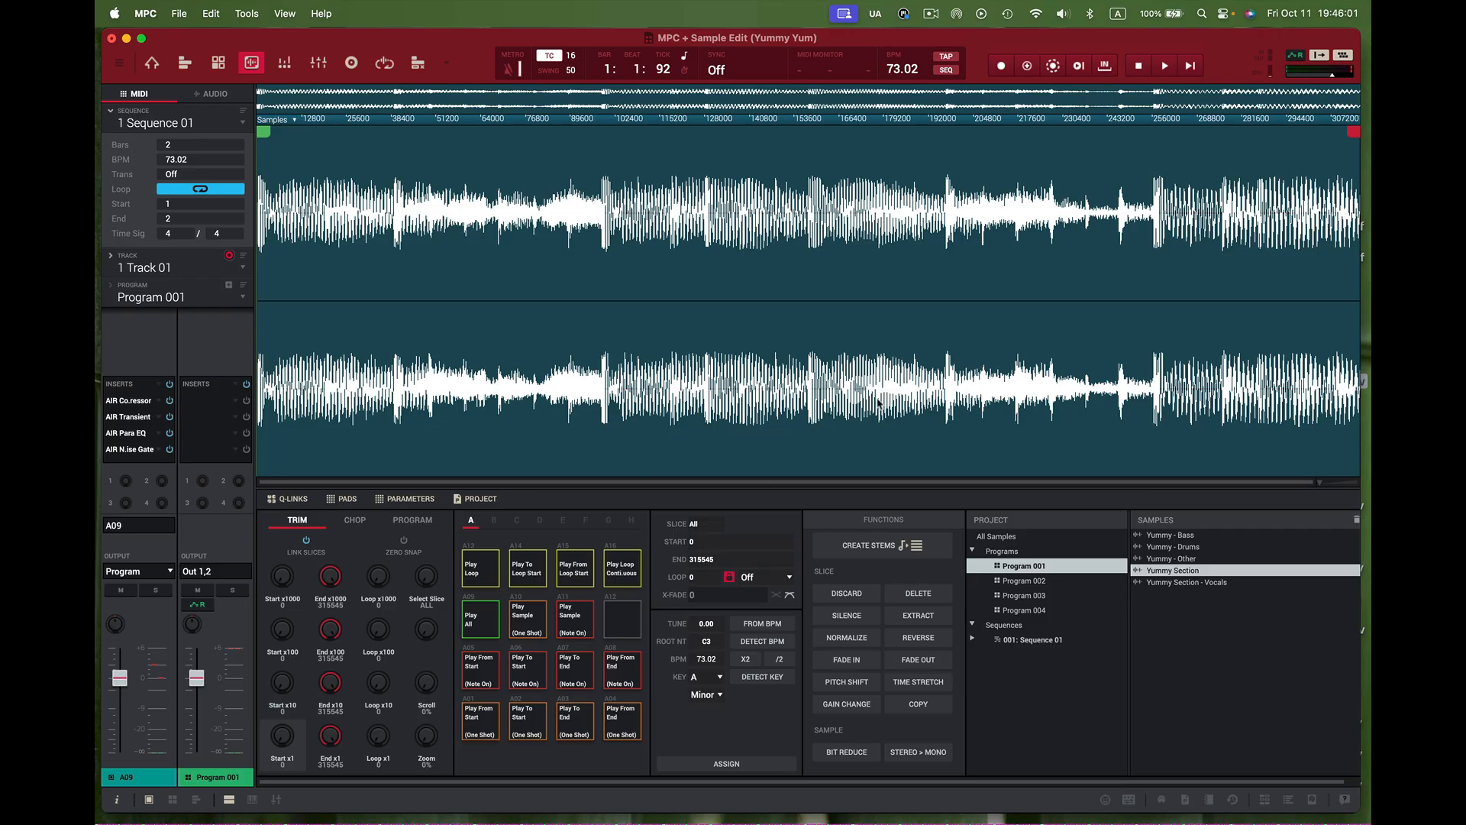
- Return to Main mode and audition the Vocals stem on pad A08
key(super+1)
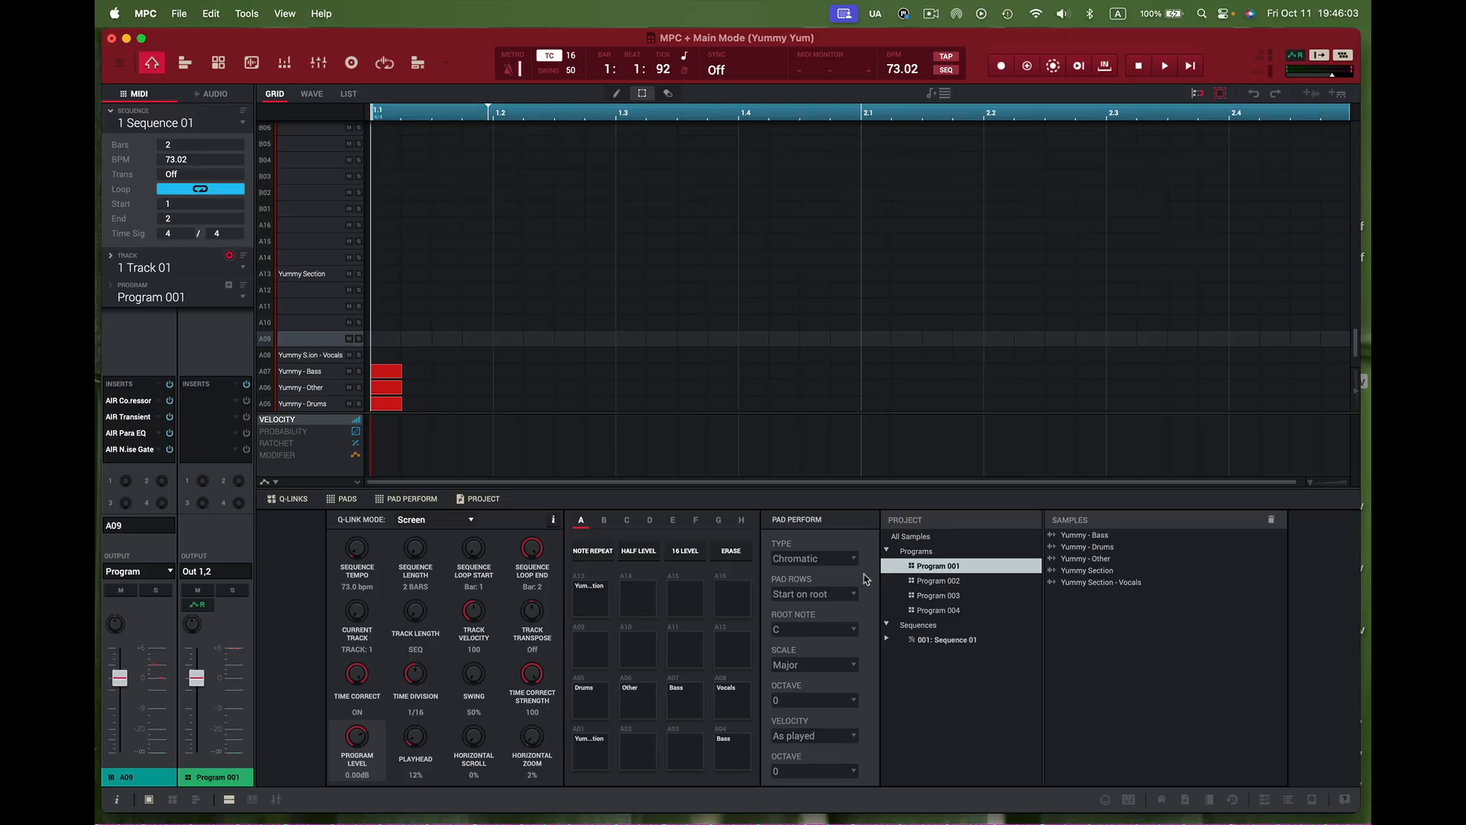
click(731, 707)
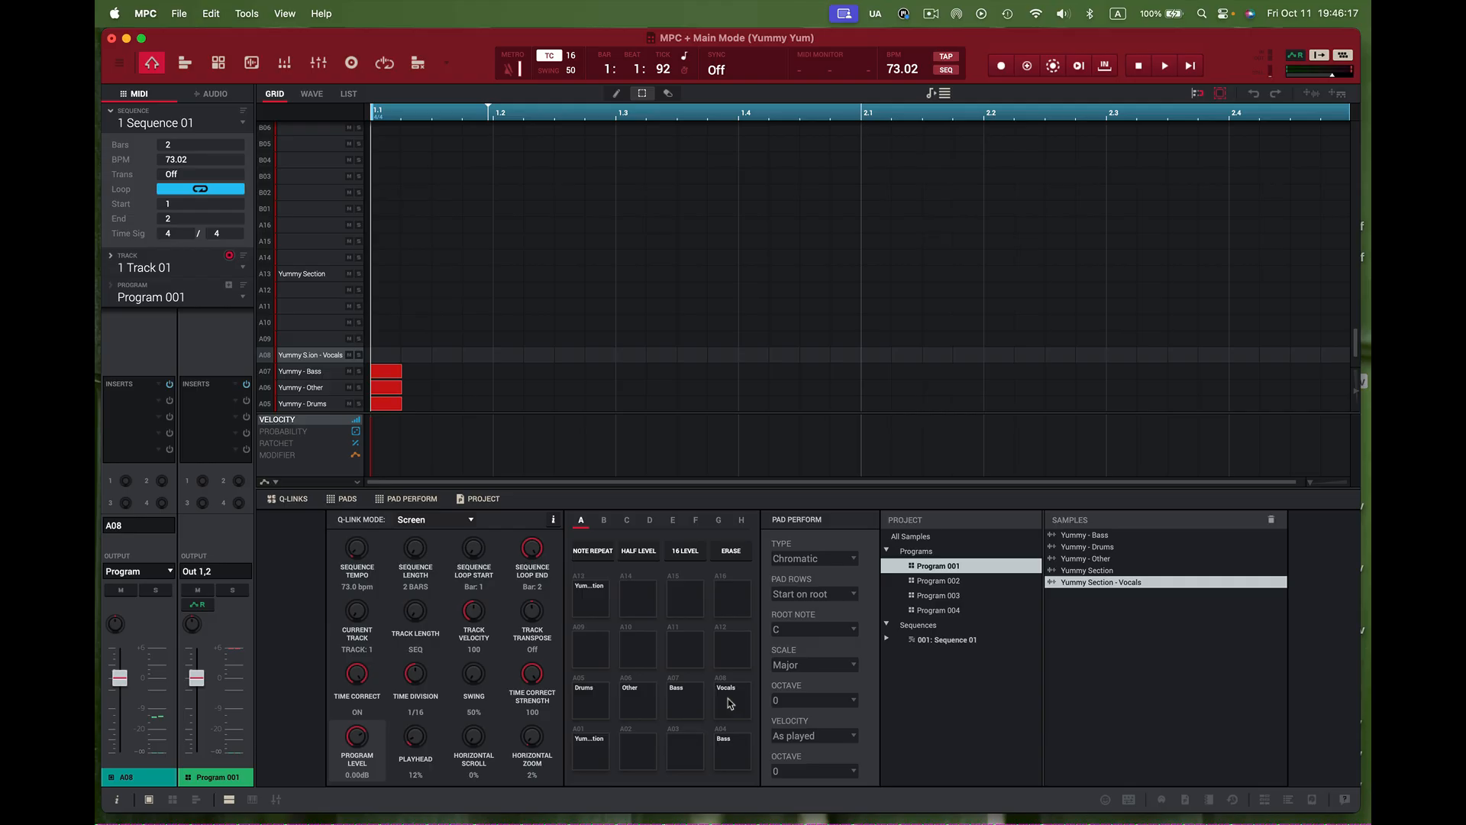
click(730, 704)
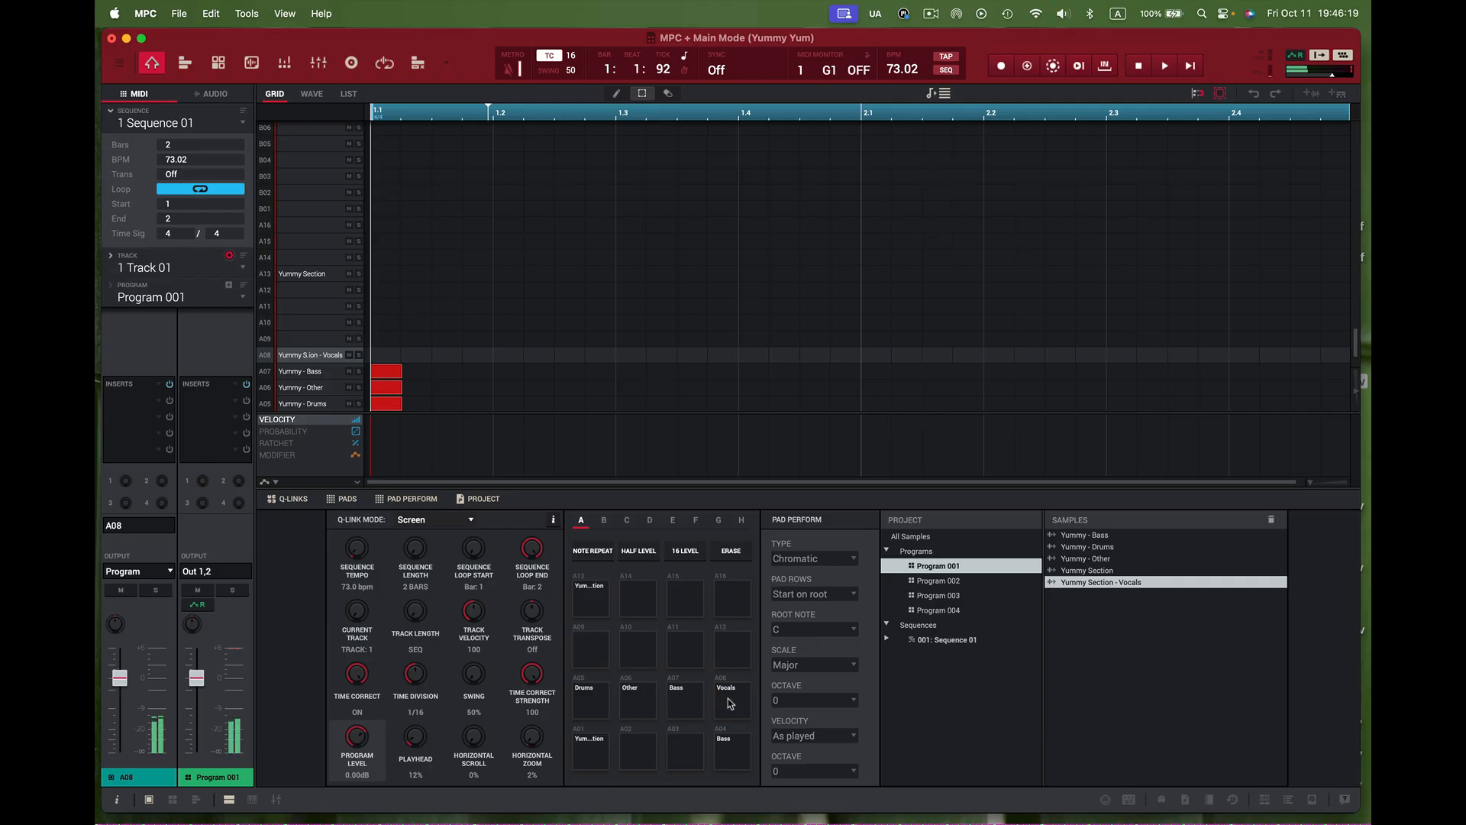
click(731, 704)
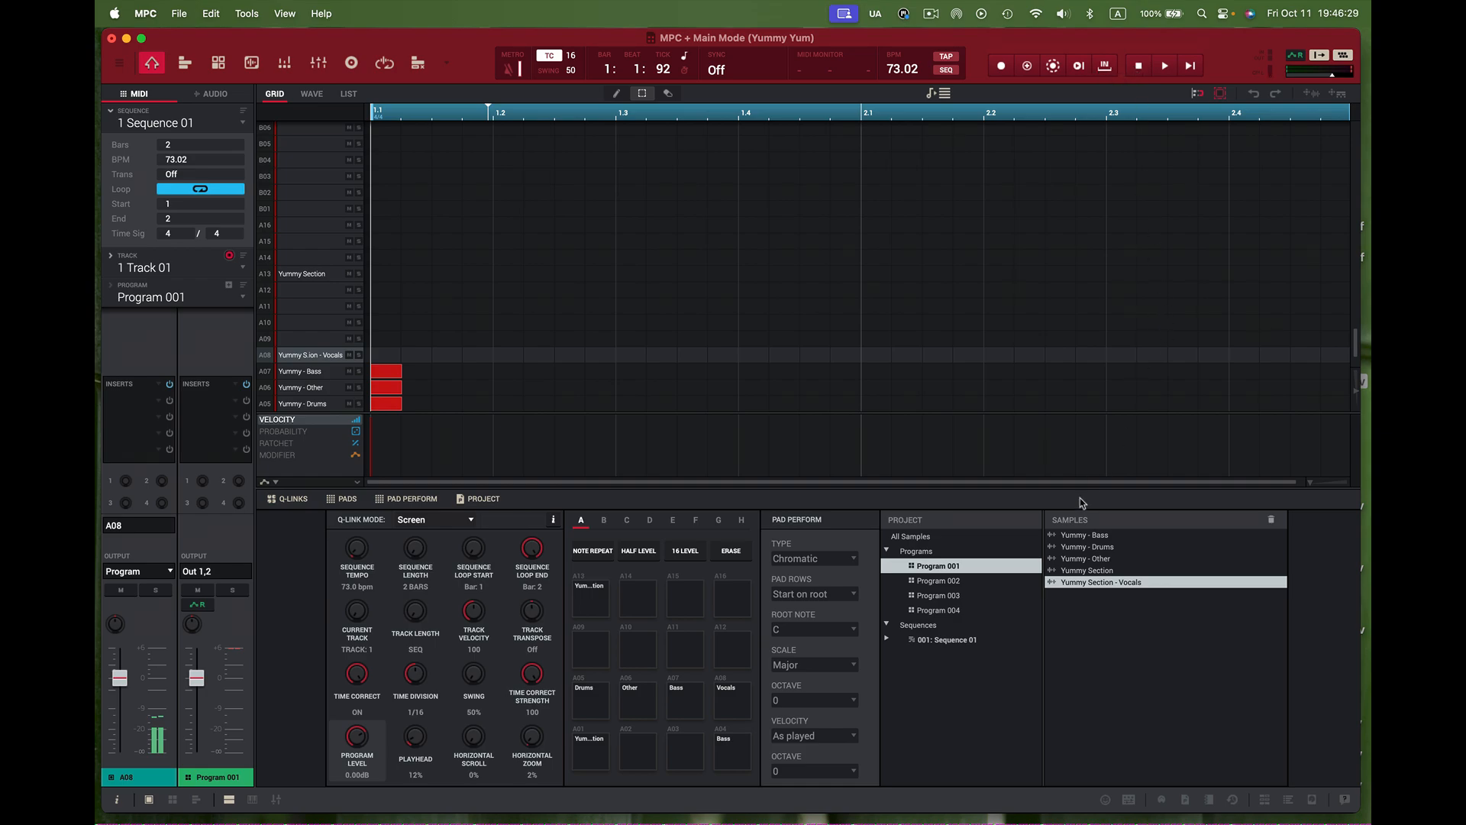
- Audition the Drums stem on pad A05 and set its pad level to -1.19 dB
click(1049, 537)
click(588, 704)
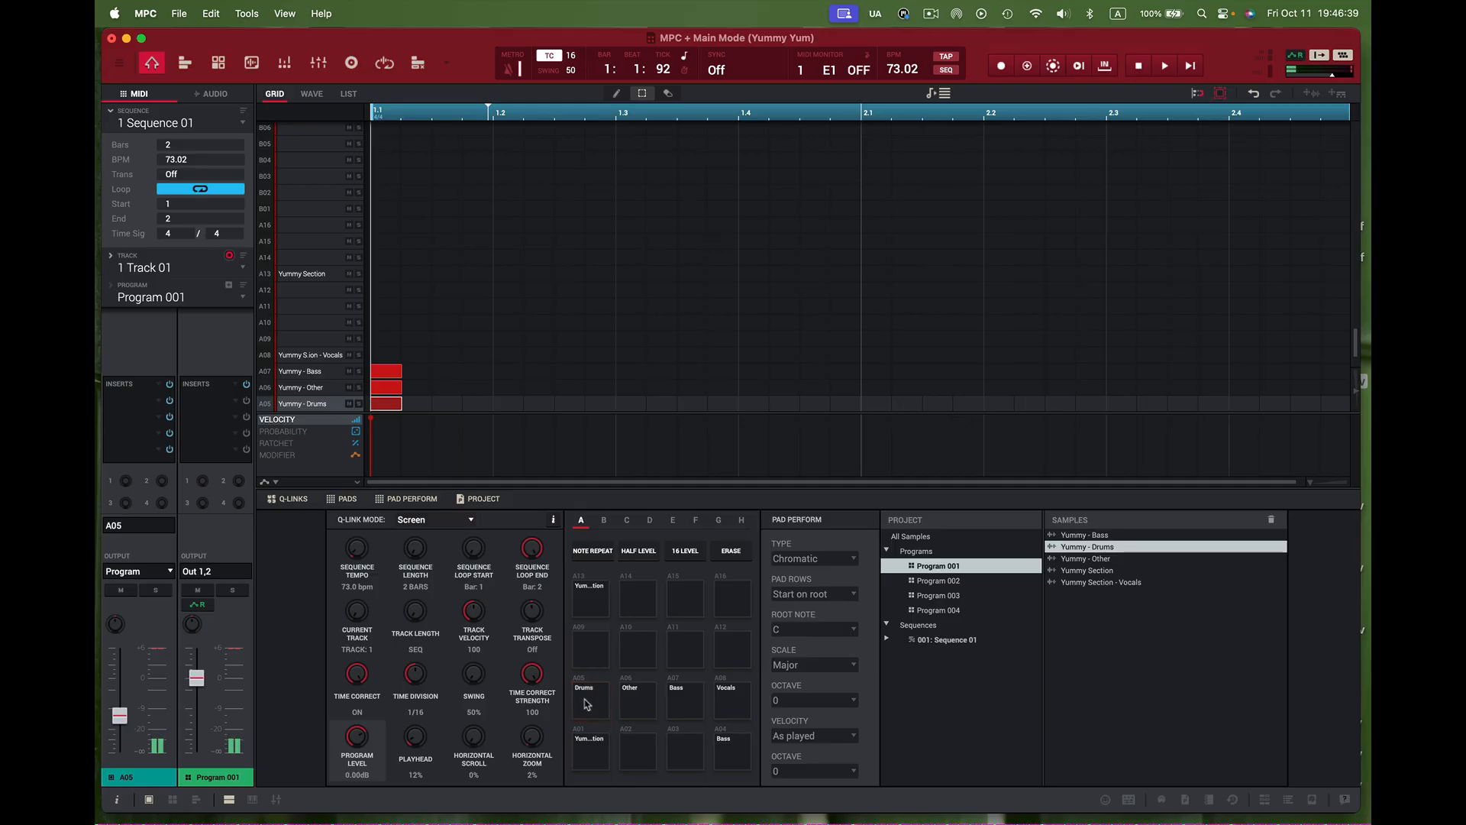
mouse_move(123, 719)
drag(123, 718, 121, 682)
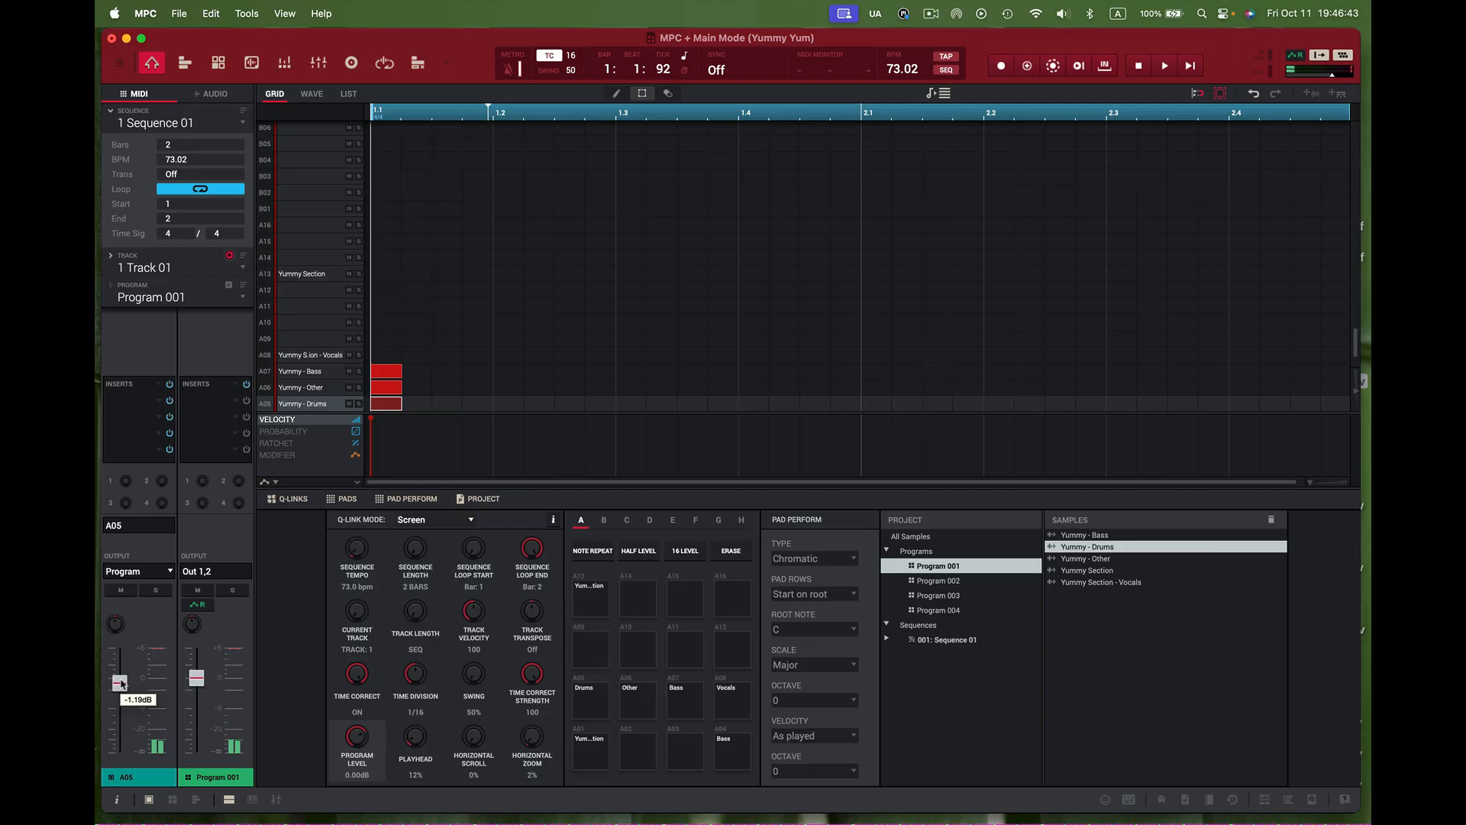
- Audition the Drums, Other and Bass stems one after another on pads A05, A06 and A07
click(593, 700)
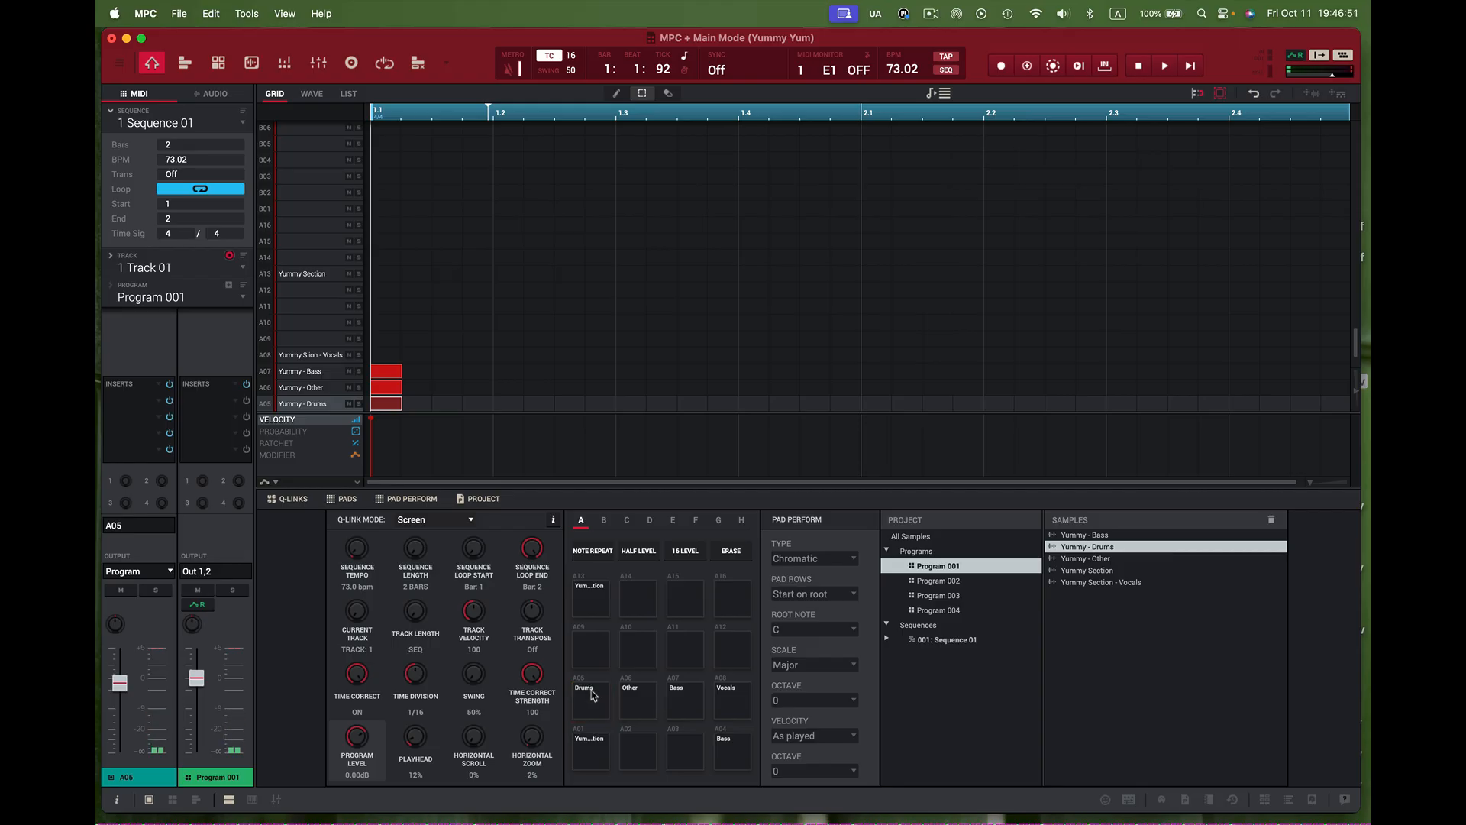
click(638, 704)
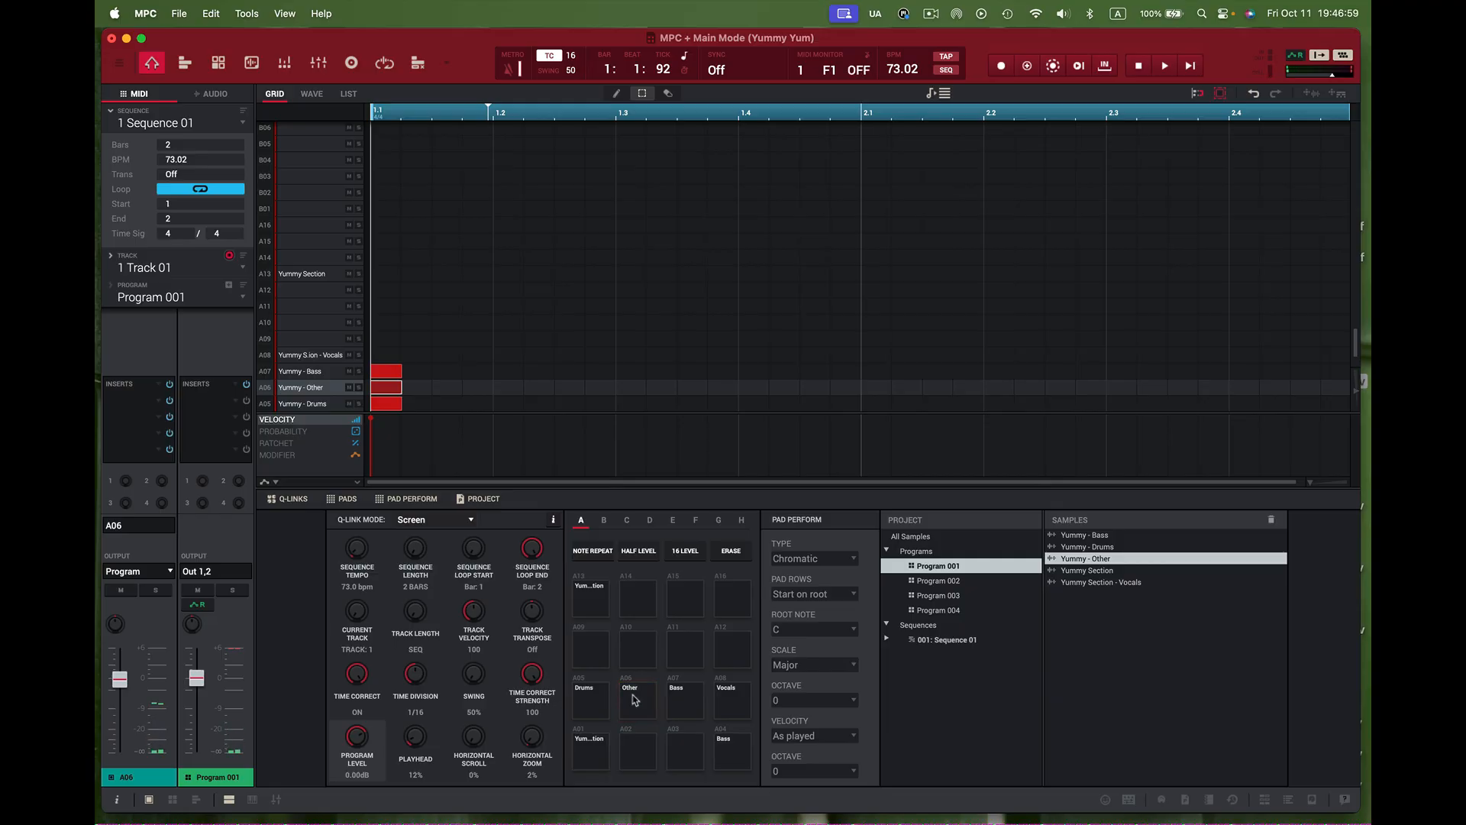
click(685, 702)
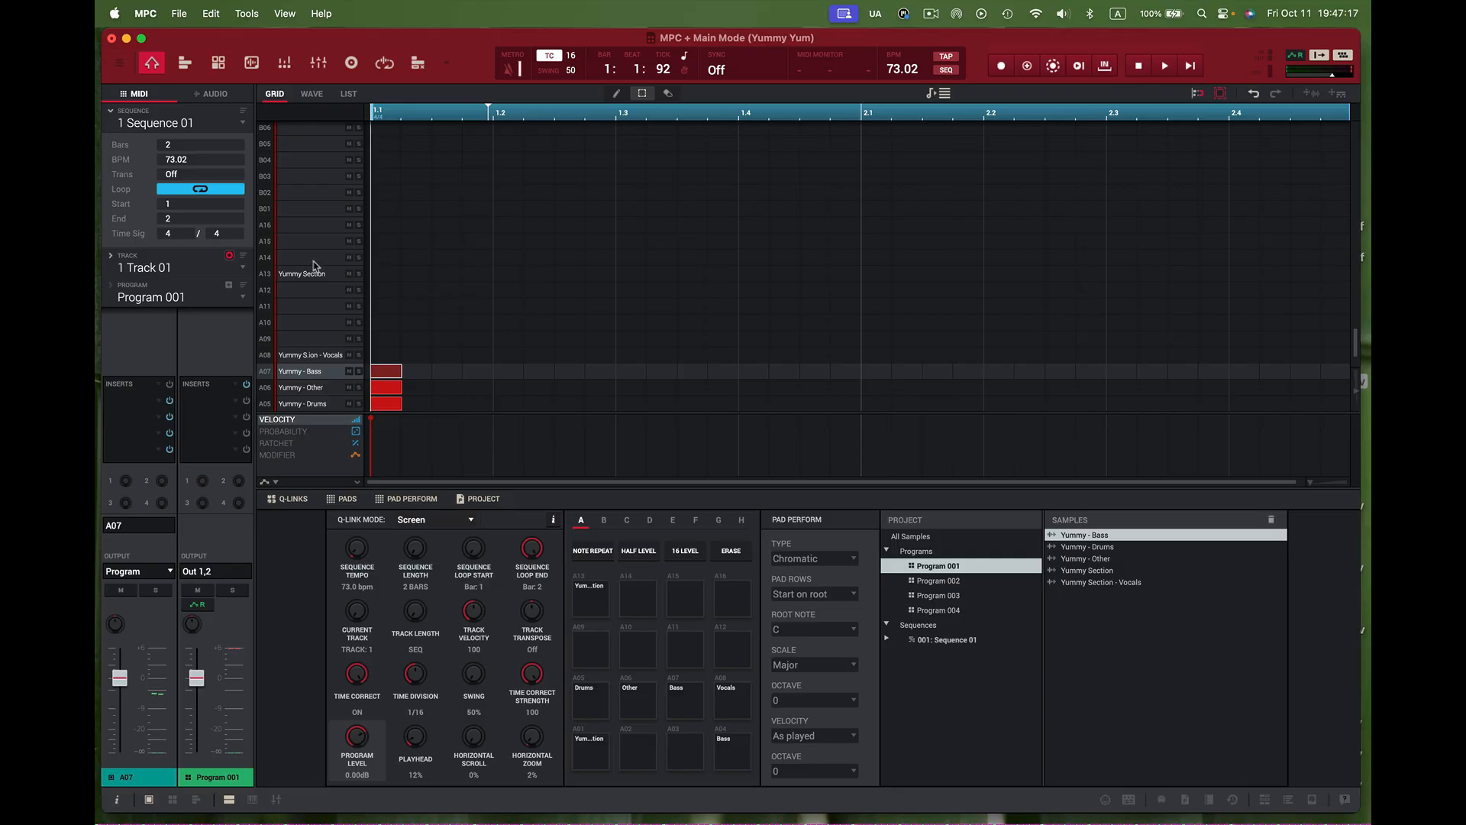
- Open the original Yummy Section sample in Sample Edit mode and play it as a continuous loop for comparison
key(super+4)
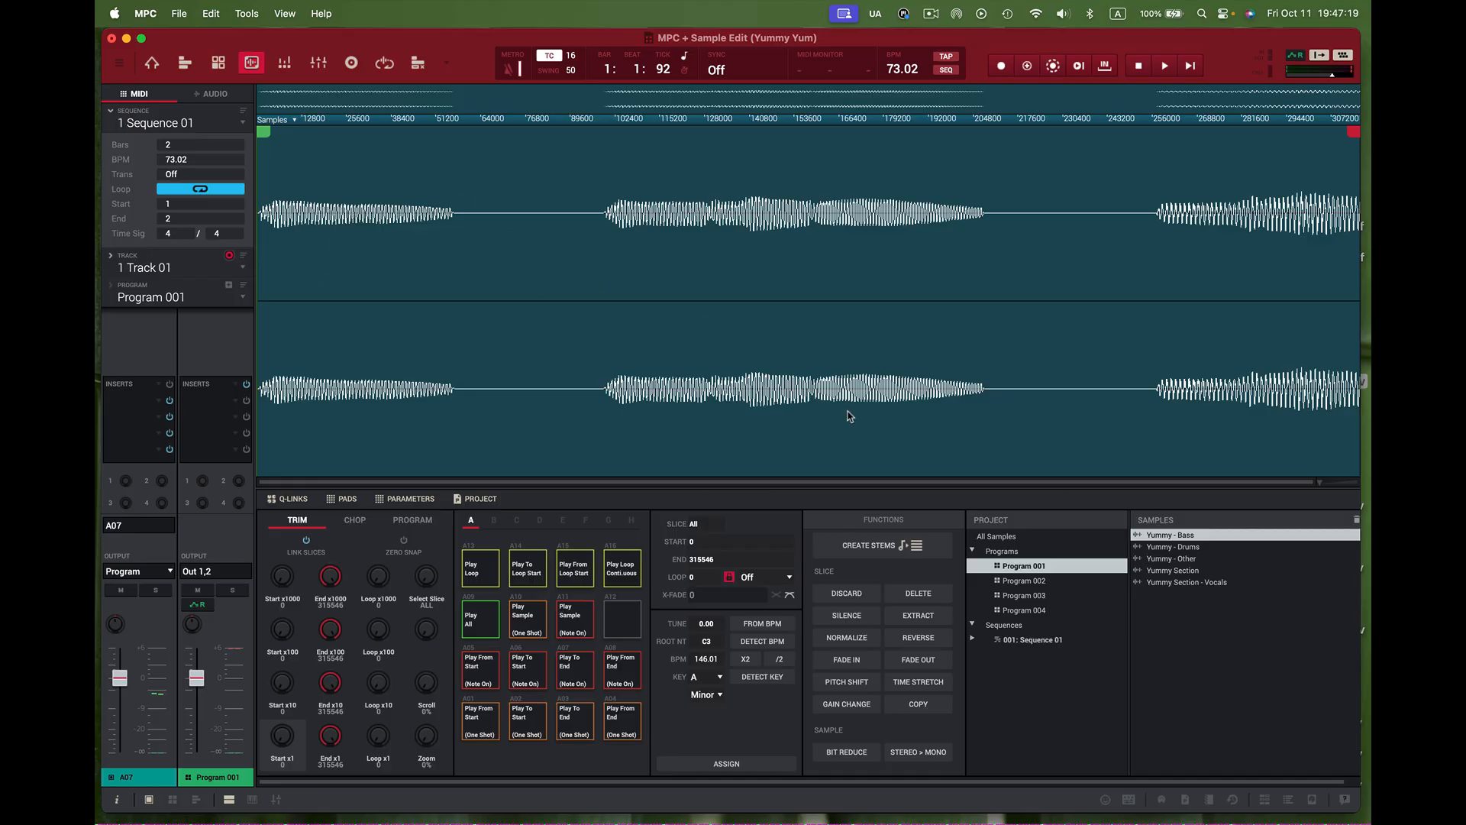
click(1180, 571)
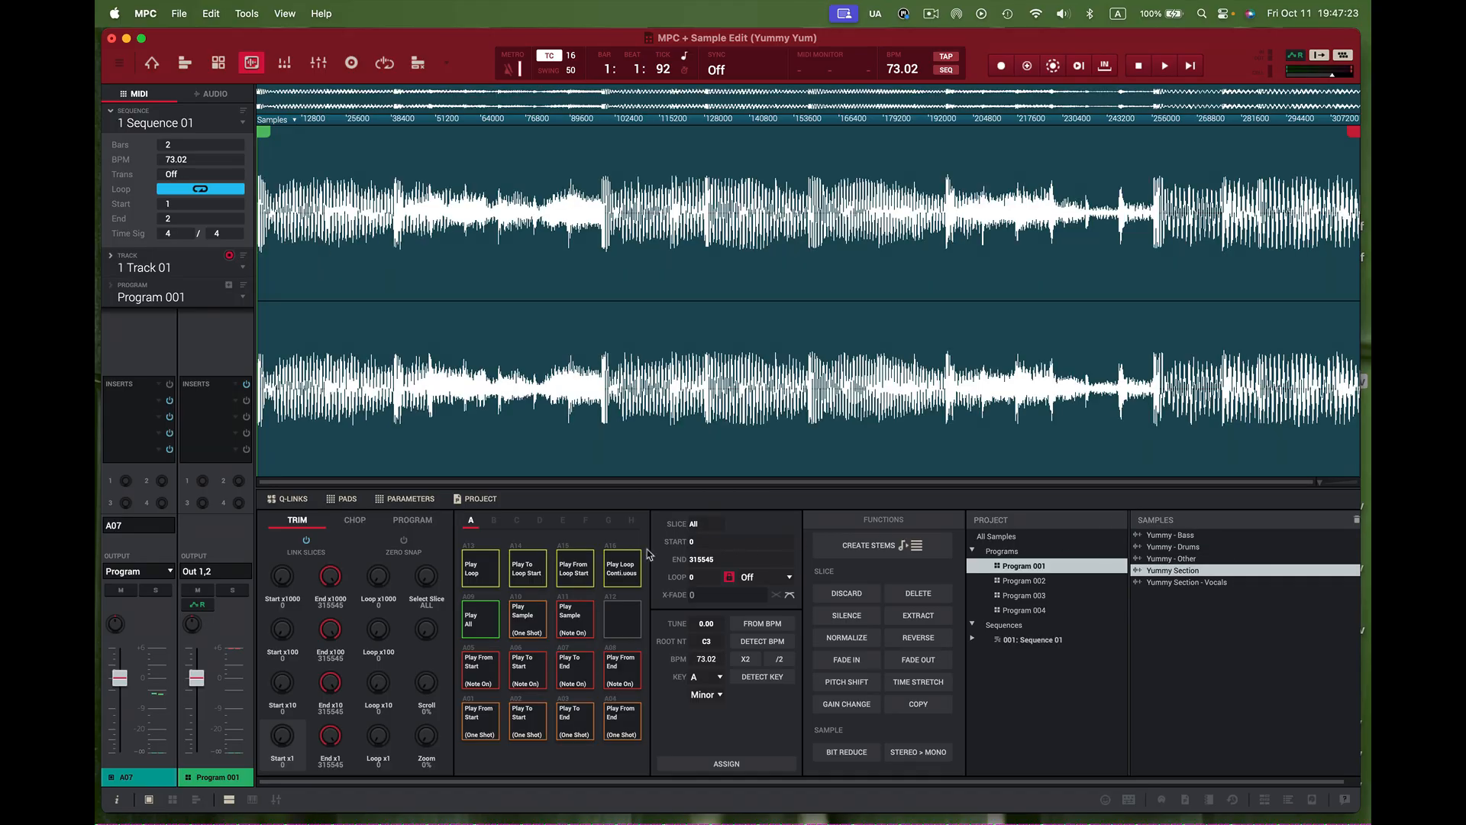
click(621, 572)
- Back in Main mode, mute the Vocals, Bass and Other pads and play the sequence with only the Drums stem, stopping after listening
click(152, 62)
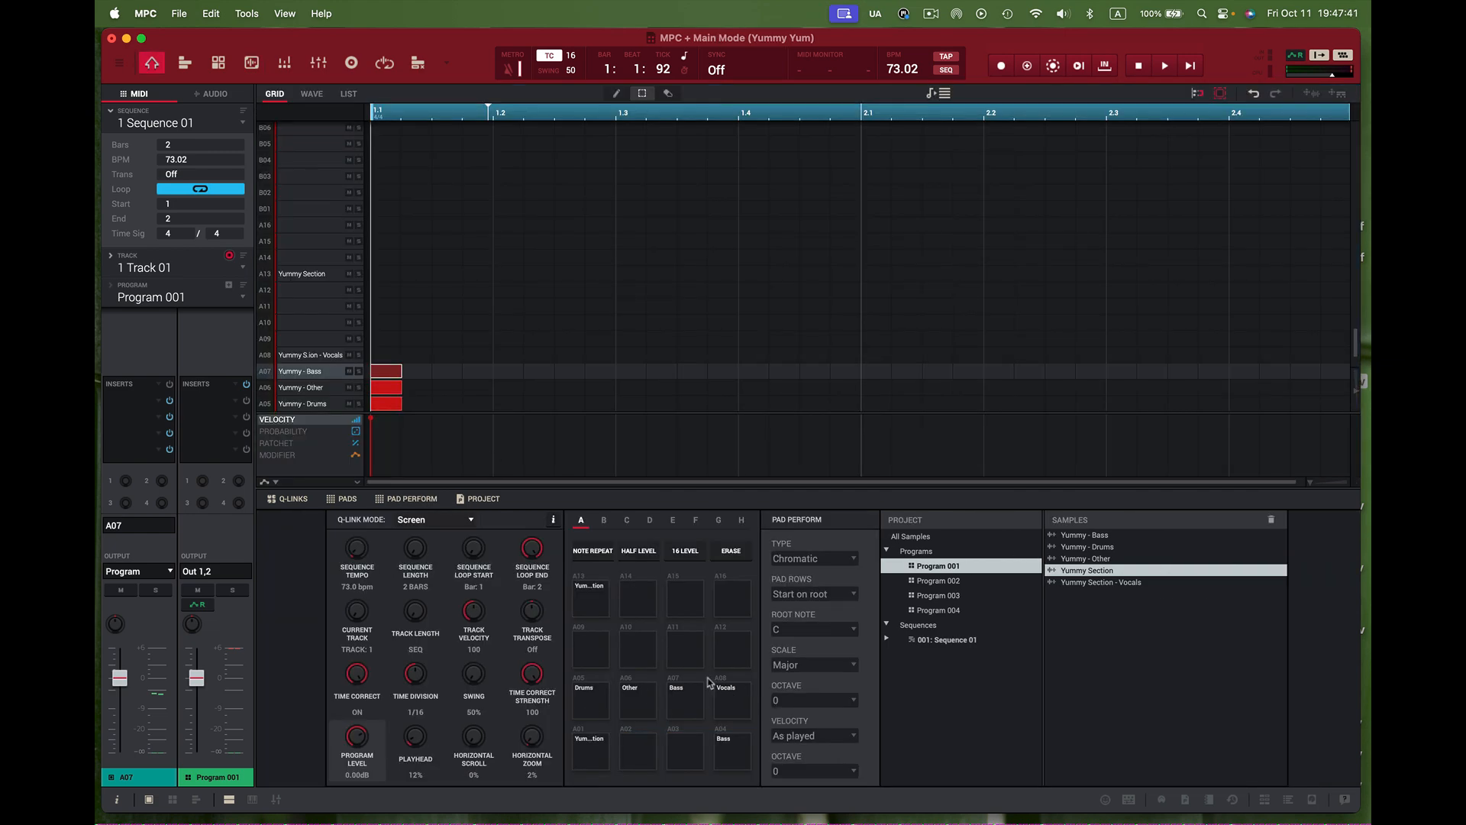
scroll(442, 420, right, 1)
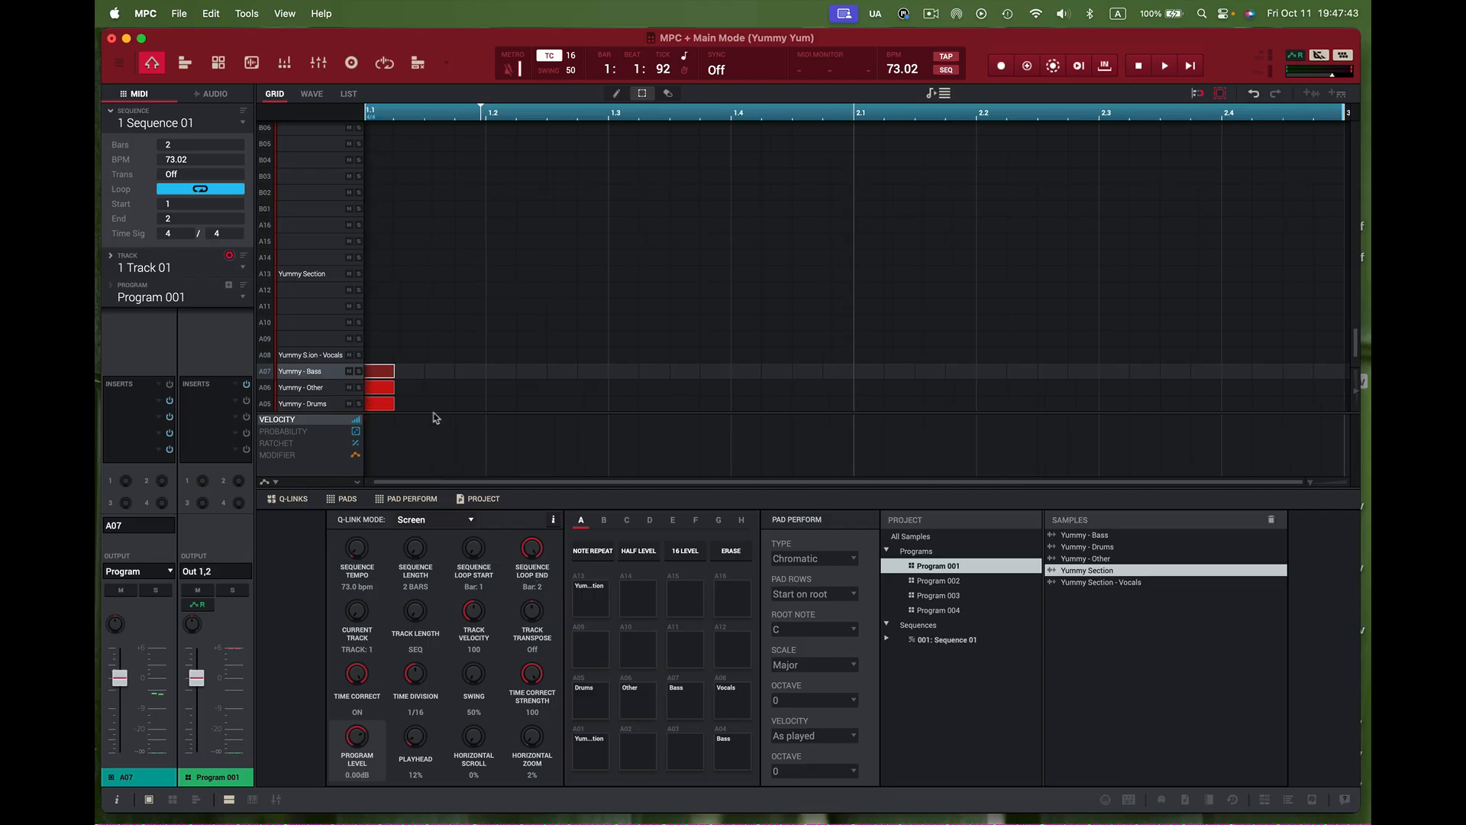
scroll(396, 376, down, 2)
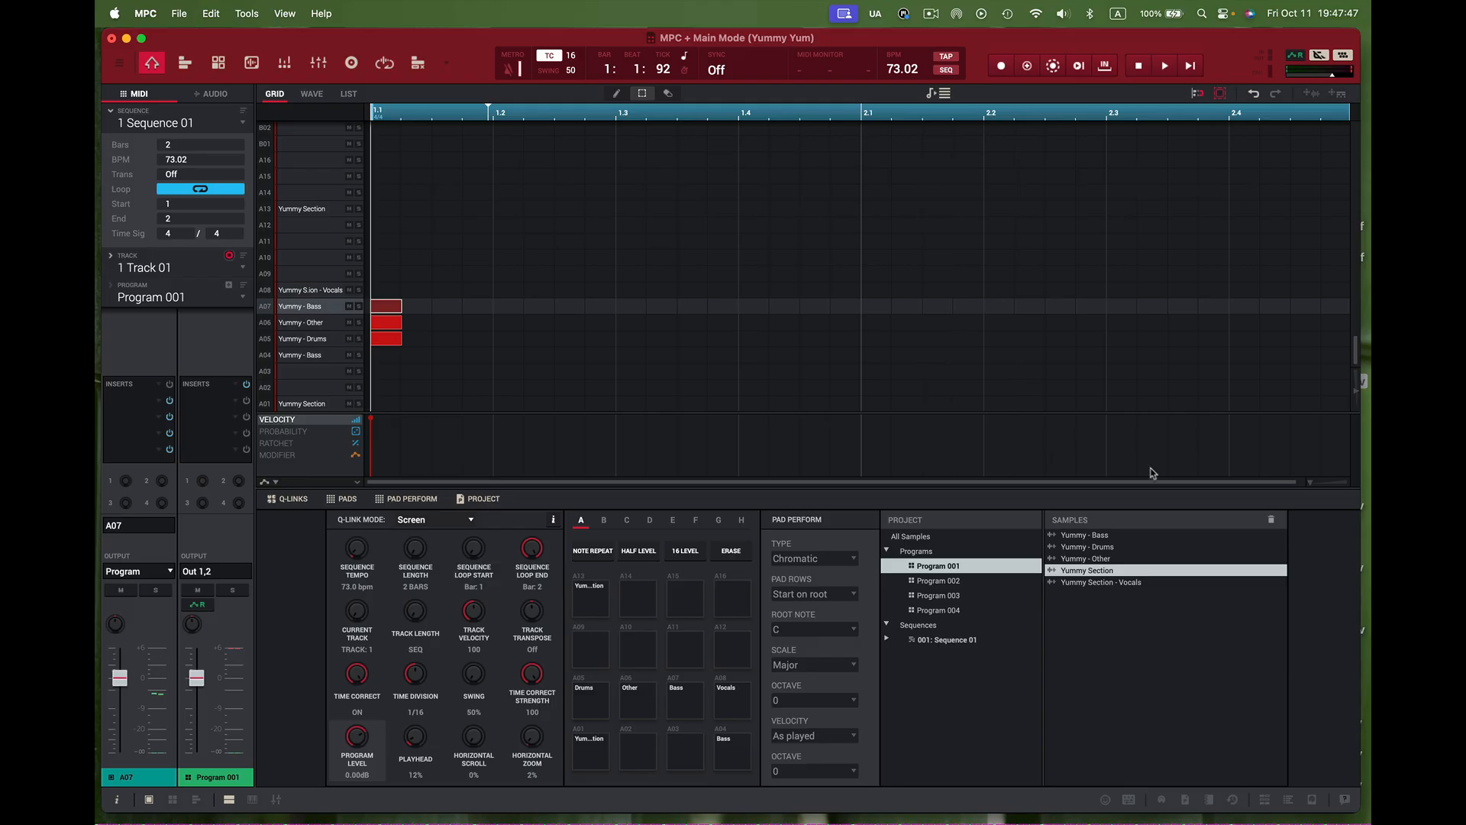
drag(1309, 486, 1306, 485)
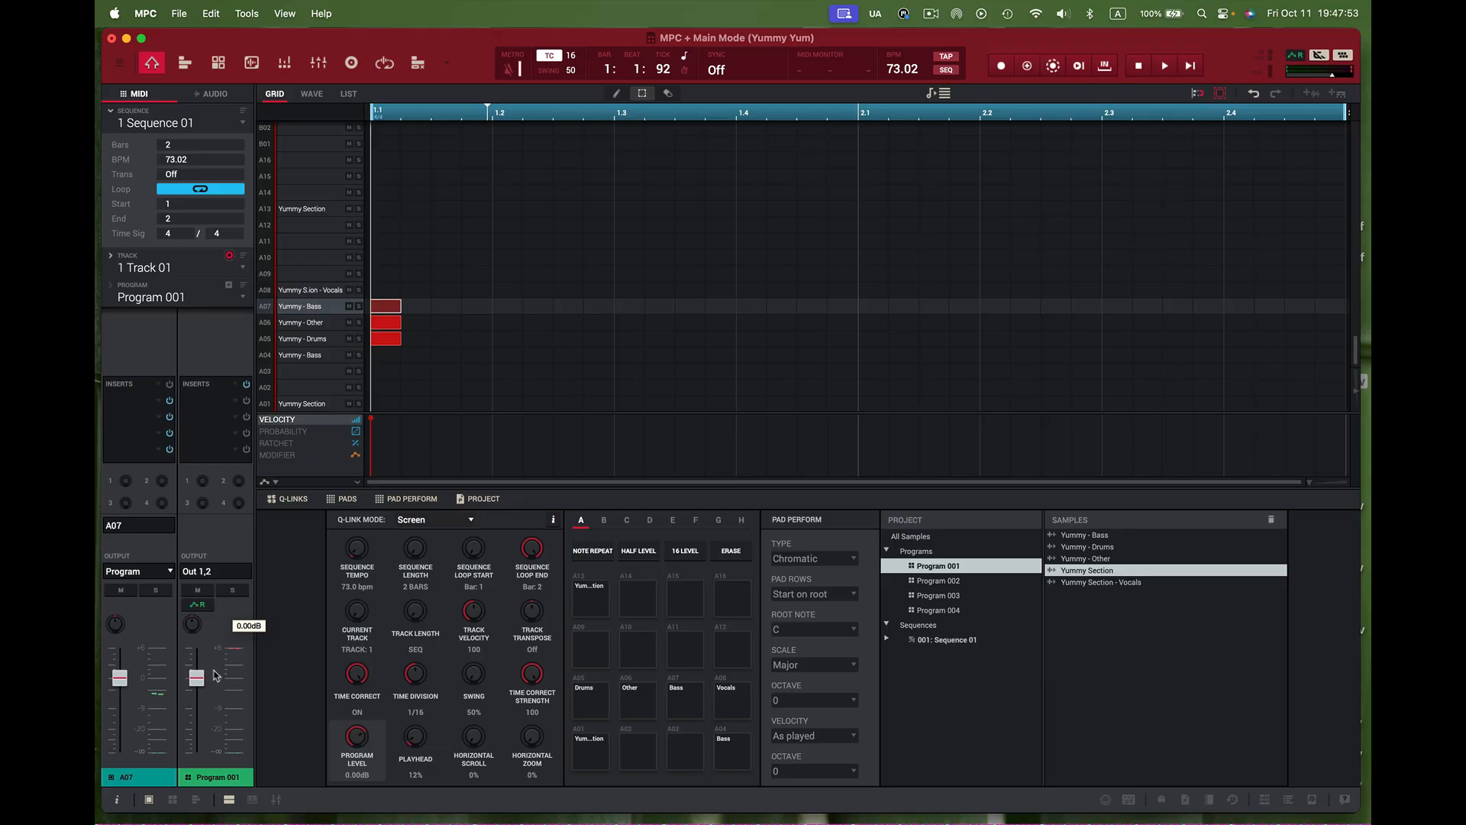
click(317, 343)
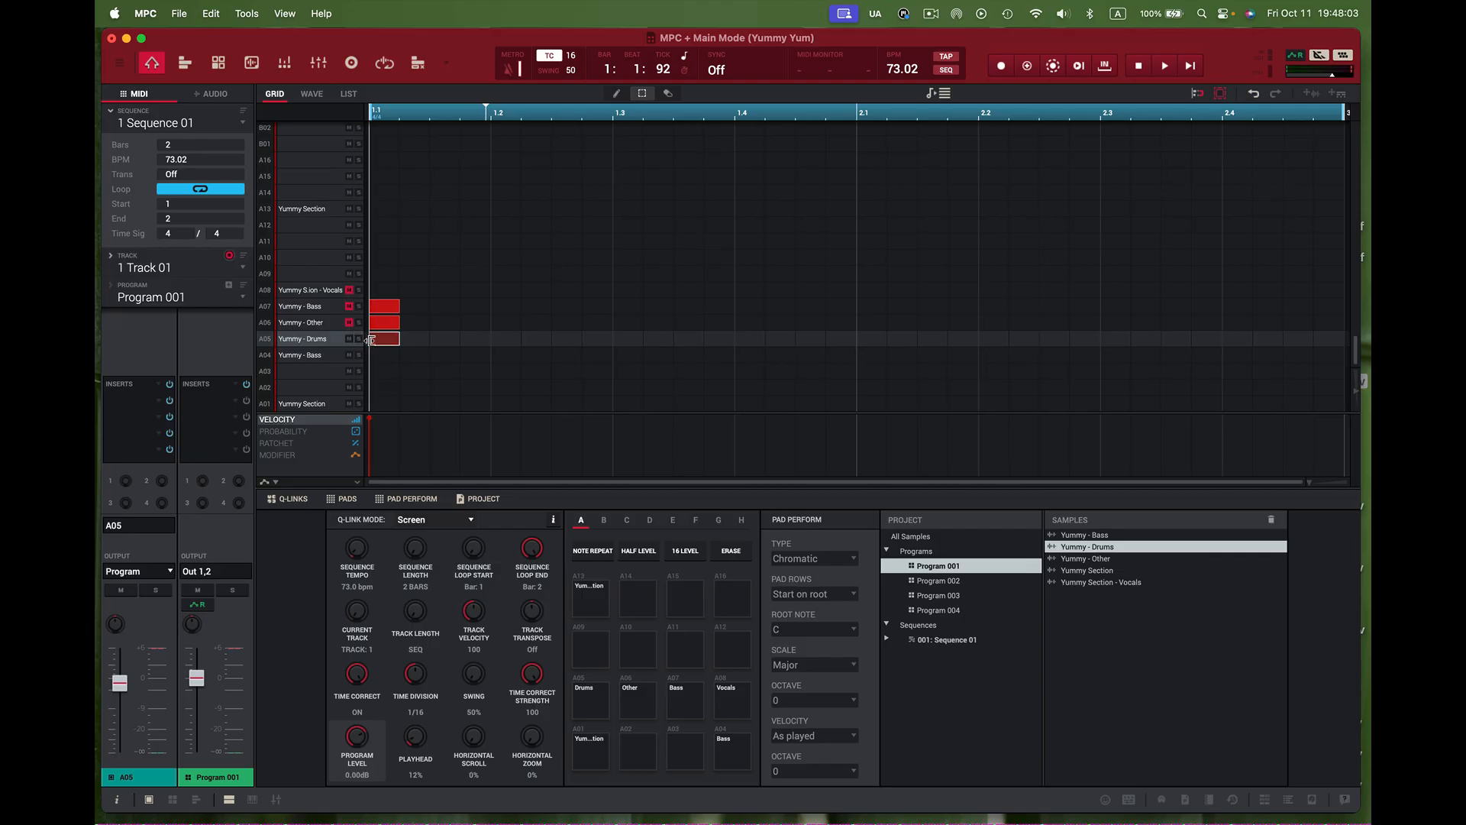
key(space)
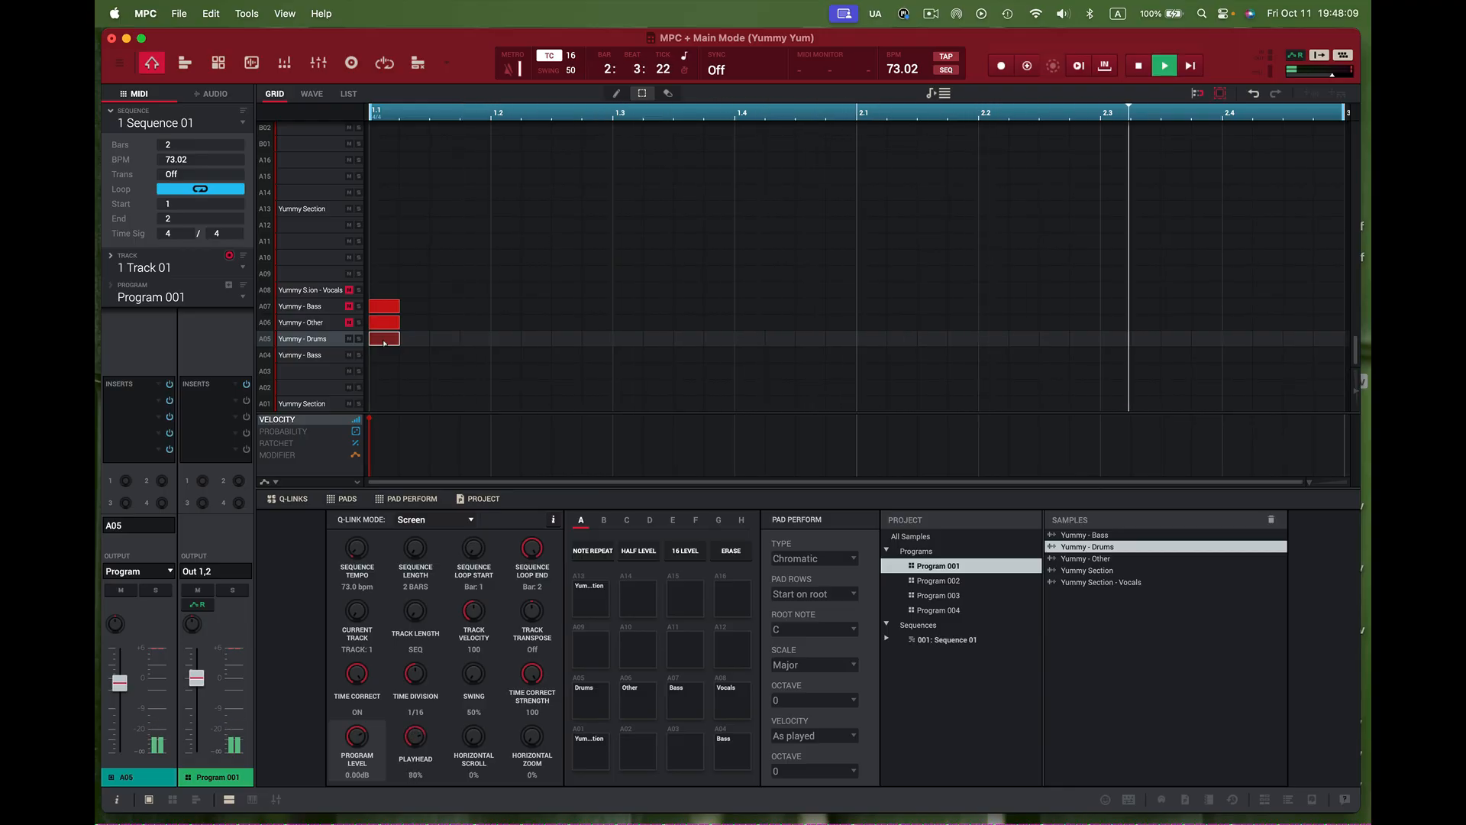
key(space)
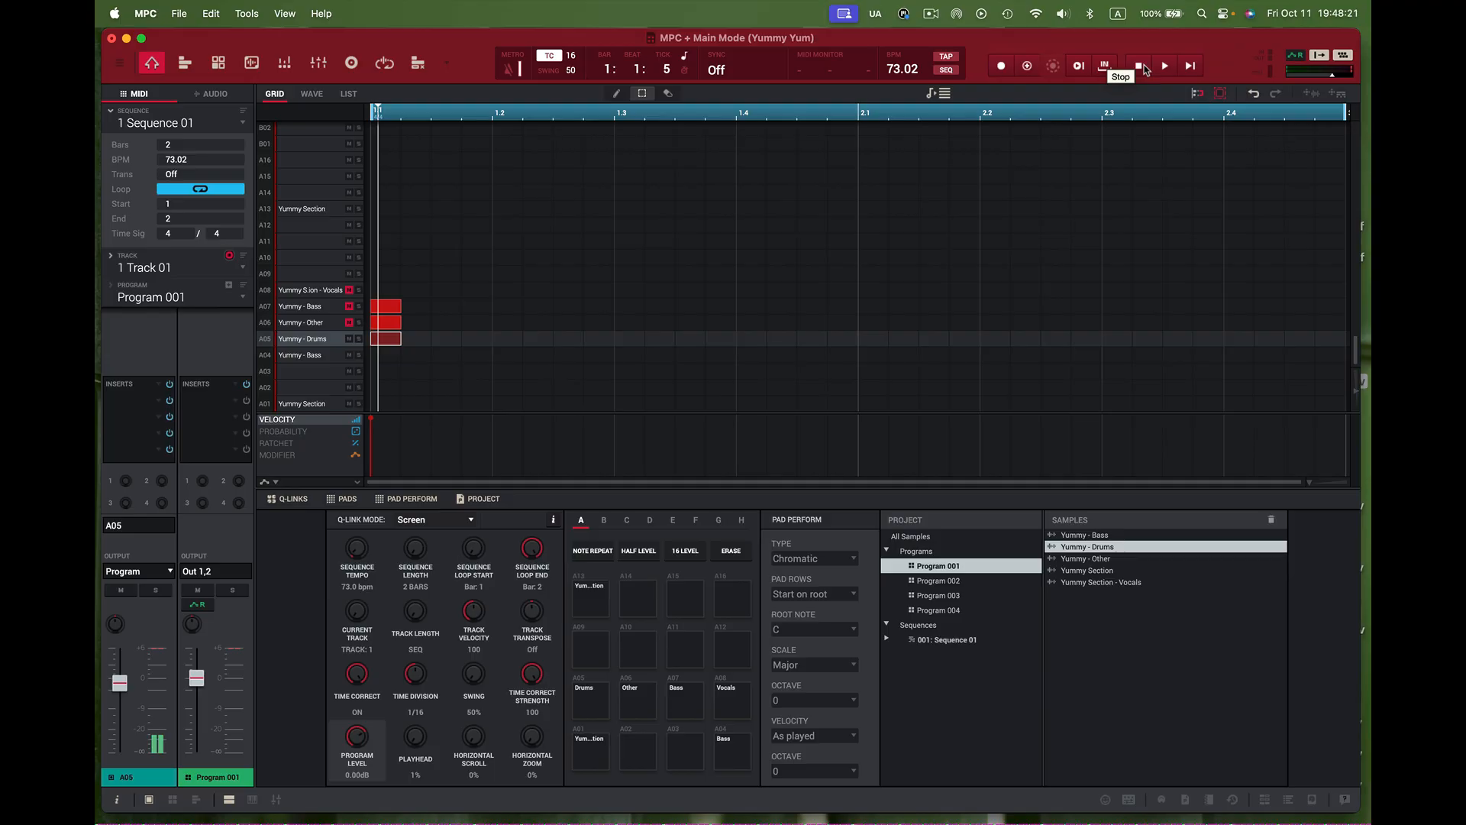
- Switch to the browser and view the Sample Kings store page from its beginning
key(ctrl+Right)
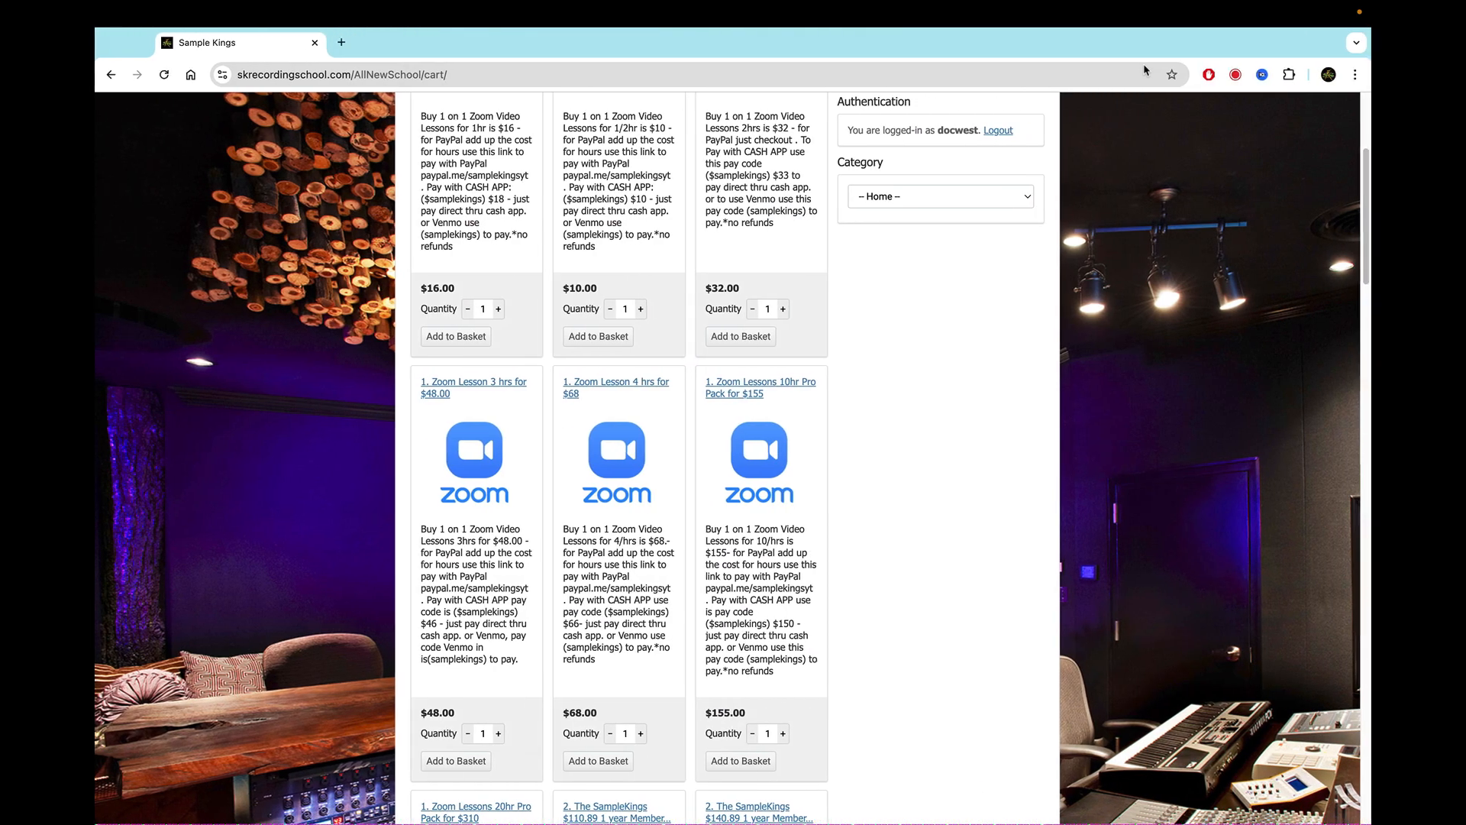
scroll(416, 149, up, 5)
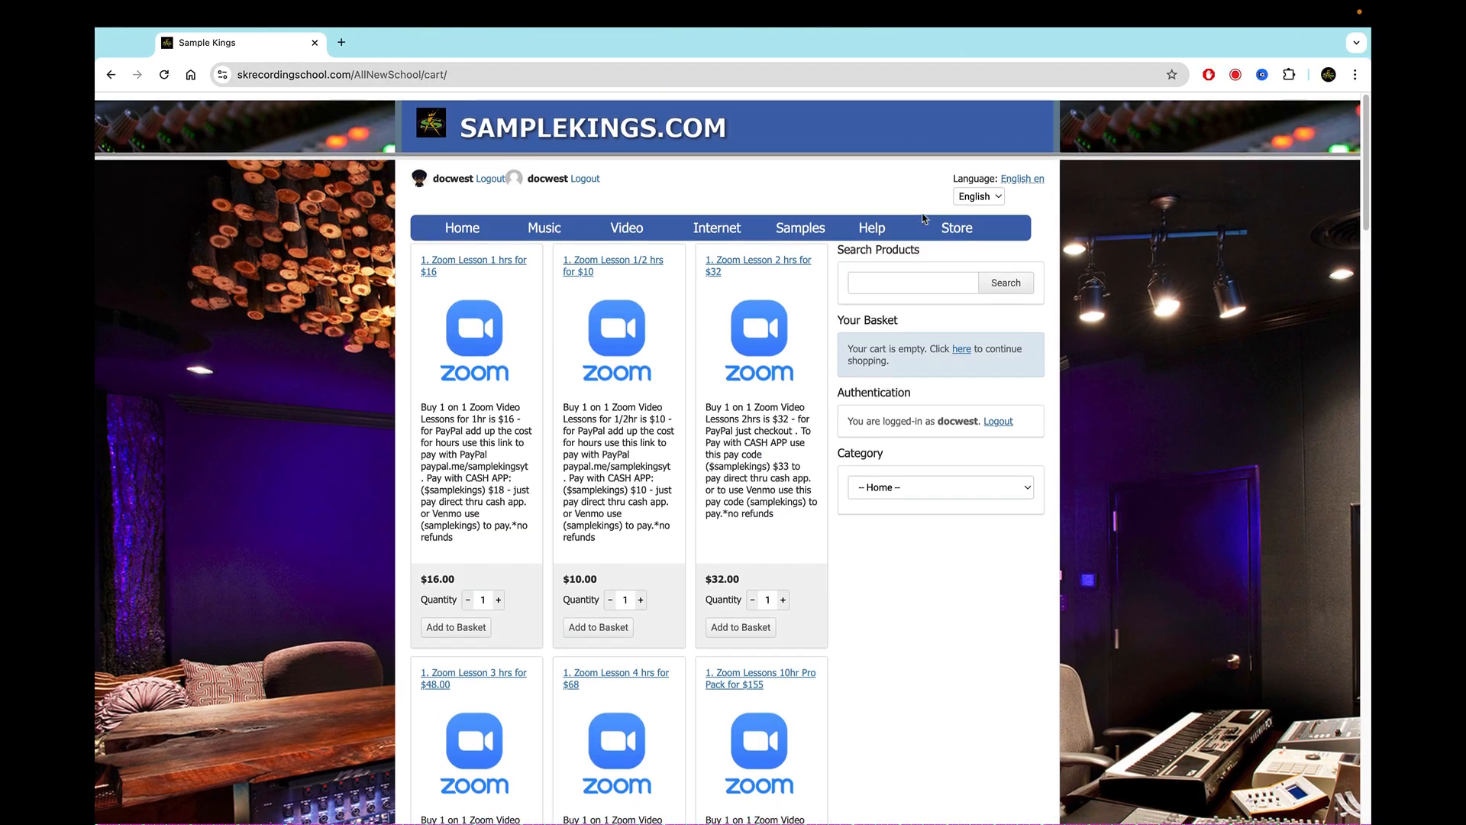
- Return to the samplekings.com home page and review the Zoom lesson booking and payment information, highlighting the help phone number
click(110, 75)
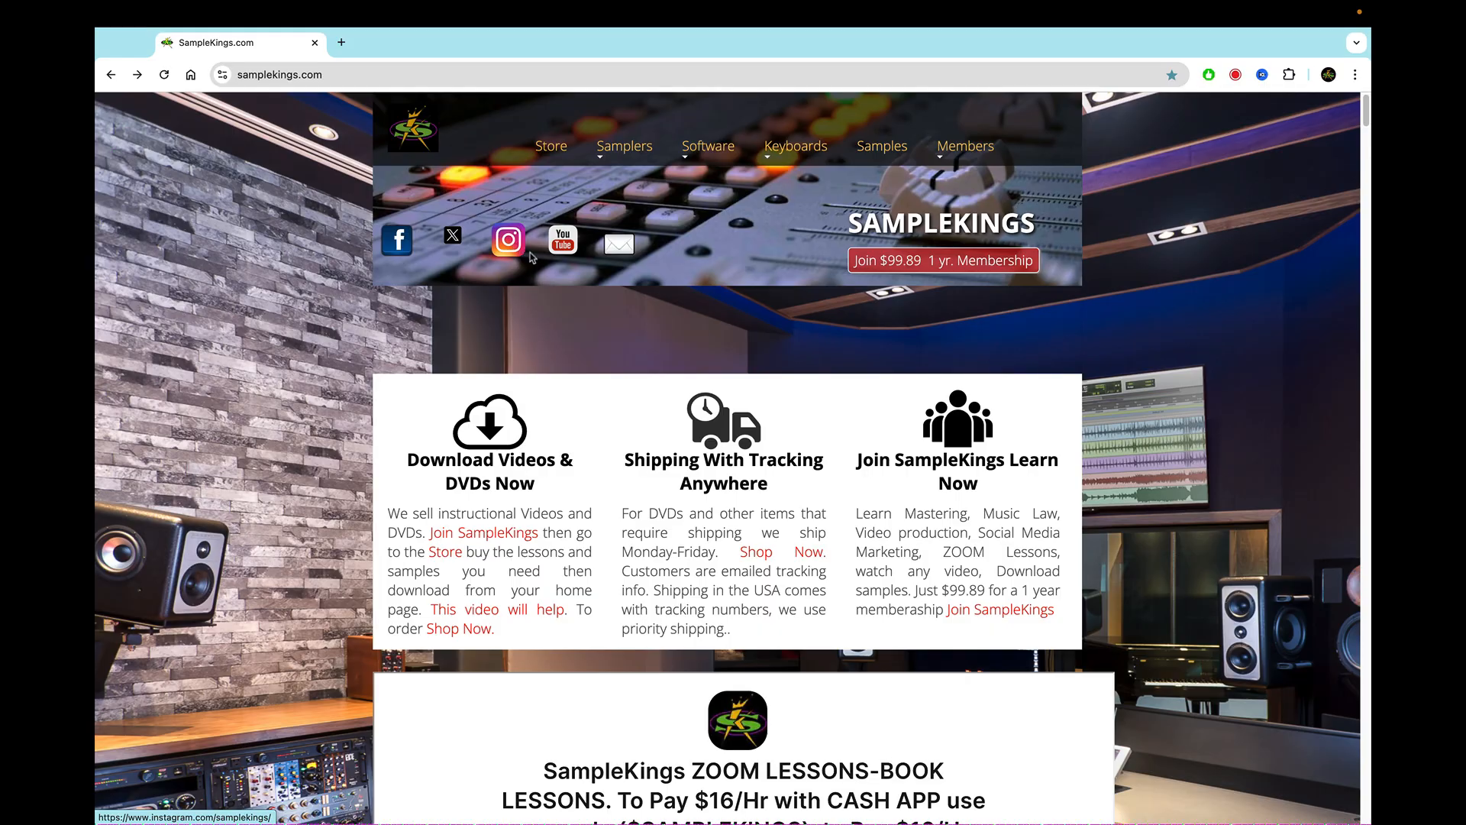
scroll(554, 294, down, 1)
scroll(555, 293, down, 6)
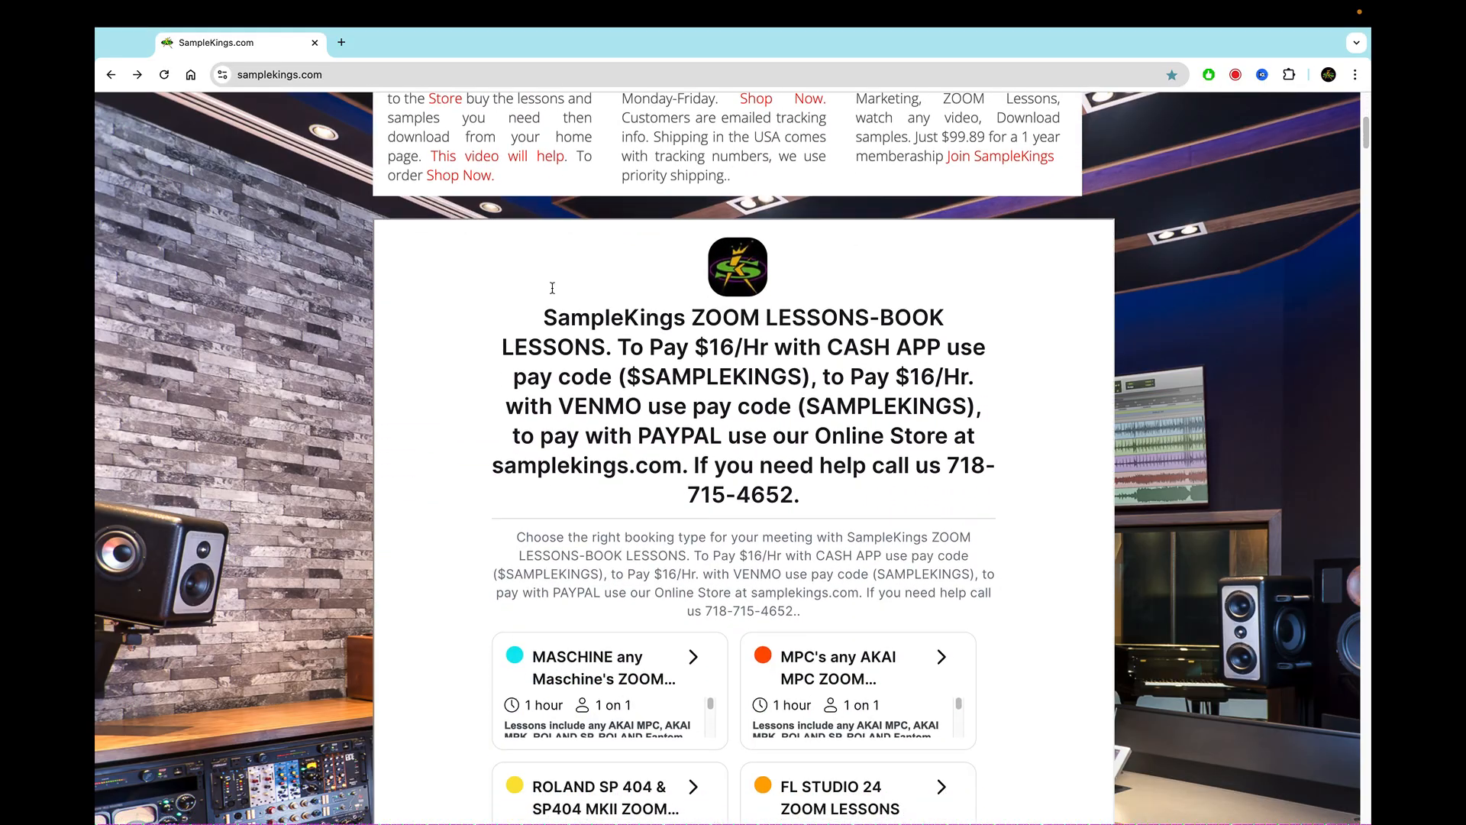
scroll(552, 288, down, 1)
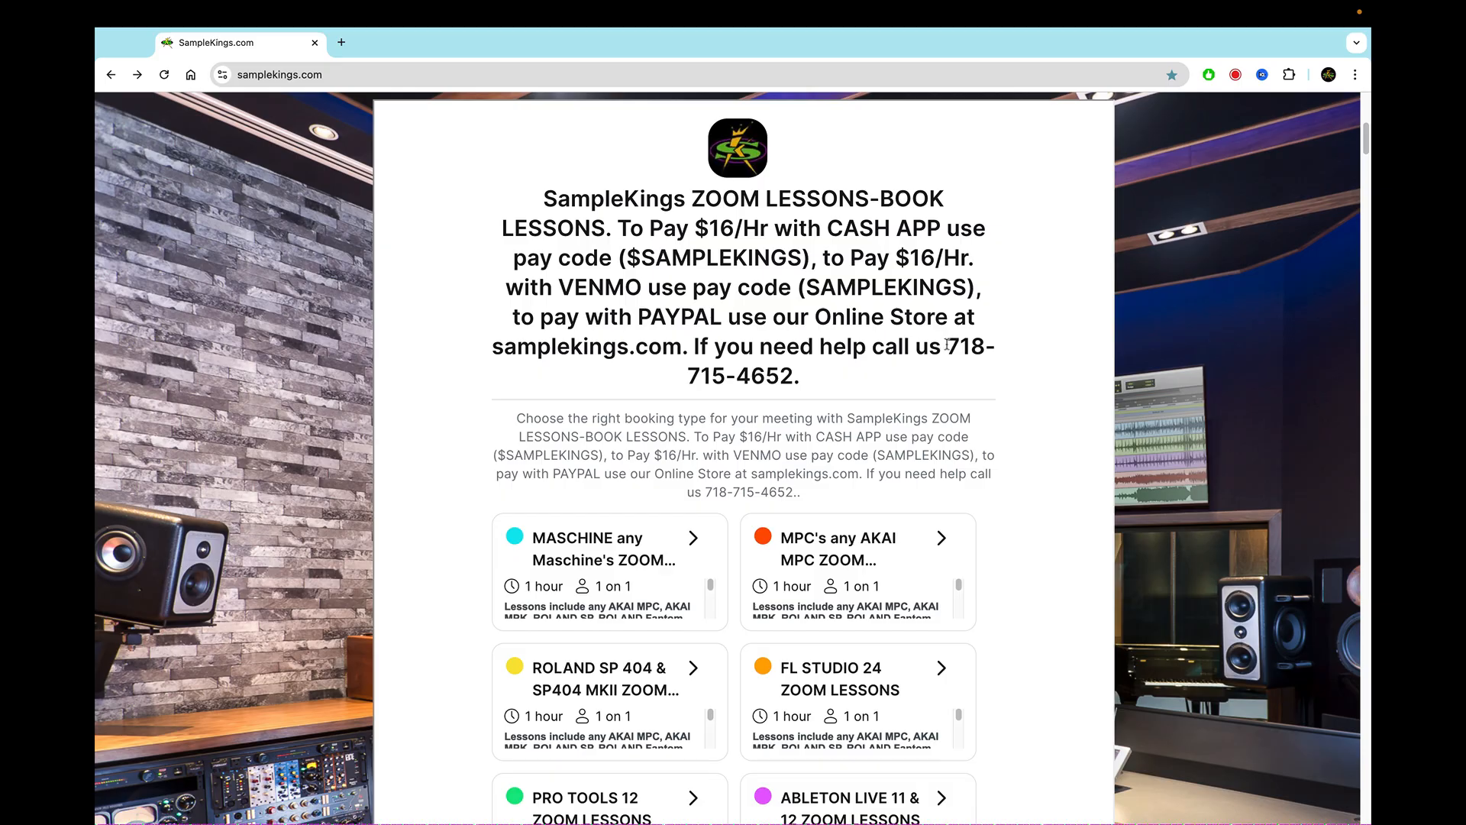
drag(948, 345, 996, 384)
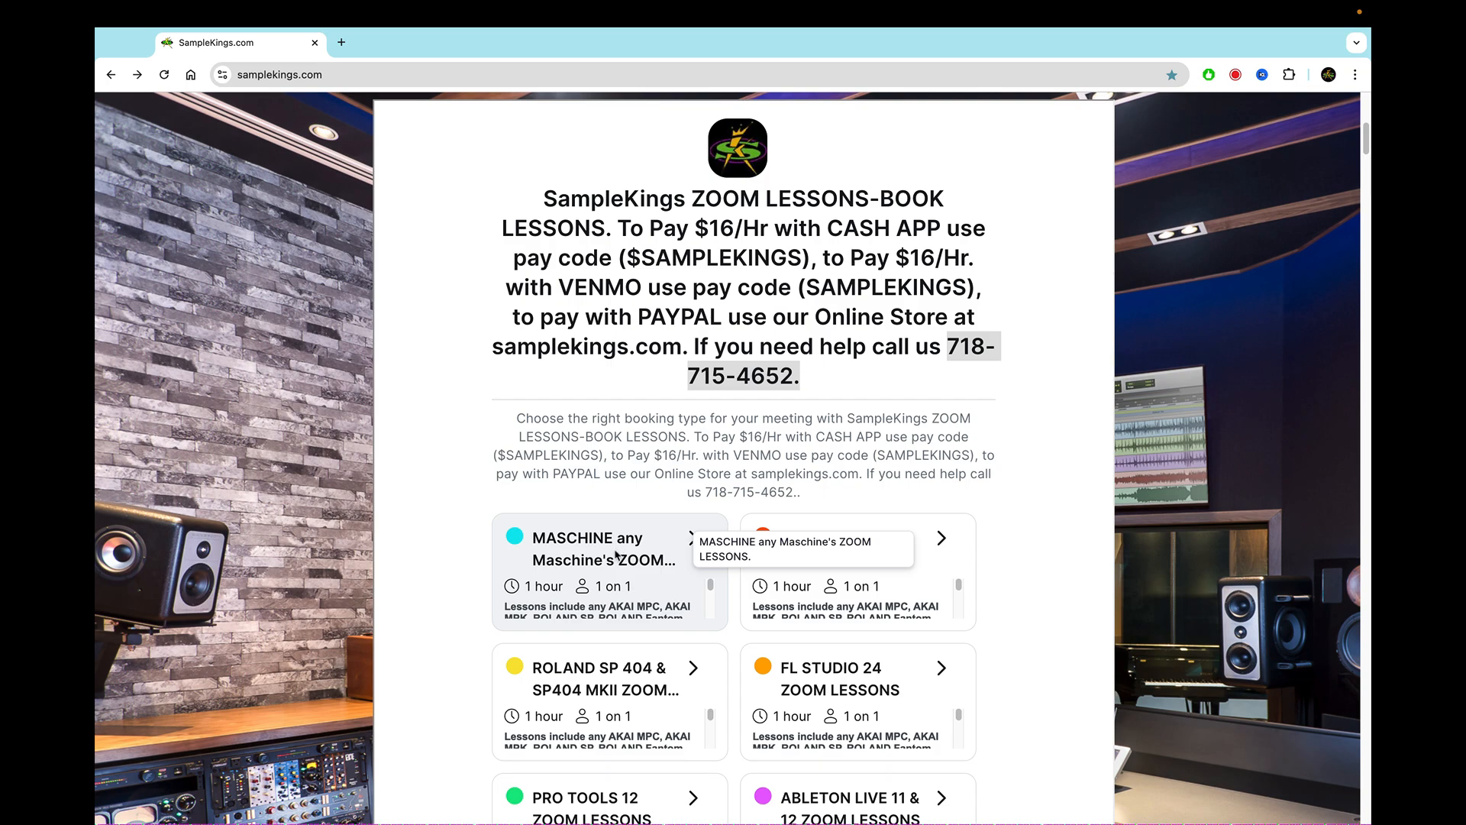
scroll(616, 555, up, 8)
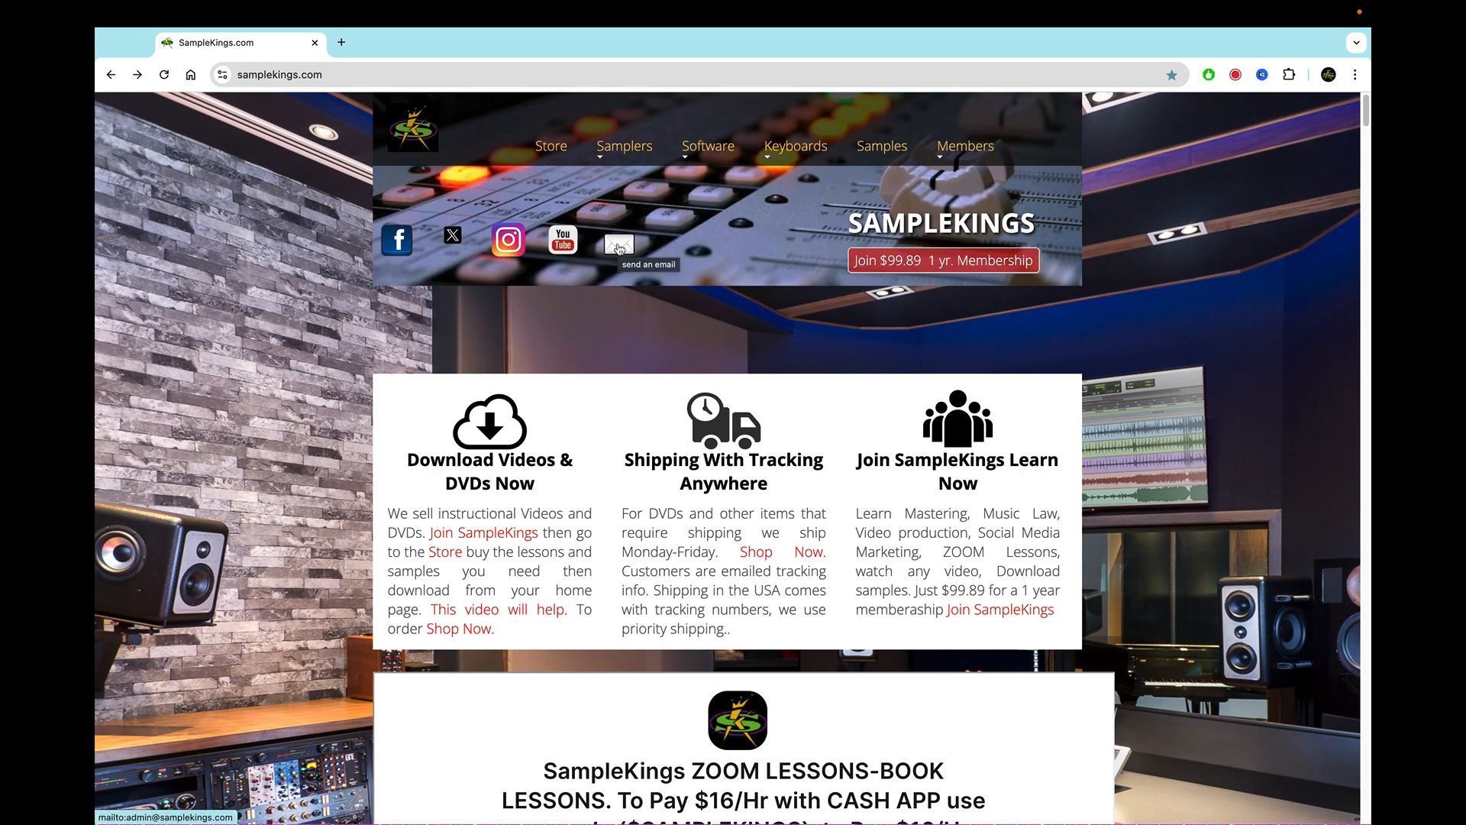
scroll(620, 248, down, 10)
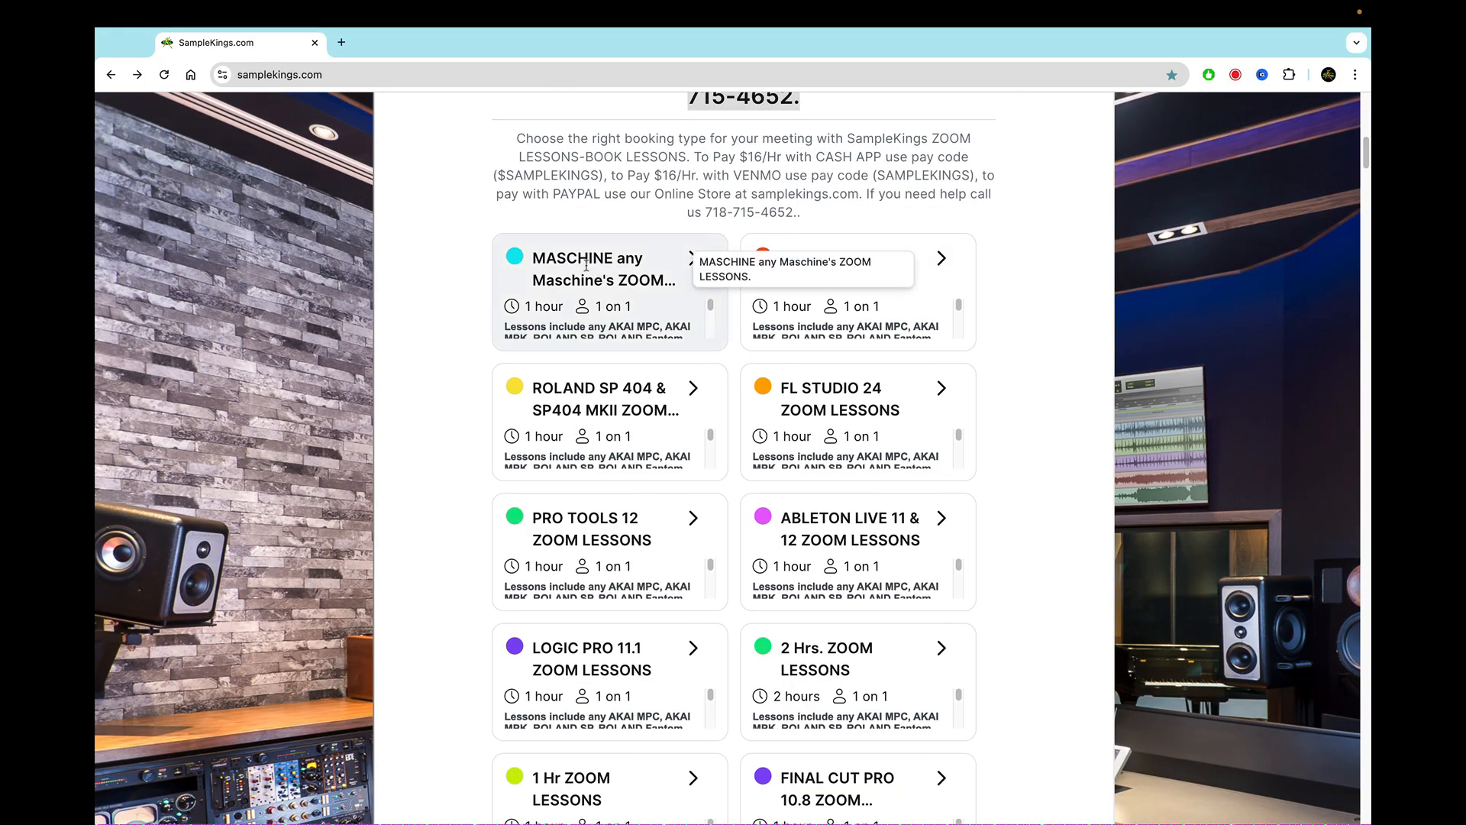
- Open the MASCHINE Zoom lesson booking and choose the 4:30 AM slot on October 15, 2024
click(585, 265)
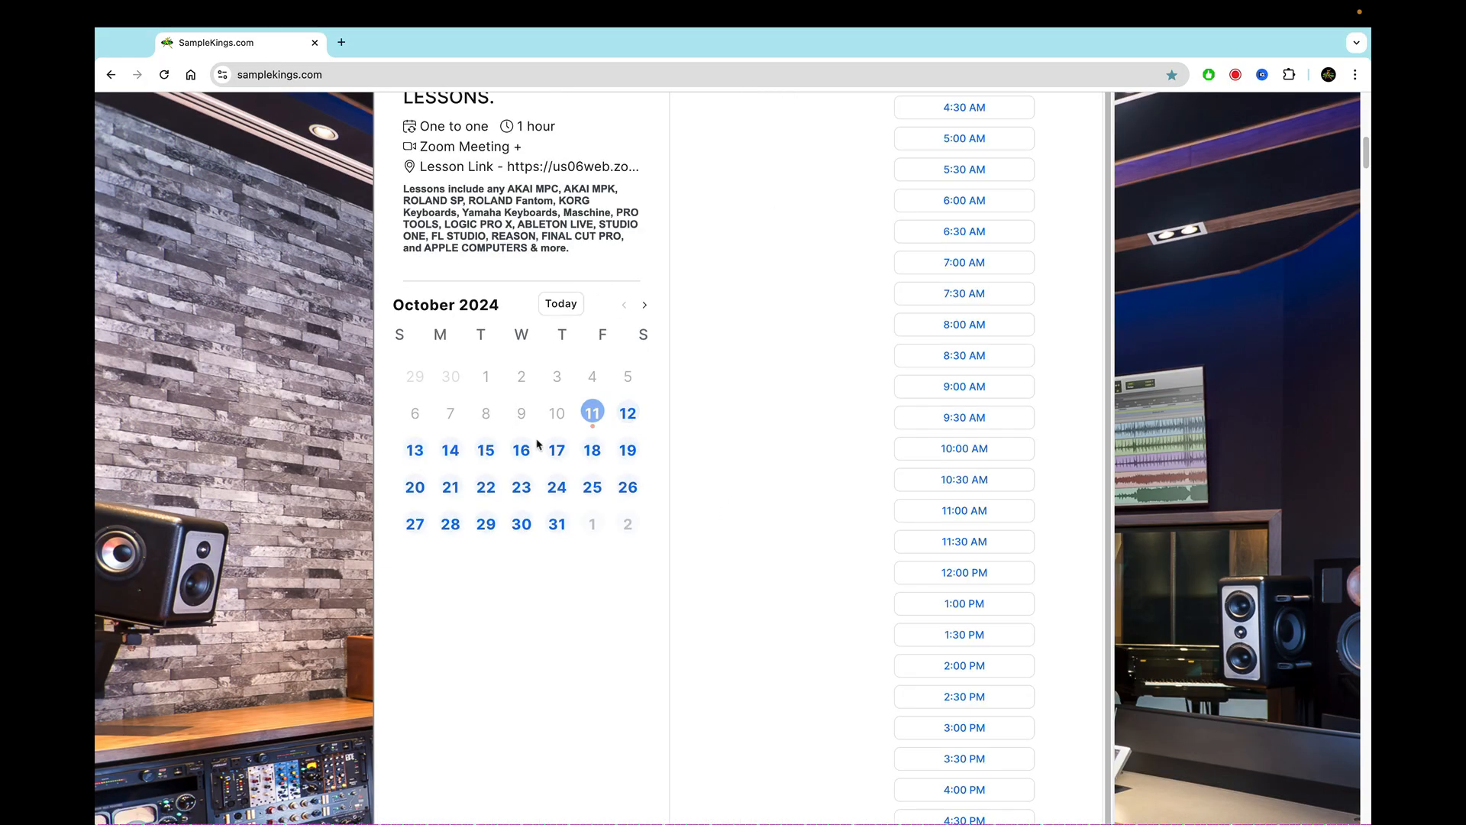
click(487, 451)
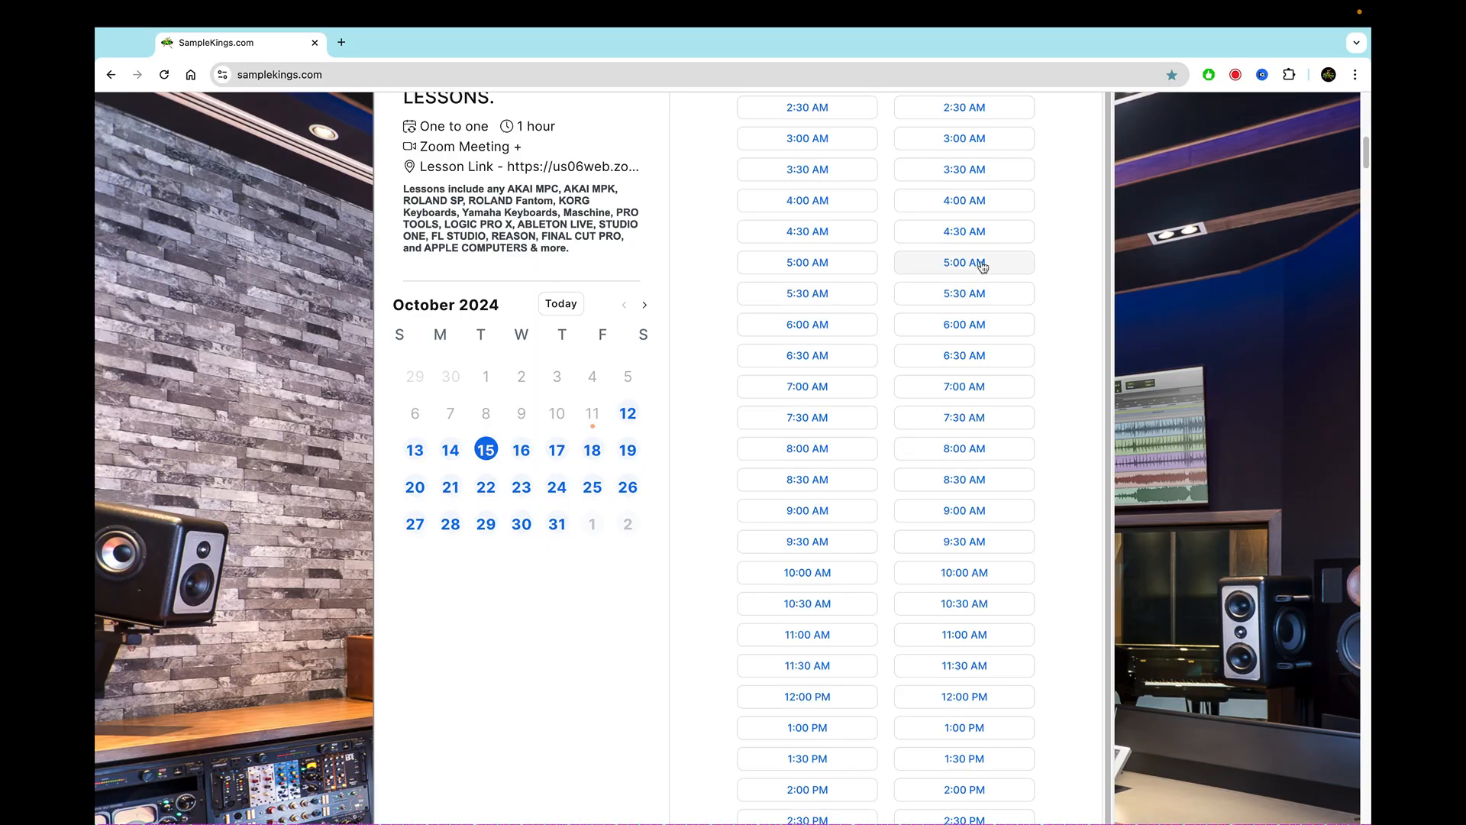
scroll(993, 274, up, 2)
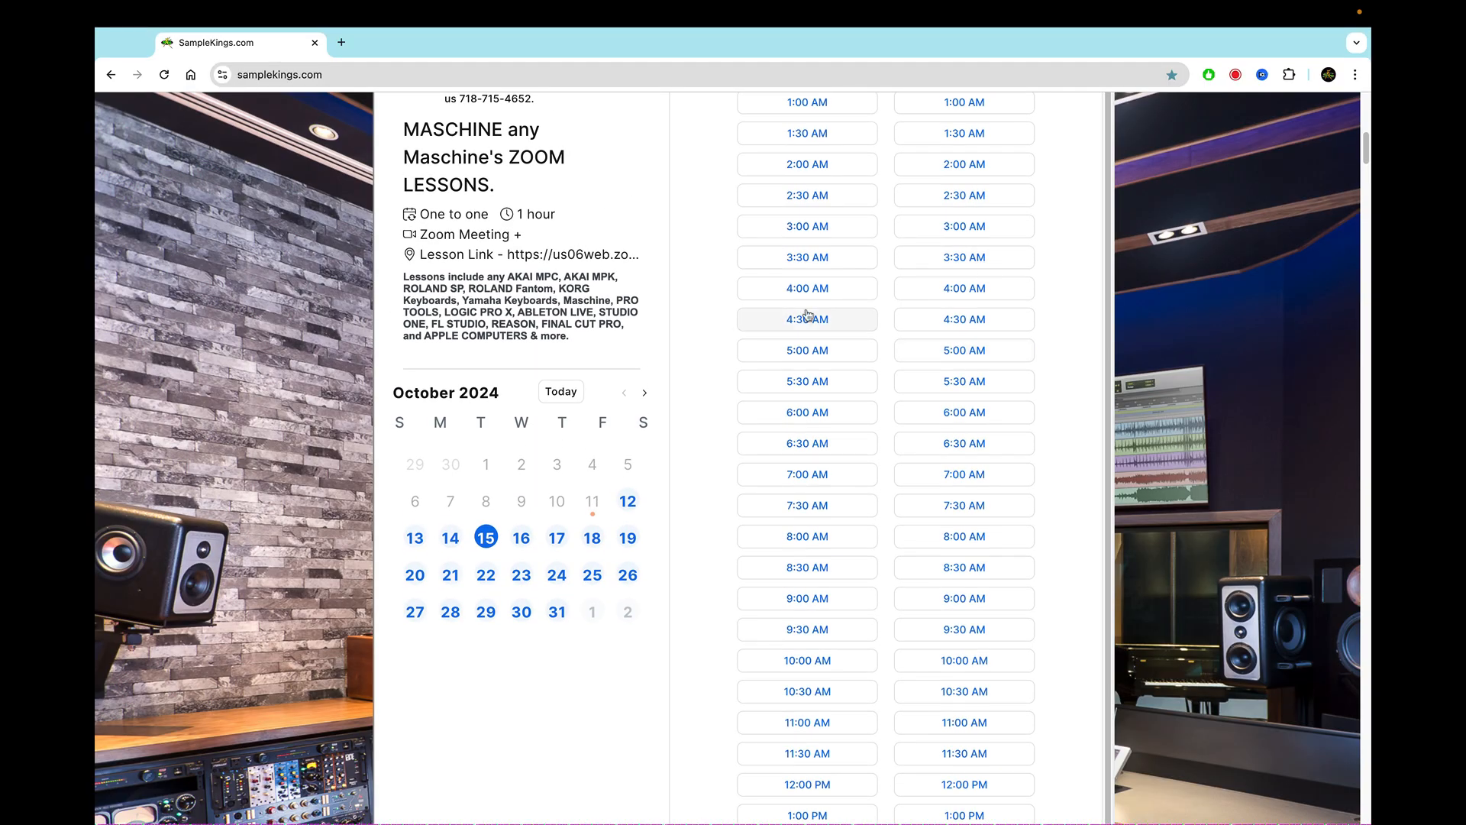
click(808, 316)
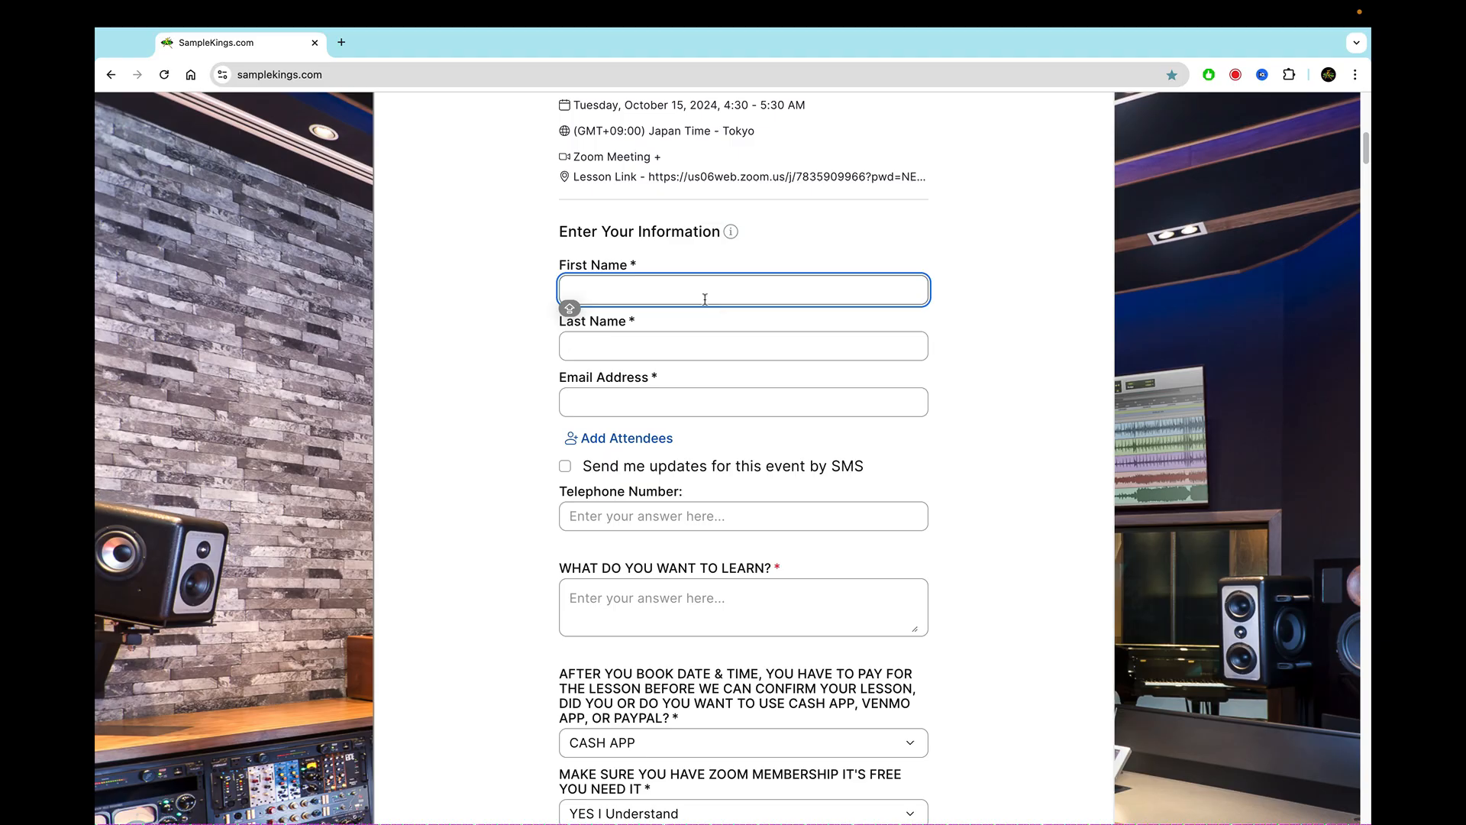
- Review the booking form's contact, lesson, payment and cancellation questions, then go back to the time slots without booking
scroll(699, 276, up, 5)
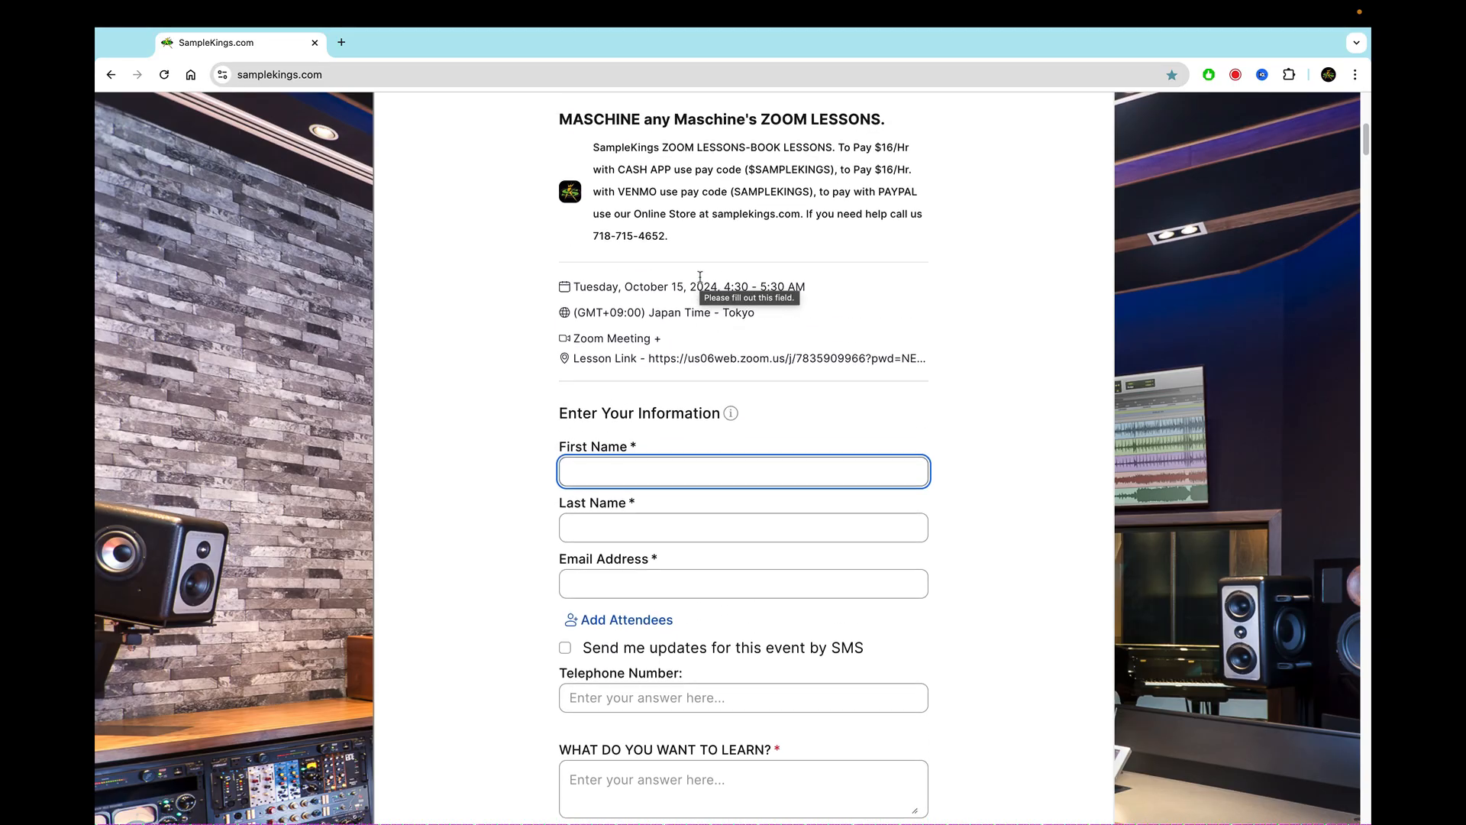
scroll(700, 277, down, 3)
scroll(700, 276, down, 3)
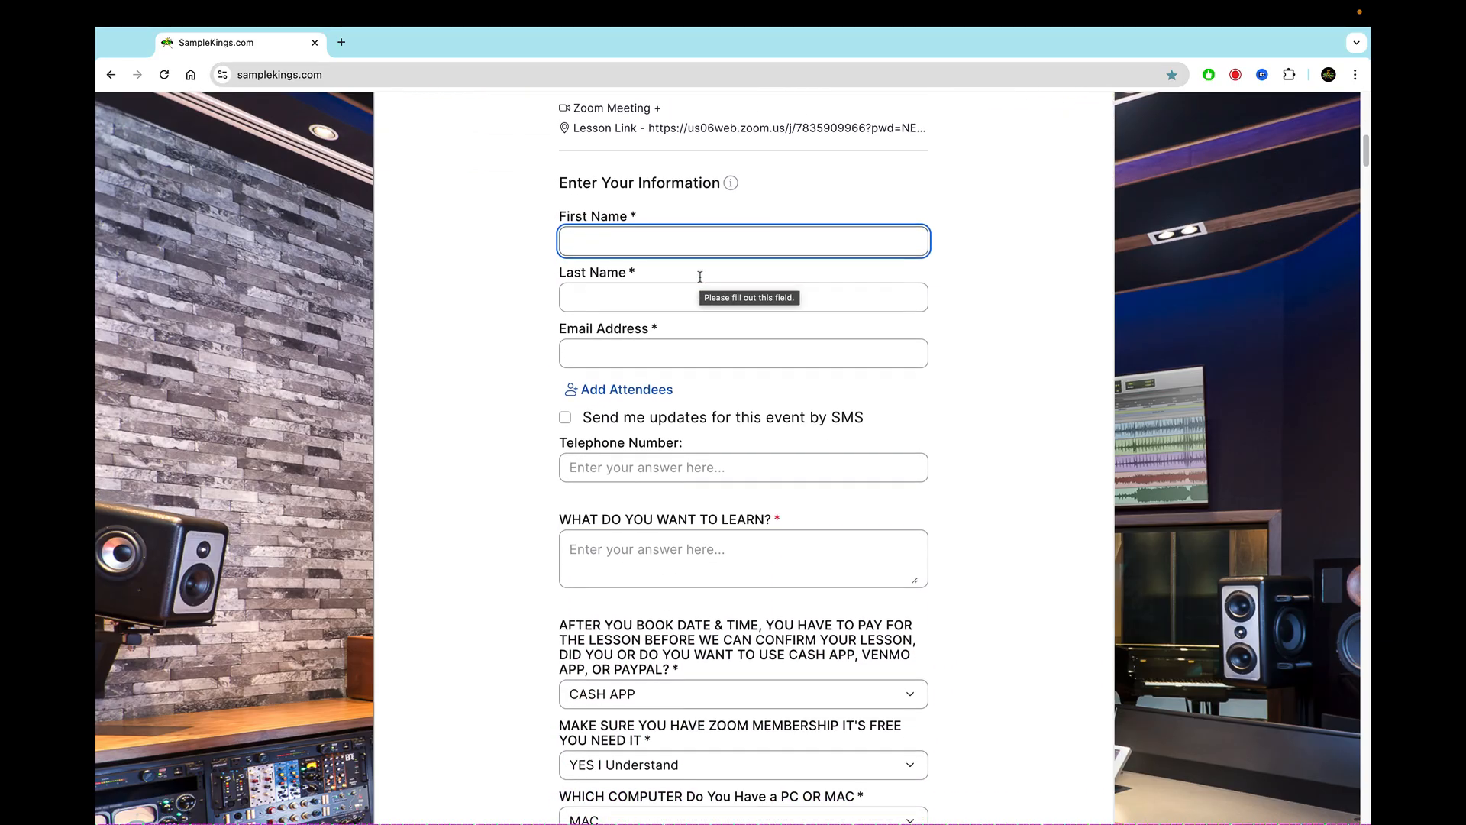
scroll(699, 276, down, 2)
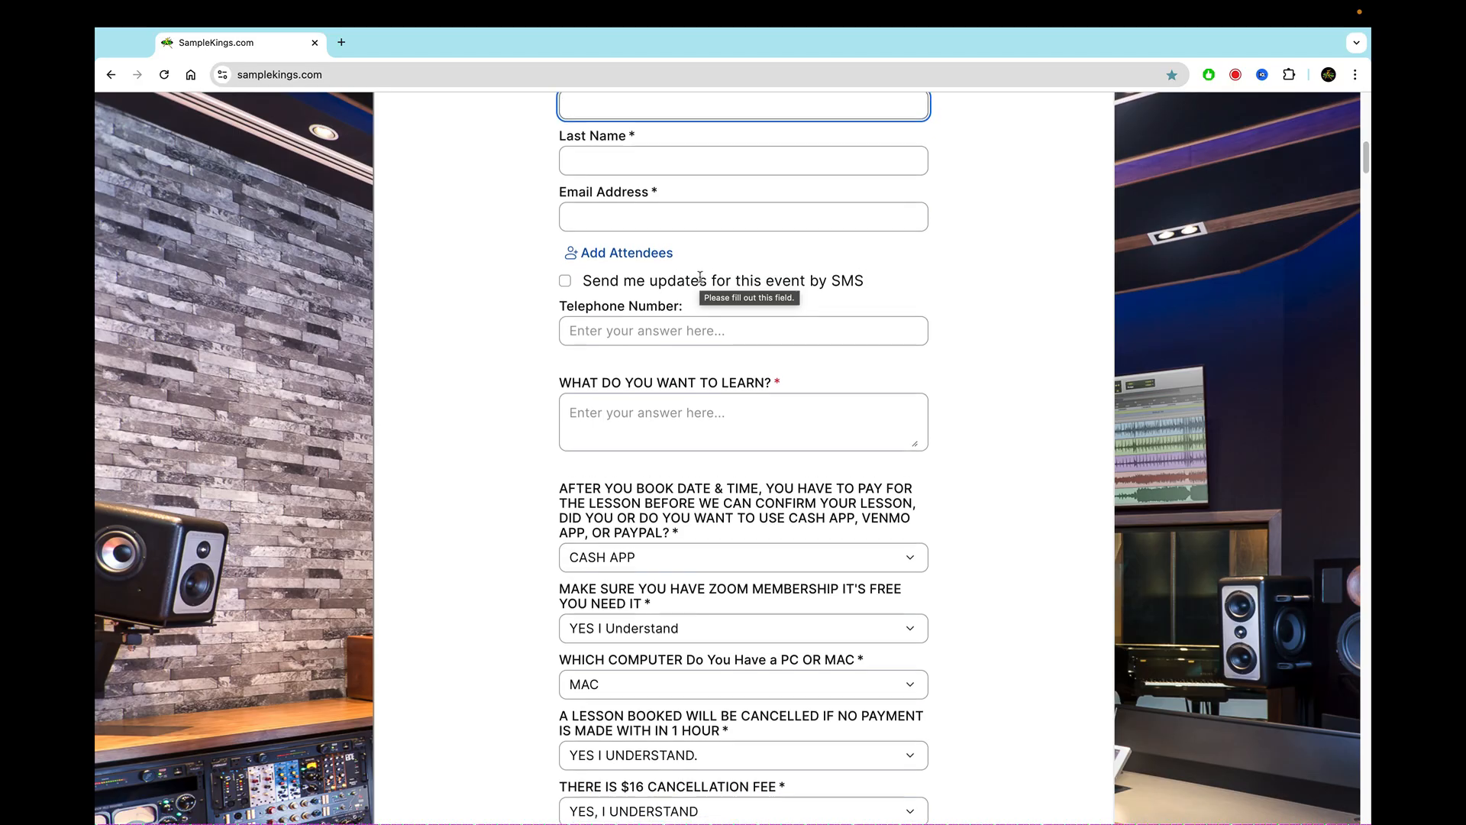
scroll(697, 282, down, 1)
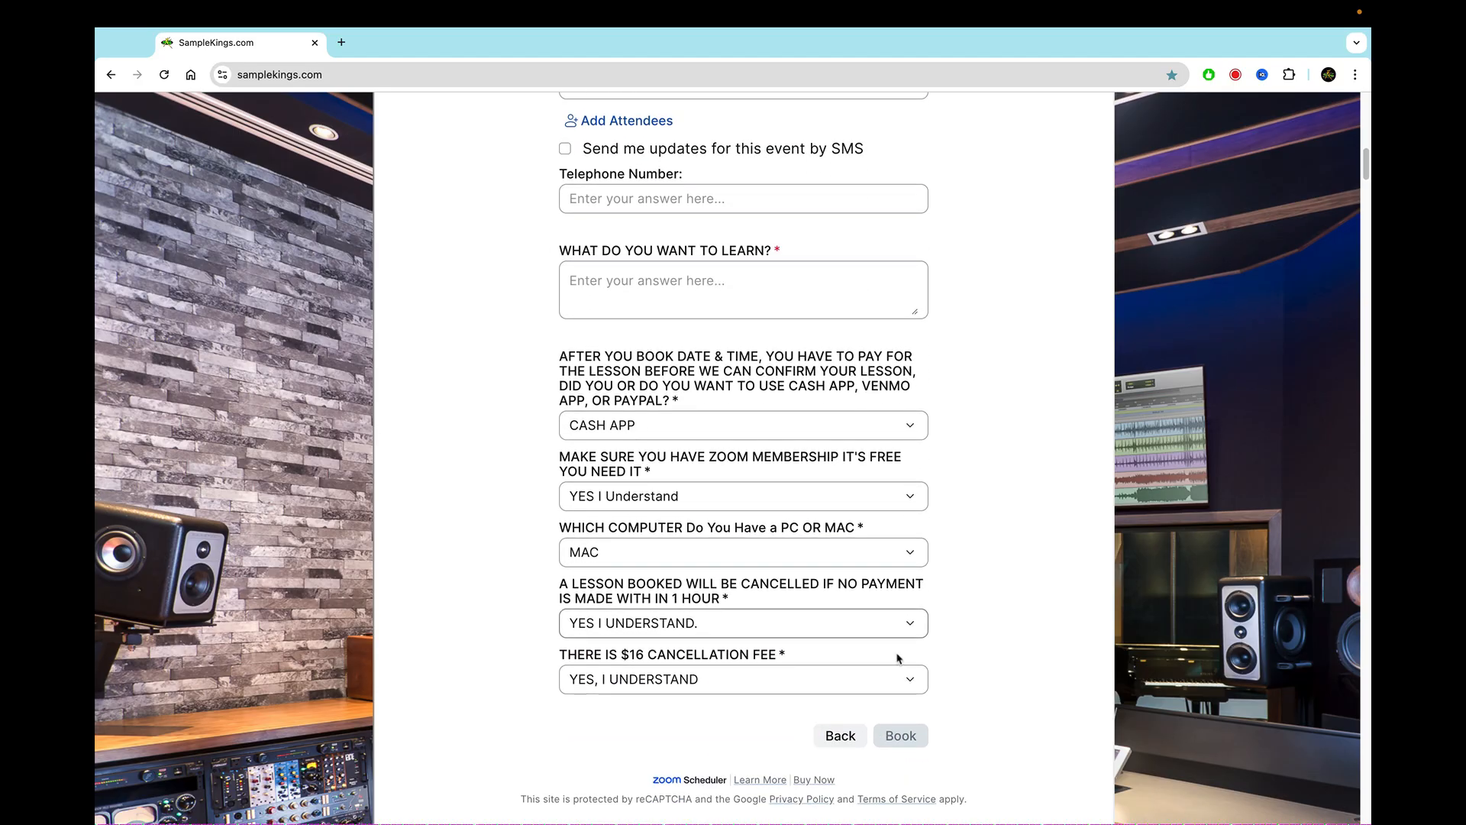
key(Caps_Lock)
click(840, 735)
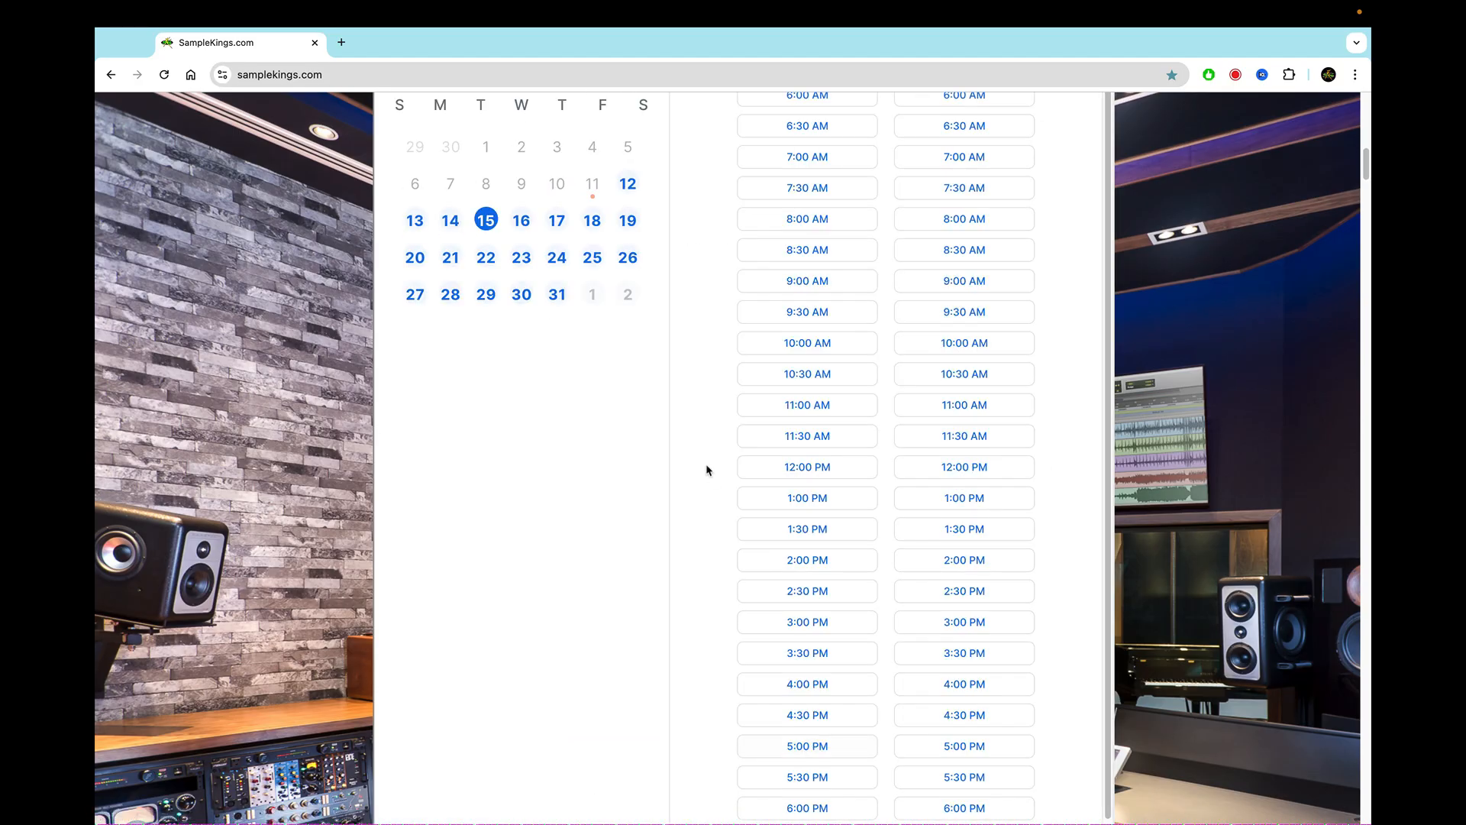
- Return to the lesson booking overview and highlight the Venmo pay code and the help phone number
scroll(707, 468, up, 10)
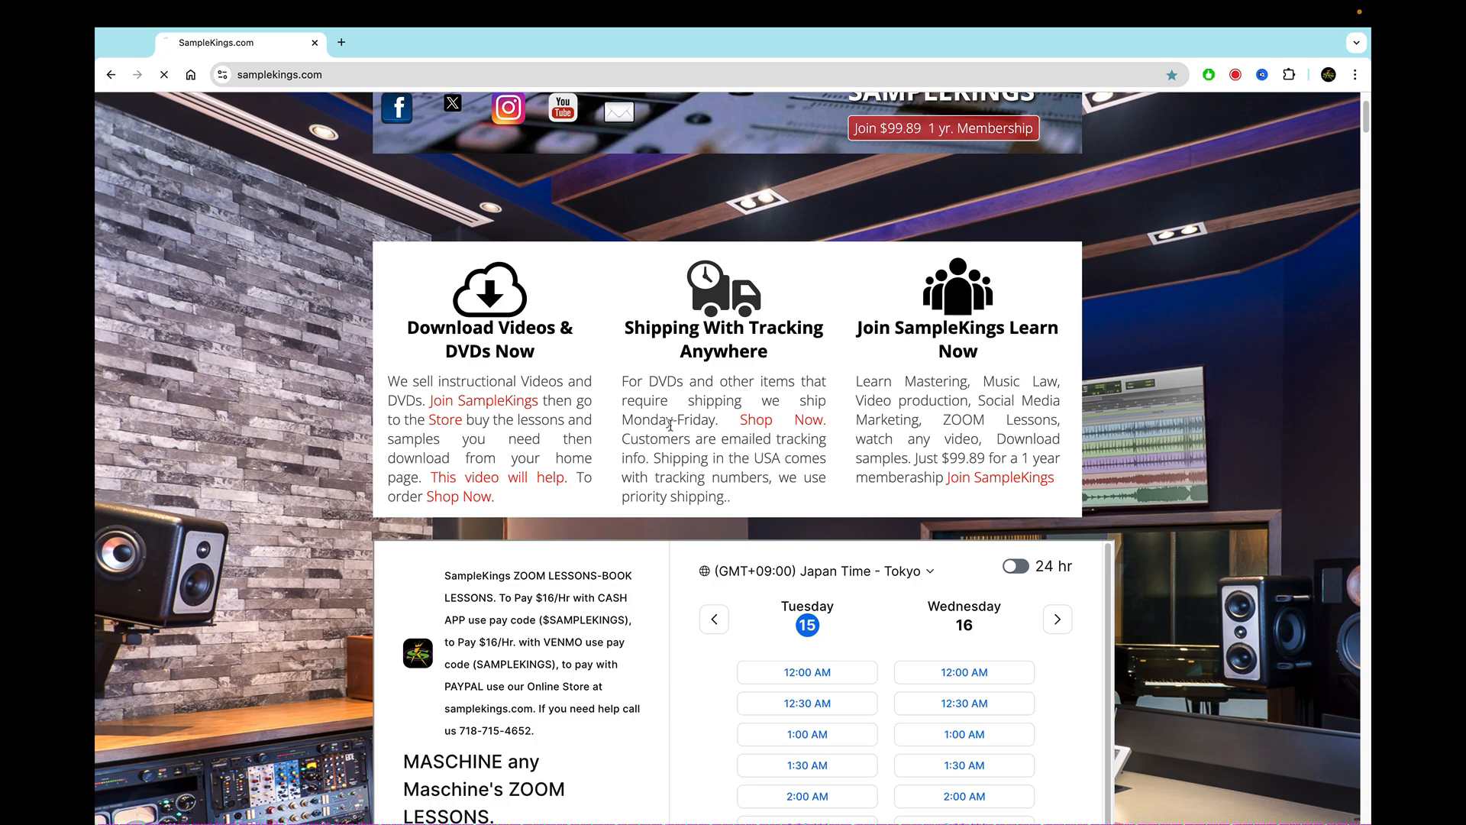
scroll(670, 424, down, 4)
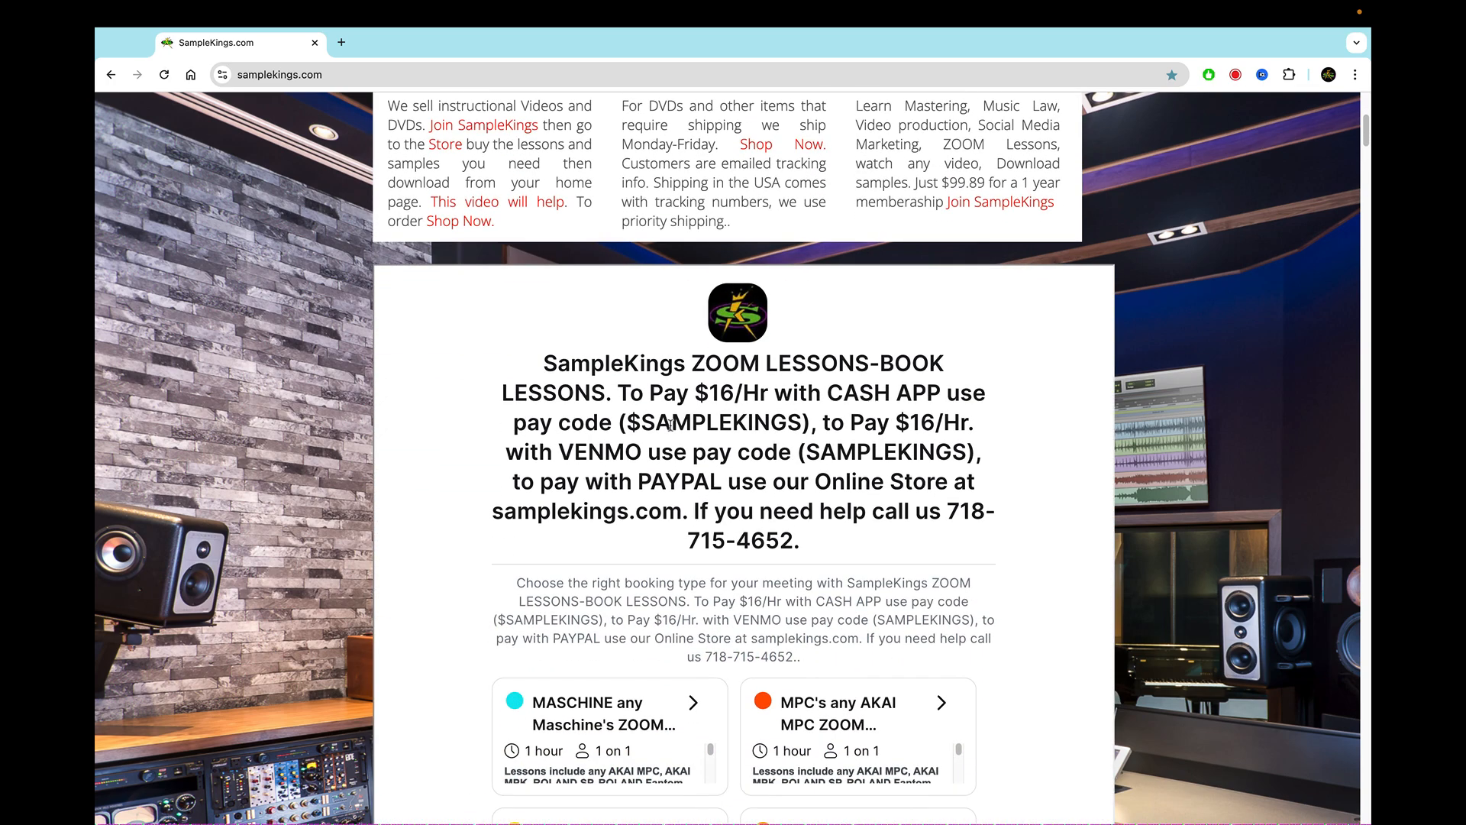
scroll(670, 425, down, 1)
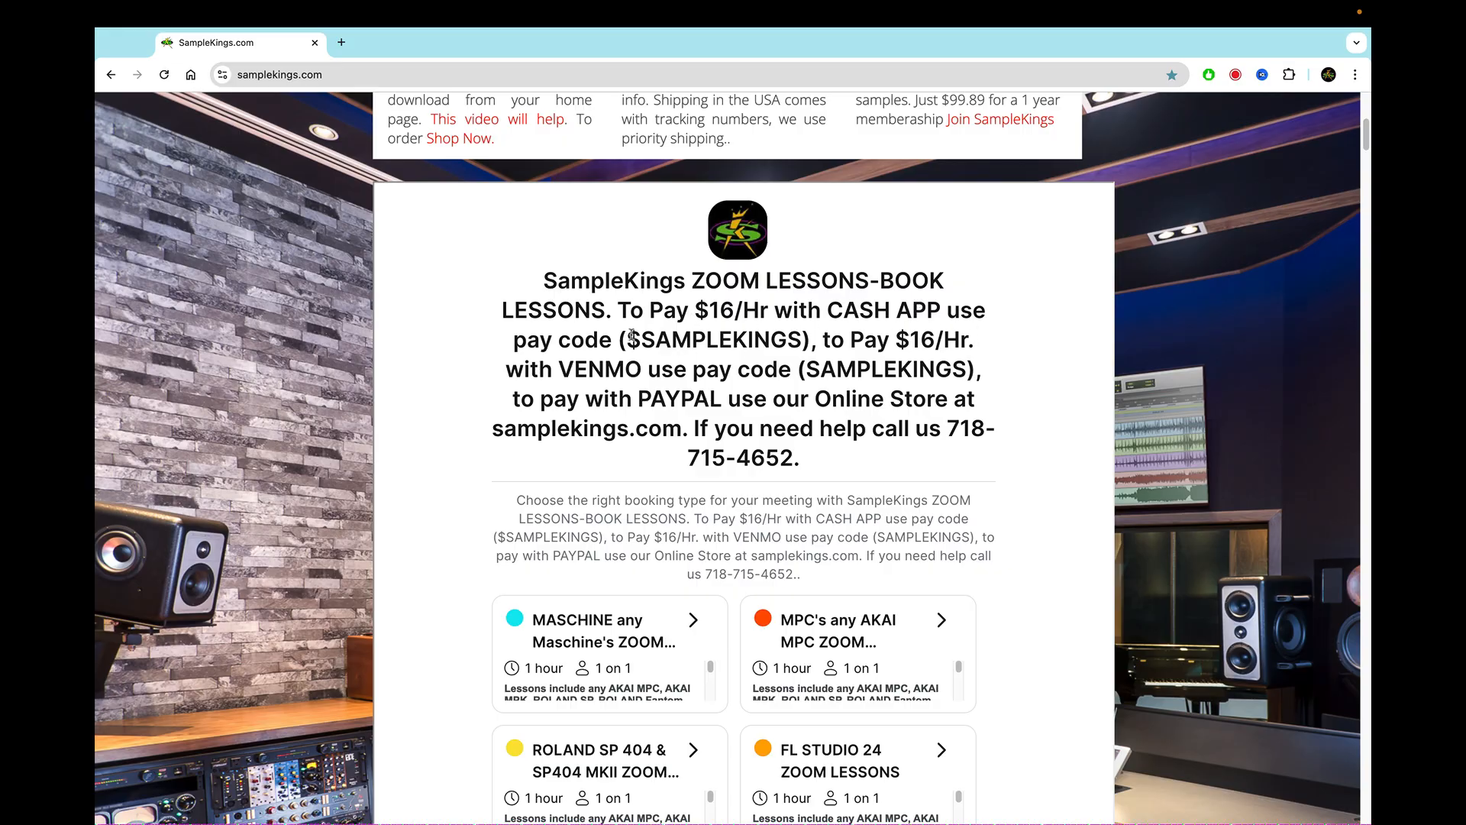
drag(625, 337, 969, 375)
click(814, 369)
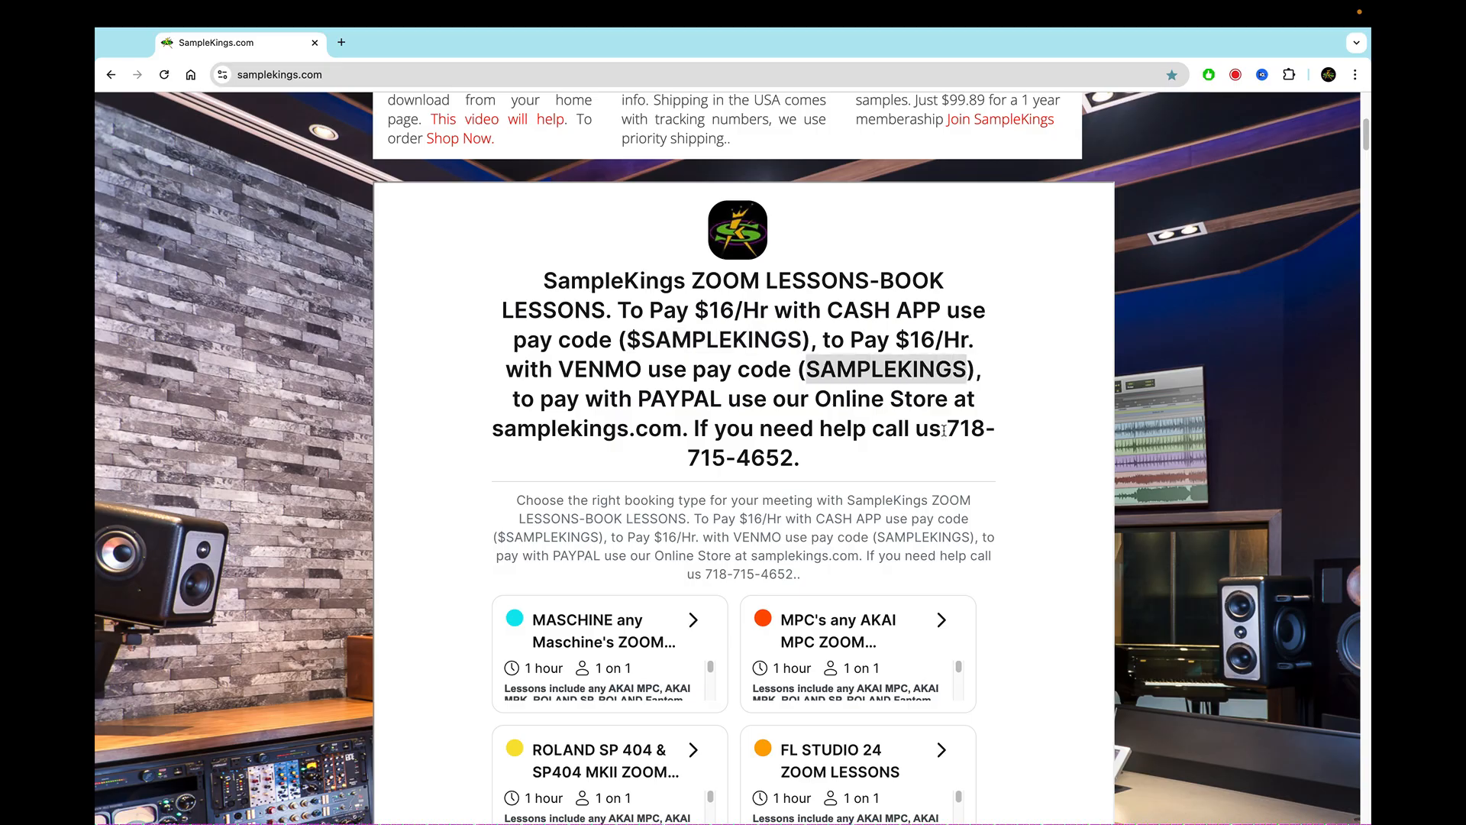
click(944, 430)
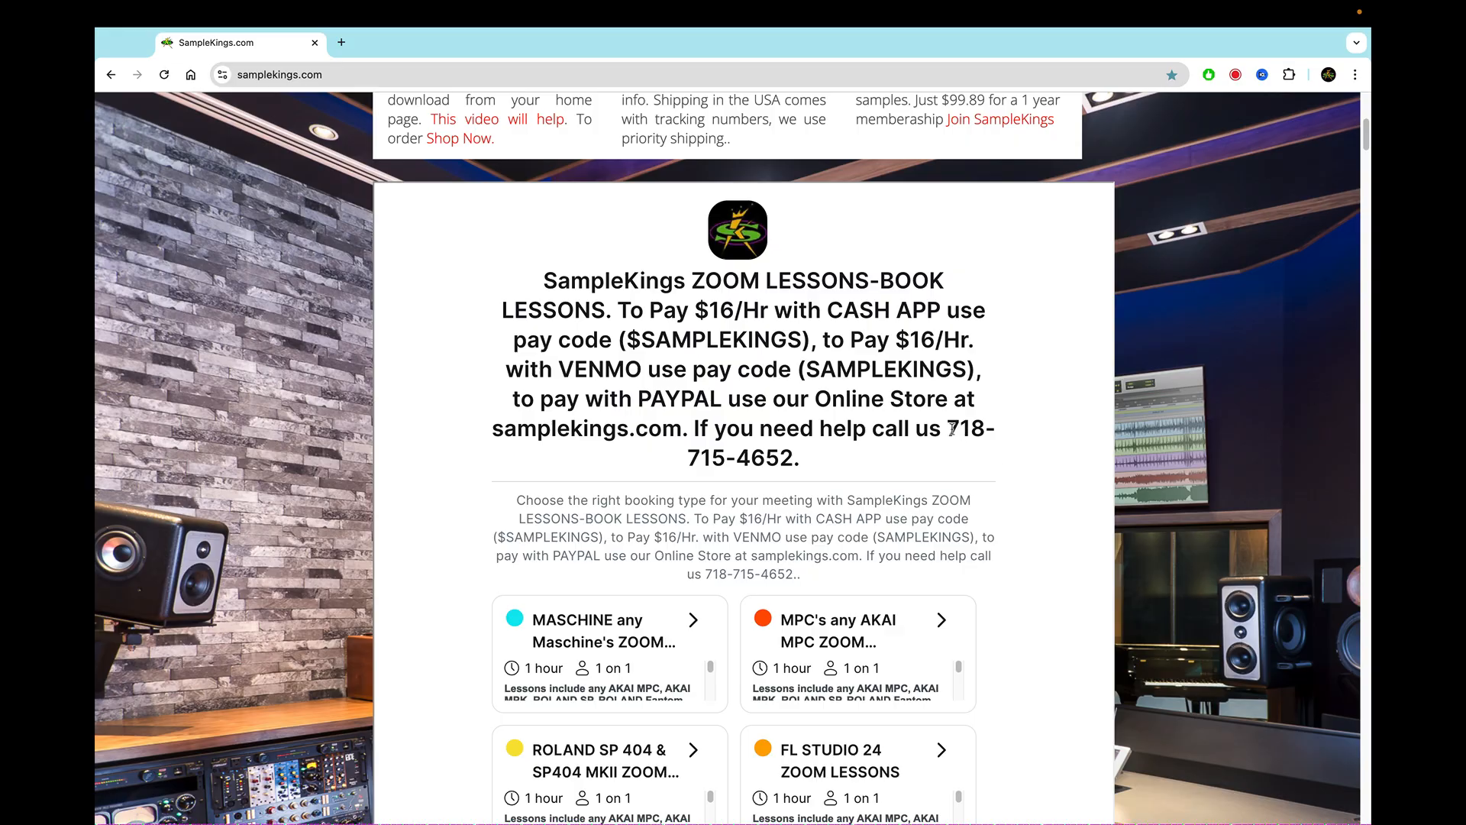
drag(953, 429, 991, 452)
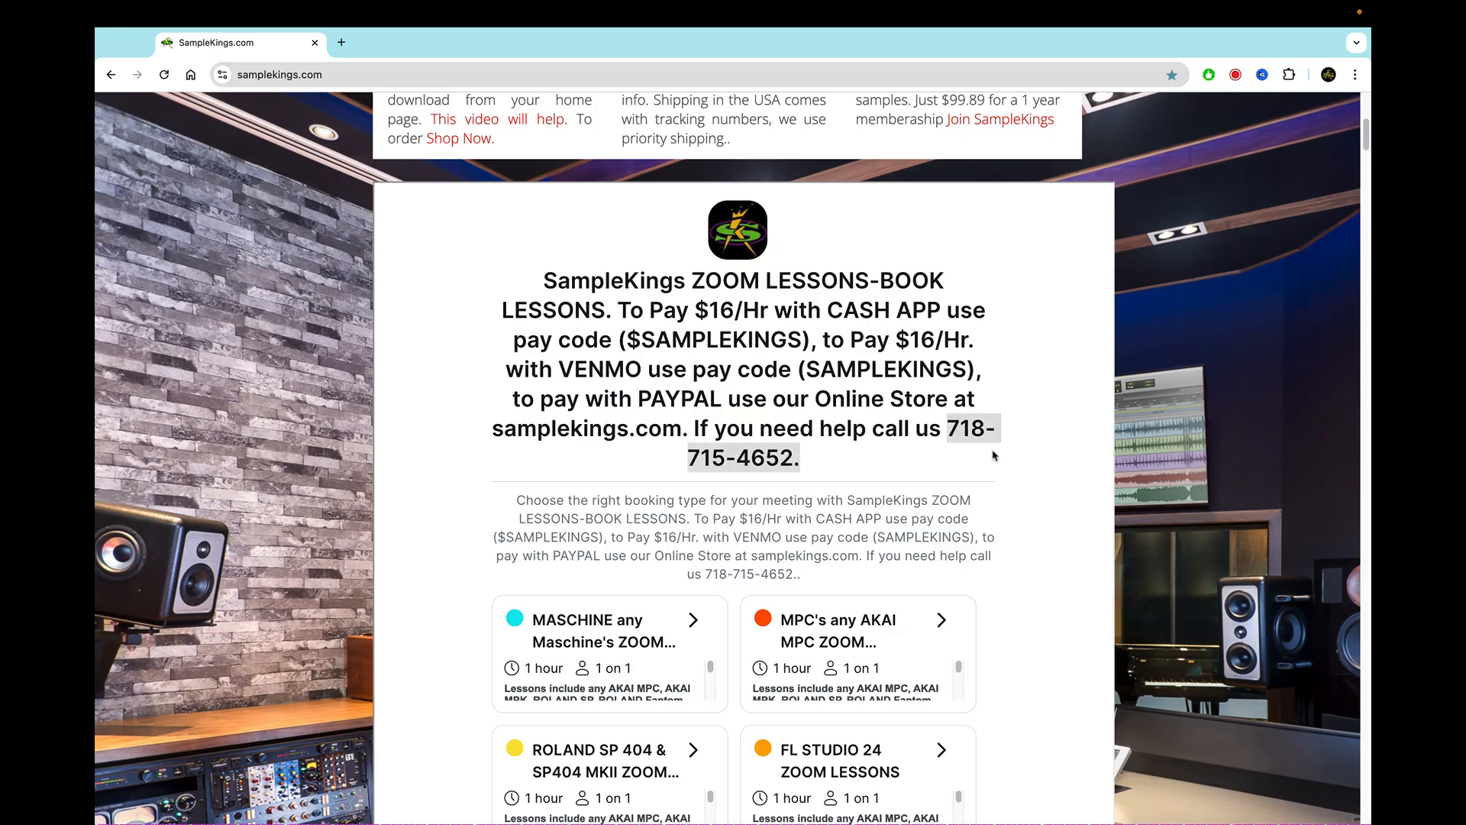
- Switch back to MPC, play the sequence, and show the pad channel strip for the Drums stem on A05
key(ctrl+Left)
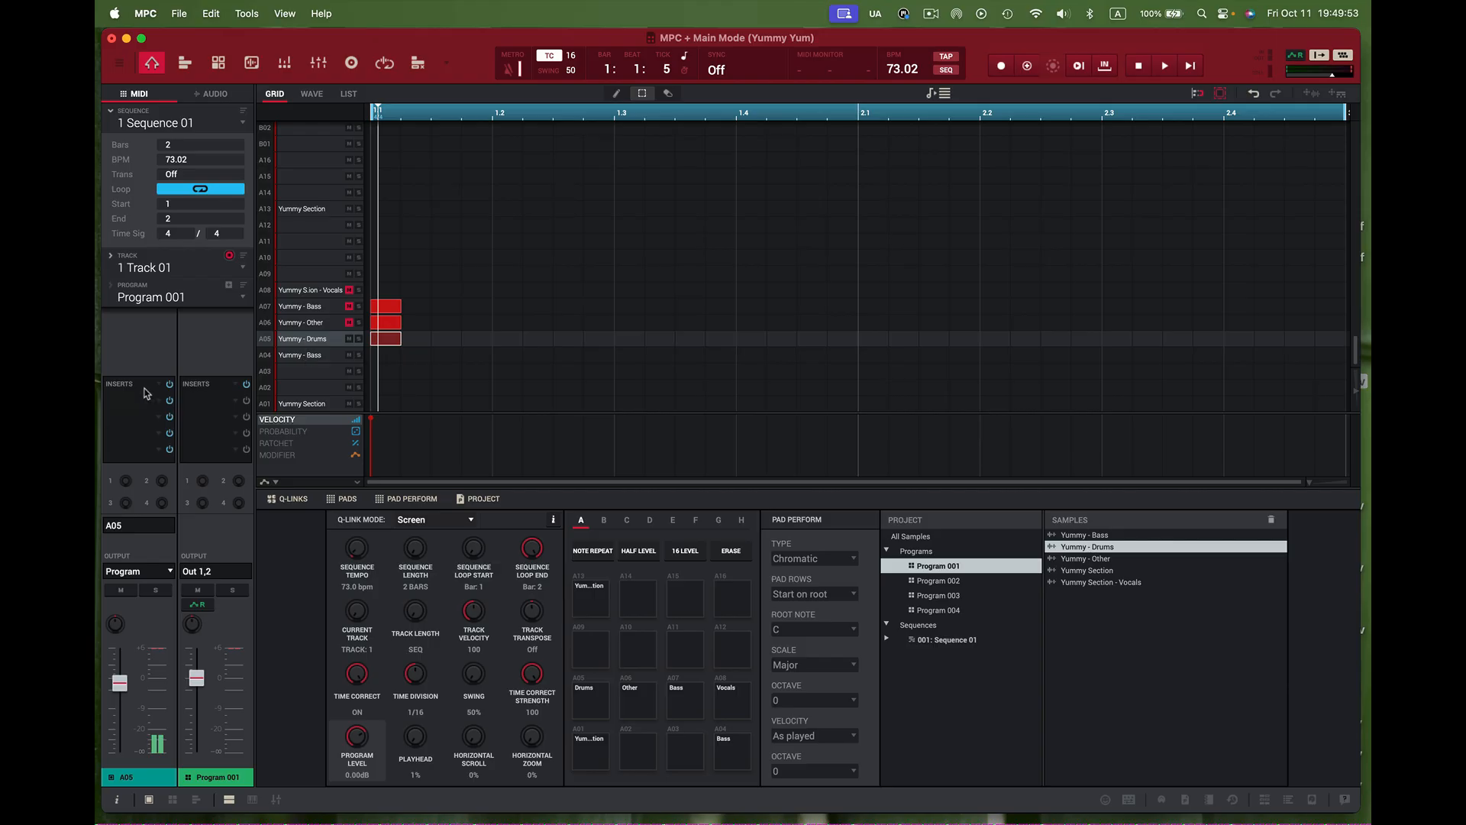
click(1172, 72)
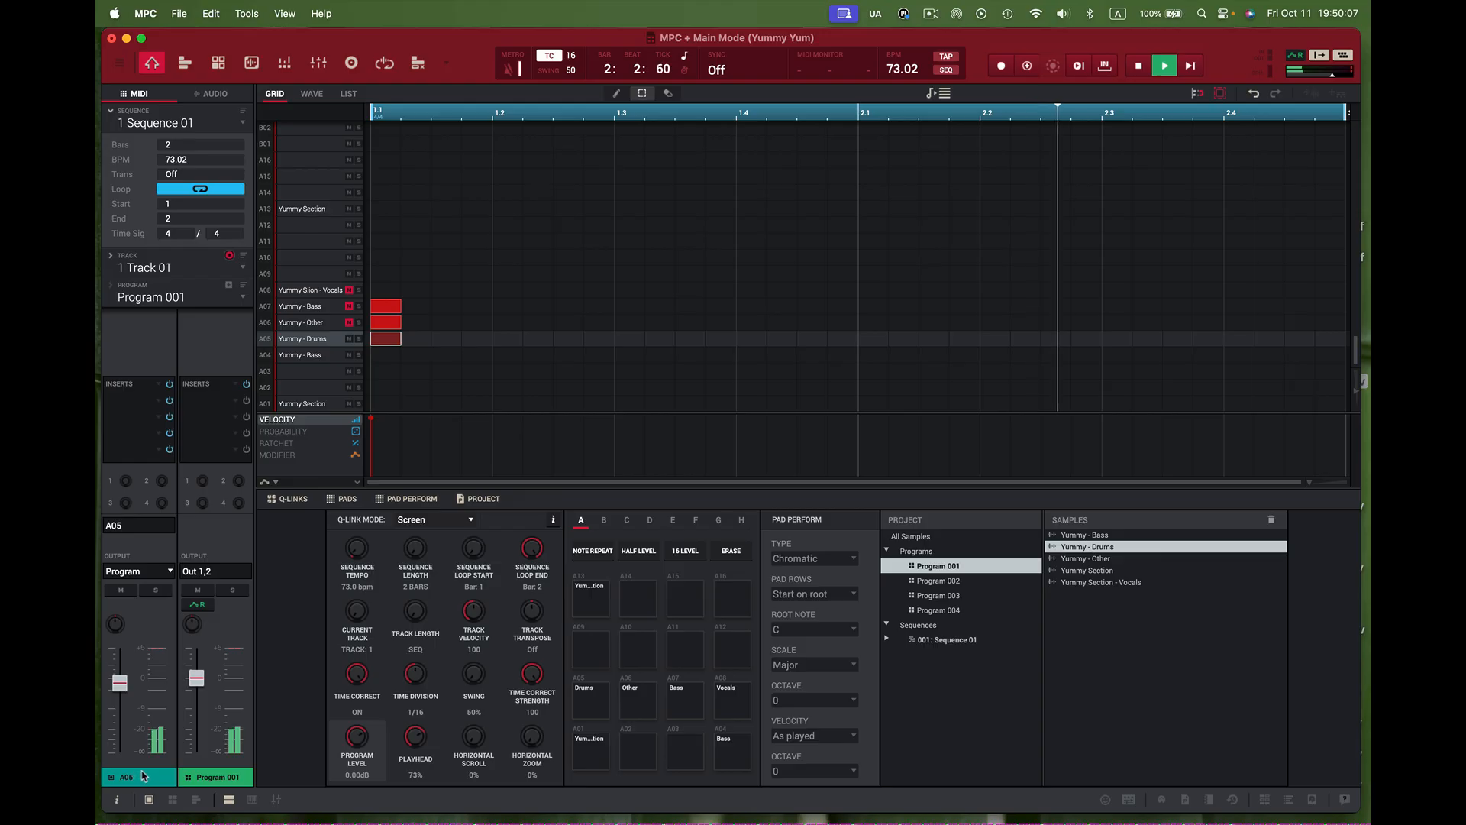
click(173, 800)
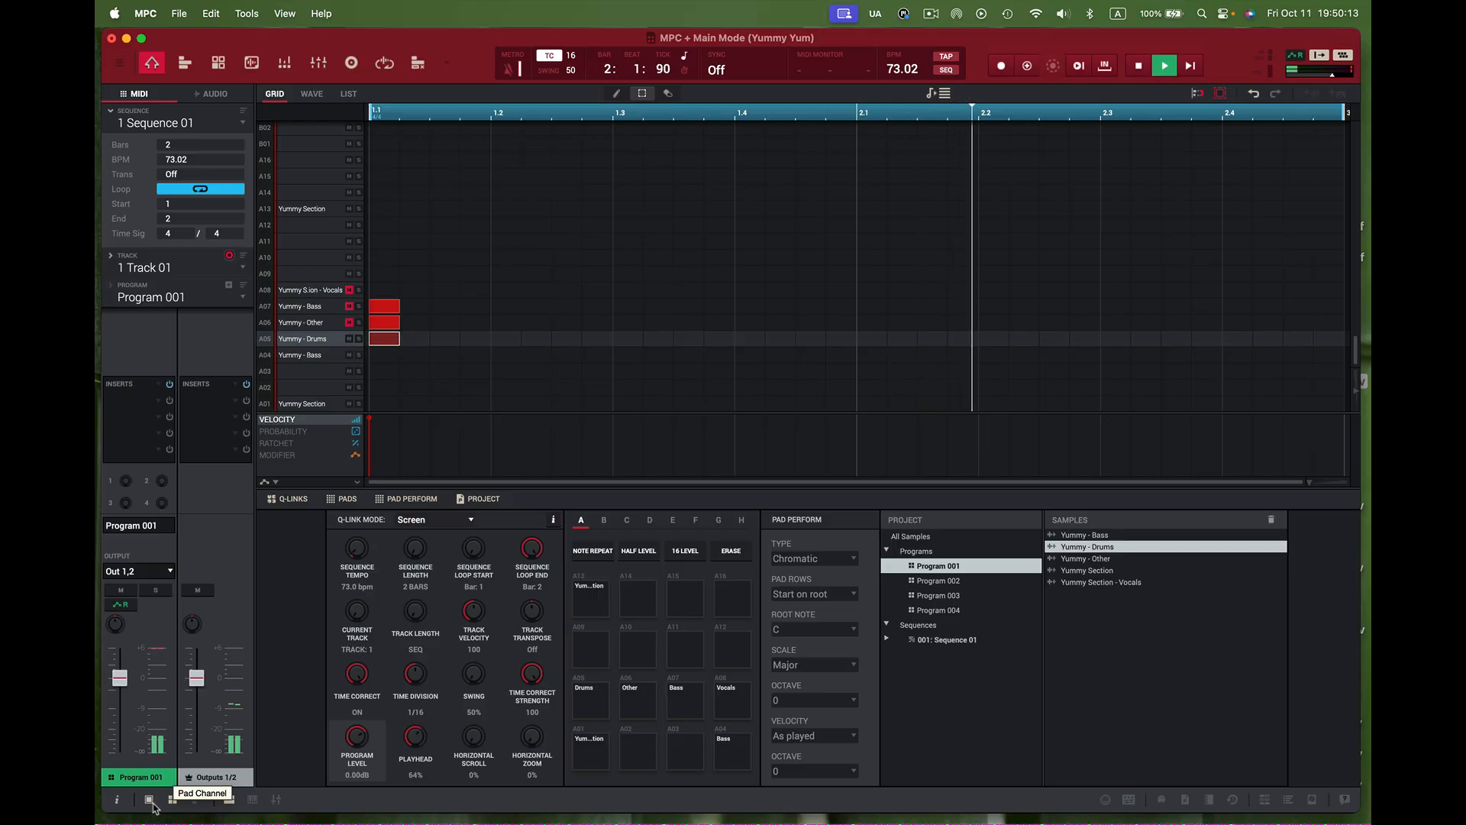
click(151, 801)
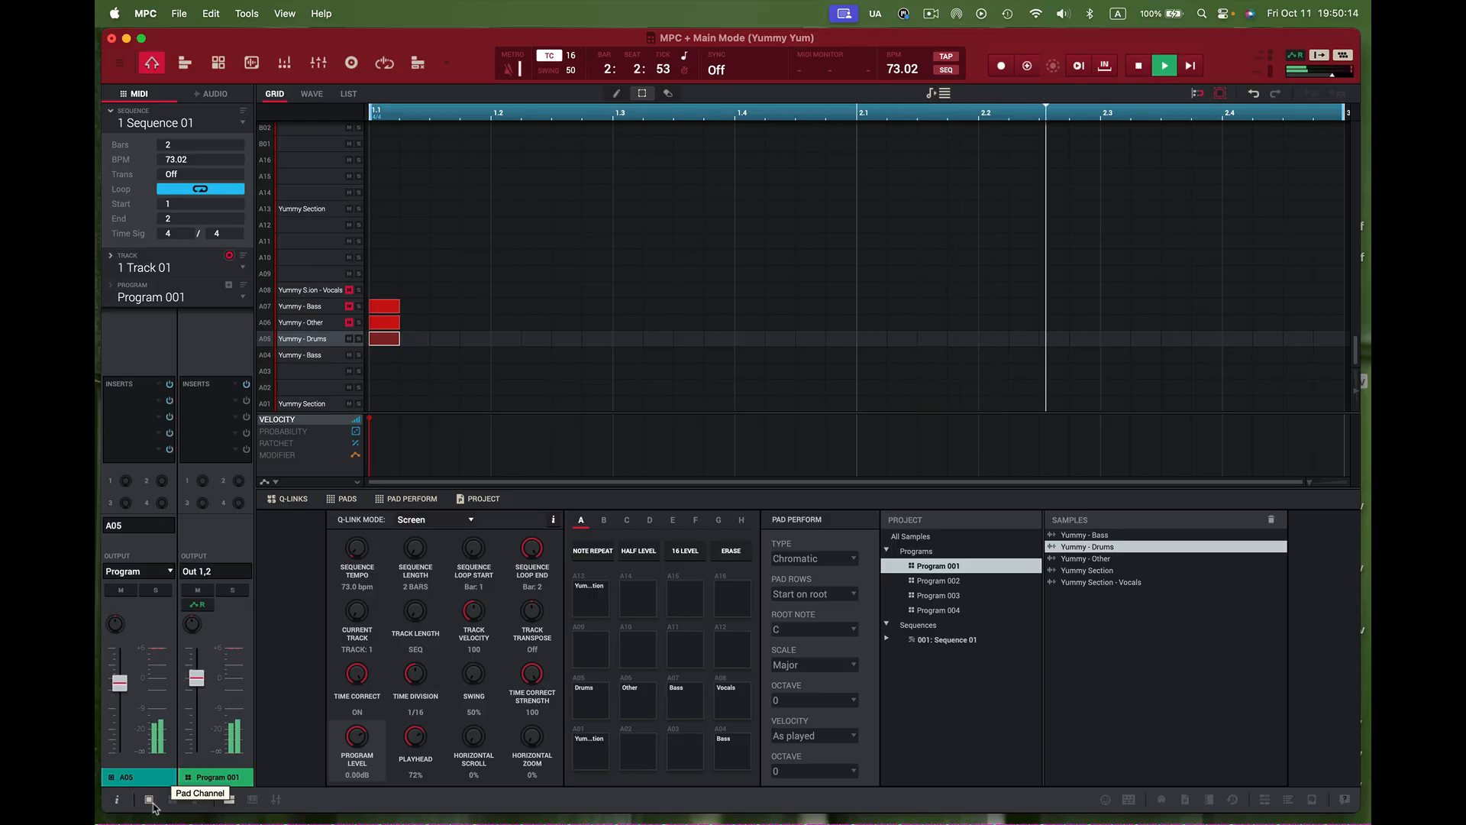
click(145, 392)
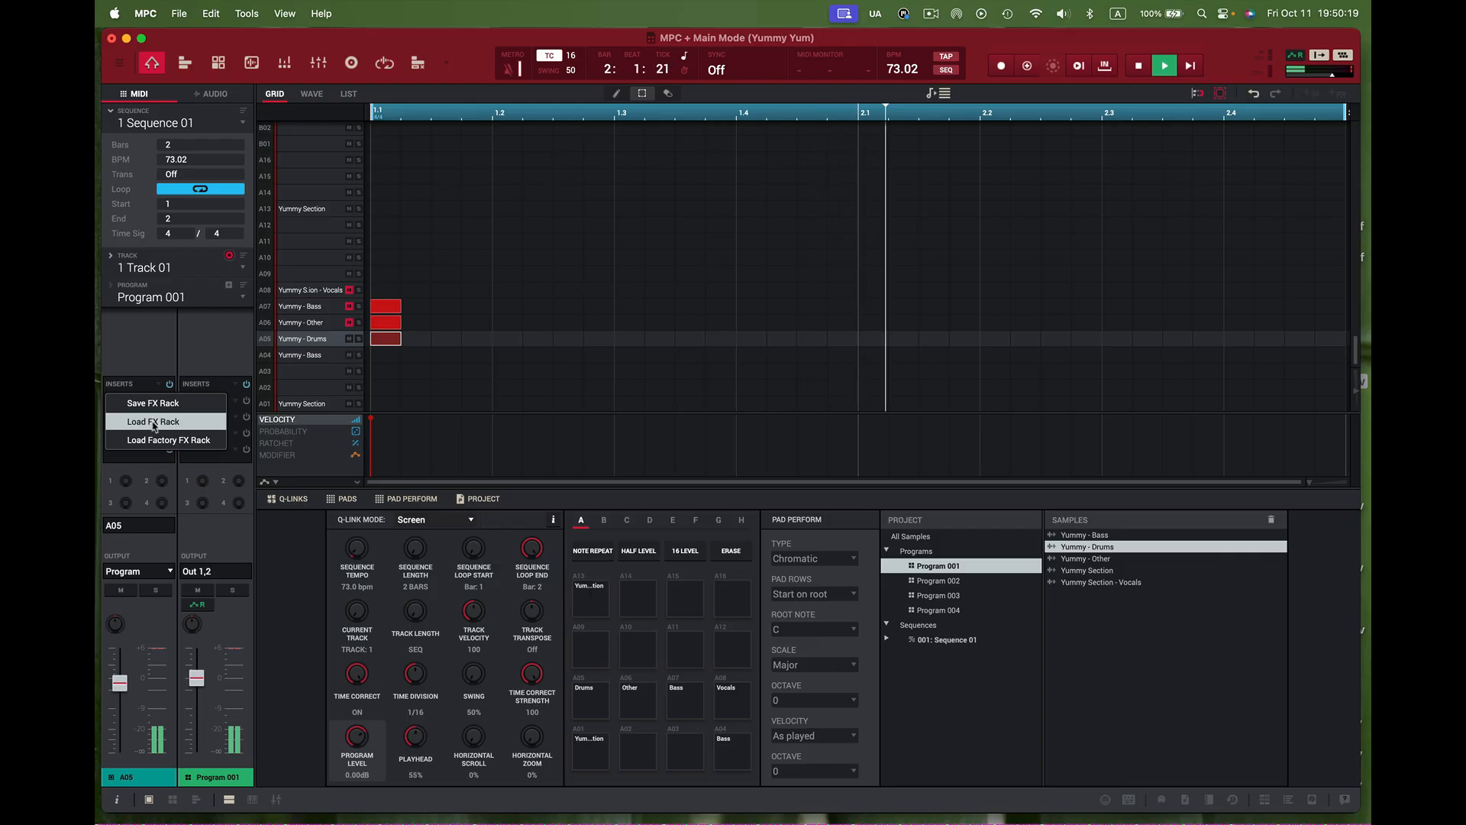
click(153, 423)
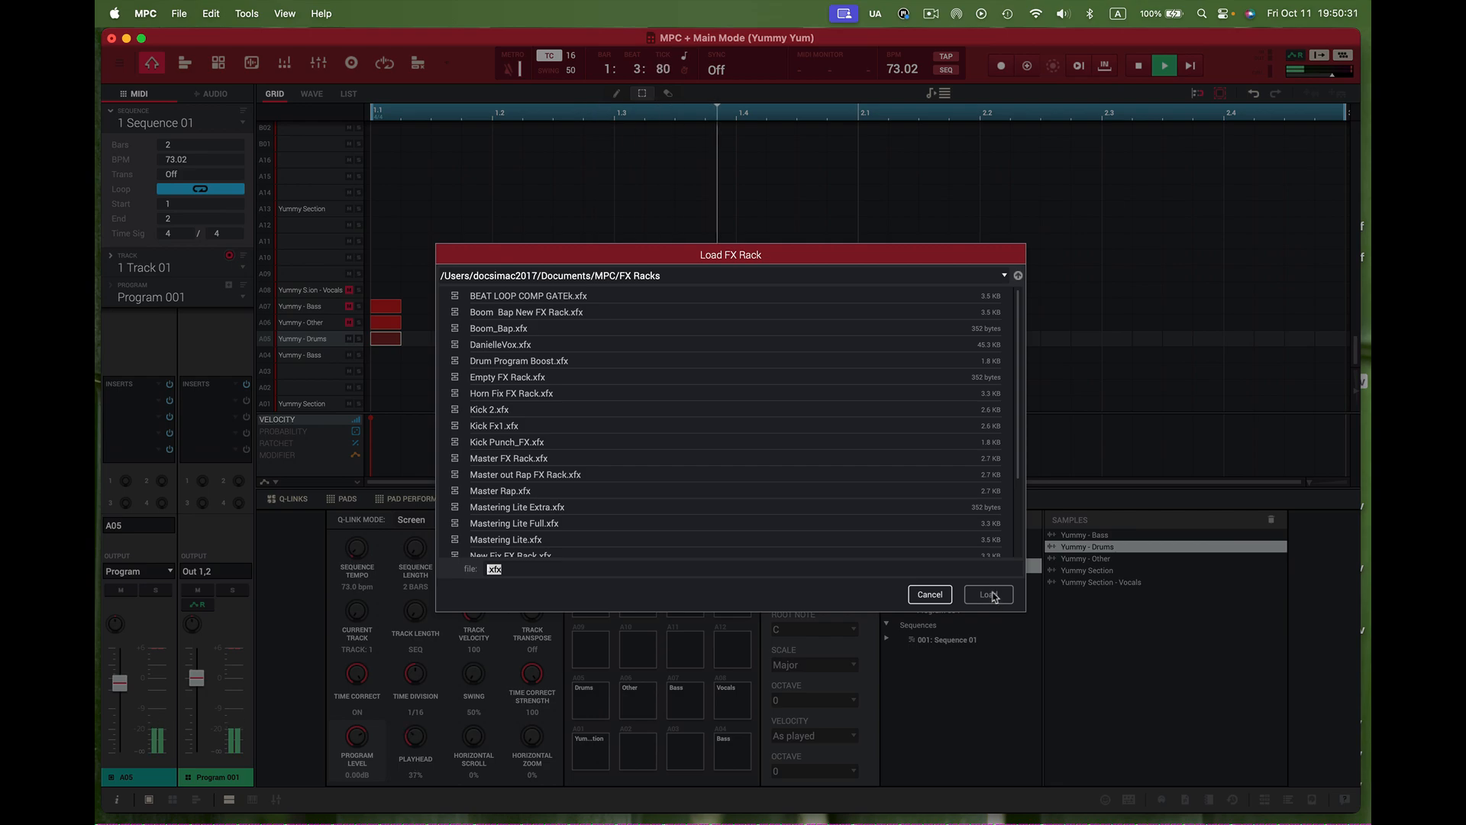
click(931, 596)
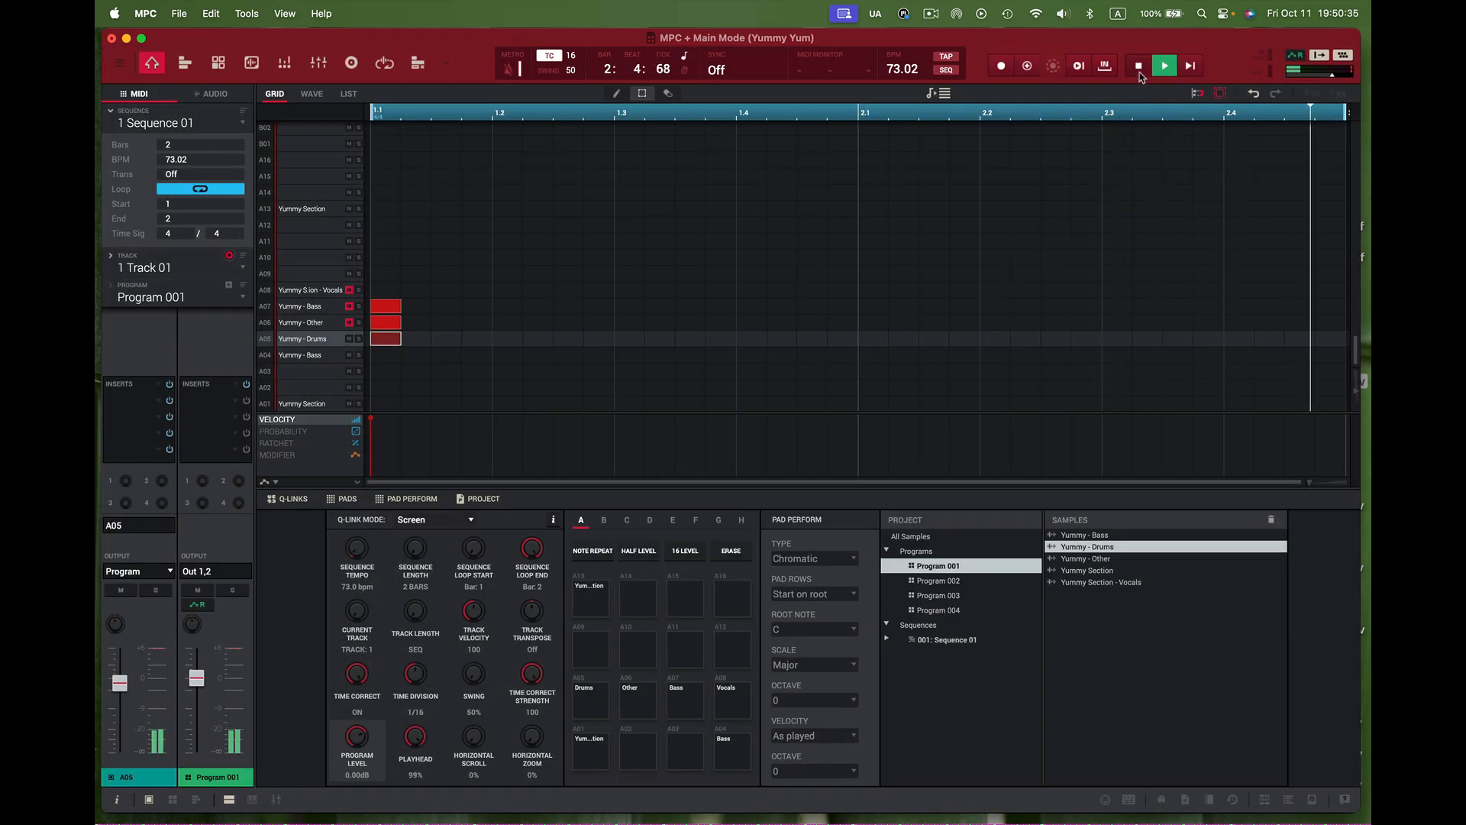
- Stop playback and load the FX rack BEAT LOOP COMP GATEk.xfx into the inserts of pad A05
click(1138, 68)
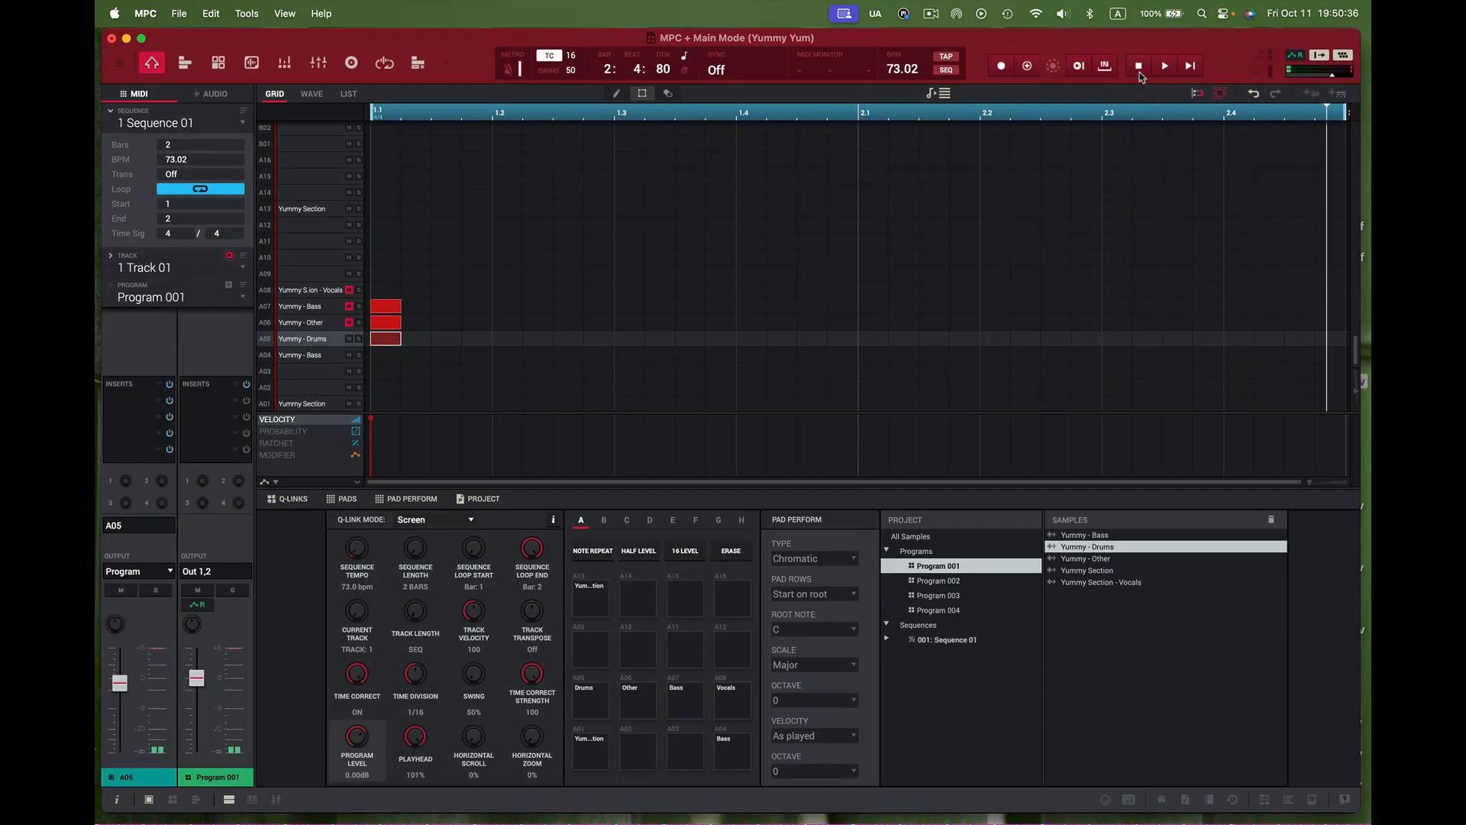
click(153, 386)
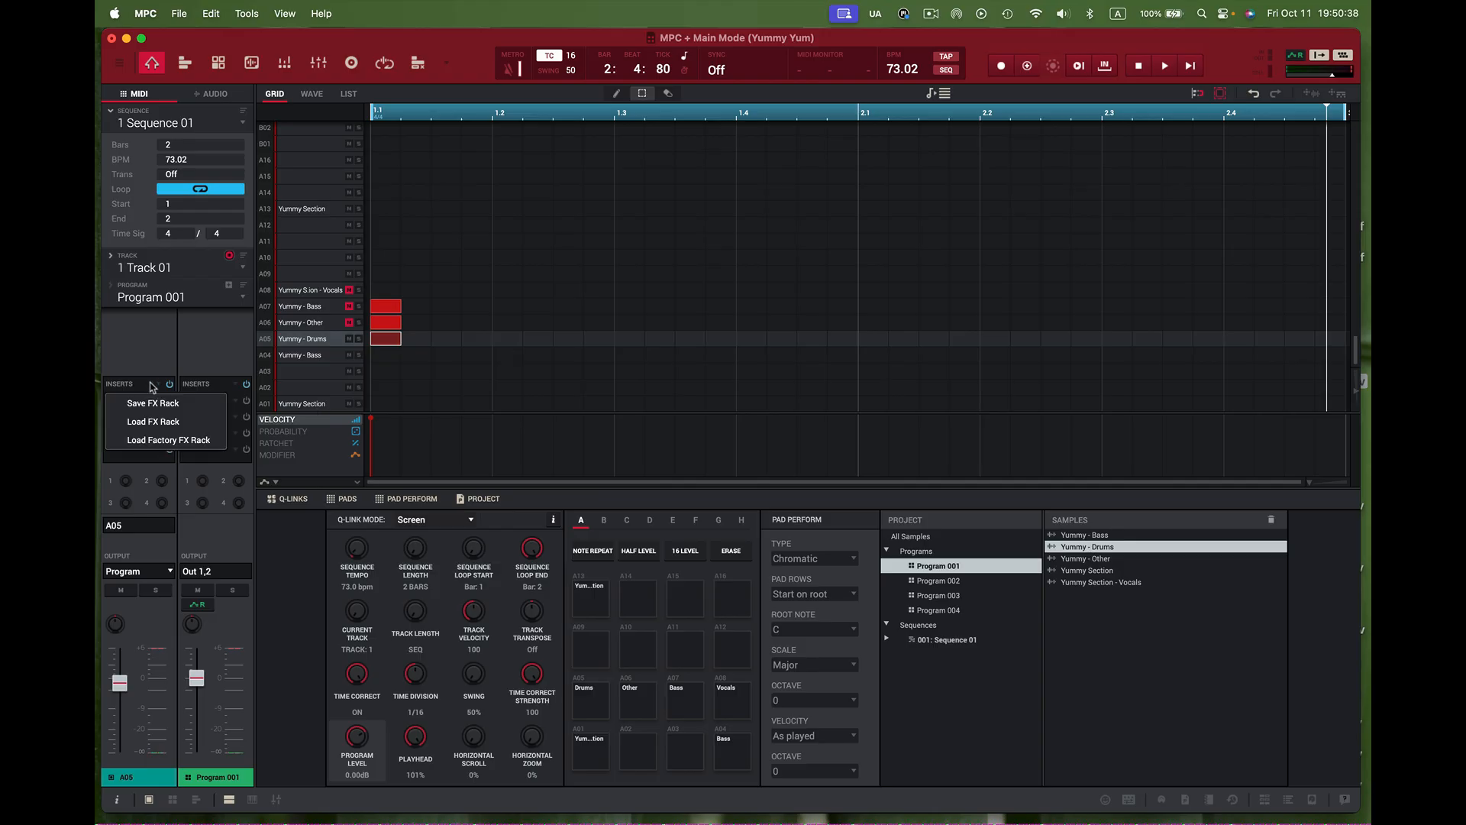
click(153, 422)
click(513, 298)
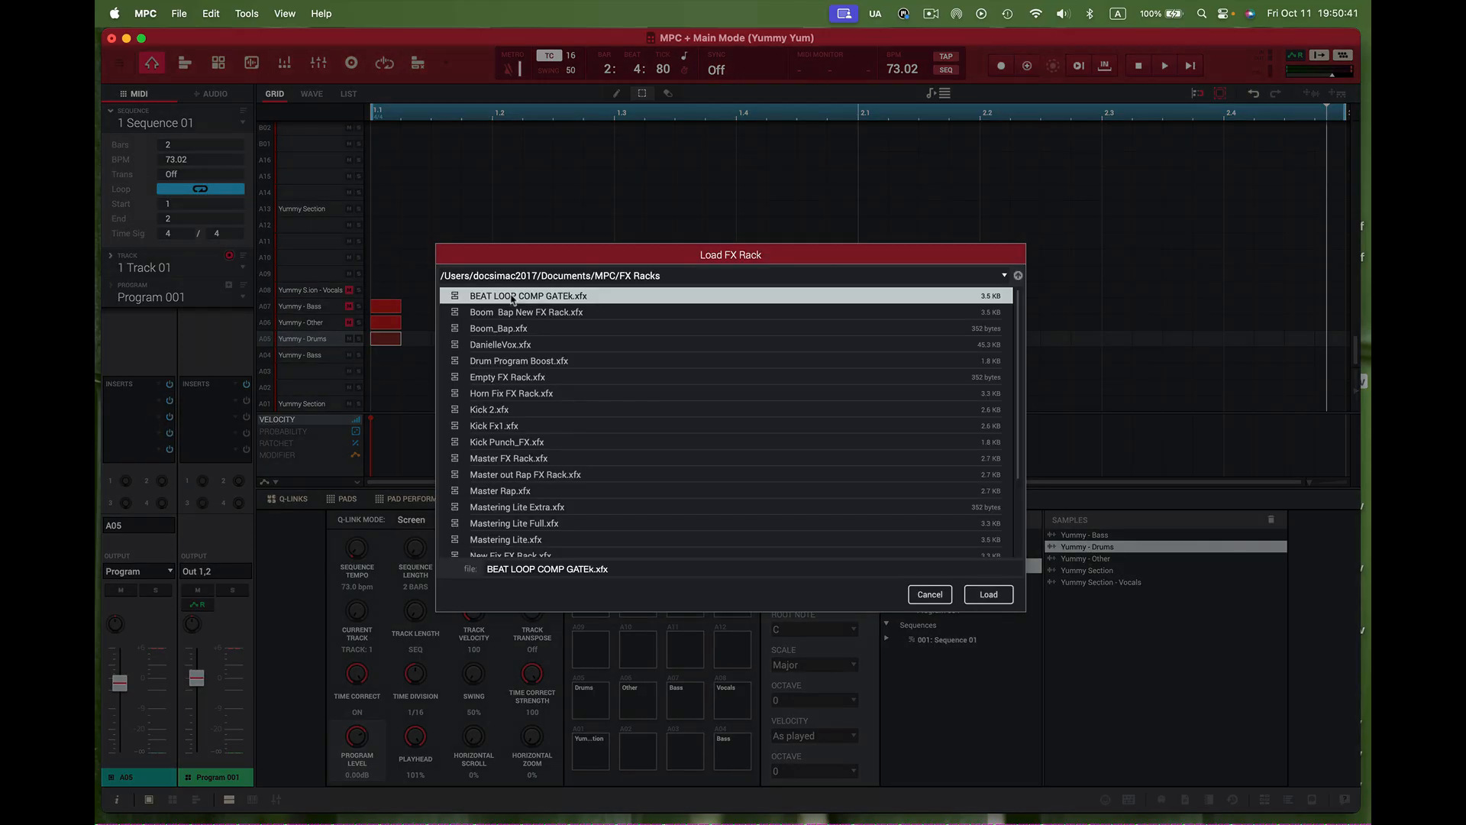
click(989, 595)
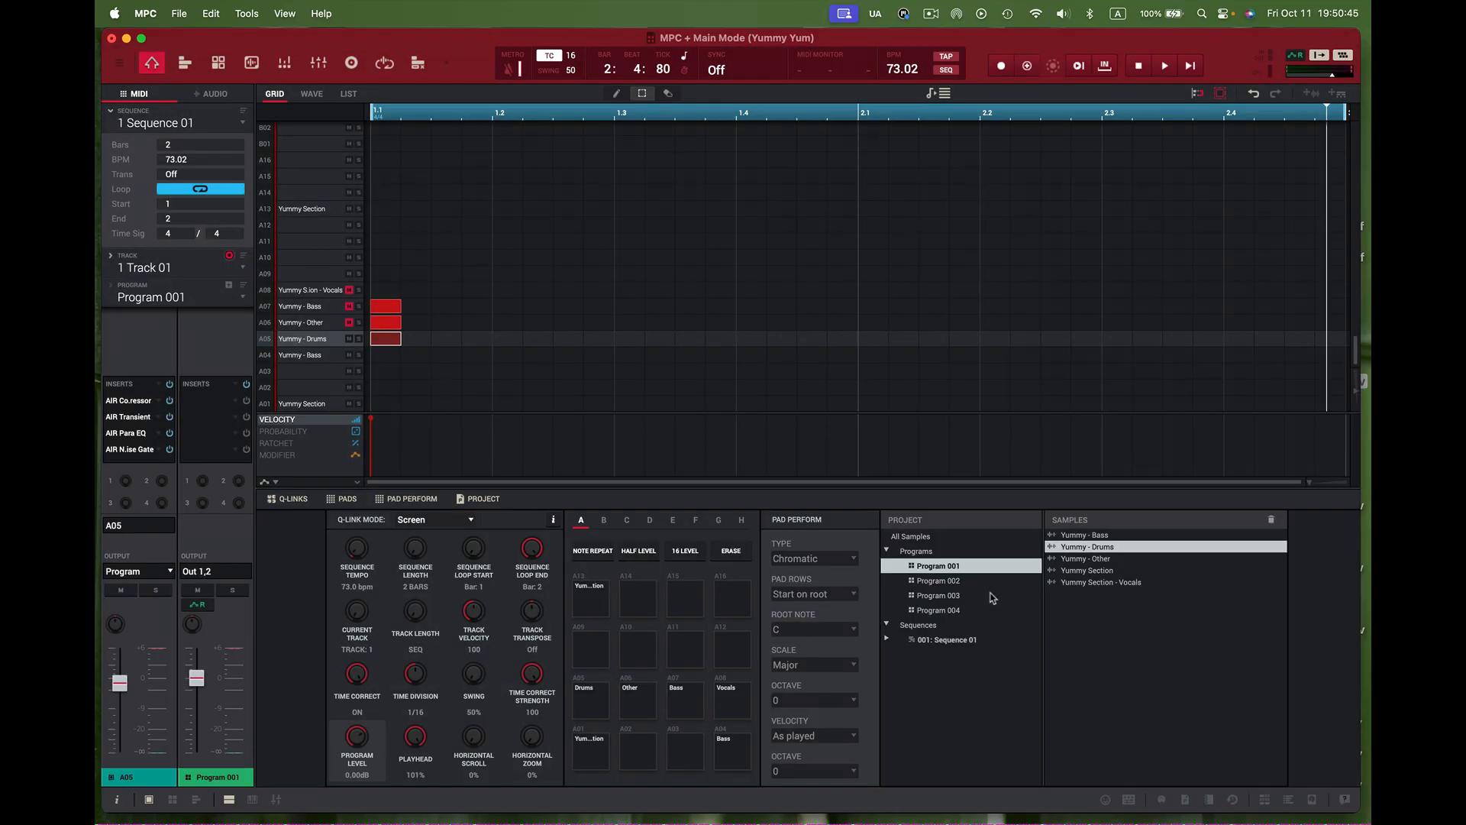
- Play the drums with pad A05's inserts bypassed and then active, lowering the pad's channel level to about -8.46 dB
click(168, 386)
key(space)
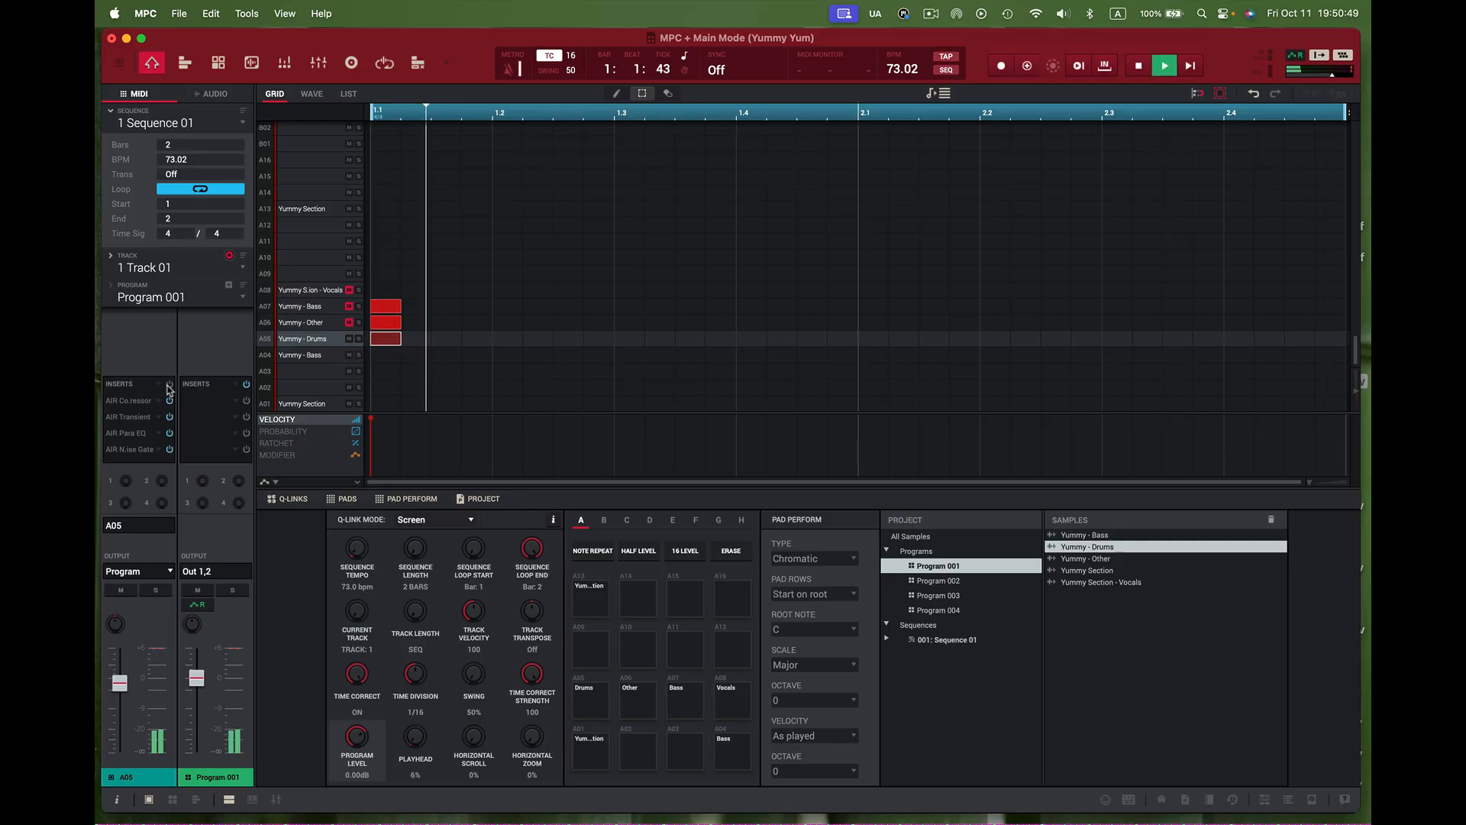
drag(119, 672, 119, 713)
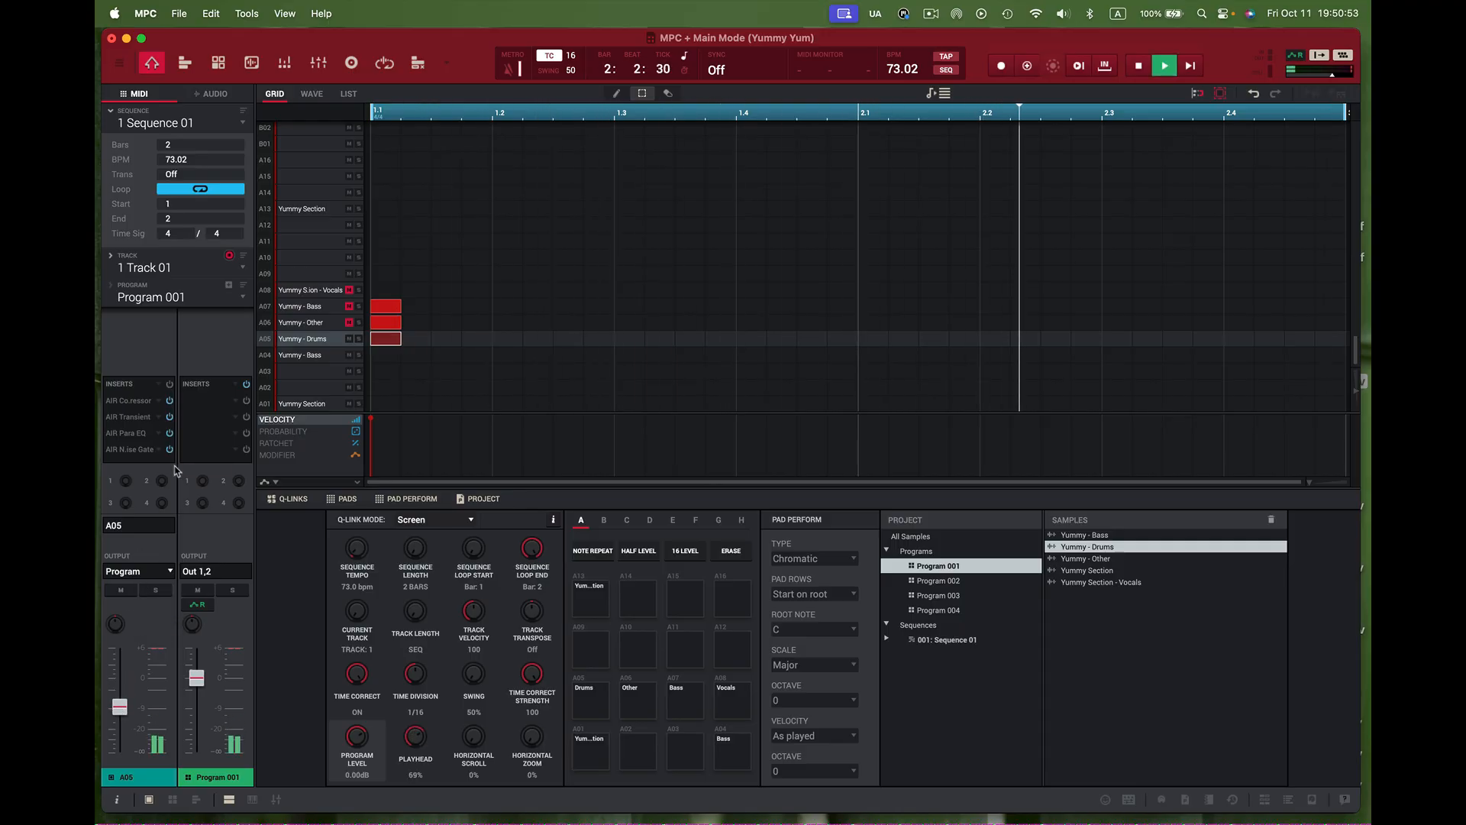
click(170, 385)
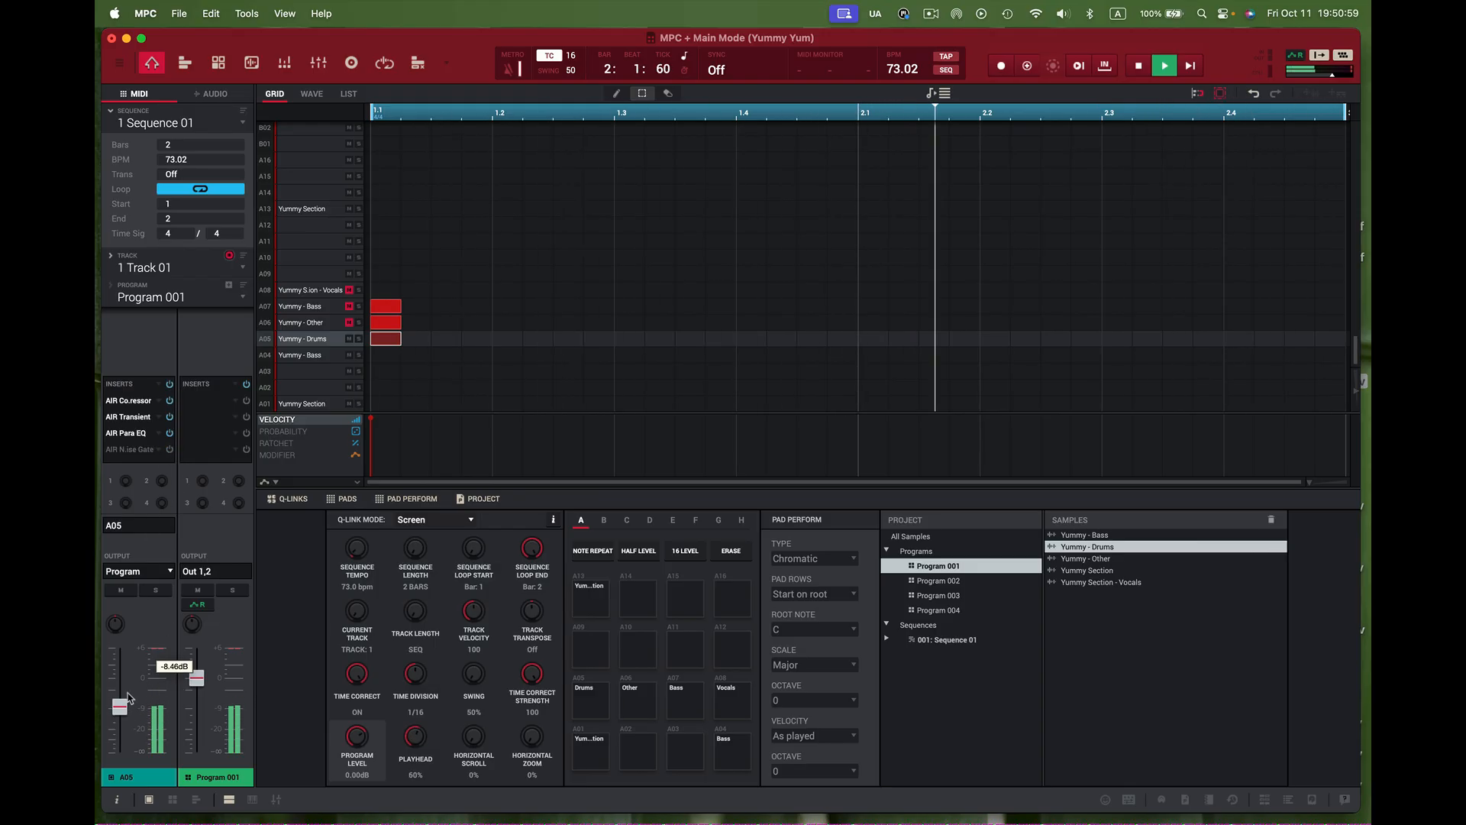
- Raise pad A05's channel level and load the Drums preset Filter in its AIR Para EQ insert
drag(119, 706, 125, 686)
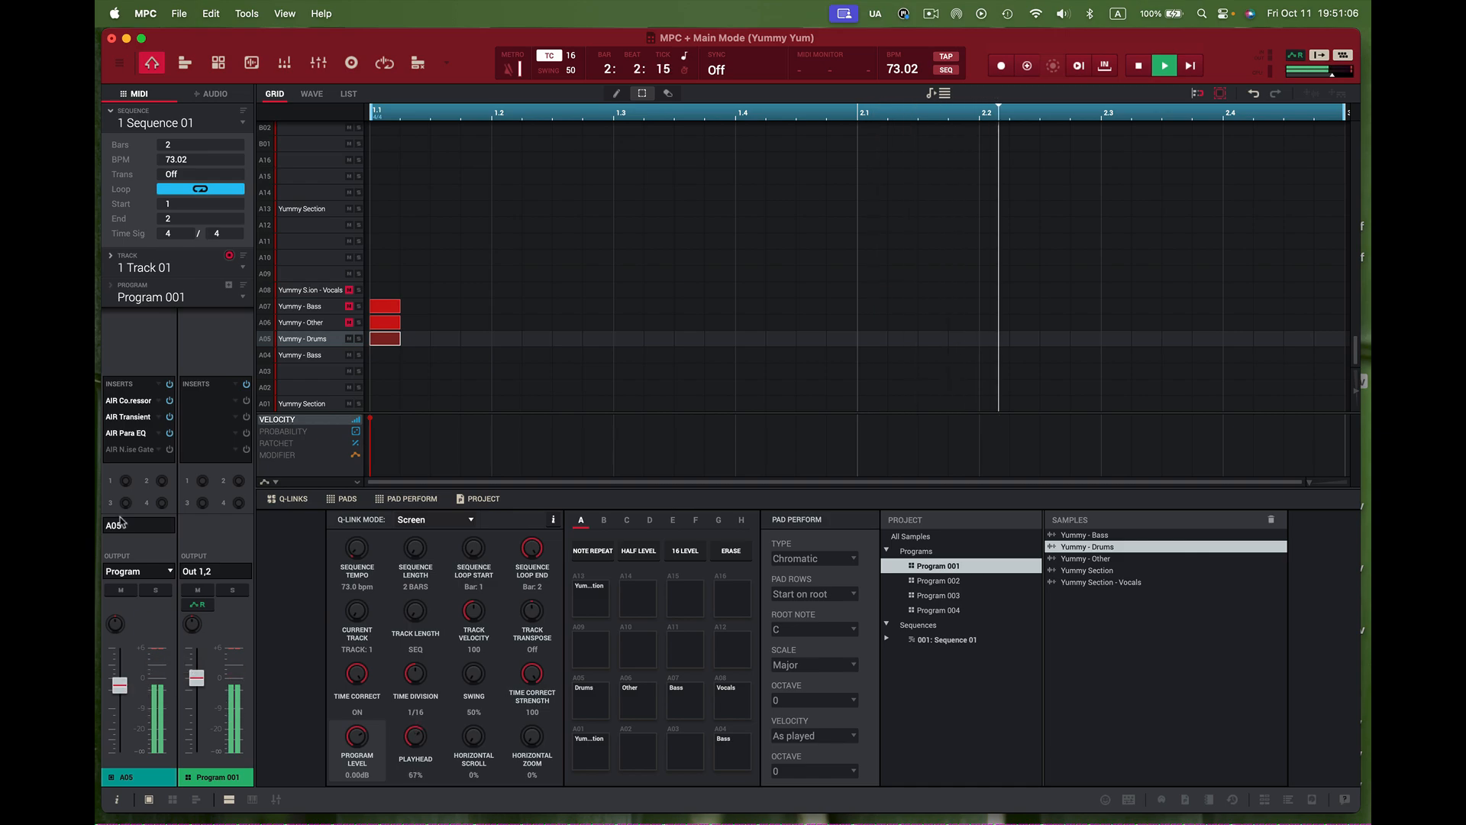
double_click(130, 433)
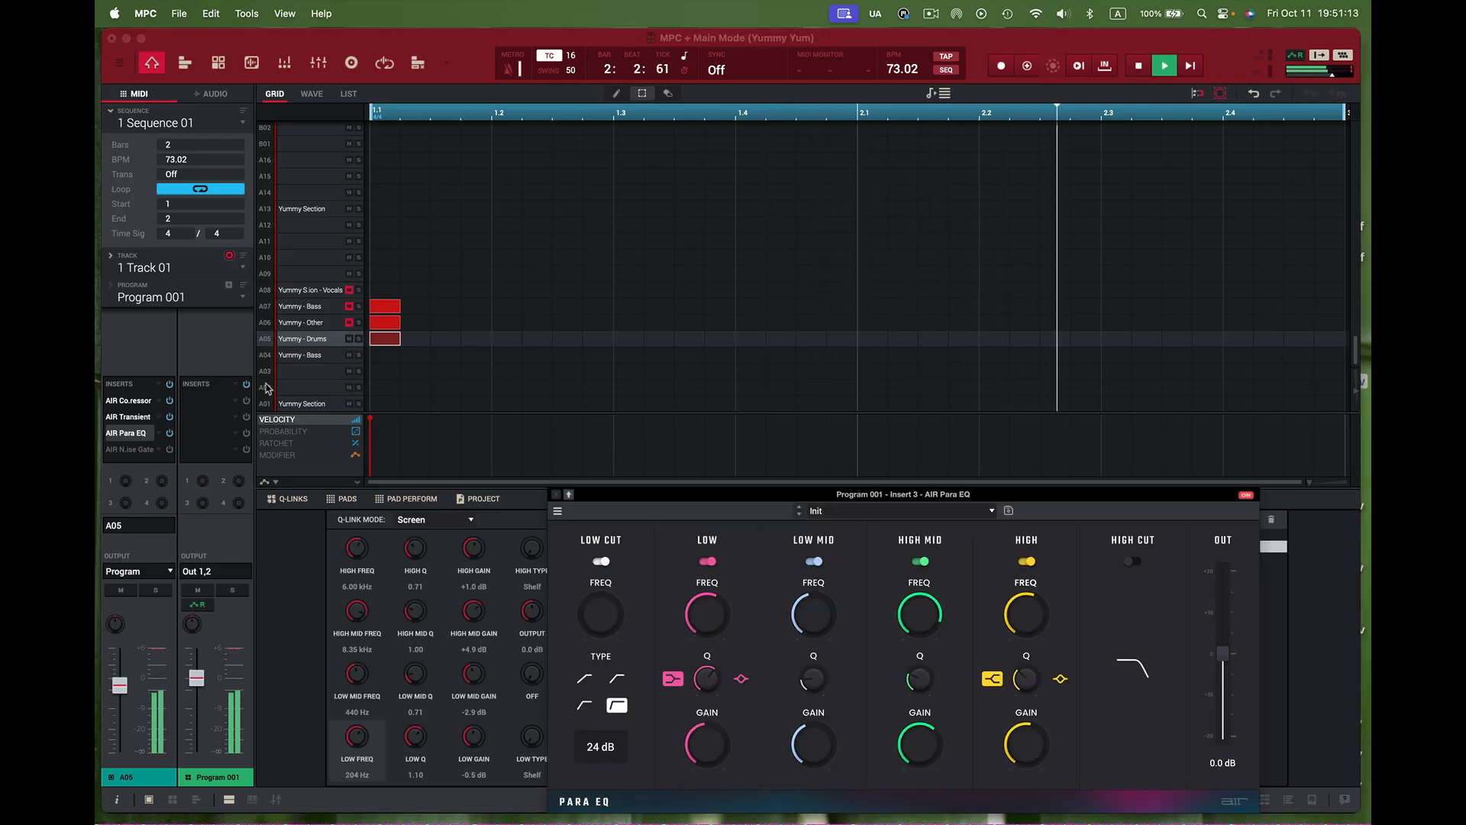
drag(966, 492, 922, 323)
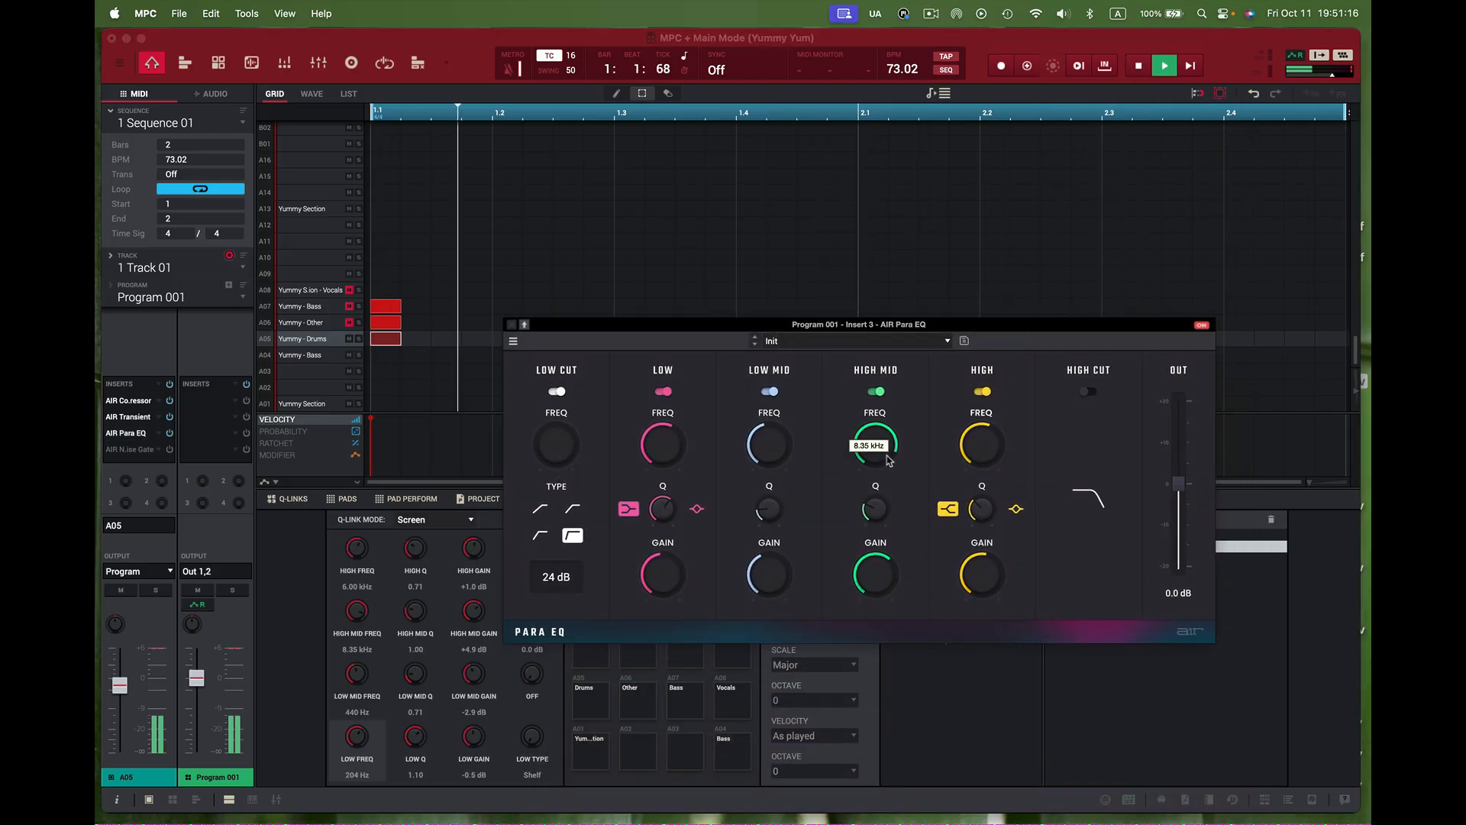
click(948, 342)
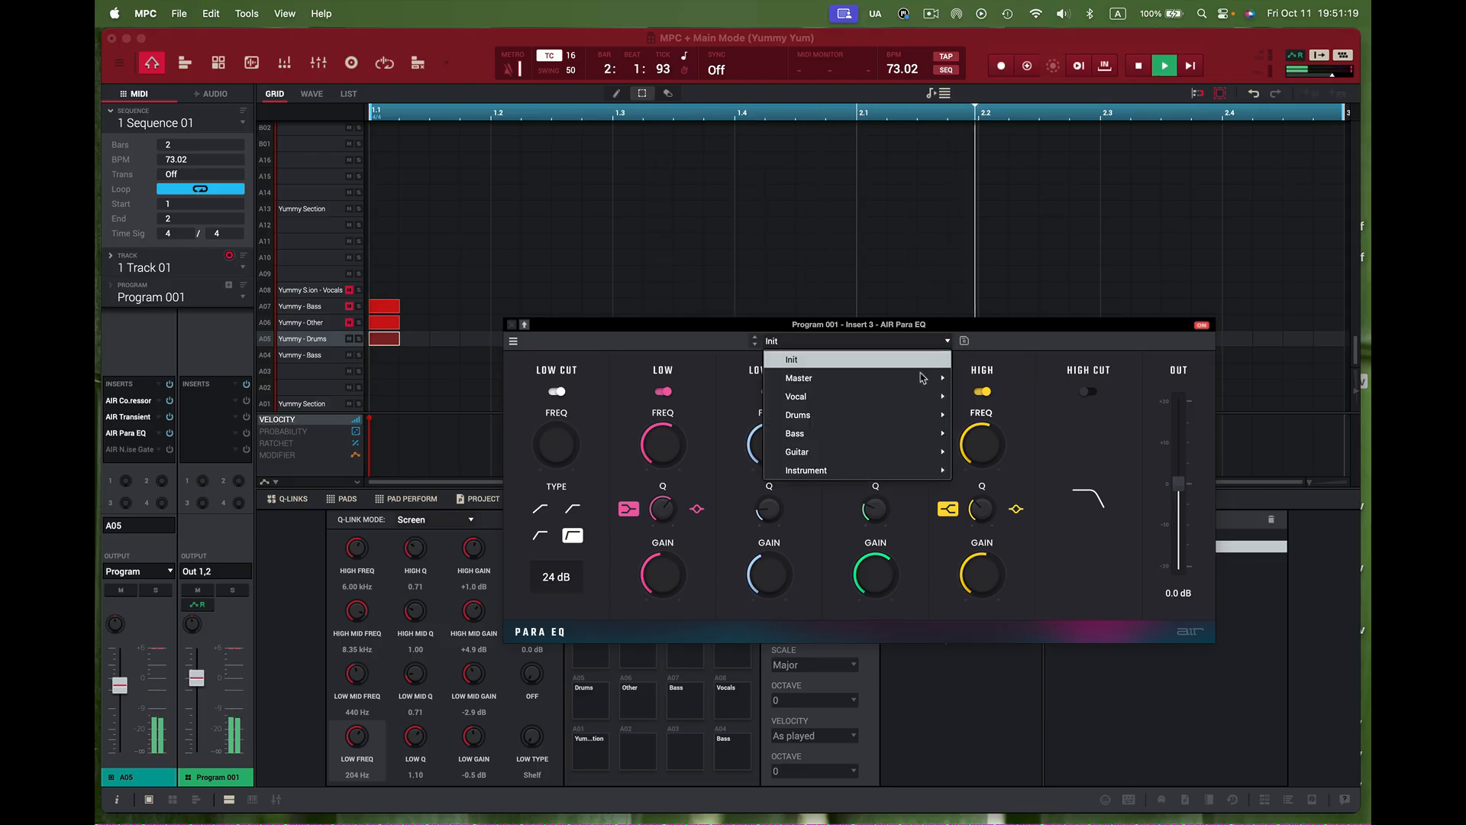
mouse_move(914, 425)
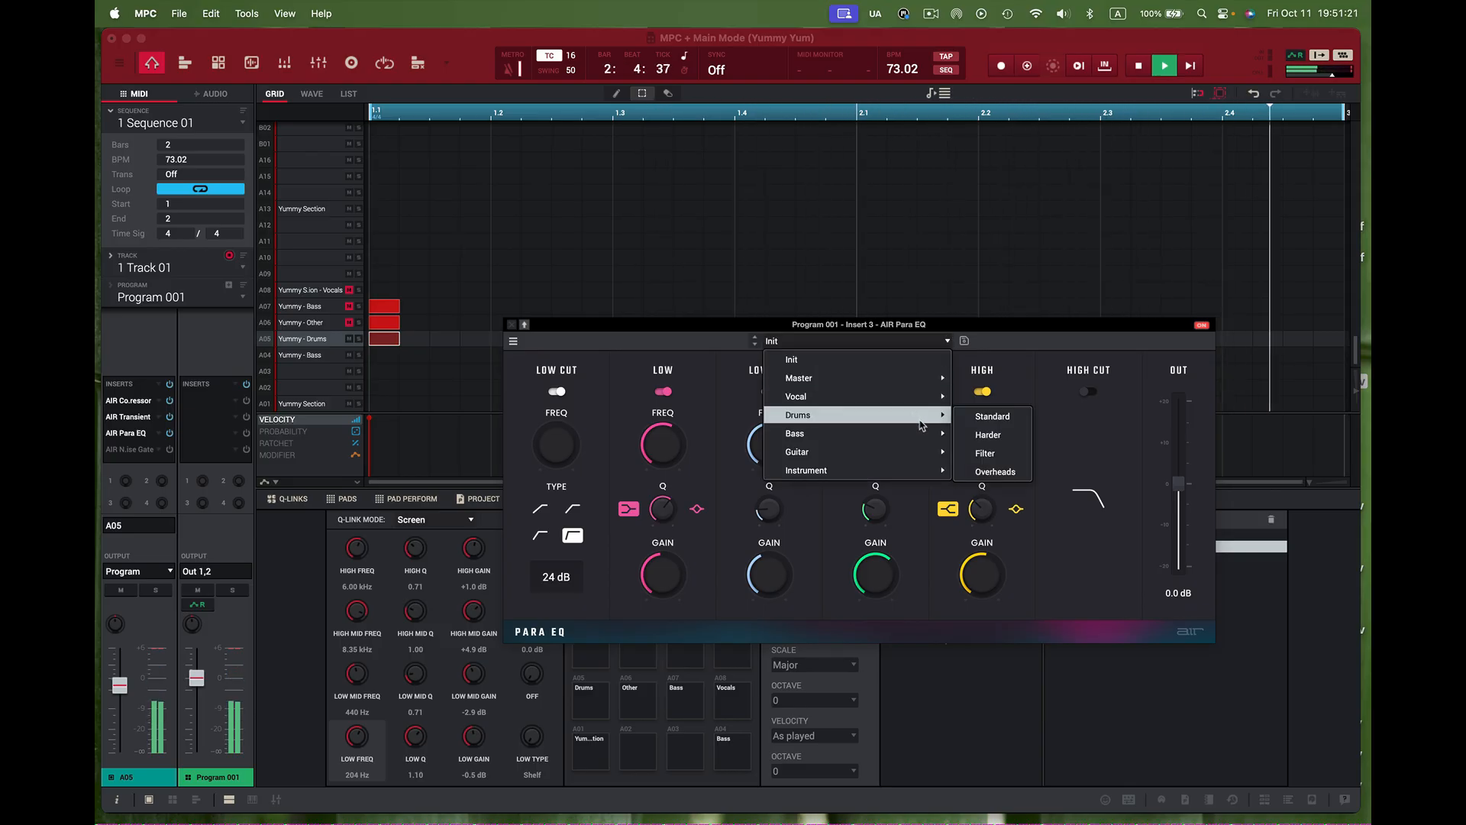
click(983, 453)
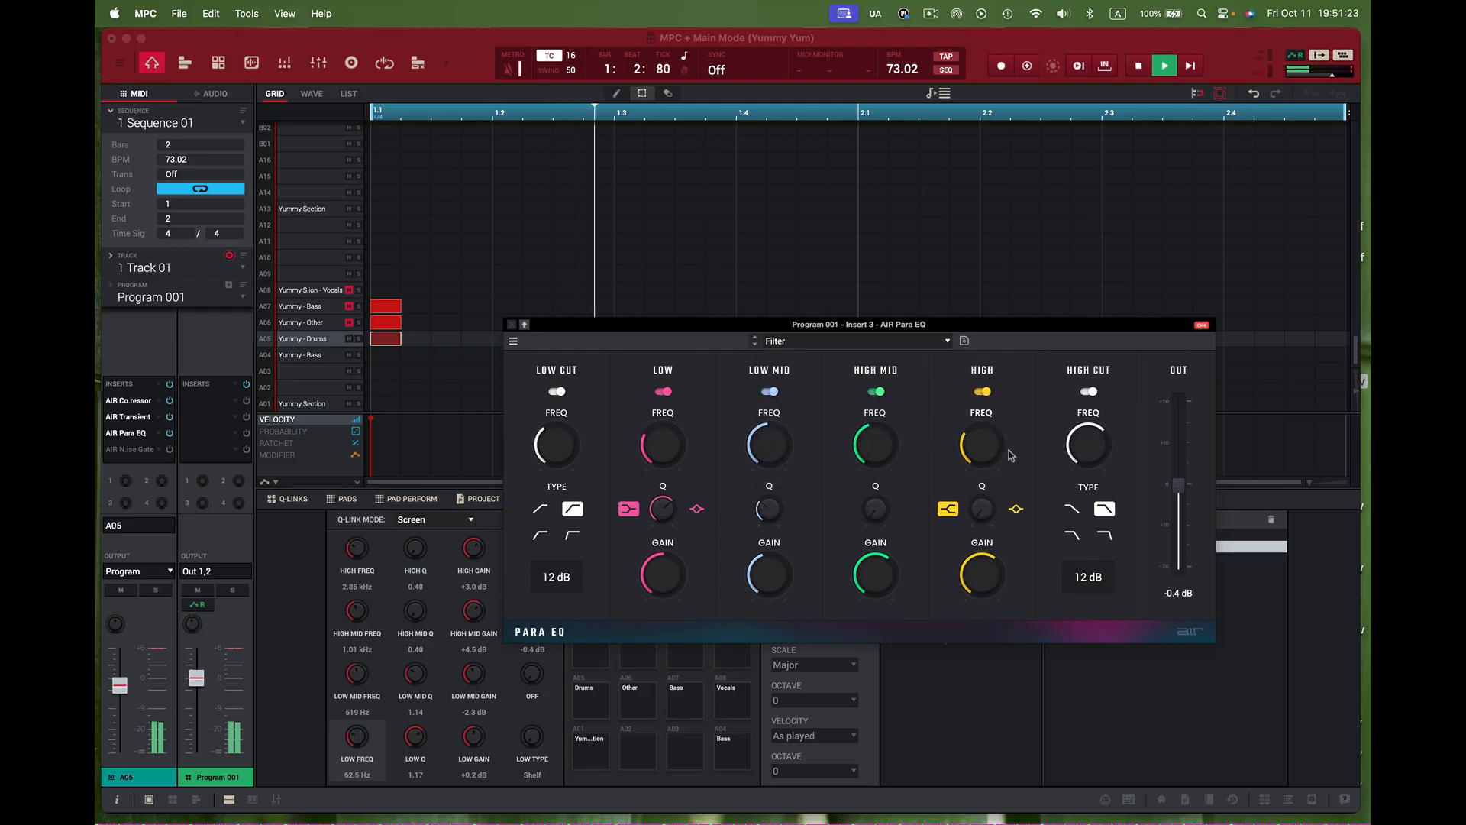
- Try the Drums preset Standard in the AIR Para EQ and replace it with the Drums preset Harder
click(947, 341)
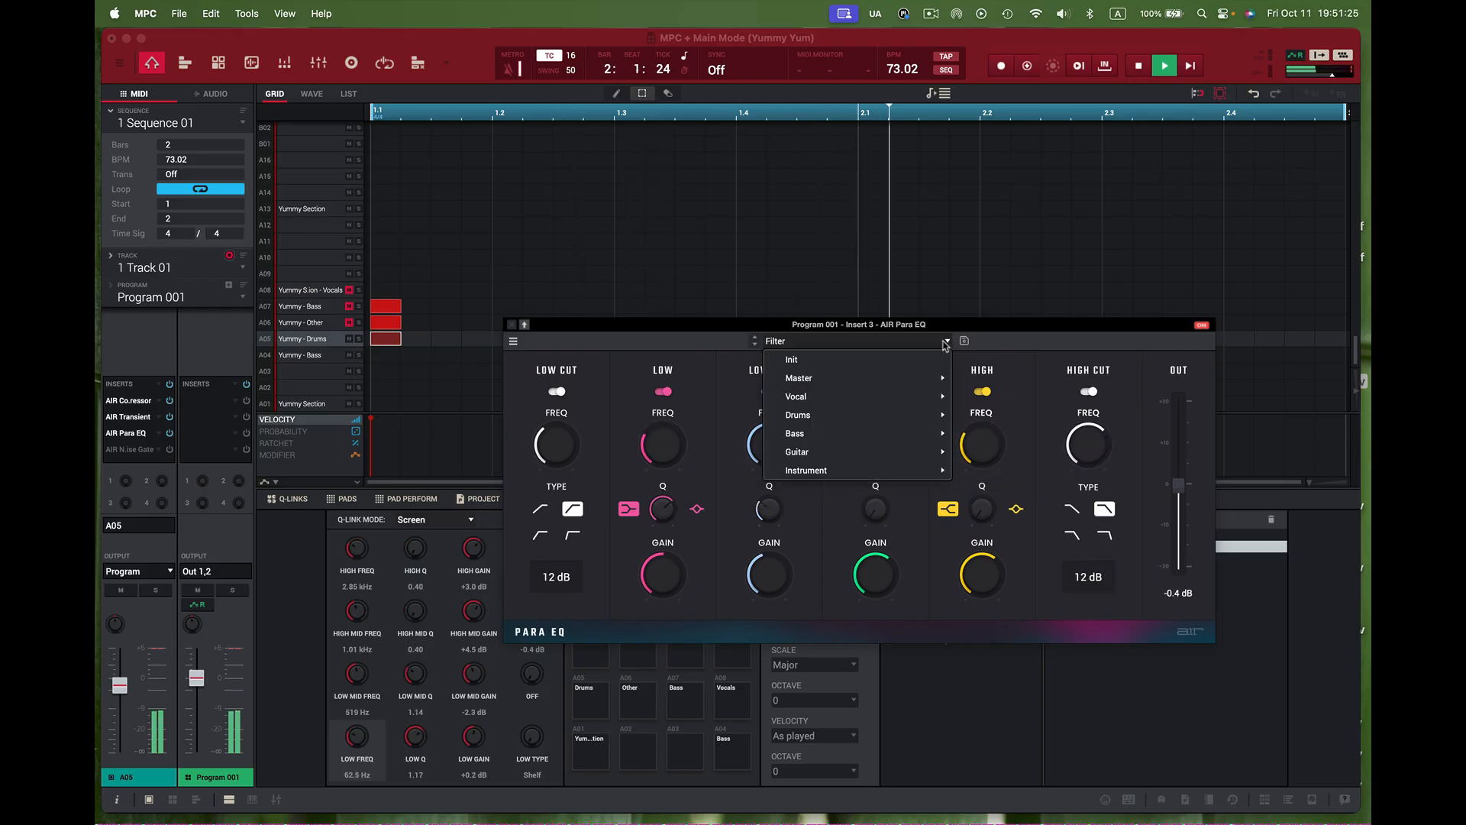
mouse_move(926, 414)
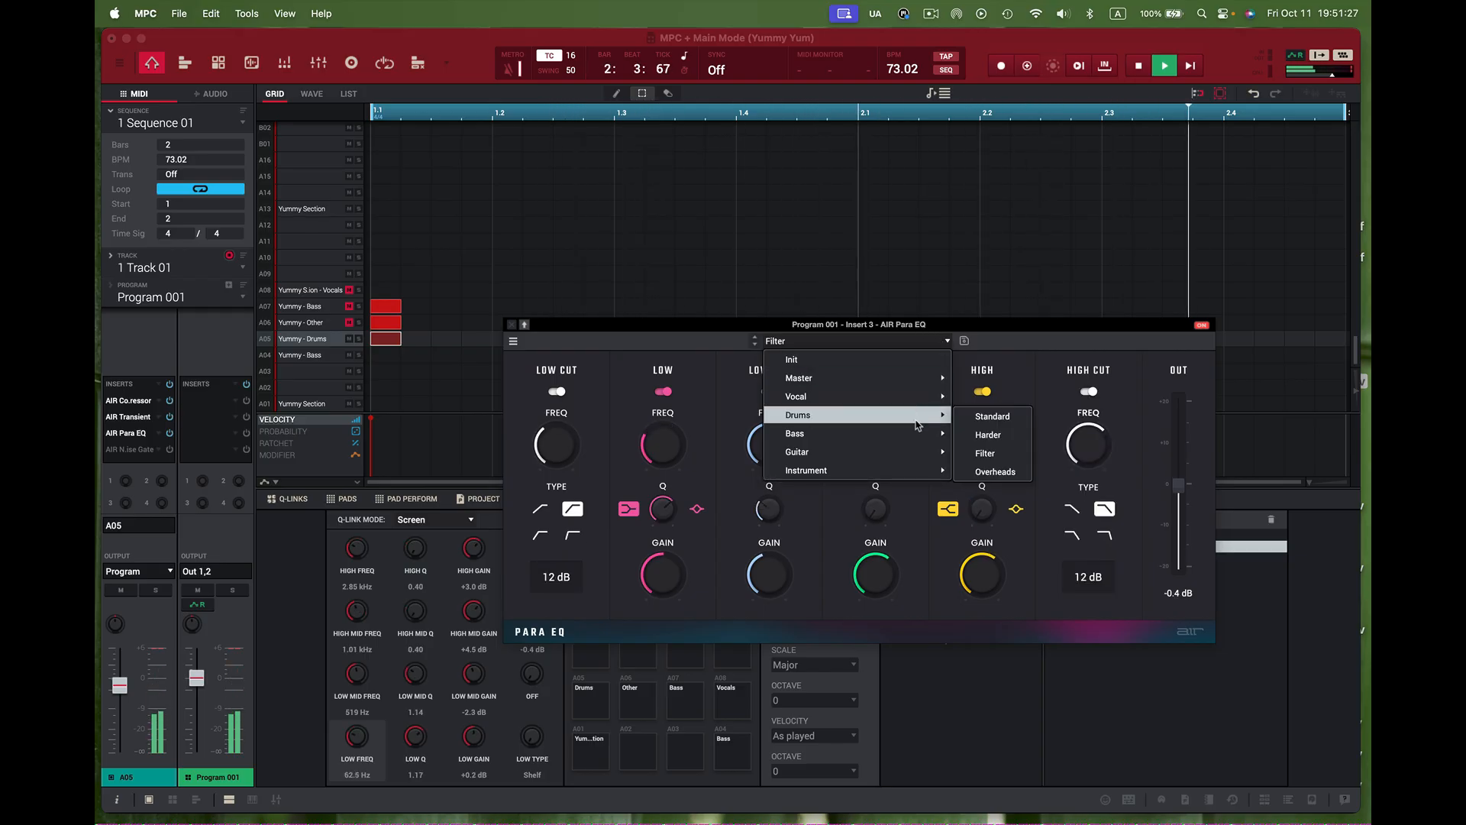
click(989, 425)
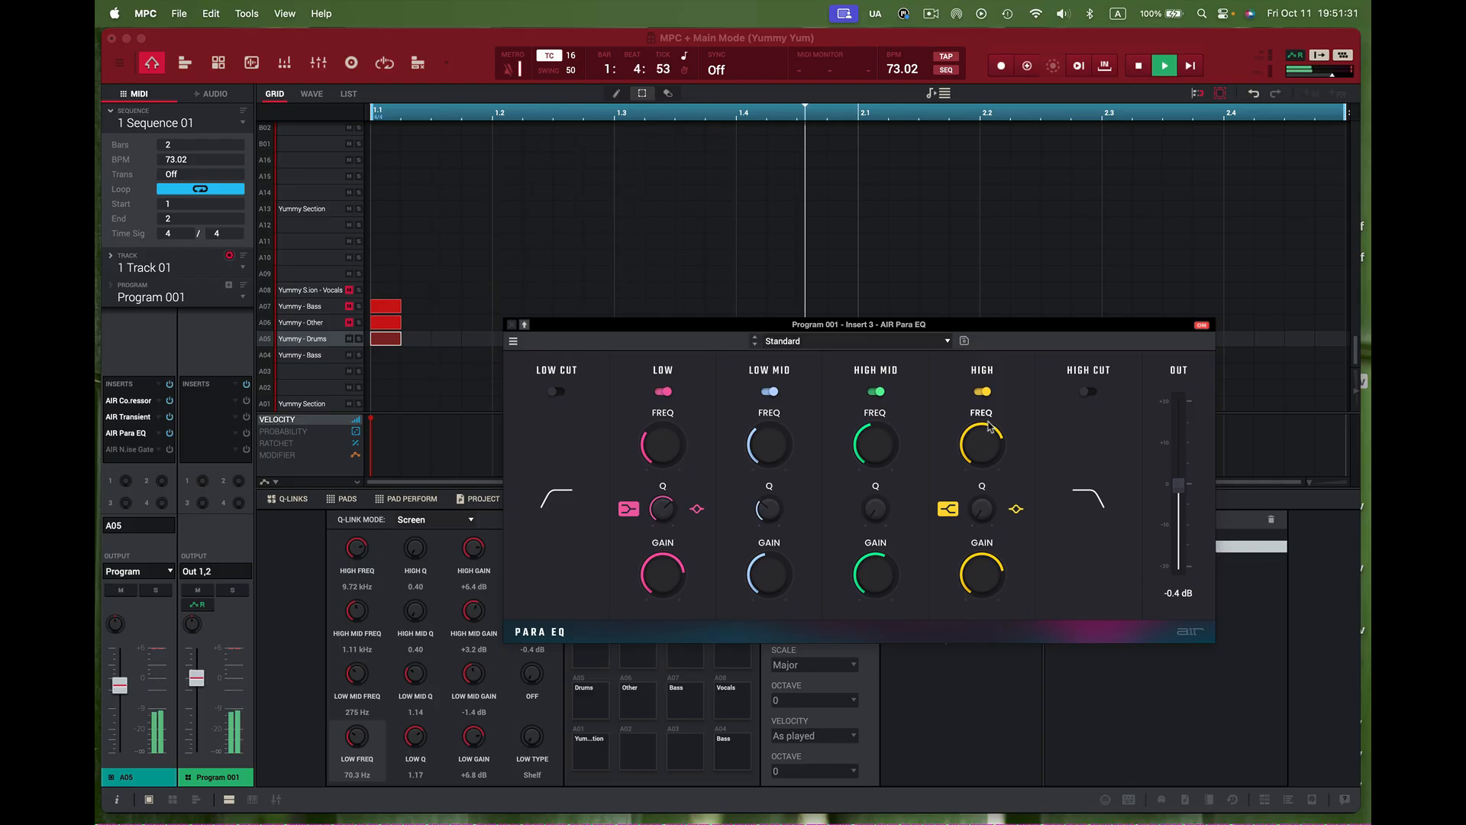
click(948, 342)
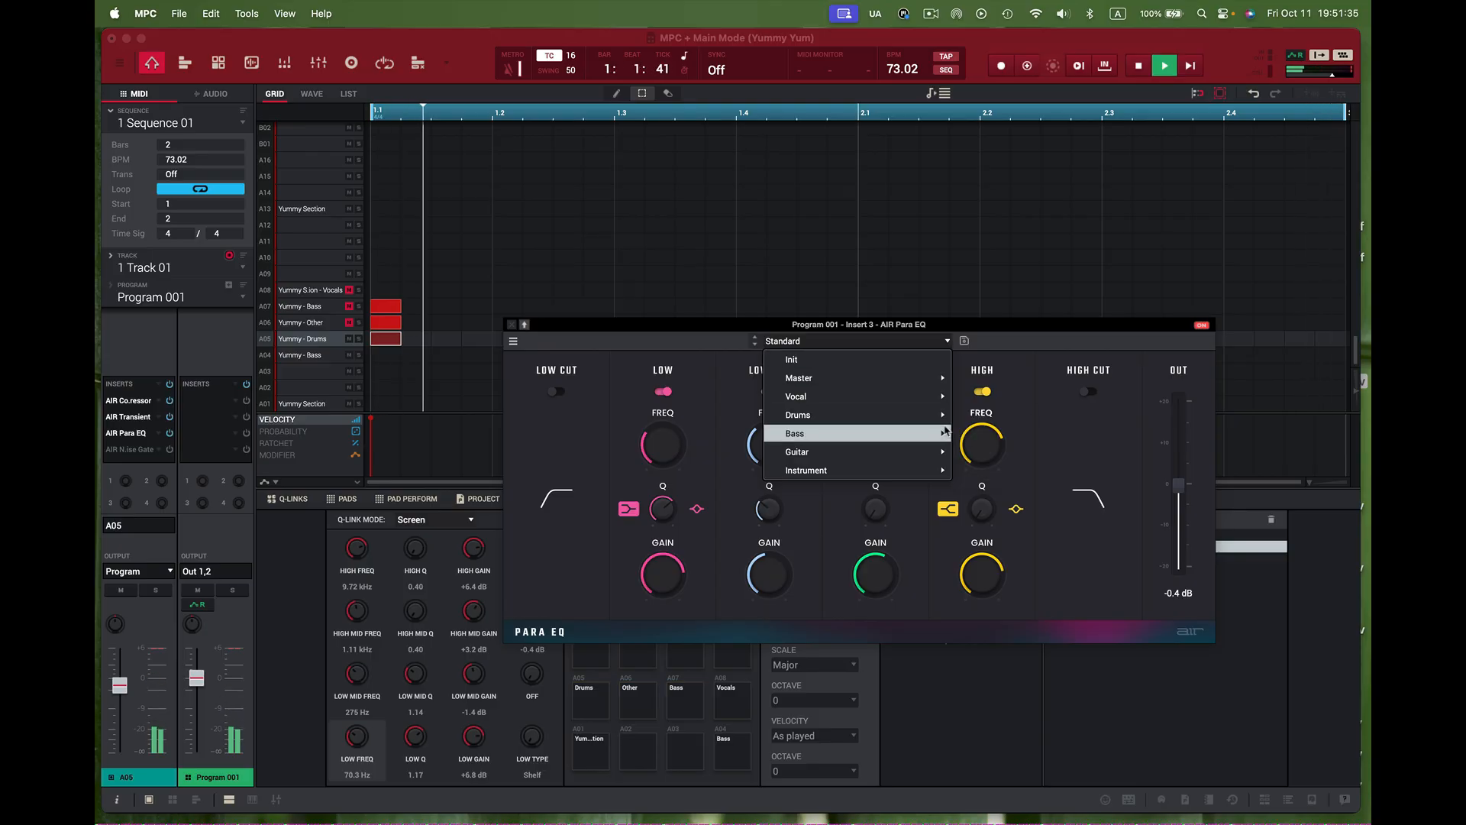
mouse_move(931, 415)
click(991, 437)
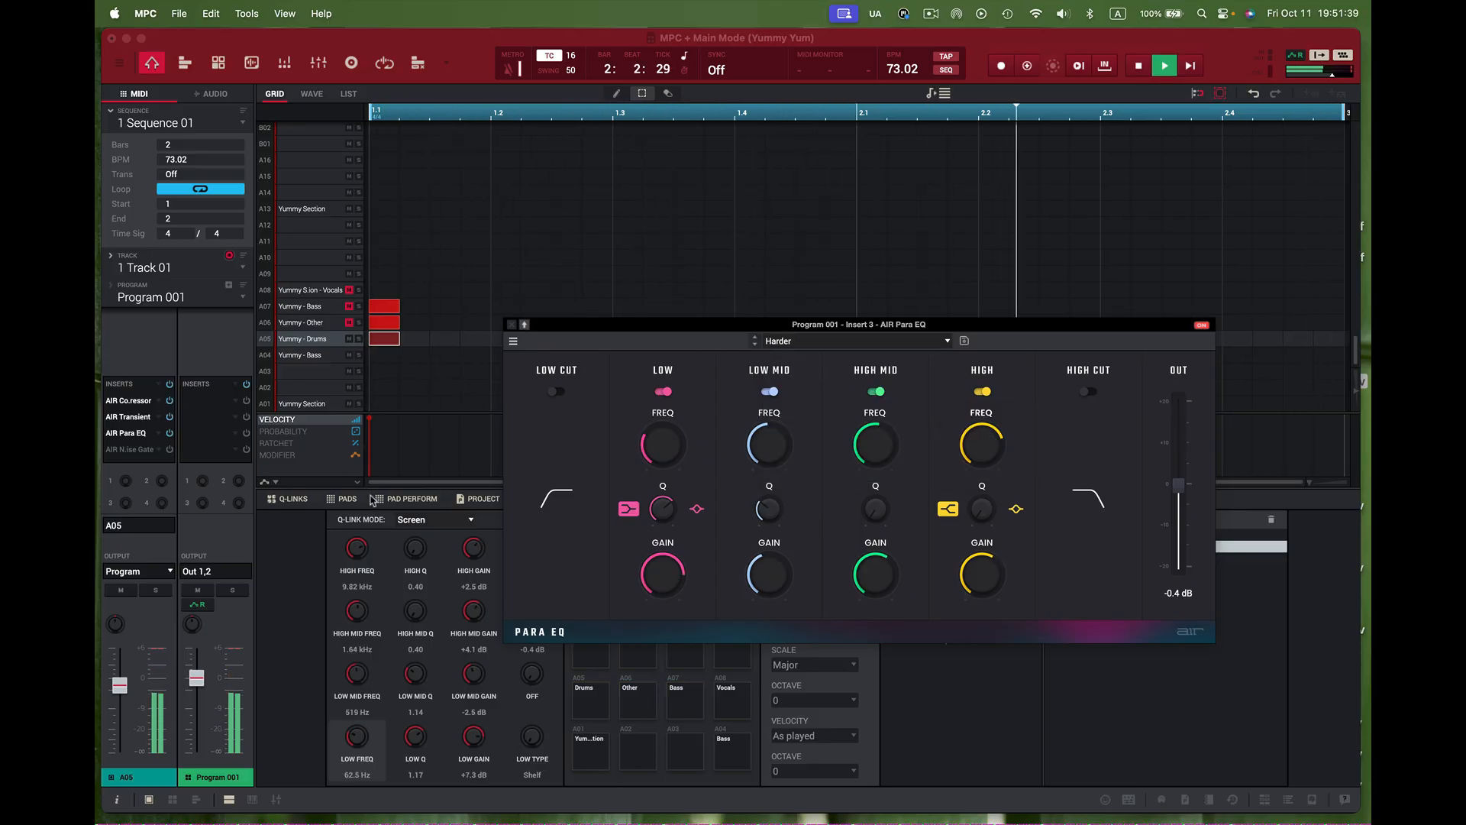
- Bypass the AIR Para EQ on pad A05 and compare the drums with AIR Transient on and off, leaving it bypassed
click(169, 433)
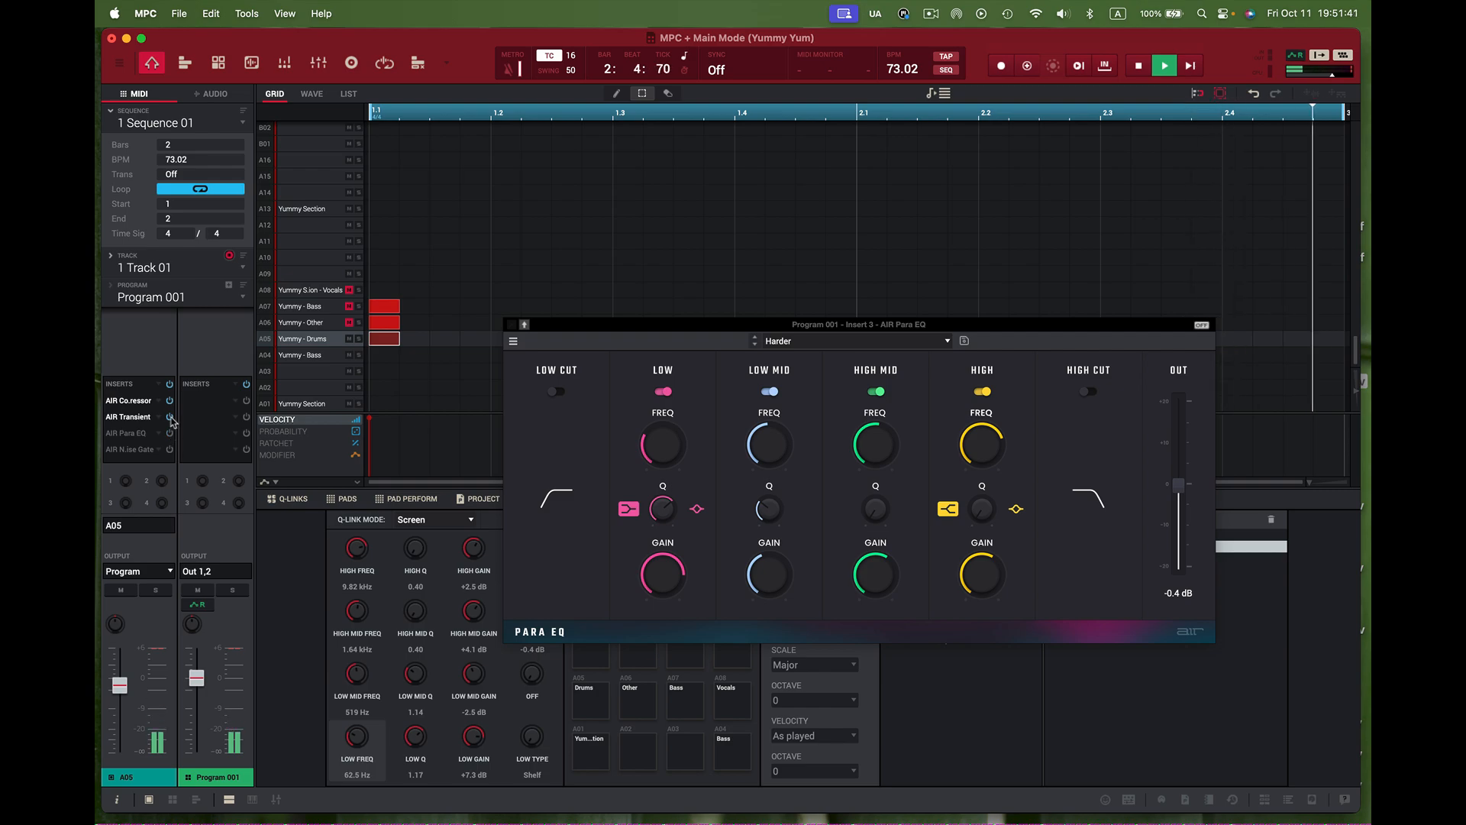
click(170, 417)
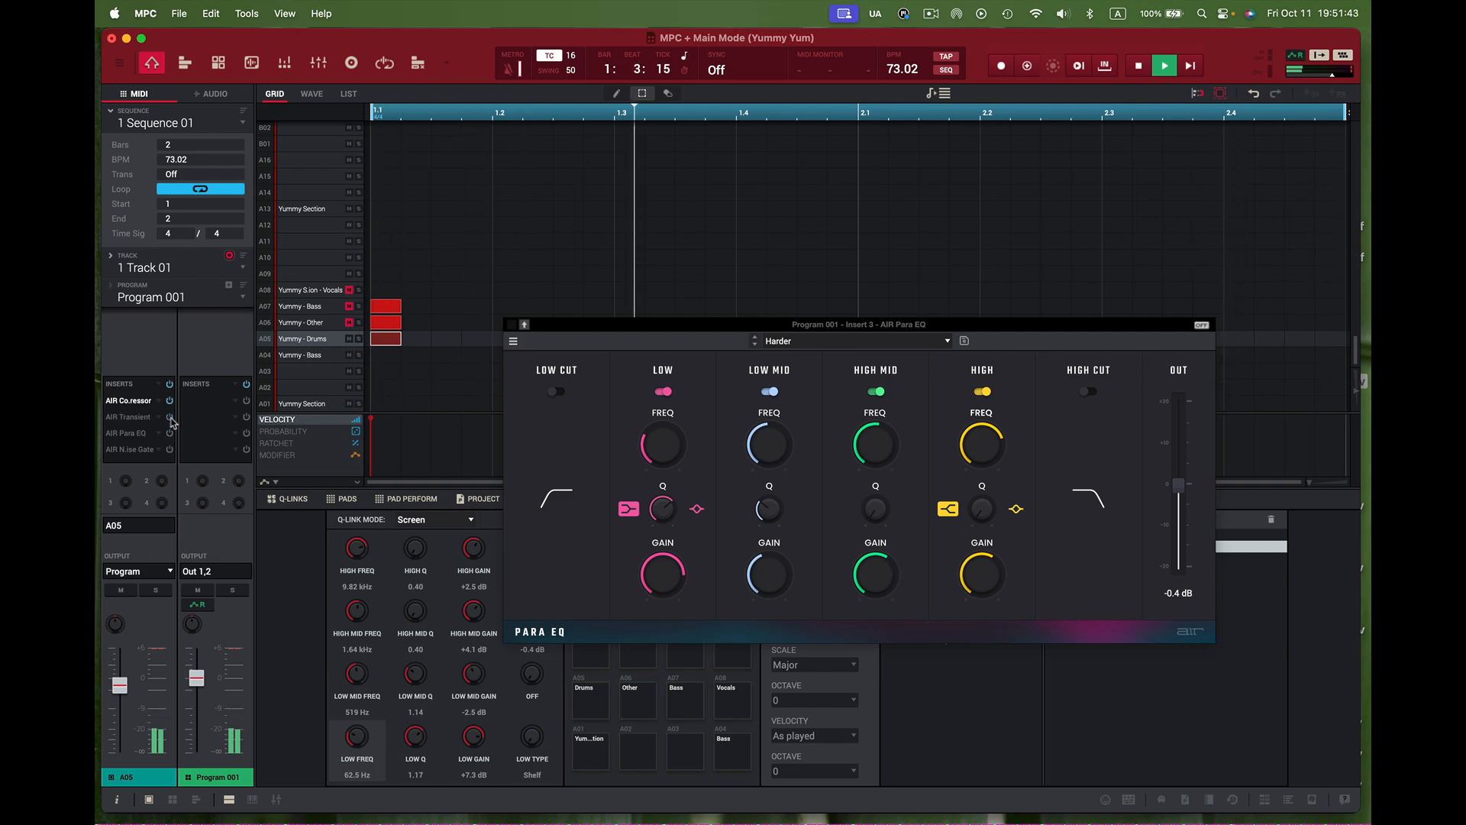
click(170, 419)
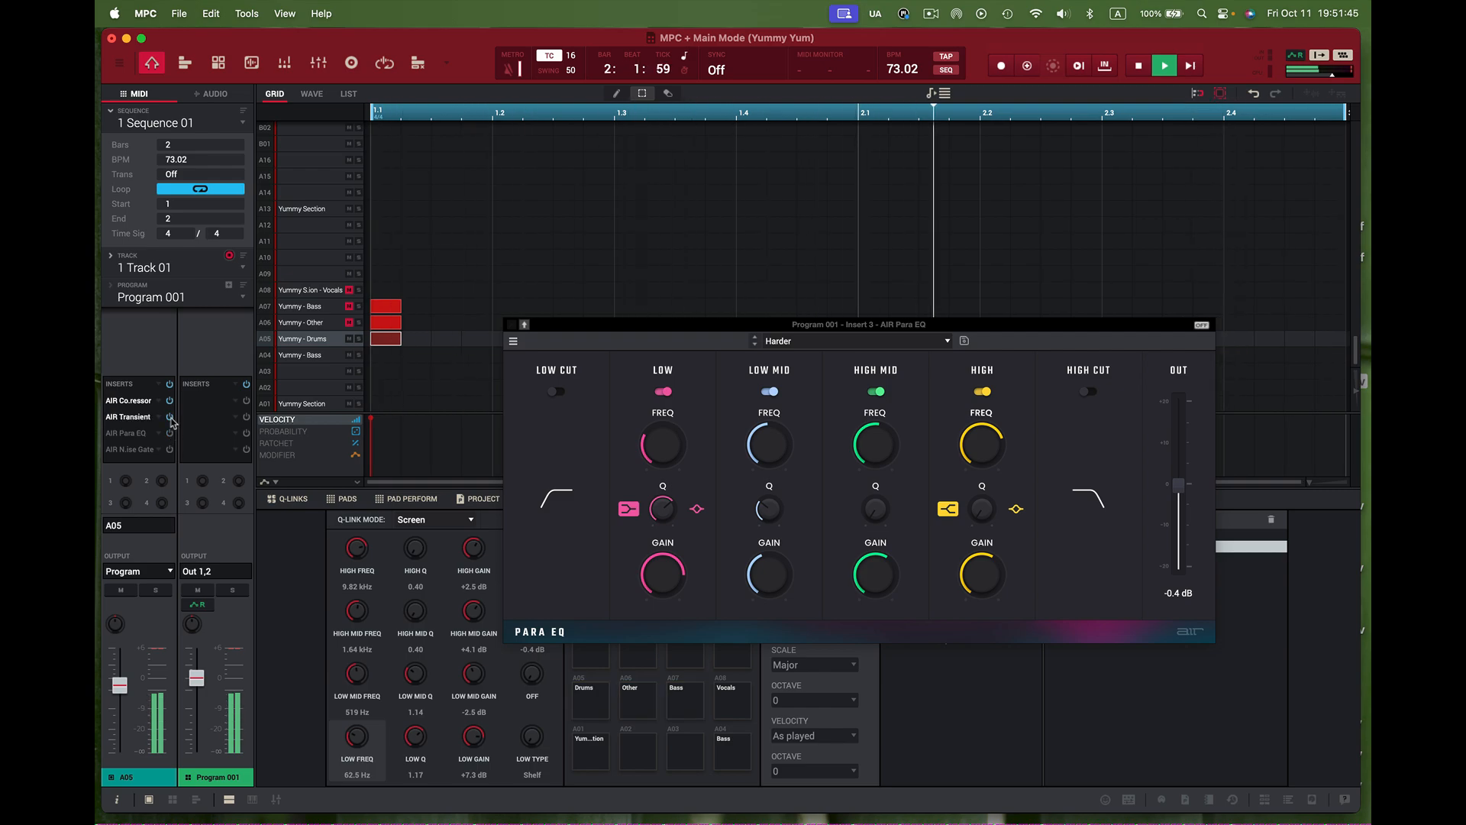
click(169, 417)
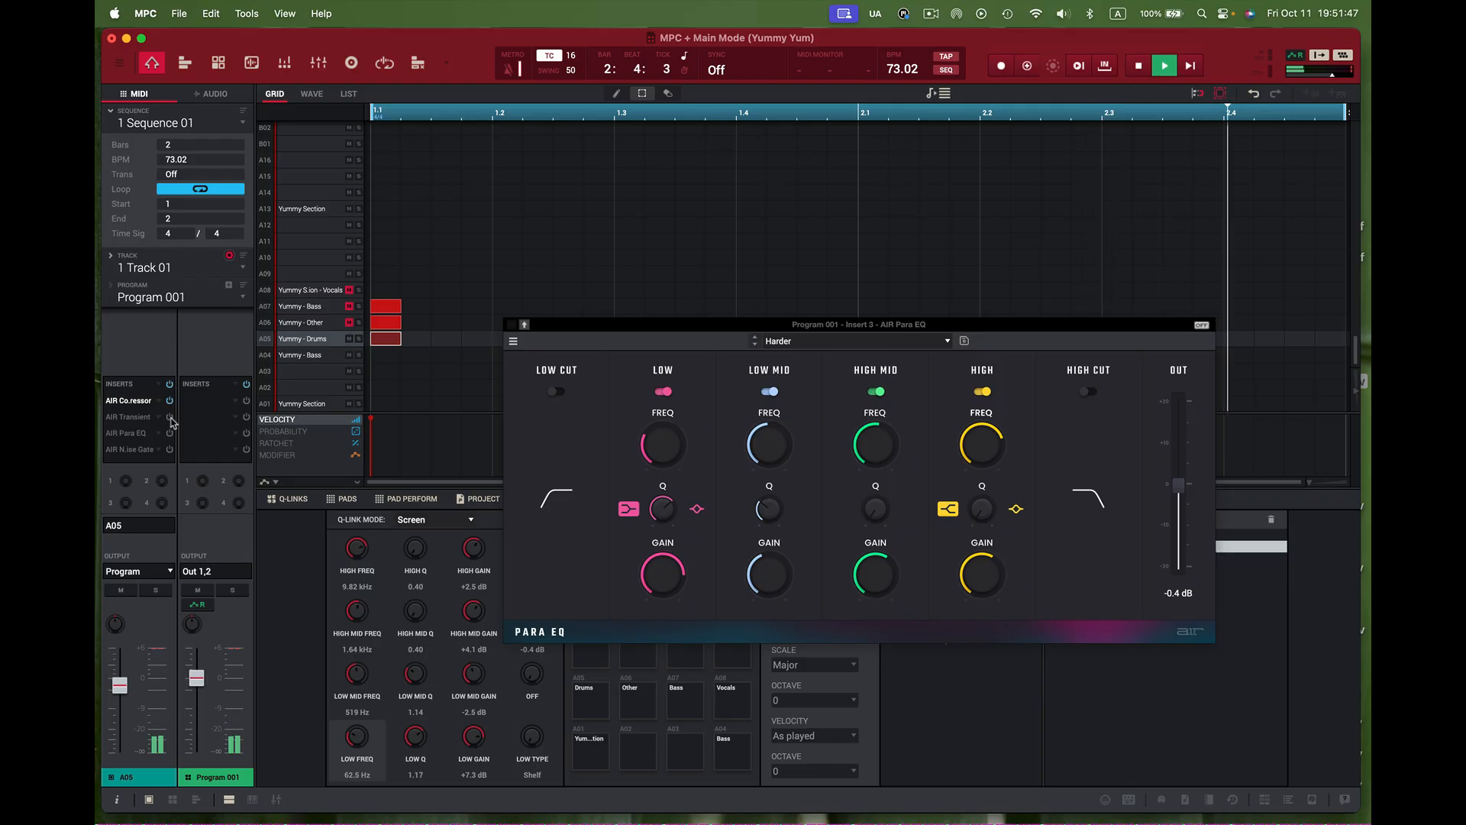
double_click(149, 422)
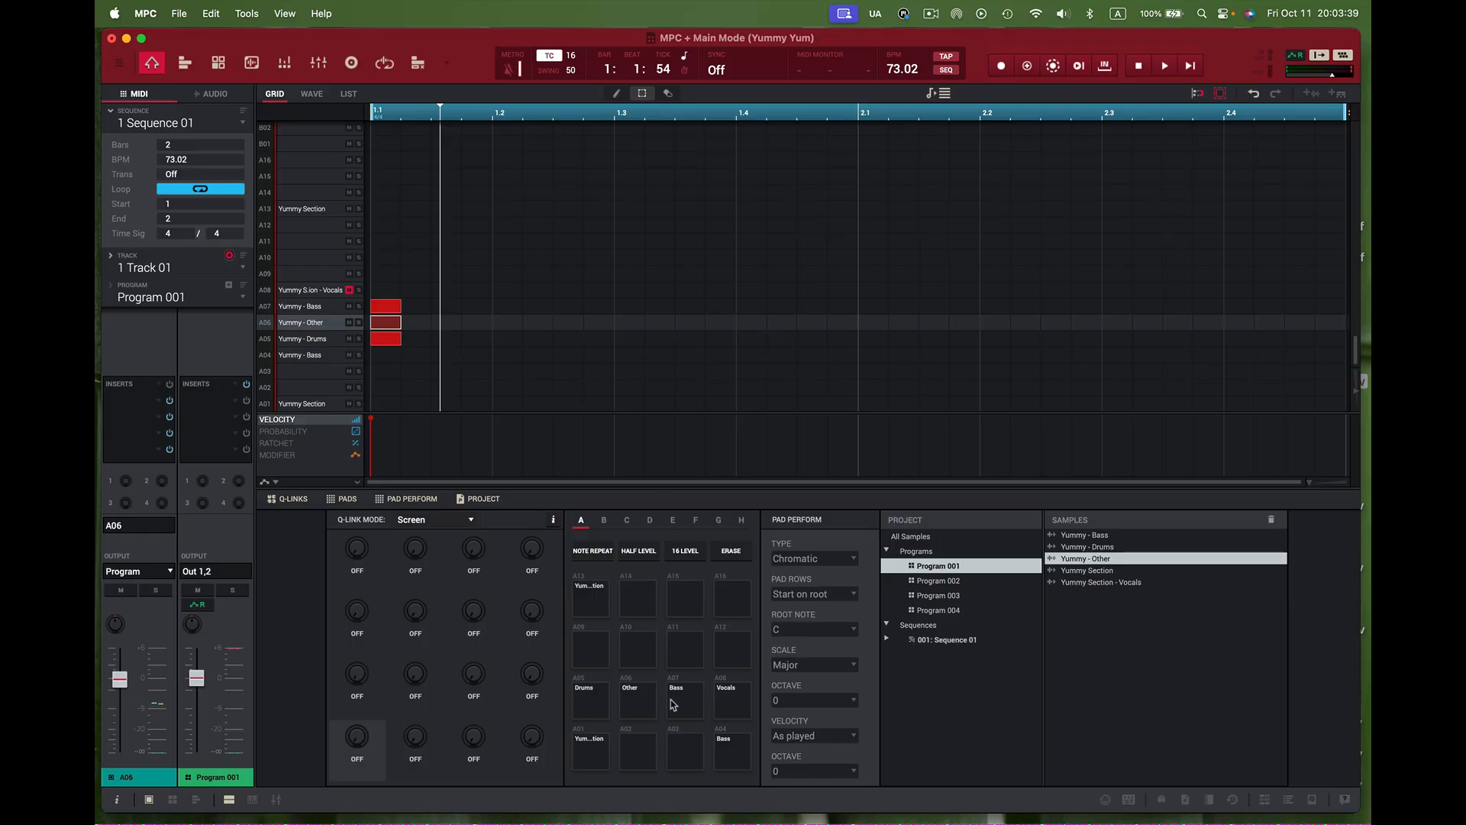
- Balance the stem pad levels: Drums on A05 at about +0.37 dB, Other on A06 at -2.00 dB, Bass on A07 at +3.74 dB
click(592, 706)
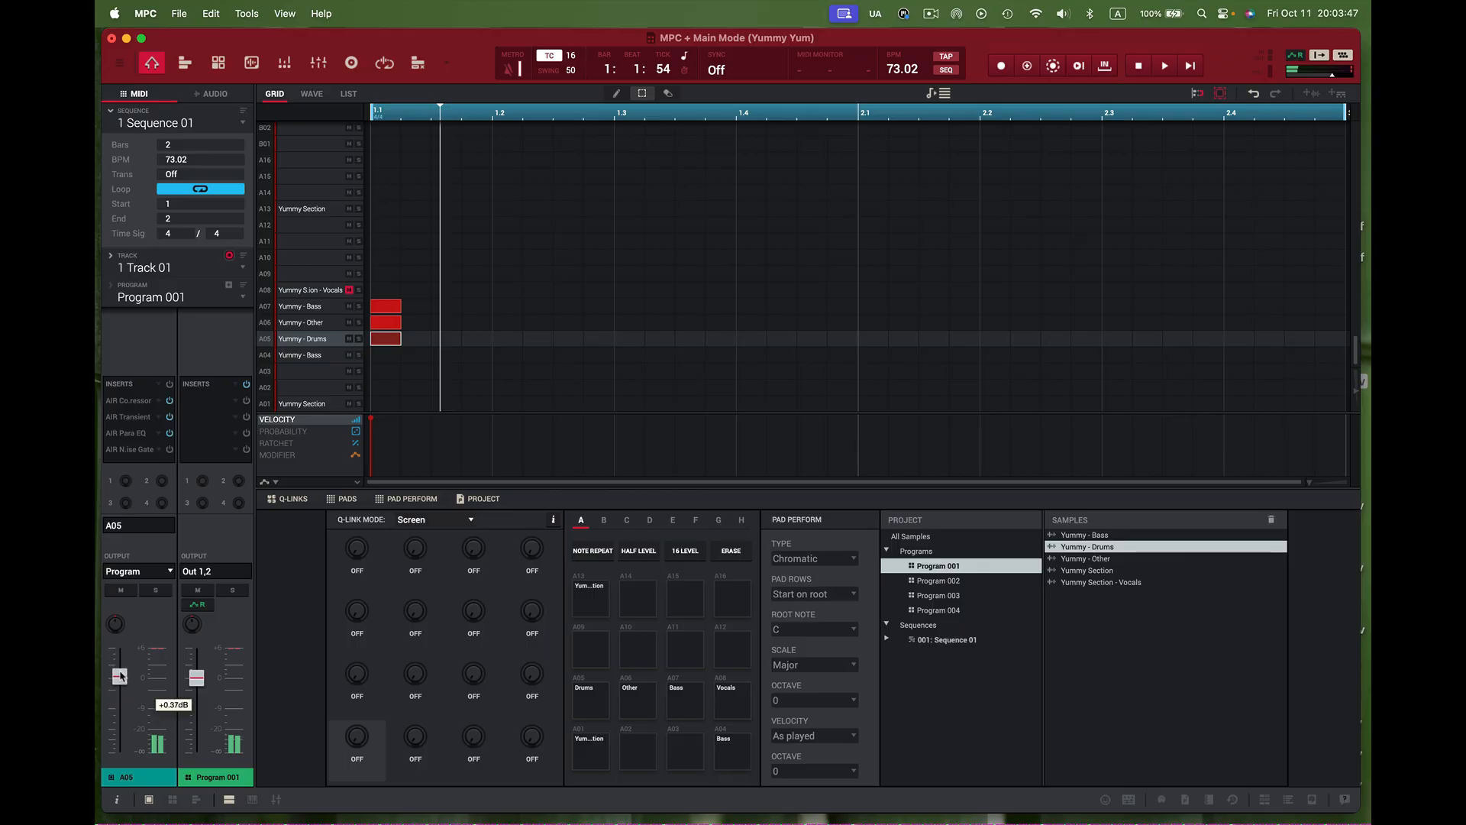
click(624, 707)
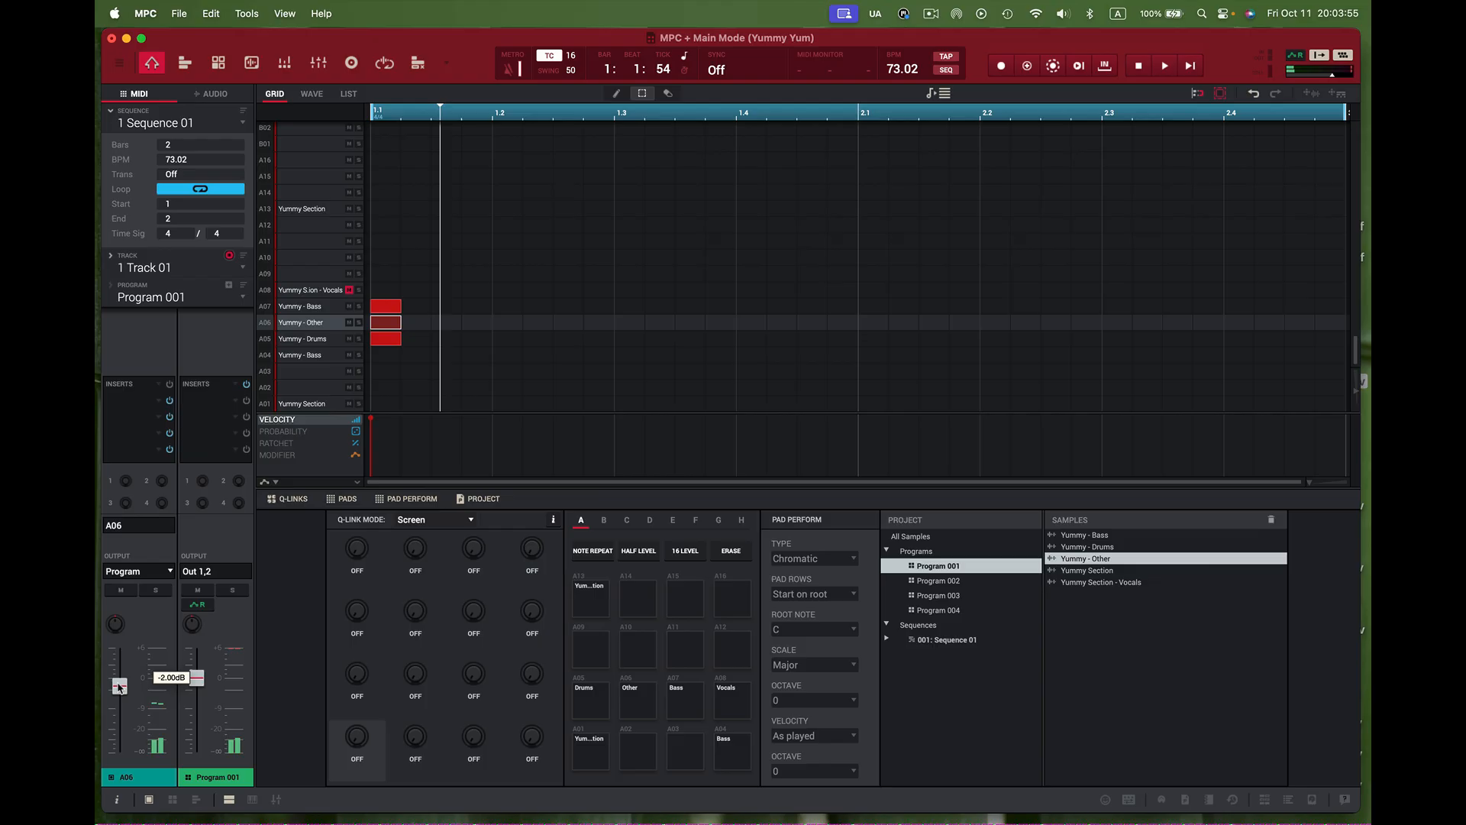
click(686, 704)
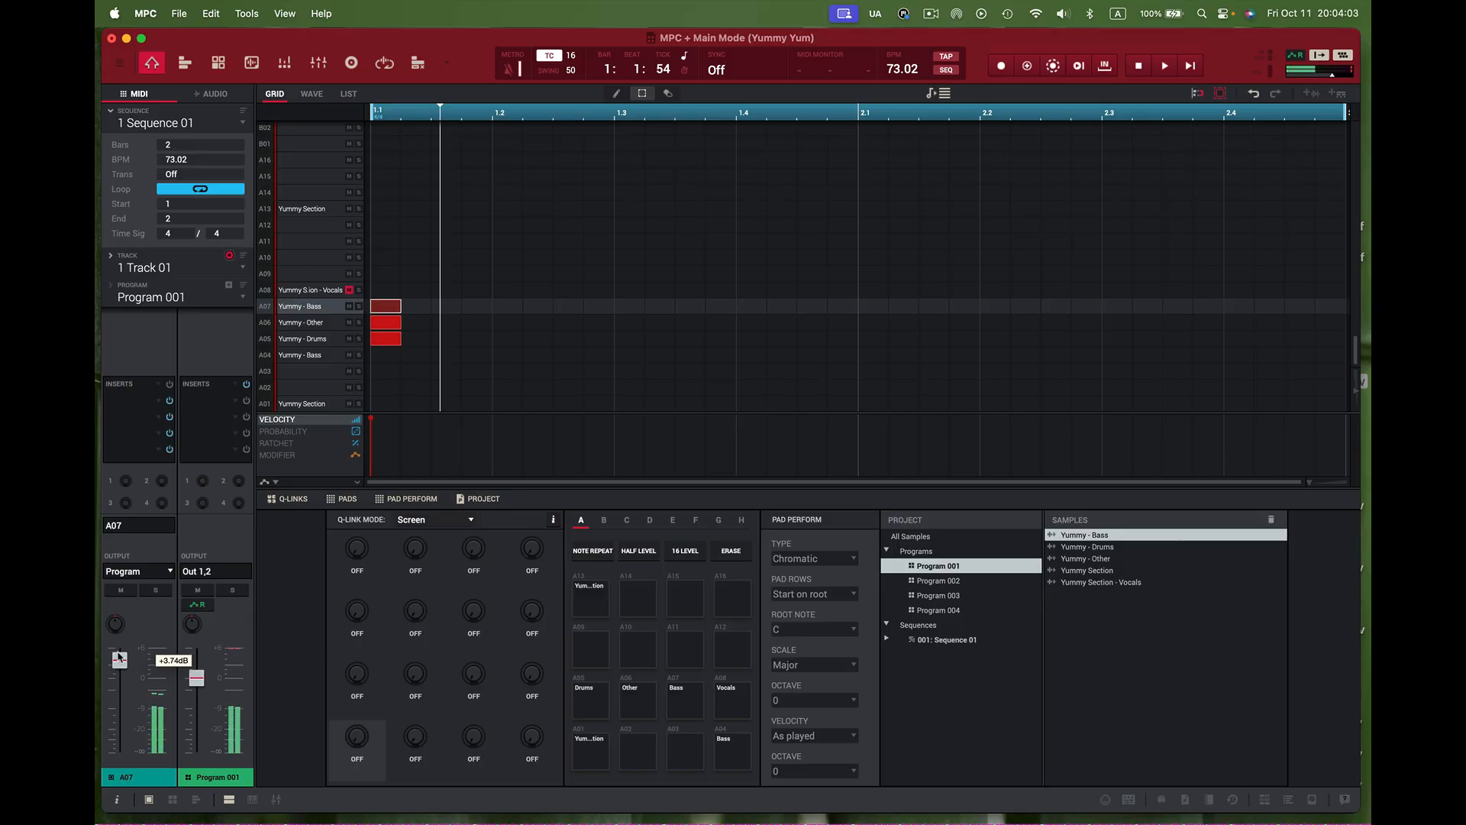
- Audition the Vocals and Drums pads, and play the sequence with the Bass and Other pads muted
click(733, 705)
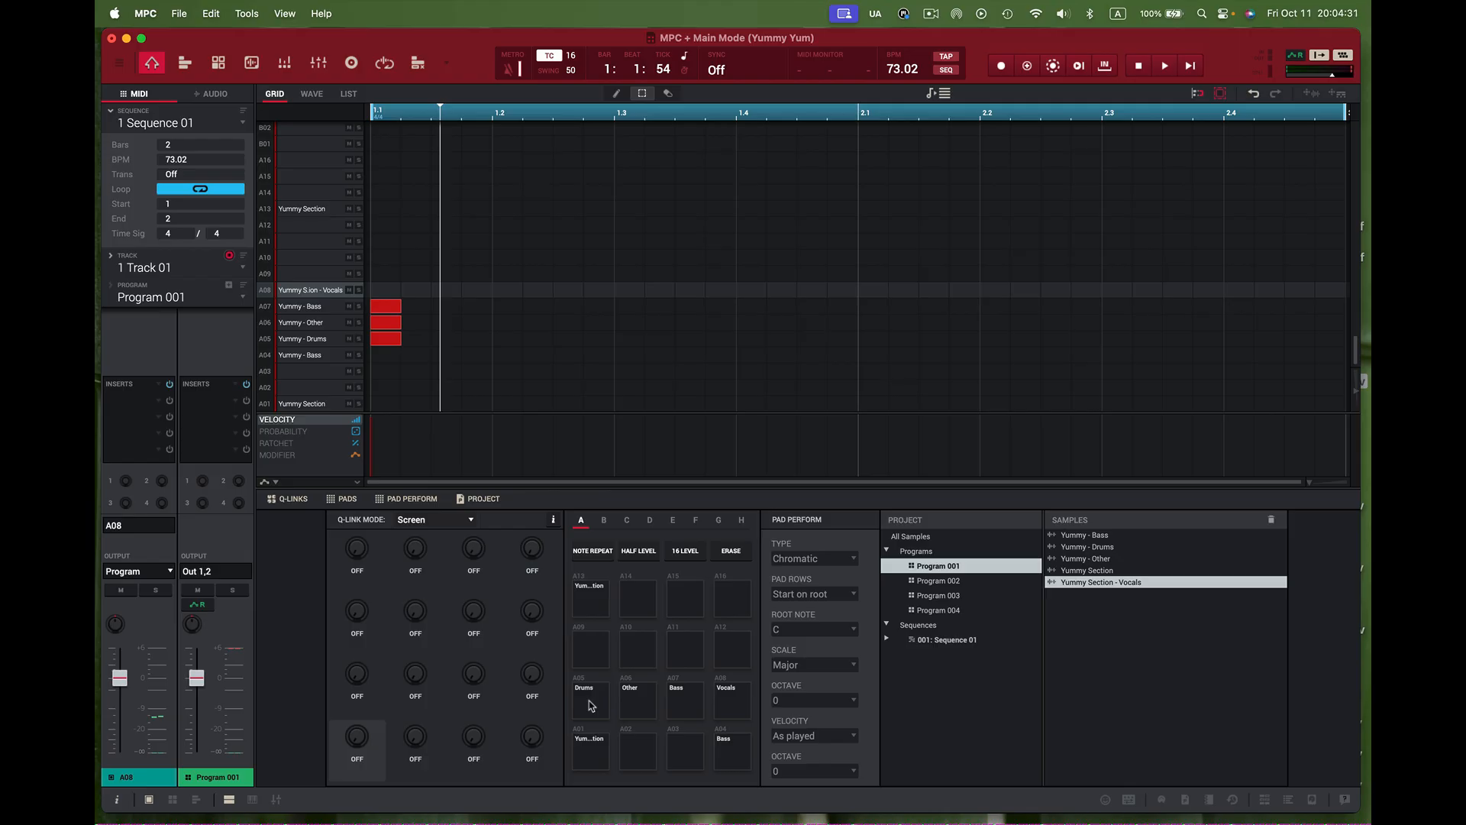
click(591, 698)
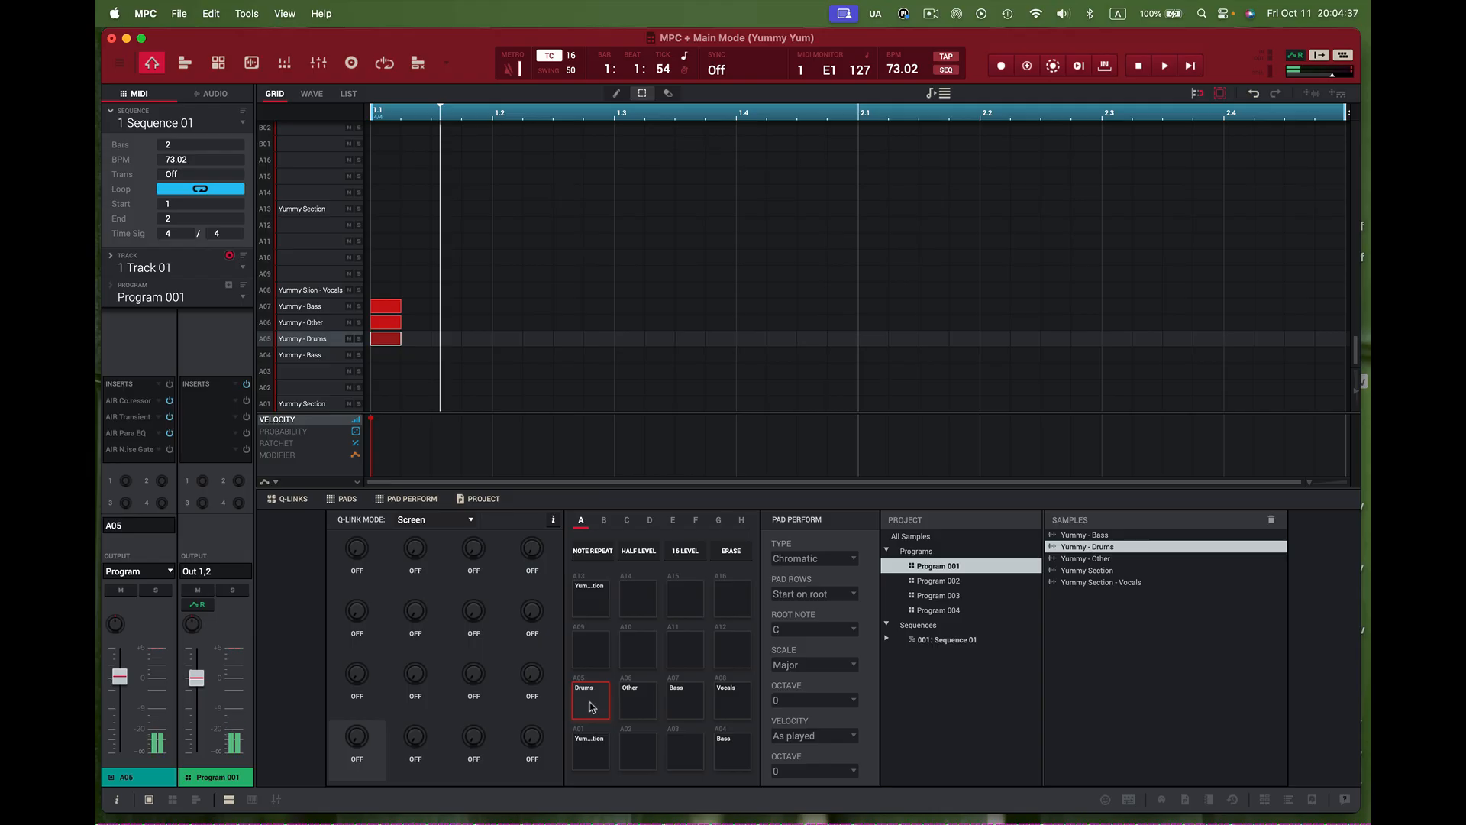
drag(589, 702, 584, 692)
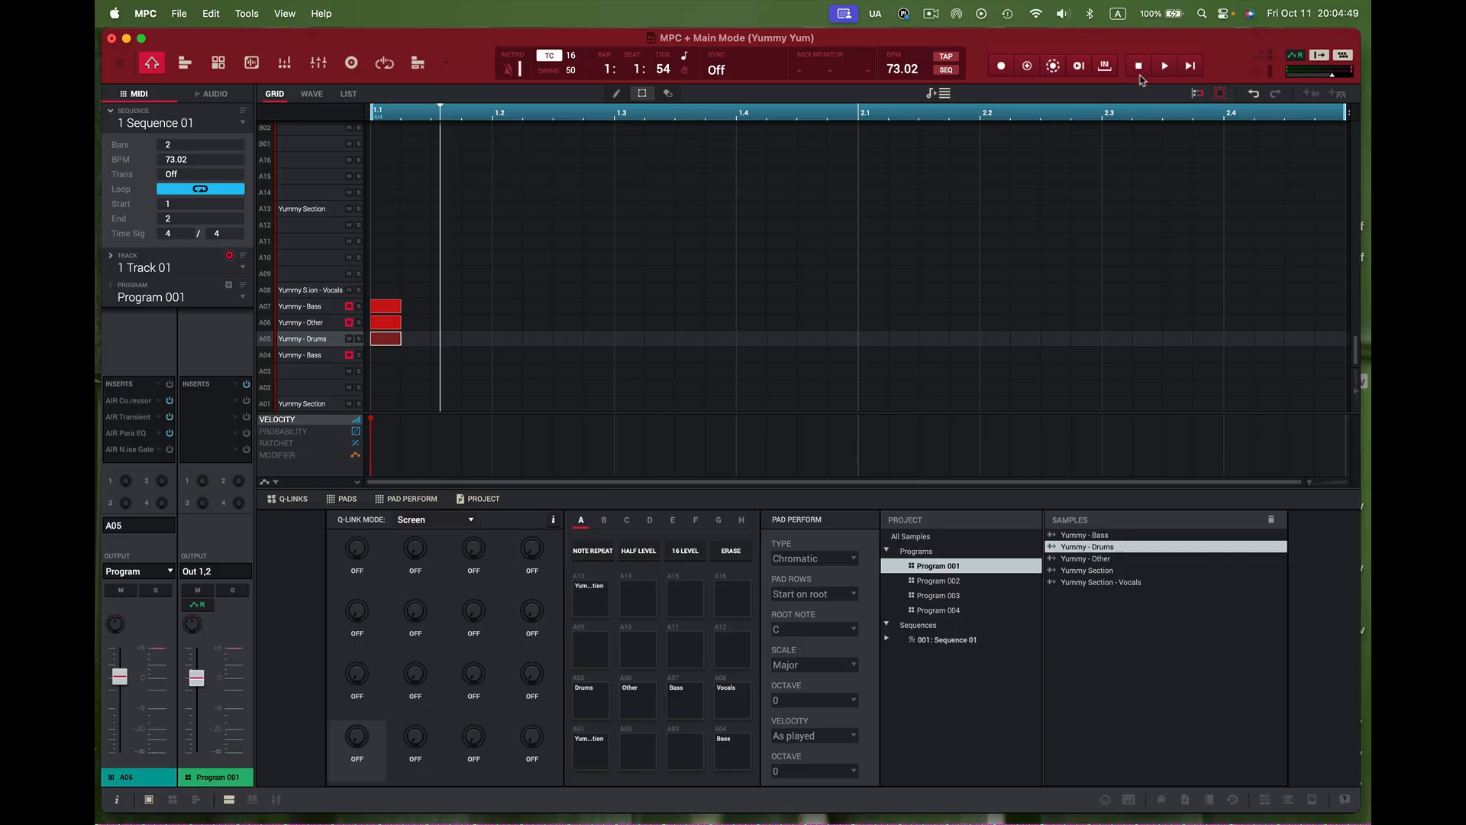
click(1193, 66)
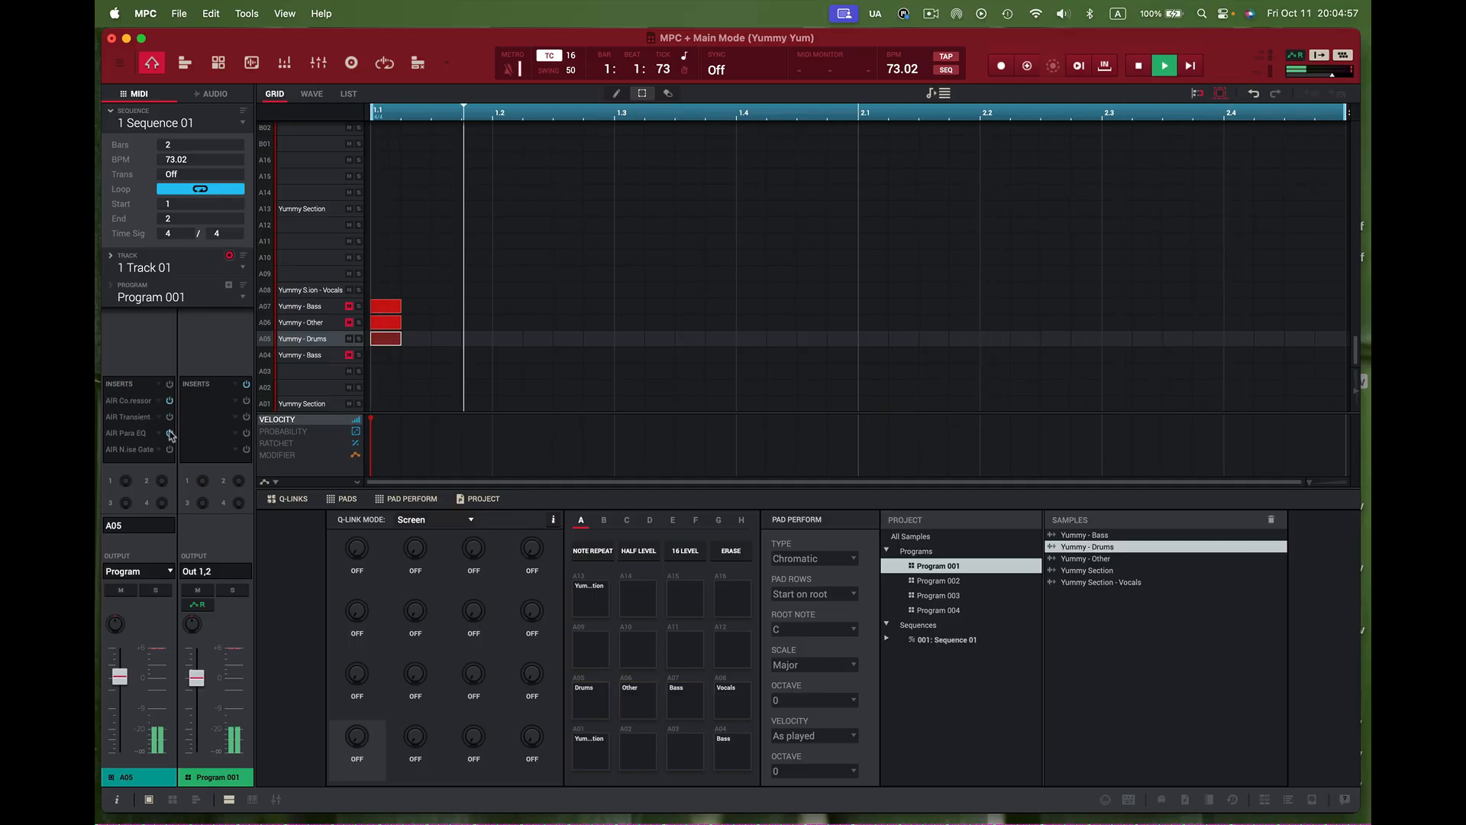
- Activate pad A05's inserts and open the AIR Transient and AIR Compressor plugin windows
click(171, 386)
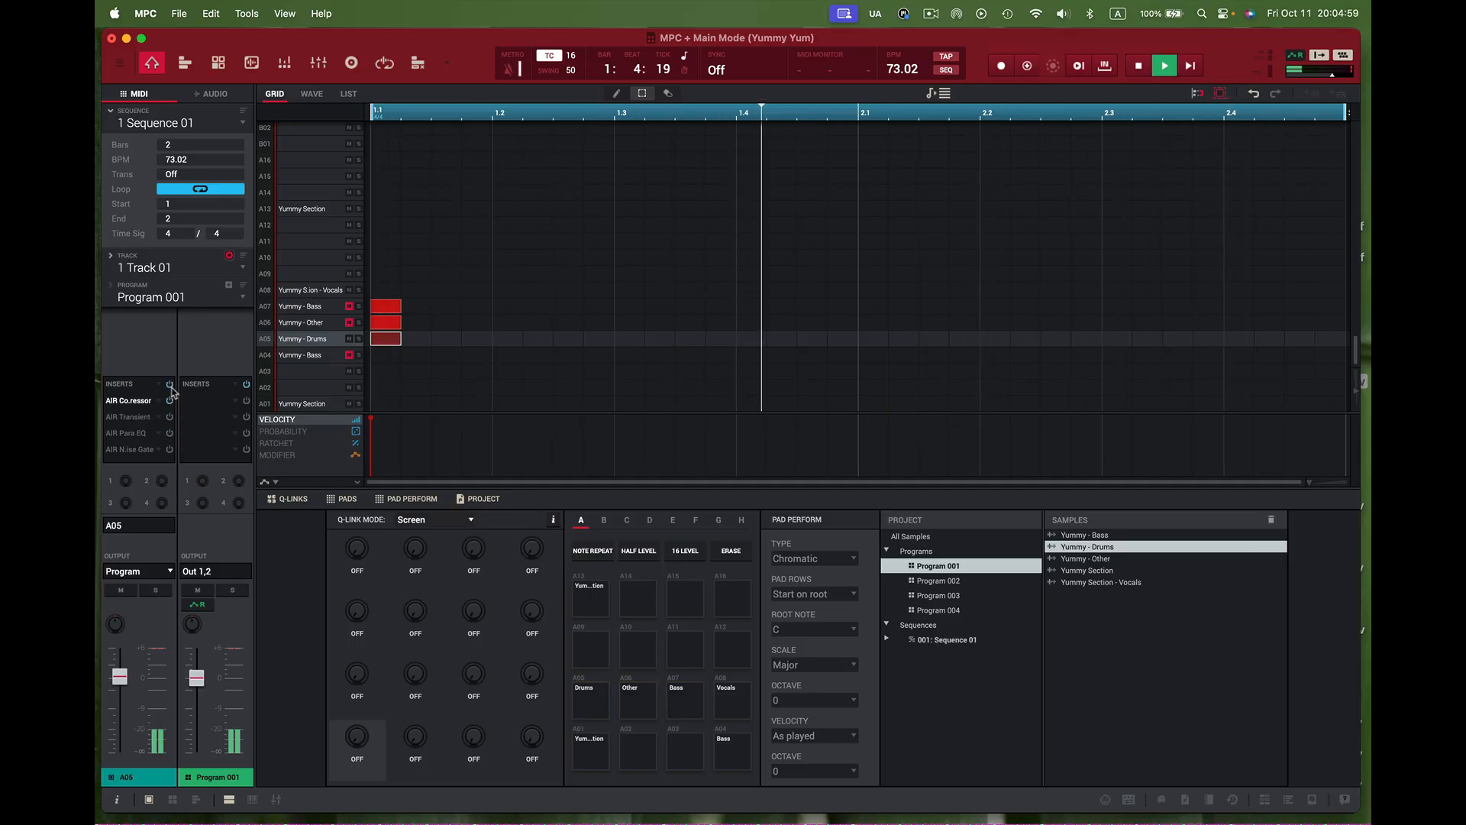
double_click(135, 414)
double_click(128, 401)
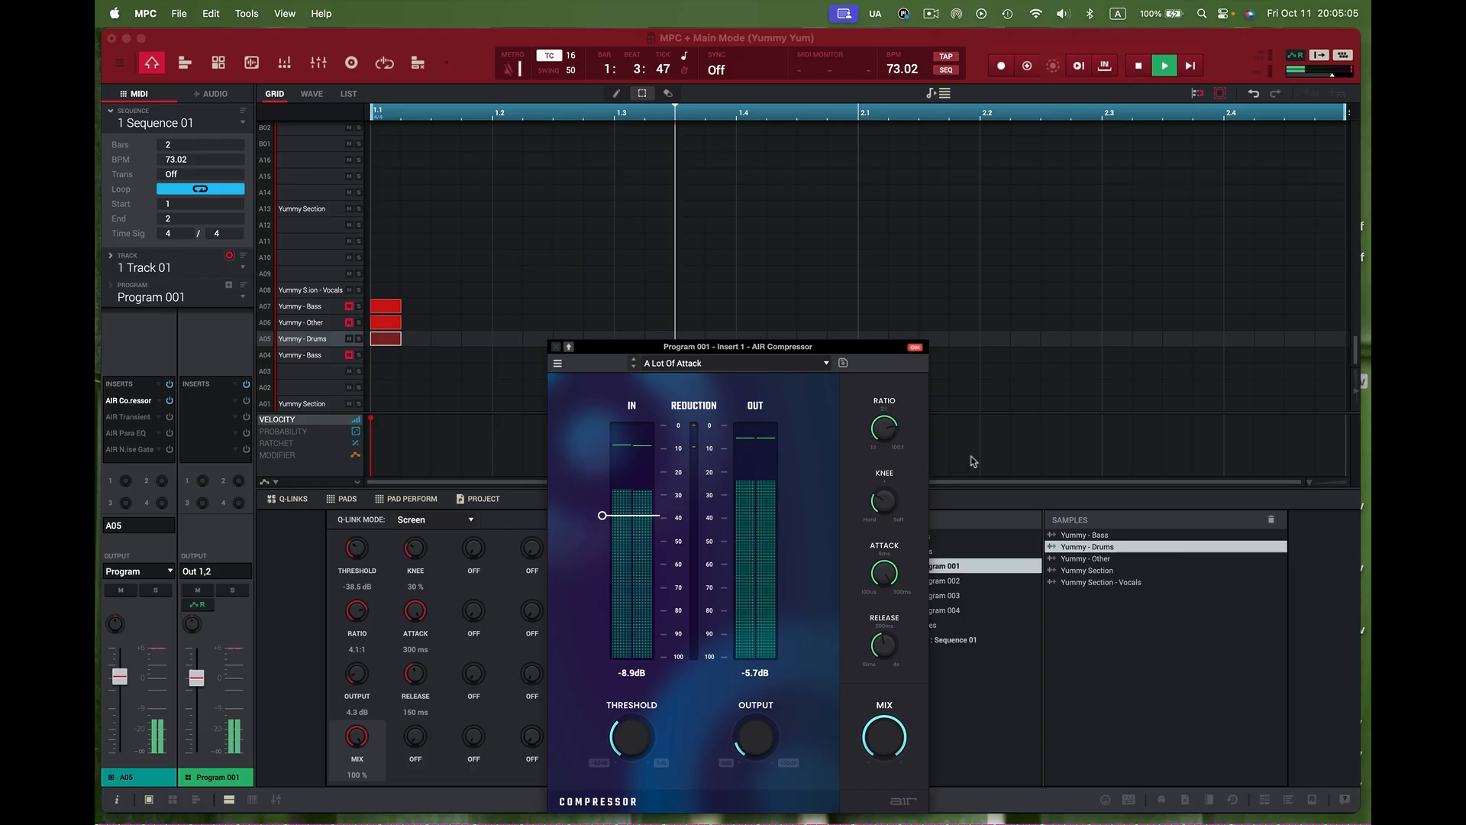
- Compare the drums with the AIR Compressor bypassed and active, and set its output to 7.8 dB
drag(874, 348, 883, 247)
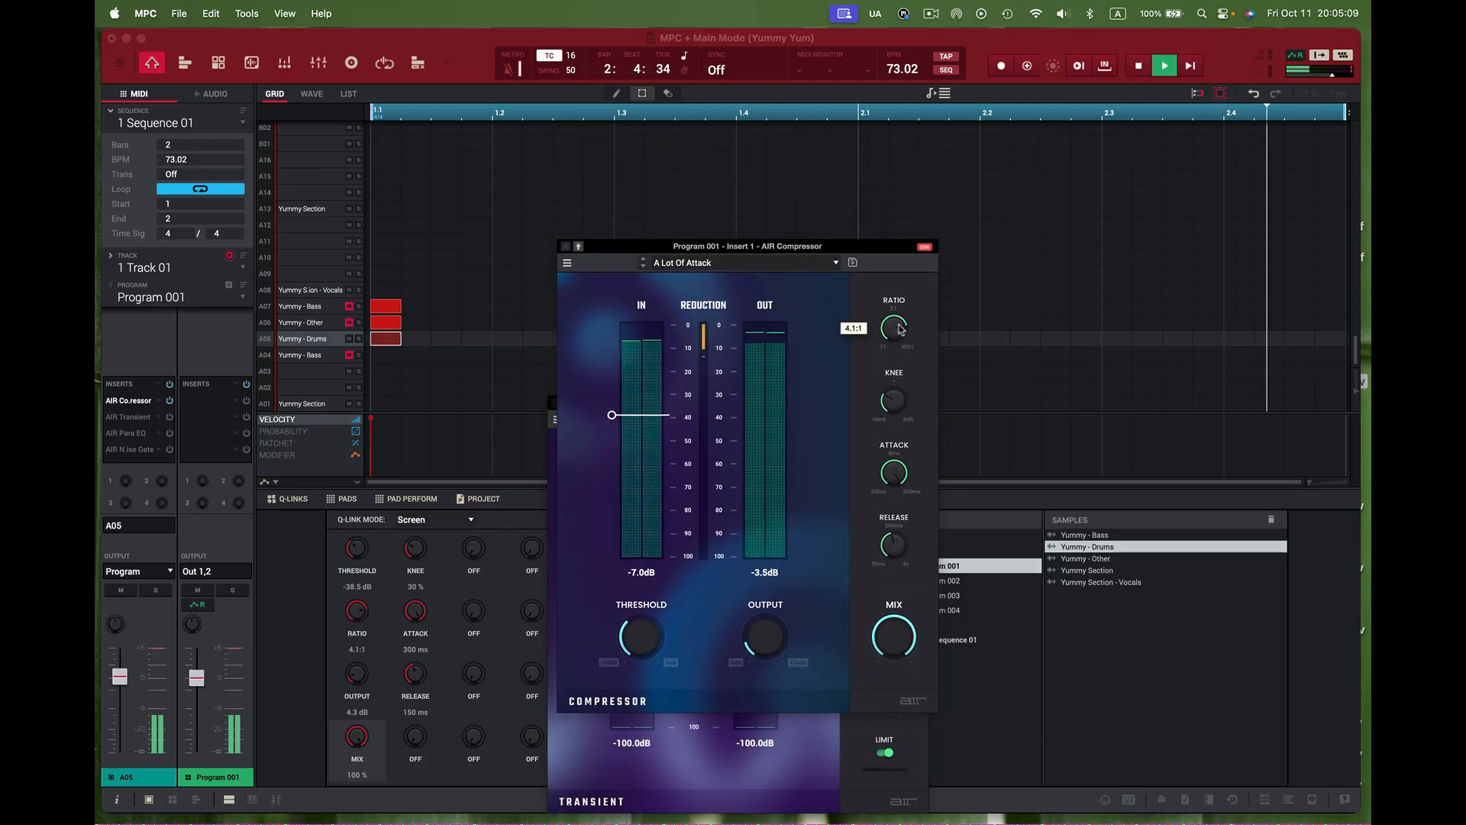
click(925, 248)
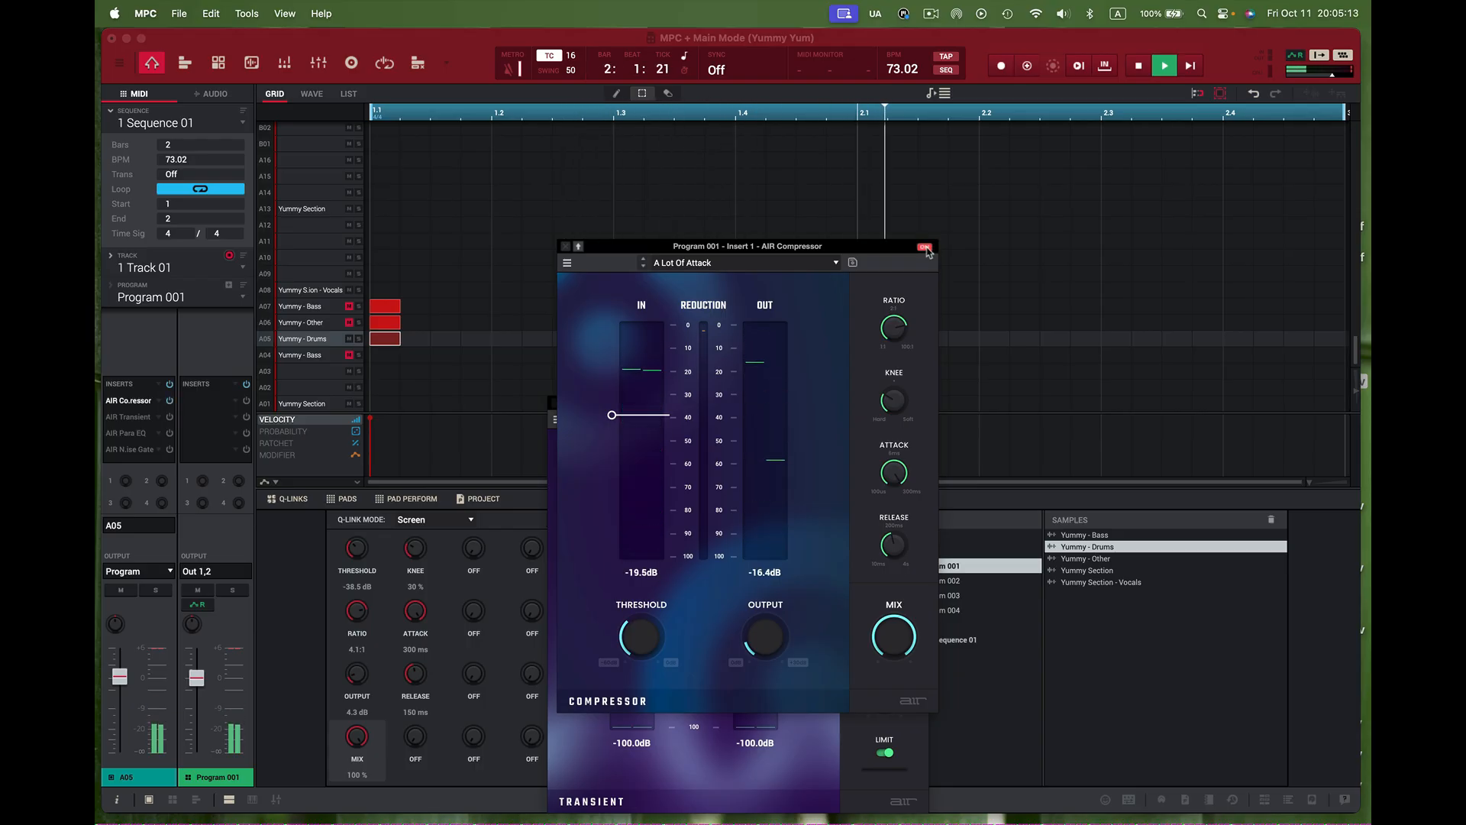
click(925, 248)
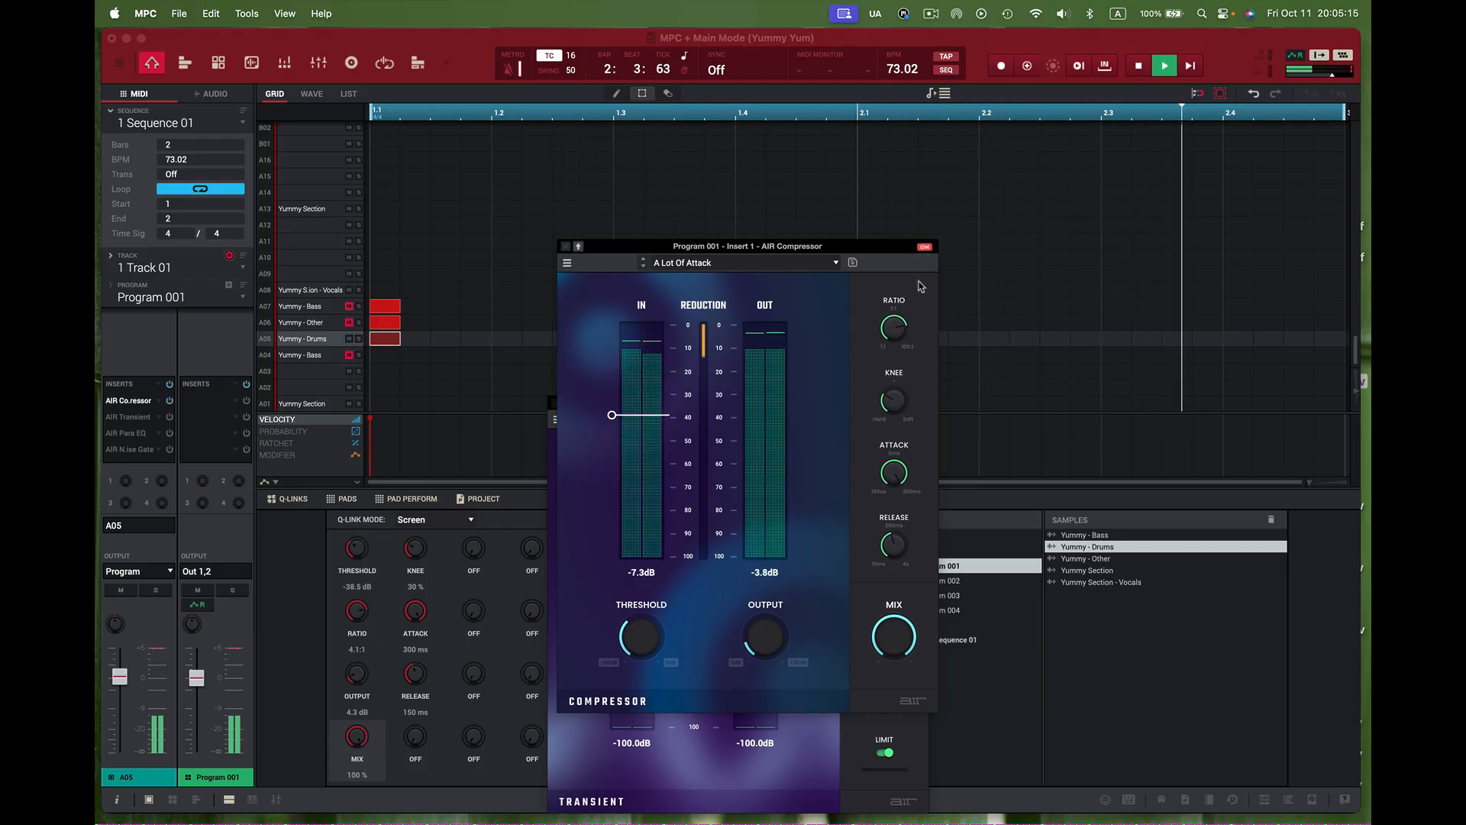
drag(792, 638, 766, 652)
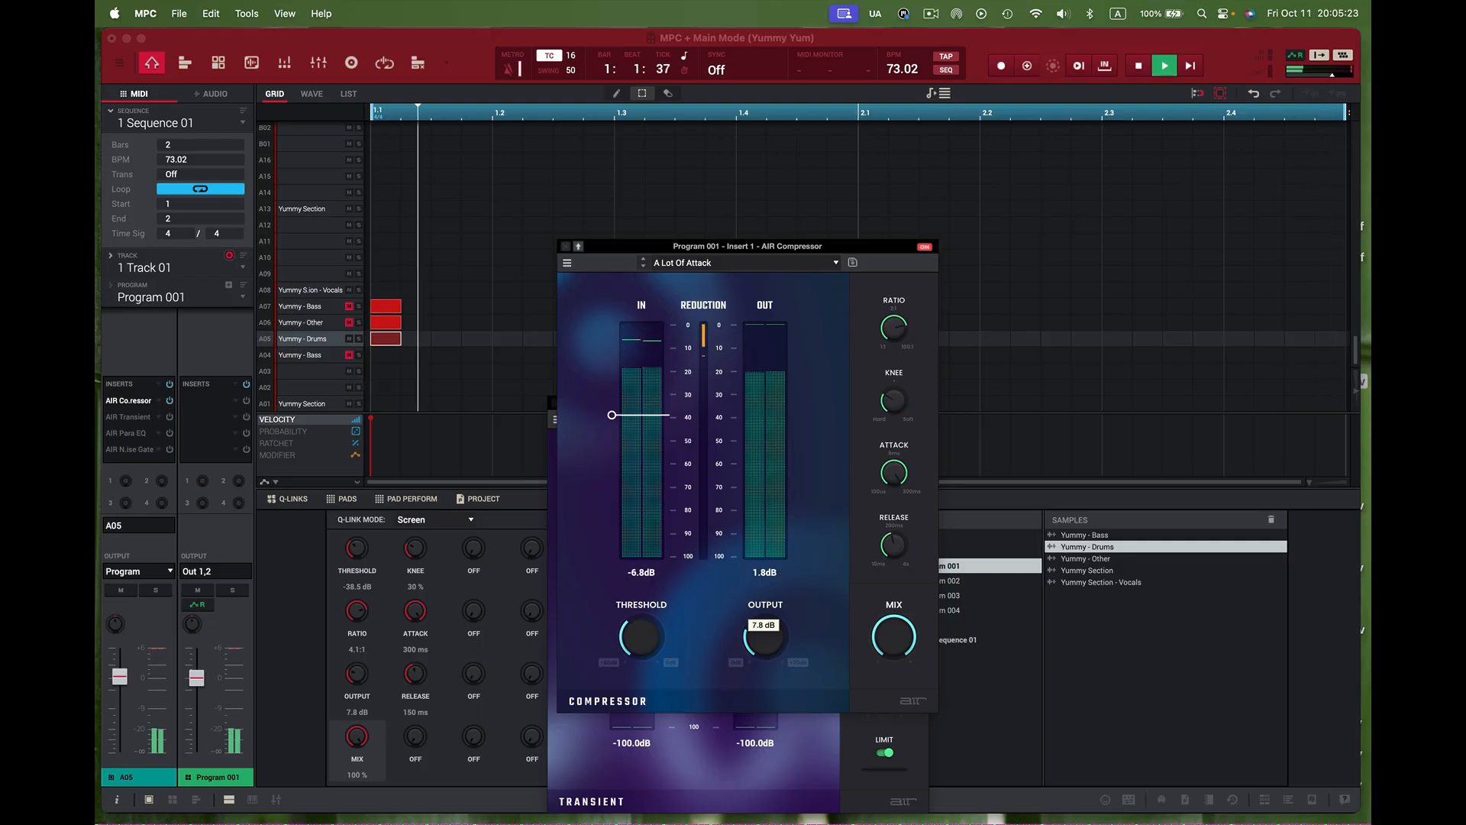
- Close the compressor and activate AIR Transient with attack at +29 % and output at +3.1 dB
click(565, 248)
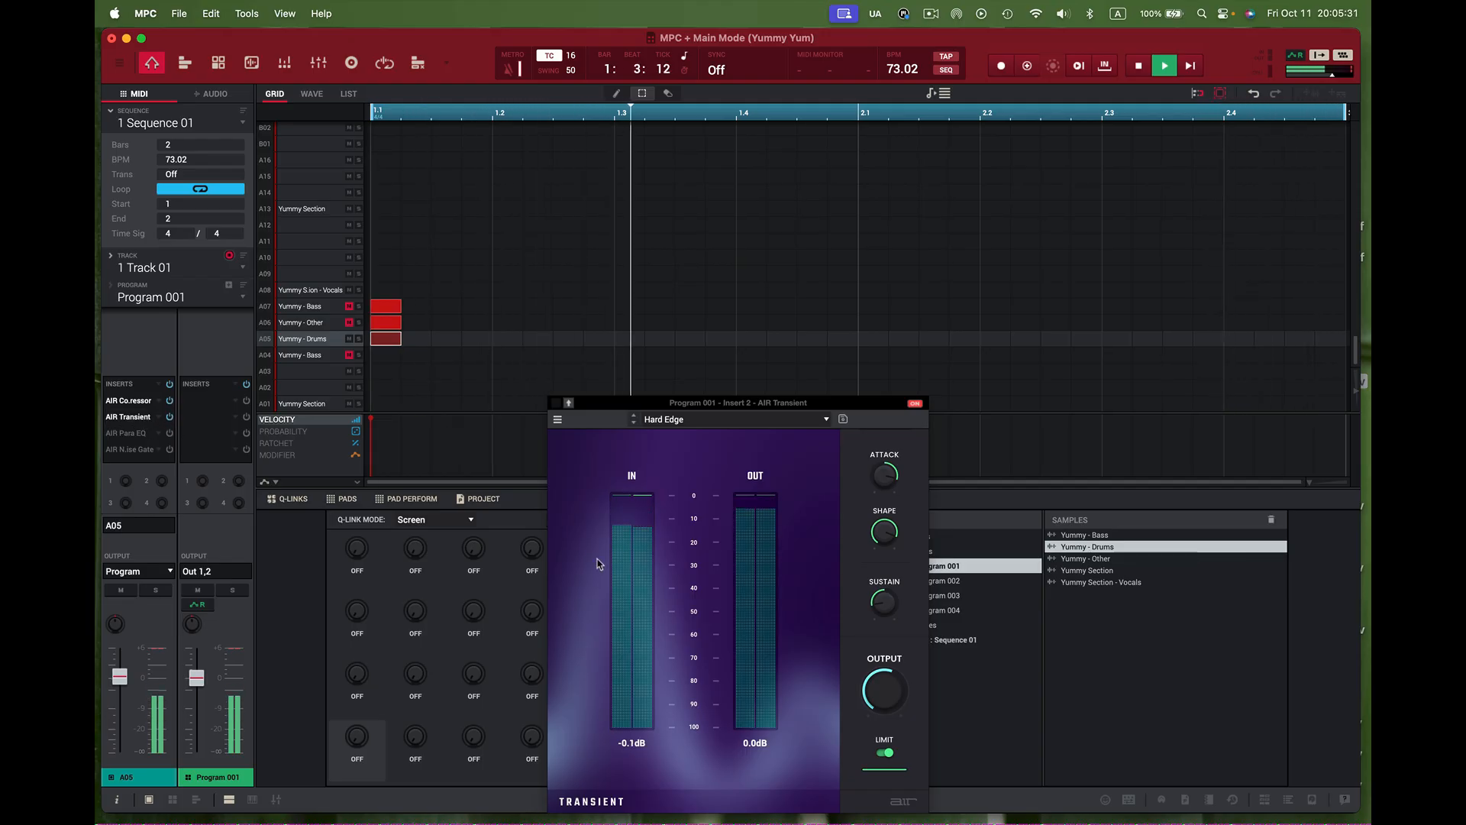
click(885, 475)
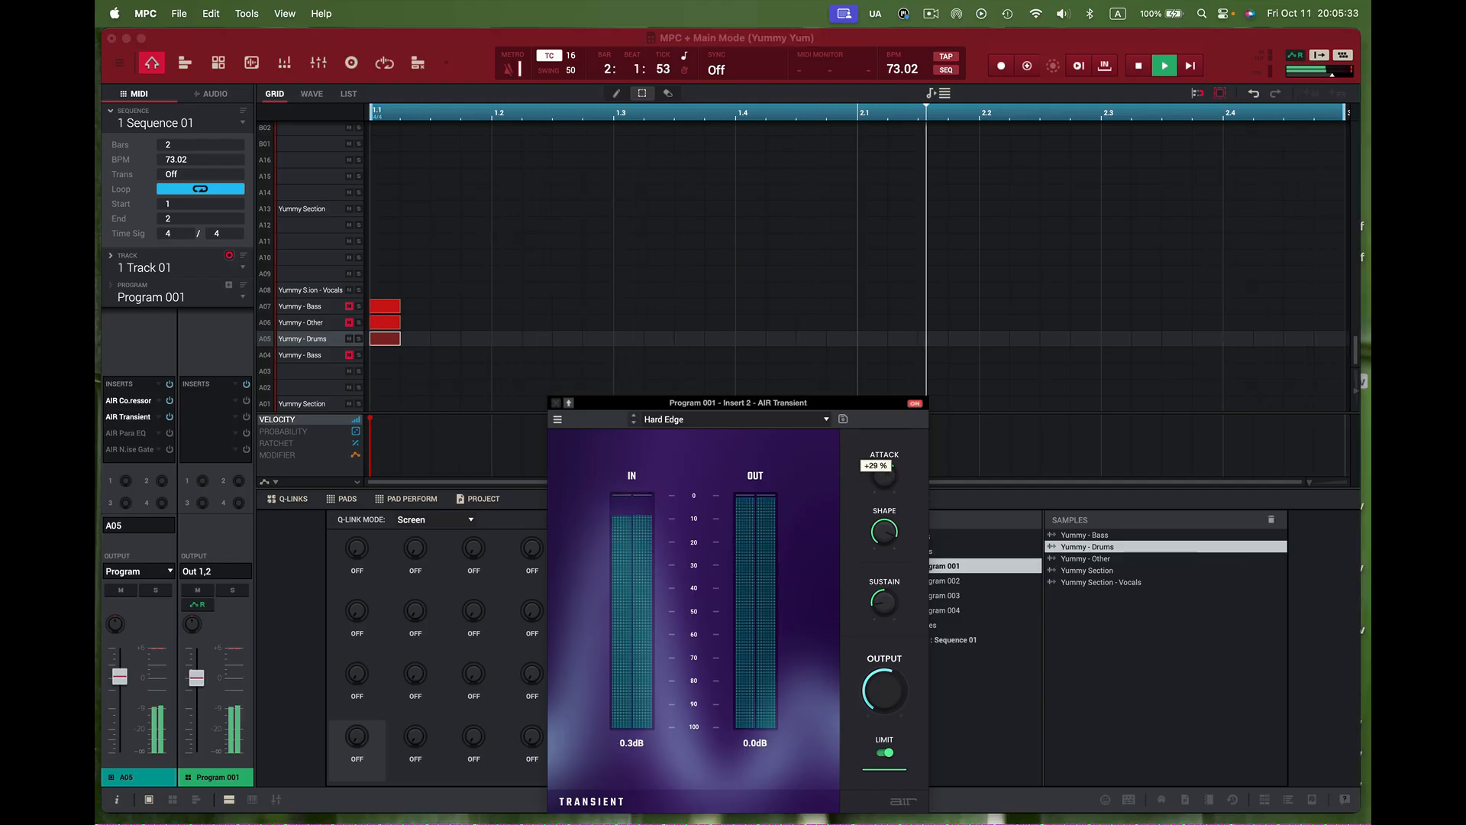
mouse_move(880, 696)
mouse_down()
mouse_move(880, 715)
mouse_move(879, 697)
mouse_up()
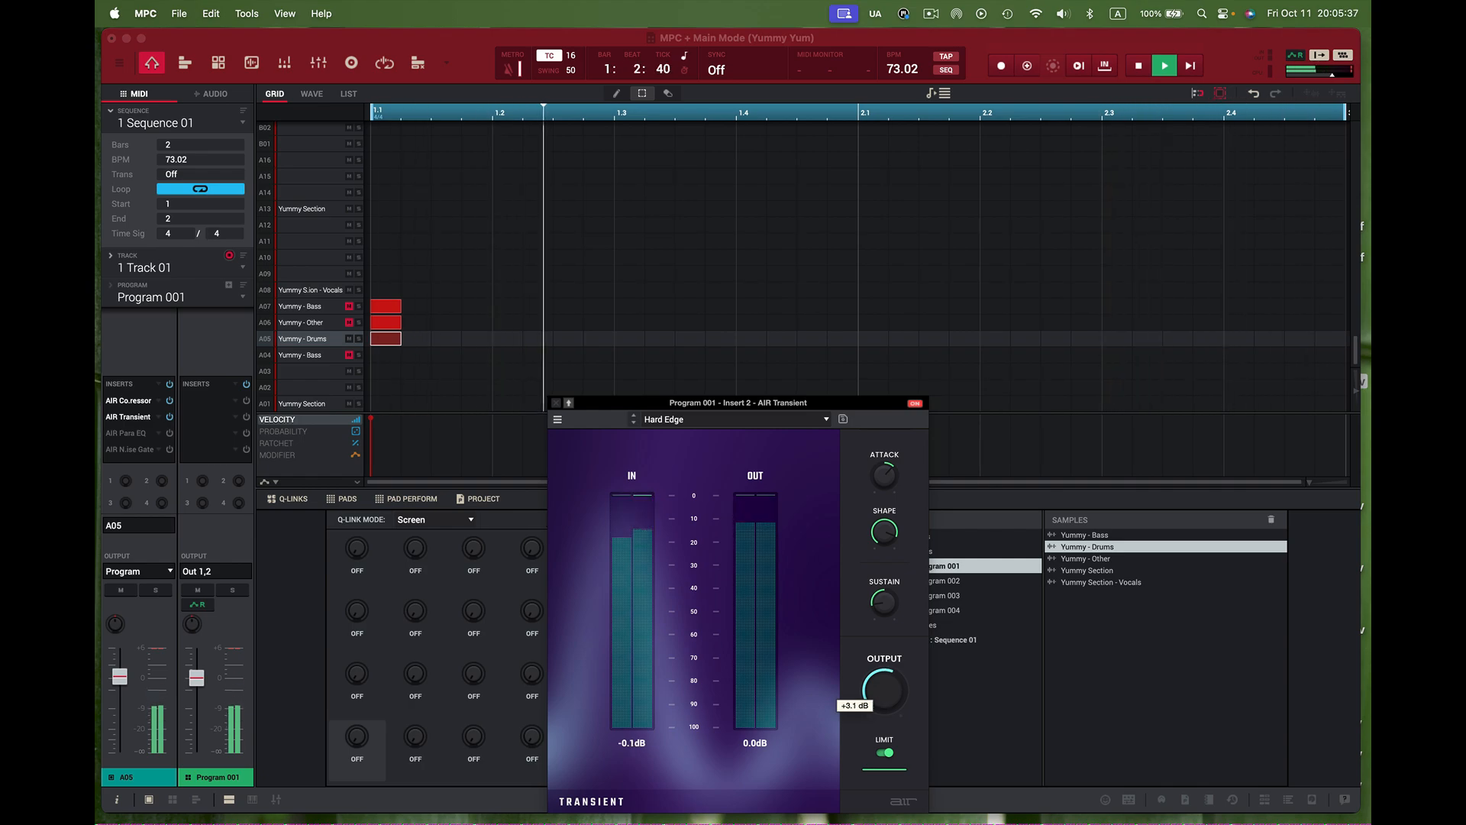
click(883, 603)
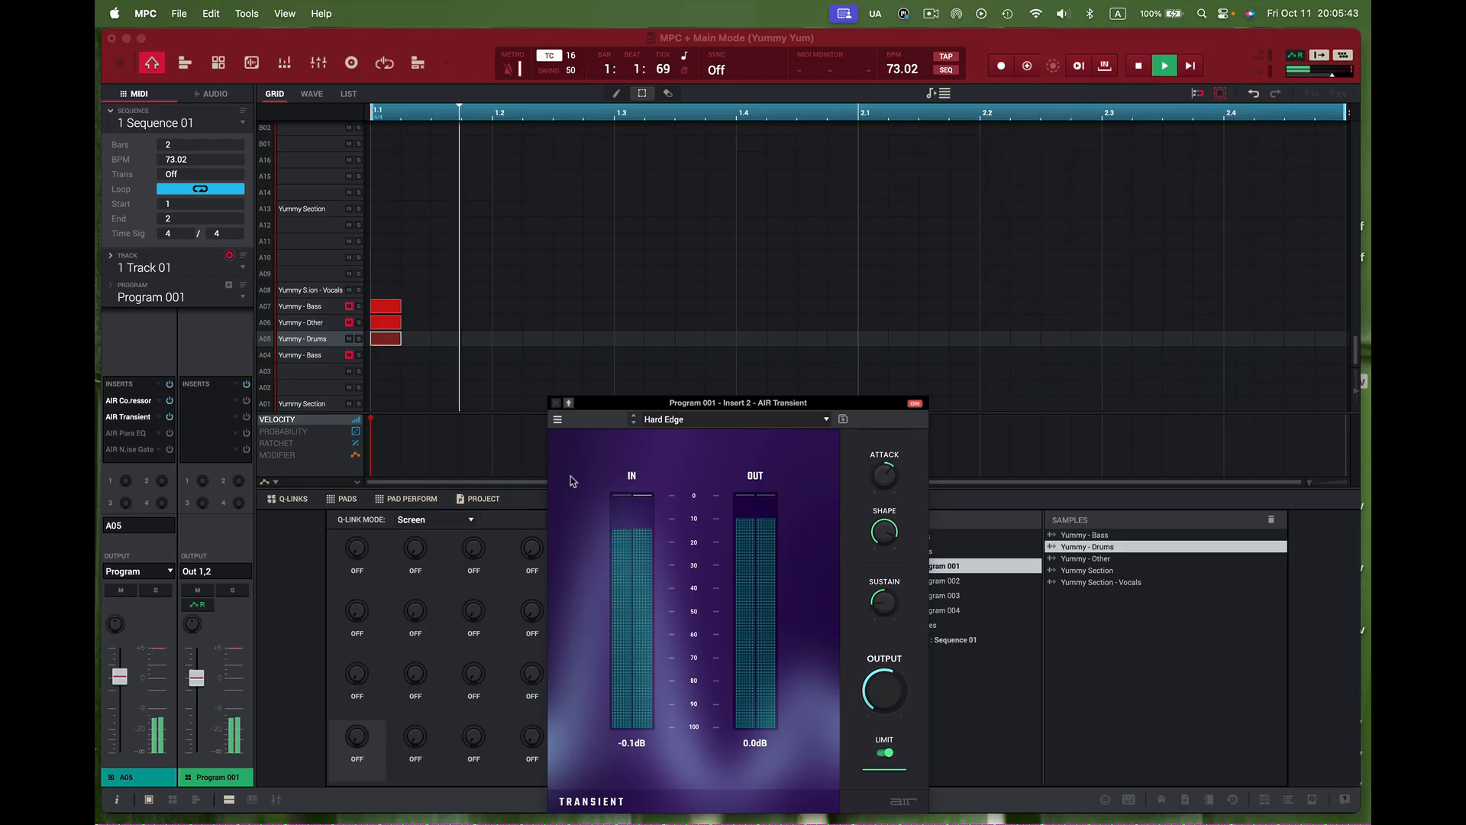
- Compare the playing drums with AIR Transient bypassed and active
click(918, 405)
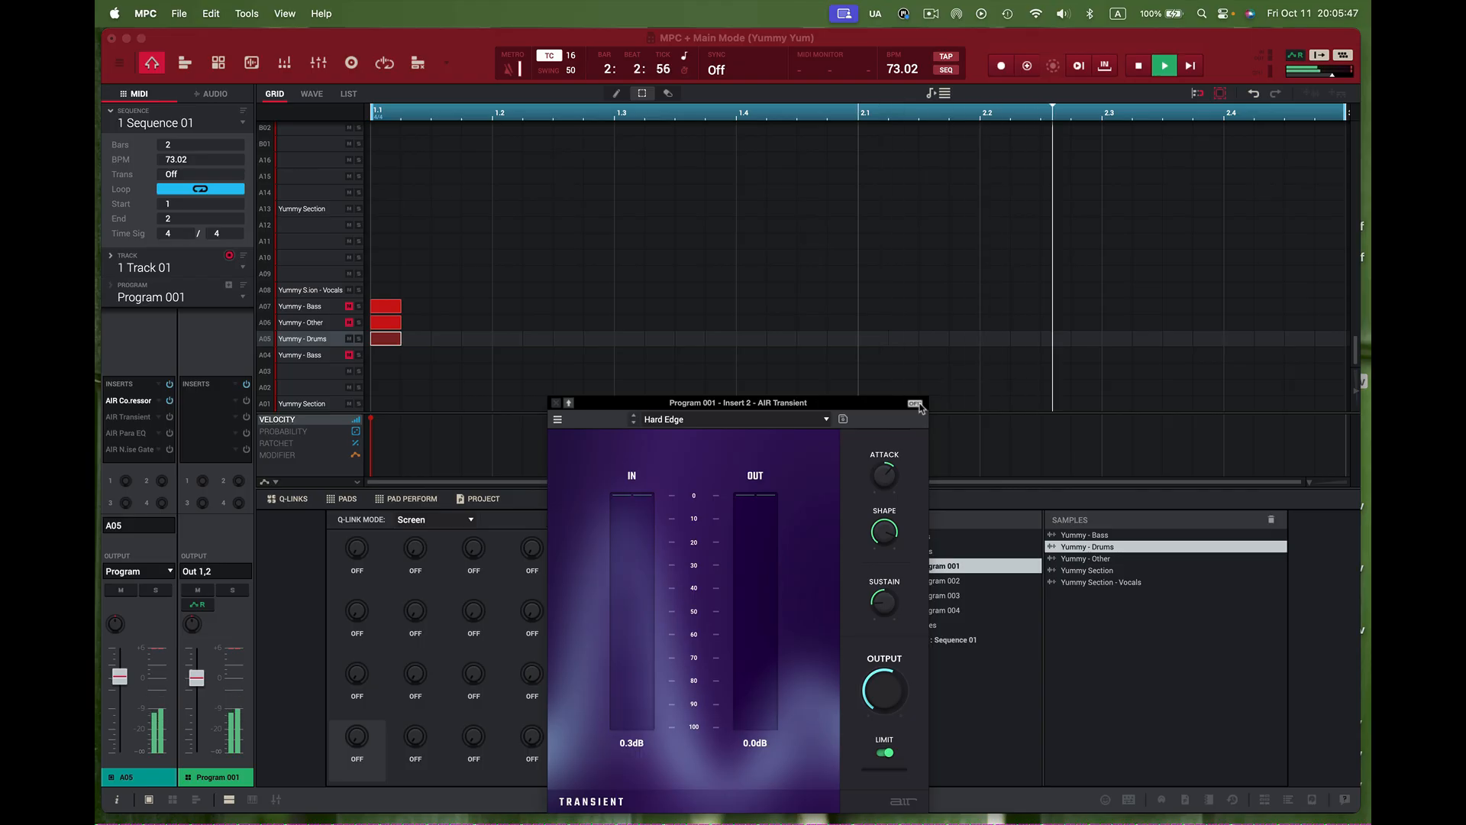
click(916, 404)
mouse_move(882, 691)
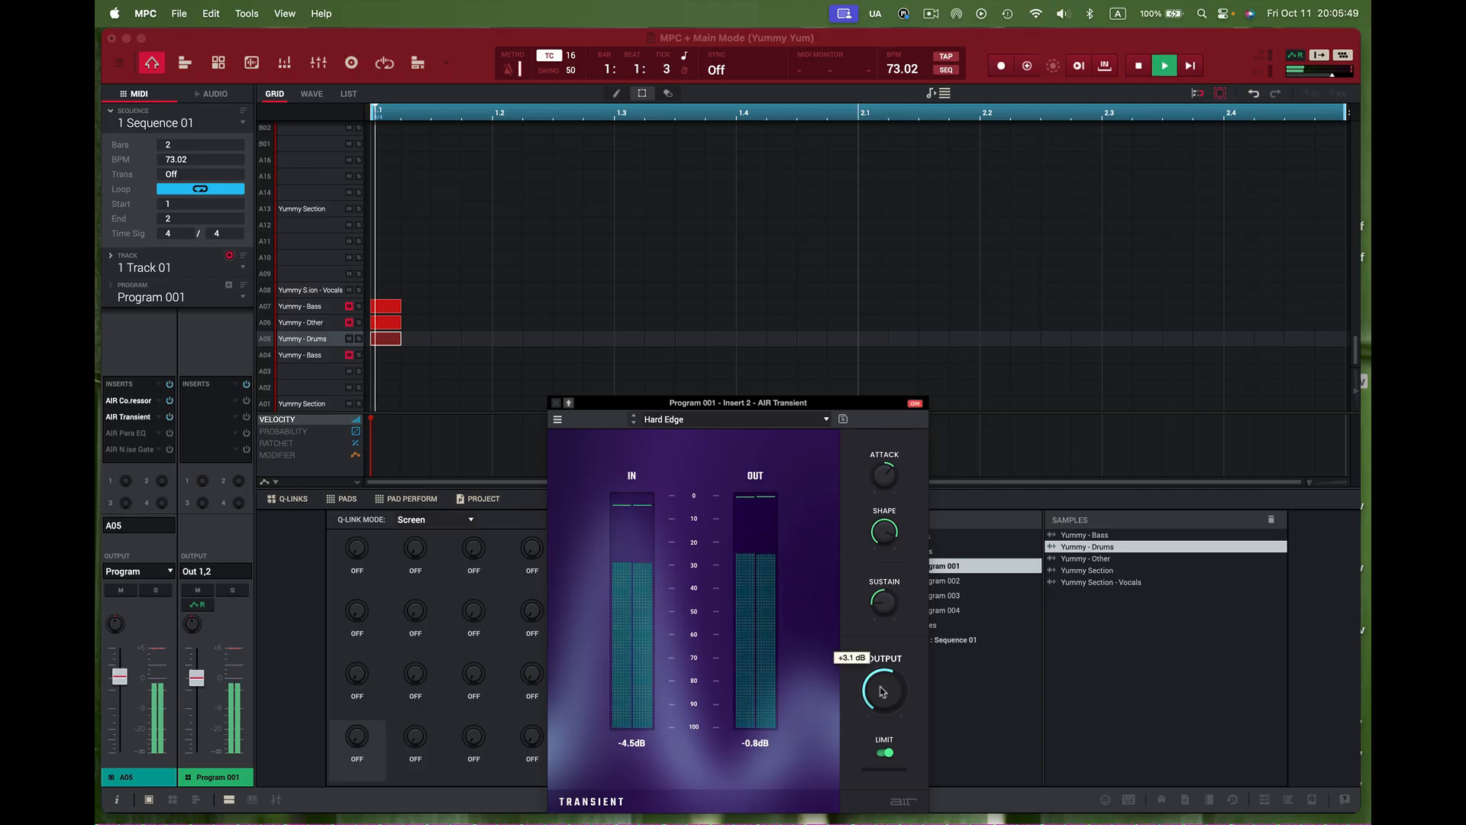
- Set AIR Transient's output to +0.8 dB, and activate the AIR Para EQ insert on the playing drums
mouse_move(882, 691)
mouse_down()
mouse_move(883, 727)
mouse_move(883, 702)
mouse_up()
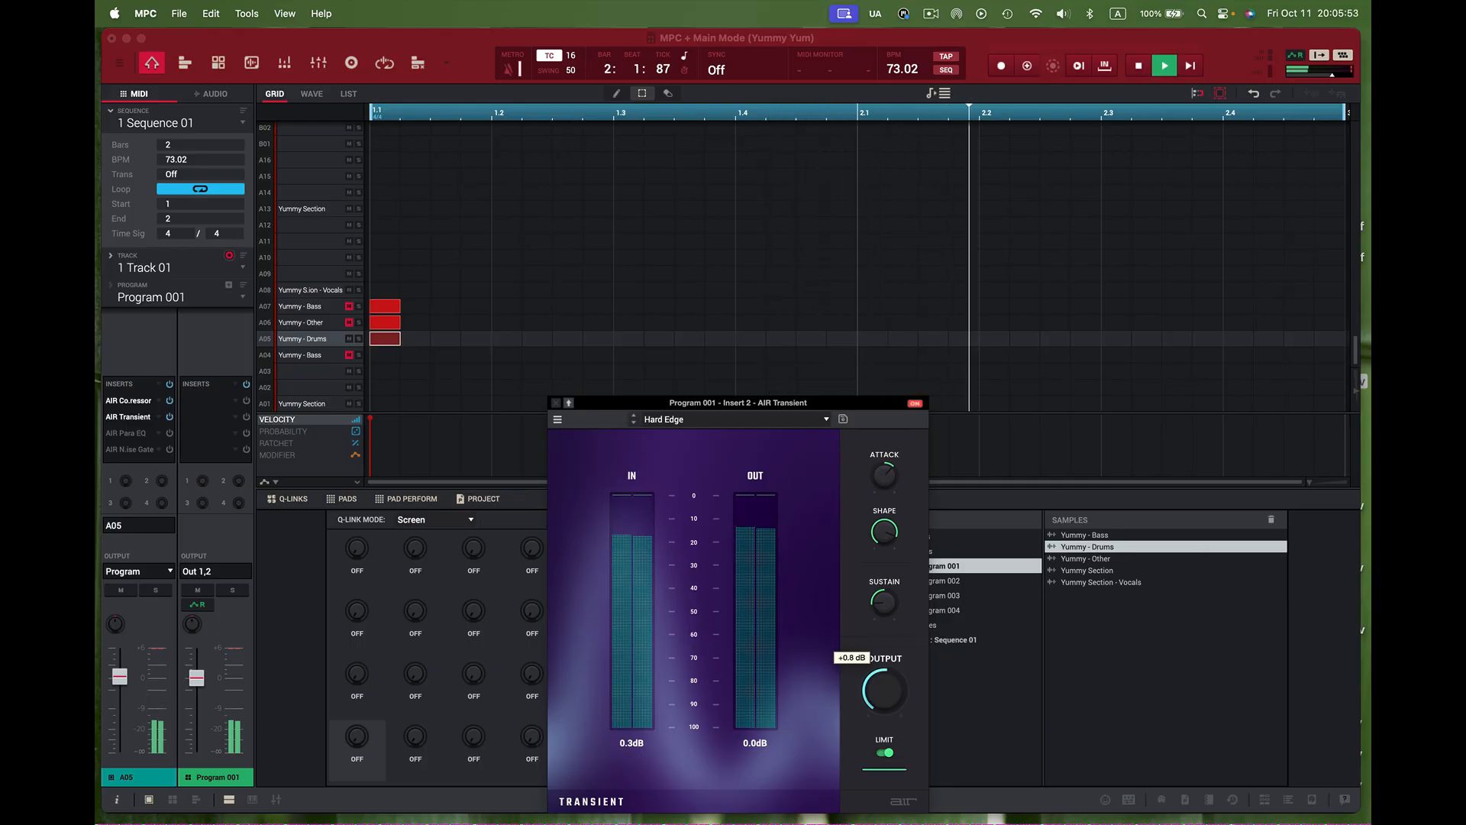
click(555, 405)
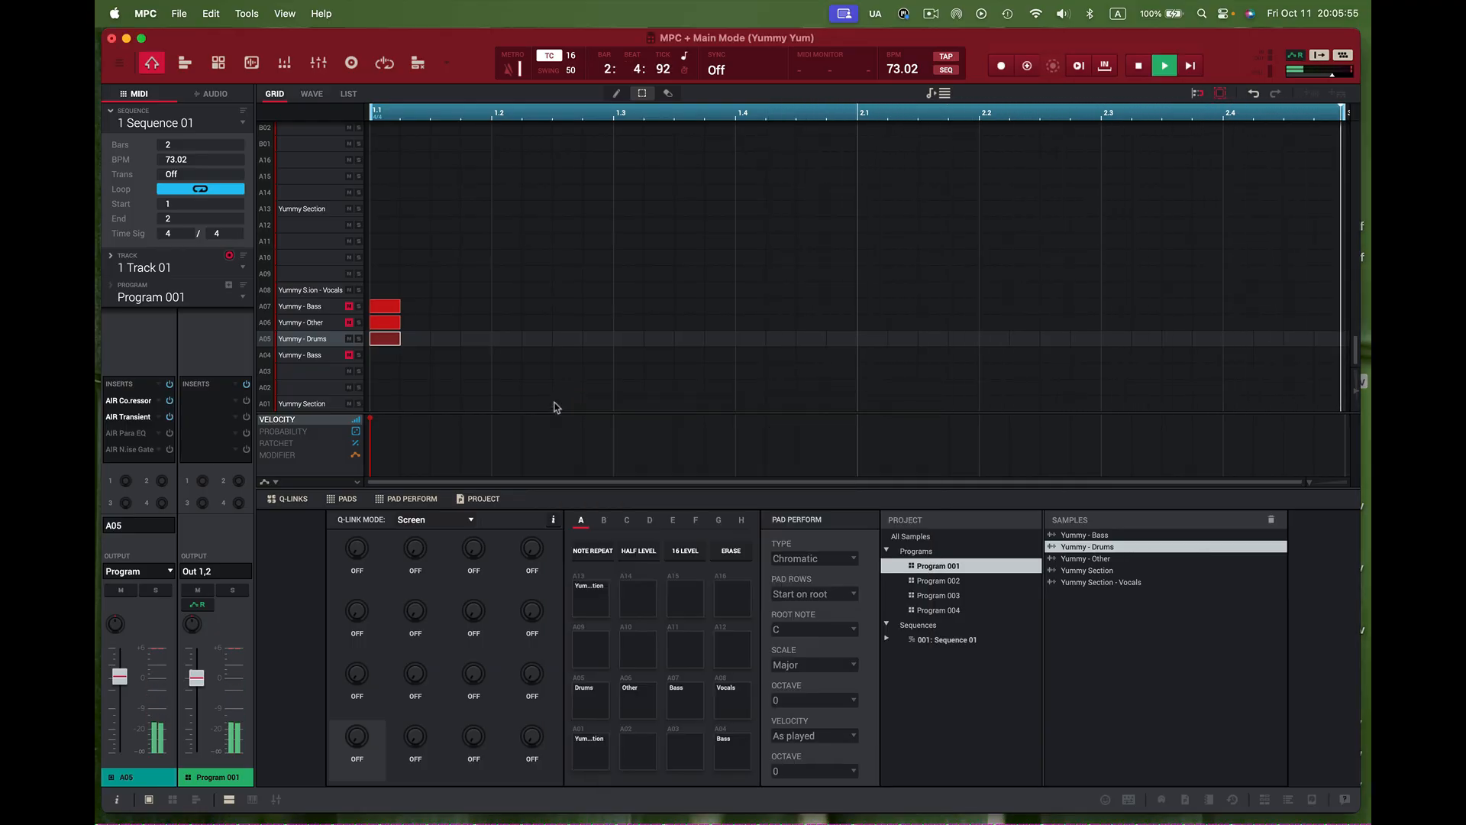
click(142, 439)
click(169, 436)
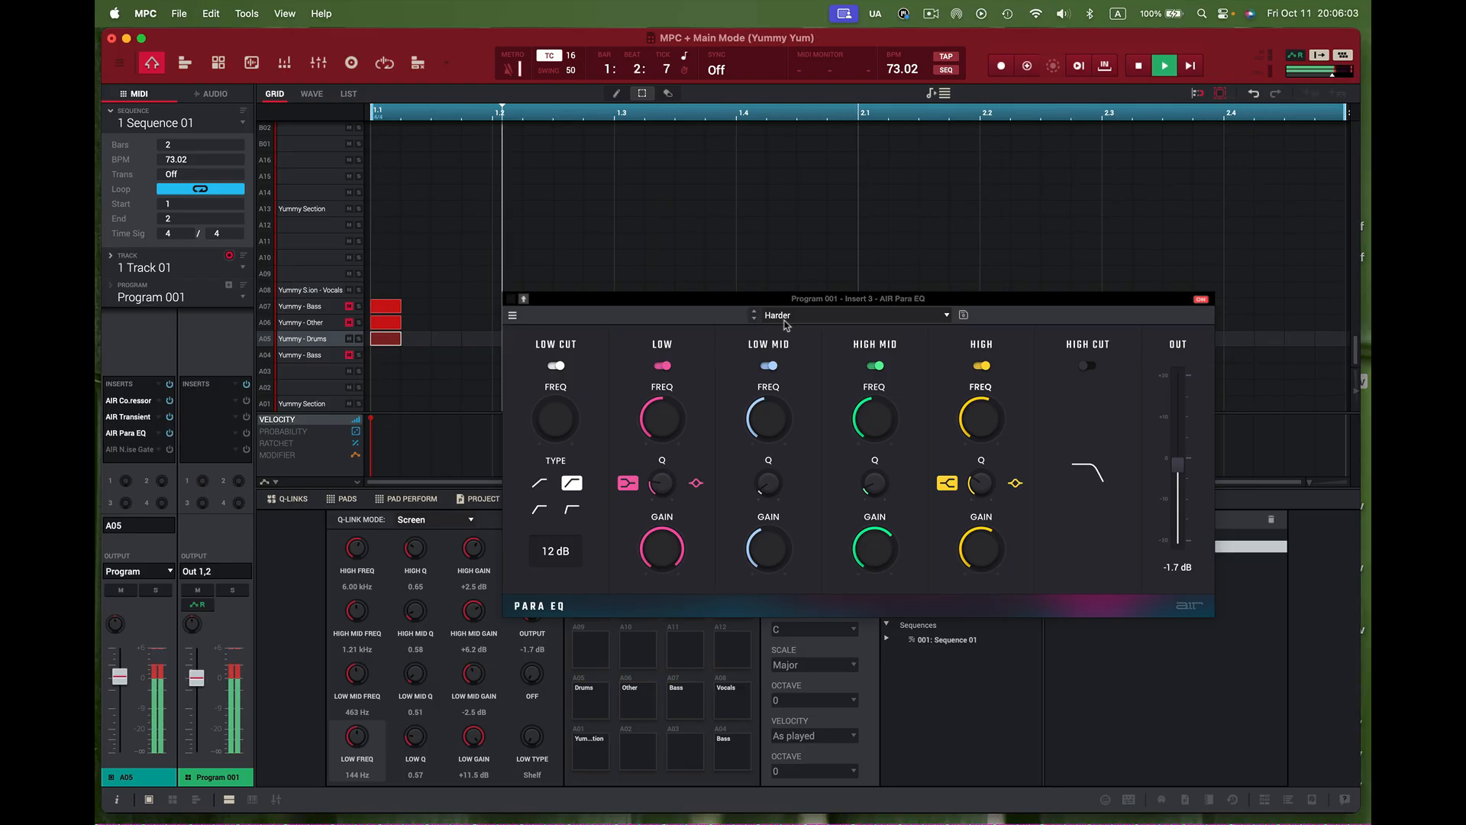
click(509, 301)
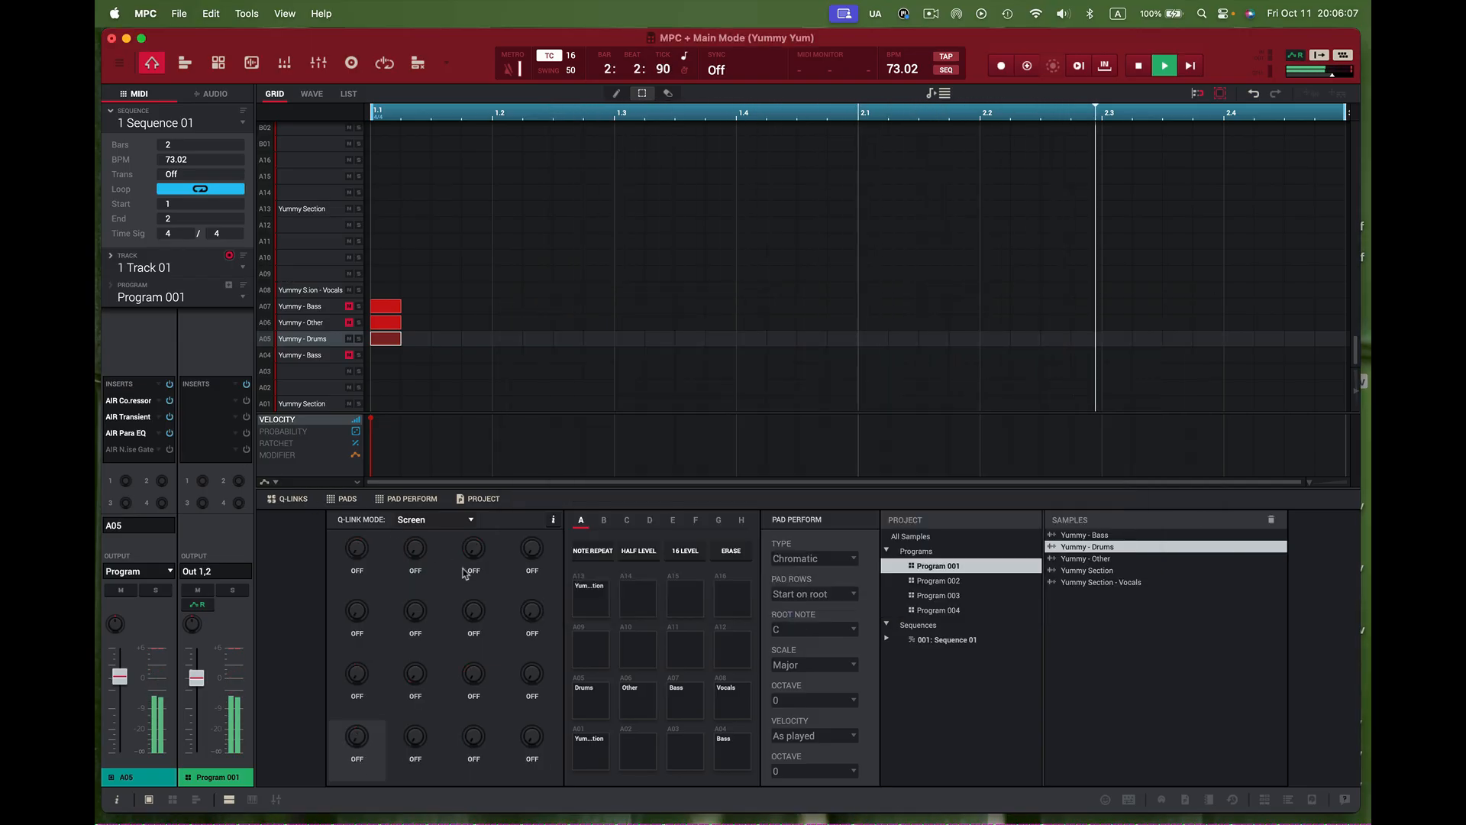
key(space)
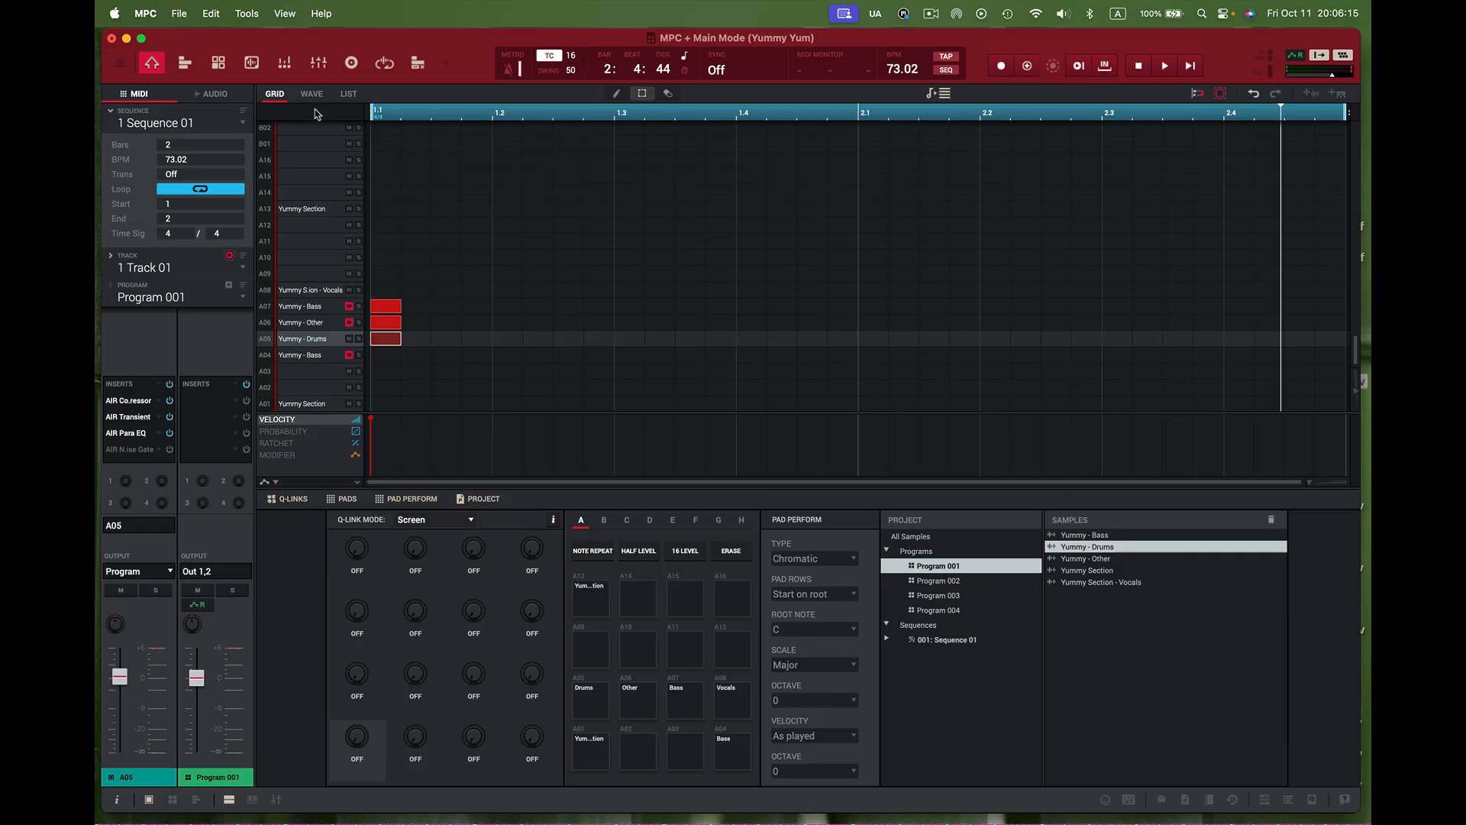
- Enable Warp for the Yummy - Drums sample in the waveform editor and confirm its BPM value
click(312, 95)
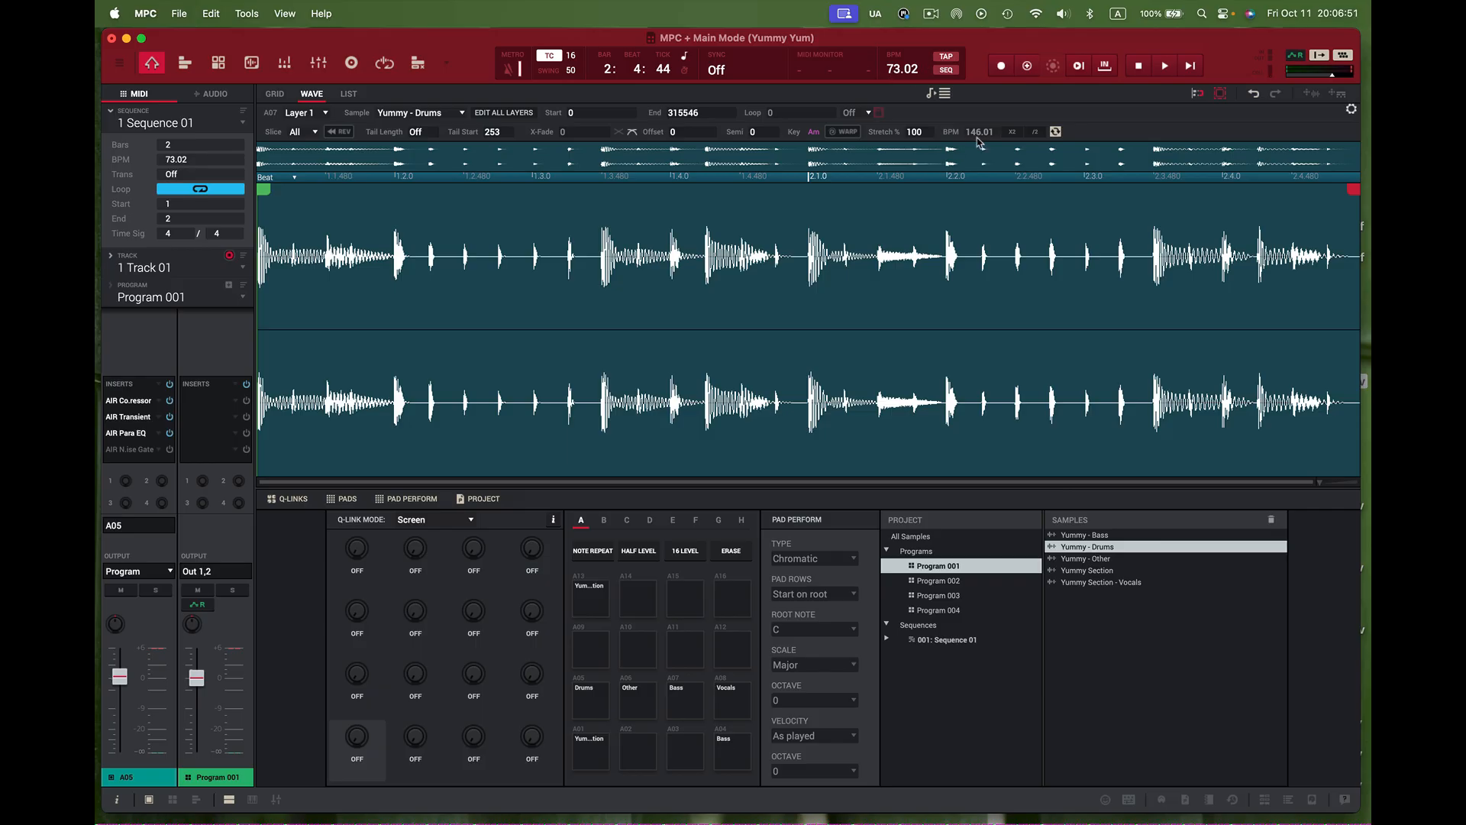
click(845, 132)
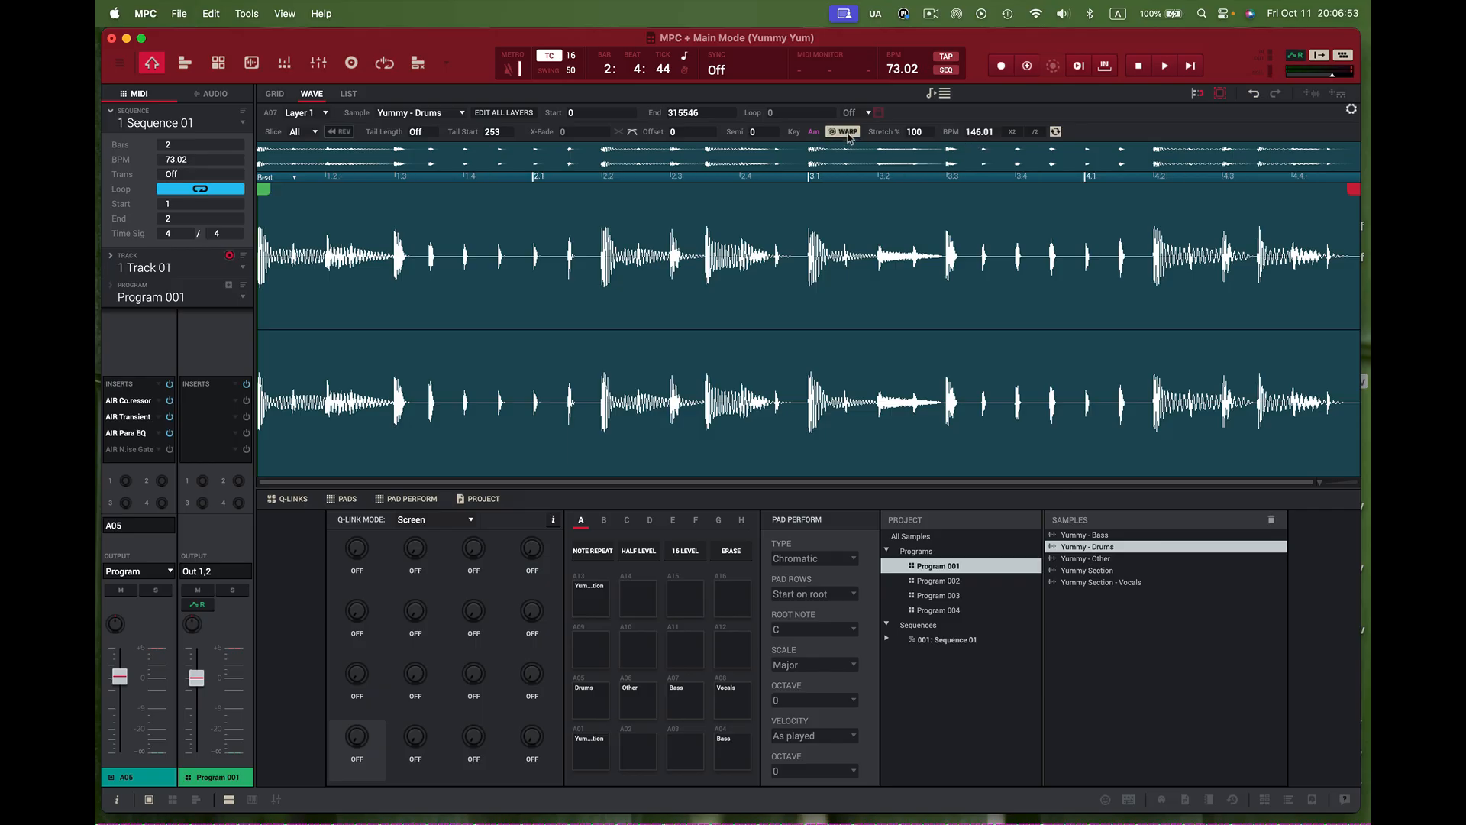
double_click(982, 131)
key(Return)
click(281, 98)
- Compare the playing drums with all of pad A05's inserts bypassed and active, and set the pad's level to -3.79 dB
key(space)
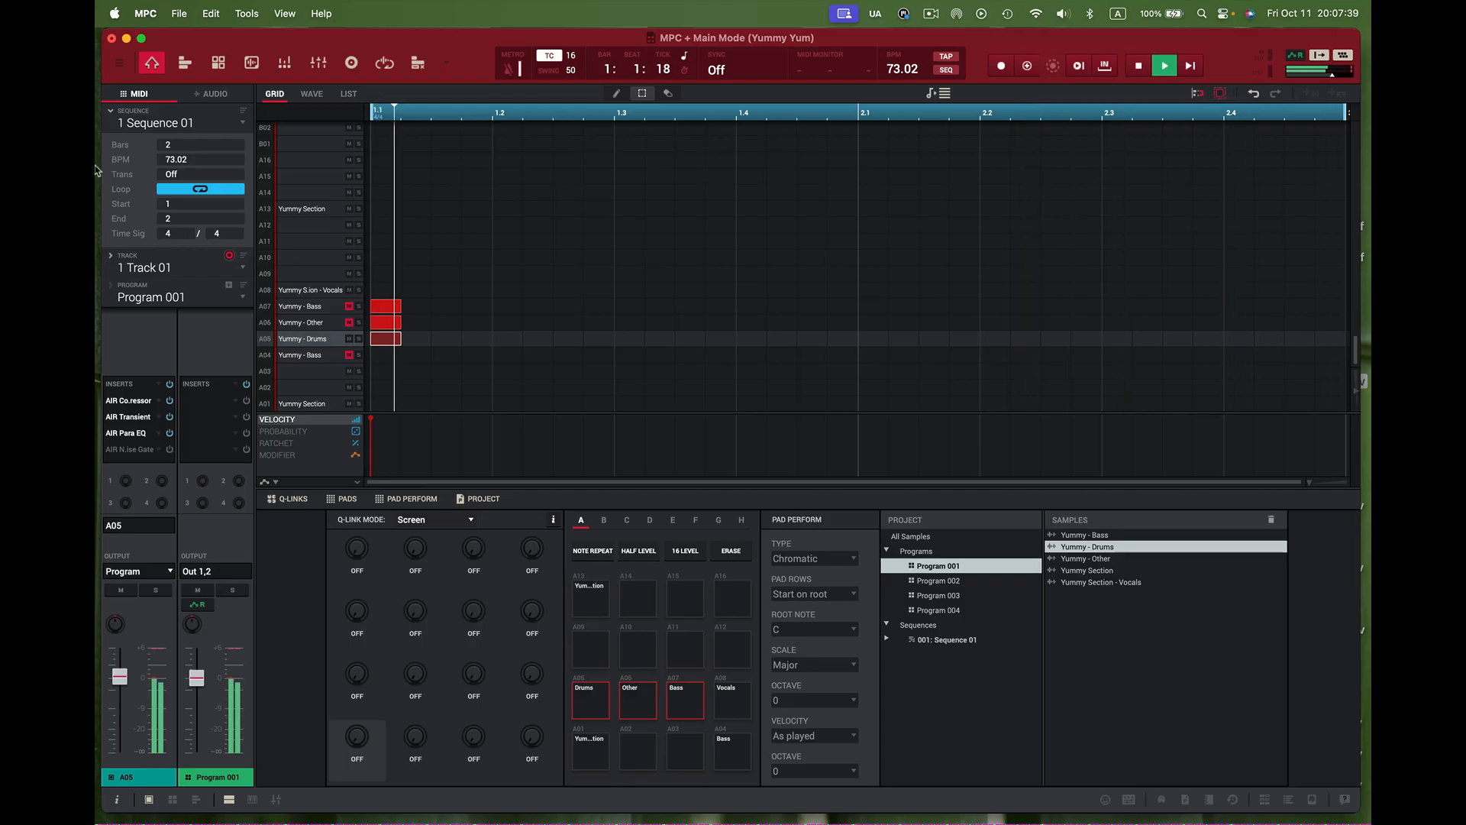
click(169, 385)
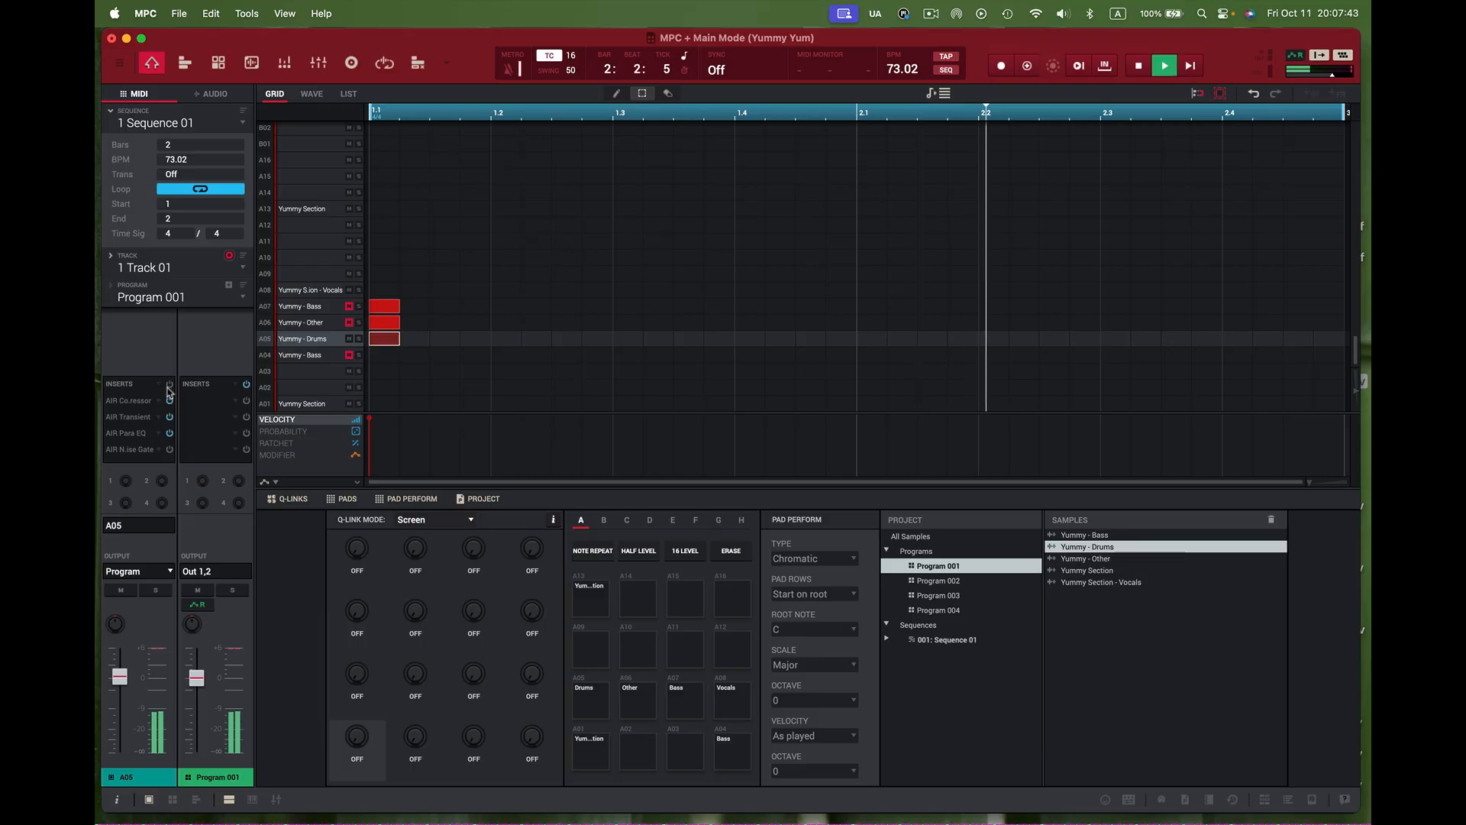
click(169, 384)
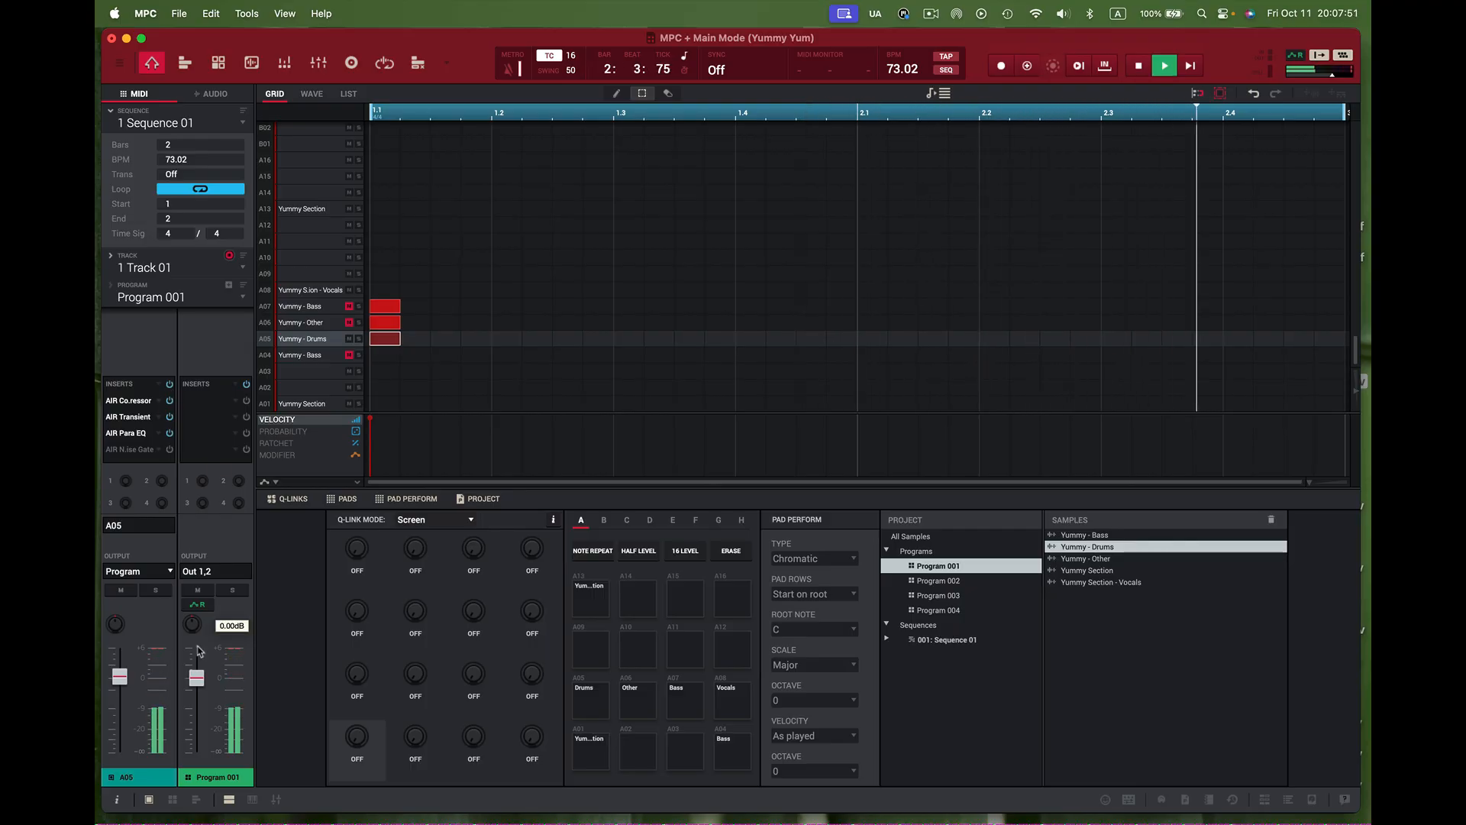
drag(126, 678, 129, 696)
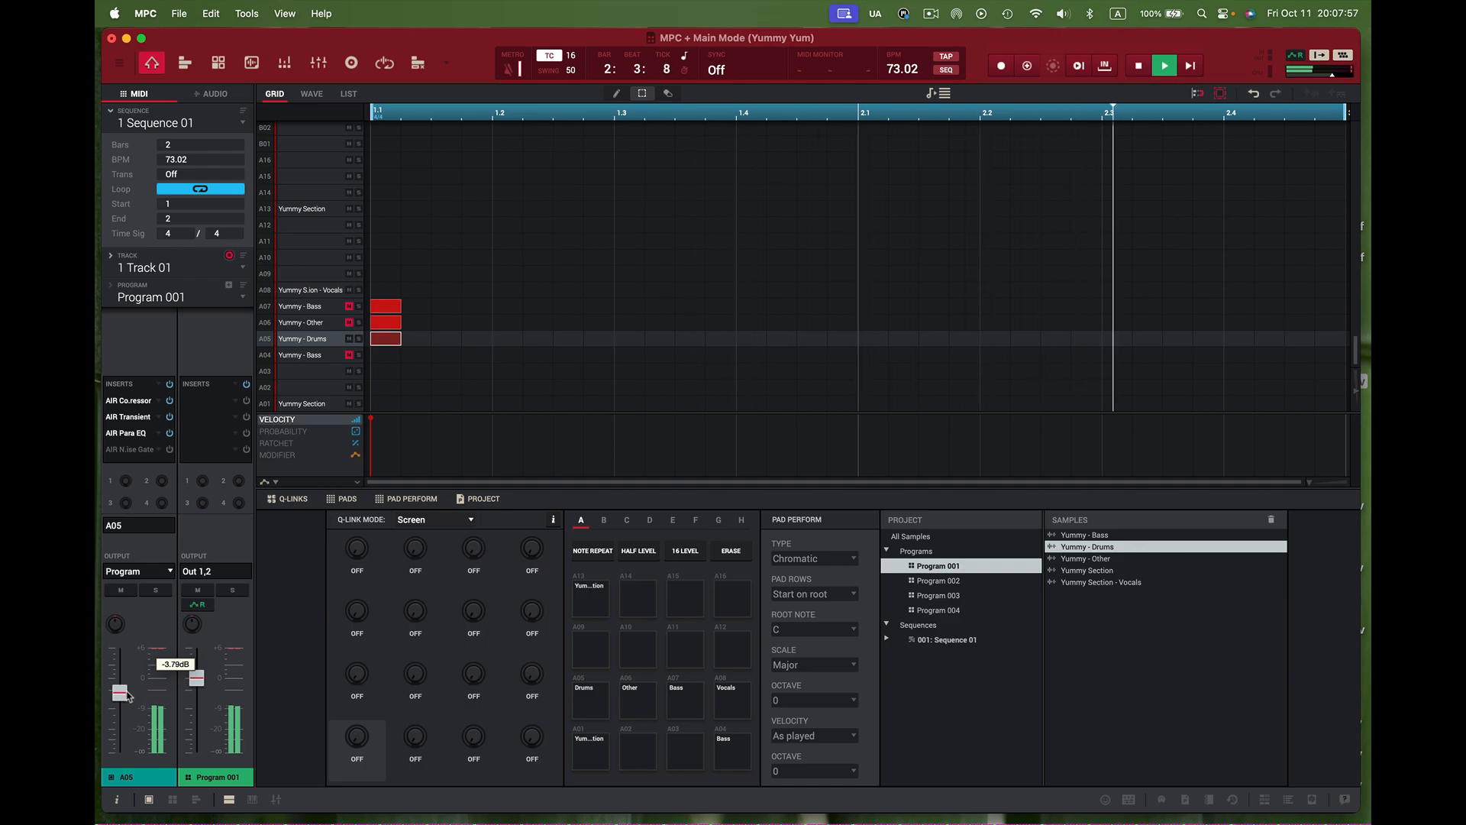
- Mute Yummy - Drums, and play Yummy - Other unmuted with pad A06's level at +1.72 dB
click(349, 339)
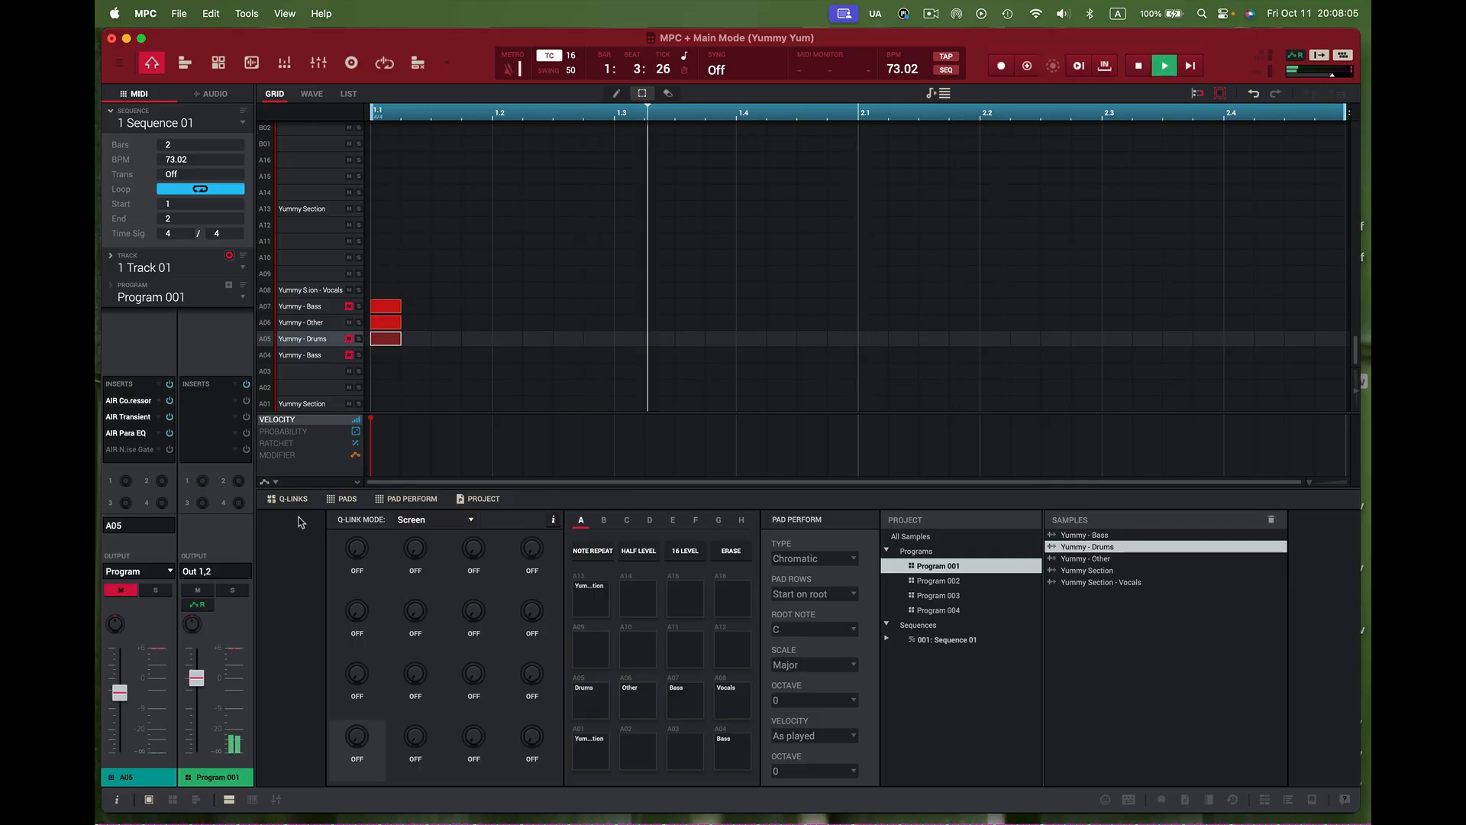
click(290, 324)
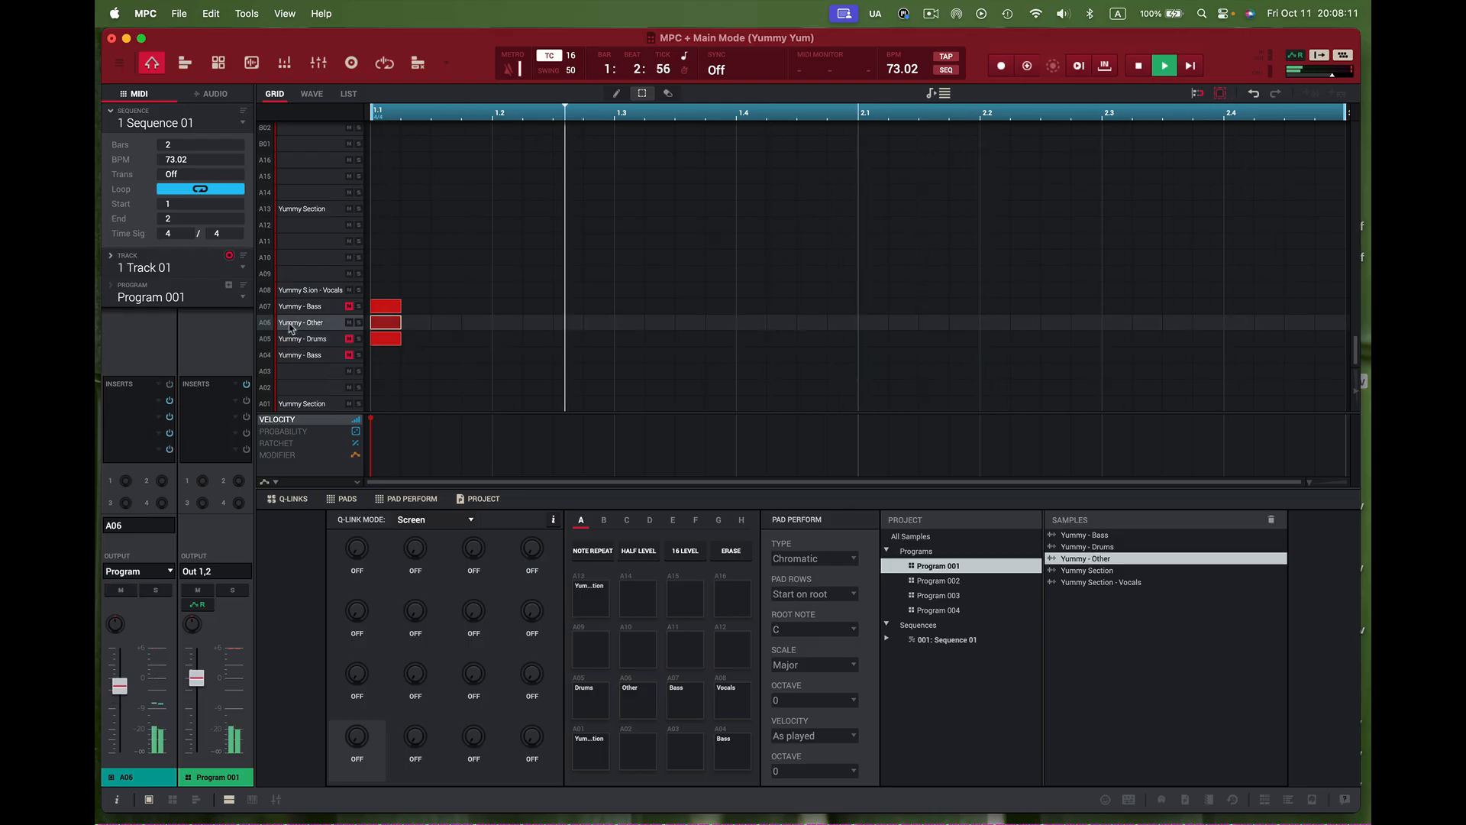
mouse_move(123, 717)
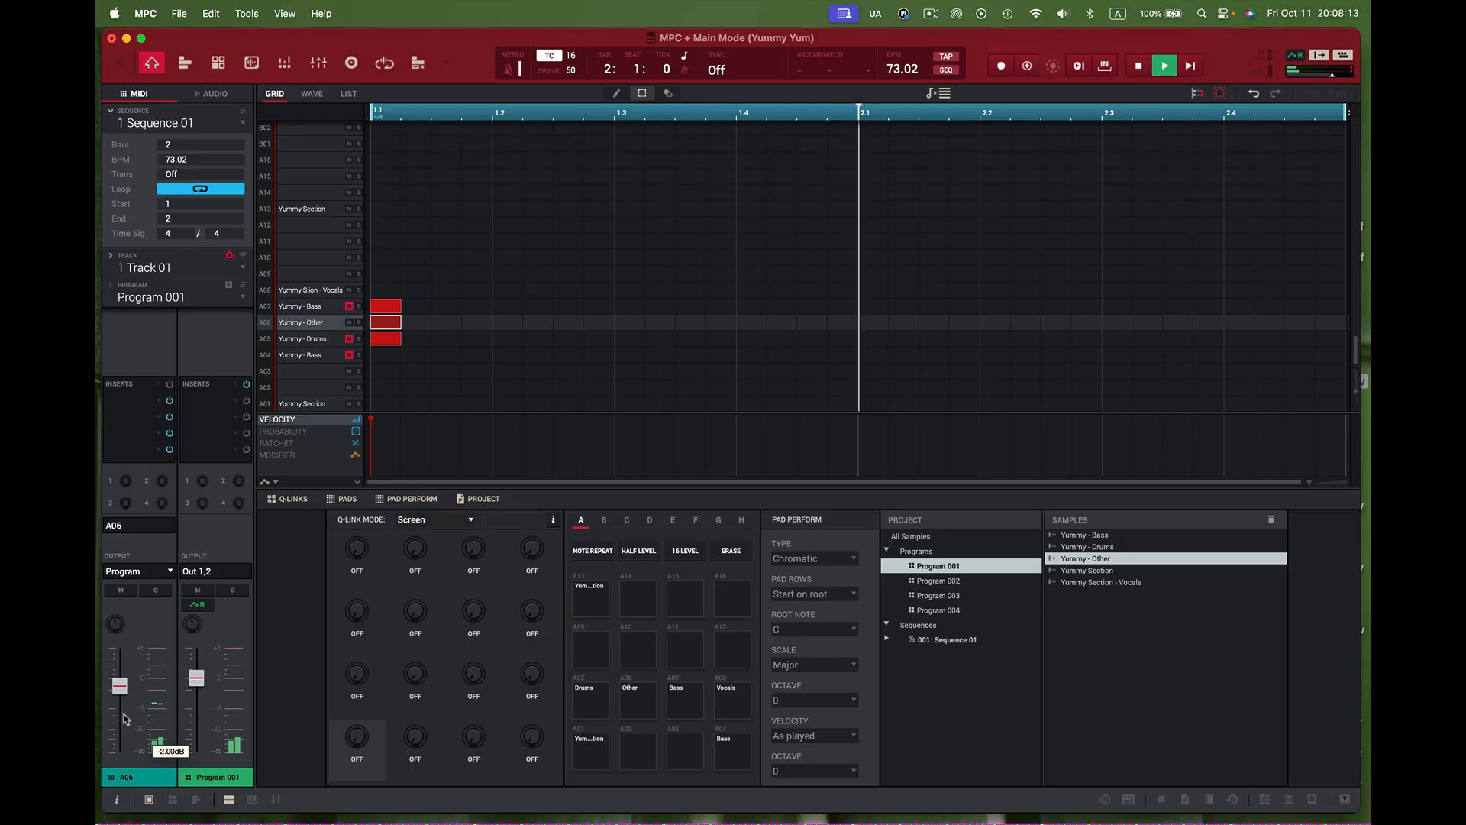
drag(120, 685, 118, 661)
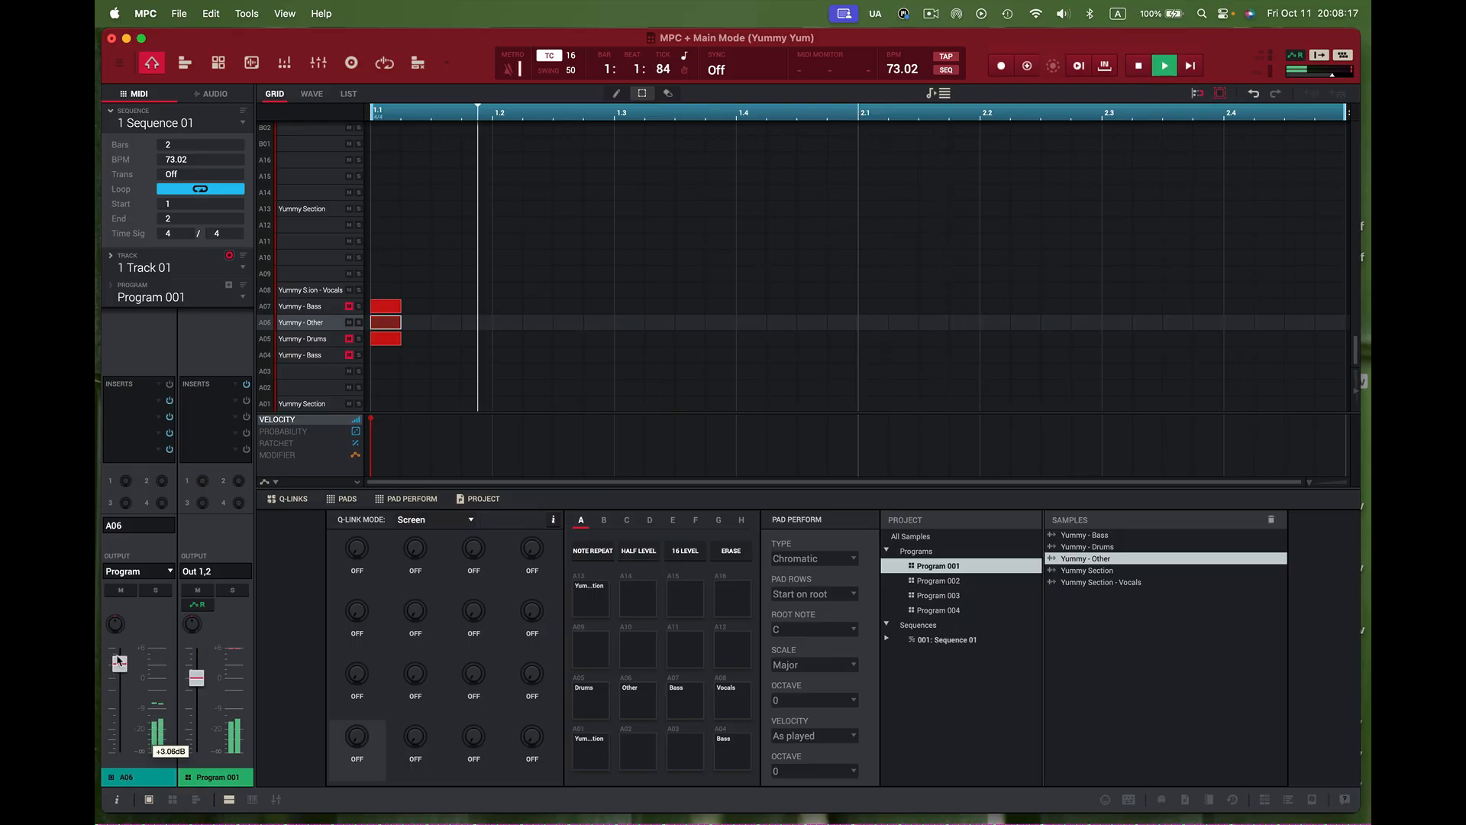
drag(118, 661, 119, 671)
key(space)
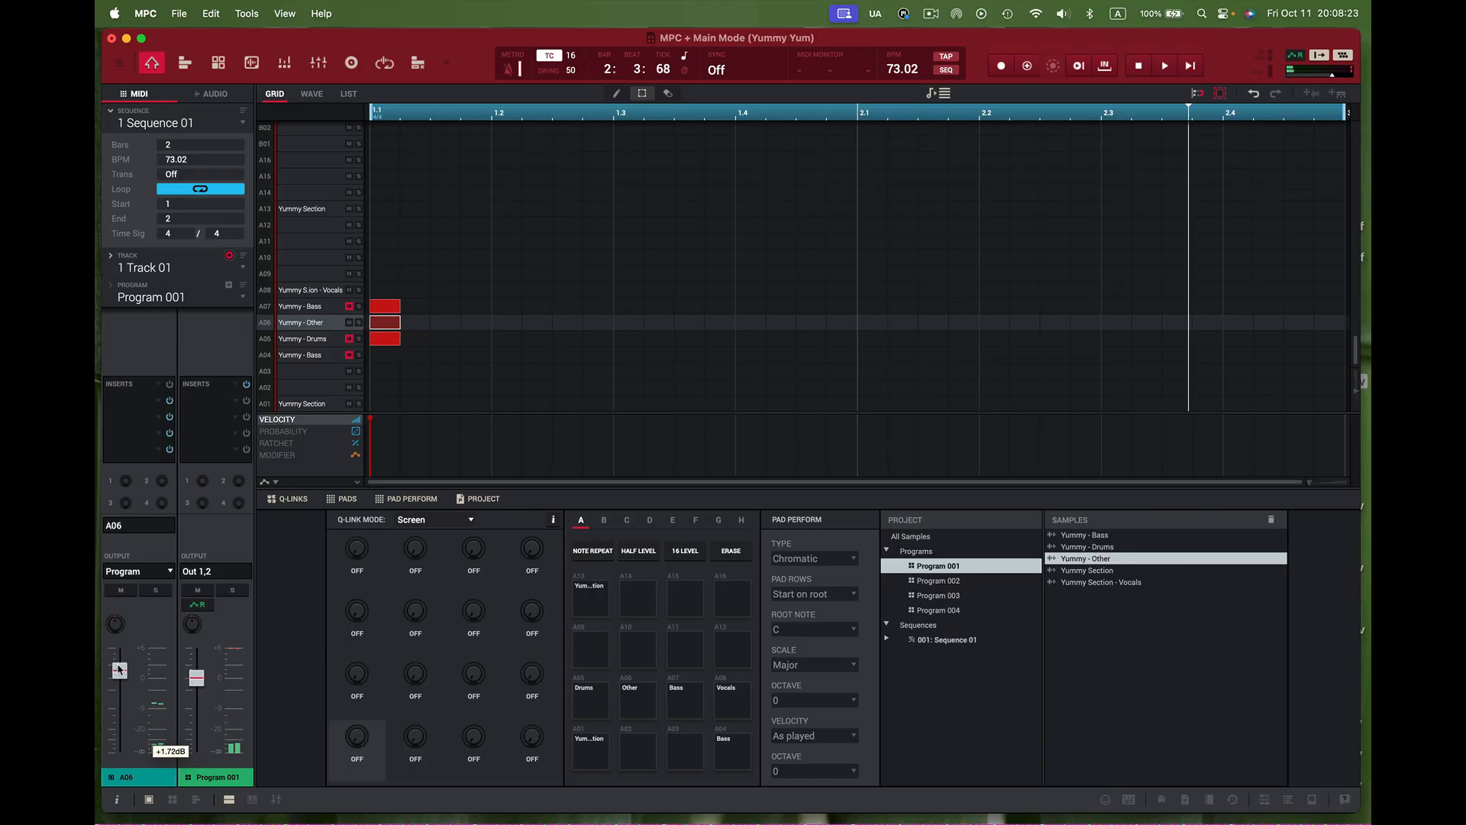
- Load the saved effects rack STEM OTHER FIX FX Rack.xfx onto pad A06's inserts
click(153, 388)
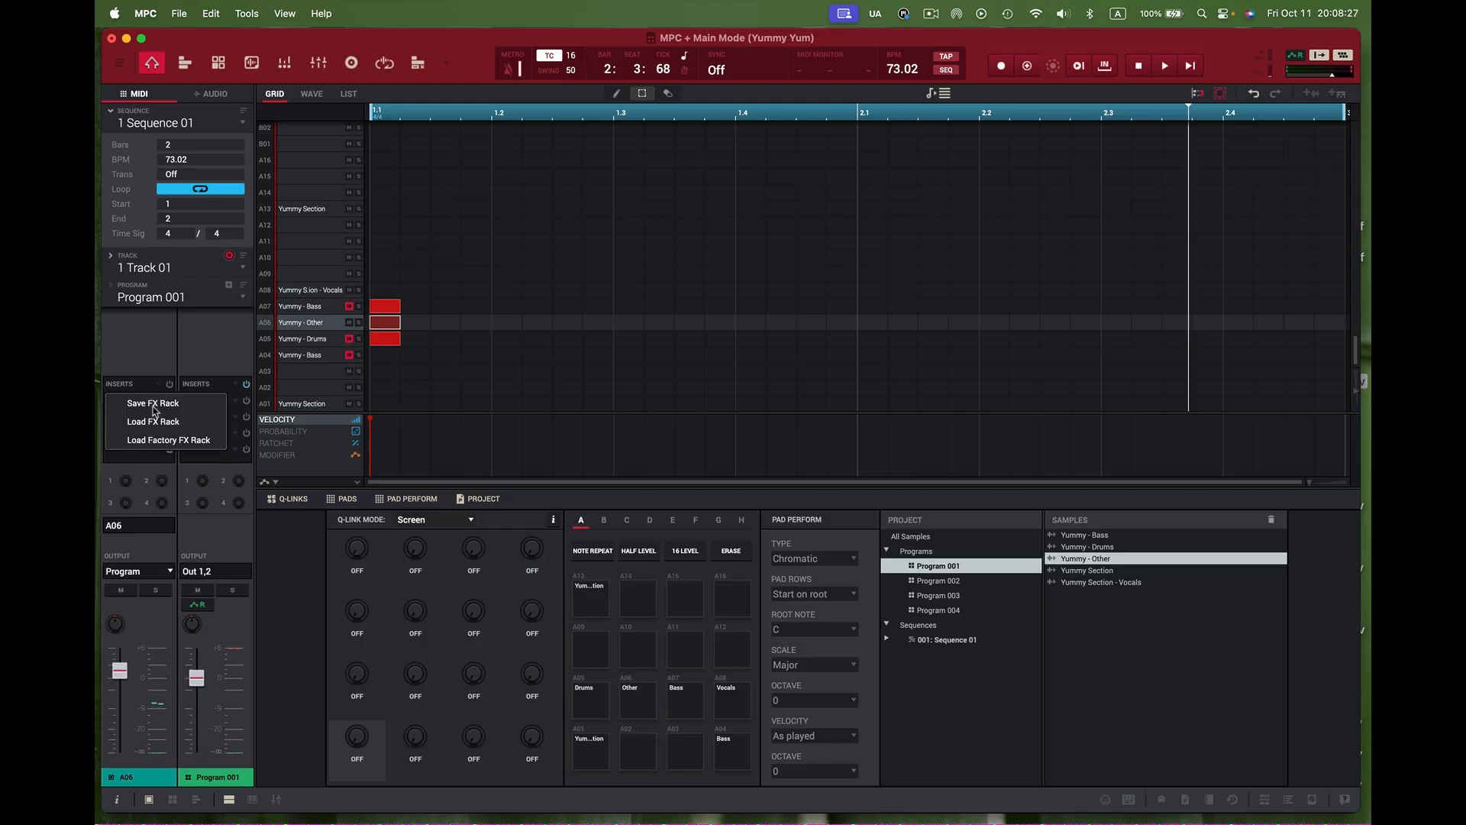
click(154, 421)
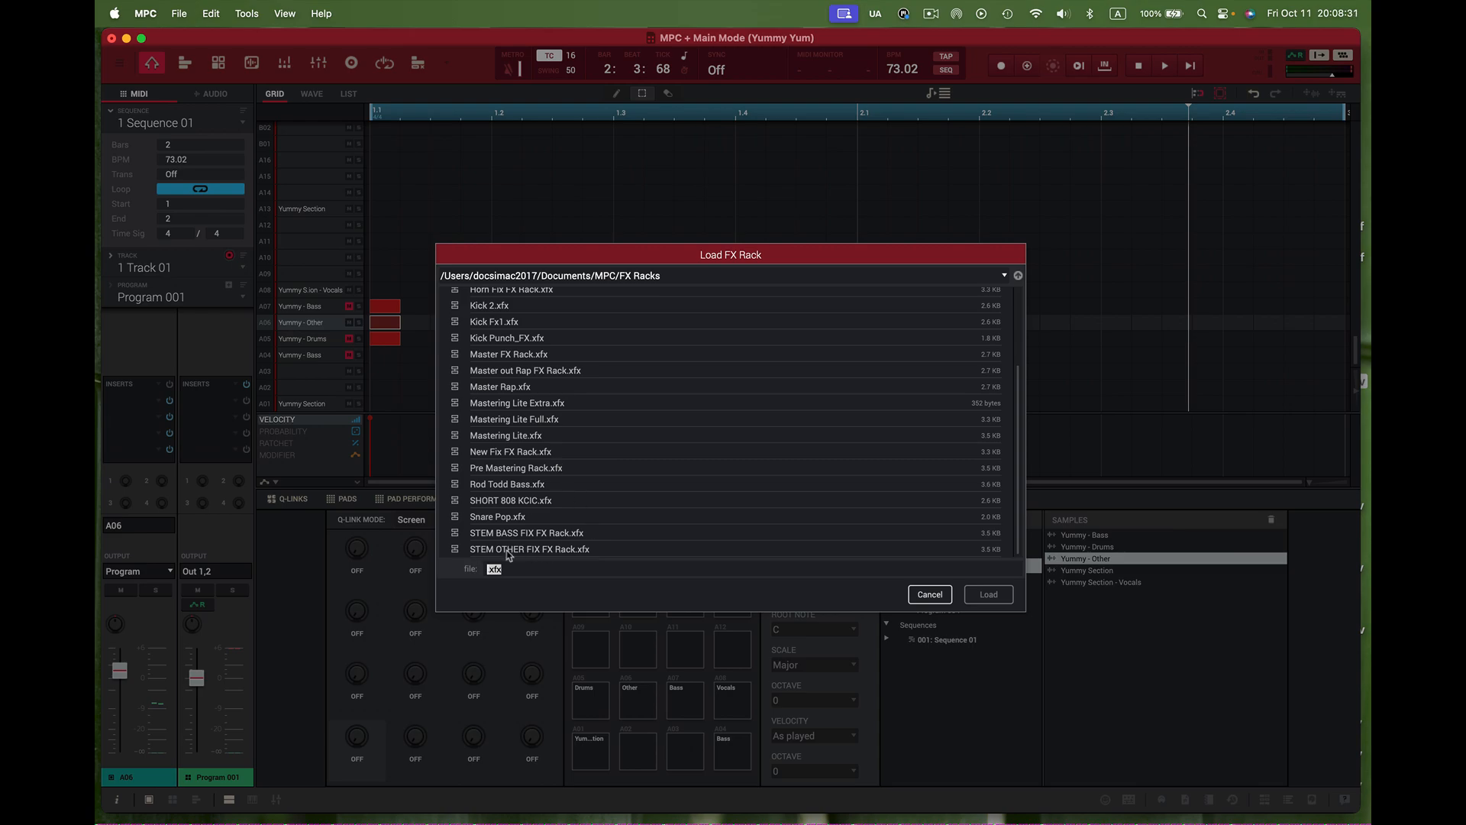
click(545, 551)
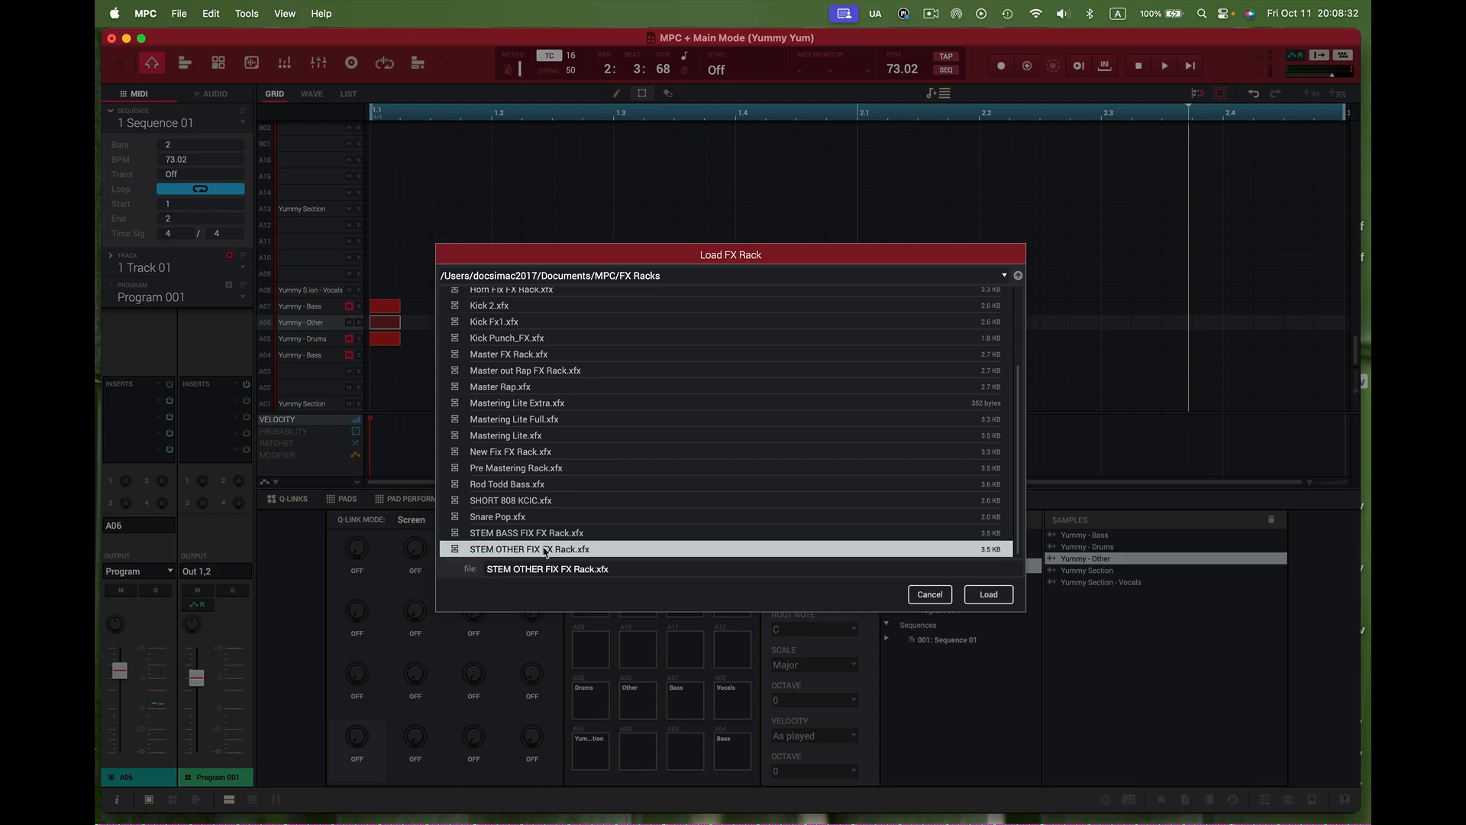
click(990, 595)
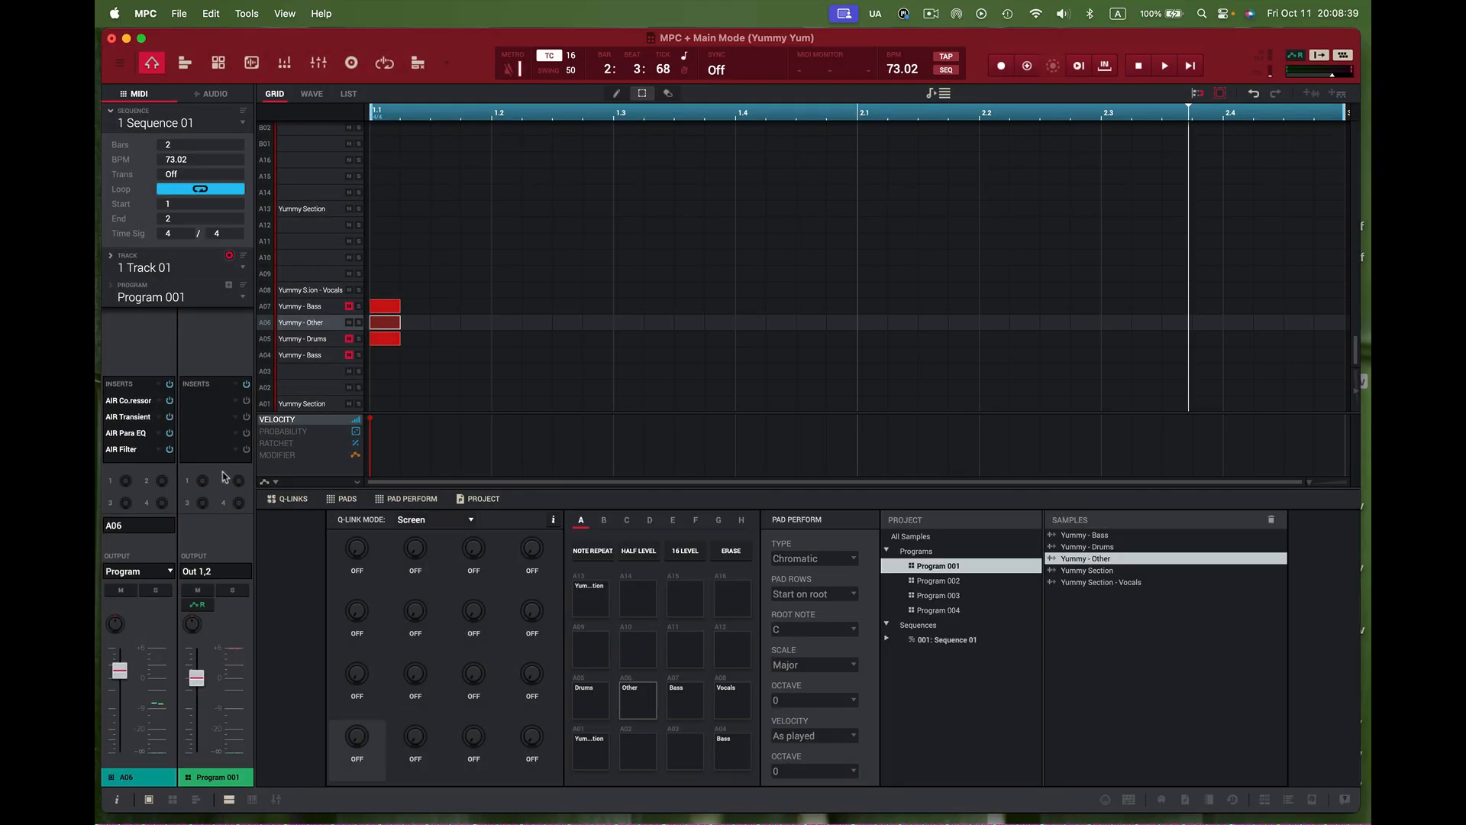
- Compare the playing Yummy - Other stem with the loaded rack bypassed and active
key(space)
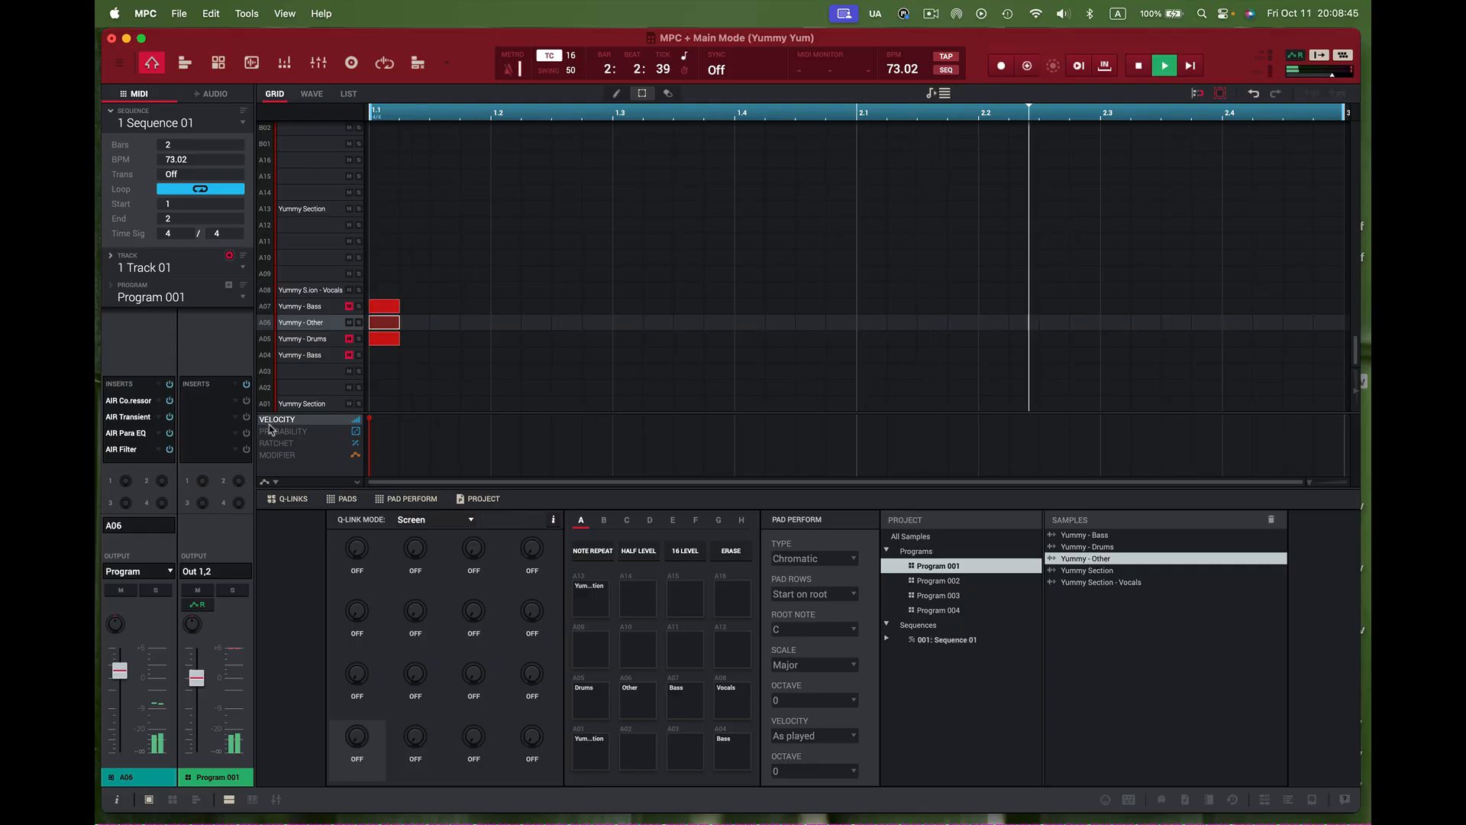
click(170, 385)
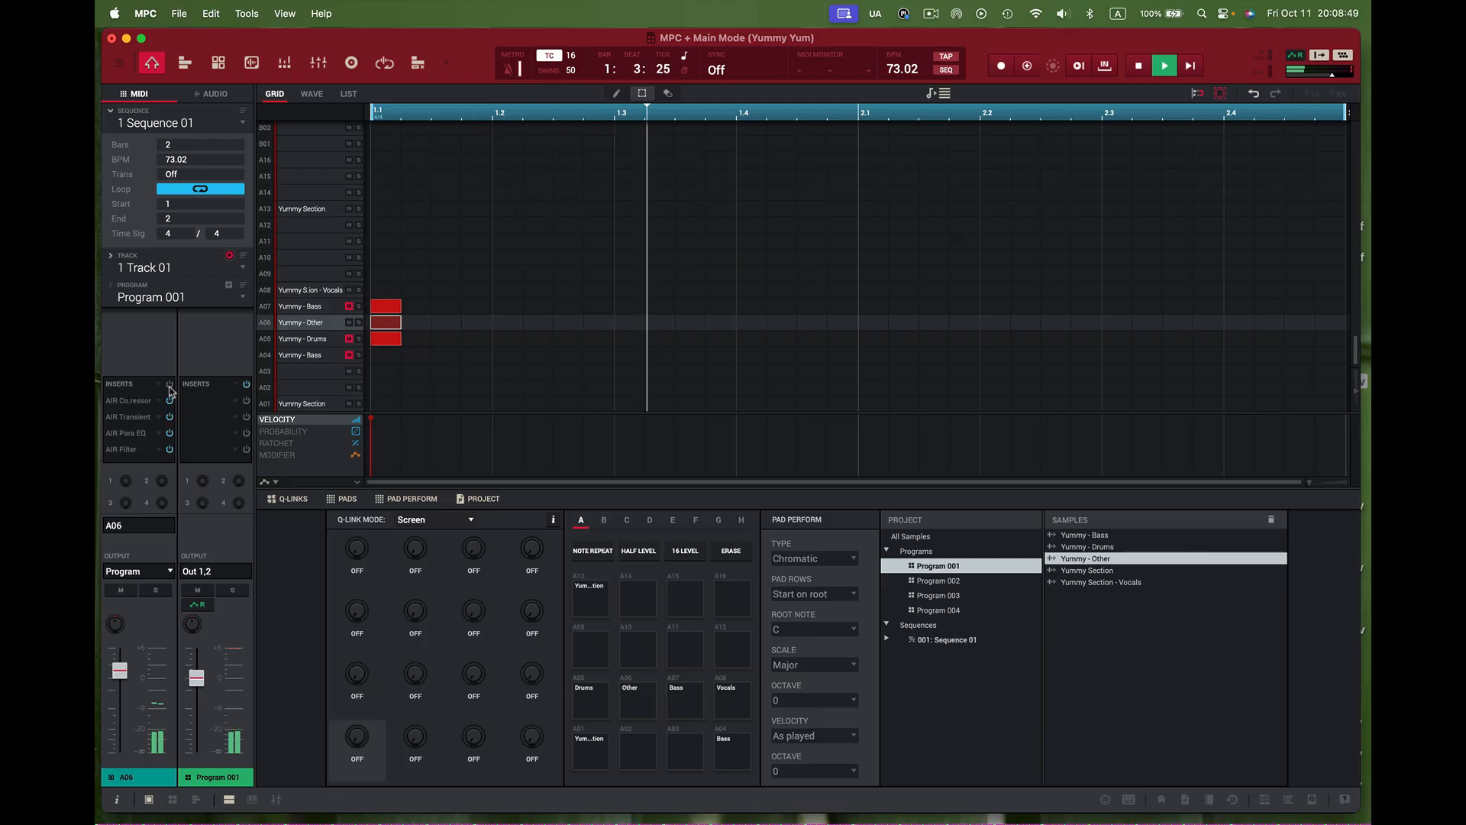
click(170, 386)
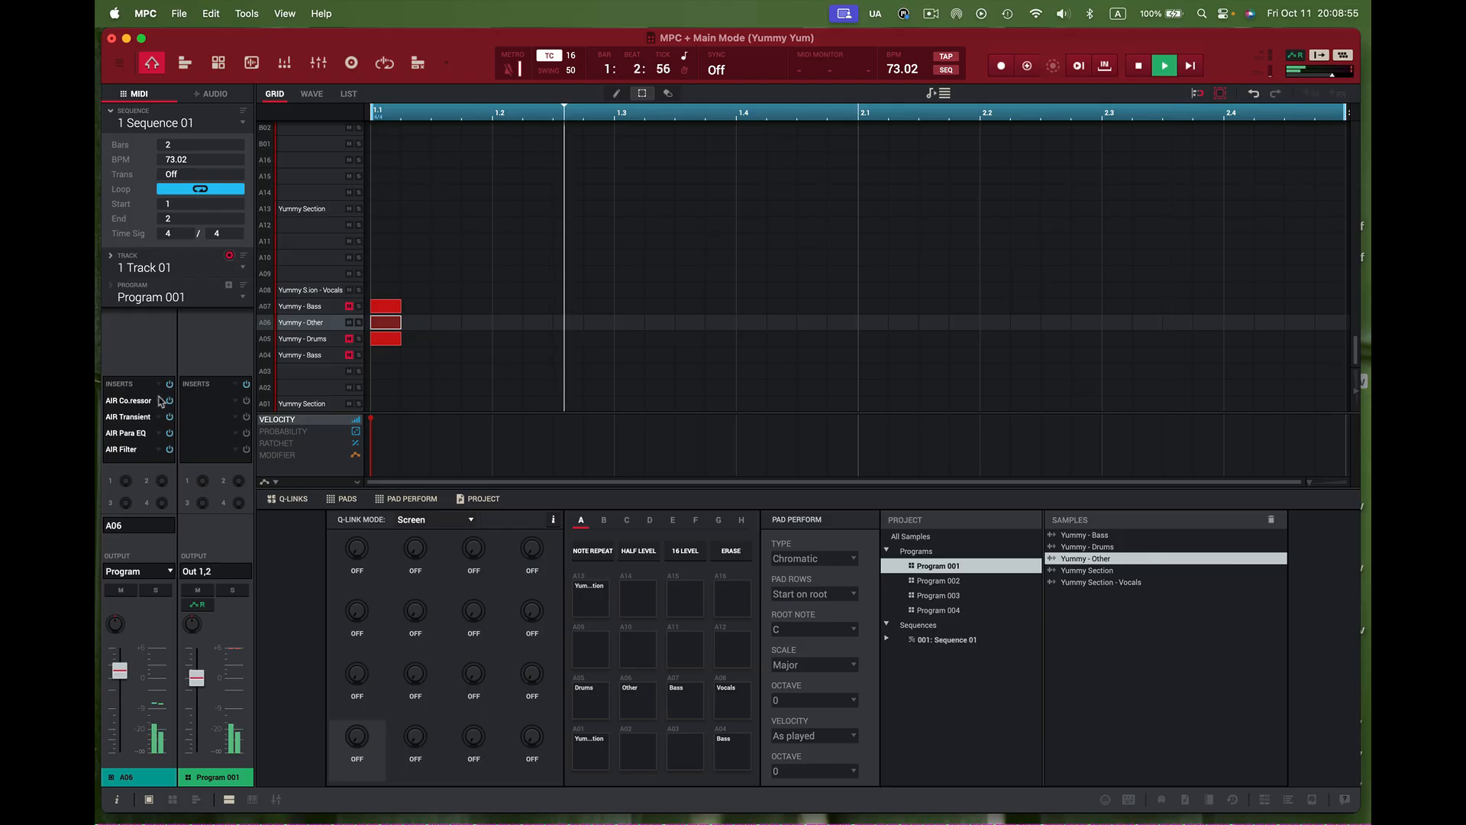
- In pad A06's AIR Para EQ, set the high cut to 1.13 kHz, the high band to 7.37 kHz with Q 0.44, and output to +2.4 dB
double_click(126, 433)
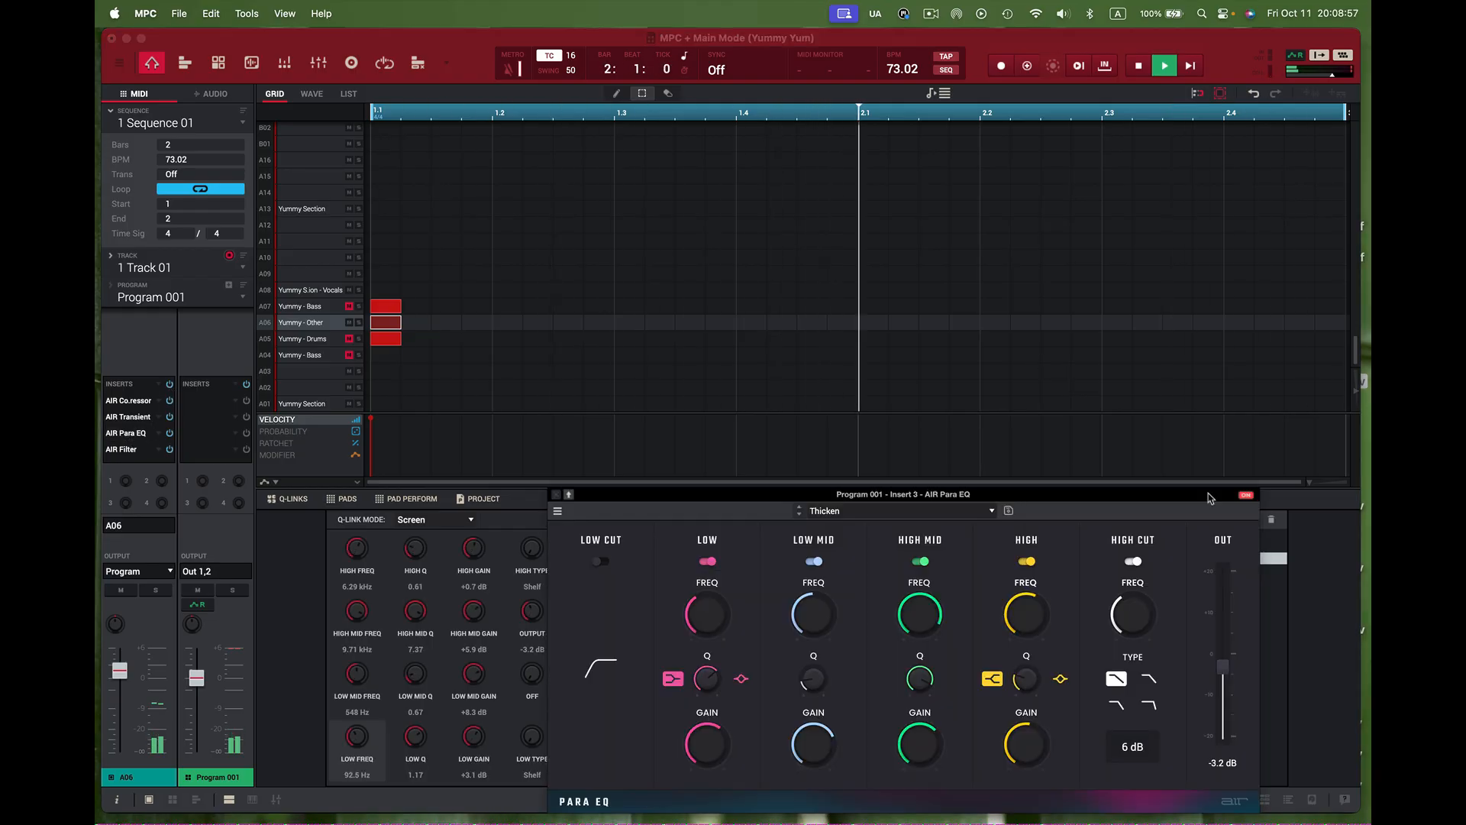
mouse_move(1150, 624)
mouse_move(1138, 619)
mouse_down()
mouse_move(1138, 550)
mouse_move(1138, 616)
mouse_up()
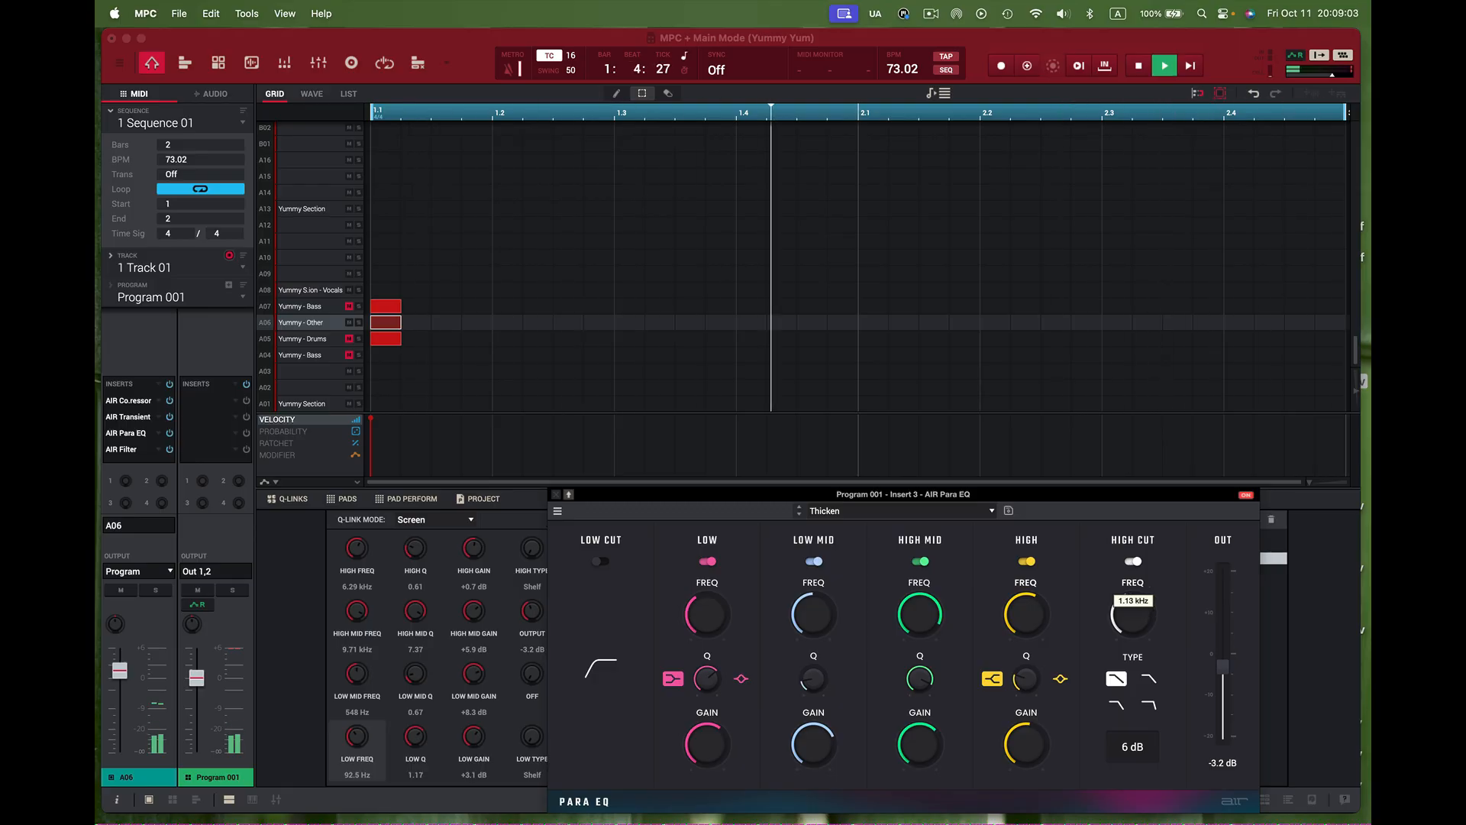
mouse_move(1037, 702)
mouse_down()
mouse_move(1037, 686)
mouse_move(1028, 697)
mouse_up()
drag(1026, 615, 1025, 610)
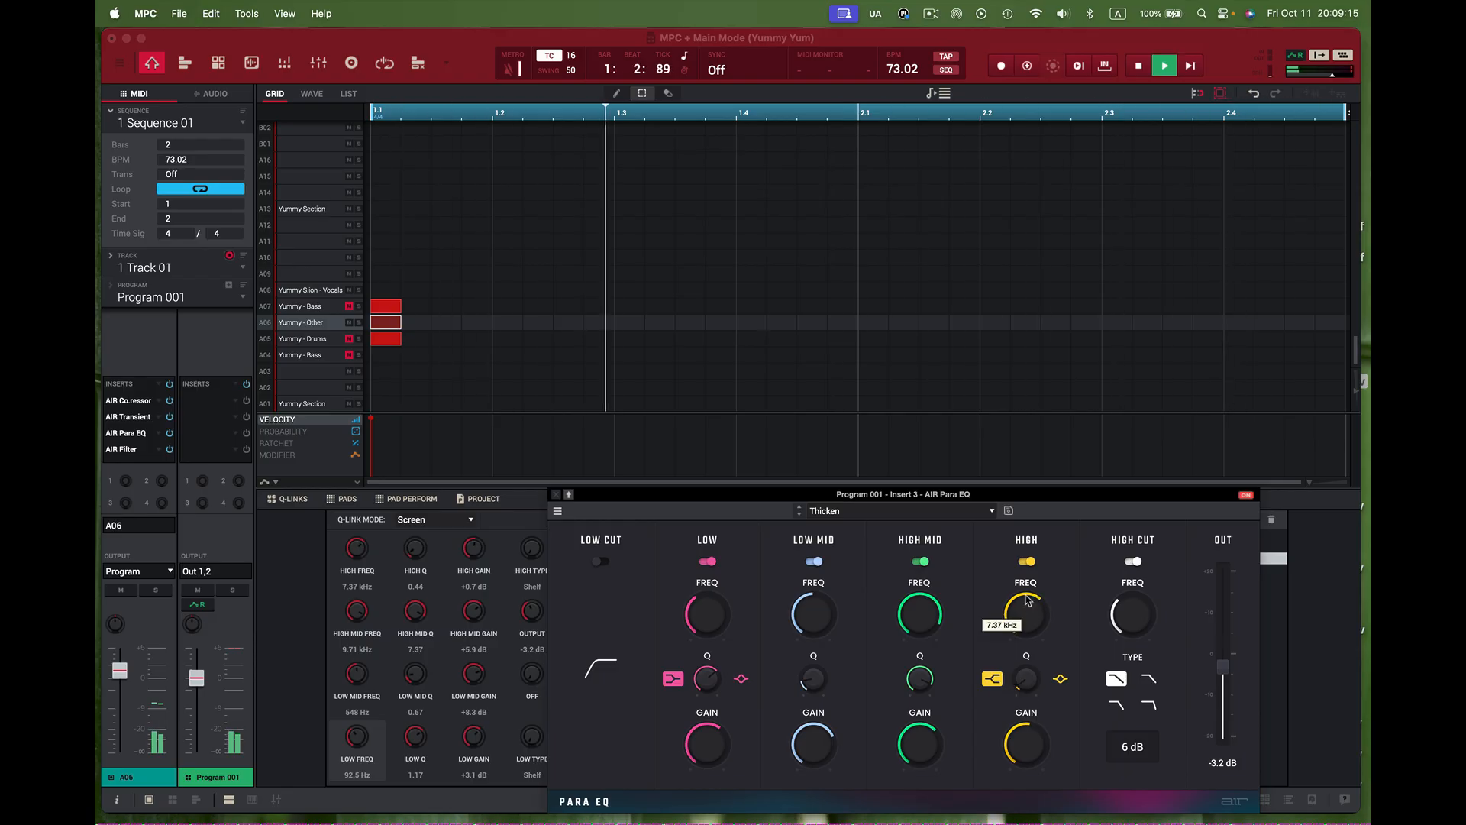
drag(1224, 666, 1223, 637)
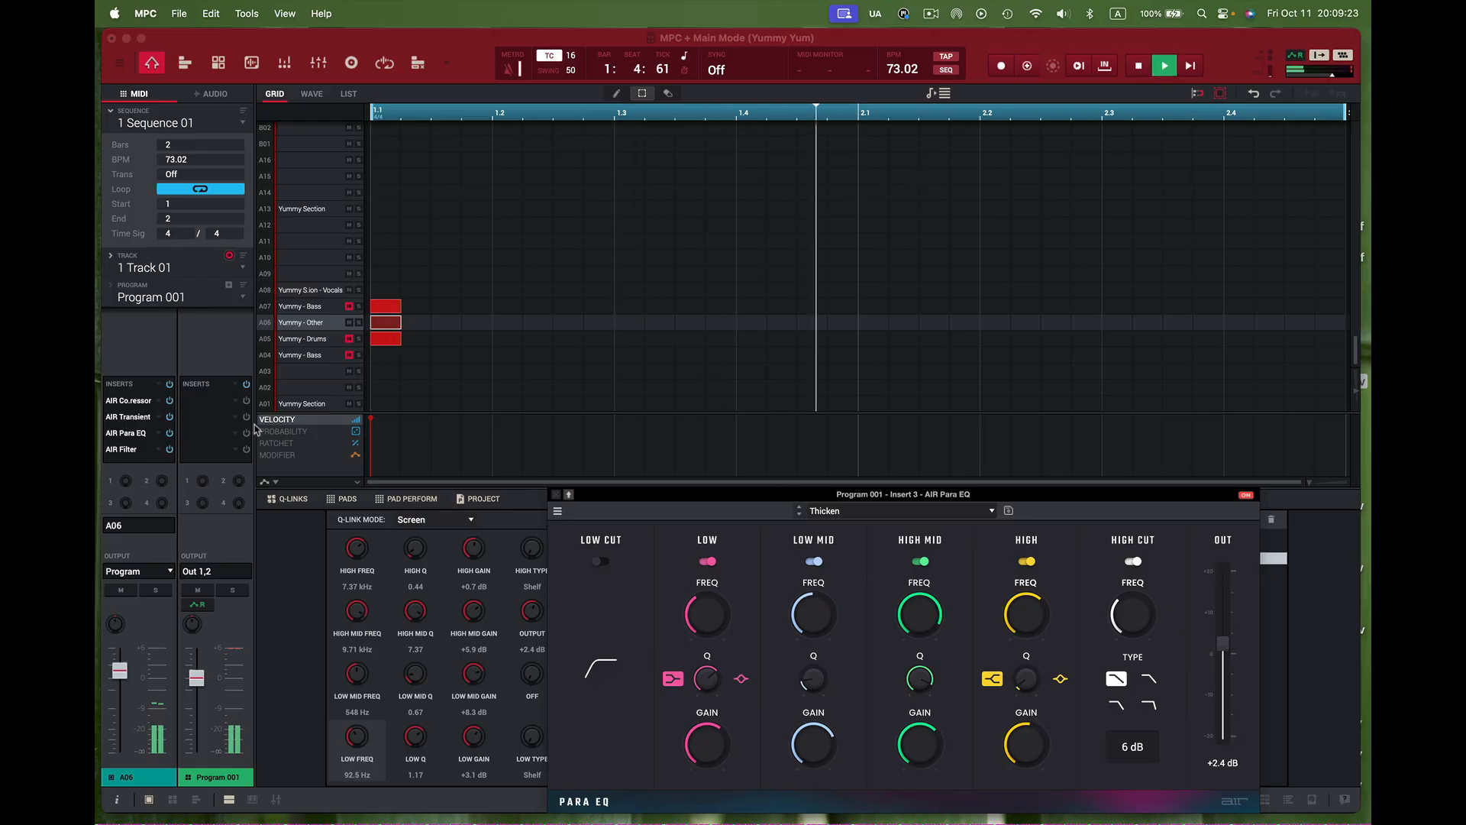
click(555, 496)
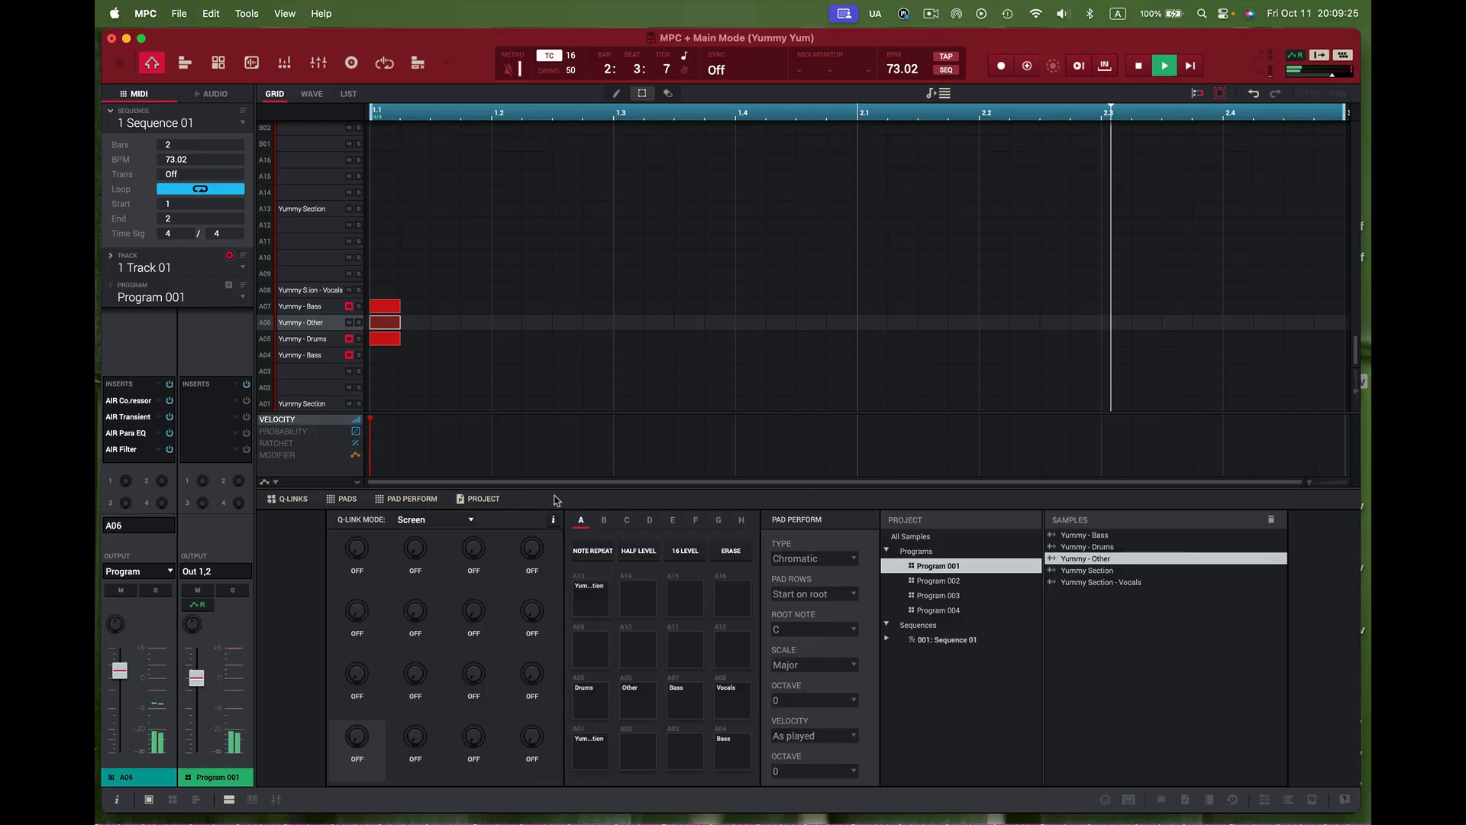
- Compare Yummy - Other with its adjusted inserts bypassed and active, and lower pad A06's level slightly
click(170, 384)
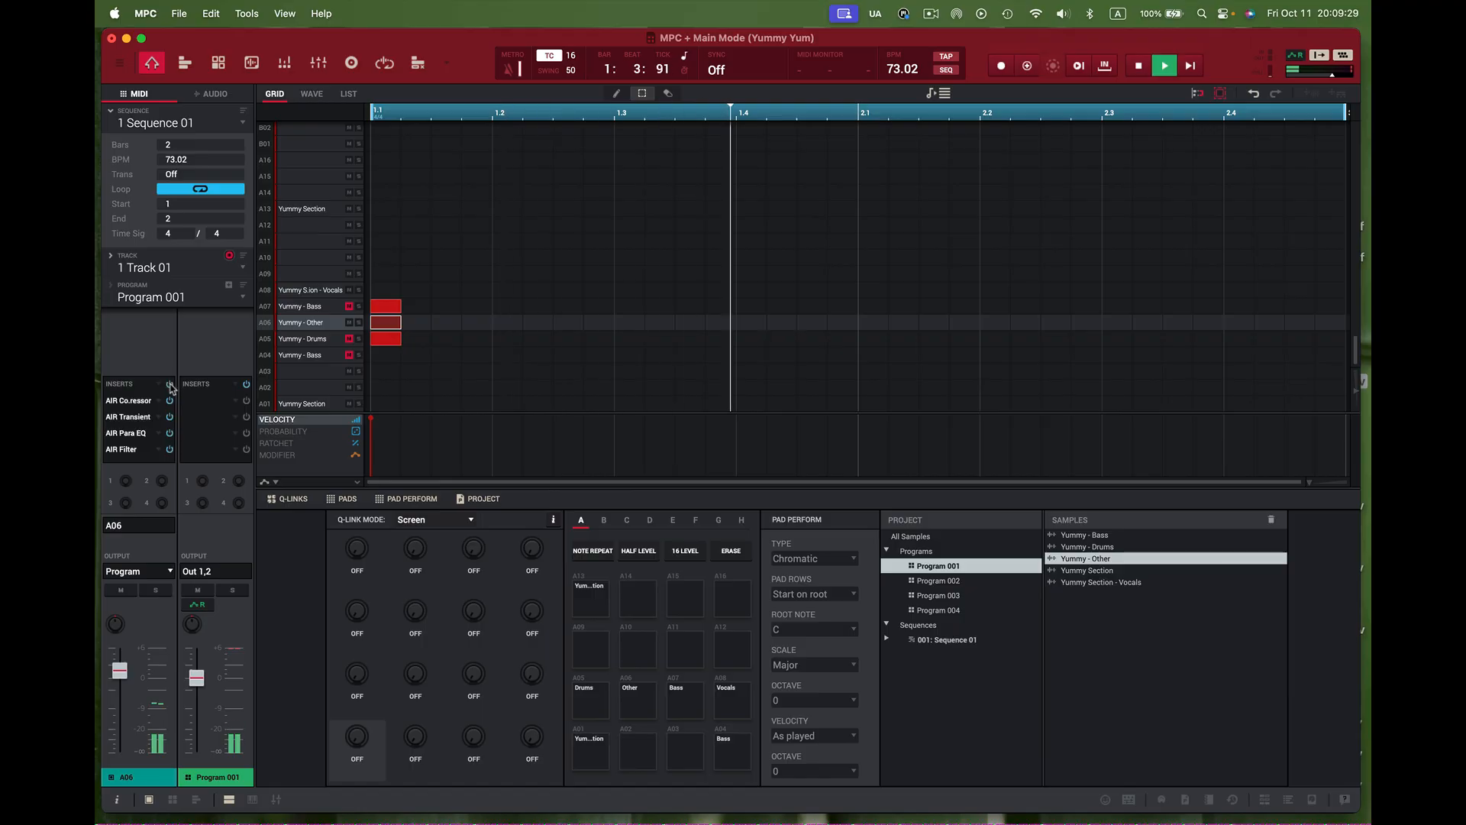
click(170, 384)
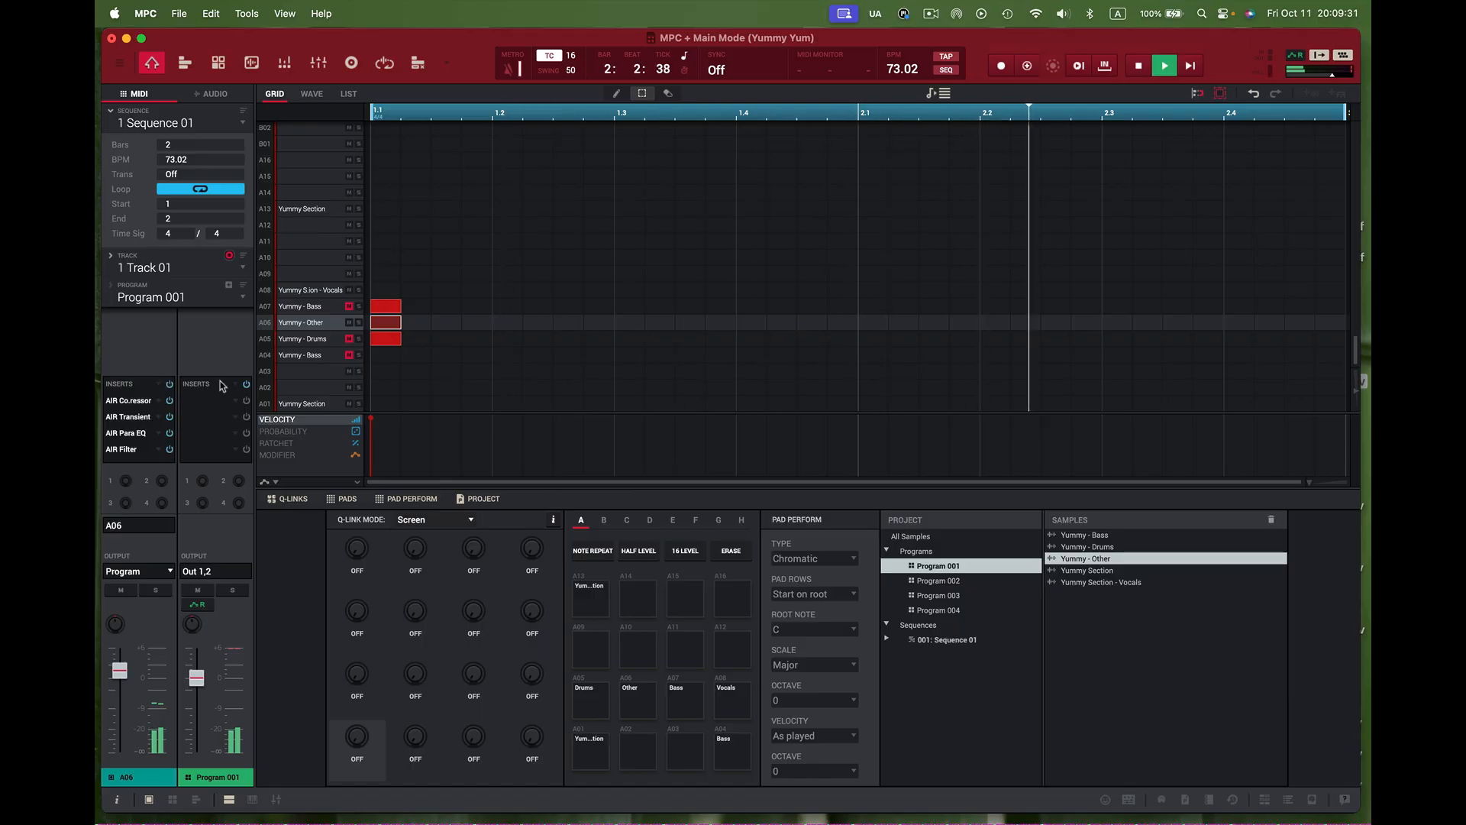
drag(118, 671, 119, 678)
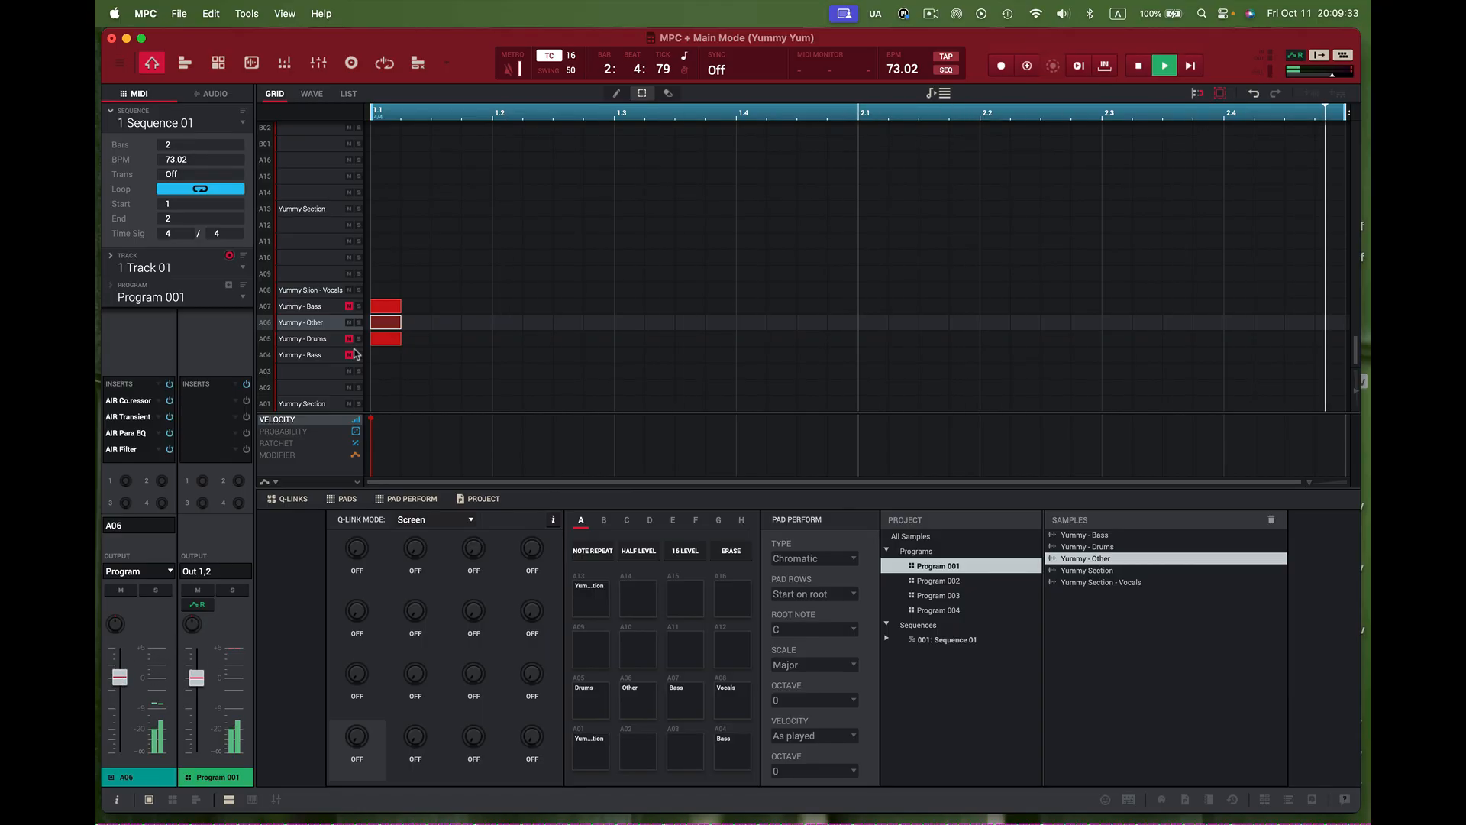
- Unmute Yummy - Drums to hear it together with Yummy - Other, and stop playback
click(350, 341)
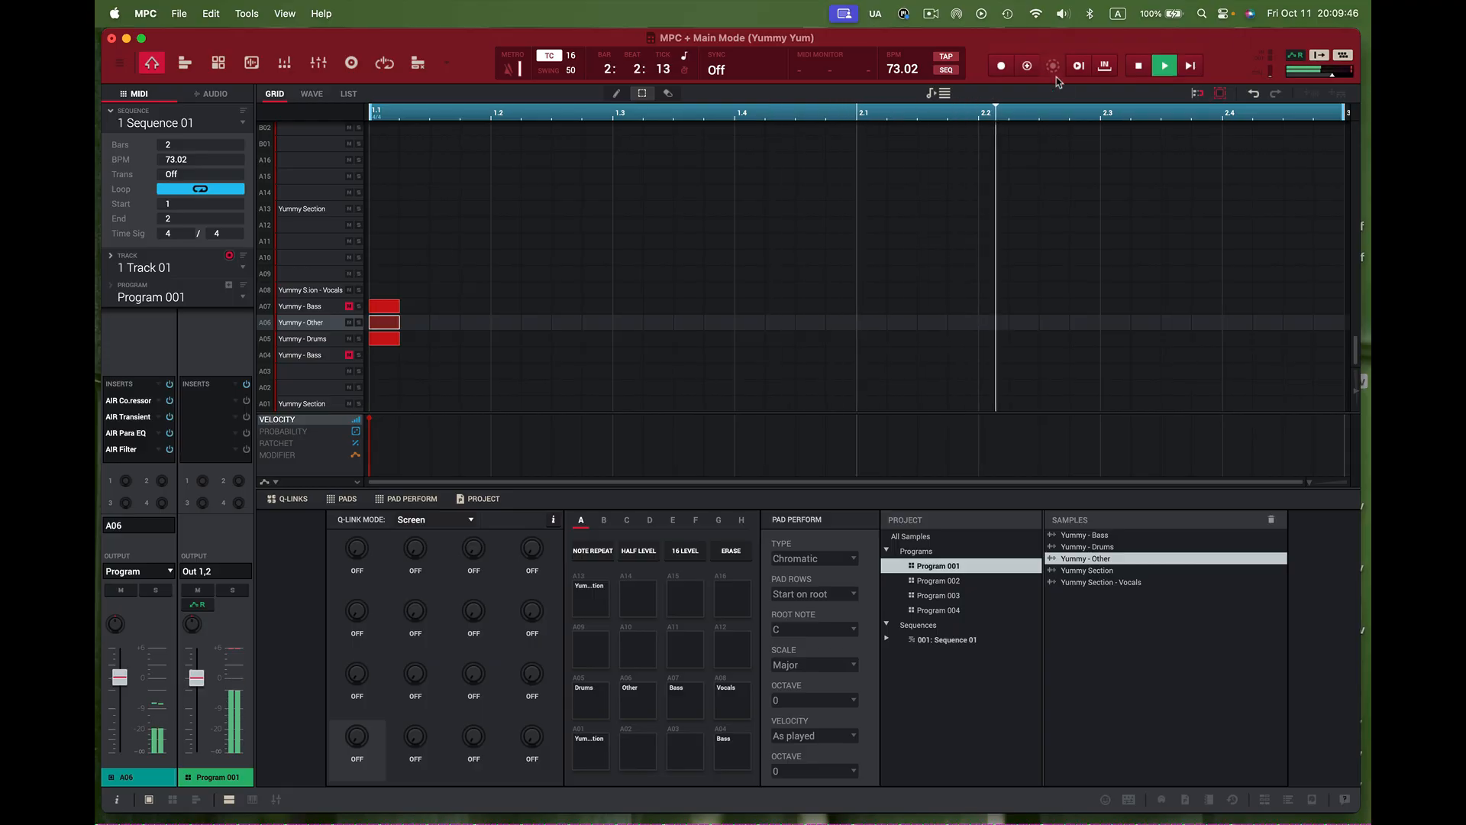
click(1137, 66)
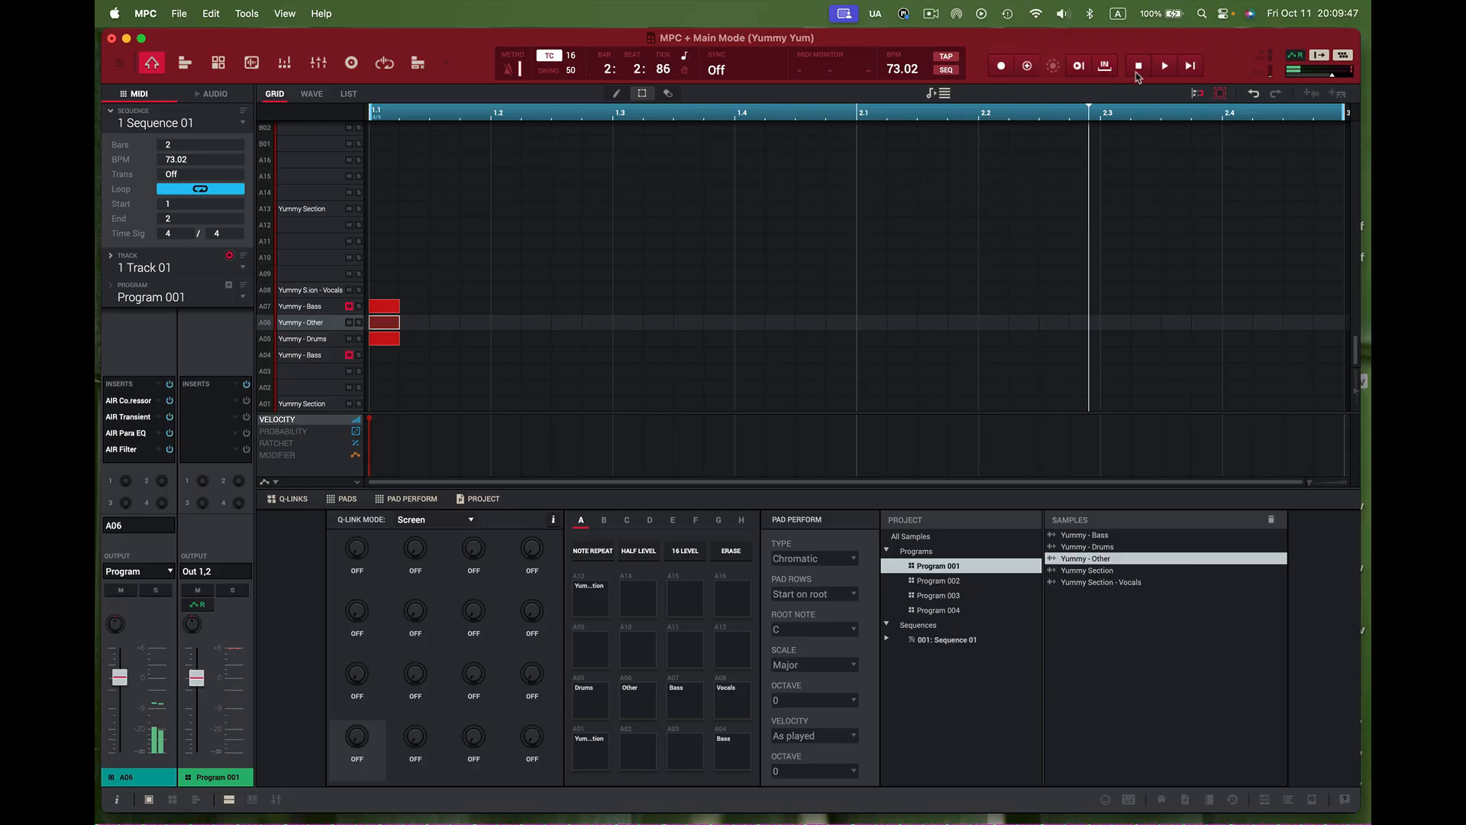
- Mute the Yummy - Drums and Yummy - Other pads, and select the Yummy - Bass pad A07
click(349, 338)
click(349, 322)
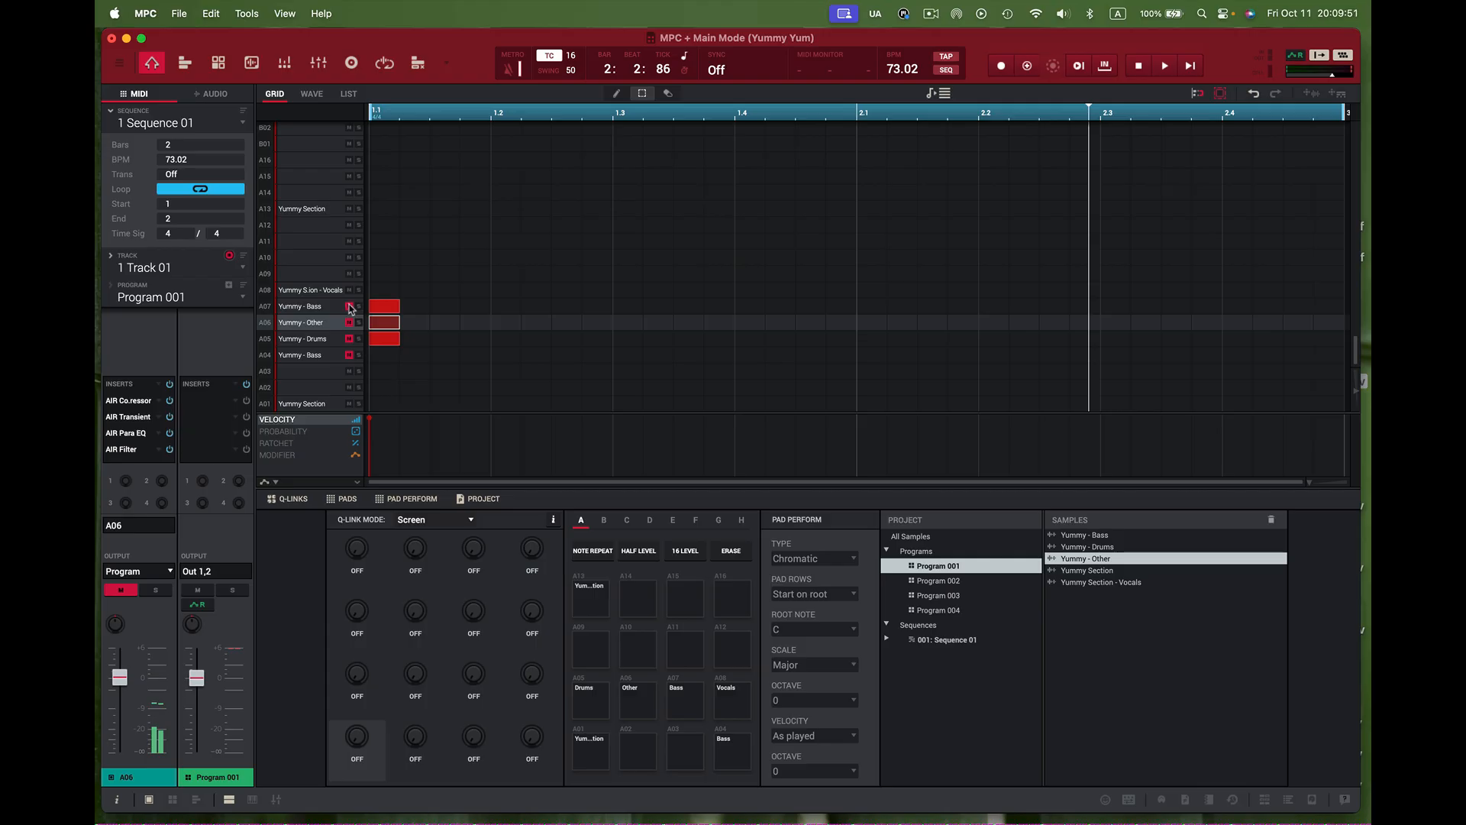
click(325, 309)
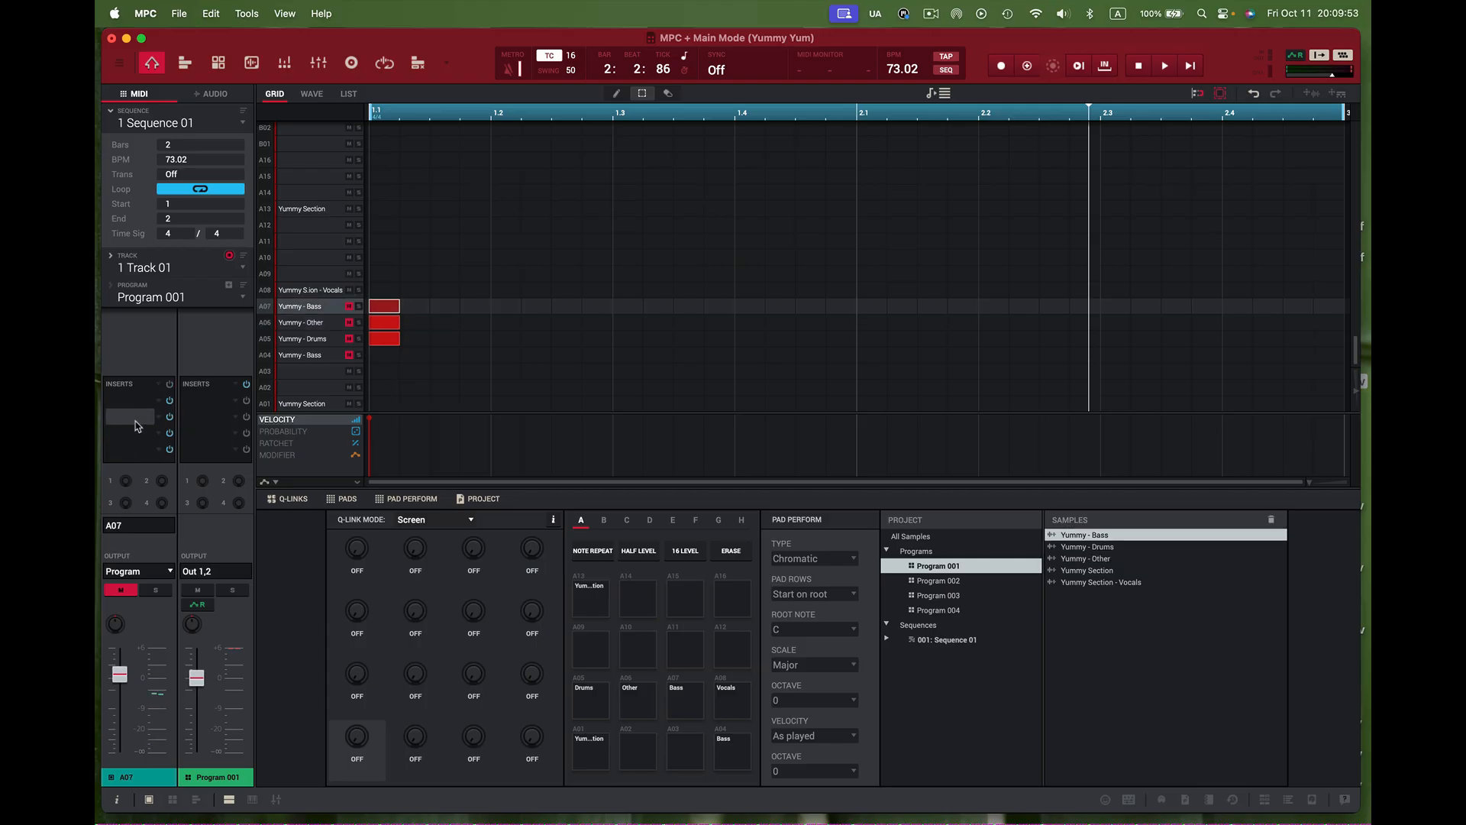
- Load the saved FX rack STEM BASS FIX FX Rack.xfx into the inserts of pad A07
click(148, 388)
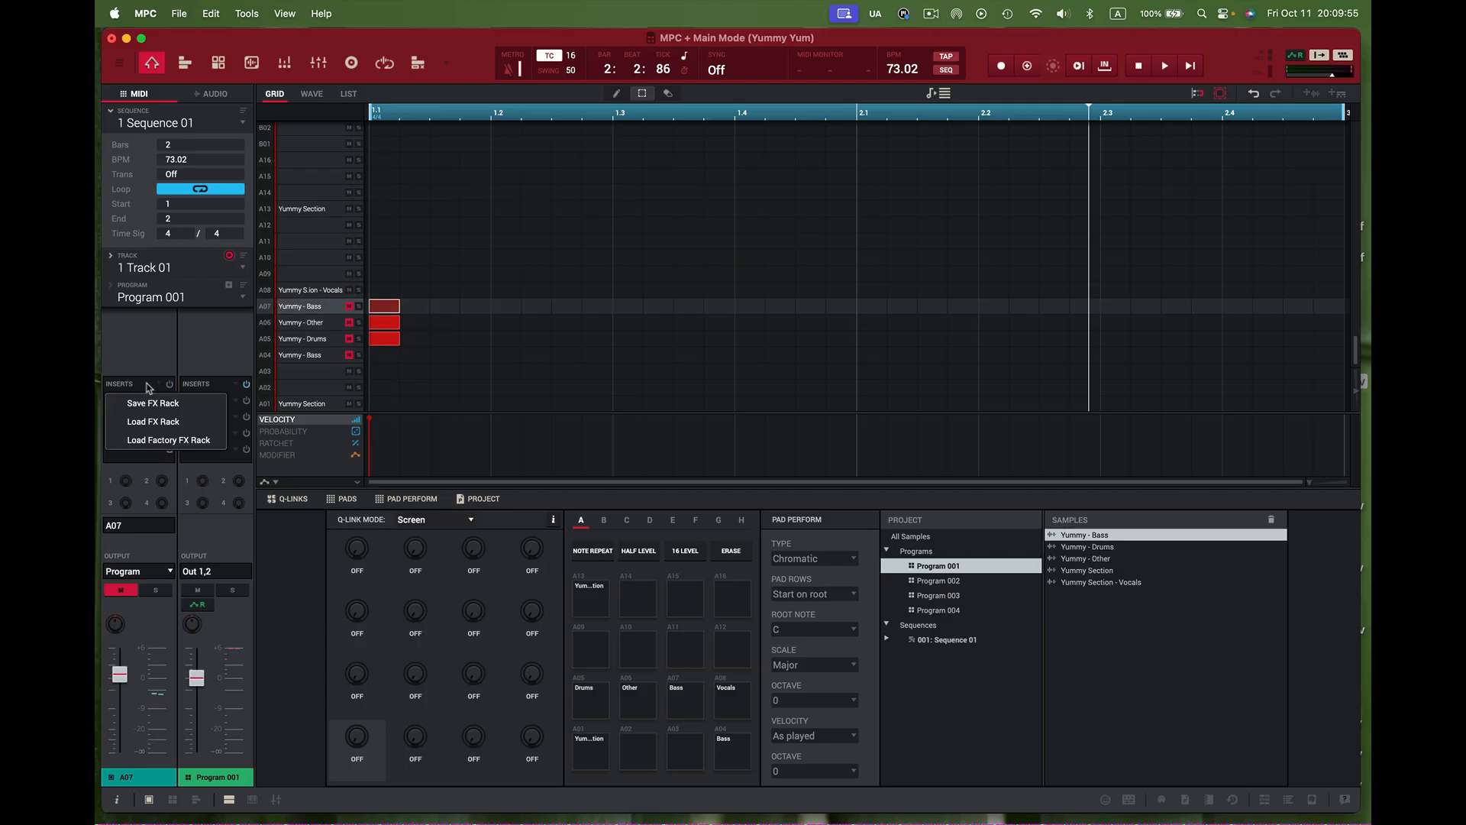
click(149, 422)
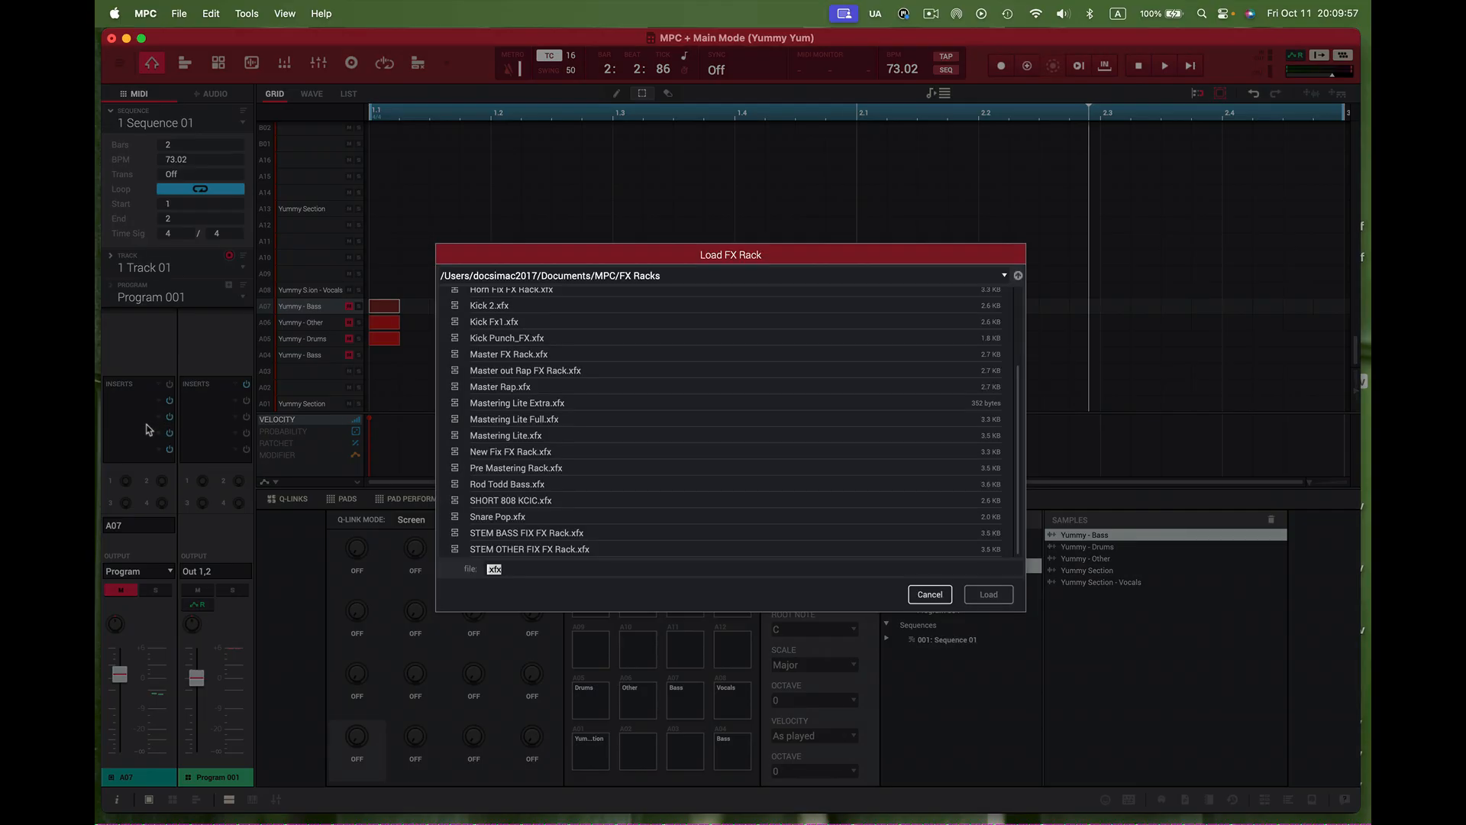
click(528, 534)
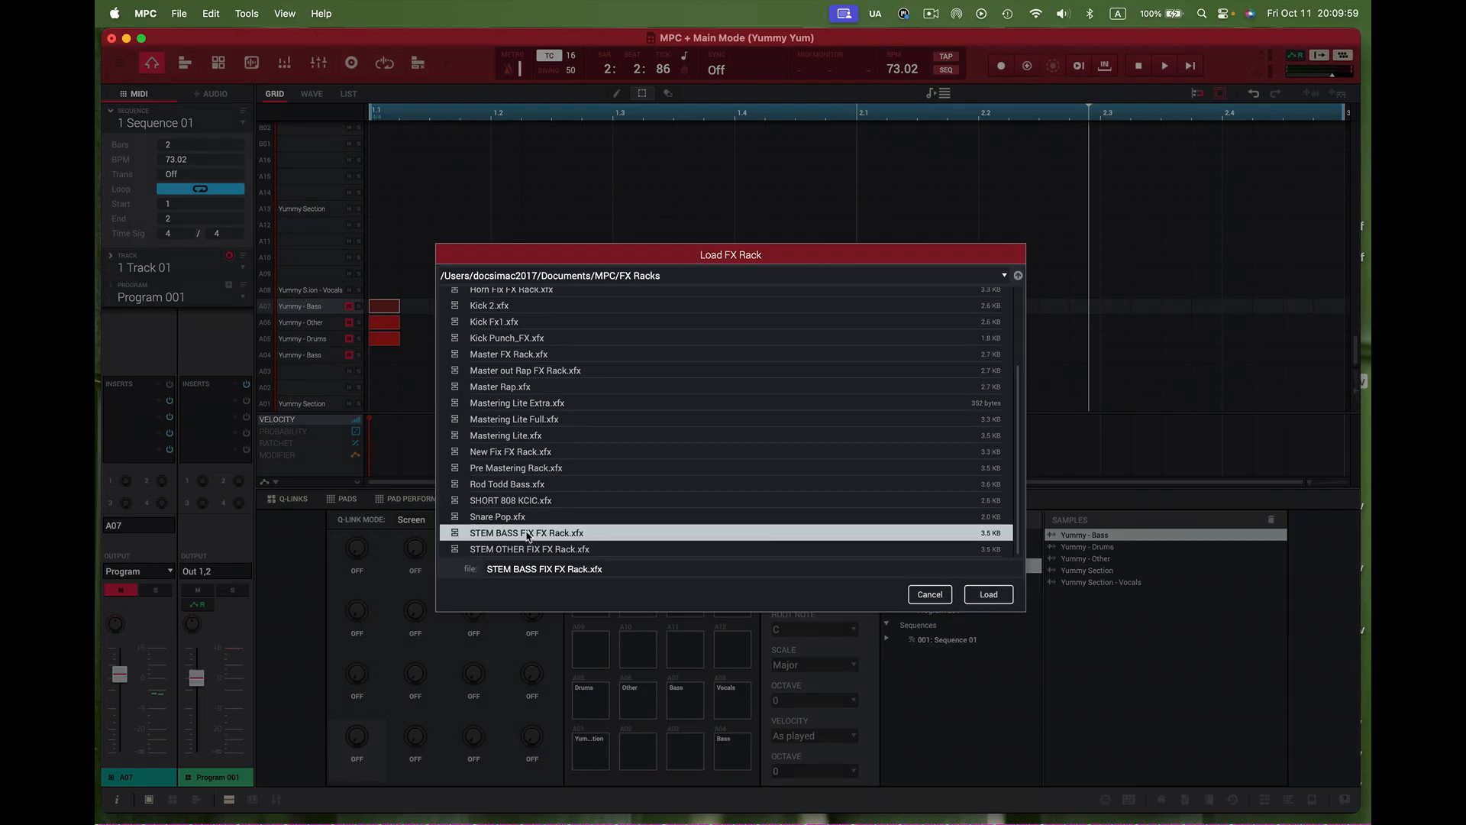
click(996, 591)
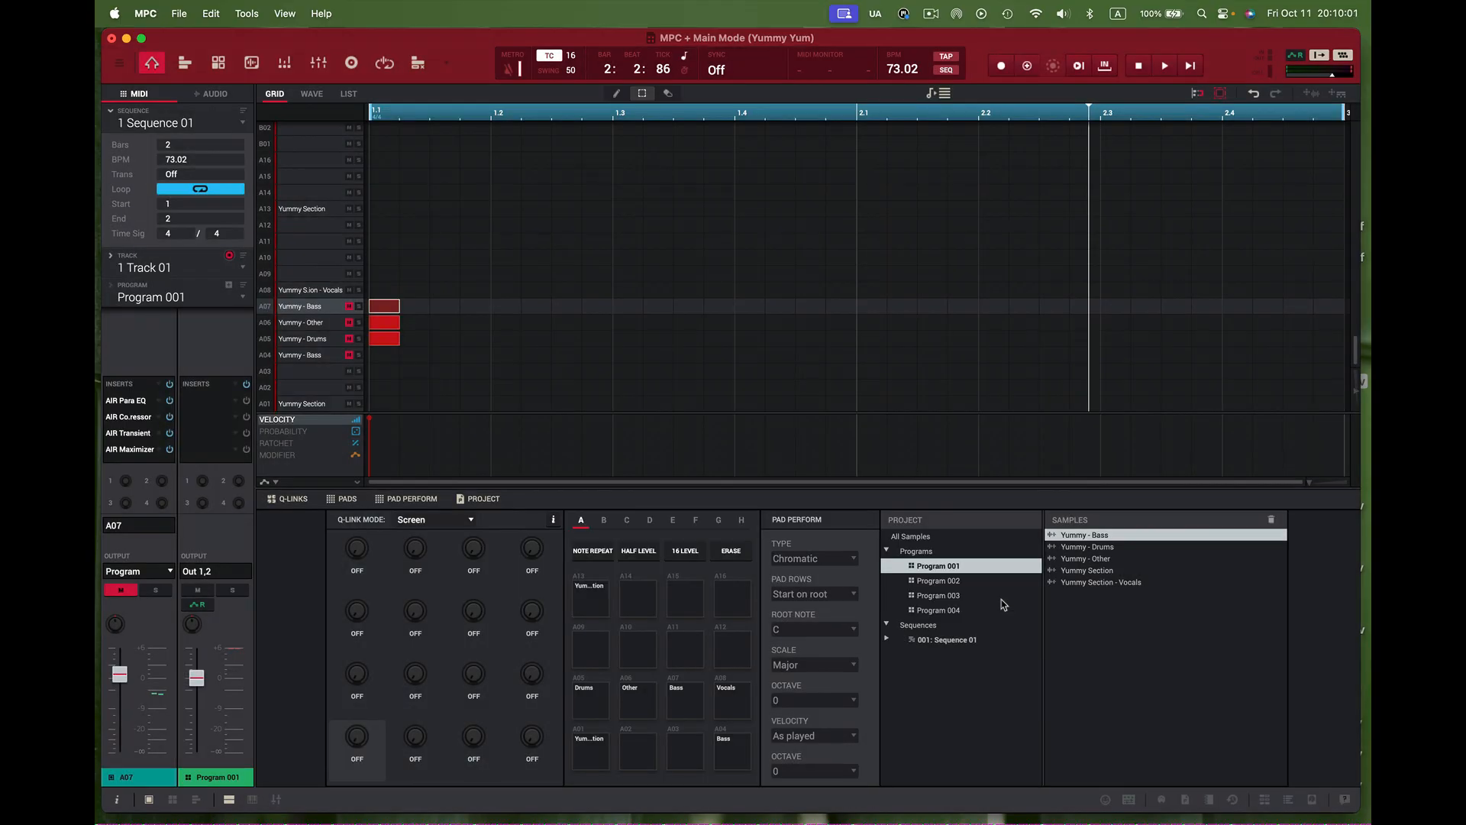
- Unmute Yummy - Bass on pad A07 and play the sequence to compare it with its inserts bypassed and active
click(348, 307)
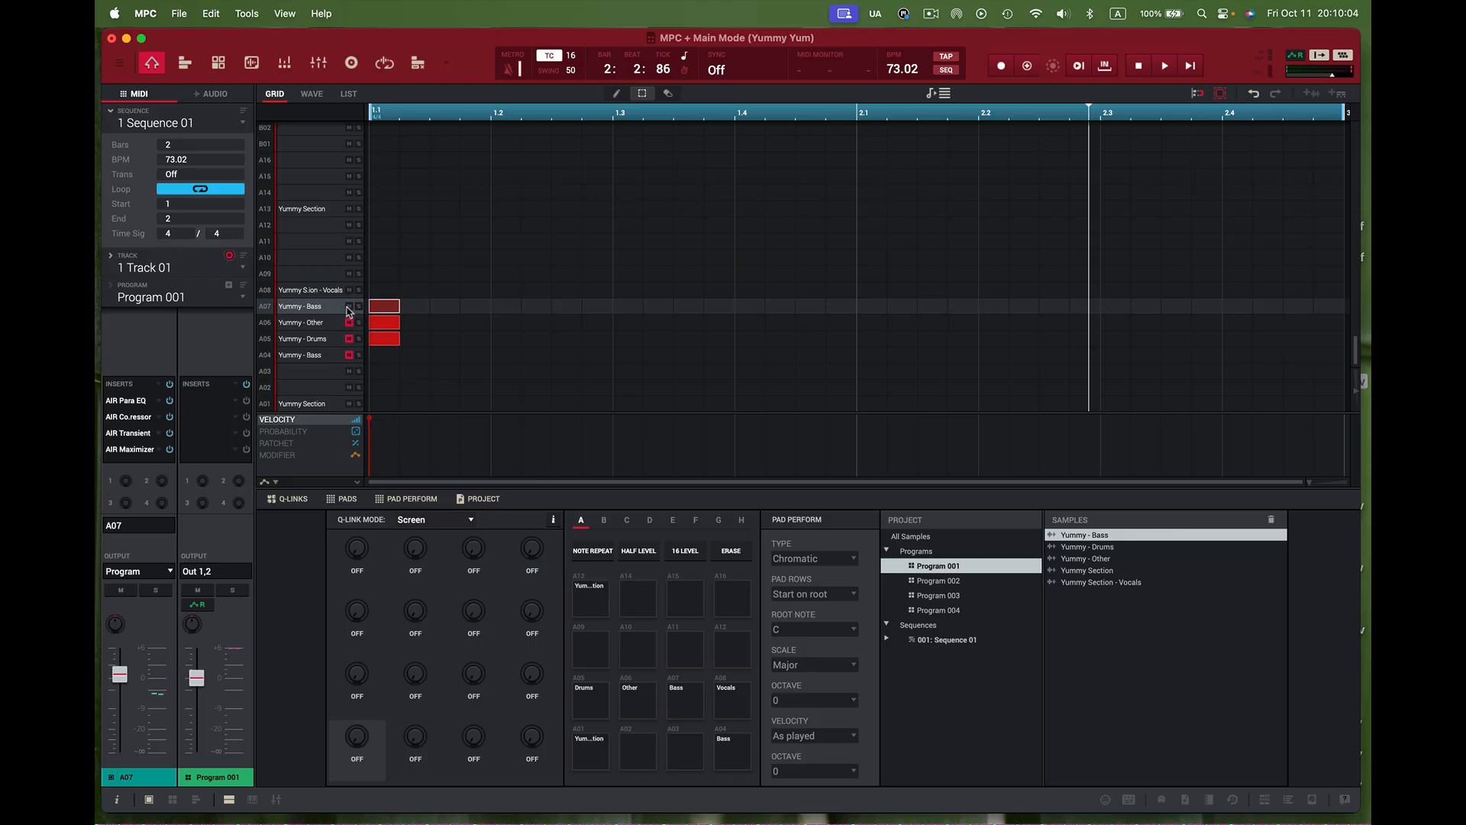
click(170, 384)
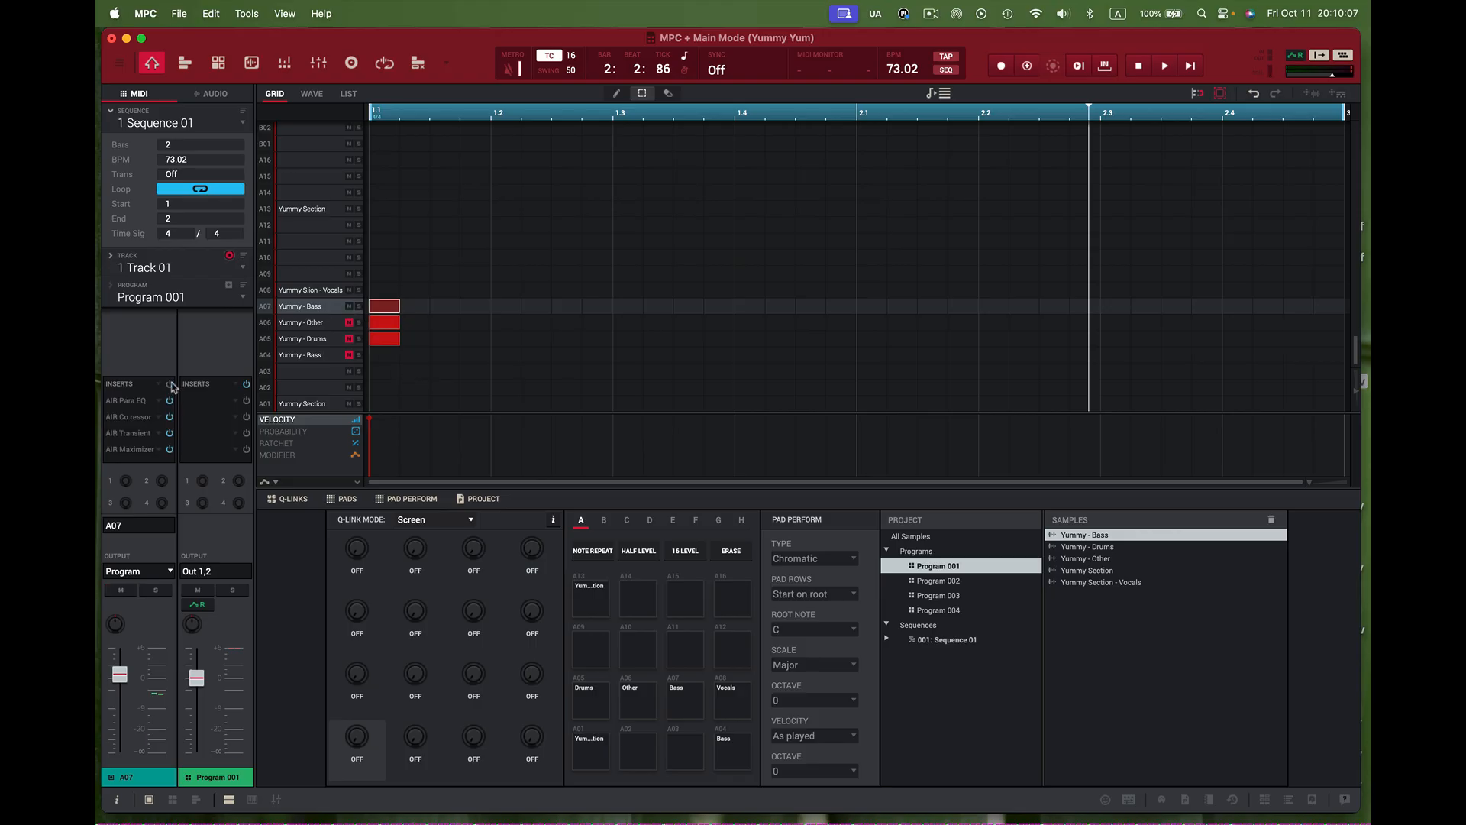
key(space)
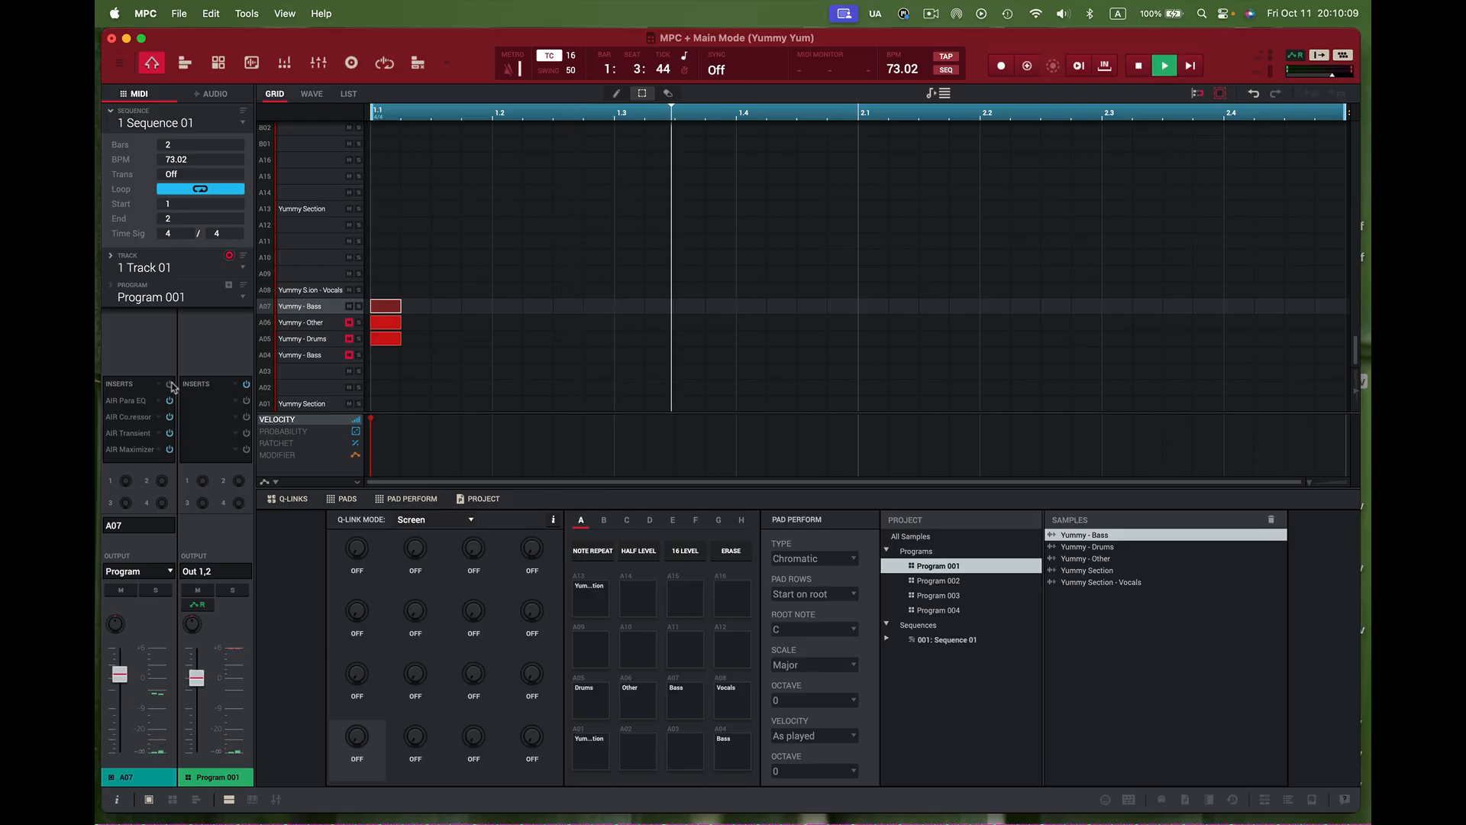
click(170, 385)
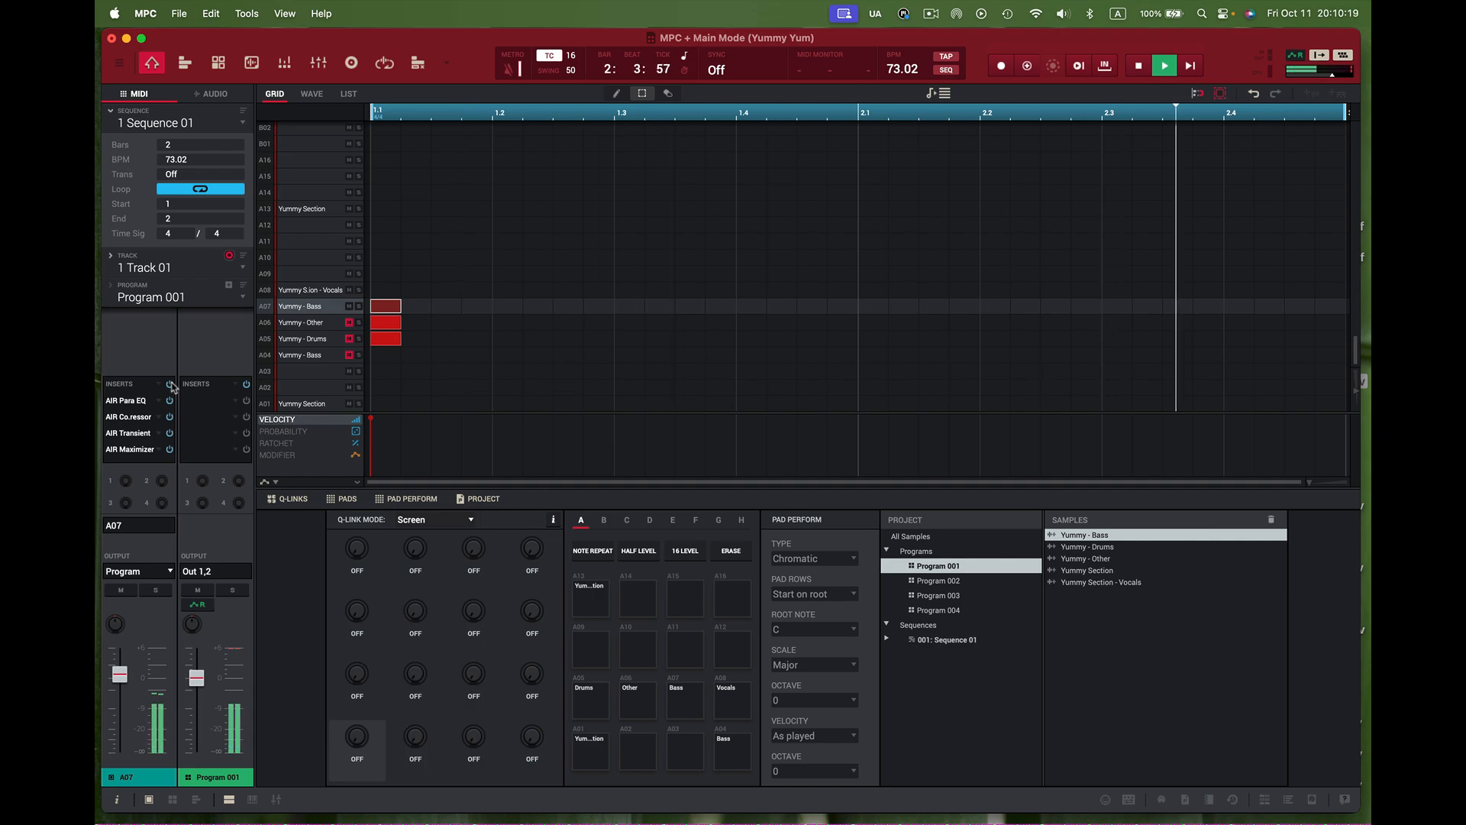
- Inspect the settings of pad A07's AIR Para EQ, AIR Compressor and AIR Transient inserts during playback
double_click(142, 407)
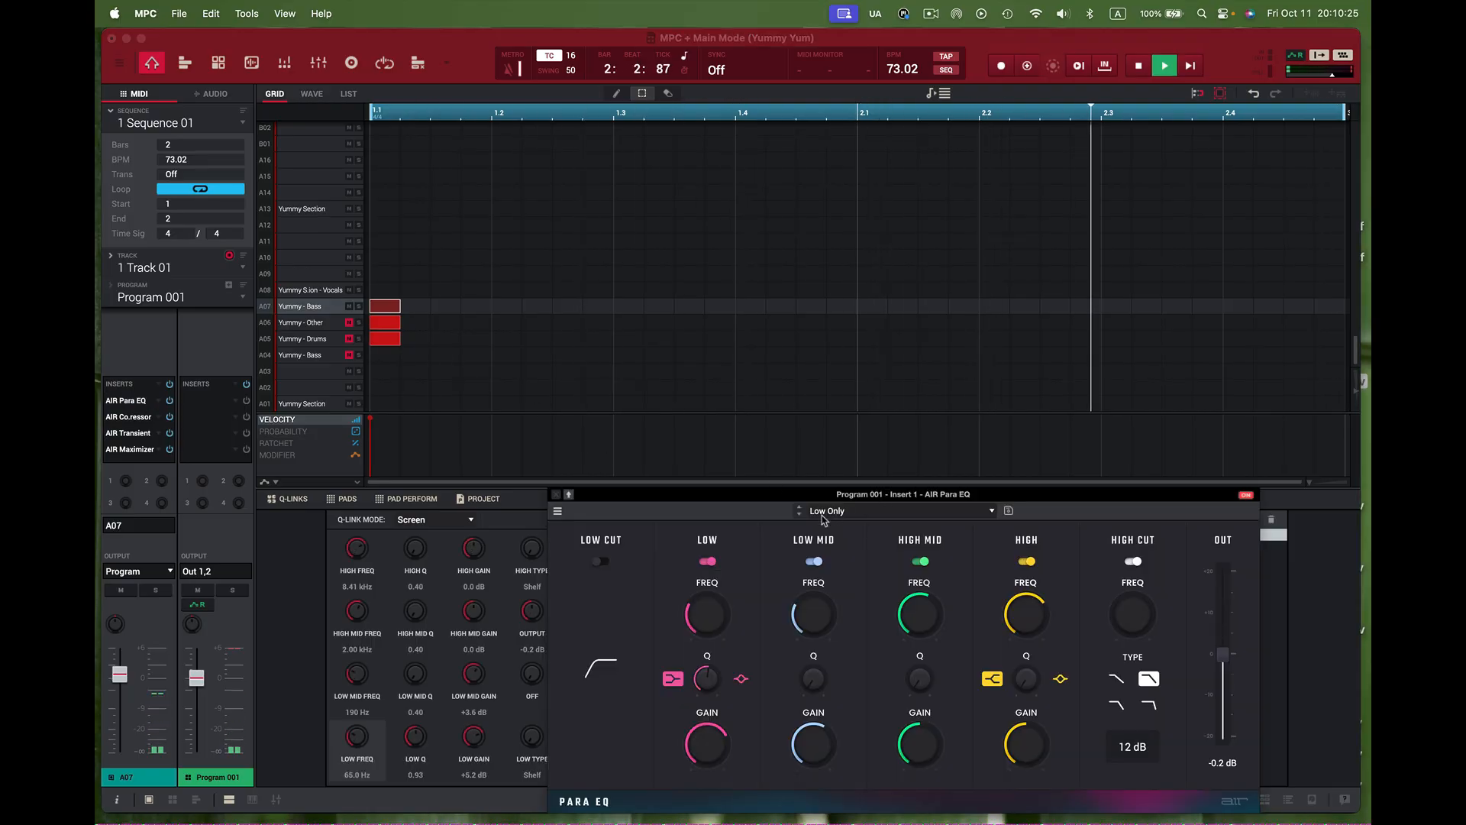
click(556, 494)
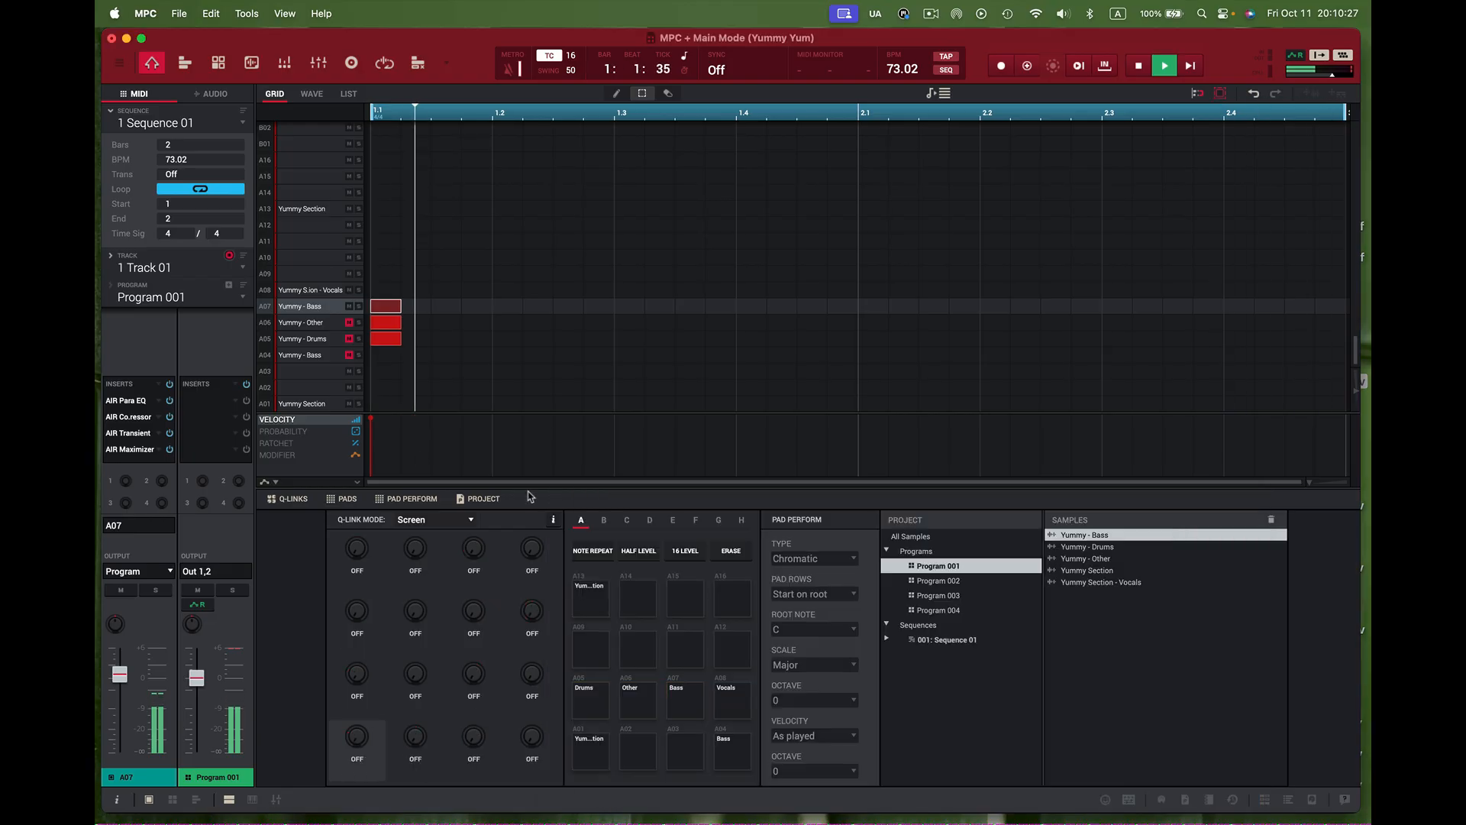
double_click(130, 417)
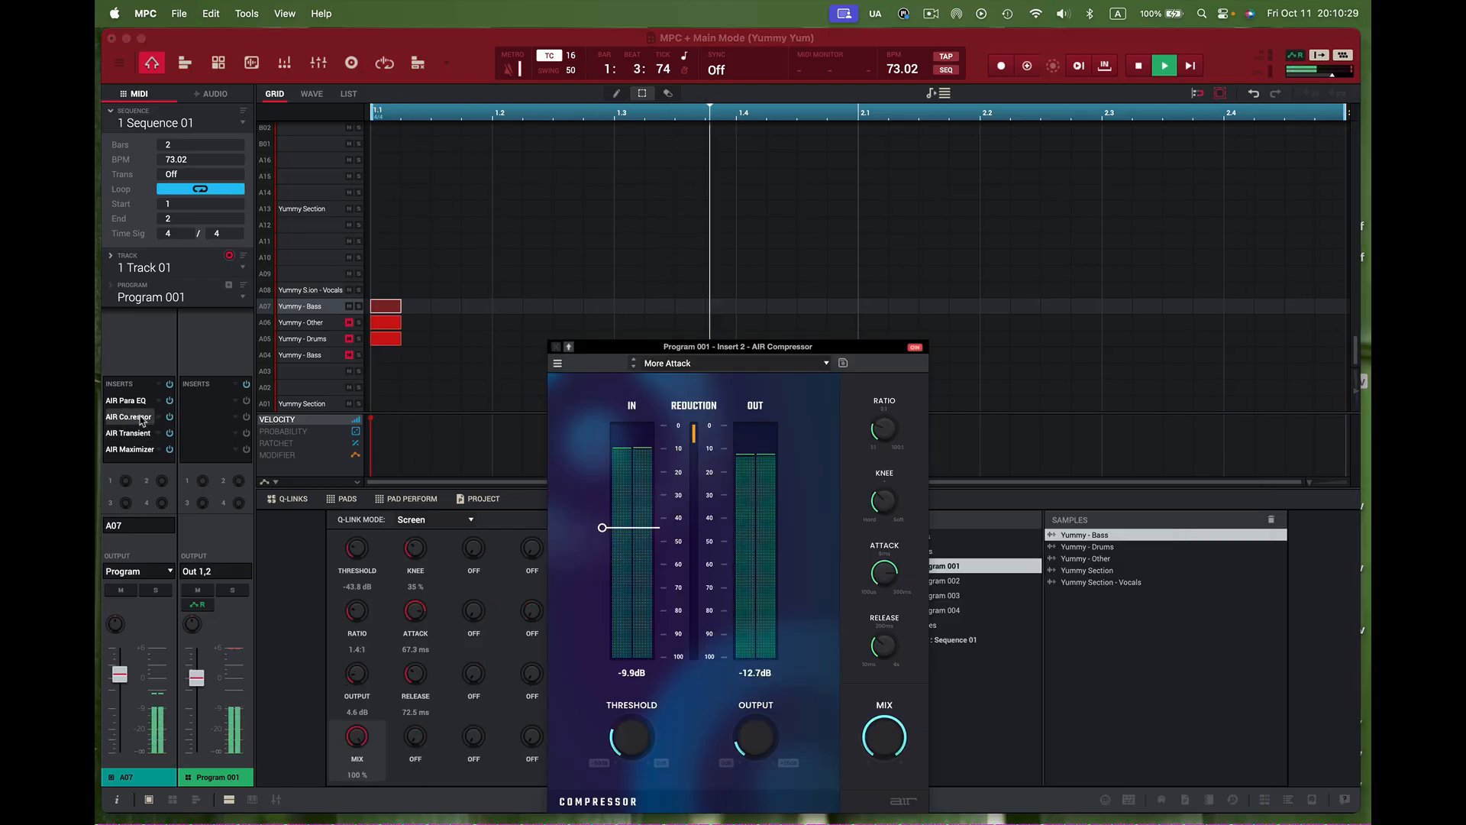
click(557, 347)
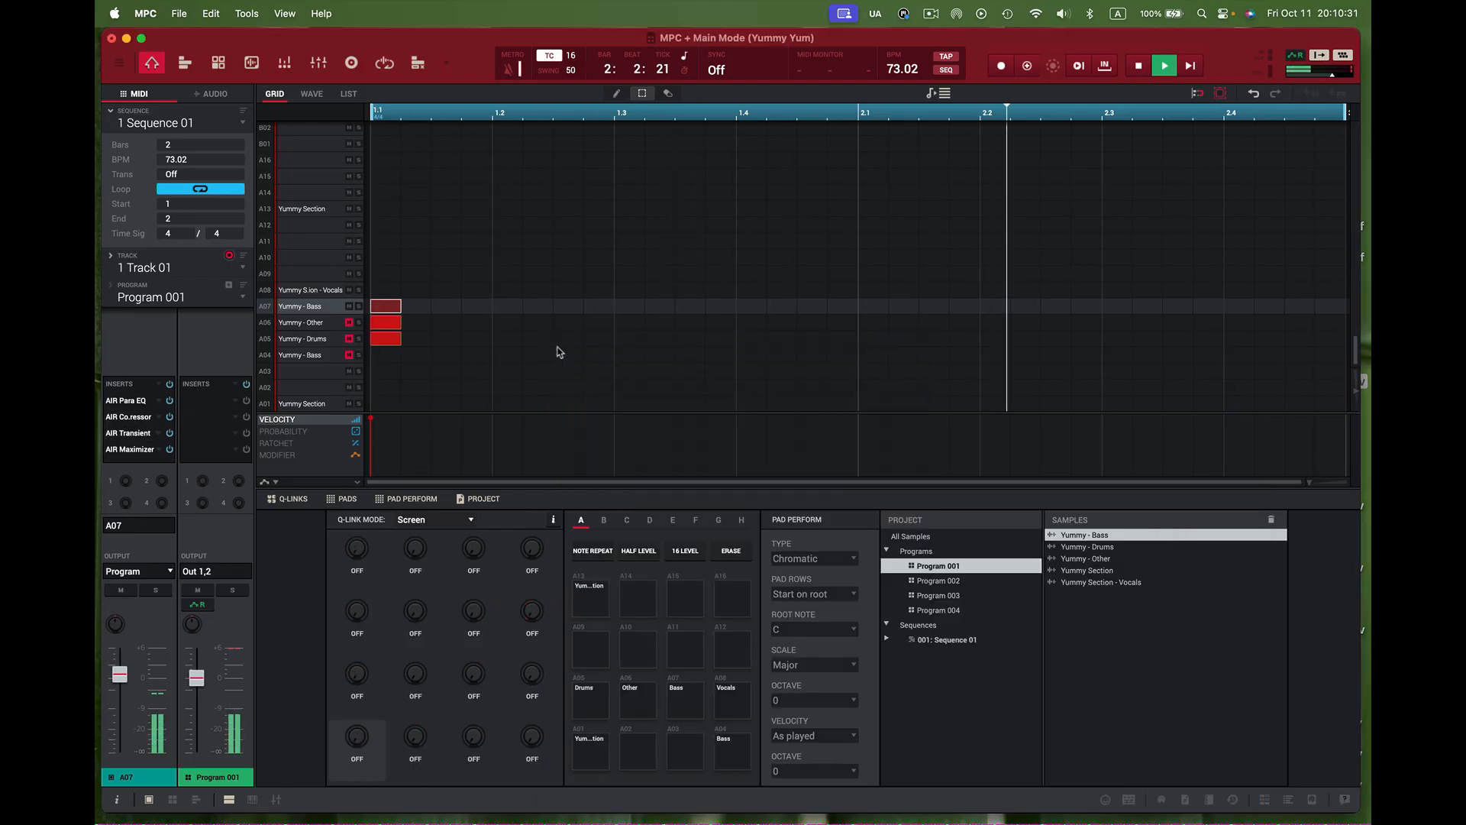
double_click(130, 433)
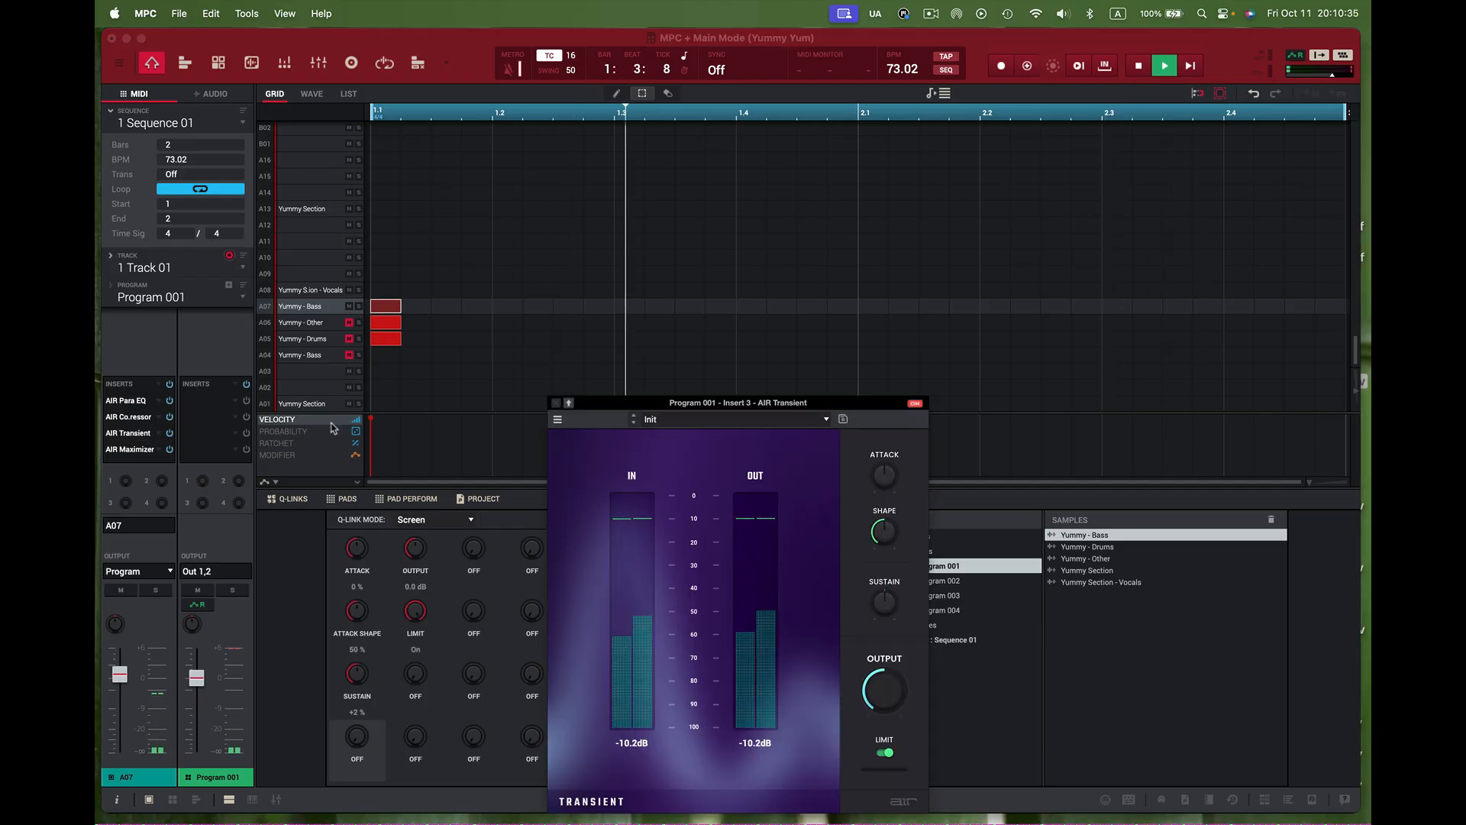
click(556, 403)
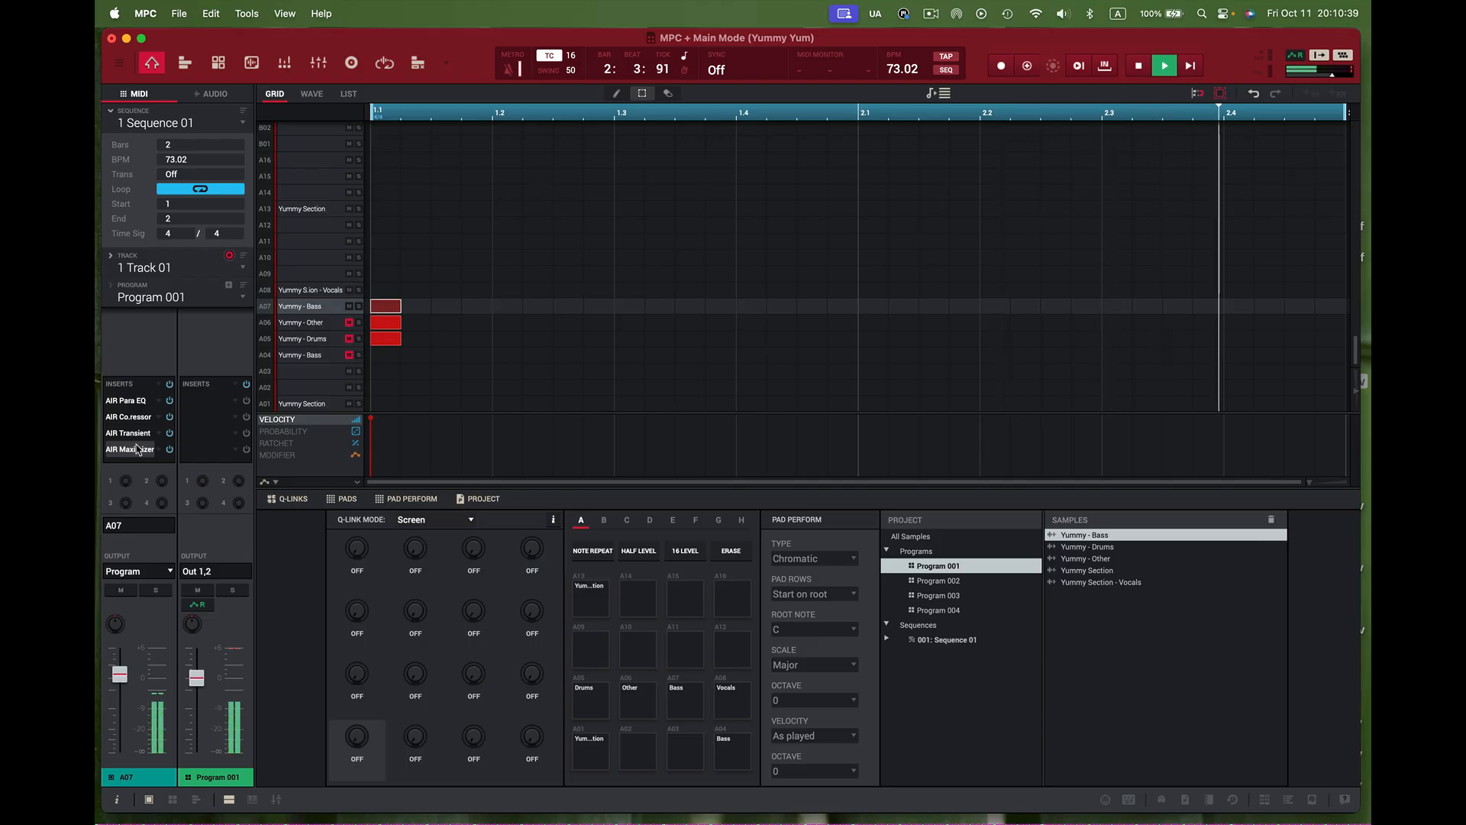
- Unmute Yummy - Other and Yummy - Drums, lower pad A07's level slightly against them, and stop playback
click(349, 322)
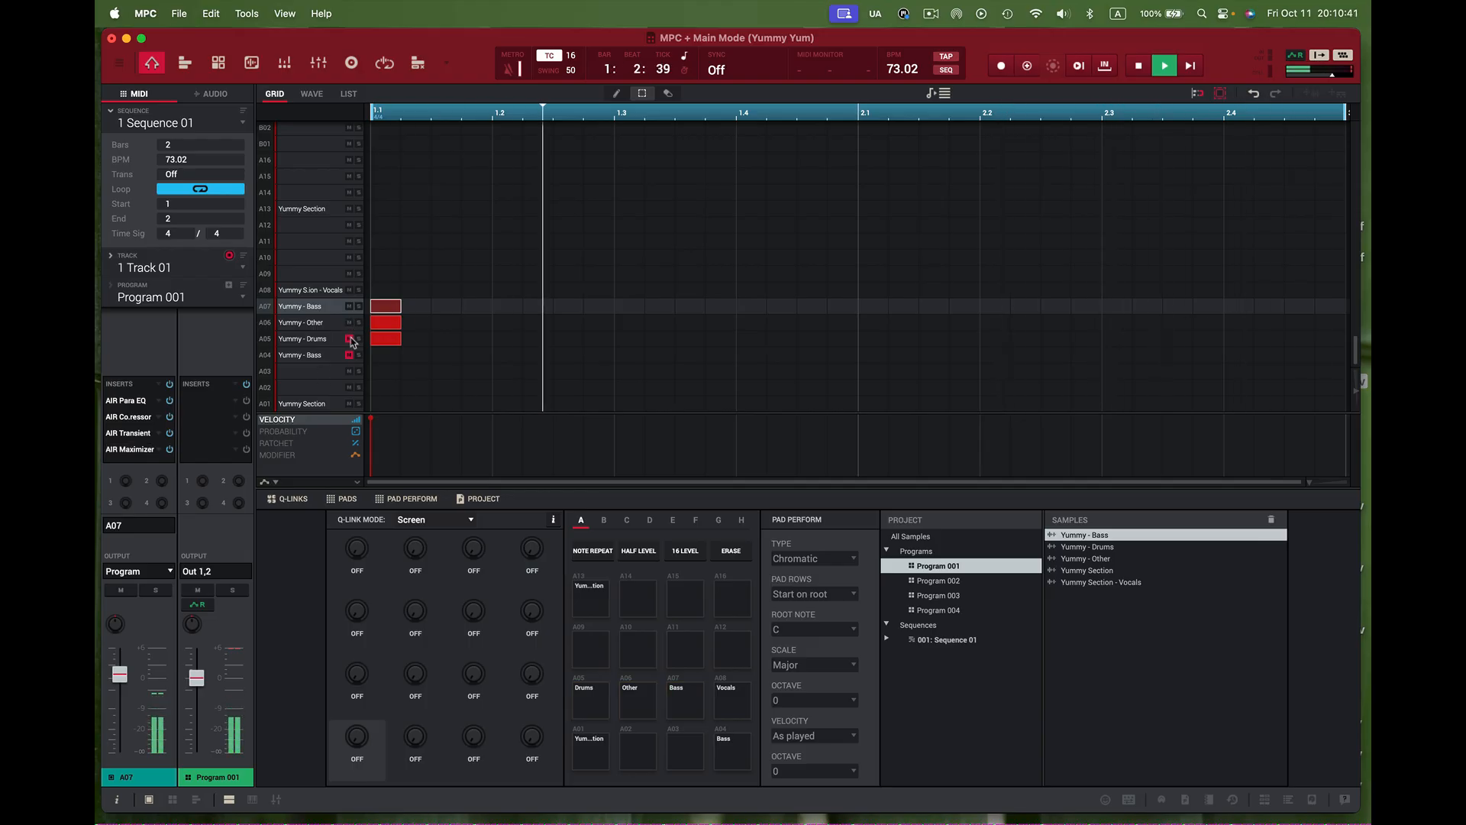
click(350, 340)
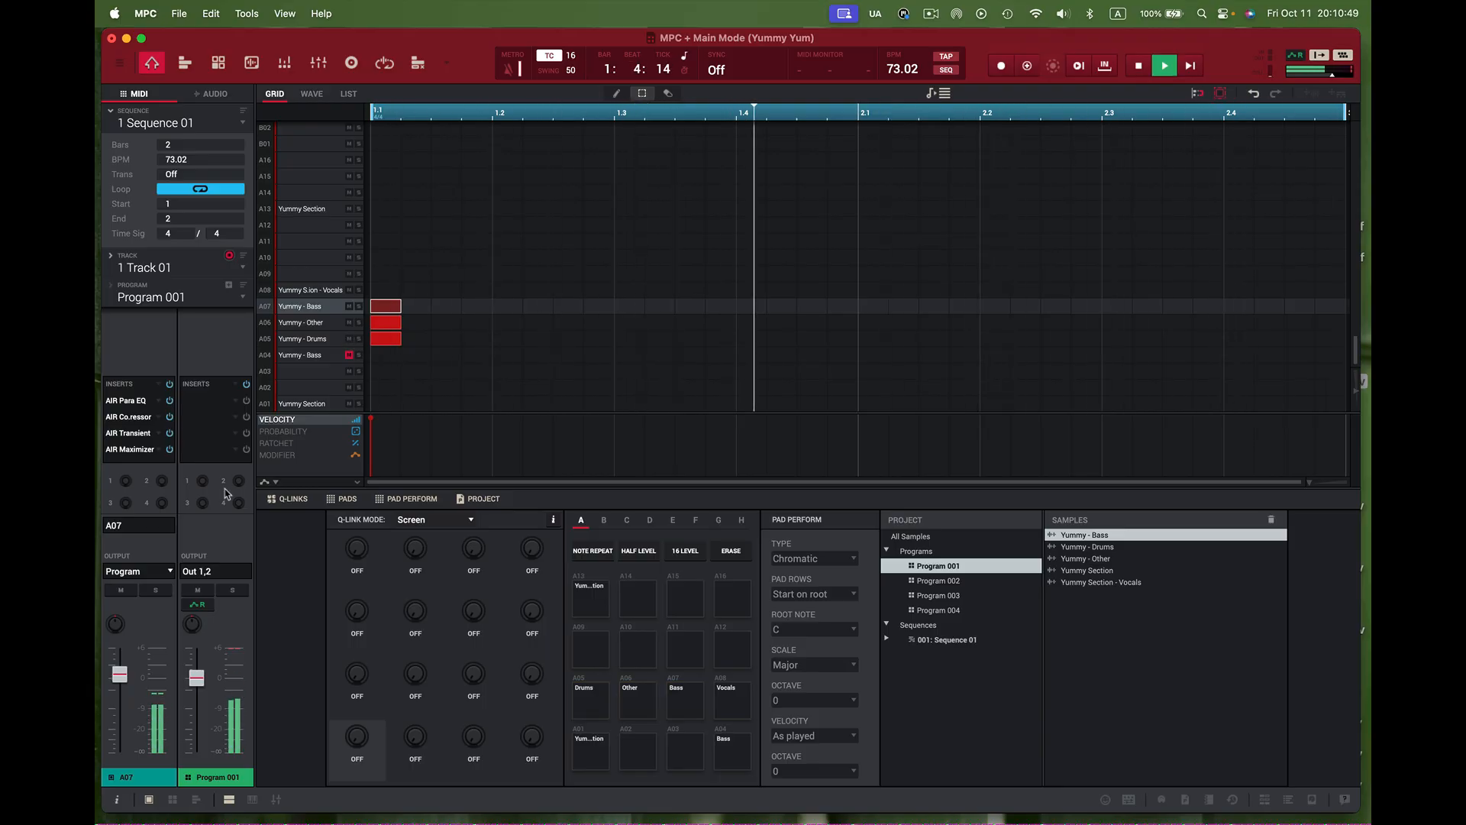
drag(119, 674, 121, 675)
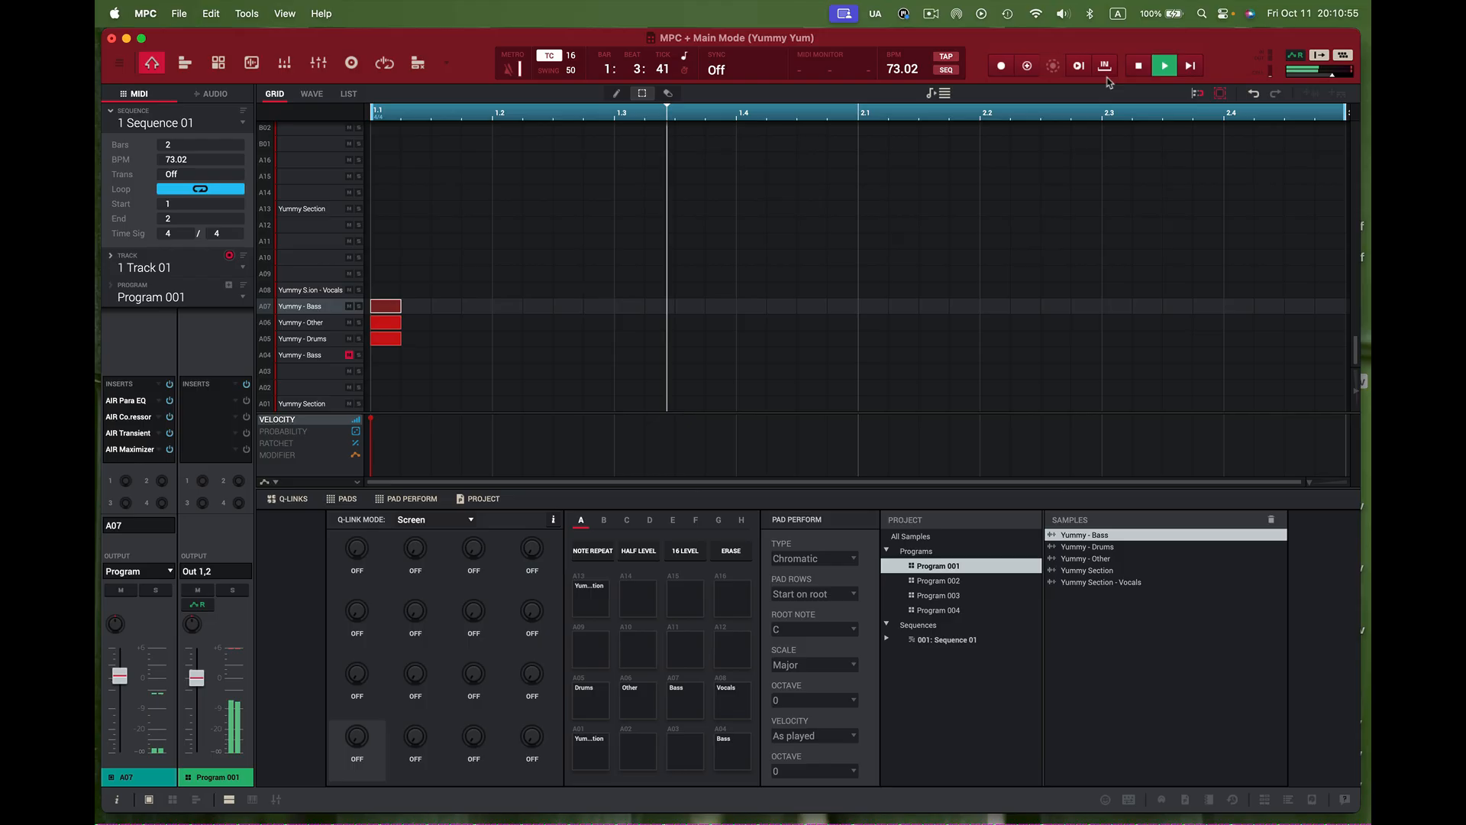
click(1141, 66)
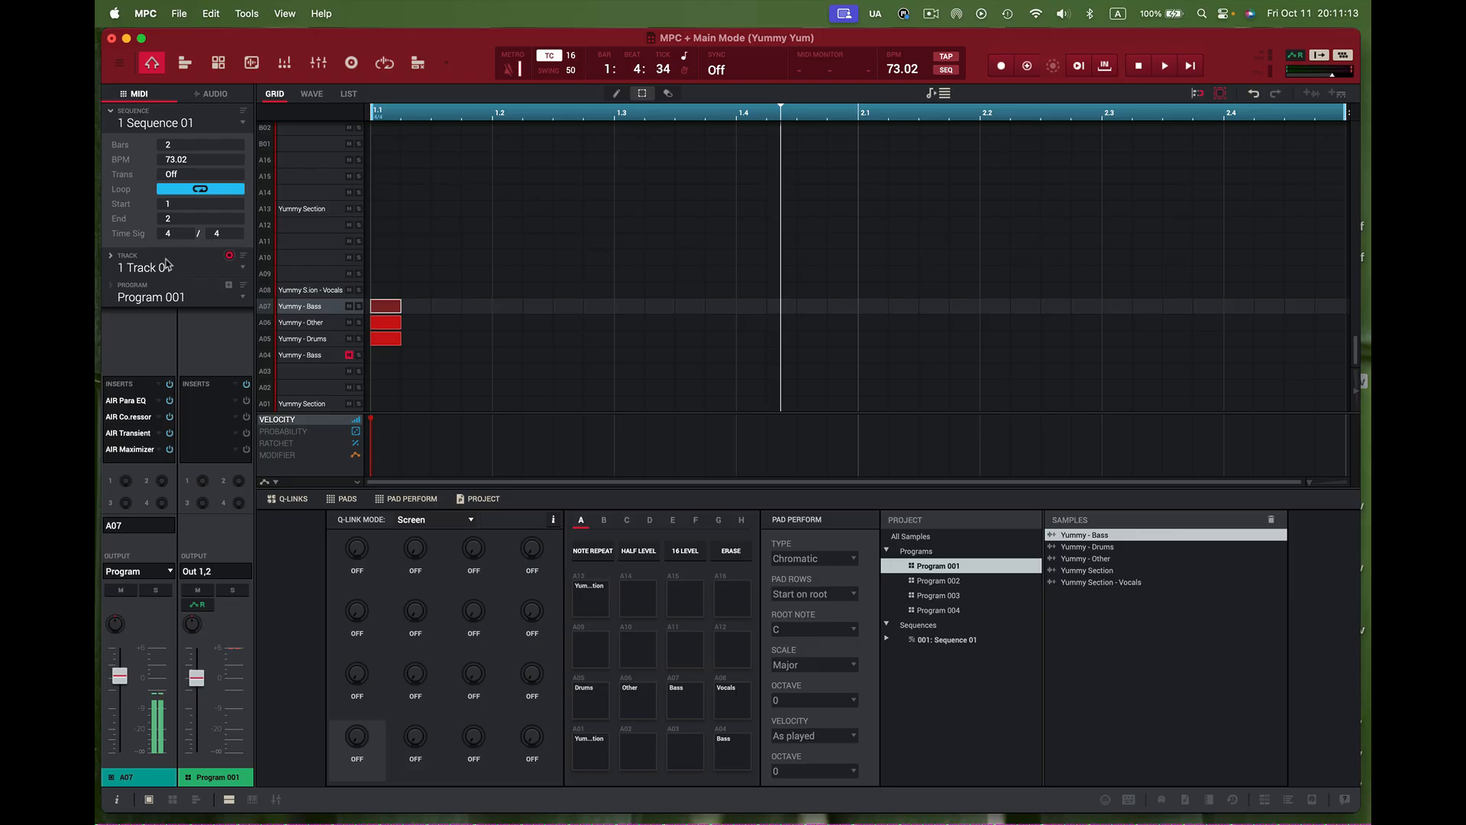
- Explode Track 01 of Sequence 01 into separate tracks and view the channel mixer
click(319, 67)
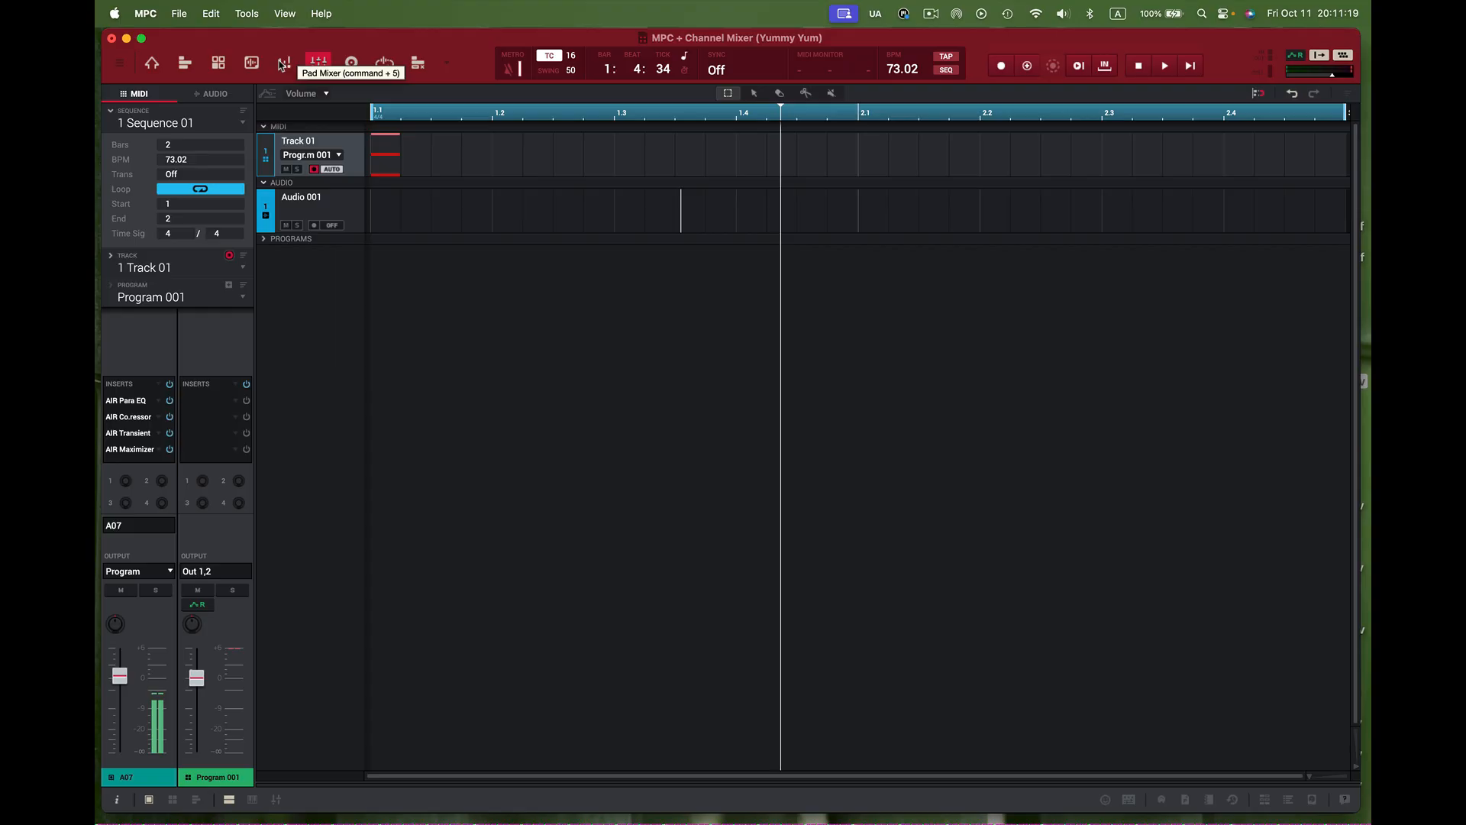
click(152, 66)
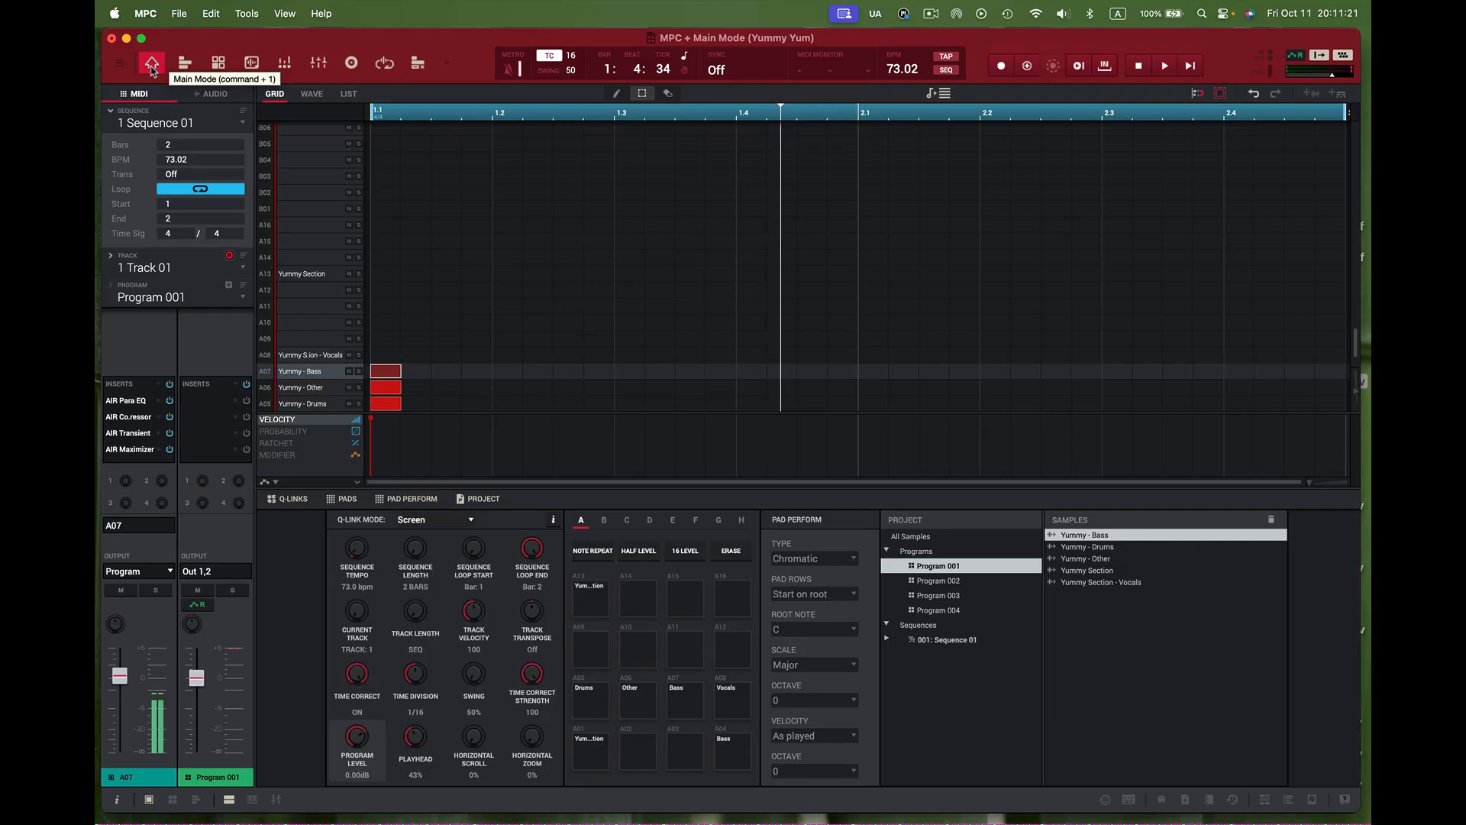
click(285, 14)
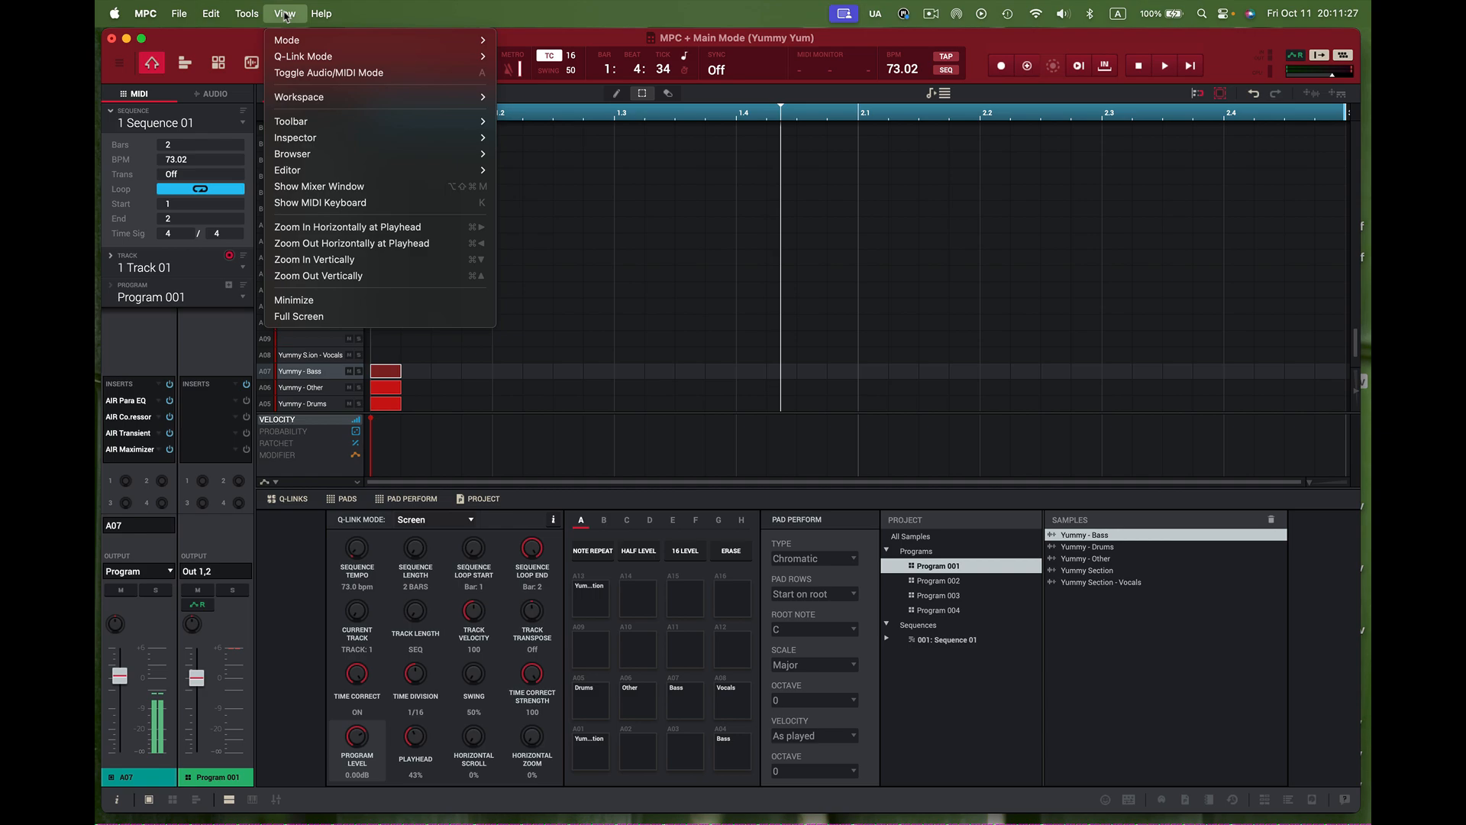
mouse_move(246, 15)
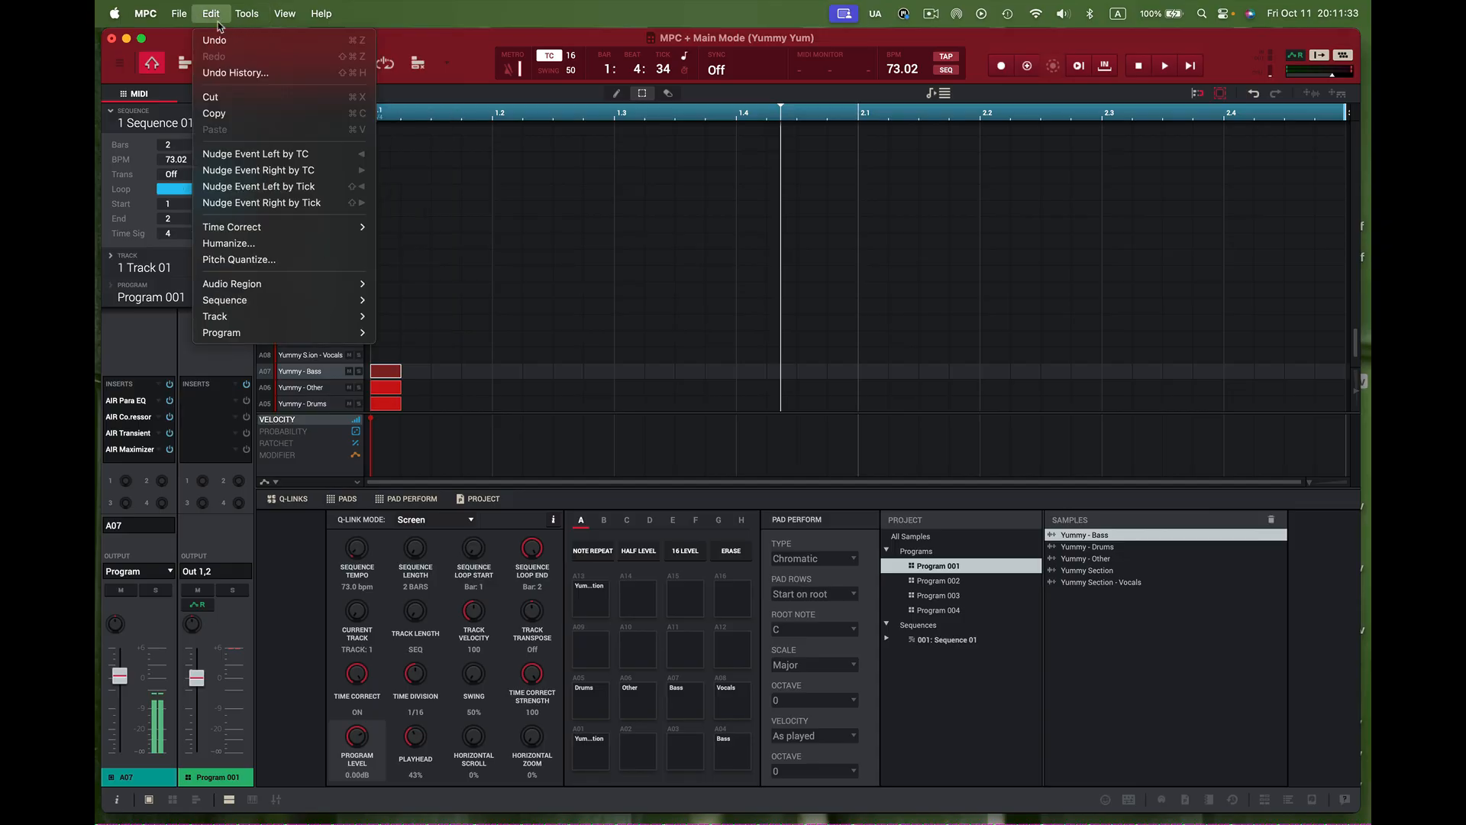
mouse_move(302, 319)
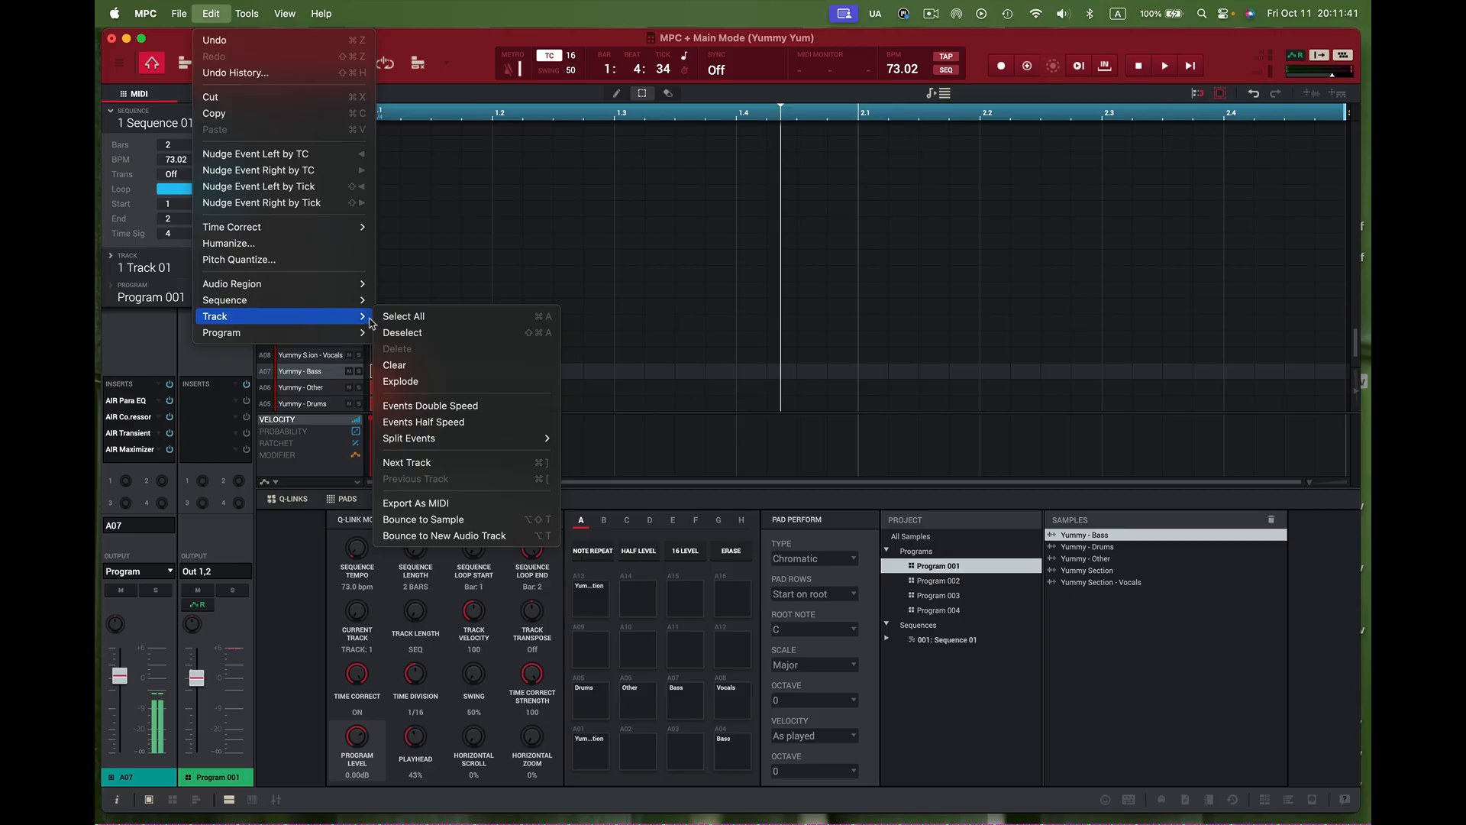
click(418, 387)
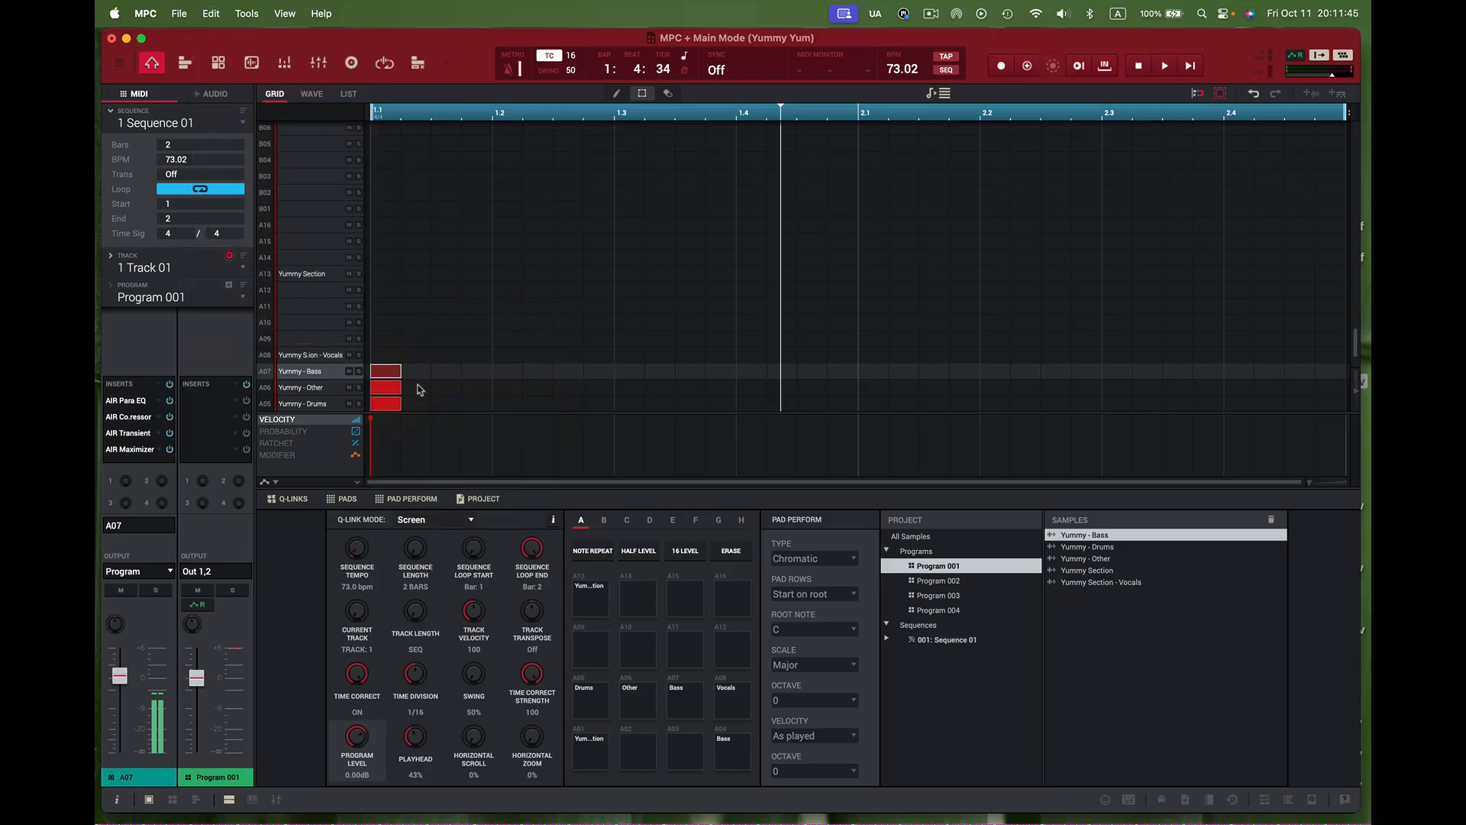
click(323, 65)
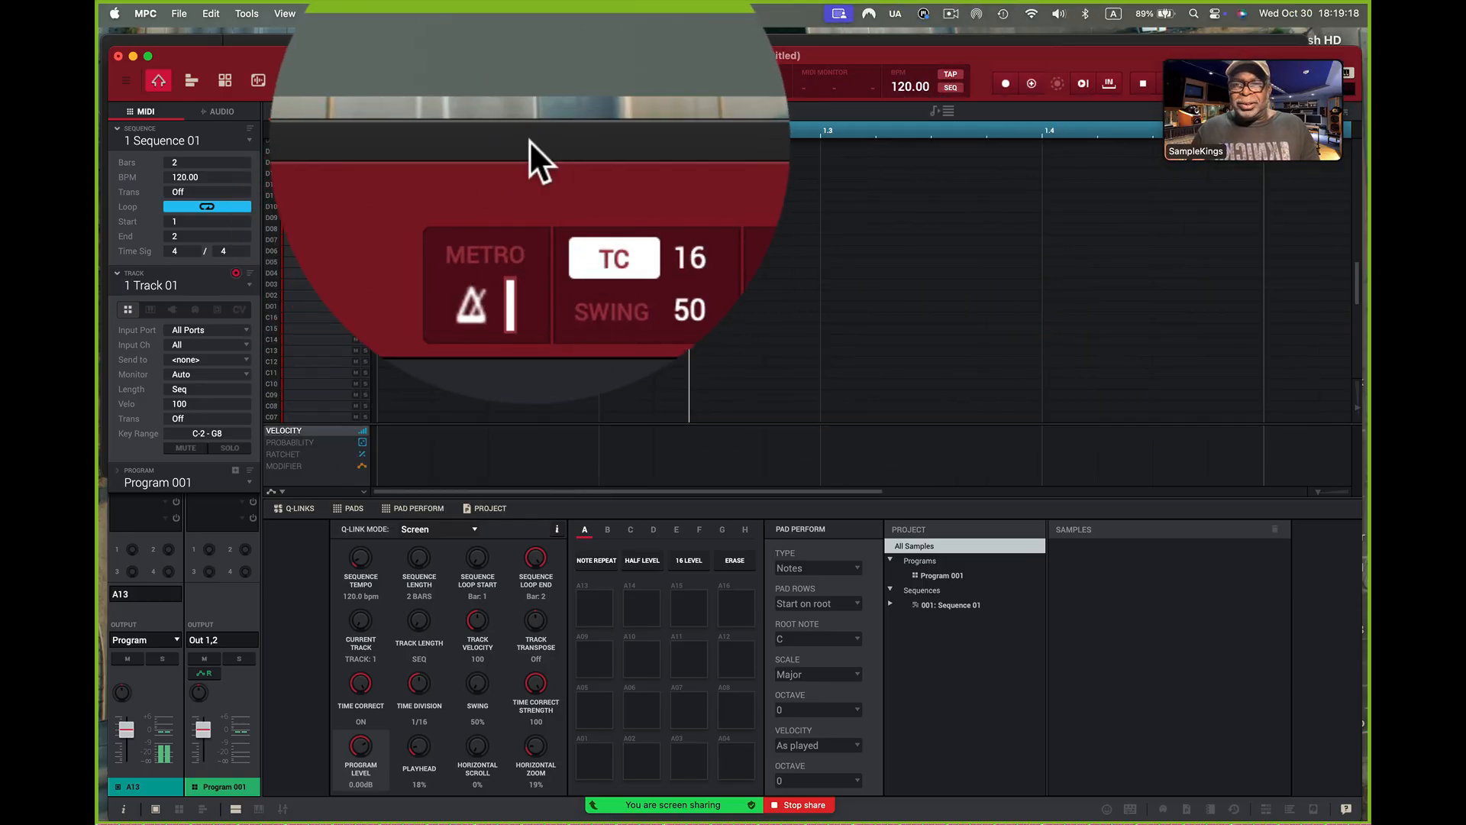
- In Finder's BreakBeats folder, audition B.C. Ride and B.B.Drum, and add Big soul Drums (100Bpm).wav to the MPC project samples
click(529, 139)
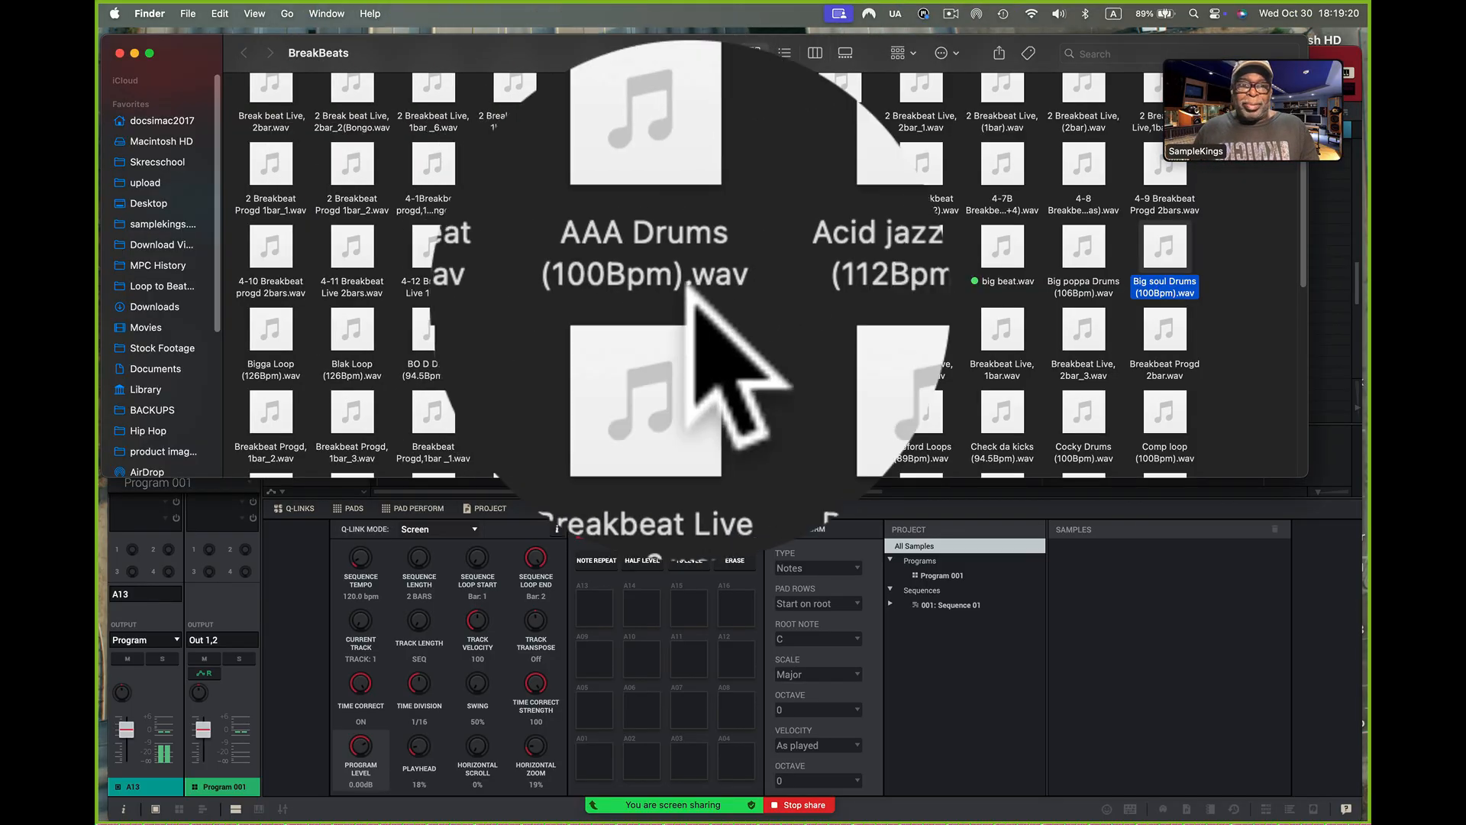
click(924, 264)
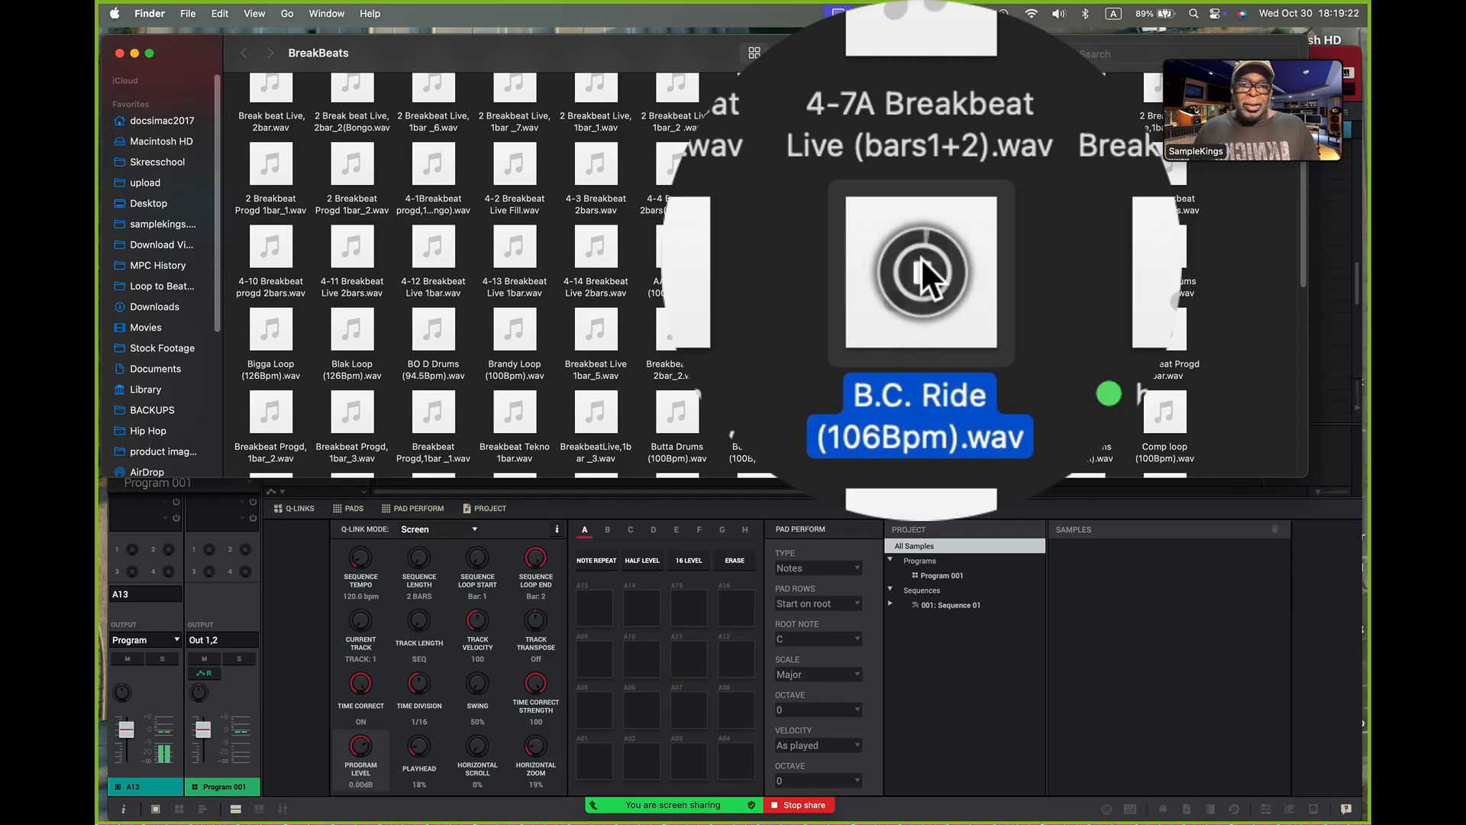
click(840, 260)
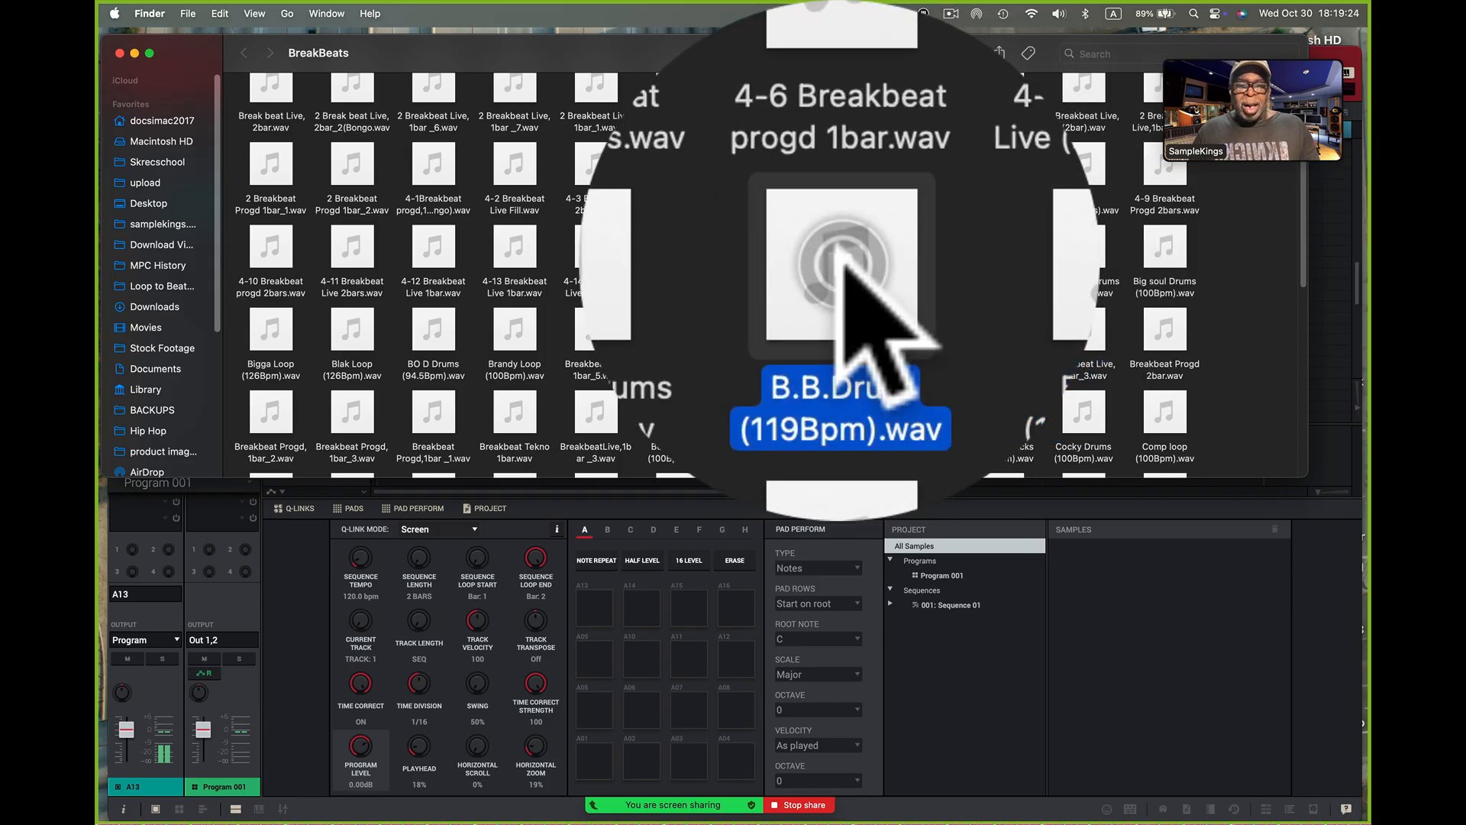
click(839, 258)
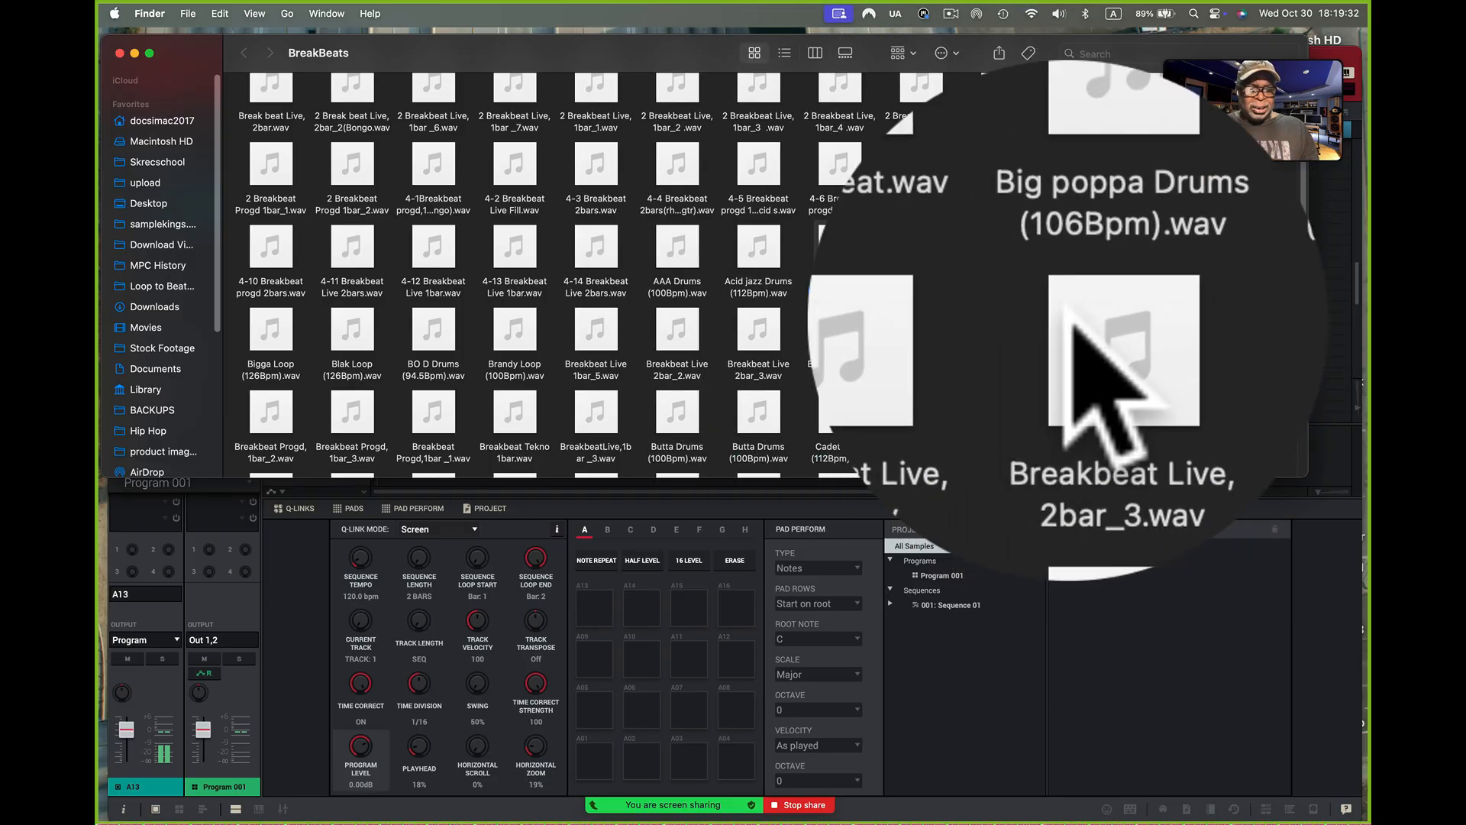
click(1109, 252)
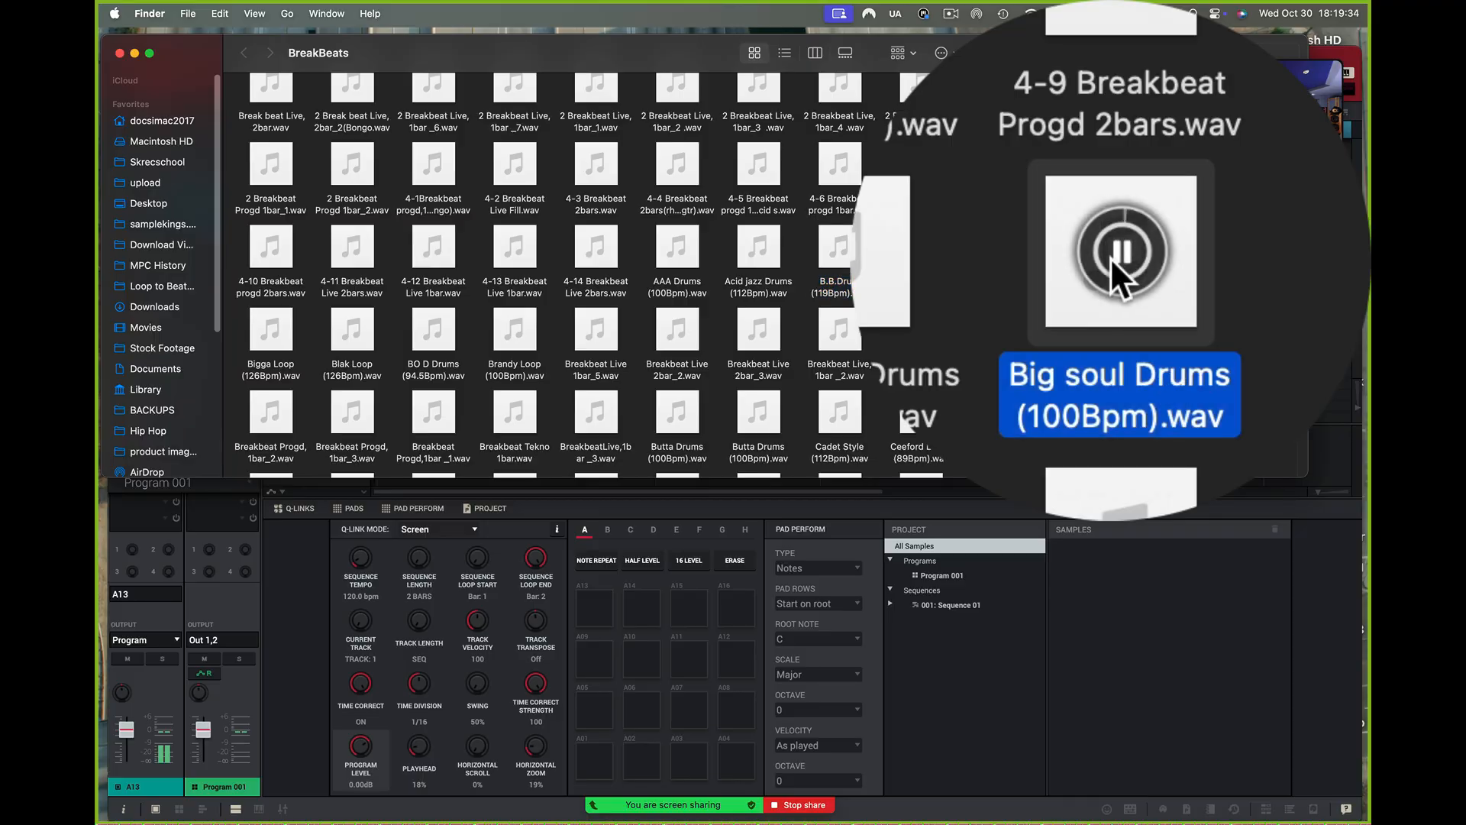
click(1110, 258)
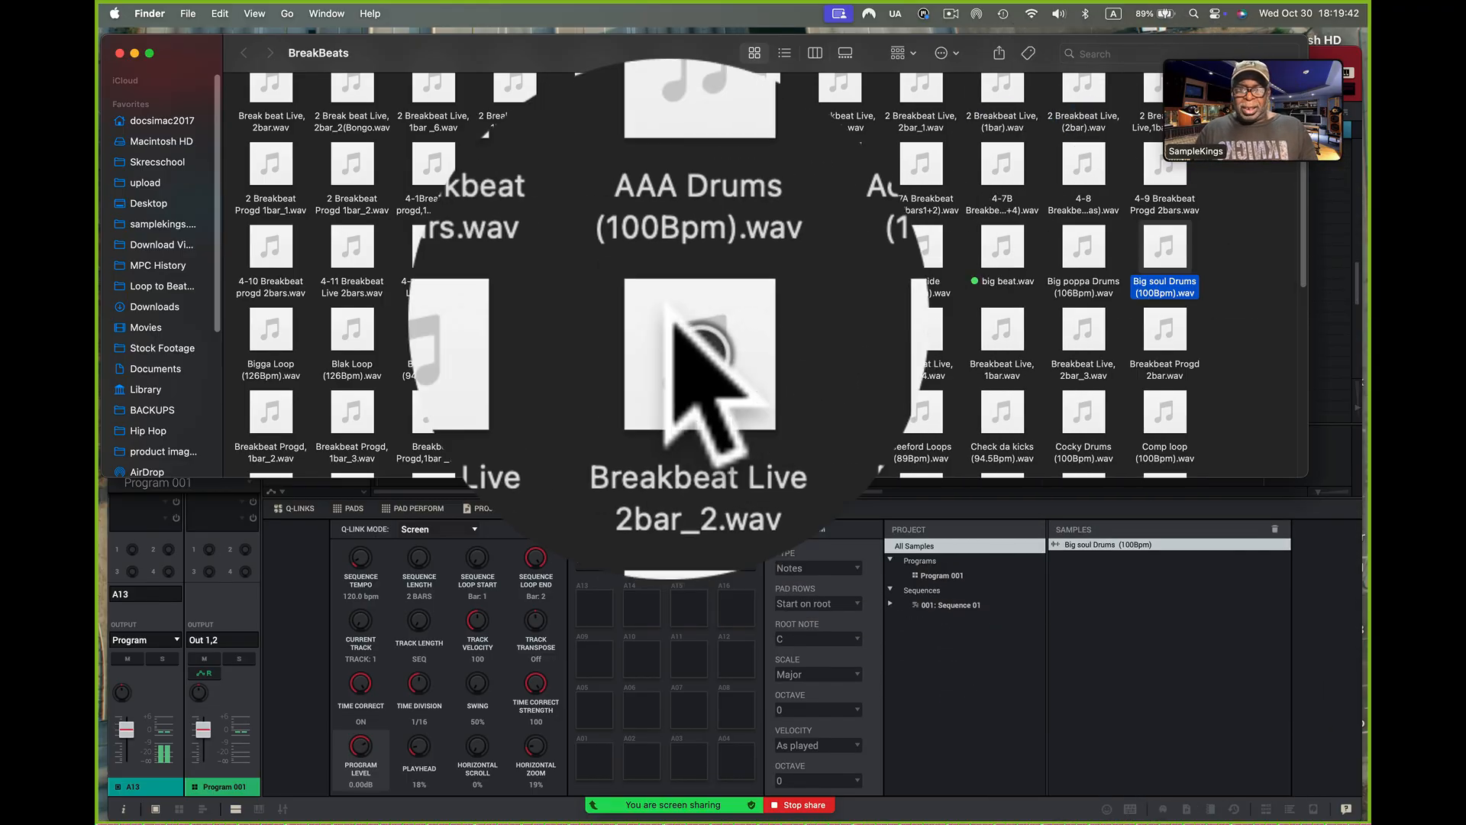
- Audition Breakbeat Live 2bar_2.wav and Butta Drums (100Bpm).wav, and add Butta Drums to the MPC project samples
click(677, 330)
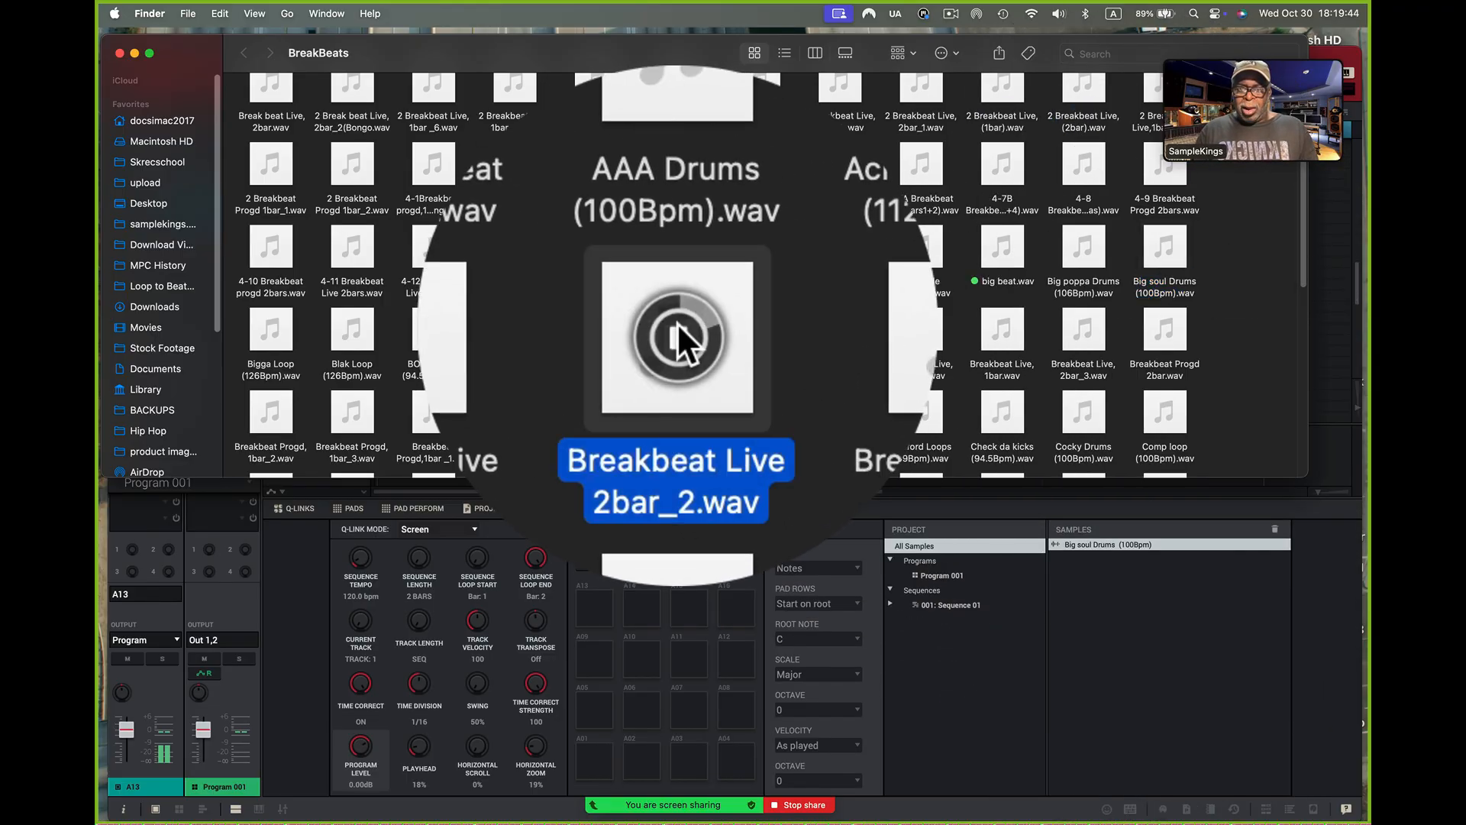
click(680, 405)
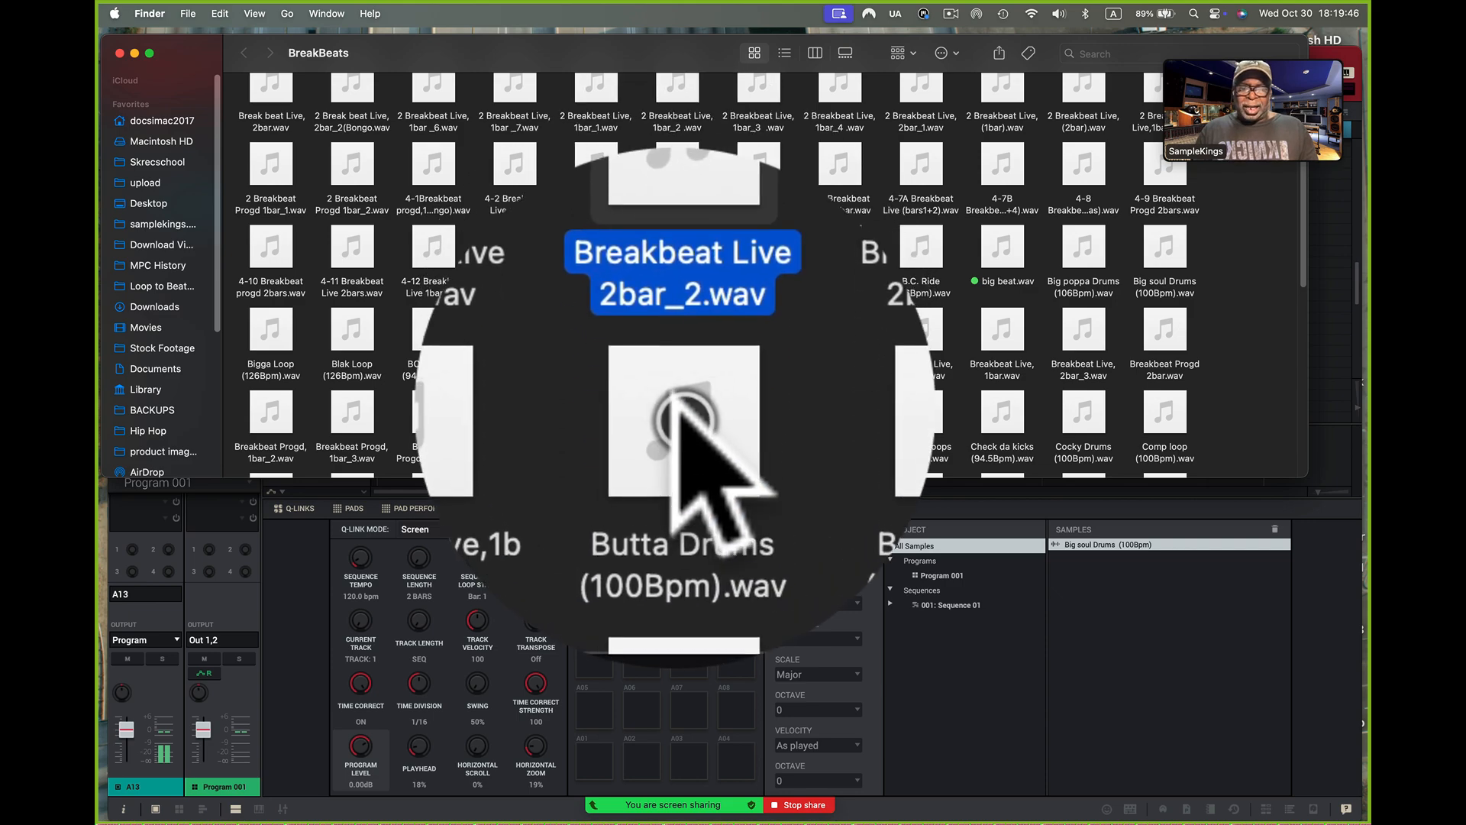
click(677, 410)
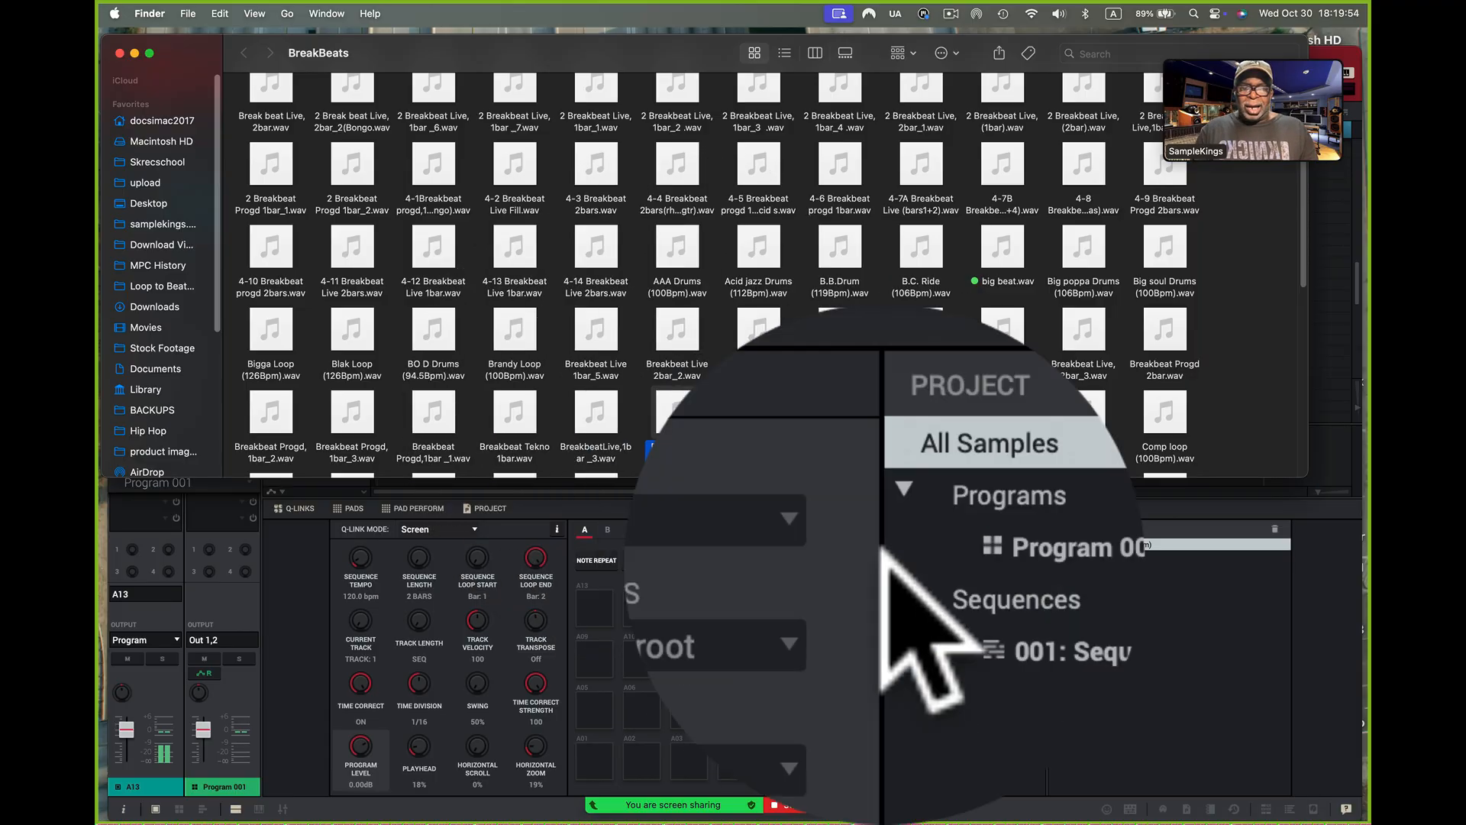
drag(679, 417, 1111, 554)
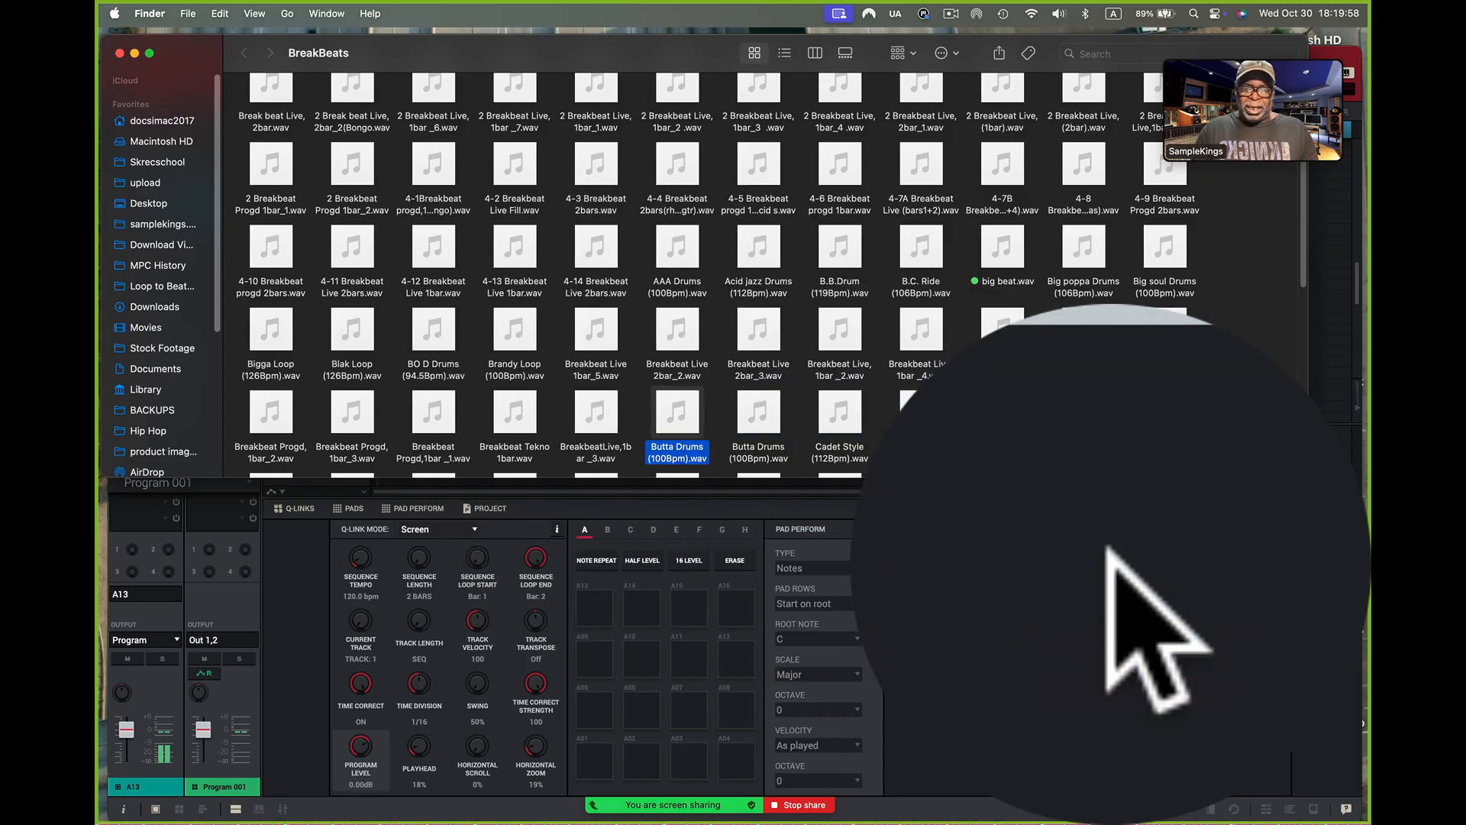
- Audition Fatt Beat (100Bpm).wav from the BreakBeats folder and add it to the MPC project samples
scroll(599, 412, down, 5)
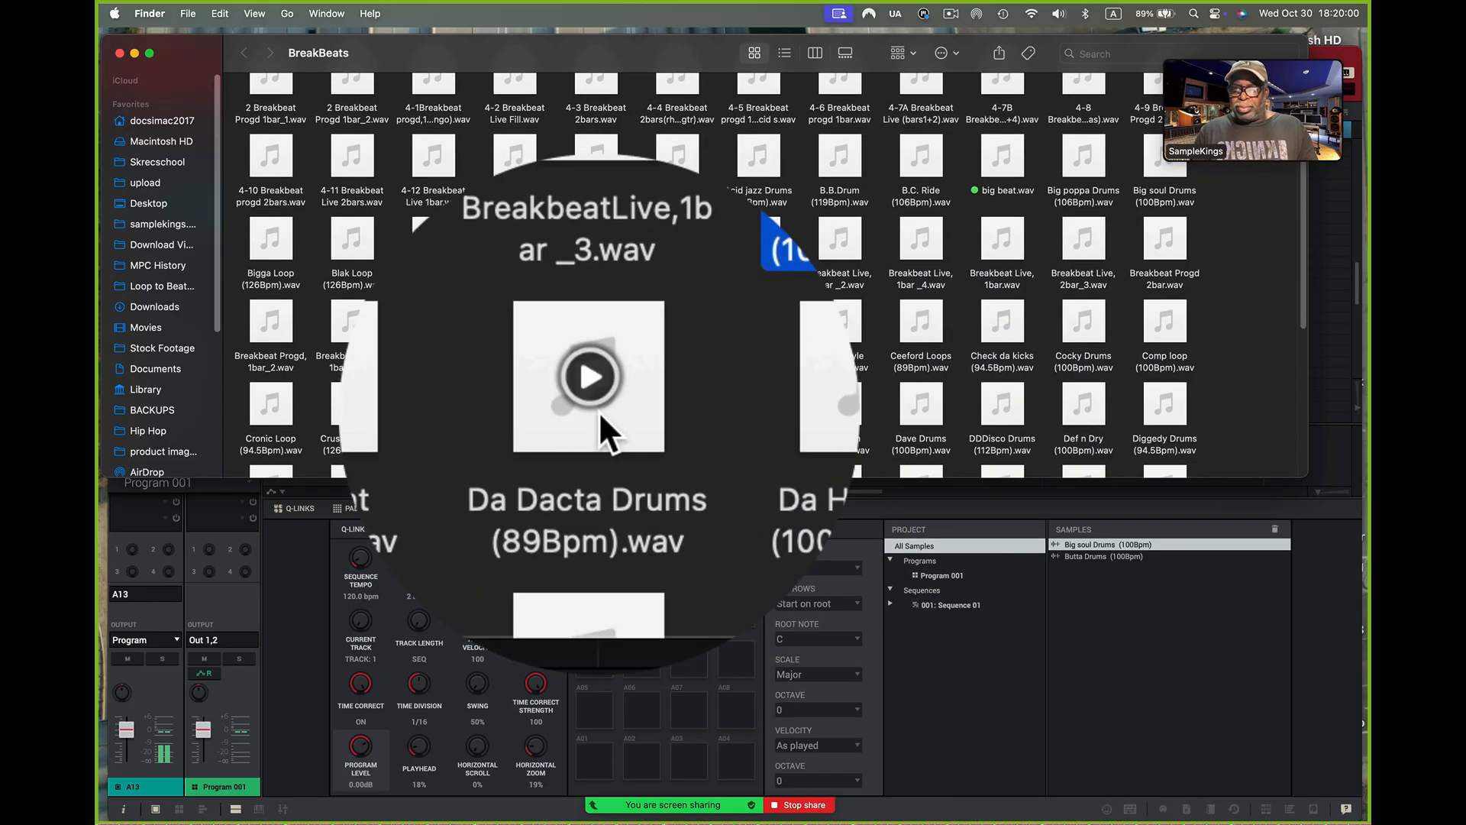
scroll(598, 411, down, 2)
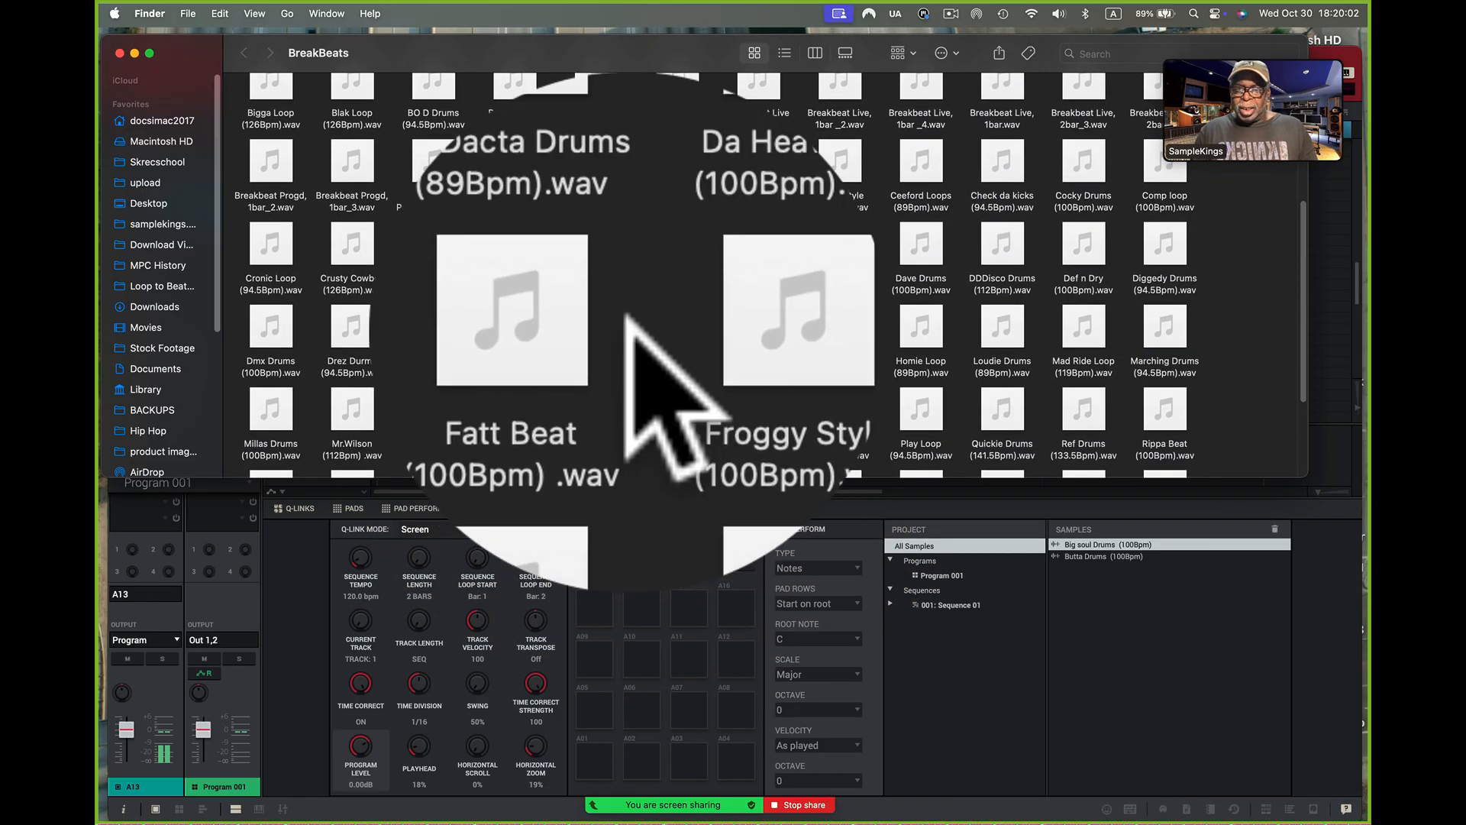
click(601, 323)
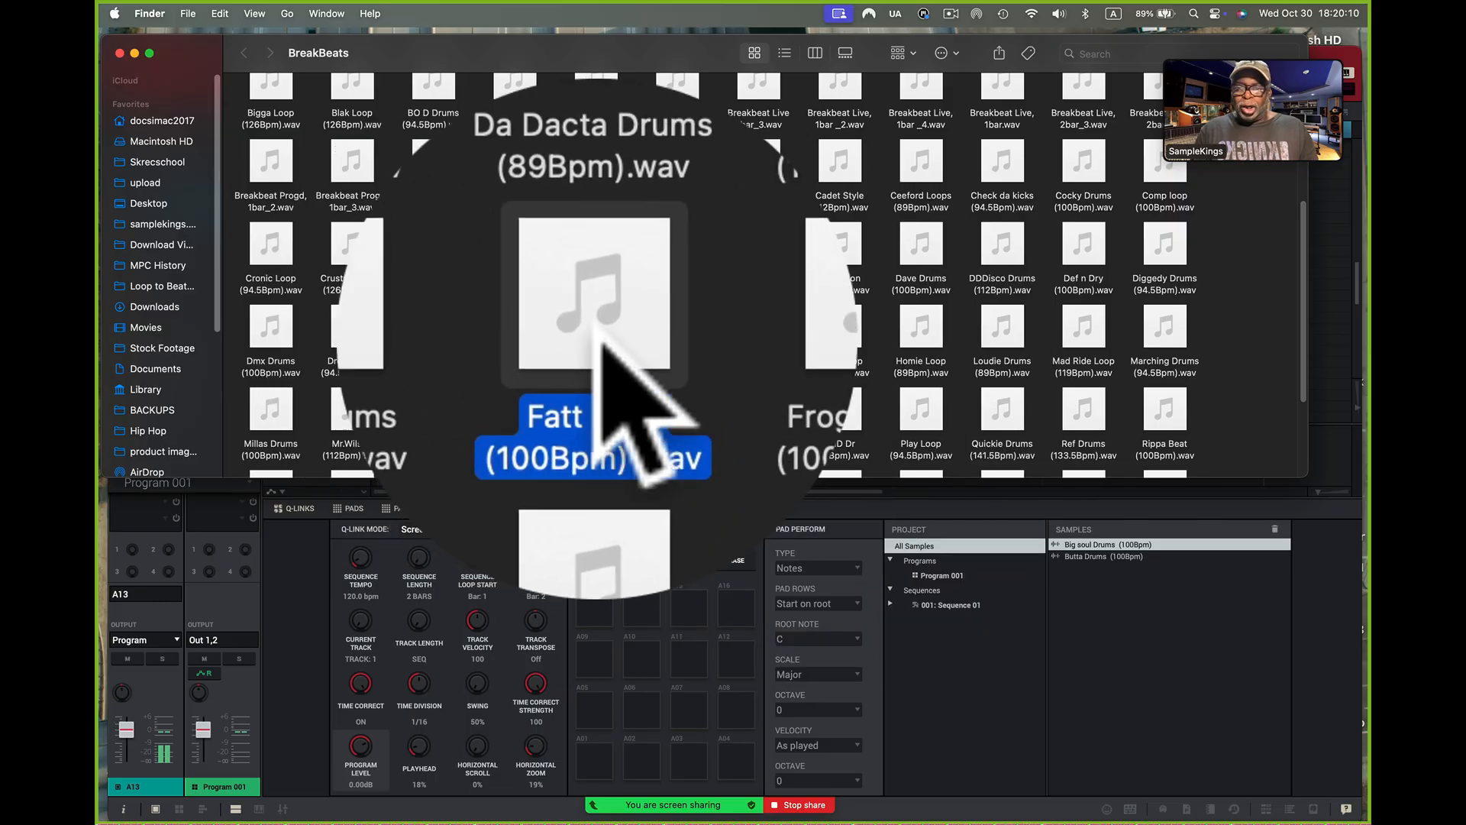
drag(600, 328, 1114, 569)
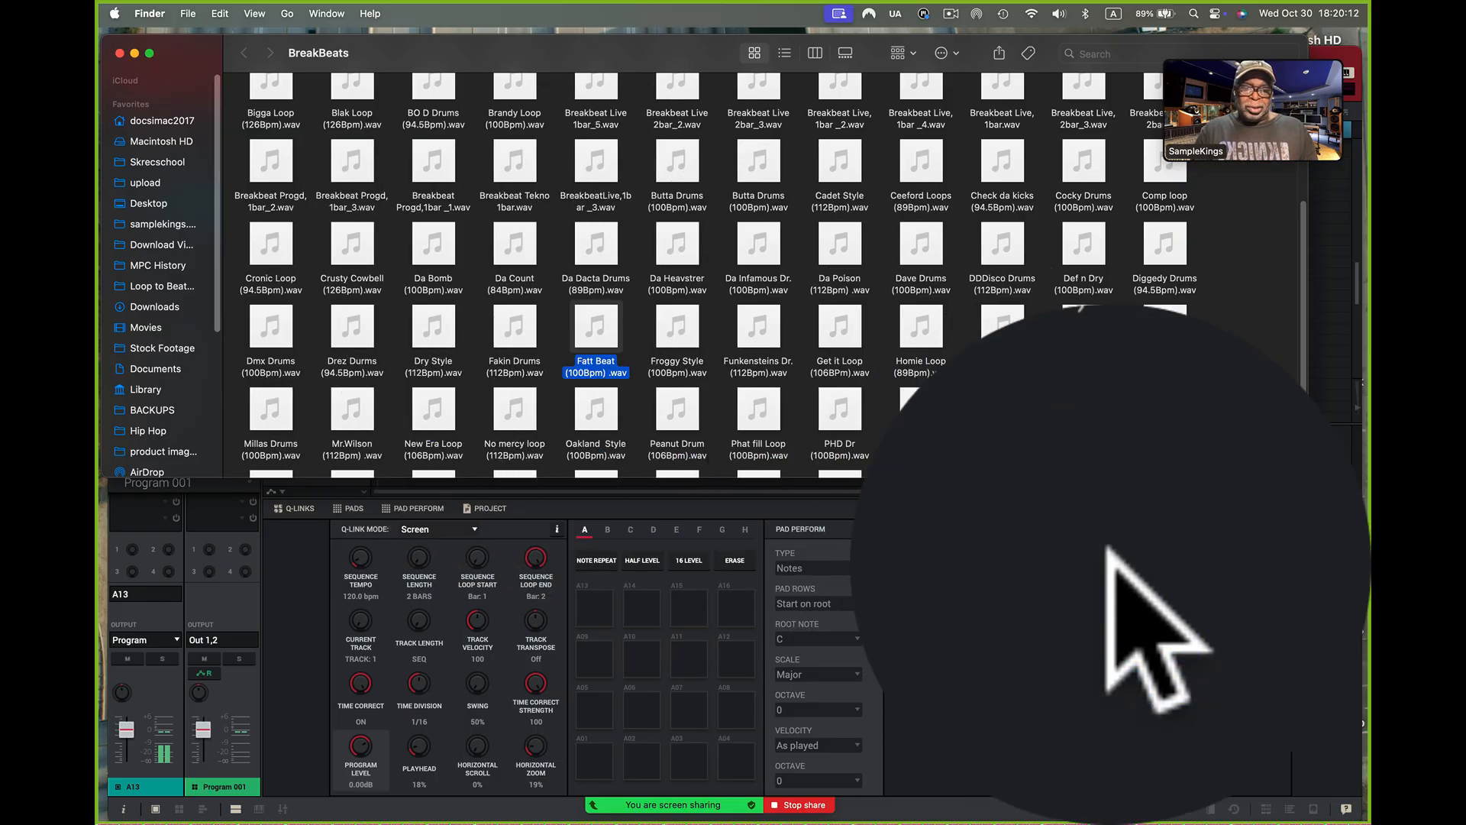
- Audition Phat fill Loop, No mercy loop and Mr.Wilson (112Bpm).wav, and add Mr.Wilson to the MPC project samples
click(760, 407)
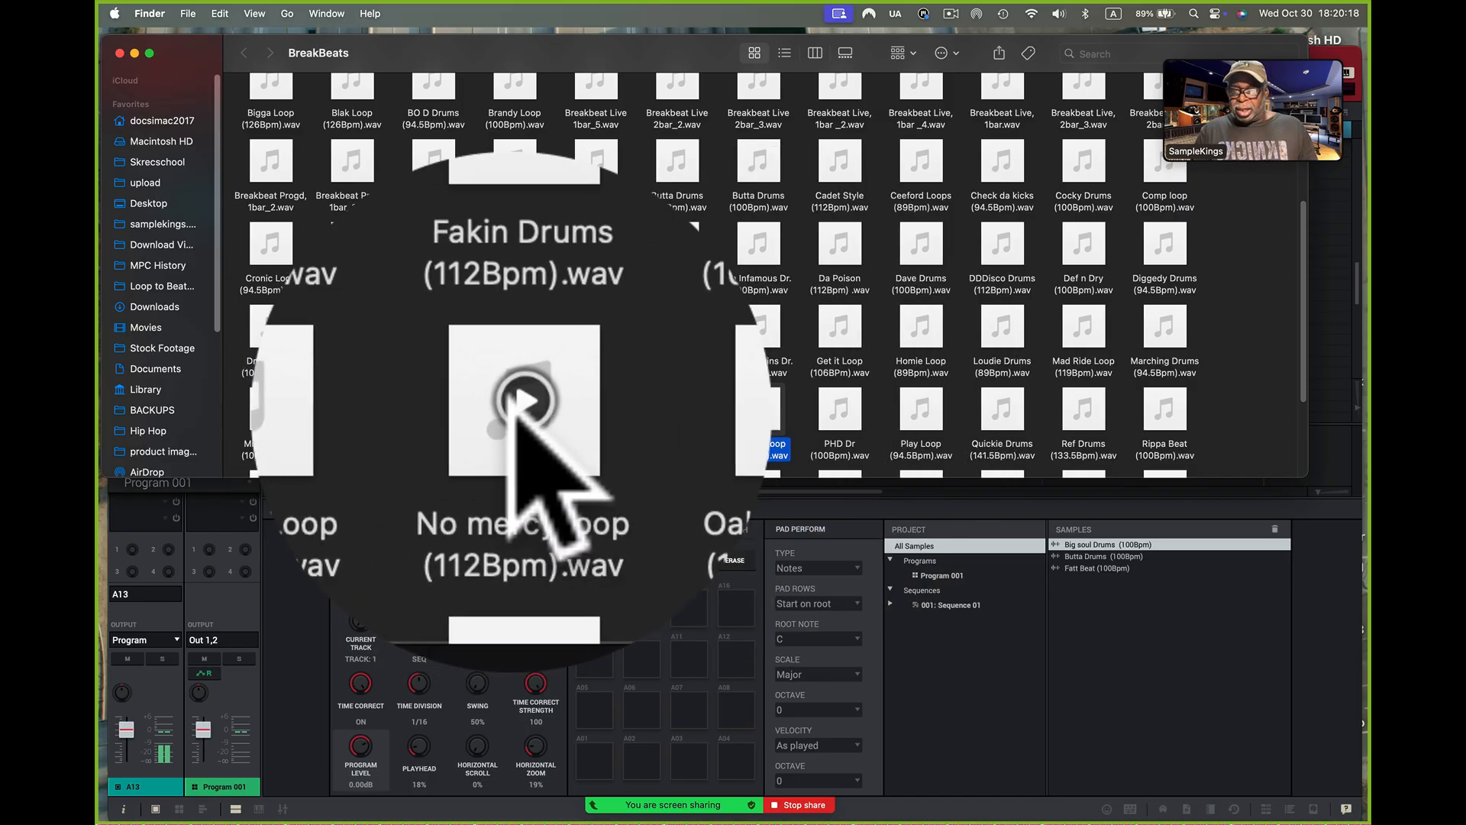
click(513, 407)
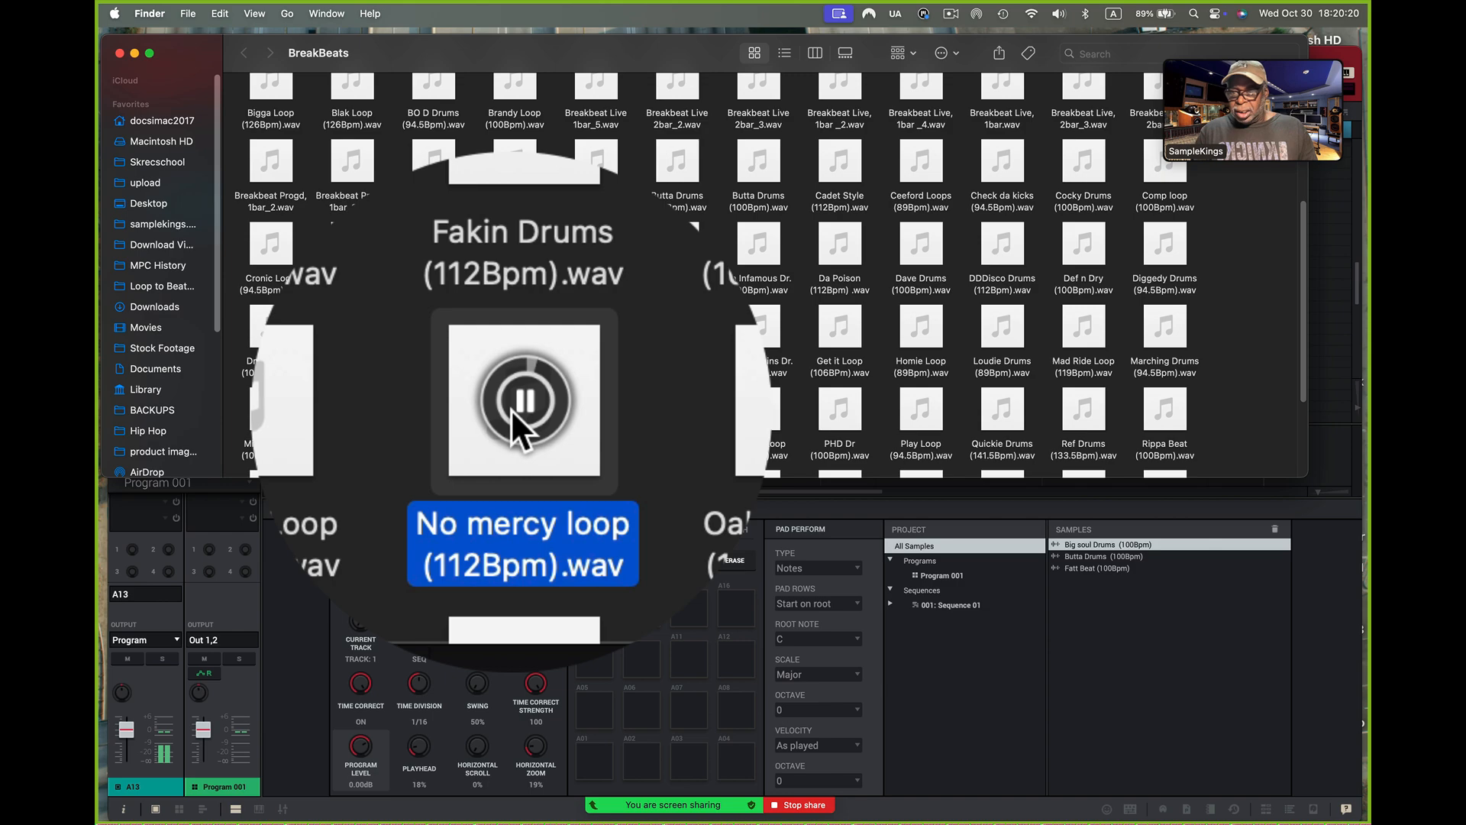
right_click(349, 400)
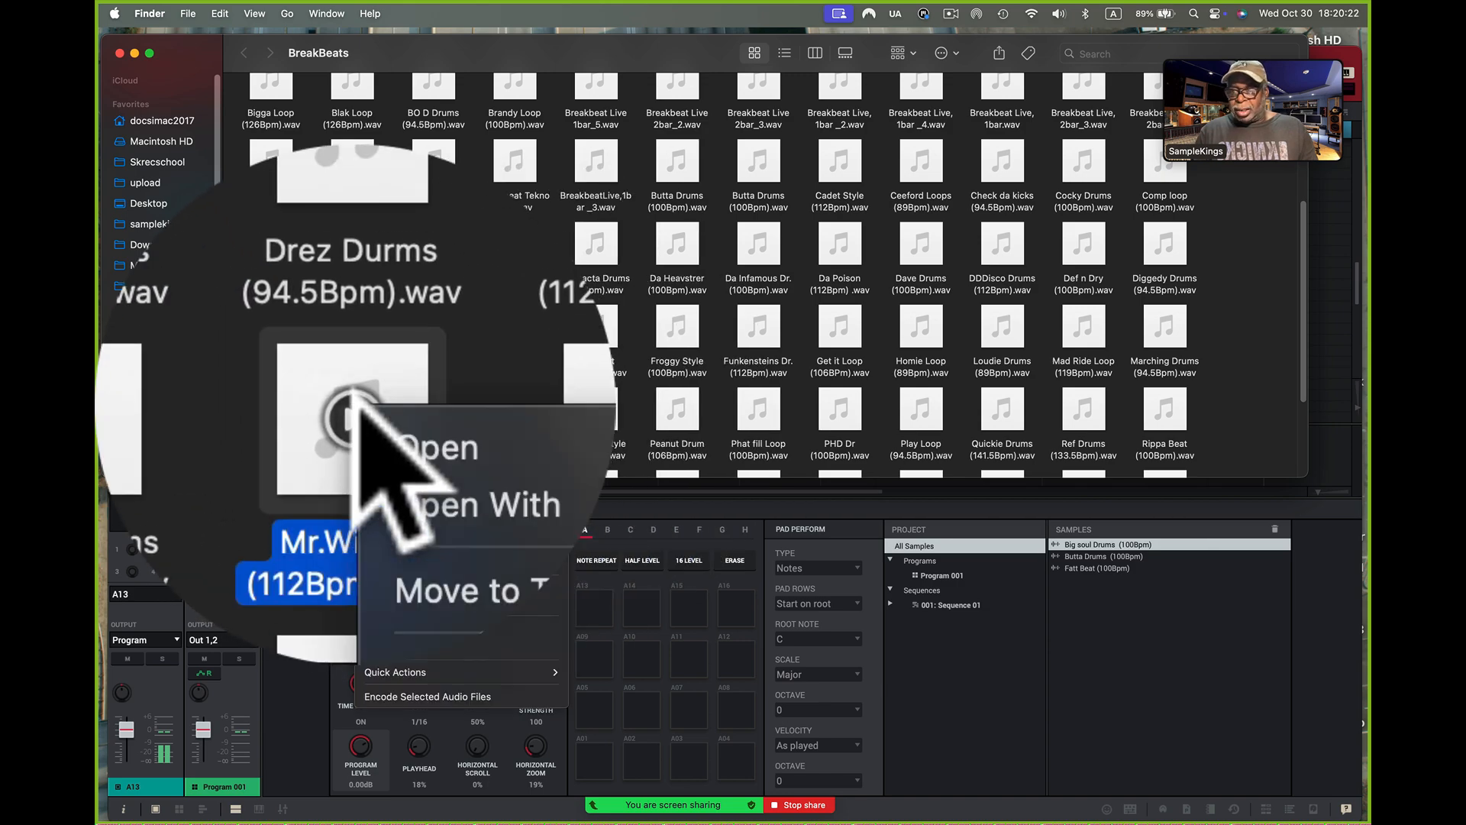
click(354, 401)
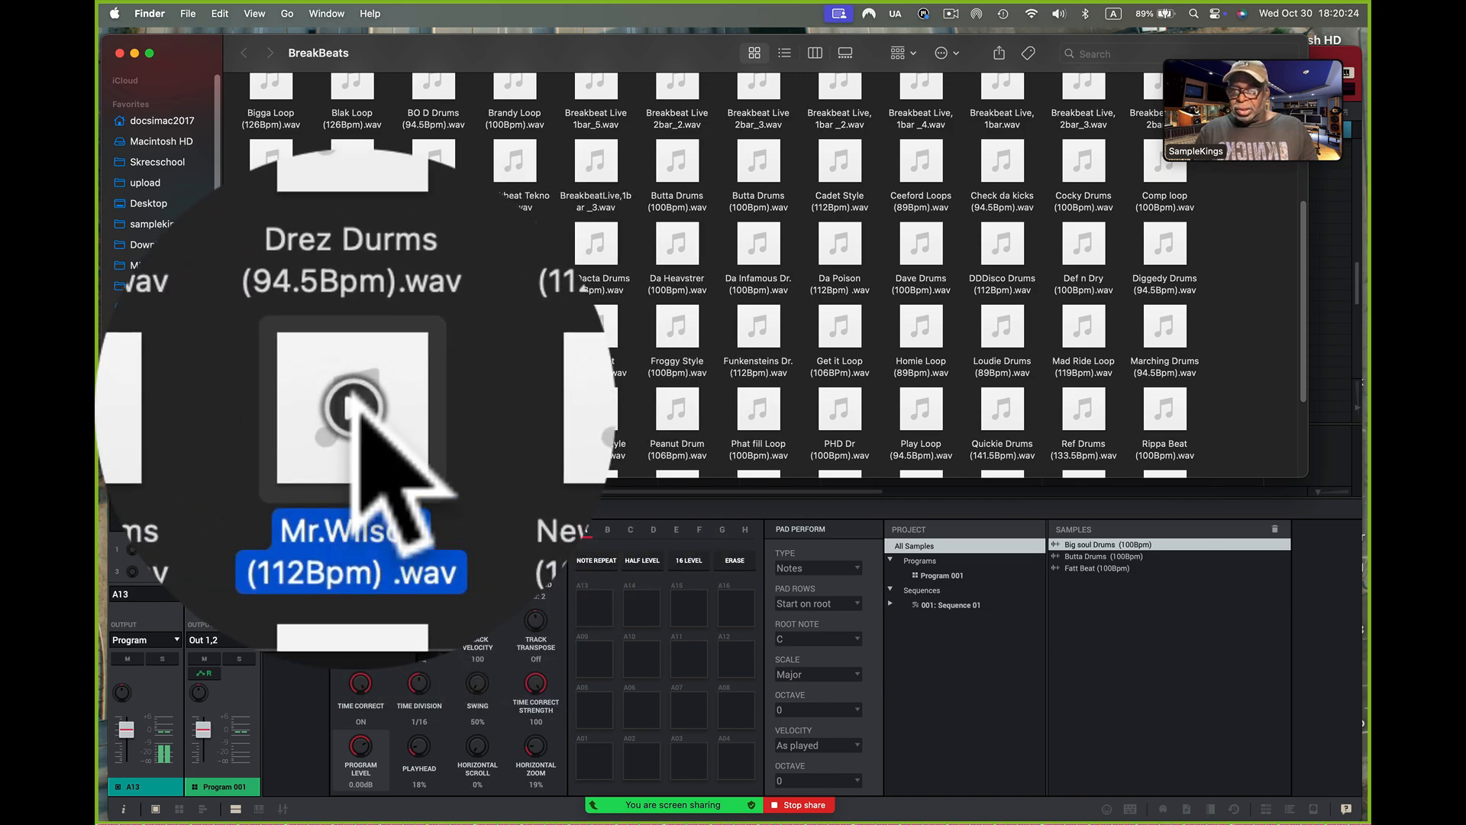
click(353, 402)
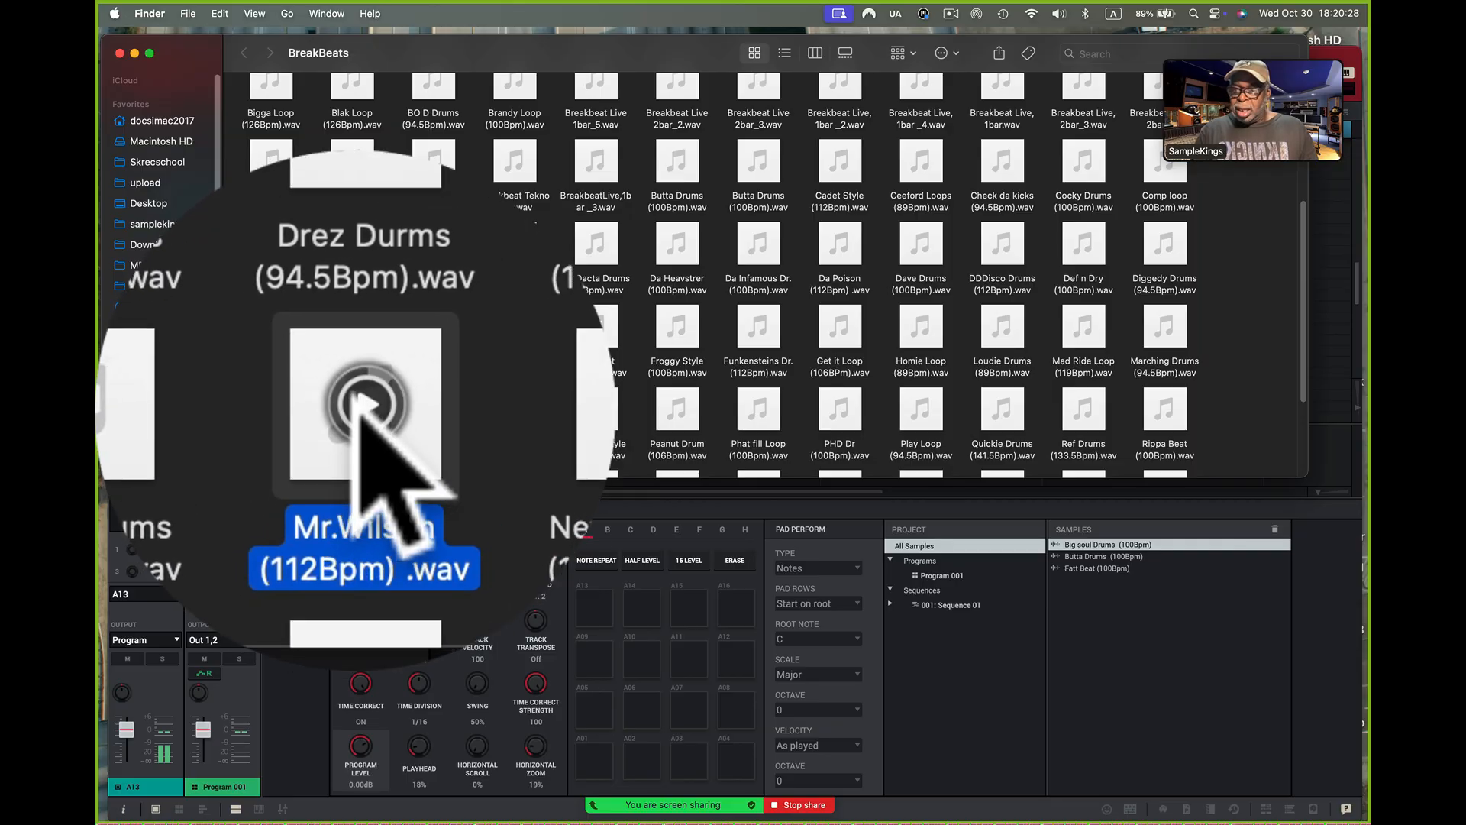
drag(356, 420, 1120, 569)
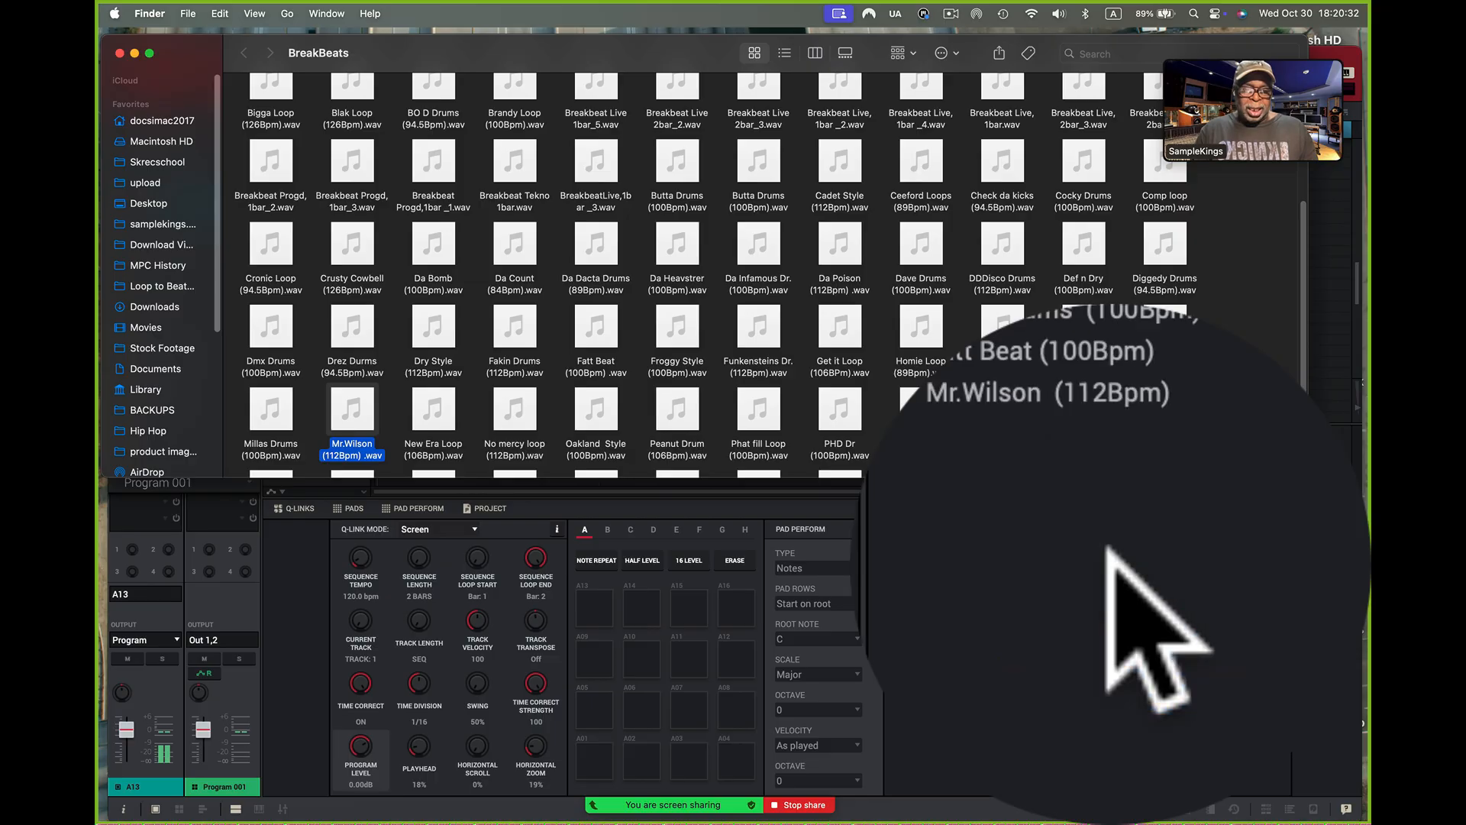
- Audition Ziggys Drums and Wrecka Drums (100Bpm).wav, and add Wrecka Drums to the MPC project samples
scroll(1014, 427, down, 5)
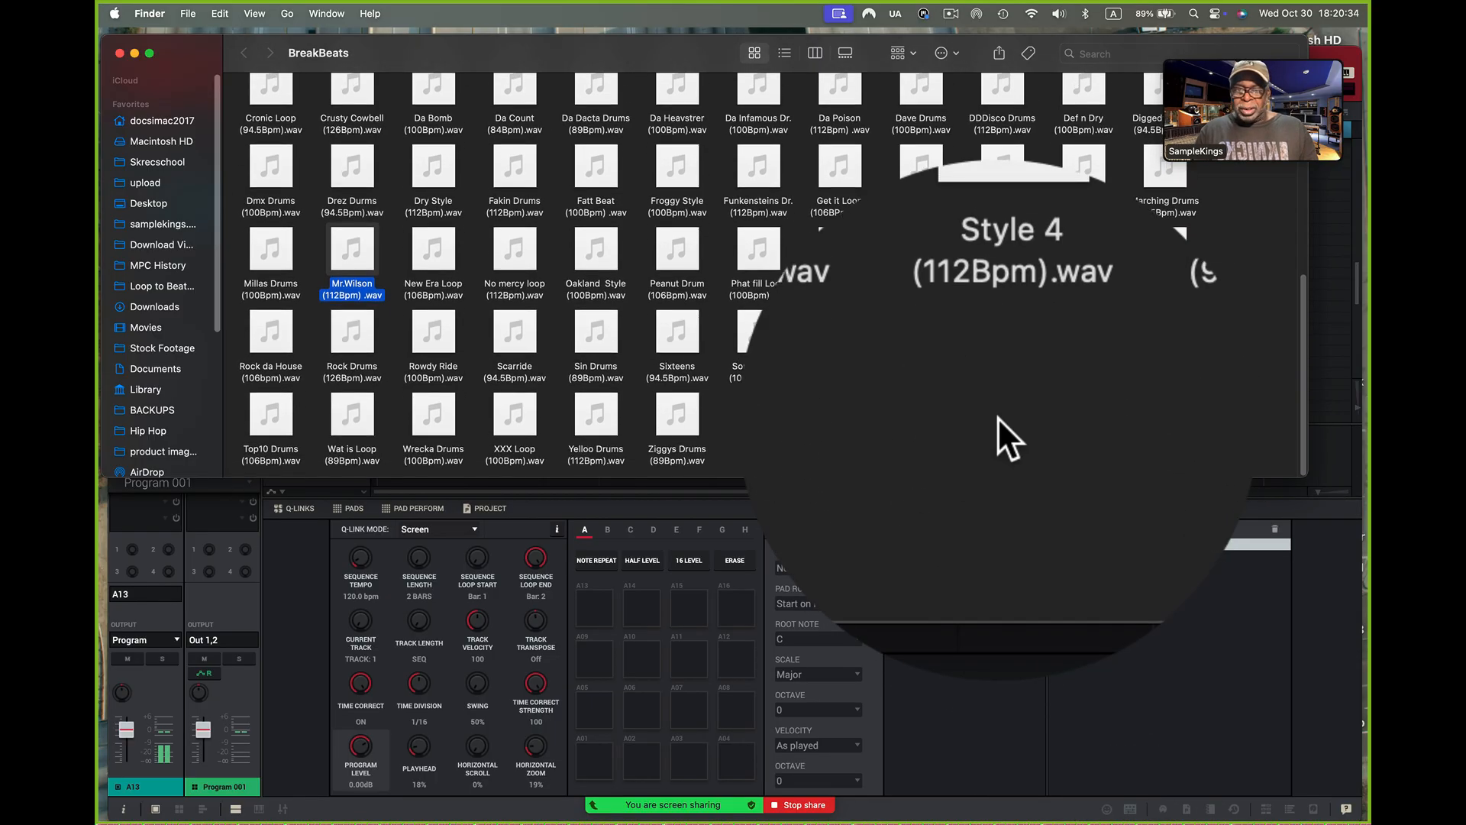
click(677, 412)
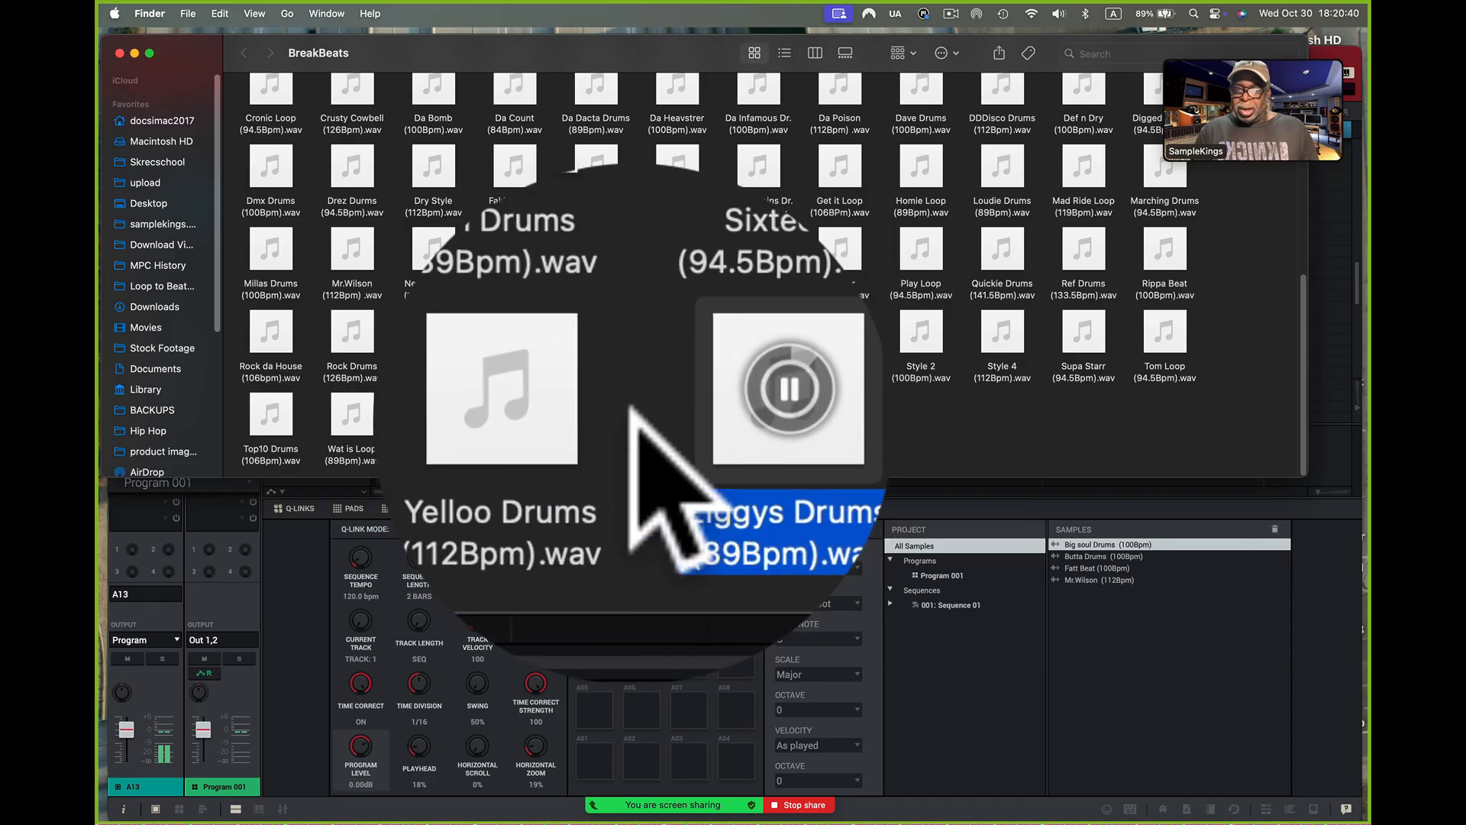
click(431, 409)
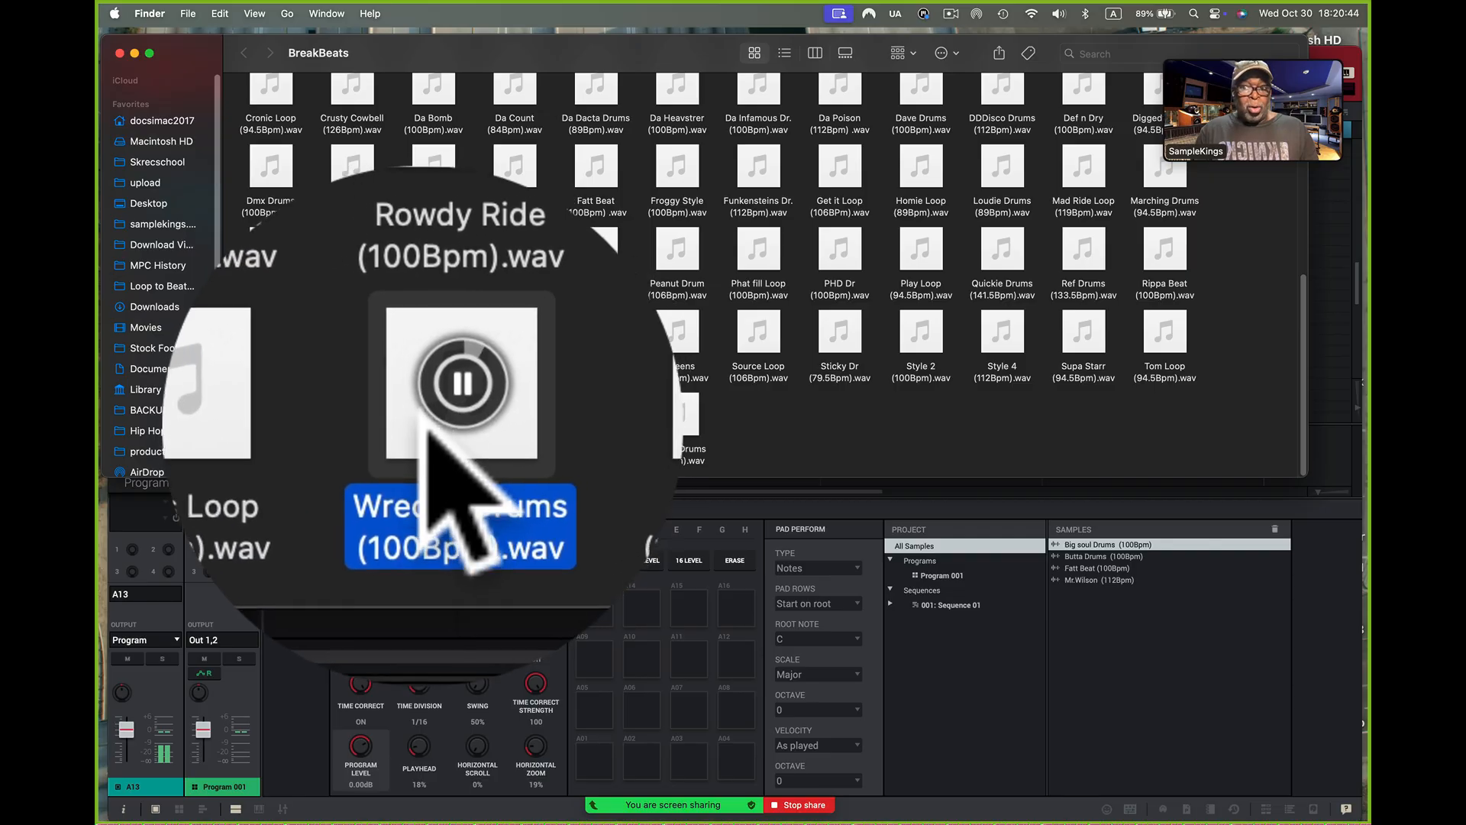
right_click(428, 420)
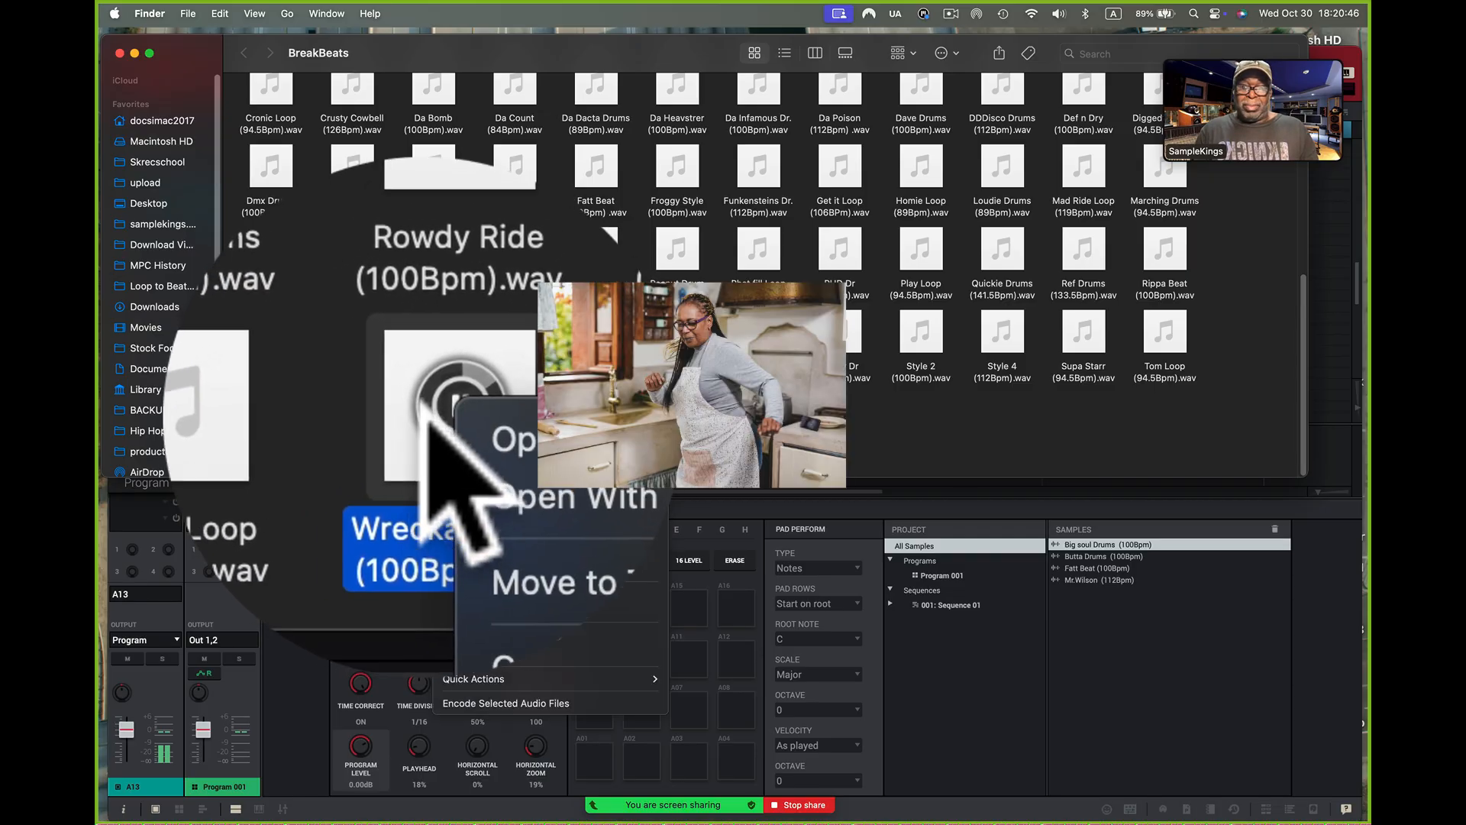
click(434, 404)
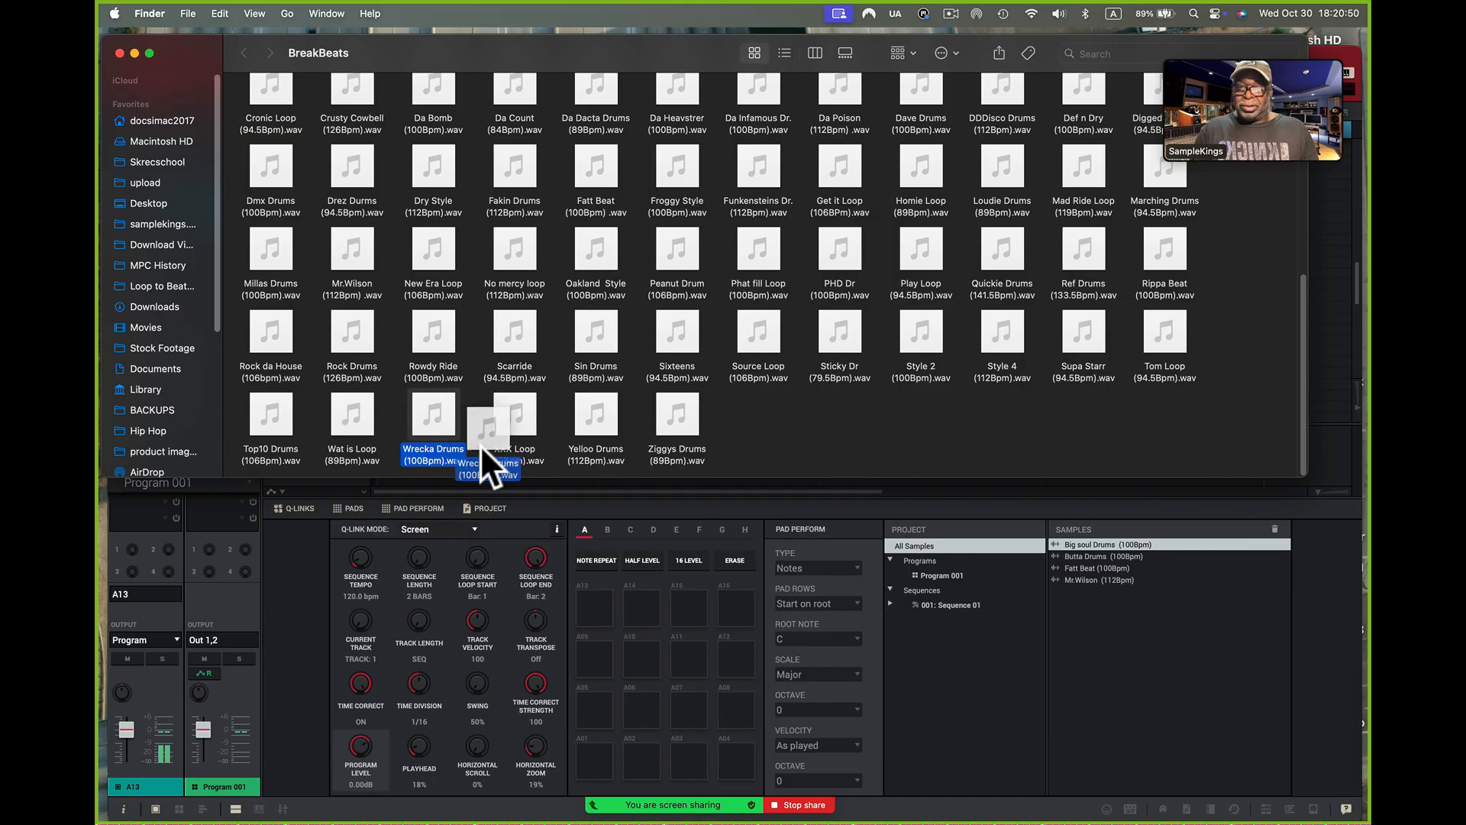
drag(1133, 668, 1115, 661)
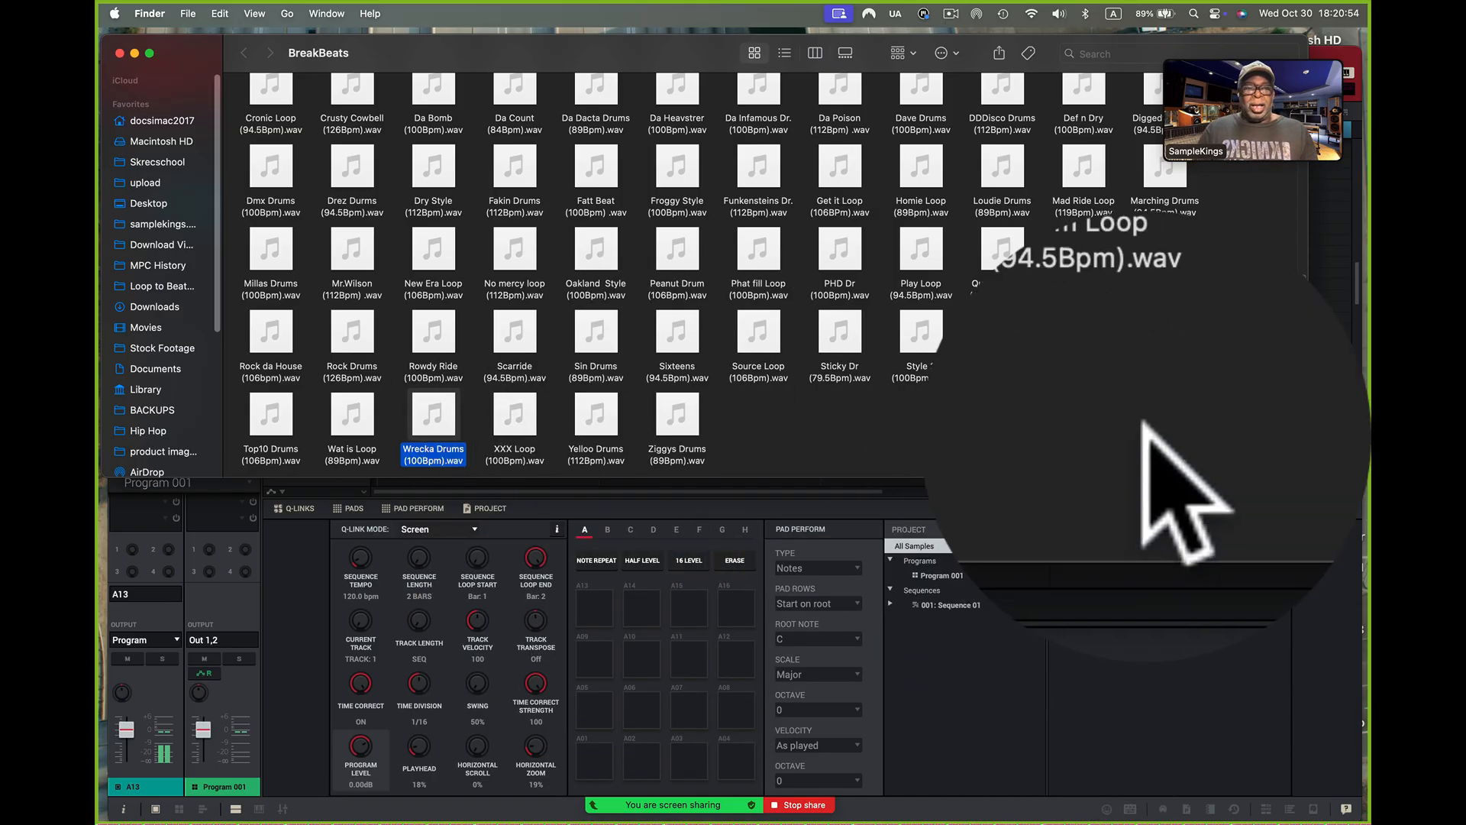
- Switch to MPC and open the Big soul Drums (100Bpm) project sample for editing
click(1023, 632)
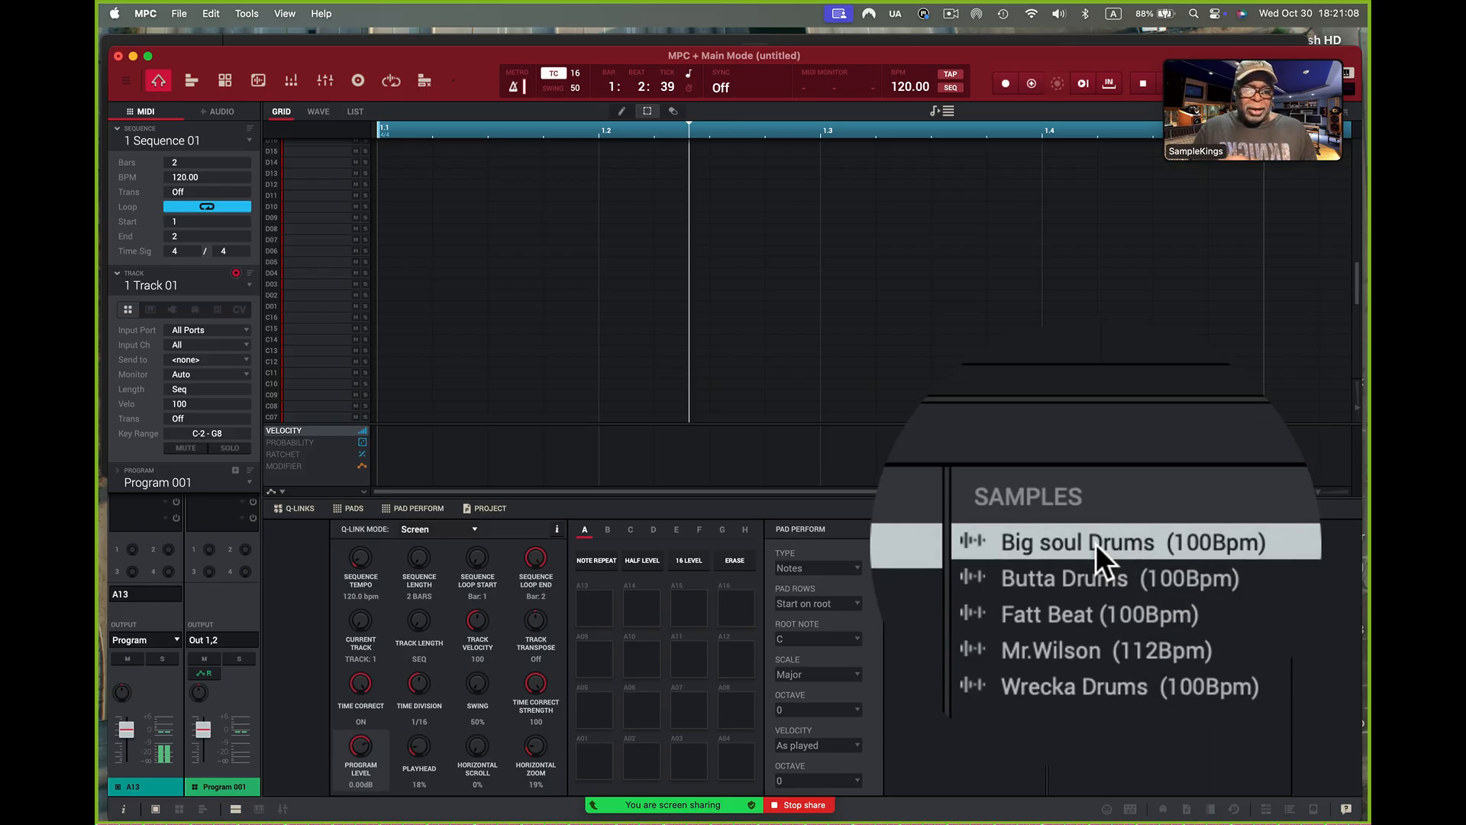
right_click(1097, 544)
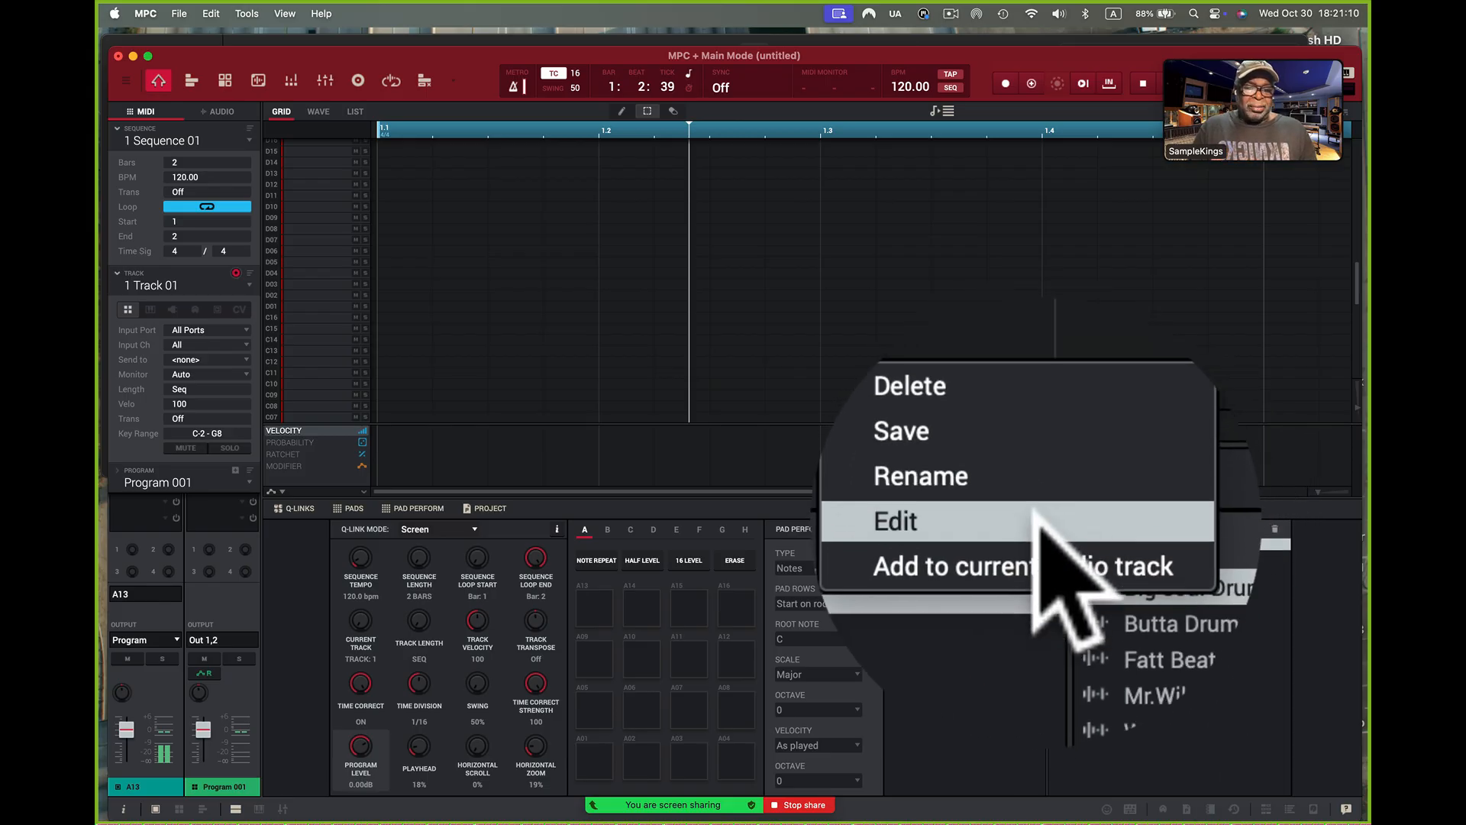
click(1047, 545)
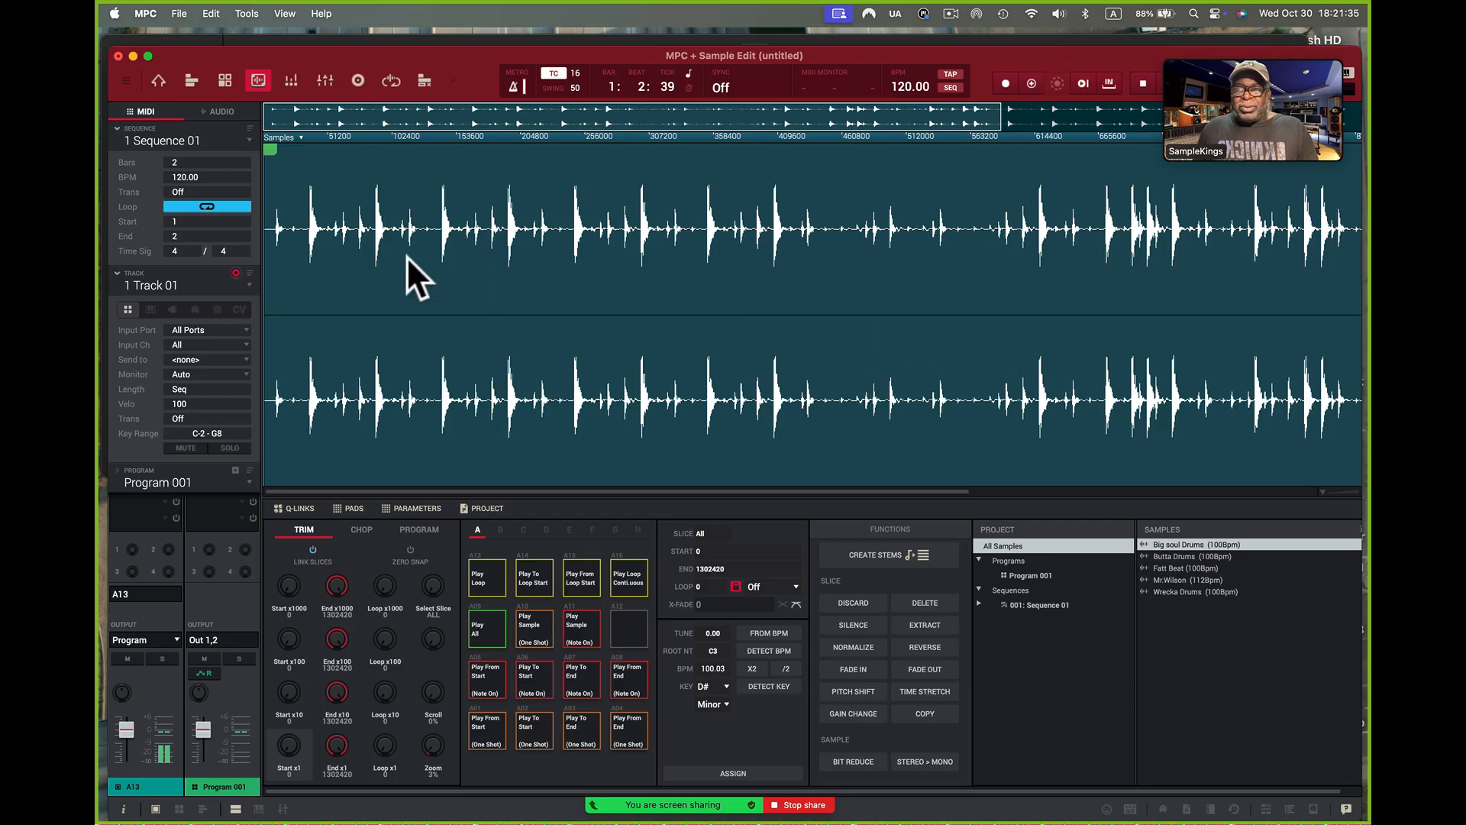
- Move the start point of Big soul Drums to 10367, right at the first drum hit
drag(315, 137, 312, 222)
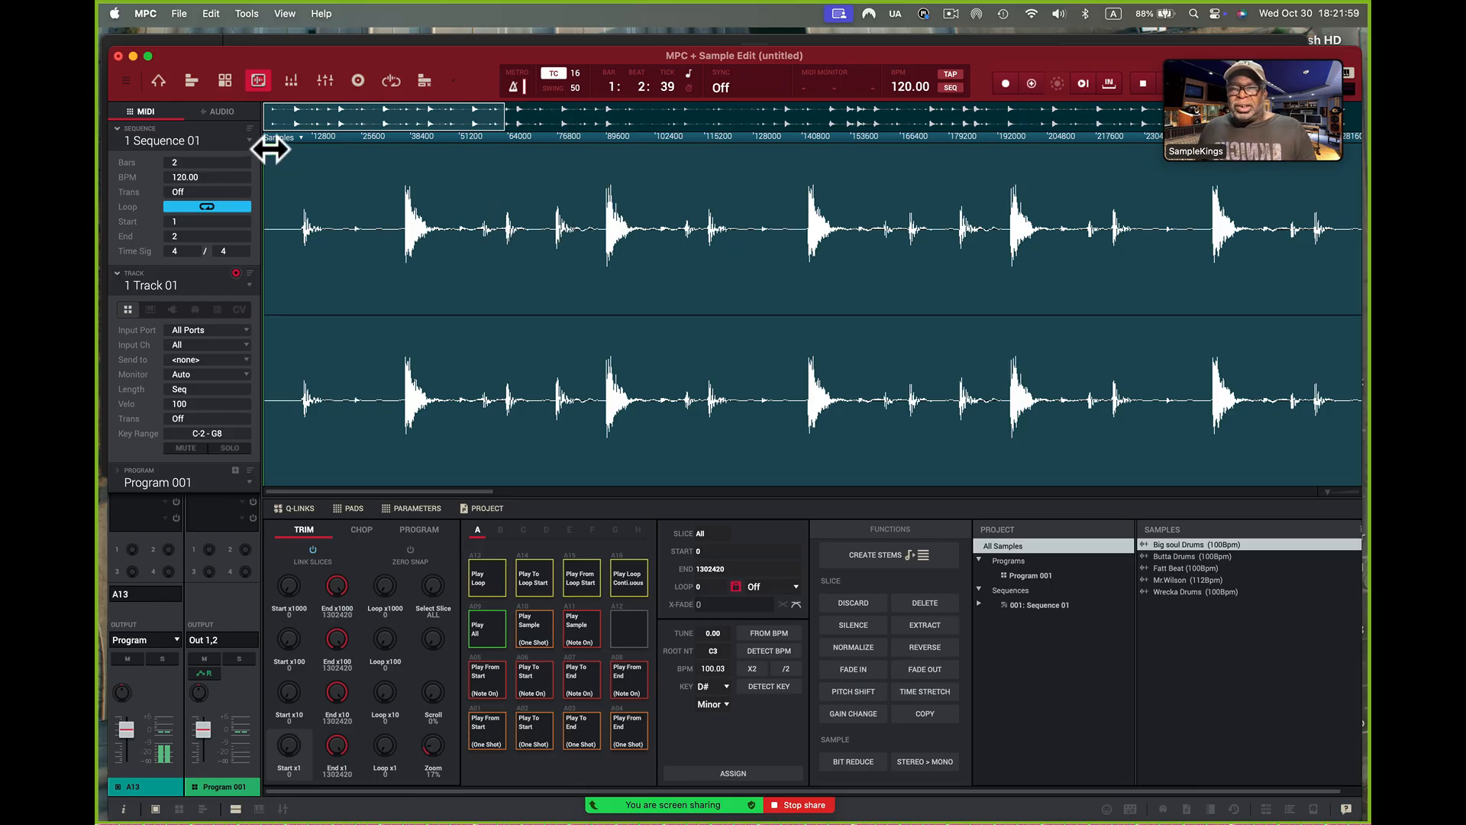
mouse_move(271, 147)
mouse_down()
mouse_move(305, 150)
mouse_move(356, 234)
mouse_move(341, 222)
mouse_up()
scroll(341, 222, left, 3)
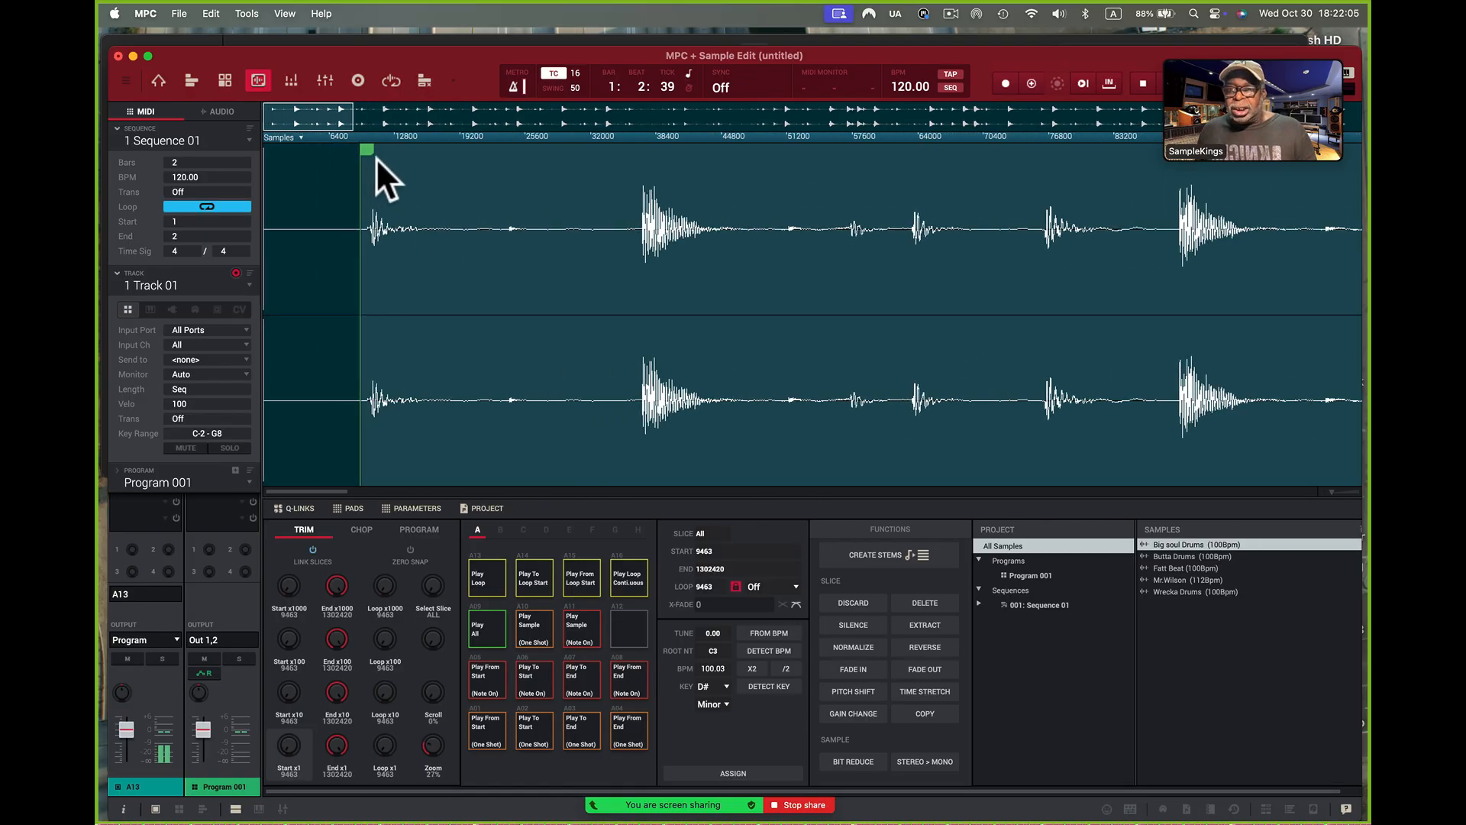
drag(420, 134, 441, 203)
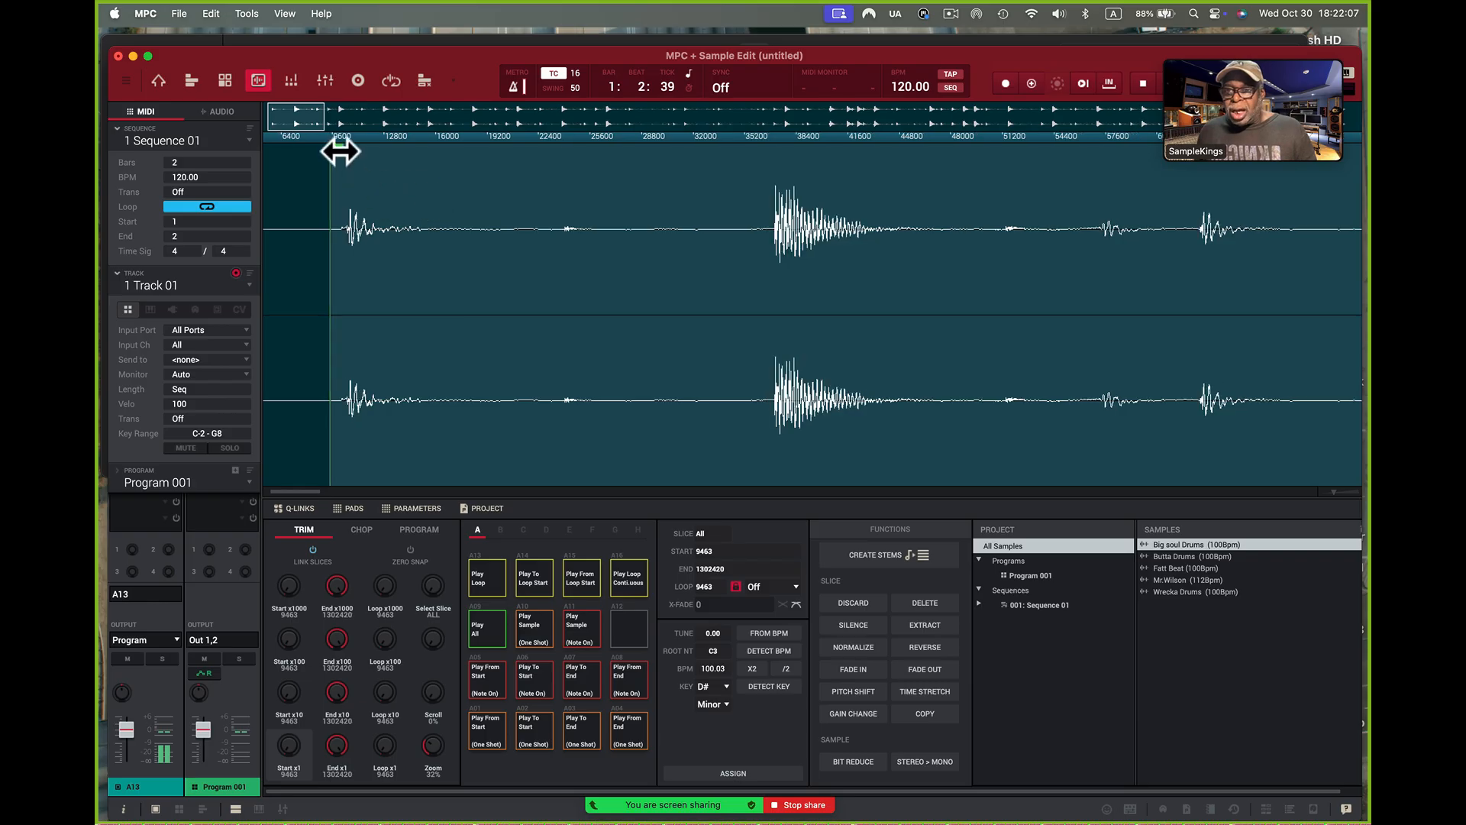
drag(340, 151, 353, 151)
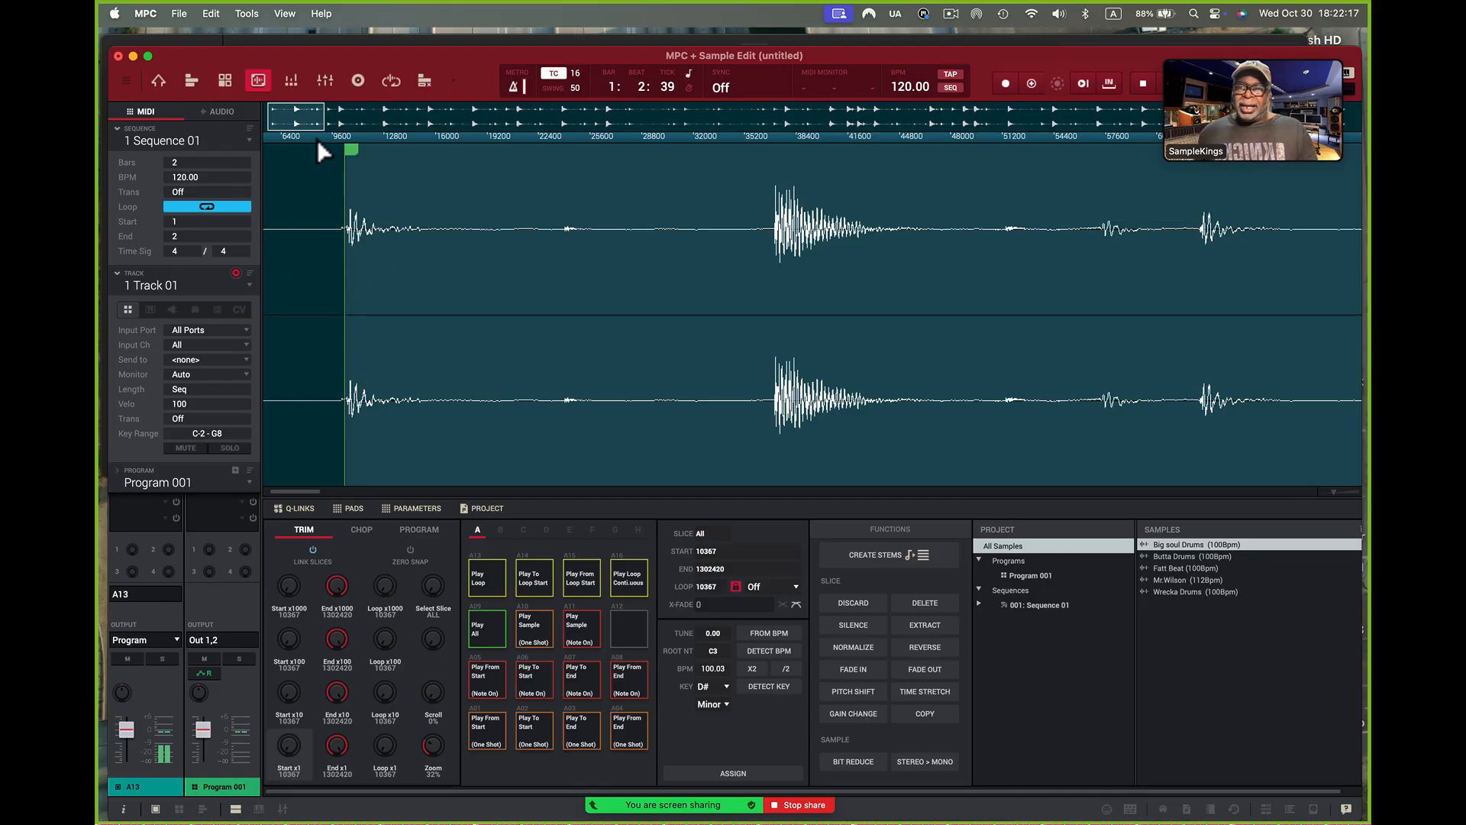
drag(326, 143, 297, 14)
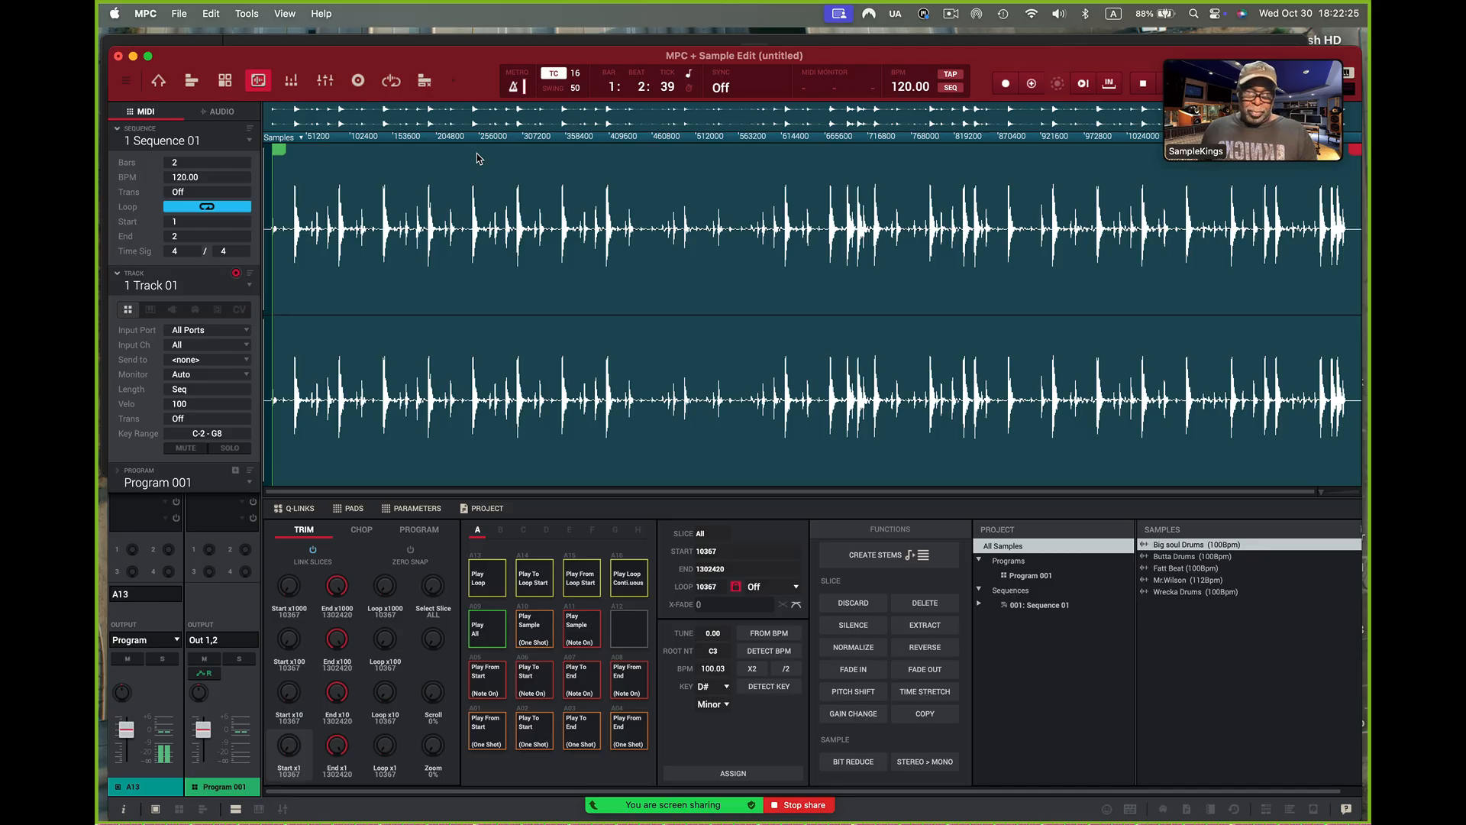
- View the waveforms of the other imported drum samples in turn and return to Big soul Drums
key(alt+super+8)
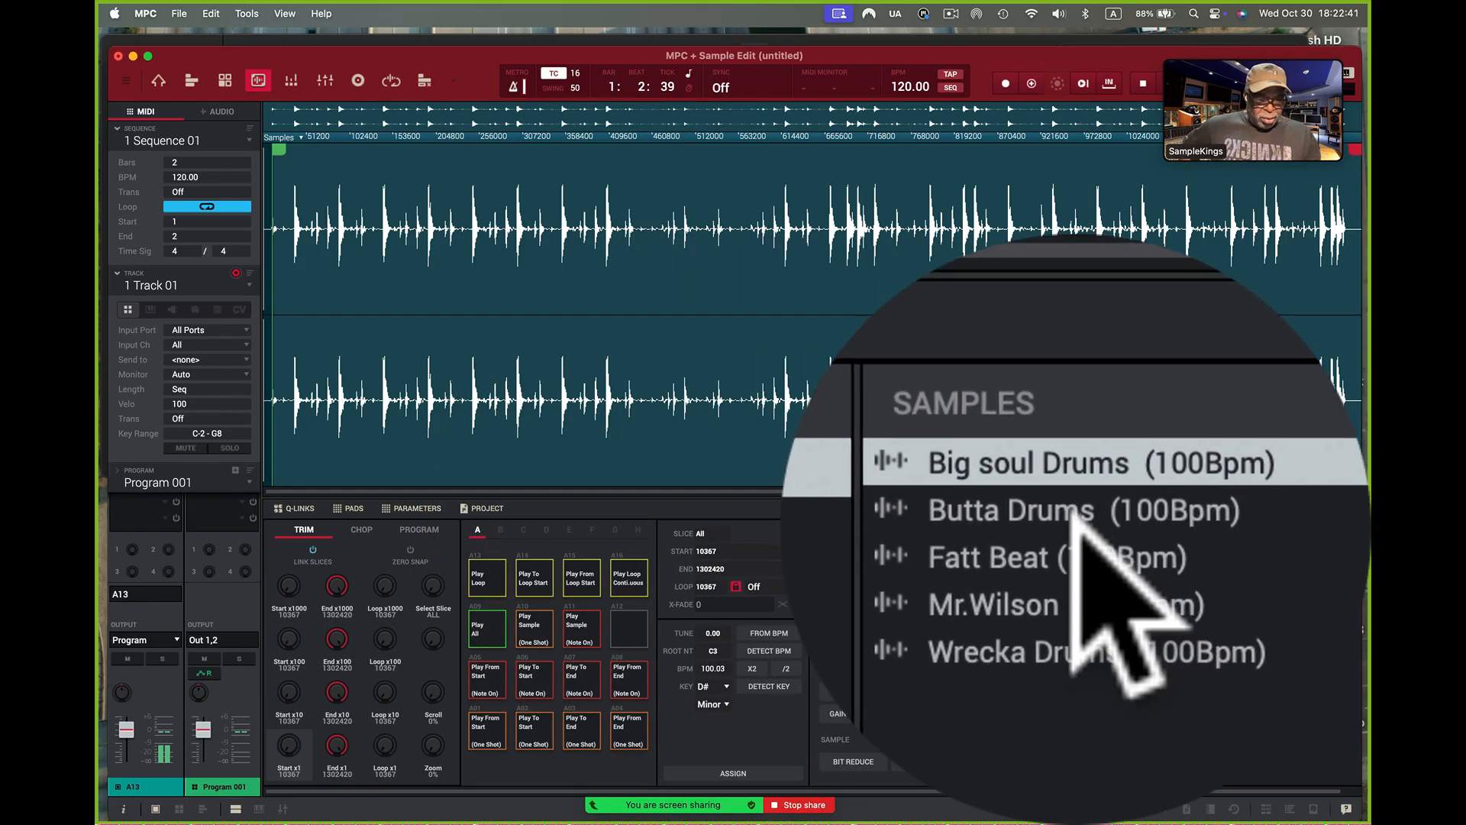
click(1076, 528)
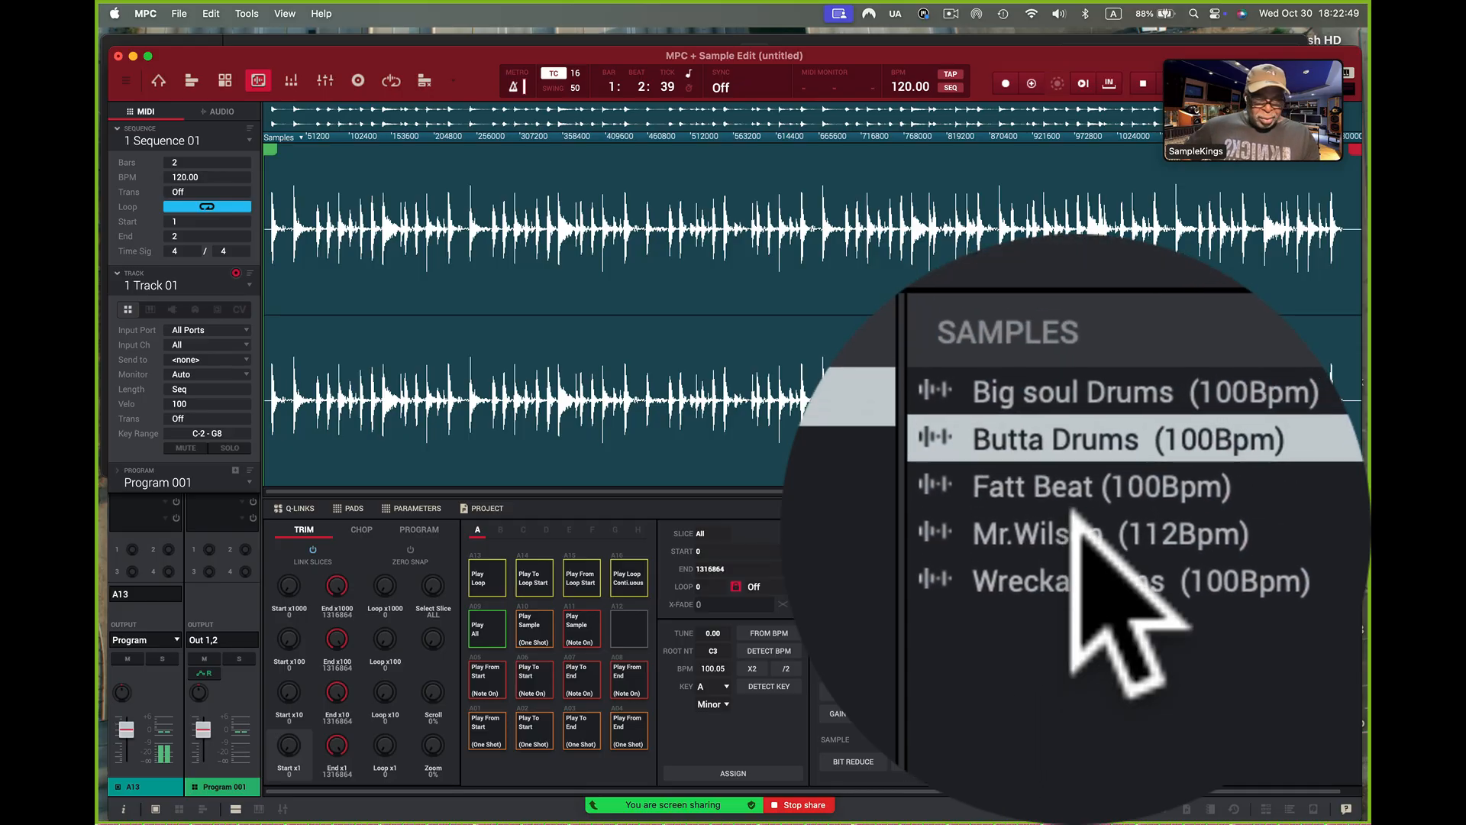
click(1077, 530)
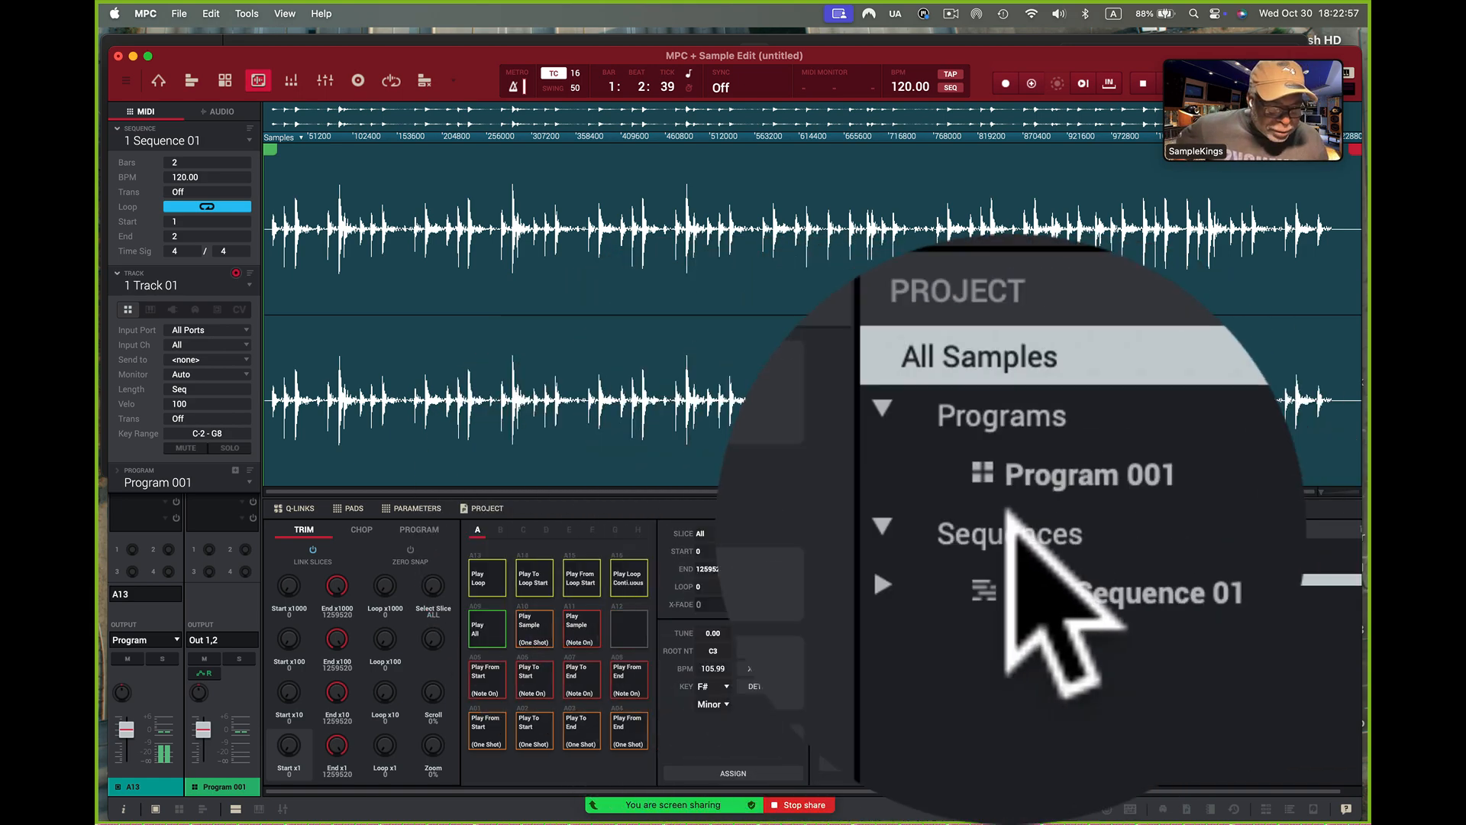
click(1075, 528)
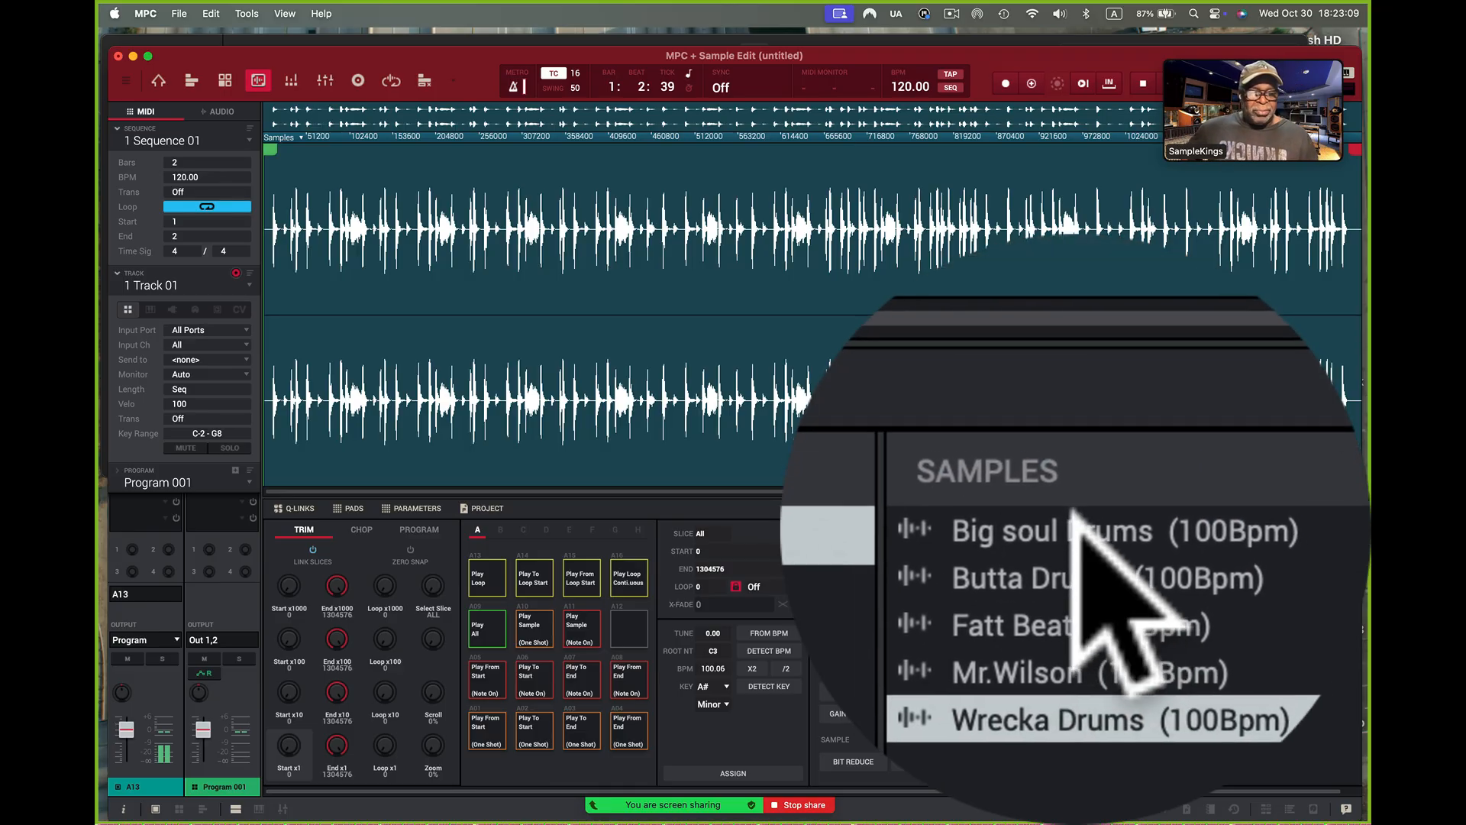
click(1076, 528)
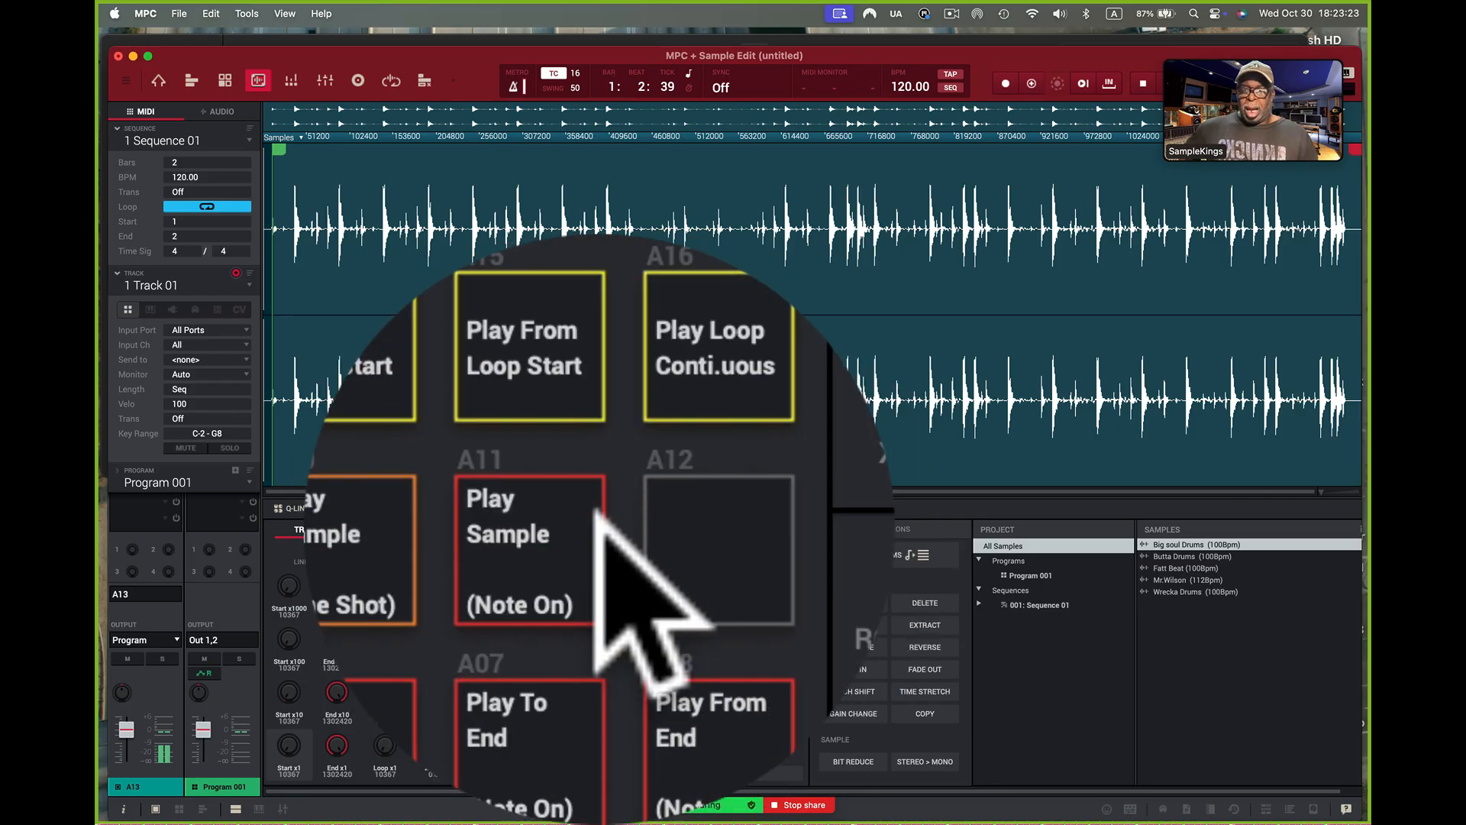
- Audition Big soul Drums as a continuous loop and pull its end point in to about 219843
click(625, 578)
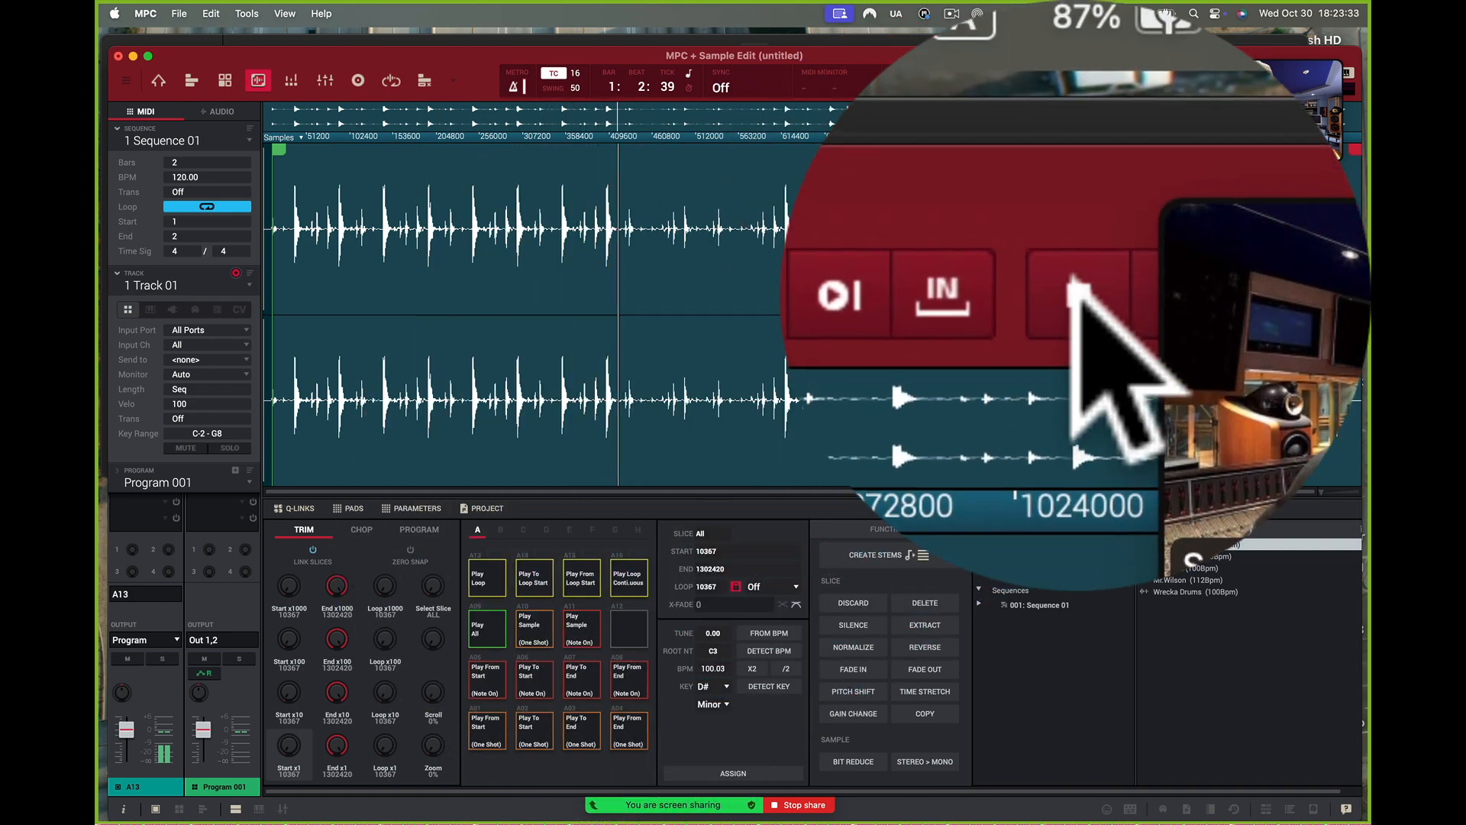
click(1076, 294)
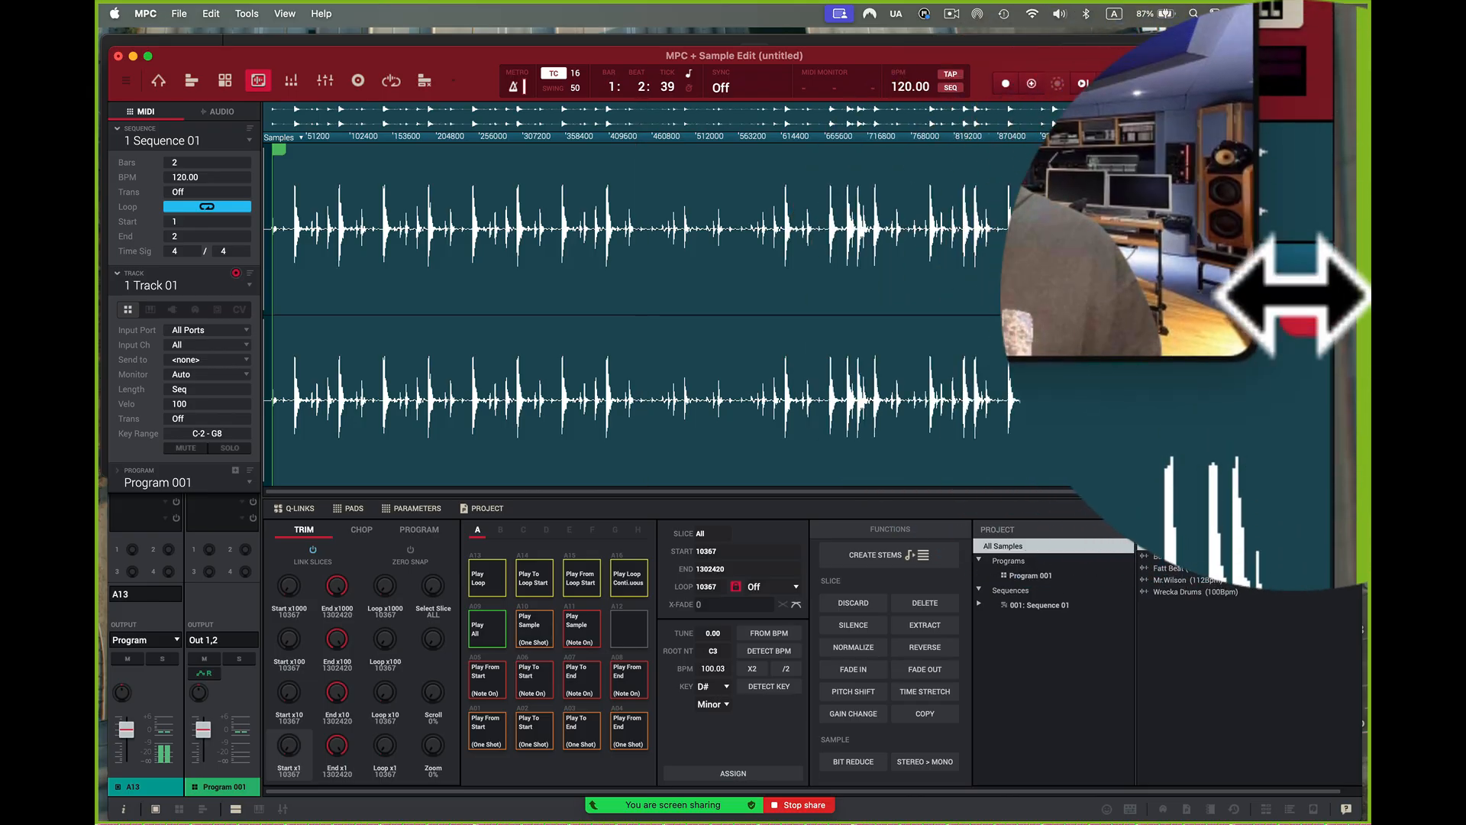
mouse_move(1358, 149)
mouse_down()
mouse_move(973, 229)
mouse_move(506, 279)
mouse_up()
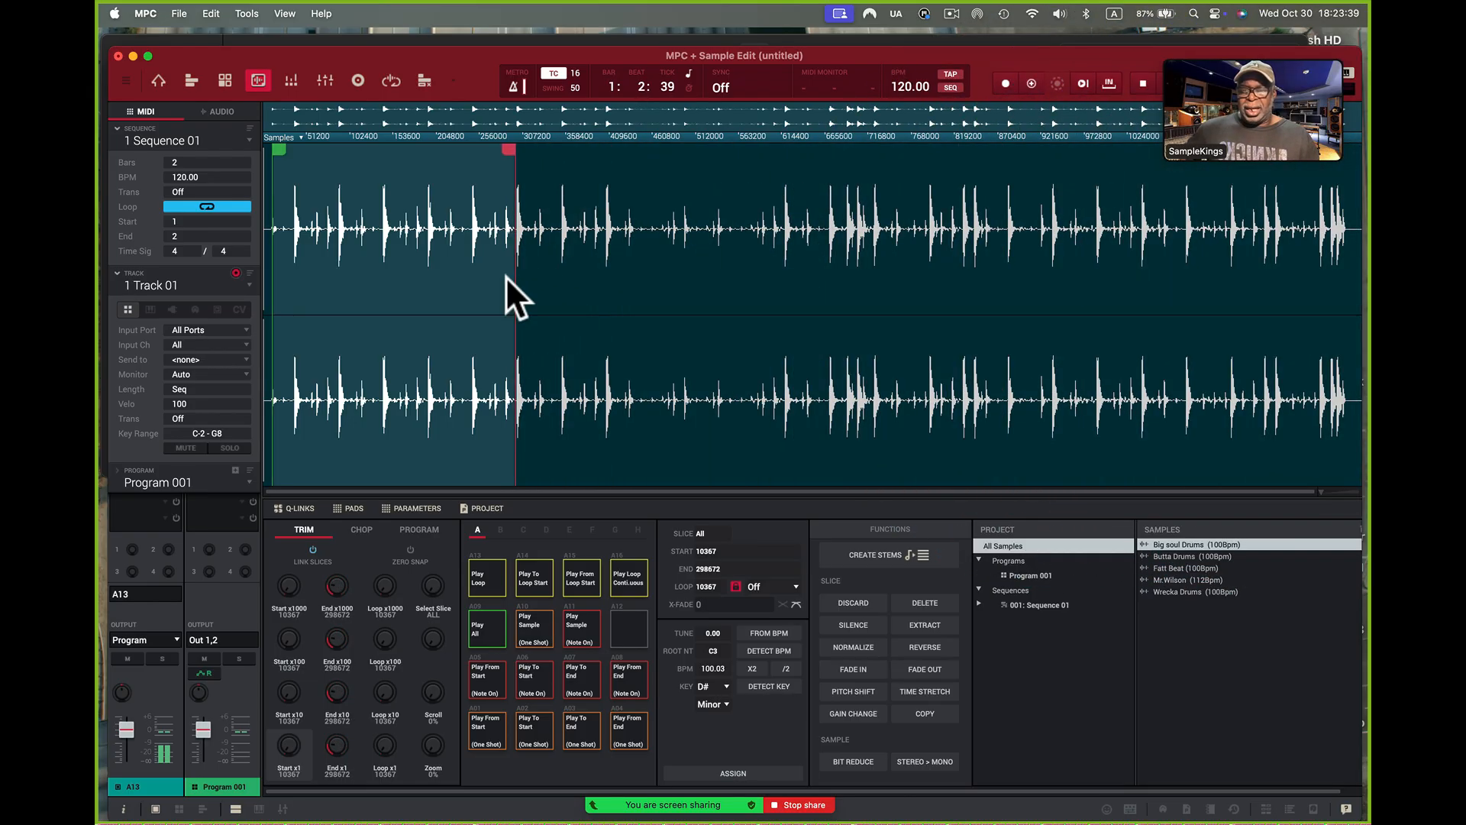
click(621, 577)
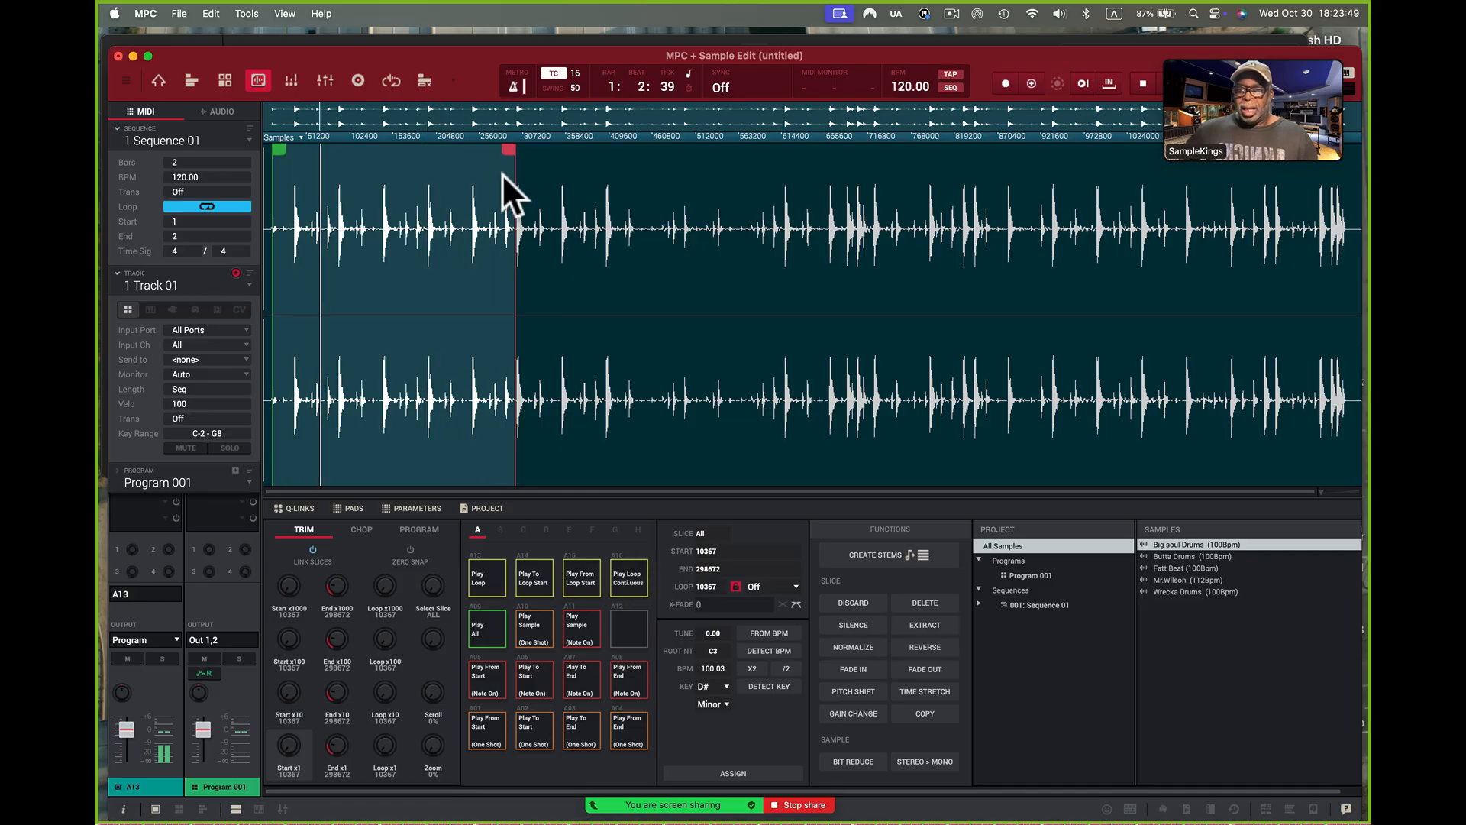
drag(507, 148, 451, 157)
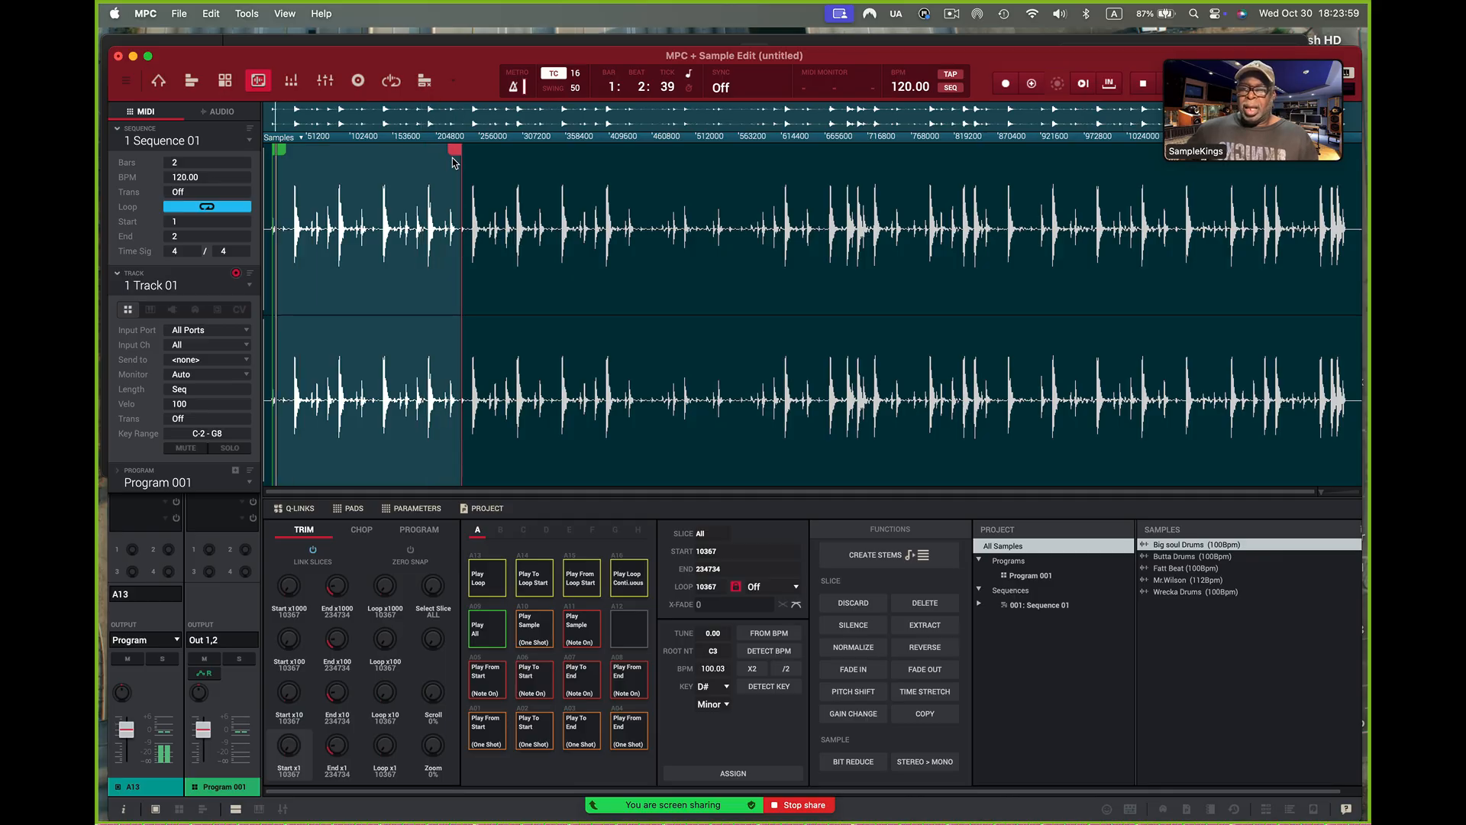
drag(450, 149, 440, 155)
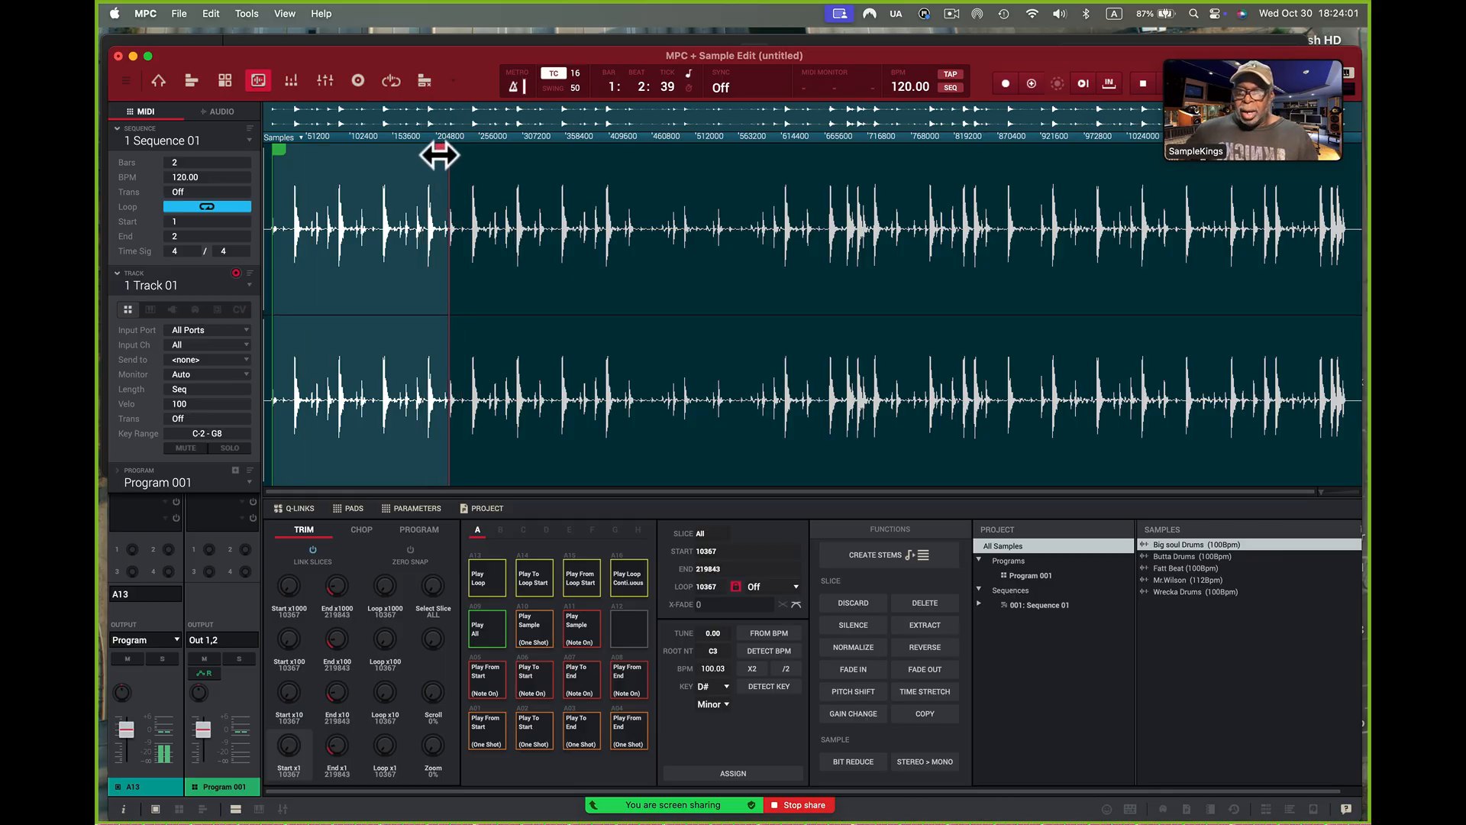
- Audition the Big soul Drums loop and fine-tune its end point to 221888, just before the drum hit
click(640, 564)
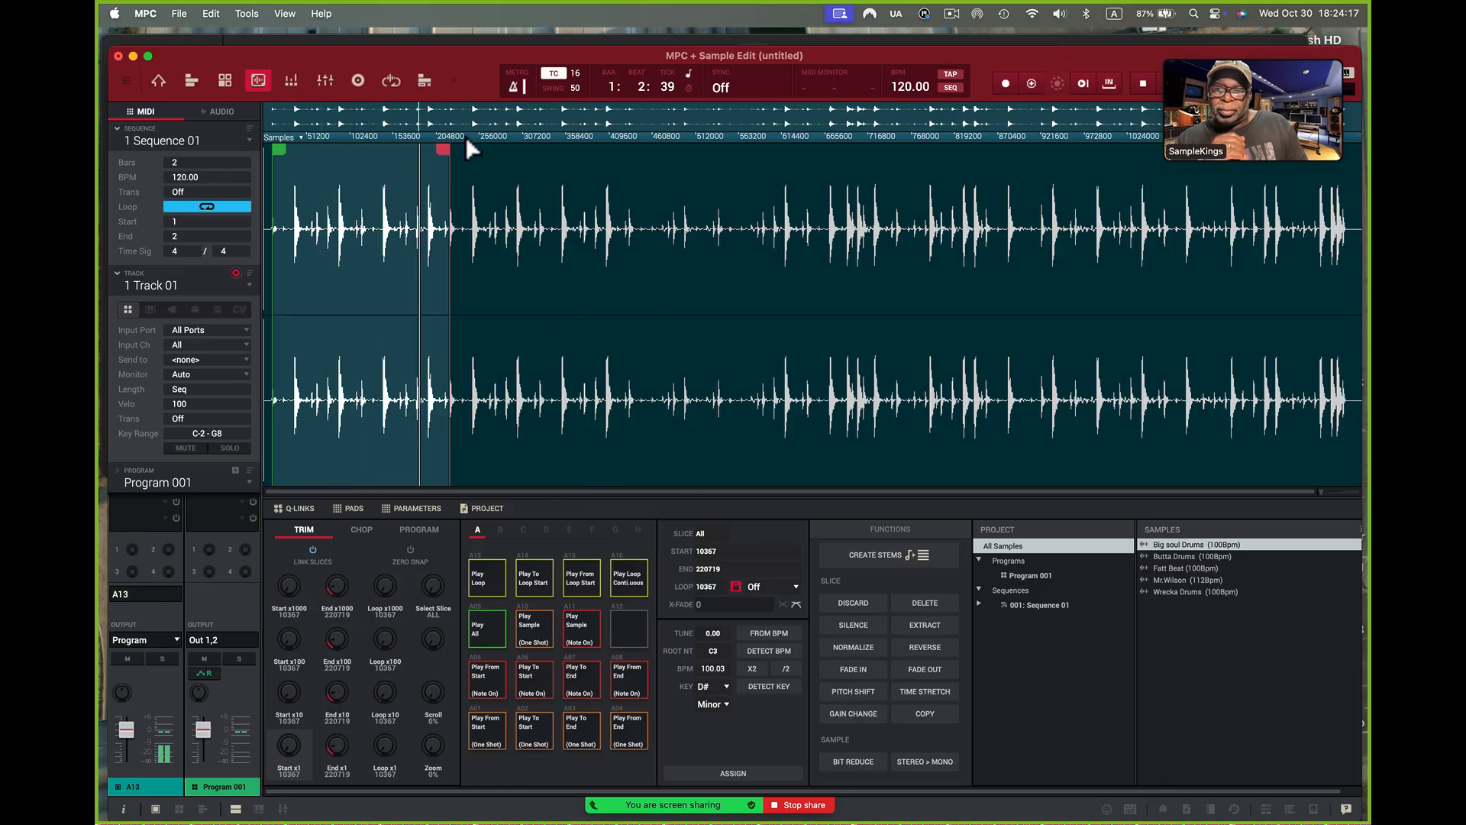
drag(465, 136, 573, 327)
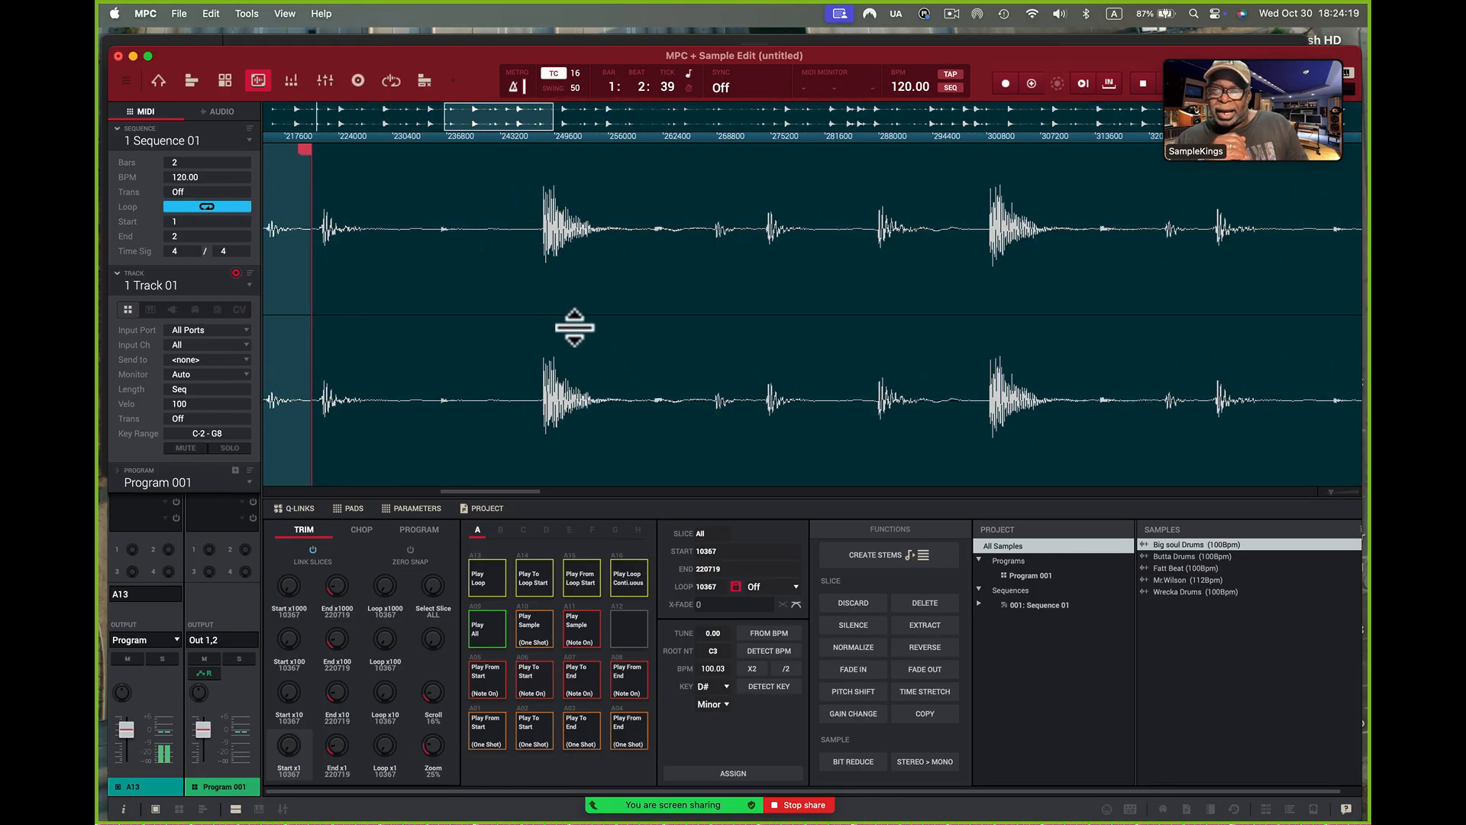
mouse_move(308, 151)
mouse_down()
mouse_move(420, 219)
mouse_move(419, 268)
mouse_move(419, 254)
mouse_up()
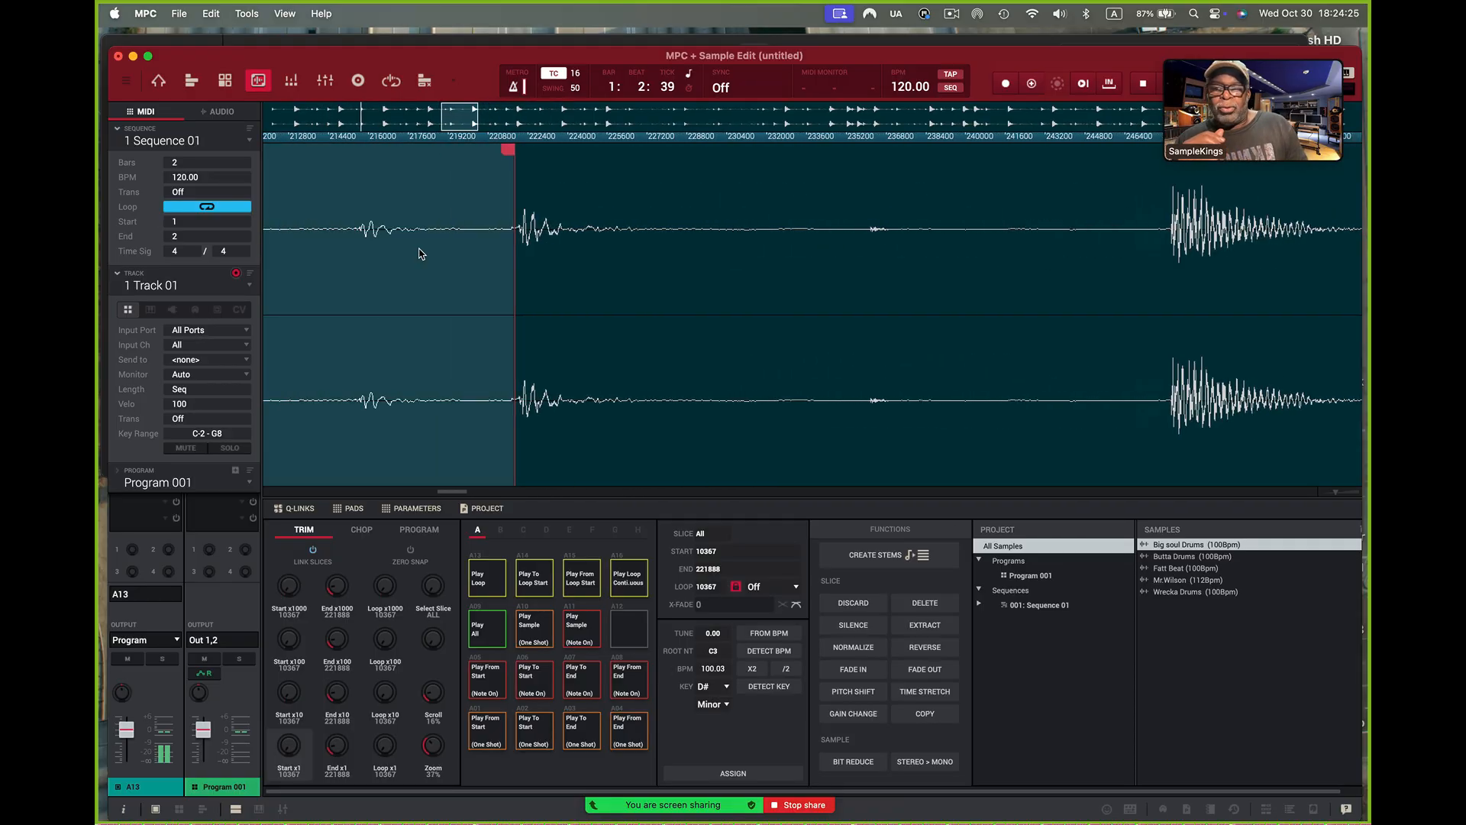
scroll(419, 254, left, 5)
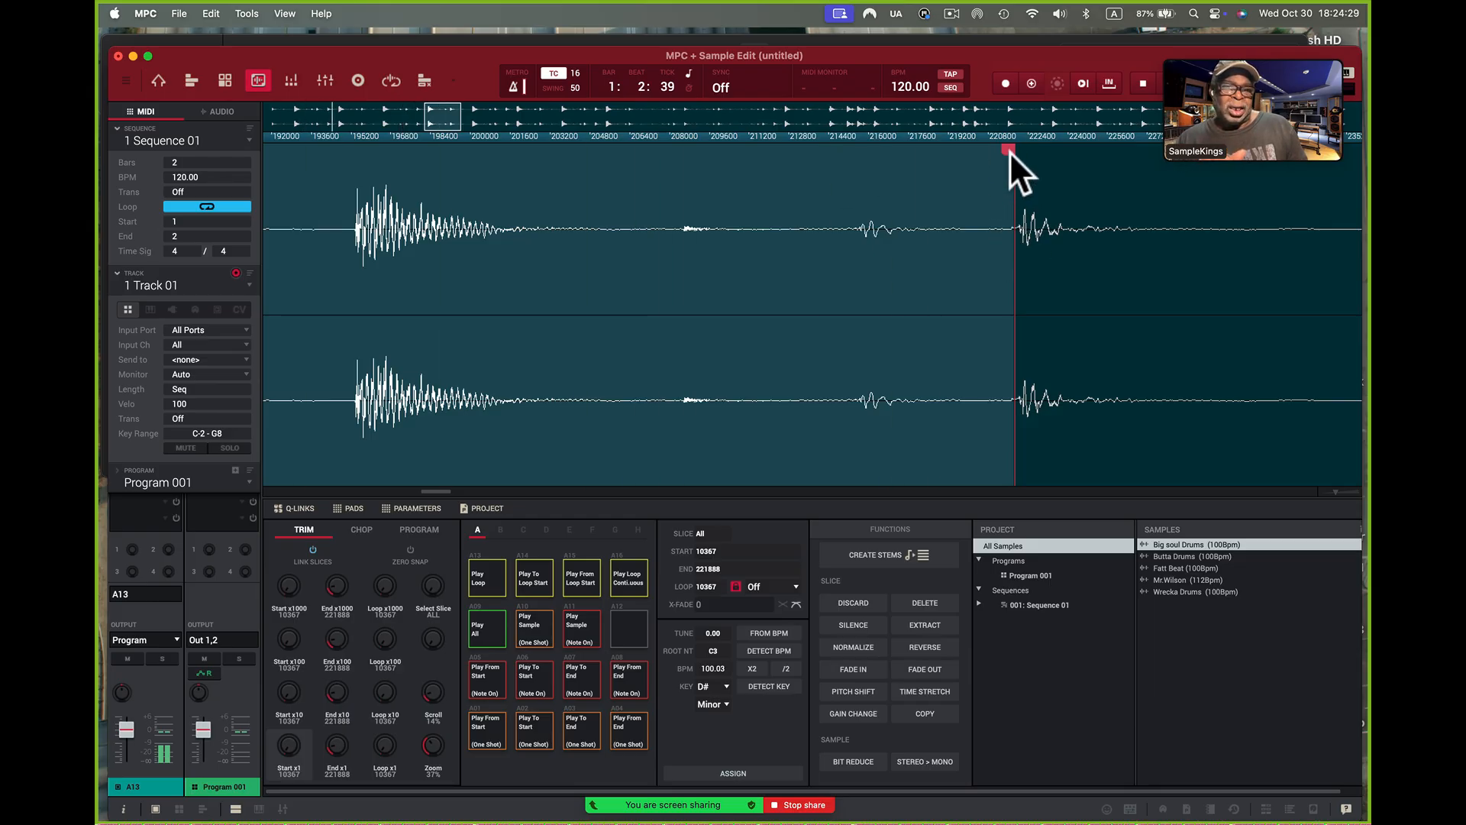
scroll(1009, 151, right, 3)
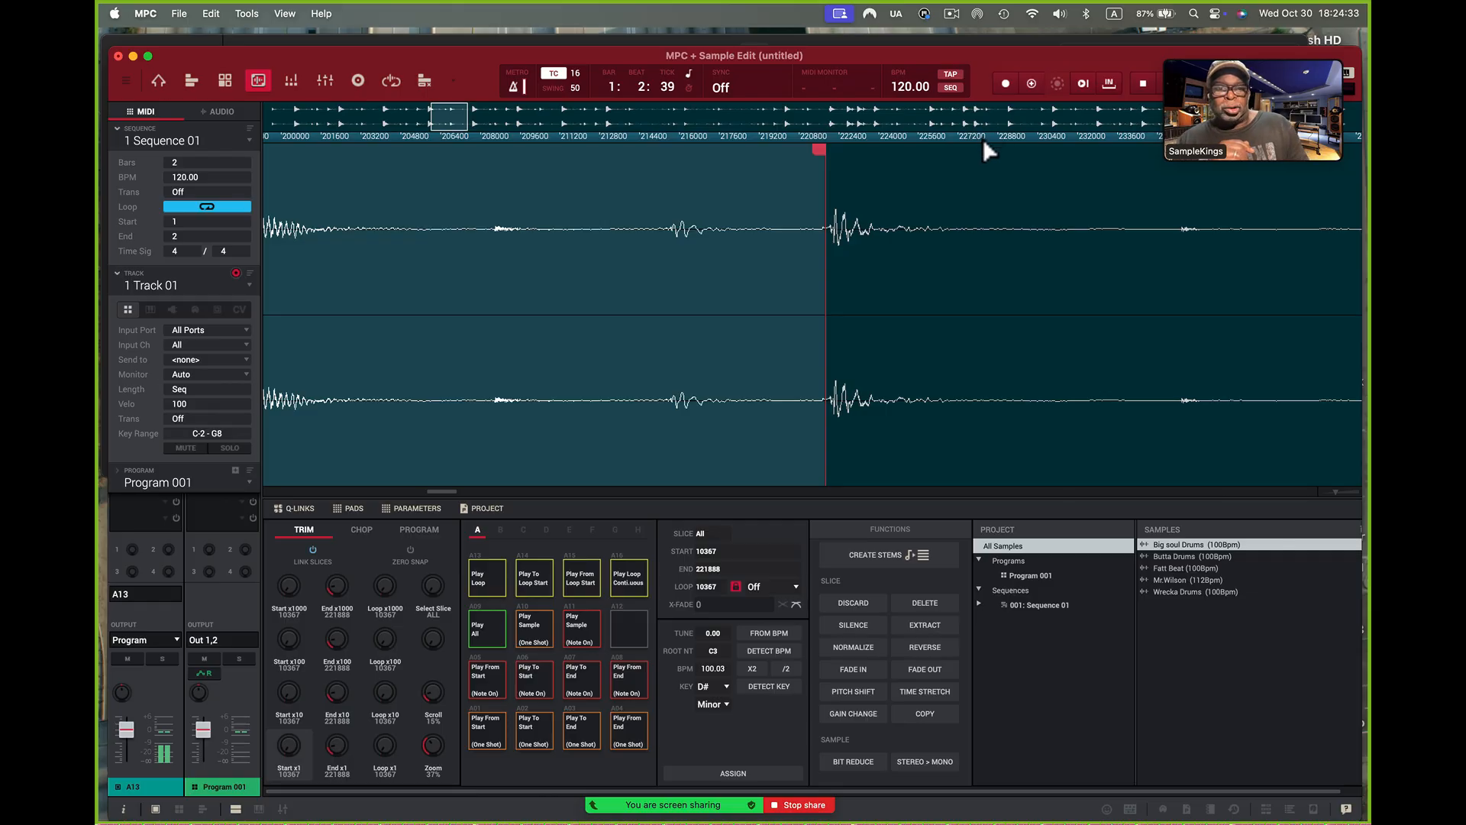
drag(982, 139, 963, 23)
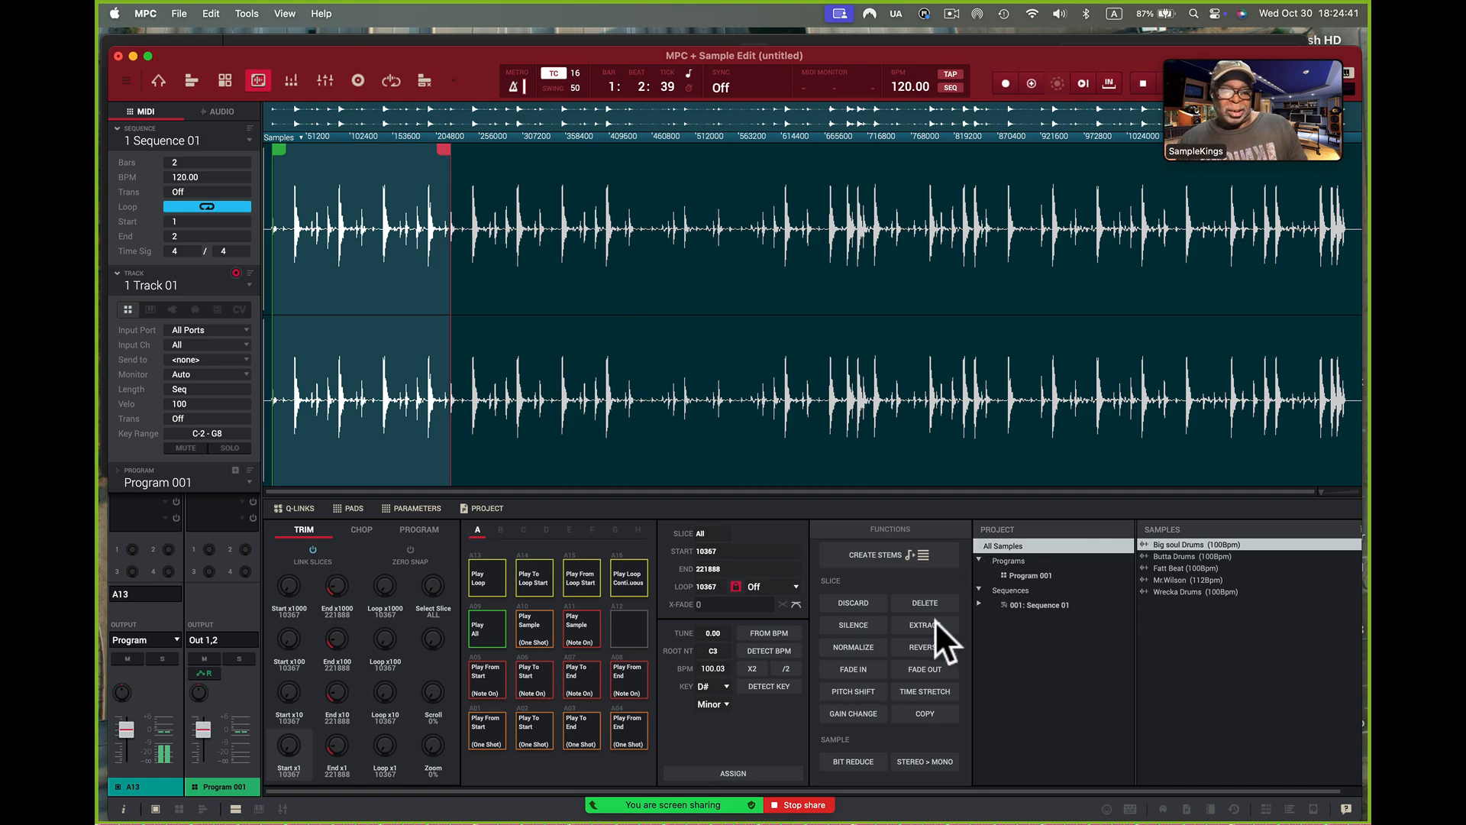
- Extract the trimmed region as a new sample named "Big soul Drums Nu" and open it for editing
key(alt+super+8)
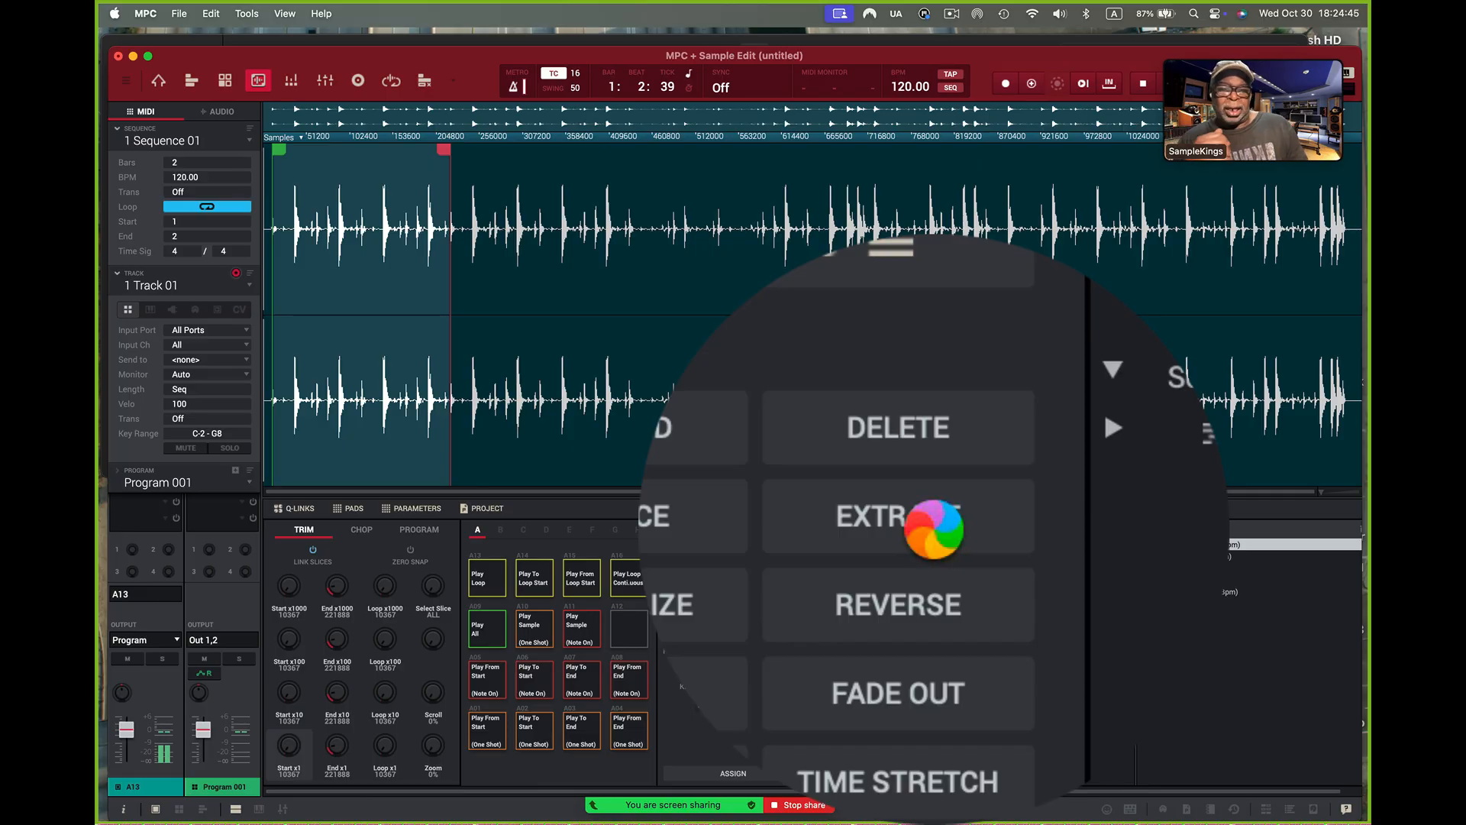
key(alt+super+8)
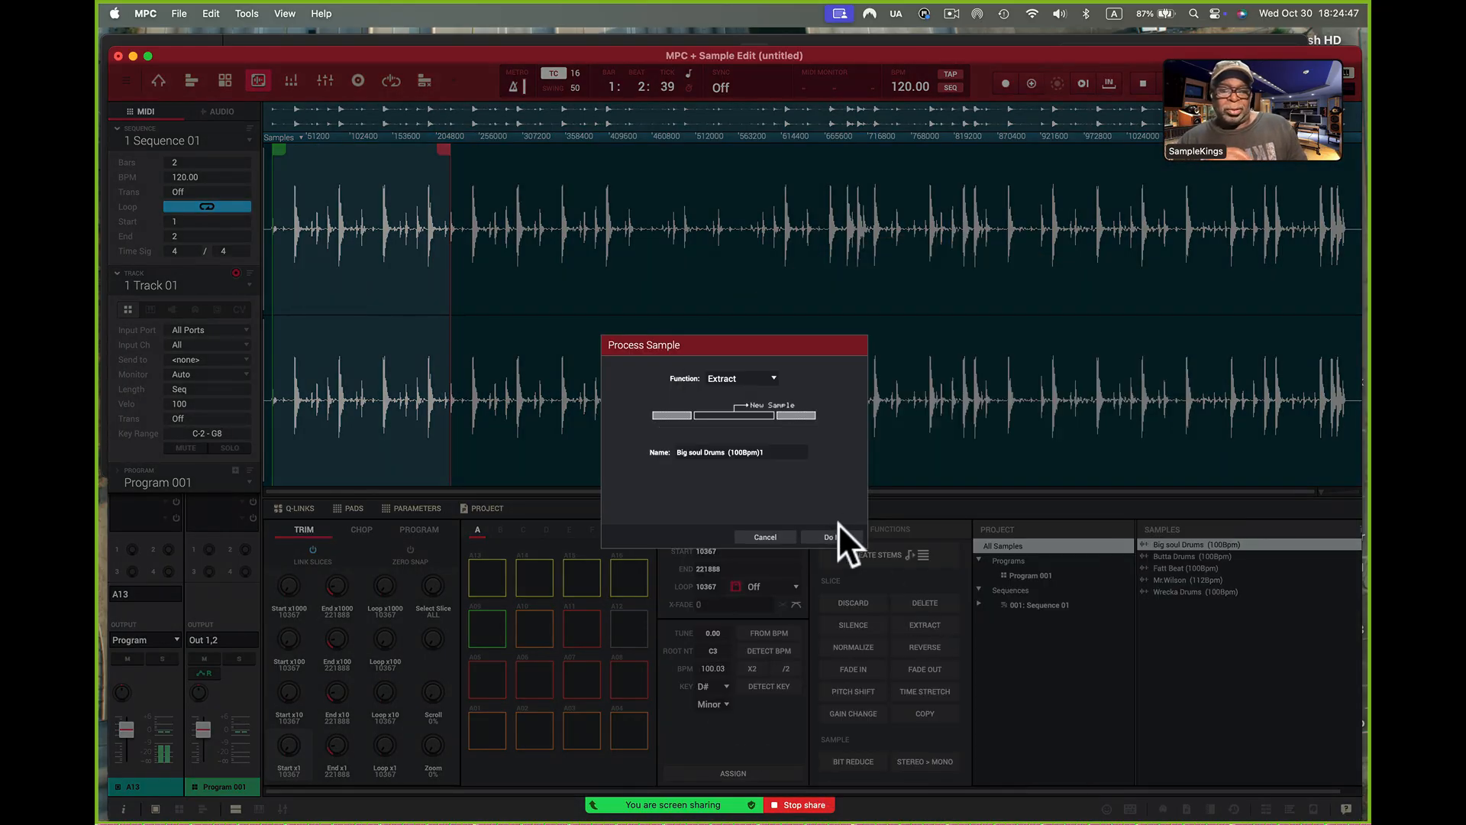
key(alt+super+8)
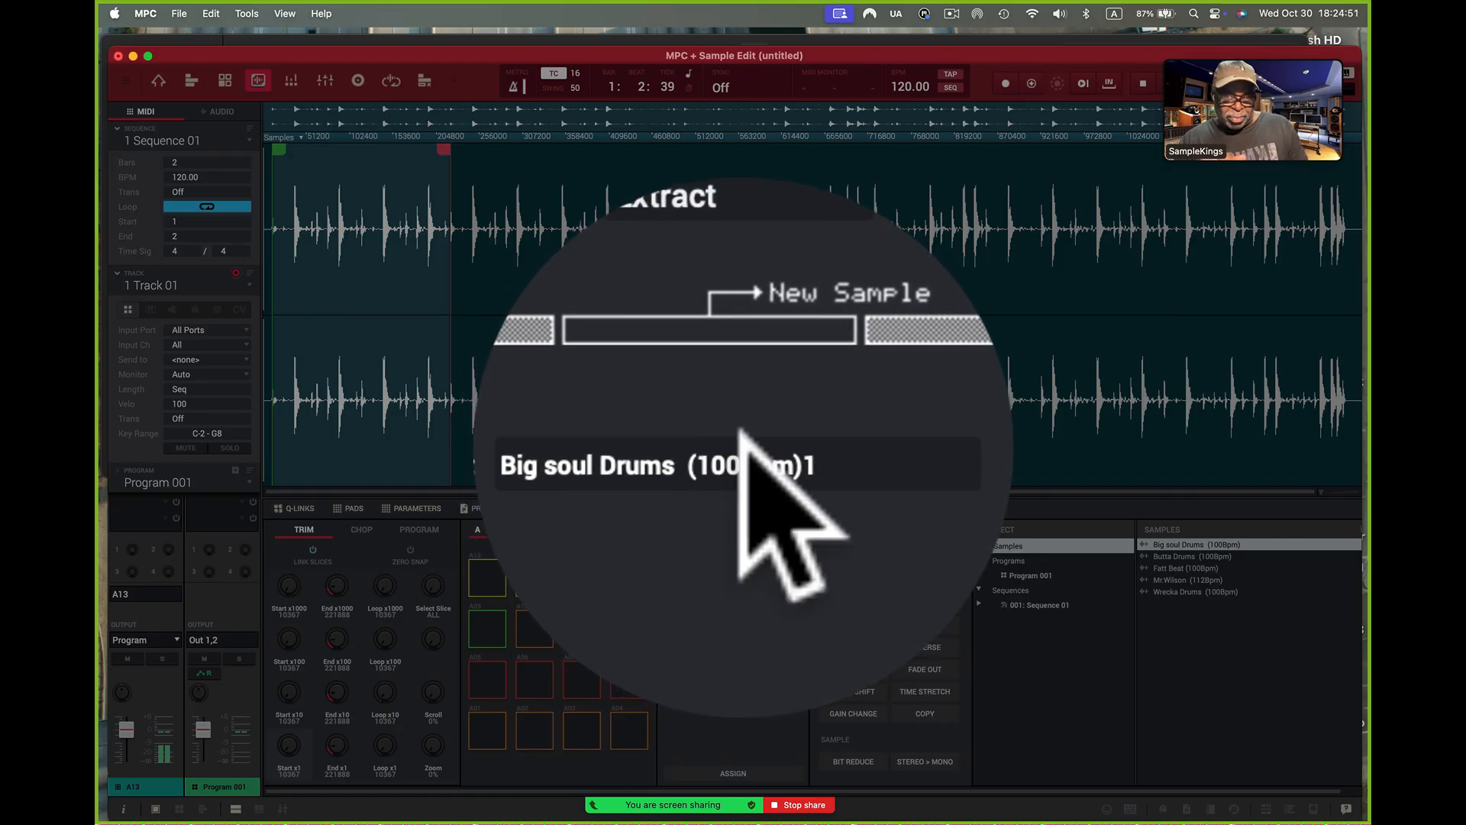
click(768, 443)
click(770, 458)
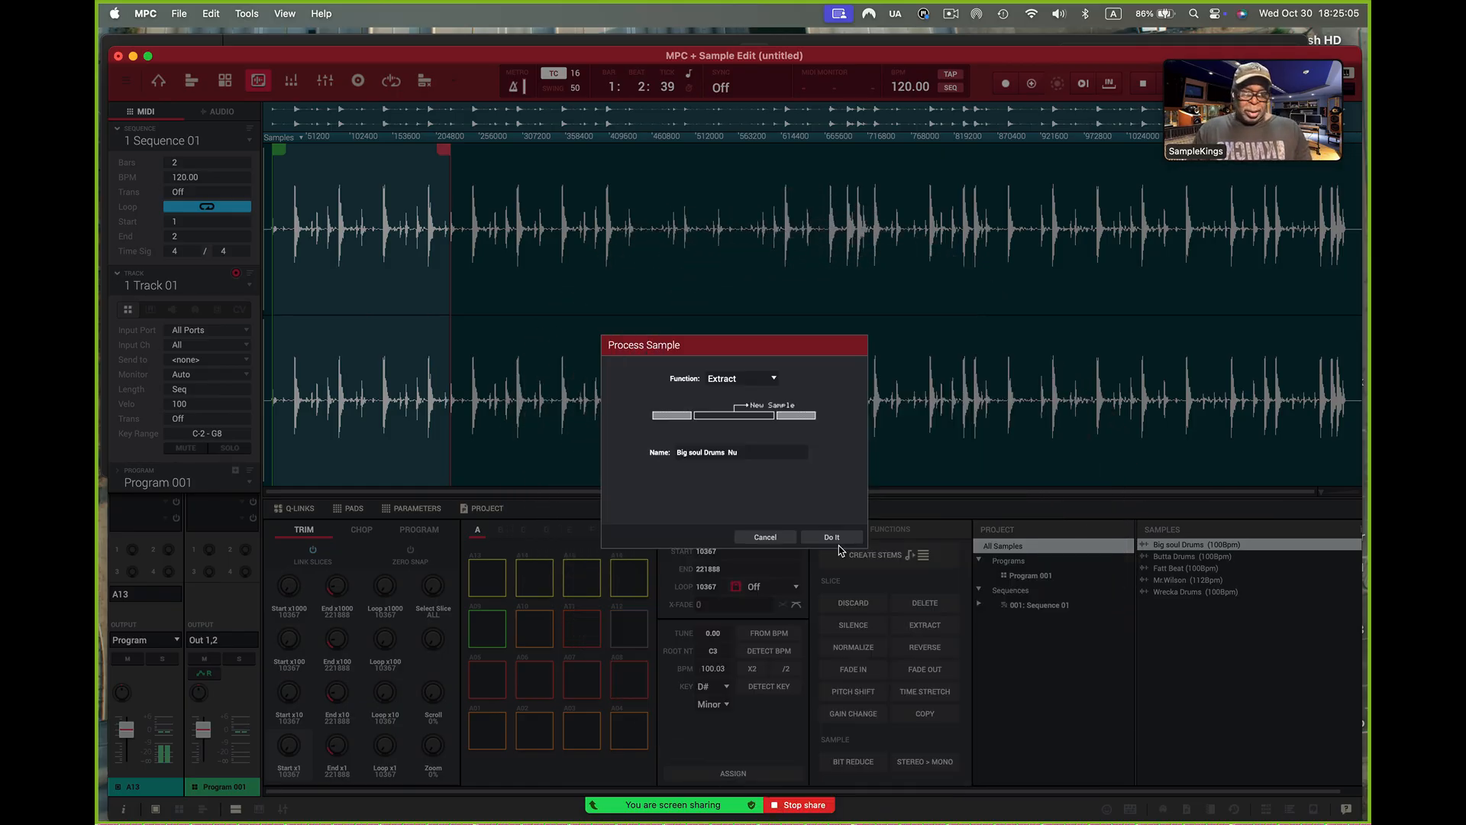
click(837, 536)
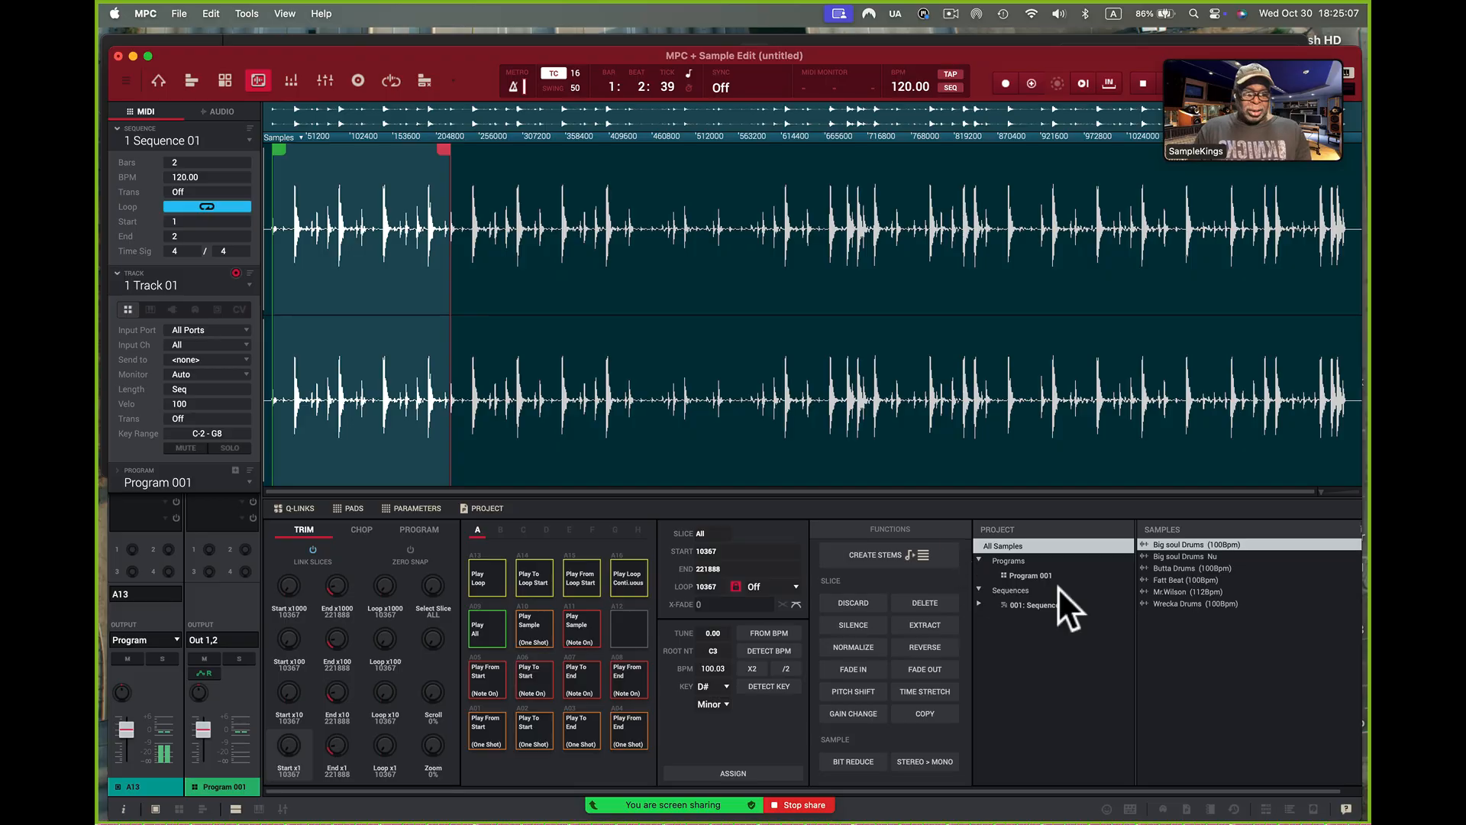
click(1172, 557)
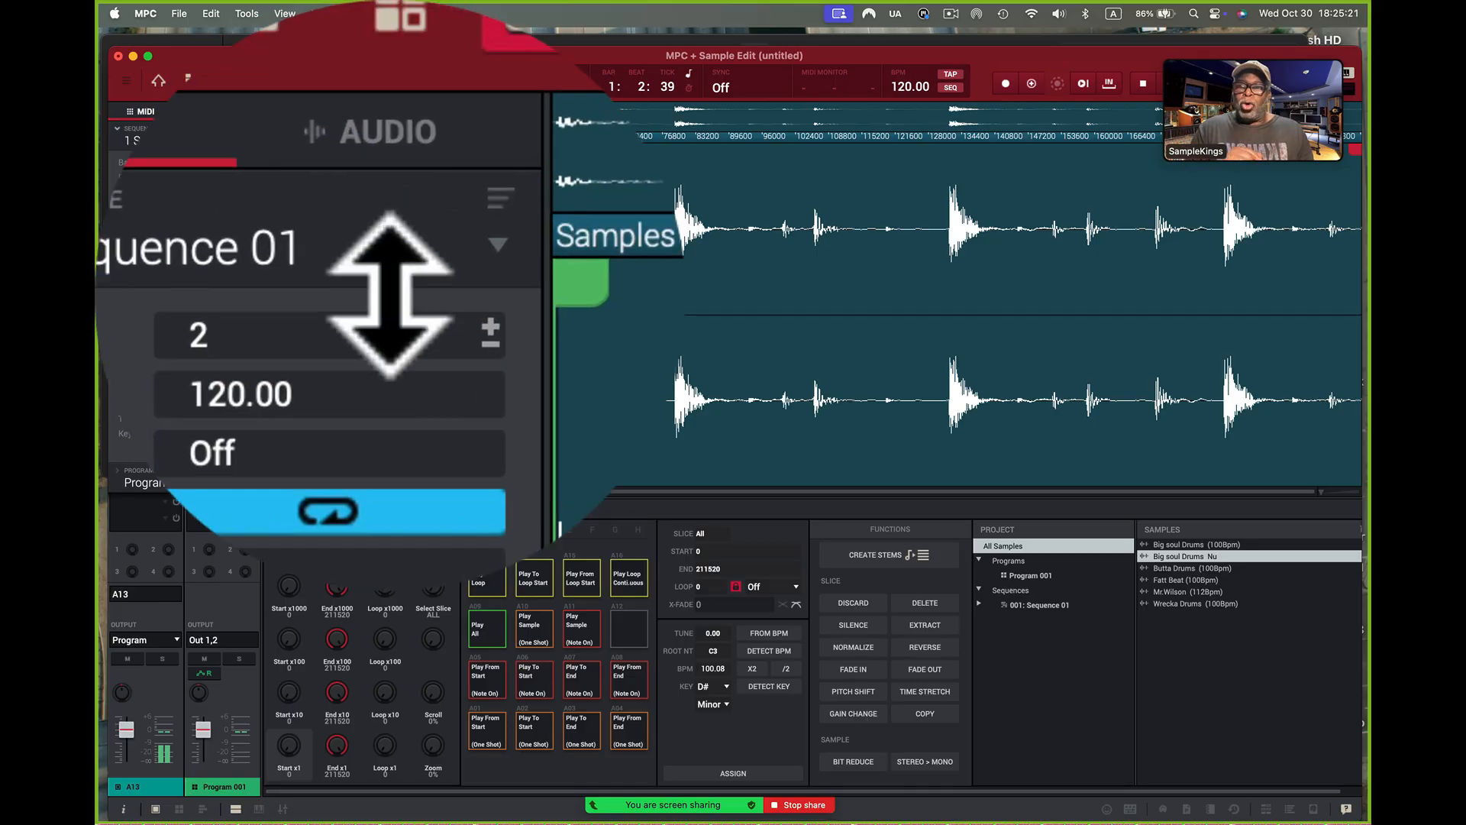
- Assign Big soul Drums Nu to pad A13, audition it, and place a note for it at the start of bar 1
click(157, 82)
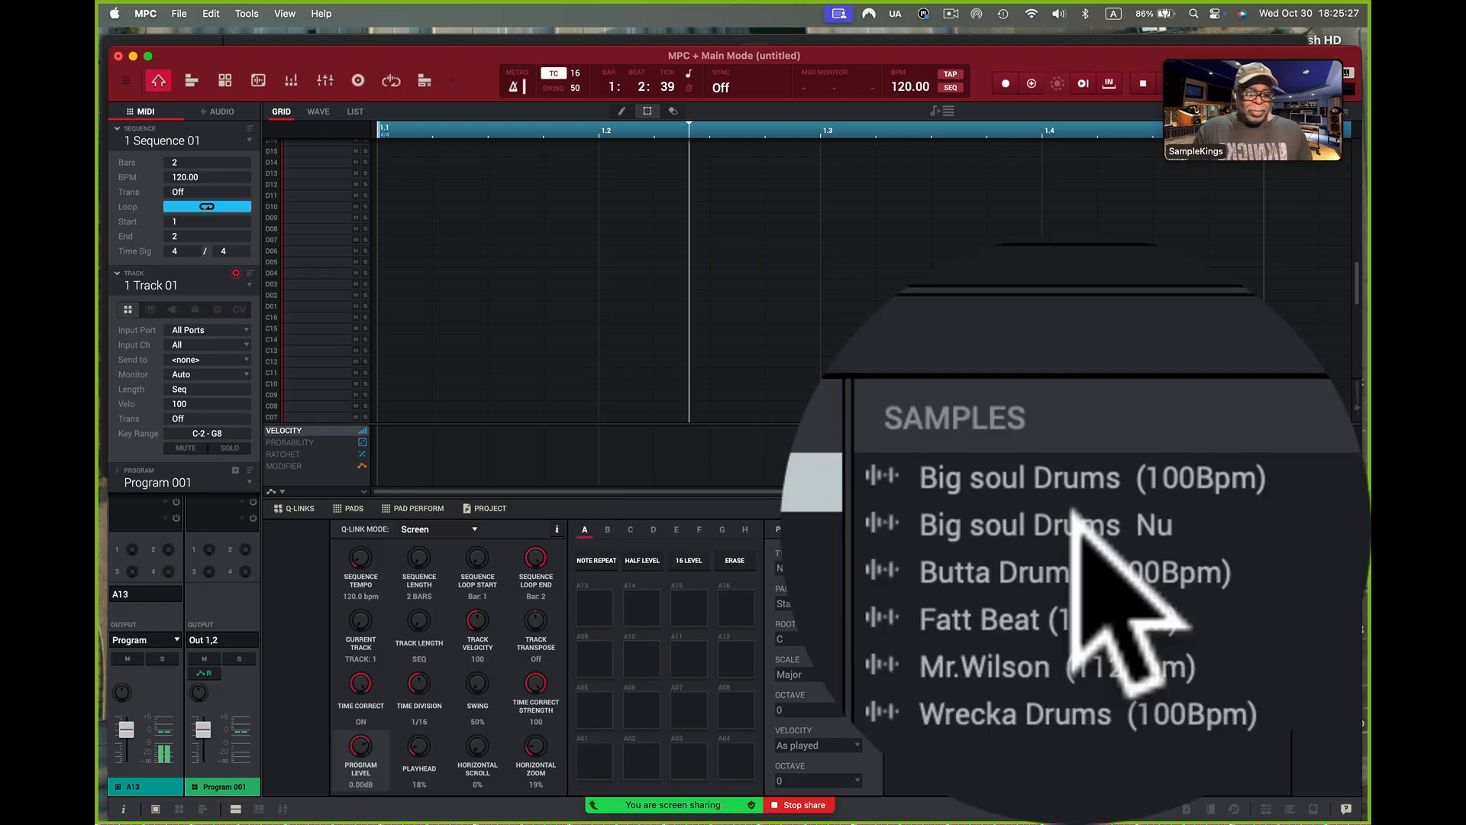
drag(1107, 556, 603, 610)
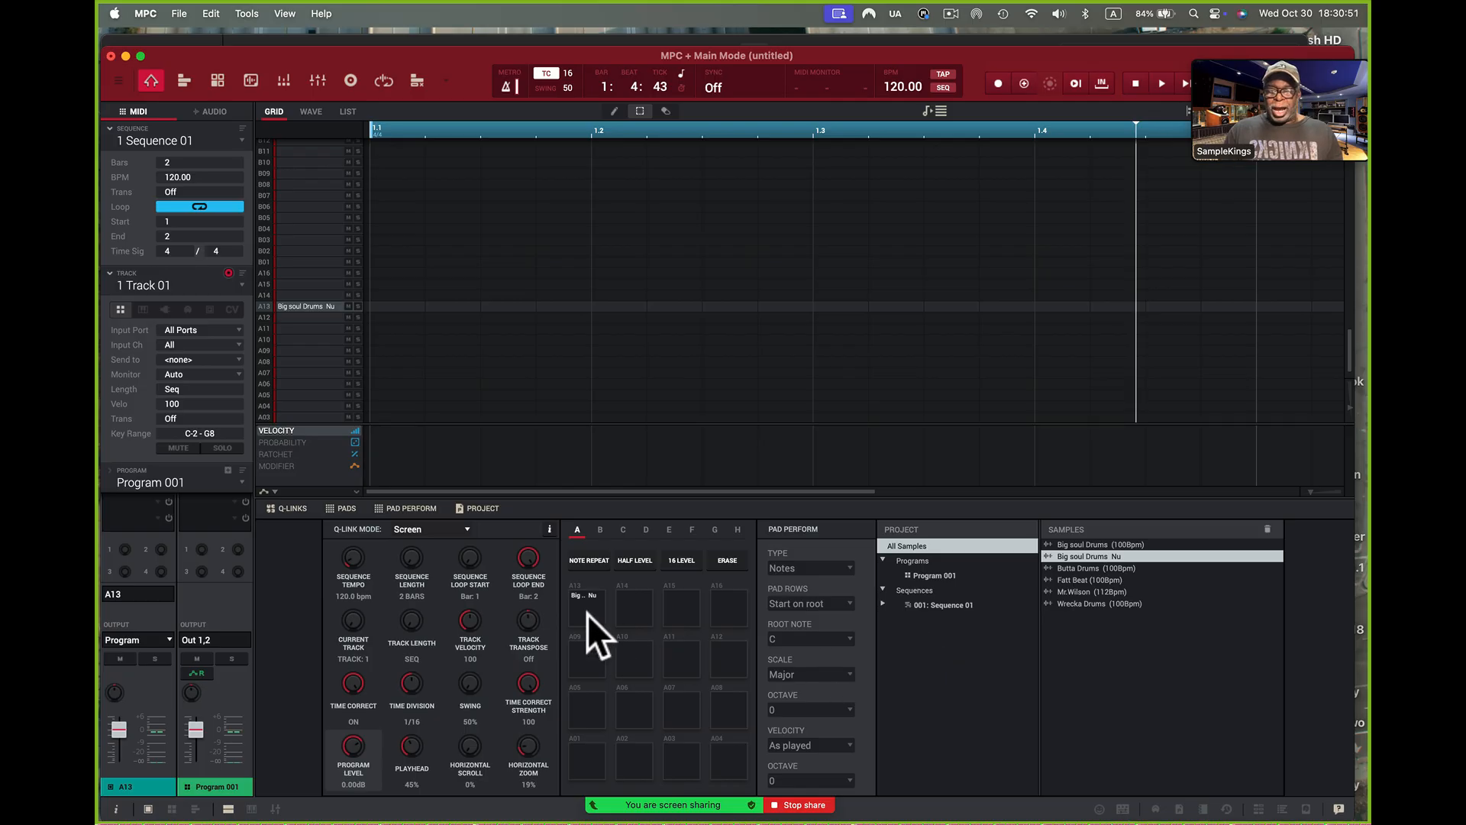
click(586, 617)
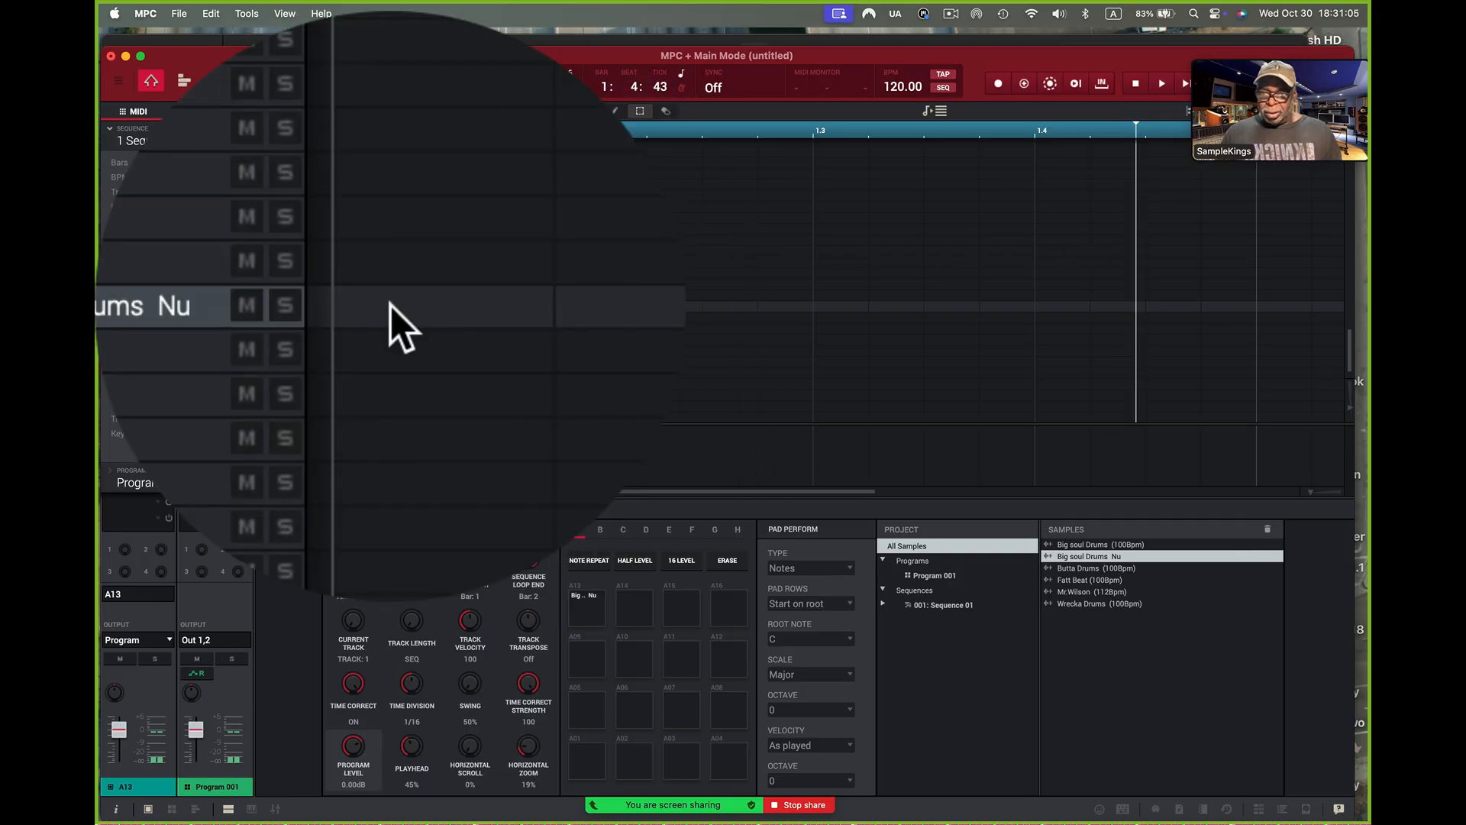
click(385, 307)
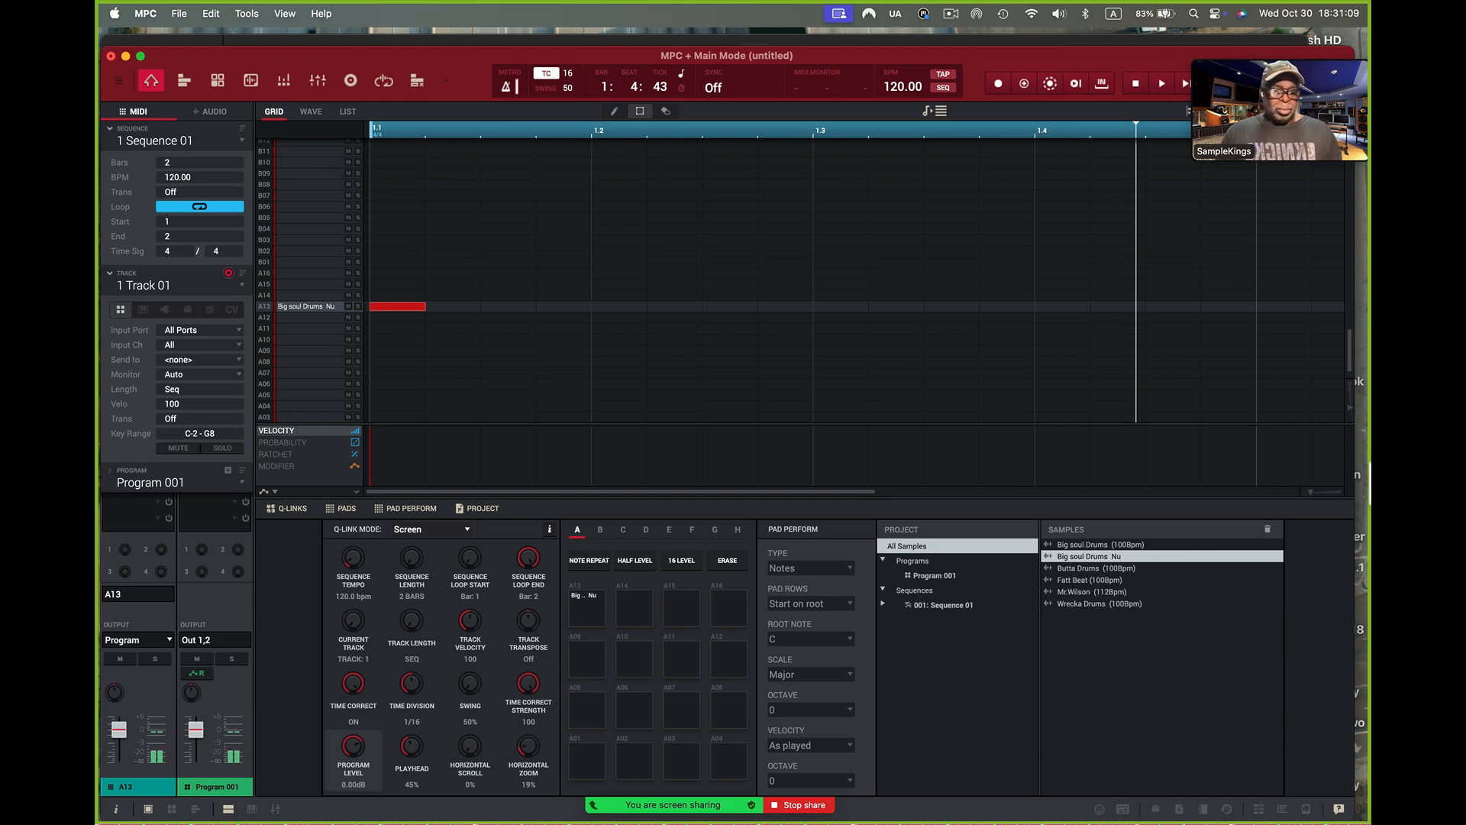
- Set the sequence tempo to 100.08 BPM
drag(1311, 490, 1265, 496)
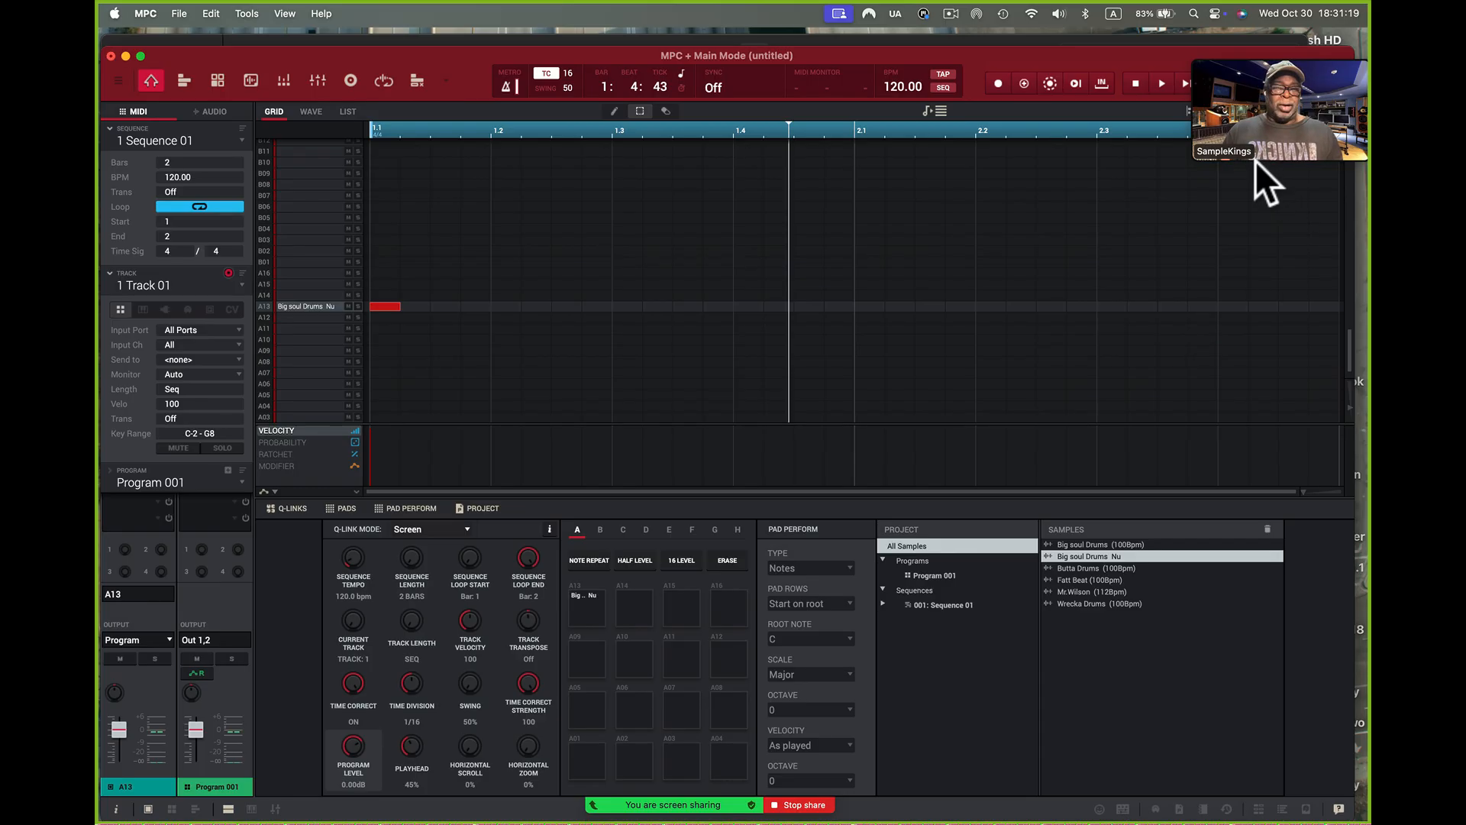
double_click(895, 88)
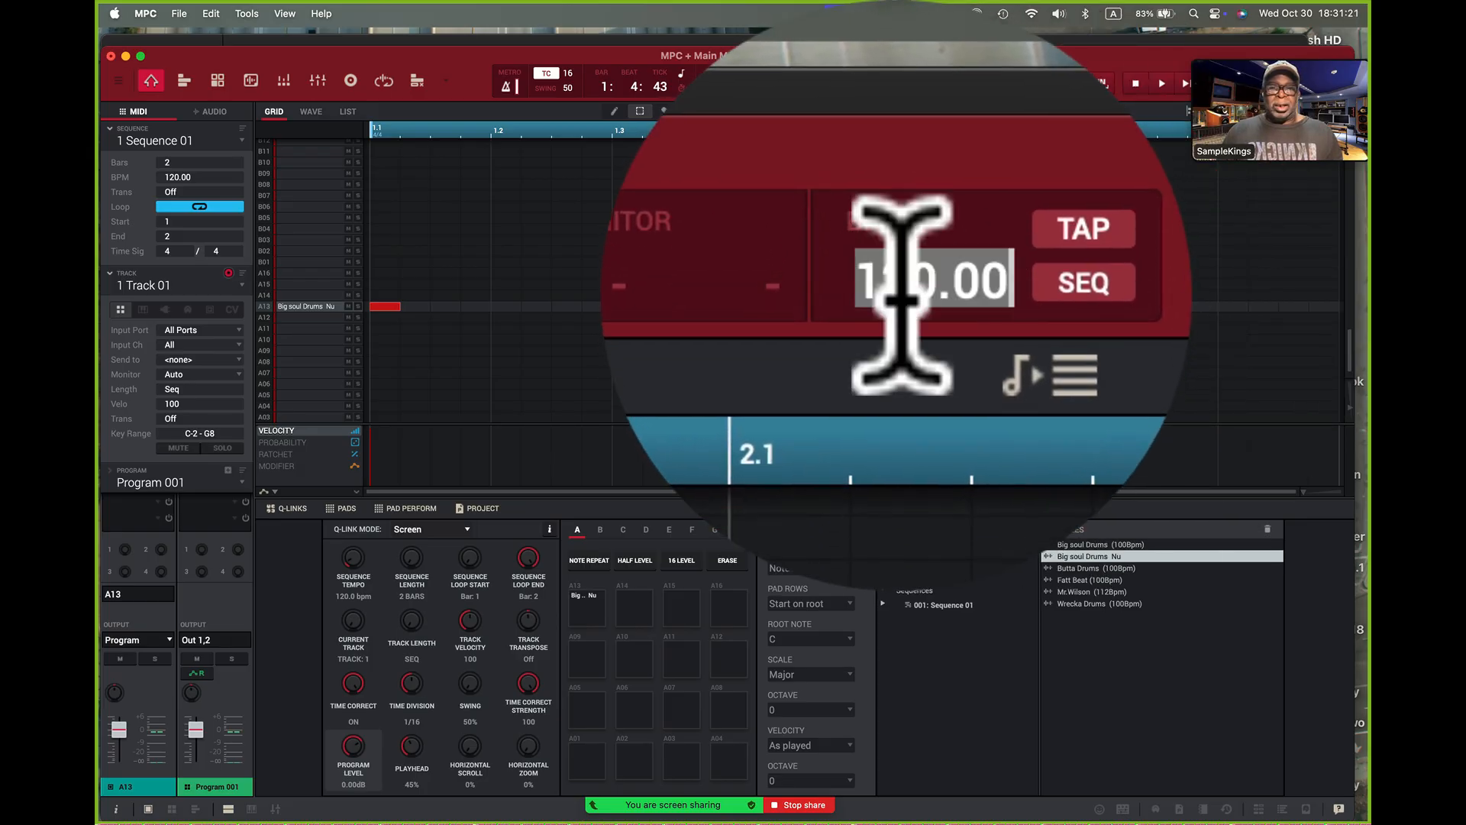
text(10)
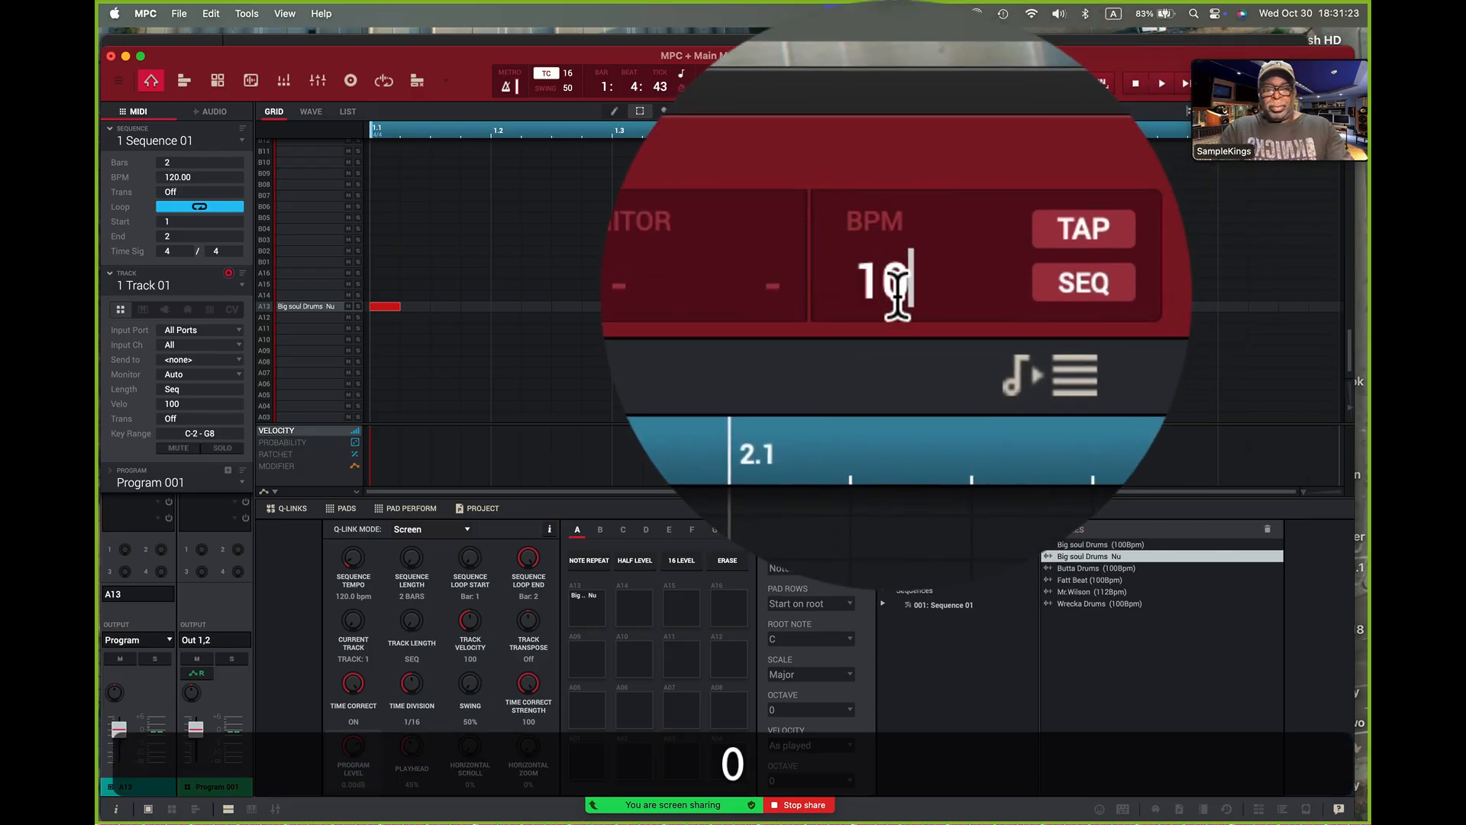
text(0)
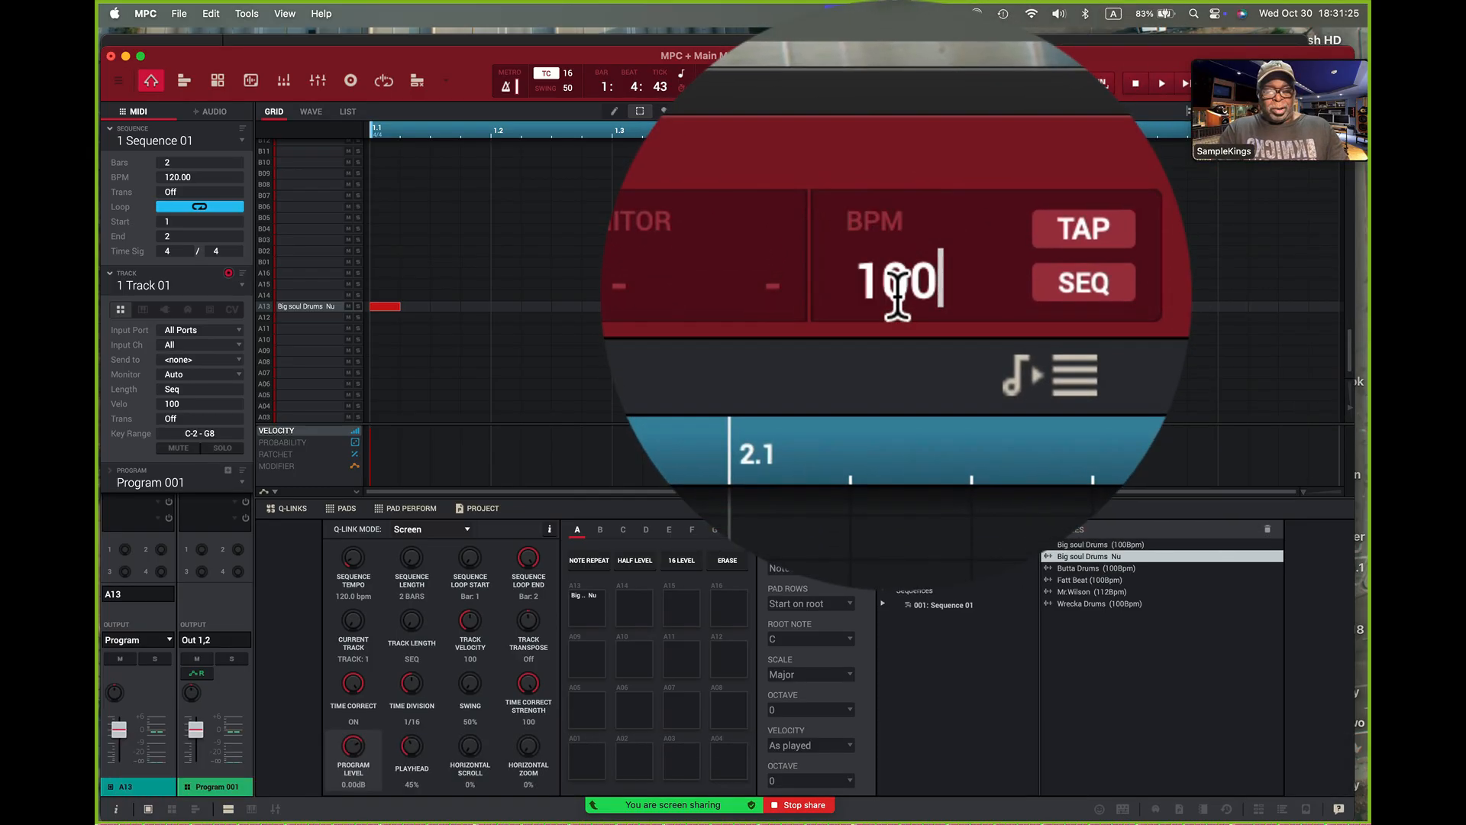
text(.08)
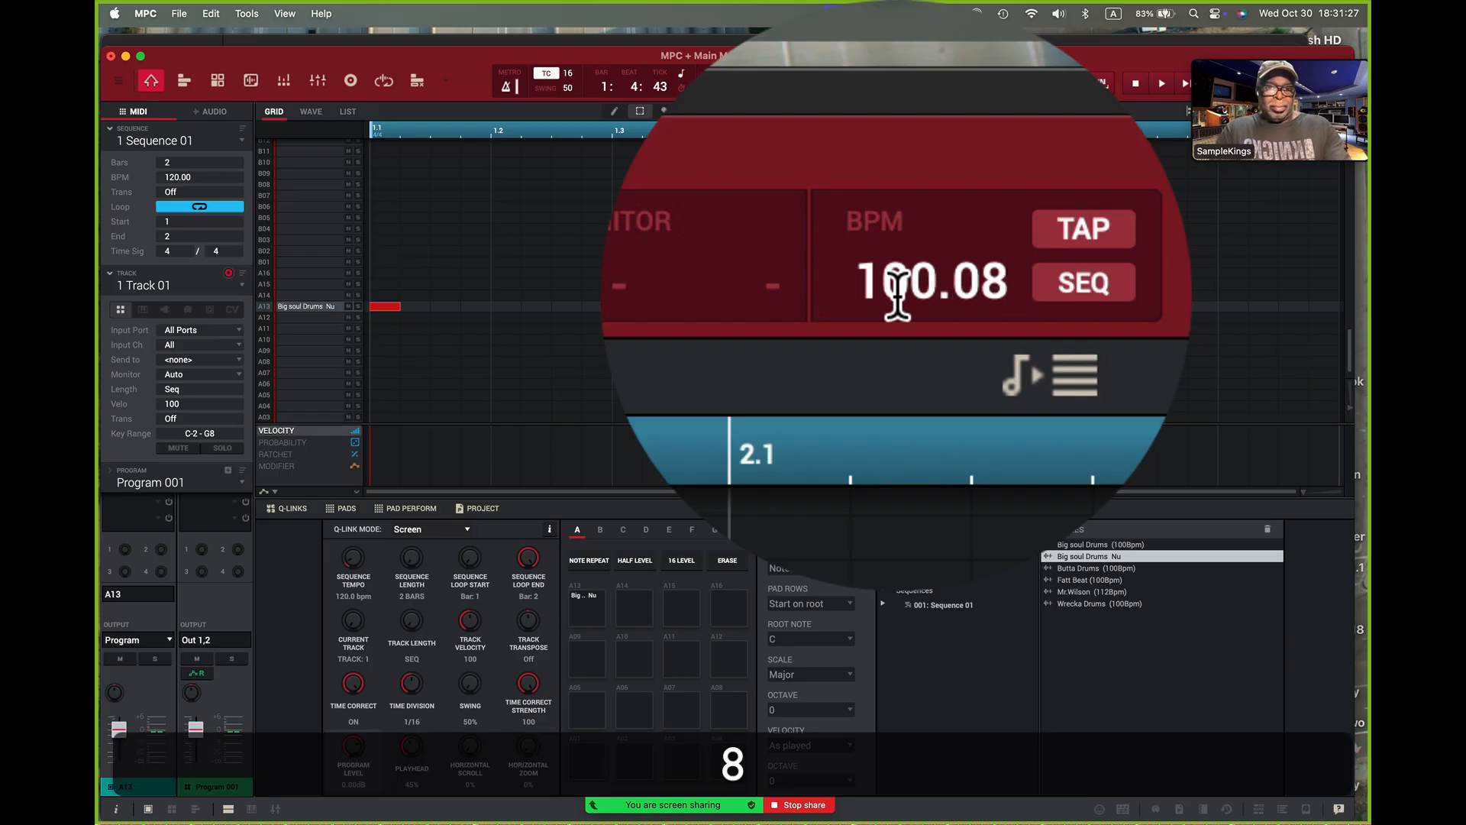
key(Return)
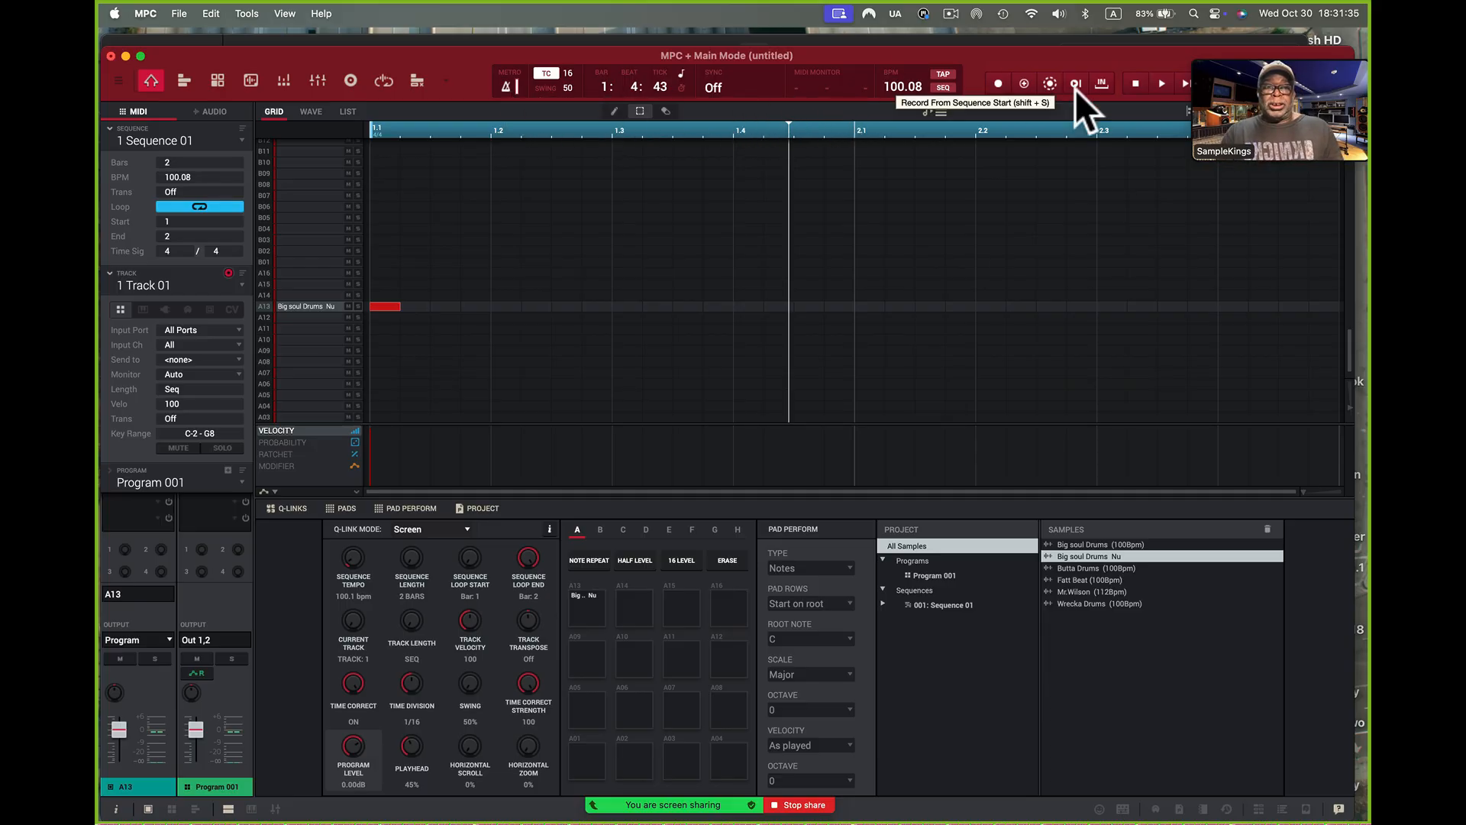
- Play the two-bar sequence, raise the level of pad A13 slightly, and stop playback
click(1162, 84)
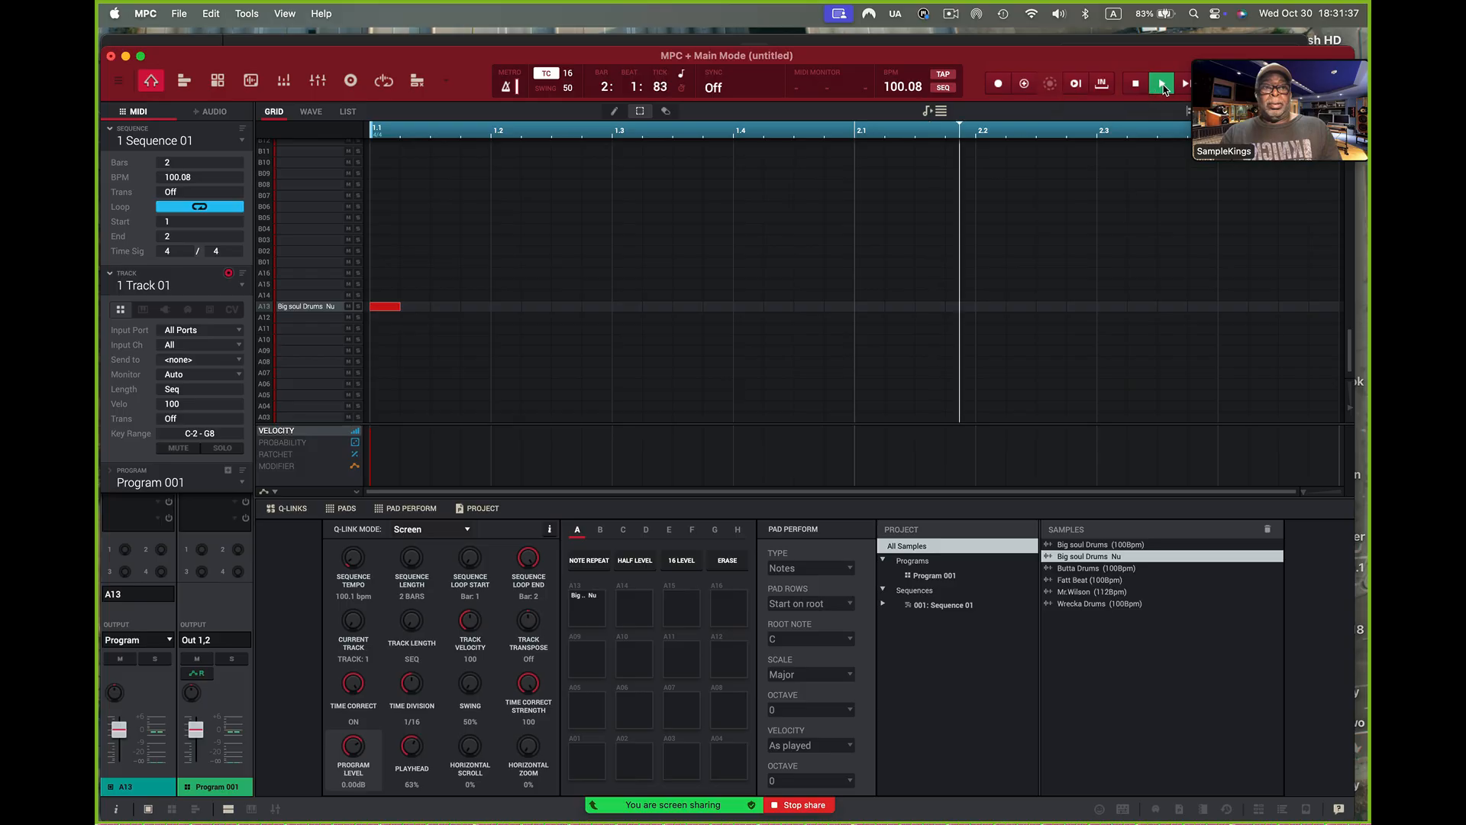
mouse_move(1258, 53)
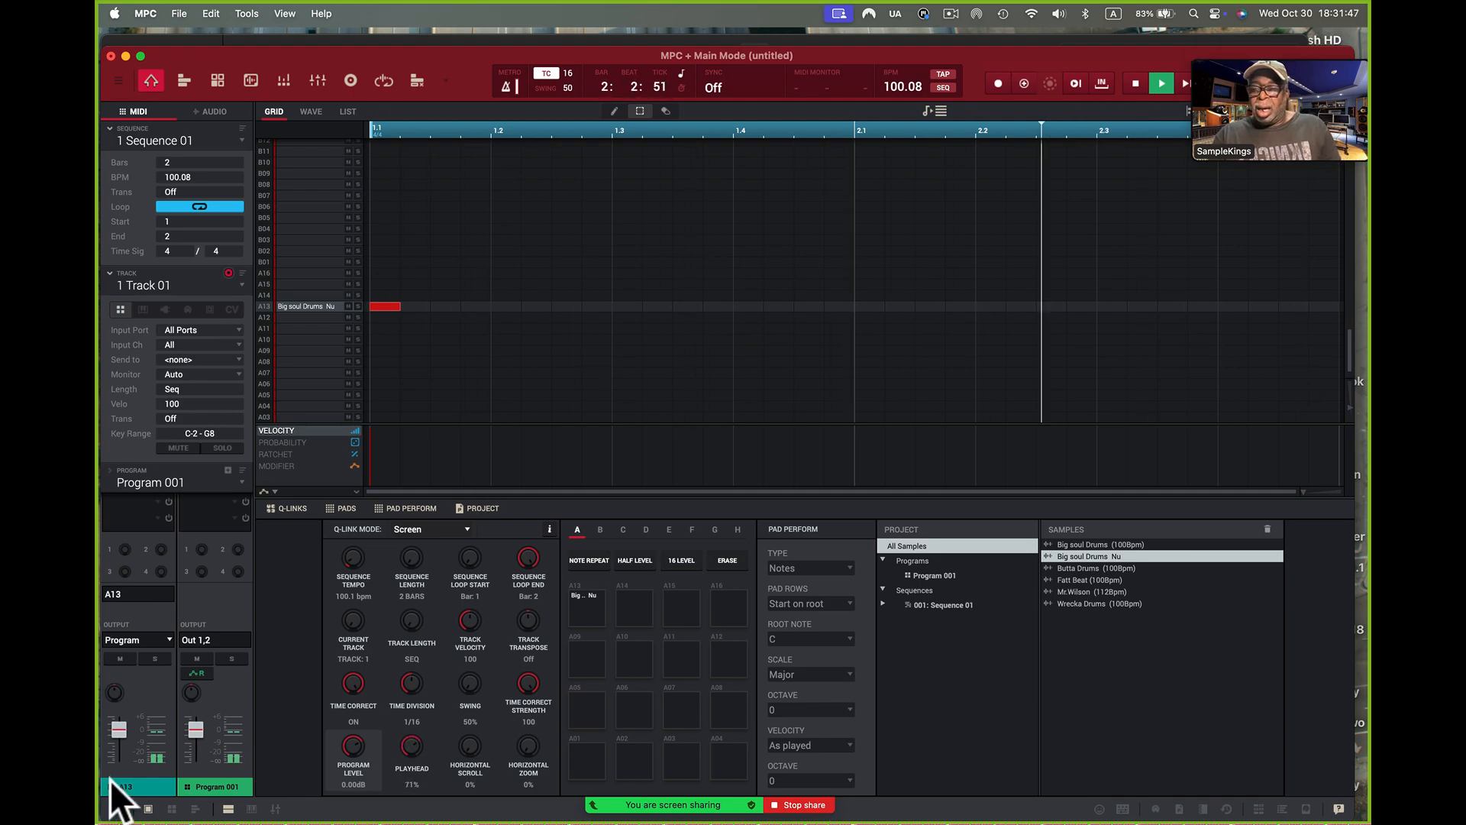
mouse_move(119, 729)
mouse_down()
mouse_move(122, 776)
mouse_move(119, 726)
mouse_up()
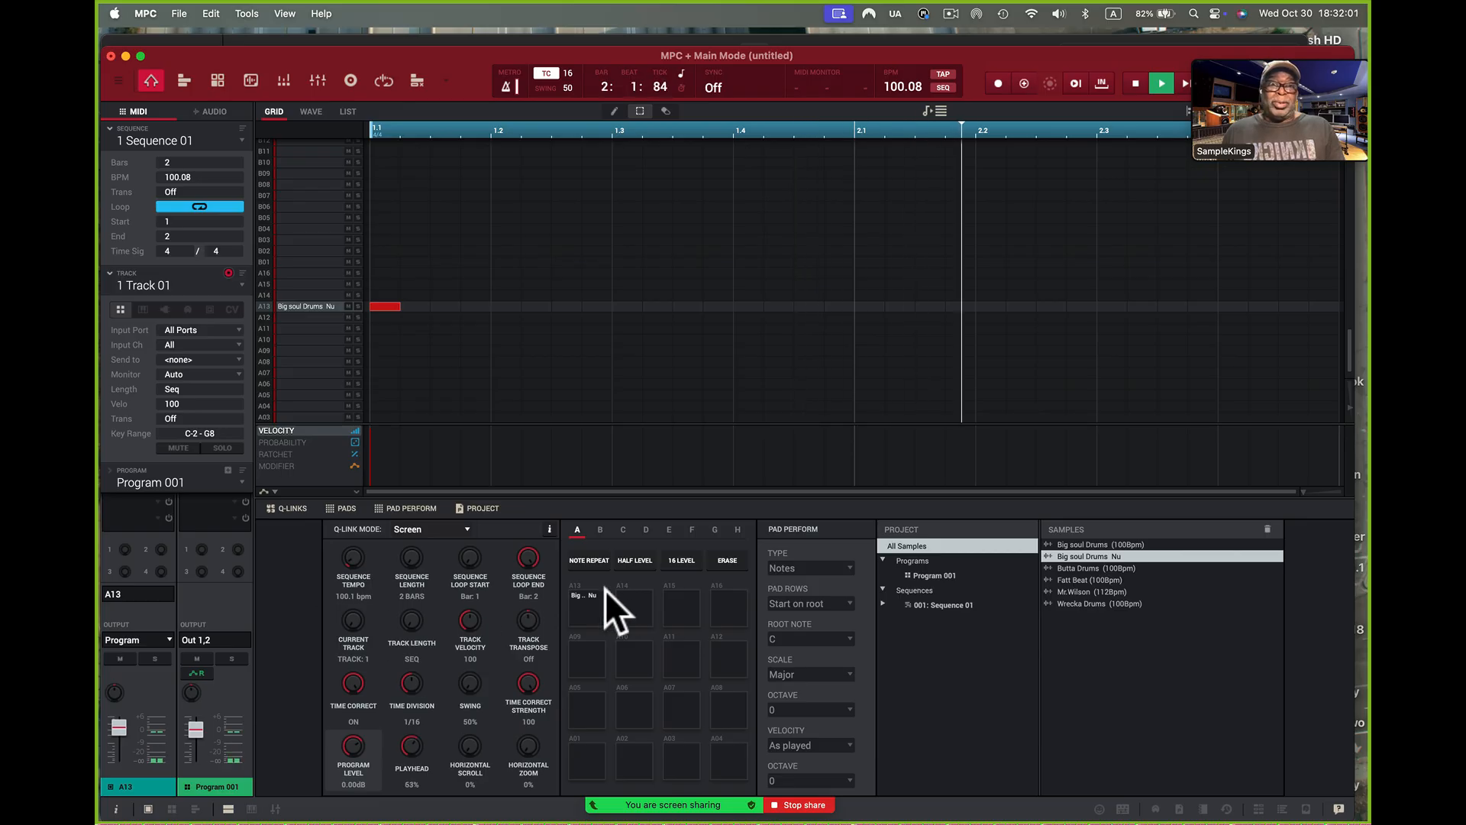
click(1137, 87)
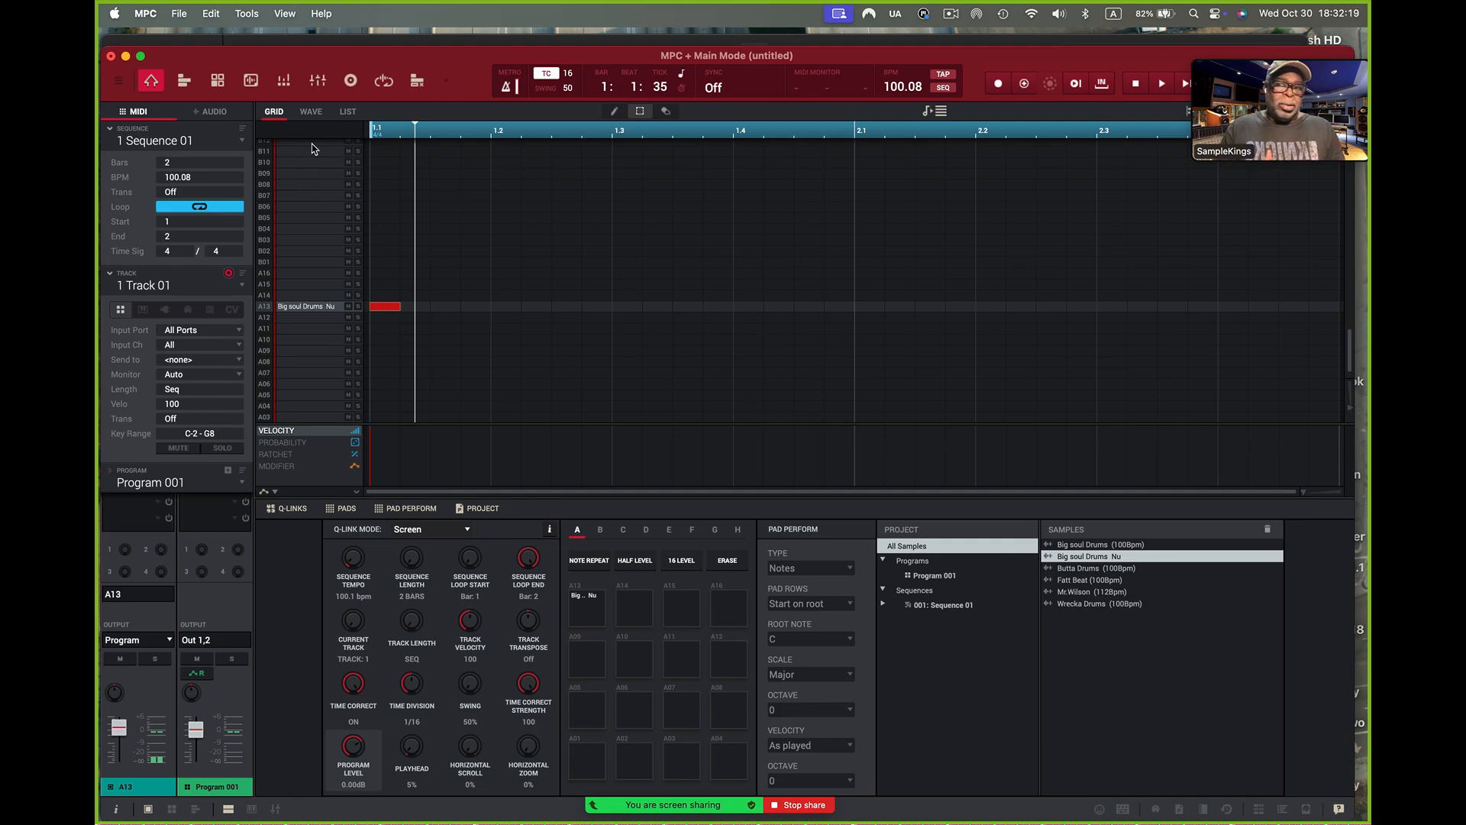
- Enable Warp for the Big soul Drums Nu sample on Layer 1
click(312, 111)
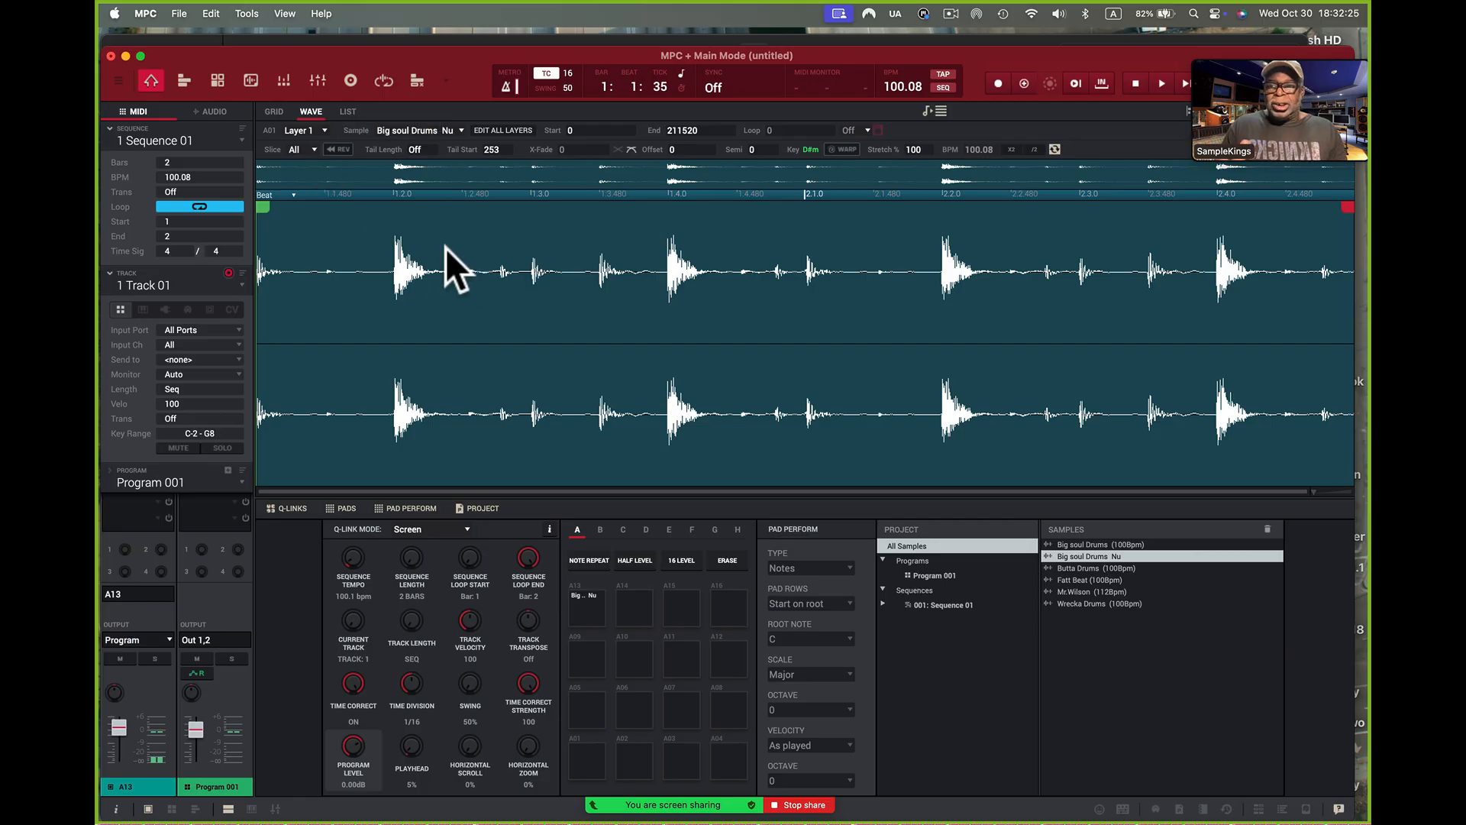
click(273, 112)
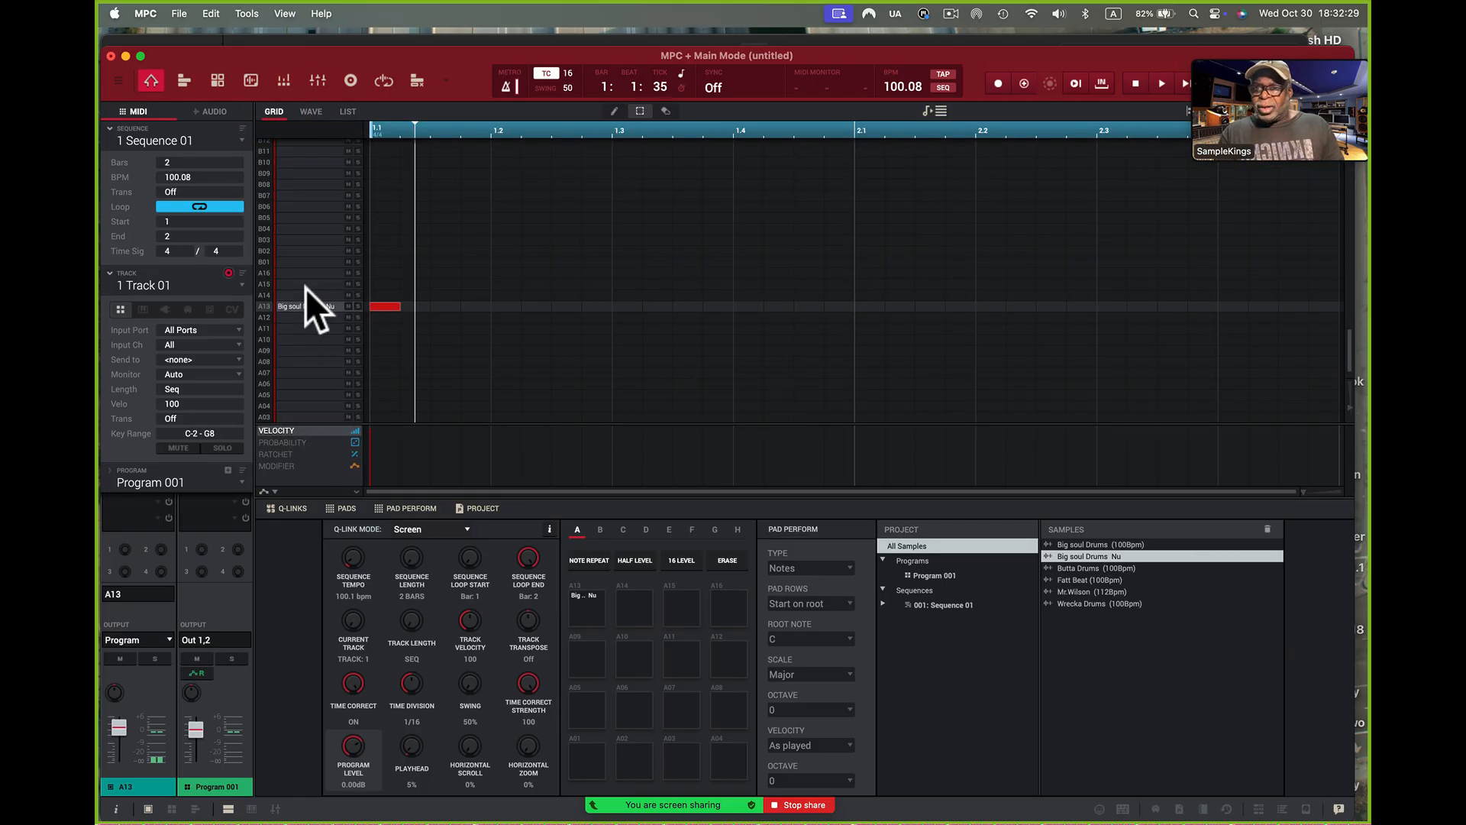
click(310, 112)
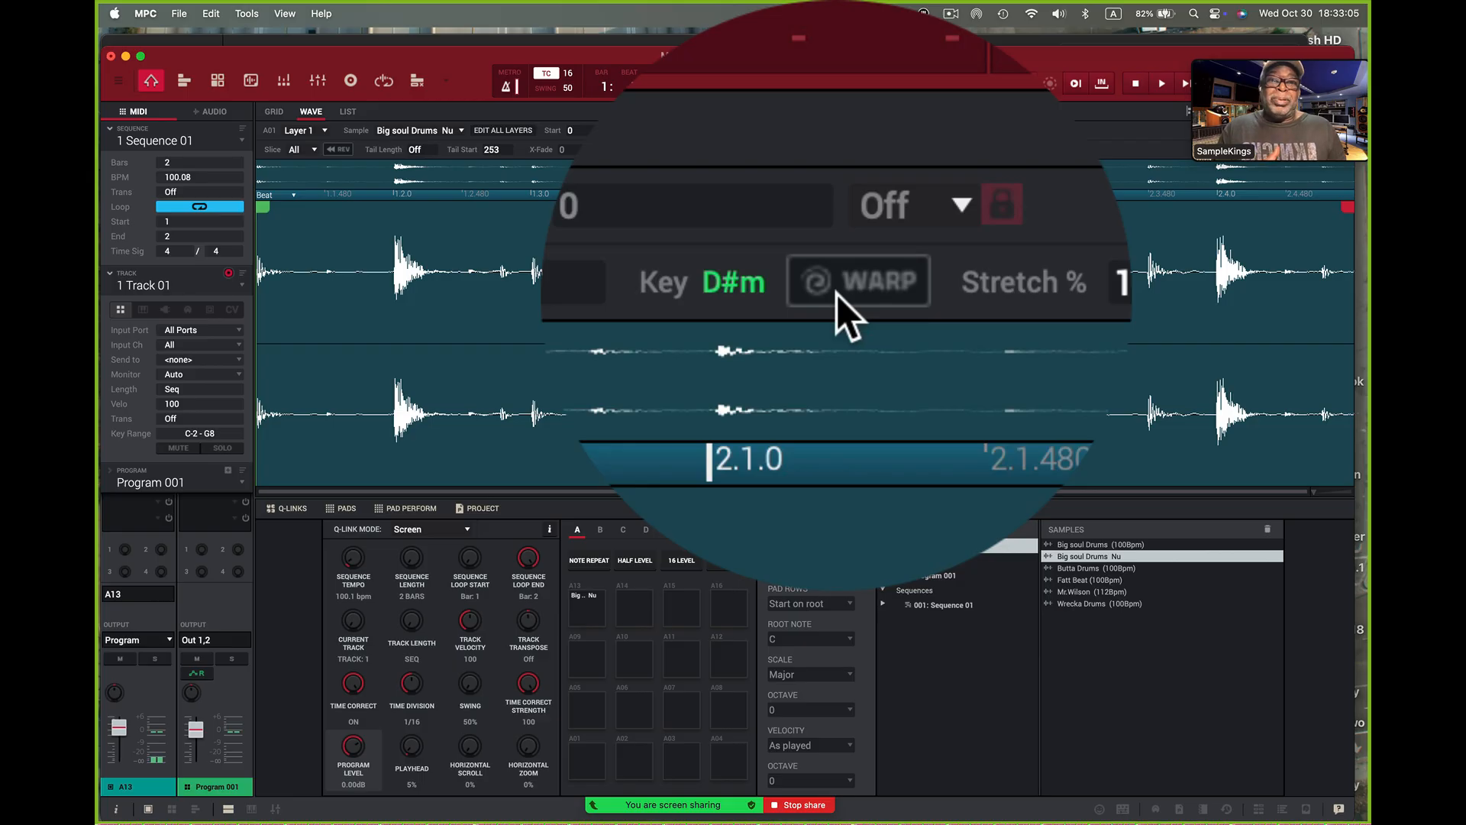
click(837, 295)
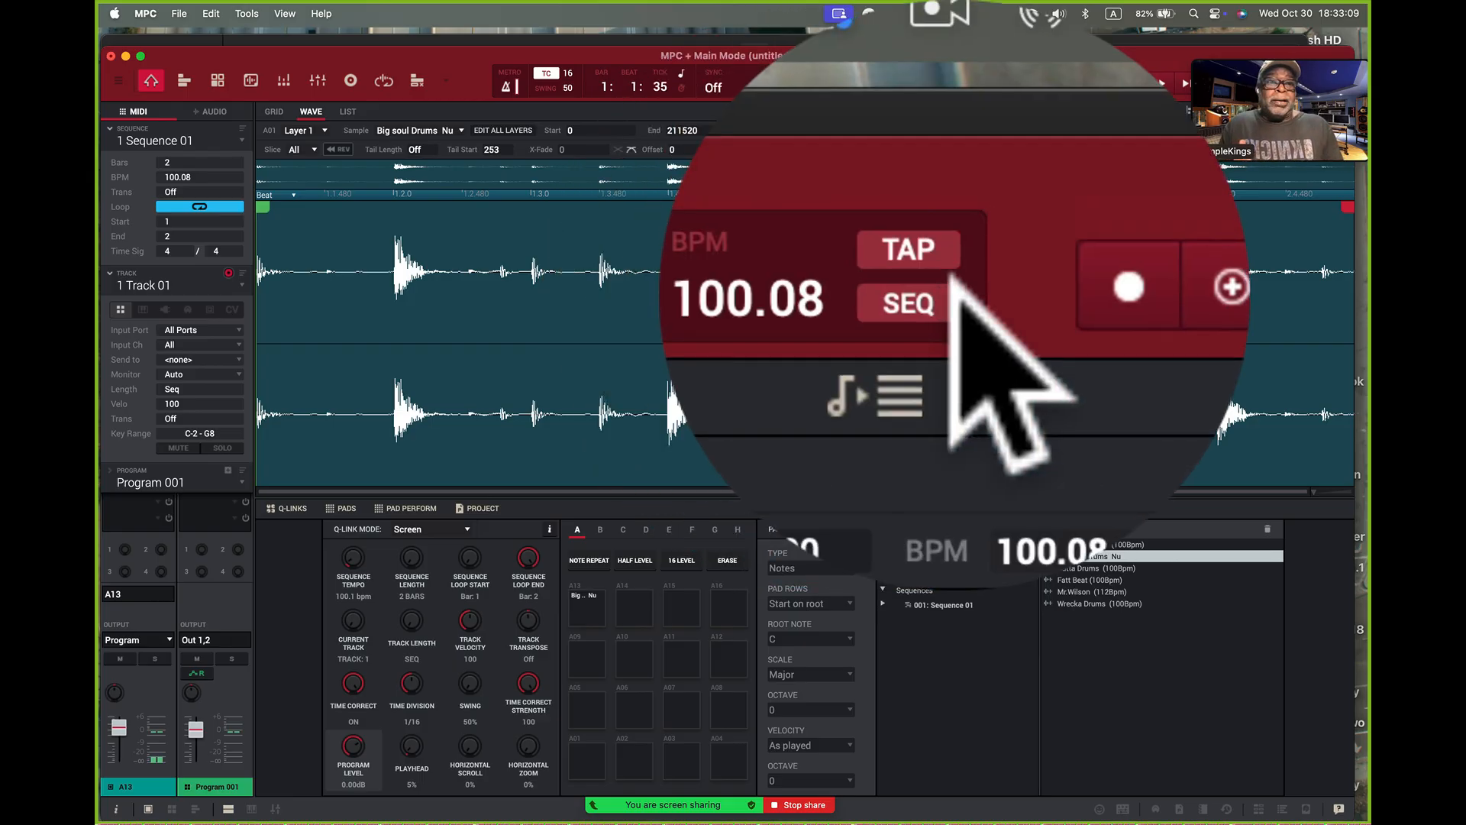
- Play the warped loop while setting the sequence tempo first to 120 BPM and finally to 90 BPM
click(1161, 82)
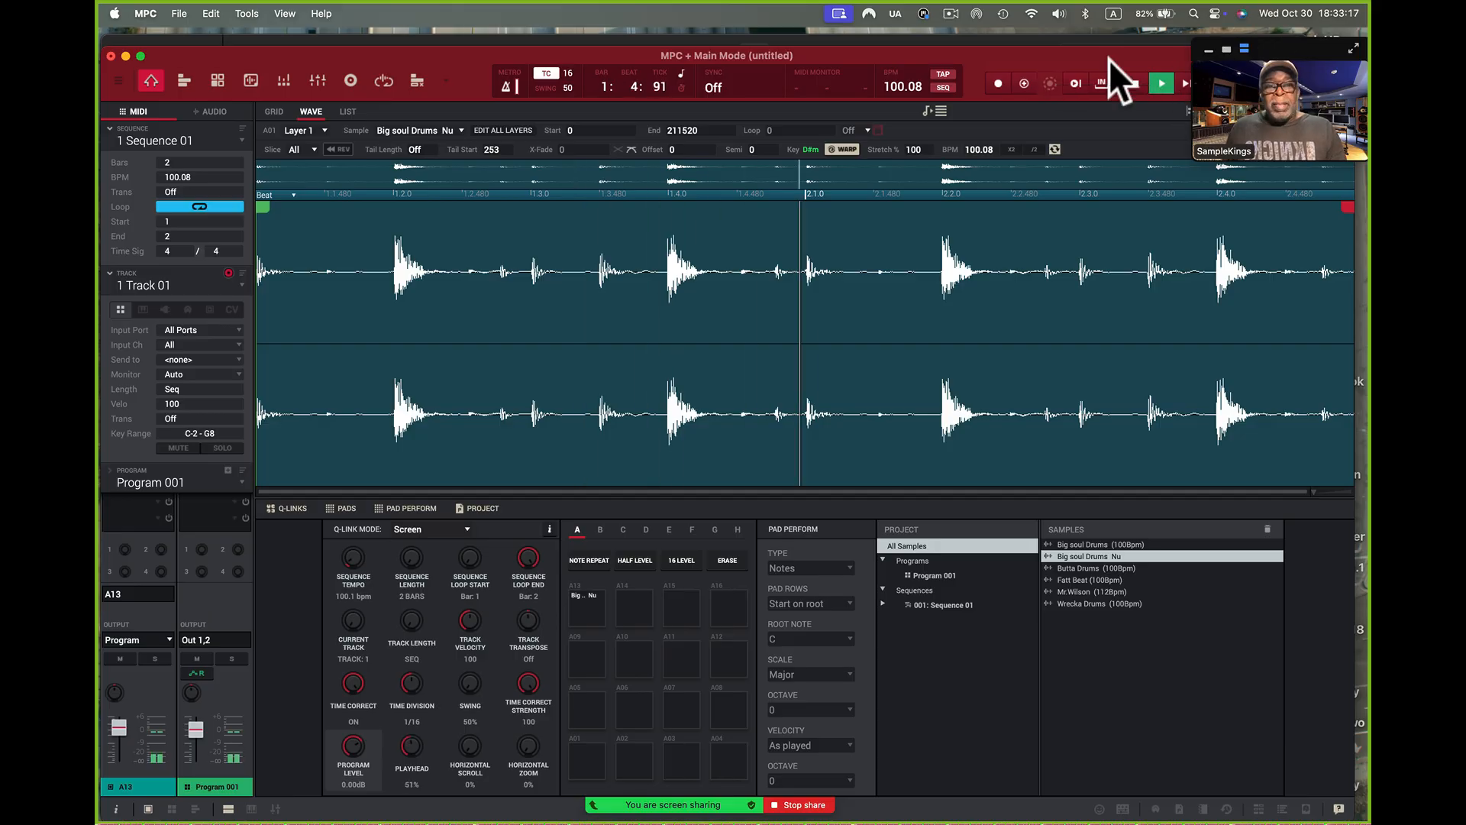
double_click(897, 86)
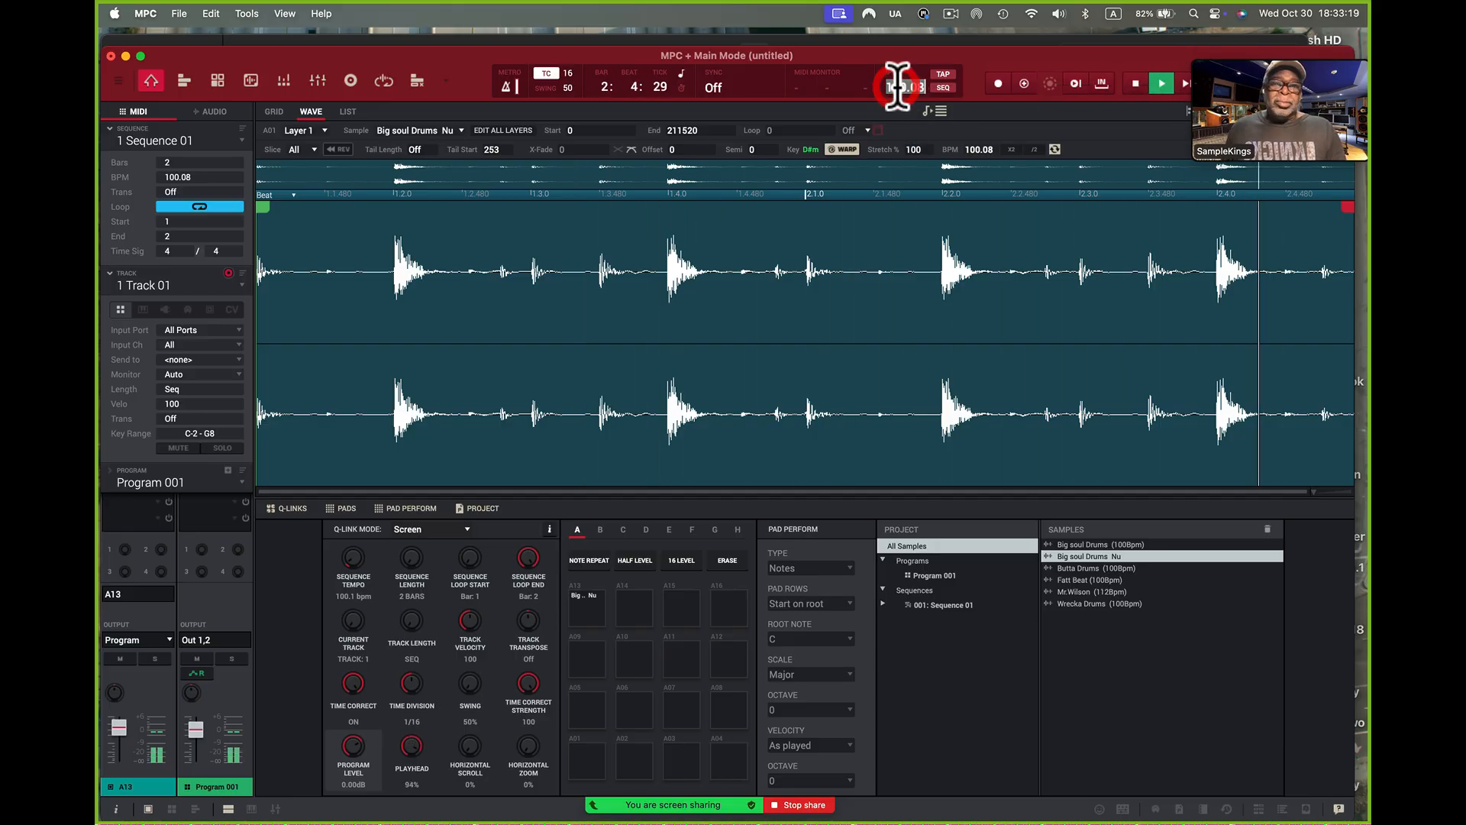
text(120)
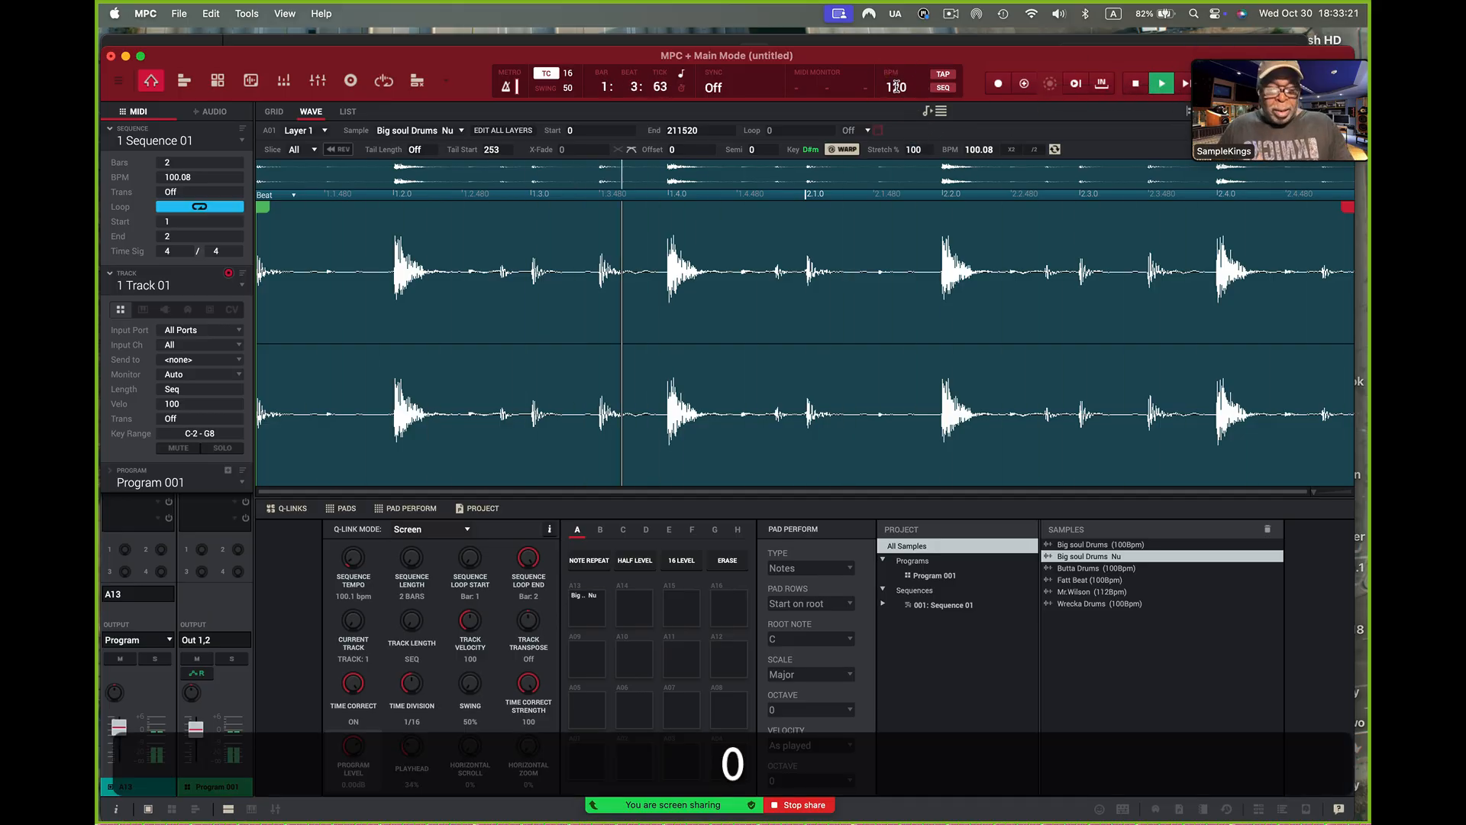
key(Return)
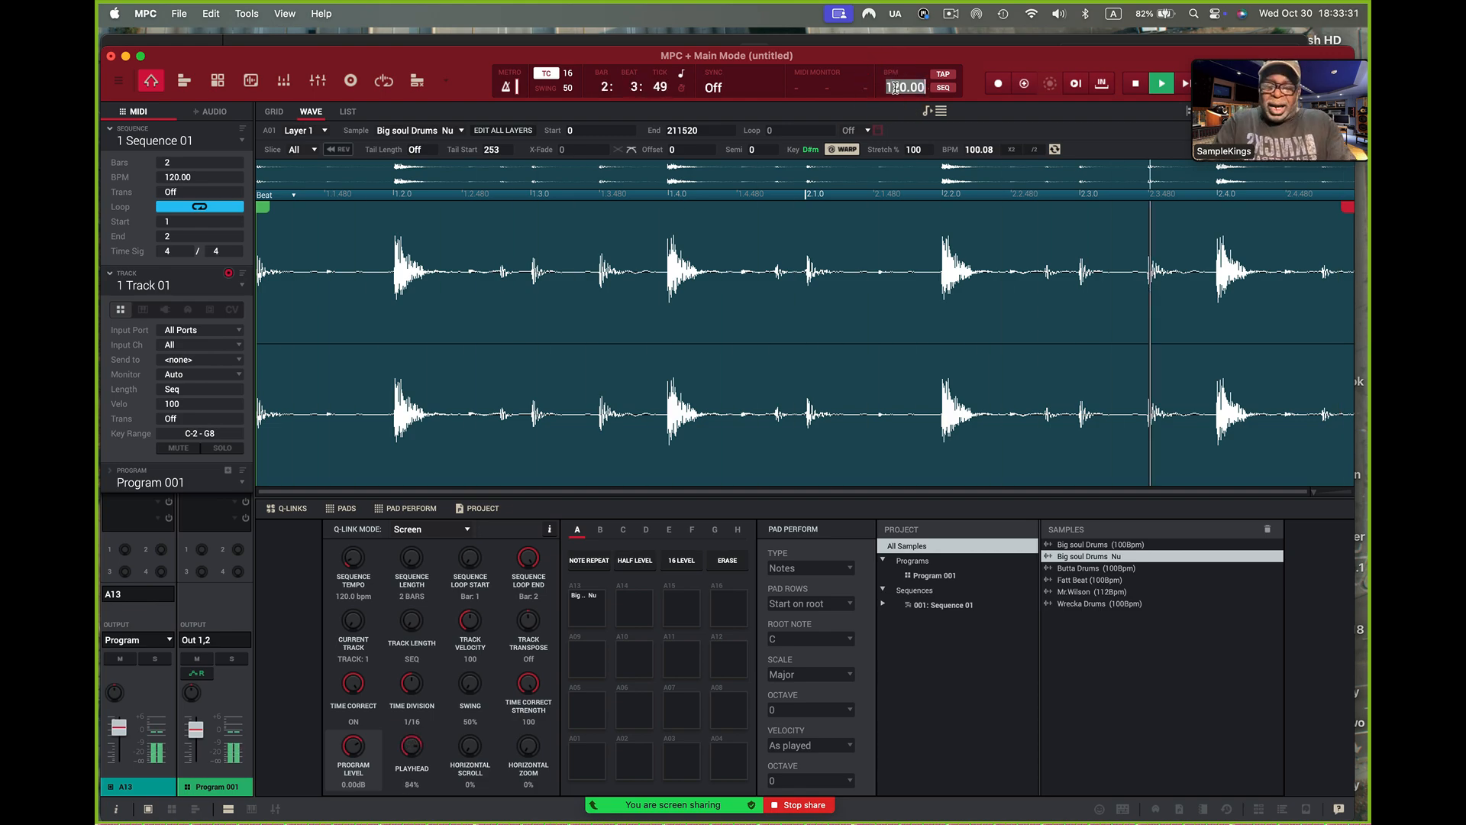
text(90)
key(Return)
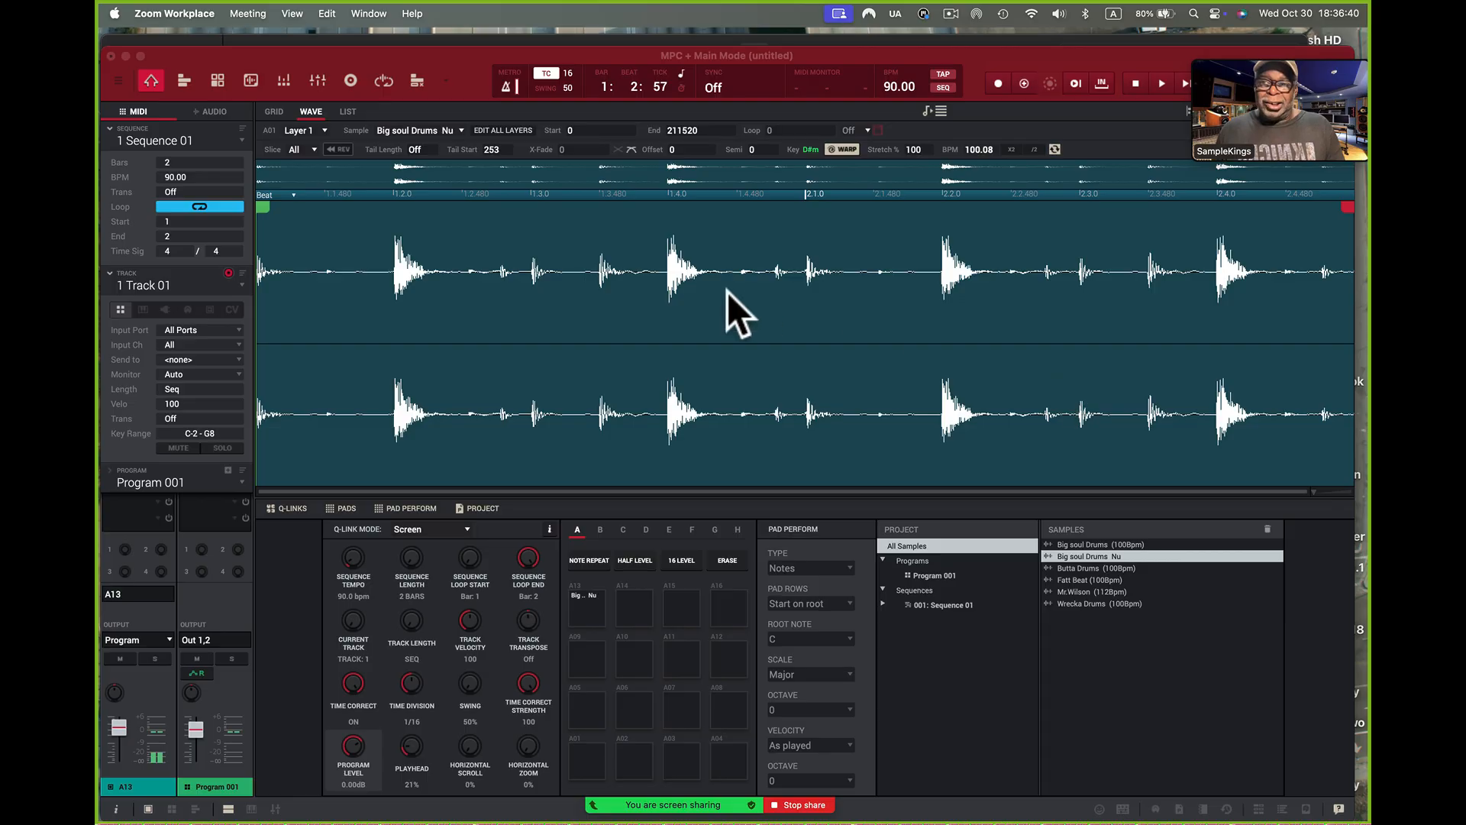
- Set the sequence tempo to 70 BPM and play the warped drum loop from the start
click(252, 79)
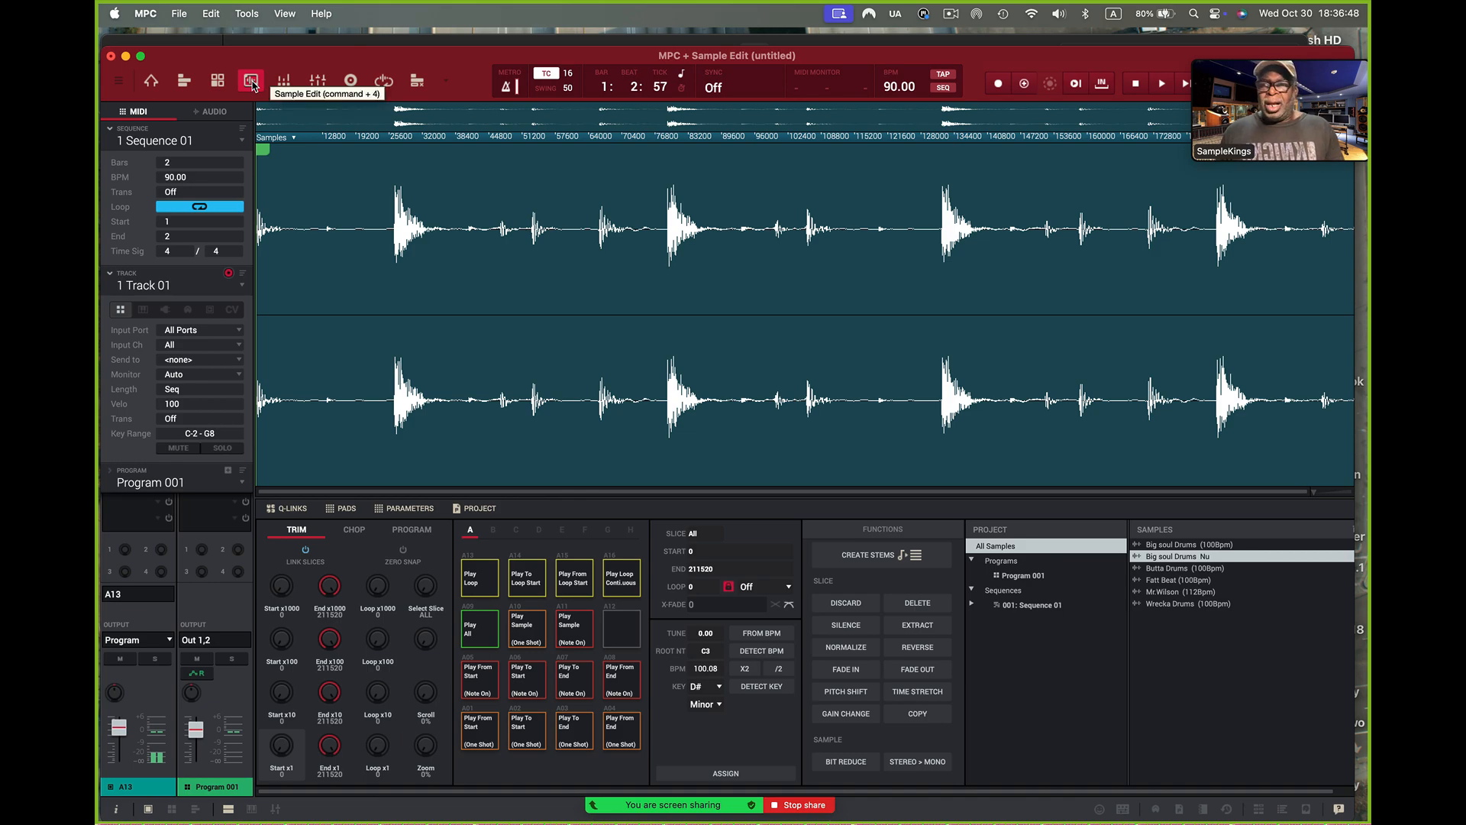
click(152, 80)
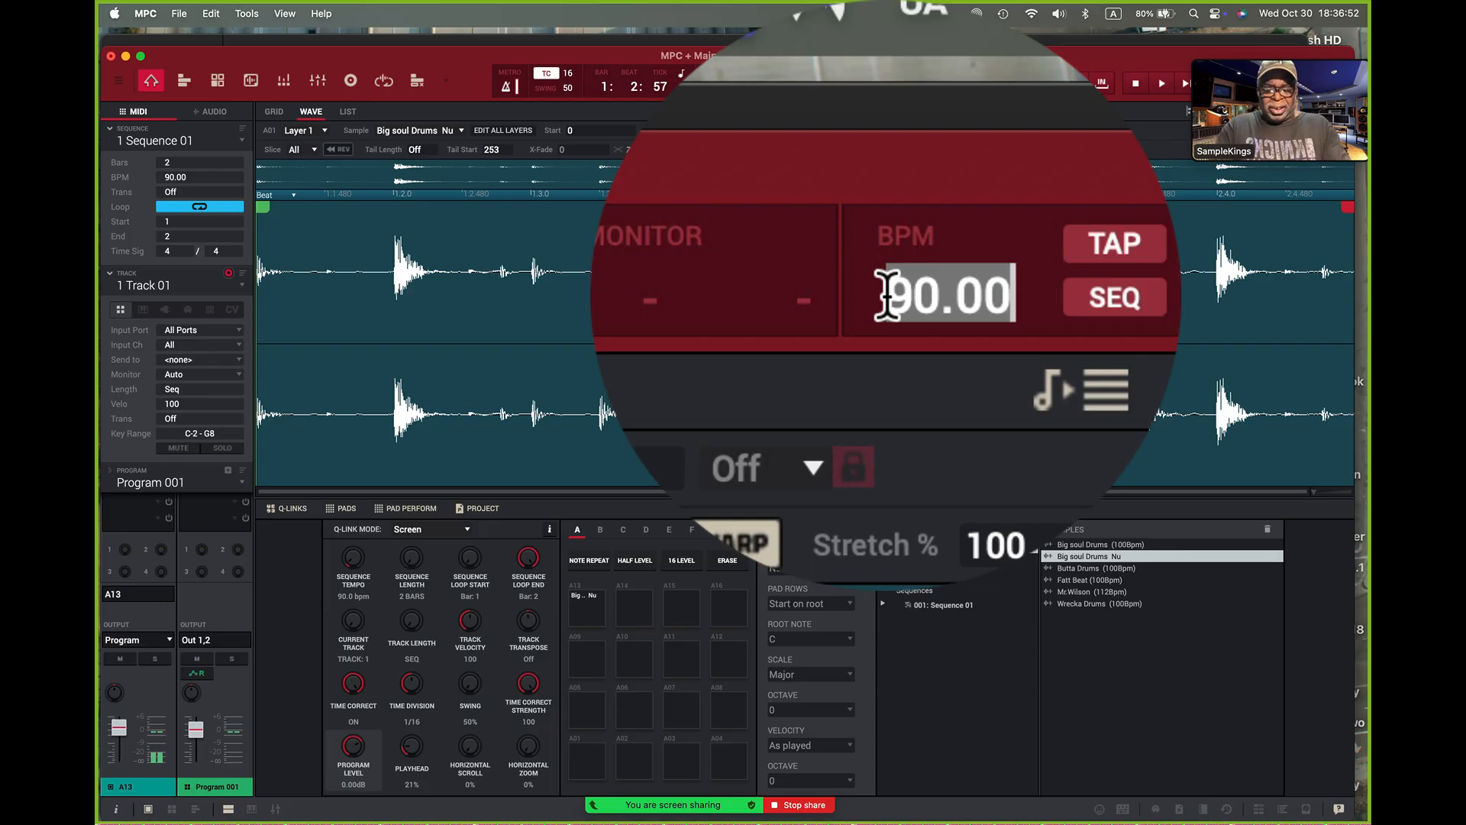
text(70)
key(Return)
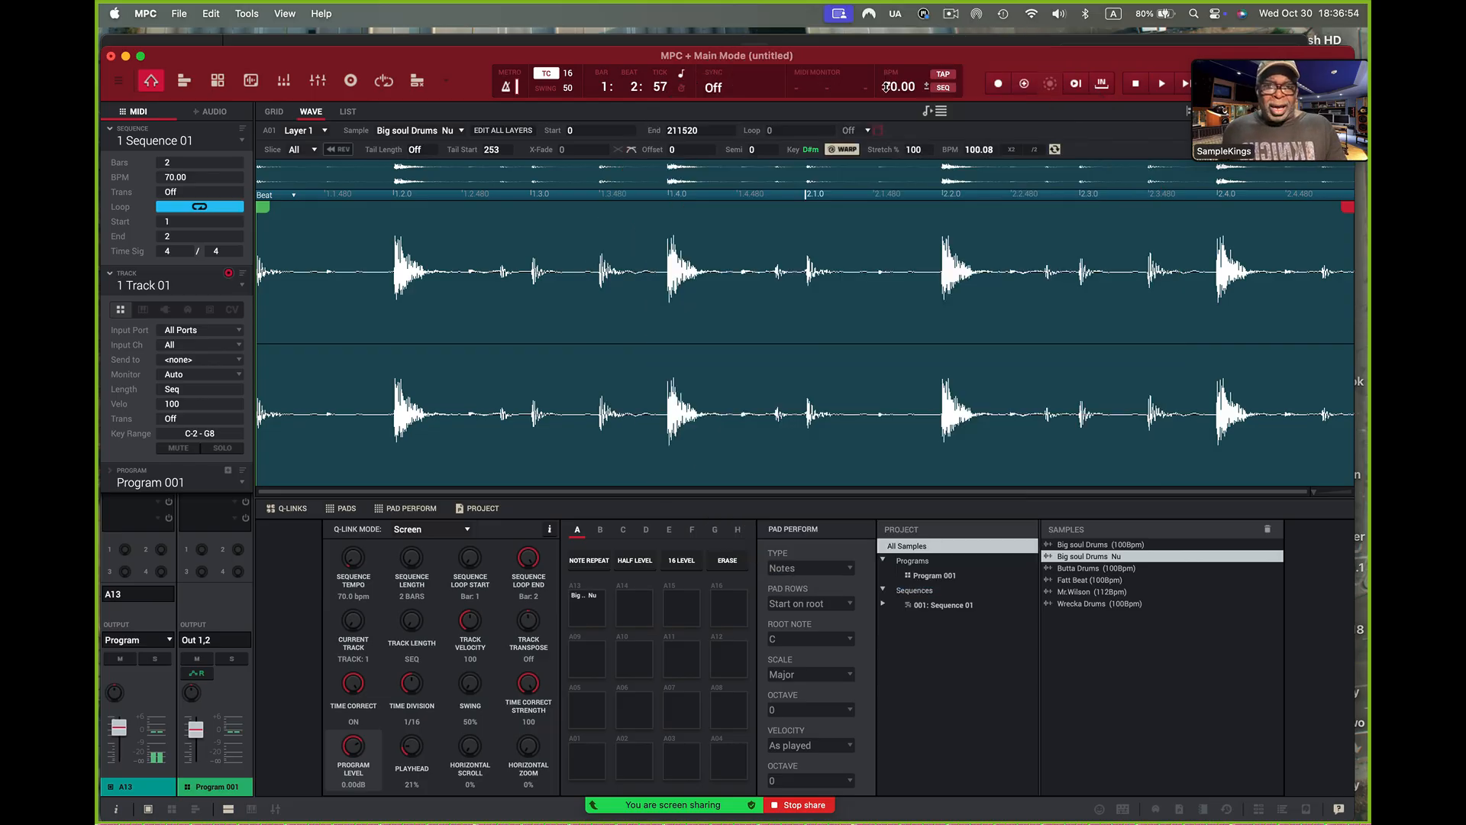
click(1185, 85)
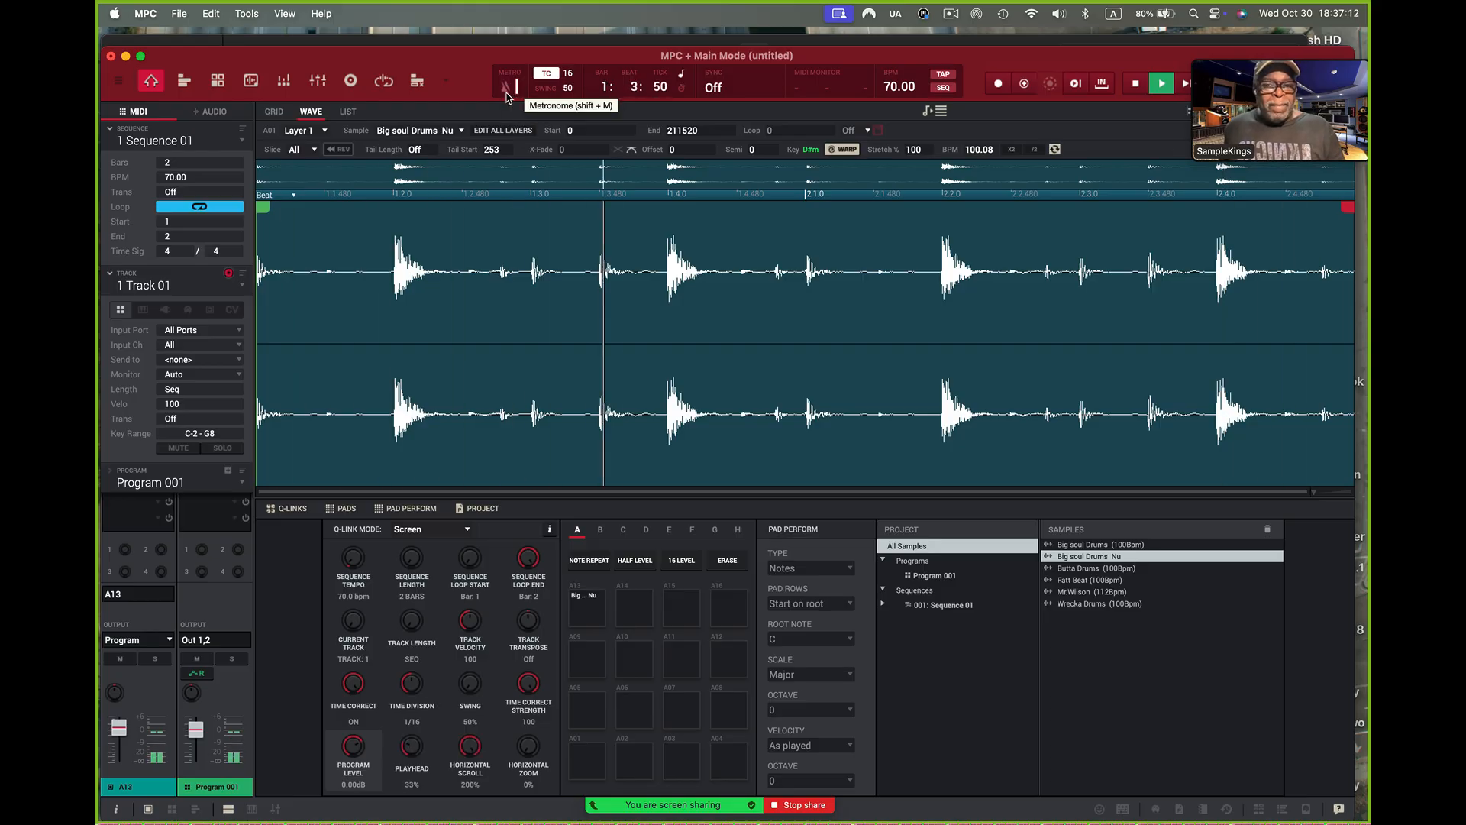
- Set the sequence tempo to 100.08 BPM during playback, listen to the loop, and stop the sequence
double_click(888, 90)
text(100)
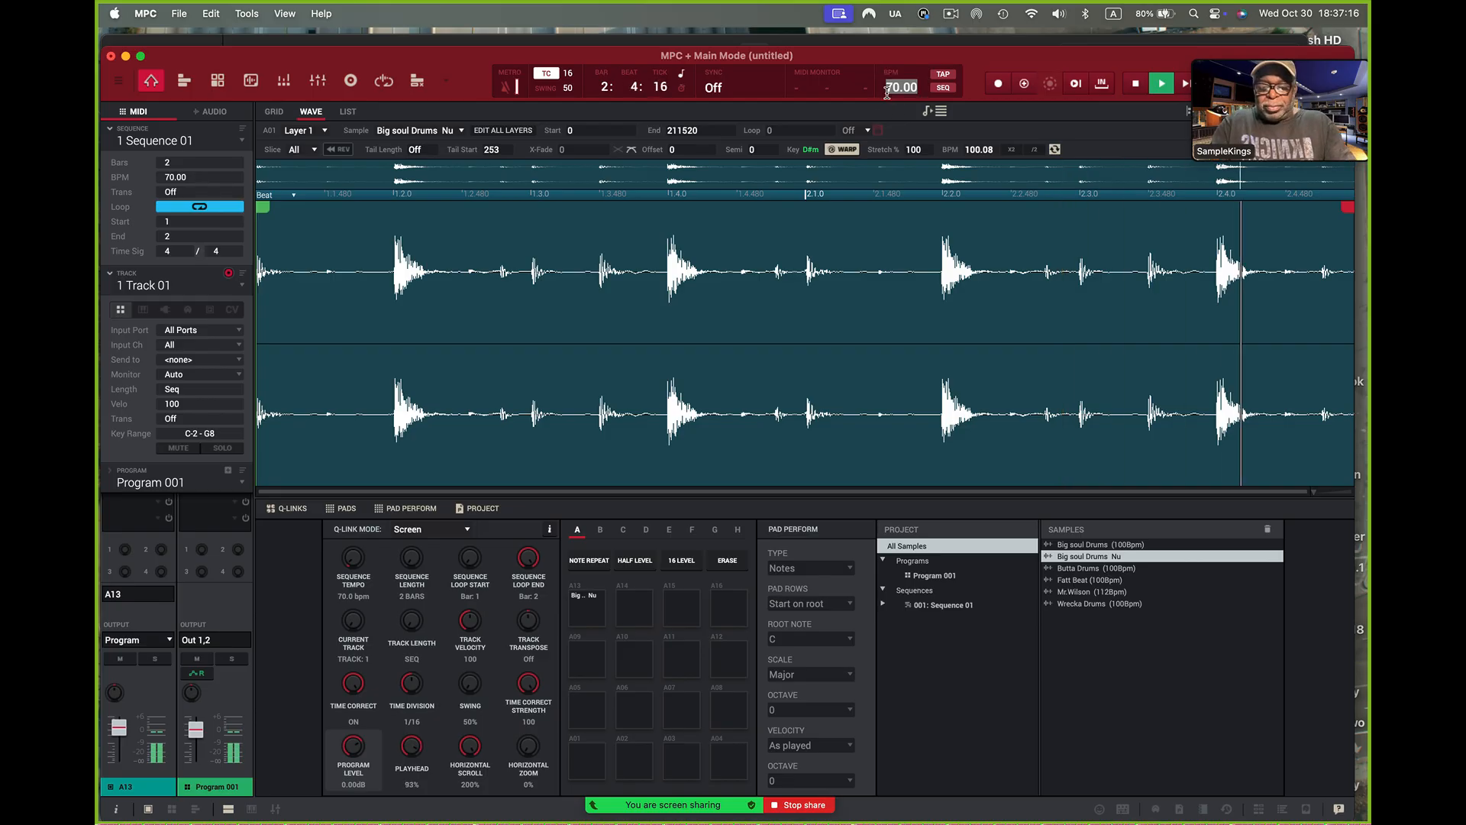
text(.08)
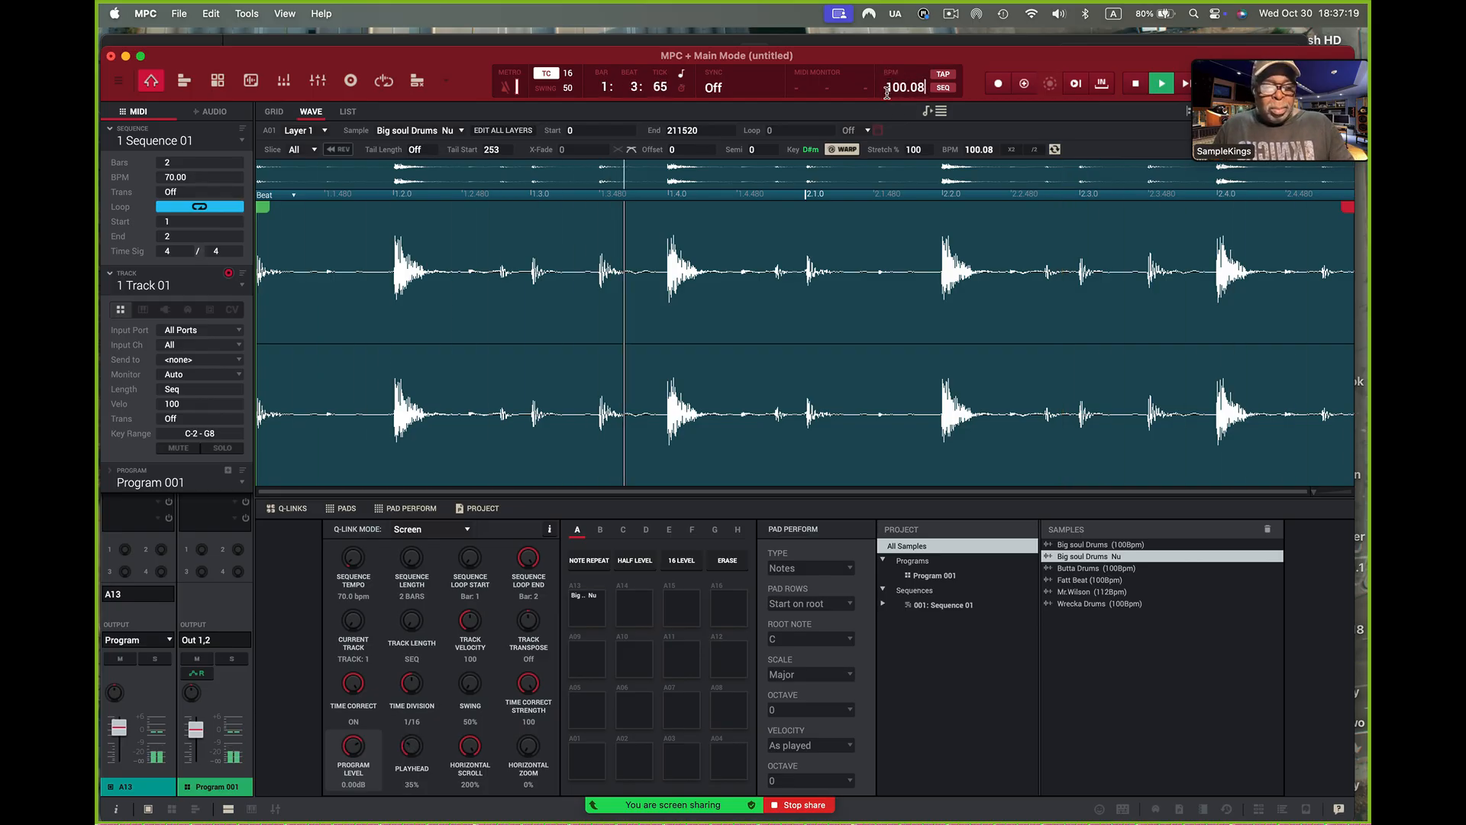
key(Return)
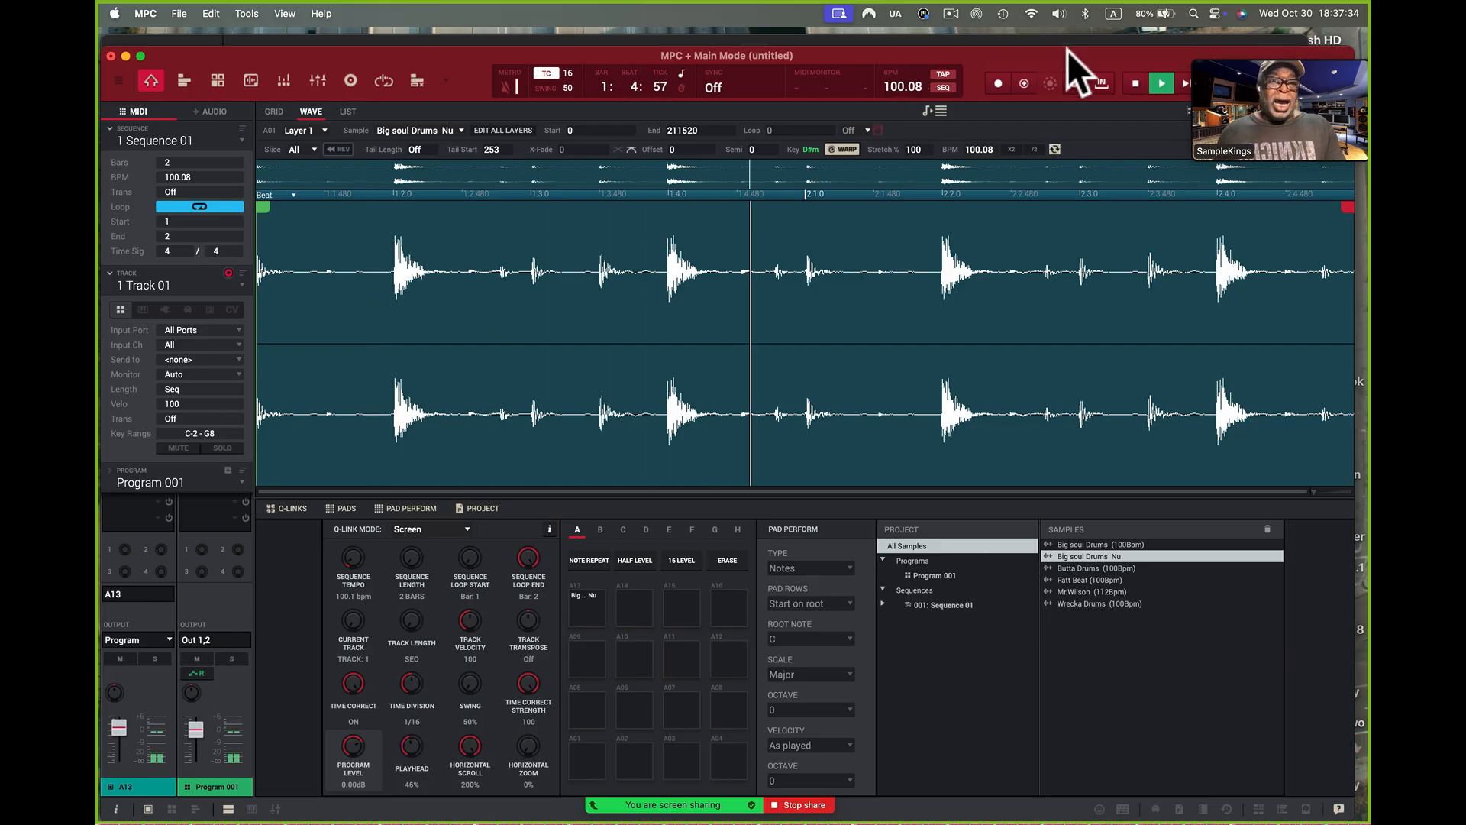
click(1134, 85)
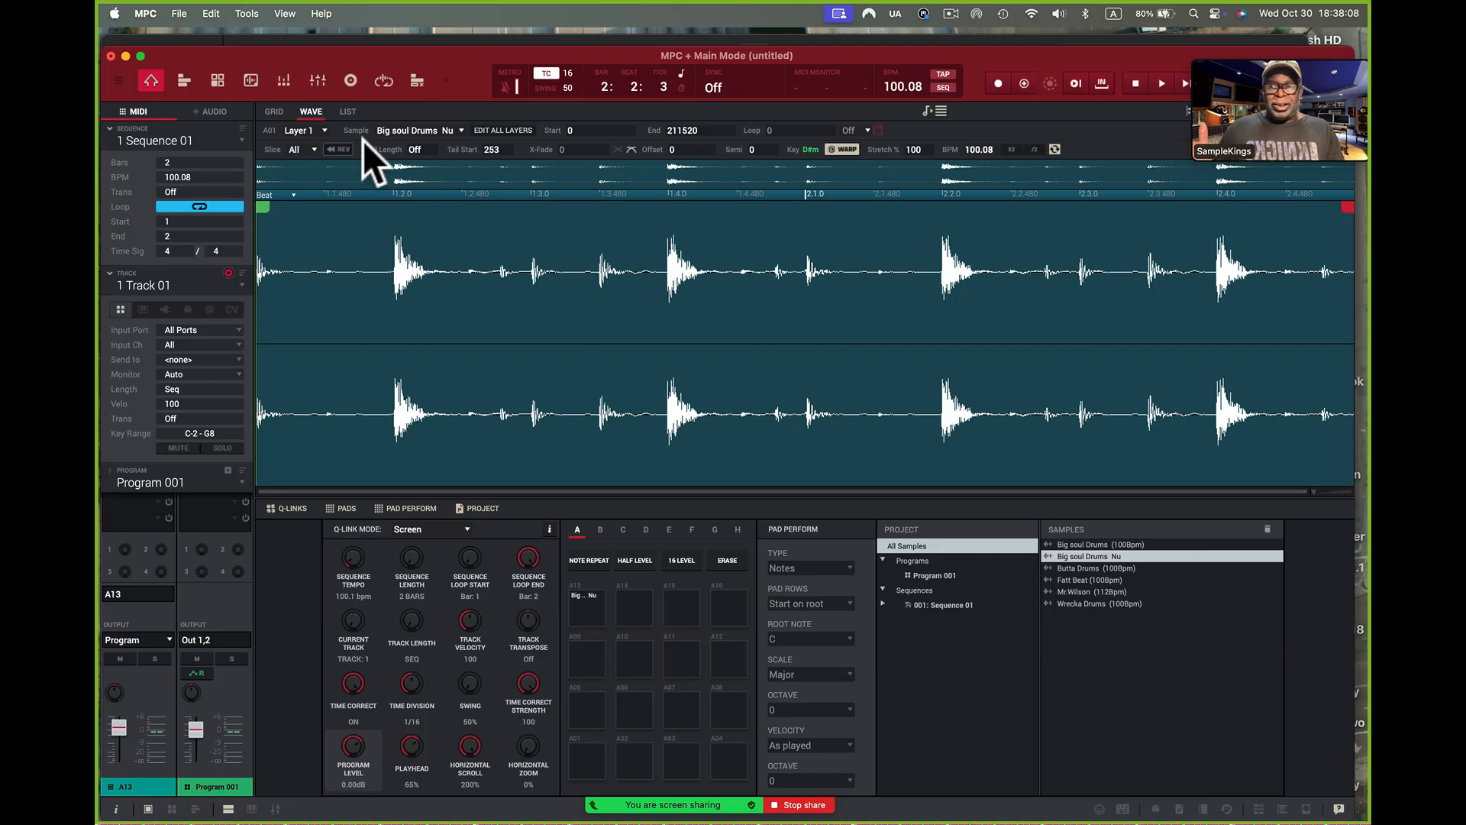
- Time-stretch the Big soul Drums Nu sample as 8 beats from 100.08 to 110 BPM
click(250, 82)
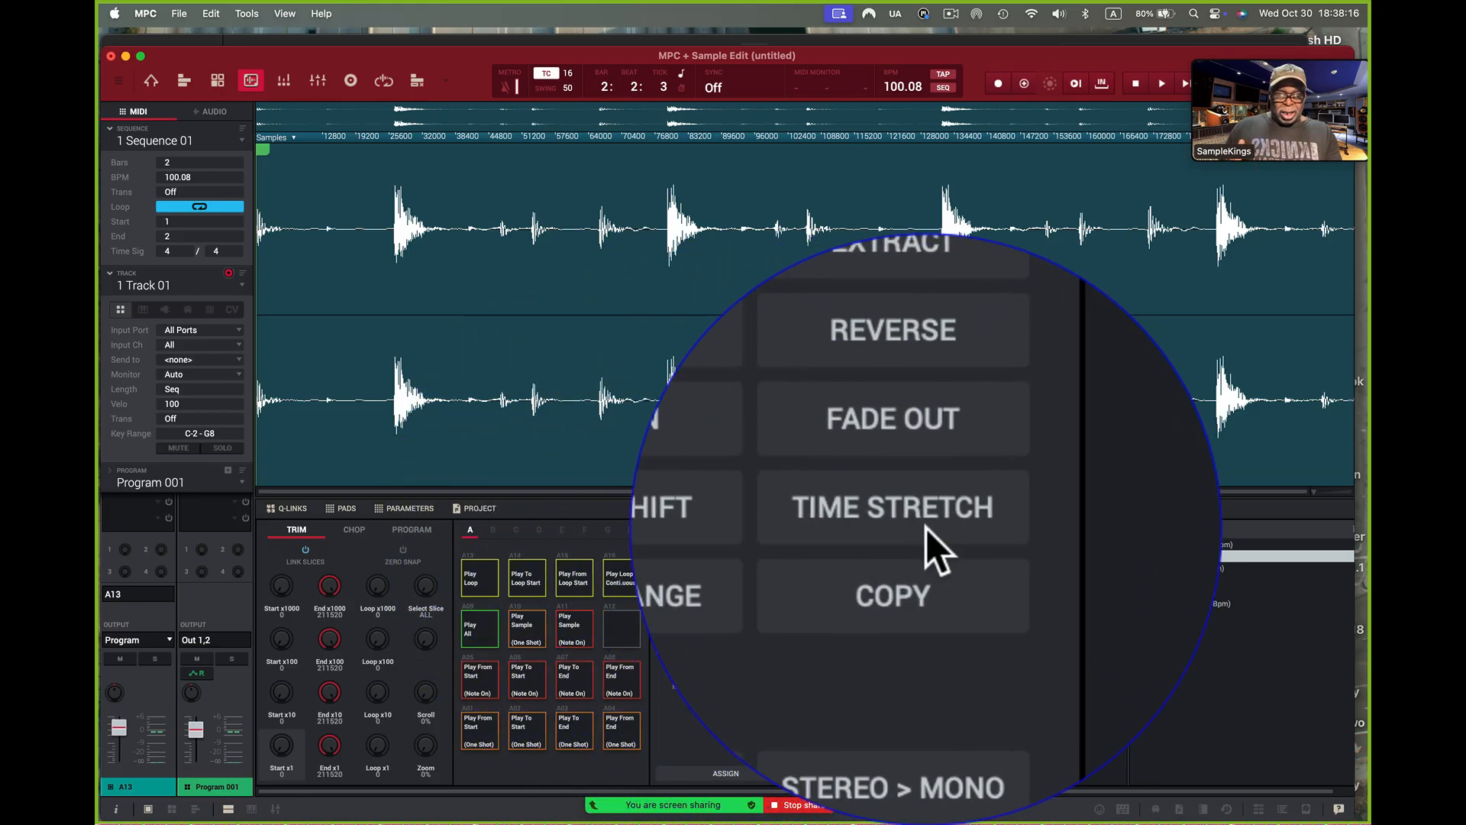
click(926, 566)
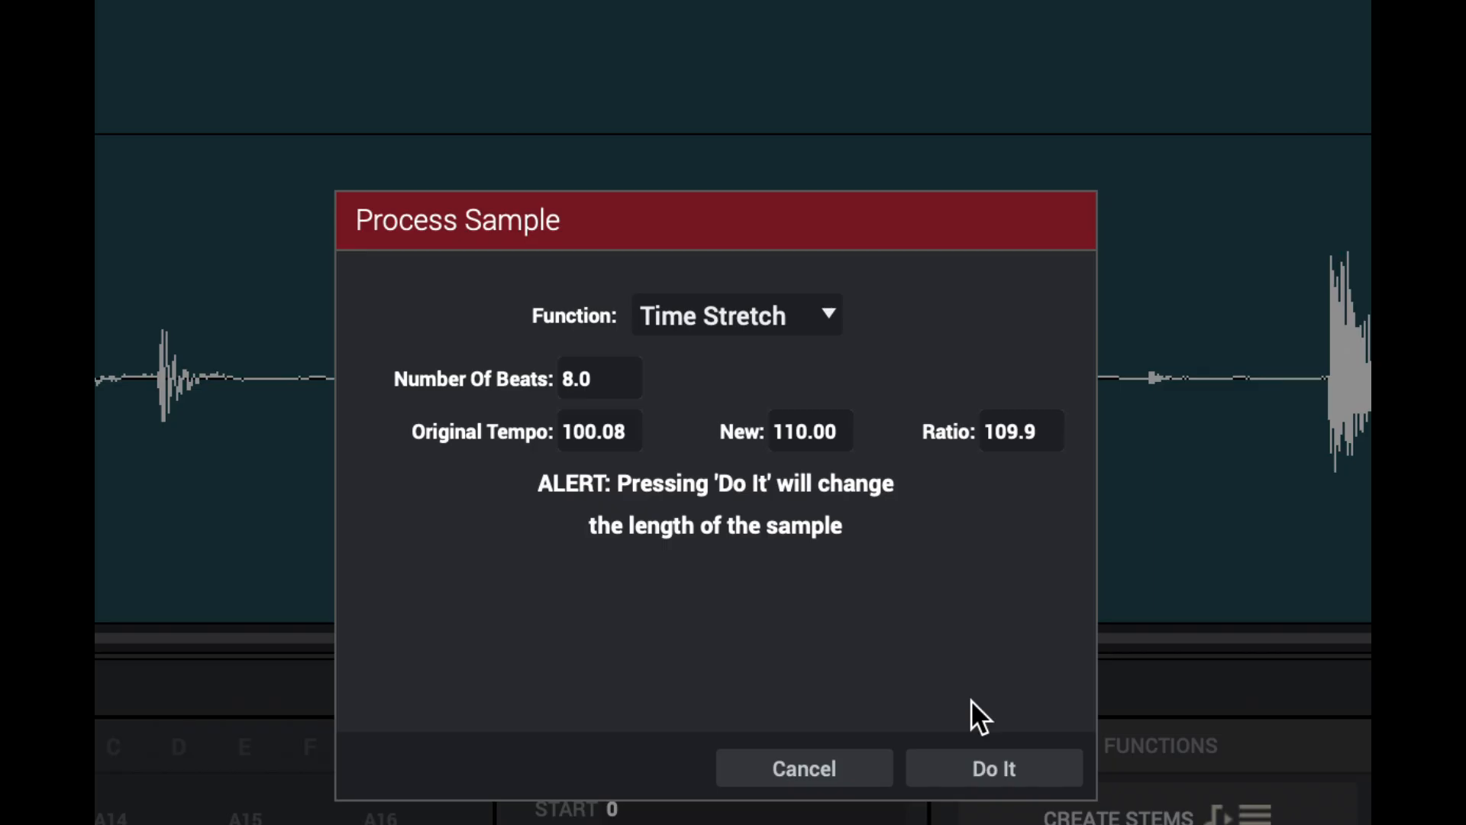
click(997, 771)
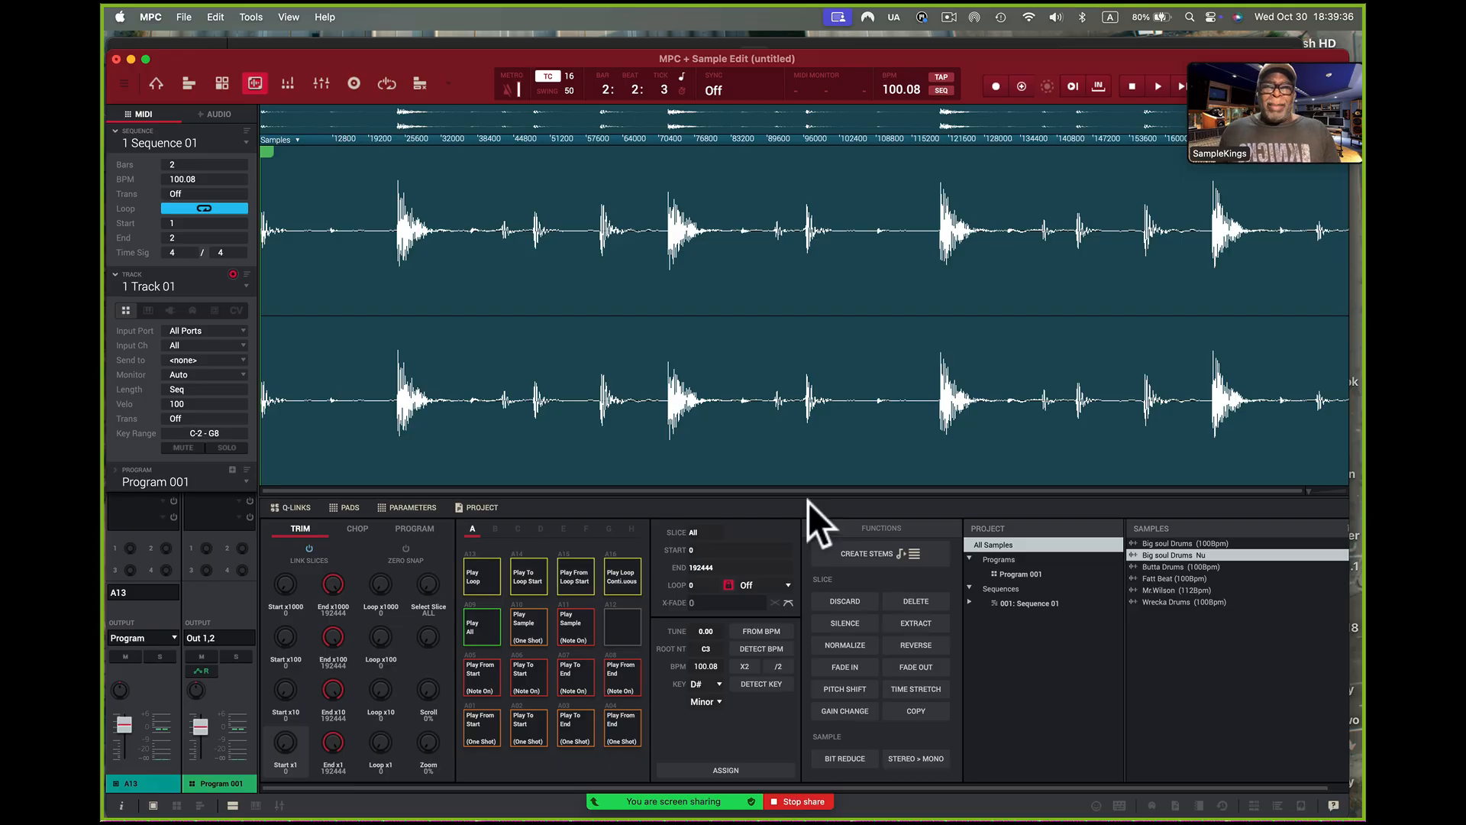
- Set the sequence tempo to 110 BPM, then play the sequence with the stretched sample and stop it
double_click(894, 89)
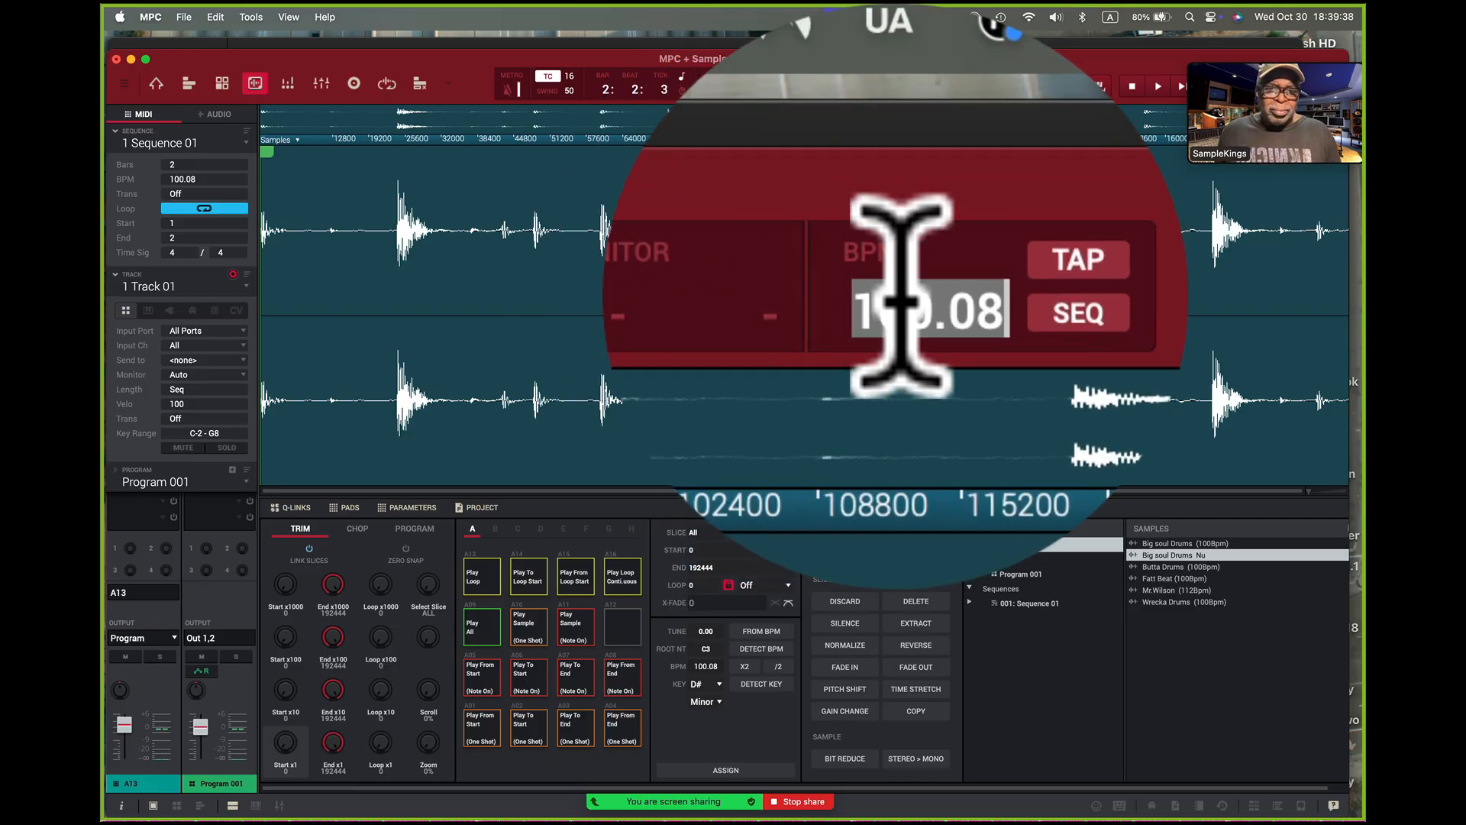
text(110)
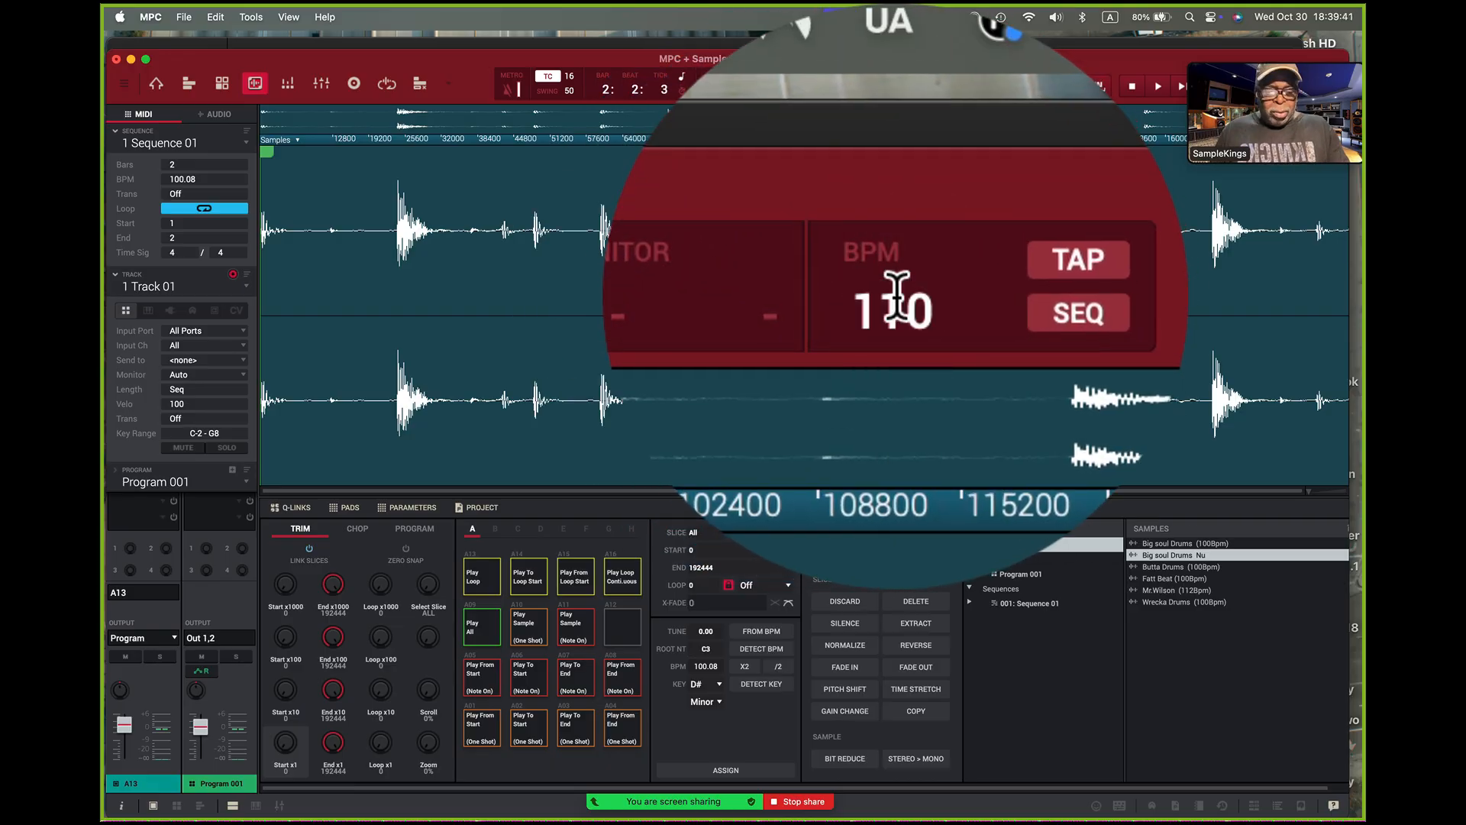
key(Return)
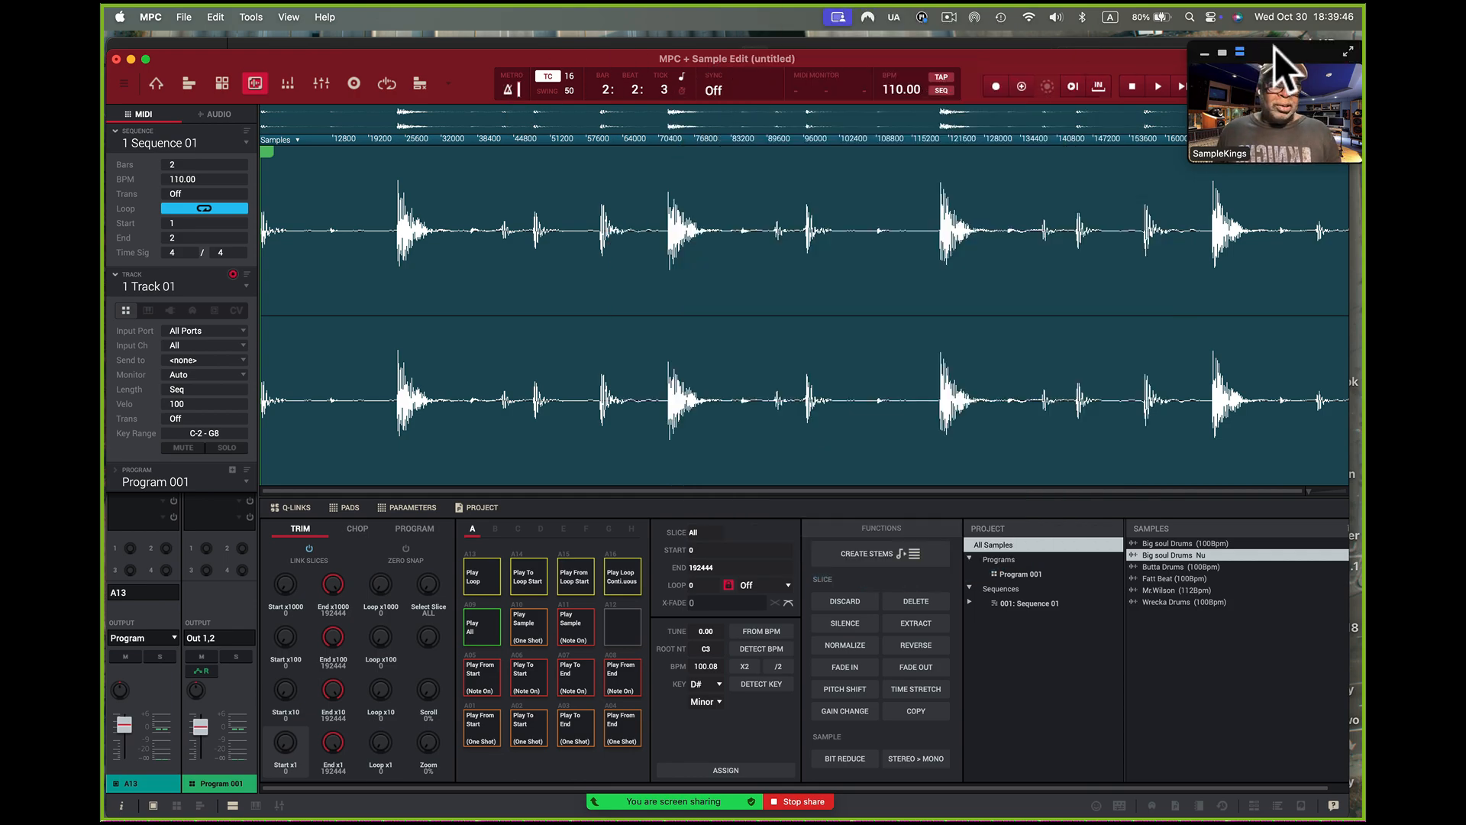
drag(1276, 48, 1293, 46)
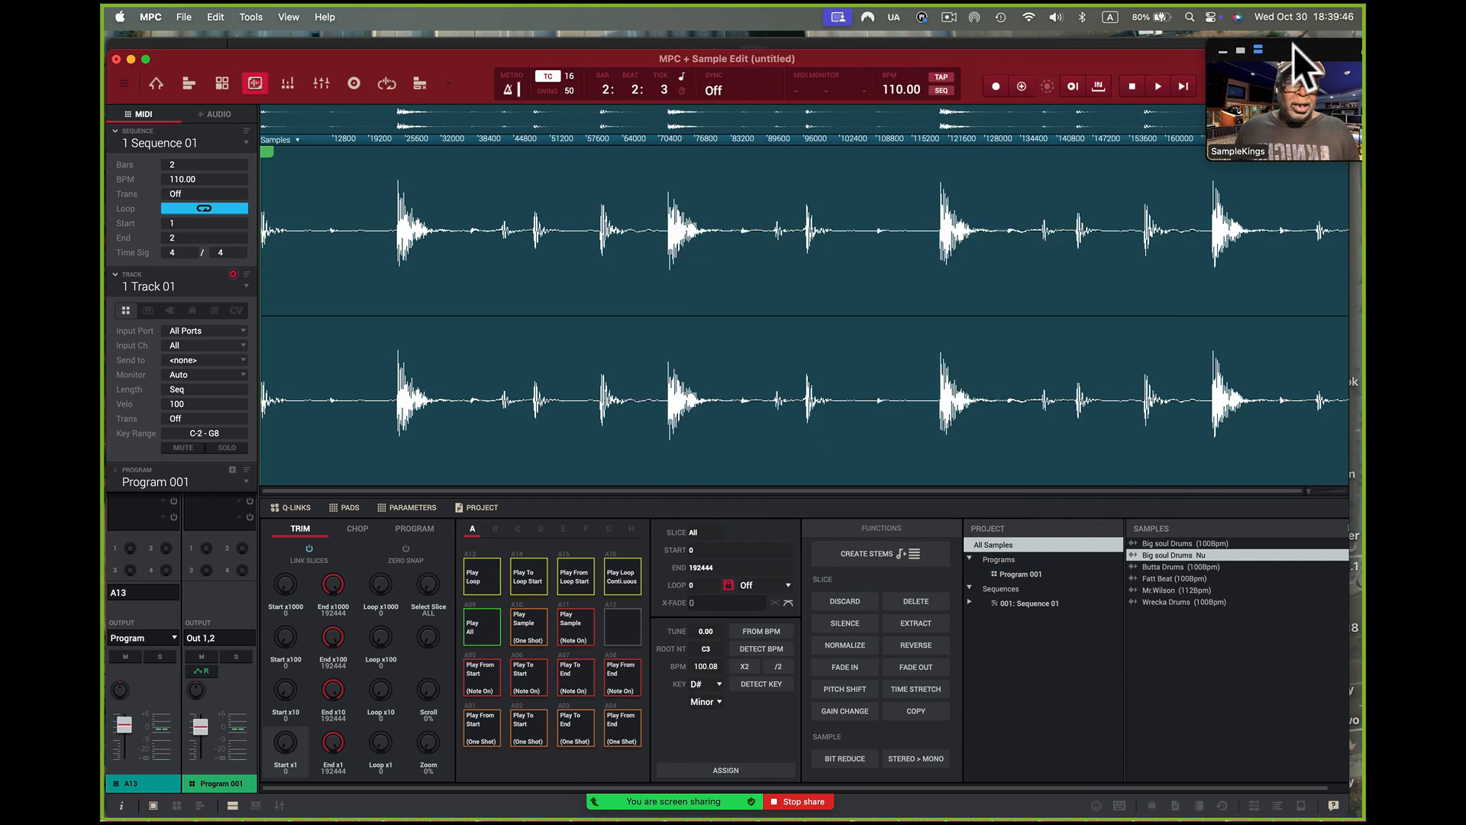
click(1184, 88)
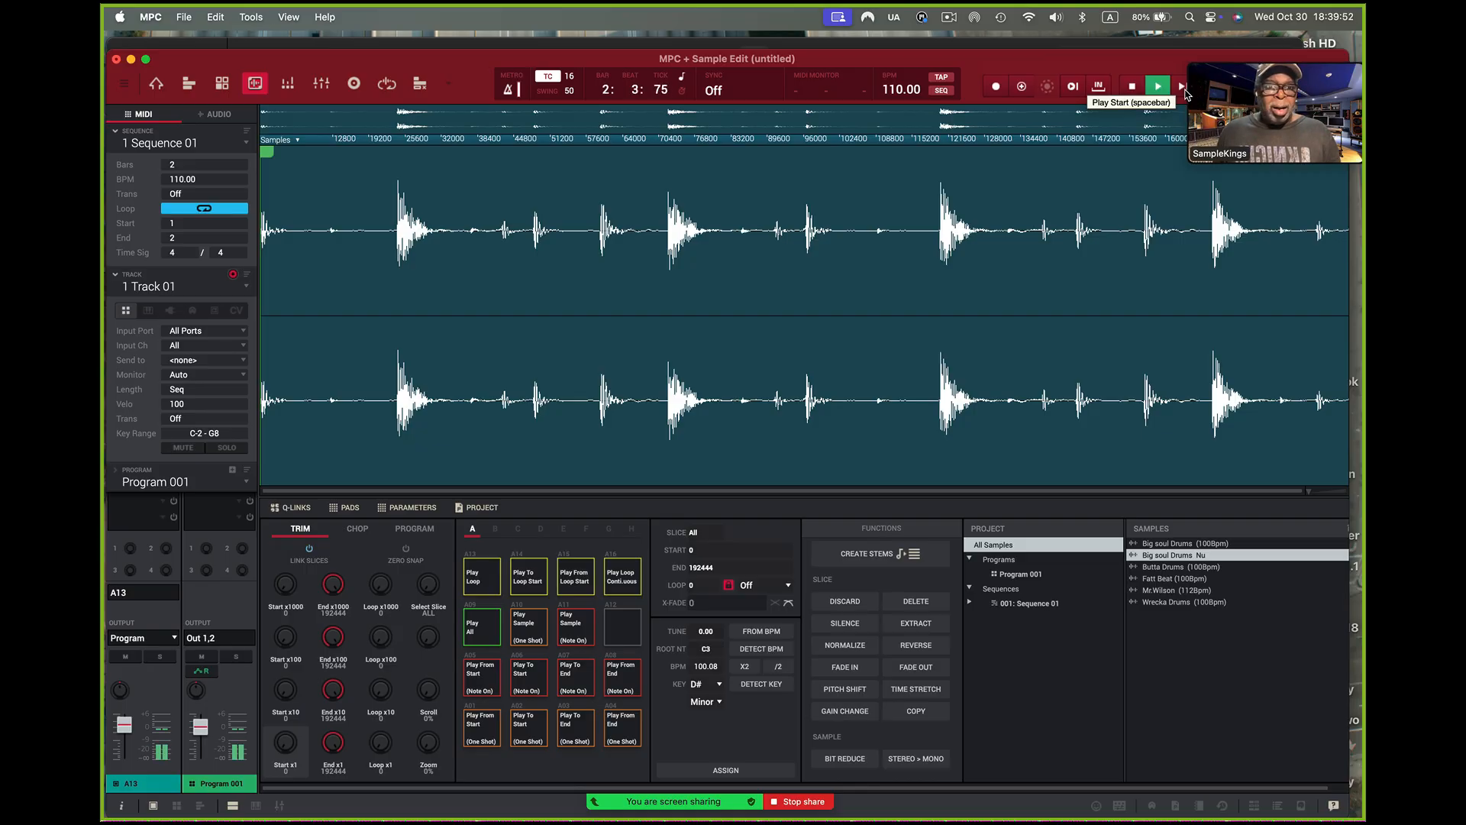
click(1133, 88)
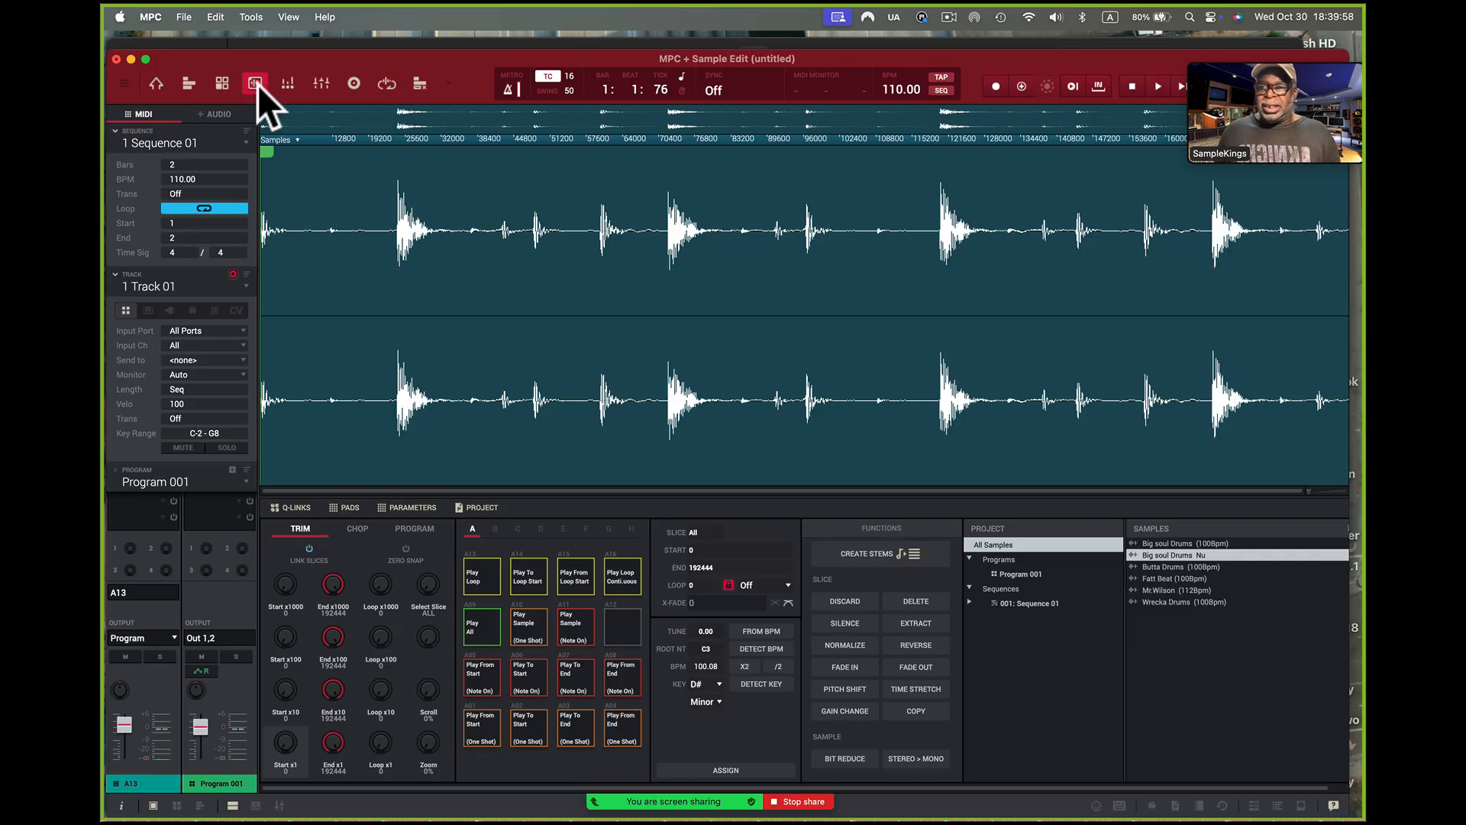
- Disable Warp for the Big soul Drums Nu sample on Layer 1, then play the sequence and stop it
click(123, 87)
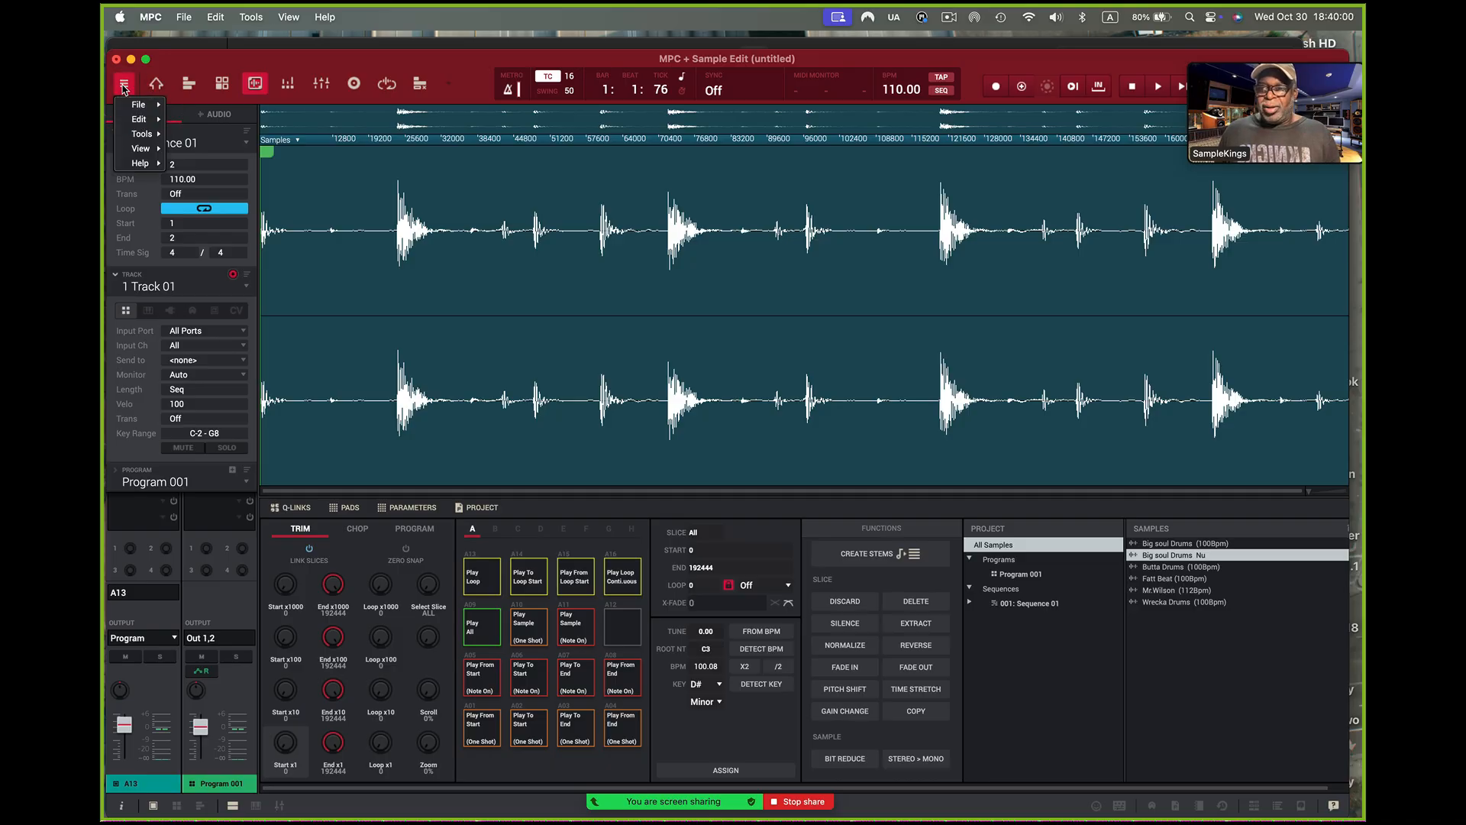
click(123, 86)
click(156, 84)
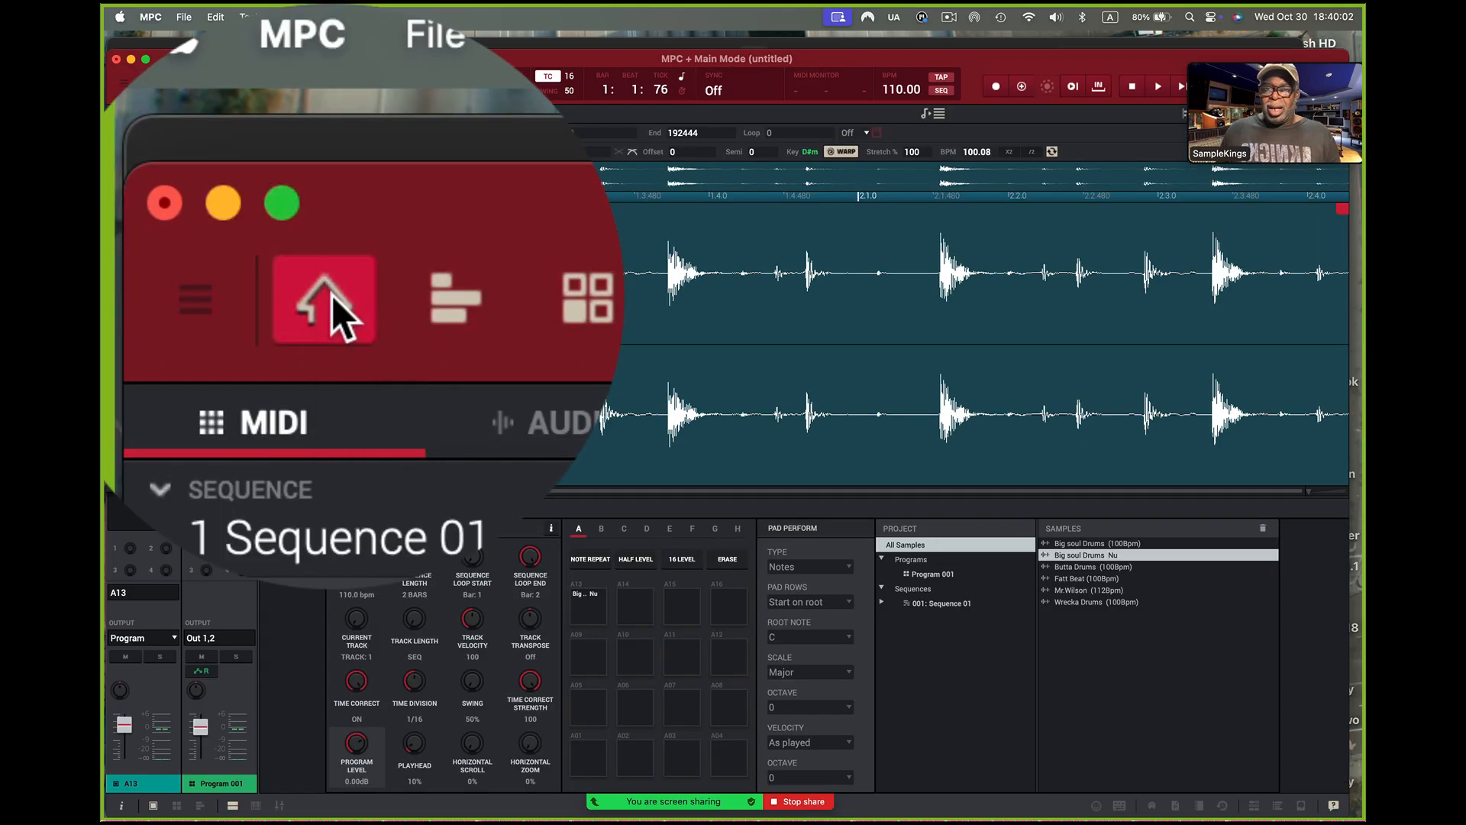
click(841, 152)
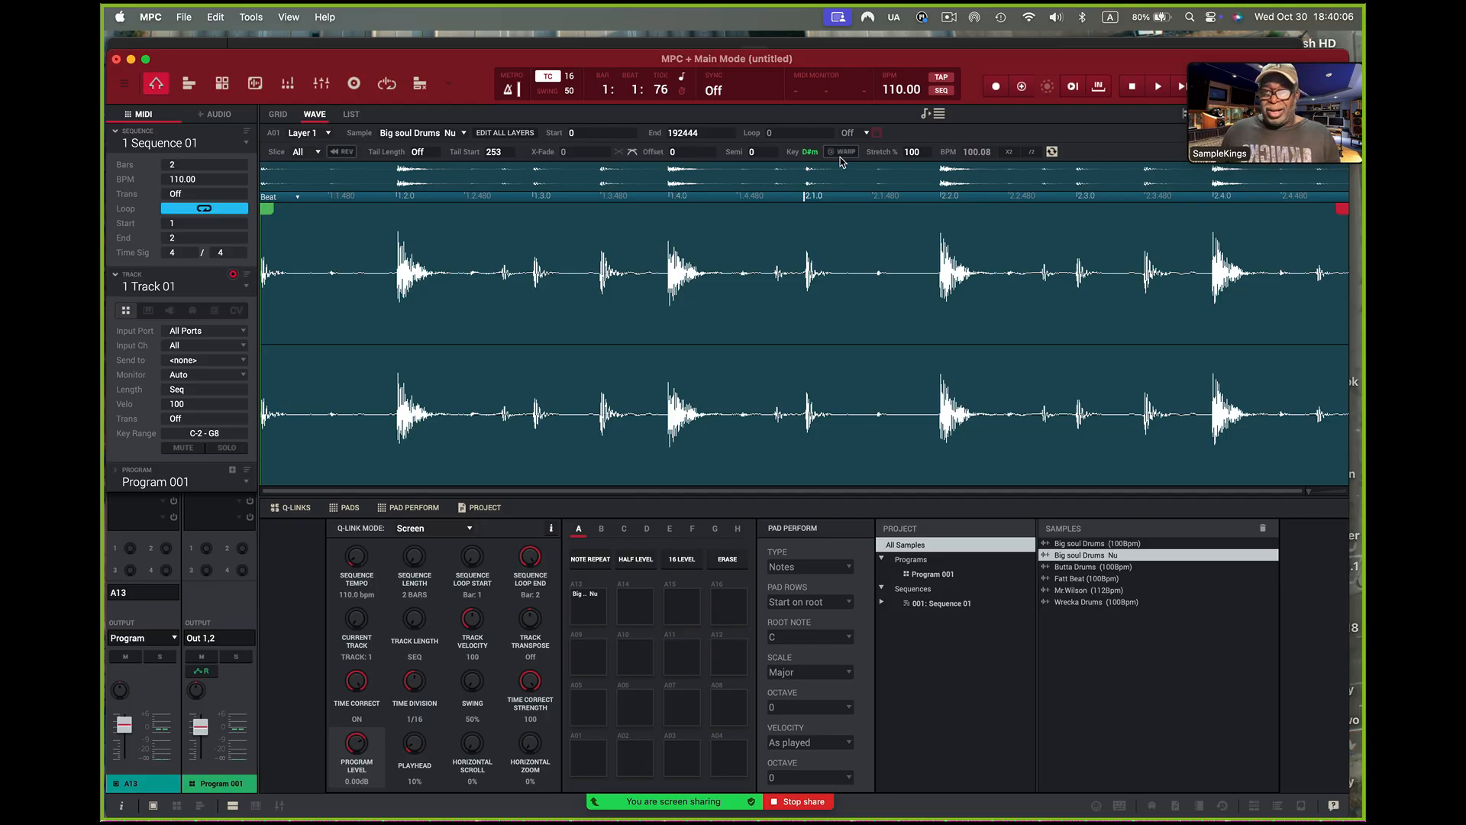
click(1180, 87)
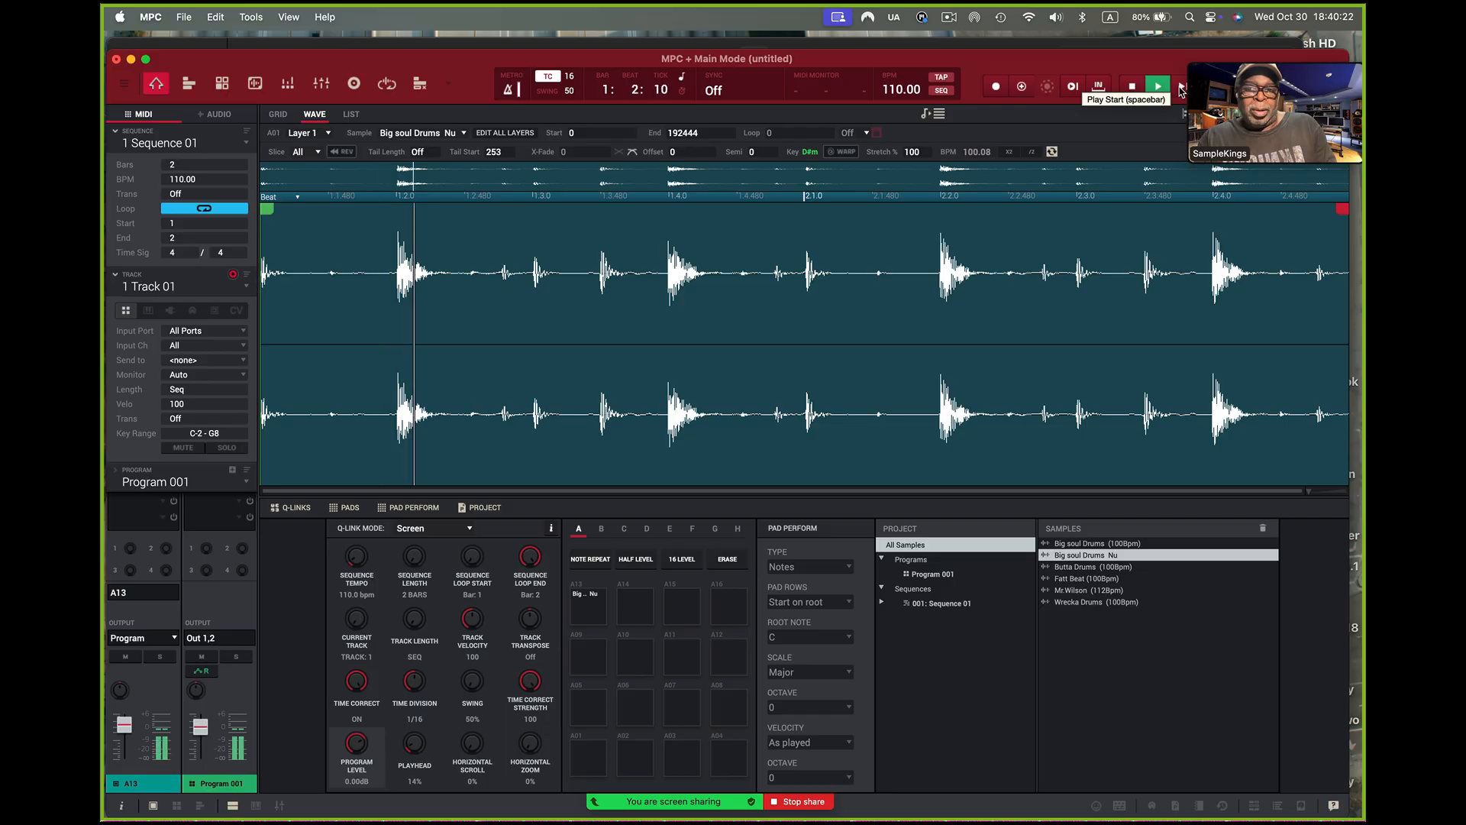
click(1133, 84)
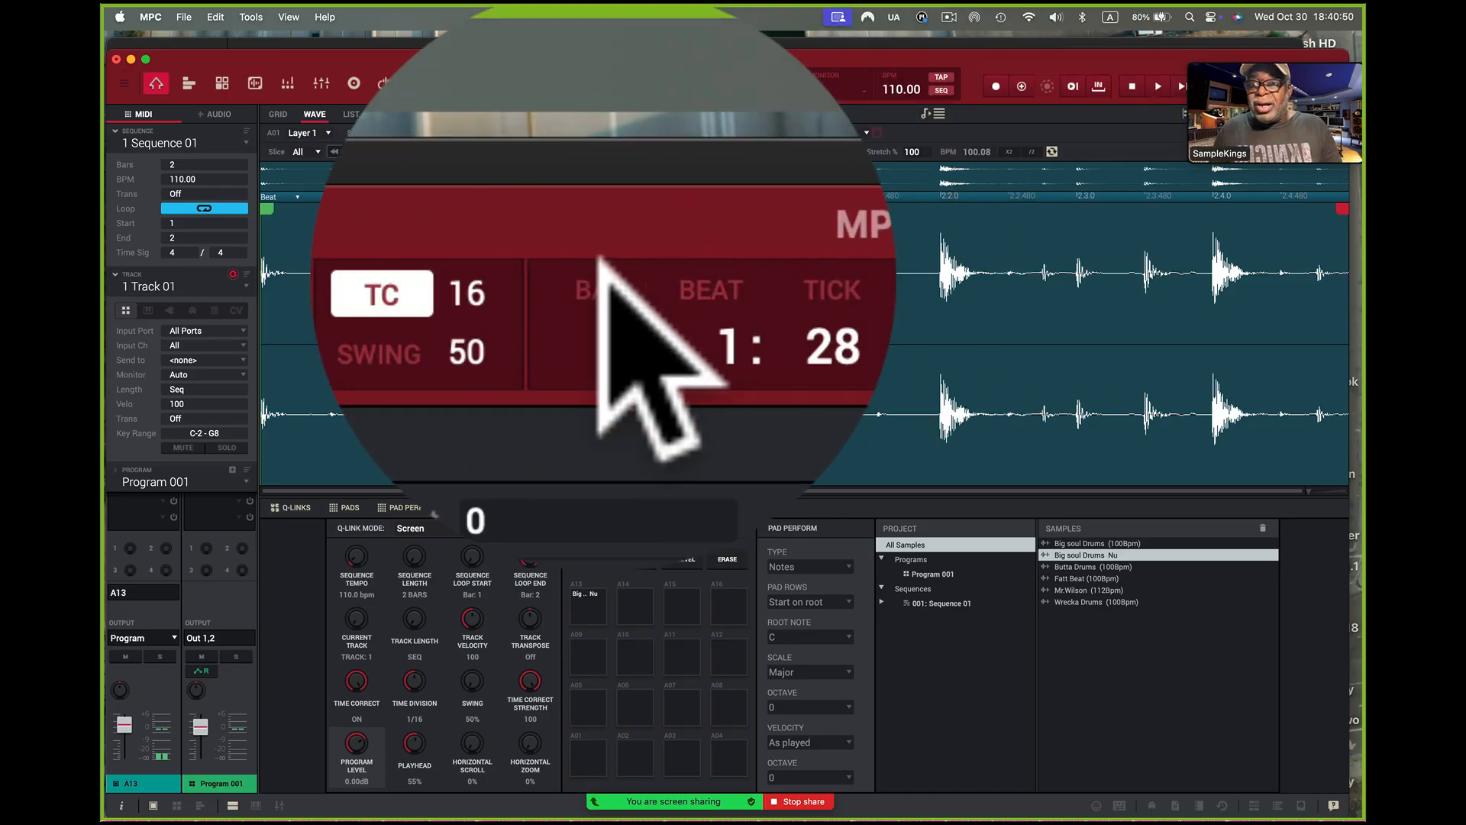
click(256, 80)
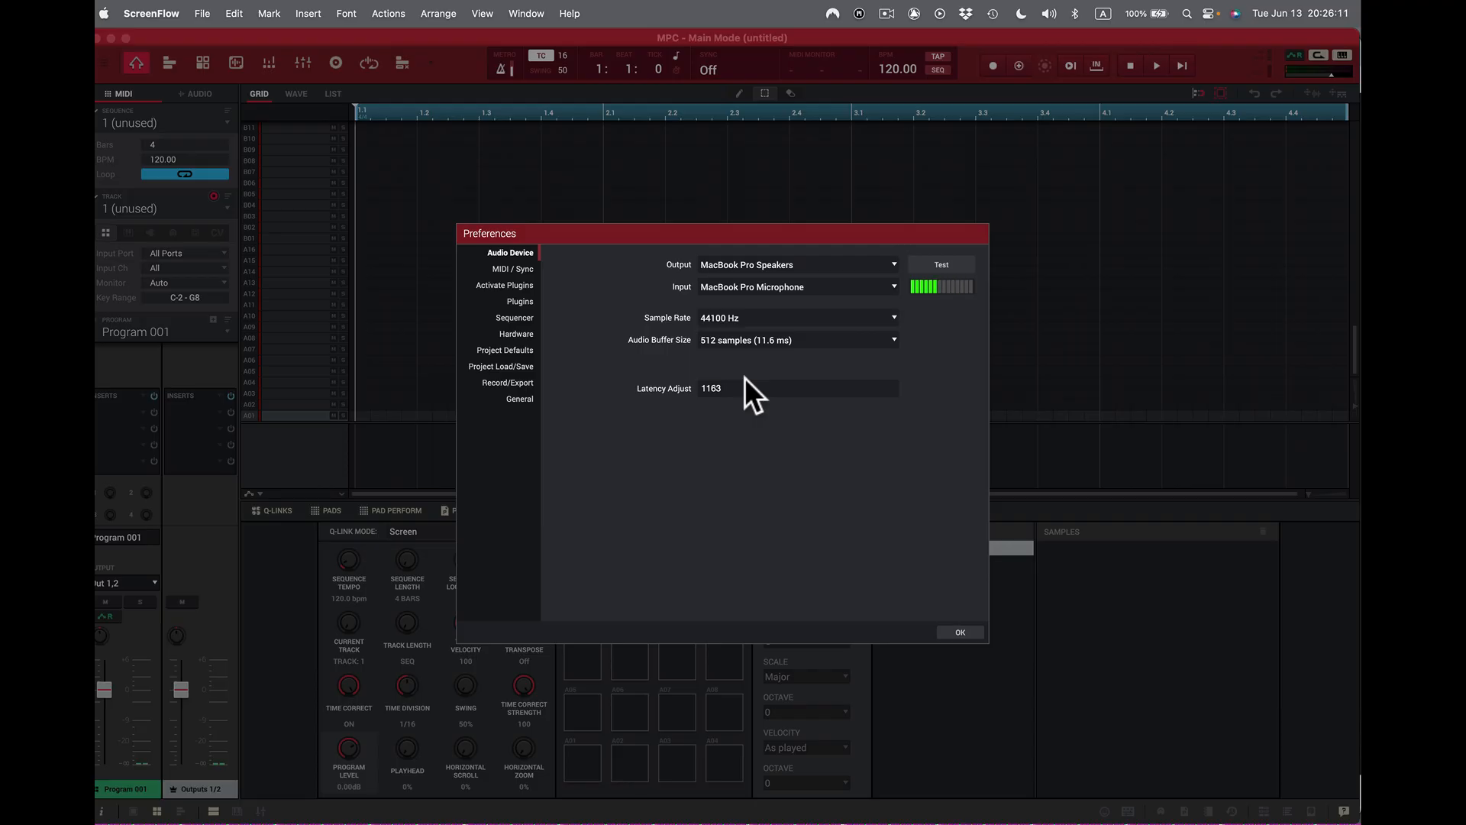
- Close the Preferences dialog and reopen it on the Audio Device settings
click(964, 626)
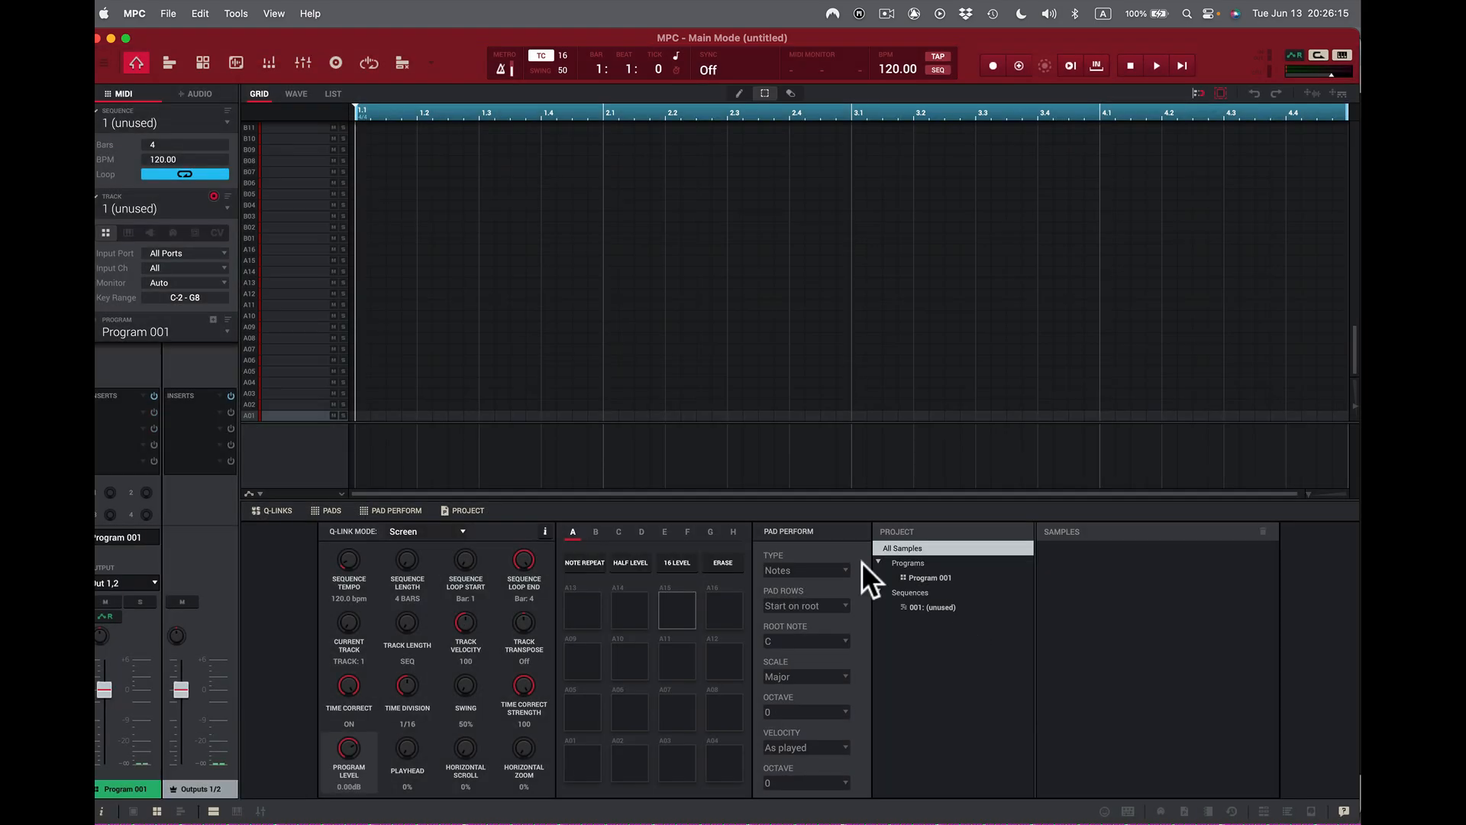
click(132, 13)
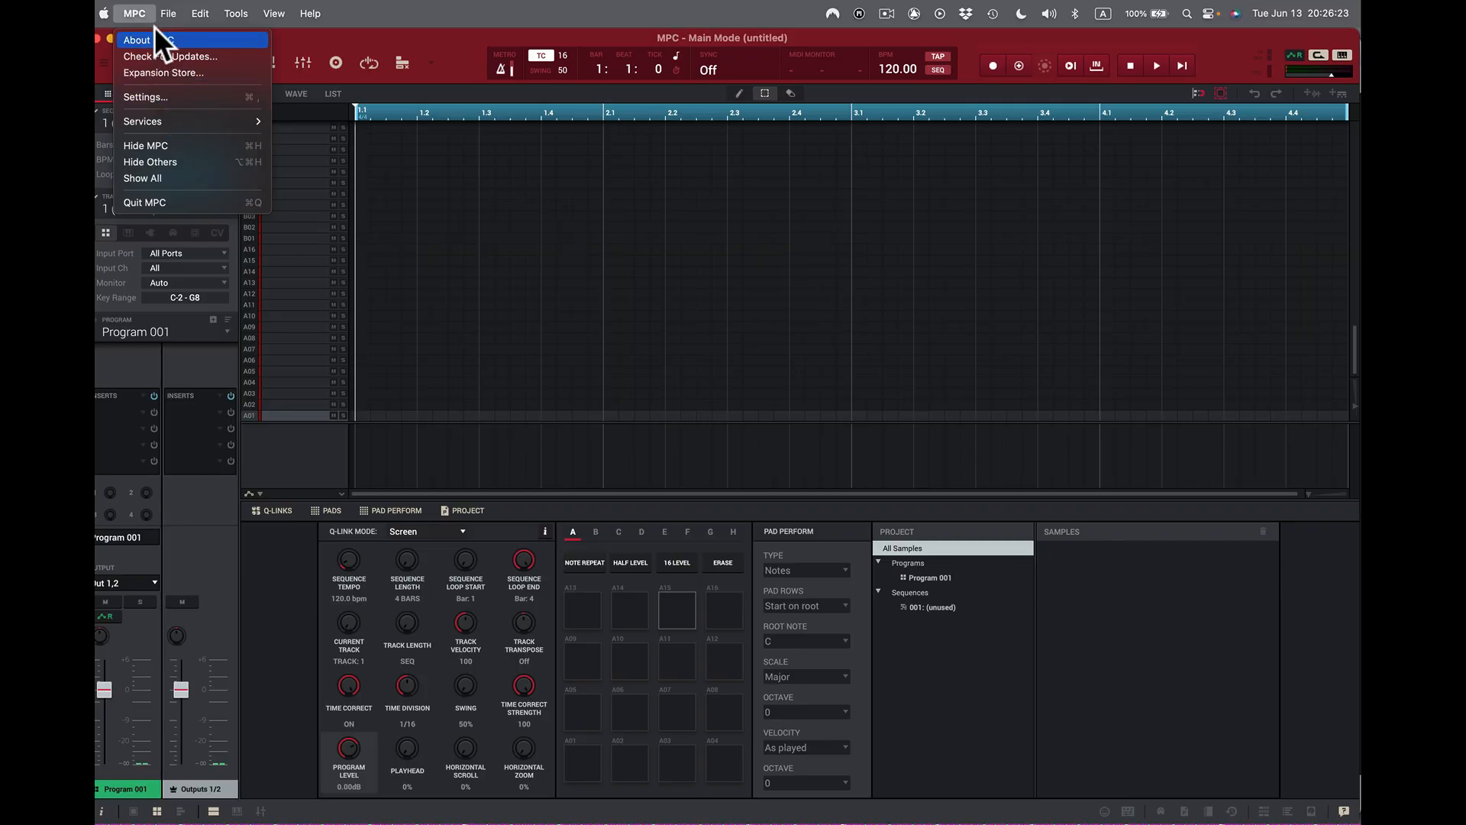
click(143, 7)
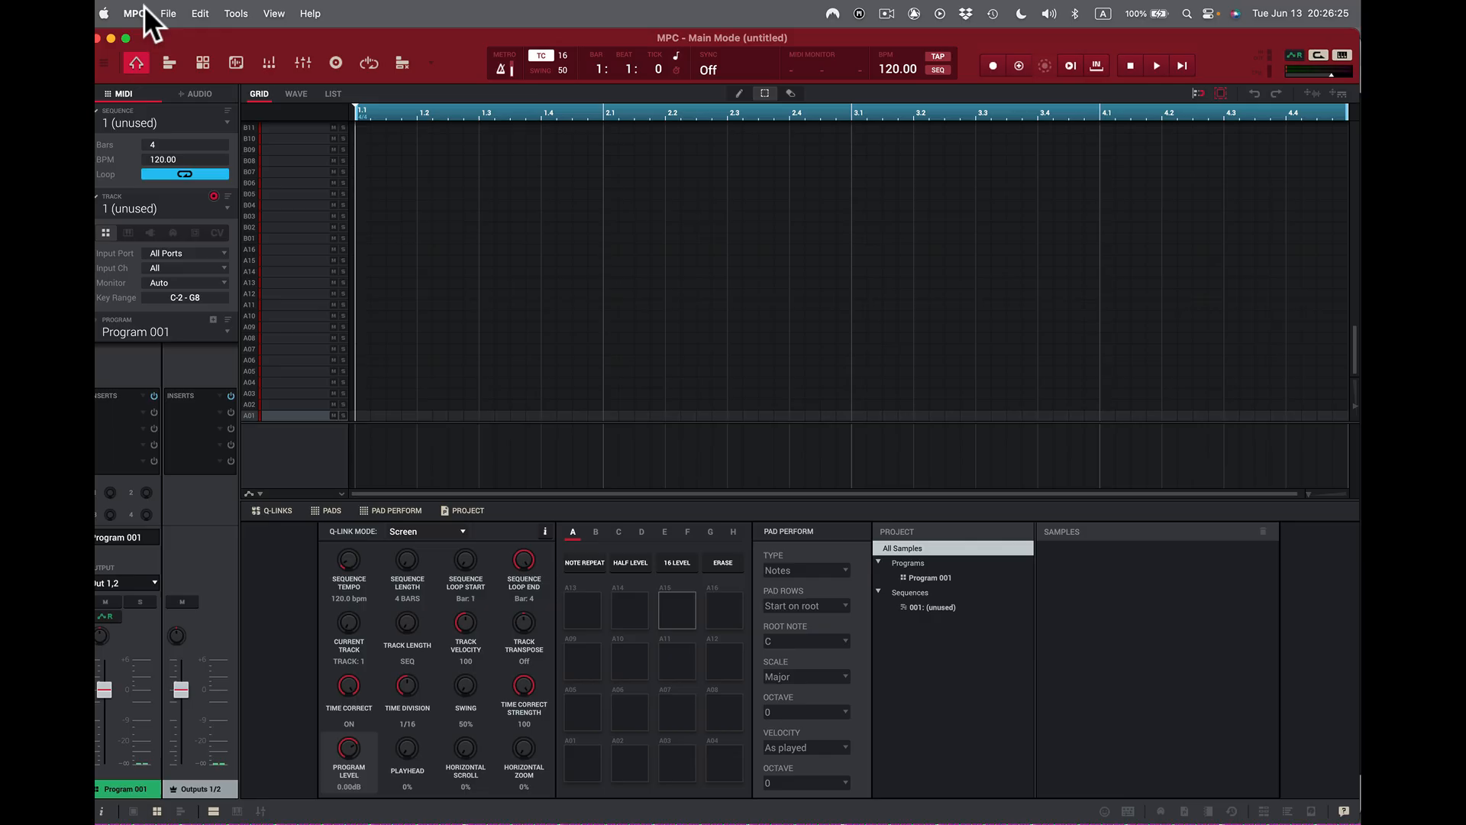
key(super)
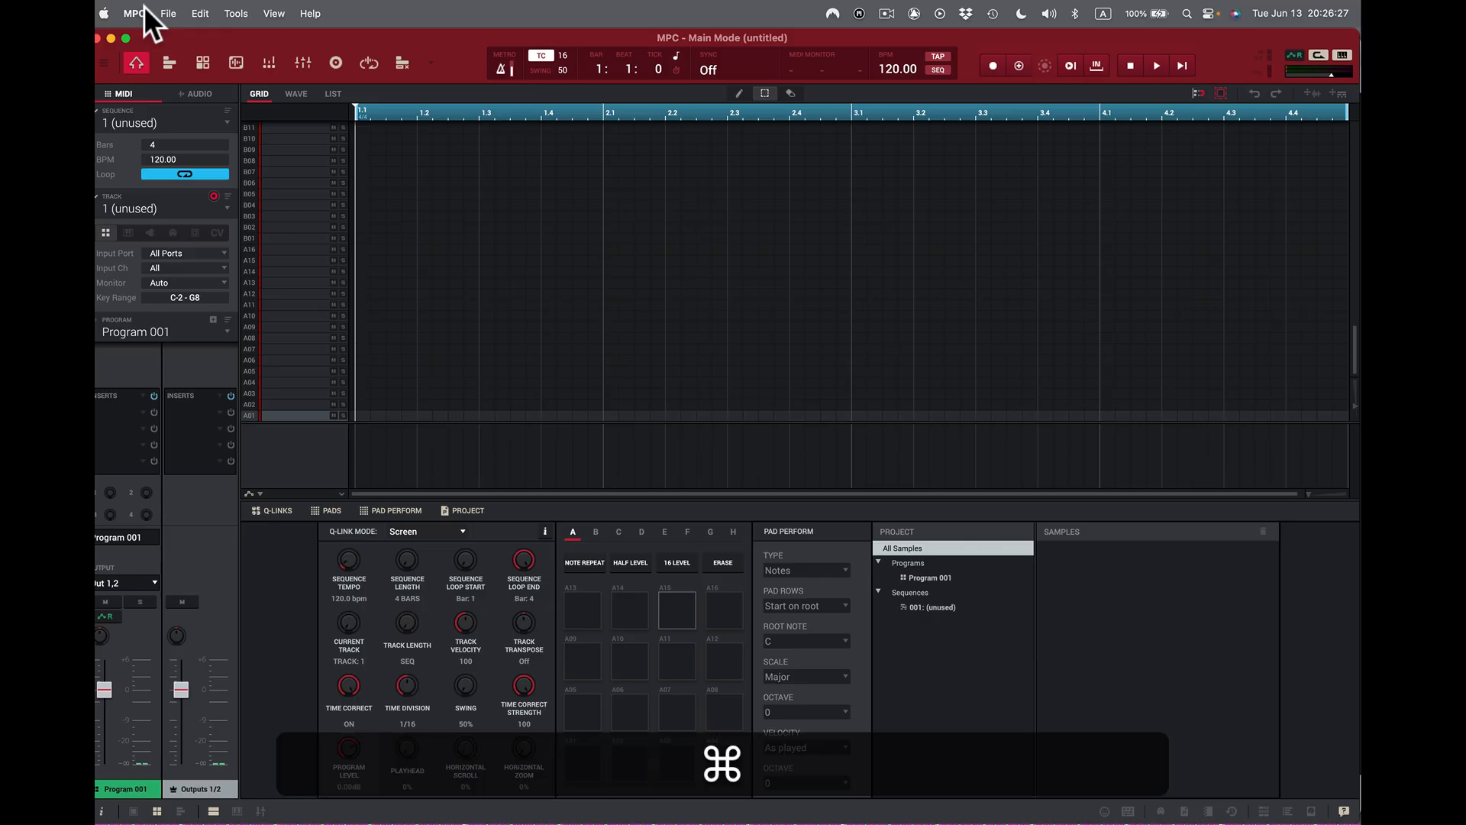
key(super+comma)
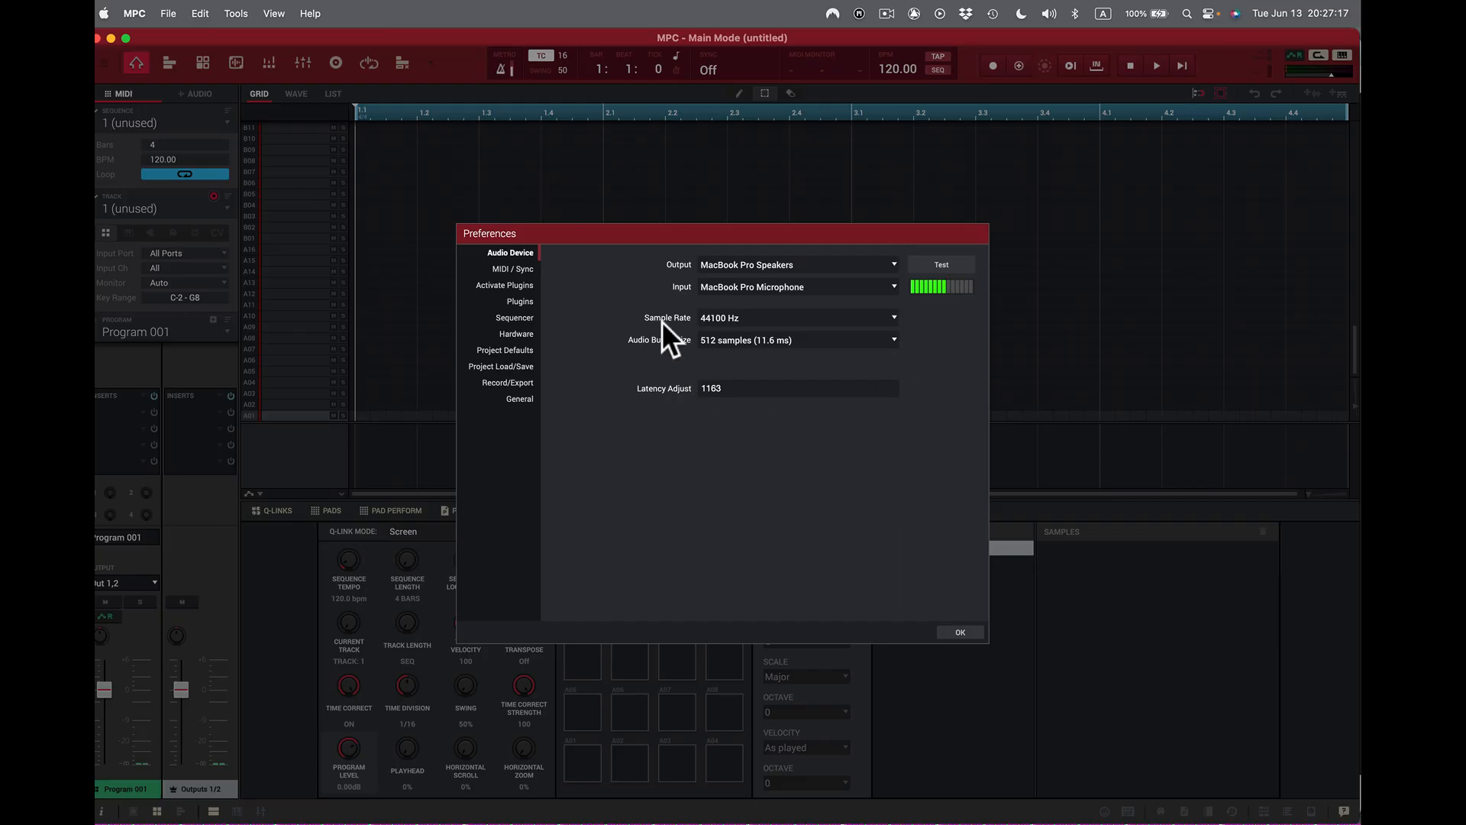
- Set the audio sample rate to 96000, 88200 and 48000 Hz in turn, then return it to 44100 Hz
click(894, 316)
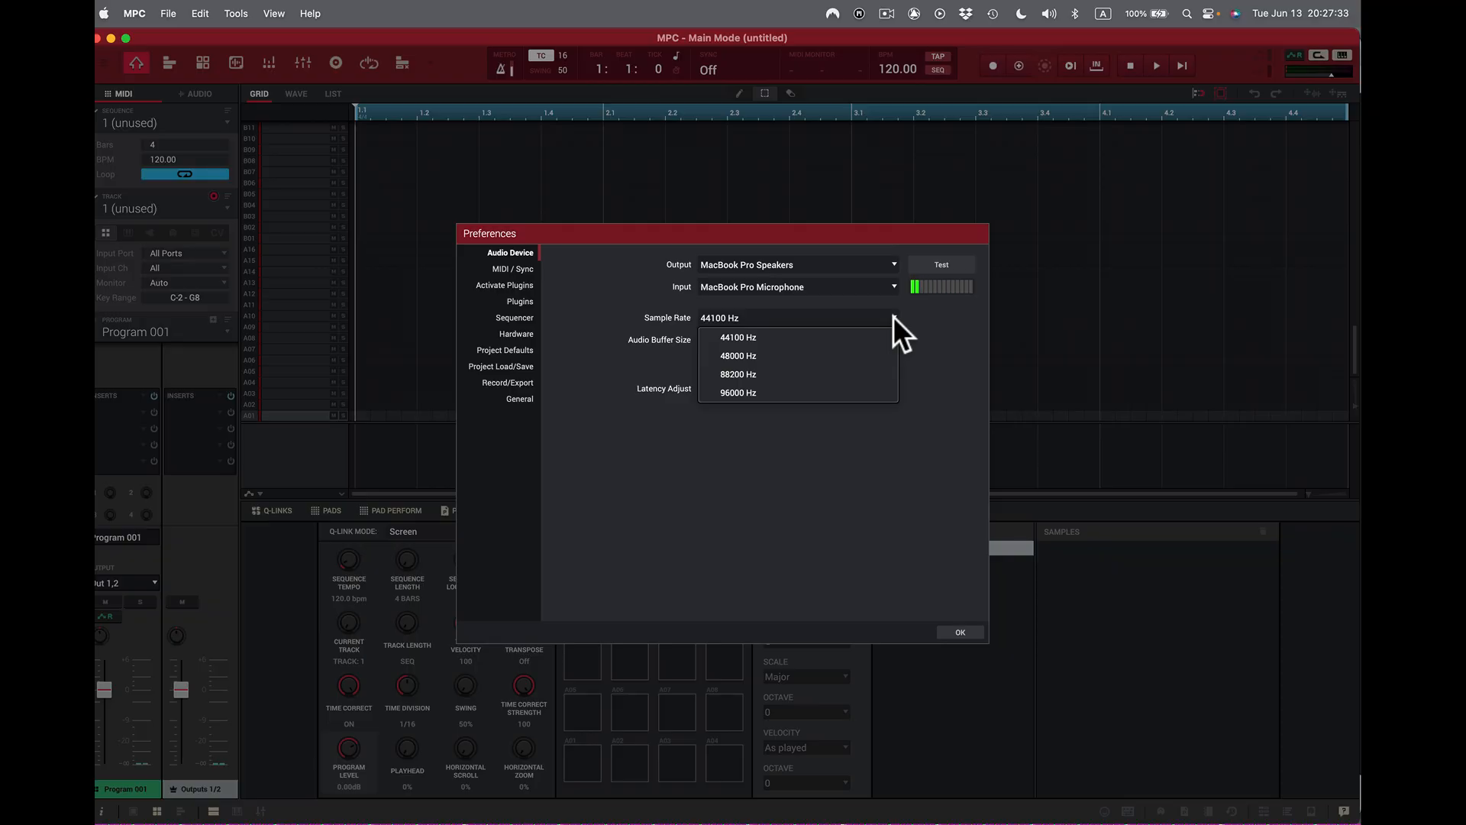
click(767, 392)
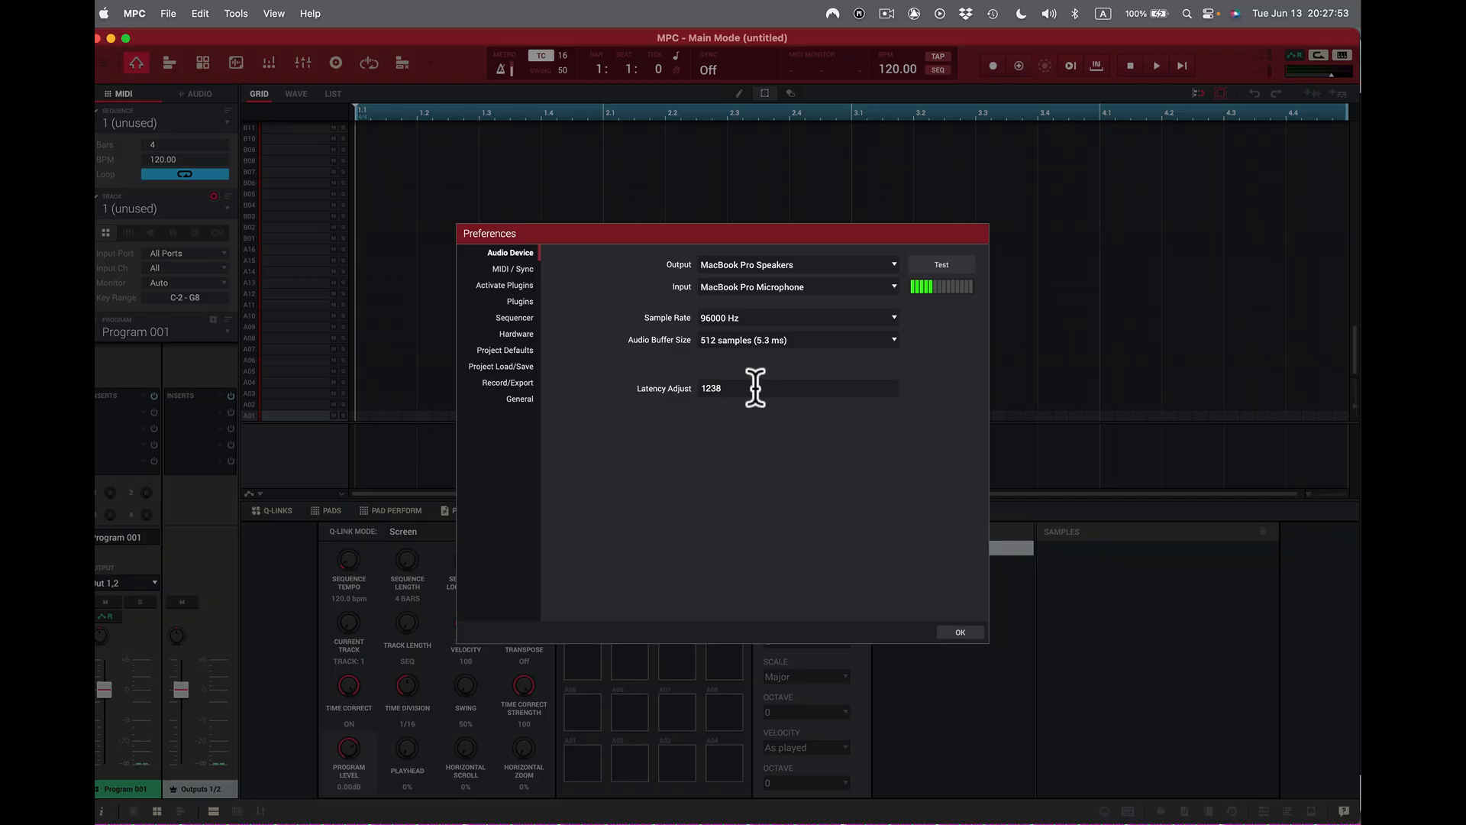
click(895, 317)
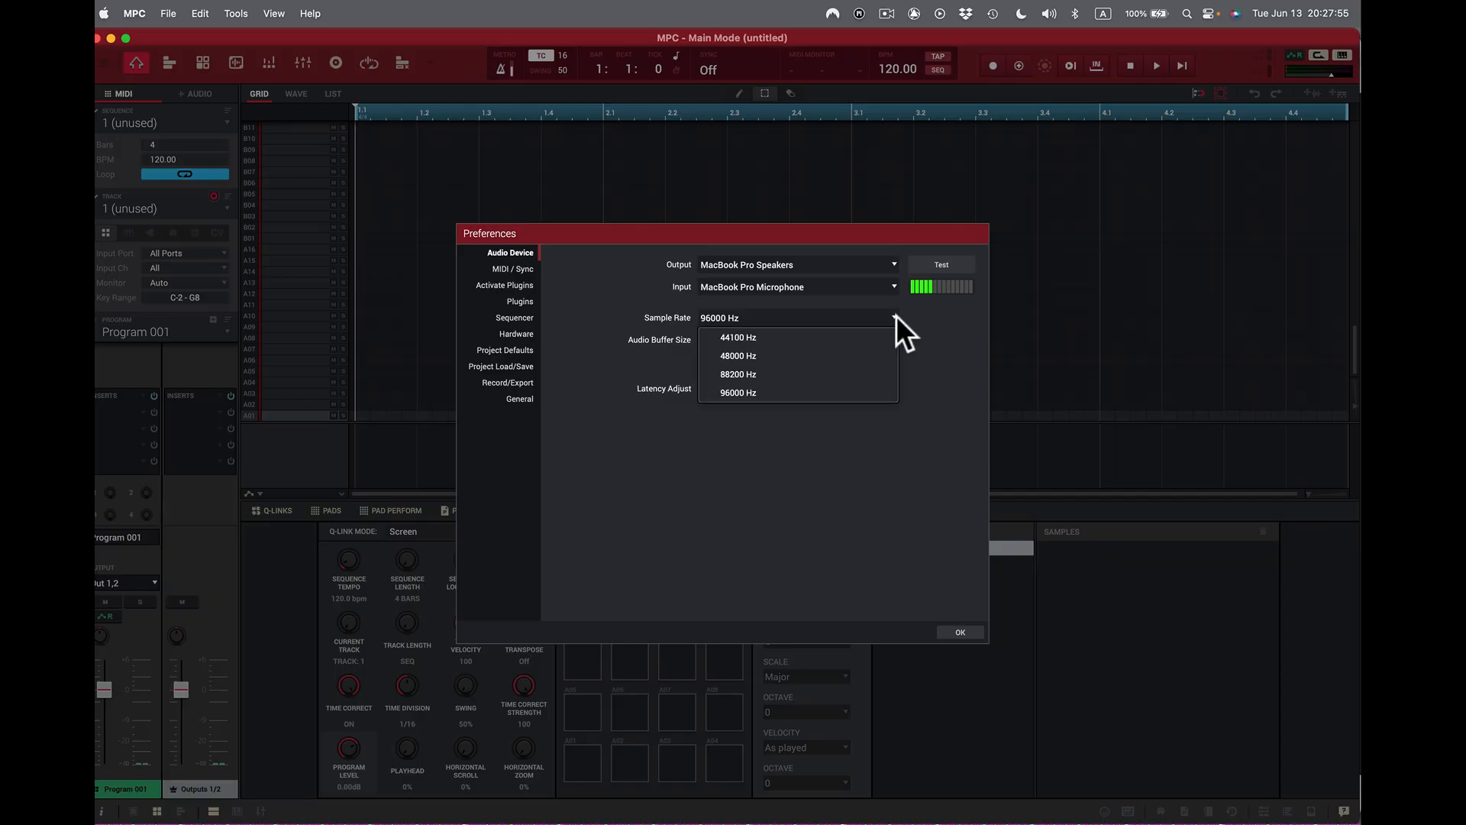
click(845, 373)
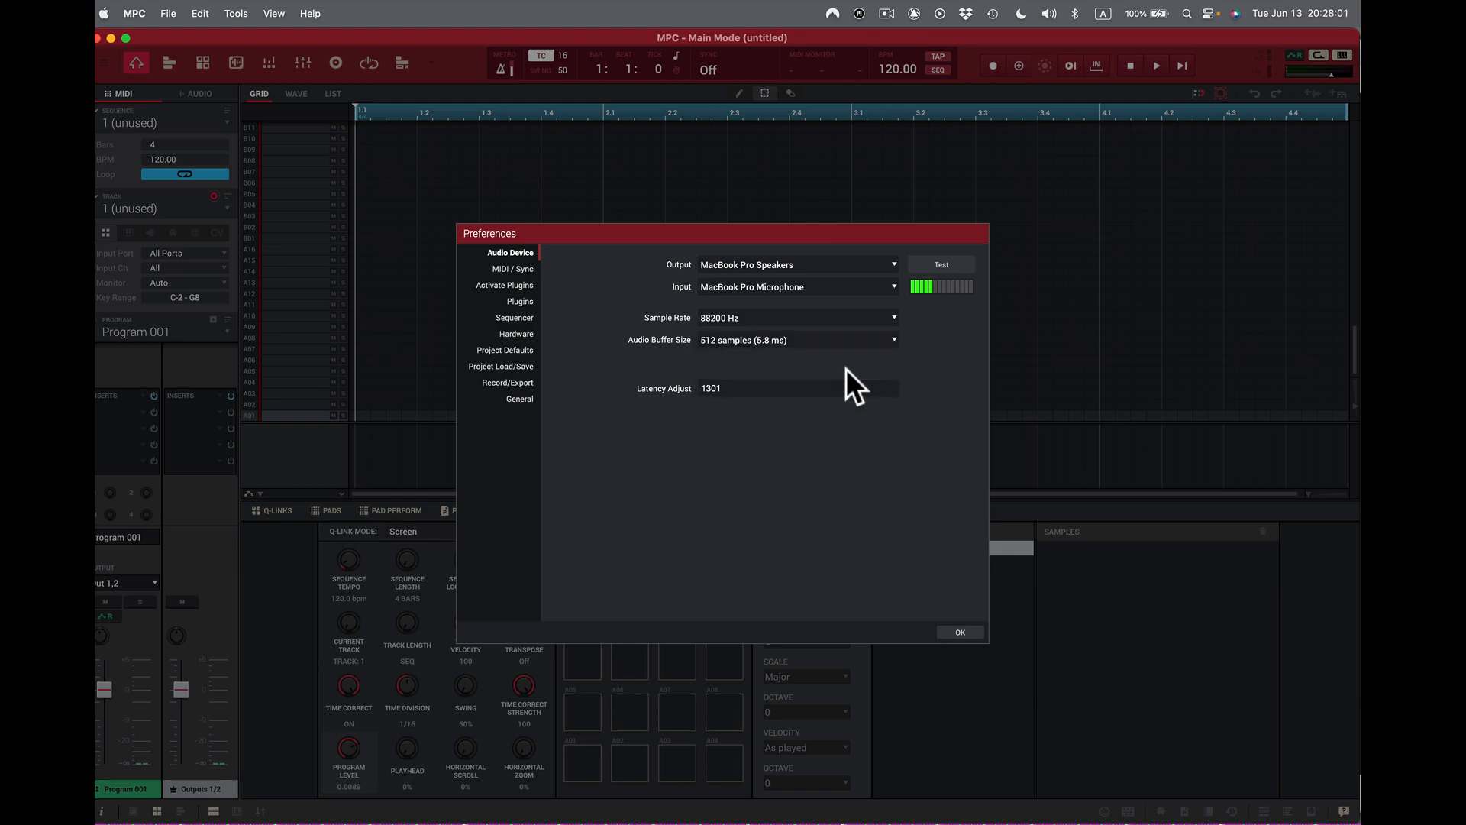
click(894, 316)
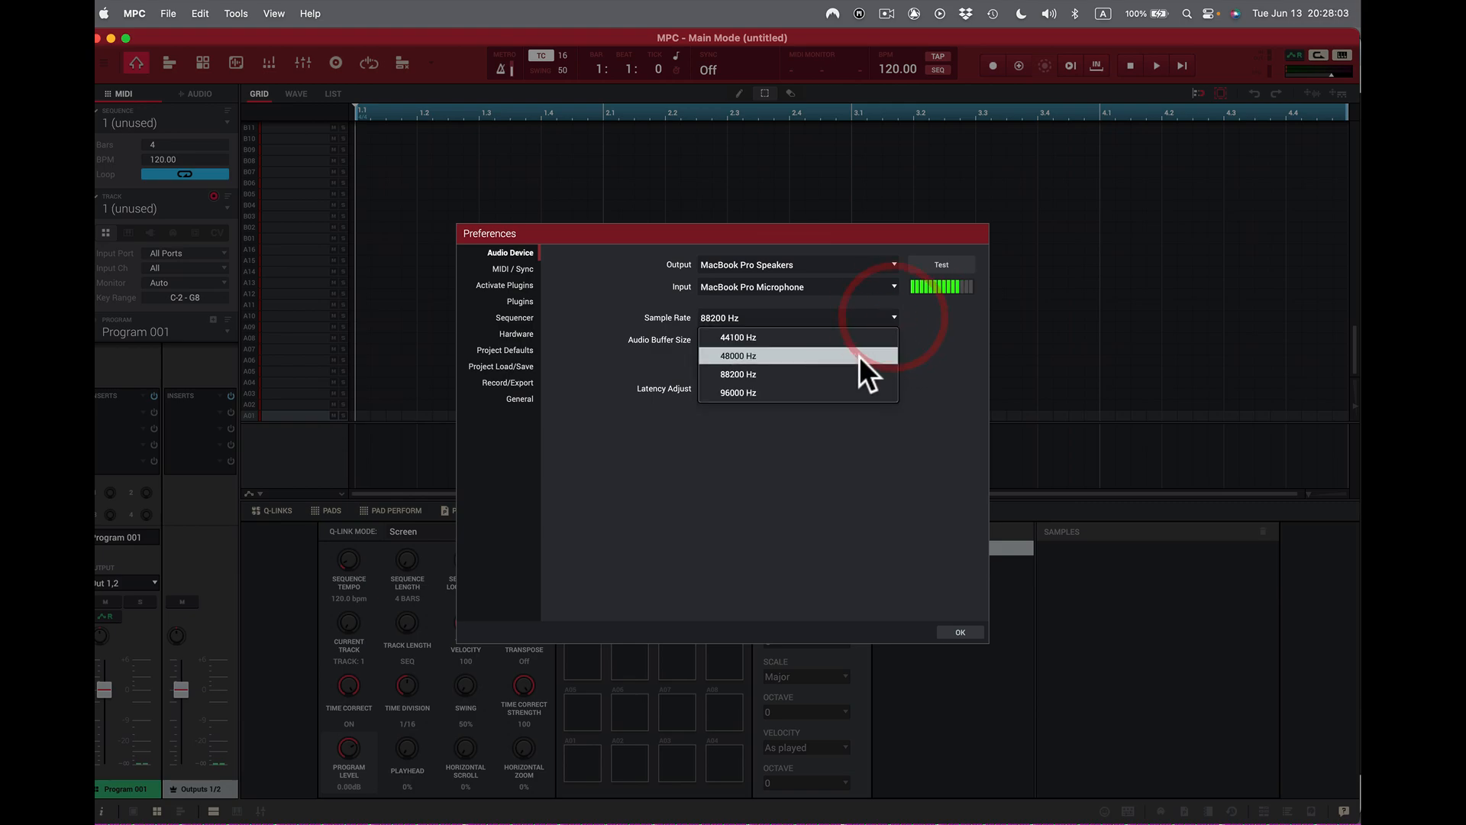
click(860, 357)
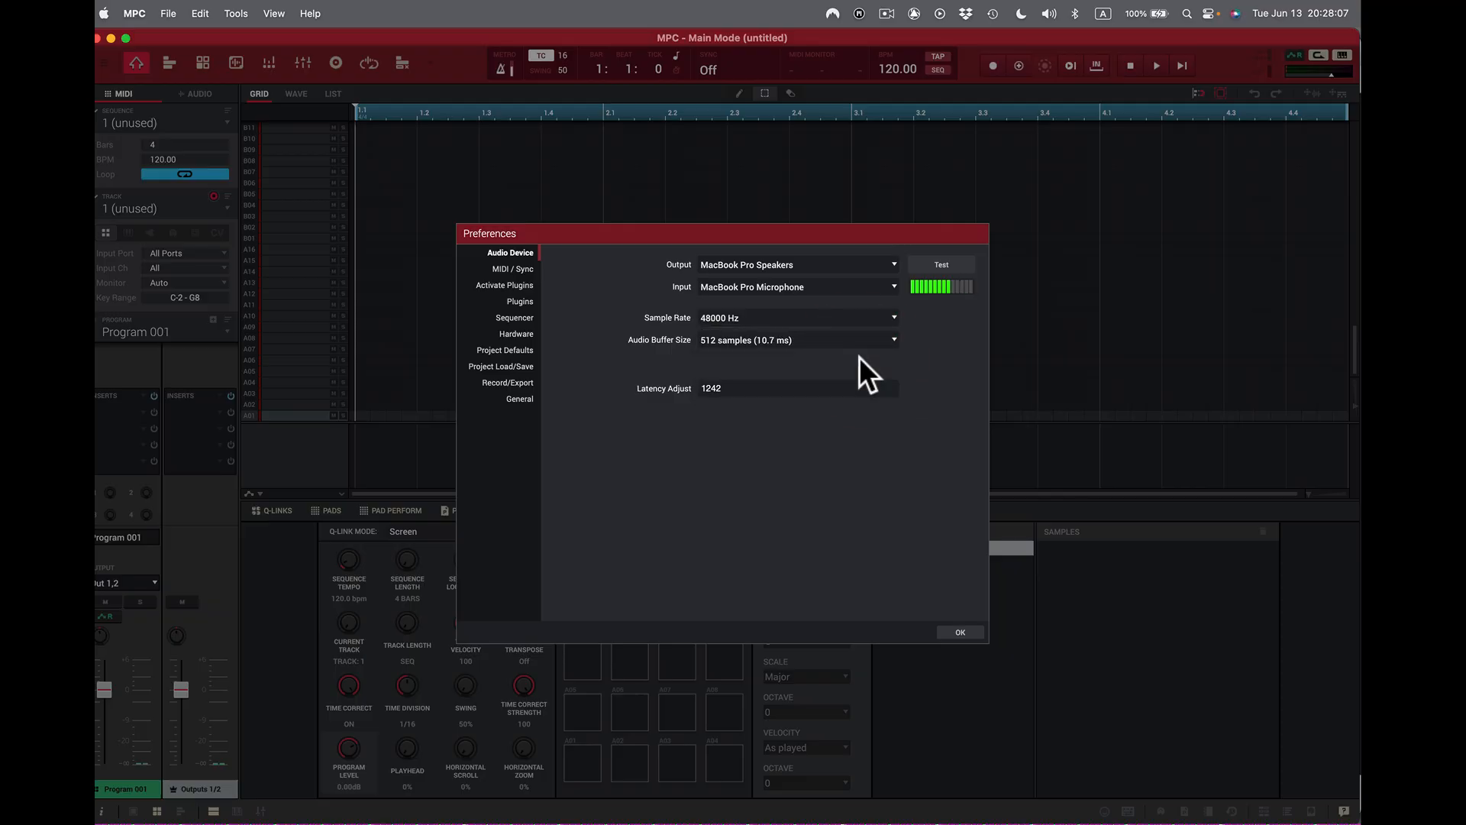
click(891, 315)
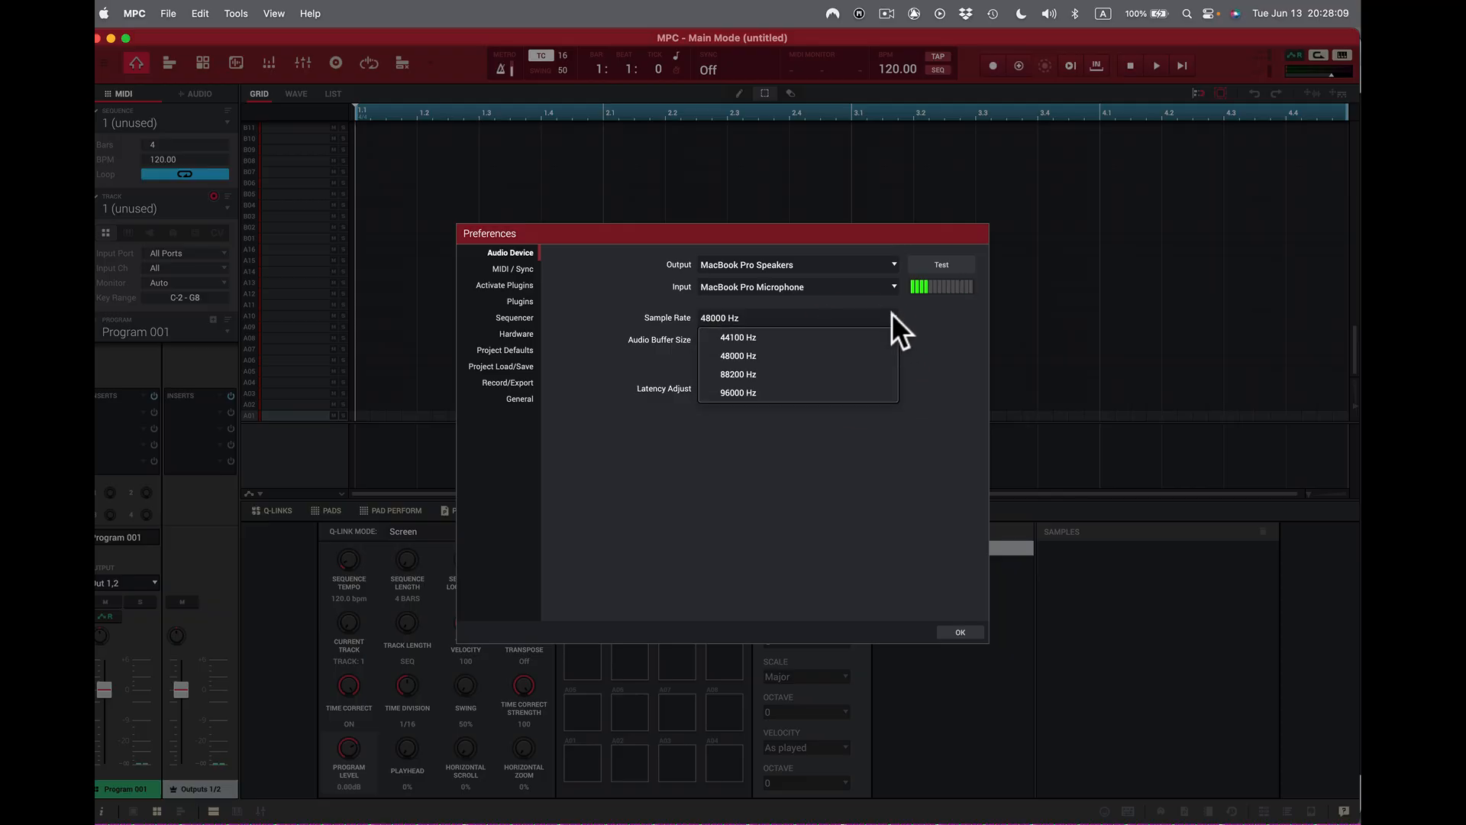
click(843, 337)
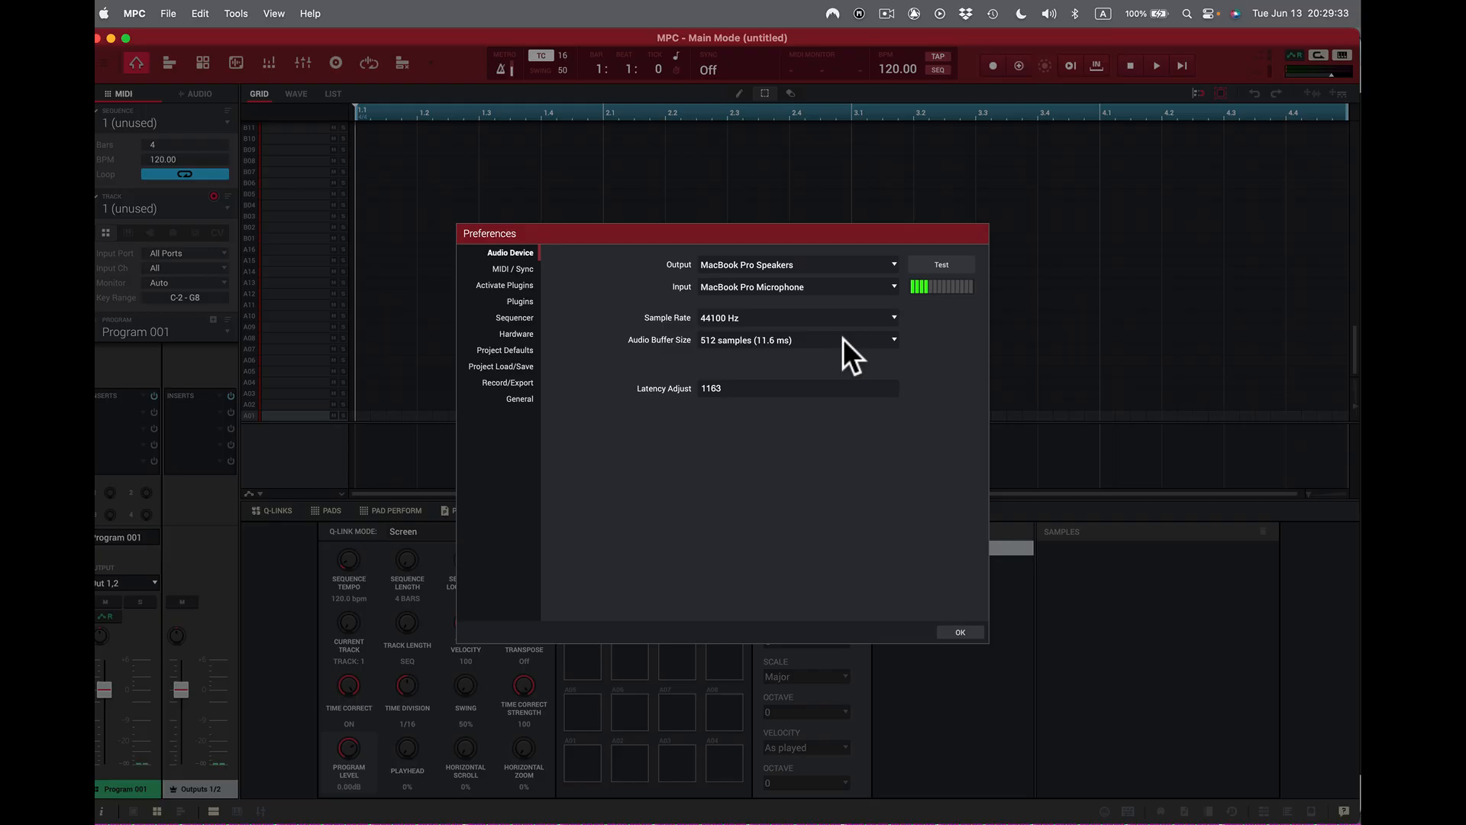
- Set the audio buffer size to 64 samples, then return it to 512 samples
click(892, 337)
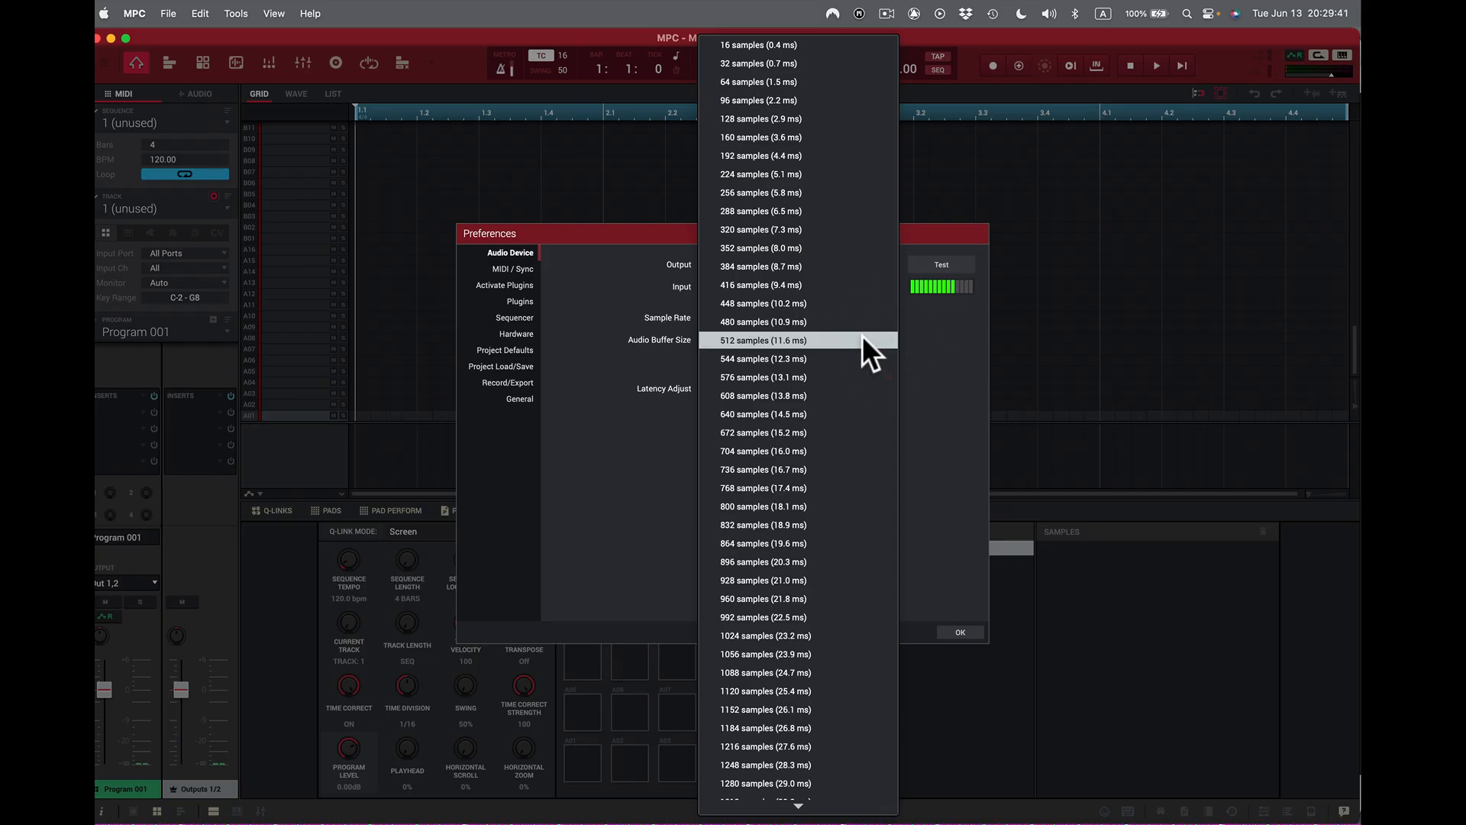
click(820, 81)
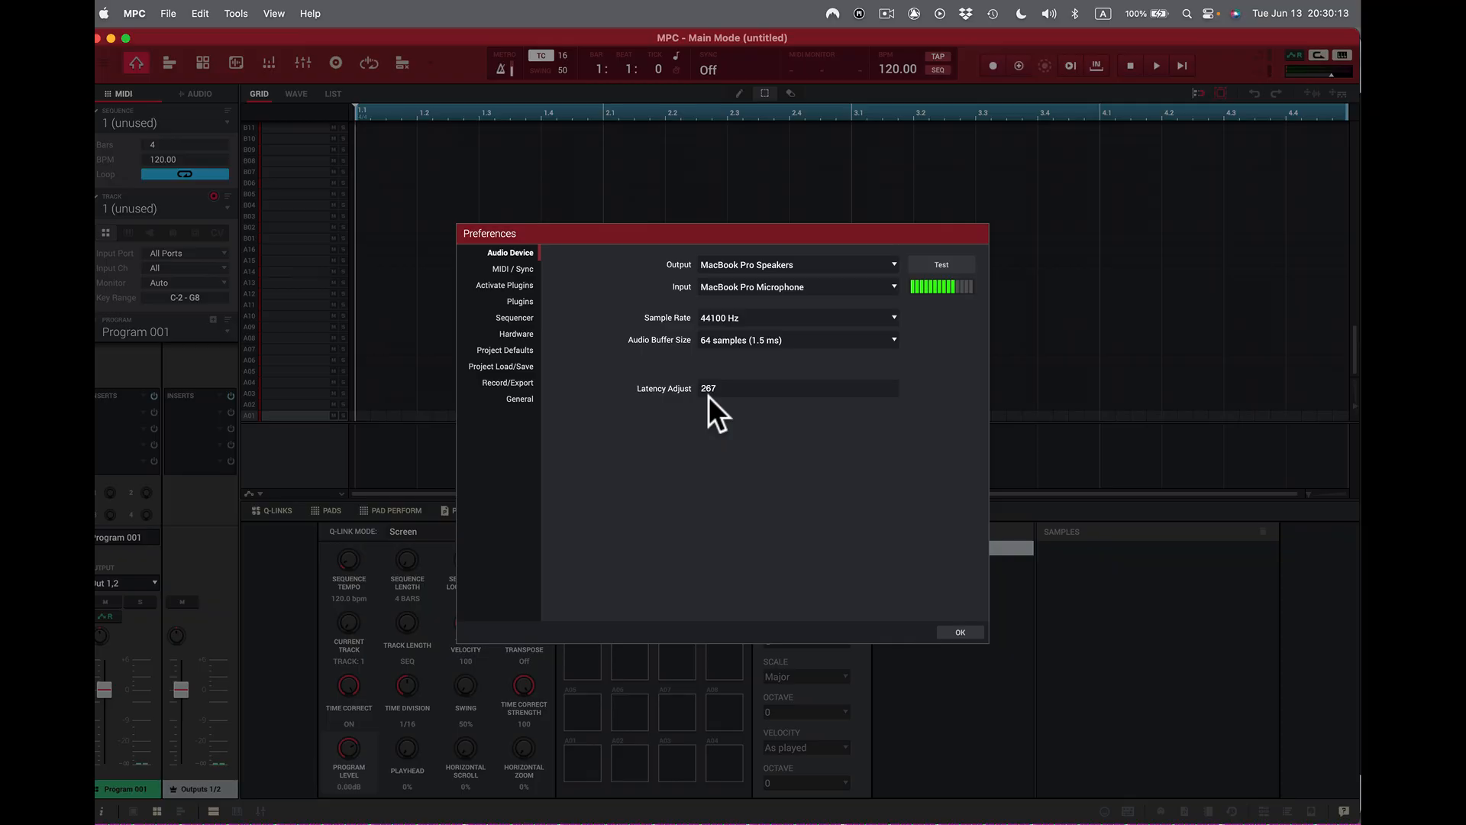
click(895, 341)
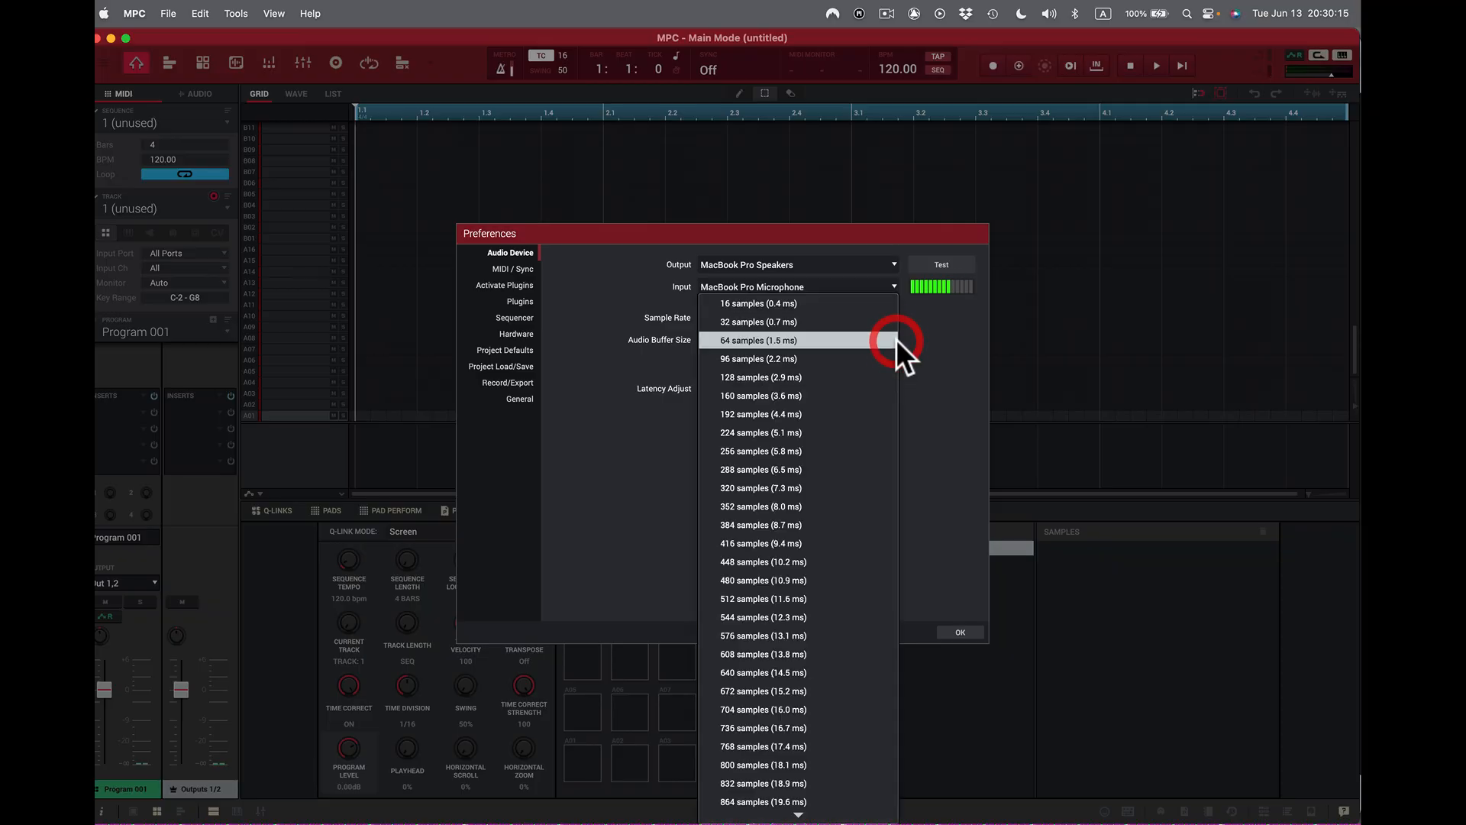
click(805, 598)
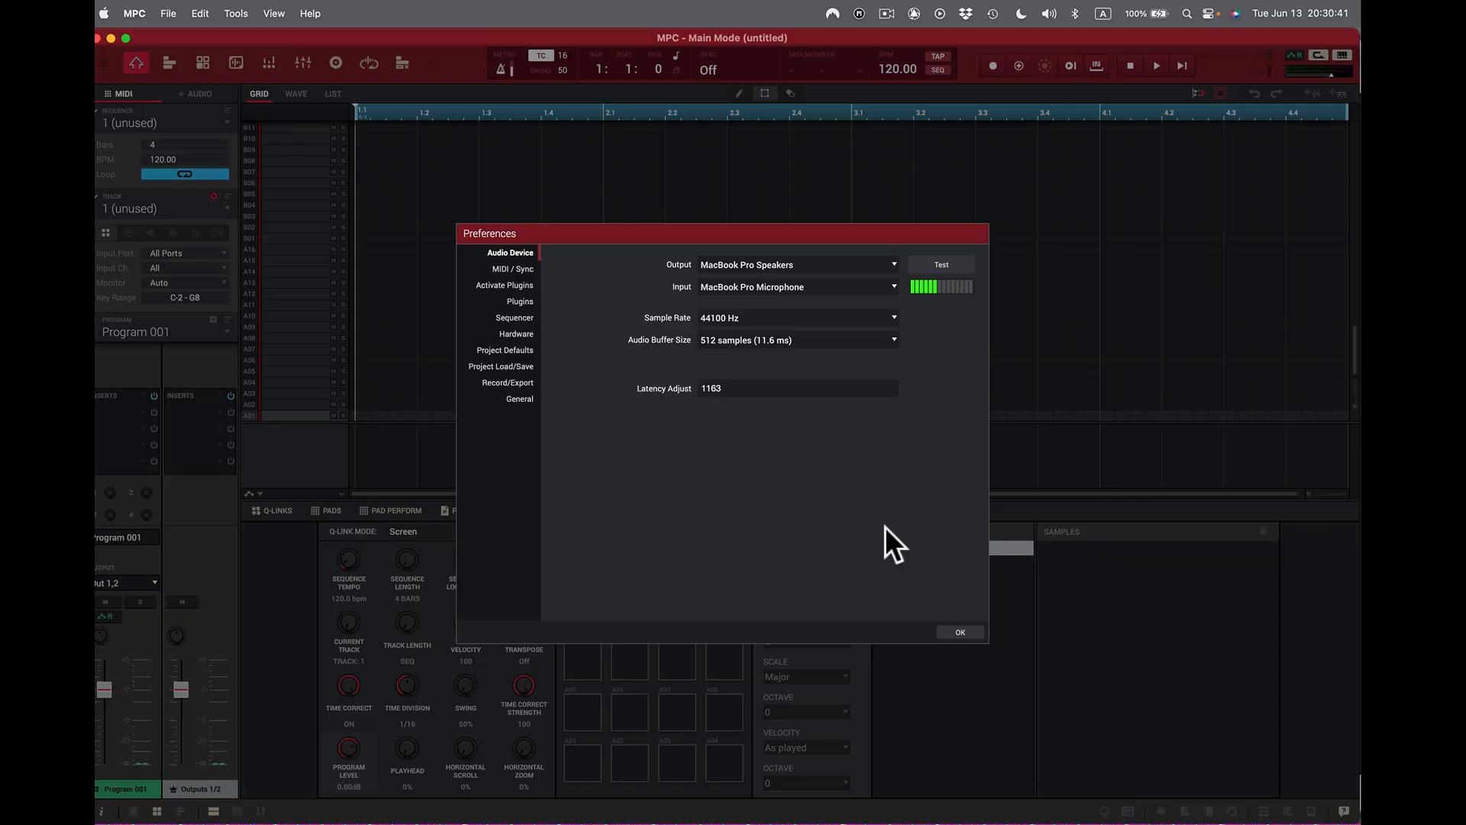
- Review the MIDI / Sync preferences, including the MTC frame rate choices and the MIDI Input settings
key(shift+super)
click(510, 269)
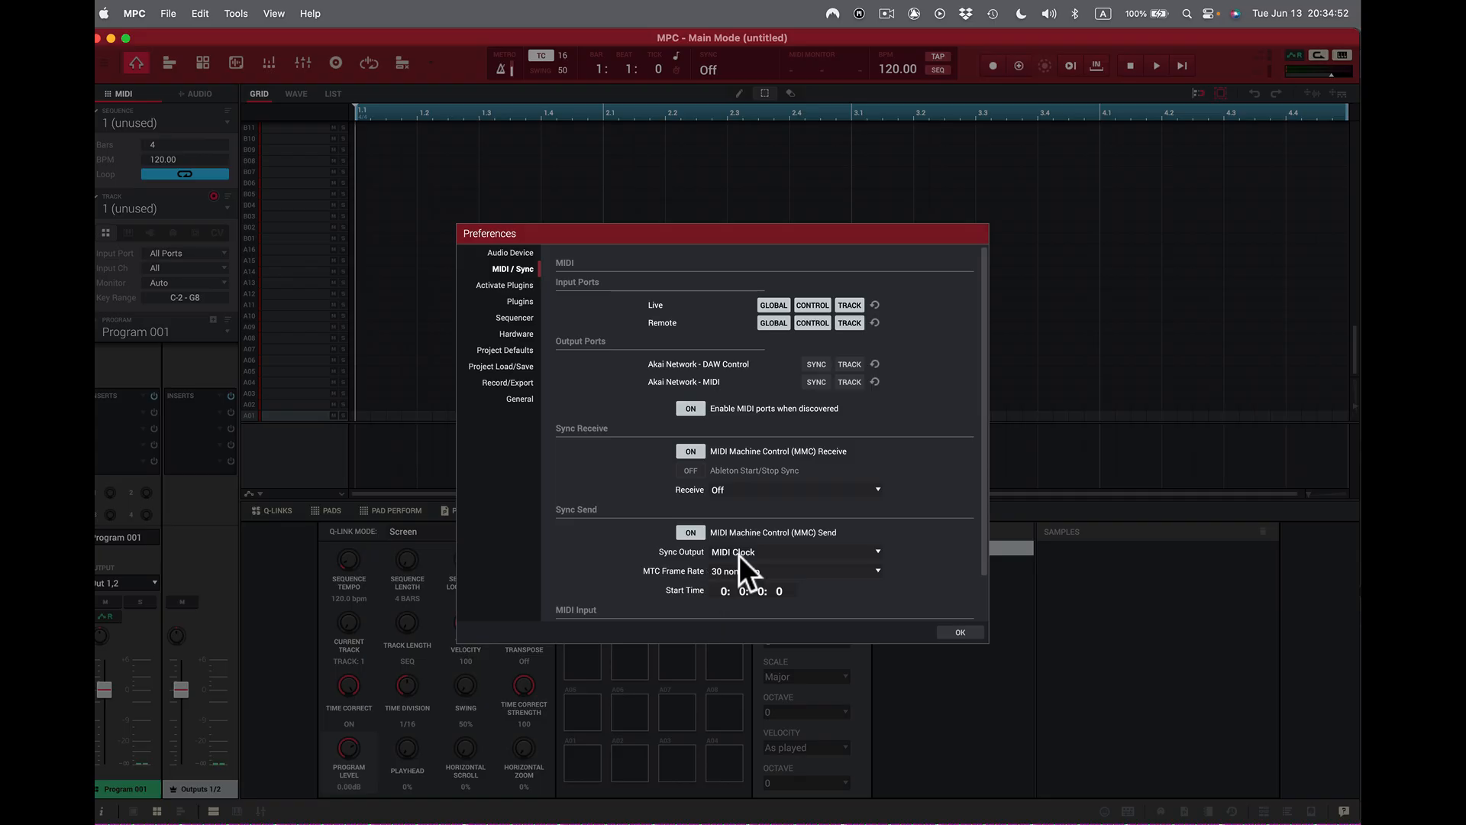
click(877, 570)
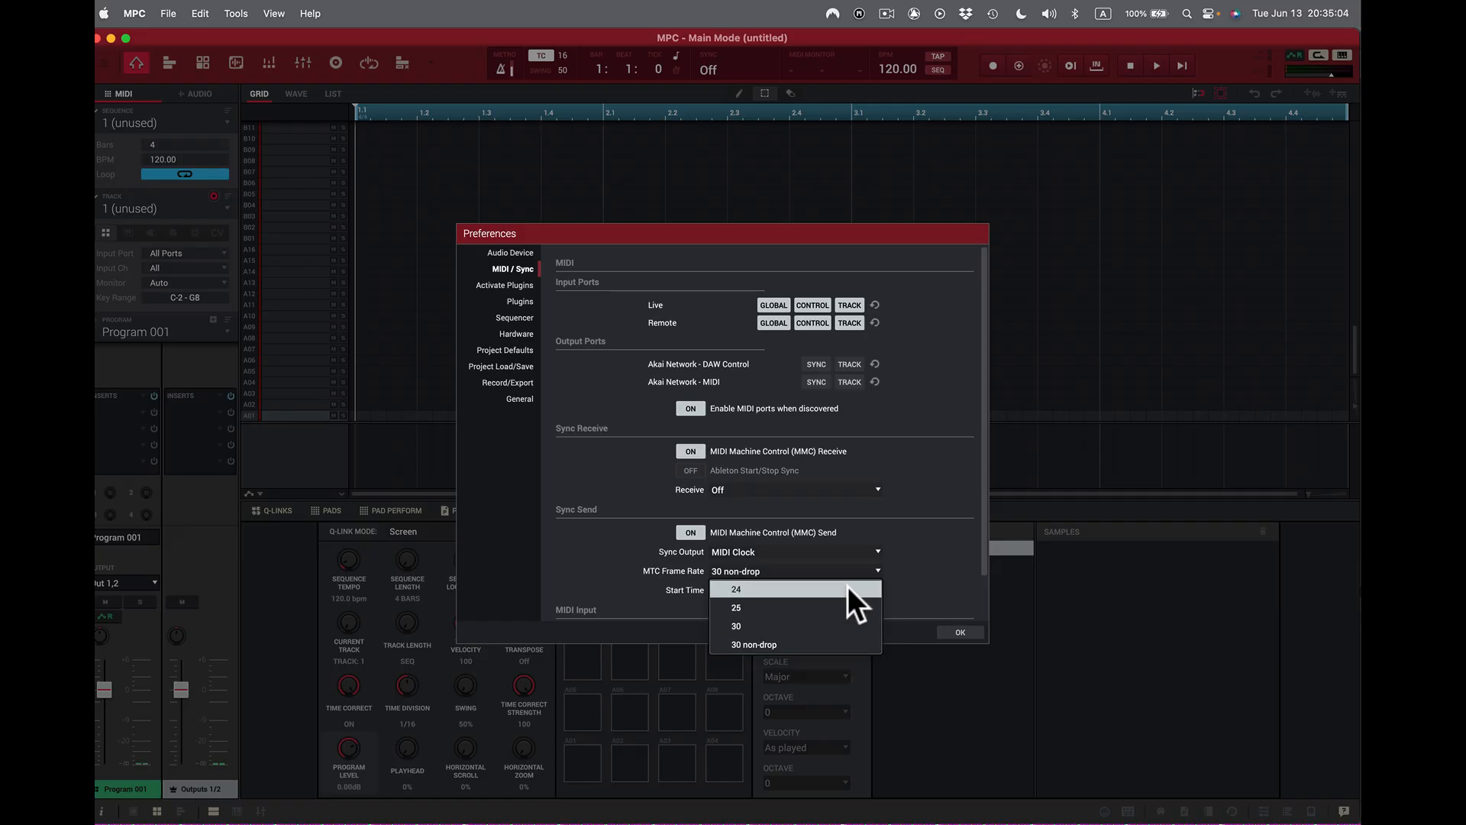
click(960, 548)
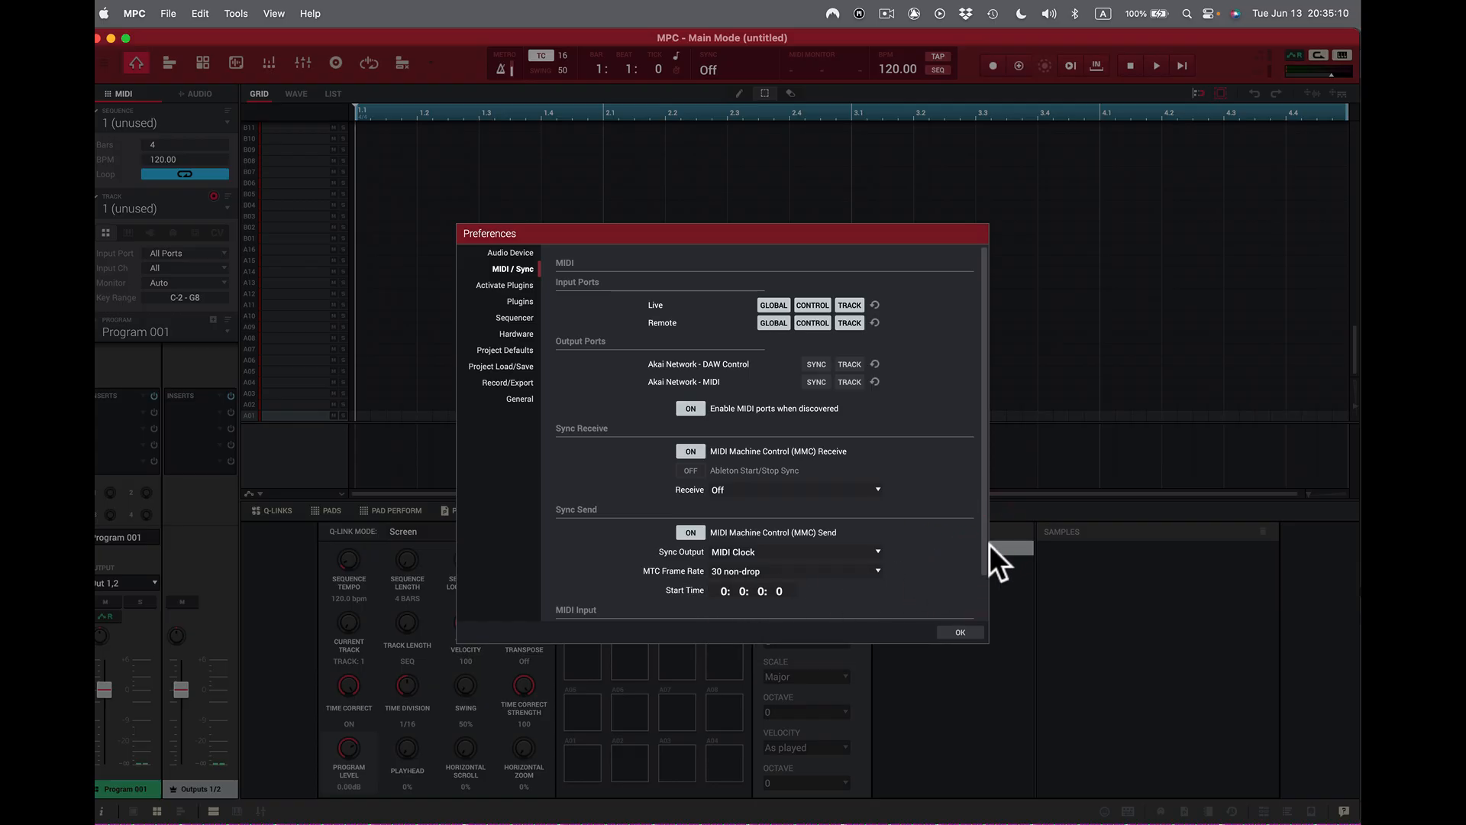
drag(980, 549, 980, 629)
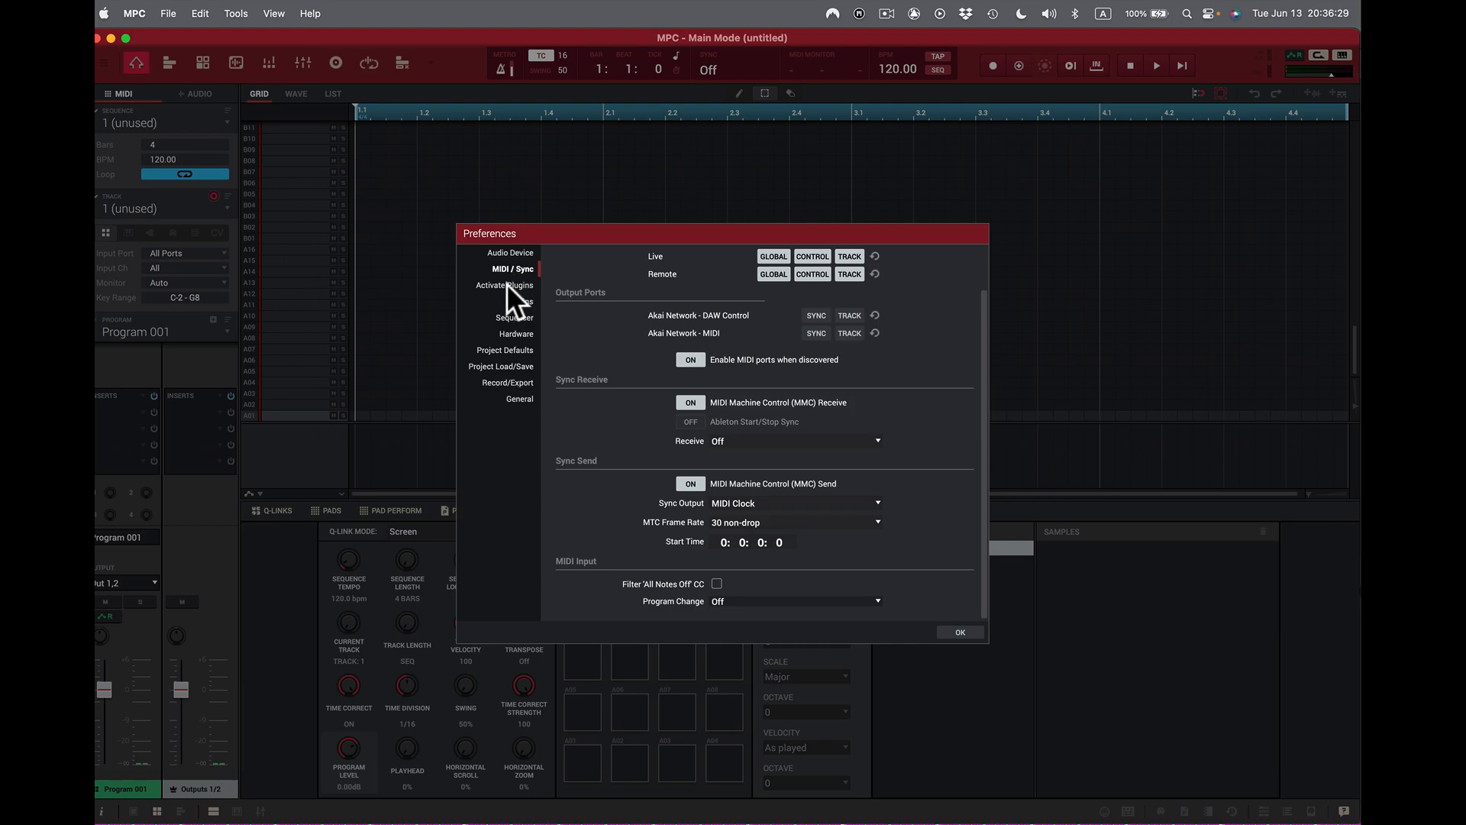
- Review the activation status of the plugins in the Activate Plugins preferences through to the end of the list
click(506, 285)
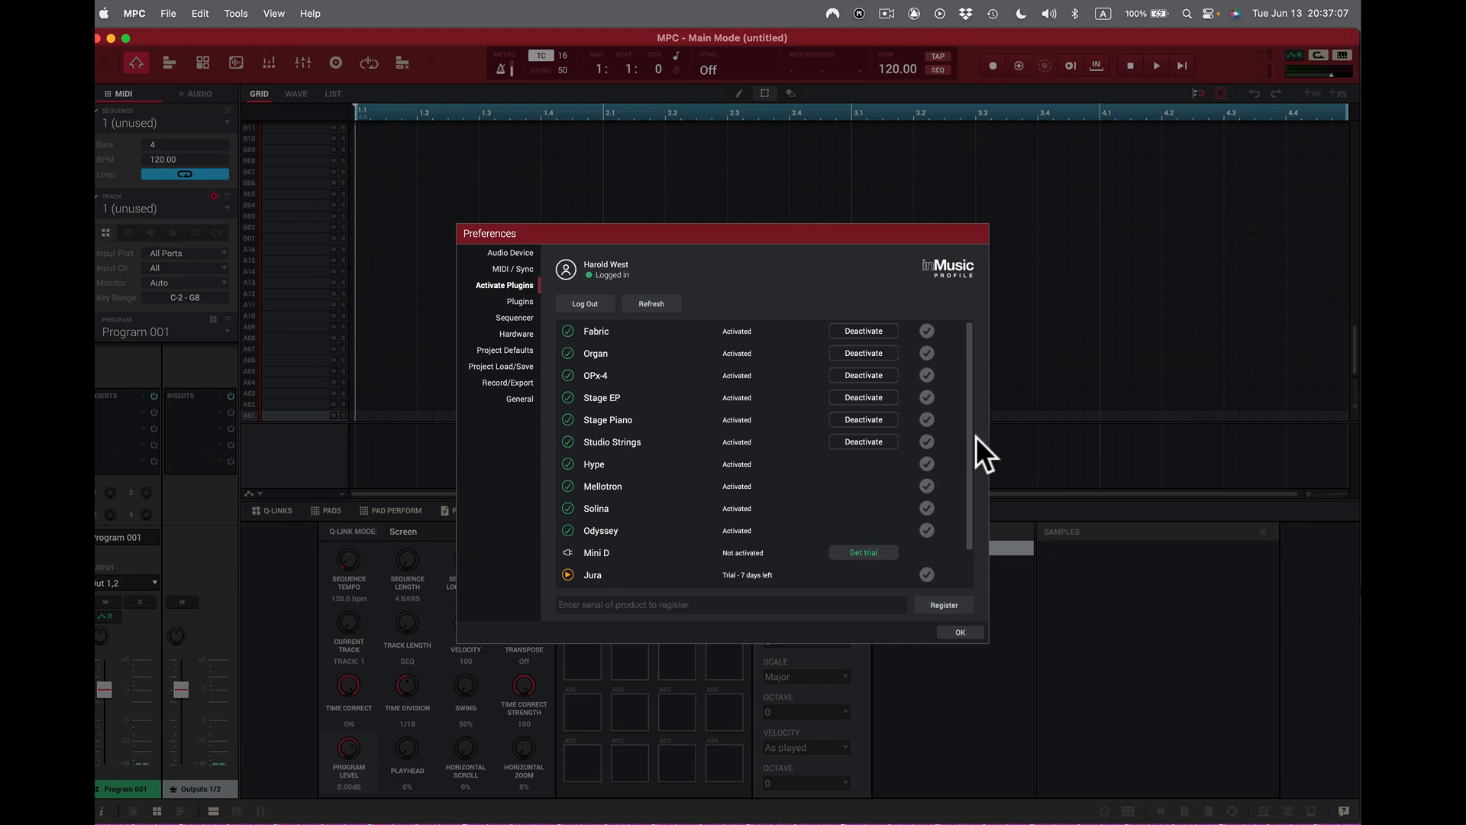
drag(965, 474, 973, 545)
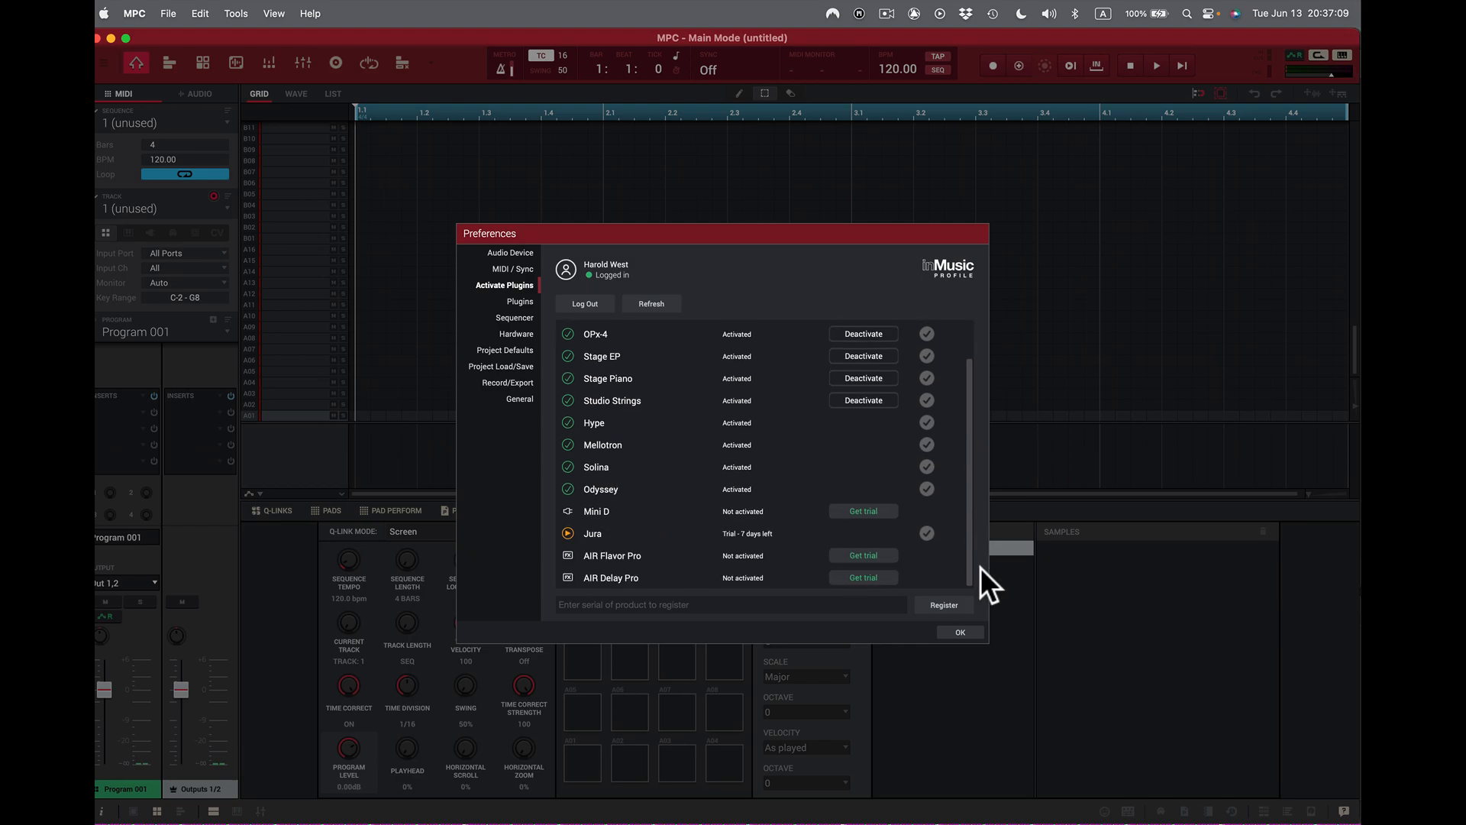
click(993, 563)
- Switch to inMusic Software Center and look through the apps, hardware support and plugin instruments in My Software
mouse_move(979, 821)
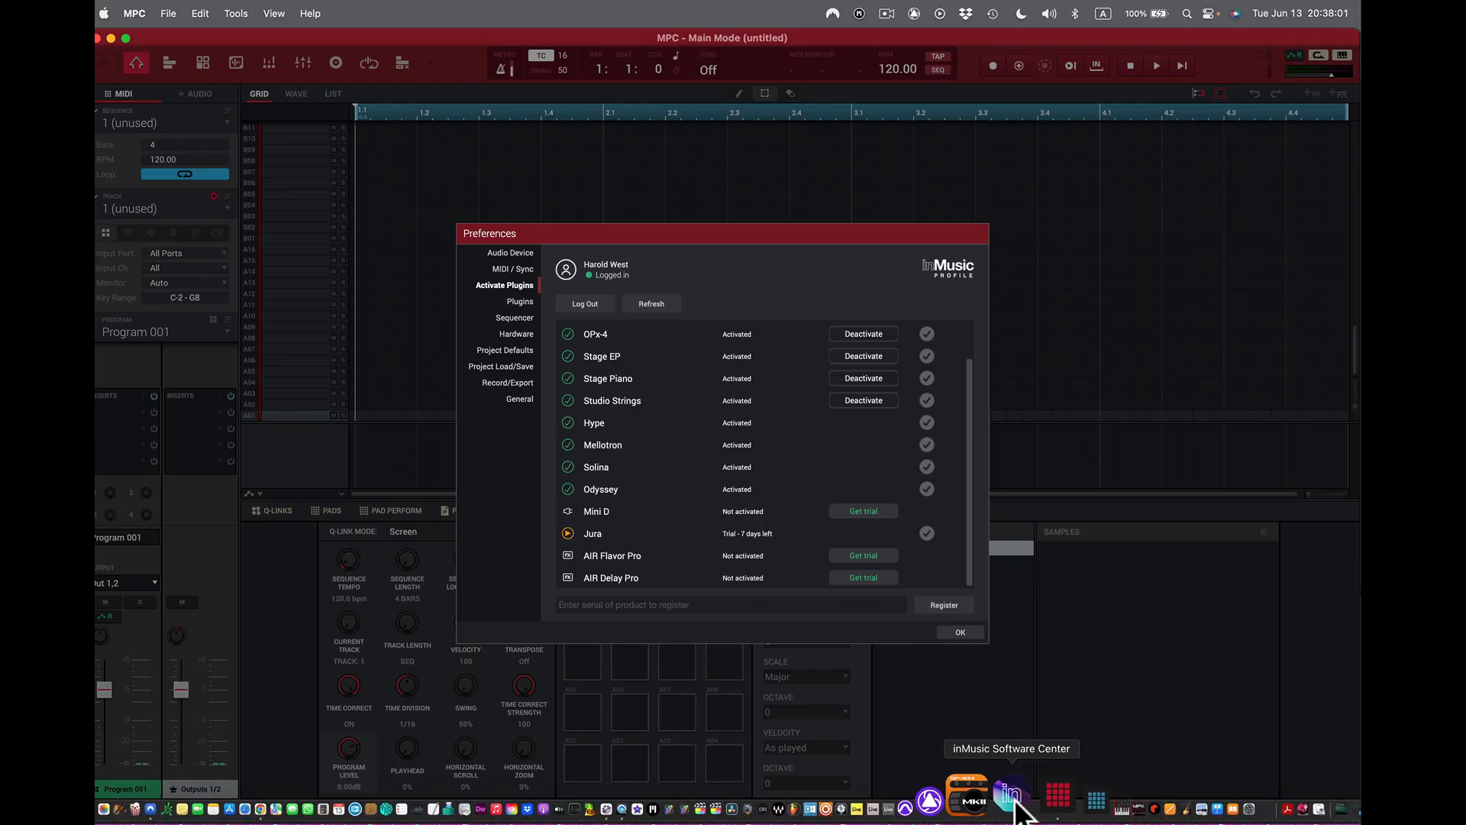
click(1012, 794)
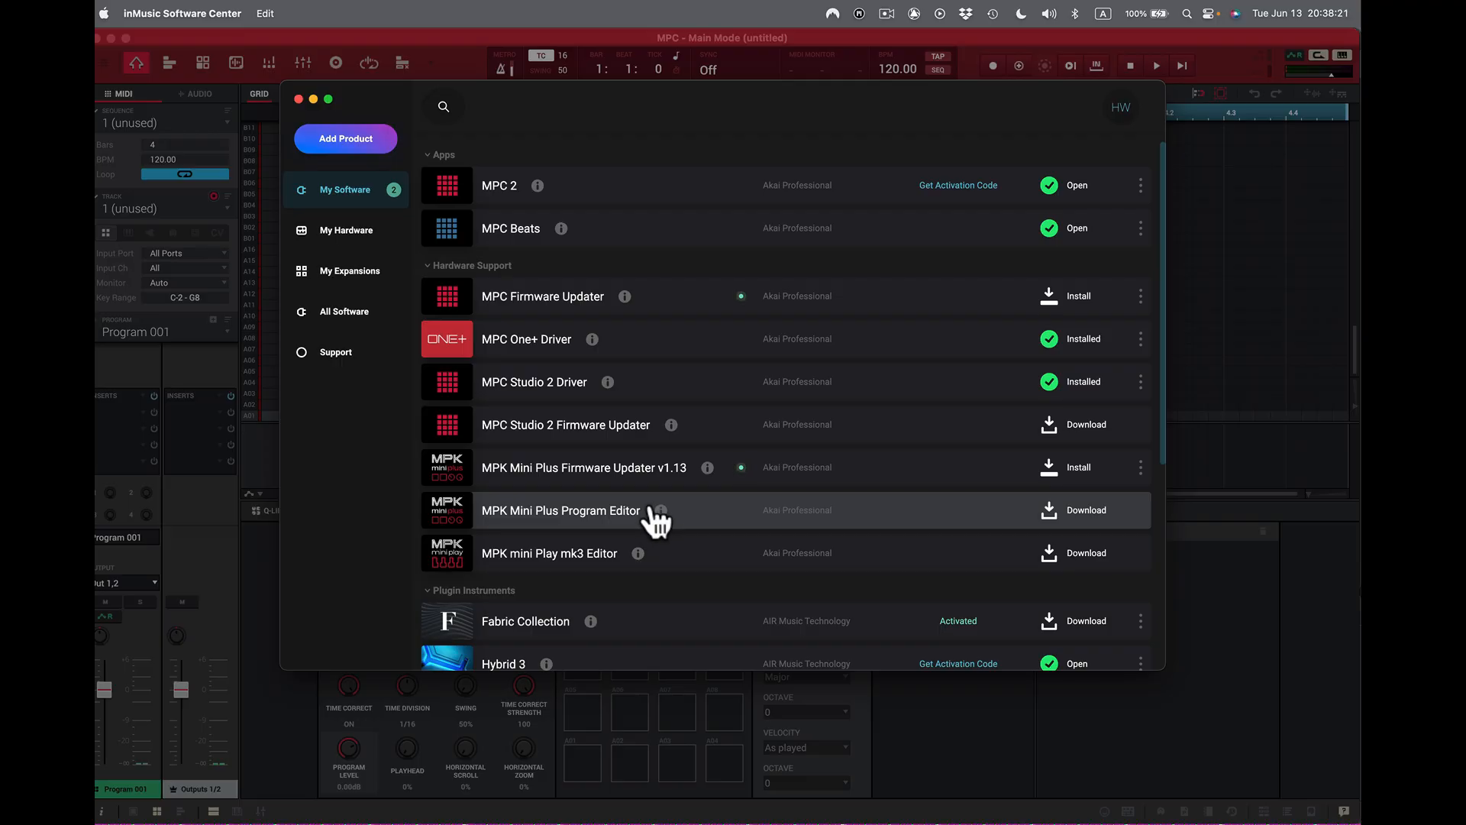
scroll(670, 481, down, 2)
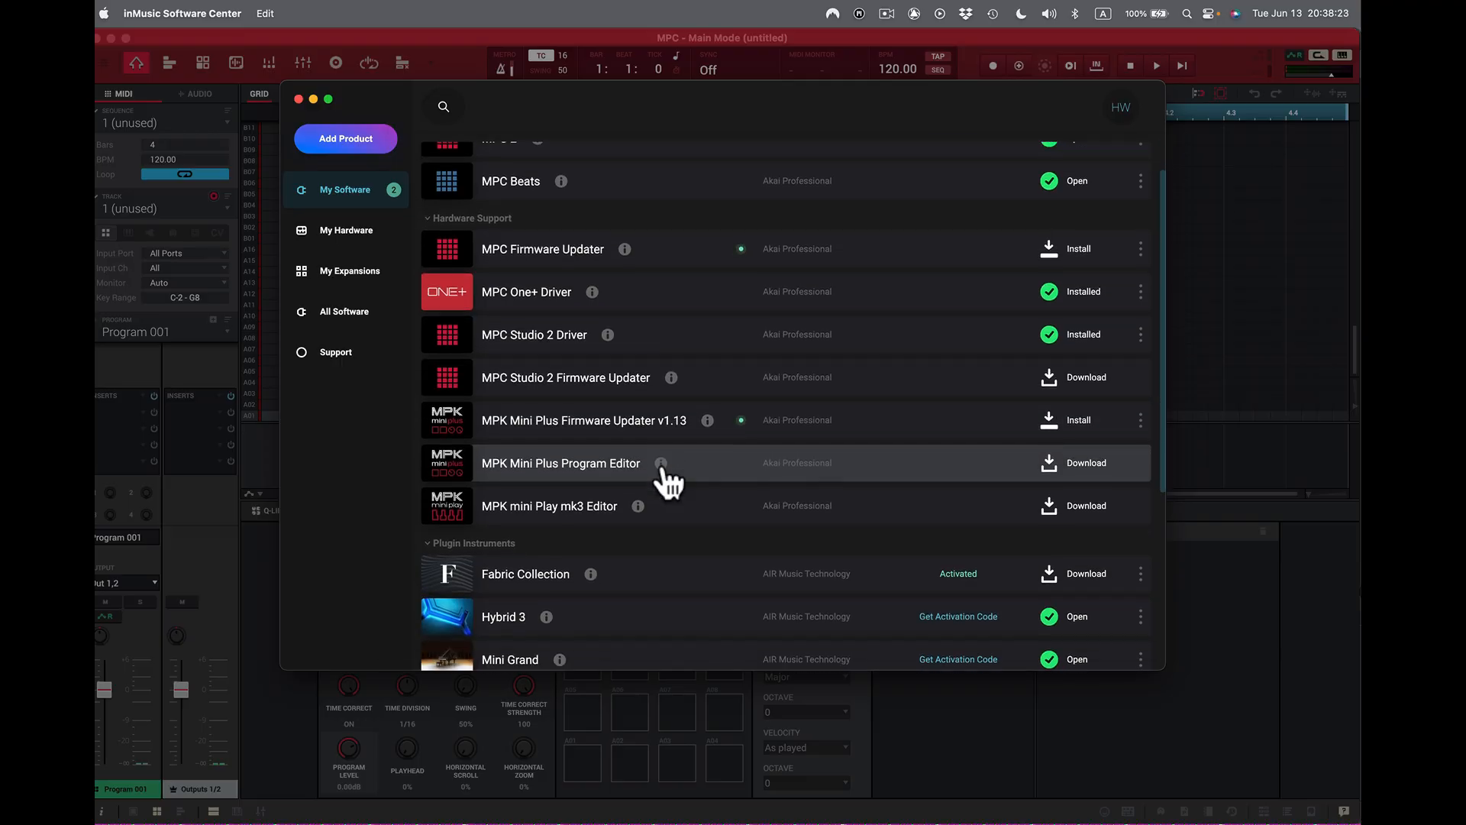
scroll(670, 481, up, 1)
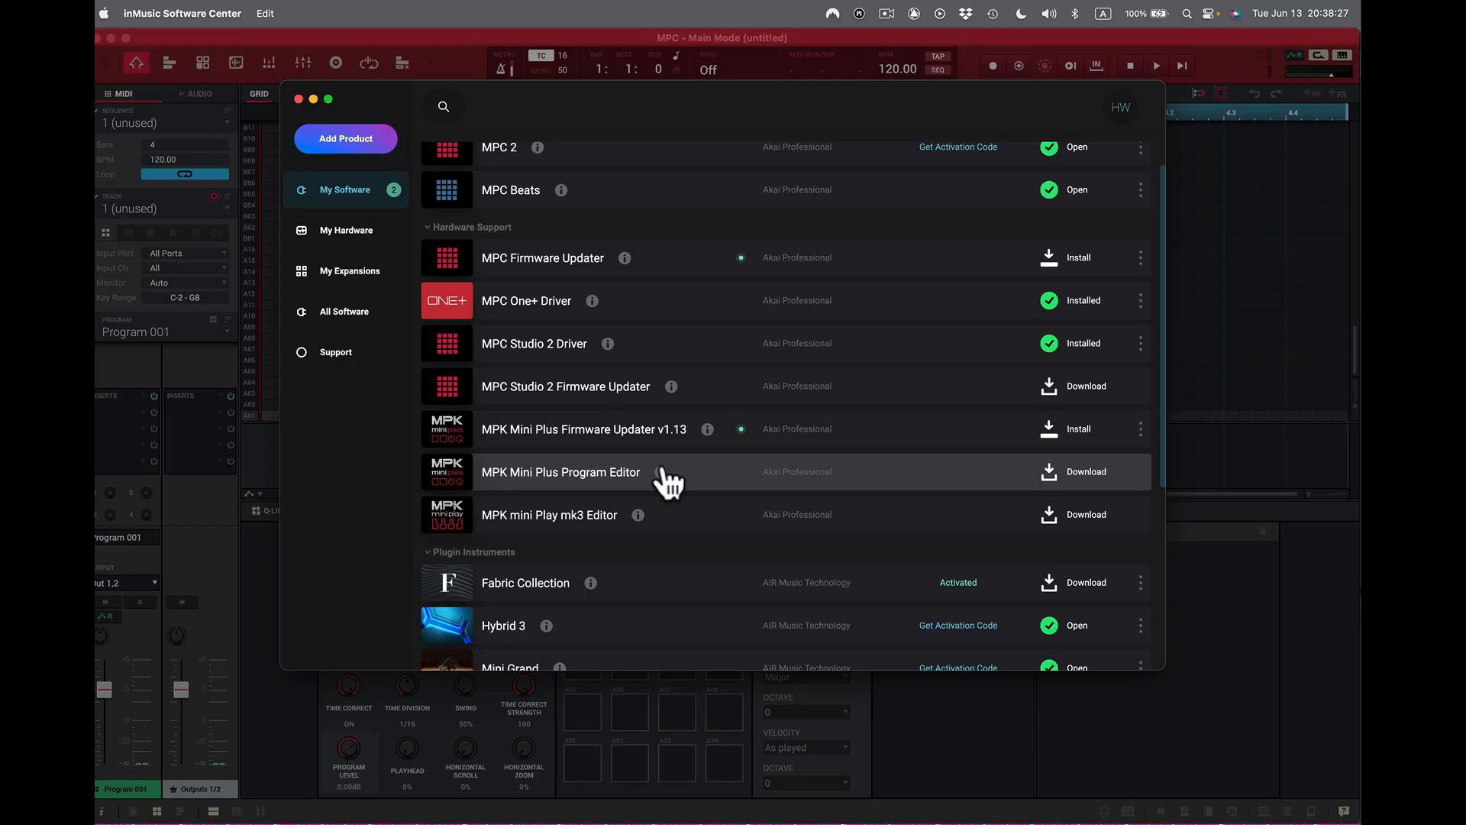
scroll(691, 538, up, 2)
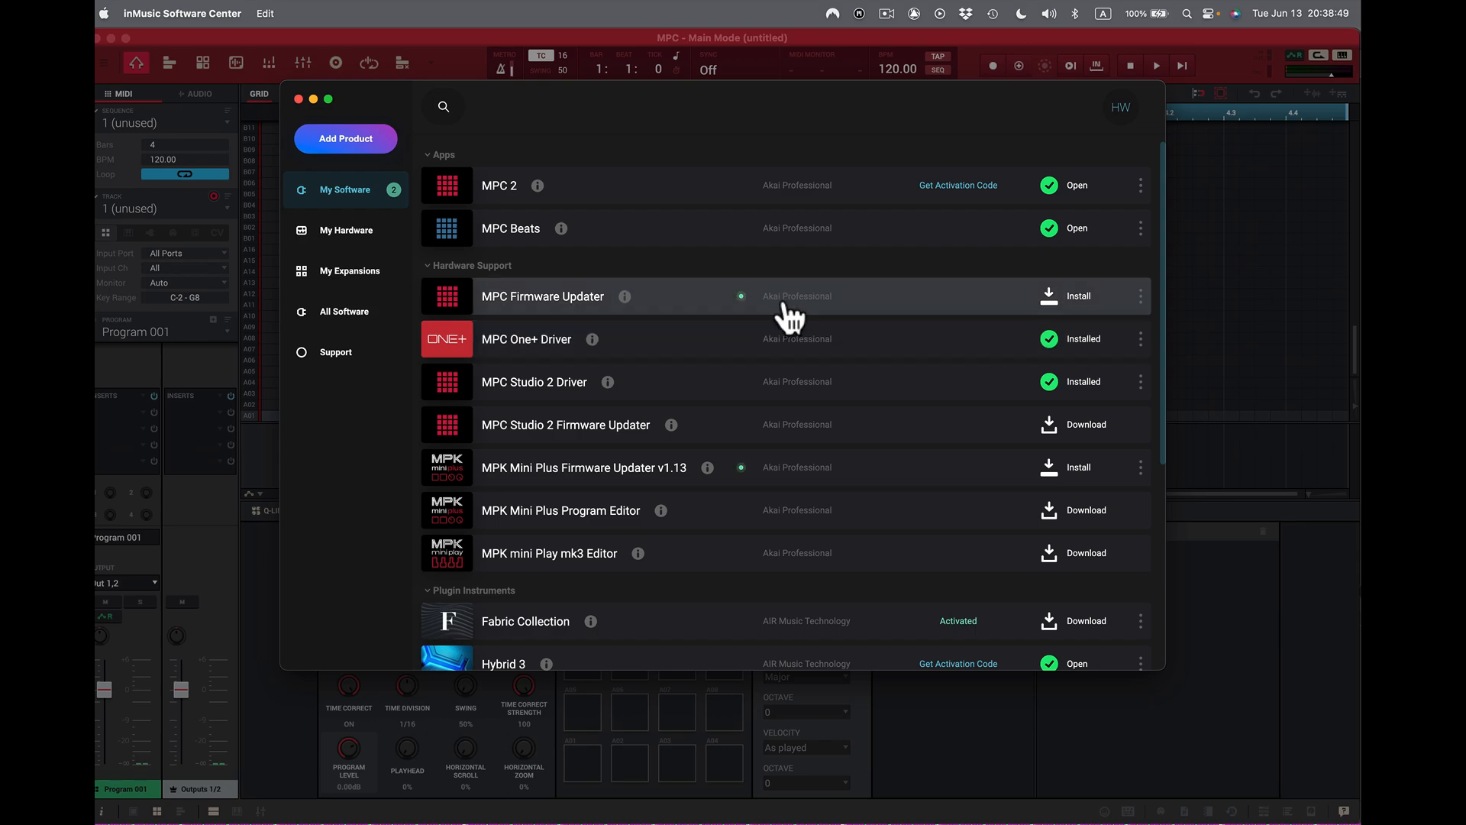
- Look through My Expansions and All Software, then close inMusic Software Center to return to MPC
click(350, 273)
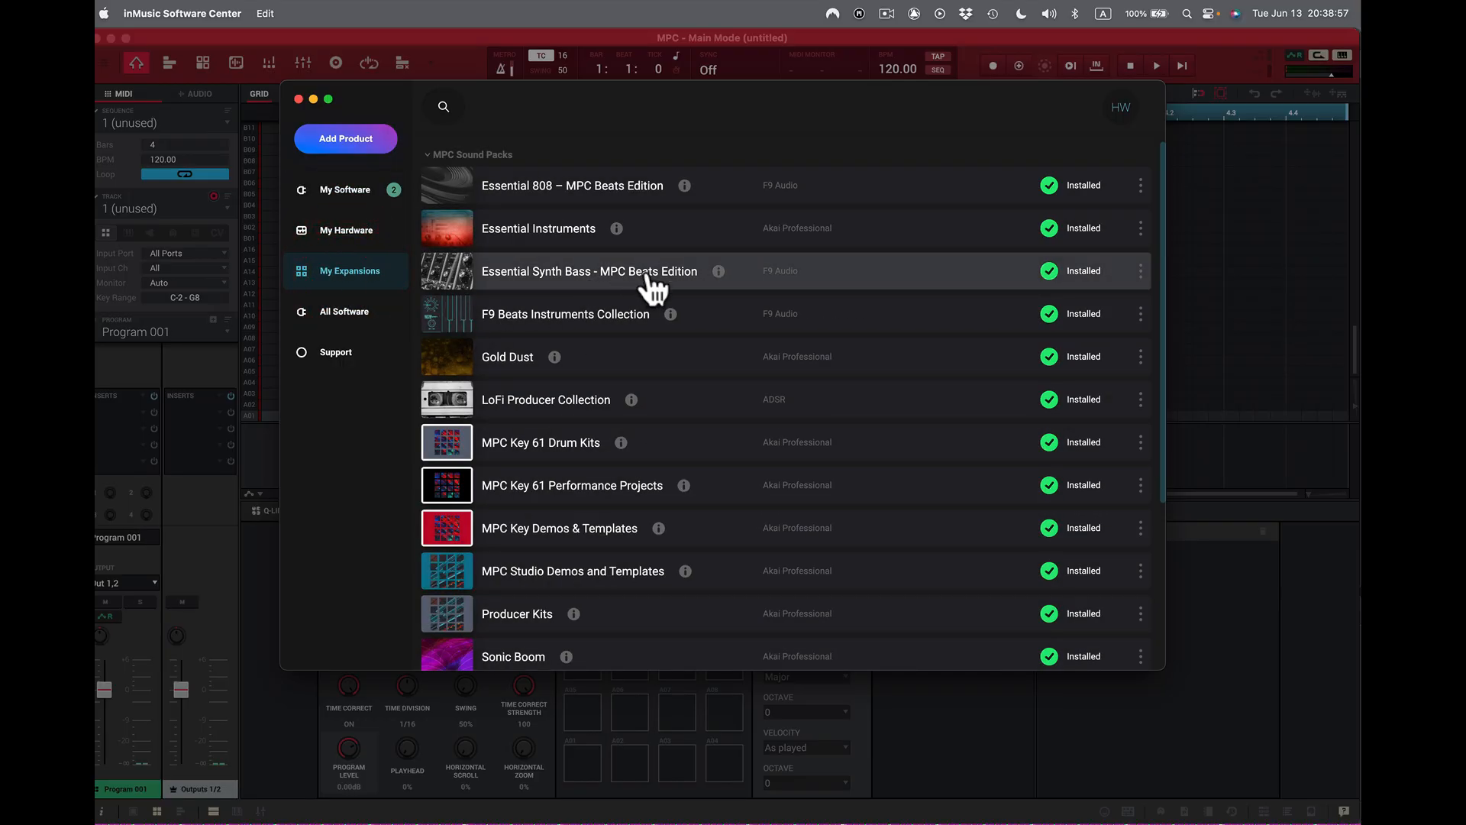
click(343, 321)
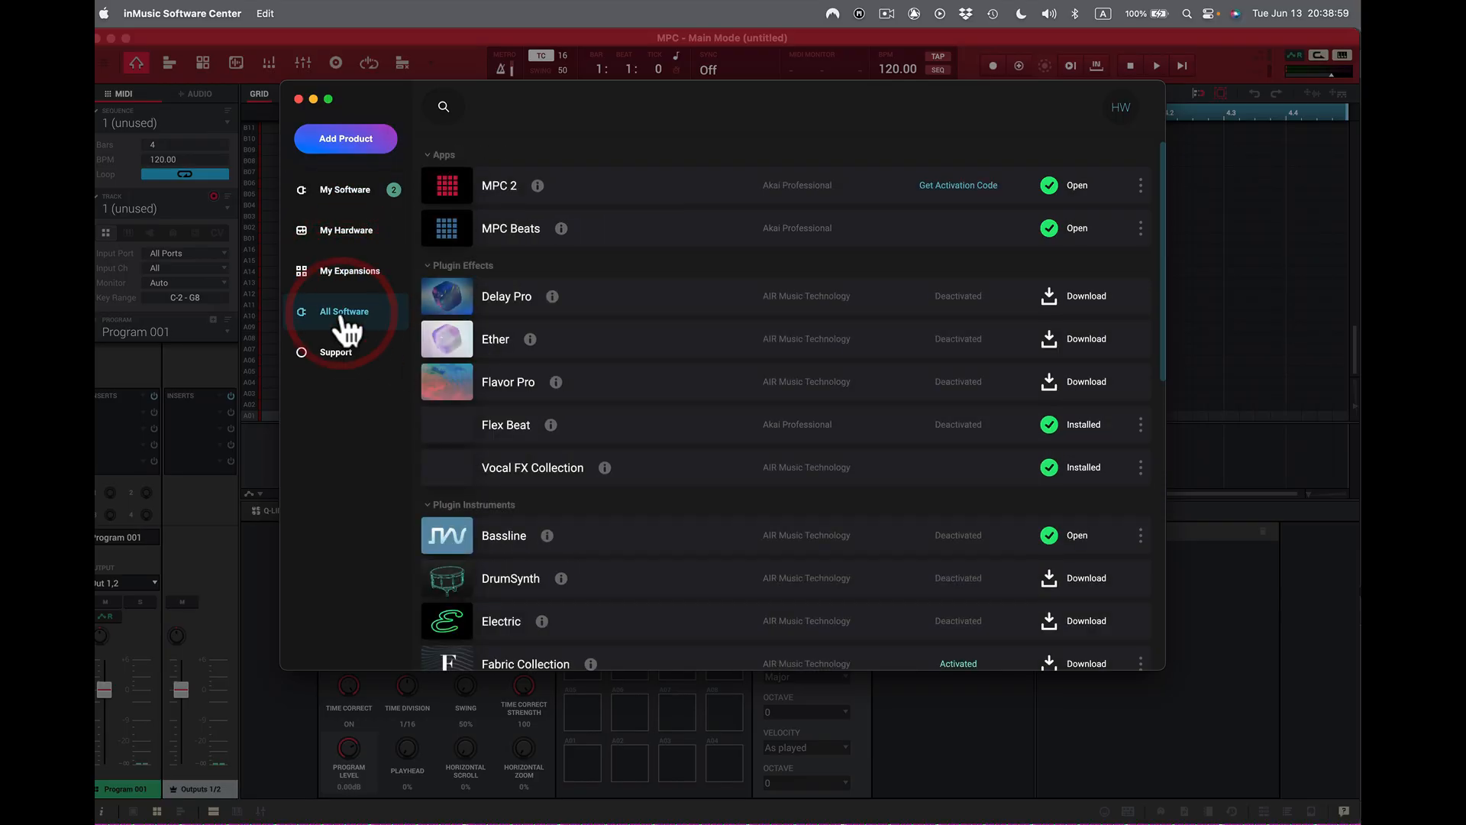
scroll(795, 373, down, 10)
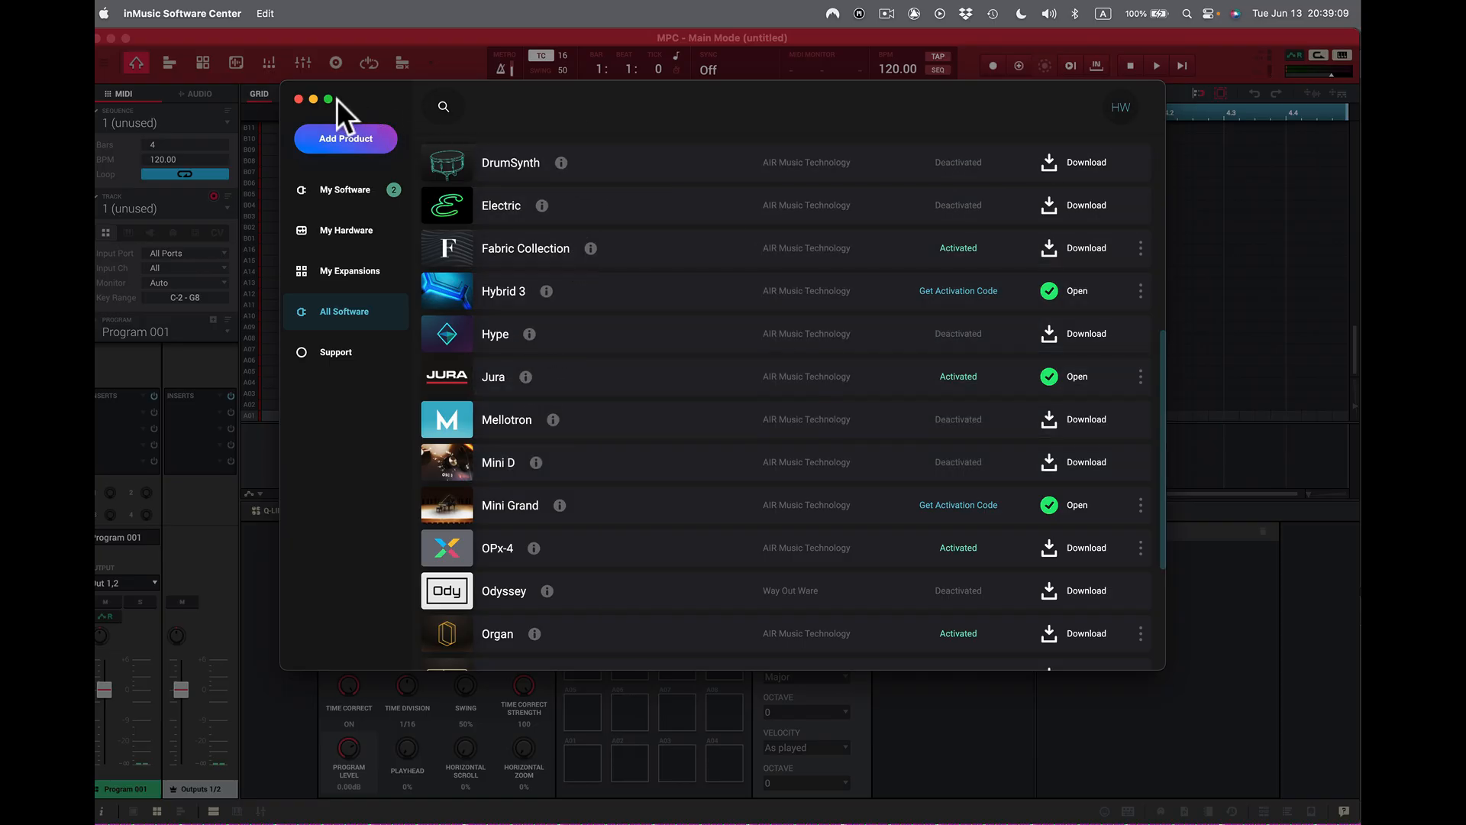
click(298, 98)
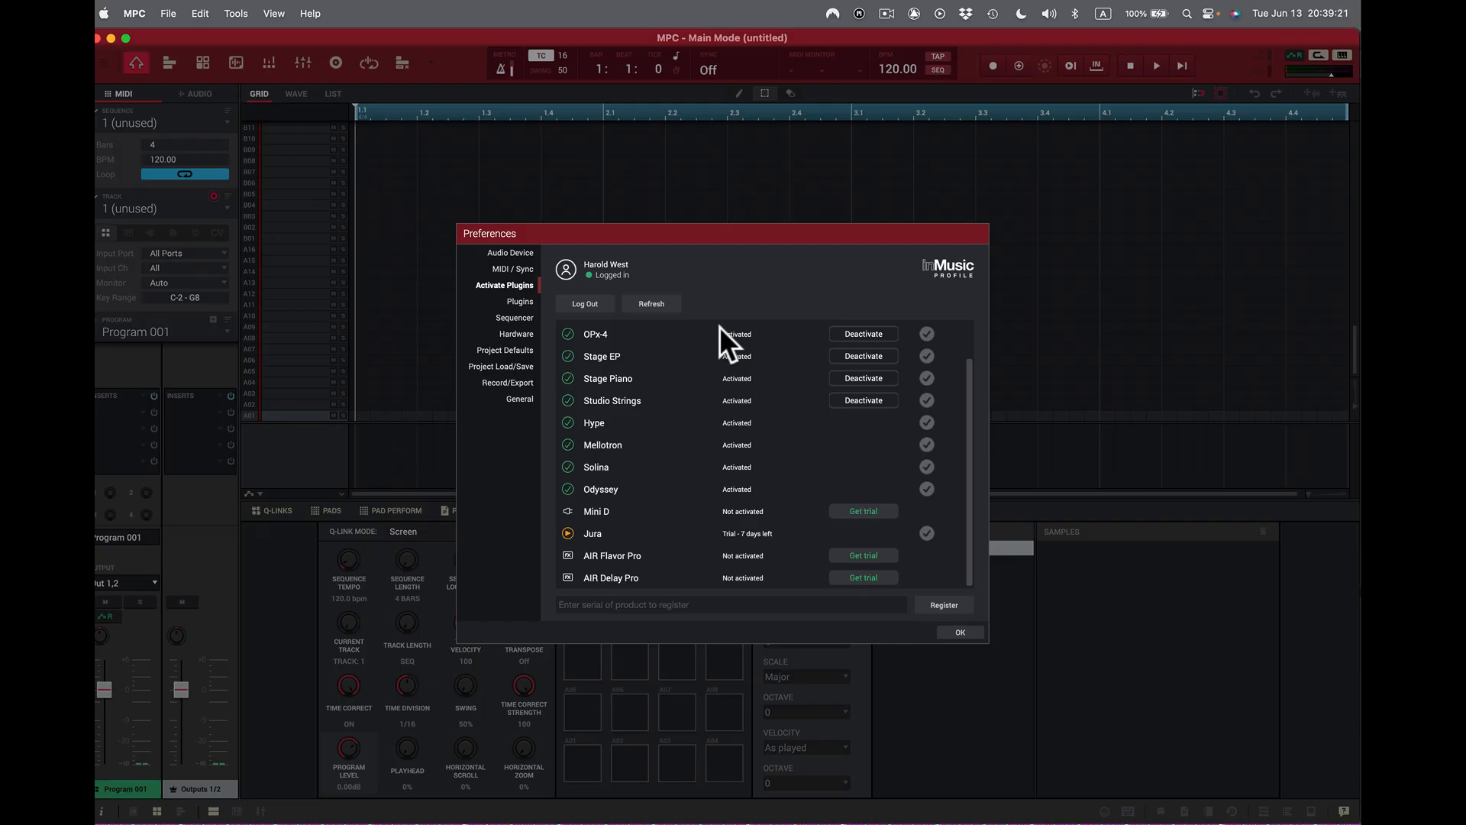
- Start a full rescan of the plugin folders and AudioUnits in the Plugins preferences, then cancel the running scan
key(shift+super)
click(521, 301)
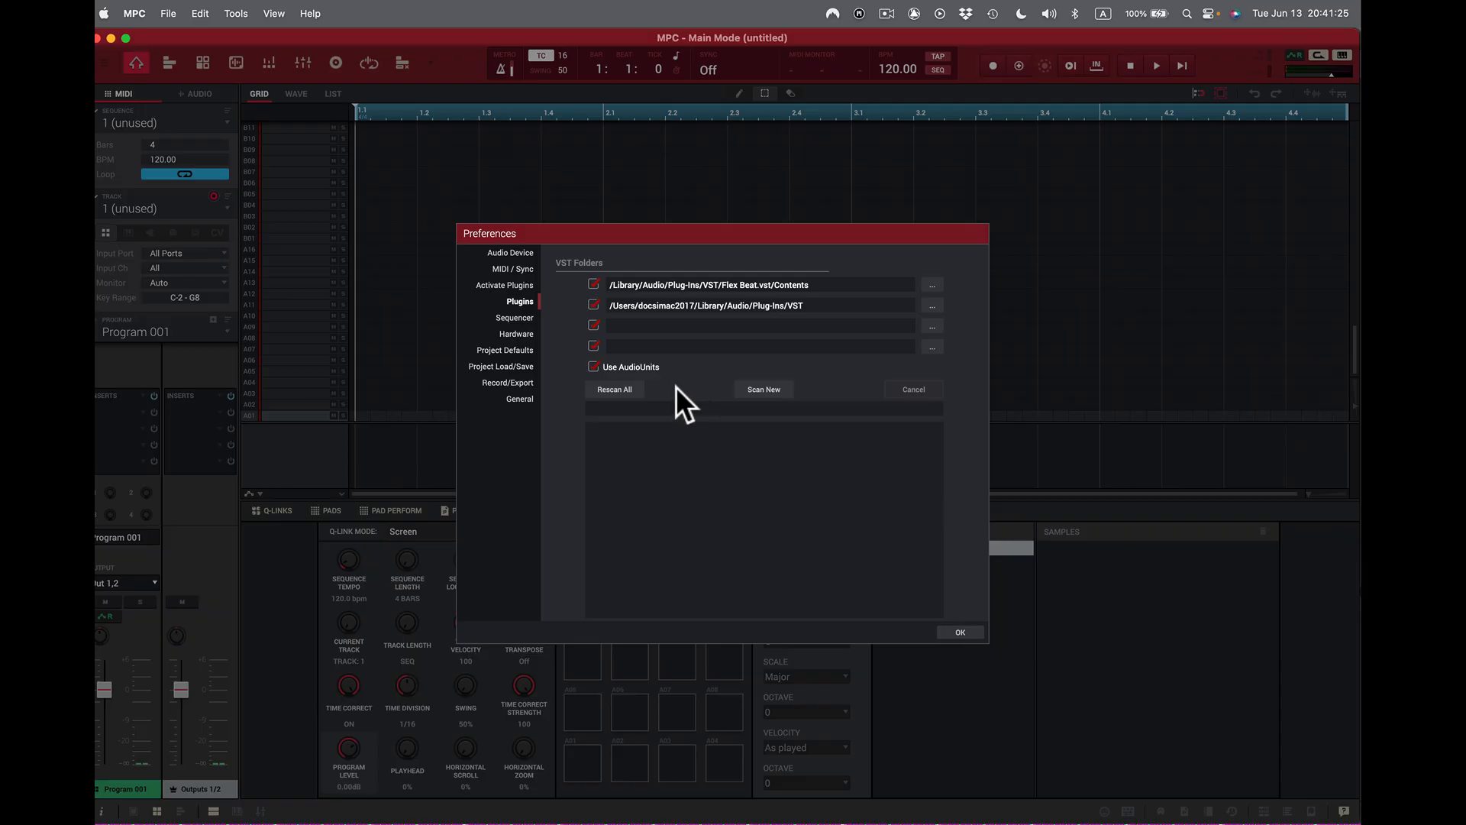
click(609, 388)
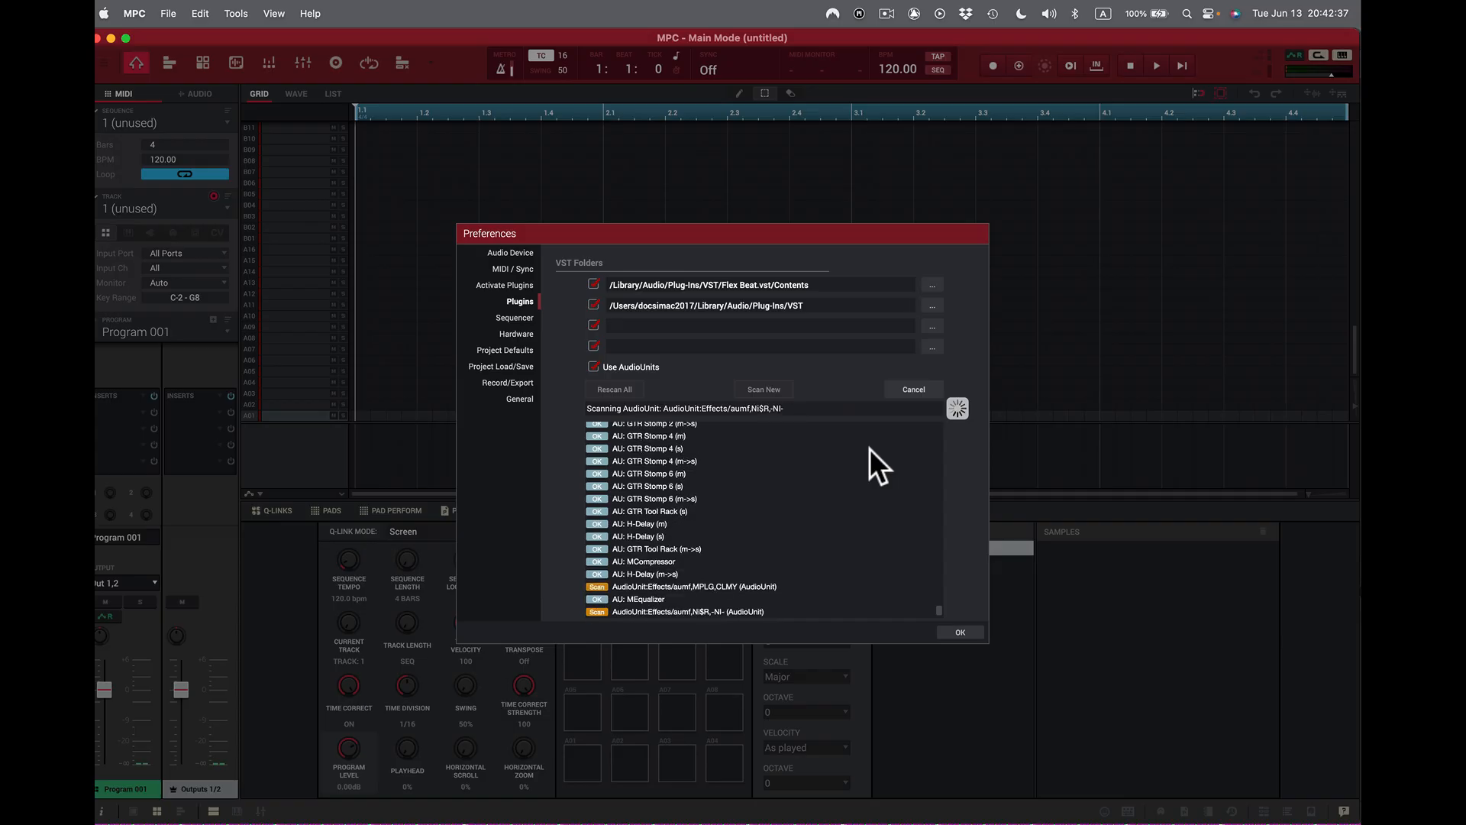
click(924, 387)
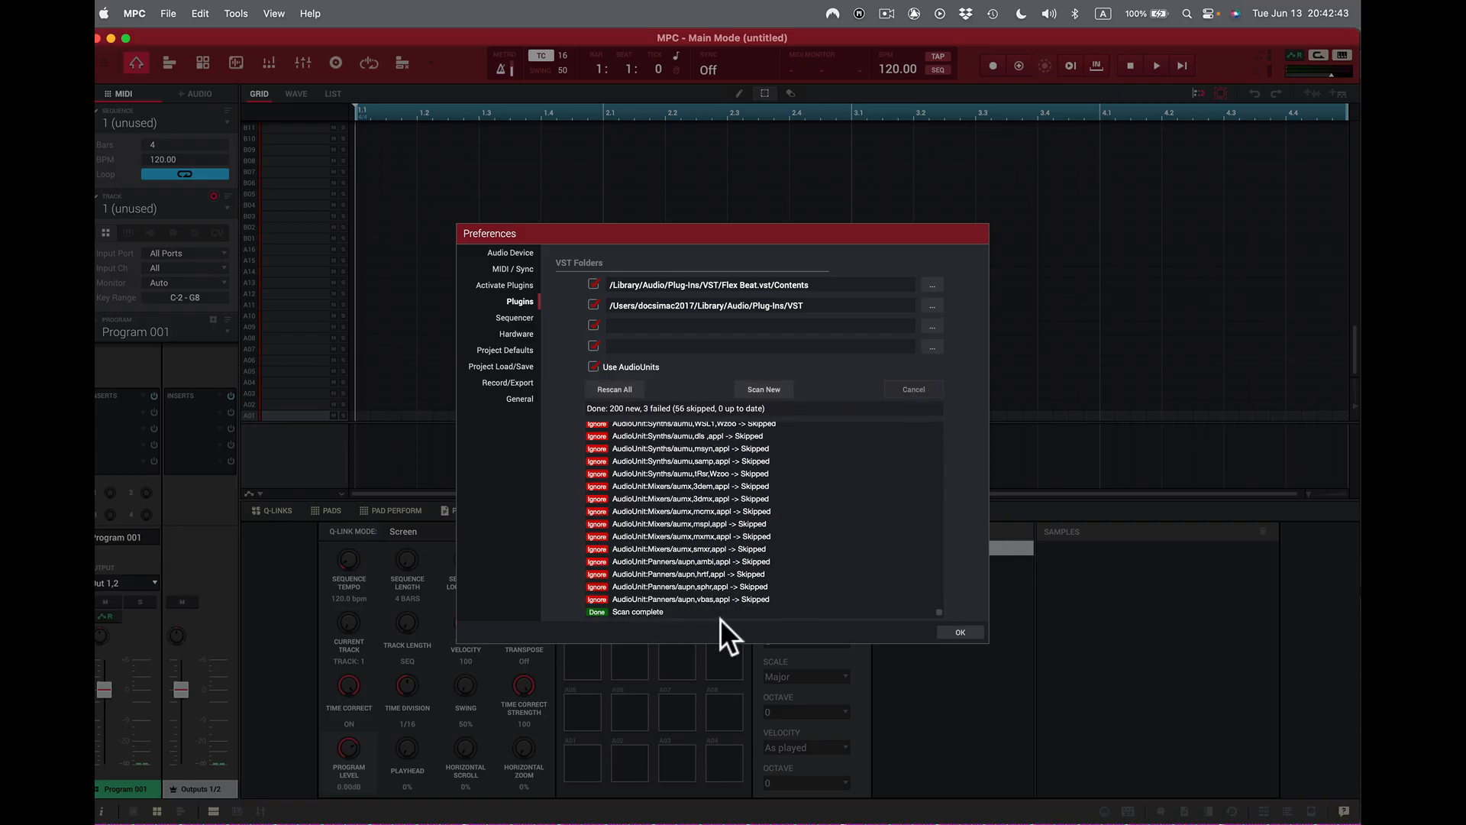
- Open the Sequencer preferences and check the available Rec Arm modes without changing the selection
click(520, 317)
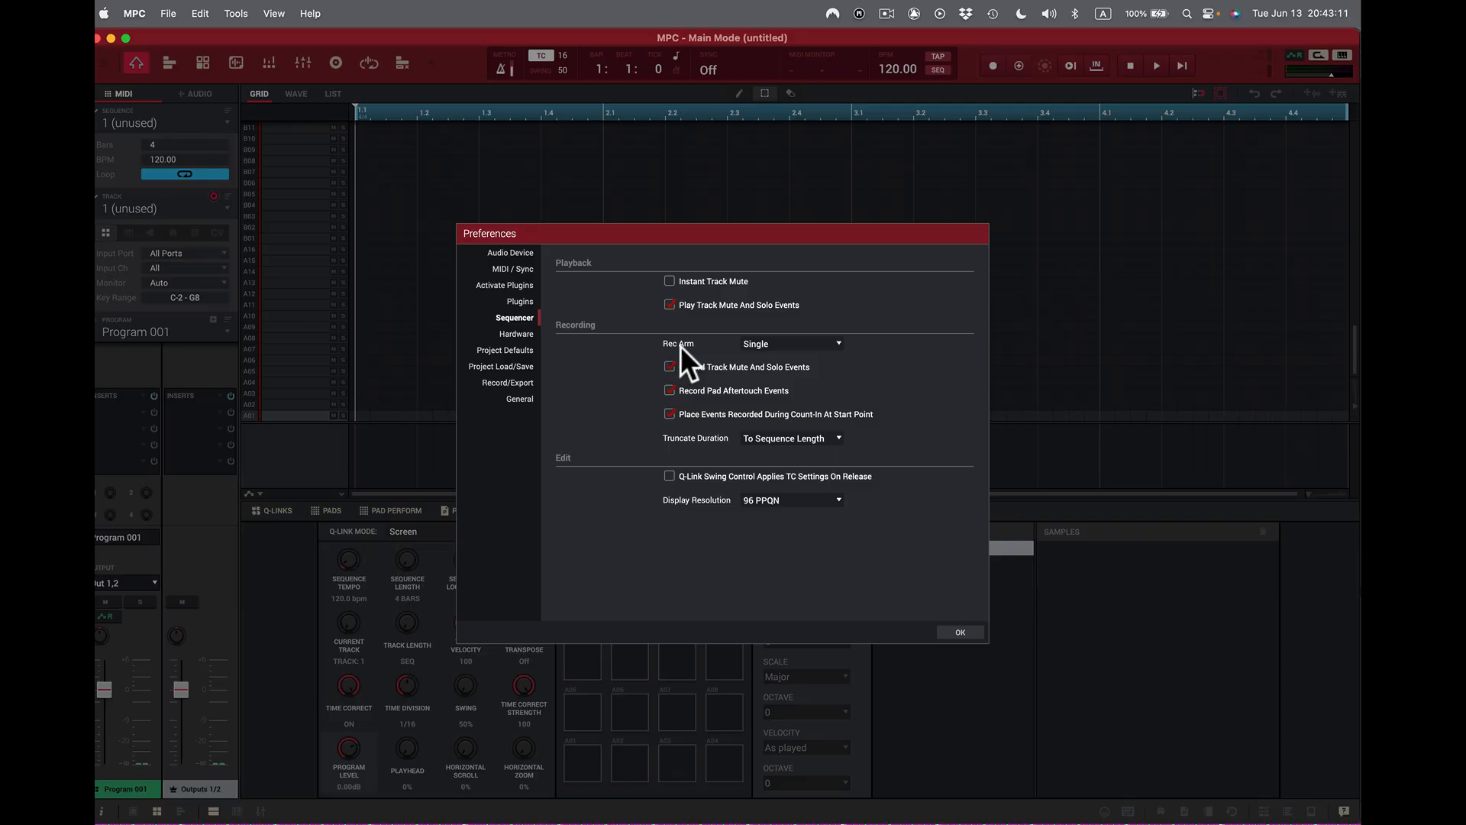
click(838, 341)
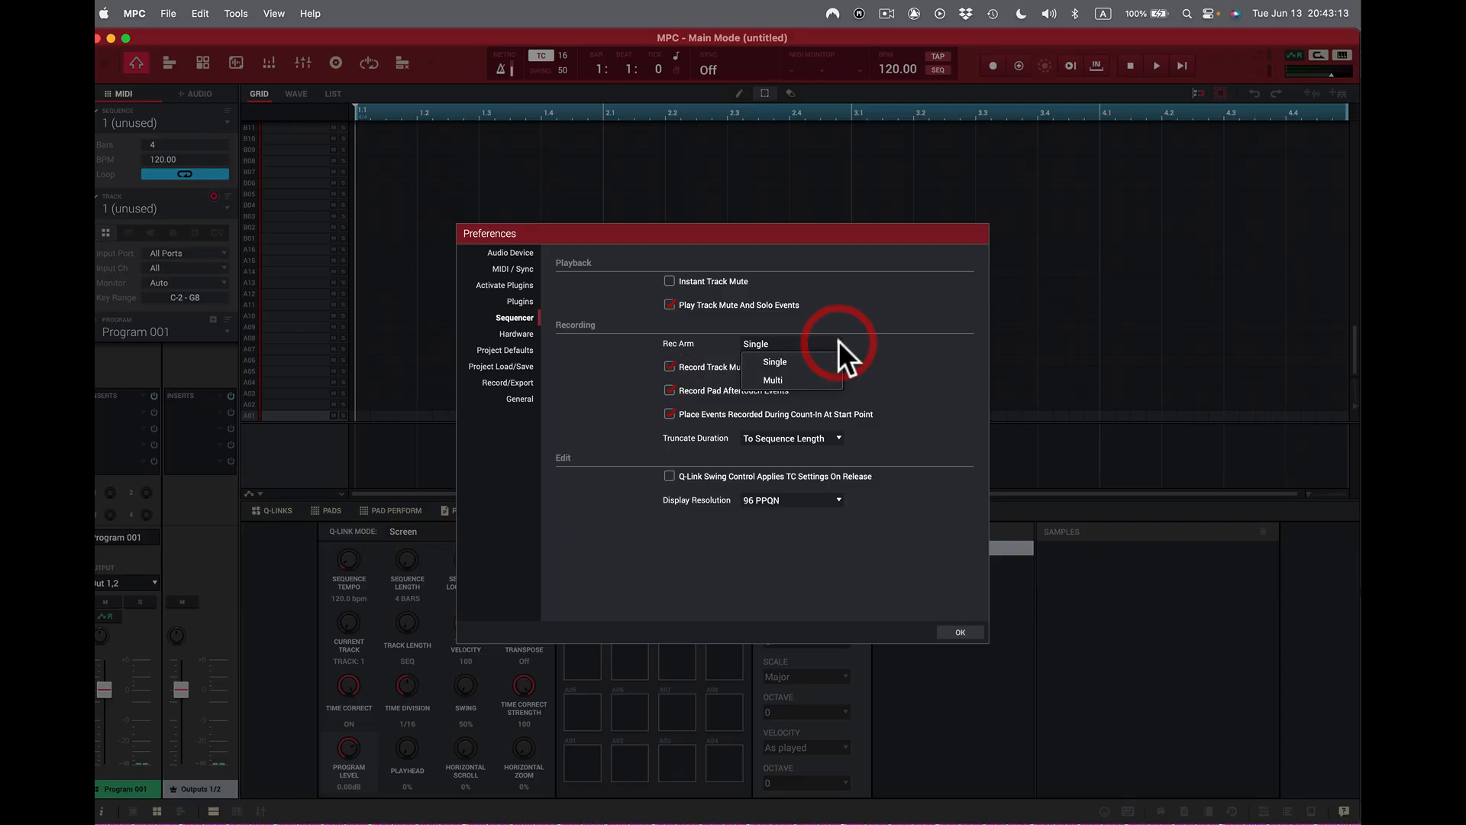
click(880, 347)
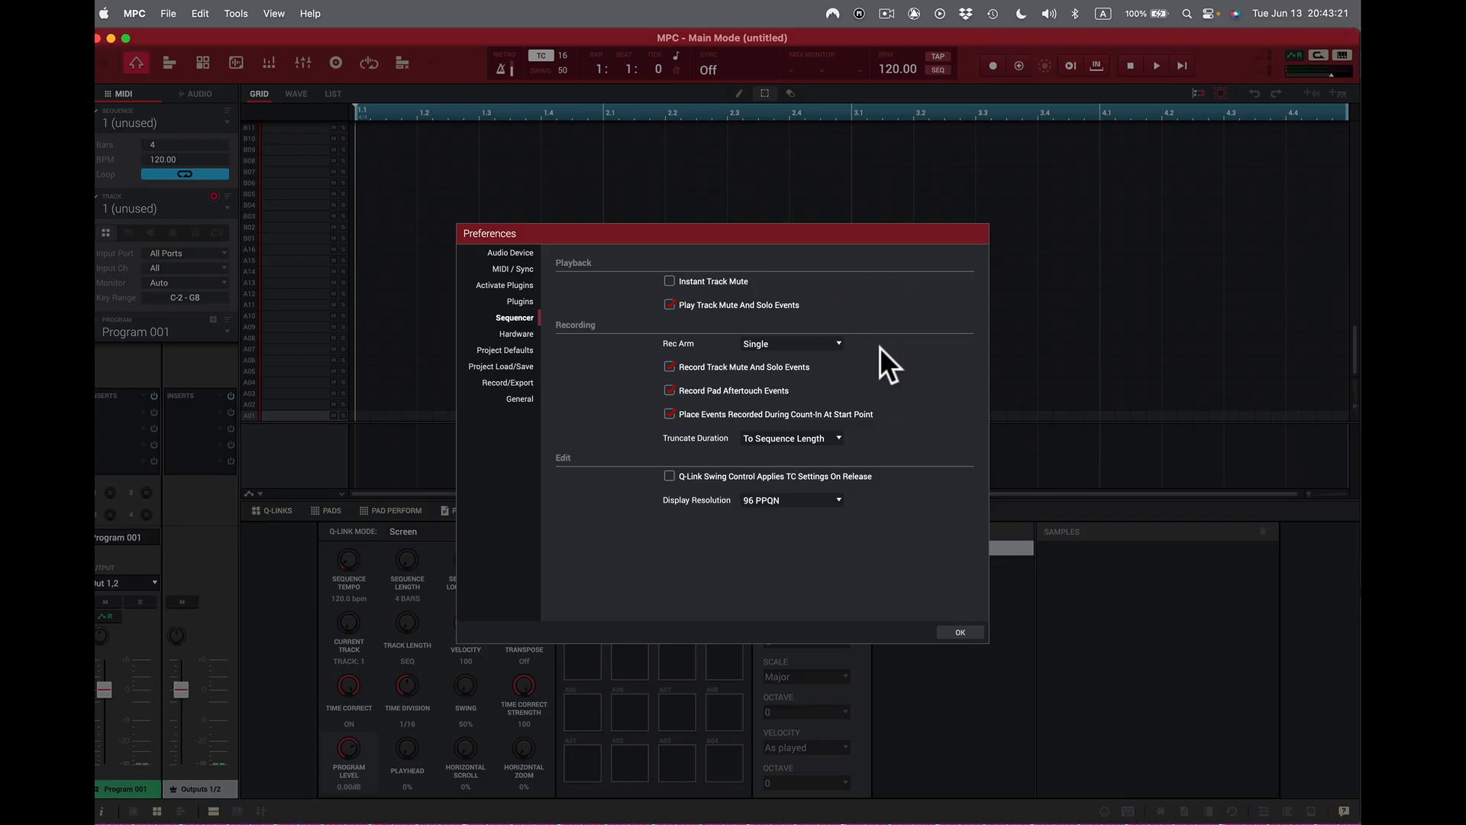
- Set Rec Arm to Multi, then return it to Single
click(832, 342)
click(803, 380)
click(836, 338)
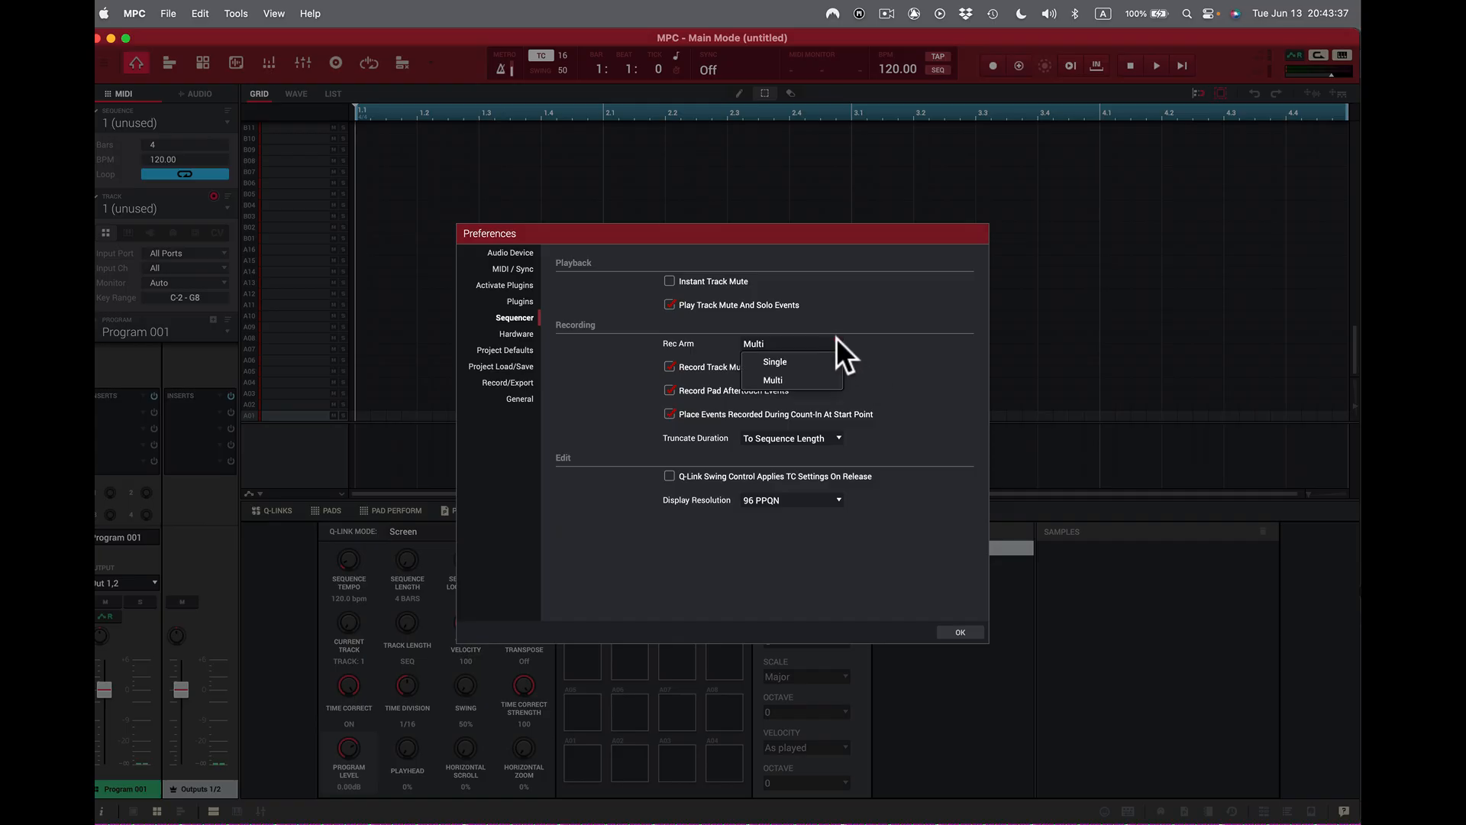
click(812, 362)
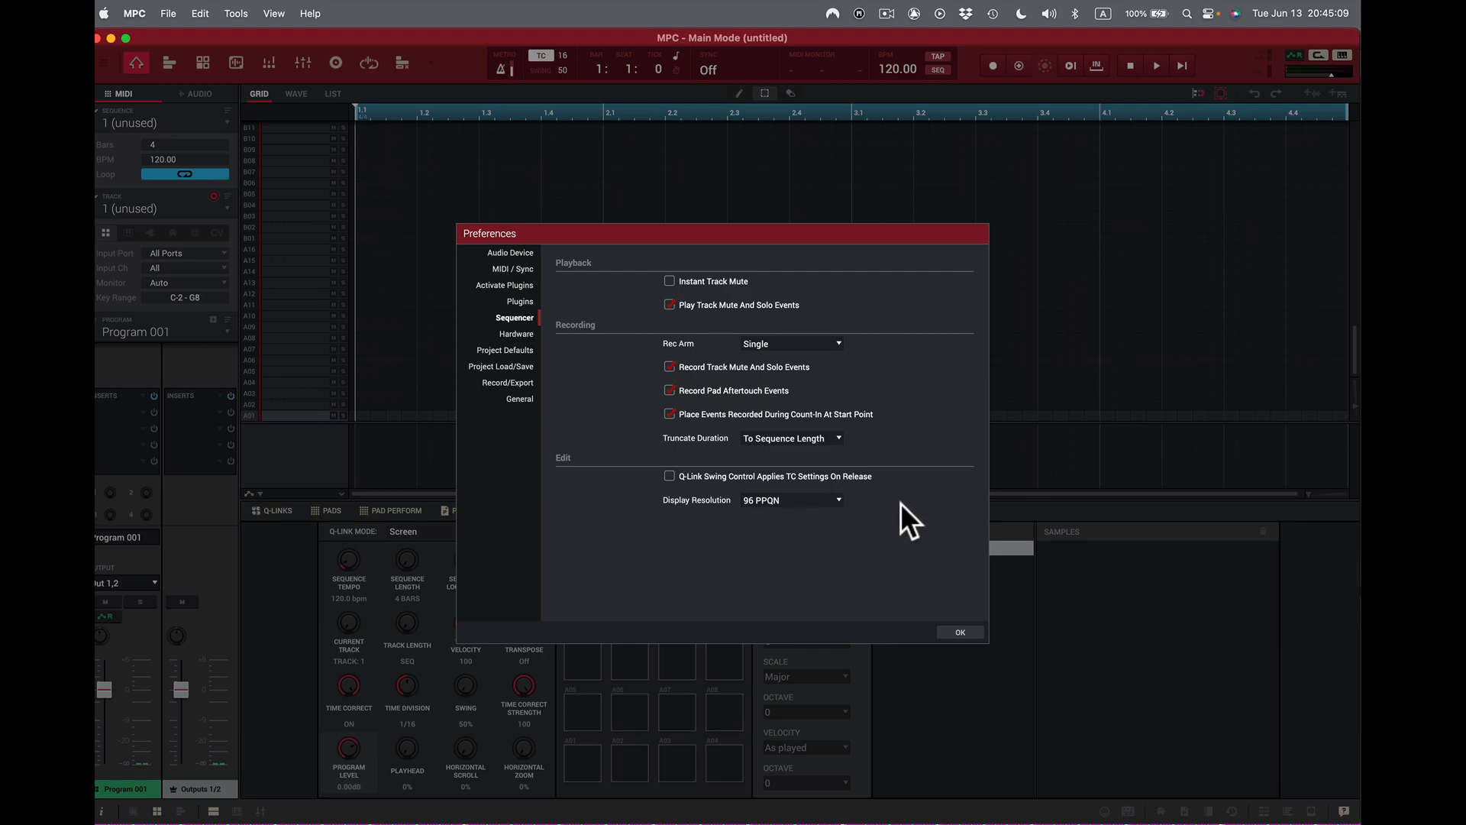
- Try the Display Resolution options in the Edit section of the Sequencer preferences
click(836, 495)
click(804, 519)
click(840, 499)
click(810, 536)
- Open the Hardware preferences and check the Footswitch 1, Bank Button Press and Shift + Q-Link Press options without changing them
click(521, 335)
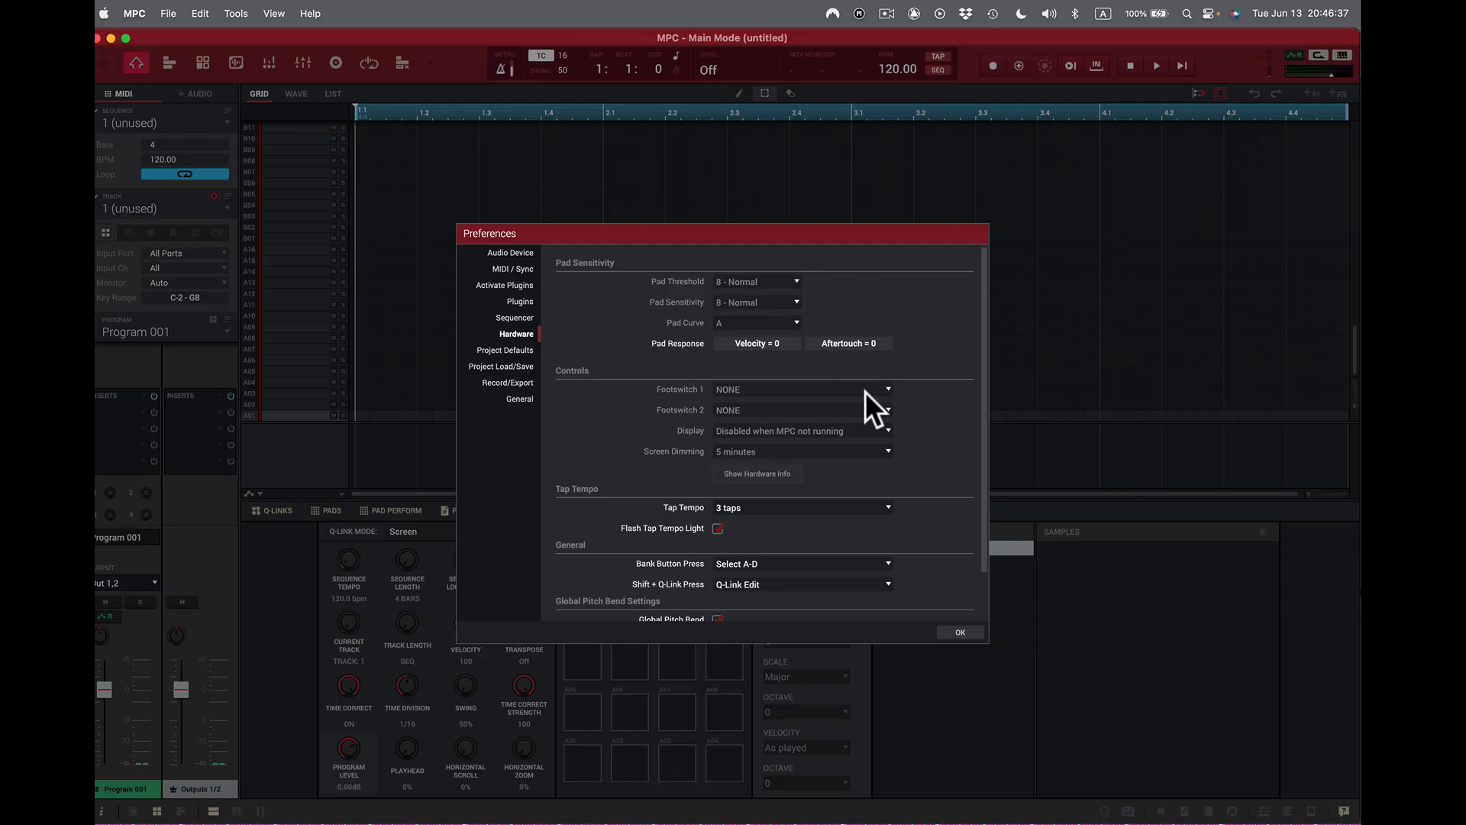
click(886, 386)
click(978, 568)
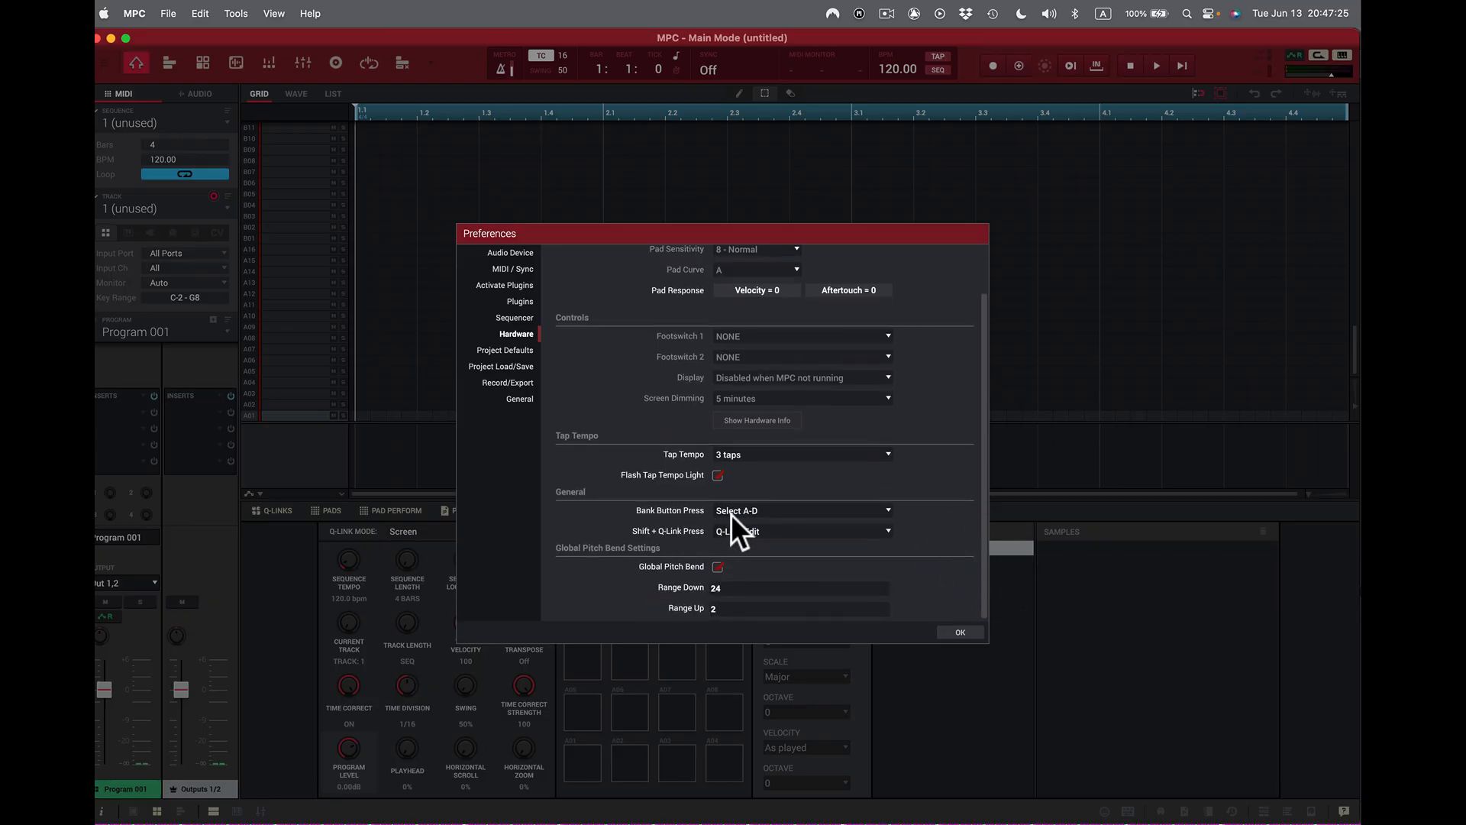
click(771, 509)
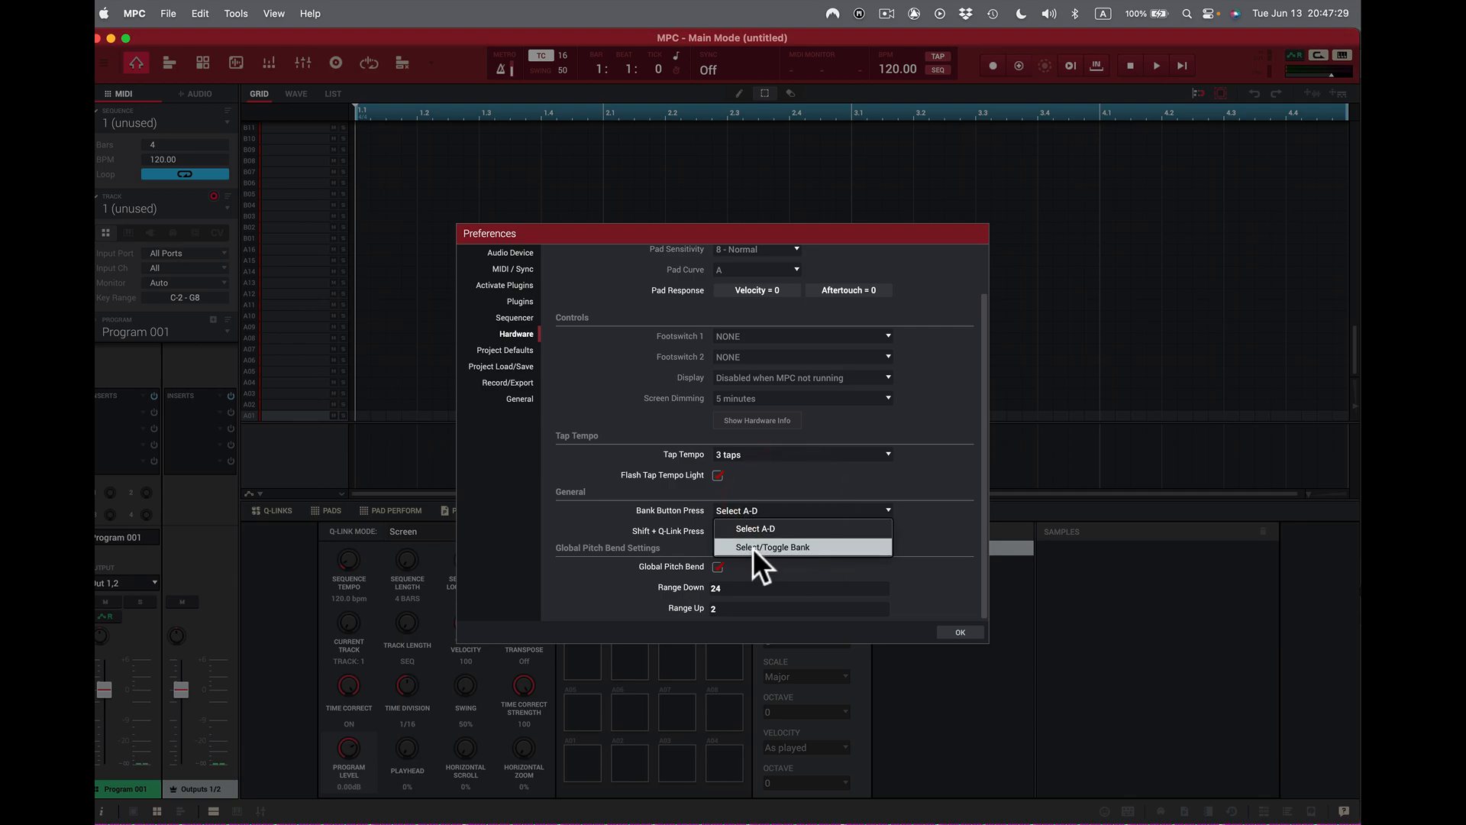
click(918, 523)
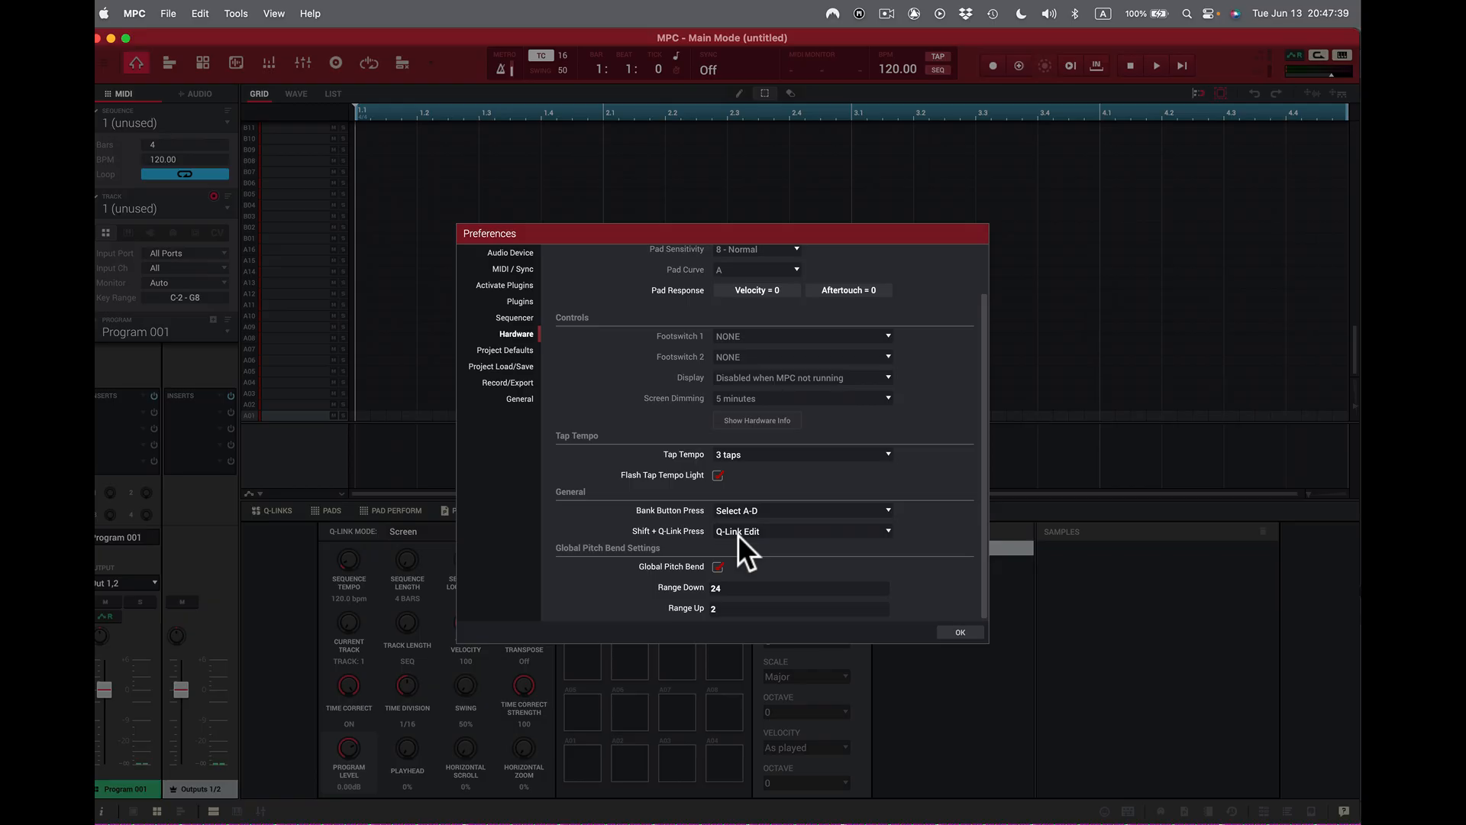
click(887, 529)
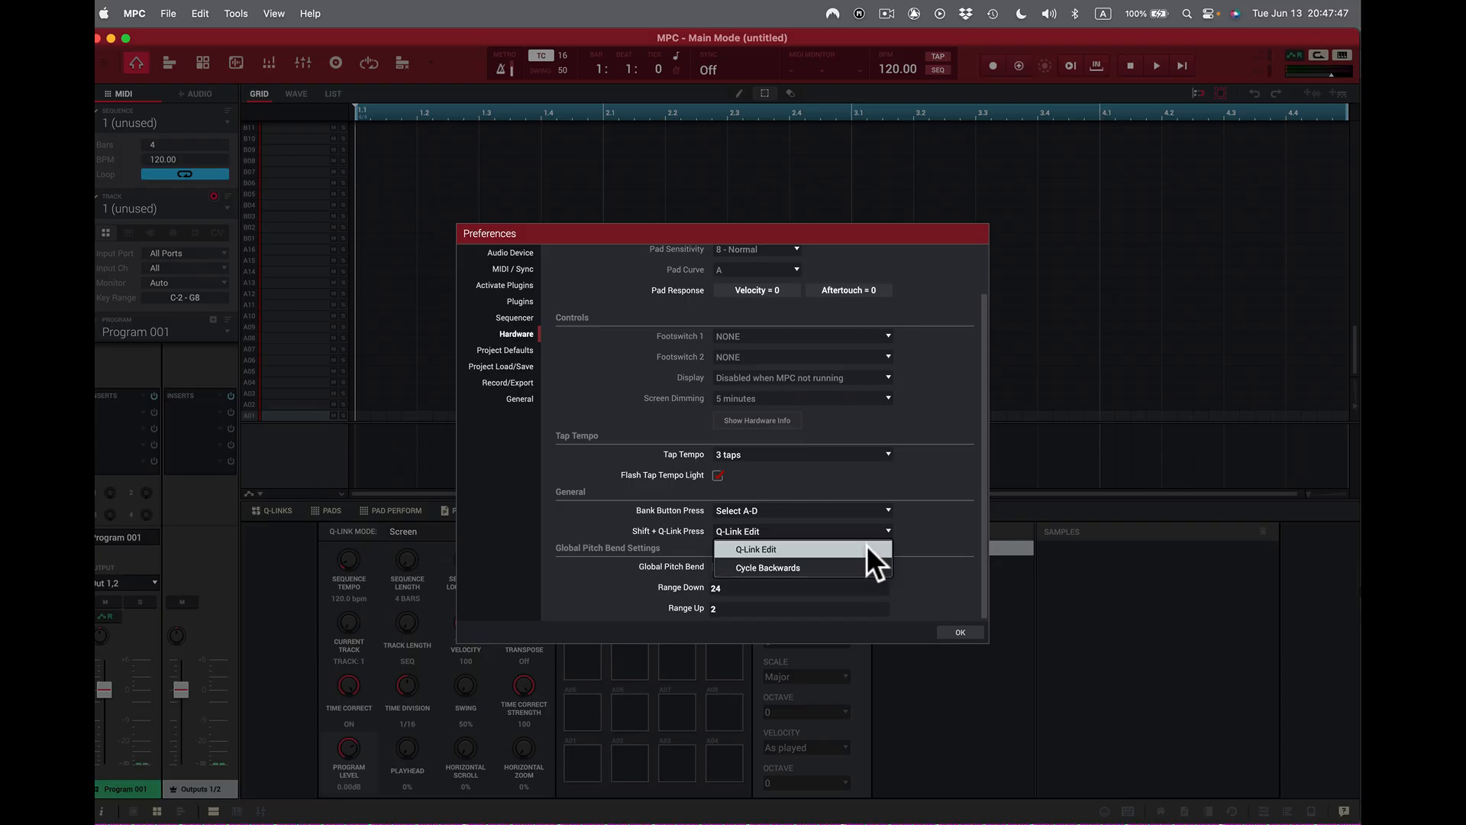
click(934, 524)
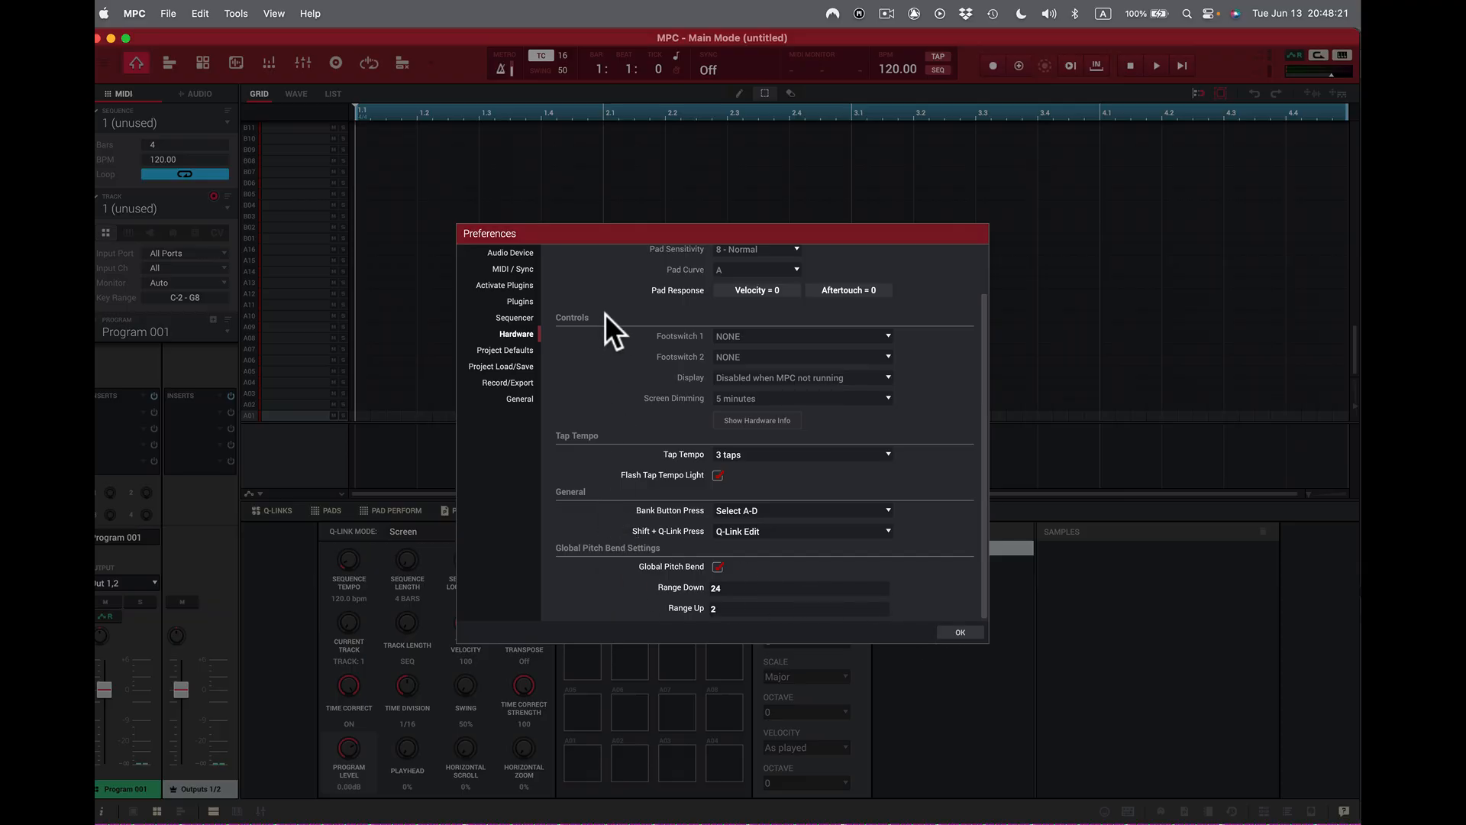
- Review the Project Defaults preferences, keeping Lowpass 2 Pole as the default Drum/Keygroup filter and checking the Show New Project Dialog options
click(520, 350)
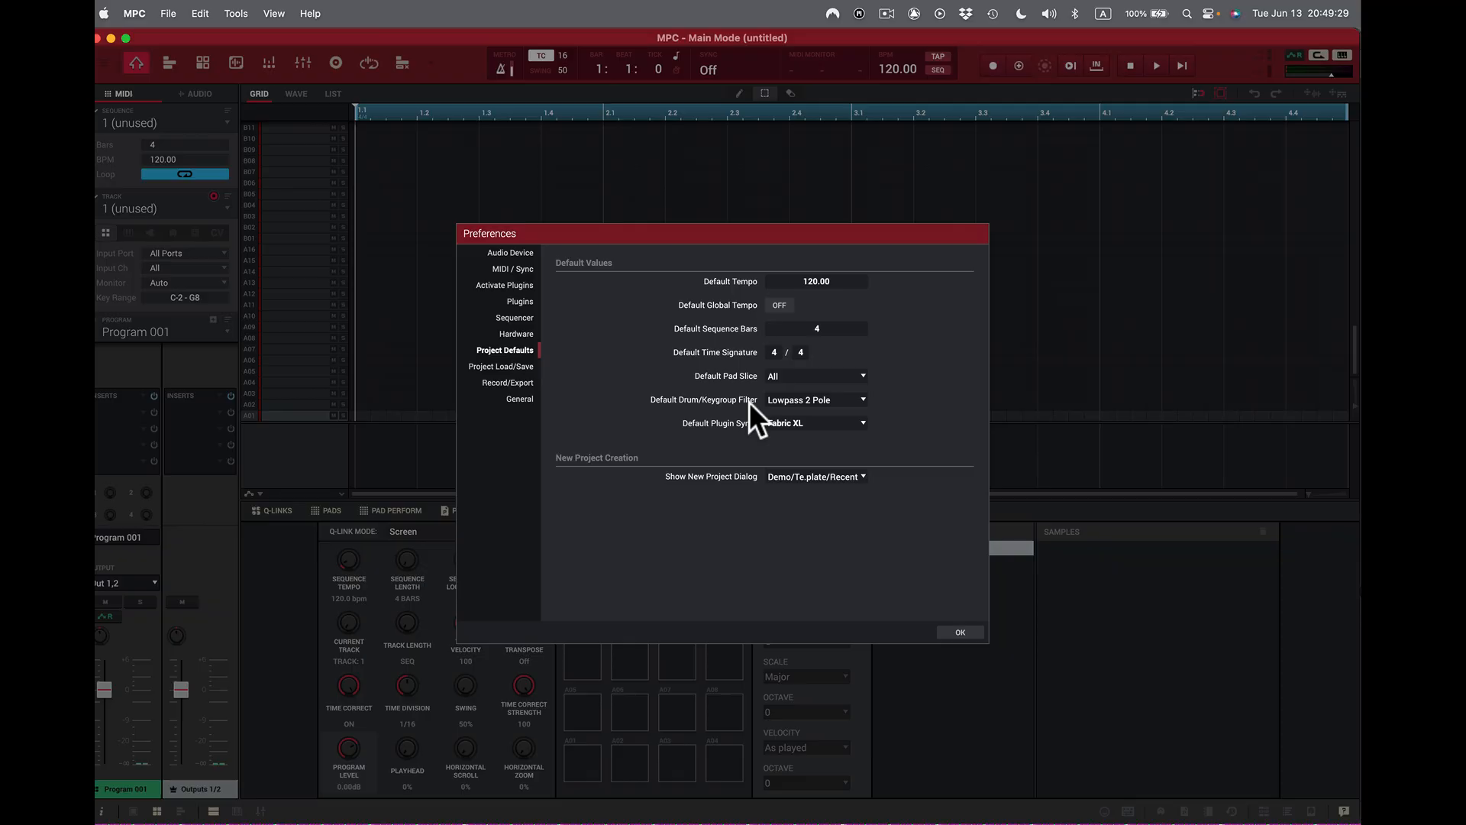
click(863, 397)
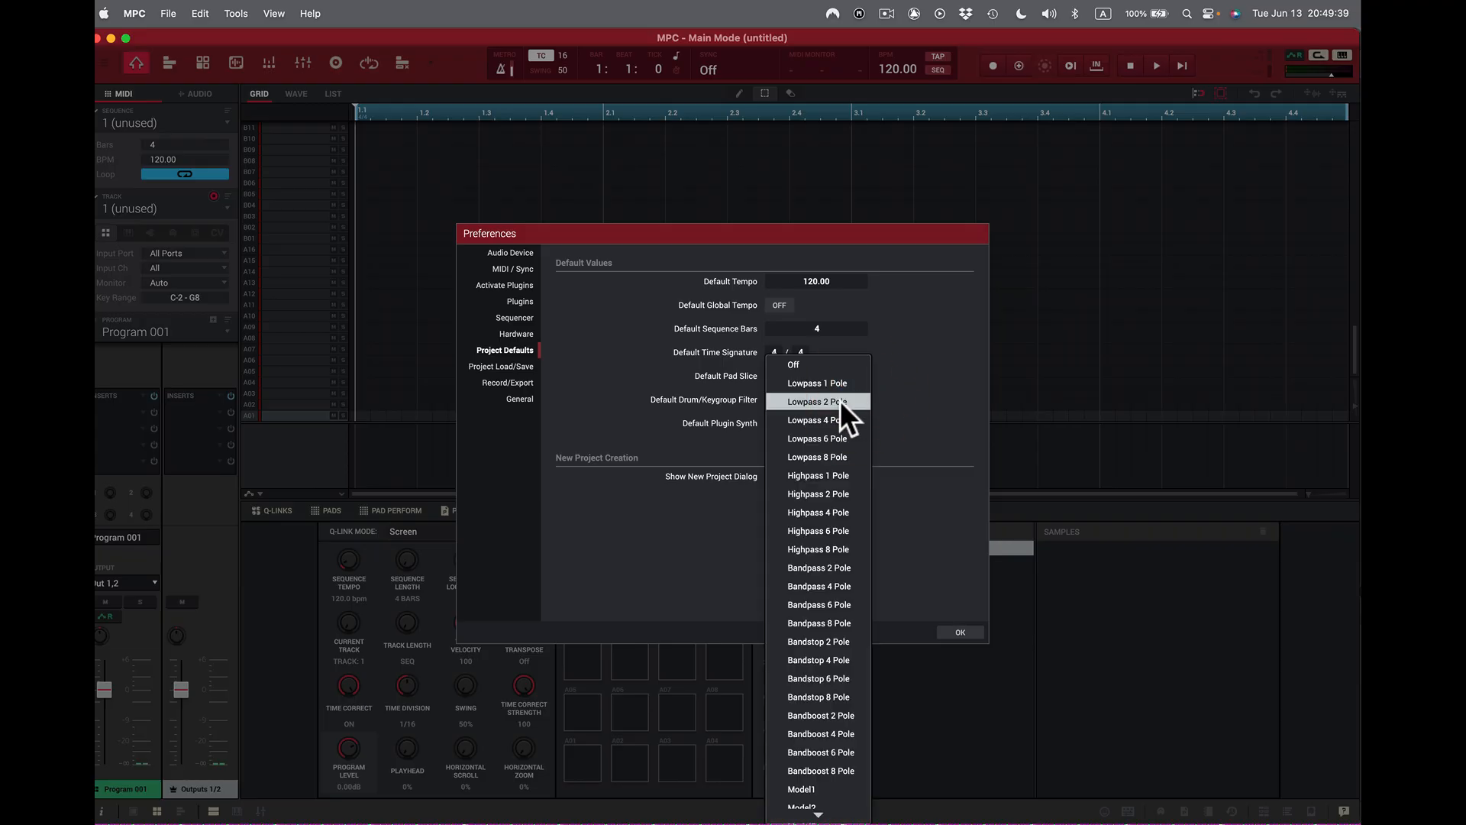
click(837, 400)
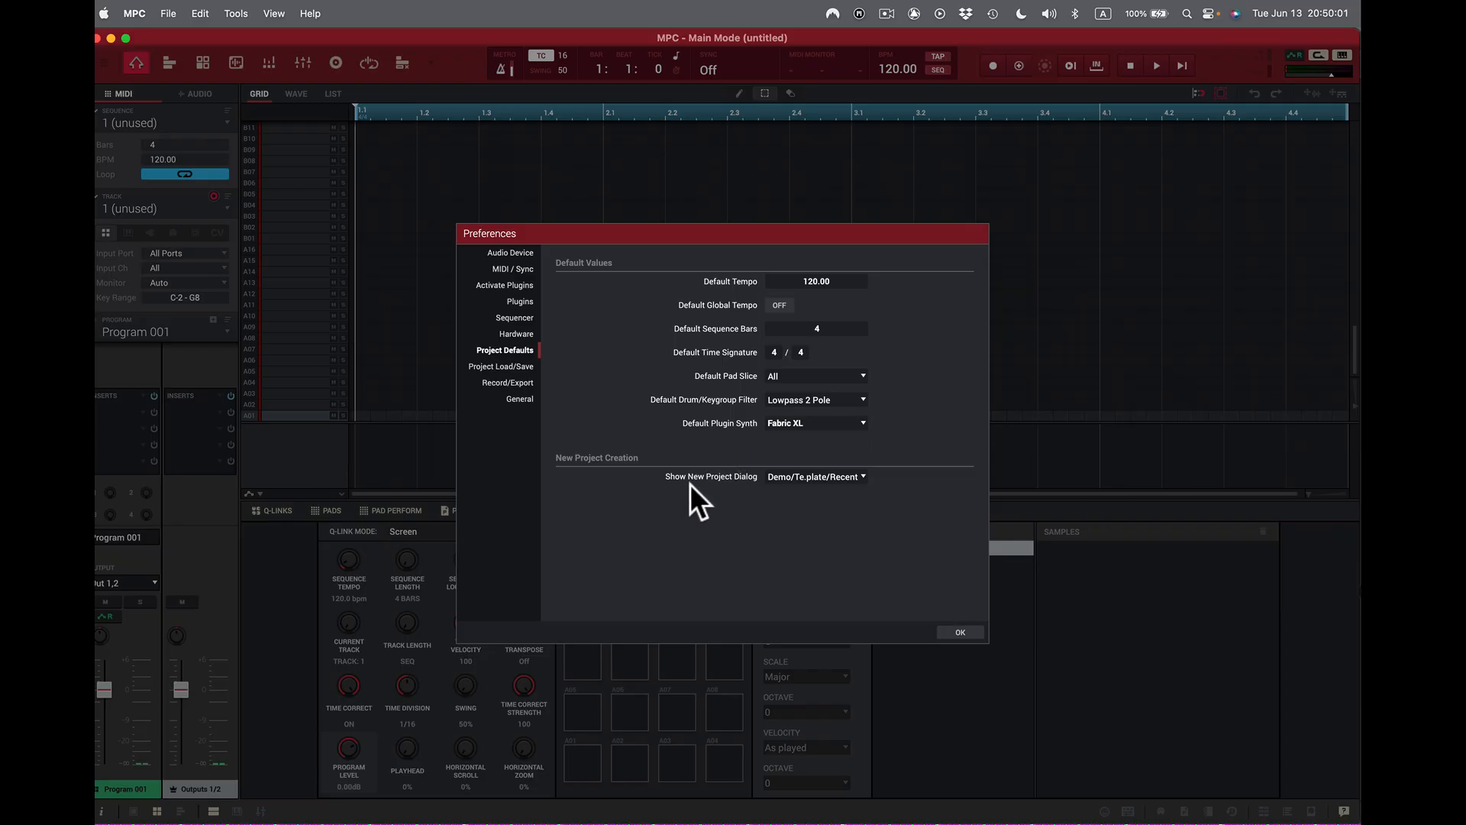
click(865, 475)
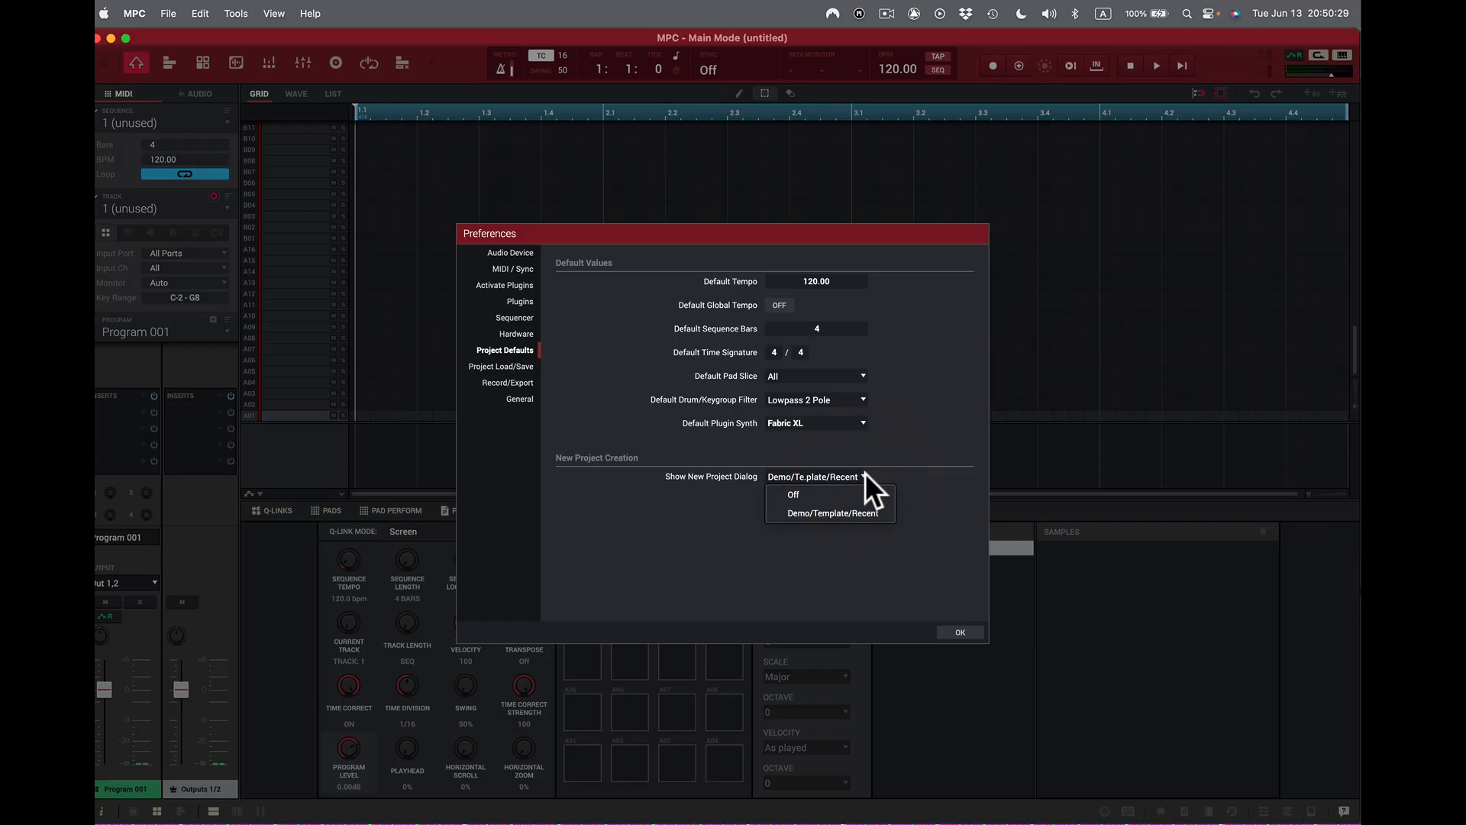
click(922, 525)
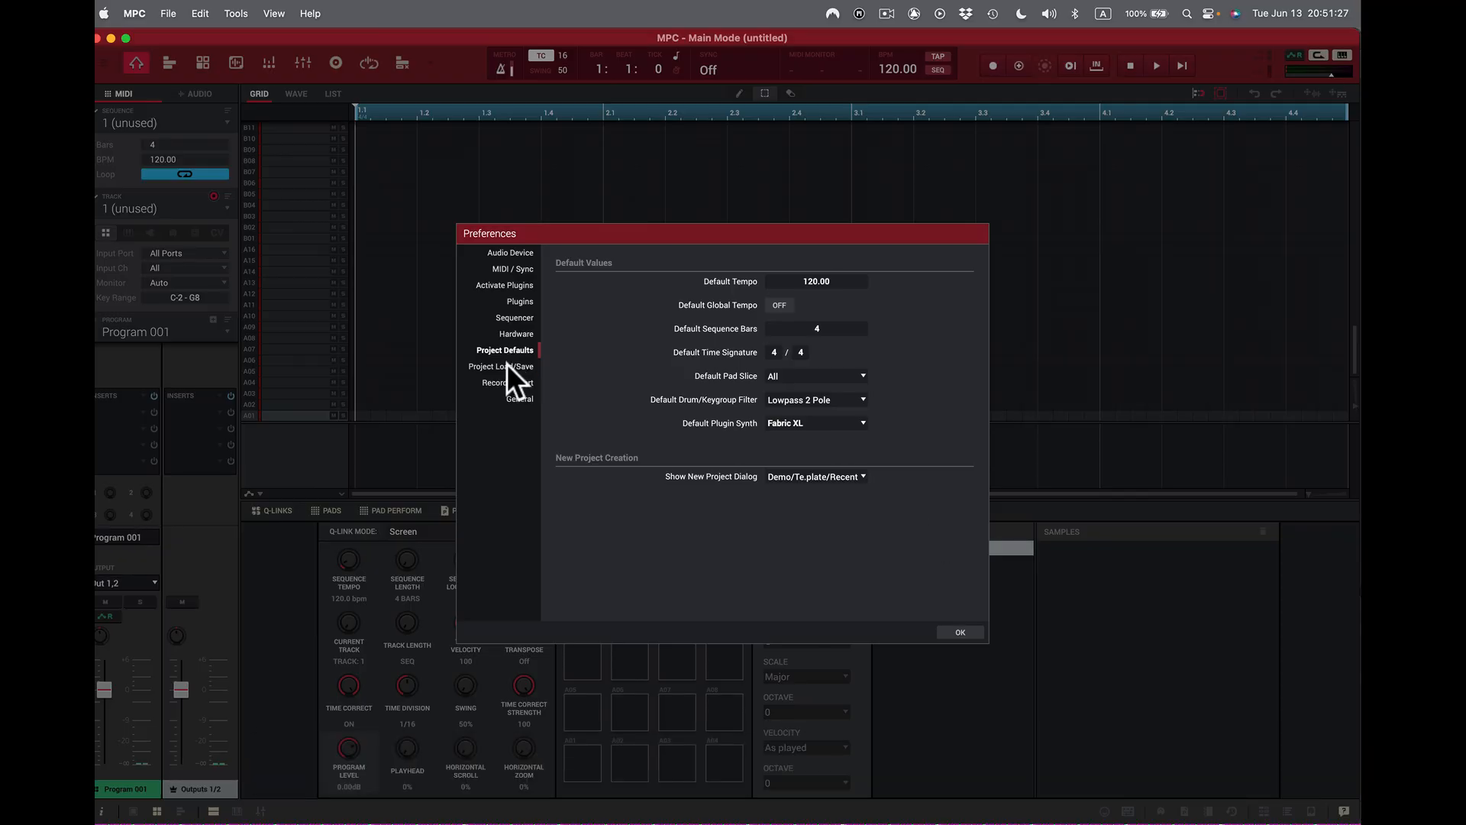
- Open the Project Load/Save preferences, look at the project files available for Auto Load File, and cancel without choosing one
click(506, 365)
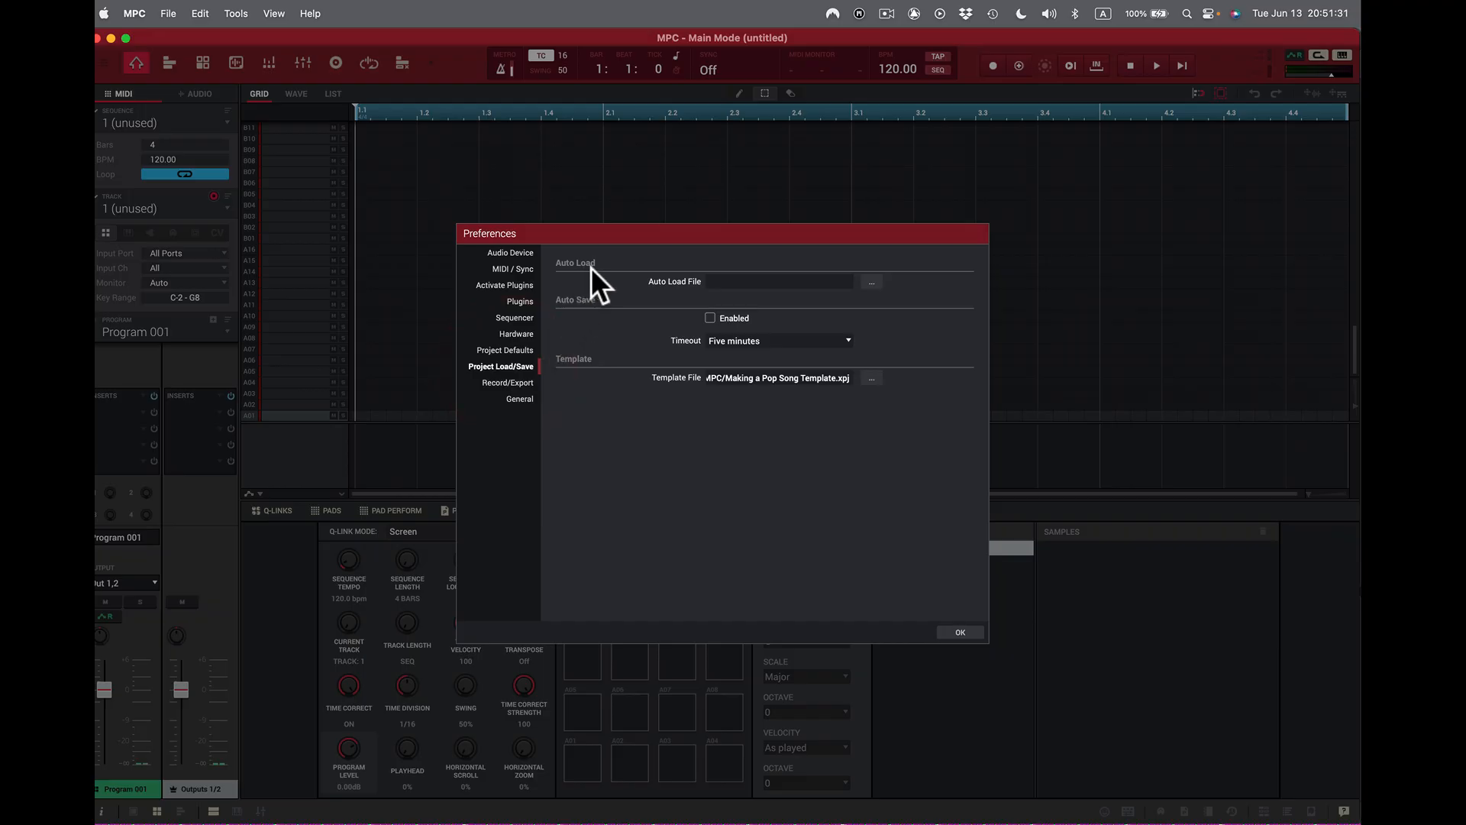
click(872, 281)
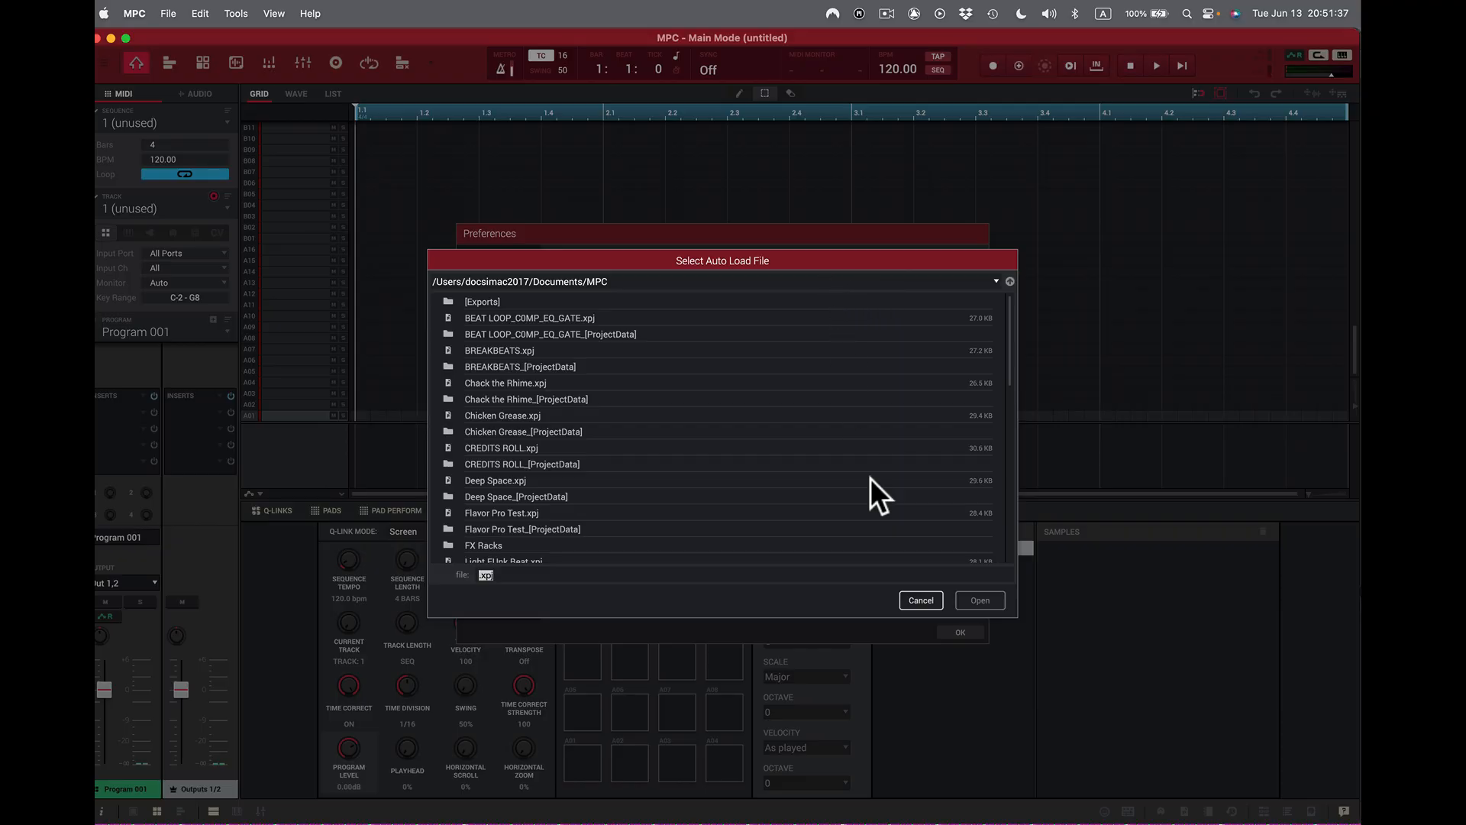
click(923, 600)
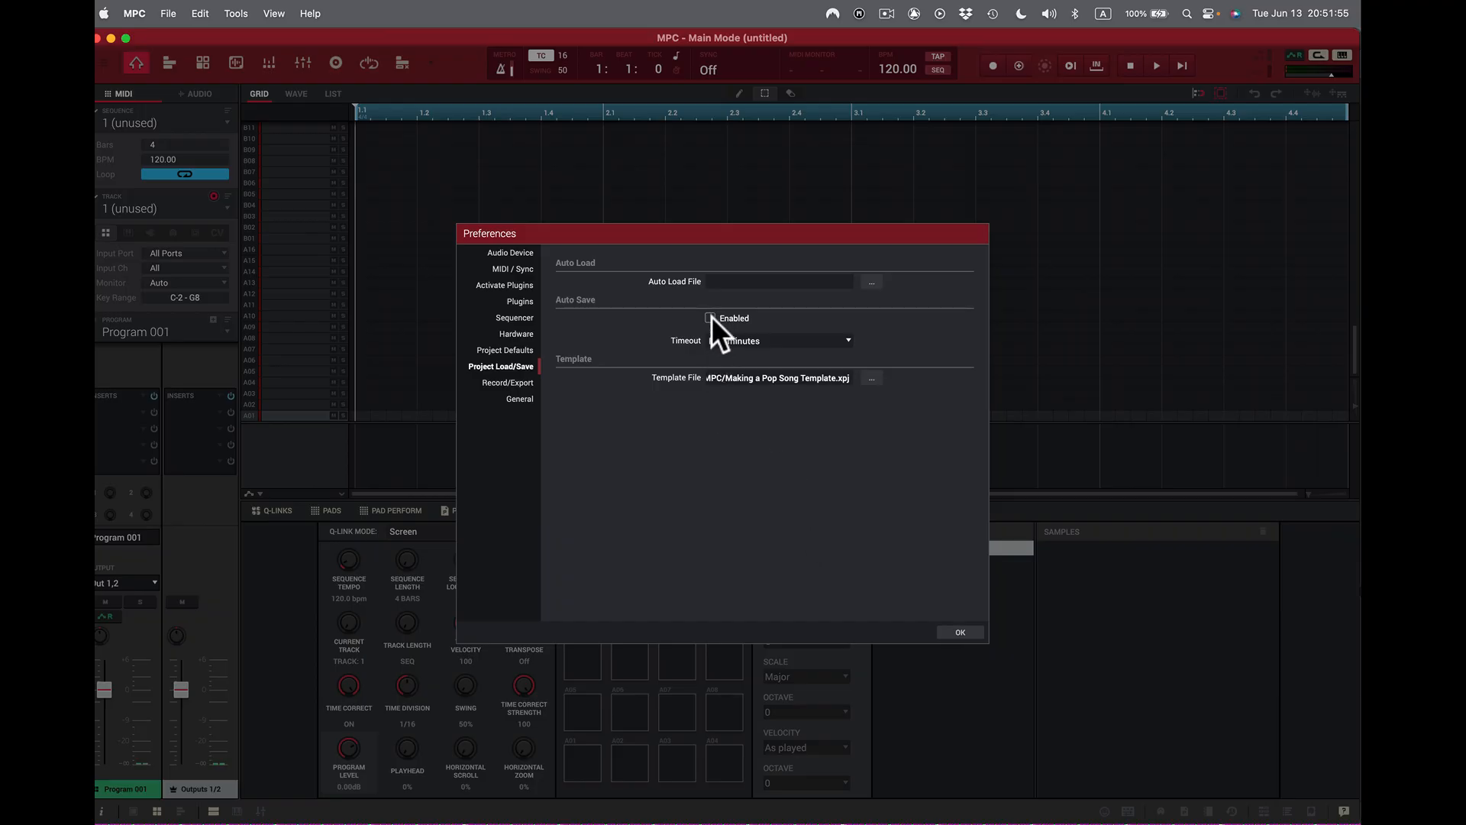
- Enable Auto Save and check the available Timeout intervals without changing the selection
click(851, 340)
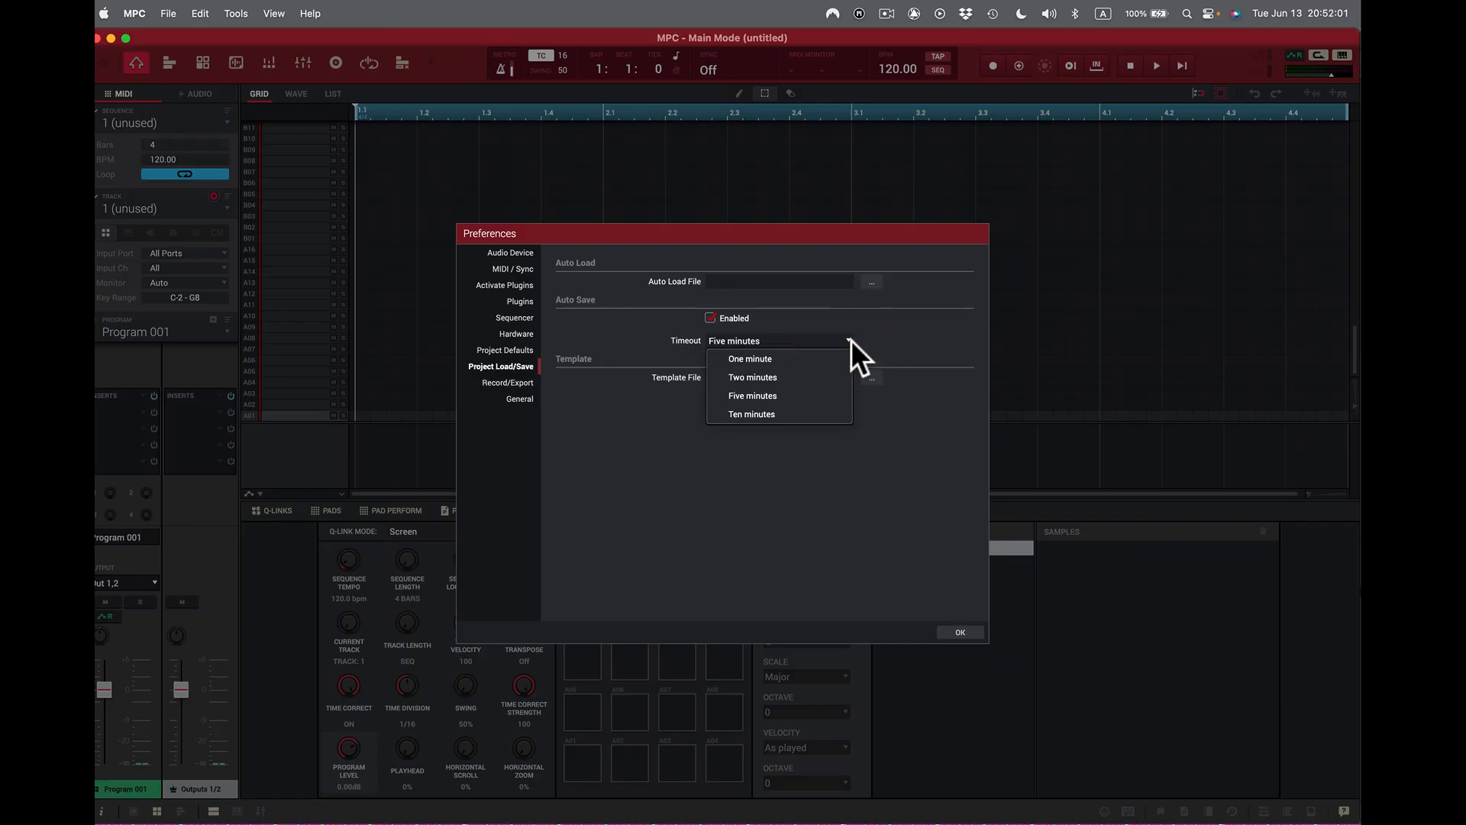
click(905, 317)
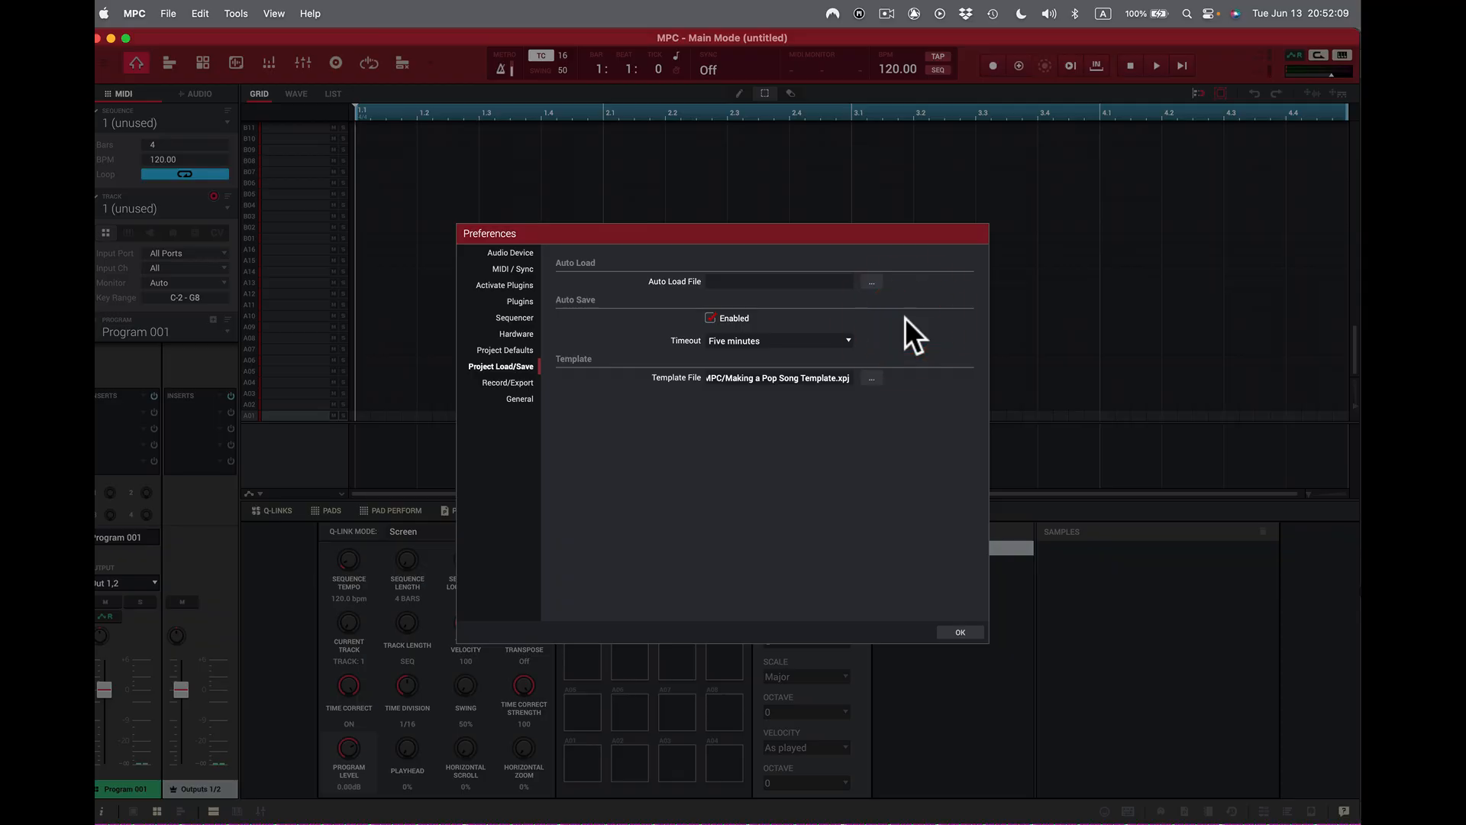
click(847, 337)
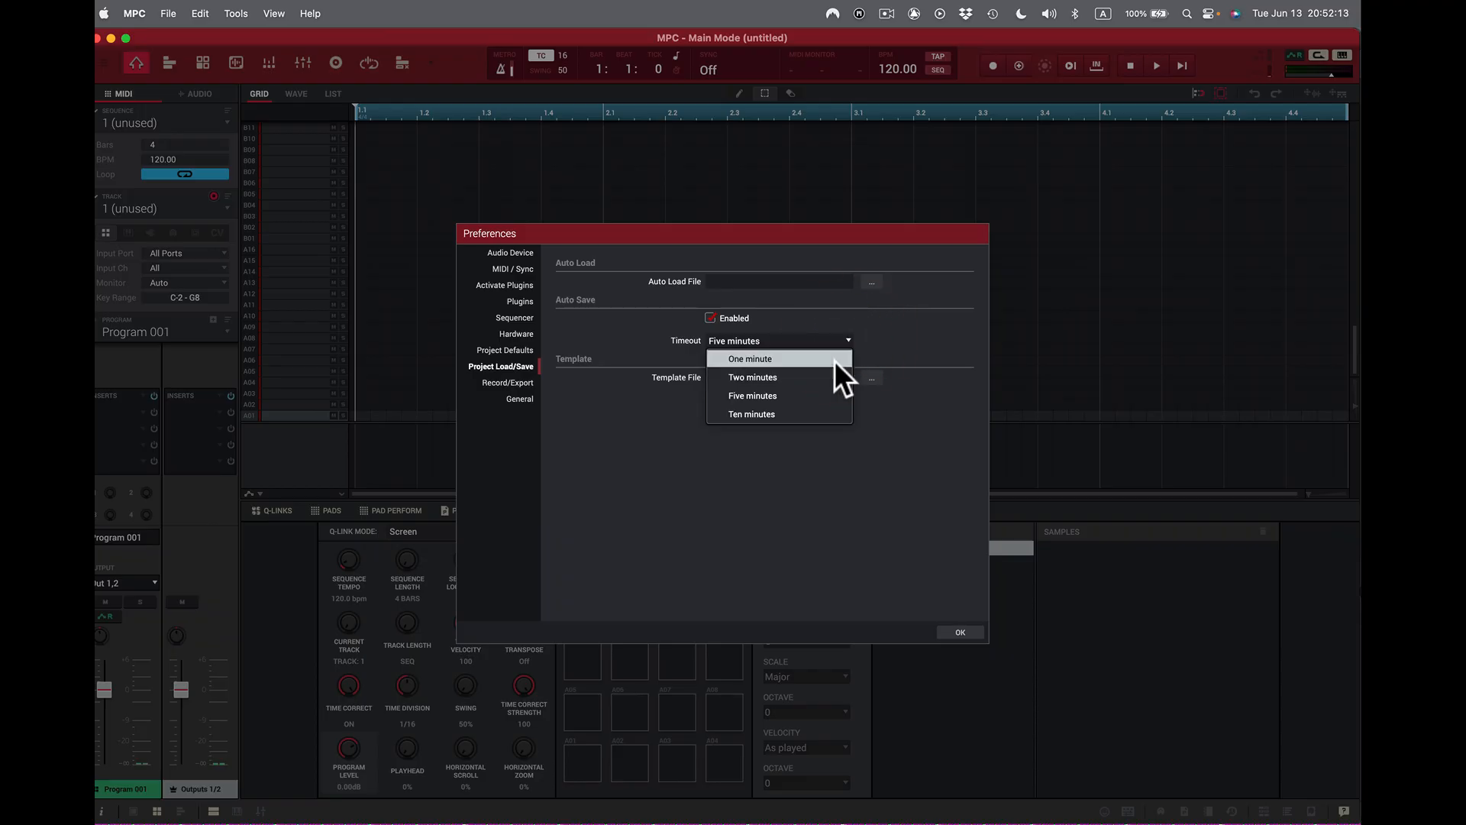
click(933, 332)
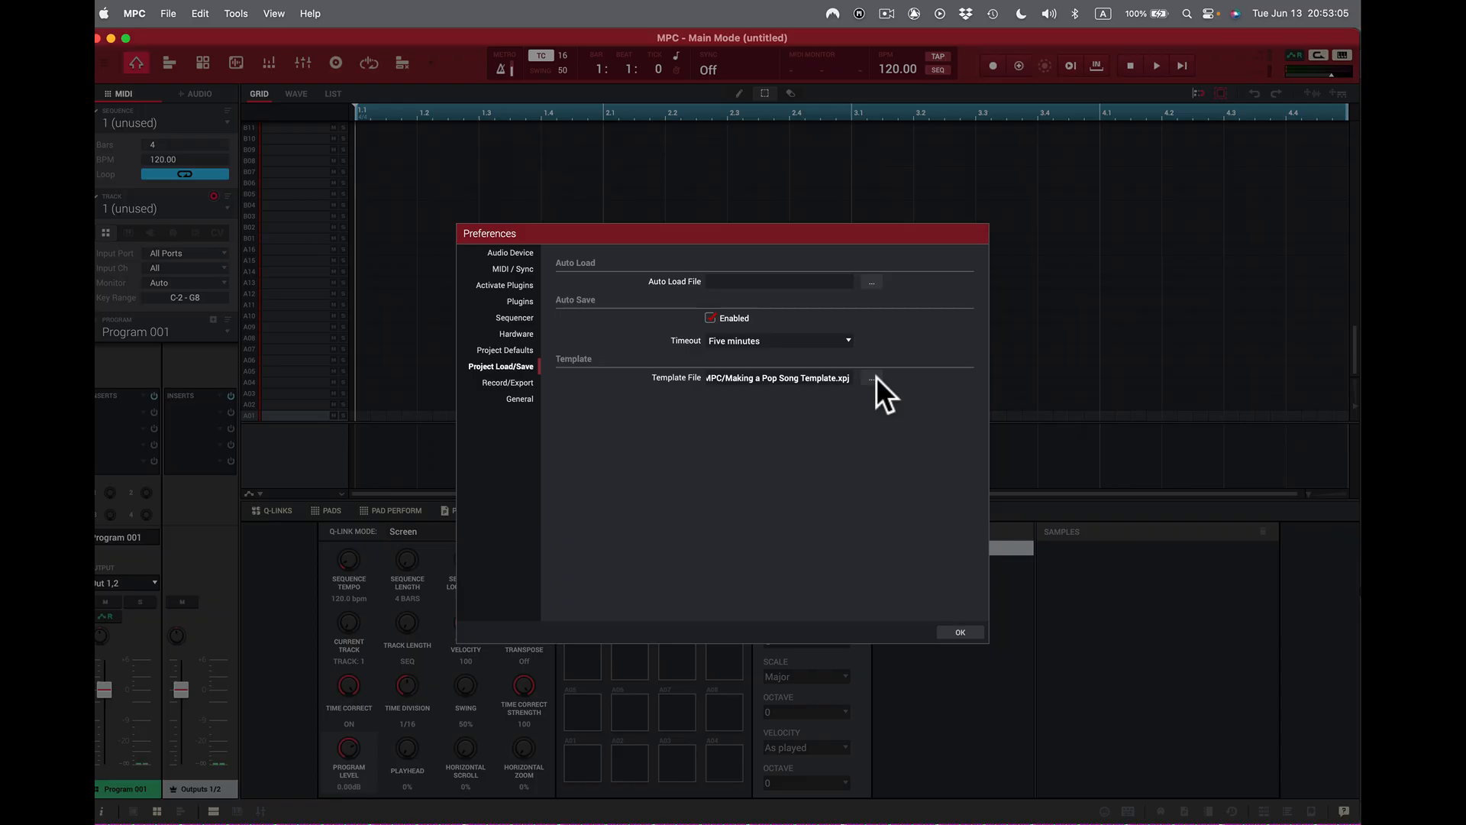
- Set the Recording Bit Depth to 24 in the Record/Export preferences
click(510, 382)
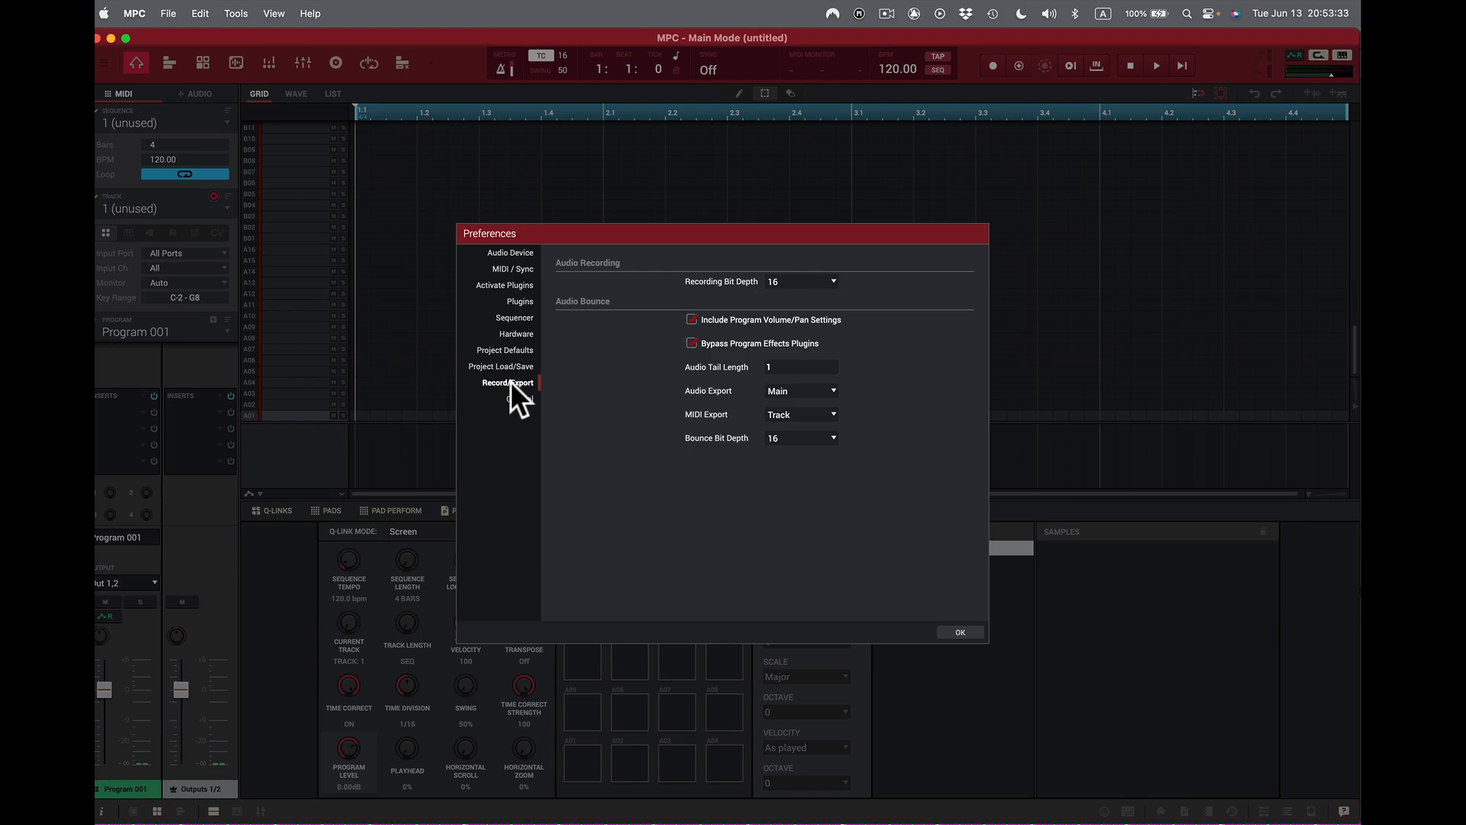
click(835, 280)
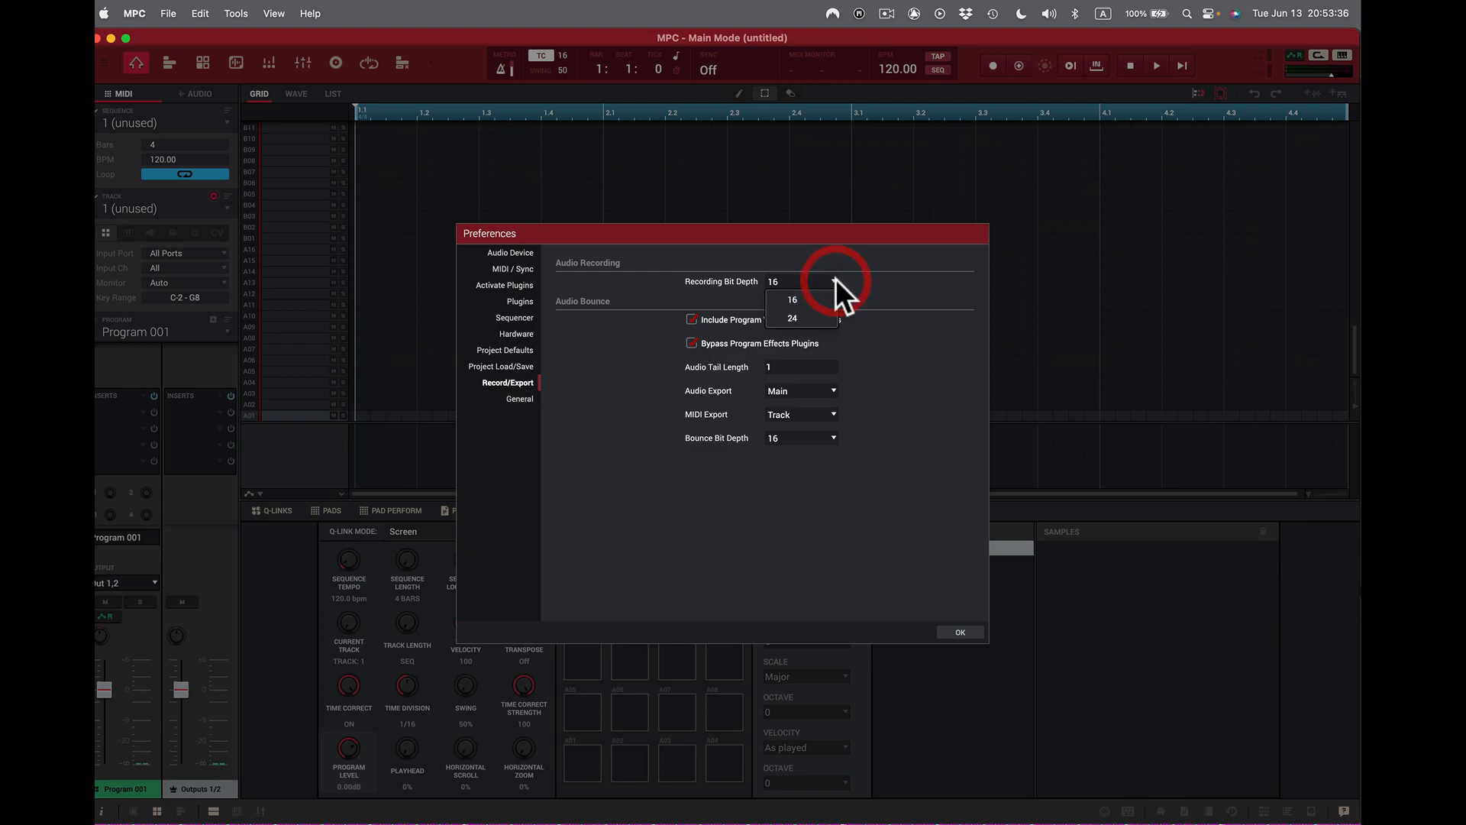
click(796, 314)
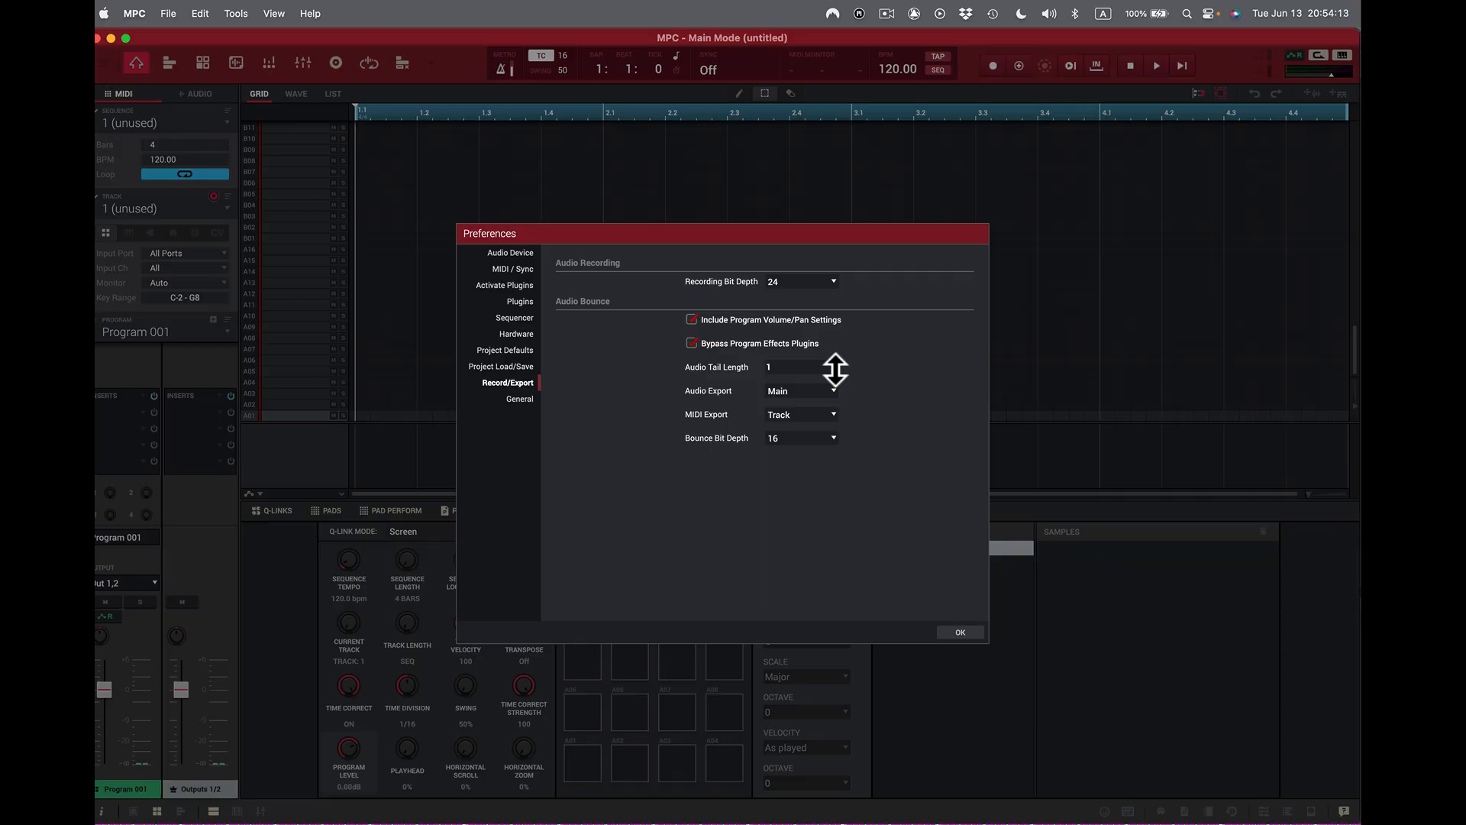
- Set the Audio Tail Length to 2 and the Bounce Bit Depth to 24 for audio bounces
drag(835, 370, 837, 363)
click(833, 434)
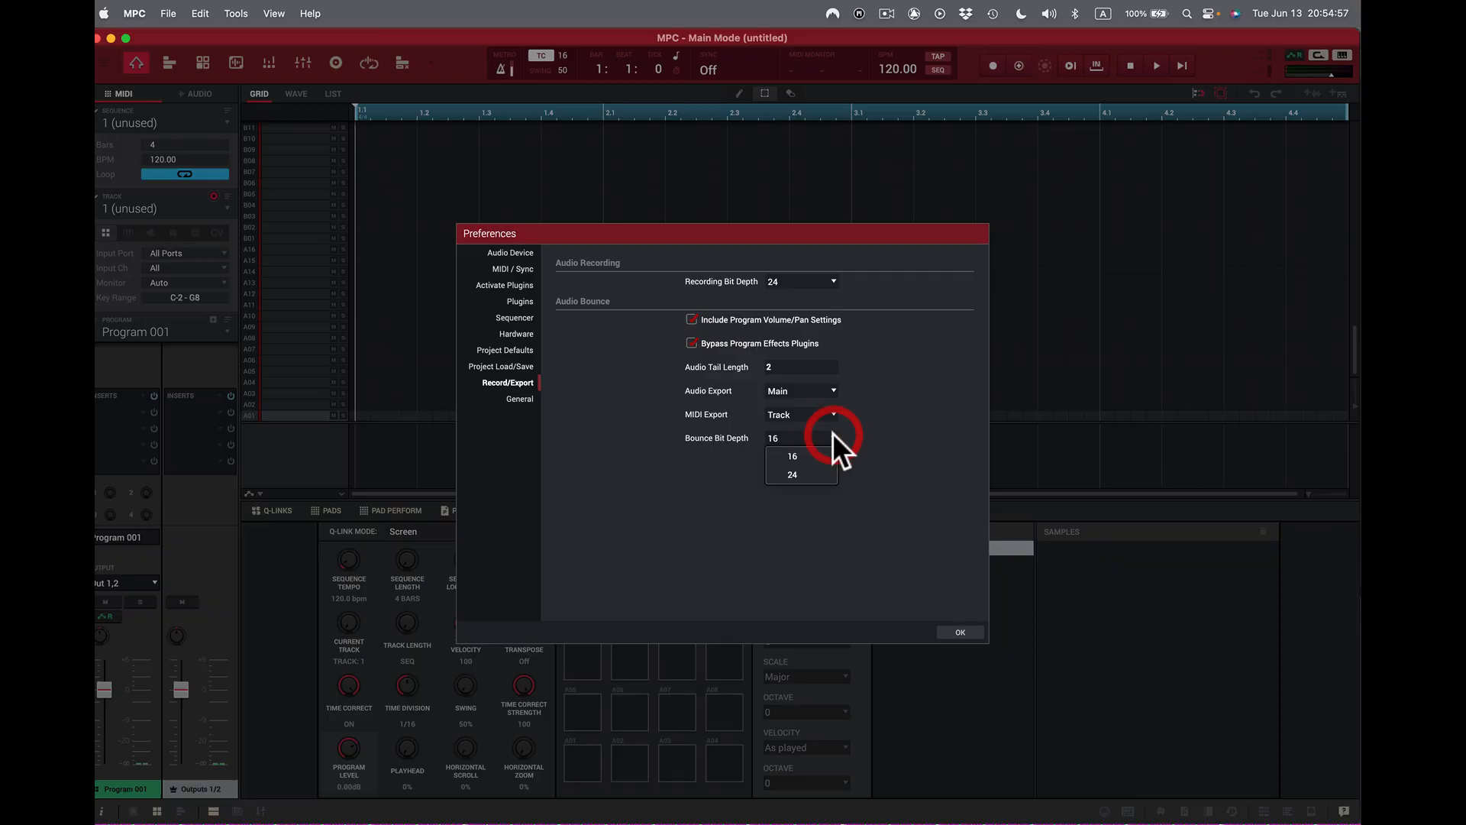
click(818, 473)
- Open the General preferences, check the Vintage Mode options without changing them, and look through the remaining settings down to Multi Process Threads
click(522, 399)
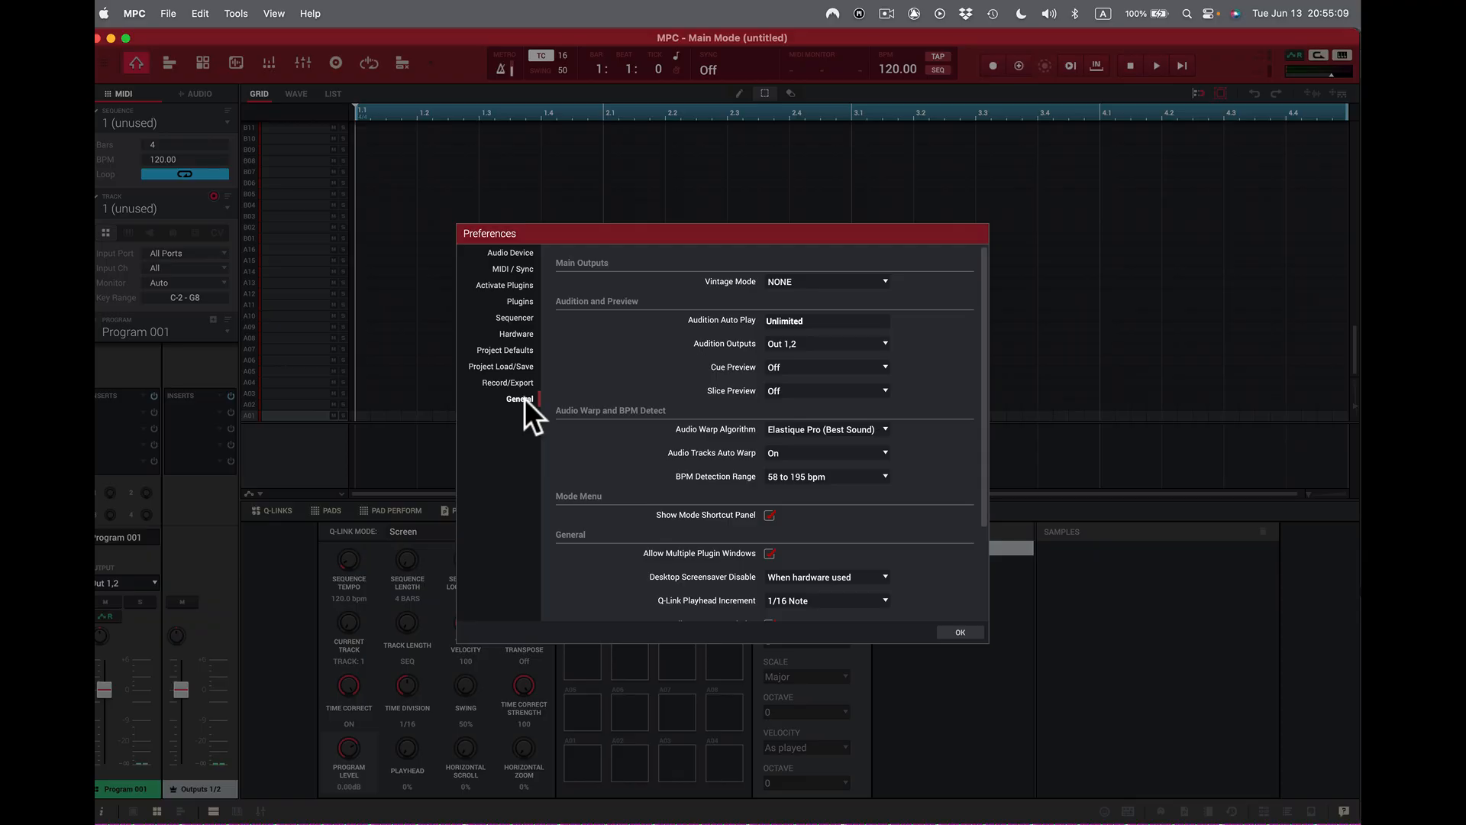
click(884, 281)
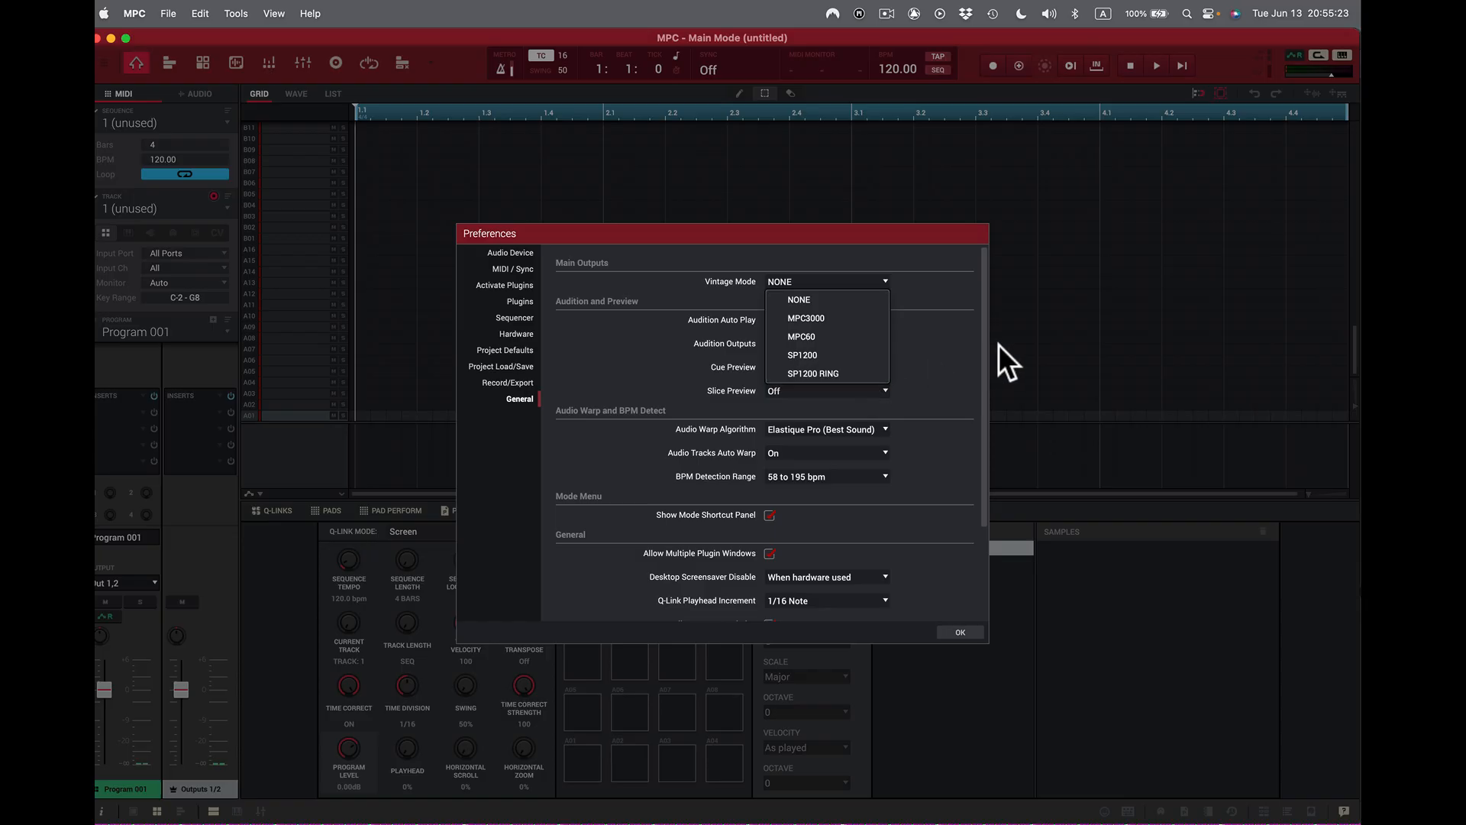
click(946, 341)
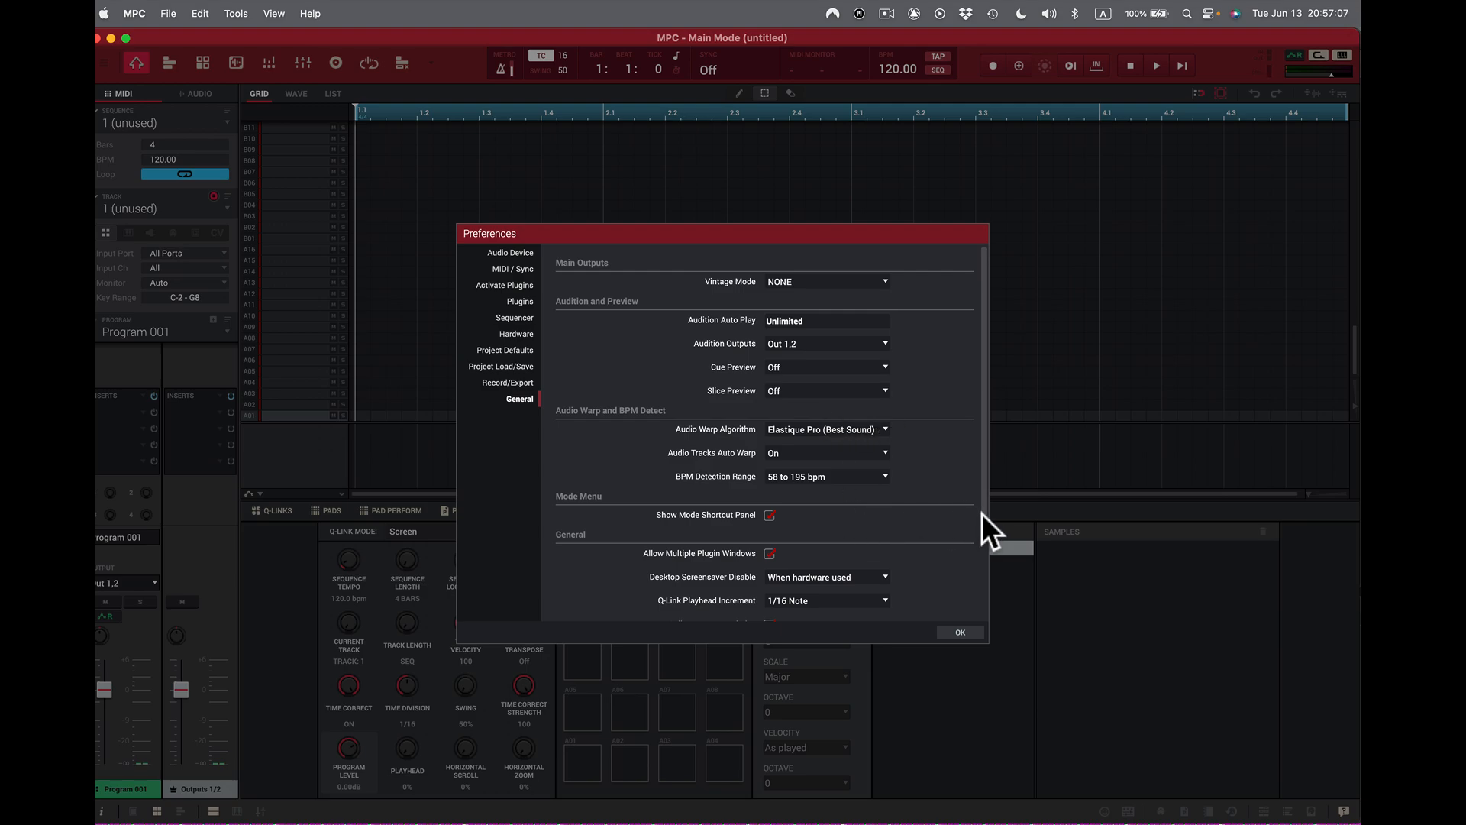
scroll(983, 536, down, 3)
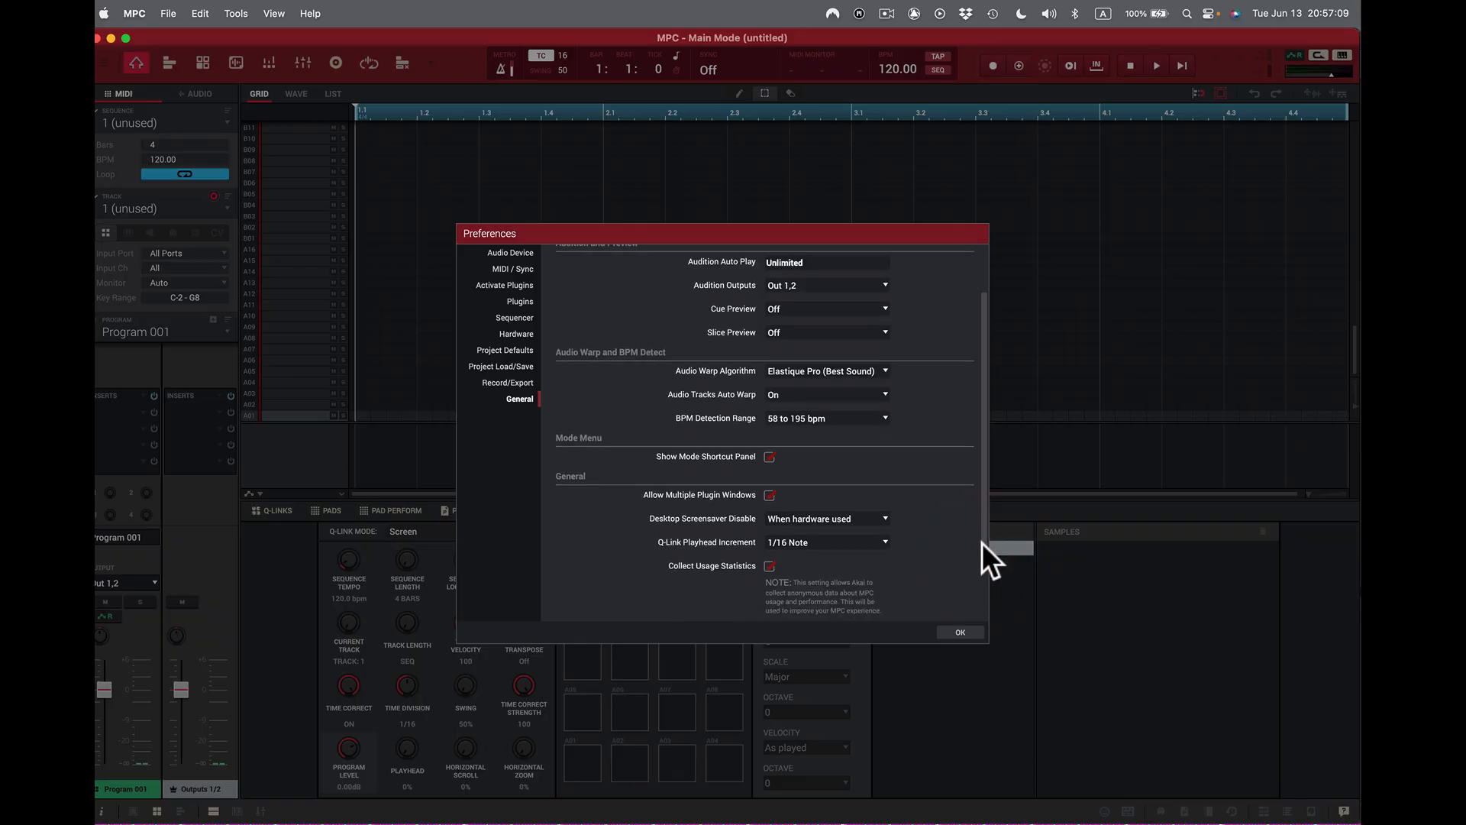
drag(982, 542, 994, 619)
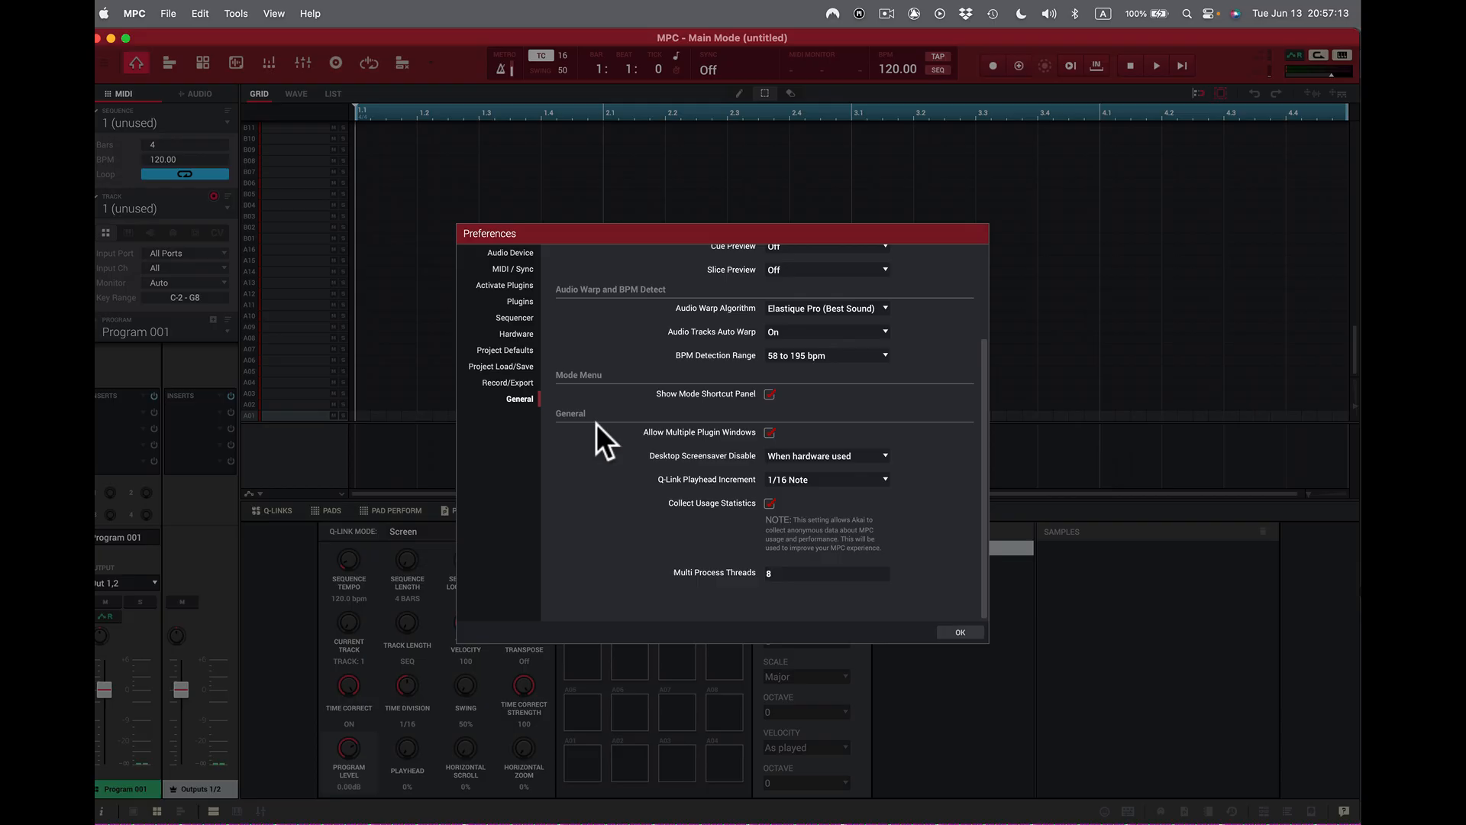